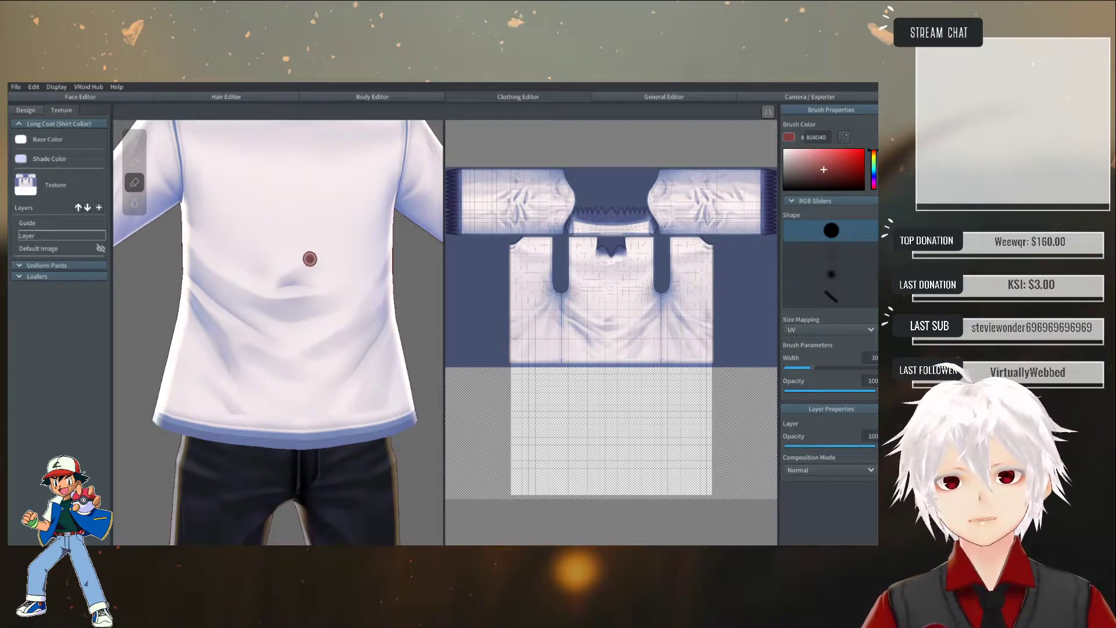
{"action": "scroll", "coordinate": [305, 308], "scroll_direction": "down", "scroll_amount": 3}
{"action": "scroll", "coordinate": [315, 276], "scroll_direction": "down", "scroll_amount": 5}
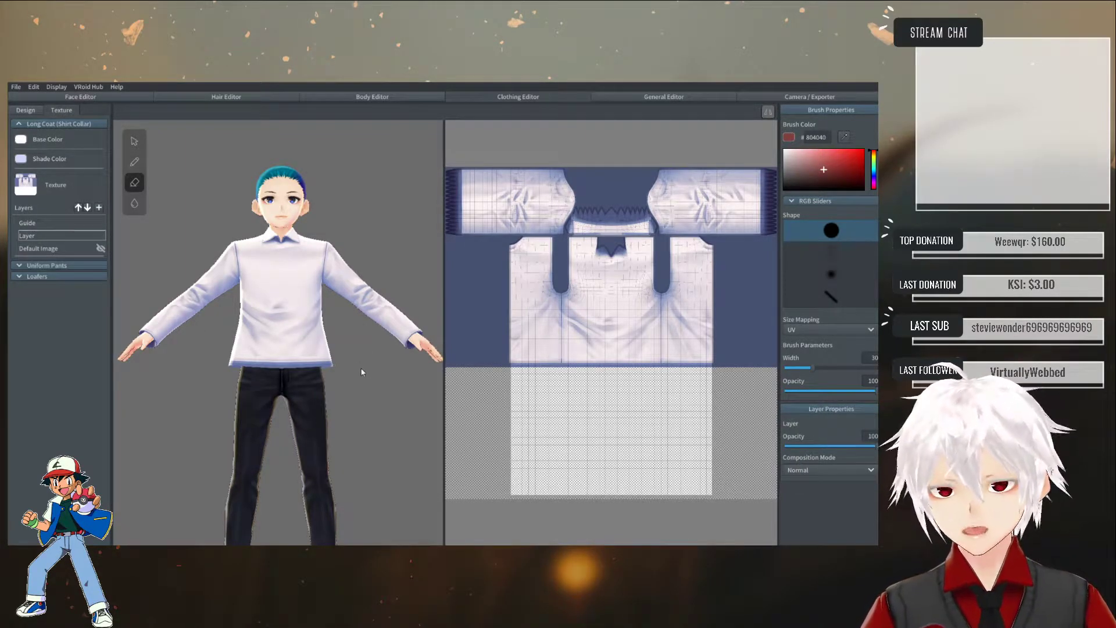
{"action": "scroll", "coordinate": [361, 368], "scroll_direction": "down", "scroll_amount": 2}
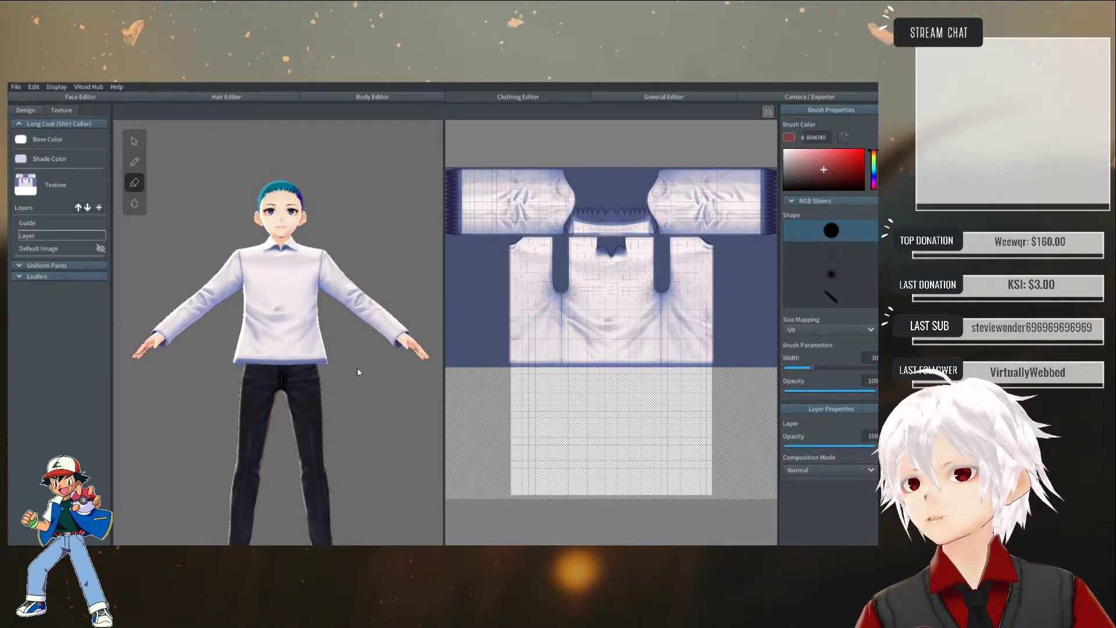
{"action": "left_click", "coordinate": [262, 388]}
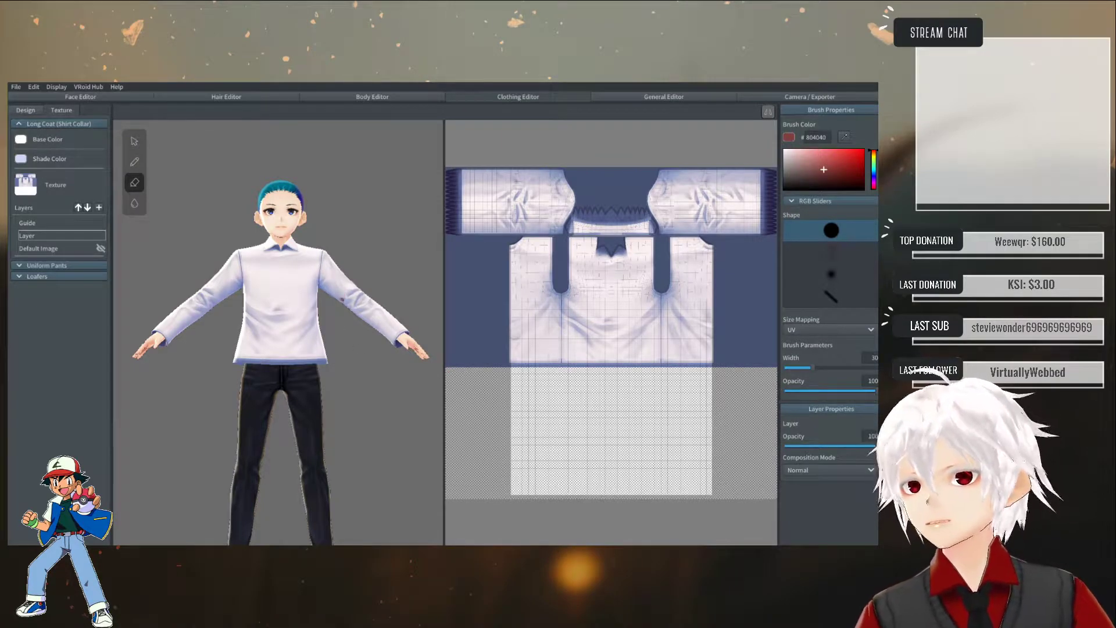
{"action": "left_click", "coordinate": [40, 223]}
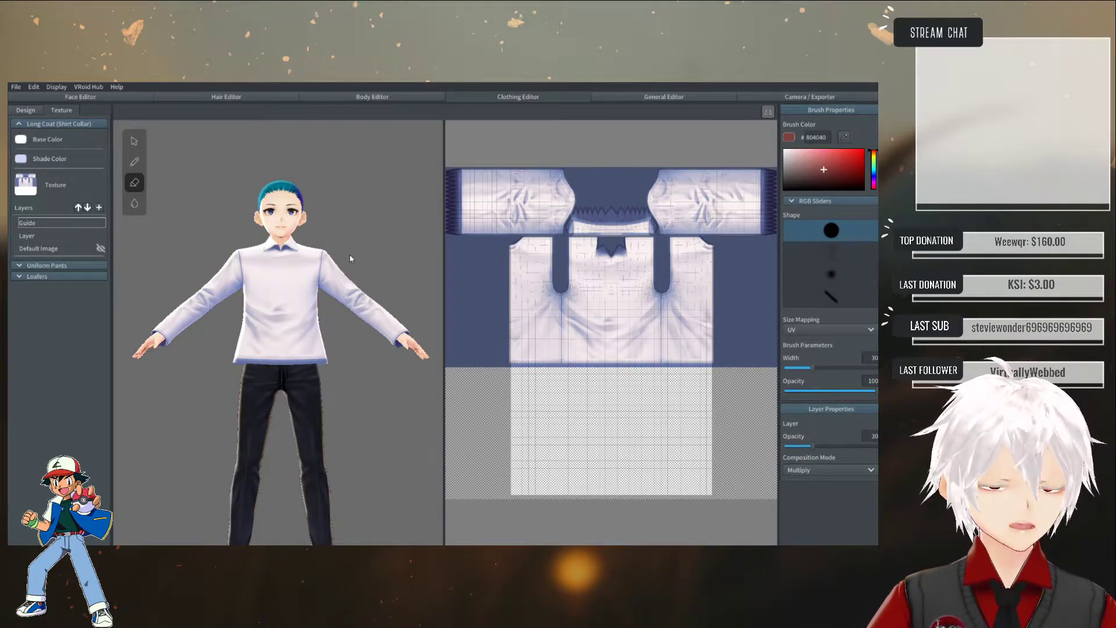
- Undo the last layer visibility change, then hide the Default Image layer of the coat texture again
{"action": "key", "text": "ctrl+z"}
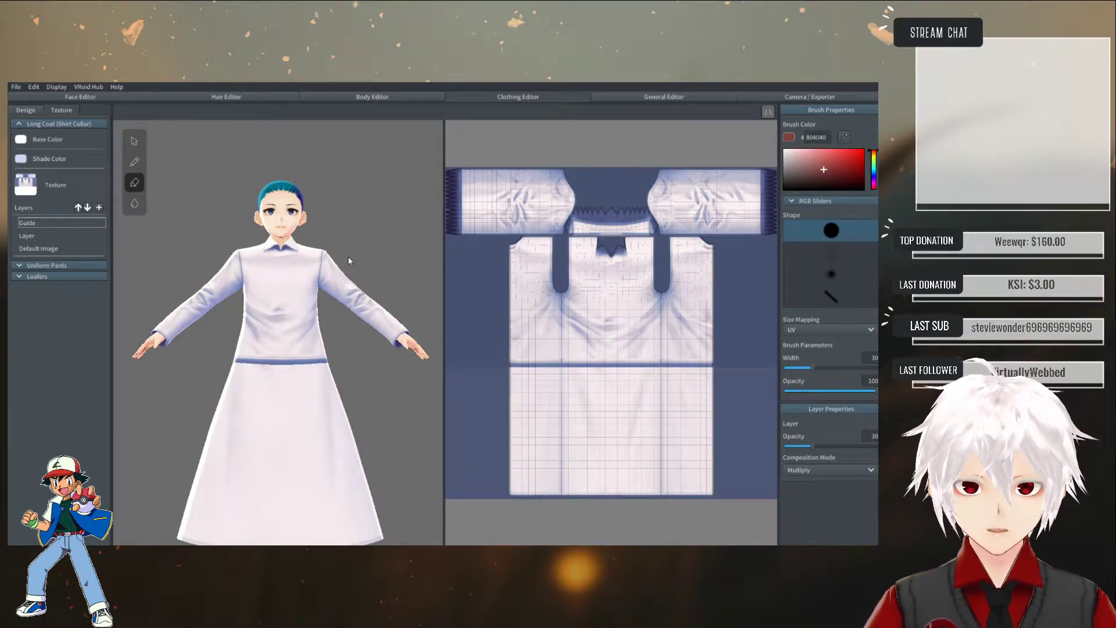
{"action": "left_click", "coordinate": [31, 235]}
{"action": "left_click", "coordinate": [50, 249]}
{"action": "right_click", "coordinate": [50, 249]}
{"action": "left_click", "coordinate": [74, 254]}
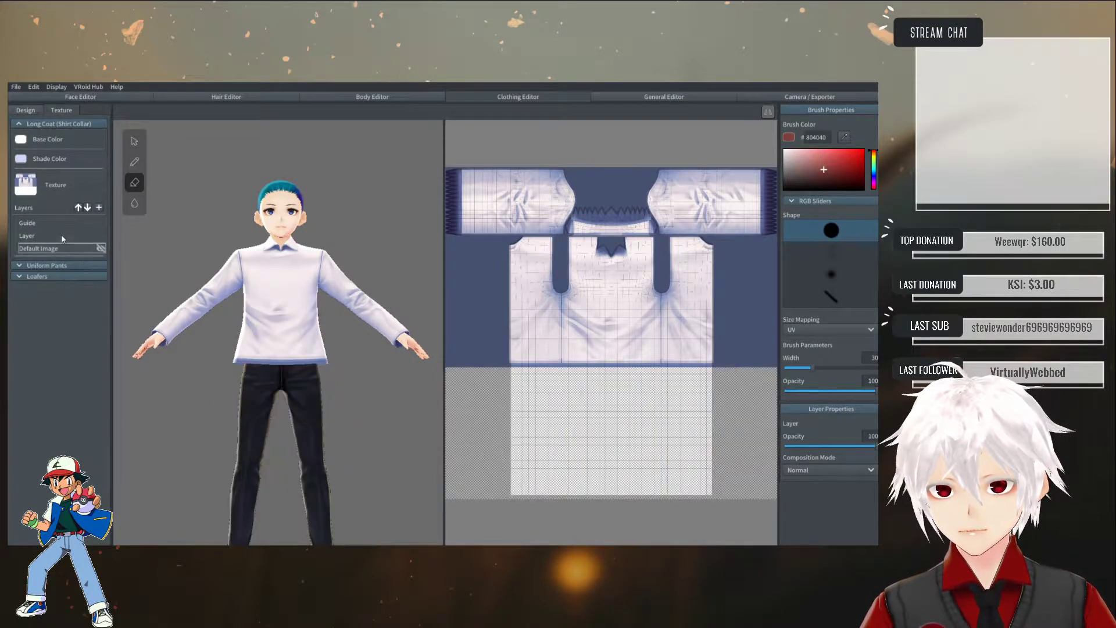
- Paint a #804040 stripe across the upper sleeve on the layer named Layer to mark the short-sleeve length
{"action": "left_click", "coordinate": [57, 235]}
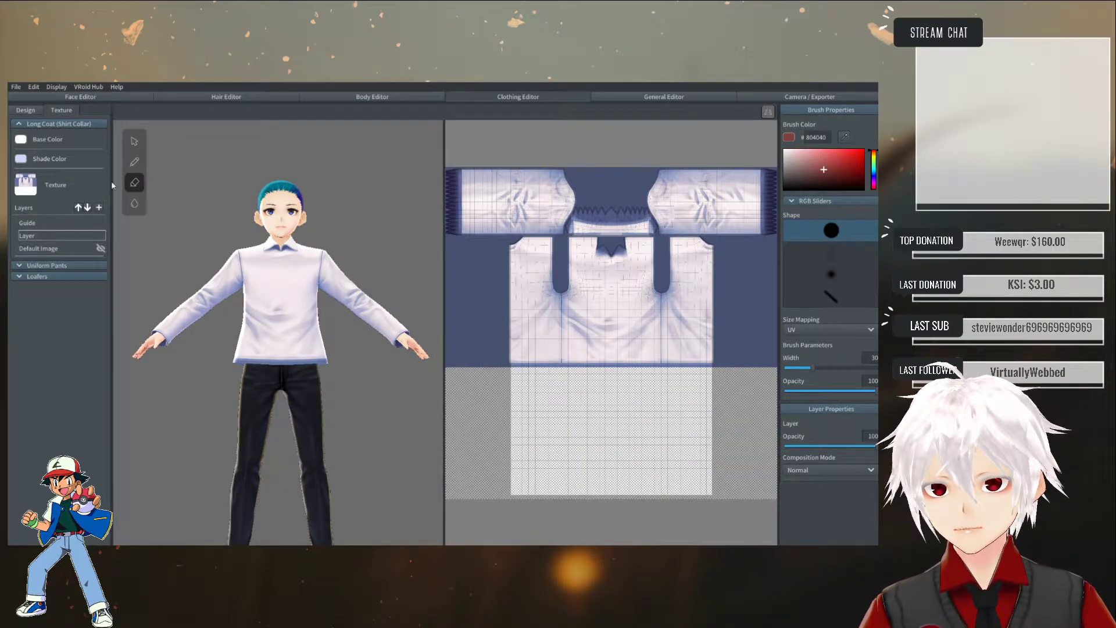
{"action": "left_click", "coordinate": [135, 162]}
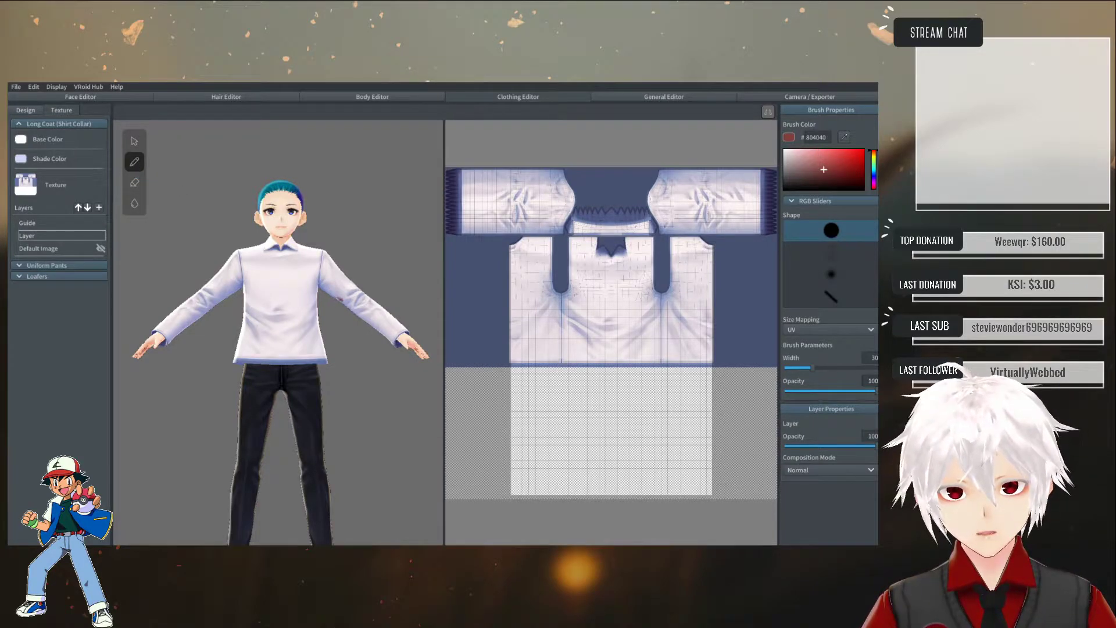
{"action": "left_click_drag", "start_coordinate": [339, 299], "coordinate": [356, 280]}
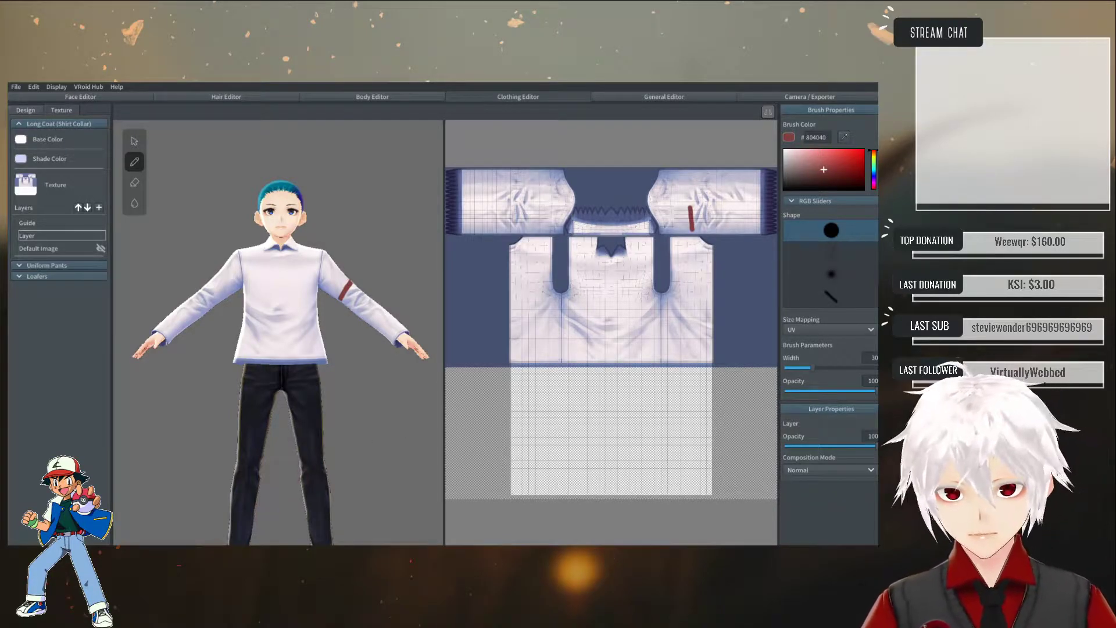
- Switch to Photoshop and add two vertical guides across the sleeves, at about 25 and 75 on the horizontal ruler
{"action": "key", "text": "alt+Tab"}
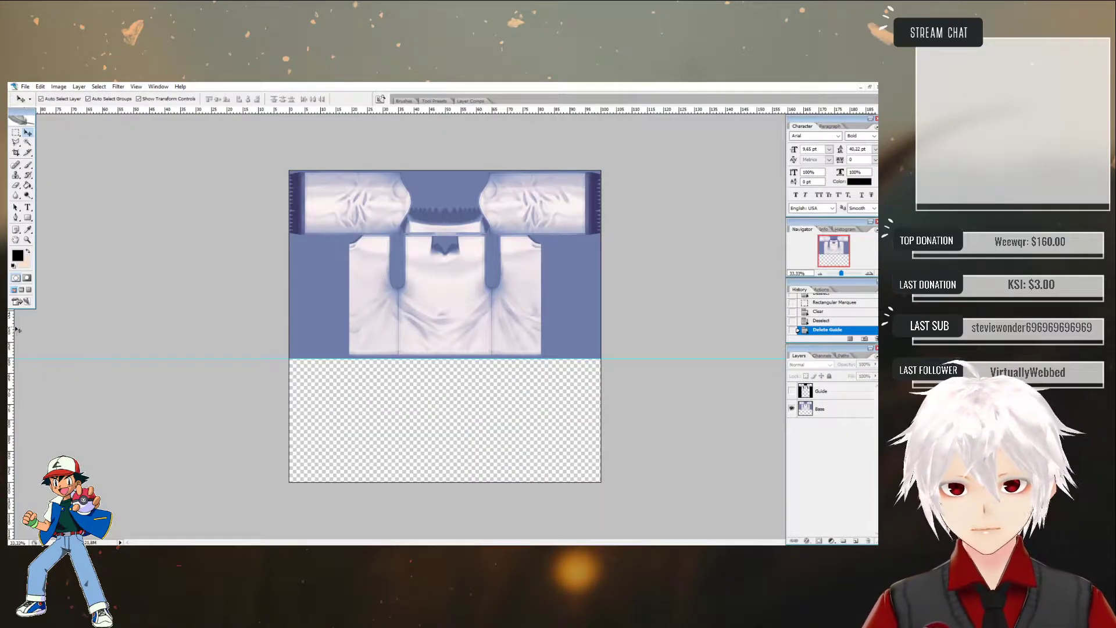
{"action": "left_click_drag", "start_coordinate": [12, 331], "coordinate": [521, 287]}
{"action": "key", "text": "alt+Tab"}
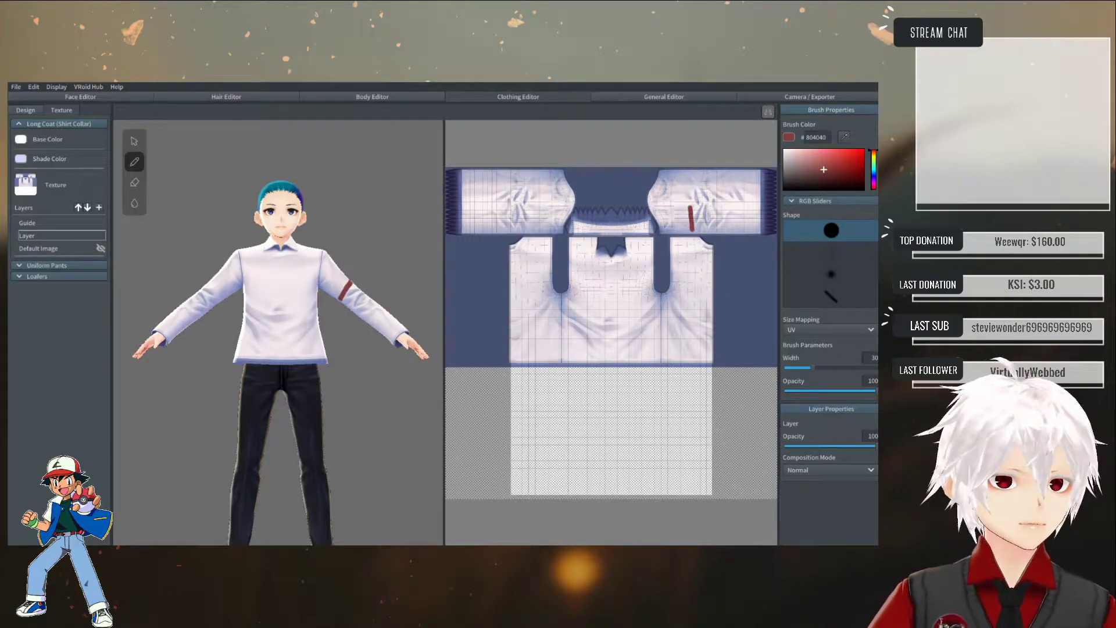
{"action": "key", "text": "alt+Tab"}
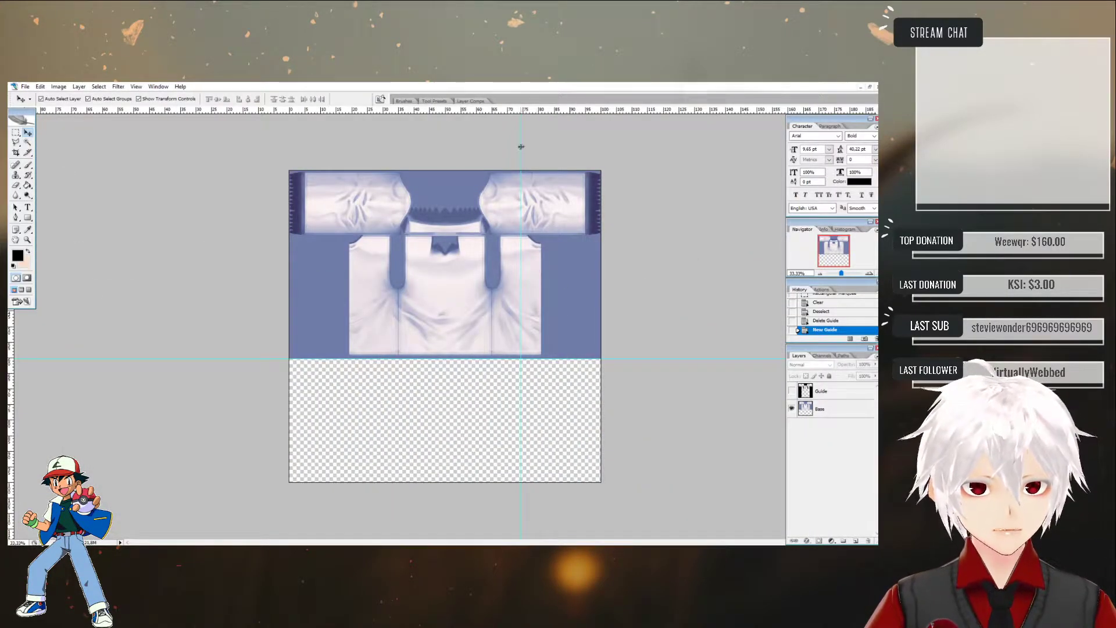
{"action": "left_click_drag", "start_coordinate": [521, 147], "coordinate": [523, 147]}
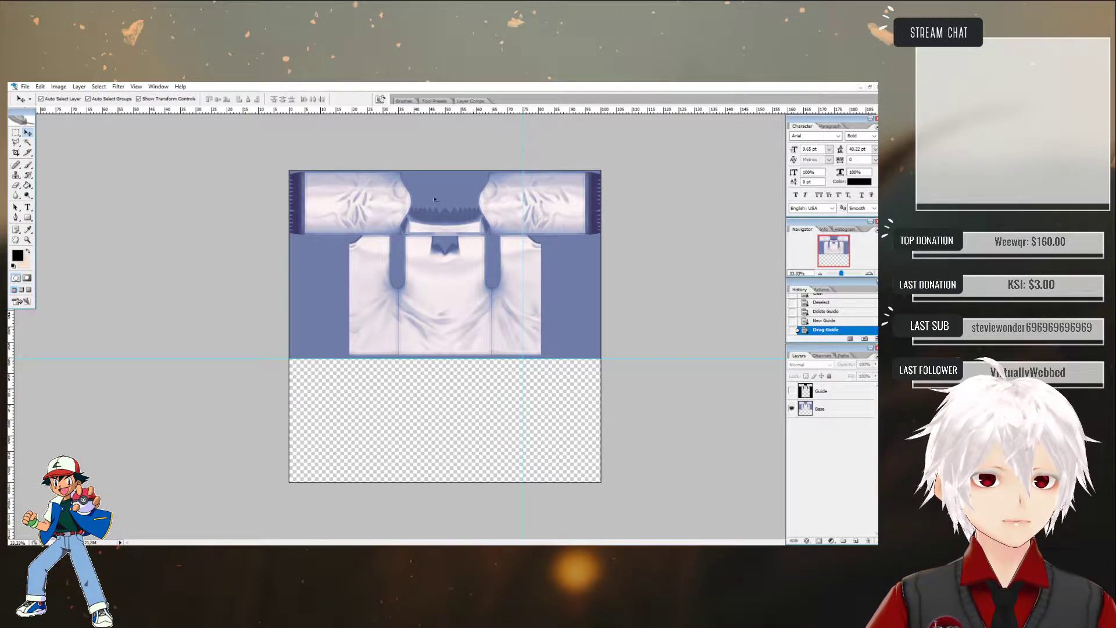
{"action": "left_click_drag", "start_coordinate": [12, 328], "coordinate": [368, 275]}
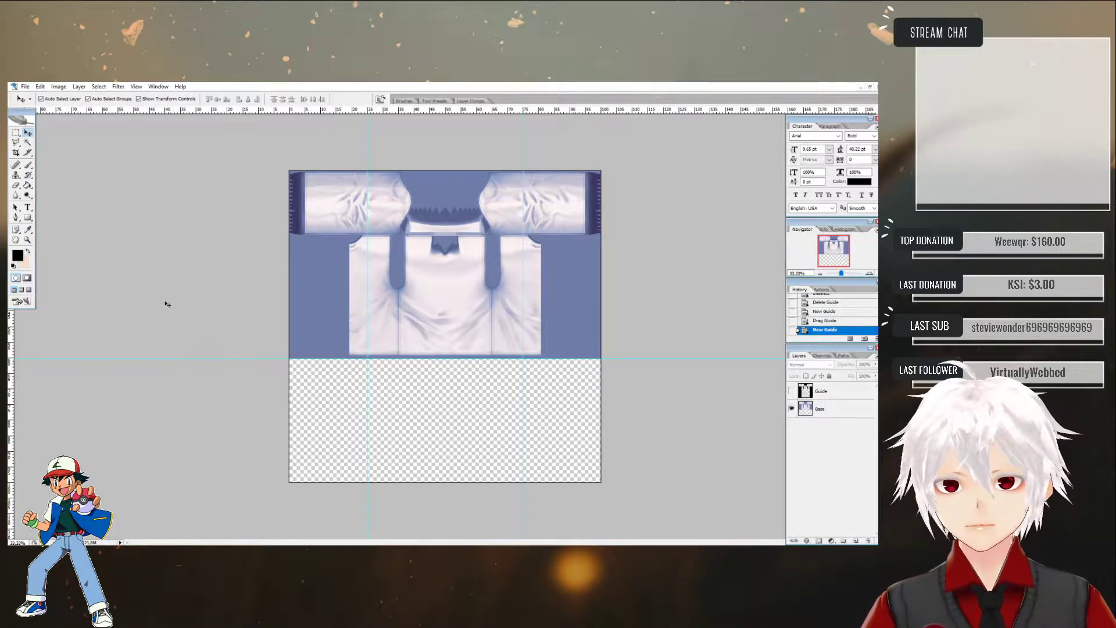
- Add a horizontal guide along the lower edge of the sleeves, between the sleeves and the shirt body
{"action": "left_click", "coordinate": [28, 239]}
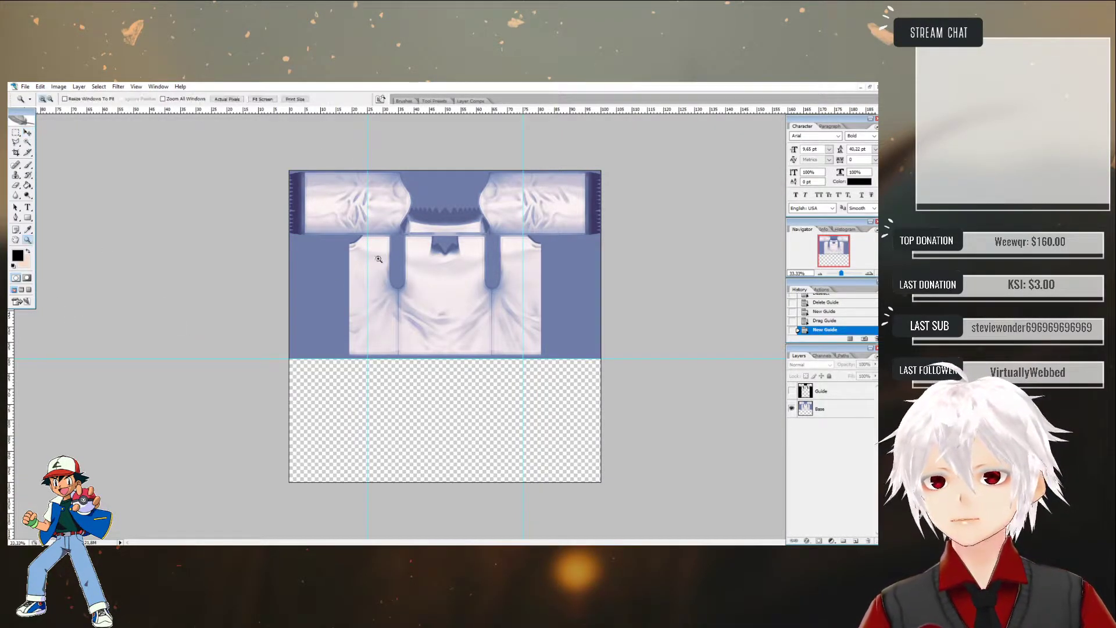
{"action": "left_click", "coordinate": [368, 297]}
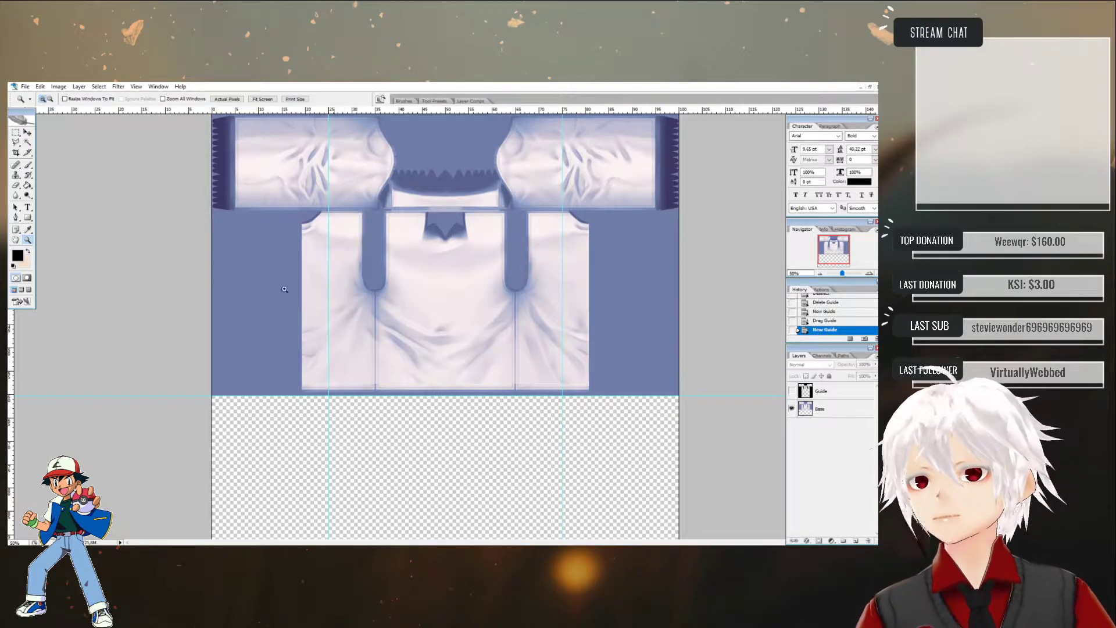
{"action": "left_click", "coordinate": [15, 134]}
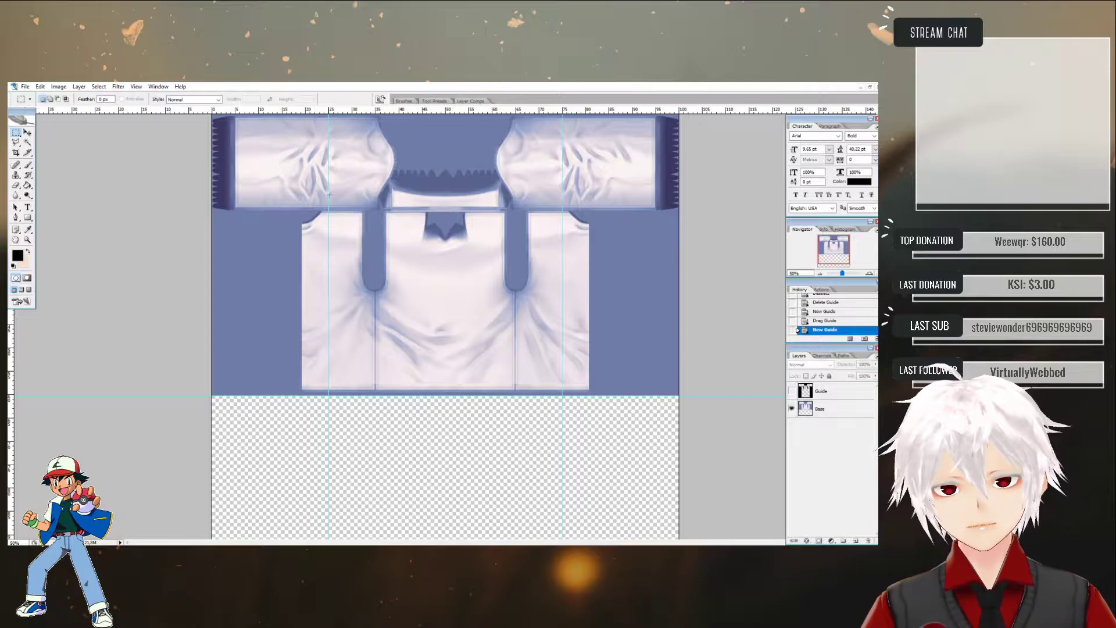
{"action": "left_click", "coordinate": [27, 239]}
{"action": "left_click", "coordinate": [458, 237]}
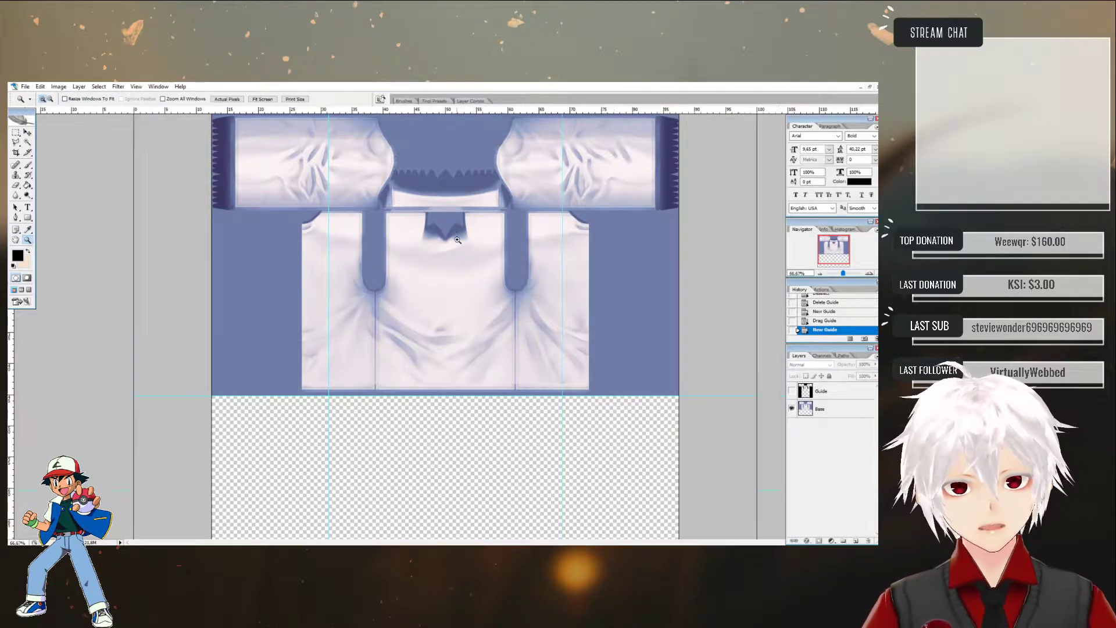
{"action": "left_click", "coordinate": [458, 237]}
{"action": "left_click", "coordinate": [487, 258]}
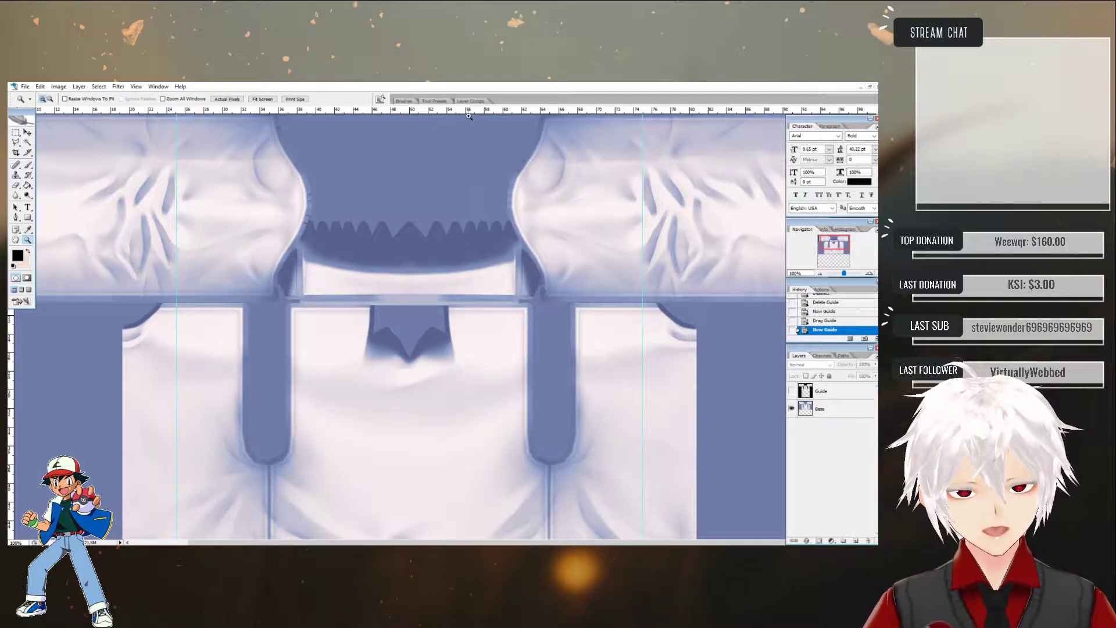
{"action": "left_click_drag", "start_coordinate": [468, 117], "coordinate": [497, 301]}
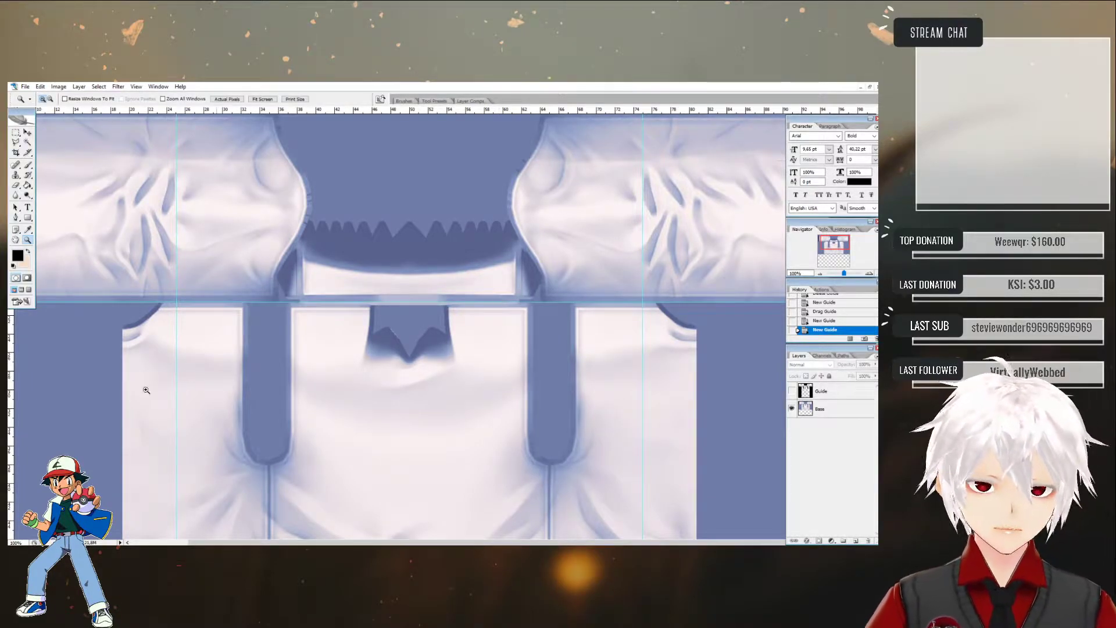
- Delete the outer part of both sleeves beyond the vertical guides from the Base layer and clear the selection
{"action": "left_click", "coordinate": [399, 250], "text": "alt"}
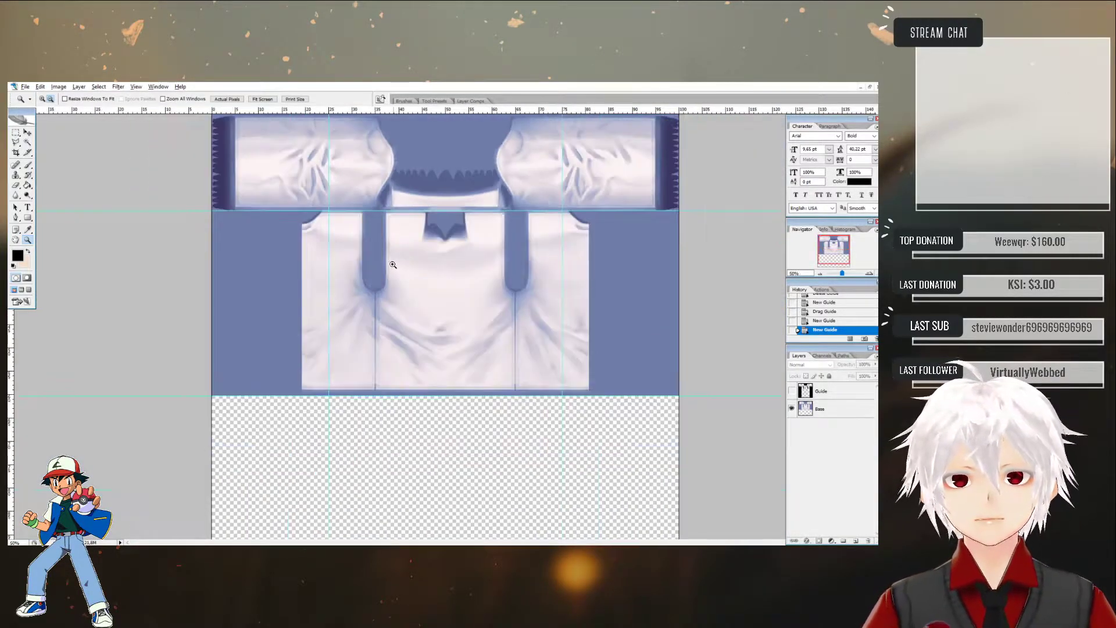
{"action": "left_click", "coordinate": [271, 262], "text": "alt"}
{"action": "left_click", "coordinate": [17, 134]}
{"action": "left_click_drag", "start_coordinate": [523, 171], "coordinate": [600, 235]}
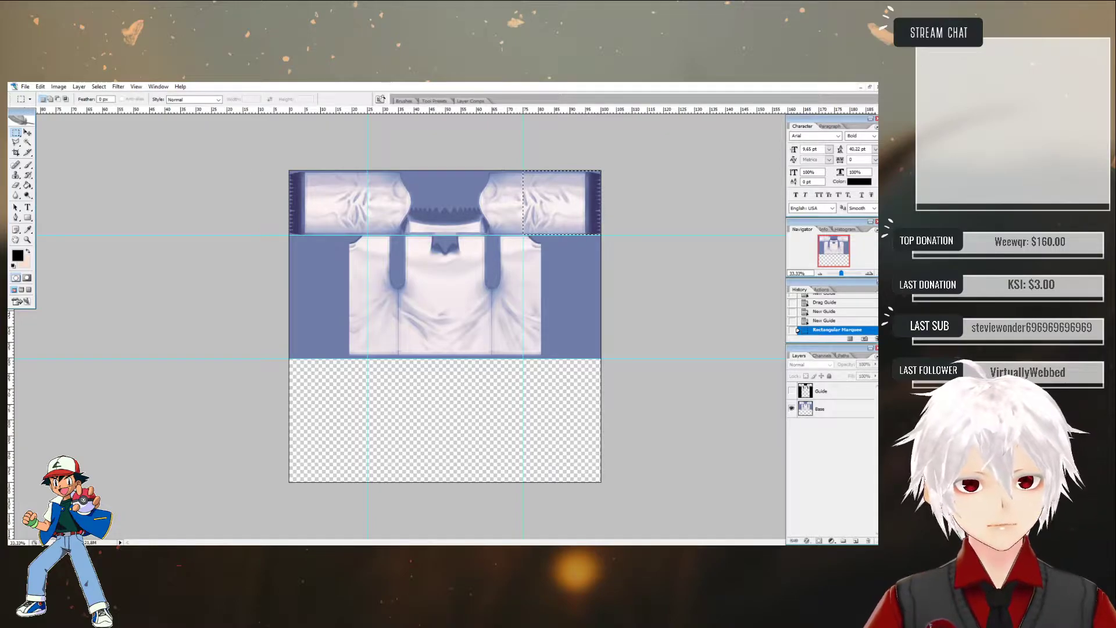
{"action": "left_click", "coordinate": [820, 410]}
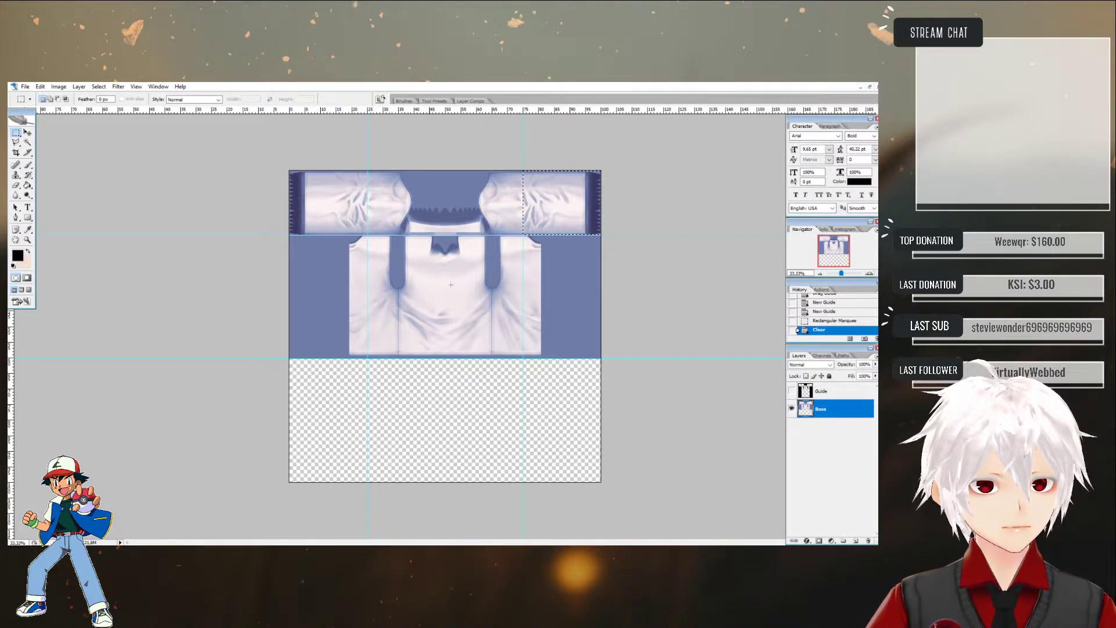
{"action": "key", "text": "Delete"}
{"action": "left_click_drag", "start_coordinate": [359, 223], "coordinate": [367, 235]}
{"action": "key", "text": "Delete"}
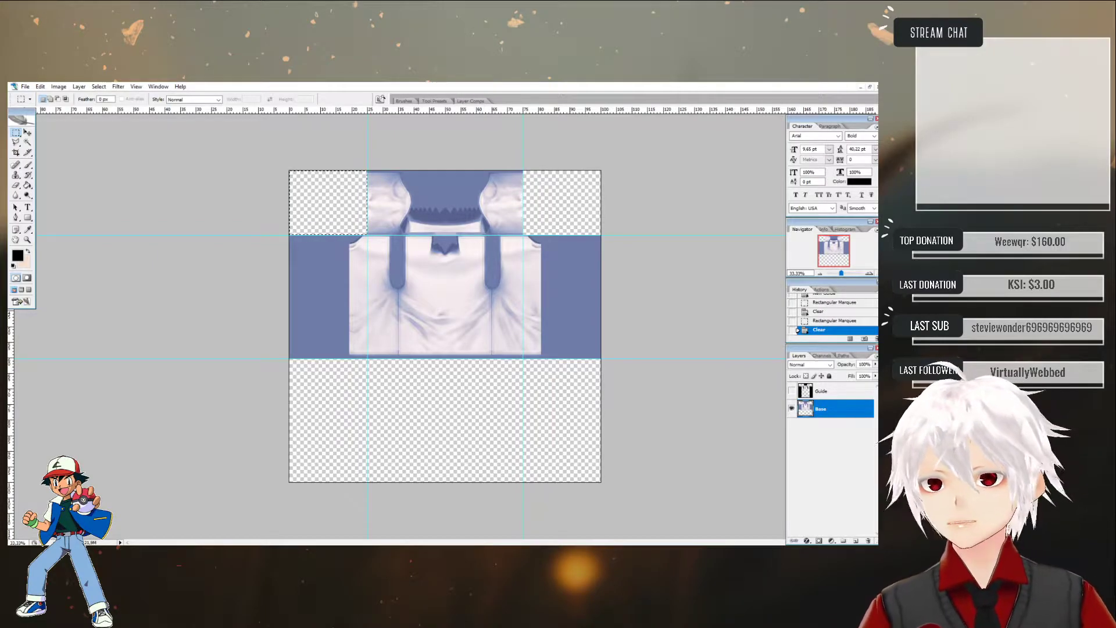
{"action": "key", "text": "ctrl+d"}
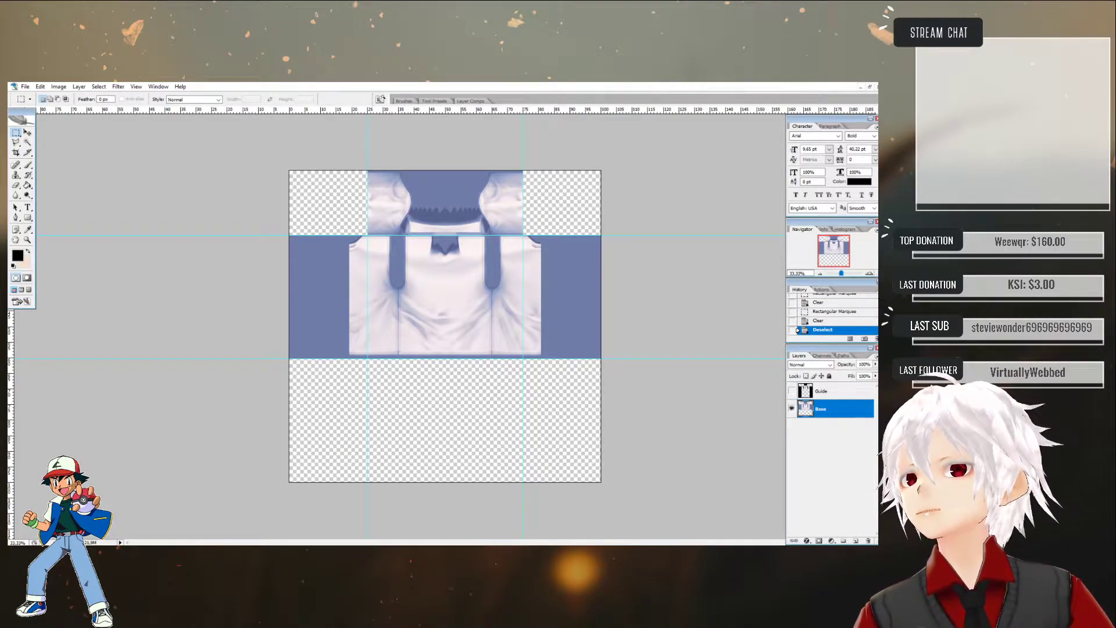
- Select the blue background around the shirt body using the Magic Wand with a tolerance of 0
{"action": "left_click", "coordinate": [28, 143]}
{"action": "double_click", "coordinate": [107, 99]}
{"action": "type", "text": "0"}
{"action": "left_click", "coordinate": [326, 330]}
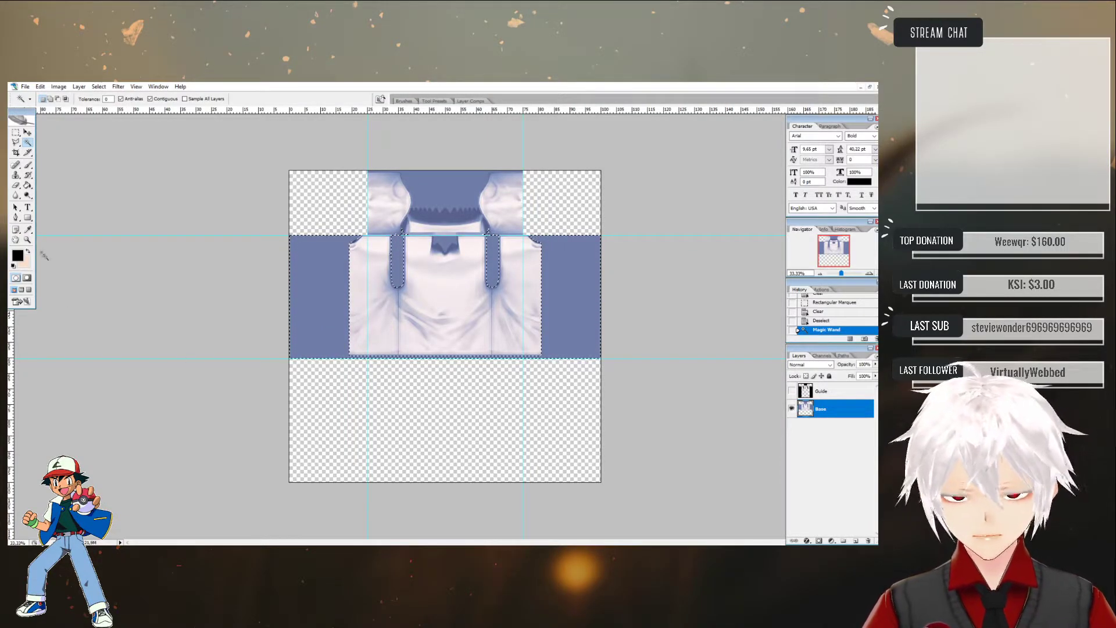
- Subtract the selected bits above the horizontal guide and along the armhole edges from the selection with the Rectangular Marquee
{"action": "key", "text": "z"}
{"action": "left_click", "coordinate": [465, 361]}
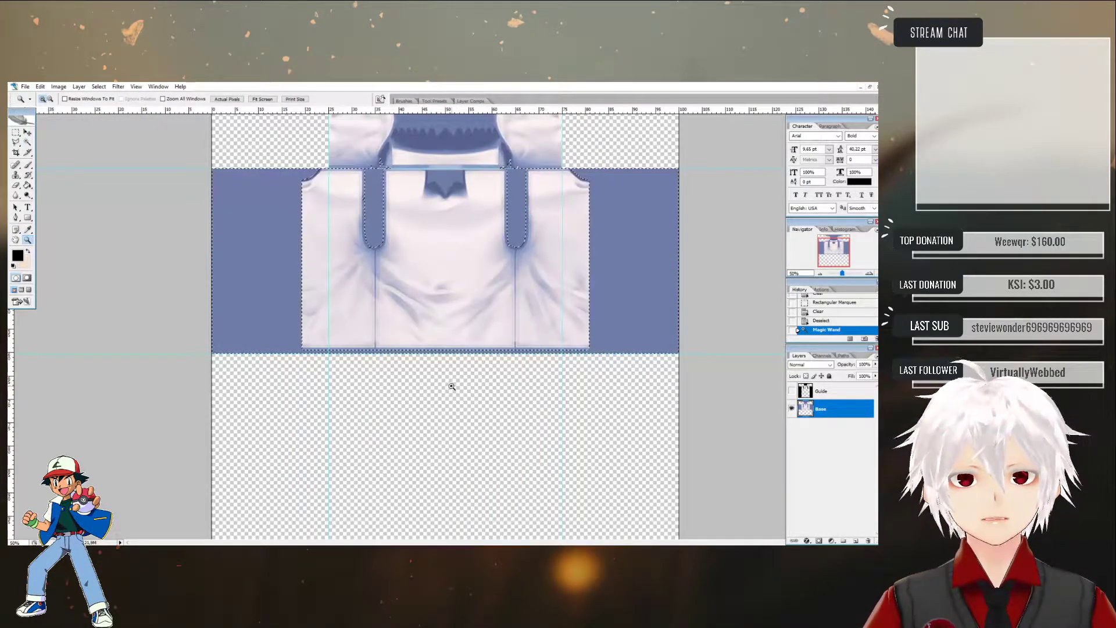
{"action": "left_click", "coordinate": [420, 374]}
{"action": "scroll", "coordinate": [419, 349], "scroll_direction": "up", "scroll_amount": 3}
{"action": "scroll", "coordinate": [422, 340], "scroll_direction": "up", "scroll_amount": 4}
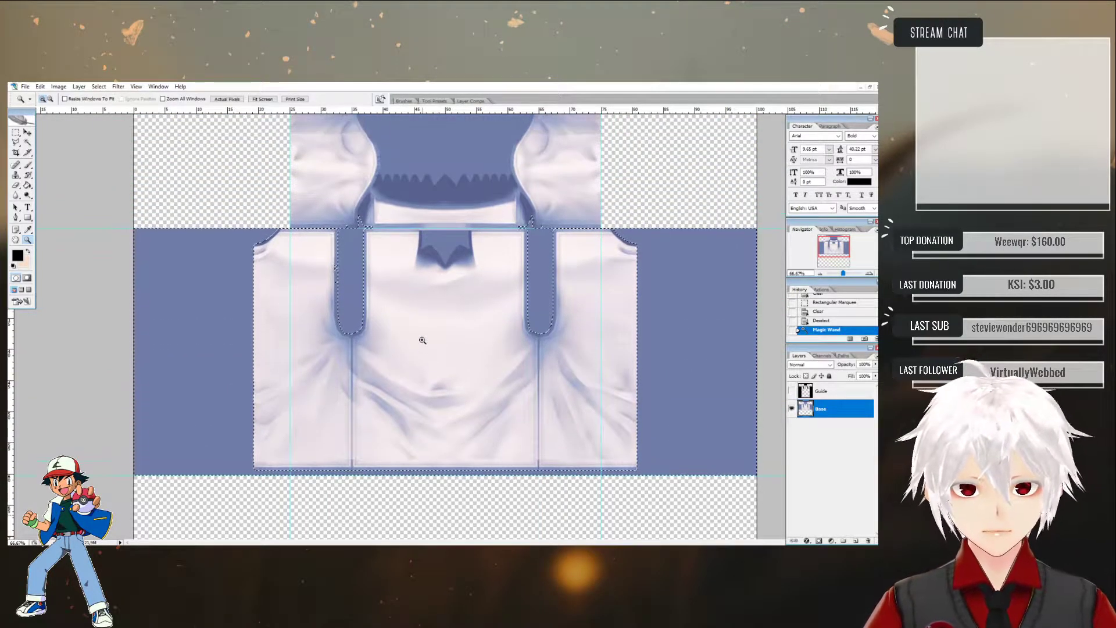
{"action": "scroll", "coordinate": [422, 340], "scroll_direction": "up", "scroll_amount": 1}
{"action": "left_click", "coordinate": [15, 132]}
{"action": "left_click_drag", "start_coordinate": [317, 174], "coordinate": [587, 239]}
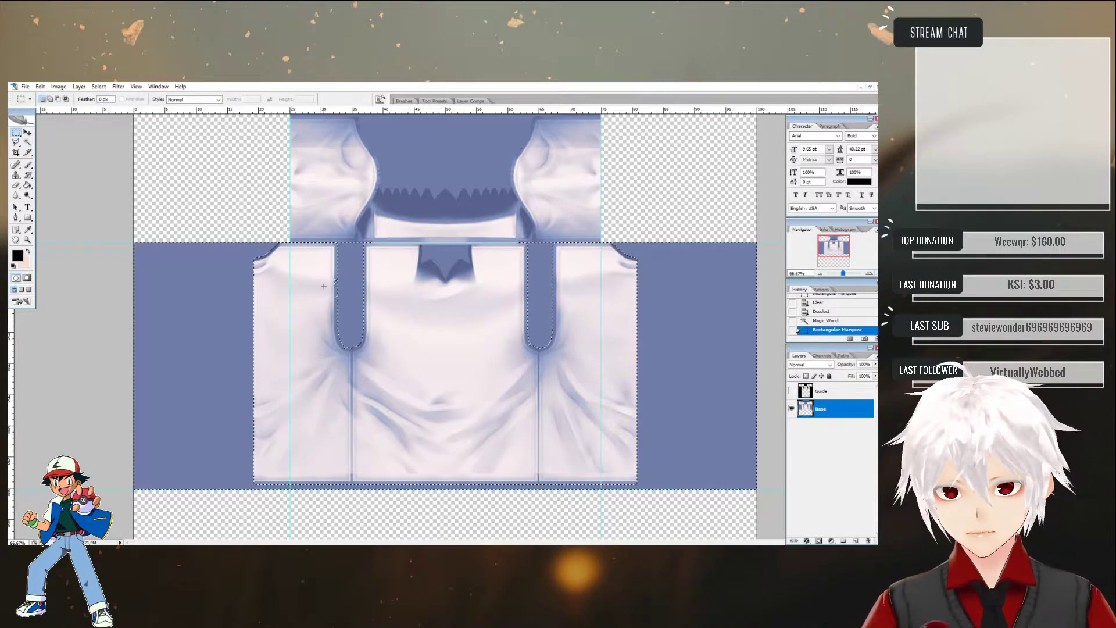
{"action": "left_click_drag", "start_coordinate": [321, 267], "coordinate": [335, 344], "text": "alt"}
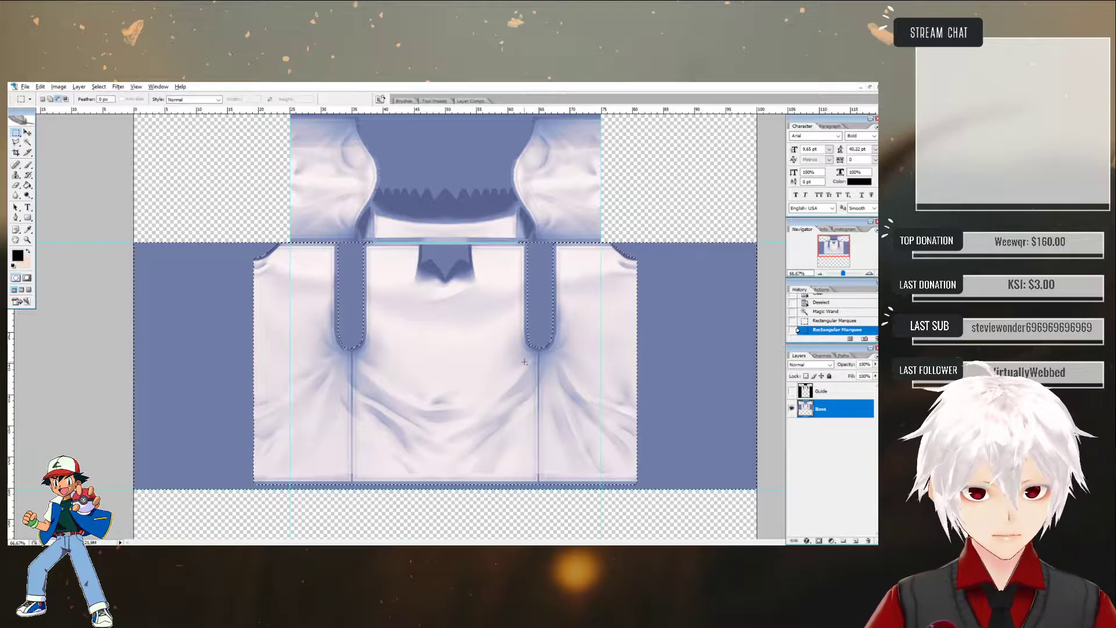
{"action": "left_click_drag", "start_coordinate": [365, 360], "coordinate": [347, 347], "text": "alt"}
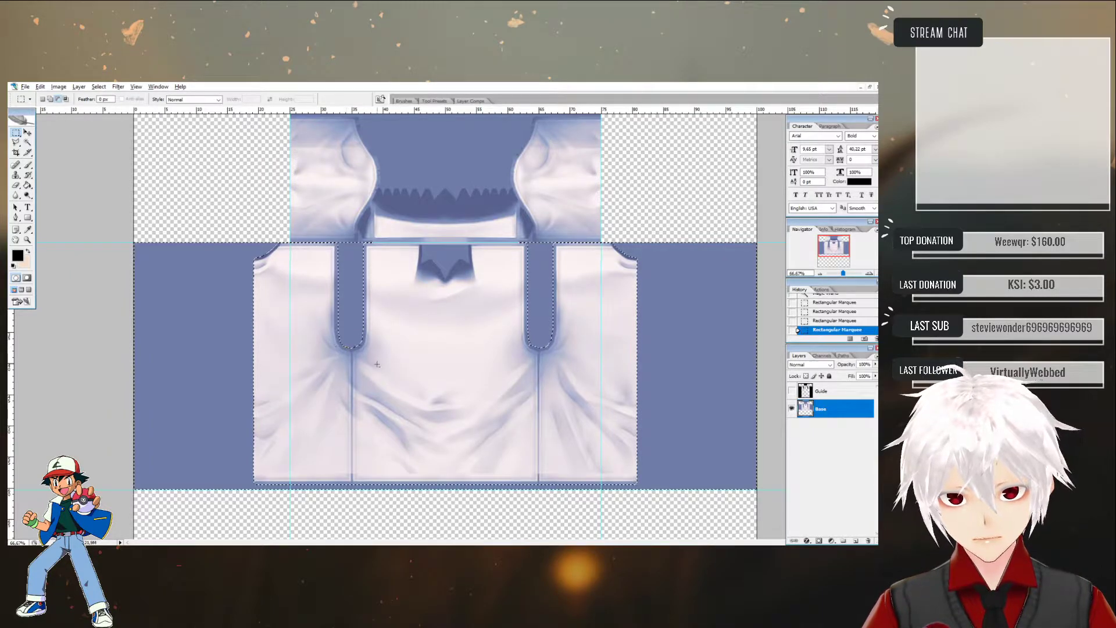
{"action": "left_click_drag", "start_coordinate": [484, 377], "coordinate": [530, 378], "text": "alt"}
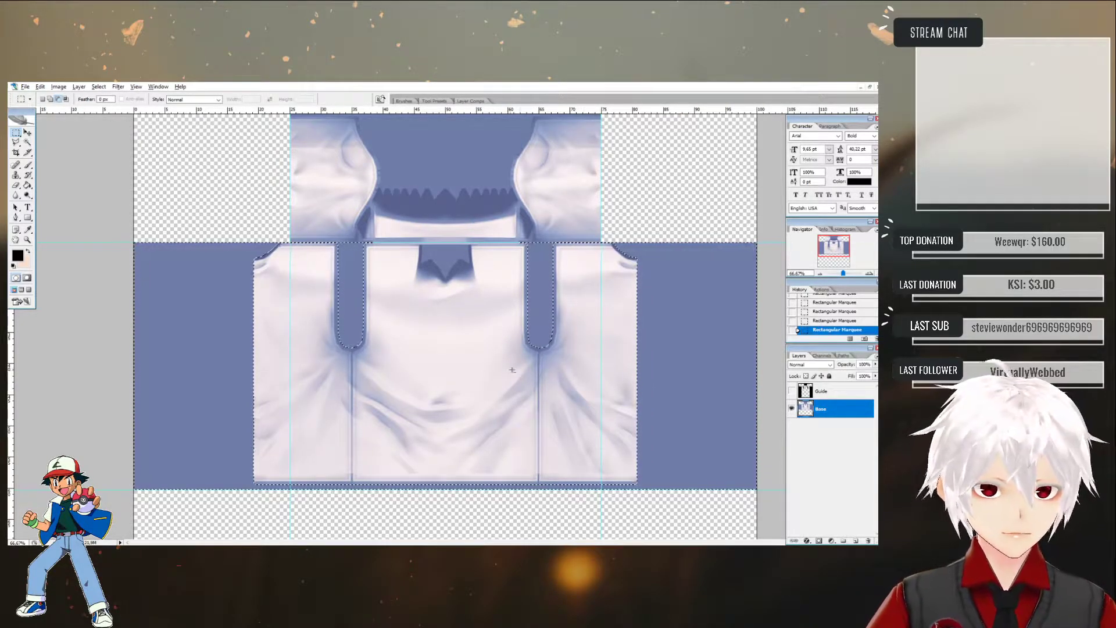
- Subtract the remaining stray areas around the collar and front panel, then delete the selected blue background and deselect
{"action": "left_click_drag", "start_coordinate": [372, 228], "coordinate": [364, 197]}
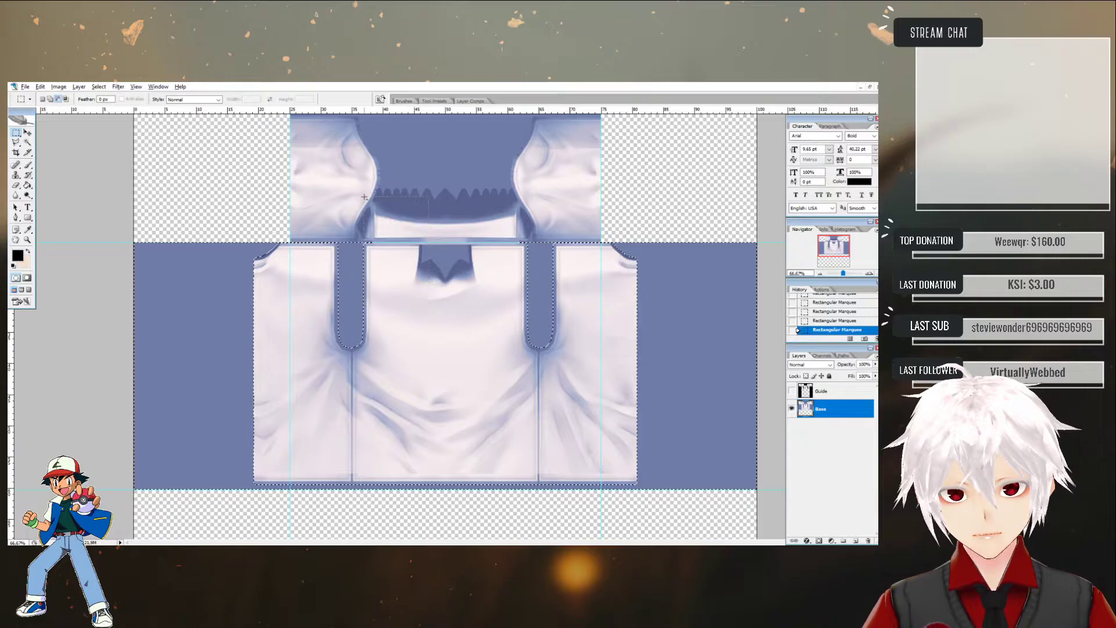
{"action": "left_click_drag", "start_coordinate": [401, 318], "coordinate": [525, 190]}
{"action": "left_click_drag", "start_coordinate": [461, 218], "coordinate": [366, 307]}
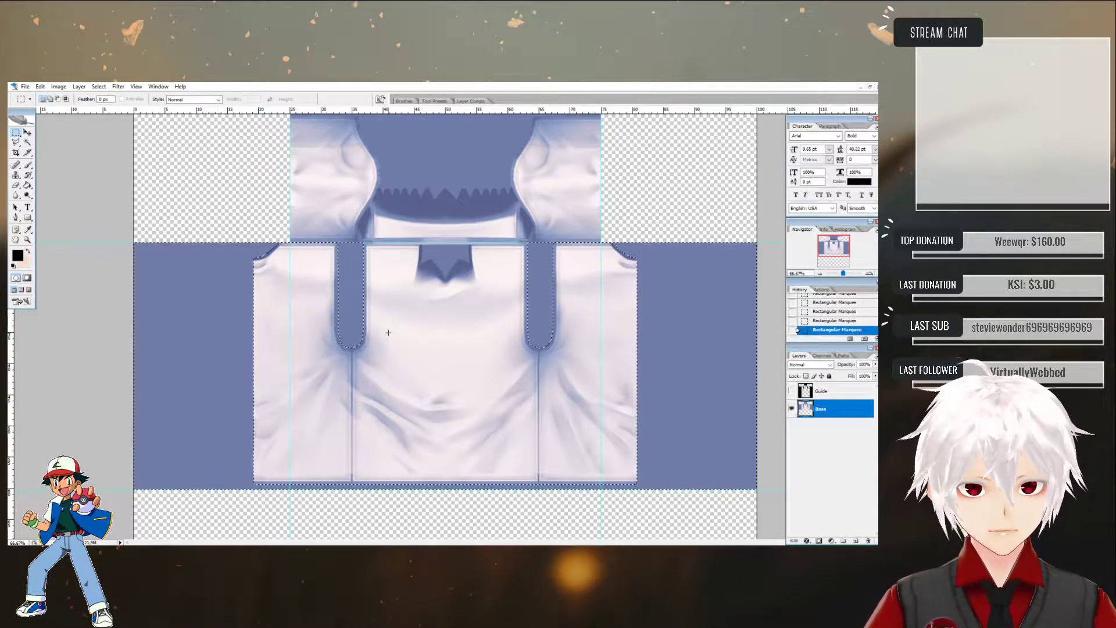
{"action": "key", "text": "Delete"}
{"action": "key", "text": "ctrl+d"}
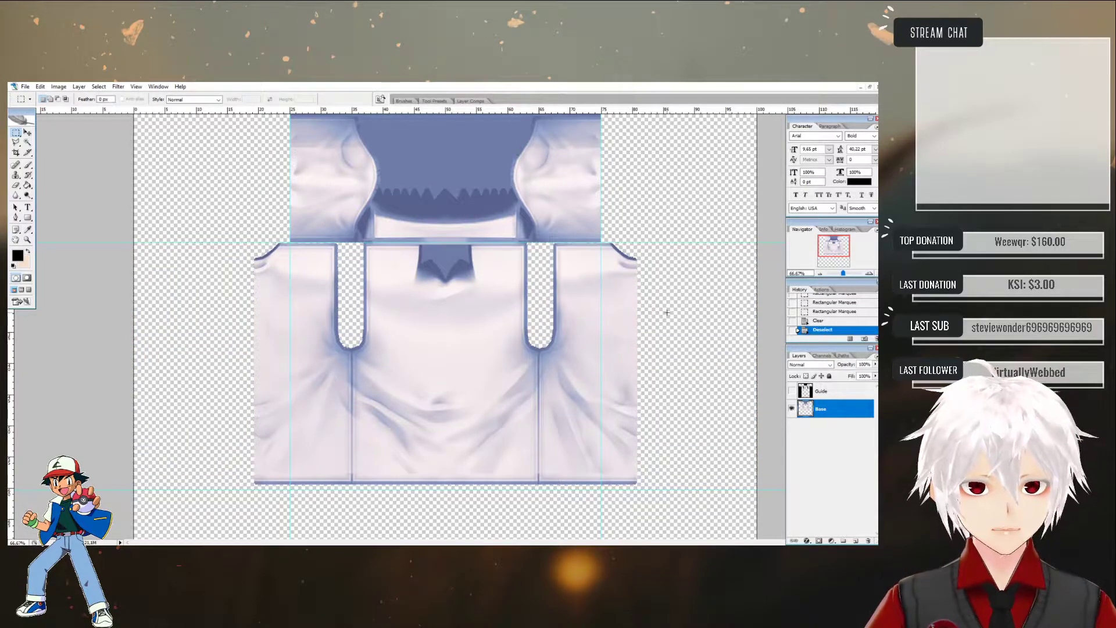
- Select the blue background between the sleeves with the Magic Wand and subtract stray bits along the left sleeve's inner edge using the Polygonal Lasso
{"action": "left_click", "coordinate": [27, 143]}
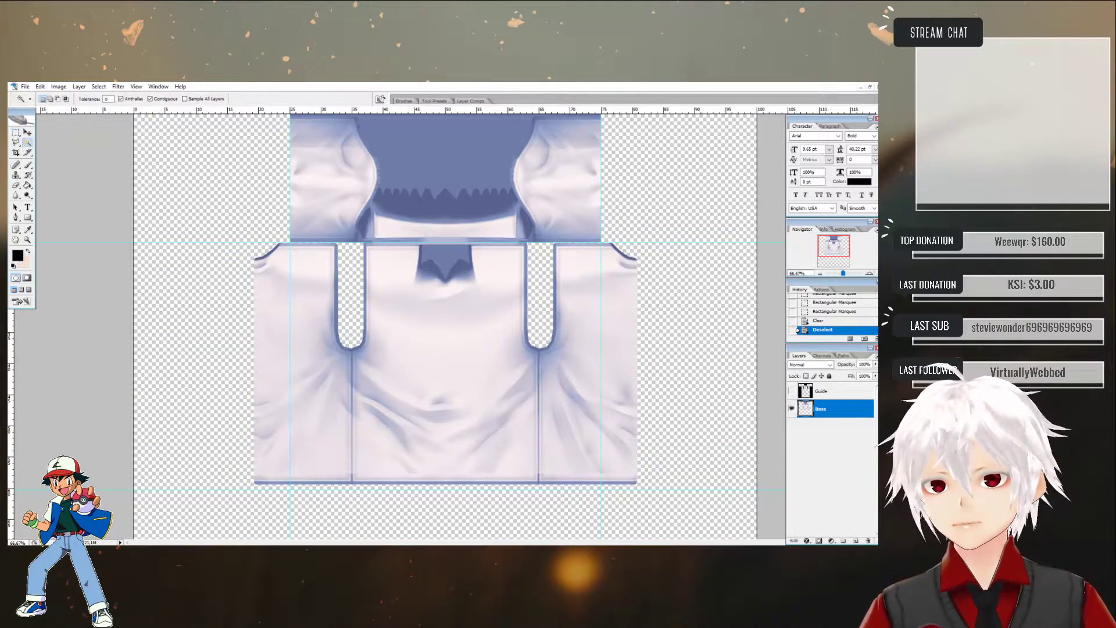
{"action": "left_click", "coordinate": [447, 149]}
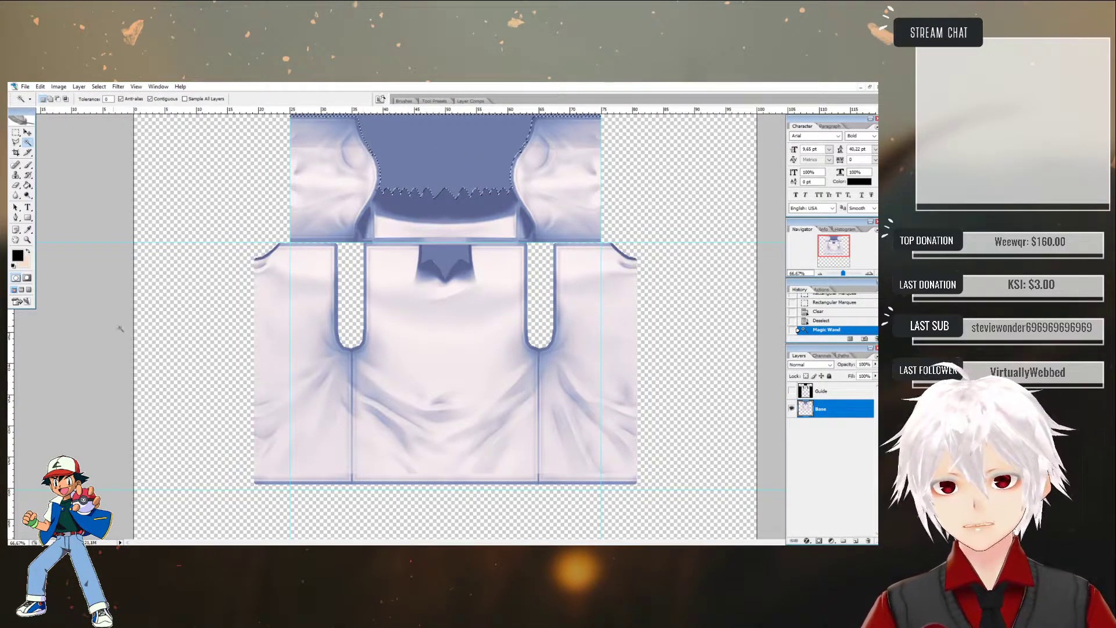
{"action": "key", "text": "z"}
{"action": "left_click", "coordinate": [427, 179]}
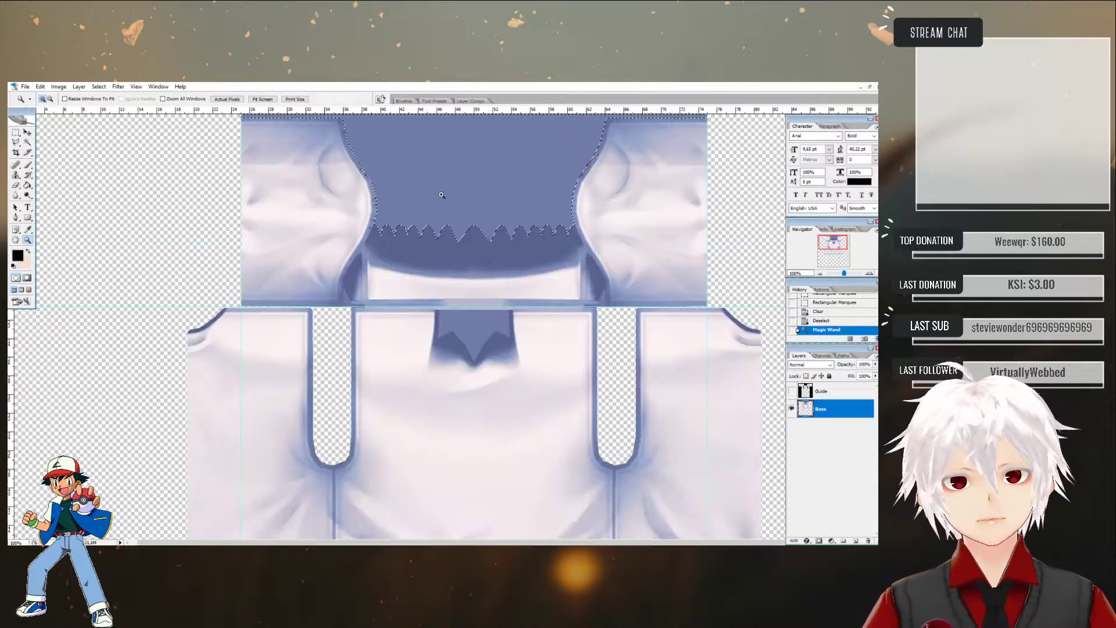
{"action": "left_click", "coordinate": [515, 224]}
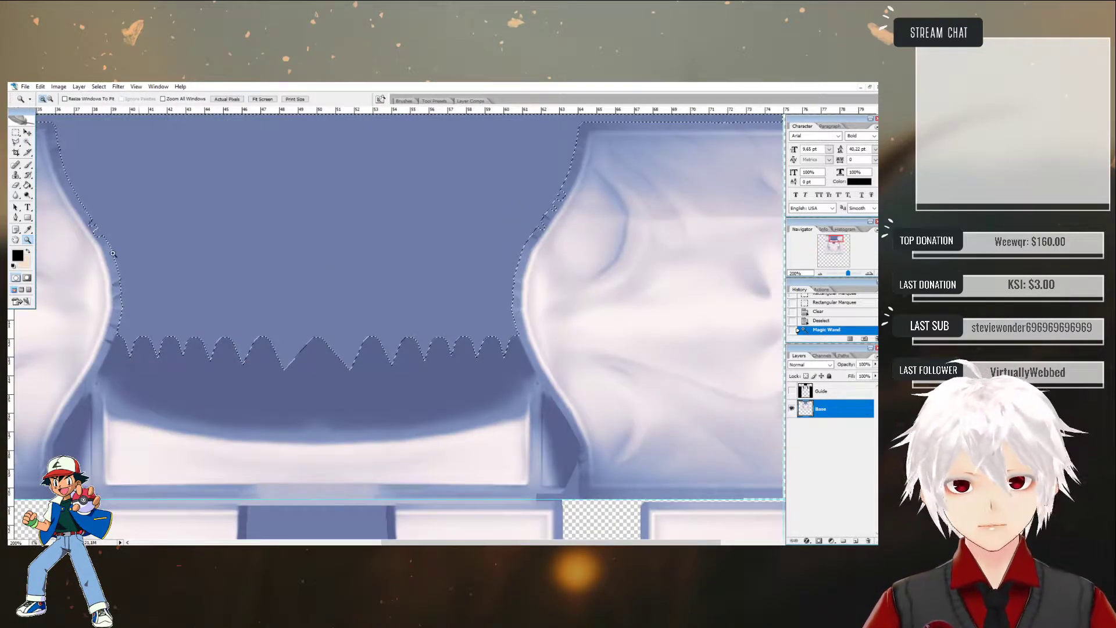
{"action": "key", "text": "l"}
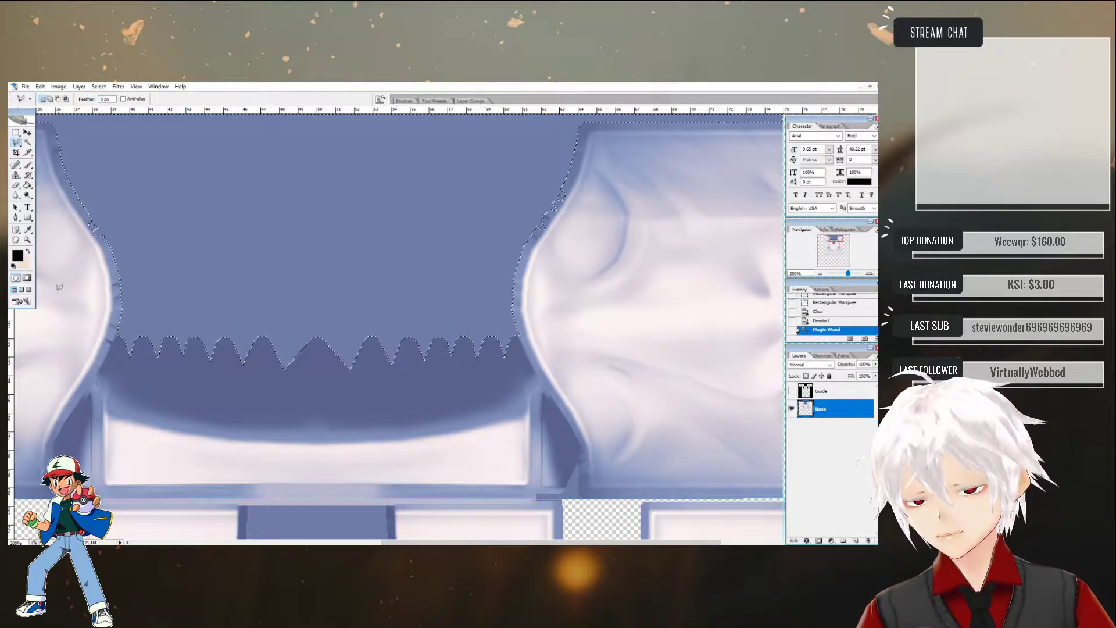
{"action": "left_click", "coordinate": [60, 214], "text": "alt"}
{"action": "left_click", "coordinate": [58, 293]}
{"action": "left_click", "coordinate": [75, 290]}
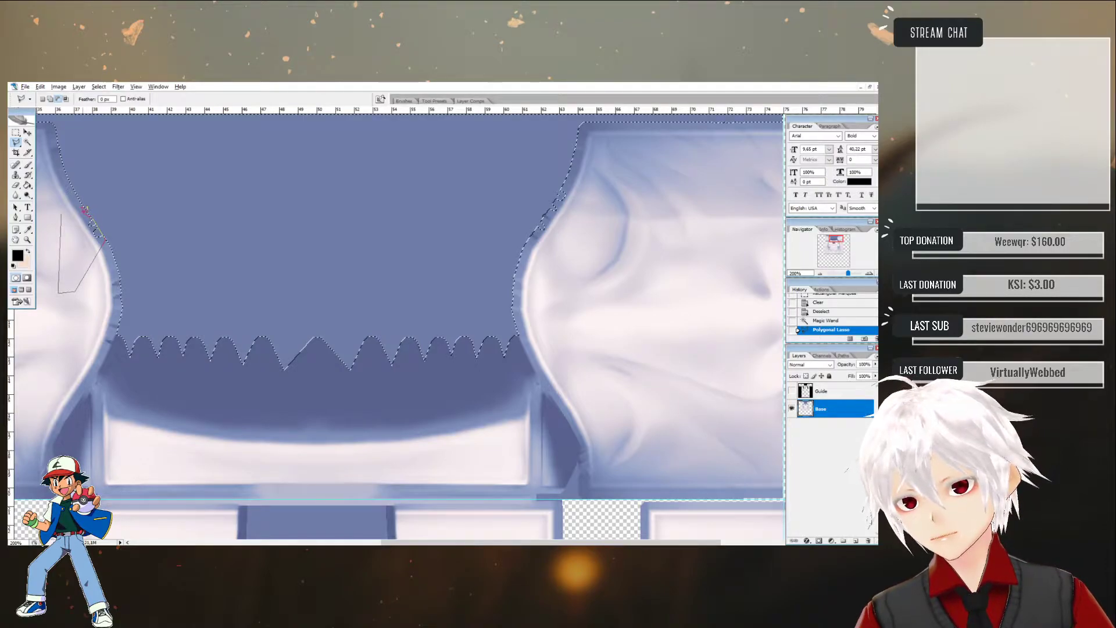
{"action": "left_click", "coordinate": [61, 214]}
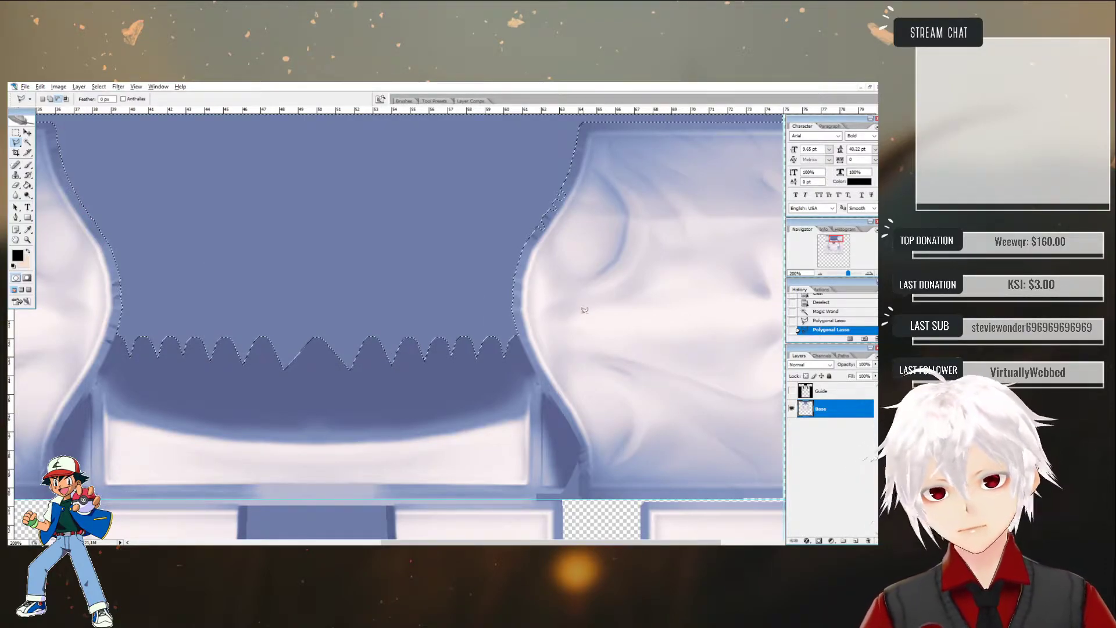
- Subtract the stray bits along the right sleeve's inner edge from the selection with the Polygonal Lasso
{"action": "left_click", "coordinate": [543, 221]}
{"action": "left_click", "coordinate": [536, 238]}
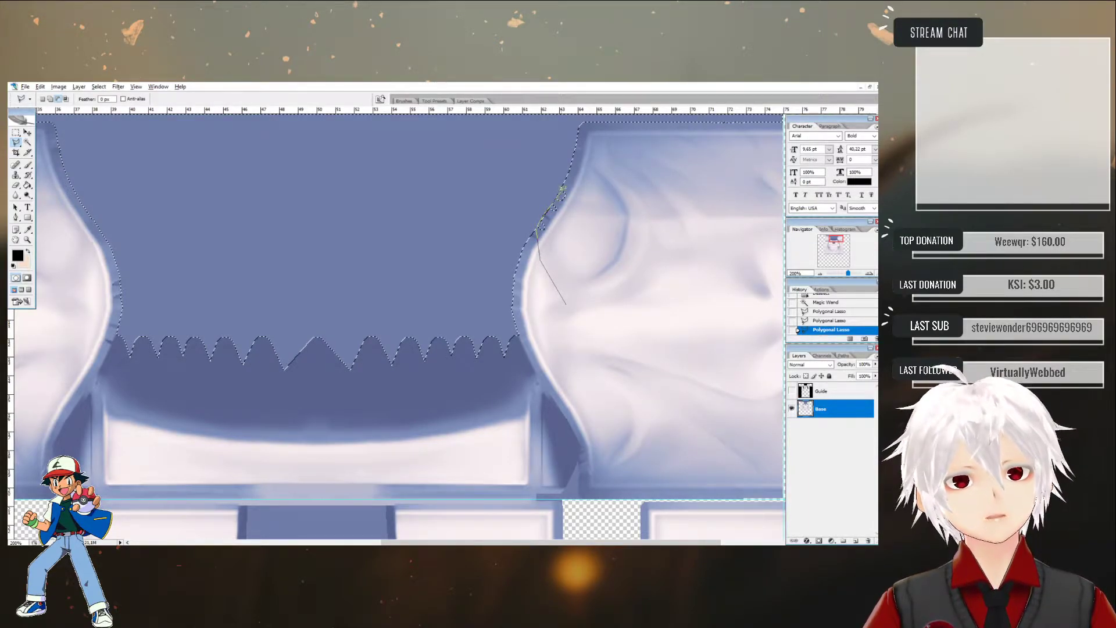
{"action": "double_click", "coordinate": [595, 252]}
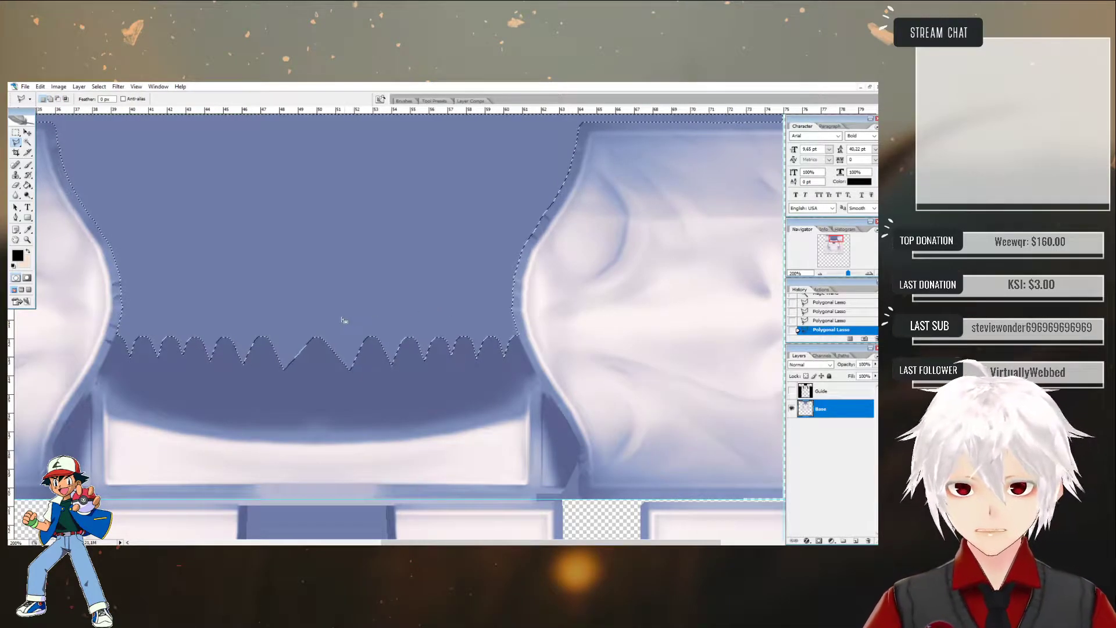
- Delete the selected blue background between the sleeves from the Base layer and clear the selection
{"action": "left_click", "coordinate": [28, 239]}
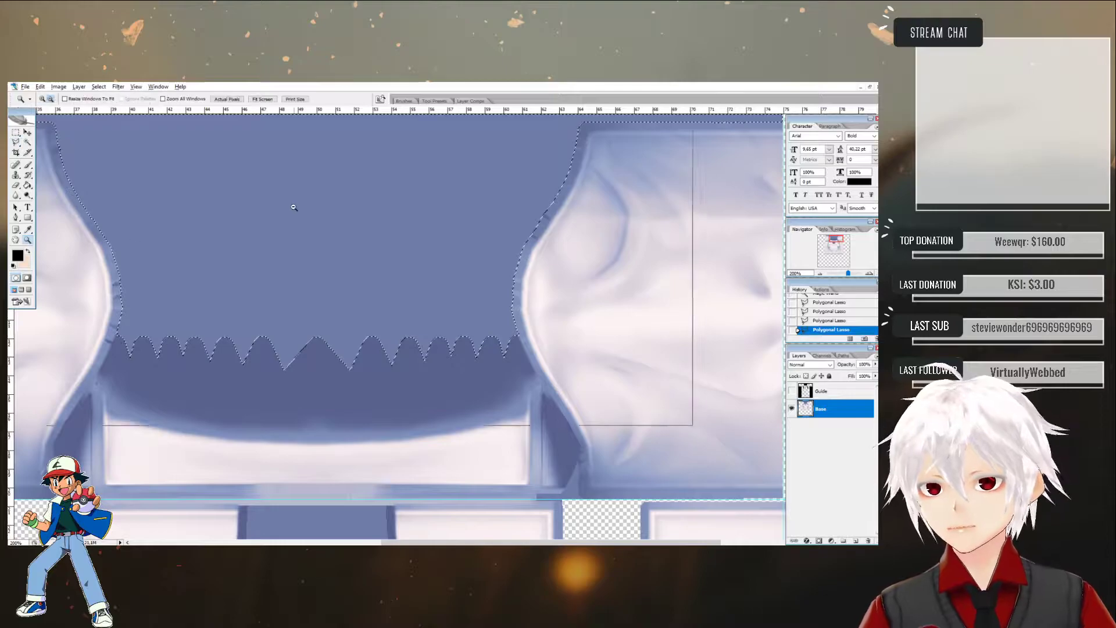
{"action": "left_click", "coordinate": [294, 207], "text": "alt"}
{"action": "left_click", "coordinate": [366, 247], "text": "alt"}
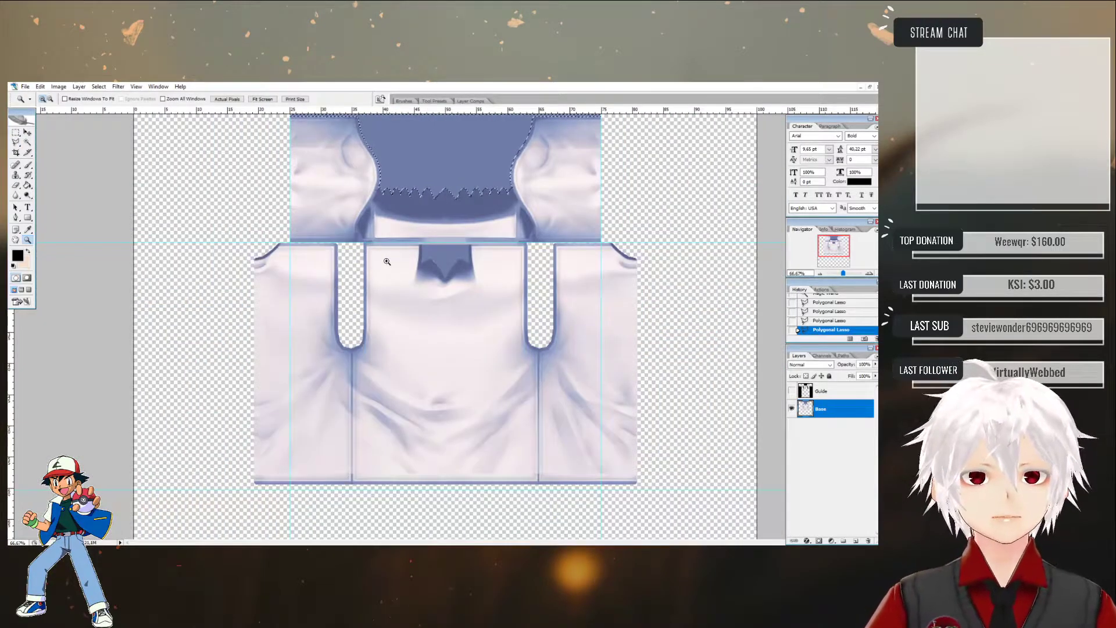
{"action": "key", "text": "Delete"}
{"action": "left_click", "coordinate": [686, 198]}
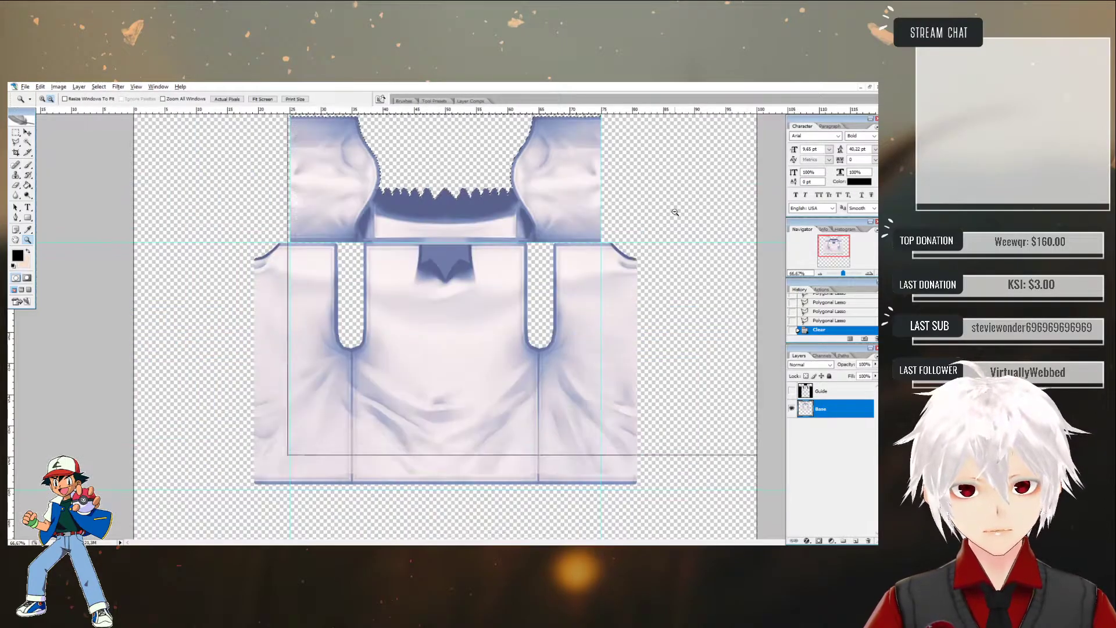
{"action": "left_click", "coordinate": [674, 212], "text": "alt"}
{"action": "left_click", "coordinate": [16, 133]}
{"action": "left_click", "coordinate": [265, 164]}
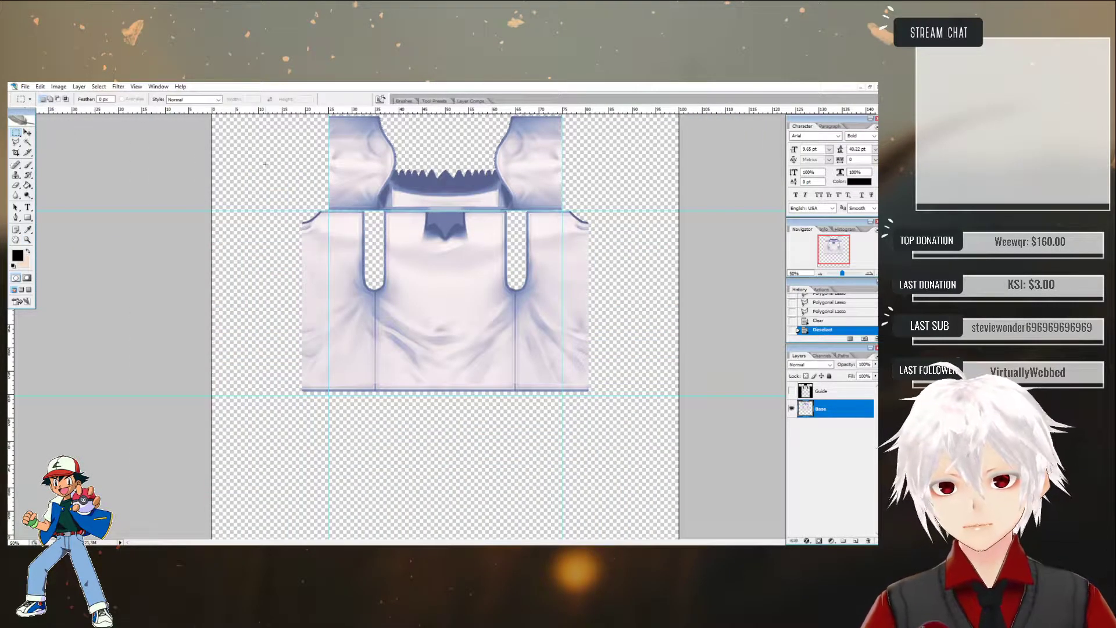
- Save the document as Vest.psd in the AshKetchum folder with Maximize compatibility on
{"action": "left_click", "coordinate": [25, 86]}
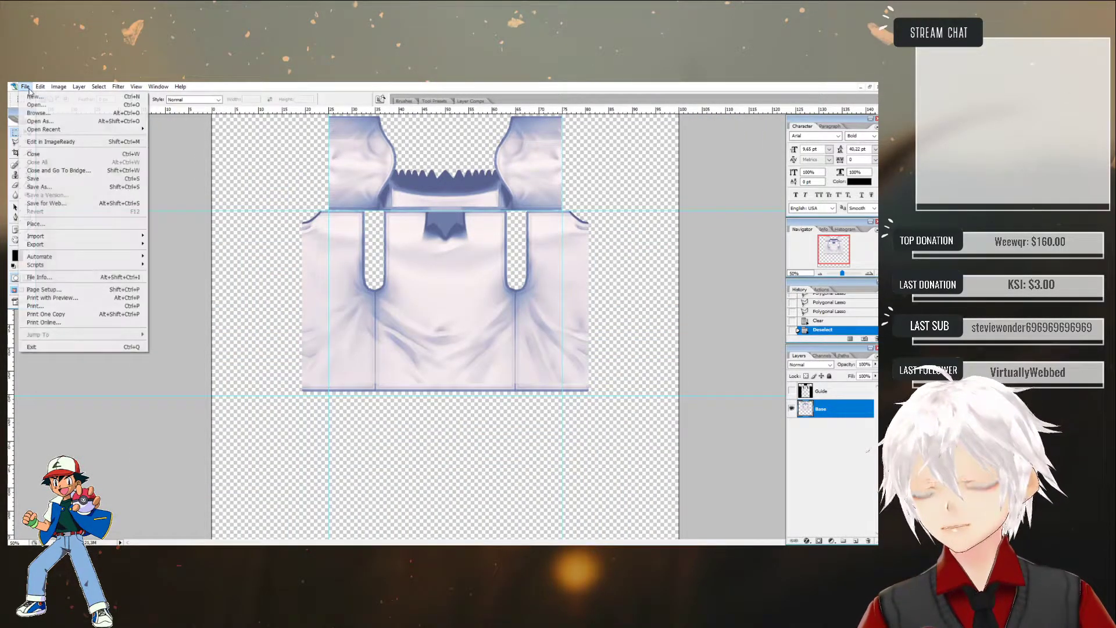
{"action": "left_click", "coordinate": [37, 179]}
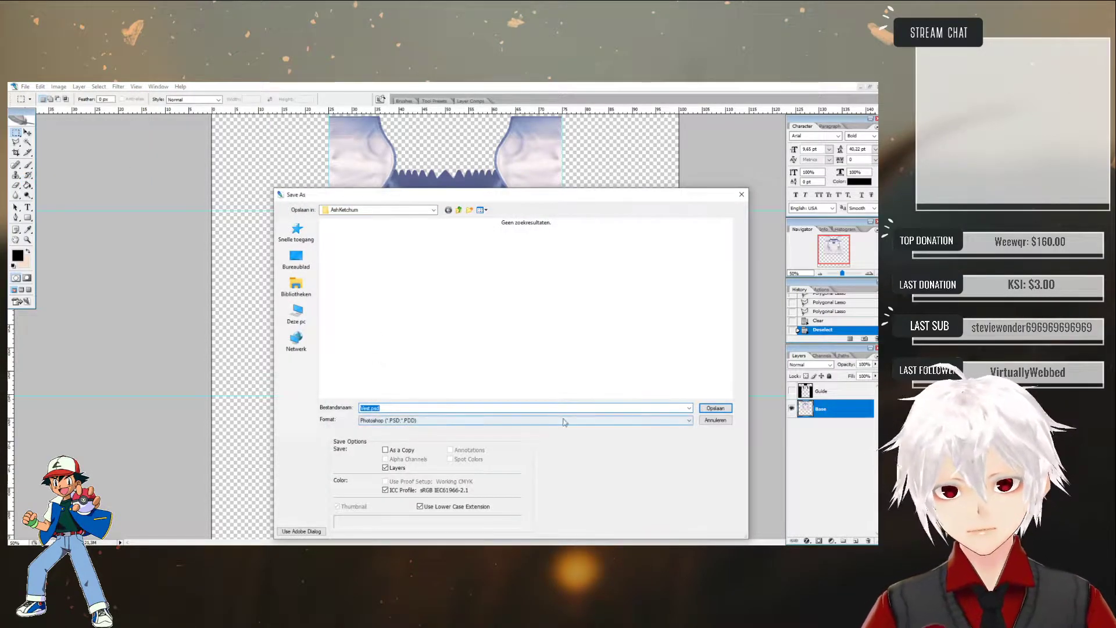
{"action": "left_click", "coordinate": [716, 408]}
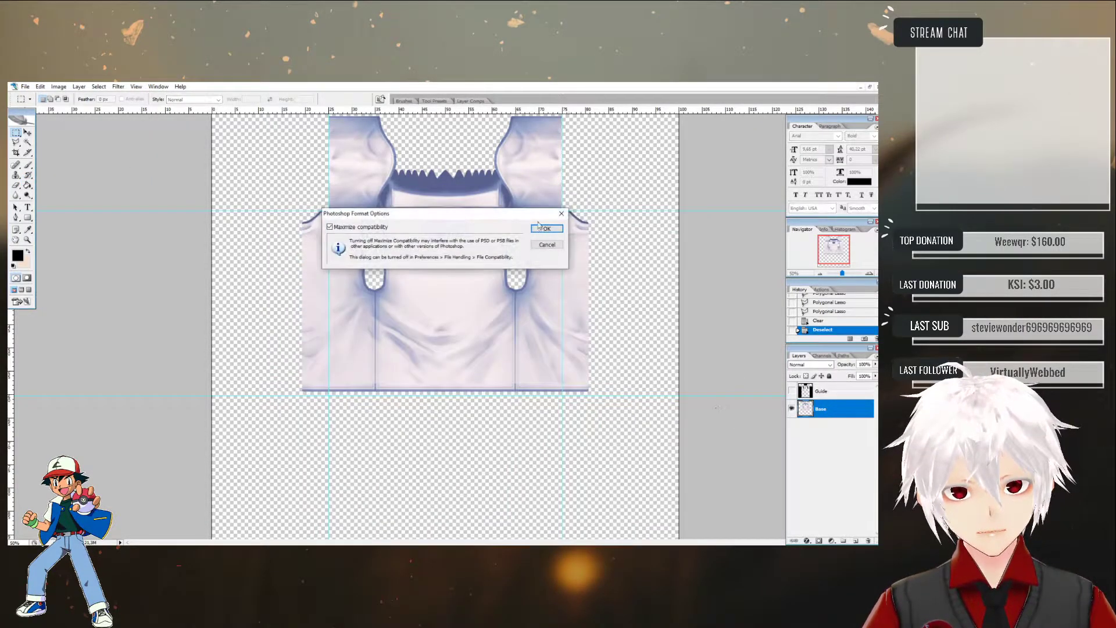
{"action": "left_click", "coordinate": [541, 229]}
- Save a PNG copy of the texture as Vest.png in the AshKetchum folder, replacing the existing file
{"action": "left_click", "coordinate": [25, 86]}
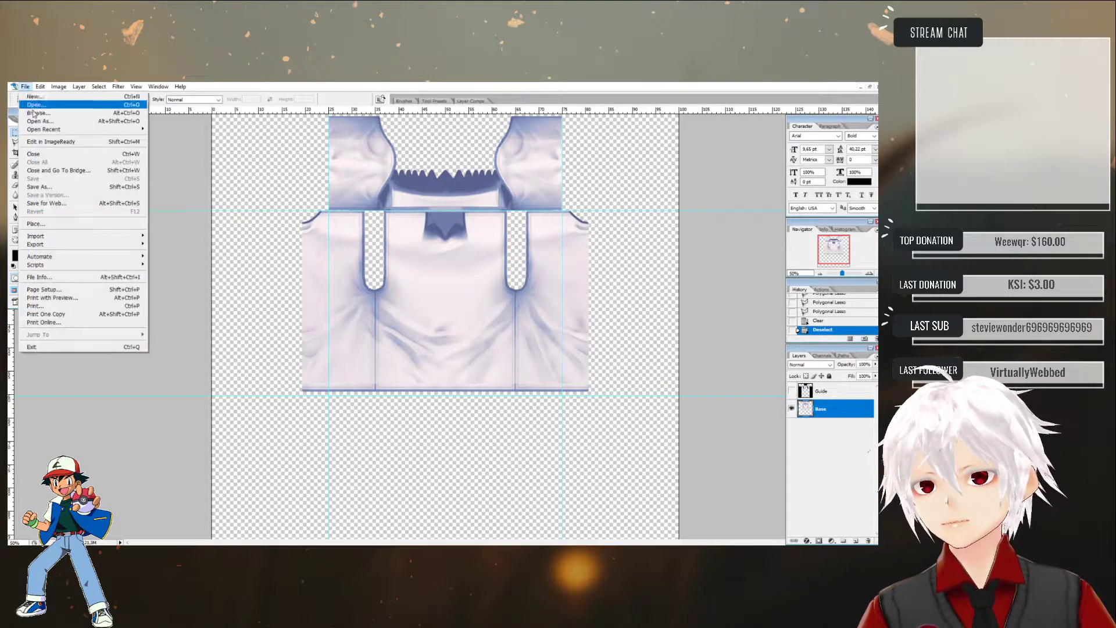
{"action": "left_click", "coordinate": [44, 187]}
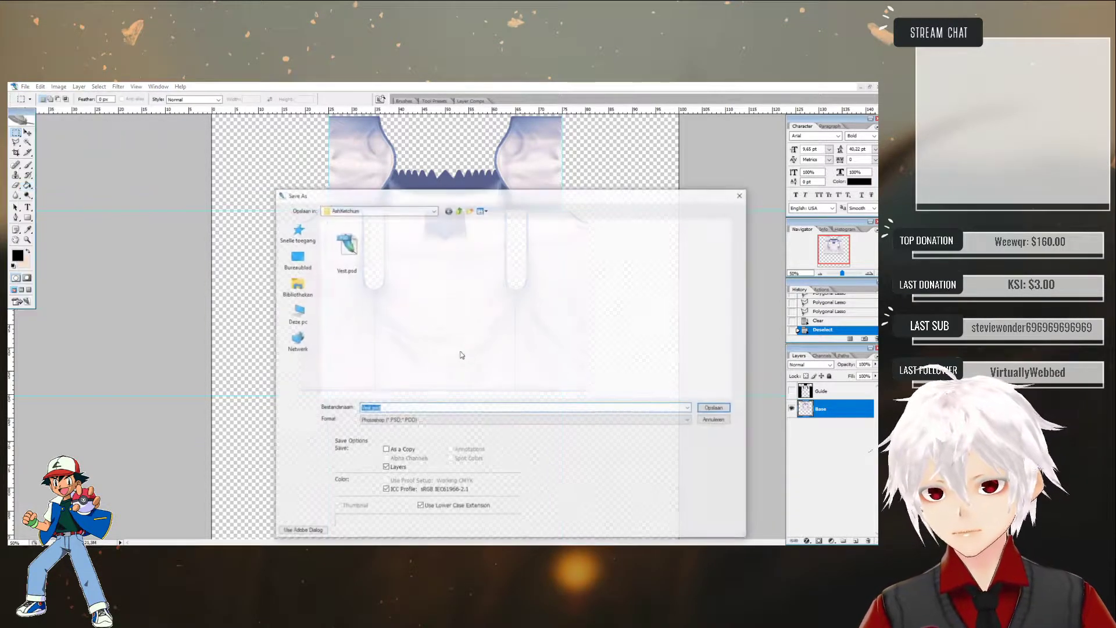
{"action": "left_click", "coordinate": [428, 420]}
{"action": "left_click", "coordinate": [387, 507]}
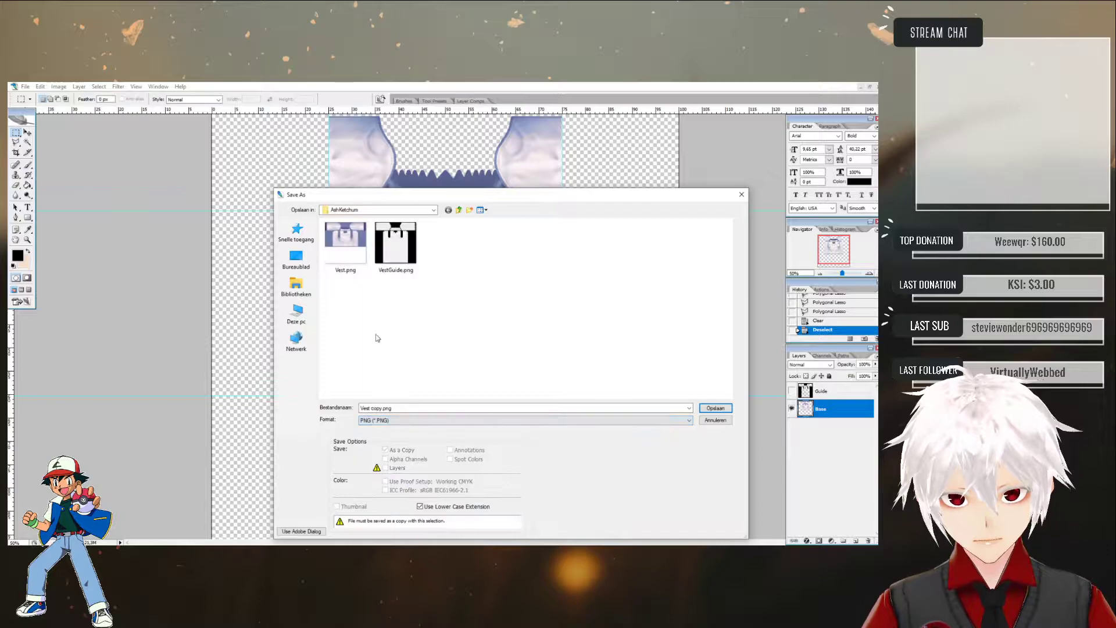
{"action": "left_click", "coordinate": [715, 408]}
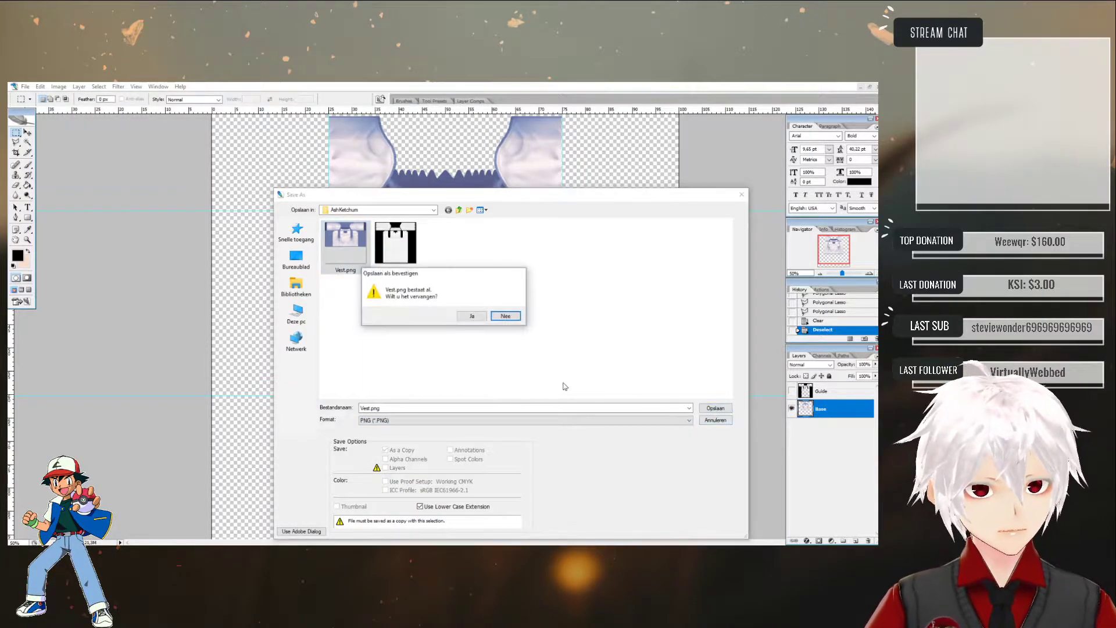
{"action": "left_click", "coordinate": [465, 318]}
{"action": "left_click", "coordinate": [460, 304]}
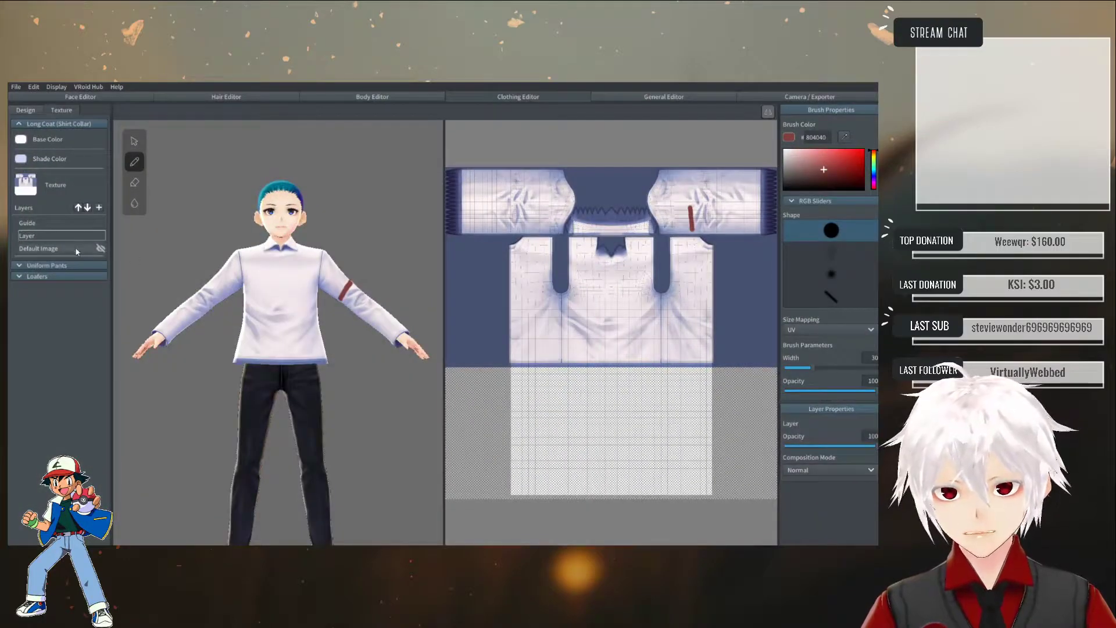
- Switch to VRoid Studio, import the edited vest image into the long coat's Layer, and inspect the model
{"action": "right_click", "coordinate": [46, 238]}
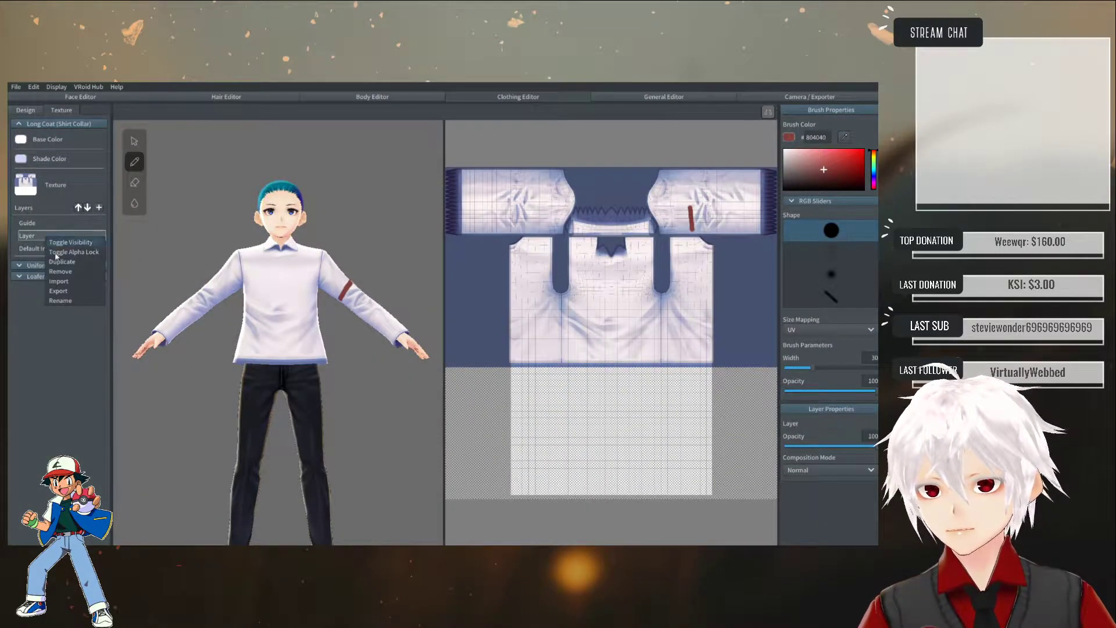
{"action": "left_click", "coordinate": [69, 284]}
{"action": "double_click", "coordinate": [226, 181]}
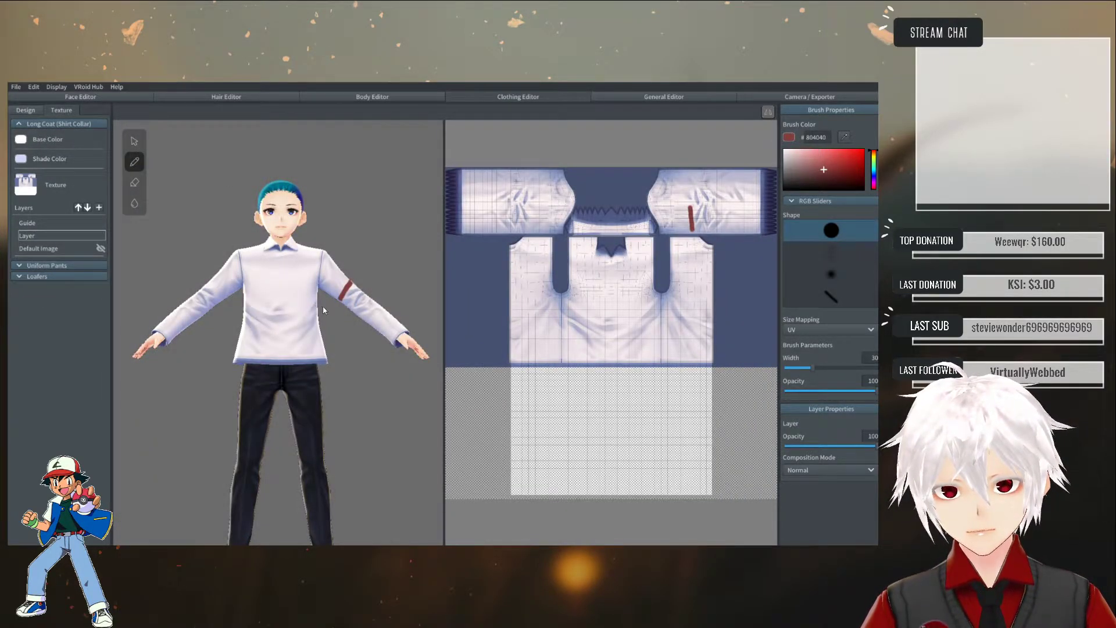
{"action": "mouse_move", "coordinate": [361, 324]}
{"action": "right_mouse_down"}
{"action": "mouse_move", "coordinate": [195, 327]}
{"action": "mouse_move", "coordinate": [362, 331]}
{"action": "mouse_move", "coordinate": [347, 328]}
{"action": "mouse_move", "coordinate": [358, 323]}
{"action": "right_mouse_up"}
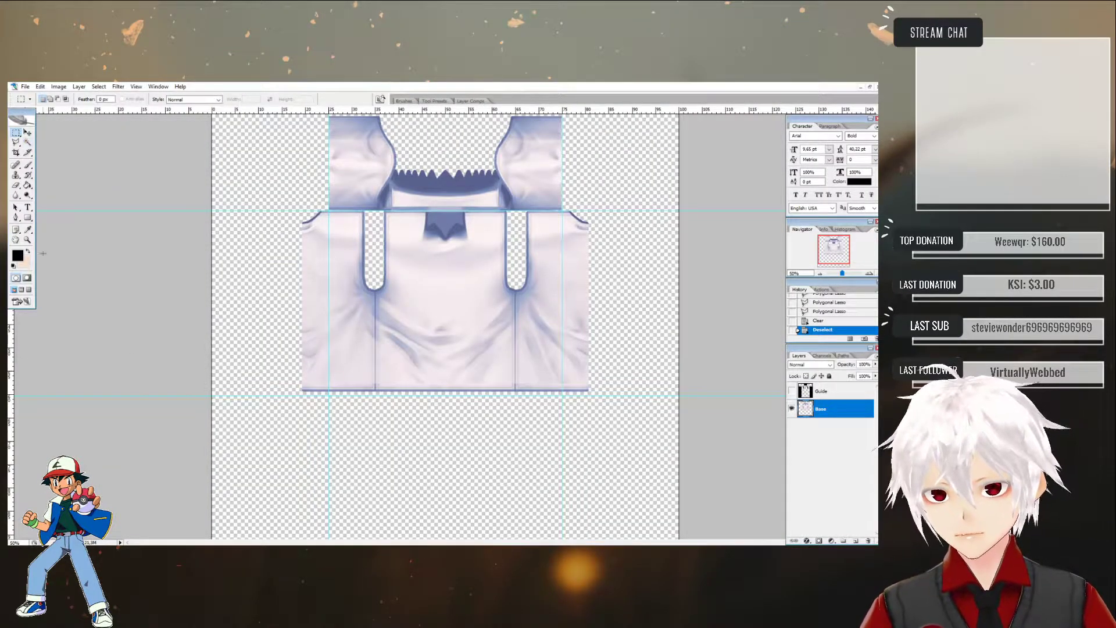
- Cut the shirt body below the upper horizontal guide from the Base layer onto a new layer named Body
{"action": "left_click_drag", "start_coordinate": [212, 473], "coordinate": [679, 210]}
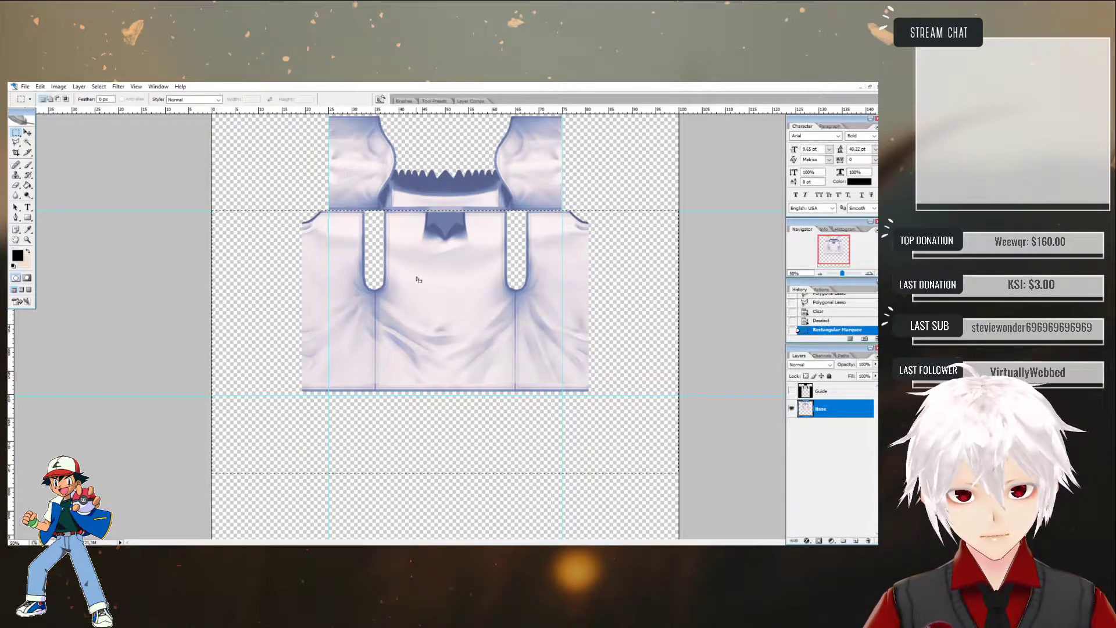
{"action": "right_click", "coordinate": [416, 279]}
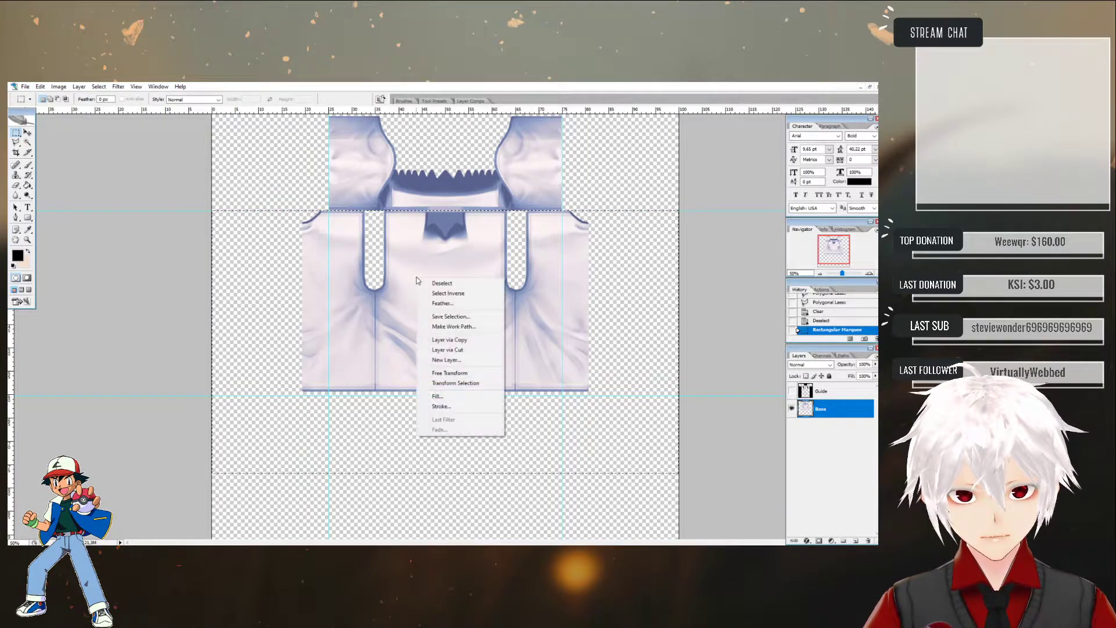
{"action": "left_click", "coordinate": [459, 350]}
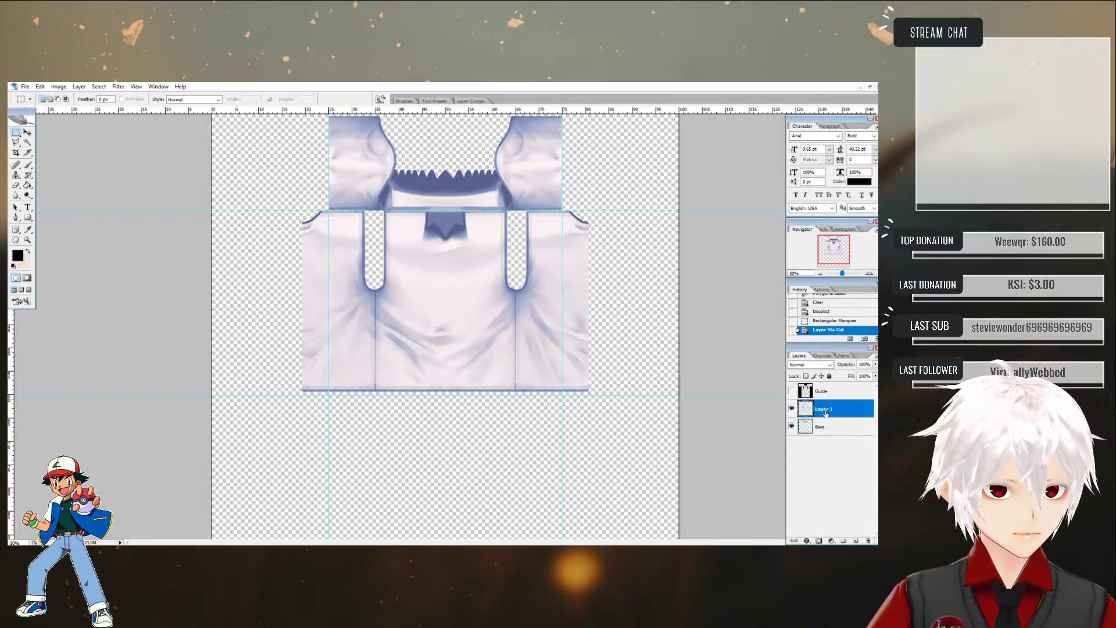
{"action": "double_click", "coordinate": [823, 409]}
{"action": "type", "text": "Body"}
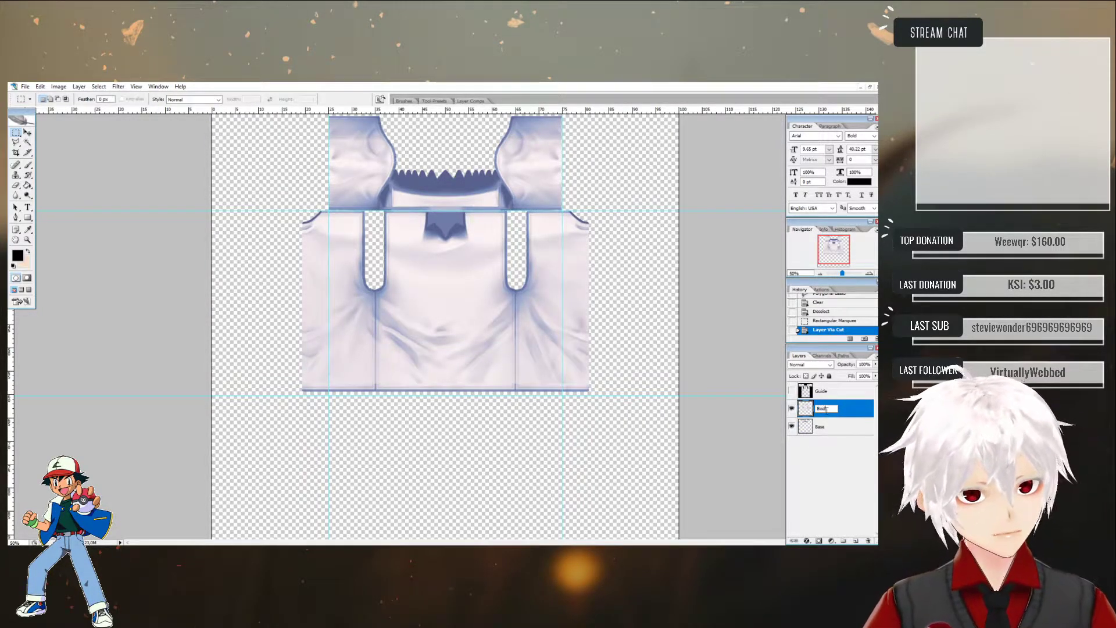
{"action": "key", "text": "Return"}
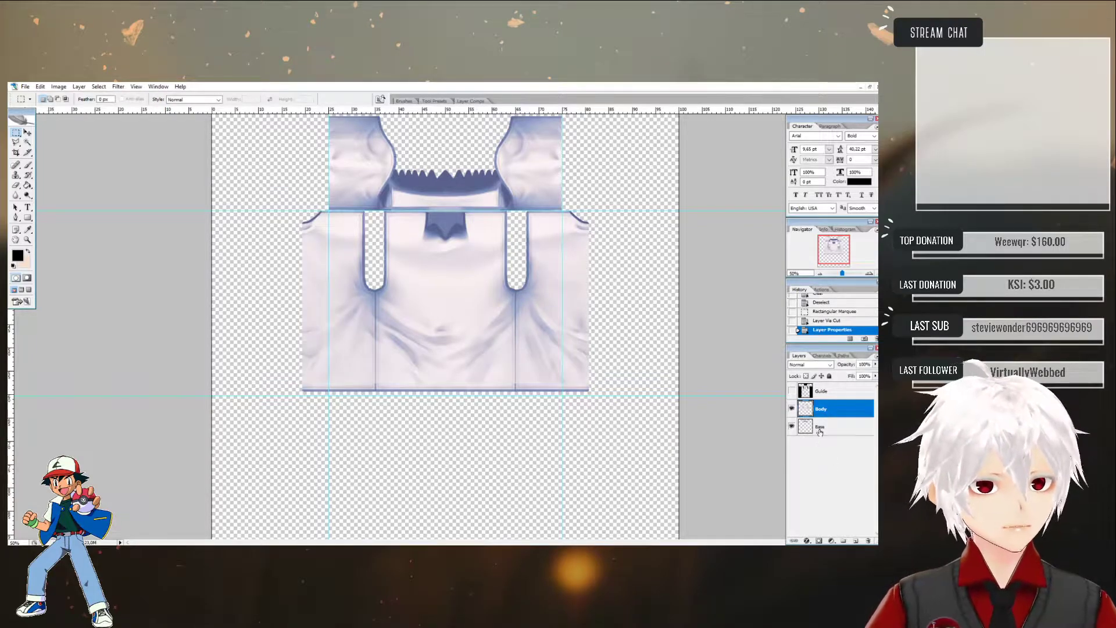
- Rename the Base layer as Color&Sleeves
{"action": "double_click", "coordinate": [820, 427]}
{"action": "type", "text": "Co"}
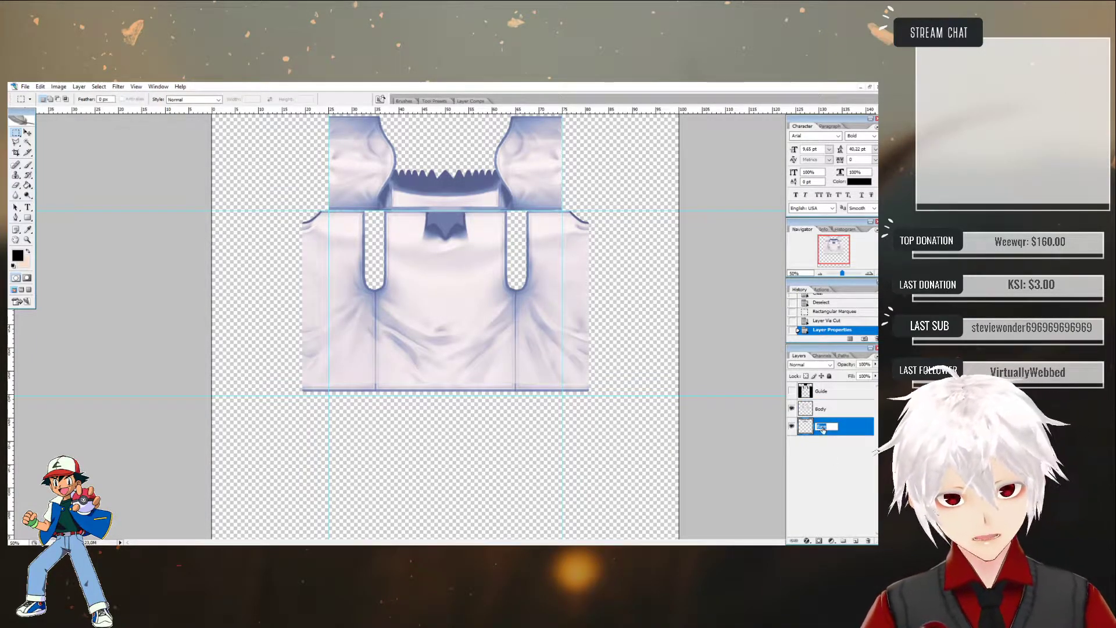
{"action": "type", "text": "lor"}
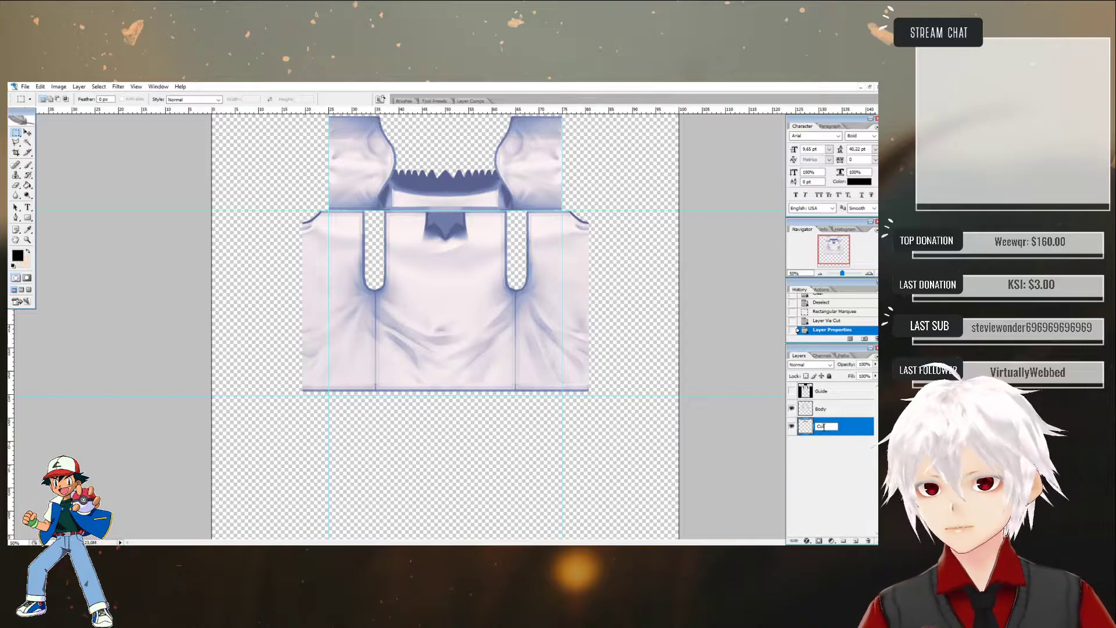
{"action": "type", "text": "&Sleeves"}
{"action": "key", "text": "Return"}
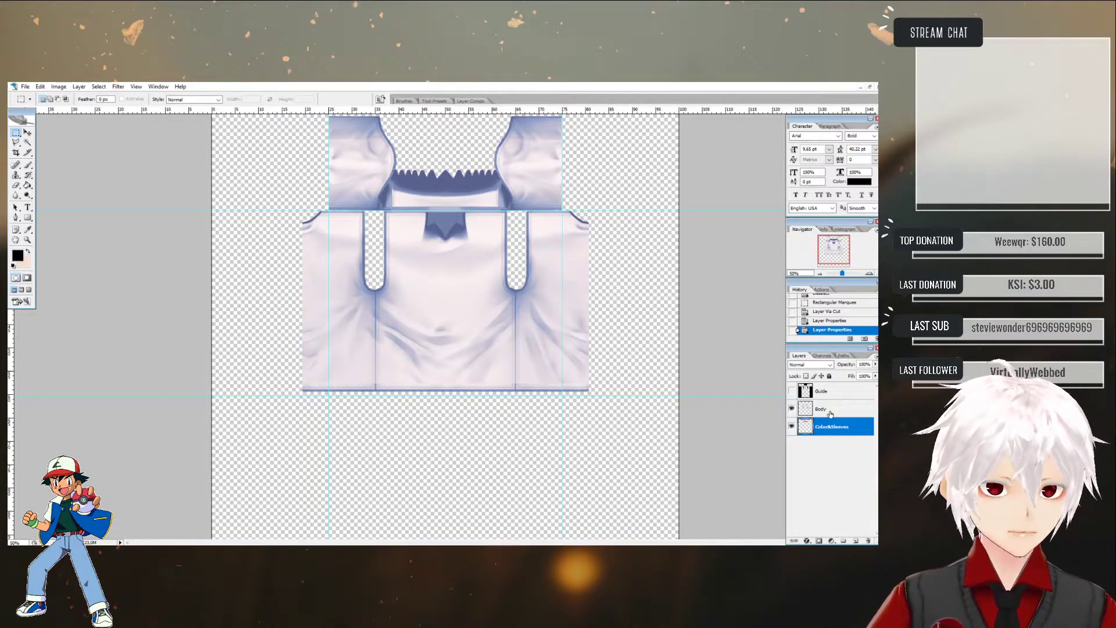
- Duplicate the Body layer as Body copy, lower the duplicate's fill opacity, and deselect the layers
{"action": "left_click", "coordinate": [862, 411]}
{"action": "right_click", "coordinate": [868, 412]}
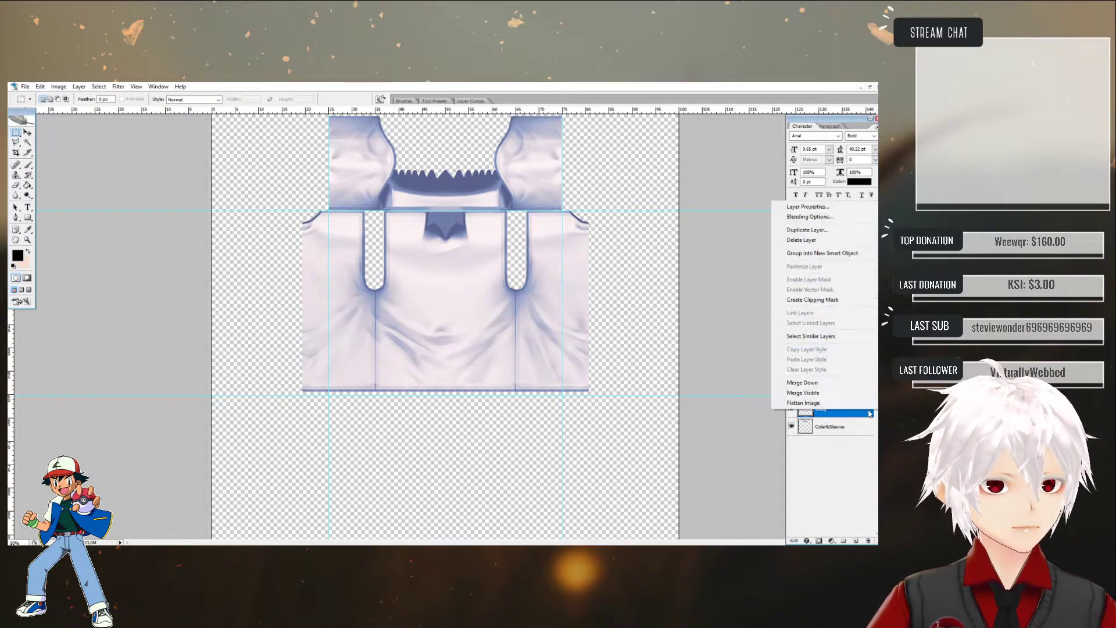
{"action": "left_click", "coordinate": [807, 229]}
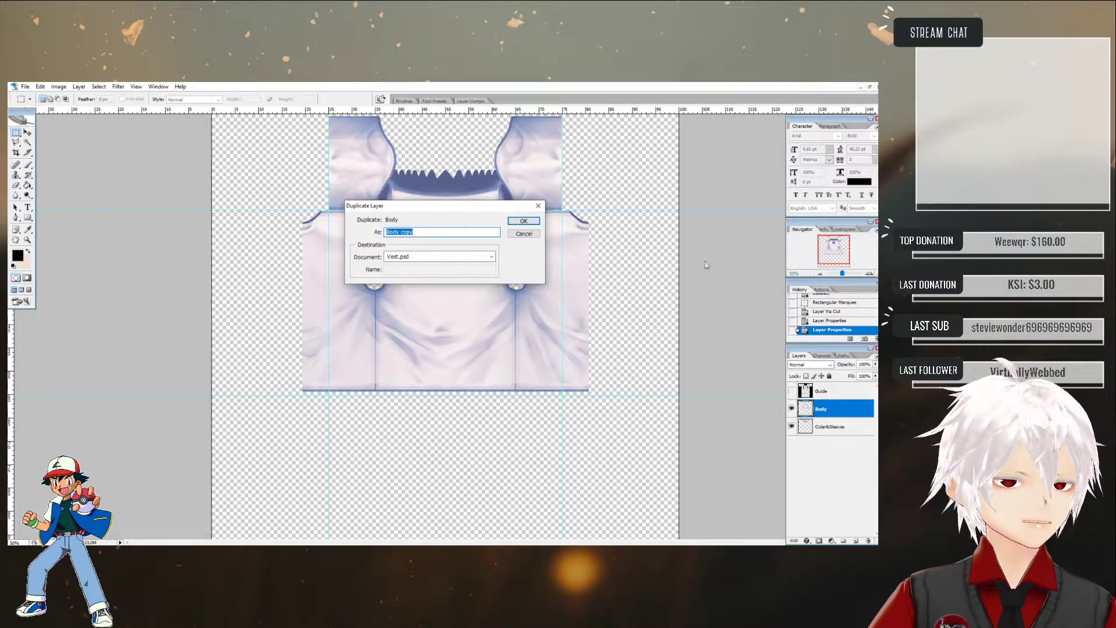
{"action": "left_click", "coordinate": [523, 220]}
{"action": "left_click_drag", "start_coordinate": [874, 384], "coordinate": [827, 385]}
{"action": "left_click", "coordinate": [815, 492]}
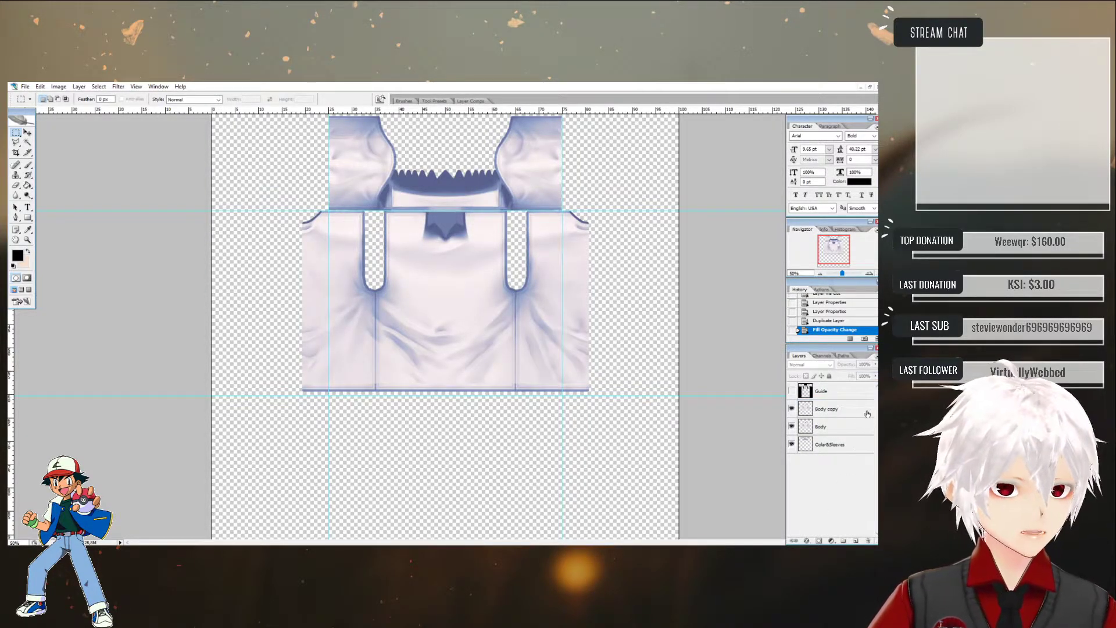
- Add a white Color Overlay with the Hue blend mode to the Body copy layer
{"action": "double_click", "coordinate": [867, 414]}
{"action": "left_click", "coordinate": [454, 404]}
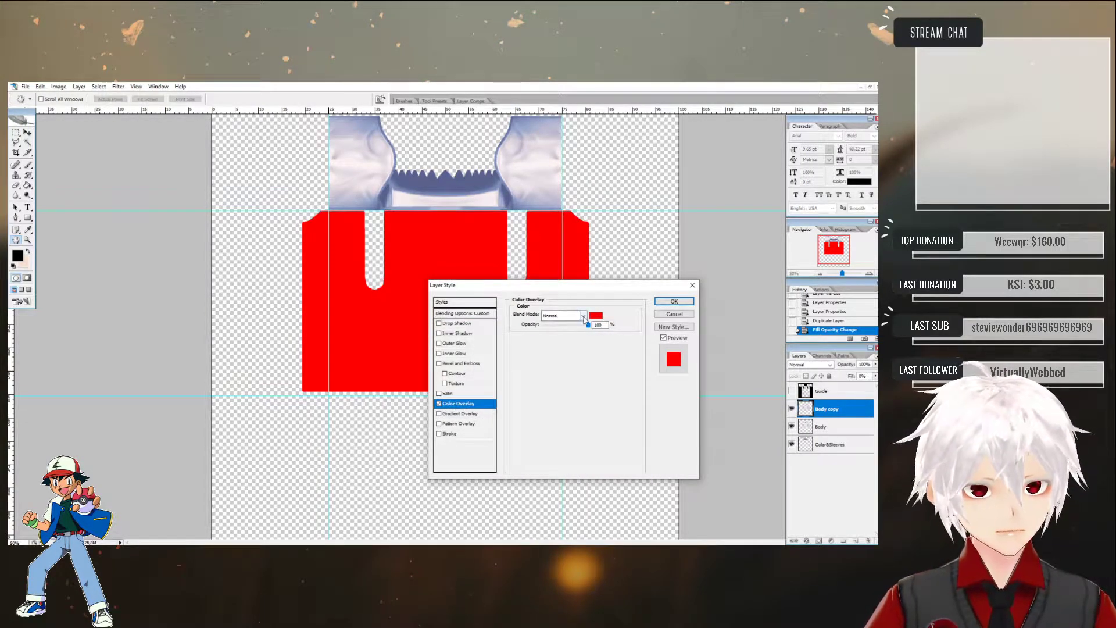
{"action": "left_click", "coordinate": [584, 316]}
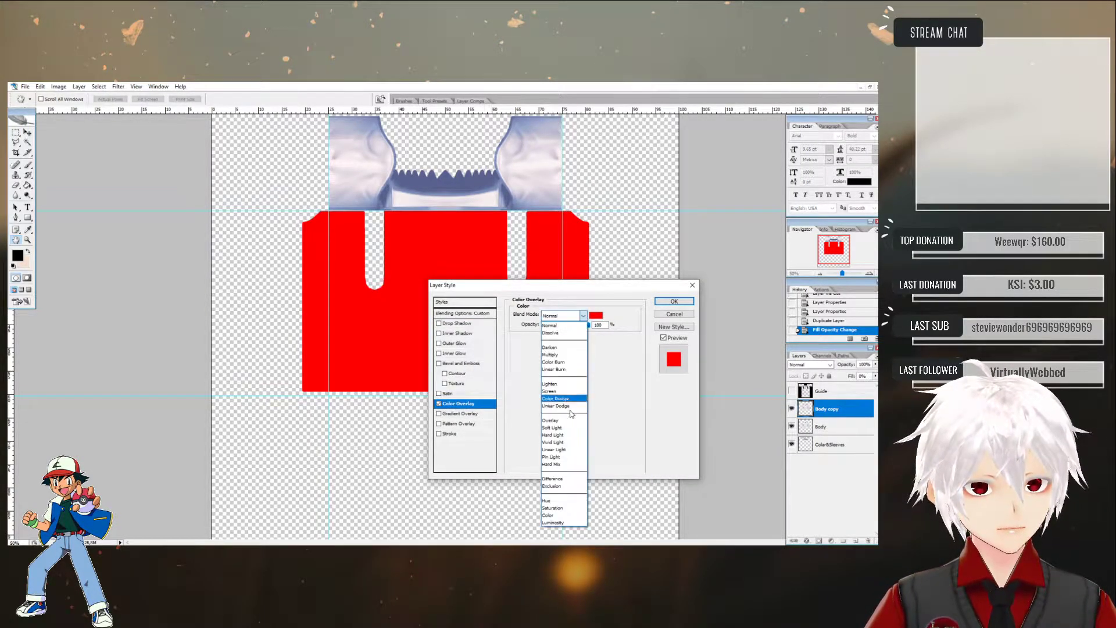
{"action": "left_click", "coordinate": [550, 501]}
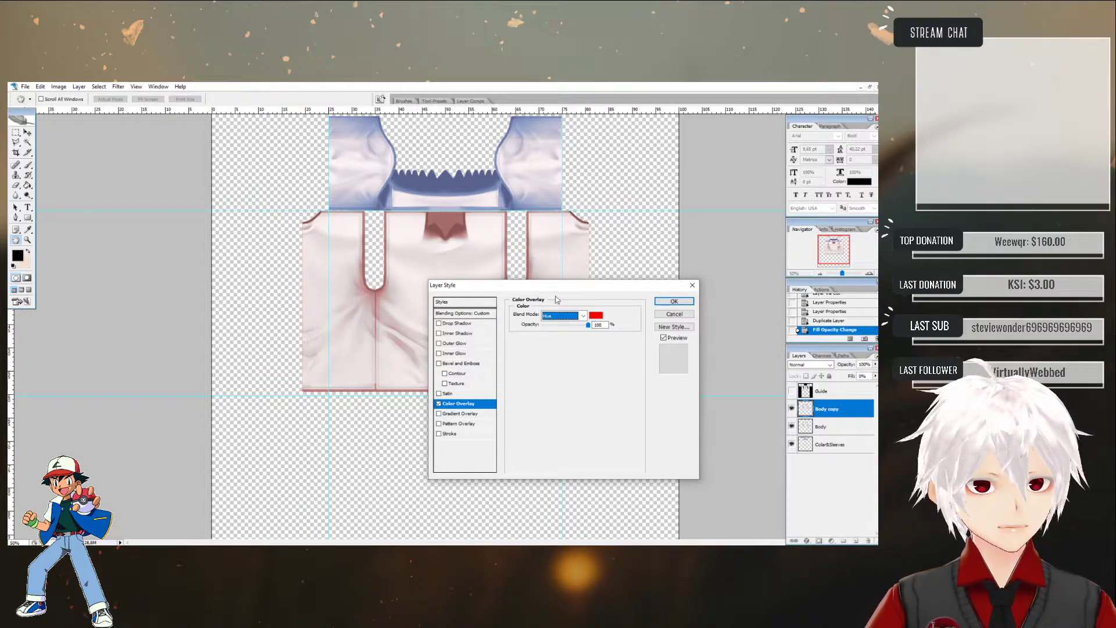
{"action": "left_click", "coordinate": [595, 315]}
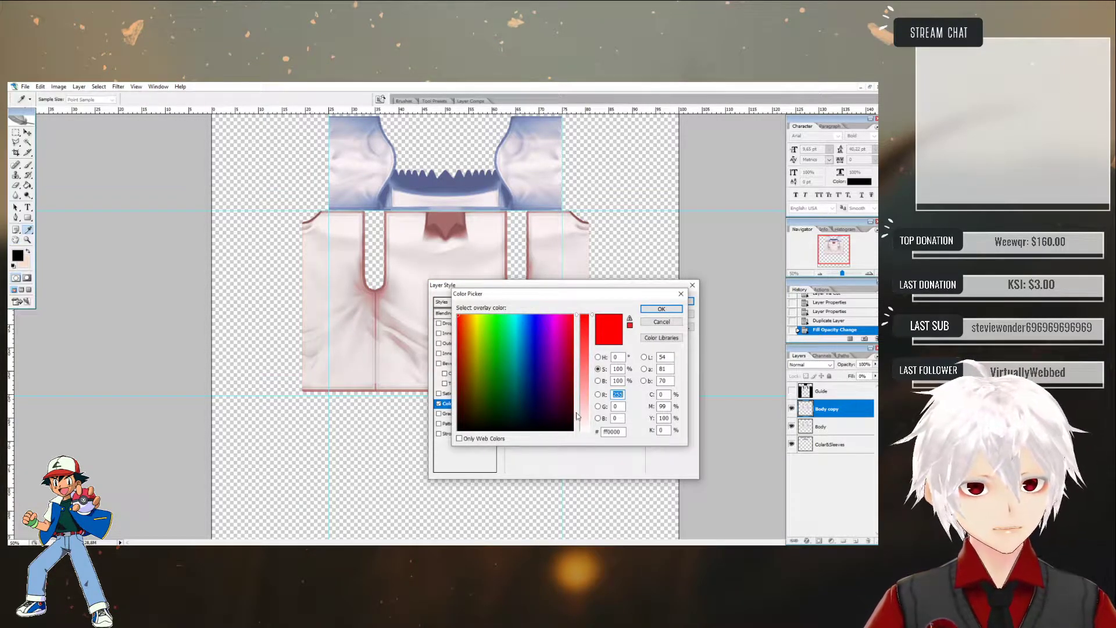
{"action": "left_click_drag", "start_coordinate": [585, 391], "coordinate": [596, 493]}
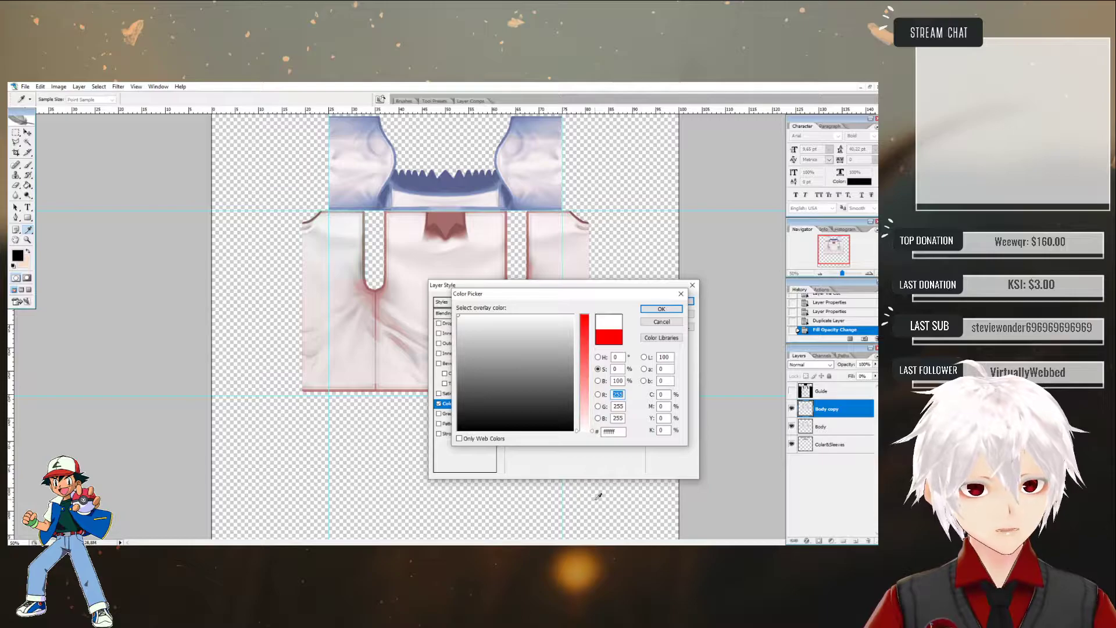
{"action": "left_click", "coordinate": [660, 308]}
{"action": "left_click", "coordinate": [673, 301]}
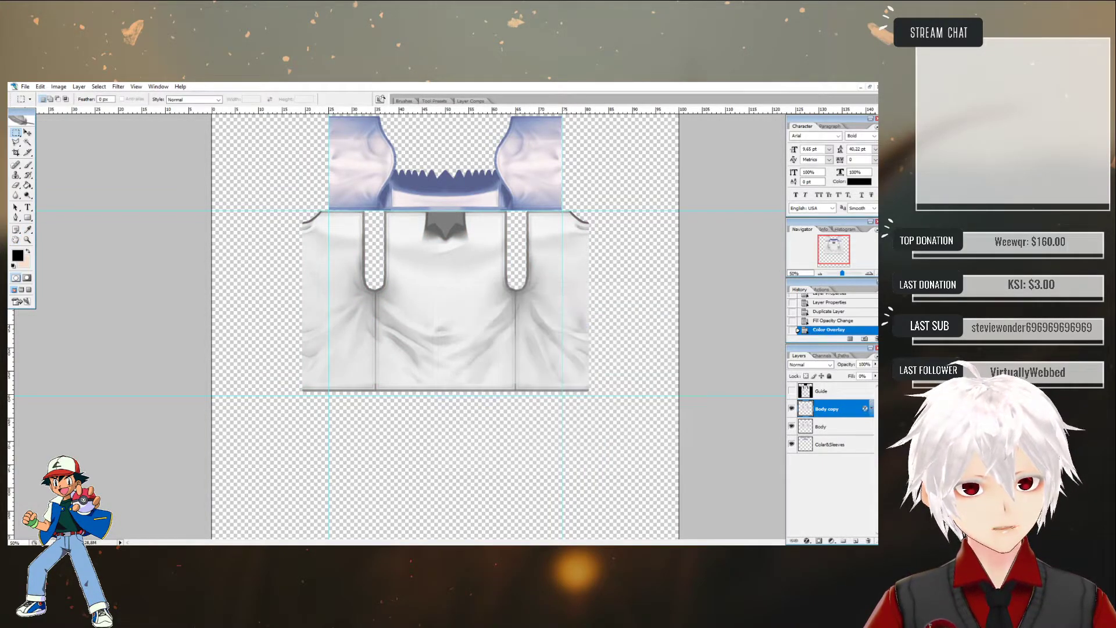
- Rename the Body copy layer as Body Decoloring
{"action": "double_click", "coordinate": [827, 409]}
{"action": "type", "text": "Body Whiten"}
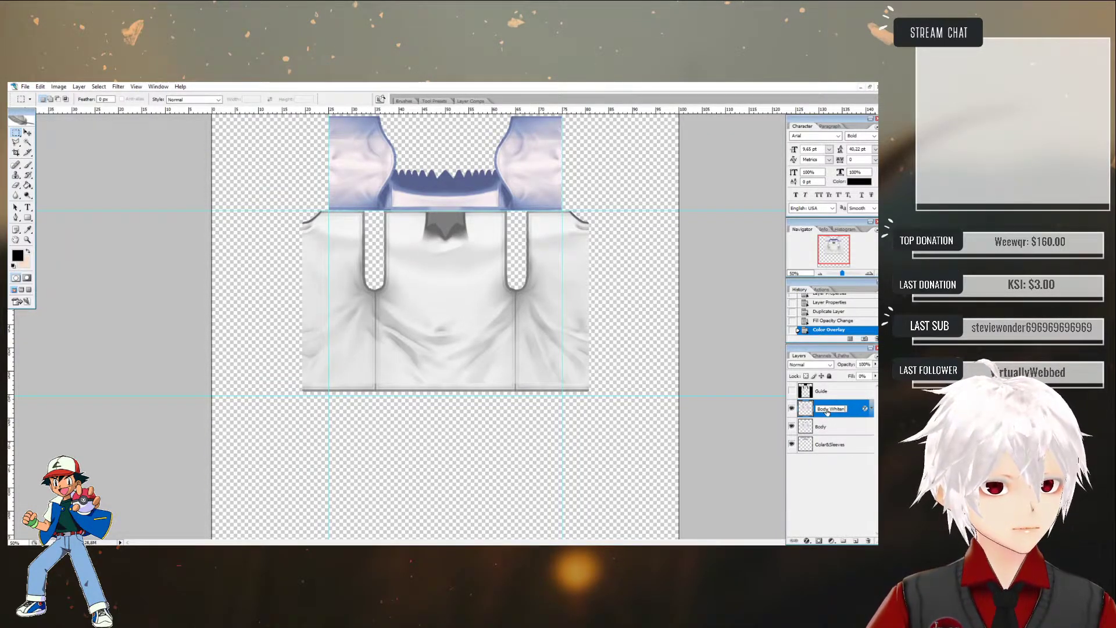
{"action": "key", "text": "BackSpace"}
{"action": "key", "text": "BackSpace"}
{"action": "key", "text": "BackSpace"}
{"action": "key", "text": "BackSpace"}
{"action": "type", "text": "Dec"}
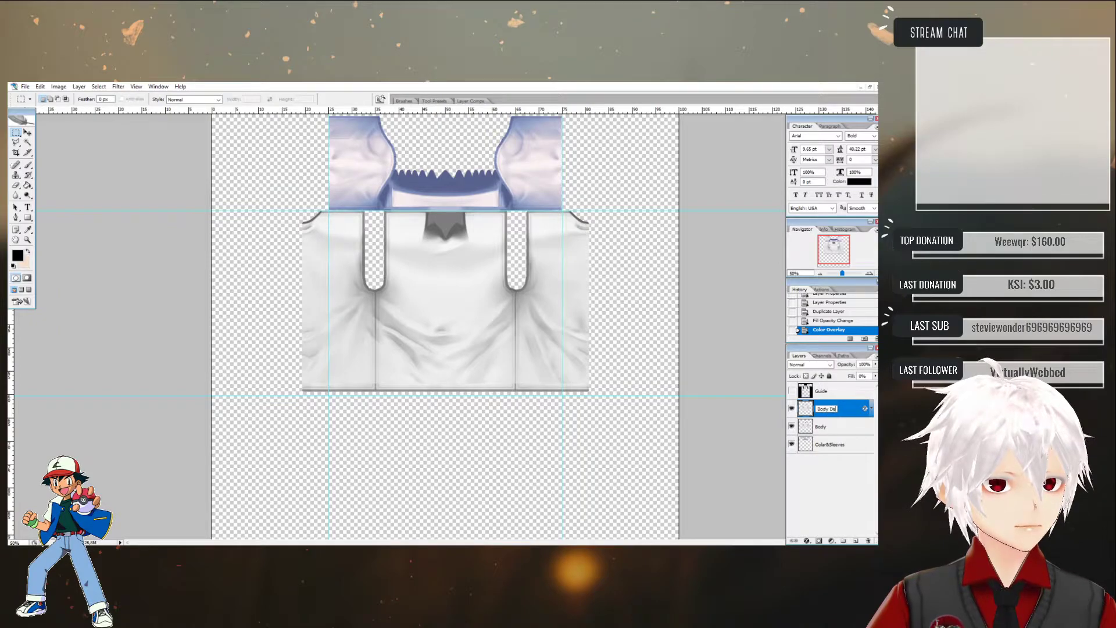
{"action": "type", "text": "oloring"}
{"action": "key", "text": "Return"}
- Duplicate the Color&Sleeves layer under the name Color&Sleeves Decoloring
{"action": "left_click", "coordinate": [830, 444]}
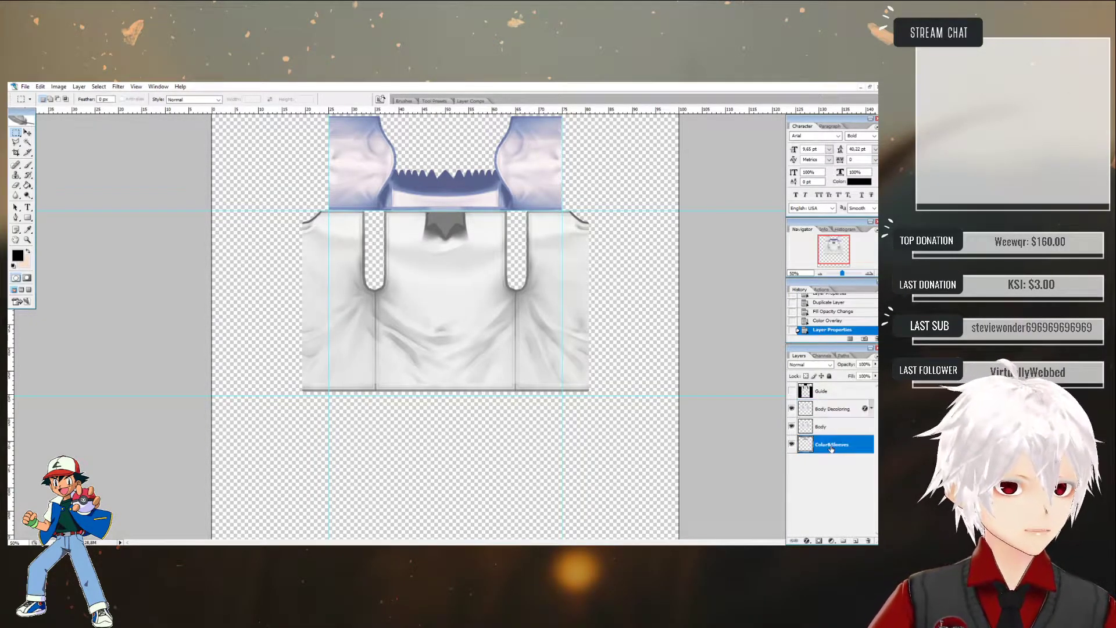
{"action": "right_click", "coordinate": [830, 444]}
{"action": "left_click", "coordinate": [807, 266]}
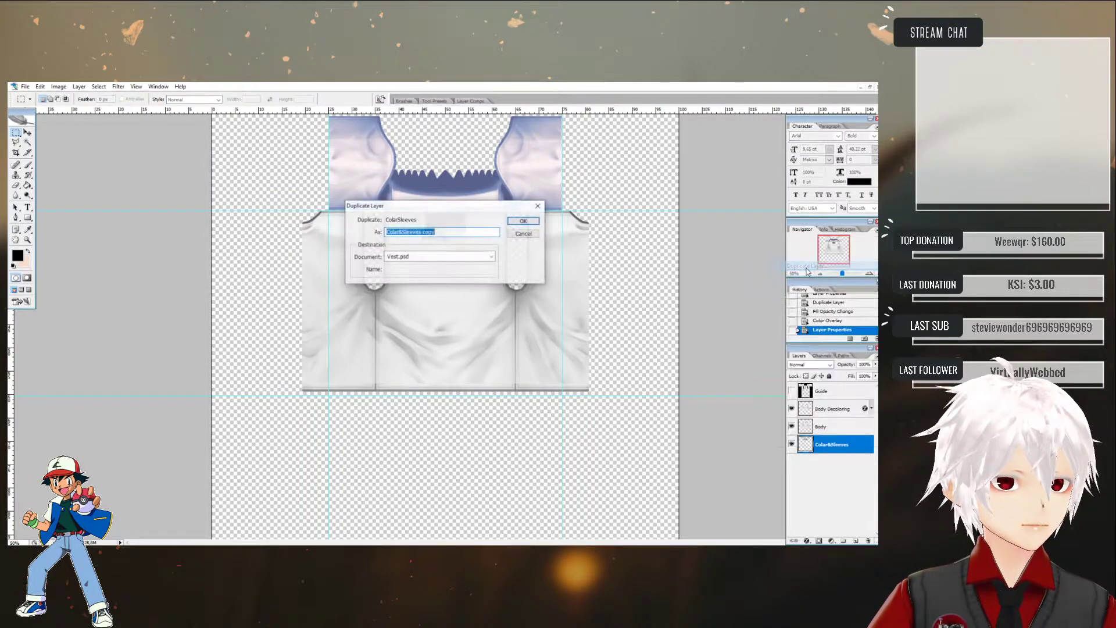
{"action": "key", "text": "End"}
{"action": "key", "text": "BackSpace"}
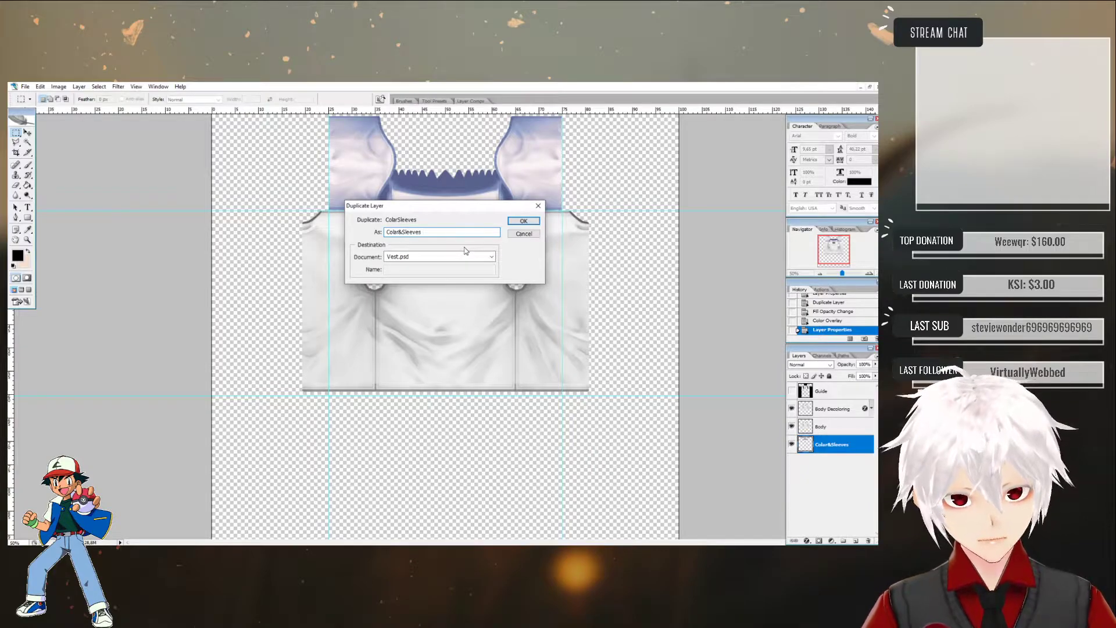
{"action": "key", "text": "Return"}
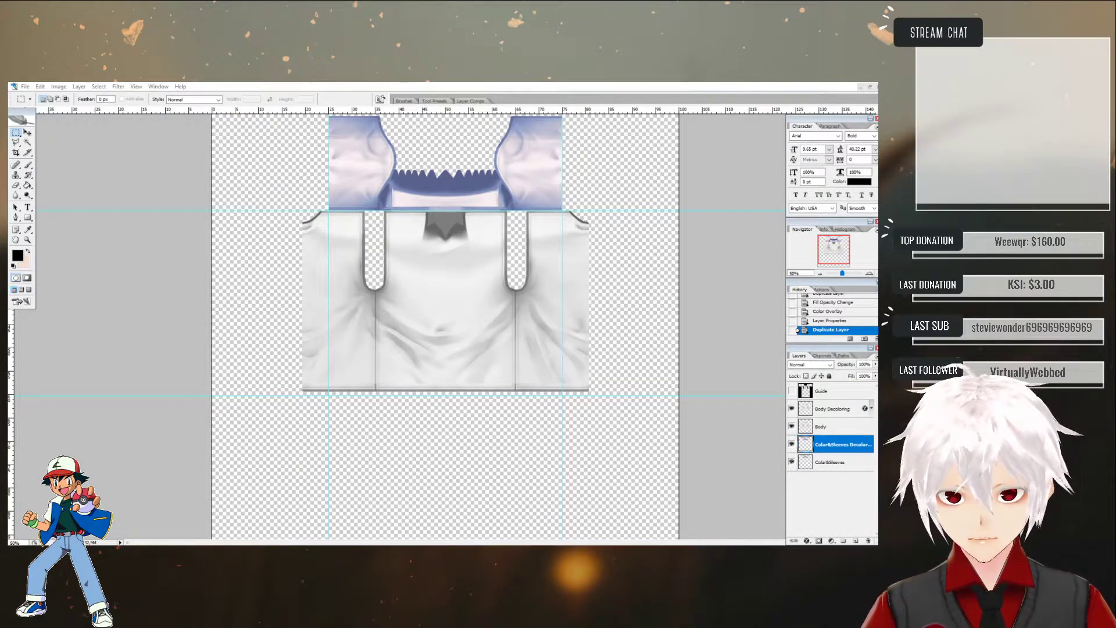
- Copy the layer style of Body Decoloring onto the Color&Sleeves Decoloring layer and deselect the layers
{"action": "mouse_move", "coordinate": [176, 545]}
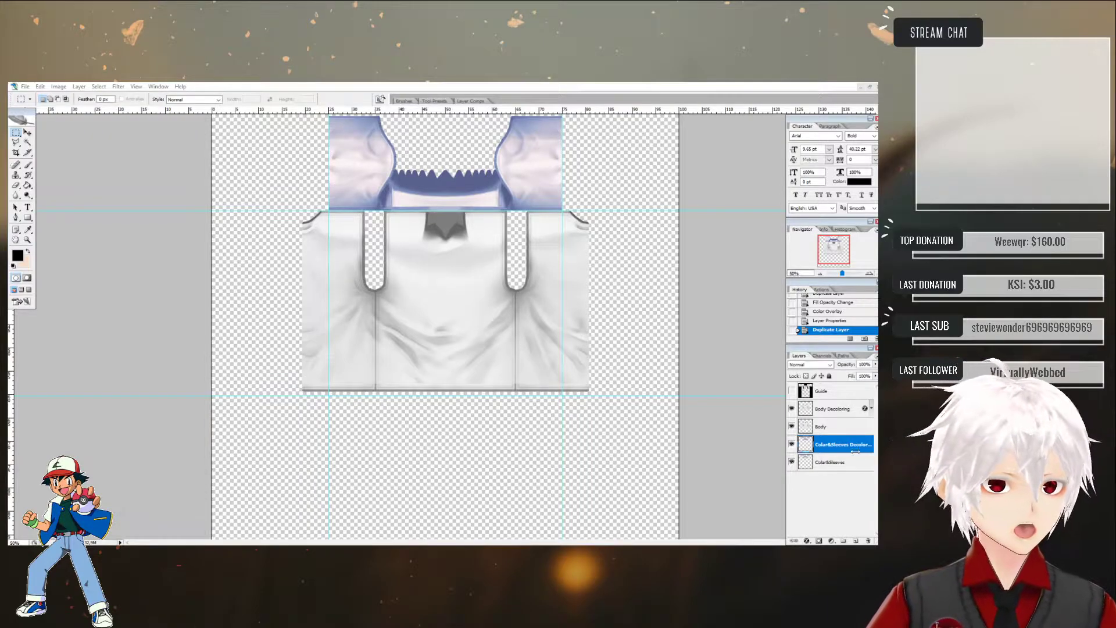
{"action": "right_click", "coordinate": [829, 413]}
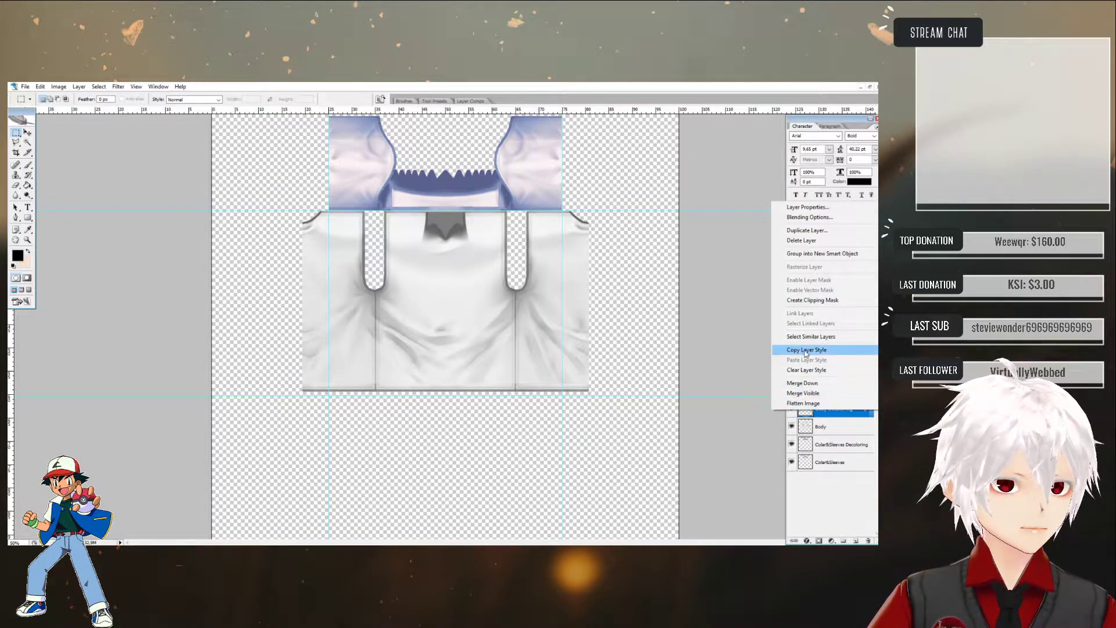
{"action": "left_click", "coordinate": [807, 349]}
{"action": "right_click", "coordinate": [829, 447]}
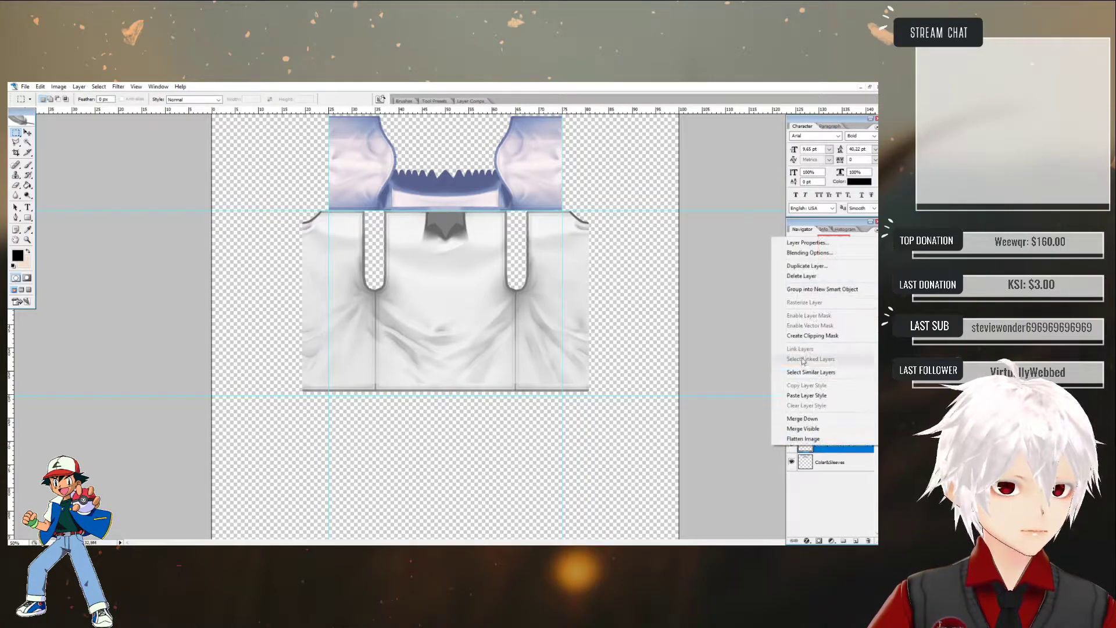
{"action": "left_click", "coordinate": [801, 396]}
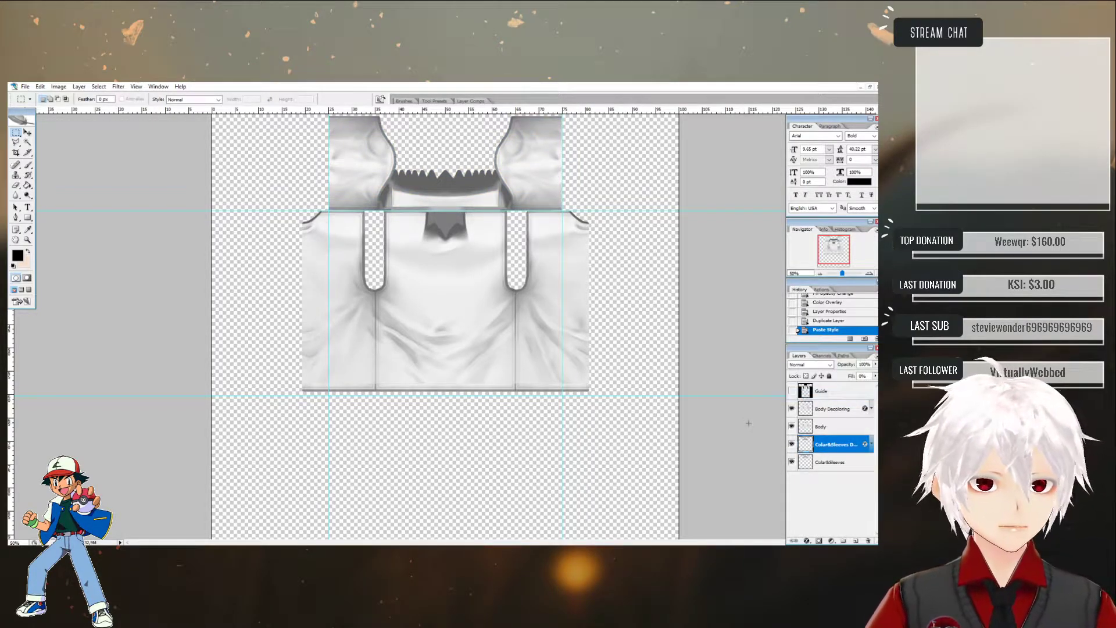
{"action": "left_click", "coordinate": [838, 503]}
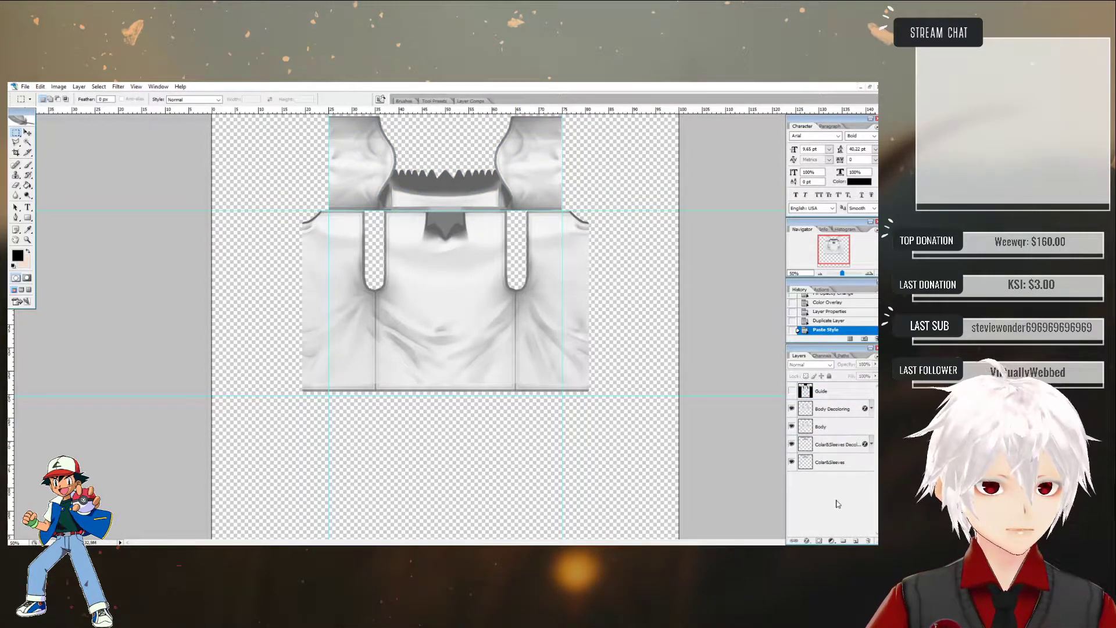
- Duplicate the Body Decoloring layer under the name Body Blue
{"action": "right_click", "coordinate": [830, 412]}
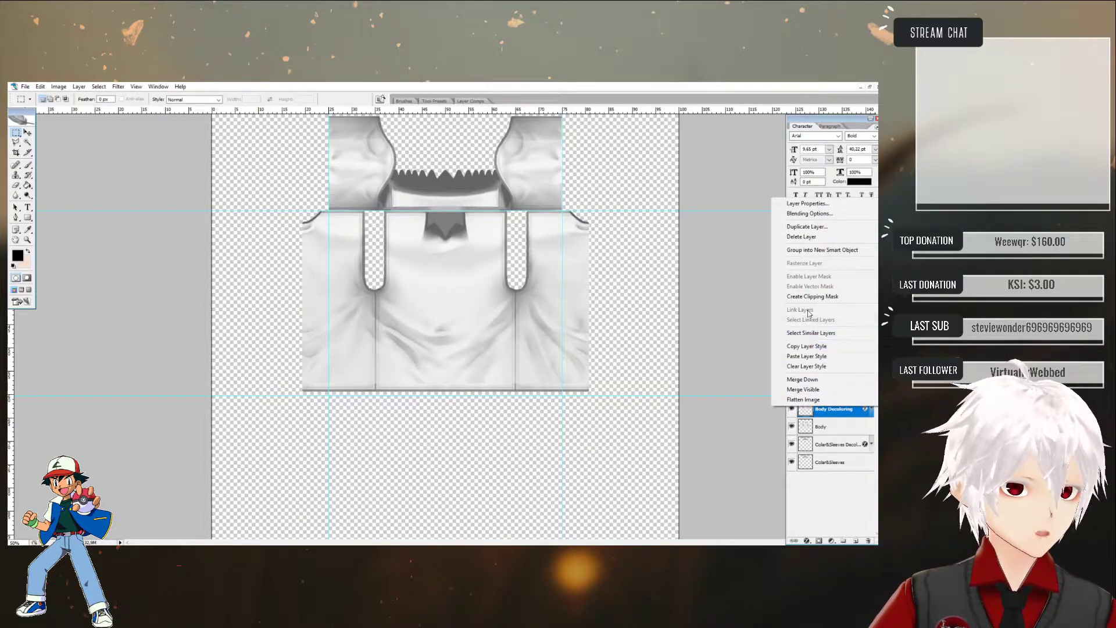
{"action": "left_click", "coordinate": [807, 226]}
{"action": "left_click", "coordinate": [406, 233]}
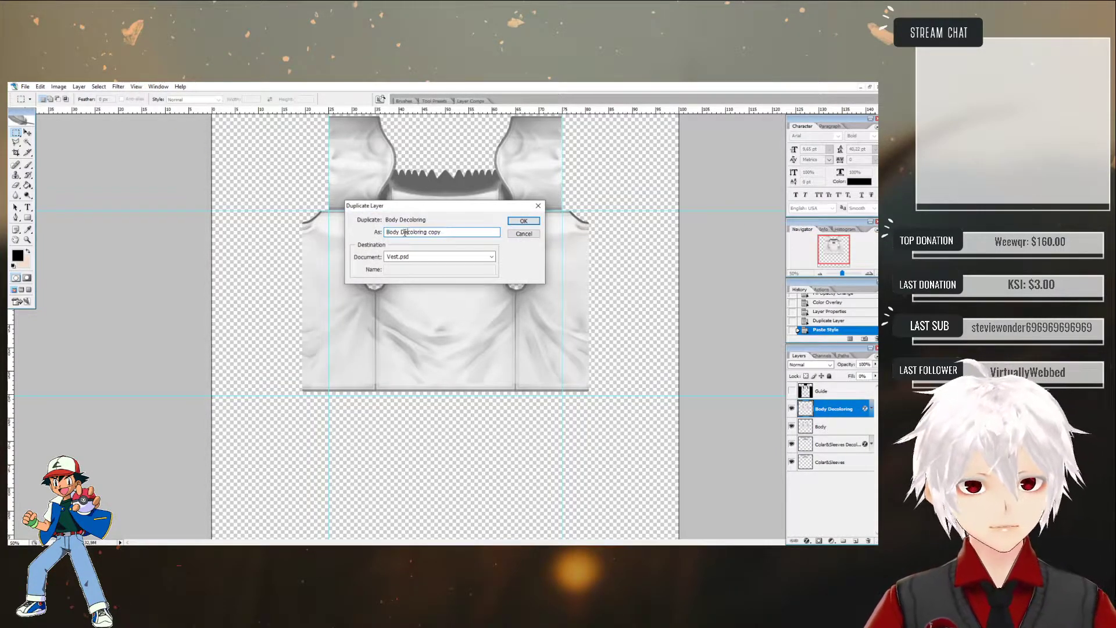
{"action": "left_click_drag", "start_coordinate": [401, 233], "coordinate": [481, 233]}
{"action": "type", "text": "Body B"}
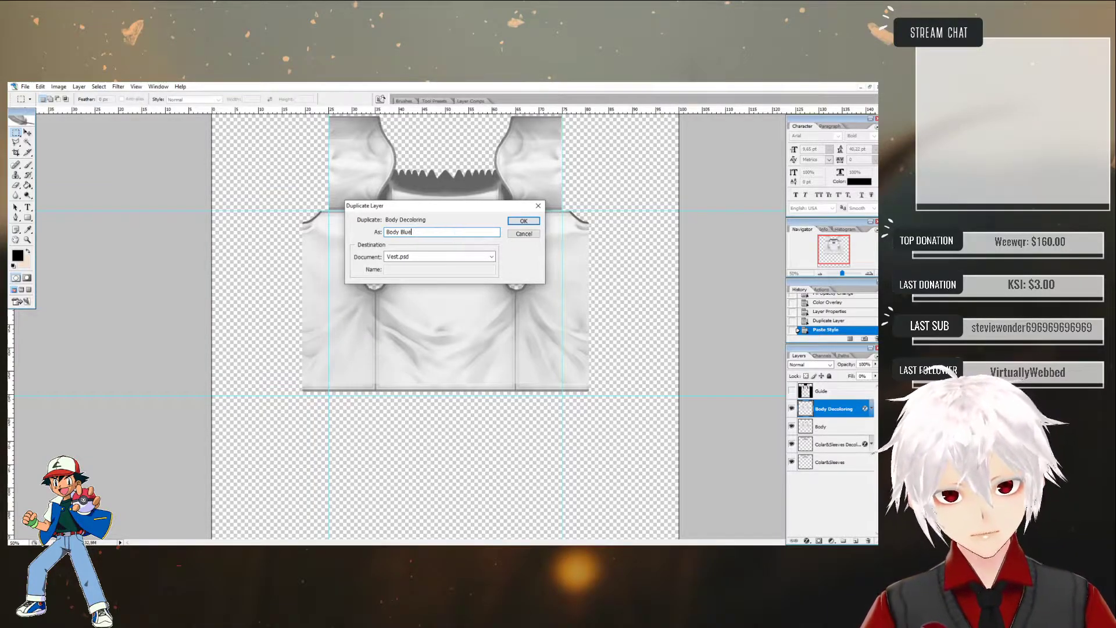
{"action": "type", "text": "lue"}
{"action": "key", "text": "Return"}
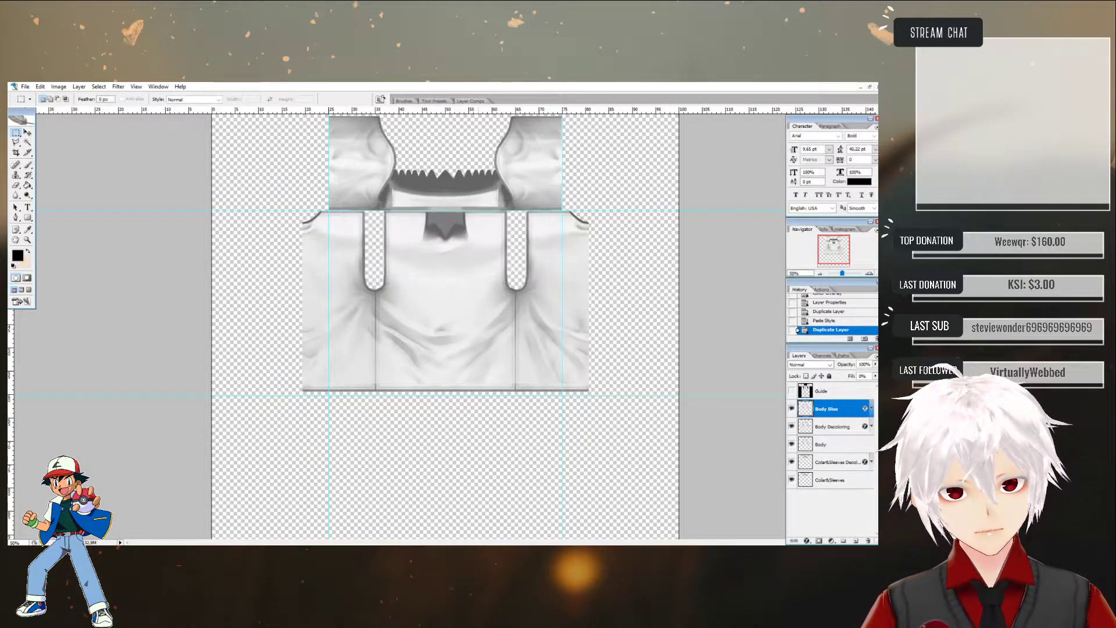
- Change the Color Overlay color of the Body Blue layer to blue 0049ce
{"action": "double_click", "coordinate": [866, 411]}
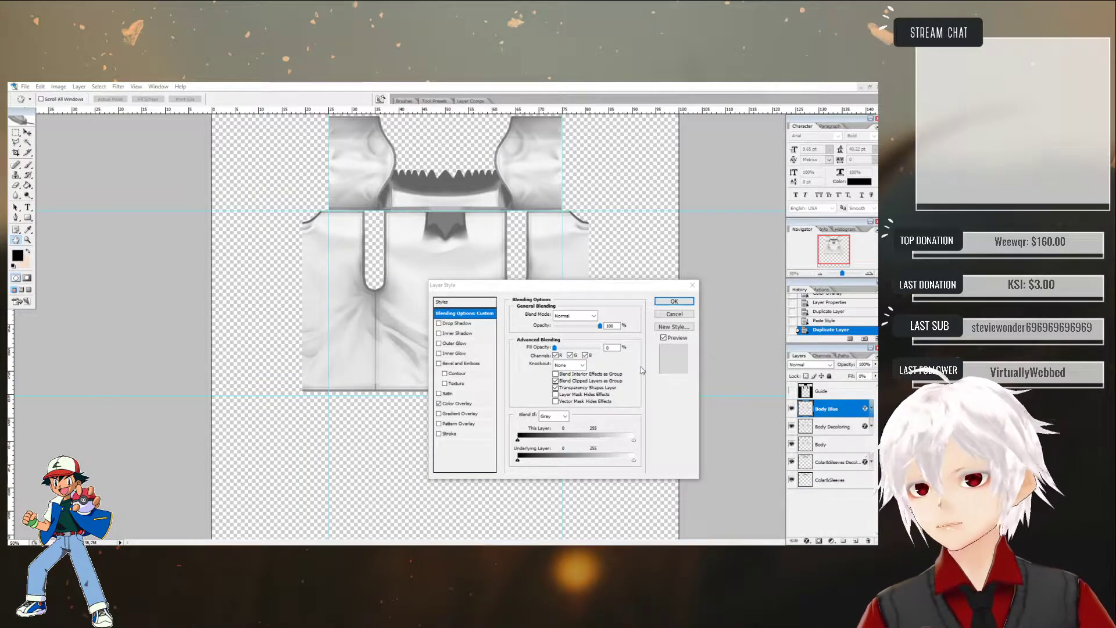
{"action": "left_click", "coordinate": [464, 405]}
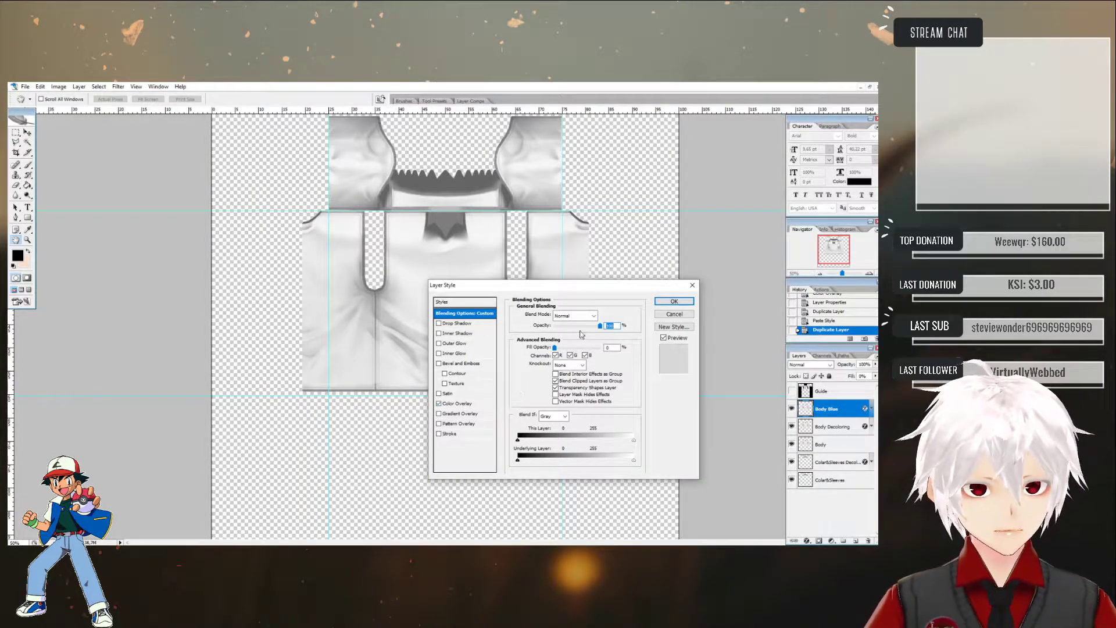
{"action": "left_click", "coordinate": [462, 404]}
{"action": "left_click_drag", "start_coordinate": [581, 287], "coordinate": [746, 195]}
{"action": "left_click", "coordinate": [763, 216]}
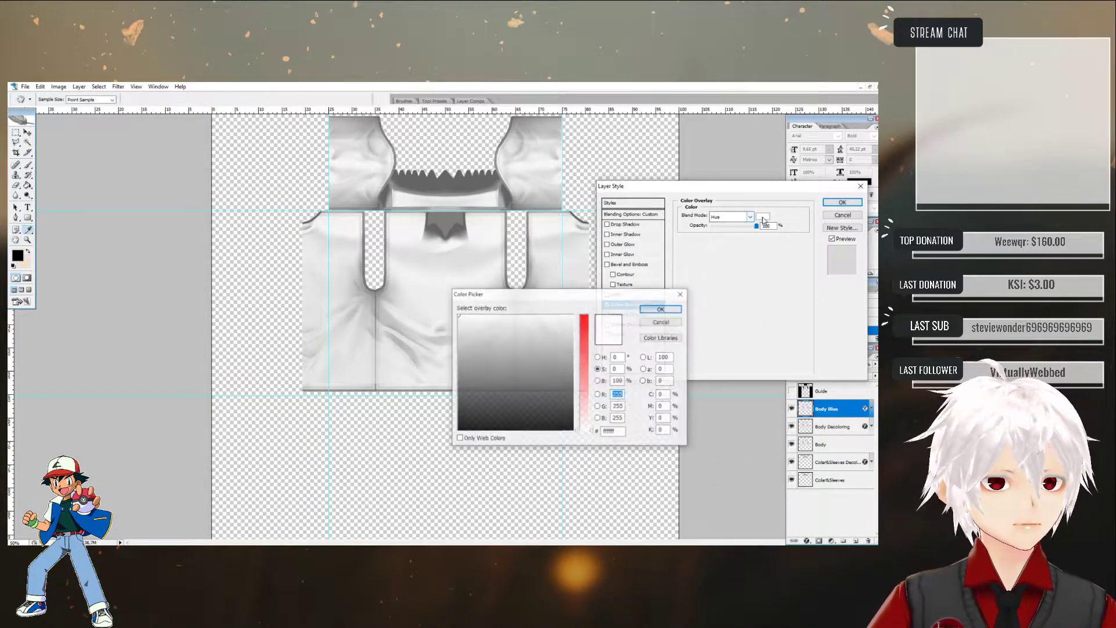
{"action": "left_click_drag", "start_coordinate": [586, 377], "coordinate": [589, 269]}
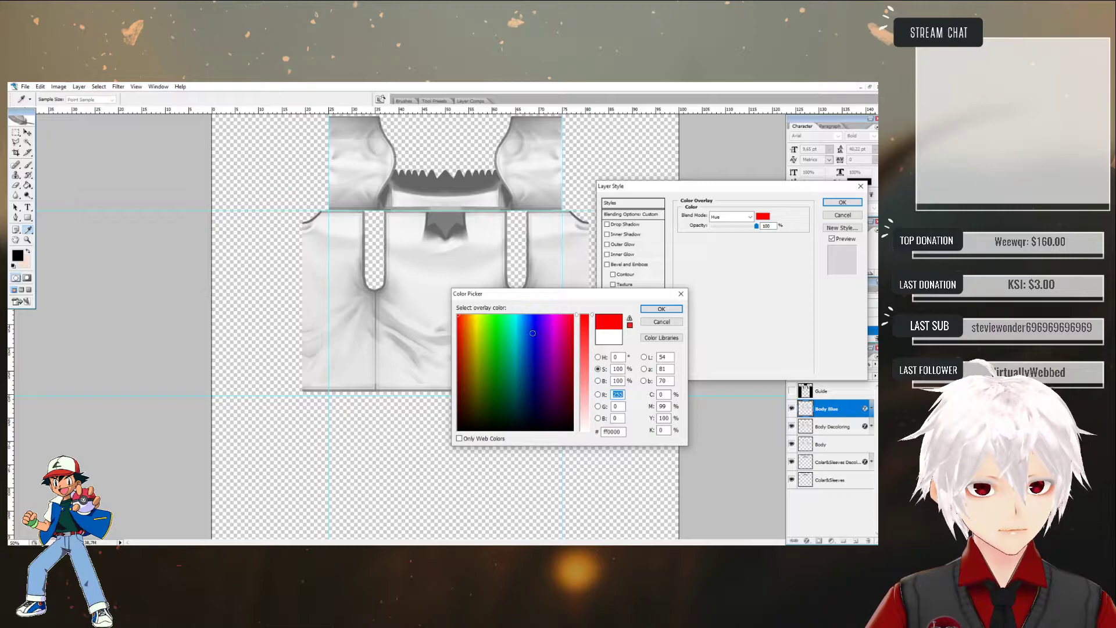
{"action": "left_click", "coordinate": [533, 333]}
{"action": "left_click_drag", "start_coordinate": [530, 334], "coordinate": [528, 336]}
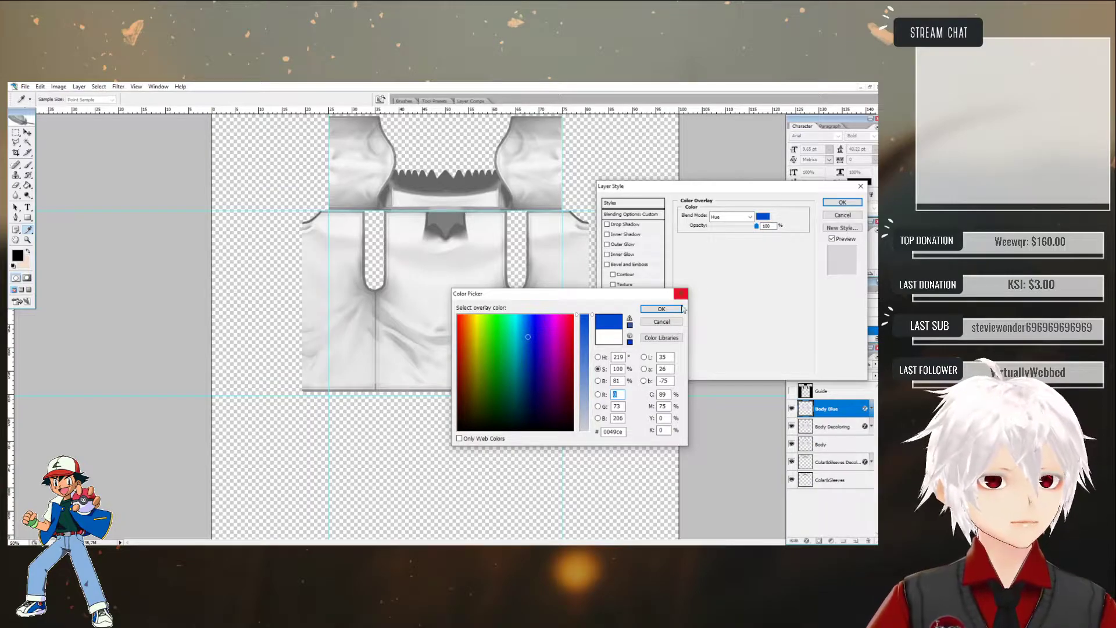
{"action": "left_click", "coordinate": [661, 308]}
- Try several blend modes for Body Blue's Color Overlay, choose Linear Burn, and apply the layer style
{"action": "left_click", "coordinate": [731, 216]}
{"action": "left_click", "coordinate": [726, 219]}
{"action": "key", "text": "Up"}
{"action": "key", "text": "Up"}
{"action": "key", "text": "Down"}
{"action": "key", "text": "Up"}
{"action": "key", "text": "Up"}
{"action": "key", "text": "Down"}
{"action": "key", "text": "Down"}
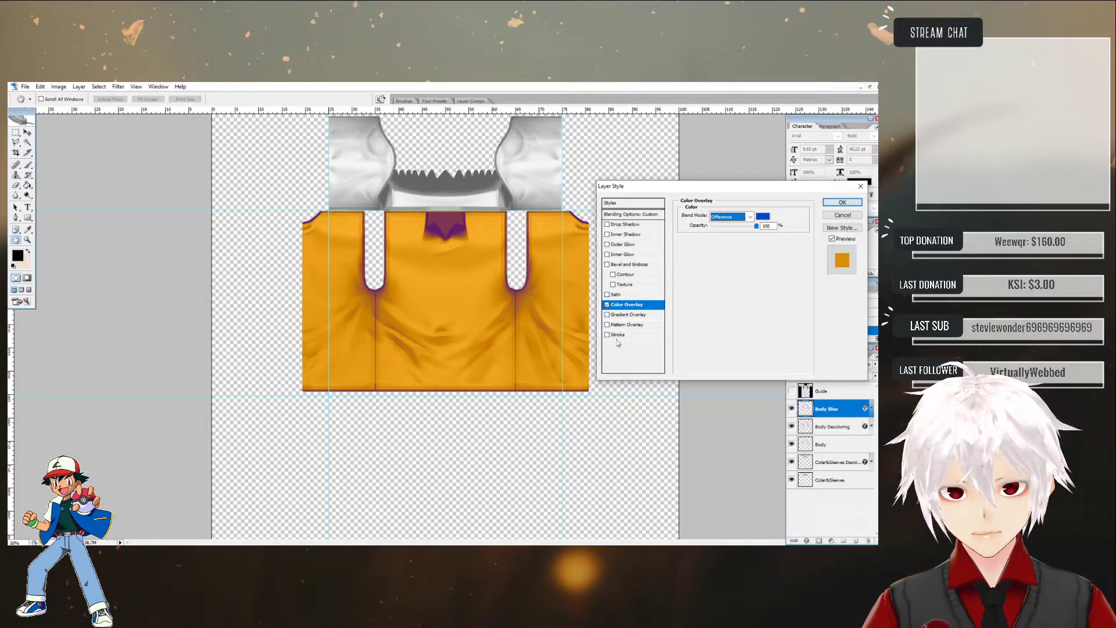
{"action": "scroll", "coordinate": [604, 346], "scroll_direction": "up", "scroll_amount": 4}
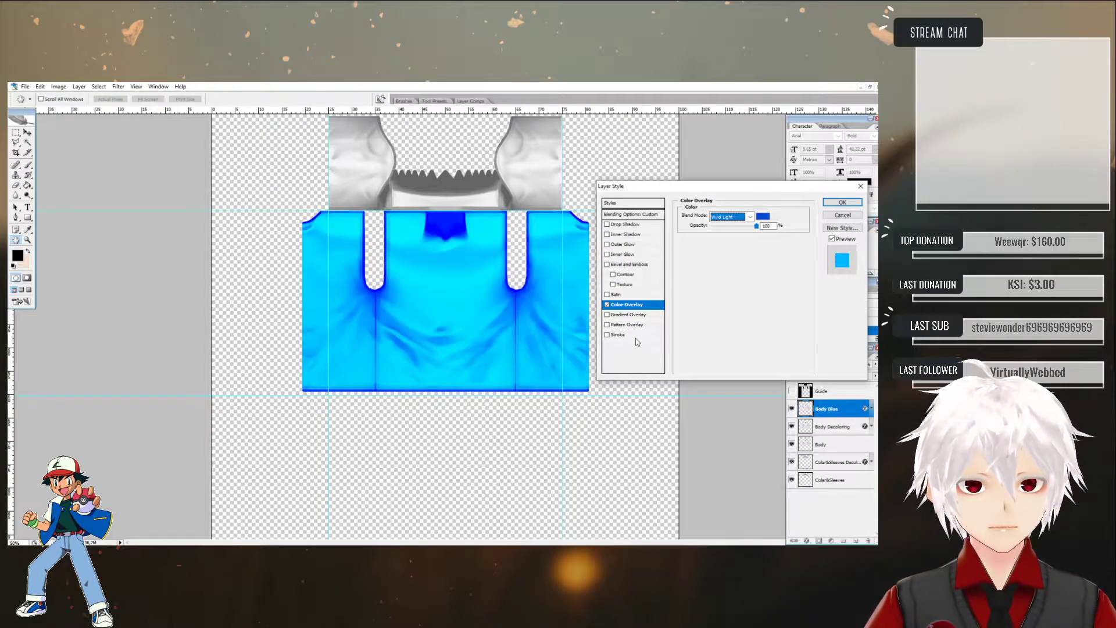
{"action": "scroll", "coordinate": [637, 343], "scroll_direction": "down", "scroll_amount": 1}
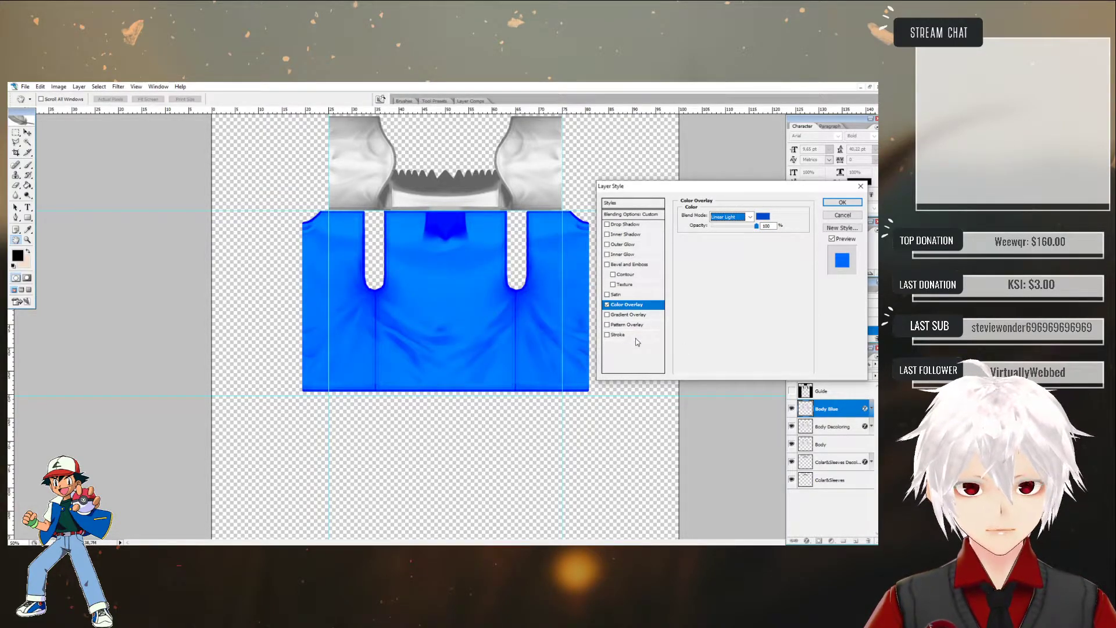
{"action": "scroll", "coordinate": [637, 342], "scroll_direction": "up", "scroll_amount": 2}
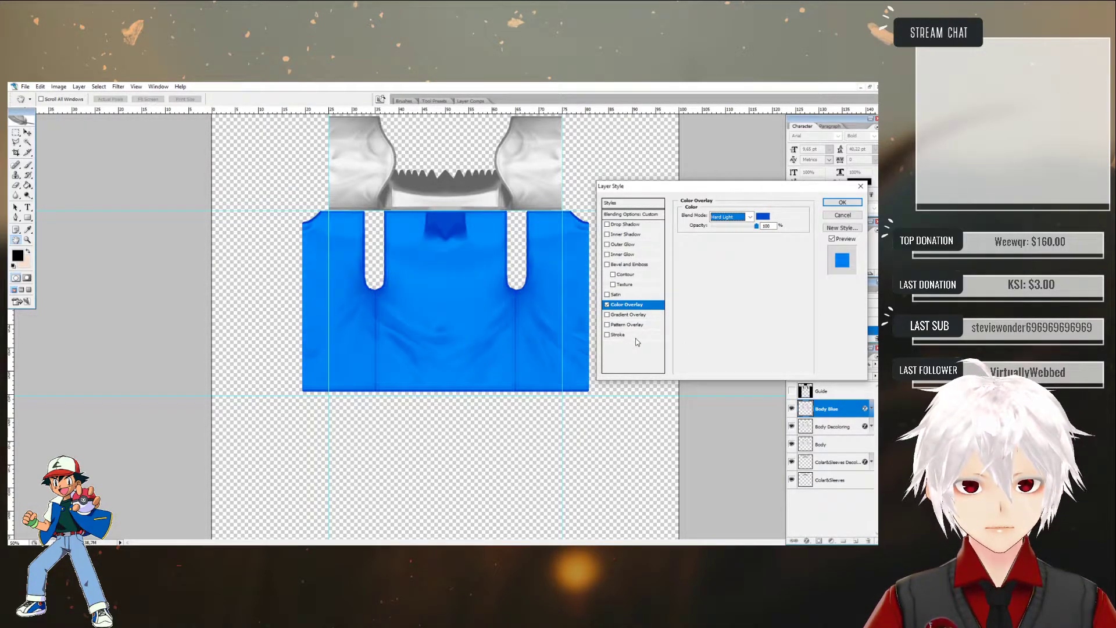
{"action": "scroll", "coordinate": [637, 342], "scroll_direction": "up", "scroll_amount": 4}
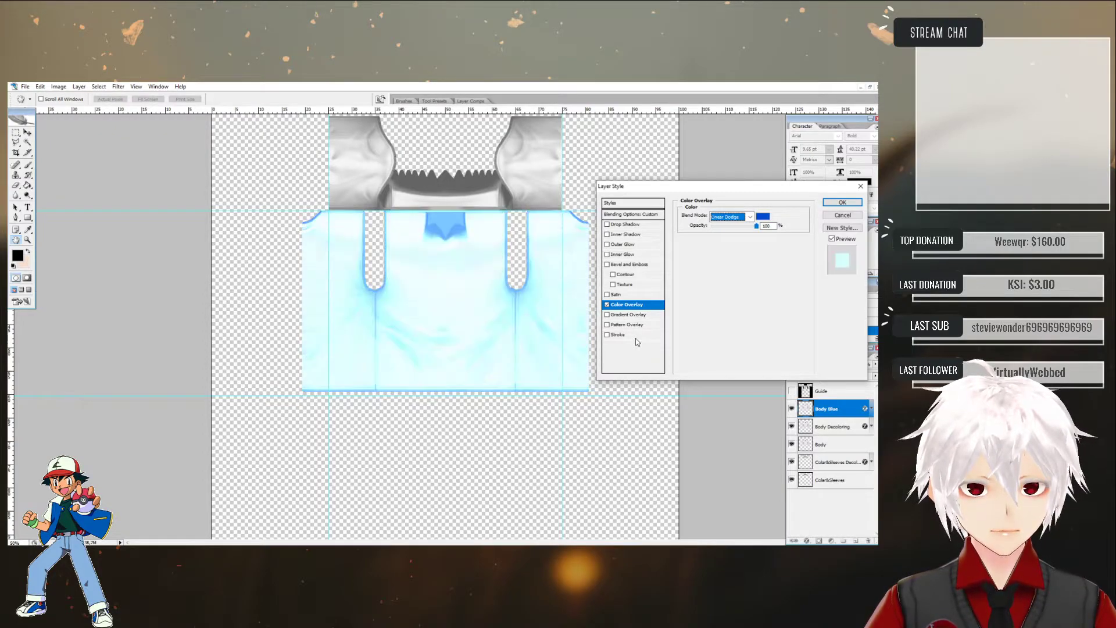
{"action": "scroll", "coordinate": [637, 342], "scroll_direction": "up", "scroll_amount": 3}
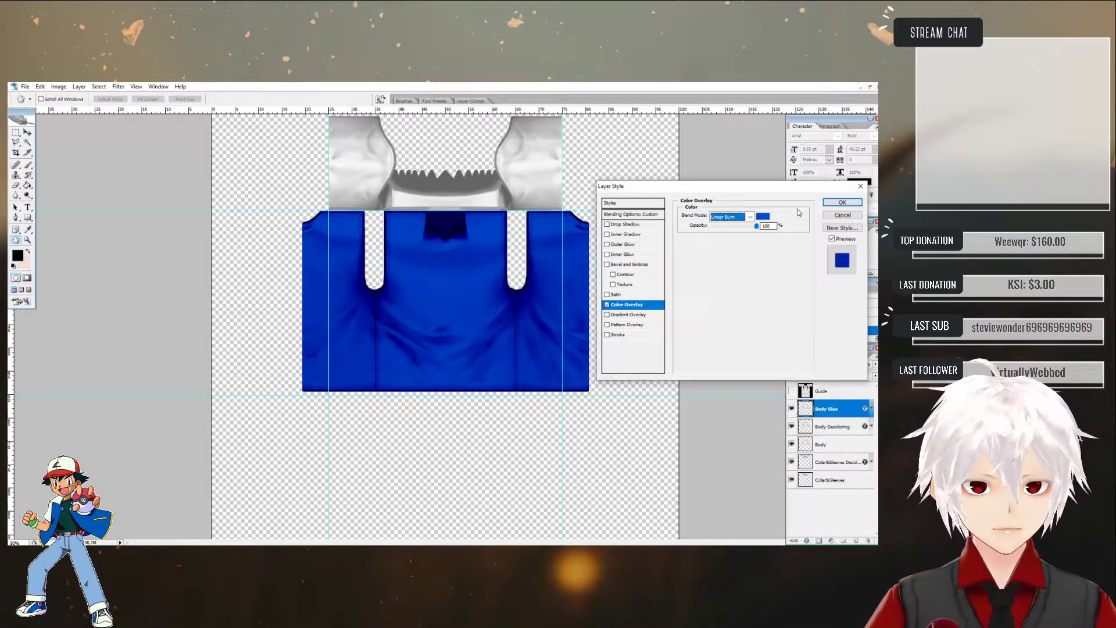
{"action": "left_click", "coordinate": [840, 202]}
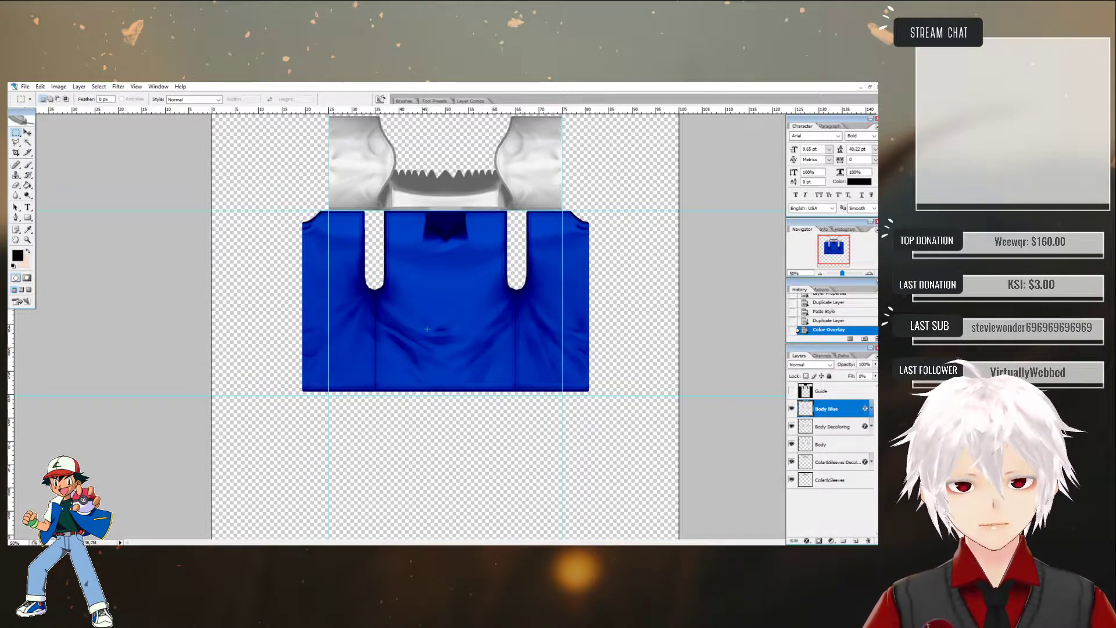
- Save the document and export a non-interlaced PNG copy over the existing Vest.png
{"action": "left_click", "coordinate": [23, 87]}
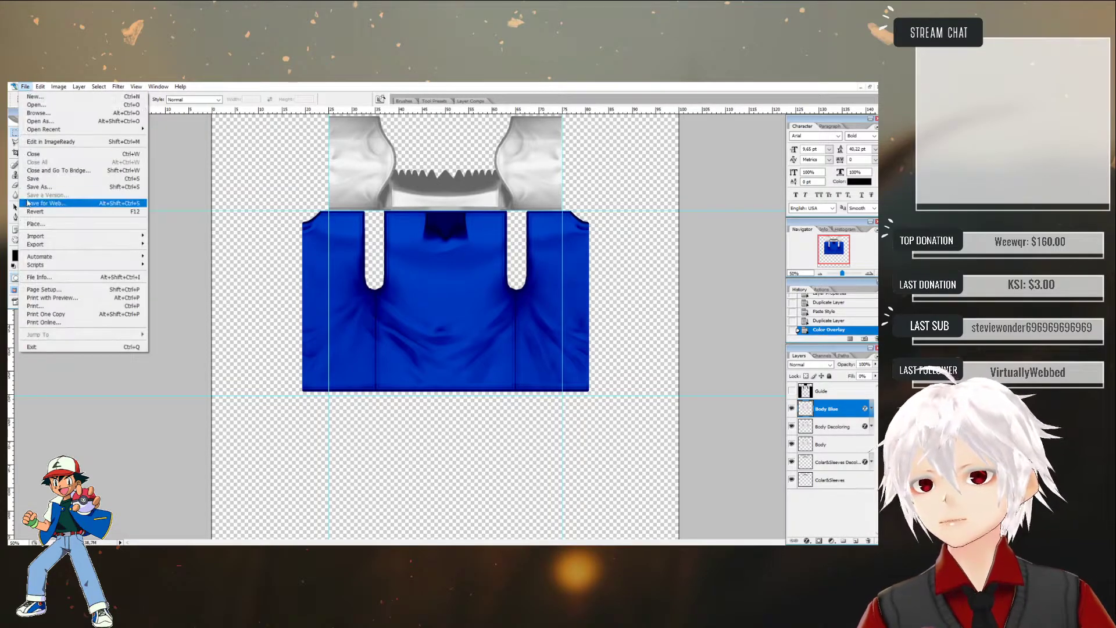
{"action": "left_click", "coordinate": [29, 178]}
{"action": "left_click", "coordinate": [23, 86]}
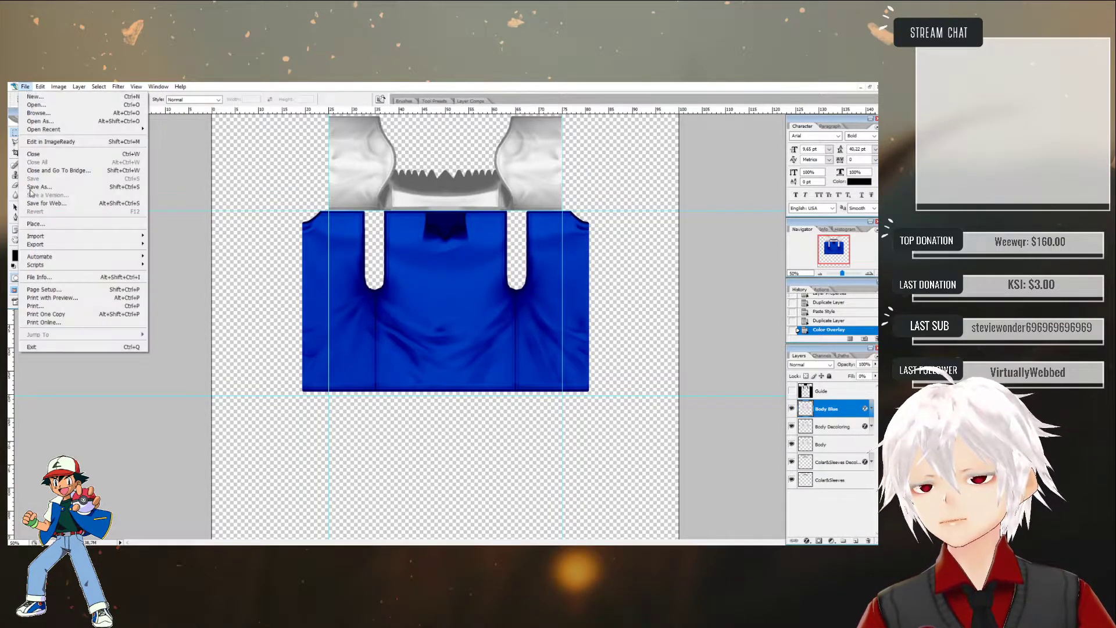
{"action": "left_click", "coordinate": [30, 184]}
{"action": "left_click", "coordinate": [407, 419]}
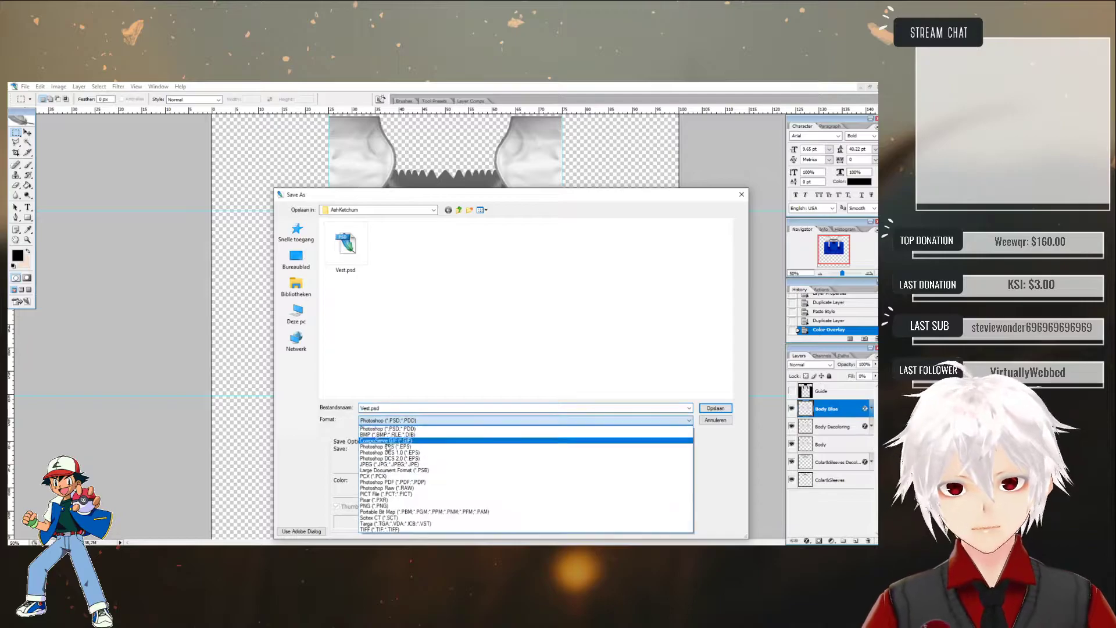
{"action": "left_click", "coordinate": [378, 509]}
{"action": "left_click", "coordinate": [347, 244]}
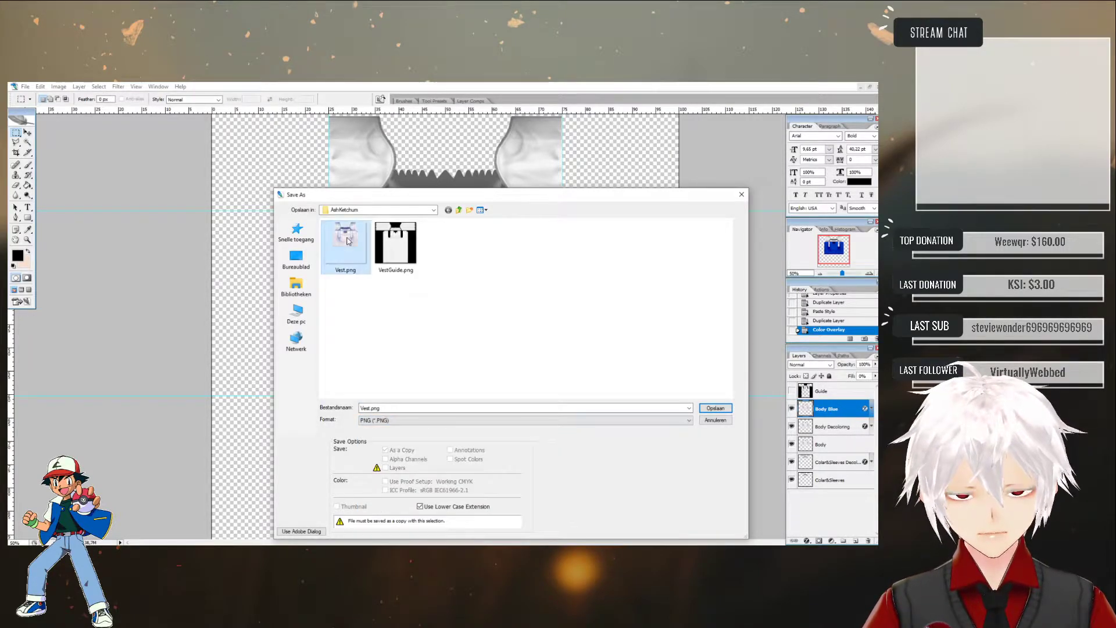
{"action": "left_click", "coordinate": [715, 408]}
{"action": "left_click", "coordinate": [471, 315]}
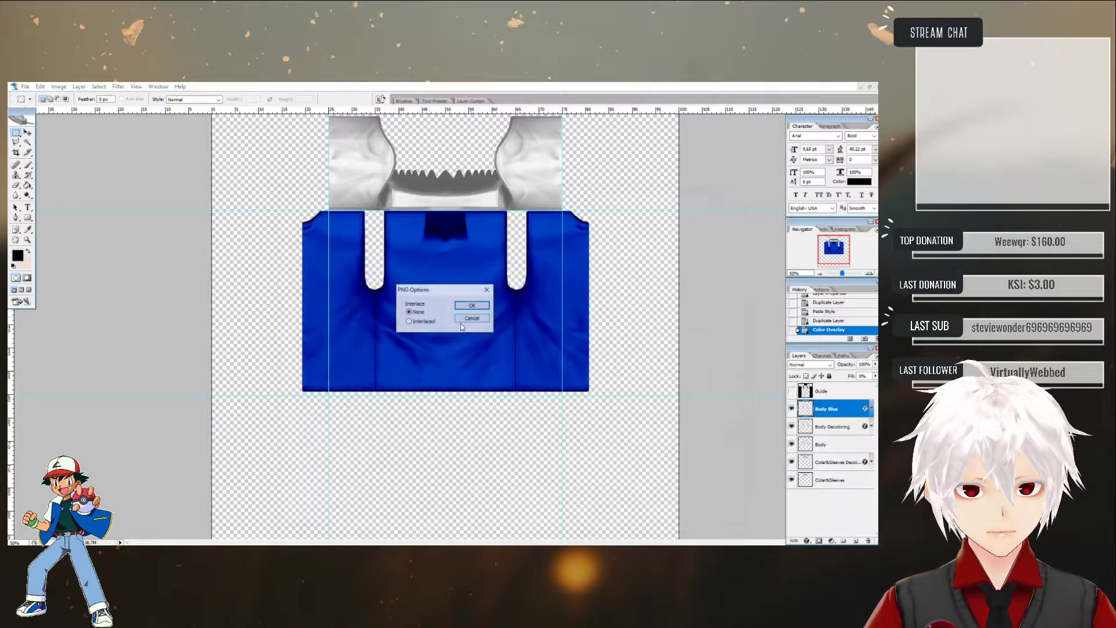
{"action": "left_click", "coordinate": [473, 299]}
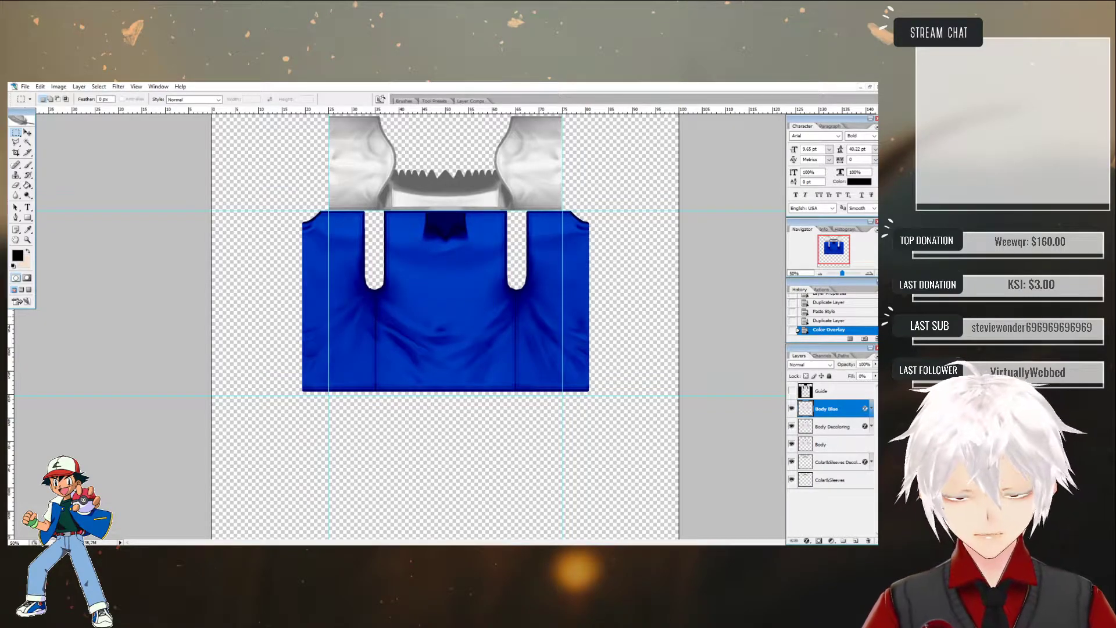
- Switch to VRoid Studio and import Vest.png into the long coat's texture layer named Layer
{"action": "mouse_move", "coordinate": [197, 552]}
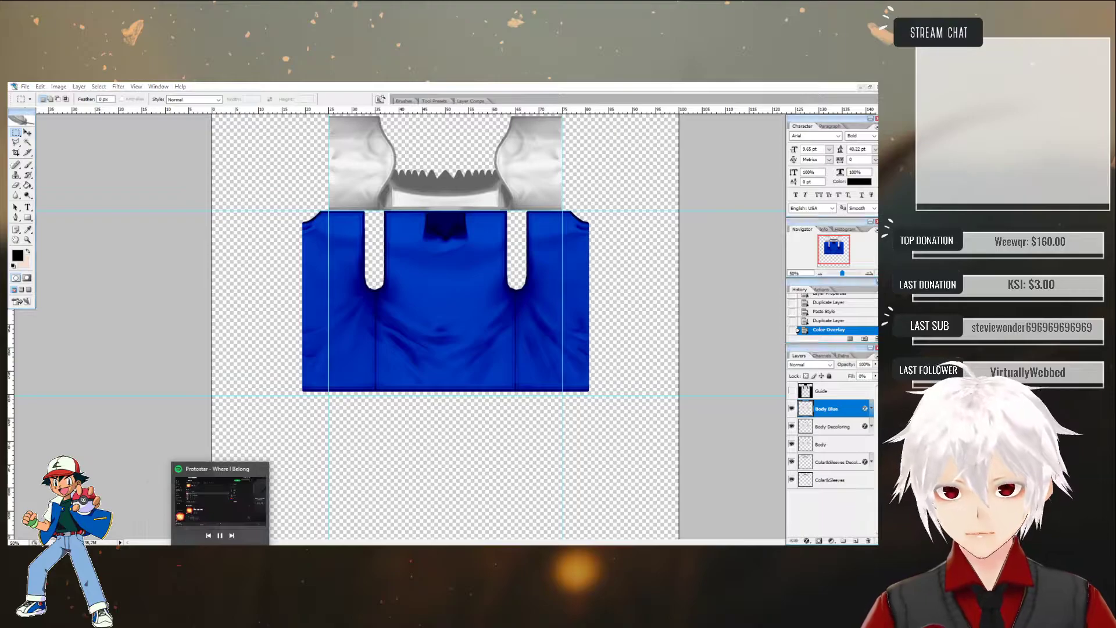
{"action": "left_click", "coordinate": [197, 552]}
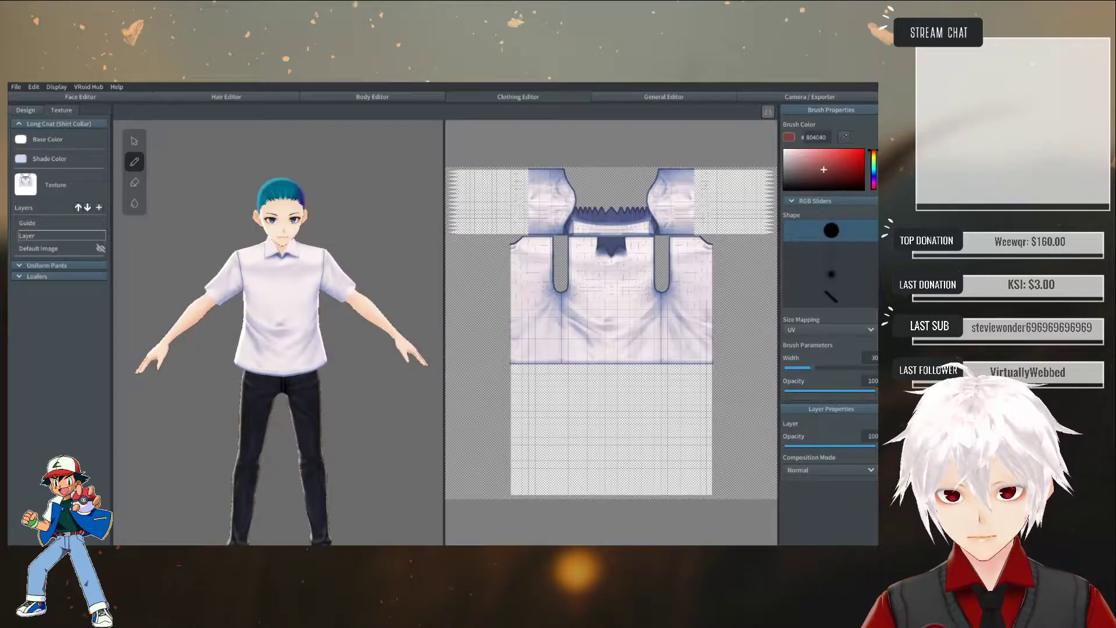
{"action": "right_click", "coordinate": [45, 239]}
{"action": "left_click", "coordinate": [96, 285]}
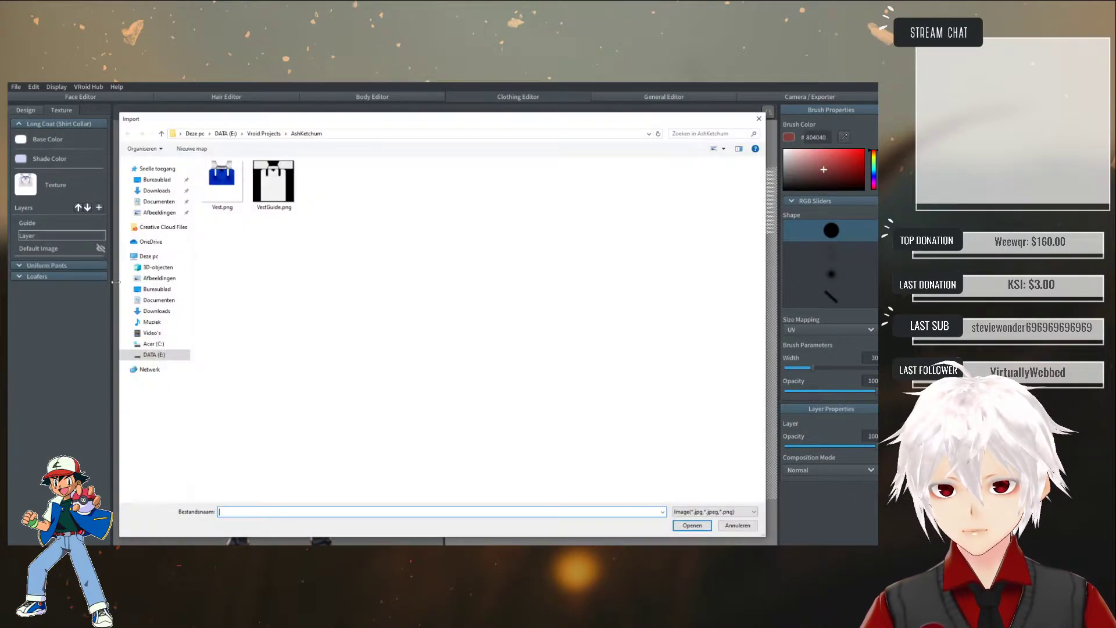
{"action": "double_click", "coordinate": [210, 179]}
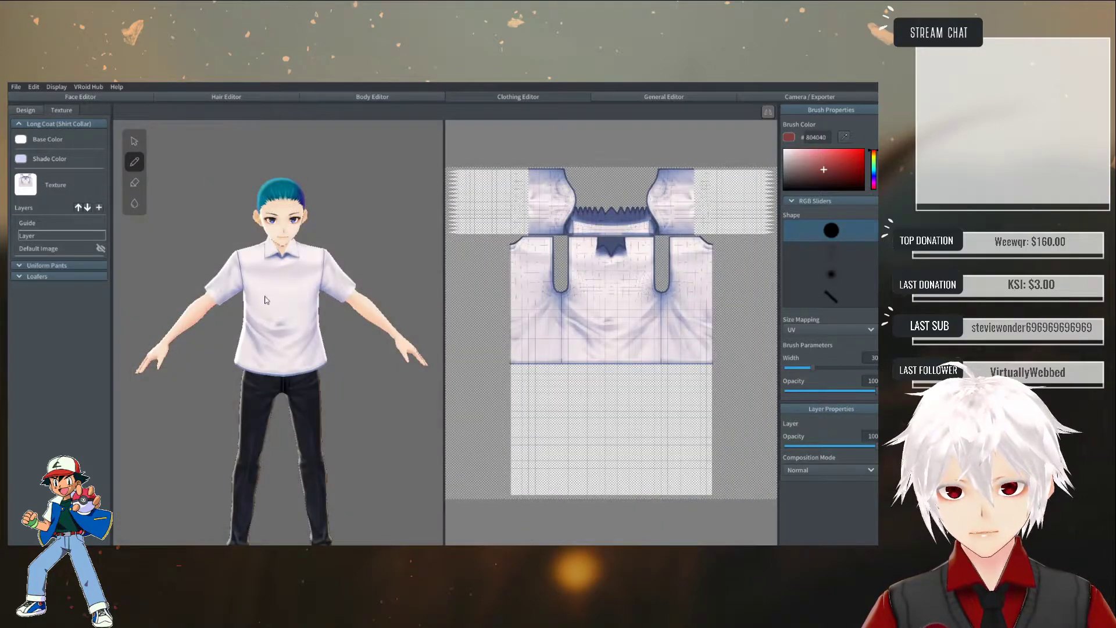
- Inspect the imported vest texture on the character model, including a close-up of the collar
{"action": "right_click_drag", "start_coordinate": [267, 301], "coordinate": [155, 316]}
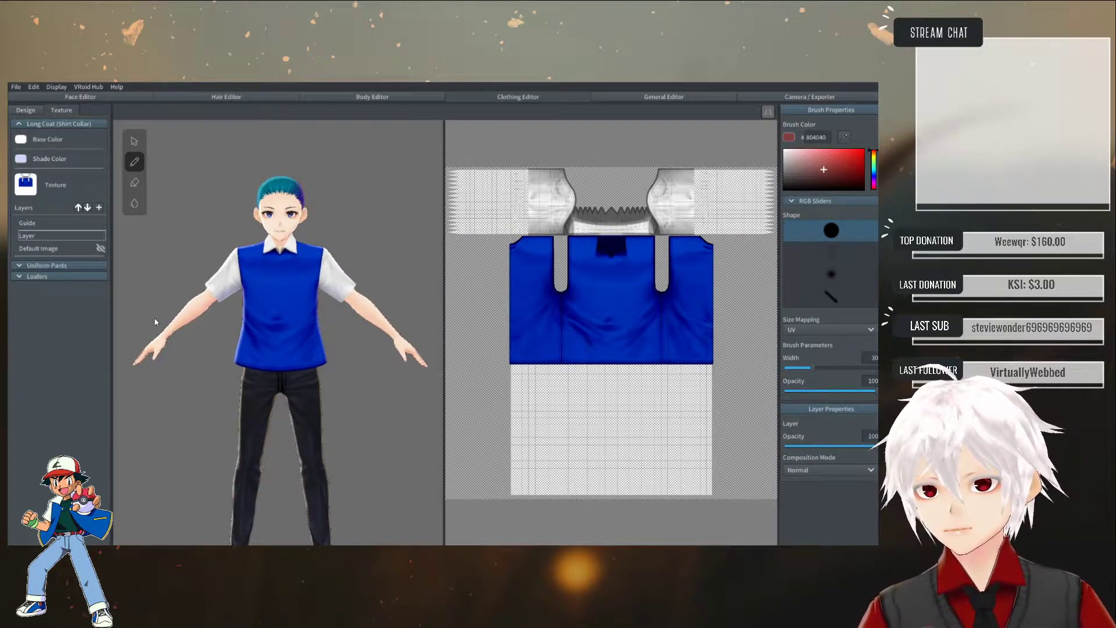
{"action": "right_click_drag", "start_coordinate": [158, 318], "coordinate": [319, 316]}
{"action": "left_click", "coordinate": [259, 322]}
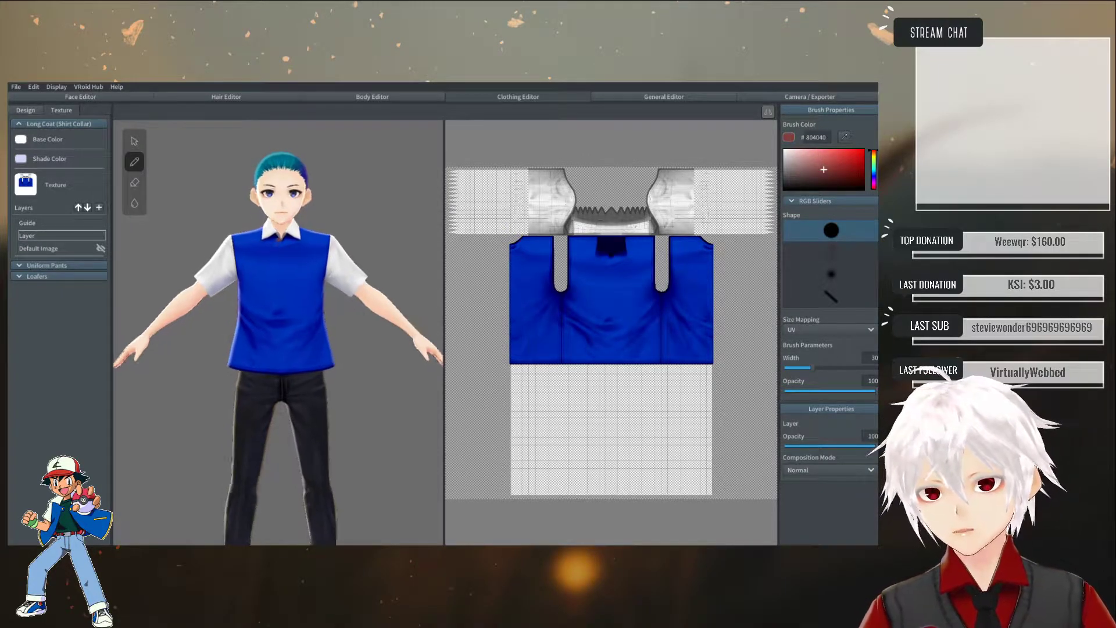
{"action": "scroll", "coordinate": [286, 212], "scroll_direction": "up", "scroll_amount": 8}
{"action": "middle_click_drag", "start_coordinate": [286, 212], "coordinate": [294, 408]}
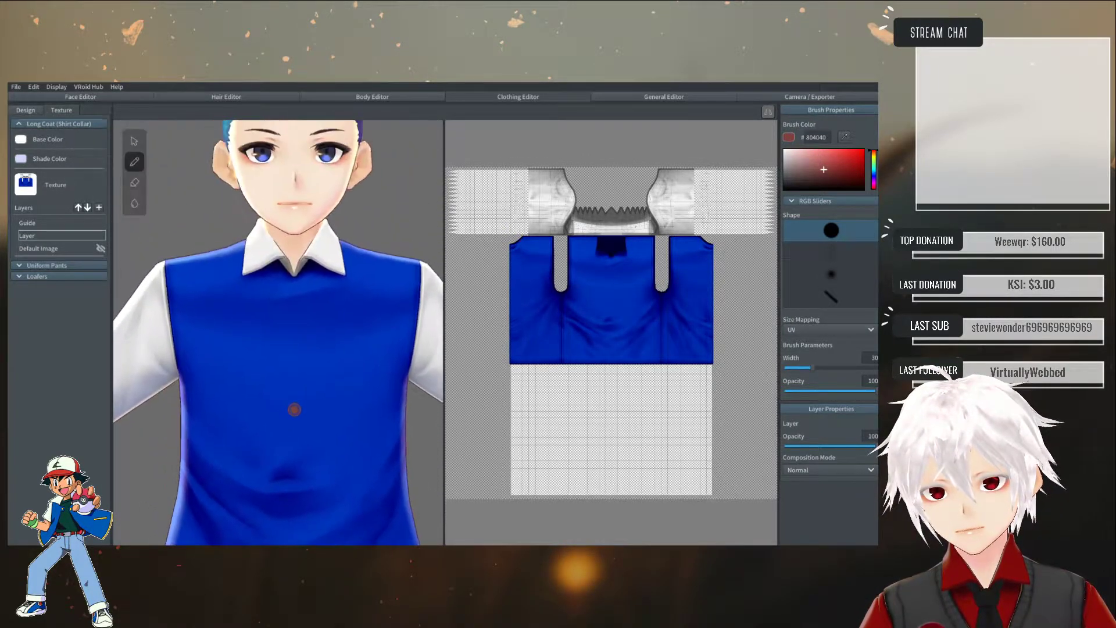
{"action": "scroll", "coordinate": [298, 468], "scroll_direction": "up", "scroll_amount": 3}
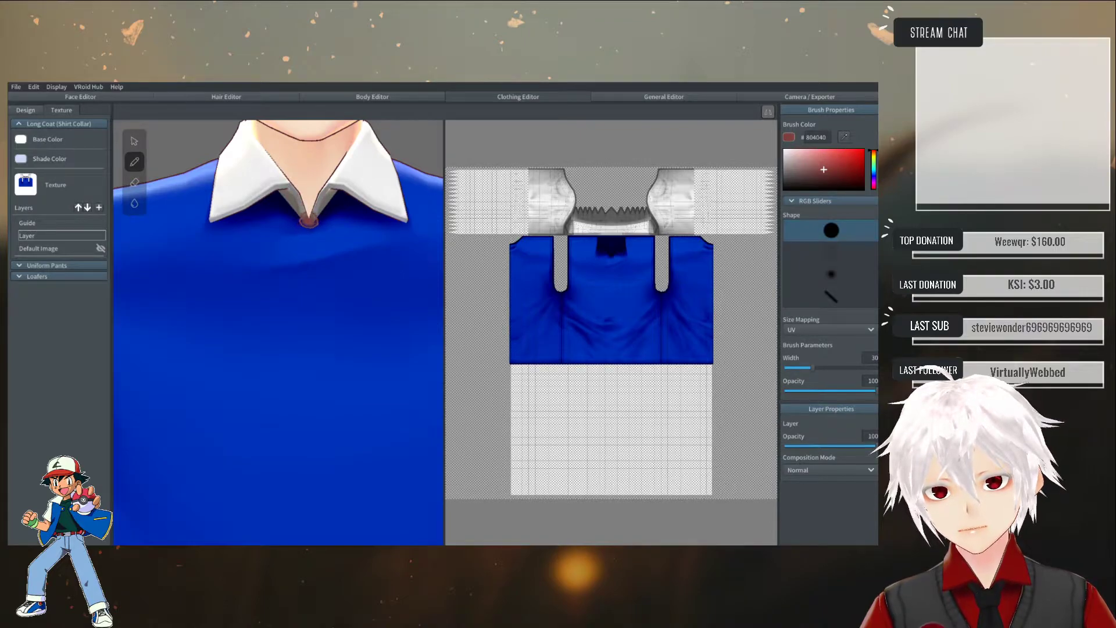
- Switch back to Photoshop and place two vertical guides at about 49 and 51 on the ruler, around the vest's center
{"action": "key", "text": "alt+Tab"}
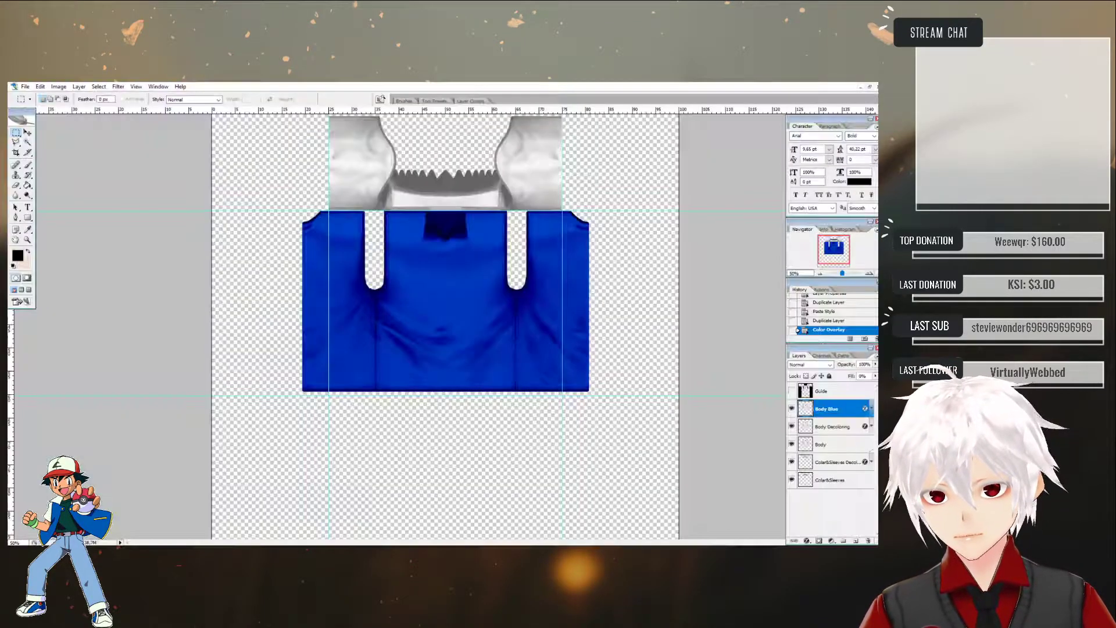
{"action": "left_click", "coordinate": [27, 239]}
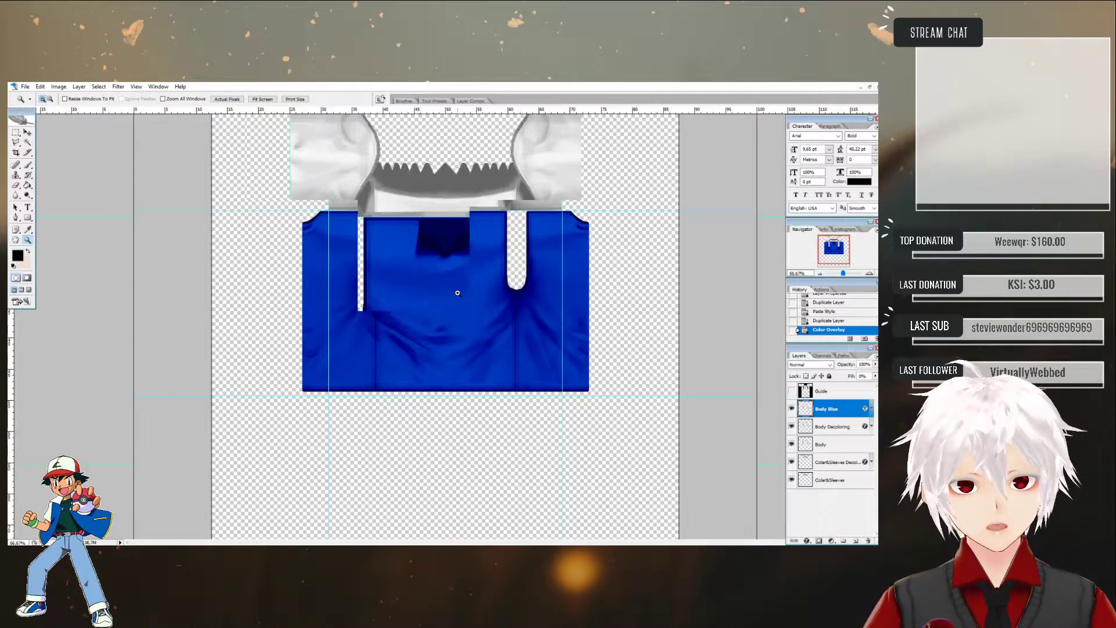
{"action": "left_click", "coordinate": [457, 292]}
{"action": "left_click", "coordinate": [450, 374]}
{"action": "scroll", "coordinate": [447, 366], "scroll_direction": "up", "scroll_amount": 2}
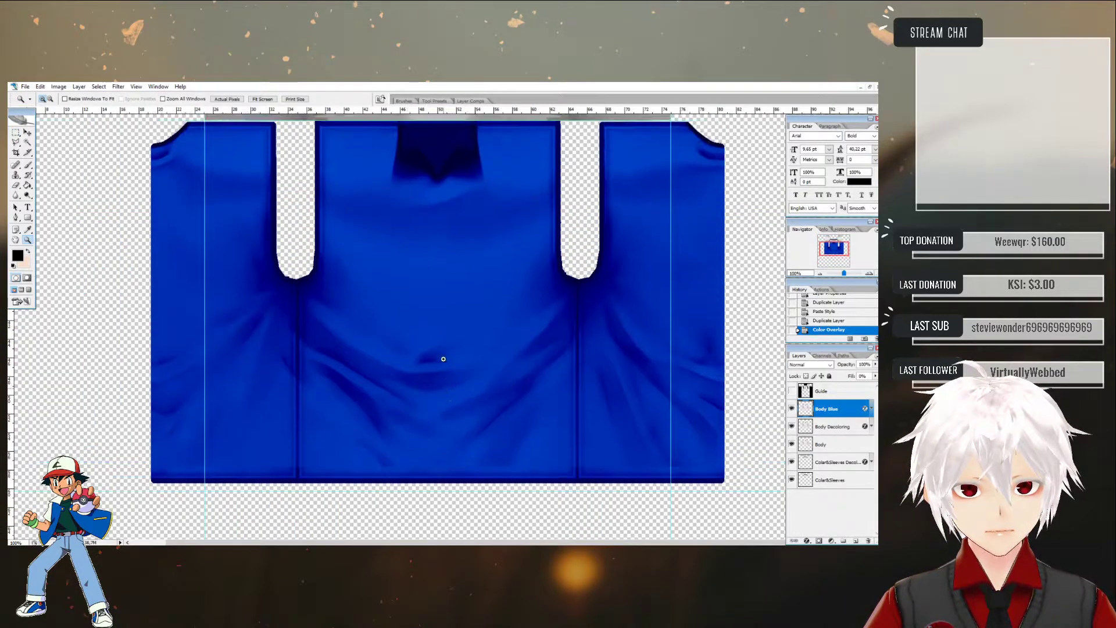
{"action": "left_click_drag", "start_coordinate": [10, 349], "coordinate": [446, 293]}
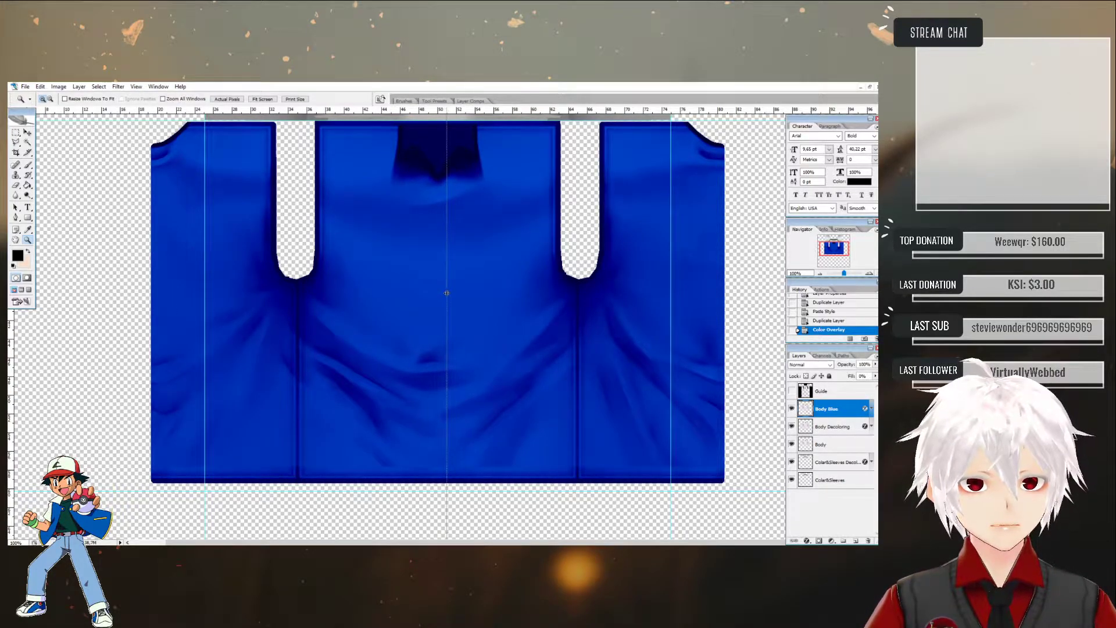
{"action": "left_click_drag", "start_coordinate": [446, 293], "coordinate": [429, 285]}
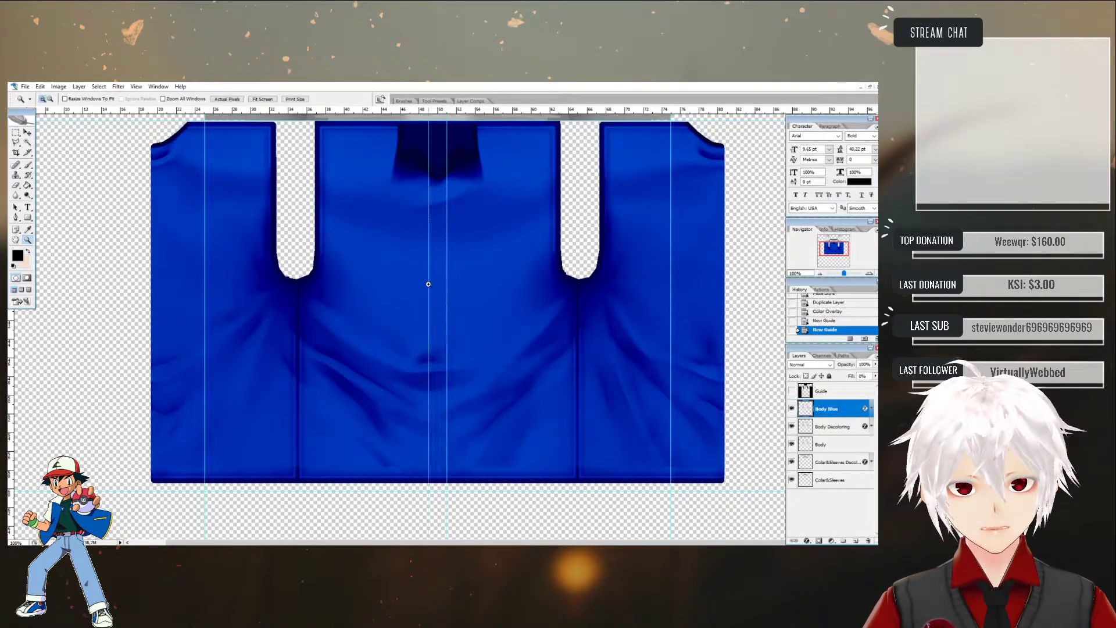
- Marquee-select the narrow vertical strip between the two center guides over the full height of the vest body
{"action": "left_click", "coordinate": [16, 133]}
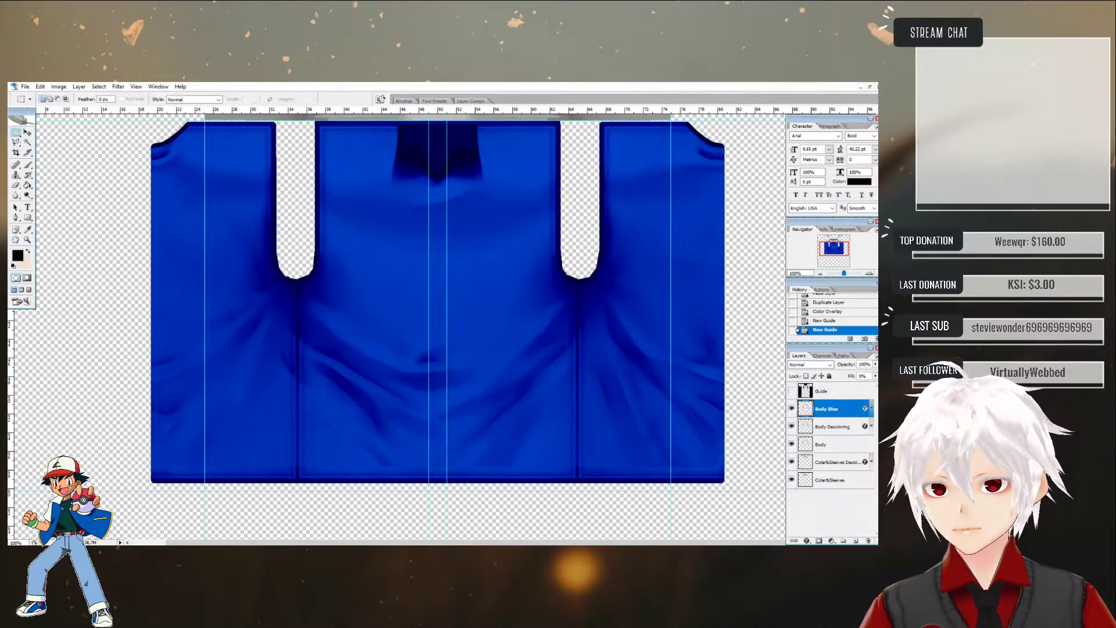
{"action": "left_click_drag", "start_coordinate": [442, 513], "coordinate": [440, 306]}
{"action": "scroll", "coordinate": [437, 367], "scroll_direction": "down", "scroll_amount": 4}
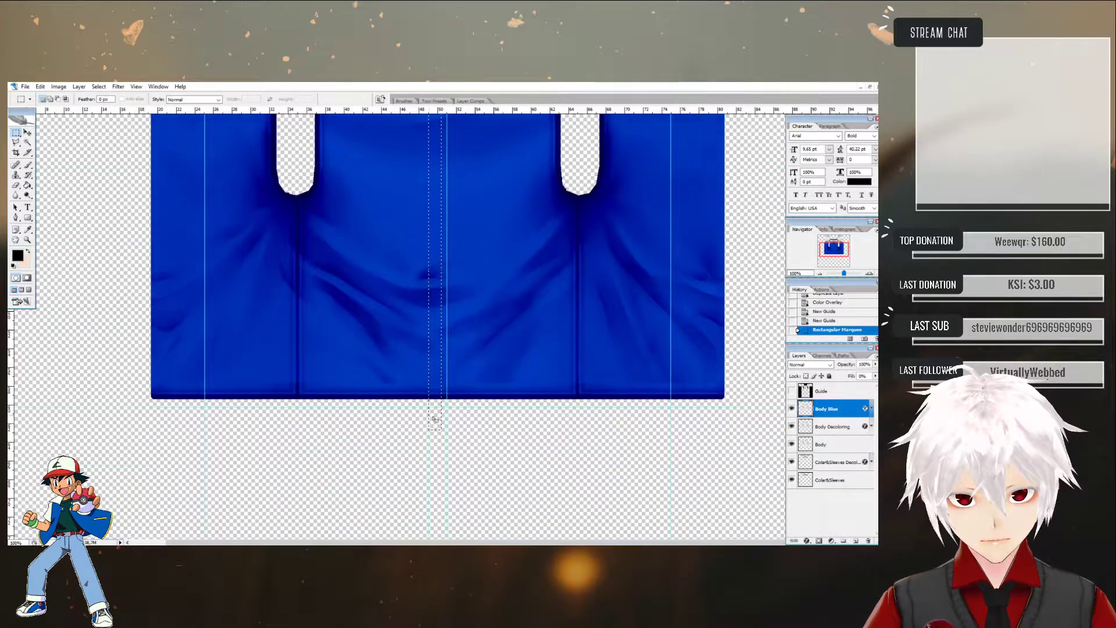
{"action": "scroll", "coordinate": [431, 433], "scroll_direction": "up", "scroll_amount": 4}
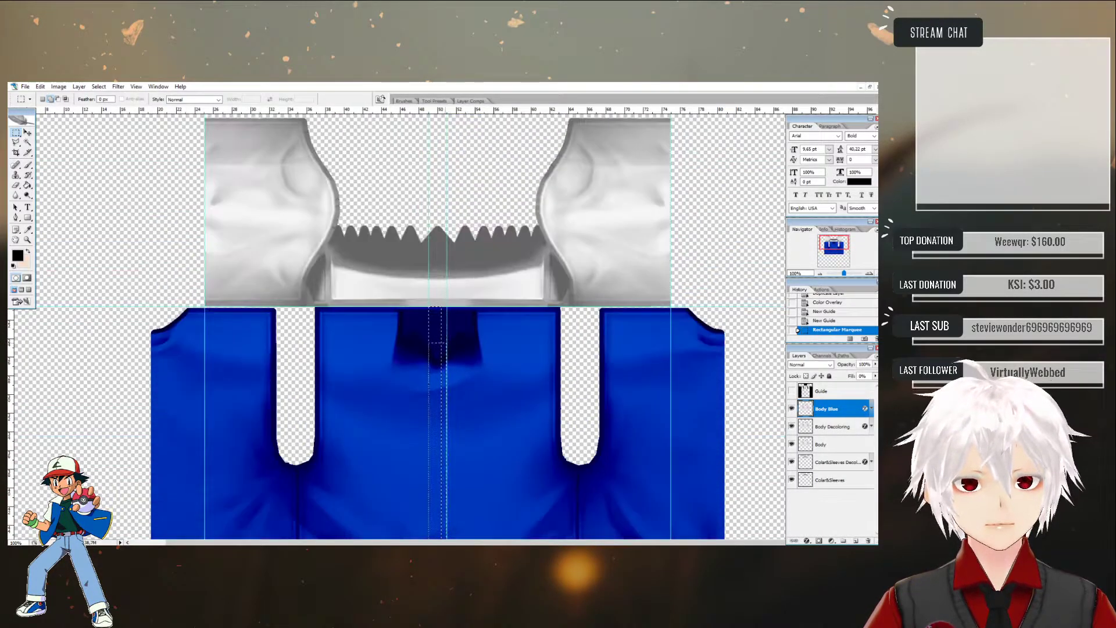
{"action": "right_click", "coordinate": [444, 326]}
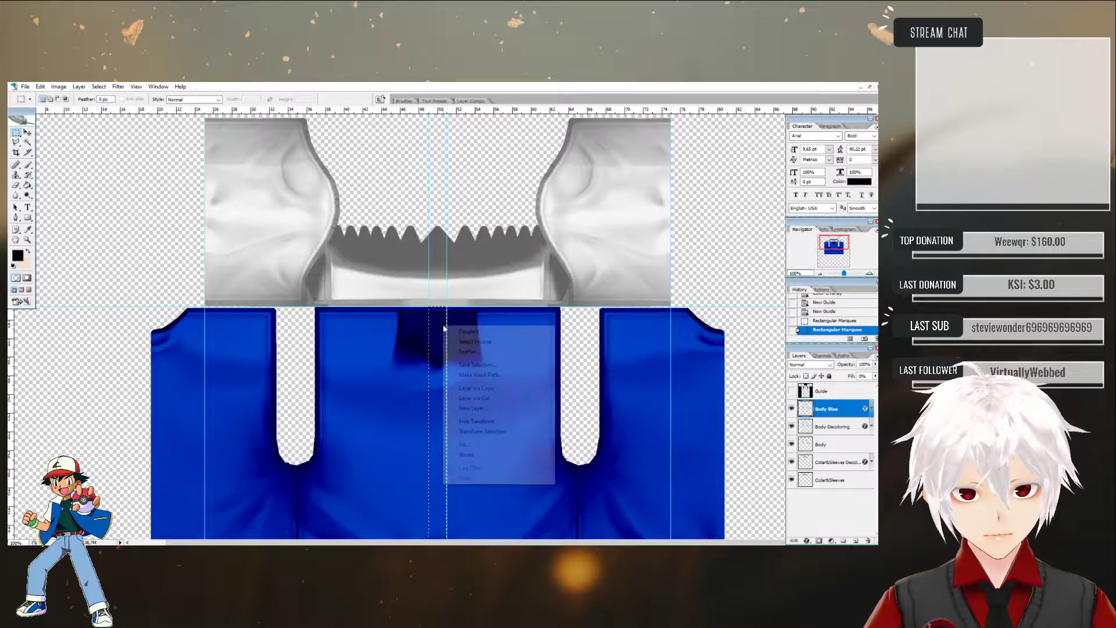
{"action": "left_click", "coordinate": [474, 391]}
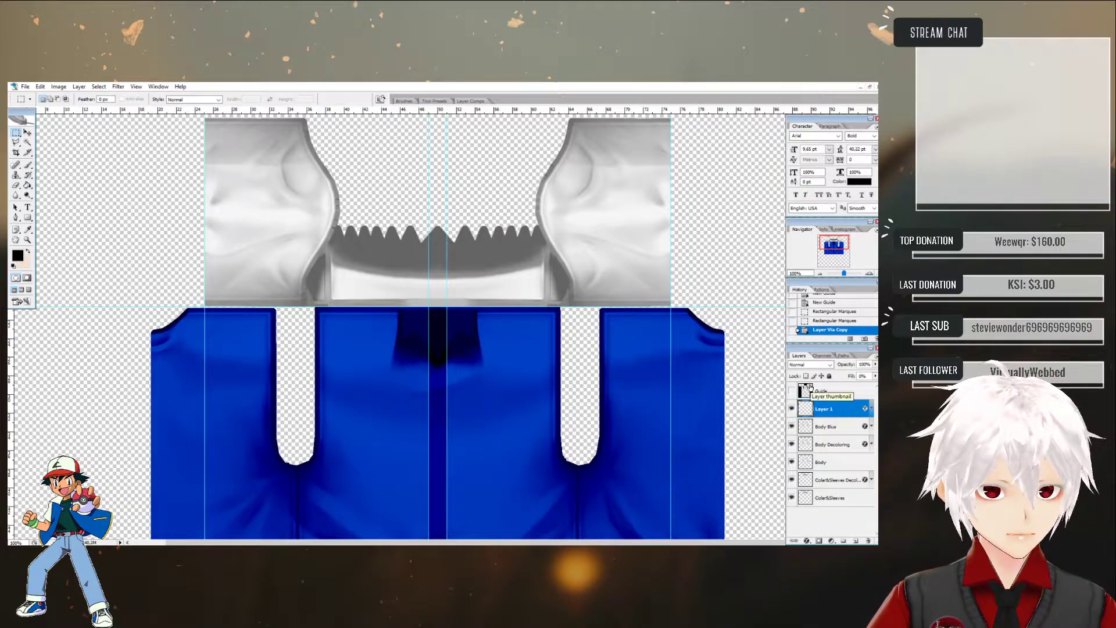
{"action": "left_click", "coordinate": [830, 323]}
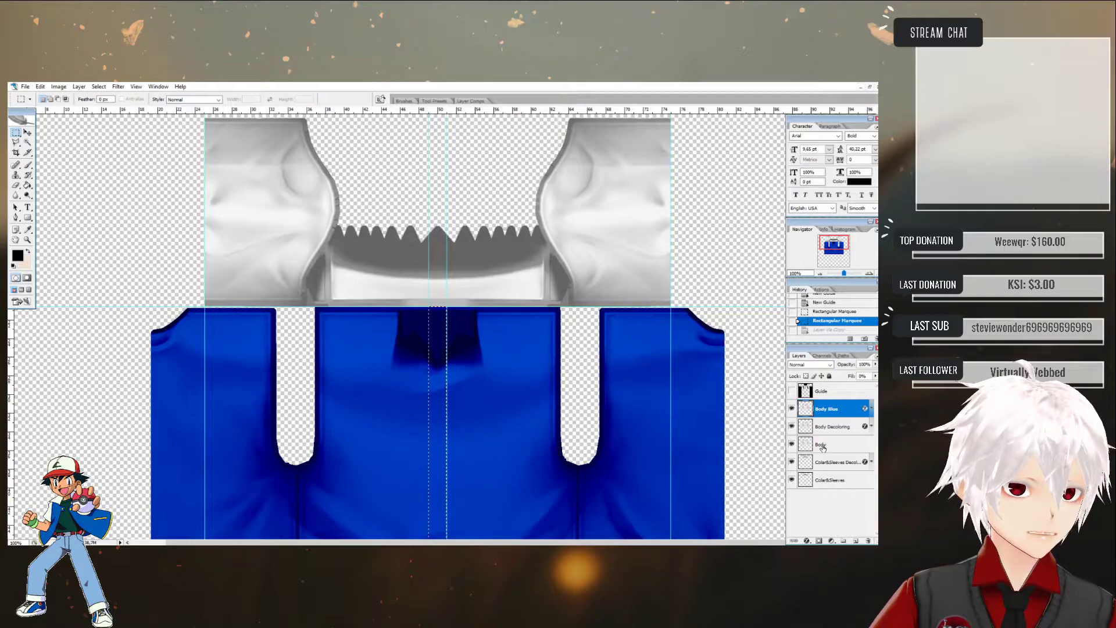
- Cut the selected strip from the Body layer onto a new layer, rename it BodyCenter, and hide it
{"action": "left_click", "coordinate": [822, 445]}
{"action": "right_click", "coordinate": [440, 351]}
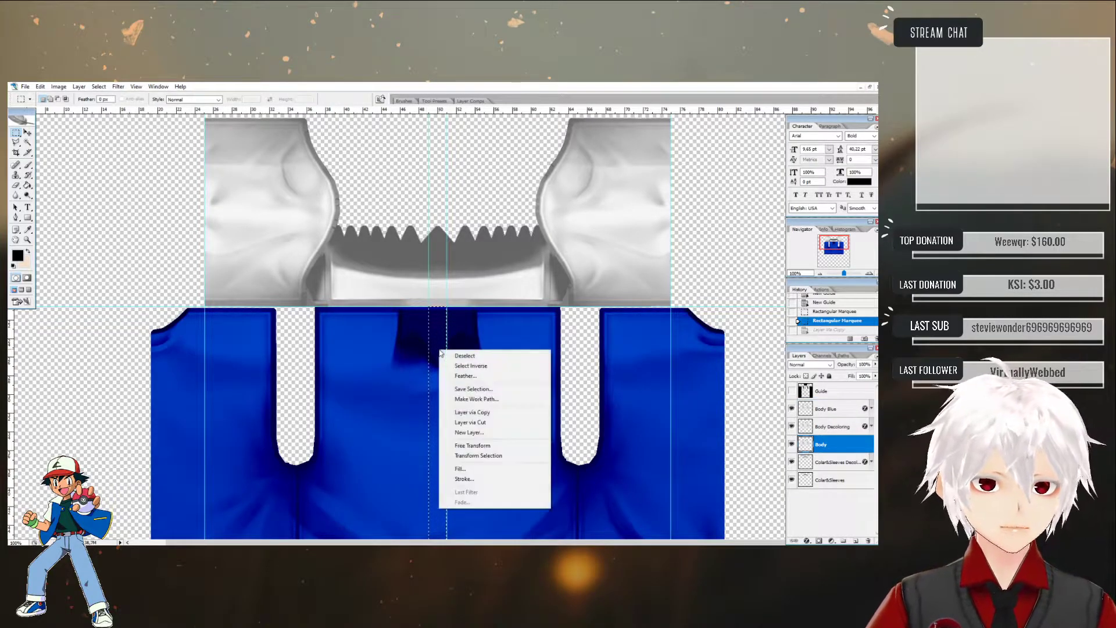
{"action": "left_click", "coordinate": [481, 423]}
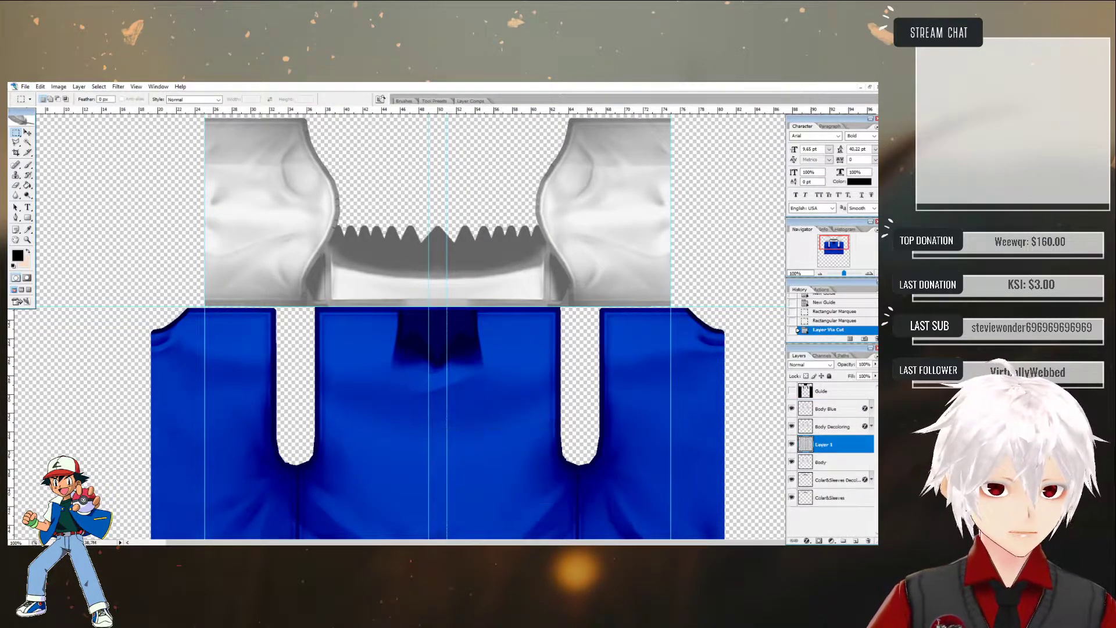
{"action": "double_click", "coordinate": [825, 445]}
{"action": "type", "text": "BodyCenter"}
{"action": "key", "text": "Return"}
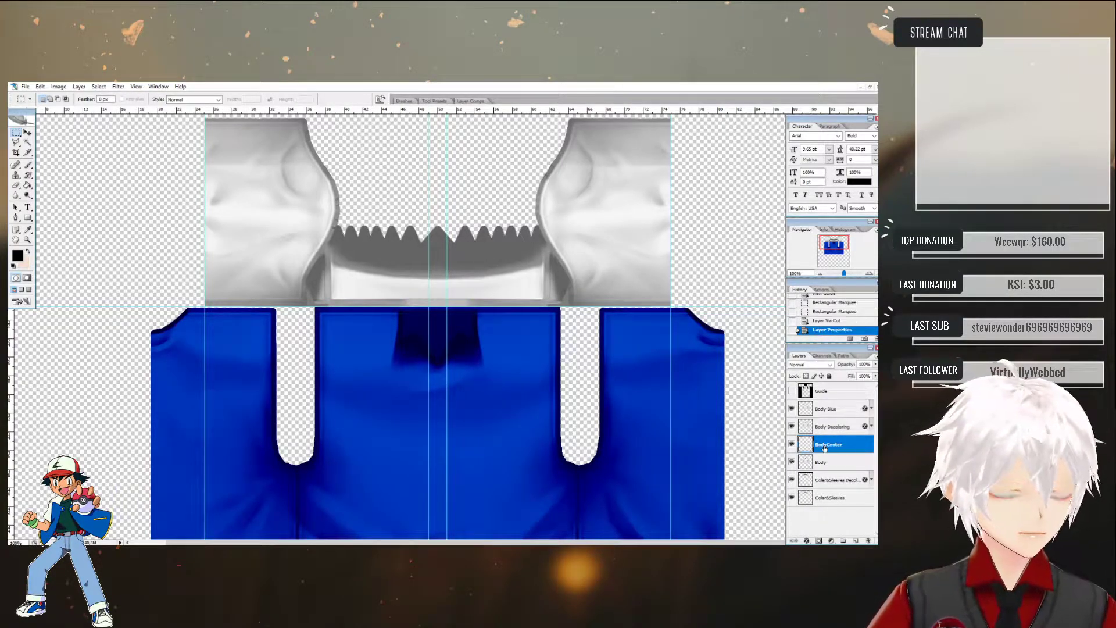
{"action": "left_click", "coordinate": [791, 444]}
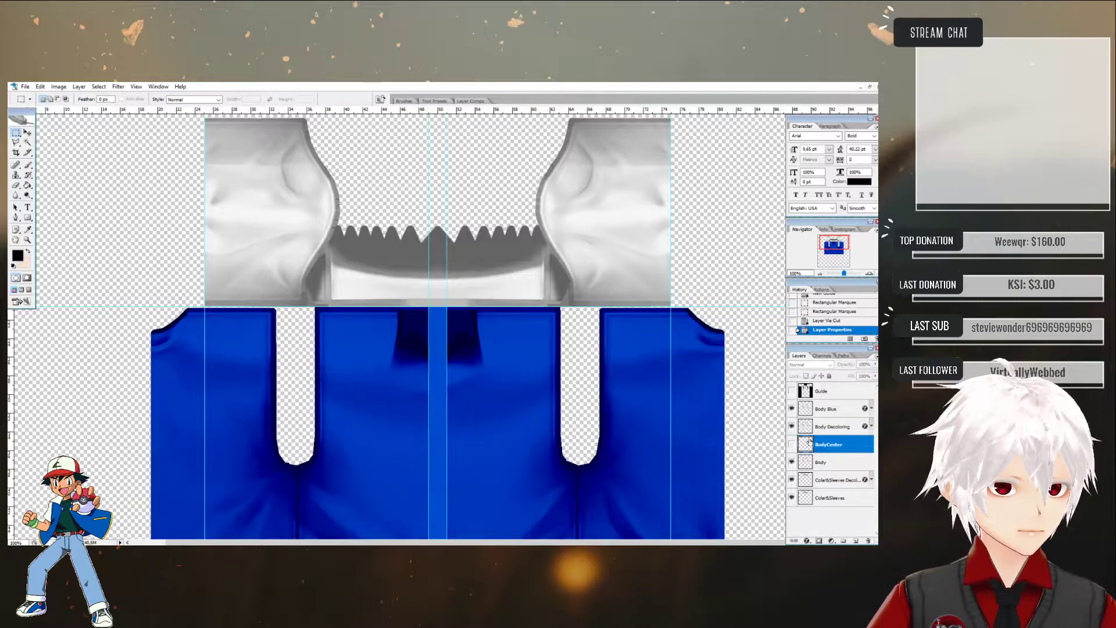
- Select the center strip's outline from the BodyCenter layer with the Magic Wand and Select Inverse
{"action": "left_click", "coordinate": [835, 428]}
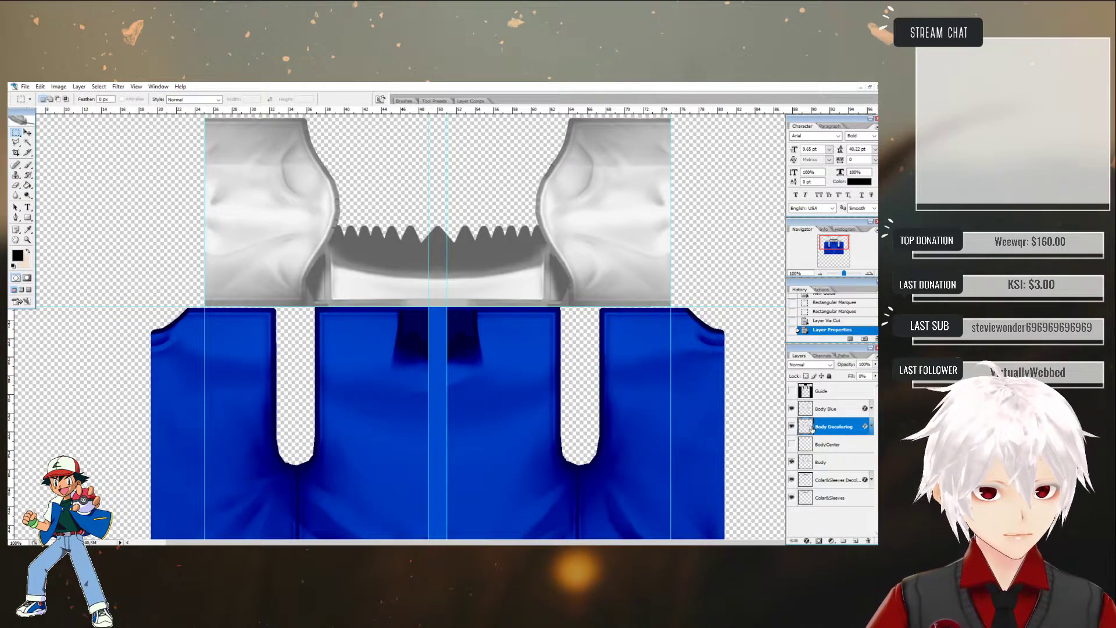
{"action": "left_click", "coordinate": [822, 447]}
{"action": "left_click", "coordinate": [28, 142]}
{"action": "left_click", "coordinate": [442, 503]}
{"action": "right_click", "coordinate": [97, 178]}
{"action": "left_click", "coordinate": [135, 248]}
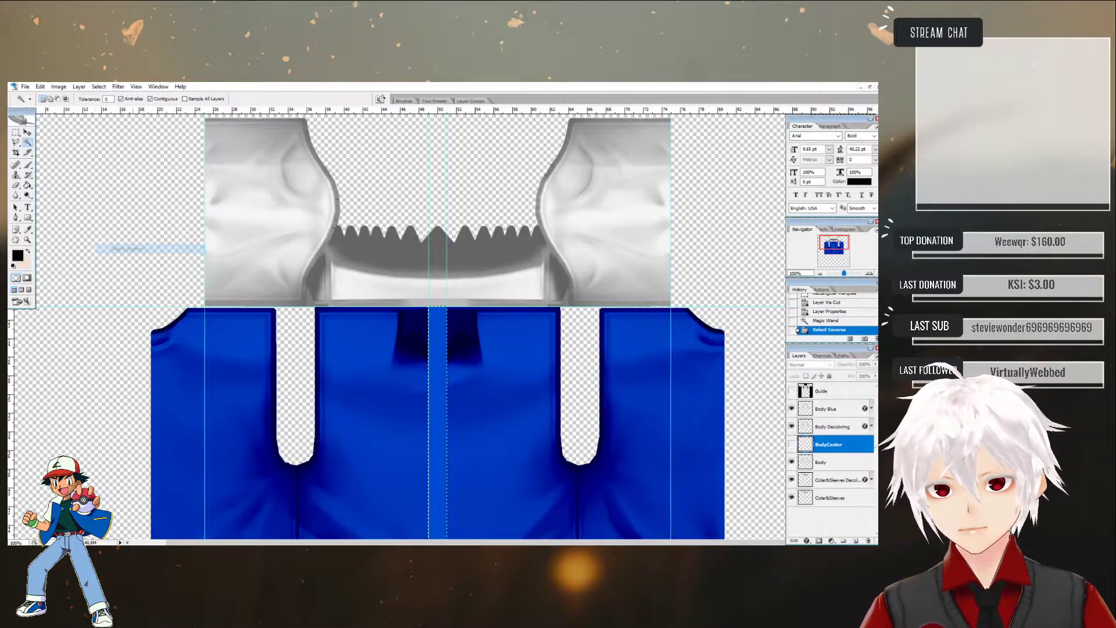
- Delete the selected center strip from the Body Decoloring and Body Blue layers, and deselect
{"action": "left_click", "coordinate": [833, 421]}
{"action": "key", "text": "Delete"}
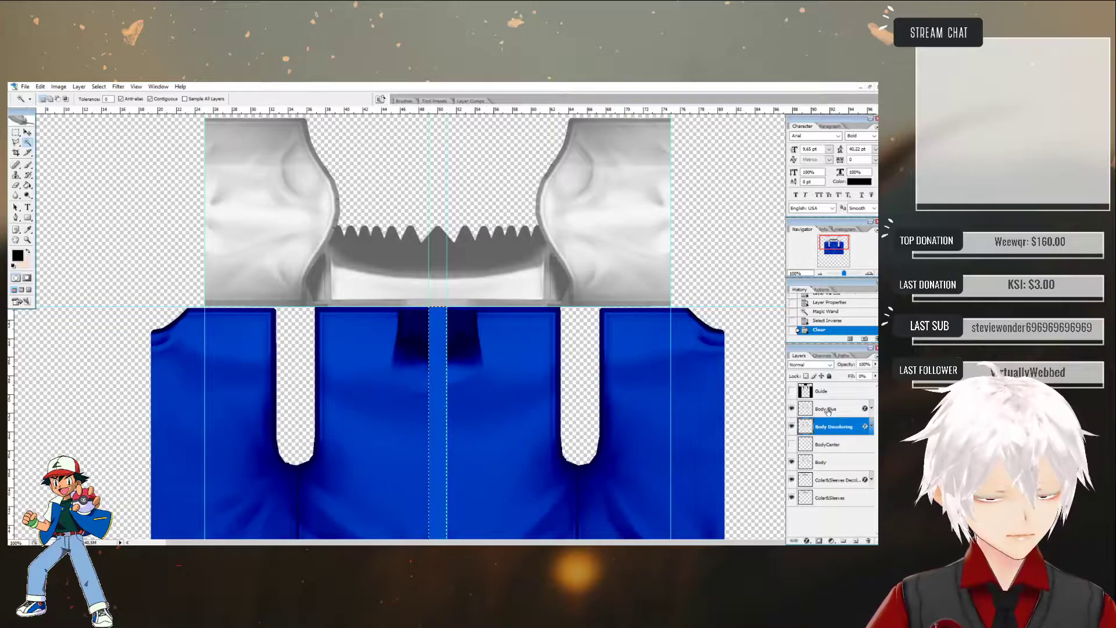
{"action": "left_click", "coordinate": [833, 410]}
{"action": "key", "text": "Delete"}
{"action": "left_click", "coordinate": [745, 369]}
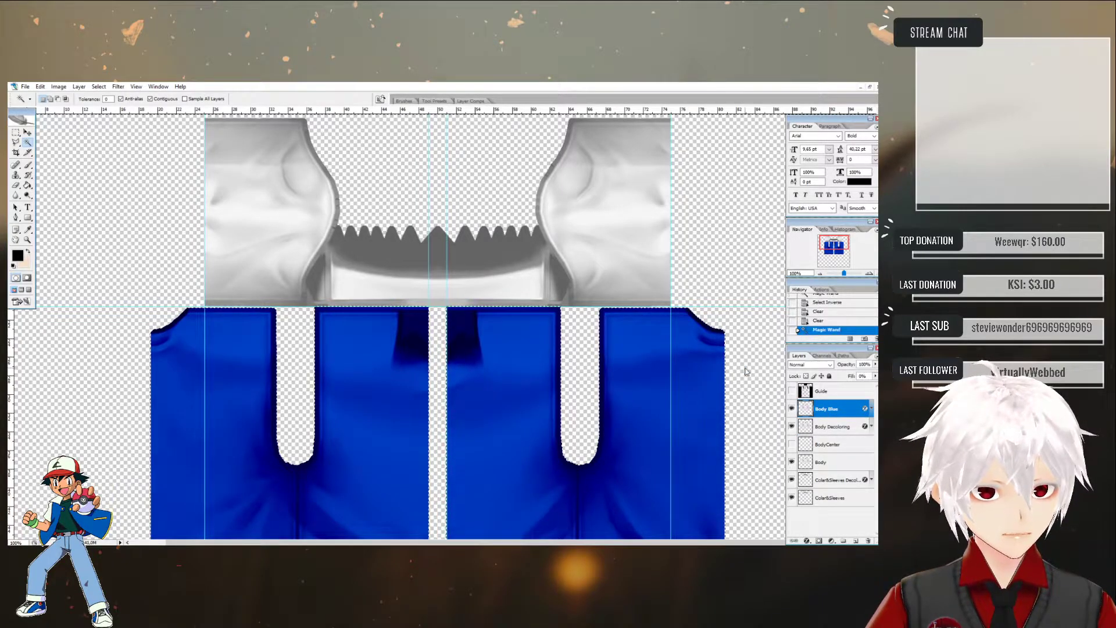
{"action": "key", "text": "ctrl+d"}
{"action": "scroll", "coordinate": [606, 395], "scroll_direction": "down", "scroll_amount": 5}
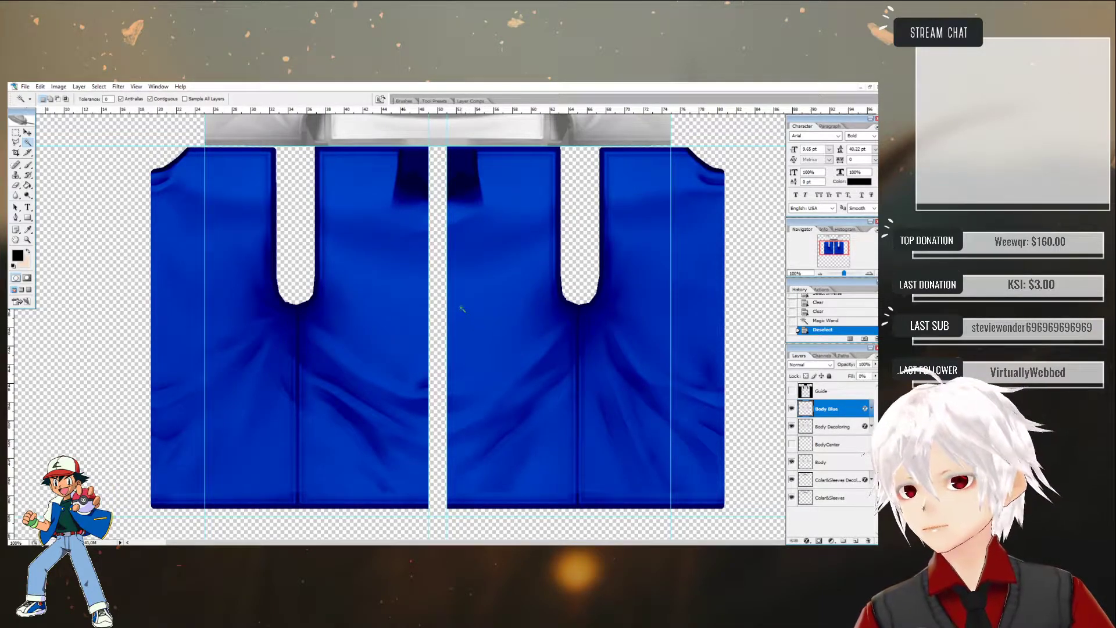
{"action": "scroll", "coordinate": [461, 295], "scroll_direction": "up", "scroll_amount": 1}
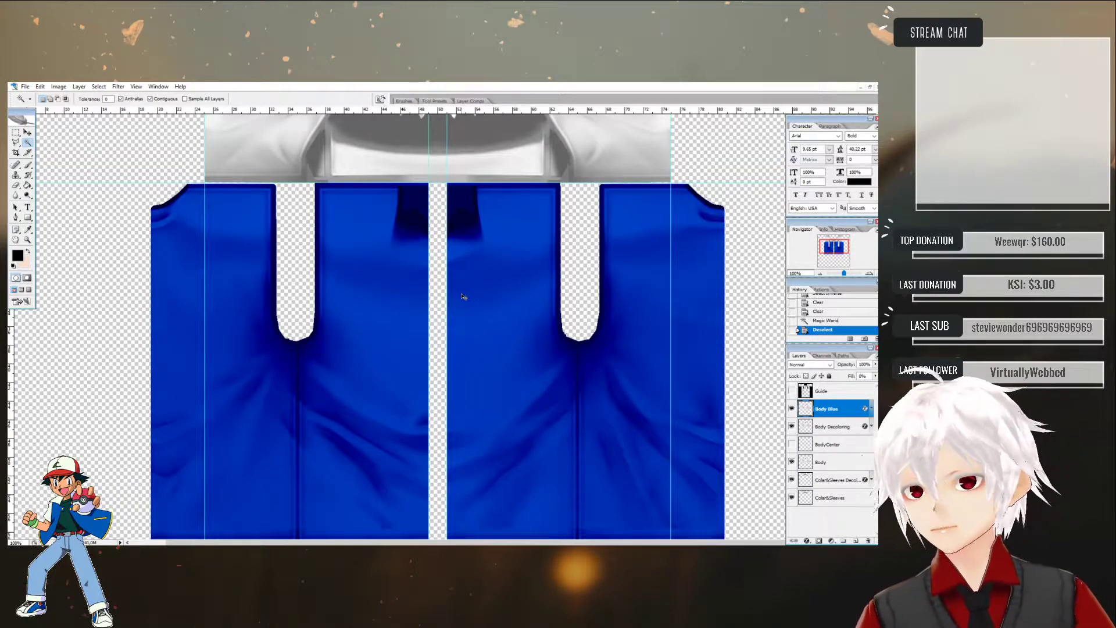
- Show the BodyCenter layer and marquee-select a small rectangle of the center strip just below the collar shadow, trimmed to the strip's edge
{"action": "left_click", "coordinate": [463, 297]}
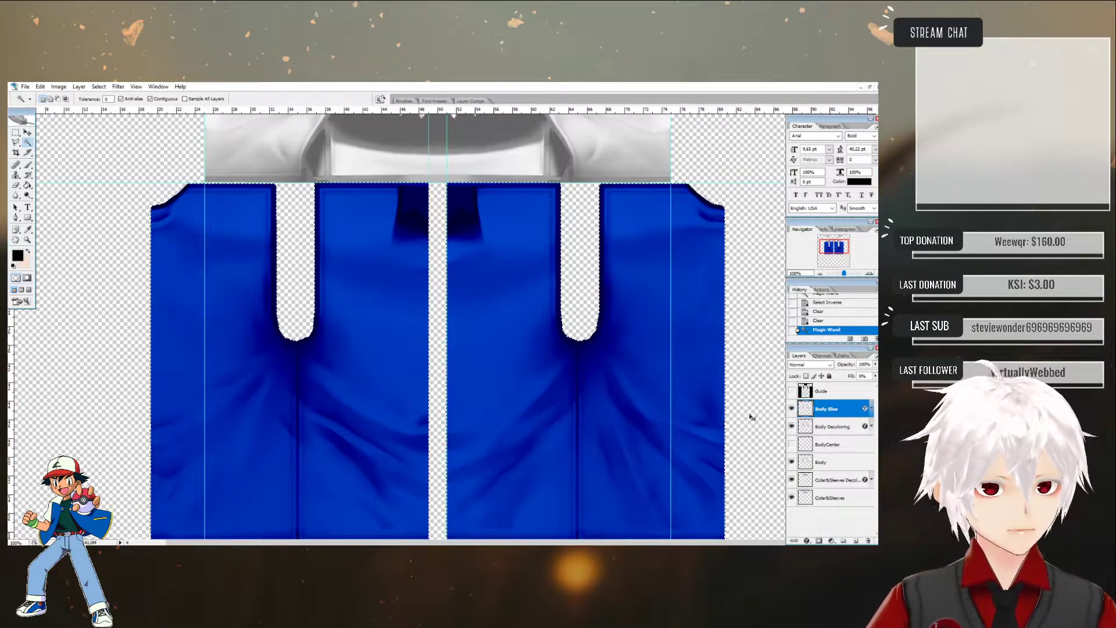
{"action": "left_click", "coordinate": [791, 444]}
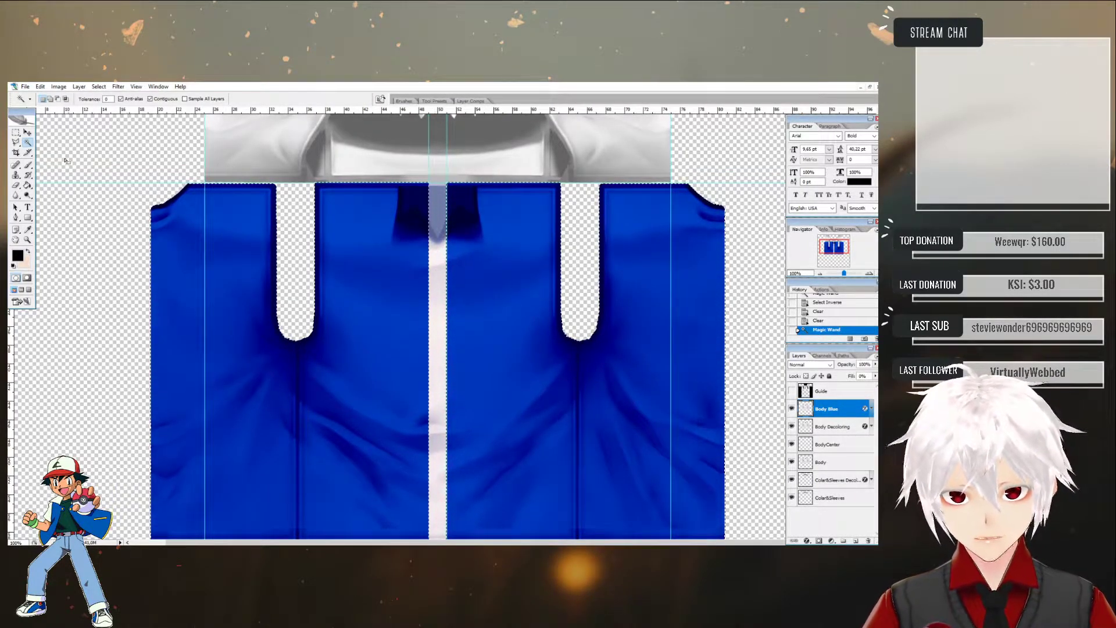
{"action": "left_click", "coordinate": [17, 134]}
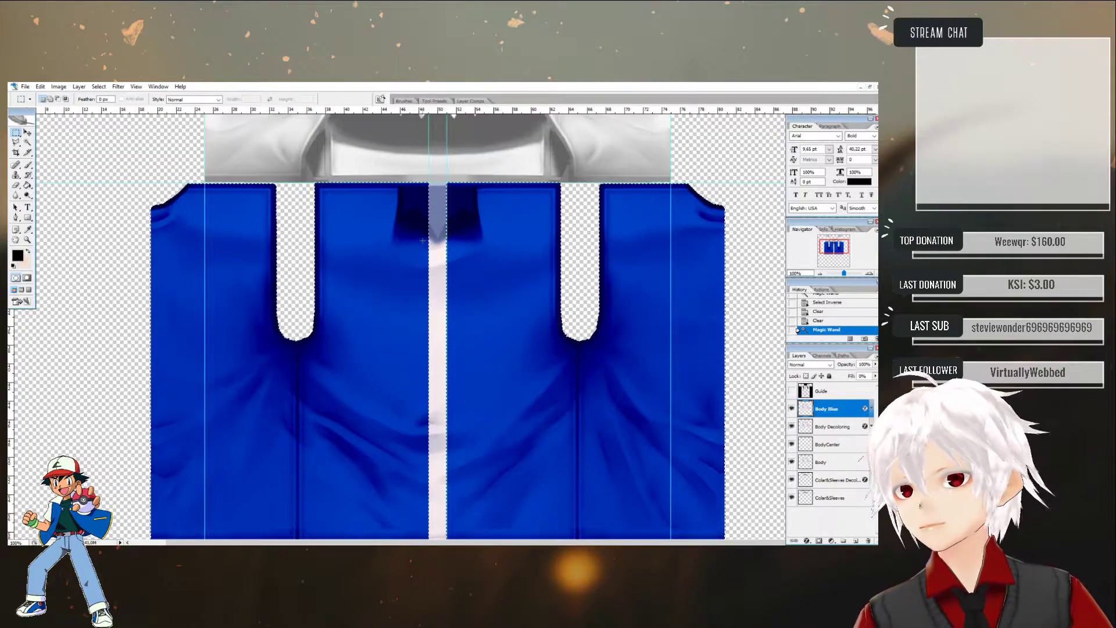
{"action": "left_click_drag", "start_coordinate": [422, 241], "coordinate": [434, 251]}
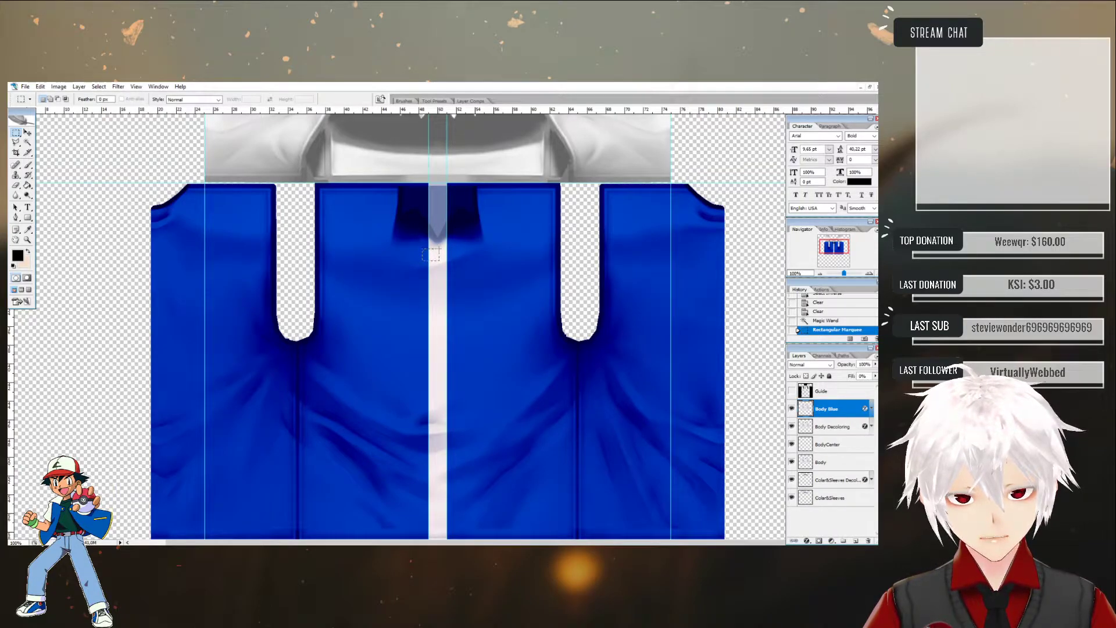
{"action": "left_click_drag", "start_coordinate": [422, 261], "coordinate": [442, 250]}
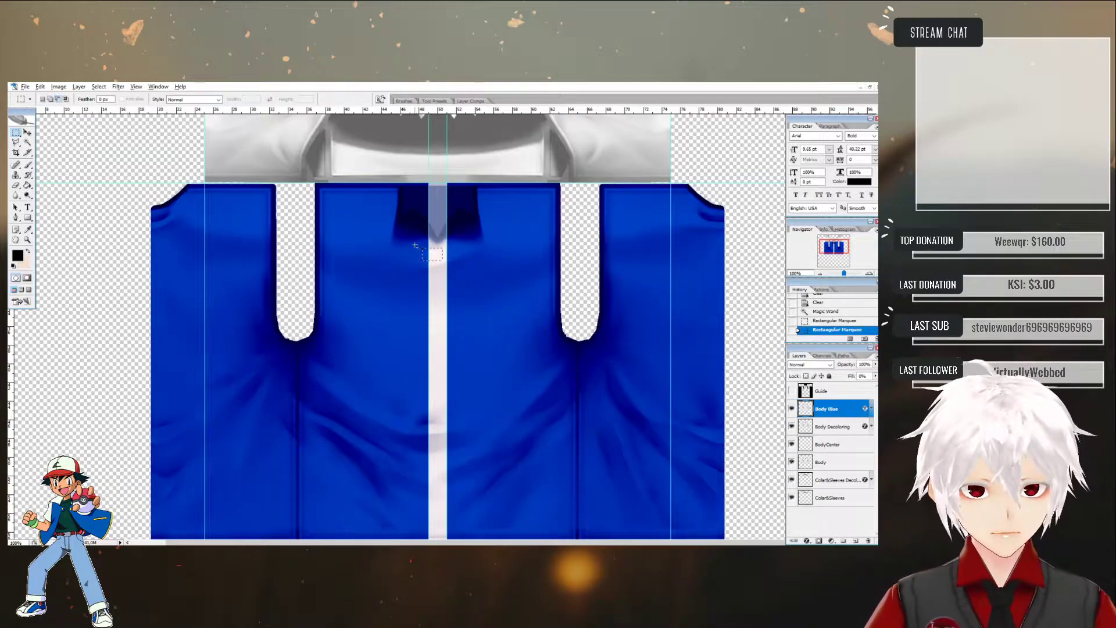
{"action": "left_click_drag", "start_coordinate": [428, 260], "coordinate": [431, 283]}
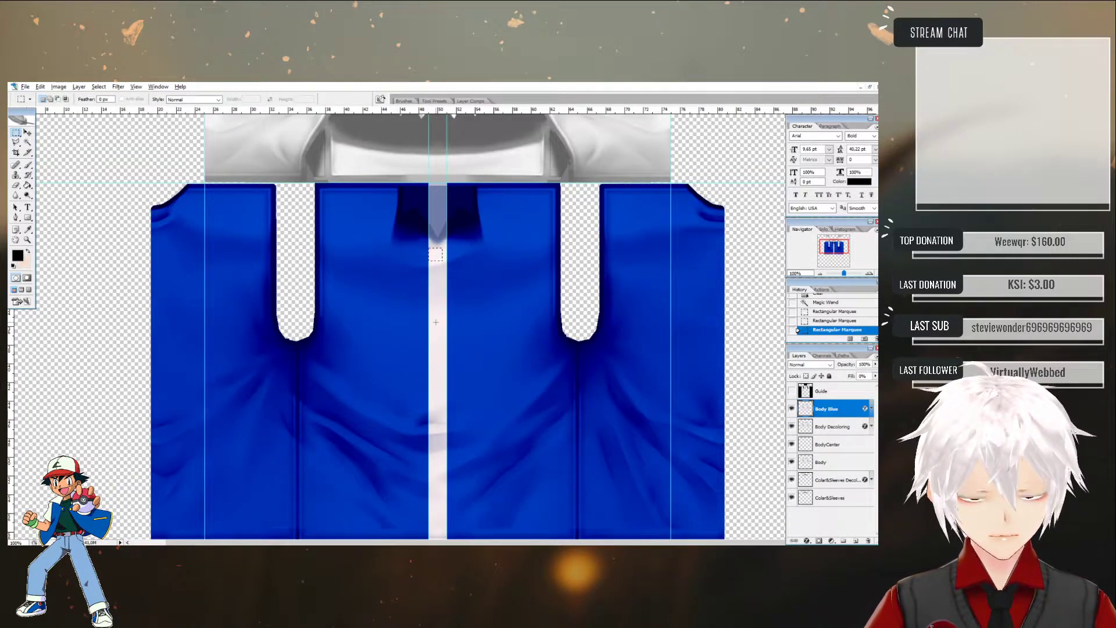
- Copy the selected patch from BodyCenter onto a new layer named ButtonPatch, hide BodyCenter, and move ButtonPatch beneath it
{"action": "left_click", "coordinate": [822, 445]}
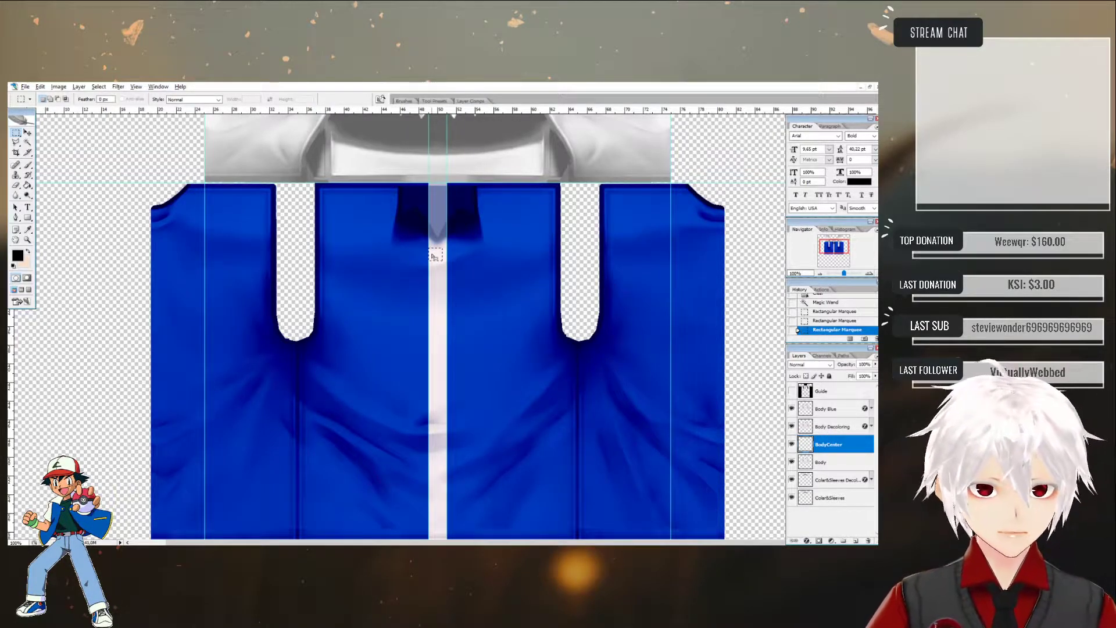
{"action": "right_click", "coordinate": [435, 257]}
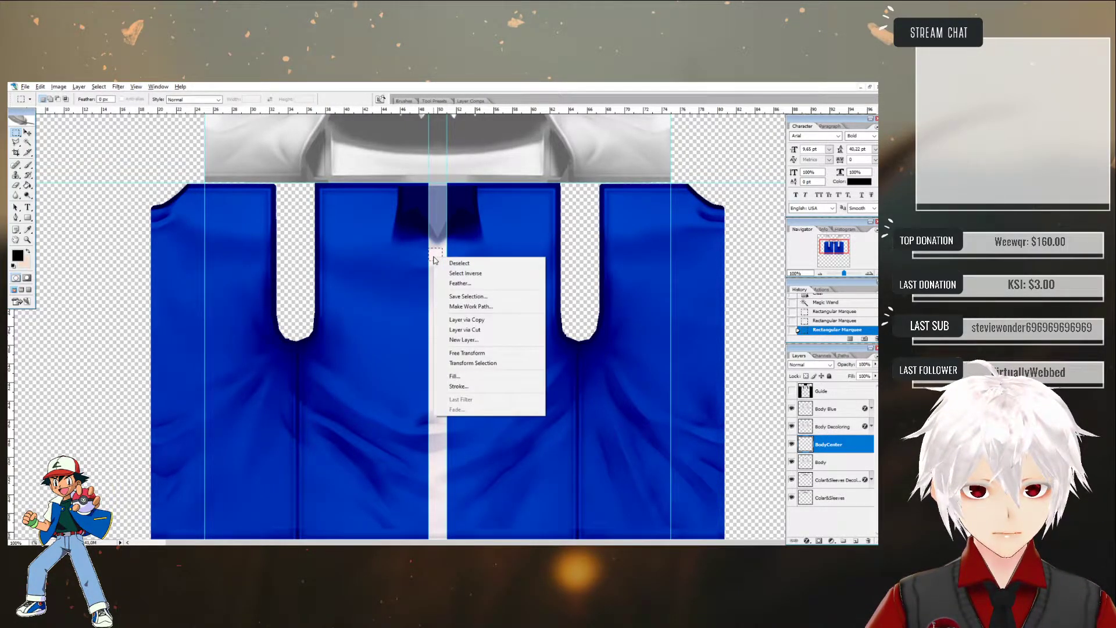
{"action": "left_click", "coordinate": [469, 320]}
{"action": "double_click", "coordinate": [827, 446]}
{"action": "type", "text": "ButtonPatch"}
{"action": "key", "text": "Return"}
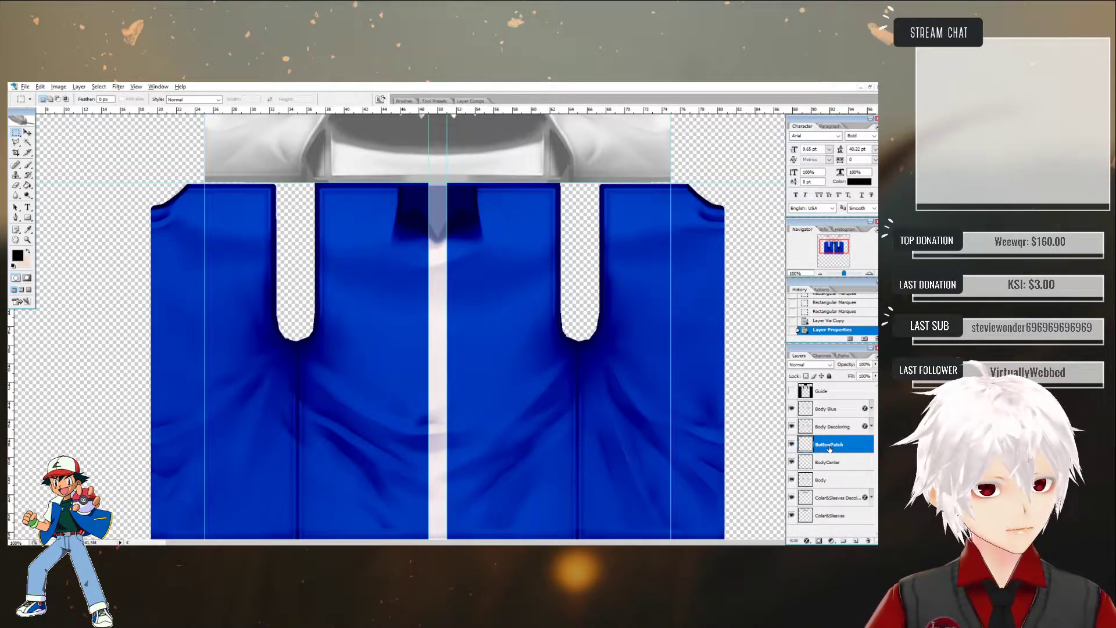
{"action": "left_click", "coordinate": [791, 462]}
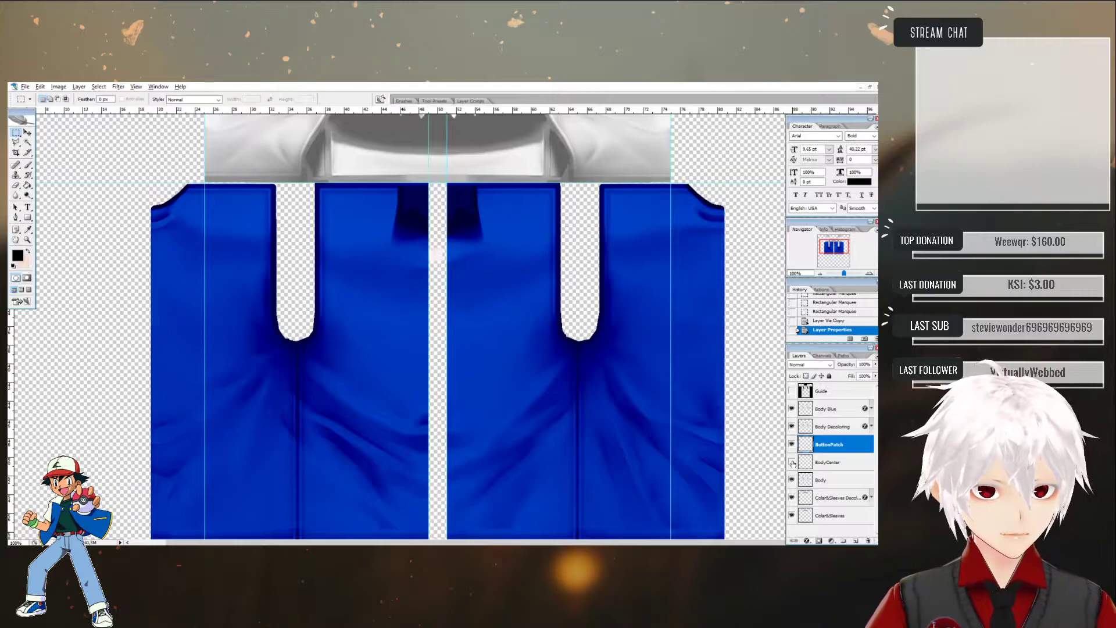
{"action": "left_click_drag", "start_coordinate": [826, 446], "coordinate": [842, 474]}
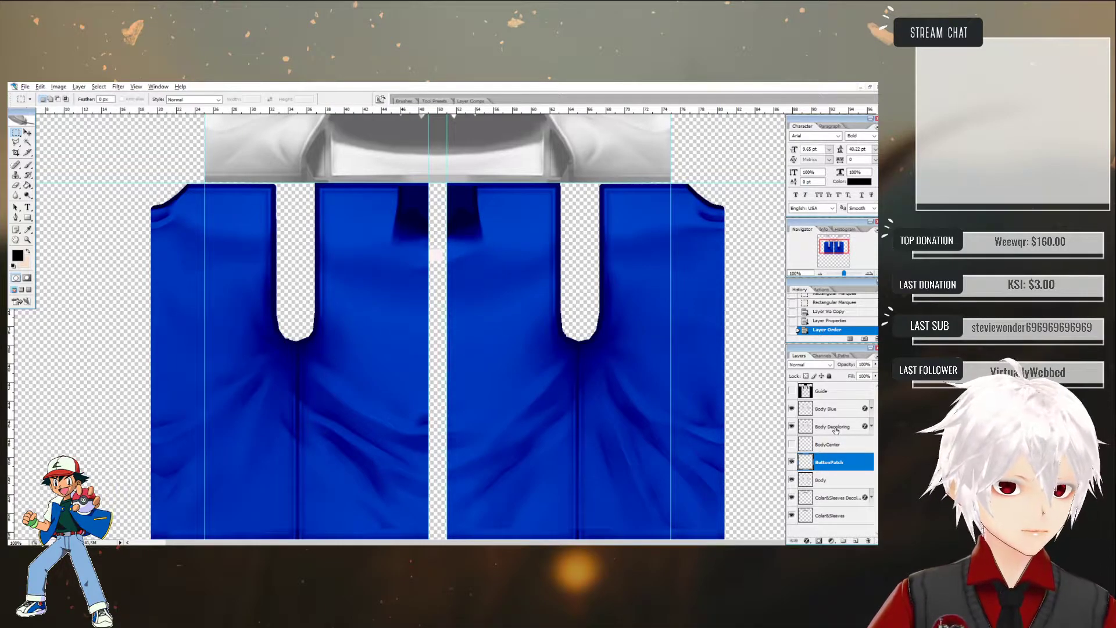
- Select the outline of the small patch from the ButtonPatch layer with the Magic Wand and Select Inverse
{"action": "left_click", "coordinate": [27, 142]}
{"action": "left_click", "coordinate": [434, 323]}
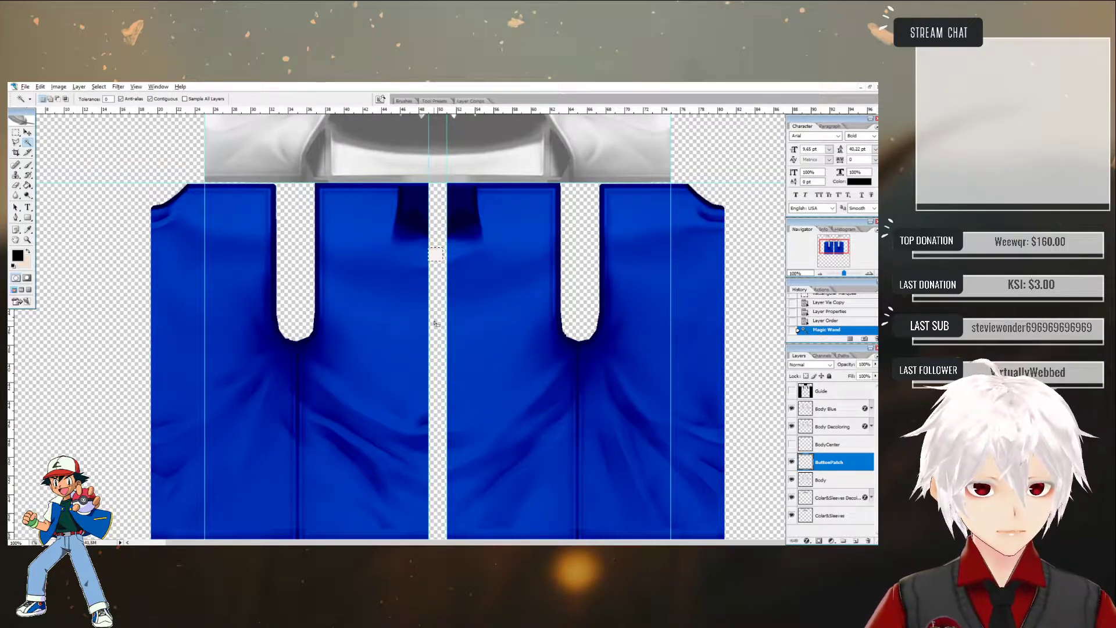
{"action": "right_click", "coordinate": [436, 324]}
{"action": "left_click", "coordinate": [465, 394]}
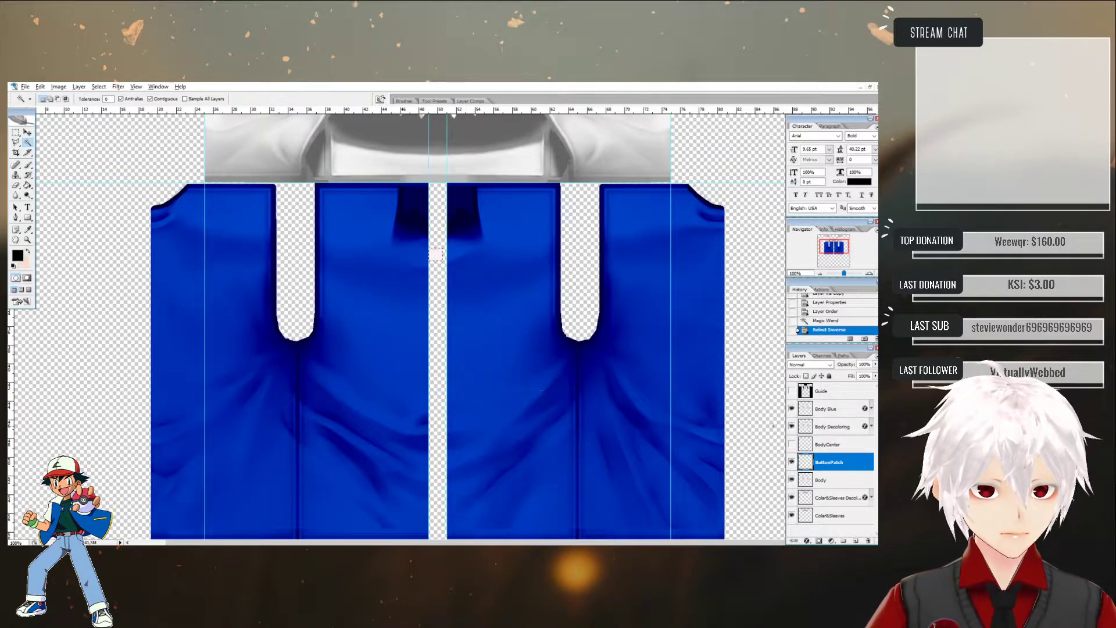
- Fill the selected patch with black on the Body Decoloring and Body Blue layers using the Paint Bucket, and deselect
{"action": "left_click", "coordinate": [824, 428]}
{"action": "left_click", "coordinate": [27, 185]}
{"action": "left_click", "coordinate": [433, 255]}
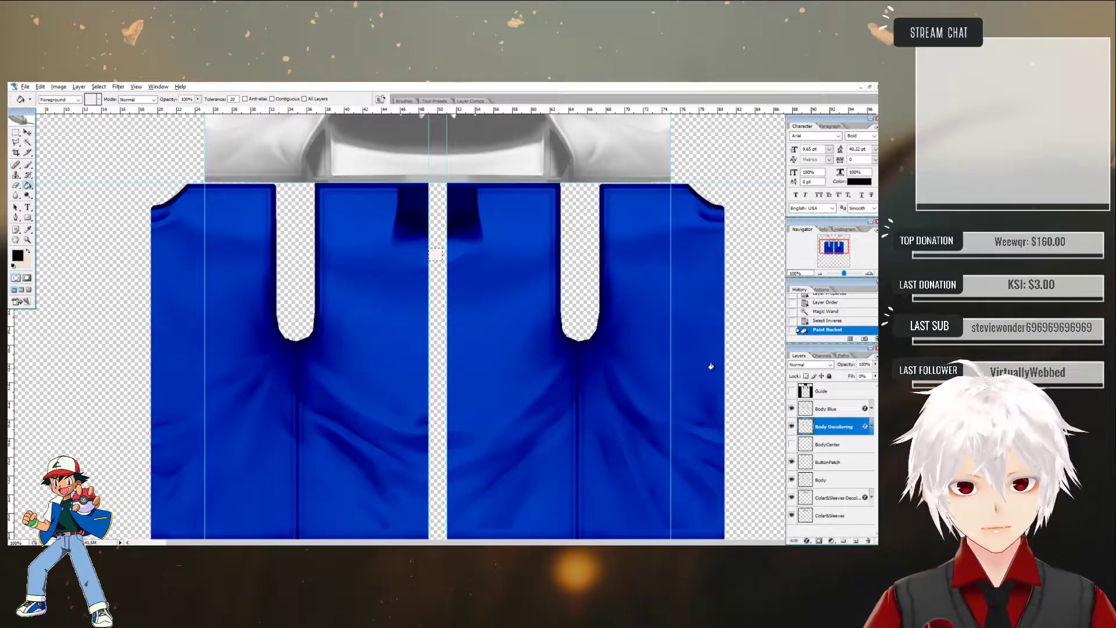
{"action": "left_click", "coordinate": [826, 409]}
{"action": "left_click", "coordinate": [433, 254]}
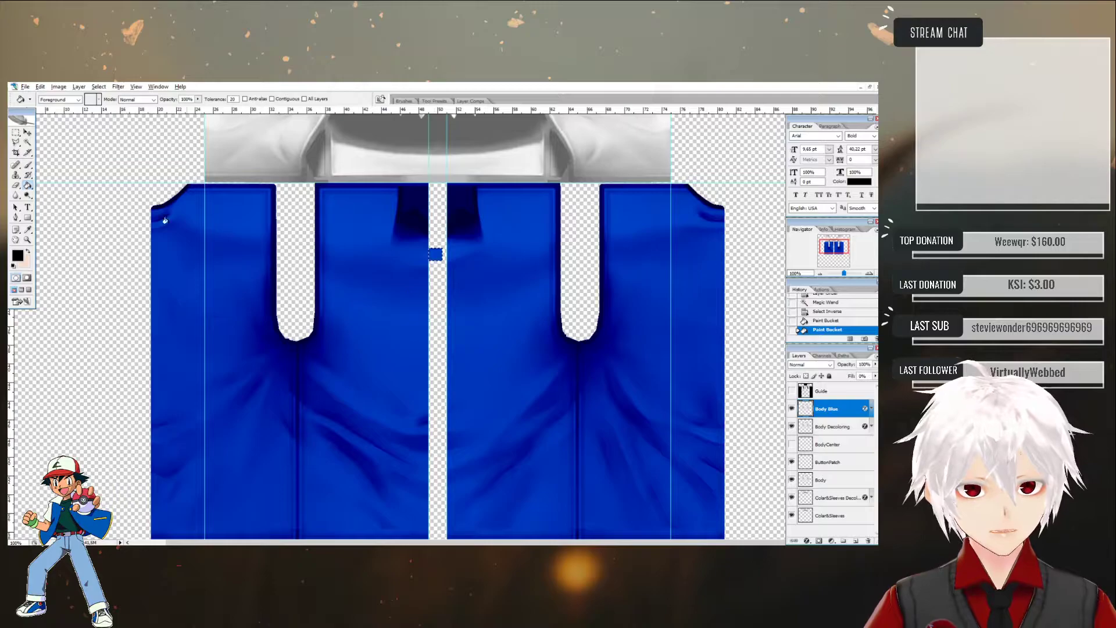
{"action": "left_click", "coordinate": [16, 133]}
{"action": "left_click", "coordinate": [108, 216]}
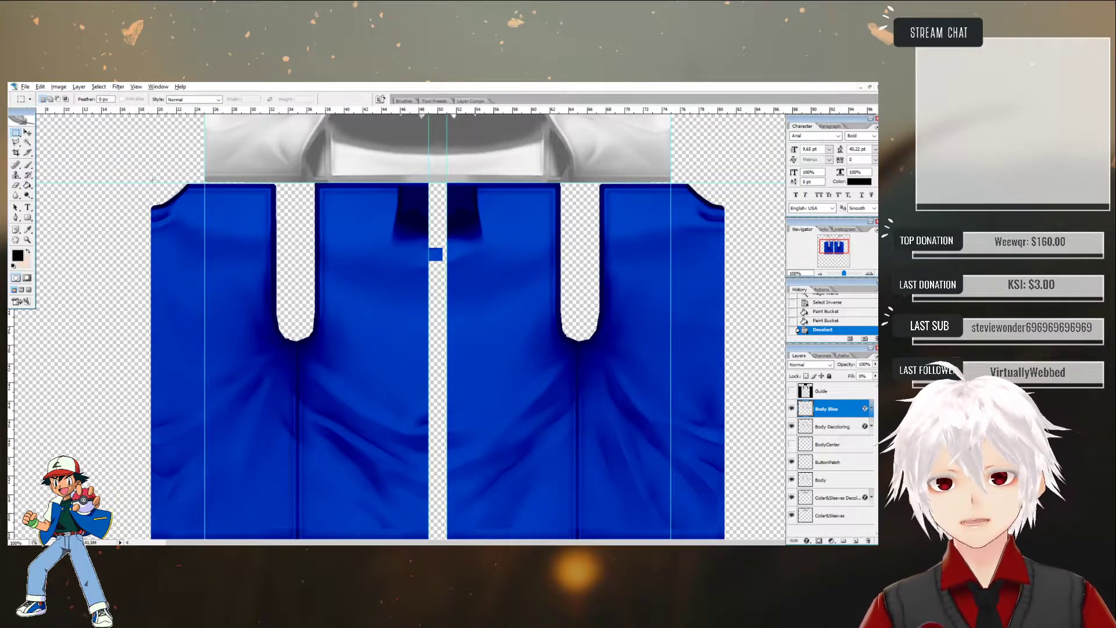
- Save the document and export it as a PNG, overwriting Vest.png in the AshKetchum folder
{"action": "left_click", "coordinate": [25, 87]}
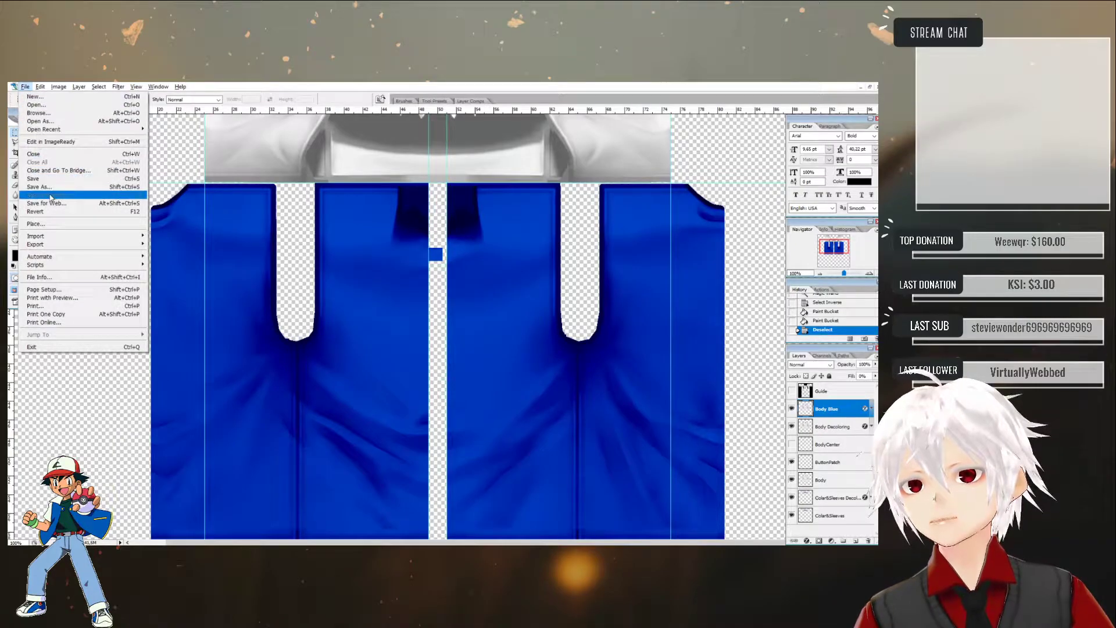
{"action": "left_click", "coordinate": [47, 178]}
{"action": "left_click", "coordinate": [25, 86]}
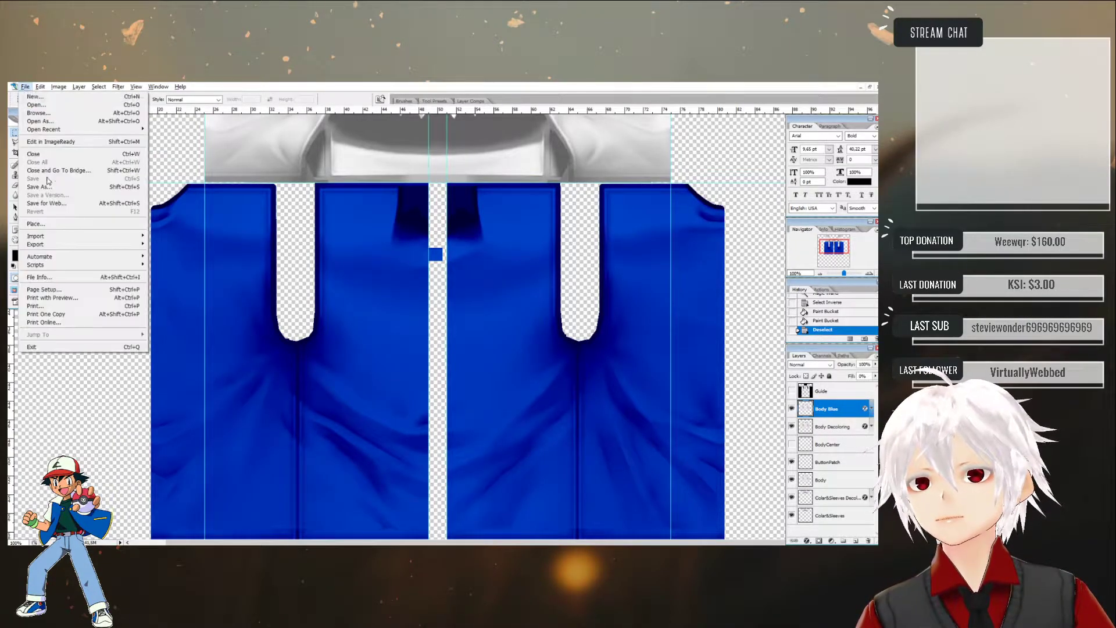
{"action": "left_click", "coordinate": [47, 186]}
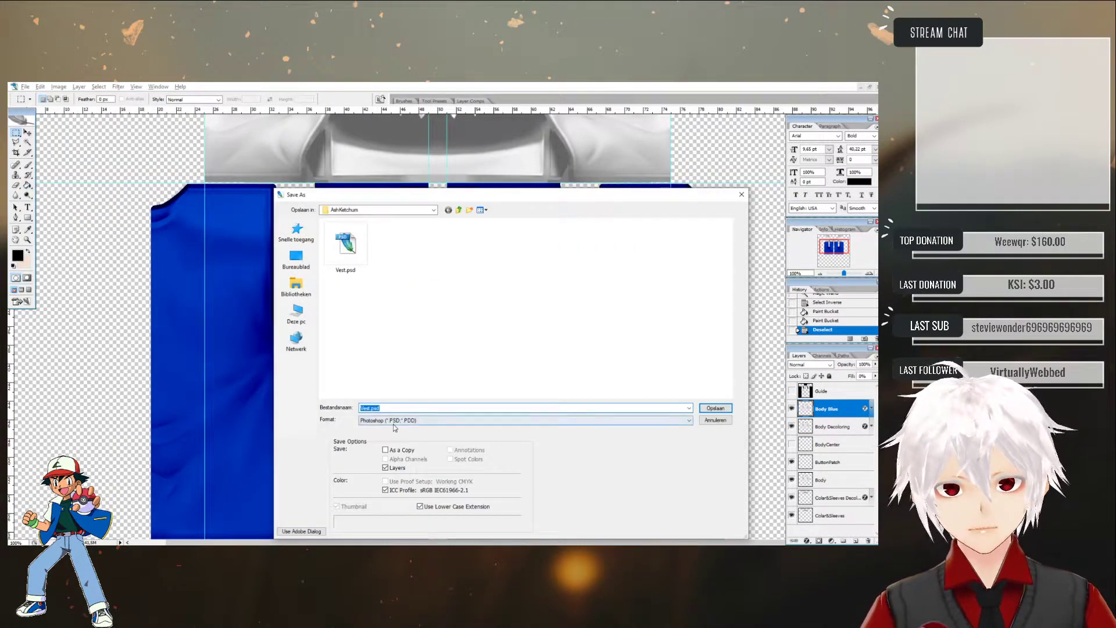
{"action": "left_click", "coordinate": [394, 427]}
{"action": "left_click", "coordinate": [395, 506]}
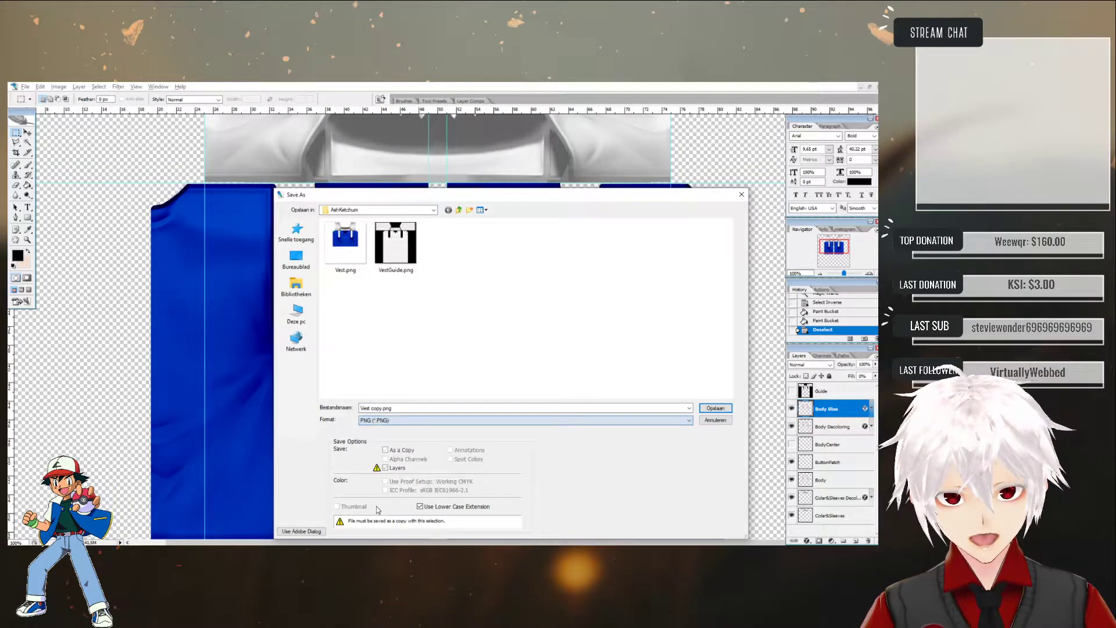
{"action": "double_click", "coordinate": [346, 250]}
{"action": "left_click", "coordinate": [482, 318]}
{"action": "left_click", "coordinate": [479, 307]}
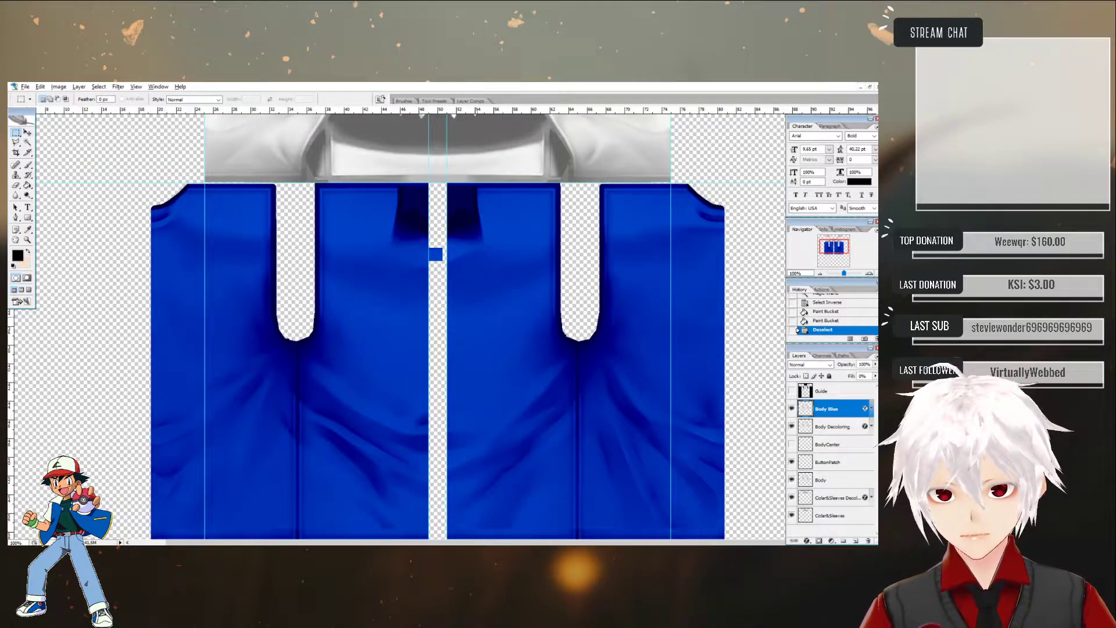
- Switch to VRoid Studio and import Vest.png into the coat texture's layer named Layer
{"action": "mouse_move", "coordinate": [133, 544]}
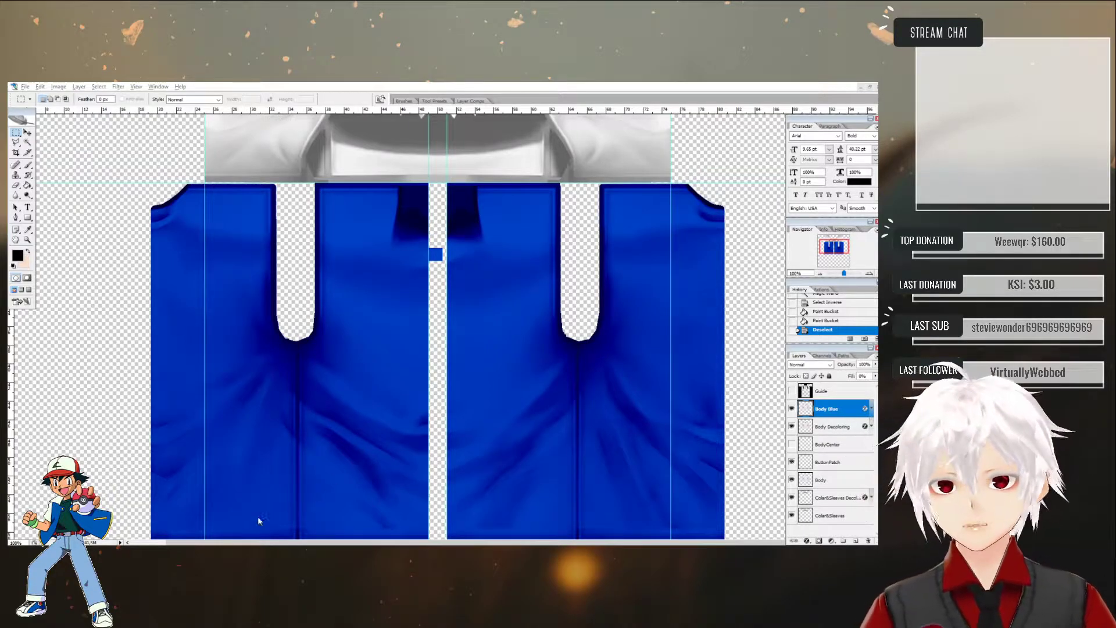
{"action": "mouse_move", "coordinate": [198, 544]}
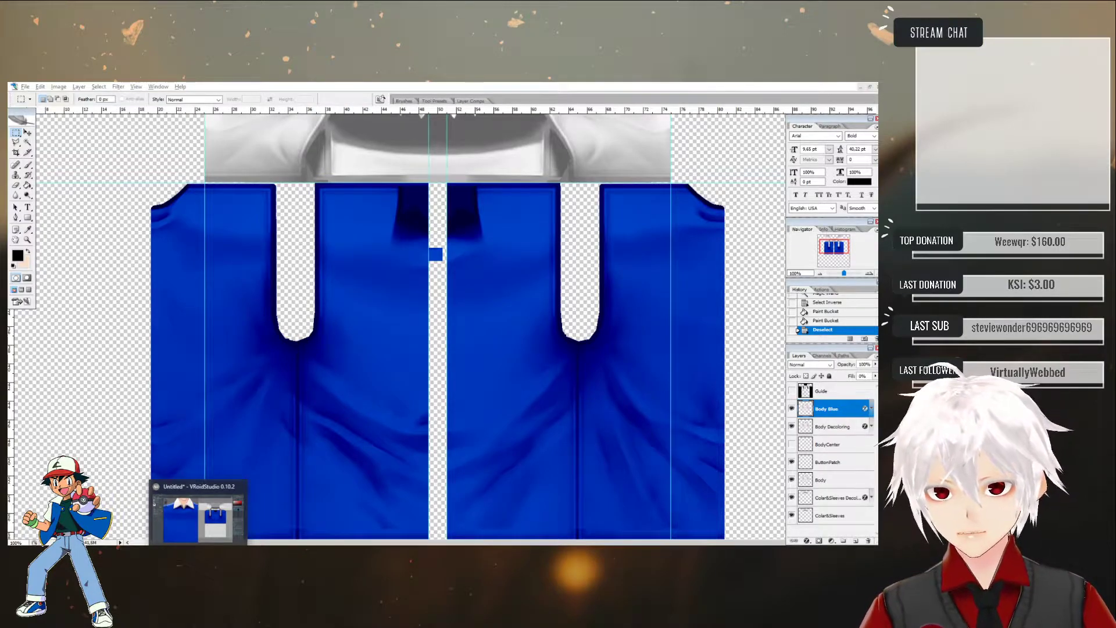
{"action": "left_click", "coordinate": [212, 512]}
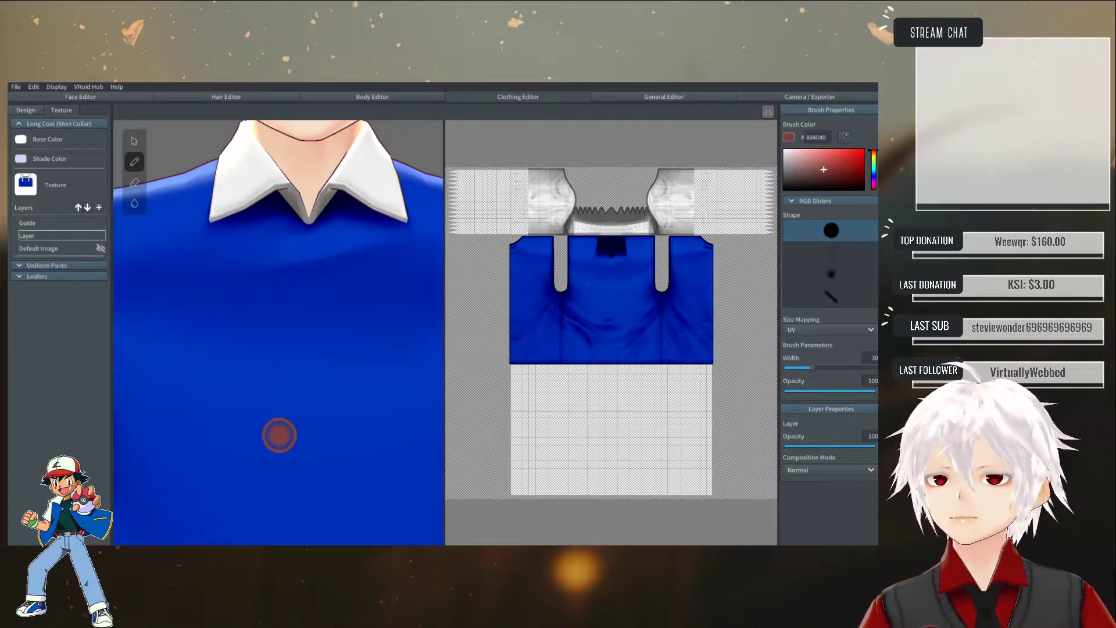
{"action": "right_click", "coordinate": [35, 236]}
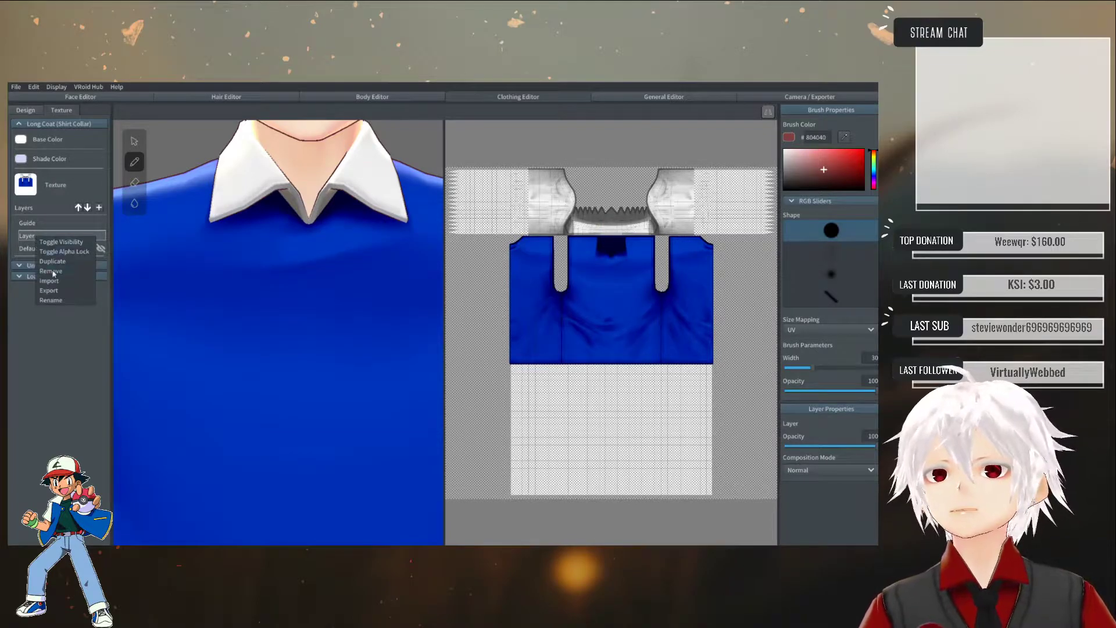
{"action": "left_click", "coordinate": [49, 281]}
{"action": "left_click", "coordinate": [222, 182]}
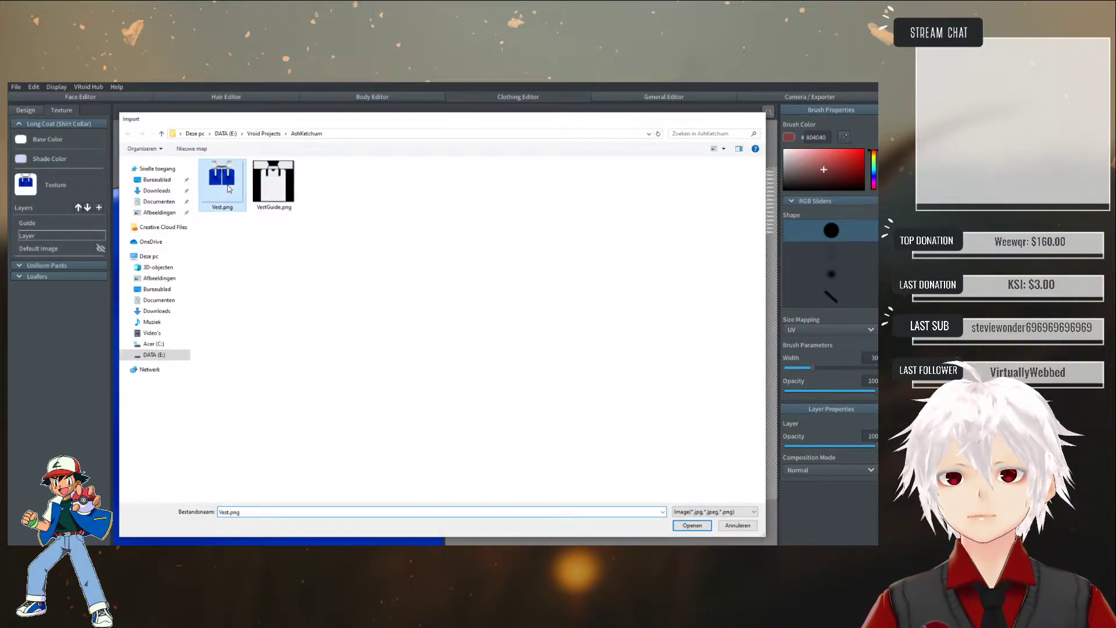
{"action": "left_click", "coordinate": [690, 591]}
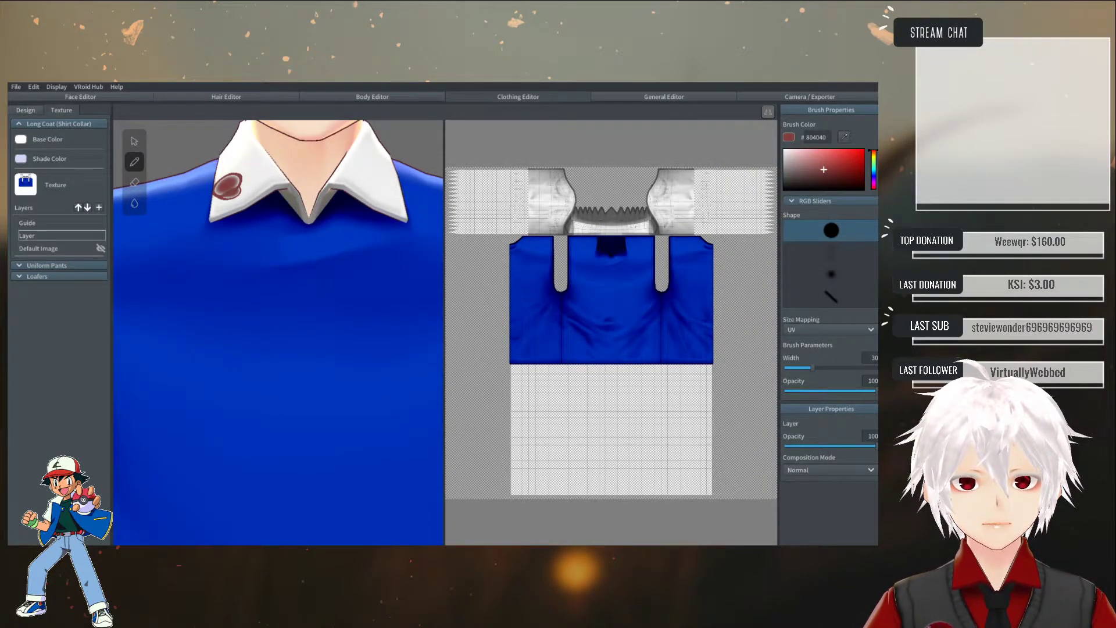
- Examine the vest's open center strip, the button patch and the inner collar on the model
{"action": "right_click_drag", "start_coordinate": [357, 370], "coordinate": [339, 396]}
{"action": "scroll", "coordinate": [323, 377], "scroll_direction": "down", "scroll_amount": 5}
{"action": "middle_click_drag", "start_coordinate": [344, 404], "coordinate": [391, 332]}
{"action": "mouse_move", "coordinate": [414, 295]}
{"action": "right_mouse_down"}
{"action": "mouse_move", "coordinate": [468, 294]}
{"action": "mouse_move", "coordinate": [414, 293]}
{"action": "right_mouse_up"}
{"action": "scroll", "coordinate": [316, 304], "scroll_direction": "up", "scroll_amount": 6}
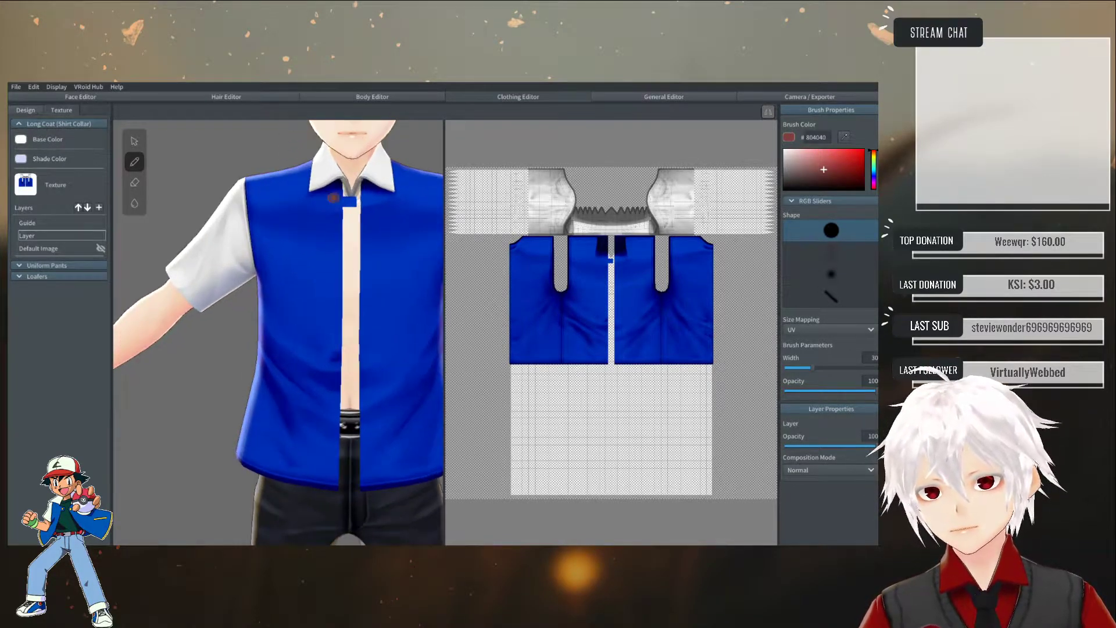
{"action": "scroll", "coordinate": [301, 391], "scroll_direction": "up", "scroll_amount": 5}
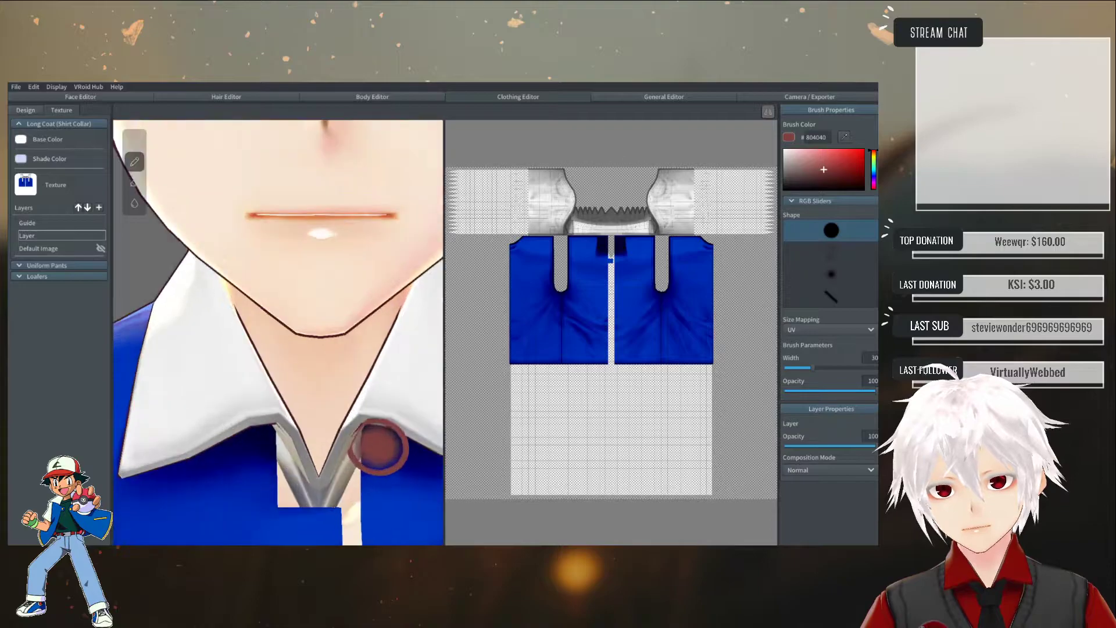
{"action": "mouse_move", "coordinate": [301, 389]}
{"action": "right_mouse_down"}
{"action": "mouse_move", "coordinate": [279, 379]}
{"action": "mouse_move", "coordinate": [312, 376]}
{"action": "mouse_move", "coordinate": [299, 368]}
{"action": "right_mouse_up"}
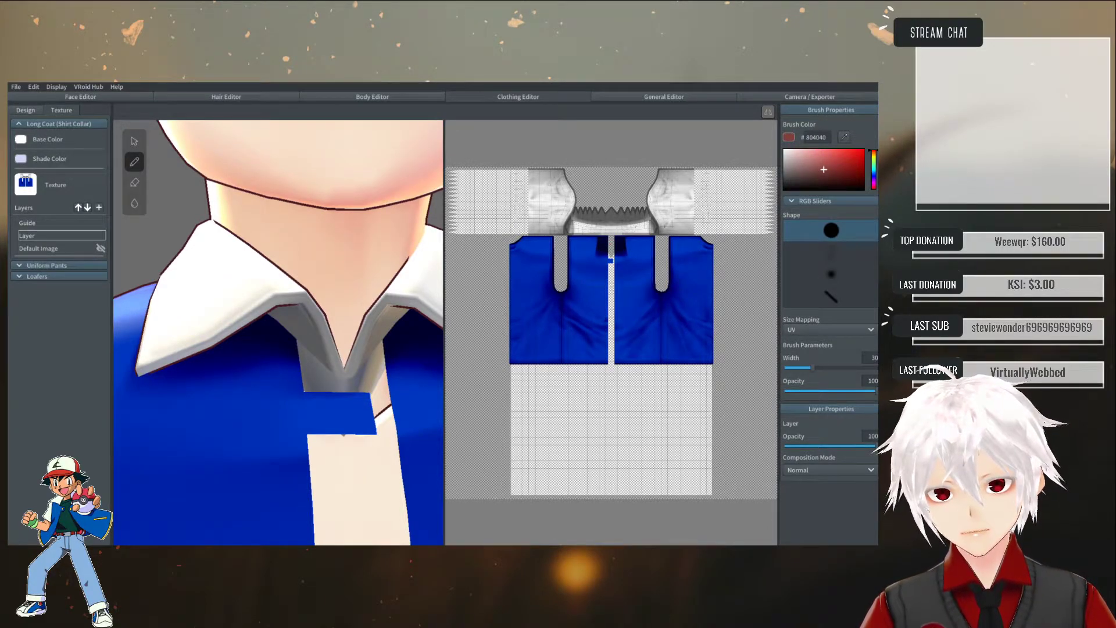
- Try to erase the grey inner collar below the neck with the Eraser, working on both the model and the texture's collar area
{"action": "left_click", "coordinate": [134, 183]}
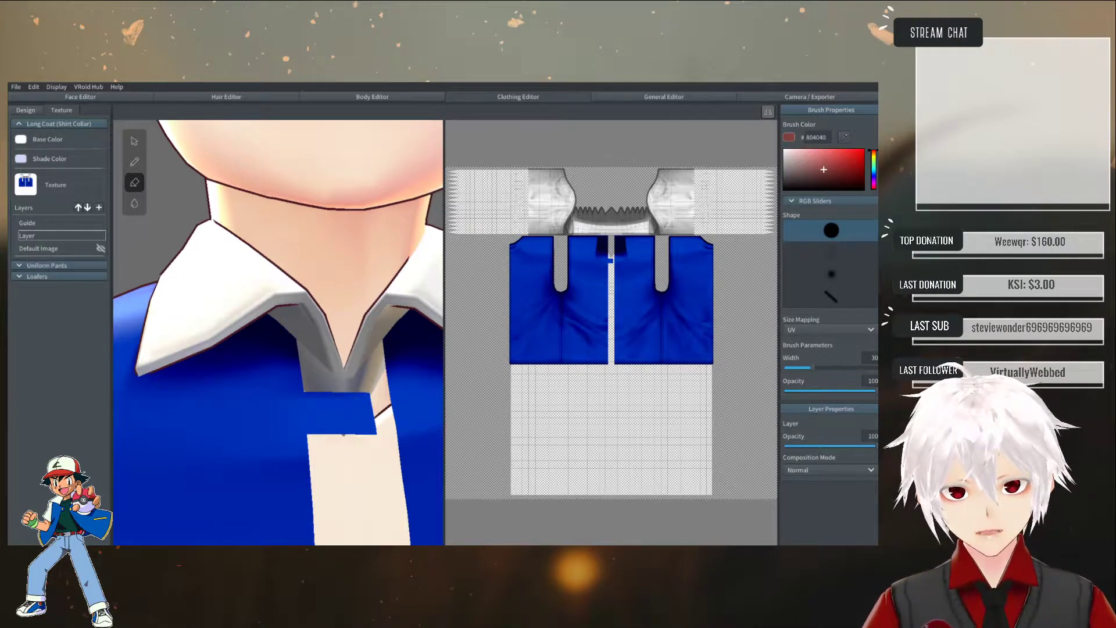
{"action": "scroll", "coordinate": [230, 433], "scroll_direction": "down", "scroll_amount": 5}
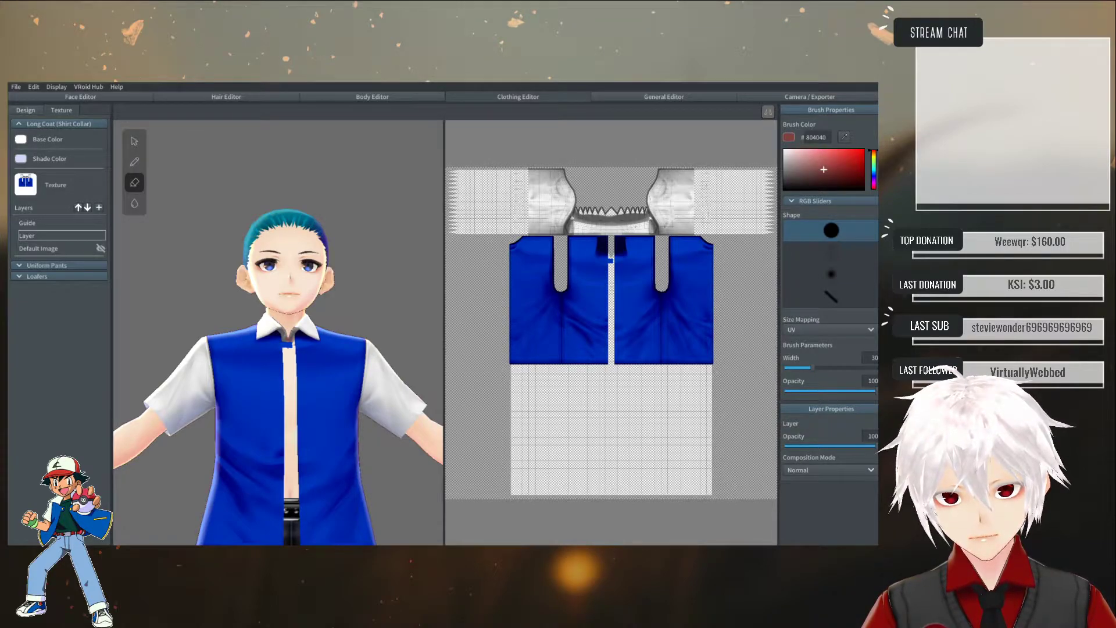
{"action": "scroll", "coordinate": [287, 332], "scroll_direction": "up", "scroll_amount": 6}
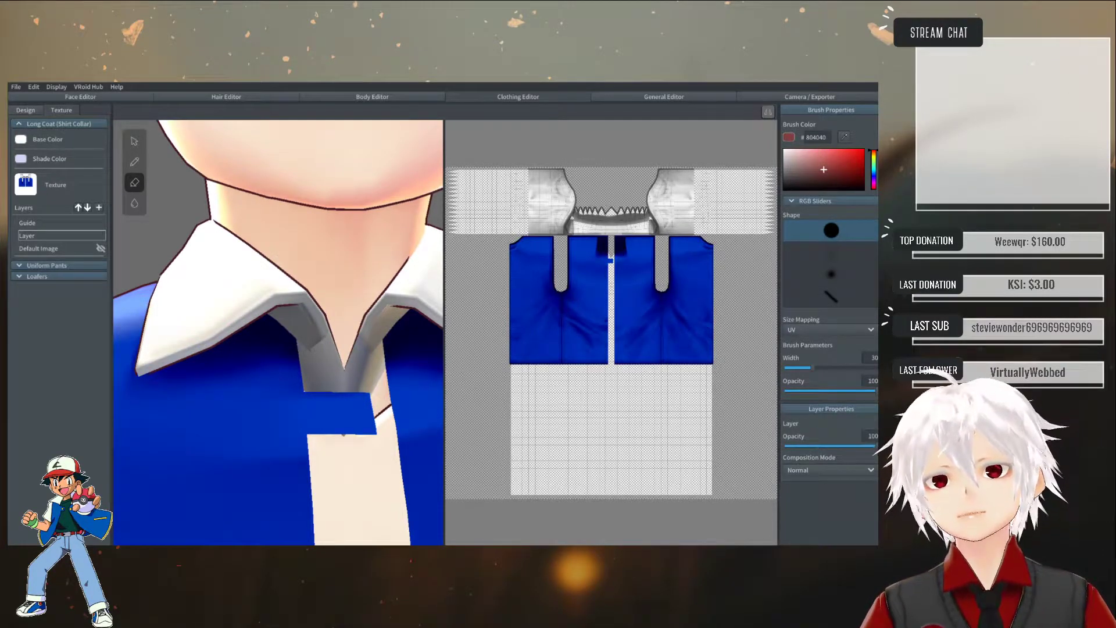
{"action": "scroll", "coordinate": [610, 332], "scroll_direction": "down", "scroll_amount": 2}
{"action": "scroll", "coordinate": [278, 331], "scroll_direction": "down", "scroll_amount": 3}
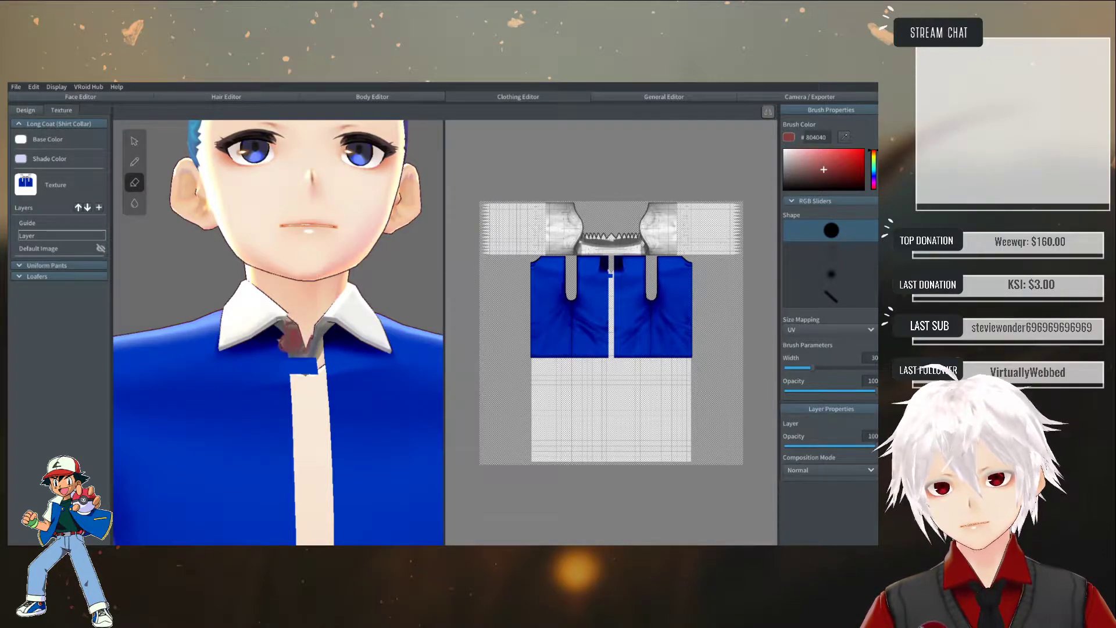
{"action": "mouse_move", "coordinate": [317, 343]}
{"action": "left_mouse_down"}
{"action": "mouse_move", "coordinate": [302, 349]}
{"action": "mouse_move", "coordinate": [305, 319]}
{"action": "left_mouse_up"}
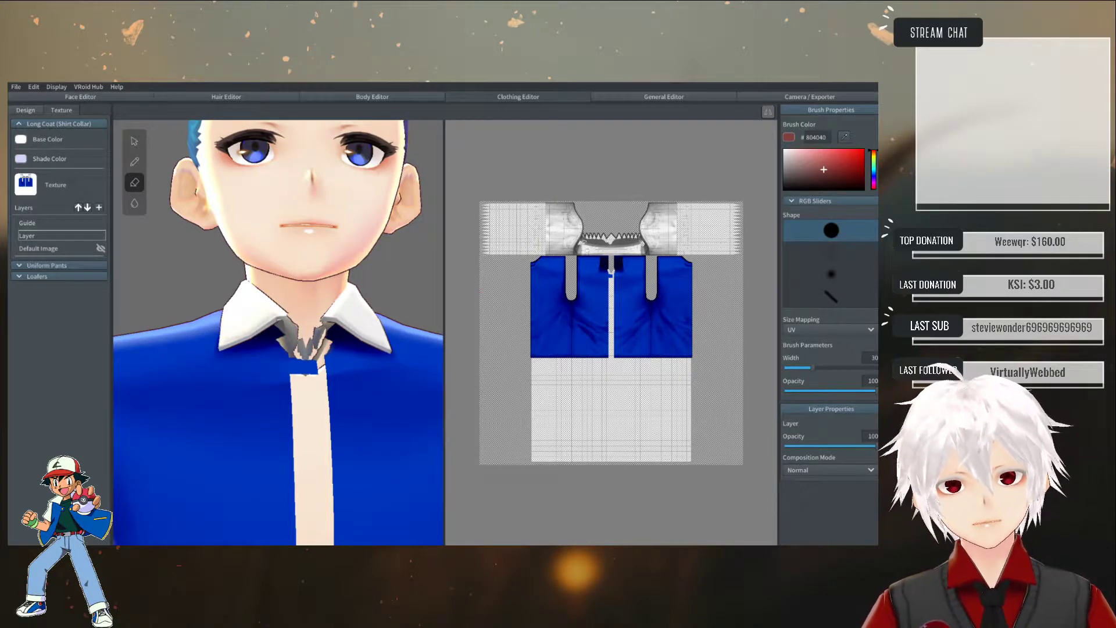
{"action": "mouse_move", "coordinate": [610, 239]}
{"action": "left_mouse_down"}
{"action": "mouse_move", "coordinate": [592, 247]}
{"action": "mouse_move", "coordinate": [634, 244]}
{"action": "mouse_move", "coordinate": [569, 243]}
{"action": "left_mouse_up"}
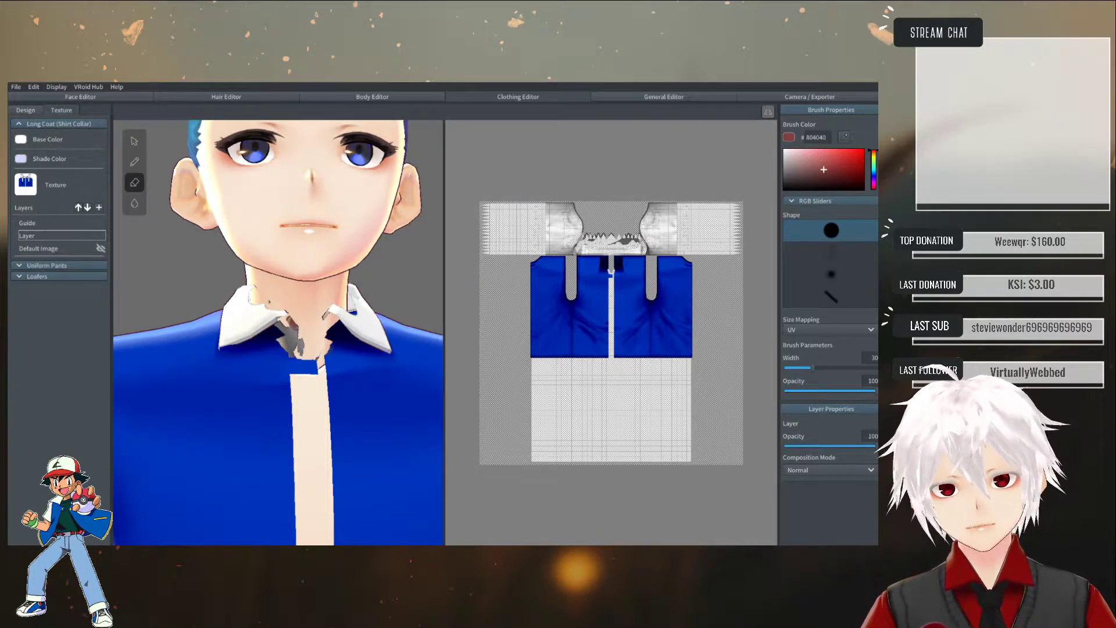
{"action": "right_click_drag", "start_coordinate": [293, 330], "coordinate": [307, 347]}
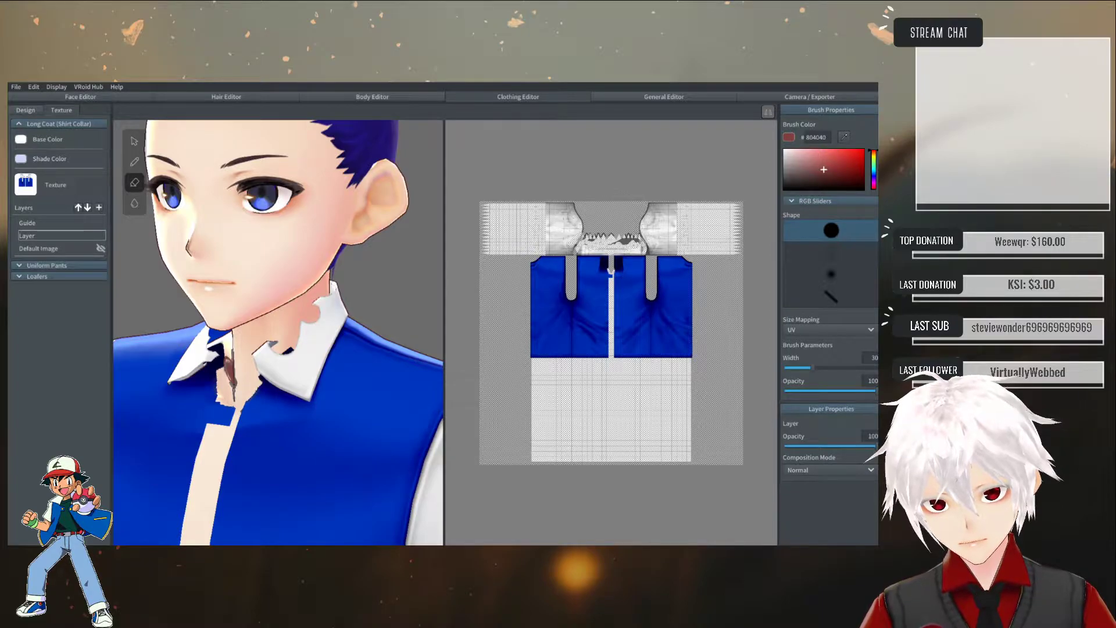
{"action": "left_click_drag", "start_coordinate": [231, 369], "coordinate": [235, 361]}
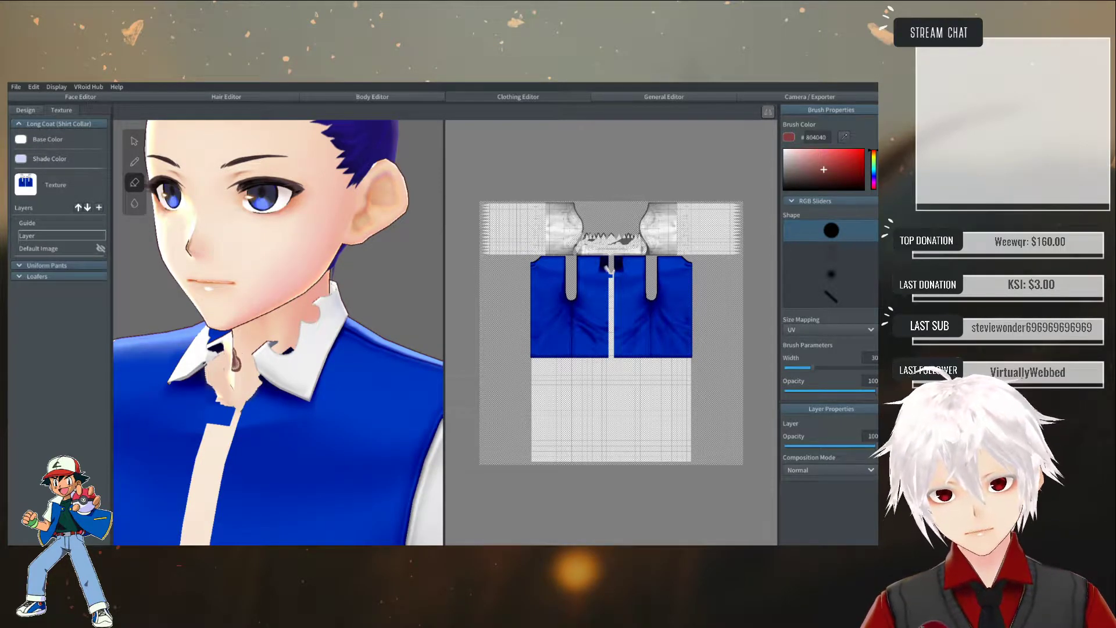
- Undo the collar eraser strokes and re-import the vest image into the coat texture's layer named Layer
{"action": "key", "text": "super"}
{"action": "left_click", "coordinate": [424, 254]}
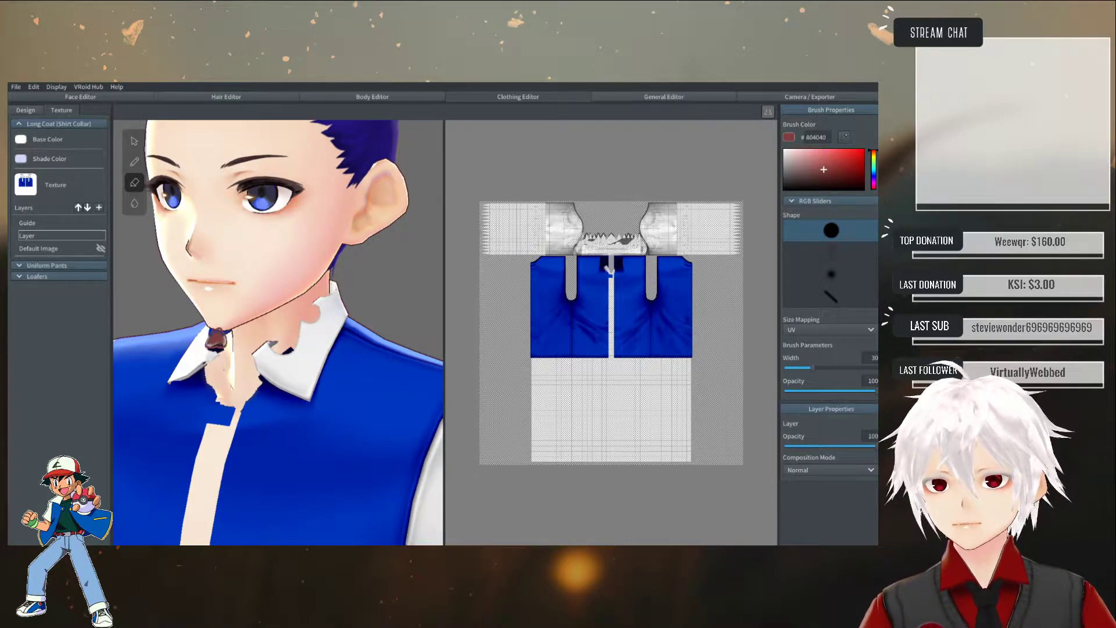
{"action": "key", "text": "ctrl+z"}
{"action": "key", "text": "ctrl+z"}
{"action": "key", "text": "ctrl+z"}
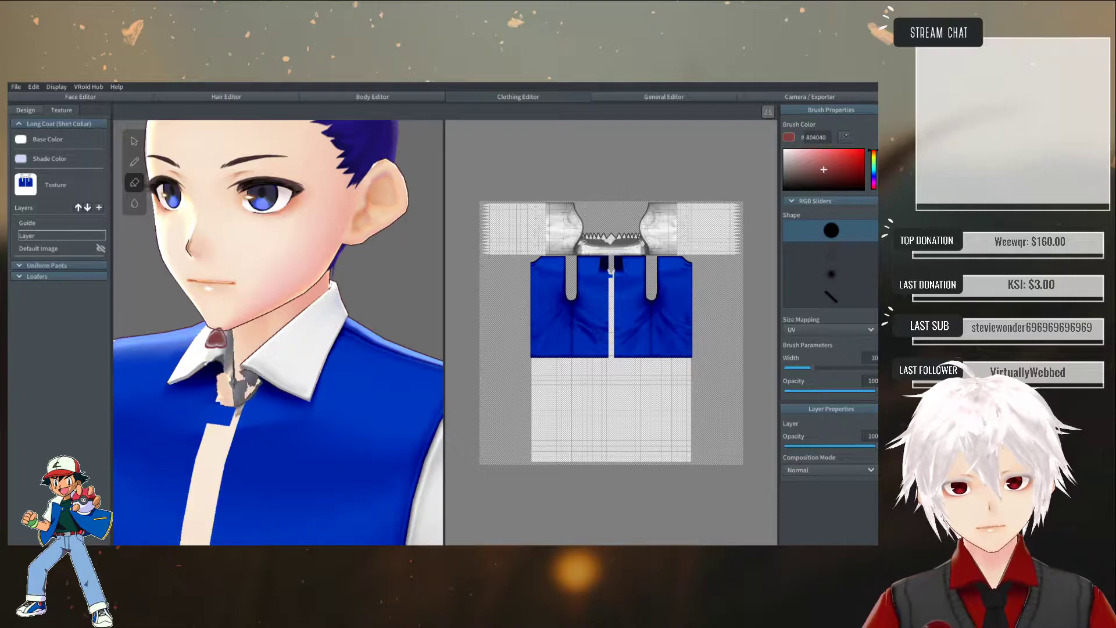
{"action": "right_click", "coordinate": [72, 237]}
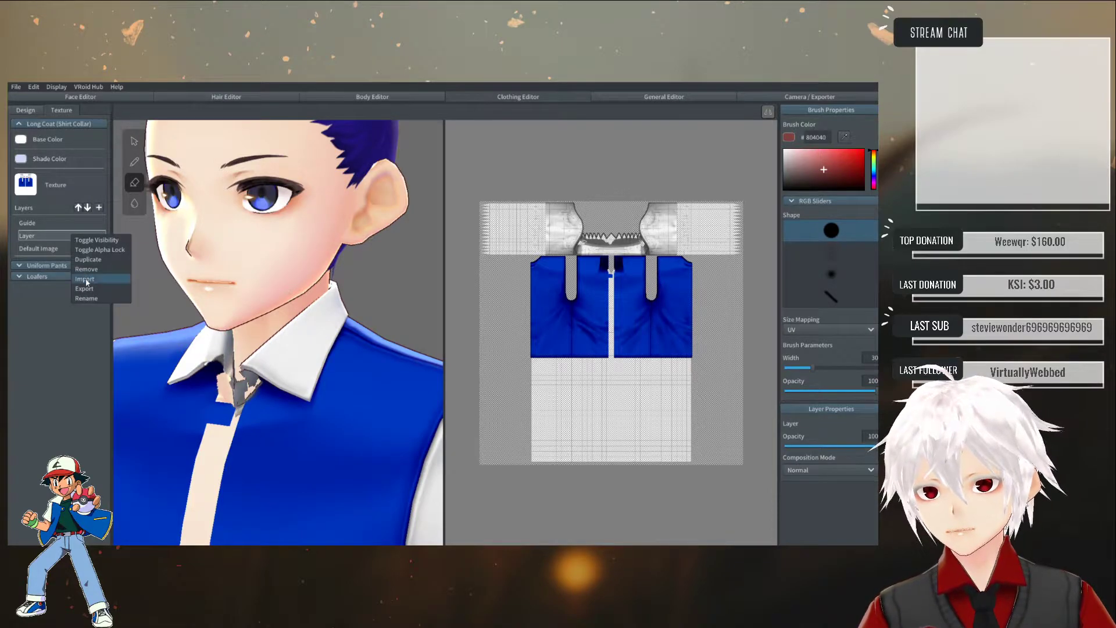
{"action": "left_click", "coordinate": [87, 281]}
{"action": "double_click", "coordinate": [222, 183]}
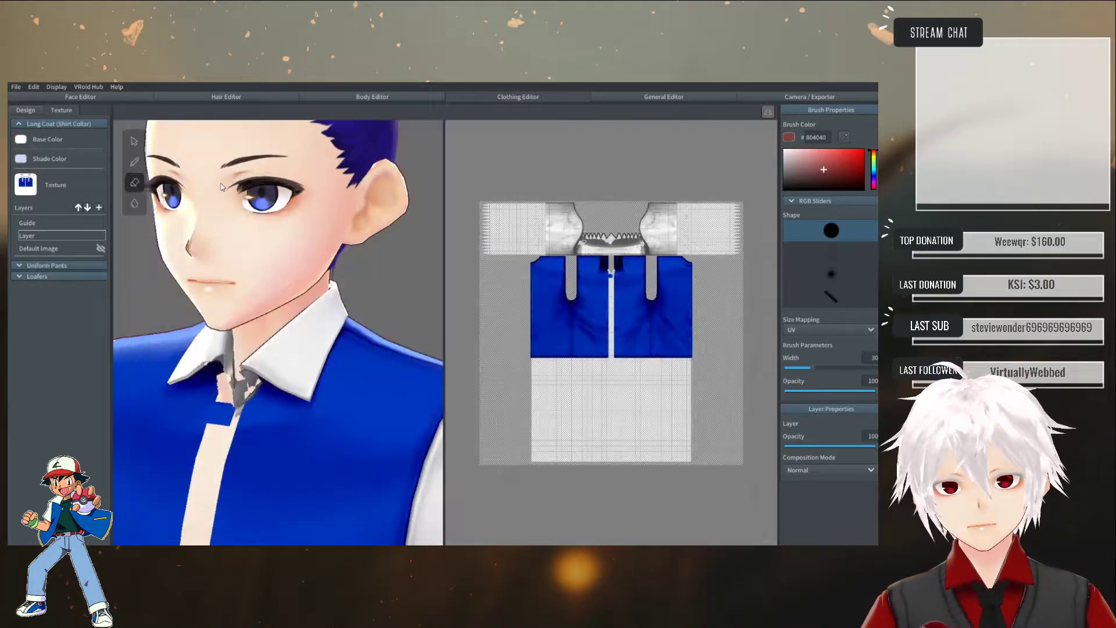
- Try to erase the inner collar and the button patch directly on the model from the front and from above
{"action": "right_click_drag", "start_coordinate": [225, 387], "coordinate": [296, 330]}
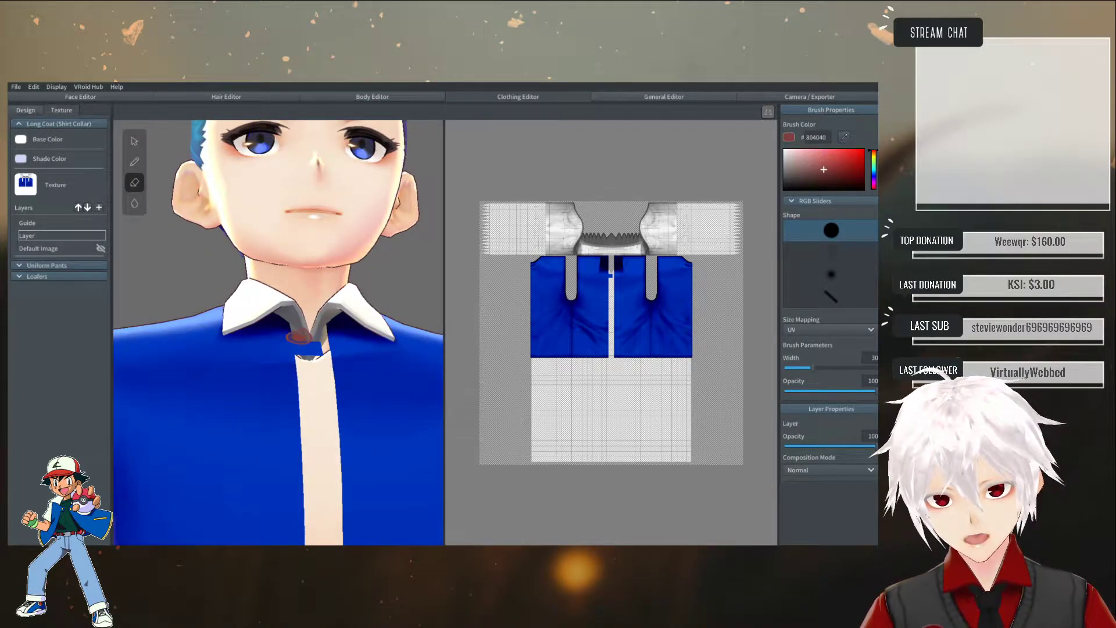
{"action": "mouse_move", "coordinate": [301, 329]}
{"action": "left_mouse_down"}
{"action": "mouse_move", "coordinate": [302, 314]}
{"action": "mouse_move", "coordinate": [314, 359]}
{"action": "mouse_move", "coordinate": [318, 318]}
{"action": "left_mouse_up"}
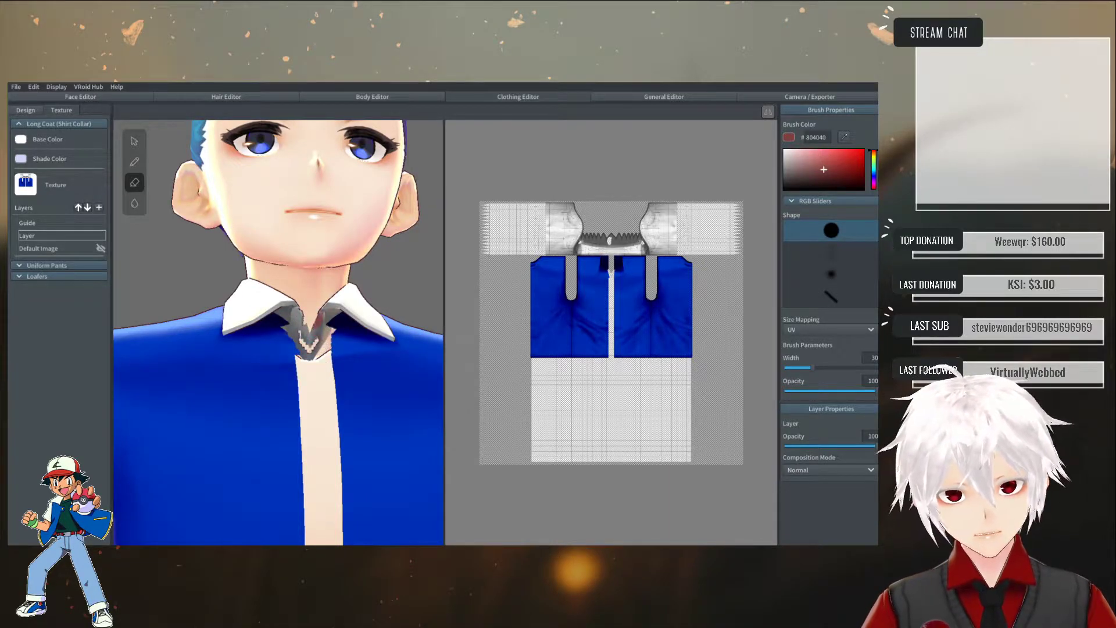
{"action": "mouse_move", "coordinate": [365, 302]}
{"action": "right_mouse_down"}
{"action": "mouse_move", "coordinate": [249, 381]}
{"action": "mouse_move", "coordinate": [251, 437]}
{"action": "right_mouse_up"}
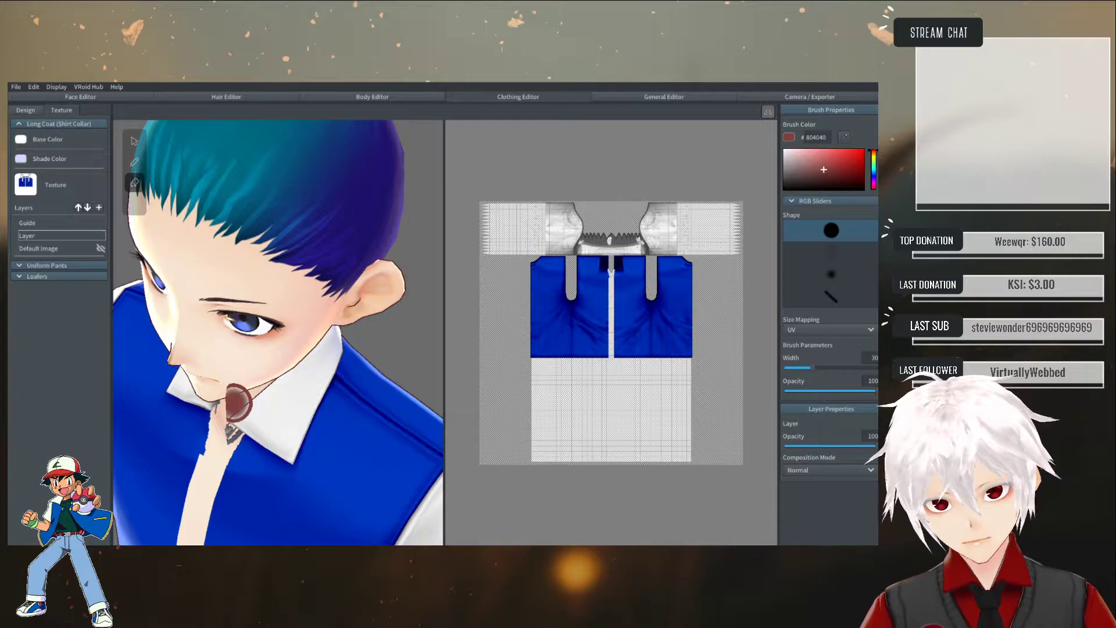
{"action": "mouse_move", "coordinate": [236, 401]}
{"action": "right_mouse_down"}
{"action": "mouse_move", "coordinate": [304, 411]}
{"action": "mouse_move", "coordinate": [302, 440]}
{"action": "mouse_move", "coordinate": [327, 438]}
{"action": "right_mouse_up"}
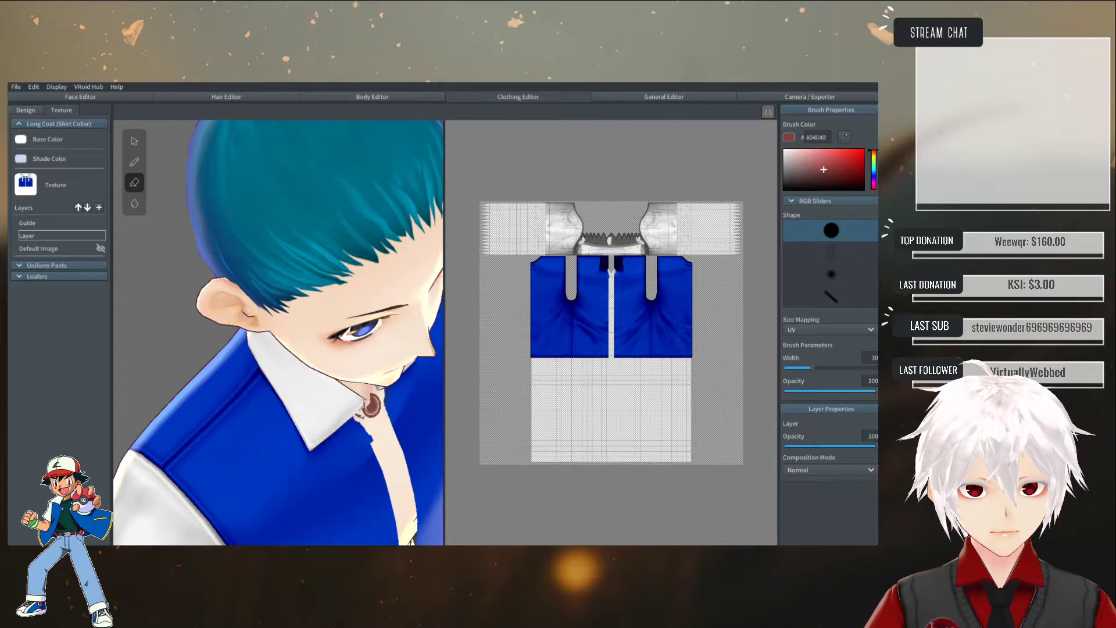
{"action": "scroll", "coordinate": [611, 331], "scroll_direction": "up", "scroll_amount": 3}
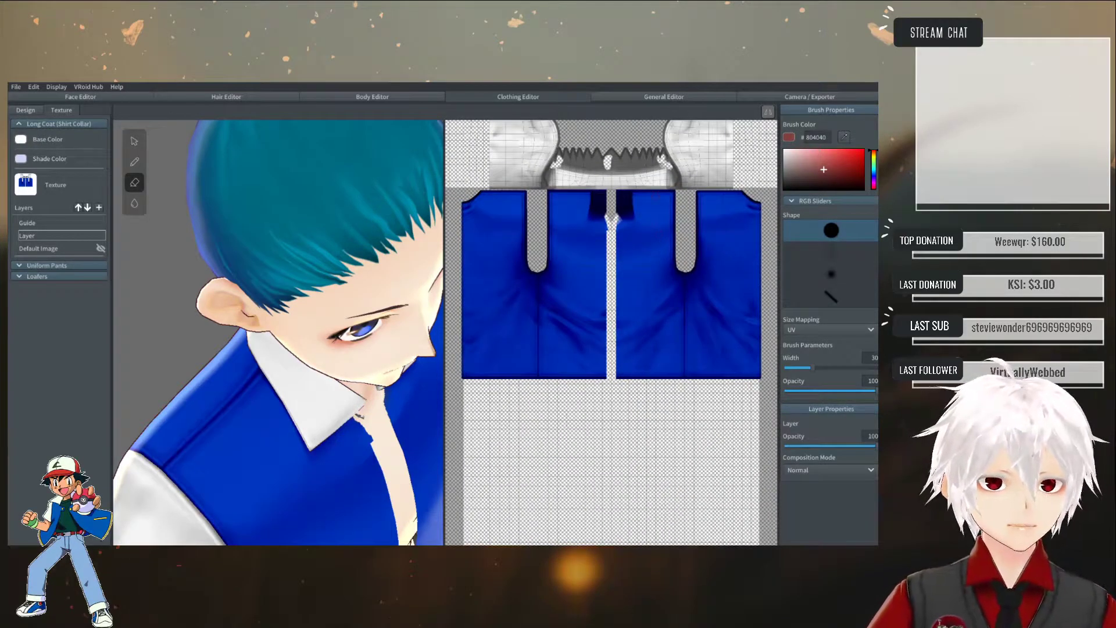
{"action": "scroll", "coordinate": [611, 330], "scroll_direction": "up", "scroll_amount": 2}
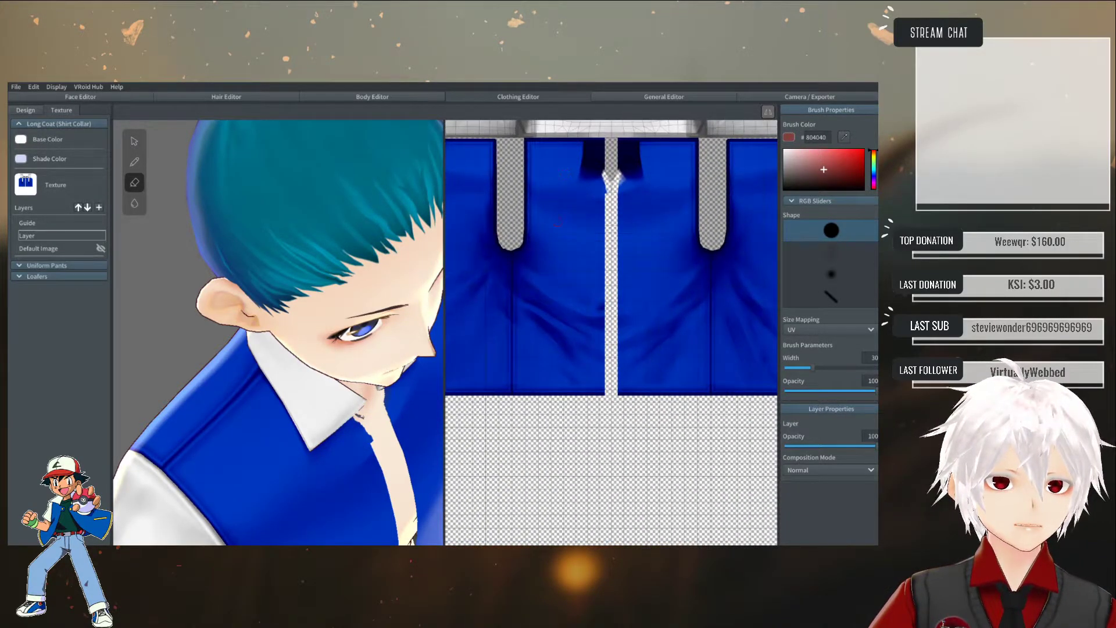
{"action": "scroll", "coordinate": [611, 330], "scroll_direction": "down", "scroll_amount": 2}
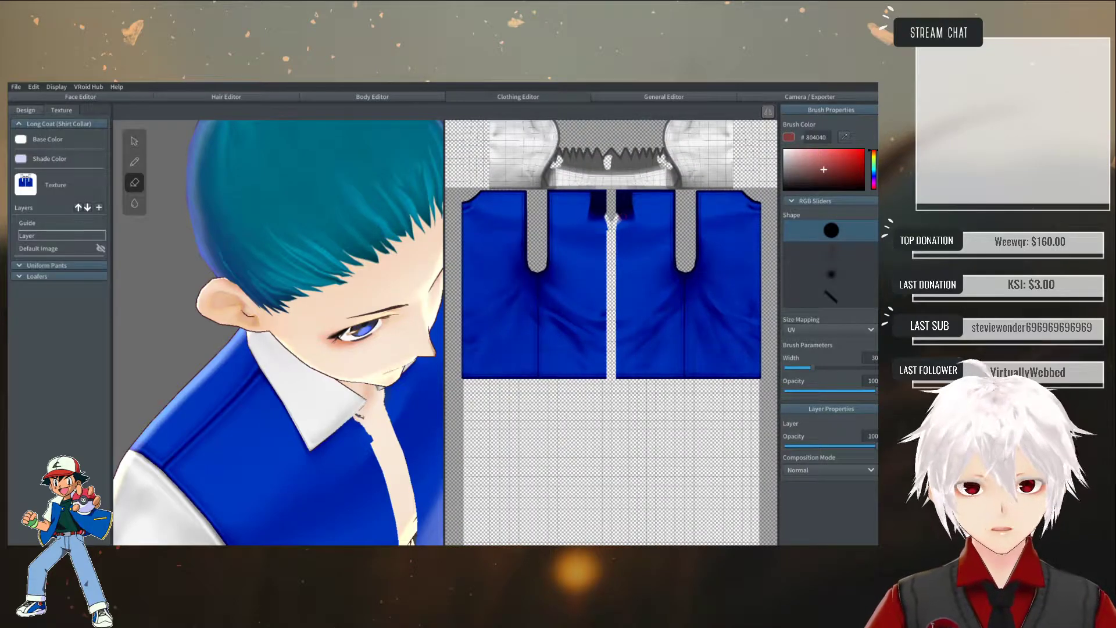
- Undo the eraser strokes on the inner collar and button patch
{"action": "key", "text": "ctrl+z"}
{"action": "key", "text": "ctrl+z"}
{"action": "key", "text": "ctrl+z"}
{"action": "key", "text": "ctrl+z"}
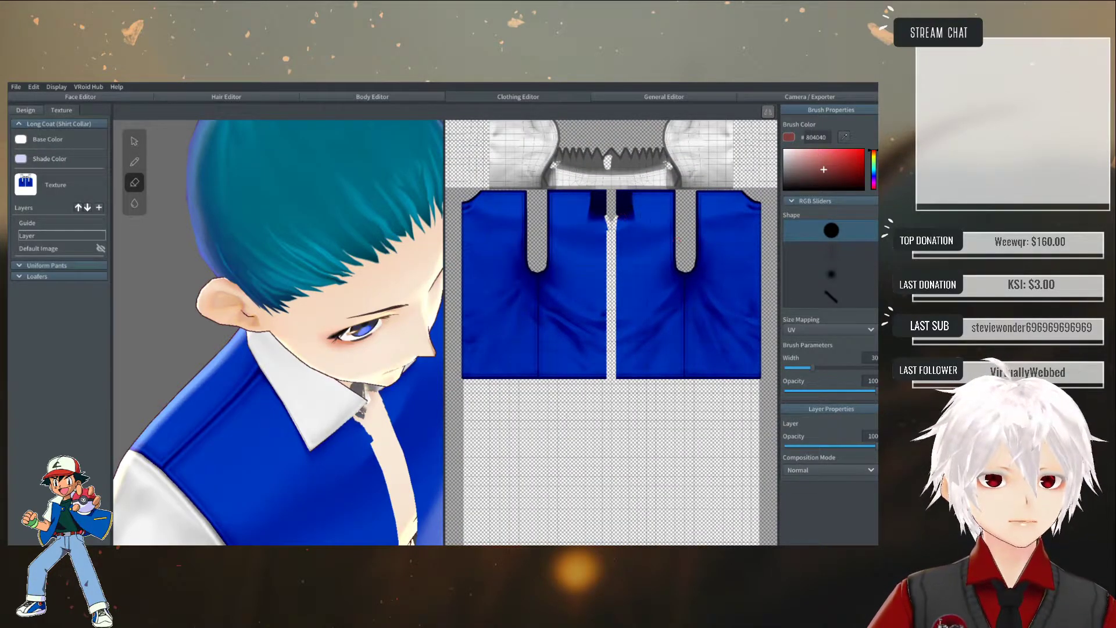
{"action": "mouse_move", "coordinate": [333, 304]}
{"action": "right_mouse_down"}
{"action": "mouse_move", "coordinate": [322, 311]}
{"action": "mouse_move", "coordinate": [331, 336]}
{"action": "mouse_move", "coordinate": [330, 321]}
{"action": "right_mouse_up"}
{"action": "key", "text": "ctrl+z"}
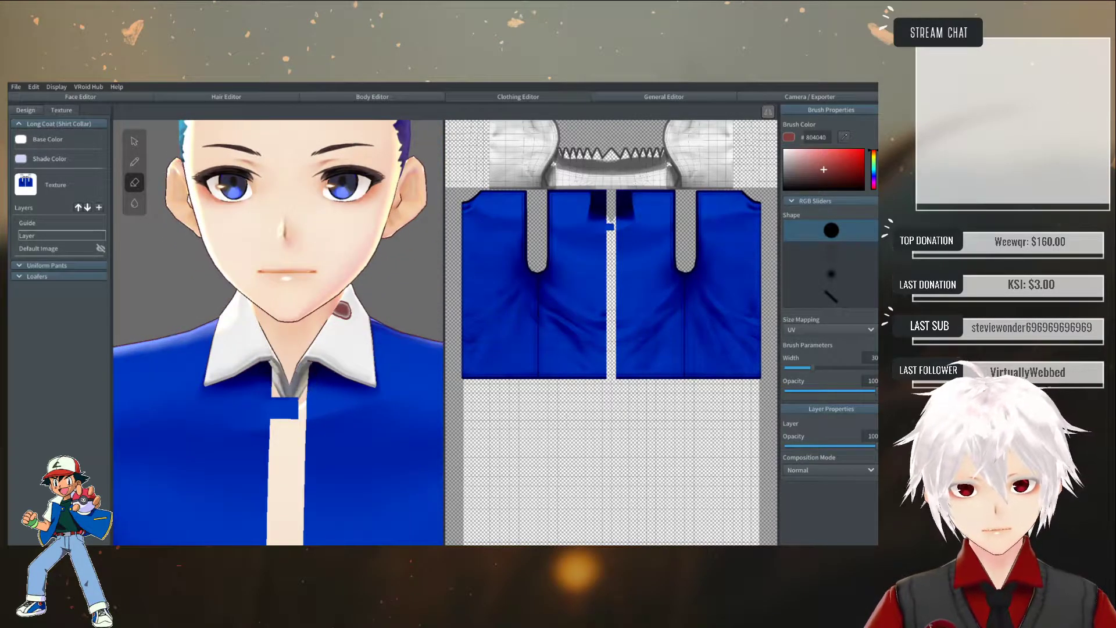
{"action": "key", "text": "ctrl+z"}
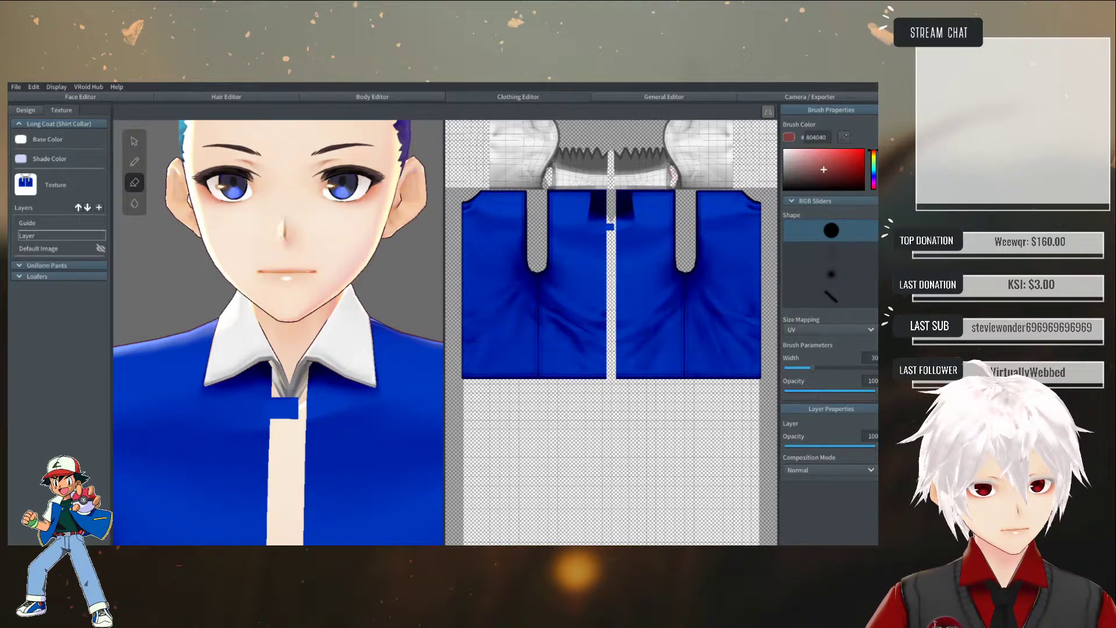
- Try to erase the inner collar around the neck opening from close side and front views of the model
{"action": "scroll", "coordinate": [610, 331], "scroll_direction": "down", "scroll_amount": 1}
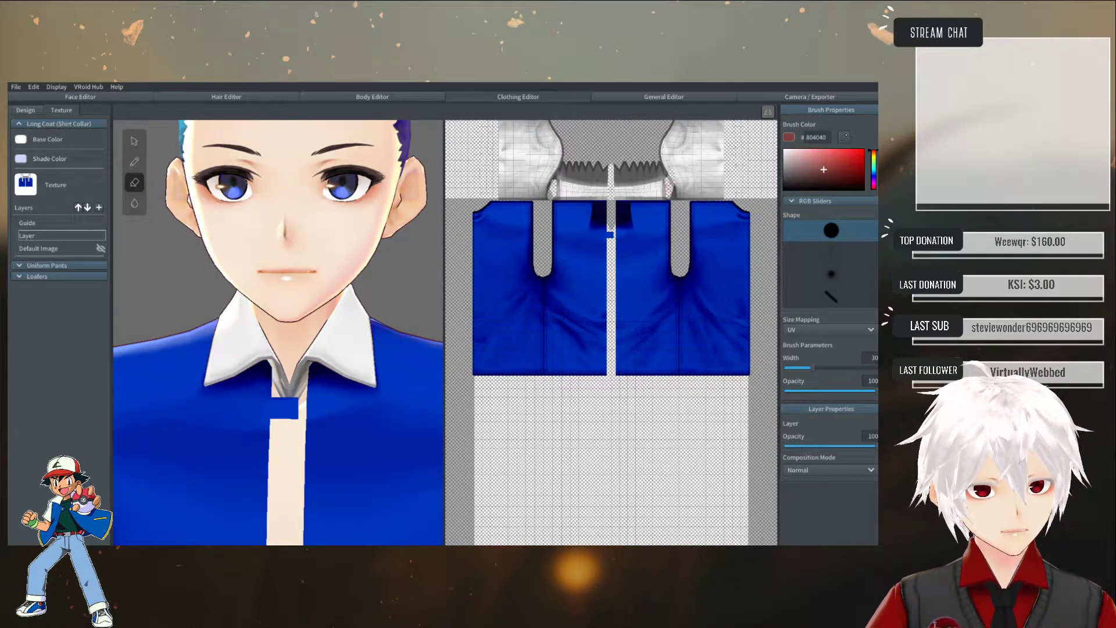
{"action": "right_click_drag", "start_coordinate": [418, 284], "coordinate": [345, 320]}
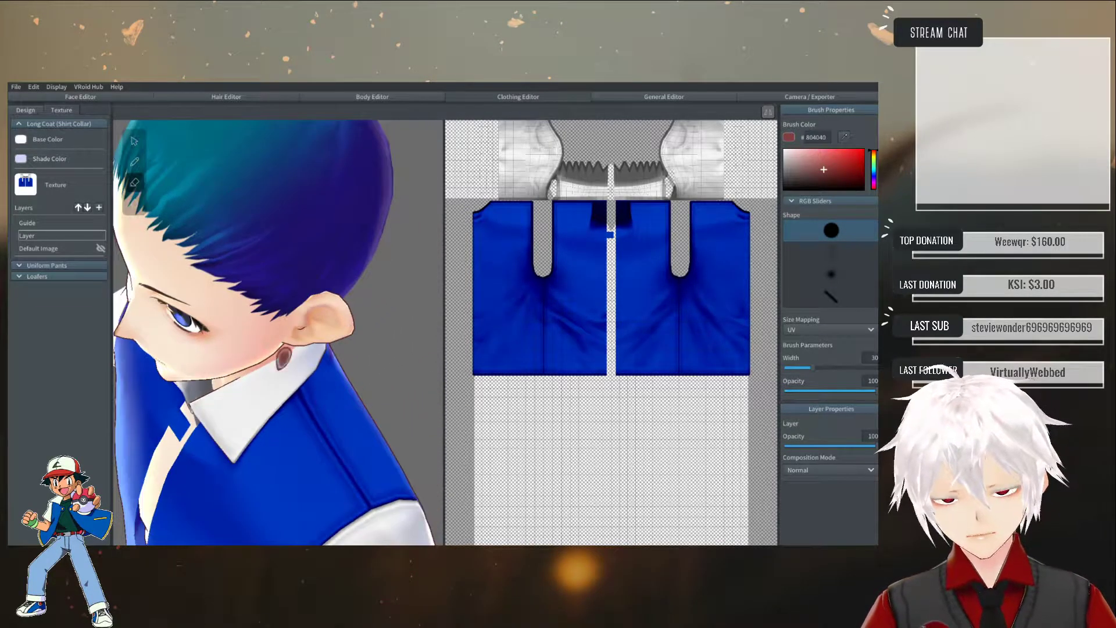
{"action": "scroll", "coordinate": [187, 418], "scroll_direction": "up", "scroll_amount": 4}
{"action": "mouse_move", "coordinate": [188, 418]}
{"action": "right_mouse_down"}
{"action": "mouse_move", "coordinate": [224, 446]}
{"action": "mouse_move", "coordinate": [409, 296]}
{"action": "mouse_move", "coordinate": [224, 374]}
{"action": "mouse_move", "coordinate": [236, 390]}
{"action": "right_mouse_up"}
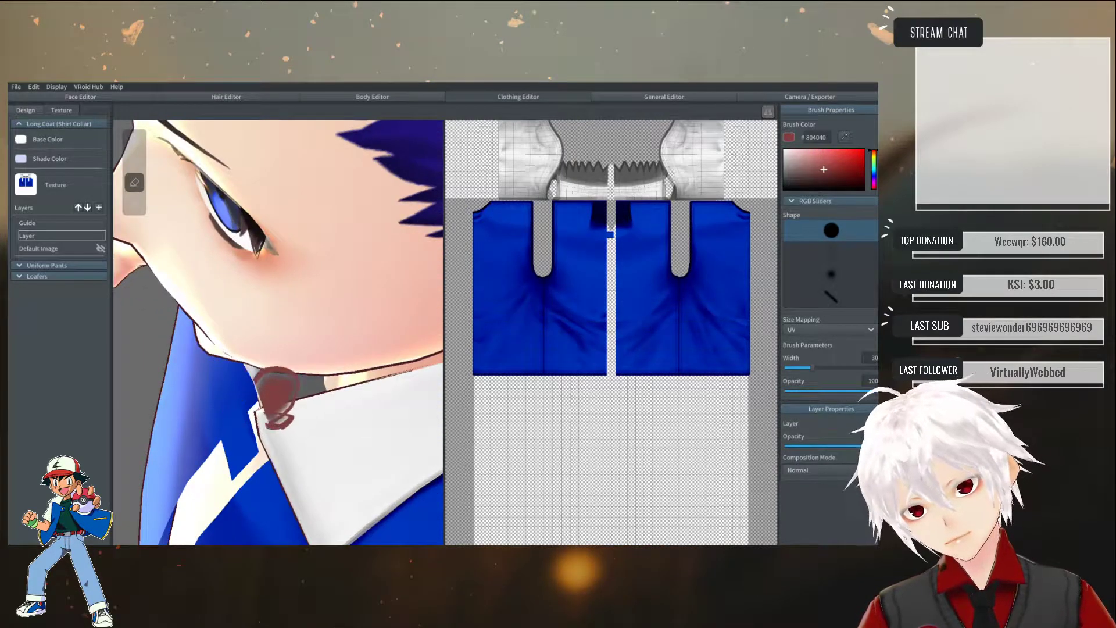
{"action": "left_click_drag", "start_coordinate": [278, 391], "coordinate": [311, 390]}
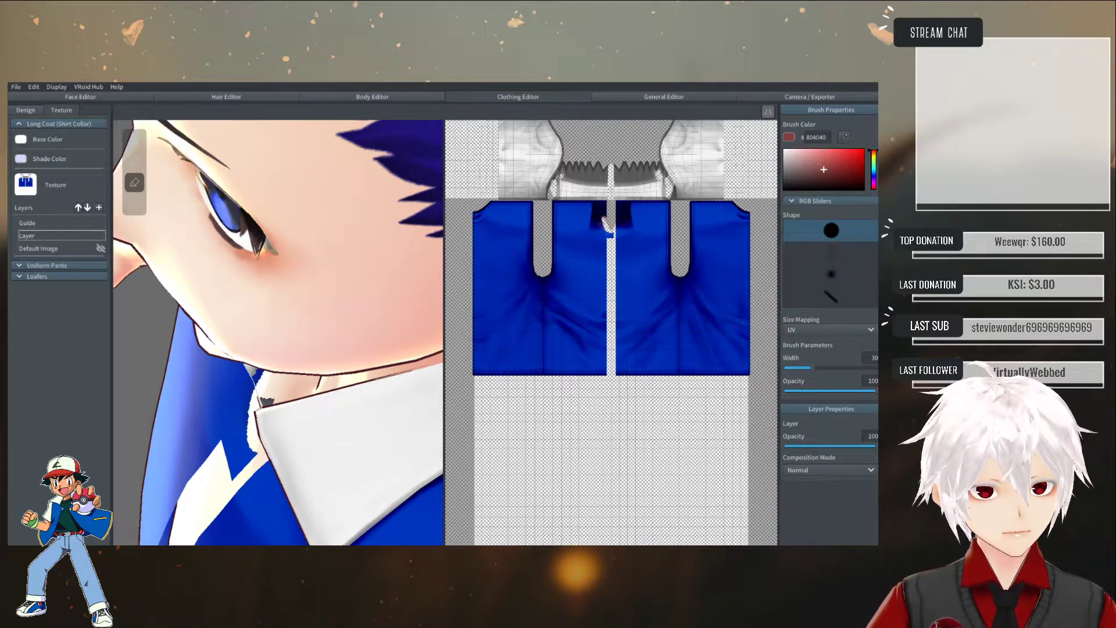
{"action": "left_click_drag", "start_coordinate": [259, 374], "coordinate": [194, 468]}
{"action": "mouse_move", "coordinate": [194, 468]}
{"action": "right_mouse_down"}
{"action": "mouse_move", "coordinate": [204, 399]}
{"action": "mouse_move", "coordinate": [222, 459]}
{"action": "mouse_move", "coordinate": [236, 398]}
{"action": "mouse_move", "coordinate": [228, 361]}
{"action": "right_mouse_up"}
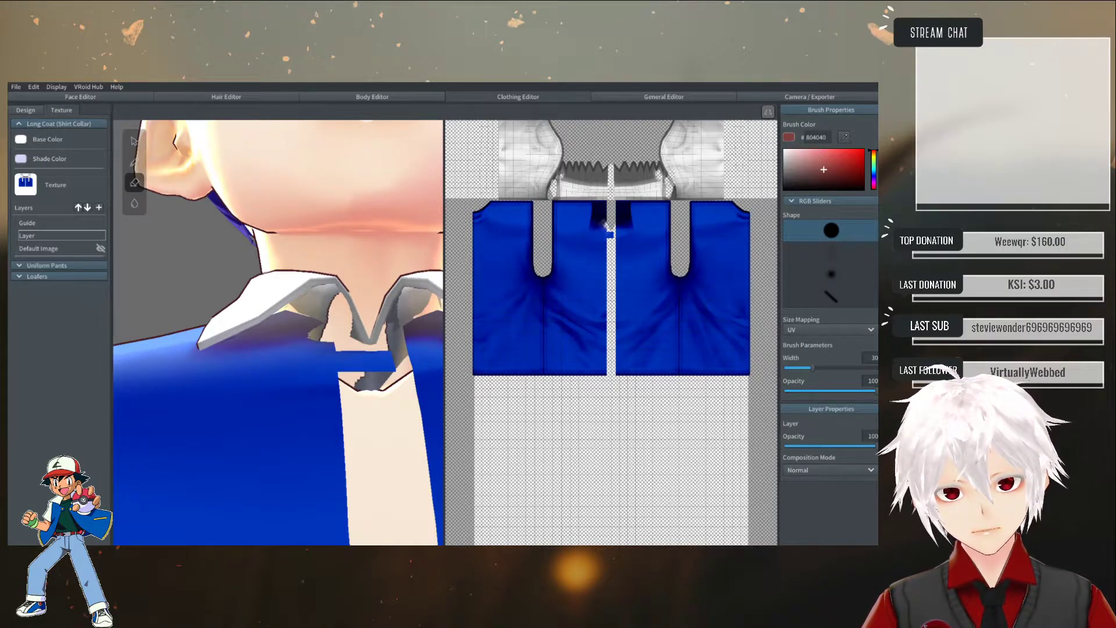
{"action": "scroll", "coordinate": [279, 331], "scroll_direction": "down", "scroll_amount": 5}
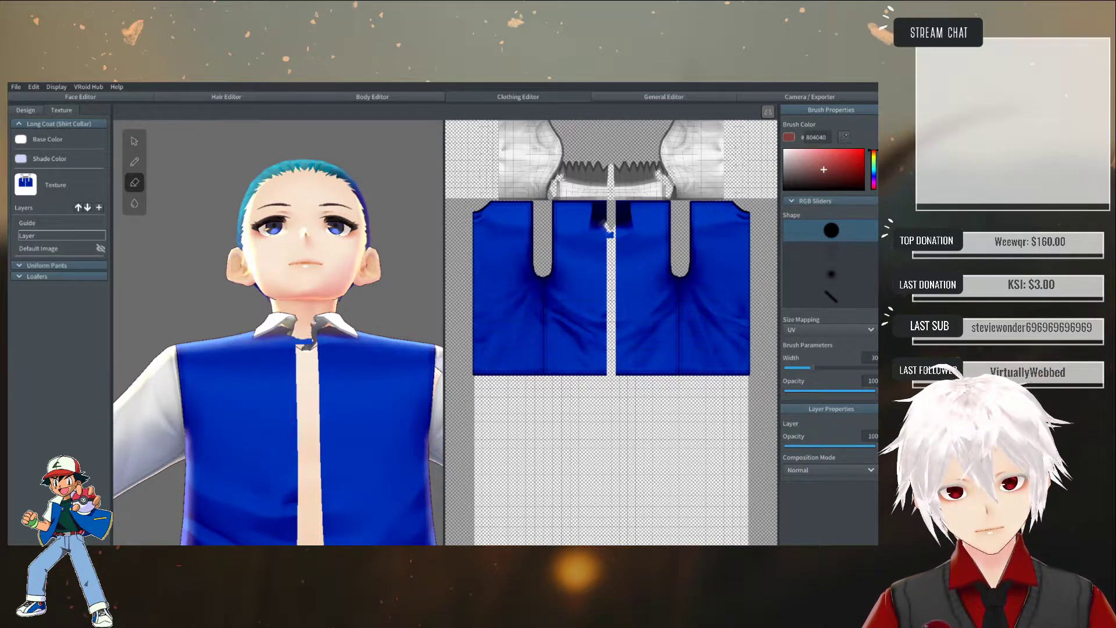
{"action": "right_click_drag", "start_coordinate": [308, 332], "coordinate": [333, 301]}
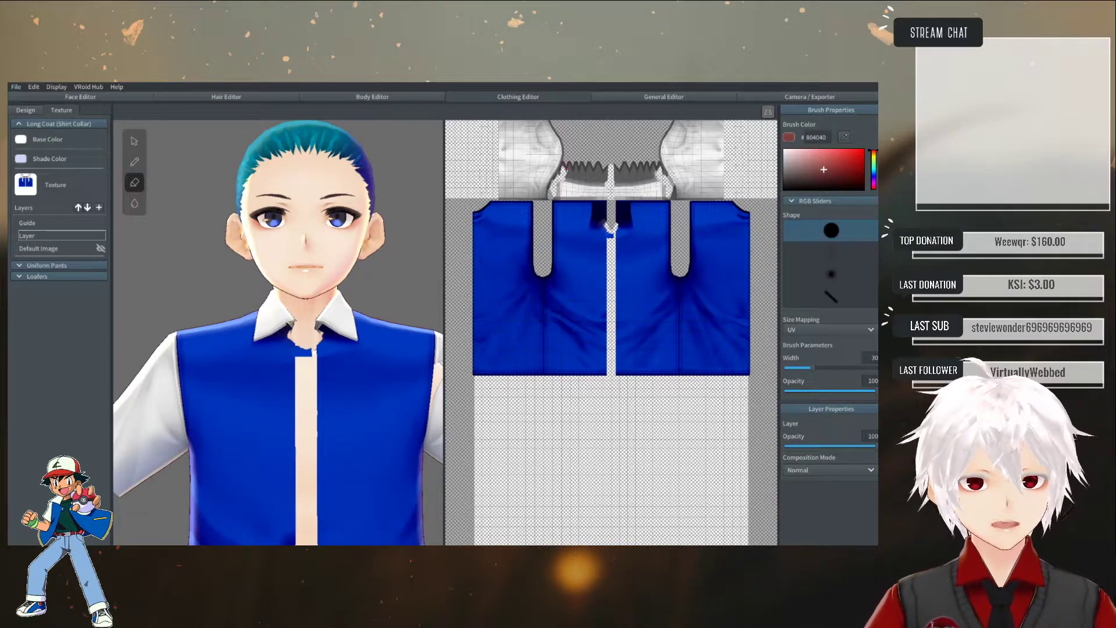
{"action": "right_click_drag", "start_coordinate": [386, 343], "coordinate": [323, 361]}
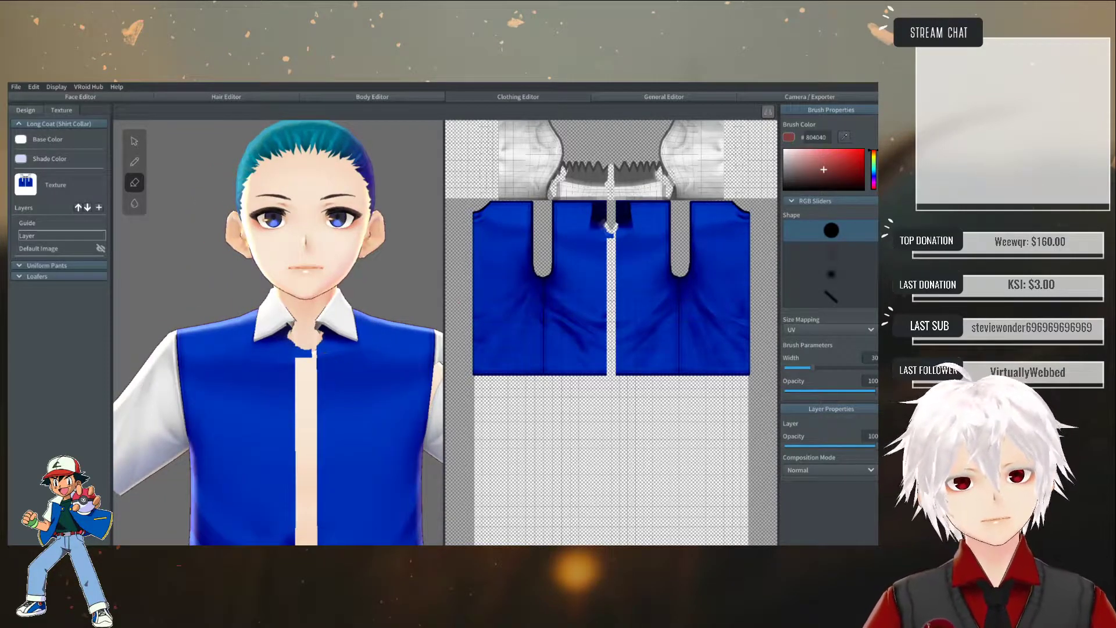
- Undo the latest eraser strokes around the neck opening and on the texture's collar
{"action": "key", "text": "ctrl+z"}
{"action": "key", "text": "ctrl+z"}
{"action": "key", "text": "ctrl+z"}
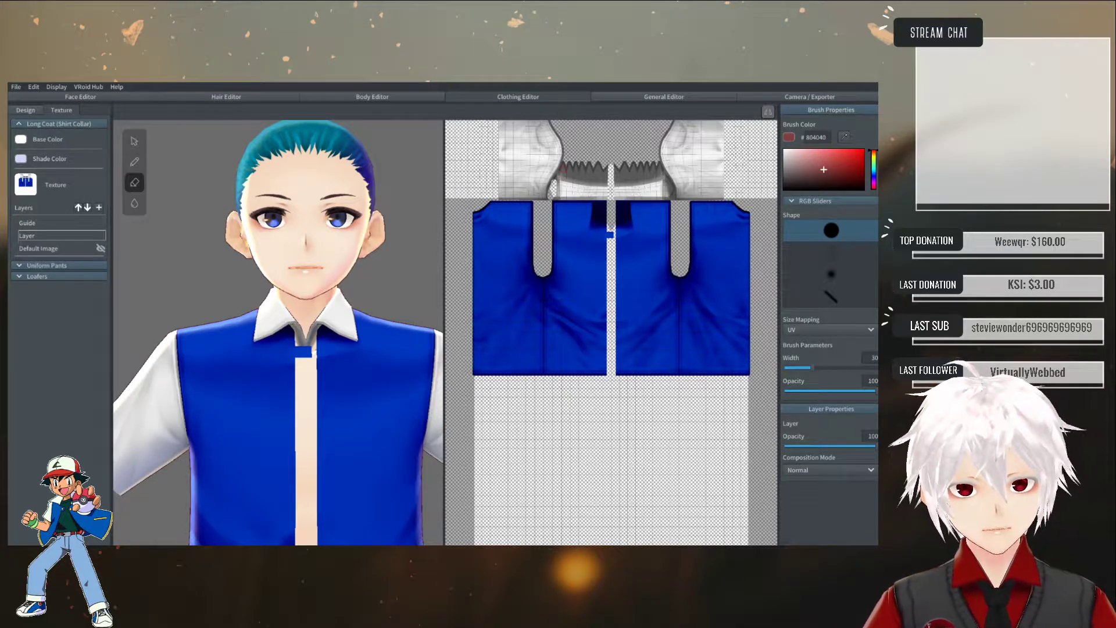
{"action": "key", "text": "ctrl+z"}
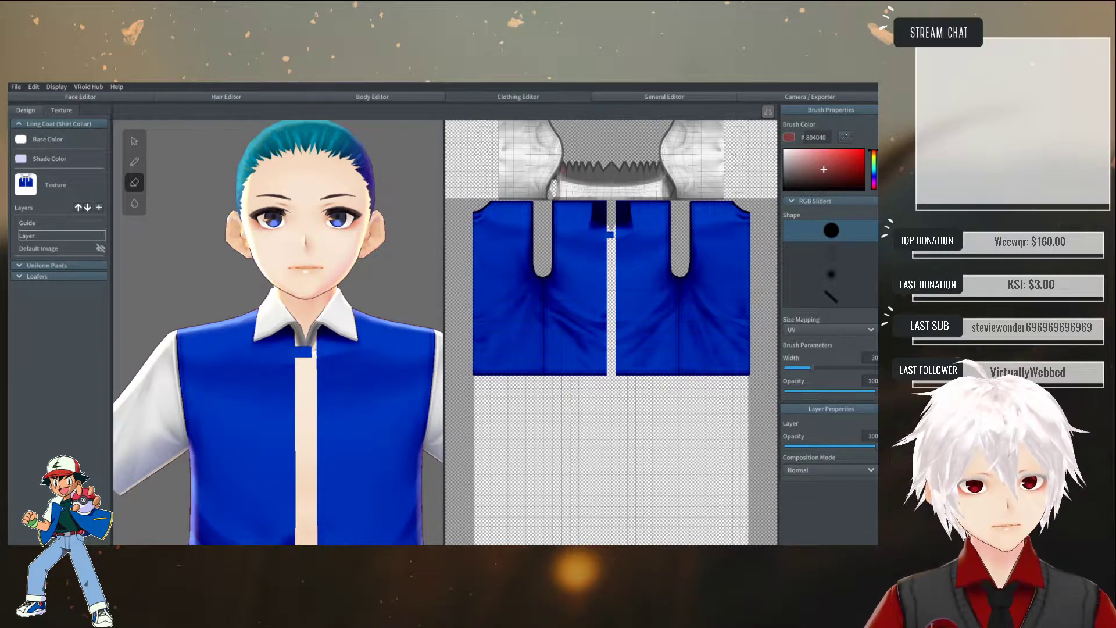
{"action": "key", "text": "ctrl+z"}
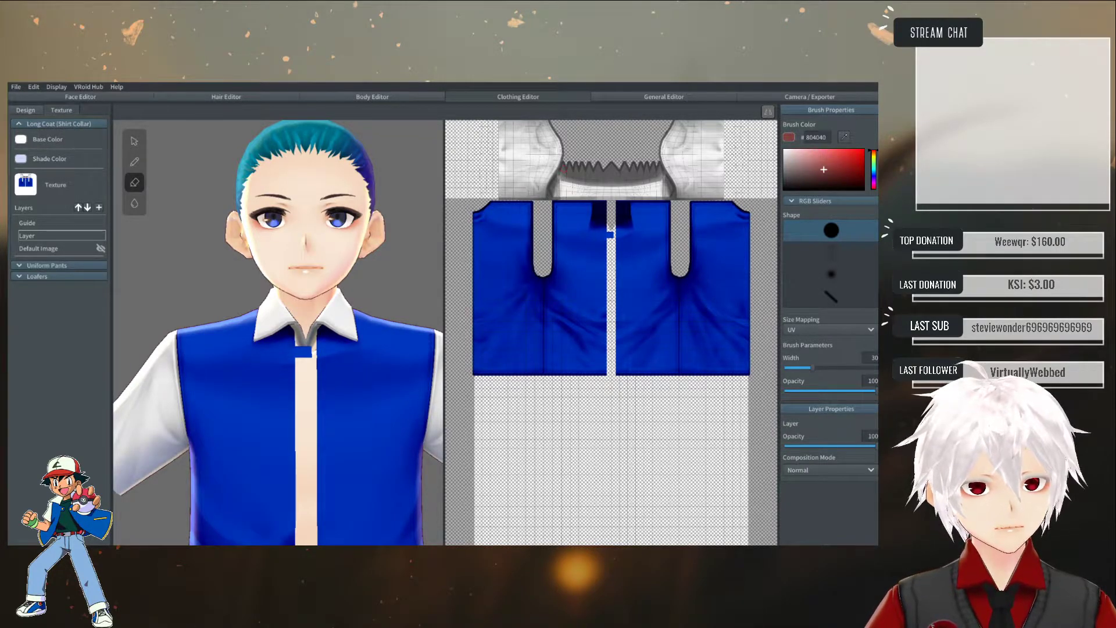
- Erase a narrow vertical strip through the middle of the collar on the texture and check the collar from behind
{"action": "left_click_drag", "start_coordinate": [611, 176], "coordinate": [610, 197]}
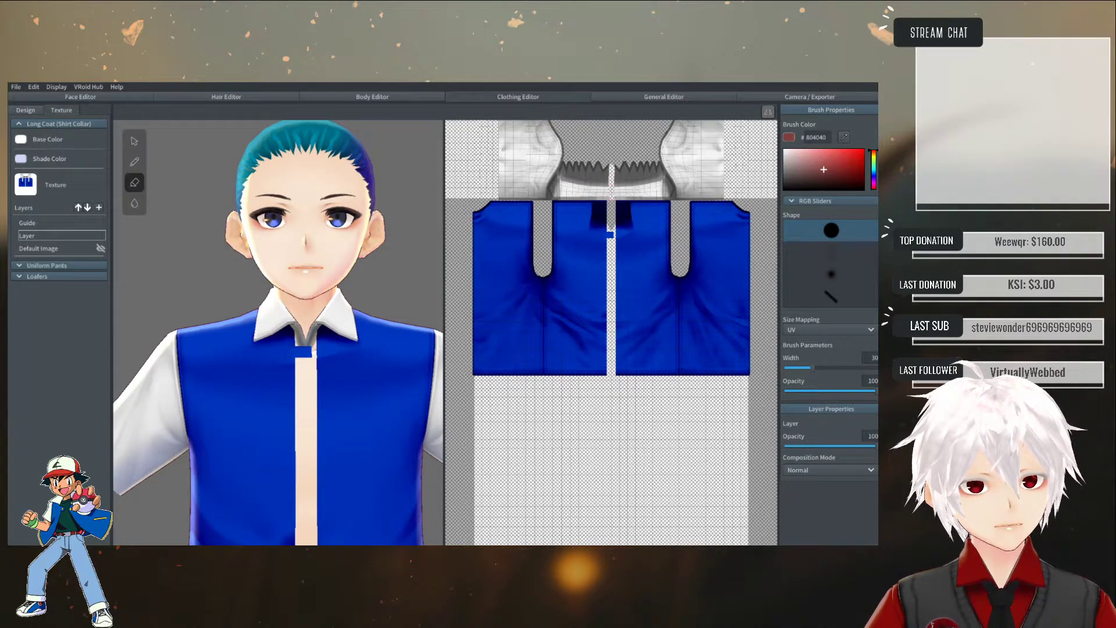
{"action": "right_click_drag", "start_coordinate": [406, 299], "coordinate": [325, 308]}
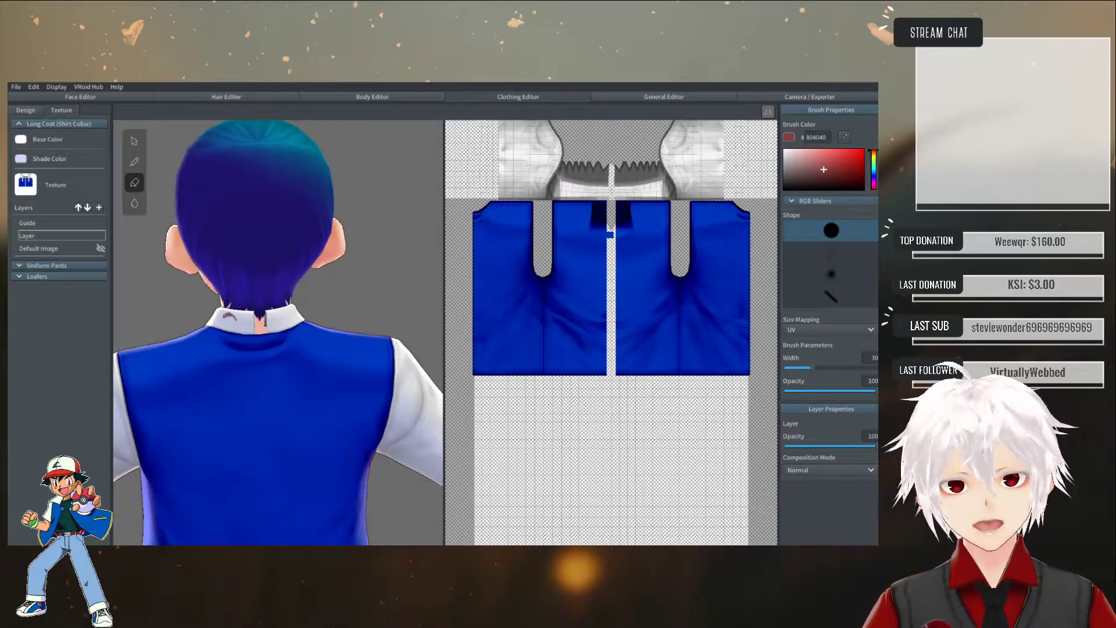
- Try to erase a vertical strip at one end of the inner collar on the texture and check it from the front
{"action": "right_click_drag", "start_coordinate": [175, 297], "coordinate": [266, 296]}
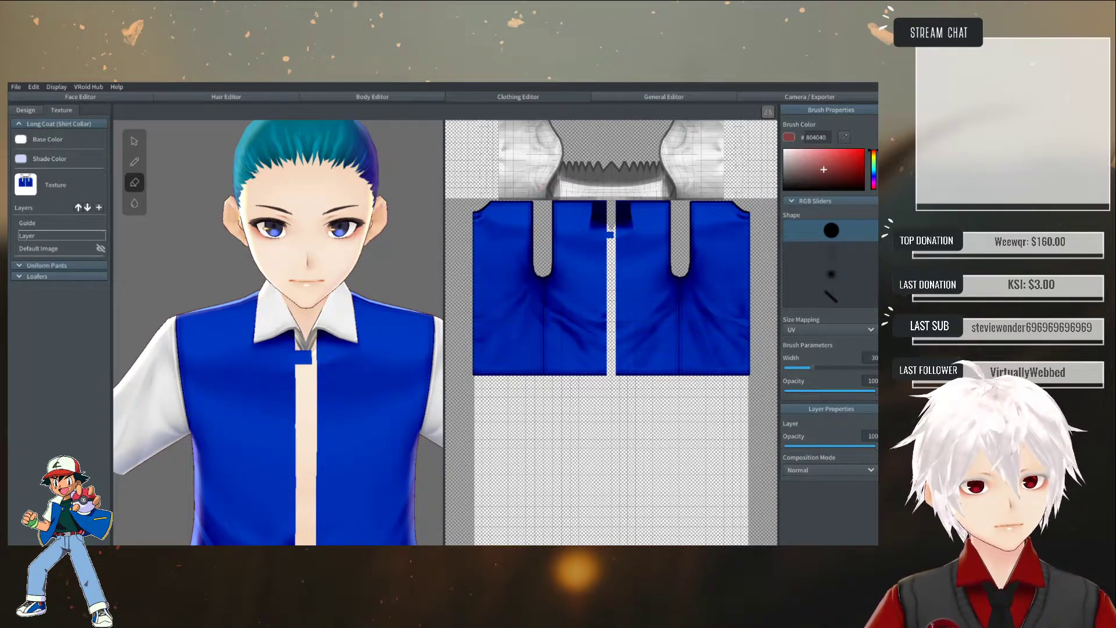
{"action": "left_click_drag", "start_coordinate": [563, 165], "coordinate": [561, 197]}
{"action": "mouse_move", "coordinate": [334, 298]}
{"action": "right_mouse_down"}
{"action": "mouse_move", "coordinate": [261, 300]}
{"action": "mouse_move", "coordinate": [329, 305]}
{"action": "right_mouse_up"}
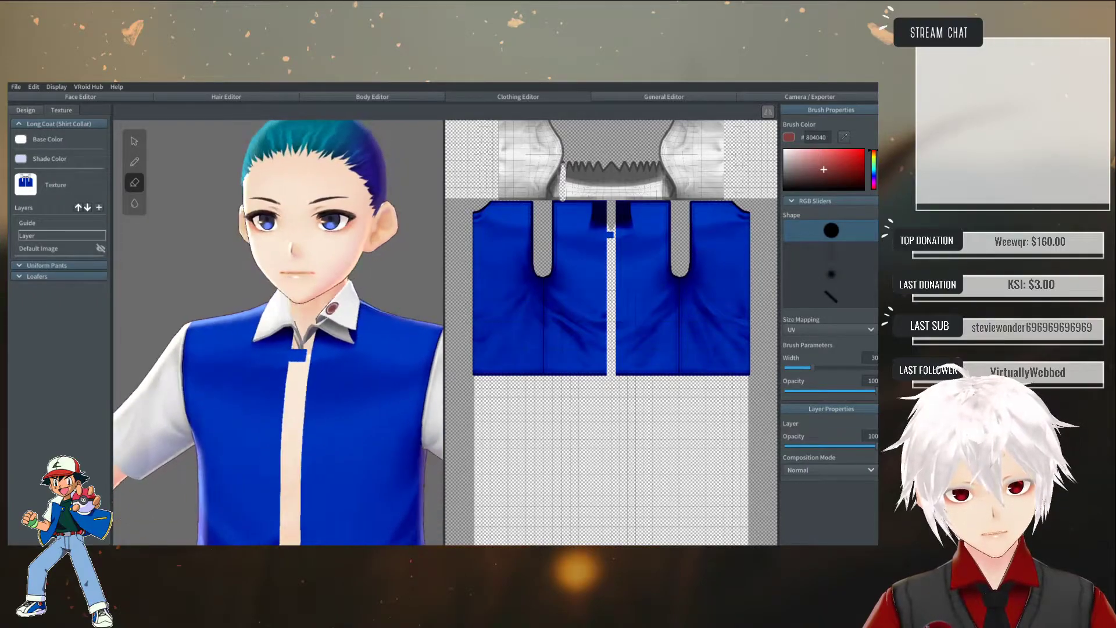
{"action": "key", "text": "ctrl+z"}
- Erase the inner collar at both side ends on the texture and inspect the neck opening from the front and below
{"action": "left_click_drag", "start_coordinate": [561, 177], "coordinate": [563, 173]}
{"action": "mouse_move", "coordinate": [192, 349]}
{"action": "right_mouse_down"}
{"action": "mouse_move", "coordinate": [227, 340]}
{"action": "mouse_move", "coordinate": [250, 305]}
{"action": "mouse_move", "coordinate": [244, 326]}
{"action": "mouse_move", "coordinate": [265, 319]}
{"action": "right_mouse_up"}
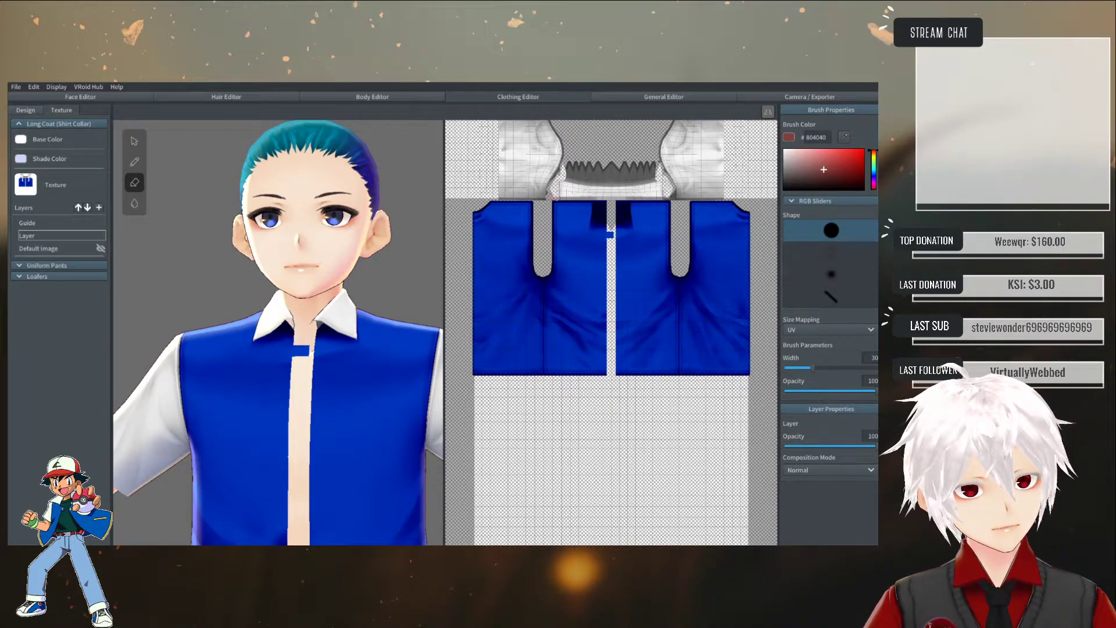
{"action": "mouse_move", "coordinate": [331, 306]}
{"action": "right_mouse_down"}
{"action": "mouse_move", "coordinate": [332, 295]}
{"action": "mouse_move", "coordinate": [364, 305]}
{"action": "mouse_move", "coordinate": [334, 317]}
{"action": "mouse_move", "coordinate": [343, 304]}
{"action": "mouse_move", "coordinate": [354, 301]}
{"action": "mouse_move", "coordinate": [327, 321]}
{"action": "mouse_move", "coordinate": [335, 302]}
{"action": "right_mouse_up"}
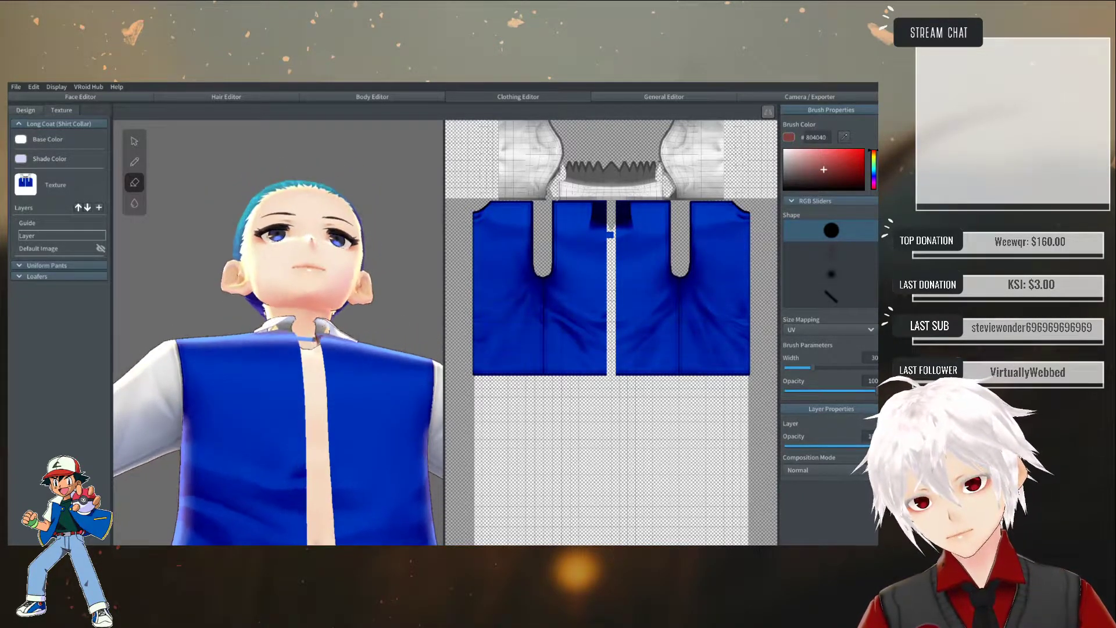
{"action": "scroll", "coordinate": [335, 303], "scroll_direction": "up", "scroll_amount": 5}
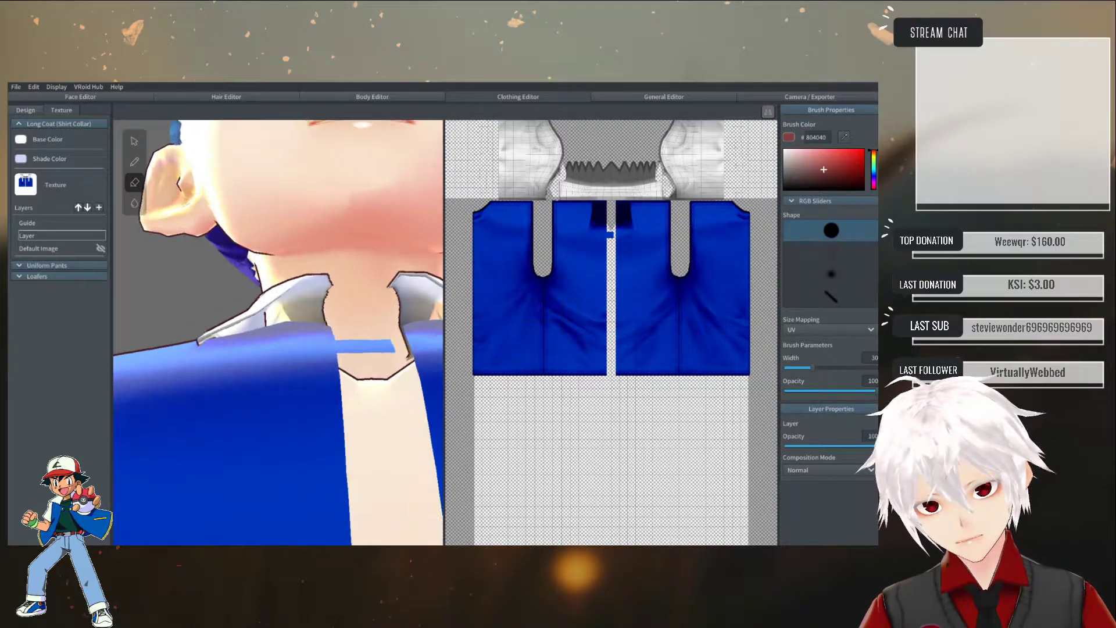
- Brush #804040 marks on both sides of the inner collar on the model to locate those areas on the texture
{"action": "left_click", "coordinate": [136, 161]}
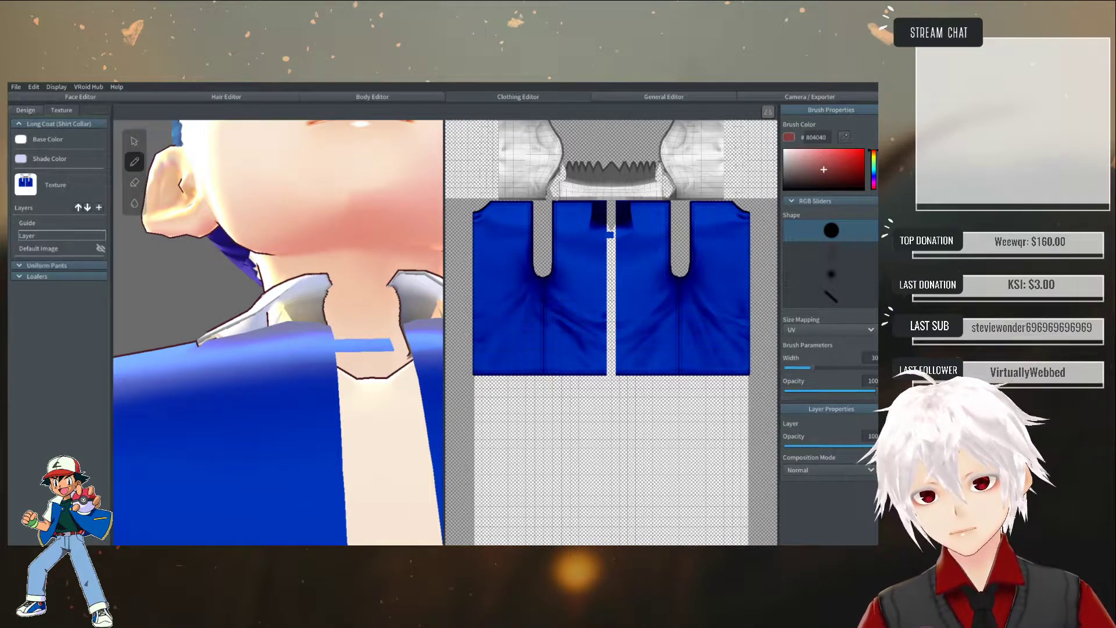
{"action": "scroll", "coordinate": [279, 343], "scroll_direction": "down", "scroll_amount": 5}
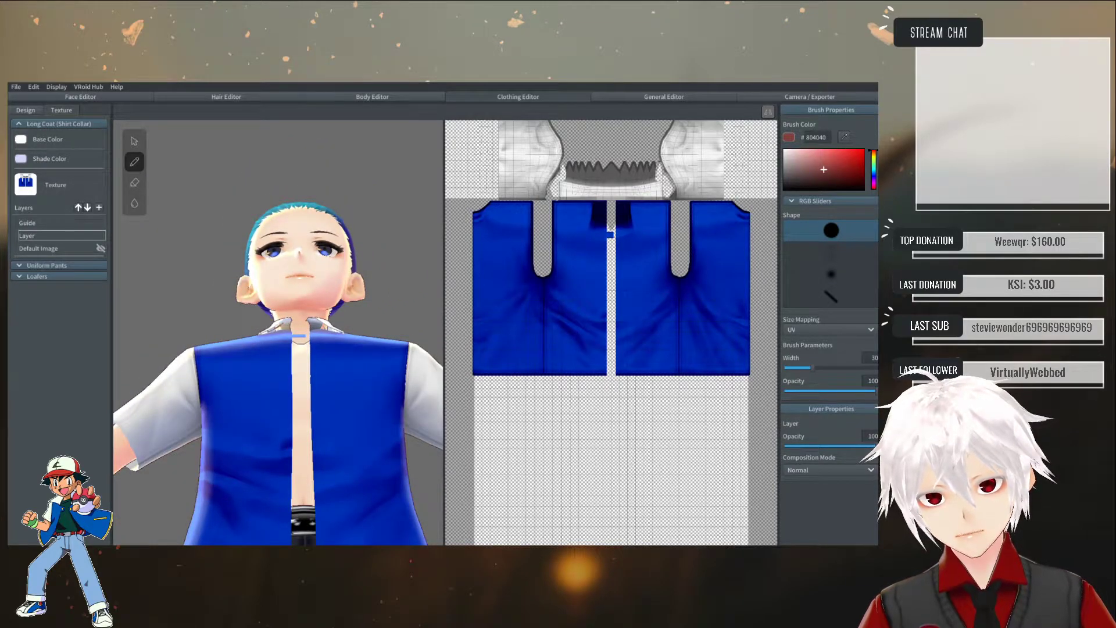
{"action": "right_click_drag", "start_coordinate": [360, 291], "coordinate": [281, 352]}
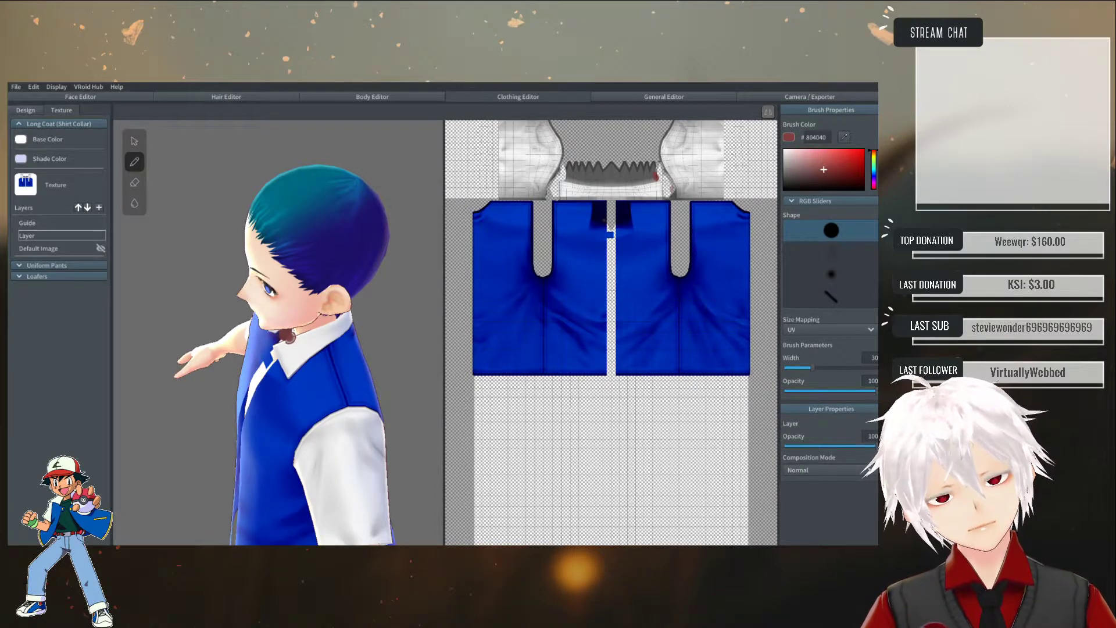
{"action": "mouse_move", "coordinate": [238, 393]}
{"action": "right_mouse_down"}
{"action": "mouse_move", "coordinate": [279, 370]}
{"action": "mouse_move", "coordinate": [261, 378]}
{"action": "mouse_move", "coordinate": [293, 386]}
{"action": "right_mouse_up"}
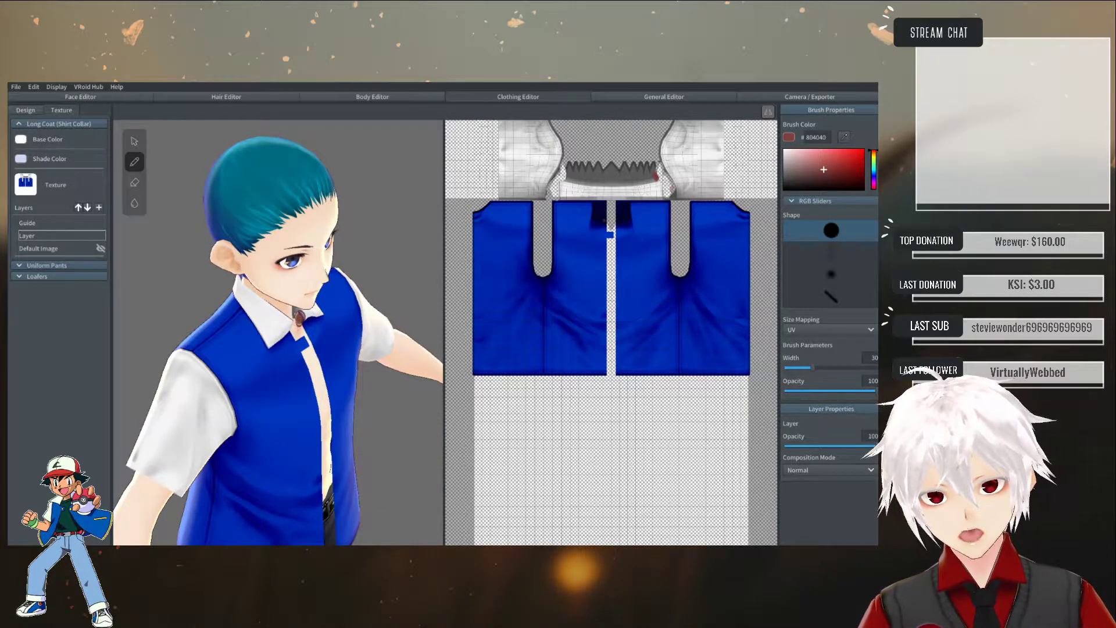
{"action": "left_click_drag", "start_coordinate": [303, 316], "coordinate": [293, 317]}
{"action": "mouse_move", "coordinate": [318, 351]}
{"action": "right_mouse_down"}
{"action": "mouse_move", "coordinate": [317, 360]}
{"action": "mouse_move", "coordinate": [272, 327]}
{"action": "right_mouse_up"}
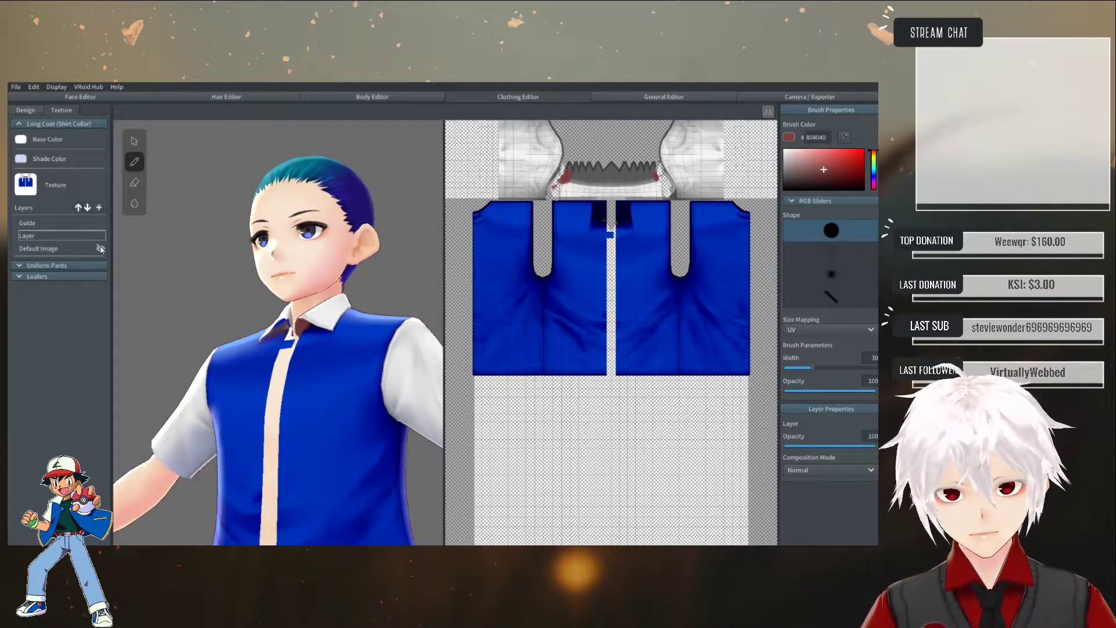
- Erase parts of the inner collar and the vest edge around the neck opening in a close-up of the model
{"action": "left_click", "coordinate": [134, 182]}
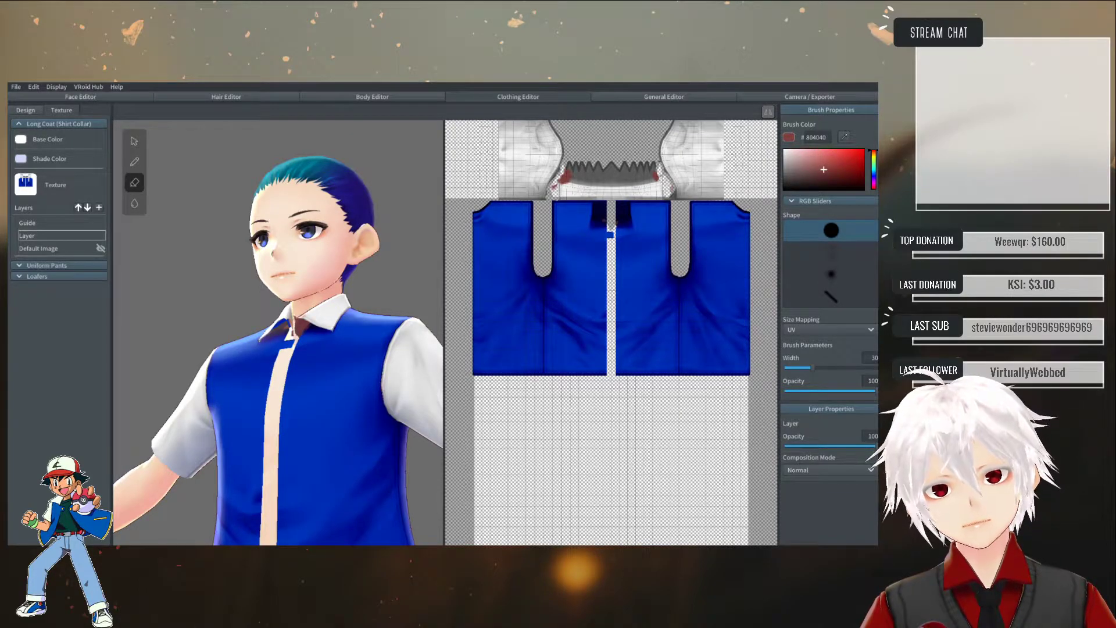
{"action": "scroll", "coordinate": [294, 322], "scroll_direction": "up", "scroll_amount": 6}
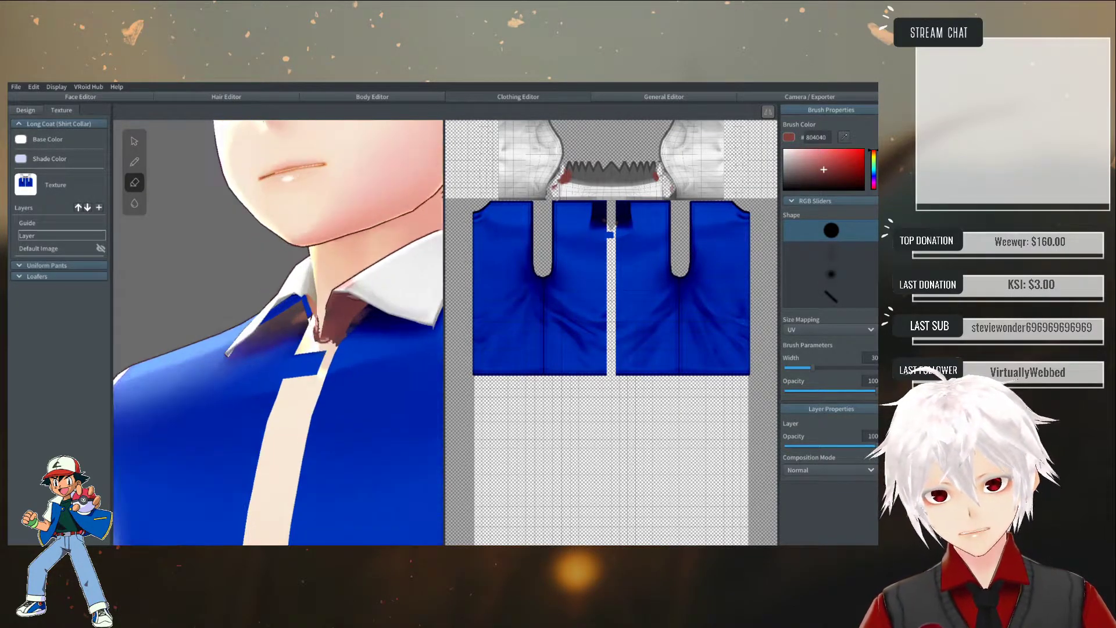
{"action": "mouse_move", "coordinate": [322, 348]}
{"action": "left_mouse_down"}
{"action": "mouse_move", "coordinate": [341, 295]}
{"action": "mouse_move", "coordinate": [332, 289]}
{"action": "left_mouse_up"}
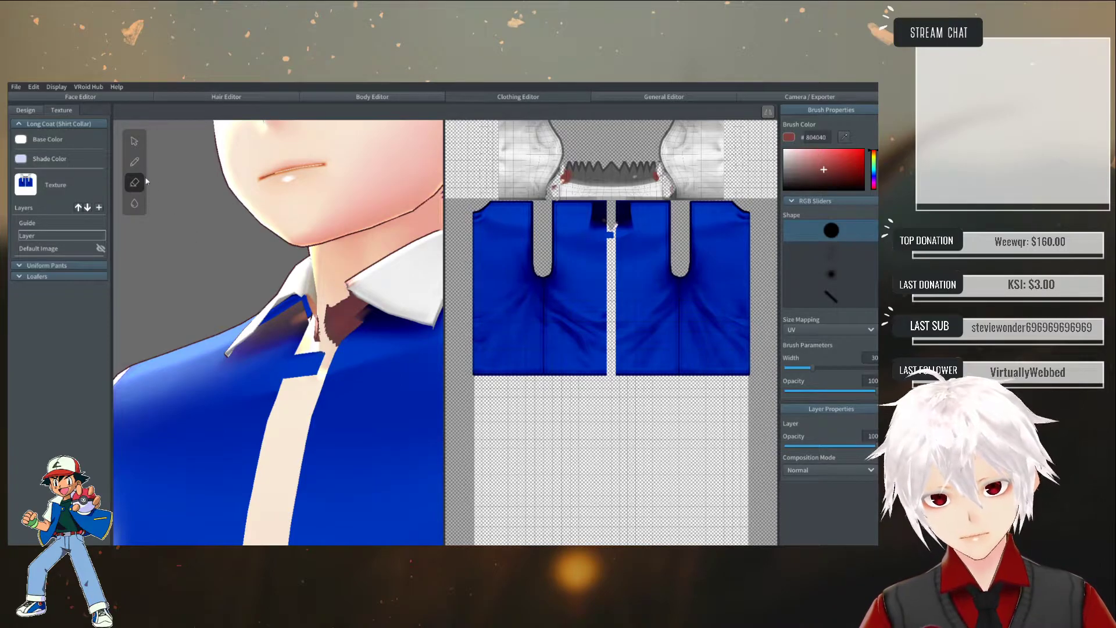
{"action": "right_click_drag", "start_coordinate": [249, 331], "coordinate": [334, 352]}
{"action": "mouse_move", "coordinate": [330, 352]}
{"action": "left_mouse_down"}
{"action": "mouse_move", "coordinate": [354, 317]}
{"action": "mouse_move", "coordinate": [356, 342]}
{"action": "left_mouse_up"}
{"action": "right_click_drag", "start_coordinate": [392, 347], "coordinate": [403, 372]}
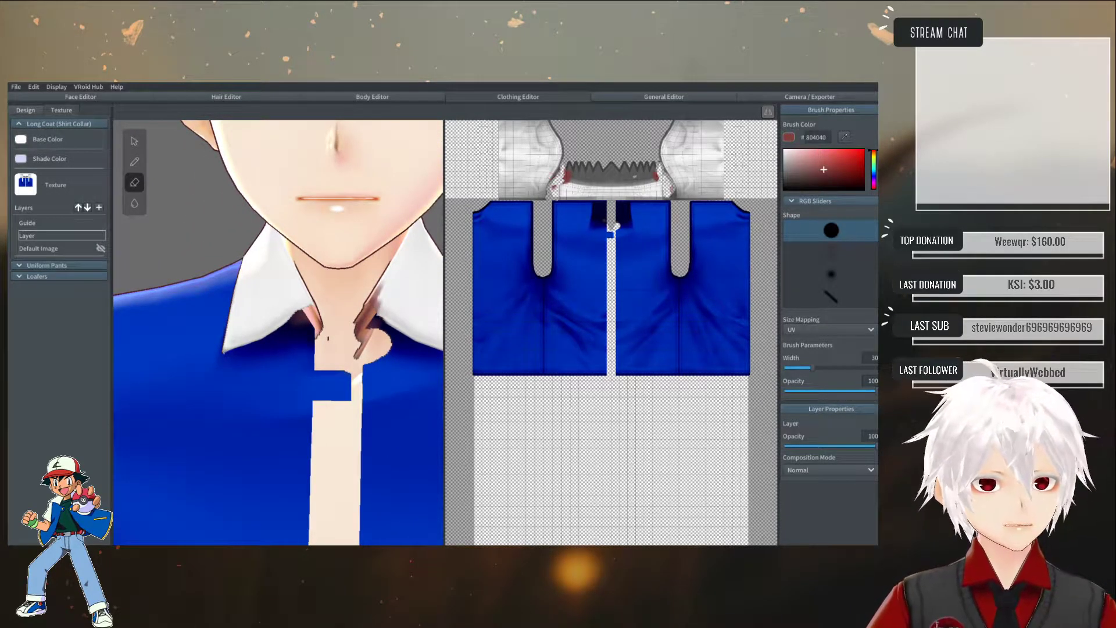
- Undo a further eraser stroke and brush a #804040 mark inside the collar beside the neck to locate it on the texture
{"action": "mouse_move", "coordinate": [395, 270]}
{"action": "right_mouse_down"}
{"action": "mouse_move", "coordinate": [351, 270]}
{"action": "mouse_move", "coordinate": [389, 263]}
{"action": "mouse_move", "coordinate": [414, 282]}
{"action": "mouse_move", "coordinate": [382, 313]}
{"action": "mouse_move", "coordinate": [367, 293]}
{"action": "mouse_move", "coordinate": [390, 289]}
{"action": "mouse_move", "coordinate": [378, 308]}
{"action": "mouse_move", "coordinate": [302, 289]}
{"action": "right_mouse_up"}
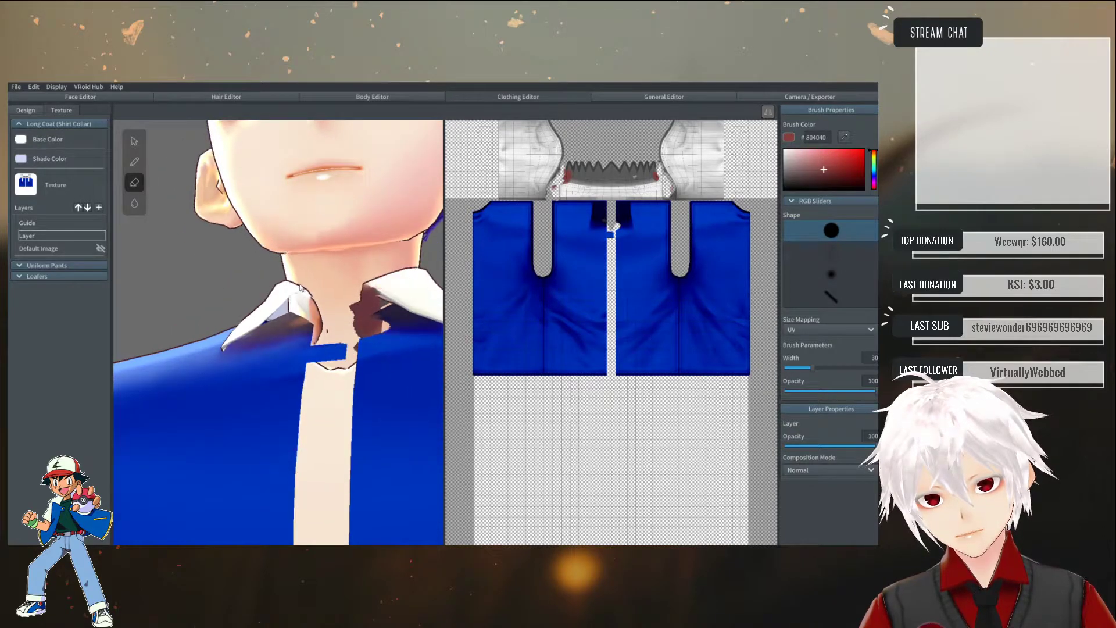
{"action": "mouse_move", "coordinate": [296, 309]}
{"action": "left_mouse_down"}
{"action": "mouse_move", "coordinate": [285, 313]}
{"action": "mouse_move", "coordinate": [299, 305]}
{"action": "left_mouse_up"}
{"action": "key", "text": "ctrl+z"}
{"action": "key", "text": "ctrl+z"}
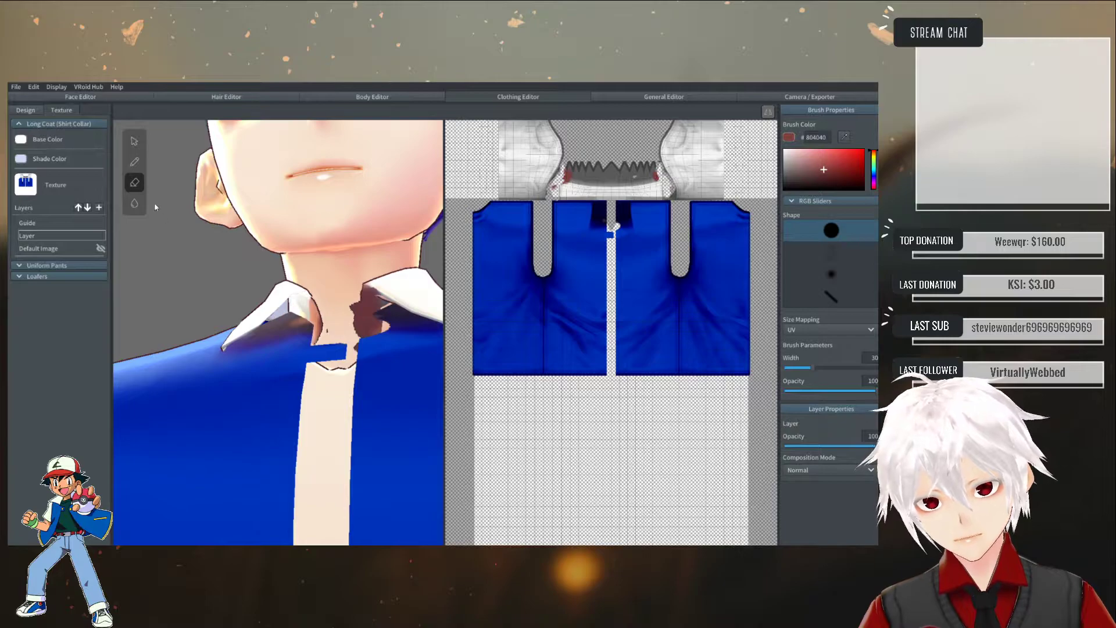
{"action": "mouse_move", "coordinate": [279, 310]}
{"action": "left_mouse_down"}
{"action": "mouse_move", "coordinate": [300, 311]}
{"action": "mouse_move", "coordinate": [289, 309]}
{"action": "left_mouse_up"}
{"action": "right_click_drag", "start_coordinate": [314, 305], "coordinate": [331, 246]}
{"action": "key", "text": "ctrl+z"}
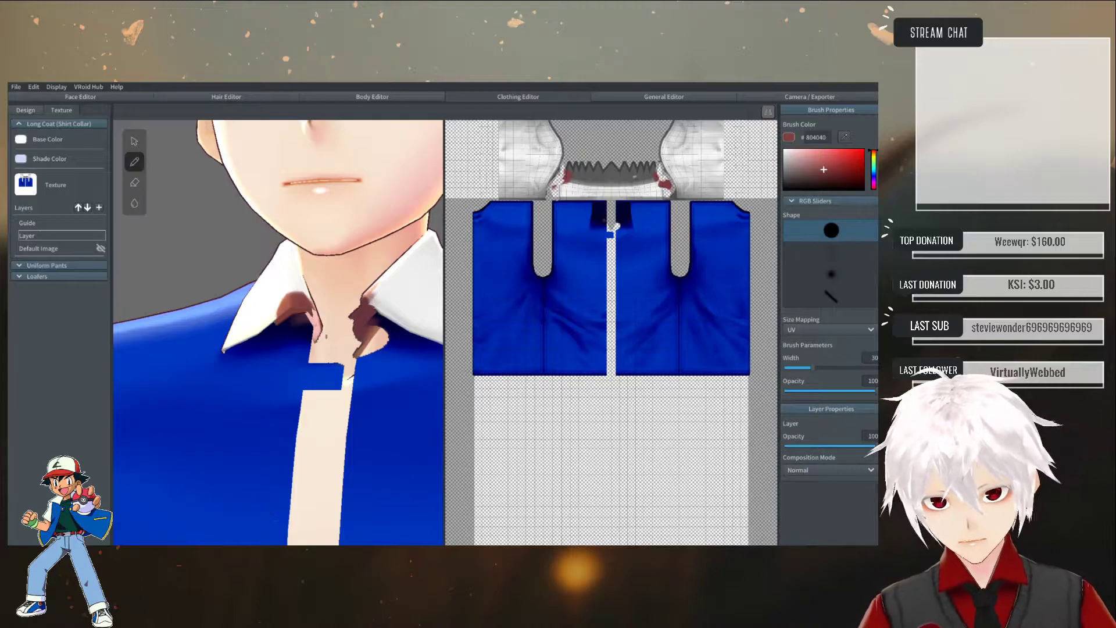
- Switch to Photoshop and add vertical guides near both ends of the inner collar, at about 40 and 60 on the ruler
{"action": "left_click", "coordinate": [175, 542]}
{"action": "scroll", "coordinate": [437, 316], "scroll_direction": "up", "scroll_amount": 5}
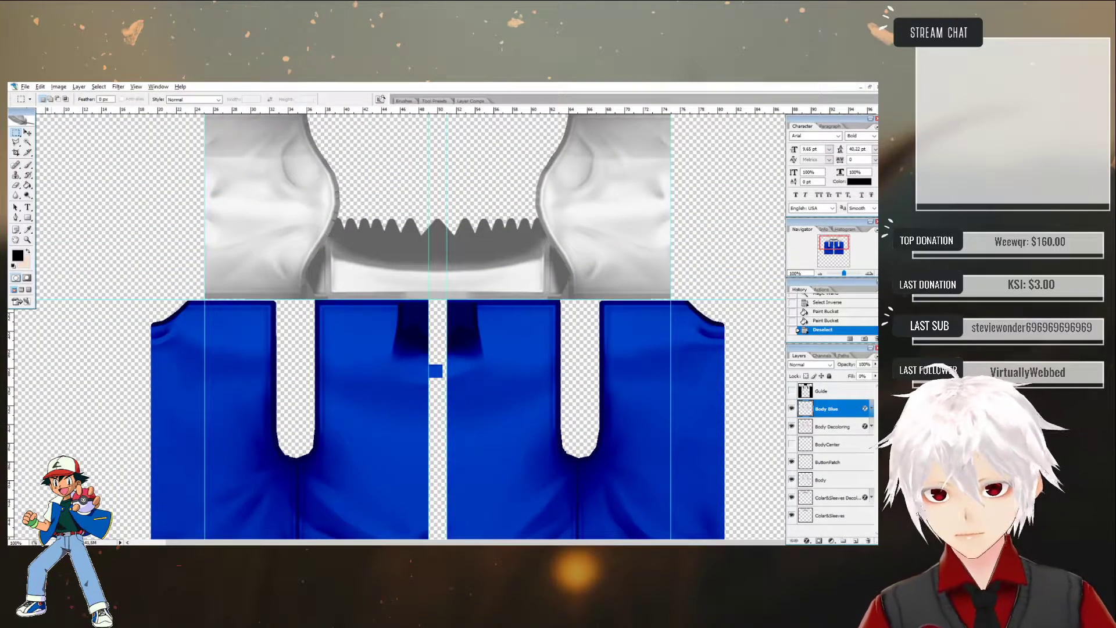
{"action": "left_click", "coordinate": [27, 238]}
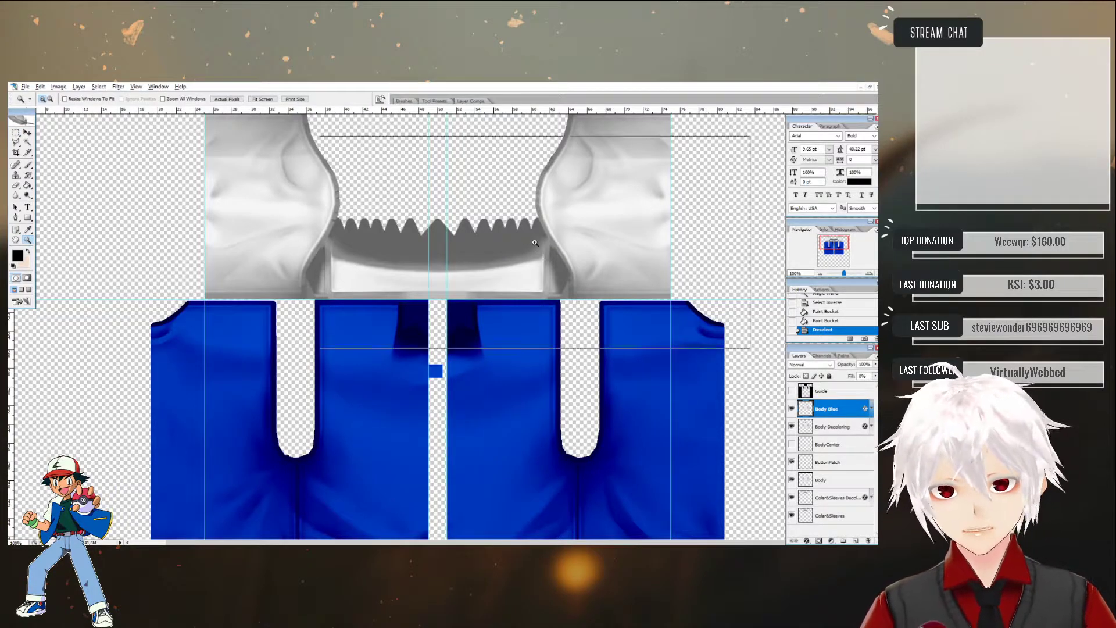
{"action": "left_click", "coordinate": [544, 246]}
{"action": "left_click_drag", "start_coordinate": [443, 541], "coordinate": [388, 542]}
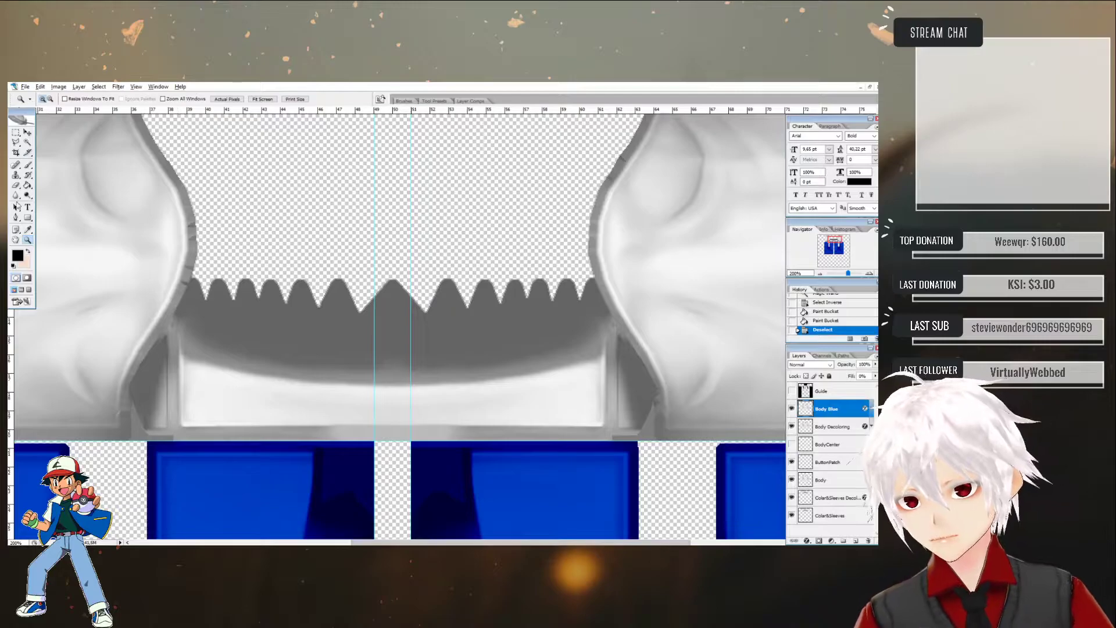
{"action": "left_click_drag", "start_coordinate": [56, 341], "coordinate": [205, 343]}
{"action": "left_click_drag", "start_coordinate": [10, 362], "coordinate": [580, 337]}
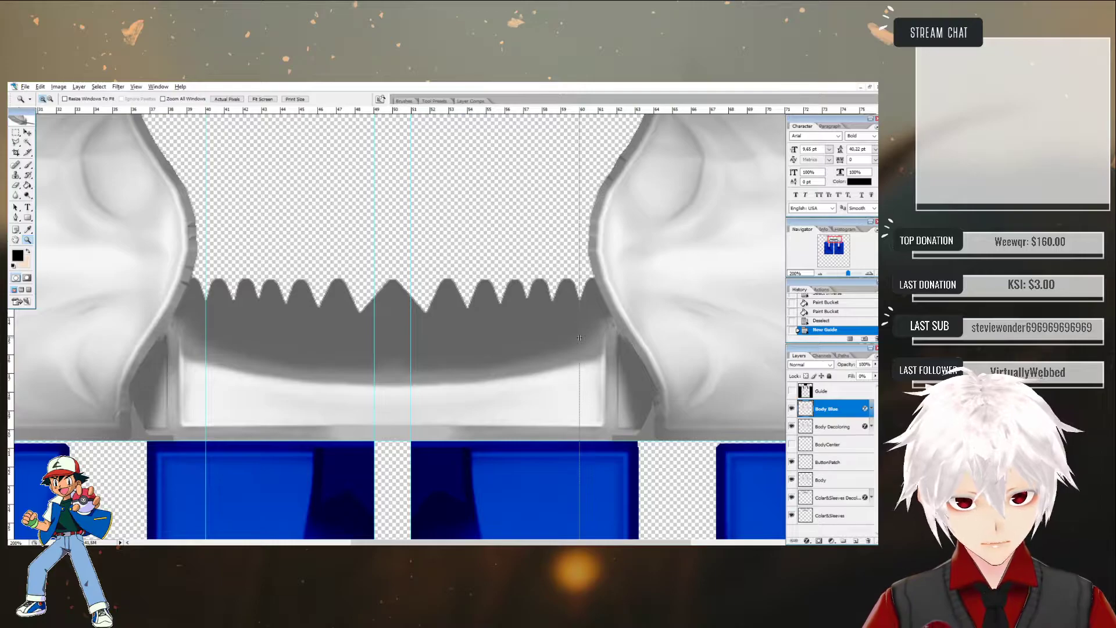
{"action": "left_click_drag", "start_coordinate": [579, 338], "coordinate": [579, 338]}
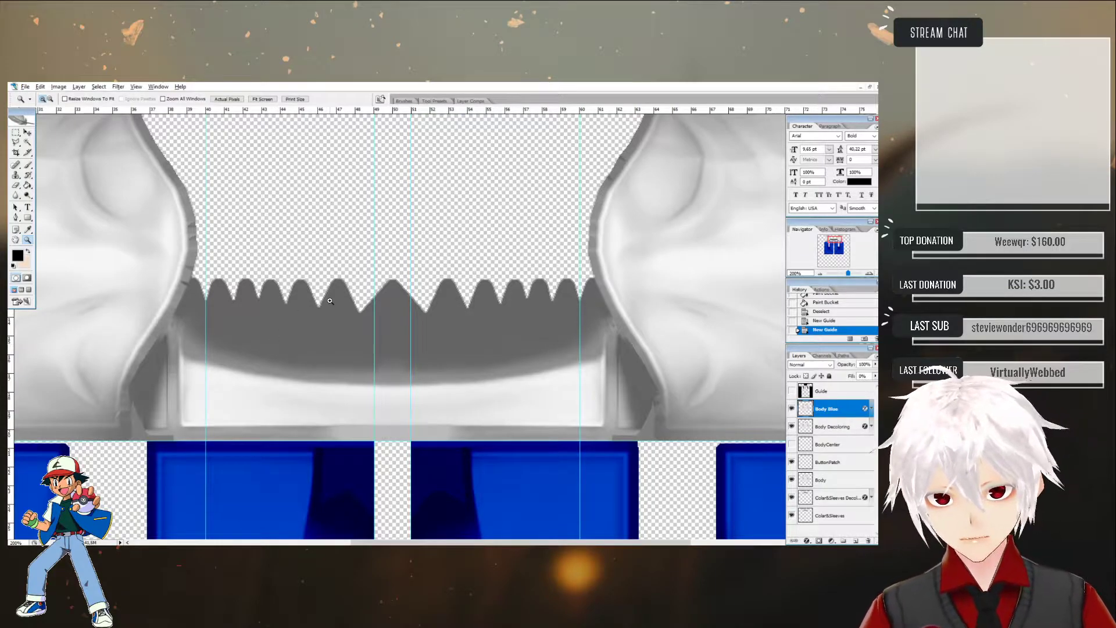
- Try to select both ends of the inner collar outside the guides with separate rectangular marquees, then deselect
{"action": "left_click", "coordinate": [17, 133]}
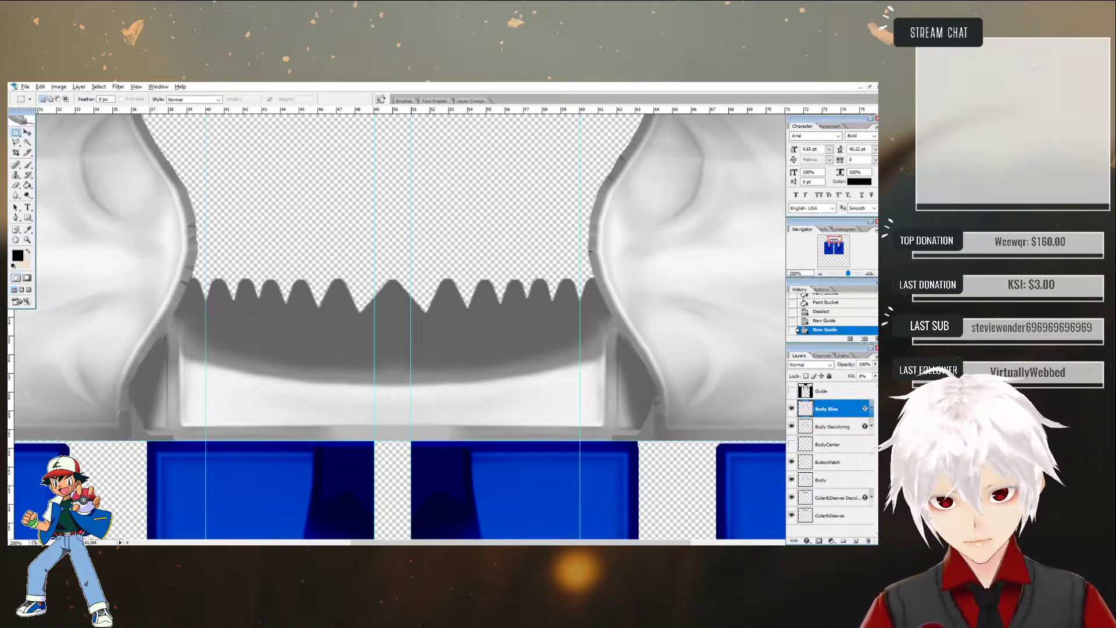
{"action": "left_click_drag", "start_coordinate": [611, 289], "coordinate": [579, 376], "text": "alt"}
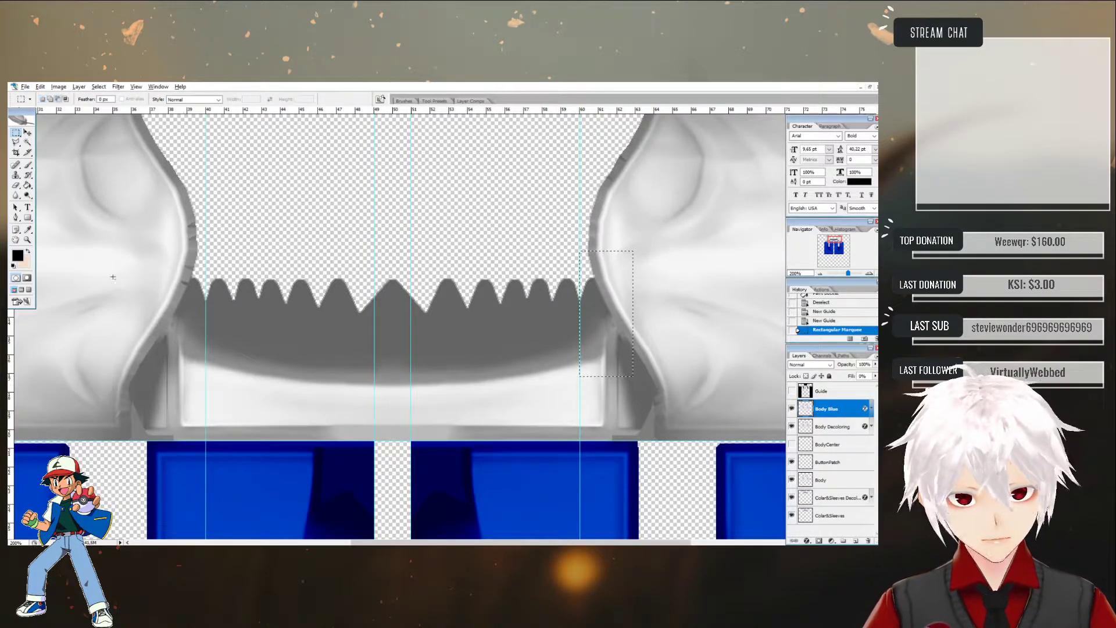
{"action": "left_click_drag", "start_coordinate": [163, 254], "coordinate": [184, 309], "text": "shift"}
{"action": "left_click_drag", "start_coordinate": [205, 360], "coordinate": [206, 375], "text": "alt"}
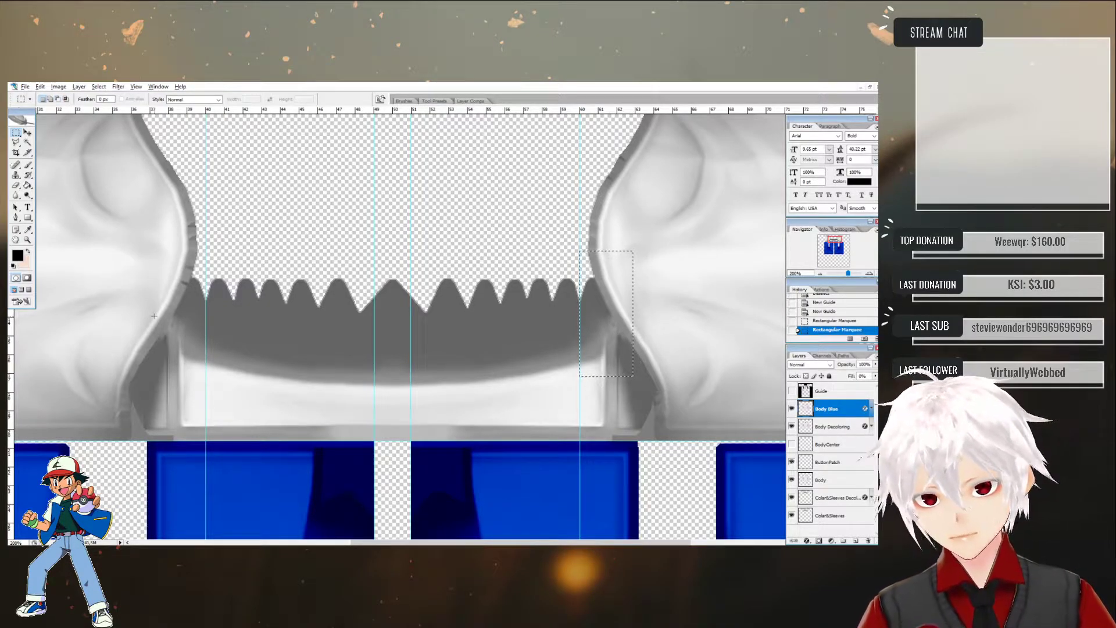
{"action": "left_click_drag", "start_coordinate": [159, 237], "coordinate": [205, 369], "text": "shift"}
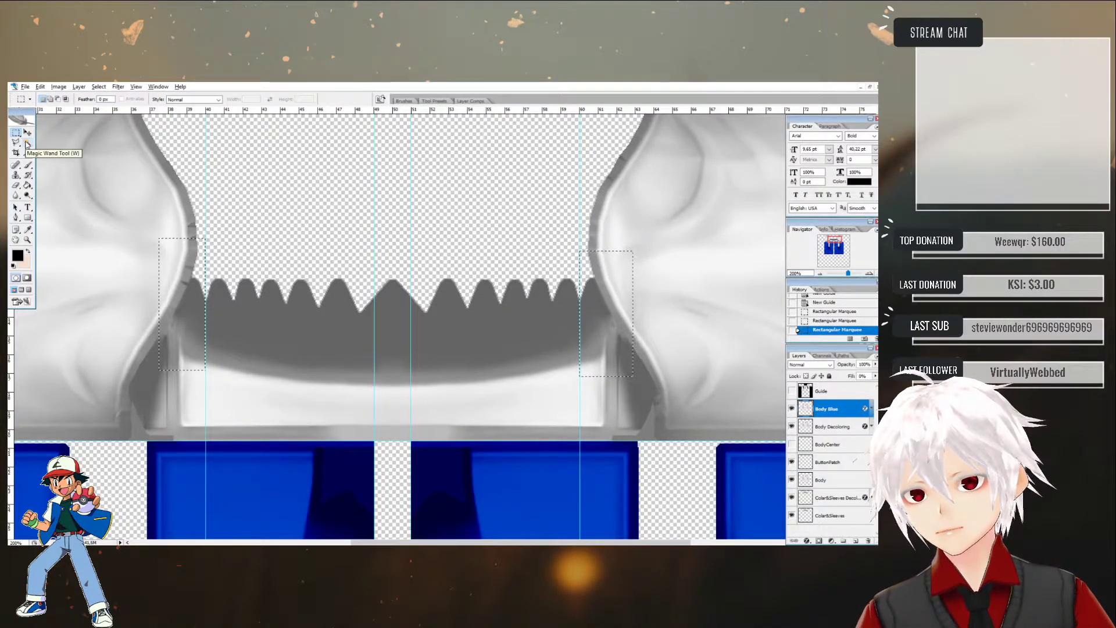
{"action": "left_click", "coordinate": [261, 223]}
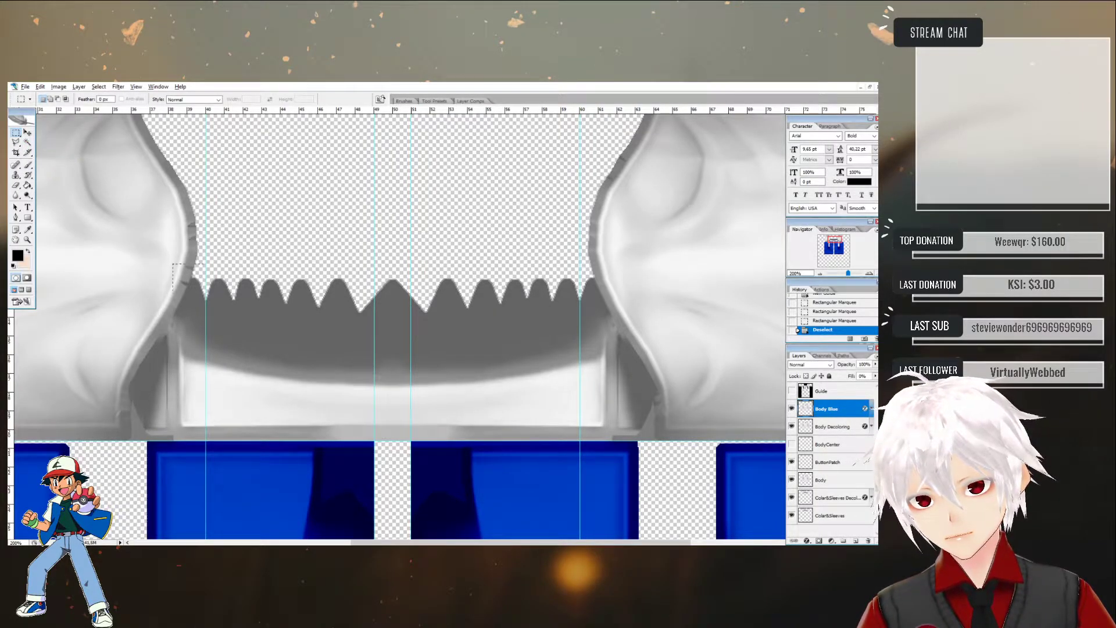
- Try to isolate the collar ends by subtracting the middle from a wide marquee and using the Magic Wand, then deselect
{"action": "left_click_drag", "start_coordinate": [301, 350], "coordinate": [613, 374]}
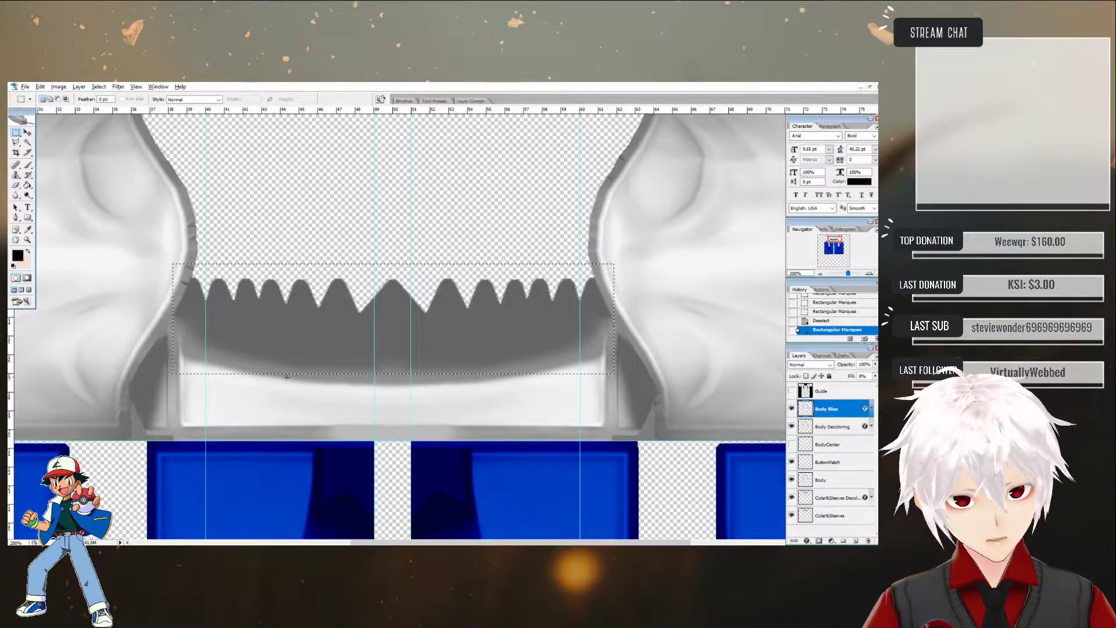
{"action": "left_click_drag", "start_coordinate": [350, 215], "coordinate": [578, 219], "text": "shift"}
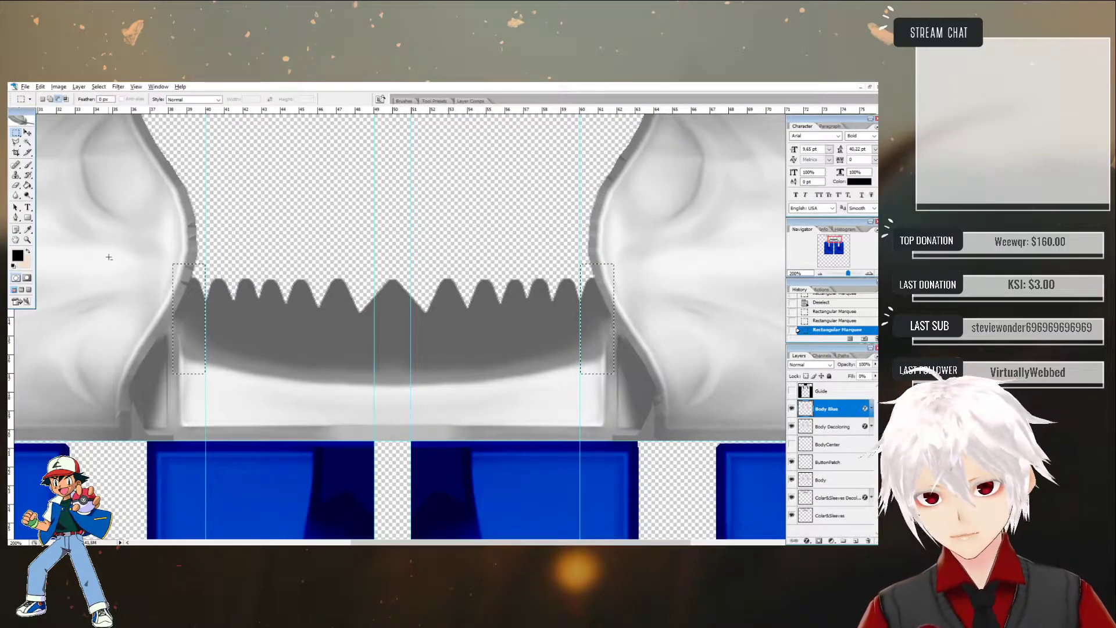
{"action": "left_click", "coordinate": [27, 143]}
{"action": "left_click", "coordinate": [284, 342]}
{"action": "key", "text": "ctrl+d"}
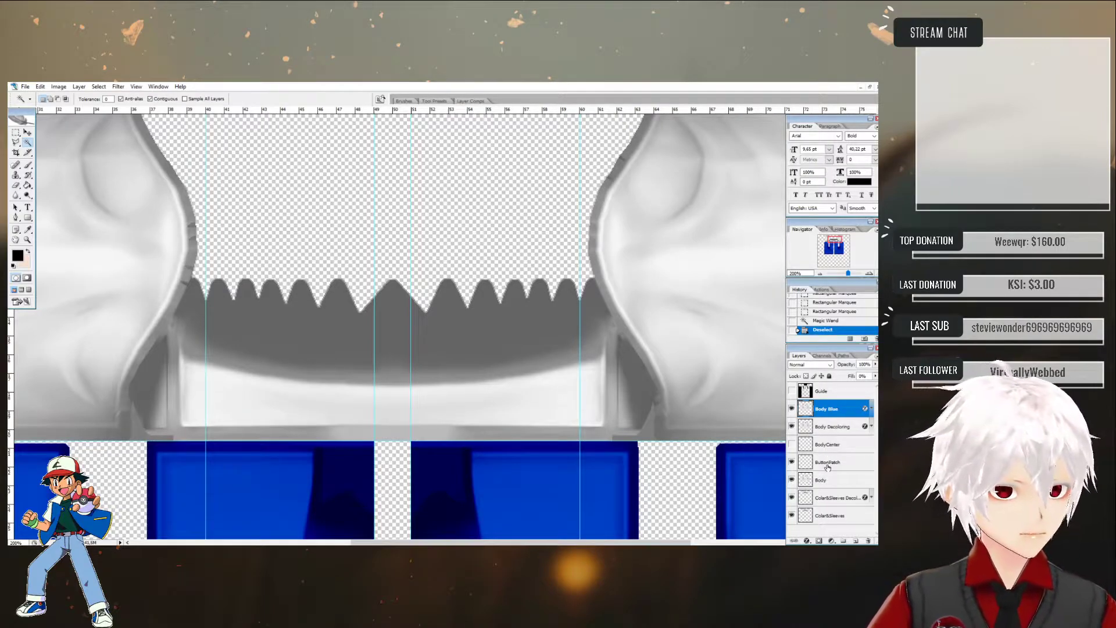
- Select the dark grey inner collar on the decolored Color&Sleeves layer with the Magic Wand at a tolerance of 10
{"action": "left_click", "coordinate": [831, 500]}
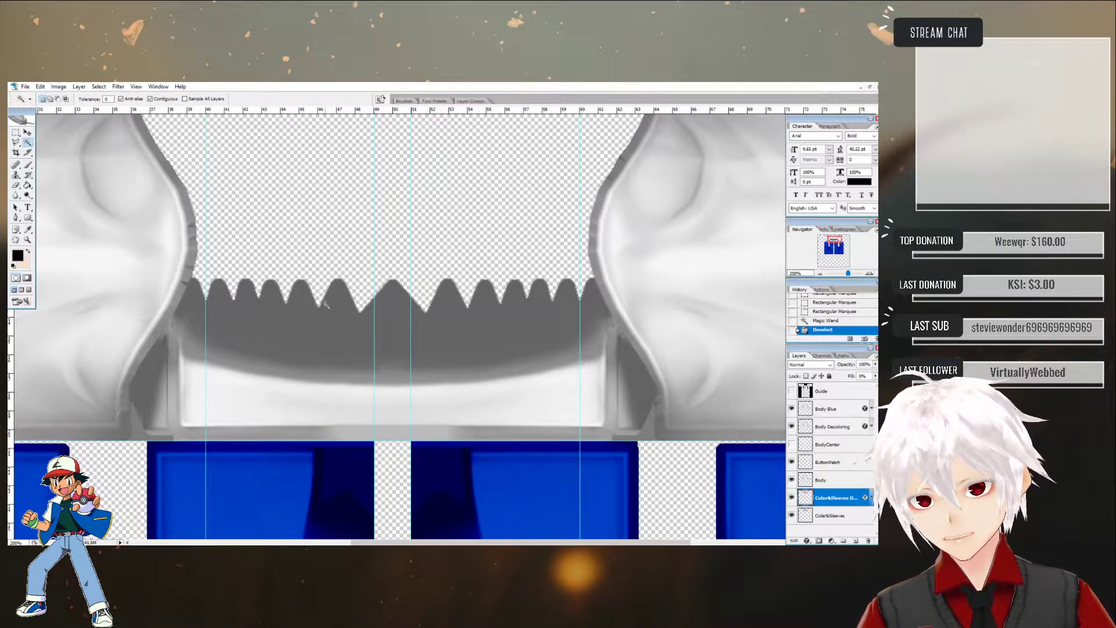
{"action": "left_click", "coordinate": [287, 334]}
{"action": "key", "text": "a"}
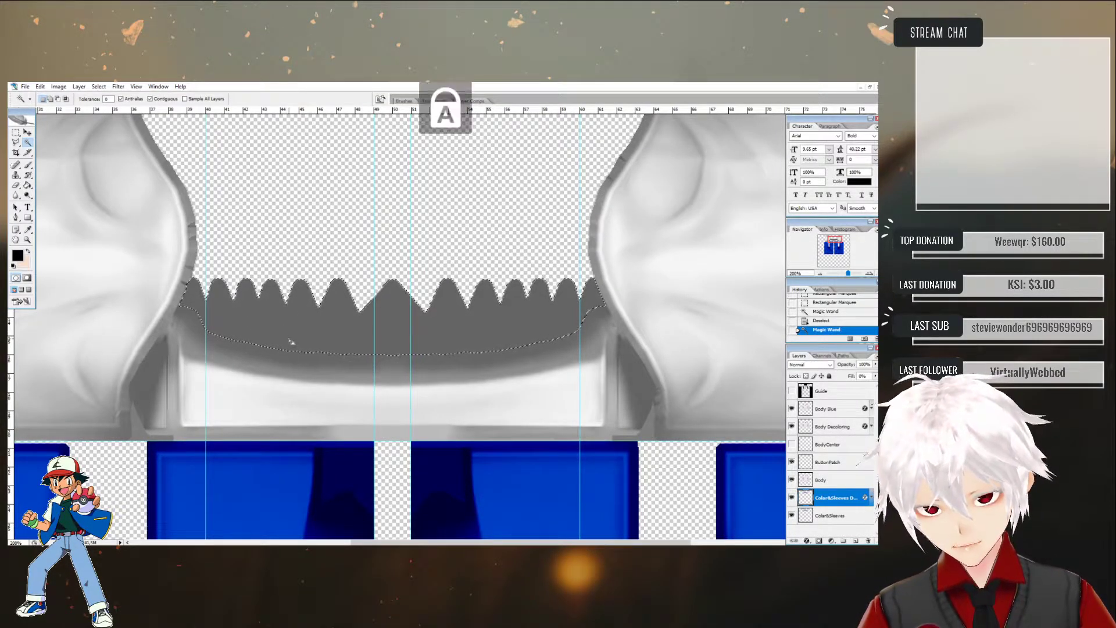
{"action": "left_click", "coordinate": [314, 356], "text": "shift"}
{"action": "left_click", "coordinate": [302, 360], "text": "shift"}
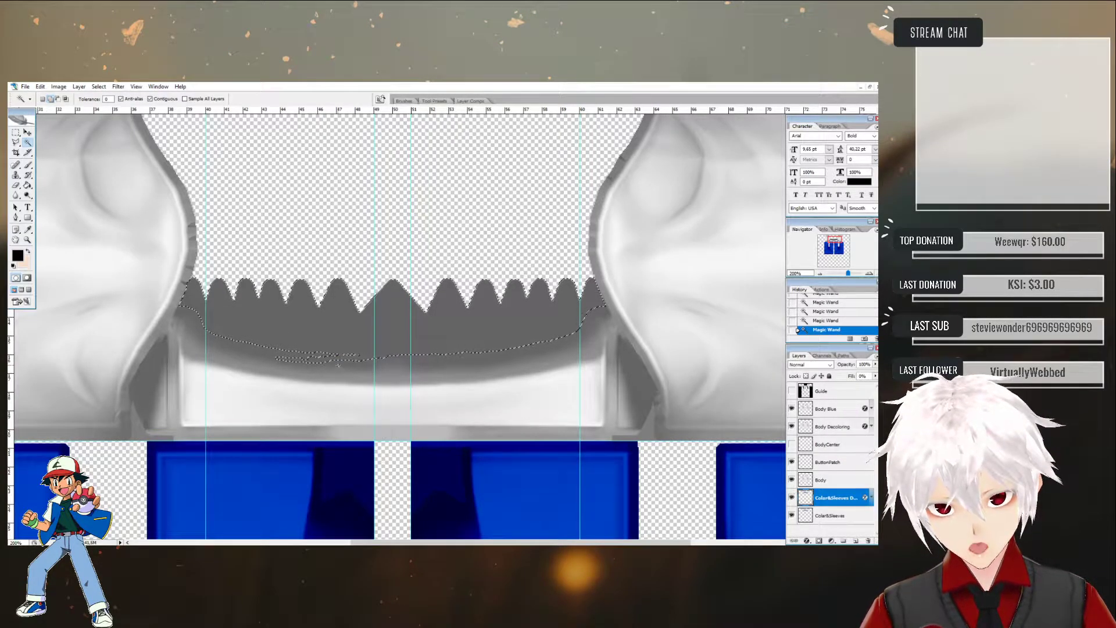
{"action": "left_click", "coordinate": [301, 353], "text": "shift"}
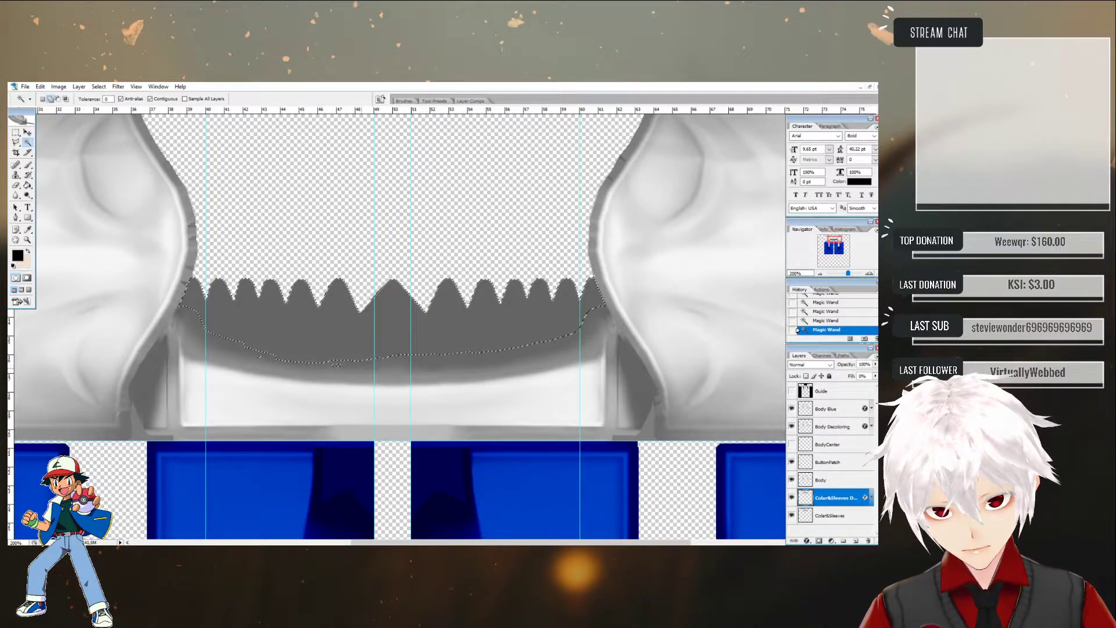
{"action": "type", "text": "10"}
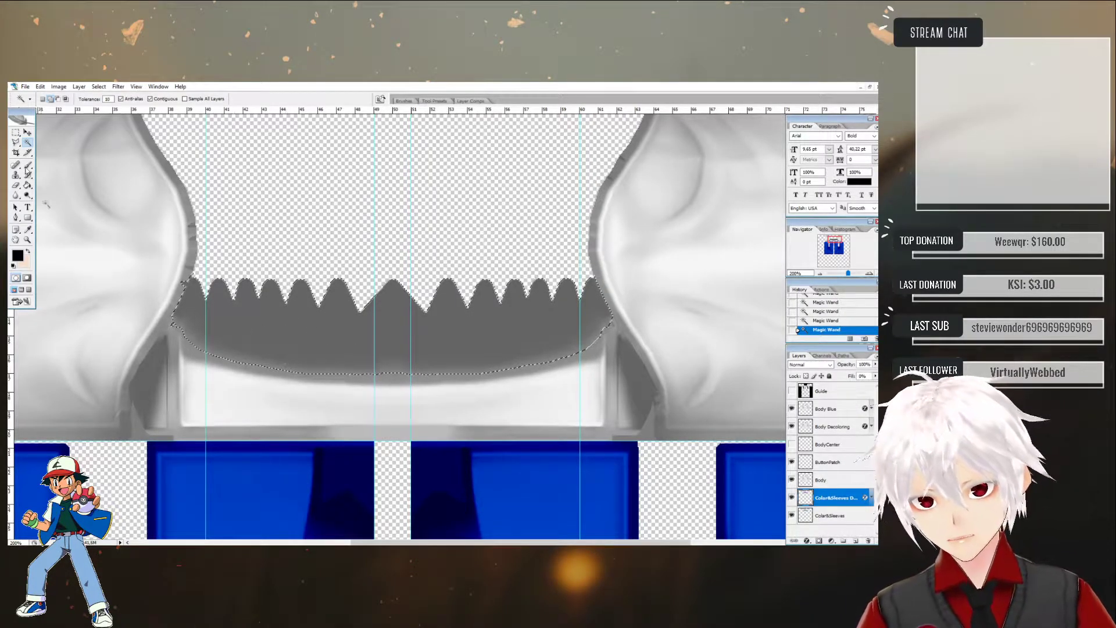
- Subtract small areas beside the collar's left end from the selection with the Polygonal Lasso
{"action": "key", "text": "l"}
{"action": "key", "text": "alt"}
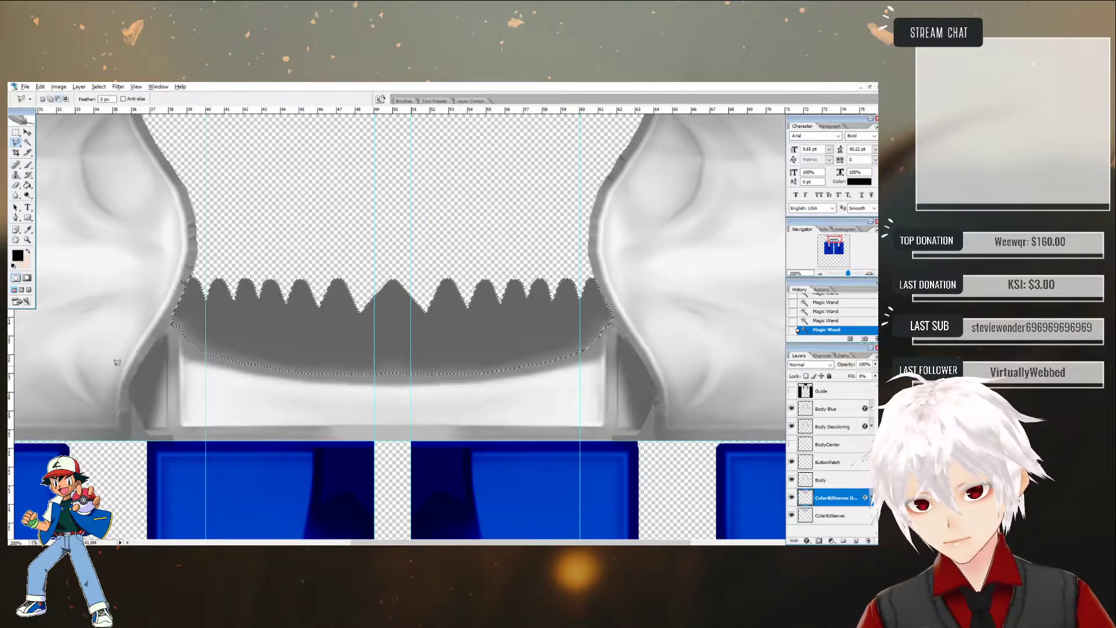
{"action": "left_click", "coordinate": [185, 286]}
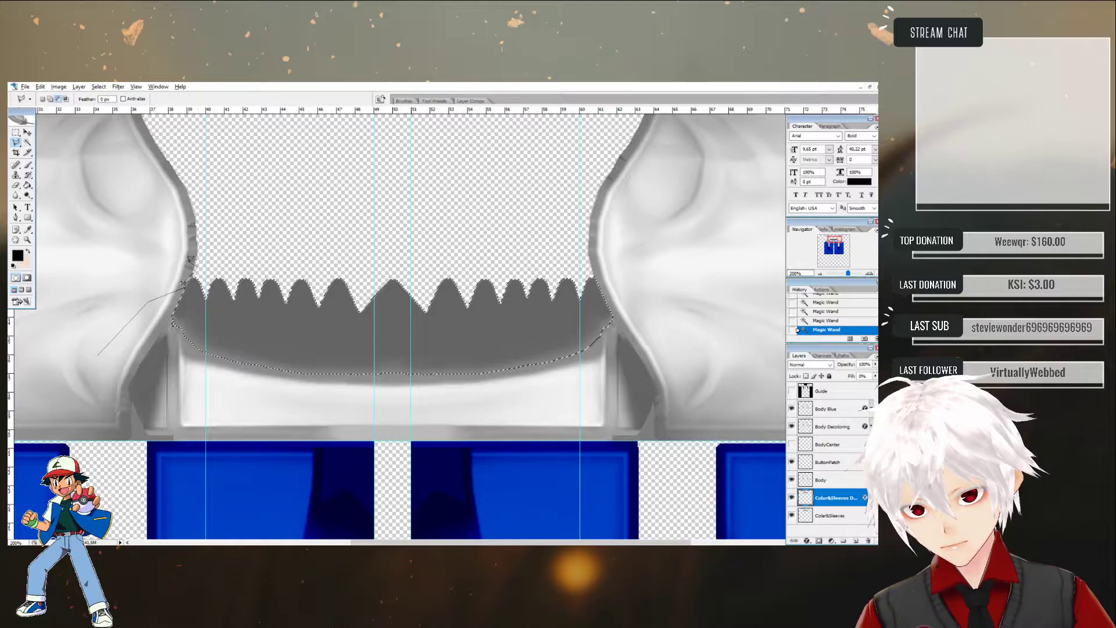
{"action": "double_click", "coordinate": [127, 289]}
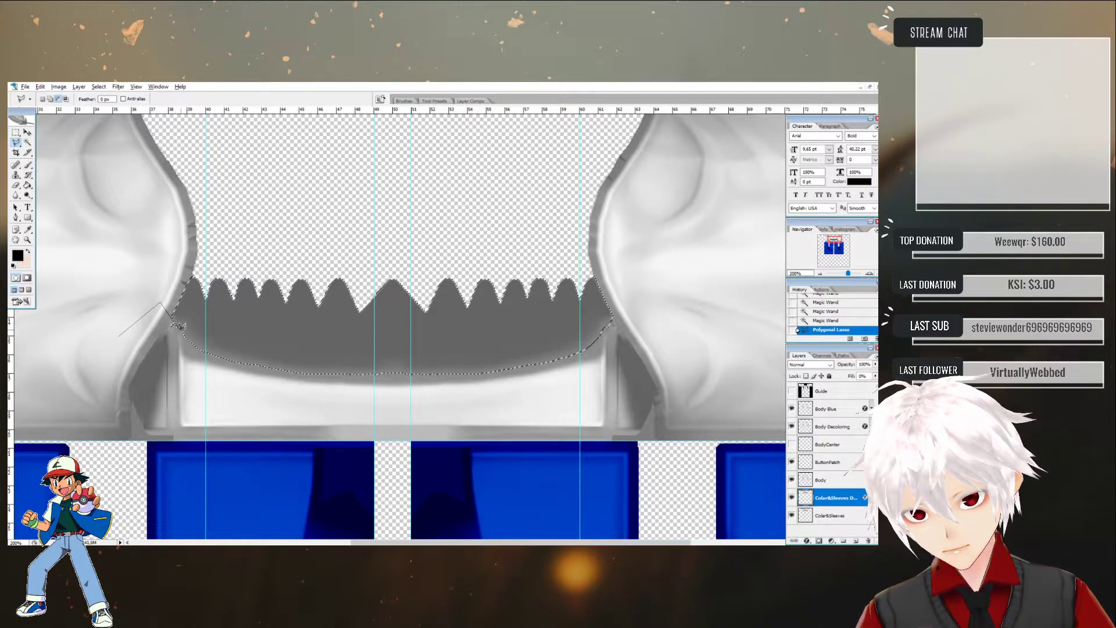
{"action": "double_click", "coordinate": [171, 356]}
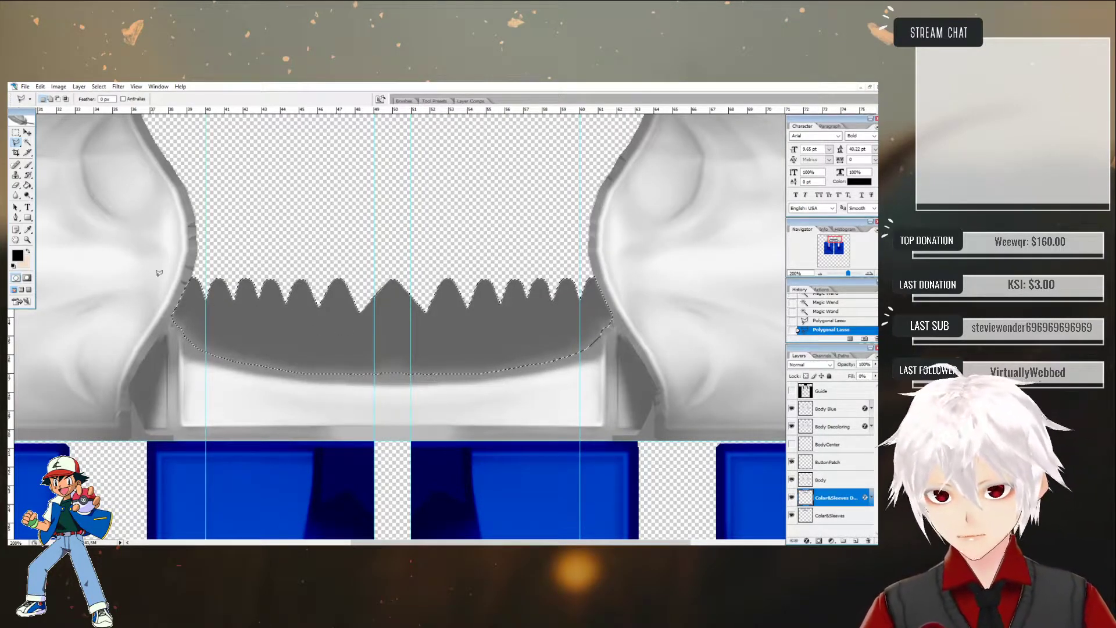
- Subtract the collar's middle between the two outer guides from the selection with the Rectangular Marquee, leaving both ends selected
{"action": "key", "text": "m"}
{"action": "mouse_move", "coordinate": [463, 218]}
{"action": "left_mouse_down", "text": "alt"}
{"action": "mouse_move", "coordinate": [250, 399]}
{"action": "mouse_move", "coordinate": [205, 410]}
{"action": "left_mouse_up", "text": "alt"}
{"action": "left_click_drag", "start_coordinate": [288, 454], "coordinate": [579, 214], "text": "alt"}
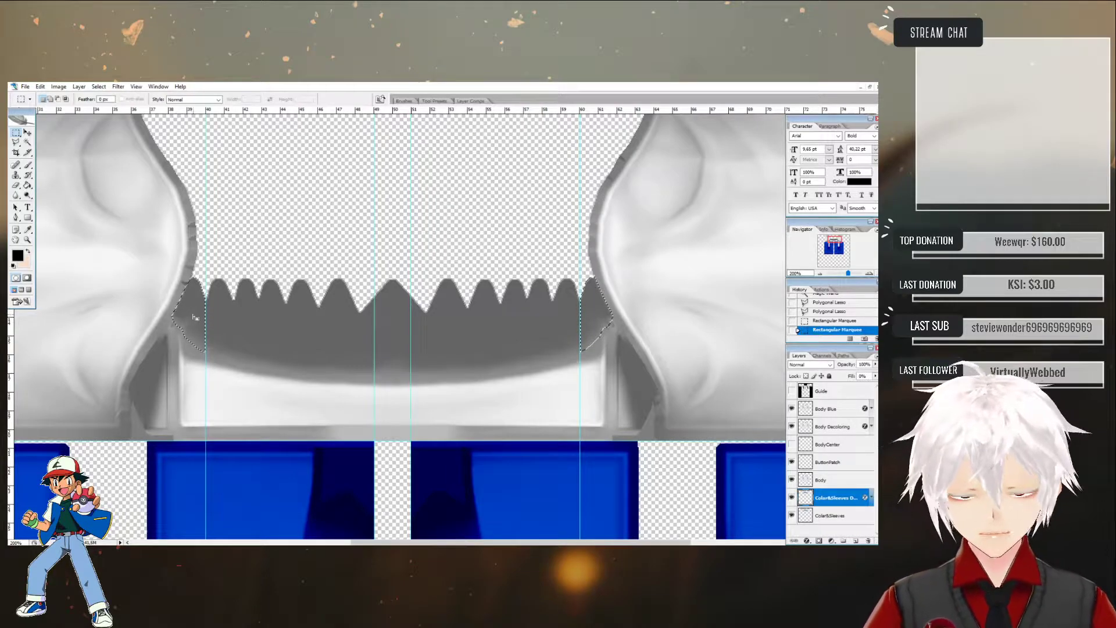
- Clear both selected collar ends on the decolored Color&Sleeves layer and the original Color&Sleeves layer, and deselect
{"action": "key", "text": "Delete"}
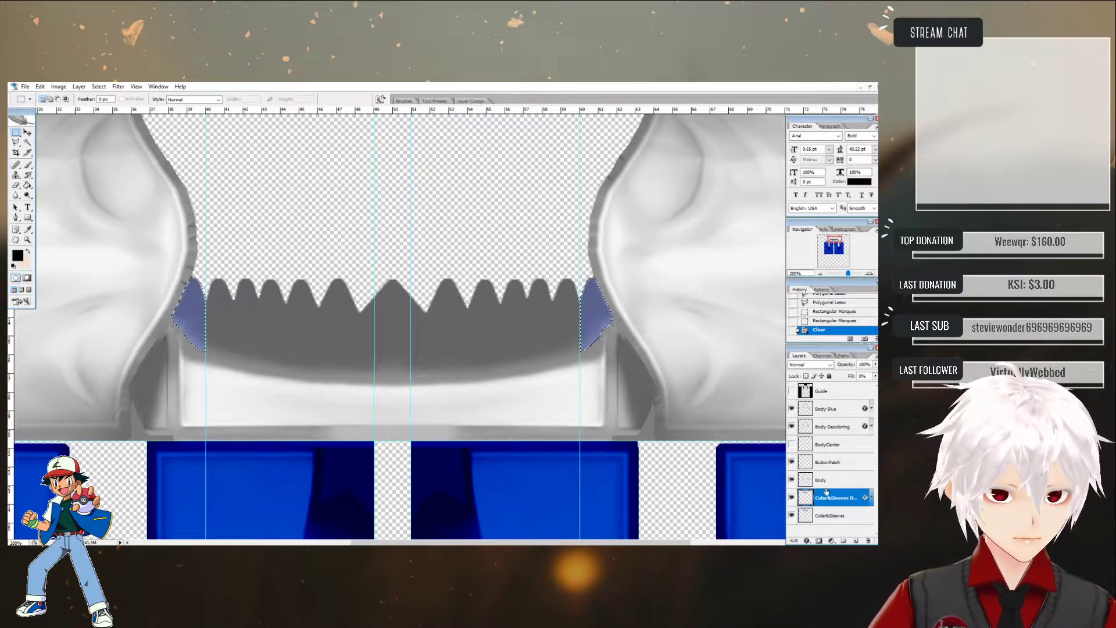
{"action": "scroll", "coordinate": [830, 487], "scroll_direction": "down", "scroll_amount": 1}
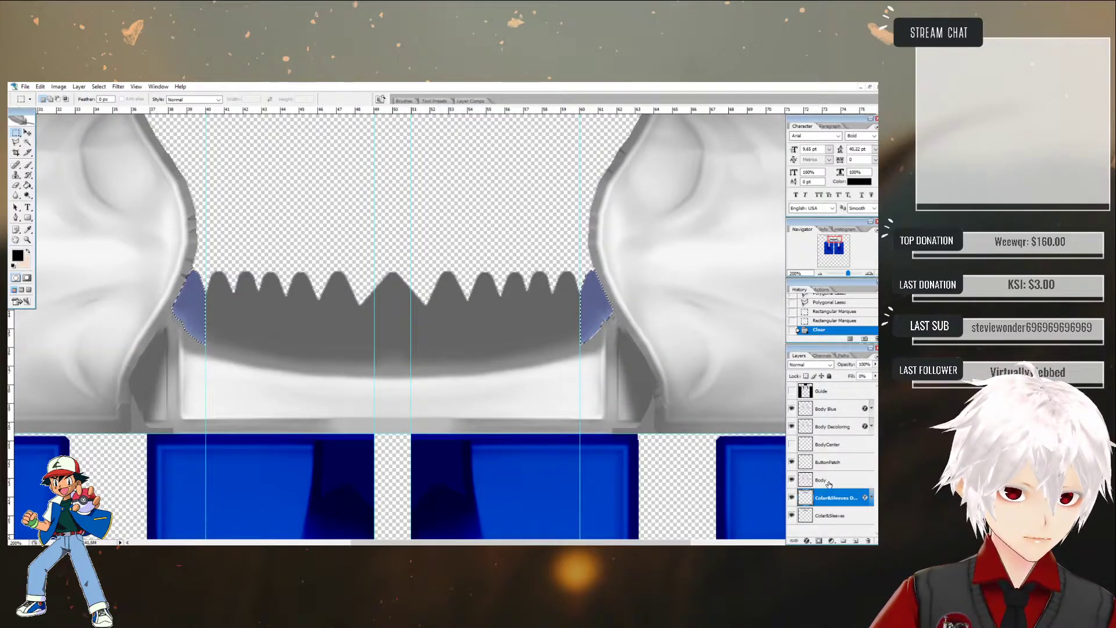
{"action": "scroll", "coordinate": [829, 484], "scroll_direction": "up", "scroll_amount": 3}
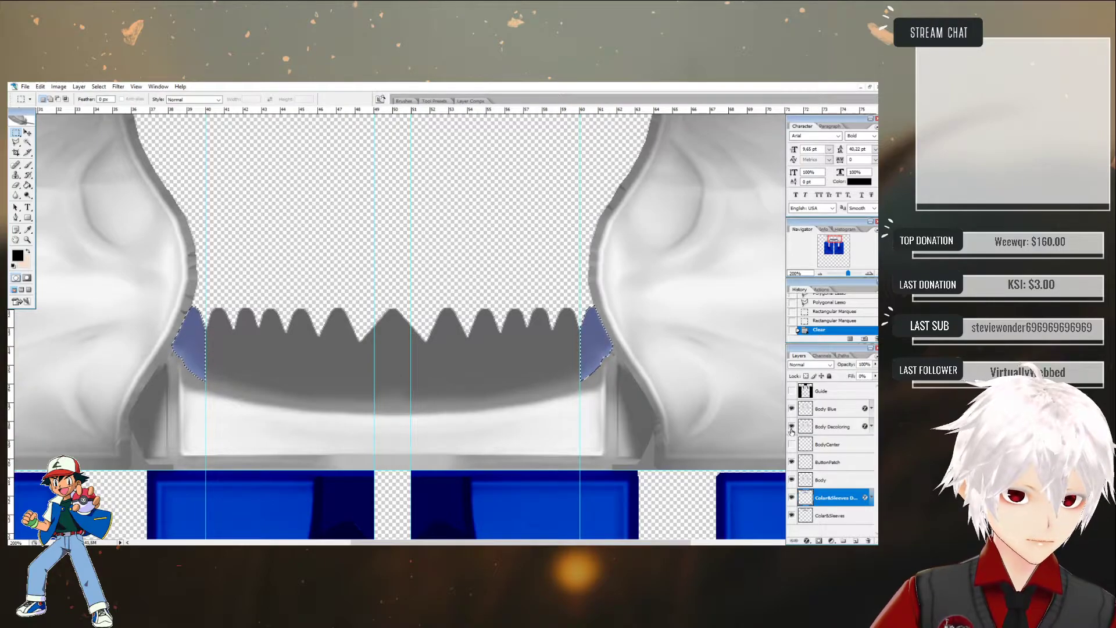
{"action": "left_click", "coordinate": [792, 409]}
{"action": "left_click", "coordinate": [792, 409]}
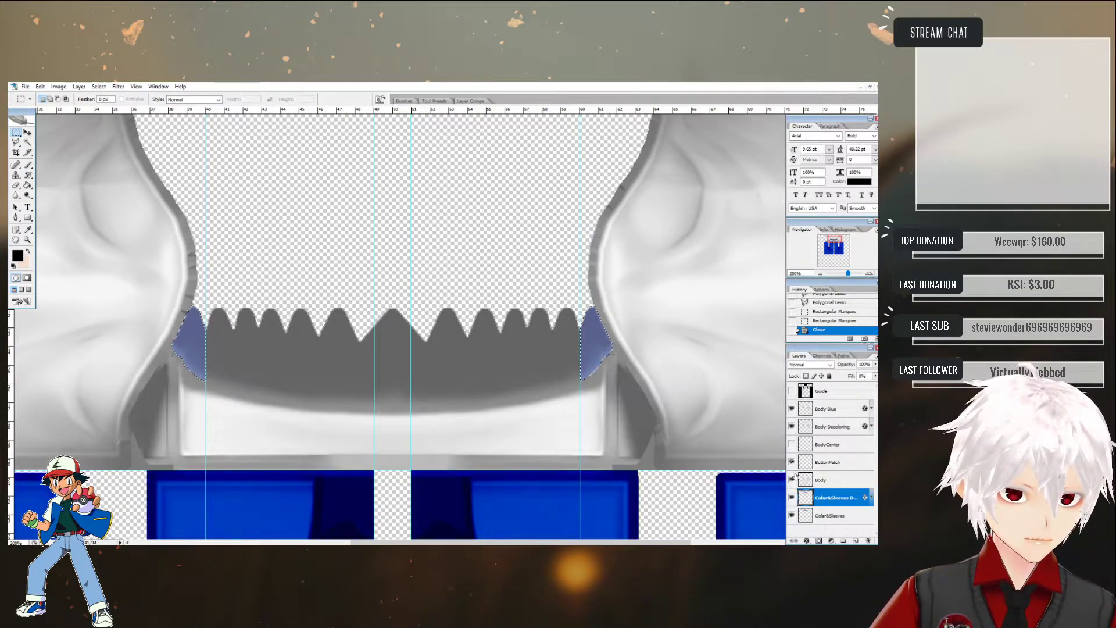
{"action": "key", "text": "Delete"}
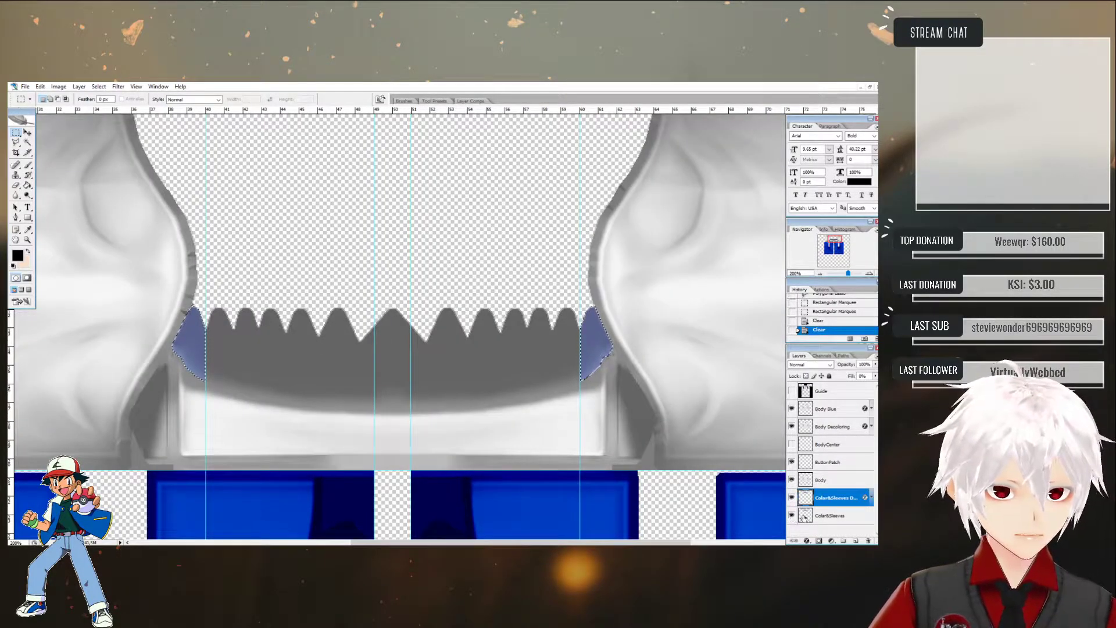
{"action": "left_click", "coordinate": [828, 516]}
{"action": "key", "text": "Delete"}
{"action": "left_click", "coordinate": [502, 289]}
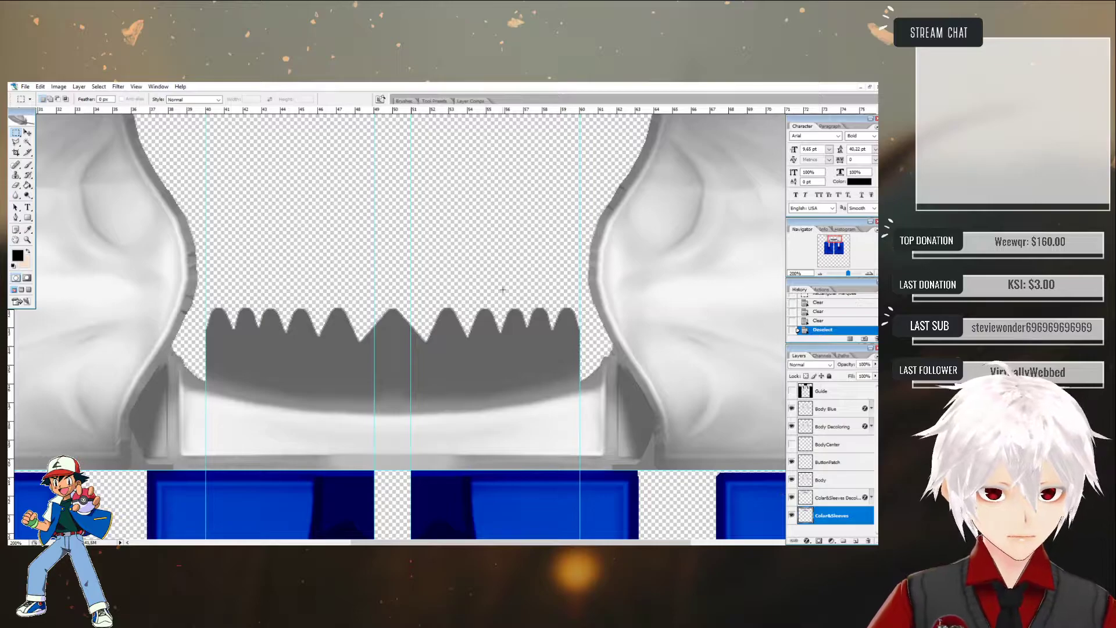
- Export the texture in PNG format over the existing Vest.png with interlacing set to None
{"action": "left_click", "coordinate": [25, 86]}
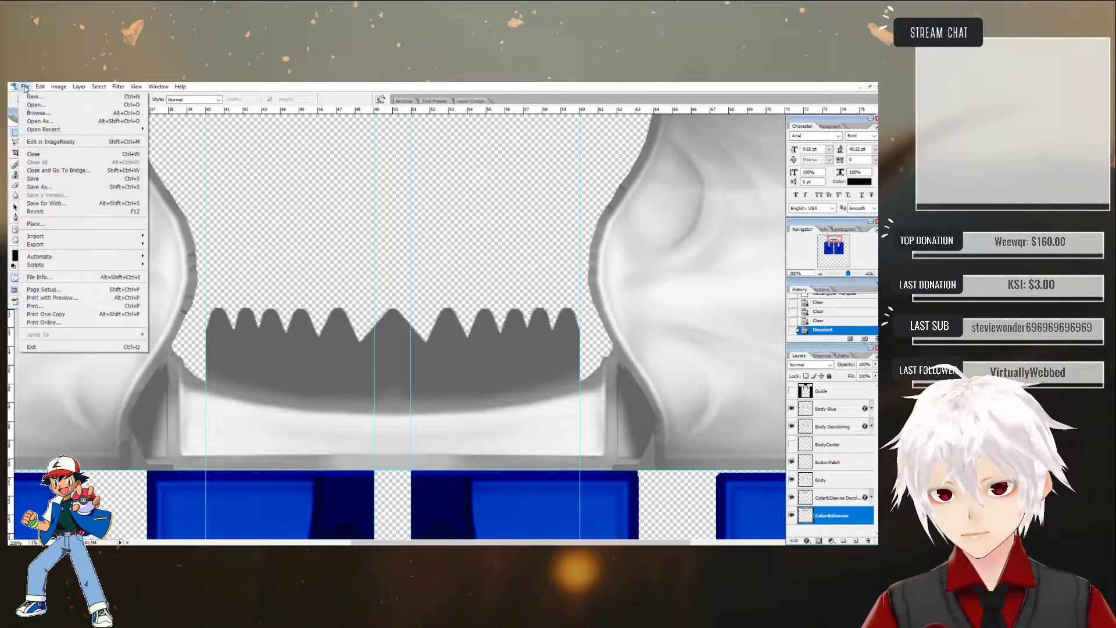
{"action": "left_click", "coordinate": [47, 187]}
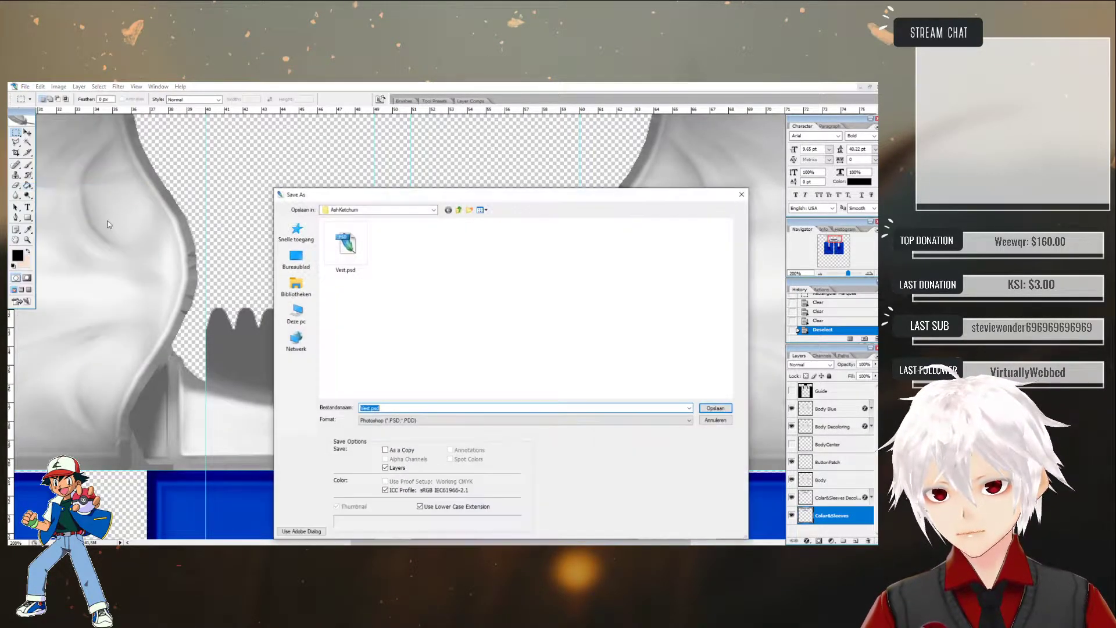
{"action": "left_click", "coordinate": [385, 419]}
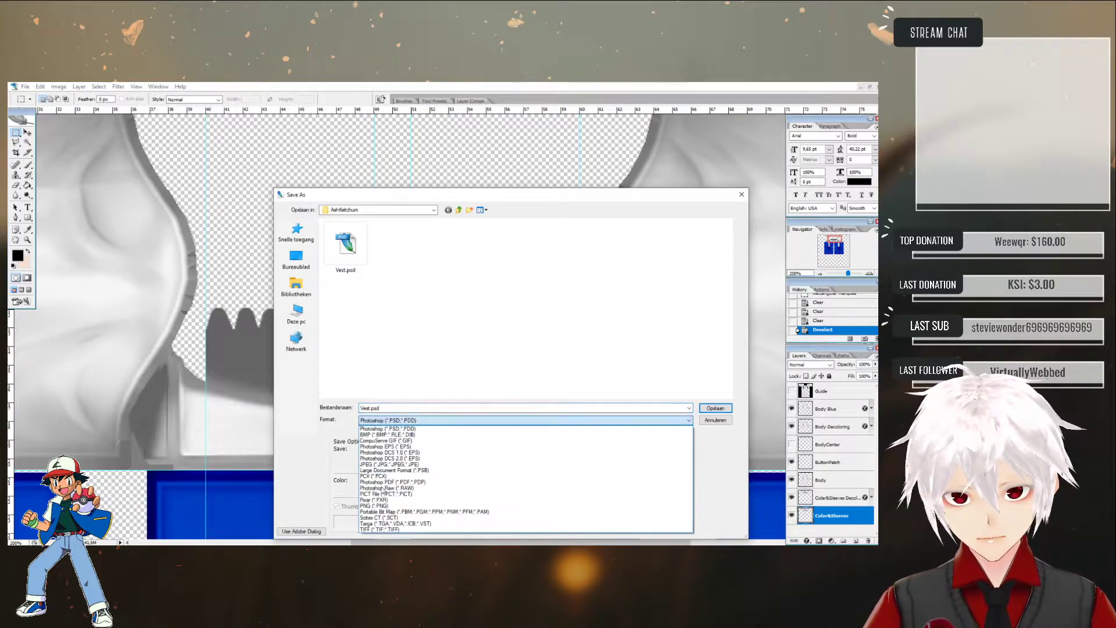
{"action": "left_click", "coordinate": [377, 509]}
{"action": "left_click", "coordinate": [353, 263]}
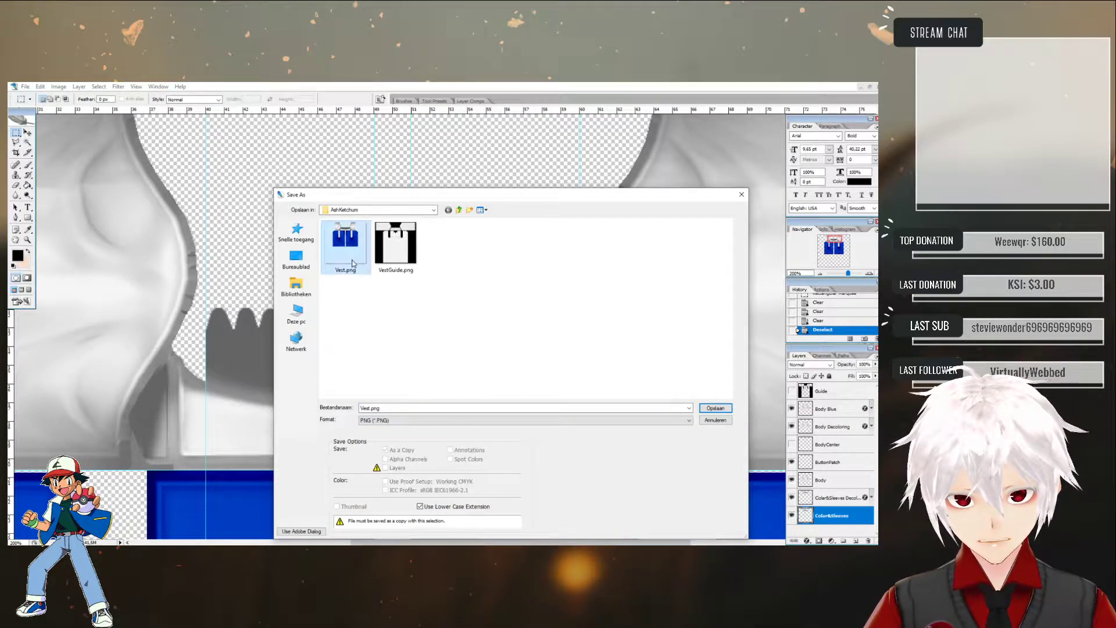
{"action": "left_click", "coordinate": [710, 408]}
{"action": "left_click", "coordinate": [468, 314]}
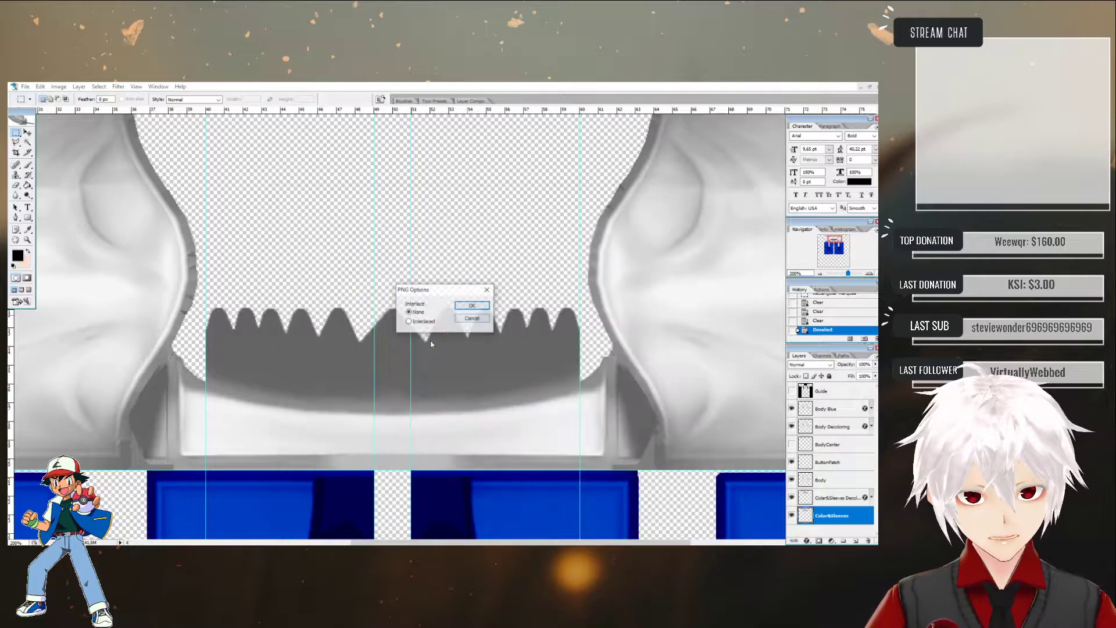
{"action": "left_click", "coordinate": [470, 307]}
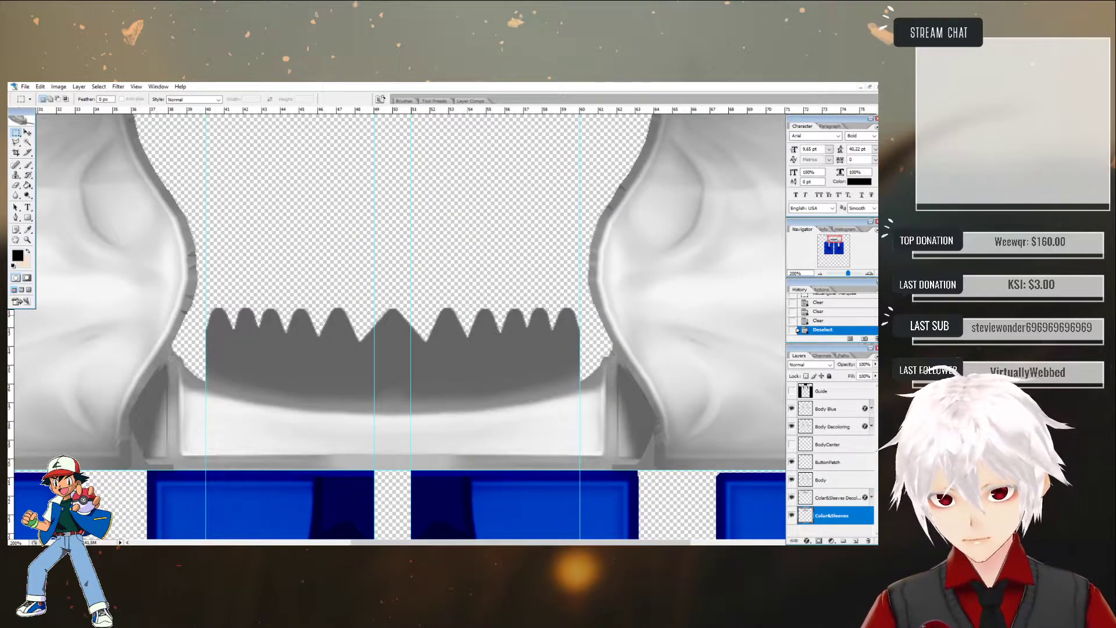
- Switch to VRoid Studio, import the exported vest image into the long coat's Layer, and inspect the collar from the side
{"action": "key", "text": "alt+Tab"}
{"action": "right_click", "coordinate": [47, 241]}
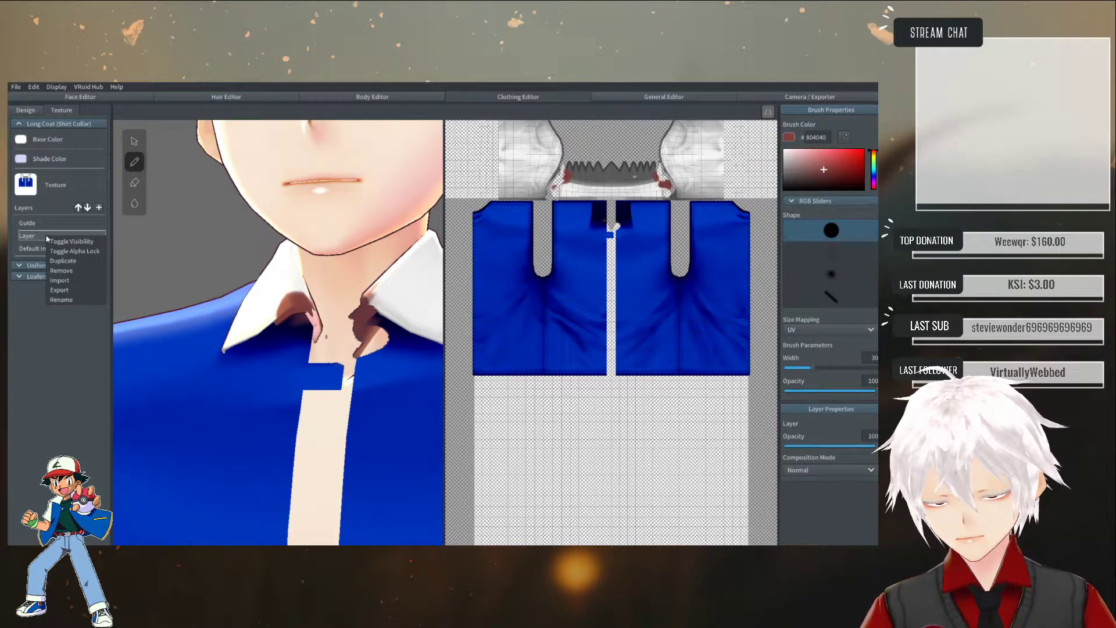
{"action": "left_click", "coordinate": [70, 276]}
{"action": "double_click", "coordinate": [223, 192]}
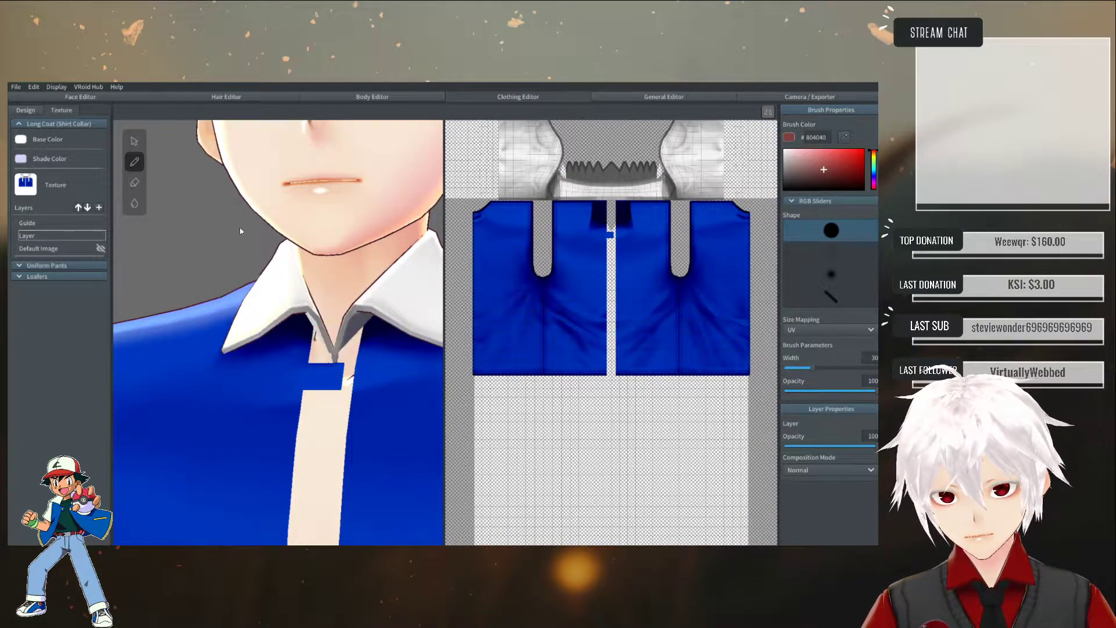
{"action": "right_click_drag", "start_coordinate": [261, 265], "coordinate": [235, 283]}
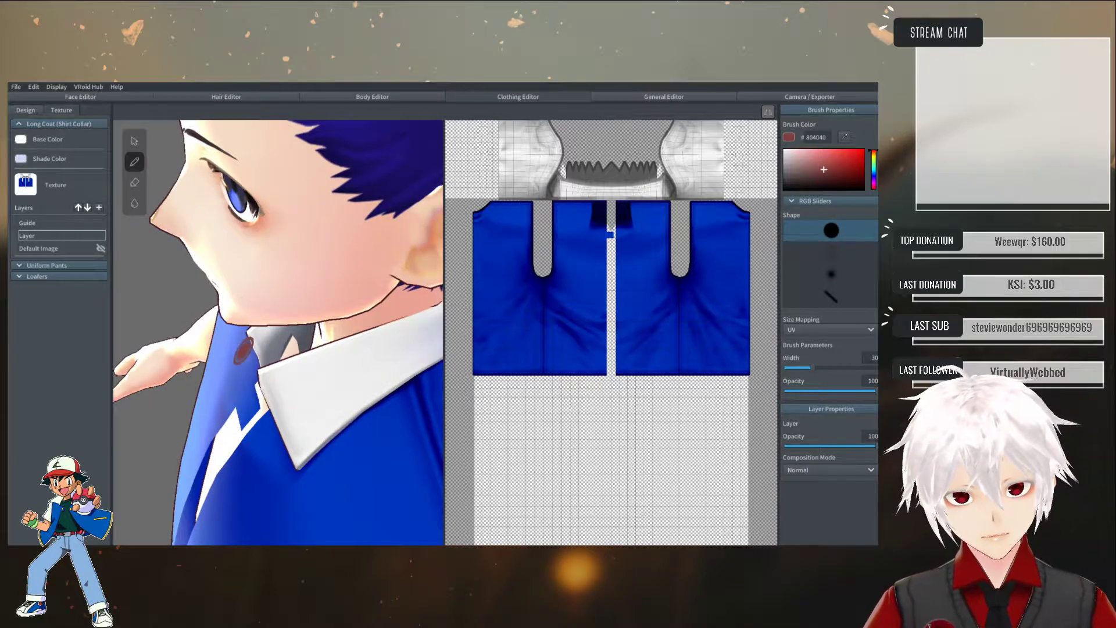
{"action": "right_click_drag", "start_coordinate": [279, 343], "coordinate": [289, 338]}
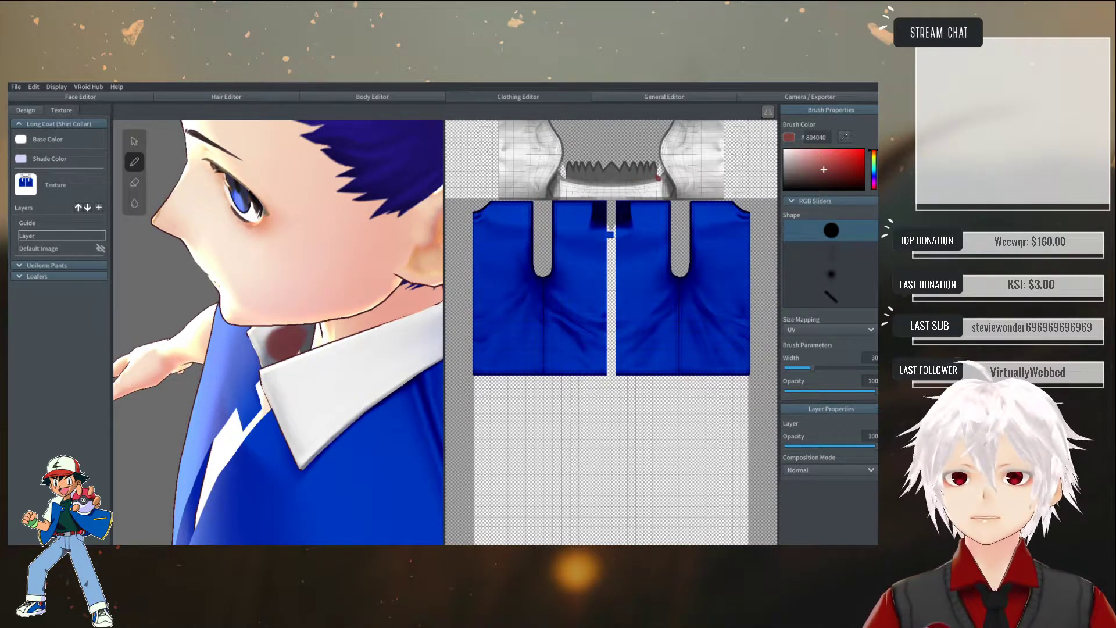
- Switch to Photoshop and revert the history to the last Rectangular Marquee, before the collar ends were cleared
{"action": "key", "text": "alt+Tab"}
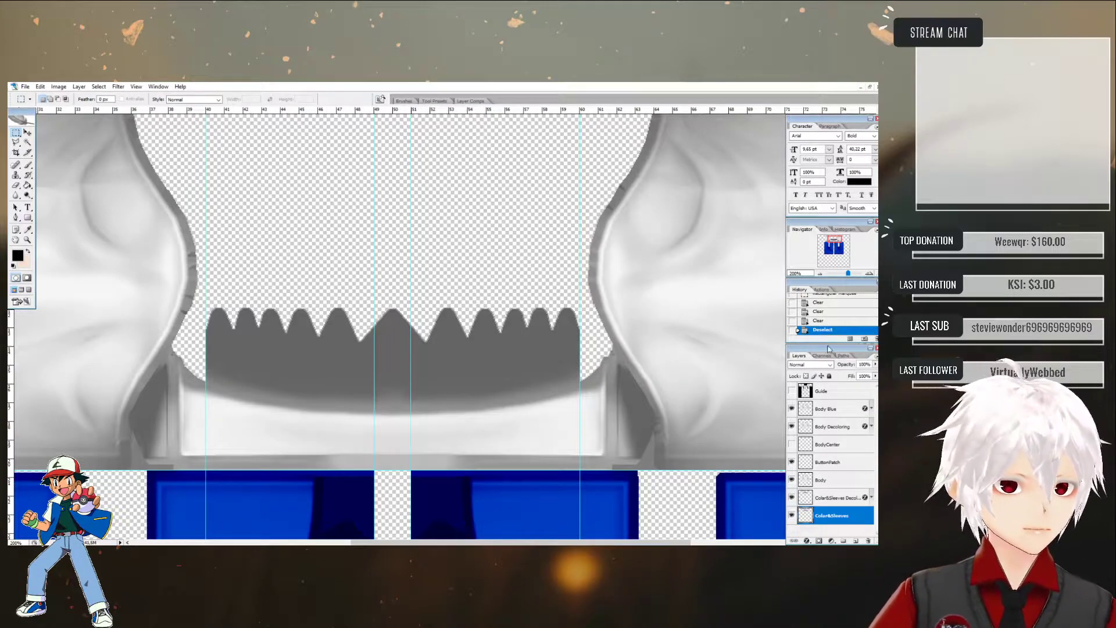
{"action": "left_click", "coordinate": [821, 314]}
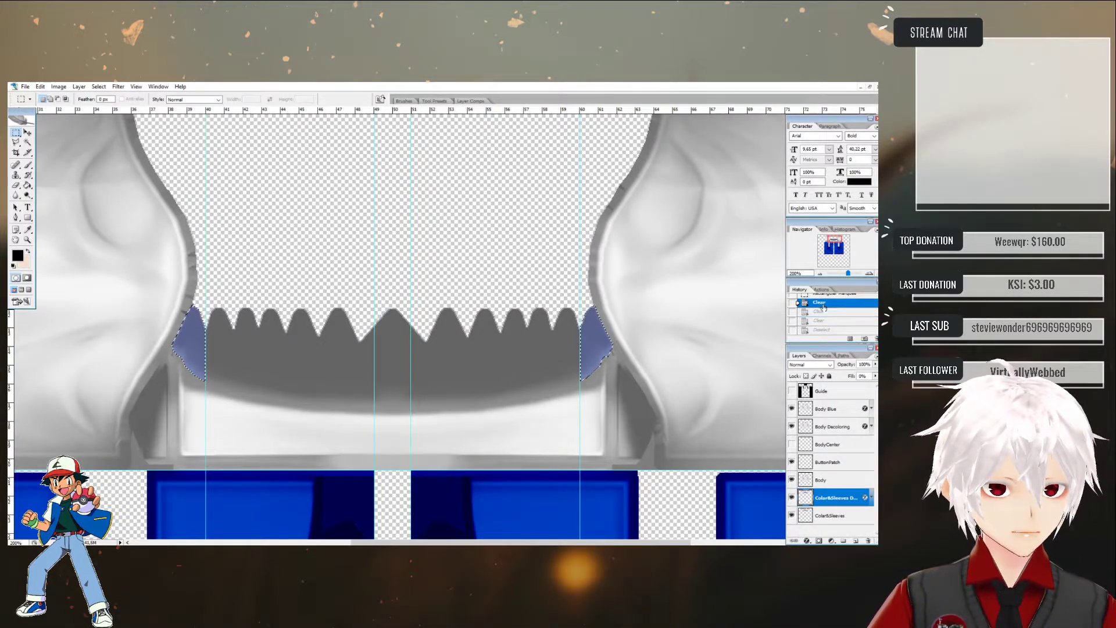
{"action": "left_click", "coordinate": [831, 310]}
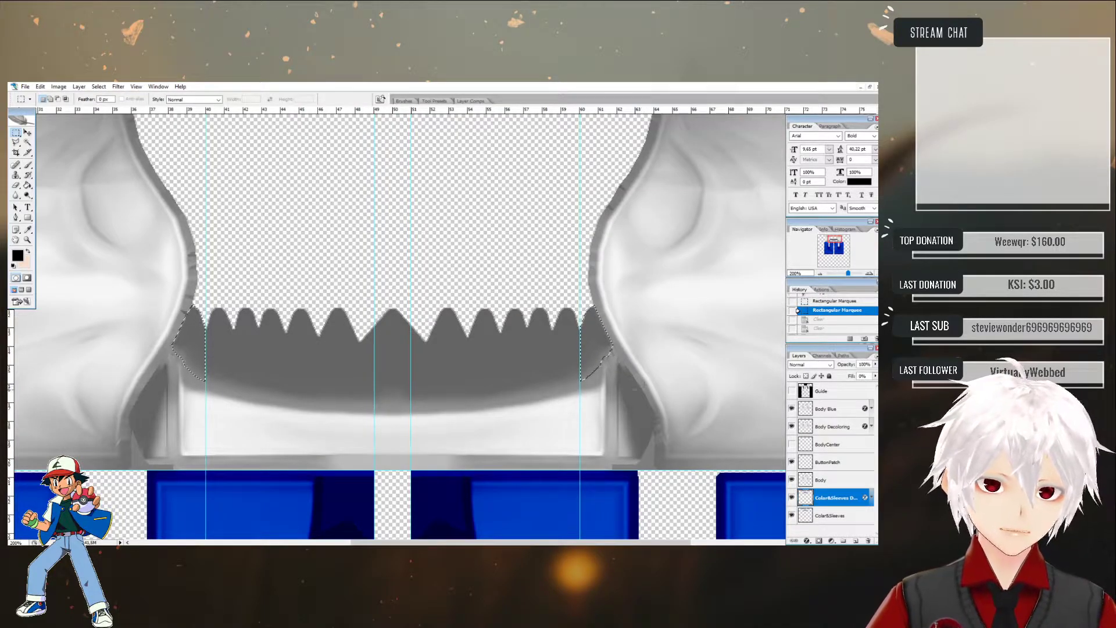
- Subtract the lower edge of both collar ends from the selection with a Polygonal Lasso outline running across the collar
{"action": "left_click", "coordinate": [17, 141]}
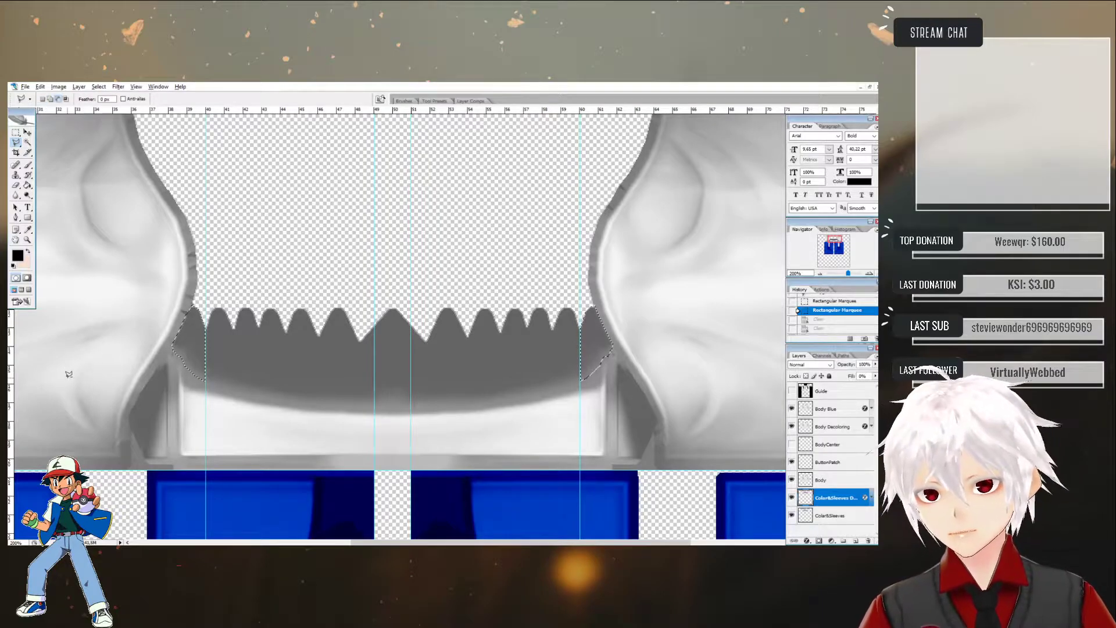
{"action": "double_click", "coordinate": [92, 332]}
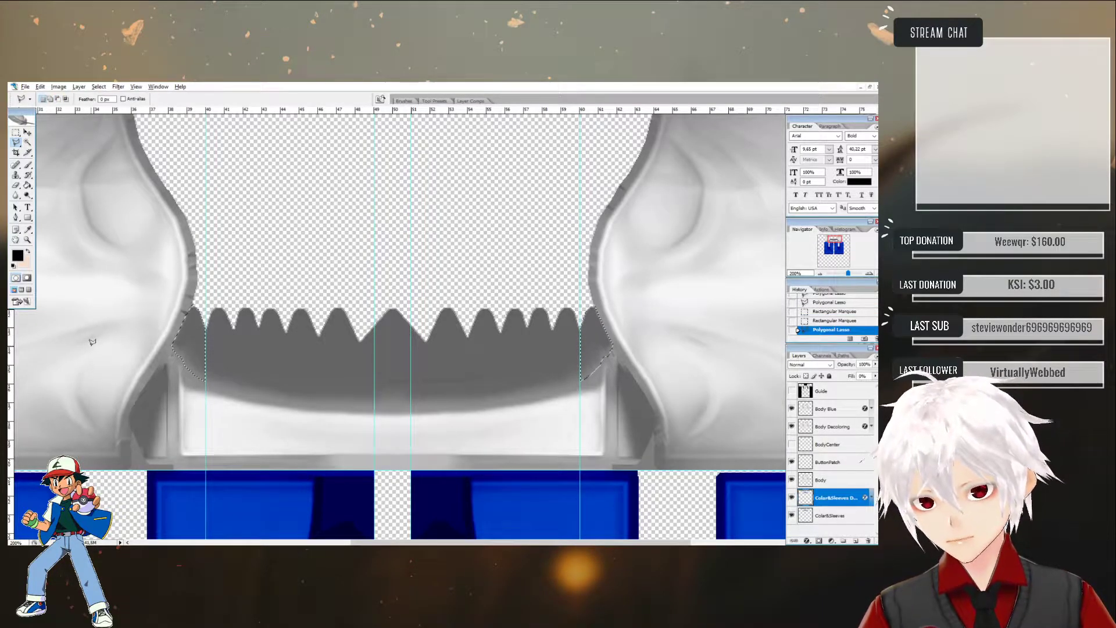
{"action": "left_click", "coordinate": [86, 365]}
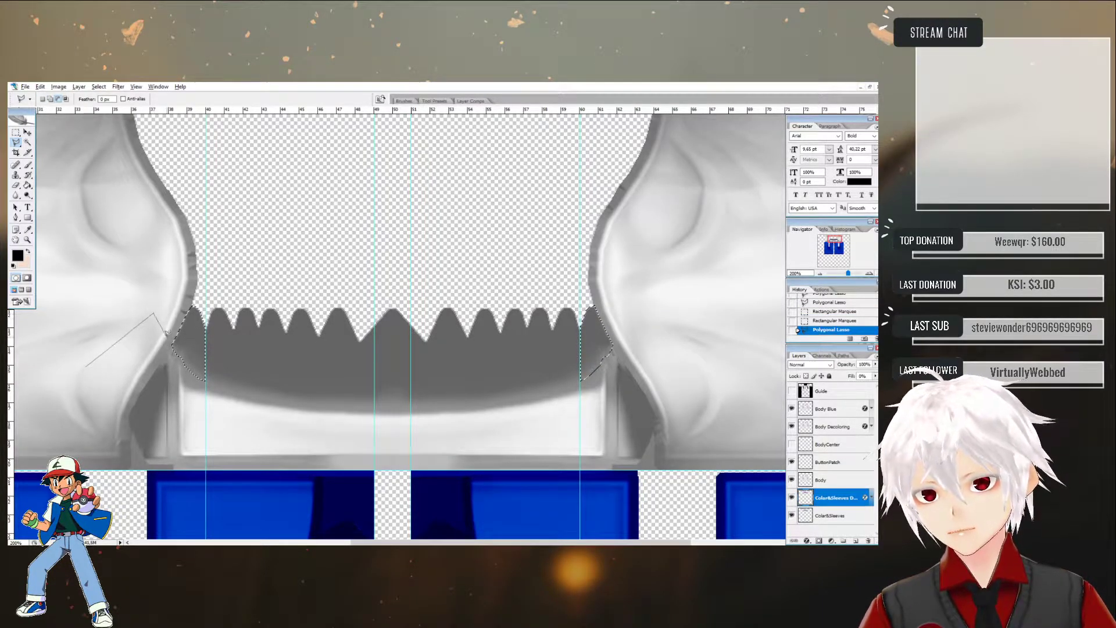
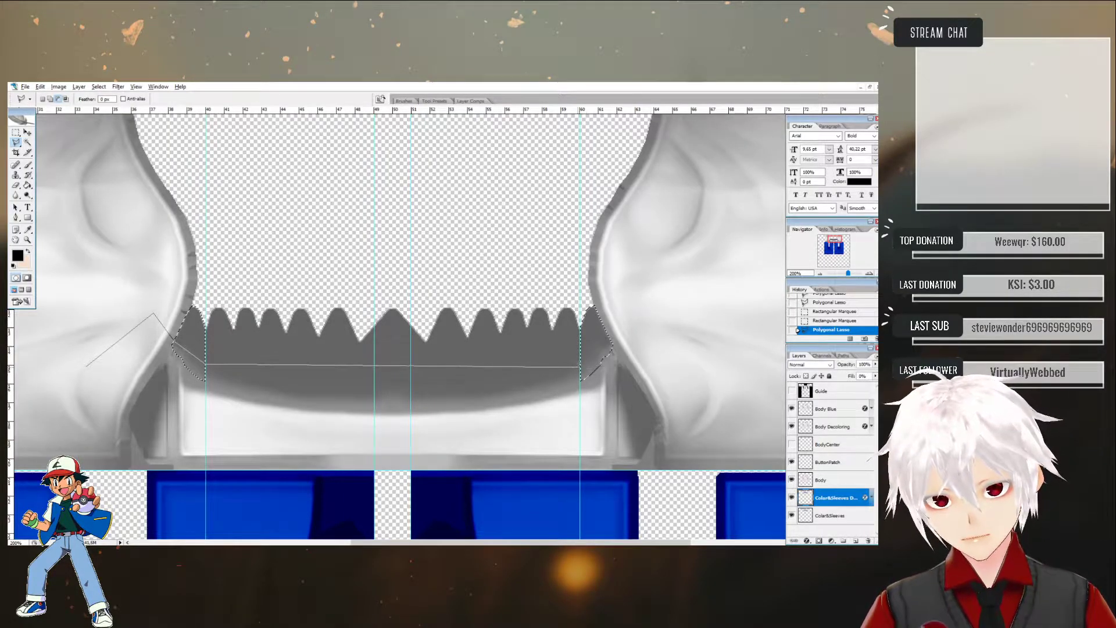
{"action": "left_click", "coordinate": [617, 335]}
{"action": "left_click", "coordinate": [661, 391]}
{"action": "left_click", "coordinate": [499, 454]}
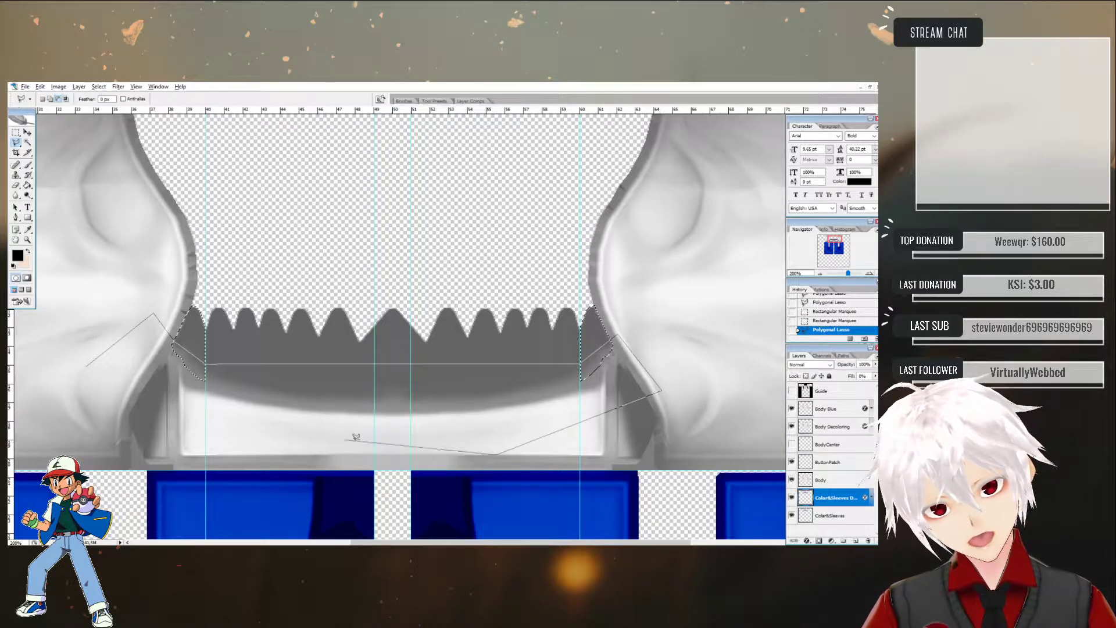
{"action": "double_click", "coordinate": [165, 405]}
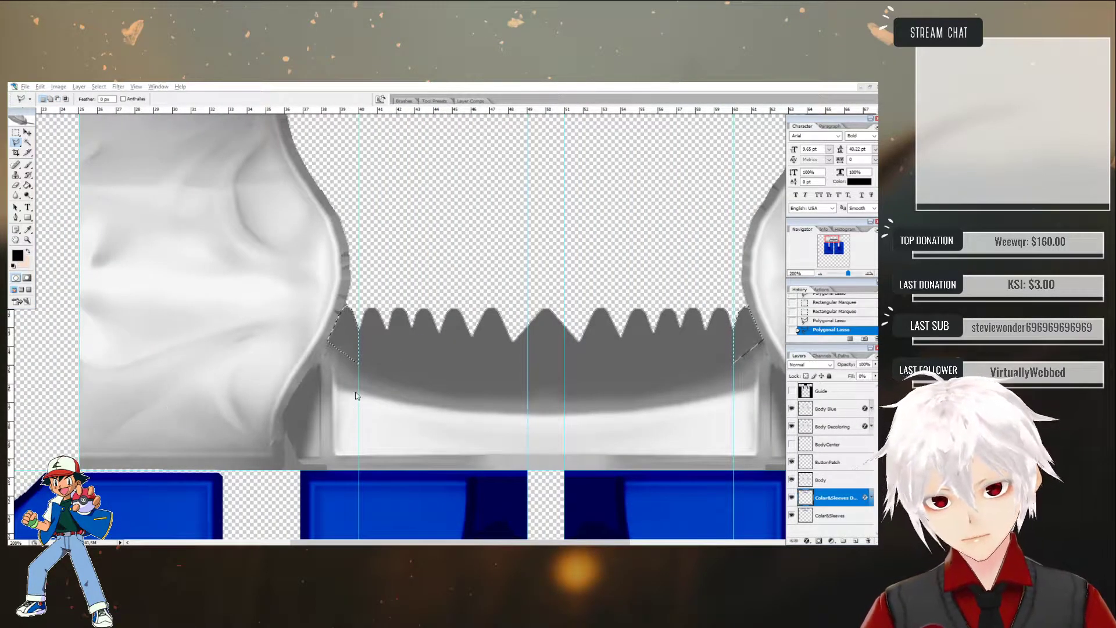
- Clear the trimmed selection at both collar ends on the decolored Color&Sleeves layer and the original Color&Sleeves layer
{"action": "scroll", "coordinate": [381, 392], "scroll_direction": "down", "scroll_amount": 2}
{"action": "scroll", "coordinate": [382, 393], "scroll_direction": "up", "scroll_amount": 2}
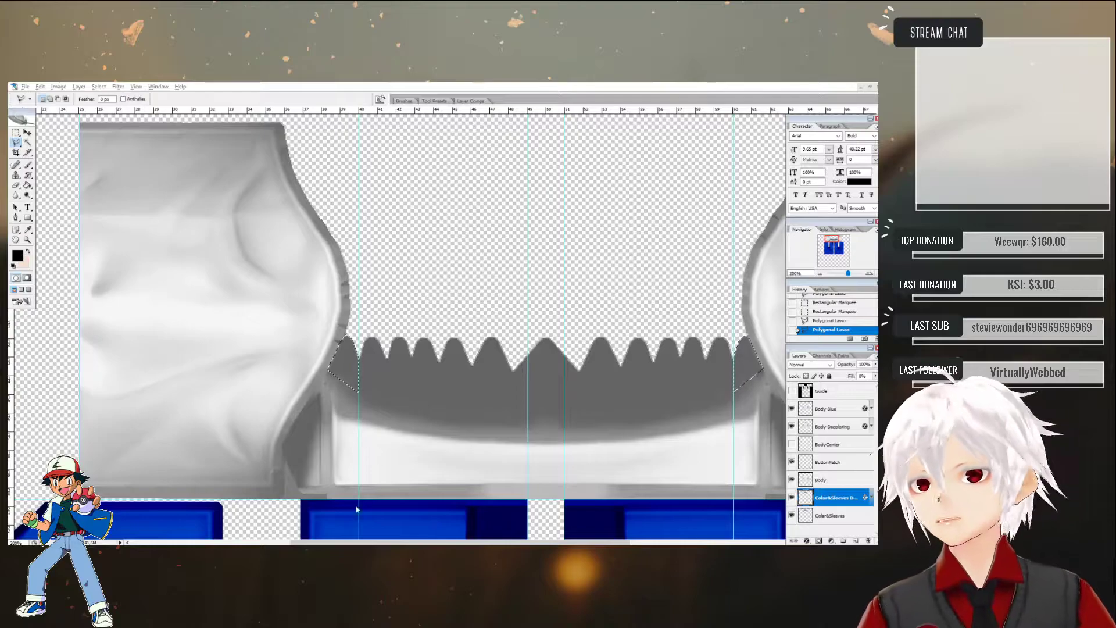
{"action": "left_click_drag", "start_coordinate": [404, 542], "coordinate": [458, 543]}
{"action": "scroll", "coordinate": [494, 505], "scroll_direction": "down", "scroll_amount": 1}
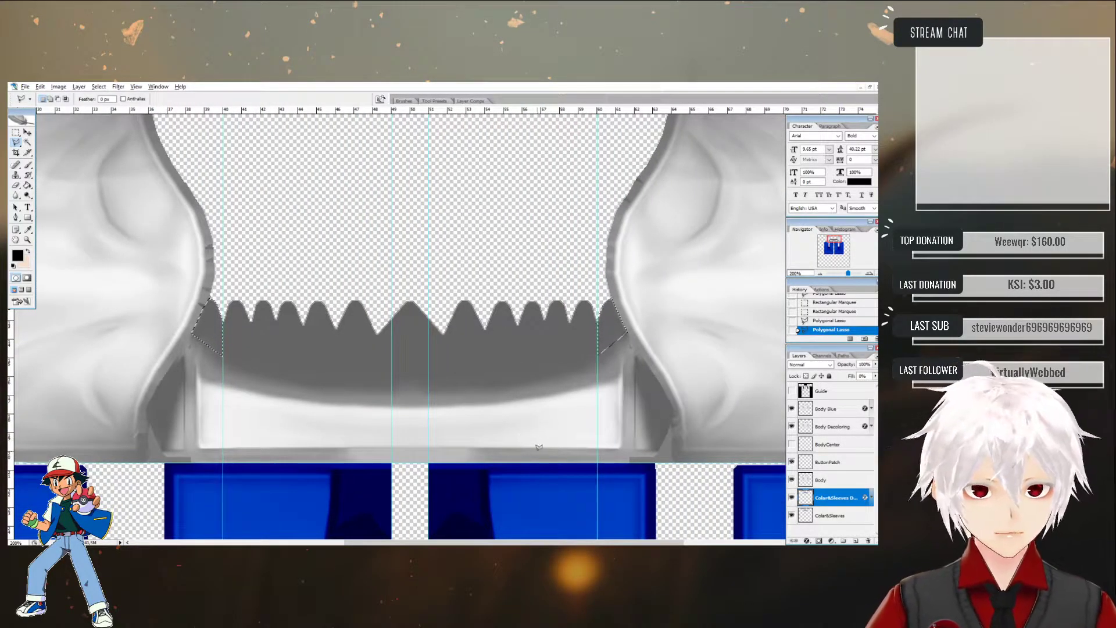
{"action": "key", "text": "Delete"}
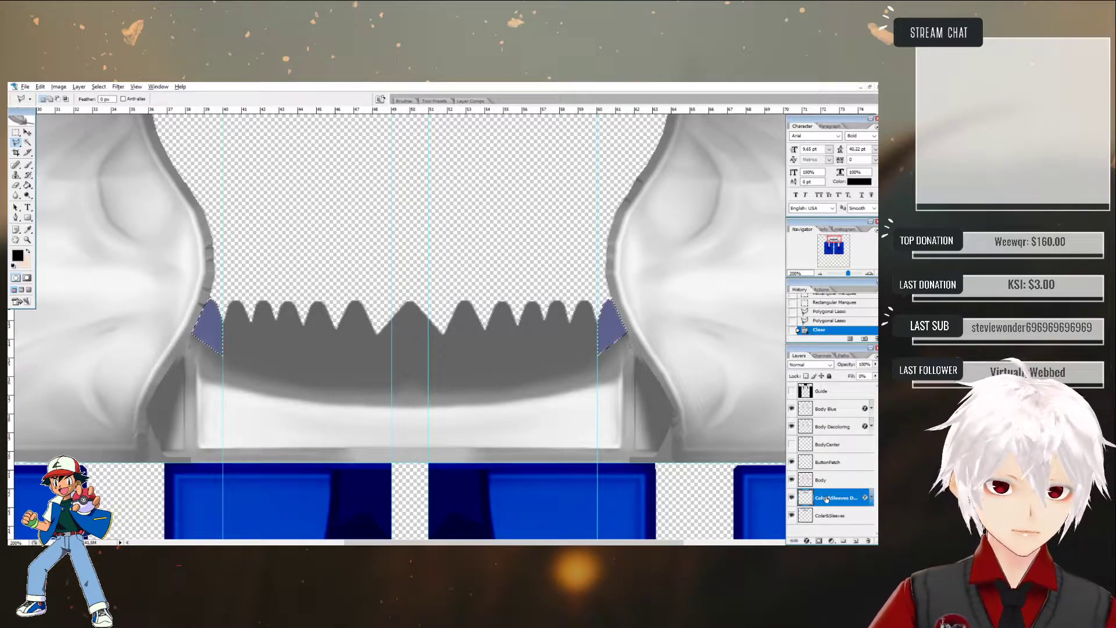
{"action": "left_click", "coordinate": [832, 517]}
{"action": "key", "text": "Delete"}
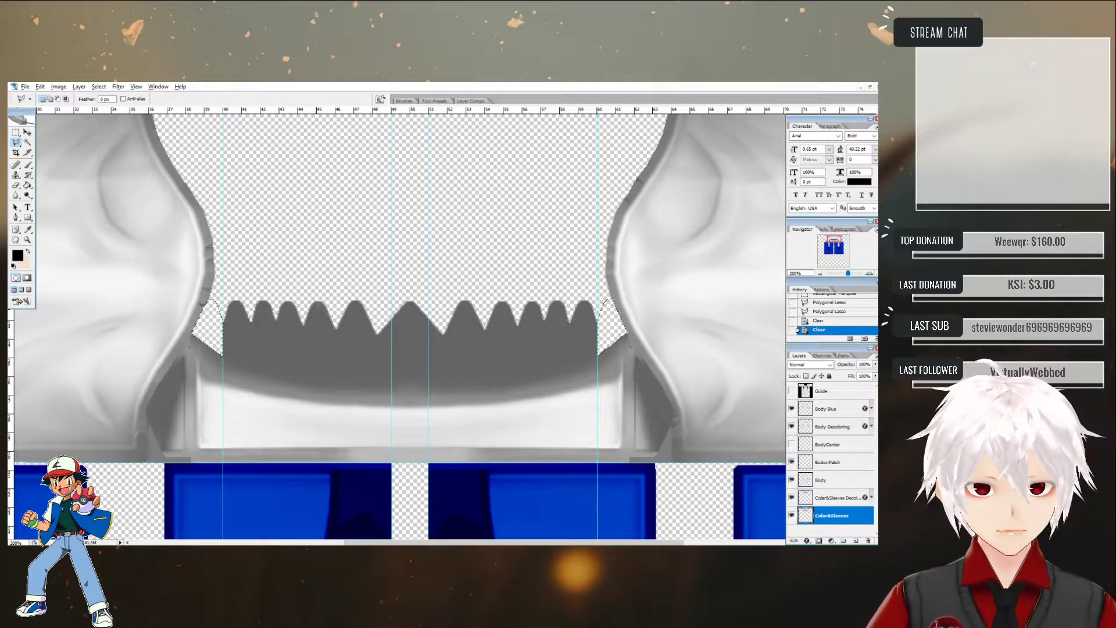
- Save a PNG copy of the trimmed vest over the existing Vest.png
{"action": "left_click", "coordinate": [25, 86]}
{"action": "left_click", "coordinate": [46, 186]}
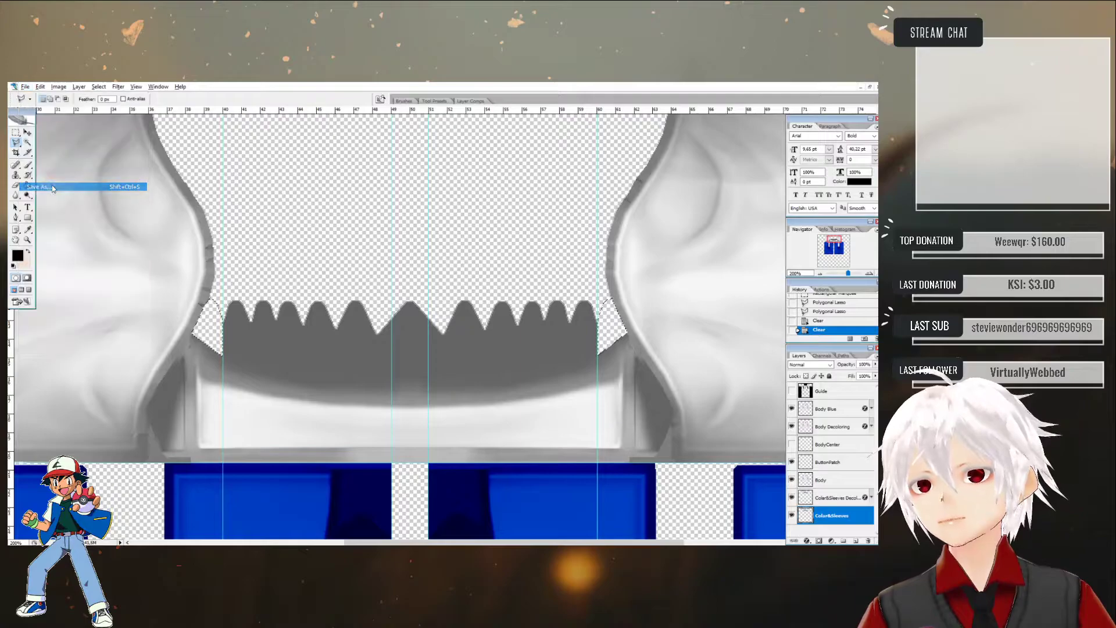
{"action": "left_click", "coordinate": [453, 420]}
{"action": "left_click", "coordinate": [370, 505]}
{"action": "left_click", "coordinate": [345, 244]}
{"action": "left_click", "coordinate": [714, 408]}
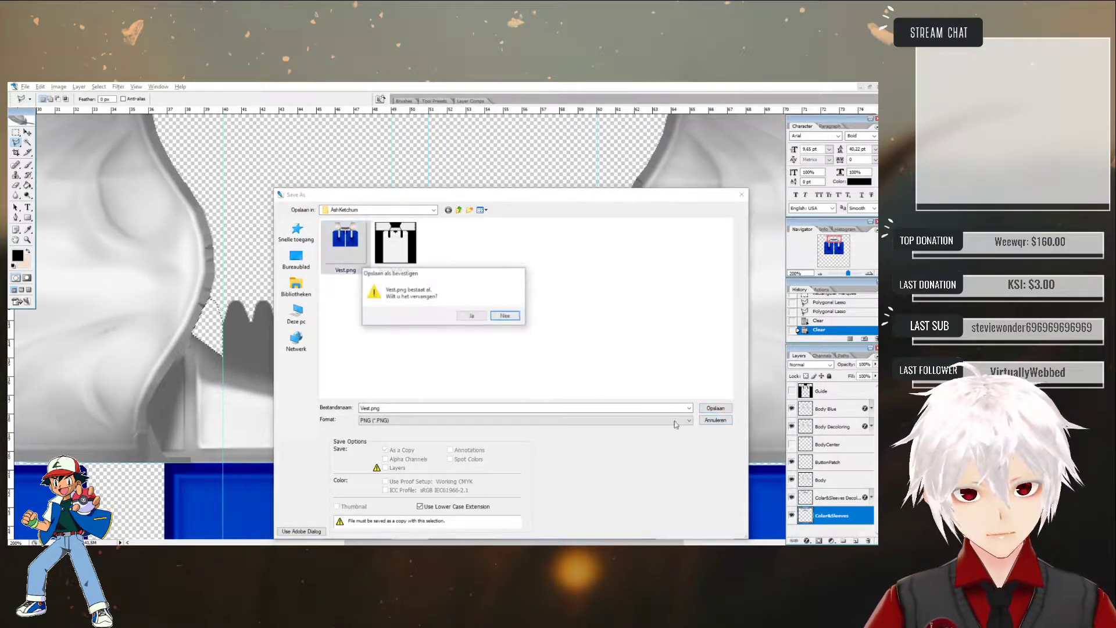
{"action": "left_click", "coordinate": [480, 315]}
{"action": "left_click", "coordinate": [473, 304]}
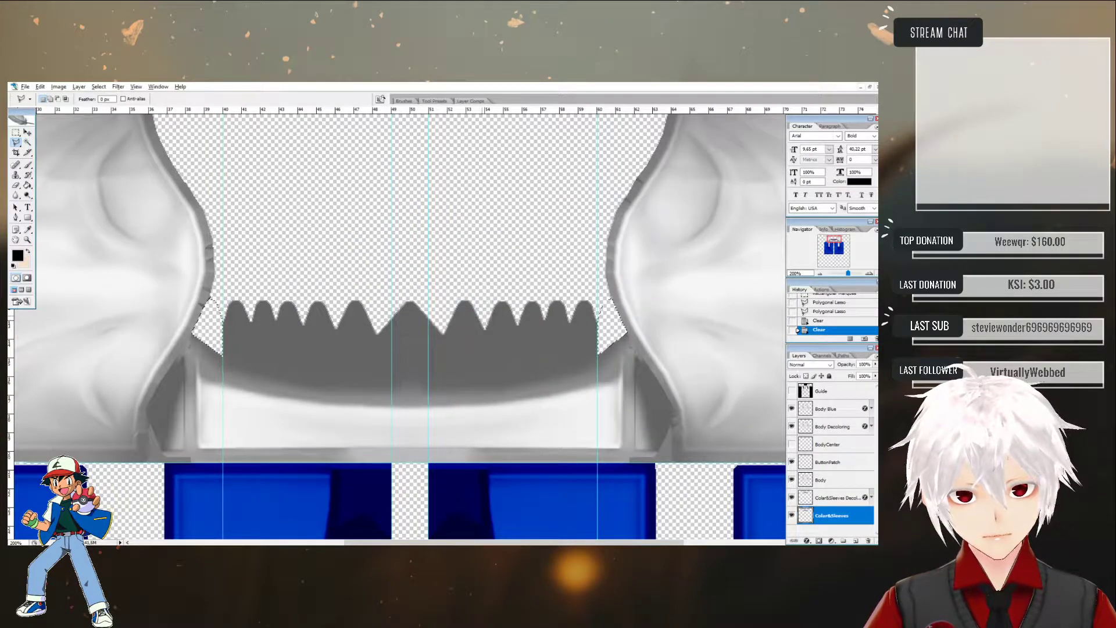
- Switch to VRoid Studio and import the updated Vest.png into the long coat's Layer
{"action": "key", "text": "alt+Tab"}
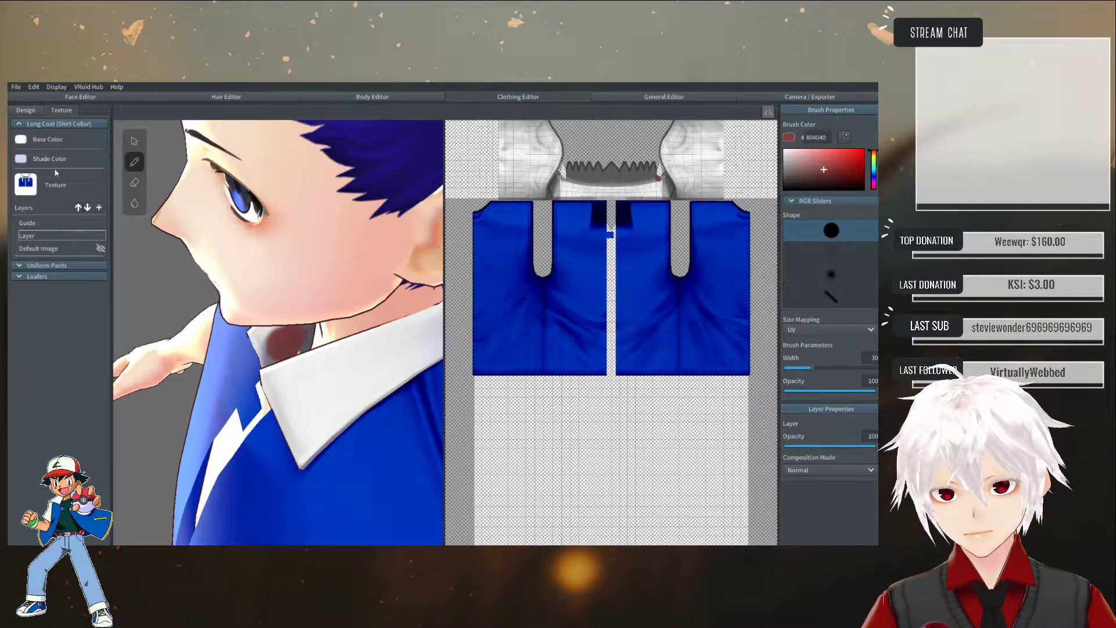
{"action": "right_click", "coordinate": [38, 244]}
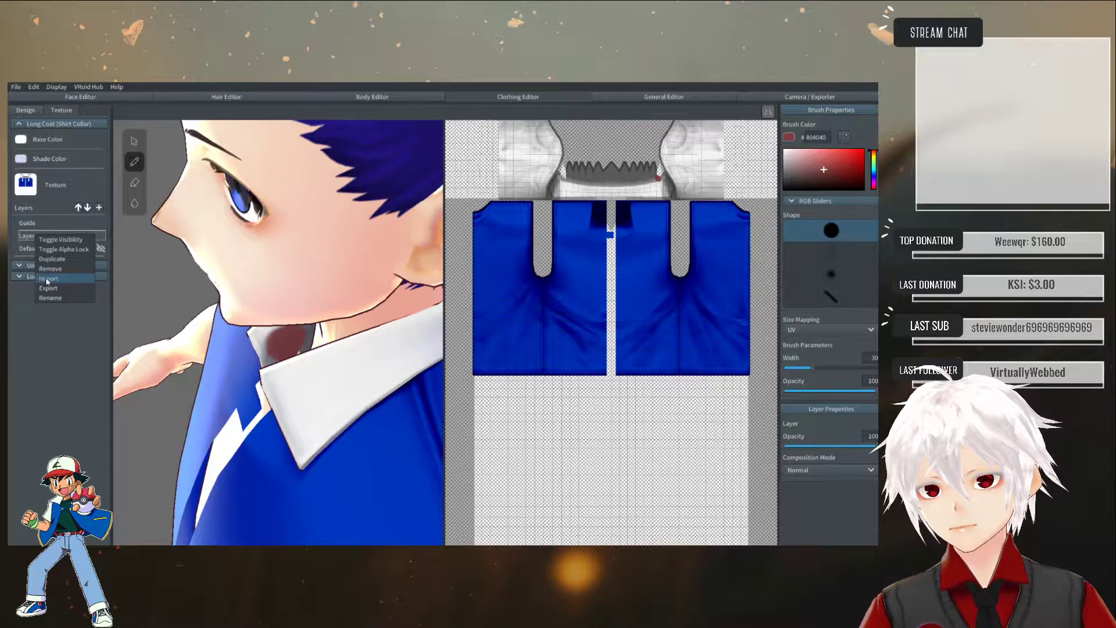
{"action": "left_click", "coordinate": [46, 280]}
{"action": "double_click", "coordinate": [215, 196]}
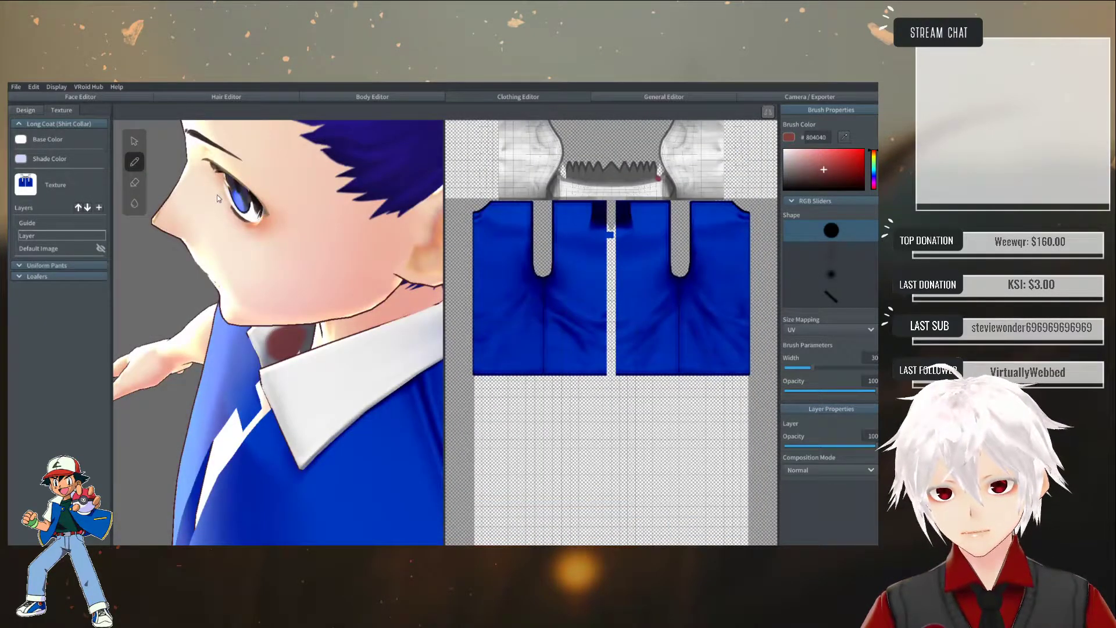
{"action": "key", "text": "ctrl+z"}
- Paint #804040 test marks on the front collar ends, the neckline and the middle of the inner collar to locate them on the texture
{"action": "mouse_move", "coordinate": [265, 334]}
{"action": "right_mouse_down"}
{"action": "mouse_move", "coordinate": [298, 324]}
{"action": "mouse_move", "coordinate": [302, 285]}
{"action": "mouse_move", "coordinate": [301, 296]}
{"action": "right_mouse_up"}
{"action": "right_click_drag", "start_coordinate": [354, 206], "coordinate": [359, 199]}
{"action": "right_click_drag", "start_coordinate": [317, 304], "coordinate": [311, 299]}
{"action": "mouse_move", "coordinate": [321, 375]}
{"action": "left_mouse_down"}
{"action": "mouse_move", "coordinate": [340, 332]}
{"action": "mouse_move", "coordinate": [353, 359]}
{"action": "mouse_move", "coordinate": [340, 332]}
{"action": "mouse_move", "coordinate": [355, 346]}
{"action": "left_mouse_up"}
{"action": "key", "text": "ctrl+z"}
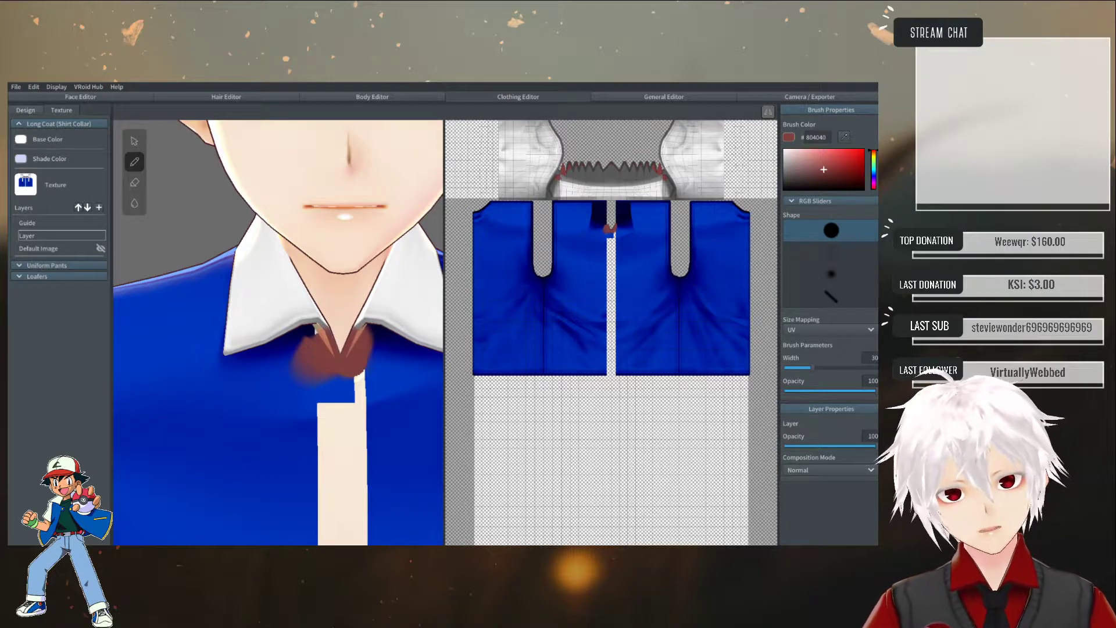
{"action": "right_click_drag", "start_coordinate": [373, 326], "coordinate": [340, 351]}
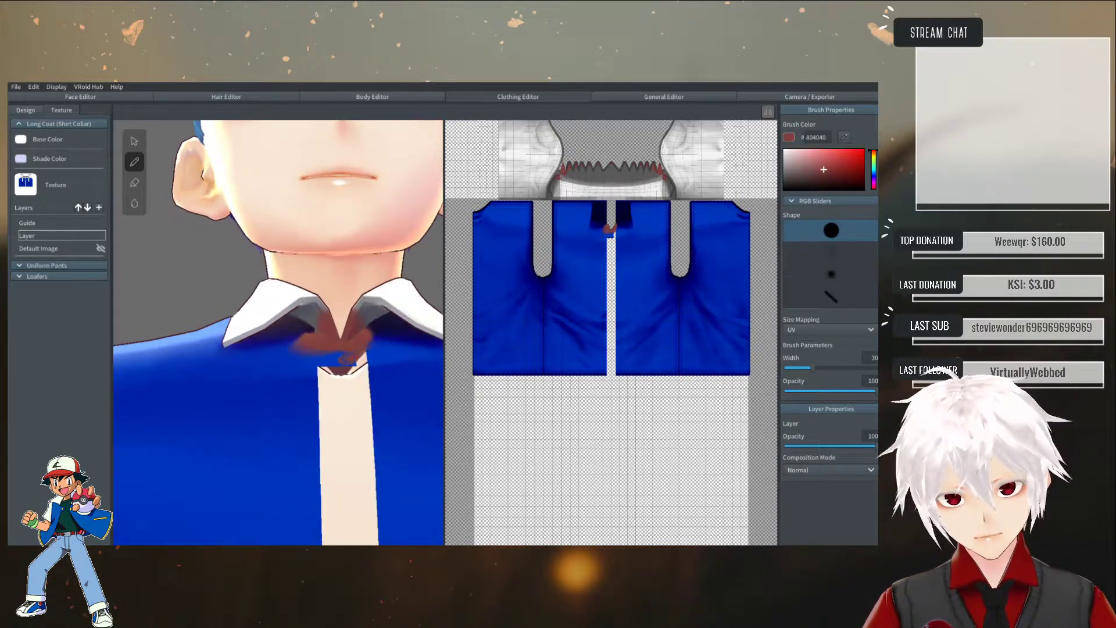
{"action": "left_click_drag", "start_coordinate": [326, 303], "coordinate": [341, 305]}
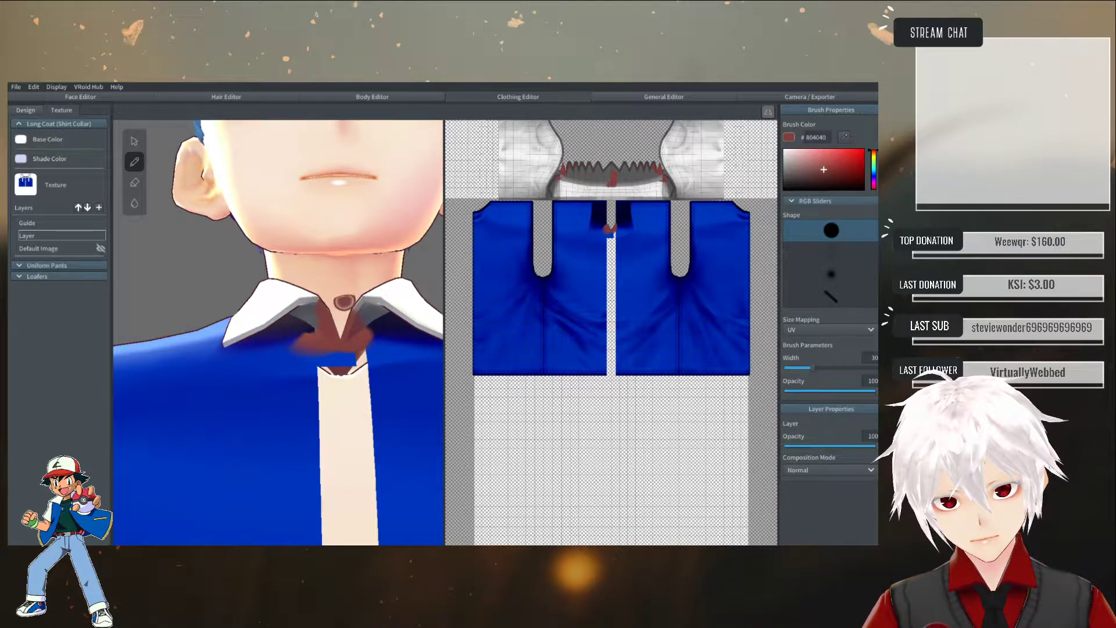
{"action": "right_click_drag", "start_coordinate": [341, 305], "coordinate": [372, 340]}
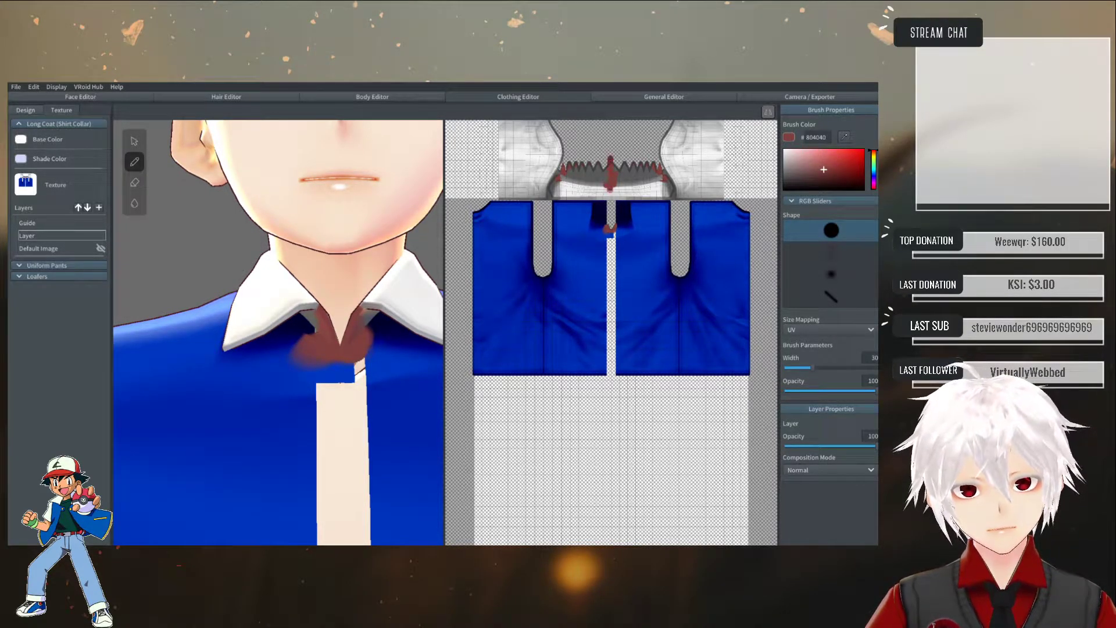
{"action": "right_click_drag", "start_coordinate": [369, 282], "coordinate": [406, 247]}
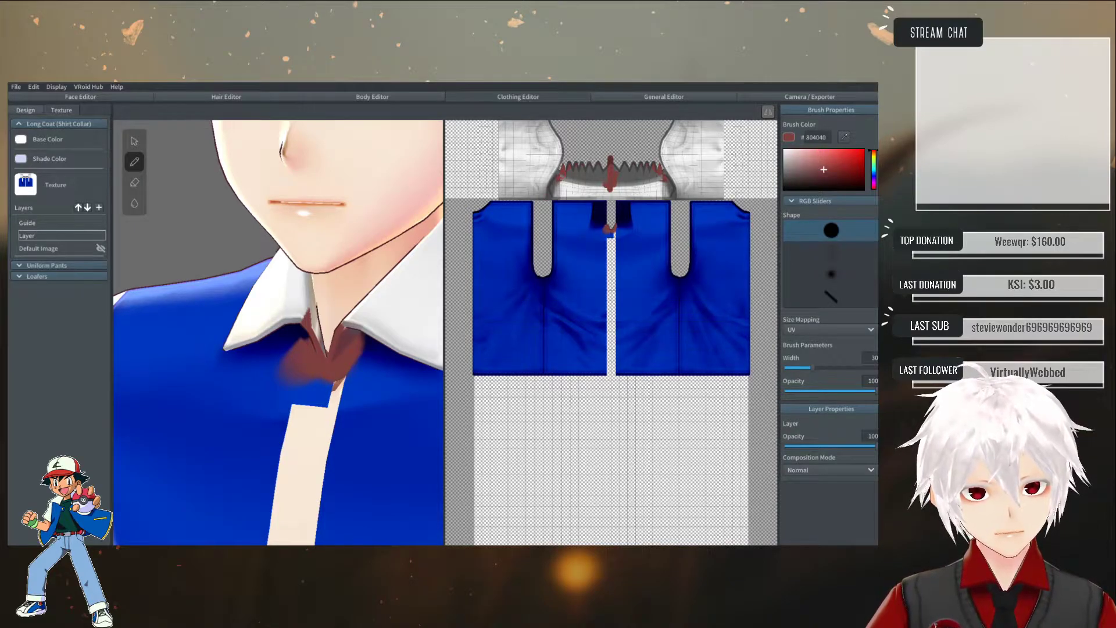
- Set the brush to green #428040 and mark the inner collar ends on both sides of the neck opening
{"action": "left_click", "coordinate": [875, 160]}
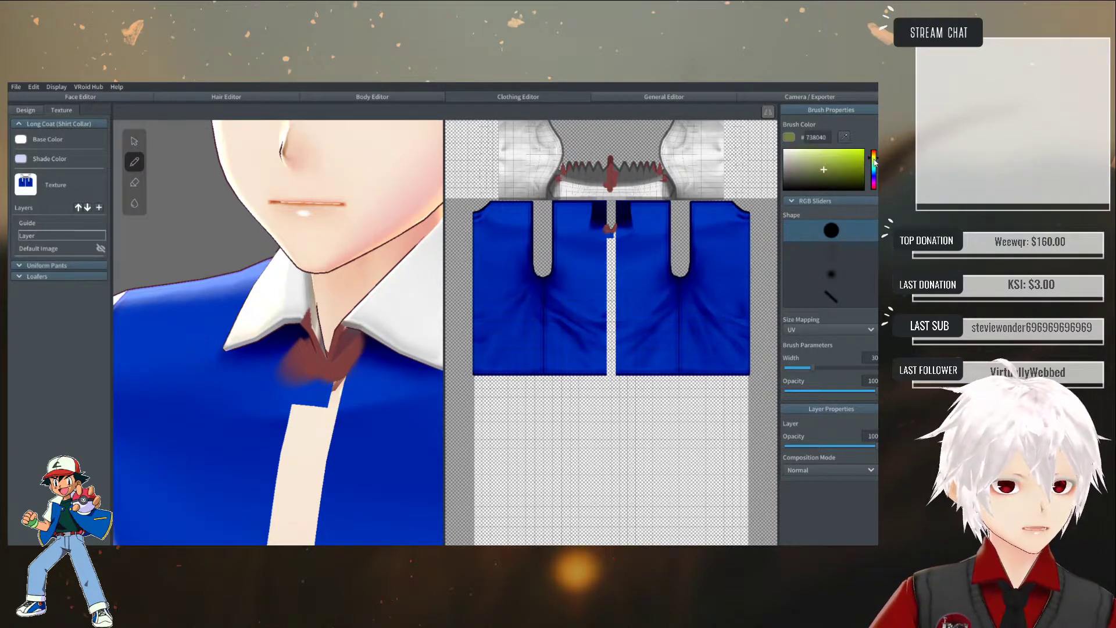
{"action": "left_click", "coordinate": [875, 164]}
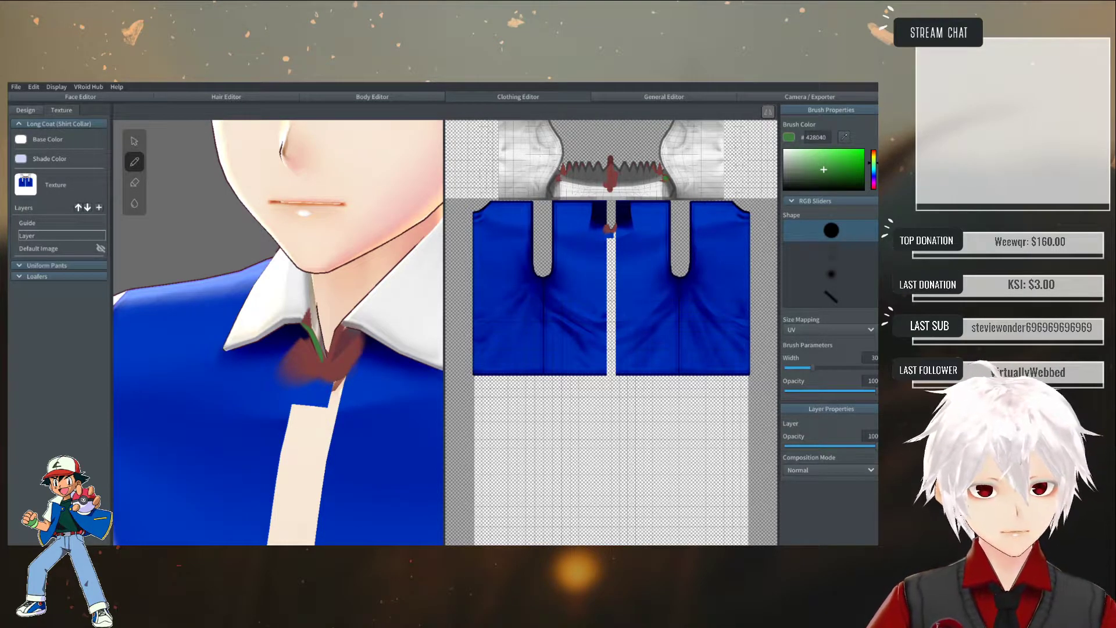
{"action": "left_click_drag", "start_coordinate": [345, 330], "coordinate": [335, 351]}
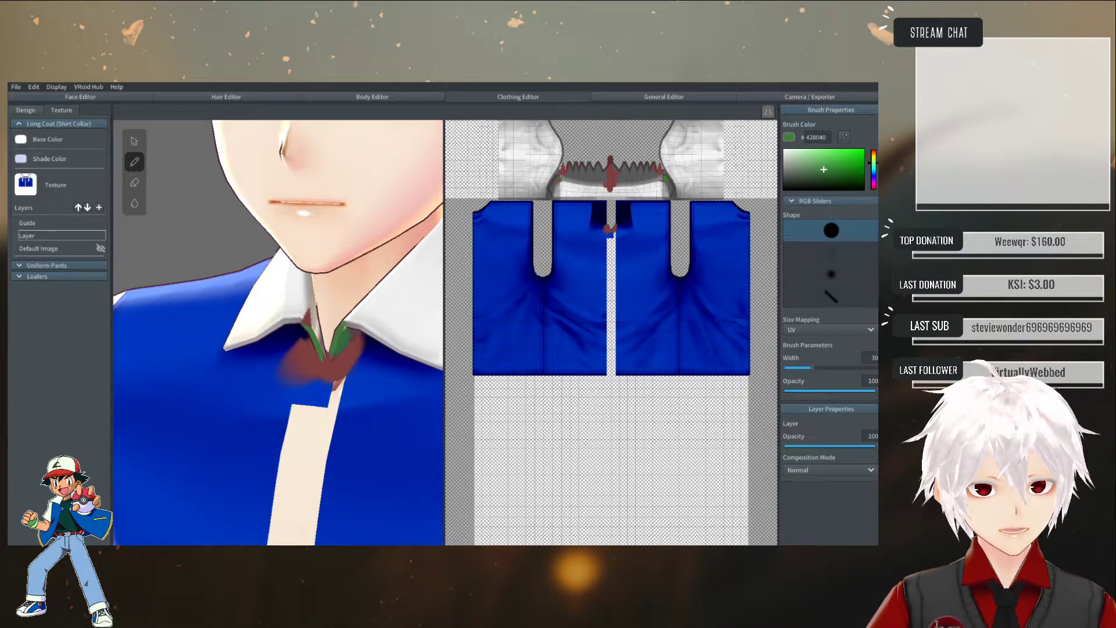
{"action": "mouse_move", "coordinate": [332, 270]}
{"action": "right_mouse_down"}
{"action": "mouse_move", "coordinate": [245, 306]}
{"action": "mouse_move", "coordinate": [303, 293]}
{"action": "right_mouse_up"}
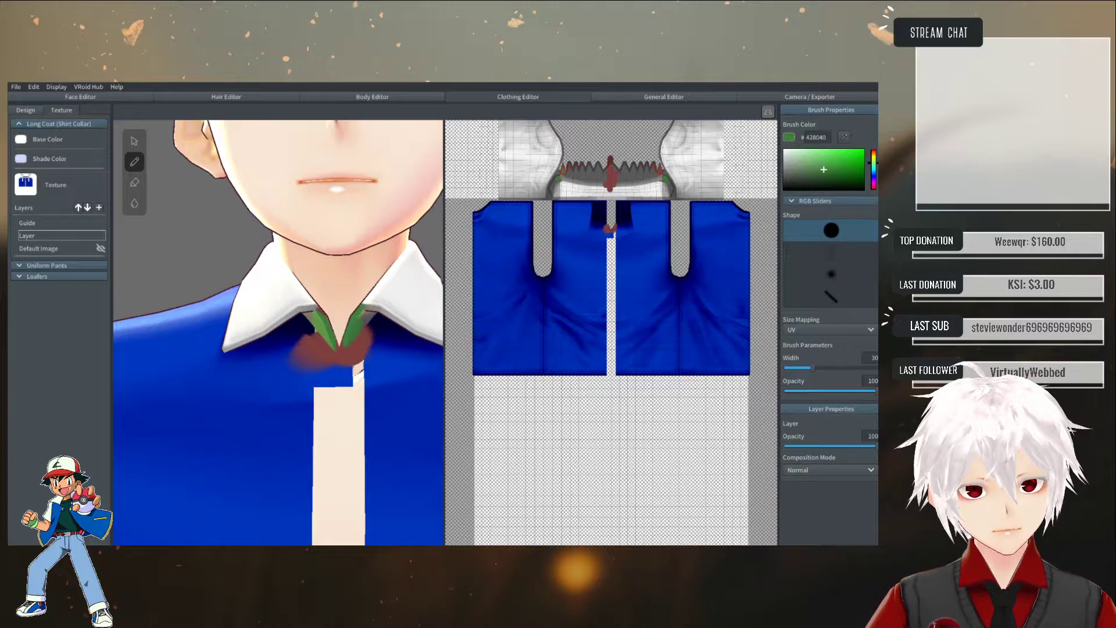
- Mark the remaining inner collar band in teal #407E80 and compare the coloured marks with the flat texture
{"action": "left_click_drag", "start_coordinate": [875, 172], "coordinate": [873, 170]}
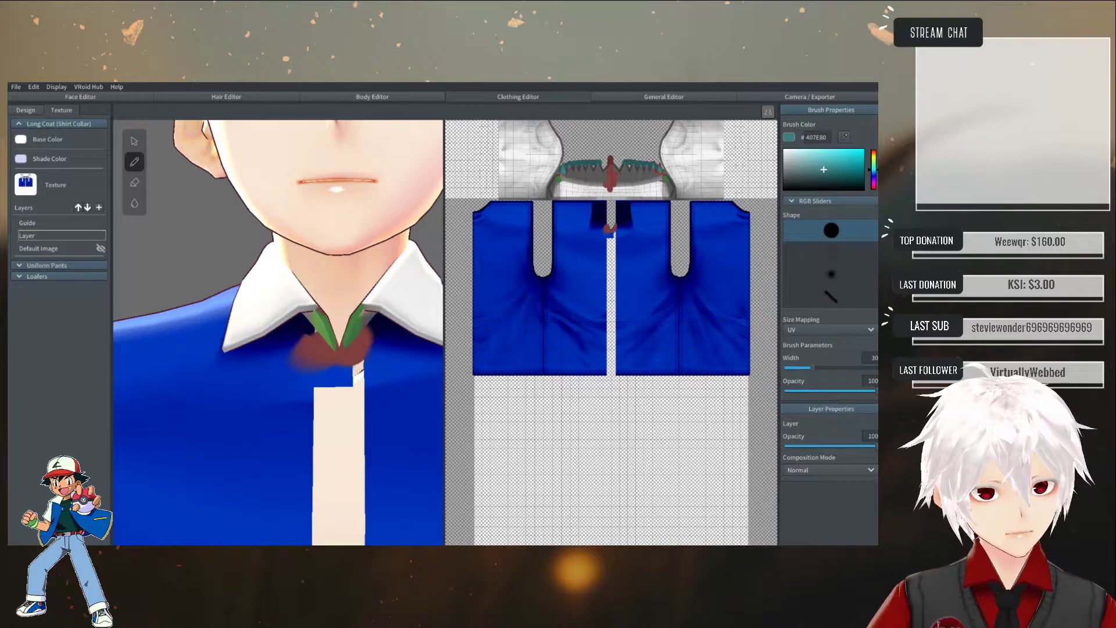
{"action": "right_click_drag", "start_coordinate": [378, 273], "coordinate": [145, 279]}
{"action": "mouse_move", "coordinate": [360, 250]}
{"action": "right_mouse_down"}
{"action": "mouse_move", "coordinate": [277, 232]}
{"action": "mouse_move", "coordinate": [244, 192]}
{"action": "mouse_move", "coordinate": [186, 197]}
{"action": "mouse_move", "coordinate": [262, 220]}
{"action": "mouse_move", "coordinate": [314, 192]}
{"action": "mouse_move", "coordinate": [415, 238]}
{"action": "mouse_move", "coordinate": [378, 222]}
{"action": "mouse_move", "coordinate": [391, 241]}
{"action": "right_mouse_up"}
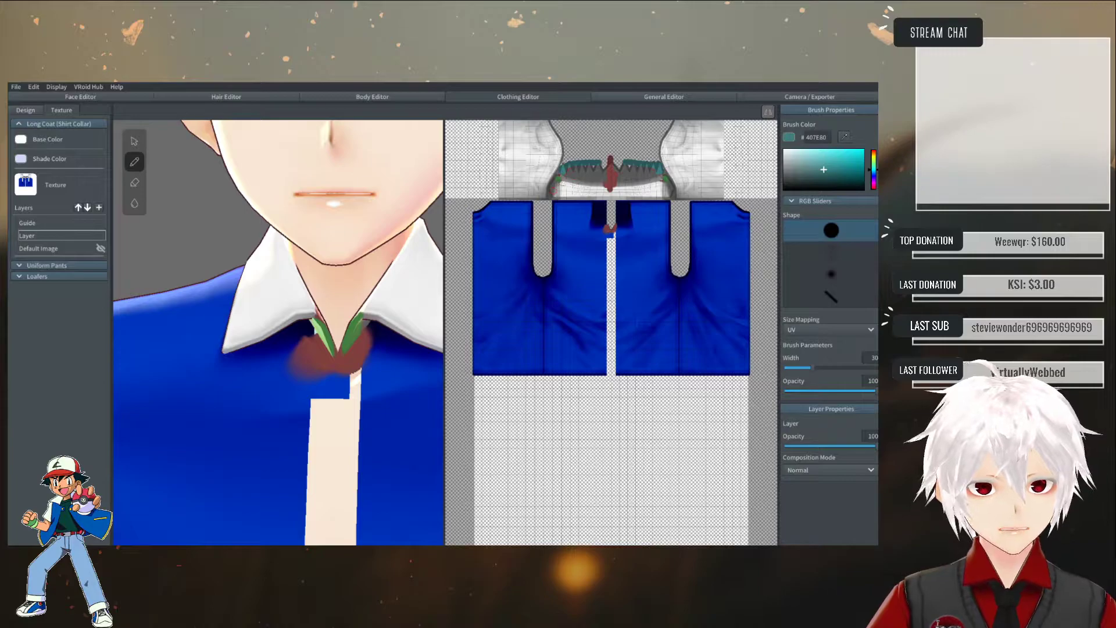
{"action": "scroll", "coordinate": [611, 330], "scroll_direction": "up", "scroll_amount": 3}
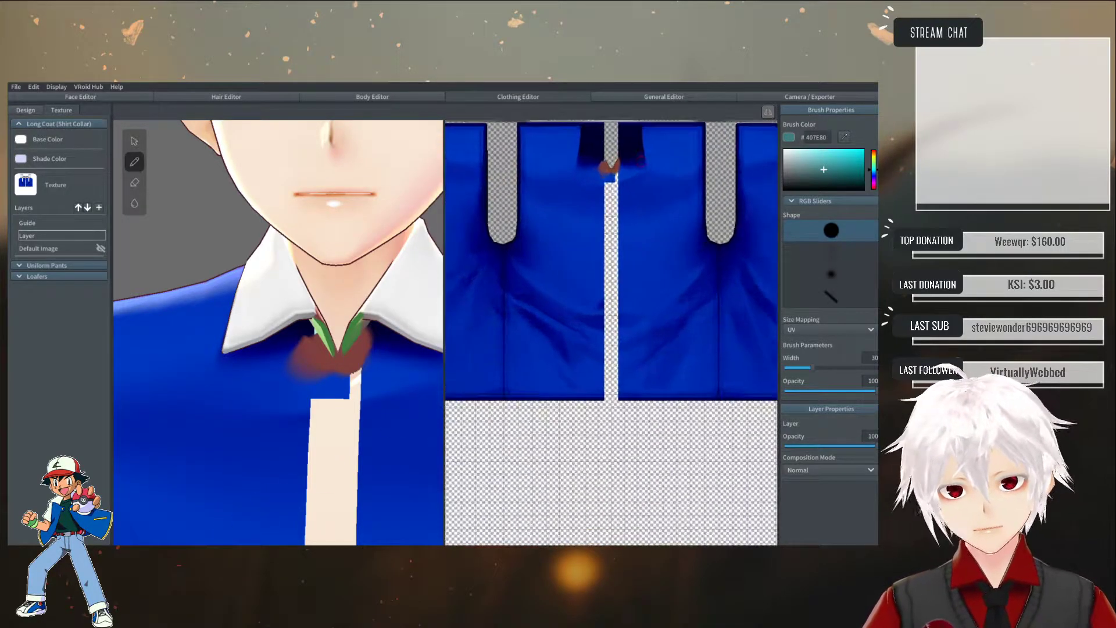
{"action": "scroll", "coordinate": [610, 238], "scroll_direction": "down", "scroll_amount": 3}
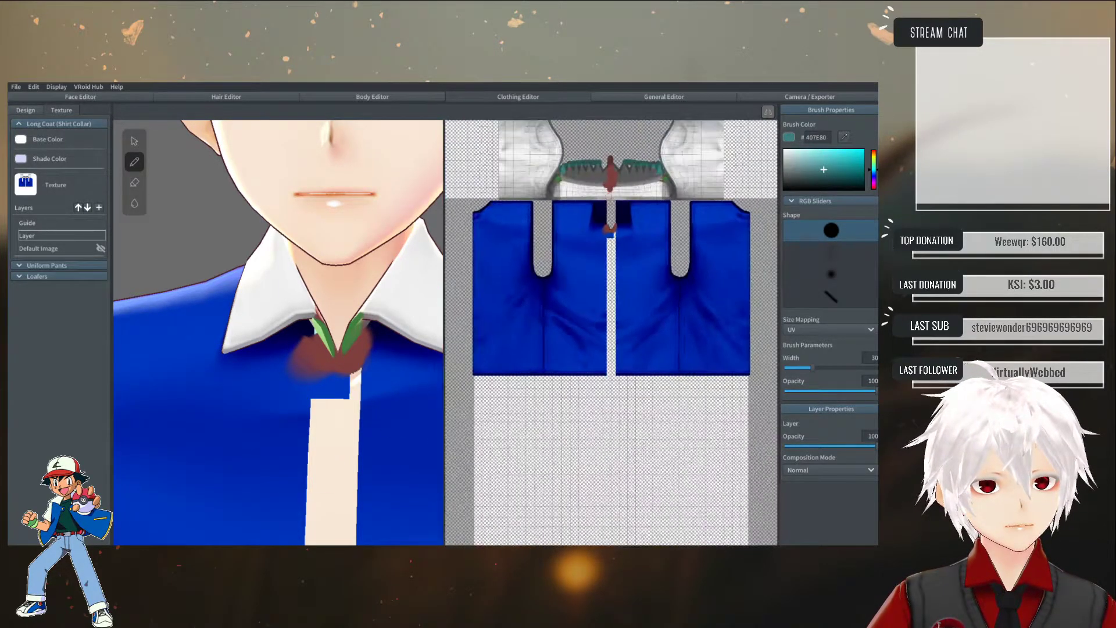
{"action": "scroll", "coordinate": [611, 331], "scroll_direction": "up", "scroll_amount": 2}
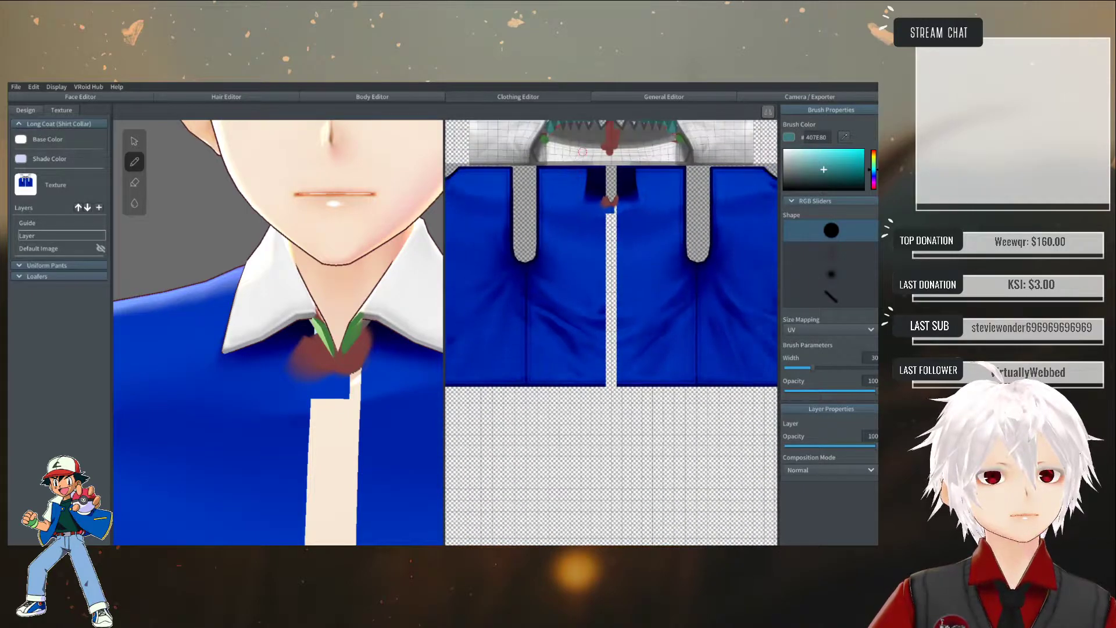
{"action": "scroll", "coordinate": [611, 331], "scroll_direction": "up", "scroll_amount": 1}
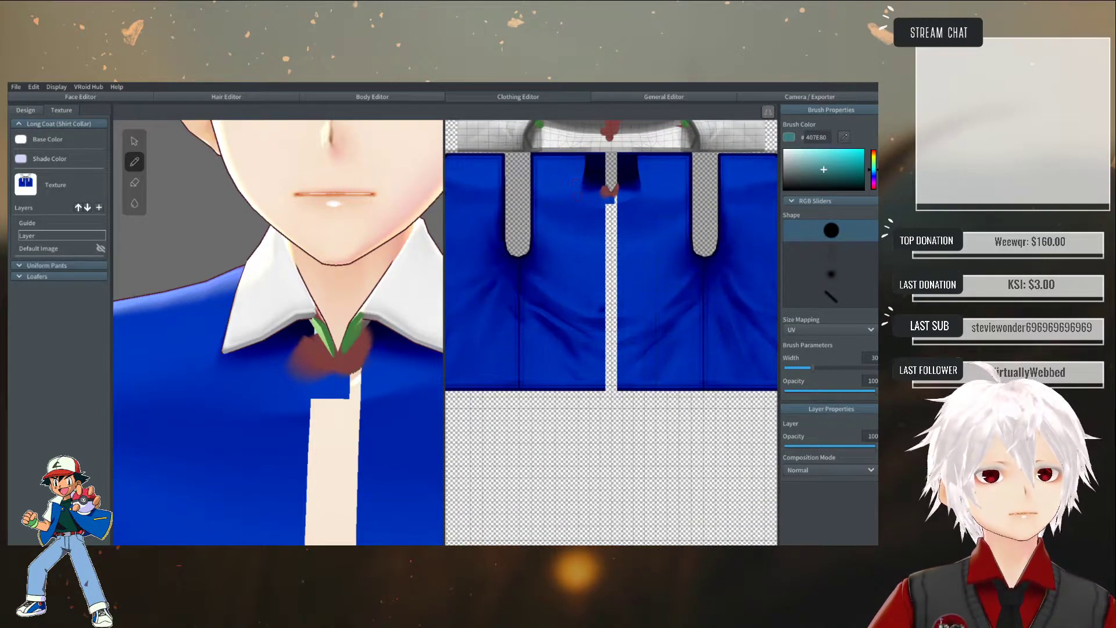
{"action": "scroll", "coordinate": [611, 331], "scroll_direction": "down", "scroll_amount": 1}
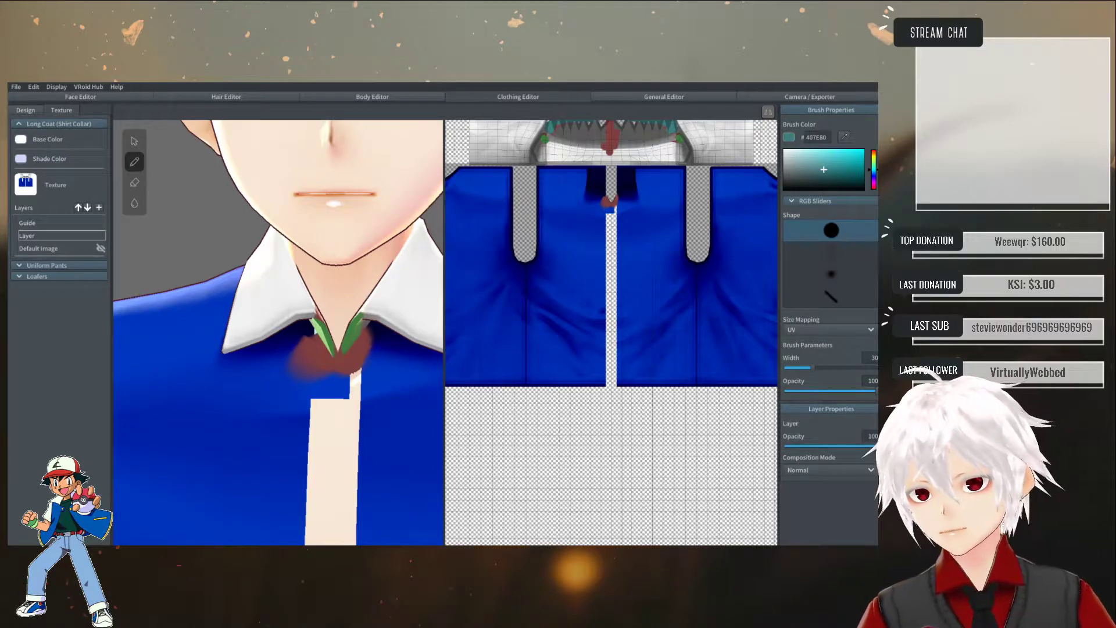
- Switch to Photoshop, drop the old selection and outline the leftover corners at both collar ends with the Polygonal Lasso
{"action": "key", "text": "alt+Tab"}
{"action": "scroll", "coordinate": [189, 395], "scroll_direction": "up", "scroll_amount": 2}
{"action": "scroll", "coordinate": [189, 396], "scroll_direction": "down", "scroll_amount": 2}
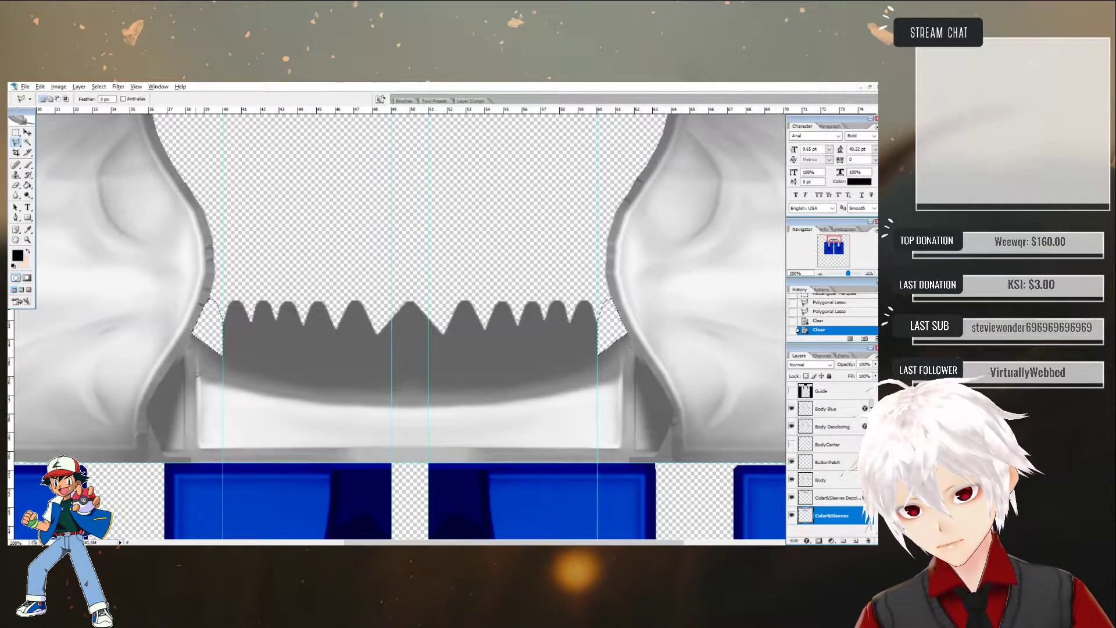
{"action": "key", "text": "ctrl+d"}
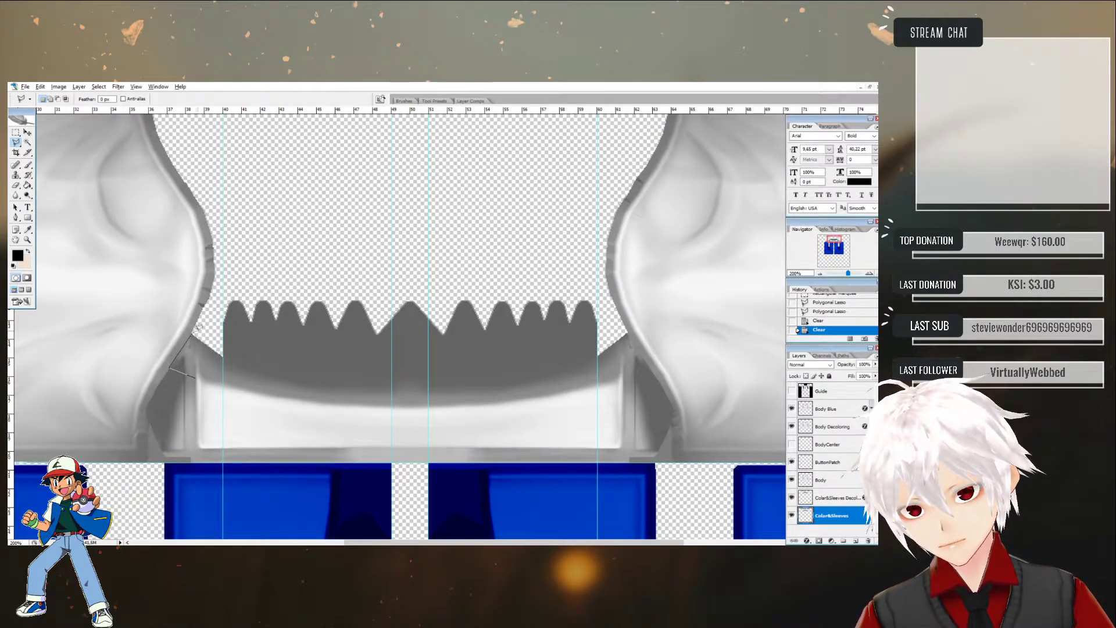
{"action": "double_click", "coordinate": [197, 375]}
{"action": "key", "text": "ctrl+d"}
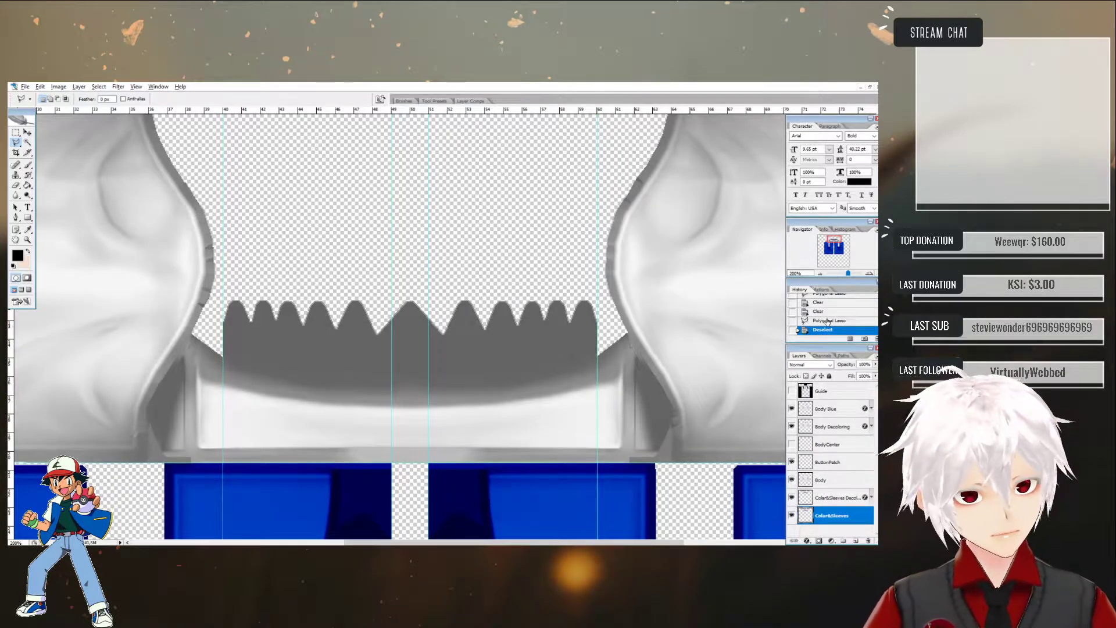
{"action": "key", "text": "ctrl+z"}
{"action": "key", "text": "shift"}
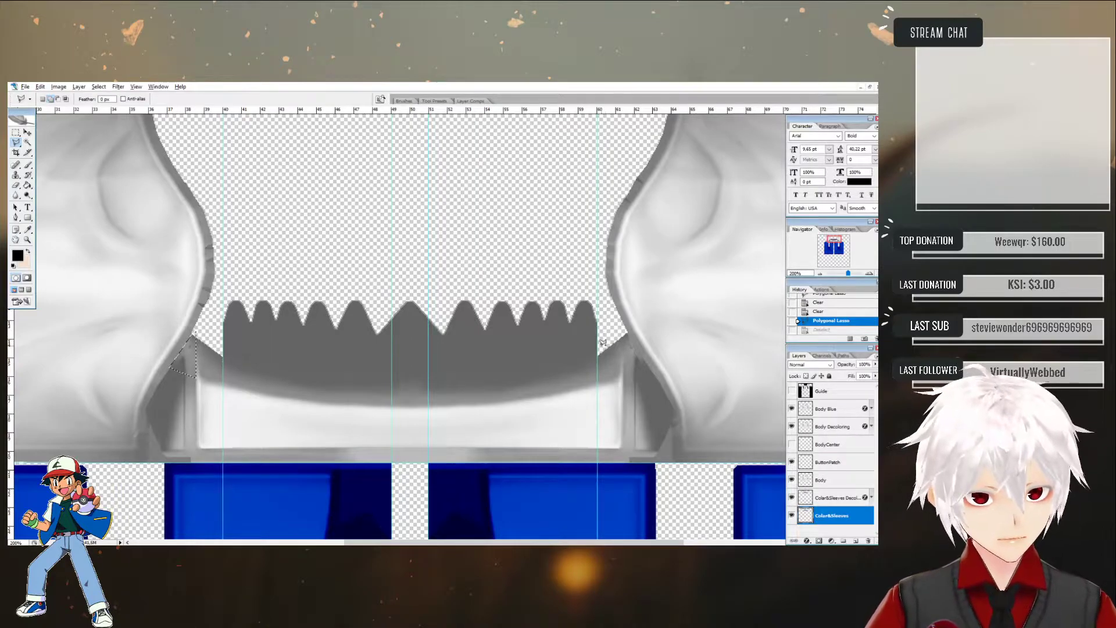
{"action": "left_click", "coordinate": [636, 367]}
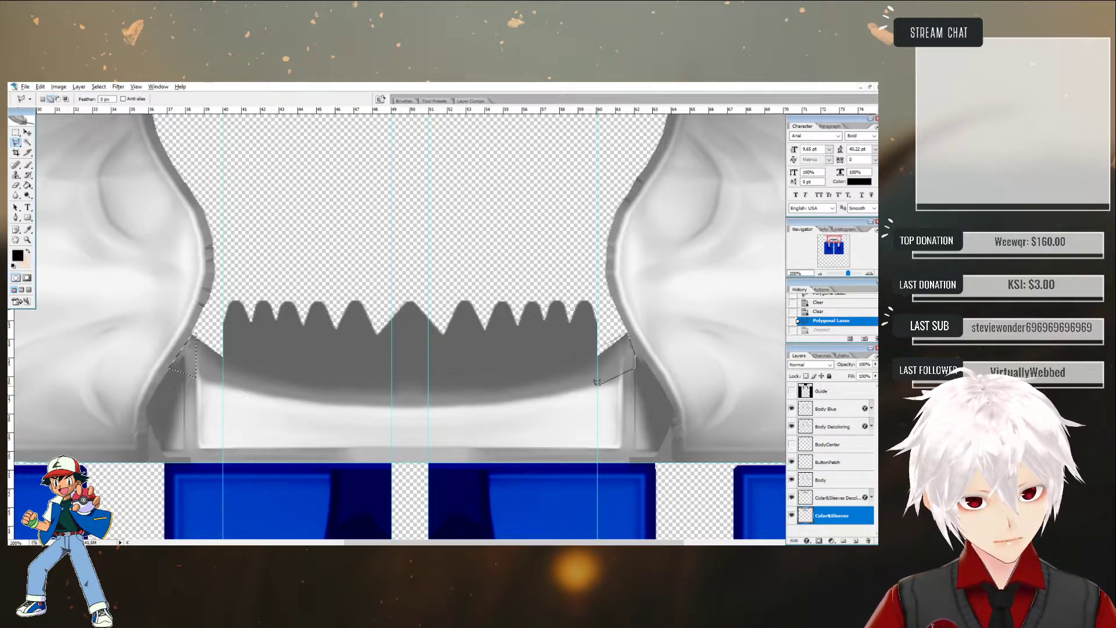
{"action": "double_click", "coordinate": [597, 385]}
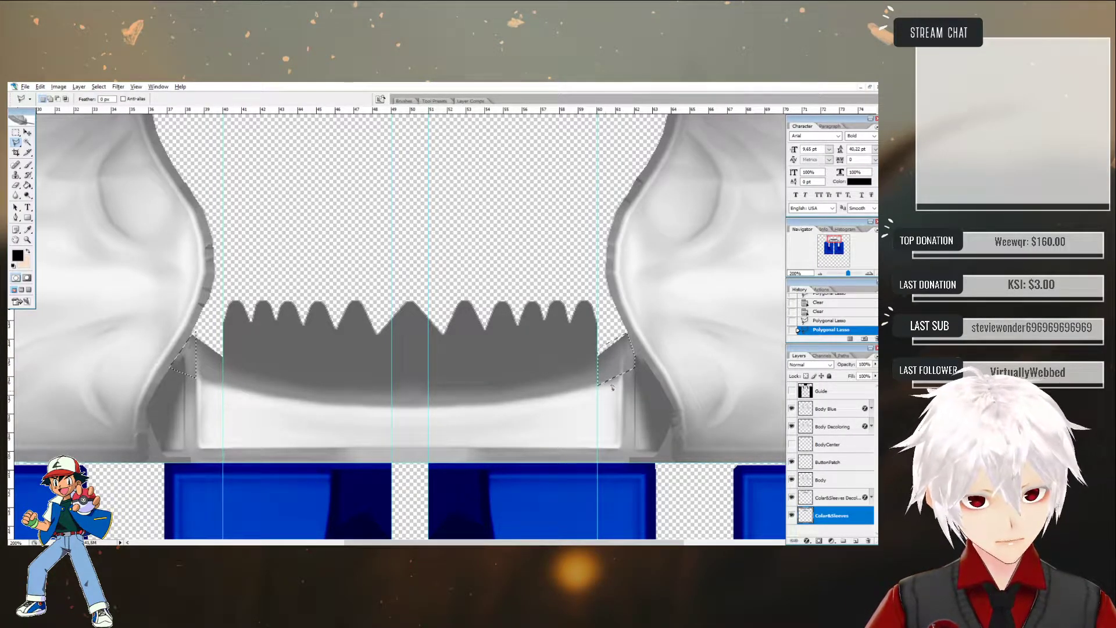
- Clear the selected collar corners on the Color&Sleeves layer and its decolored copy, and deselect
{"action": "key", "text": "Delete"}
{"action": "left_click", "coordinate": [829, 498]}
{"action": "key", "text": "Delete"}
{"action": "left_click", "coordinate": [16, 132]}
{"action": "left_click", "coordinate": [293, 198]}
- Export the vest with the newly cleared collar corners as a PNG, replacing Vest.png
{"action": "left_click", "coordinate": [25, 87]}
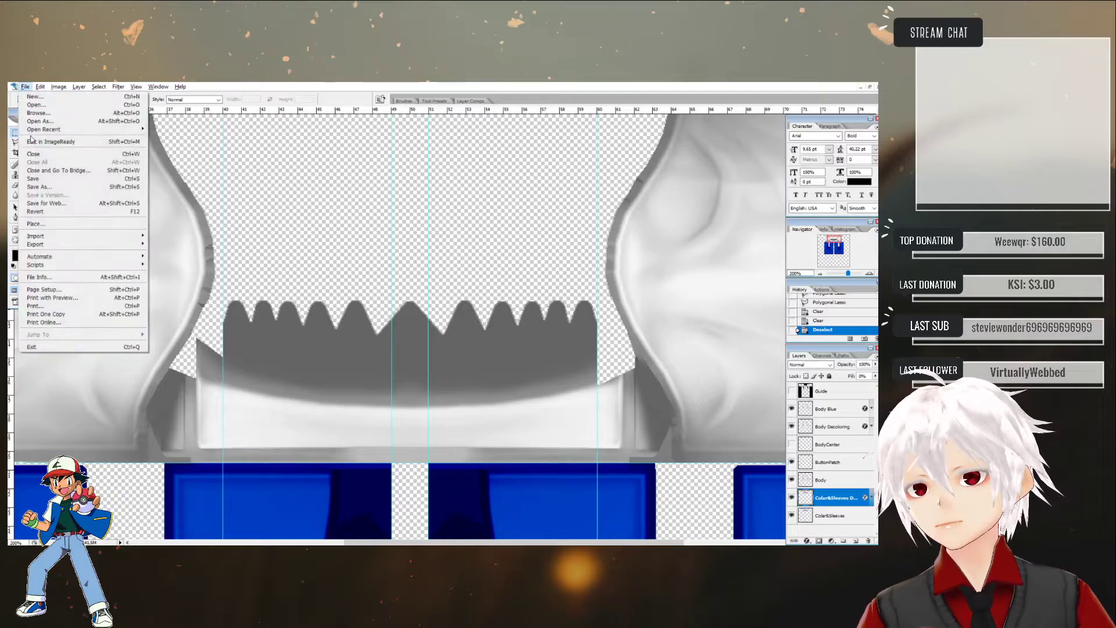
{"action": "left_click", "coordinate": [33, 187]}
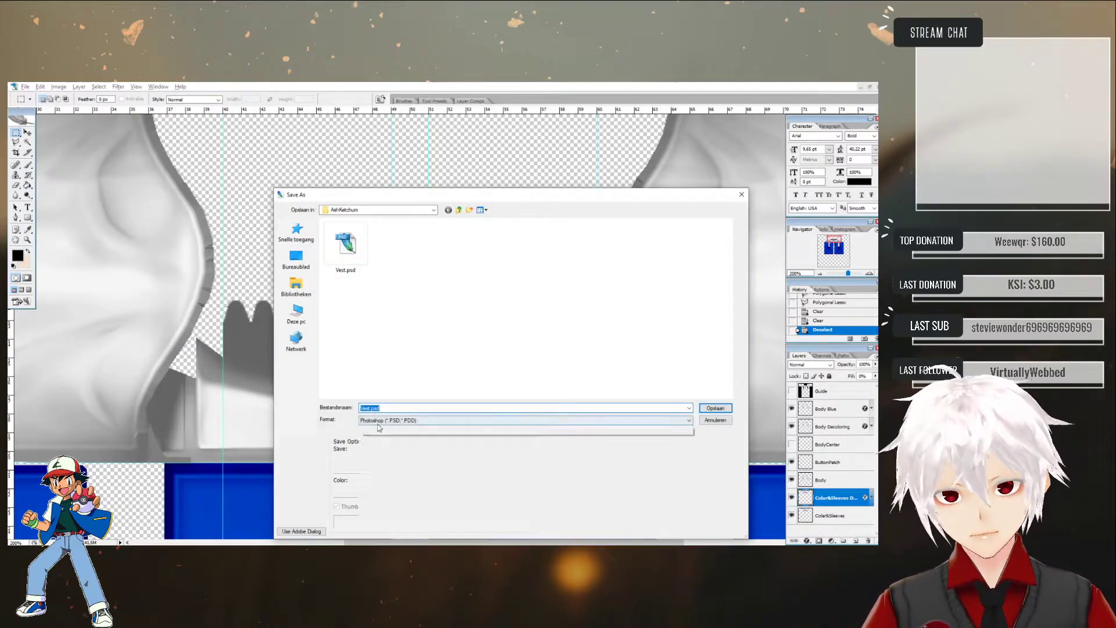
{"action": "left_click", "coordinate": [379, 419]}
{"action": "left_click", "coordinate": [369, 506]}
{"action": "left_click", "coordinate": [351, 258]}
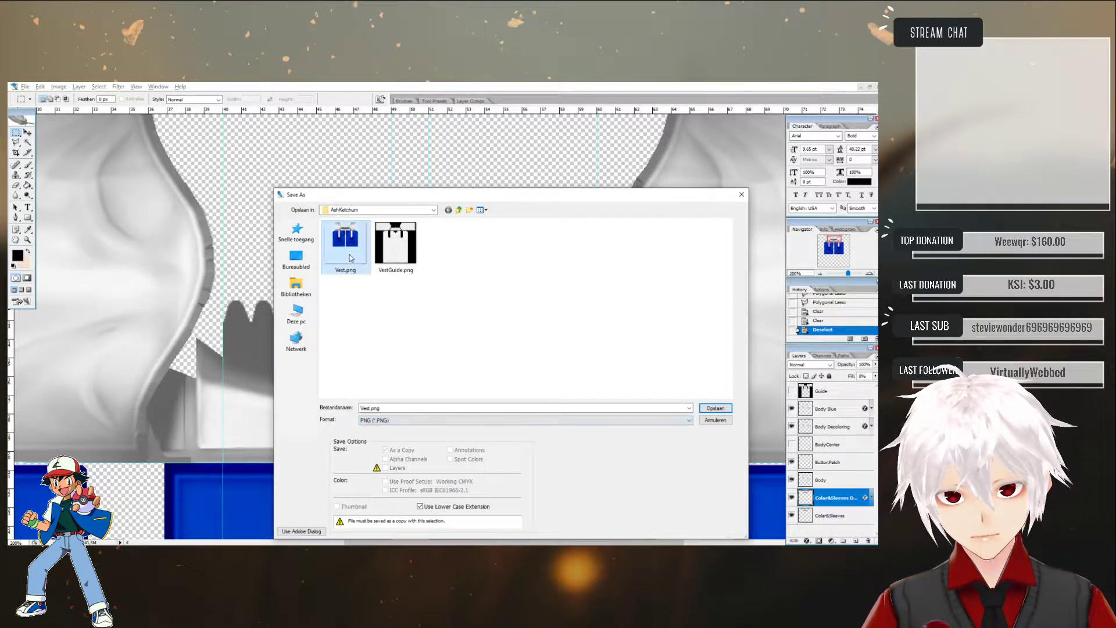
{"action": "left_click", "coordinate": [716, 408]}
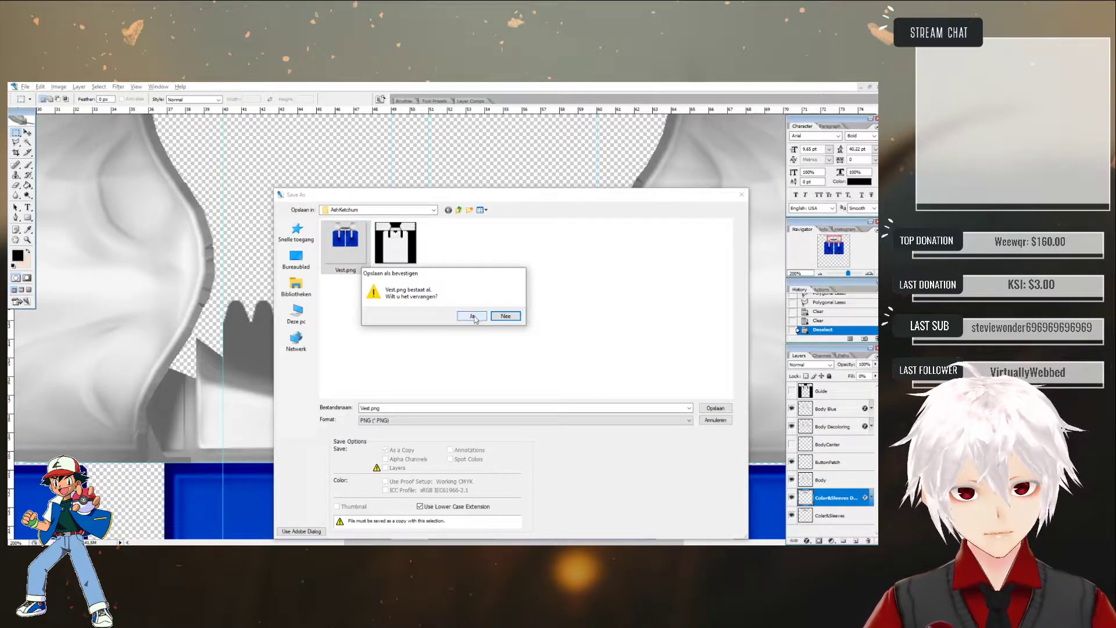
{"action": "left_click", "coordinate": [472, 317]}
{"action": "left_click", "coordinate": [471, 303]}
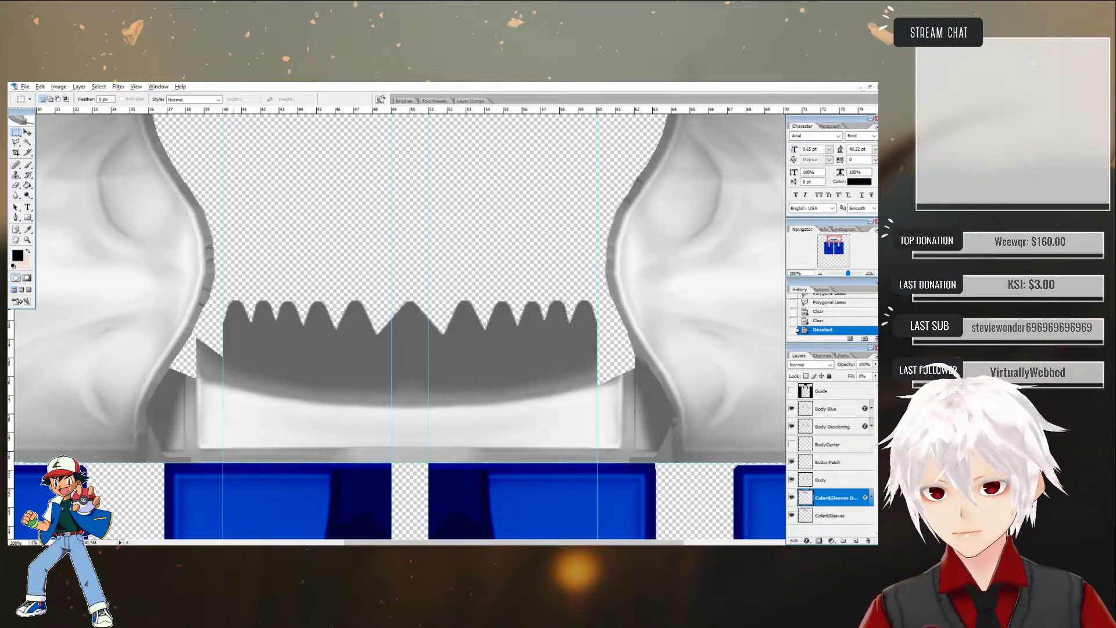
- Switch to VRoid Studio and import the updated Vest.png into the long coat's Layer texture layer
{"action": "left_click", "coordinate": [235, 492]}
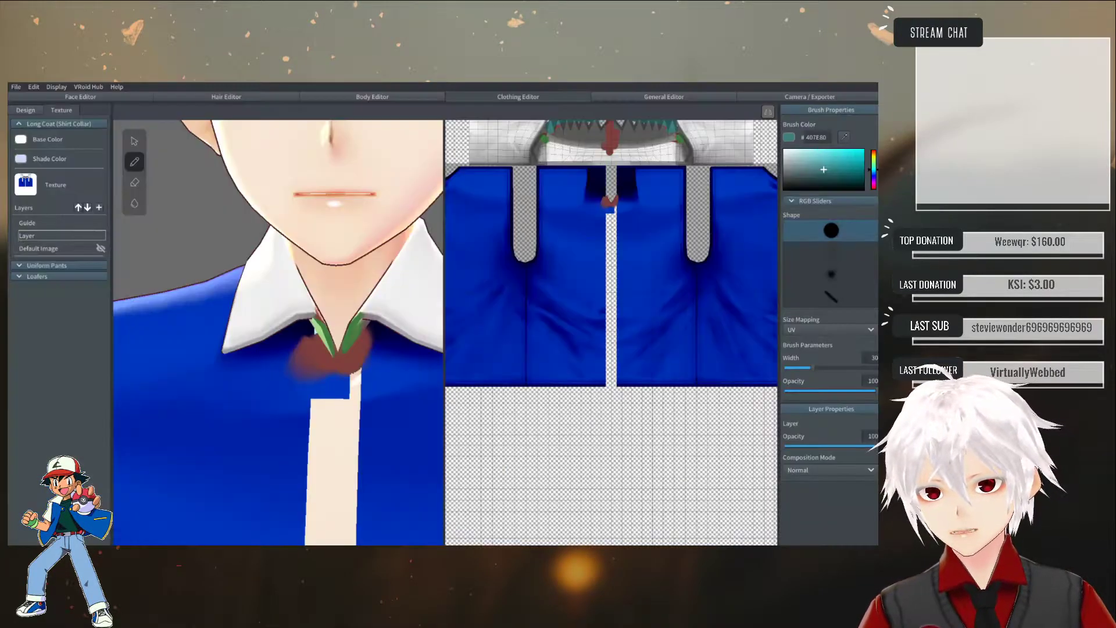
{"action": "right_click", "coordinate": [38, 239]}
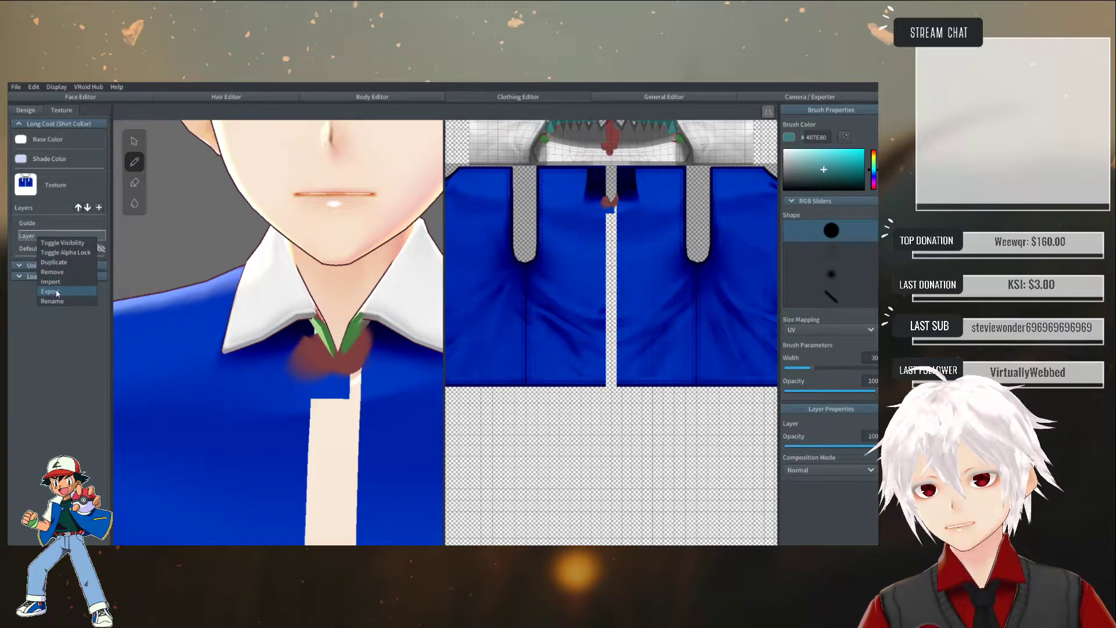
{"action": "left_click", "coordinate": [50, 291]}
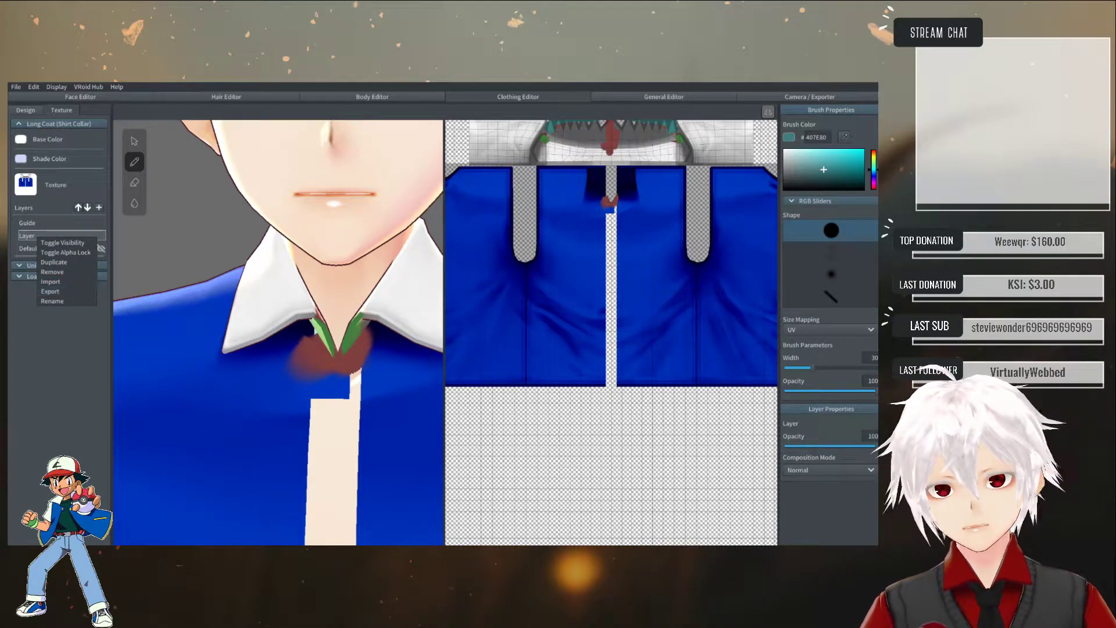
{"action": "left_click", "coordinate": [51, 282]}
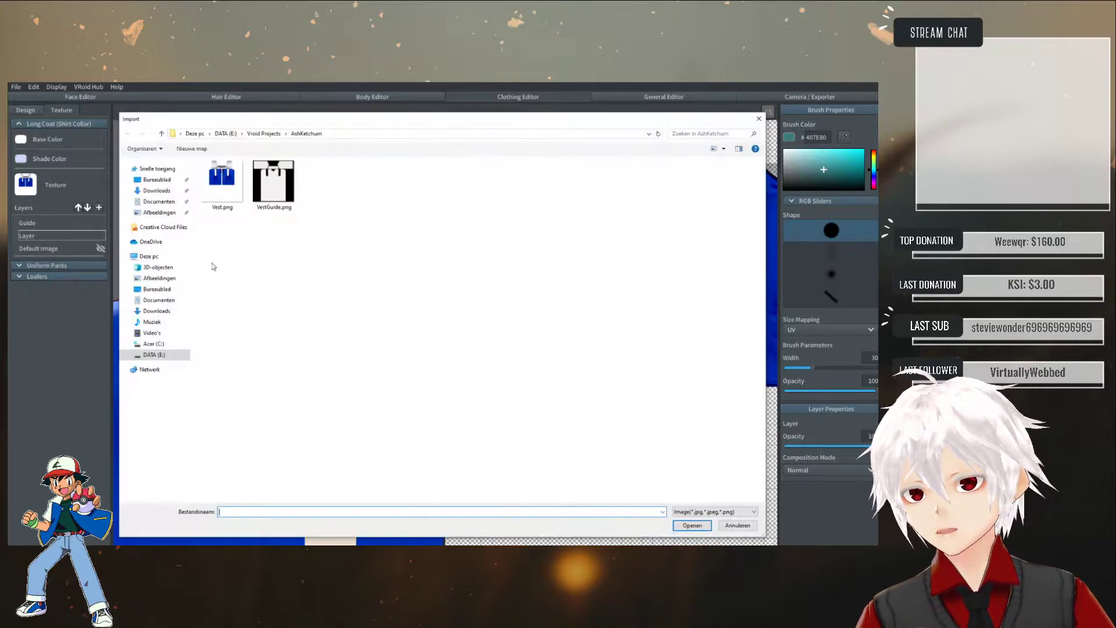
{"action": "double_click", "coordinate": [224, 183]}
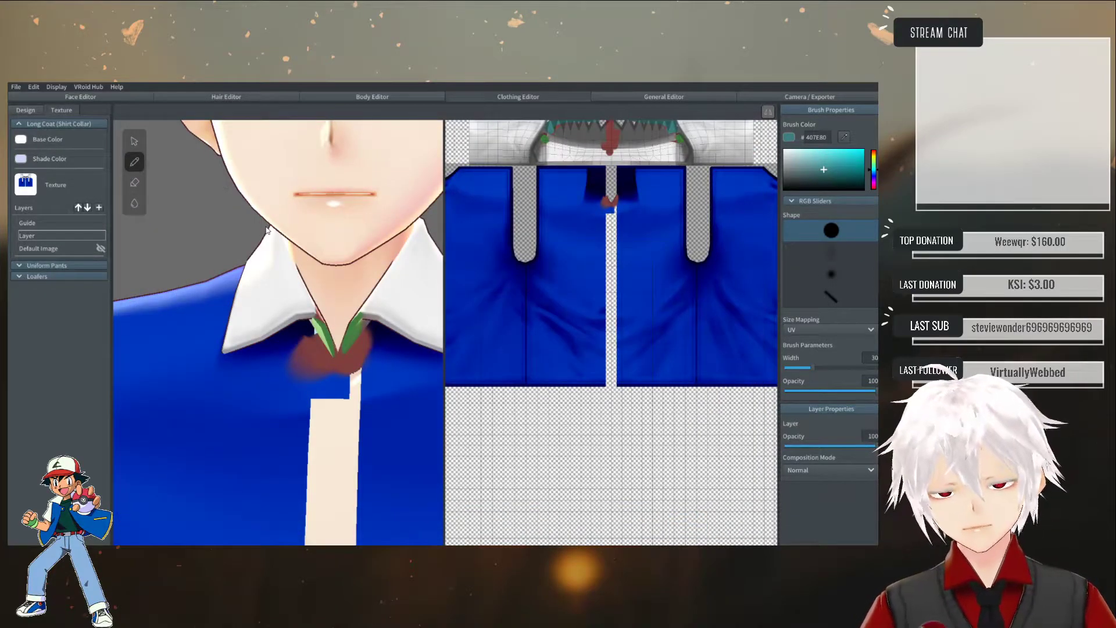
{"action": "key", "text": "ctrl+z"}
{"action": "mouse_move", "coordinate": [295, 282]}
{"action": "right_mouse_down"}
{"action": "mouse_move", "coordinate": [277, 341]}
{"action": "mouse_move", "coordinate": [309, 311]}
{"action": "right_mouse_up"}
{"action": "scroll", "coordinate": [685, 229], "scroll_direction": "down", "scroll_amount": 1}
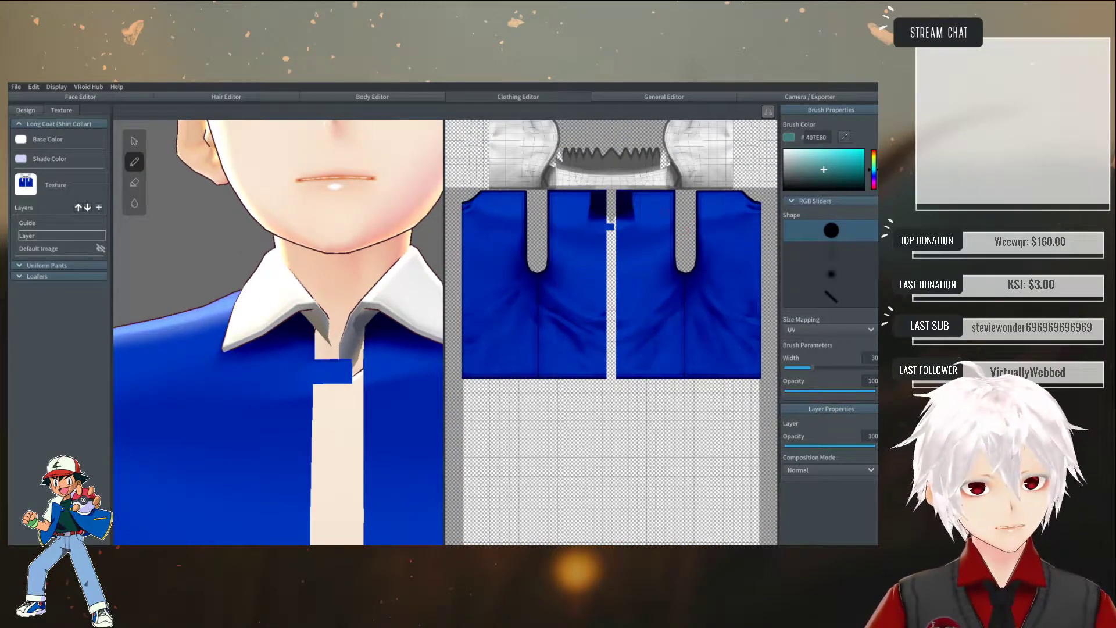
- Mark the remaining inner collar ends on the model in teal #407E80 and compare the marks with the Photoshop texture
{"action": "mouse_move", "coordinate": [348, 347]}
{"action": "left_mouse_down"}
{"action": "mouse_move", "coordinate": [330, 319]}
{"action": "mouse_move", "coordinate": [355, 325]}
{"action": "left_mouse_up"}
{"action": "mouse_move", "coordinate": [354, 343]}
{"action": "left_mouse_down"}
{"action": "mouse_move", "coordinate": [344, 346]}
{"action": "mouse_move", "coordinate": [340, 328]}
{"action": "mouse_move", "coordinate": [327, 341]}
{"action": "mouse_move", "coordinate": [318, 333]}
{"action": "mouse_move", "coordinate": [329, 315]}
{"action": "left_mouse_up"}
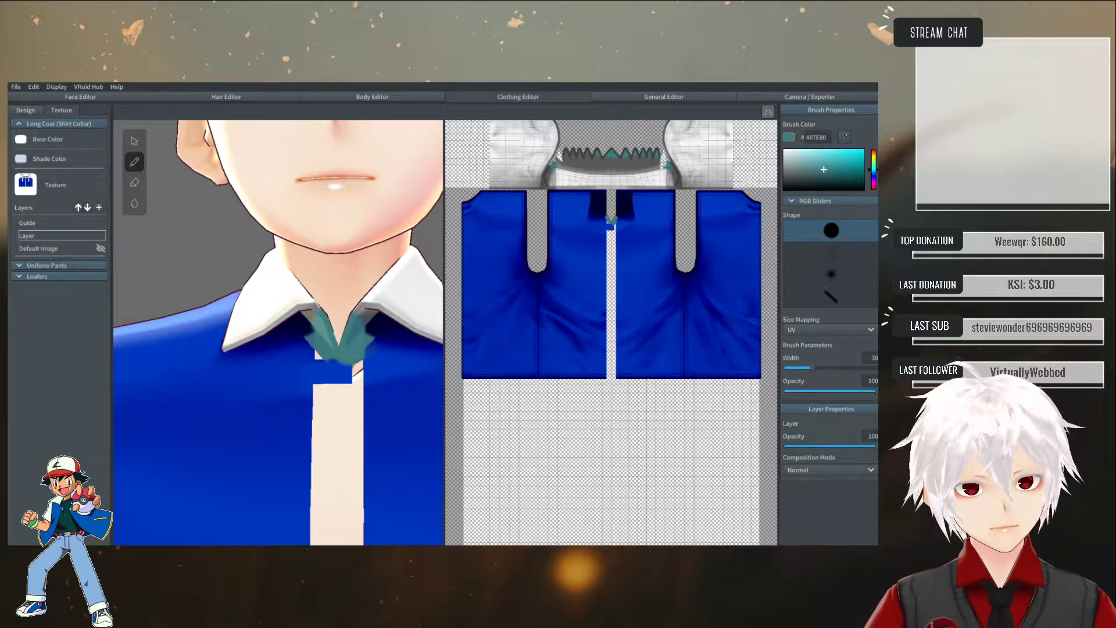
{"action": "scroll", "coordinate": [610, 336], "scroll_direction": "up", "scroll_amount": 1}
{"action": "scroll", "coordinate": [611, 336], "scroll_direction": "down", "scroll_amount": 2}
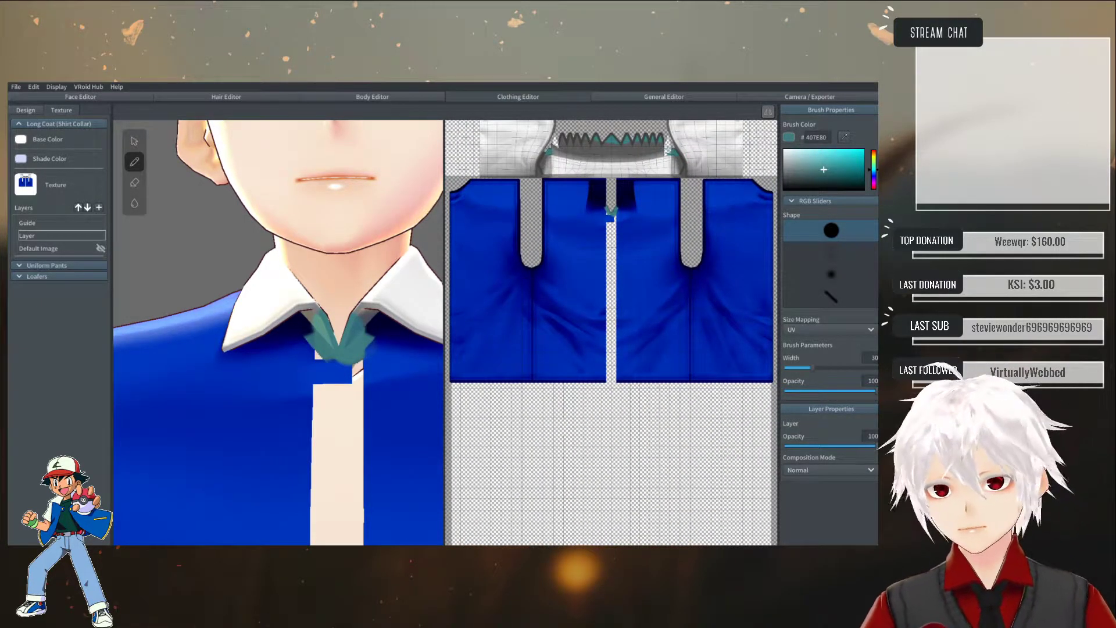
{"action": "key", "text": "alt+Tab"}
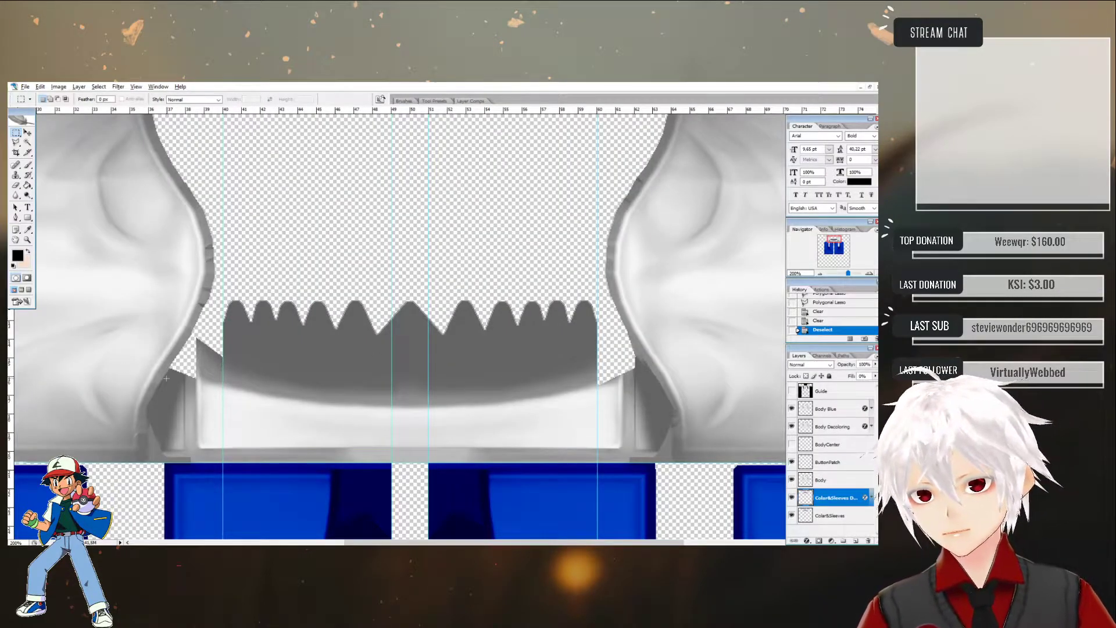
{"action": "key", "text": "alt+Tab"}
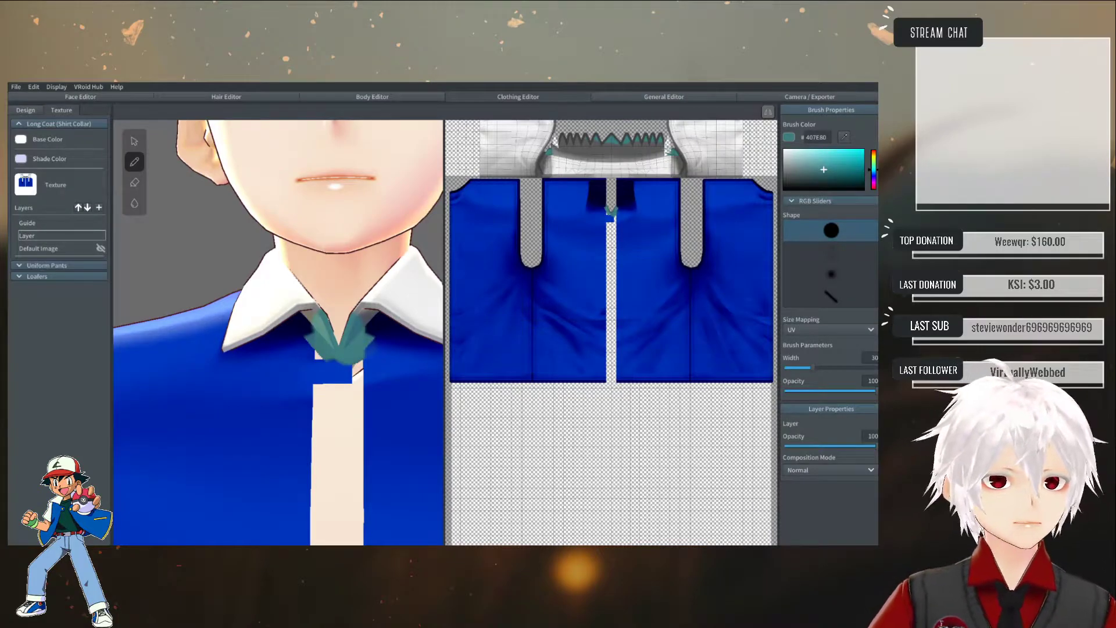
{"action": "key", "text": "alt+Tab"}
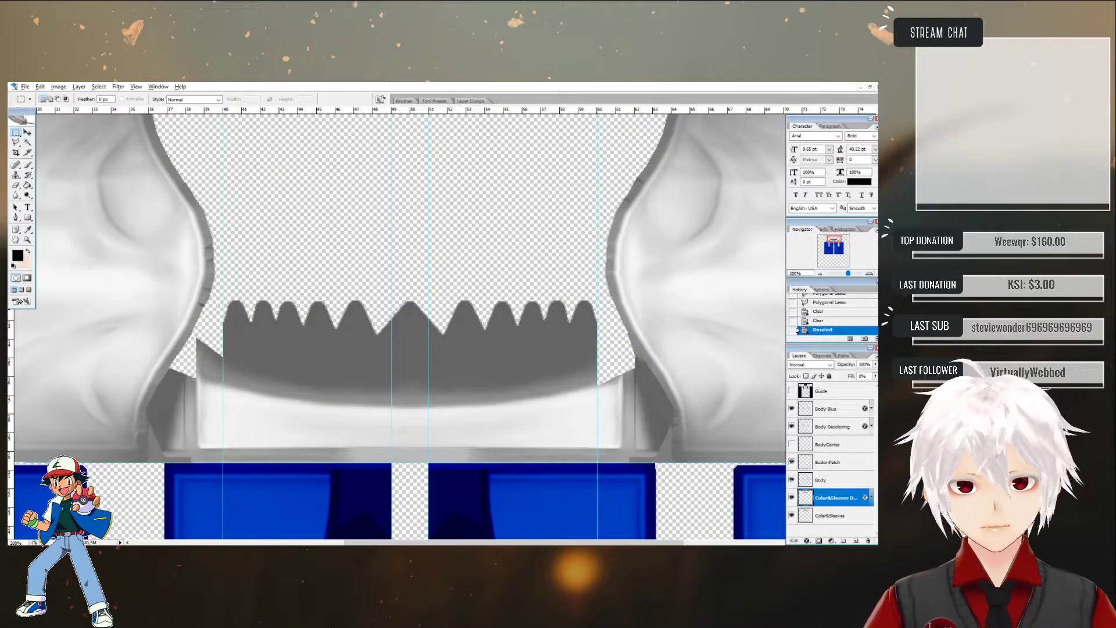
{"action": "key", "text": "alt+Tab"}
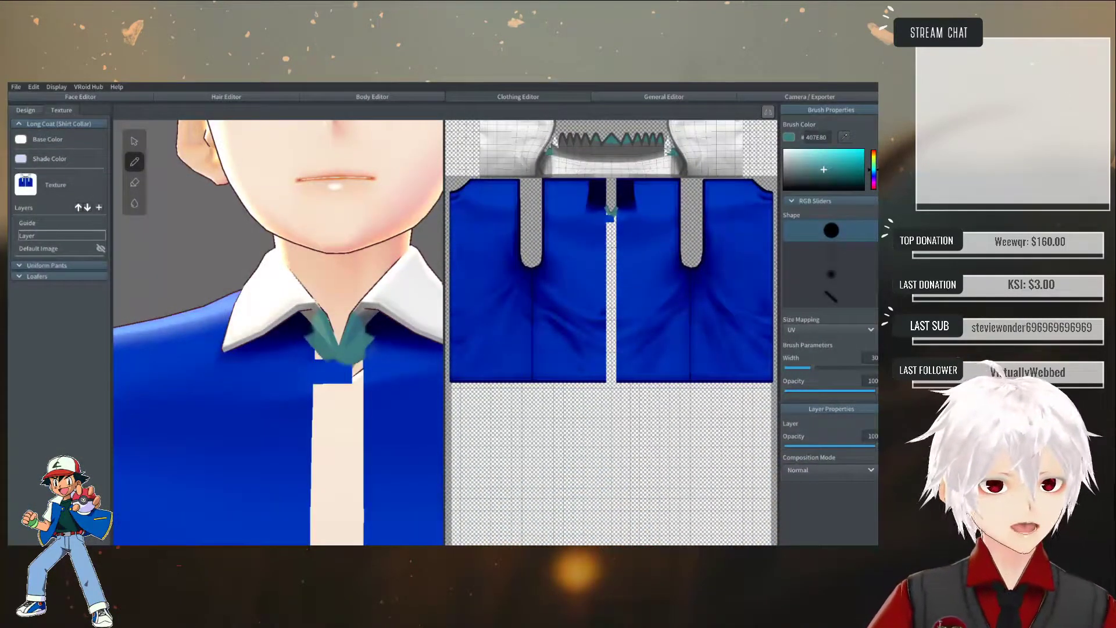
- Switch to Photoshop and select a thin rectangular strip across the collar that spans the leftover corners at both ends
{"action": "key", "text": "alt+Tab"}
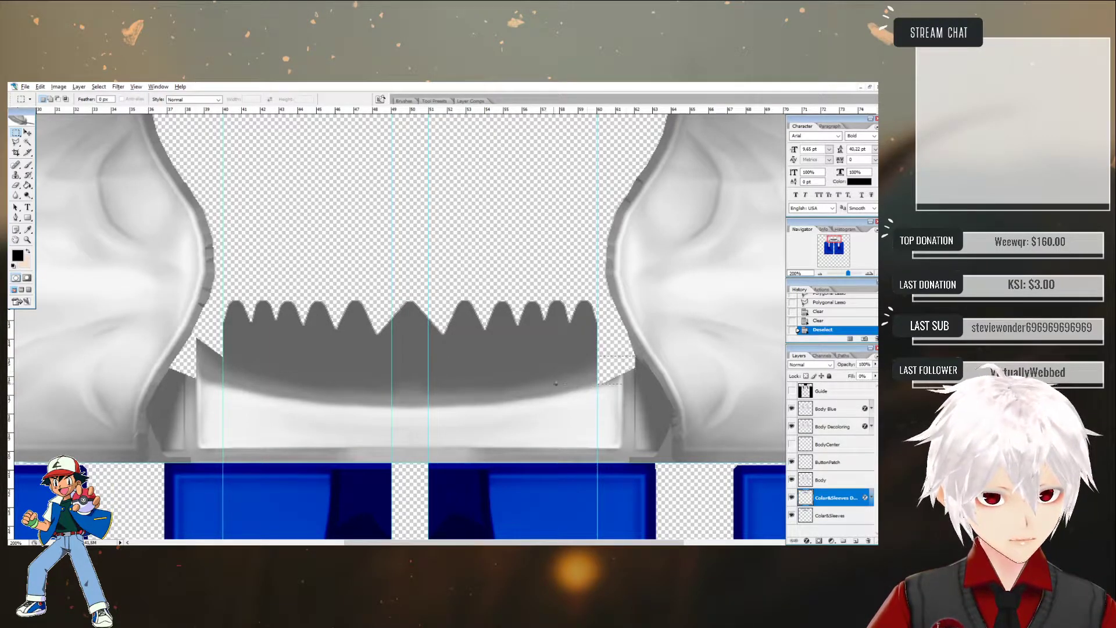
{"action": "left_click_drag", "start_coordinate": [424, 390], "coordinate": [159, 382]}
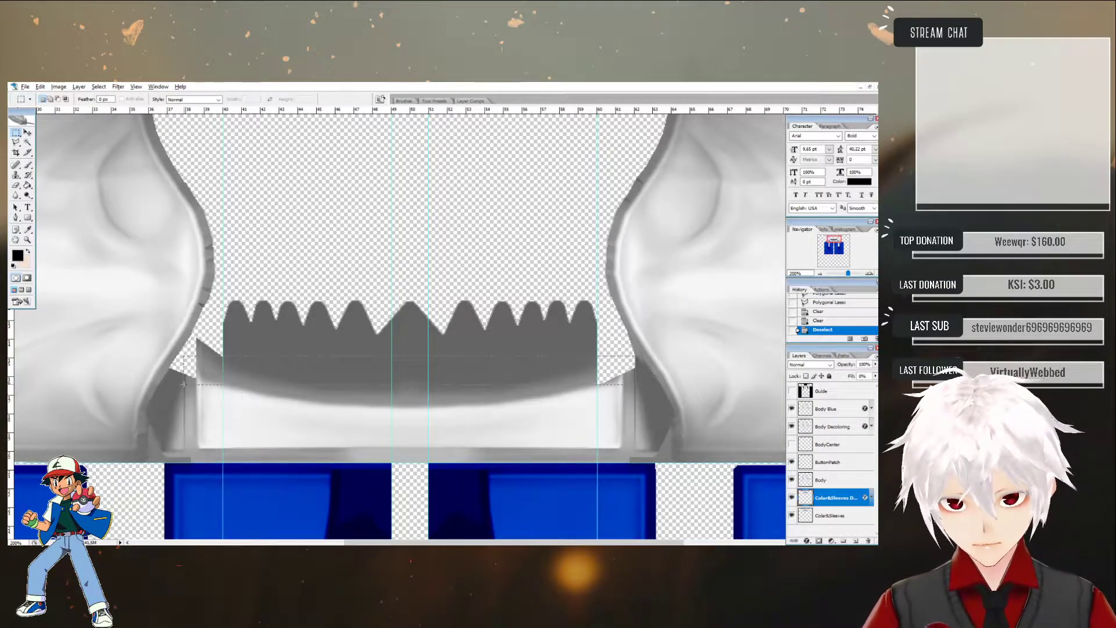
{"action": "left_click_drag", "start_coordinate": [184, 383], "coordinate": [185, 383]}
{"action": "right_click", "coordinate": [185, 383]}
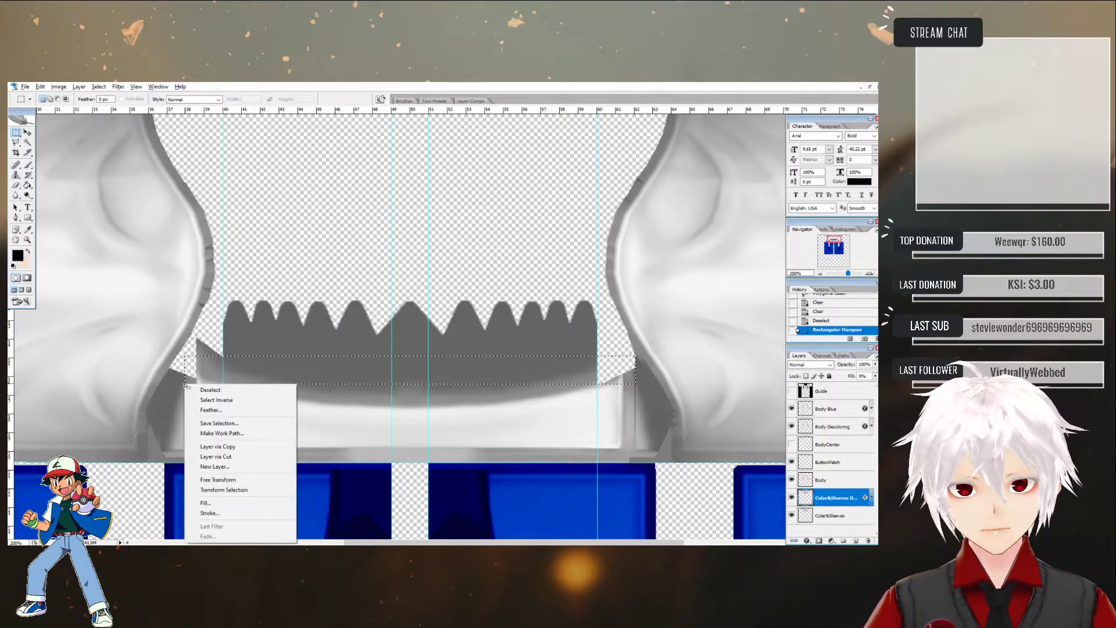
{"action": "left_click", "coordinate": [226, 377]}
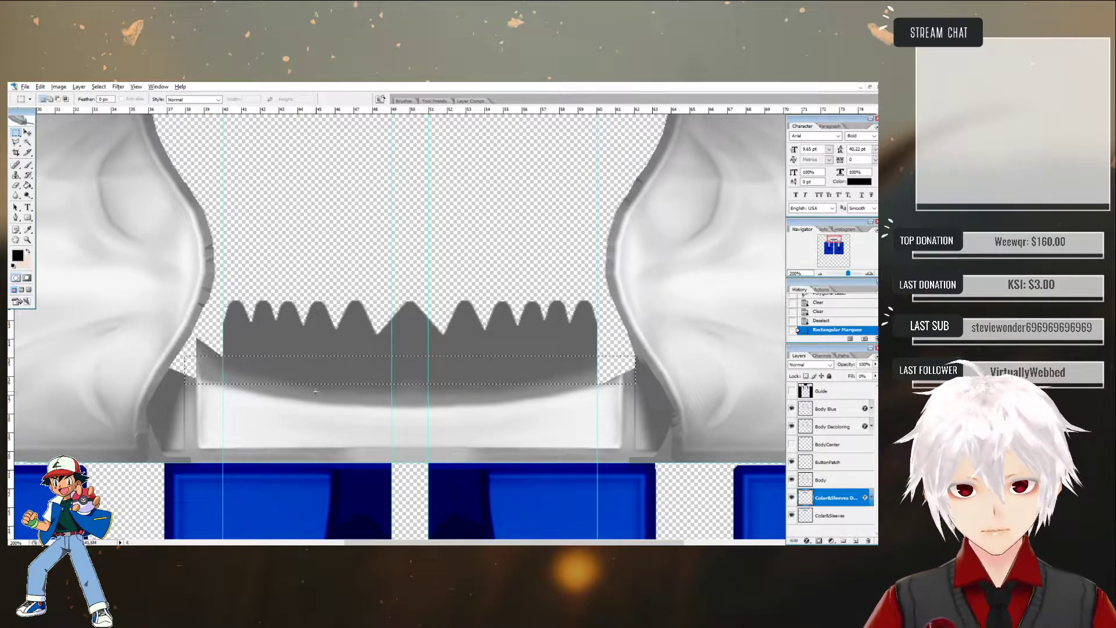
{"action": "left_click_drag", "start_coordinate": [491, 279], "coordinate": [218, 399], "text": "shift"}
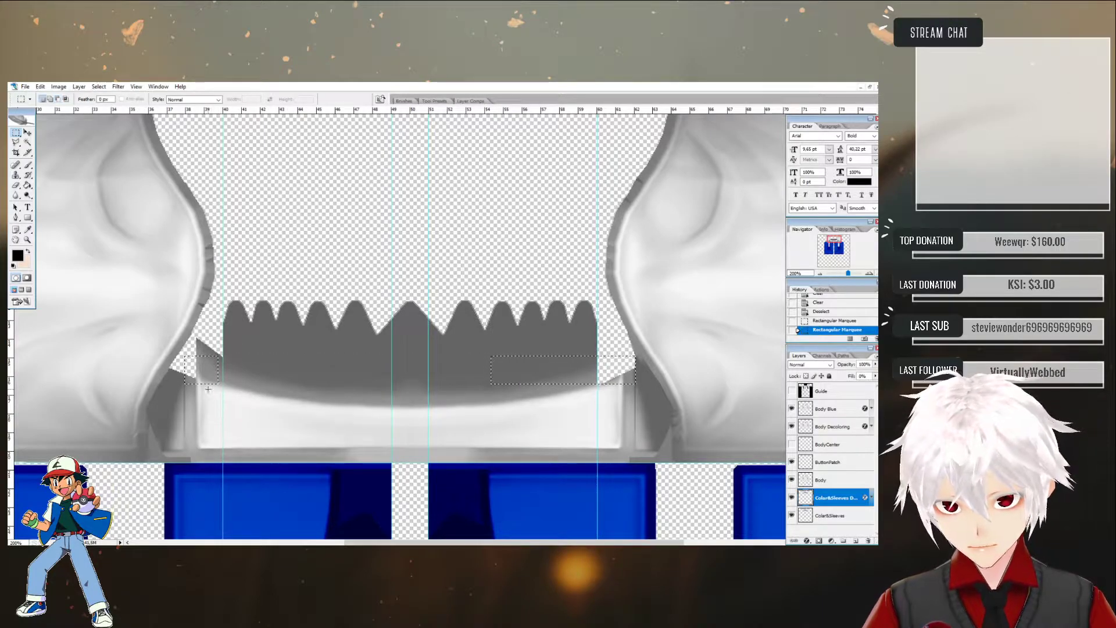
{"action": "key", "text": "ctrl+z"}
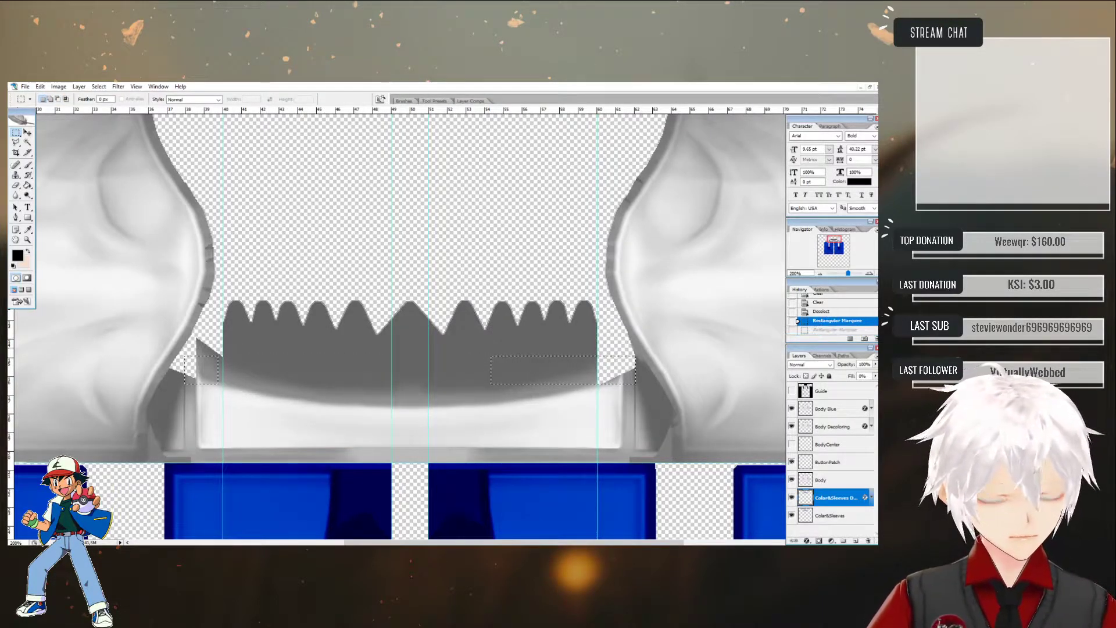
{"action": "left_click", "coordinate": [823, 323]}
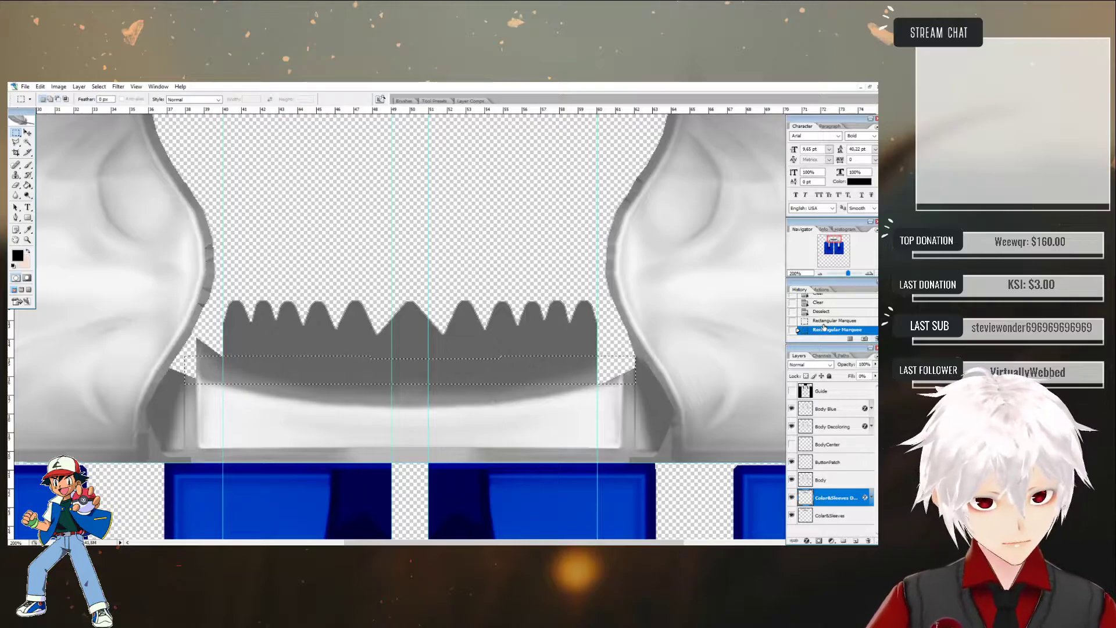
- Subtract the middle of the collar from the strip selection and clear both end pieces on the decolored copy and the Color&Sleeves layer
{"action": "left_click_drag", "start_coordinate": [505, 311], "coordinate": [597, 292], "text": "alt"}
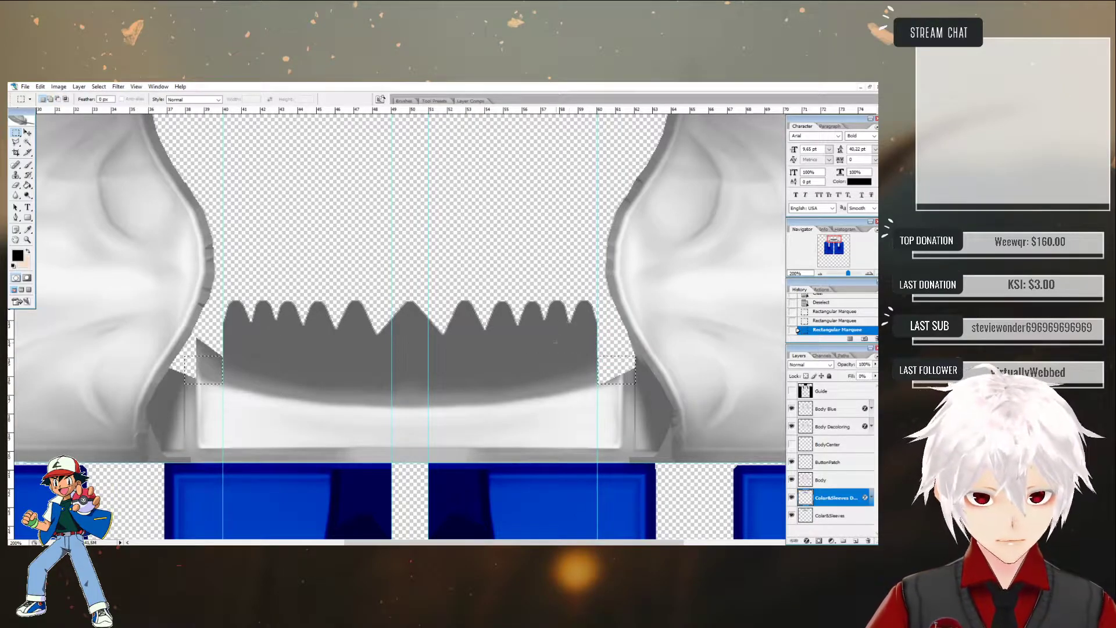
{"action": "key", "text": "Delete"}
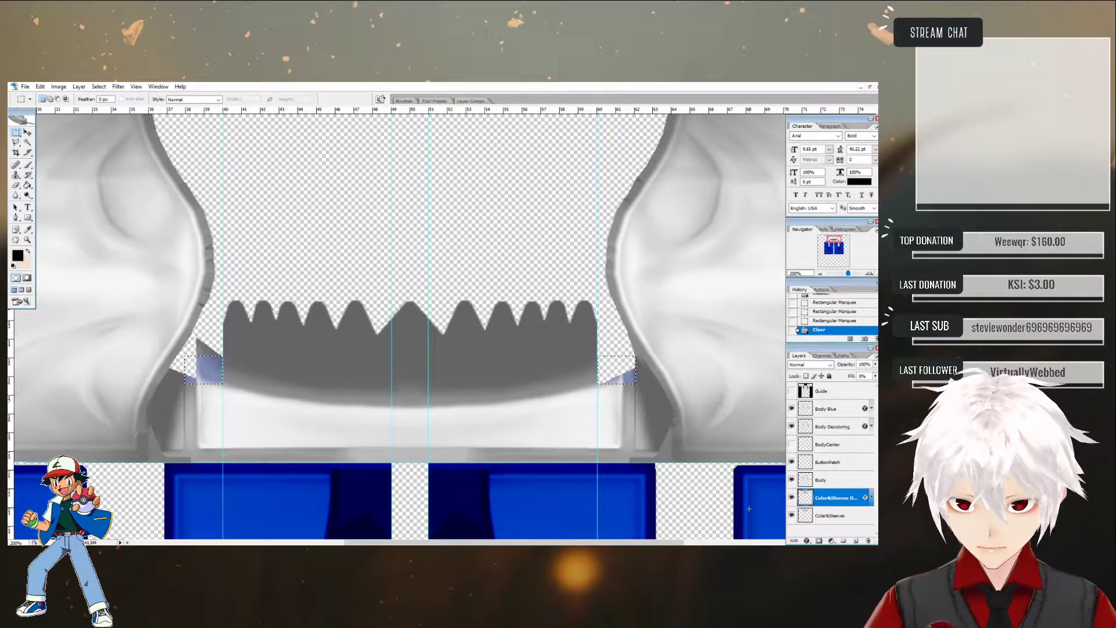
{"action": "left_click", "coordinate": [833, 516]}
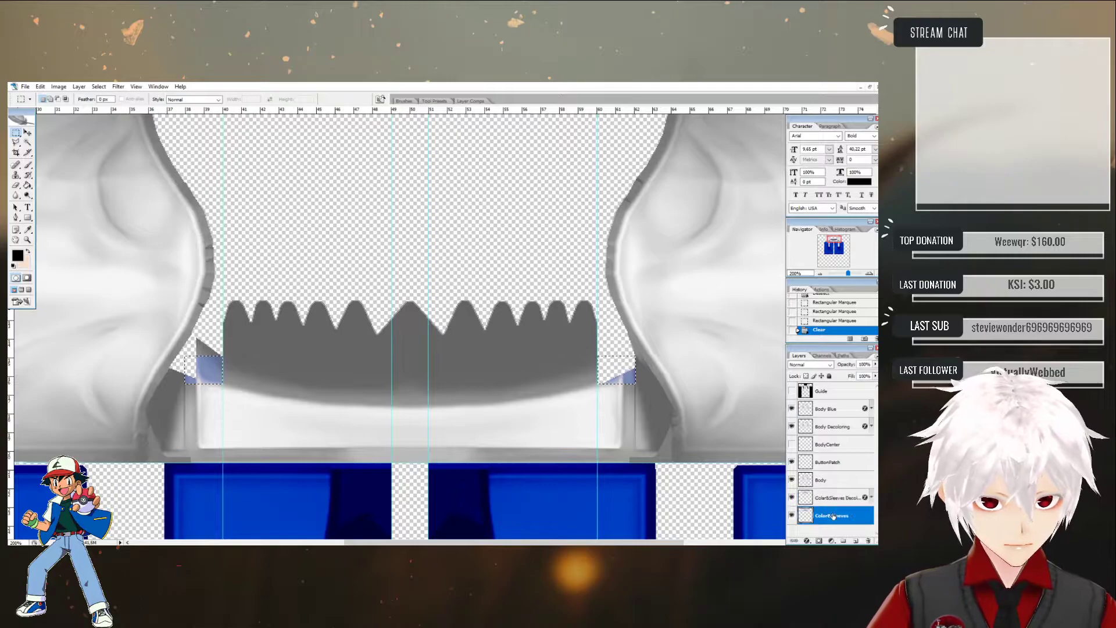
{"action": "key", "text": "Delete"}
{"action": "key", "text": "alt+Tab"}
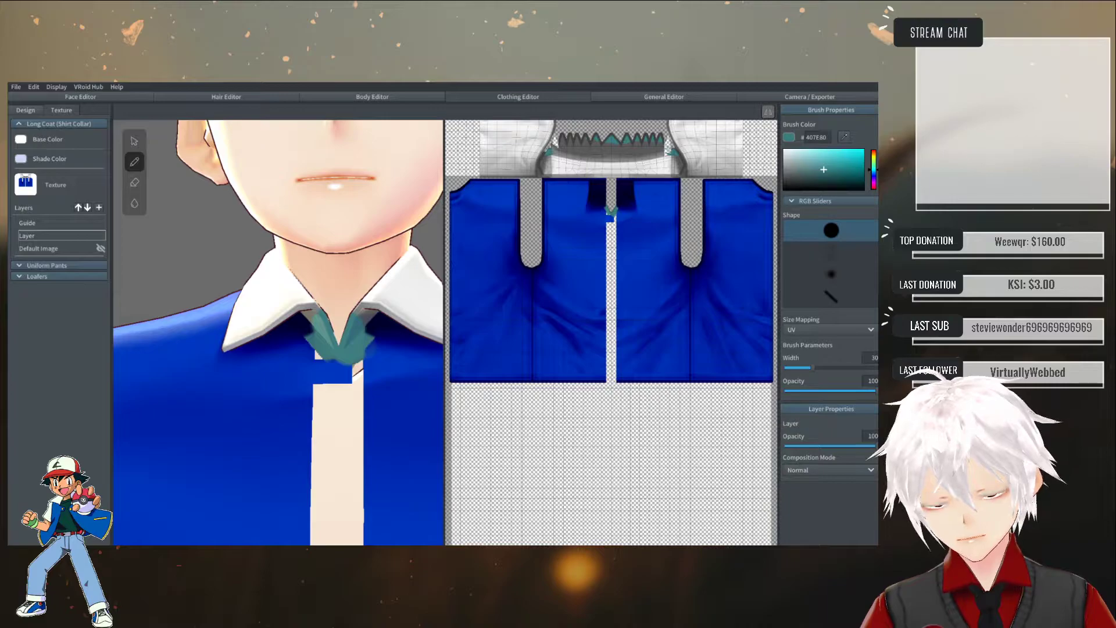
{"action": "key", "text": "alt+Tab"}
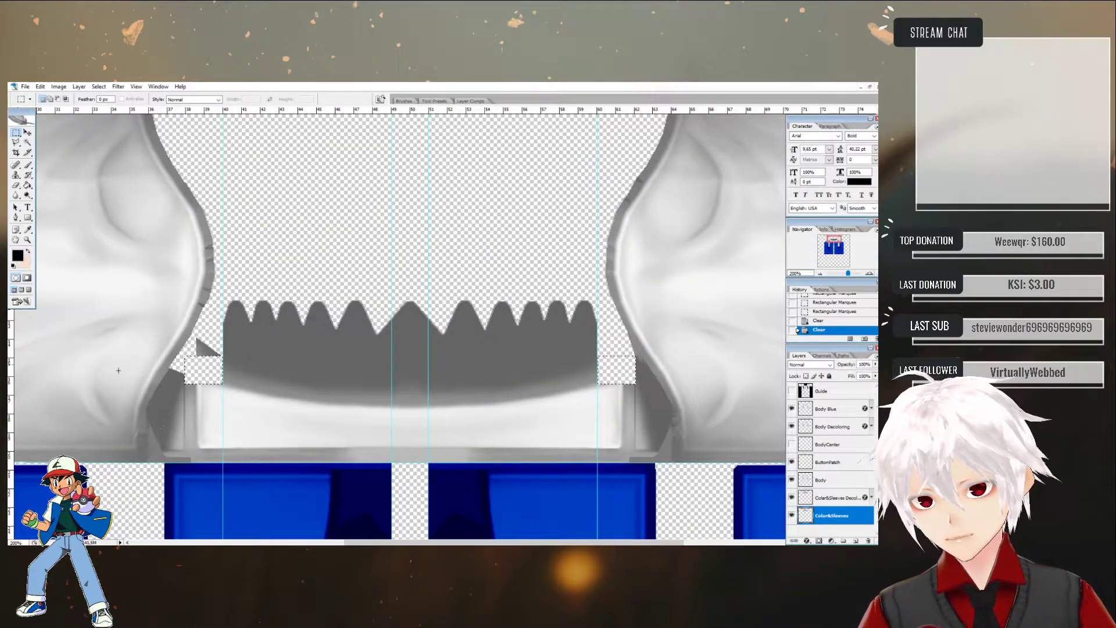
{"action": "left_click", "coordinate": [25, 86]}
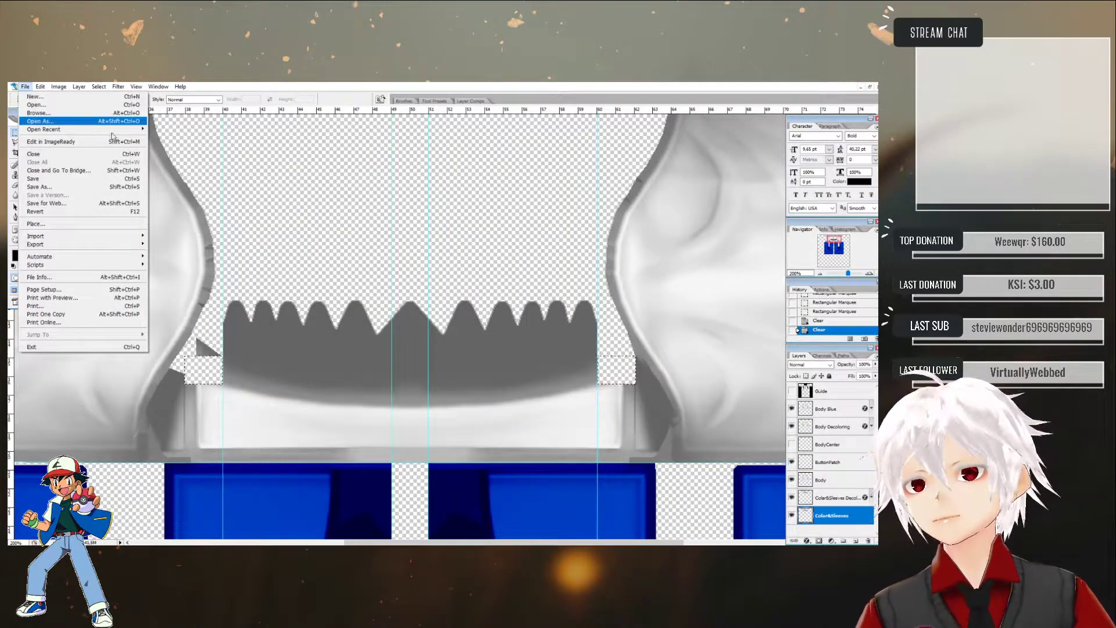
{"action": "left_click", "coordinate": [195, 335]}
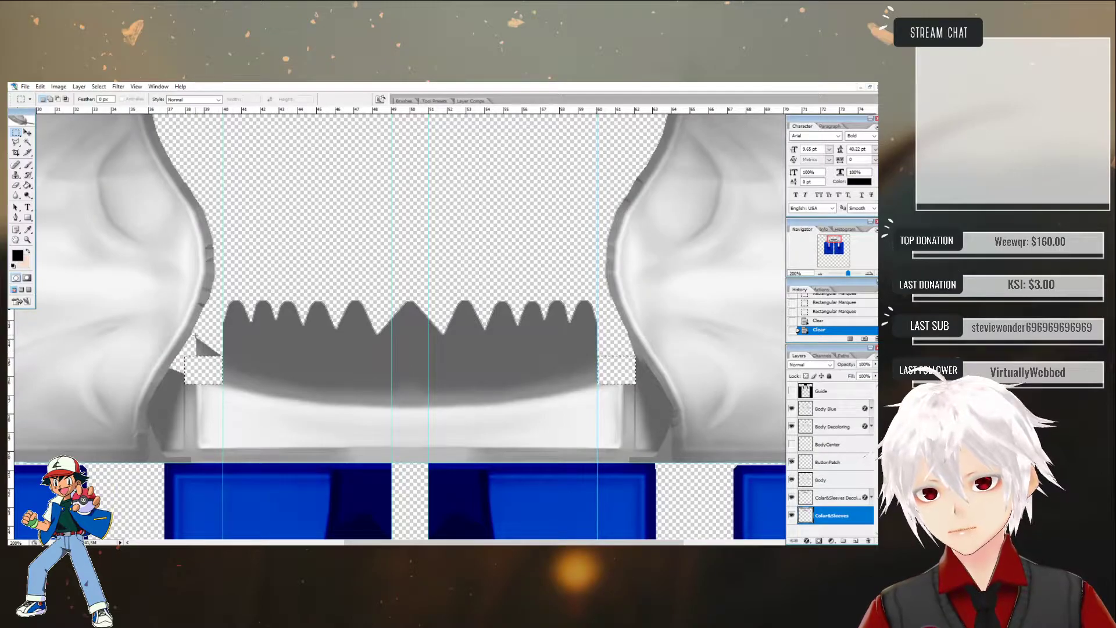
- Clear the small leftover triangle beside the collar's left end on Color&Sleeves and its decolored copy, and deselect
{"action": "left_click_drag", "start_coordinate": [196, 335], "coordinate": [222, 363]}
{"action": "key", "text": "Delete"}
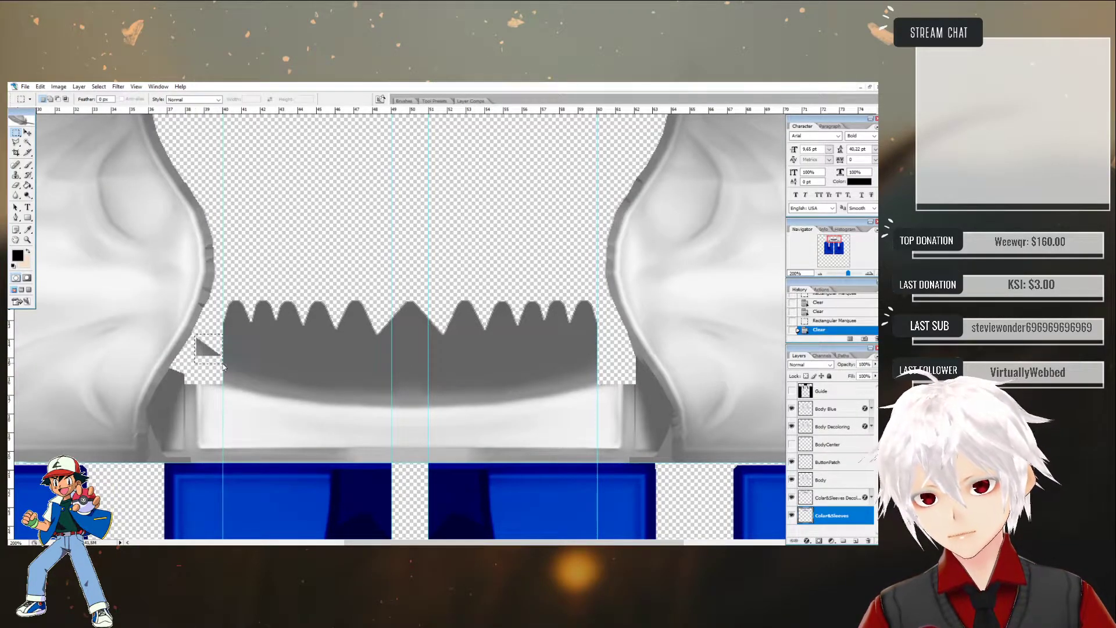
{"action": "left_click", "coordinate": [835, 499]}
{"action": "key", "text": "Delete"}
{"action": "key", "text": "ctrl+d"}
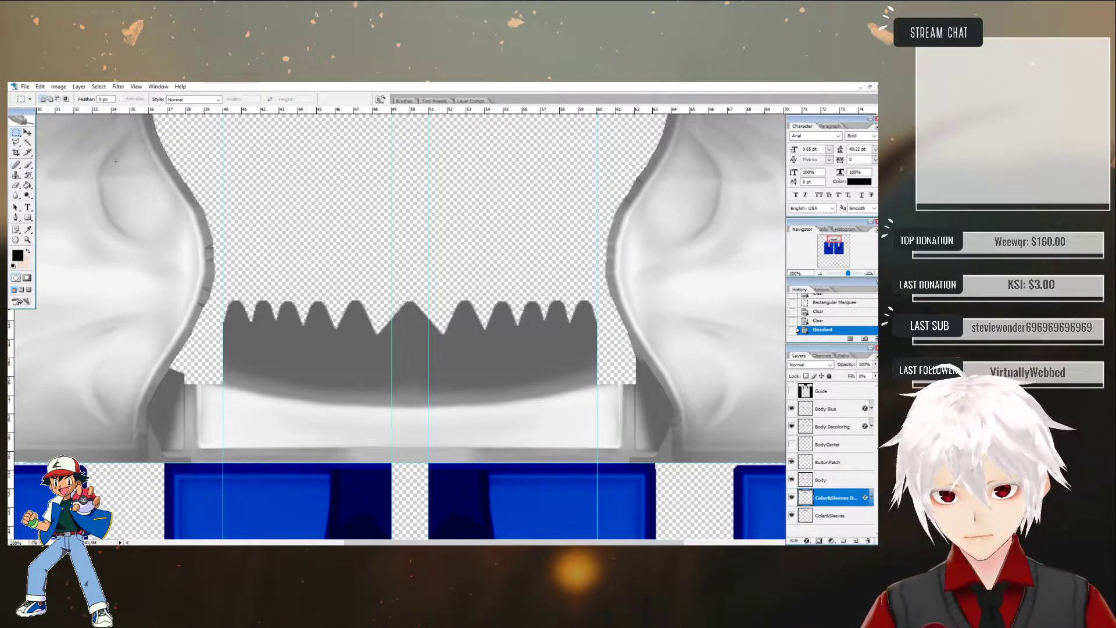
- Start a Save As of the vest texture with the trimmed collar ends
{"action": "left_click", "coordinate": [25, 86]}
{"action": "left_click", "coordinate": [36, 185]}
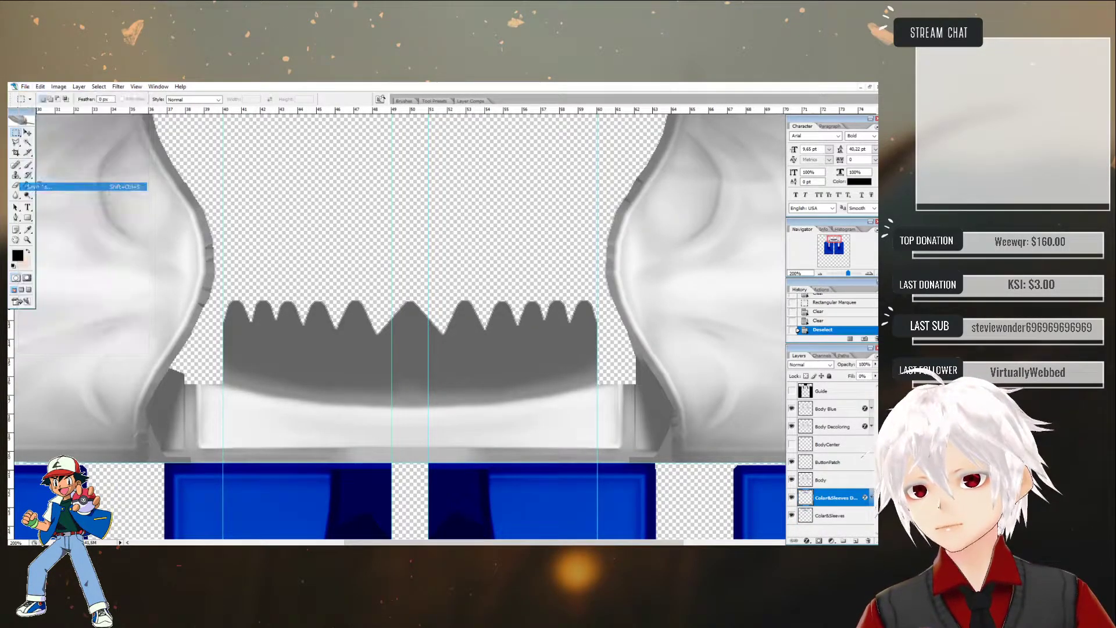
- Save a copy of the vest texture in PNG format, replacing the existing Vest.png
{"action": "left_click", "coordinate": [384, 420]}
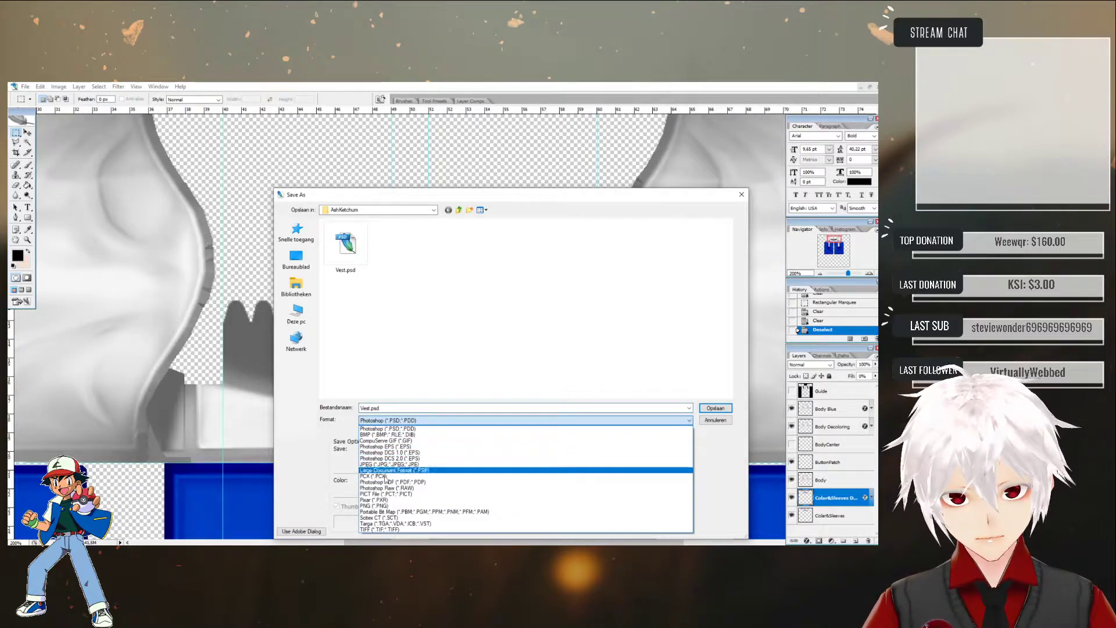
{"action": "left_click", "coordinate": [375, 505]}
{"action": "double_click", "coordinate": [346, 243]}
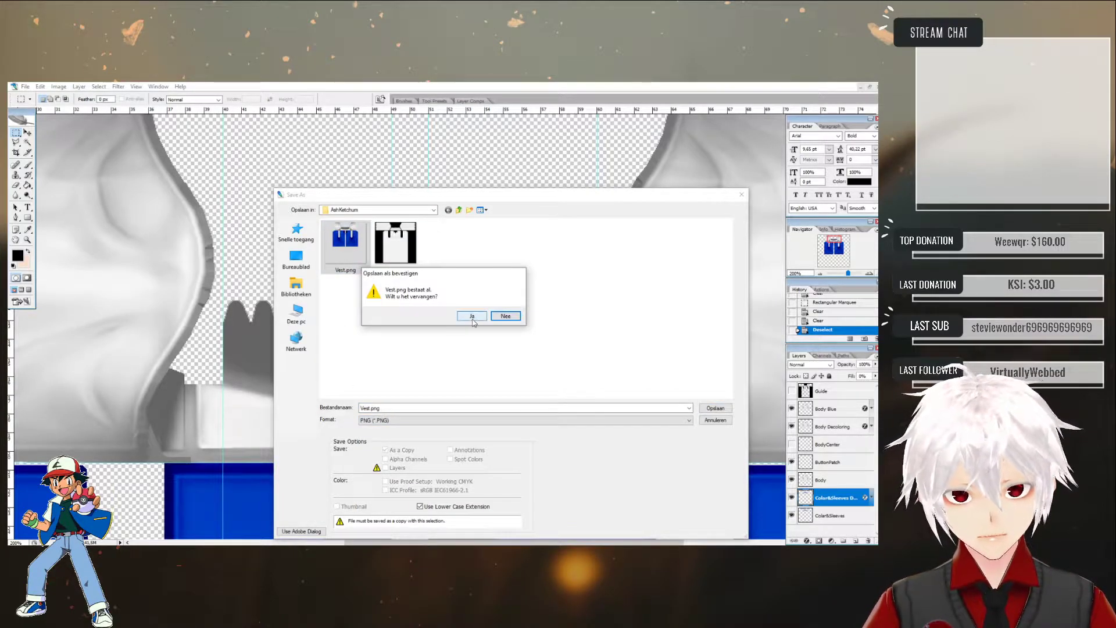
{"action": "left_click", "coordinate": [472, 317]}
{"action": "left_click", "coordinate": [468, 303]}
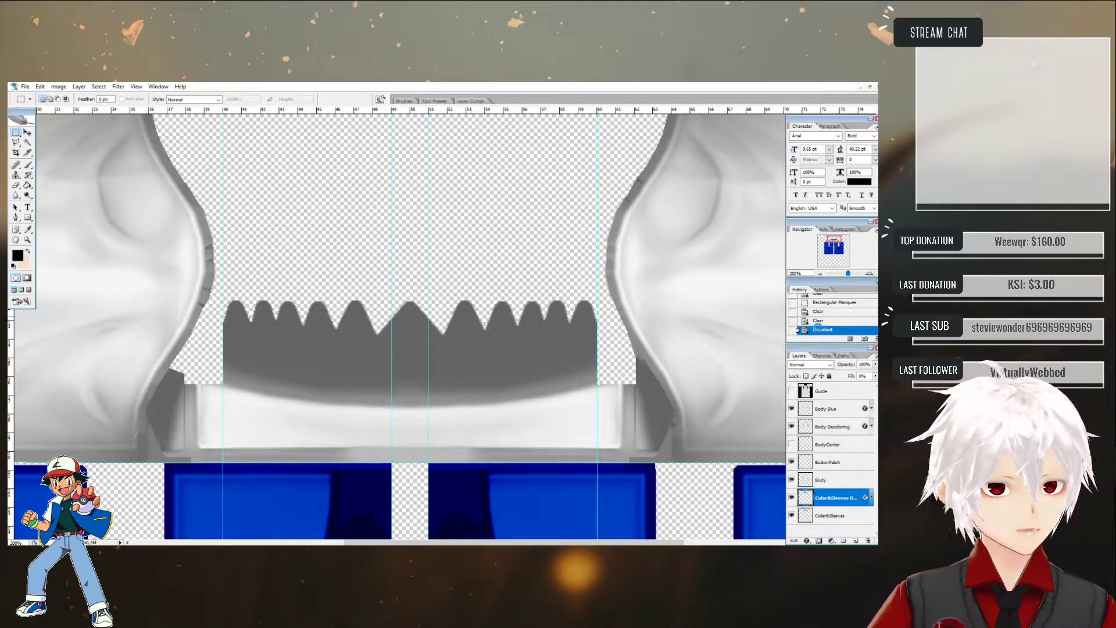
{"action": "scroll", "coordinate": [765, 297], "scroll_direction": "up", "scroll_amount": 2}
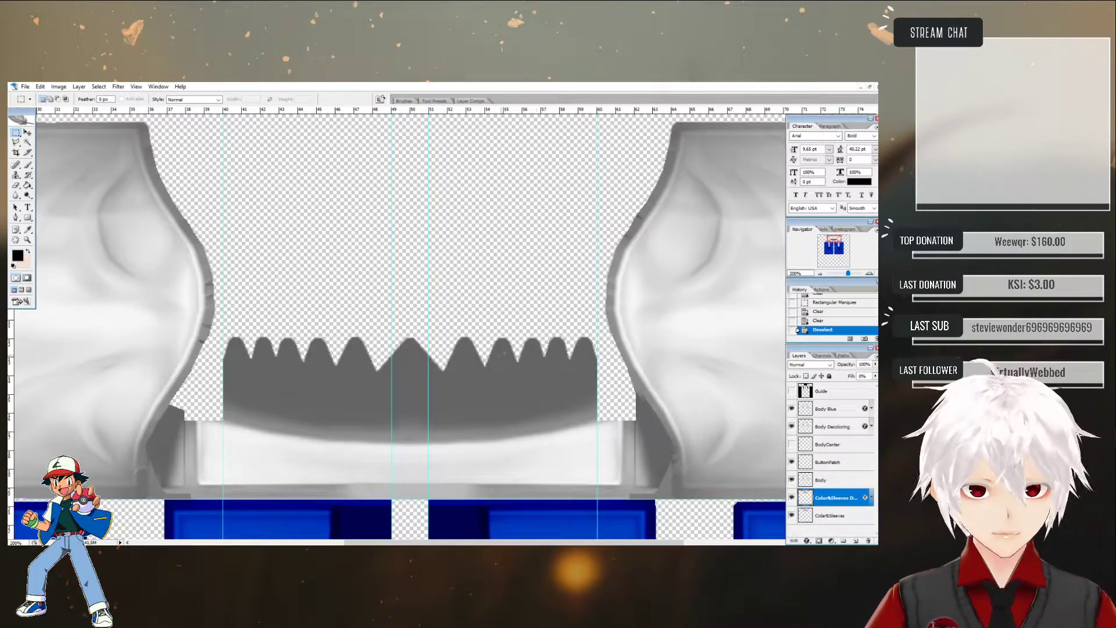
- Switch to VRoid Studio and import Vest.png into the coat texture's editable layer
{"action": "key", "text": "alt+Tab"}
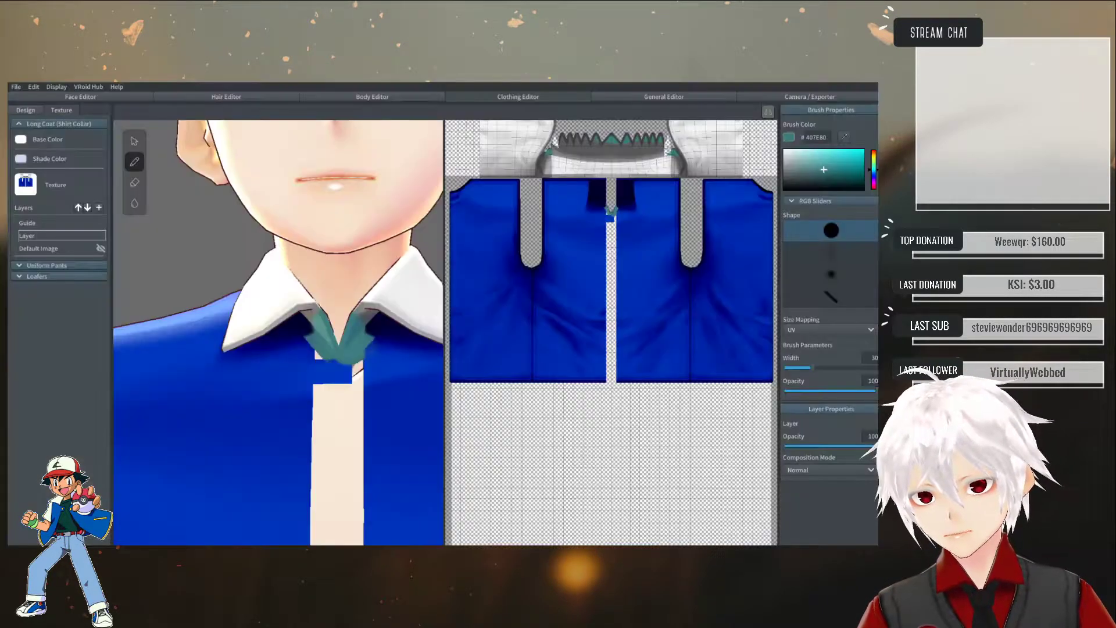
{"action": "right_click", "coordinate": [39, 236]}
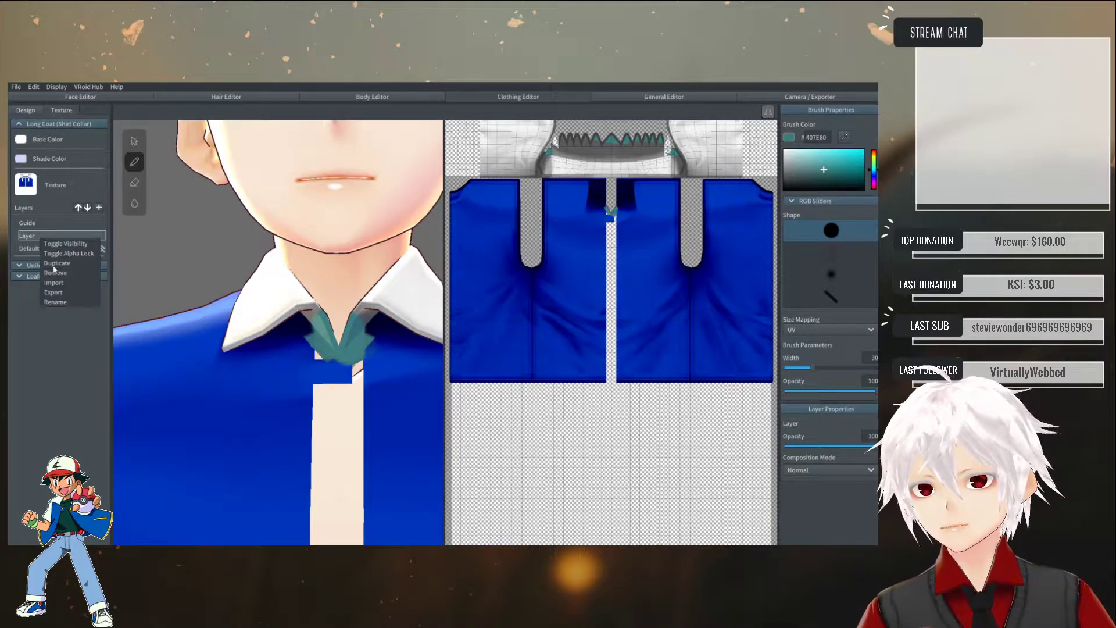
{"action": "left_click", "coordinate": [64, 282]}
{"action": "double_click", "coordinate": [225, 181]}
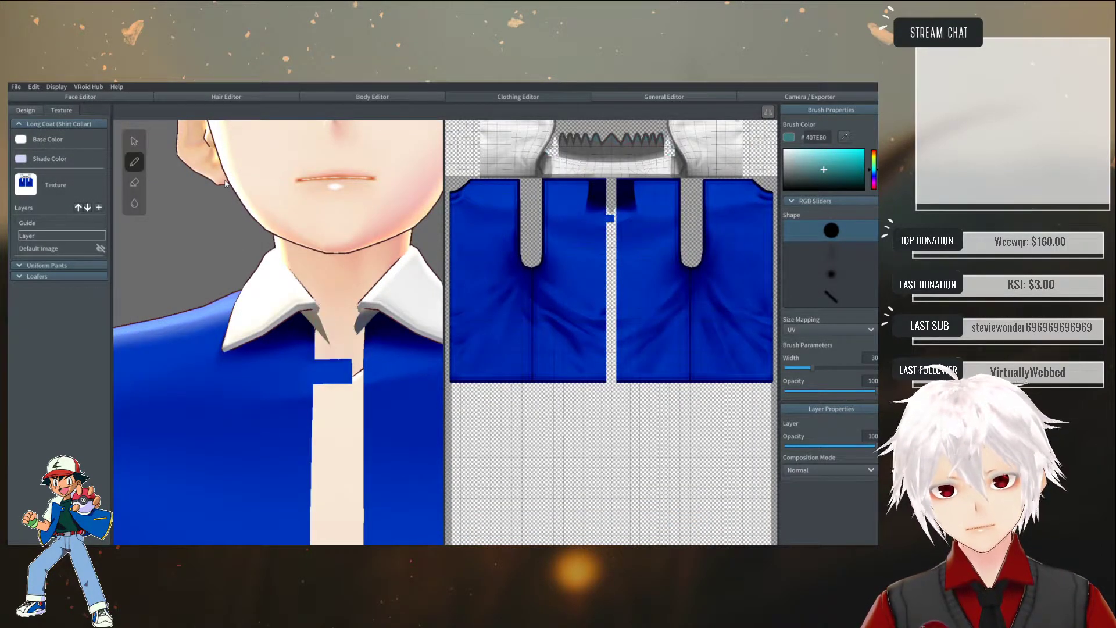
- Paint teal over the grey inner flap beneath the collar tip on the model's left side
{"action": "mouse_move", "coordinate": [313, 259]}
{"action": "right_mouse_down"}
{"action": "mouse_move", "coordinate": [264, 319]}
{"action": "mouse_move", "coordinate": [268, 290]}
{"action": "mouse_move", "coordinate": [351, 256]}
{"action": "right_mouse_up"}
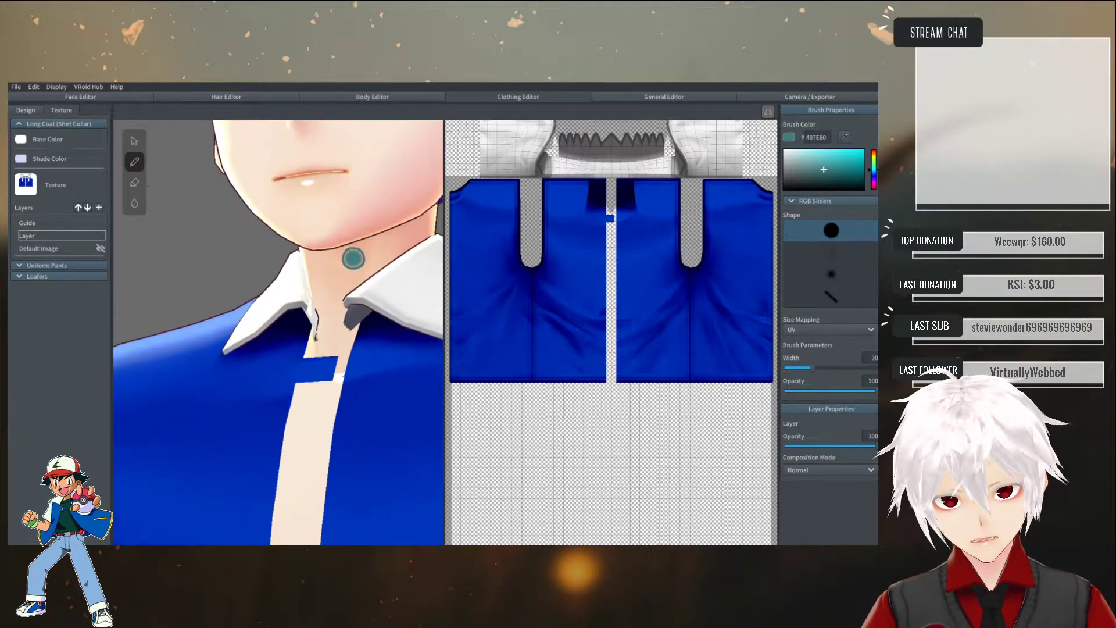
{"action": "mouse_move", "coordinate": [341, 327]}
{"action": "left_mouse_down"}
{"action": "mouse_move", "coordinate": [349, 303]}
{"action": "mouse_move", "coordinate": [352, 317]}
{"action": "left_mouse_up"}
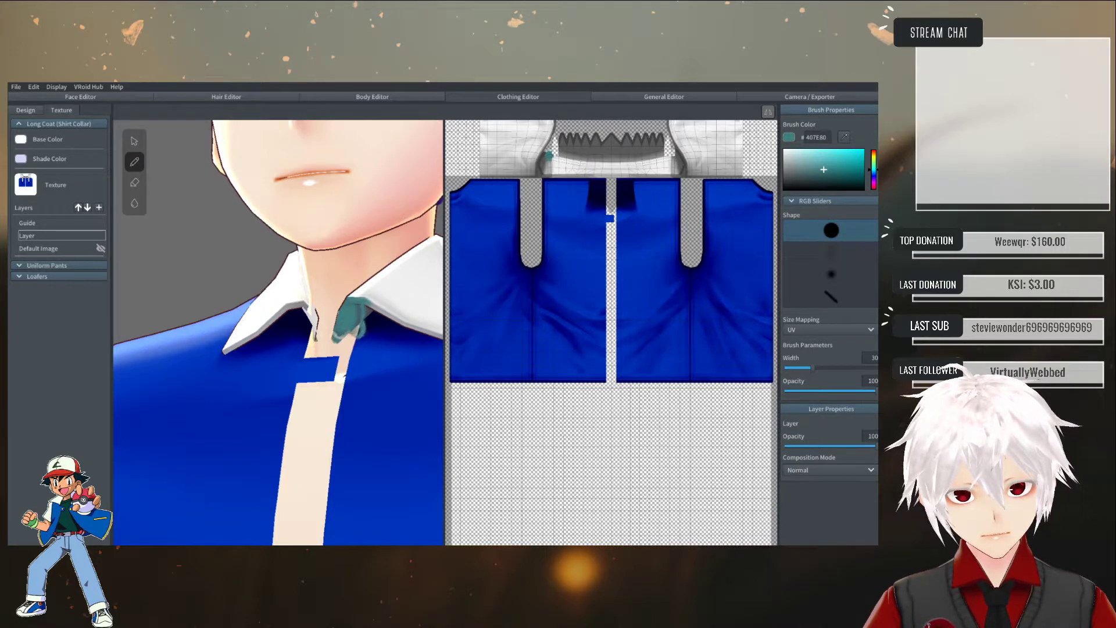
{"action": "right_click_drag", "start_coordinate": [334, 348], "coordinate": [346, 360]}
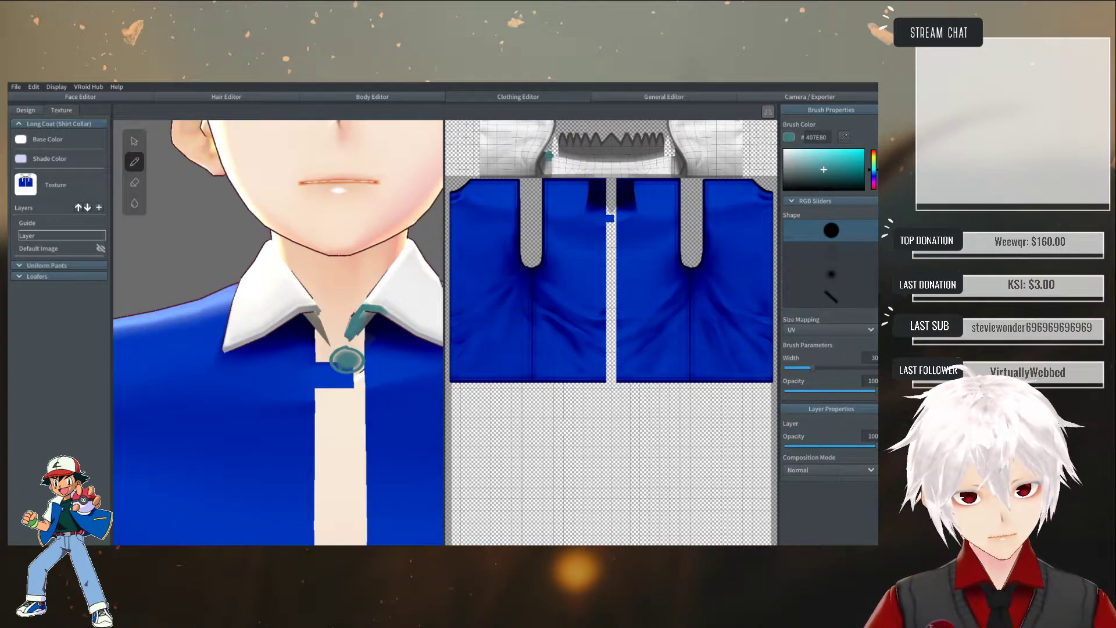
{"action": "left_click_drag", "start_coordinate": [316, 343], "coordinate": [324, 320]}
{"action": "mouse_move", "coordinate": [349, 360]}
{"action": "right_mouse_down"}
{"action": "mouse_move", "coordinate": [372, 352]}
{"action": "mouse_move", "coordinate": [362, 358]}
{"action": "right_mouse_up"}
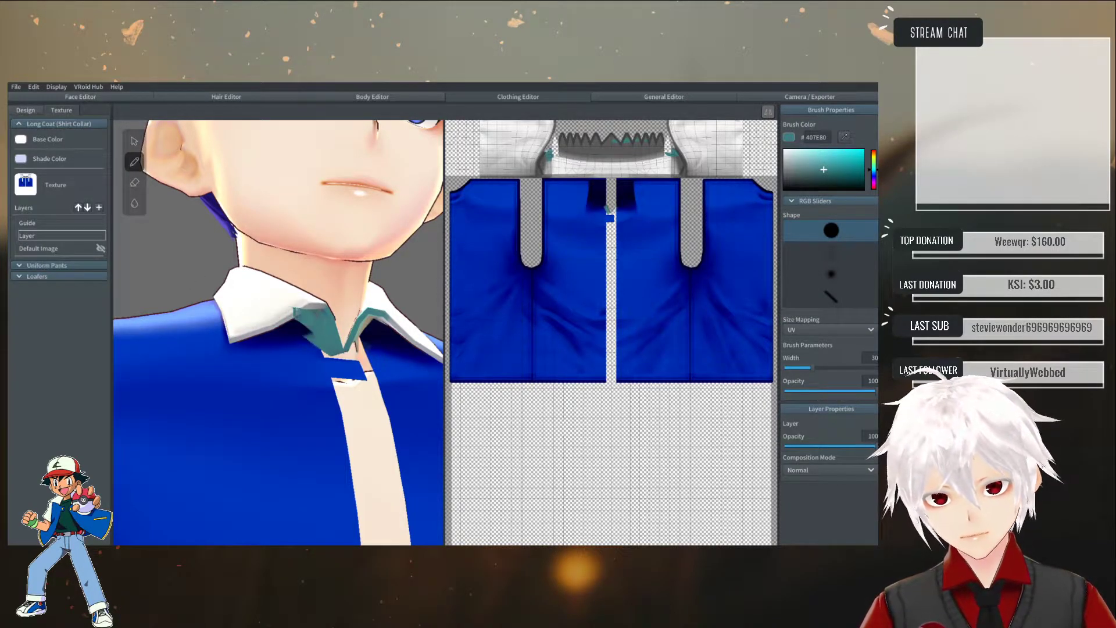
{"action": "key", "text": "ctrl+z"}
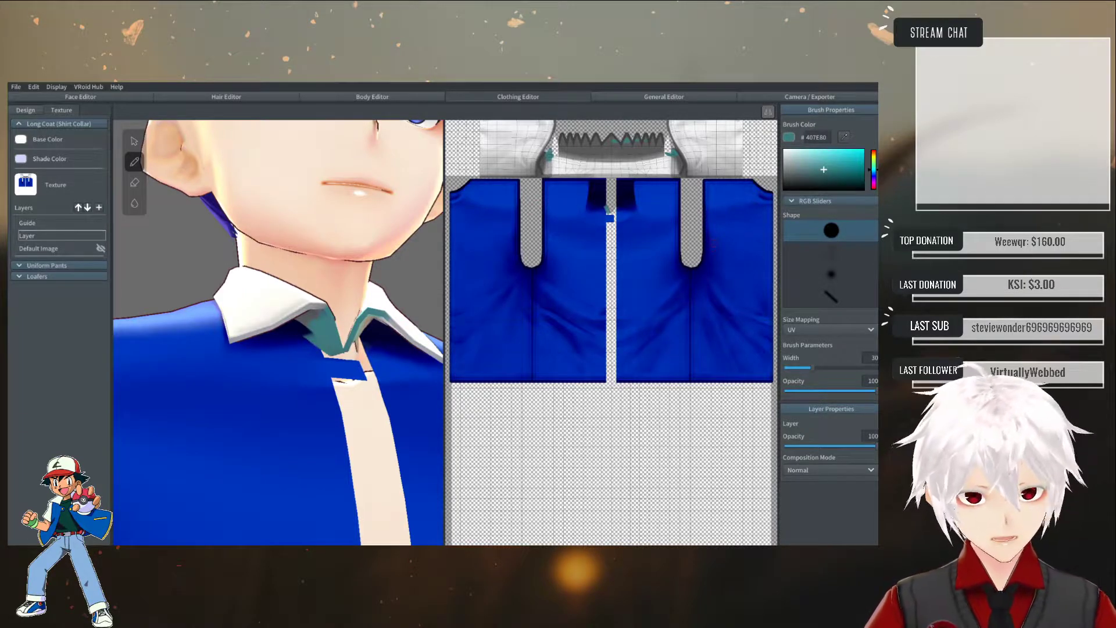
{"action": "key", "text": "ctrl+z"}
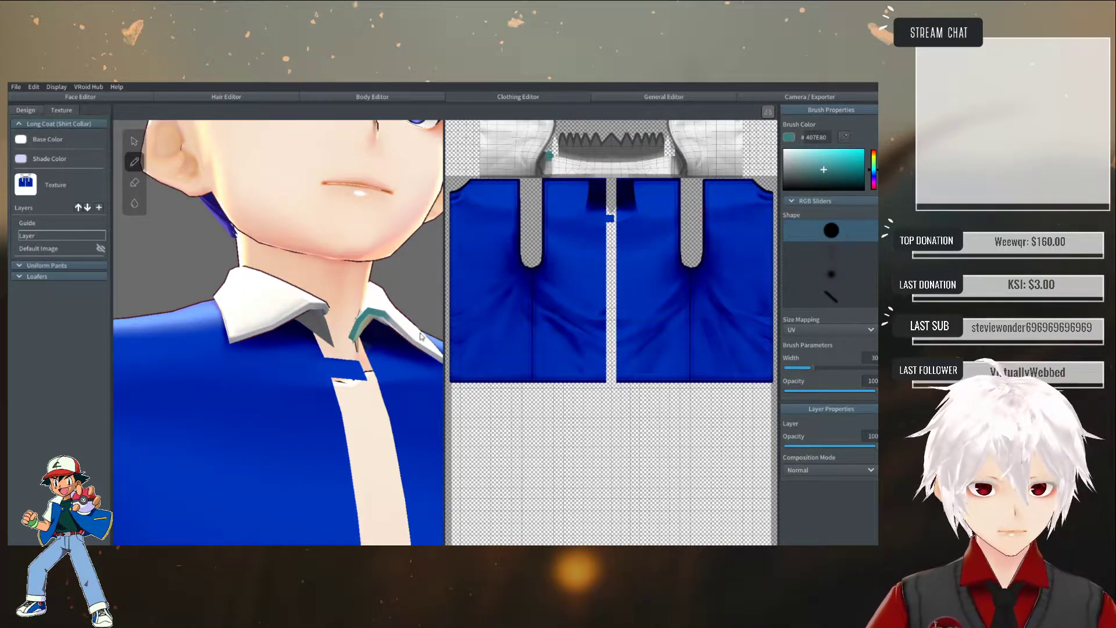
- Paint teal over the grey inner flap beneath the collar tip on the model's right side
{"action": "right_click_drag", "start_coordinate": [354, 341], "coordinate": [372, 348]}
{"action": "left_click_drag", "start_coordinate": [329, 333], "coordinate": [332, 343]}
{"action": "right_click_drag", "start_coordinate": [346, 397], "coordinate": [301, 398]}
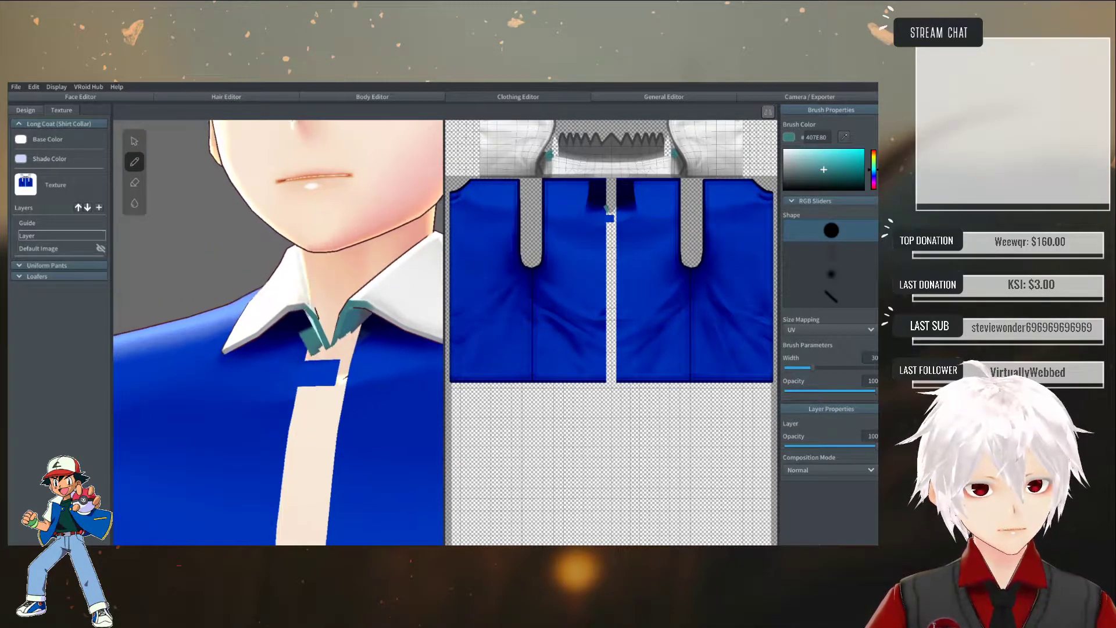
{"action": "scroll", "coordinate": [592, 137], "scroll_direction": "up", "scroll_amount": 2}
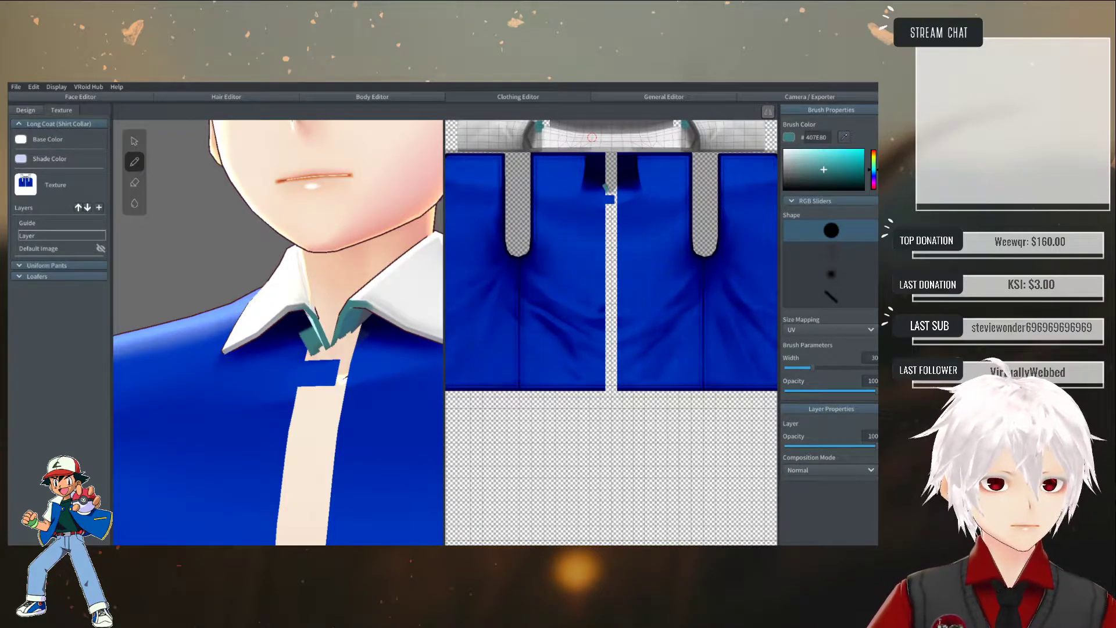
{"action": "scroll", "coordinate": [591, 137], "scroll_direction": "down", "scroll_amount": 2}
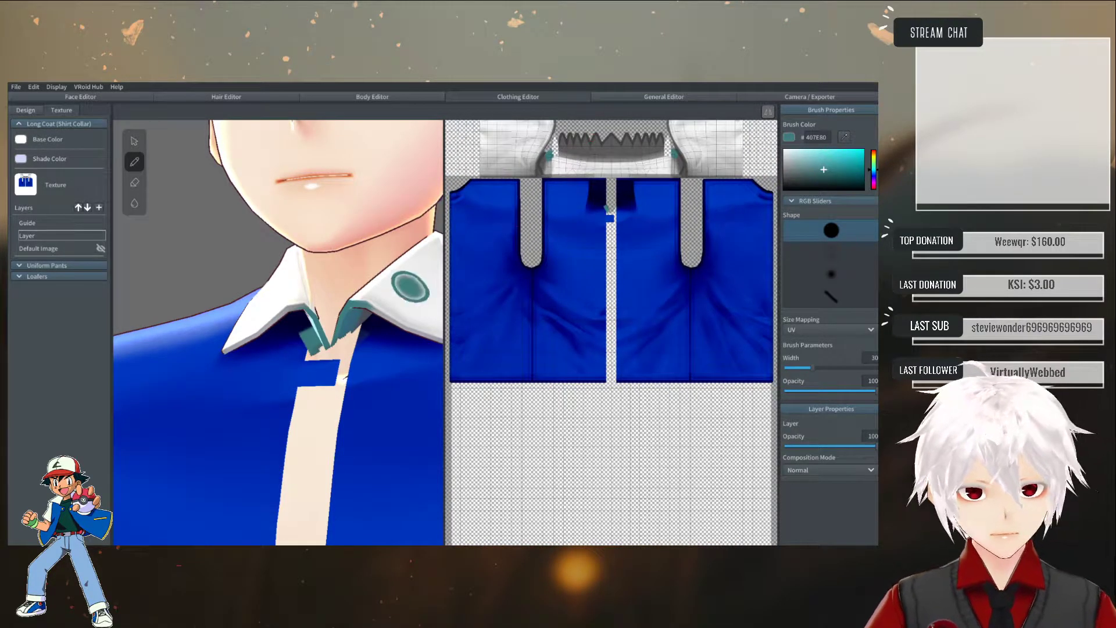
{"action": "right_click_drag", "start_coordinate": [414, 287], "coordinate": [401, 290]}
{"action": "mouse_move", "coordinate": [332, 280]}
{"action": "right_mouse_down"}
{"action": "mouse_move", "coordinate": [373, 317]}
{"action": "mouse_move", "coordinate": [319, 349]}
{"action": "right_mouse_up"}
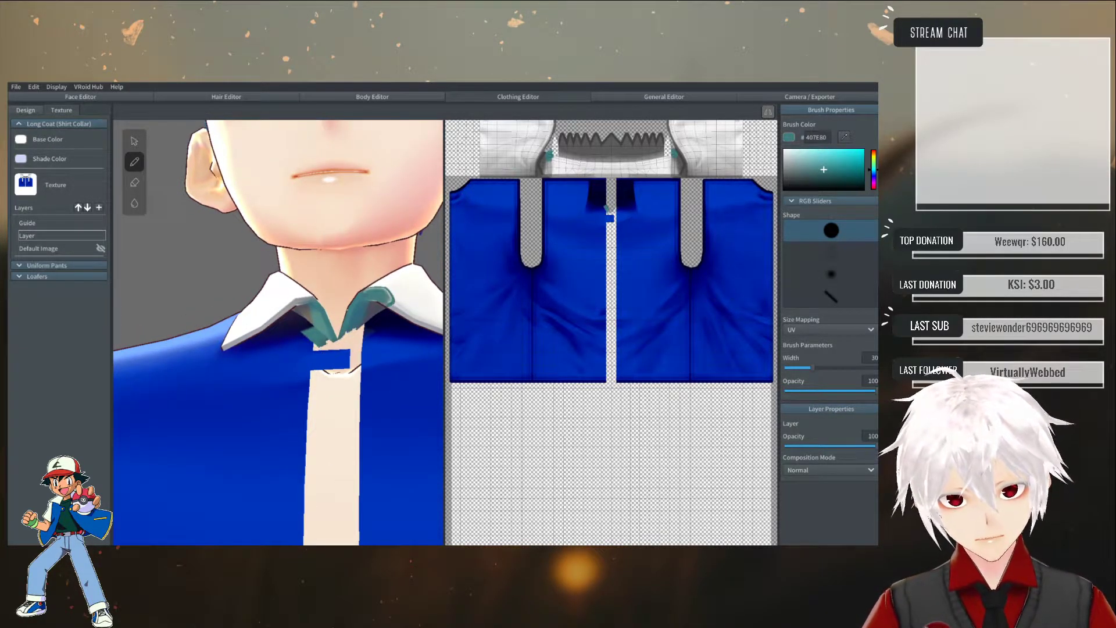
- Export the layer with the teal collar marks as Guide.png into the AshKetchum folder
{"action": "right_click", "coordinate": [38, 234]}
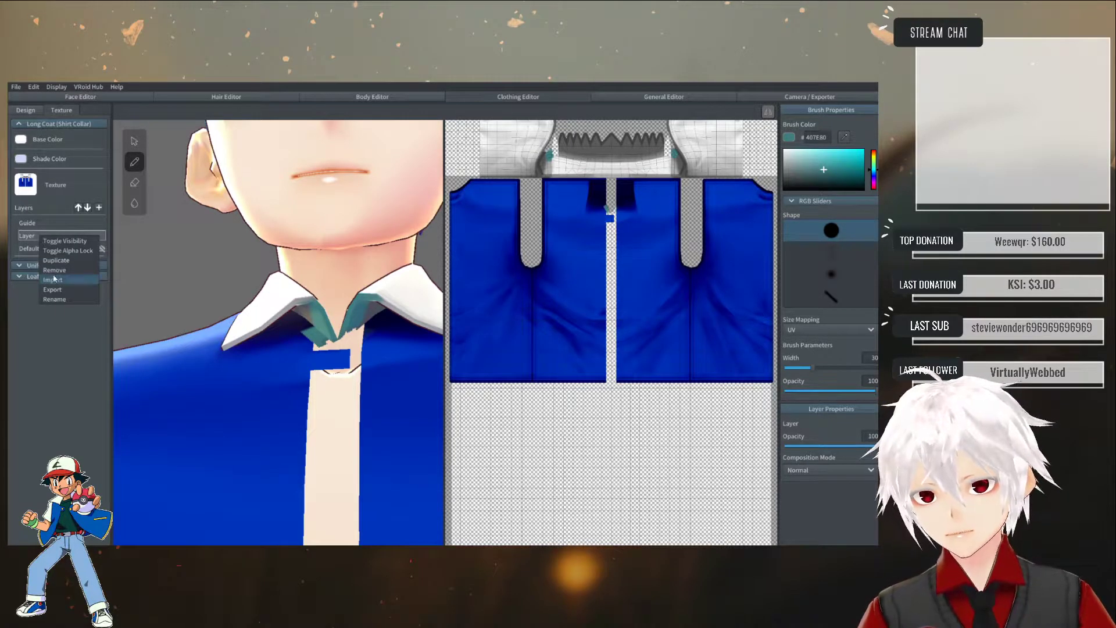
{"action": "left_click", "coordinate": [52, 290]}
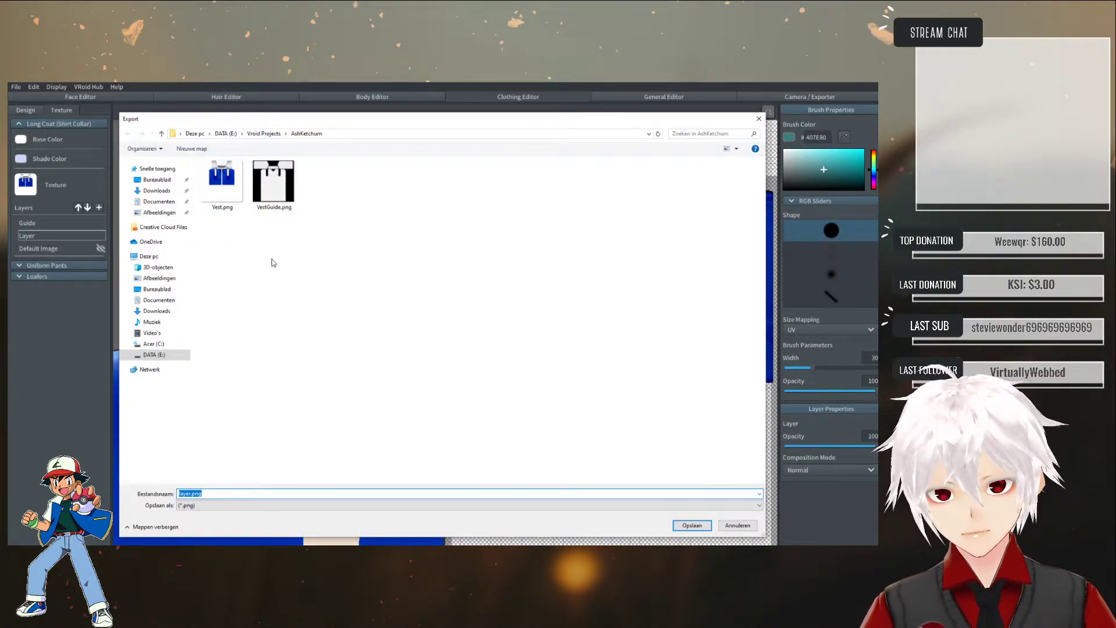
{"action": "type", "text": "test"}
{"action": "key", "text": "Return"}
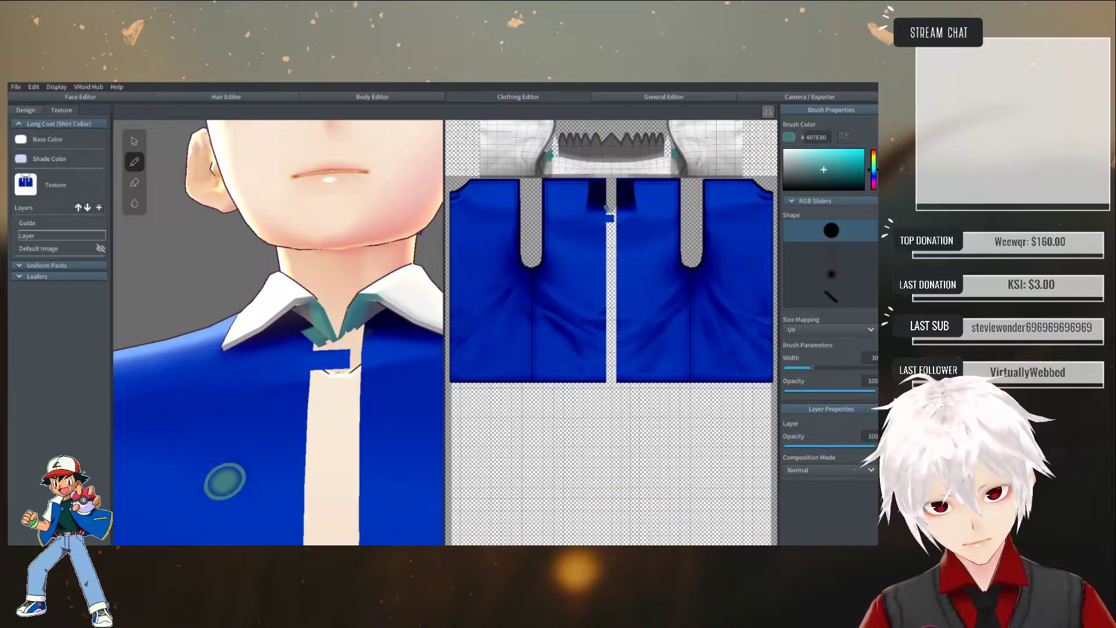
- Switch to Photoshop, open Guide.png and cut its entire image to the clipboard
{"action": "key", "text": "alt+Tab"}
{"action": "left_click", "coordinate": [25, 86]}
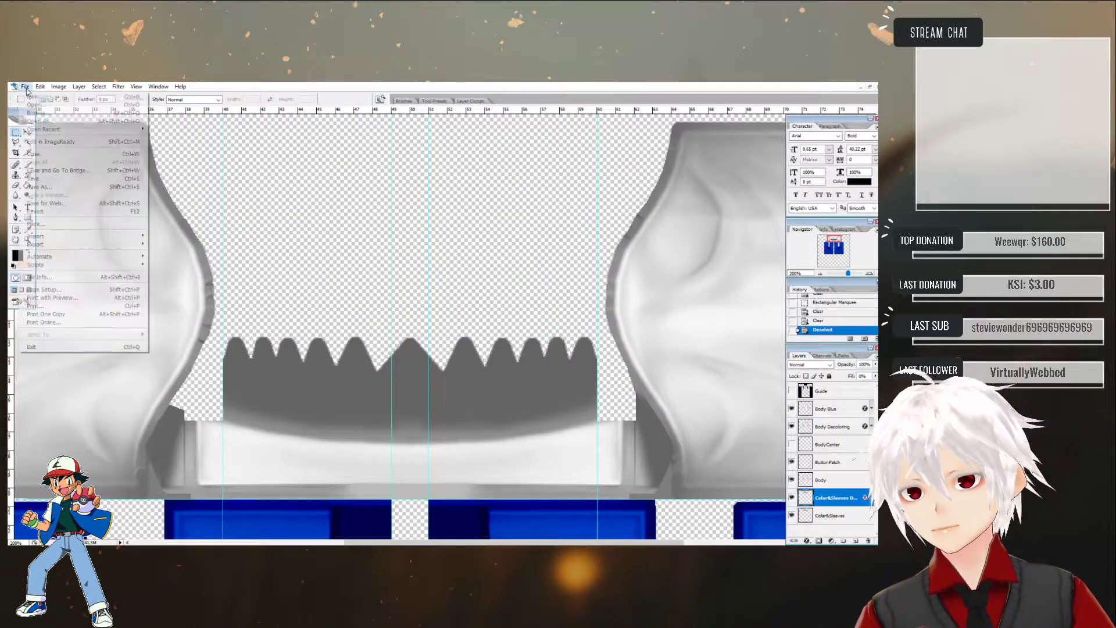
{"action": "left_click", "coordinate": [34, 104]}
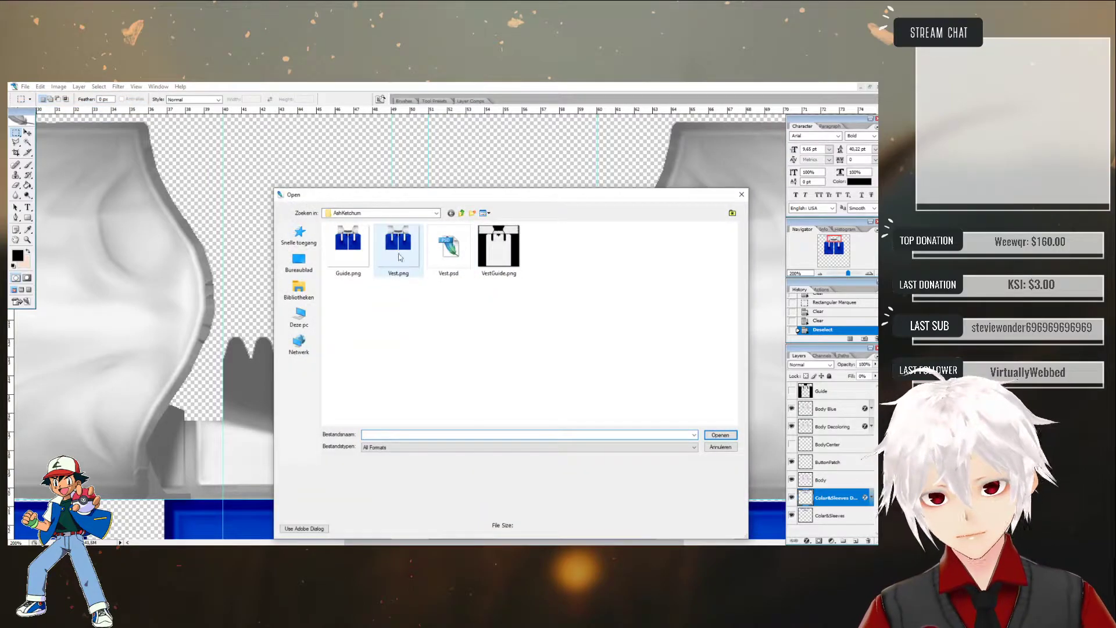
{"action": "double_click", "coordinate": [352, 250]}
{"action": "key", "text": "ctrl+a"}
{"action": "key", "text": "ctrl+x"}
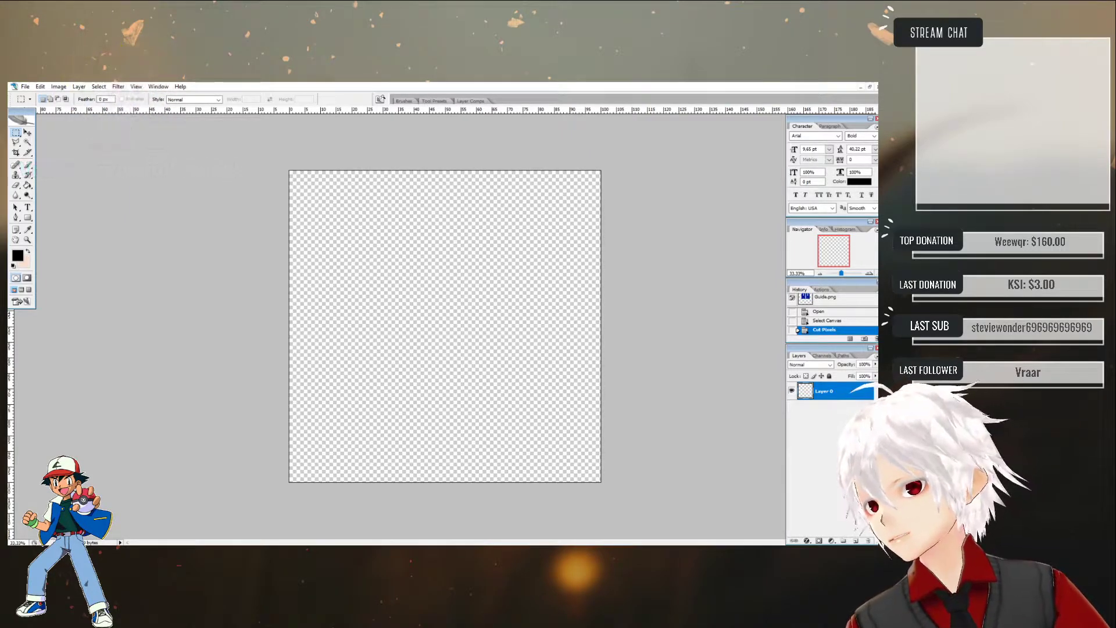
- Close Guide.png without saving and paste its image into the vest document, aligned exactly over the existing artwork
{"action": "left_click", "coordinate": [875, 88]}
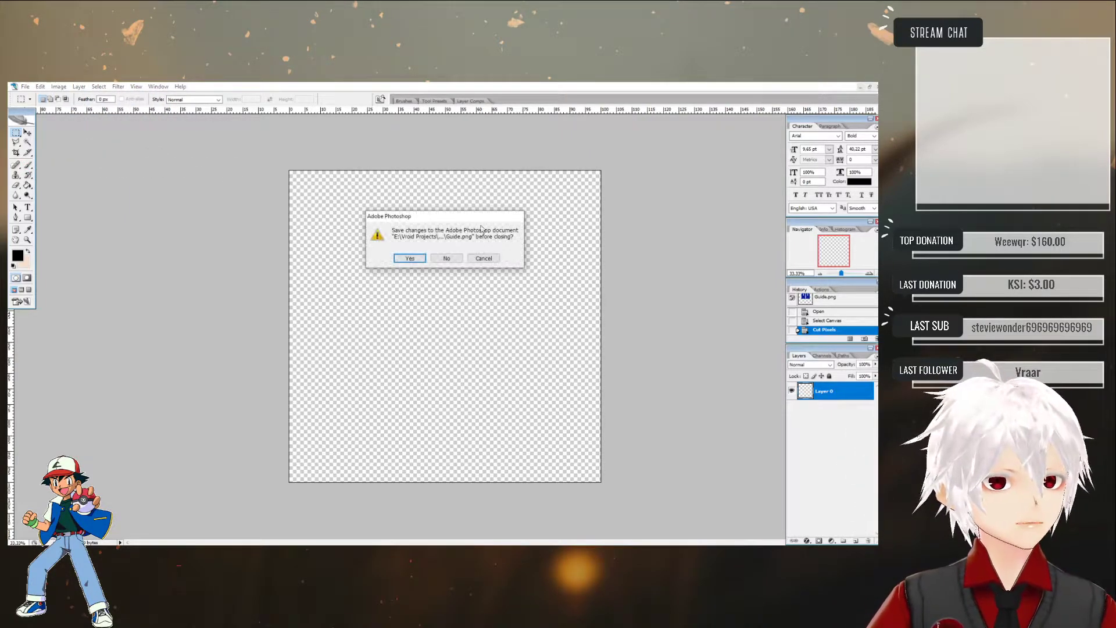
{"action": "left_click", "coordinate": [443, 256]}
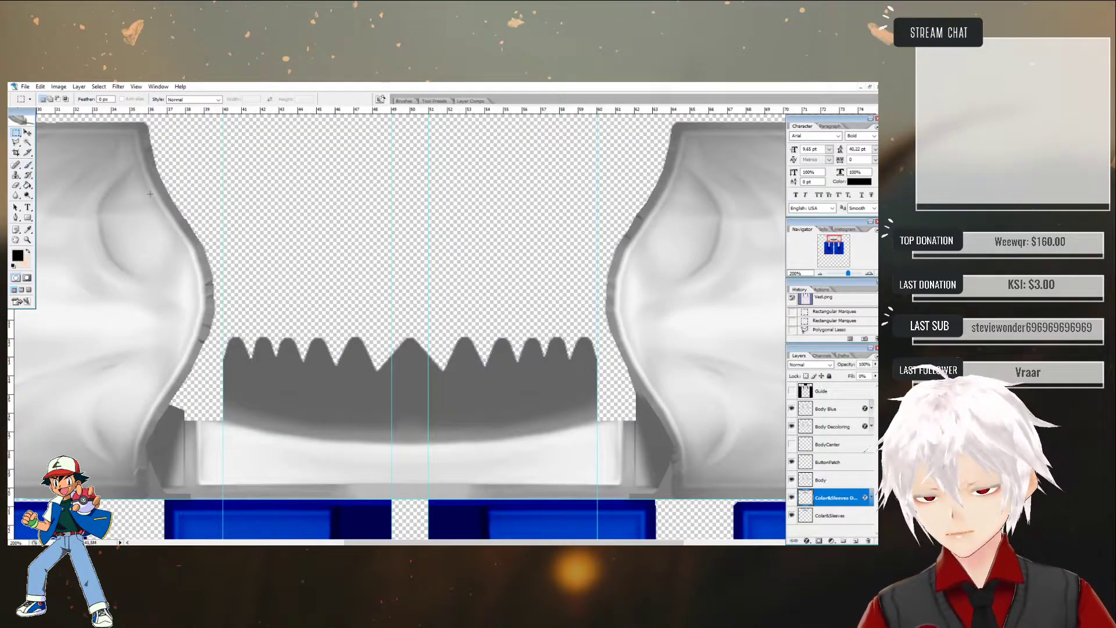
{"action": "key", "text": "ctrl+v"}
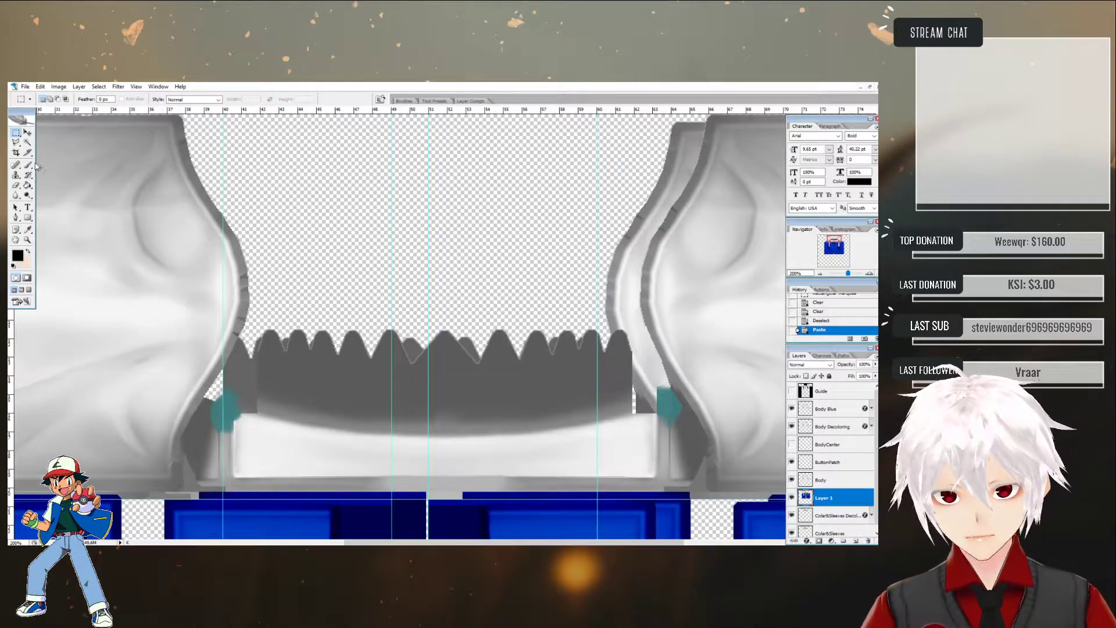
{"action": "left_click", "coordinate": [28, 133]}
{"action": "left_click_drag", "start_coordinate": [684, 274], "coordinate": [660, 283]}
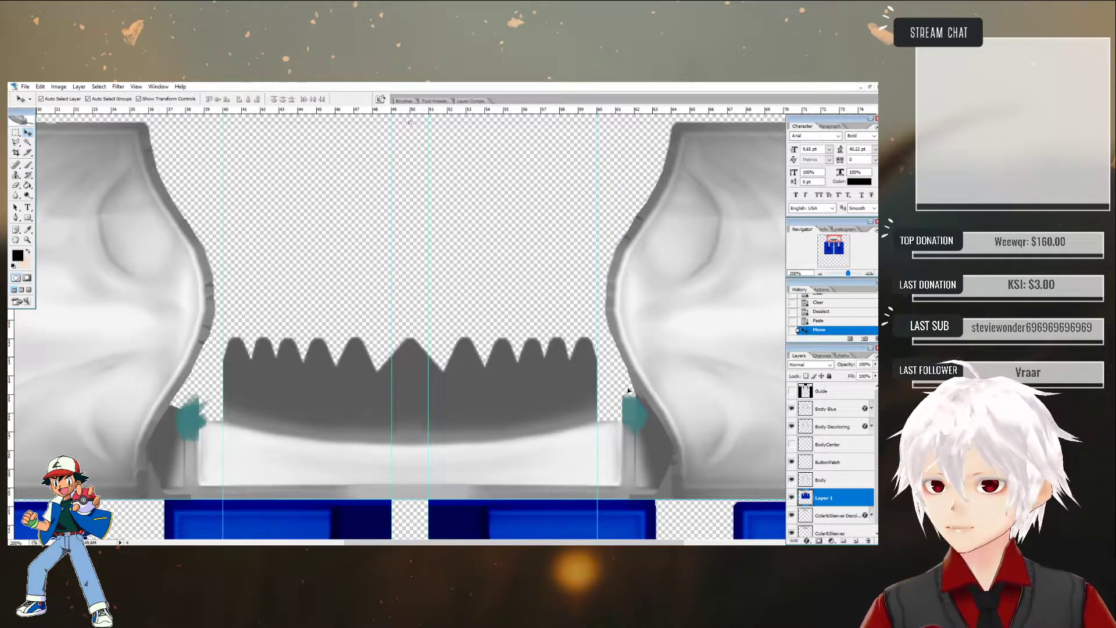
- Reduce the pasted guide layer's fill to 59% and activate the Rectangular Marquee tool
{"action": "left_click", "coordinate": [875, 377]}
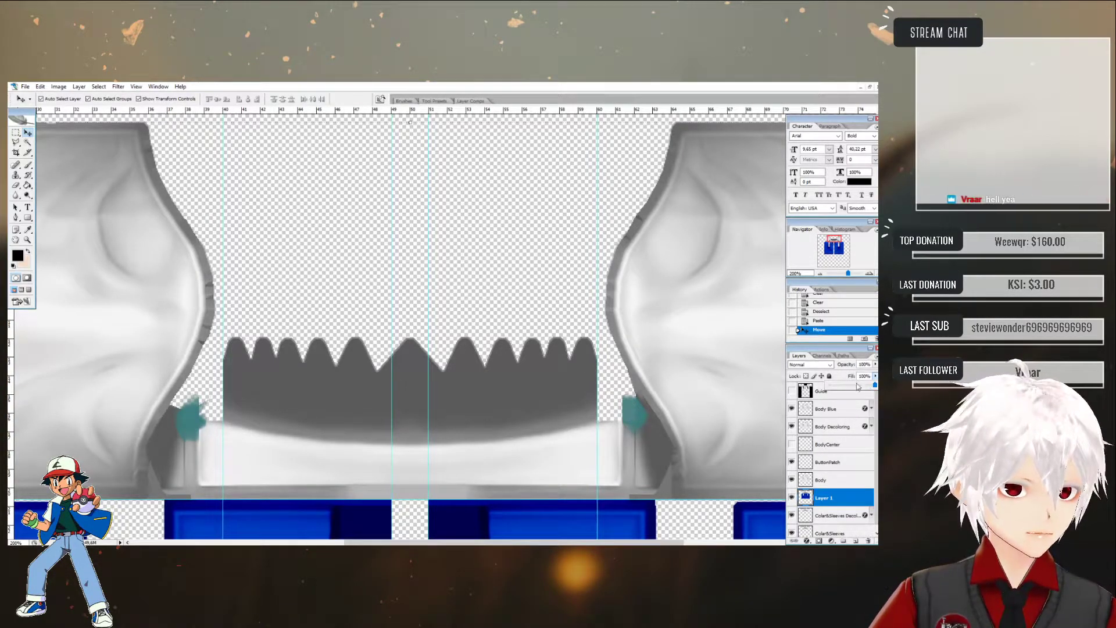
{"action": "left_click_drag", "start_coordinate": [856, 388], "coordinate": [856, 389]}
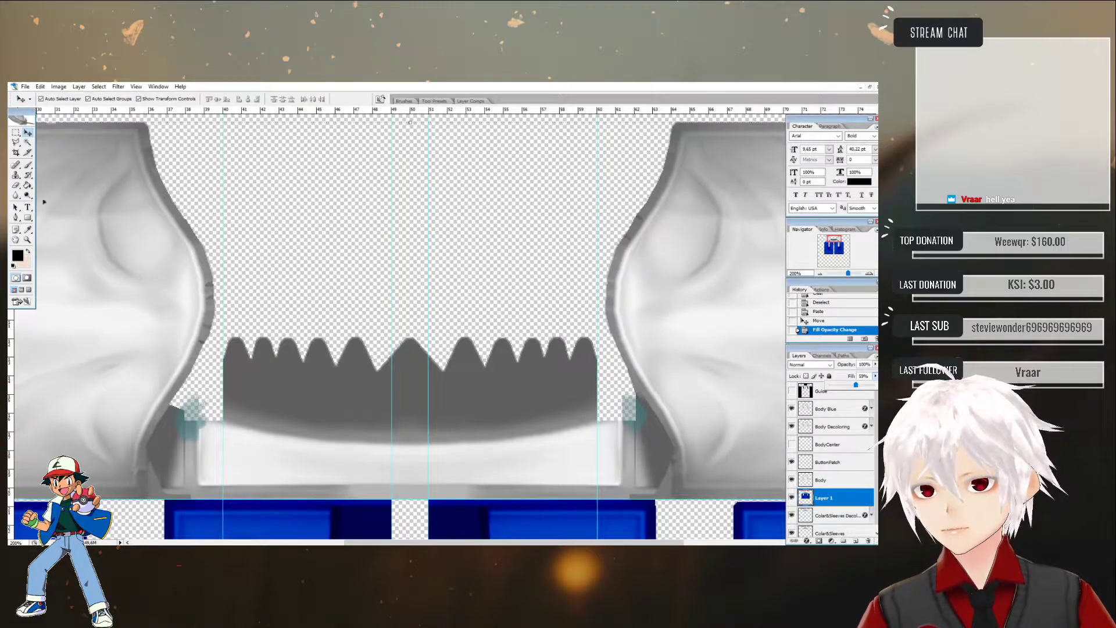
{"action": "left_click", "coordinate": [16, 133]}
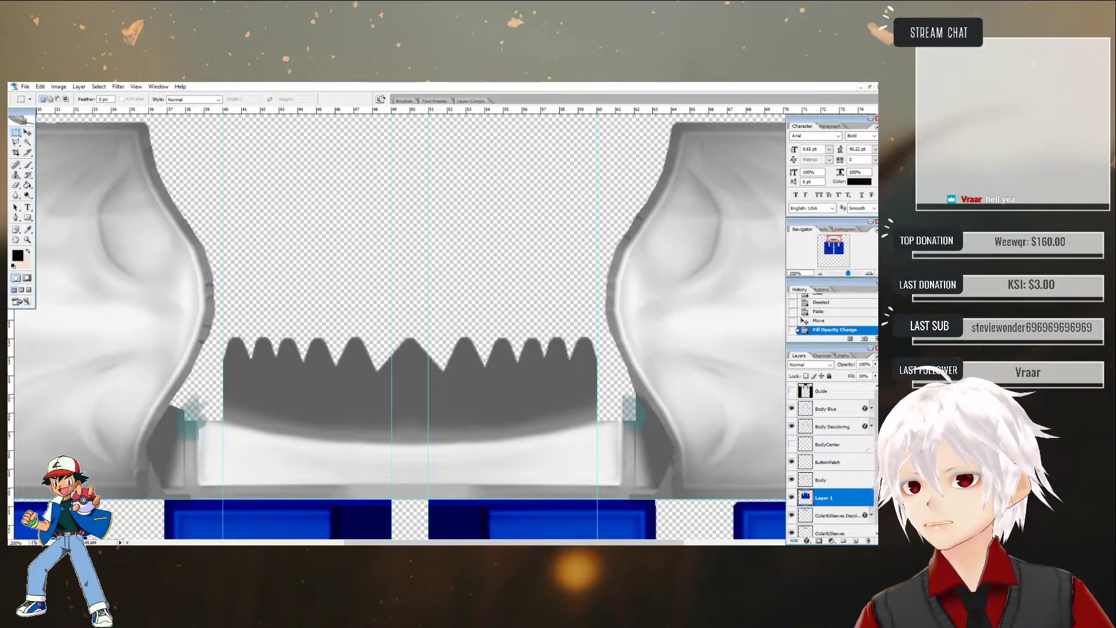
- Switch to VRoid Studio and try erasing small patches around the teal collar marks and the nearby blue front on the model
{"action": "key", "text": "alt+Tab"}
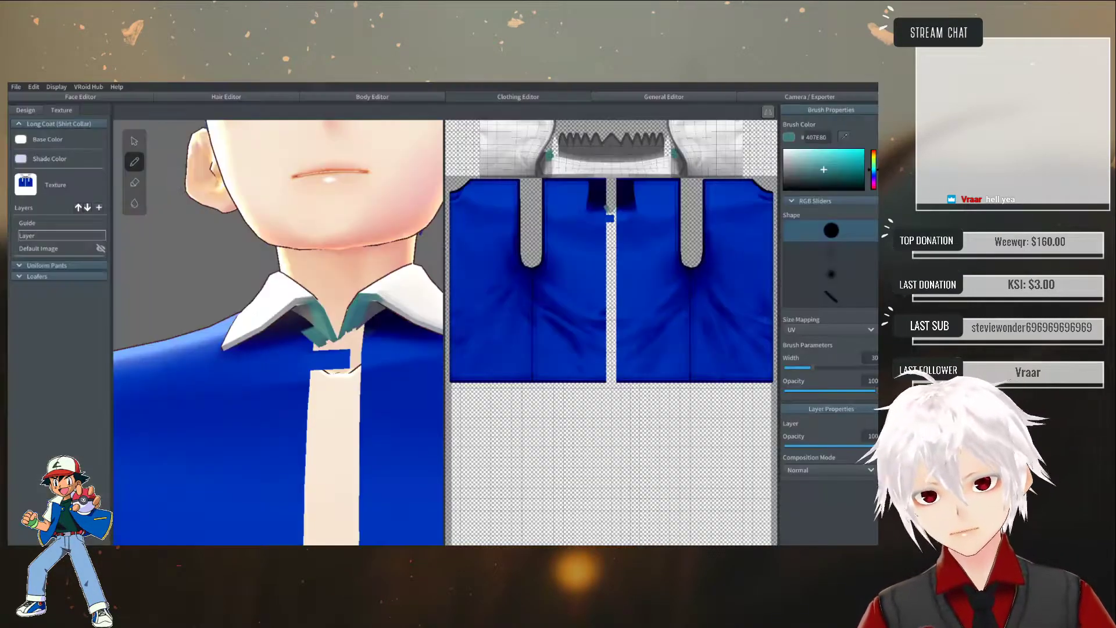
{"action": "scroll", "coordinate": [358, 308], "scroll_direction": "up", "scroll_amount": 3}
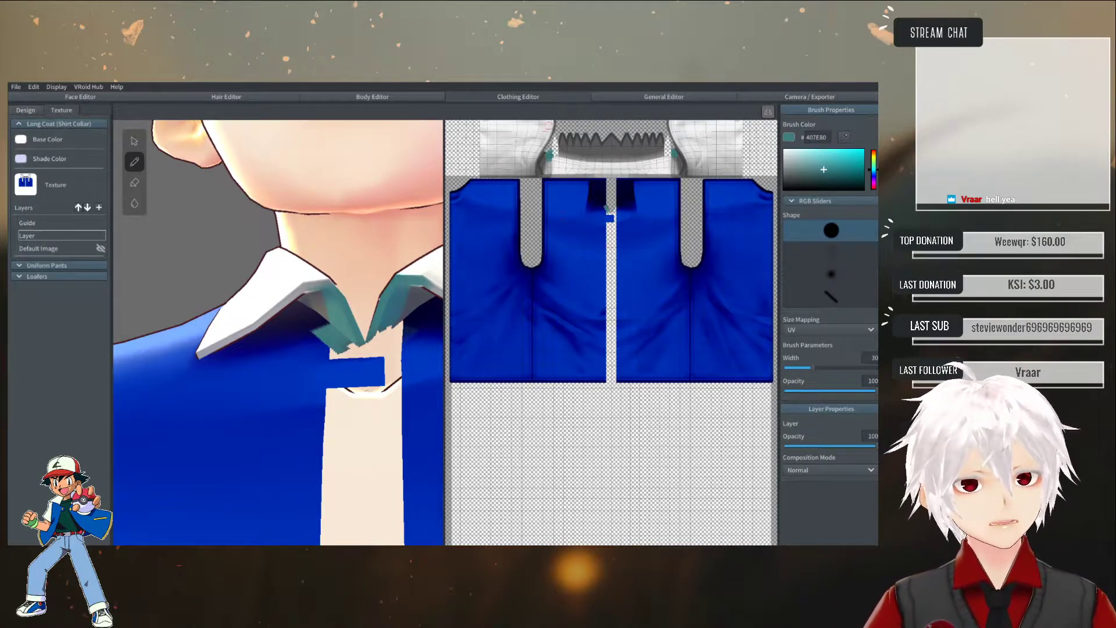
{"action": "mouse_move", "coordinate": [365, 343]}
{"action": "right_mouse_down"}
{"action": "mouse_move", "coordinate": [413, 287]}
{"action": "mouse_move", "coordinate": [365, 347]}
{"action": "right_mouse_up"}
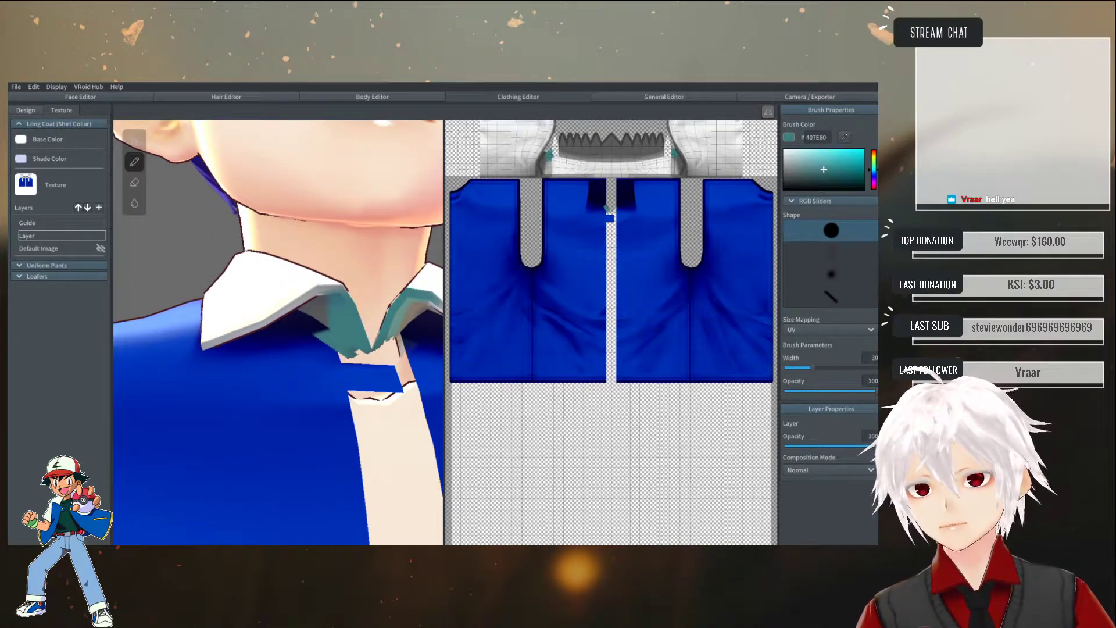
{"action": "left_click", "coordinate": [133, 185]}
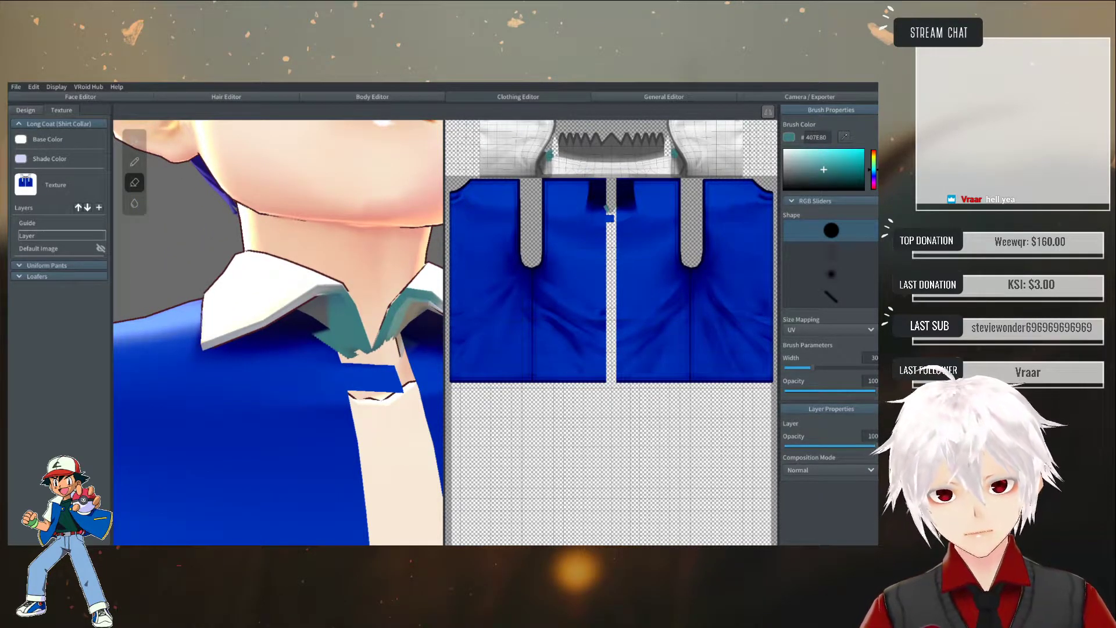
{"action": "scroll", "coordinate": [279, 331], "scroll_direction": "down", "scroll_amount": 3}
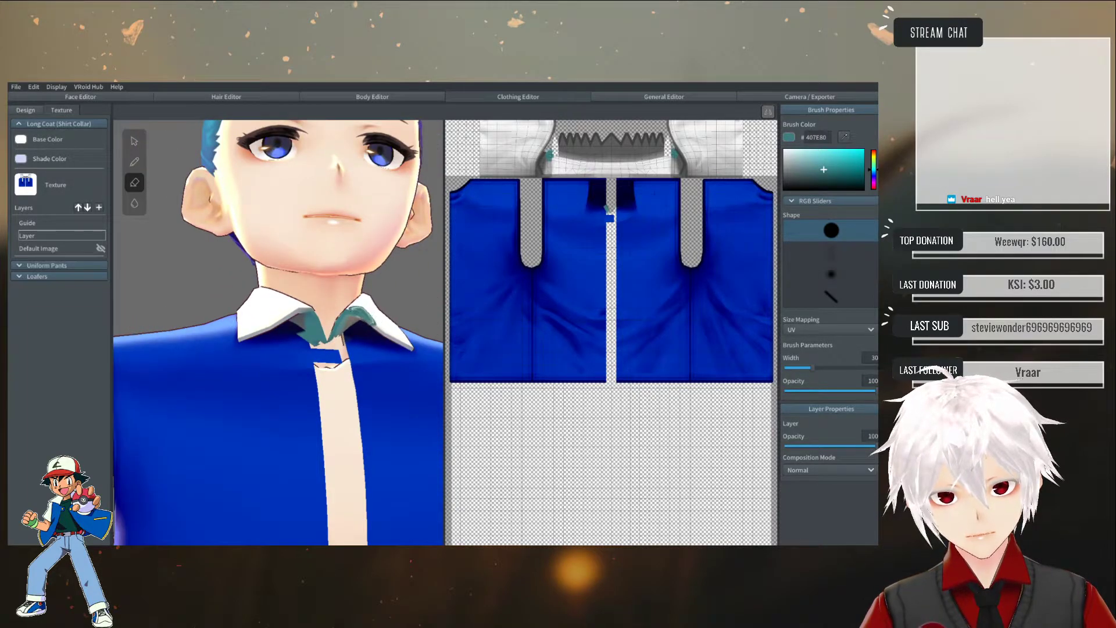
{"action": "left_click_drag", "start_coordinate": [357, 312], "coordinate": [352, 308]}
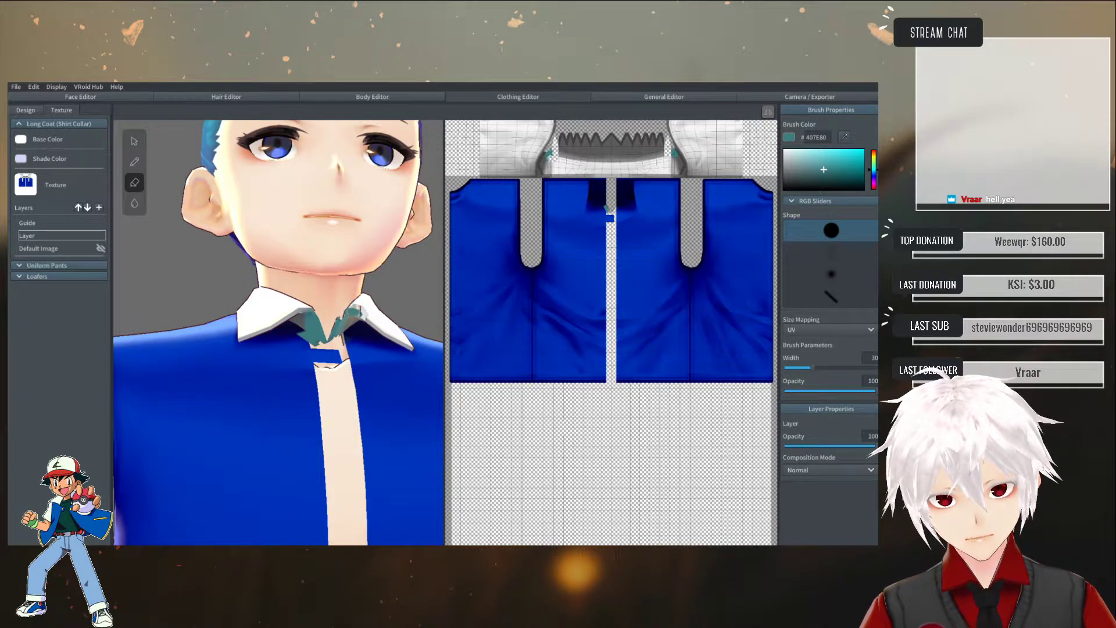
{"action": "right_click_drag", "start_coordinate": [383, 330], "coordinate": [373, 323]}
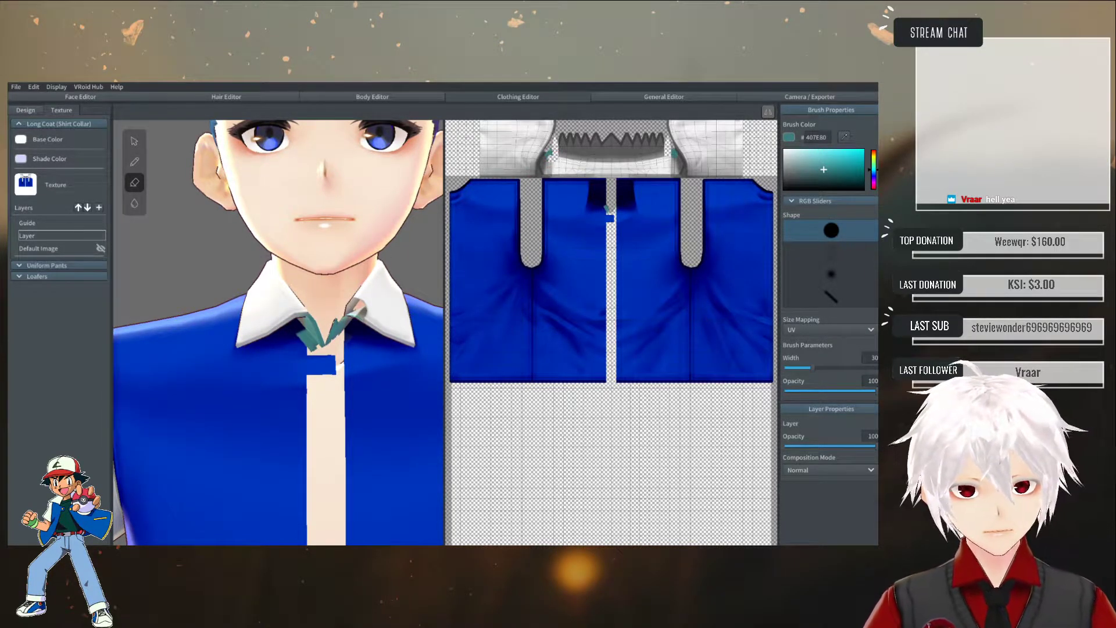
{"action": "left_click_drag", "start_coordinate": [295, 337], "coordinate": [306, 350]}
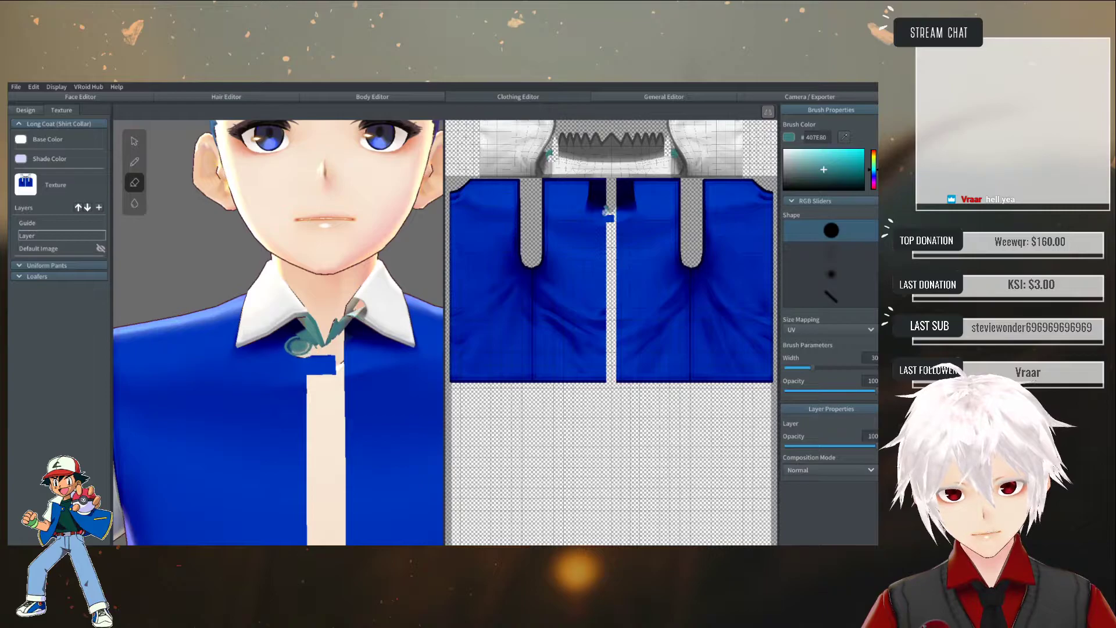
{"action": "right_click_drag", "start_coordinate": [328, 356], "coordinate": [356, 343]}
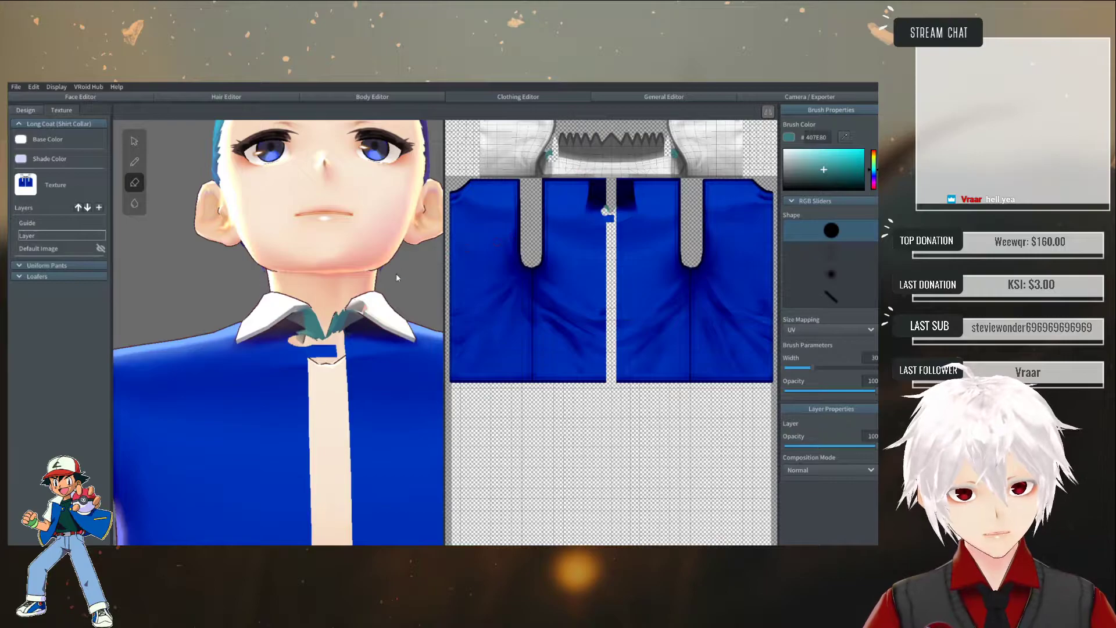
- Switch to Photoshop and clear a small rectangle at the left teal mark from Layer 1 and both Color&Sleeves layers
{"action": "key", "text": "alt+Tab"}
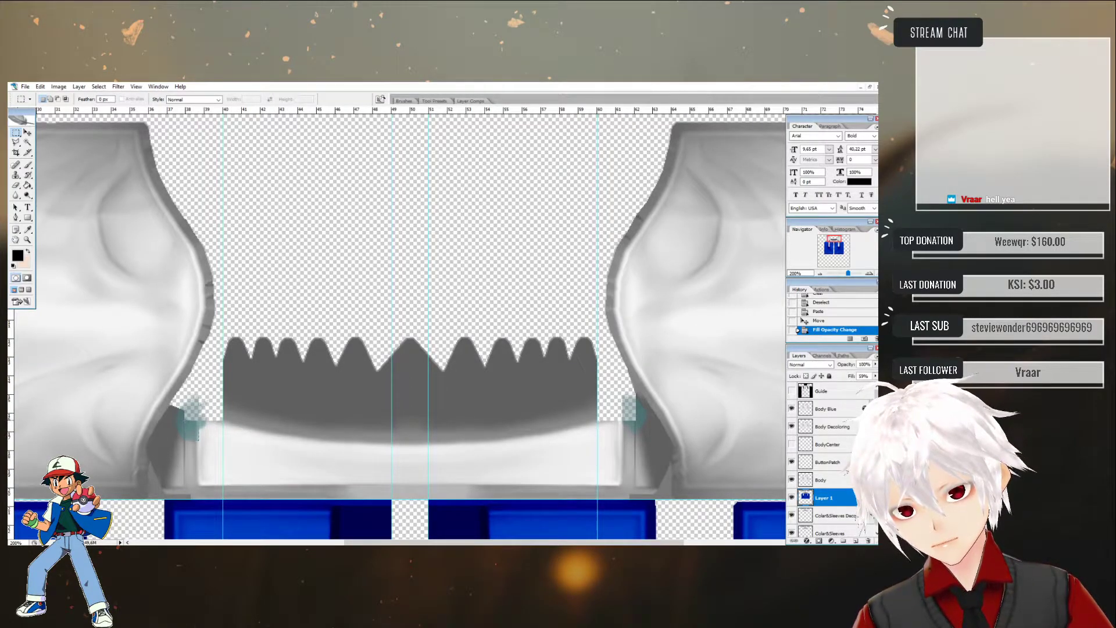
{"action": "left_click_drag", "start_coordinate": [184, 405], "coordinate": [199, 441]}
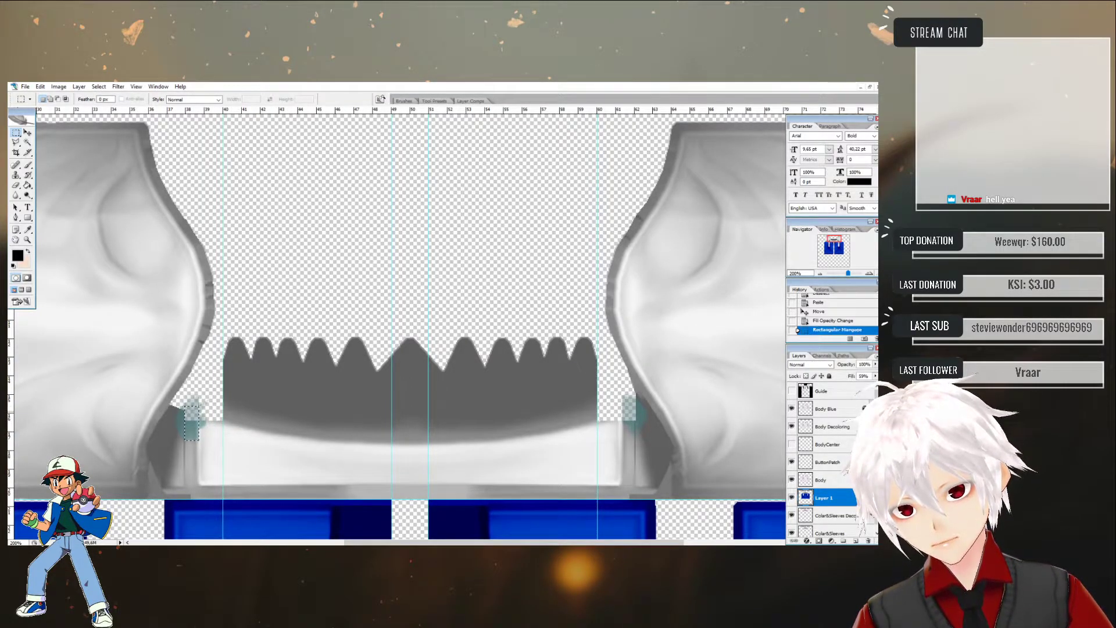
{"action": "key", "text": "Delete"}
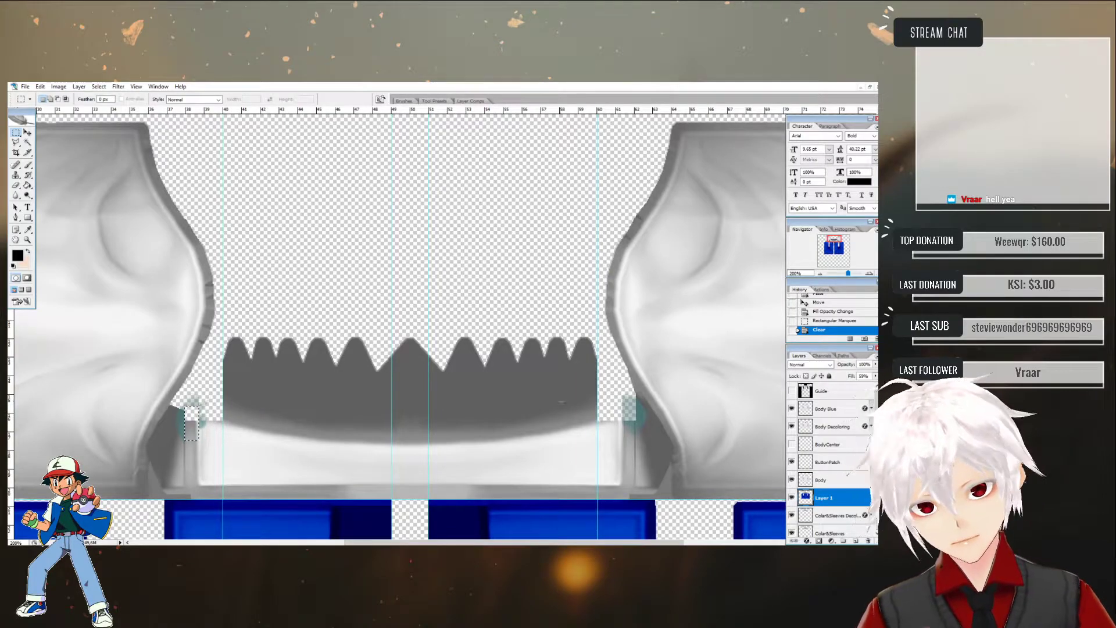
{"action": "left_click", "coordinate": [831, 515]}
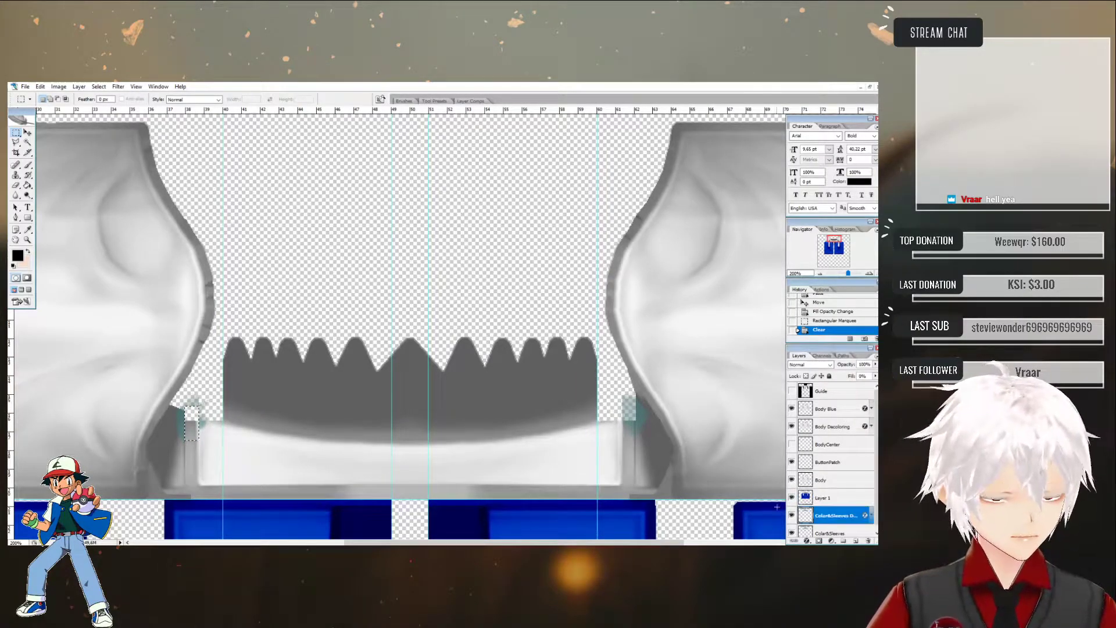
{"action": "key", "text": "Delete"}
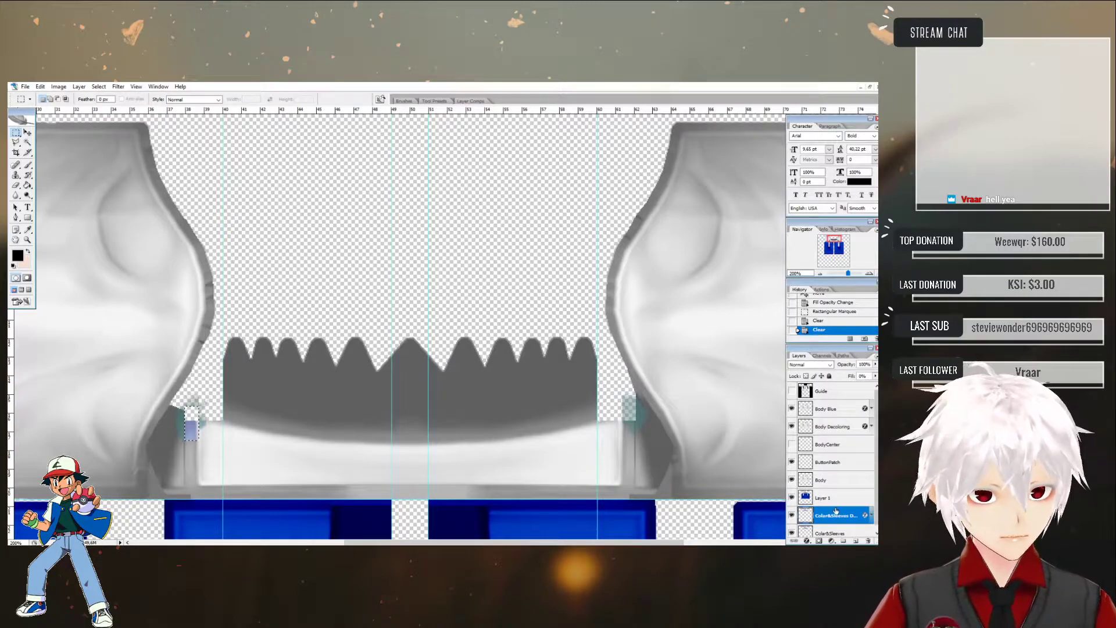
{"action": "left_click", "coordinate": [831, 531]}
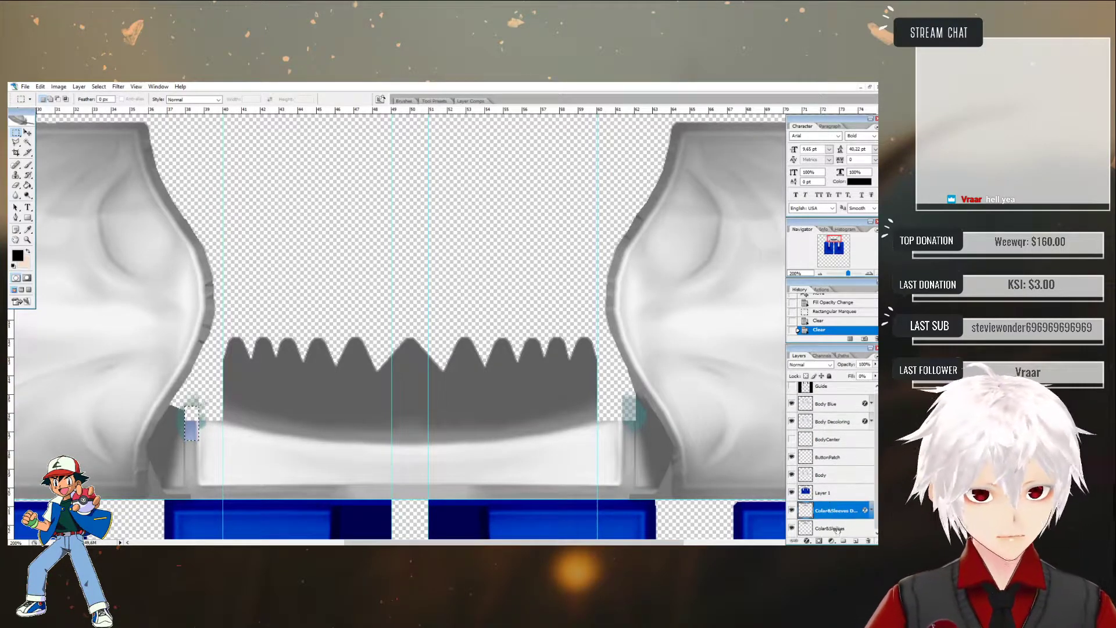
{"action": "key", "text": "Delete"}
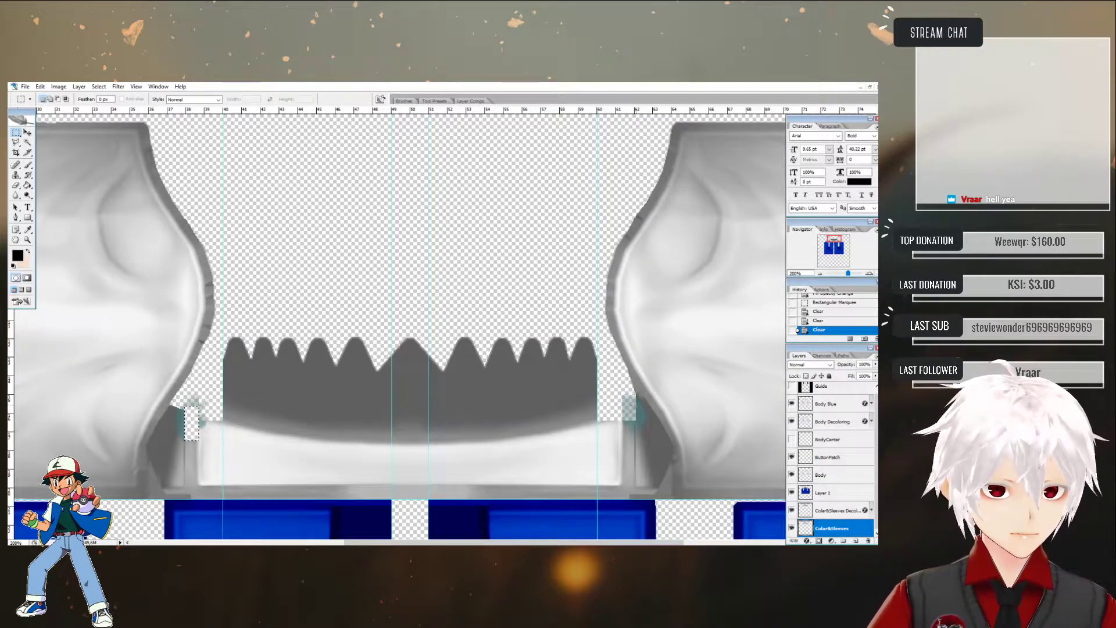
- Add a horizontal guide along the cutout's lower edge and clear a matching rectangle at the right teal mark from both Color&Sleeves layers
{"action": "left_click_drag", "start_coordinate": [623, 433], "coordinate": [183, 440]}
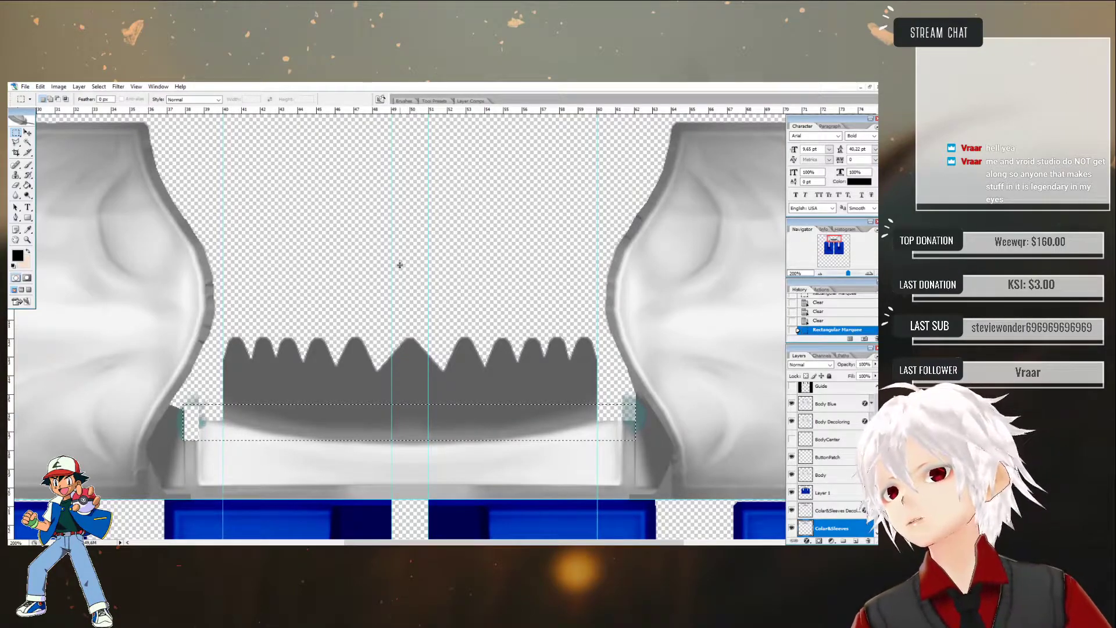
{"action": "left_click_drag", "start_coordinate": [395, 111], "coordinate": [400, 441]}
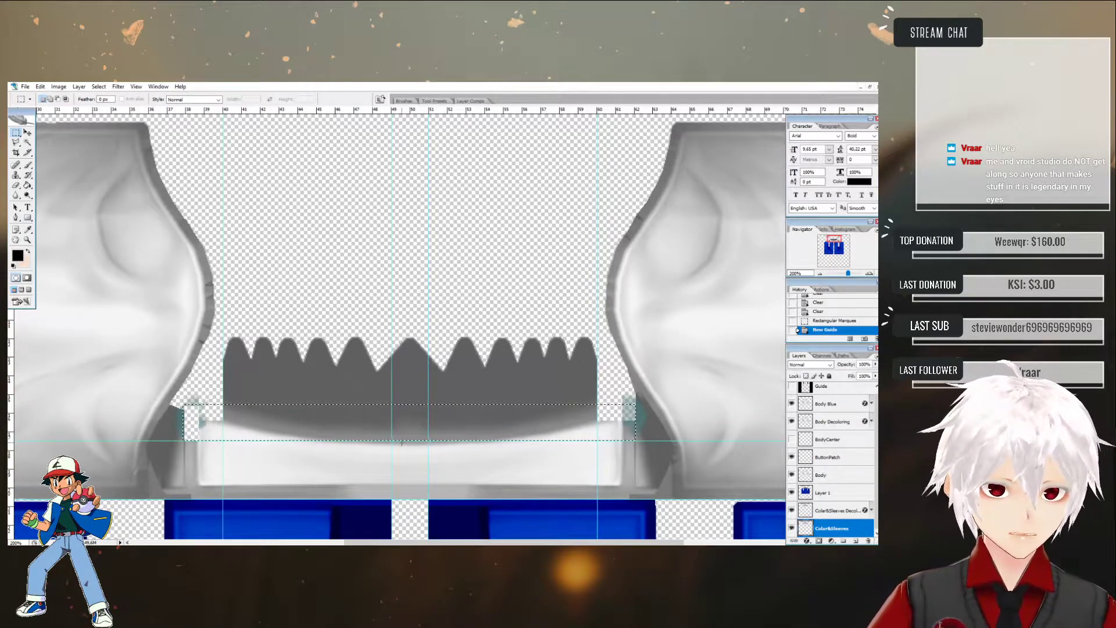
{"action": "left_click_drag", "start_coordinate": [145, 370], "coordinate": [621, 459]}
{"action": "key", "text": "Delete"}
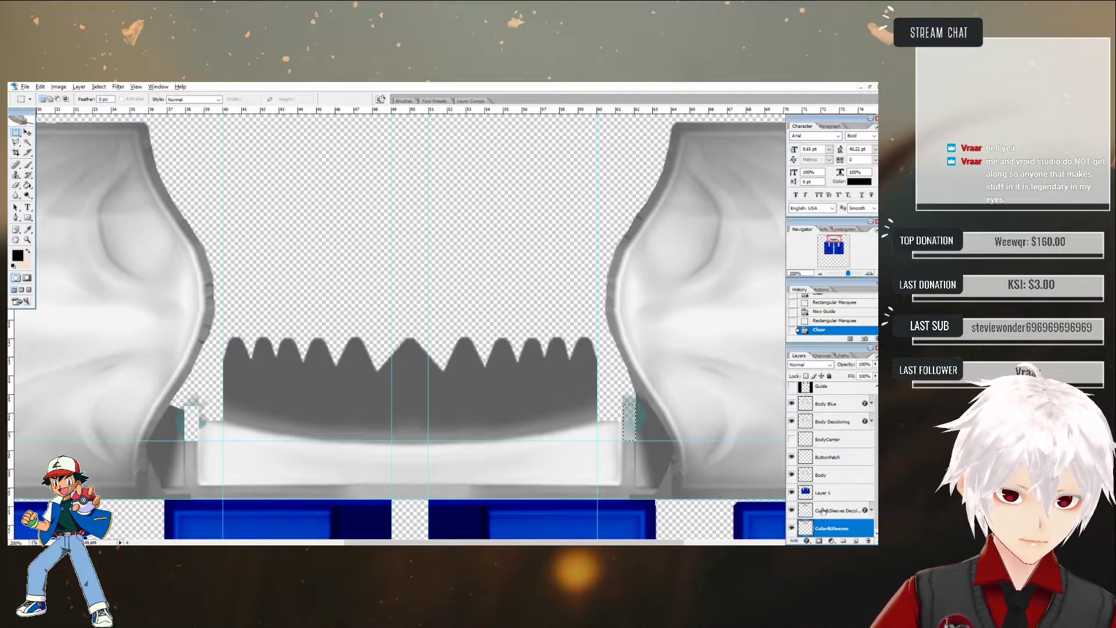
{"action": "left_click", "coordinate": [829, 510]}
{"action": "key", "text": "Delete"}
{"action": "left_click", "coordinate": [494, 297]}
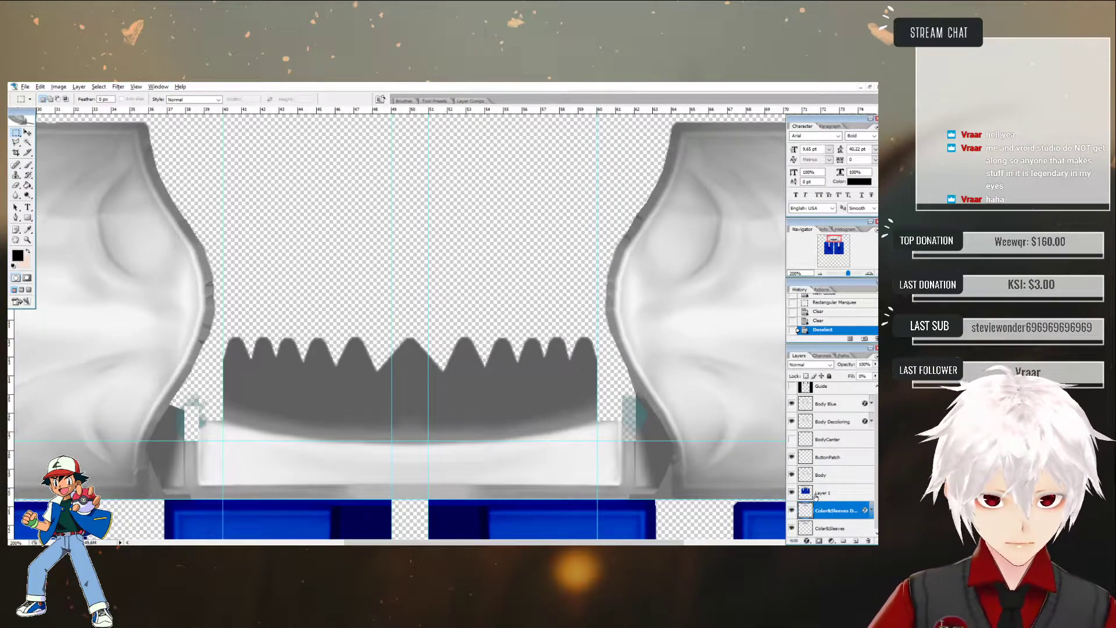
- Delete the pasted guide layer, Layer 1, from the vest document
{"action": "right_click", "coordinate": [822, 494]}
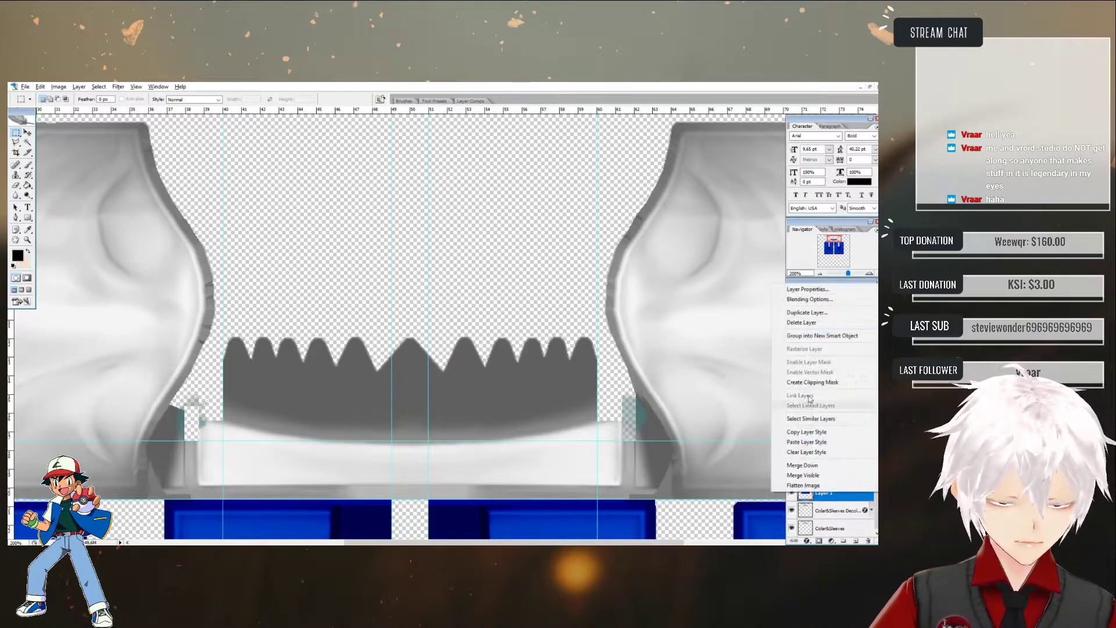
{"action": "left_click", "coordinate": [808, 324]}
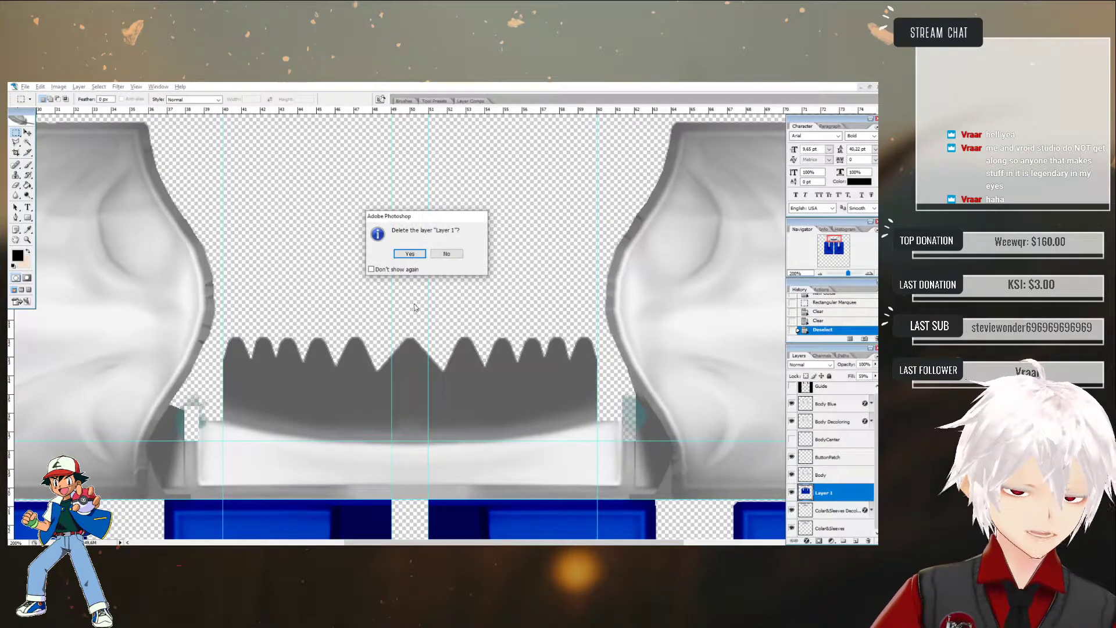
{"action": "left_click", "coordinate": [409, 254]}
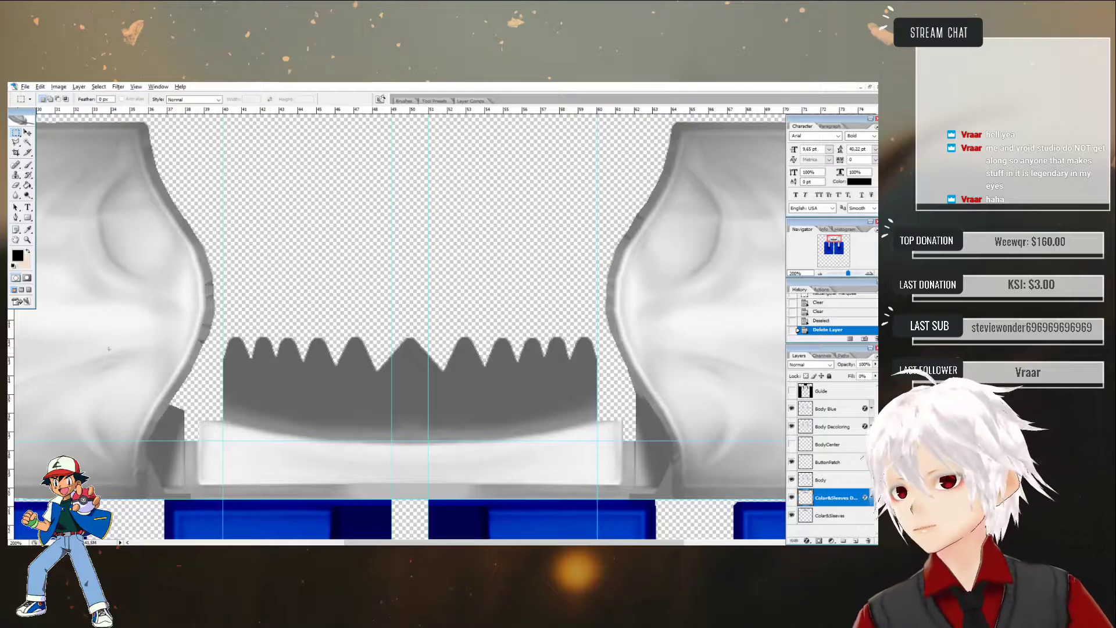
- Save the vest texture as a PNG in the AshKetchum folder, replacing the existing Vest.png
{"action": "scroll", "coordinate": [111, 347], "scroll_direction": "down", "scroll_amount": 3}
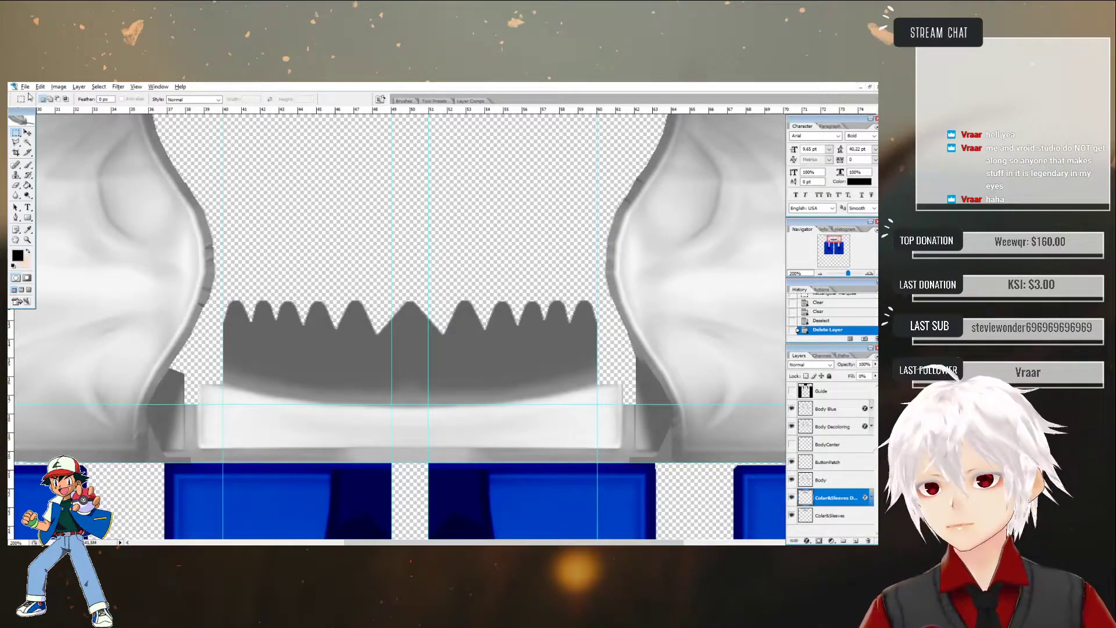
{"action": "left_click", "coordinate": [25, 86]}
{"action": "left_click", "coordinate": [52, 185]}
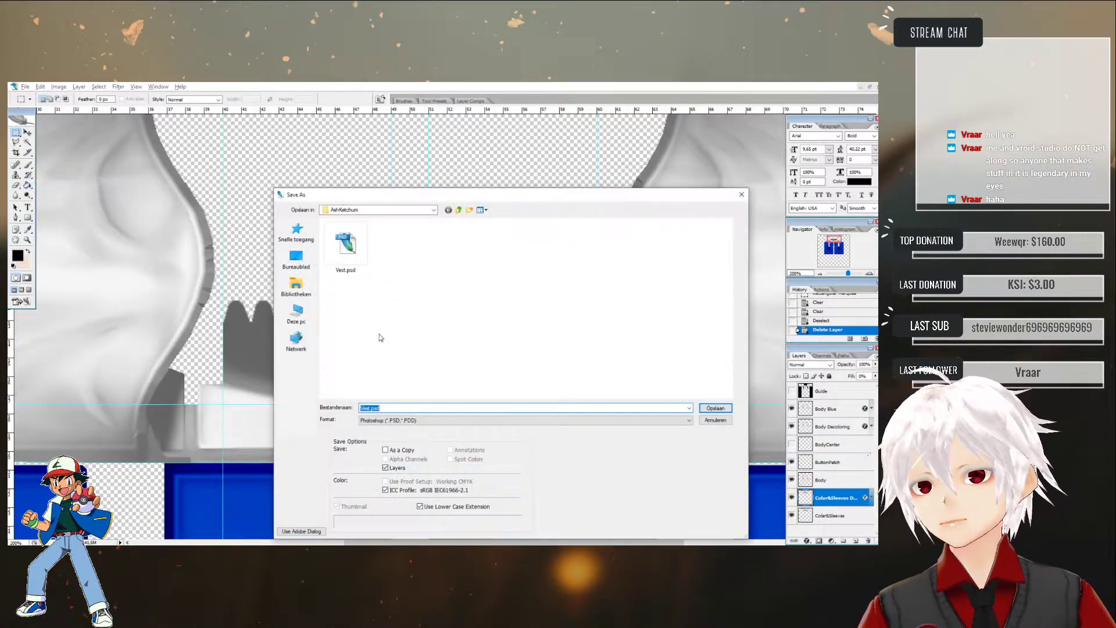
{"action": "left_click", "coordinate": [383, 419]}
{"action": "left_click", "coordinate": [374, 511]}
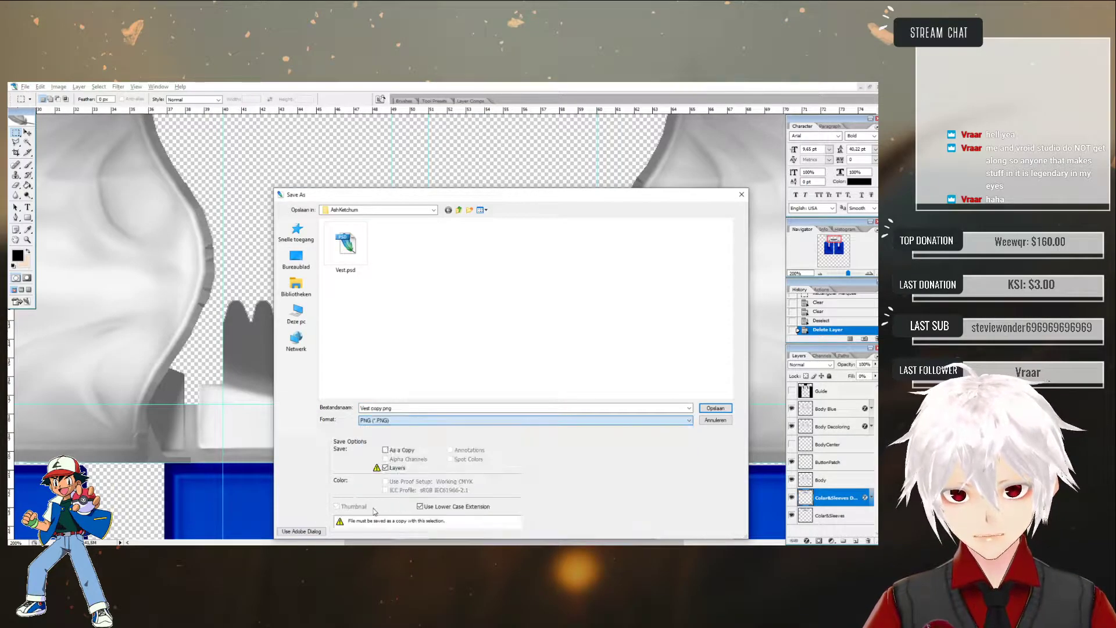
{"action": "left_click", "coordinate": [395, 242]}
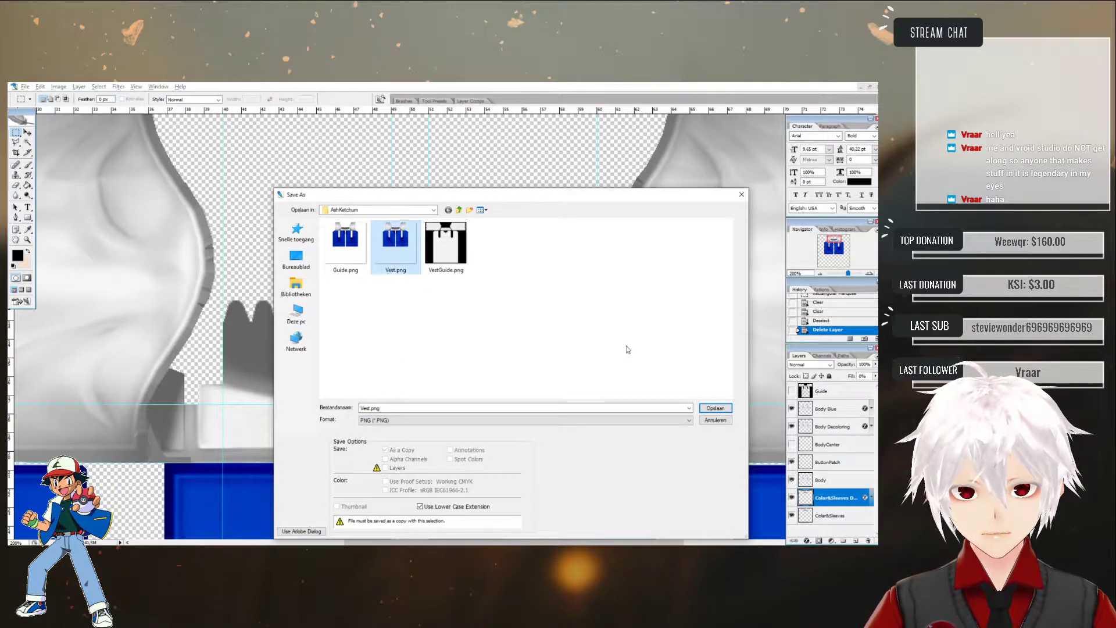
{"action": "left_click", "coordinate": [715, 407]}
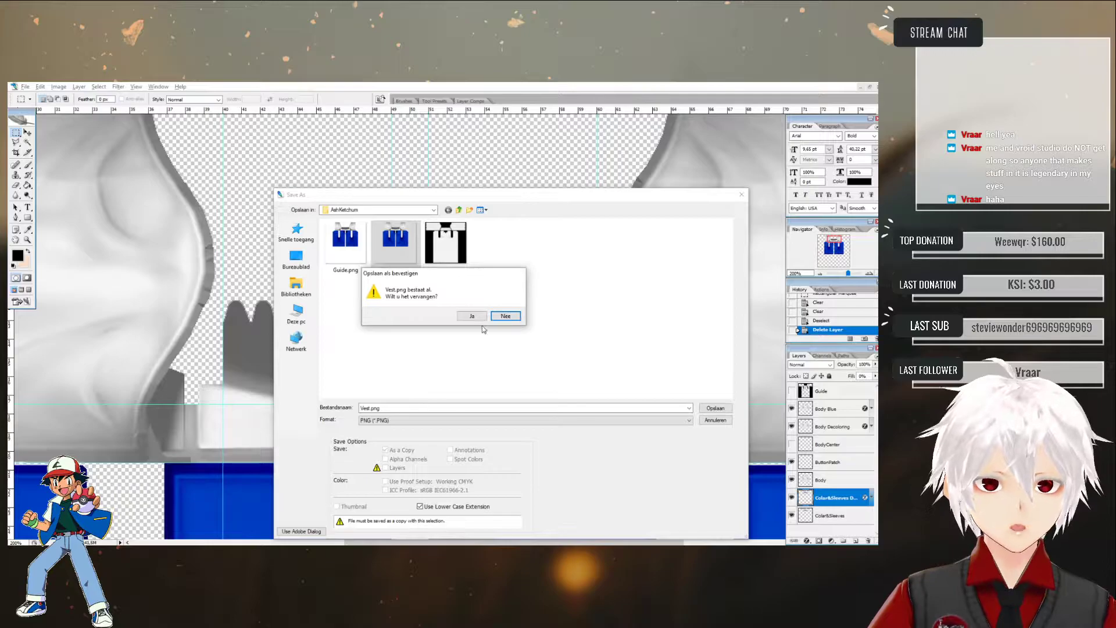
{"action": "left_click", "coordinate": [471, 315]}
{"action": "left_click", "coordinate": [467, 304]}
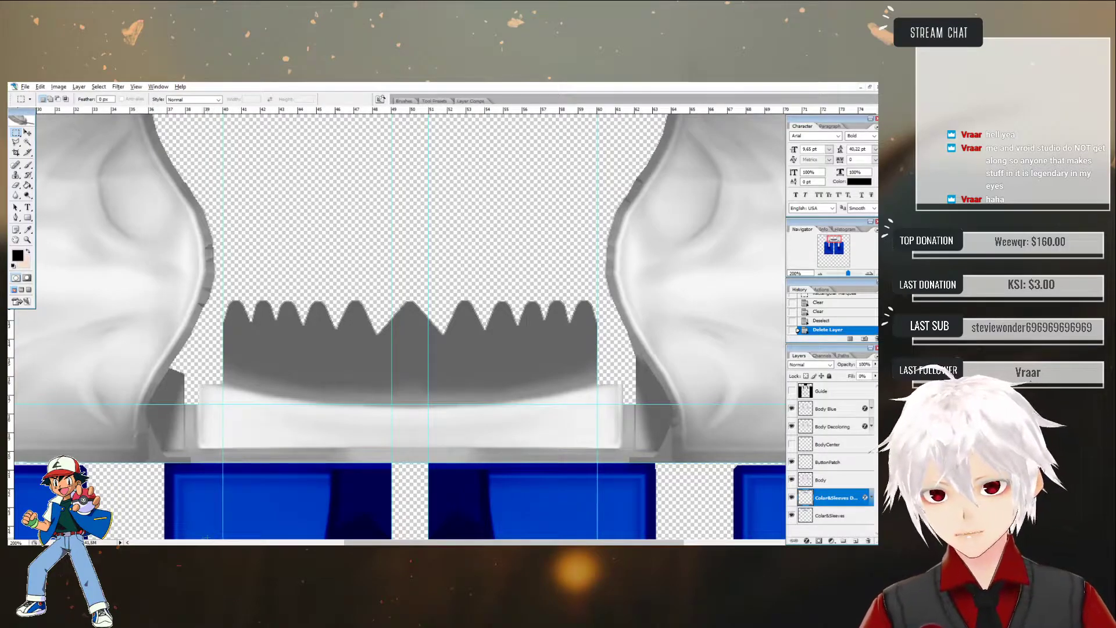
- Switch to VRoid Studio, import the updated Vest.png into the coat texture's Layer and examine the collar opening on the model
{"action": "key", "text": "alt+Tab"}
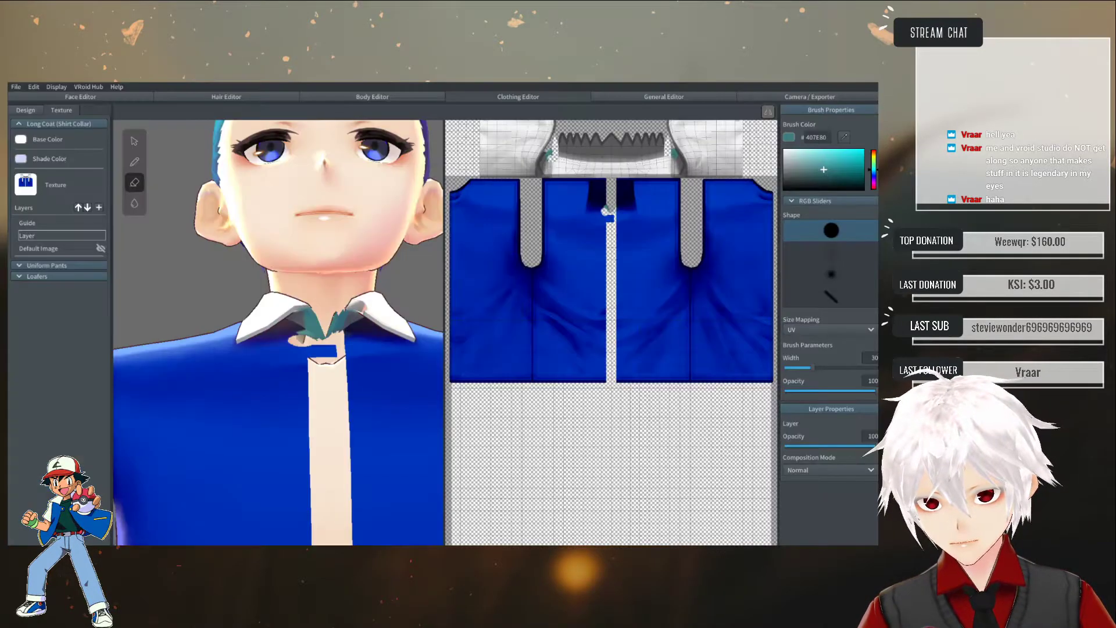
{"action": "right_click", "coordinate": [60, 235]}
{"action": "left_click", "coordinate": [74, 281]}
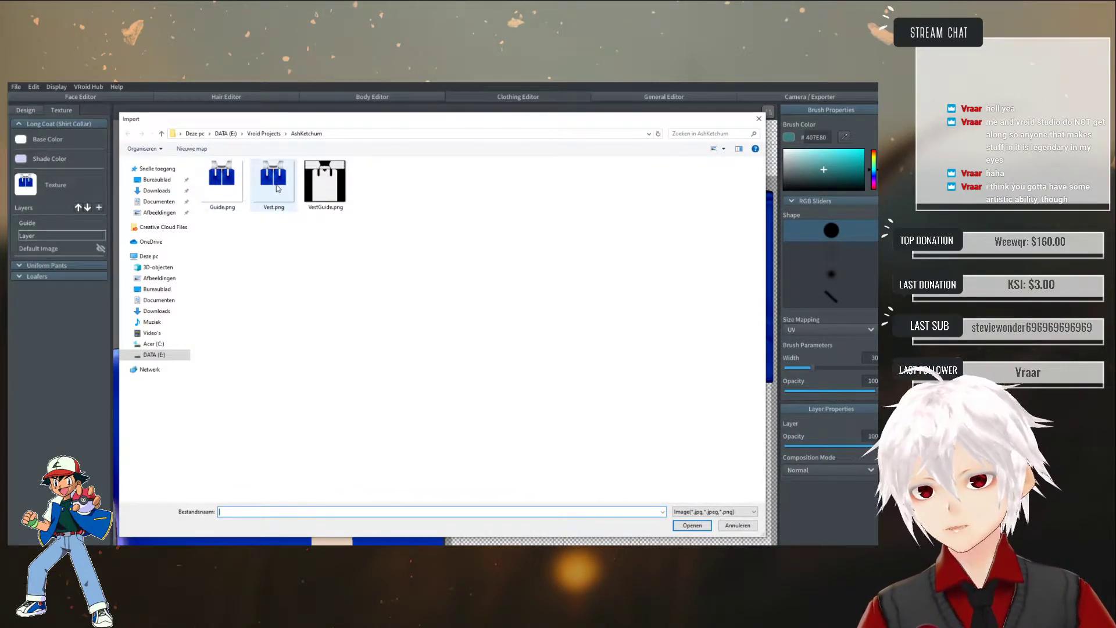
{"action": "double_click", "coordinate": [274, 183]}
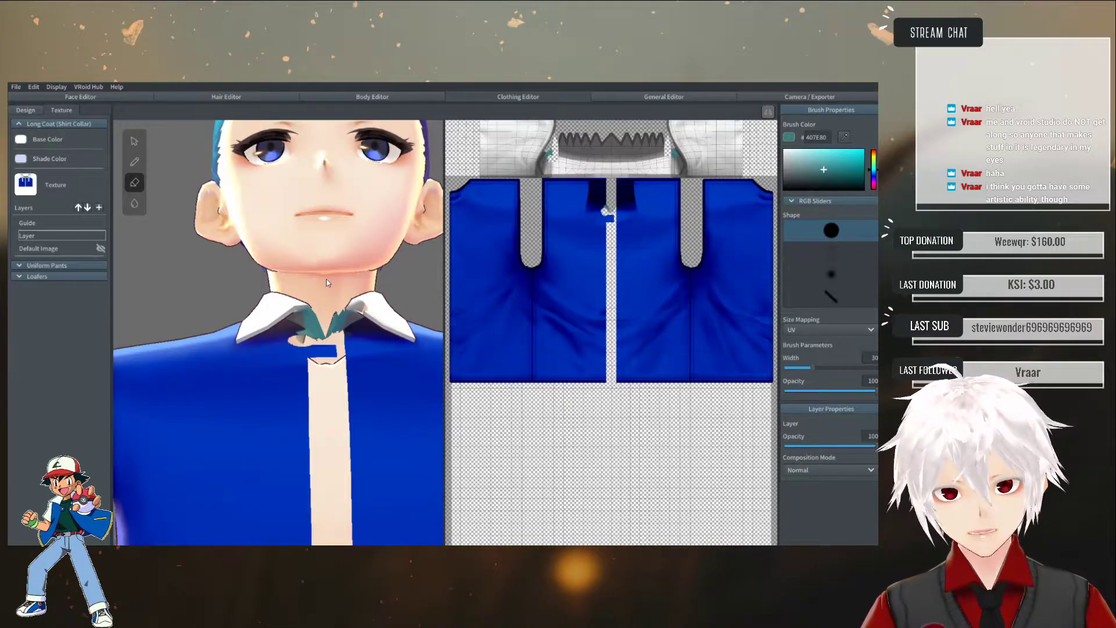
{"action": "right_click_drag", "start_coordinate": [329, 305], "coordinate": [339, 307]}
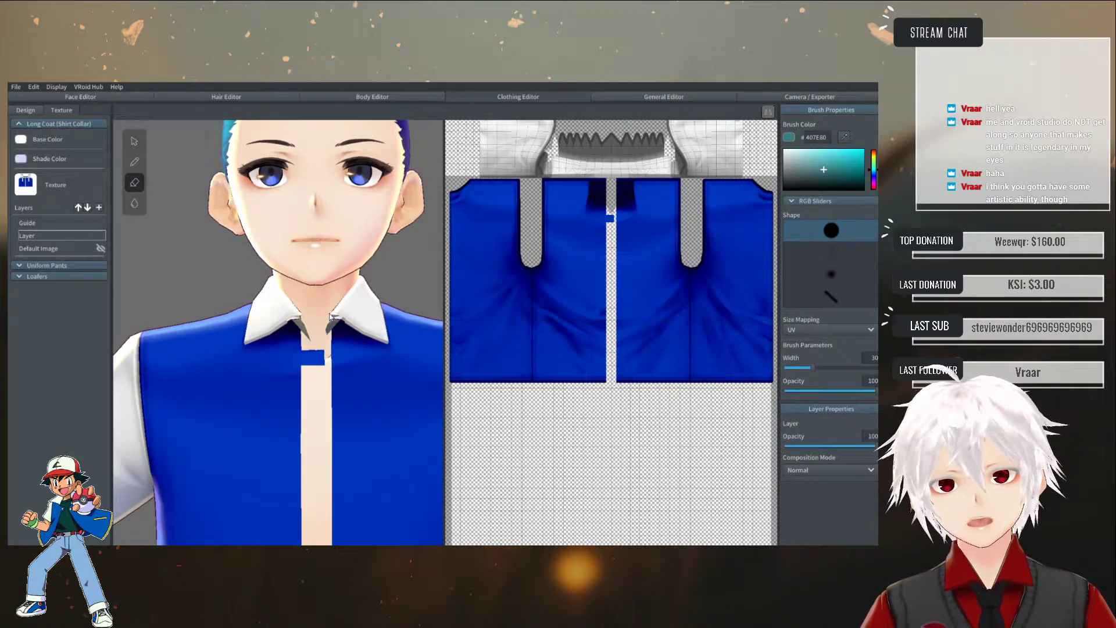
{"action": "scroll", "coordinate": [330, 316], "scroll_direction": "up", "scroll_amount": 5}
{"action": "right_click_drag", "start_coordinate": [330, 315], "coordinate": [387, 315]}
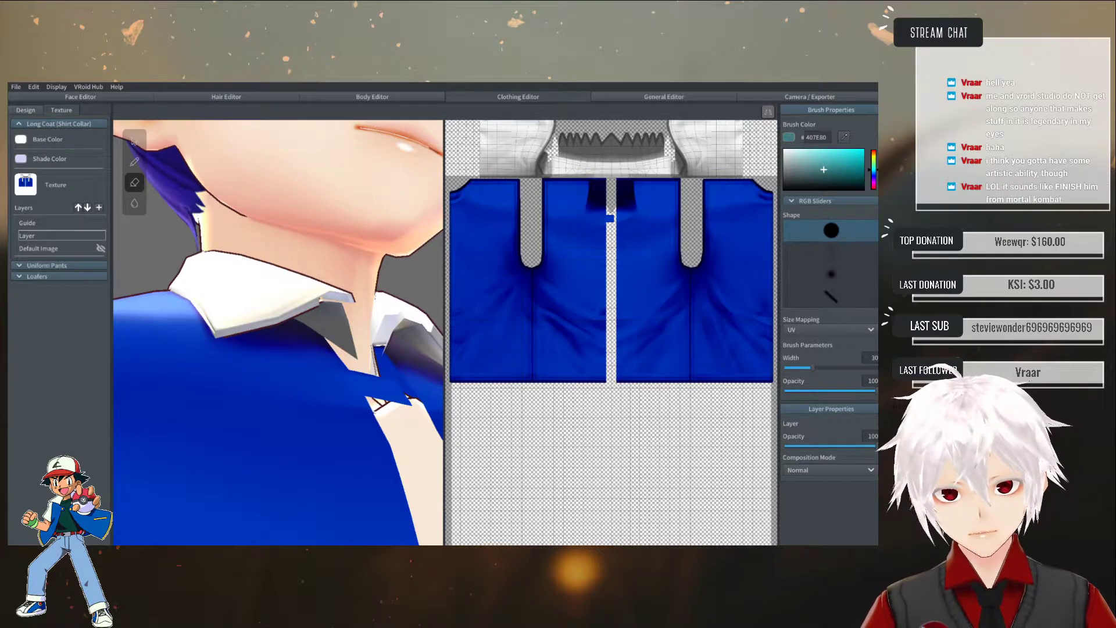
{"action": "scroll", "coordinate": [278, 332], "scroll_direction": "down", "scroll_amount": 3}
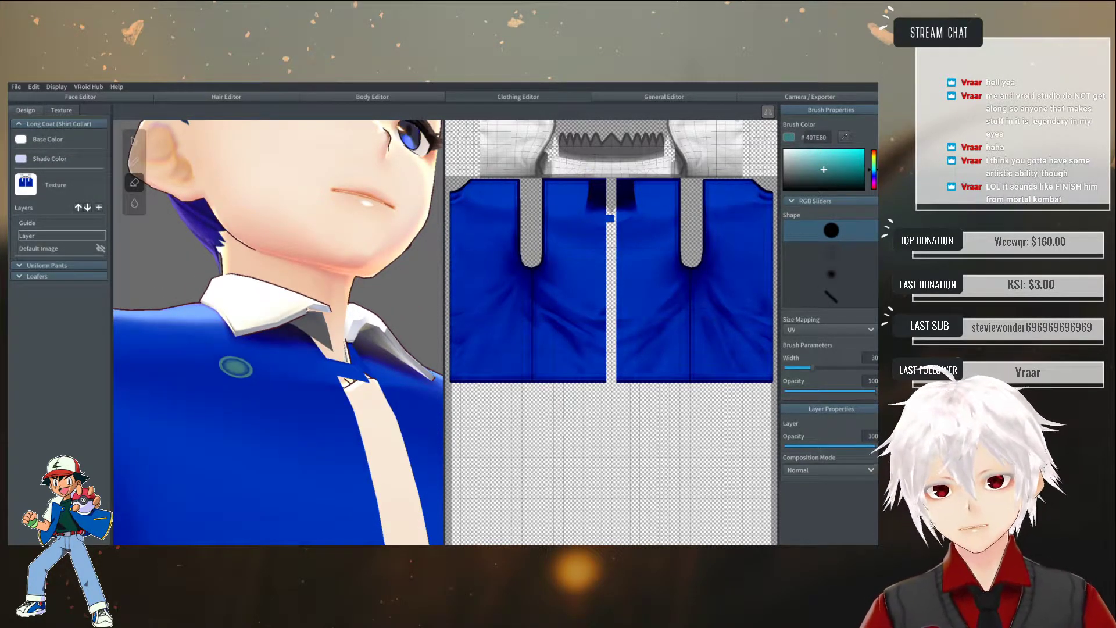
- Paint teal guide marks on both sides of the inner collar around the model's neck opening, redoing strokes that stray
{"action": "scroll", "coordinate": [344, 335], "scroll_direction": "down", "scroll_amount": 3}
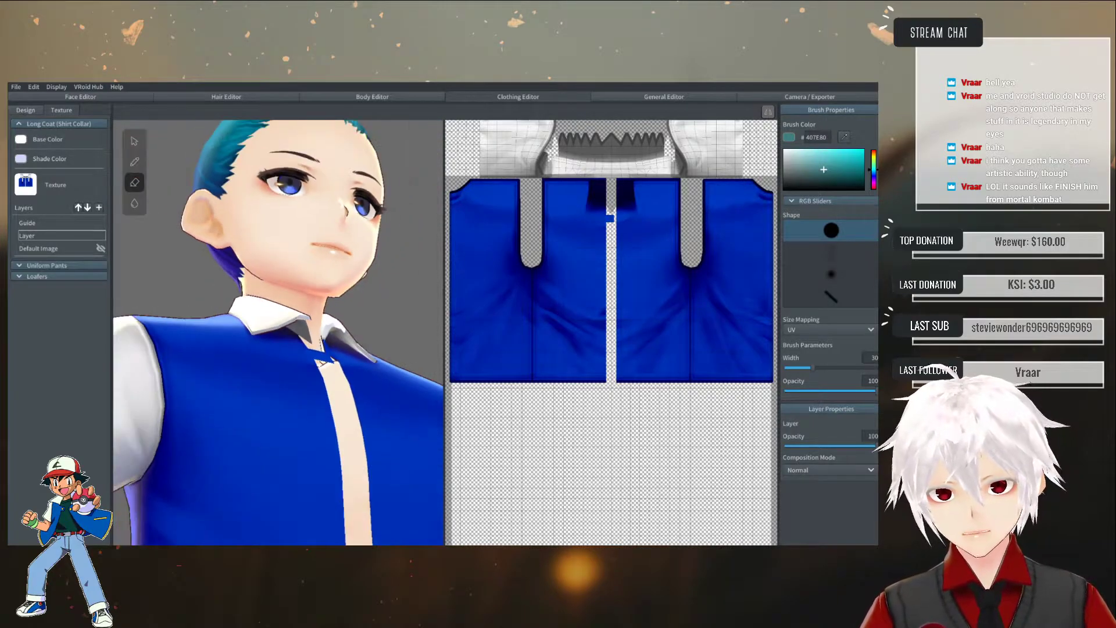
{"action": "right_click_drag", "start_coordinate": [343, 330], "coordinate": [314, 341]}
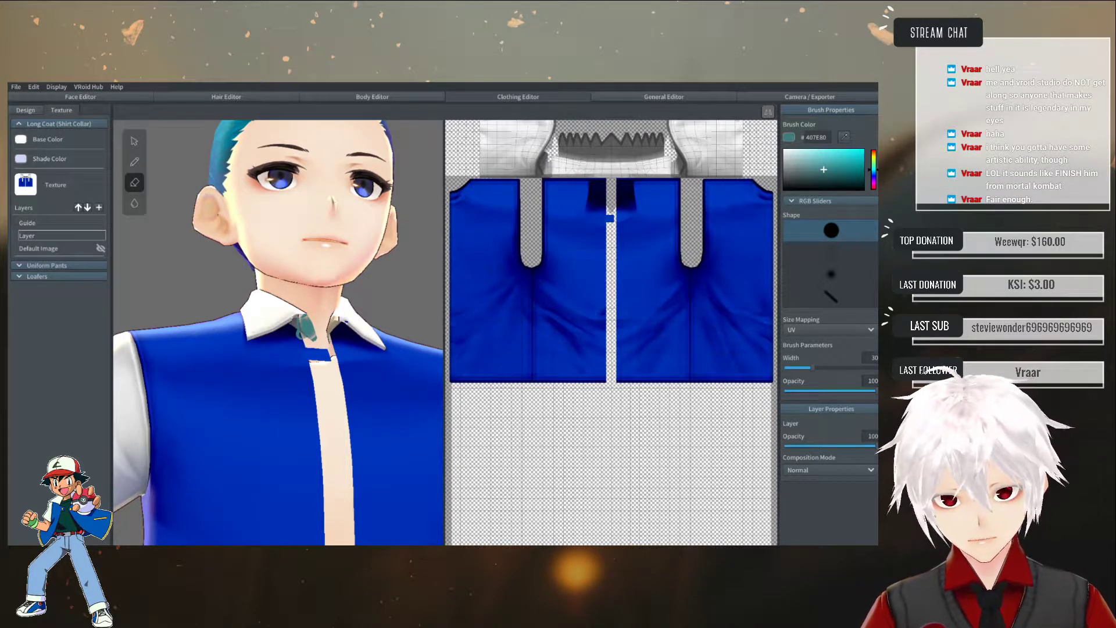
{"action": "left_click", "coordinate": [134, 162]}
{"action": "left_click_drag", "start_coordinate": [293, 323], "coordinate": [319, 342]}
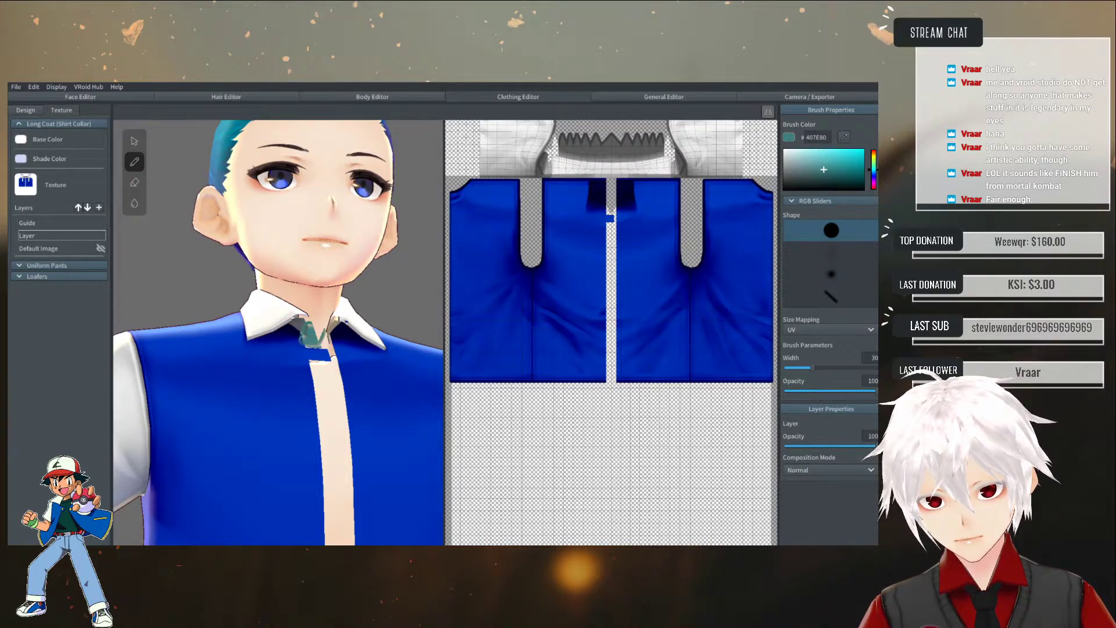
{"action": "key", "text": "ctrl+z"}
{"action": "left_click_drag", "start_coordinate": [302, 318], "coordinate": [314, 339]}
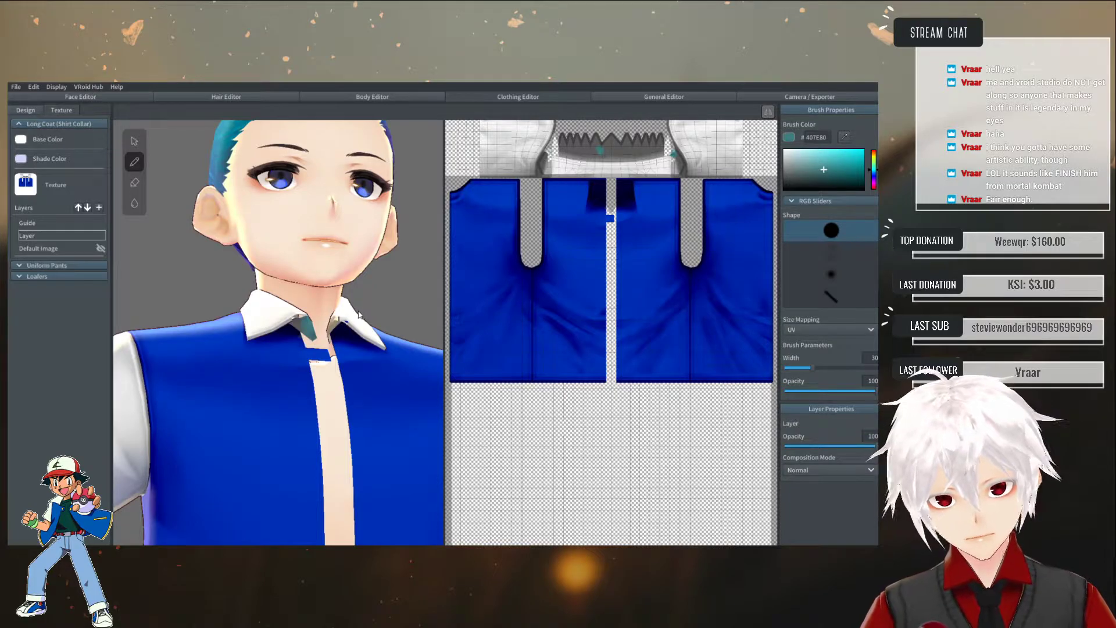
{"action": "right_click_drag", "start_coordinate": [359, 314], "coordinate": [339, 303]}
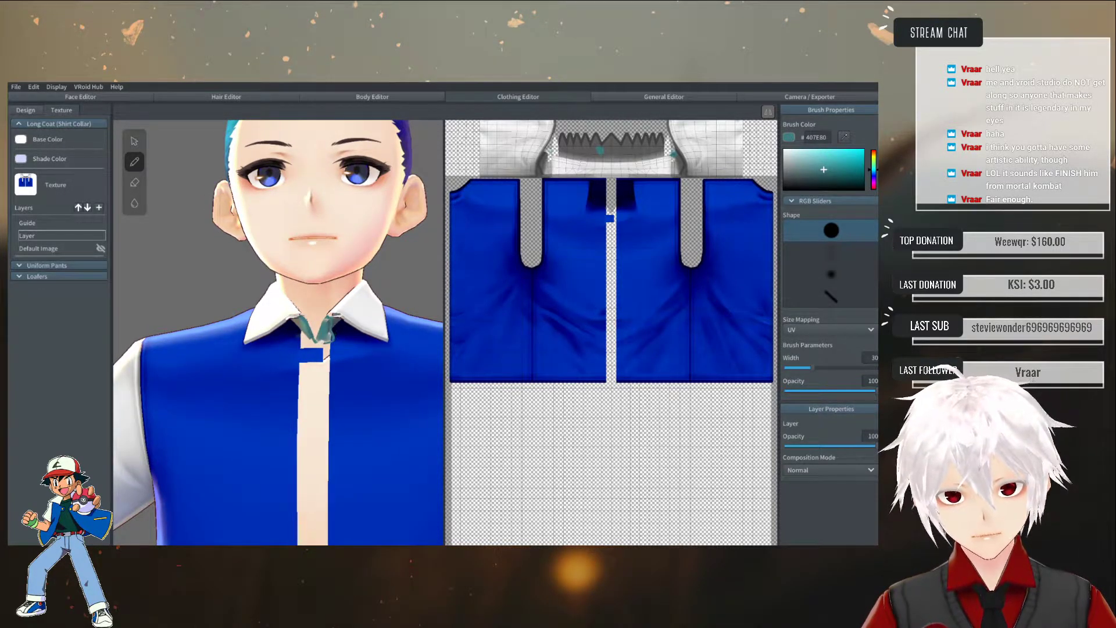
{"action": "key", "text": "ctrl+z"}
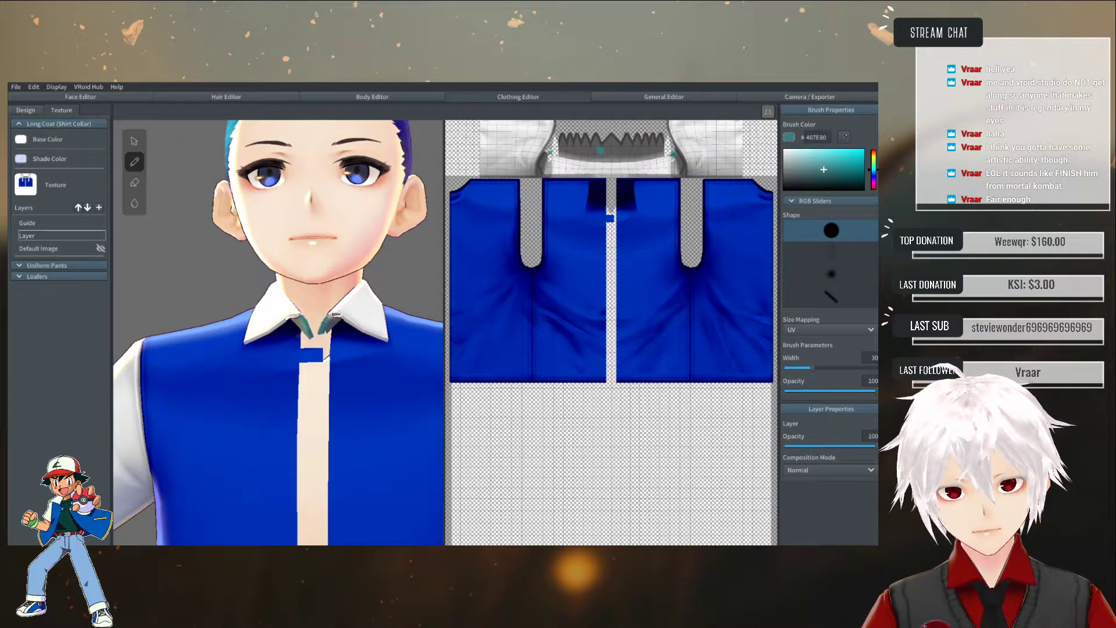
{"action": "left_click_drag", "start_coordinate": [334, 330], "coordinate": [314, 339]}
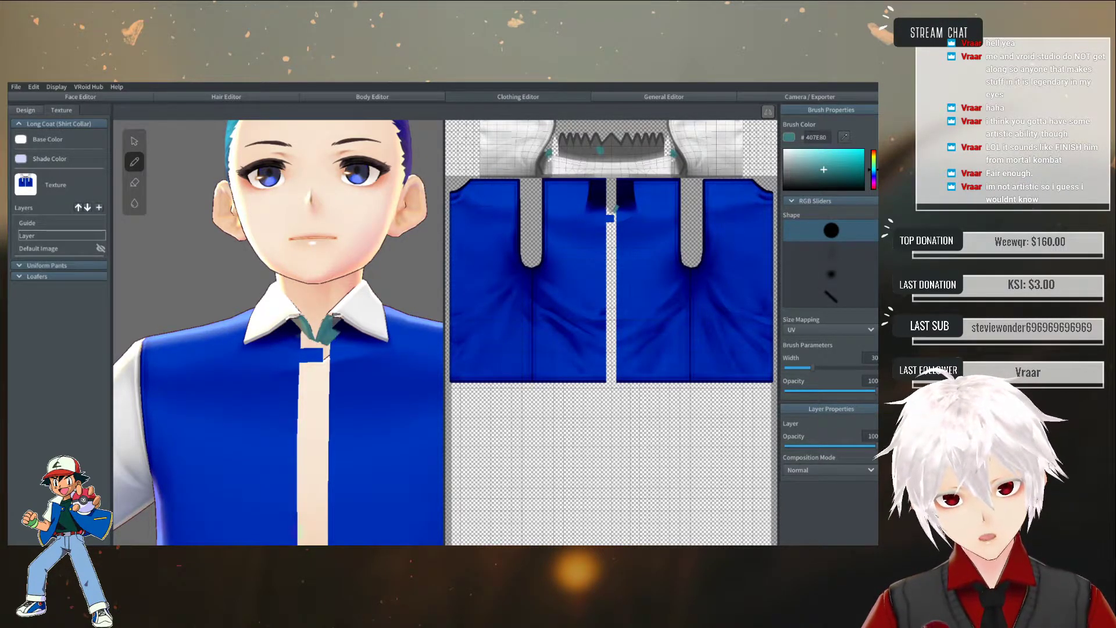
{"action": "mouse_move", "coordinate": [349, 308]}
{"action": "right_mouse_down"}
{"action": "mouse_move", "coordinate": [279, 310]}
{"action": "mouse_move", "coordinate": [419, 308]}
{"action": "mouse_move", "coordinate": [348, 309]}
{"action": "mouse_move", "coordinate": [302, 325]}
{"action": "mouse_move", "coordinate": [294, 346]}
{"action": "right_mouse_up"}
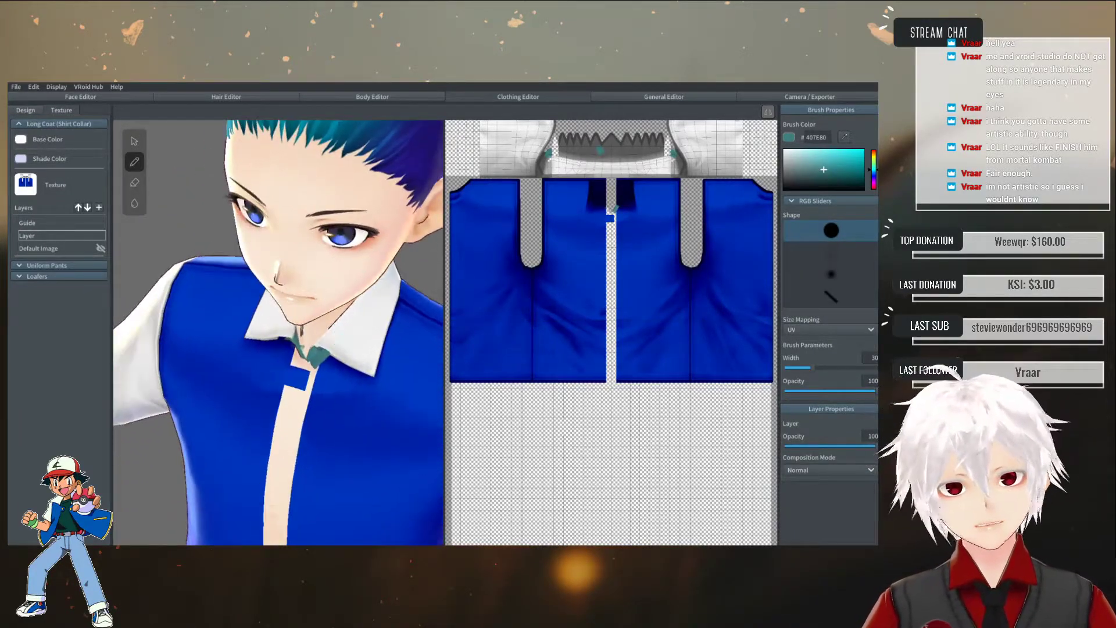
- Export the coat texture's marked Layer to the AshKetchum folder as Guide.png, replacing the existing file
{"action": "right_click", "coordinate": [49, 236]}
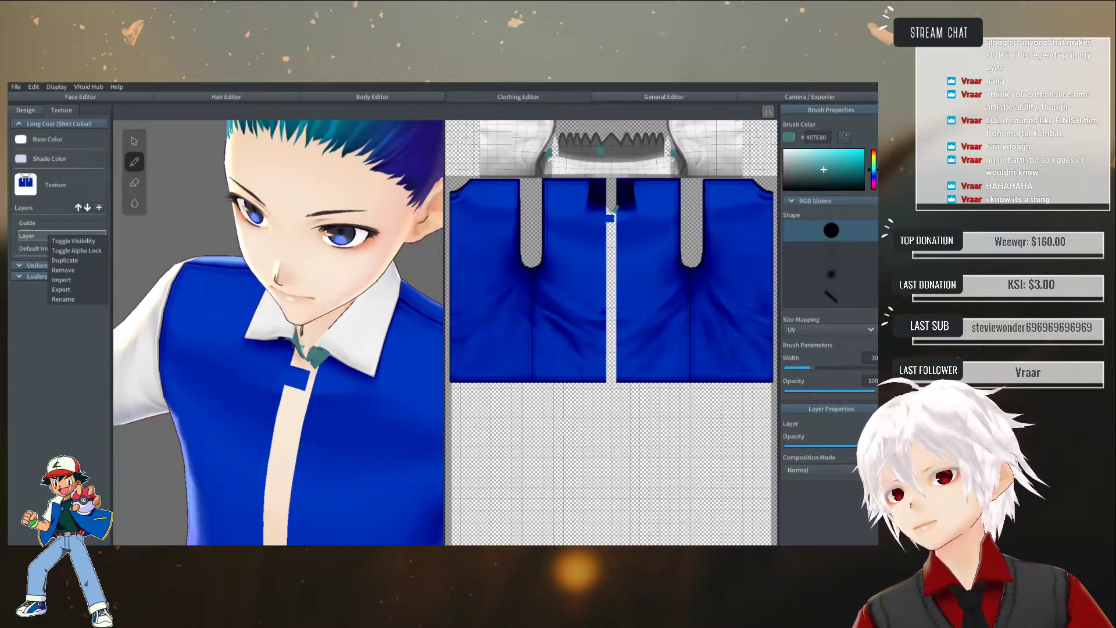
{"action": "left_click", "coordinate": [64, 291]}
{"action": "left_click", "coordinate": [238, 191]}
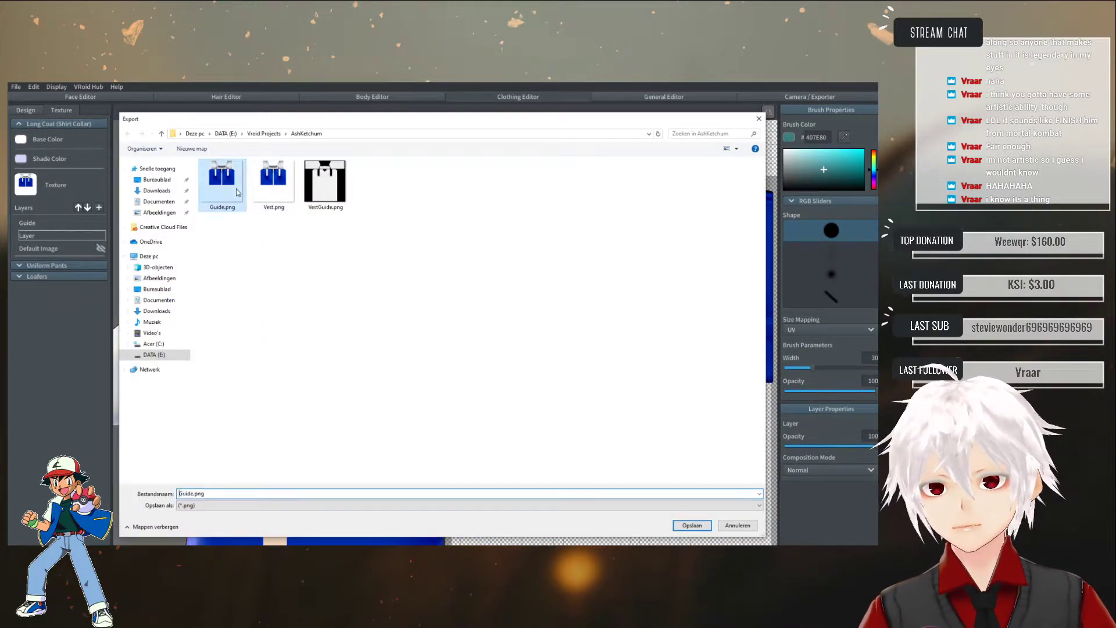
{"action": "left_click", "coordinate": [693, 528]}
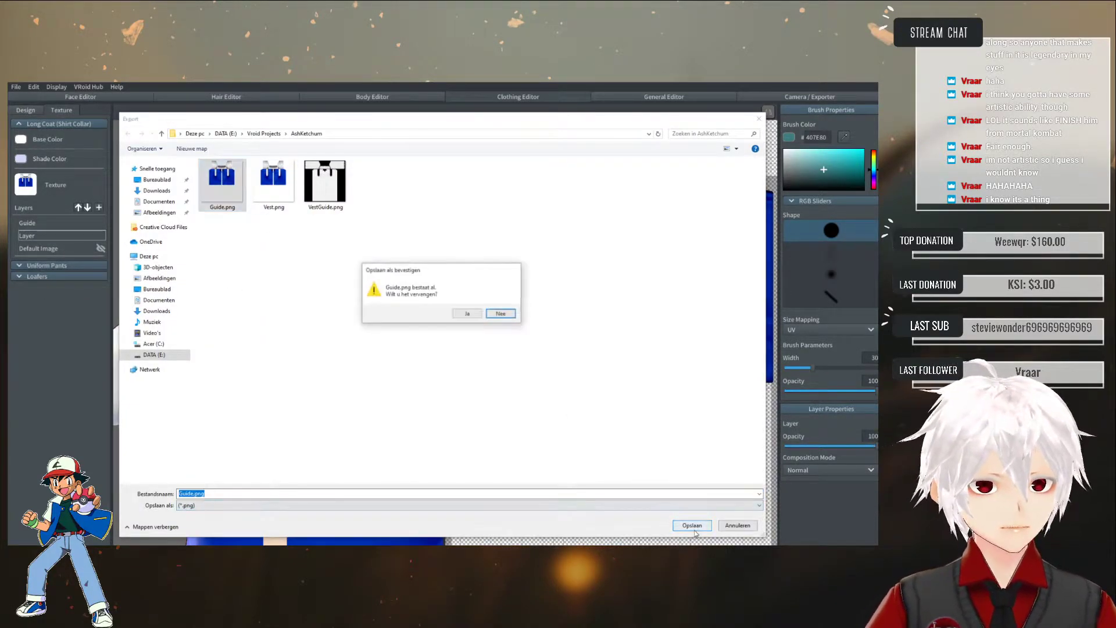
{"action": "left_click", "coordinate": [467, 314]}
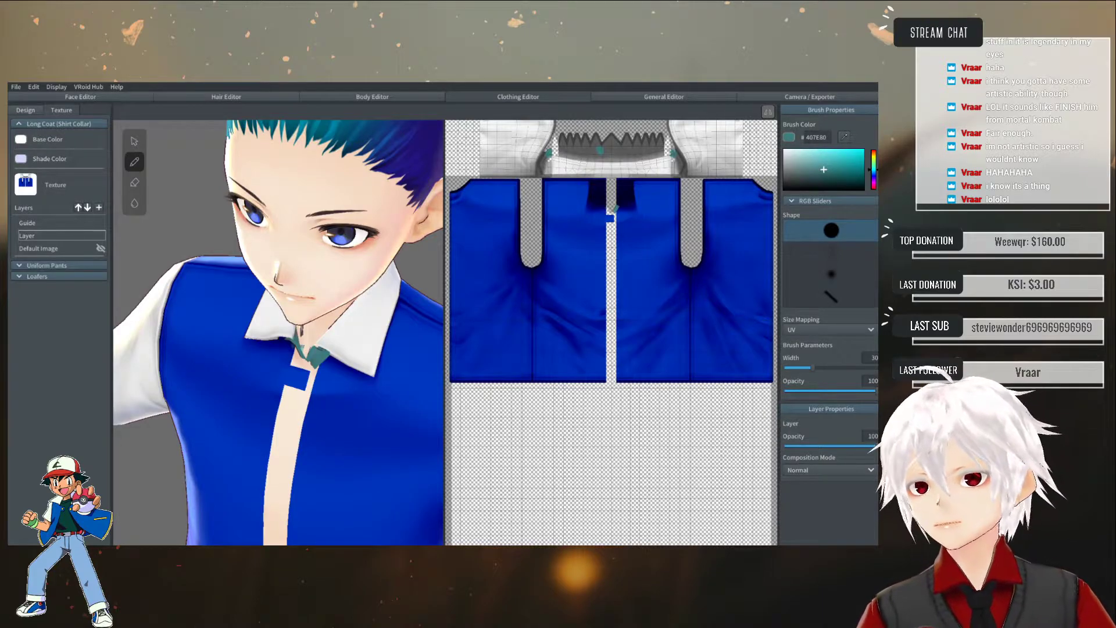
- Switch to Photoshop, open Guide.png, cut its entire canvas contents and close the file without saving
{"action": "key", "text": "alt+Tab"}
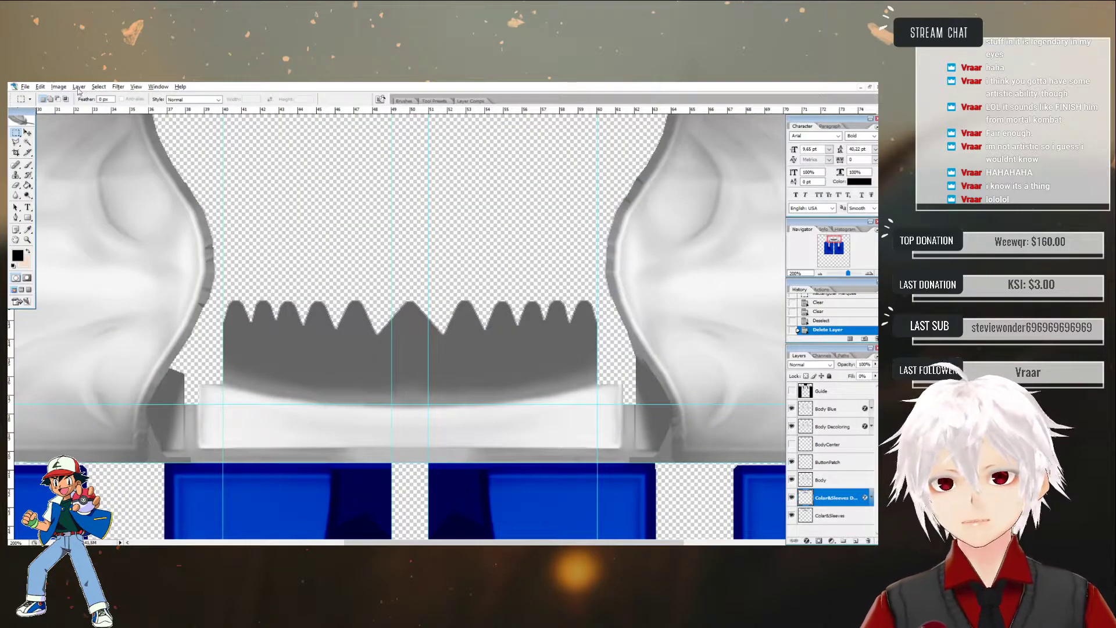
{"action": "left_click", "coordinate": [25, 86]}
{"action": "left_click", "coordinate": [36, 103]}
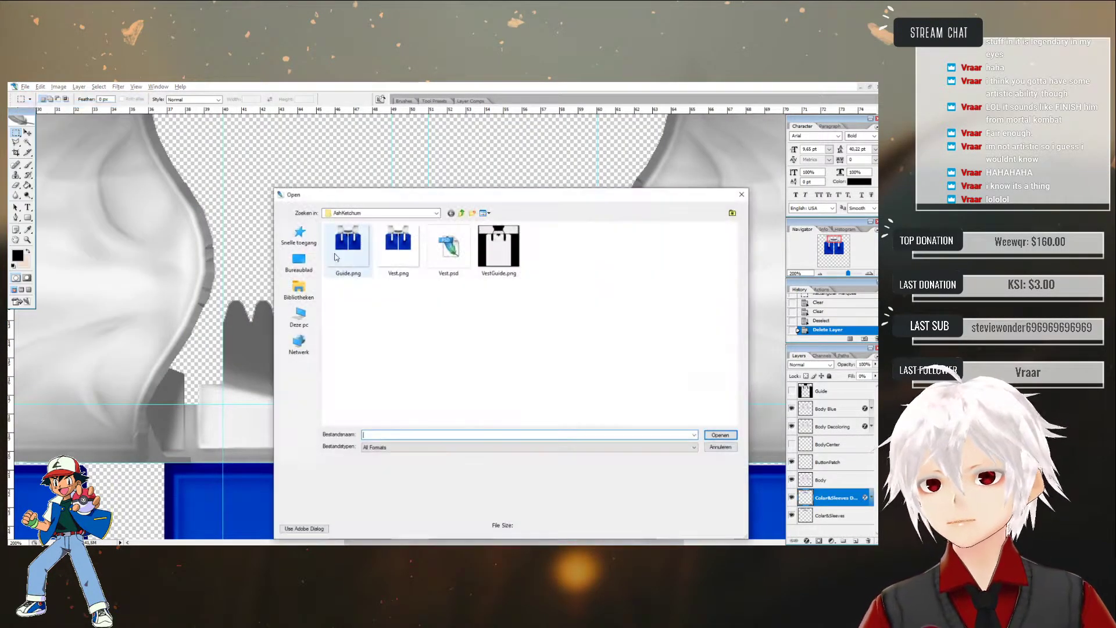
{"action": "double_click", "coordinate": [356, 251]}
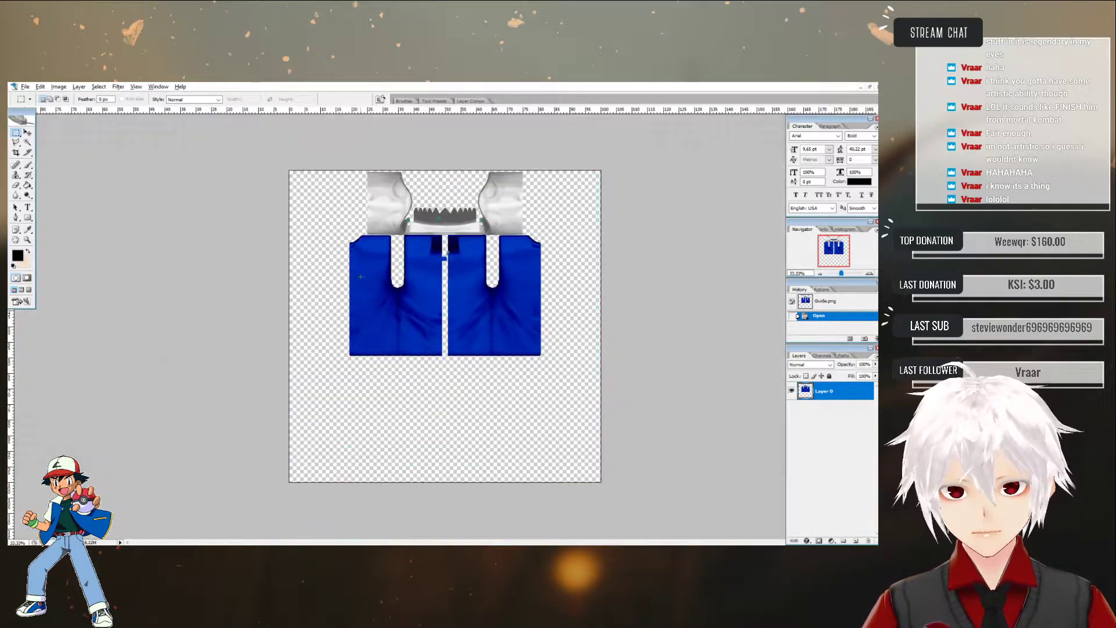
{"action": "key", "text": "ctrl+a"}
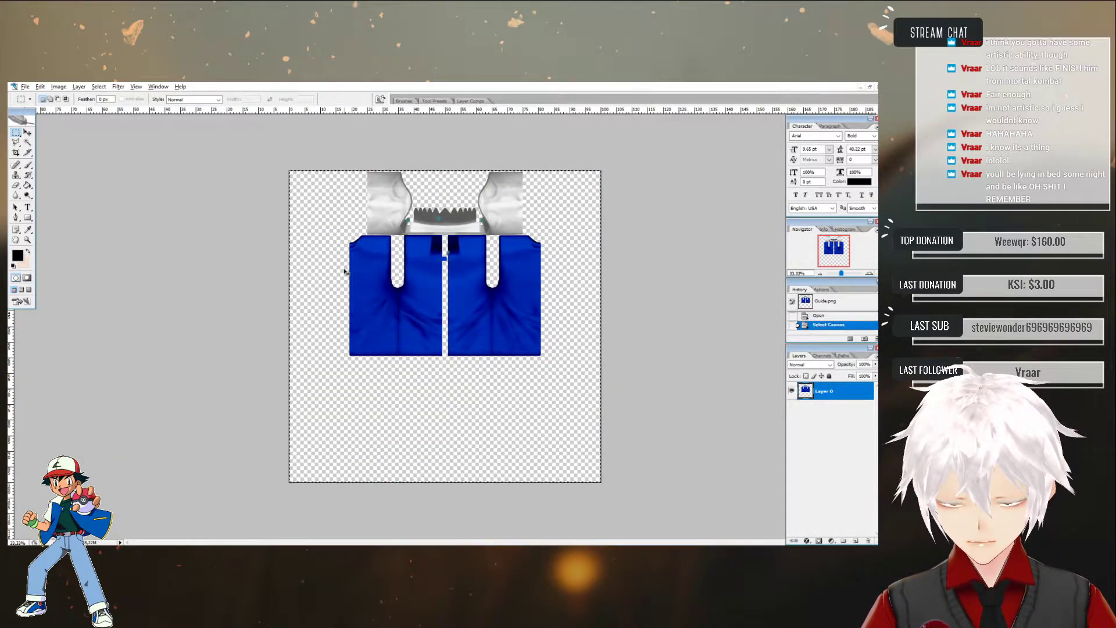
{"action": "key", "text": "ctrl+x"}
{"action": "left_click", "coordinate": [874, 86]}
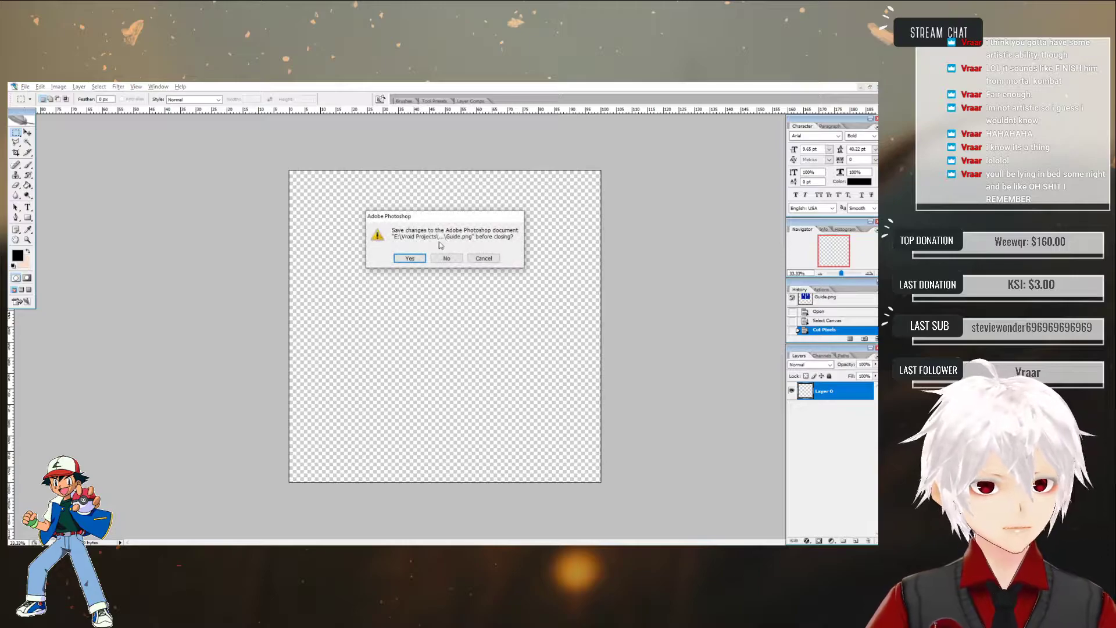
{"action": "left_click", "coordinate": [446, 257]}
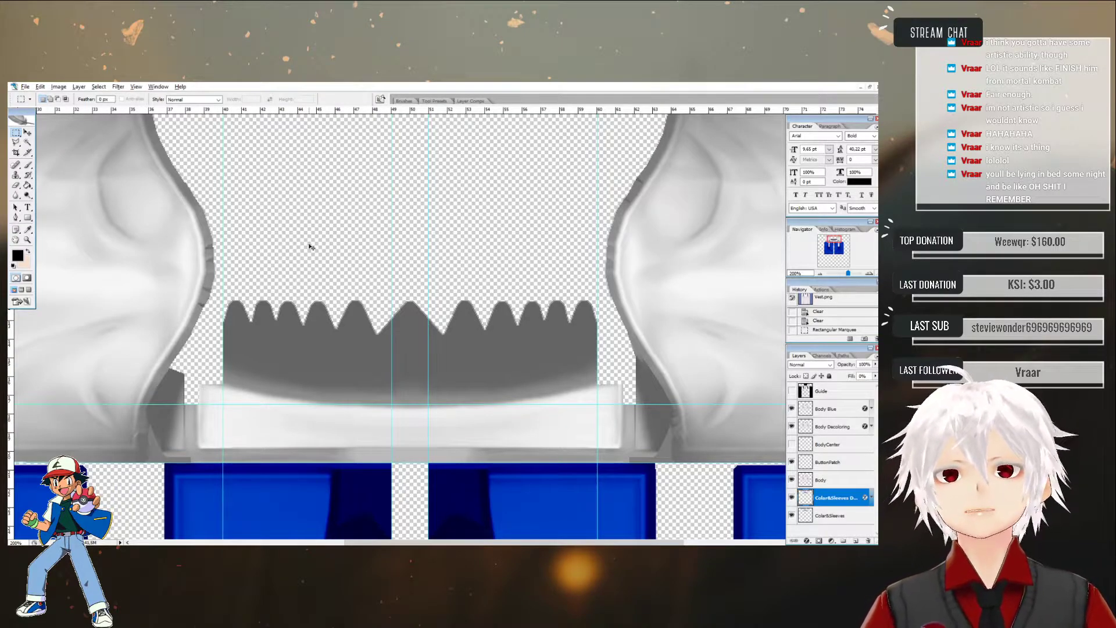
- Paste the guide image into the vest document and align it with the existing collar and sleeve artwork
{"action": "key", "text": "ctrl+v"}
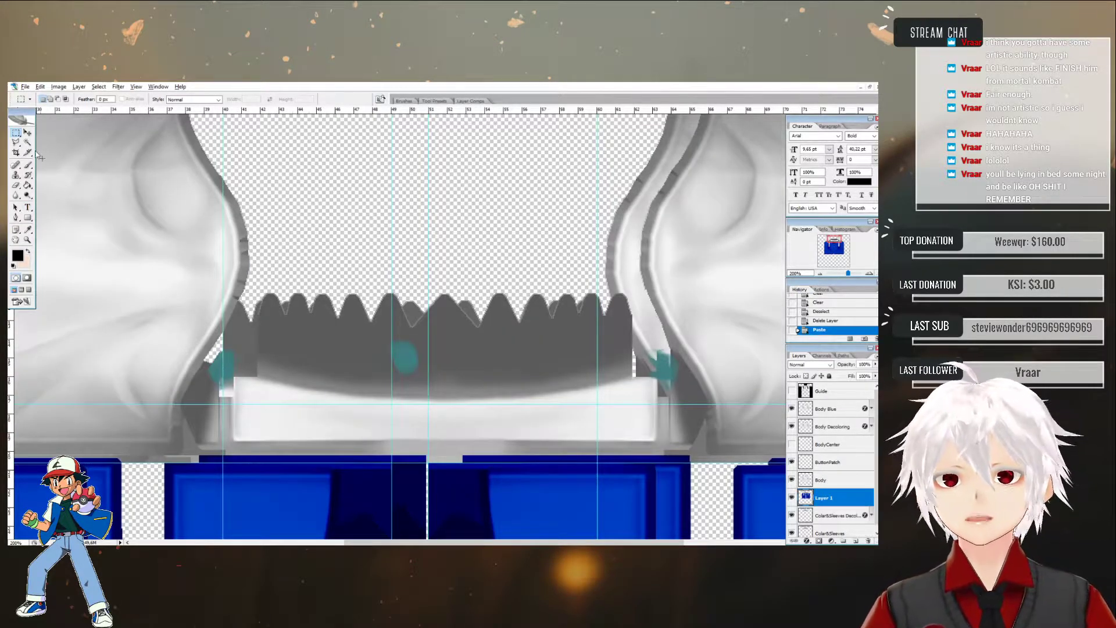
{"action": "left_click", "coordinate": [27, 133]}
{"action": "left_click_drag", "start_coordinate": [313, 356], "coordinate": [270, 361]}
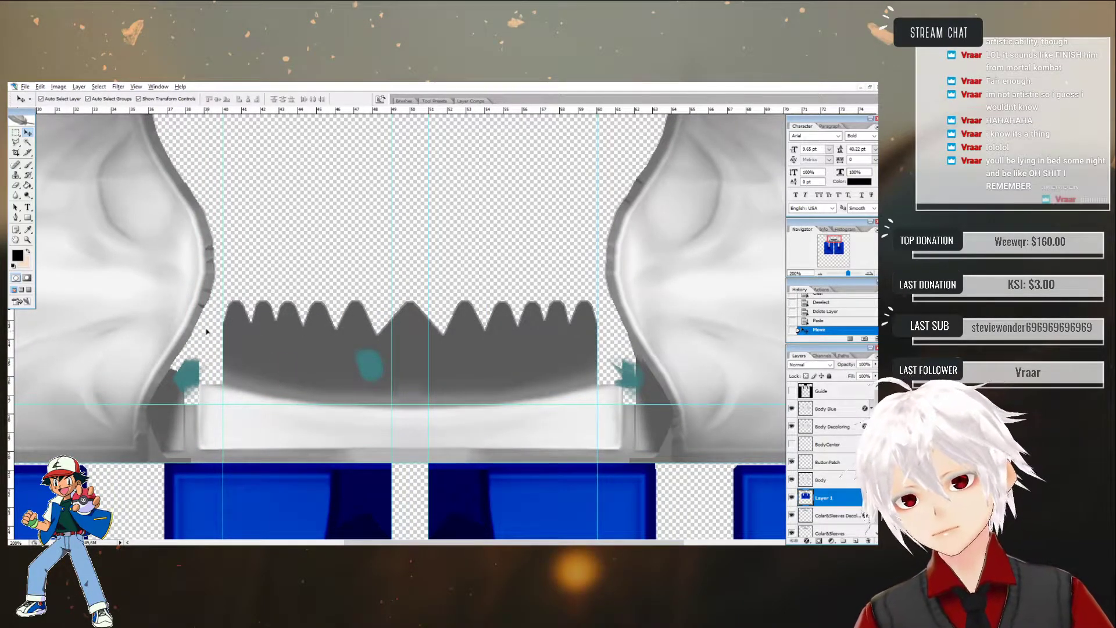
- Select the left teal mark and the gap beside the inner collar by combining Polygonal Lasso and Rectangular Marquee areas
{"action": "left_click", "coordinate": [17, 144]}
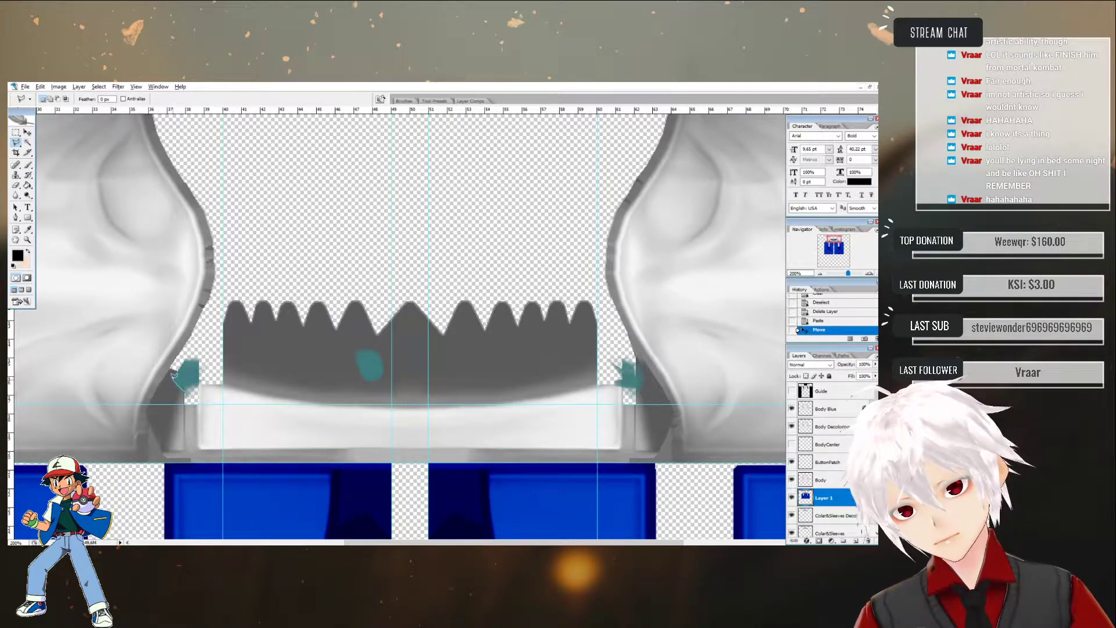
{"action": "mouse_move", "coordinate": [187, 355]}
{"action": "left_mouse_down"}
{"action": "mouse_move", "coordinate": [203, 356]}
{"action": "mouse_move", "coordinate": [198, 382]}
{"action": "left_mouse_up"}
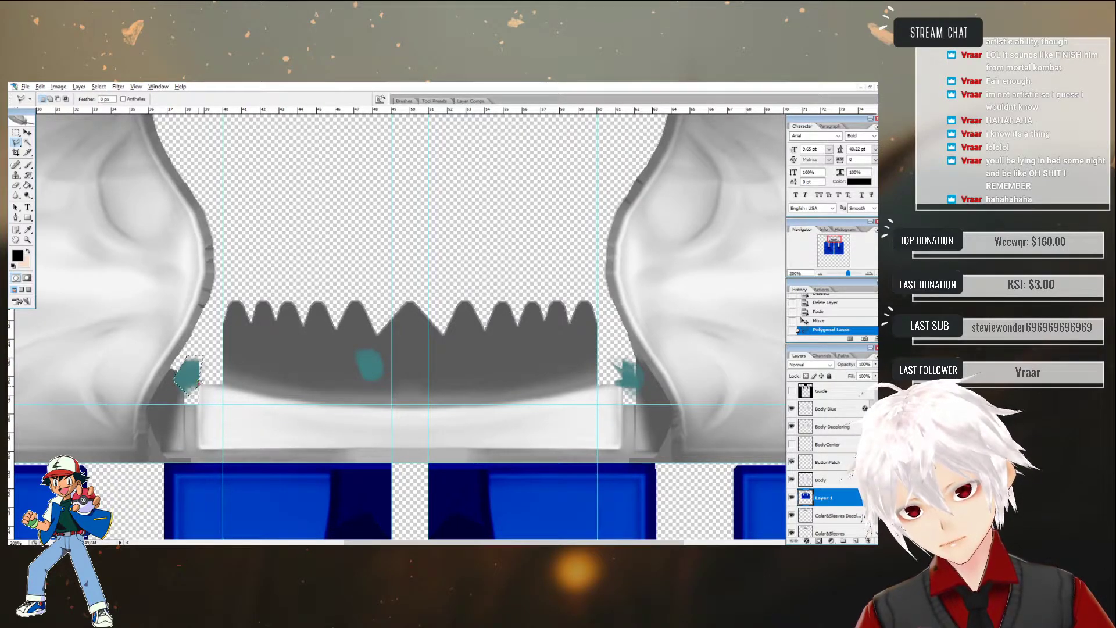
{"action": "left_click", "coordinate": [184, 397]}
{"action": "left_click", "coordinate": [173, 377]}
{"action": "left_click", "coordinate": [188, 355]}
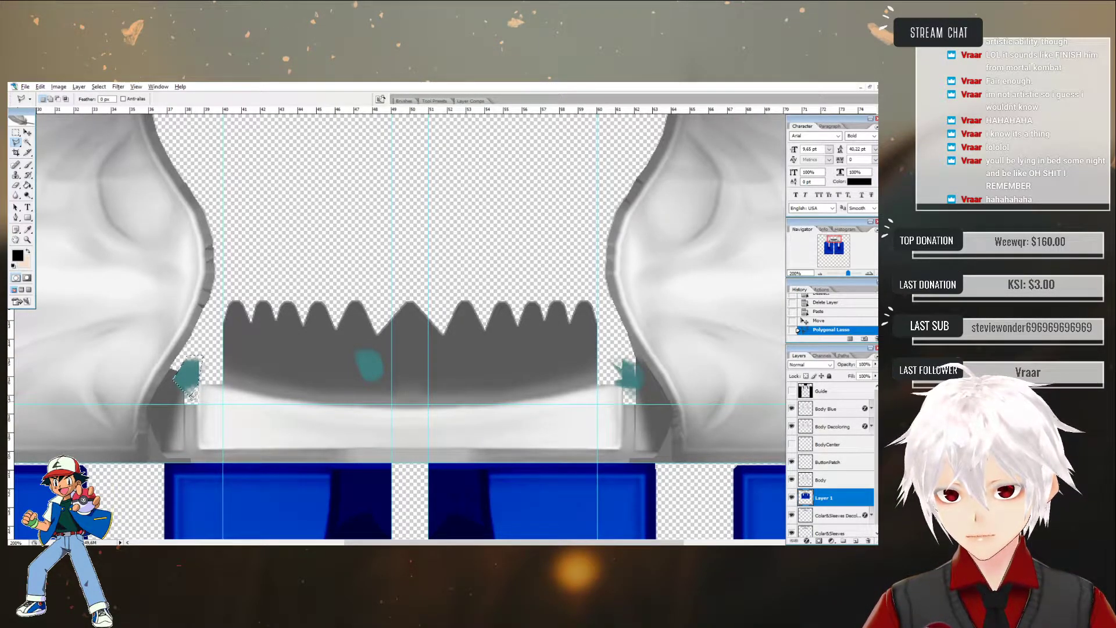
{"action": "left_click", "coordinate": [16, 132]}
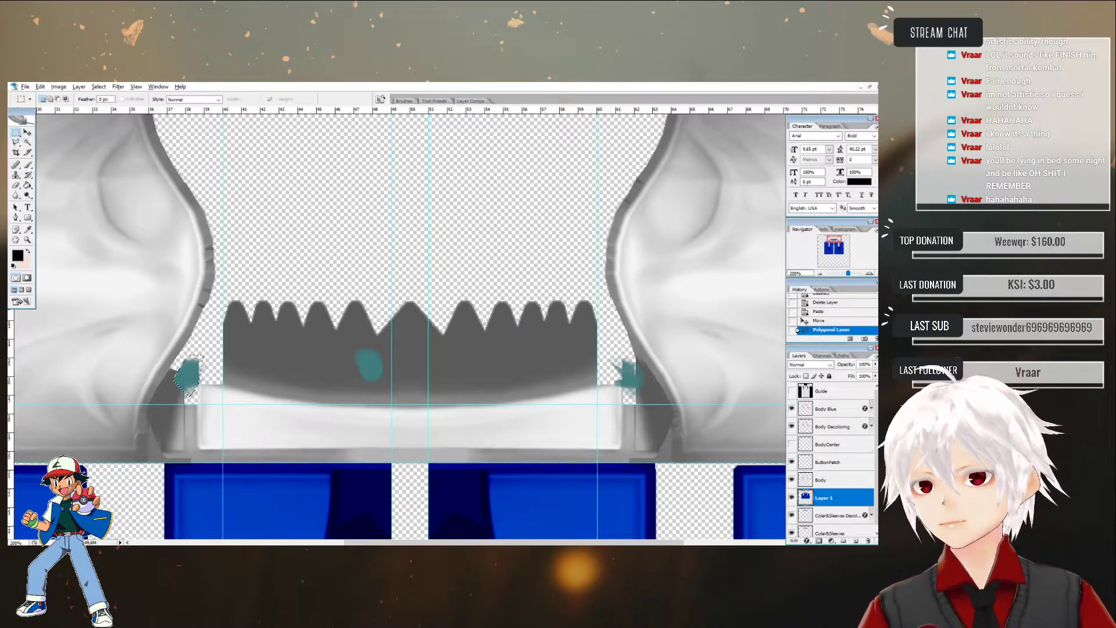
{"action": "left_click_drag", "start_coordinate": [222, 396], "coordinate": [194, 402]}
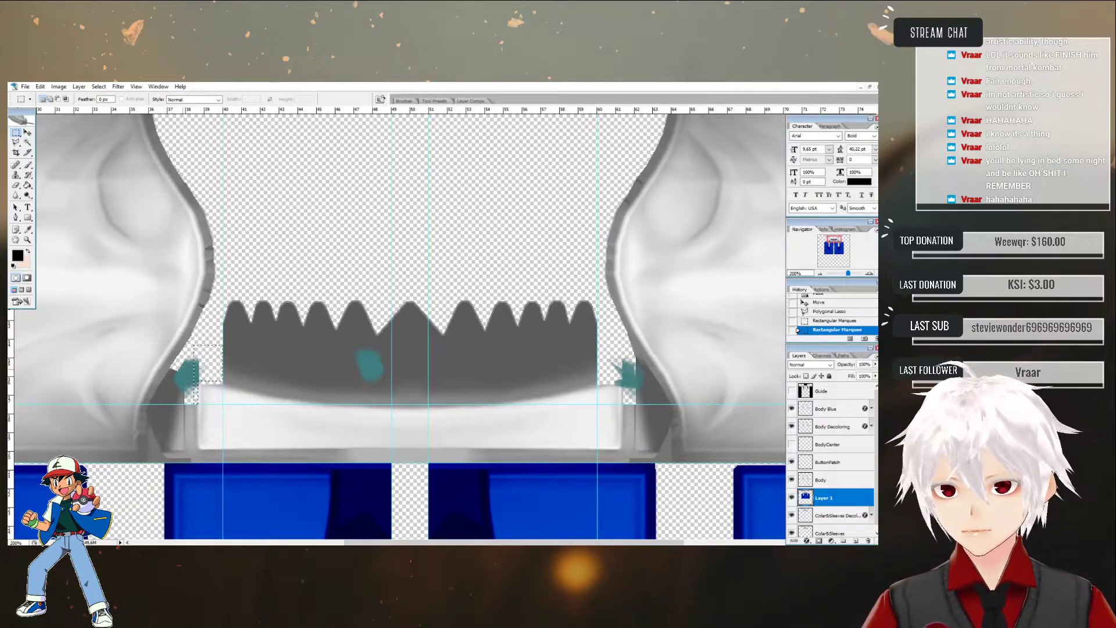
{"action": "left_click", "coordinate": [17, 142]}
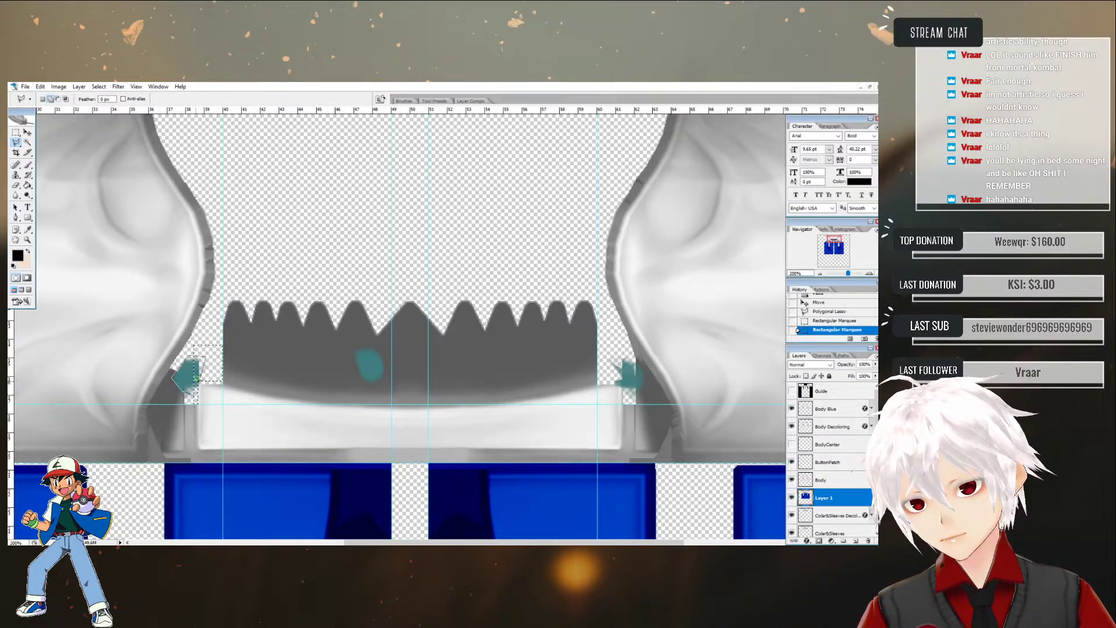
{"action": "left_click", "coordinate": [196, 395]}
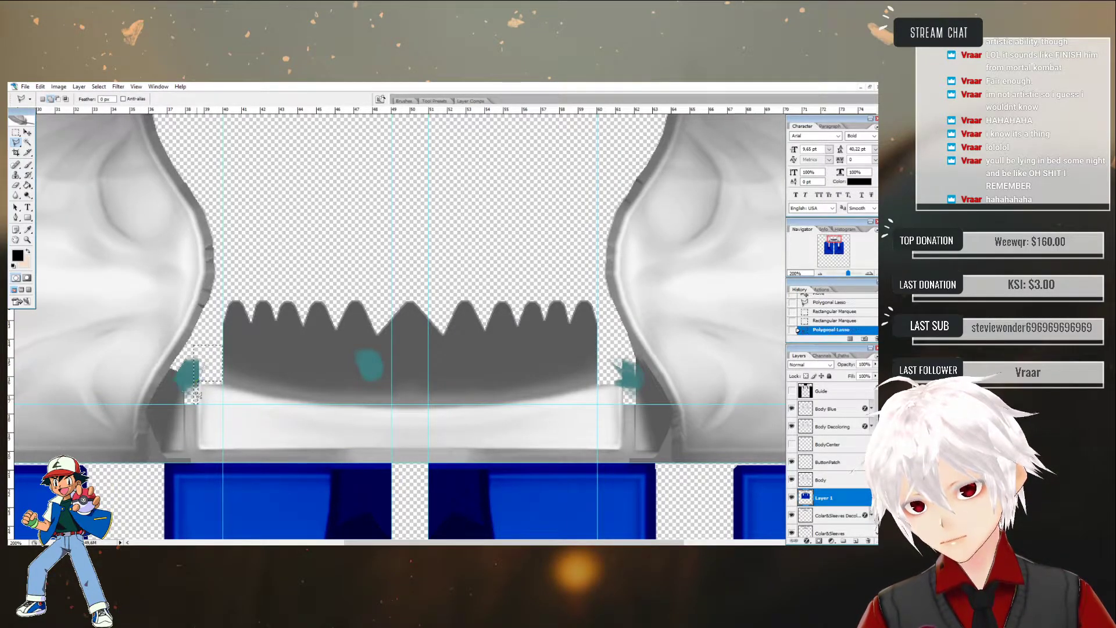
- Add a new layer above the pasted guide and fill the selected area at the left teal mark with black
{"action": "key", "text": "ctrl+shift+alt+n"}
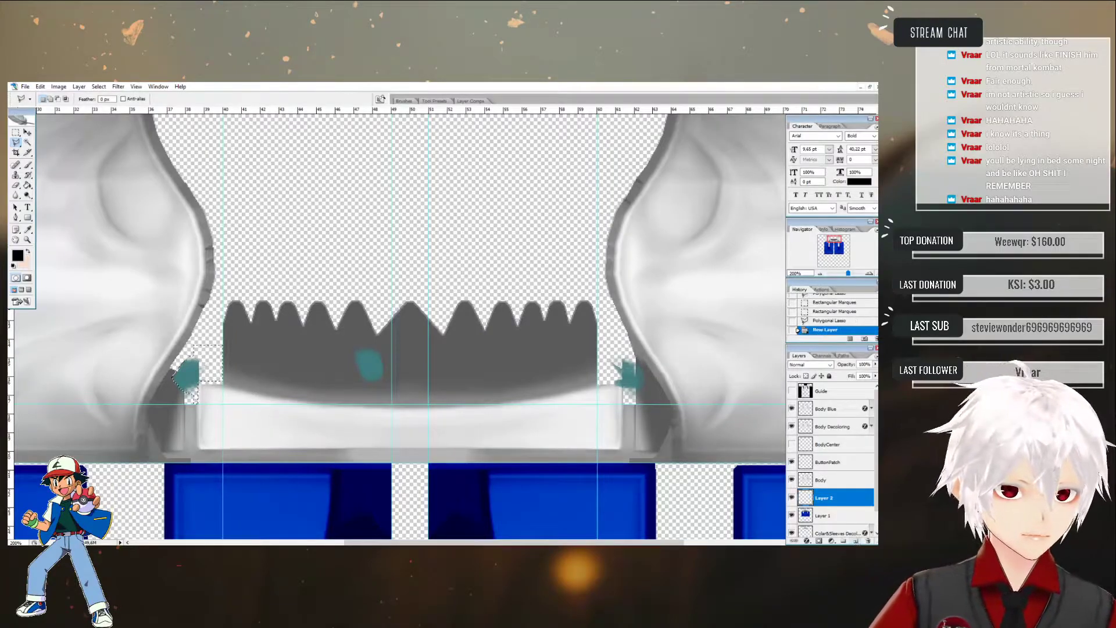
{"action": "left_click", "coordinate": [28, 185]}
{"action": "left_click", "coordinate": [200, 366]}
{"action": "left_click", "coordinate": [27, 132]}
{"action": "left_click", "coordinate": [263, 340]}
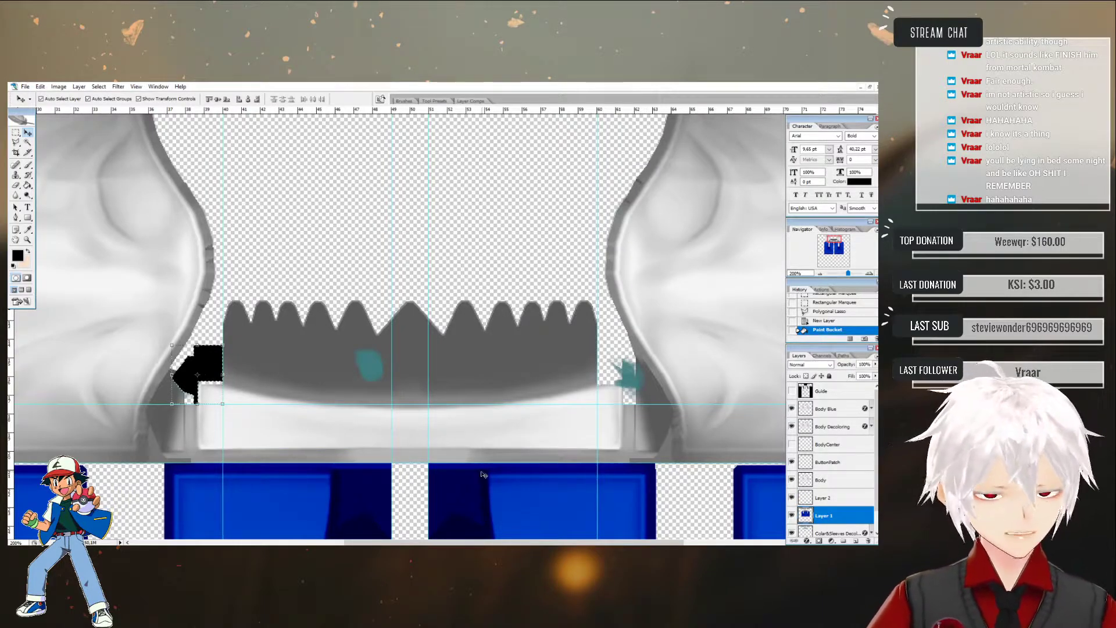
{"action": "left_click", "coordinate": [28, 142]}
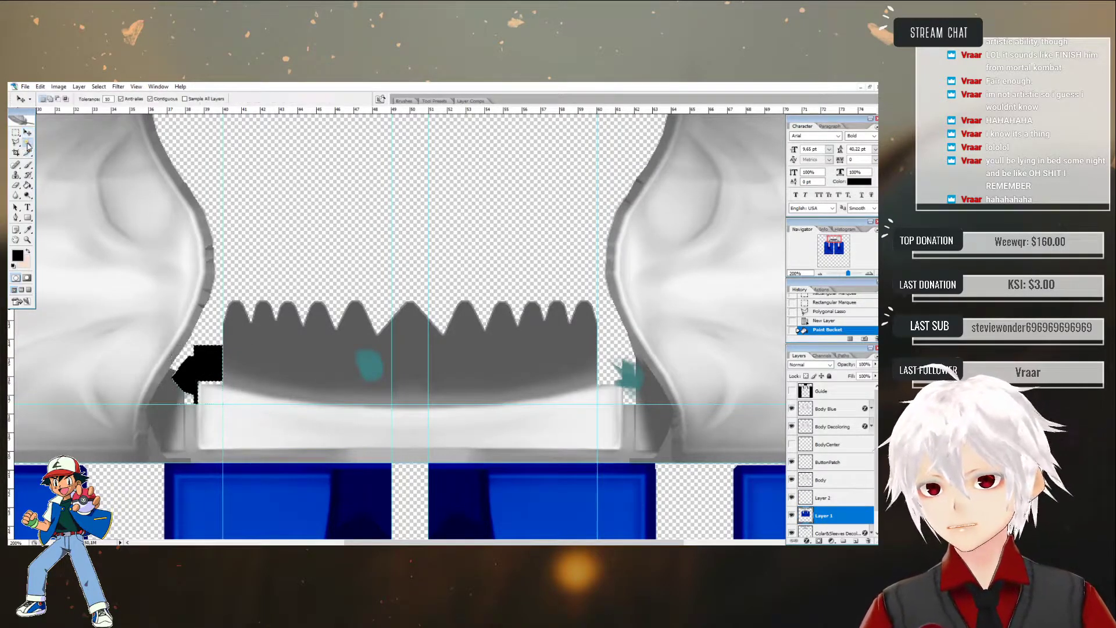
{"action": "left_click", "coordinate": [214, 339]}
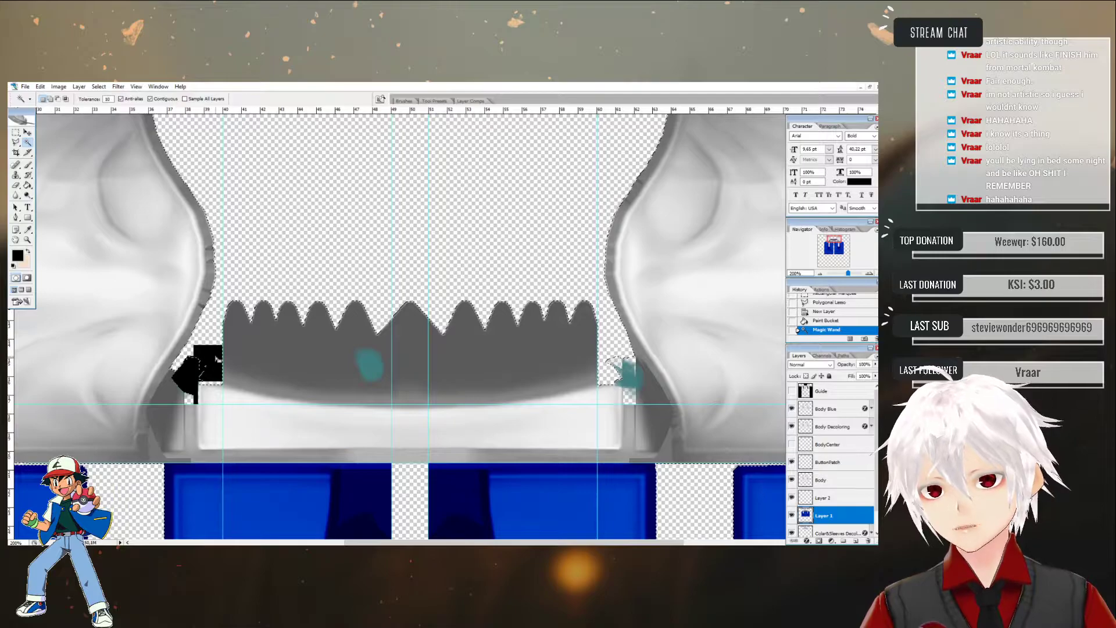
{"action": "key", "text": "ctrl+d"}
- Select the black shape on Layer 2 with the Magic Wand and clear that area from both Color&Sleeves layers
{"action": "left_click", "coordinate": [822, 499]}
{"action": "left_click", "coordinate": [791, 498]}
{"action": "left_click", "coordinate": [793, 497]}
{"action": "left_click", "coordinate": [208, 357]}
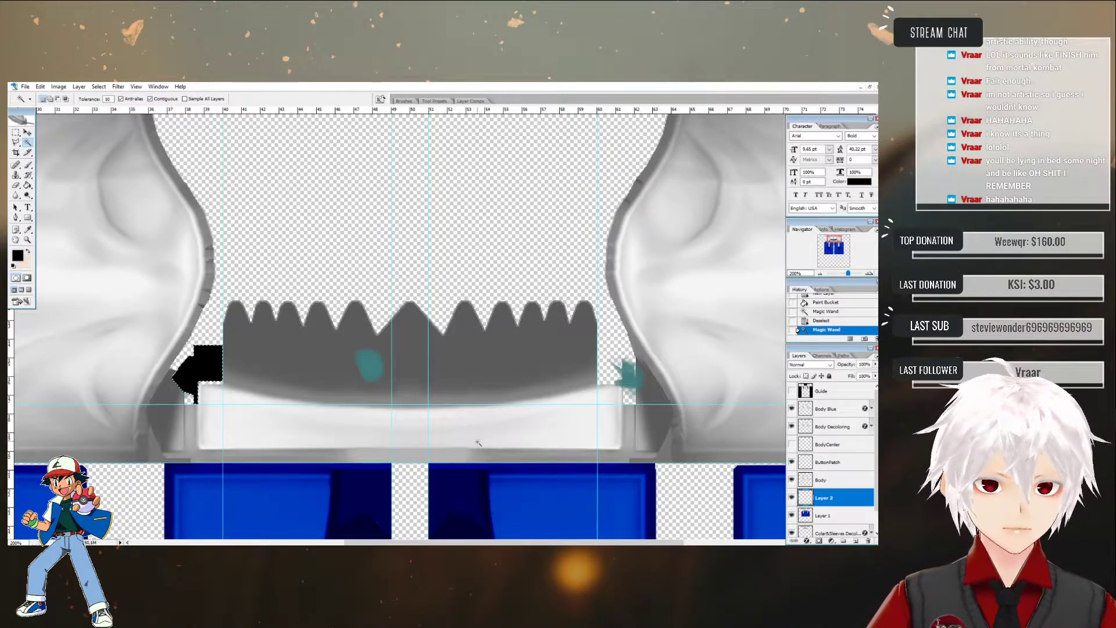
{"action": "scroll", "coordinate": [830, 512], "scroll_direction": "down", "scroll_amount": 1}
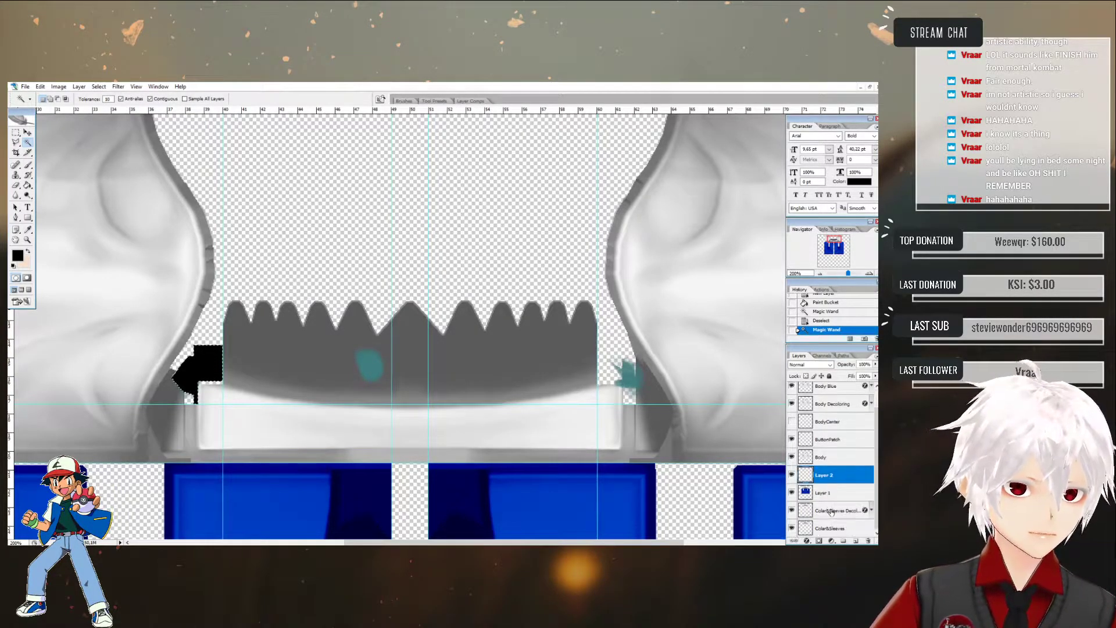
{"action": "left_click", "coordinate": [831, 511]}
{"action": "key", "text": "Delete"}
{"action": "left_click", "coordinate": [831, 529]}
{"action": "key", "text": "Delete"}
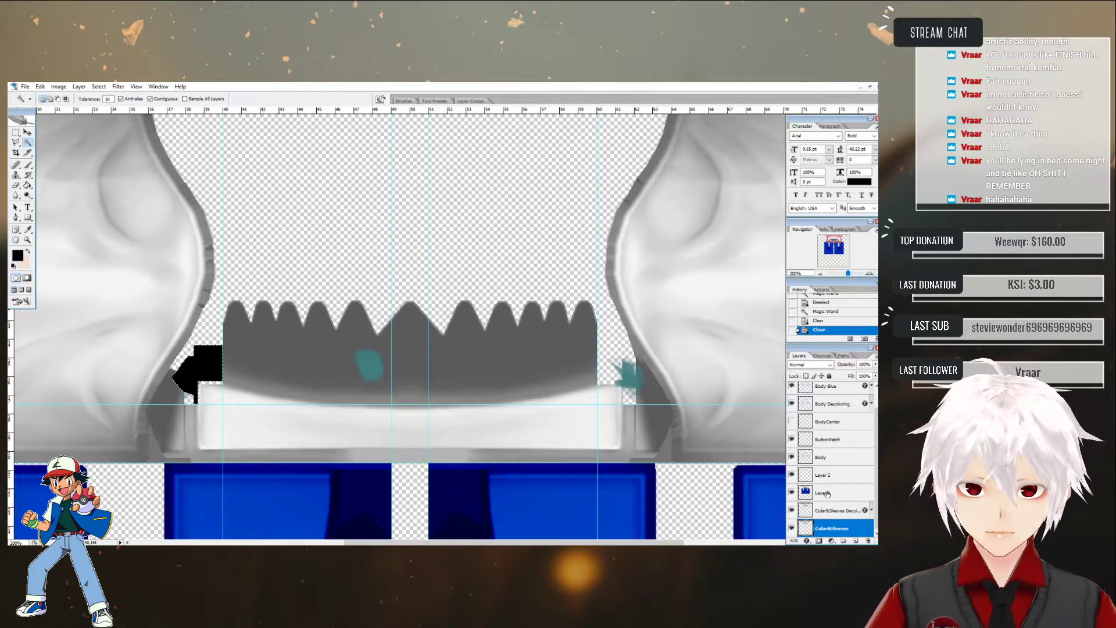
- Flip the black shape on Layer 2 horizontally and move it onto the right teal mark beside the inner collar
{"action": "left_click", "coordinate": [27, 132]}
{"action": "left_click", "coordinate": [198, 372]}
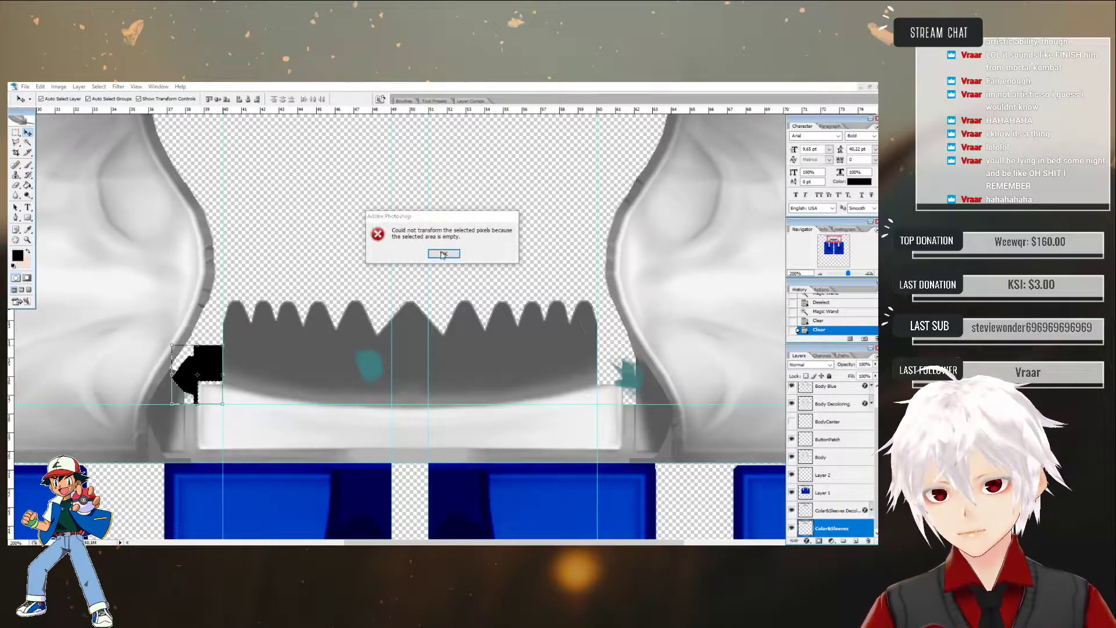
{"action": "left_click", "coordinate": [443, 253]}
{"action": "left_click", "coordinate": [643, 455]}
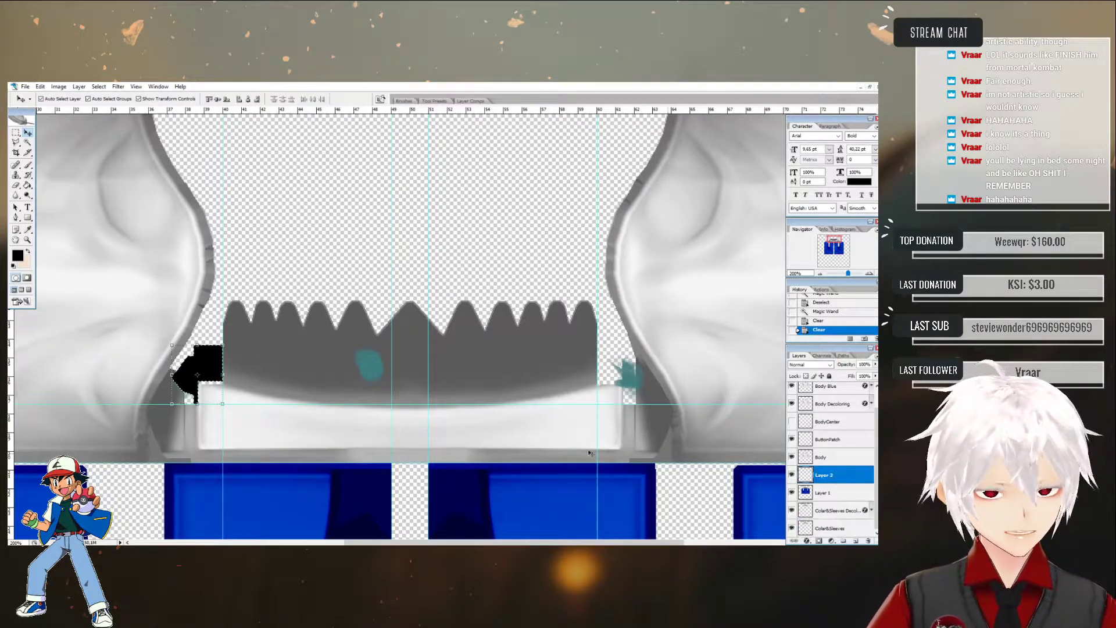
{"action": "key", "text": "ctrl+t"}
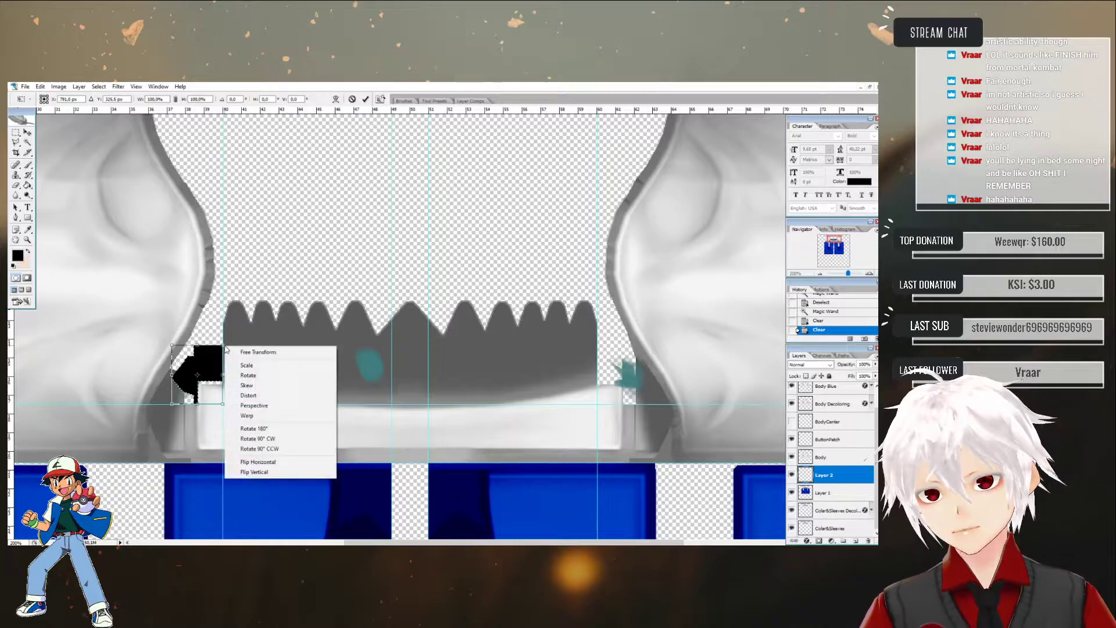
{"action": "right_click", "coordinate": [226, 347]}
{"action": "left_click", "coordinate": [258, 461]}
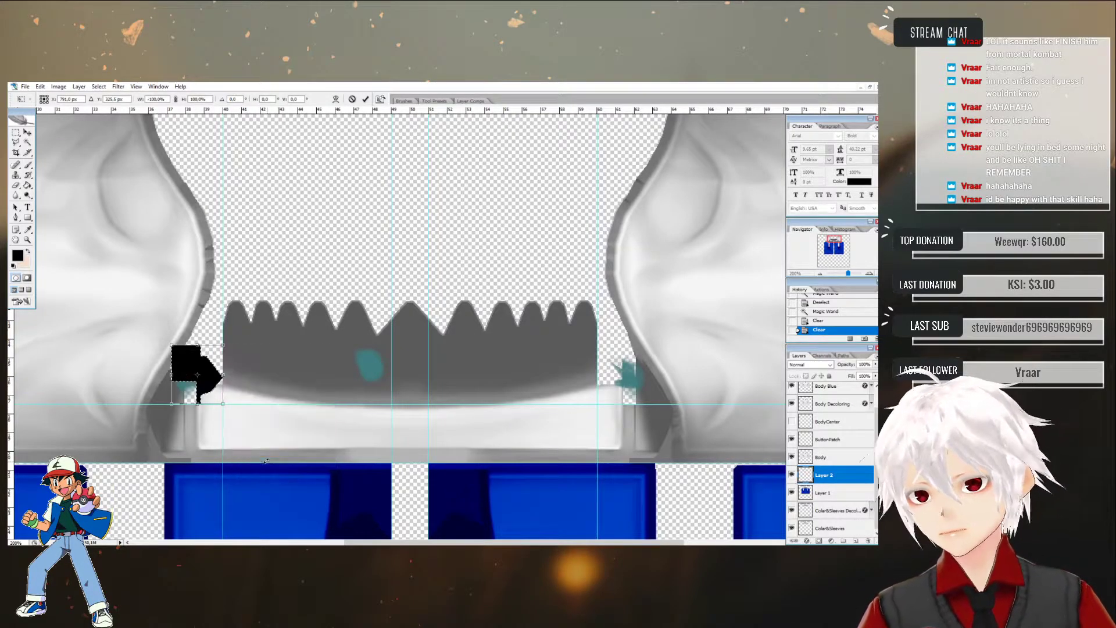
{"action": "left_click_drag", "start_coordinate": [188, 362], "coordinate": [608, 360]}
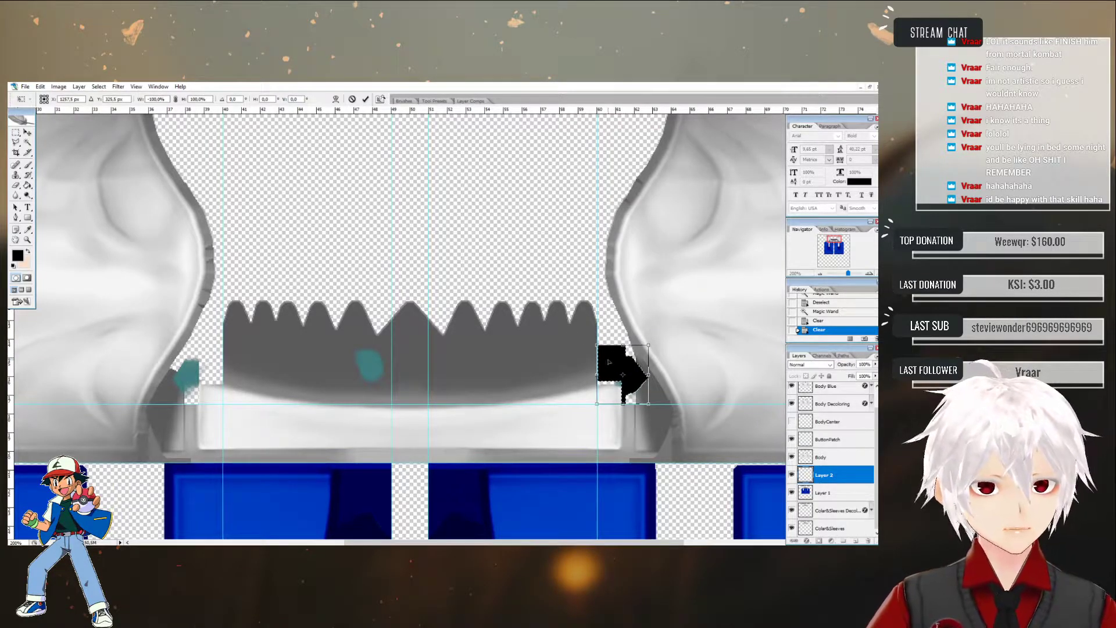
{"action": "left_click", "coordinate": [366, 100]}
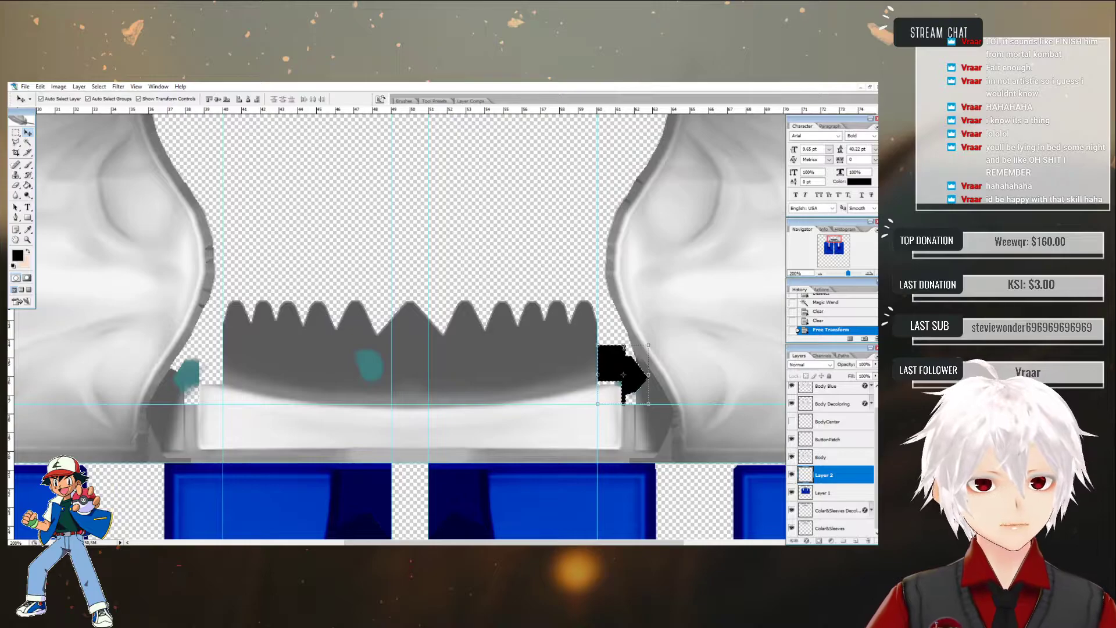
- Clear the selected area at the right collar gap from both Color&Sleeves layers
{"action": "left_click", "coordinate": [850, 515]}
{"action": "key", "text": "Delete"}
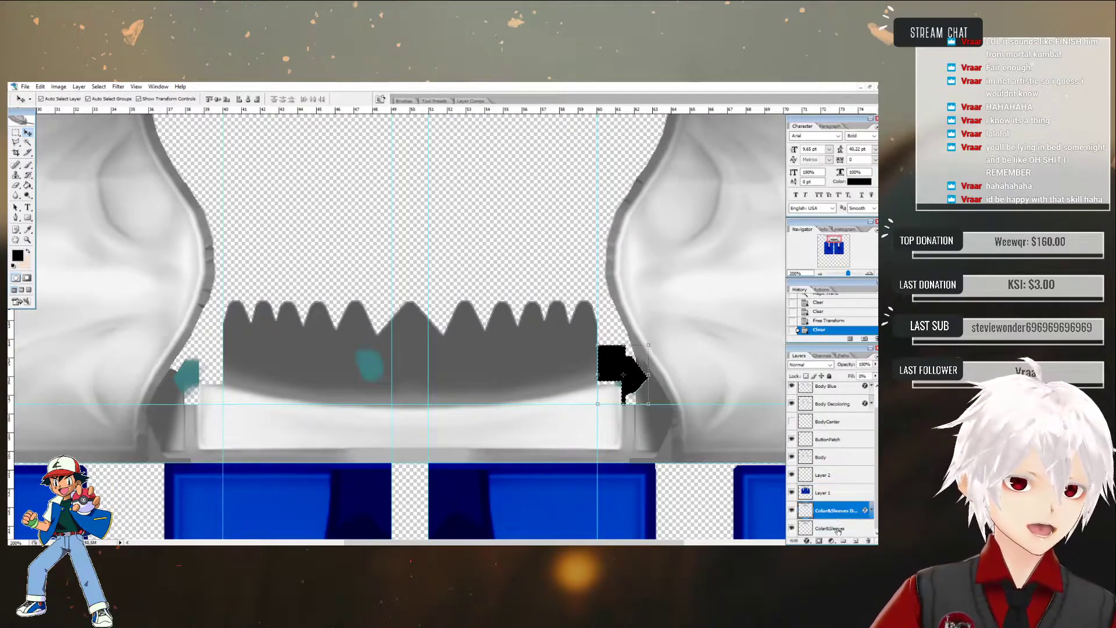
{"action": "left_click", "coordinate": [835, 529]}
{"action": "key", "text": "Delete"}
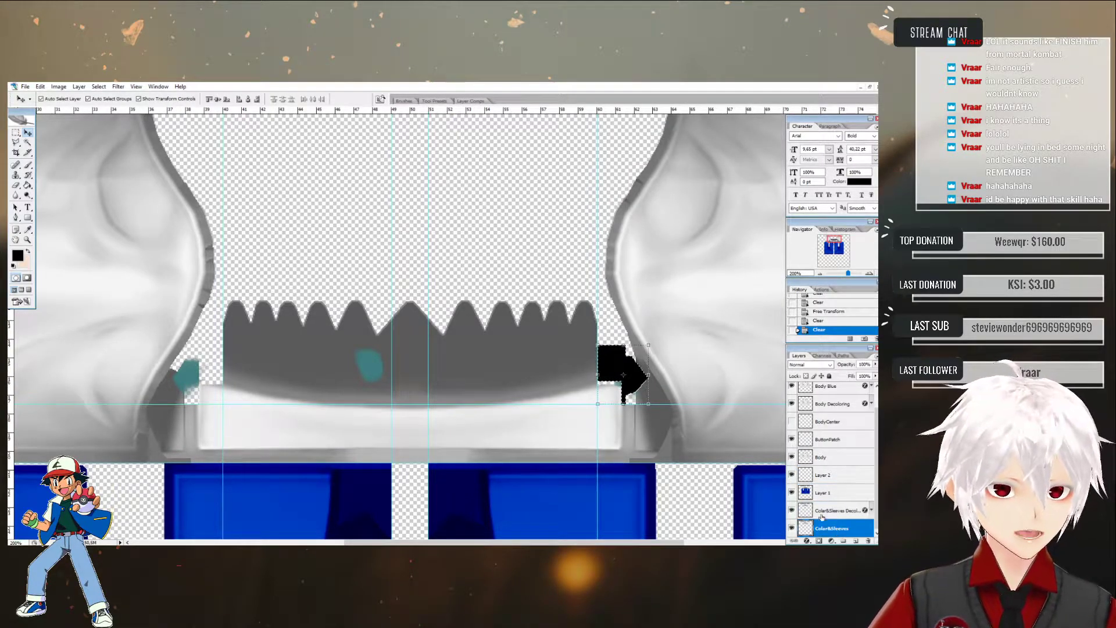
- Delete Layer 2 and the pasted guide on Layer 1, and deselect the remaining selection
{"action": "left_click", "coordinate": [822, 475]}
{"action": "right_click", "coordinate": [823, 475]}
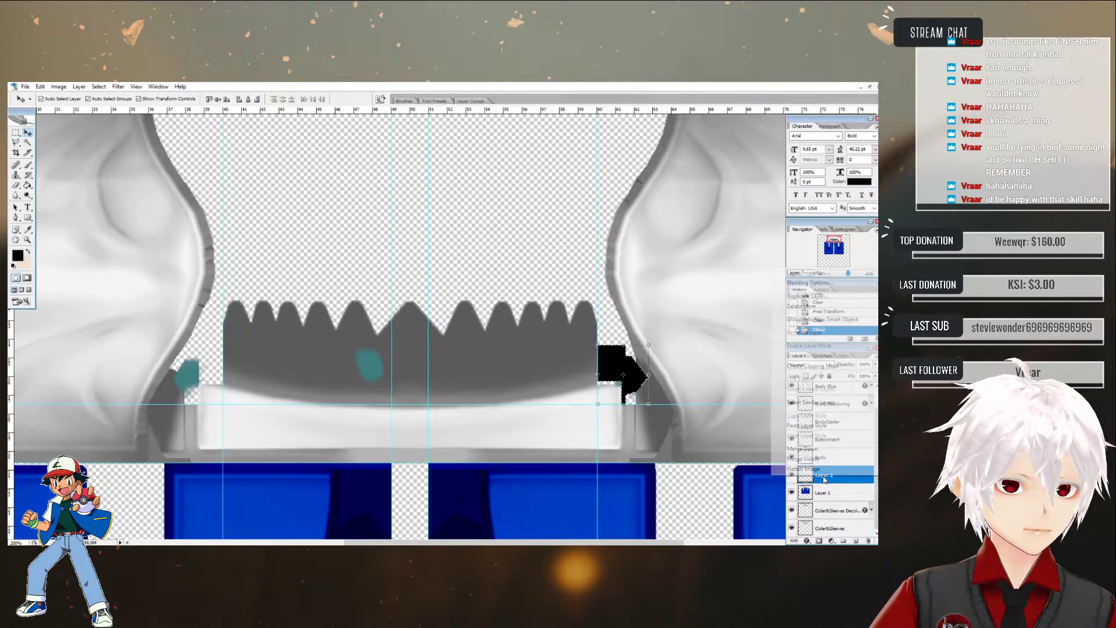
{"action": "left_click", "coordinate": [802, 306]}
{"action": "left_click", "coordinate": [417, 258]}
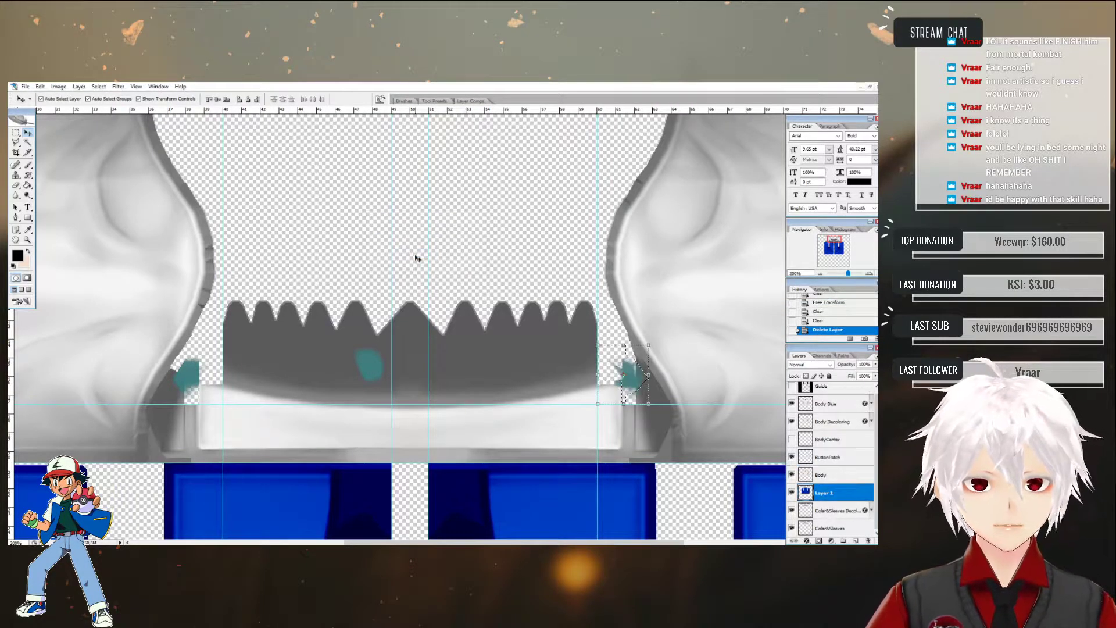
{"action": "right_click", "coordinate": [823, 494]}
{"action": "left_click", "coordinate": [798, 321]}
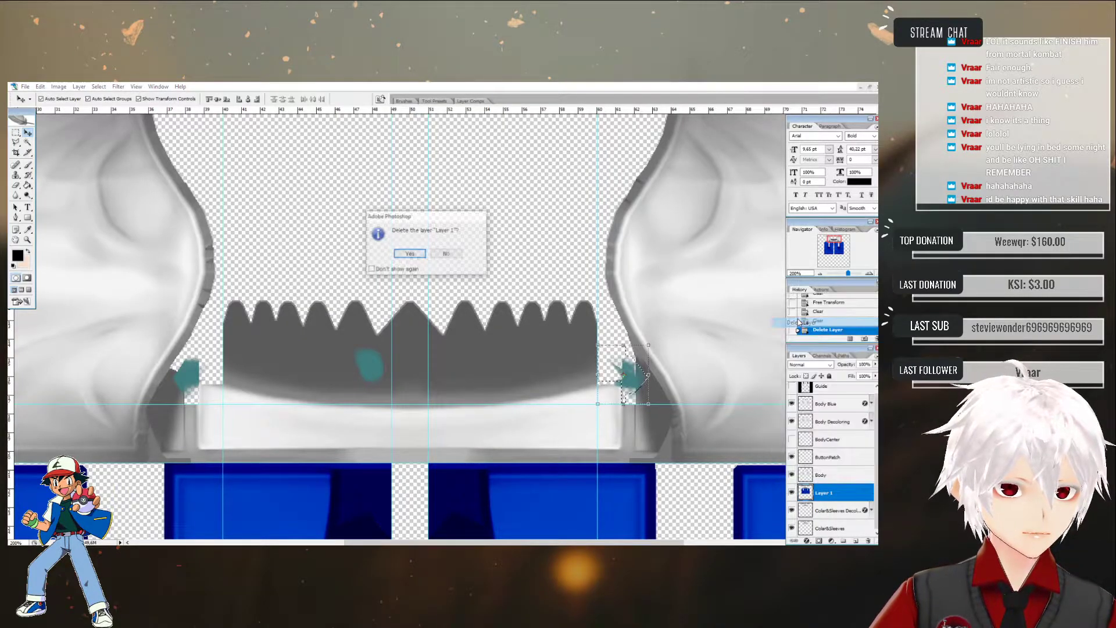
{"action": "left_click", "coordinate": [410, 253]}
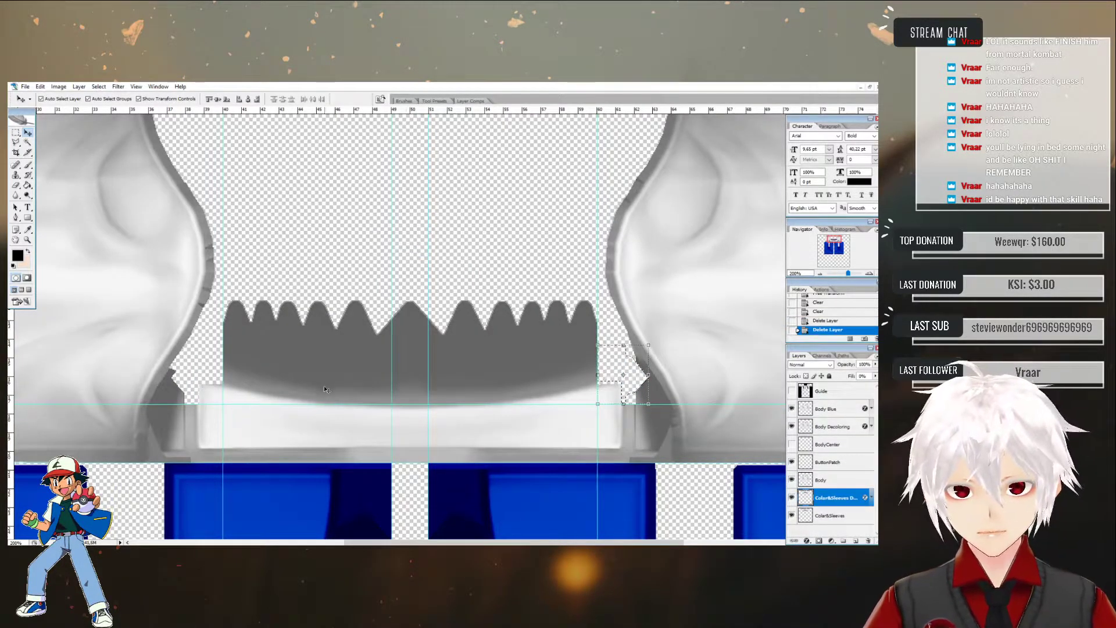
{"action": "left_click", "coordinate": [15, 132]}
{"action": "left_click", "coordinate": [238, 179]}
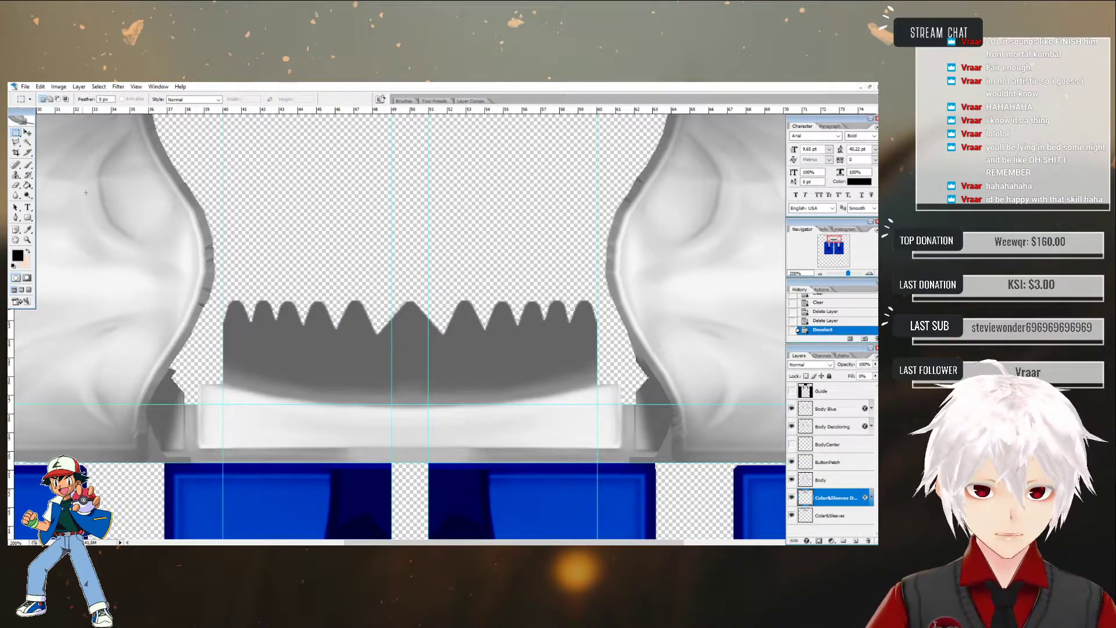
- Save the vest texture as a PNG copy in the AshKetchum folder, replacing Vest.png
{"action": "left_click", "coordinate": [25, 86]}
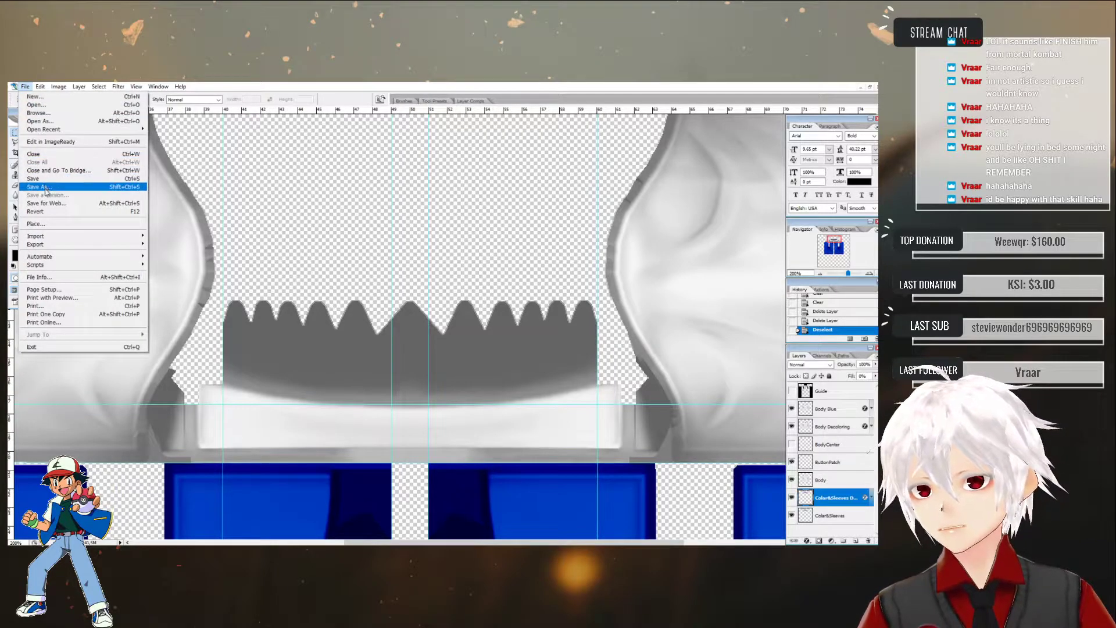
{"action": "left_click", "coordinate": [56, 199]}
{"action": "left_click", "coordinate": [386, 419]}
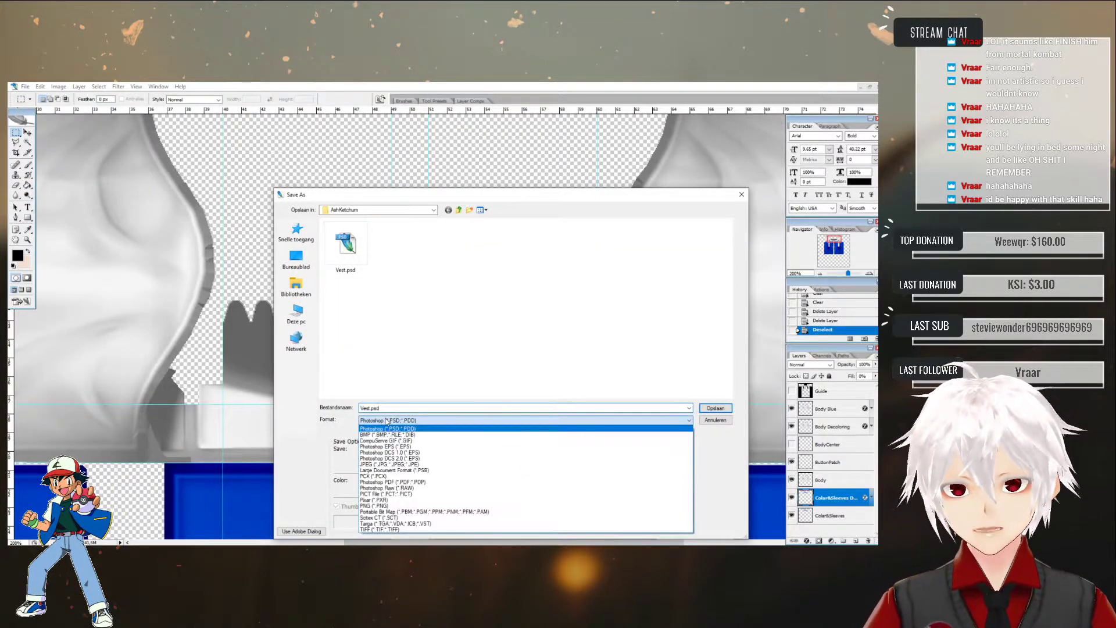
{"action": "left_click", "coordinate": [407, 504]}
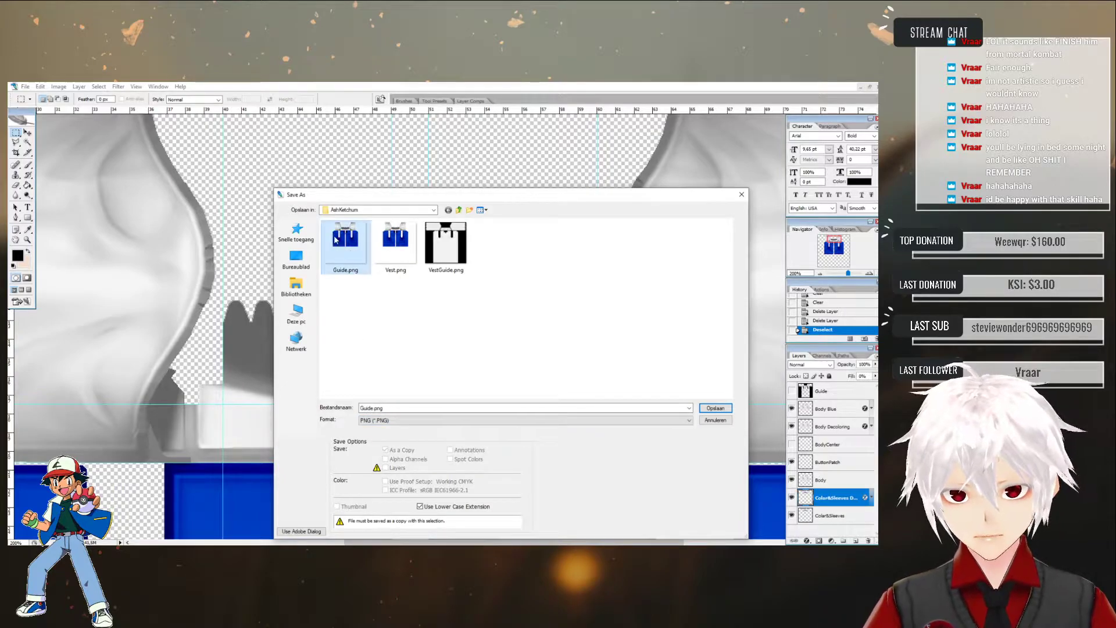
{"action": "left_click", "coordinate": [396, 244]}
{"action": "left_click", "coordinate": [715, 408]}
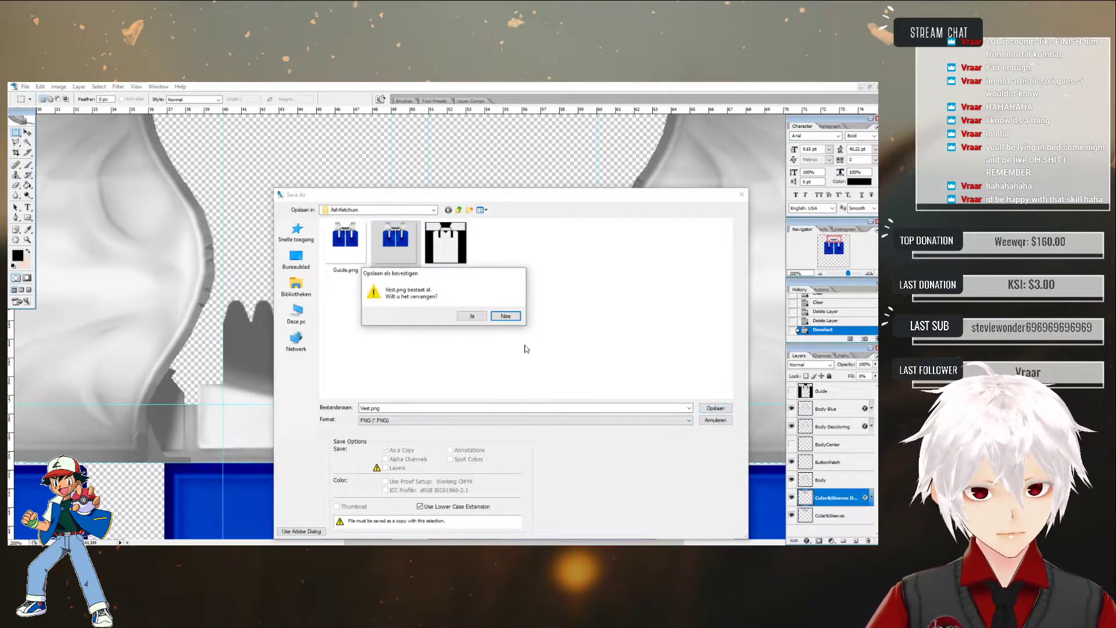
{"action": "left_click", "coordinate": [473, 316]}
{"action": "left_click", "coordinate": [462, 306]}
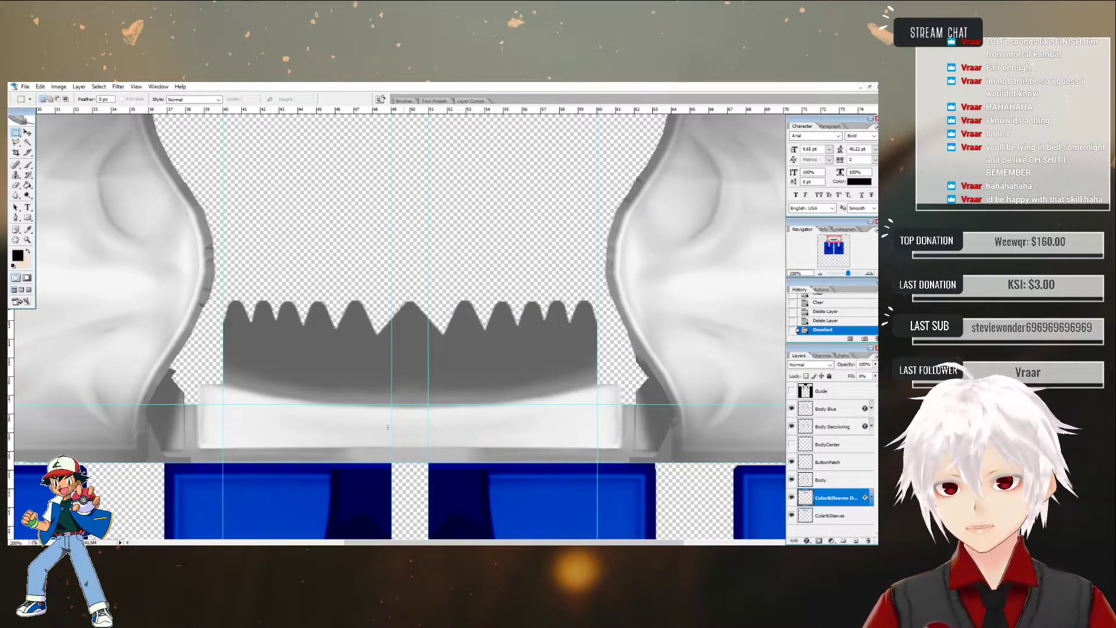
- Switch to VRoid Studio and import Vest.png into the Long Coat texture's layer named Layer
{"action": "key", "text": "alt+Tab"}
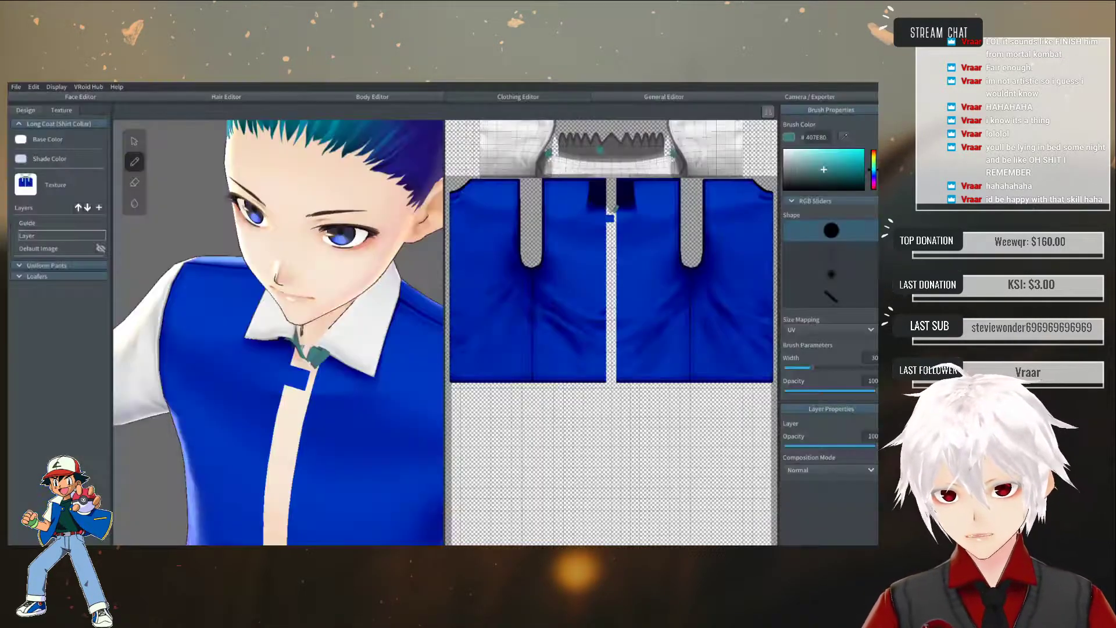
{"action": "right_click", "coordinate": [50, 238]}
{"action": "left_click", "coordinate": [62, 280]}
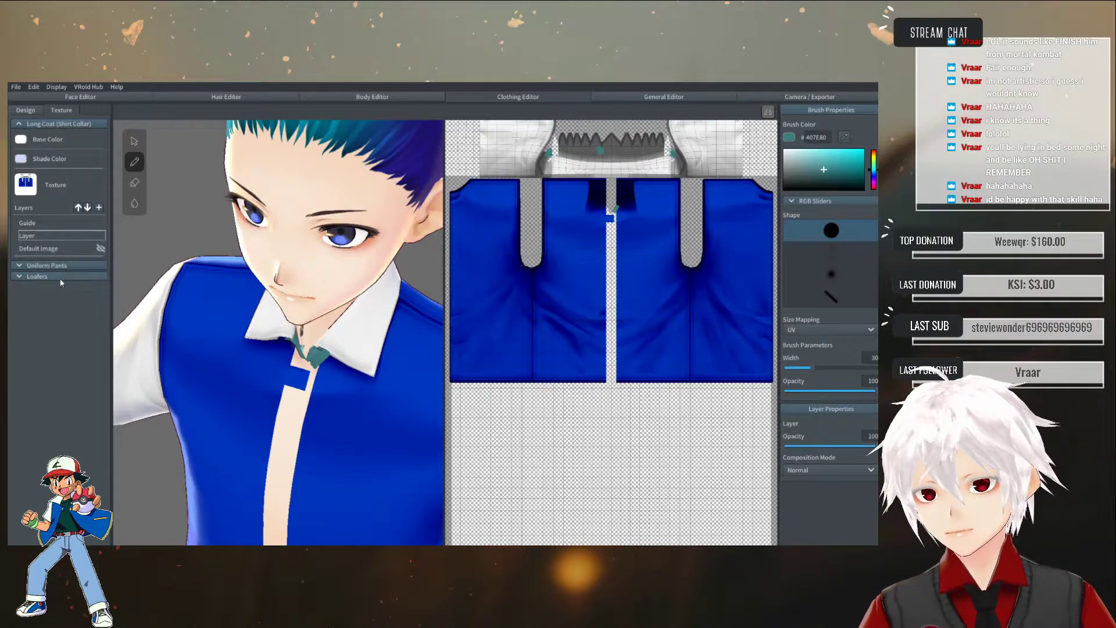
{"action": "double_click", "coordinate": [273, 185]}
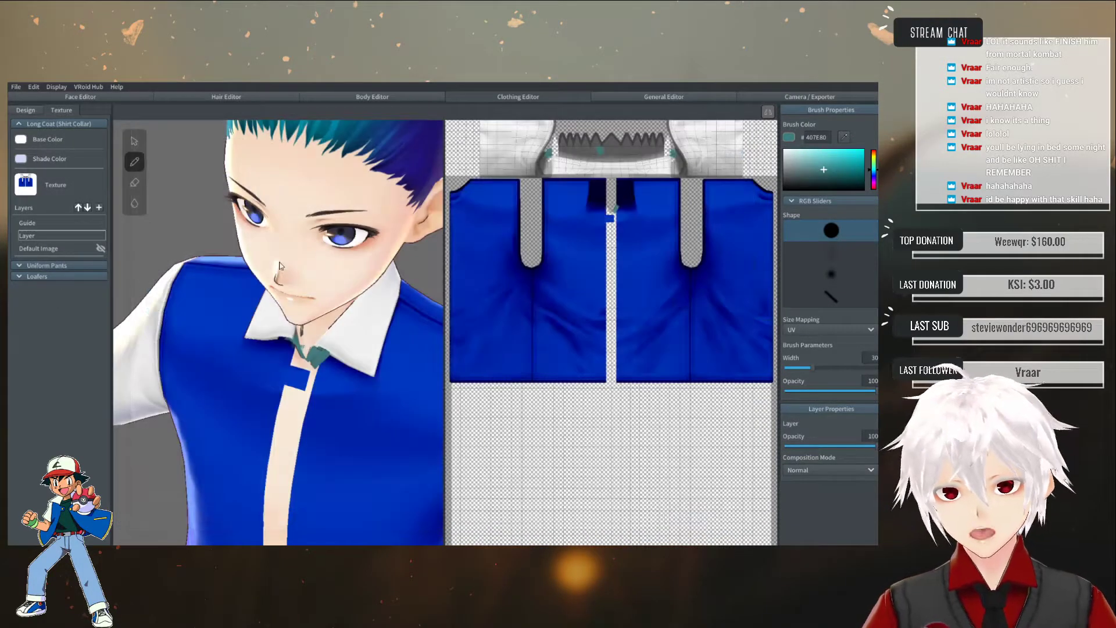
- Paint teal guide marks on the leftover inner collar edges at both sides of the model's neck opening
{"action": "mouse_move", "coordinate": [297, 391]}
{"action": "right_mouse_down"}
{"action": "mouse_move", "coordinate": [319, 351]}
{"action": "mouse_move", "coordinate": [203, 381]}
{"action": "mouse_move", "coordinate": [256, 379]}
{"action": "mouse_move", "coordinate": [249, 395]}
{"action": "right_mouse_up"}
{"action": "scroll", "coordinate": [317, 351], "scroll_direction": "down", "scroll_amount": 5}
{"action": "scroll", "coordinate": [249, 394], "scroll_direction": "up", "scroll_amount": 3}
{"action": "scroll", "coordinate": [249, 396], "scroll_direction": "up", "scroll_amount": 6}
{"action": "mouse_move", "coordinate": [411, 284]}
{"action": "right_mouse_down"}
{"action": "mouse_move", "coordinate": [378, 262]}
{"action": "mouse_move", "coordinate": [420, 232]}
{"action": "right_mouse_up"}
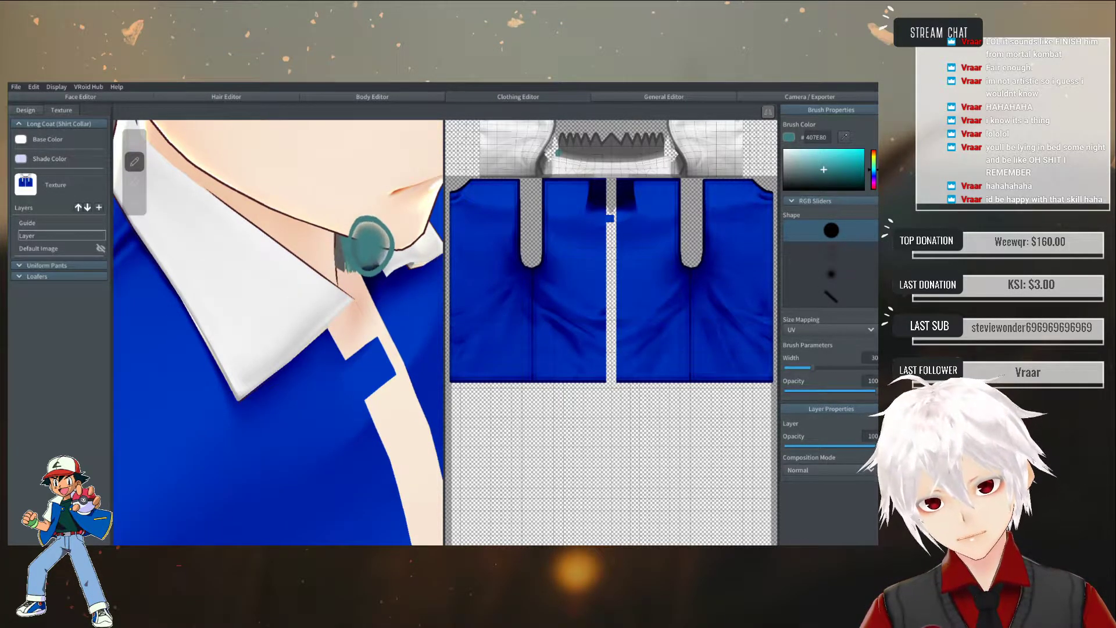
{"action": "right_click_drag", "start_coordinate": [361, 299], "coordinate": [281, 331]}
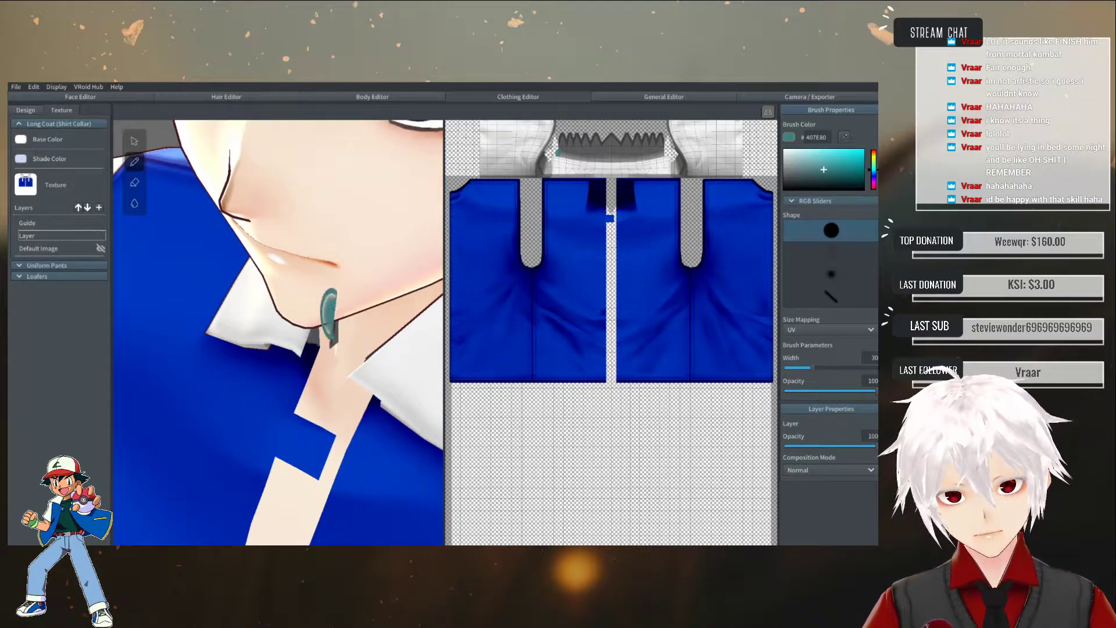
{"action": "mouse_move", "coordinate": [319, 320]}
{"action": "right_mouse_down"}
{"action": "mouse_move", "coordinate": [374, 357]}
{"action": "mouse_move", "coordinate": [349, 354]}
{"action": "mouse_move", "coordinate": [367, 351]}
{"action": "mouse_move", "coordinate": [359, 374]}
{"action": "mouse_move", "coordinate": [364, 359]}
{"action": "mouse_move", "coordinate": [323, 329]}
{"action": "mouse_move", "coordinate": [273, 314]}
{"action": "mouse_move", "coordinate": [378, 259]}
{"action": "mouse_move", "coordinate": [401, 262]}
{"action": "mouse_move", "coordinate": [306, 237]}
{"action": "mouse_move", "coordinate": [337, 232]}
{"action": "right_mouse_up"}
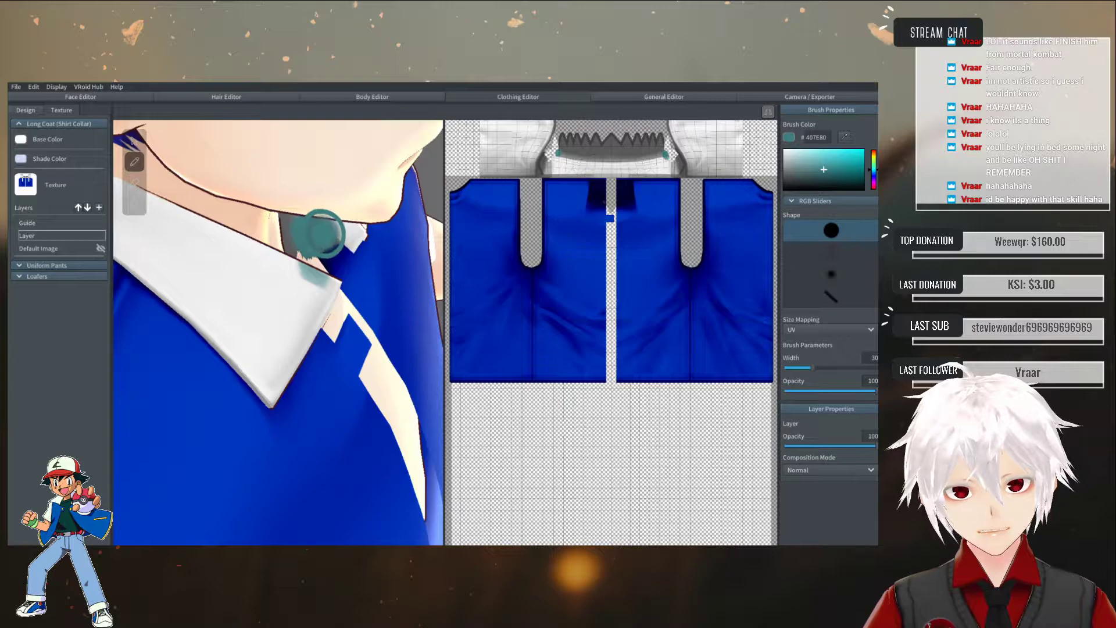
{"action": "right_click_drag", "start_coordinate": [301, 236], "coordinate": [417, 399]}
{"action": "mouse_move", "coordinate": [453, 381]}
{"action": "right_mouse_down"}
{"action": "mouse_move", "coordinate": [468, 378]}
{"action": "mouse_move", "coordinate": [431, 437]}
{"action": "mouse_move", "coordinate": [335, 498]}
{"action": "right_mouse_up"}
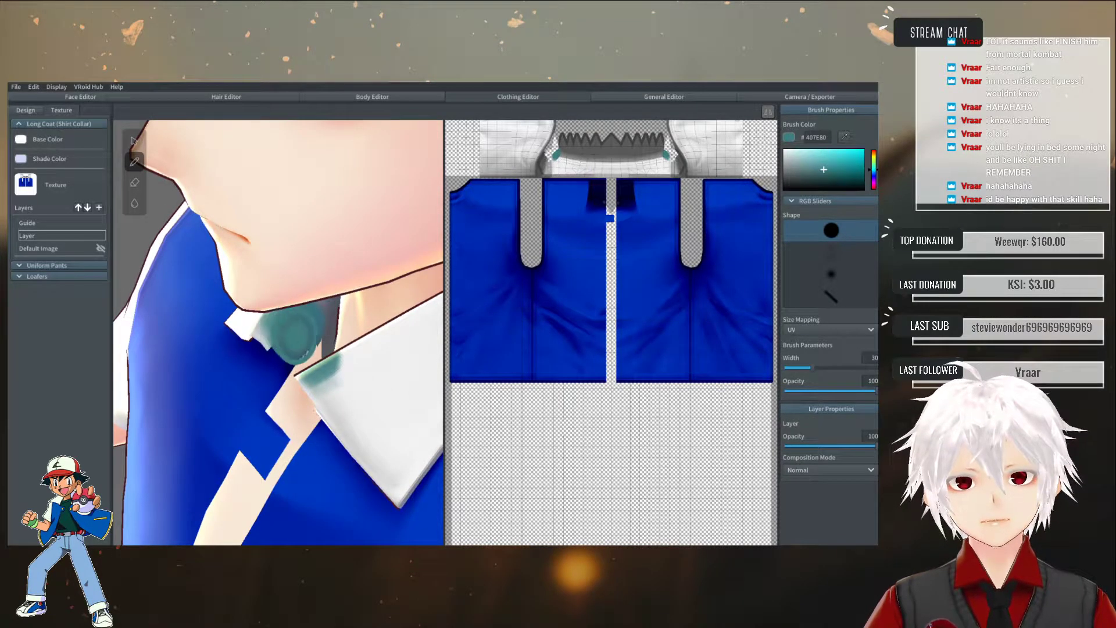
{"action": "mouse_move", "coordinate": [300, 362]}
{"action": "right_mouse_down"}
{"action": "mouse_move", "coordinate": [339, 403]}
{"action": "mouse_move", "coordinate": [304, 378]}
{"action": "mouse_move", "coordinate": [316, 386]}
{"action": "right_mouse_up"}
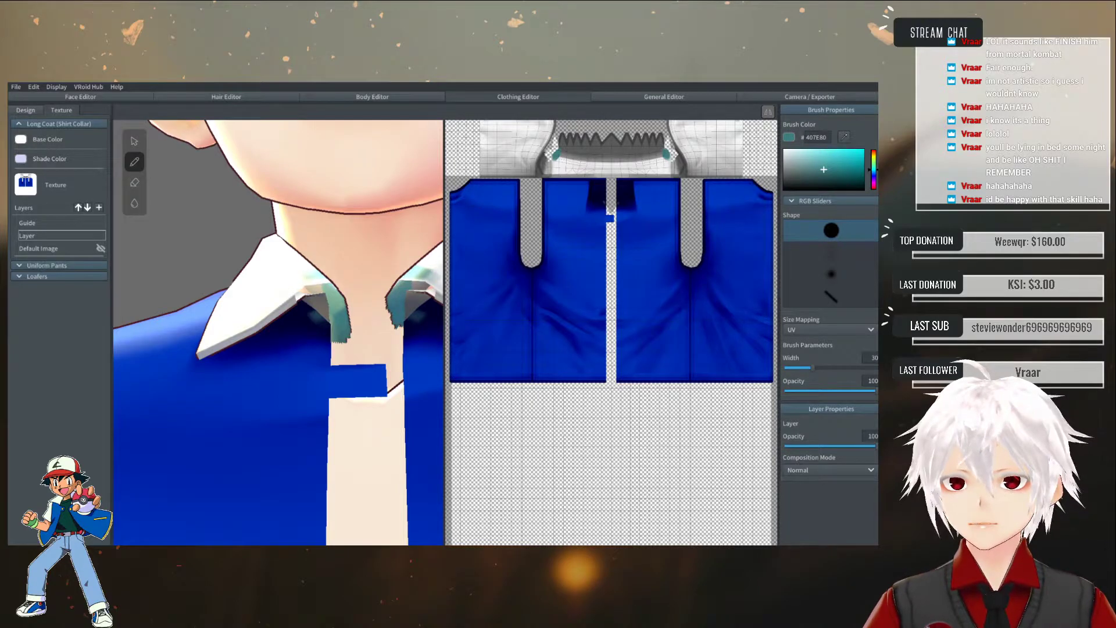
- Export the marked Long Coat layer to the AshKetchum folder, replacing Guide.png
{"action": "right_click", "coordinate": [70, 239]}
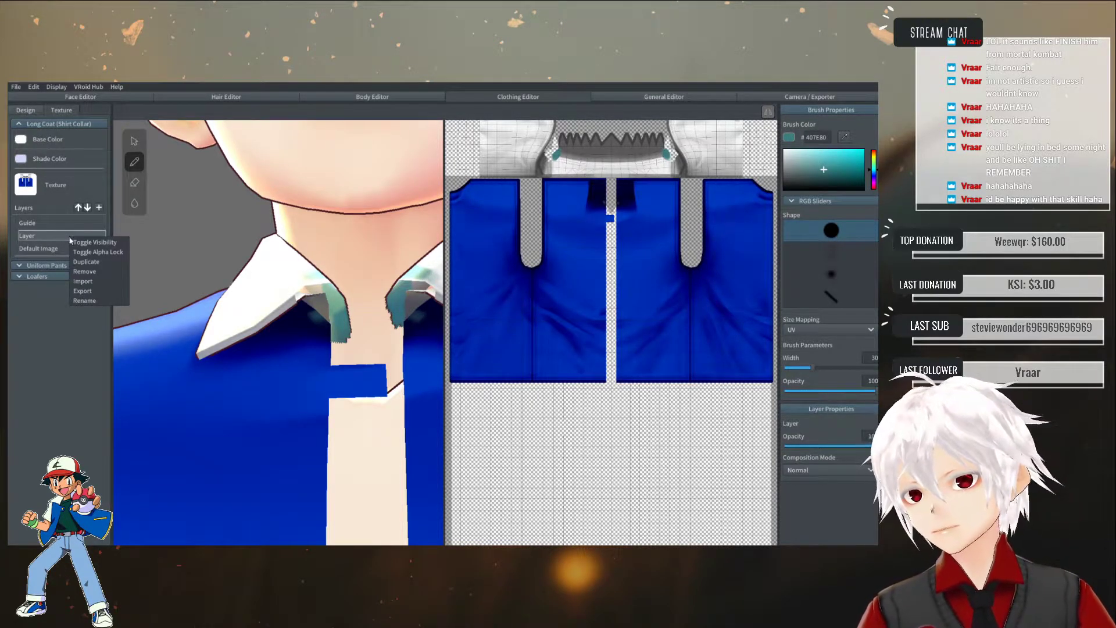
{"action": "left_click", "coordinate": [83, 291]}
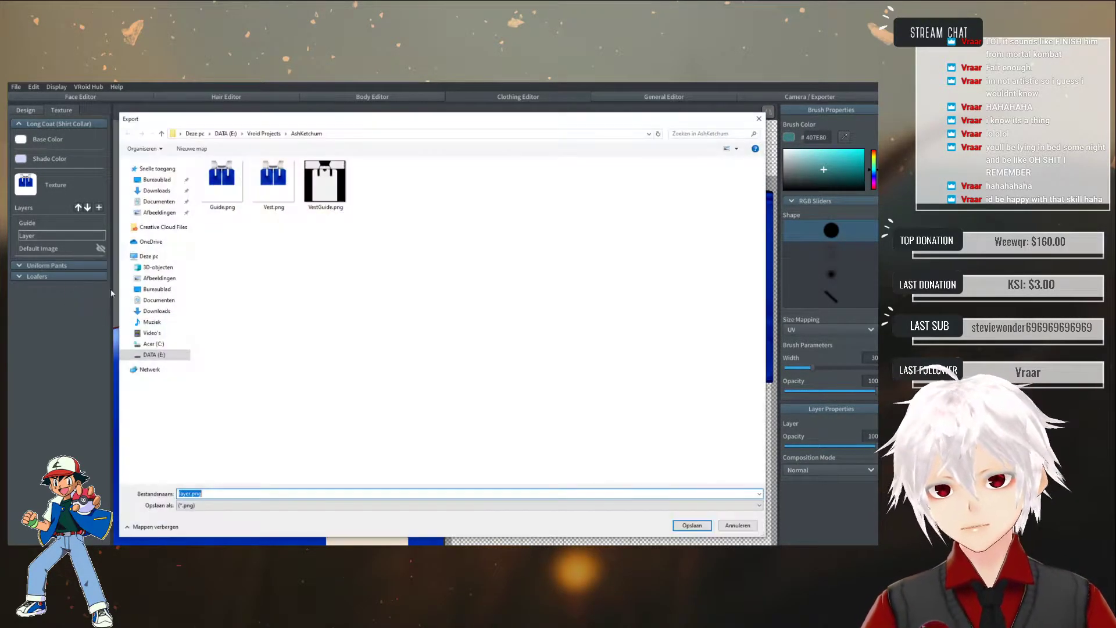
{"action": "left_click", "coordinate": [241, 195]}
{"action": "left_click", "coordinate": [693, 525]}
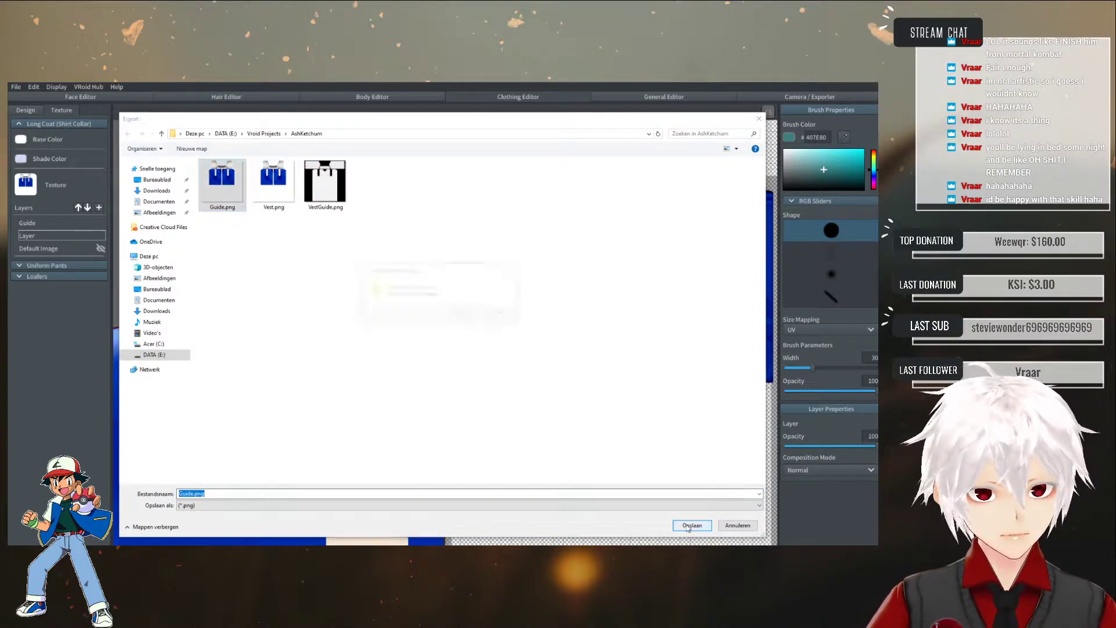
{"action": "left_click", "coordinate": [464, 312]}
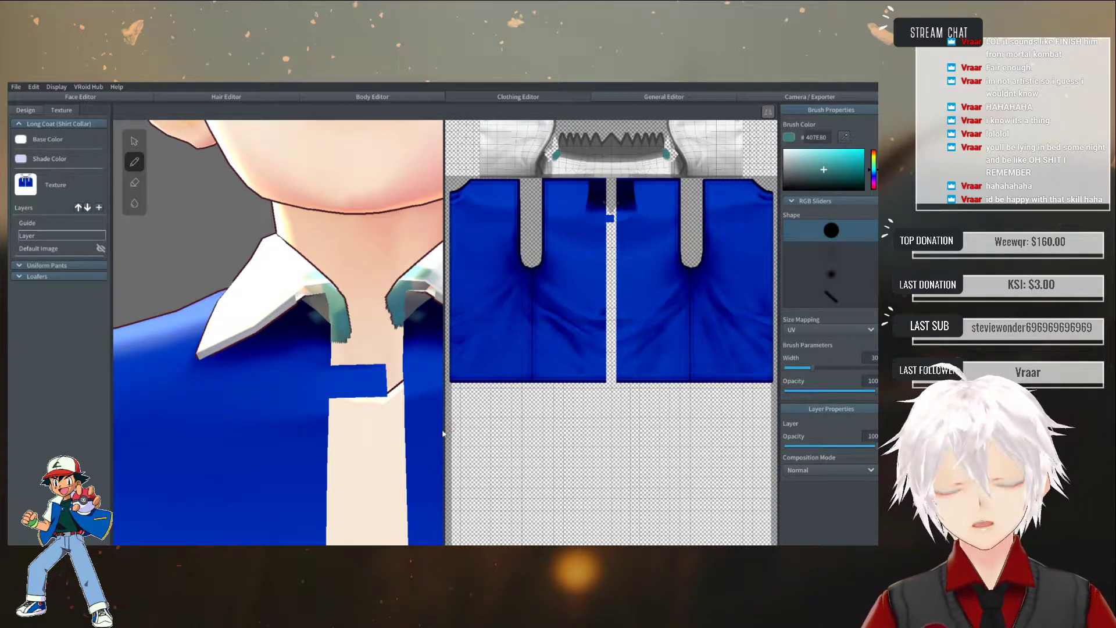
- Undo the last stroke and paint green over the inner collar on the model's left side
{"action": "scroll", "coordinate": [278, 332], "scroll_direction": "up", "scroll_amount": 3}
{"action": "scroll", "coordinate": [278, 332], "scroll_direction": "down", "scroll_amount": 3}
{"action": "mouse_move", "coordinate": [278, 332]}
{"action": "right_mouse_down"}
{"action": "mouse_move", "coordinate": [325, 332]}
{"action": "mouse_move", "coordinate": [285, 332]}
{"action": "right_mouse_up"}
{"action": "scroll", "coordinate": [430, 358], "scroll_direction": "down", "scroll_amount": 4}
{"action": "mouse_move", "coordinate": [385, 362]}
{"action": "right_mouse_down"}
{"action": "mouse_move", "coordinate": [346, 362]}
{"action": "mouse_move", "coordinate": [386, 366]}
{"action": "right_mouse_up"}
{"action": "key", "text": "ctrl+z"}
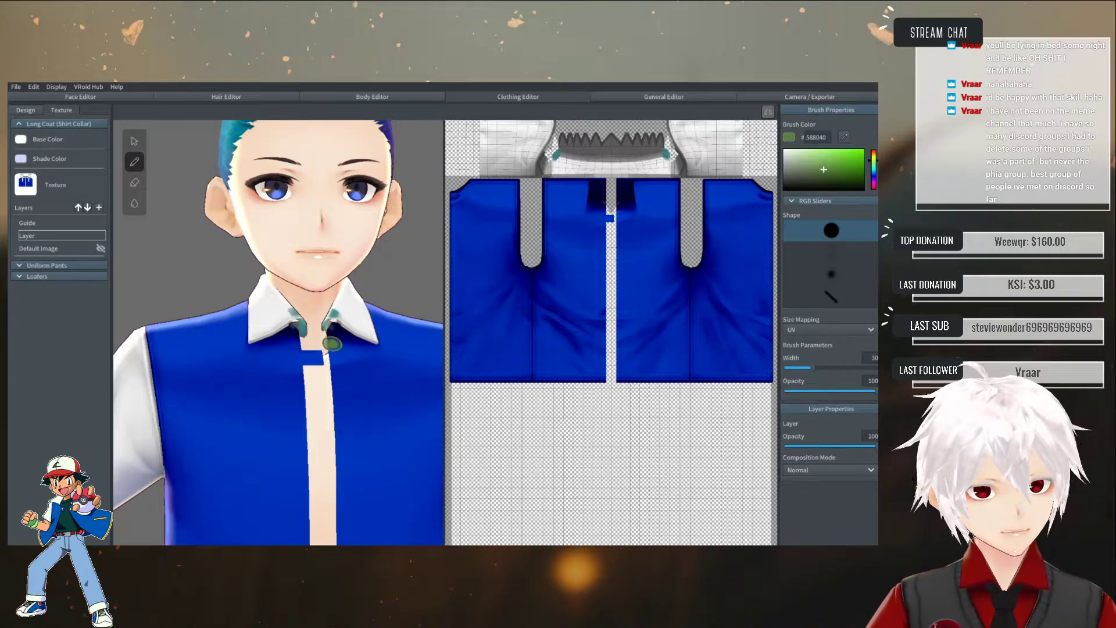
{"action": "mouse_move", "coordinate": [328, 329]}
{"action": "left_mouse_down"}
{"action": "mouse_move", "coordinate": [330, 308]}
{"action": "mouse_move", "coordinate": [340, 320]}
{"action": "left_mouse_up"}
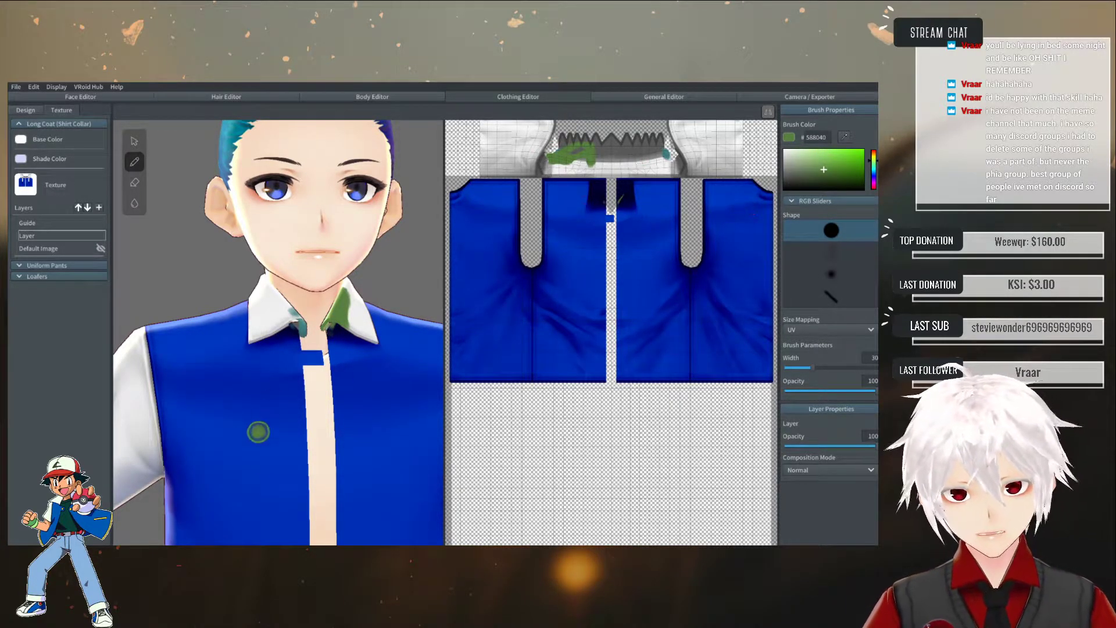
- Switch to Photoshop and open Guide.png from the AshKetchum folder
{"action": "key", "text": "alt+Tab"}
{"action": "left_click", "coordinate": [25, 86]}
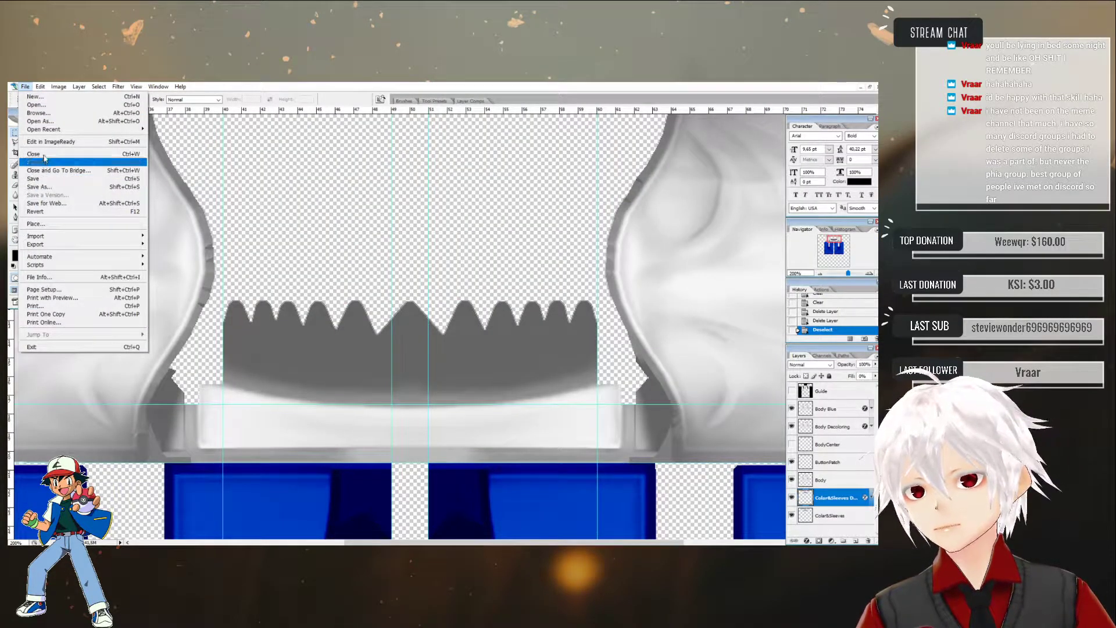
{"action": "left_click", "coordinate": [36, 105]}
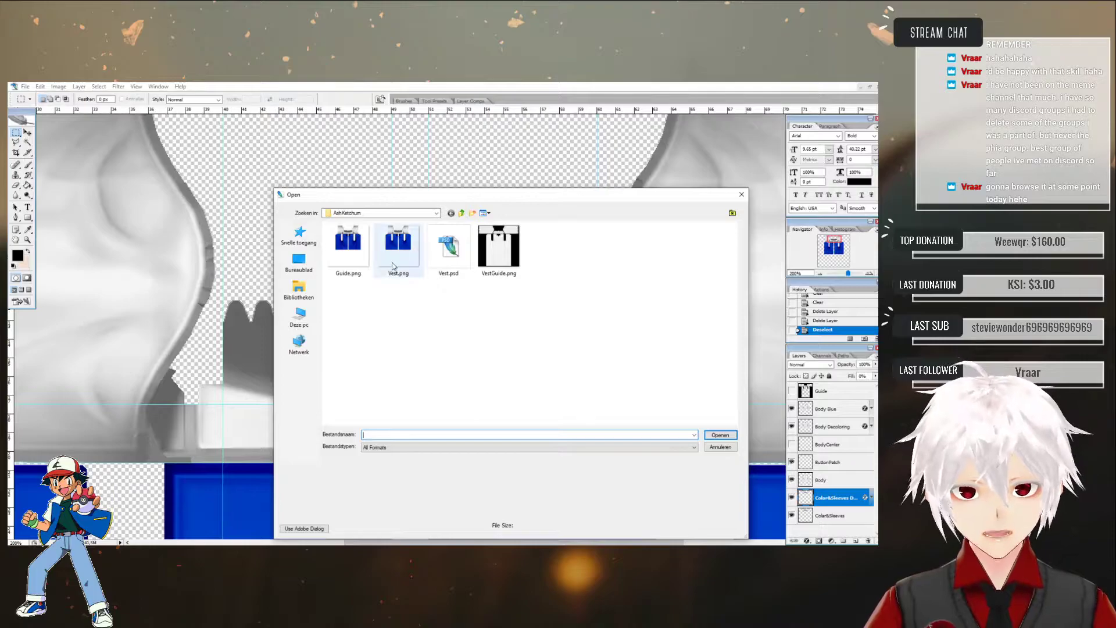
{"action": "double_click", "coordinate": [348, 244]}
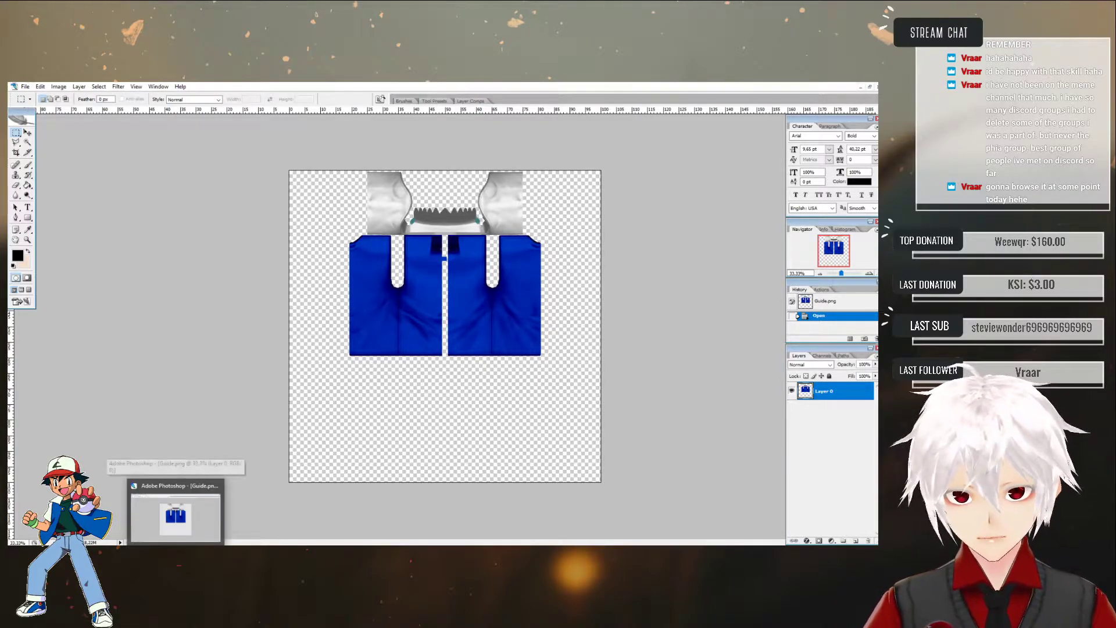
{"action": "left_click", "coordinate": [175, 549]}
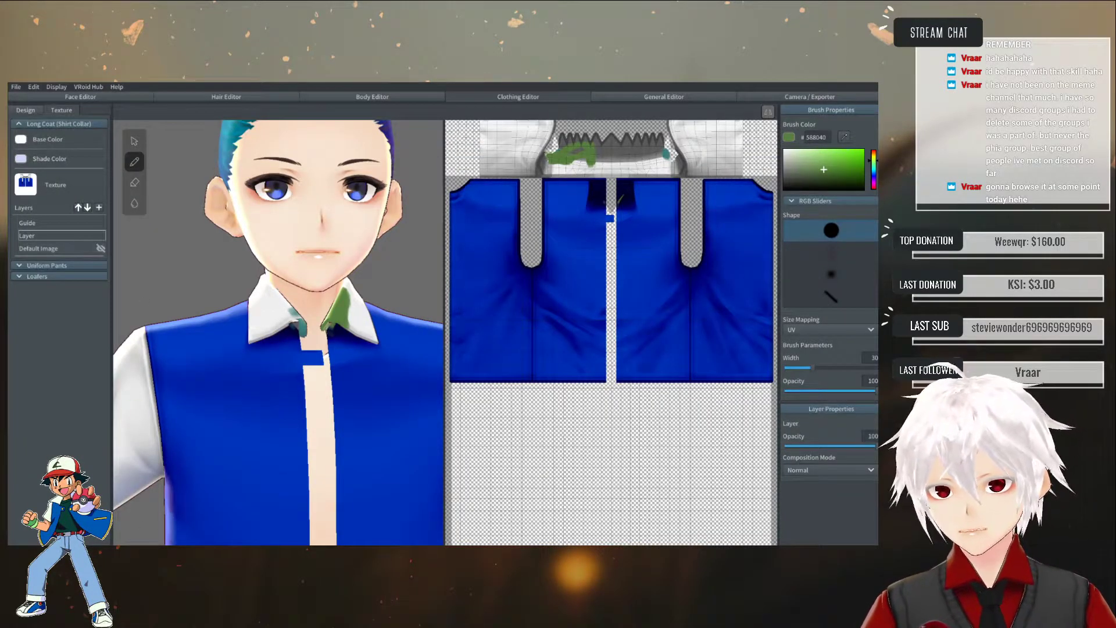
{"action": "mouse_move", "coordinate": [197, 549]}
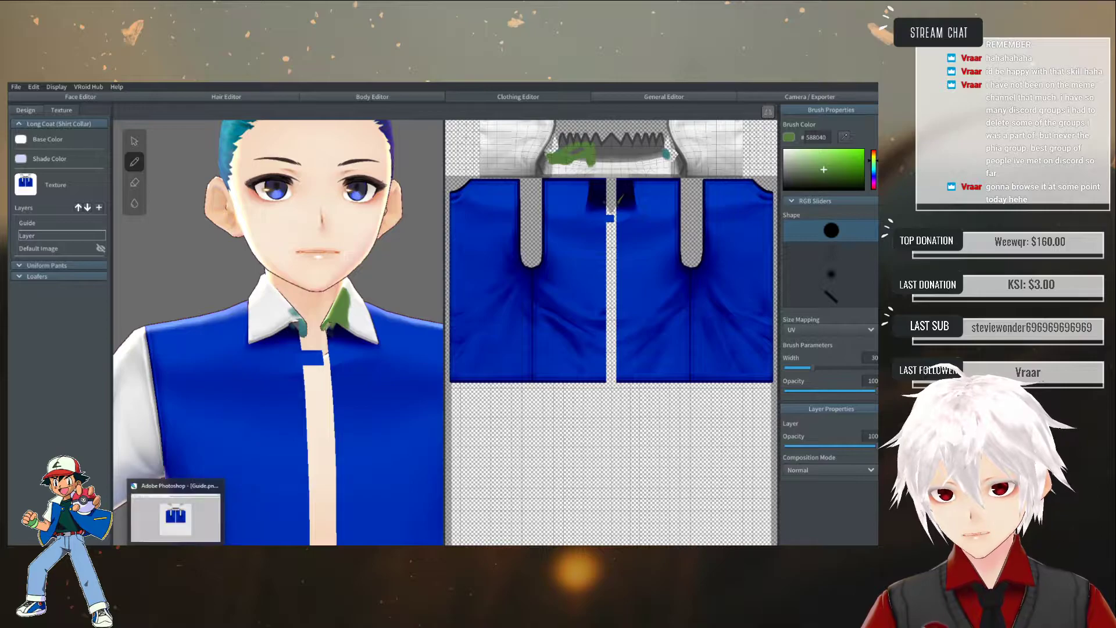
{"action": "left_click", "coordinate": [224, 550]}
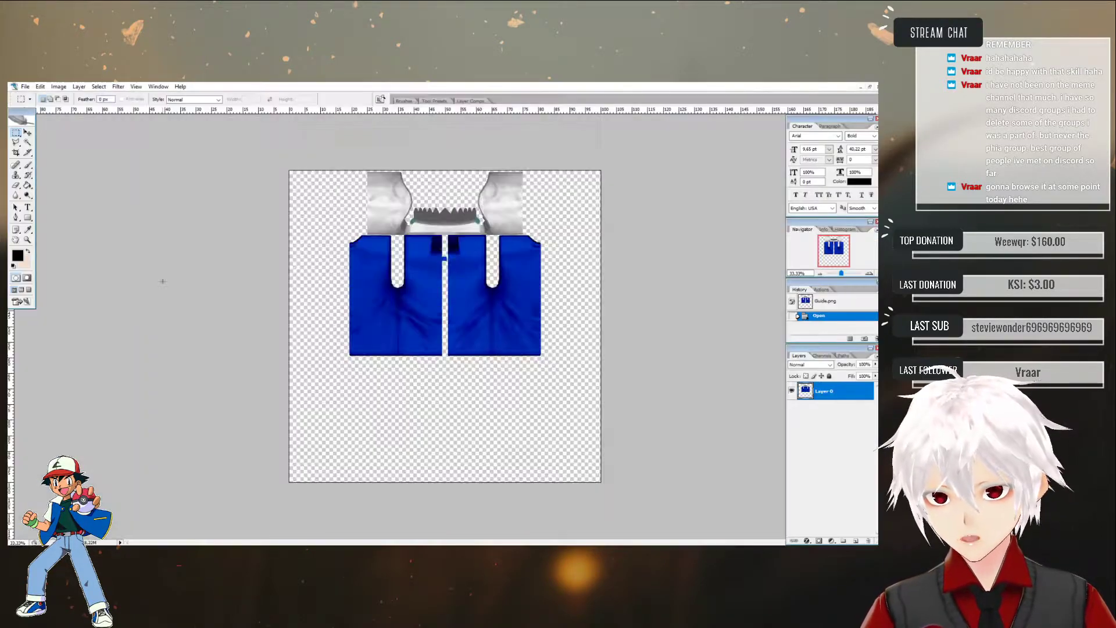
- Cut the whole Guide.png image to the clipboard and close the file
{"action": "key", "text": "ctrl+a"}
{"action": "key", "text": "ctrl+x"}
{"action": "left_click", "coordinate": [875, 86]}
{"action": "left_click", "coordinate": [451, 257]}
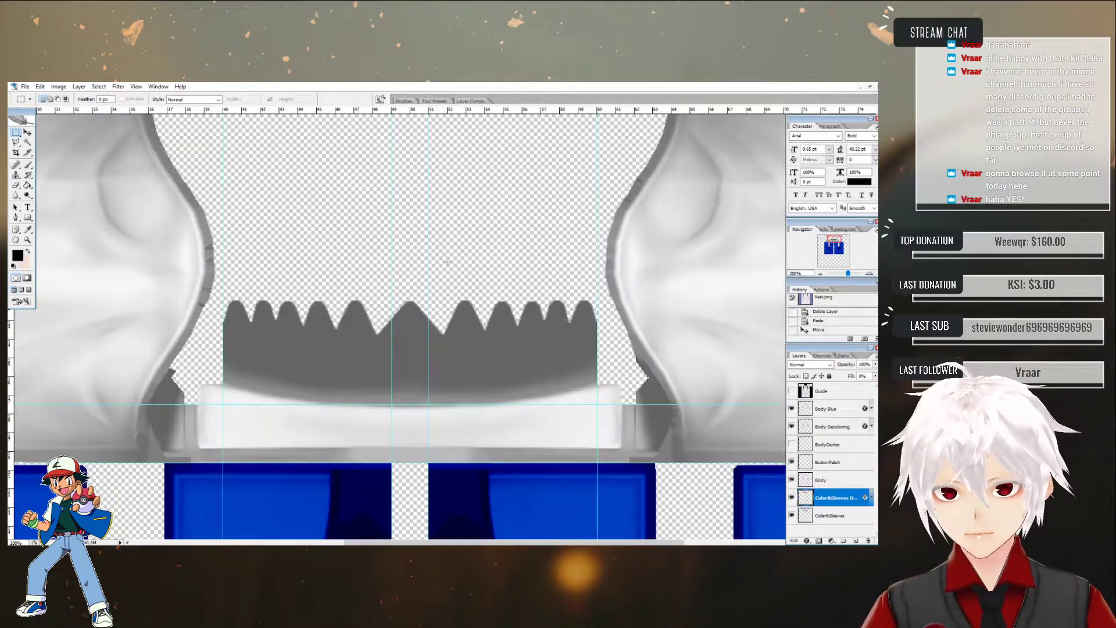
- Paste the marked guide image into Vest.psd as a new layer and align it with the existing collar and sleeves
{"action": "key", "text": "ctrl+d"}
{"action": "key", "text": "ctrl+v"}
{"action": "left_click", "coordinate": [27, 133]}
{"action": "left_click_drag", "start_coordinate": [357, 270], "coordinate": [338, 277]}
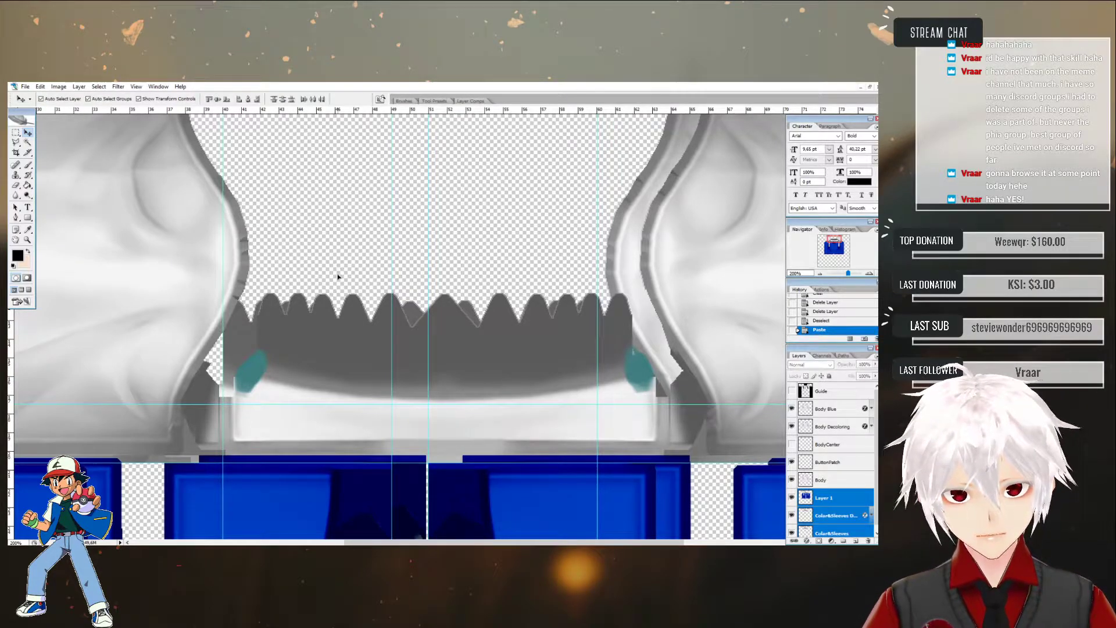
{"action": "left_click", "coordinate": [832, 498]}
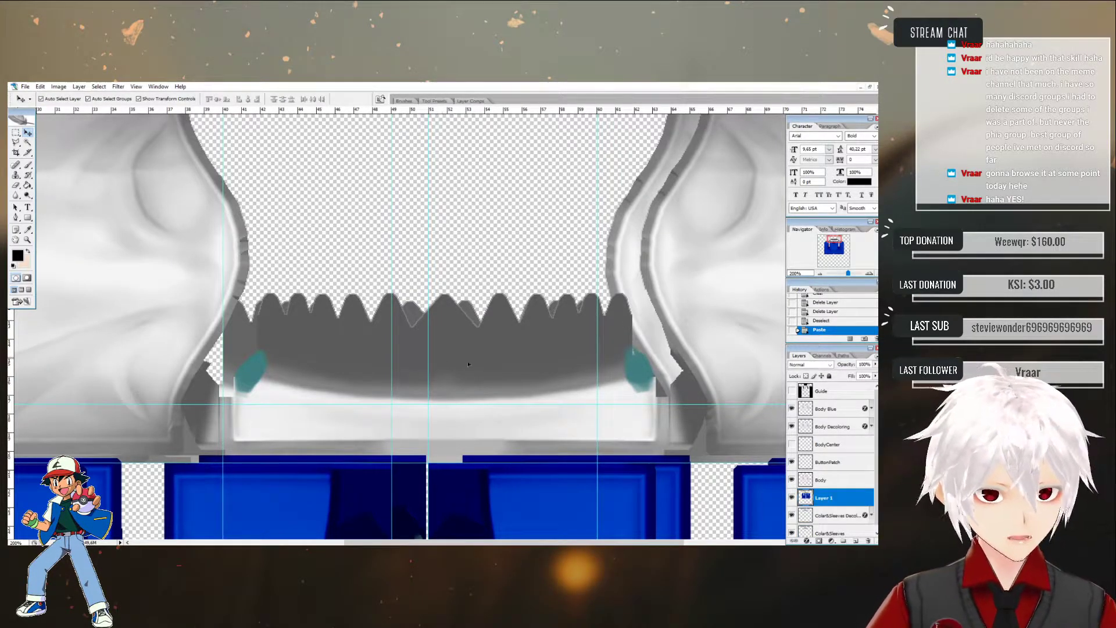
{"action": "left_click_drag", "start_coordinate": [338, 342], "coordinate": [304, 349]}
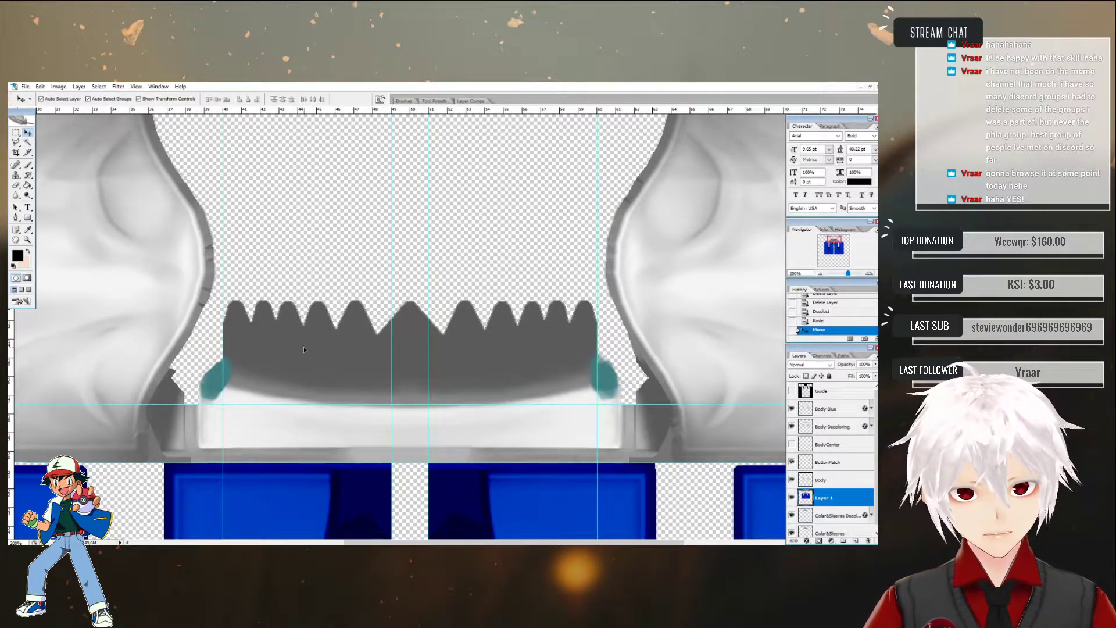
- Outline the teal mark at the collar's left end with the Polygonal Lasso and fill it black on a new layer
{"action": "scroll", "coordinate": [137, 366], "scroll_direction": "down", "scroll_amount": 3}
{"action": "scroll", "coordinate": [137, 366], "scroll_direction": "down", "scroll_amount": 2}
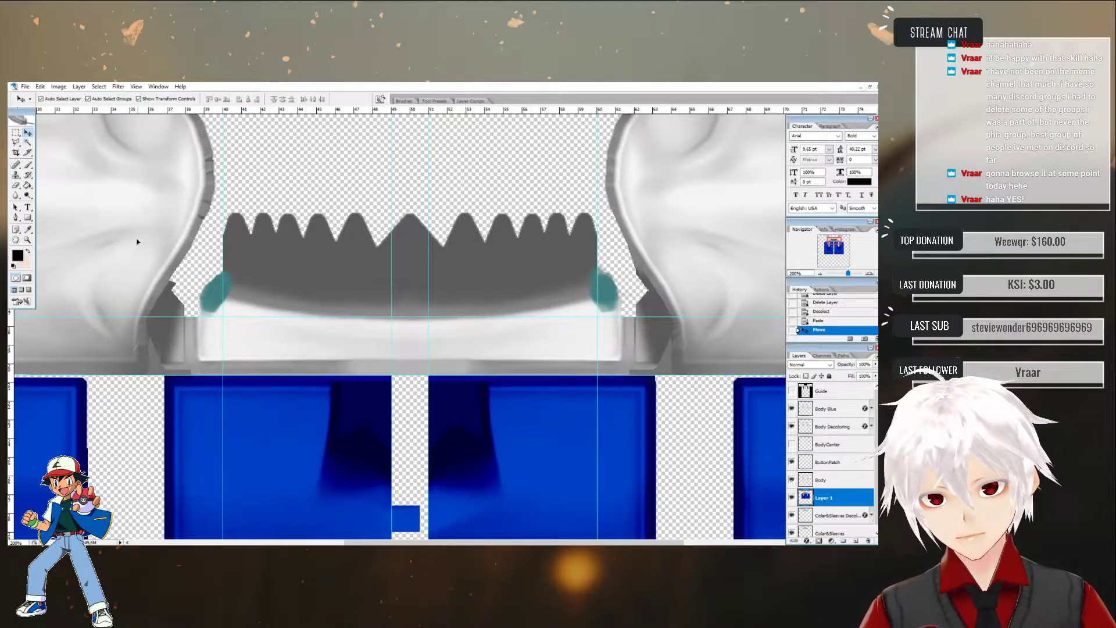
{"action": "left_click", "coordinate": [15, 142]}
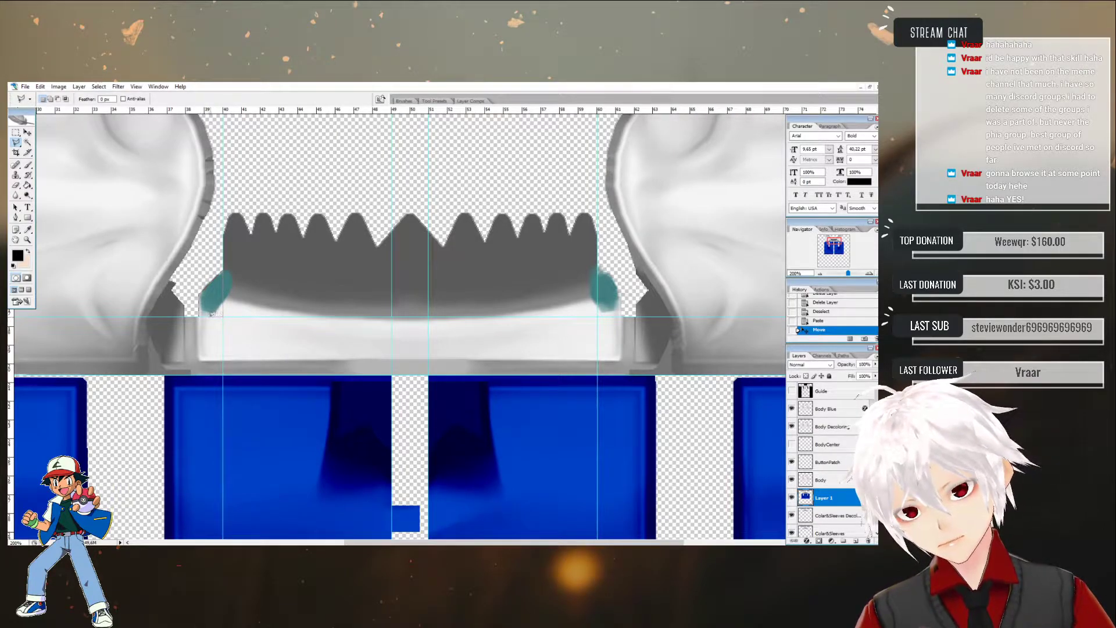
{"action": "left_click", "coordinate": [200, 314]}
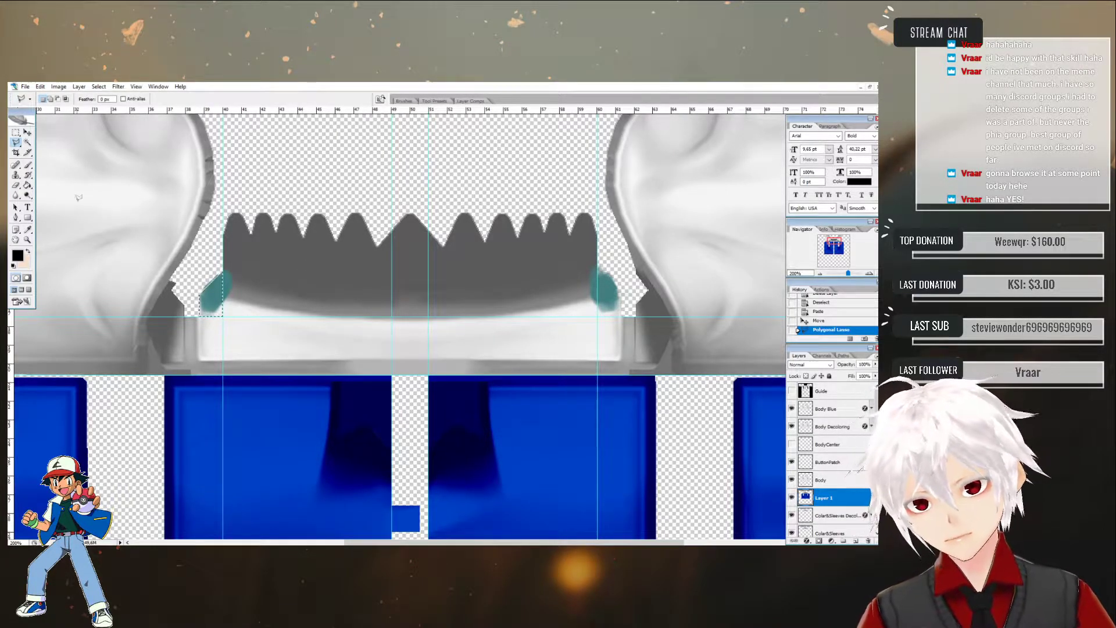
{"action": "left_click", "coordinate": [28, 186]}
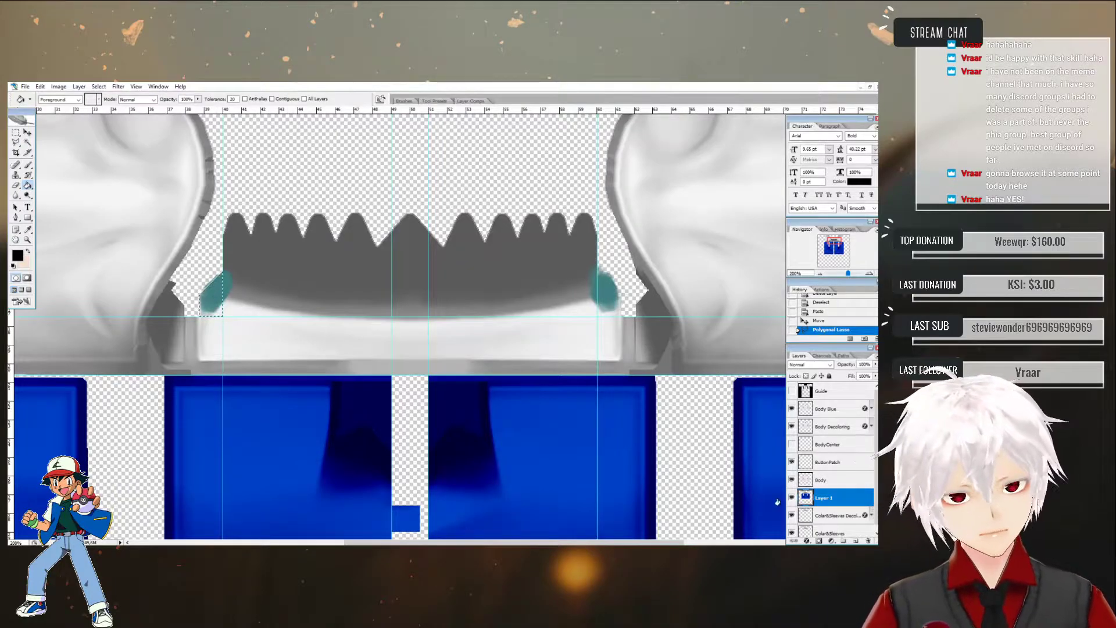
{"action": "left_click", "coordinate": [855, 539]}
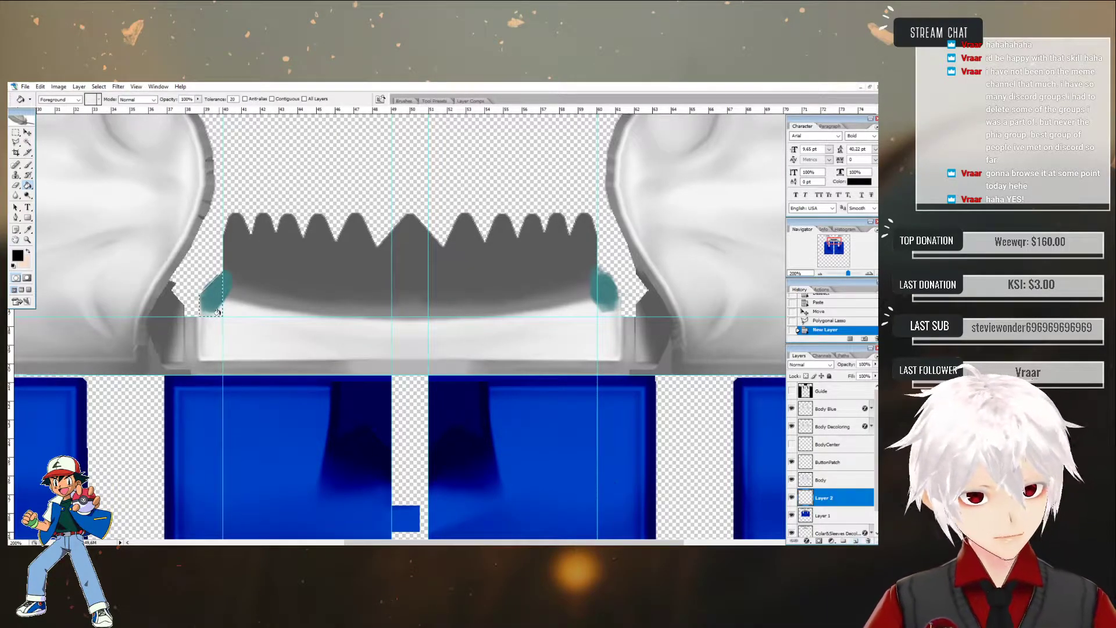
{"action": "left_click", "coordinate": [211, 297]}
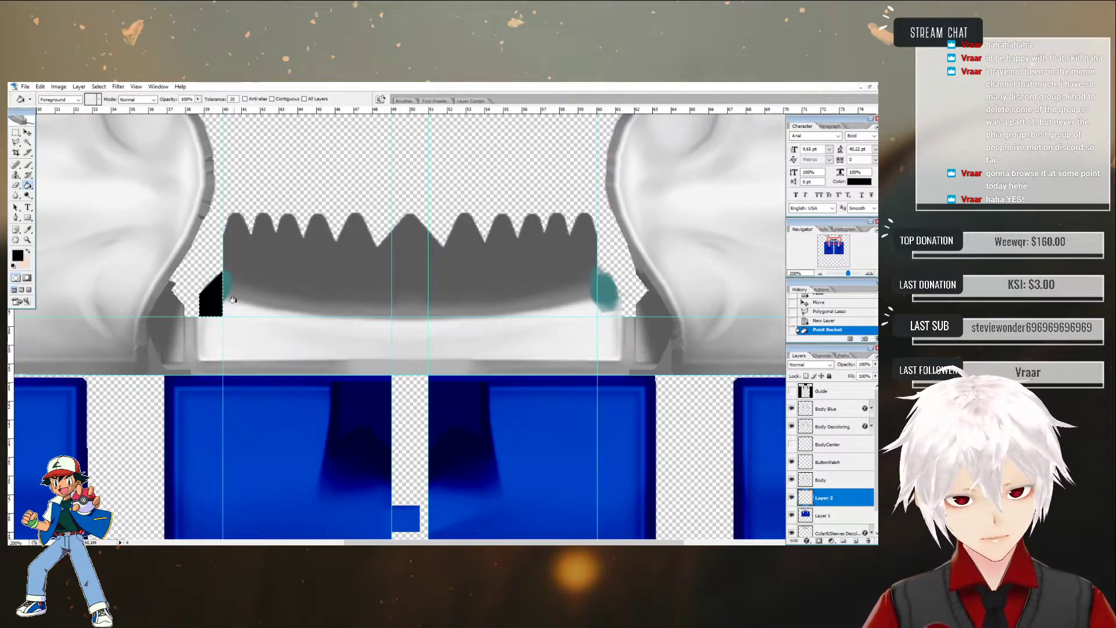
- Duplicate the black patch layer, flip the copy horizontally and place it over the teal mark at the collar's right end
{"action": "right_click", "coordinate": [824, 497]}
{"action": "left_click", "coordinate": [808, 315]}
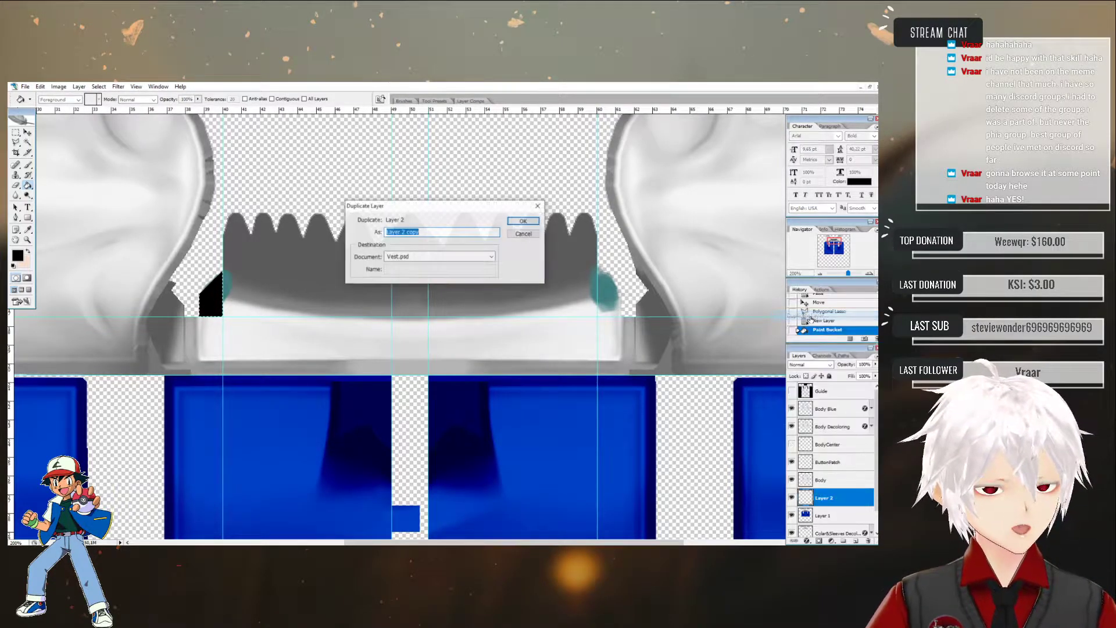
{"action": "left_click", "coordinate": [524, 221]}
{"action": "left_click", "coordinate": [27, 135]}
{"action": "left_click", "coordinate": [27, 133]}
{"action": "key", "text": "ctrl+t"}
{"action": "right_click", "coordinate": [222, 270]}
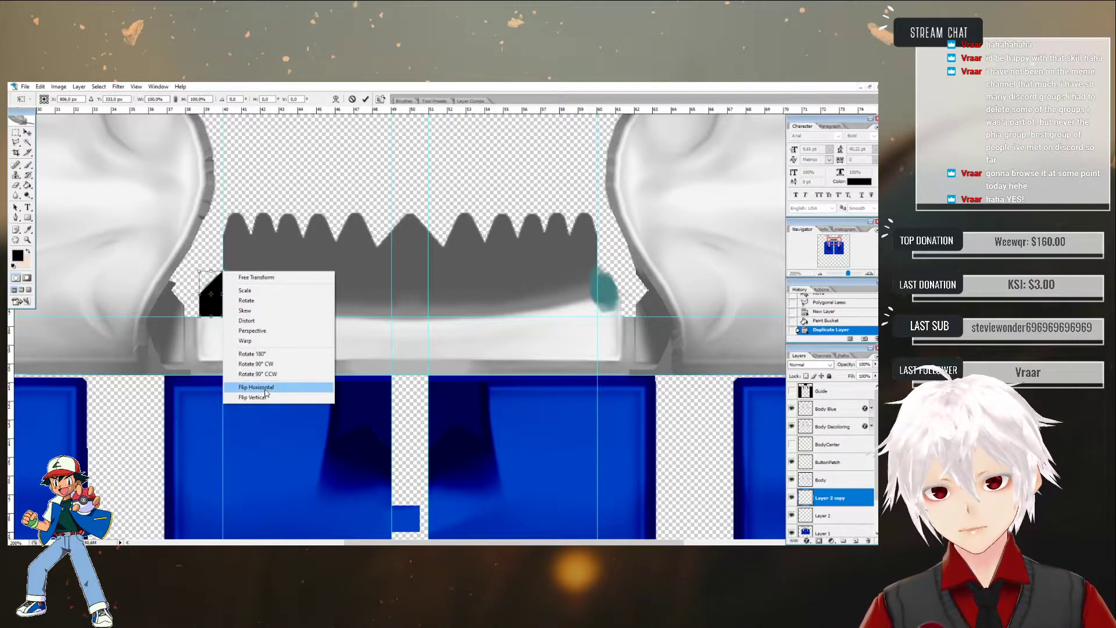
{"action": "left_click", "coordinate": [267, 386]}
{"action": "left_click_drag", "start_coordinate": [208, 285], "coordinate": [605, 285]}
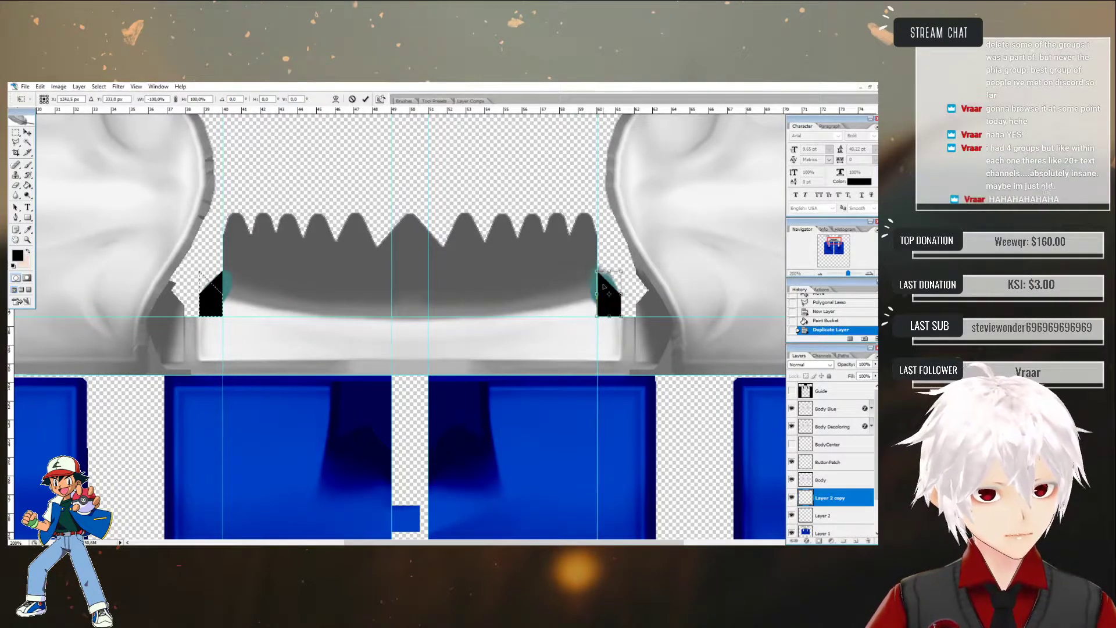
{"action": "left_click", "coordinate": [16, 132]}
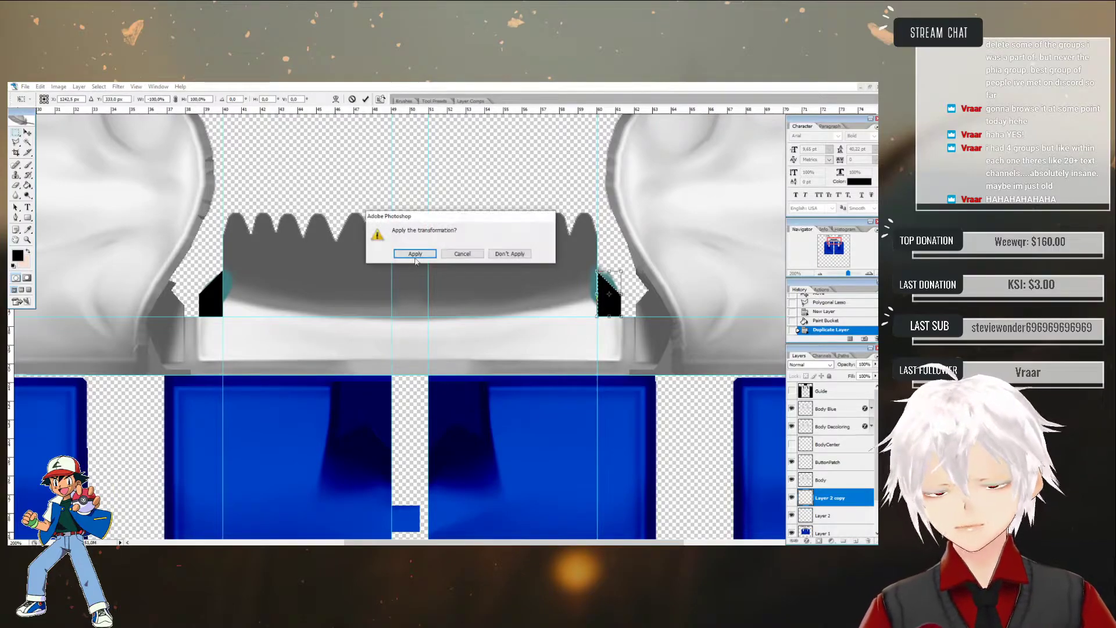
{"action": "left_click", "coordinate": [413, 254]}
{"action": "left_click", "coordinate": [405, 284]}
- Merge the two black patch layers into one layer
{"action": "left_click_drag", "start_coordinate": [828, 522], "coordinate": [832, 502]}
{"action": "left_click", "coordinate": [828, 518], "text": "shift"}
{"action": "right_click", "coordinate": [829, 518]}
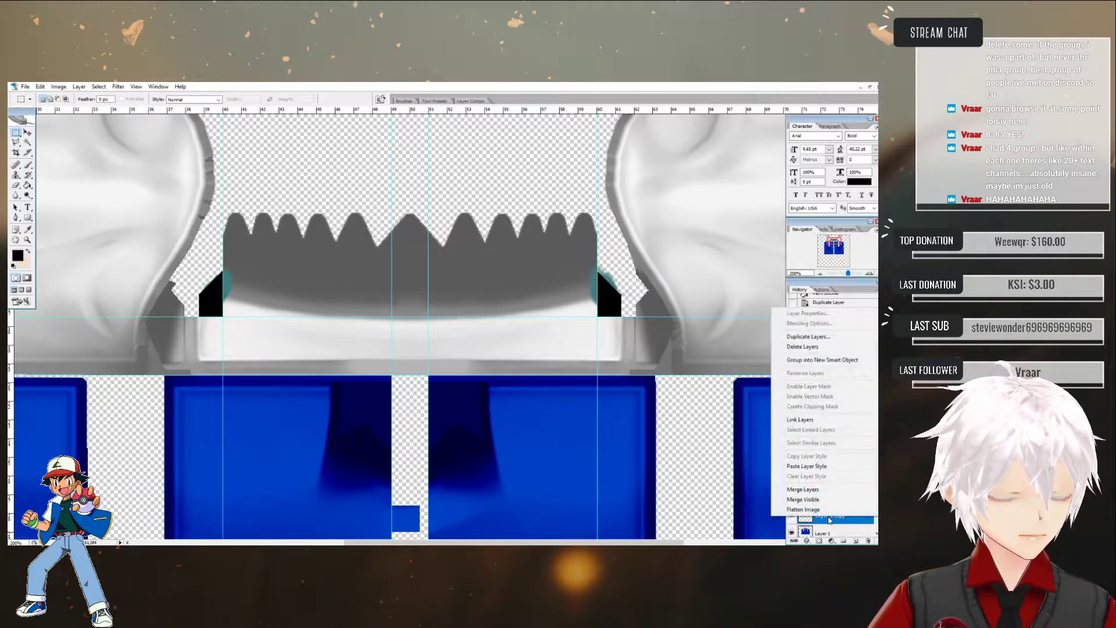
{"action": "left_click", "coordinate": [803, 490]}
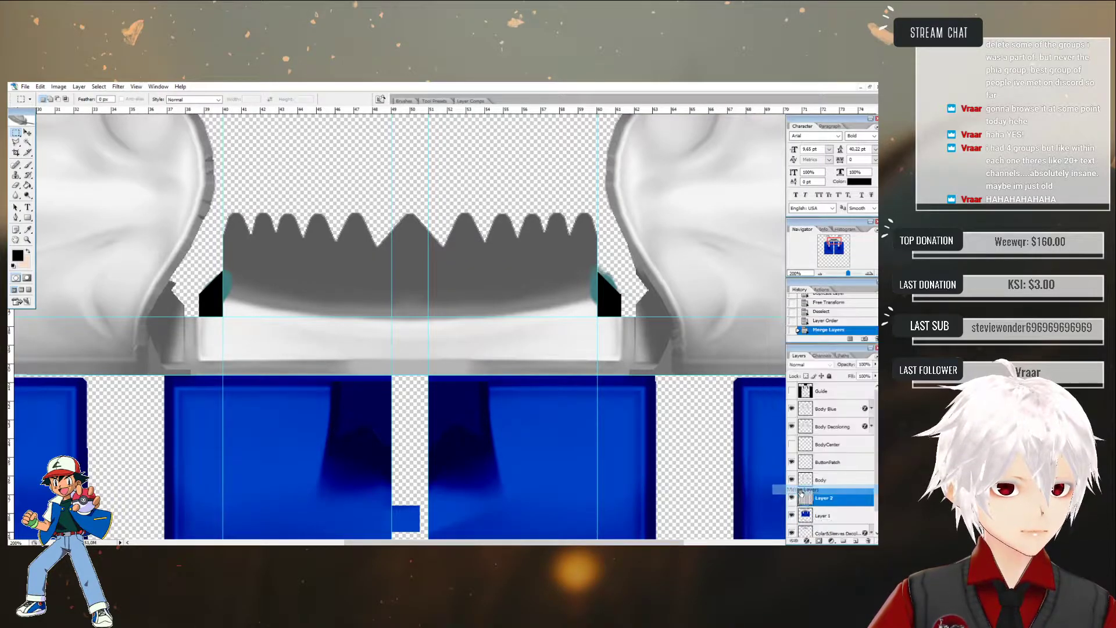
- Select both black collar patches together with the Magic Wand
{"action": "left_click", "coordinate": [27, 144]}
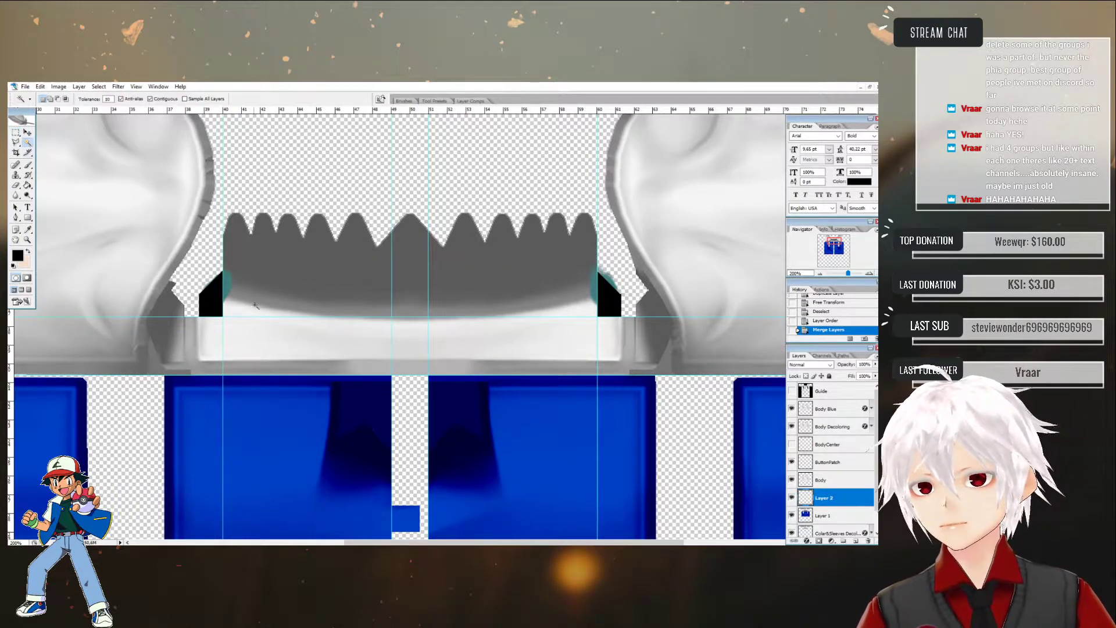
{"action": "left_click", "coordinate": [213, 300]}
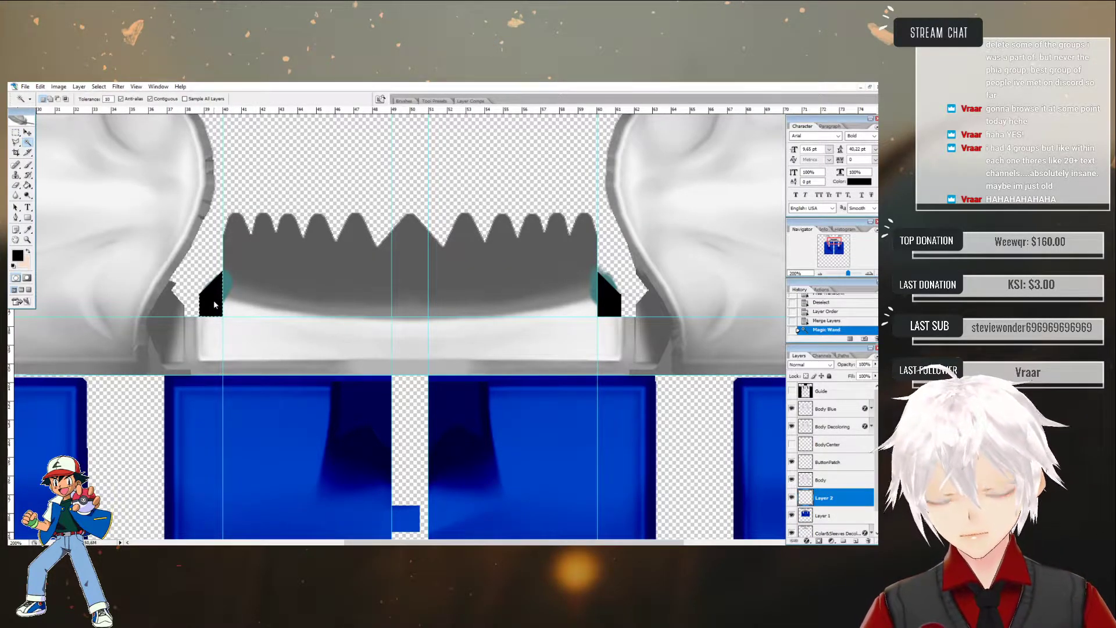
{"action": "left_click", "coordinate": [616, 305], "text": "shift"}
{"action": "scroll", "coordinate": [395, 325], "scroll_direction": "down", "scroll_amount": 2}
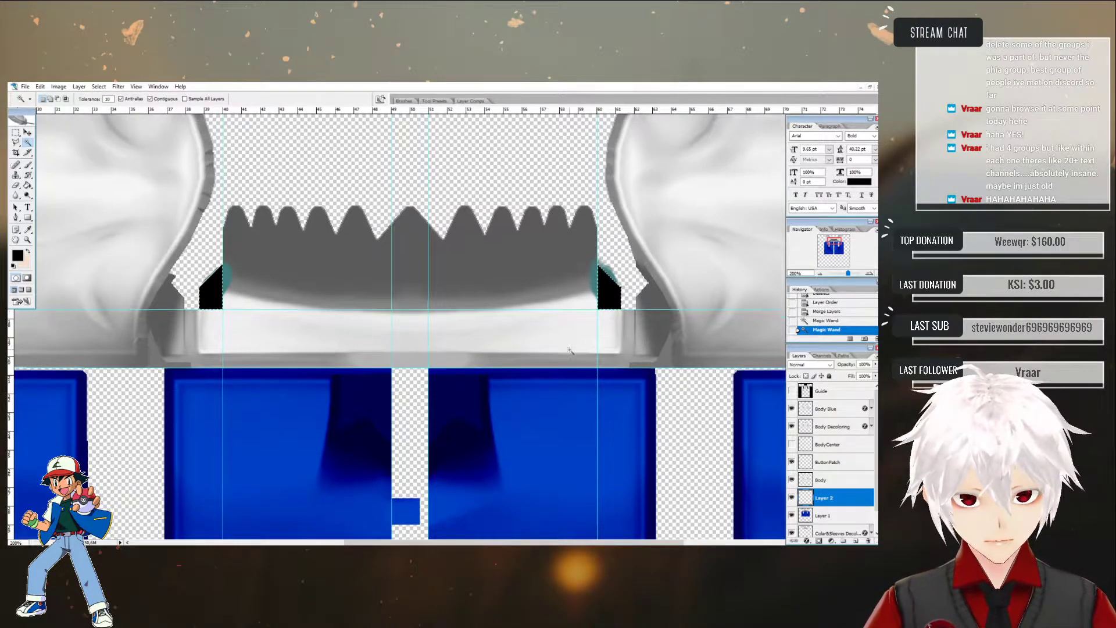
{"action": "scroll", "coordinate": [835, 530], "scroll_direction": "down", "scroll_amount": 1}
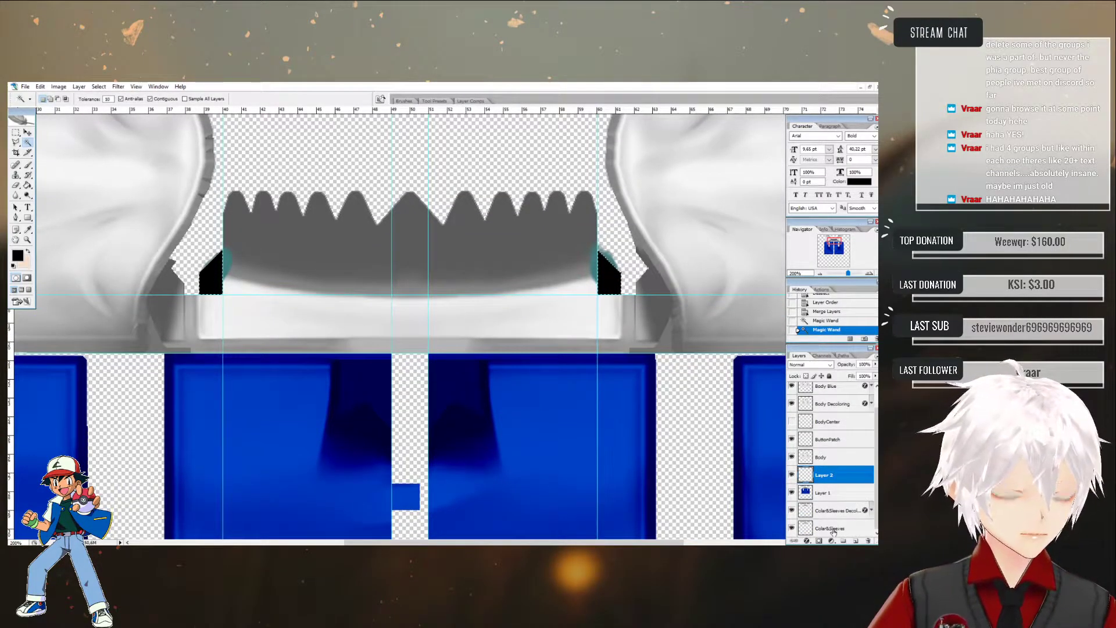
- Hide the black patch layer and smudge the Color&Sleeves artwork into the selected area at the collar's right end with a larger brush
{"action": "left_click", "coordinate": [834, 529]}
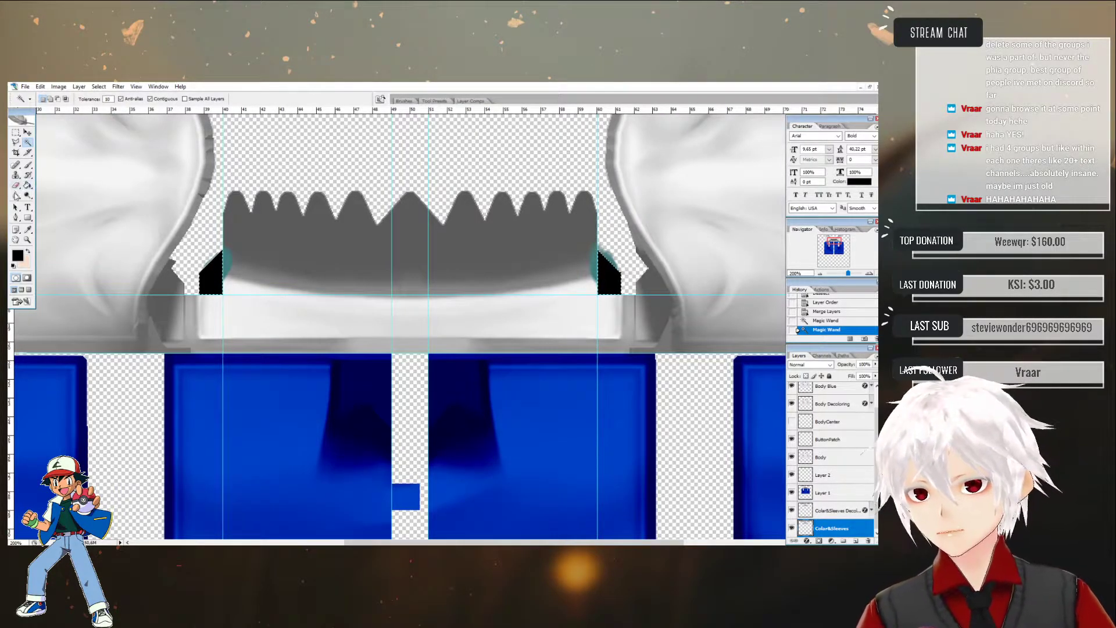
{"action": "left_click_drag", "start_coordinate": [16, 195], "coordinate": [53, 212]}
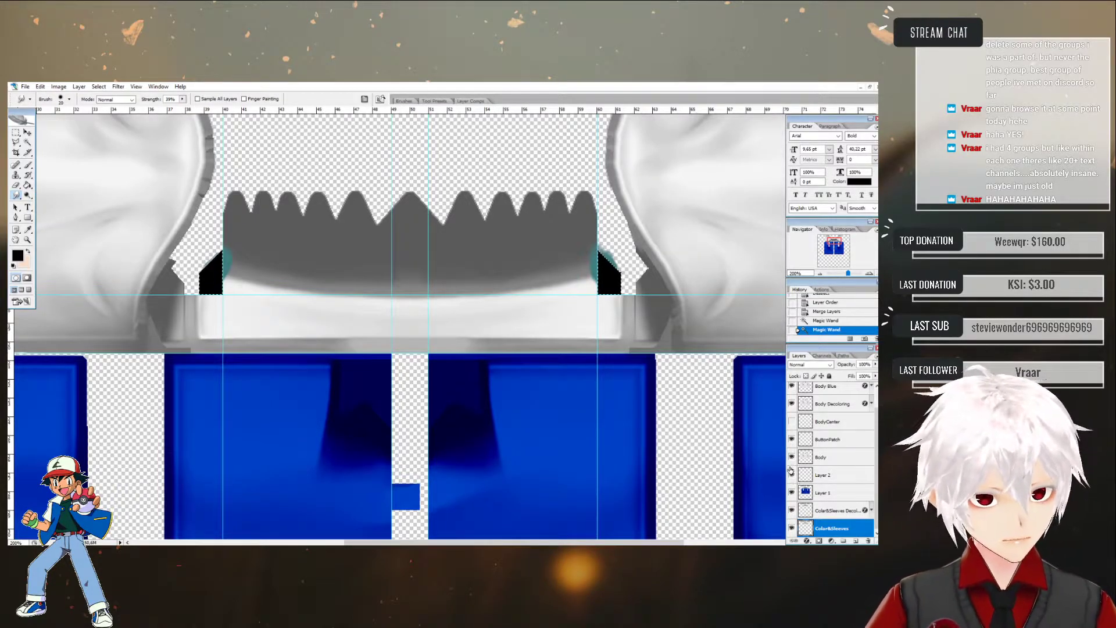
{"action": "left_click", "coordinate": [792, 475]}
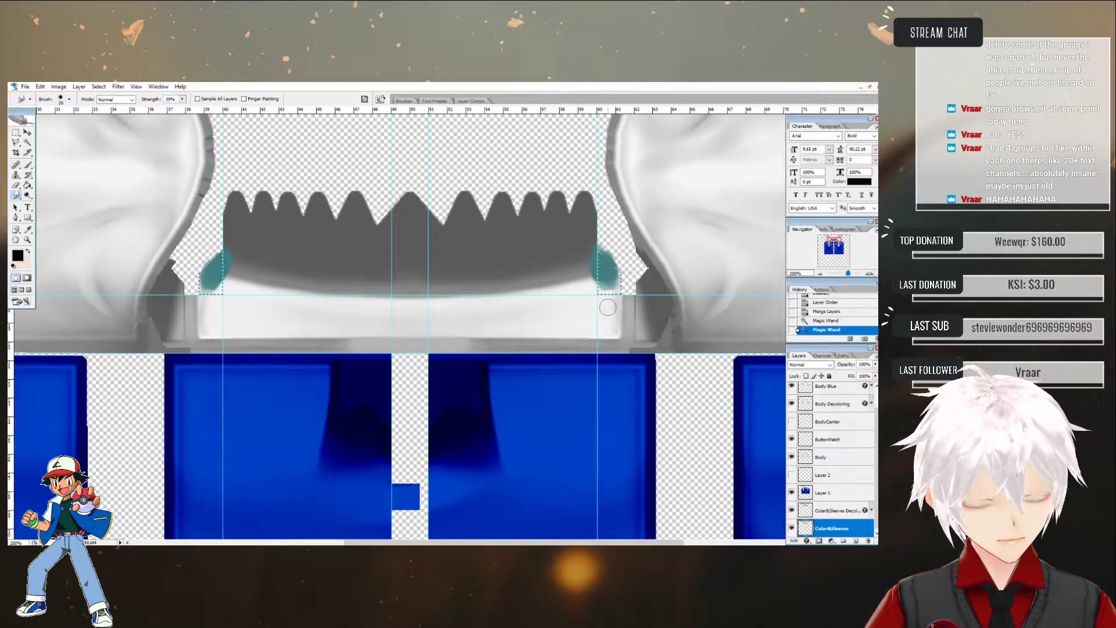
{"action": "left_click", "coordinate": [70, 100]}
{"action": "left_click_drag", "start_coordinate": [31, 125], "coordinate": [37, 125]}
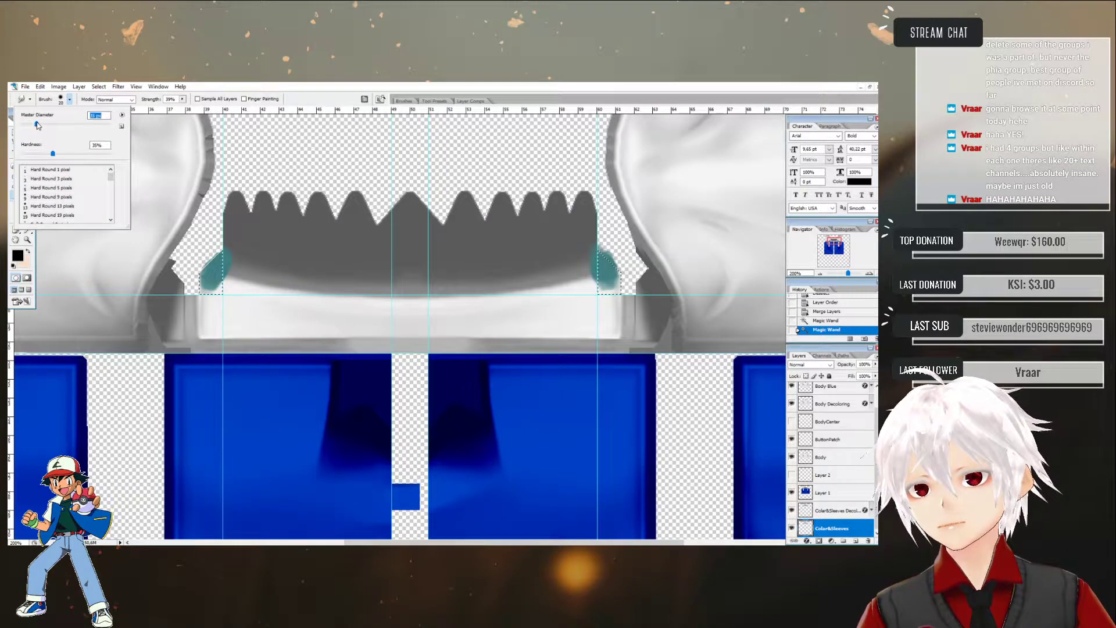
{"action": "left_click", "coordinate": [610, 305]}
{"action": "mouse_move", "coordinate": [606, 240]}
{"action": "left_mouse_down"}
{"action": "mouse_move", "coordinate": [587, 277]}
{"action": "mouse_move", "coordinate": [644, 248]}
{"action": "mouse_move", "coordinate": [614, 243]}
{"action": "left_mouse_up"}
{"action": "mouse_move", "coordinate": [611, 282]}
{"action": "left_mouse_down"}
{"action": "mouse_move", "coordinate": [621, 254]}
{"action": "mouse_move", "coordinate": [643, 249]}
{"action": "left_mouse_up"}
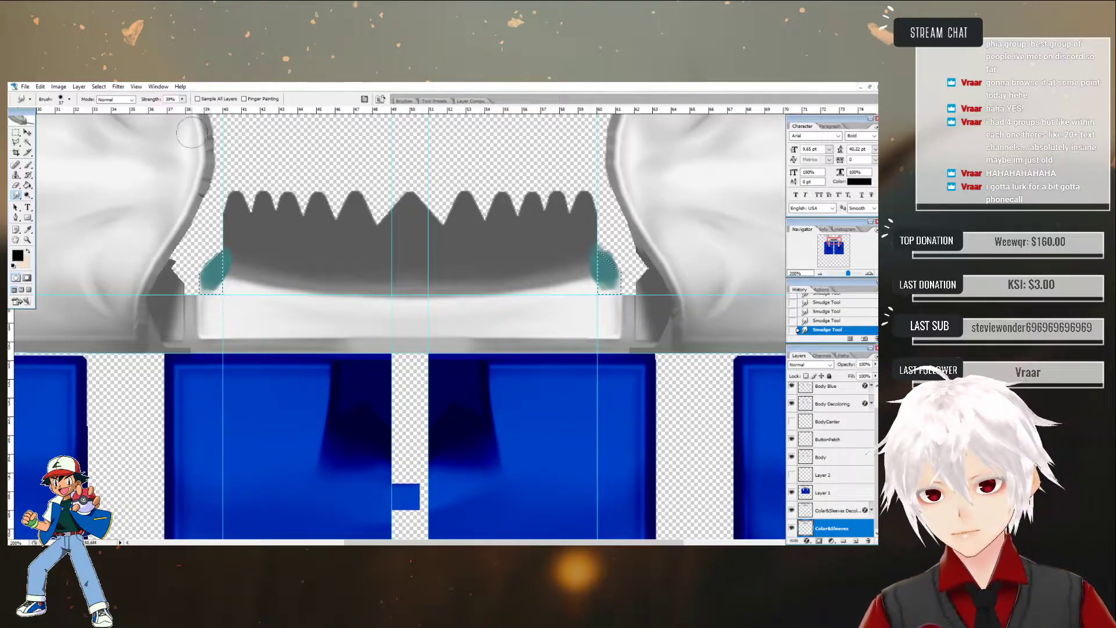
- Smudge the collar's right end again at 100% strength and hide the pasted guide layer
{"action": "left_click", "coordinate": [182, 99]}
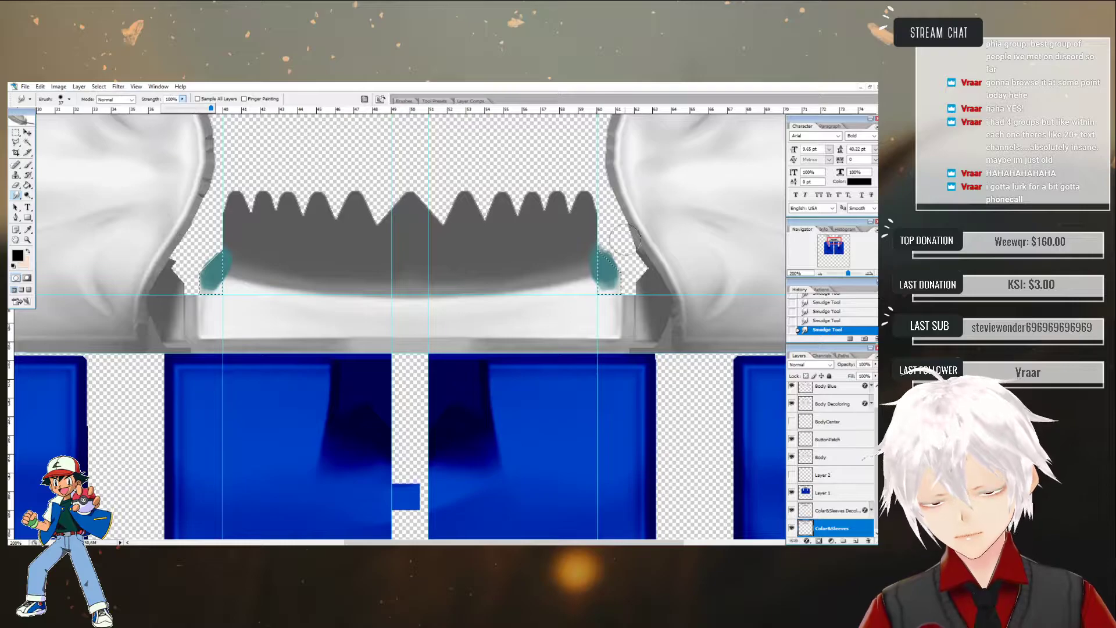
{"action": "left_click", "coordinate": [608, 305]}
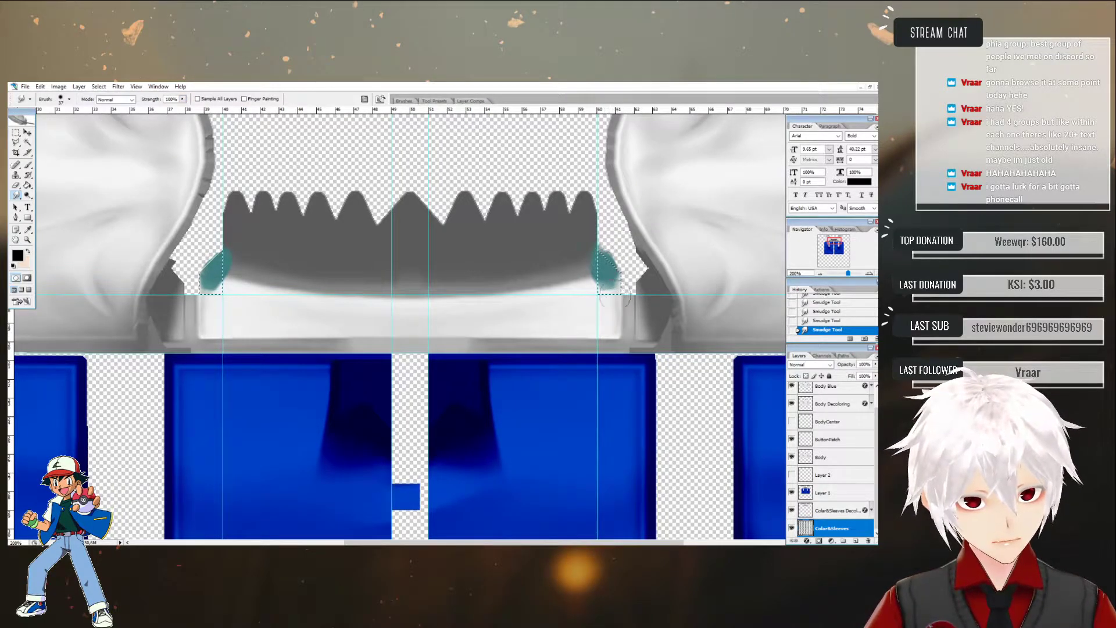
{"action": "left_click", "coordinate": [792, 492]}
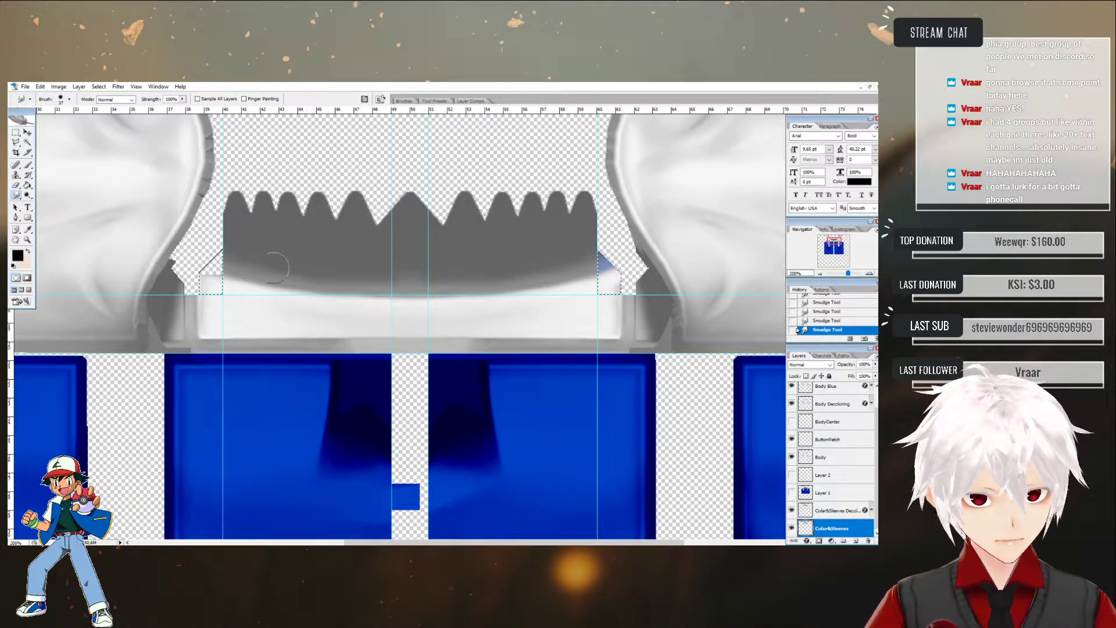
- Smudge the Color&Sleeves artwork into the selected area at the collar's left end at 100% strength
{"action": "left_click_drag", "start_coordinate": [236, 264], "coordinate": [199, 243]}
{"action": "left_click_drag", "start_coordinate": [212, 309], "coordinate": [221, 235]}
{"action": "left_click_drag", "start_coordinate": [209, 299], "coordinate": [212, 272]}
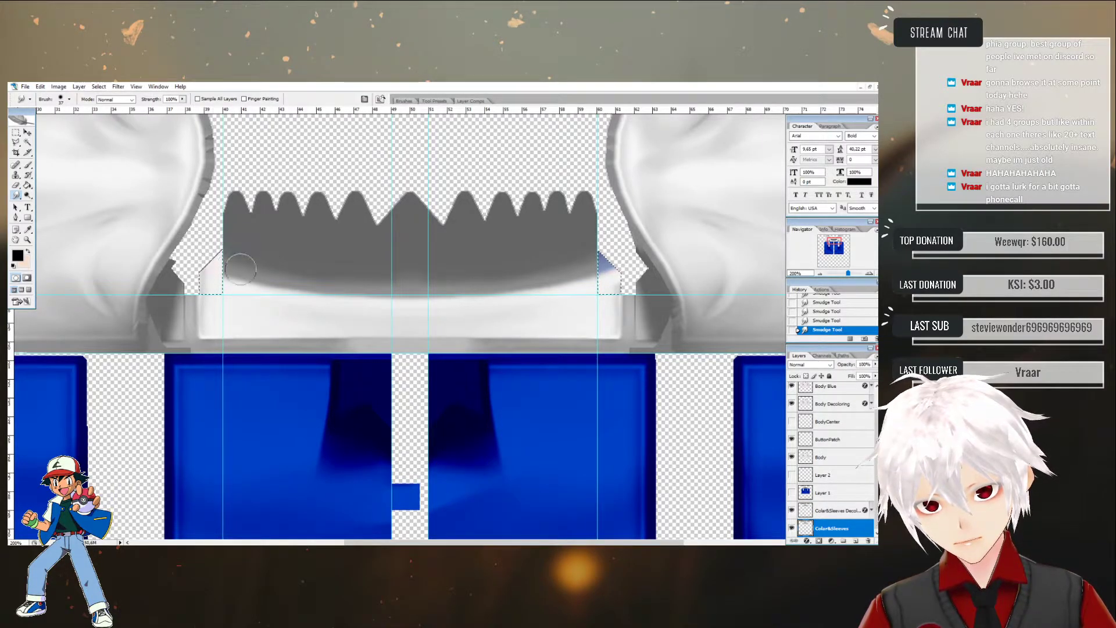
{"action": "left_click_drag", "start_coordinate": [209, 240], "coordinate": [220, 264]}
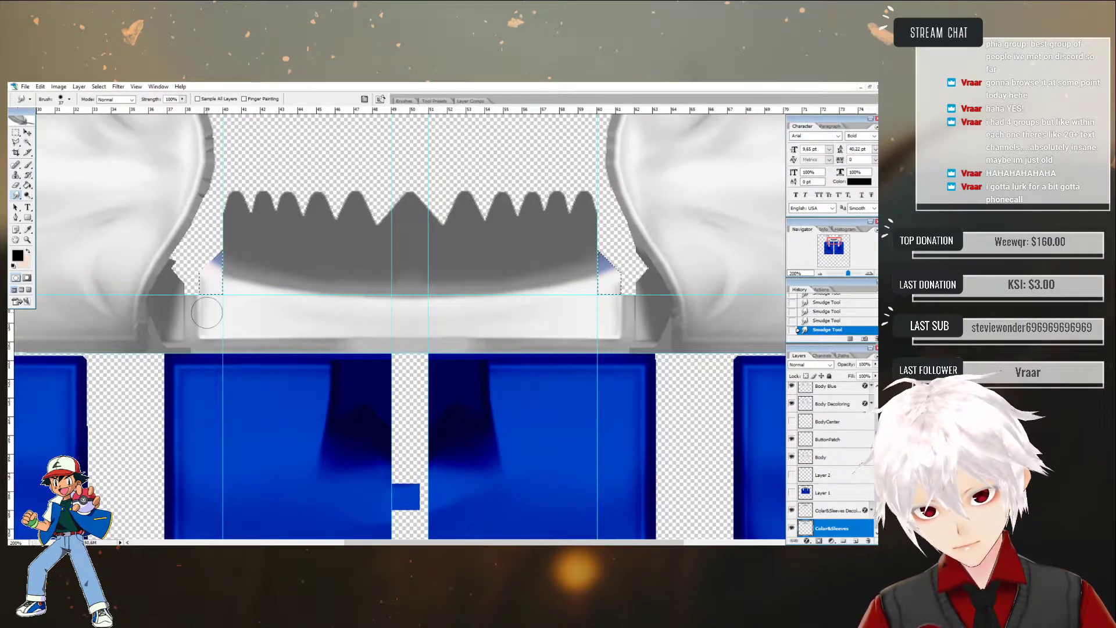
{"action": "left_click_drag", "start_coordinate": [211, 321], "coordinate": [211, 215]}
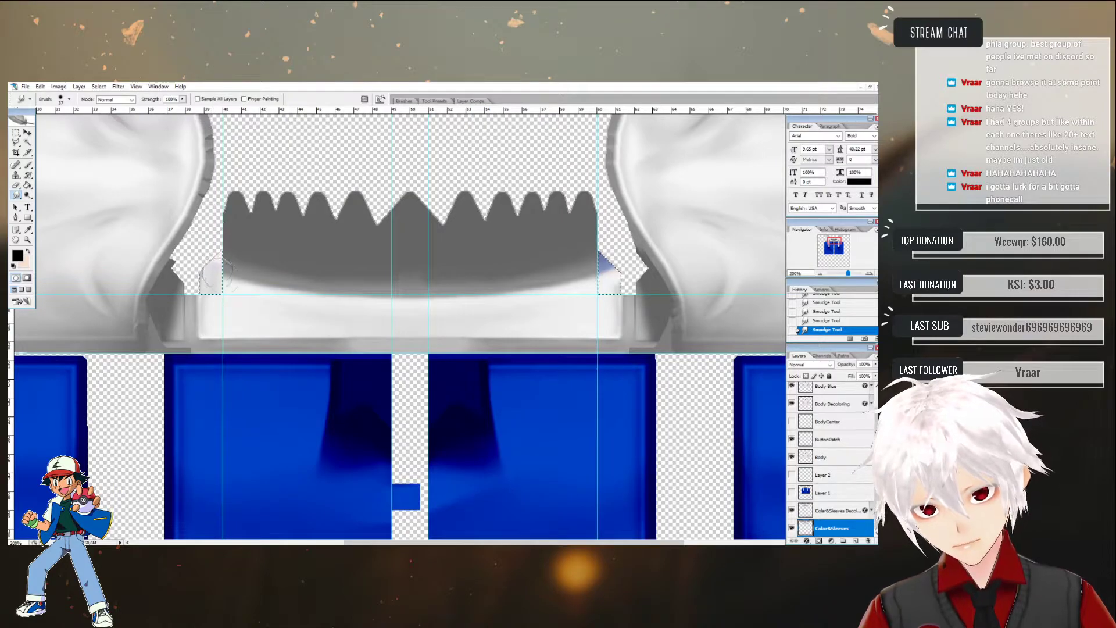
{"action": "mouse_move", "coordinate": [241, 280]}
{"action": "left_mouse_down"}
{"action": "mouse_move", "coordinate": [198, 223]}
{"action": "mouse_move", "coordinate": [250, 269]}
{"action": "mouse_move", "coordinate": [213, 261]}
{"action": "left_mouse_up"}
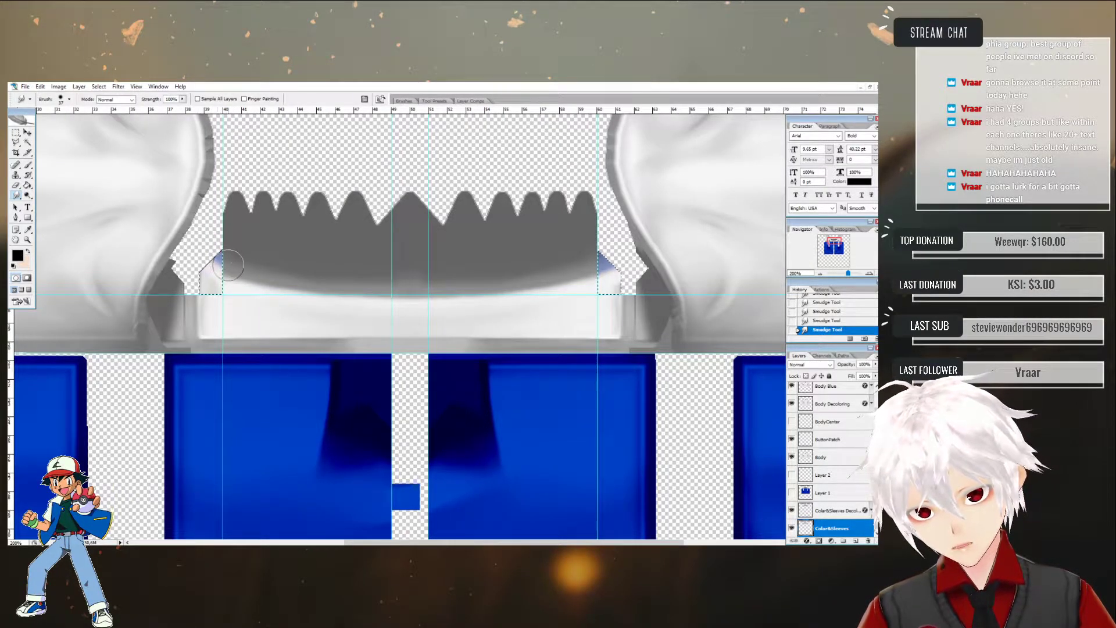
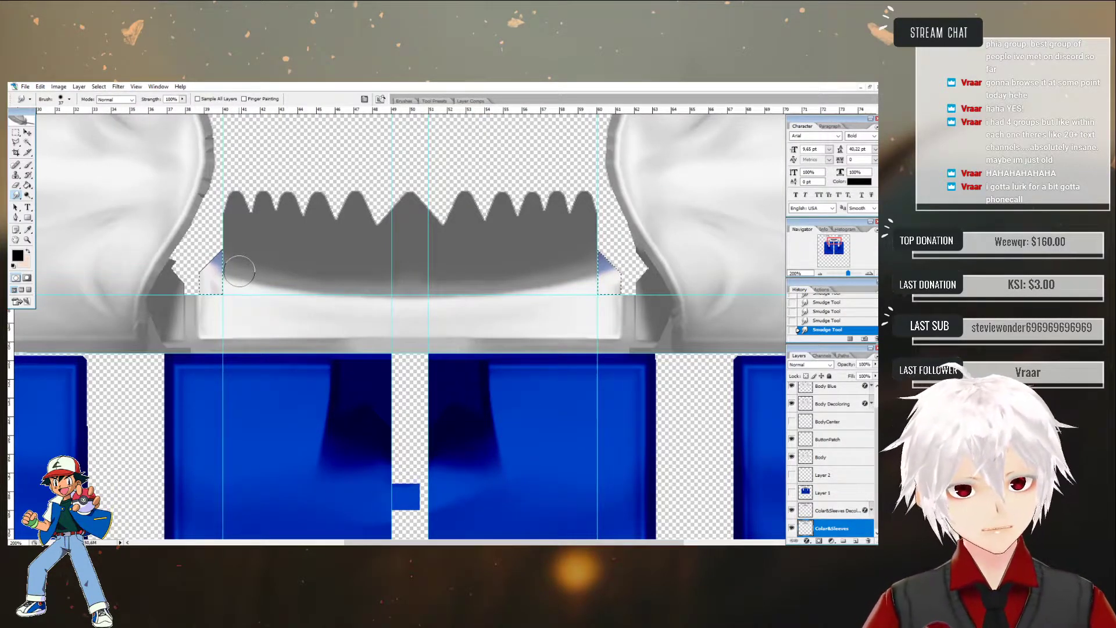
- Select the bluish tips at both collar ends with the Magic Wand, subtract the collar's middle from the selection, and delete the tips
{"action": "left_click", "coordinate": [26, 144]}
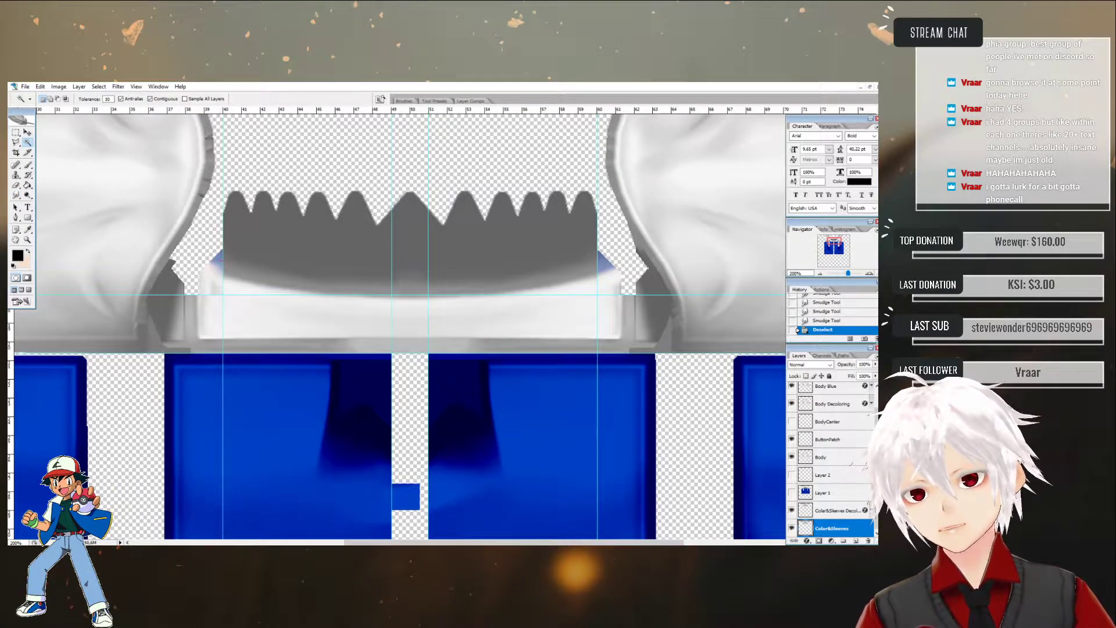
{"action": "left_click", "coordinate": [222, 263]}
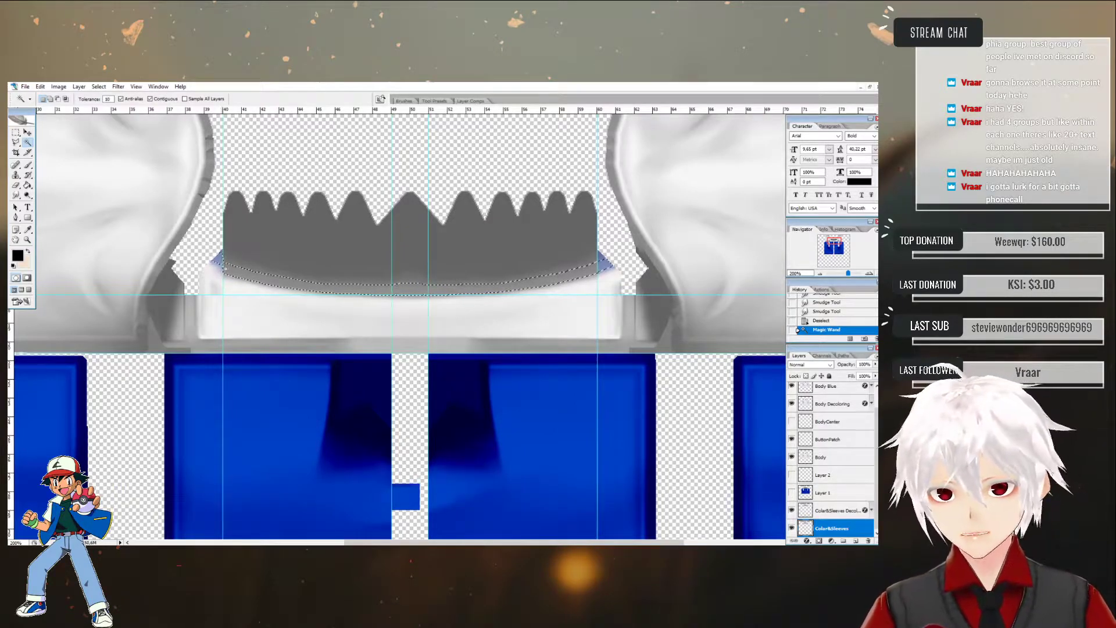
{"action": "left_click", "coordinate": [608, 269]}
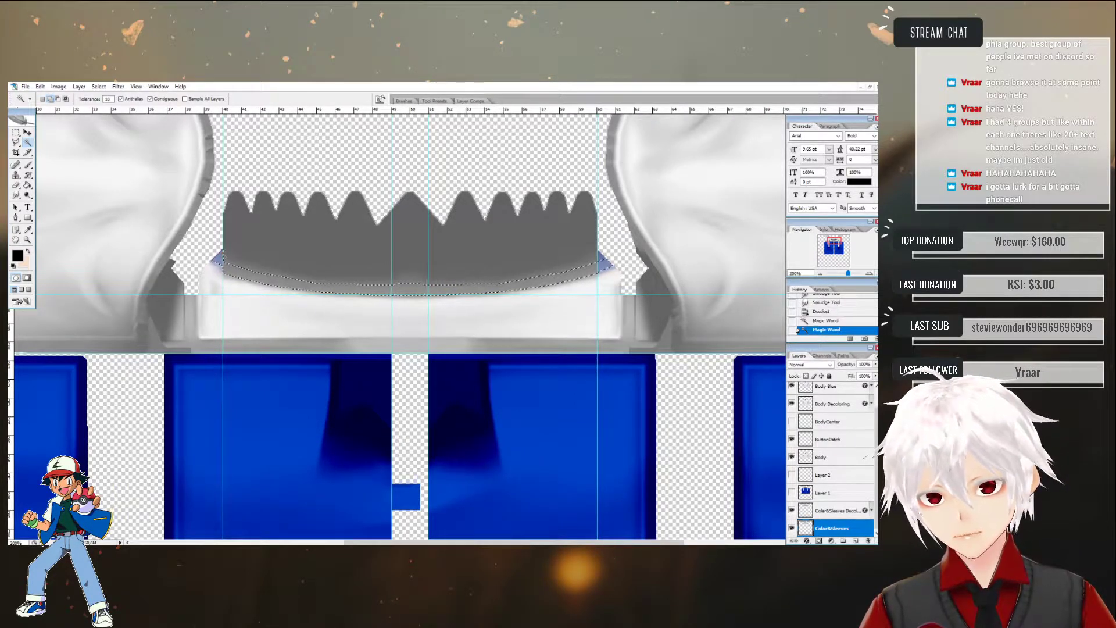
{"action": "left_click", "coordinate": [426, 282]}
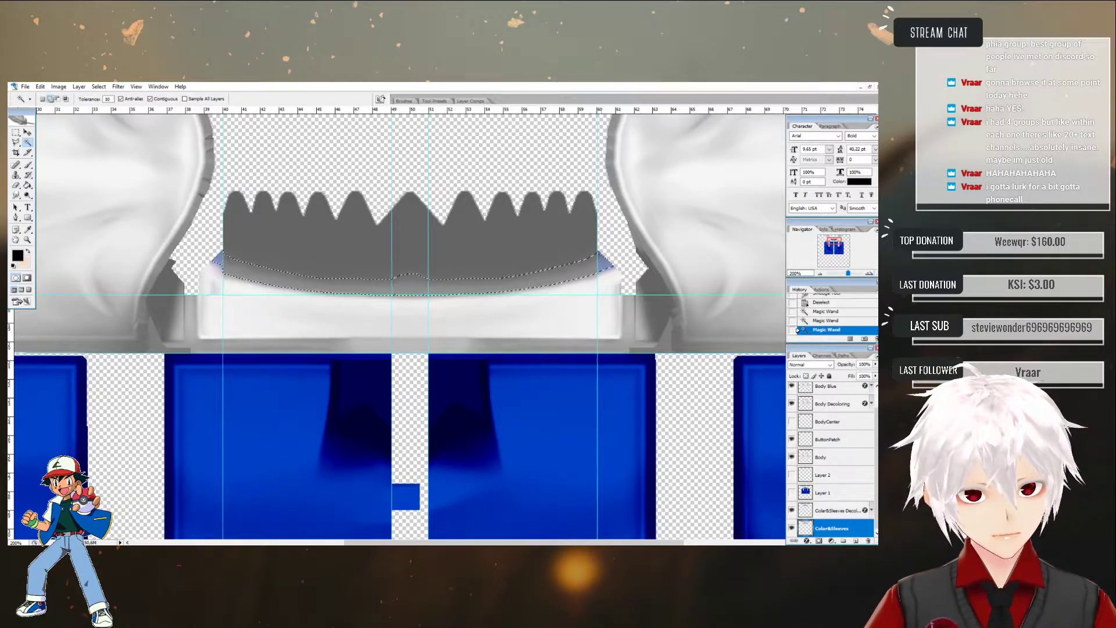
{"action": "left_click", "coordinate": [426, 278]}
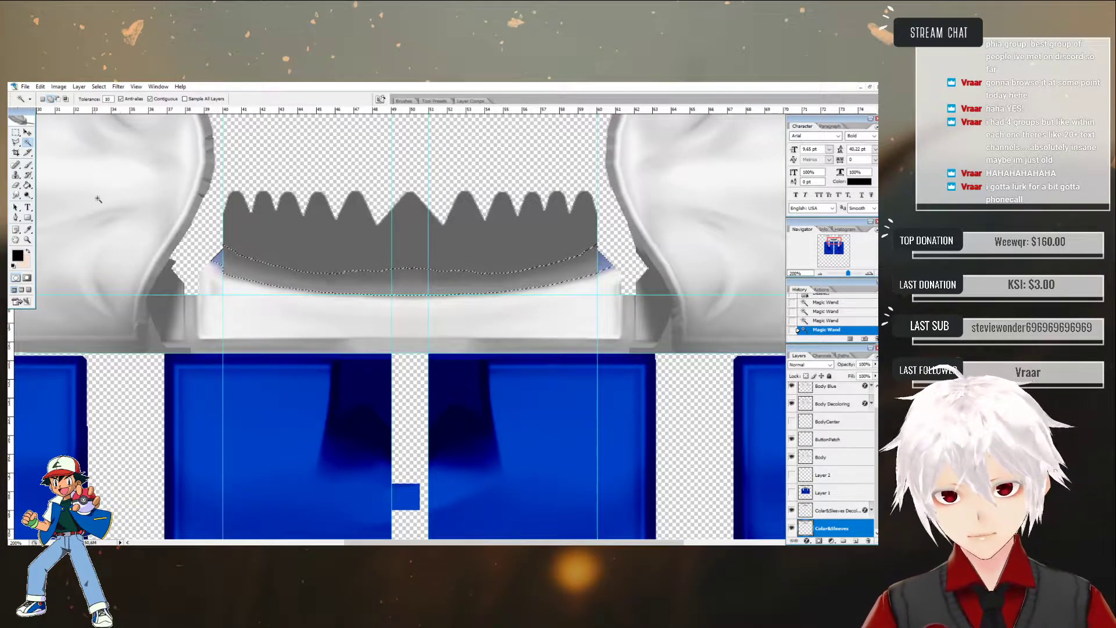
{"action": "left_click", "coordinate": [16, 133]}
{"action": "left_click_drag", "start_coordinate": [428, 330], "coordinate": [222, 178], "text": "alt"}
{"action": "mouse_move", "coordinate": [368, 343]}
{"action": "left_mouse_down", "text": "alt"}
{"action": "mouse_move", "coordinate": [475, 244]}
{"action": "mouse_move", "coordinate": [368, 343]}
{"action": "left_mouse_up", "text": "alt"}
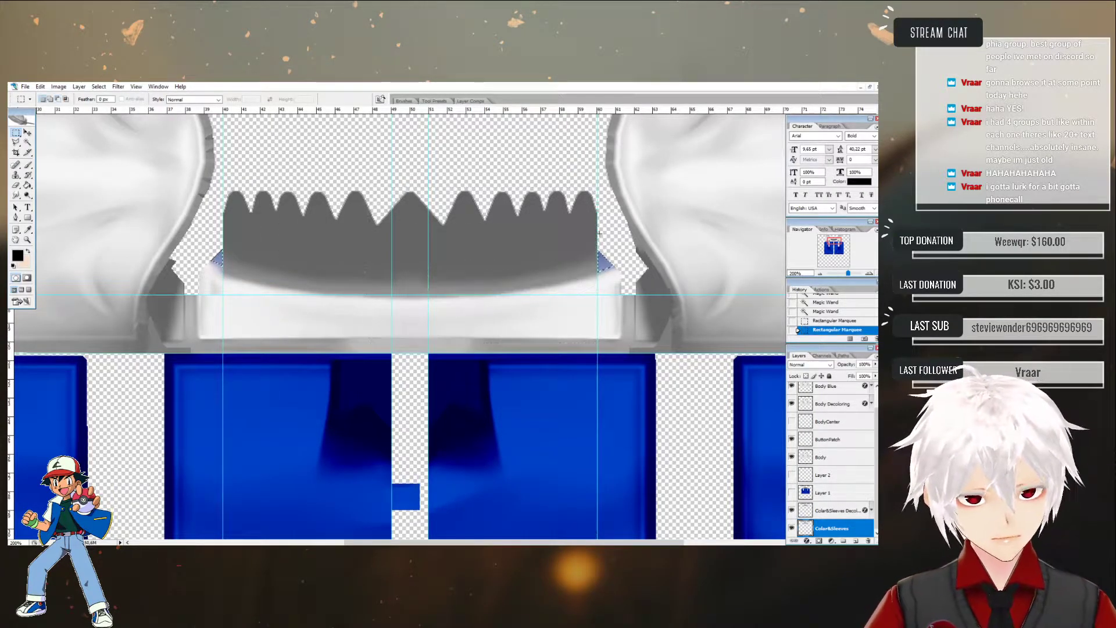
{"action": "key", "text": "Delete"}
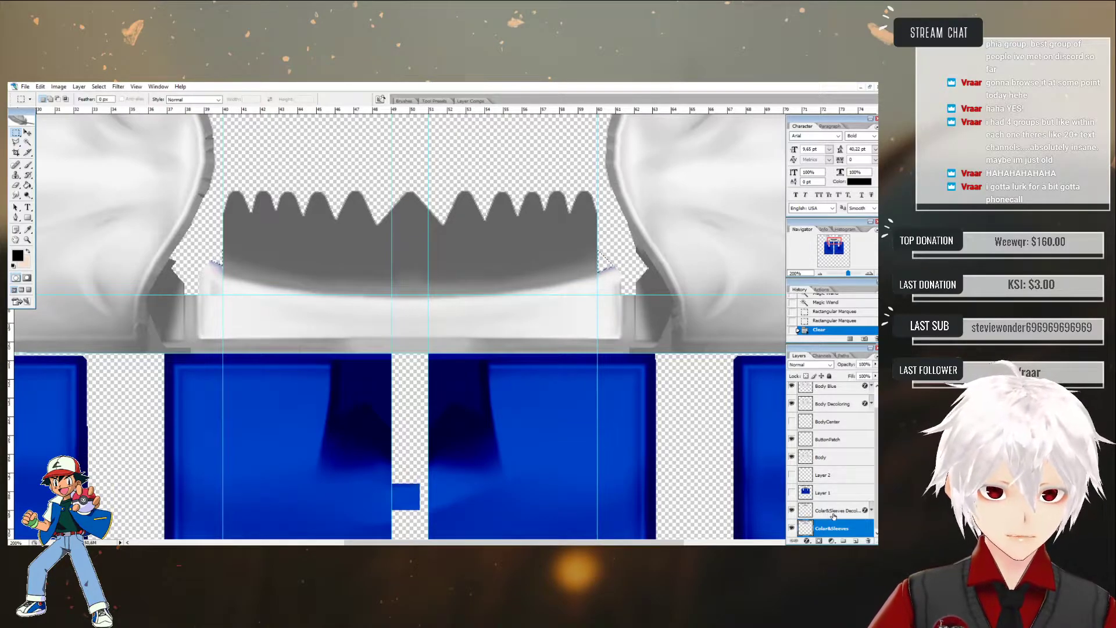
- Select the Color&Sleeves artwork by inverting its empty area and fill it with black on the Color&Sleeves decoloring layer
{"action": "left_click", "coordinate": [834, 511]}
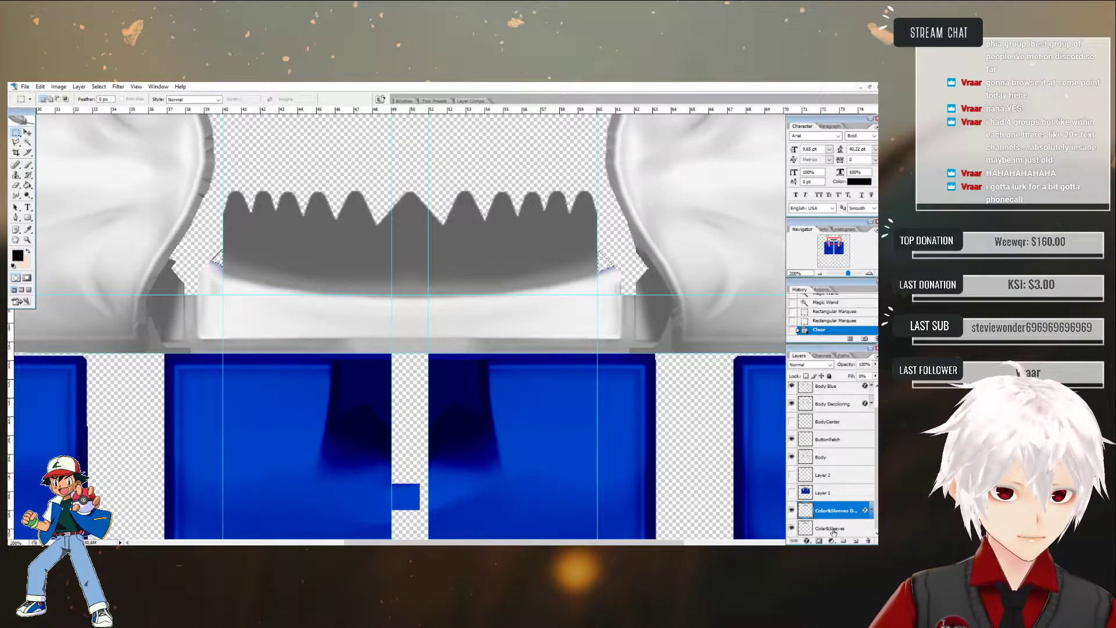
{"action": "left_click", "coordinate": [833, 529]}
{"action": "left_click", "coordinate": [27, 142]}
{"action": "left_click", "coordinate": [252, 157]}
{"action": "right_click", "coordinate": [270, 159]}
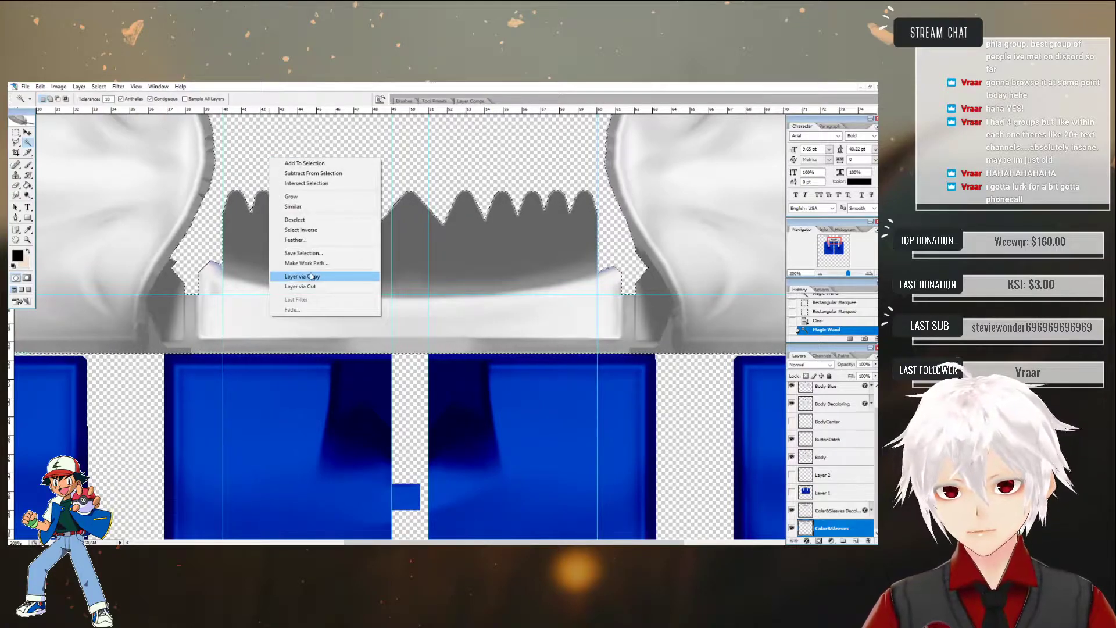
{"action": "left_click", "coordinate": [301, 229]}
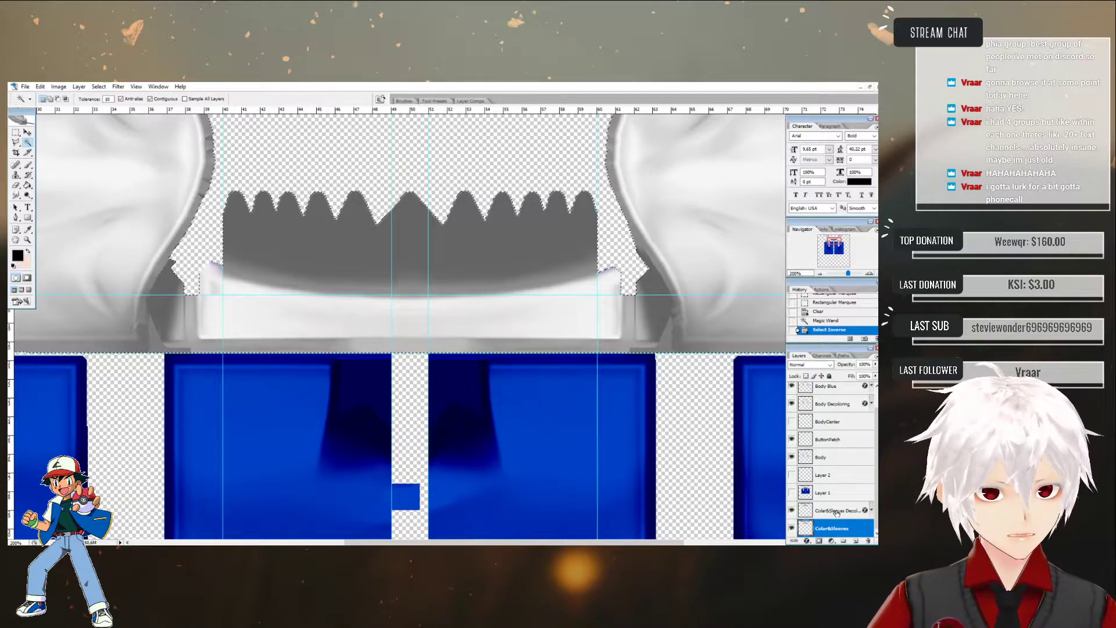
{"action": "left_click", "coordinate": [836, 511]}
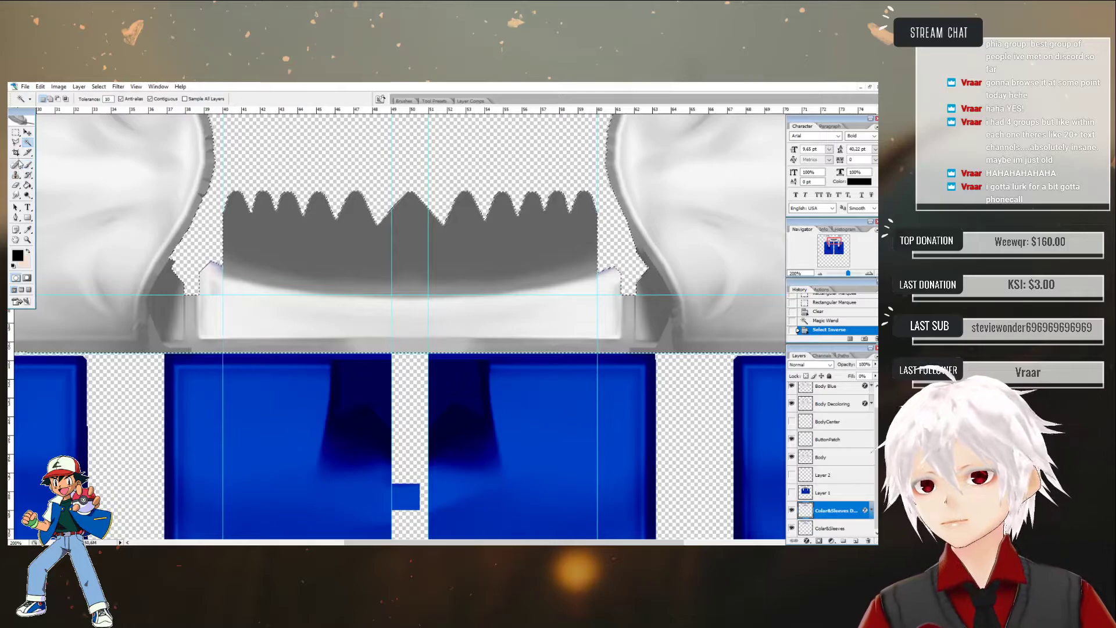
{"action": "left_click", "coordinate": [27, 185]}
{"action": "left_click", "coordinate": [209, 265]}
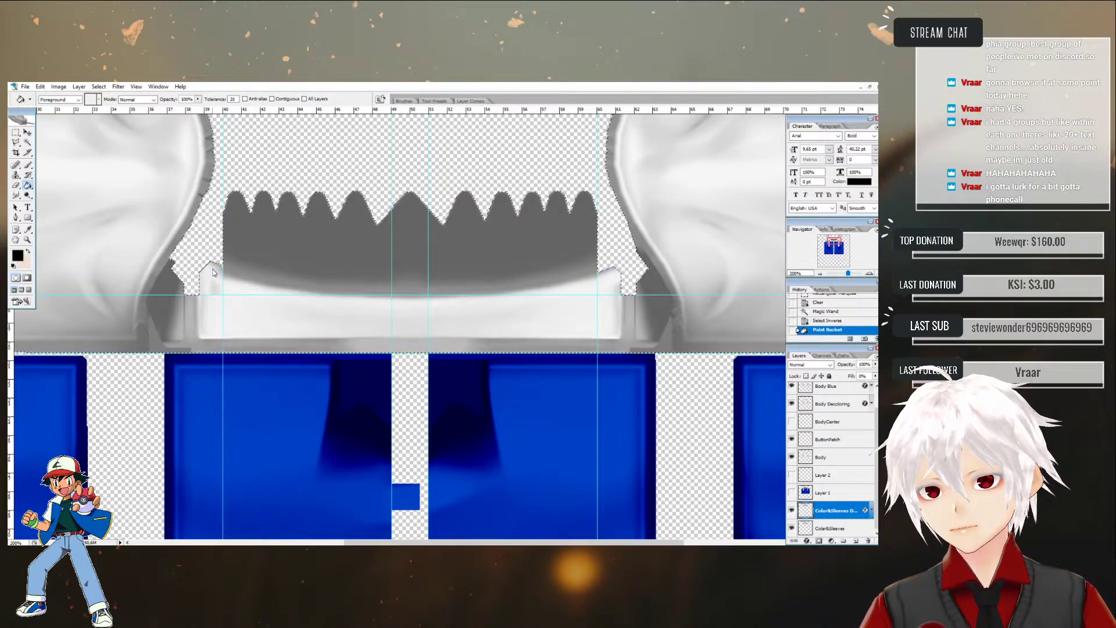
- Delete Layer 1 and Layer 2 and clear the selection
{"action": "left_click", "coordinate": [829, 492]}
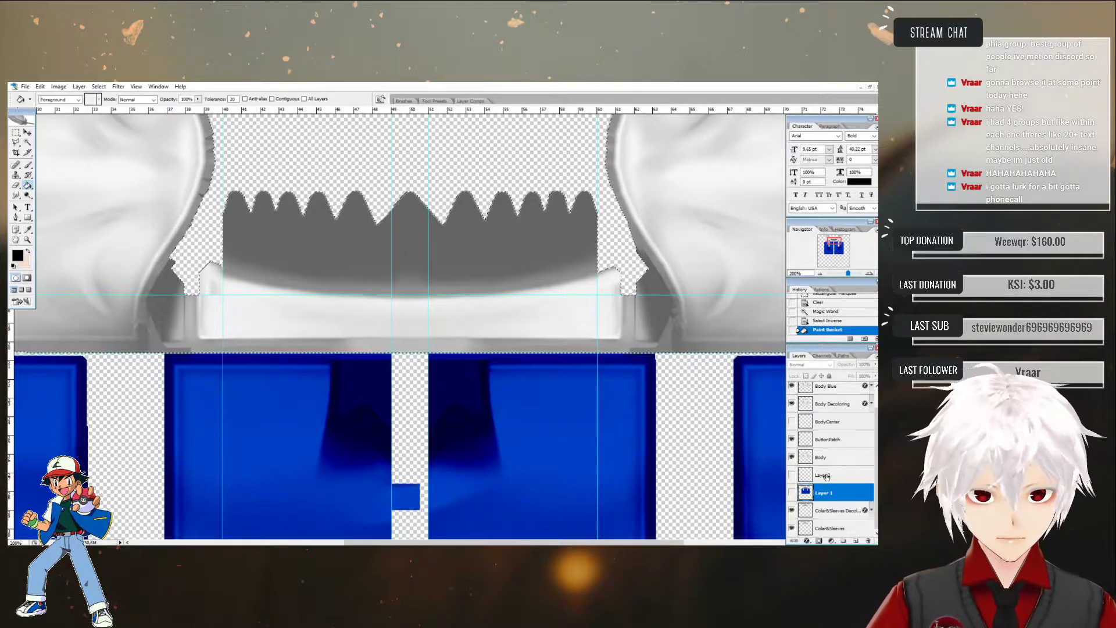
{"action": "left_click", "coordinate": [826, 475], "text": "shift"}
{"action": "right_click", "coordinate": [826, 475]}
{"action": "left_click", "coordinate": [801, 306]}
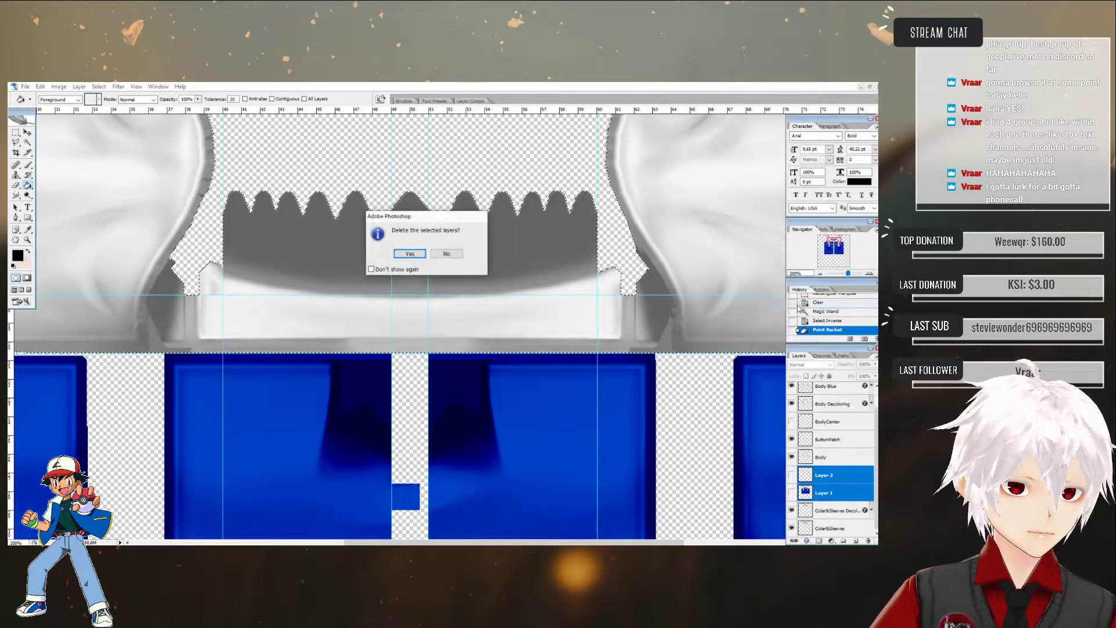
{"action": "left_click", "coordinate": [413, 254]}
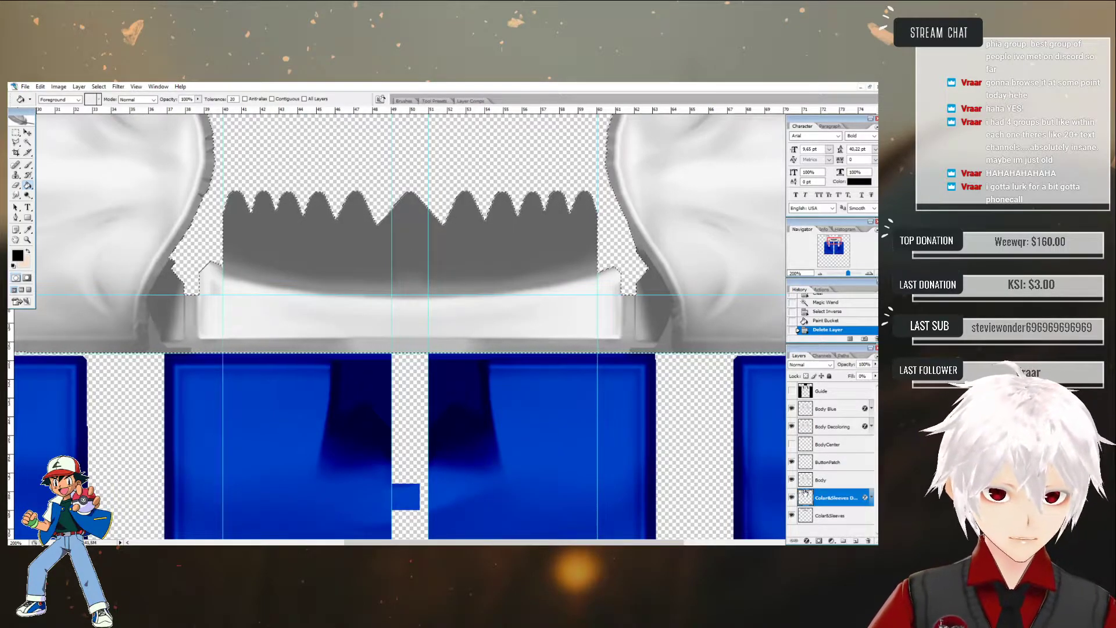
{"action": "left_click", "coordinate": [16, 133]}
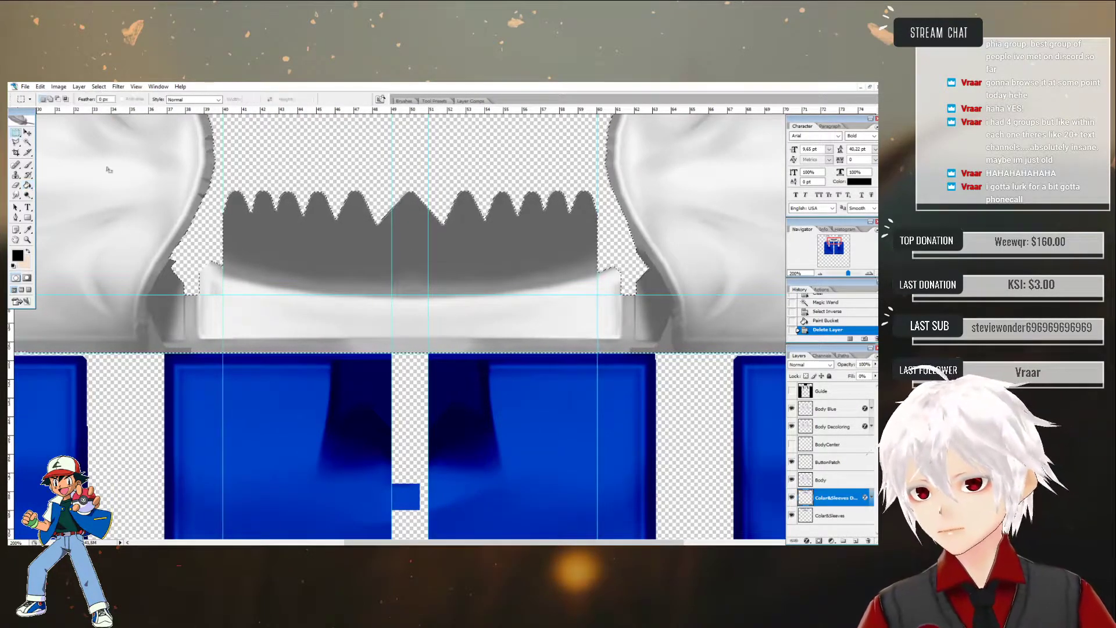
{"action": "key", "text": "ctrl+d"}
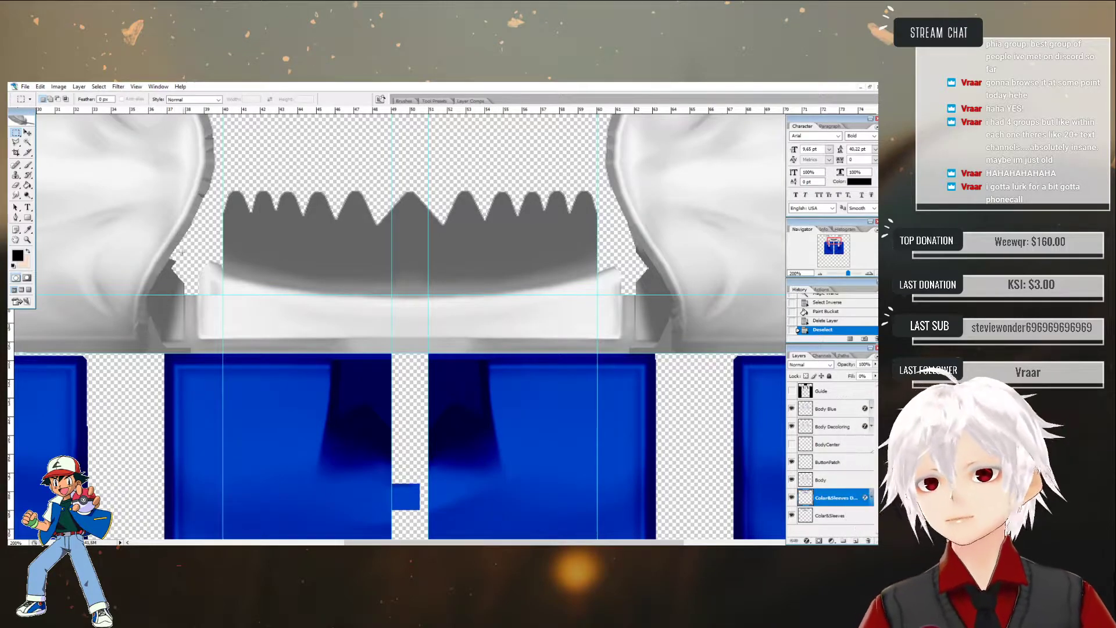
- Save a non-interlaced PNG copy of the texture over Vest.png in the AshKetchum folder
{"action": "left_click", "coordinate": [25, 86]}
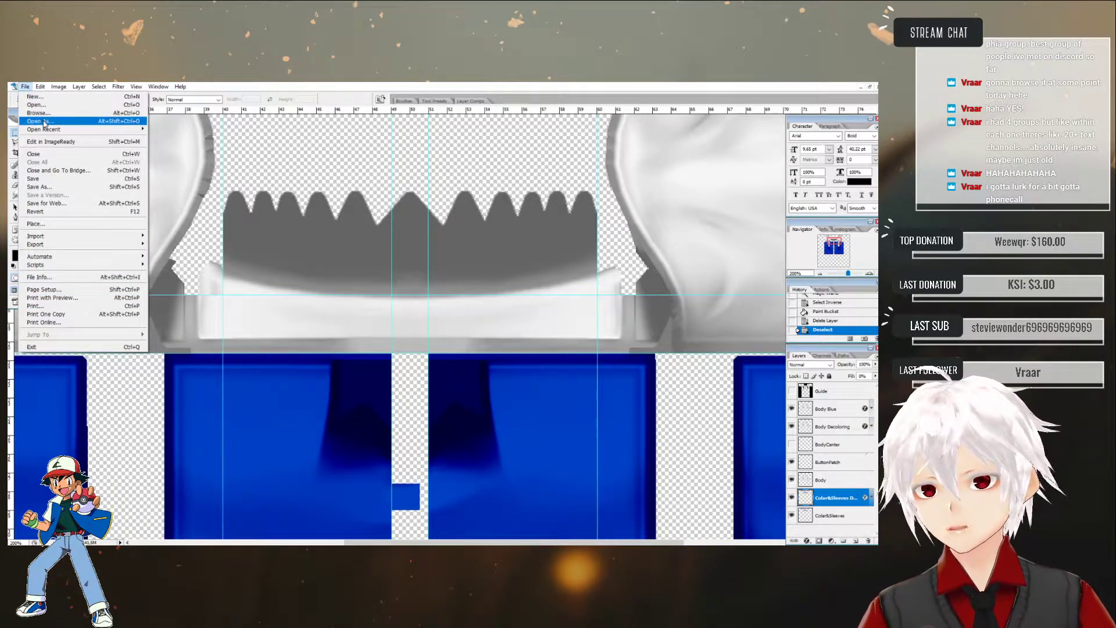
{"action": "left_click", "coordinate": [42, 187]}
{"action": "left_click", "coordinate": [381, 420]}
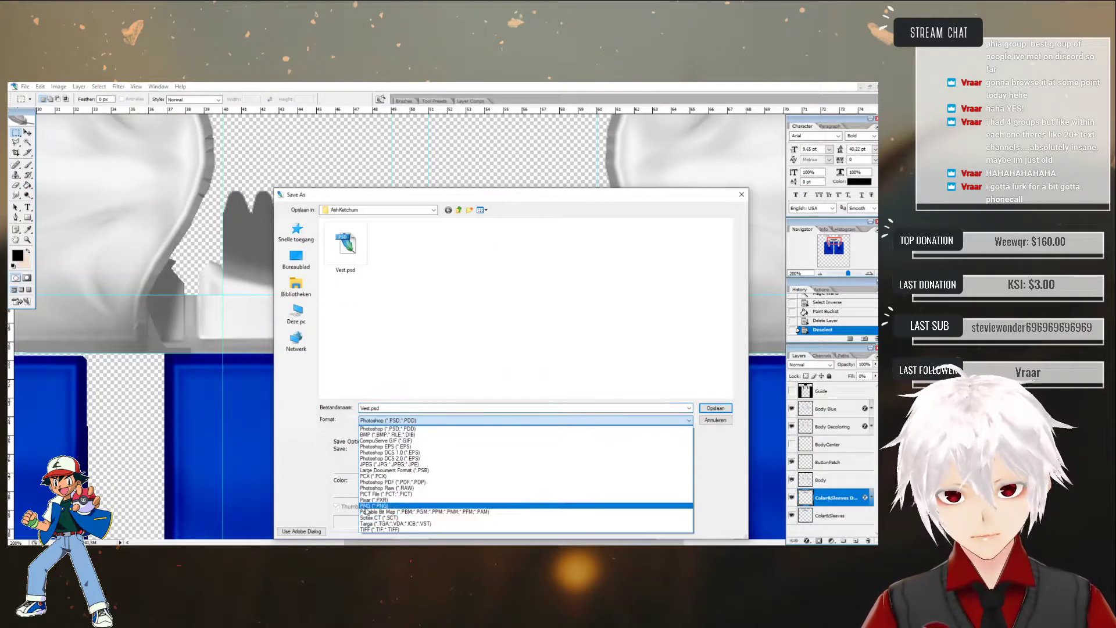
{"action": "left_click", "coordinate": [377, 507]}
{"action": "left_click", "coordinate": [388, 247]}
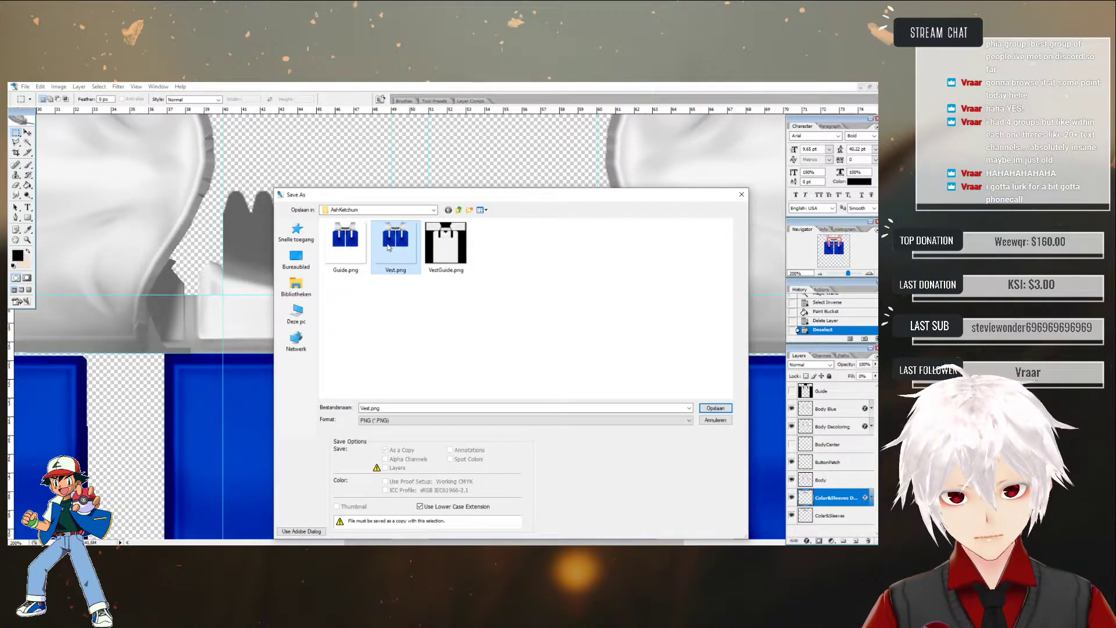
{"action": "left_click", "coordinate": [724, 408]}
{"action": "left_click", "coordinate": [473, 318]}
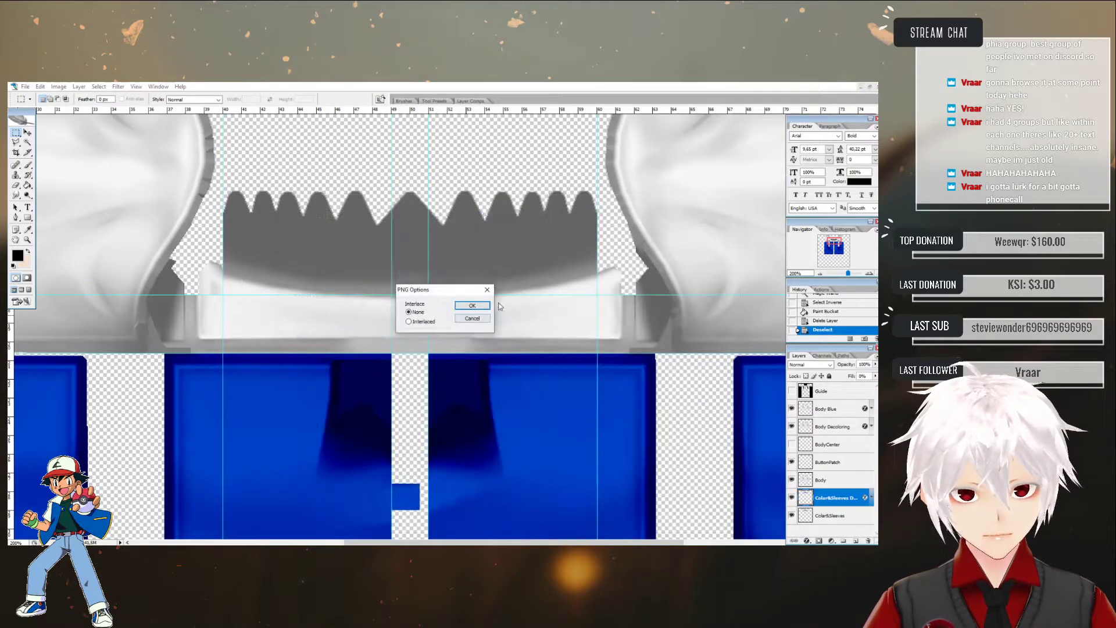
{"action": "left_click", "coordinate": [472, 306]}
- Switch to VRoid Studio and import Vest.png into the Long Coat texture's layer named Layer
{"action": "key", "text": "alt+Tab"}
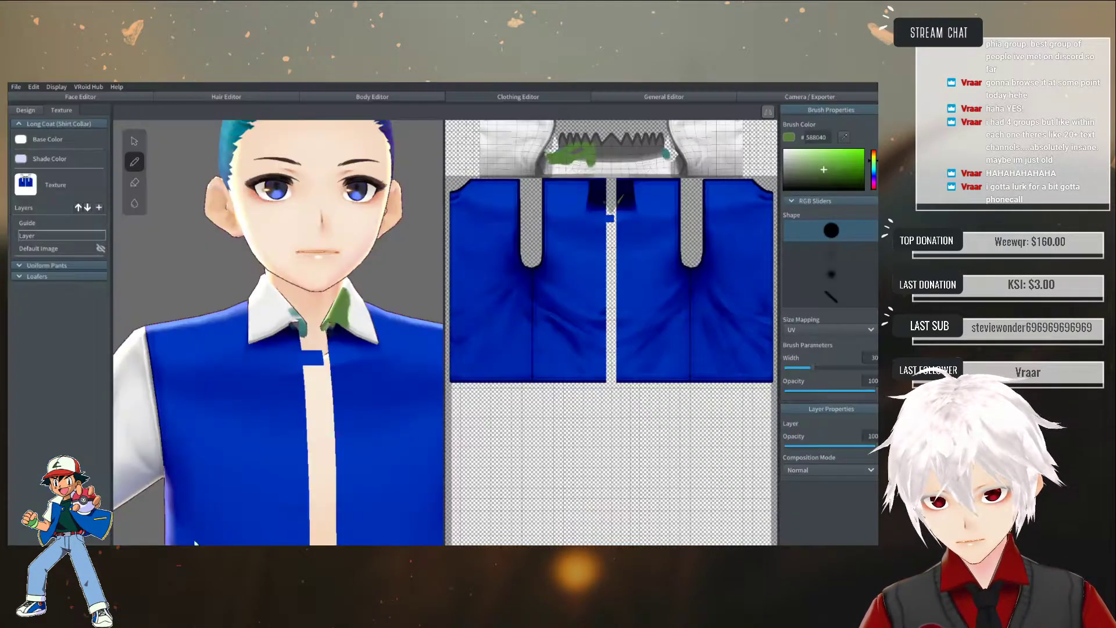
{"action": "right_click", "coordinate": [26, 237]}
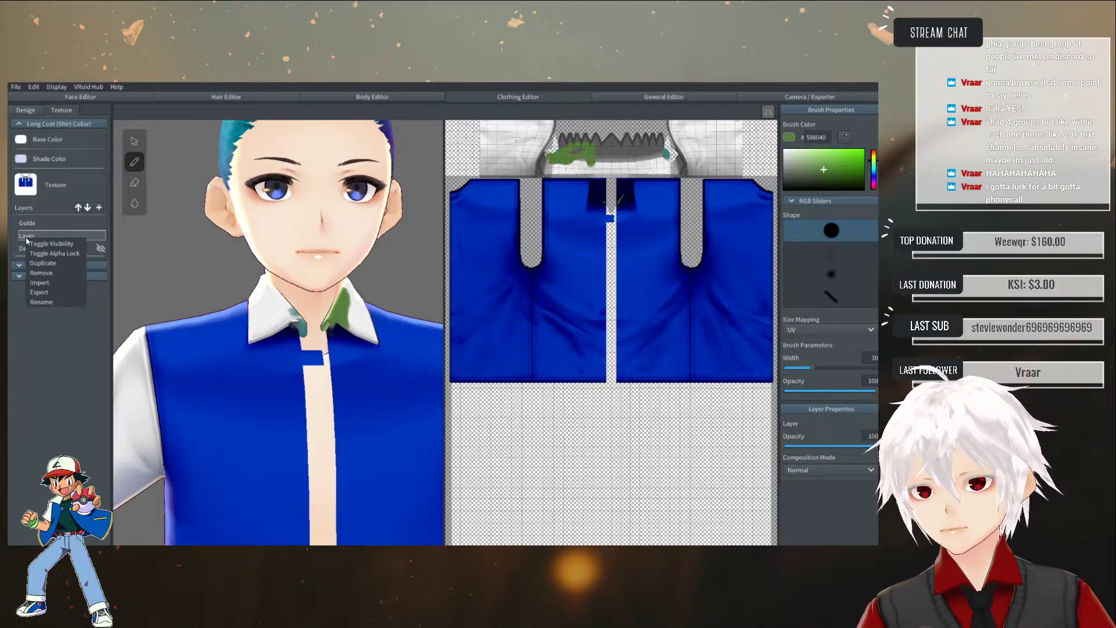
{"action": "left_click", "coordinate": [47, 283]}
{"action": "double_click", "coordinate": [274, 190]}
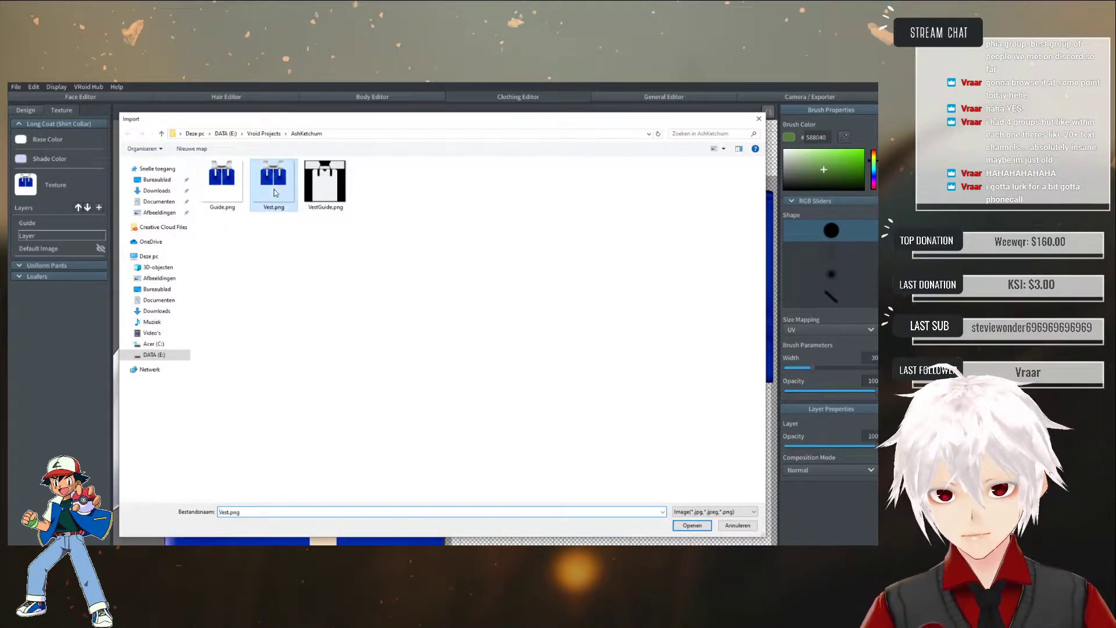
- Examine the updated collar ends and the collar's inner side on the model from the front and from above
{"action": "mouse_move", "coordinate": [278, 205]}
{"action": "right_mouse_down"}
{"action": "mouse_move", "coordinate": [313, 229]}
{"action": "mouse_move", "coordinate": [303, 236]}
{"action": "mouse_move", "coordinate": [317, 247]}
{"action": "right_mouse_up"}
{"action": "scroll", "coordinate": [341, 280], "scroll_direction": "up", "scroll_amount": 3}
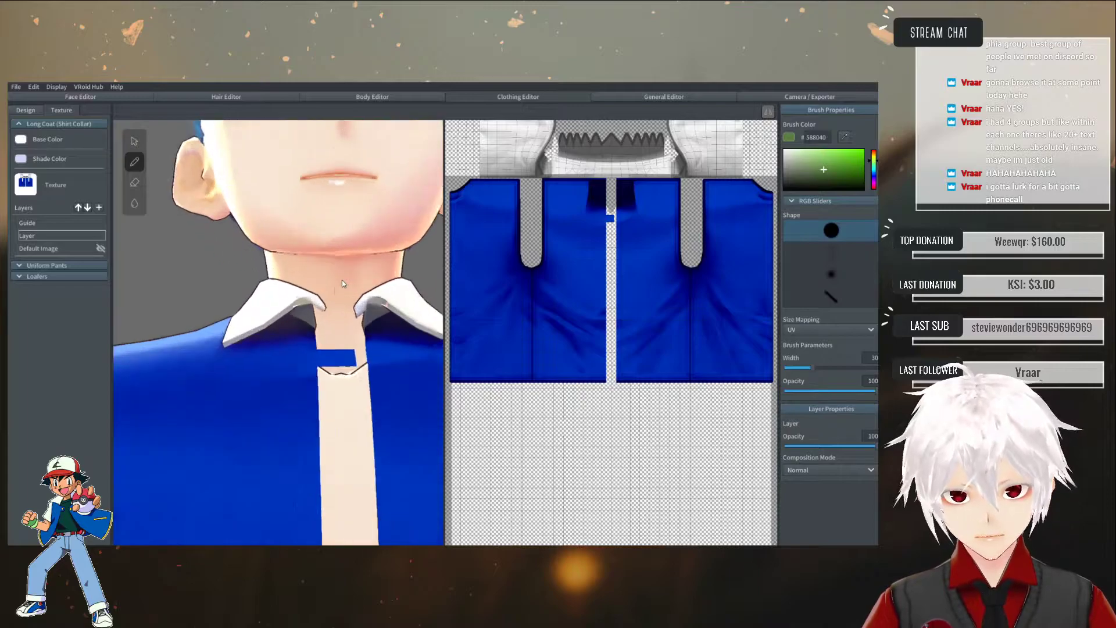
{"action": "middle_click_drag", "start_coordinate": [342, 280], "coordinate": [216, 294]}
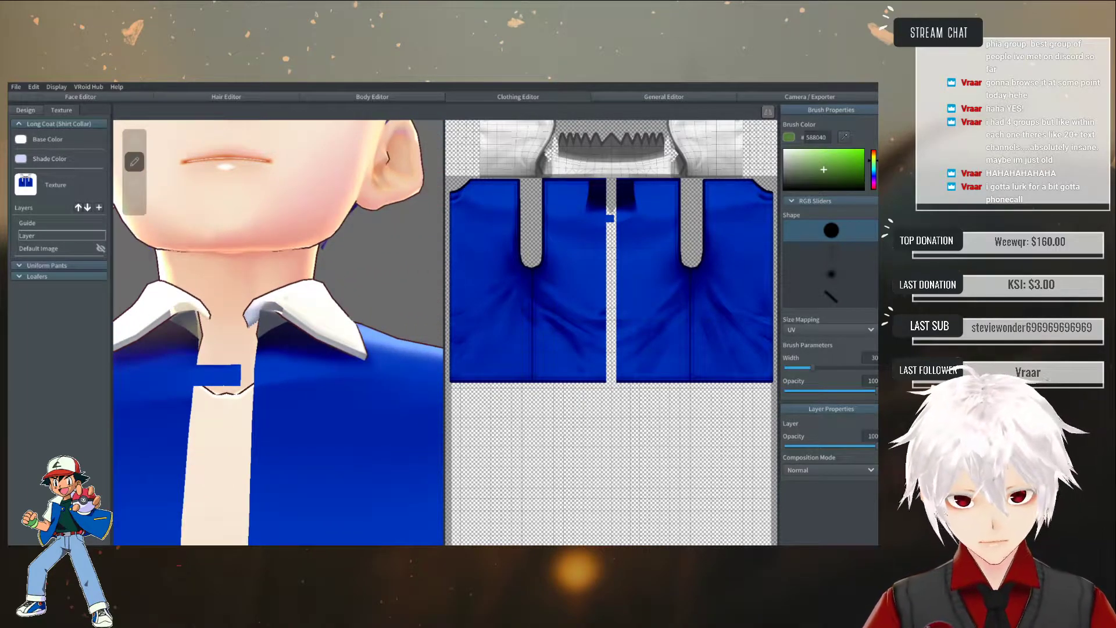
{"action": "mouse_move", "coordinate": [216, 293]}
{"action": "right_mouse_down"}
{"action": "mouse_move", "coordinate": [250, 267]}
{"action": "mouse_move", "coordinate": [220, 290]}
{"action": "mouse_move", "coordinate": [203, 333]}
{"action": "mouse_move", "coordinate": [228, 244]}
{"action": "right_mouse_up"}
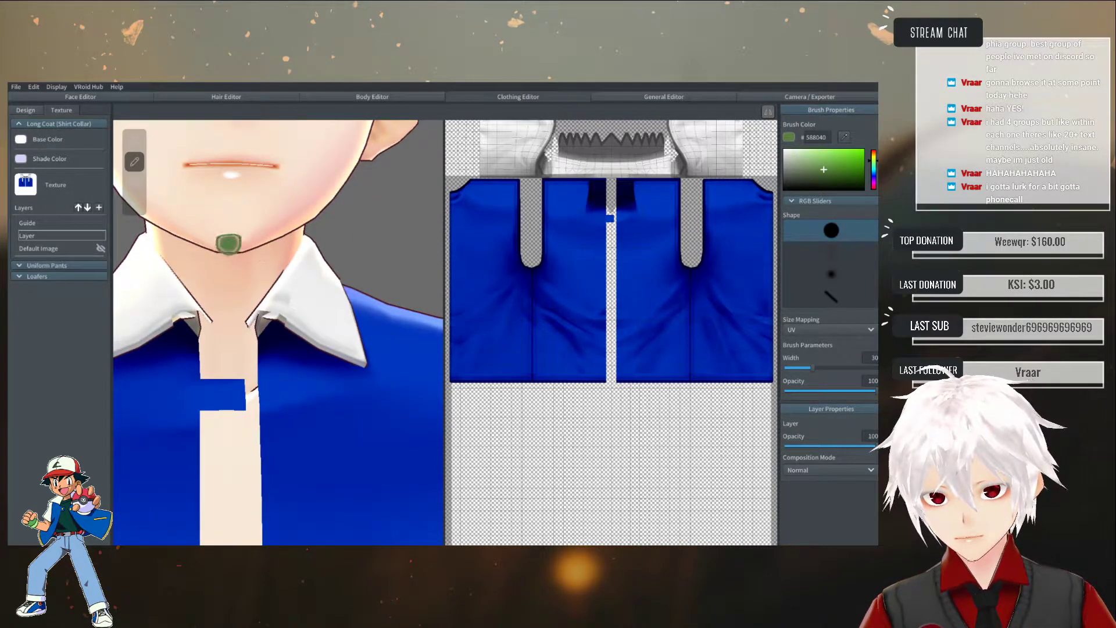
{"action": "left_click", "coordinate": [134, 182]}
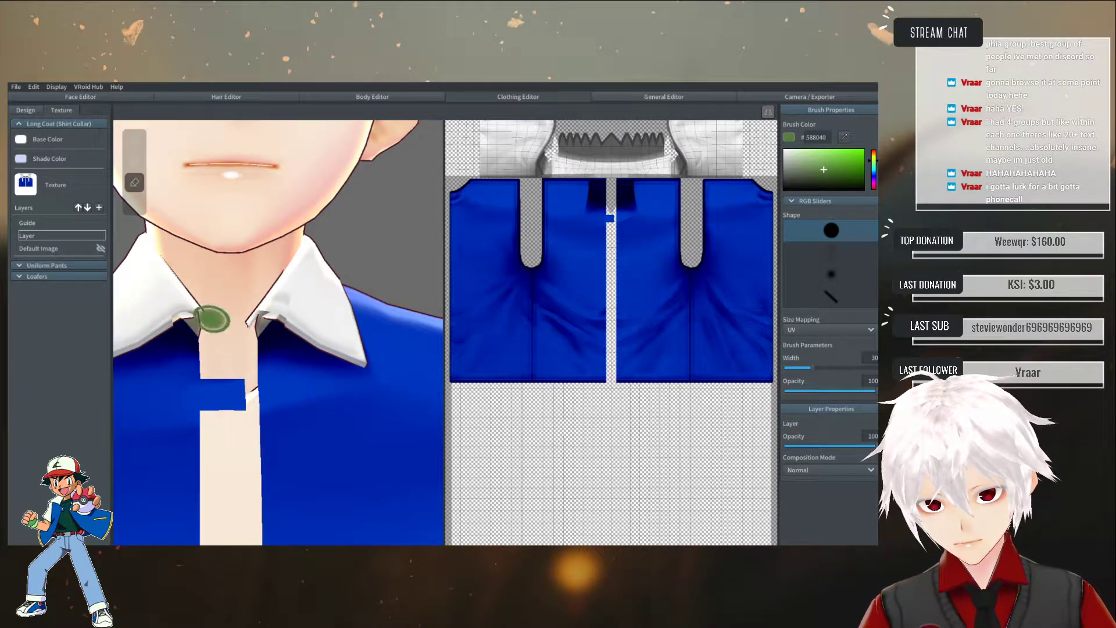
{"action": "mouse_move", "coordinate": [230, 371]}
{"action": "right_mouse_down"}
{"action": "mouse_move", "coordinate": [233, 341]}
{"action": "mouse_move", "coordinate": [228, 348]}
{"action": "right_mouse_up"}
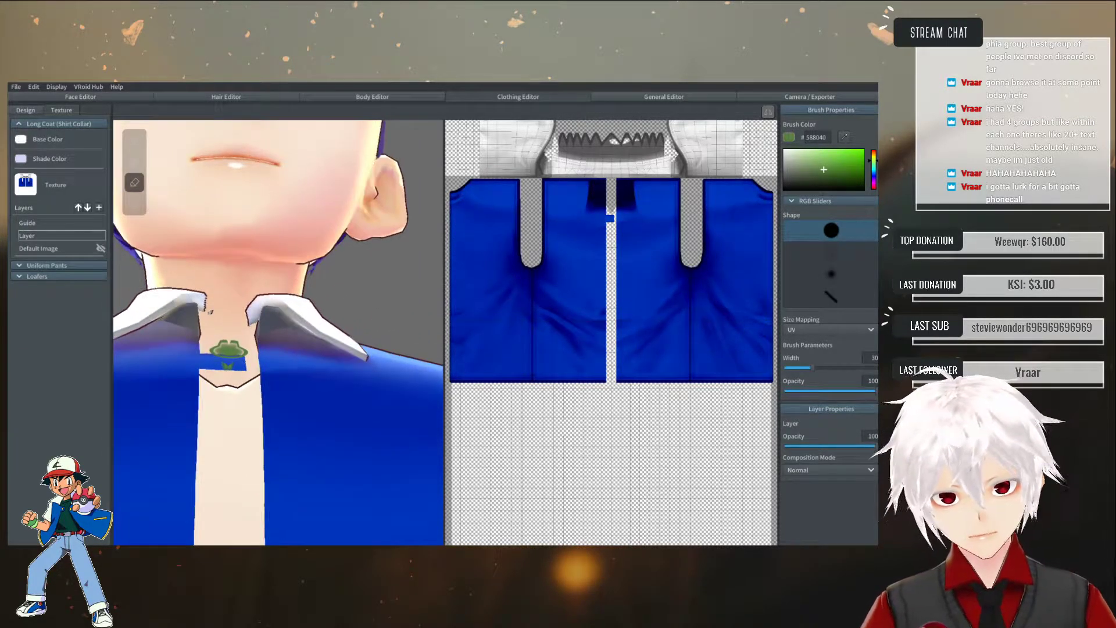
{"action": "scroll", "coordinate": [595, 141], "scroll_direction": "up", "scroll_amount": 2}
{"action": "scroll", "coordinate": [586, 199], "scroll_direction": "down", "scroll_amount": 2}
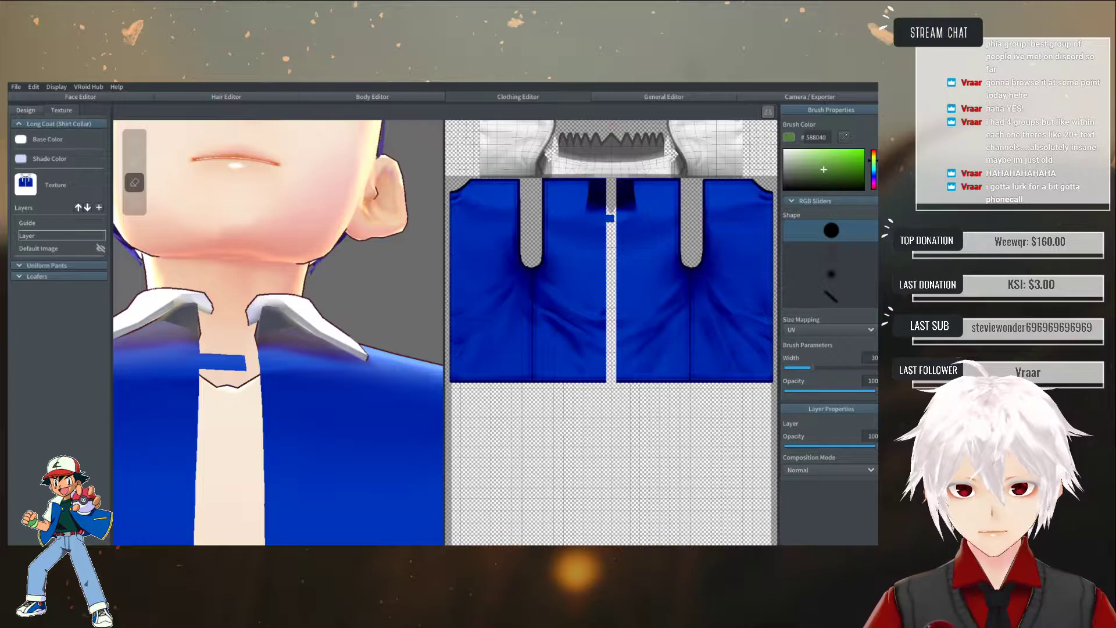
- Brush small green test marks onto the inner collar beside the neck opening from front and angled views
{"action": "scroll", "coordinate": [308, 403], "scroll_direction": "down", "scroll_amount": 5}
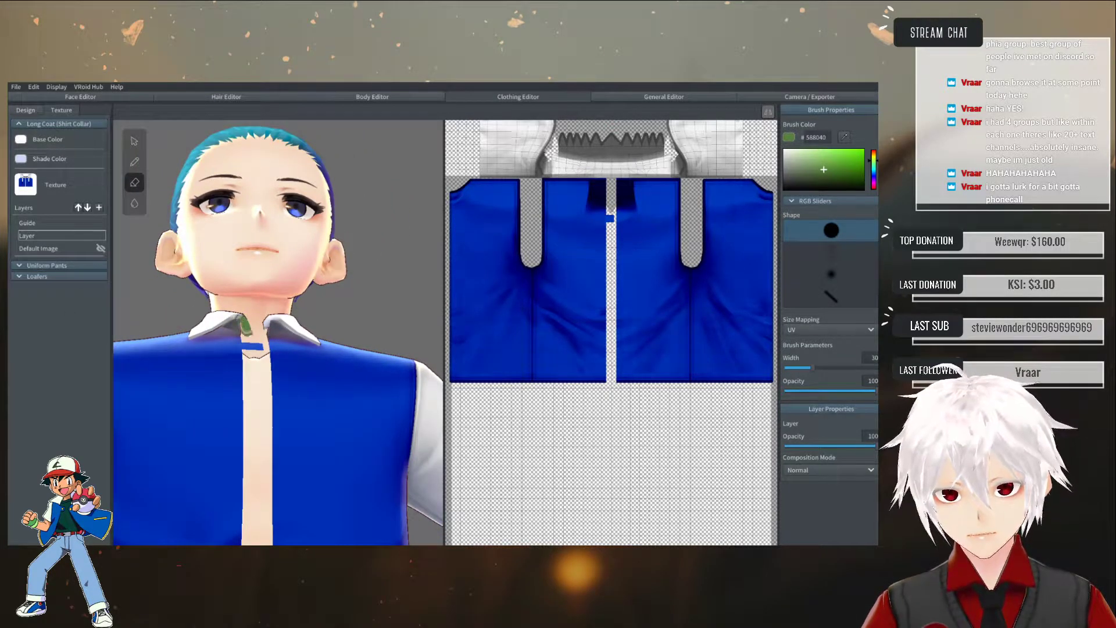
{"action": "left_click", "coordinate": [134, 162]}
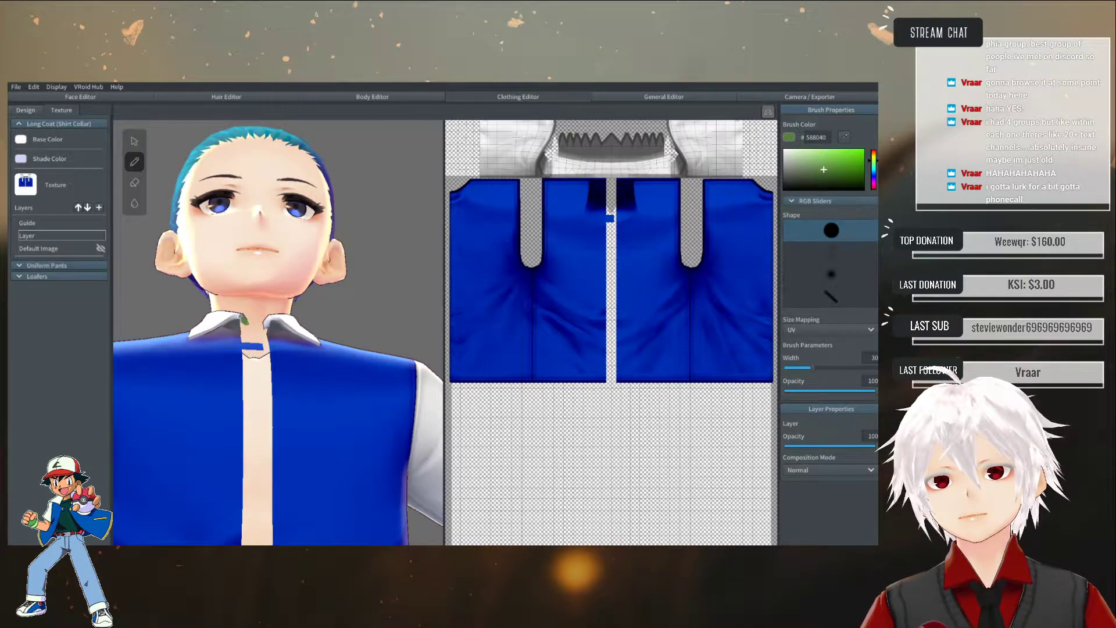
{"action": "right_click_drag", "start_coordinate": [263, 303], "coordinate": [258, 324]}
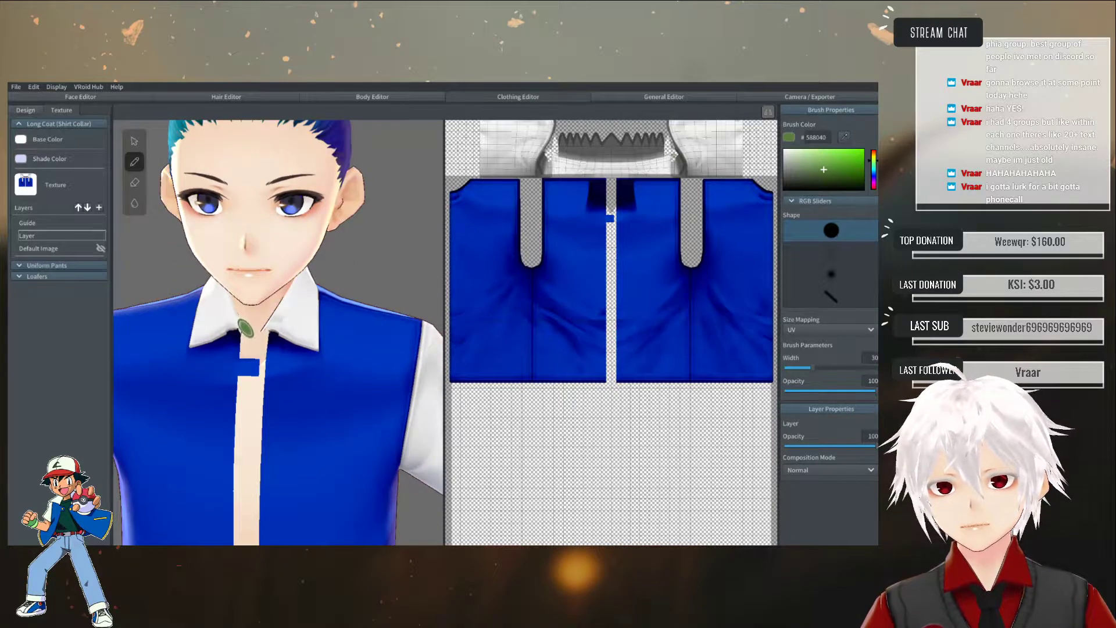
{"action": "left_click_drag", "start_coordinate": [240, 327], "coordinate": [244, 336]}
{"action": "mouse_move", "coordinate": [281, 320]}
{"action": "right_mouse_down"}
{"action": "mouse_move", "coordinate": [289, 304]}
{"action": "mouse_move", "coordinate": [285, 318]}
{"action": "right_mouse_up"}
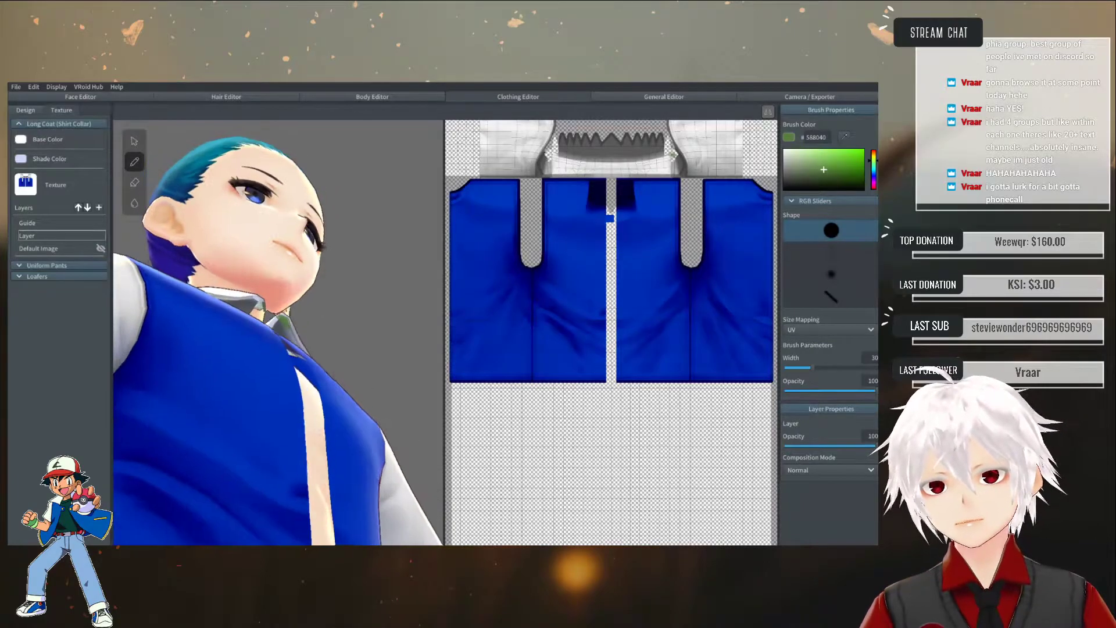
{"action": "mouse_move", "coordinate": [253, 306]}
{"action": "left_mouse_down"}
{"action": "mouse_move", "coordinate": [256, 323]}
{"action": "mouse_move", "coordinate": [253, 311]}
{"action": "left_mouse_up"}
{"action": "right_click_drag", "start_coordinate": [305, 313], "coordinate": [274, 346]}
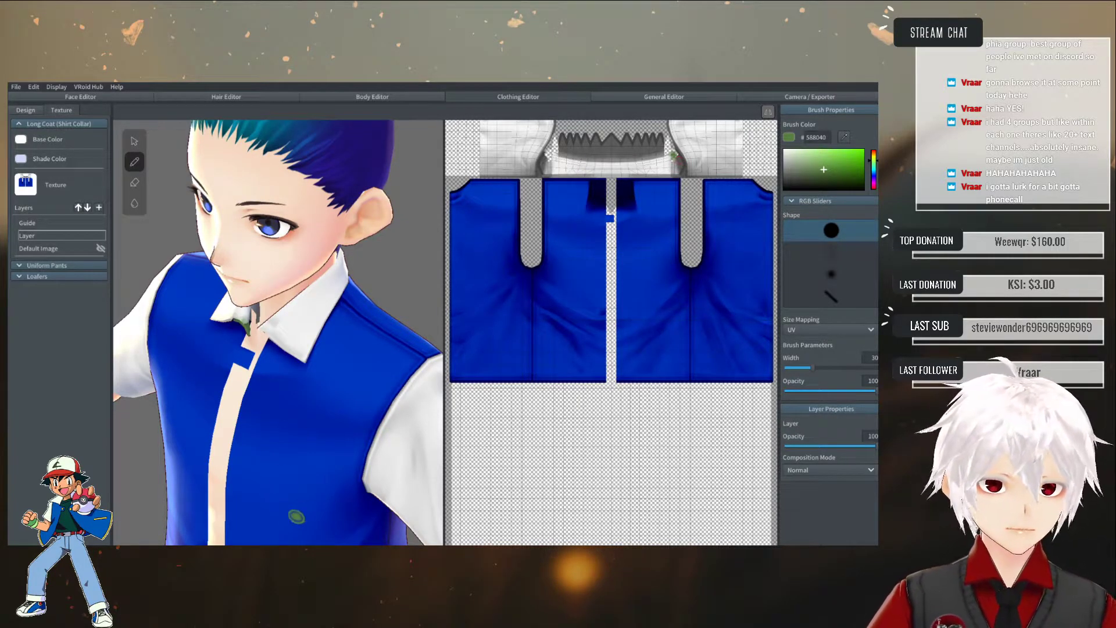
- Examine the marked collar ends on the model from the side and the front against the Photoshop texture
{"action": "right_click_drag", "start_coordinate": [282, 368], "coordinate": [271, 363]}
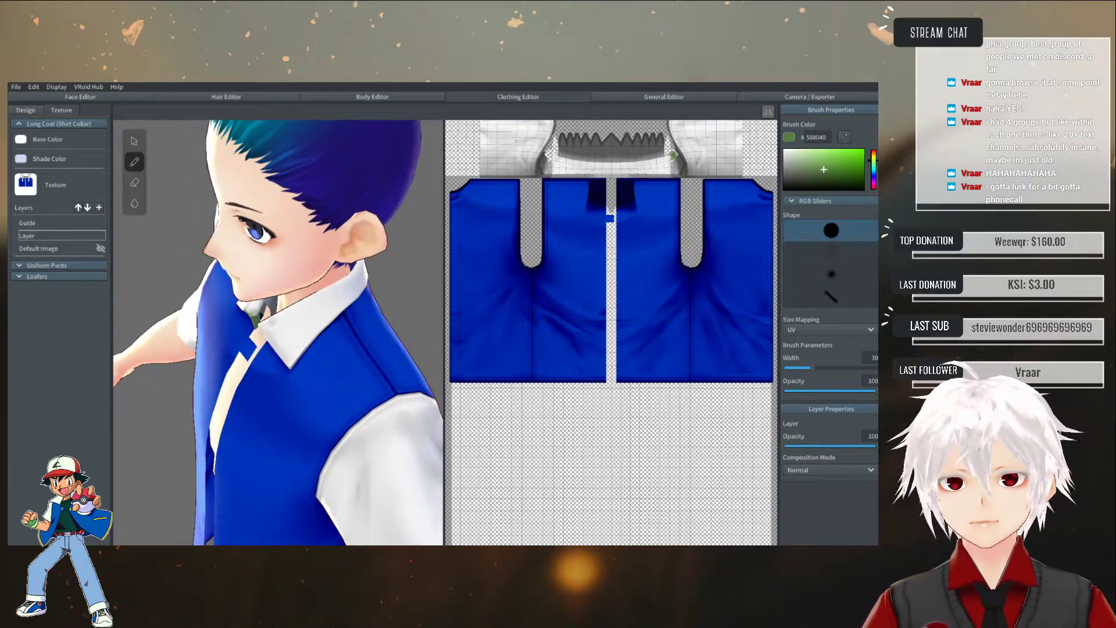
{"action": "scroll", "coordinate": [671, 162], "scroll_direction": "up", "scroll_amount": 2}
{"action": "scroll", "coordinate": [671, 162], "scroll_direction": "down", "scroll_amount": 2}
{"action": "key", "text": "alt+Tab"}
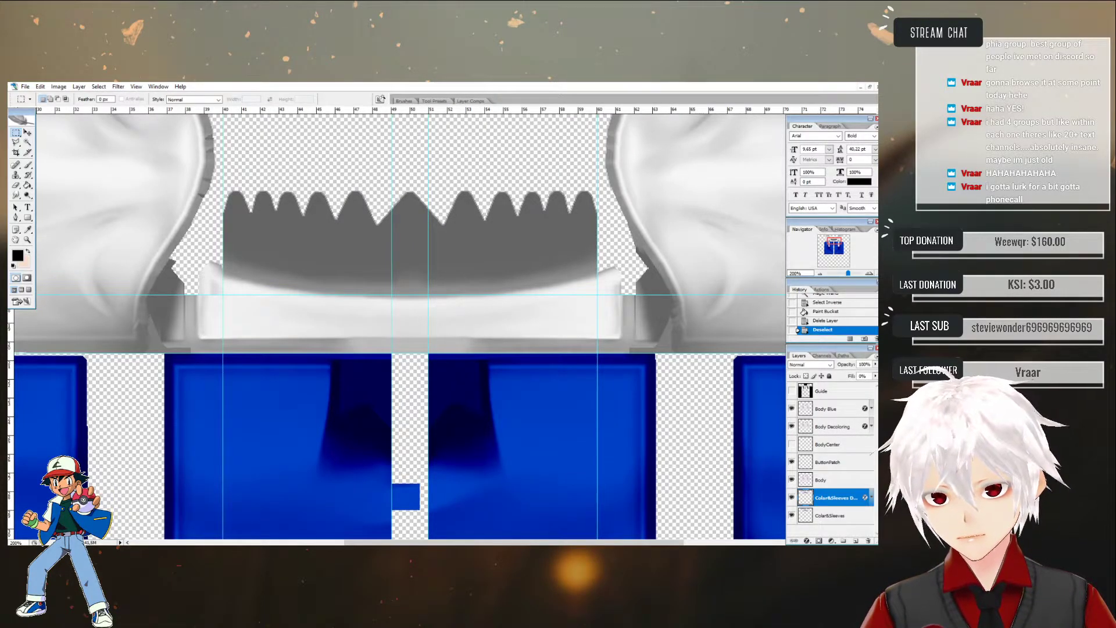
{"action": "key", "text": "alt+Tab"}
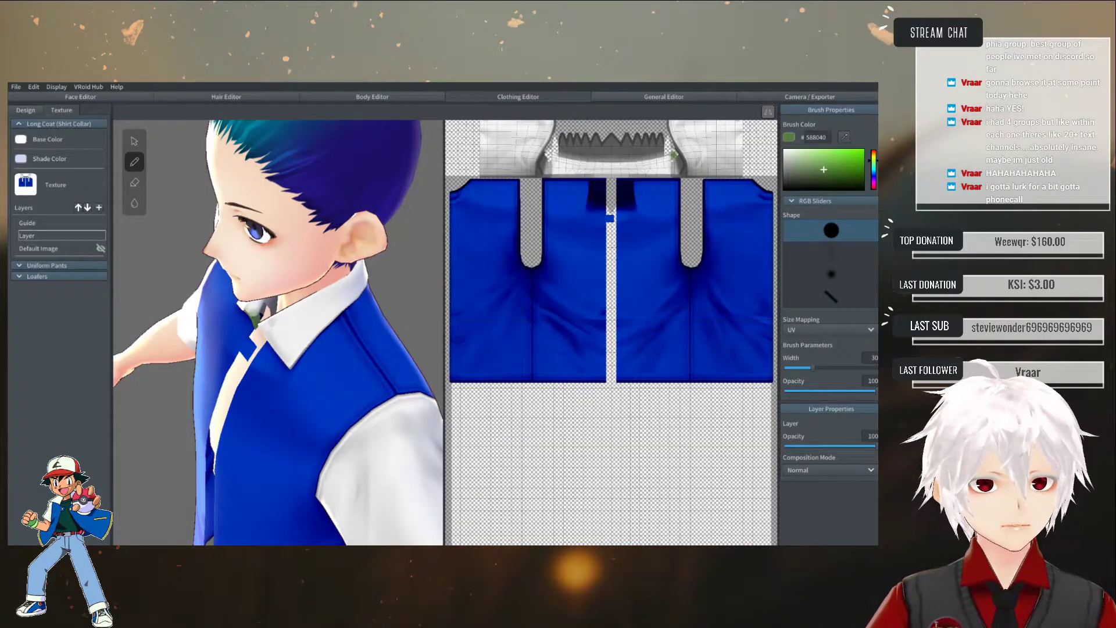
{"action": "mouse_move", "coordinate": [251, 390]}
{"action": "right_mouse_down"}
{"action": "mouse_move", "coordinate": [269, 394]}
{"action": "mouse_move", "coordinate": [297, 372]}
{"action": "mouse_move", "coordinate": [286, 384]}
{"action": "right_mouse_up"}
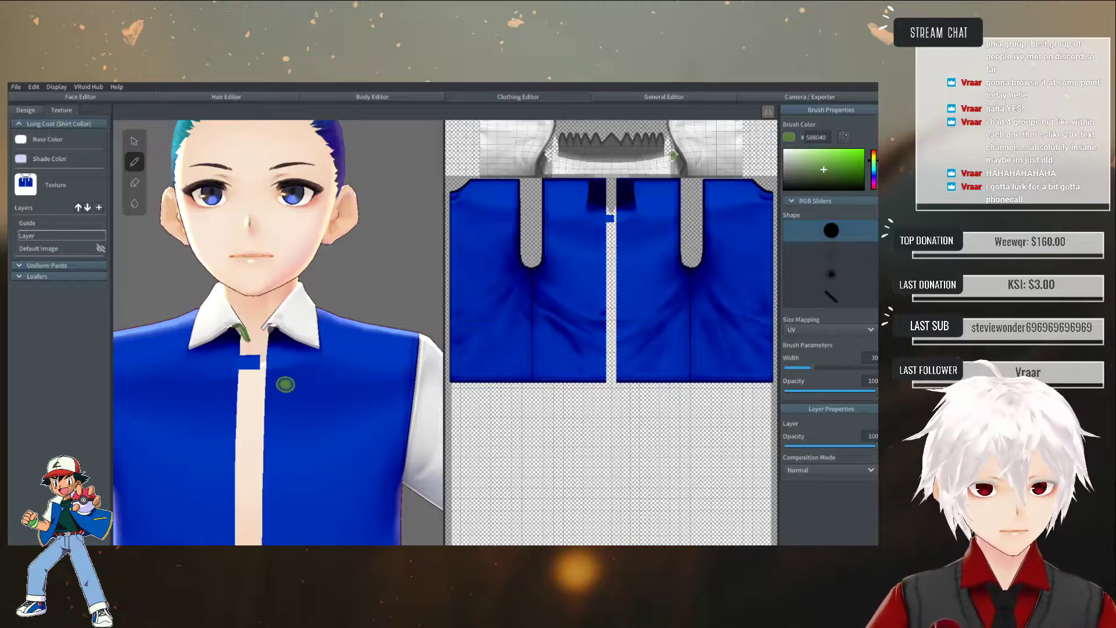
- Switch to Photoshop and bring the whole vest texture canvas into view
{"action": "key", "text": "alt+Tab"}
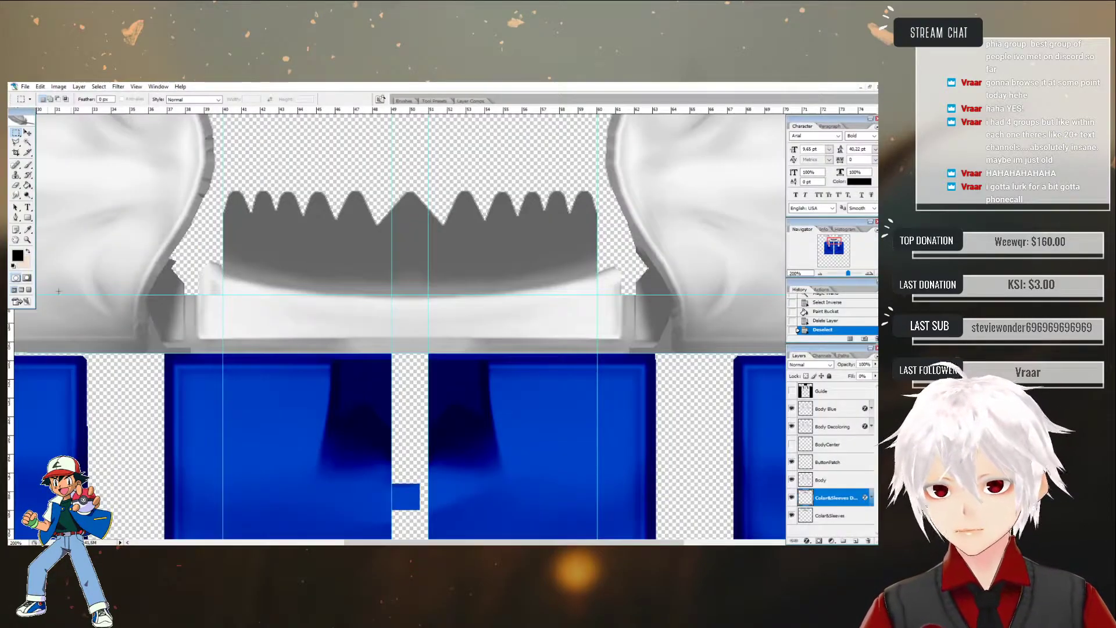
{"action": "left_click", "coordinate": [28, 240]}
{"action": "left_click", "coordinate": [333, 230], "text": "alt"}
{"action": "left_click", "coordinate": [333, 230], "text": "alt"}
{"action": "left_click", "coordinate": [244, 203], "text": "alt"}
{"action": "left_click", "coordinate": [323, 186], "text": "alt"}
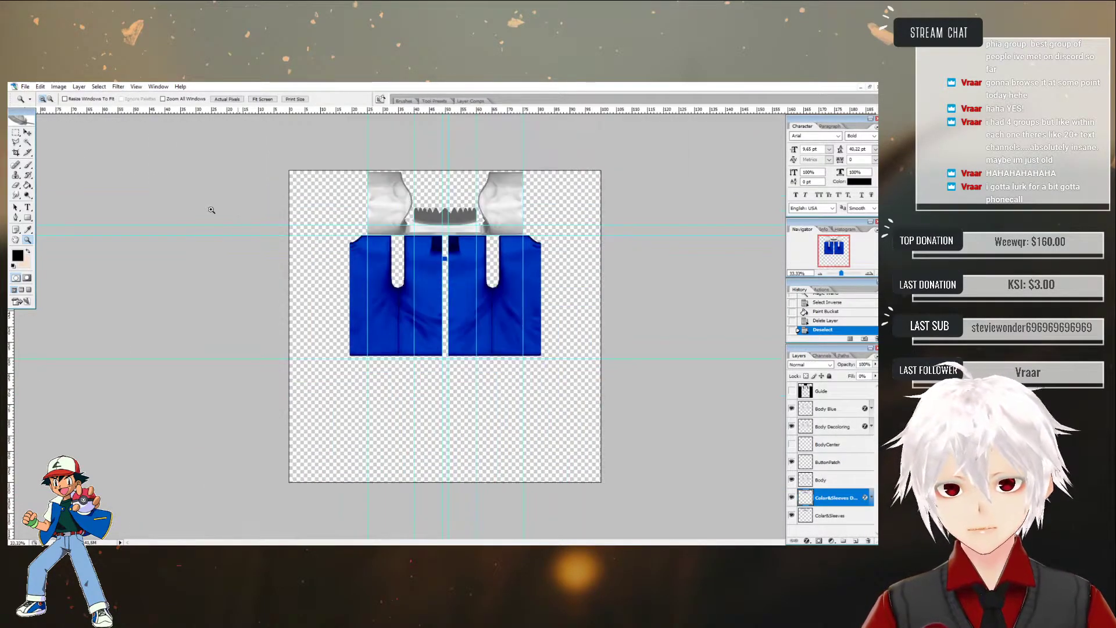
{"action": "left_click", "coordinate": [16, 133]}
{"action": "left_click_drag", "start_coordinate": [249, 149], "coordinate": [448, 234]}
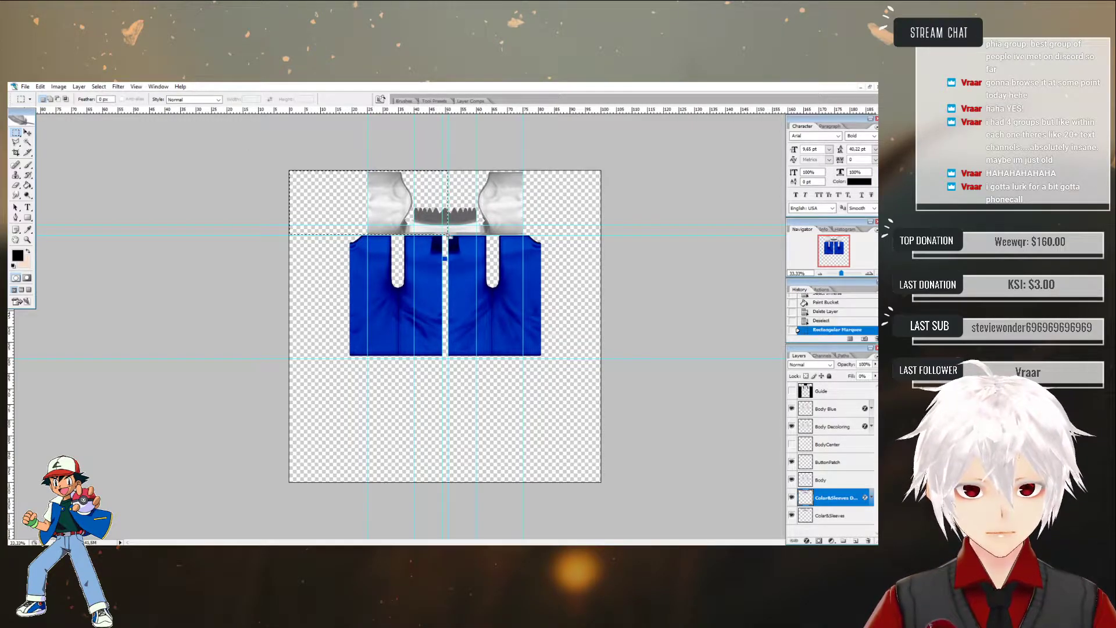
{"action": "left_click", "coordinate": [294, 183]}
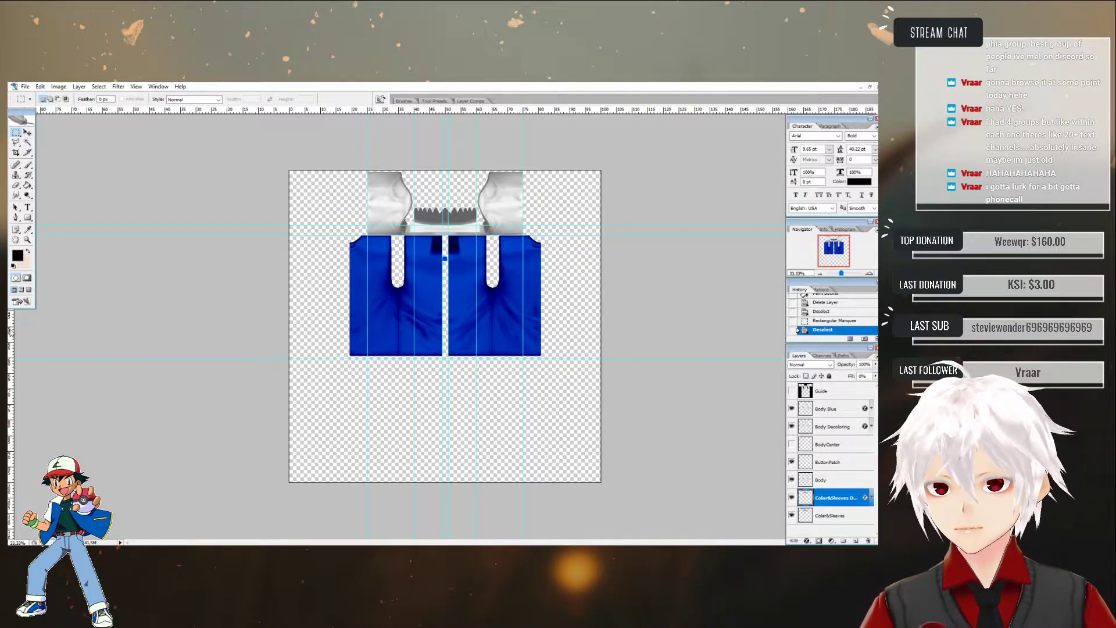
- Add a vertical guide at the canvas centre and copy the left collar-and-sleeve half of Color&Sleeves to a new layer
{"action": "left_click_drag", "start_coordinate": [405, 268], "coordinate": [443, 269]}
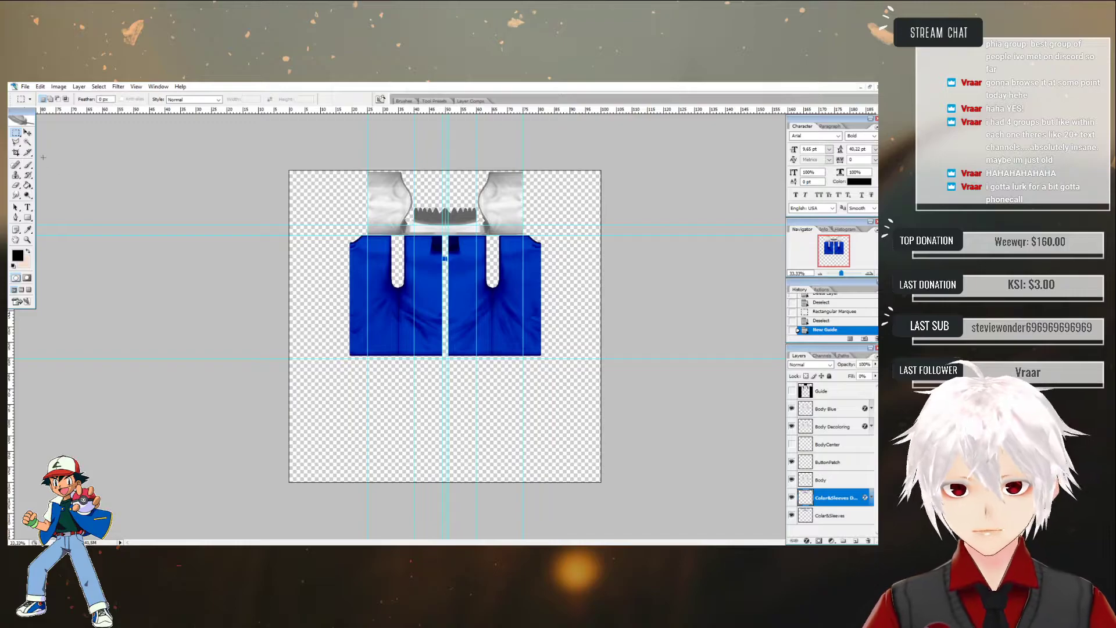
{"action": "left_click_drag", "start_coordinate": [445, 234], "coordinate": [445, 234]}
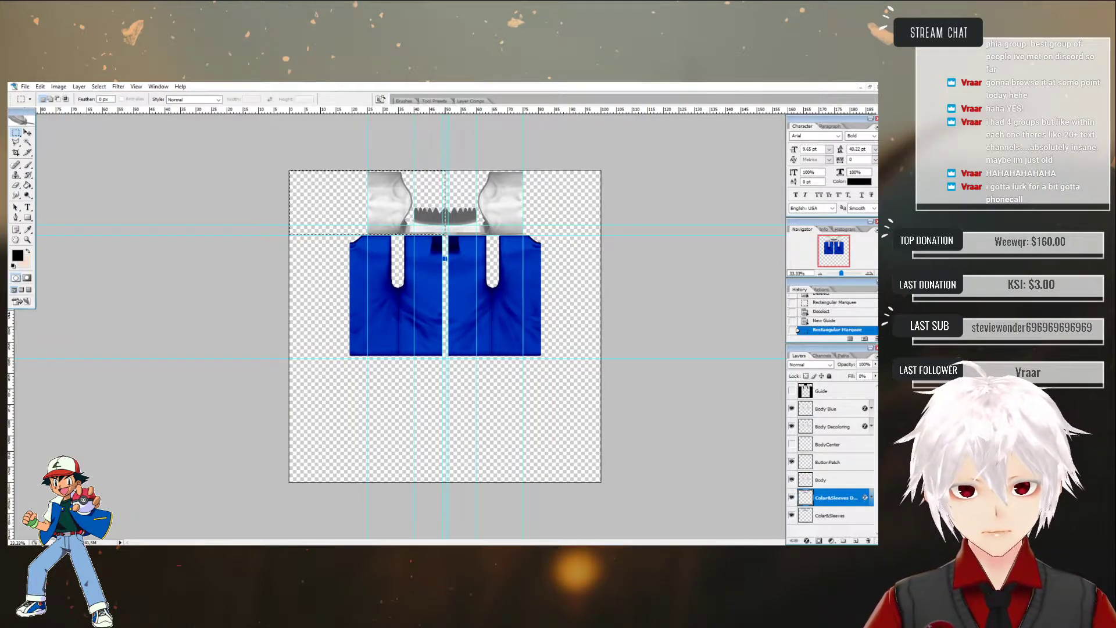
{"action": "left_click", "coordinate": [837, 517]}
{"action": "right_click", "coordinate": [407, 201]}
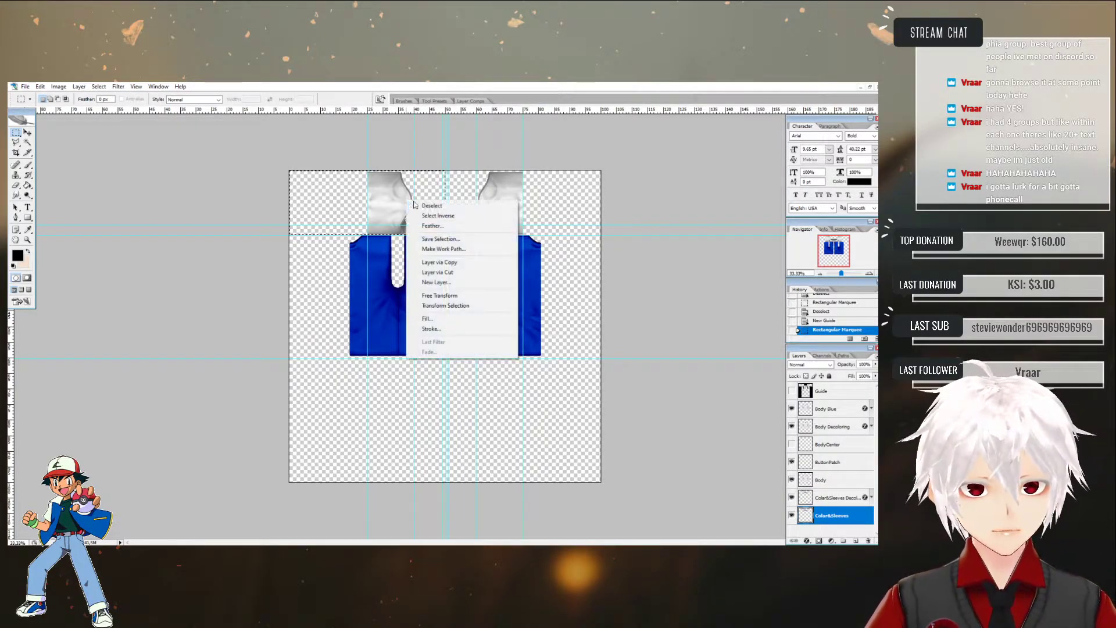
{"action": "left_click", "coordinate": [442, 263]}
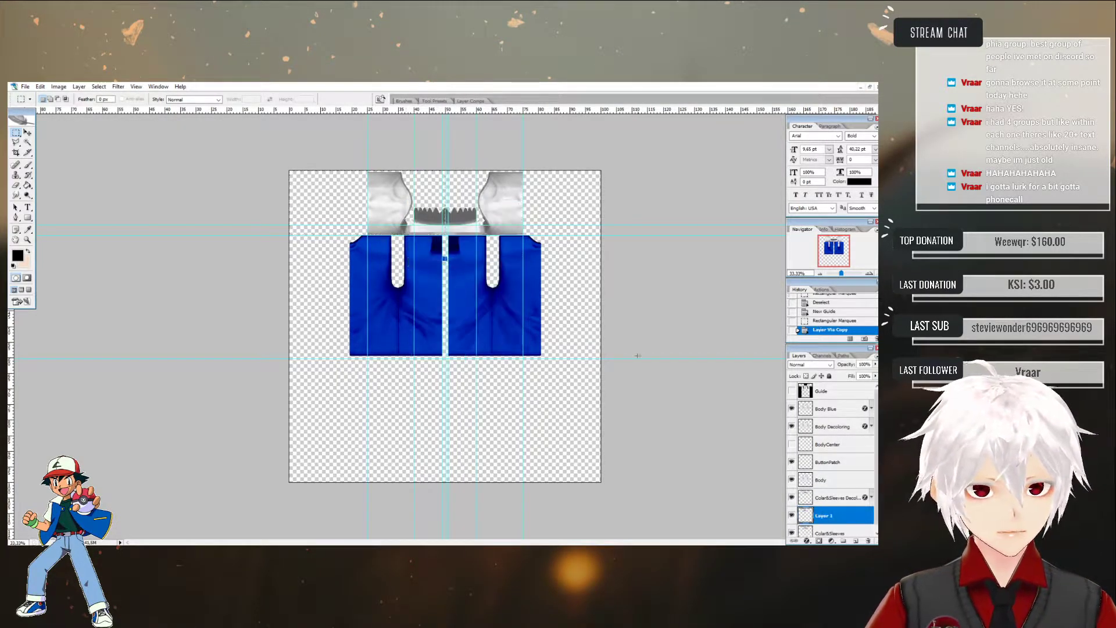
- Flip the copied half horizontally and move it over the right half of the collar and sleeves
{"action": "left_click", "coordinate": [27, 133]}
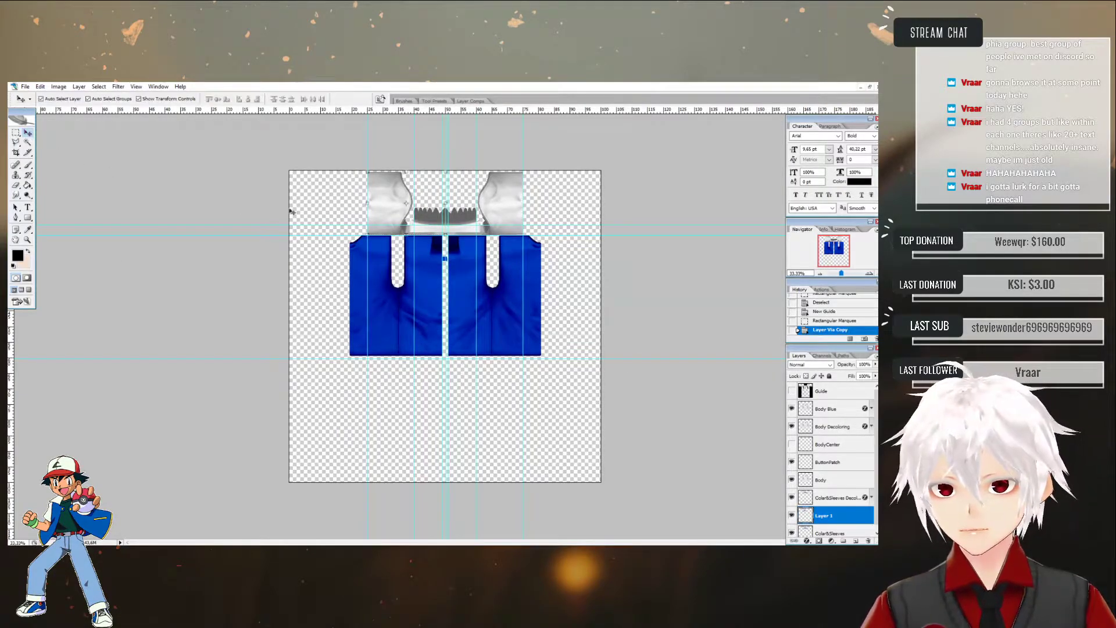
{"action": "left_click", "coordinate": [365, 172]}
{"action": "right_click", "coordinate": [366, 170]}
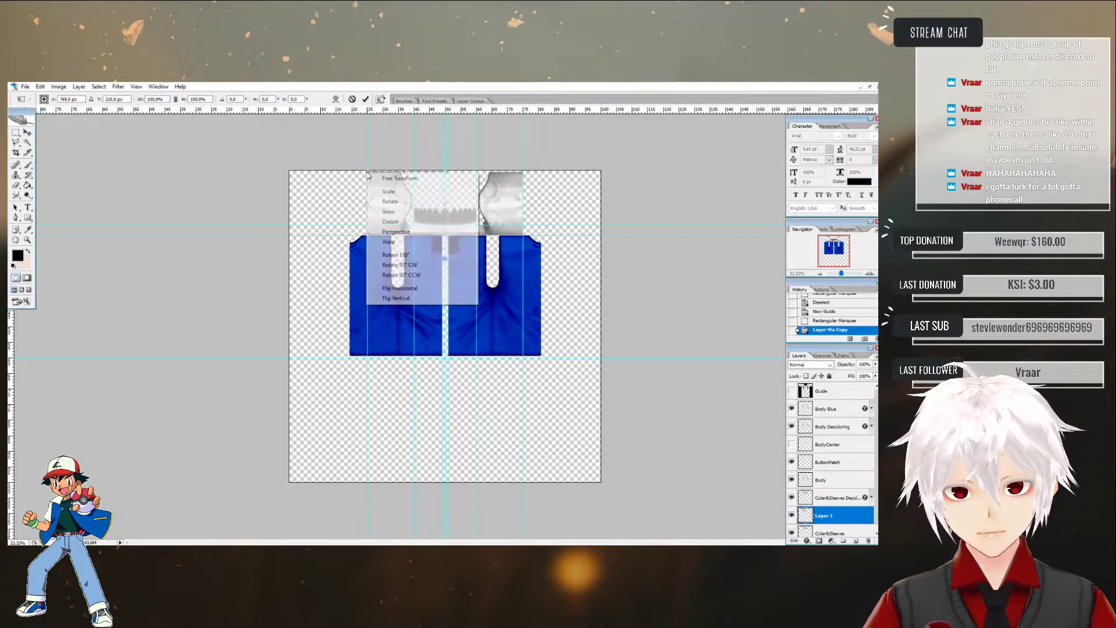
{"action": "left_click", "coordinate": [404, 284]}
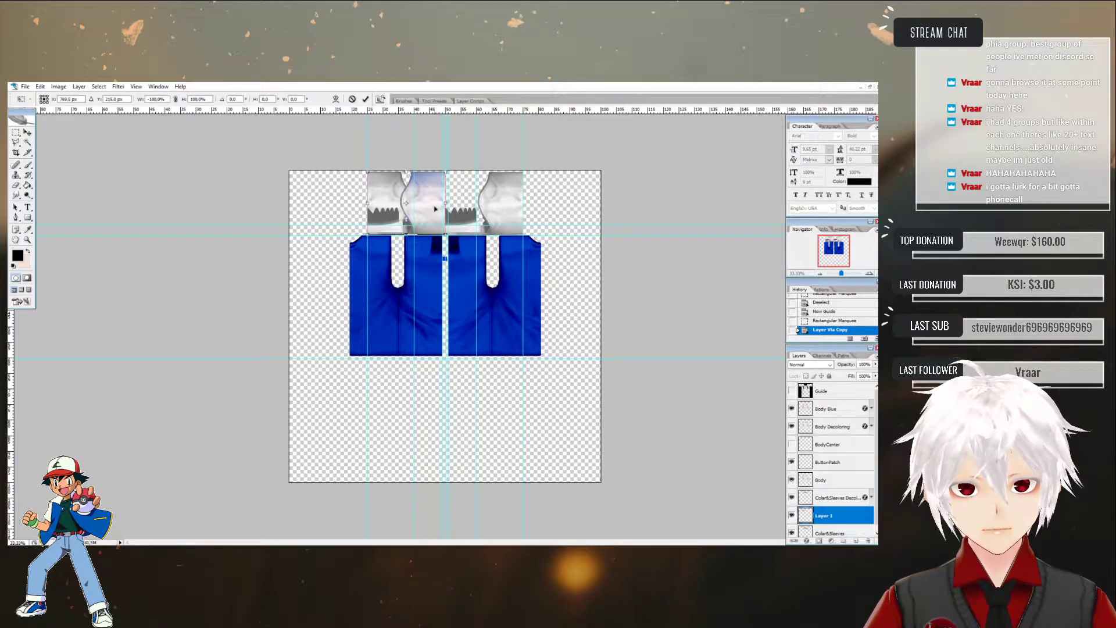
{"action": "left_click_drag", "start_coordinate": [428, 189], "coordinate": [505, 190]}
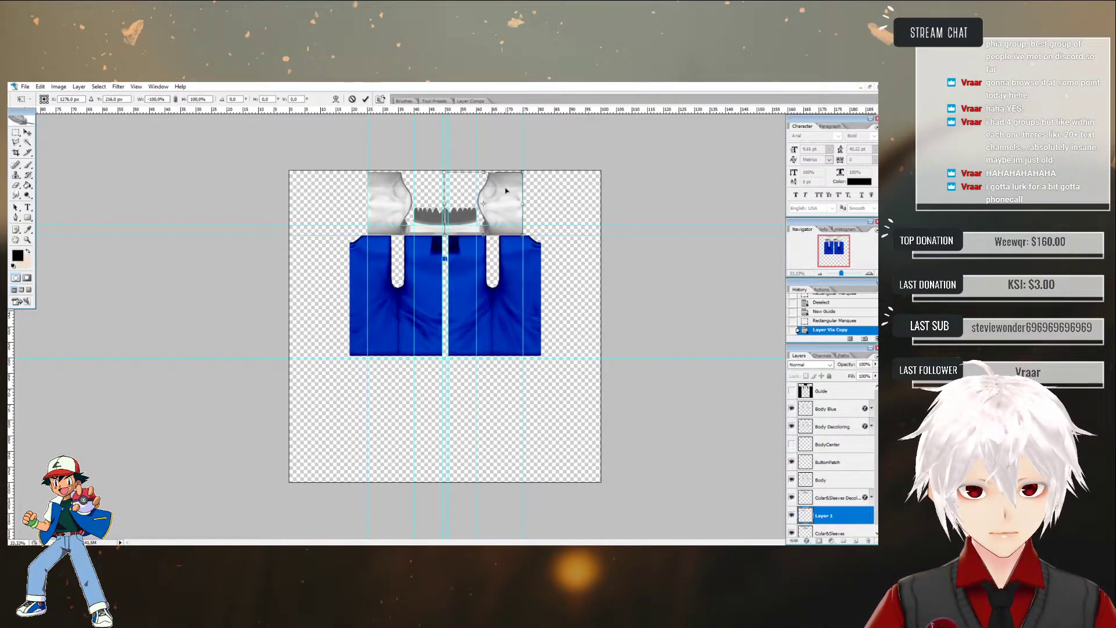
{"action": "left_click", "coordinate": [365, 99]}
- Nudge the mirrored Layer 1 slightly right to line it up with the original right sleeve and collar edges
{"action": "left_click", "coordinate": [28, 239]}
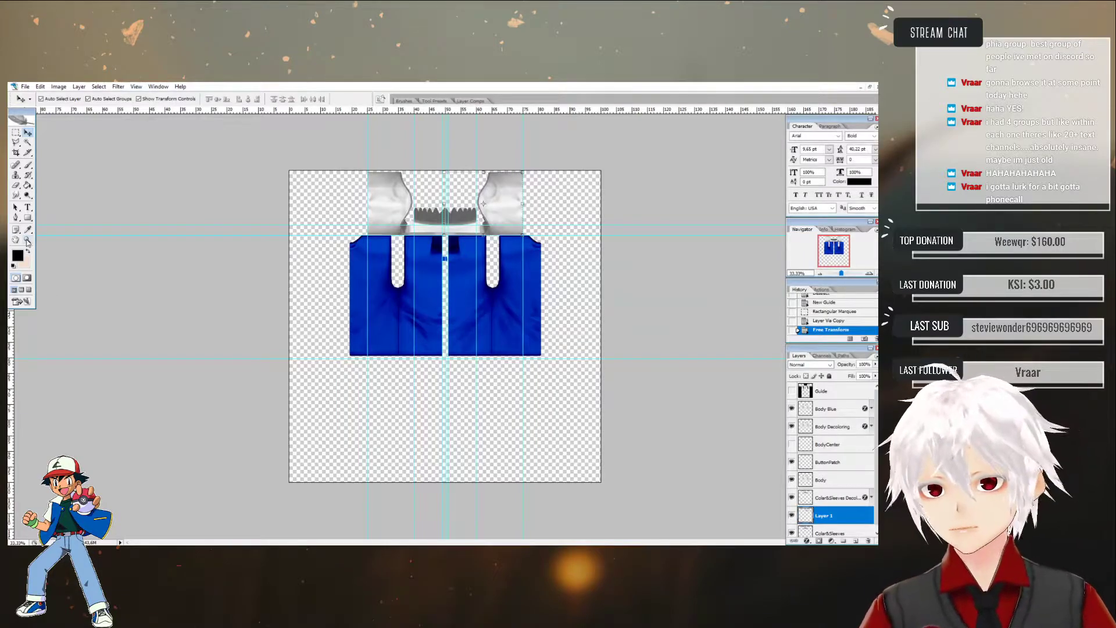
{"action": "left_click", "coordinate": [502, 201]}
{"action": "left_click", "coordinate": [540, 195]}
{"action": "left_click", "coordinate": [576, 190]}
{"action": "left_click", "coordinate": [577, 189]}
{"action": "left_click", "coordinate": [613, 219]}
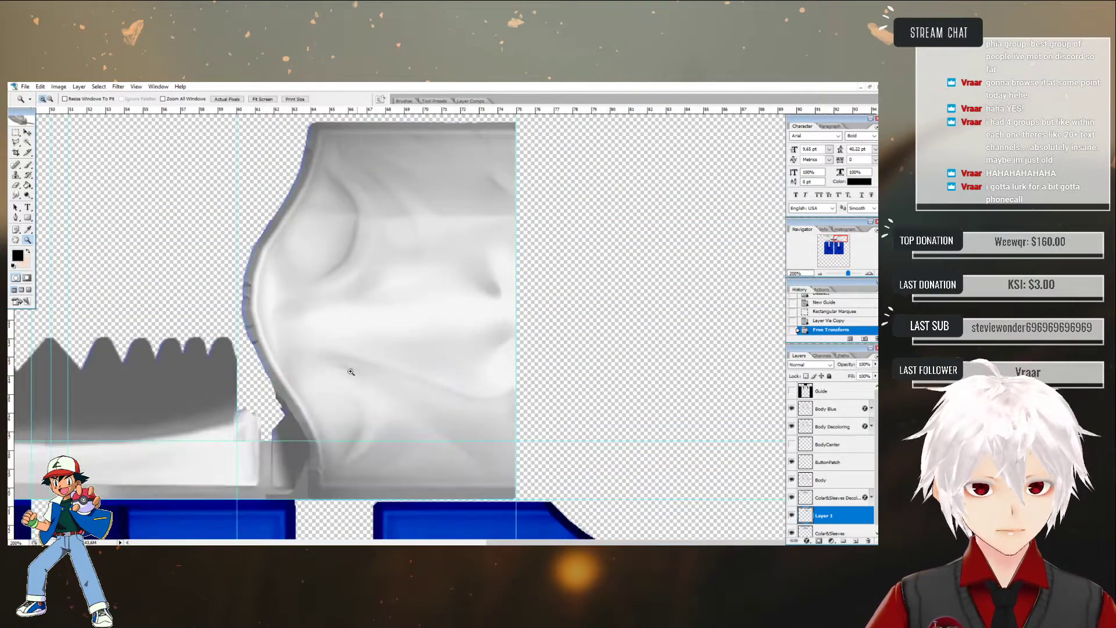
{"action": "left_click", "coordinate": [27, 133]}
{"action": "key", "text": "Right"}
{"action": "key", "text": "Right"}
{"action": "key", "text": "Right"}
{"action": "key", "text": "Right"}
{"action": "key", "text": "Left"}
{"action": "key", "text": "Left"}
{"action": "key", "text": "Right"}
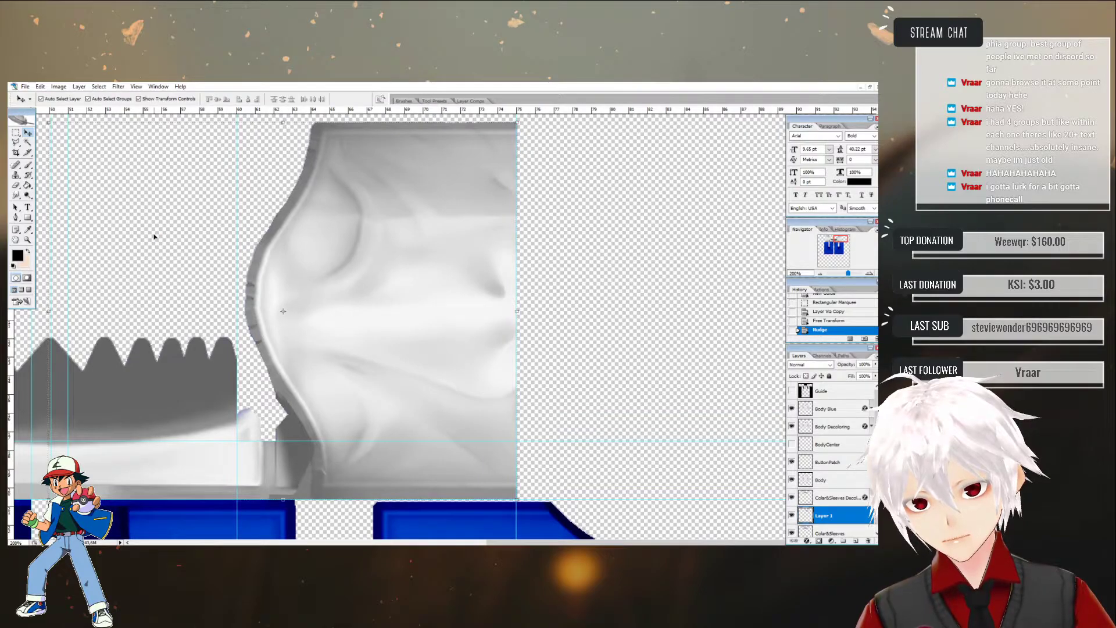
{"action": "key", "text": "Right"}
{"action": "key", "text": "Left"}
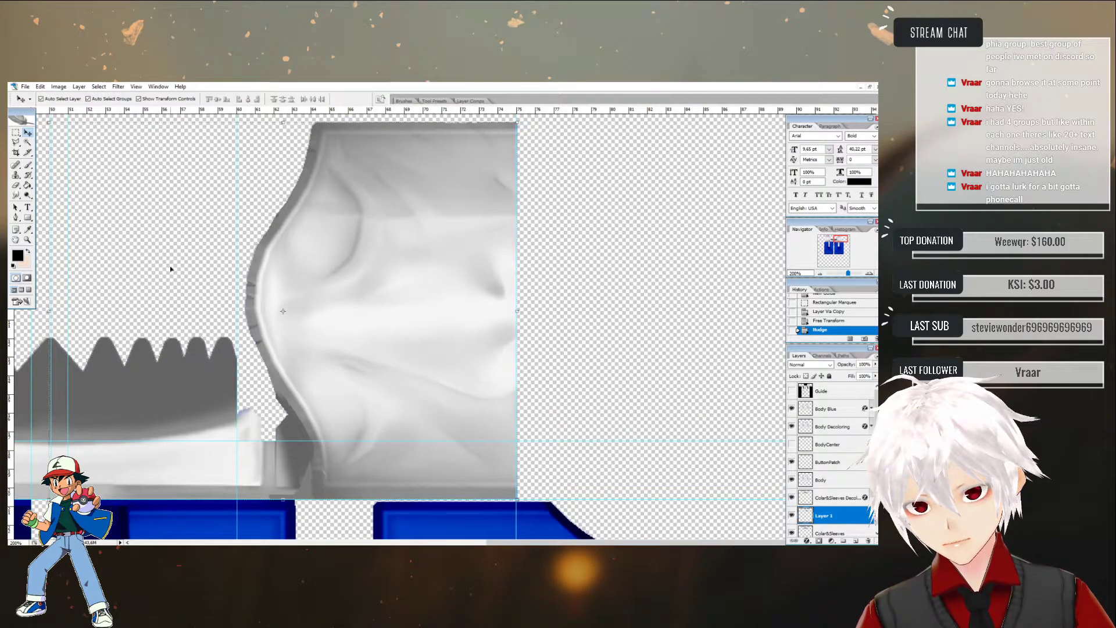
{"action": "key", "text": "Right"}
{"action": "key", "text": "Right"}
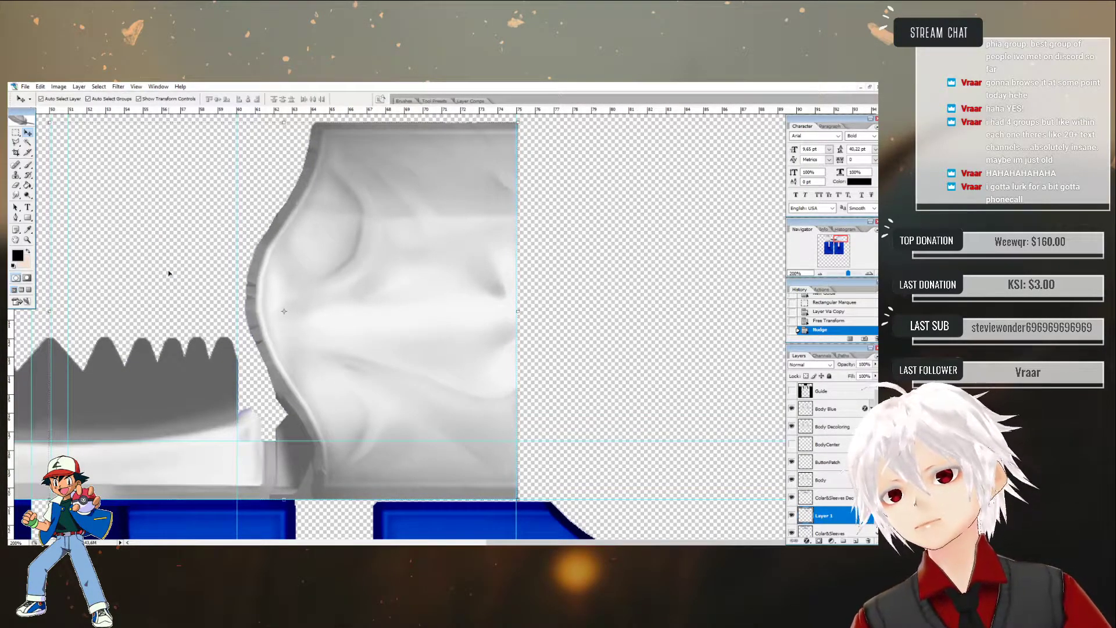
{"action": "key", "text": "Left"}
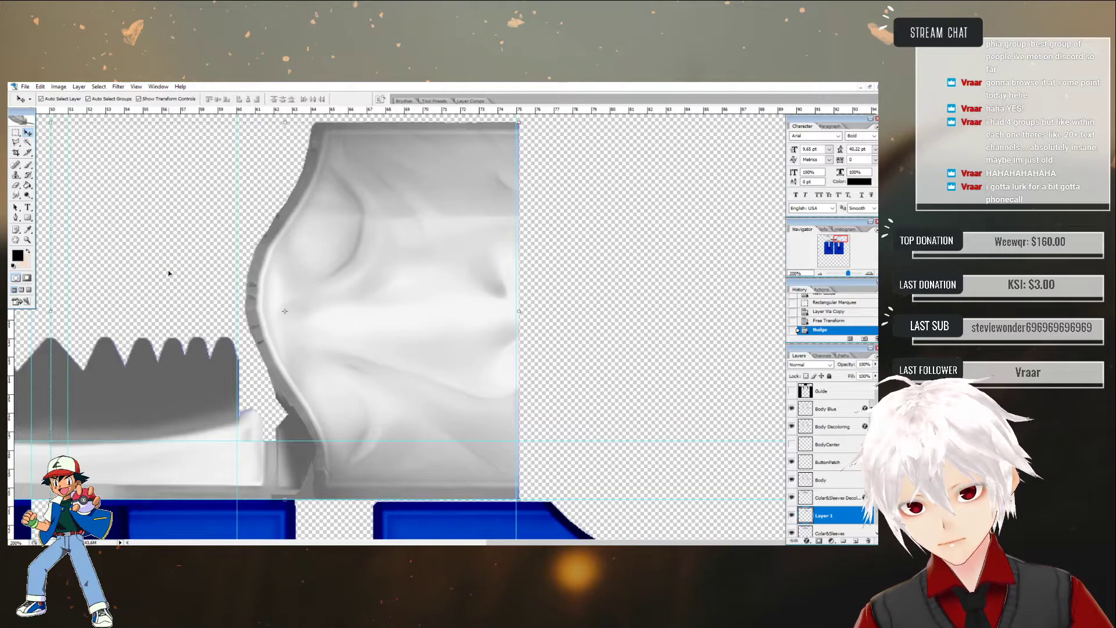
{"action": "key", "text": "Left"}
{"action": "key", "text": "Right"}
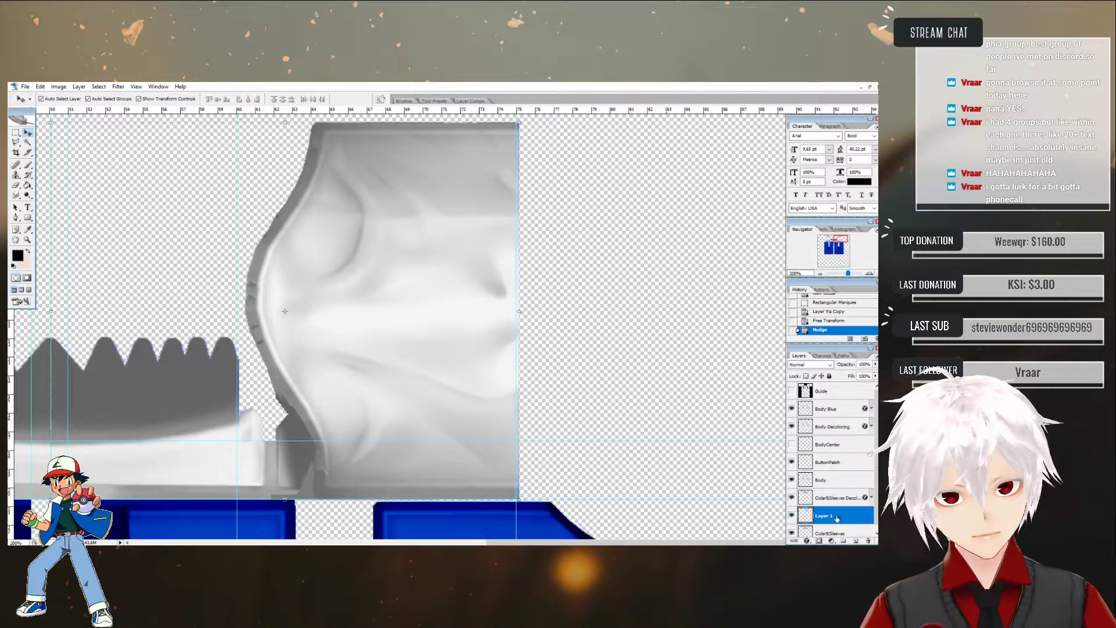
{"action": "key", "text": "Left"}
- Hide Color&Sleeves to compare the halves, nudge Layer 1 slightly further right, and show Color&Sleeves again
{"action": "scroll", "coordinate": [814, 523], "scroll_direction": "down", "scroll_amount": 1}
{"action": "left_click", "coordinate": [792, 529]}
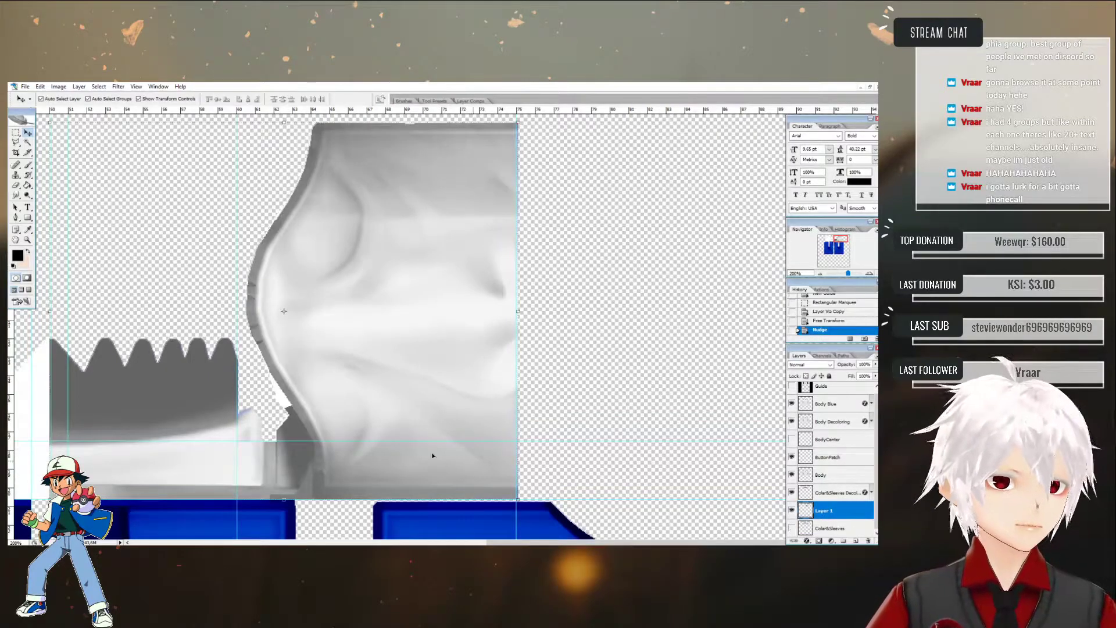
{"action": "key", "text": "Right"}
{"action": "key", "text": "Right"}
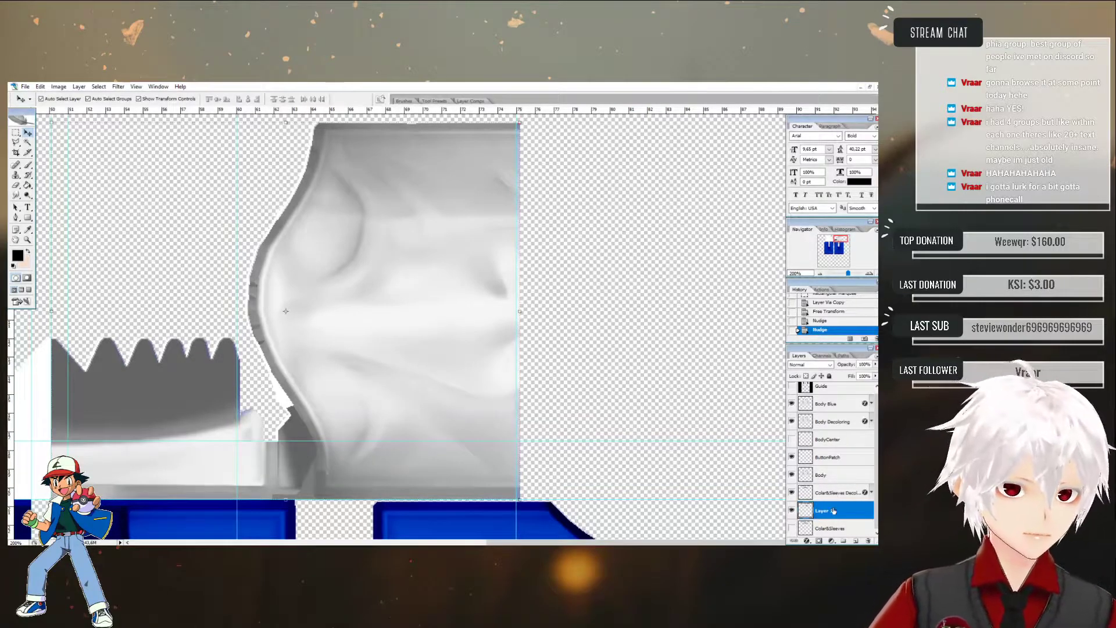
{"action": "left_click", "coordinate": [792, 529]}
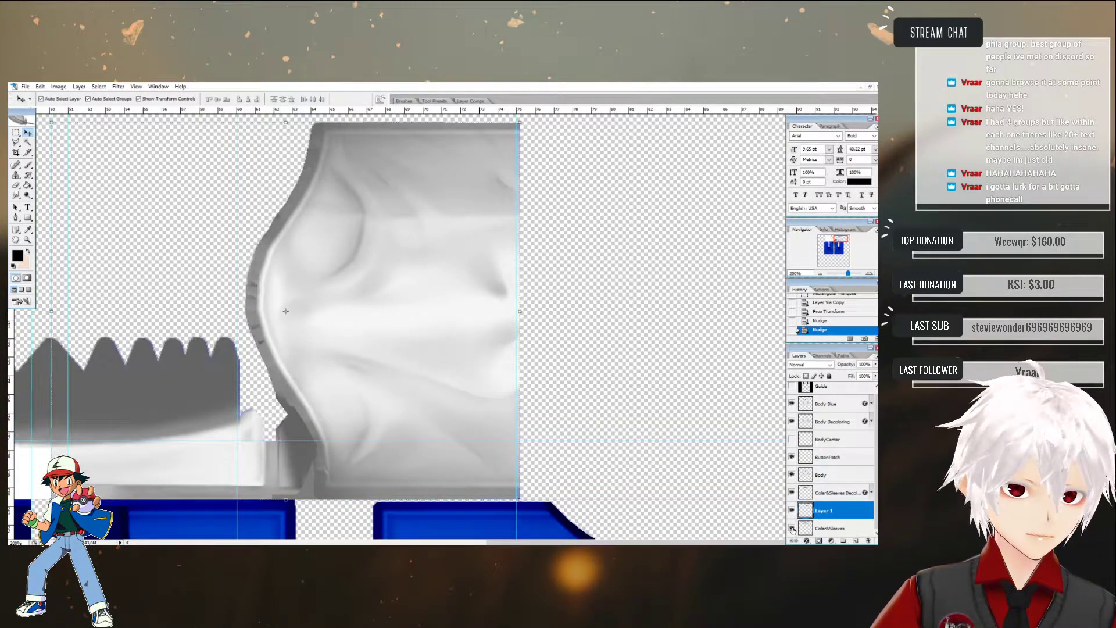
- Reorder the layers so Color&Sleeves sits above Layer 1, and select both layers
{"action": "left_click", "coordinate": [791, 529]}
{"action": "left_click_drag", "start_coordinate": [828, 528], "coordinate": [832, 513]}
{"action": "left_click", "coordinate": [791, 511]}
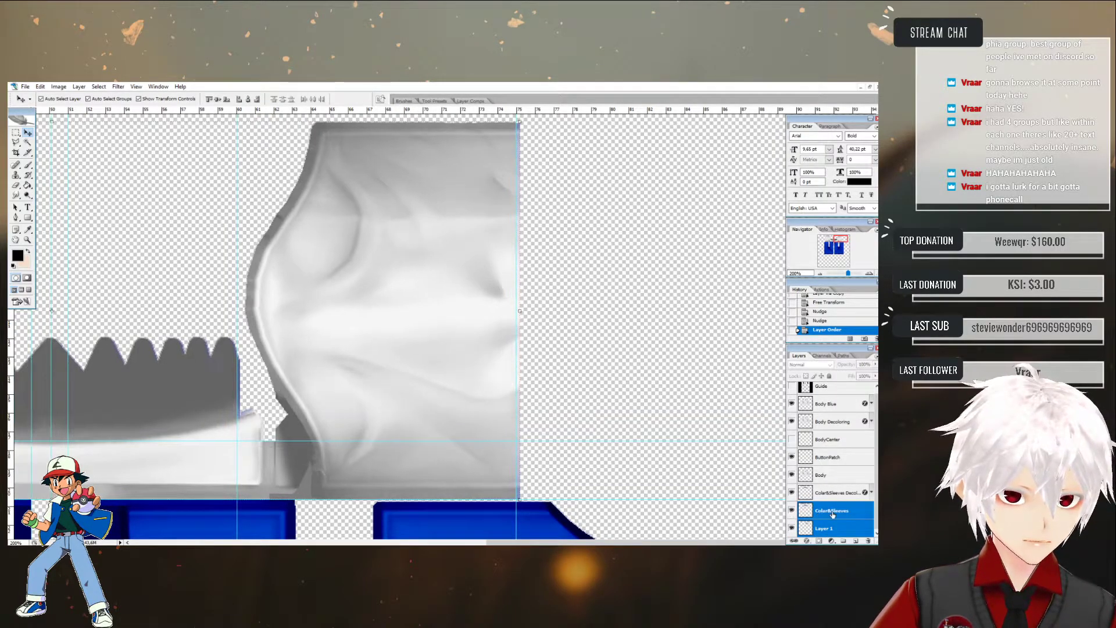
{"action": "right_click", "coordinate": [833, 514]}
{"action": "left_click", "coordinate": [833, 514]}
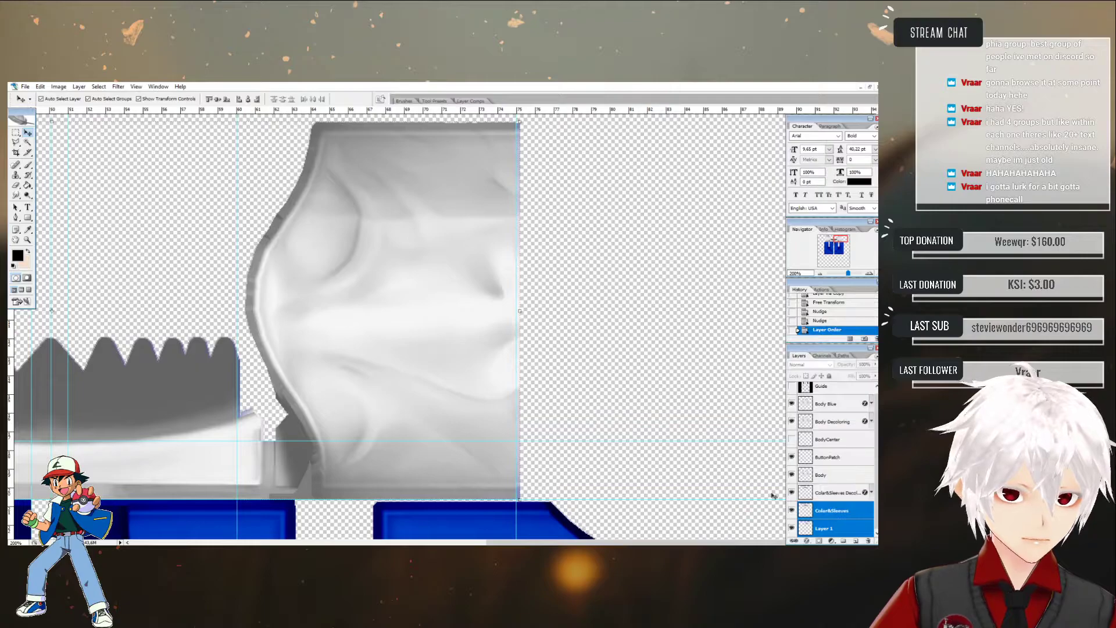
- Marquee-select the right half of the collar and sleeves, clear it from the Color&Sleeves layer, and deselect
{"action": "left_click", "coordinate": [27, 239]}
{"action": "left_click", "coordinate": [448, 246], "text": "alt"}
{"action": "left_click", "coordinate": [445, 245], "text": "alt"}
{"action": "left_click", "coordinate": [17, 132]}
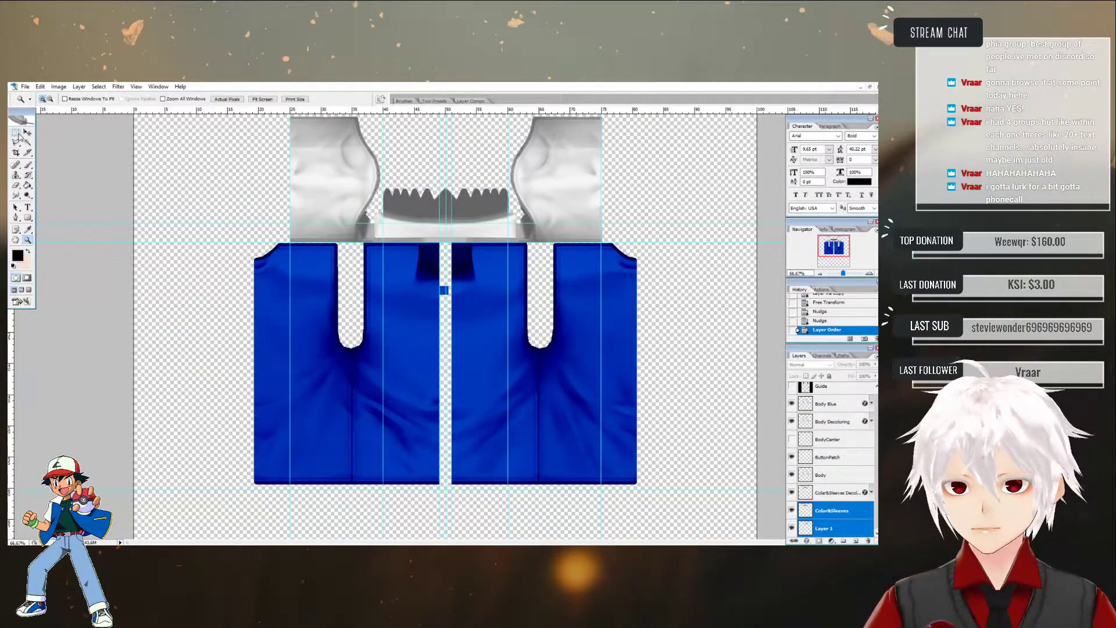
{"action": "left_click_drag", "start_coordinate": [655, 114], "coordinate": [446, 241]}
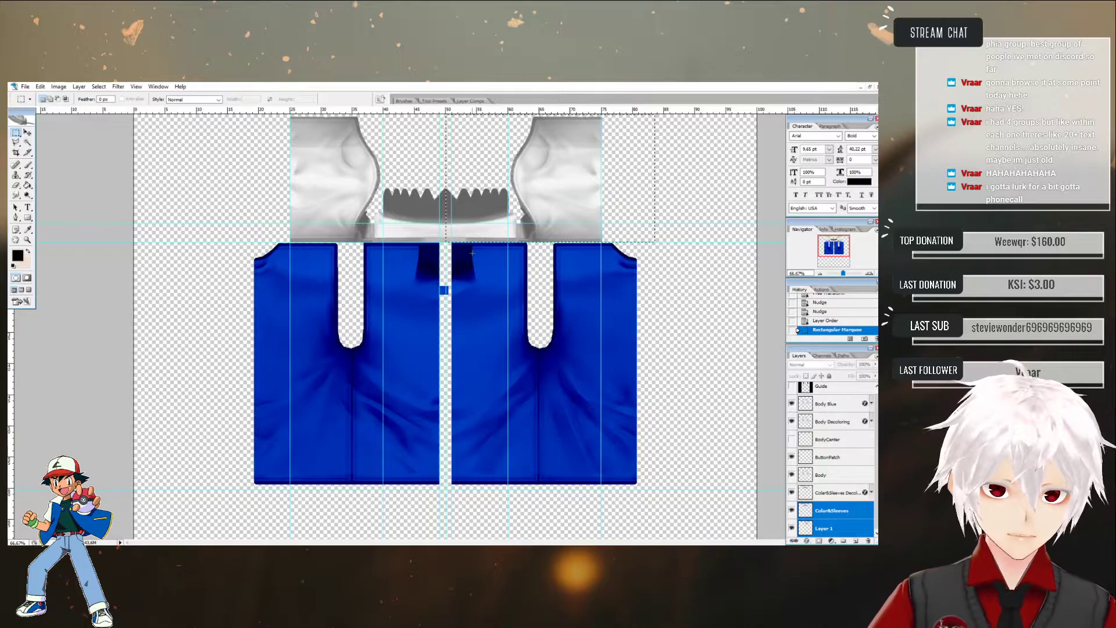
{"action": "left_click", "coordinate": [830, 513]}
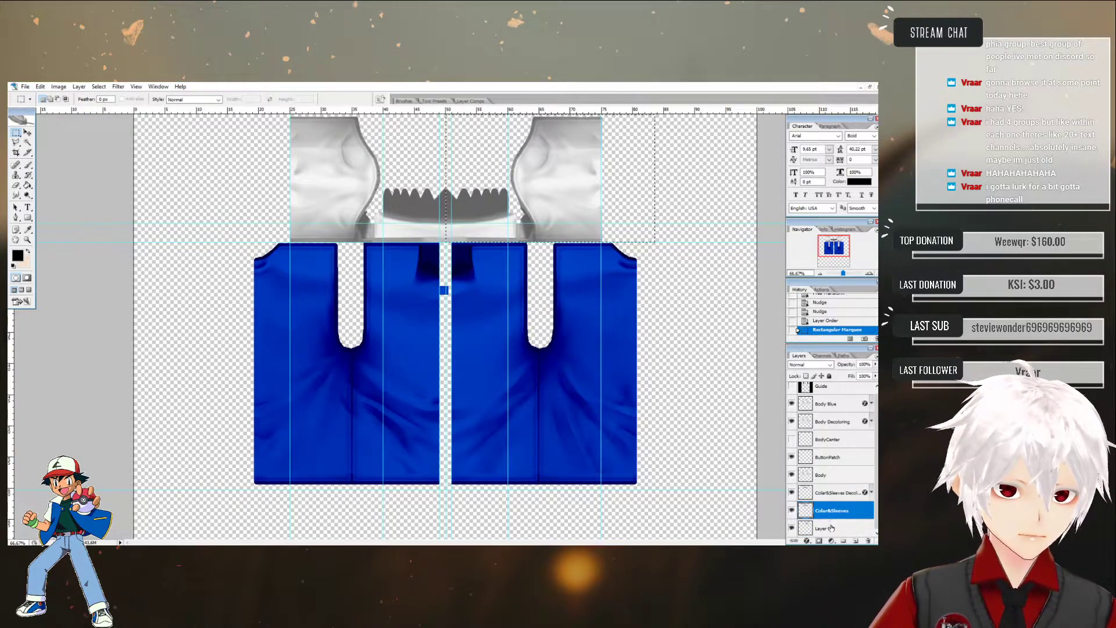
{"action": "key", "text": "Delete"}
{"action": "key", "text": "ctrl+d"}
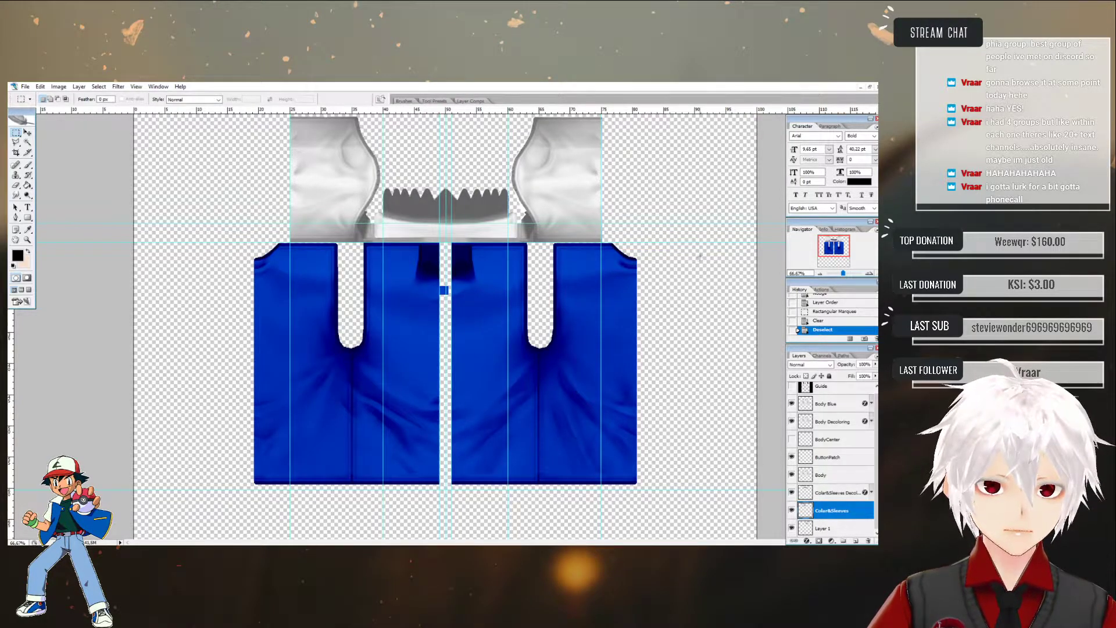
{"action": "left_click", "coordinate": [25, 86]}
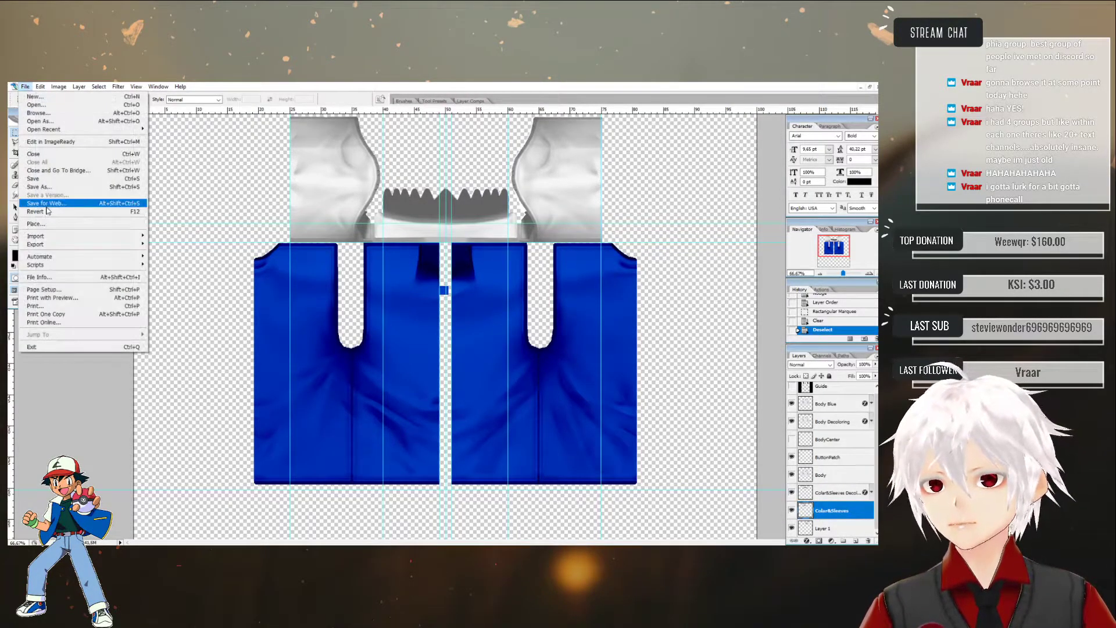
{"action": "left_click", "coordinate": [41, 187]}
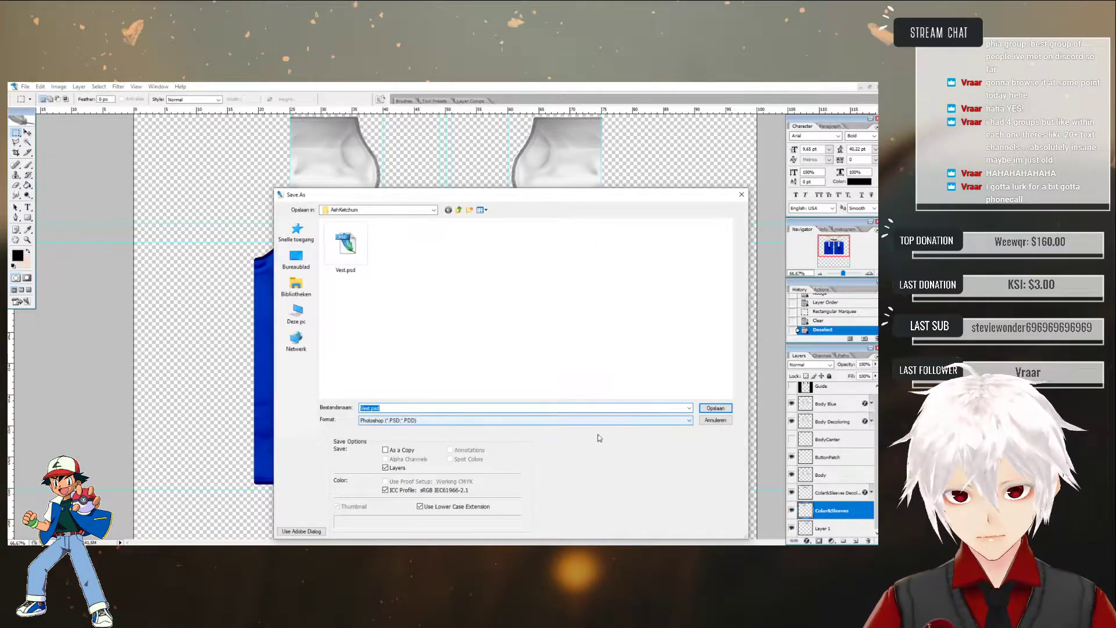
{"action": "left_click", "coordinate": [715, 420]}
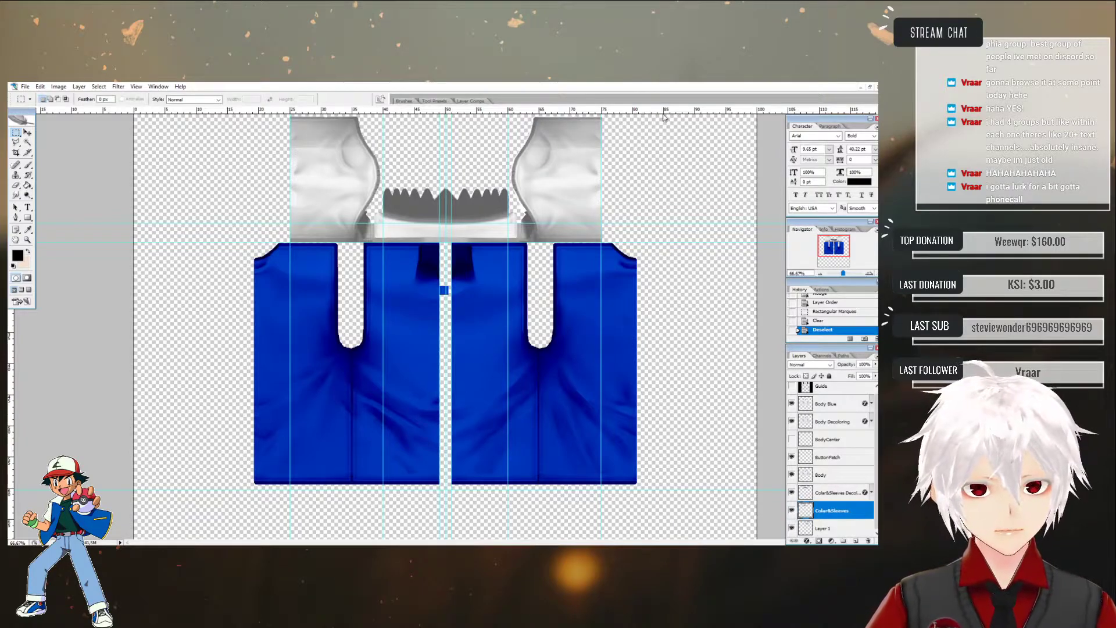
- Clear the area beyond the right sleeve's outer guide on both Color&Sleeves and Layer 1, and remove the selection
{"action": "left_click_drag", "start_coordinate": [663, 115], "coordinate": [601, 242]}
{"action": "key", "text": "Delete"}
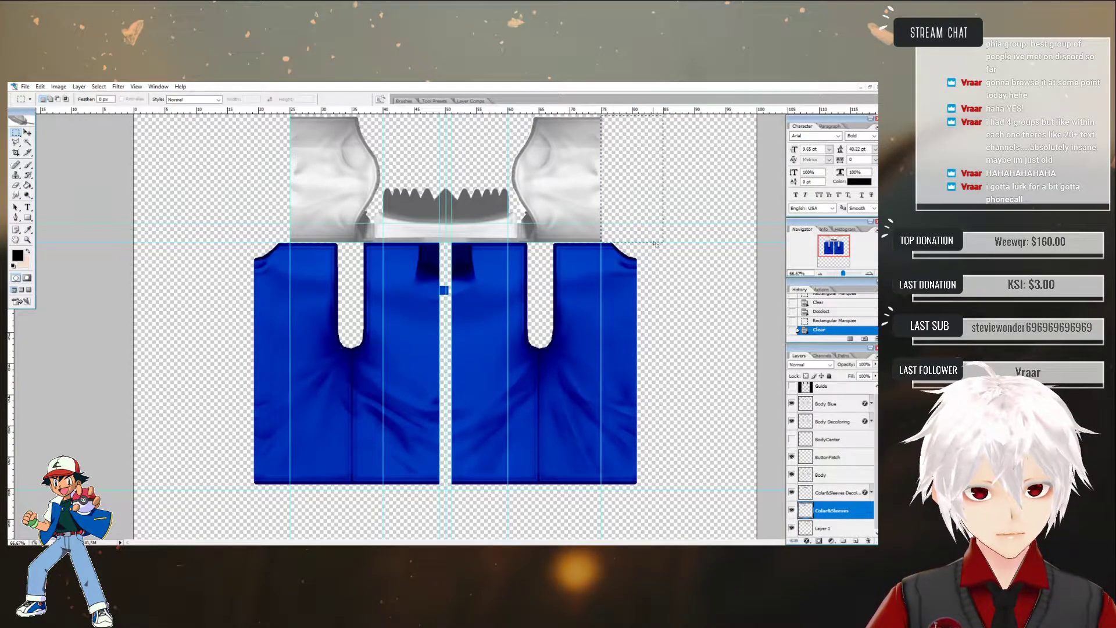
{"action": "left_click", "coordinate": [832, 527]}
{"action": "key", "text": "Delete"}
{"action": "left_click", "coordinate": [701, 224]}
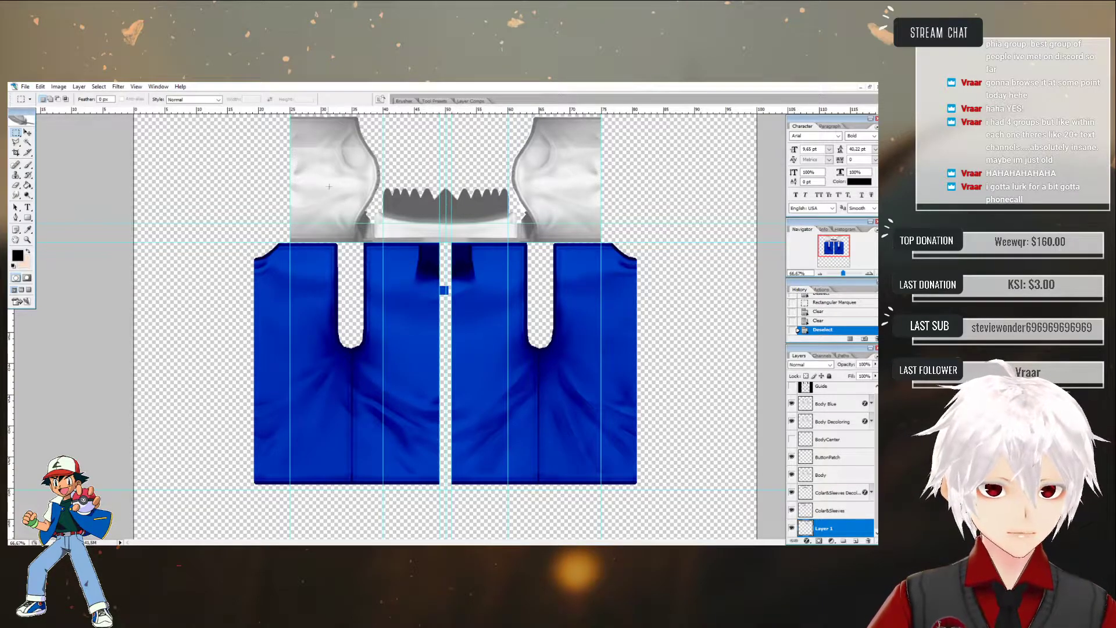
- Save the texture as a PNG, overwriting Vest.png in the AshKetchum folder and accepting the PNG options
{"action": "left_click", "coordinate": [25, 86]}
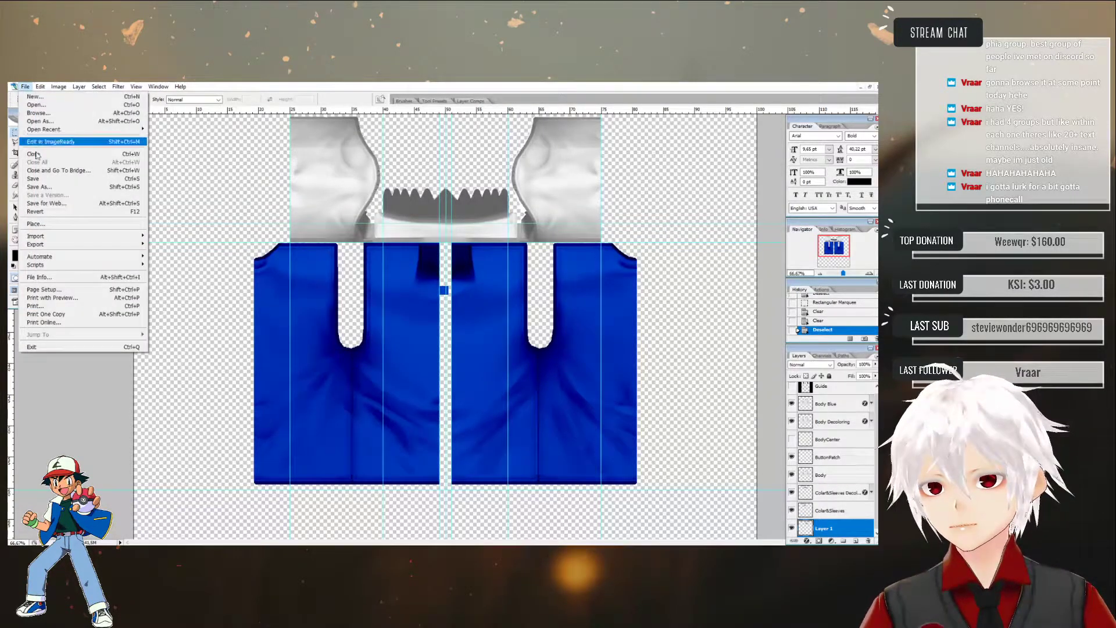
{"action": "left_click", "coordinate": [58, 185]}
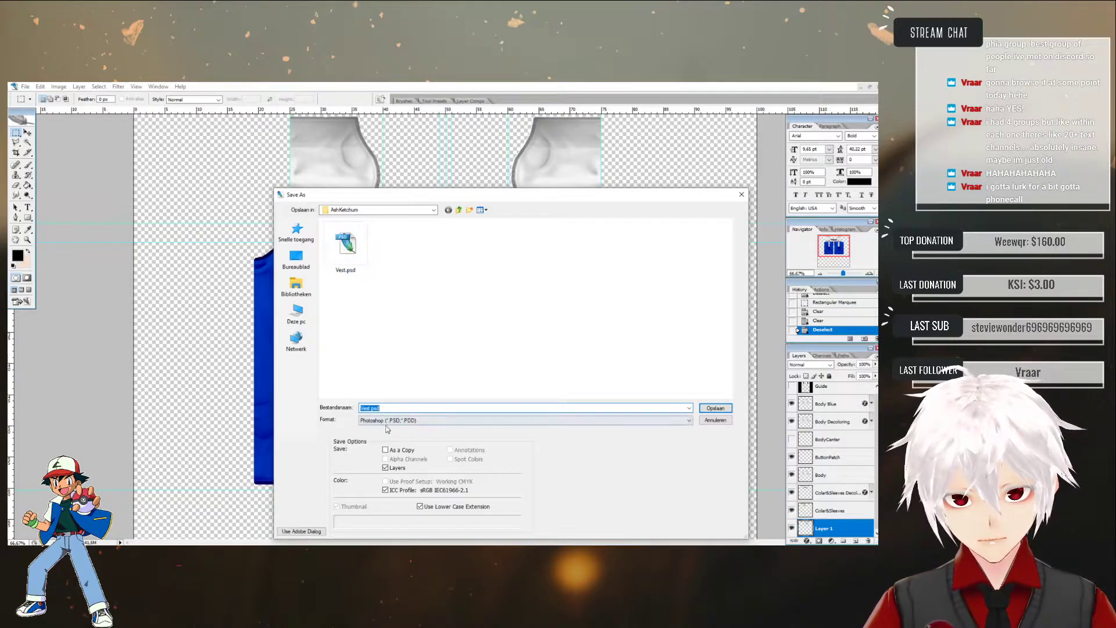
{"action": "left_click", "coordinate": [385, 421]}
{"action": "left_click", "coordinate": [377, 508]}
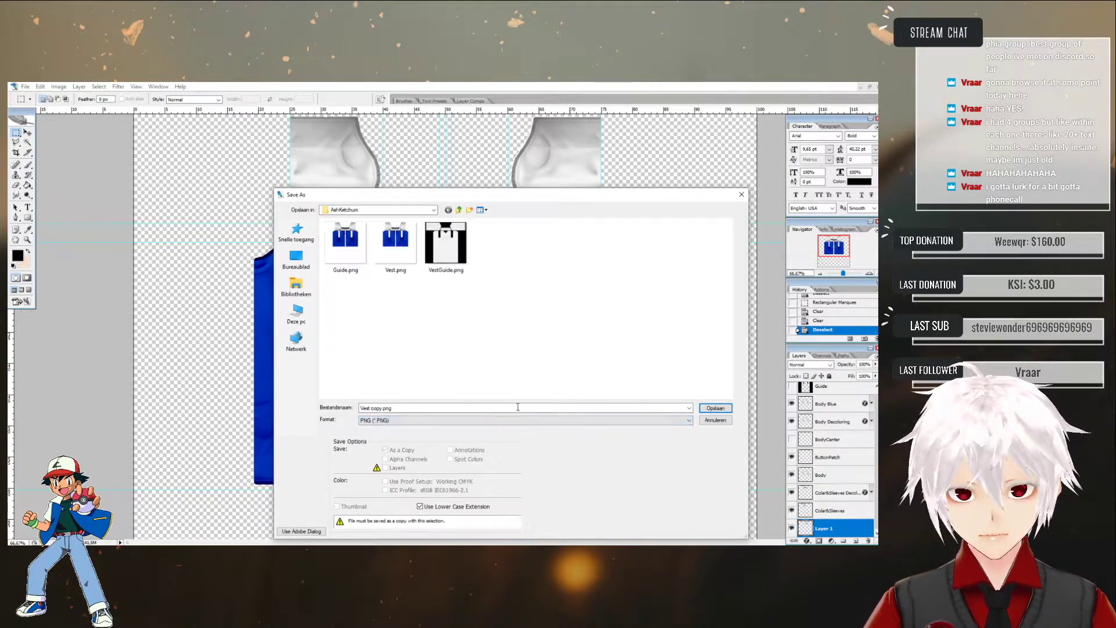
{"action": "left_click", "coordinate": [401, 256]}
{"action": "left_click", "coordinate": [714, 409]}
{"action": "left_click", "coordinate": [462, 314]}
{"action": "left_click", "coordinate": [468, 307]}
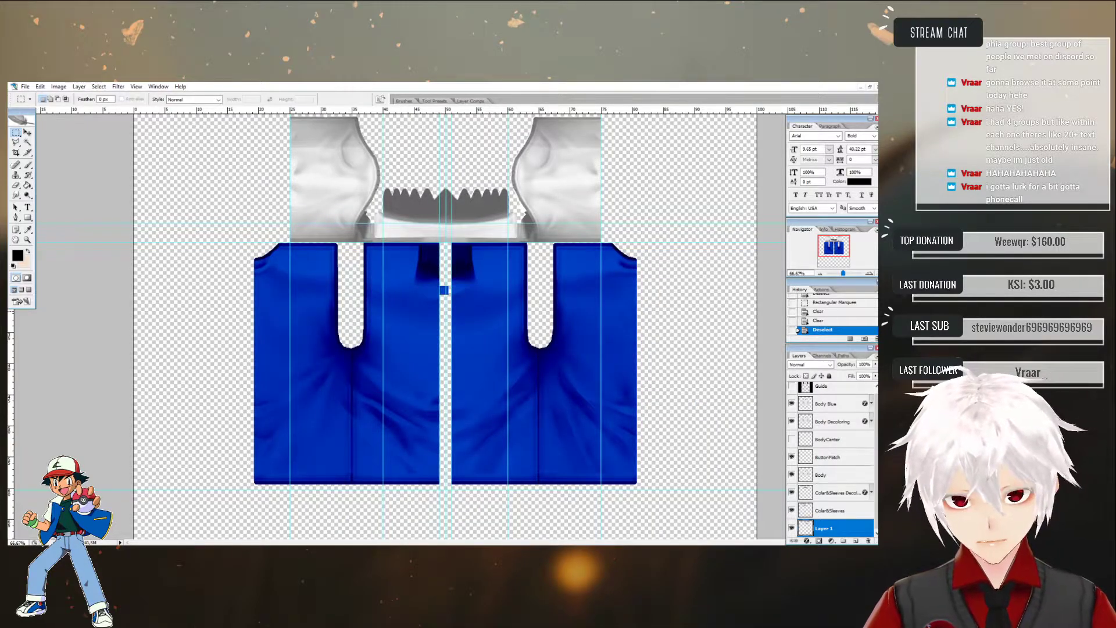
- Switch to VRoid Studio and import Vest.png into the texture layer named Layer of the Long Coat
{"action": "key", "text": "alt+Tab"}
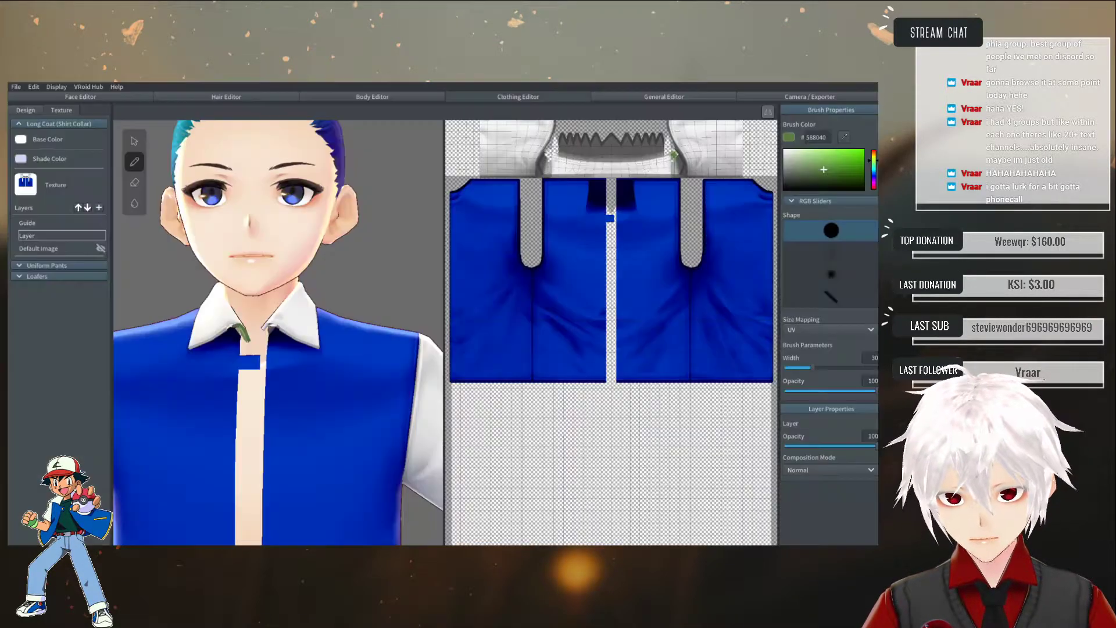
{"action": "right_click", "coordinate": [43, 237]}
{"action": "left_click", "coordinate": [64, 285]}
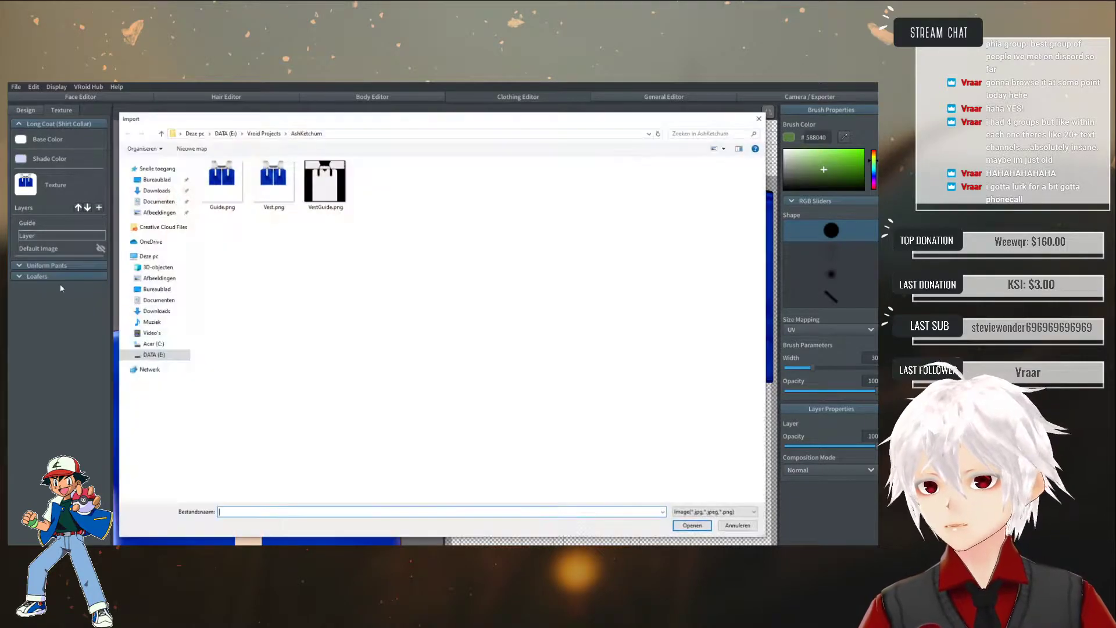
{"action": "double_click", "coordinate": [270, 185]}
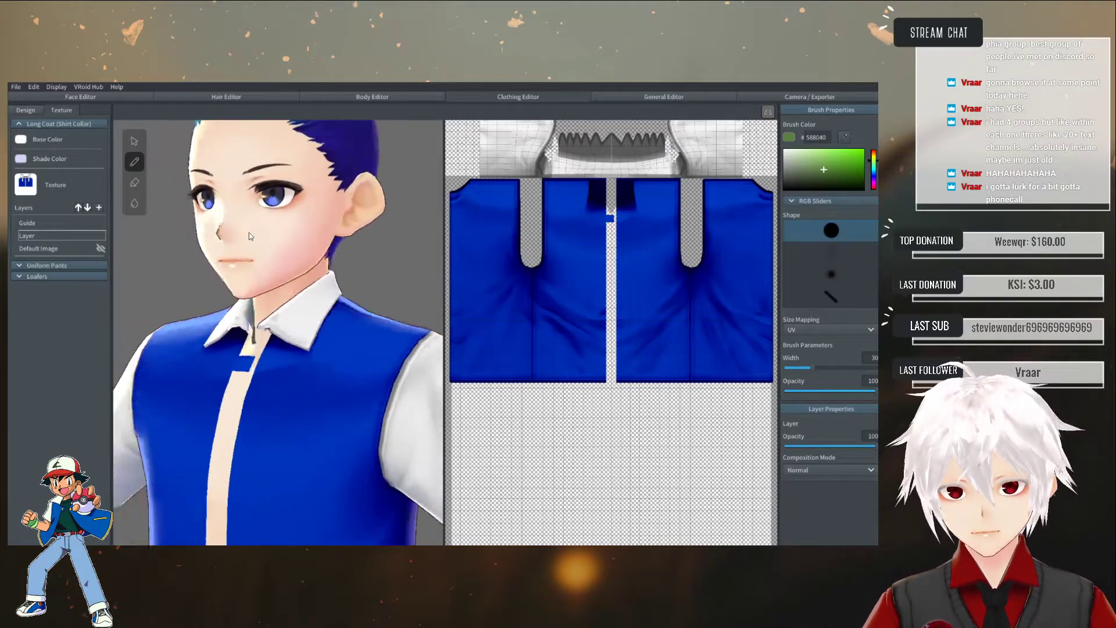
- Examine the collar, neck opening and sleeves on the model from several angles and distances
{"action": "mouse_move", "coordinate": [264, 236]}
{"action": "right_mouse_down"}
{"action": "mouse_move", "coordinate": [236, 236]}
{"action": "mouse_move", "coordinate": [294, 251]}
{"action": "mouse_move", "coordinate": [271, 225]}
{"action": "right_mouse_up"}
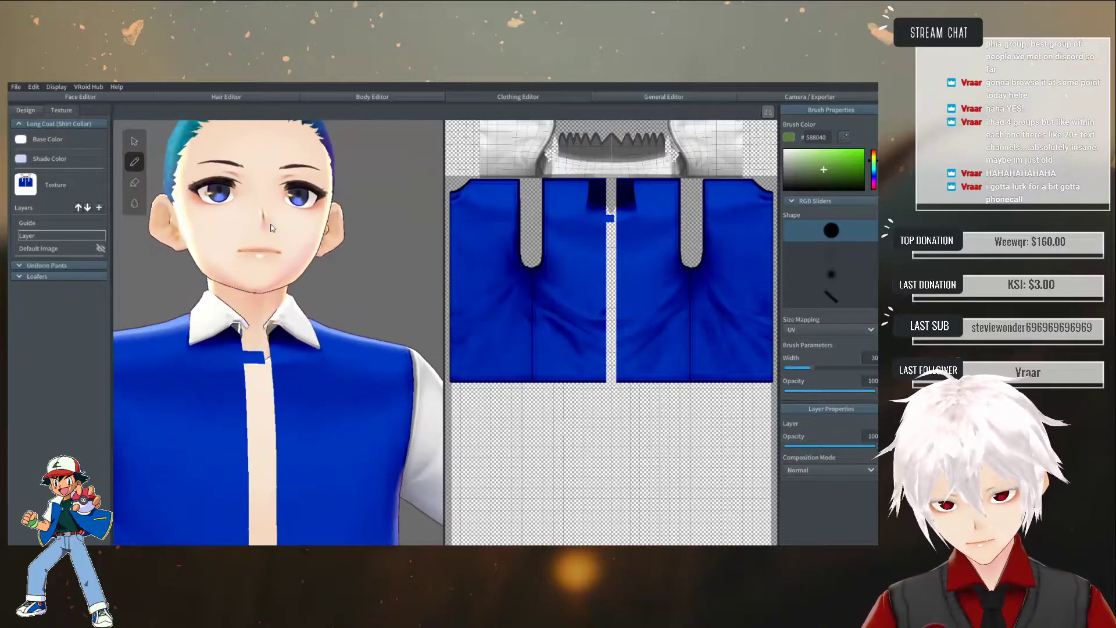
{"action": "scroll", "coordinate": [275, 279], "scroll_direction": "down", "scroll_amount": 3}
{"action": "scroll", "coordinate": [277, 327], "scroll_direction": "down", "scroll_amount": 2}
{"action": "right_click_drag", "start_coordinate": [276, 328], "coordinate": [279, 338]}
{"action": "scroll", "coordinate": [284, 333], "scroll_direction": "up", "scroll_amount": 8}
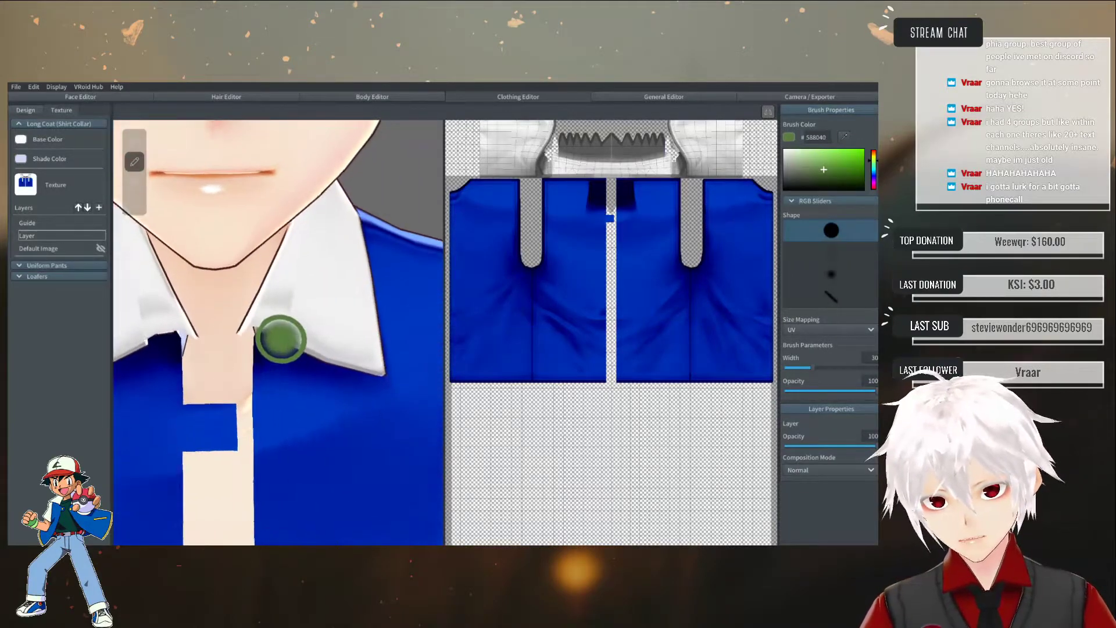
{"action": "scroll", "coordinate": [279, 337], "scroll_direction": "down", "scroll_amount": 7}
{"action": "scroll", "coordinate": [277, 332], "scroll_direction": "down", "scroll_amount": 5}
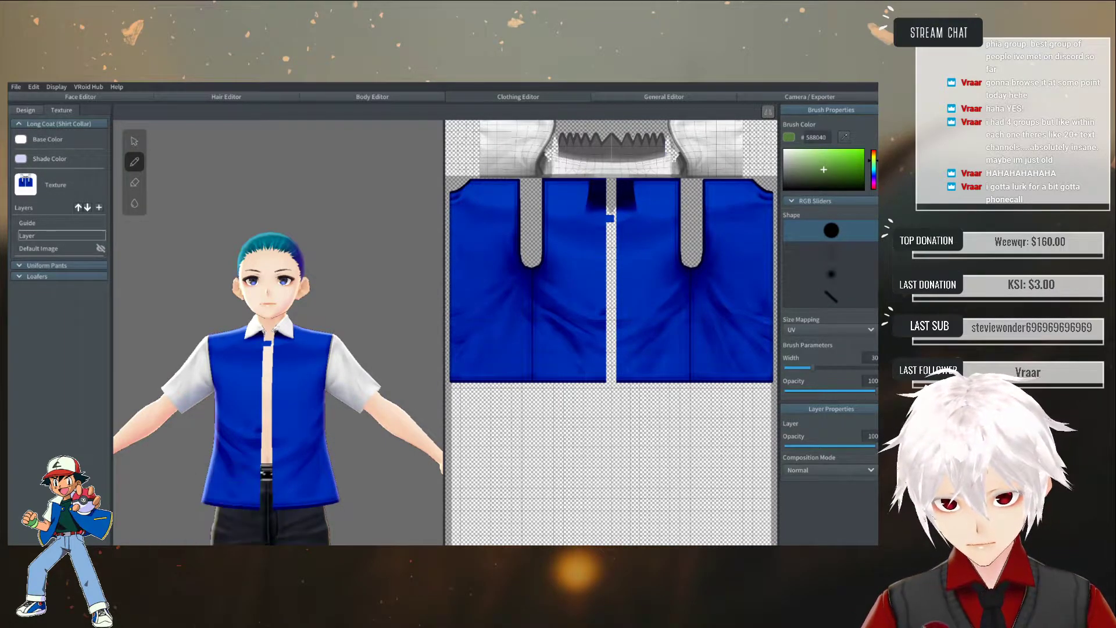
- Switch to Photoshop, create a layer group named Color Sleeves, and place it above the Color&Sleeves Decoloring layer
{"action": "key", "text": "alt+Tab"}
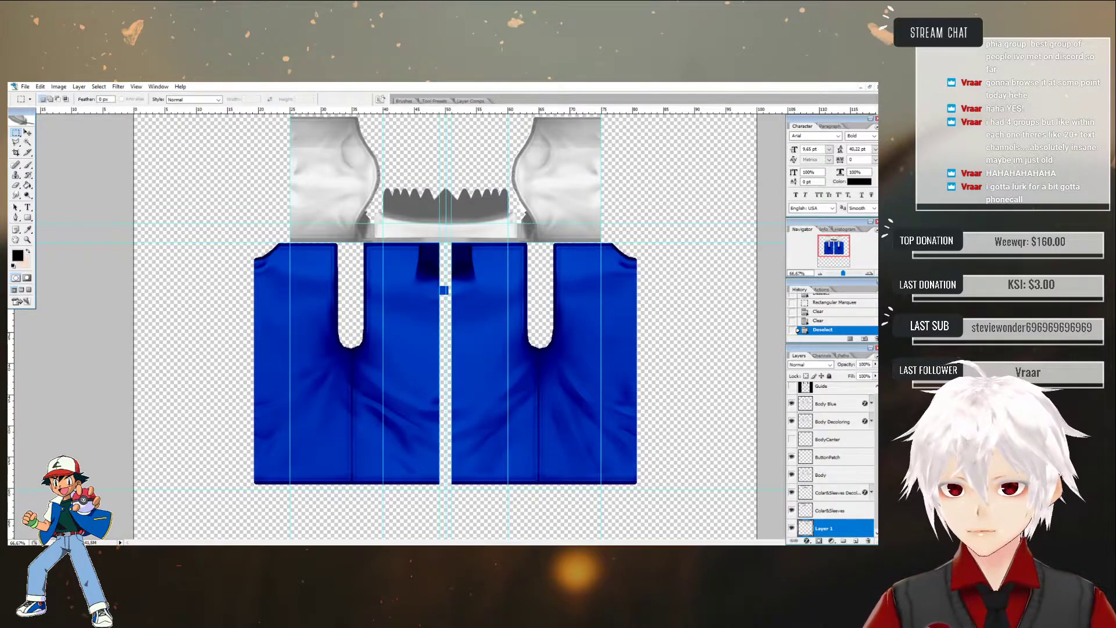
{"action": "left_click", "coordinate": [828, 514]}
{"action": "left_click", "coordinate": [842, 540]}
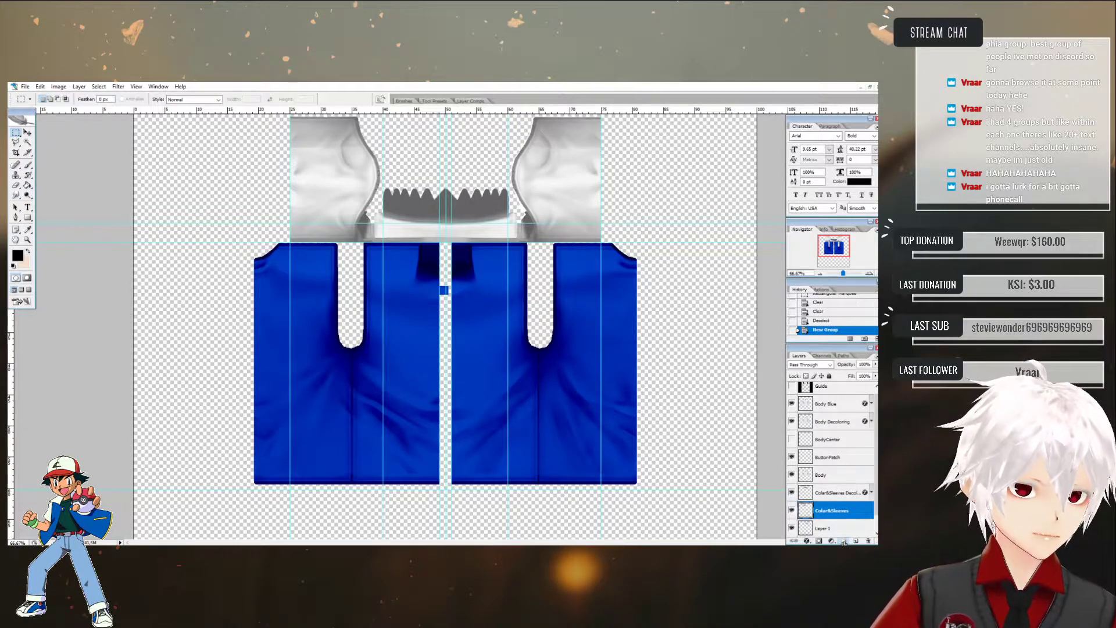
{"action": "double_click", "coordinate": [826, 511]}
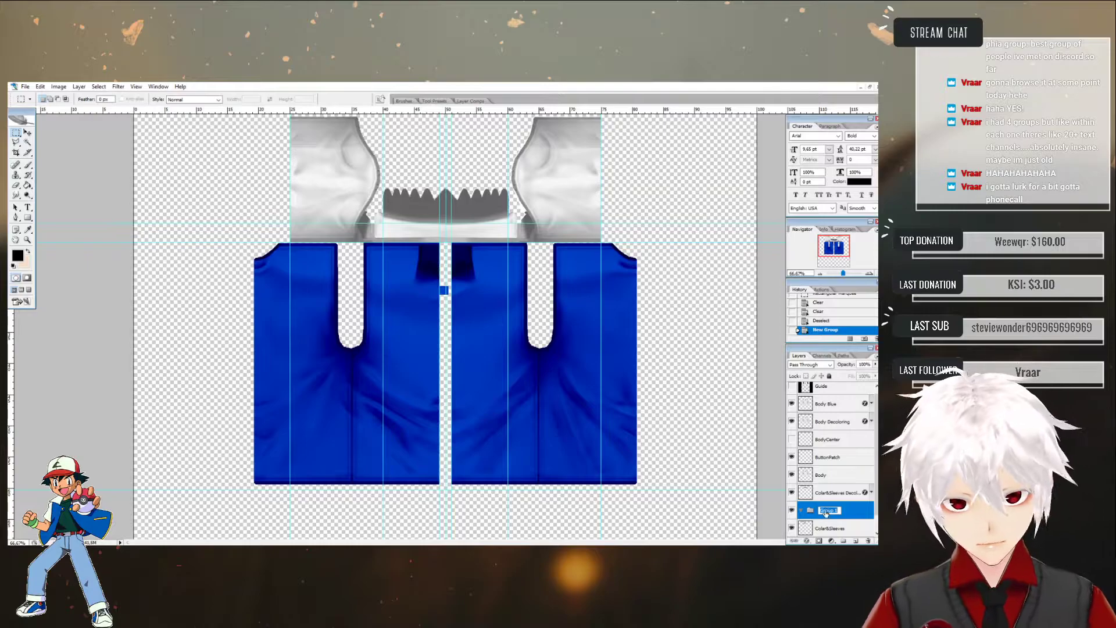
{"action": "type", "text": "Colar Sleeves"}
{"action": "key", "text": "Return"}
{"action": "mouse_move", "coordinate": [825, 513]}
{"action": "left_mouse_down"}
{"action": "mouse_move", "coordinate": [831, 539]}
{"action": "mouse_move", "coordinate": [831, 466]}
{"action": "mouse_move", "coordinate": [835, 500]}
{"action": "mouse_move", "coordinate": [826, 475]}
{"action": "mouse_move", "coordinate": [827, 492]}
{"action": "left_mouse_up"}
- Check Layer 1 by toggling its visibility and merge it with the Color&Sleeves layer
{"action": "left_click", "coordinate": [826, 494]}
{"action": "left_click", "coordinate": [829, 514], "text": "shift"}
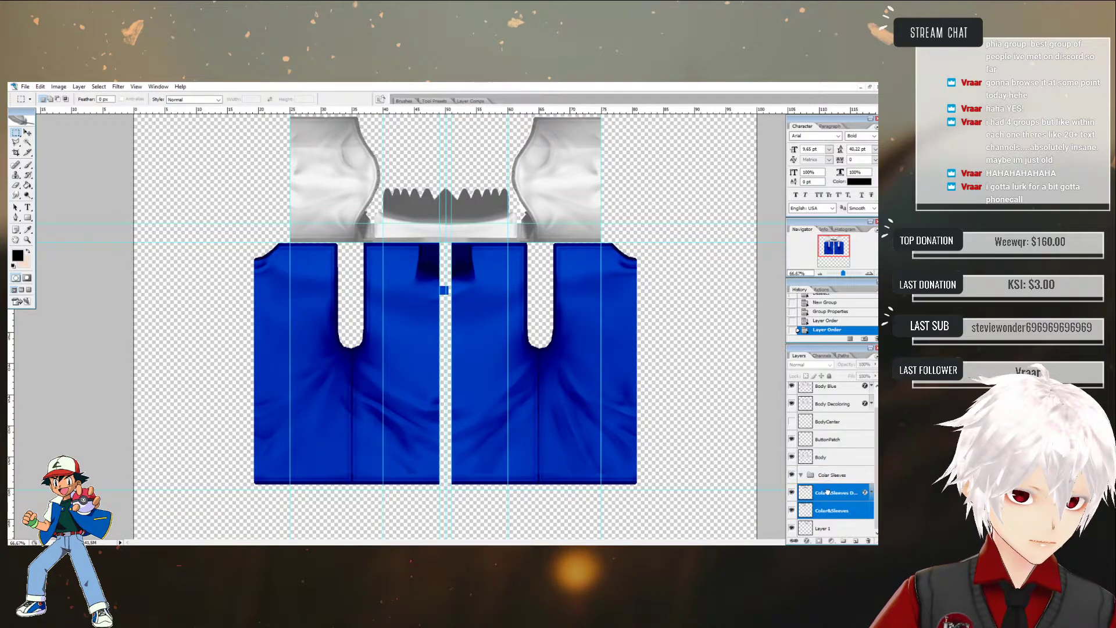
{"action": "left_click", "coordinate": [825, 529]}
{"action": "left_click", "coordinate": [818, 512], "text": "shift"}
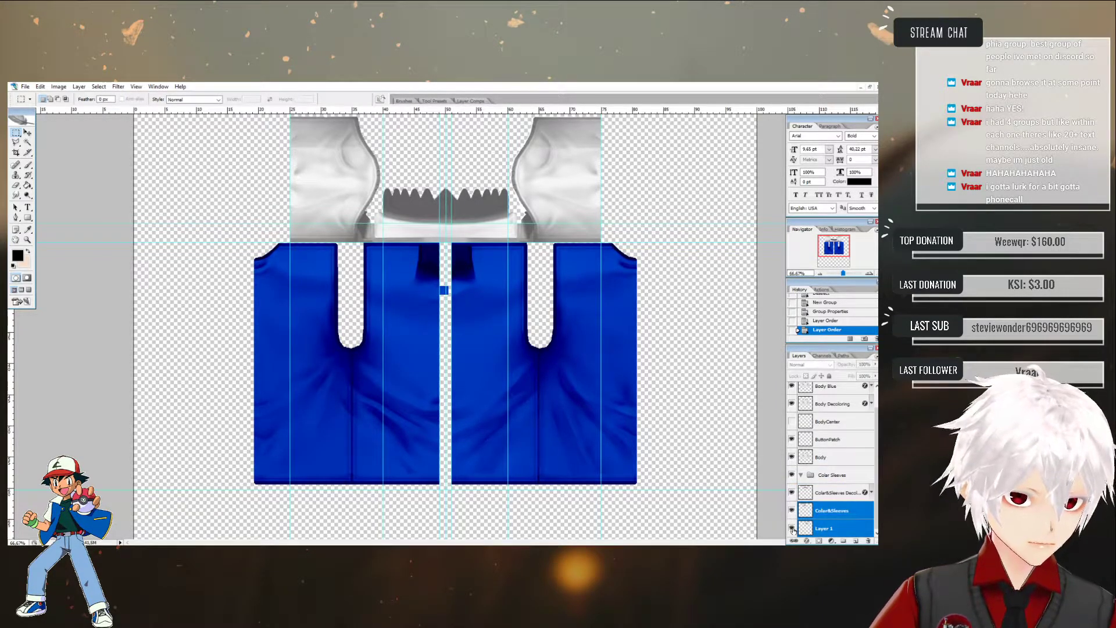
{"action": "left_click", "coordinate": [791, 529]}
{"action": "left_click", "coordinate": [792, 529]}
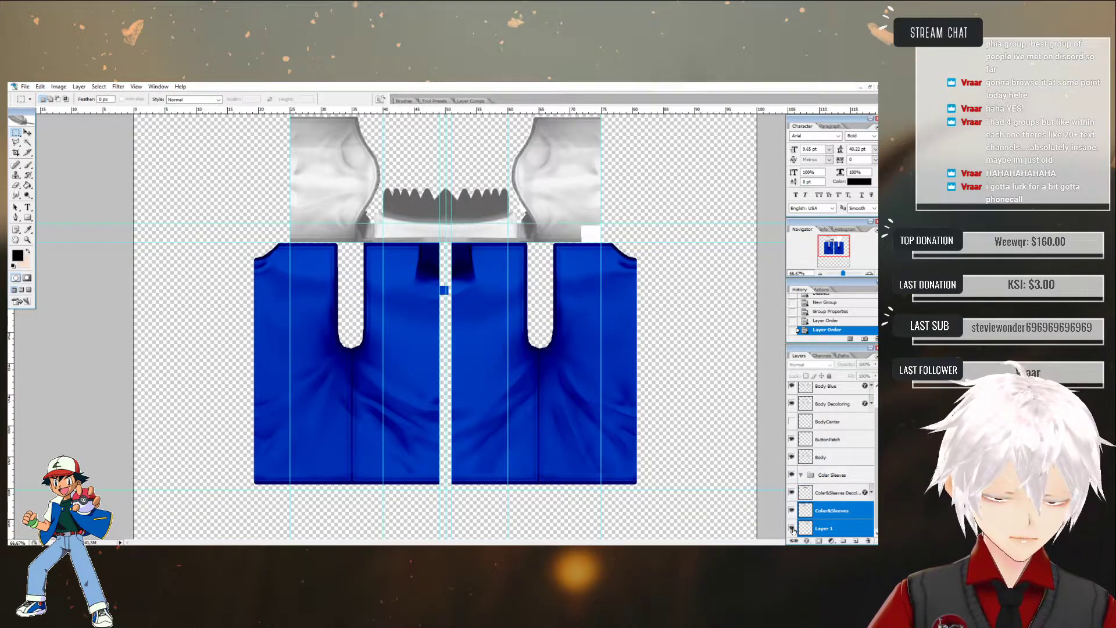
{"action": "right_click", "coordinate": [832, 513]}
{"action": "left_click", "coordinate": [814, 488]}
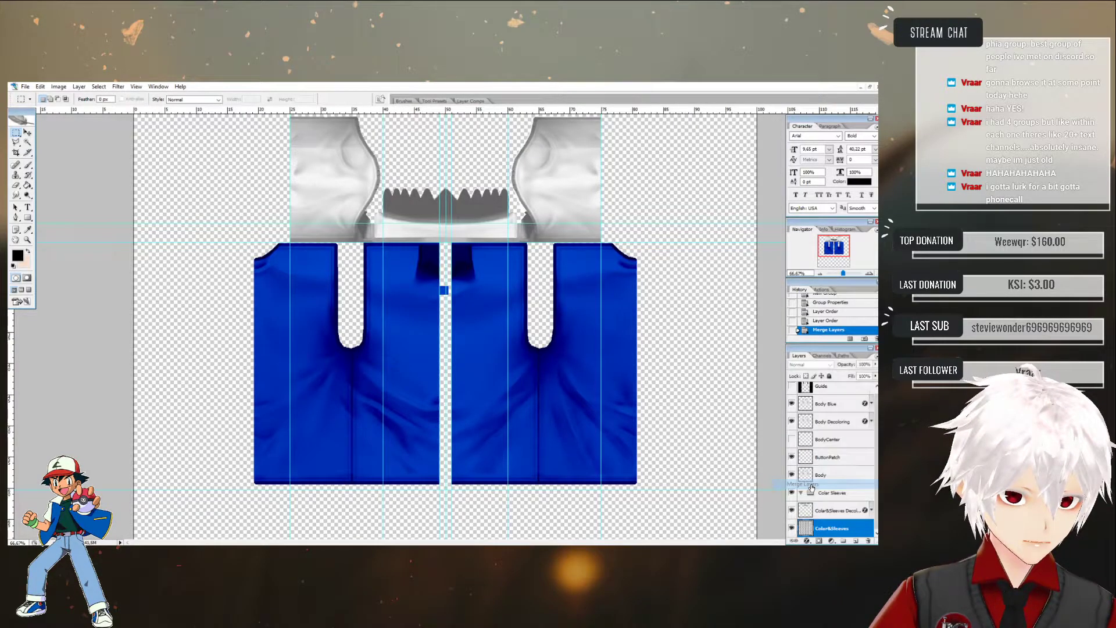
- Move the Color&Sleeves and Color&Sleeves Decoloring layers into the Color Sleeves group and collapse it
{"action": "left_click", "coordinate": [824, 514], "text": "shift"}
{"action": "left_click_drag", "start_coordinate": [824, 513], "coordinate": [805, 498]}
{"action": "left_click", "coordinate": [802, 493]}
- Toggle the BodyCenter layer to check its content, and delete that layer
{"action": "left_click", "coordinate": [835, 480]}
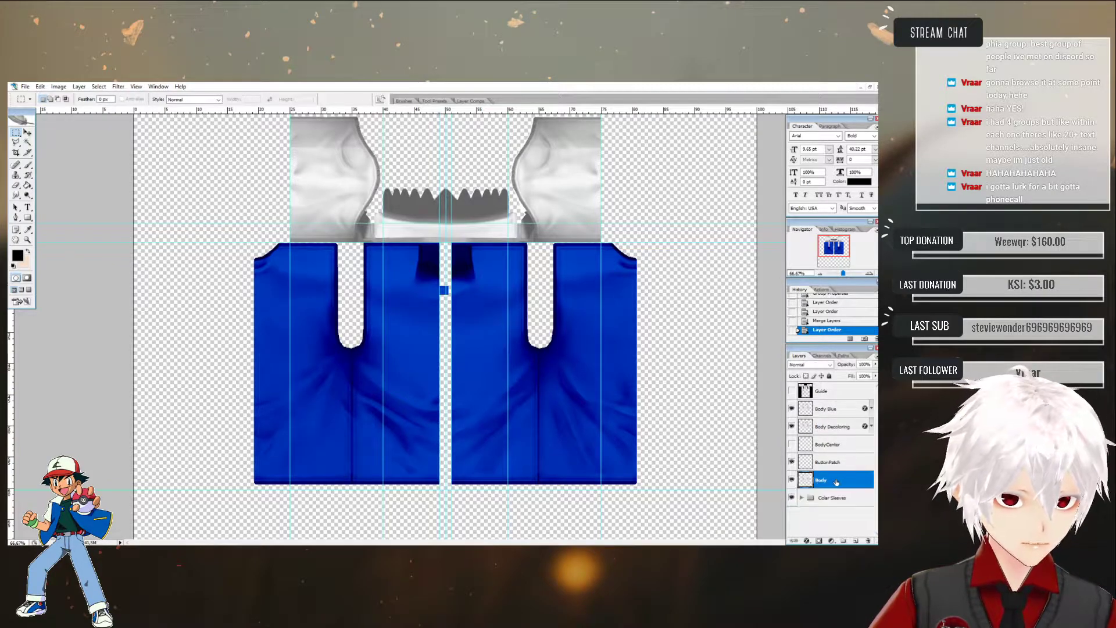
{"action": "left_click", "coordinate": [792, 445]}
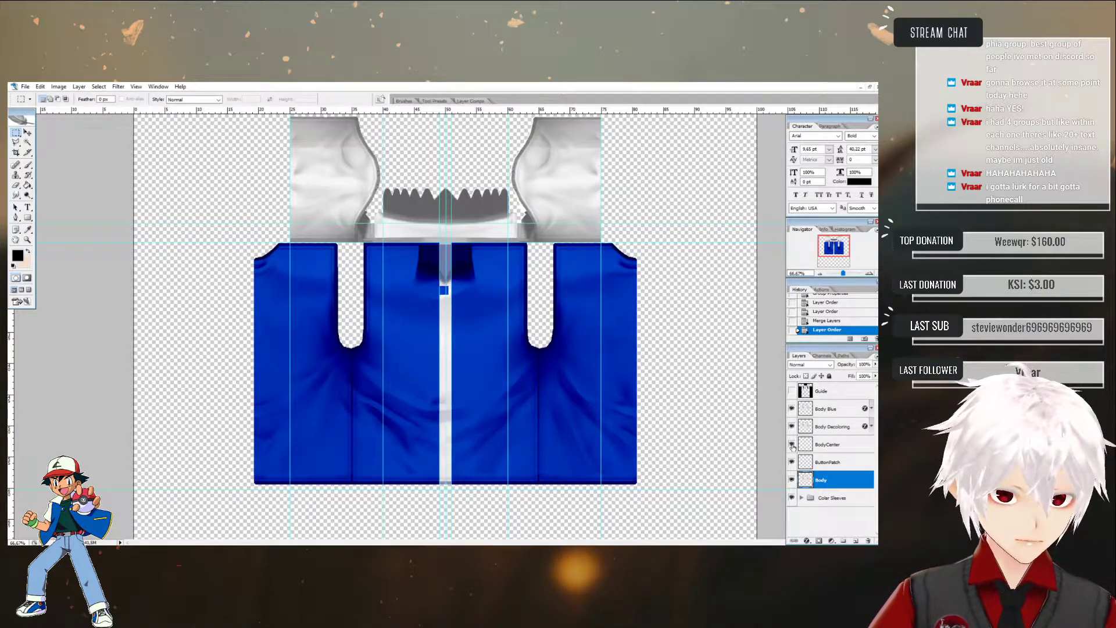
{"action": "left_click", "coordinate": [792, 445]}
{"action": "left_click", "coordinate": [831, 447]}
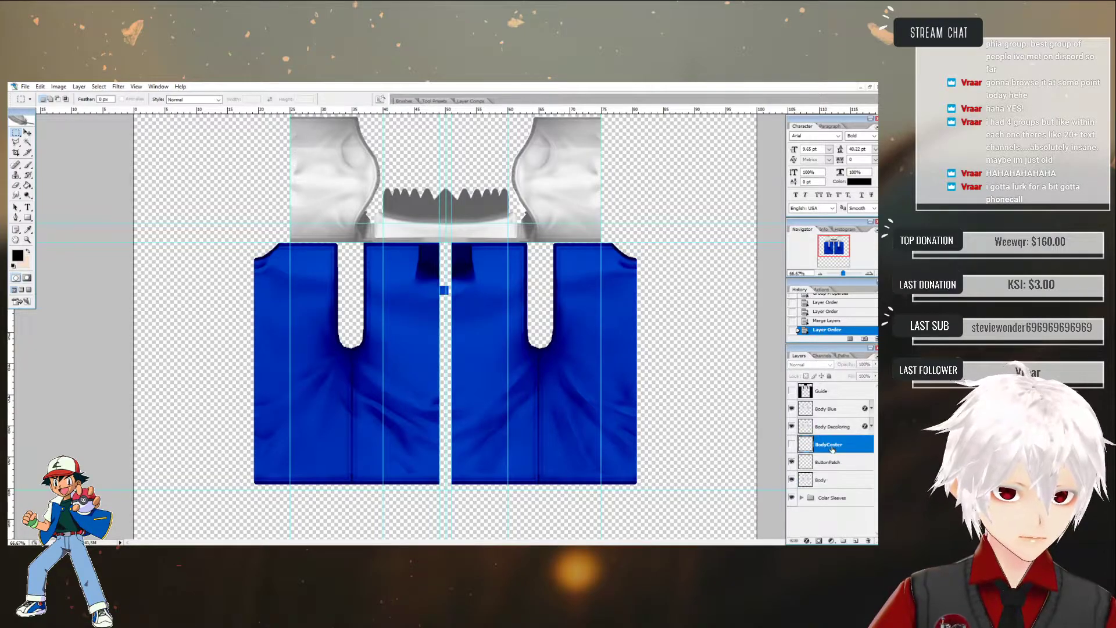
{"action": "right_click", "coordinate": [831, 449]}
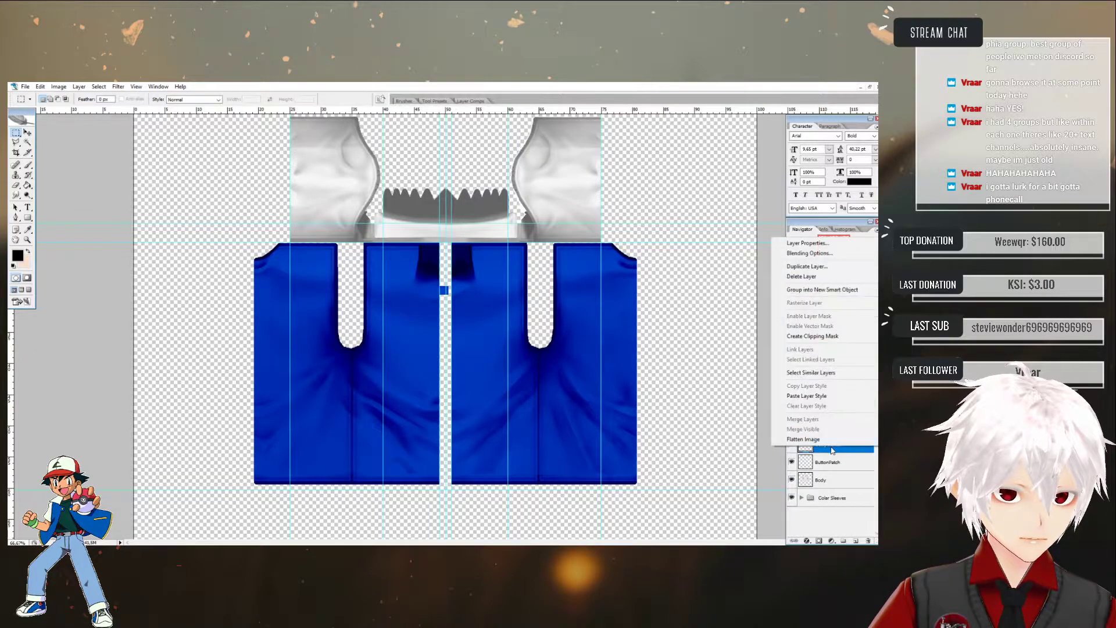
{"action": "left_click", "coordinate": [808, 276]}
{"action": "left_click", "coordinate": [413, 256]}
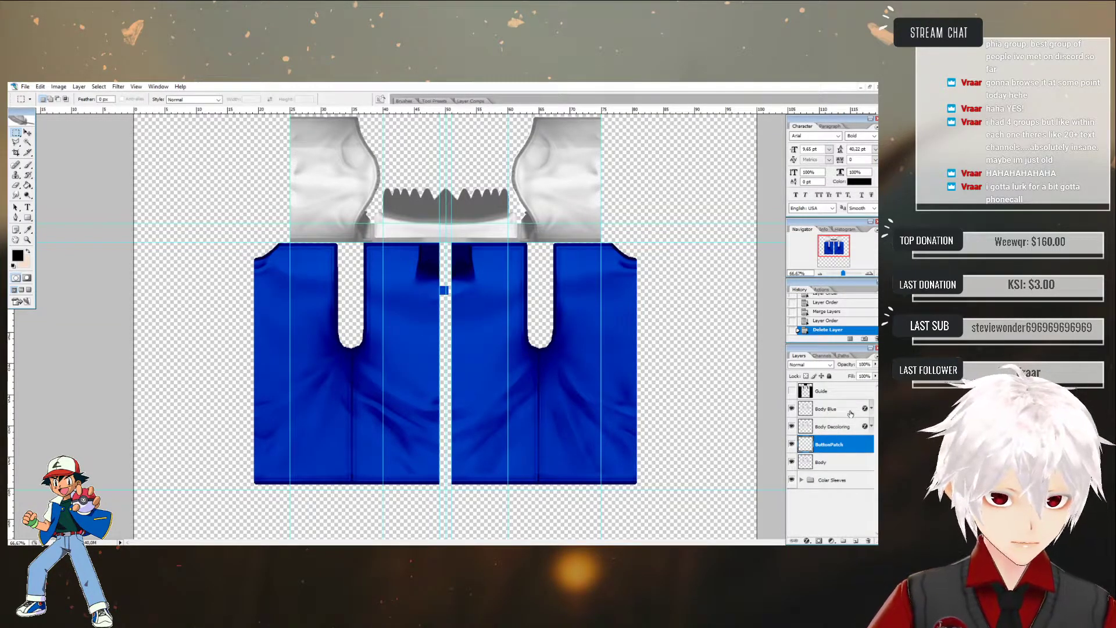
- Create a new layer group above Body Blue and name it Body
{"action": "left_click", "coordinate": [842, 540]}
{"action": "left_click_drag", "start_coordinate": [821, 442], "coordinate": [824, 410]}
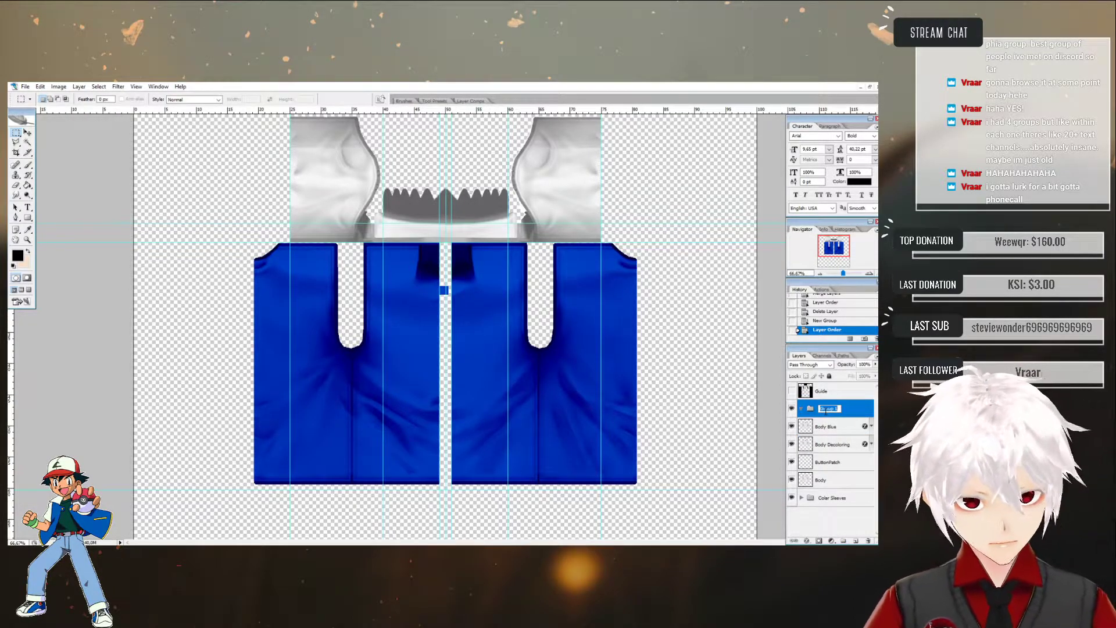
{"action": "type", "text": "dy"}
{"action": "key", "text": "Return"}
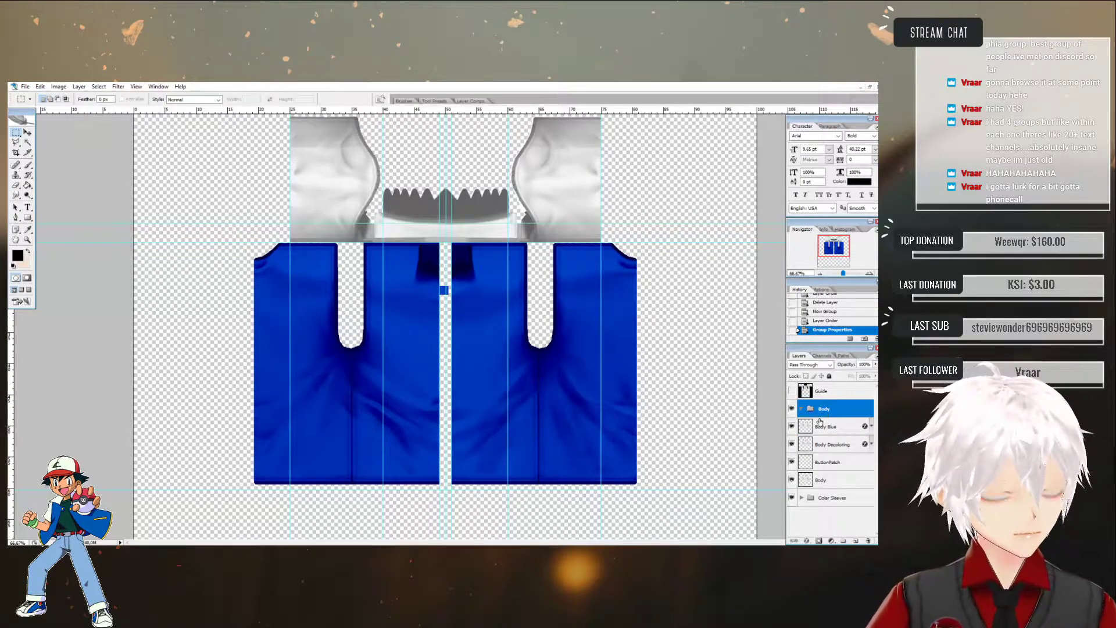
- Move the Body Blue, Body Decoloring, ButtonPatch and Body layers into the Body group
{"action": "left_click", "coordinate": [825, 427]}
{"action": "left_click", "coordinate": [829, 447], "text": "shift"}
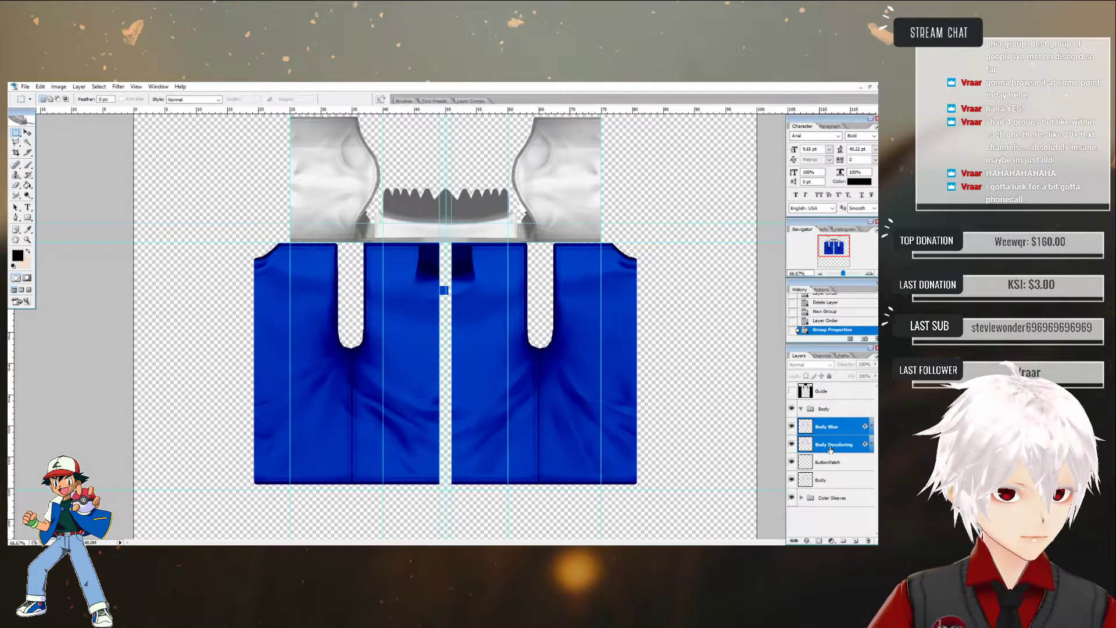
{"action": "left_click", "coordinate": [826, 478], "text": "ctrl"}
{"action": "left_click", "coordinate": [826, 463], "text": "ctrl"}
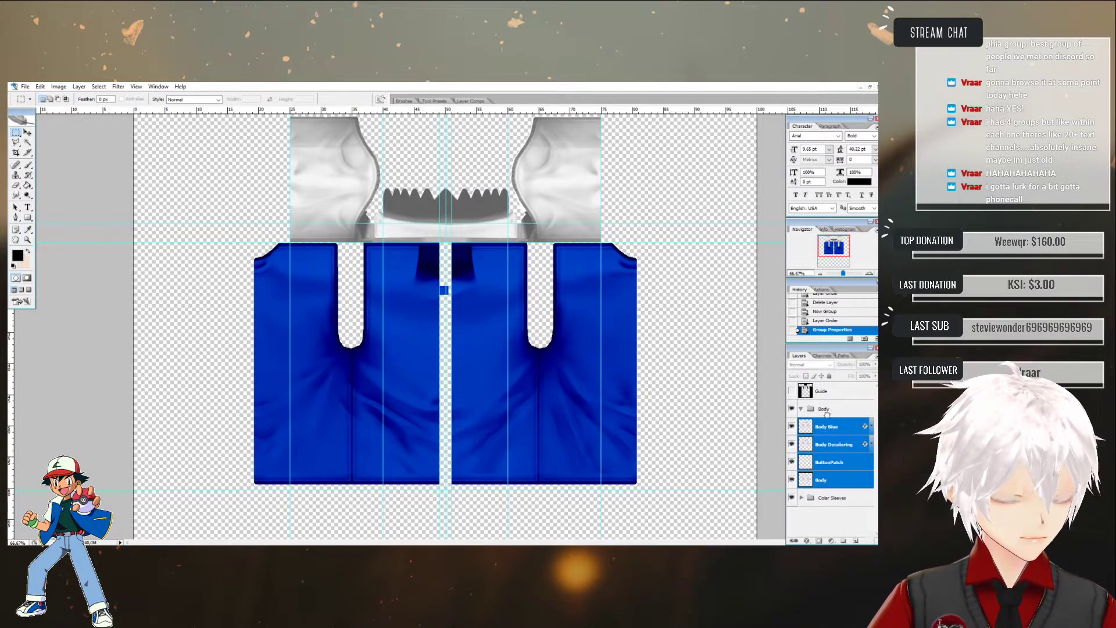
{"action": "left_click_drag", "start_coordinate": [826, 417], "coordinate": [826, 411]}
{"action": "left_click", "coordinate": [832, 520]}
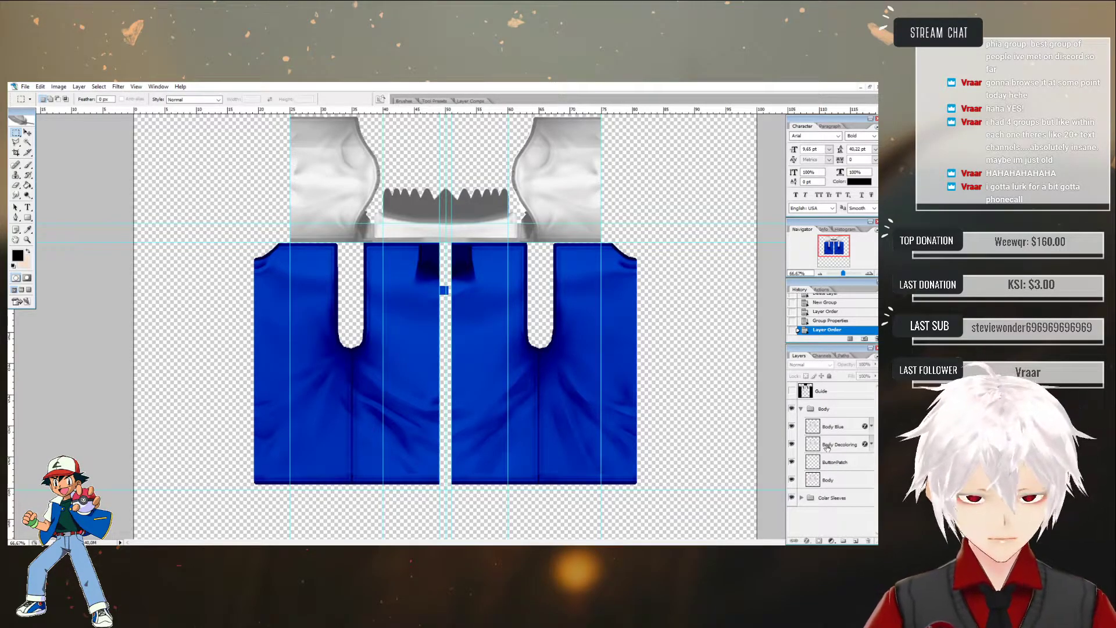
- Create a new layer group inside the Body group, above Body Blue, and name it Buttons
{"action": "left_click", "coordinate": [823, 409]}
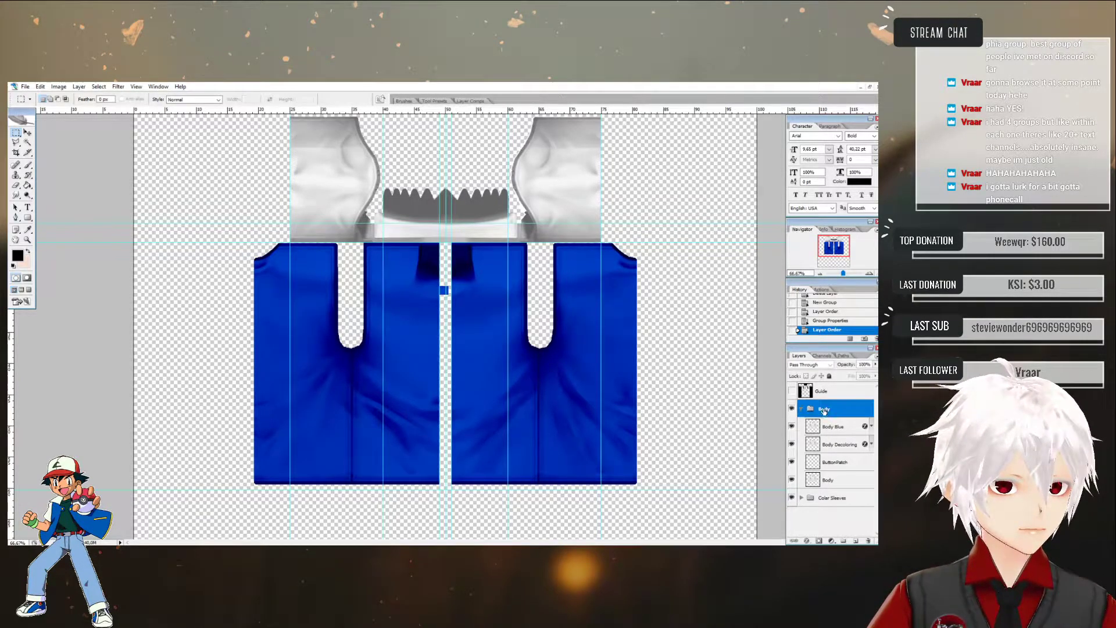
{"action": "left_click", "coordinate": [843, 541]}
{"action": "left_click_drag", "start_coordinate": [809, 401], "coordinate": [832, 426]}
{"action": "double_click", "coordinate": [833, 427]}
{"action": "type", "text": "Buttons"}
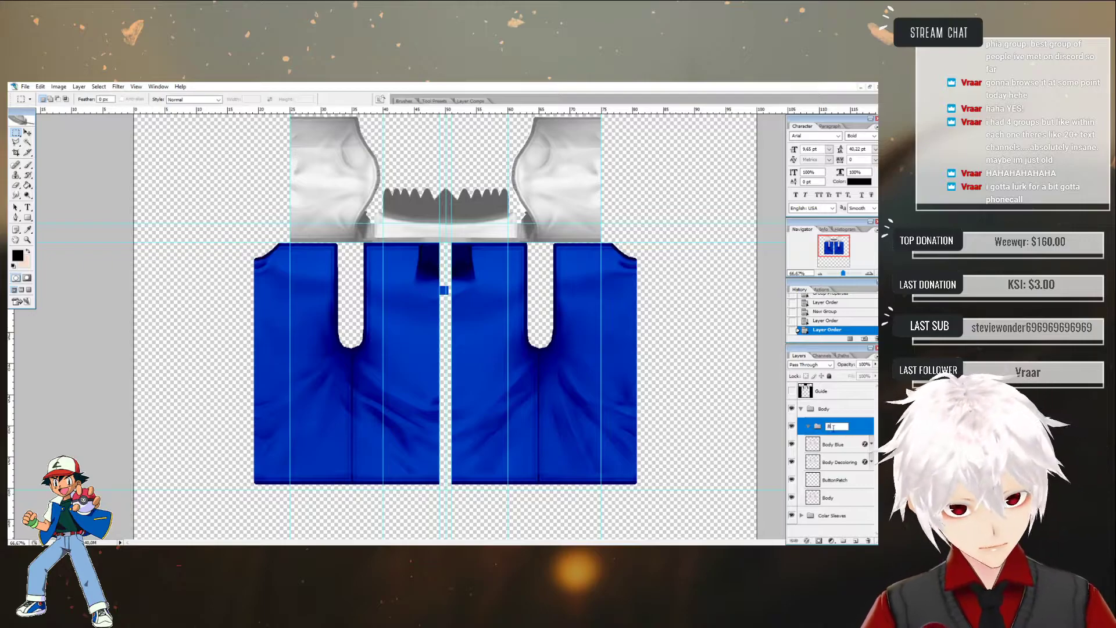
{"action": "key", "text": "Return"}
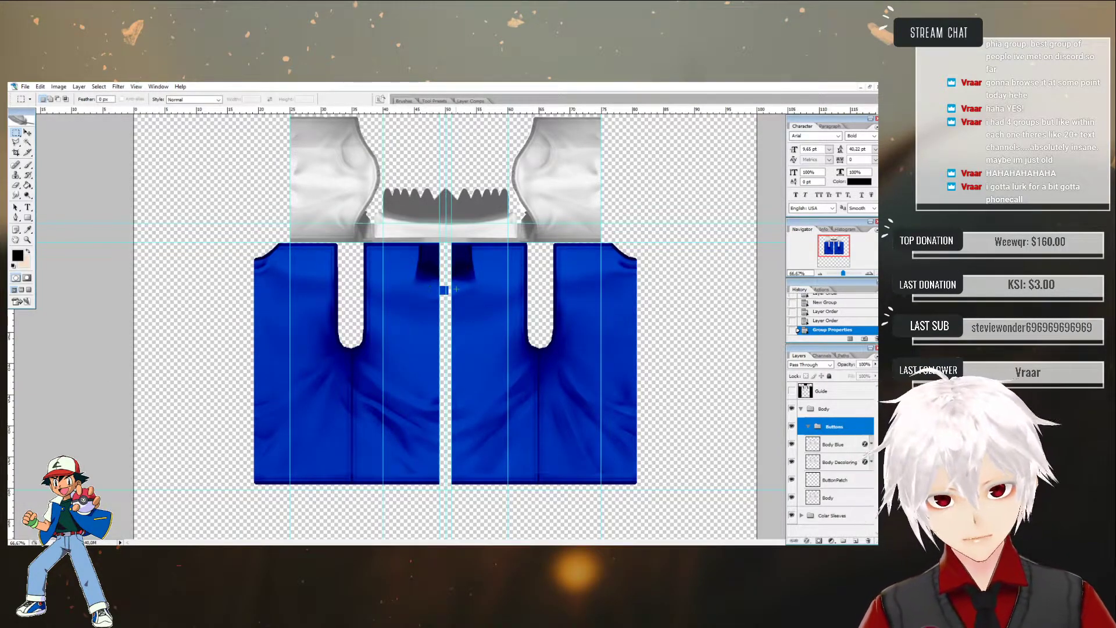
- Add a vertical guide through the horizontal middle of the small blue button patch in the front opening
{"action": "left_click", "coordinate": [27, 239]}
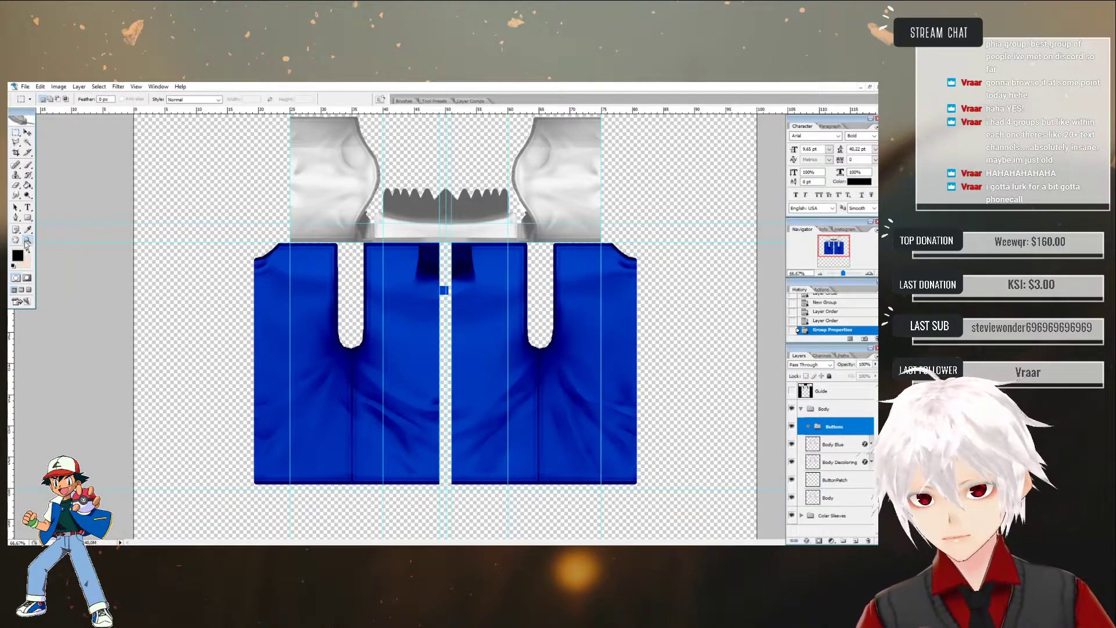
{"action": "left_click", "coordinate": [458, 290]}
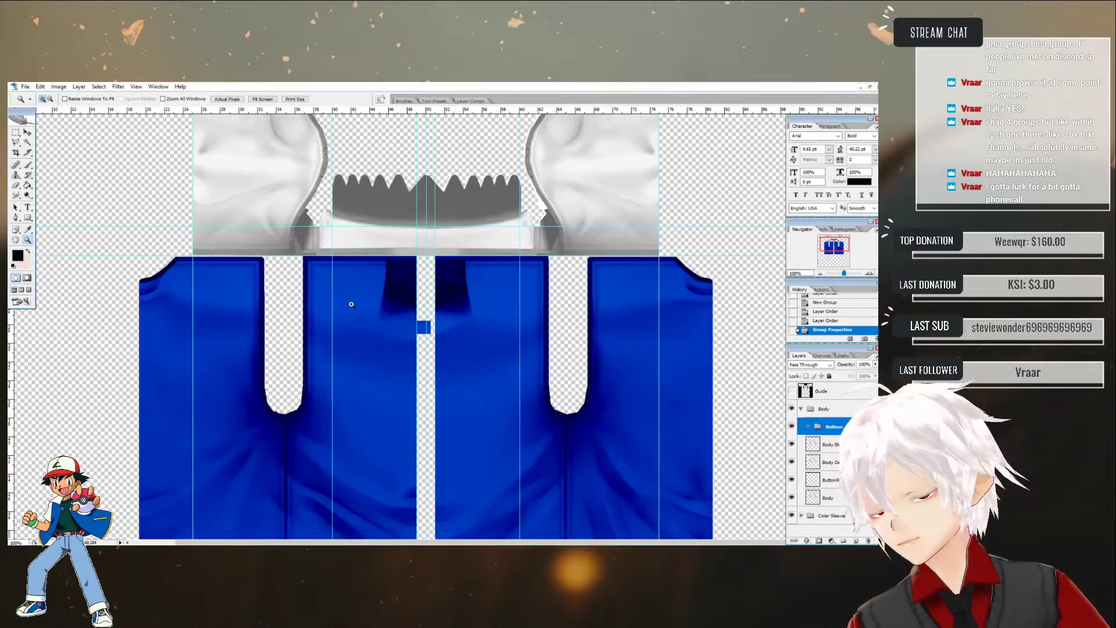
{"action": "left_click", "coordinate": [436, 319]}
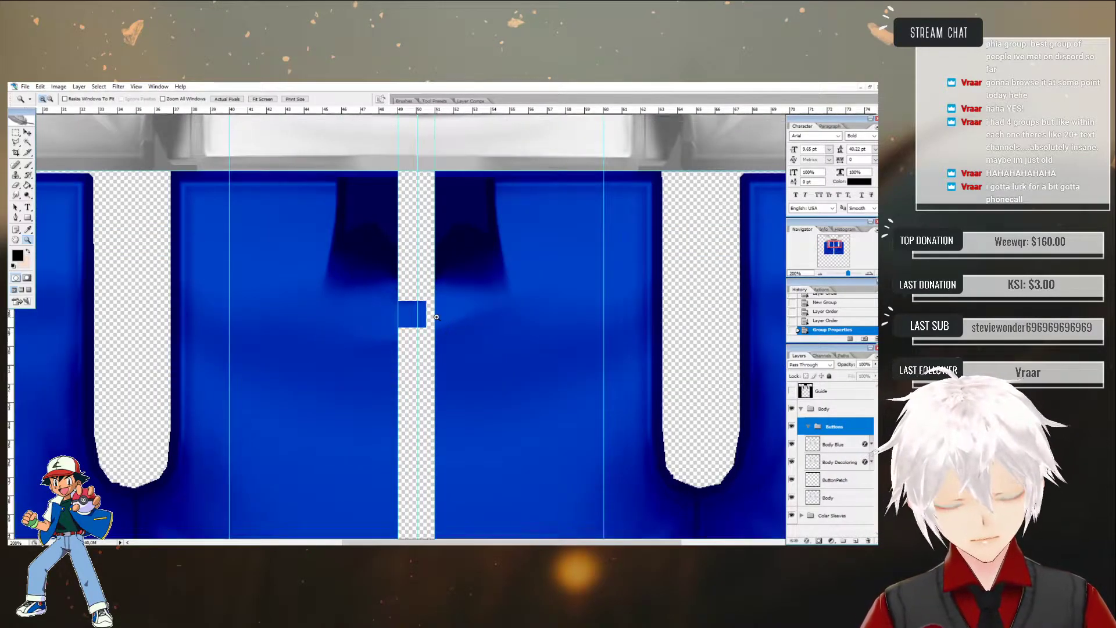
{"action": "left_click", "coordinate": [437, 318]}
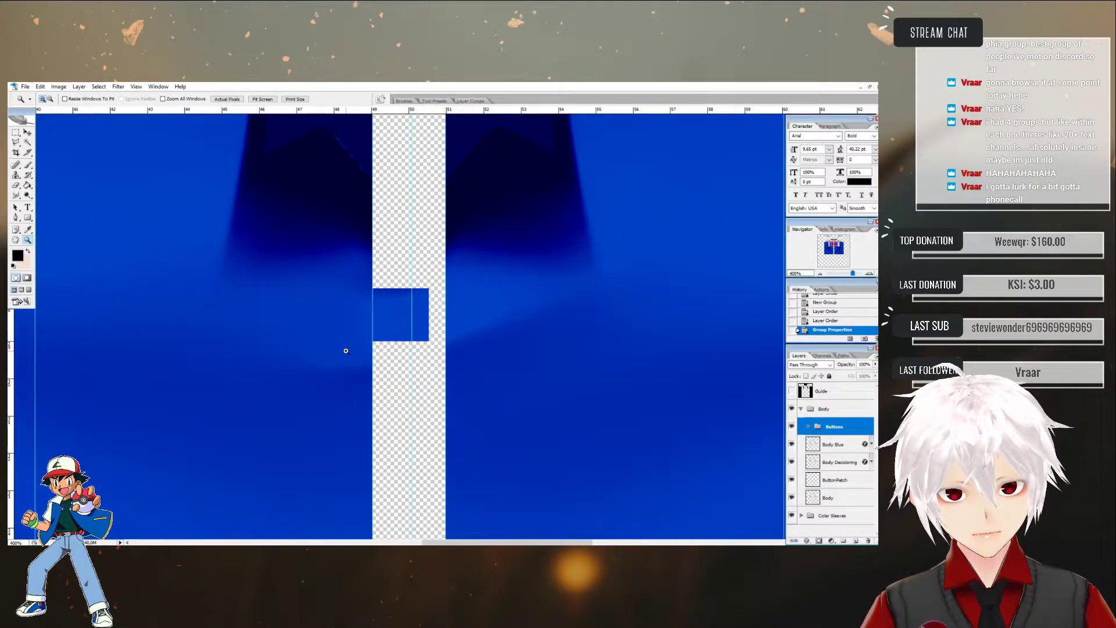
{"action": "left_click_drag", "start_coordinate": [13, 326], "coordinate": [373, 314]}
{"action": "right_click", "coordinate": [388, 311]}
{"action": "left_click", "coordinate": [390, 300]}
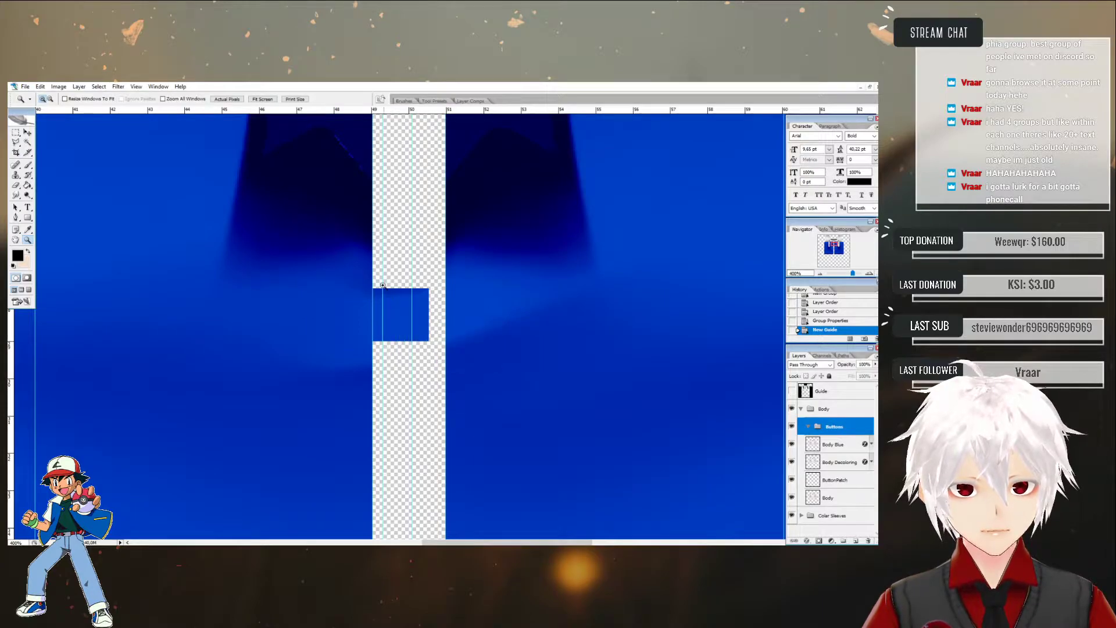
{"action": "left_click", "coordinate": [27, 132]}
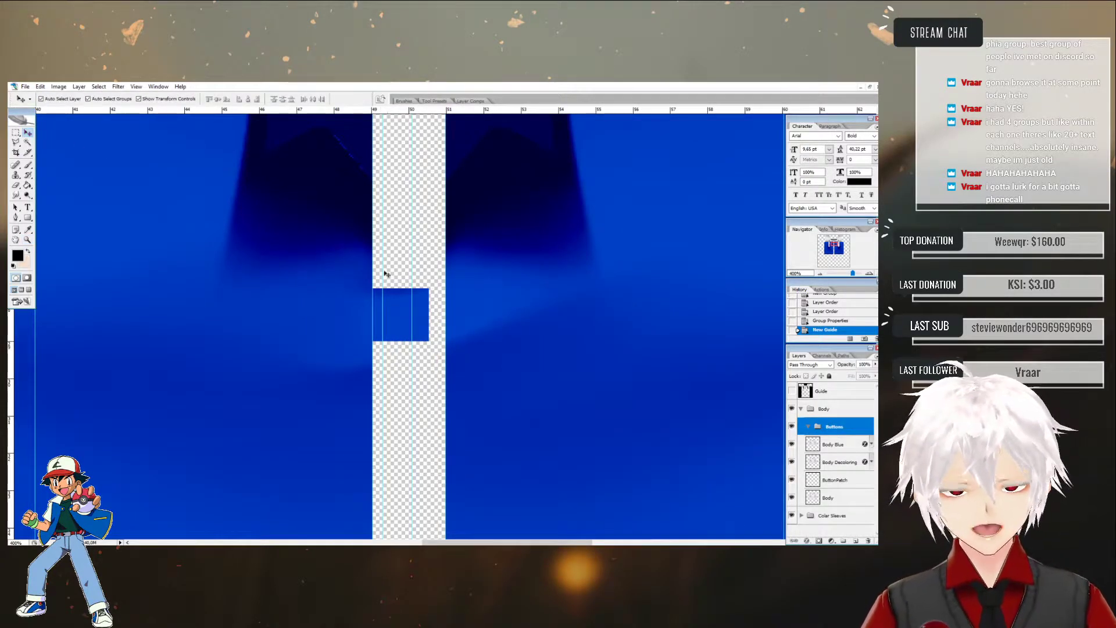
{"action": "mouse_move", "coordinate": [382, 270]}
{"action": "left_mouse_down"}
{"action": "mouse_move", "coordinate": [411, 271]}
{"action": "mouse_move", "coordinate": [400, 270]}
{"action": "left_mouse_up"}
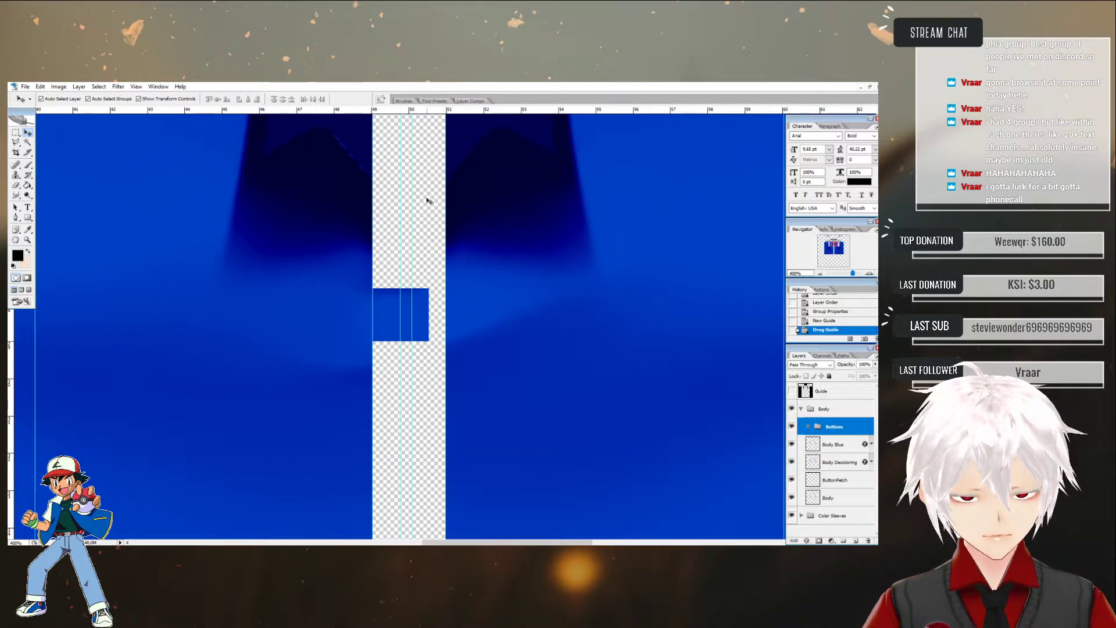
- Place a horizontal guide through the middle of the button patch and a vertical guide on the front panel just right of the opening
{"action": "left_click_drag", "start_coordinate": [458, 112], "coordinate": [448, 288]}
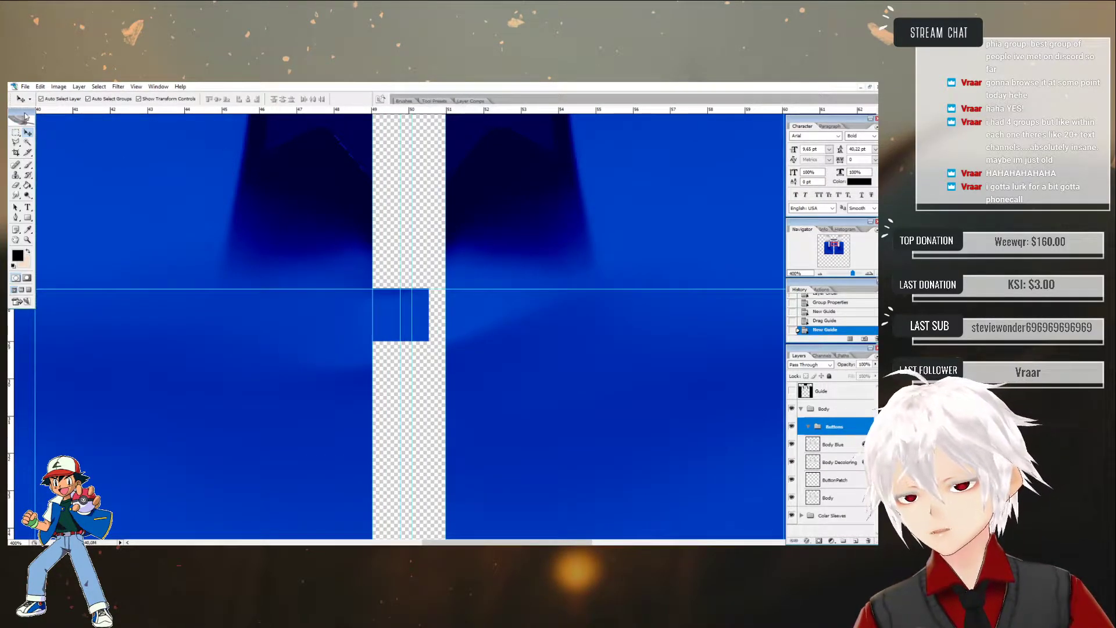
{"action": "left_click_drag", "start_coordinate": [23, 116], "coordinate": [39, 116]}
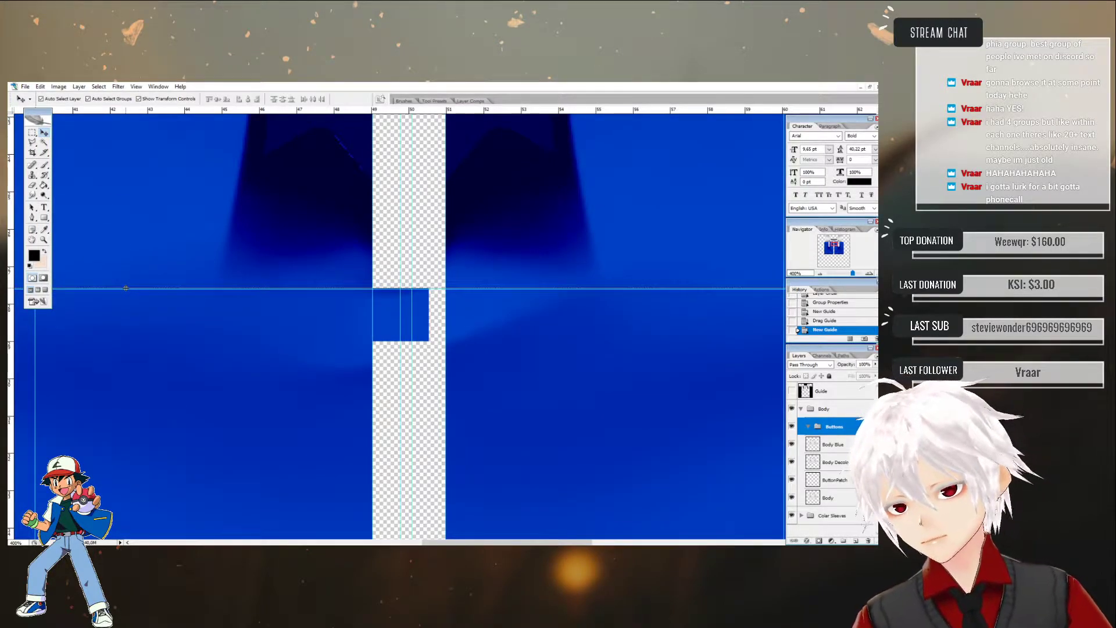
{"action": "left_click_drag", "start_coordinate": [125, 288], "coordinate": [121, 341]}
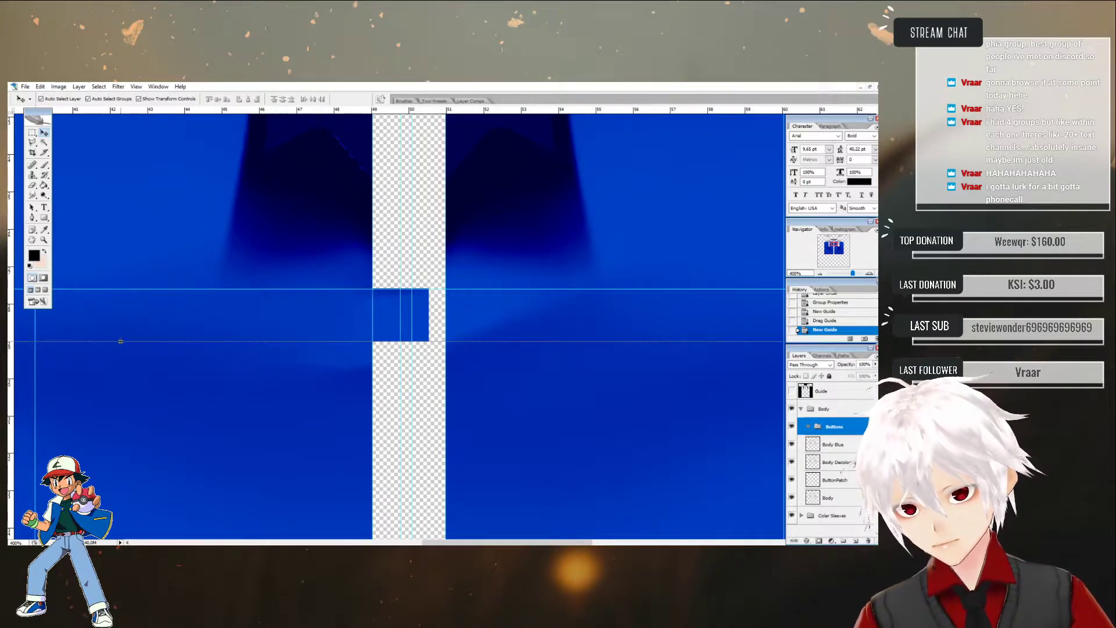
{"action": "left_click_drag", "start_coordinate": [121, 341], "coordinate": [136, 315]}
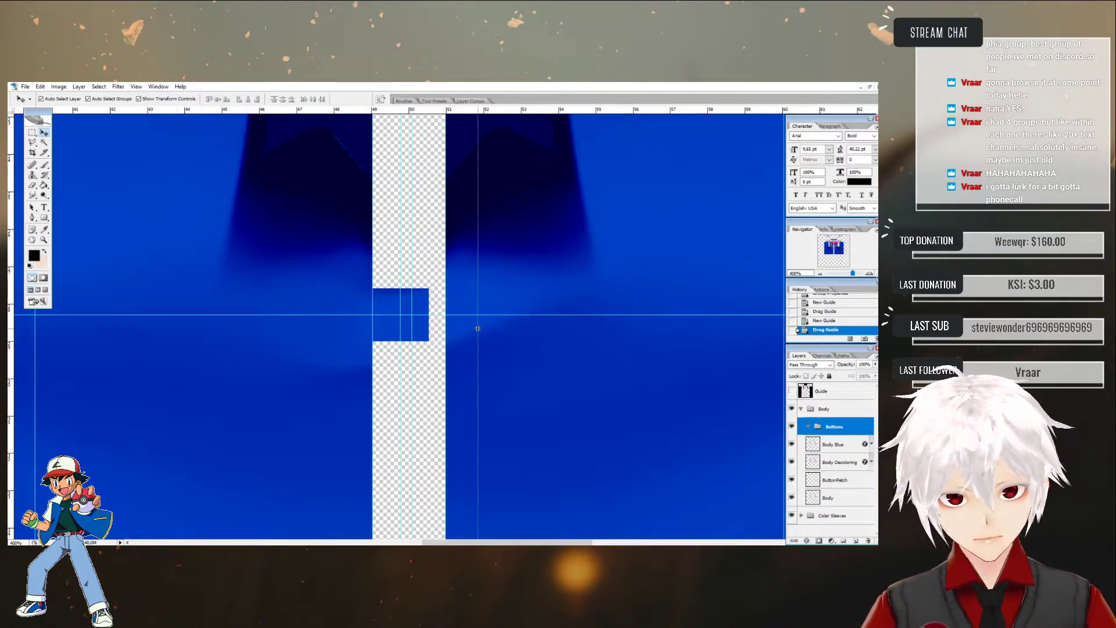
{"action": "left_click_drag", "start_coordinate": [490, 328], "coordinate": [497, 327]}
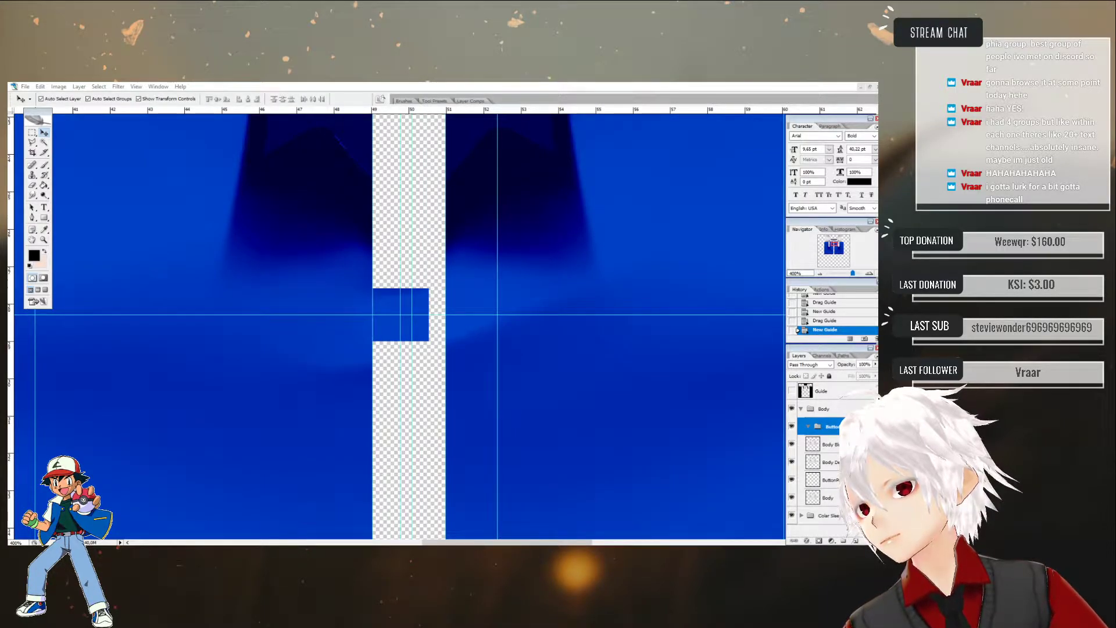
- Paste the copied yellow button image as a new layer in the Buttons group
{"action": "left_click", "coordinate": [33, 134]}
{"action": "key", "text": "ctrl+v"}
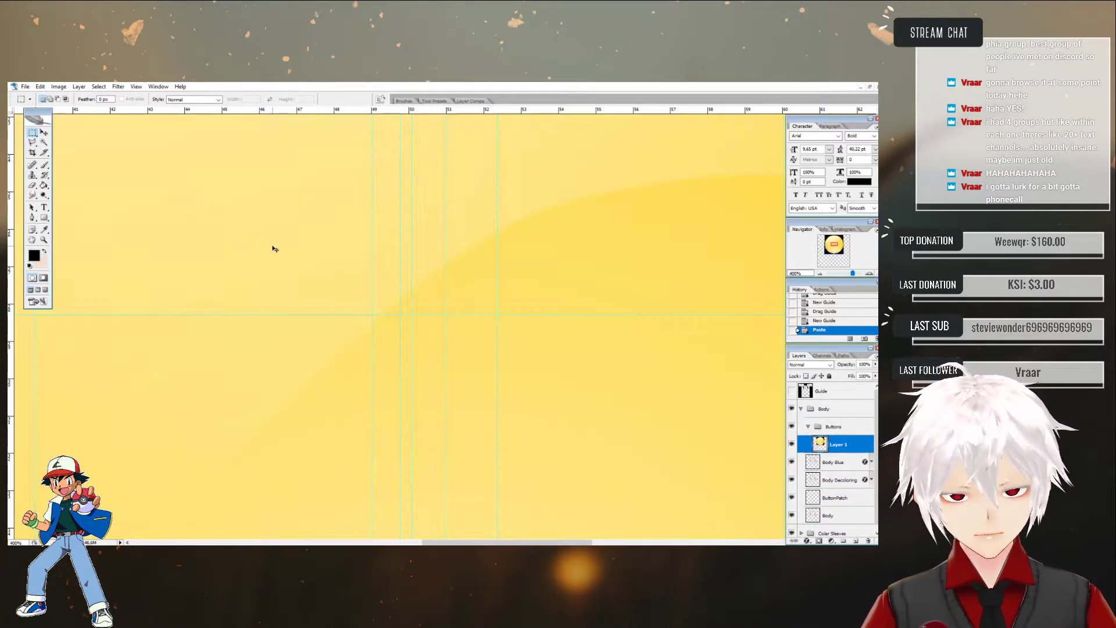
{"action": "left_click", "coordinate": [44, 240]}
{"action": "left_click", "coordinate": [379, 280], "text": "alt"}
{"action": "left_click", "coordinate": [487, 318], "text": "alt"}
{"action": "left_click", "coordinate": [488, 318], "text": "alt"}
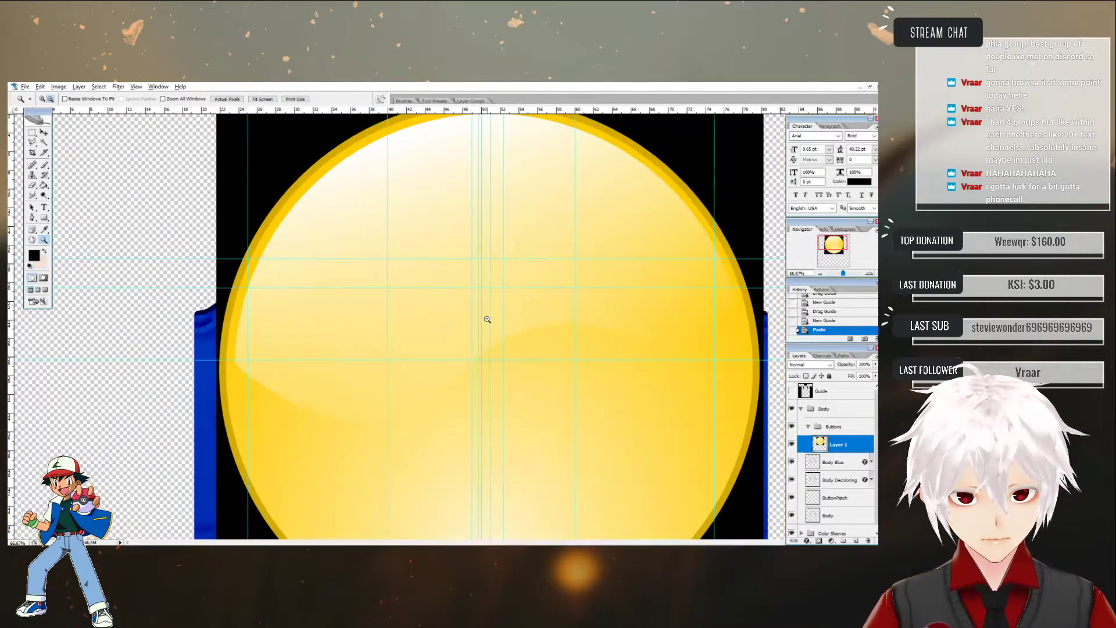
{"action": "left_click", "coordinate": [488, 318], "text": "alt"}
{"action": "left_click", "coordinate": [486, 319], "text": "alt"}
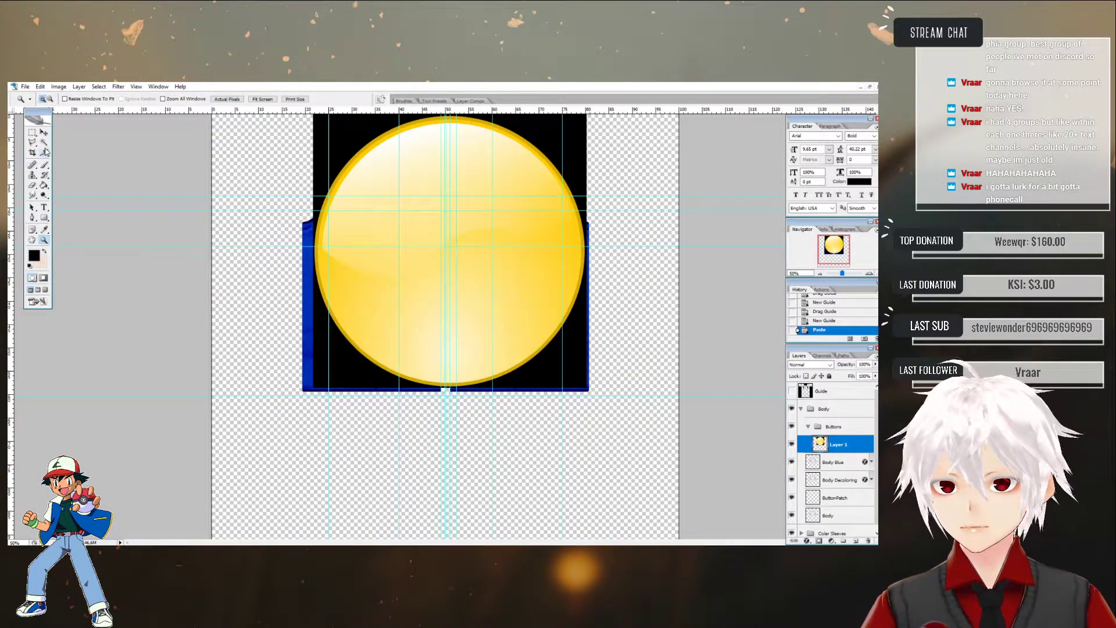
- Delete the black background around the yellow button using the Magic Wand, and clear the selection
{"action": "left_click", "coordinate": [44, 141]}
{"action": "left_click", "coordinate": [351, 143]}
{"action": "key", "text": "Delete"}
{"action": "key", "text": "ctrl+d"}
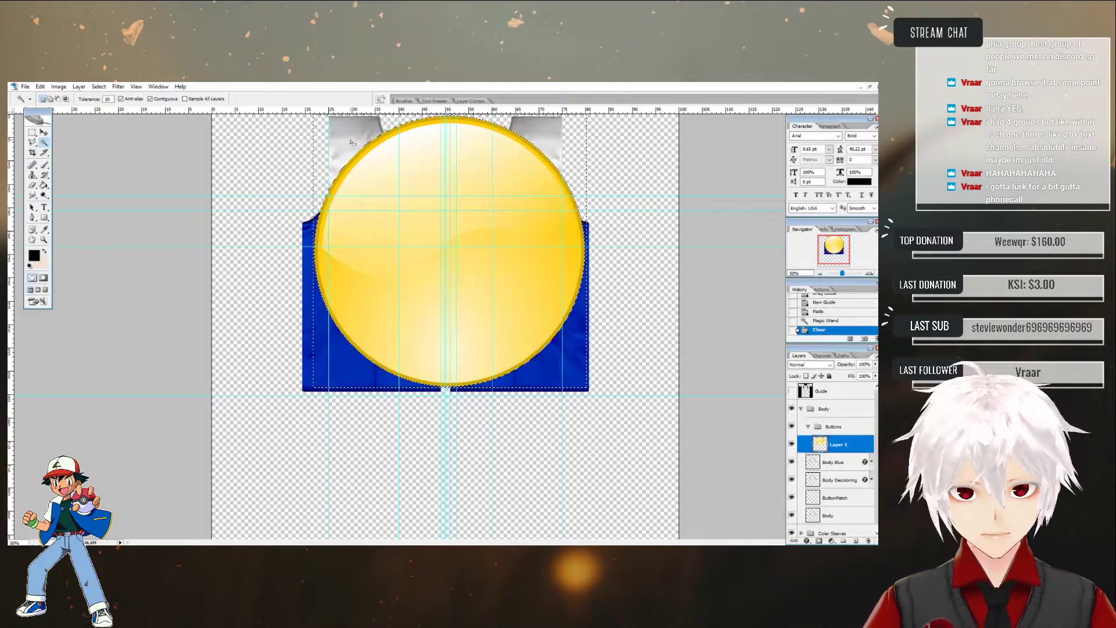
- Scale the yellow button proportionally to 10% with Free Transform and apply it
{"action": "left_click", "coordinate": [43, 133]}
{"action": "key", "text": "ctrl+t"}
{"action": "left_click", "coordinate": [157, 99]}
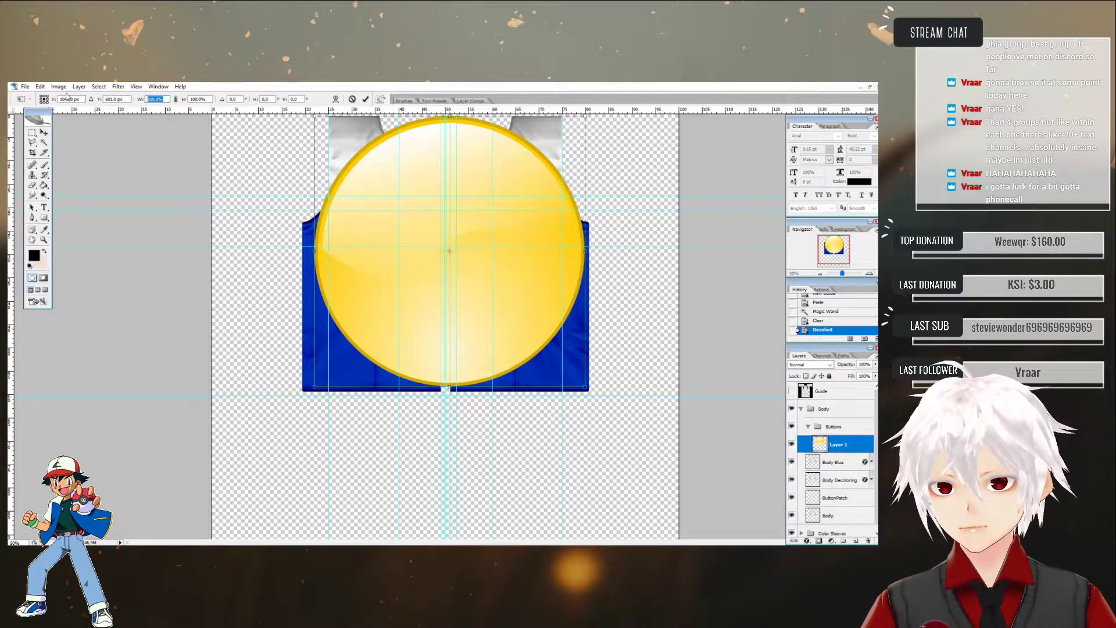
{"action": "type", "text": "10"}
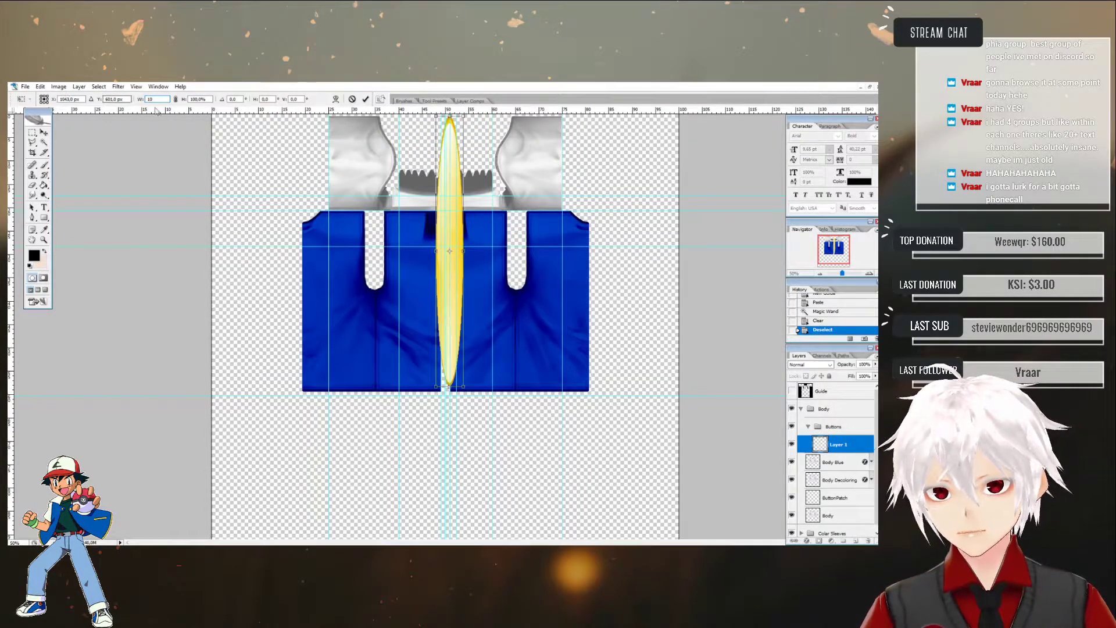
{"action": "left_click", "coordinate": [175, 100]}
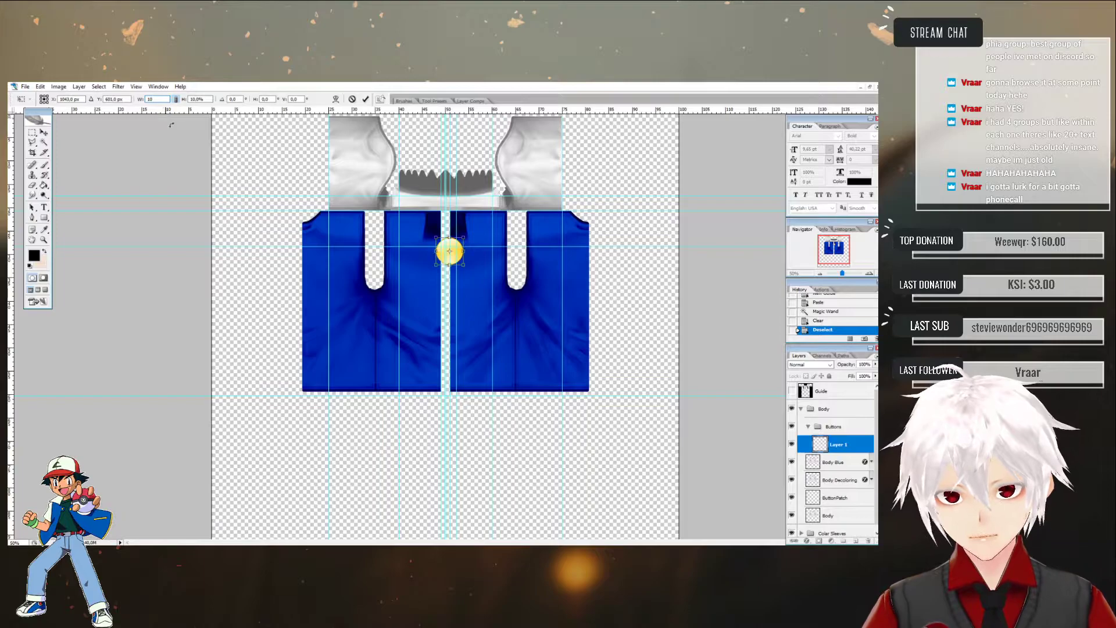
{"action": "left_click", "coordinate": [365, 99]}
- Shrink the yellow button further with a proportional Free Transform at 15% and apply it
{"action": "left_click", "coordinate": [43, 240]}
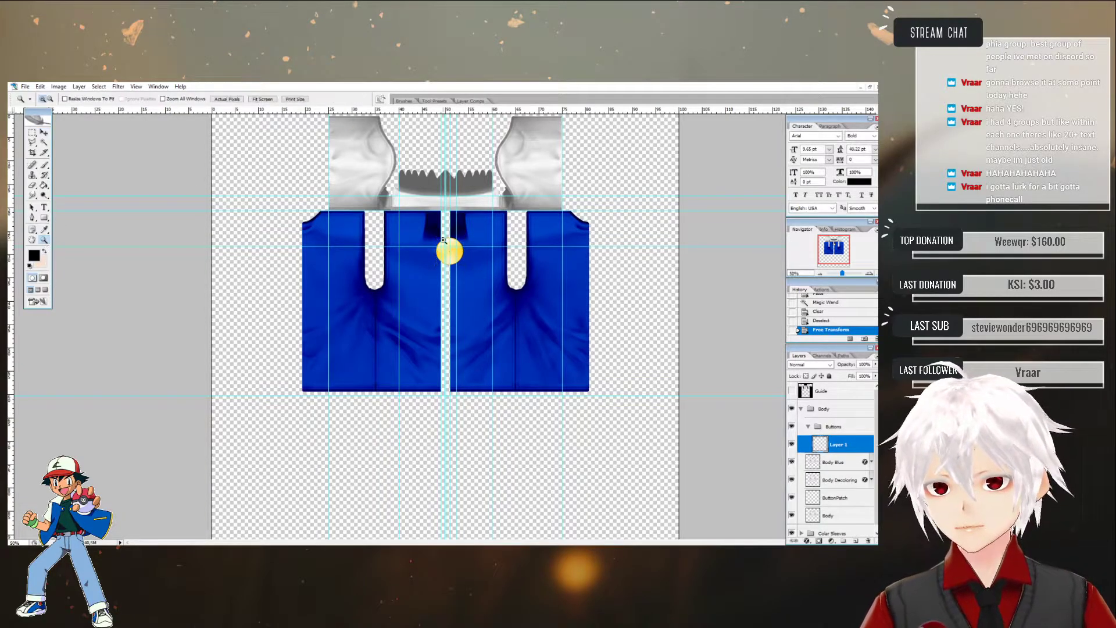
{"action": "left_click", "coordinate": [449, 247]}
{"action": "left_click", "coordinate": [451, 299]}
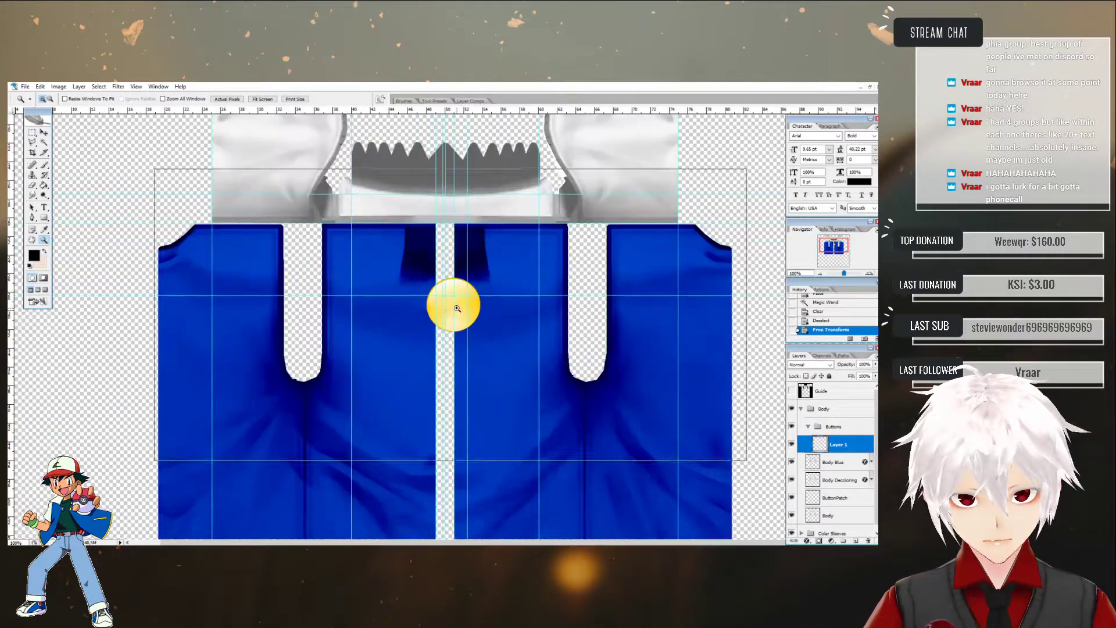
{"action": "left_click", "coordinate": [457, 308]}
{"action": "left_click", "coordinate": [457, 308]}
{"action": "left_click", "coordinate": [431, 337]}
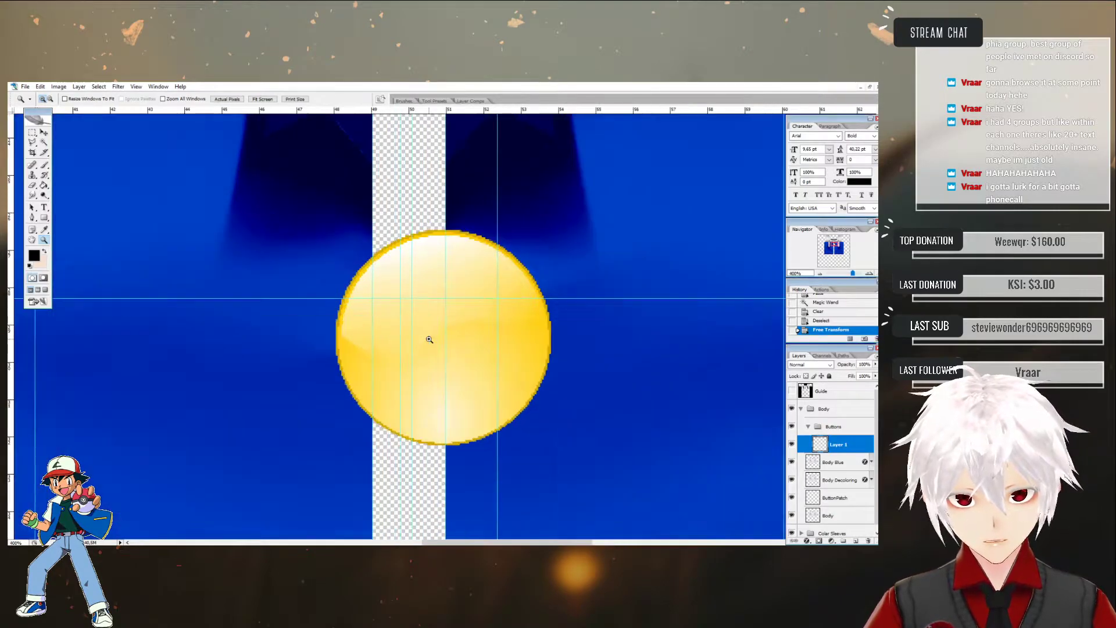
{"action": "left_click", "coordinate": [44, 133]}
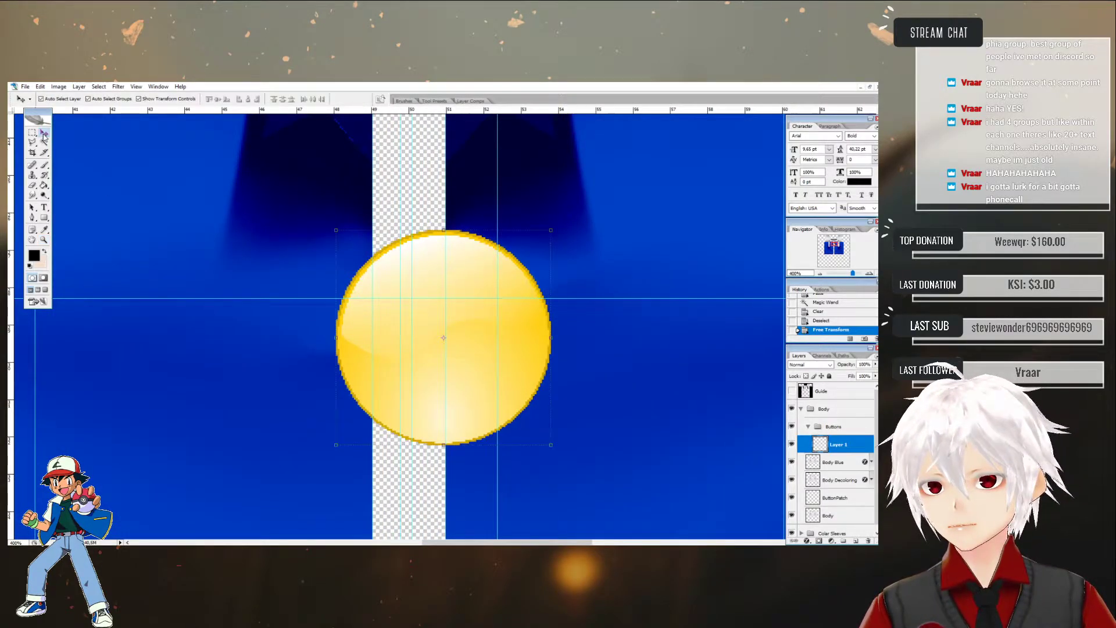
{"action": "left_click", "coordinate": [552, 445]}
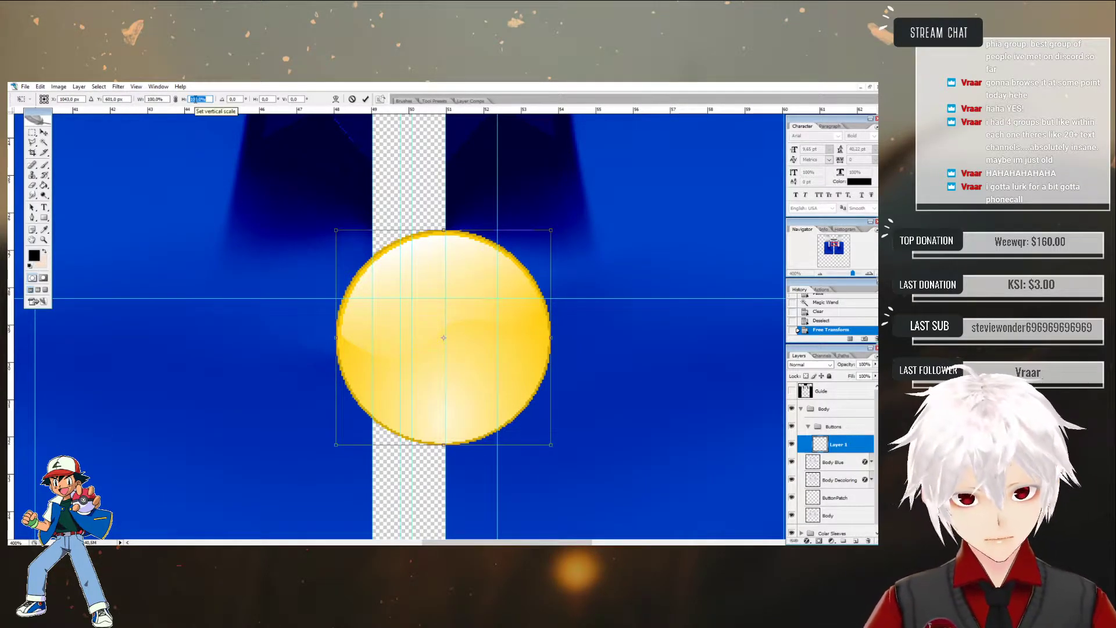
{"action": "type", "text": "50"}
{"action": "left_click", "coordinate": [175, 99]}
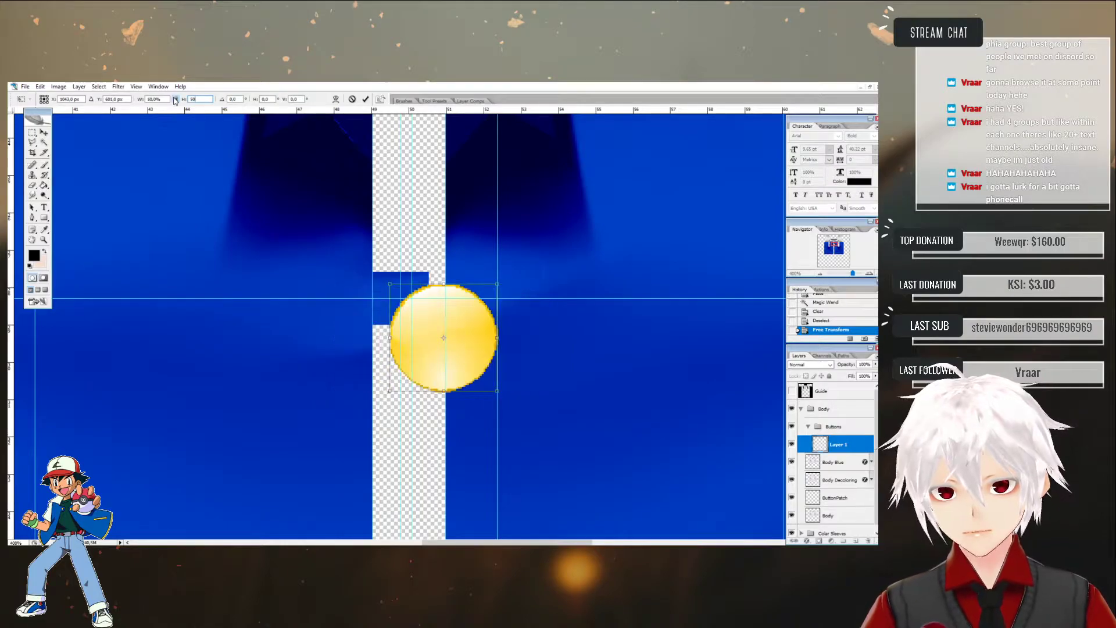
{"action": "left_click", "coordinate": [164, 99]}
{"action": "left_click_drag", "start_coordinate": [164, 99], "coordinate": [111, 97]}
{"action": "type", "text": "25"}
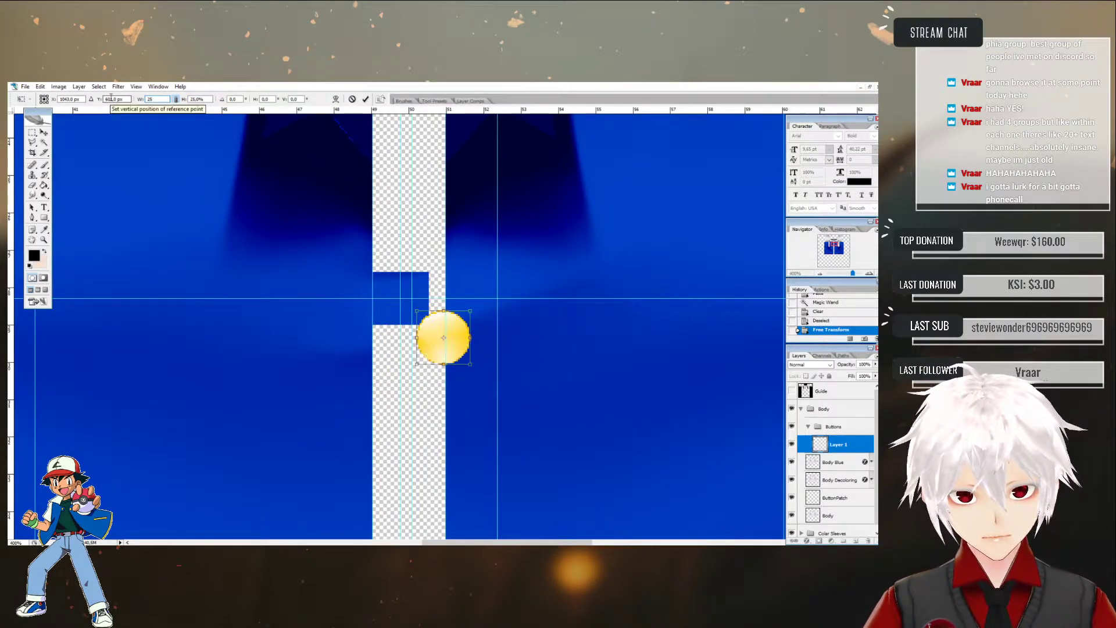
{"action": "key", "text": "BackSpace"}
{"action": "key", "text": "BackSpace"}
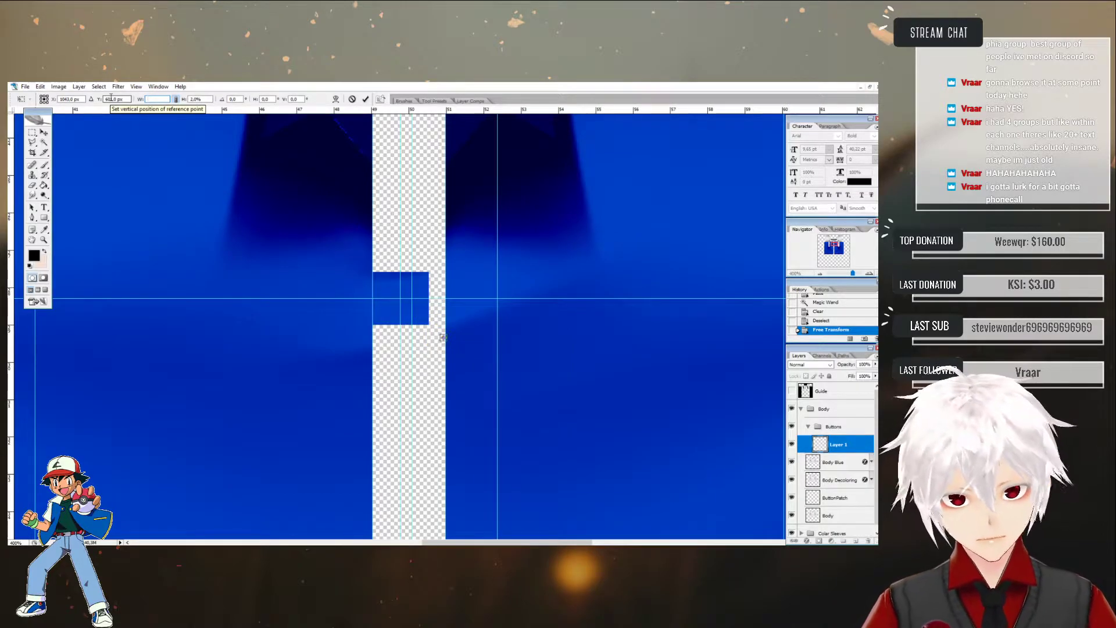
{"action": "type", "text": "15"}
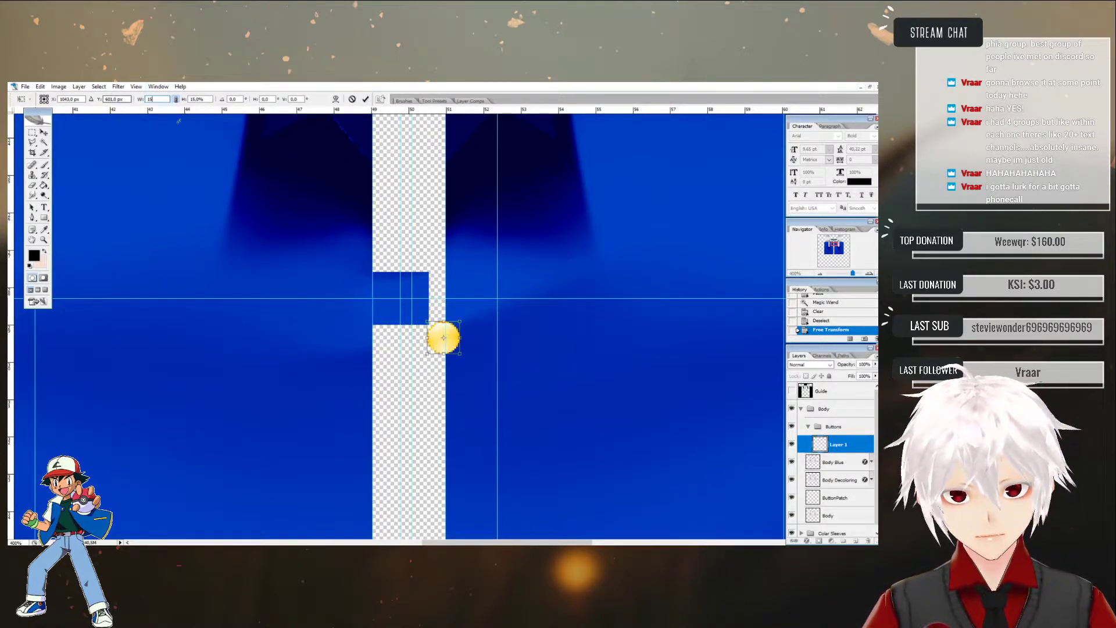
{"action": "left_click", "coordinate": [365, 99]}
- Try to move the yellow button onto the button patch, and undo the move
{"action": "left_click_drag", "start_coordinate": [450, 333], "coordinate": [420, 307]}
{"action": "key", "text": "ctrl+z"}
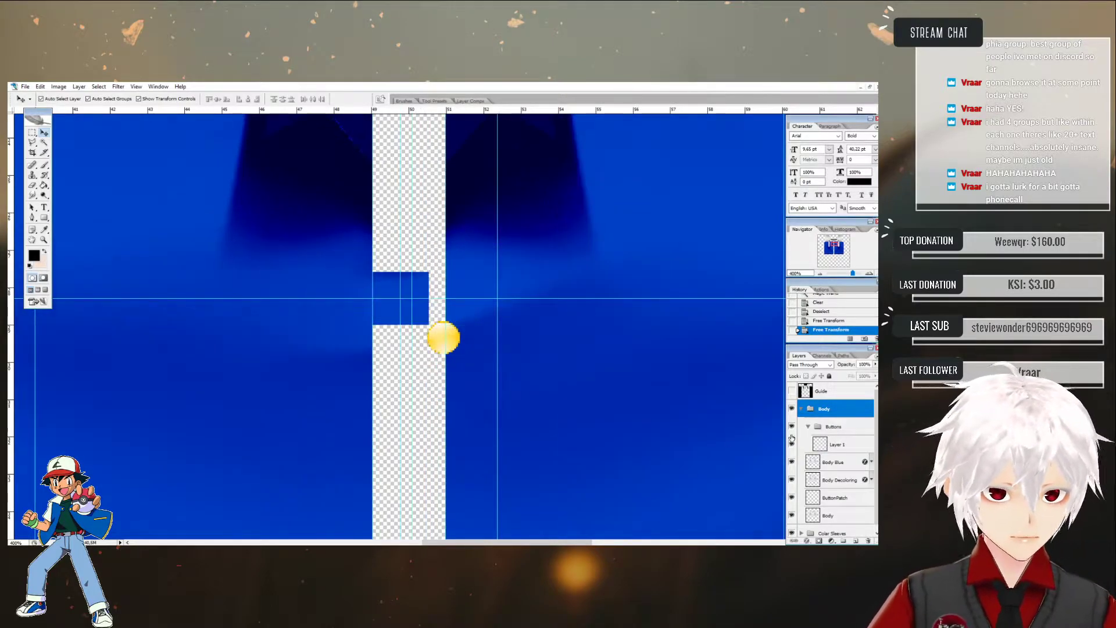
- Try to centre the yellow button on the button patch with Free Transform and nudge it, and revert to before the move
{"action": "left_click", "coordinate": [837, 445]}
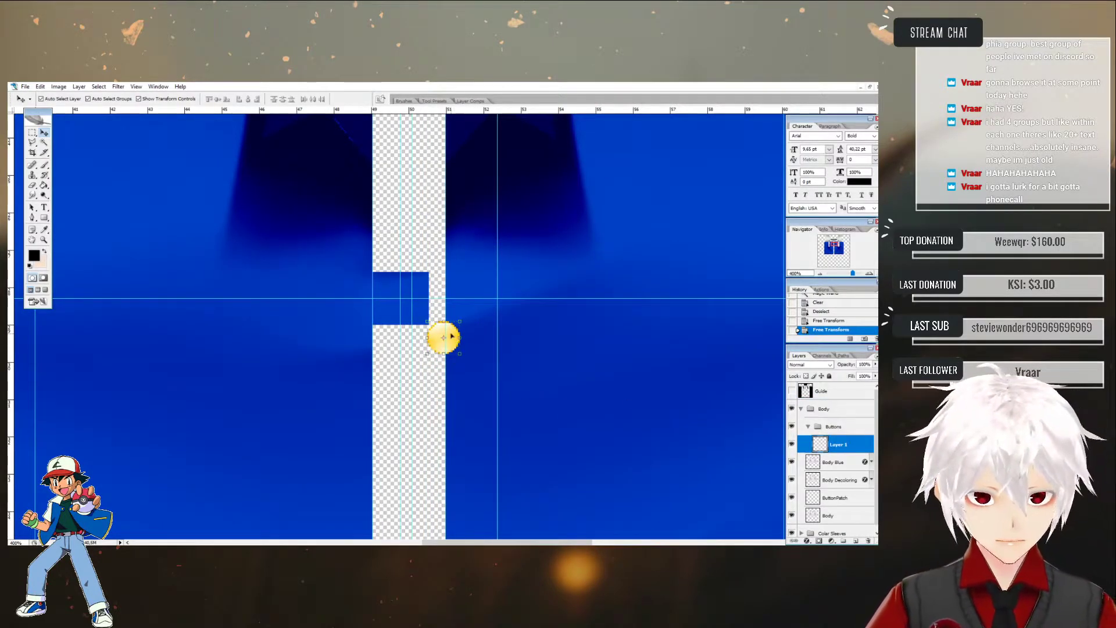
{"action": "key", "text": "ctrl+t"}
{"action": "left_click_drag", "start_coordinate": [452, 337], "coordinate": [411, 297]}
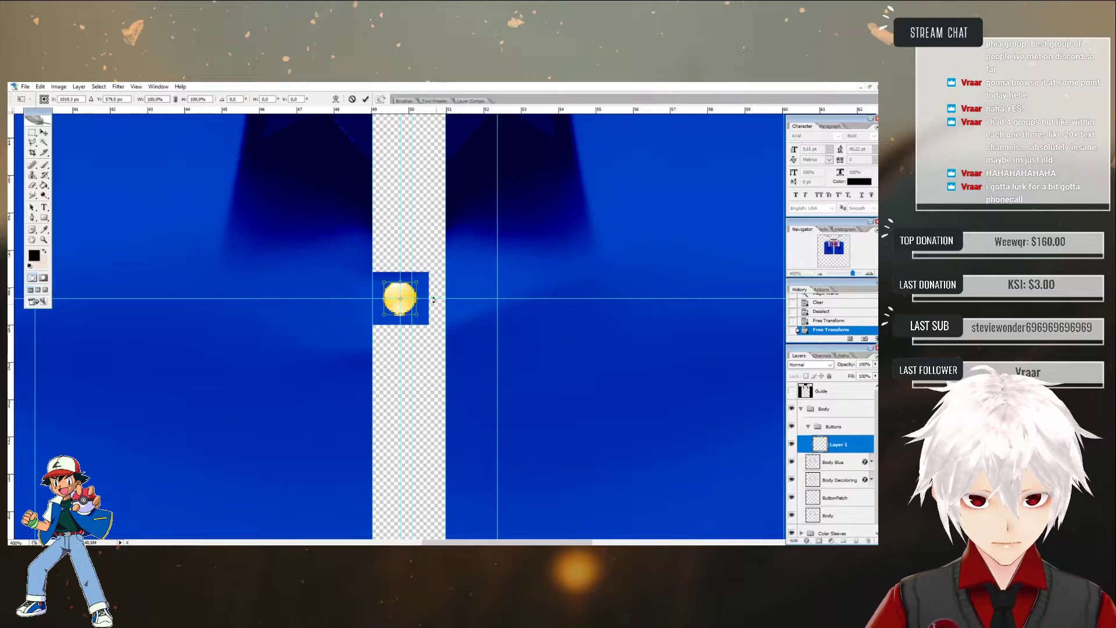
{"action": "left_click", "coordinate": [365, 99]}
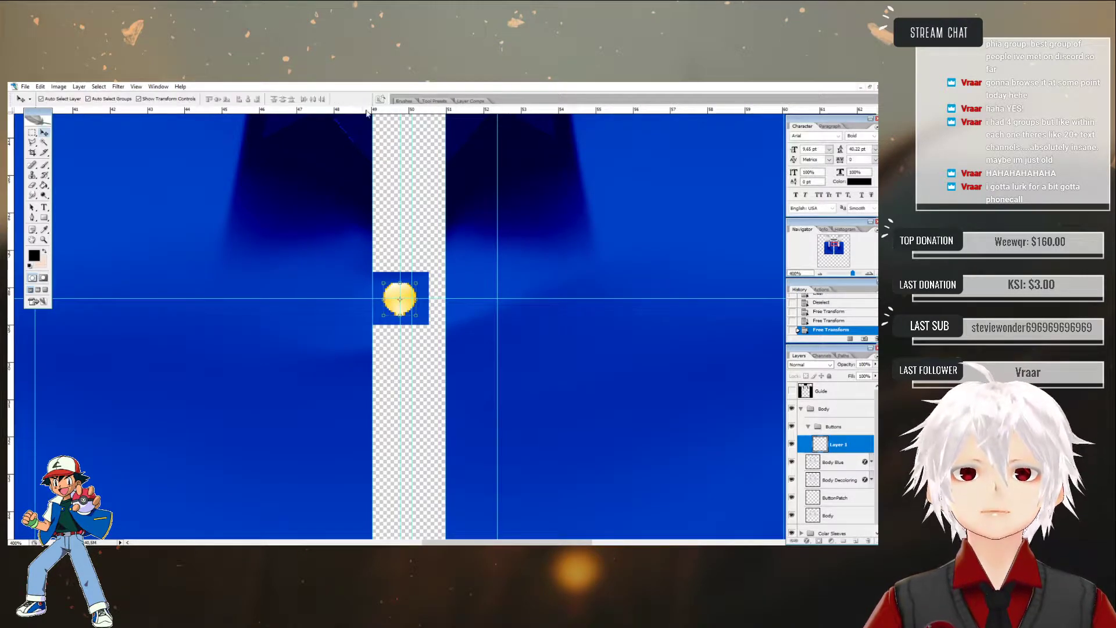
{"action": "key", "text": "Up"}
{"action": "key", "text": "Down"}
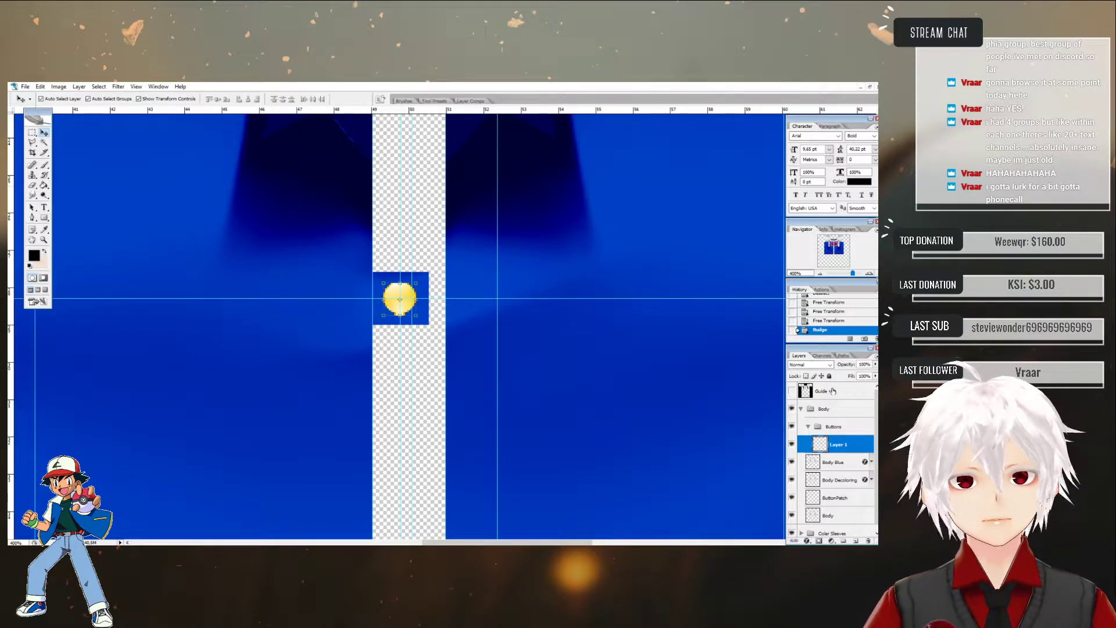
{"action": "left_click", "coordinate": [821, 320]}
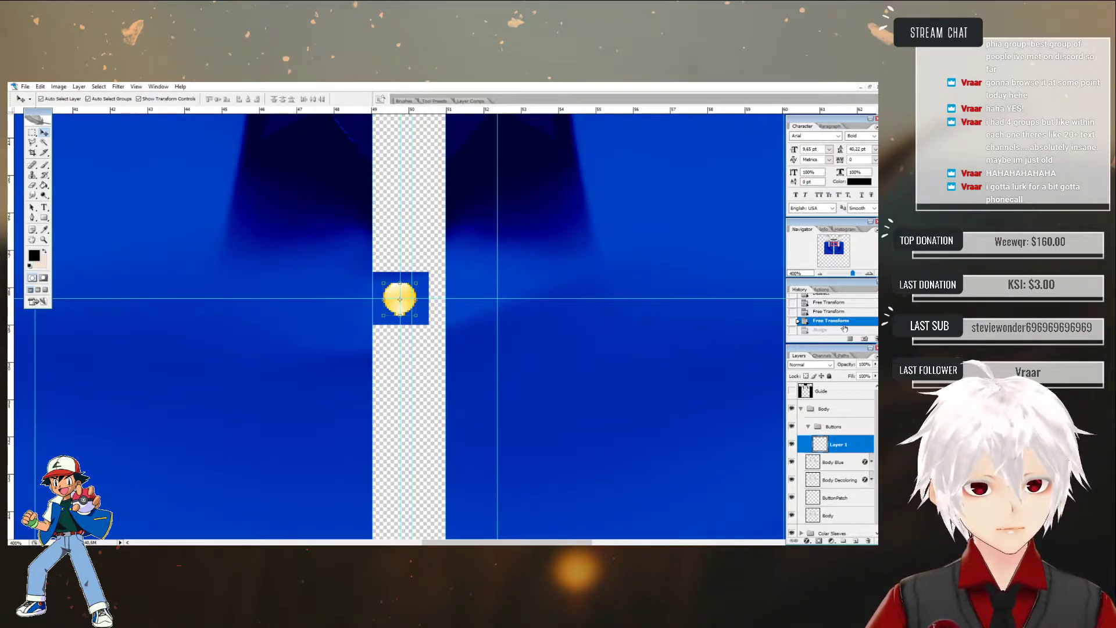
{"action": "left_click", "coordinate": [820, 312]}
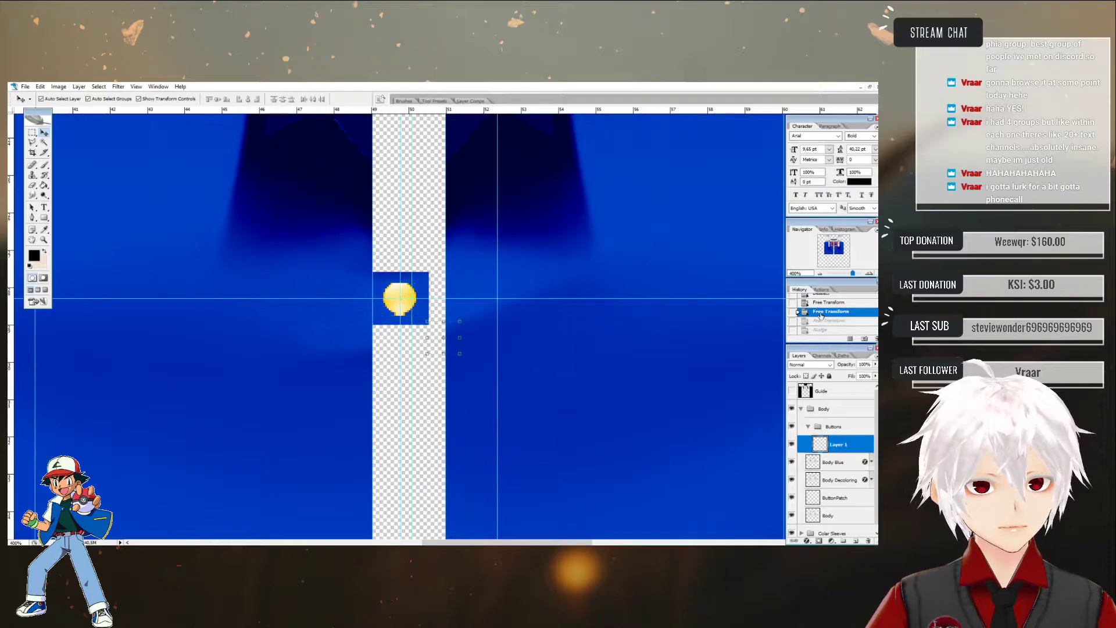
{"action": "left_click_drag", "start_coordinate": [452, 335], "coordinate": [427, 316]}
{"action": "key", "text": "ctrl+z"}
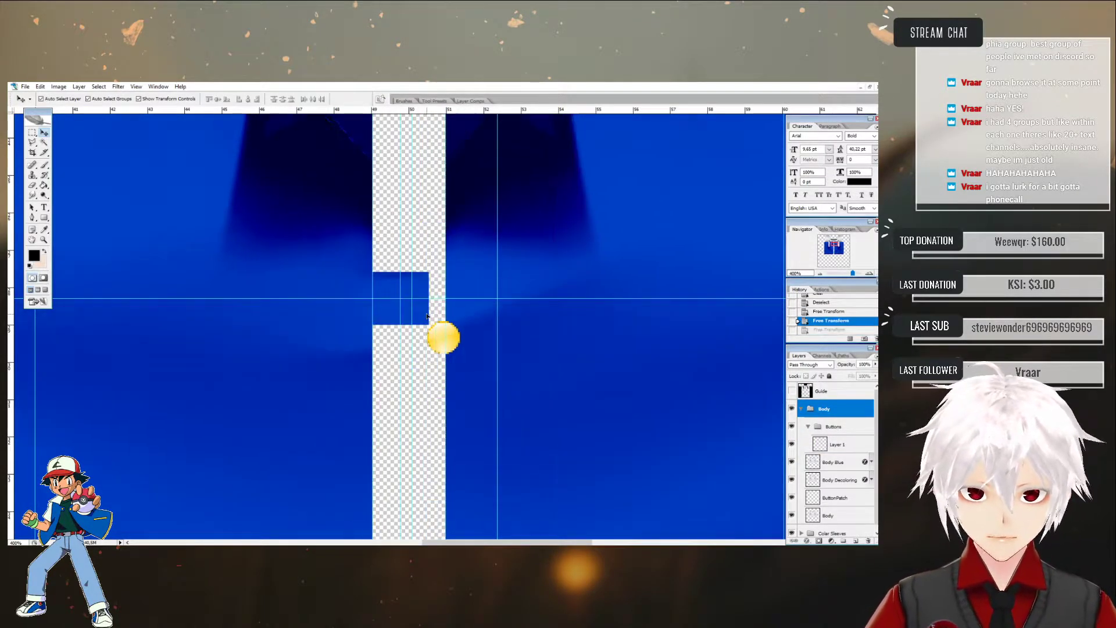
{"action": "left_click", "coordinate": [840, 443]}
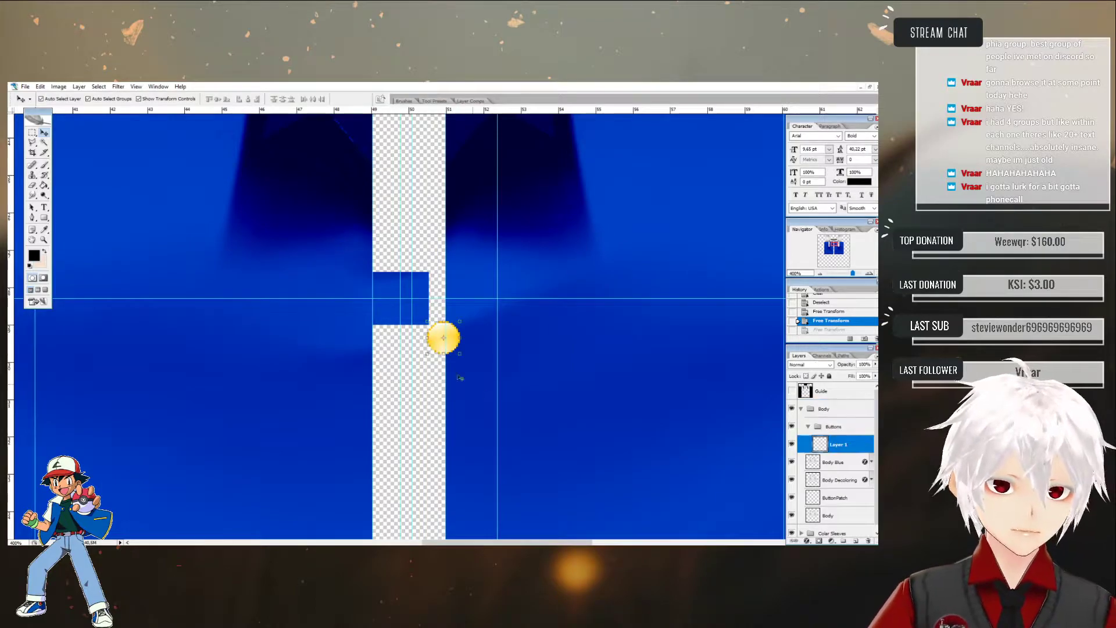
{"action": "left_click_drag", "start_coordinate": [452, 338], "coordinate": [441, 329]}
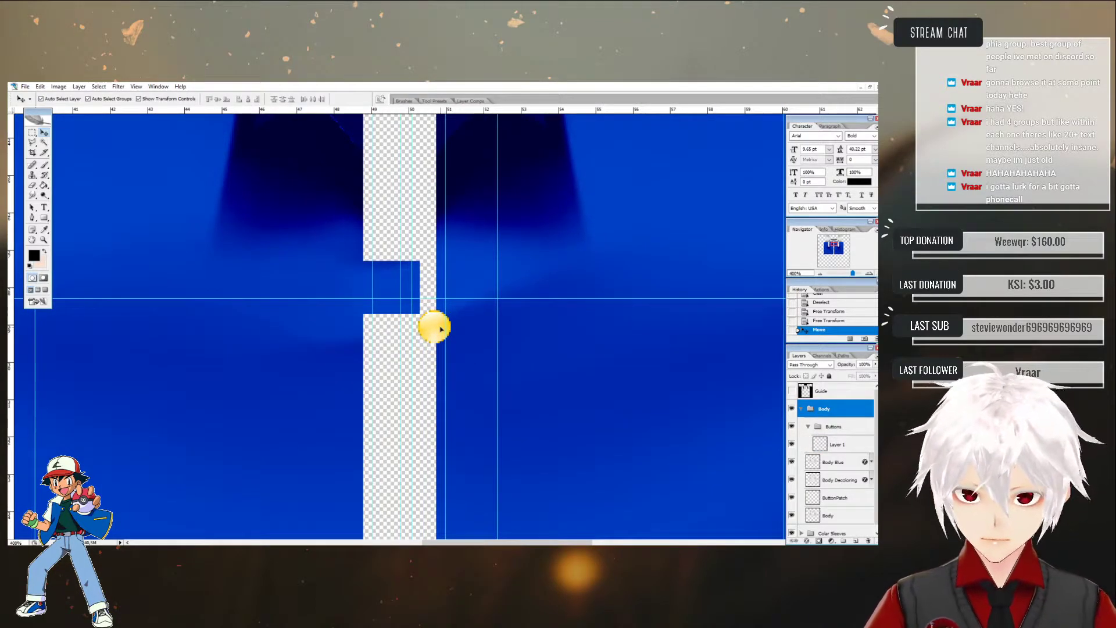
{"action": "key", "text": "ctrl+z"}
- Move the Layer 1 button to the centre of the button patch, apply the transform, and align the horizontal guide with its centre
{"action": "left_click", "coordinate": [850, 442]}
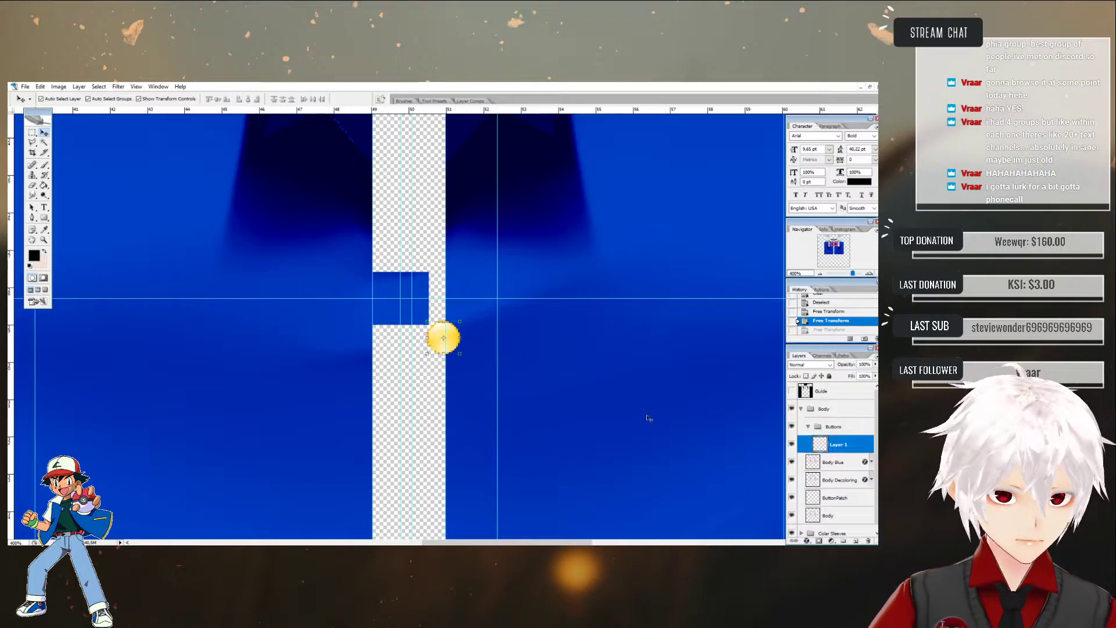
{"action": "left_click", "coordinate": [462, 321]}
{"action": "left_click_drag", "start_coordinate": [450, 335], "coordinate": [411, 296]}
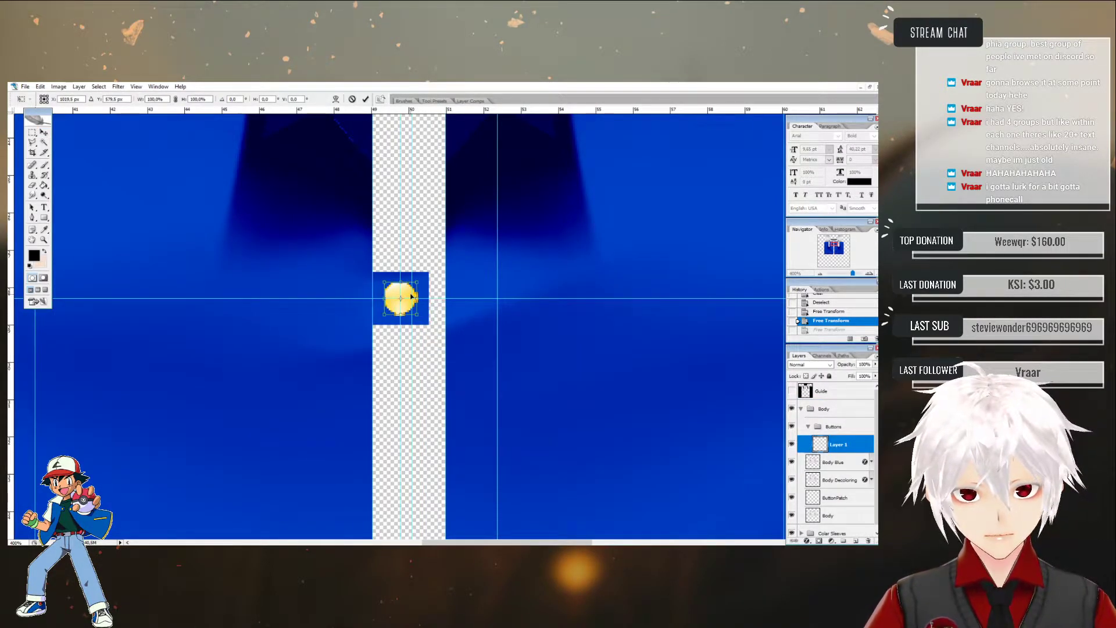
{"action": "key", "text": "Left"}
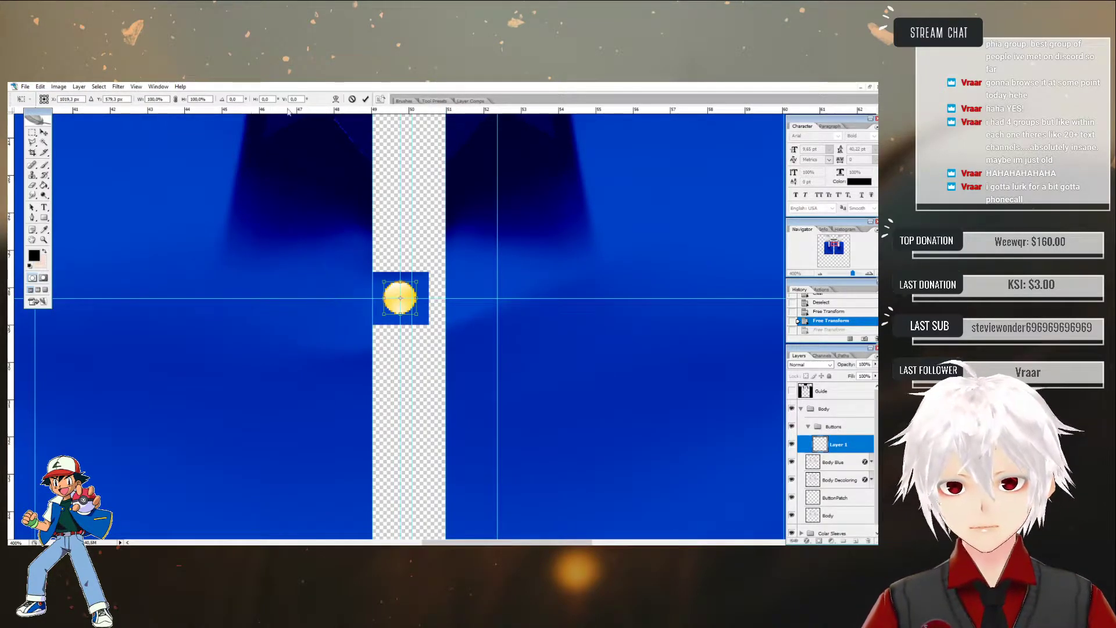
{"action": "left_click", "coordinate": [44, 132]}
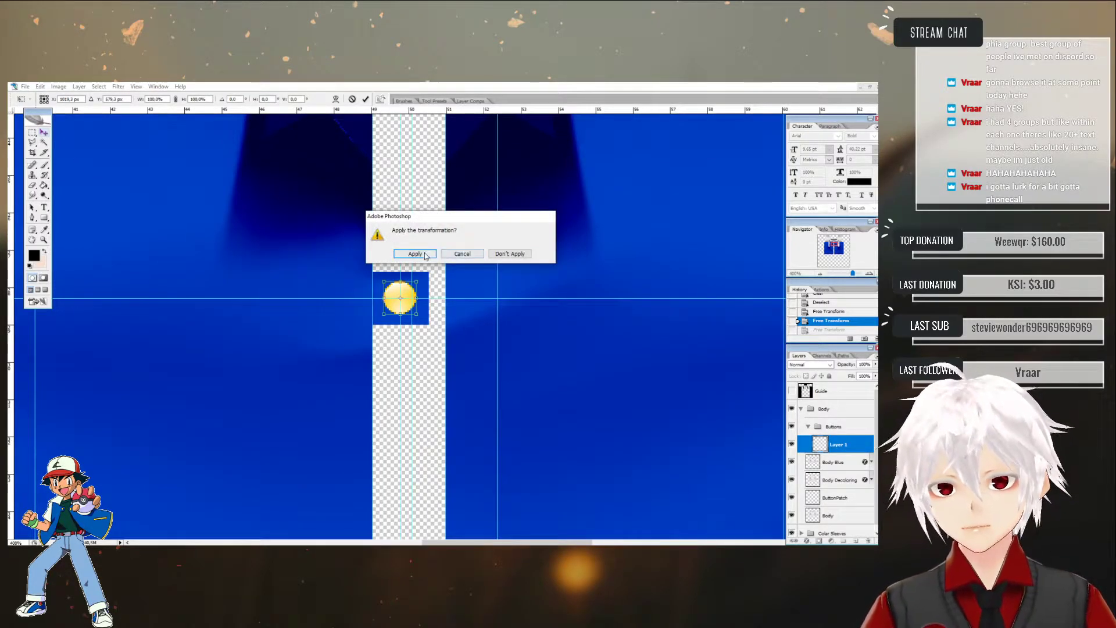
{"action": "left_click", "coordinate": [417, 256]}
{"action": "left_click_drag", "start_coordinate": [440, 298], "coordinate": [440, 297]}
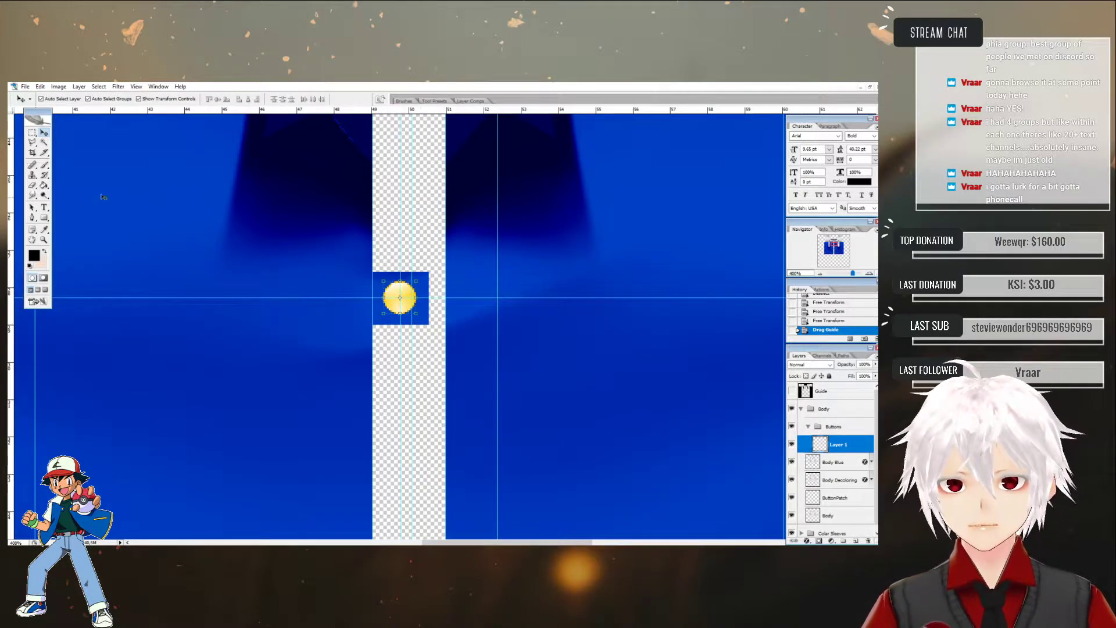
- Rename the yellow button's layer ButtonPatch and duplicate it as ButtonVest
{"action": "double_click", "coordinate": [843, 445]}
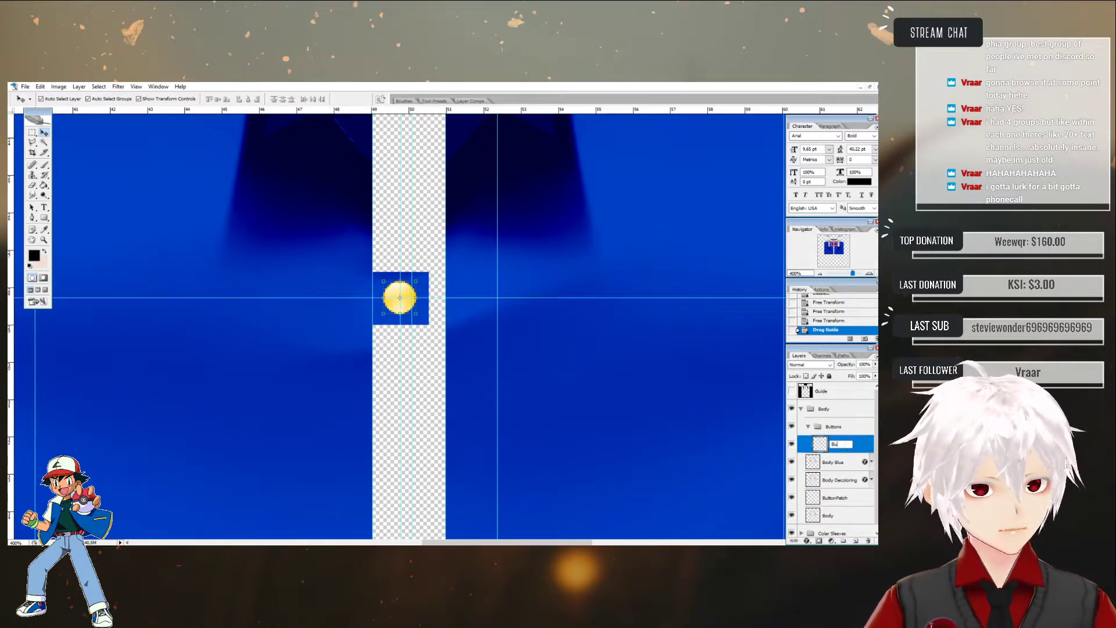
{"action": "type", "text": "ButtonPat"}
{"action": "key", "text": "Return"}
{"action": "right_click", "coordinate": [842, 446]}
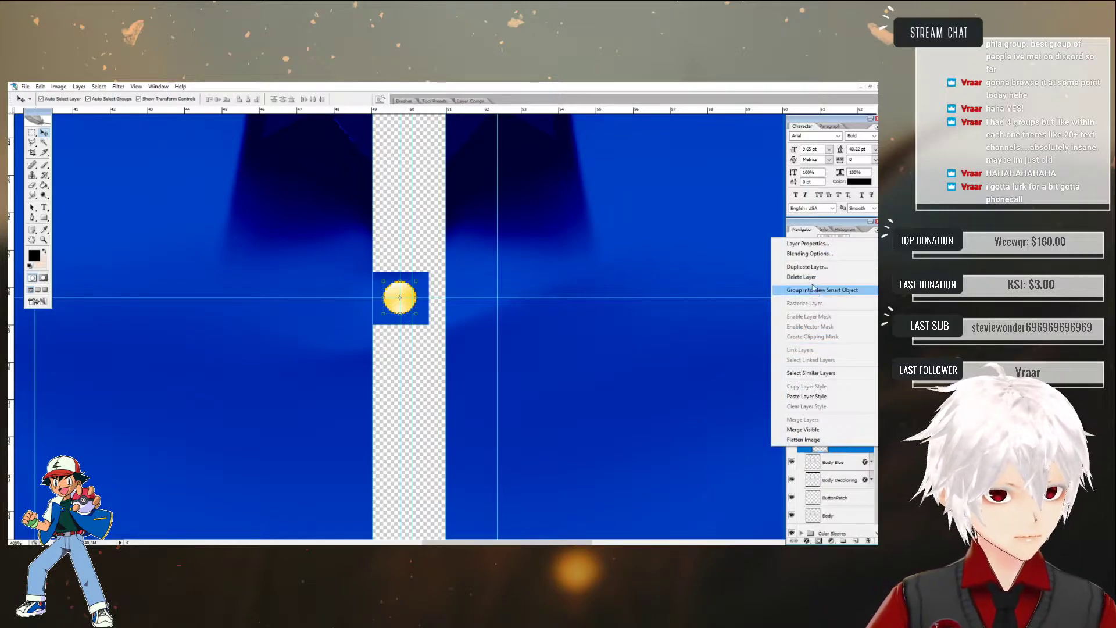
{"action": "left_click", "coordinate": [806, 266]}
{"action": "type", "text": "ButtonVest"}
{"action": "key", "text": "Return"}
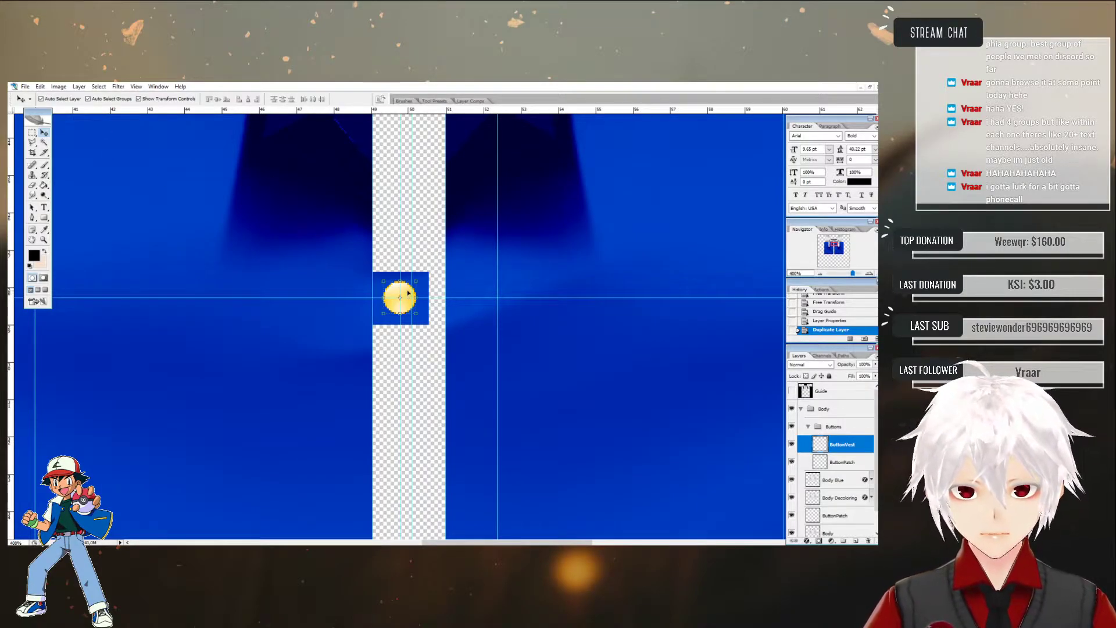
- Move the ButtonVest copy horizontally onto the vertical guide on the vest's front and apply the transform
{"action": "left_click_drag", "start_coordinate": [409, 292], "coordinate": [507, 292]}
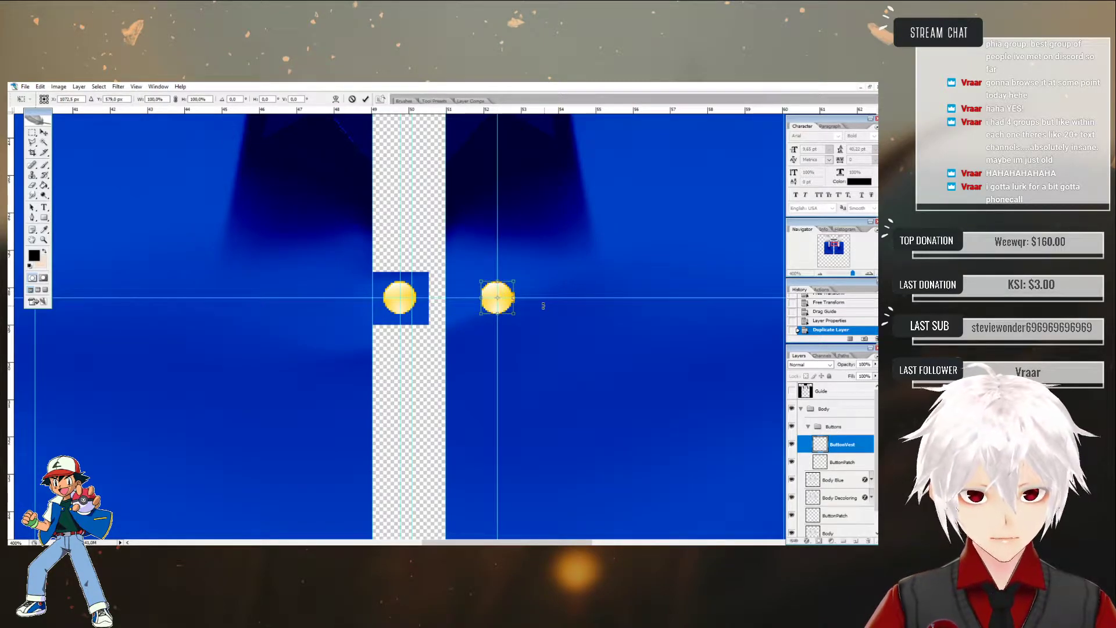
{"action": "key", "text": "Right"}
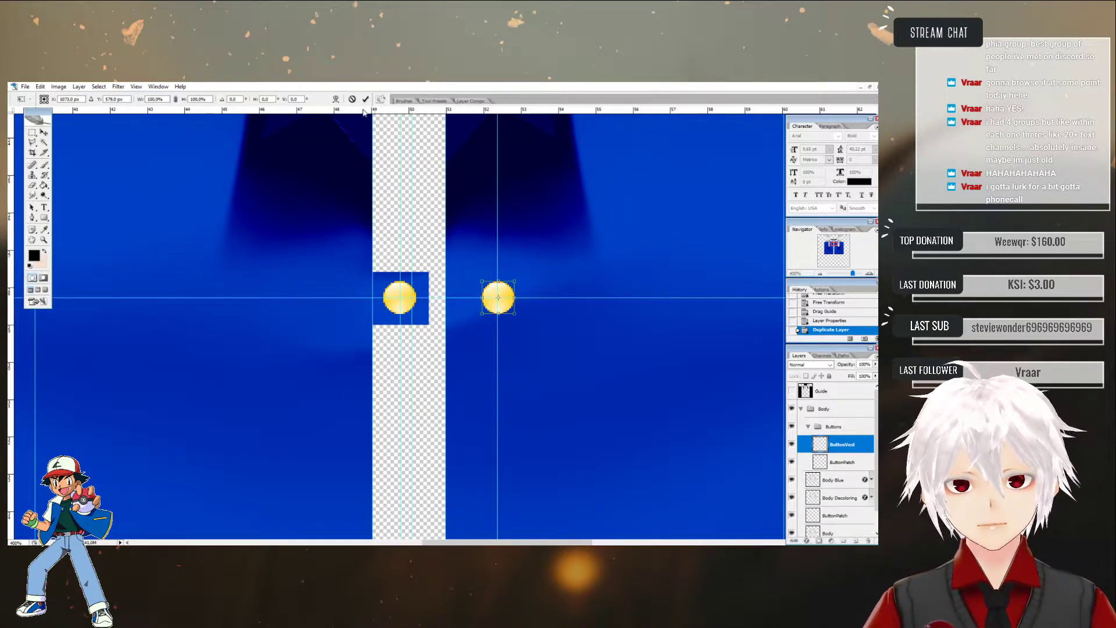
{"action": "left_click", "coordinate": [366, 102]}
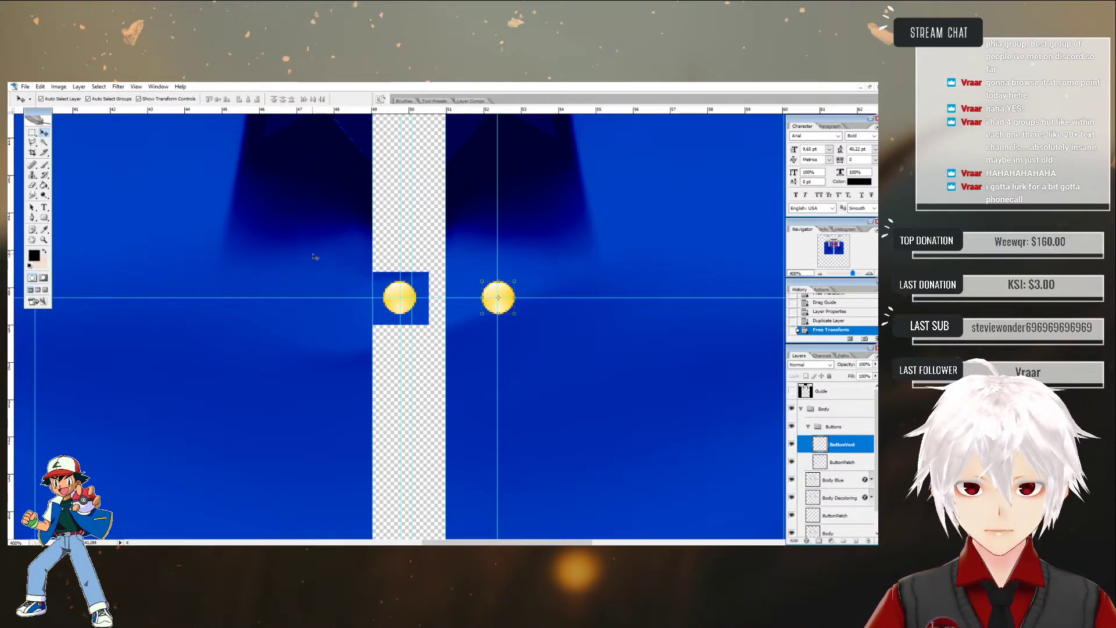
- Draw a circular Elliptical Marquee selection just inside the jagged edge of the button on the patch
{"action": "left_click", "coordinate": [44, 239]}
{"action": "left_click", "coordinate": [389, 297]}
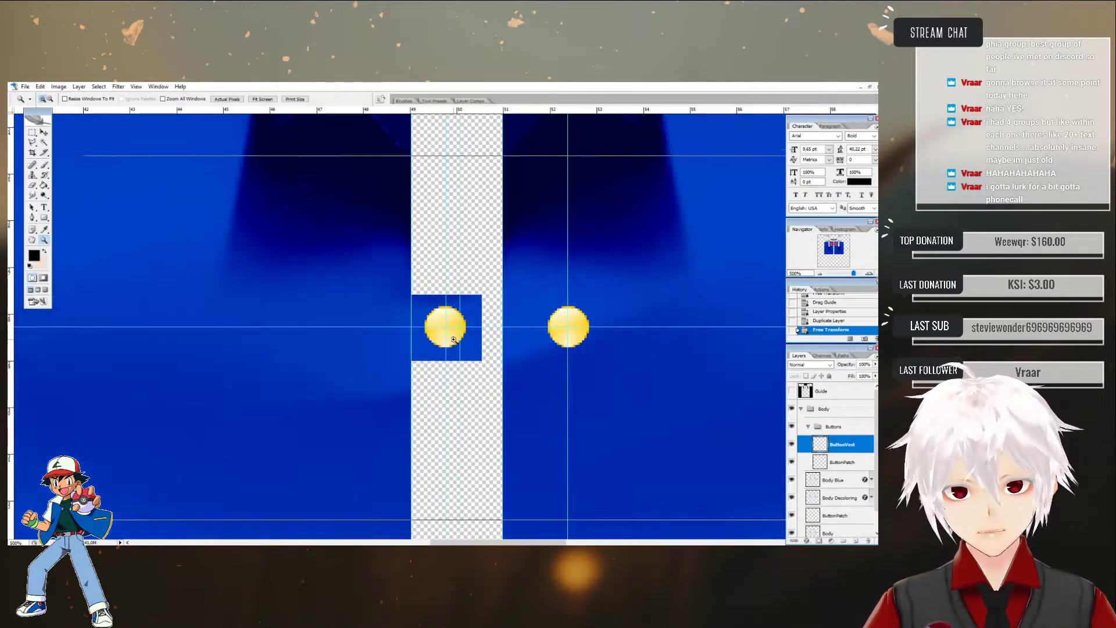
{"action": "left_click", "coordinate": [453, 339]}
{"action": "left_click", "coordinate": [451, 326]}
{"action": "left_click", "coordinate": [449, 322]}
{"action": "left_click", "coordinate": [32, 132]}
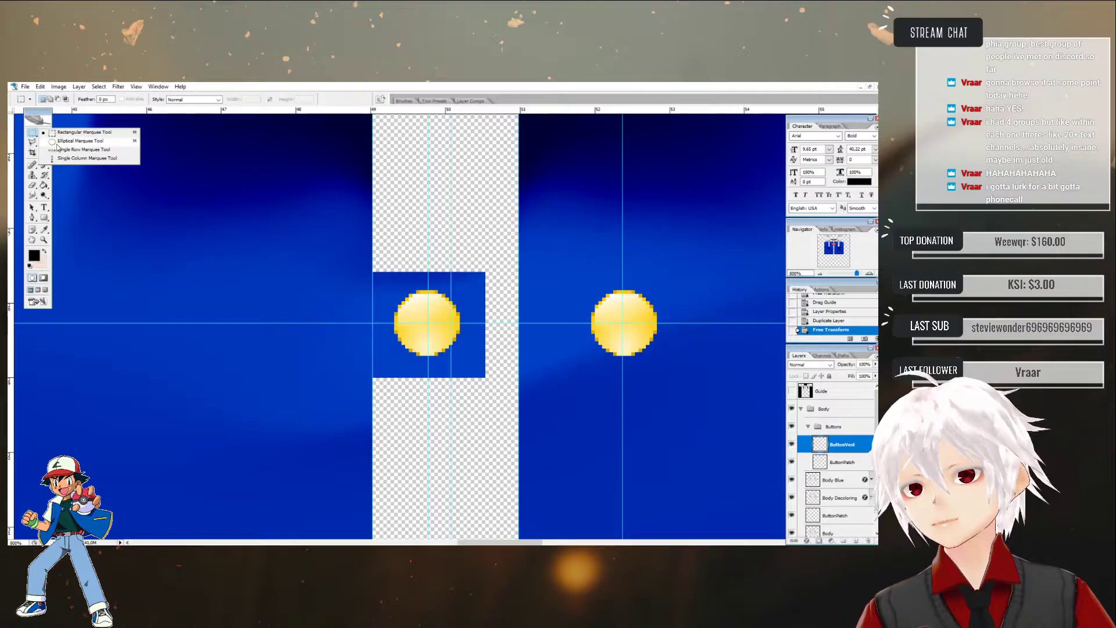
{"action": "left_click", "coordinate": [57, 142]}
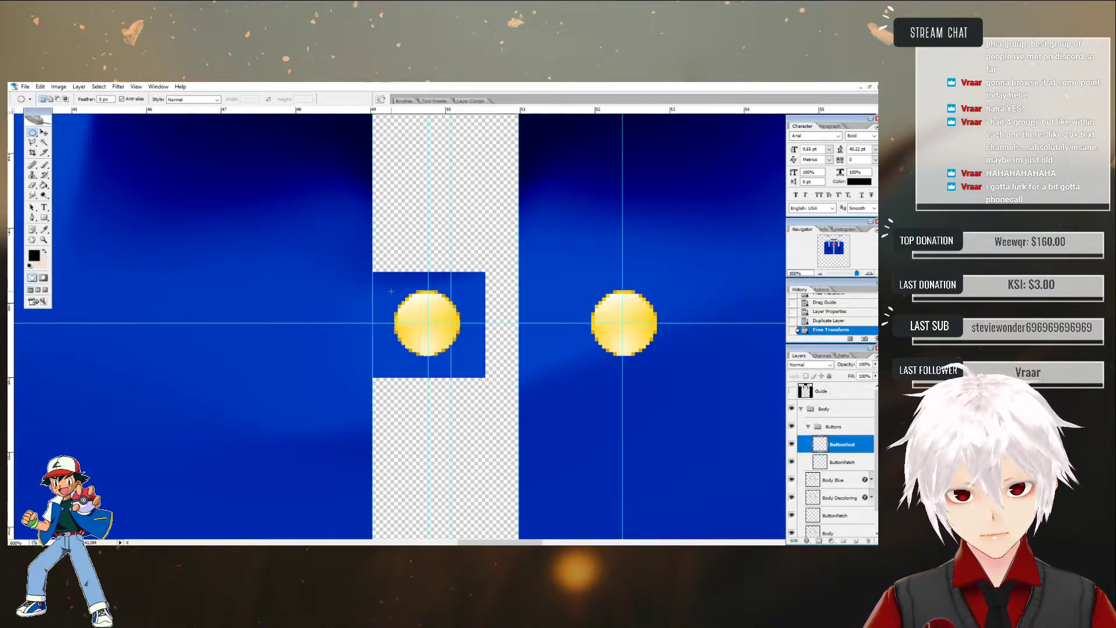
{"action": "left_click_drag", "start_coordinate": [392, 291], "coordinate": [394, 295], "text": "alt+shift"}
- Invert the circular selection, clear the button's jagged rim on the ButtonPatch layer, and deselect
{"action": "key", "text": "Delete"}
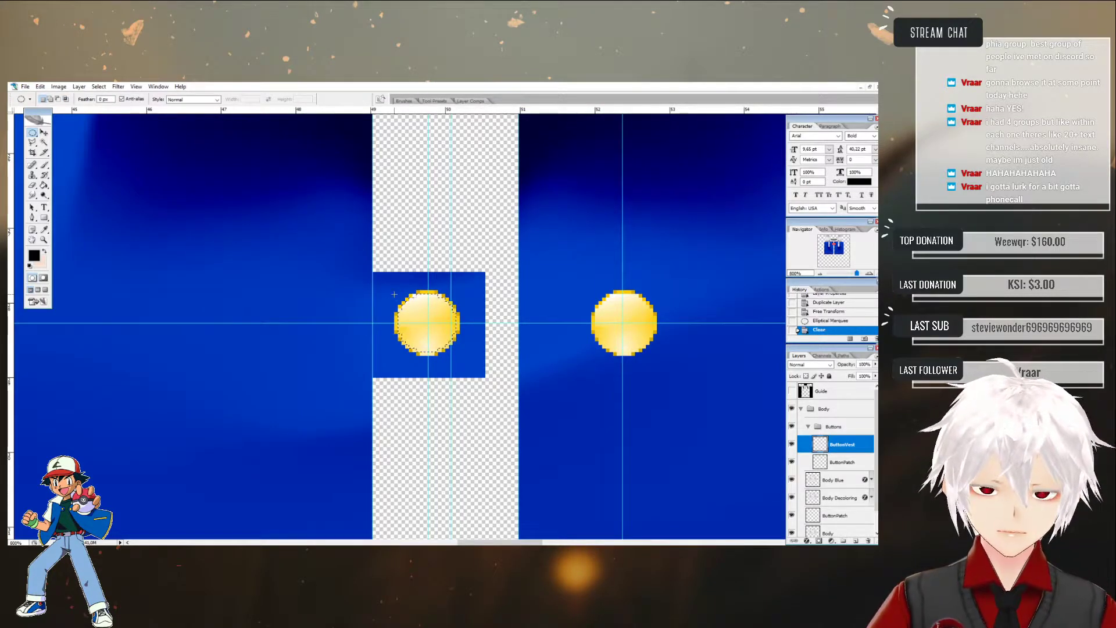
{"action": "right_click", "coordinate": [447, 321]}
{"action": "left_click", "coordinate": [479, 335]}
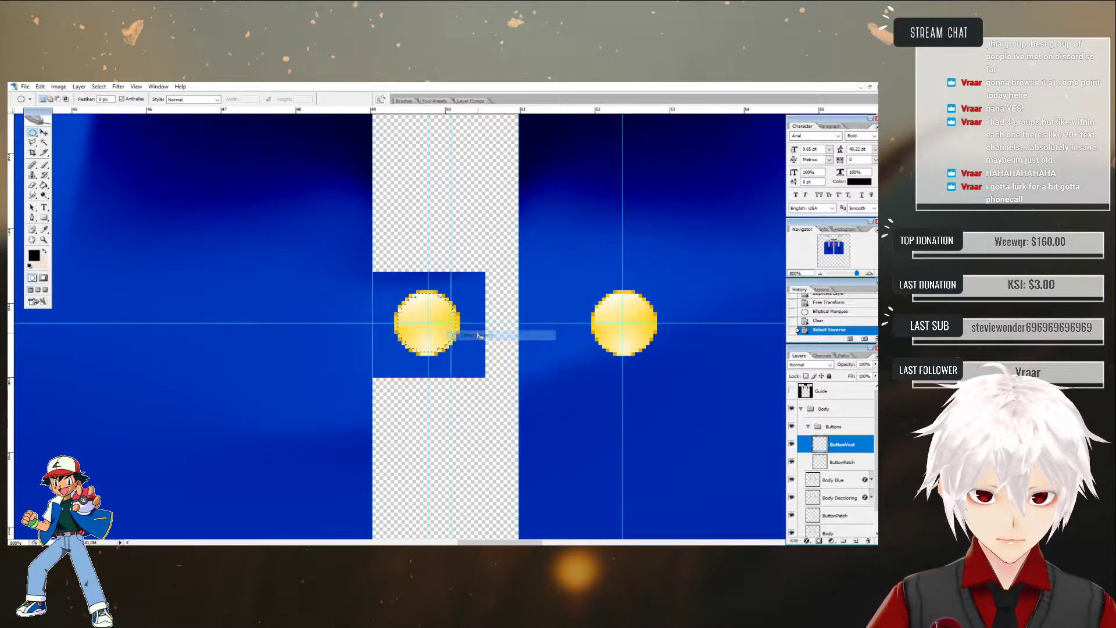
{"action": "left_click", "coordinate": [842, 461]}
{"action": "key", "text": "Delete"}
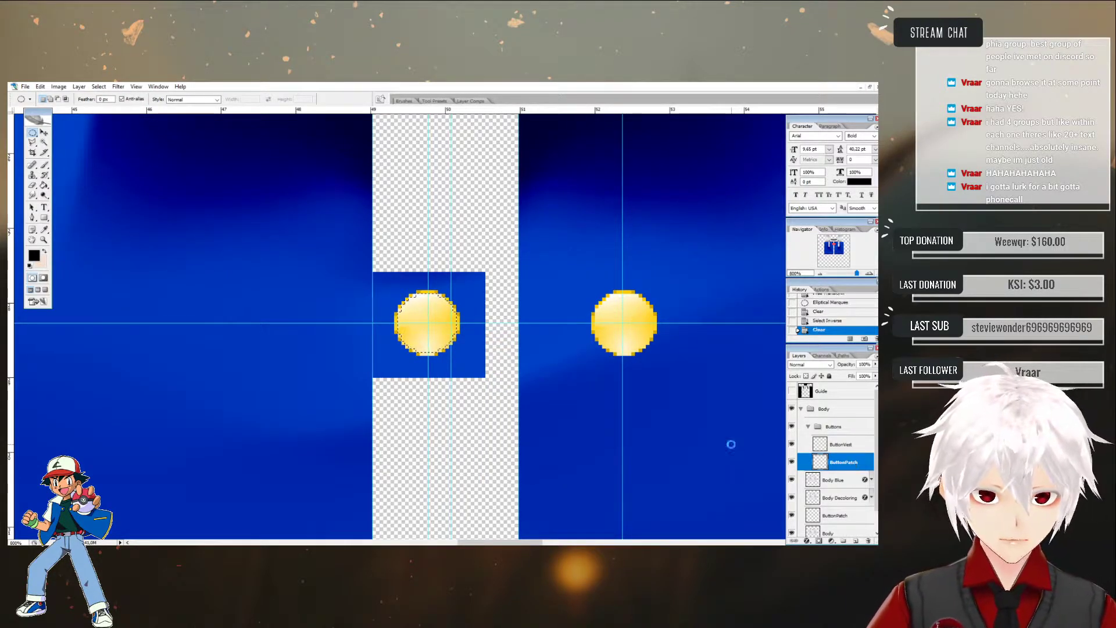
{"action": "key", "text": "ctrl+d"}
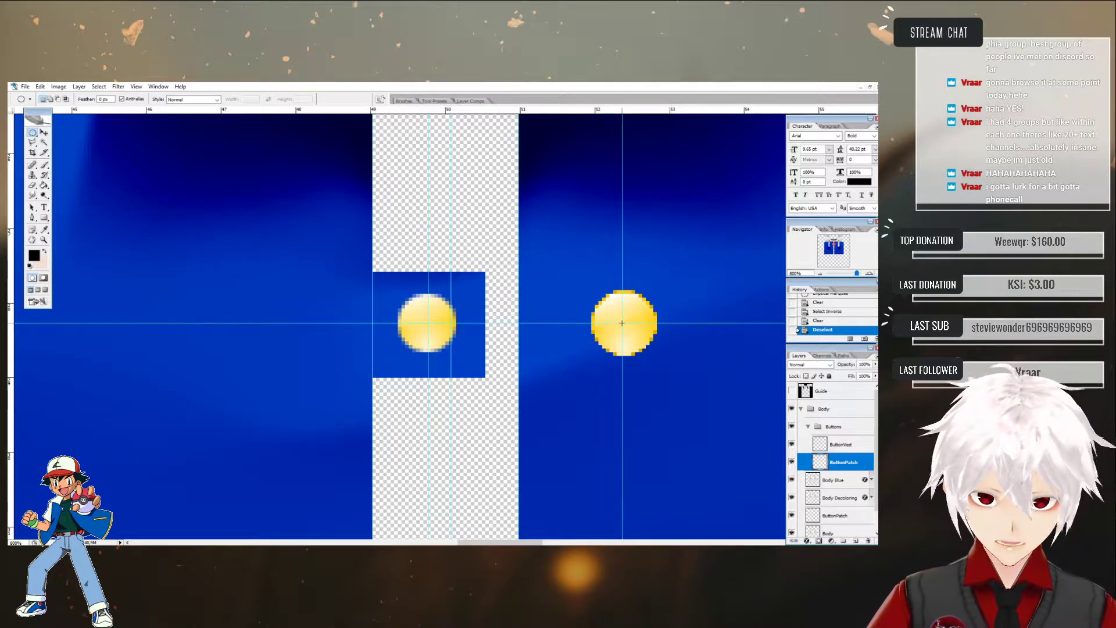
- Trim the vest button's jagged rim by clearing everything outside a centred circular selection on the ButtonVest layer, and deselect
{"action": "left_click_drag", "start_coordinate": [622, 323], "coordinate": [577, 297], "text": "alt+shift"}
{"action": "right_click", "coordinate": [616, 321]}
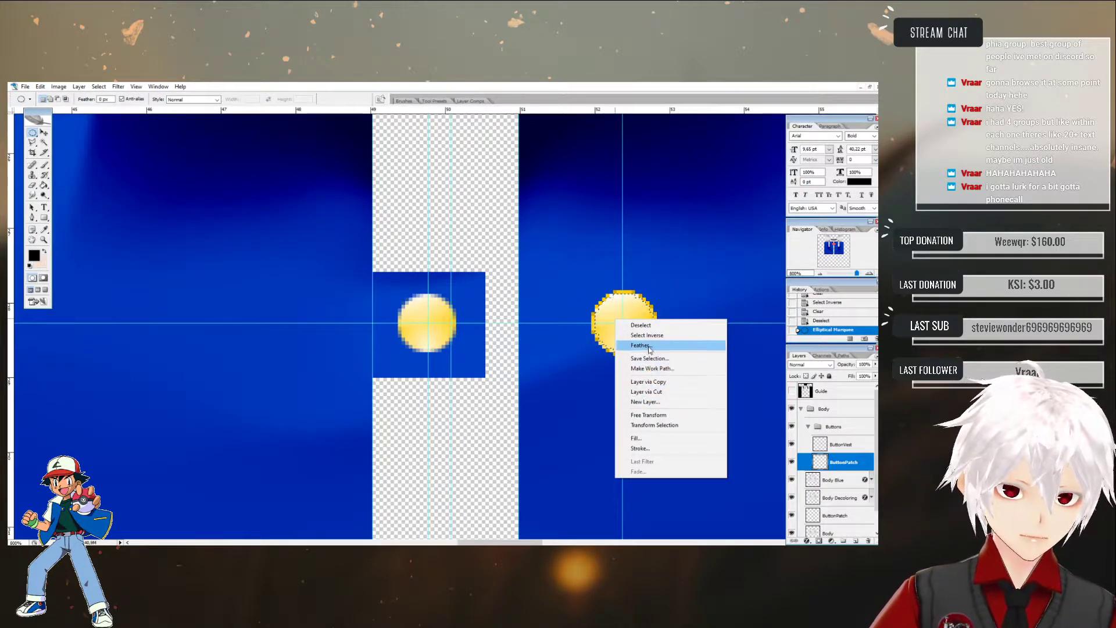
{"action": "left_click", "coordinate": [647, 335]}
{"action": "left_click", "coordinate": [841, 445]}
{"action": "key", "text": "Delete"}
{"action": "key", "text": "ctrl+d"}
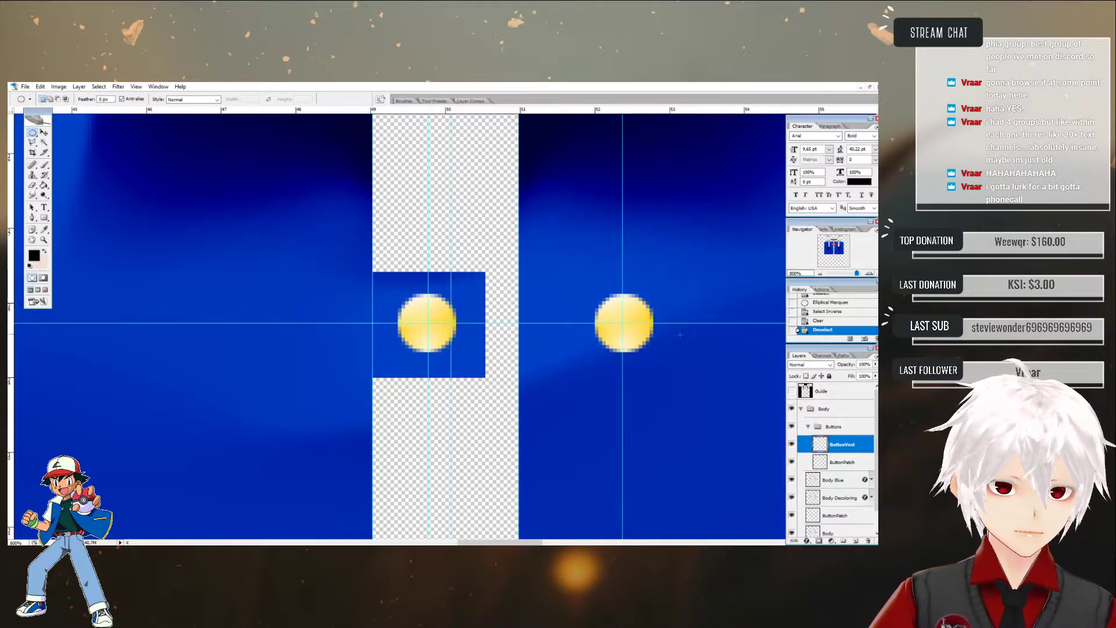
- Save a copy of the texture in PNG format over Vest.png in the AshKetchum folder
{"action": "left_click", "coordinate": [25, 86]}
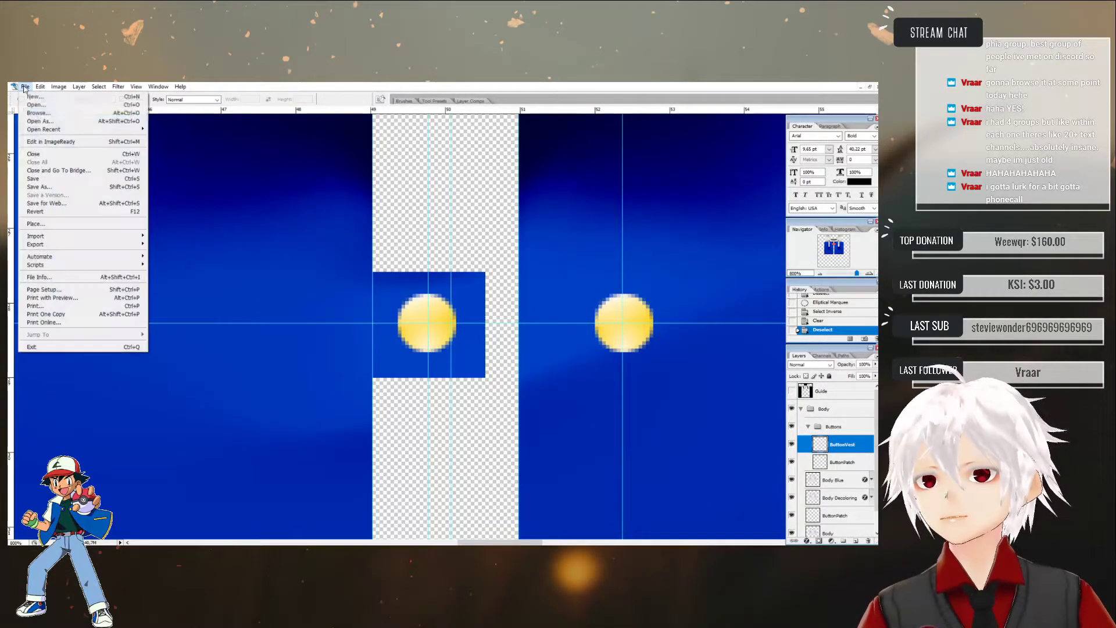
{"action": "left_click", "coordinate": [44, 186]}
{"action": "left_click", "coordinate": [381, 420]}
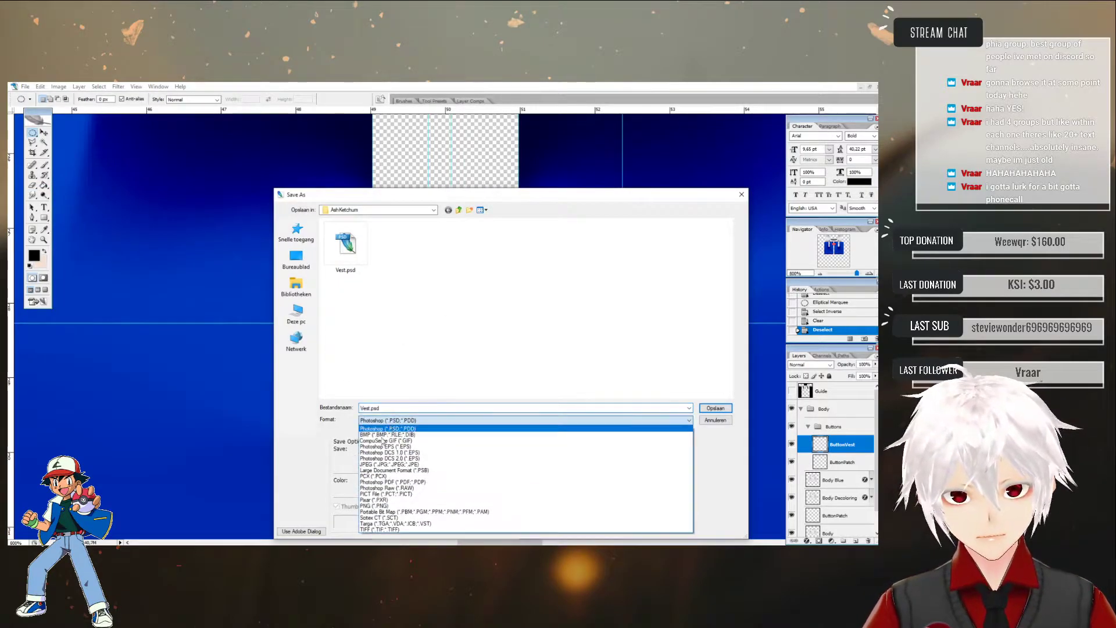
{"action": "left_click", "coordinate": [381, 505]}
{"action": "left_click", "coordinate": [395, 244]}
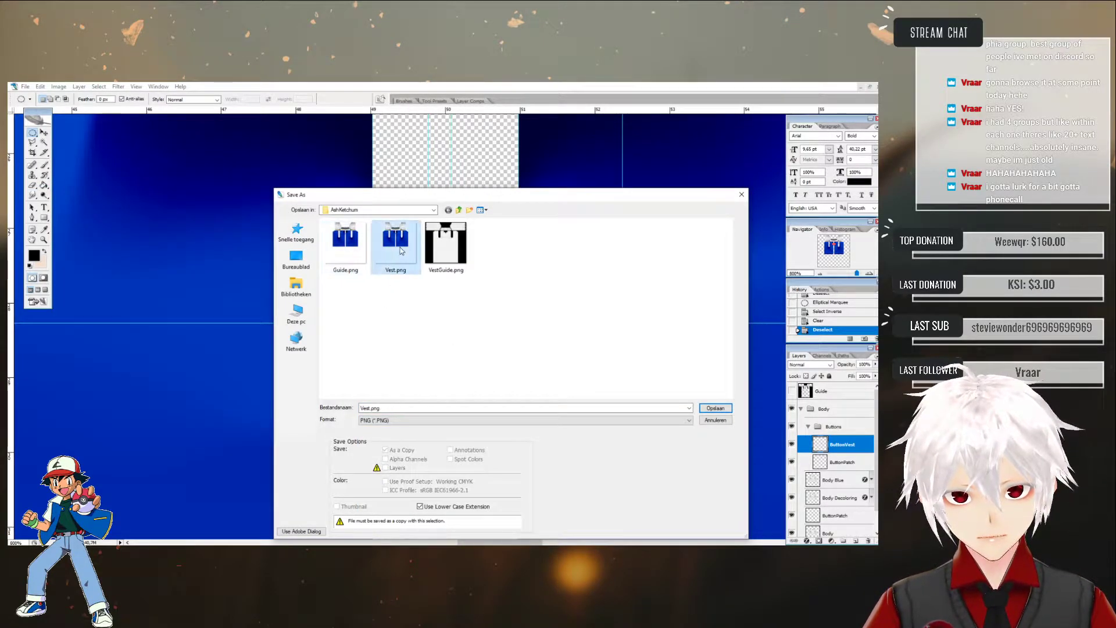
- Save a copy of the artwork as Vest.png, replacing the existing file and keeping interlacing set to None
{"action": "left_click", "coordinate": [711, 411]}
{"action": "left_click", "coordinate": [467, 317]}
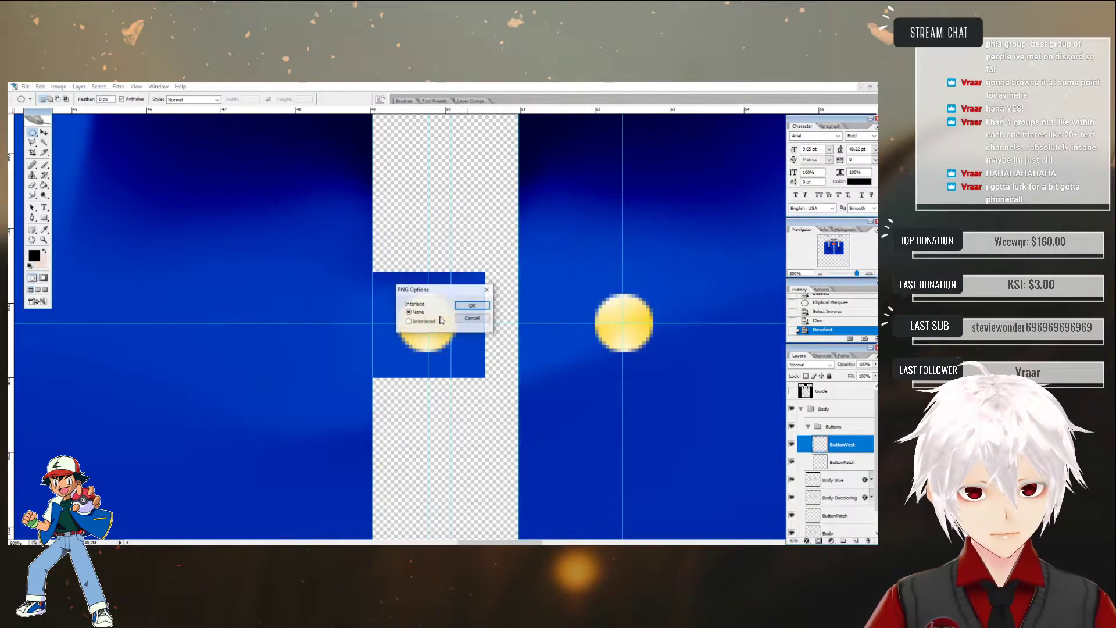
{"action": "left_click", "coordinate": [465, 305]}
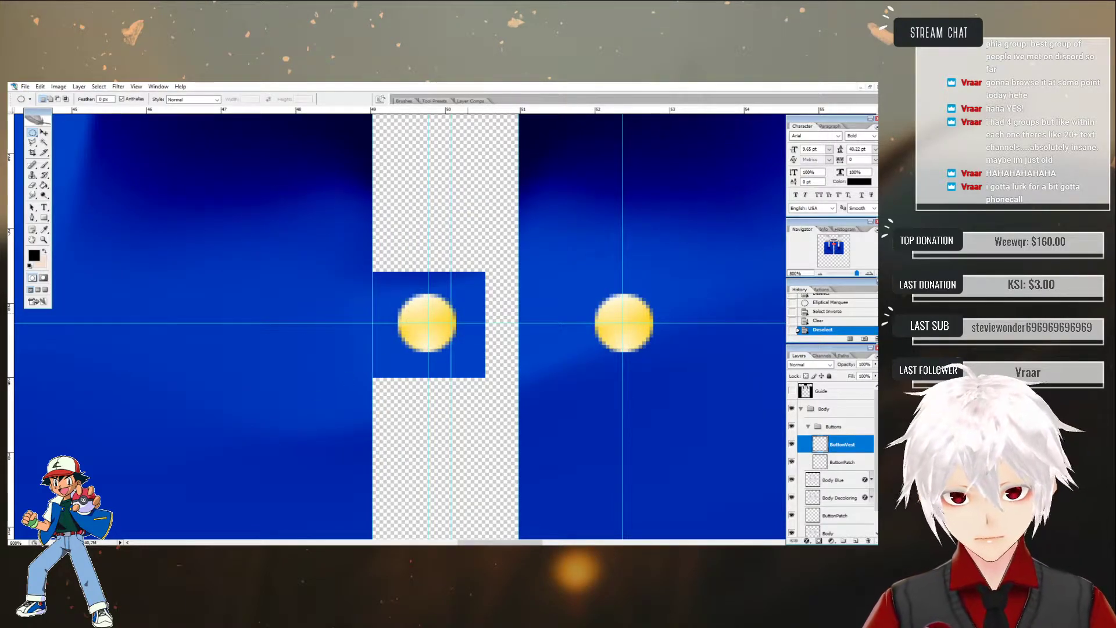
- Switch to VRoid Studio, import the updated Vest.png into the coat texture's Layer, and inspect the button patch on the model
{"action": "key", "text": "alt+Tab"}
{"action": "right_click", "coordinate": [34, 236]}
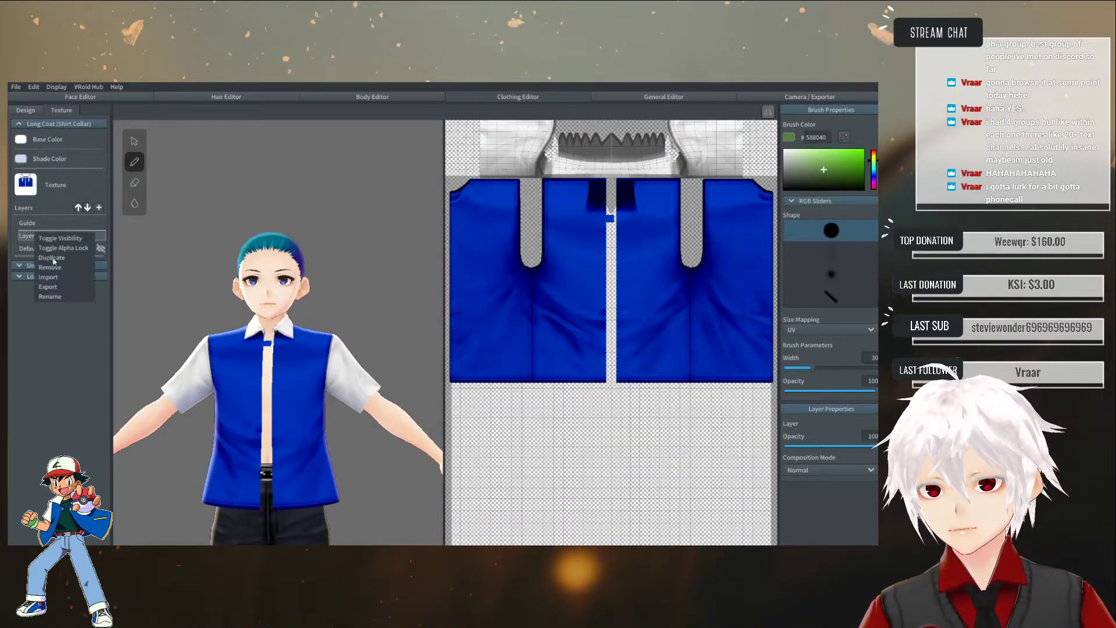
{"action": "left_click", "coordinate": [68, 286]}
{"action": "double_click", "coordinate": [281, 200]}
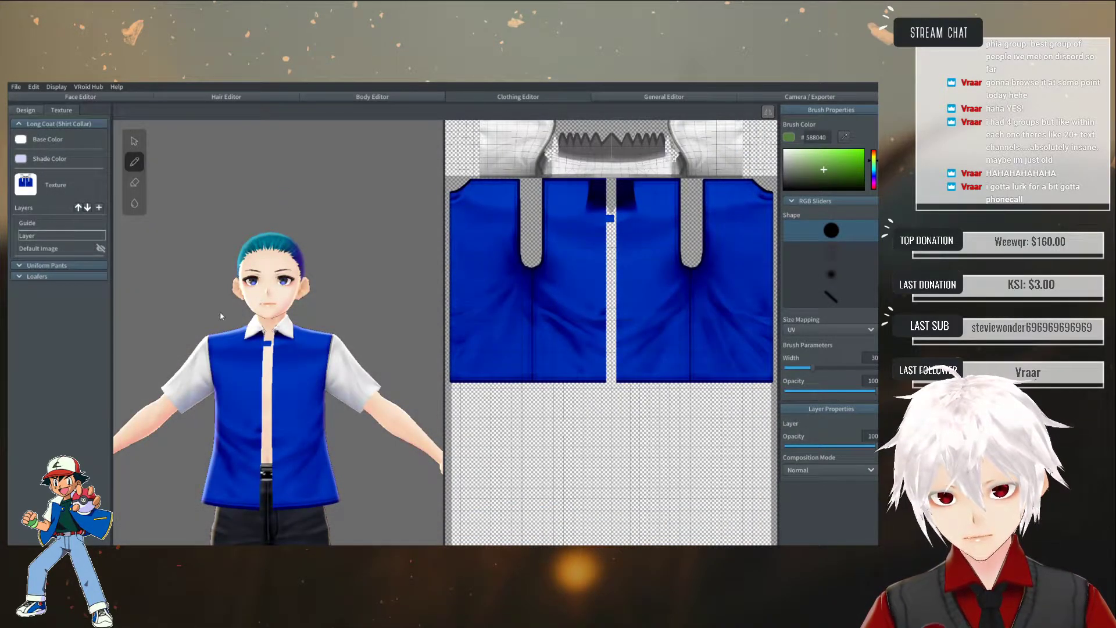
{"action": "right_click_drag", "start_coordinate": [259, 350], "coordinate": [199, 342]}
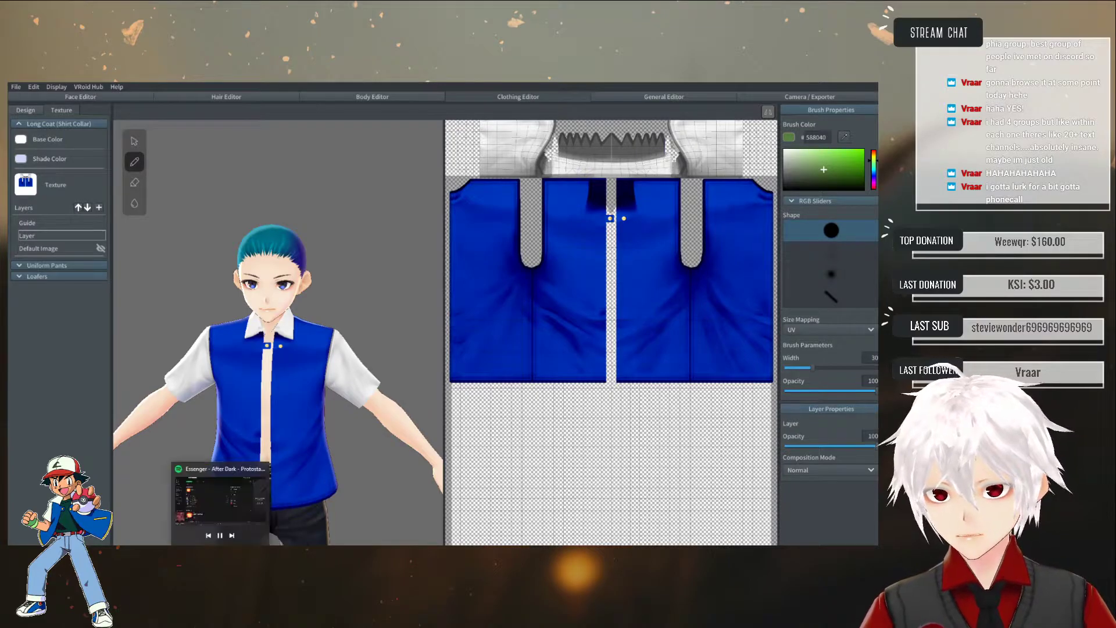
- Return to Photoshop, draw an elliptical selection centred on the button patch's inner edge and reaching its outer edge, and invert it
{"action": "mouse_move", "coordinate": [175, 544]}
{"action": "left_click", "coordinate": [175, 517]}
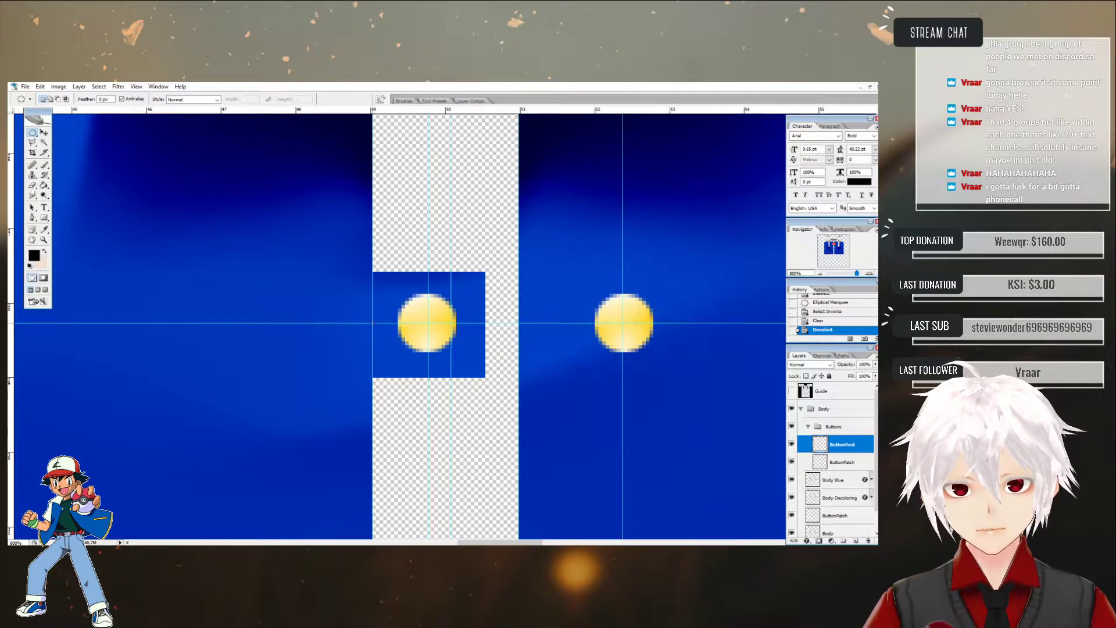
{"action": "left_click_drag", "start_coordinate": [373, 322], "coordinate": [486, 227]}
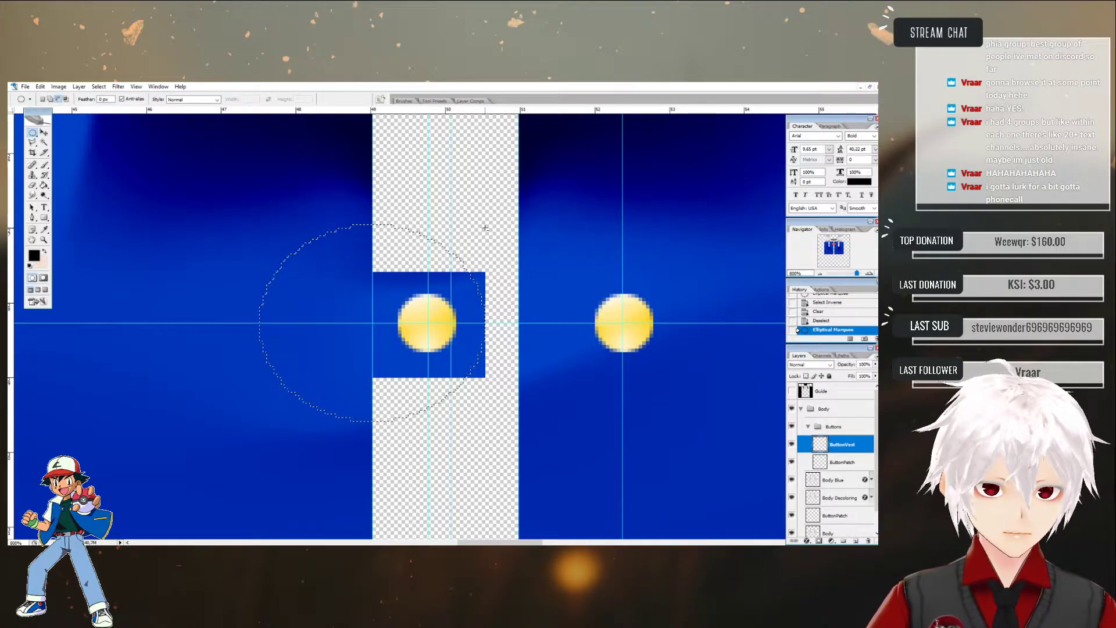
{"action": "right_click", "coordinate": [439, 319]}
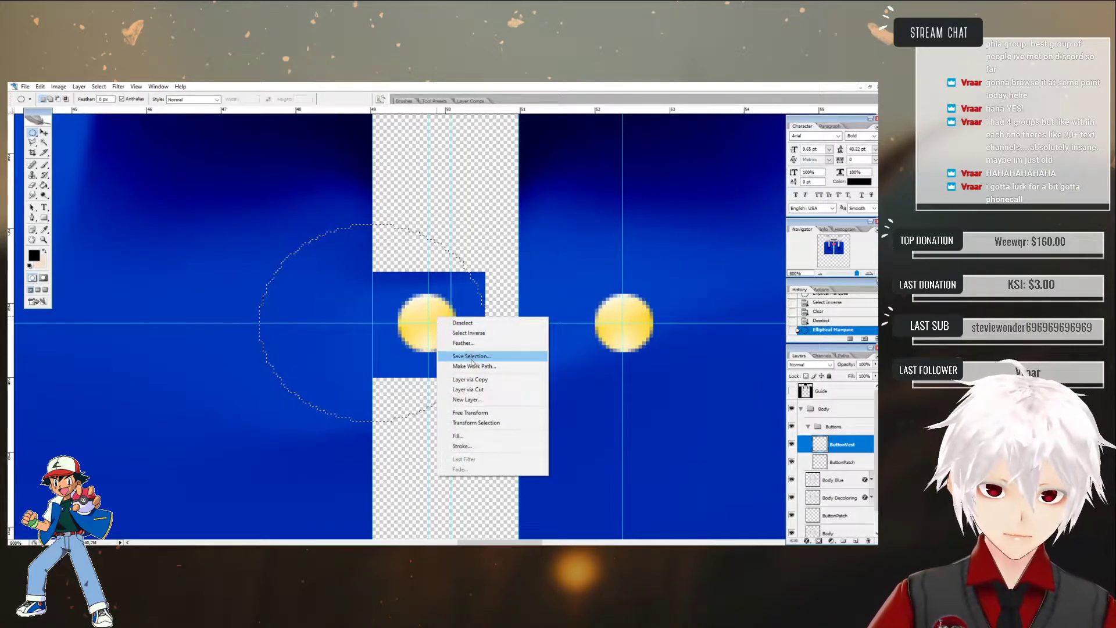
{"action": "left_click", "coordinate": [479, 334]}
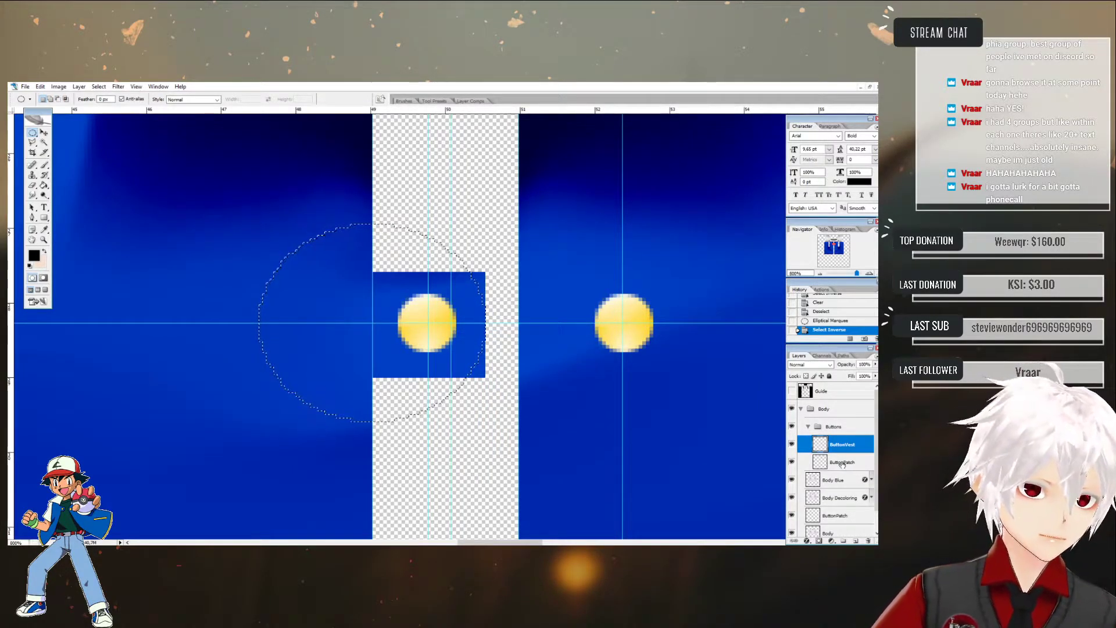
- Clear the area outside the ellipse on the ButtonPatch layer directly above the Body layer
{"action": "scroll", "coordinate": [837, 482], "scroll_direction": "down", "scroll_amount": 1}
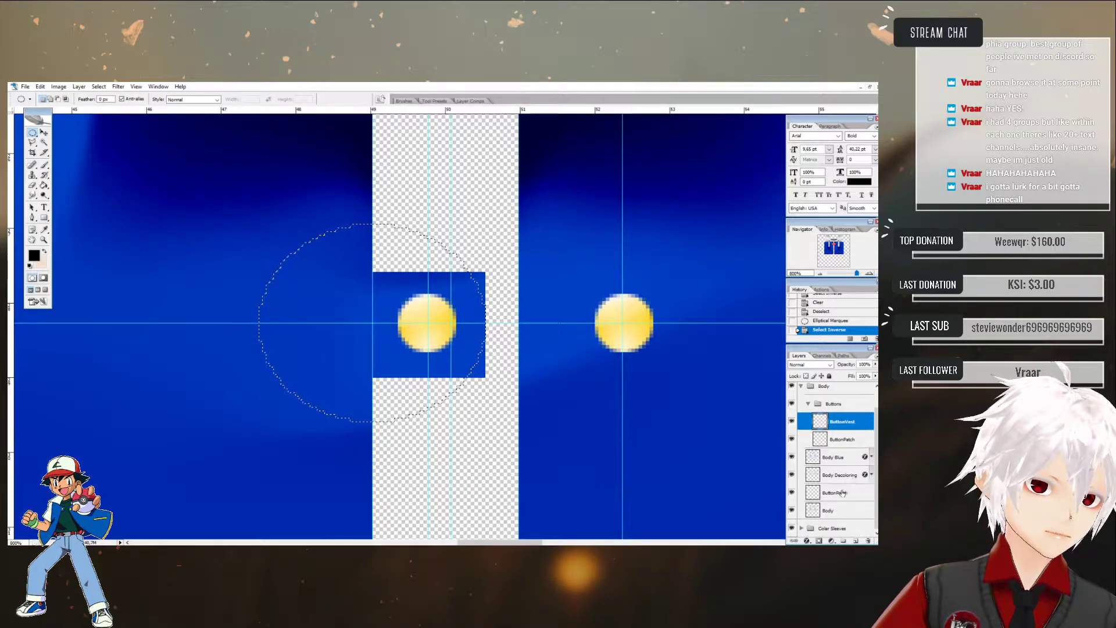
{"action": "left_click", "coordinate": [835, 494]}
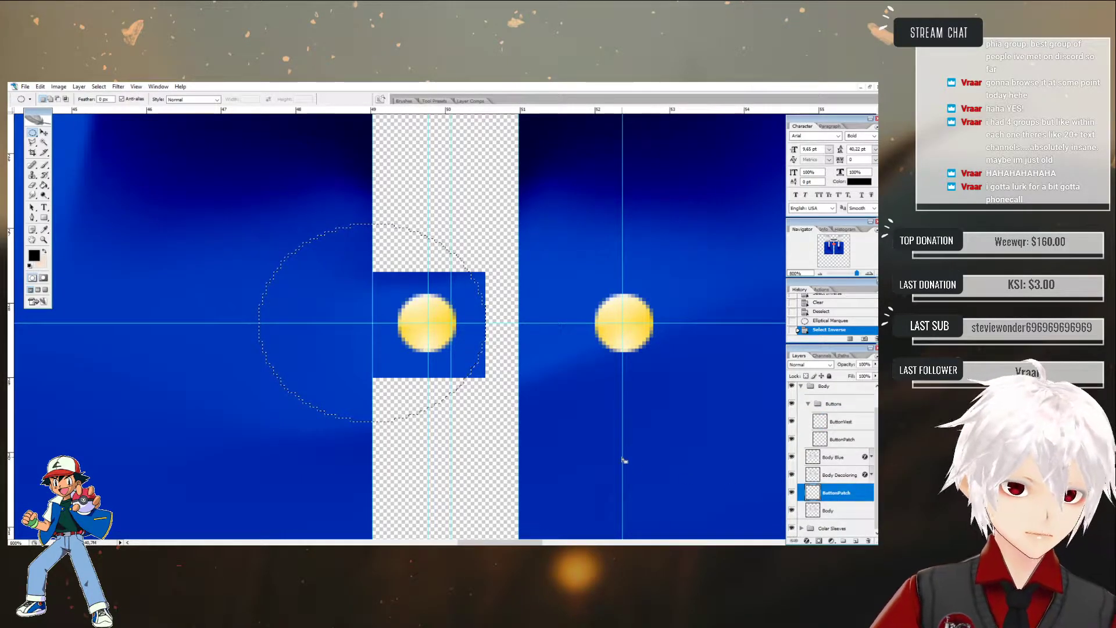
{"action": "key", "text": "Delete"}
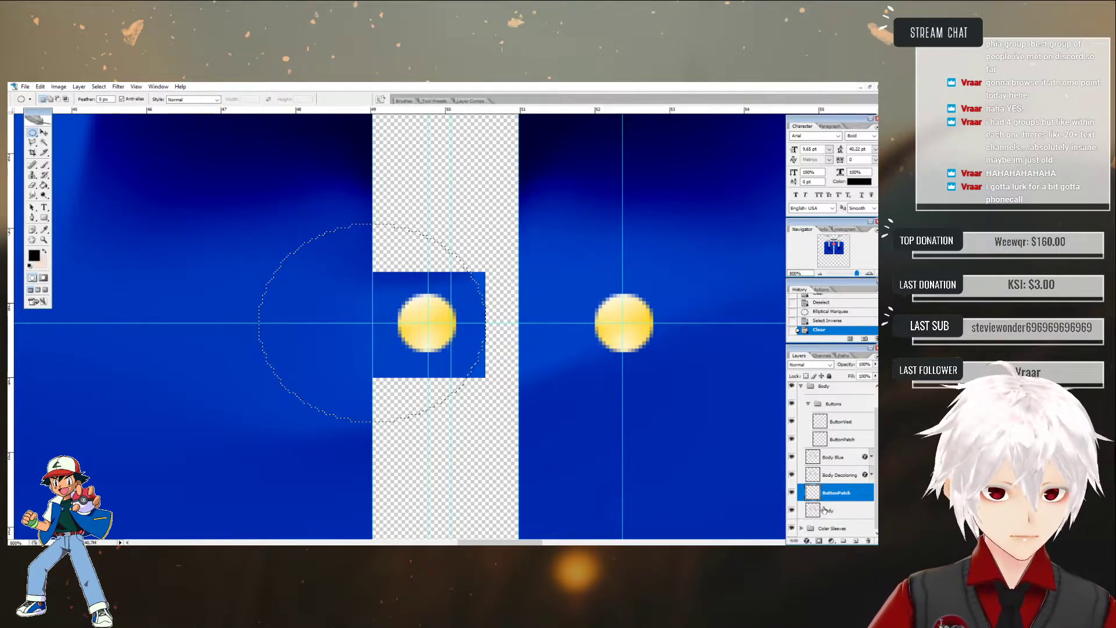
- Try extending the selection over the blue body beside the patch with the Rectangular Marquee for the Body Blue and Body Decoloring layers
{"action": "left_click", "coordinate": [835, 458]}
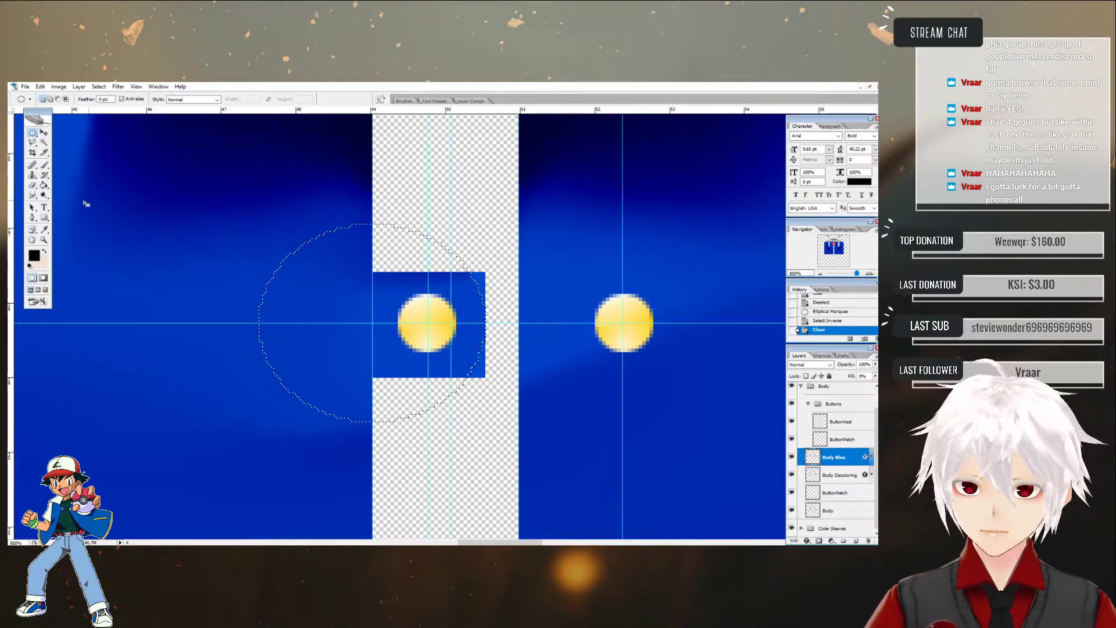
{"action": "left_click", "coordinate": [32, 132]}
{"action": "left_click", "coordinate": [67, 133]}
{"action": "left_click_drag", "start_coordinate": [193, 166], "coordinate": [370, 457]}
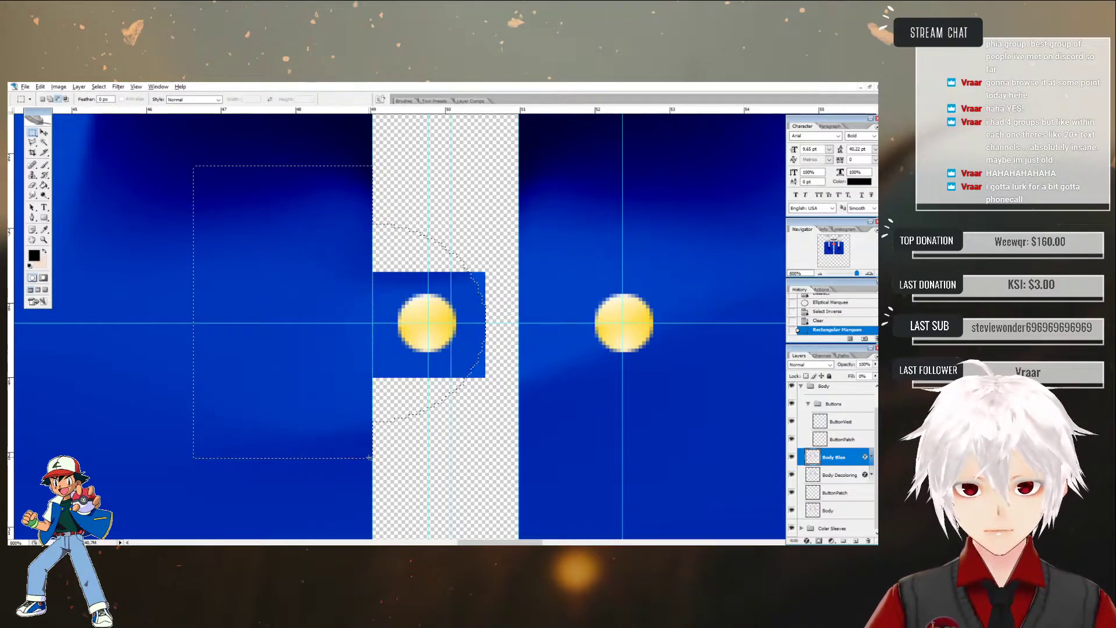
{"action": "left_click_drag", "start_coordinate": [168, 152], "coordinate": [371, 483], "text": "shift"}
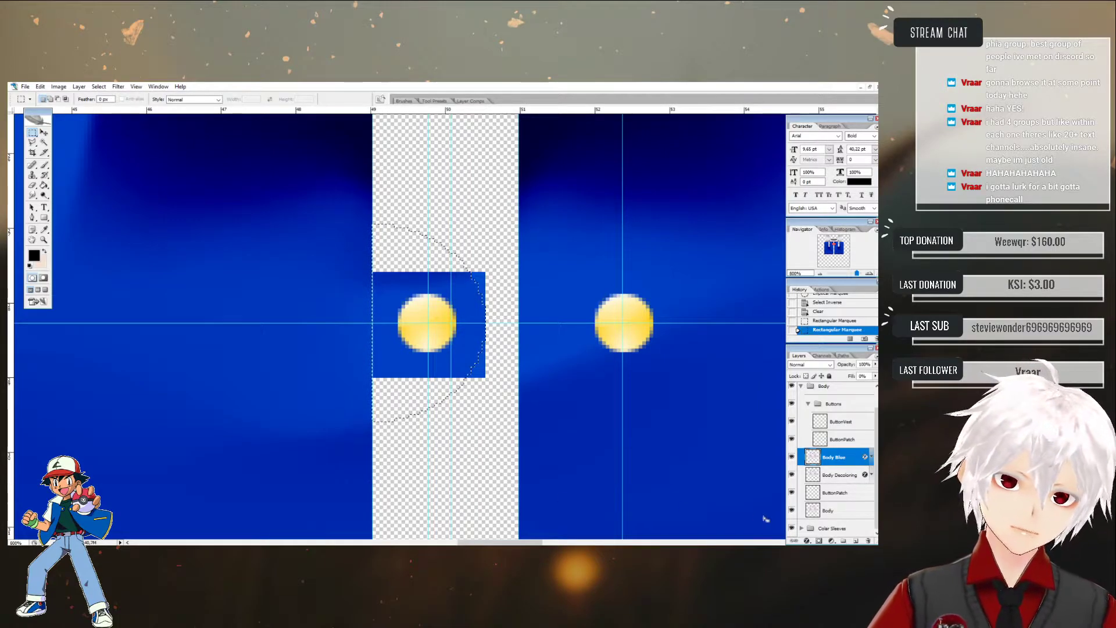
{"action": "left_click", "coordinate": [836, 476]}
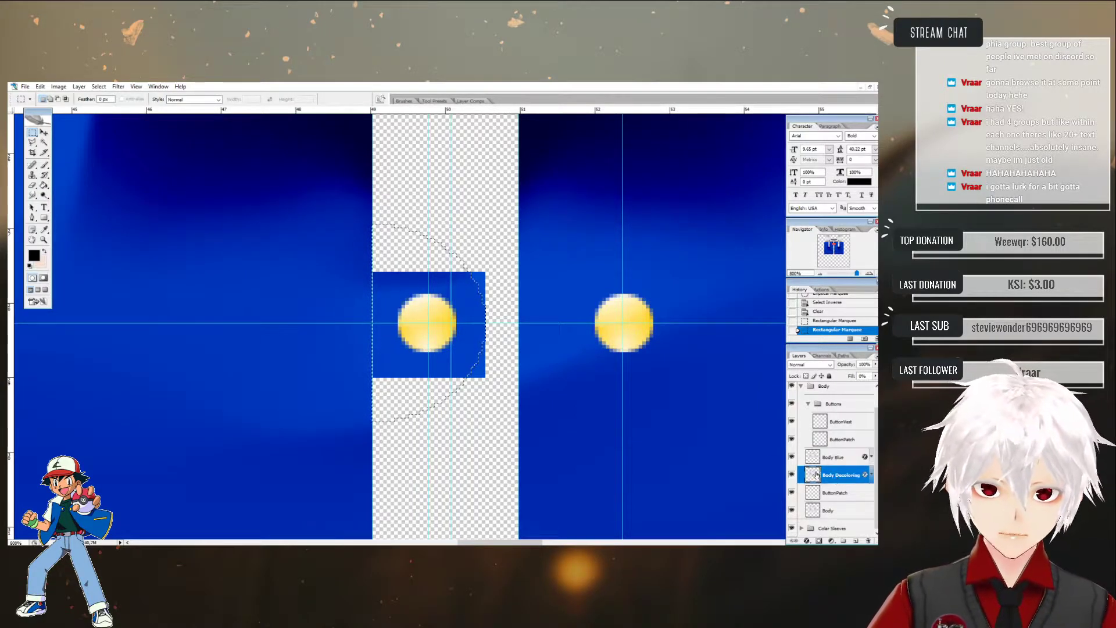
{"action": "right_click", "coordinate": [401, 264]}
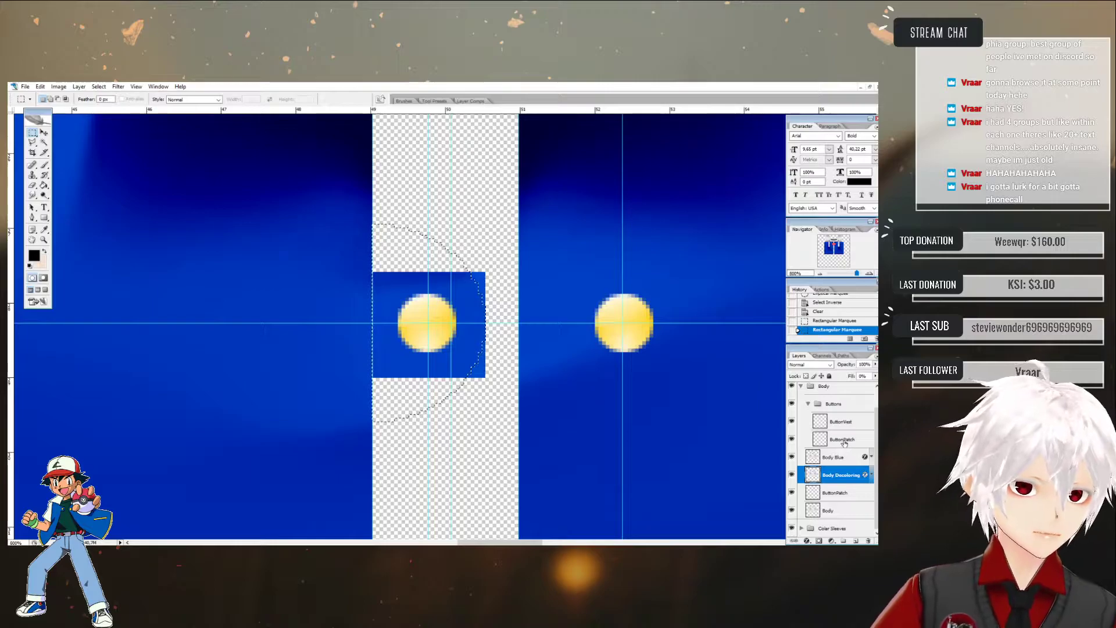
- Drop the selection and try picking the area outside the rounded patch with the Magic Wand on the lower ButtonPatch layer
{"action": "left_click", "coordinate": [837, 492]}
{"action": "left_click", "coordinate": [43, 142]}
{"action": "key", "text": "ctrl+d"}
{"action": "left_click", "coordinate": [490, 253]}
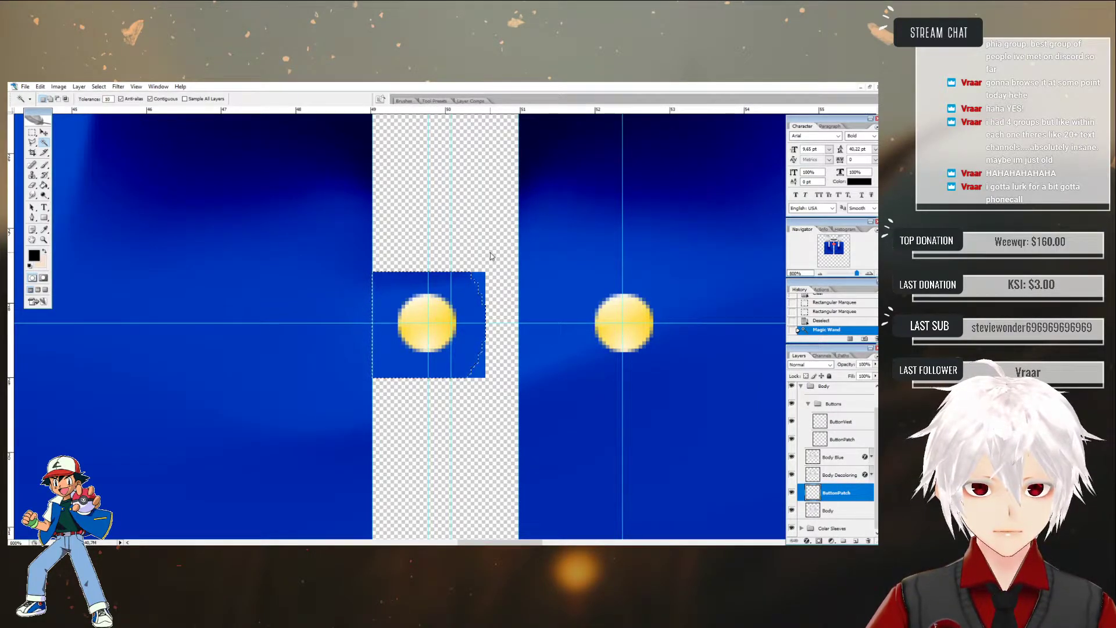
{"action": "key", "text": "ctrl+d"}
{"action": "left_click", "coordinate": [481, 279]}
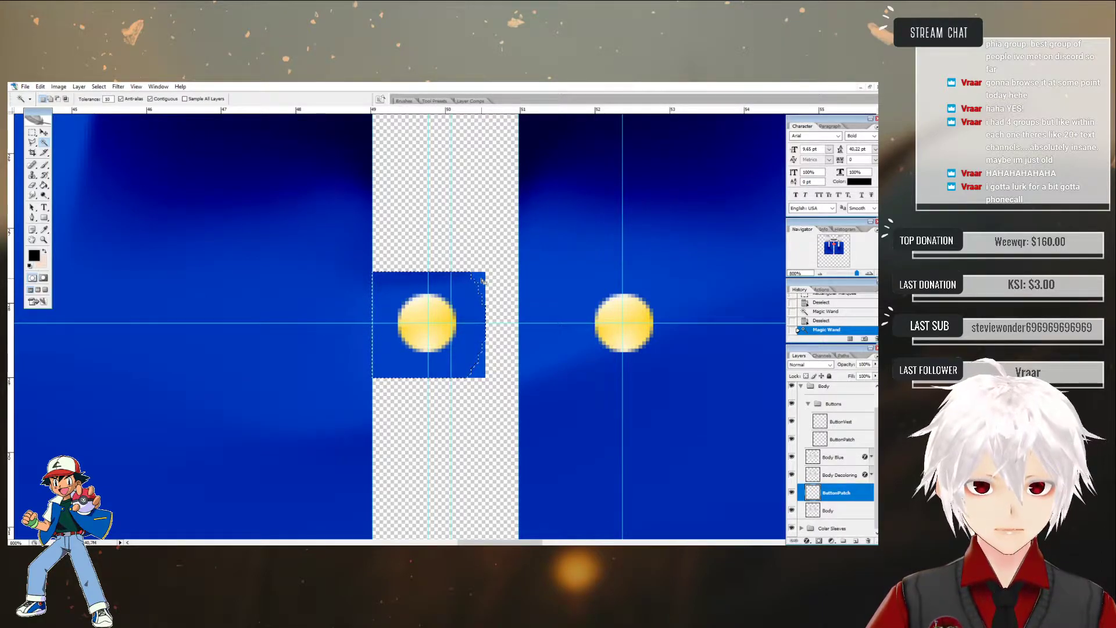
{"action": "key", "text": "ctrl+d"}
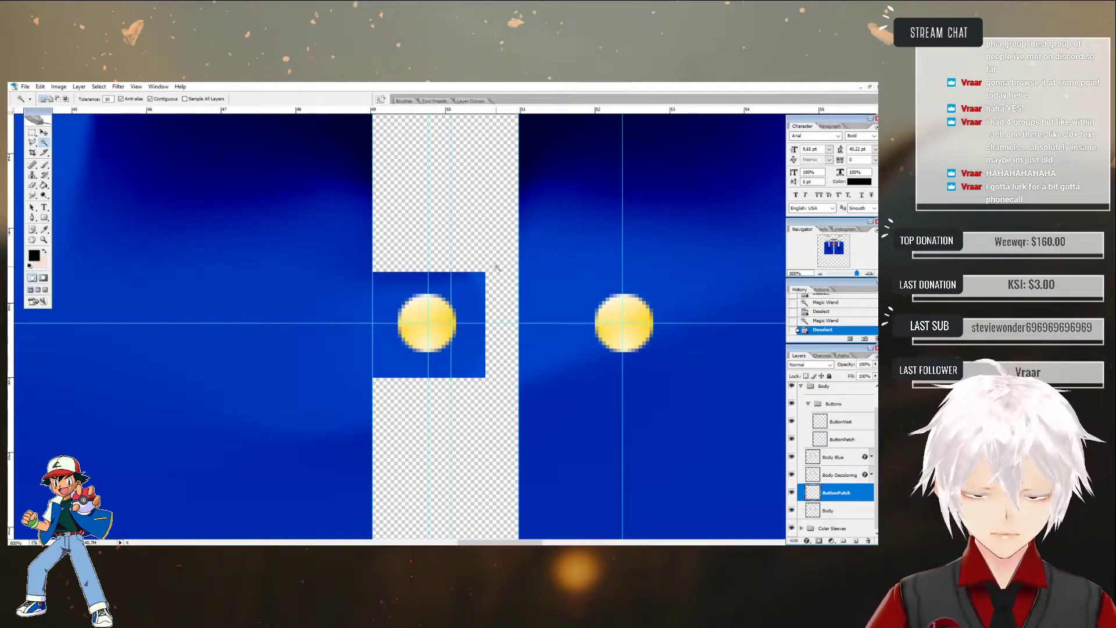
- Try selecting a rectangle around the button patch, picking the rounded patch outline with the Magic Wand, and inverting the selection
{"action": "left_click", "coordinate": [32, 133]}
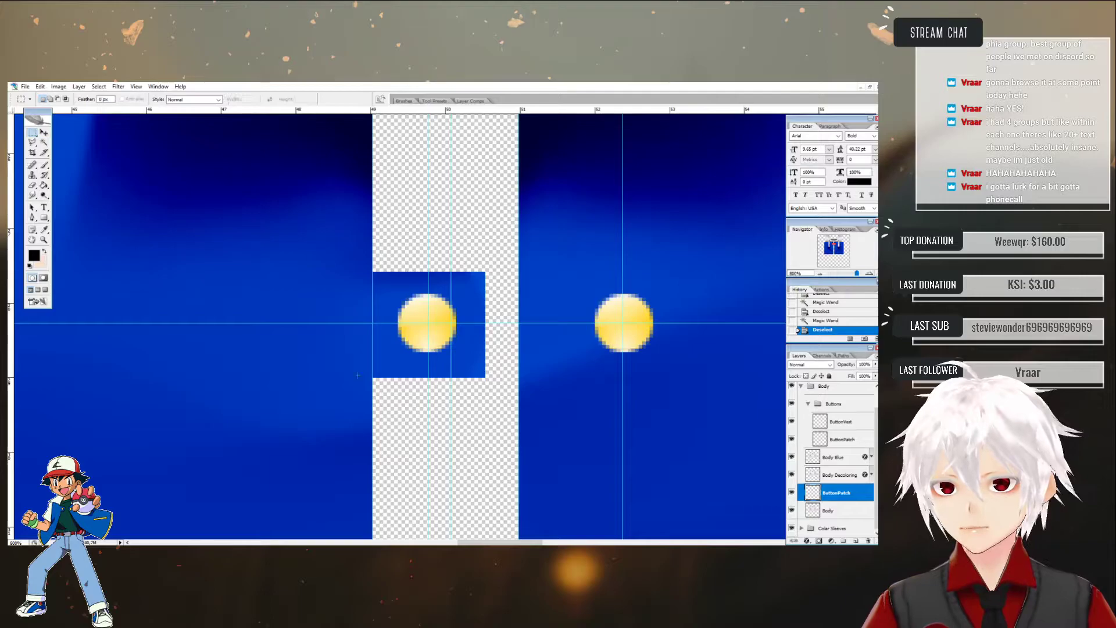
{"action": "left_click_drag", "start_coordinate": [507, 428], "coordinate": [372, 232]}
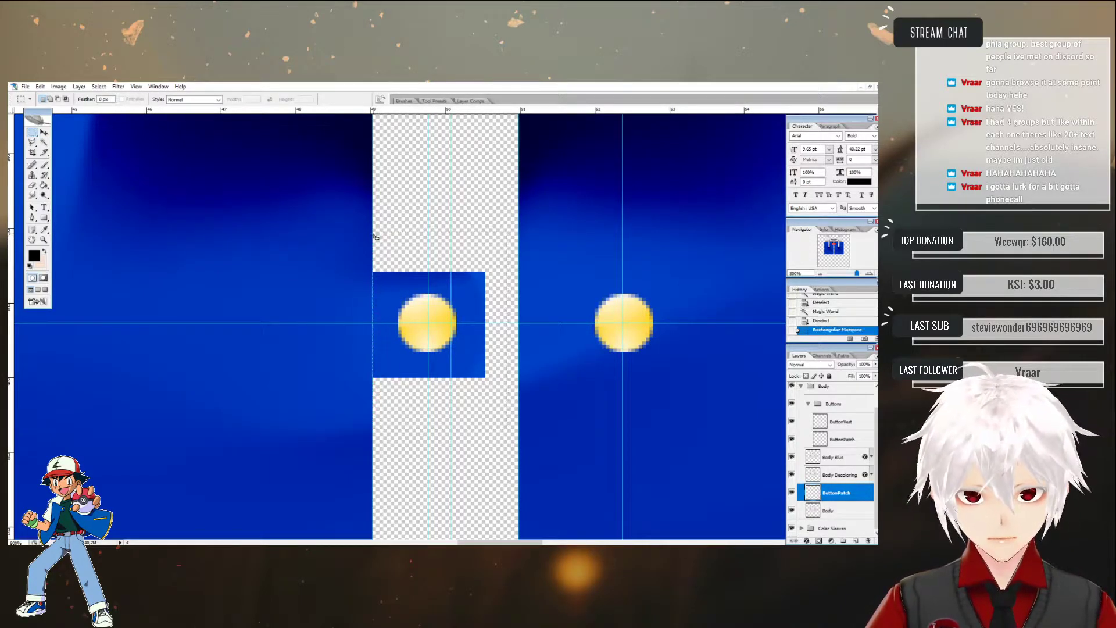
{"action": "left_click", "coordinate": [44, 142]}
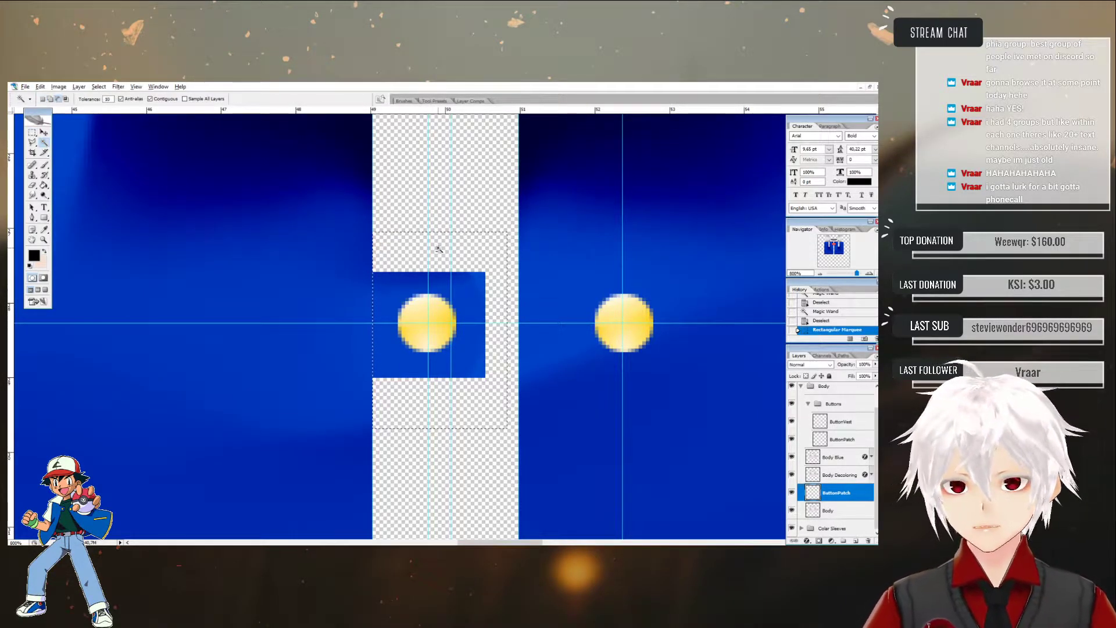
{"action": "left_click", "coordinate": [438, 248]}
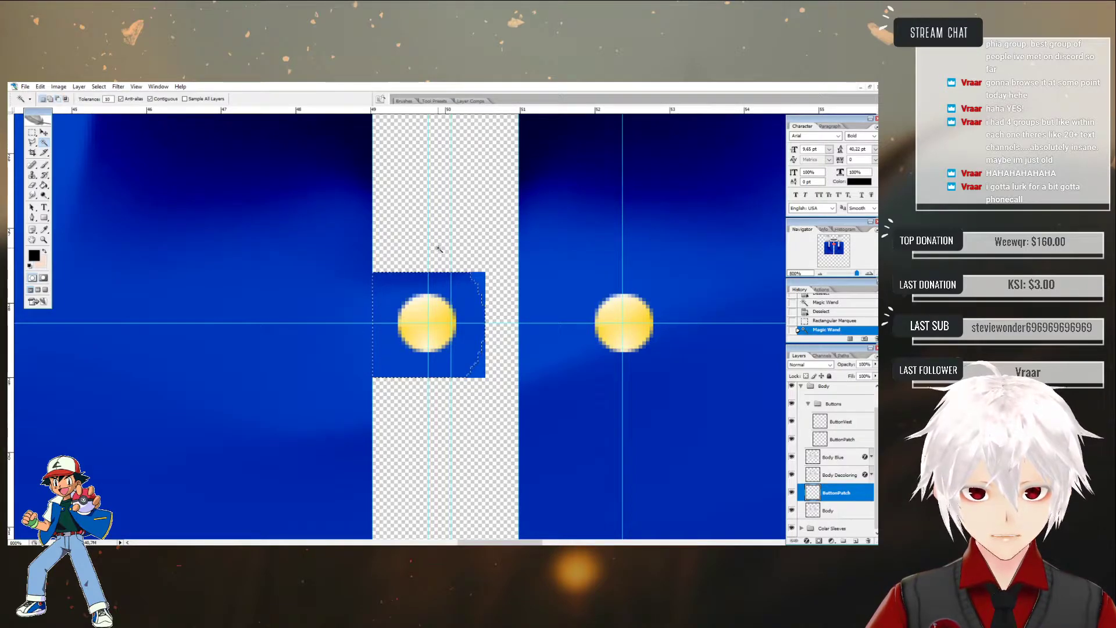
{"action": "right_click", "coordinate": [438, 248]}
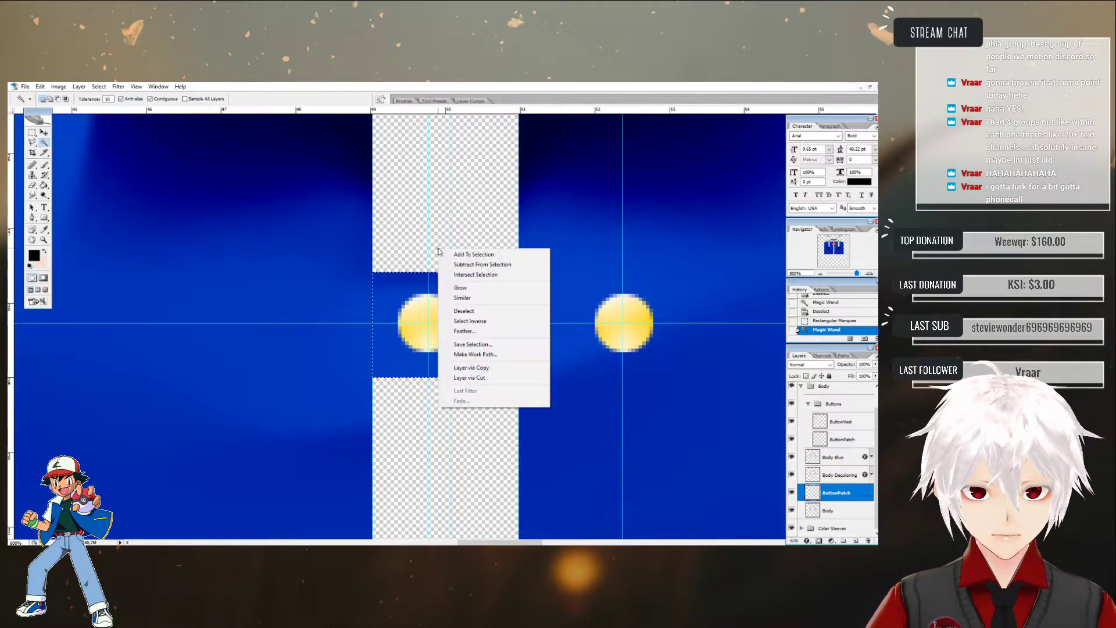
{"action": "left_click", "coordinate": [474, 322]}
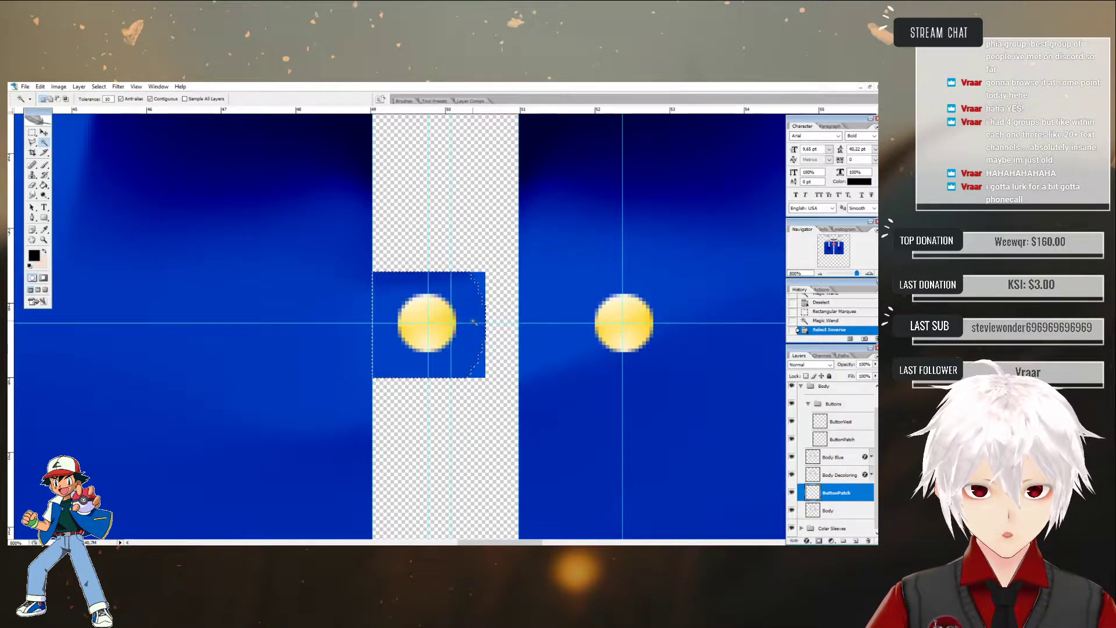
- Revert the inversion and try Magic Wand selections at the patch's corner and inside its upper edge
{"action": "left_click", "coordinate": [825, 321]}
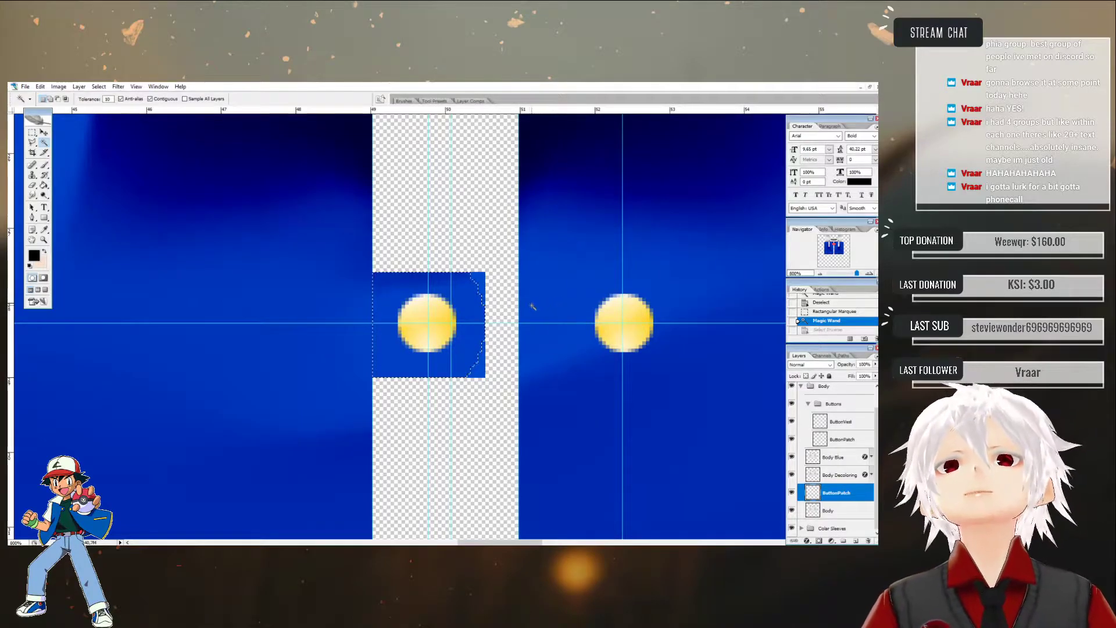
{"action": "left_click", "coordinate": [480, 282]}
{"action": "key", "text": "ctrl+d"}
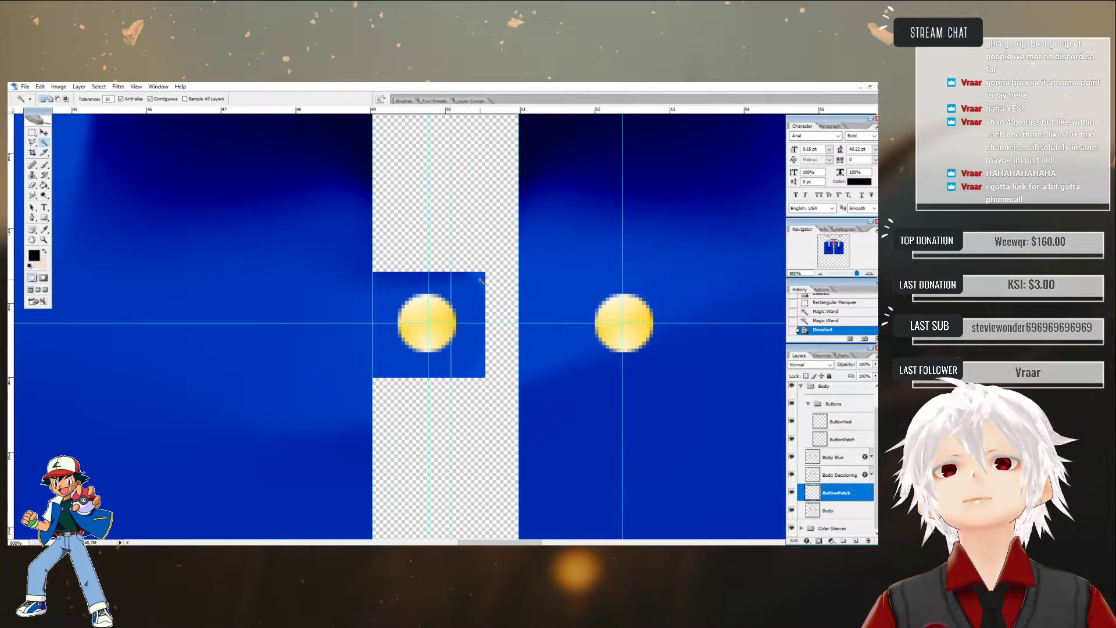
{"action": "left_click", "coordinate": [458, 281]}
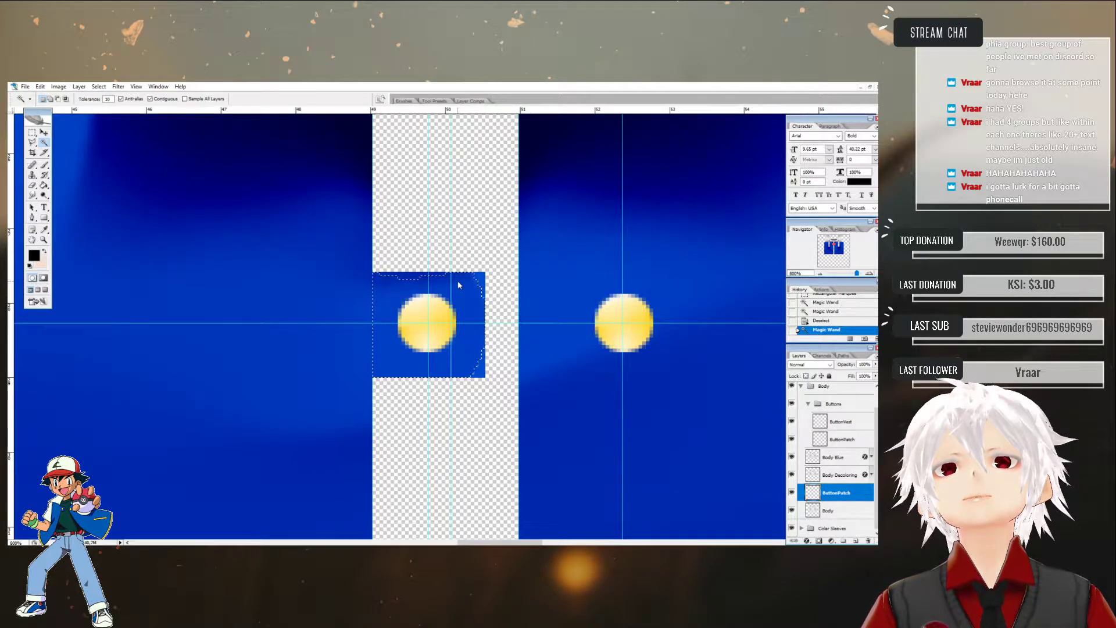
{"action": "left_click", "coordinate": [412, 279]}
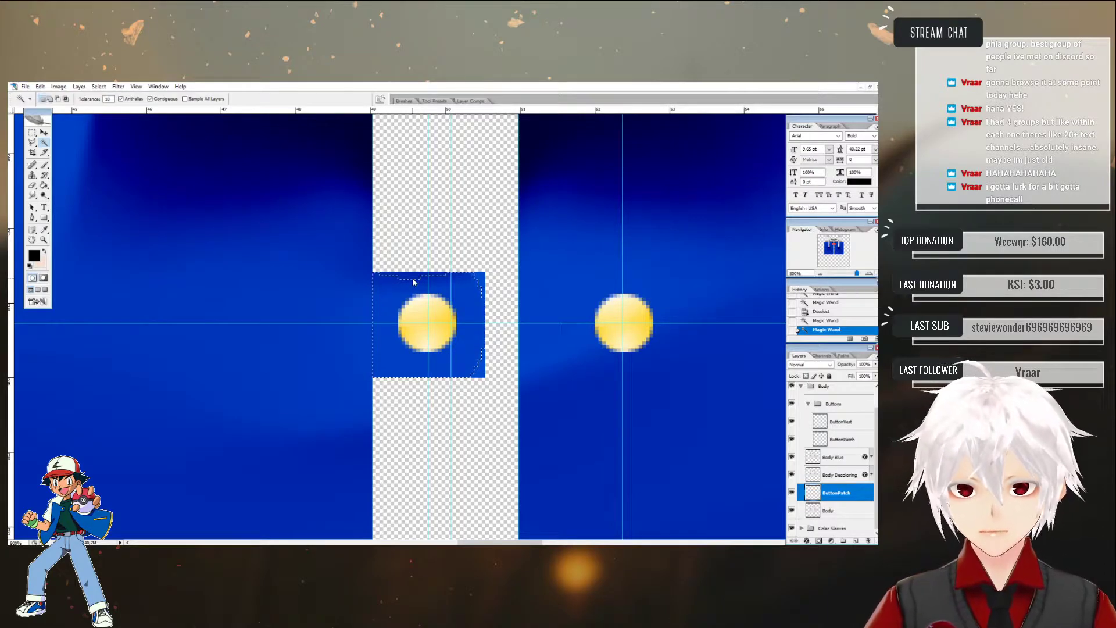
- Select a rectangle around the button patch, subtract the rounded patch shape with the Magic Wand, and activate the Body Blue layer
{"action": "key", "text": "m"}
{"action": "left_click_drag", "start_coordinate": [497, 390], "coordinate": [374, 251]}
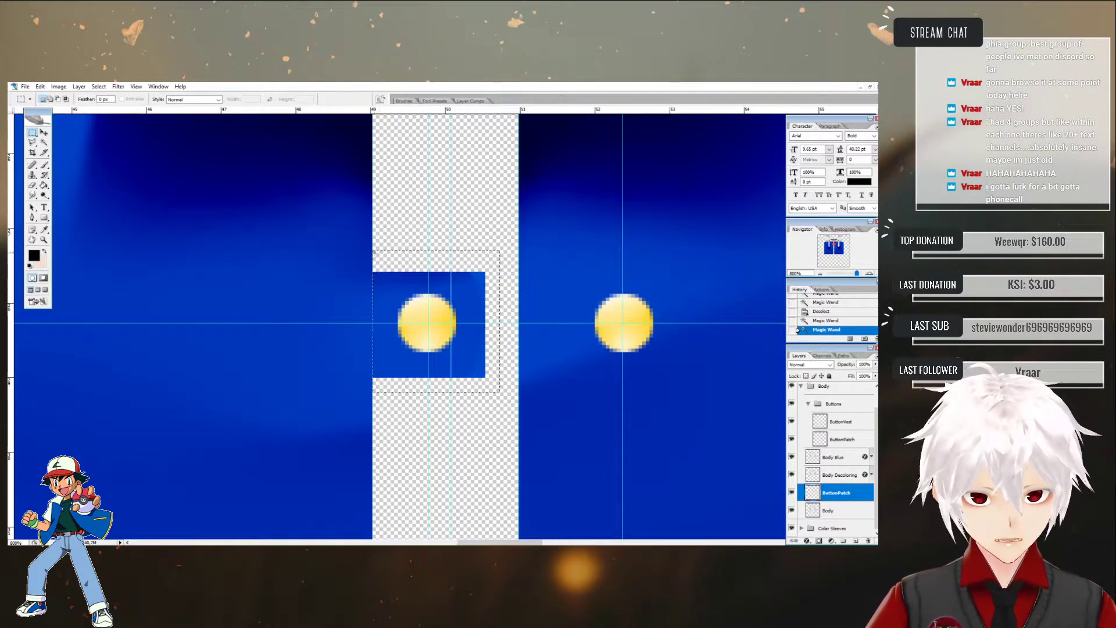
{"action": "left_click", "coordinate": [43, 141]}
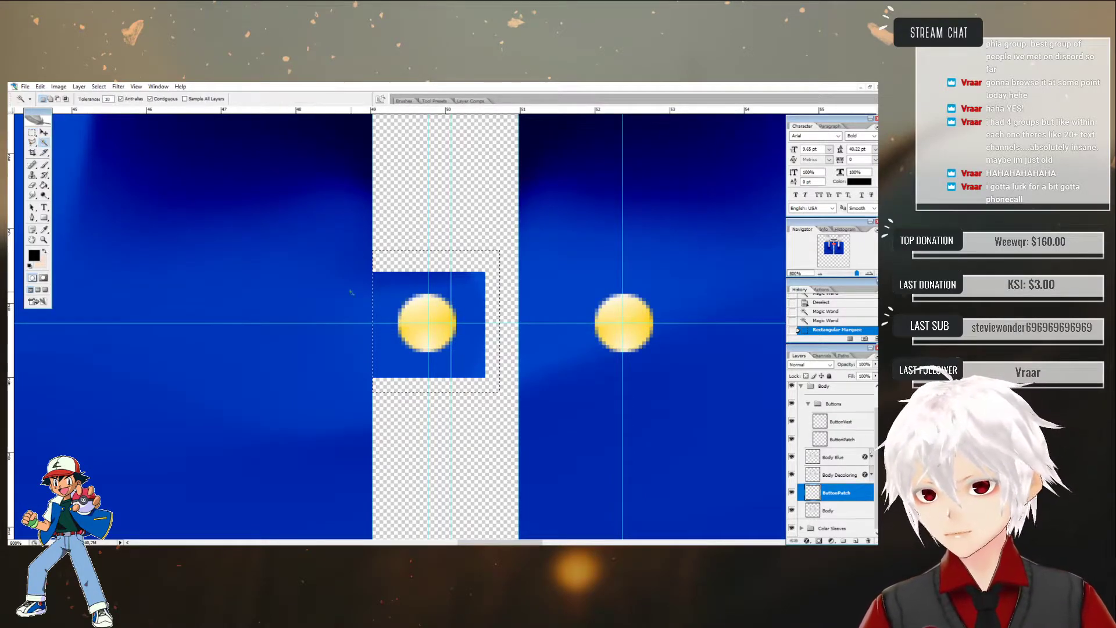
{"action": "left_click", "coordinate": [384, 293]}
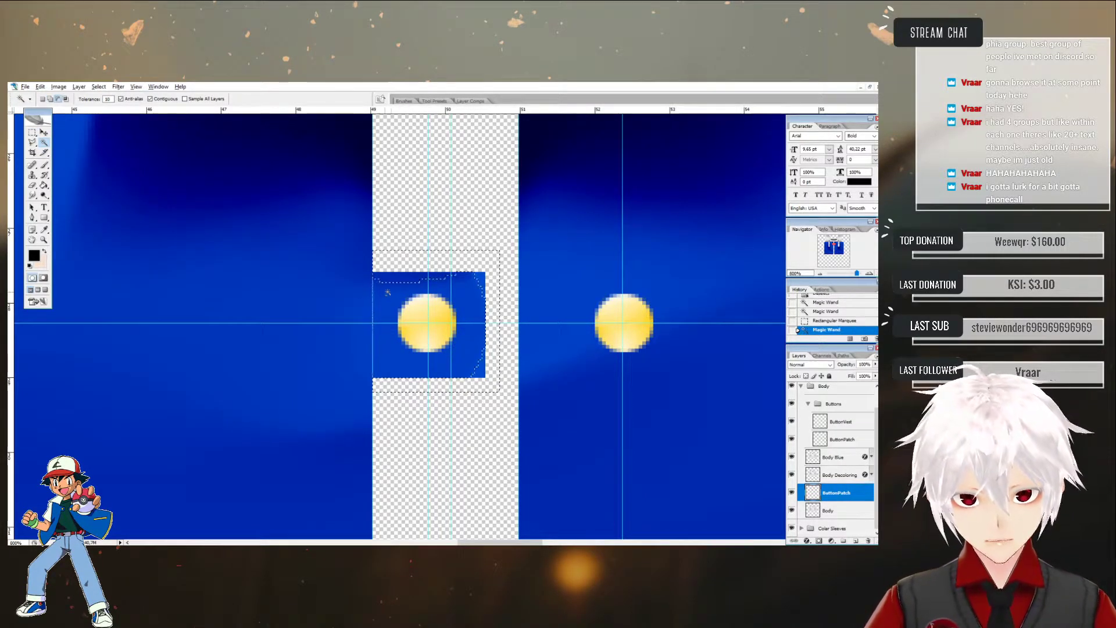
{"action": "left_click", "coordinate": [400, 286]}
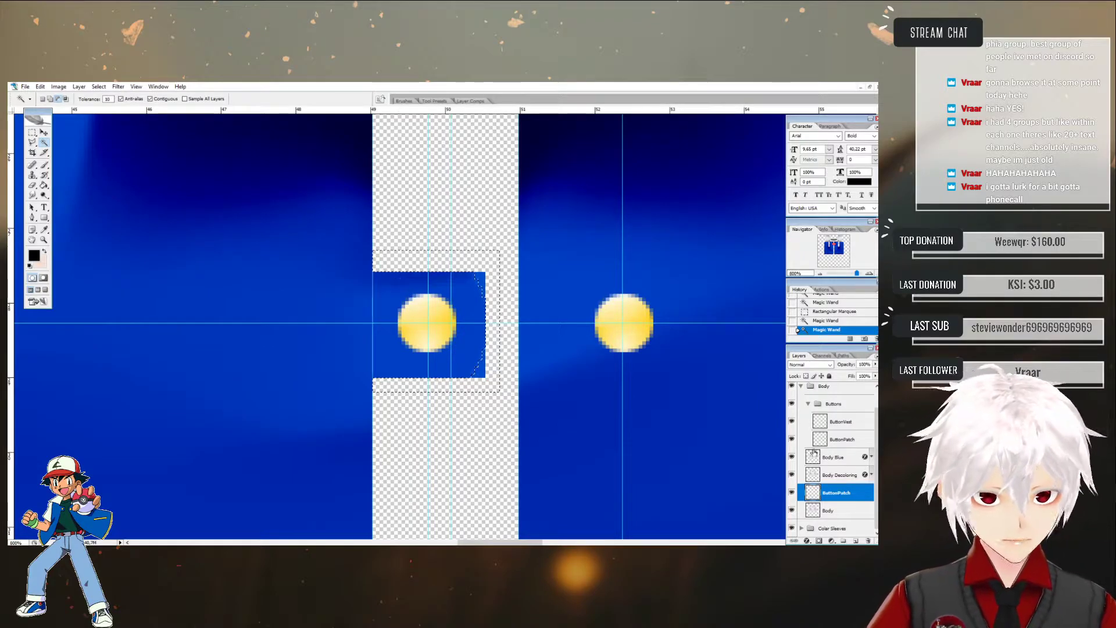
{"action": "left_click", "coordinate": [837, 474]}
{"action": "left_click", "coordinate": [837, 458]}
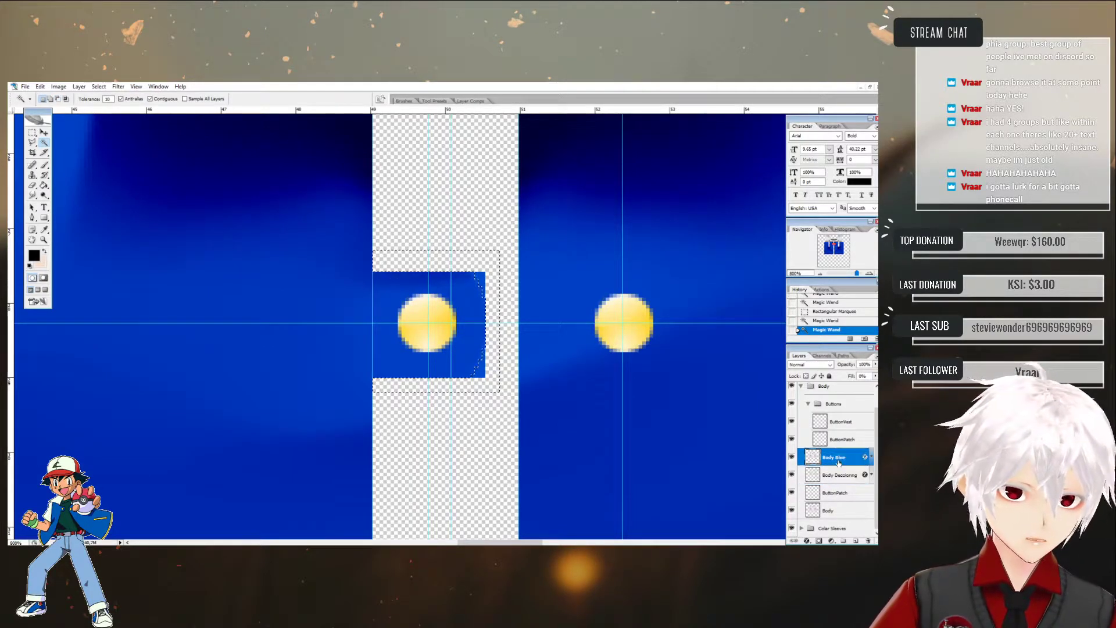
- Clear the area outside the rounded button patch from the Body Blue and Body Decoloring layers and drop the selection
{"action": "right_click", "coordinate": [474, 305]}
{"action": "key", "text": "Escape"}
{"action": "key", "text": "Delete"}
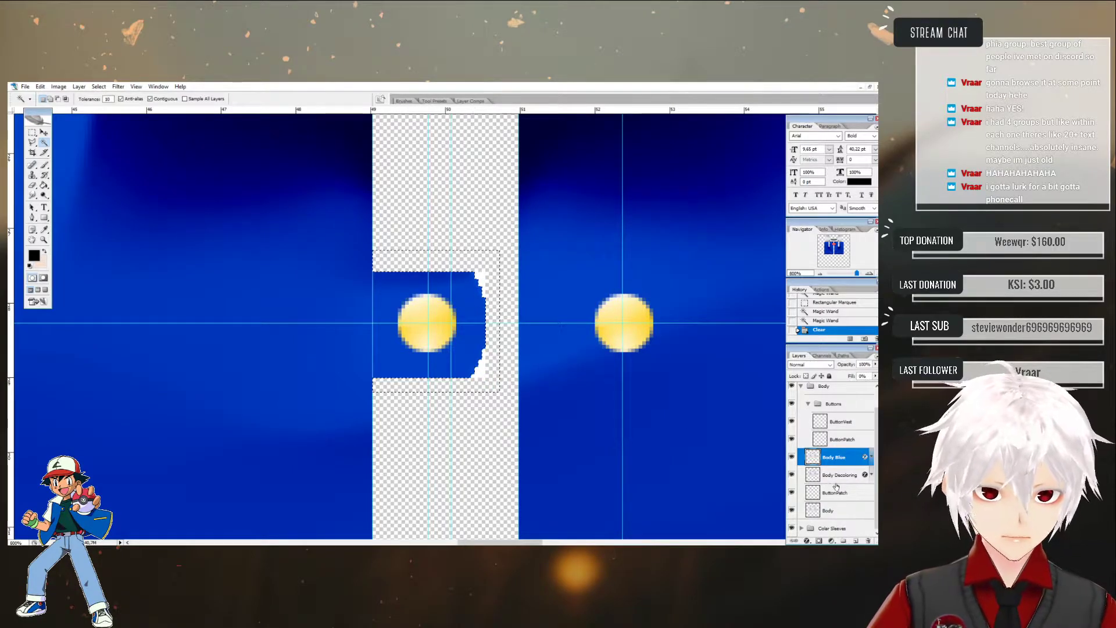
{"action": "left_click", "coordinate": [846, 478]}
{"action": "key", "text": "Delete"}
{"action": "left_click", "coordinate": [483, 211]}
{"action": "key", "text": "m"}
{"action": "key", "text": "ctrl+d"}
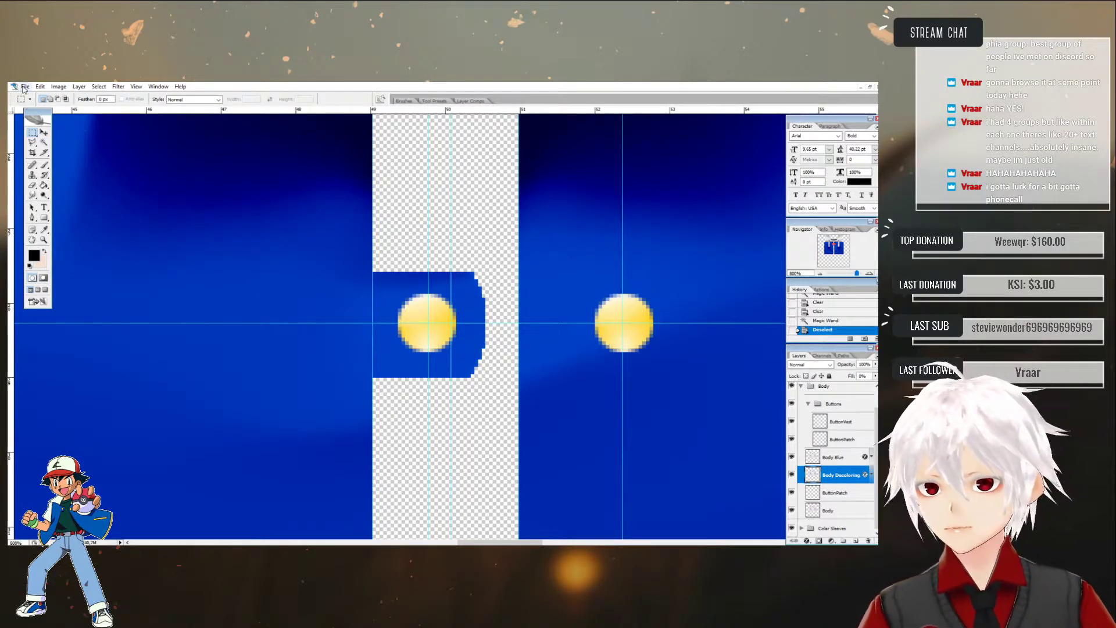
- Save the texture as a PNG copy in the AshKetchum folder, overwriting Vest.png
{"action": "left_click", "coordinate": [25, 86]}
{"action": "left_click", "coordinate": [52, 175]}
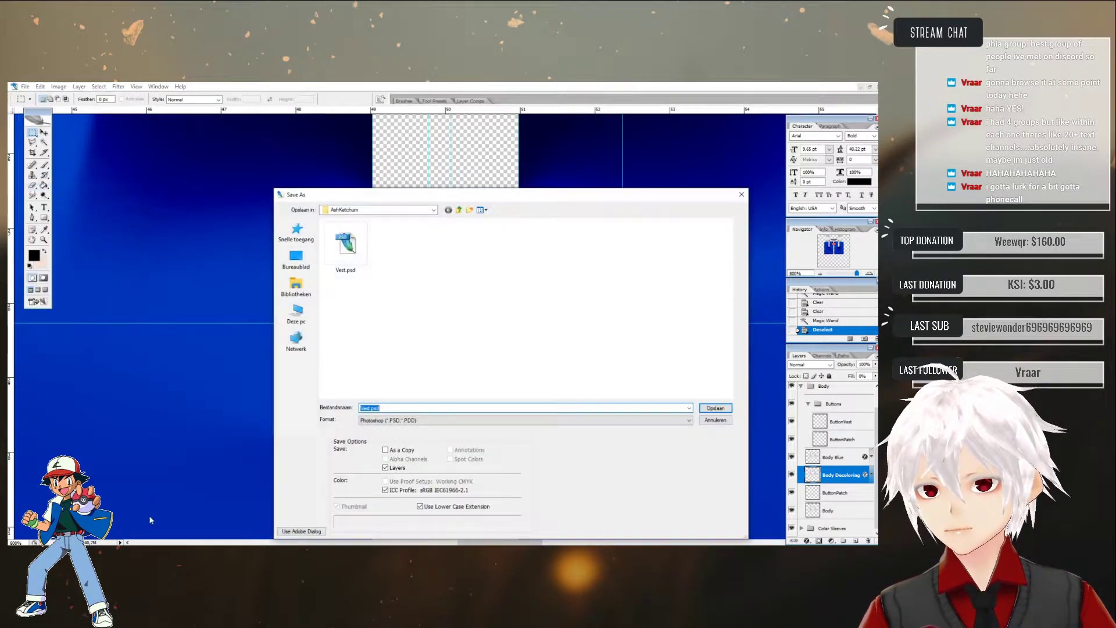
{"action": "key", "text": "Return"}
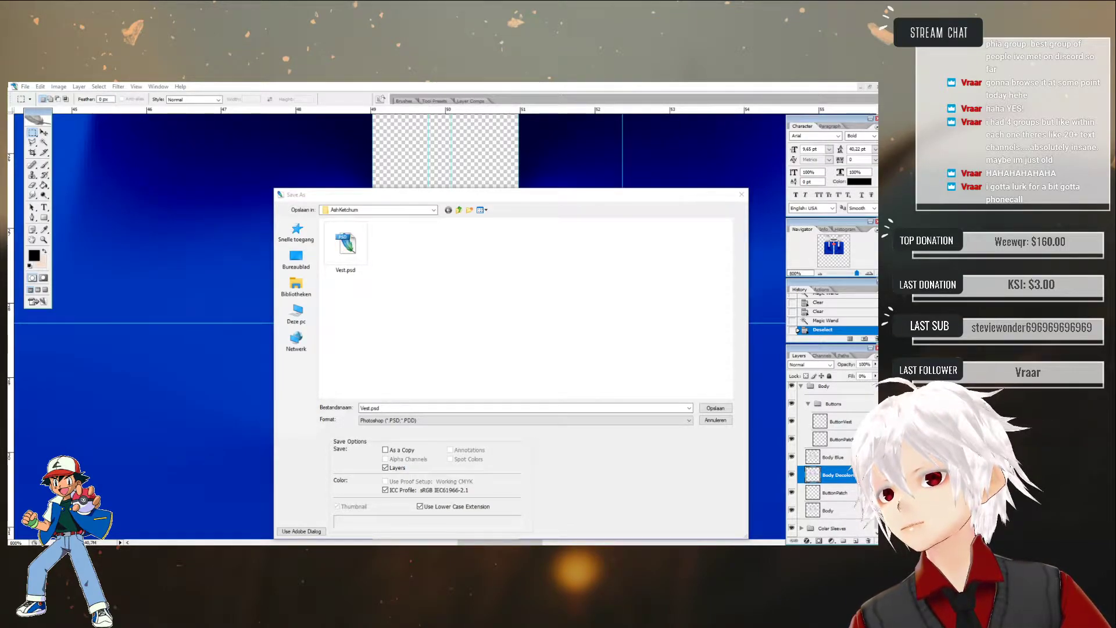
{"action": "left_click", "coordinate": [401, 420]}
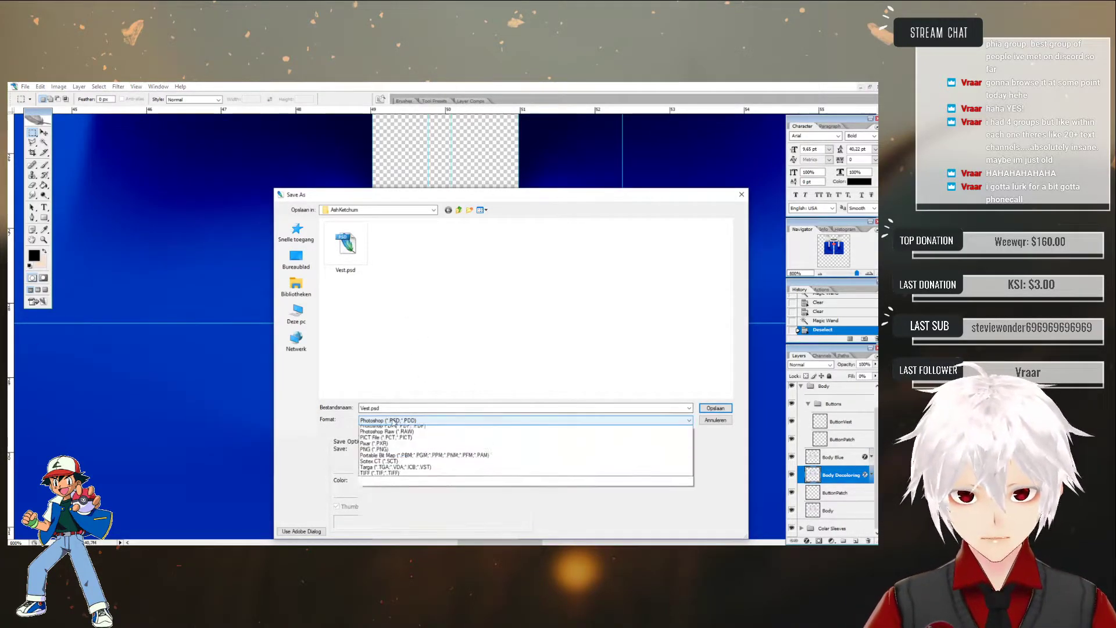
{"action": "left_click", "coordinate": [381, 505]}
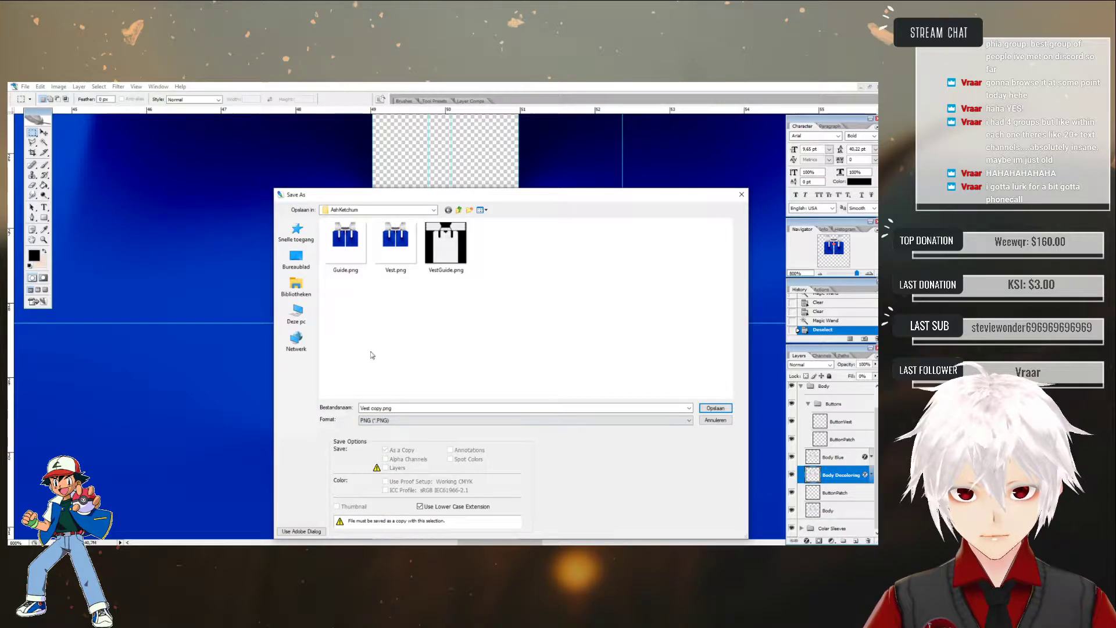
{"action": "double_click", "coordinate": [395, 241]}
{"action": "left_click", "coordinate": [506, 317]}
{"action": "left_click", "coordinate": [470, 303]}
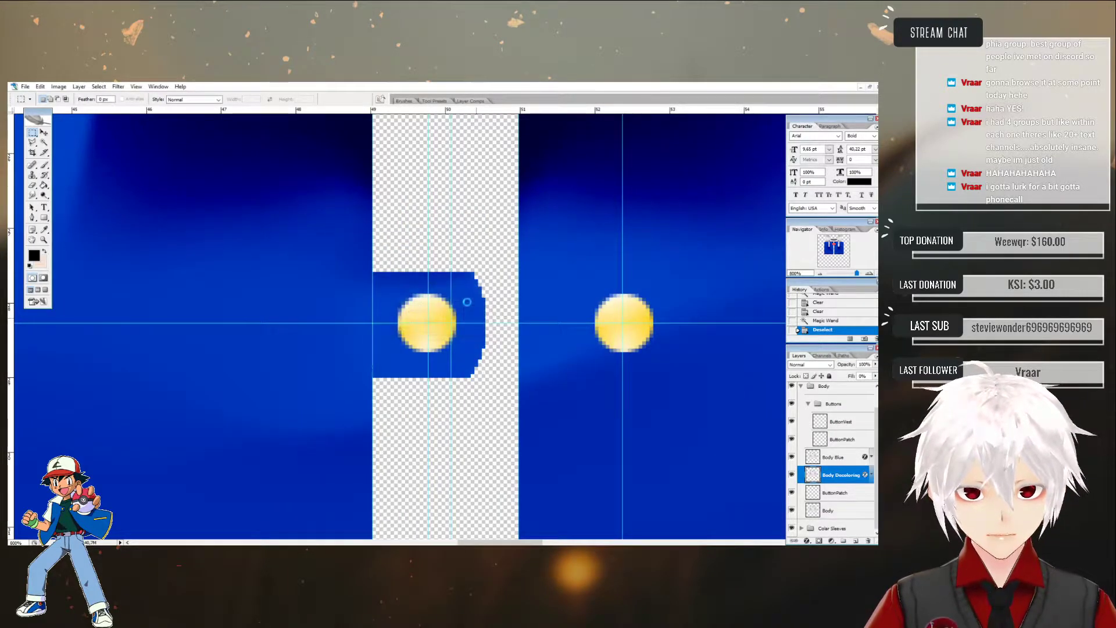
- Switch to VRoid Studio and import the updated vest PNG into the Long Coat's layer named Layer
{"action": "key", "text": "alt+Tab"}
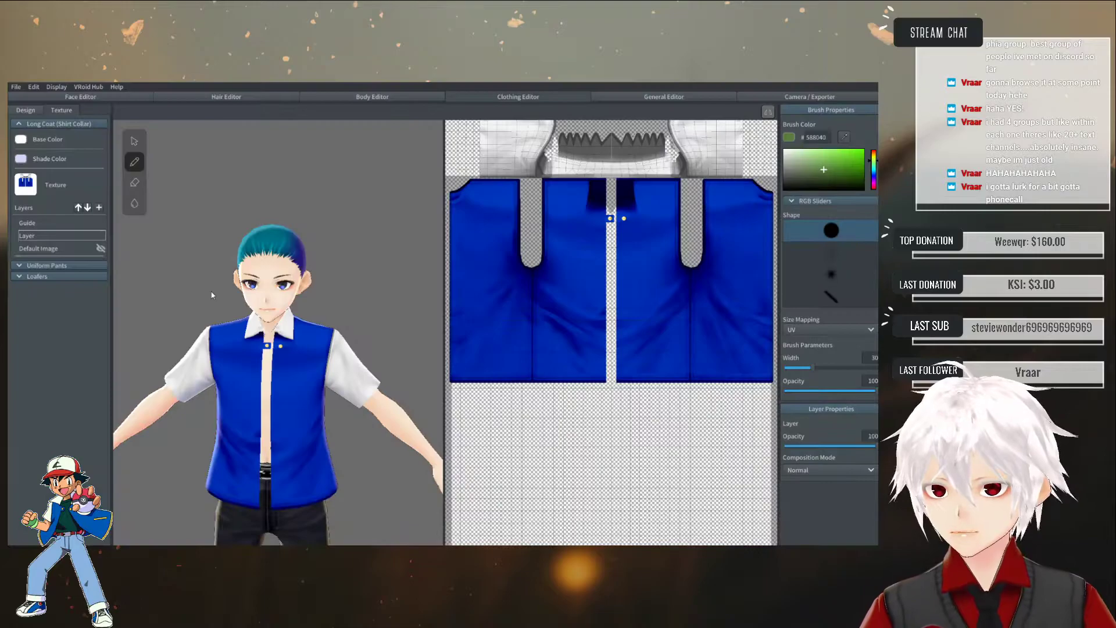
{"action": "right_click", "coordinate": [47, 233]}
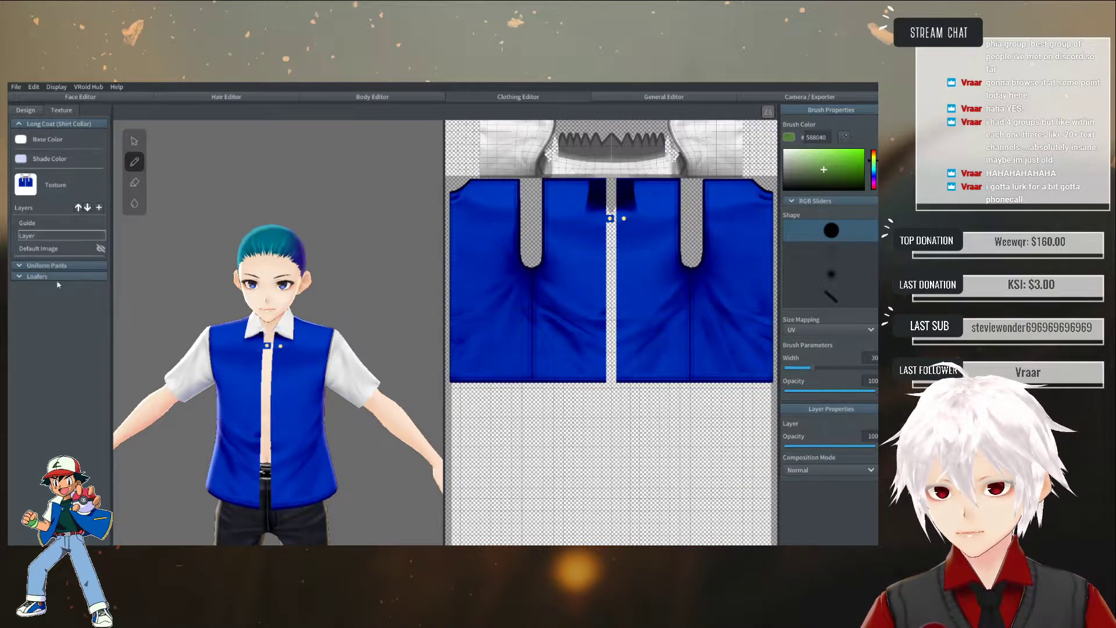
{"action": "left_click", "coordinate": [57, 280]}
{"action": "double_click", "coordinate": [275, 184]}
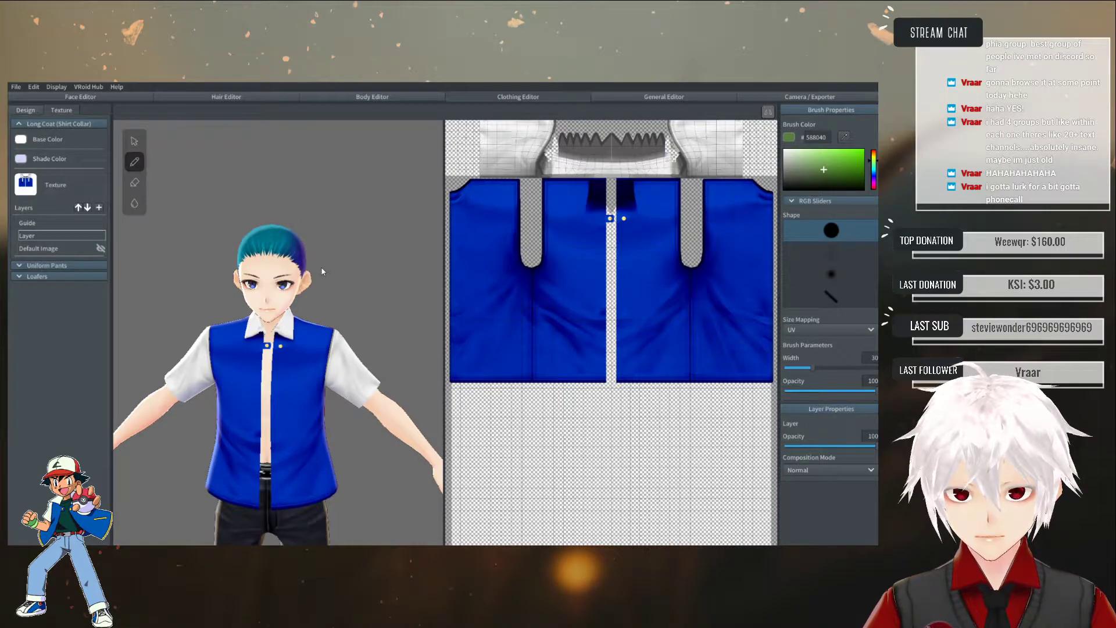
{"action": "scroll", "coordinate": [293, 363], "scroll_direction": "up", "scroll_amount": 5}
{"action": "scroll", "coordinate": [288, 388], "scroll_direction": "down", "scroll_amount": 5}
{"action": "scroll", "coordinate": [289, 364], "scroll_direction": "down", "scroll_amount": 3}
{"action": "right_click_drag", "start_coordinate": [302, 431], "coordinate": [274, 435]}
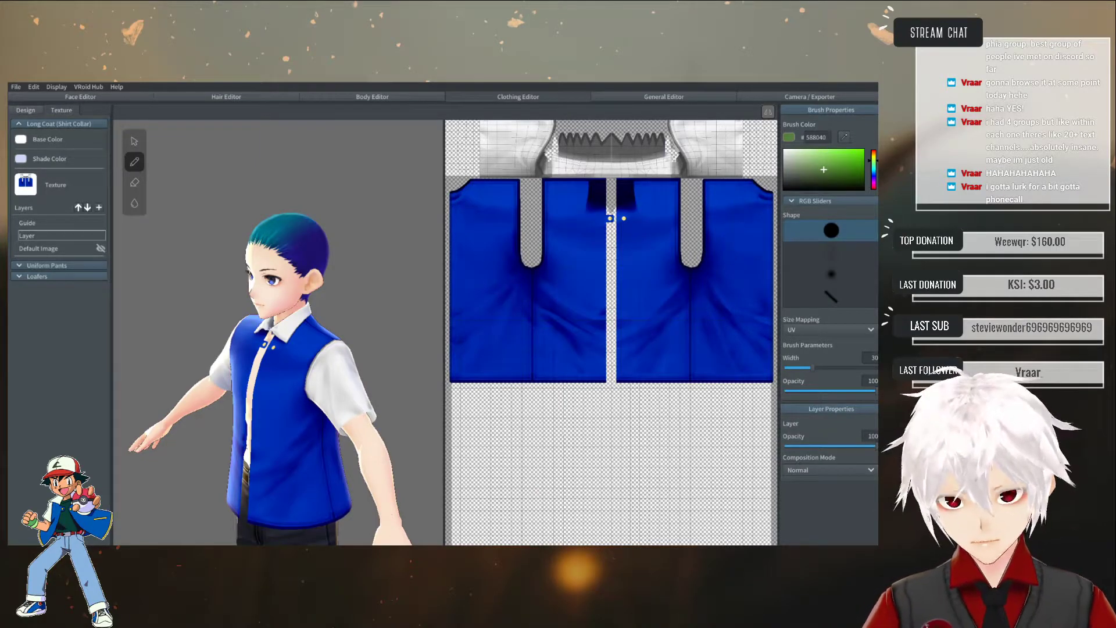
- Switch to Photoshop and select a thin rectangle across the dark hem along the bottom of both vest halves
{"action": "key", "text": "alt+Tab"}
{"action": "scroll", "coordinate": [105, 291], "scroll_direction": "down", "scroll_amount": 2}
{"action": "left_click", "coordinate": [43, 239]}
{"action": "left_click", "coordinate": [343, 332], "text": "alt"}
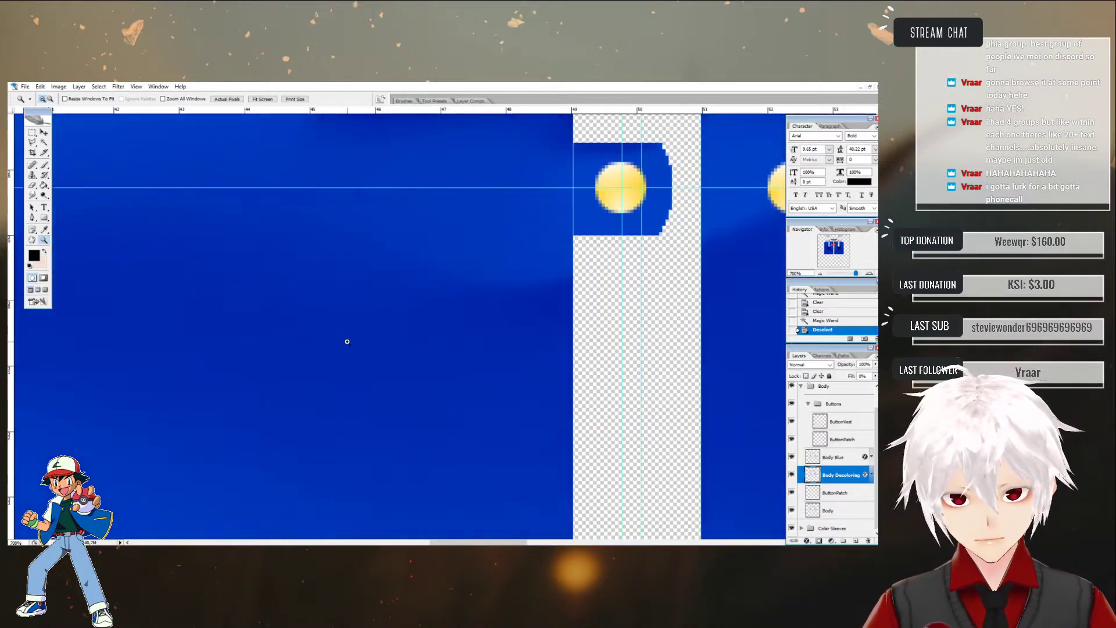
{"action": "left_click", "coordinate": [365, 349], "text": "alt"}
{"action": "left_click", "coordinate": [492, 377], "text": "alt"}
{"action": "left_click", "coordinate": [491, 376], "text": "alt"}
{"action": "left_click", "coordinate": [480, 390], "text": "alt"}
{"action": "left_click", "coordinate": [479, 391], "text": "alt"}
{"action": "left_click", "coordinate": [478, 394], "text": "alt"}
{"action": "left_click", "coordinate": [478, 394], "text": "alt"}
{"action": "left_click", "coordinate": [478, 393], "text": "alt"}
{"action": "left_click", "coordinate": [478, 394], "text": "alt"}
{"action": "left_click", "coordinate": [478, 393], "text": "alt"}
{"action": "scroll", "coordinate": [478, 394], "scroll_direction": "up", "scroll_amount": 6, "text": "alt"}
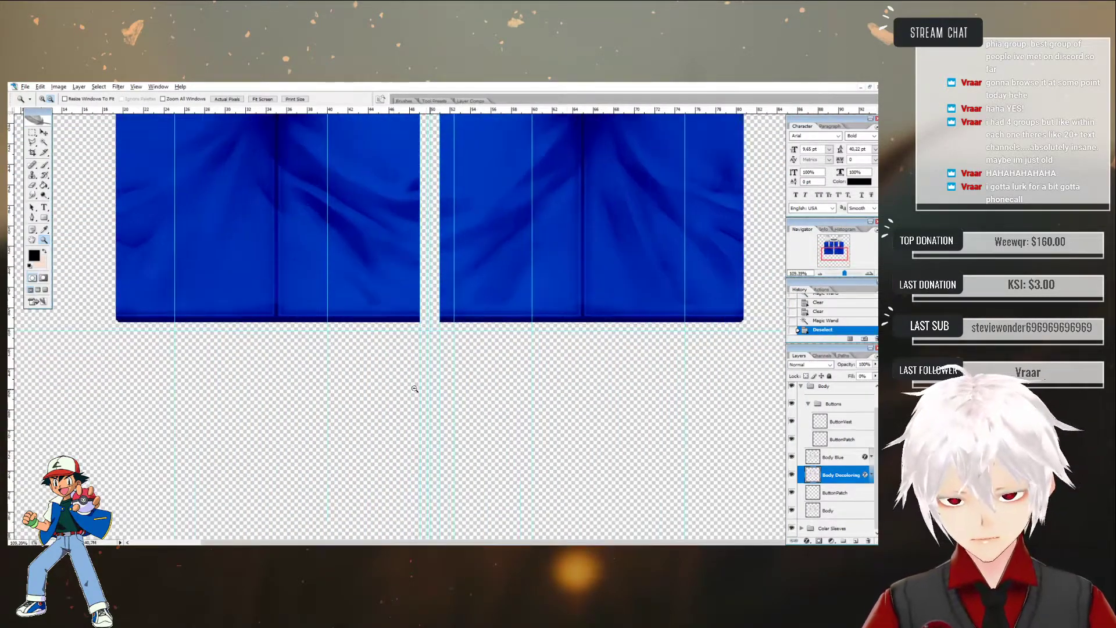
{"action": "left_click", "coordinate": [33, 135]}
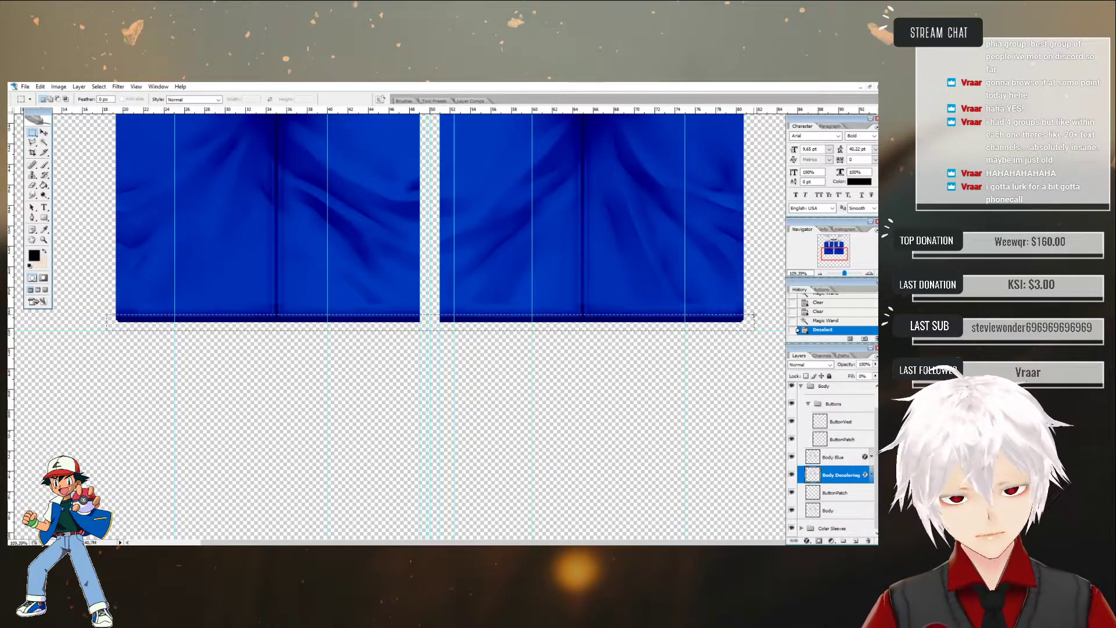
{"action": "left_click_drag", "start_coordinate": [752, 315], "coordinate": [754, 315]}
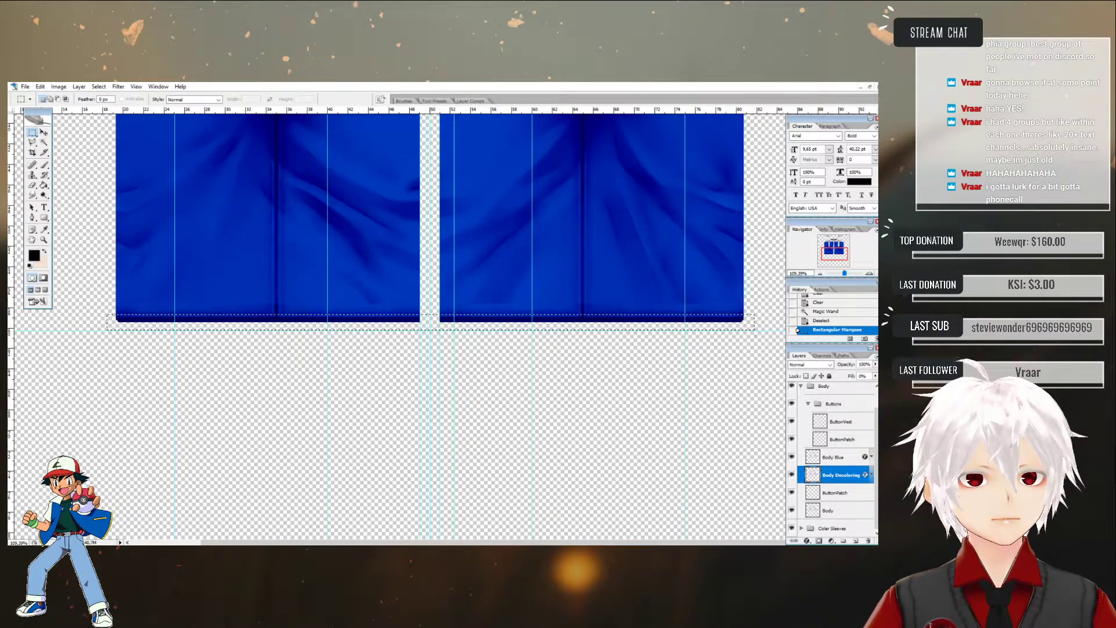
- Activate the Body layer and subtract the empty area around the hem from the selection with the Magic Wand
{"action": "left_click", "coordinate": [839, 511]}
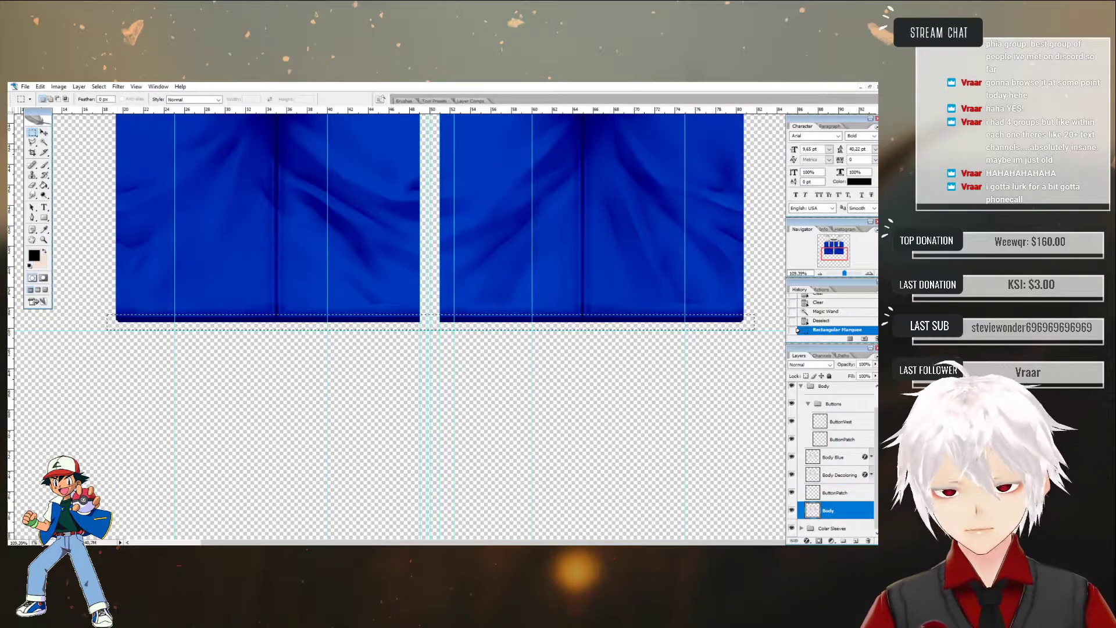
{"action": "left_click", "coordinate": [44, 141]}
{"action": "left_click", "coordinate": [115, 327], "text": "alt"}
- Add a layer named Stitching above Body and fill the hem selection with black using the Paint Bucket
{"action": "left_click", "coordinate": [856, 541]}
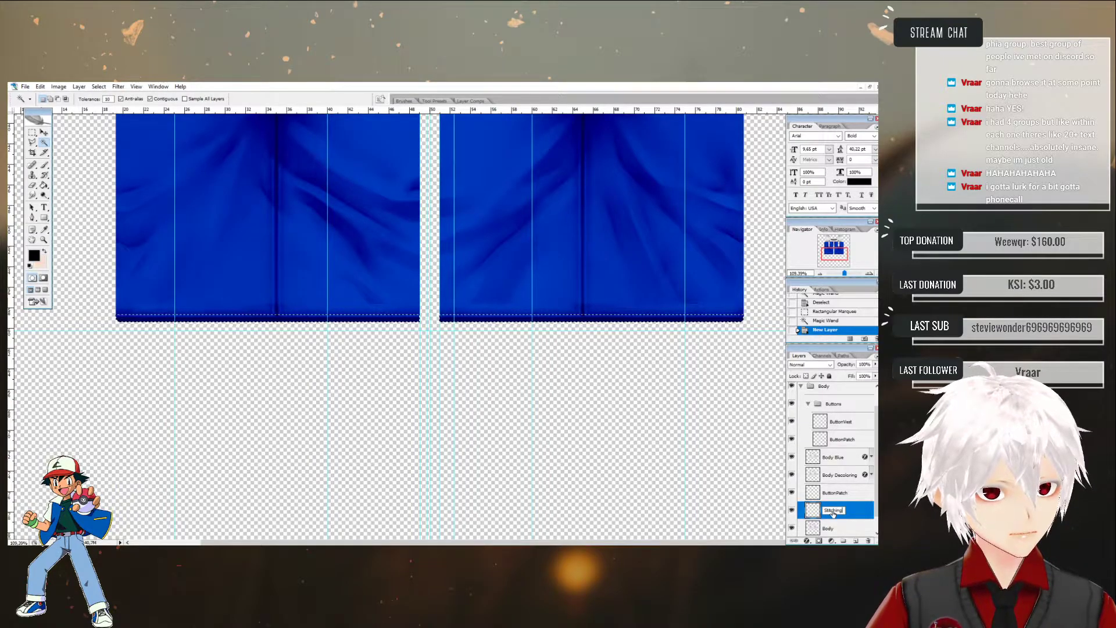
{"action": "key", "text": "Return"}
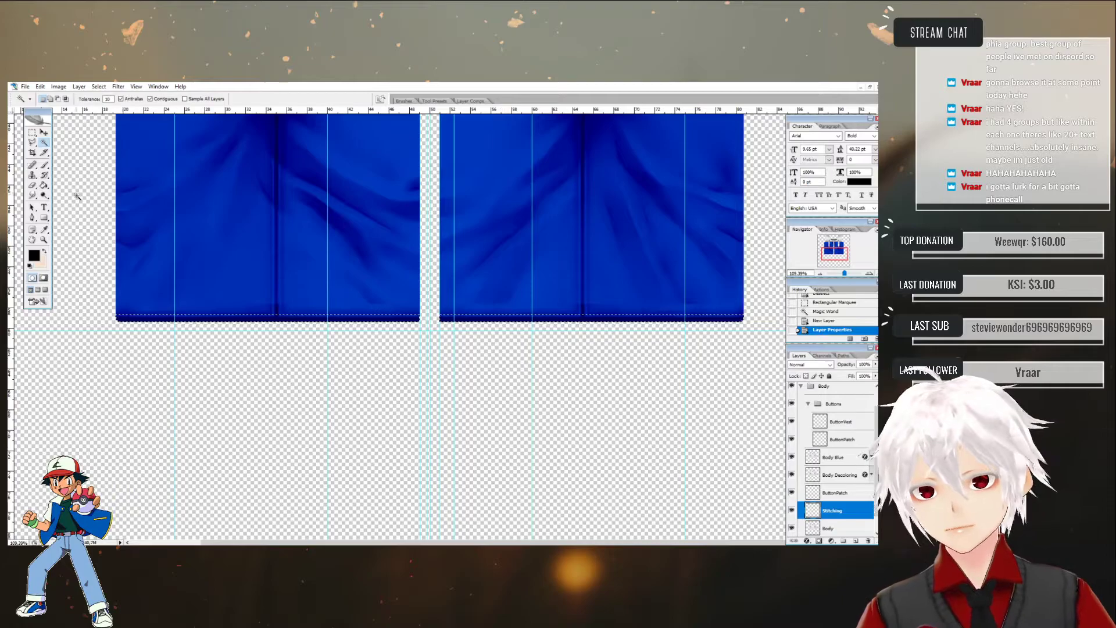
{"action": "left_click", "coordinate": [43, 186]}
{"action": "left_click", "coordinate": [195, 318]}
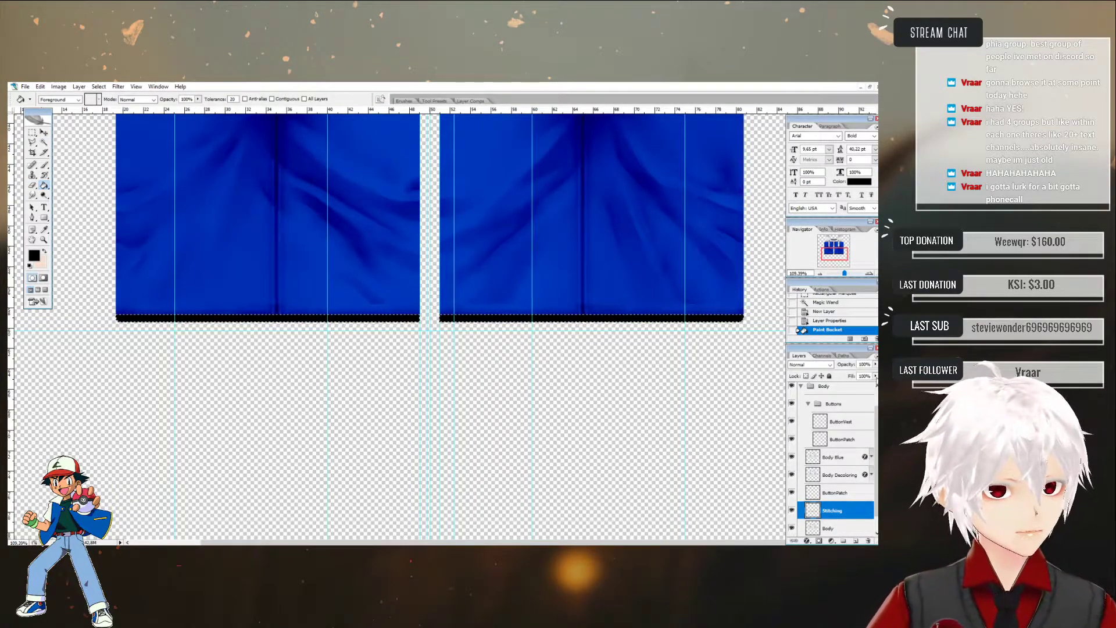
- Set the Stitching layer's fill opacity to 0% and drop the selection
{"action": "left_click_drag", "start_coordinate": [874, 383], "coordinate": [871, 390]}
{"action": "left_click", "coordinate": [851, 512]}
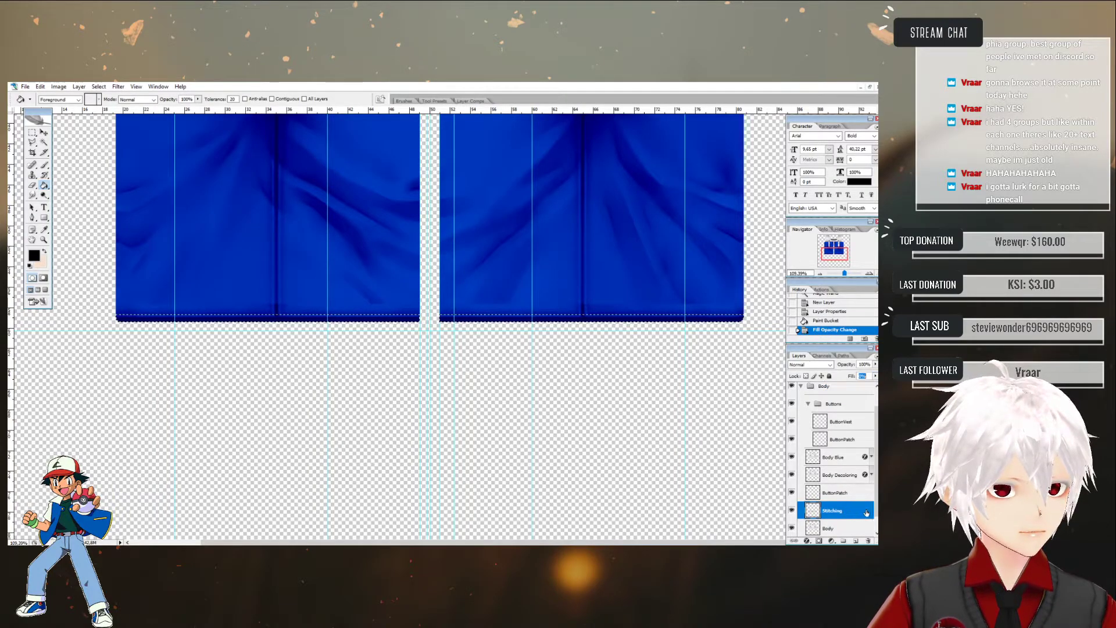
{"action": "left_click", "coordinate": [33, 132]}
{"action": "key", "text": "ctrl+d"}
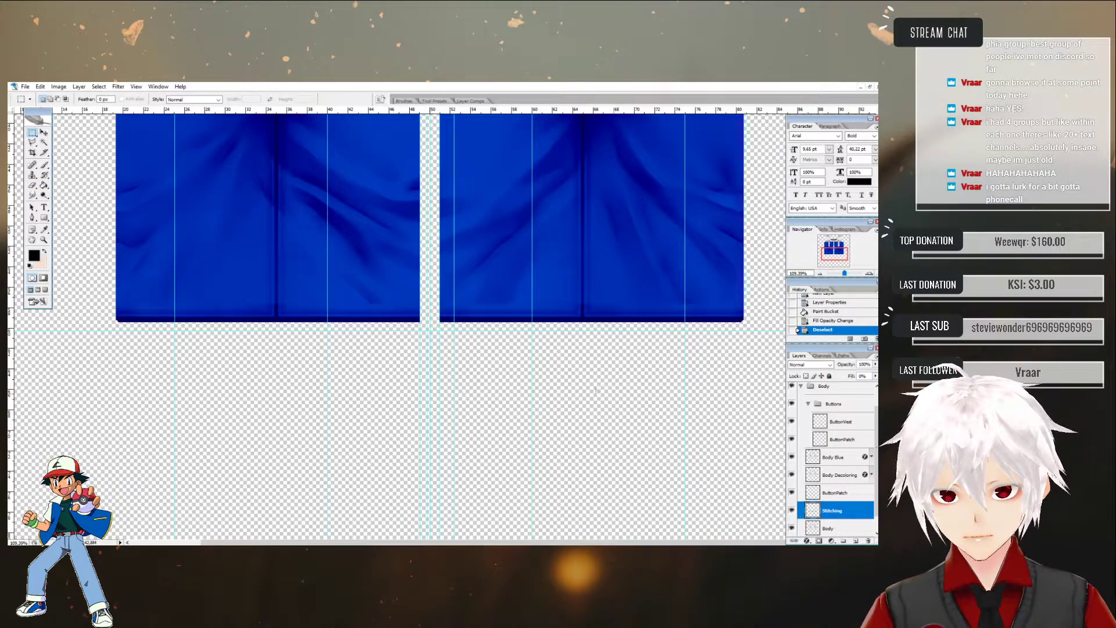
- Duplicate the Stitching layer as Stitching Color
{"action": "right_click", "coordinate": [844, 512]}
{"action": "left_click", "coordinate": [819, 333]}
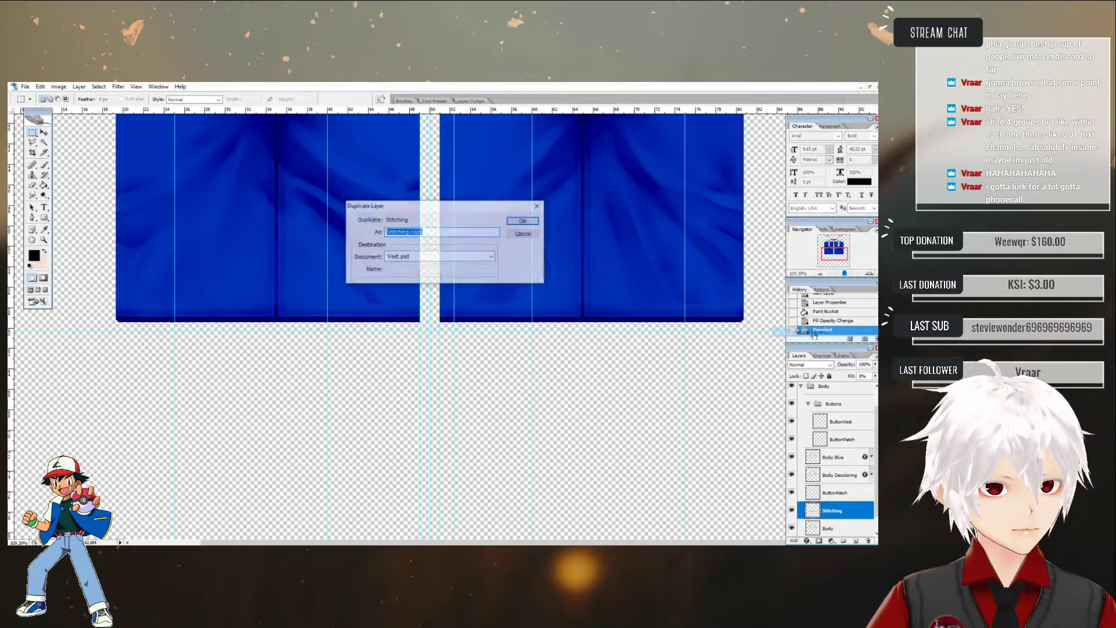
{"action": "double_click", "coordinate": [420, 231]}
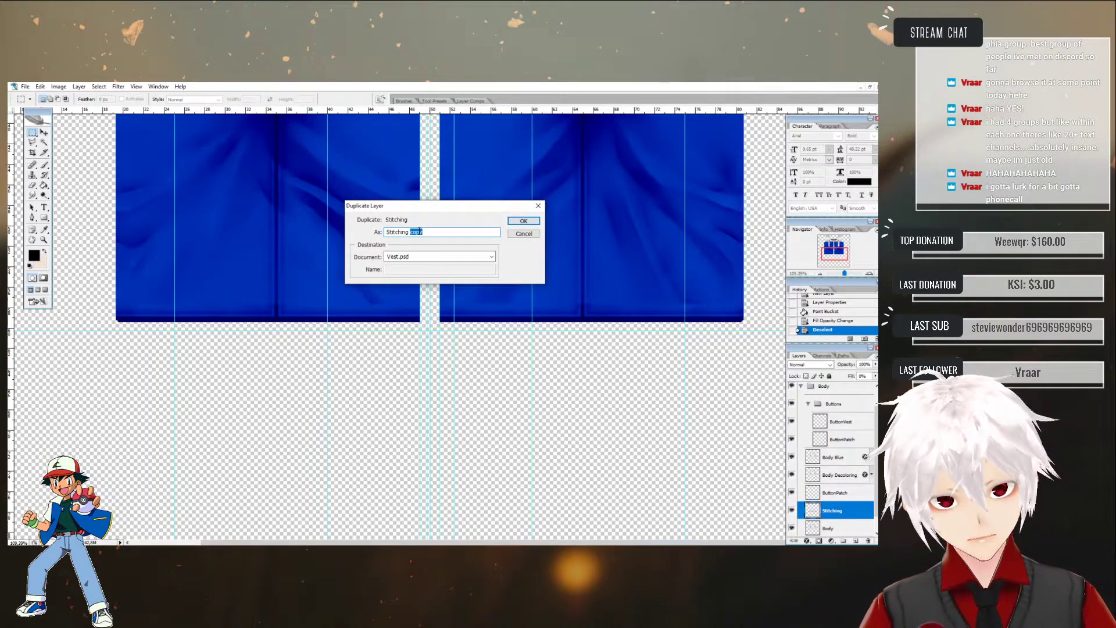
{"action": "type", "text": "Color"}
{"action": "key", "text": "Return"}
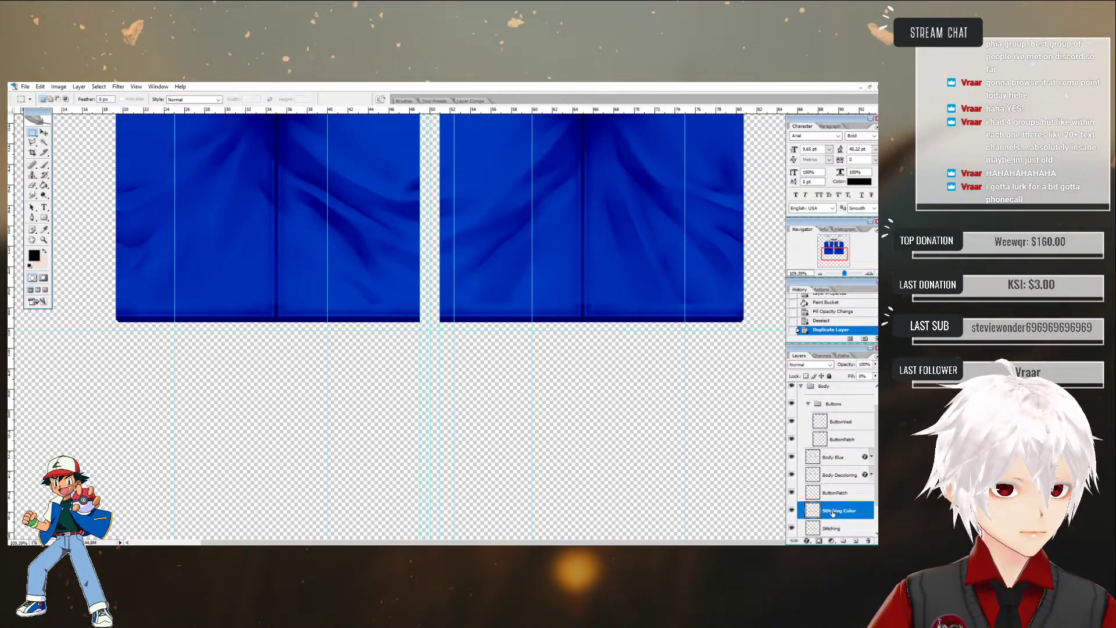
- Collapse the Buttons group and move Stitching and Stitching Color between it and Body Blue, with Stitching Color on top
{"action": "left_click_drag", "start_coordinate": [832, 514], "coordinate": [834, 445]}
{"action": "left_click", "coordinate": [808, 403]}
{"action": "left_click", "coordinate": [808, 422]}
{"action": "left_click_drag", "start_coordinate": [812, 484], "coordinate": [813, 484]}
{"action": "left_click", "coordinate": [809, 421]}
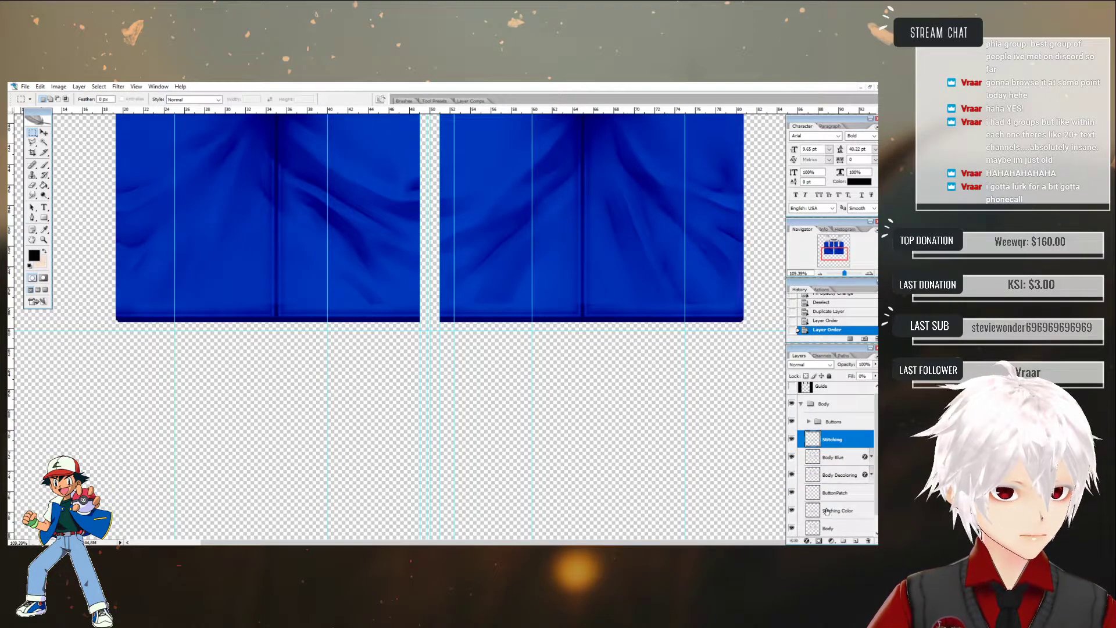
{"action": "left_click_drag", "start_coordinate": [836, 510], "coordinate": [869, 441]}
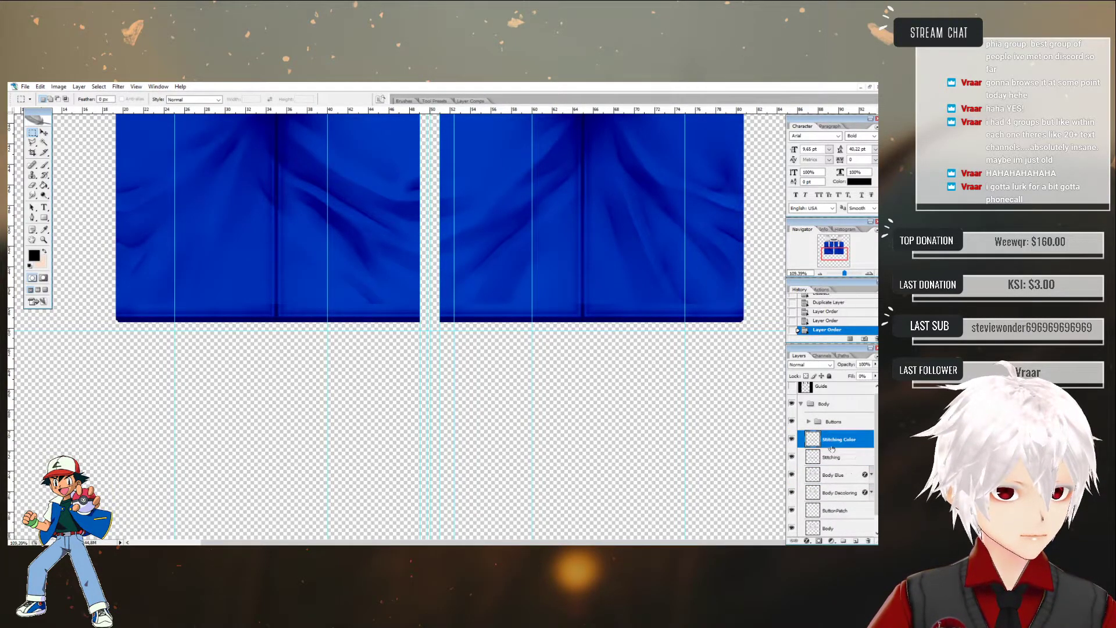
- Add a Color Overlay to the Stitching Color layer in the pale yellow sampled from the vest's button
{"action": "double_click", "coordinate": [868, 441]}
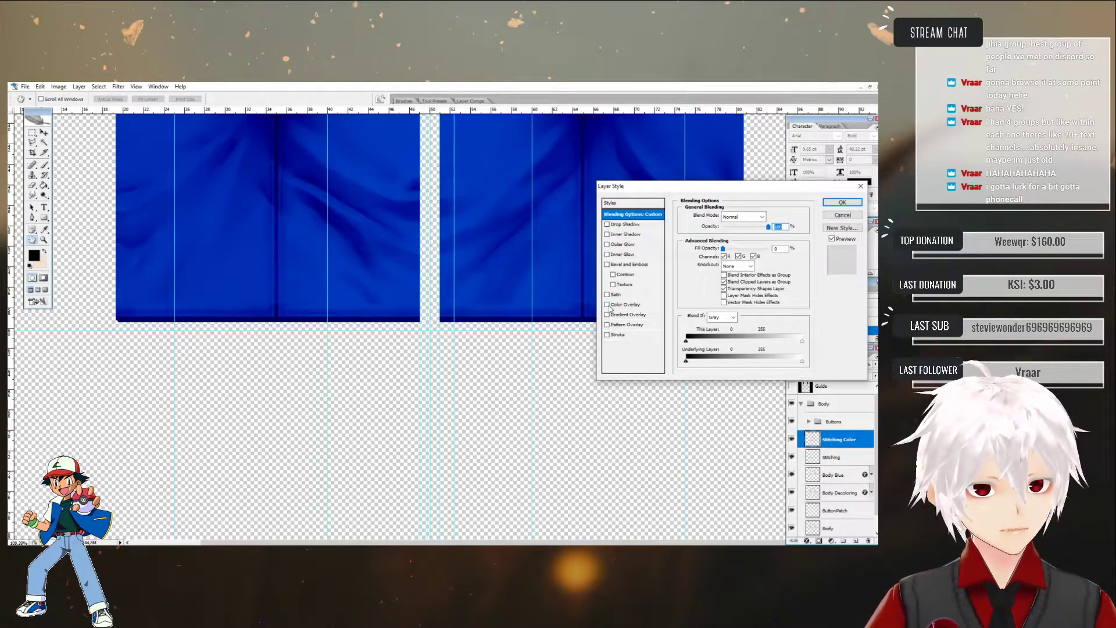
{"action": "left_click", "coordinate": [627, 304]}
{"action": "left_click", "coordinate": [762, 217]}
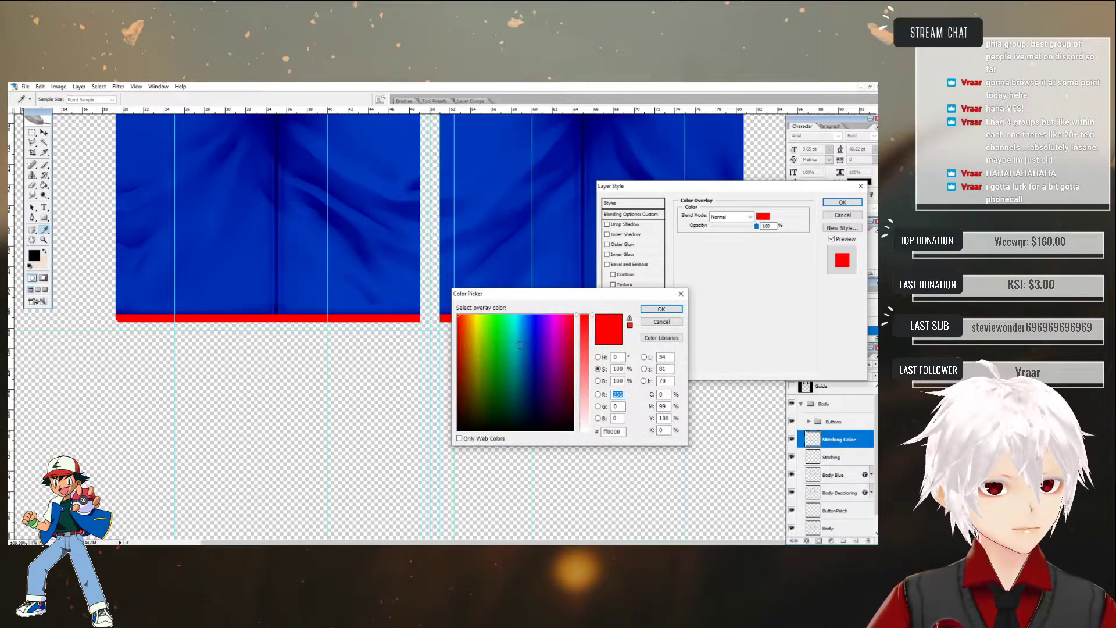
{"action": "left_click", "coordinate": [476, 315]}
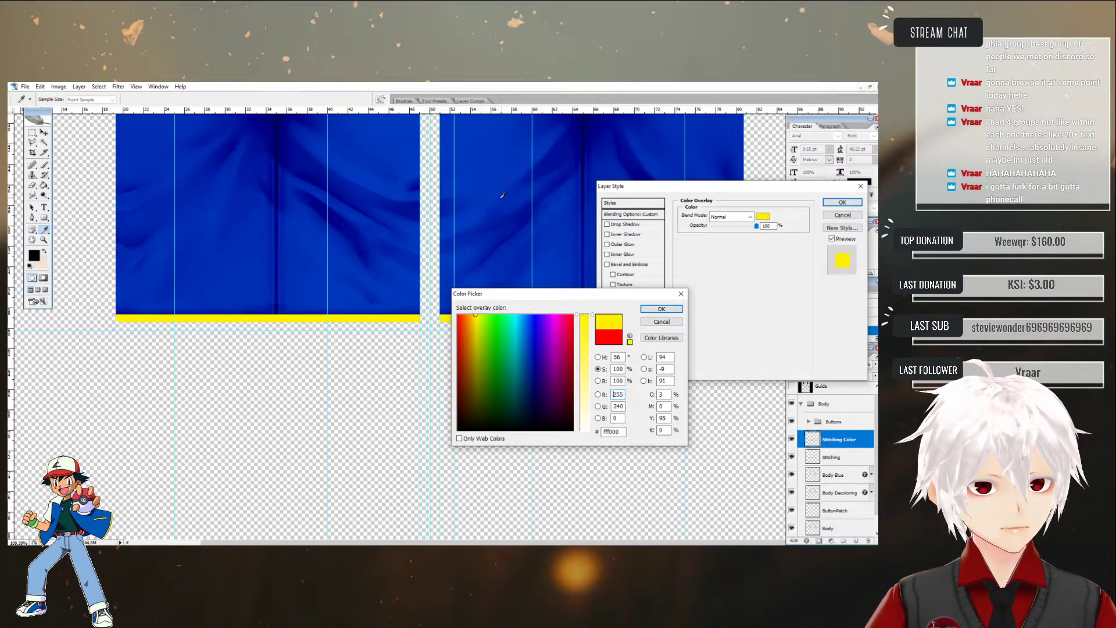
{"action": "left_click", "coordinate": [661, 309]}
{"action": "scroll", "coordinate": [448, 244], "scroll_direction": "up", "scroll_amount": 5}
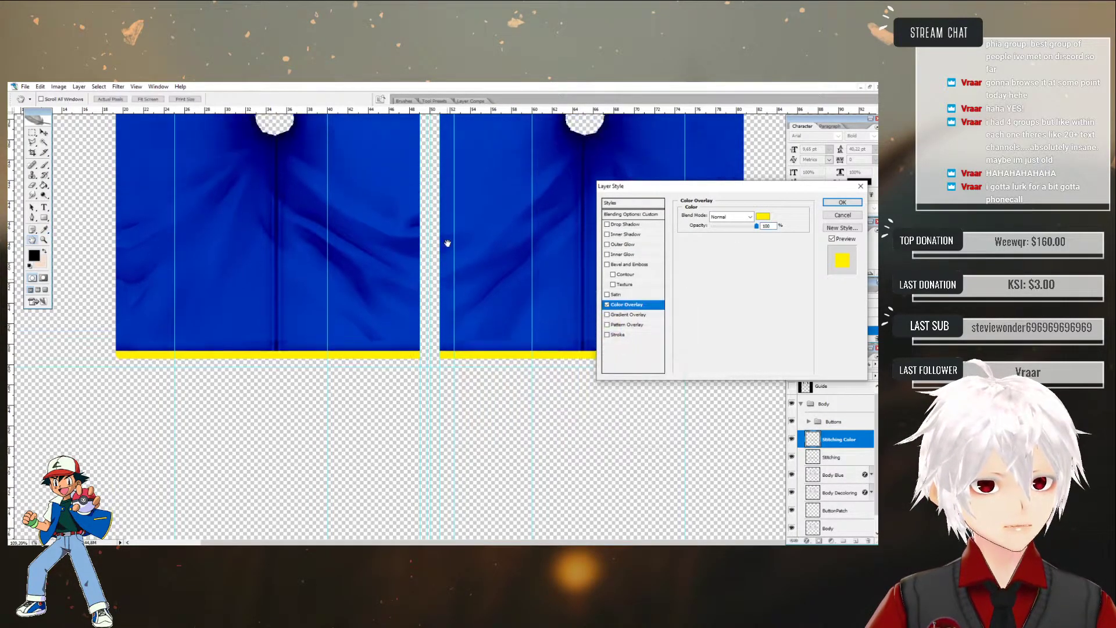
{"action": "left_click", "coordinate": [762, 216]}
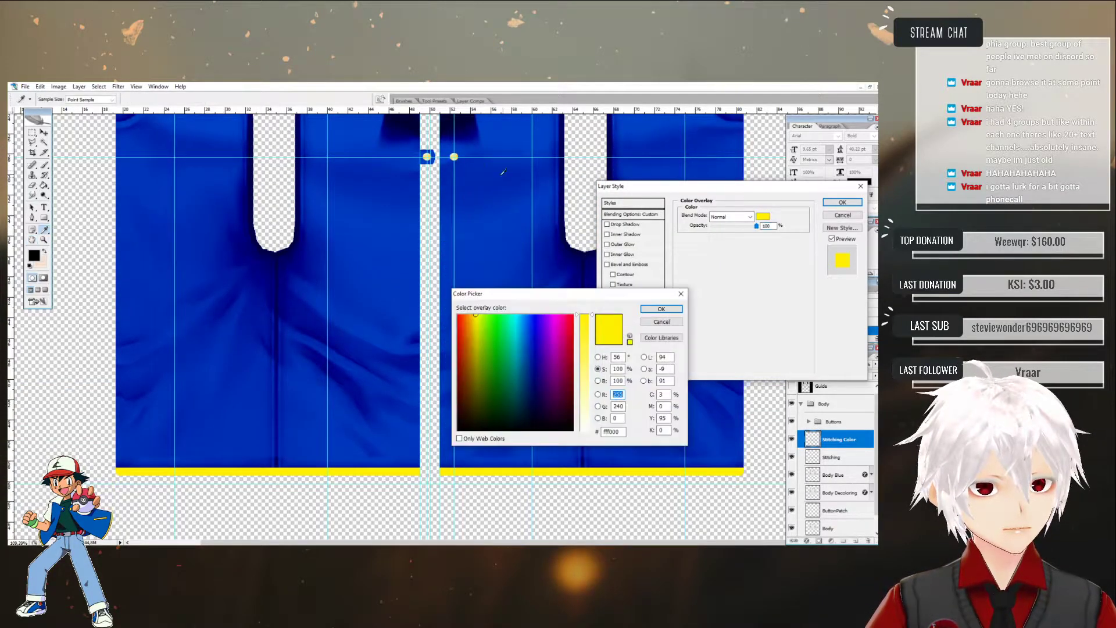
{"action": "left_click", "coordinate": [455, 155]}
{"action": "left_click", "coordinate": [657, 309]}
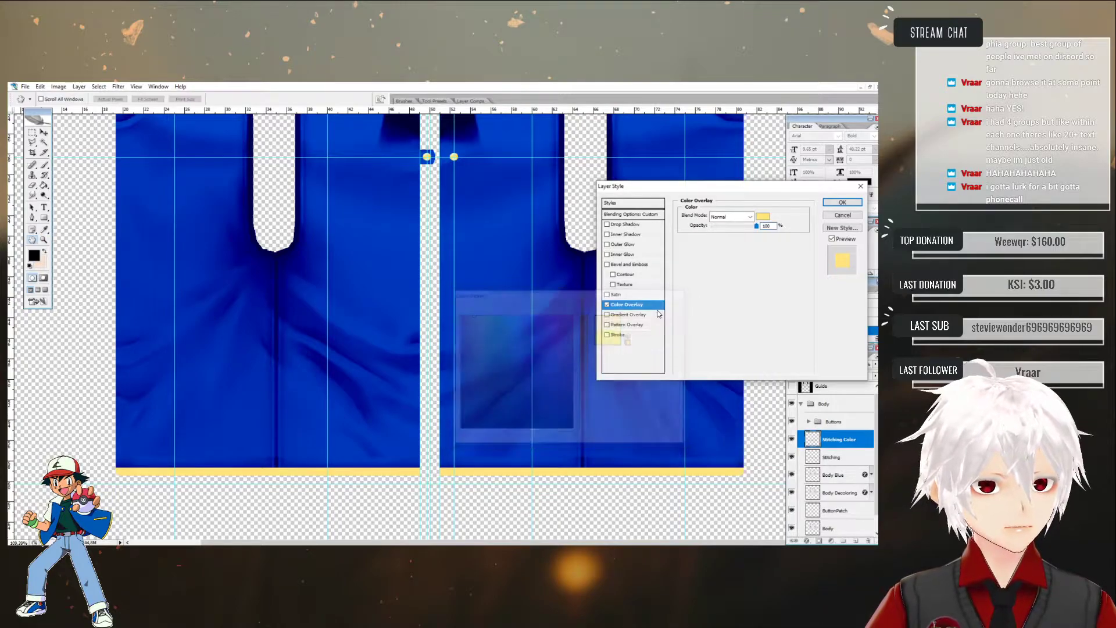
- Set the Stitching Color layer's Color Overlay blend mode to Linear Light and apply the layer style
{"action": "left_click", "coordinate": [726, 218]}
{"action": "left_click", "coordinate": [726, 217]}
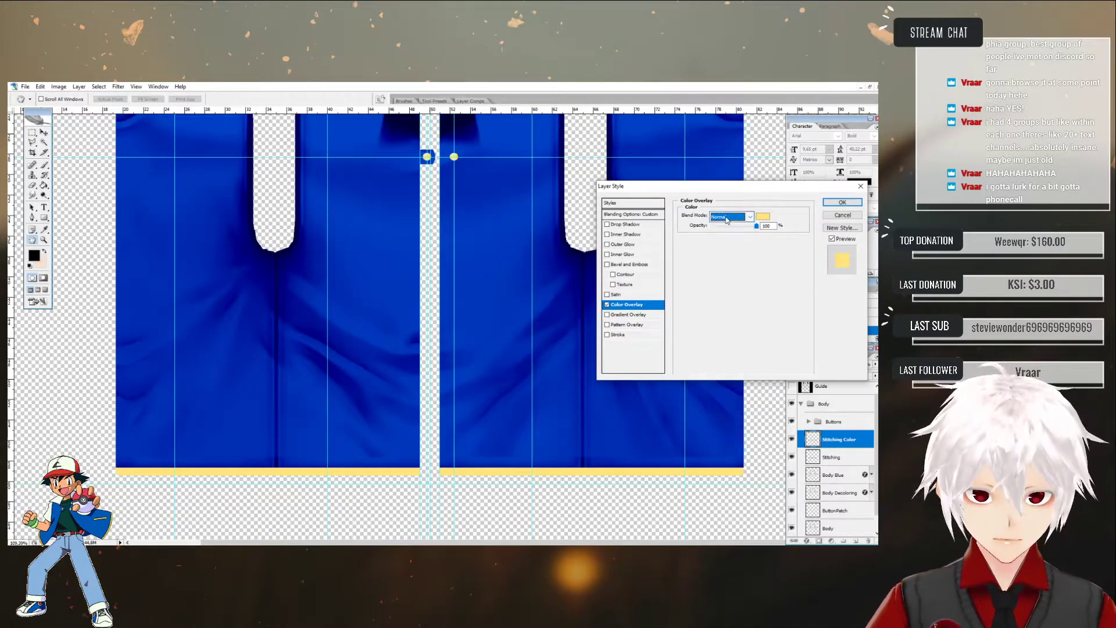
{"action": "key", "text": "Down"}
{"action": "key", "text": "Down"}
{"action": "key", "text": "Down"}
{"action": "key", "text": "Down"}
{"action": "key", "text": "Down"}
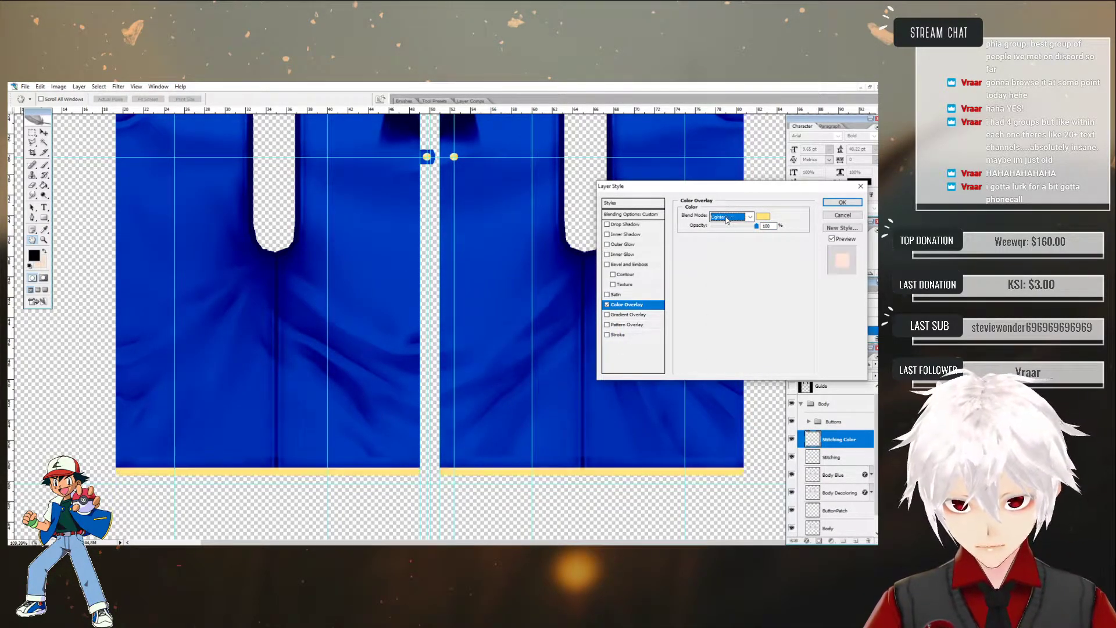
{"action": "key", "text": "Down"}
{"action": "key", "text": "Down"}
{"action": "key", "text": "Down"}
{"action": "key", "text": "Down"}
{"action": "key", "text": "Down"}
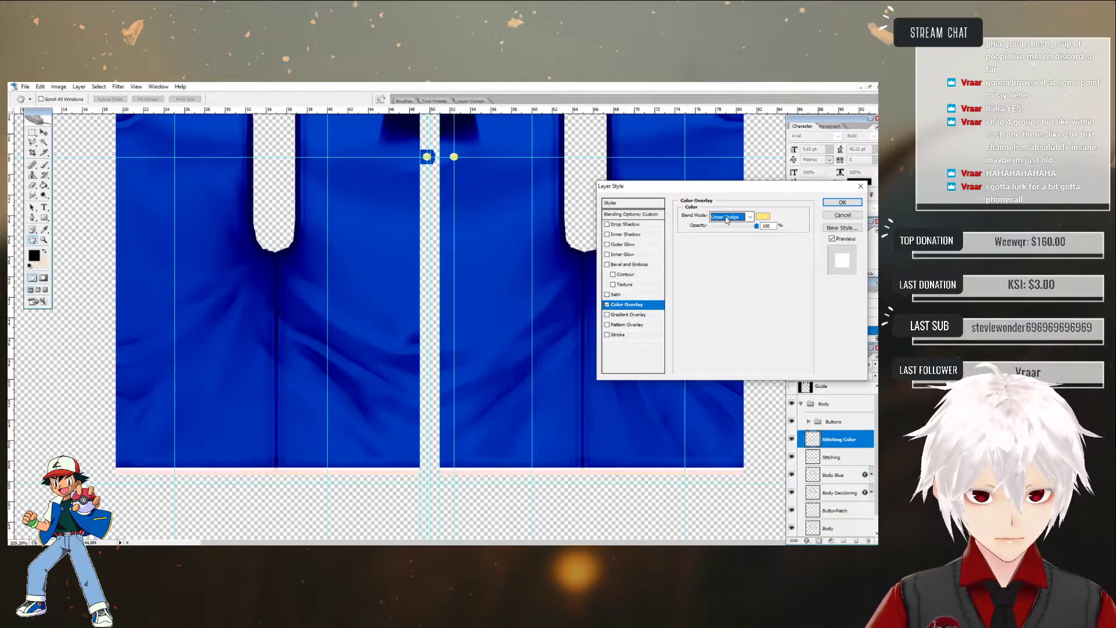
{"action": "key", "text": "Down"}
{"action": "key", "text": "Down"}
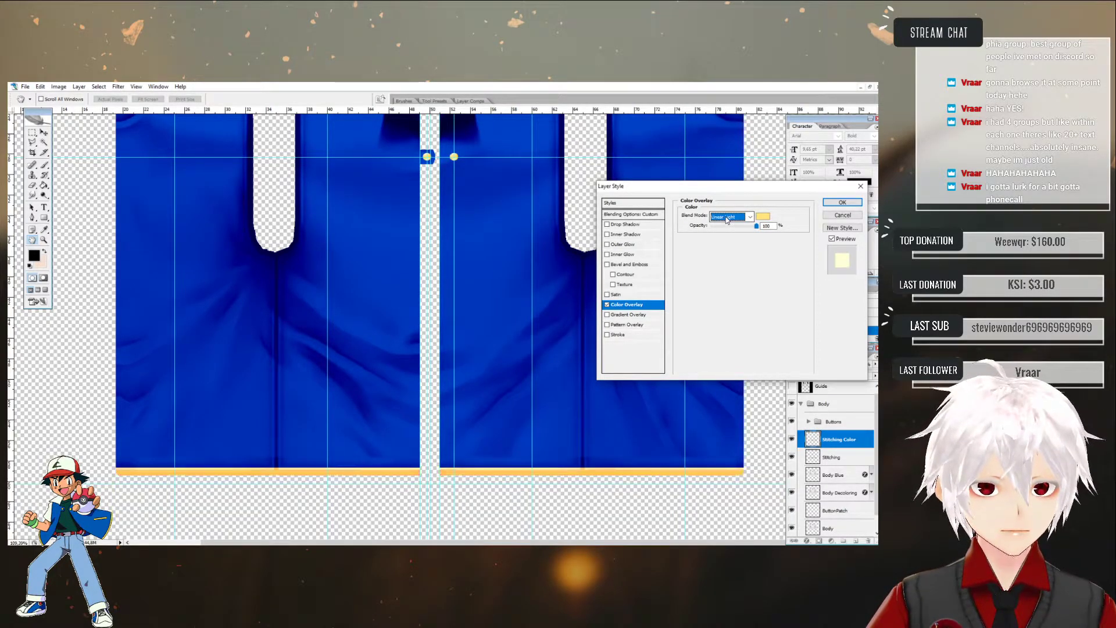
{"action": "left_click", "coordinate": [842, 202]}
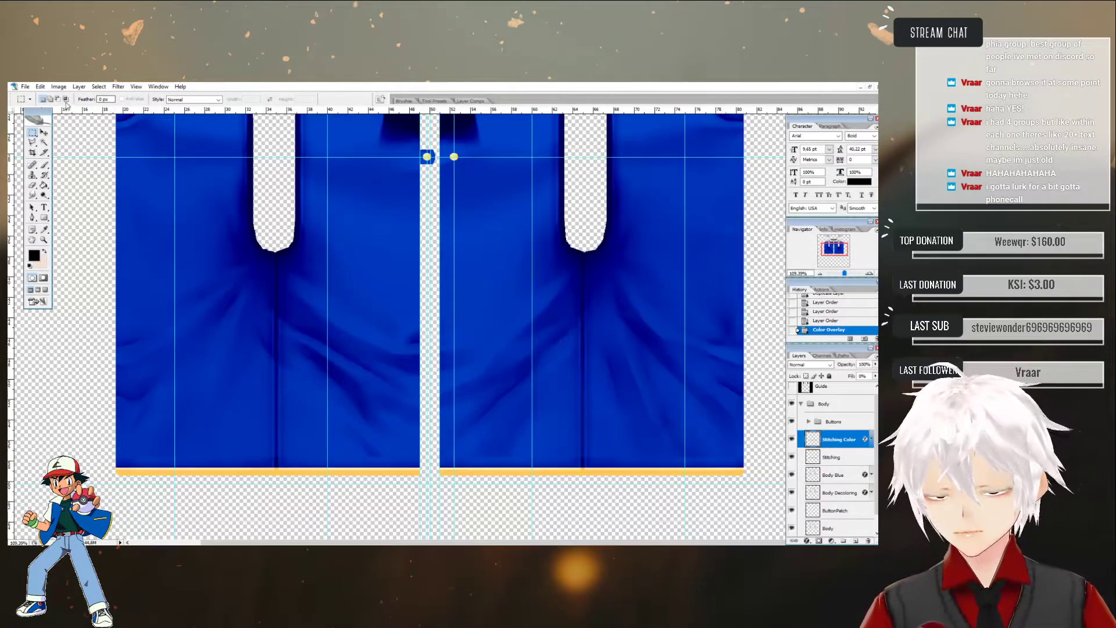
- Start saving the texture as a PNG copy and delete Guide.png from the AshKetchum folder
{"action": "left_click", "coordinate": [25, 87]}
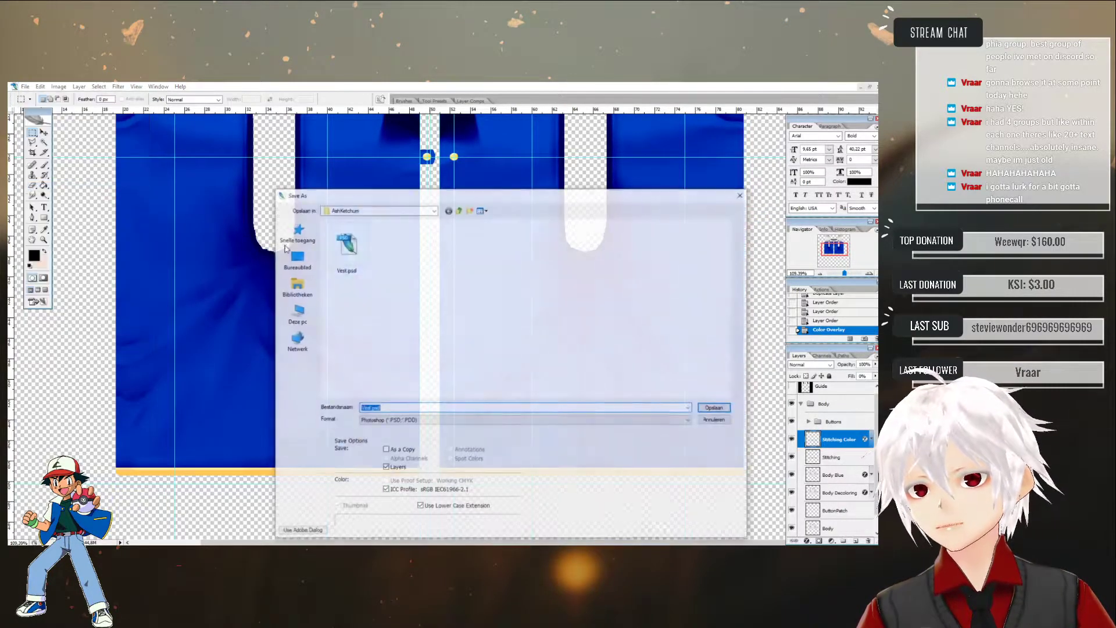
{"action": "left_click", "coordinate": [44, 189]}
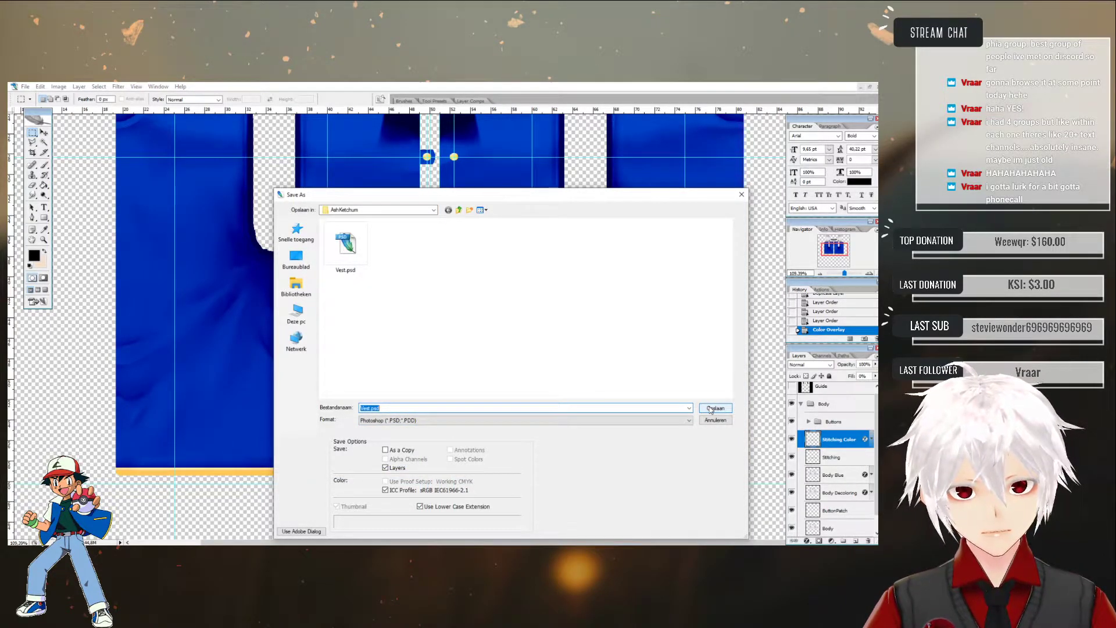
{"action": "left_click", "coordinate": [483, 419]}
{"action": "left_click", "coordinate": [488, 508]}
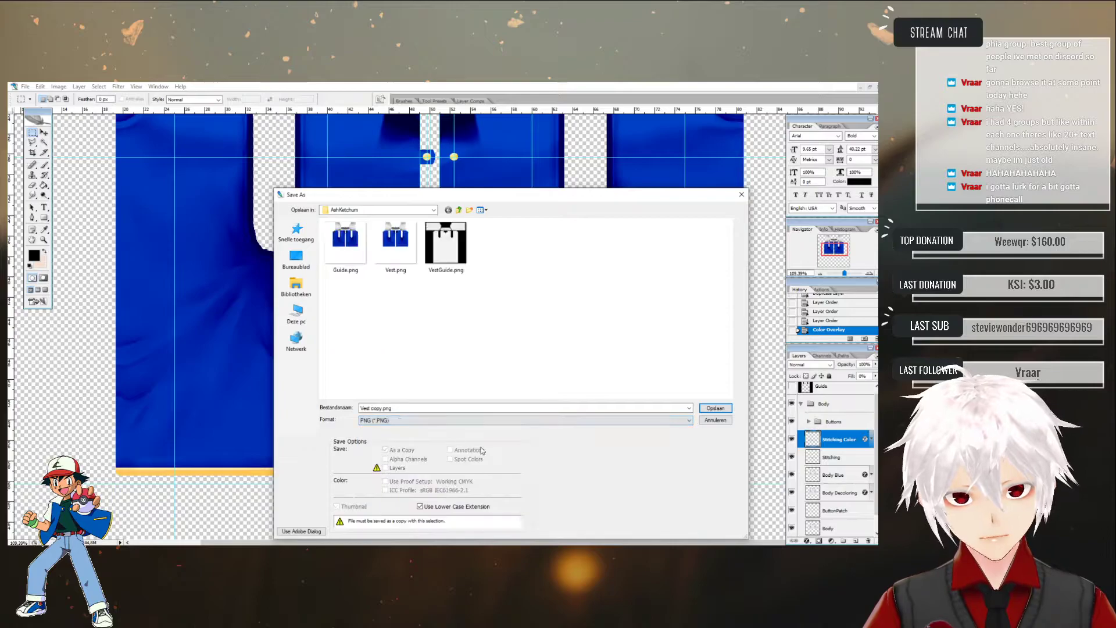
{"action": "left_click", "coordinate": [350, 254]}
{"action": "key", "text": "Delete"}
{"action": "key", "text": "Return"}
- Save the PNG copy over the existing Vest.png with interlacing set to None
{"action": "left_click", "coordinate": [348, 250]}
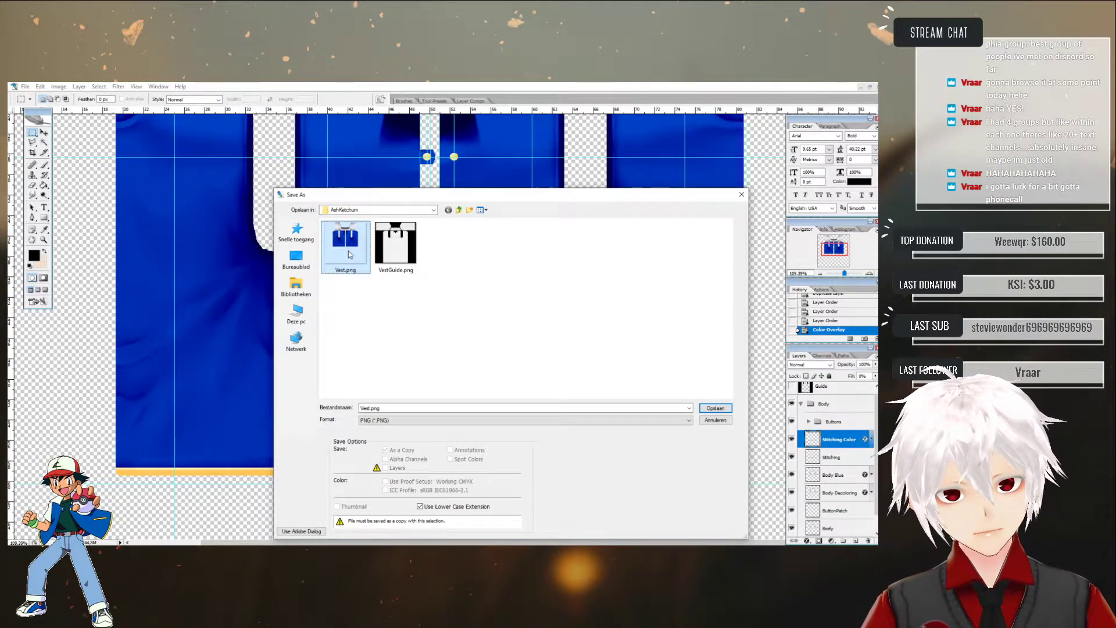
{"action": "left_click", "coordinate": [715, 408]}
{"action": "left_click", "coordinate": [501, 317]}
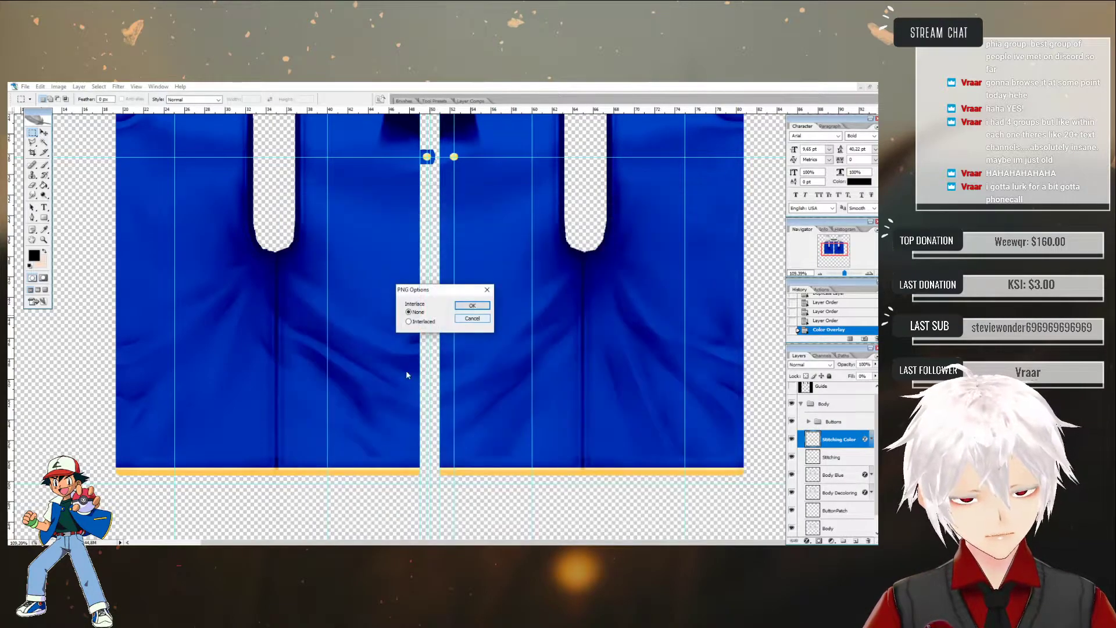
{"action": "left_click", "coordinate": [472, 305]}
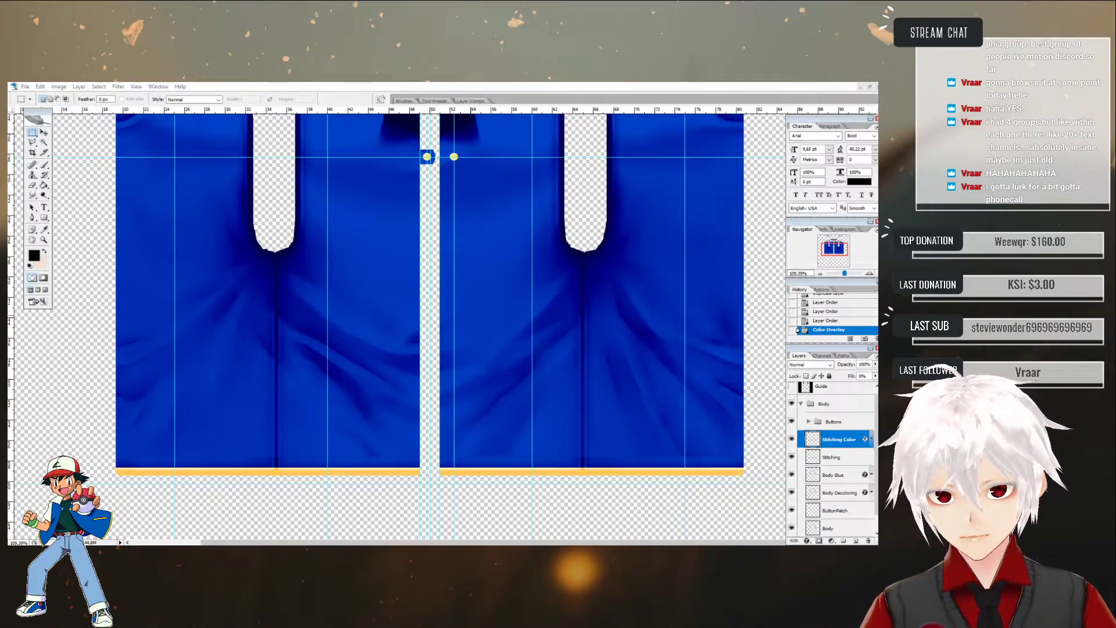
- Switch to VRoid Studio and import the updated vest texture into the coat's texture layer named Layer
{"action": "key", "text": "alt+Tab"}
{"action": "right_click", "coordinate": [40, 231]}
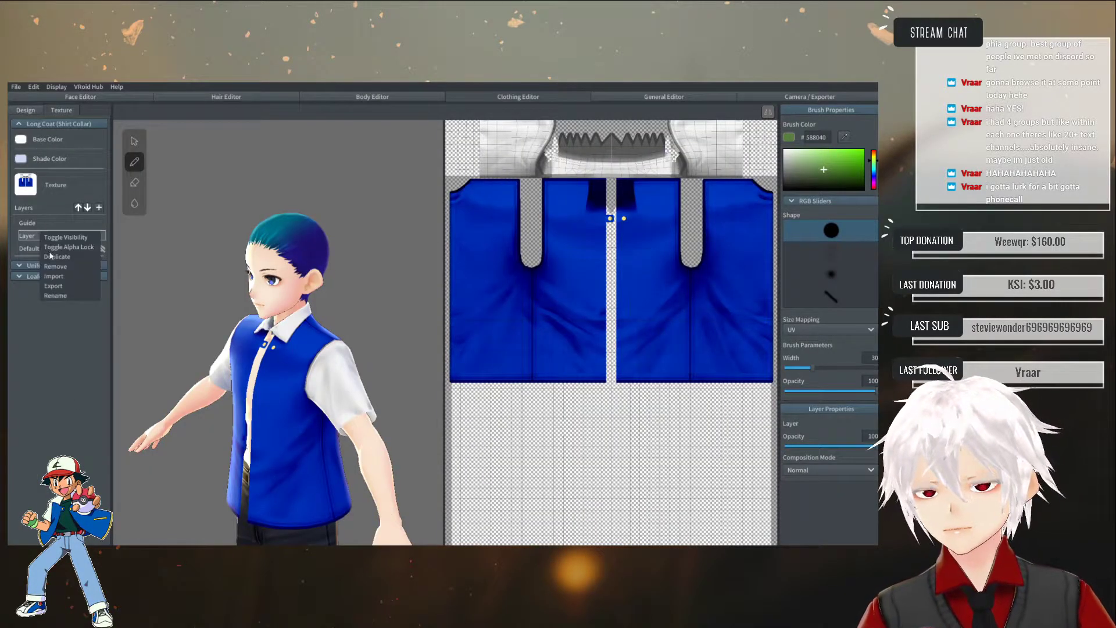
{"action": "left_click", "coordinate": [58, 279]}
{"action": "double_click", "coordinate": [228, 177]}
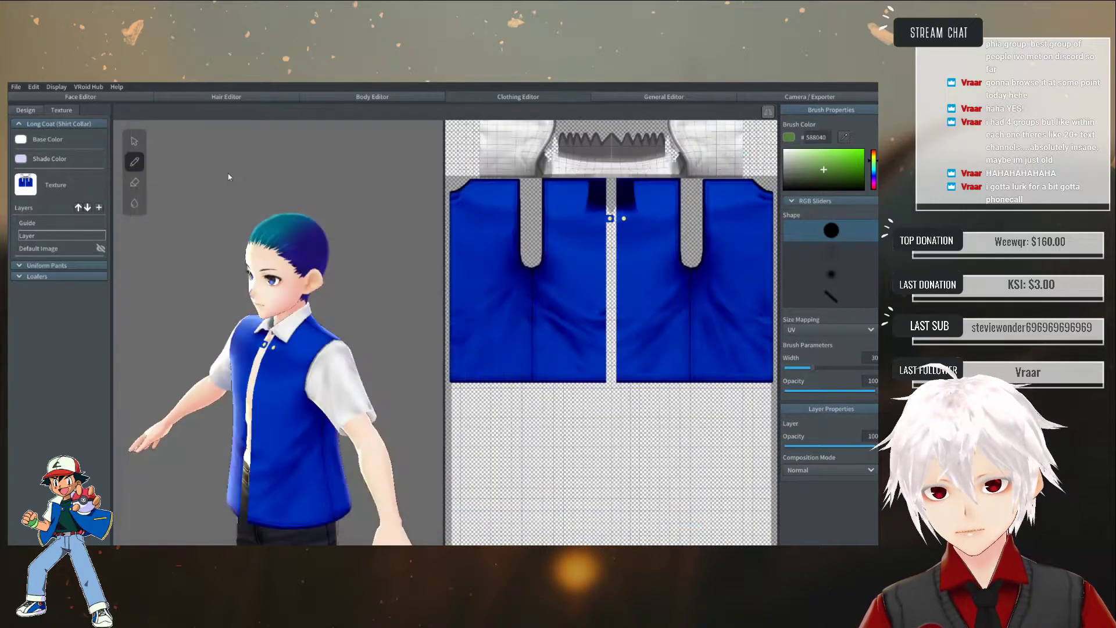
- Examine the vest's yellow hem stitching on the model from the front and at an angle
{"action": "right_click_drag", "start_coordinate": [174, 349], "coordinate": [407, 349]}
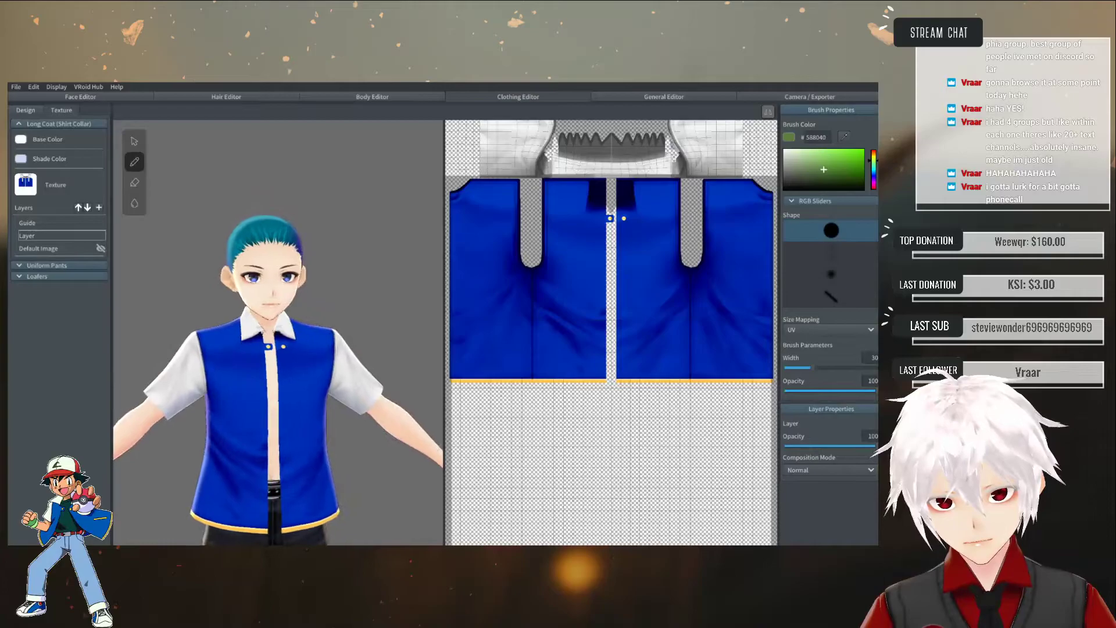
{"action": "right_click_drag", "start_coordinate": [174, 523], "coordinate": [121, 455]}
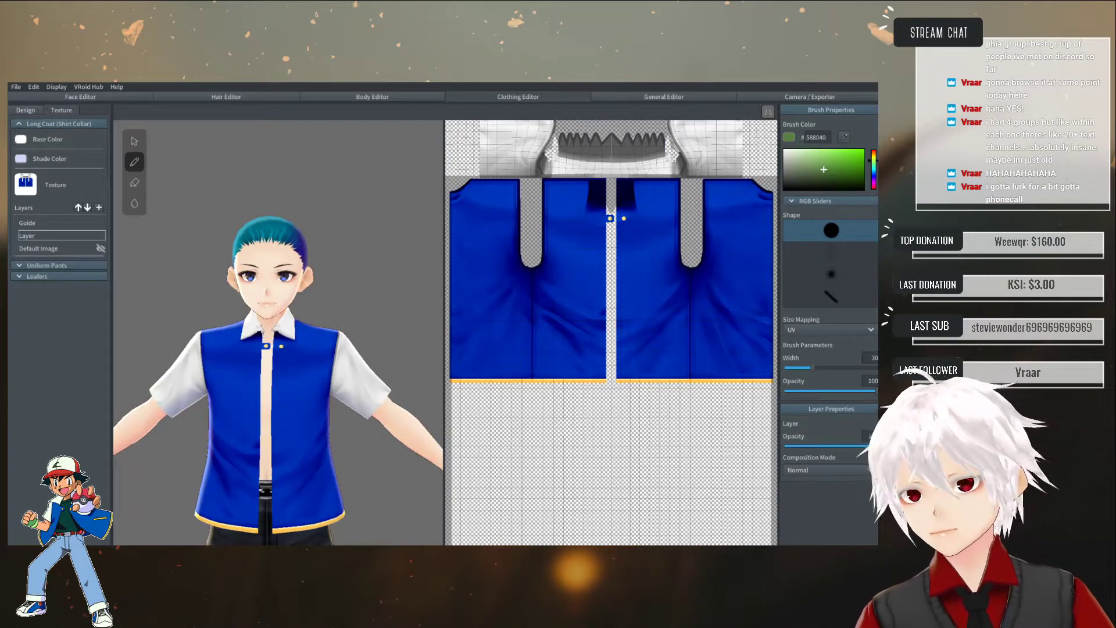
{"action": "middle_click_drag", "start_coordinate": [254, 424], "coordinate": [287, 304]}
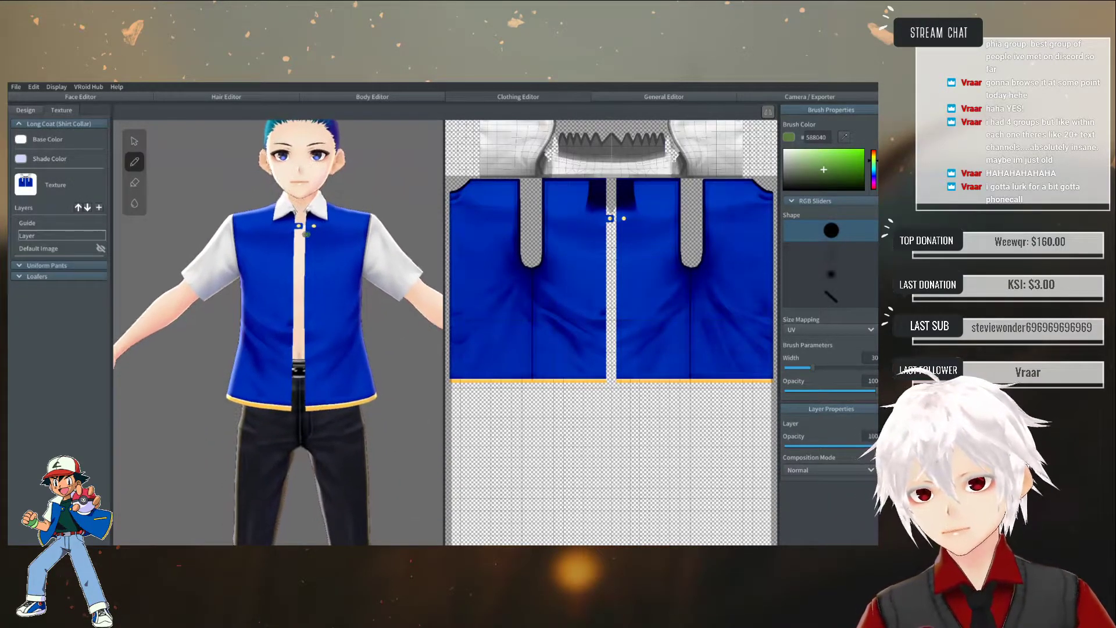
{"action": "mouse_move", "coordinate": [251, 382]}
{"action": "right_mouse_down"}
{"action": "mouse_move", "coordinate": [392, 379]}
{"action": "mouse_move", "coordinate": [250, 381]}
{"action": "right_mouse_up"}
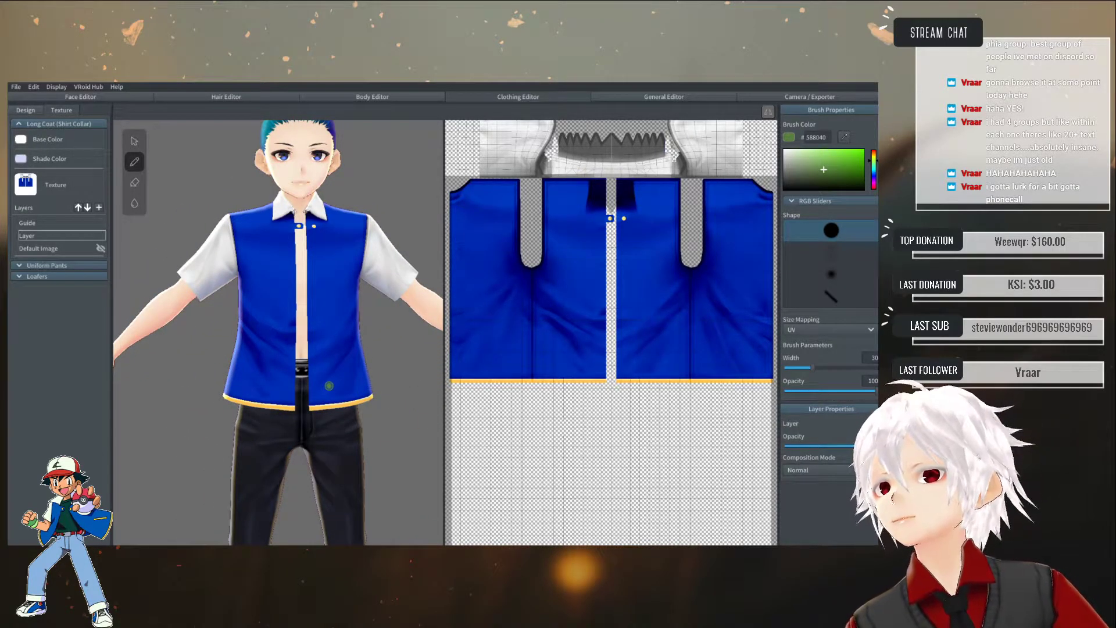
{"action": "right_click_drag", "start_coordinate": [329, 385], "coordinate": [288, 391]}
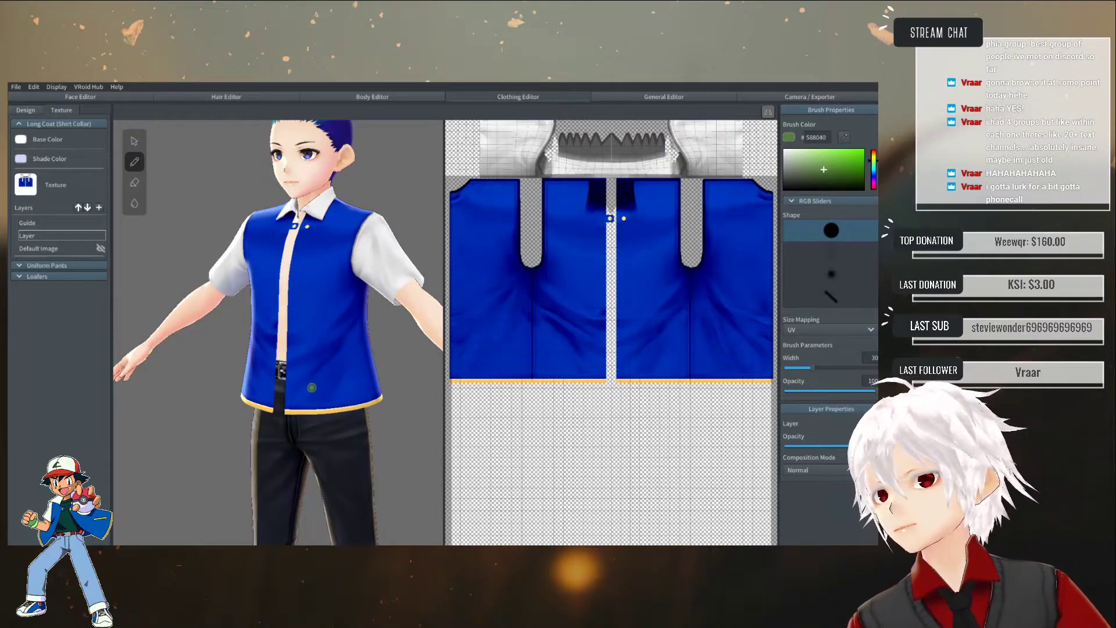
{"action": "right_click_drag", "start_coordinate": [324, 385], "coordinate": [348, 382]}
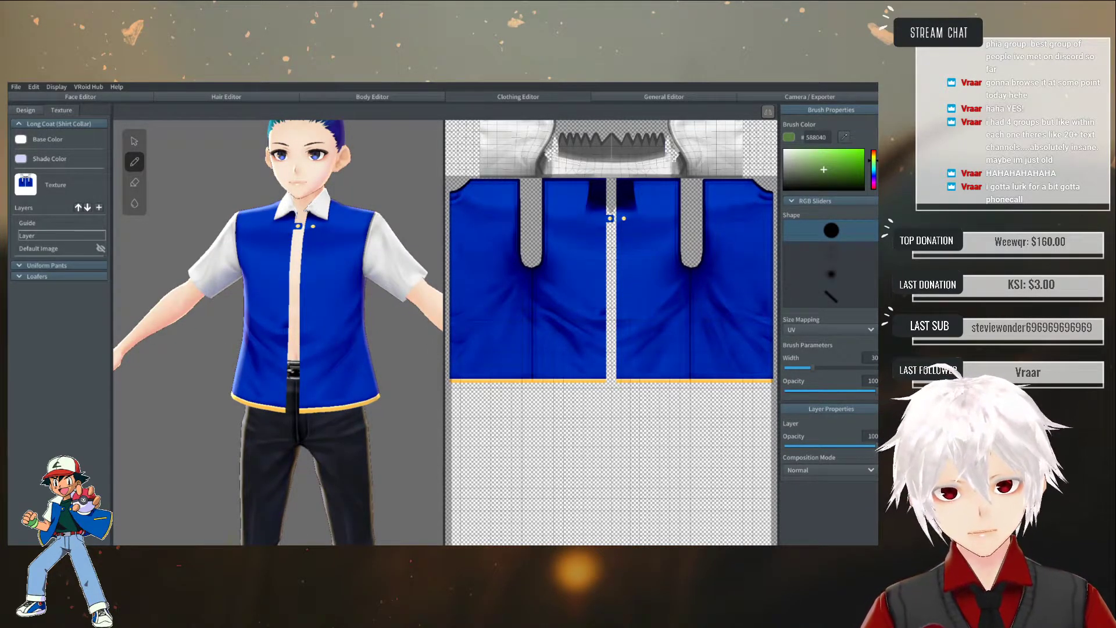
- Check the Photoshop texture, return to VRoid Studio and paint a short green diagonal stroke on the vest's lower front as a pocket mark
{"action": "key", "text": "alt+Tab"}
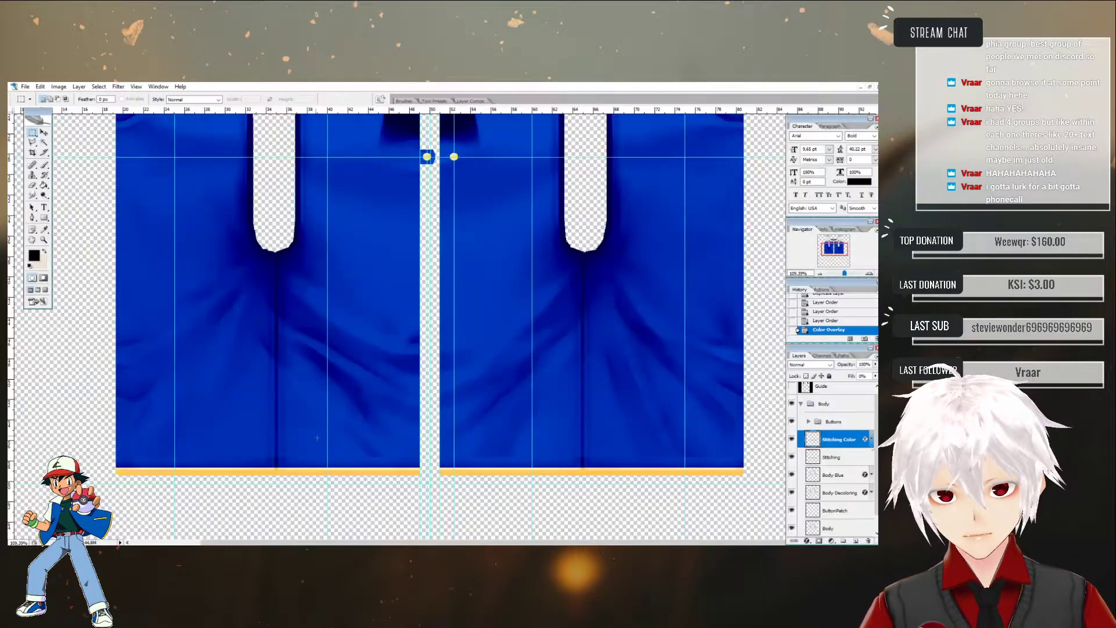
{"action": "scroll", "coordinate": [471, 341], "scroll_direction": "up", "scroll_amount": 3}
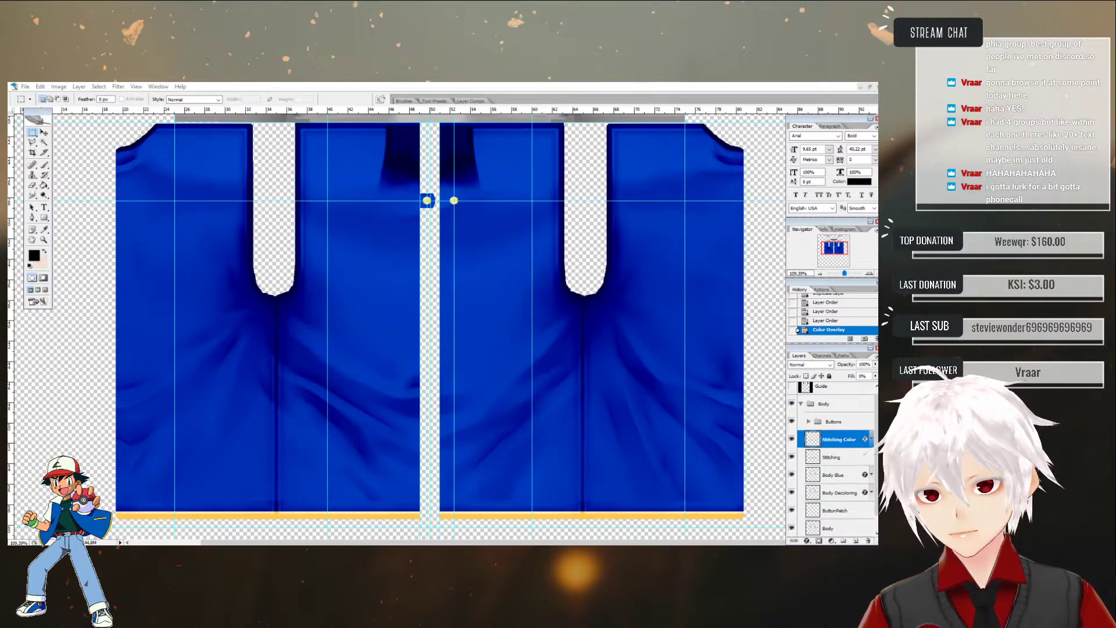
{"action": "mouse_move", "coordinate": [197, 544]}
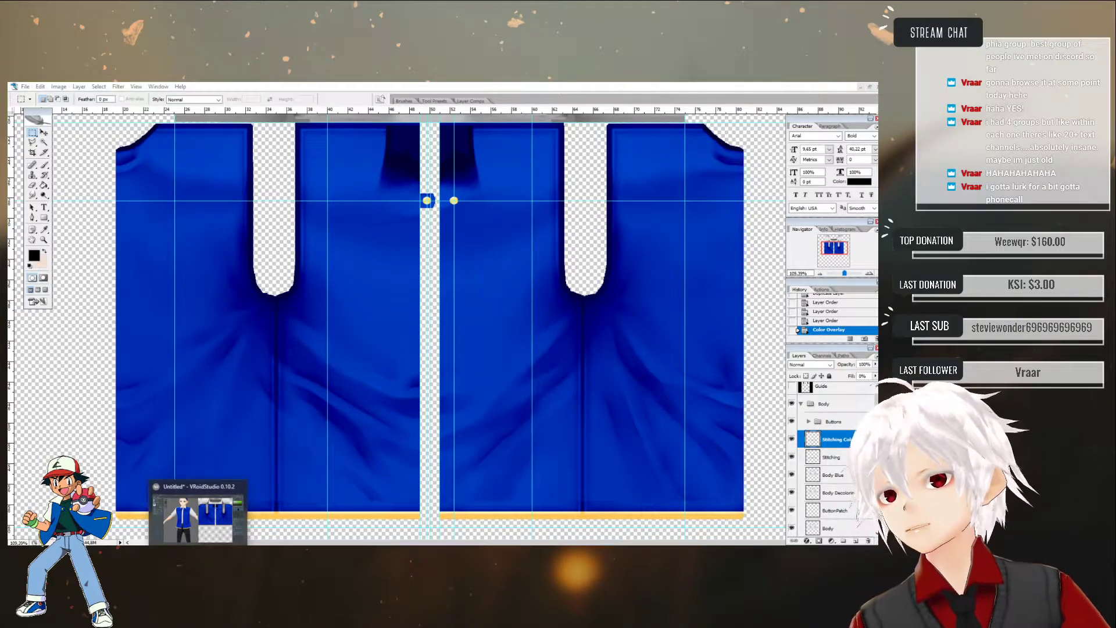
{"action": "left_click", "coordinate": [204, 544]}
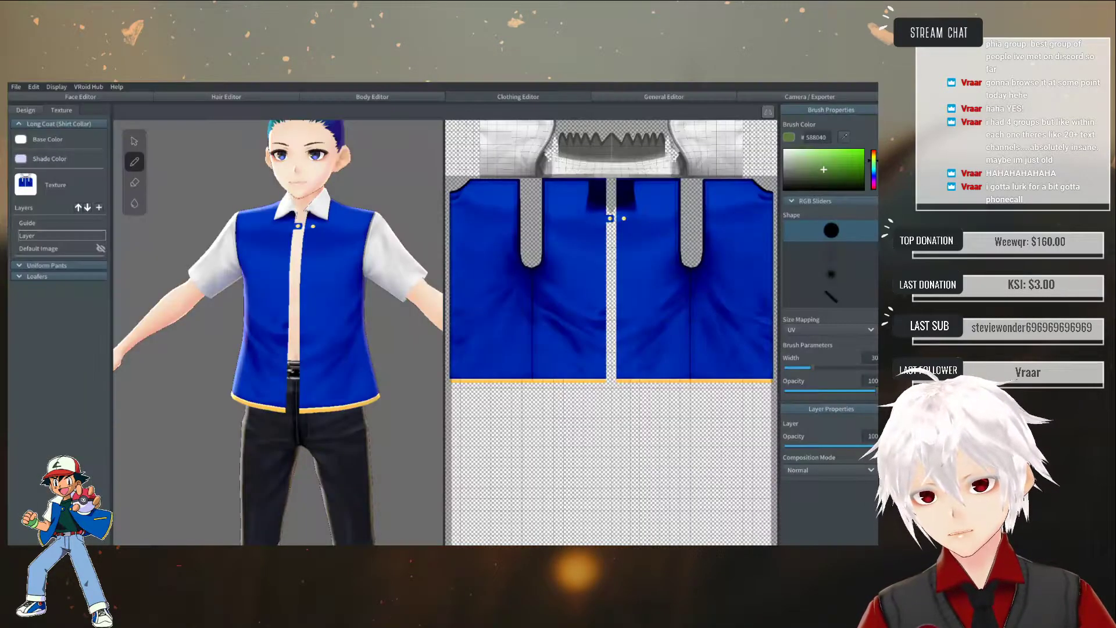
{"action": "left_click_drag", "start_coordinate": [356, 346], "coordinate": [340, 366]}
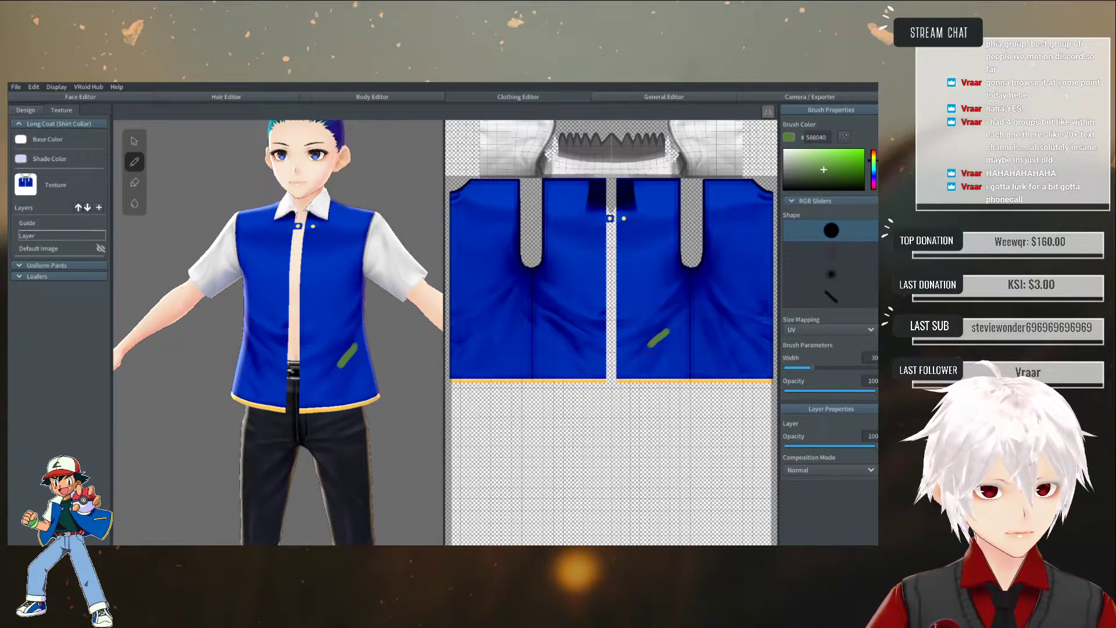
- Switch to Photoshop and fill a thin horizontal rectangle with black on a new layer, low on the vest's right front panel
{"action": "key", "text": "alt+Tab"}
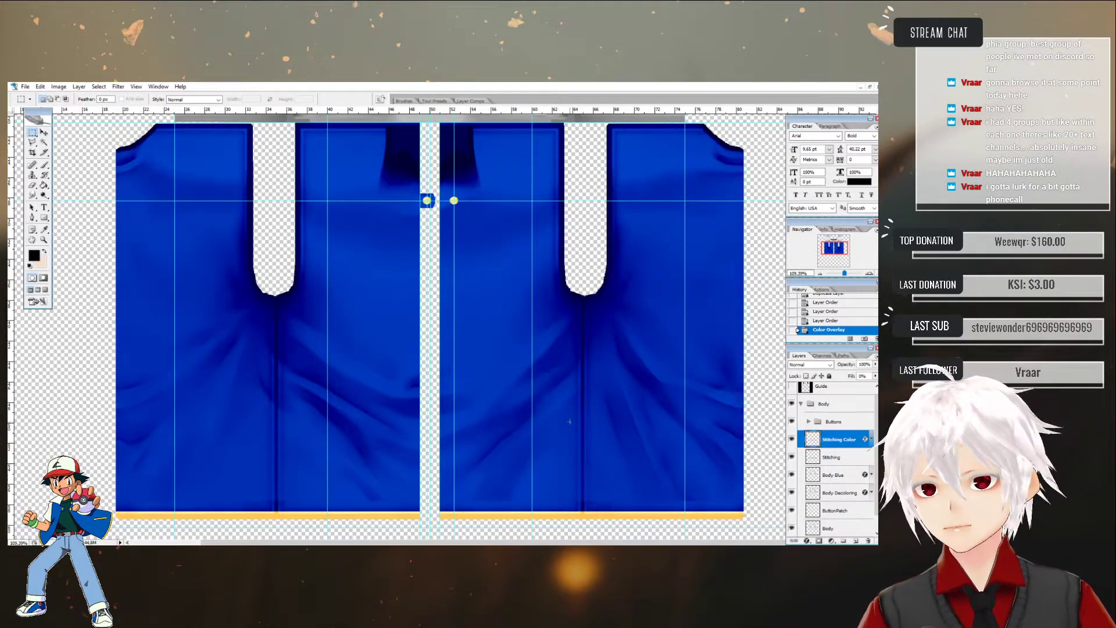
{"action": "left_click_drag", "start_coordinate": [478, 456], "coordinate": [539, 453]}
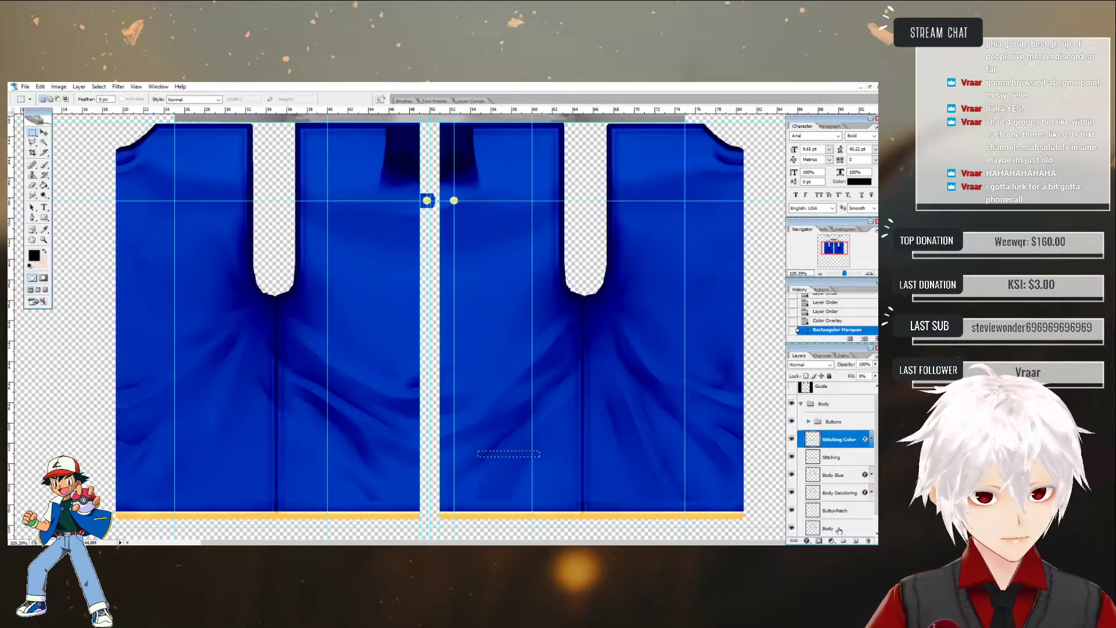
{"action": "left_click", "coordinate": [855, 540]}
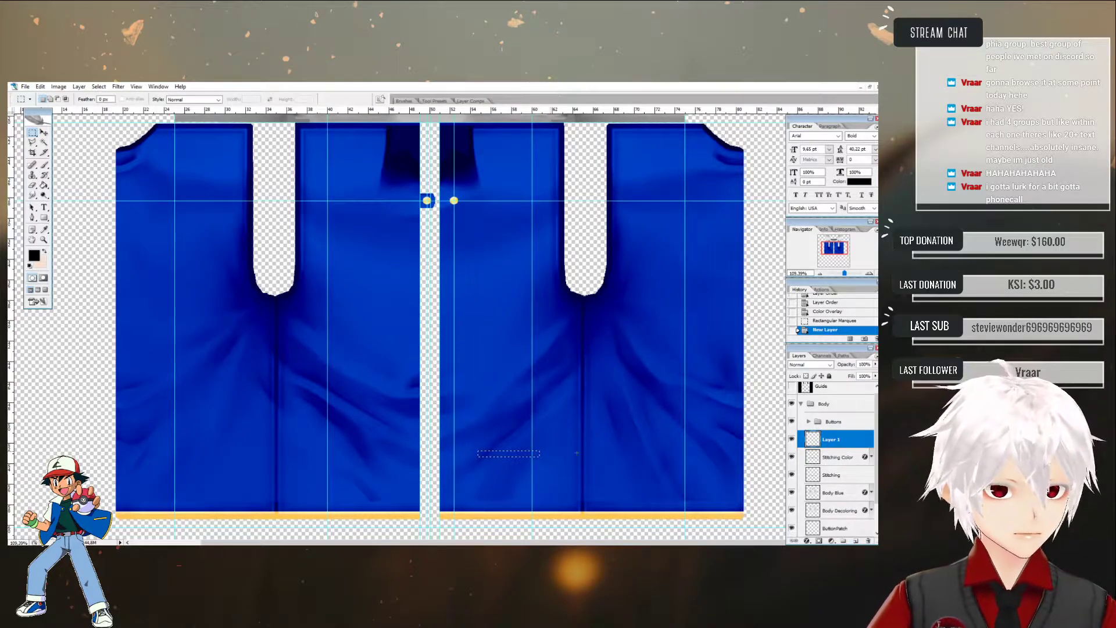
{"action": "left_click", "coordinate": [43, 185]}
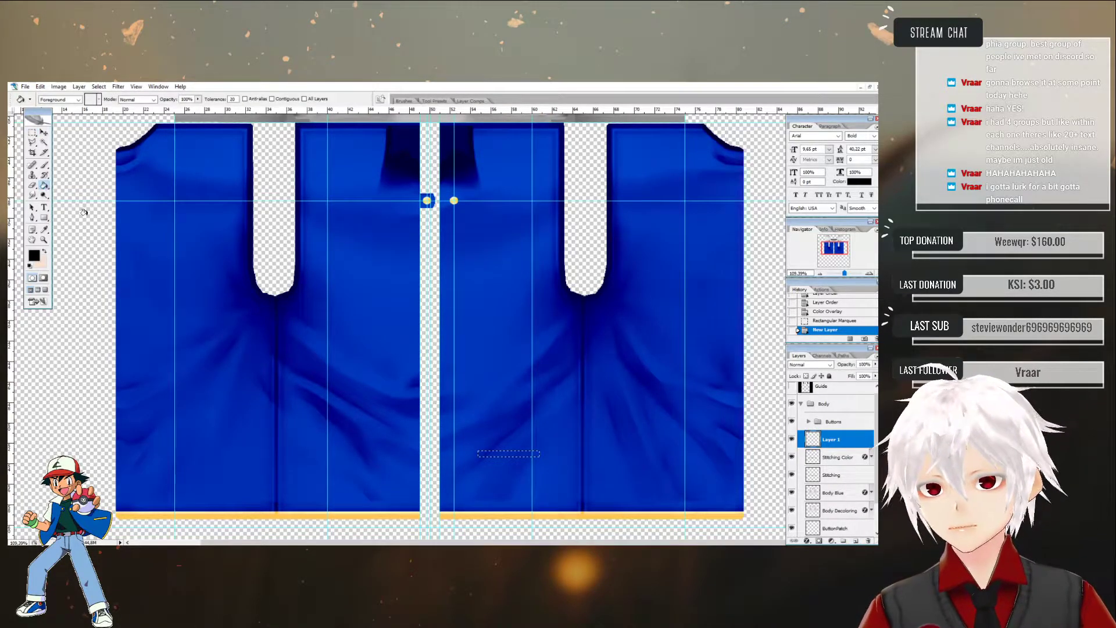
{"action": "left_click", "coordinate": [502, 451]}
- Rename the new layer as Pocket and drop the selection around the black strip
{"action": "double_click", "coordinate": [833, 439]}
{"action": "type", "text": "Bocket"}
{"action": "key", "text": "Return"}
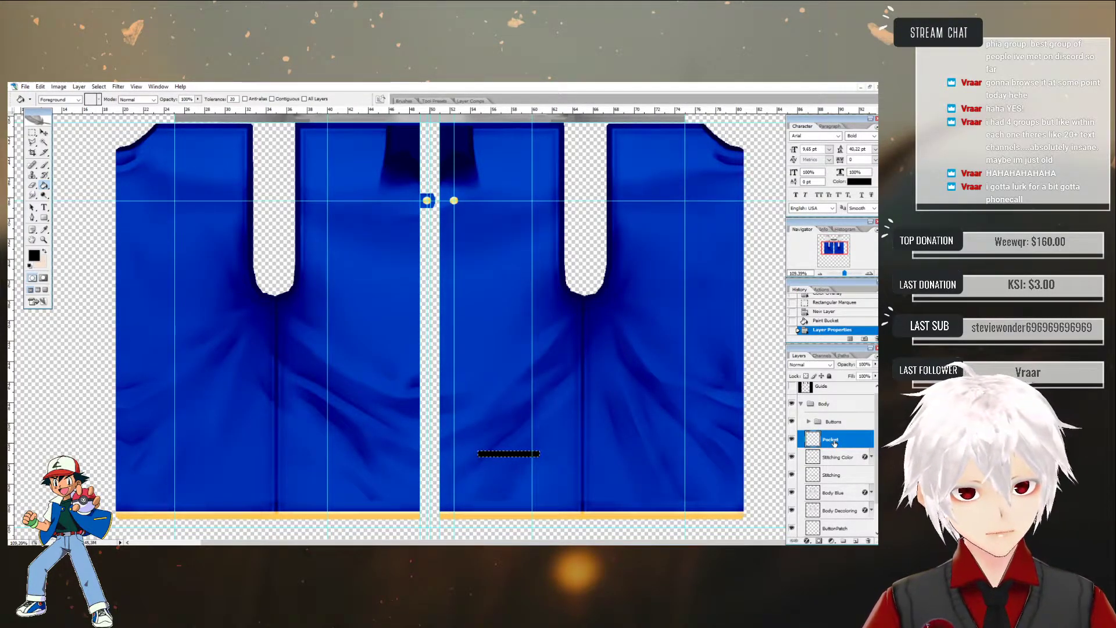
{"action": "left_click", "coordinate": [33, 133]}
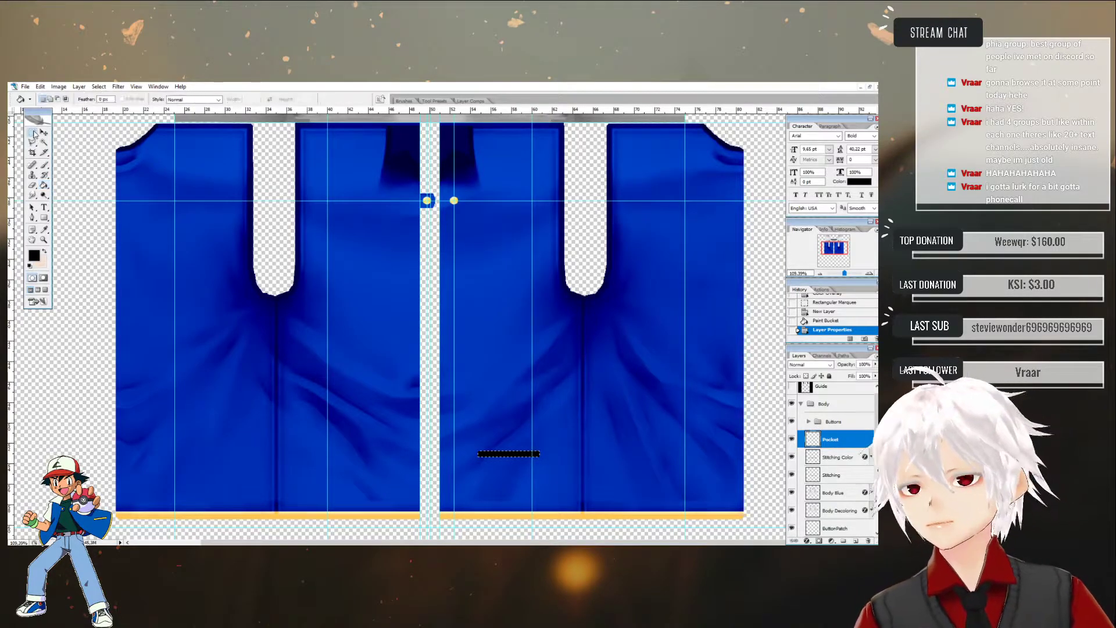
{"action": "left_click", "coordinate": [482, 390]}
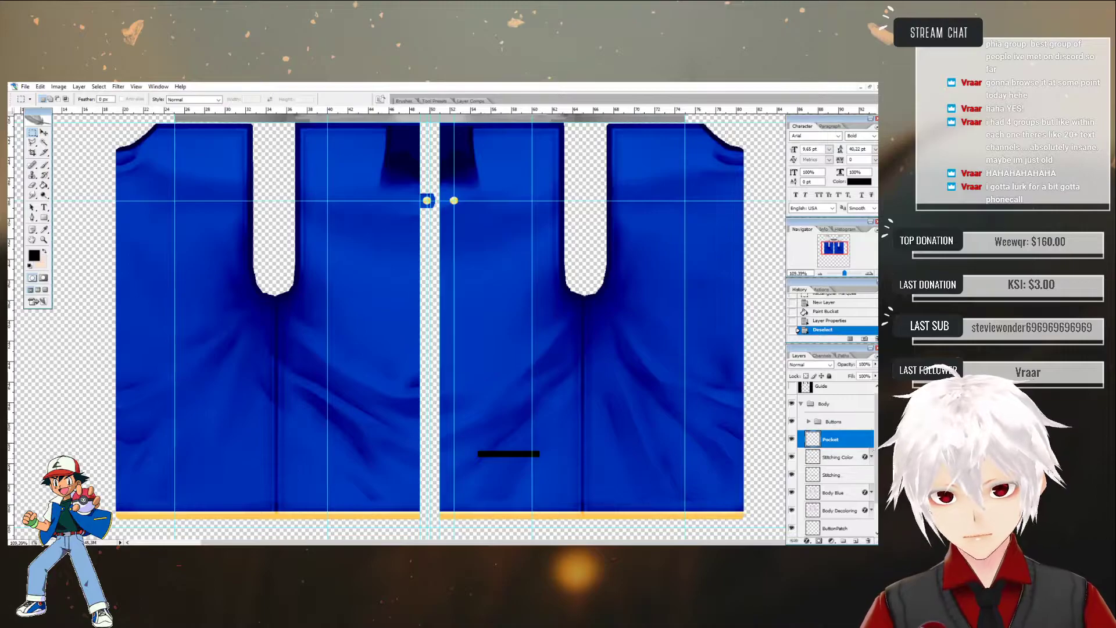
- Place a vertical guide through the centre of the black pocket strip and nudge the strip slightly left
{"action": "left_click", "coordinate": [44, 132]}
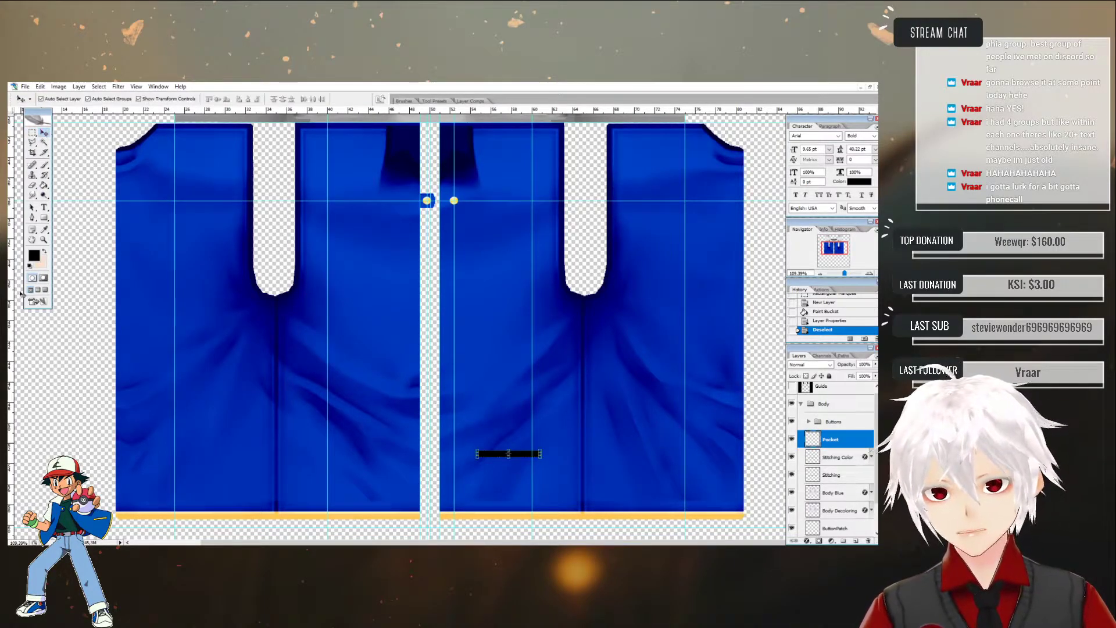
{"action": "left_click_drag", "start_coordinate": [10, 349], "coordinate": [509, 350]}
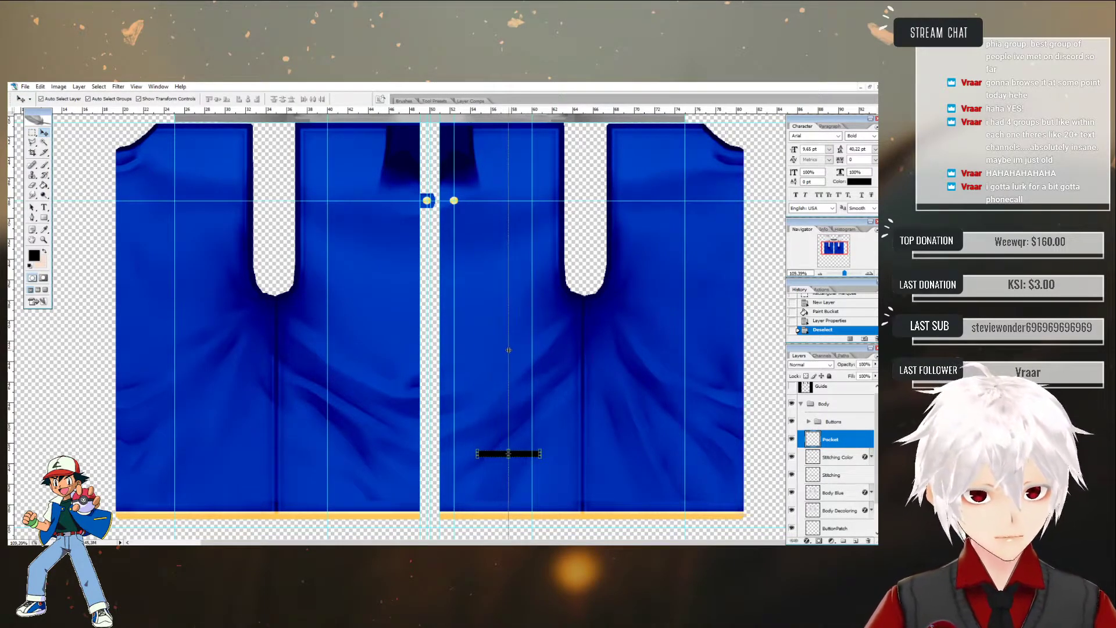
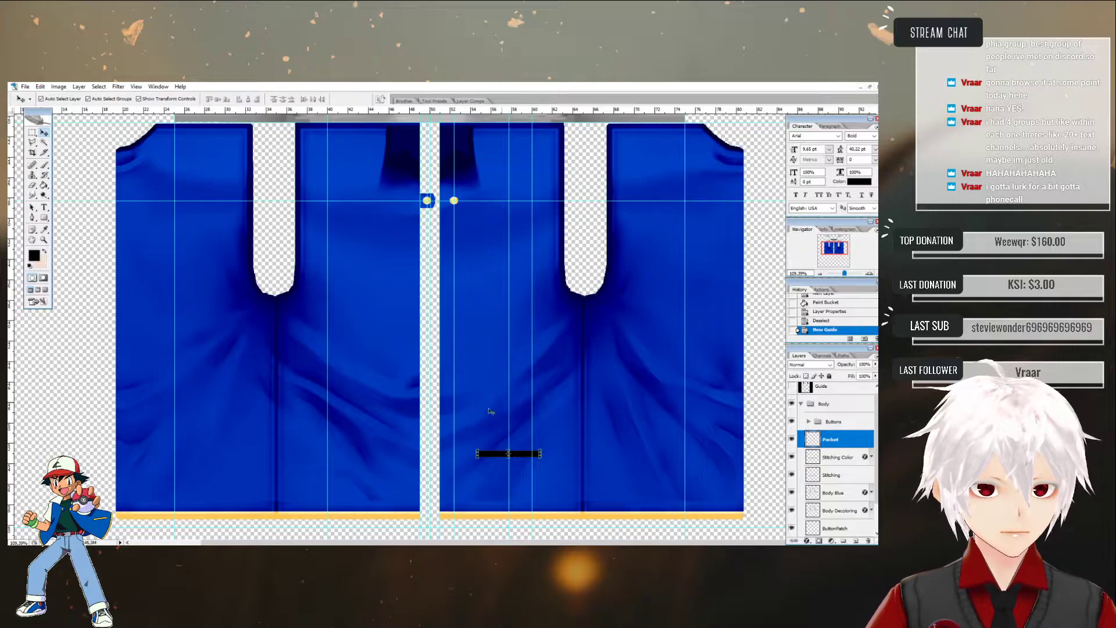
{"action": "key", "text": "Left"}
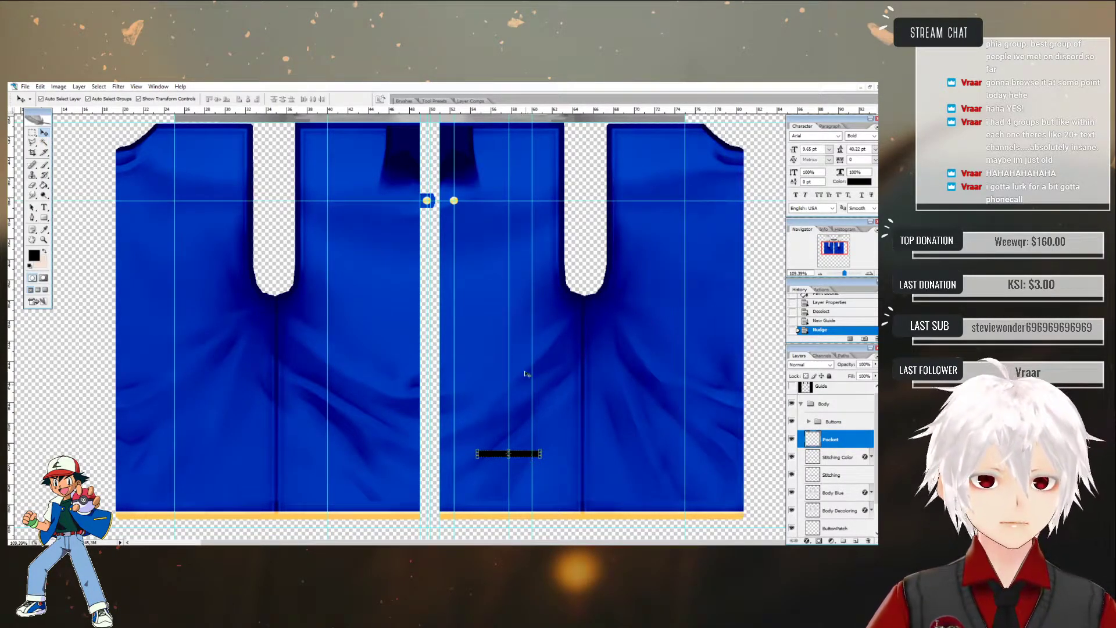
- Shift the vertical guide near the pocket strip slightly right and nudge the strip right until it is centred on the guide
{"action": "left_click_drag", "start_coordinate": [508, 337], "coordinate": [512, 337]}
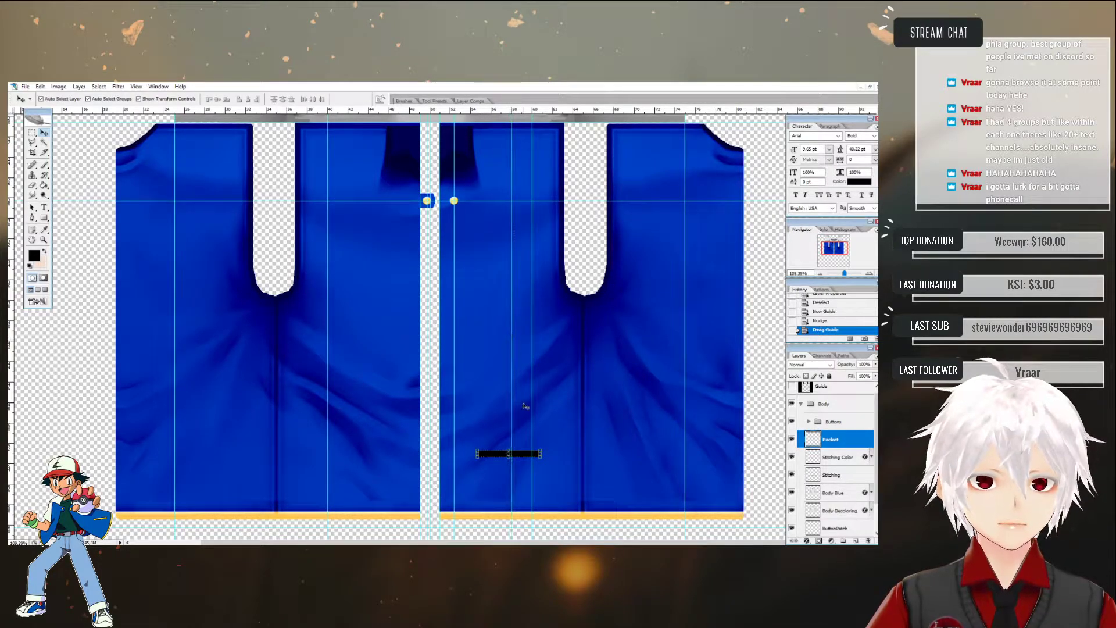
{"action": "left_click", "coordinate": [519, 457]}
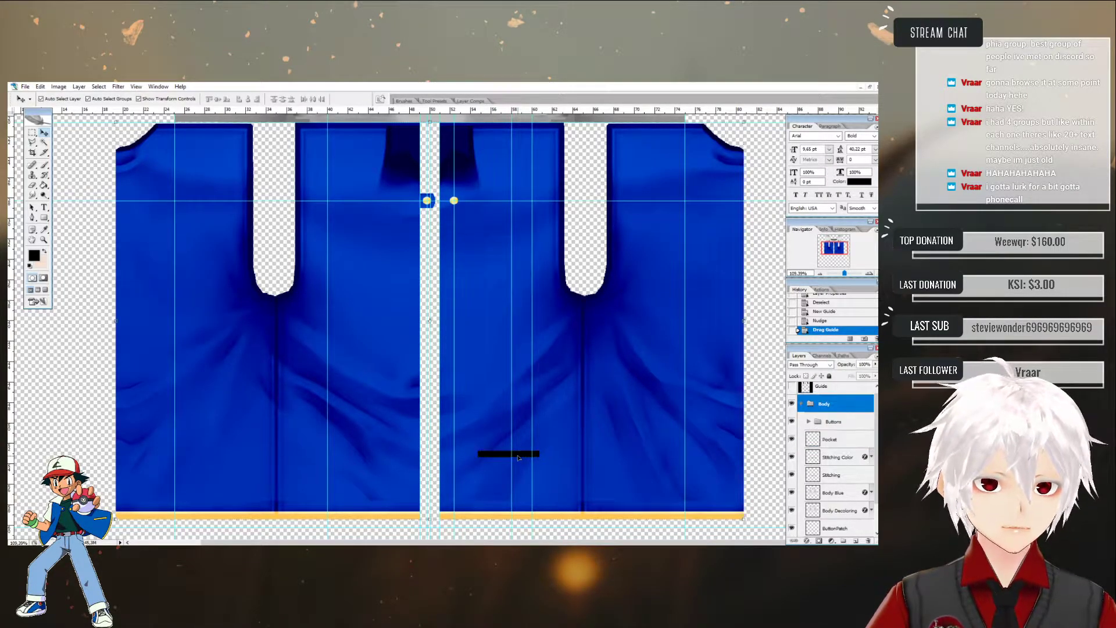
{"action": "left_click", "coordinate": [832, 440]}
{"action": "key", "text": "Right"}
{"action": "key", "text": "Right"}
{"action": "key", "text": "Right"}
{"action": "key", "text": "Right"}
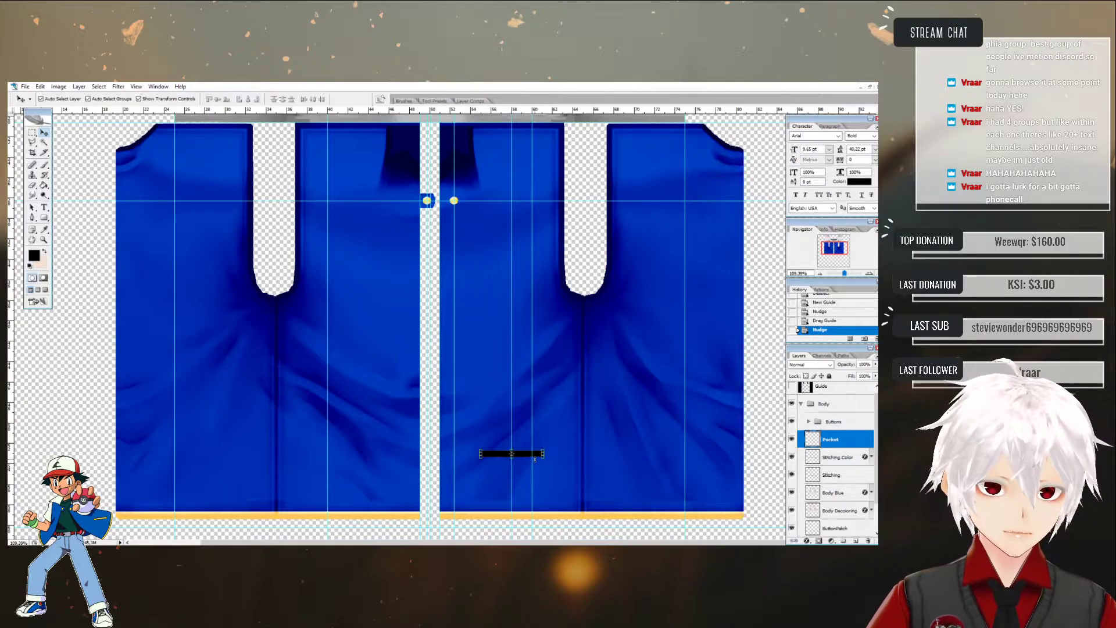
- Nudge the black pocket strip a little higher above the hem on the right front panel
{"action": "key", "text": "Up"}
{"action": "key", "text": "Up"}
{"action": "key", "text": "Up"}
{"action": "key", "text": "Up"}
{"action": "key", "text": "Up"}
{"action": "key", "text": "Up"}
{"action": "key", "text": "Up"}
{"action": "key", "text": "Up"}
{"action": "key", "text": "Up"}
{"action": "key", "text": "Up"}
{"action": "key", "text": "Up"}
{"action": "key", "text": "Up"}
{"action": "key", "text": "Up"}
{"action": "key", "text": "Up"}
{"action": "key", "text": "Up"}
{"action": "key", "text": "Up"}
{"action": "key", "text": "Up"}
{"action": "key", "text": "Up"}
{"action": "key", "text": "Up"}
{"action": "key", "text": "Up"}
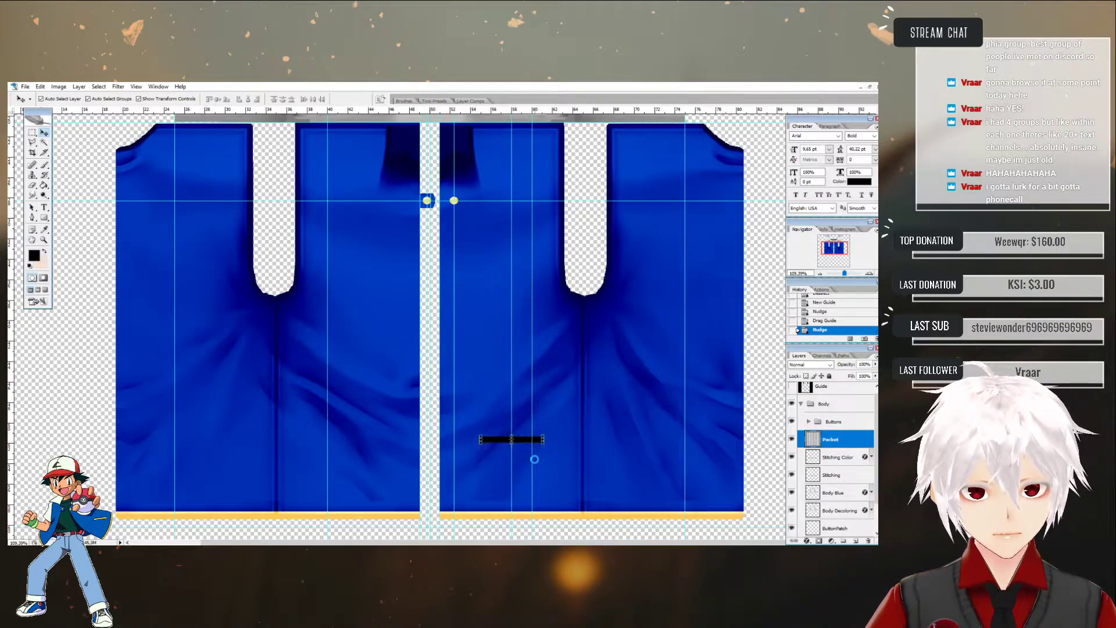
{"action": "key", "text": "Down"}
{"action": "key", "text": "Down"}
{"action": "key", "text": "Down"}
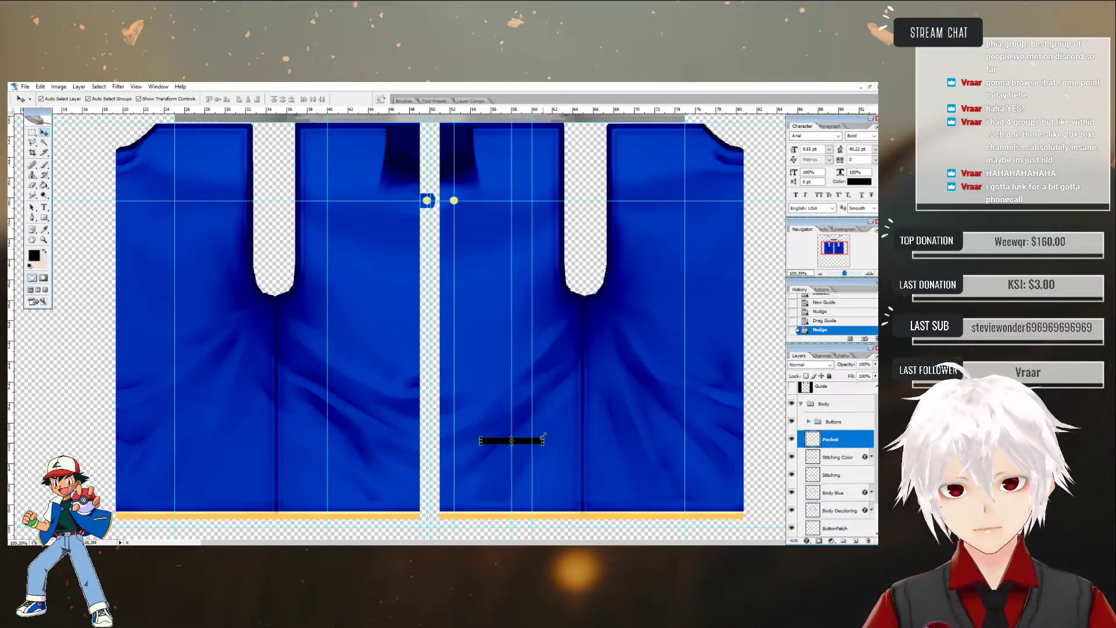
- Rotate the black pocket strip by -45 degrees with Free Transform and apply the transformation
{"action": "key", "text": "ctrl+t"}
{"action": "right_click", "coordinate": [544, 439]}
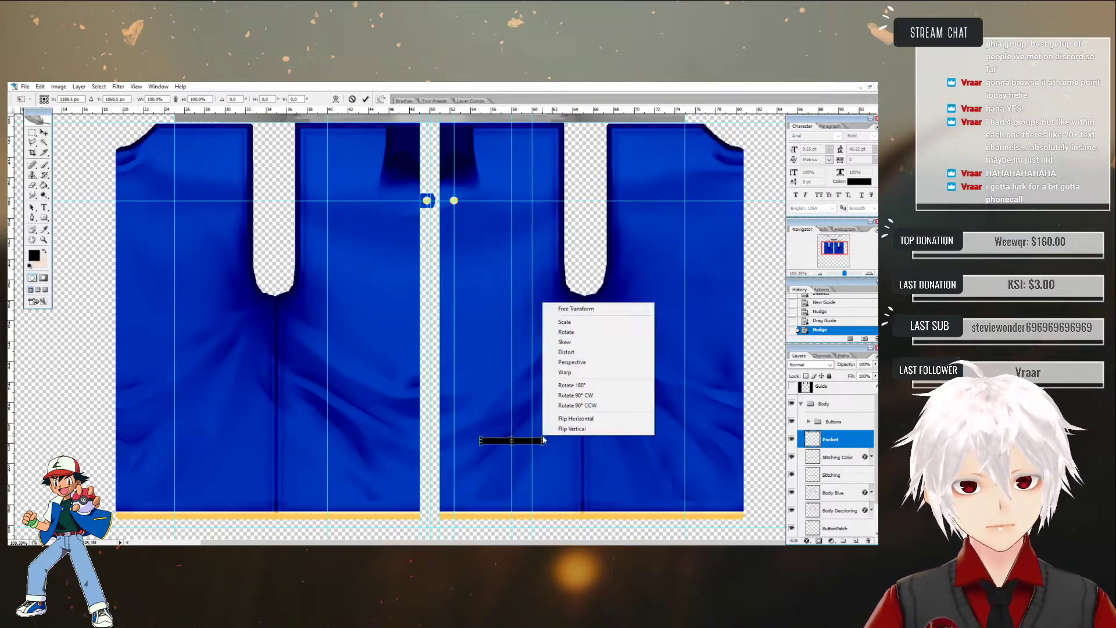
{"action": "key", "text": "Escape"}
{"action": "left_click", "coordinate": [232, 99]}
{"action": "type", "text": "45"}
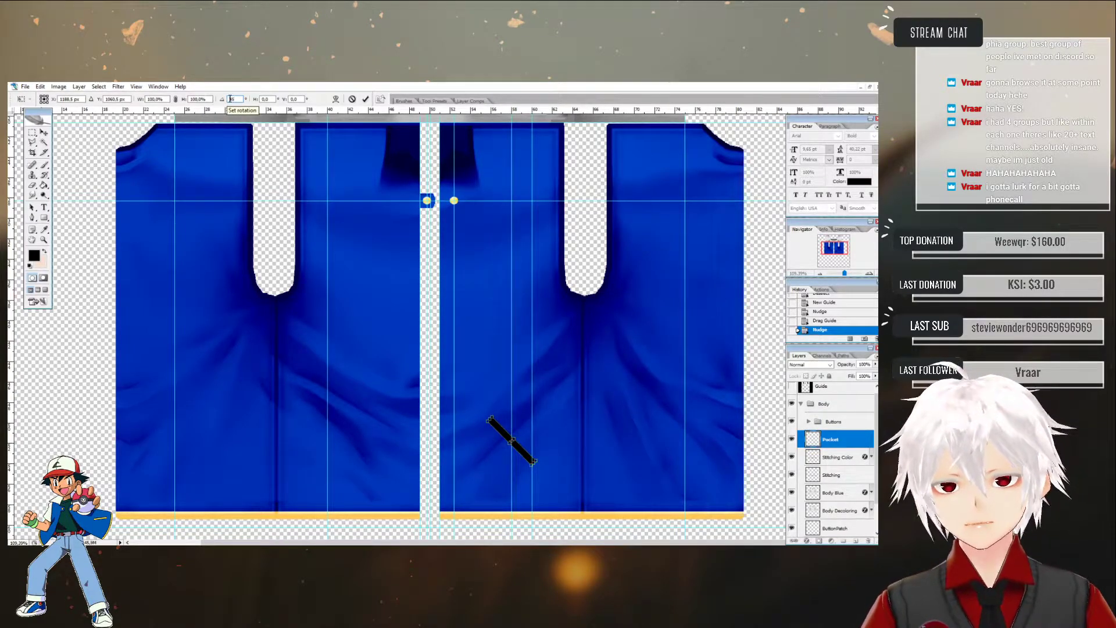
{"action": "left_click", "coordinate": [231, 99]}
{"action": "type", "text": "-"}
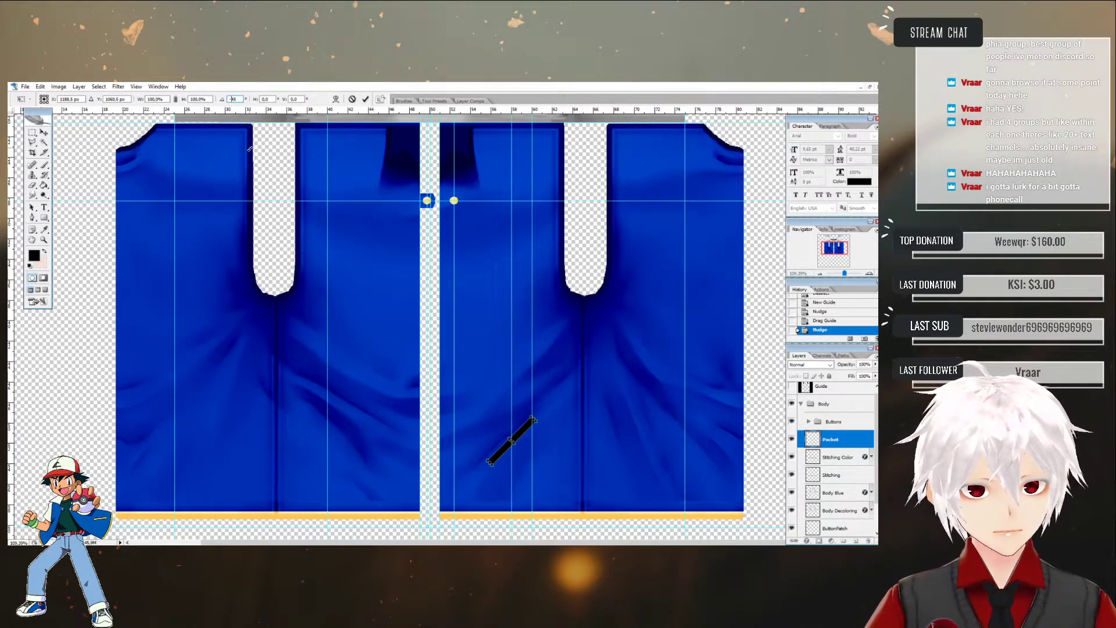
{"action": "left_click", "coordinate": [365, 99]}
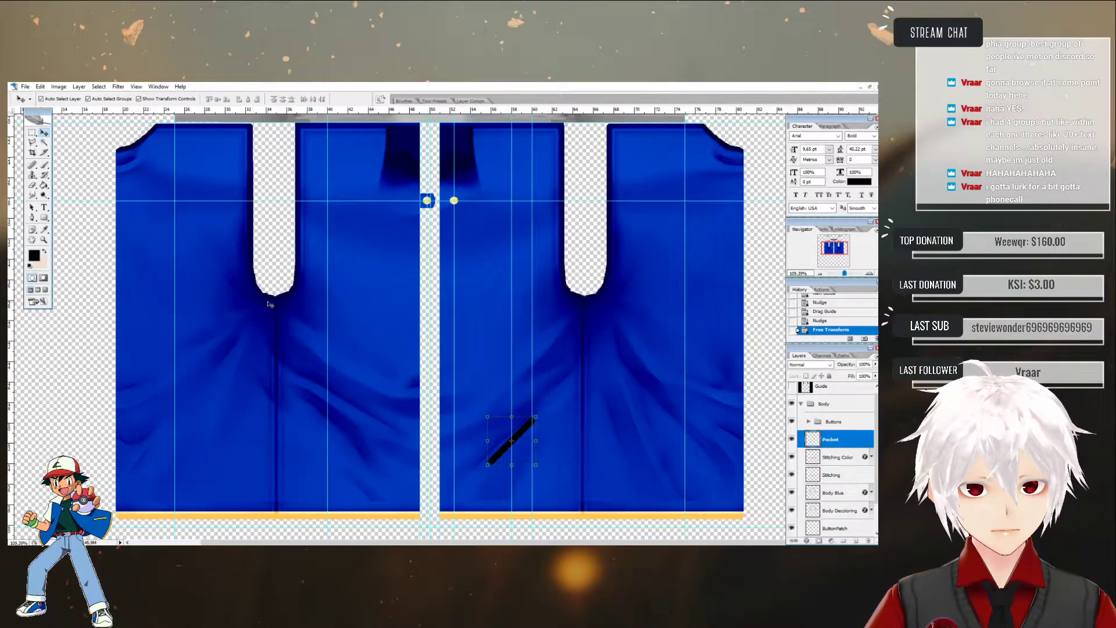
{"action": "left_click", "coordinate": [60, 403]}
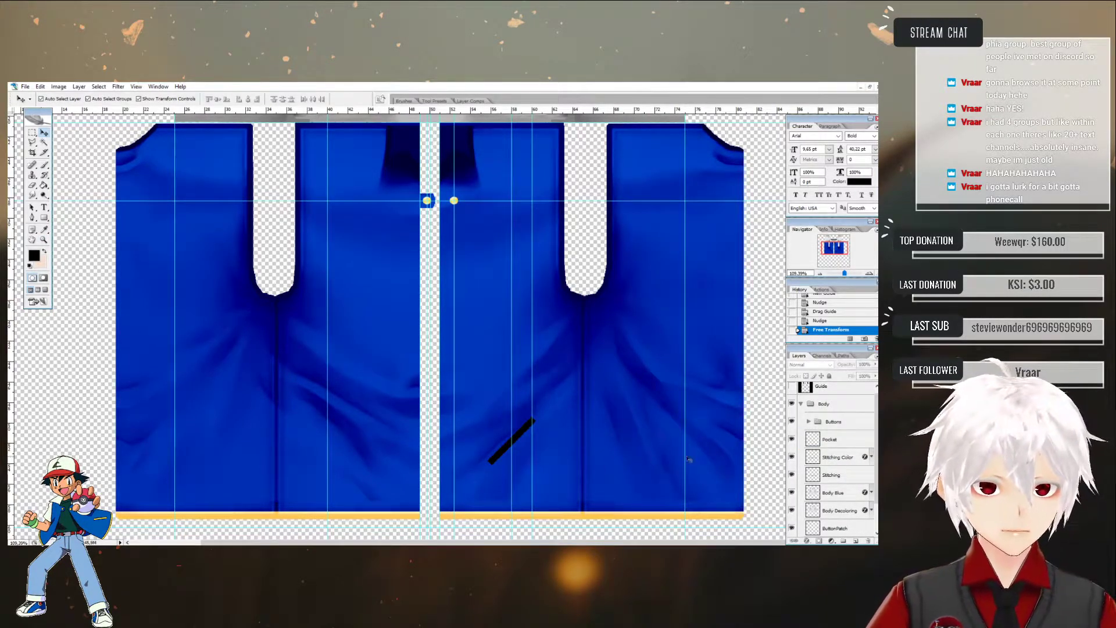
- Rename the Pocket layer as Pockets
{"action": "double_click", "coordinate": [834, 439]}
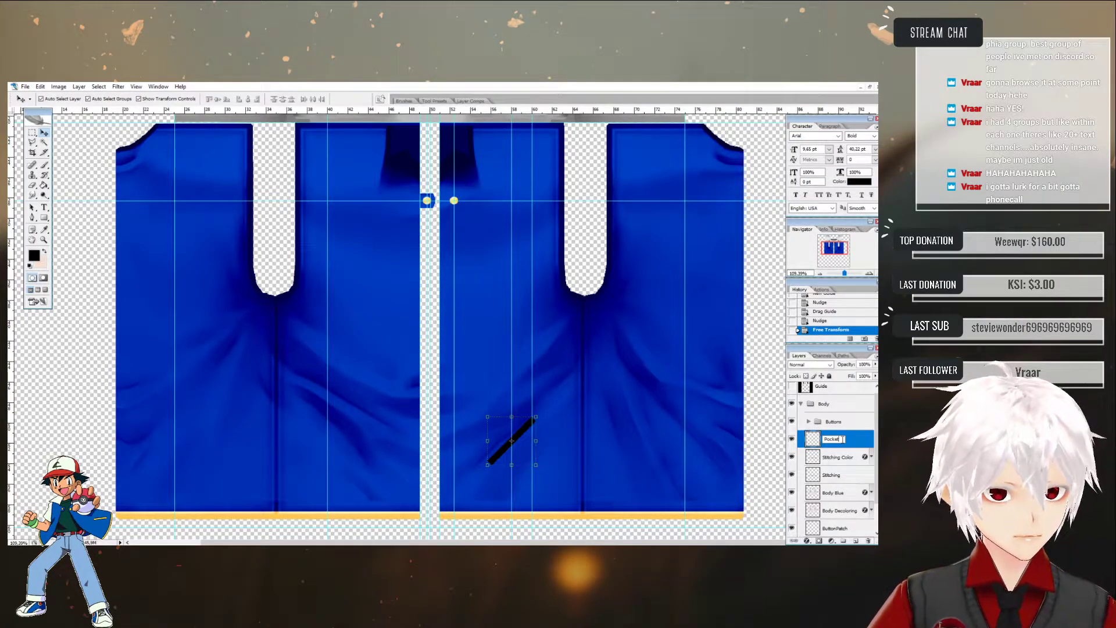
{"action": "key", "text": "BackSpace"}
{"action": "key", "text": "Return"}
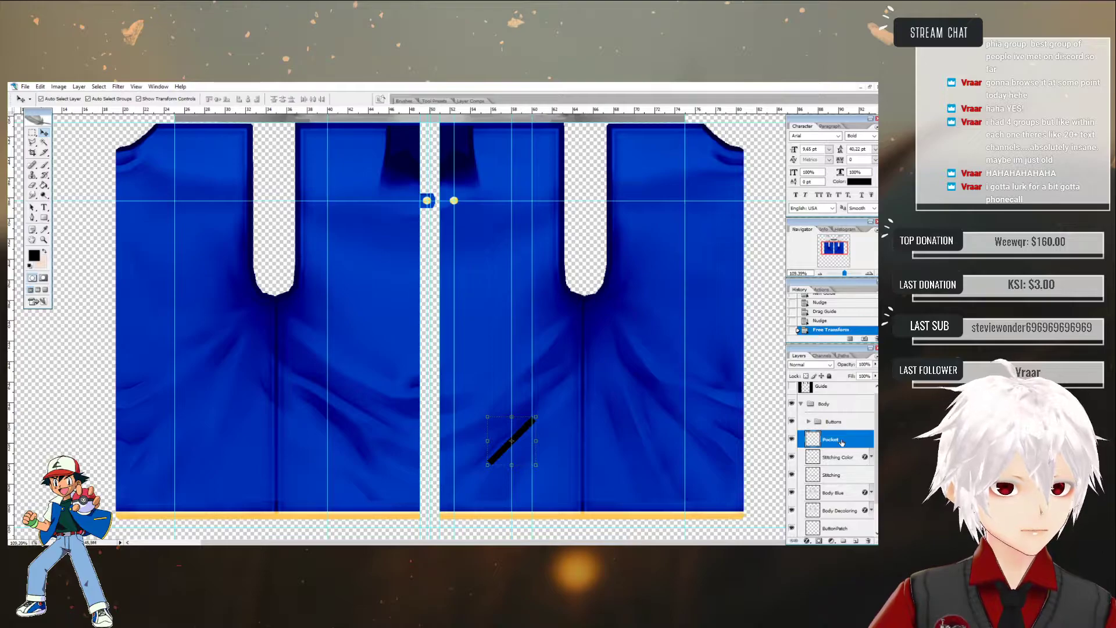
{"action": "double_click", "coordinate": [841, 443]}
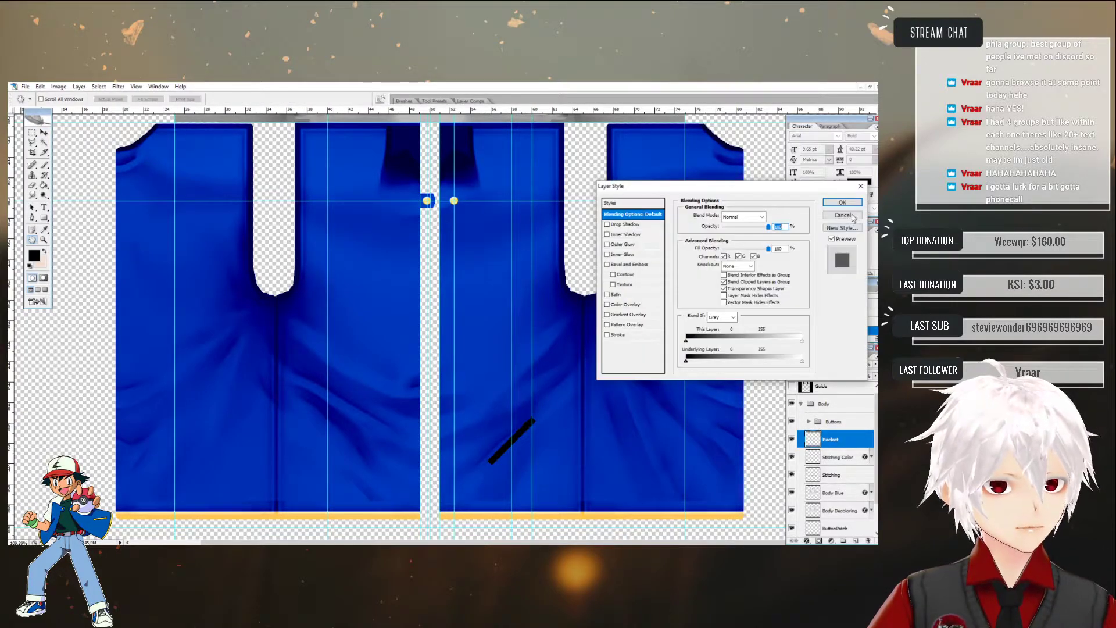
{"action": "left_click", "coordinate": [842, 203]}
{"action": "double_click", "coordinate": [834, 440]}
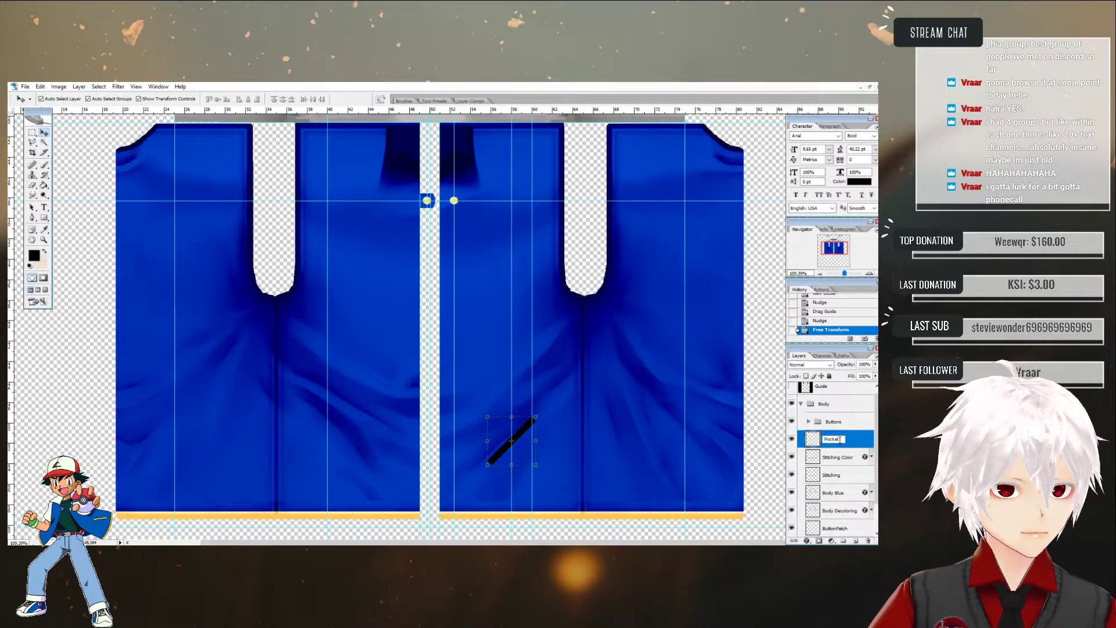
{"action": "type", "text": "s"}
{"action": "key", "text": "Return"}
- Duplicate the Pockets layer within Vest.psd, keeping the name Pockets copy
{"action": "right_click", "coordinate": [839, 443]}
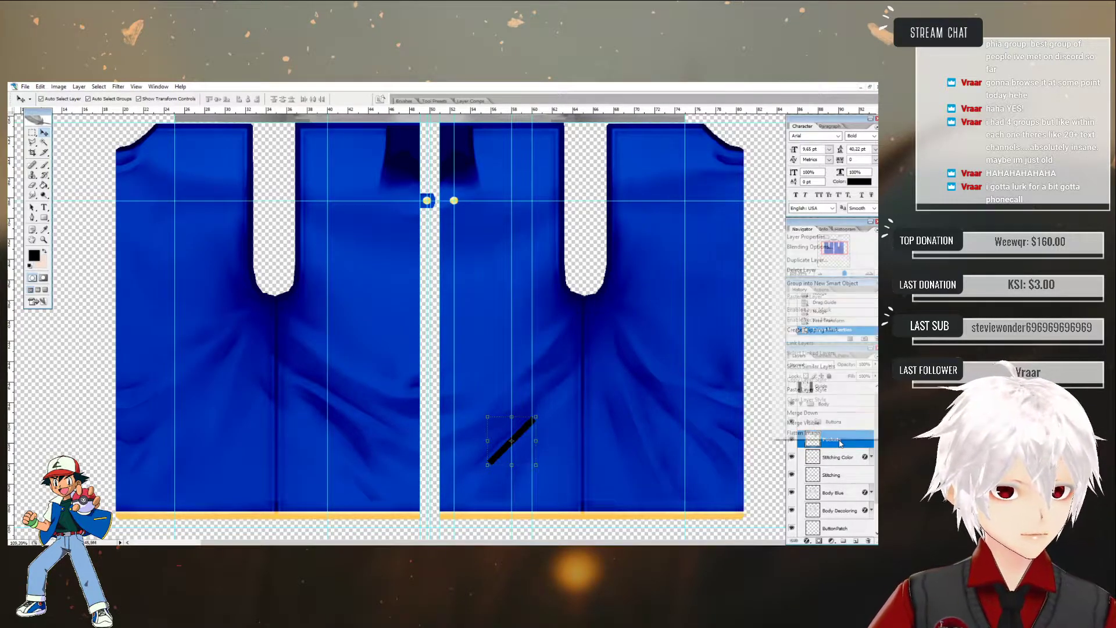
{"action": "left_click", "coordinate": [806, 263]}
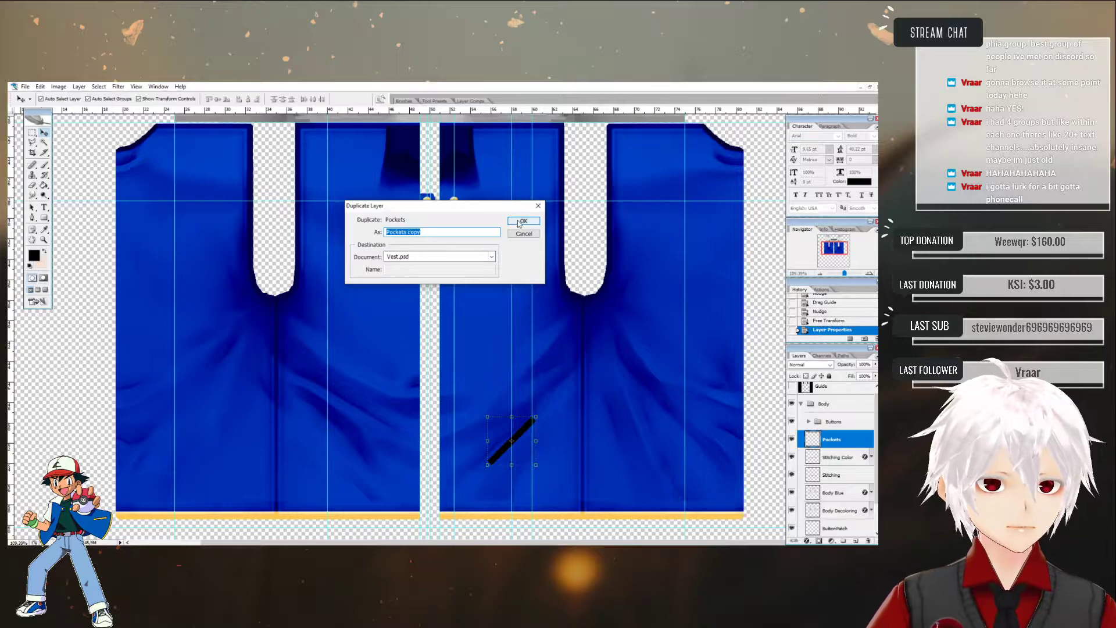
{"action": "left_click", "coordinate": [522, 221]}
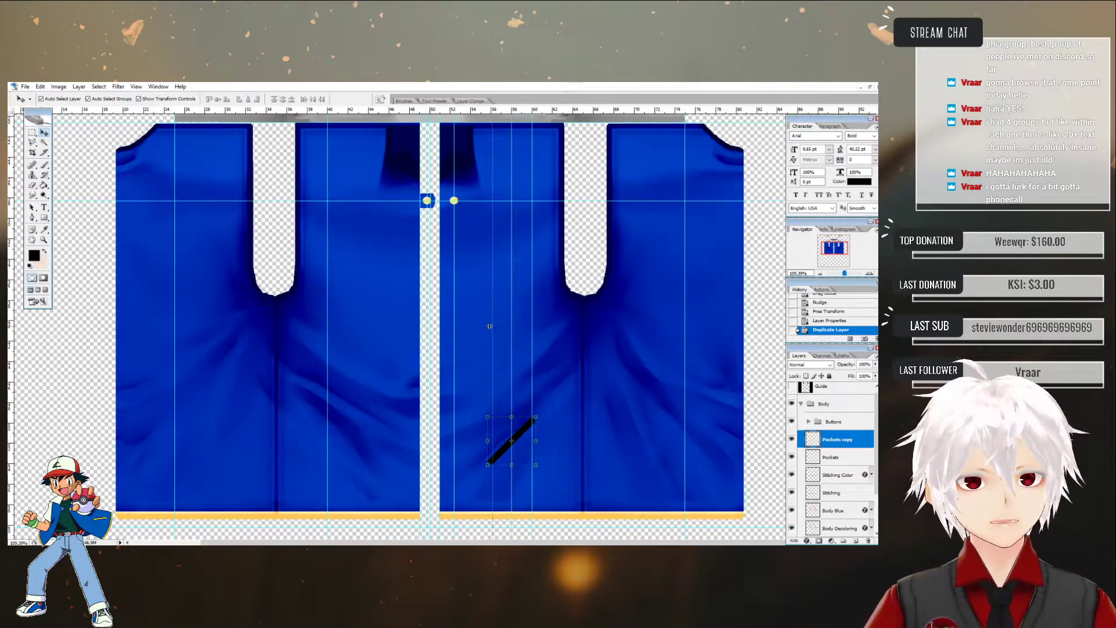
- Add a vertical guide on the left front panel and a horizontal one through the strip's centre, and place Pockets copy beneath Pockets
{"action": "left_click_drag", "start_coordinate": [419, 325], "coordinate": [347, 318]}
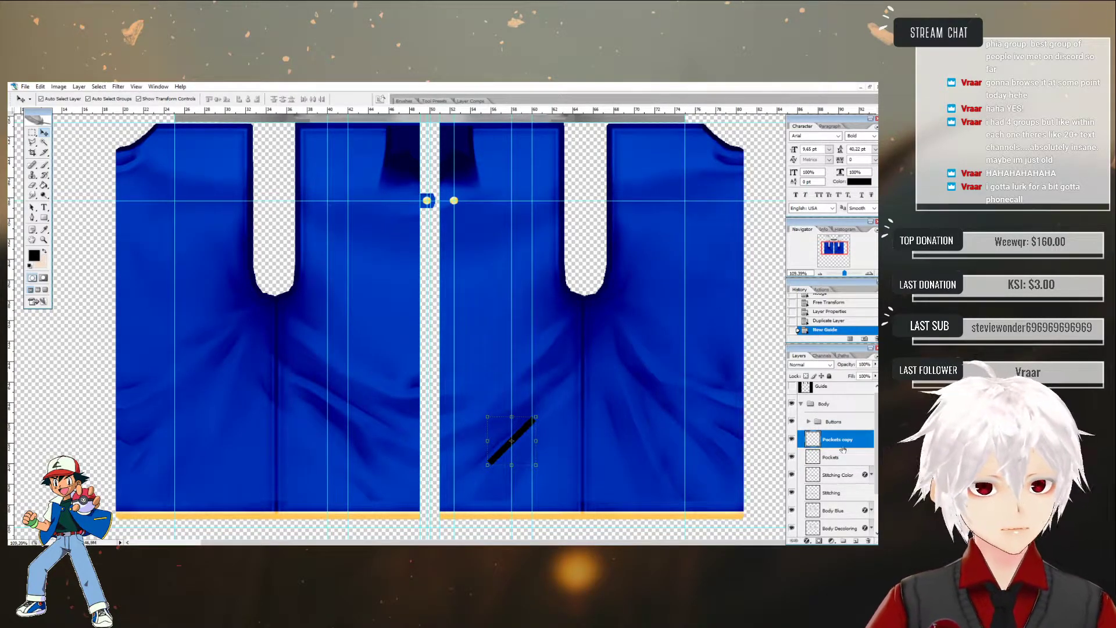
{"action": "left_click_drag", "start_coordinate": [846, 444], "coordinate": [844, 463]}
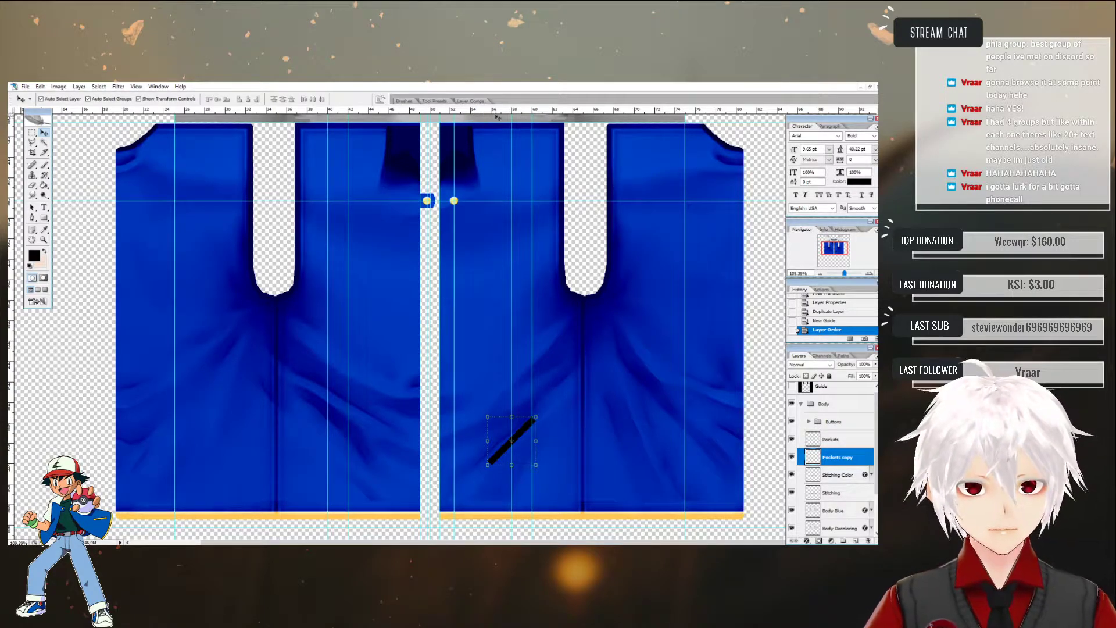
{"action": "left_click_drag", "start_coordinate": [538, 443], "coordinate": [550, 440]}
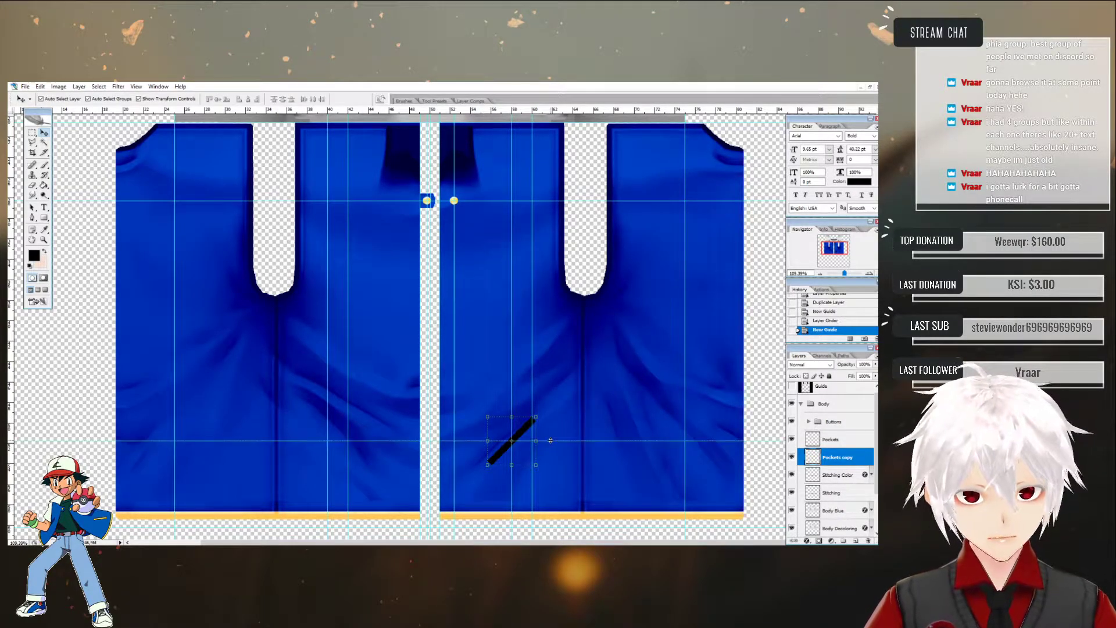
- Flip the copied pocket strip horizontally and move it to the guide intersection on the left front panel
{"action": "right_click", "coordinate": [537, 415]}
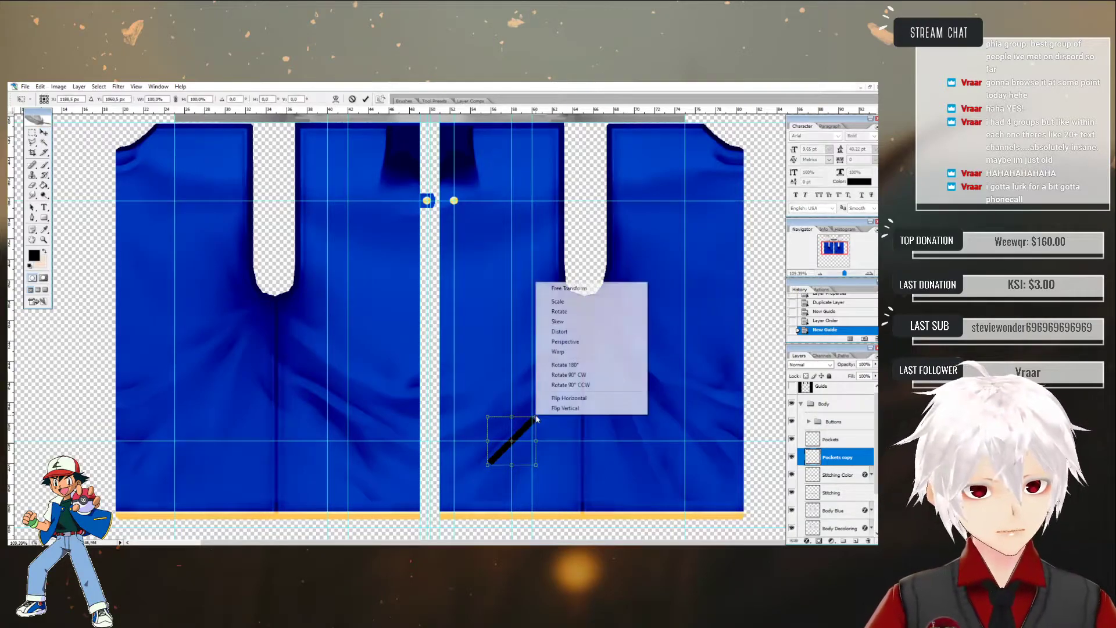
{"action": "left_click", "coordinate": [573, 398]}
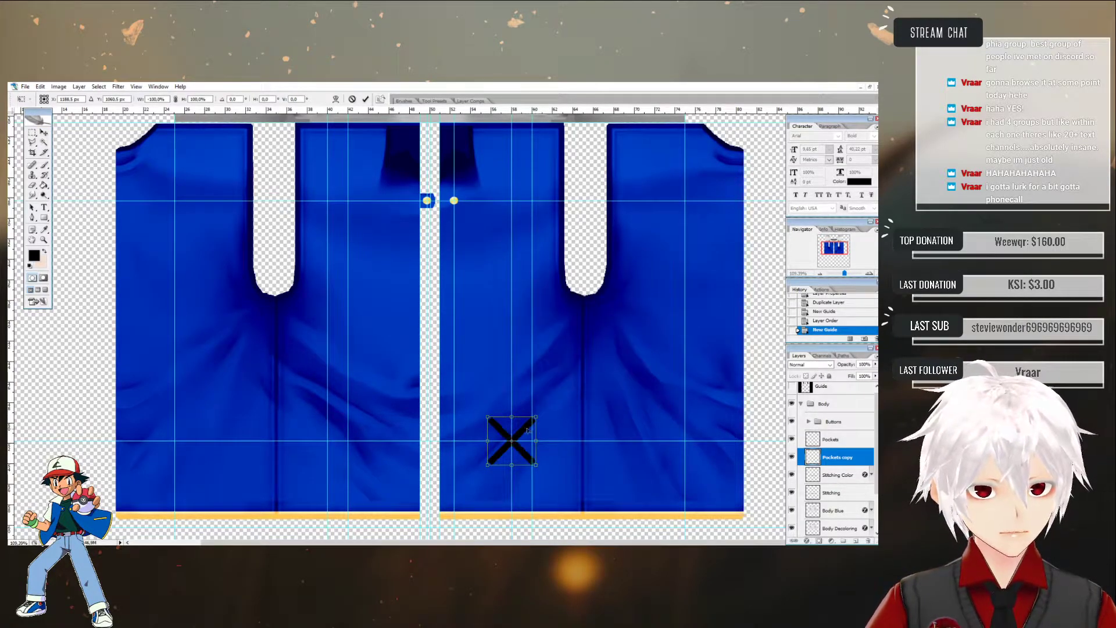
{"action": "left_click_drag", "start_coordinate": [511, 433], "coordinate": [353, 430]}
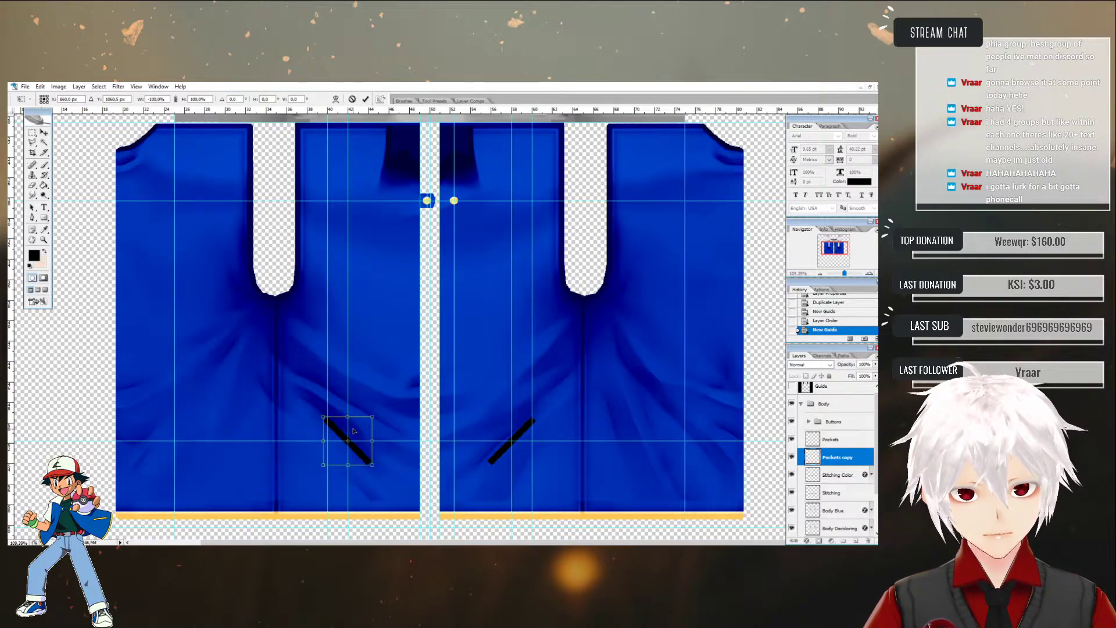
{"action": "left_click", "coordinate": [365, 100]}
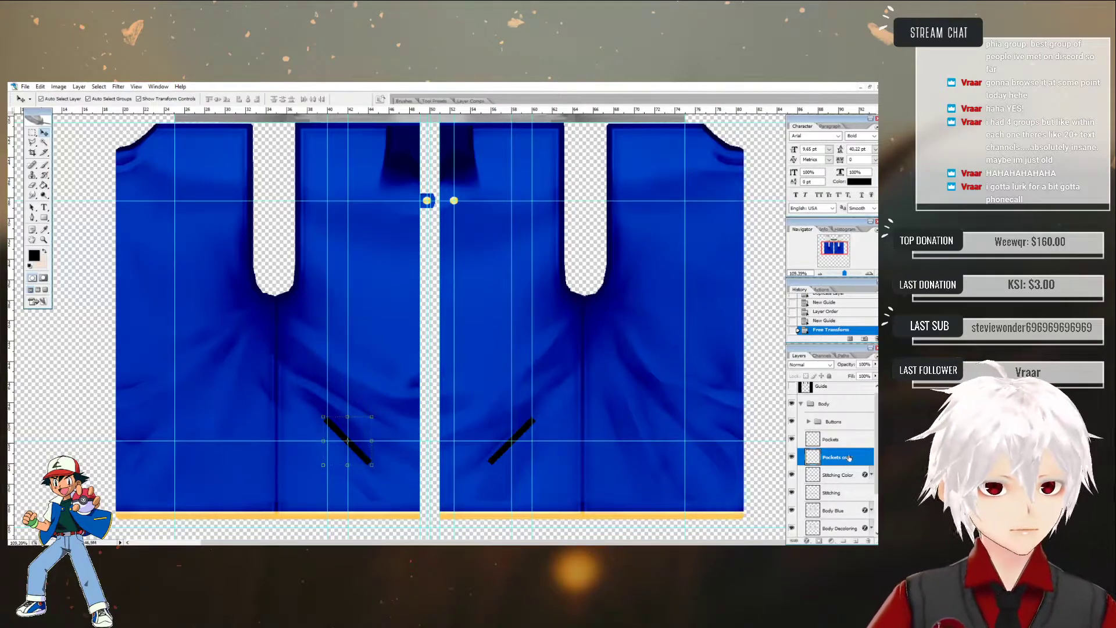
- Merge the two pocket layers into one and set the merged Pockets layer's fill to 0%
{"action": "left_click", "coordinate": [831, 440], "text": "shift"}
{"action": "right_click", "coordinate": [832, 441]}
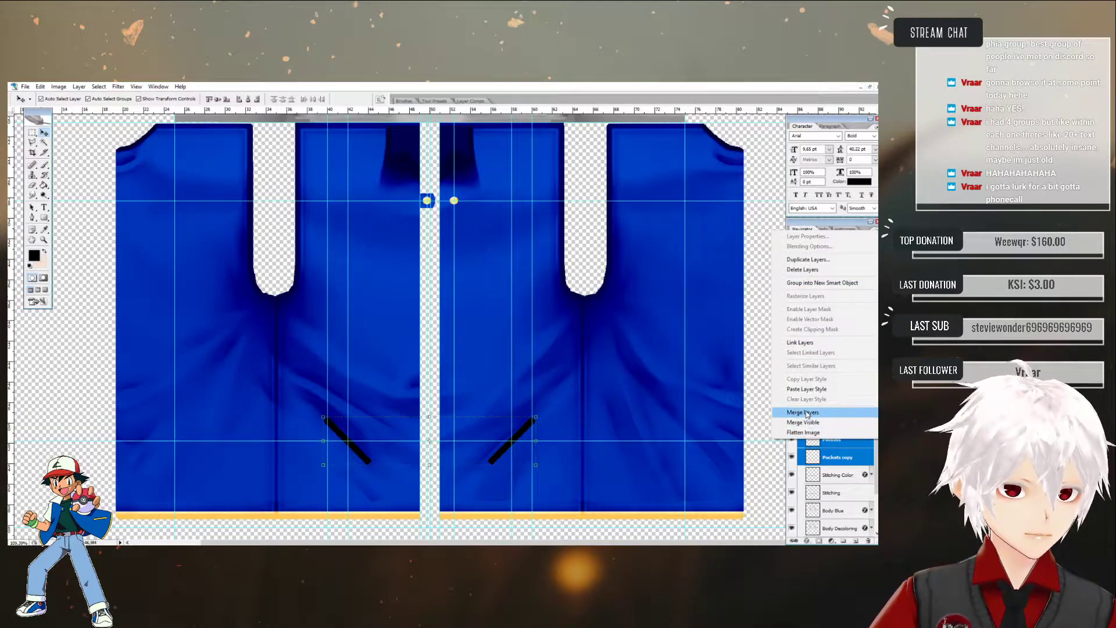
{"action": "left_click", "coordinate": [837, 423]}
{"action": "left_click", "coordinate": [874, 376]}
{"action": "left_click_drag", "start_coordinate": [873, 385], "coordinate": [795, 393]}
{"action": "left_click", "coordinate": [837, 458]}
{"action": "left_click", "coordinate": [837, 459]}
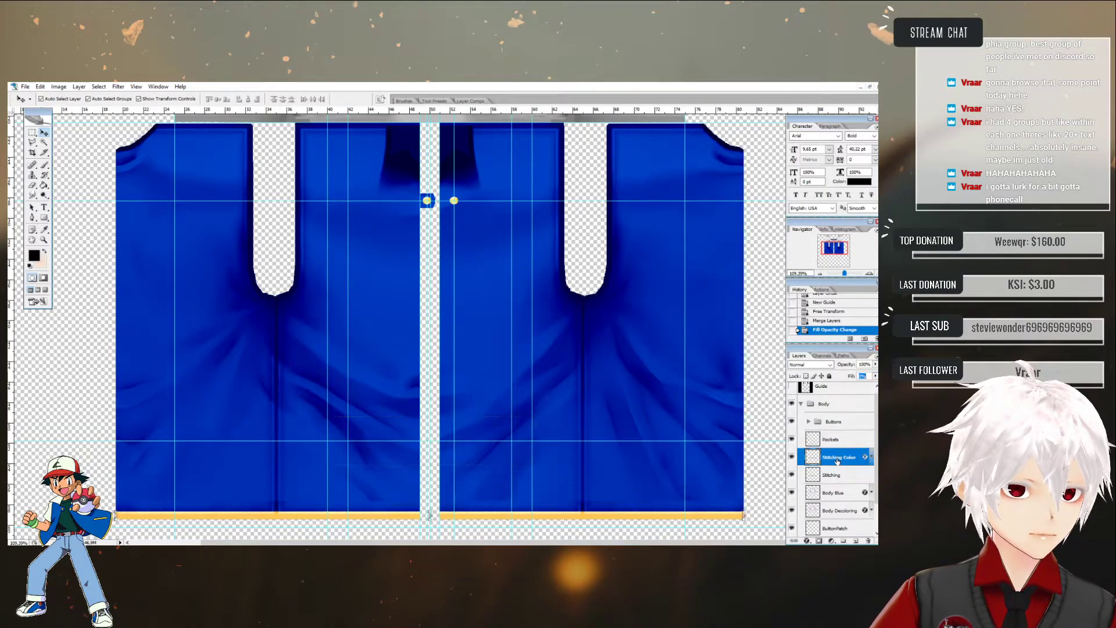
- Duplicate the Pockets layer under the name Pockets Color
{"action": "right_click", "coordinate": [833, 443]}
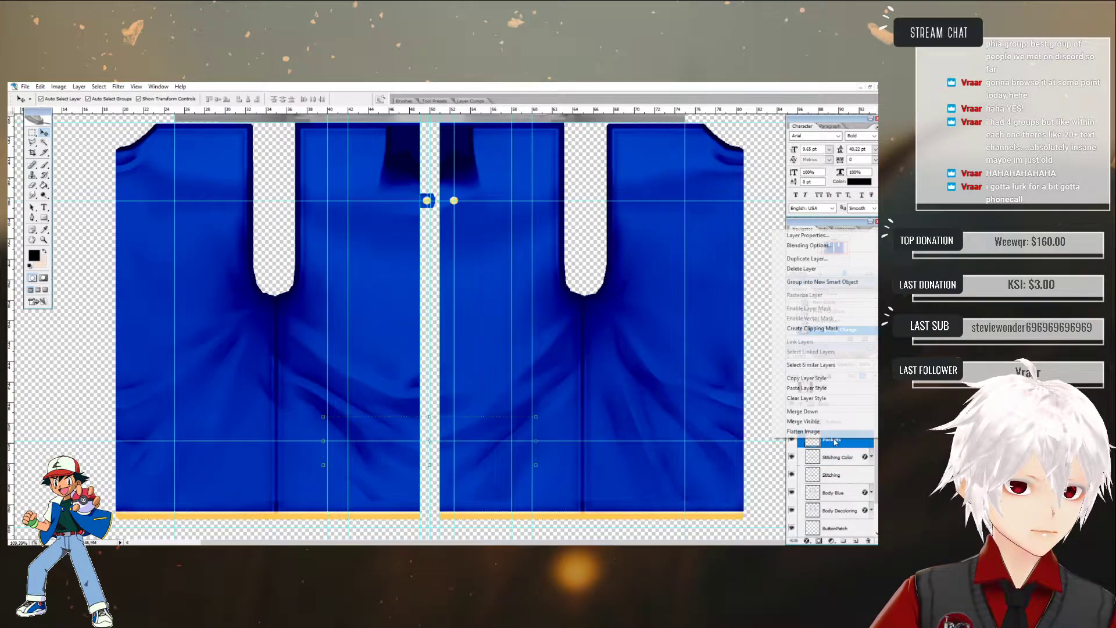
{"action": "left_click", "coordinate": [812, 260]}
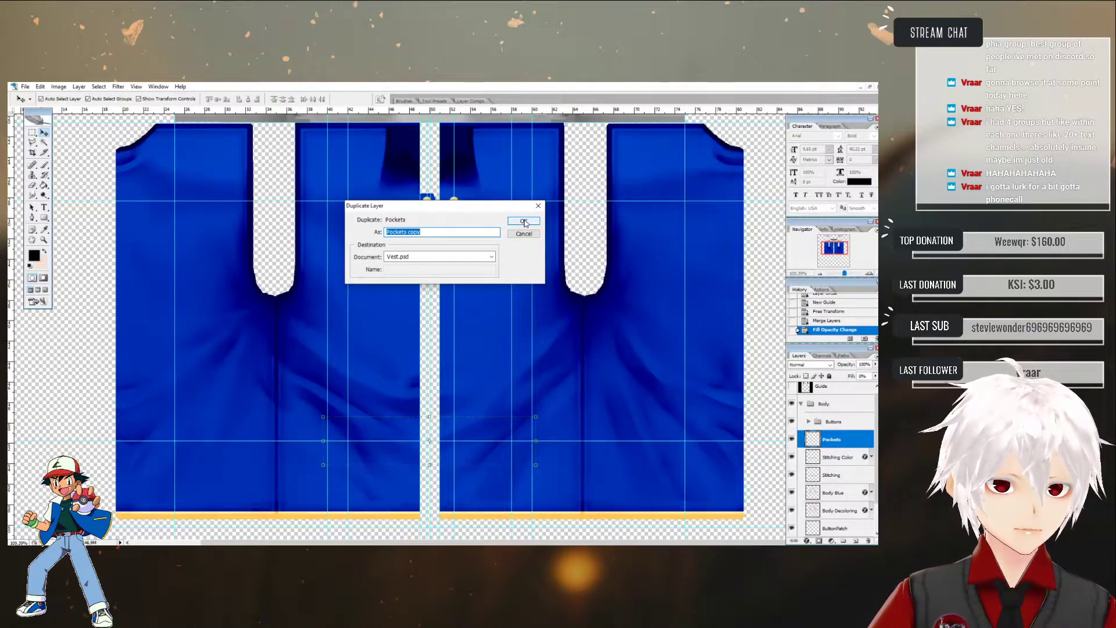
{"action": "key", "text": "End"}
{"action": "key", "text": "BackSpace"}
{"action": "key", "text": "BackSpace"}
{"action": "key", "text": "BackSpace"}
{"action": "key", "text": "BackSpace"}
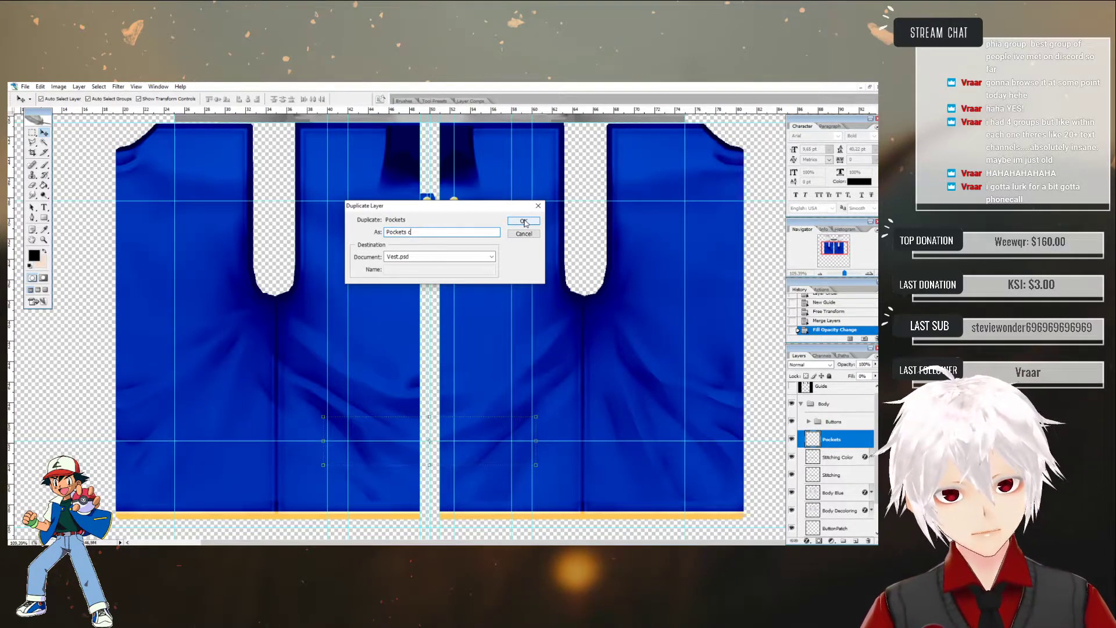
{"action": "type", "text": "Color"}
{"action": "left_click", "coordinate": [523, 221]}
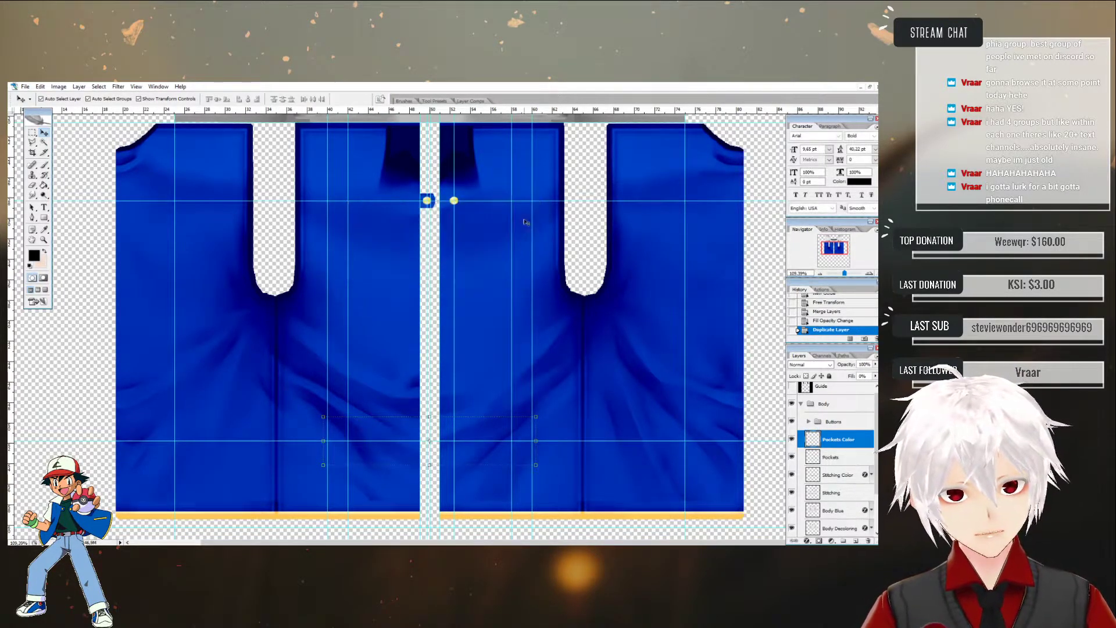
- Copy the layer style of Stitching Color and paste it onto the Pockets Color layer
{"action": "left_click", "coordinate": [837, 475]}
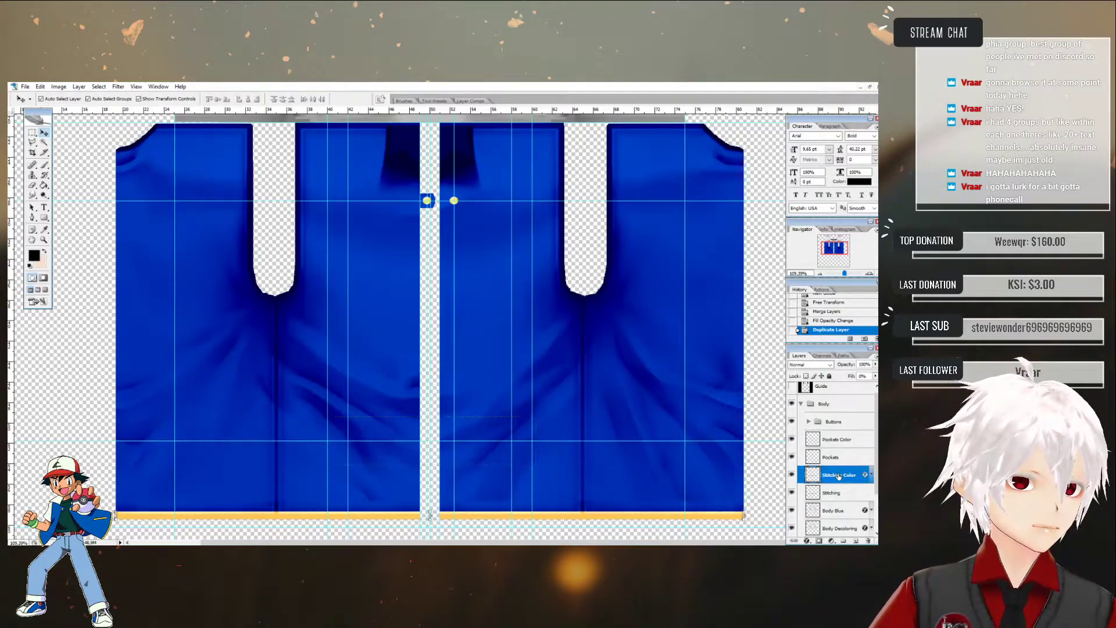
{"action": "right_click", "coordinate": [838, 476]}
{"action": "left_click", "coordinate": [808, 413]}
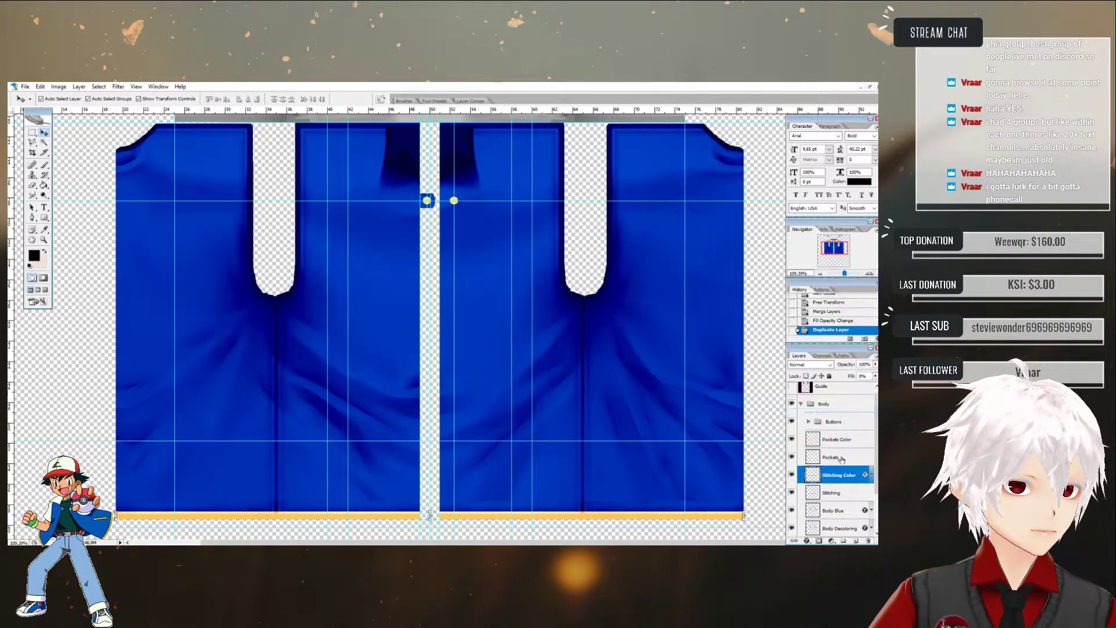
{"action": "left_click", "coordinate": [841, 458]}
{"action": "right_click", "coordinate": [844, 445]}
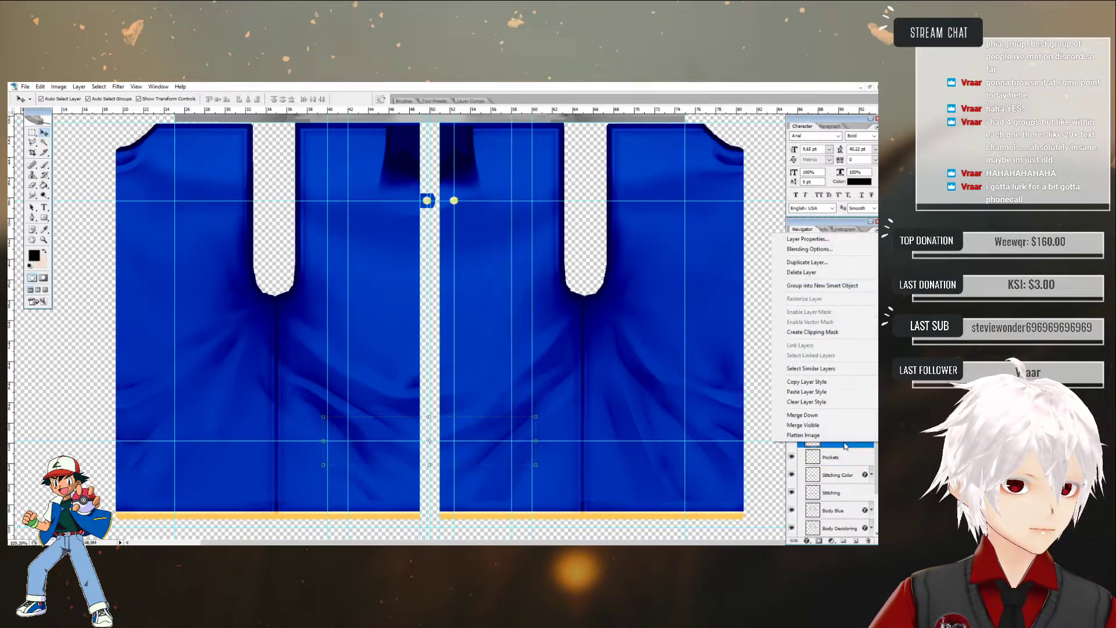
{"action": "left_click", "coordinate": [807, 392]}
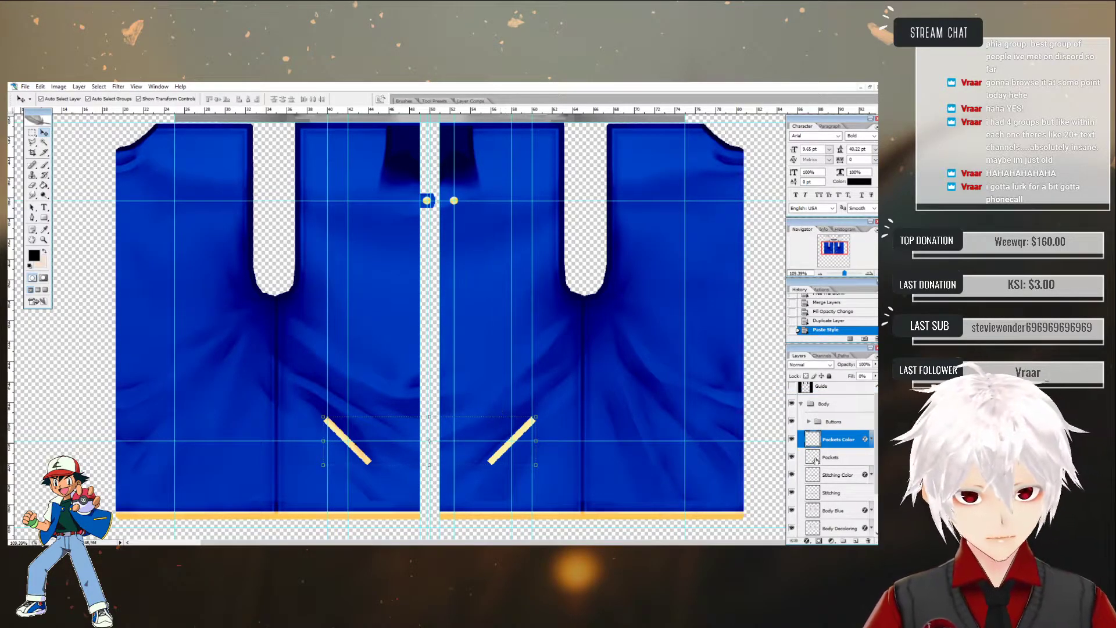
- Change the Color Overlay of the Pockets Color layer to the more saturated yellow #ffdf63
{"action": "double_click", "coordinate": [866, 441]}
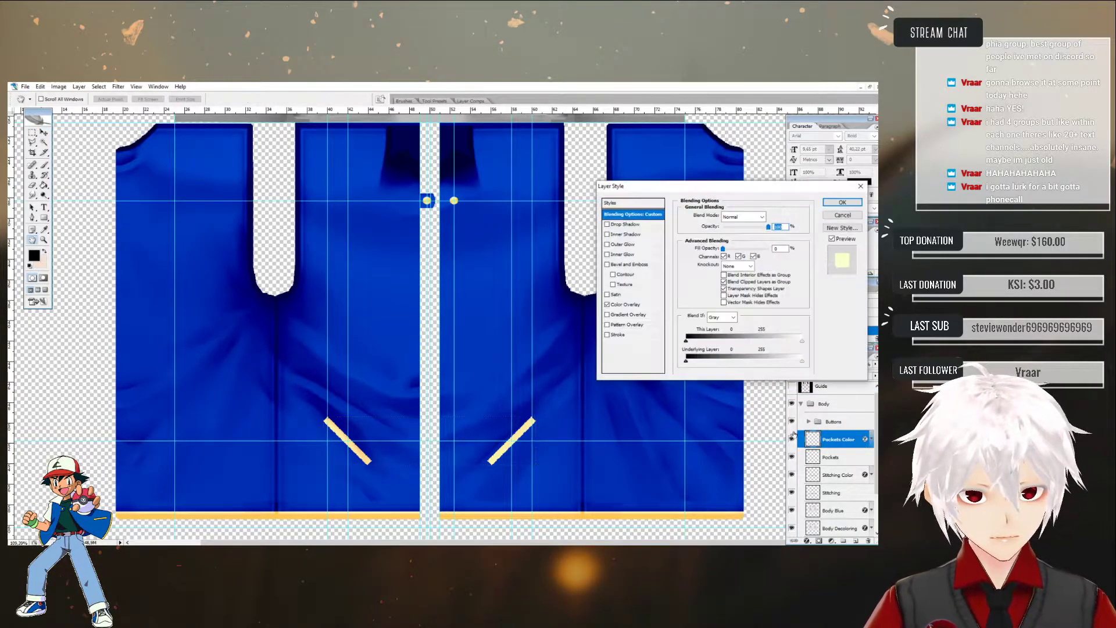
{"action": "left_click", "coordinate": [629, 304]}
{"action": "left_click", "coordinate": [762, 217]}
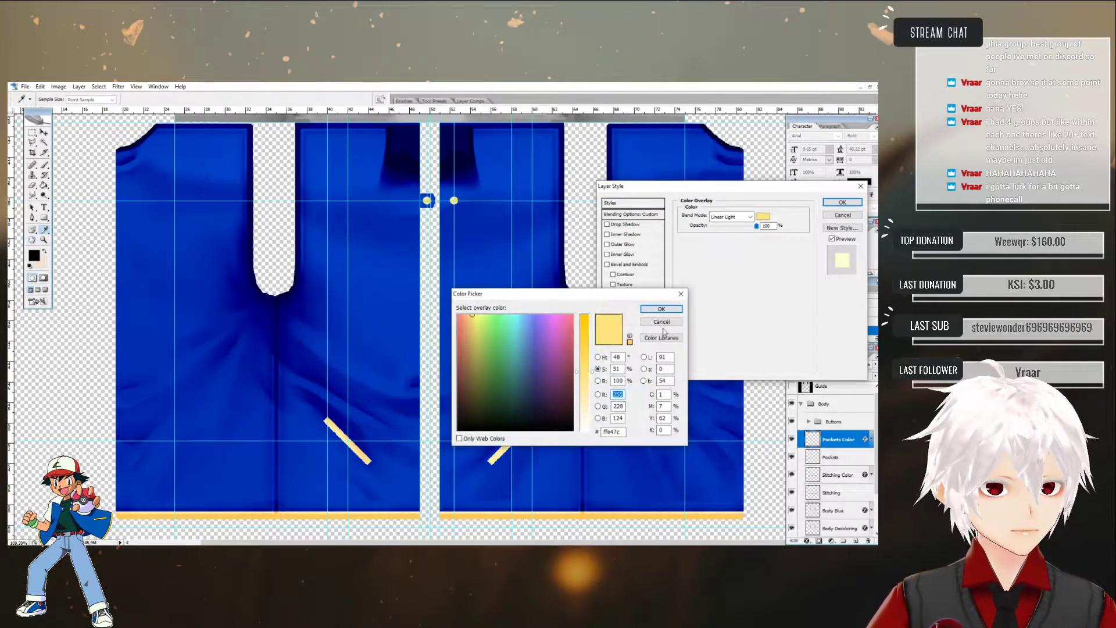
{"action": "left_click_drag", "start_coordinate": [585, 360], "coordinate": [585, 360]}
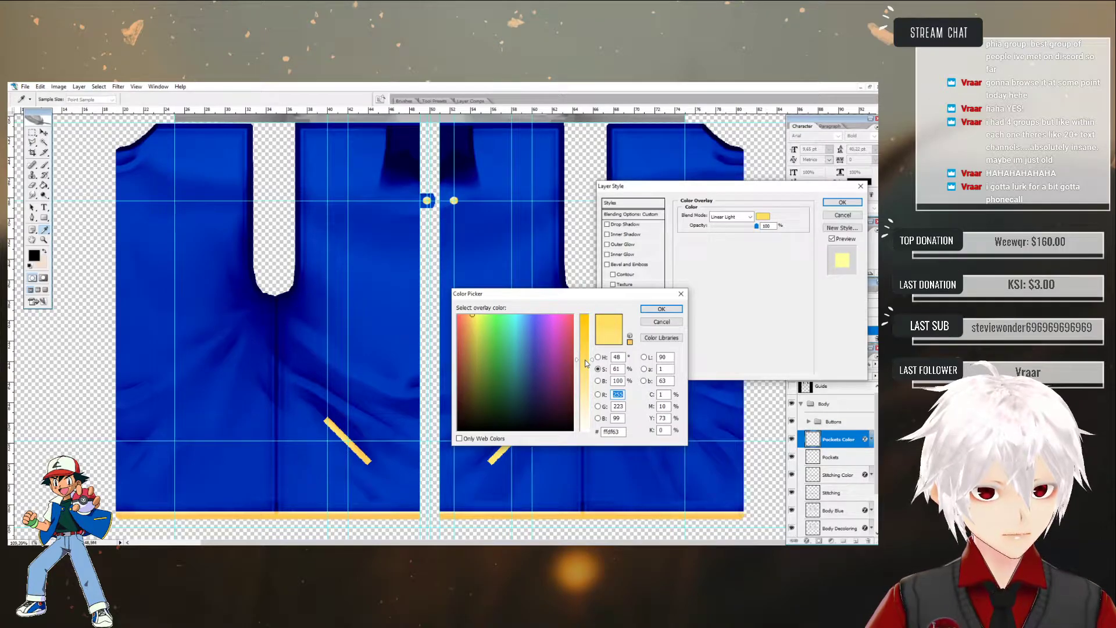
{"action": "left_click", "coordinate": [661, 309]}
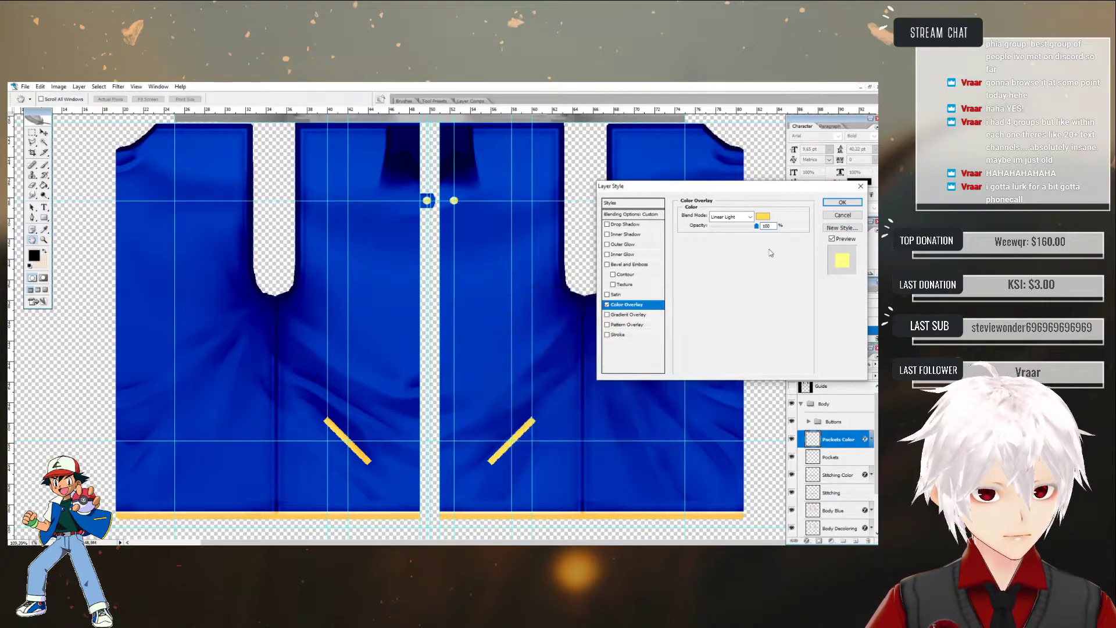
{"action": "left_click", "coordinate": [843, 202]}
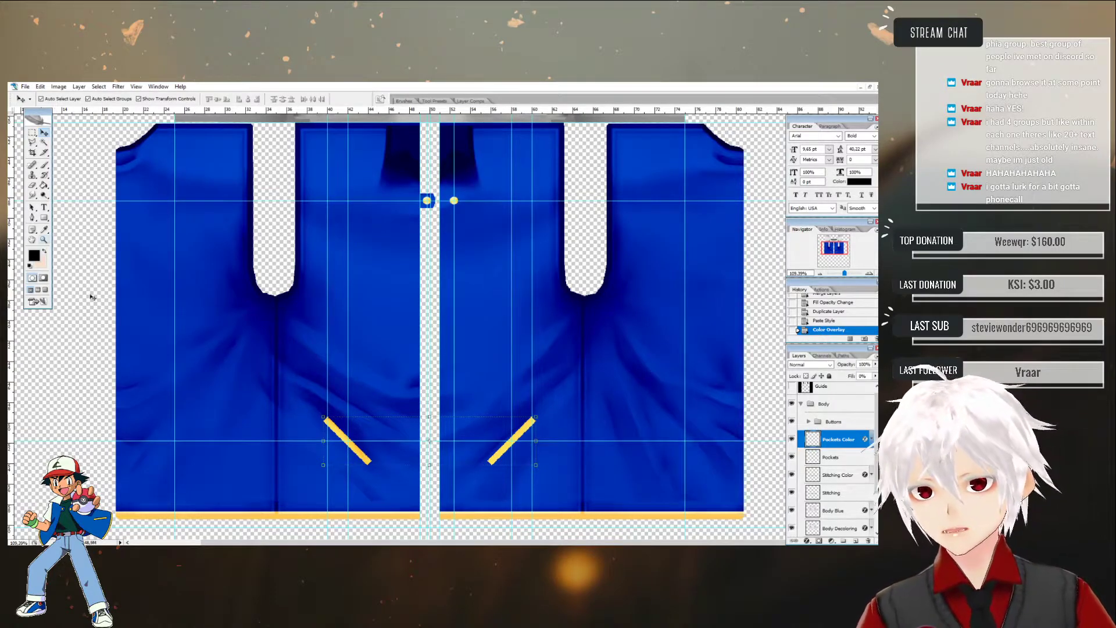
- Add a black outside stroke to the Pockets Color layer's style
{"action": "left_click", "coordinate": [32, 132]}
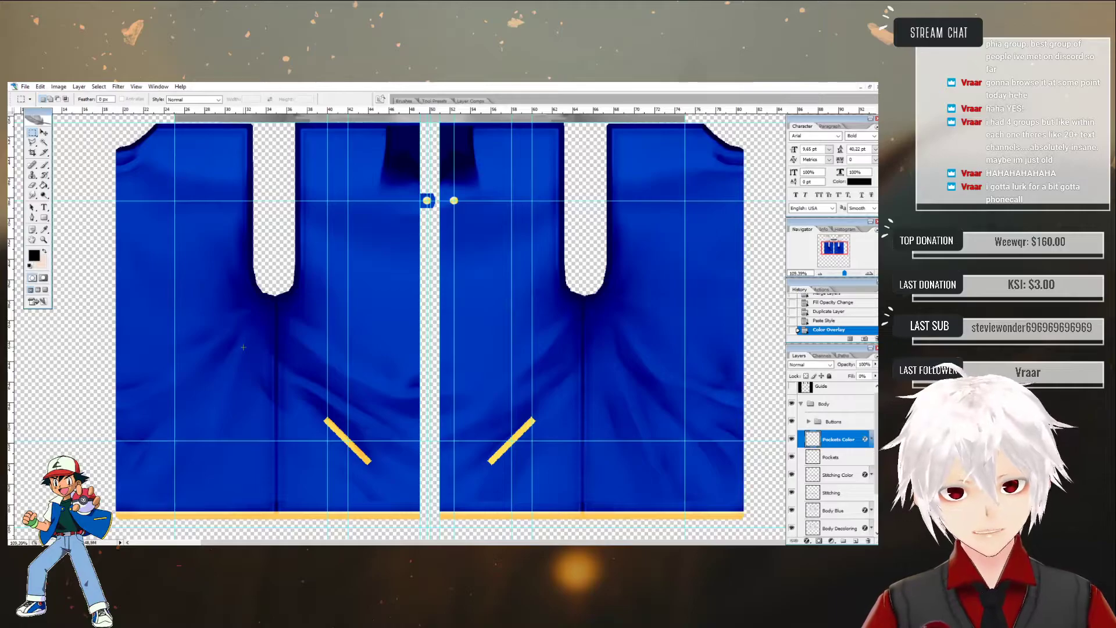
{"action": "double_click", "coordinate": [866, 441]}
{"action": "left_click", "coordinate": [607, 335]}
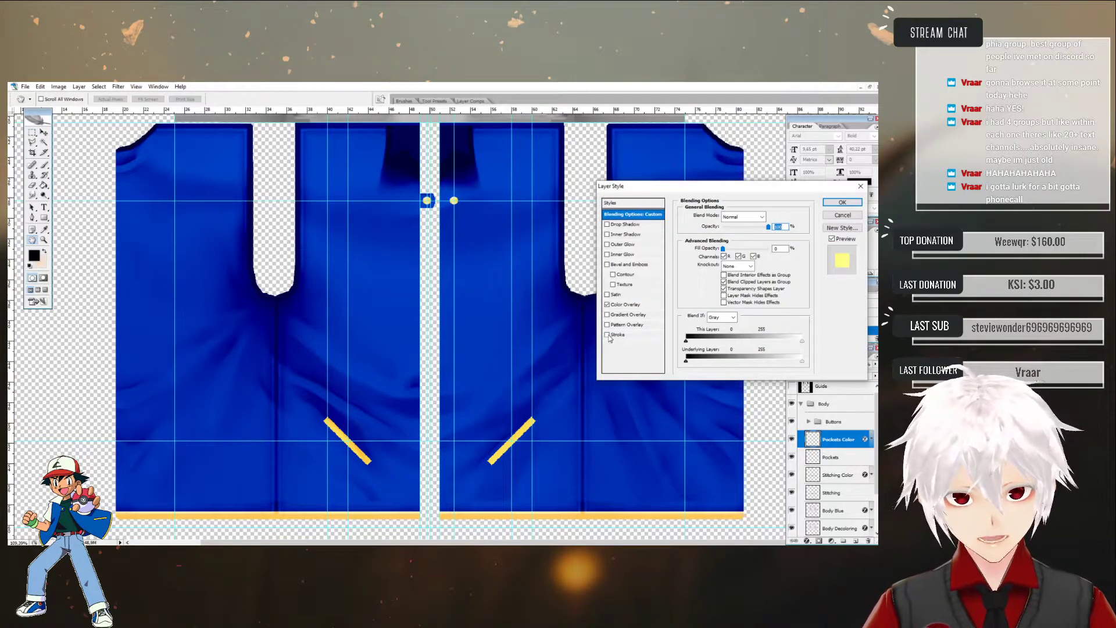
{"action": "left_click", "coordinate": [617, 335]}
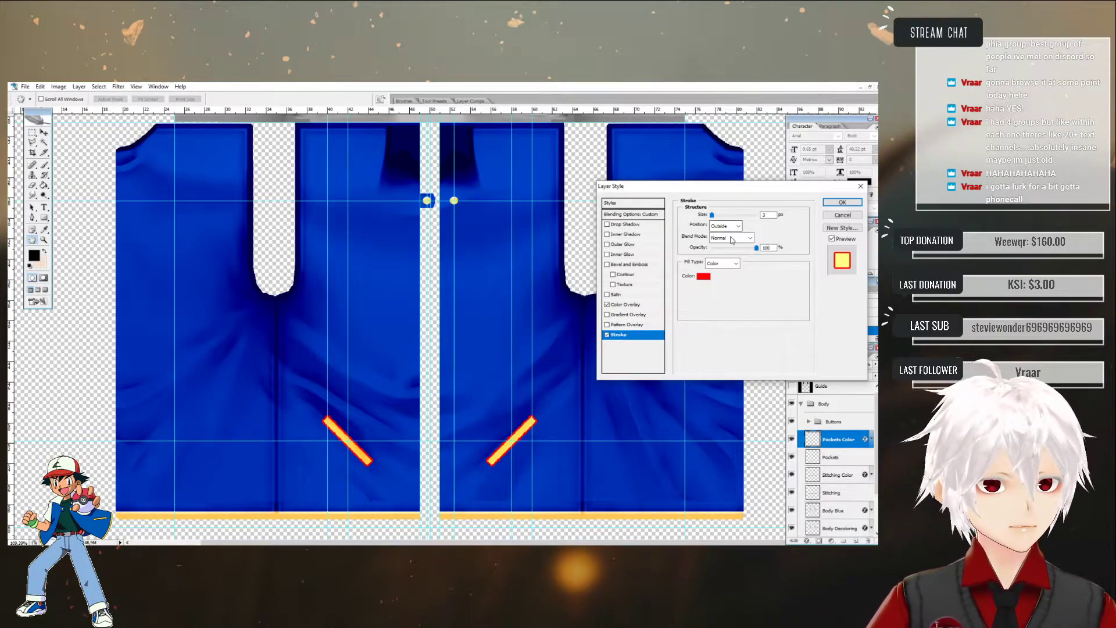
{"action": "left_click", "coordinate": [706, 282]}
{"action": "left_click_drag", "start_coordinate": [540, 397], "coordinate": [458, 431]}
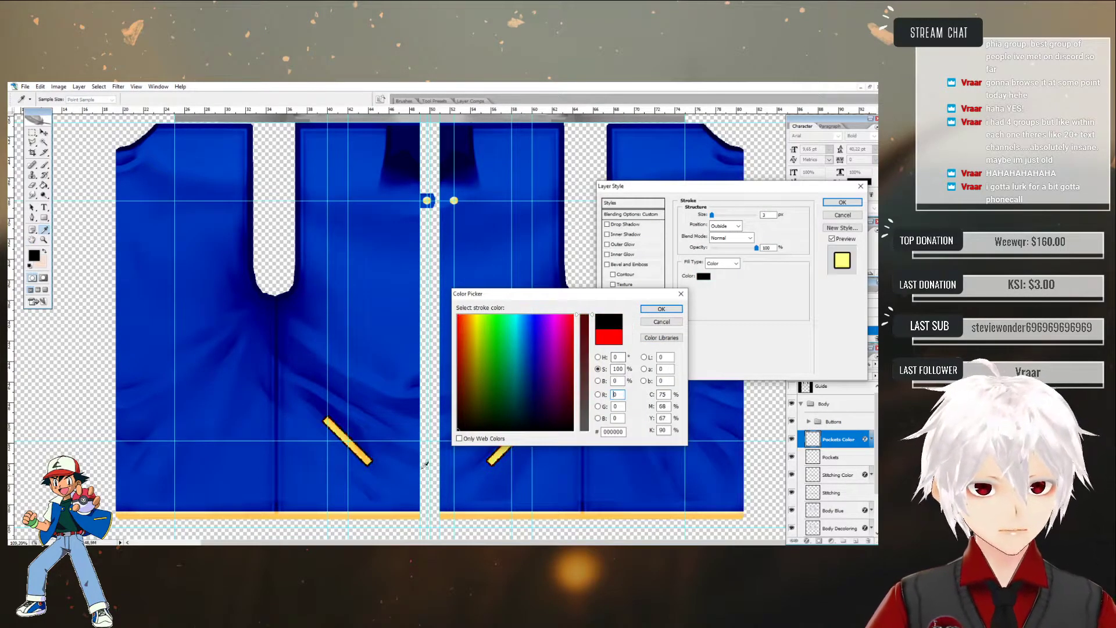
{"action": "left_click", "coordinate": [660, 309]}
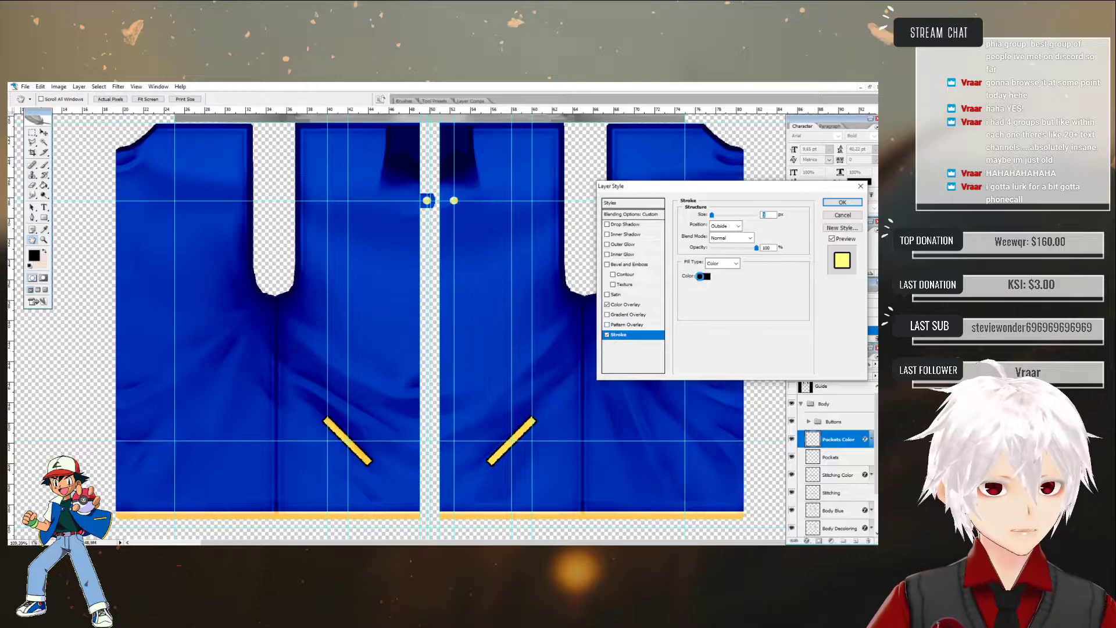
- Change the pocket stroke's color to a neutral near-black grey with 0% saturation
{"action": "left_click", "coordinate": [703, 276]}
{"action": "left_click_drag", "start_coordinate": [530, 420], "coordinate": [457, 428]}
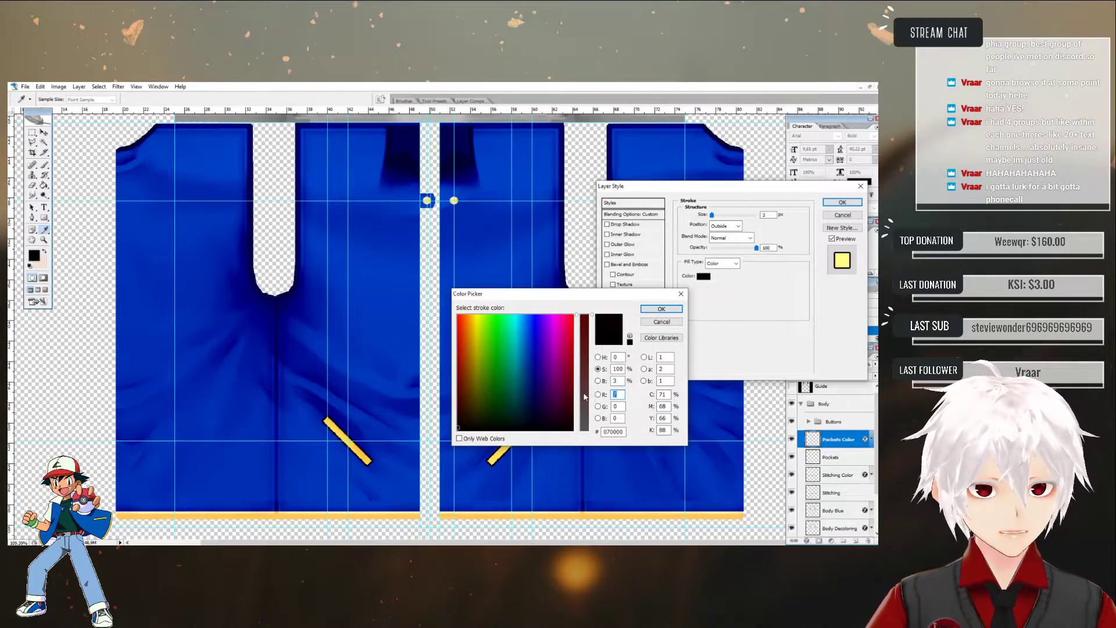
{"action": "left_click_drag", "start_coordinate": [585, 394], "coordinate": [585, 430]}
{"action": "left_click", "coordinate": [456, 417]}
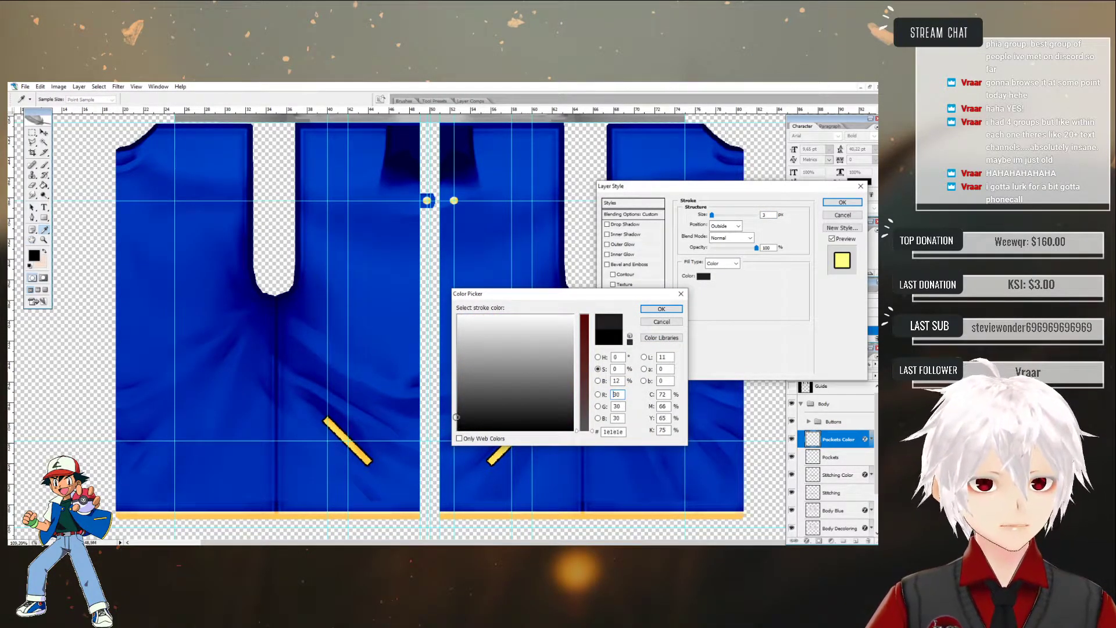
{"action": "left_click_drag", "start_coordinate": [455, 418], "coordinate": [454, 419]}
{"action": "left_click", "coordinate": [661, 309]}
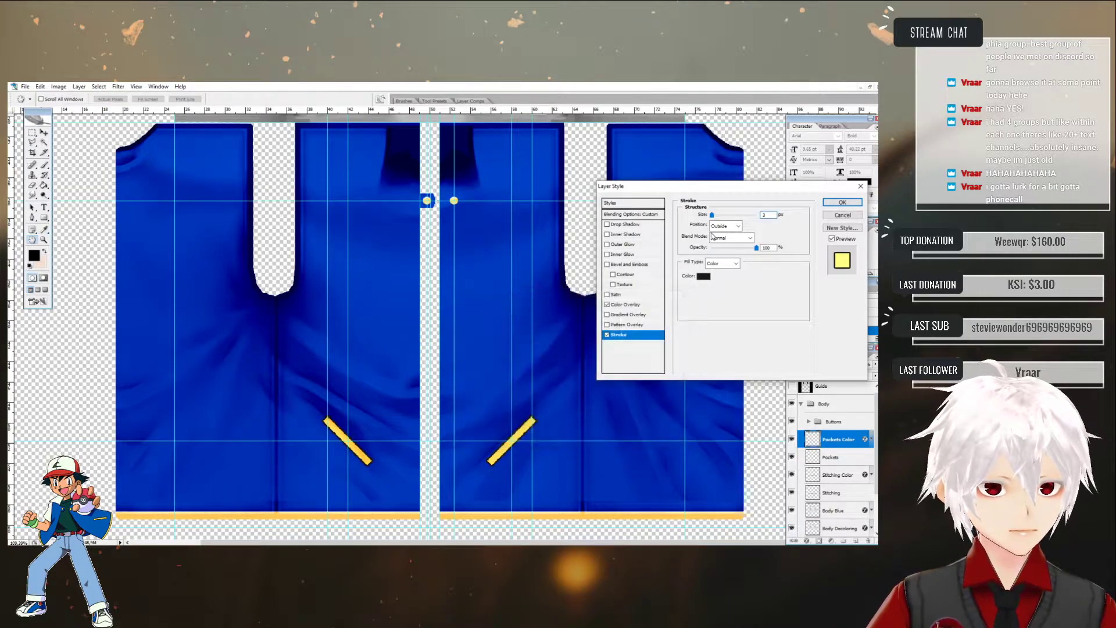
- Try out other blend modes on the pocket stroke, including Lighten, Soft Light, Exclusion and Saturation
{"action": "left_click", "coordinate": [726, 238]}
{"action": "key", "text": "Down"}
{"action": "key", "text": "Down"}
{"action": "key", "text": "Down"}
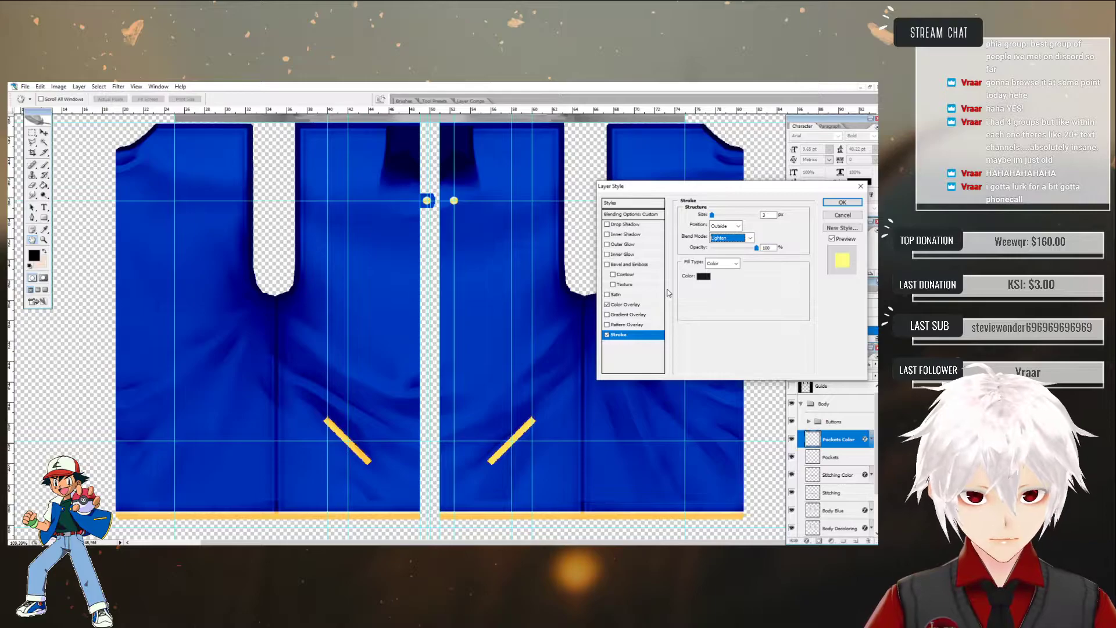
{"action": "key", "text": "Down"}
{"action": "key", "text": "Down"}
{"action": "key", "text": "Down"}
{"action": "key", "text": "Down"}
{"action": "key", "text": "Down"}
{"action": "key", "text": "Down"}
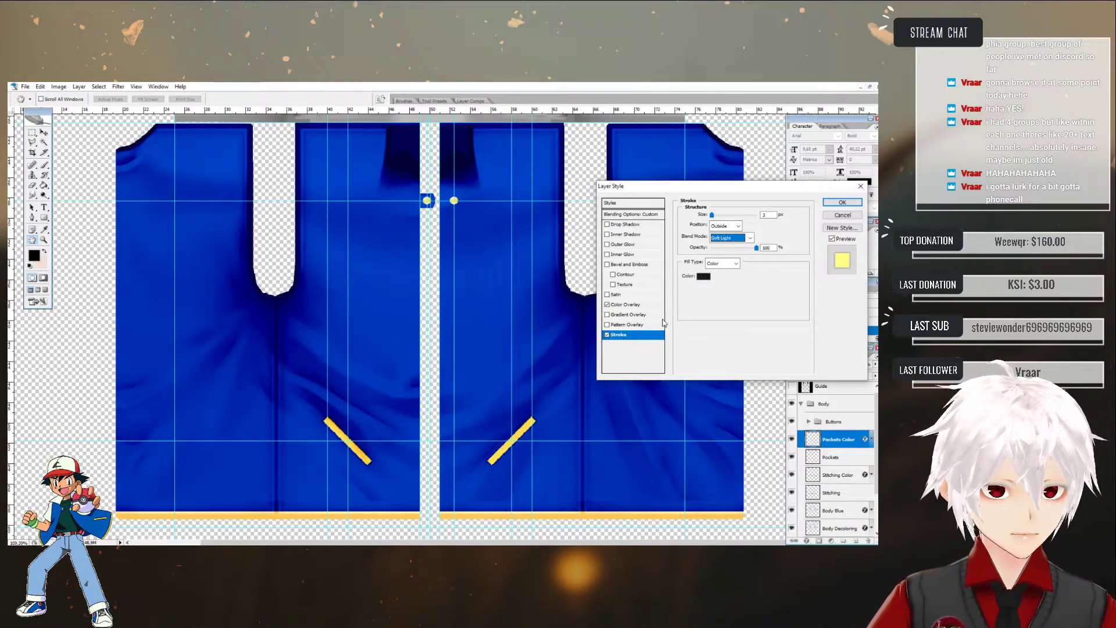
{"action": "key", "text": "Down"}
{"action": "key", "text": "Down"}
{"action": "key", "text": "Down"}
{"action": "key", "text": "Down"}
{"action": "key", "text": "Down"}
{"action": "key", "text": "Down"}
{"action": "key", "text": "Down"}
{"action": "key", "text": "Down"}
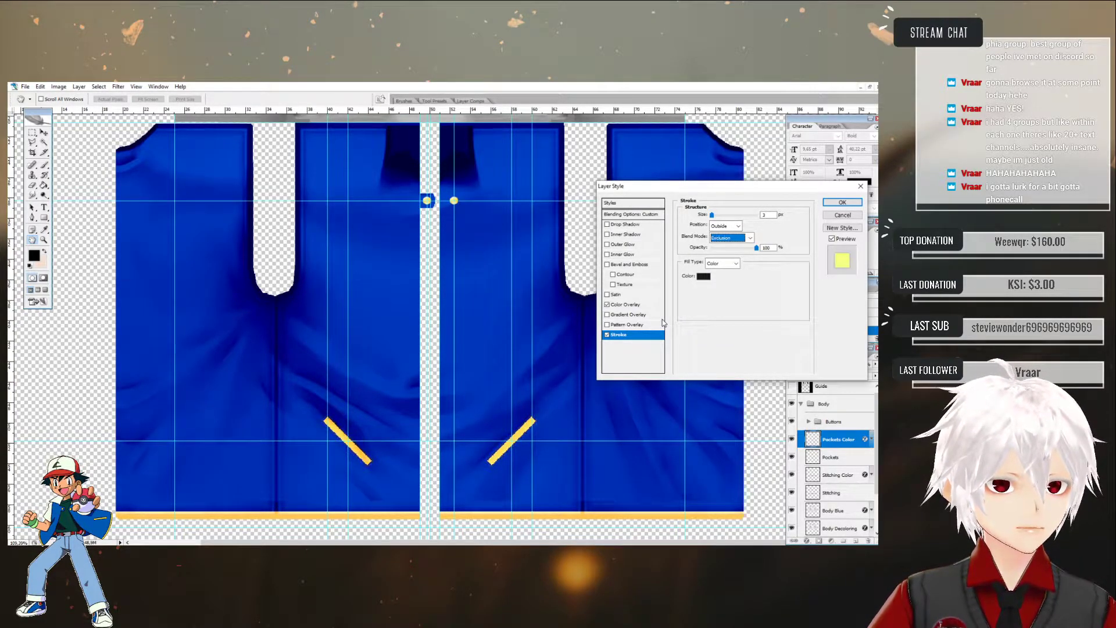
{"action": "key", "text": "Up"}
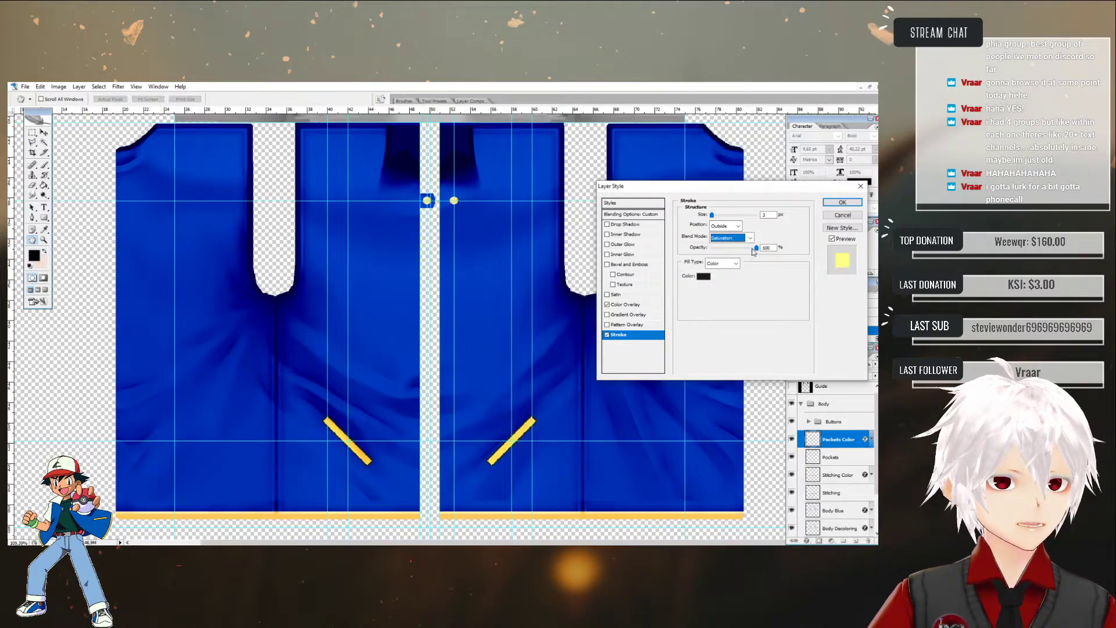
- Set the pocket stroke's blend mode to Multiply and lower its opacity to 77%
{"action": "left_click", "coordinate": [749, 238]}
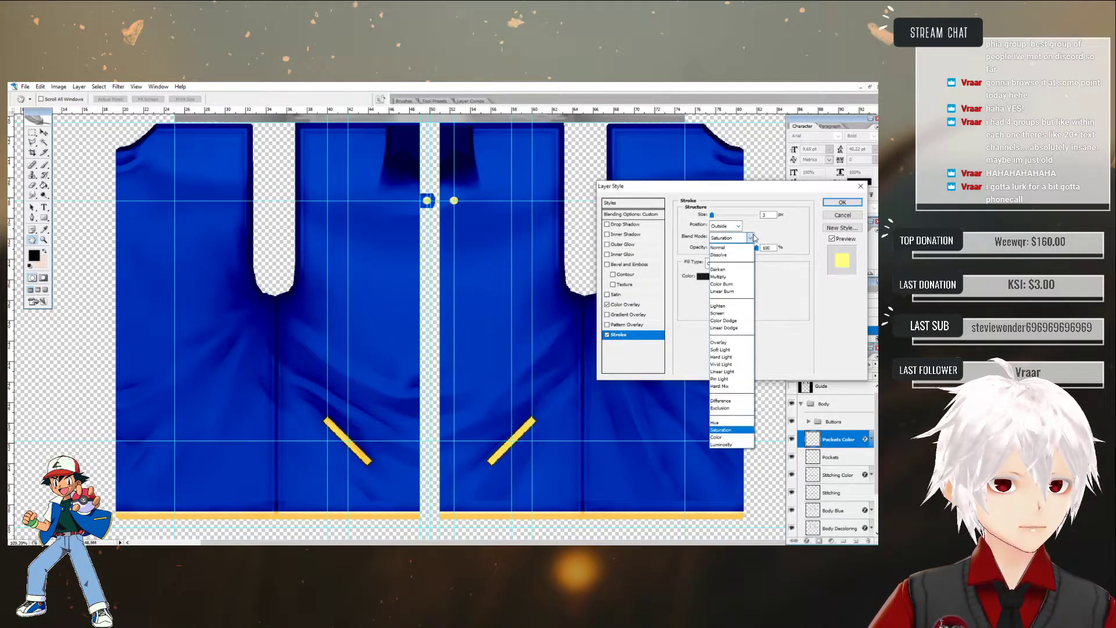
{"action": "left_click", "coordinate": [721, 277]}
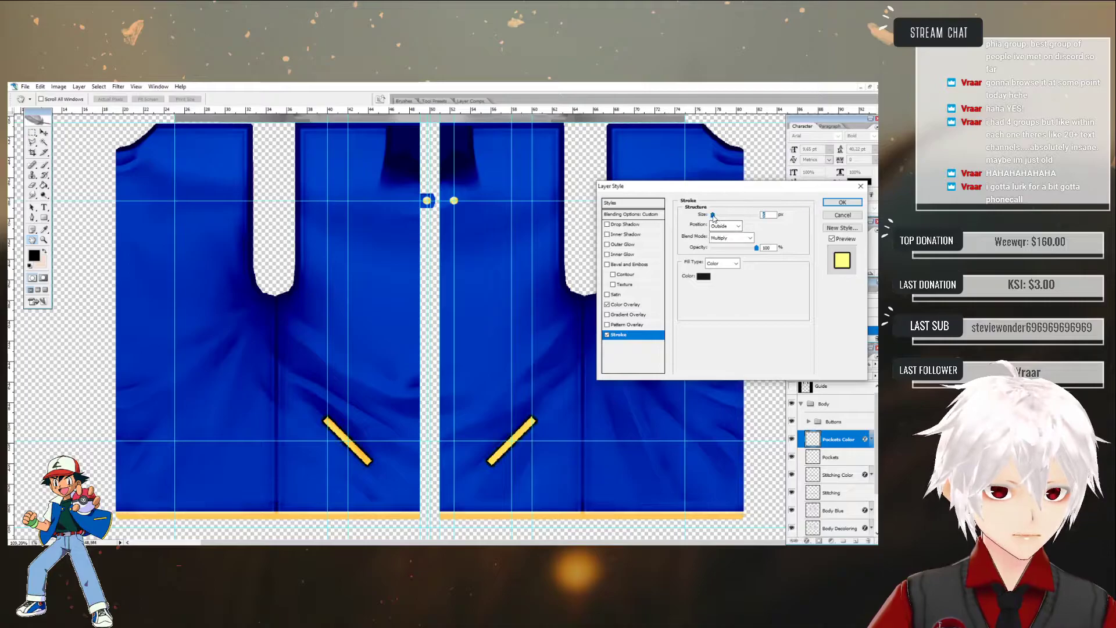
{"action": "left_click_drag", "start_coordinate": [711, 214], "coordinate": [741, 216]}
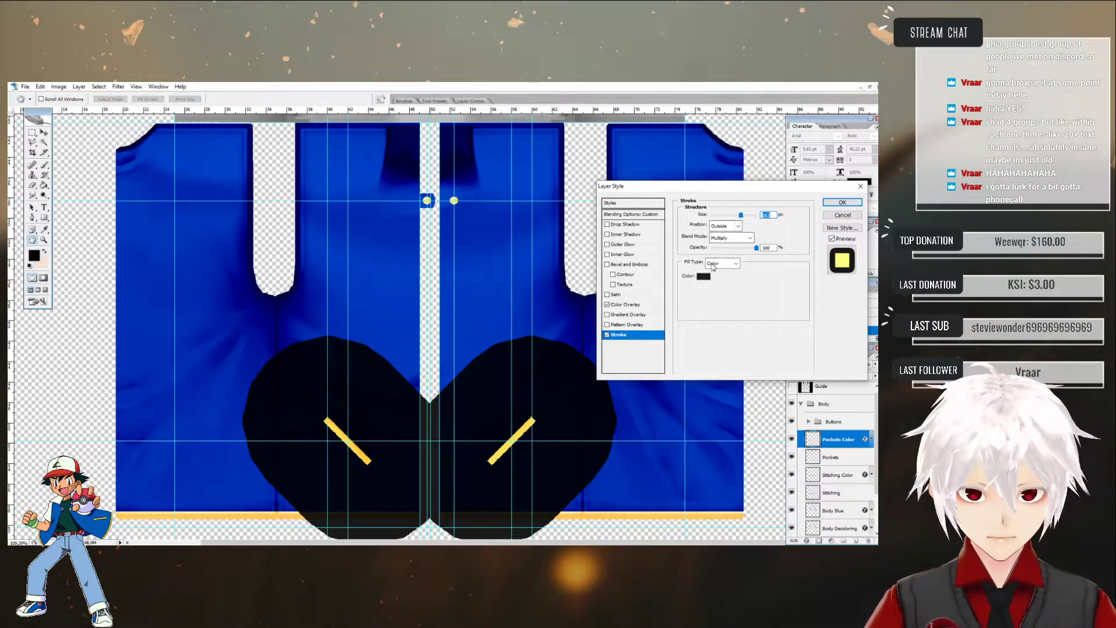
{"action": "left_click_drag", "start_coordinate": [754, 253], "coordinate": [746, 254]}
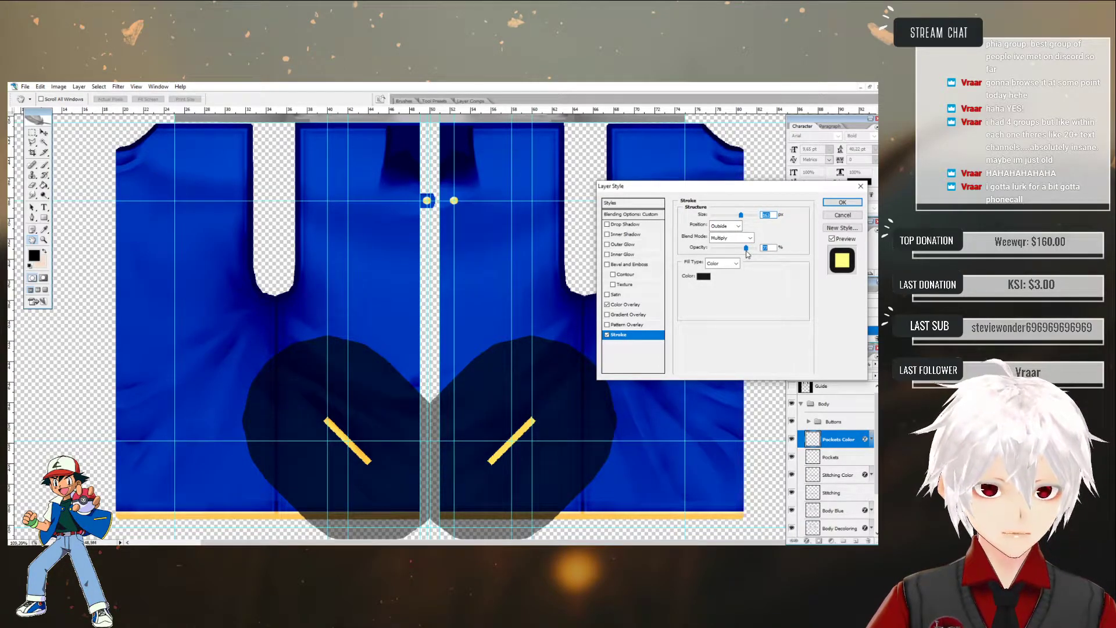
- Try stroke sizes of 2 and 5 px on the pockets, settle on 3 px and apply the layer style
{"action": "left_click_drag", "start_coordinate": [772, 214], "coordinate": [739, 216]}
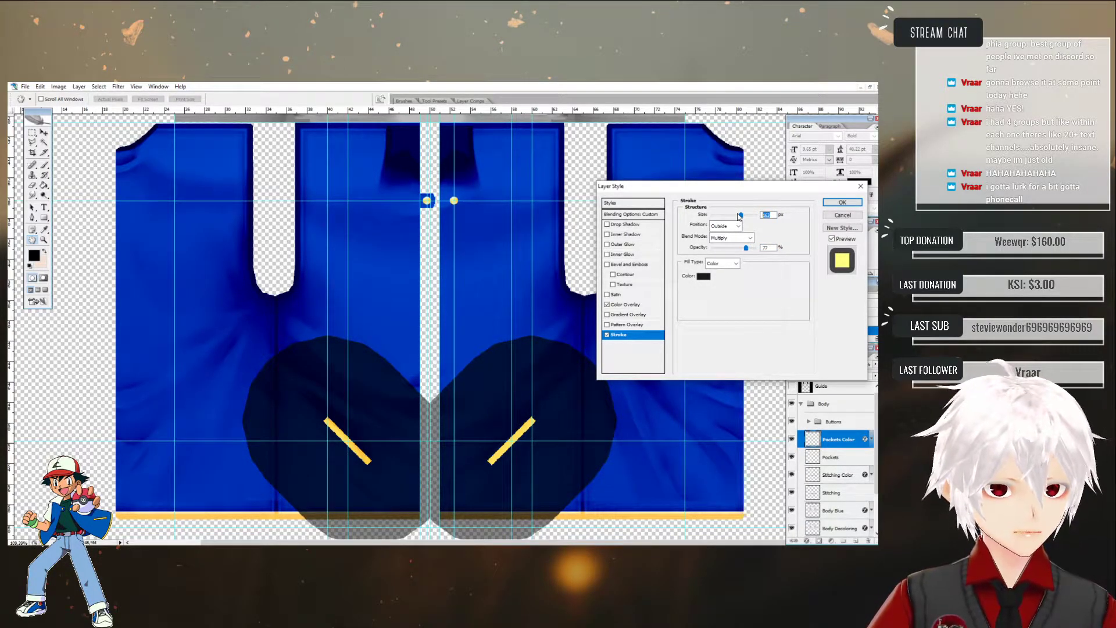
{"action": "type", "text": "2"}
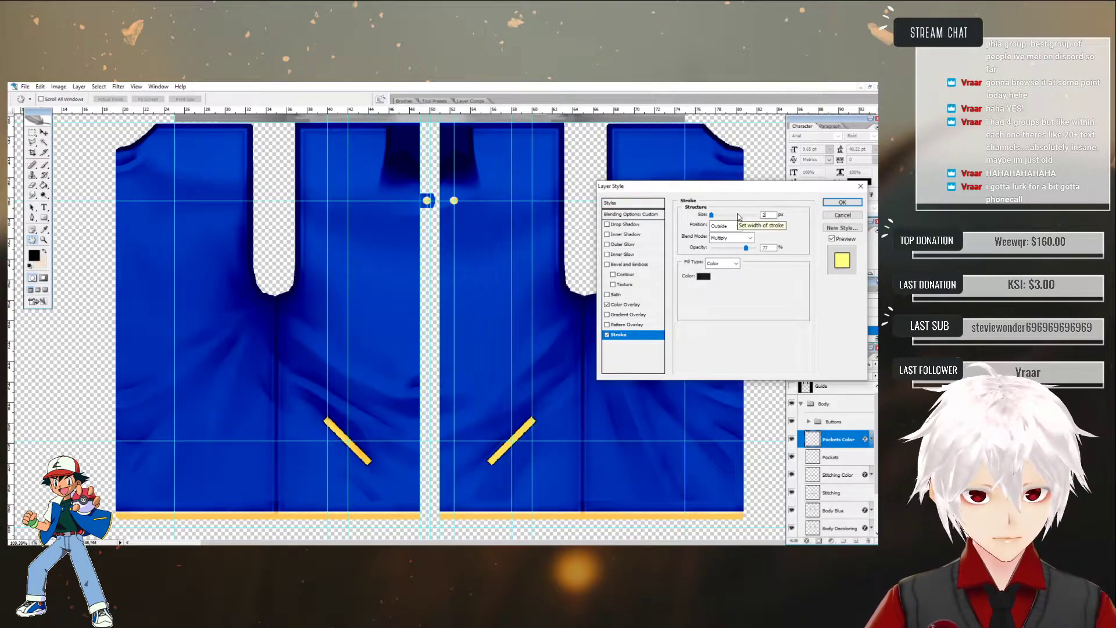
{"action": "key", "text": "BackSpace"}
{"action": "type", "text": "5"}
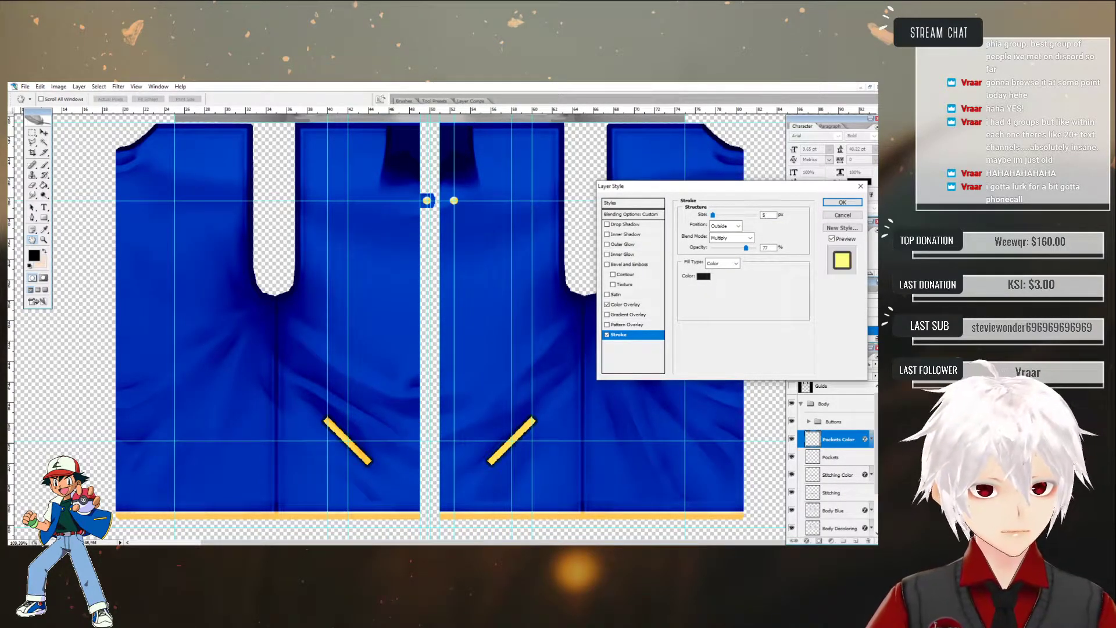
{"action": "key", "text": "BackSpace"}
{"action": "type", "text": "3"}
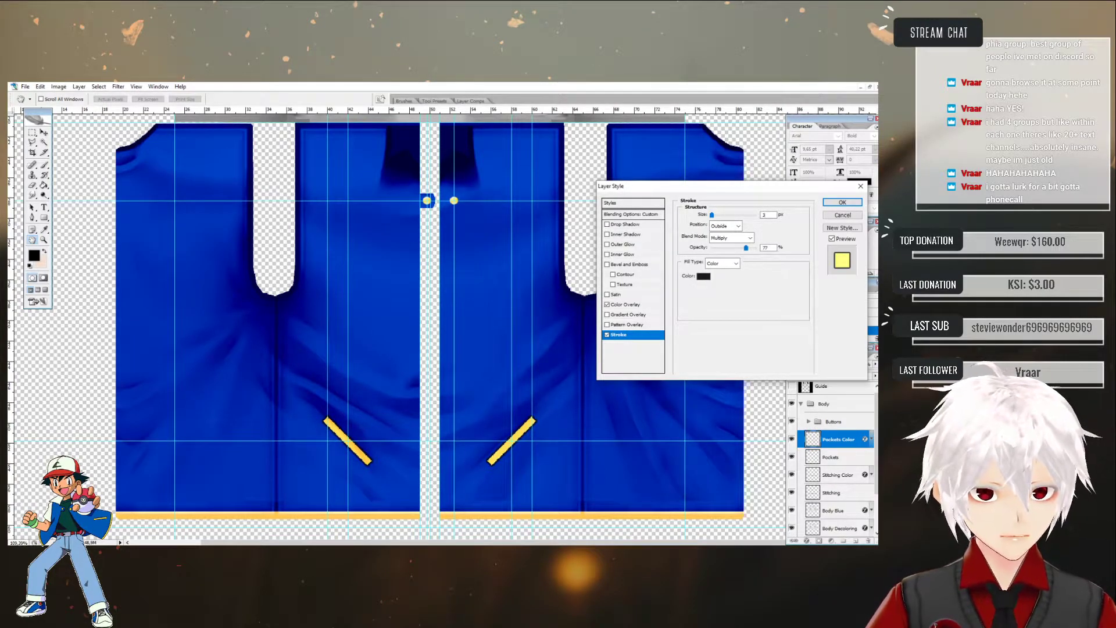
{"action": "left_click", "coordinate": [742, 214]}
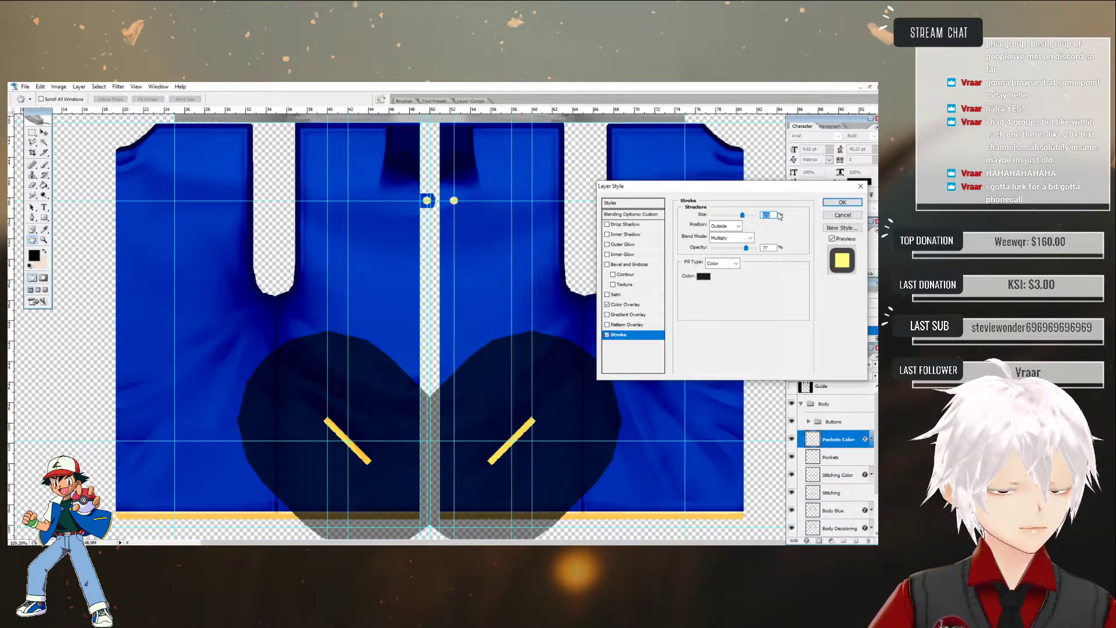
{"action": "type", "text": "3"}
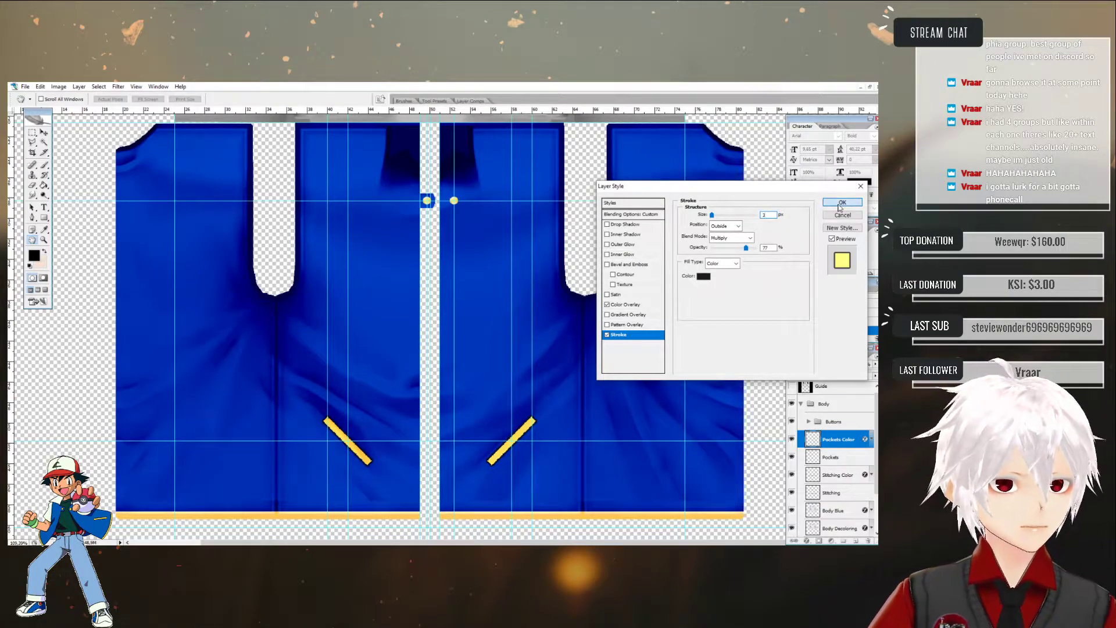
{"action": "left_click", "coordinate": [841, 203]}
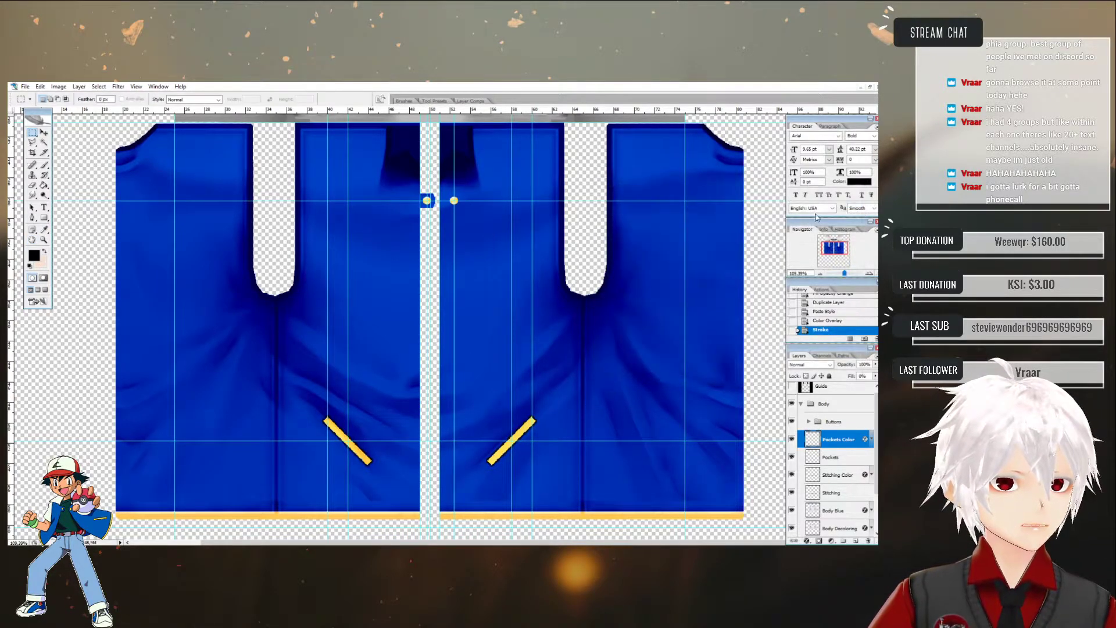
- Save a PNG copy of the texture over the existing Vest.png in the AshKetchum folder
{"action": "left_click", "coordinate": [25, 87]}
{"action": "left_click", "coordinate": [52, 187]}
{"action": "left_click", "coordinate": [384, 420]}
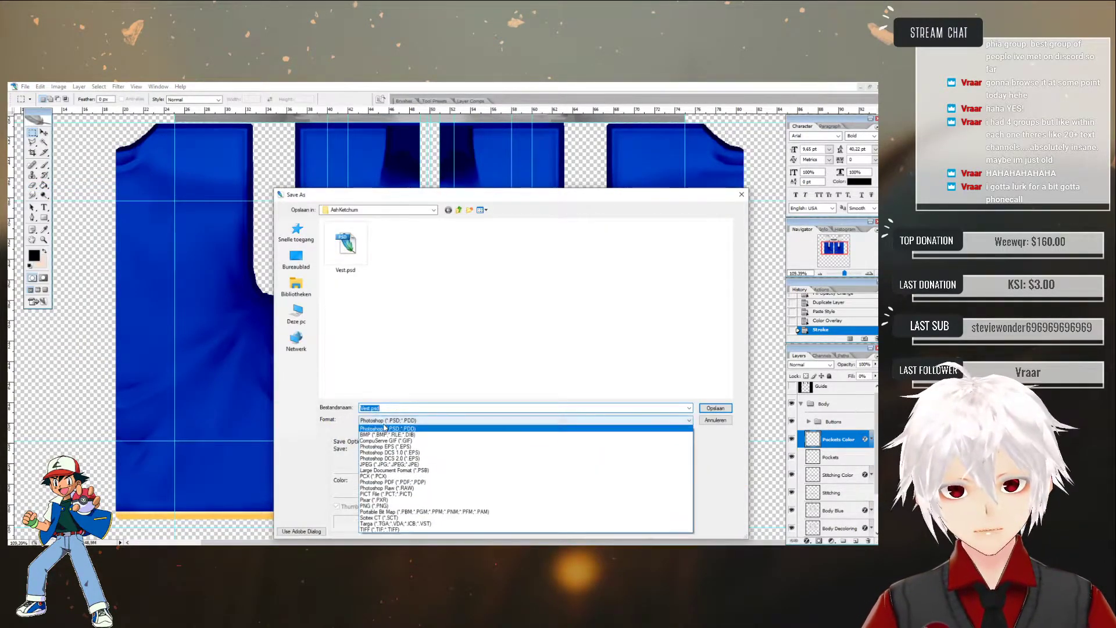
{"action": "left_click", "coordinate": [381, 500]}
{"action": "left_click", "coordinate": [345, 245]}
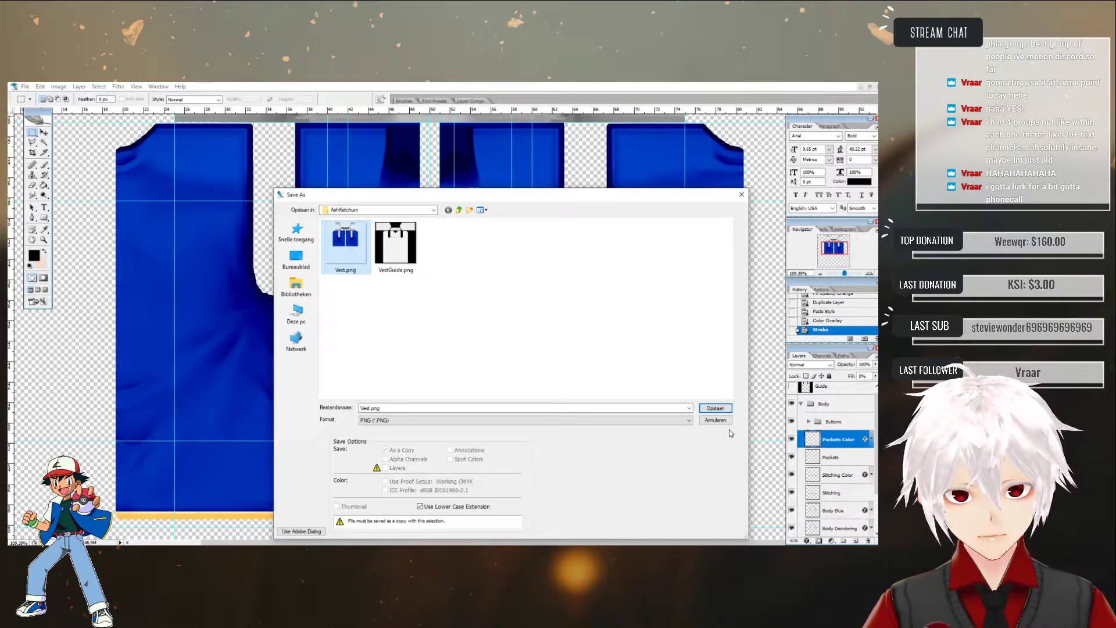
{"action": "left_click", "coordinate": [715, 407]}
{"action": "left_click", "coordinate": [475, 316]}
{"action": "left_click", "coordinate": [478, 307]}
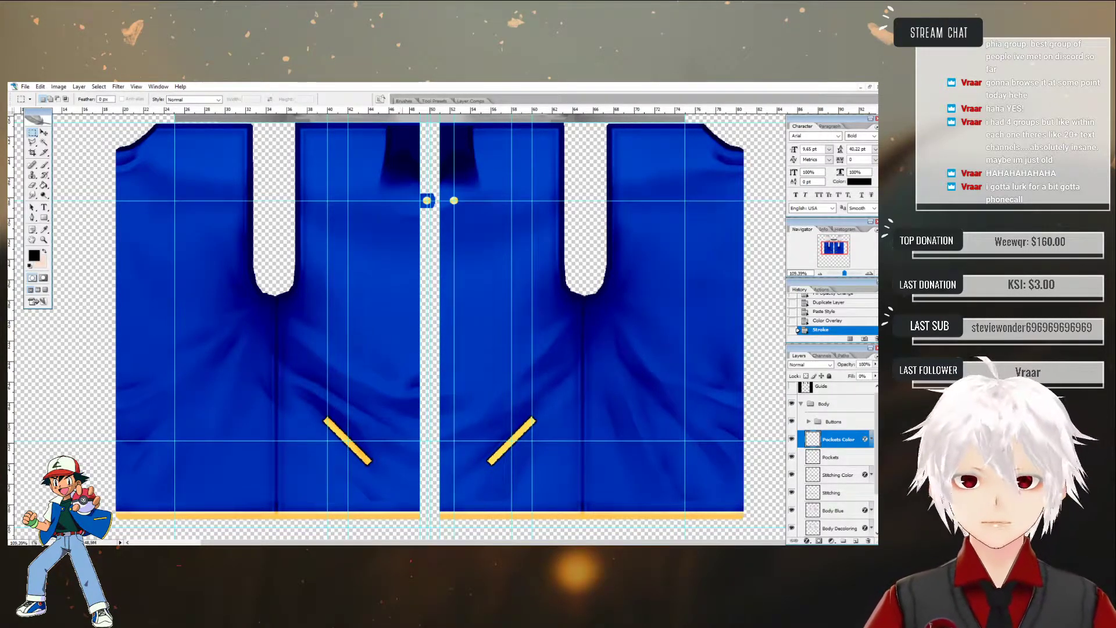
- Switch to VRoid Studio and import the updated Vest.png into the long coat's texture layer named Layer
{"action": "key", "text": "alt+Tab"}
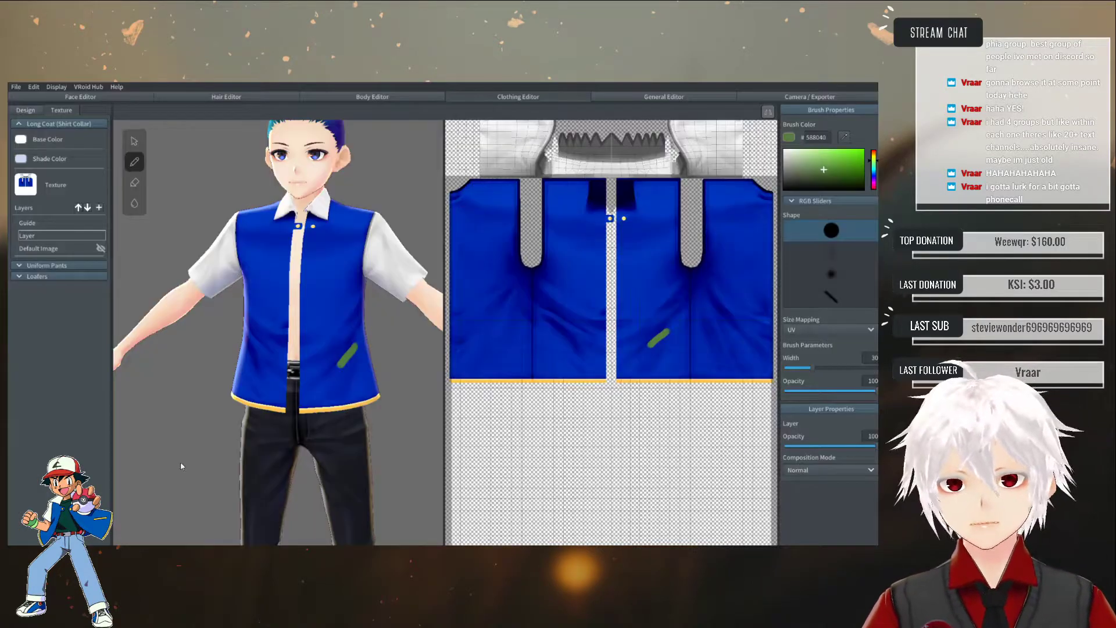
{"action": "right_click", "coordinate": [56, 235]}
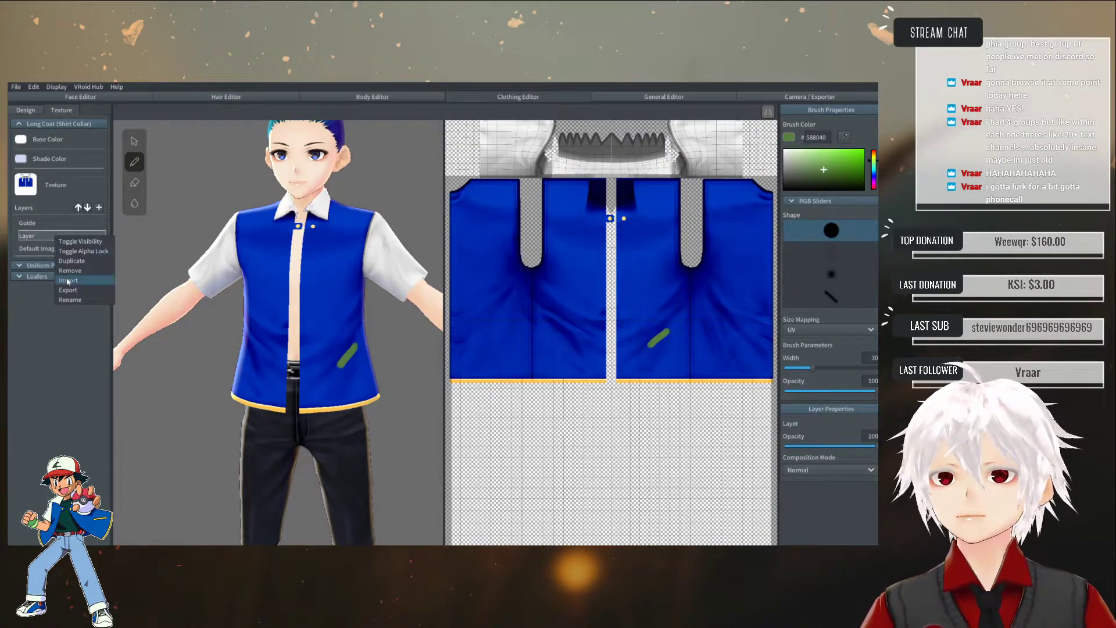
{"action": "left_click", "coordinate": [67, 278]}
{"action": "double_click", "coordinate": [226, 202]}
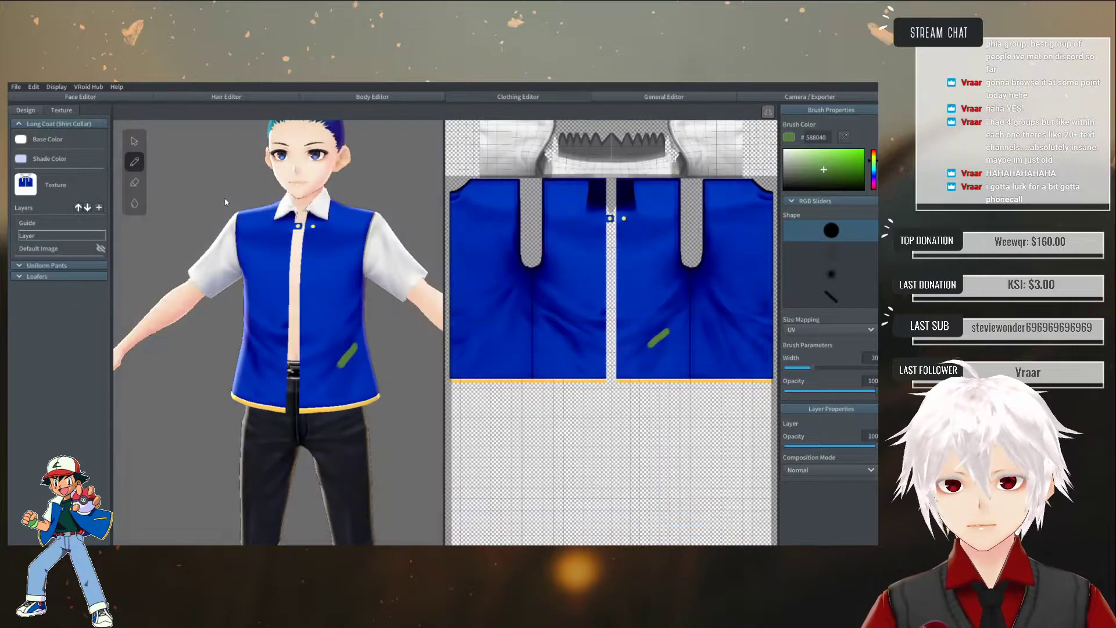
{"action": "right_click_drag", "start_coordinate": [374, 316], "coordinate": [215, 319]}
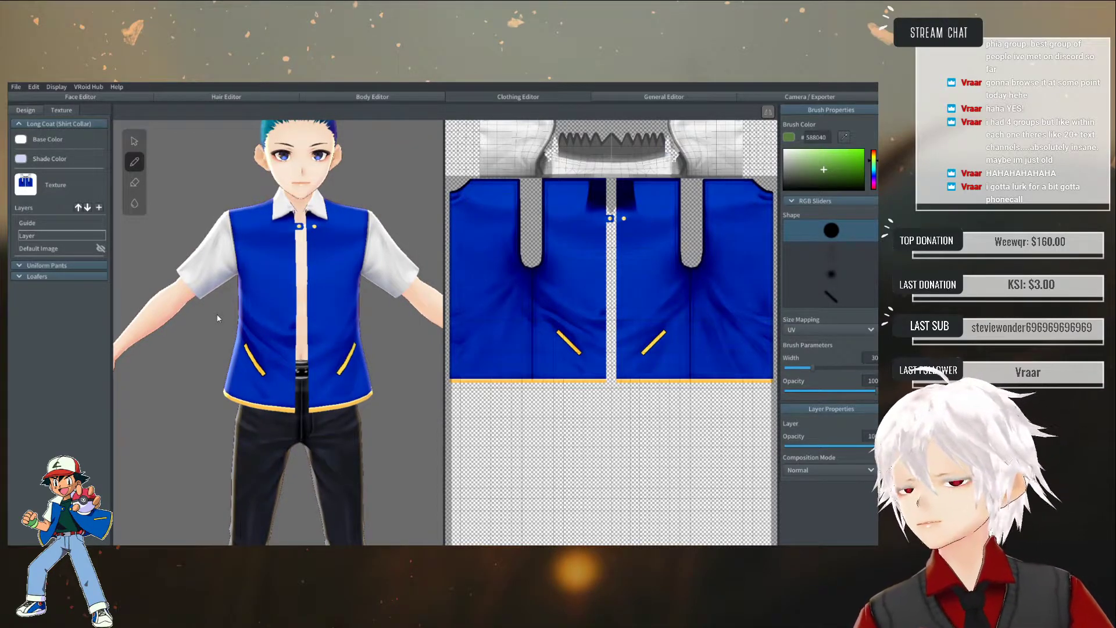
- Inspect the updated vest texture on the model from the front and at a slight angle
{"action": "right_click_drag", "start_coordinate": [217, 314], "coordinate": [220, 319]}
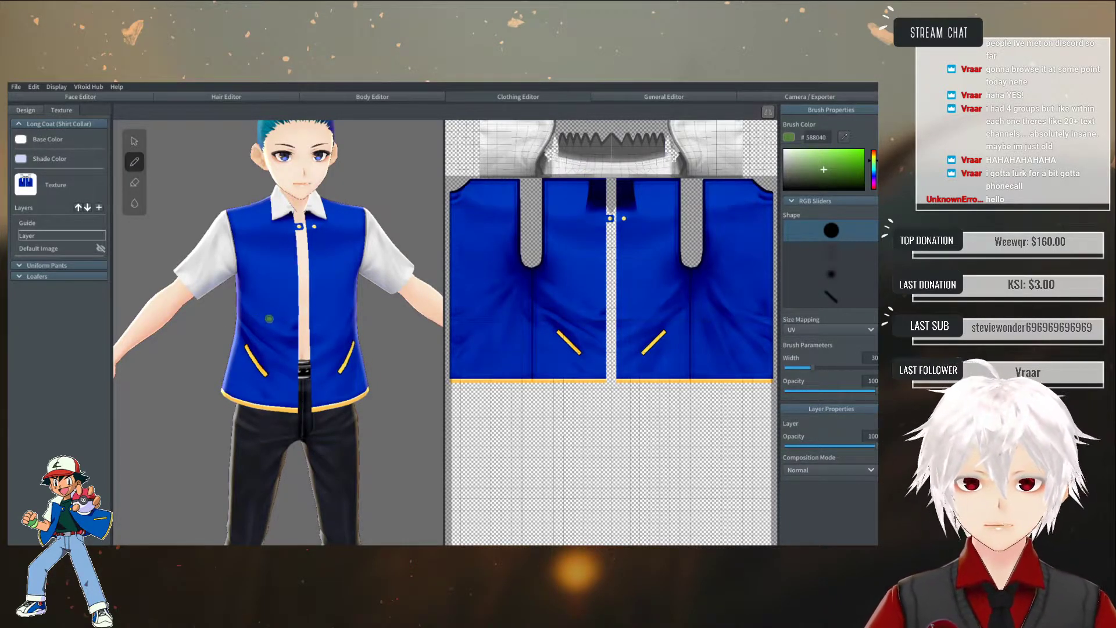
{"action": "mouse_move", "coordinate": [337, 340]}
{"action": "right_mouse_down"}
{"action": "mouse_move", "coordinate": [282, 362]}
{"action": "mouse_move", "coordinate": [335, 345]}
{"action": "right_mouse_up"}
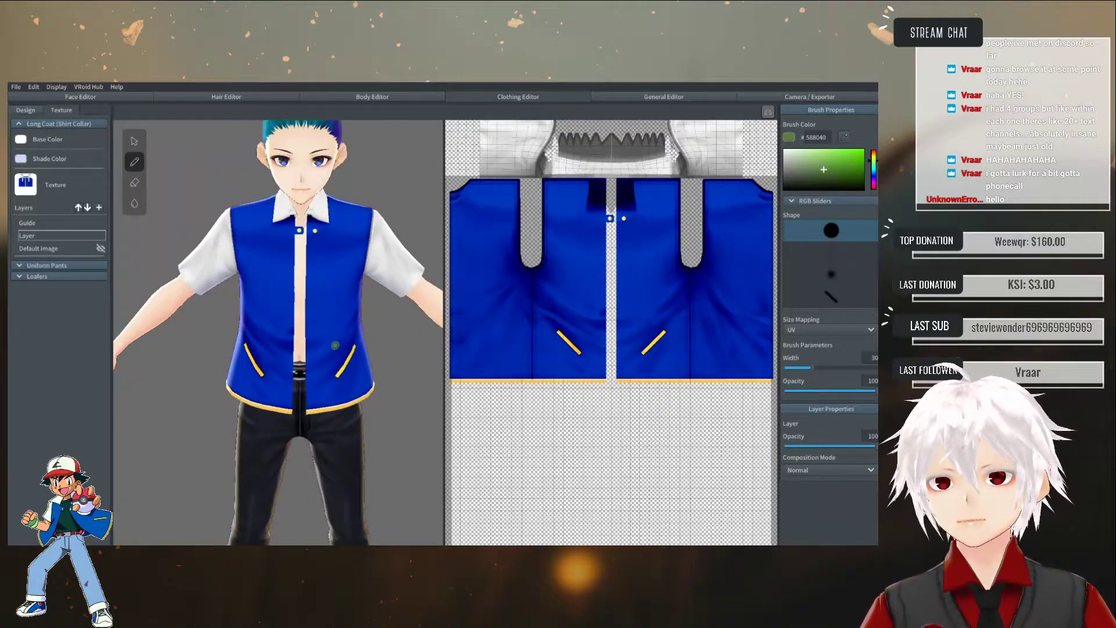
{"action": "scroll", "coordinate": [228, 358], "scroll_direction": "down", "scroll_amount": 4}
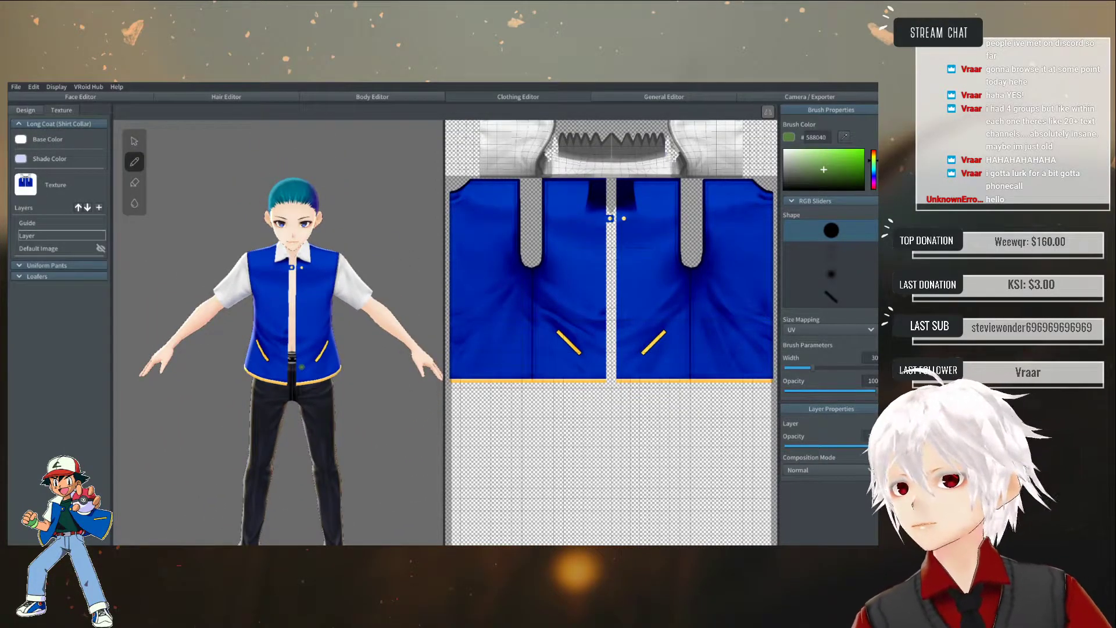
{"action": "mouse_move", "coordinate": [361, 321]}
{"action": "right_mouse_down"}
{"action": "mouse_move", "coordinate": [168, 318]}
{"action": "mouse_move", "coordinate": [372, 315]}
{"action": "right_mouse_up"}
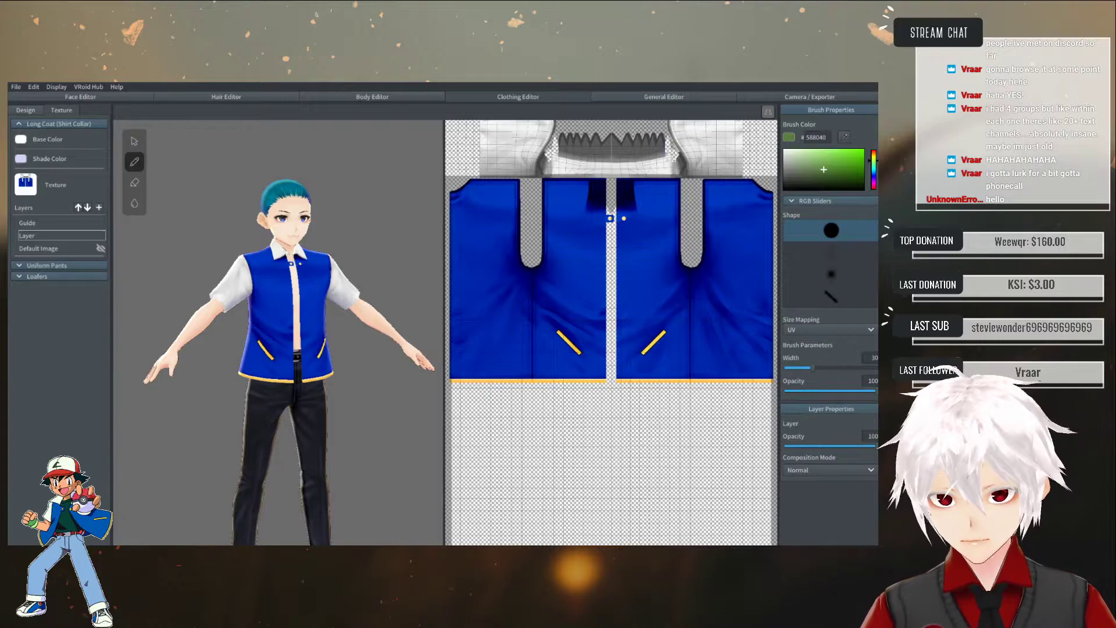
- Switch to Photoshop and collapse the Body layer group of the vest document
{"action": "key", "text": "alt+Tab"}
{"action": "left_click", "coordinate": [809, 422]}
{"action": "left_click", "coordinate": [809, 422]}
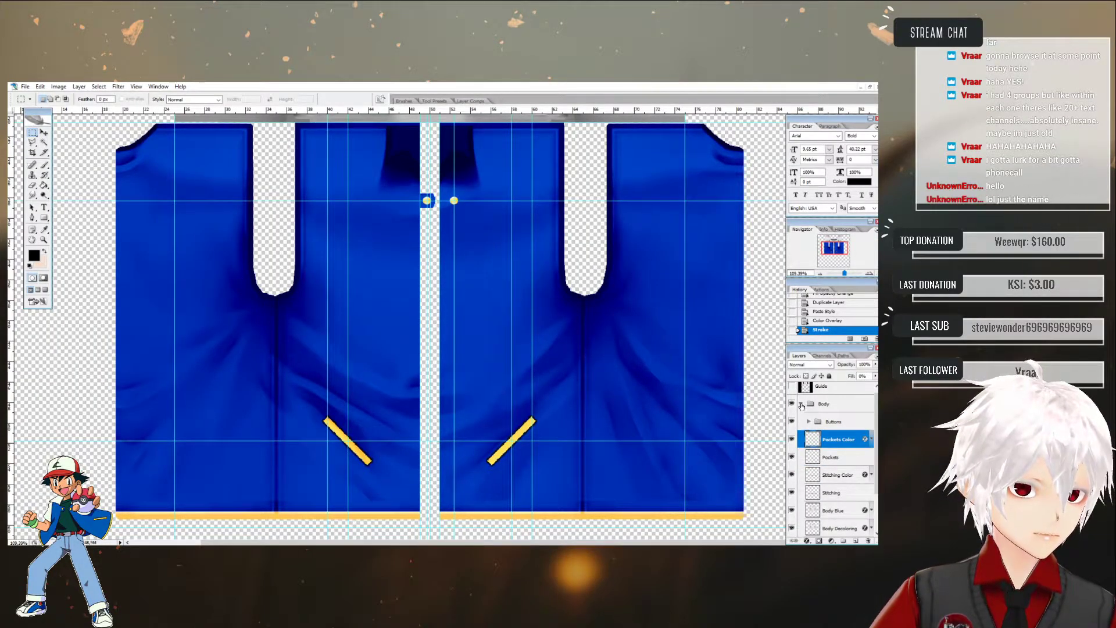
{"action": "left_click", "coordinate": [802, 404]}
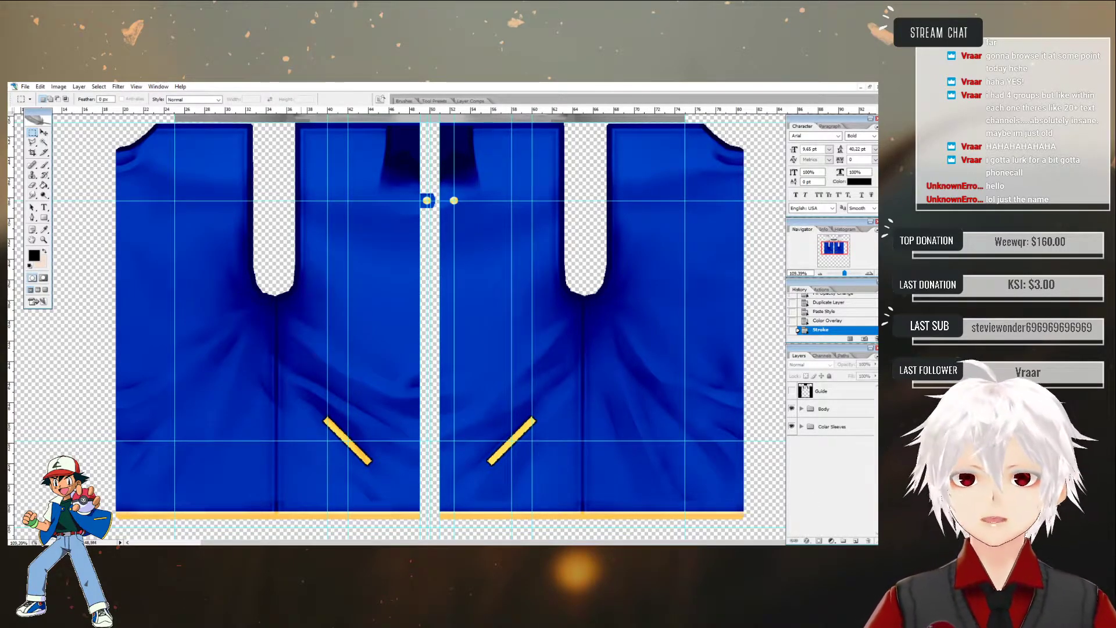
- Switch to VRoid Studio, open the body texture for editing and select the texture layer named Layer
{"action": "key", "text": "alt+Tab"}
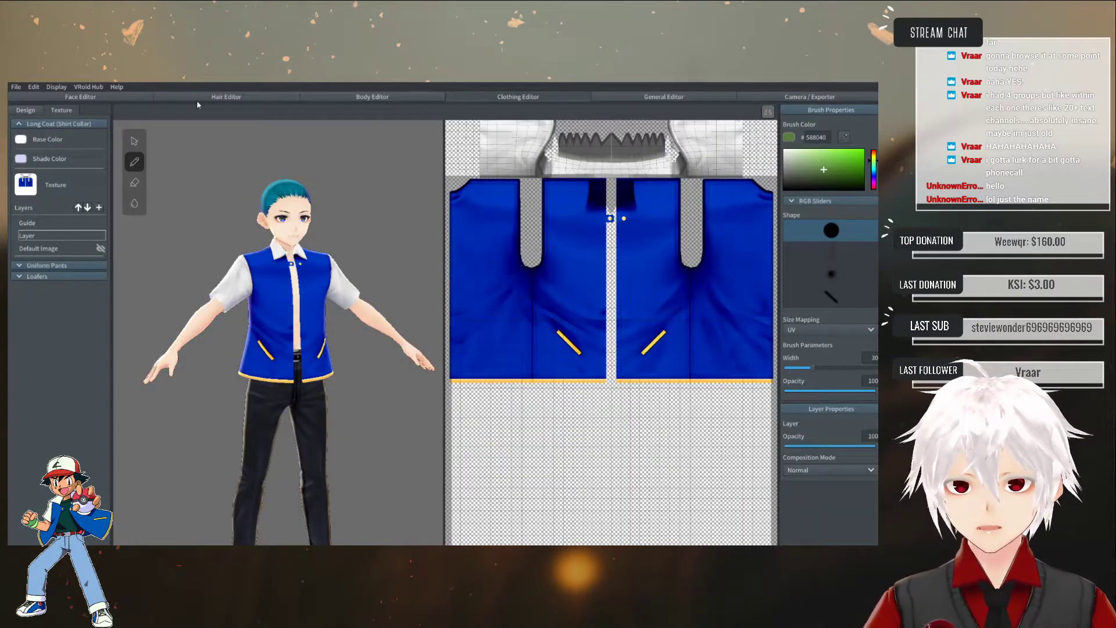
{"action": "left_click", "coordinate": [347, 96]}
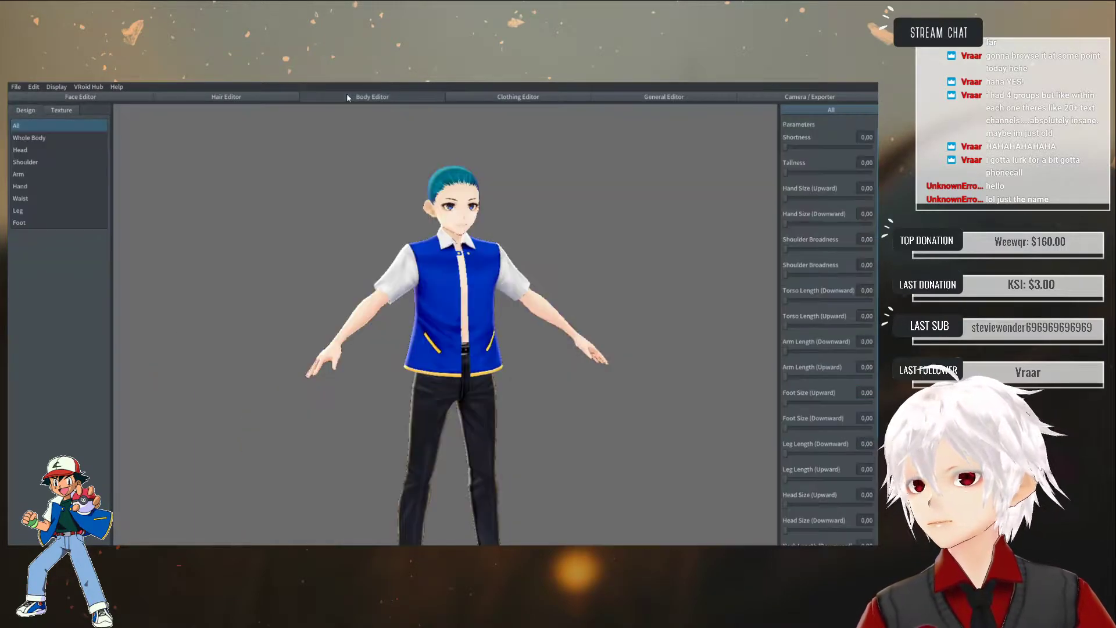
{"action": "left_click", "coordinate": [59, 110]}
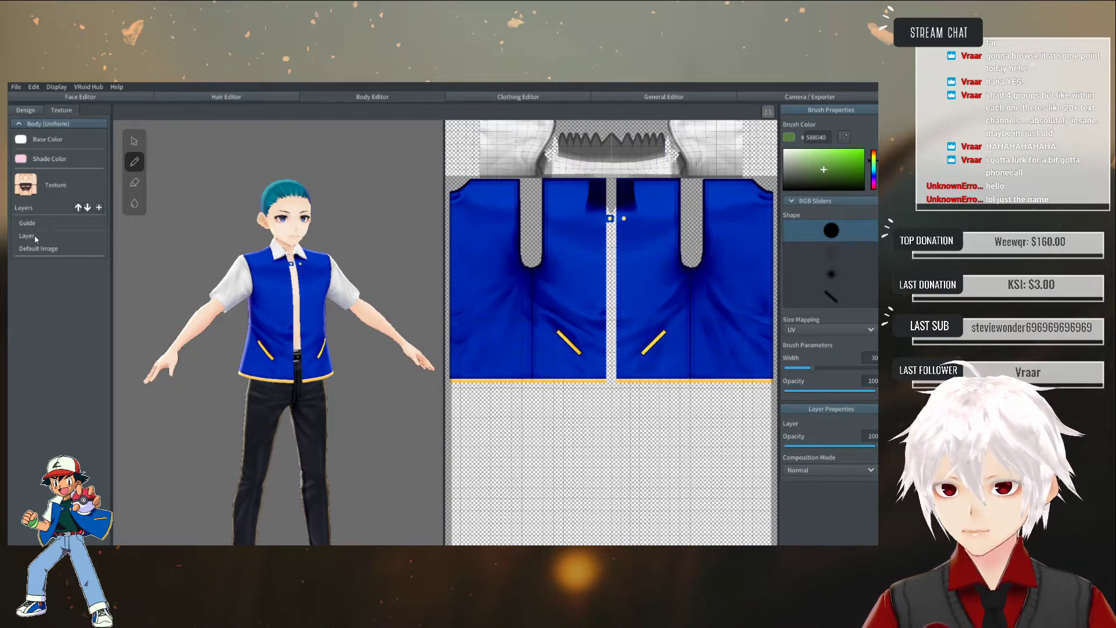
{"action": "left_click", "coordinate": [56, 236]}
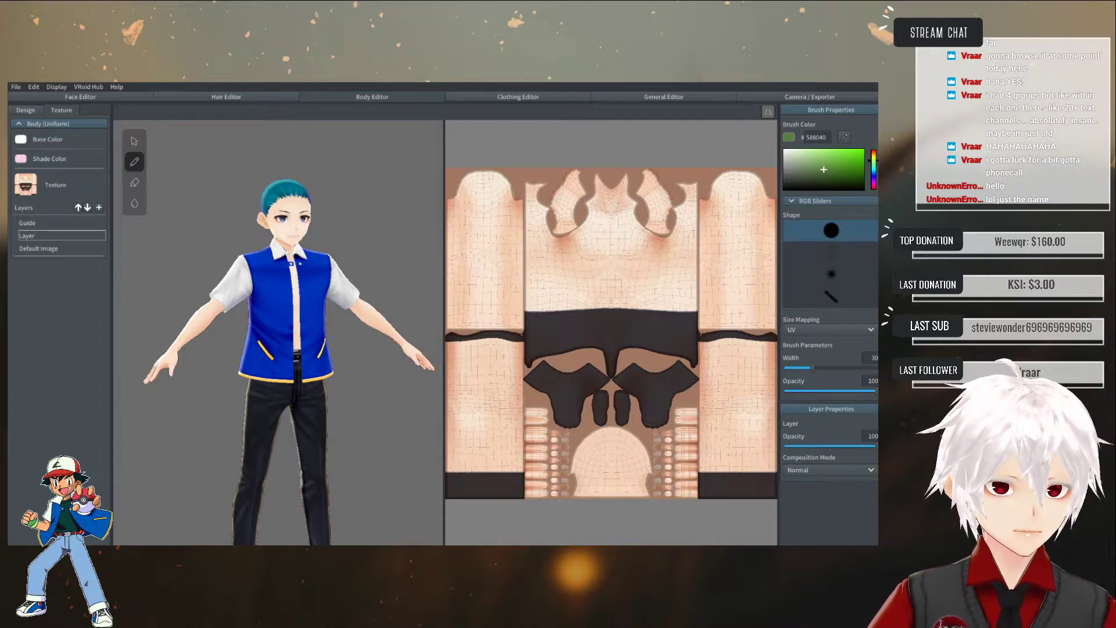
- Paint a green line beside the finger and toe areas and a green X on each lower side section of the body texture
{"action": "left_click_drag", "start_coordinate": [659, 440], "coordinate": [657, 492]}
{"action": "right_click_drag", "start_coordinate": [379, 354], "coordinate": [223, 370]}
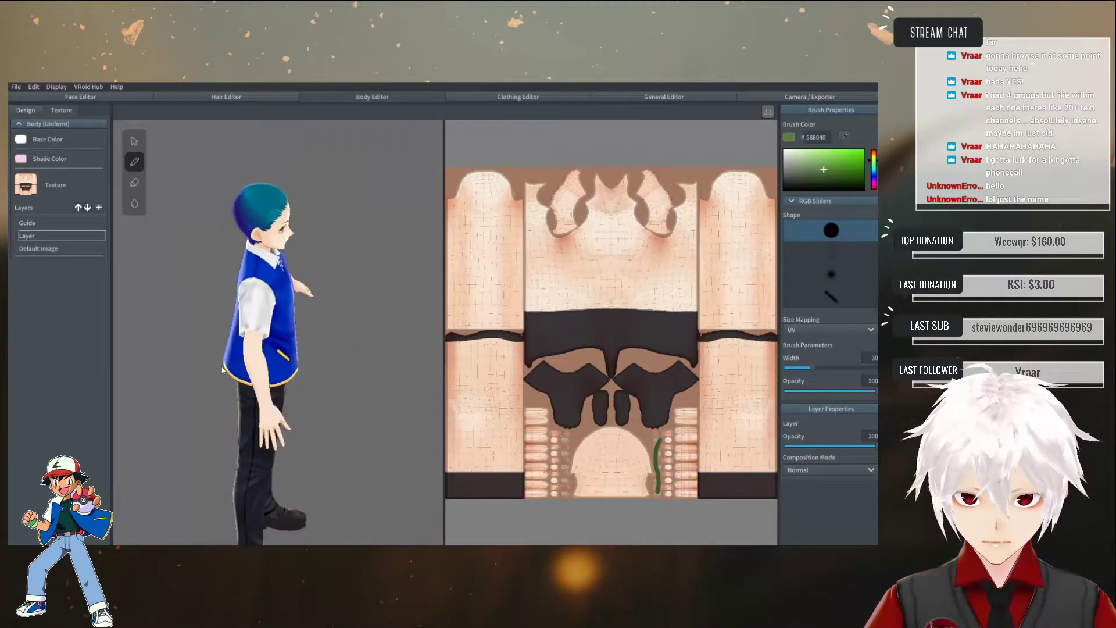
{"action": "left_click_drag", "start_coordinate": [737, 365], "coordinate": [768, 427]}
{"action": "left_click_drag", "start_coordinate": [762, 386], "coordinate": [739, 445]}
{"action": "left_click_drag", "start_coordinate": [498, 367], "coordinate": [471, 423]}
{"action": "left_click_drag", "start_coordinate": [465, 376], "coordinate": [495, 431]}
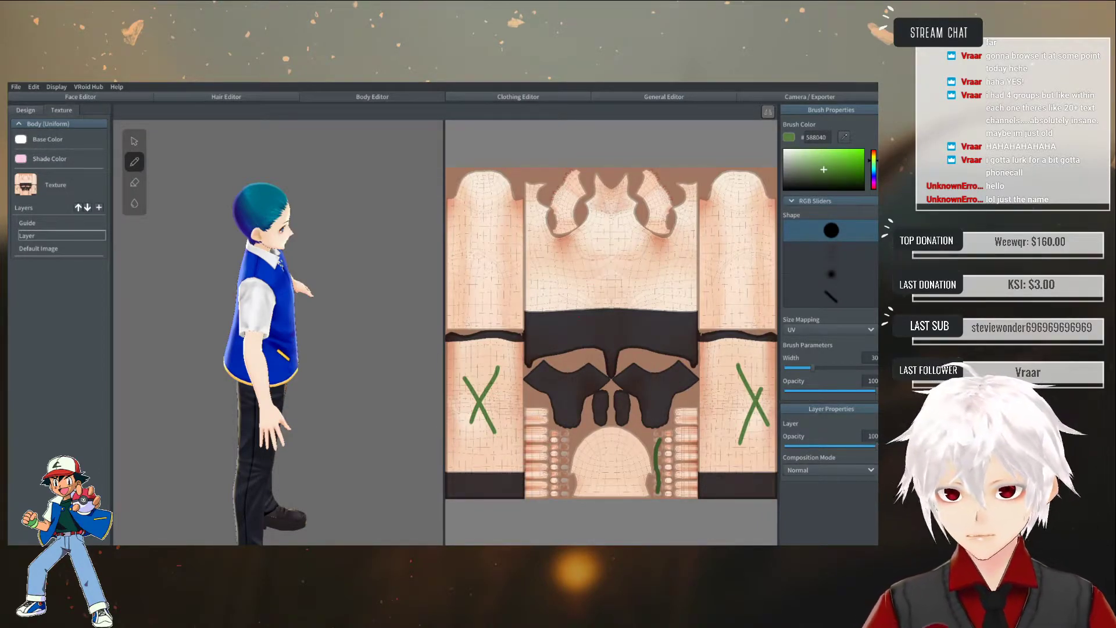
- Paint a green X on the wide black underwear band and a smaller one on a black piece below it
{"action": "right_click_drag", "start_coordinate": [279, 318], "coordinate": [288, 307]}
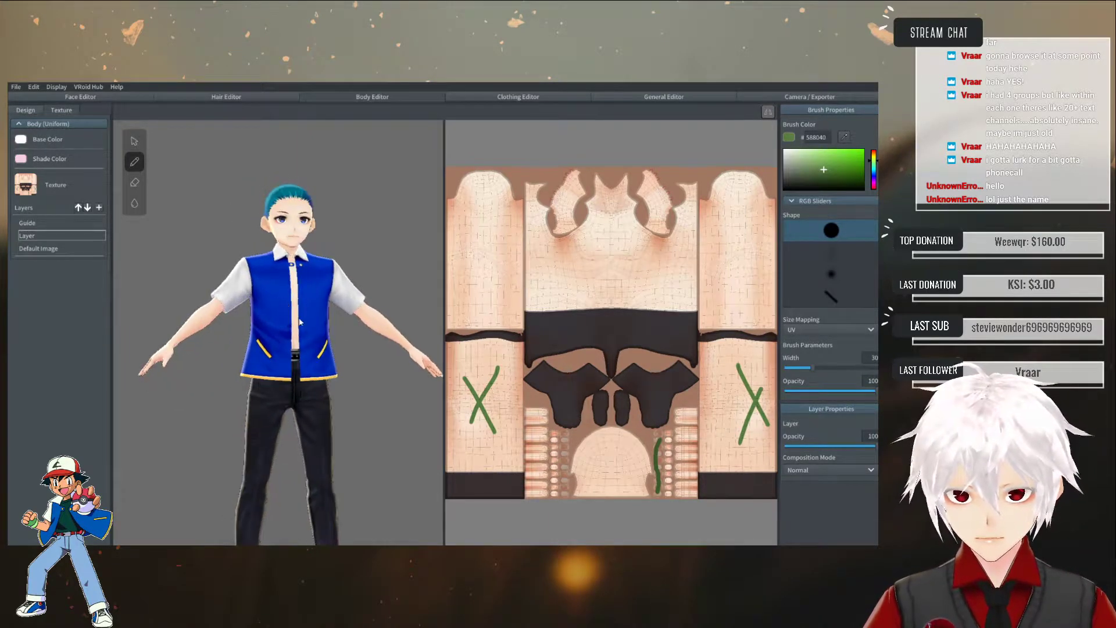
{"action": "scroll", "coordinate": [298, 317], "scroll_direction": "up", "scroll_amount": 8}
{"action": "mouse_move", "coordinate": [310, 386]}
{"action": "right_mouse_down"}
{"action": "mouse_move", "coordinate": [321, 327]}
{"action": "mouse_move", "coordinate": [308, 295]}
{"action": "mouse_move", "coordinate": [337, 331]}
{"action": "mouse_move", "coordinate": [324, 349]}
{"action": "mouse_move", "coordinate": [337, 340]}
{"action": "right_mouse_up"}
{"action": "scroll", "coordinate": [314, 389], "scroll_direction": "down", "scroll_amount": 4}
{"action": "mouse_move", "coordinate": [582, 323]}
{"action": "left_mouse_down"}
{"action": "mouse_move", "coordinate": [626, 337]}
{"action": "mouse_move", "coordinate": [616, 327]}
{"action": "left_mouse_up"}
{"action": "left_click_drag", "start_coordinate": [577, 382], "coordinate": [556, 403]}
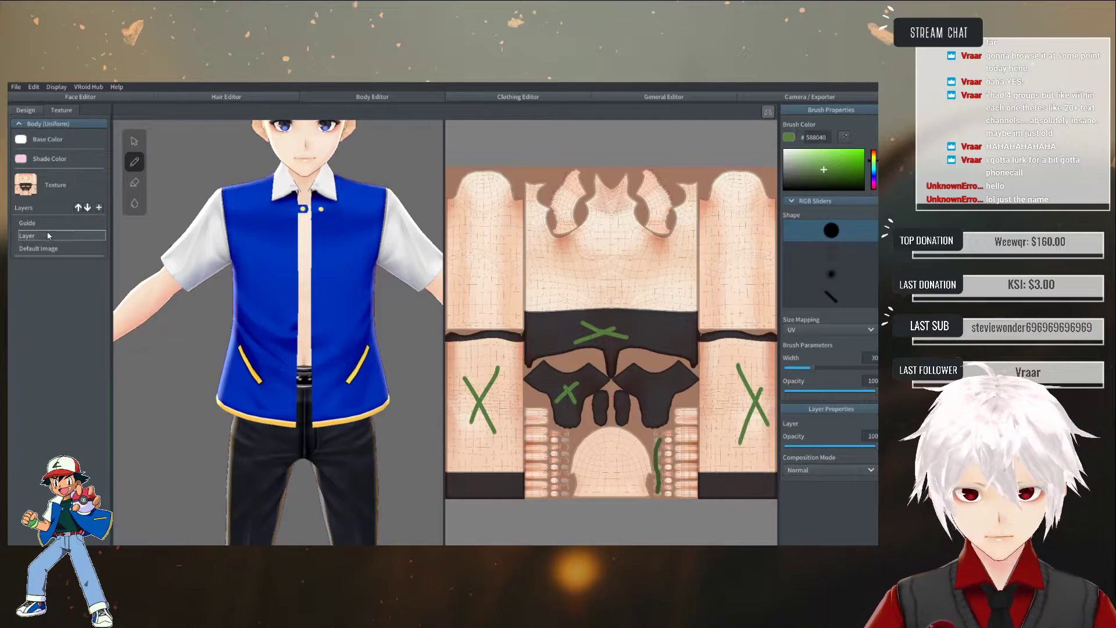
- Export the body texture's Default Image layer as a PNG named Body into the AshKetchum folder
{"action": "left_click", "coordinate": [44, 252]}
{"action": "right_click", "coordinate": [44, 252]}
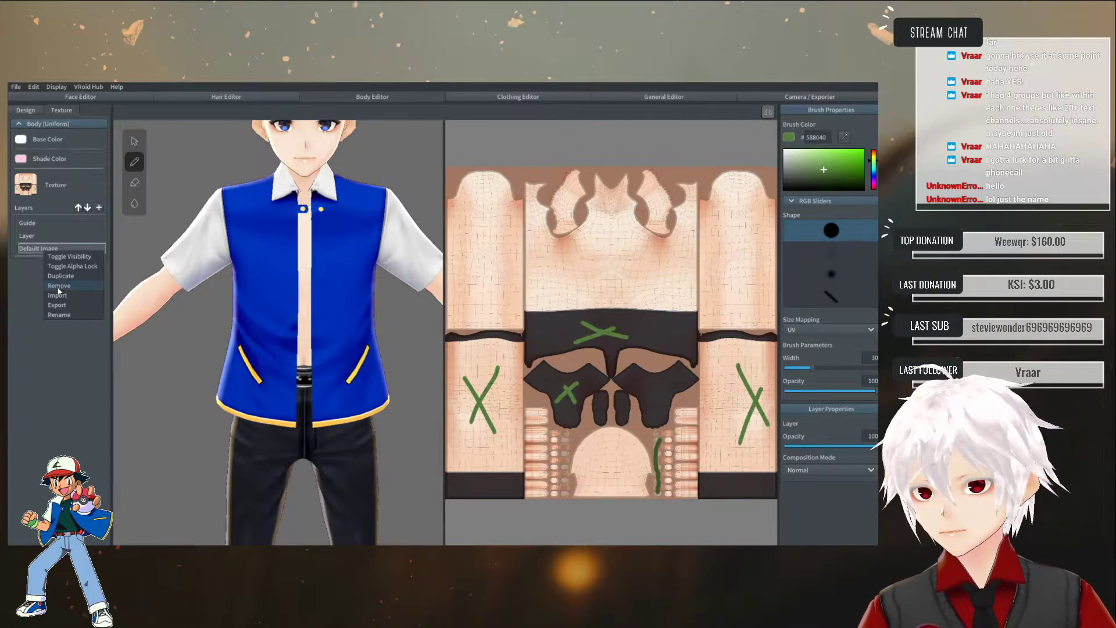
{"action": "left_click", "coordinate": [59, 306]}
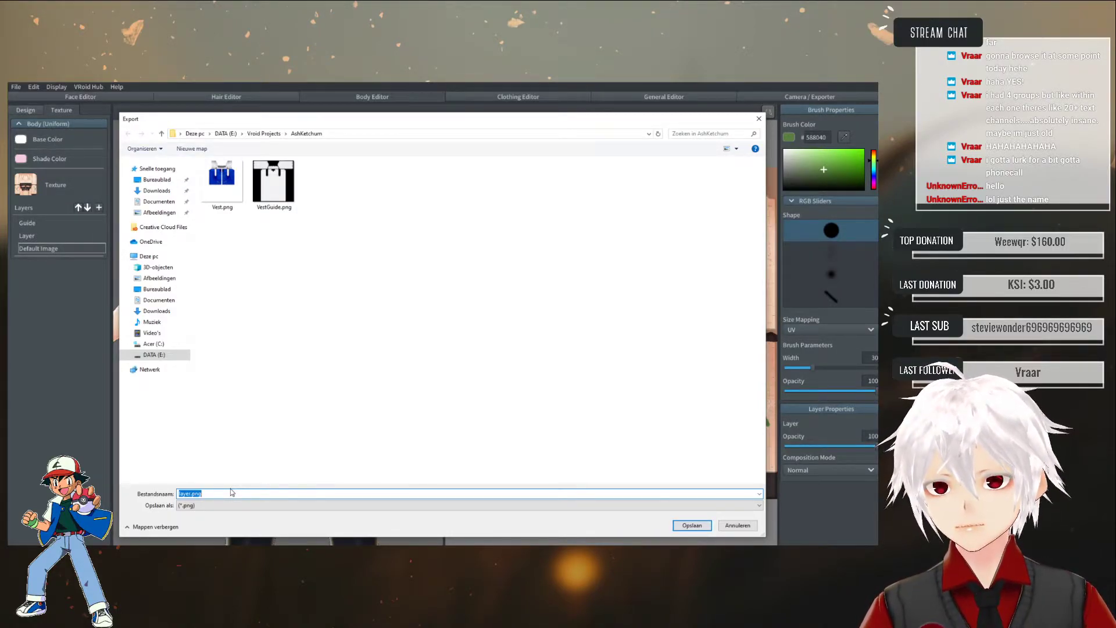
{"action": "type", "text": "Body"}
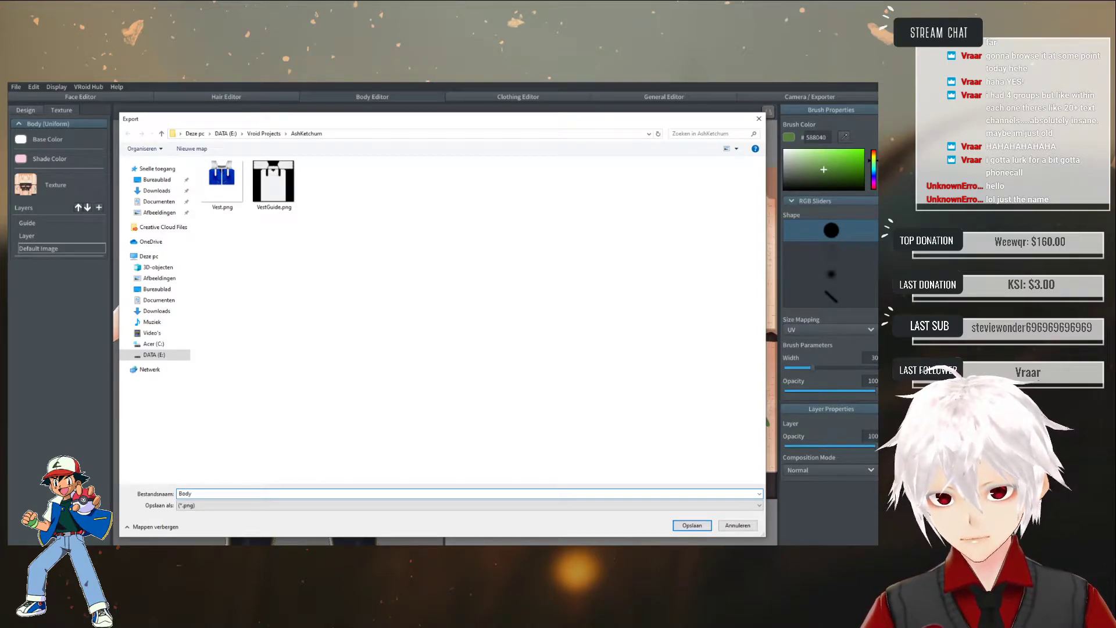
{"action": "key", "text": "Return"}
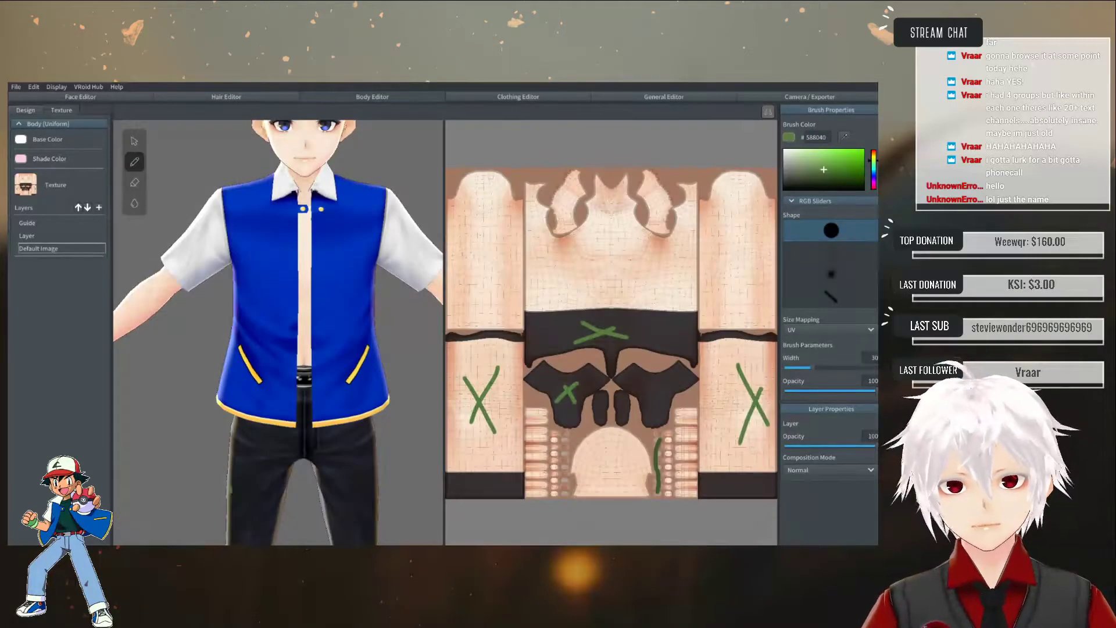
- Switch to Photoshop and open Body.png from the AshKetchum folder
{"action": "key", "text": "alt+Tab"}
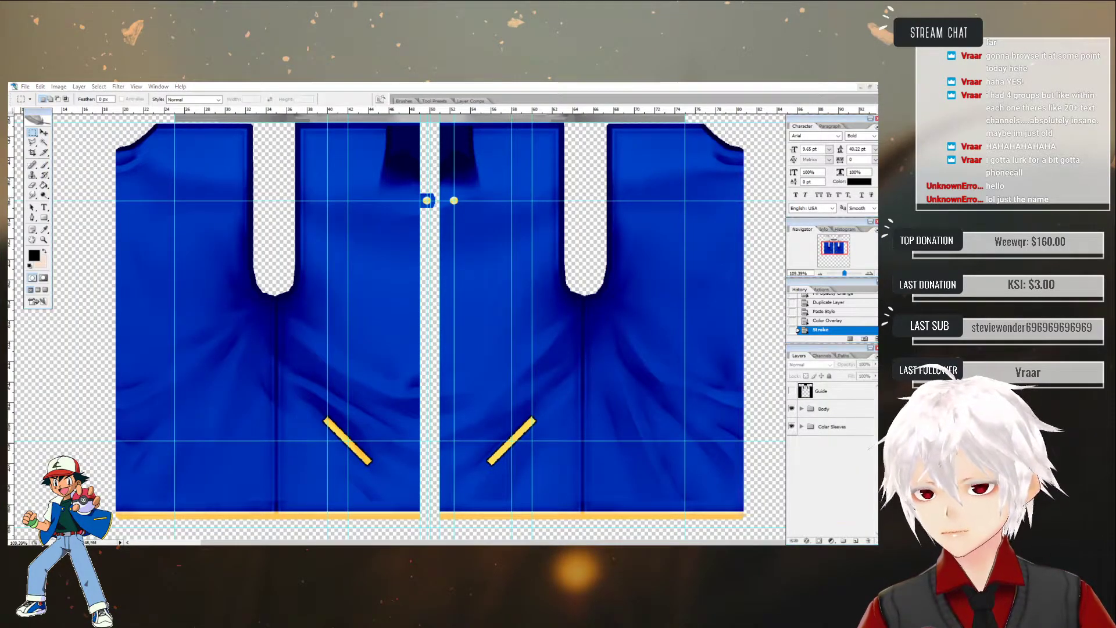
{"action": "left_click", "coordinate": [25, 86]}
{"action": "left_click", "coordinate": [40, 104]}
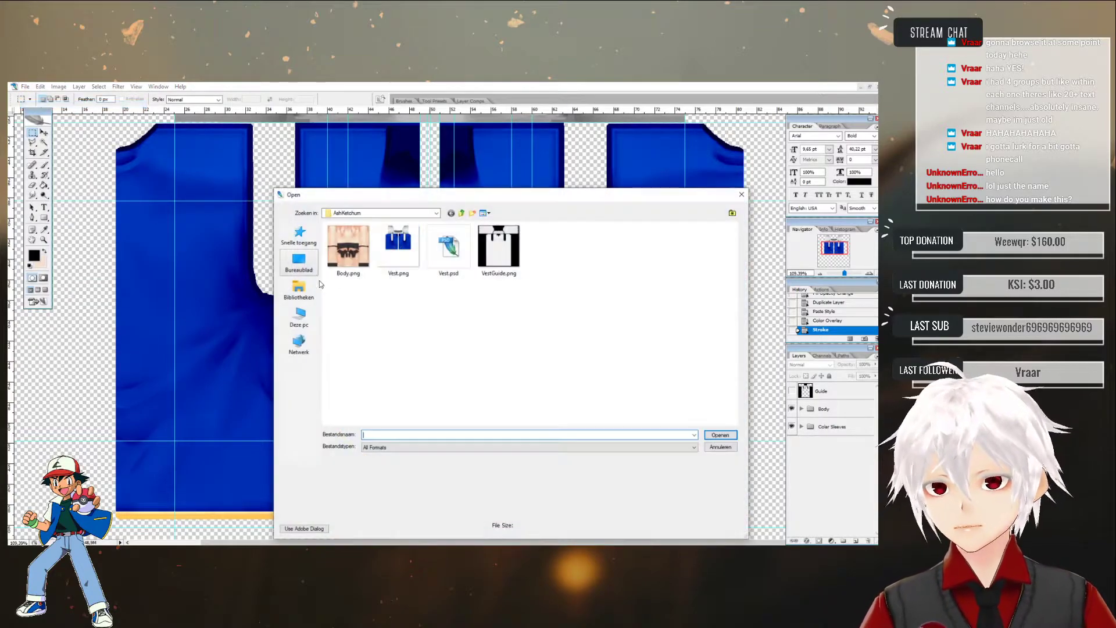
{"action": "double_click", "coordinate": [353, 240]}
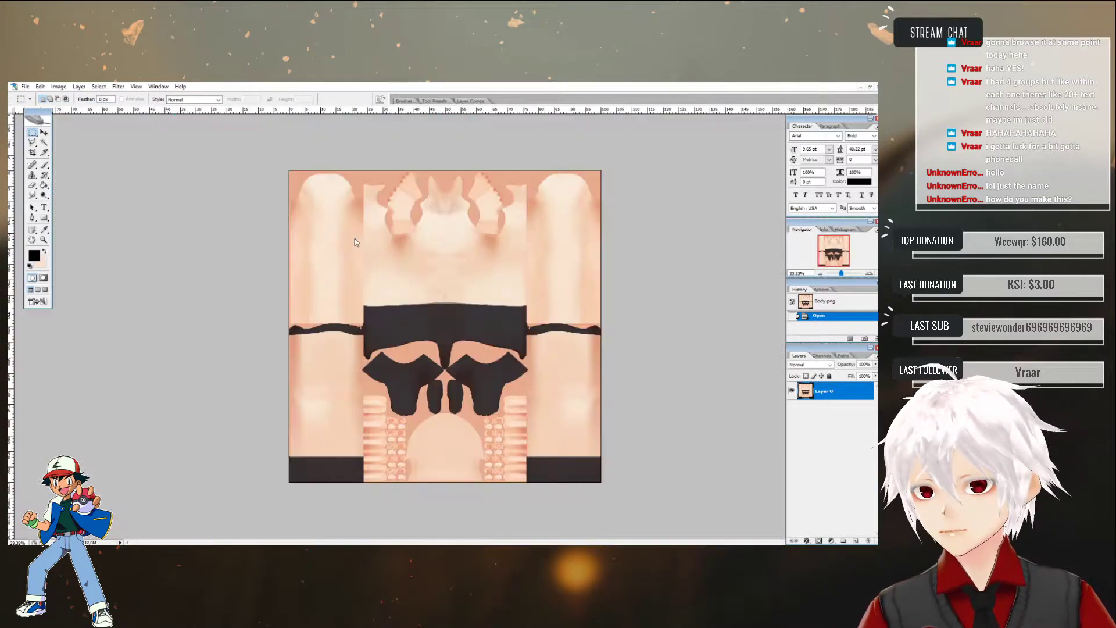
- Switch to VRoid Studio and examine the dressed model from several angles
{"action": "key", "text": "alt+Tab"}
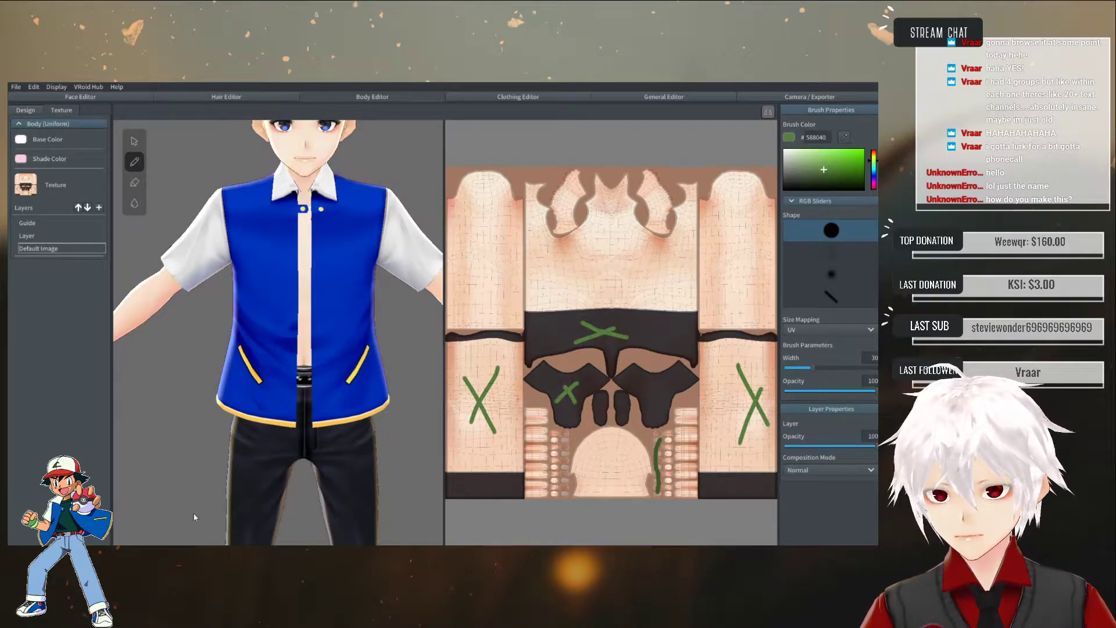
{"action": "scroll", "coordinate": [305, 232], "scroll_direction": "down", "scroll_amount": 4}
{"action": "right_click_drag", "start_coordinate": [333, 233], "coordinate": [175, 233]}
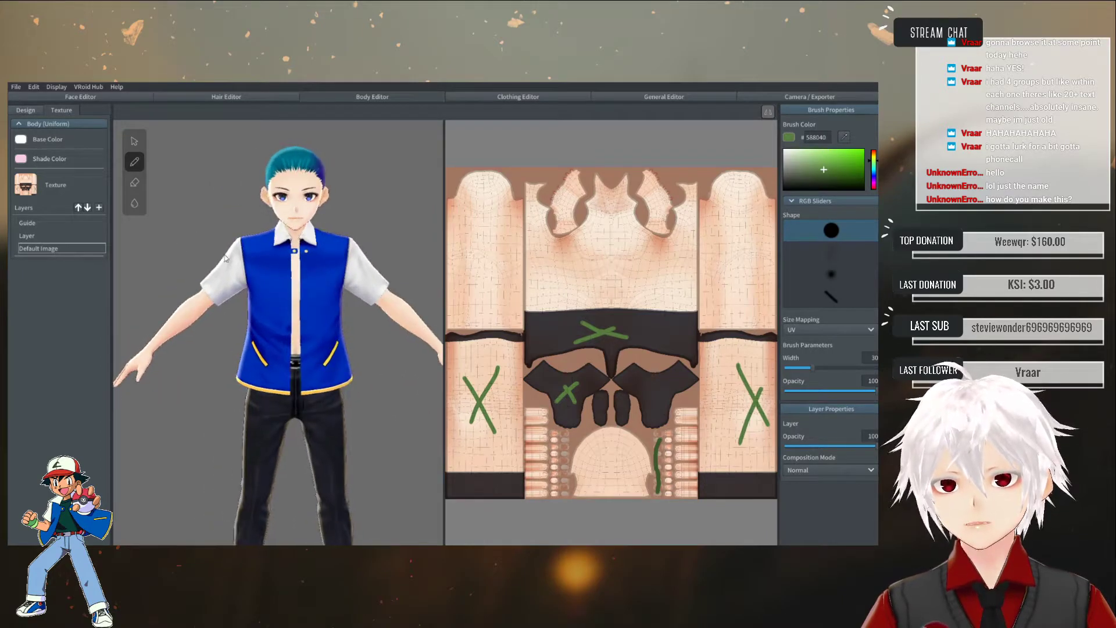
{"action": "middle_click_drag", "start_coordinate": [270, 302], "coordinate": [265, 281]}
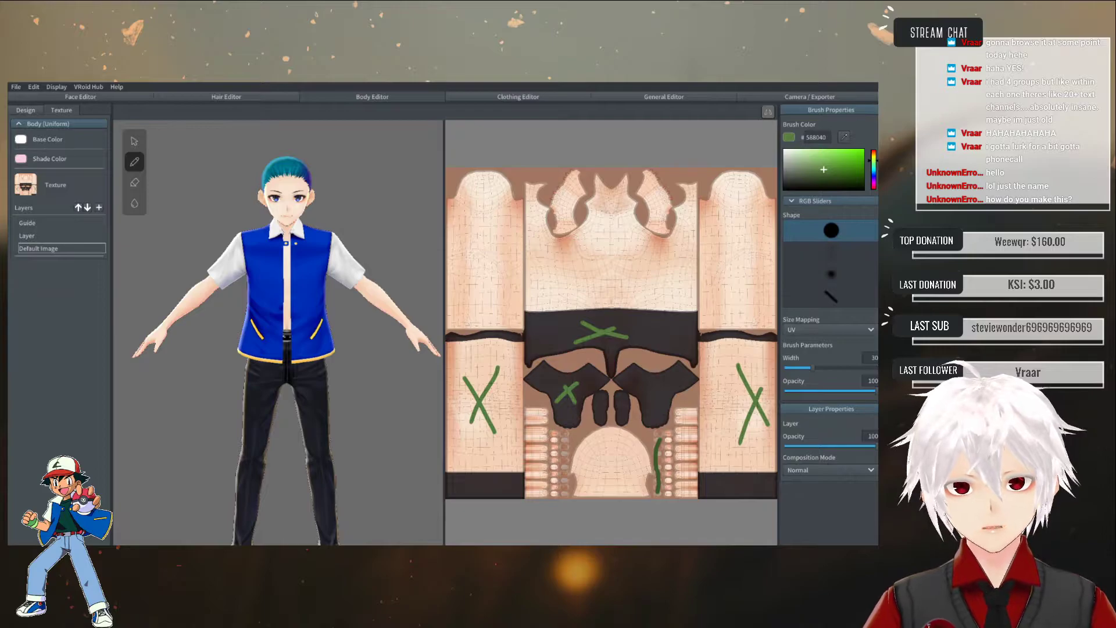
{"action": "right_click_drag", "start_coordinate": [372, 359], "coordinate": [203, 353]}
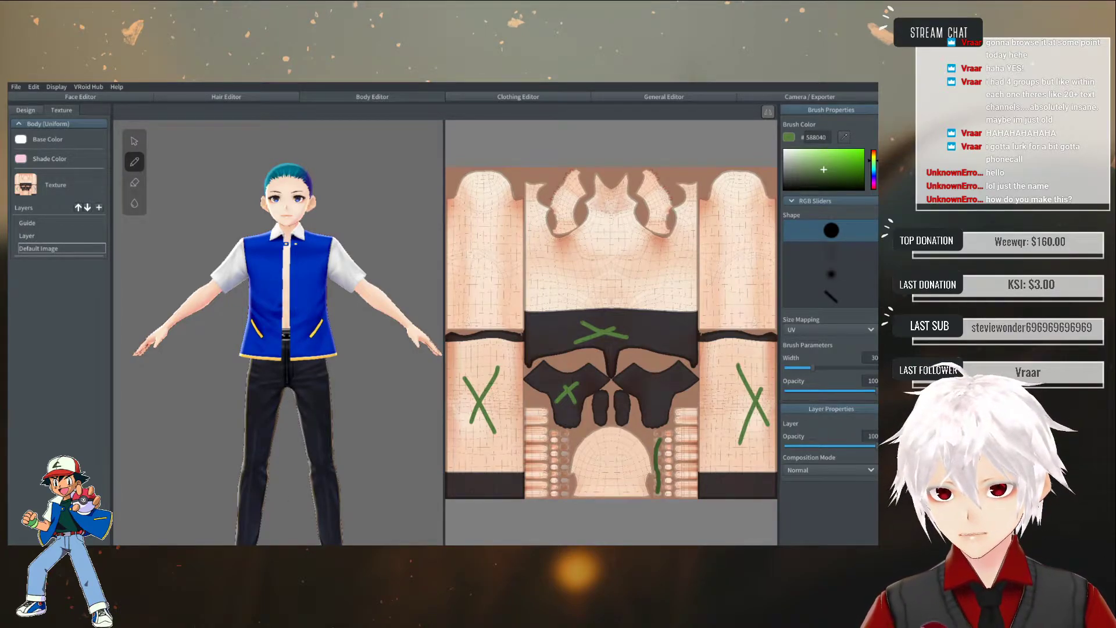
{"action": "mouse_move", "coordinate": [176, 544]}
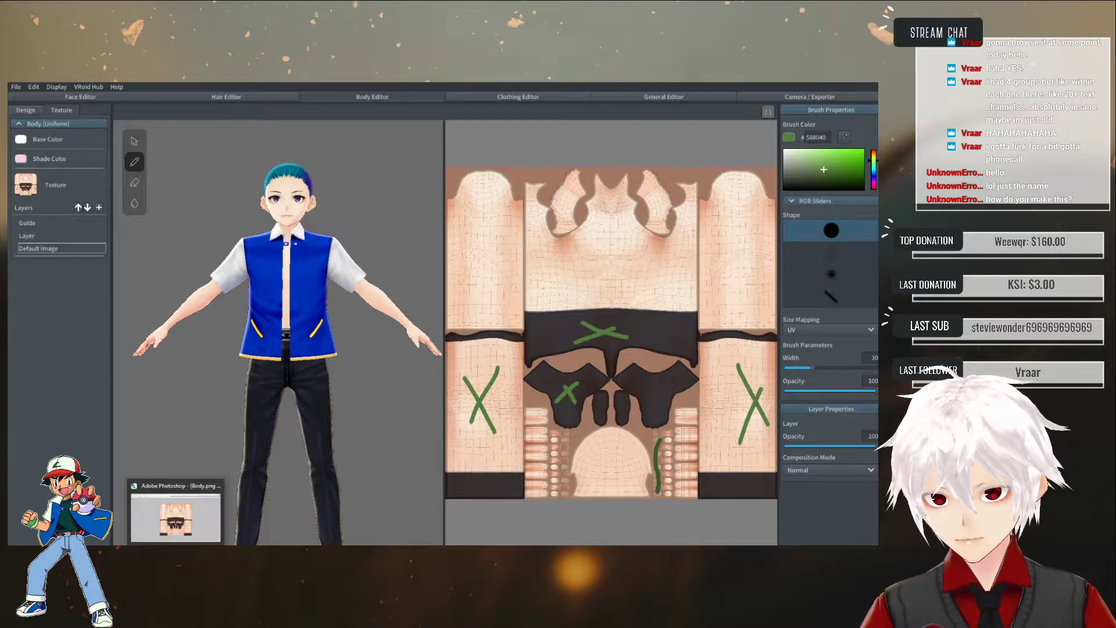
- Switch to Photoshop and place a horizontal guide through the black band, level with the top edge of the lower side skin sections
{"action": "left_click", "coordinate": [176, 518]}
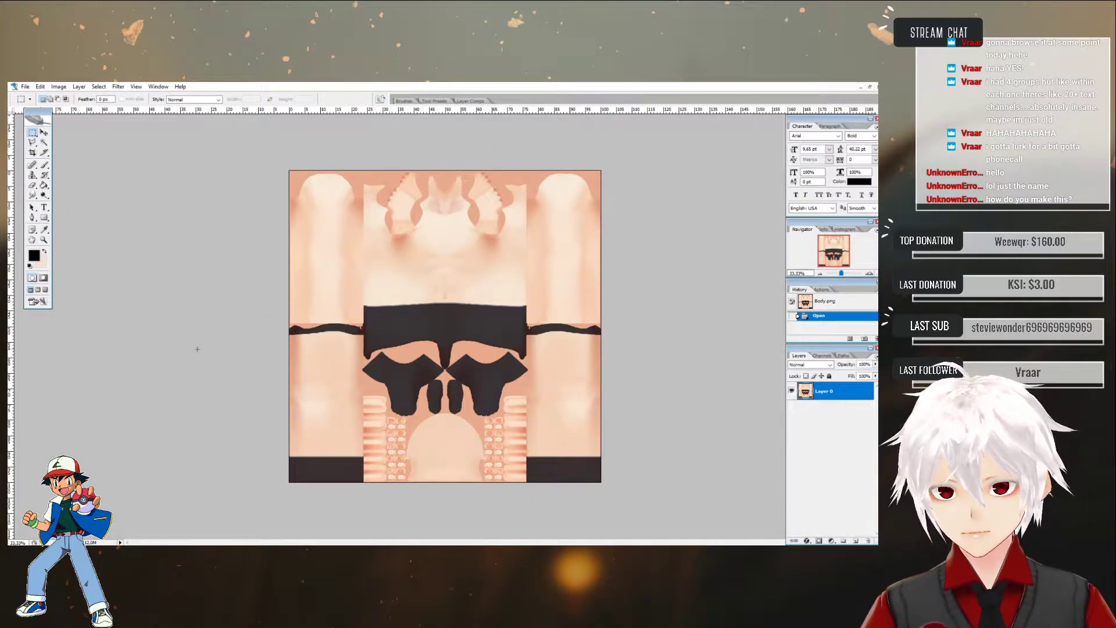
{"action": "left_click", "coordinate": [43, 240]}
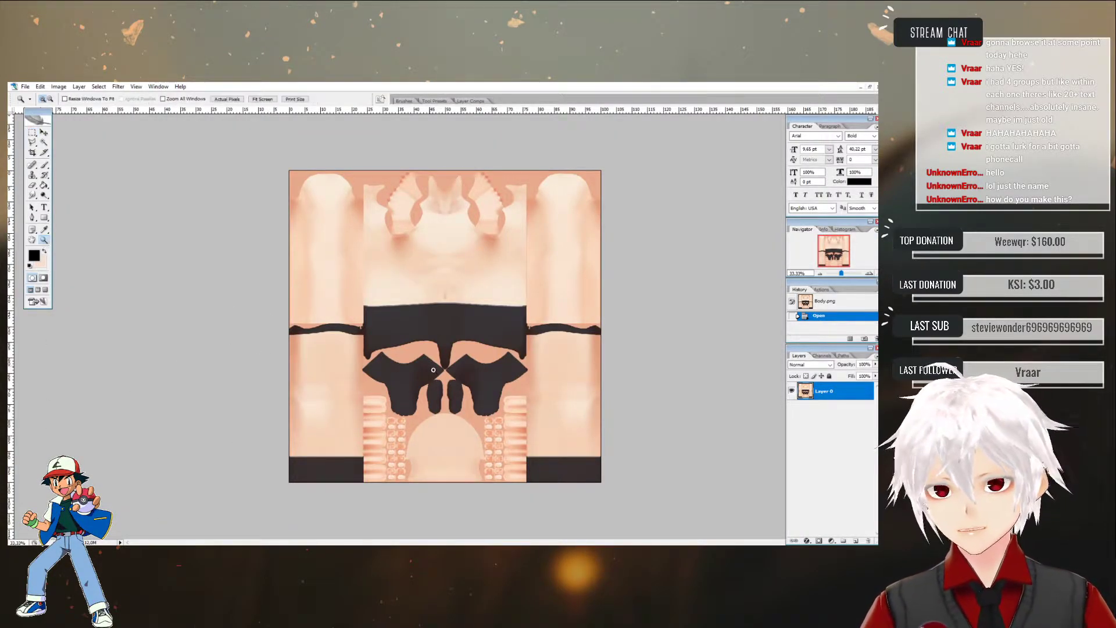
{"action": "left_click", "coordinate": [452, 398]}
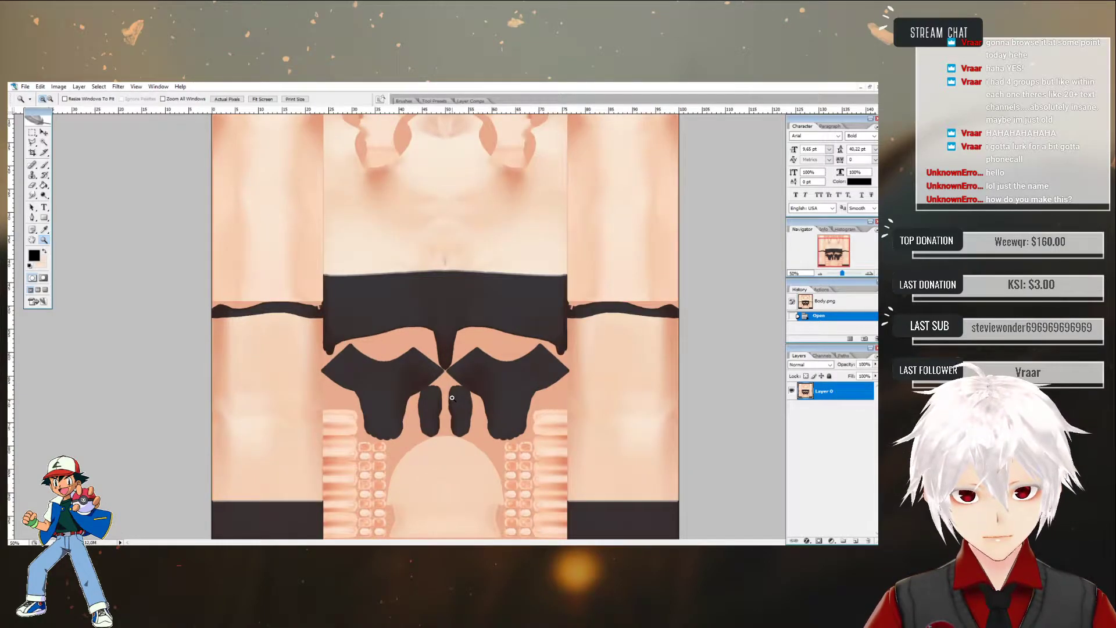
{"action": "left_click", "coordinate": [317, 338]}
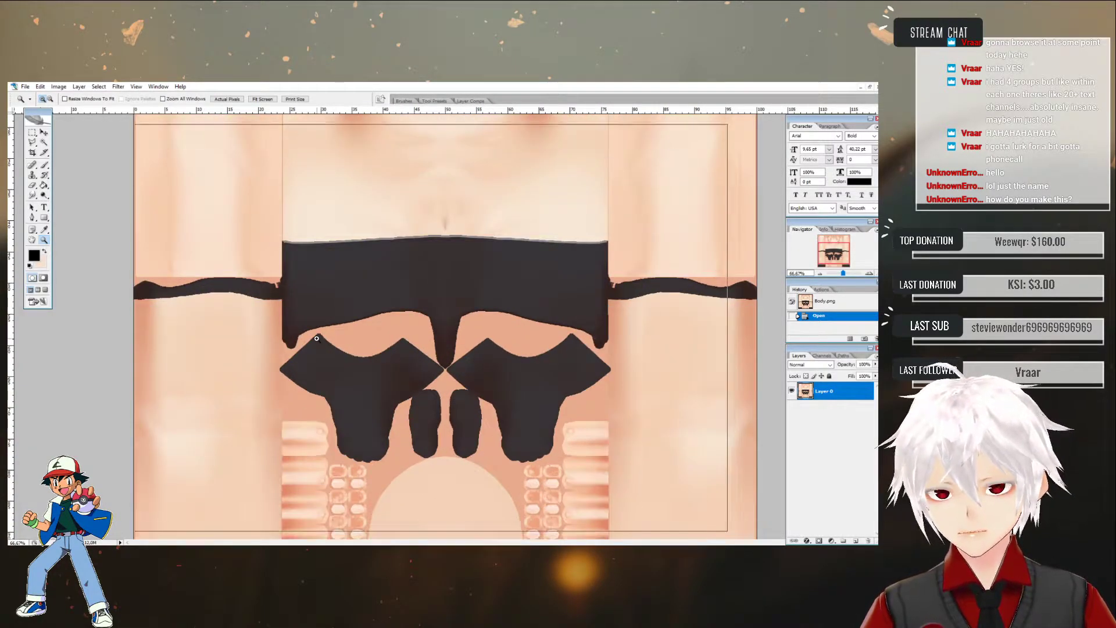
{"action": "left_click", "coordinate": [316, 338]}
{"action": "left_click_drag", "start_coordinate": [293, 110], "coordinate": [296, 235]}
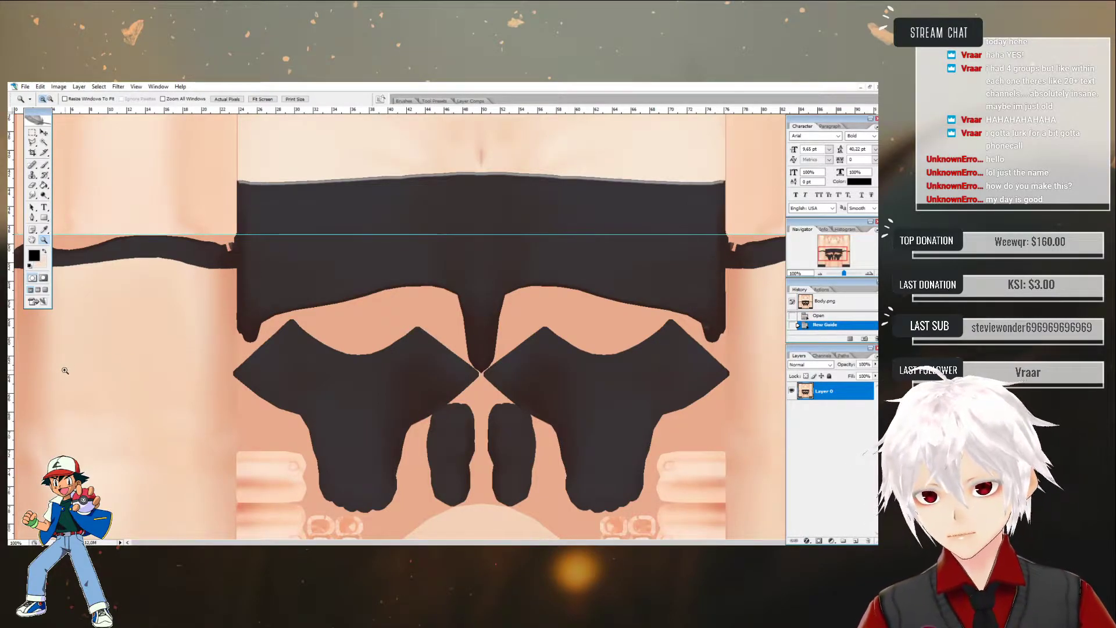
- Place two vertical guides along the seams between the central section and the skin sections on either side
{"action": "left_click", "coordinate": [229, 408]}
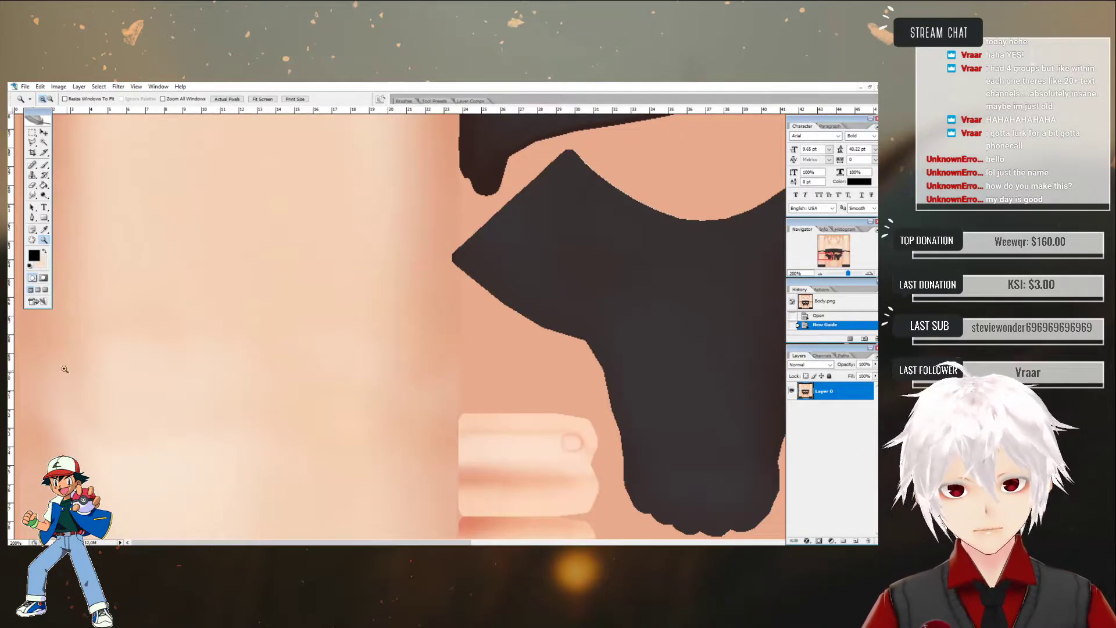
{"action": "left_click_drag", "start_coordinate": [11, 348], "coordinate": [456, 283]}
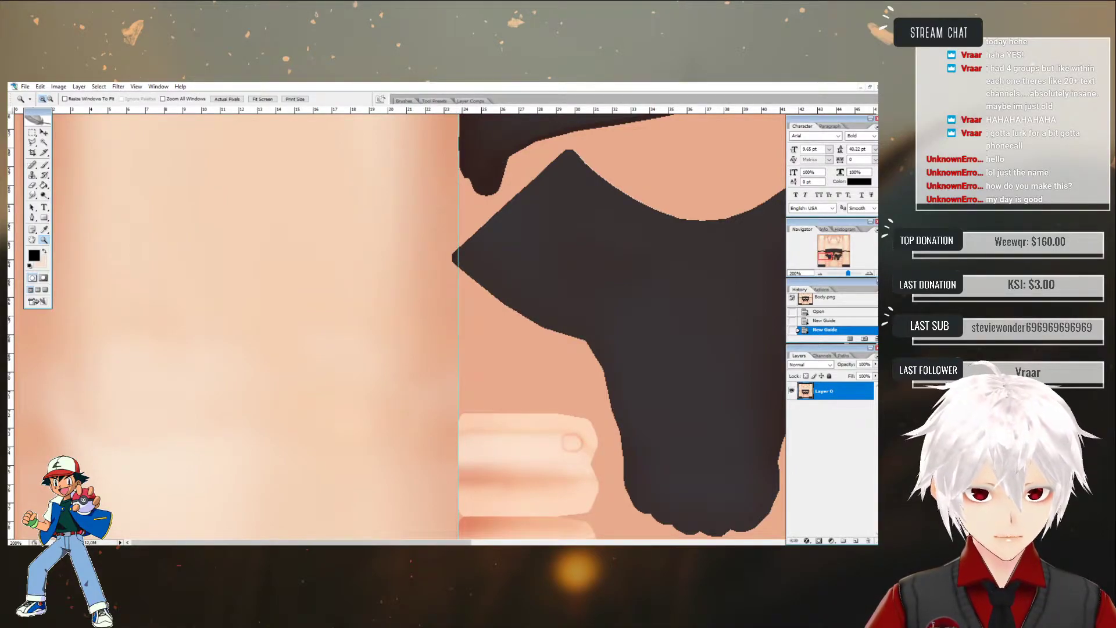
{"action": "scroll", "coordinate": [691, 502], "scroll_direction": "right", "scroll_amount": 10}
{"action": "scroll", "coordinate": [798, 496], "scroll_direction": "right", "scroll_amount": 1}
{"action": "left_click_drag", "start_coordinate": [11, 375], "coordinate": [583, 372]}
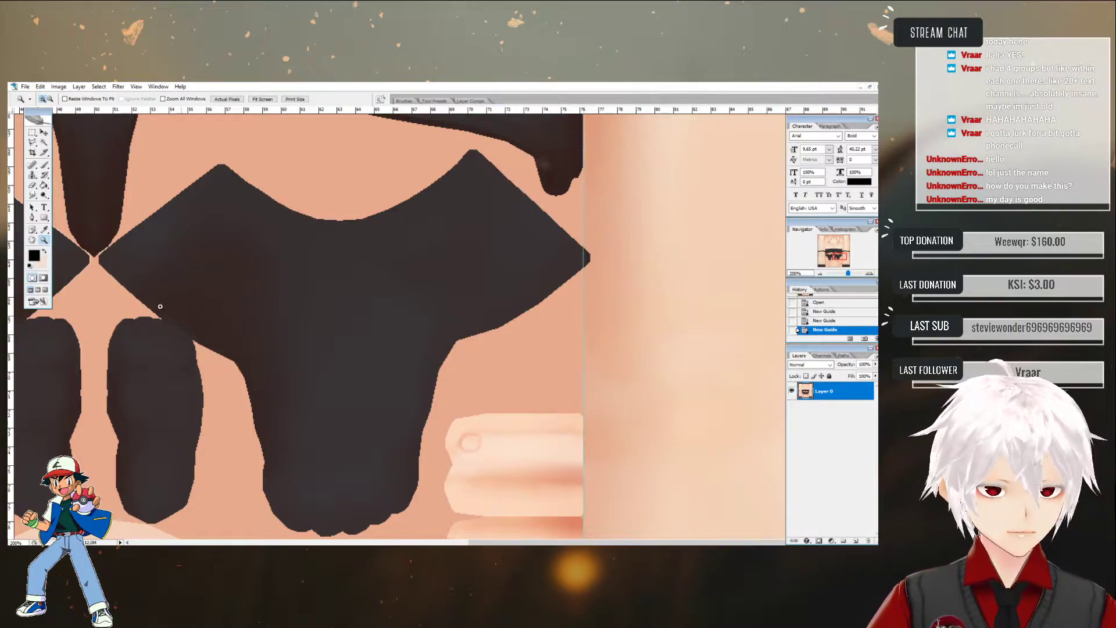
{"action": "left_click", "coordinate": [244, 238], "text": "alt"}
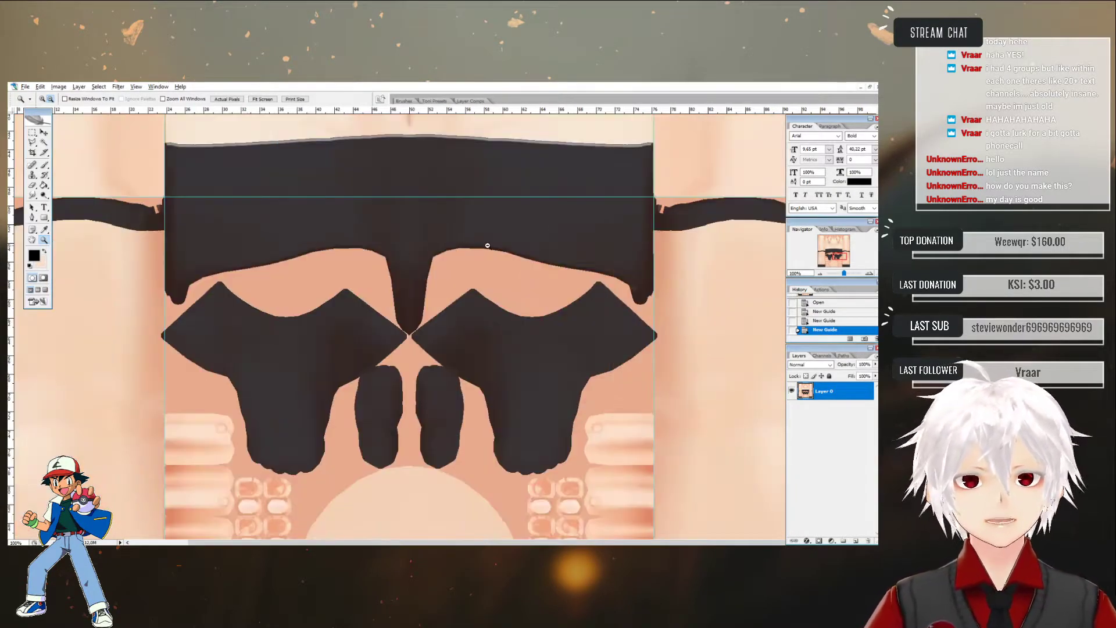
- Select the lower side skin sections below the horizontal guide, outside the two vertical guides, and delete both
{"action": "left_click", "coordinate": [533, 306], "text": "alt"}
{"action": "left_click", "coordinate": [526, 331], "text": "alt"}
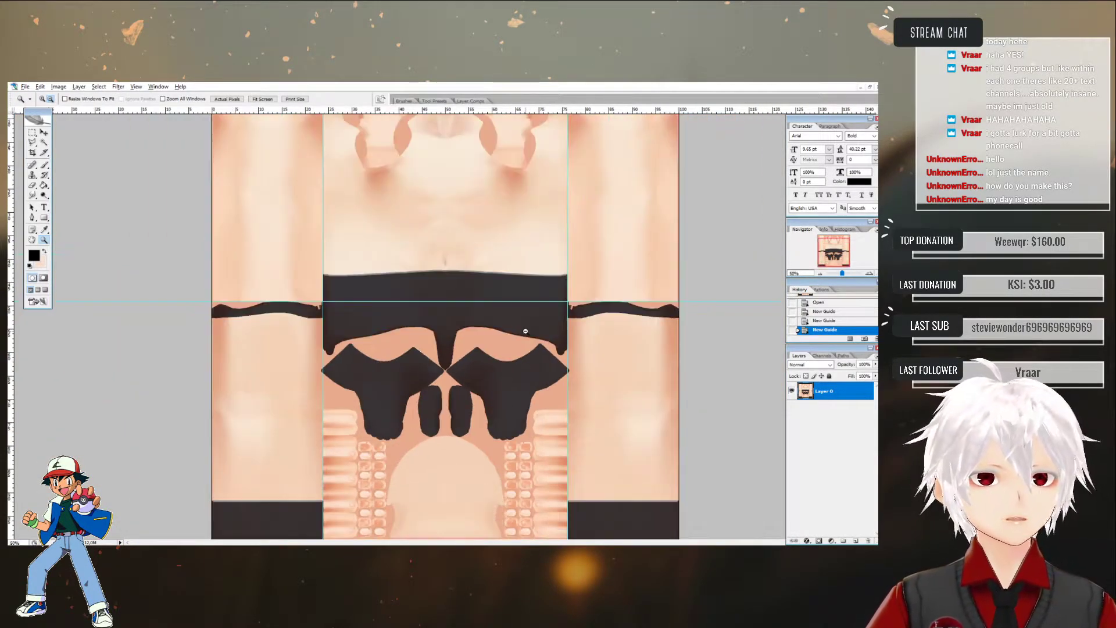
{"action": "left_click", "coordinate": [234, 406], "text": "alt"}
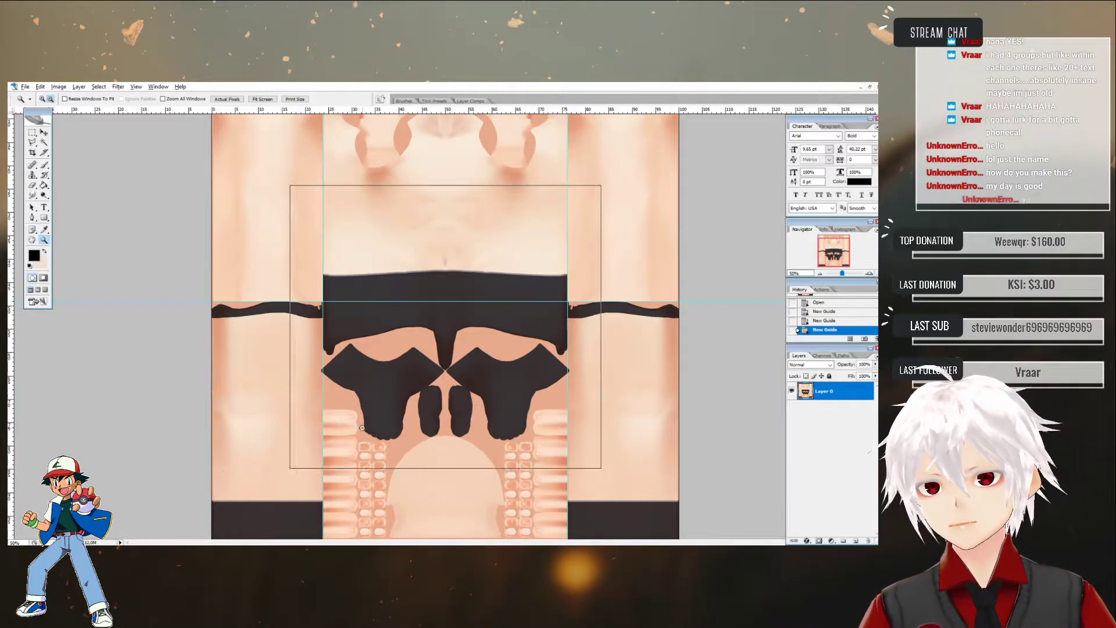
{"action": "key", "text": "m"}
{"action": "left_click_drag", "start_coordinate": [225, 505], "coordinate": [363, 324]}
{"action": "left_click_drag", "start_coordinate": [628, 486], "coordinate": [526, 324], "text": "shift"}
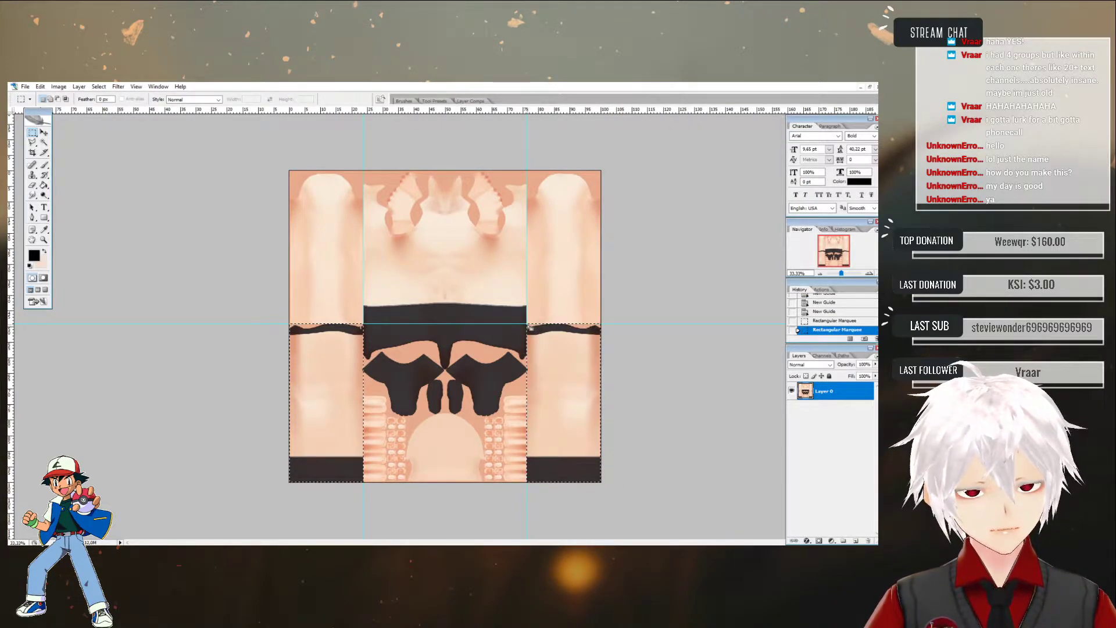
{"action": "key", "text": "Delete"}
- Rename the body texture layer as Base
{"action": "double_click", "coordinate": [823, 391]}
{"action": "type", "text": "Base"}
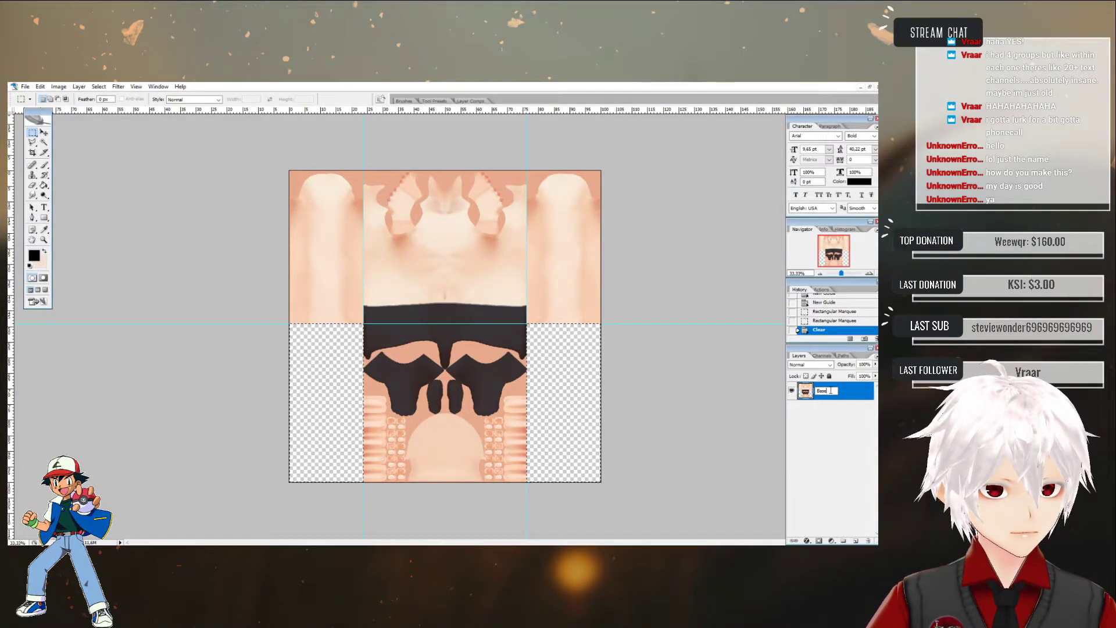
{"action": "key", "text": "Return"}
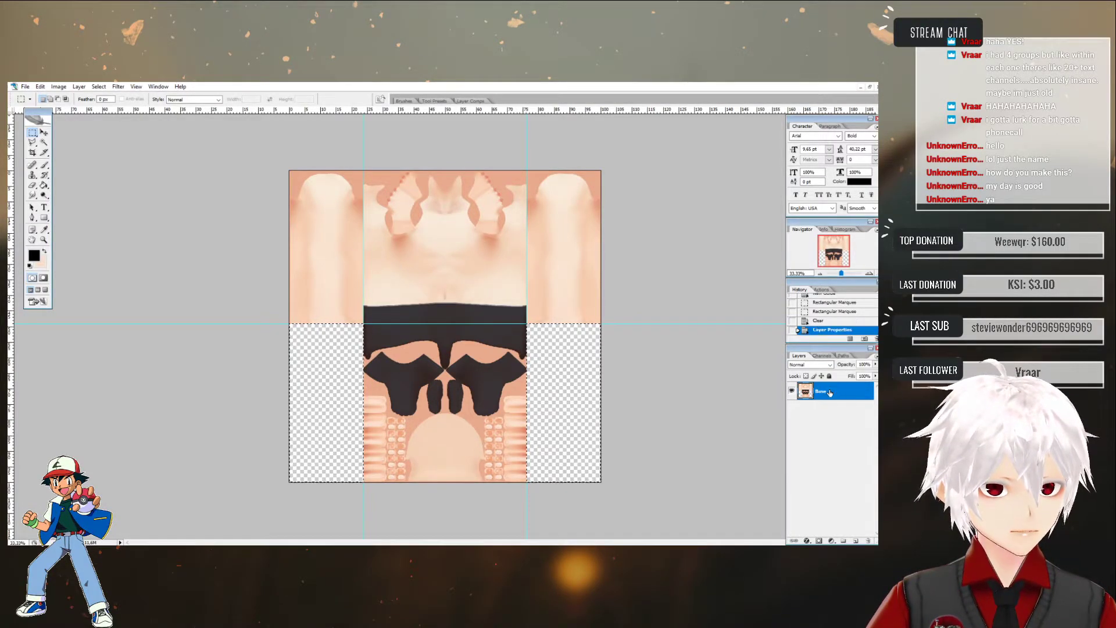
- Select the flat salmon background around the upper torso and arms with the Magic Wand, including the enclosed pockets, delete it and deselect
{"action": "left_click", "coordinate": [43, 142]}
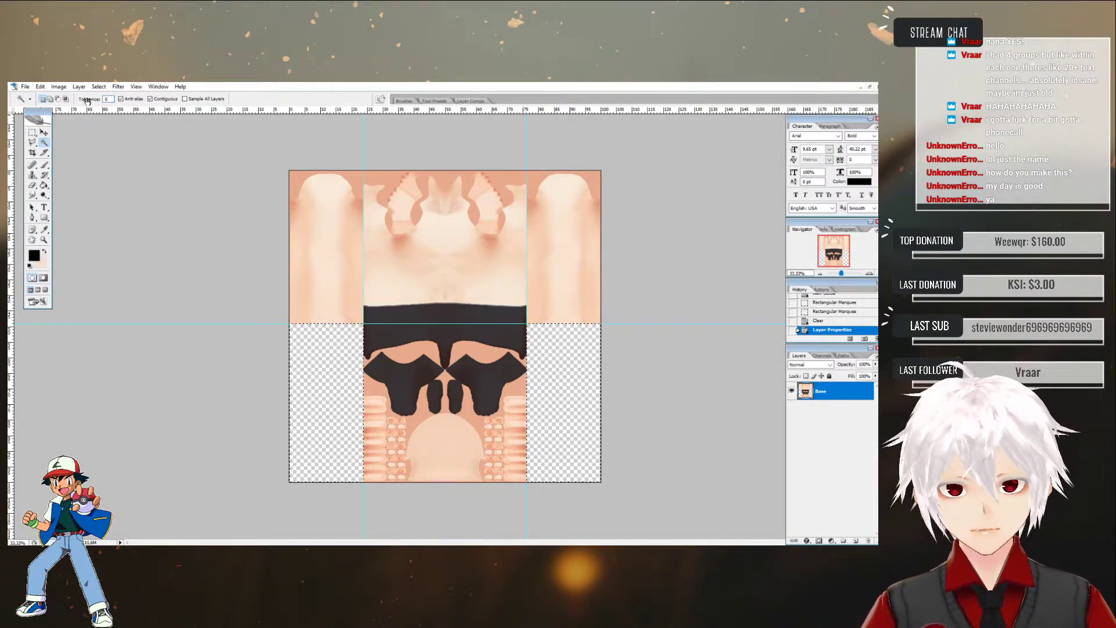
{"action": "left_click", "coordinate": [292, 182]}
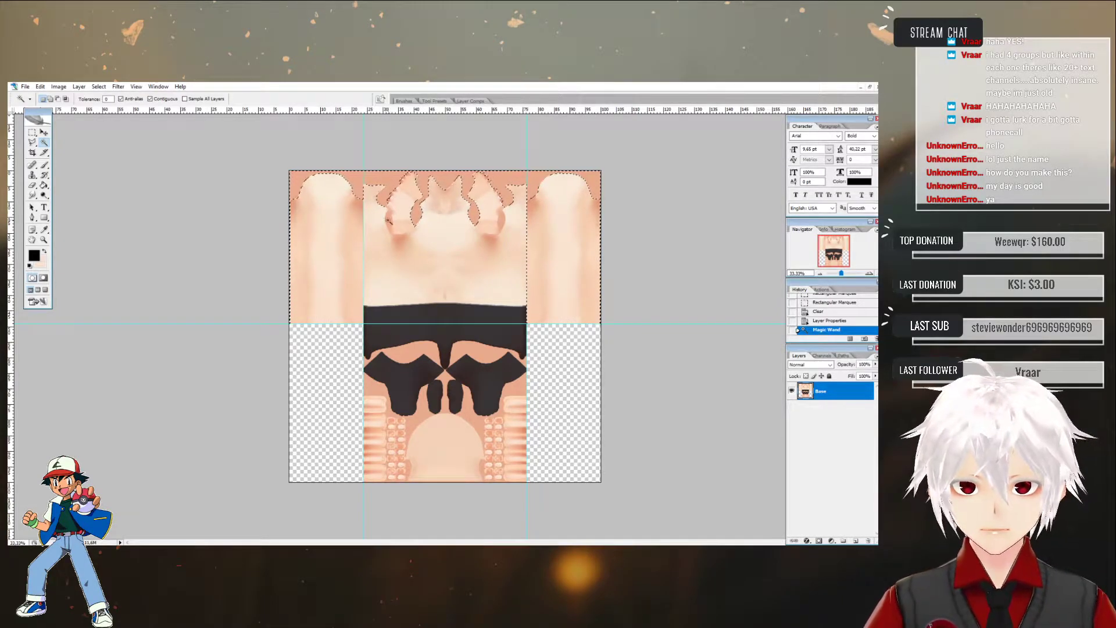
{"action": "left_click", "coordinate": [390, 227], "text": "shift"}
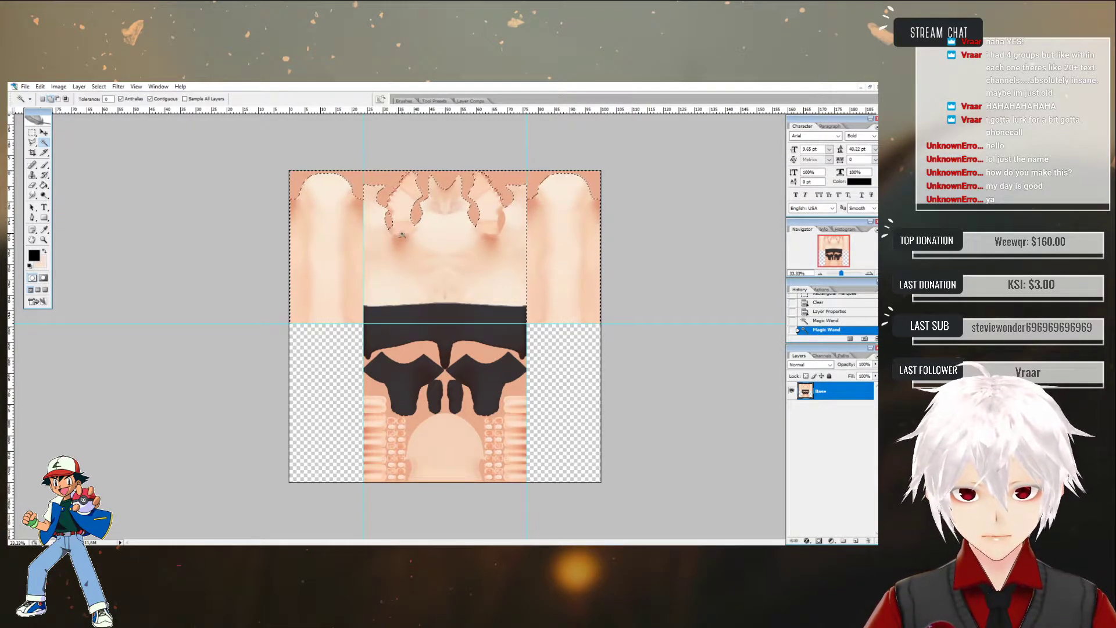
{"action": "left_click", "coordinate": [501, 221], "text": "shift"}
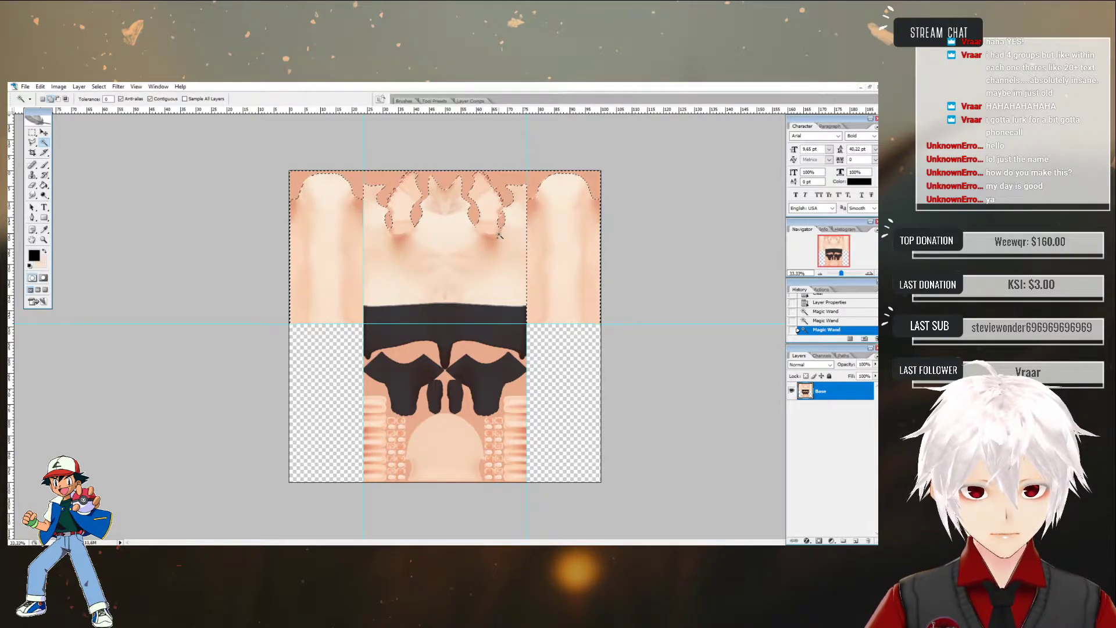
{"action": "key", "text": "Delete"}
{"action": "left_click", "coordinate": [642, 236]}
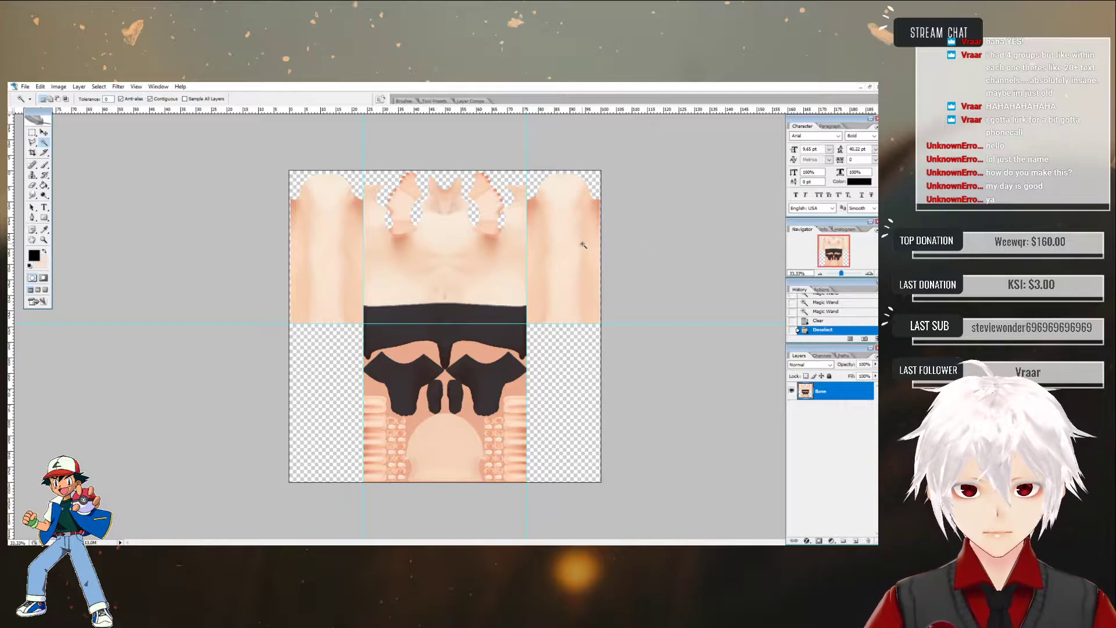
- Set the Magic Wand tolerance to 10 and select all the black underwear shapes, including the small ovals and the waist band
{"action": "left_click", "coordinate": [404, 386]}
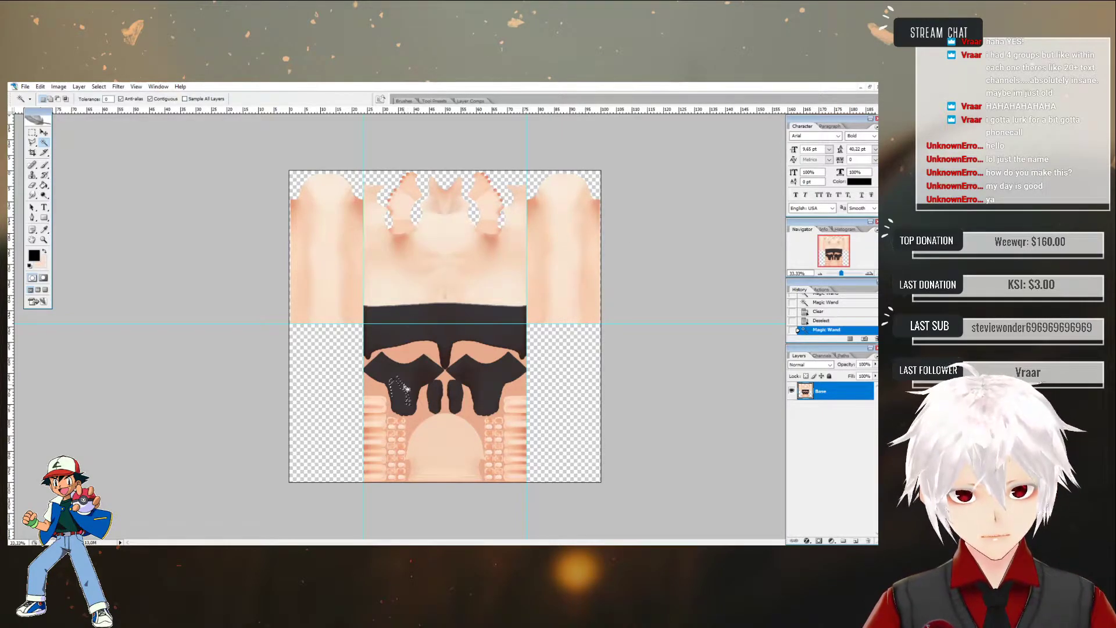
{"action": "left_click_drag", "start_coordinate": [109, 99], "coordinate": [78, 105]}
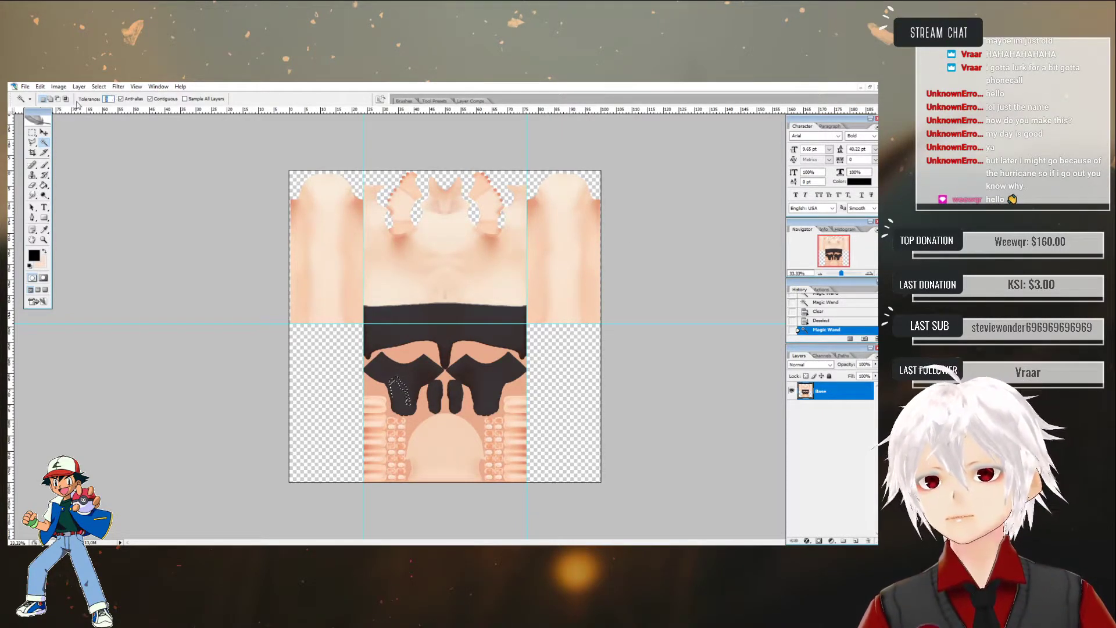
{"action": "type", "text": "10"}
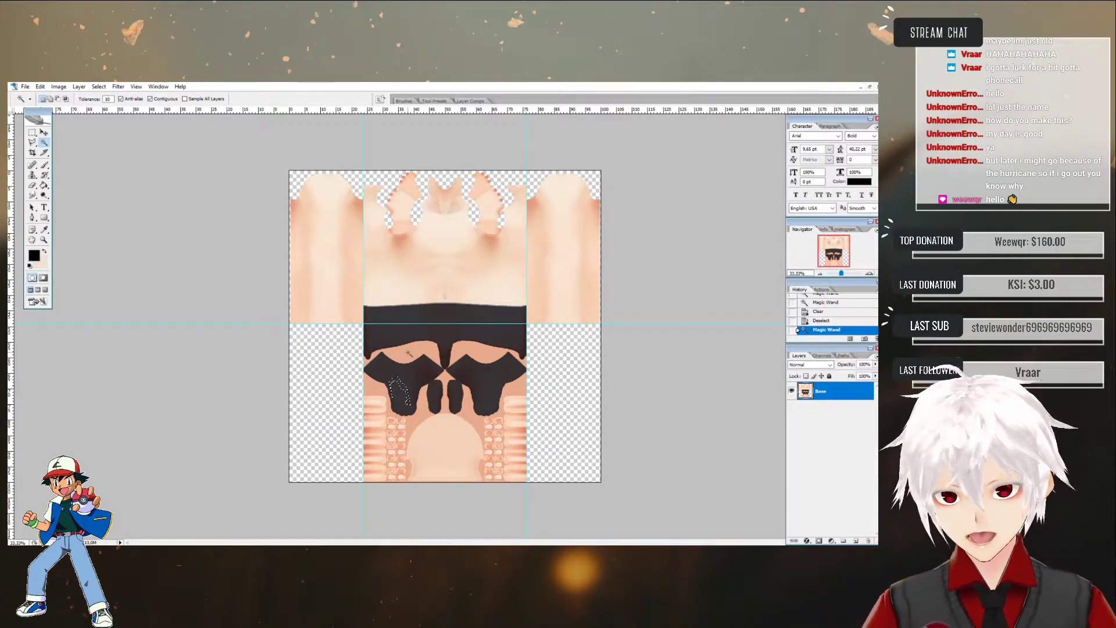
{"action": "left_click", "coordinate": [409, 370], "text": "shift"}
{"action": "left_click", "coordinate": [433, 388], "text": "shift"}
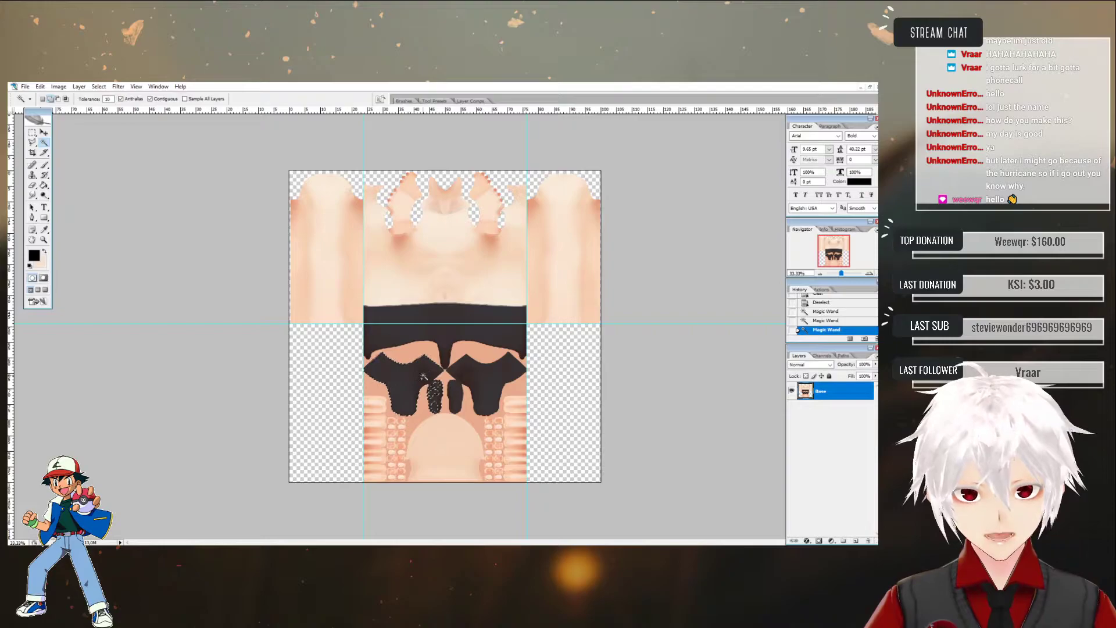
{"action": "left_click", "coordinate": [437, 398], "text": "shift"}
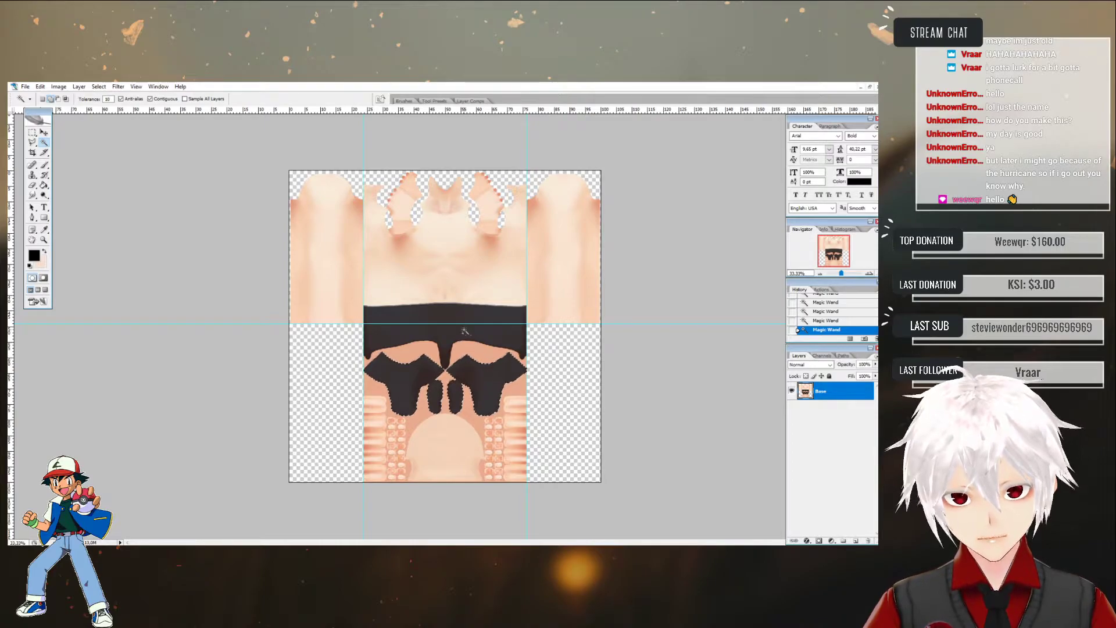
{"action": "left_click", "coordinate": [440, 322], "text": "shift"}
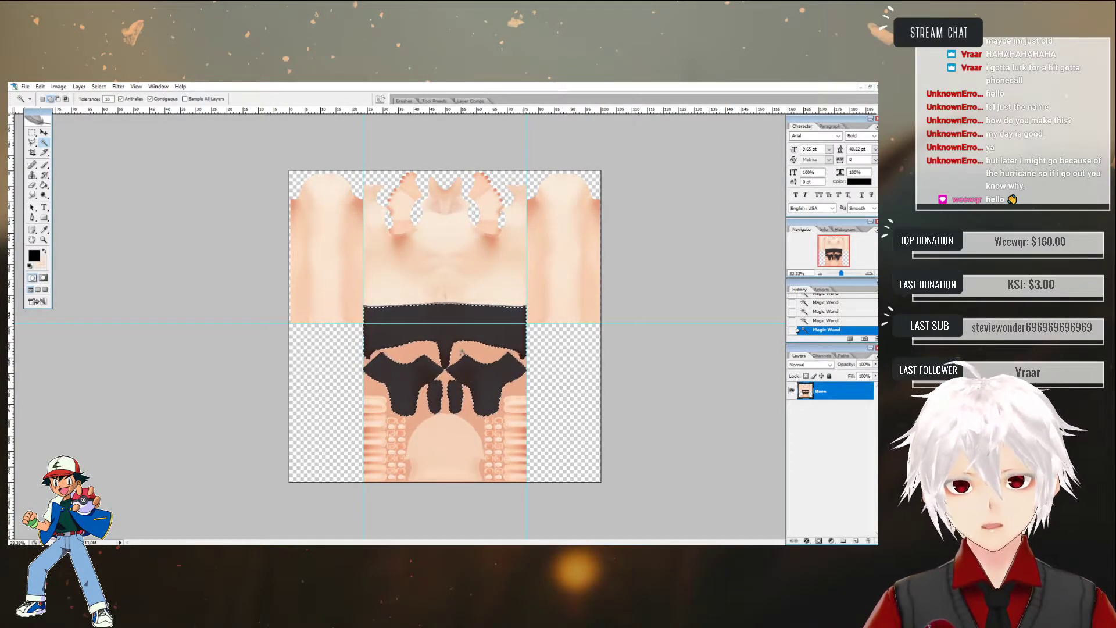
- Set the Magic Wand tolerance to 0, add the flat background around the lower pieces to the selection, delete everything selected and deselect
{"action": "left_click", "coordinate": [96, 101]}
{"action": "type", "text": "0"}
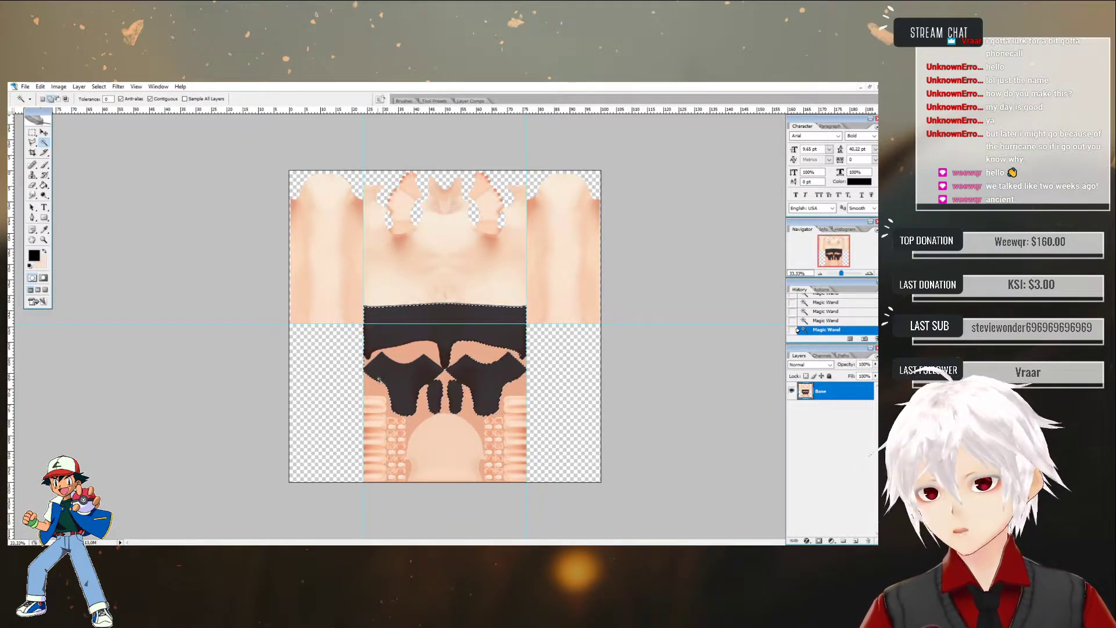
{"action": "left_click", "coordinate": [373, 389]}
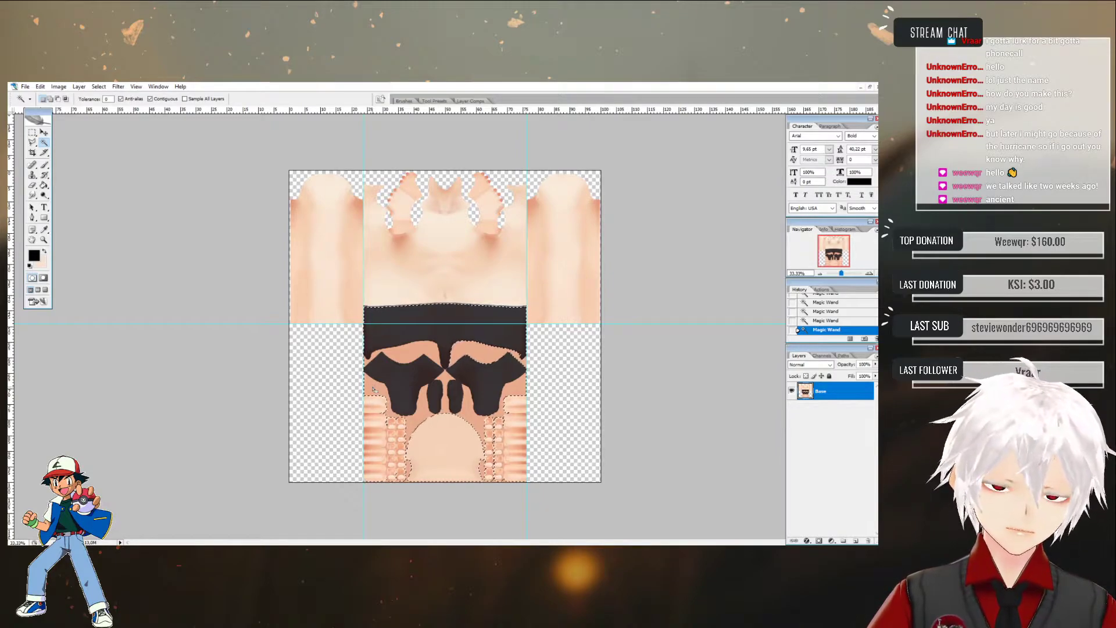
{"action": "key", "text": "Delete"}
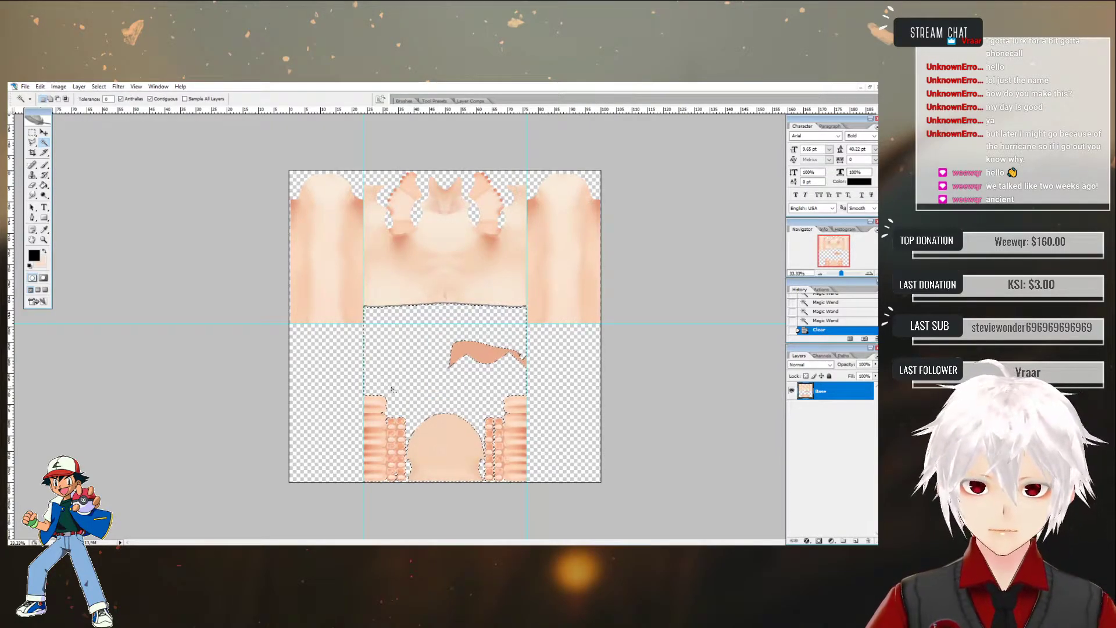
{"action": "key", "text": "ctrl+d"}
- Delete the remaining salmon fragment below the waist, clear the strip between torso and lower pieces with a rectangular selection, and deselect
{"action": "left_click", "coordinate": [479, 352]}
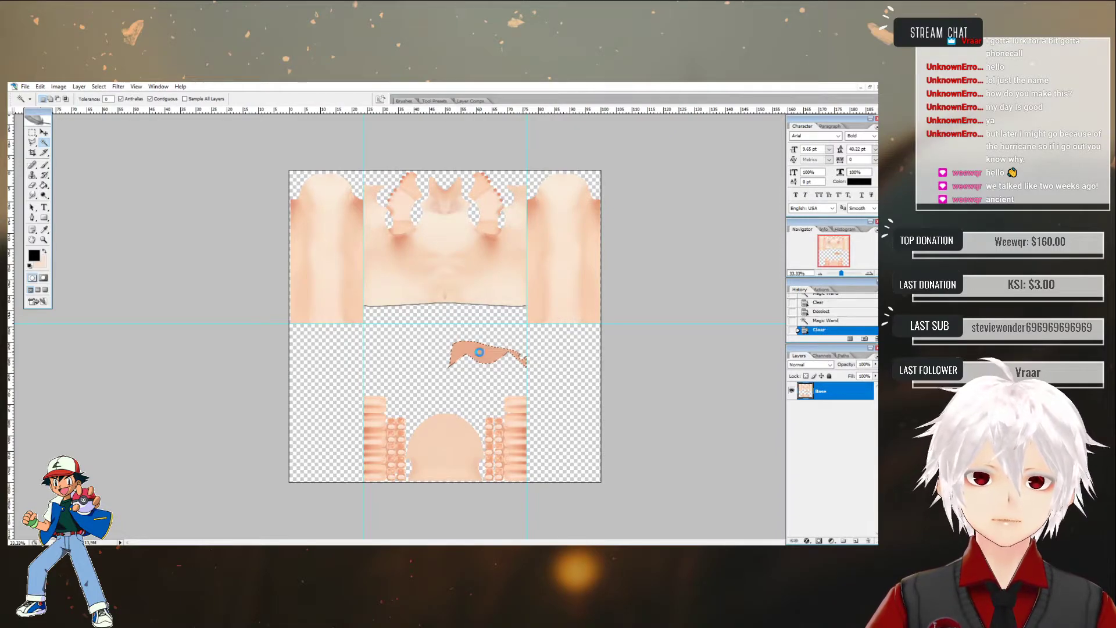
{"action": "key", "text": "Delete"}
{"action": "left_click", "coordinate": [451, 305]}
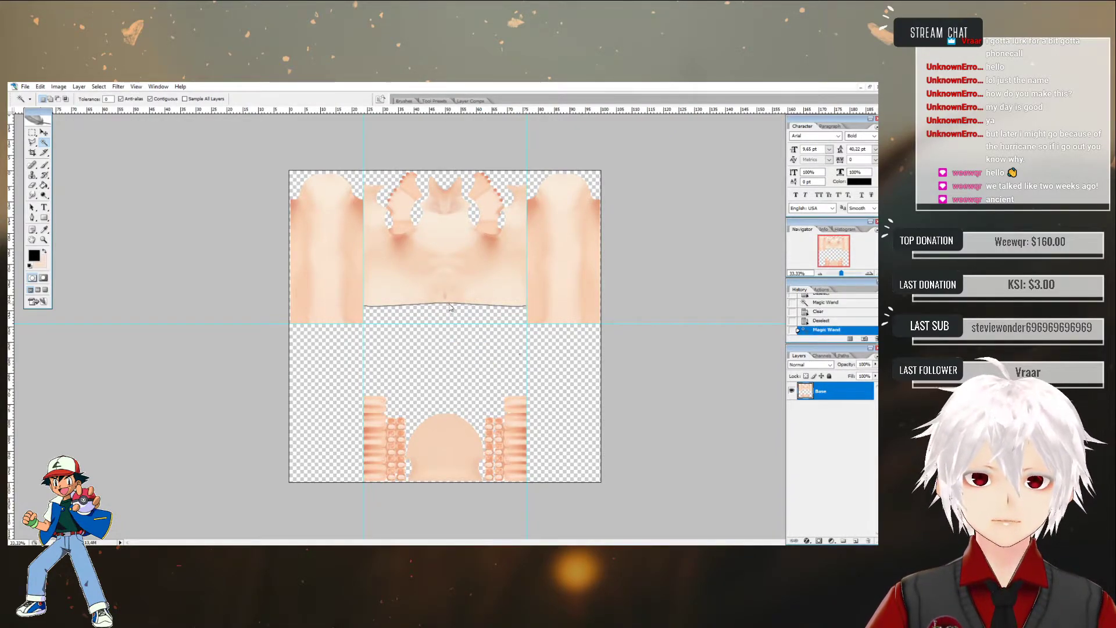
{"action": "left_click", "coordinate": [33, 133]}
{"action": "left_click_drag", "start_coordinate": [555, 393], "coordinate": [329, 329]}
{"action": "key", "text": "Delete"}
{"action": "key", "text": "ctrl+d"}
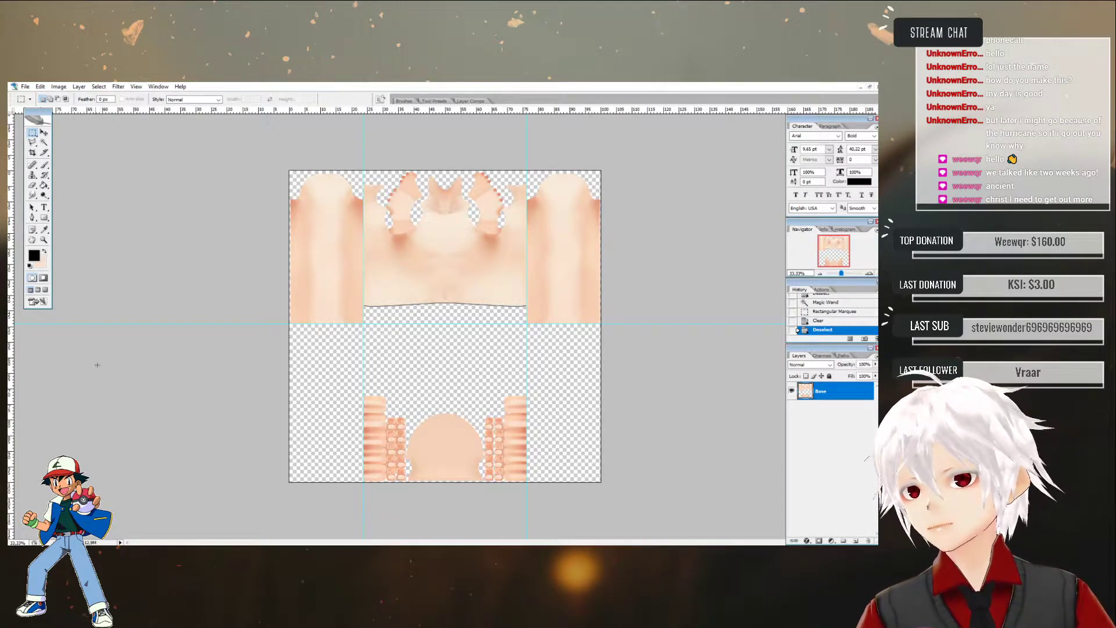
- Place four vertical guides along both edges of the innermost nail column on each side of the rounded central piece
{"action": "left_click", "coordinate": [44, 240]}
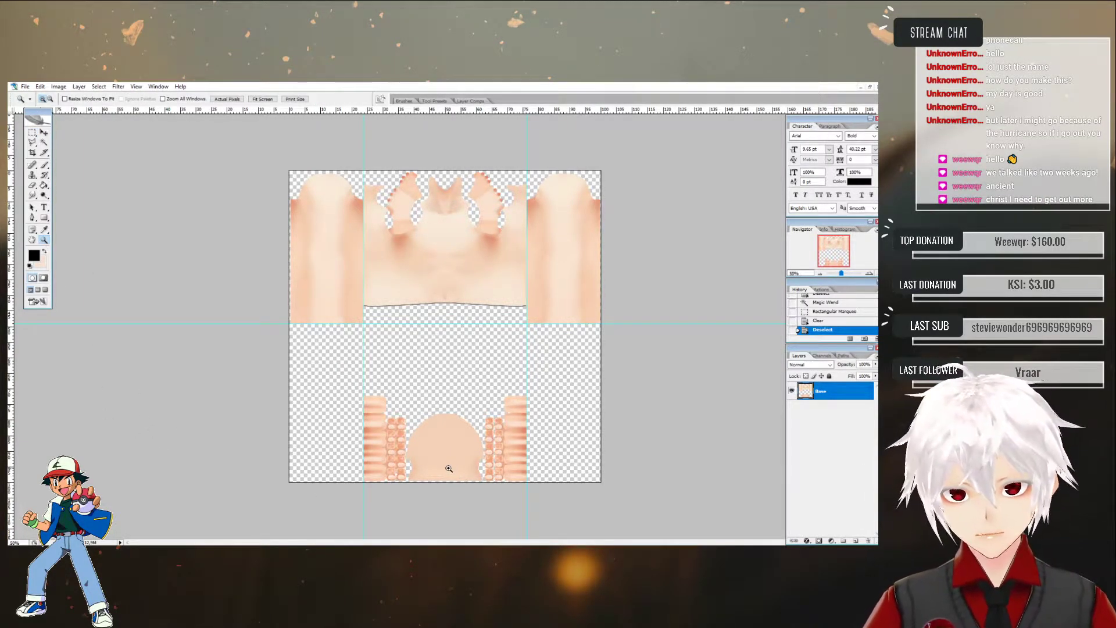
{"action": "left_click", "coordinate": [449, 468]}
{"action": "left_click", "coordinate": [446, 516]}
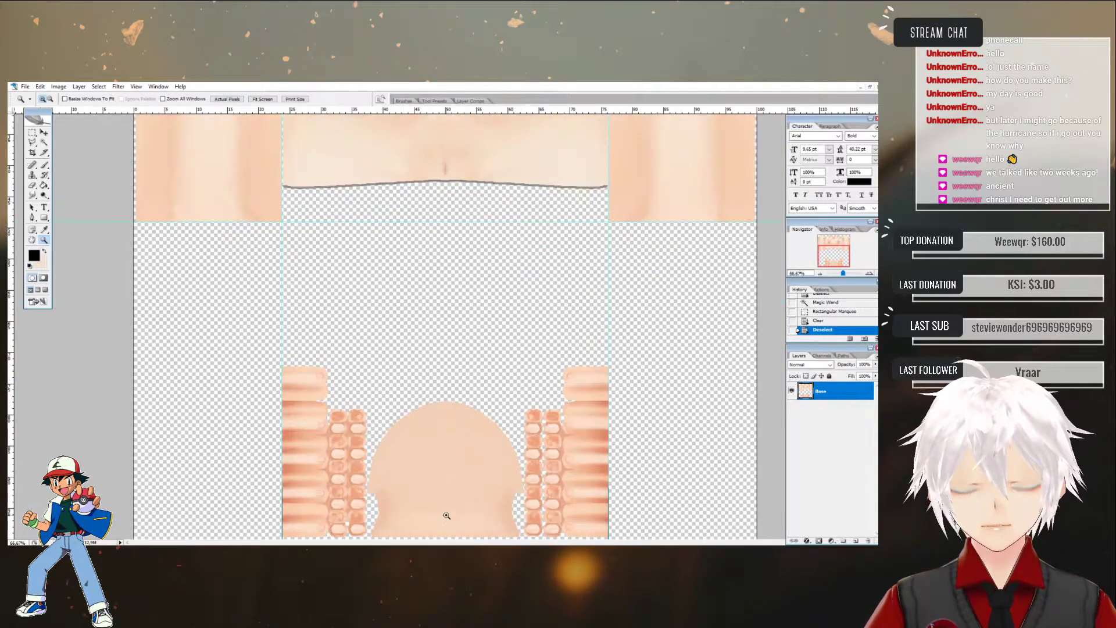
{"action": "left_click", "coordinate": [446, 516]}
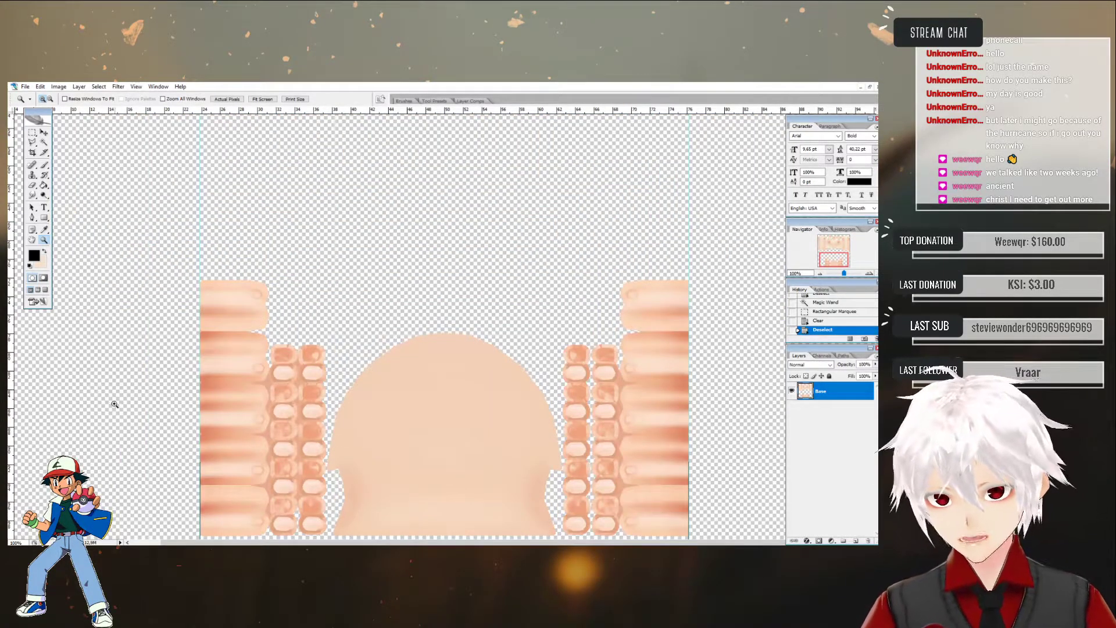
{"action": "left_click_drag", "start_coordinate": [91, 337], "coordinate": [298, 306]}
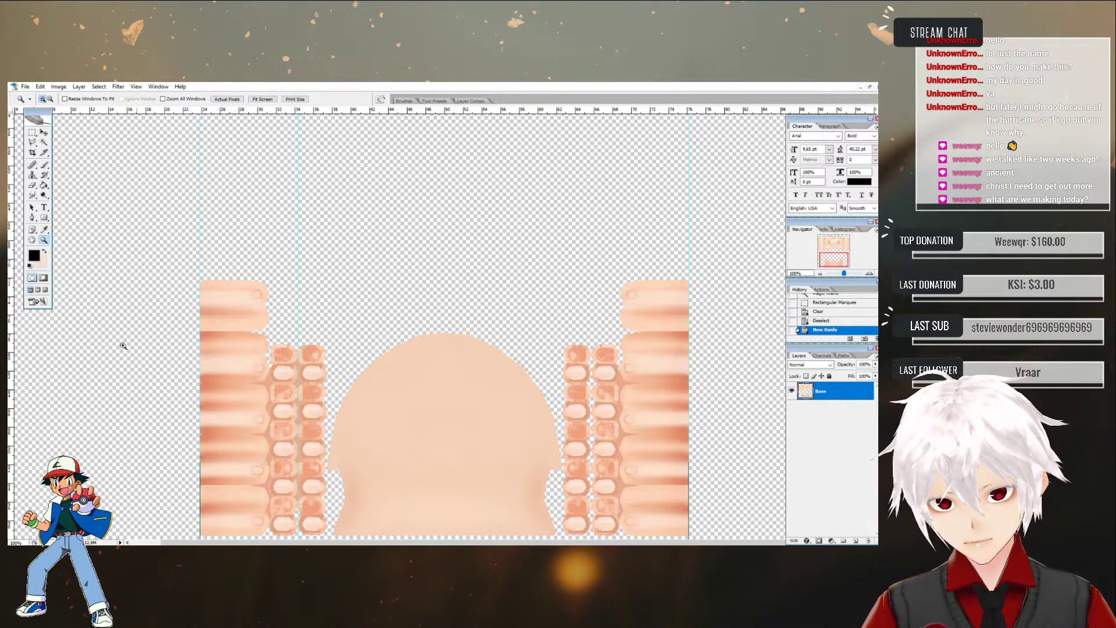
{"action": "left_click_drag", "start_coordinate": [15, 348], "coordinate": [327, 335]}
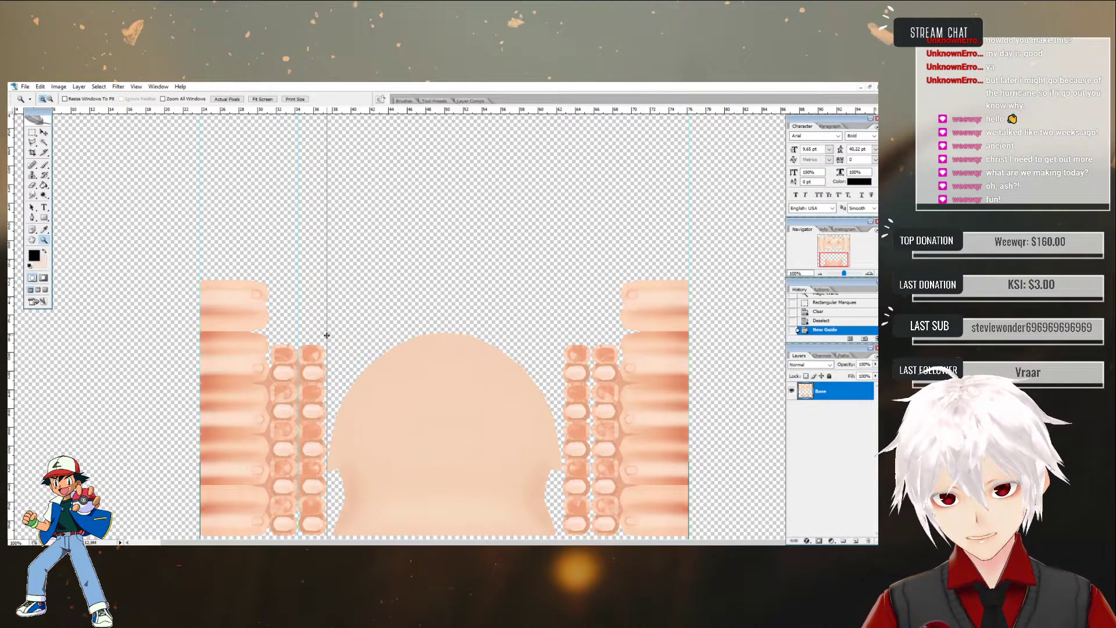
{"action": "left_click_drag", "start_coordinate": [327, 335], "coordinate": [327, 336]}
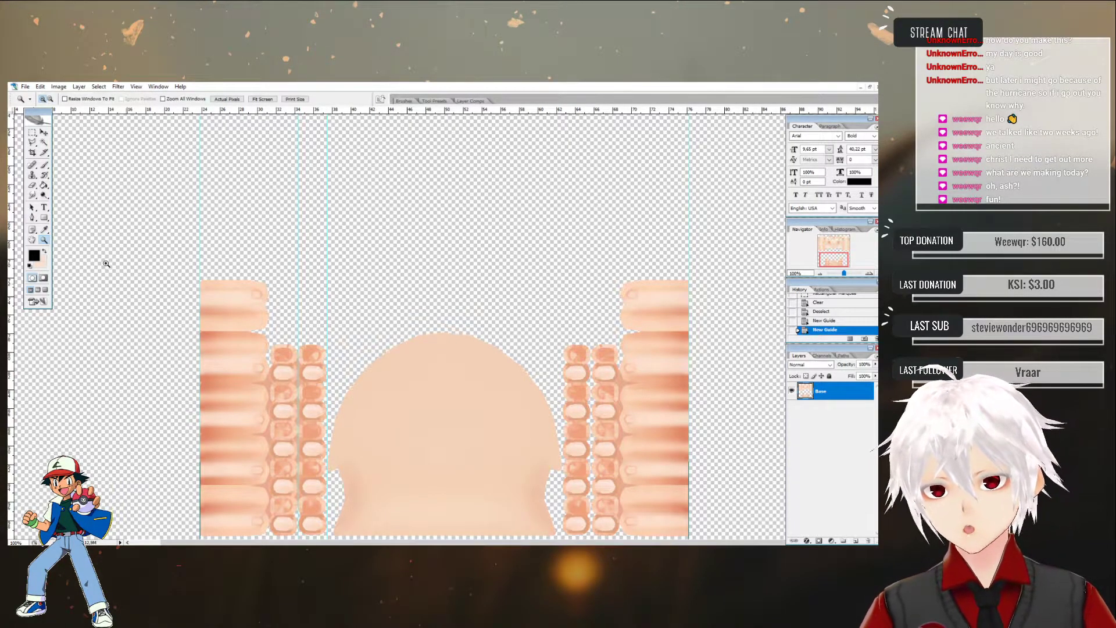
{"action": "left_click_drag", "start_coordinate": [434, 304], "coordinate": [564, 309]}
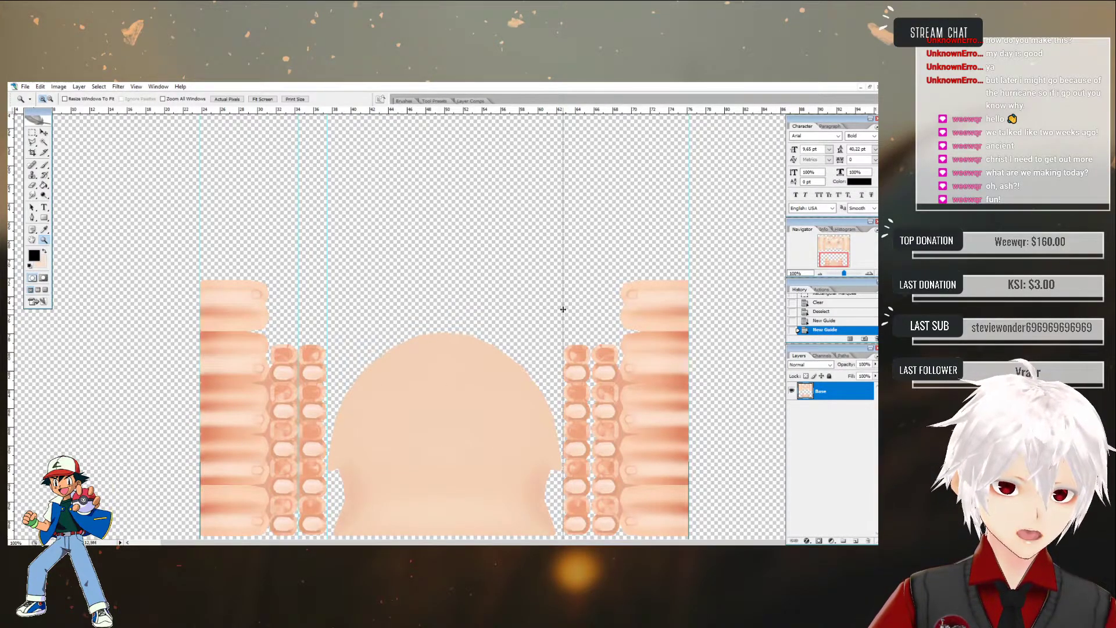
{"action": "left_click_drag", "start_coordinate": [562, 309], "coordinate": [563, 310]}
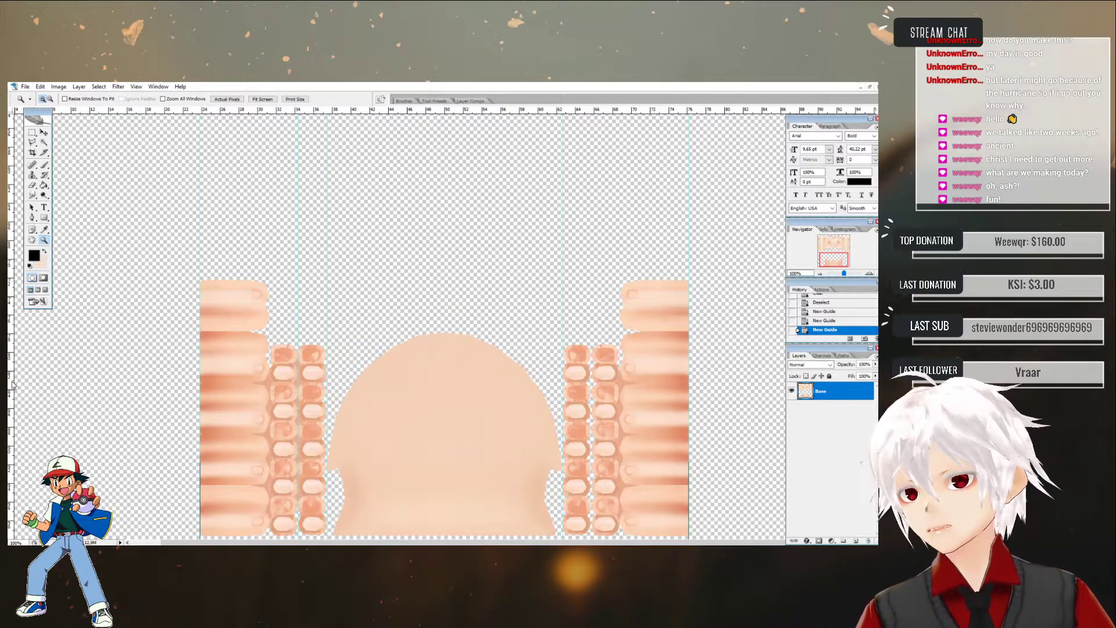
{"action": "left_click_drag", "start_coordinate": [570, 364], "coordinate": [591, 359]}
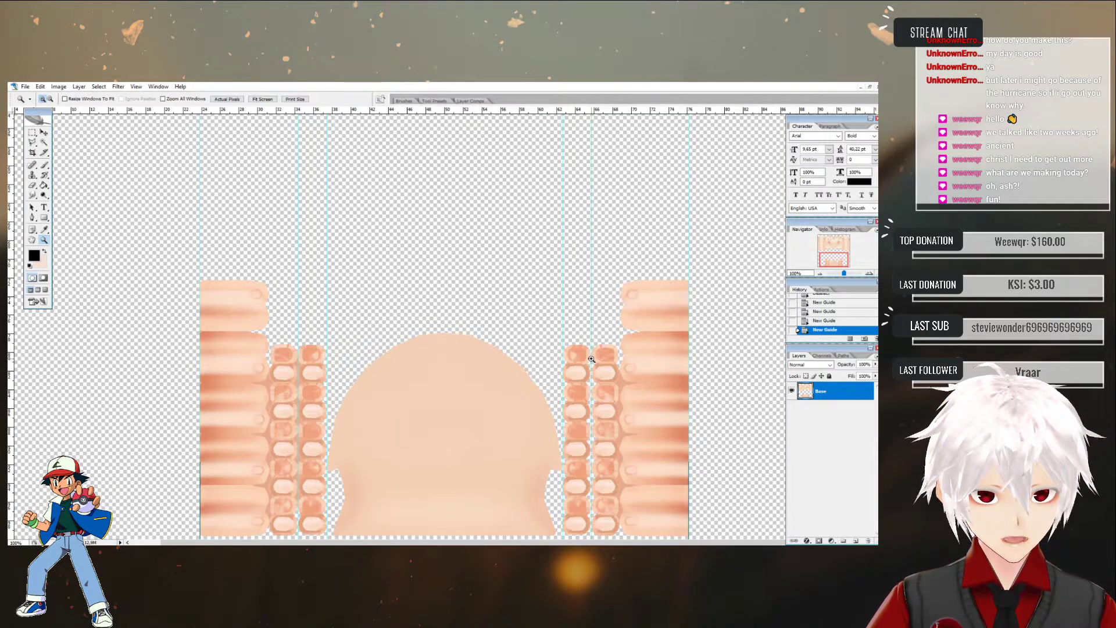
- Select the innermost nail columns between the guides on both sides of the rounded central piece, delete them and deselect
{"action": "left_click", "coordinate": [32, 132]}
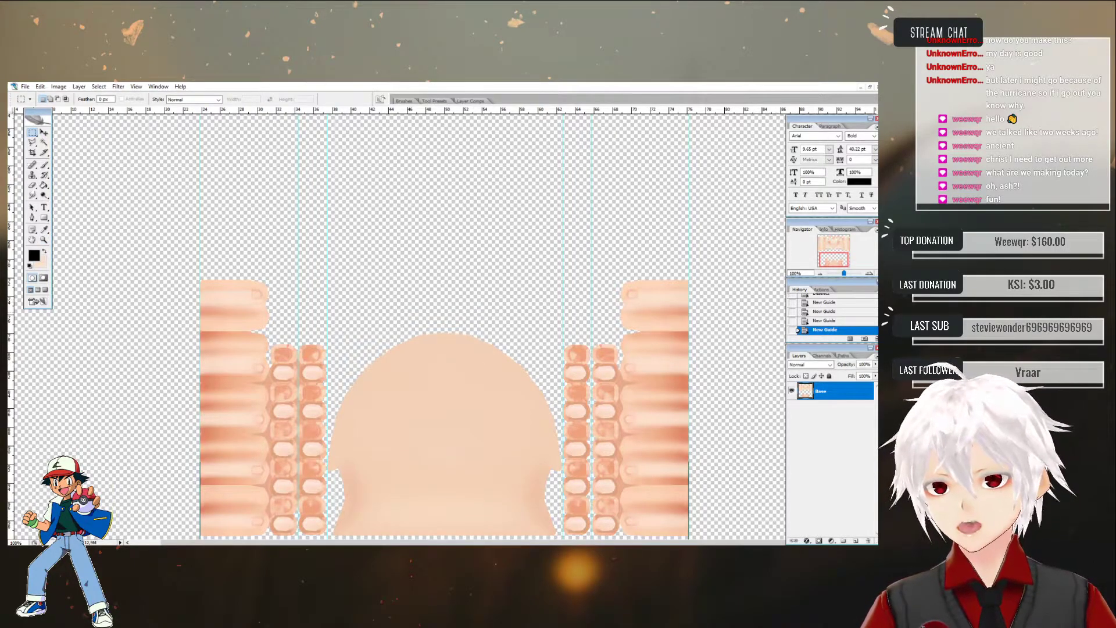
{"action": "left_click_drag", "start_coordinate": [580, 414], "coordinate": [562, 539]}
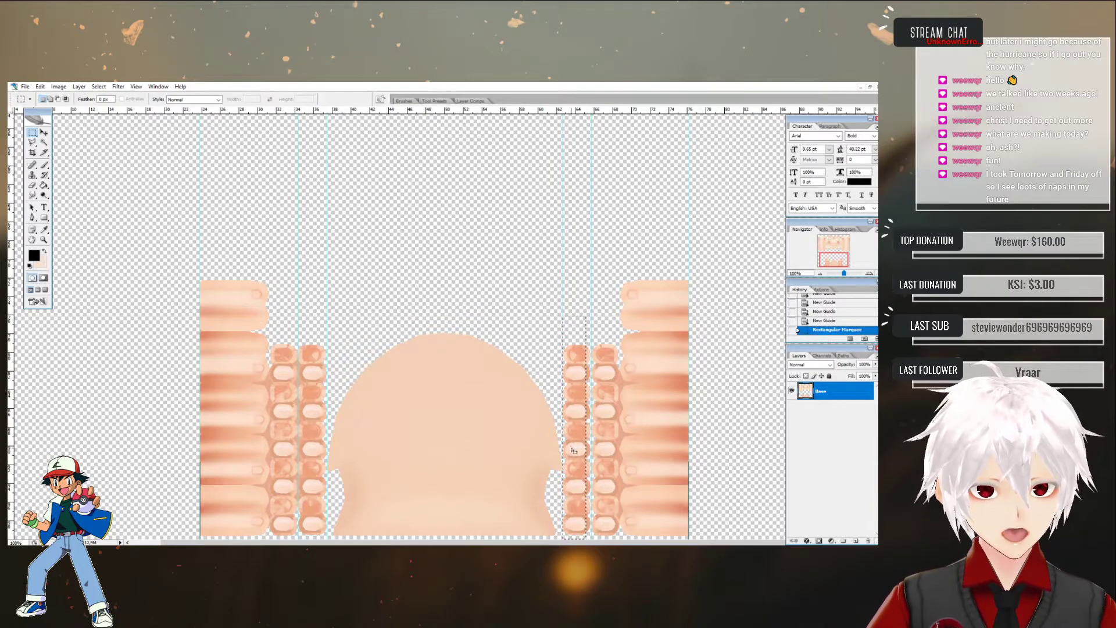
{"action": "left_click_drag", "start_coordinate": [319, 306], "coordinate": [300, 540], "text": "shift"}
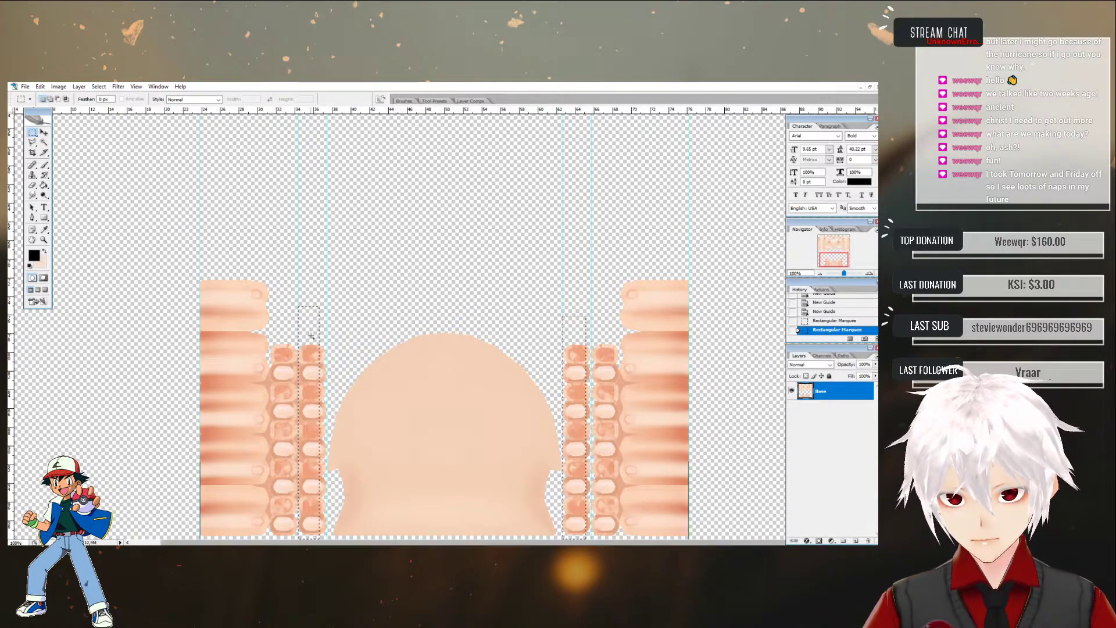
{"action": "mouse_move", "coordinate": [311, 295]}
{"action": "left_mouse_down", "text": "shift"}
{"action": "mouse_move", "coordinate": [315, 487]}
{"action": "mouse_move", "coordinate": [312, 297]}
{"action": "left_mouse_up", "text": "shift"}
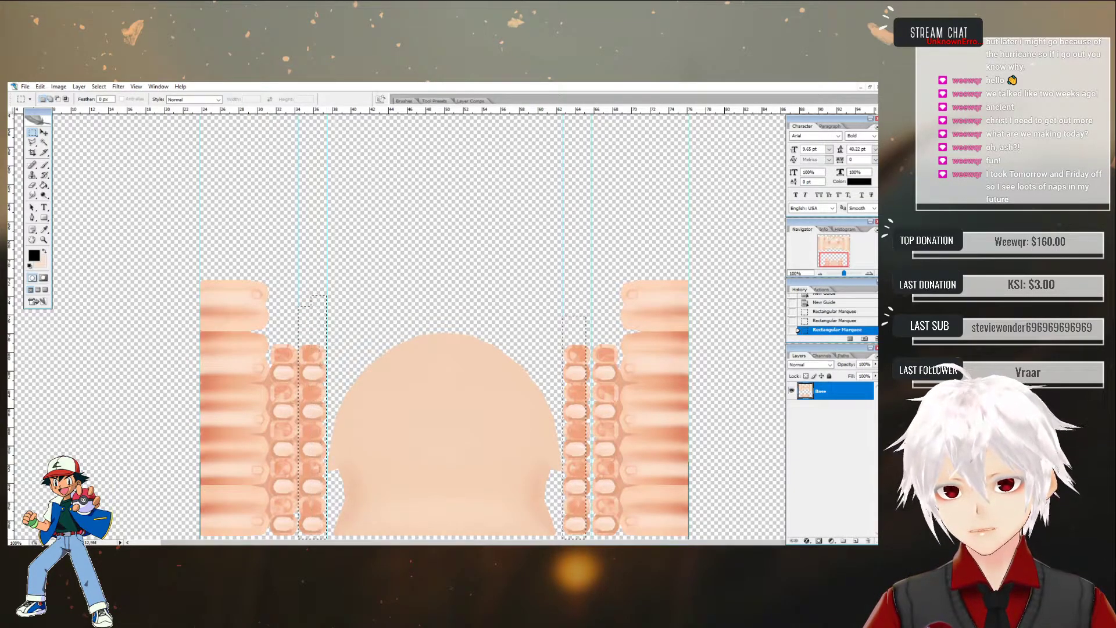
{"action": "left_click_drag", "start_coordinate": [575, 316], "coordinate": [591, 539], "text": "shift"}
{"action": "key", "text": "Delete"}
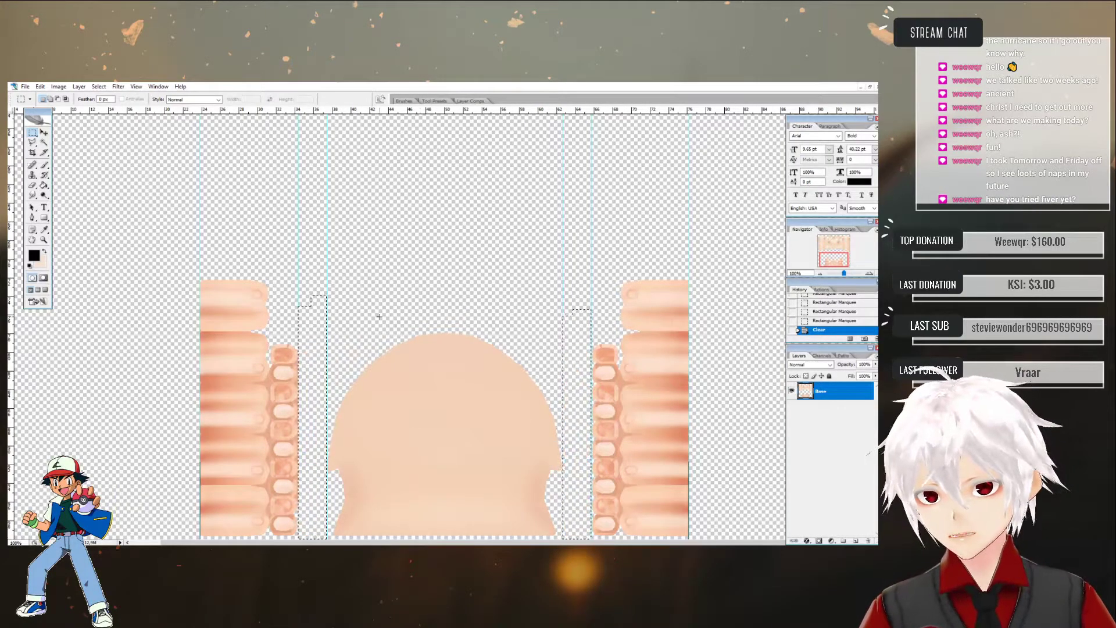
{"action": "key", "text": "ctrl+d"}
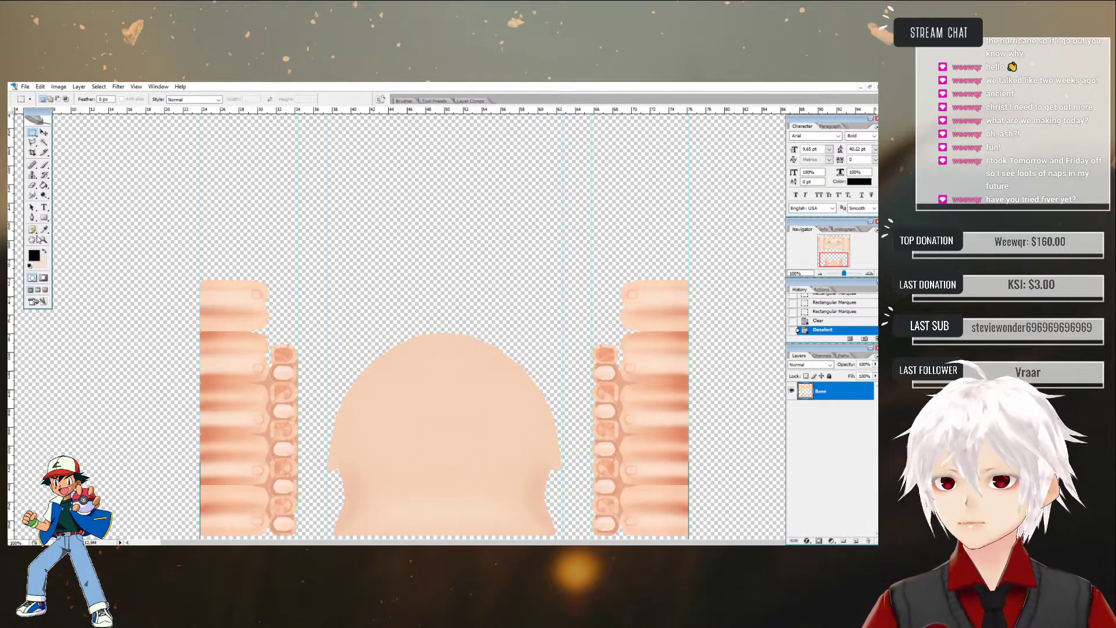
- Save the cleaned skin texture as a PNG copy in the AshKetchum folder, replacing the existing Body.png
{"action": "left_click", "coordinate": [43, 238]}
{"action": "left_click", "coordinate": [407, 309], "text": "alt"}
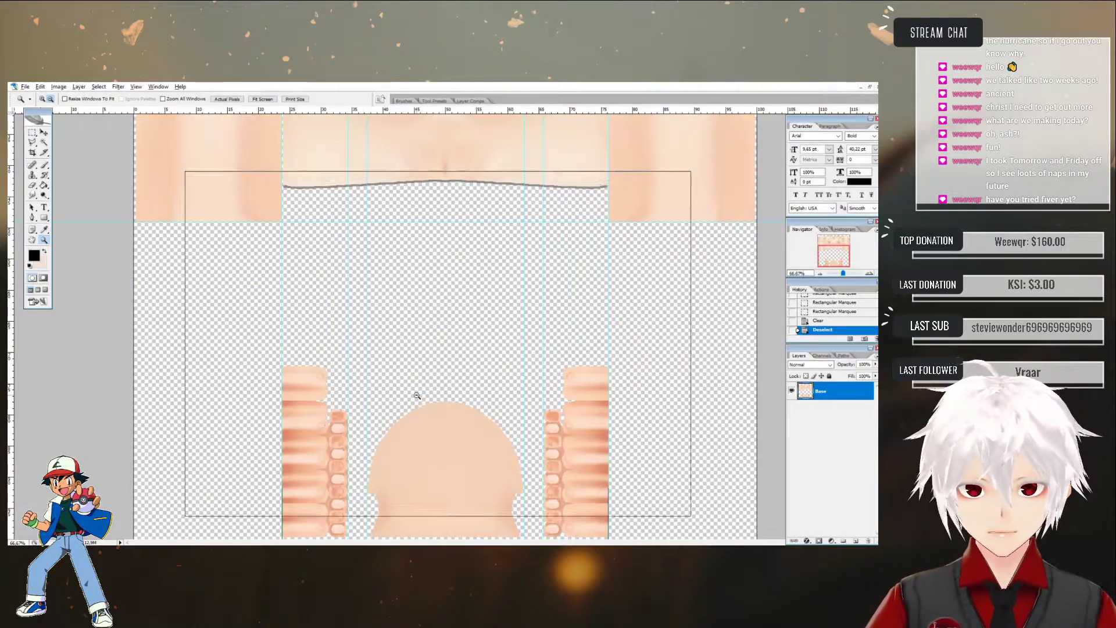
{"action": "left_click", "coordinate": [416, 394], "text": "alt"}
{"action": "left_click", "coordinate": [505, 501]}
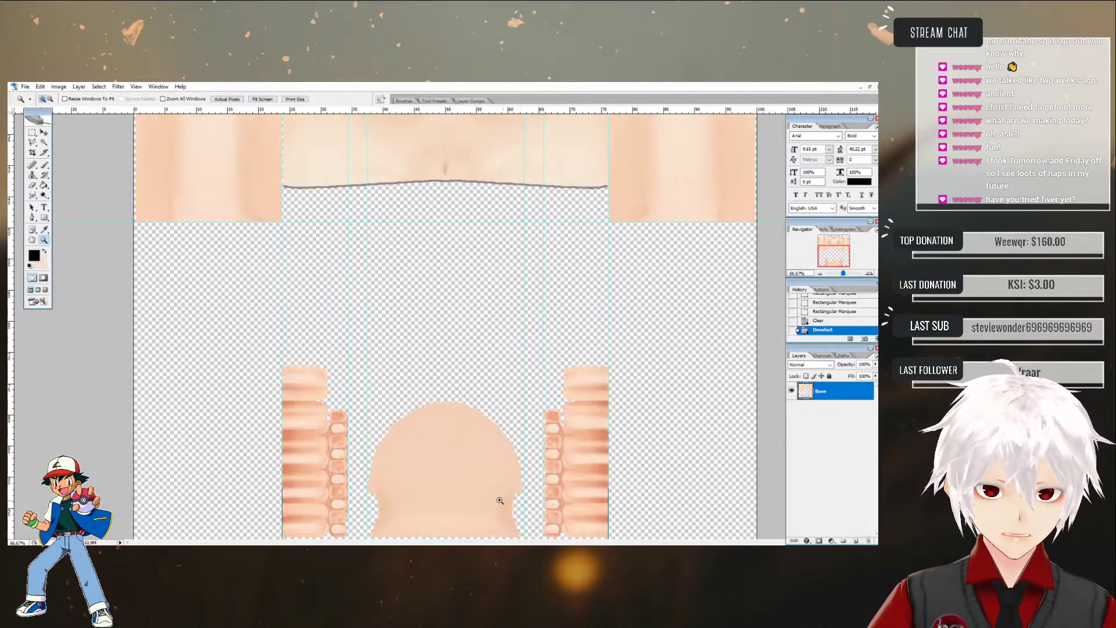
{"action": "left_click", "coordinate": [417, 355], "text": "alt"}
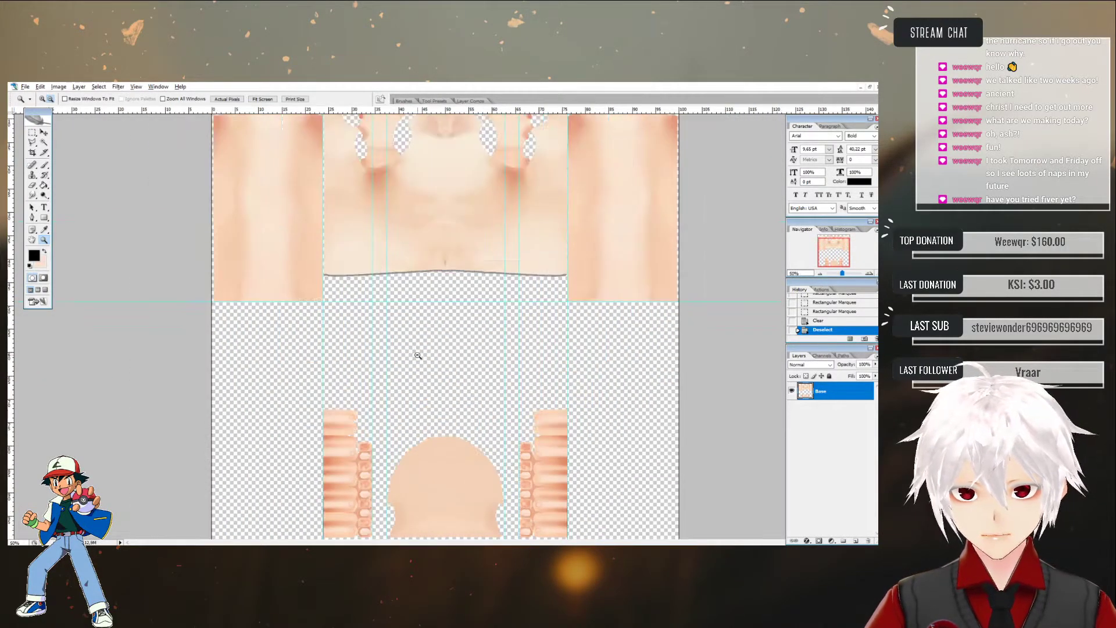
{"action": "left_click", "coordinate": [417, 355], "text": "alt"}
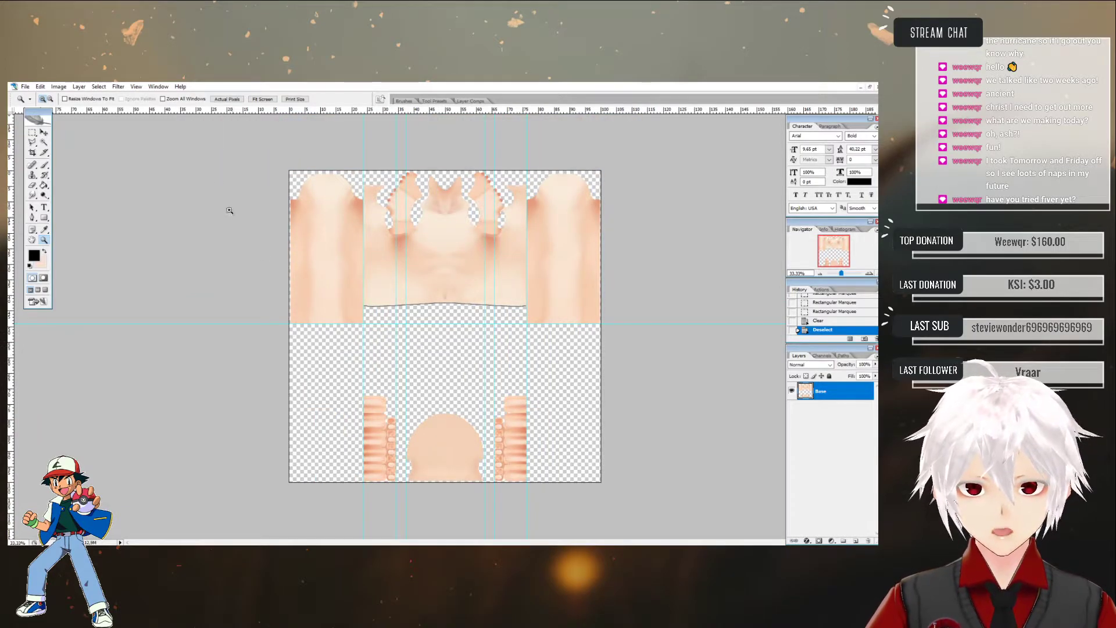
{"action": "left_click", "coordinate": [25, 86]}
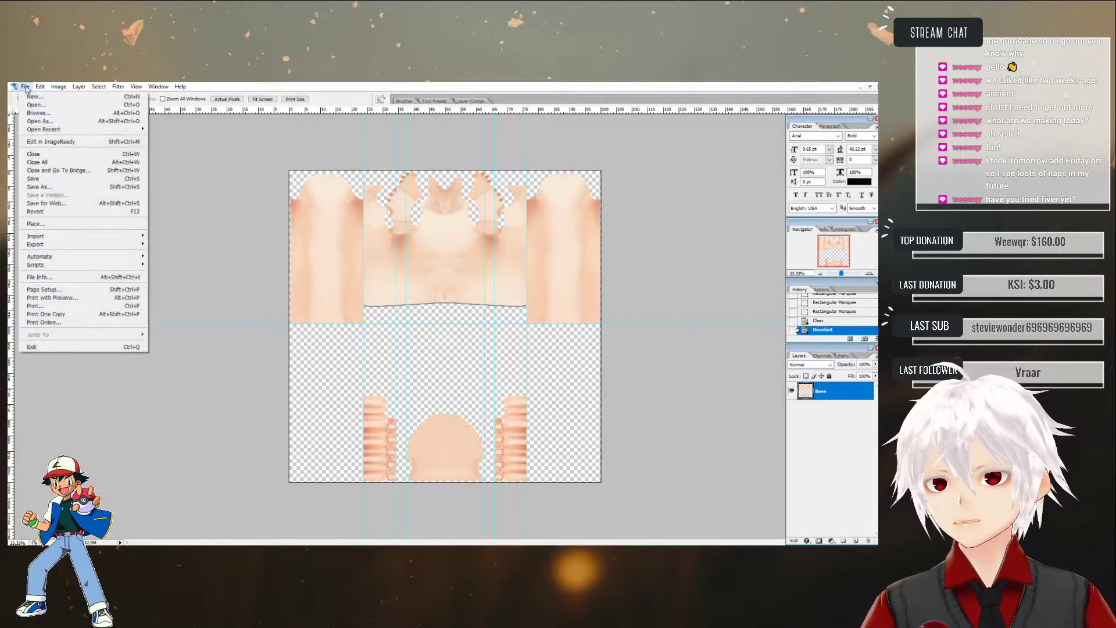
{"action": "left_click", "coordinate": [48, 186]}
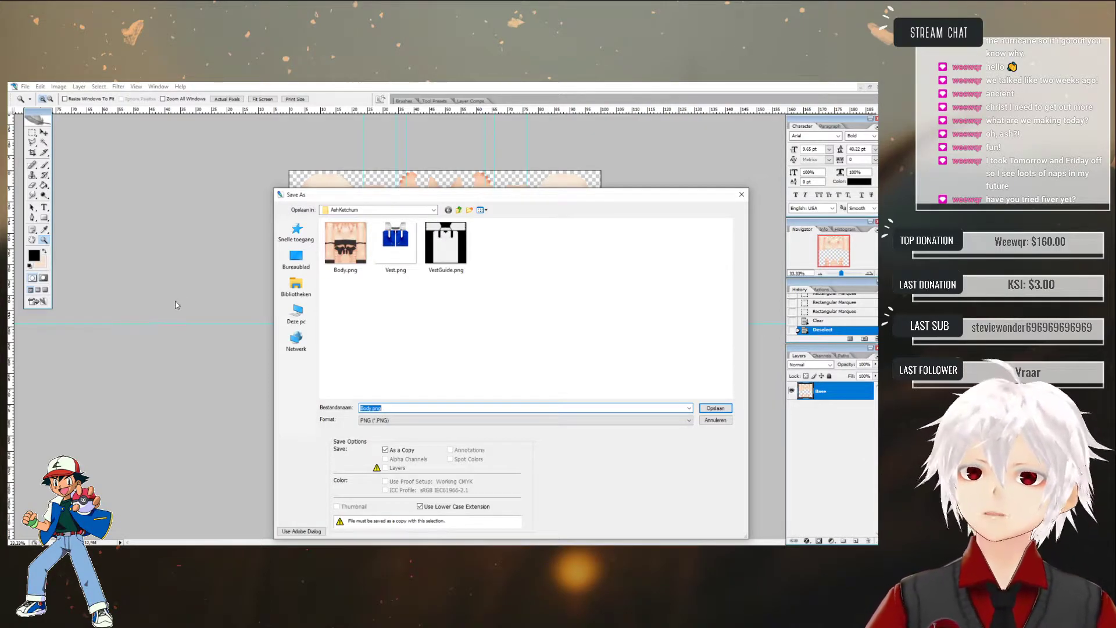
{"action": "left_click", "coordinate": [409, 420]}
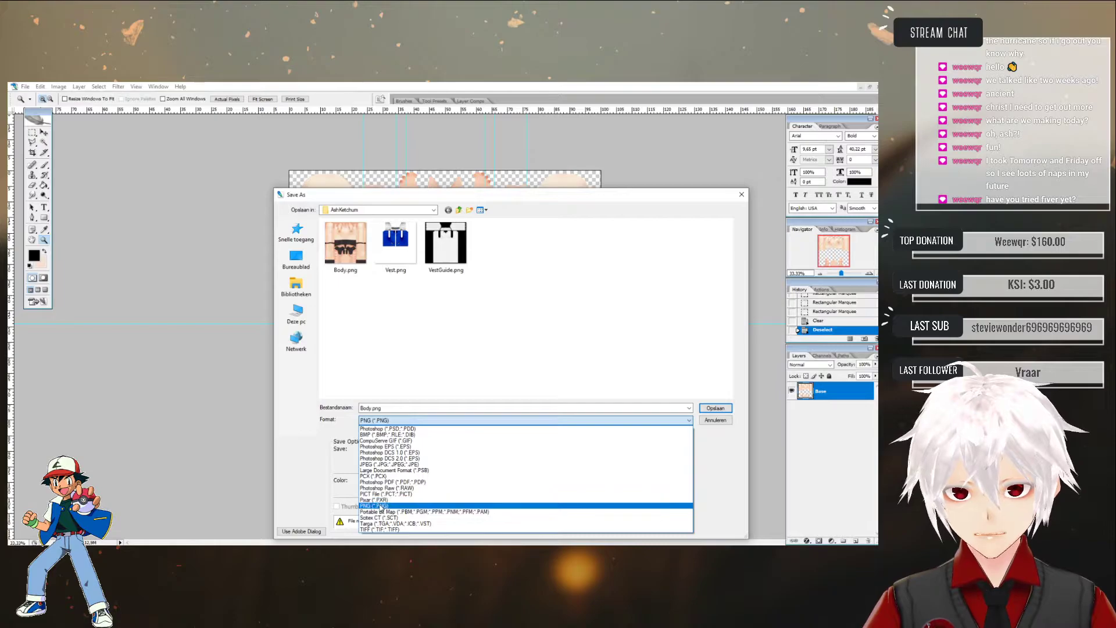
{"action": "left_click", "coordinate": [378, 506]}
{"action": "left_click", "coordinate": [717, 409]}
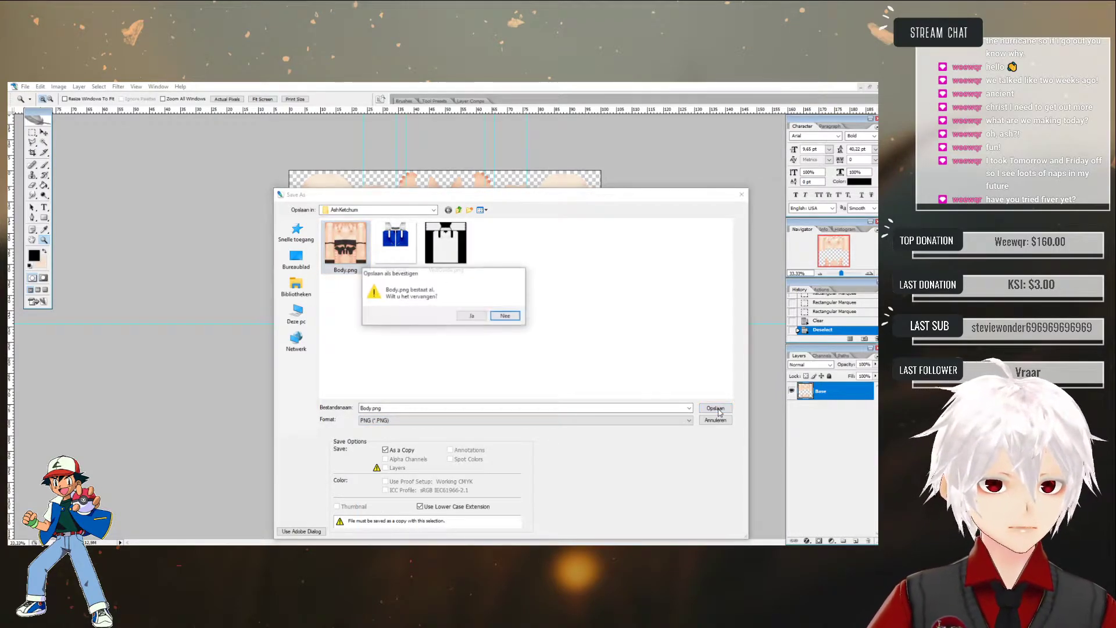
{"action": "left_click", "coordinate": [471, 315]}
{"action": "left_click", "coordinate": [466, 305]}
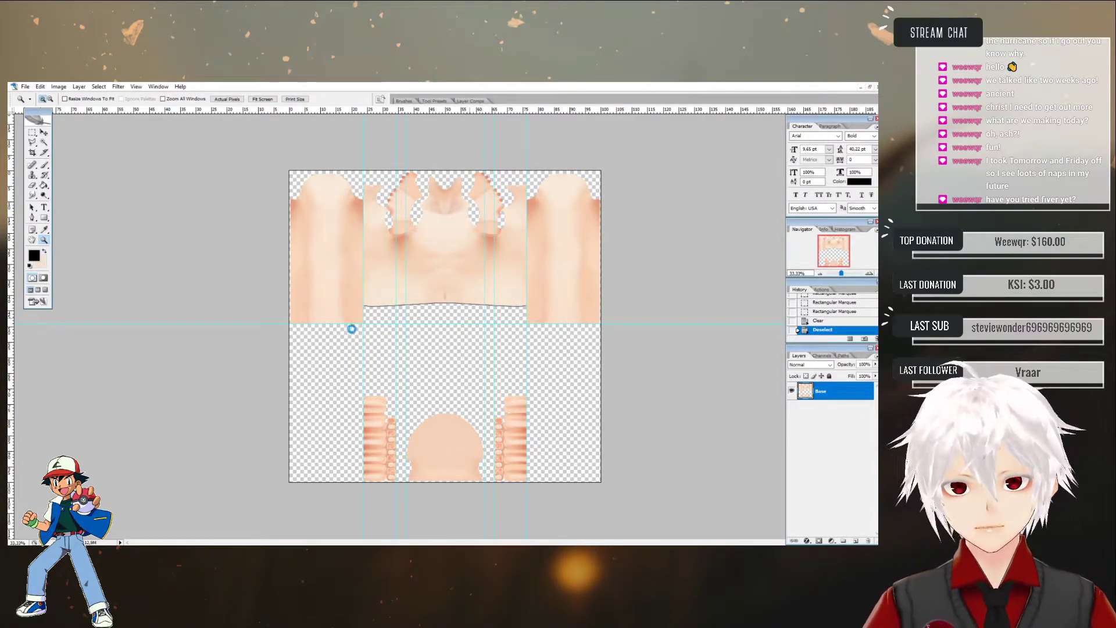
- Soften the navel mark above the waist edge with repeated dabs of a large Blur brush at 52% strength
{"action": "left_click", "coordinate": [446, 282]}
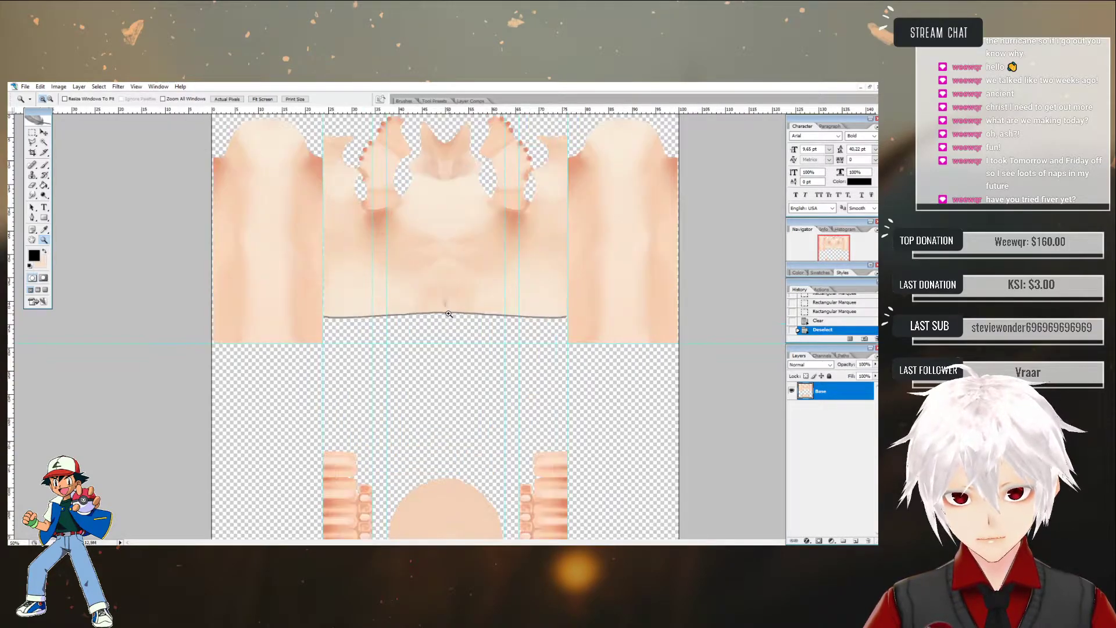
{"action": "left_click", "coordinate": [449, 315]}
{"action": "left_click", "coordinate": [452, 342]}
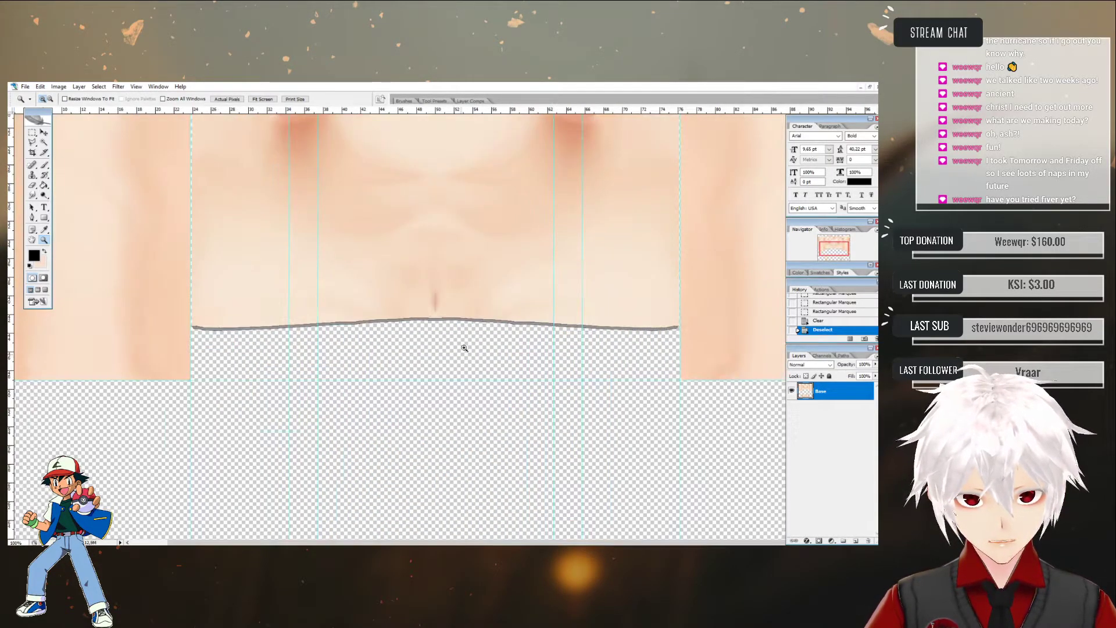
{"action": "left_click", "coordinate": [444, 323]}
{"action": "left_click", "coordinate": [415, 394]}
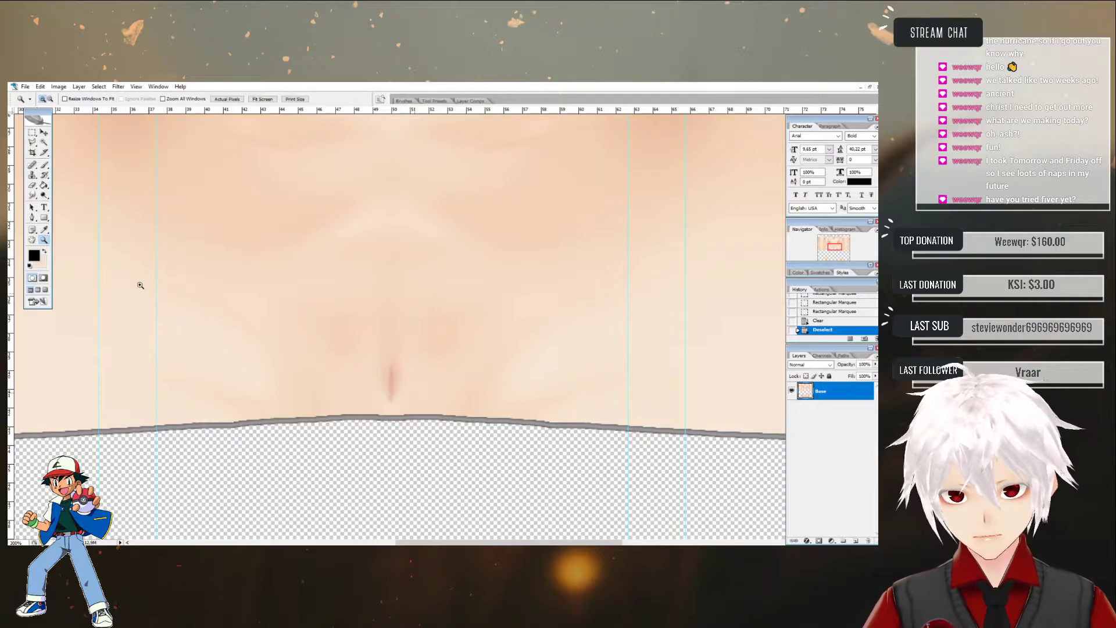
{"action": "left_click", "coordinate": [32, 195]}
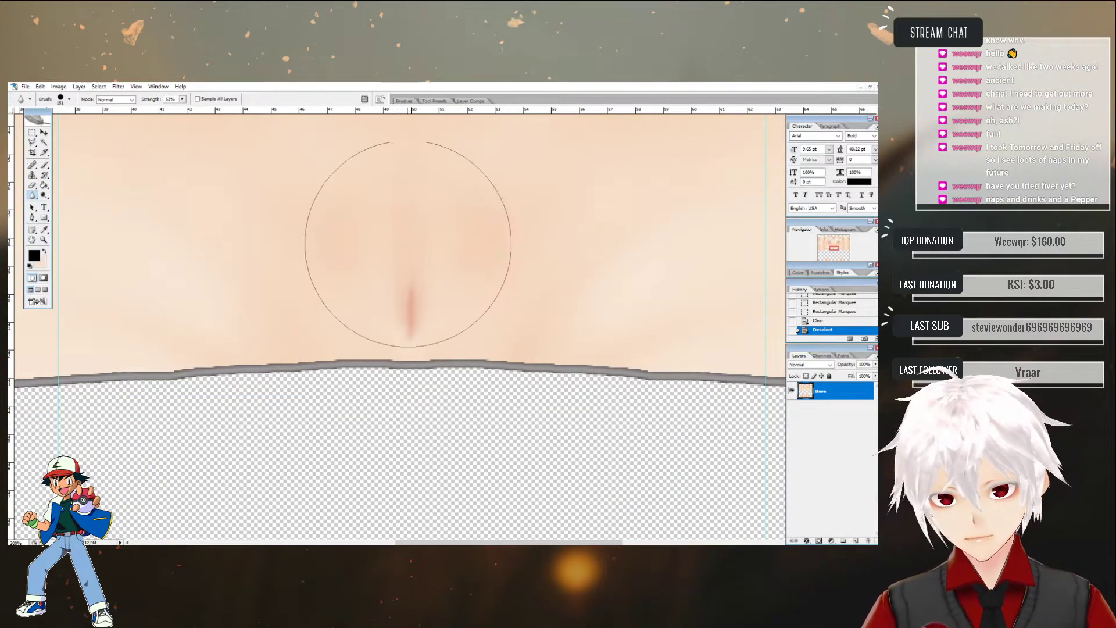
{"action": "left_click", "coordinate": [410, 244]}
{"action": "left_click", "coordinate": [410, 244]}
{"action": "left_click", "coordinate": [410, 244]}
{"action": "left_click", "coordinate": [410, 244]}
{"action": "left_click", "coordinate": [410, 244]}
{"action": "left_click", "coordinate": [410, 244]}
{"action": "left_click", "coordinate": [410, 244]}
{"action": "left_click", "coordinate": [410, 244]}
{"action": "left_click", "coordinate": [410, 244]}
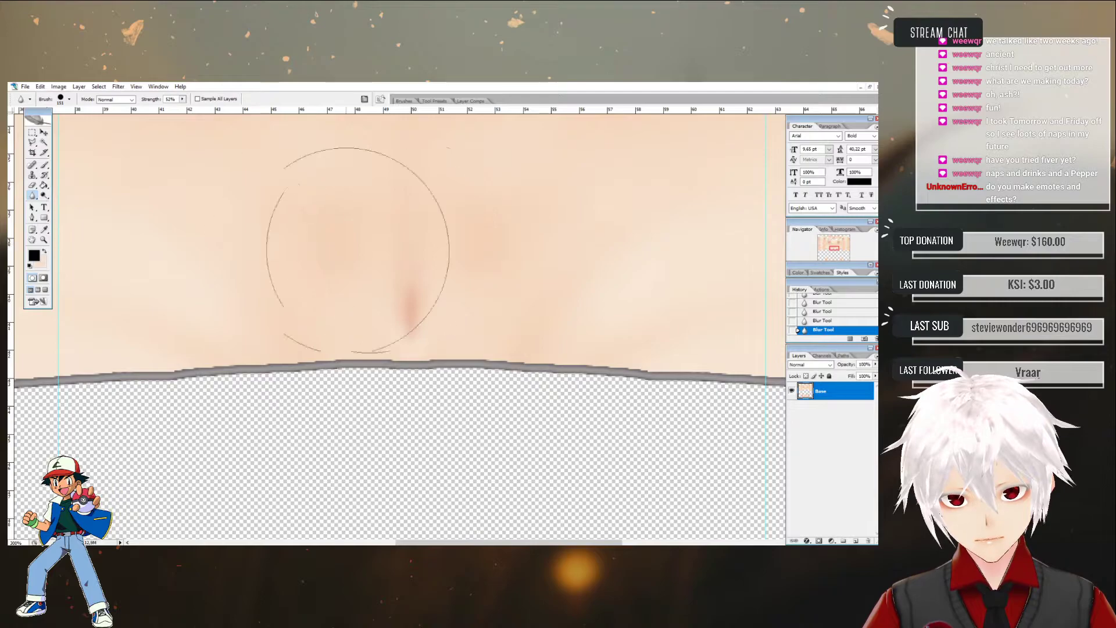
- Smudge the remaining navel mark, and blur the spot until it blends into the surrounding skin
{"action": "right_click", "coordinate": [32, 198]}
{"action": "left_click", "coordinate": [69, 212]}
{"action": "mouse_move", "coordinate": [445, 322]}
{"action": "left_mouse_down"}
{"action": "mouse_move", "coordinate": [405, 318]}
{"action": "mouse_move", "coordinate": [416, 279]}
{"action": "mouse_move", "coordinate": [394, 279]}
{"action": "mouse_move", "coordinate": [456, 317]}
{"action": "mouse_move", "coordinate": [410, 307]}
{"action": "mouse_move", "coordinate": [415, 289]}
{"action": "mouse_move", "coordinate": [392, 260]}
{"action": "mouse_move", "coordinate": [415, 232]}
{"action": "left_mouse_up"}
{"action": "left_click", "coordinate": [33, 197]}
{"action": "left_click", "coordinate": [70, 195]}
{"action": "left_click", "coordinate": [415, 232]}
{"action": "left_click", "coordinate": [415, 232]}
{"action": "left_click", "coordinate": [415, 232]}
{"action": "left_click", "coordinate": [416, 232]}
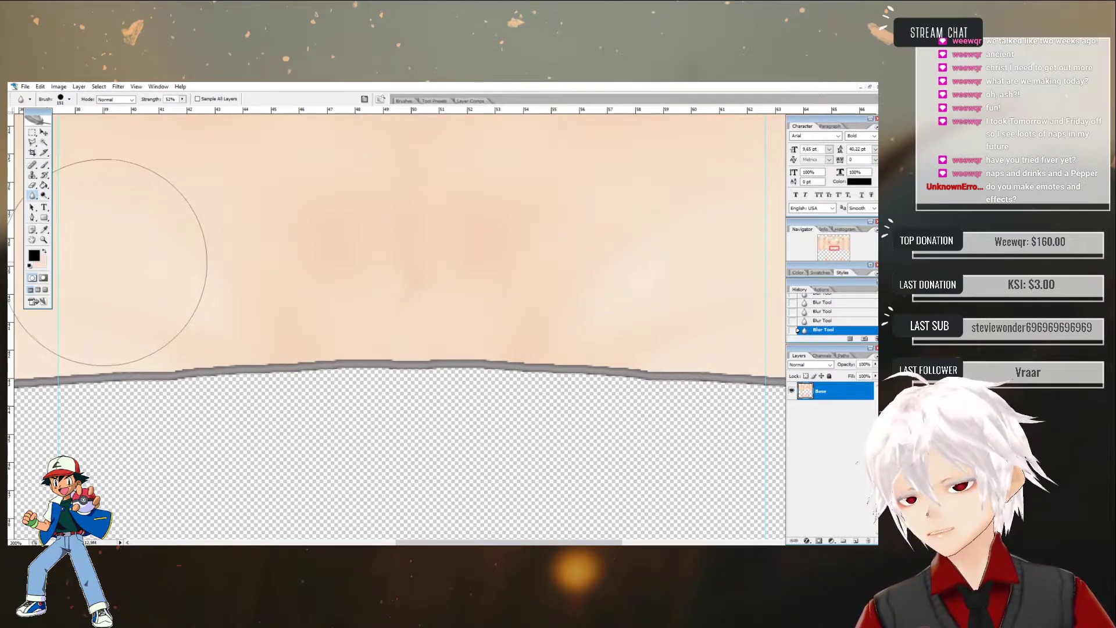
- Examine the retouched abdomen within the whole body texture
{"action": "left_click", "coordinate": [43, 240]}
{"action": "left_click", "coordinate": [393, 219], "text": "alt"}
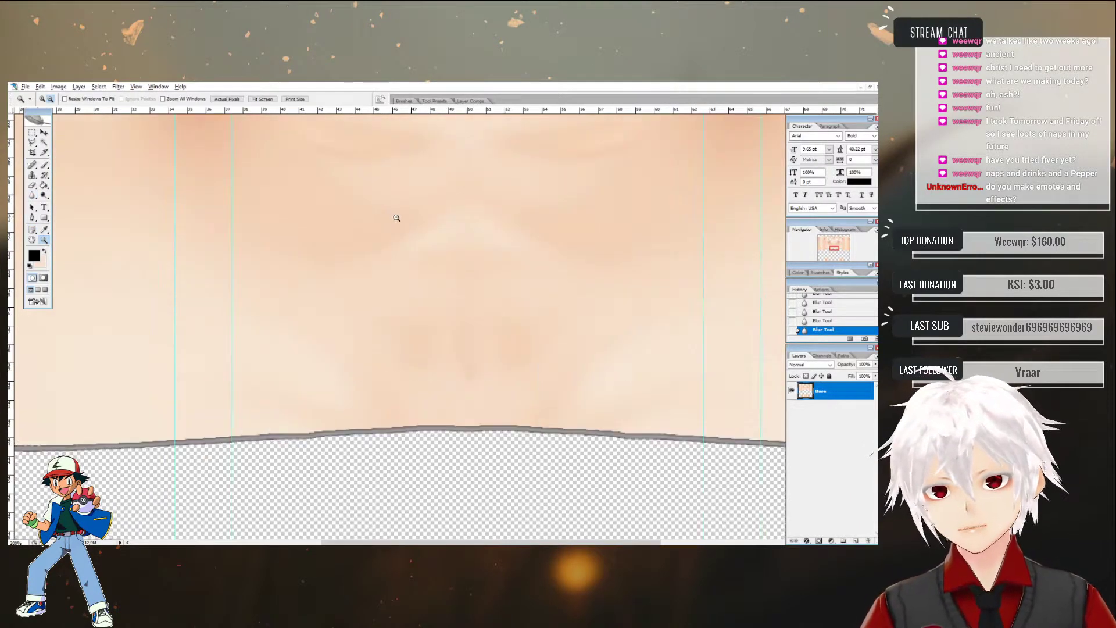
{"action": "left_click", "coordinate": [394, 215], "text": "alt"}
{"action": "left_click", "coordinate": [433, 215], "text": "alt"}
{"action": "left_click", "coordinate": [433, 215], "text": "alt"}
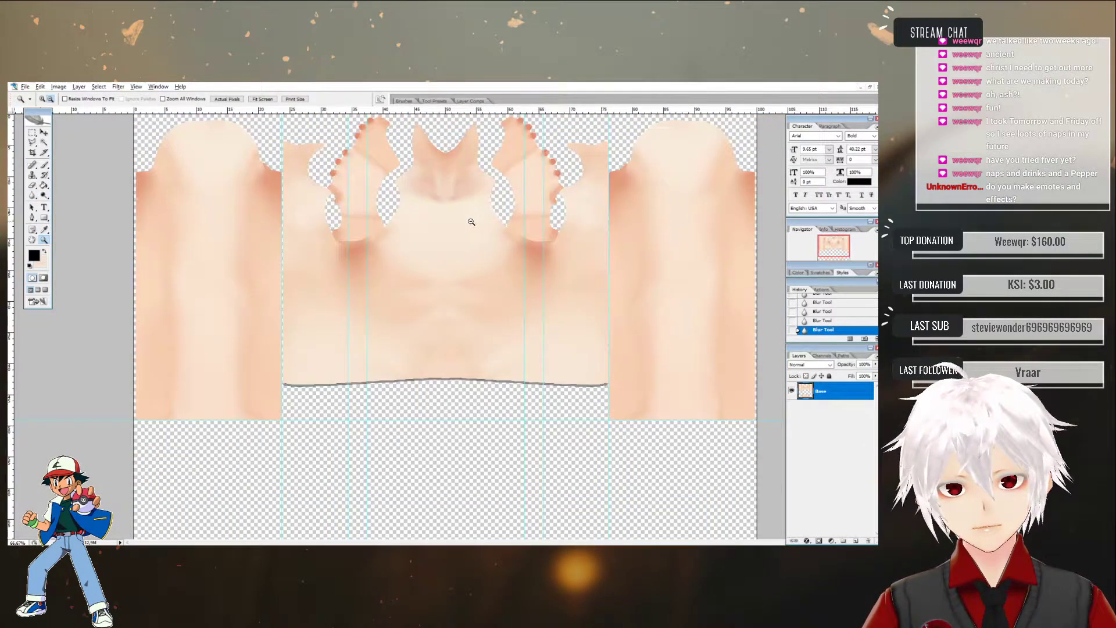
{"action": "left_click", "coordinate": [425, 213], "text": "alt"}
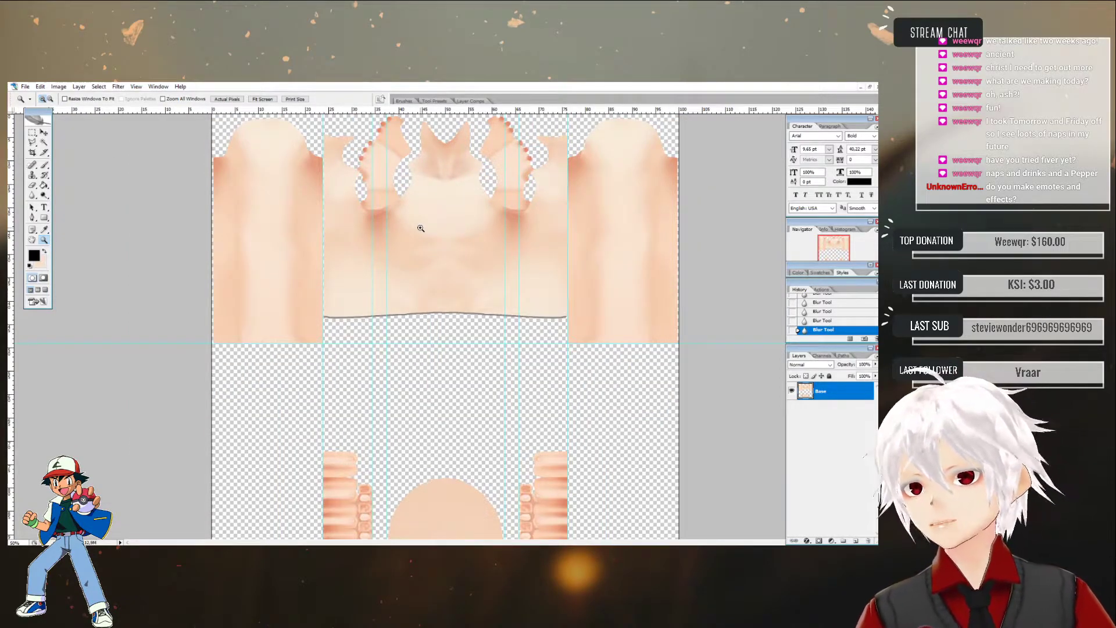
{"action": "left_click", "coordinate": [470, 229], "text": "alt"}
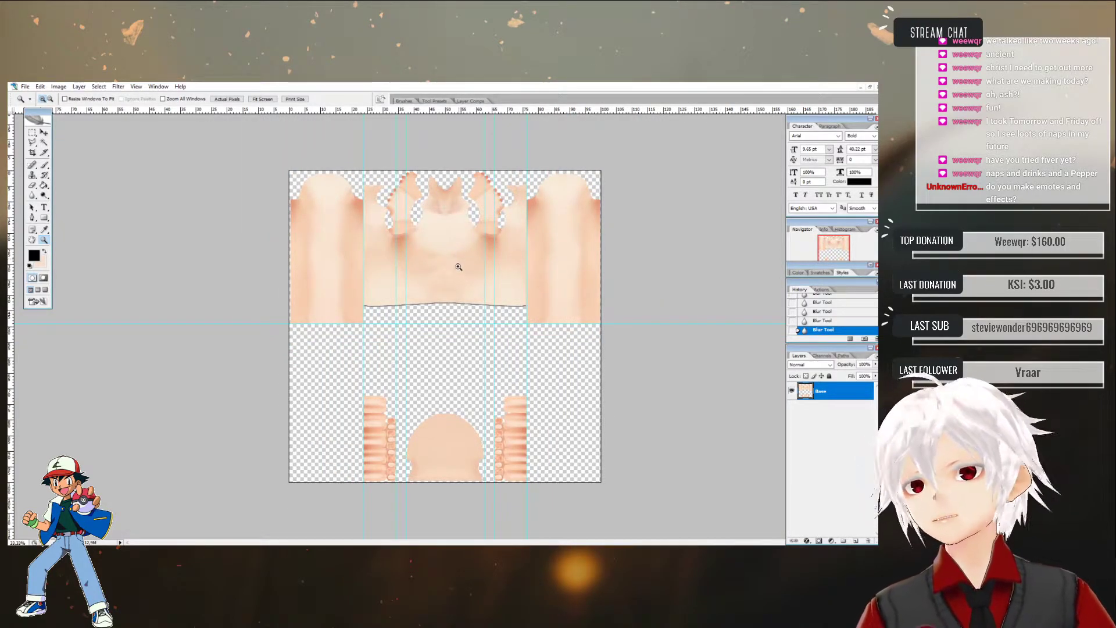
{"action": "left_click", "coordinate": [454, 289]}
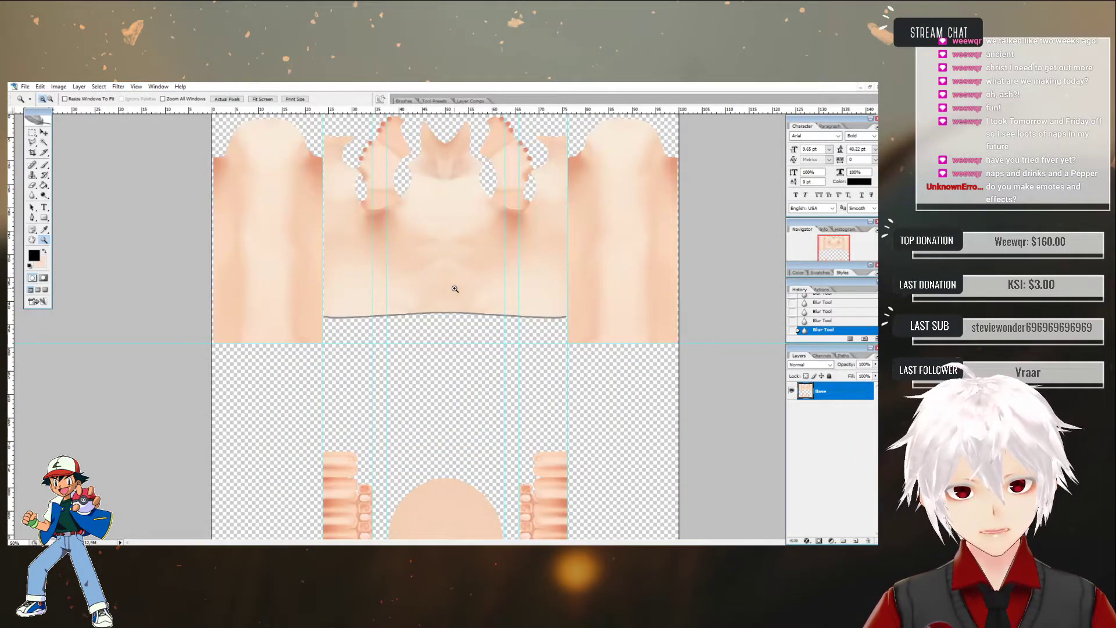
{"action": "scroll", "coordinate": [440, 288], "scroll_direction": "down", "scroll_amount": 2}
{"action": "left_click", "coordinate": [440, 286], "text": "alt"}
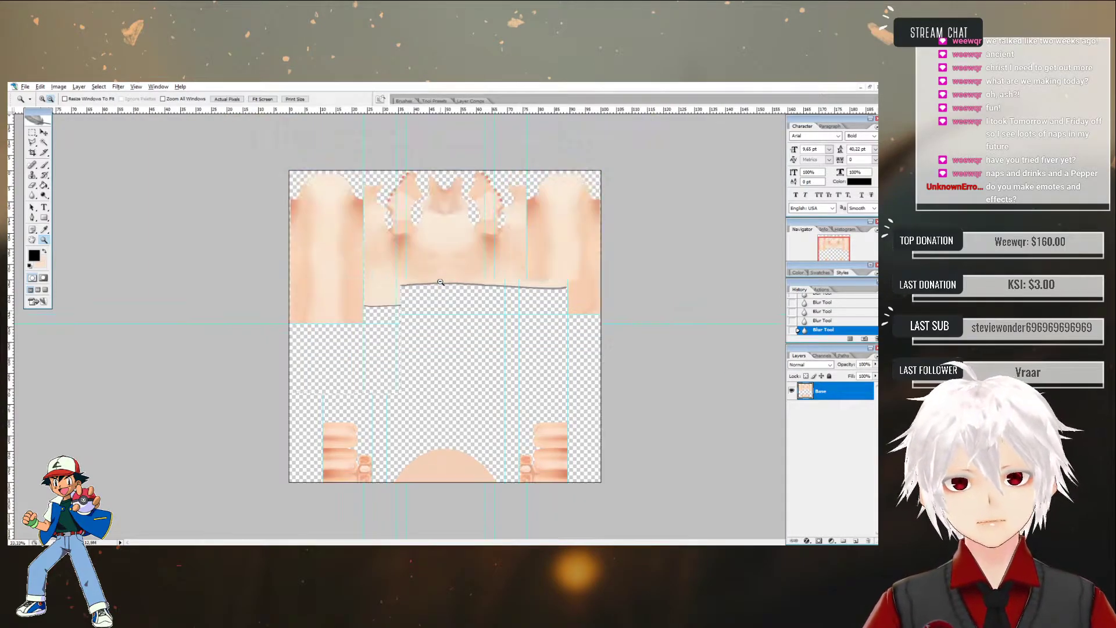
- Save the texture with the removed navel as a PNG copy, overwriting Body.png
{"action": "left_click", "coordinate": [25, 86]}
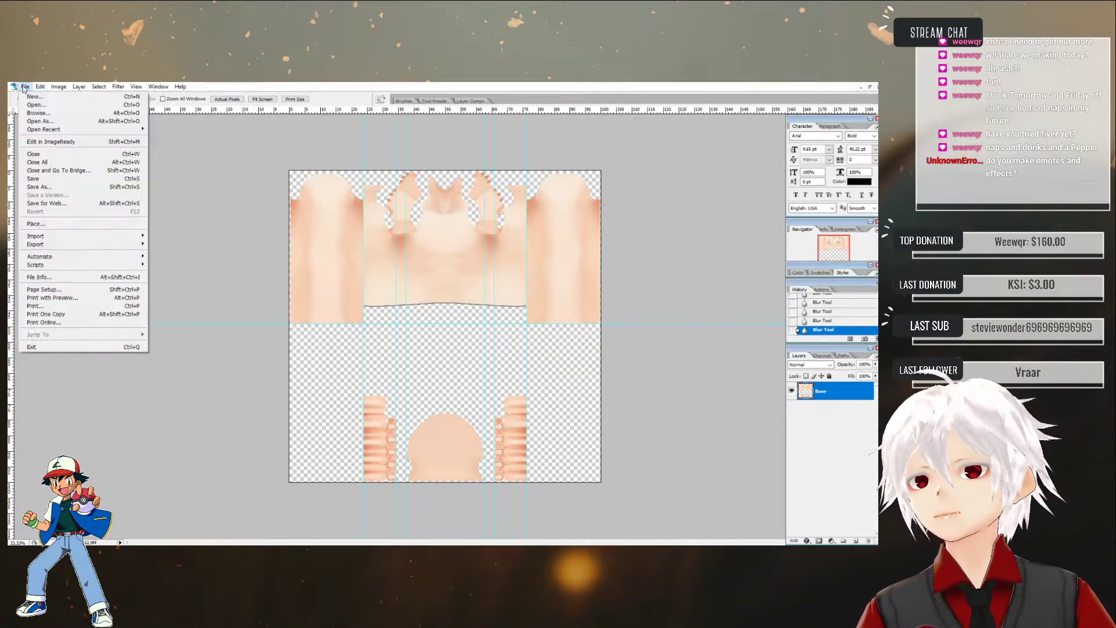
{"action": "left_click", "coordinate": [38, 186]}
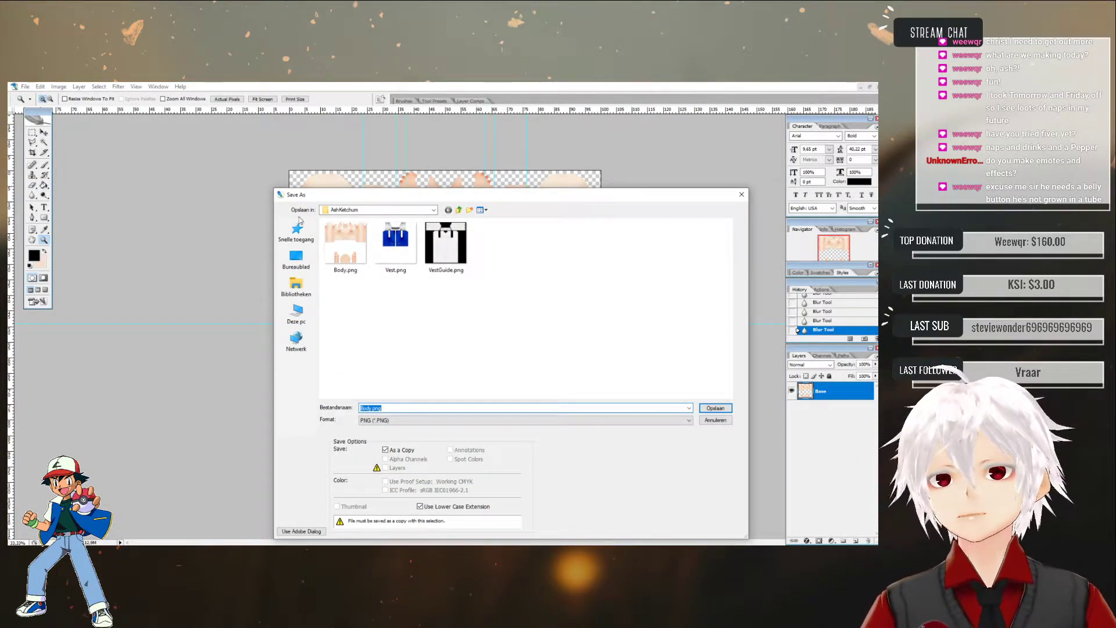
{"action": "left_click", "coordinate": [345, 244]}
{"action": "left_click", "coordinate": [702, 408]}
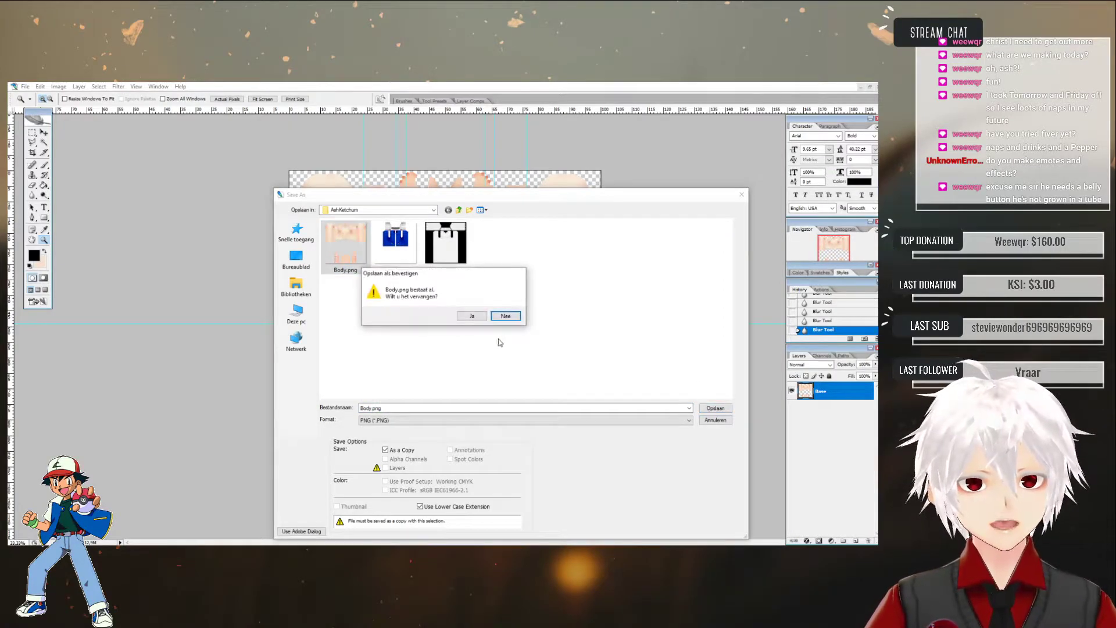
{"action": "left_click", "coordinate": [479, 317]}
{"action": "left_click", "coordinate": [472, 307]}
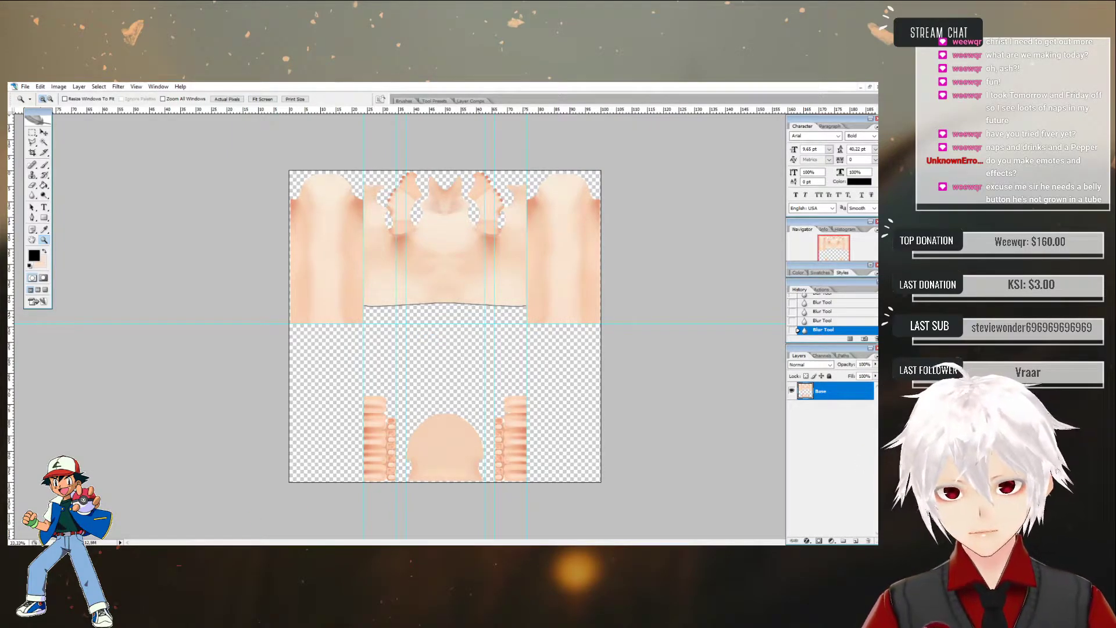
- Switch to VRoid Studio and import Body.png into the body texture's layer above Default Image
{"action": "key", "text": "alt+Tab"}
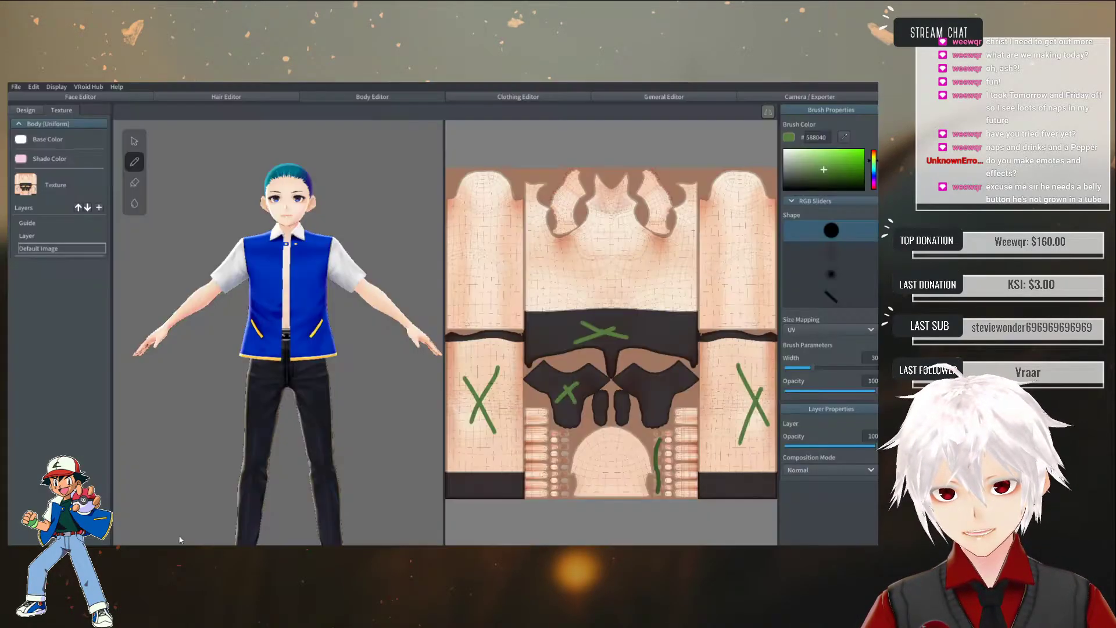
{"action": "right_click", "coordinate": [27, 236]}
{"action": "left_click", "coordinate": [41, 283]}
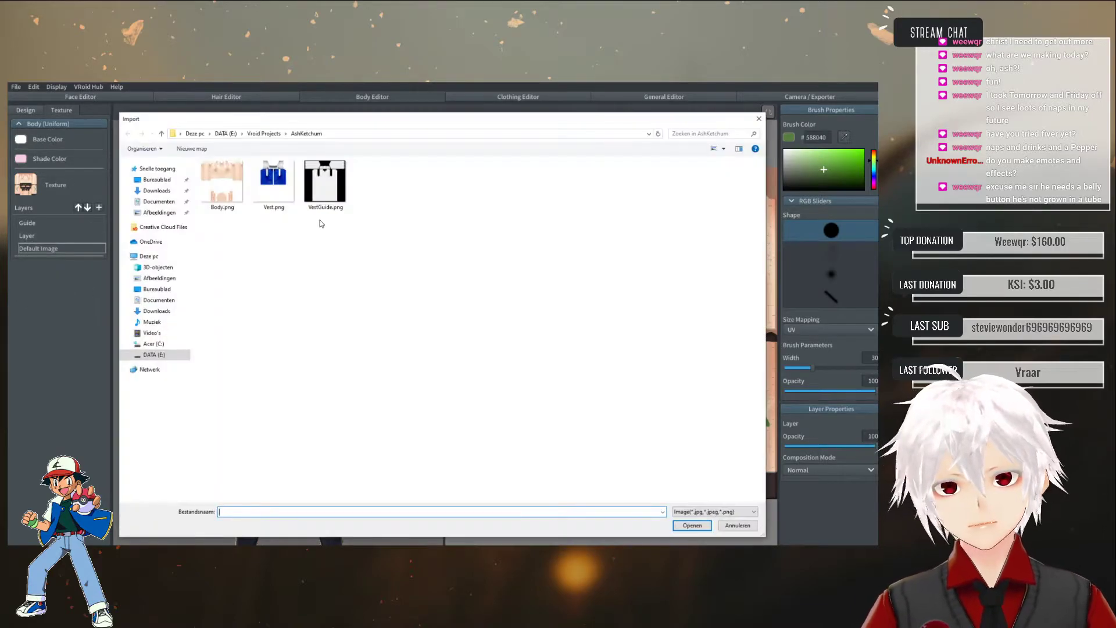
{"action": "double_click", "coordinate": [224, 186]}
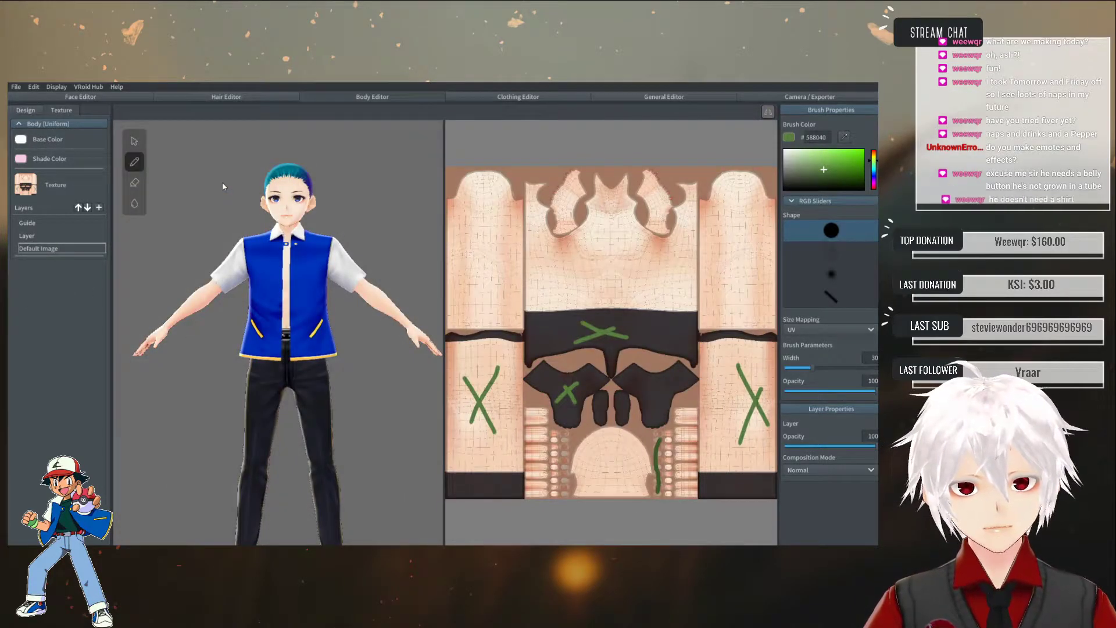
- Hide the Default Image layer of the body texture and inspect the model's torso up close
{"action": "mouse_move", "coordinate": [157, 348]}
{"action": "right_mouse_down"}
{"action": "mouse_move", "coordinate": [256, 351]}
{"action": "mouse_move", "coordinate": [146, 343]}
{"action": "right_mouse_up"}
{"action": "right_click", "coordinate": [37, 235]}
{"action": "left_click", "coordinate": [32, 250]}
{"action": "right_click", "coordinate": [31, 247]}
{"action": "left_click", "coordinate": [59, 251]}
{"action": "right_click_drag", "start_coordinate": [228, 358], "coordinate": [230, 381]}
{"action": "scroll", "coordinate": [230, 382], "scroll_direction": "up", "scroll_amount": 1}
{"action": "scroll", "coordinate": [230, 381], "scroll_direction": "up", "scroll_amount": 8}
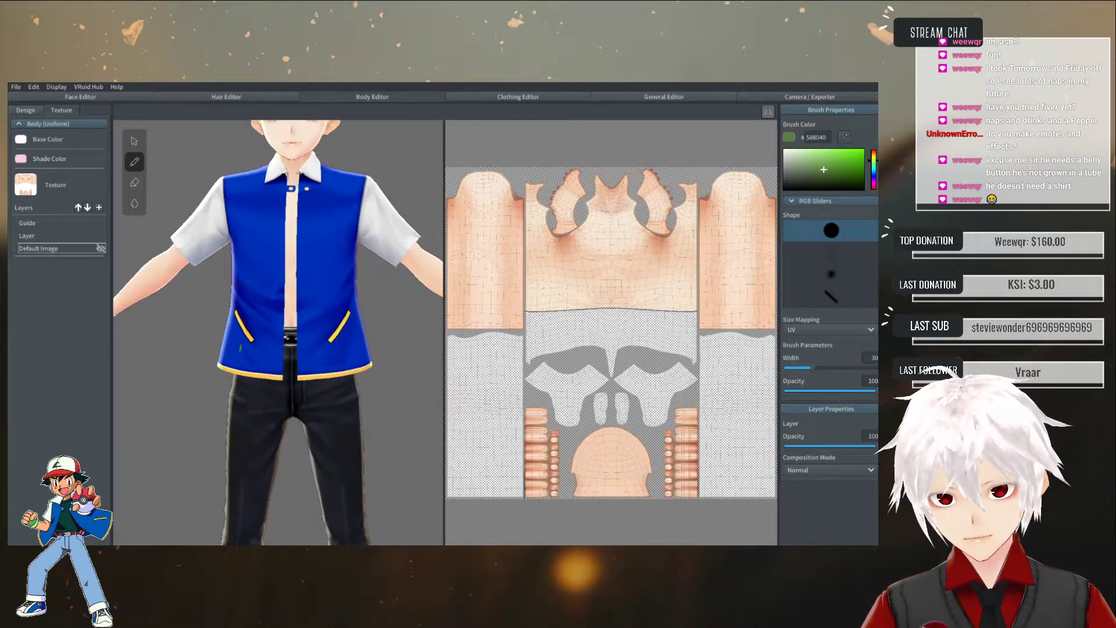
- Inspect the model's abdomen up close and check it against the retouched body texture in Photoshop
{"action": "right_click_drag", "start_coordinate": [286, 334], "coordinate": [173, 425]}
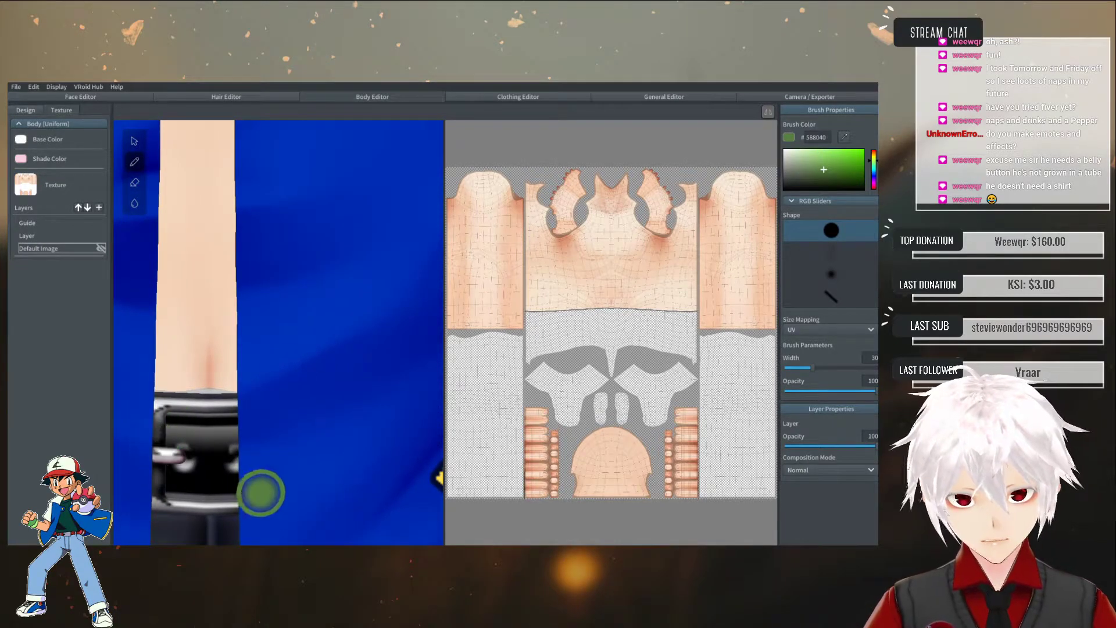
{"action": "left_click", "coordinate": [268, 549]}
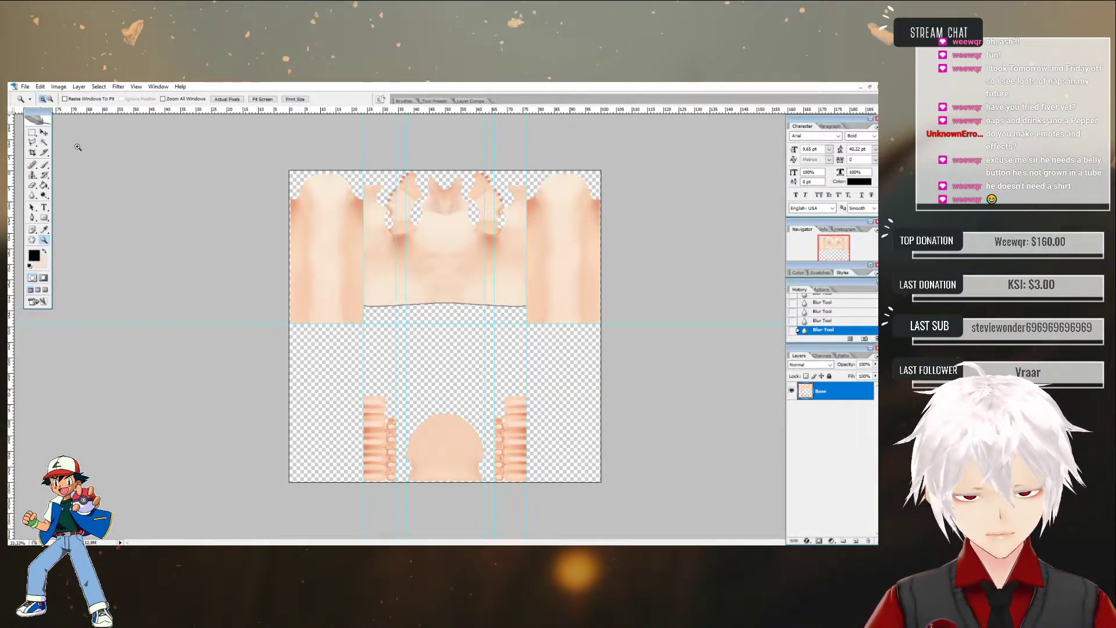
{"action": "left_click", "coordinate": [25, 86]}
{"action": "left_click", "coordinate": [211, 197]}
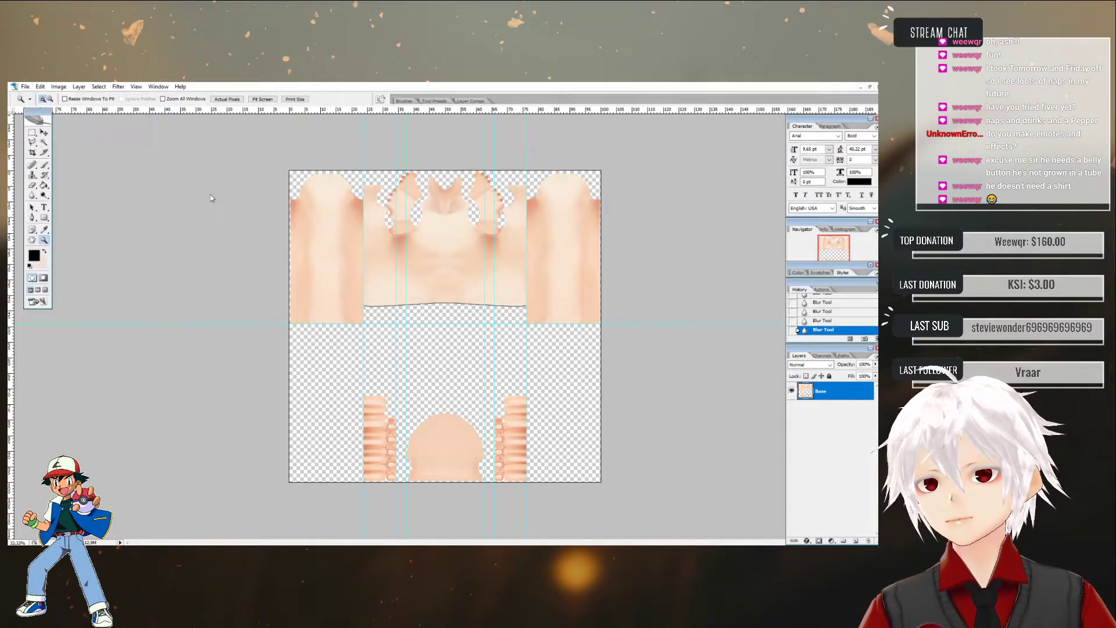
- Switch to VRoid Studio, reimport the retouched texture into the body texture's Layer, and check the model at full size
{"action": "key", "text": "alt+Tab"}
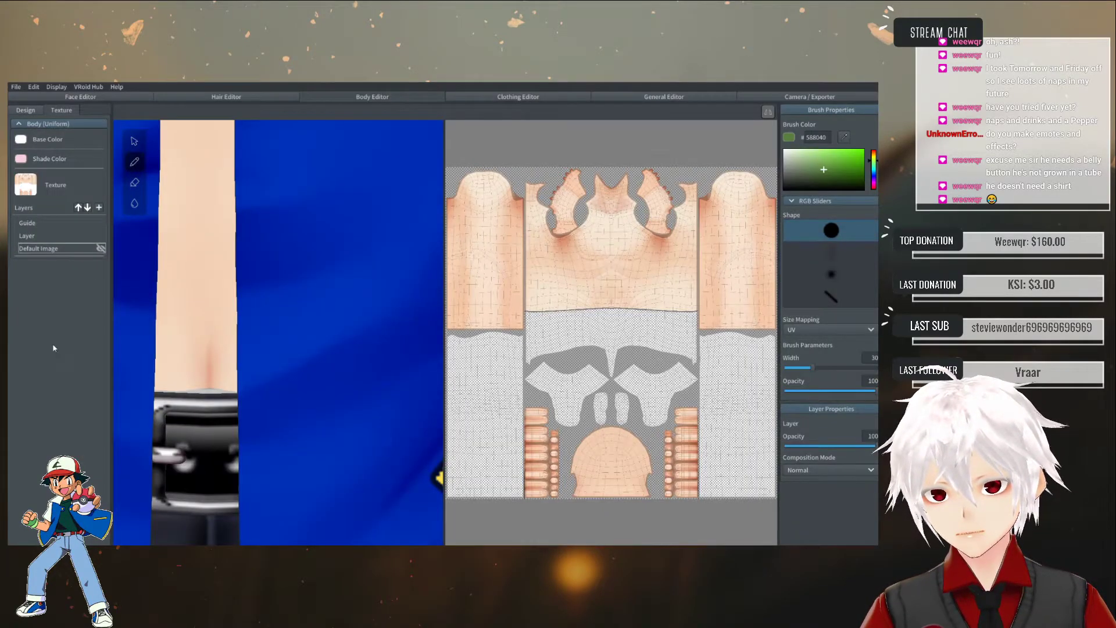
{"action": "left_click", "coordinate": [45, 237]}
{"action": "right_click", "coordinate": [51, 237]}
{"action": "left_click", "coordinate": [69, 281]}
{"action": "double_click", "coordinate": [220, 182]}
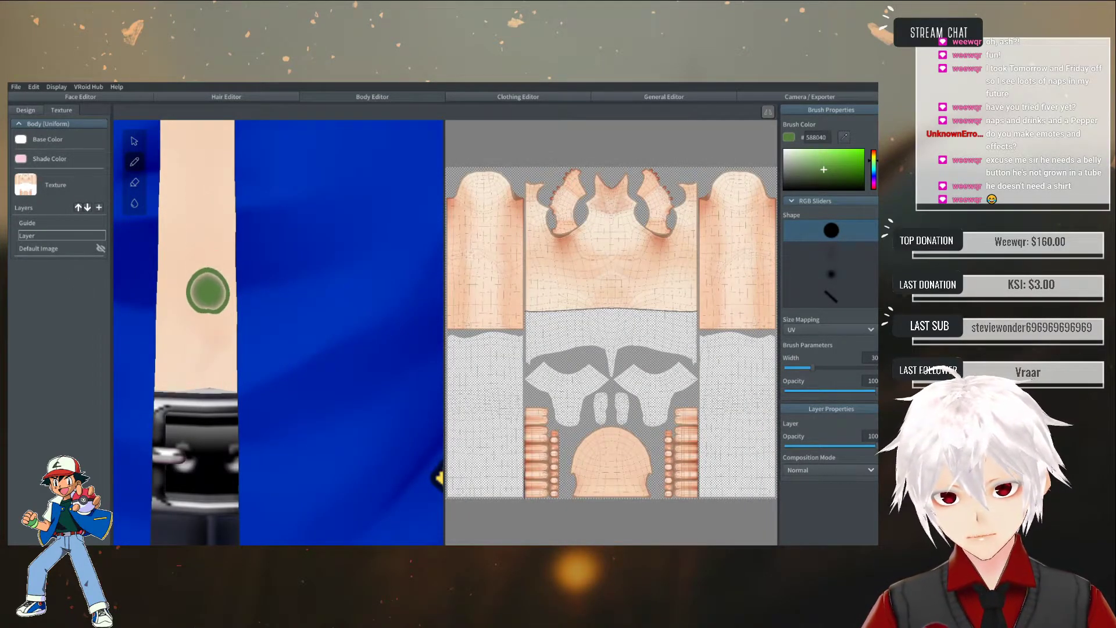
{"action": "scroll", "coordinate": [270, 326], "scroll_direction": "down", "scroll_amount": 5}
{"action": "right_click_drag", "start_coordinate": [227, 323], "coordinate": [144, 376]}
{"action": "scroll", "coordinate": [163, 375], "scroll_direction": "down", "scroll_amount": 8}
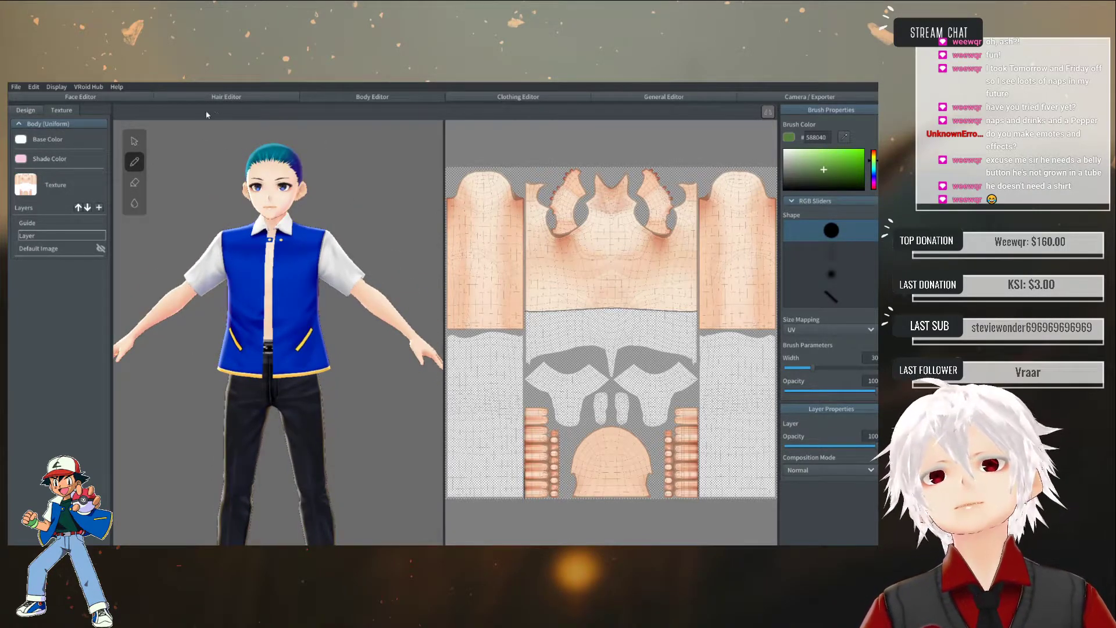
- Try hair Preset 8 on the model in the hair editor
{"action": "left_click", "coordinate": [239, 97]}
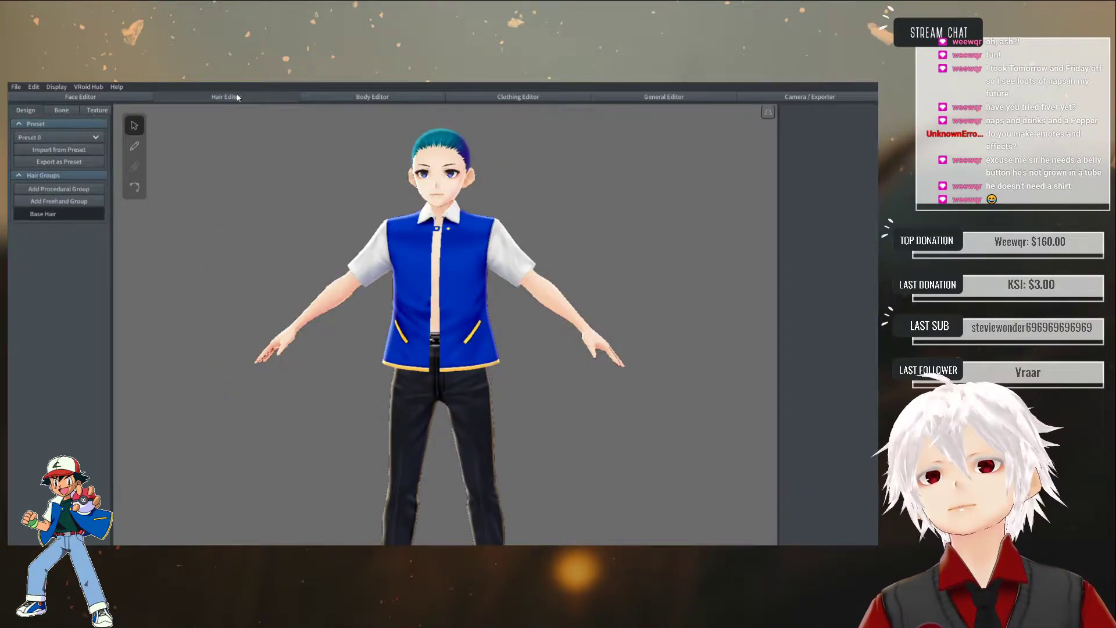
{"action": "left_click", "coordinate": [76, 137]}
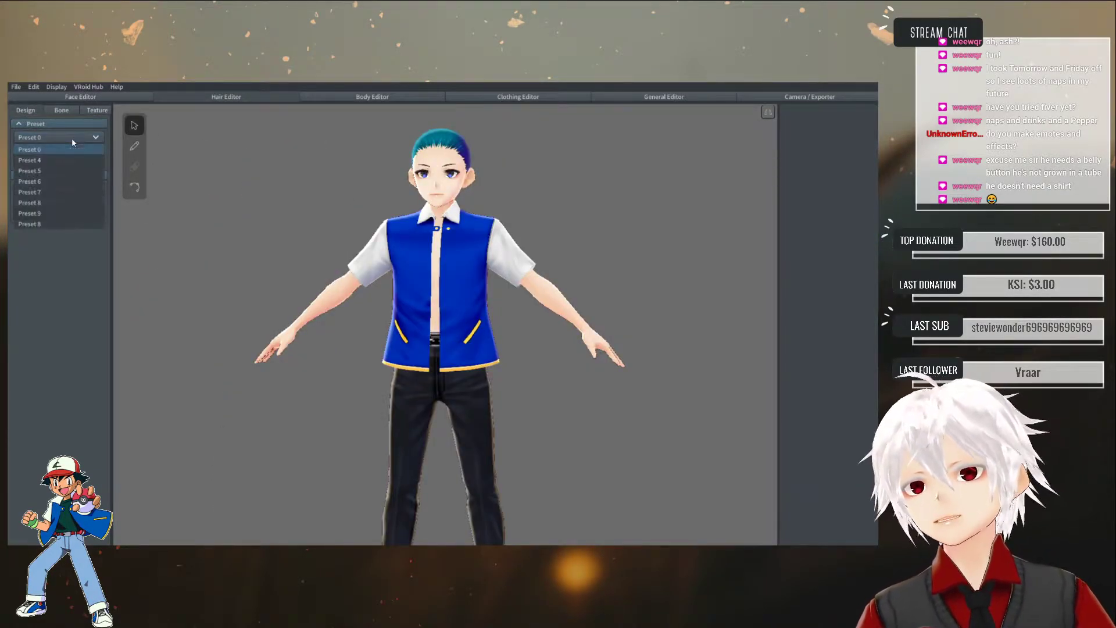
{"action": "left_click", "coordinate": [39, 203]}
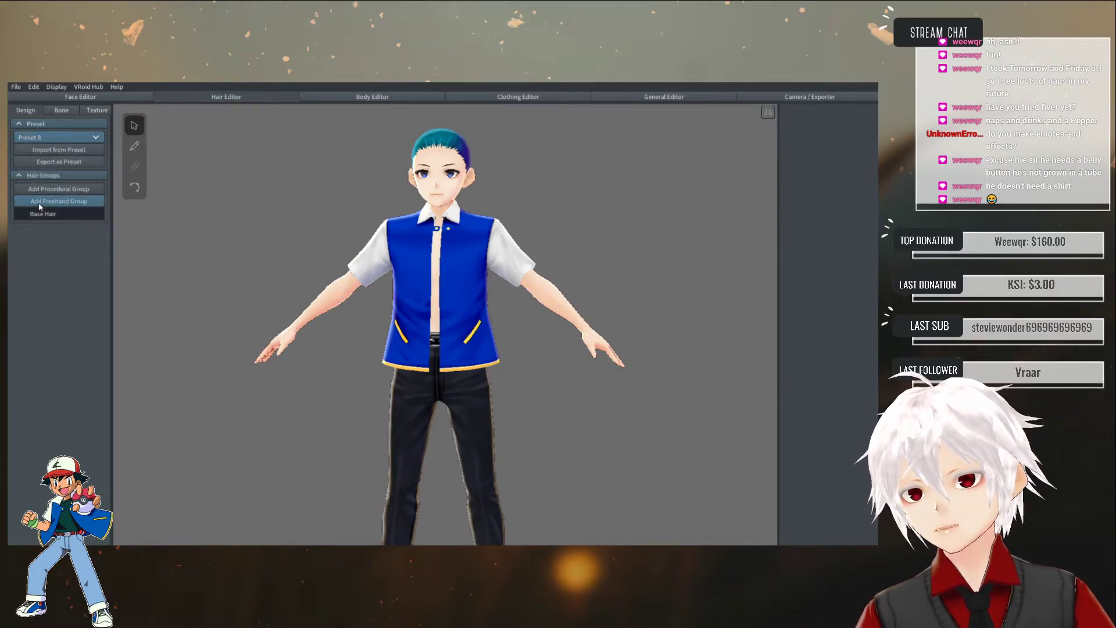
{"action": "right_click_drag", "start_coordinate": [250, 203], "coordinate": [270, 213]}
- Apply hair Preset 0 to the model, view it from the front, and return to the body editor
{"action": "left_click", "coordinate": [38, 139]}
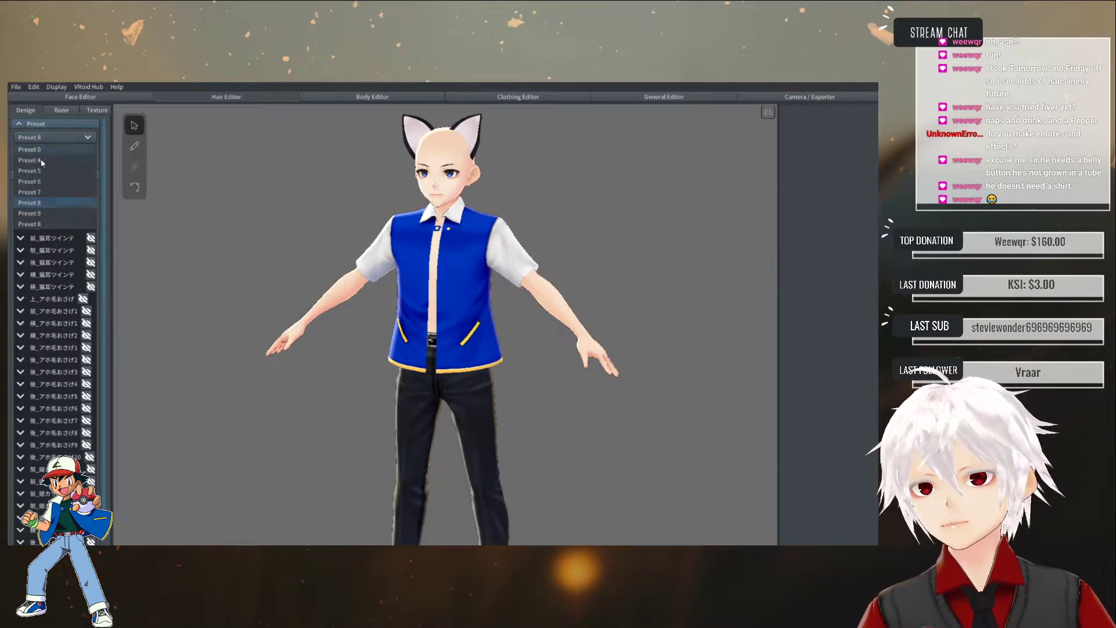
{"action": "left_click", "coordinate": [40, 149]}
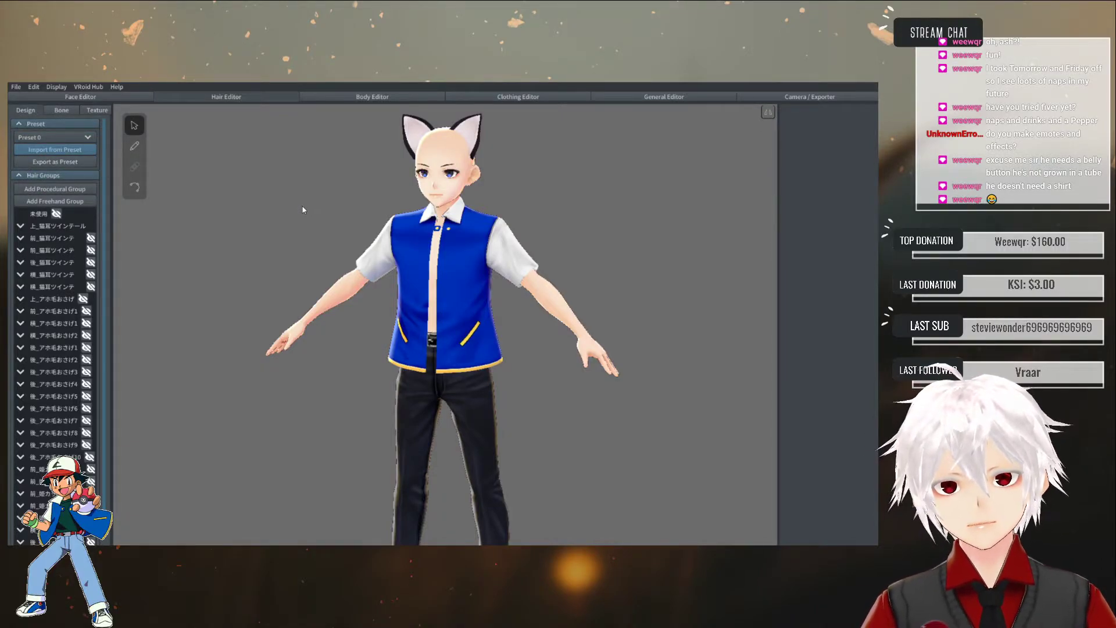
{"action": "right_click_drag", "start_coordinate": [303, 210], "coordinate": [474, 211]}
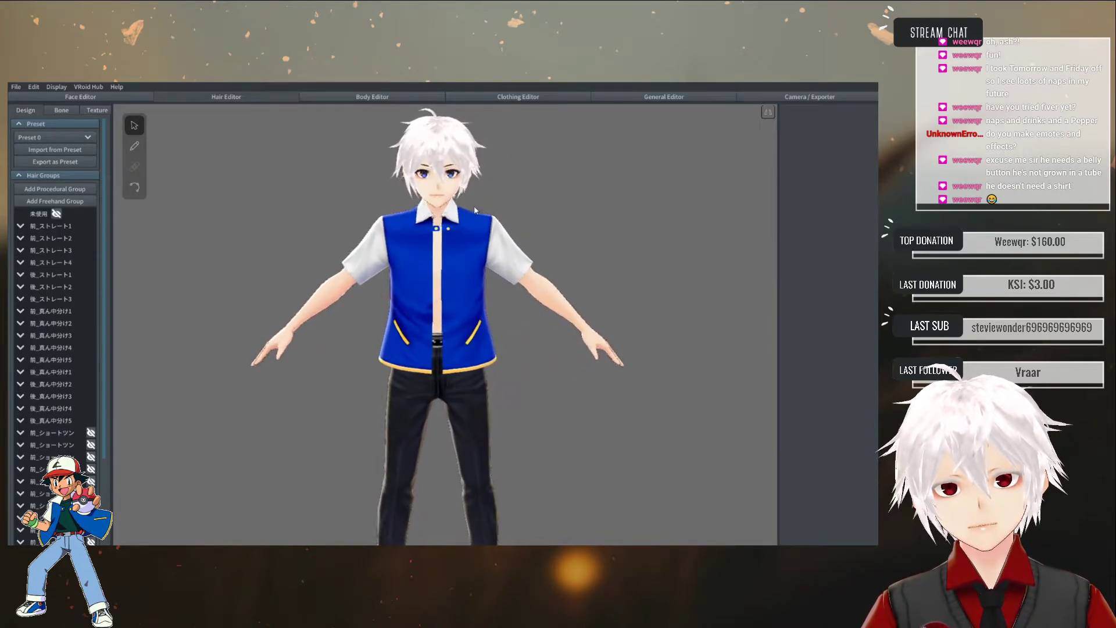
{"action": "left_click", "coordinate": [347, 96]}
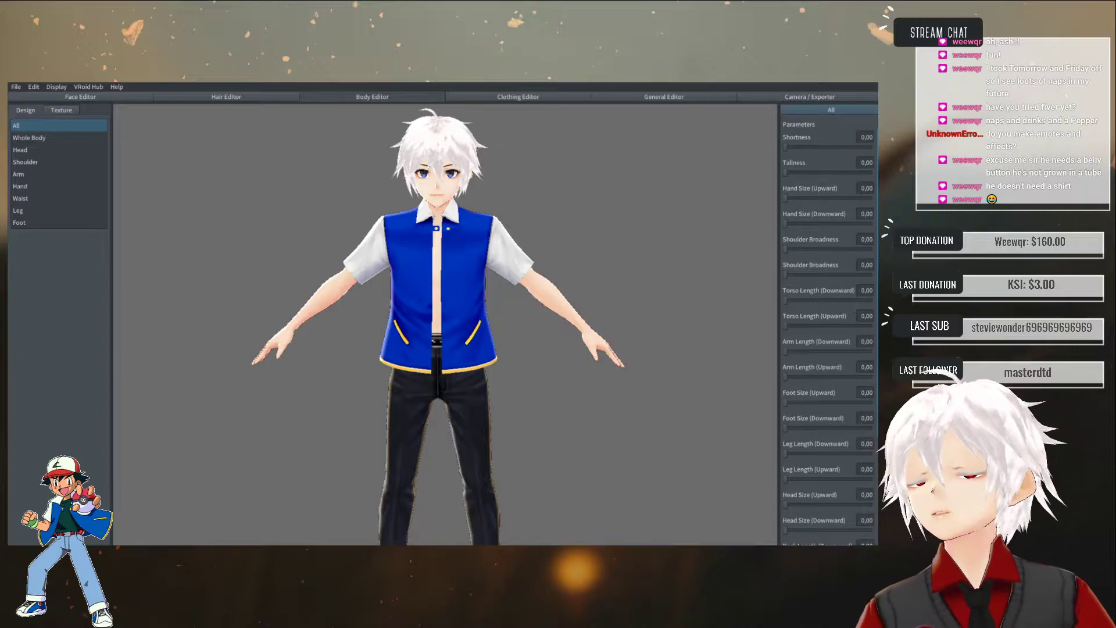
- Switch to Photoshop and examine the neck piece and the two scalloped pieces in the upper body texture
{"action": "key", "text": "alt+Tab"}
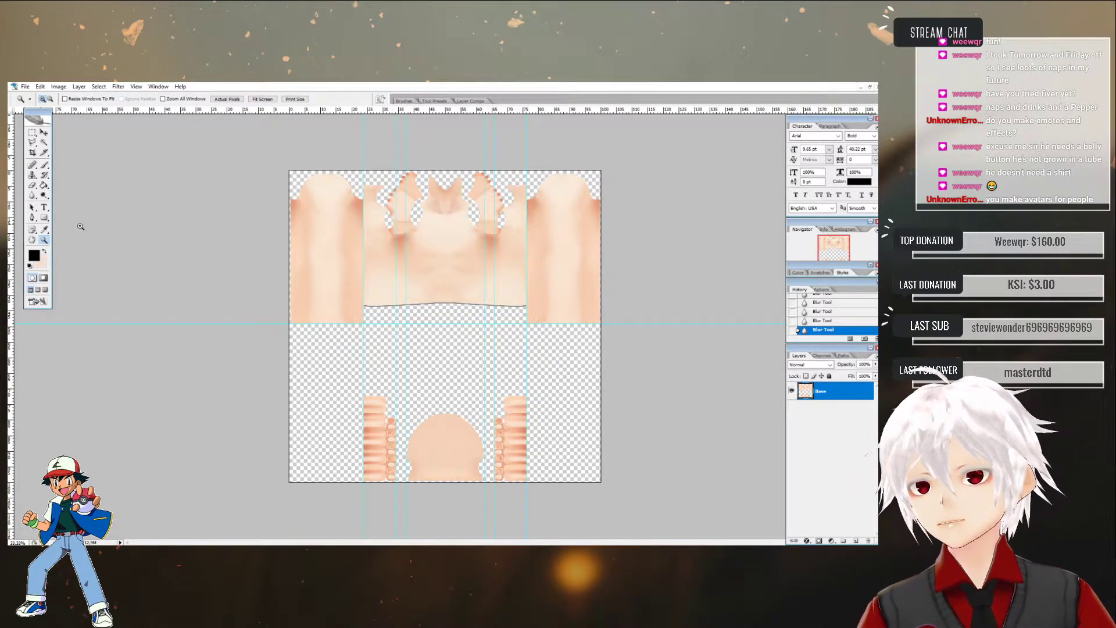
{"action": "left_click", "coordinate": [446, 214]}
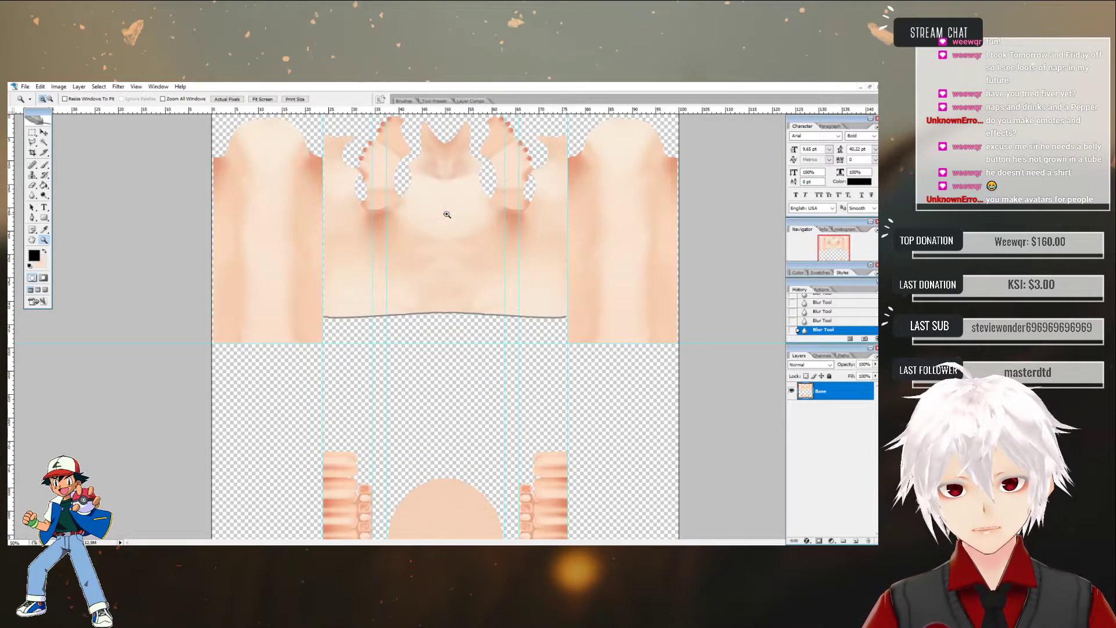
{"action": "left_click", "coordinate": [451, 153]}
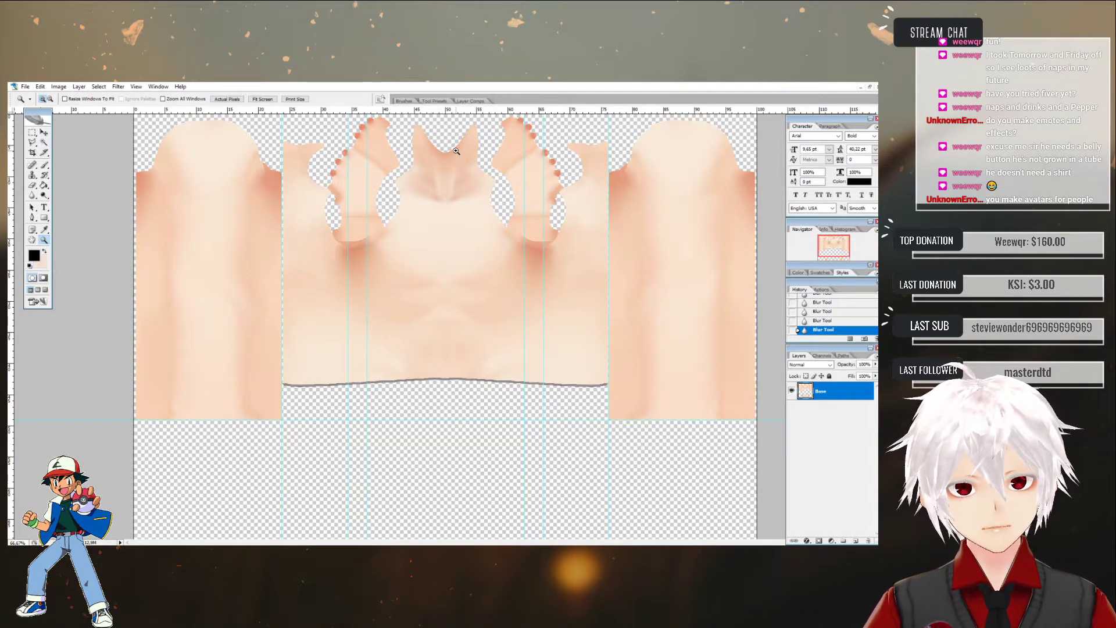
{"action": "left_click", "coordinate": [441, 174]}
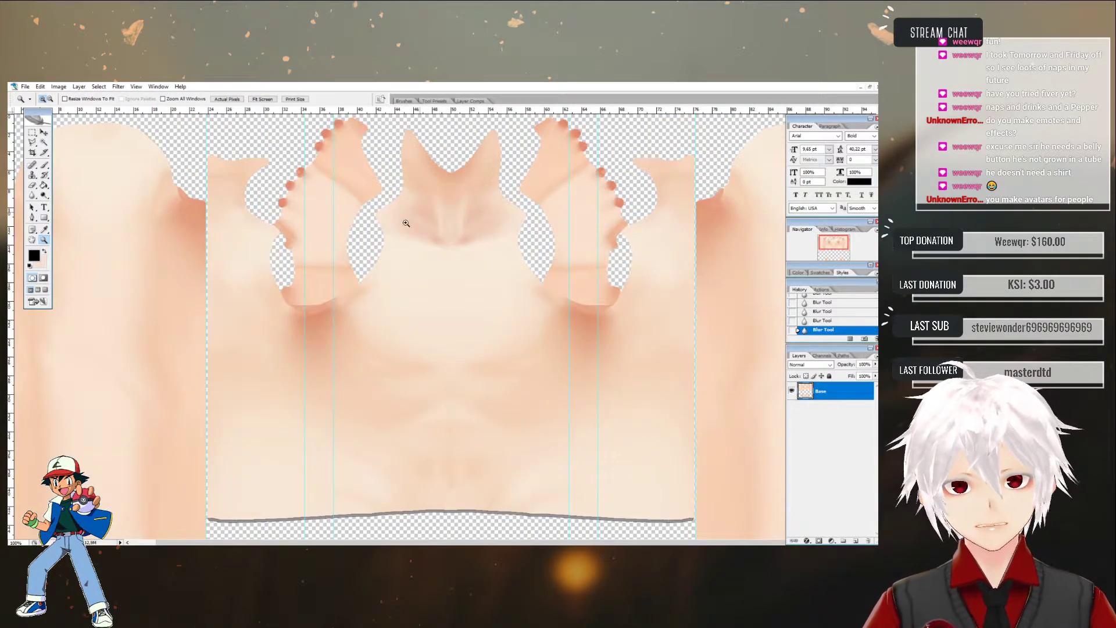
{"action": "left_click", "coordinate": [369, 301]}
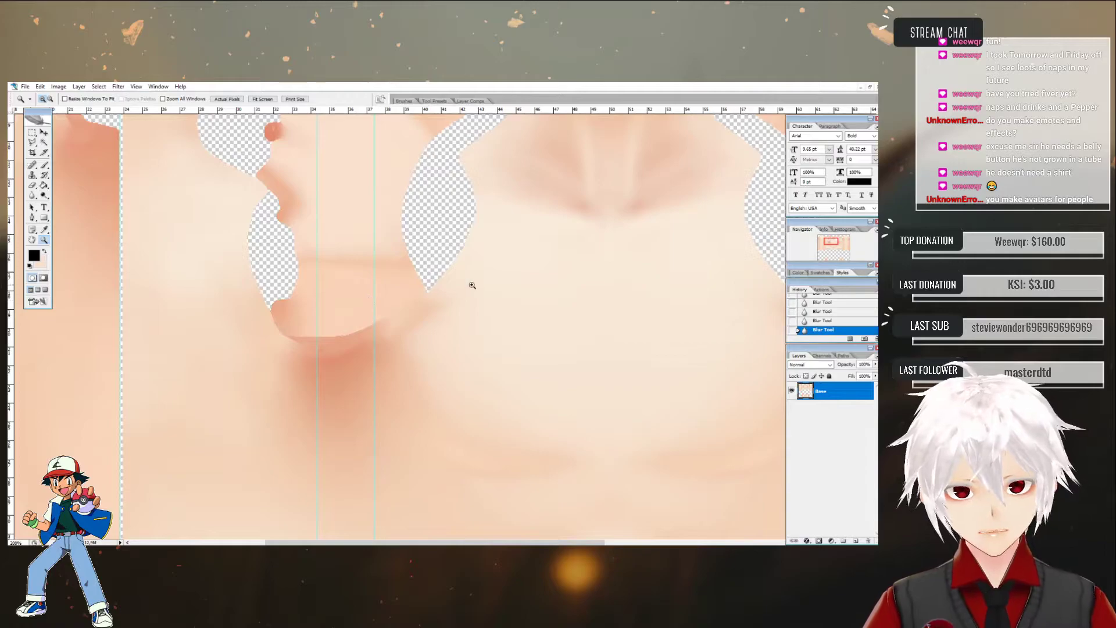
{"action": "left_click", "coordinate": [551, 207], "text": "alt"}
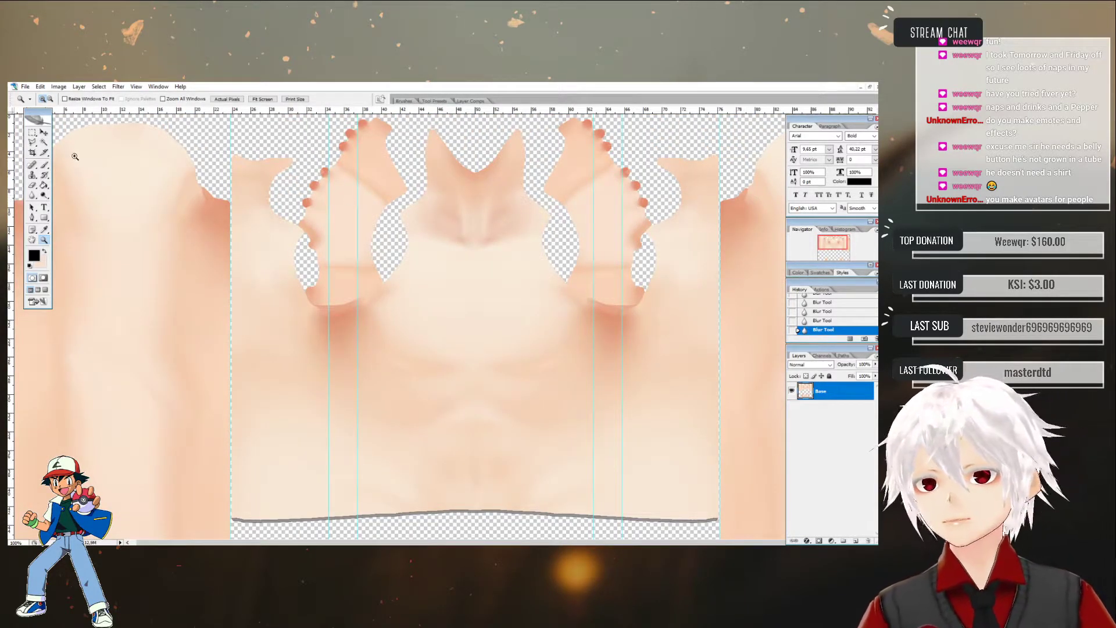
- Try to outline the scalloped piece left of the neck with the Magic Wand and the Magnetic Lasso
{"action": "left_click", "coordinate": [44, 142]}
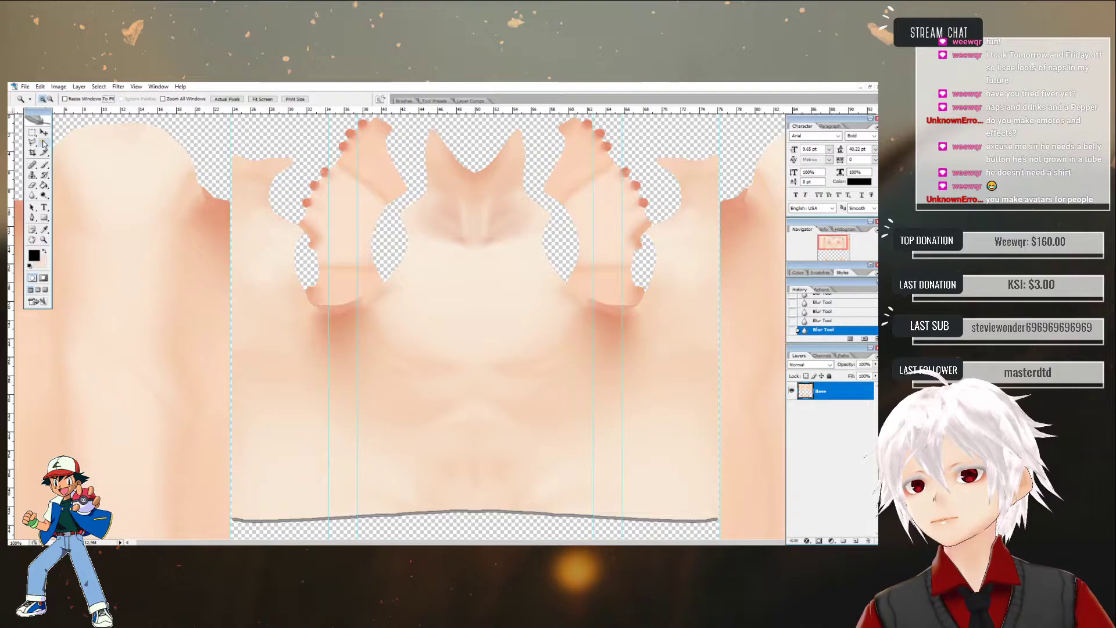
{"action": "left_click", "coordinate": [351, 202]}
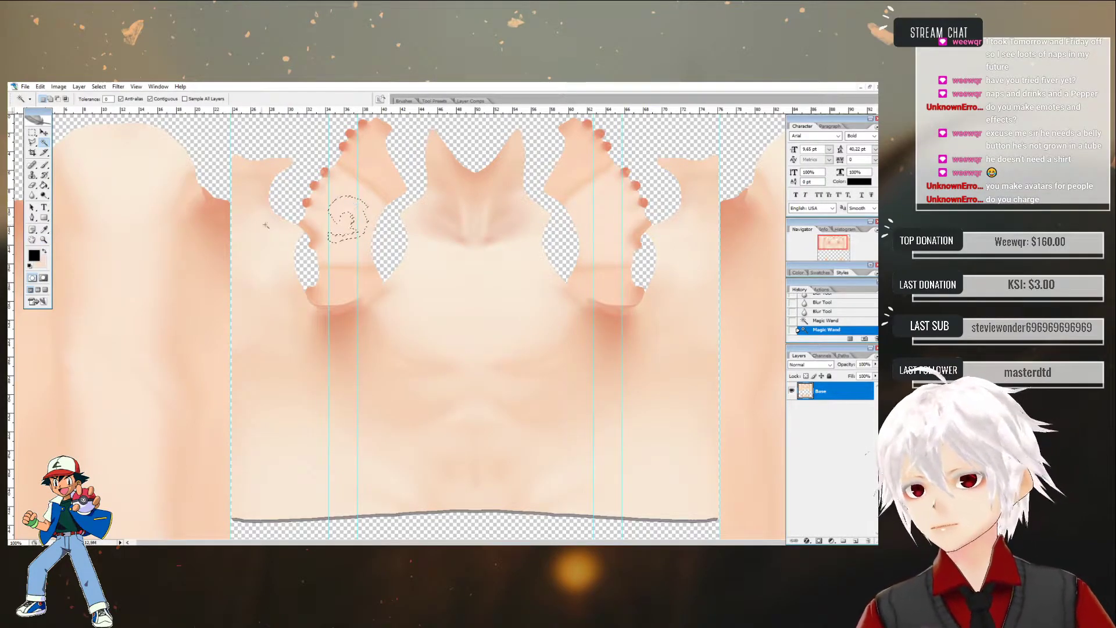
{"action": "left_click", "coordinate": [32, 133]}
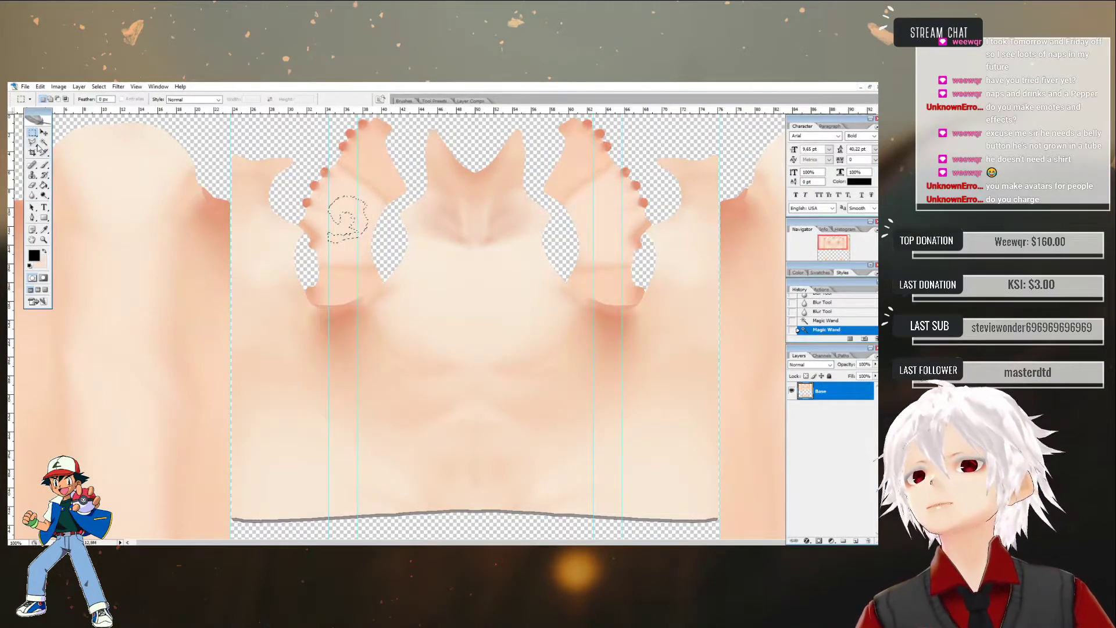
{"action": "left_click", "coordinate": [33, 143]}
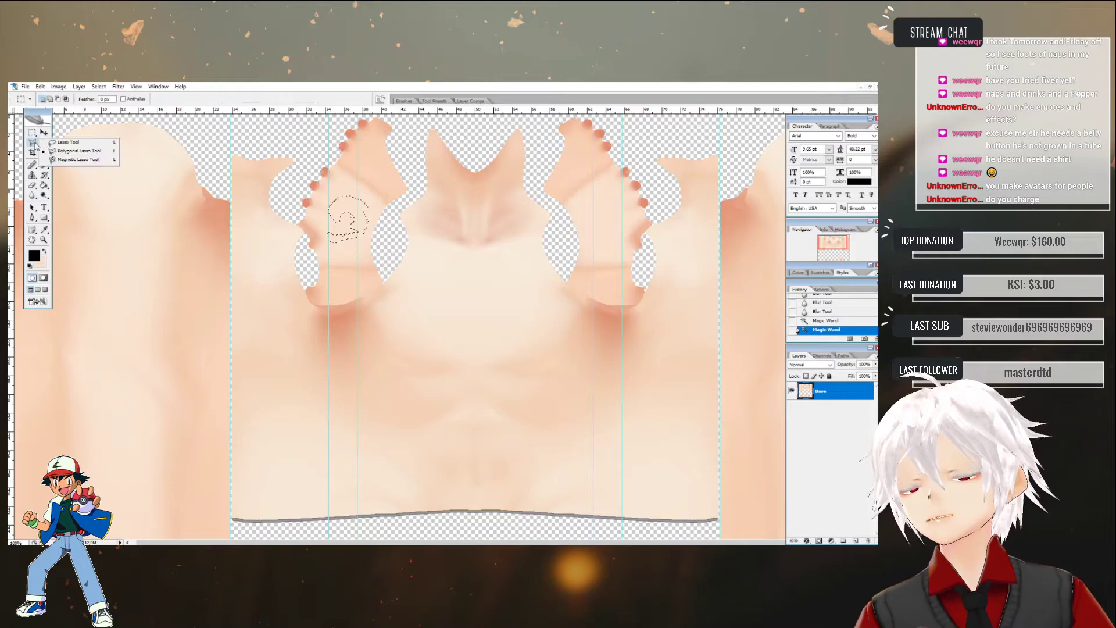
{"action": "left_click", "coordinate": [76, 159]}
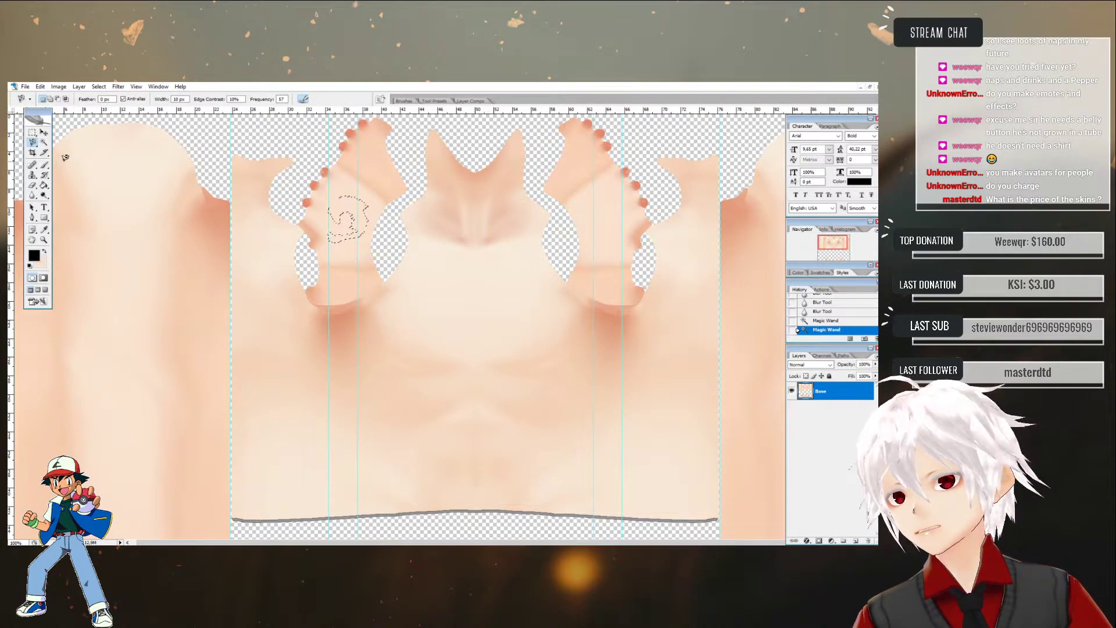
{"action": "left_click", "coordinate": [383, 278]}
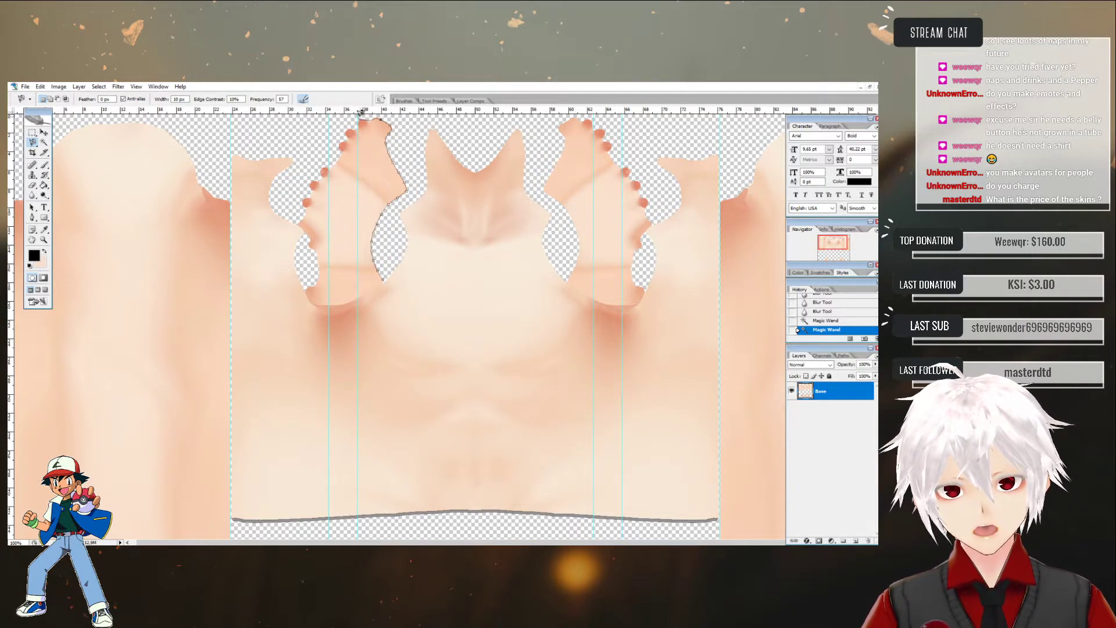
{"action": "double_click", "coordinate": [324, 163]}
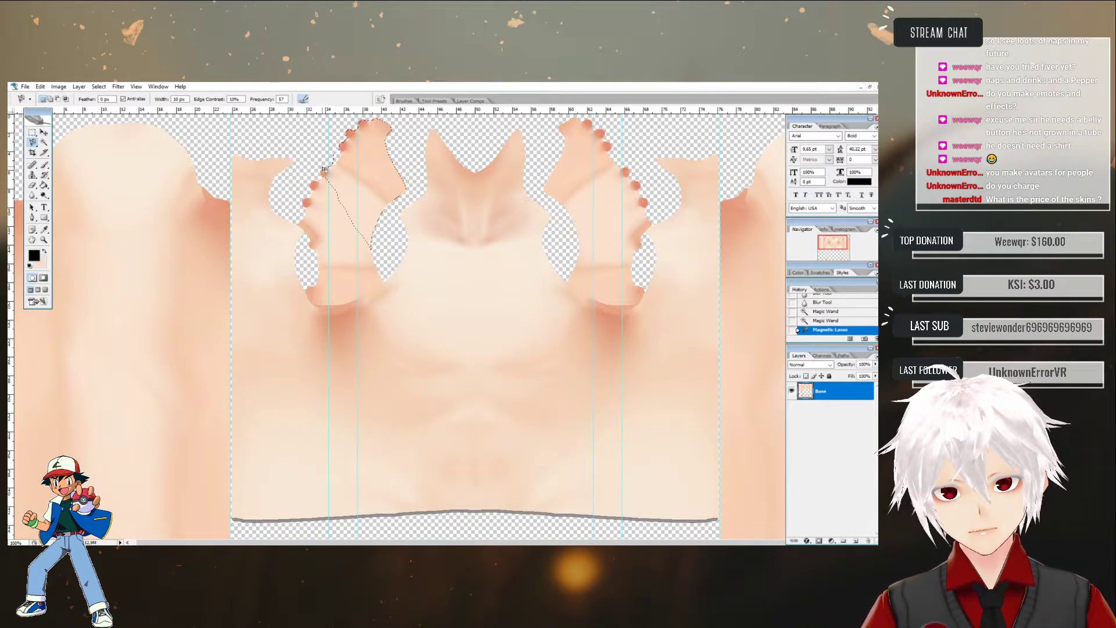
- Try selecting the left scalloped piece with the Magic Wand at tolerance 20, and clear the selection
{"action": "left_click", "coordinate": [43, 142]}
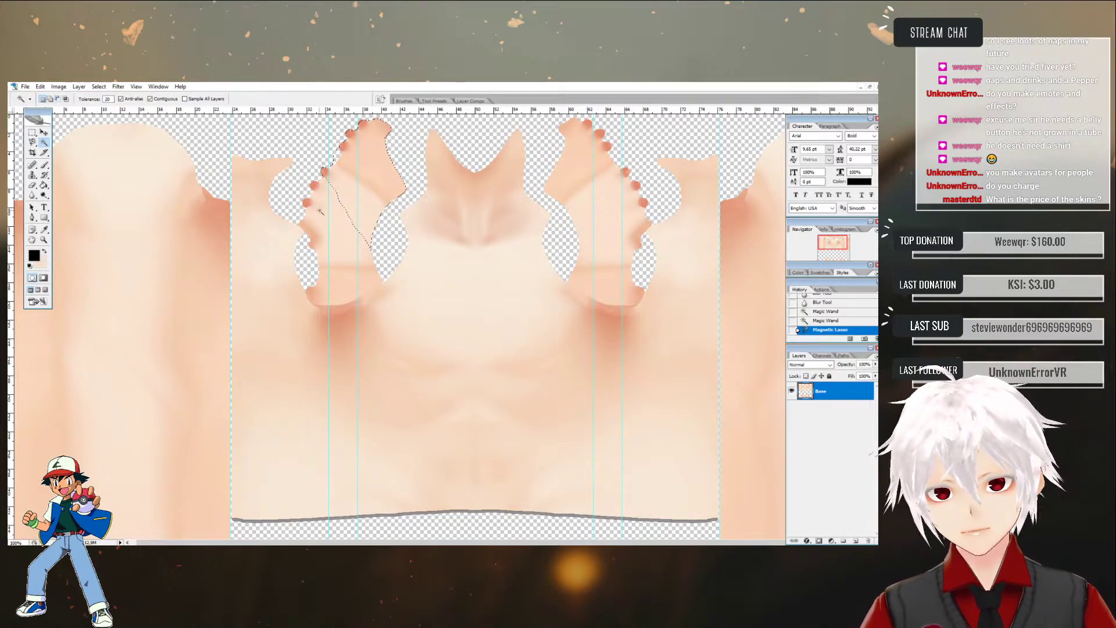
{"action": "key", "text": "ctrl+d"}
{"action": "left_click", "coordinate": [352, 201]}
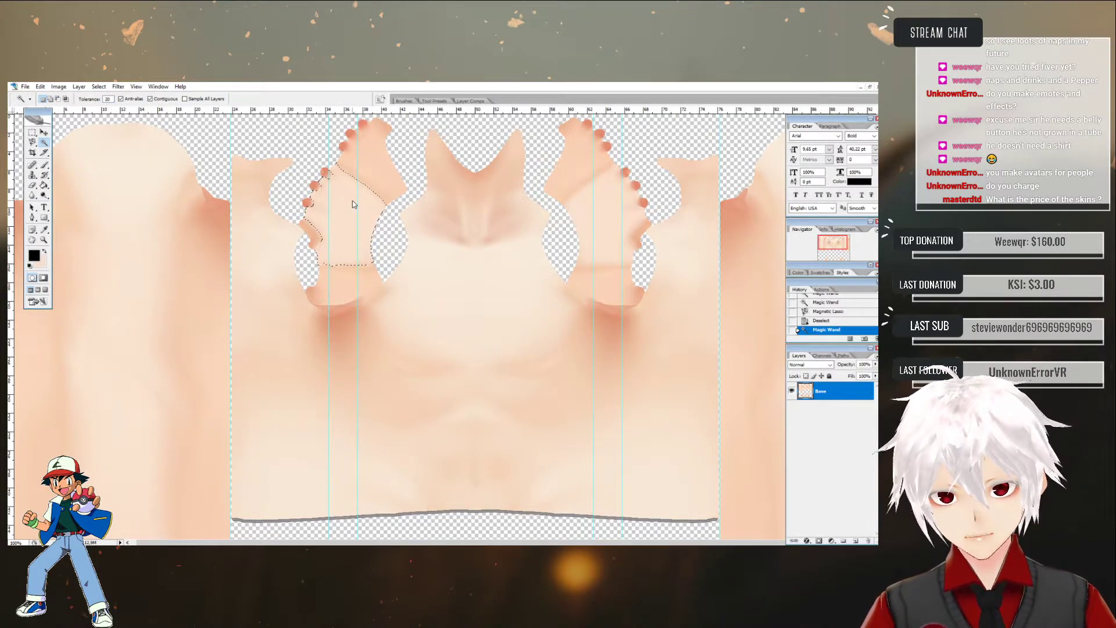
{"action": "left_click", "coordinate": [374, 175], "text": "shift"}
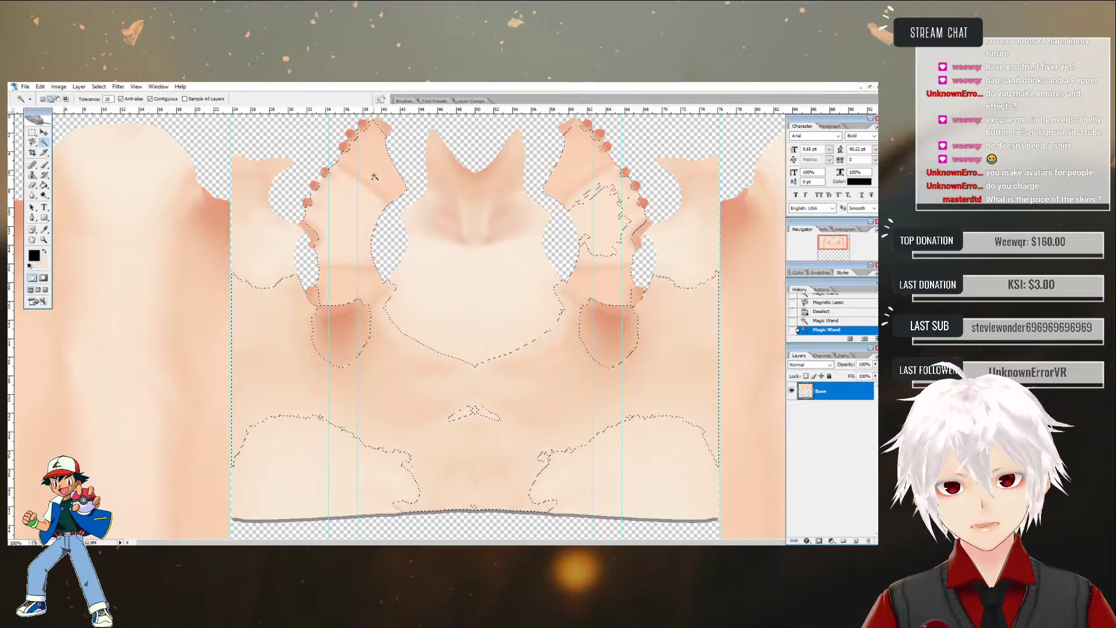
{"action": "key", "text": "ctrl+d"}
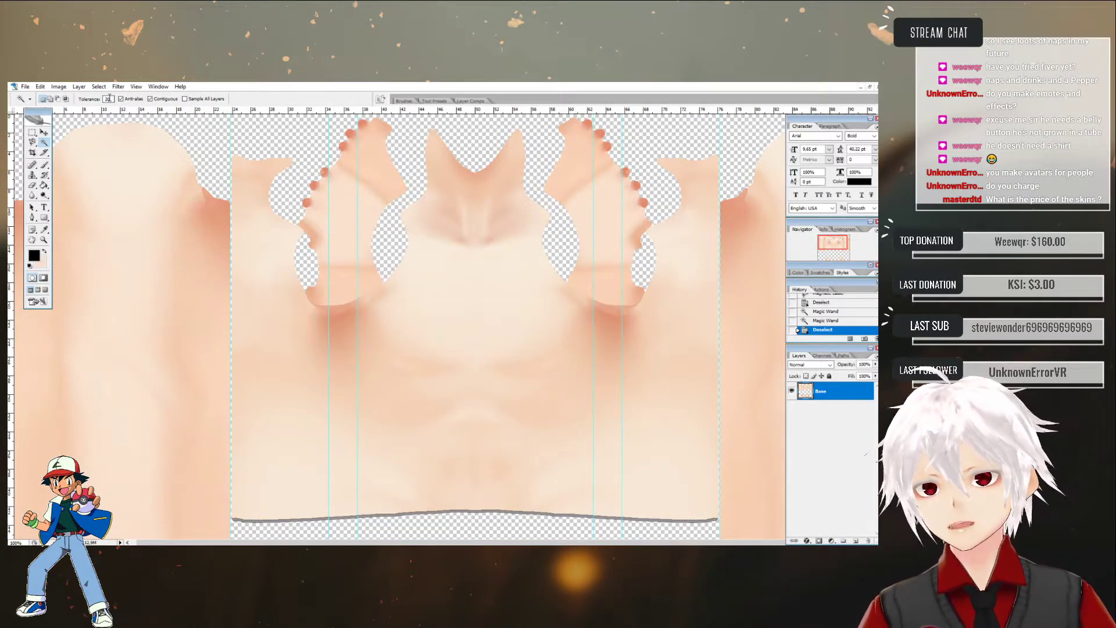
- Try selecting the left scalloped piece with the Magic Wand at tolerance 10, adding its neighbouring shaded areas
{"action": "type", "text": "10"}
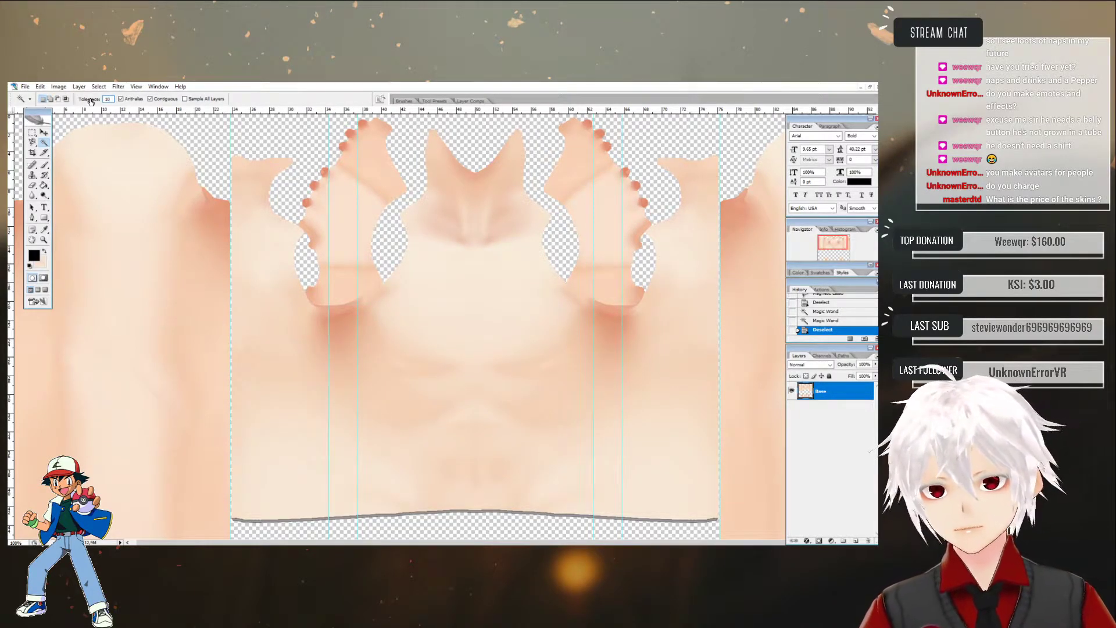
{"action": "left_click", "coordinate": [344, 206]}
{"action": "left_click", "coordinate": [311, 216], "text": "shift"}
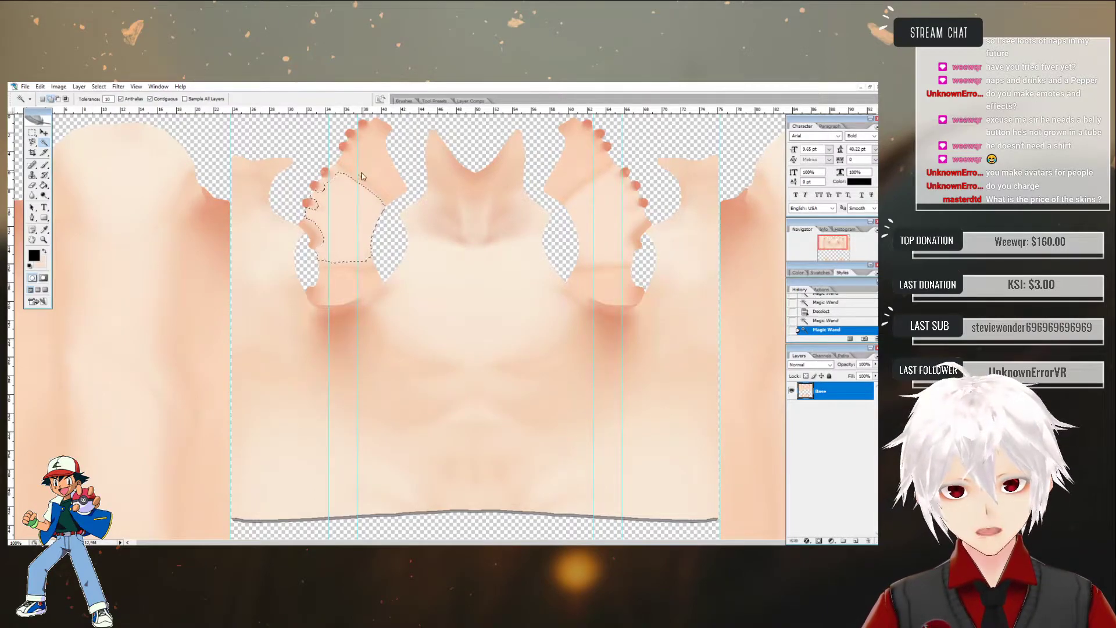
{"action": "left_click", "coordinate": [361, 178], "text": "shift"}
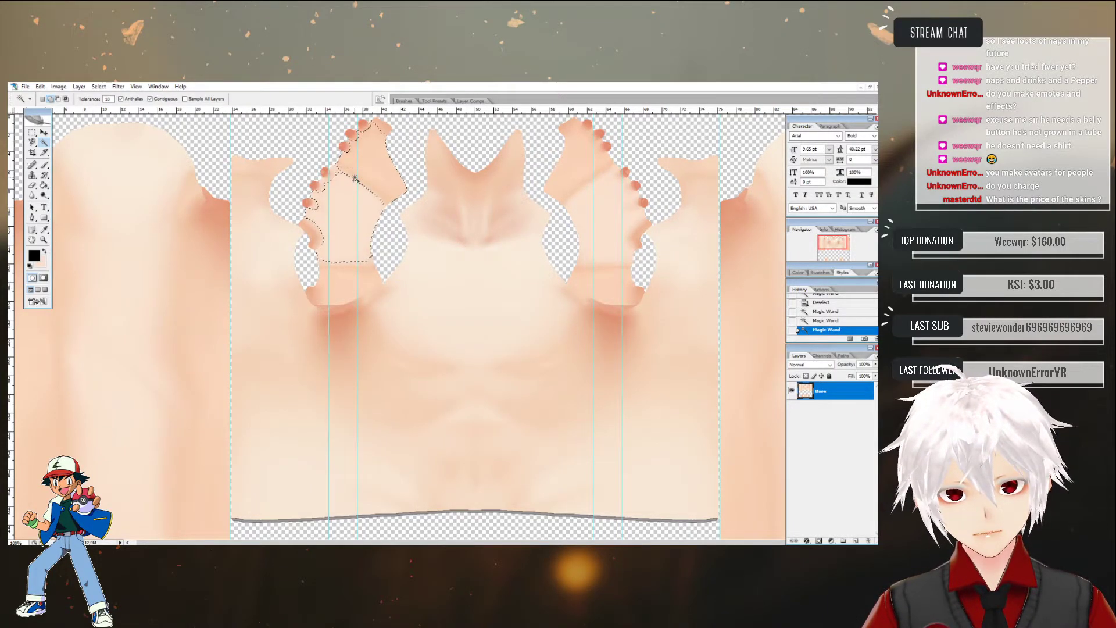
{"action": "left_click", "coordinate": [325, 172]}
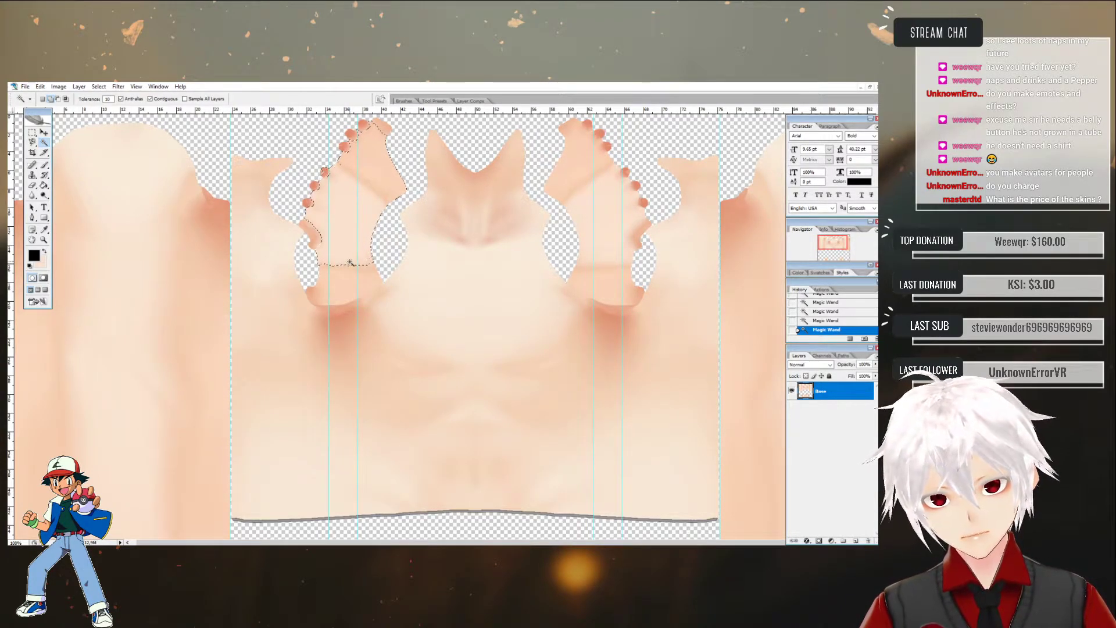
- Outline both scalloped pieces beside the neck with the Magnetic Lasso, combining them into one selection
{"action": "left_click", "coordinate": [33, 143]}
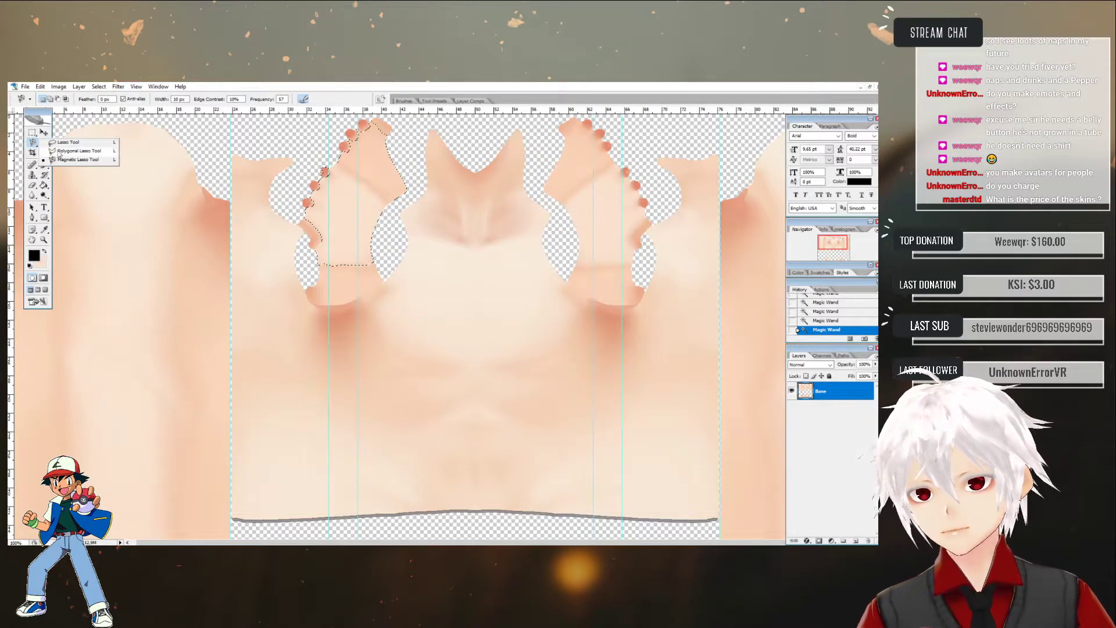
{"action": "left_click", "coordinate": [77, 159]}
{"action": "left_click", "coordinate": [385, 241]}
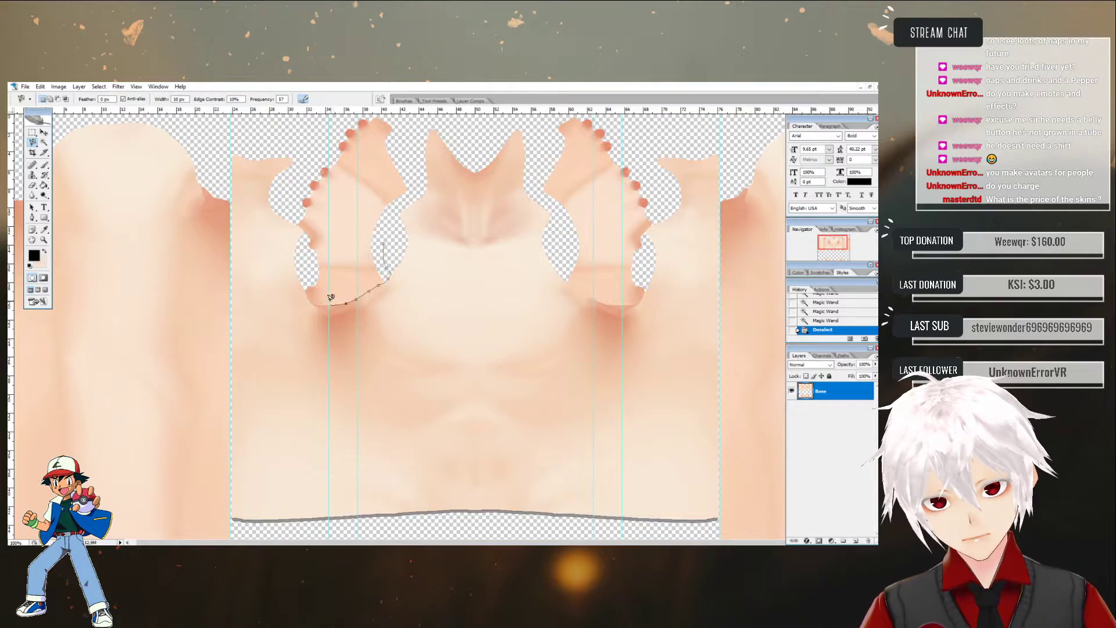
{"action": "mouse_move", "coordinate": [302, 272]}
{"action": "left_mouse_down"}
{"action": "mouse_move", "coordinate": [293, 191]}
{"action": "mouse_move", "coordinate": [331, 121]}
{"action": "mouse_move", "coordinate": [366, 110]}
{"action": "mouse_move", "coordinate": [398, 123]}
{"action": "mouse_move", "coordinate": [416, 183]}
{"action": "mouse_move", "coordinate": [389, 225]}
{"action": "left_mouse_up"}
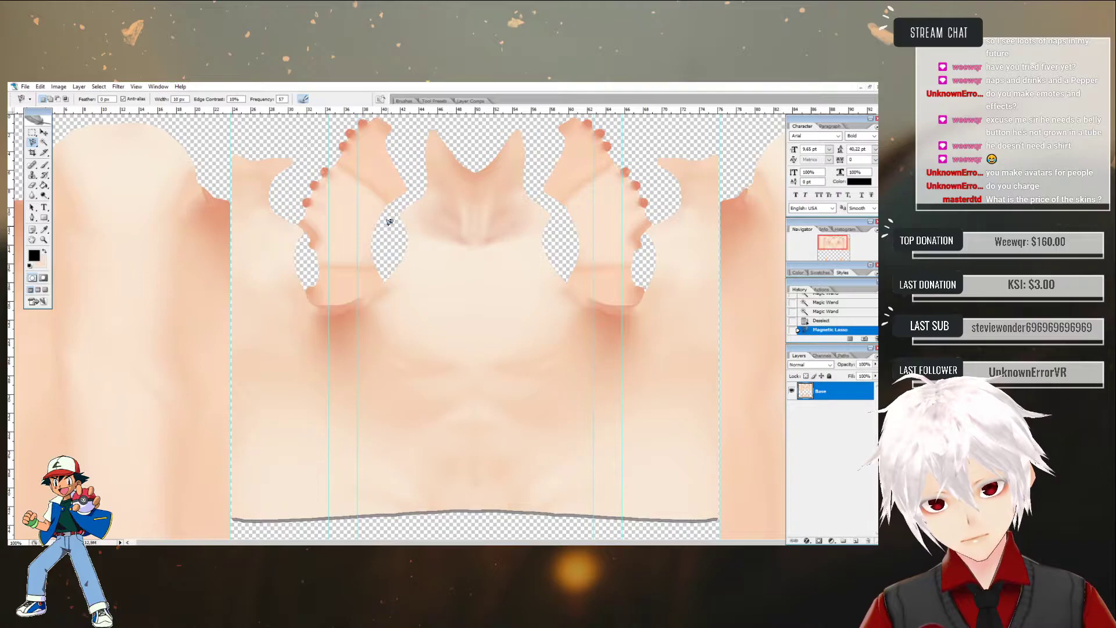
{"action": "mouse_move", "coordinate": [562, 249]}
{"action": "left_mouse_down", "text": "shift"}
{"action": "mouse_move", "coordinate": [532, 174]}
{"action": "mouse_move", "coordinate": [546, 133]}
{"action": "mouse_move", "coordinate": [565, 114]}
{"action": "mouse_move", "coordinate": [594, 111]}
{"action": "mouse_move", "coordinate": [611, 118]}
{"action": "mouse_move", "coordinate": [652, 180]}
{"action": "mouse_move", "coordinate": [662, 214]}
{"action": "mouse_move", "coordinate": [646, 229]}
{"action": "mouse_move", "coordinate": [654, 273]}
{"action": "mouse_move", "coordinate": [638, 301]}
{"action": "mouse_move", "coordinate": [604, 309]}
{"action": "mouse_move", "coordinate": [566, 273]}
{"action": "left_mouse_up", "text": "shift"}
{"action": "double_click", "coordinate": [560, 258]}
{"action": "mouse_move", "coordinate": [545, 333]}
{"action": "left_mouse_down"}
{"action": "mouse_move", "coordinate": [557, 290]}
{"action": "mouse_move", "coordinate": [586, 288]}
{"action": "left_mouse_up"}
{"action": "left_click_drag", "start_coordinate": [644, 310], "coordinate": [625, 341]}
{"action": "double_click", "coordinate": [620, 341]}
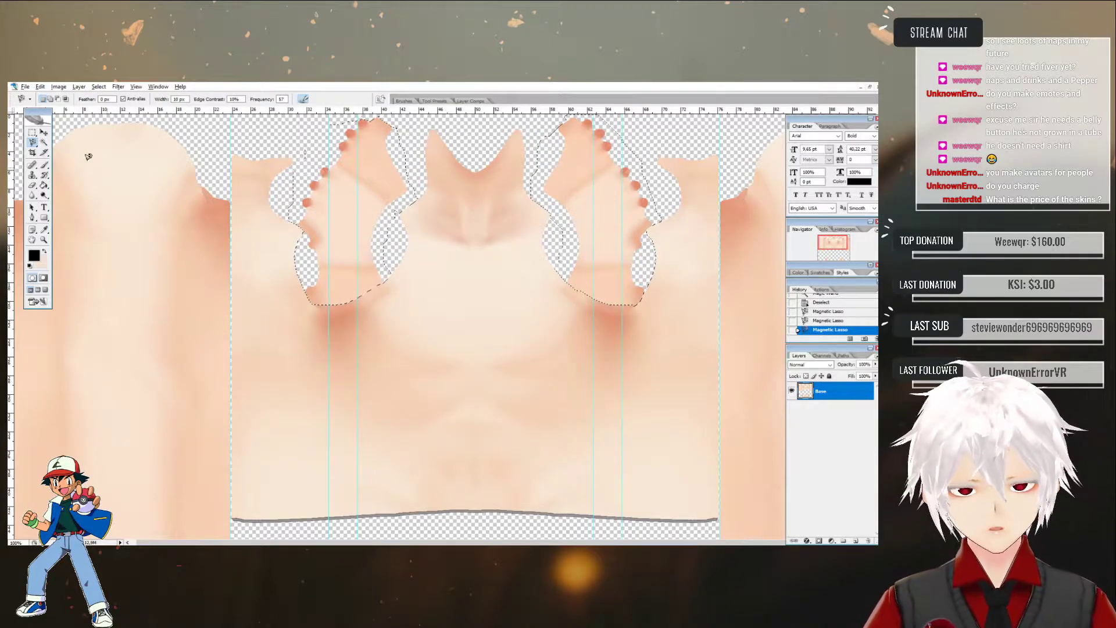
- Subtract the transparent areas around both scalloped pieces from the selection with the Magic Wand
{"action": "left_click", "coordinate": [43, 142]}
{"action": "left_click", "coordinate": [304, 174], "text": "alt"}
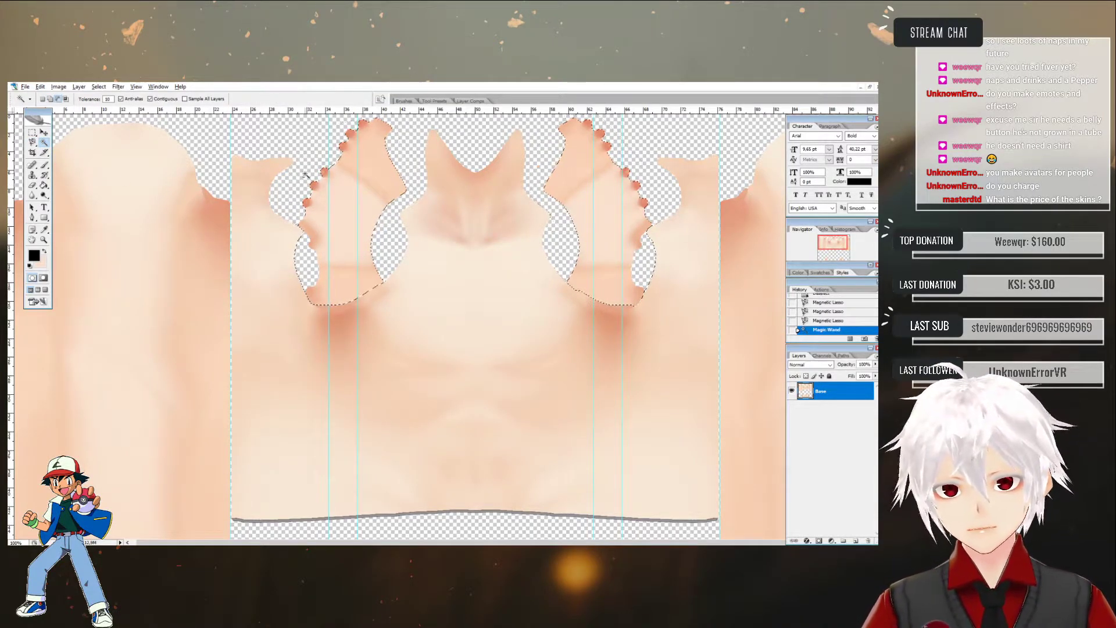
{"action": "left_click", "coordinate": [305, 269], "text": "alt"}
{"action": "left_click", "coordinate": [647, 271], "text": "alt"}
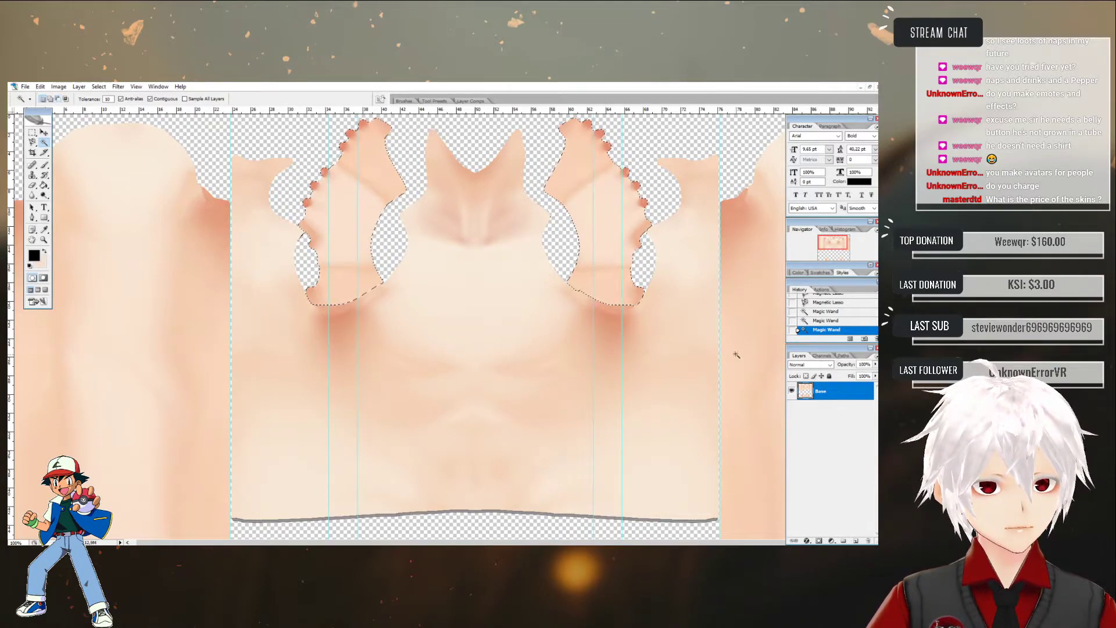
- Copy the selected scalloped pieces to a new layer and name it Gloves
{"action": "right_click", "coordinate": [622, 262]}
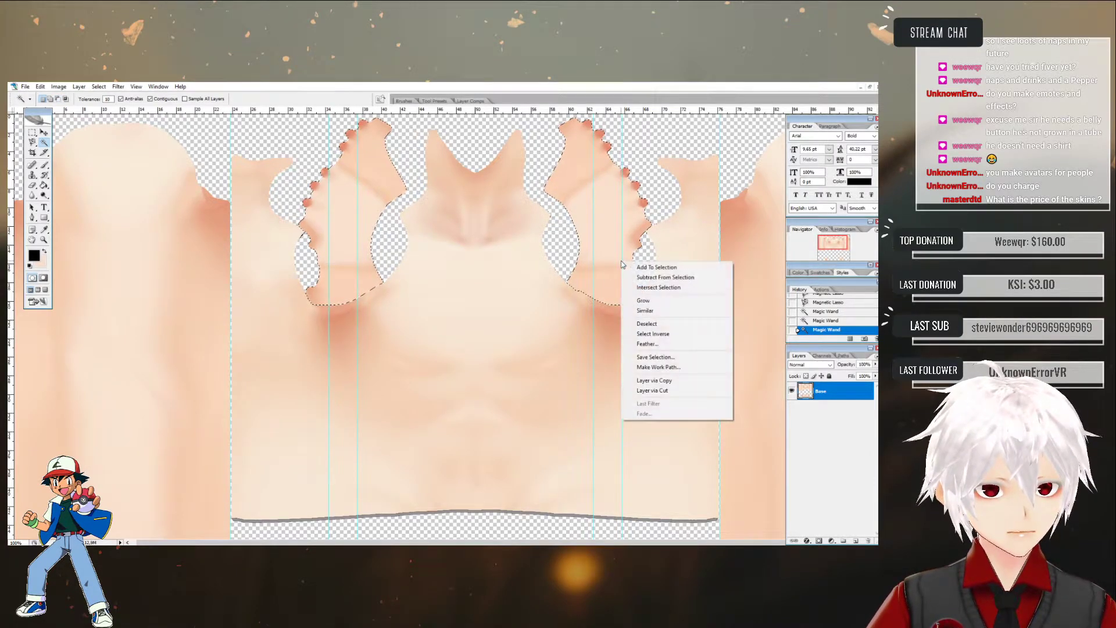
{"action": "left_click", "coordinate": [654, 381]}
{"action": "double_click", "coordinate": [827, 392]}
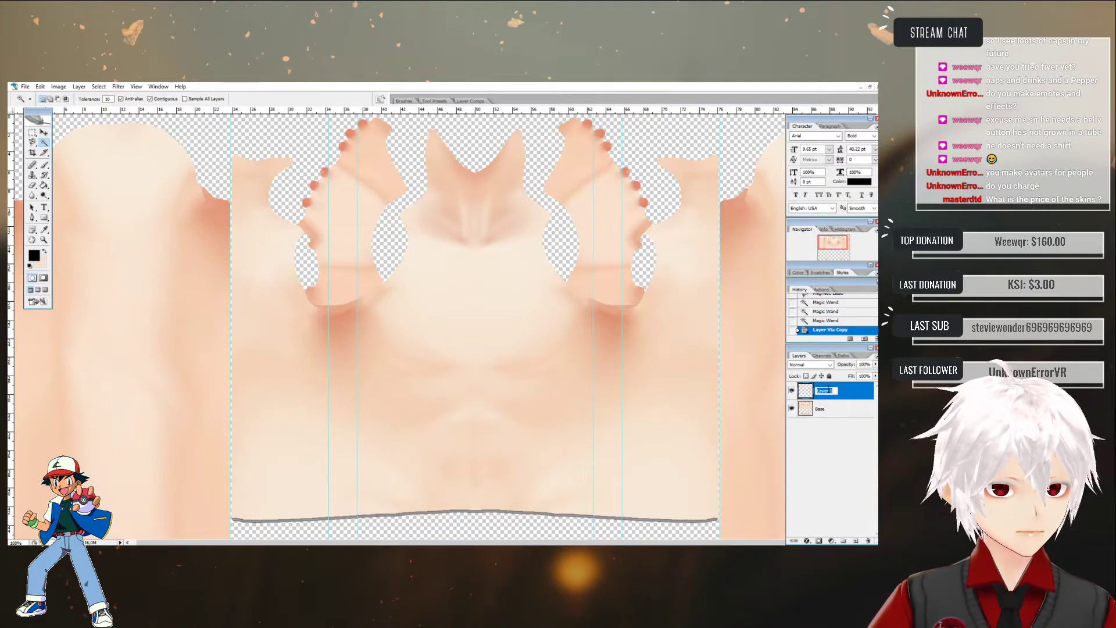
{"action": "type", "text": "Glove"}
{"action": "key", "text": "Return"}
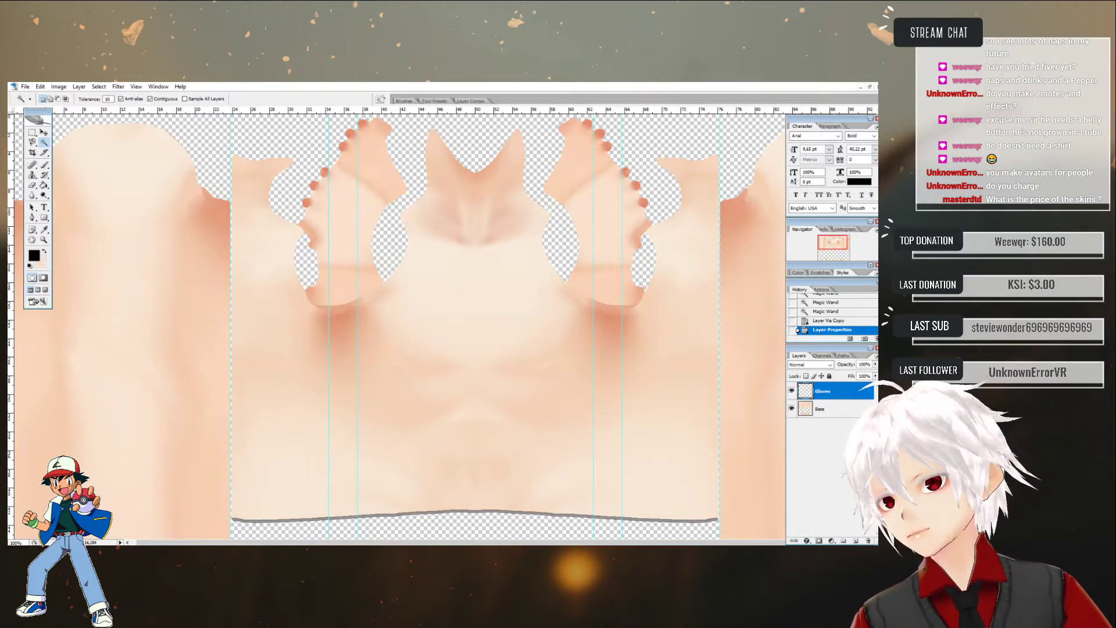
- Select the central torso block between the arms with a rectangular marquee and fill it with black on a new layer
{"action": "left_click", "coordinate": [44, 239]}
{"action": "left_click", "coordinate": [423, 253], "text": "alt"}
{"action": "left_click", "coordinate": [463, 327], "text": "alt"}
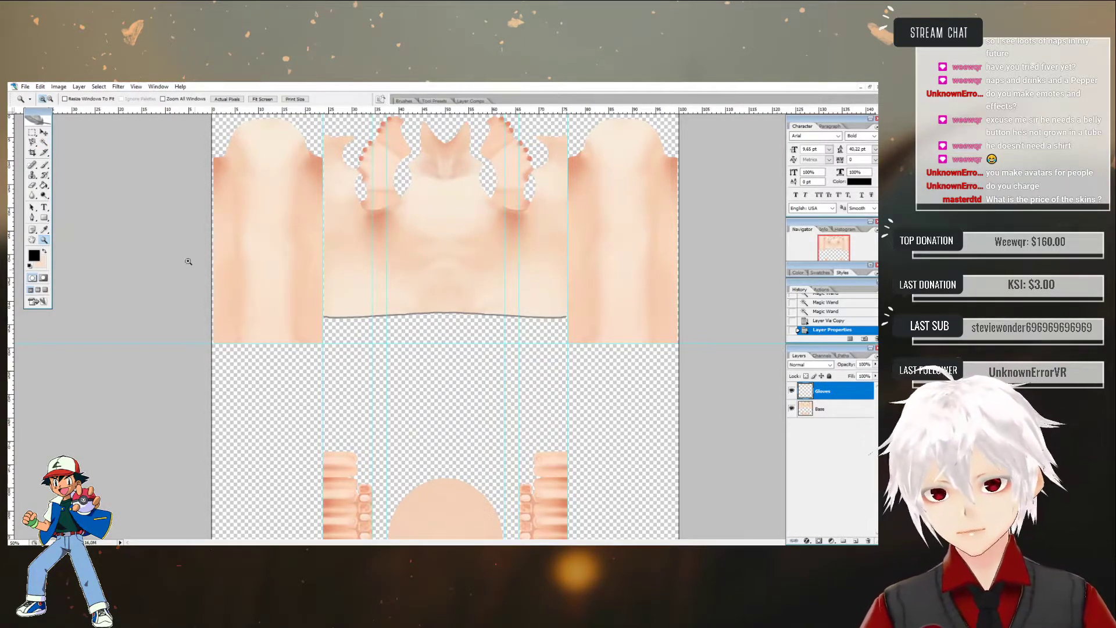
{"action": "left_click", "coordinate": [32, 132]}
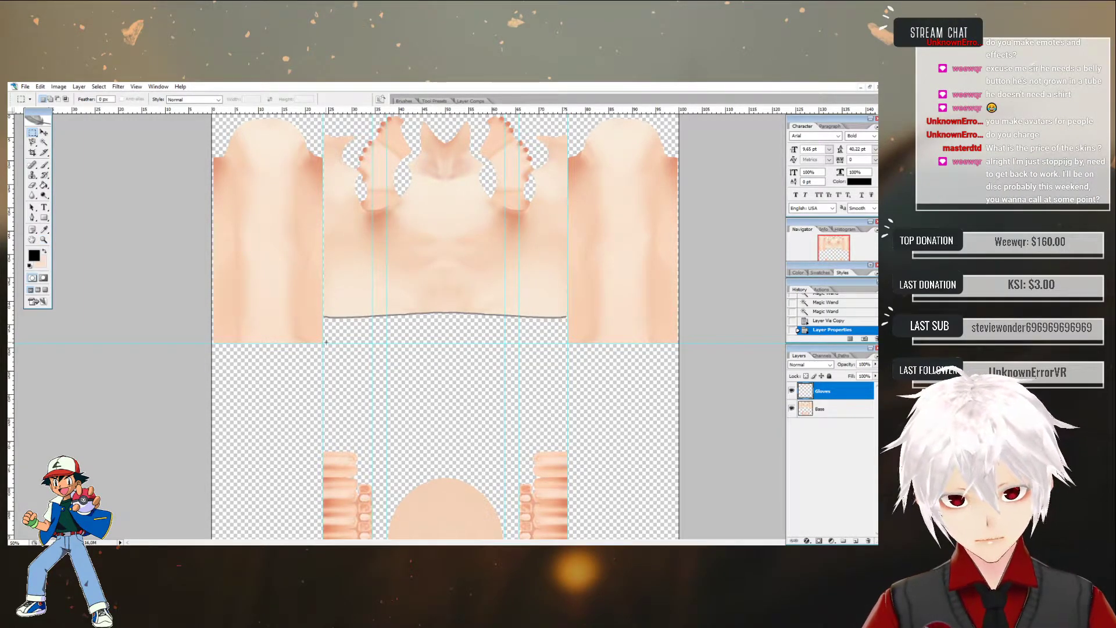
{"action": "left_click_drag", "start_coordinate": [343, 326], "coordinate": [567, 114]}
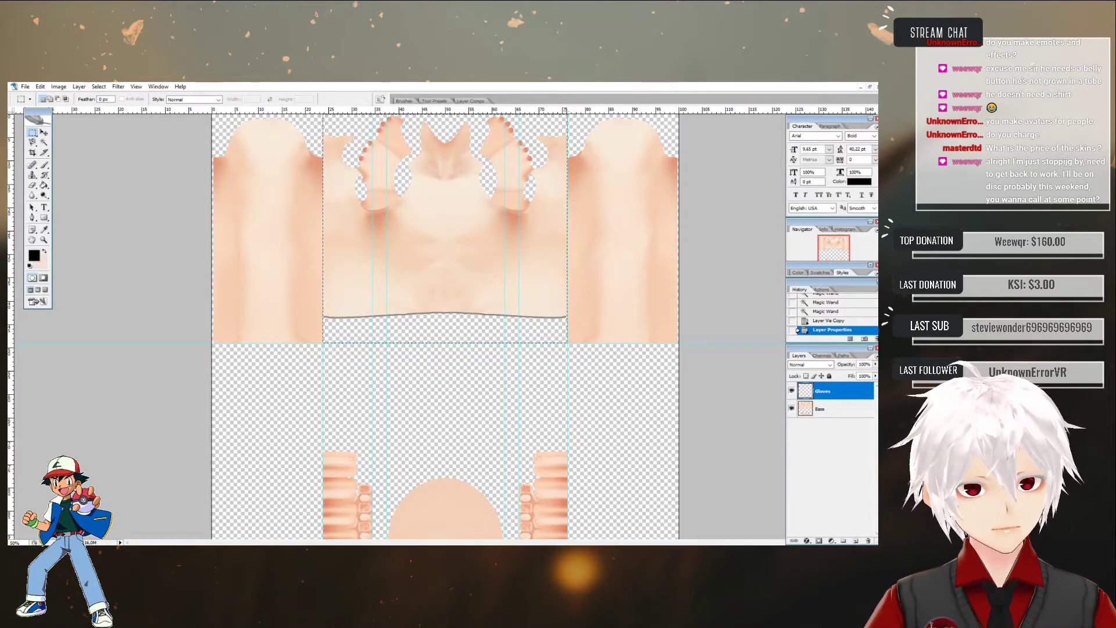
{"action": "left_click", "coordinate": [855, 540]}
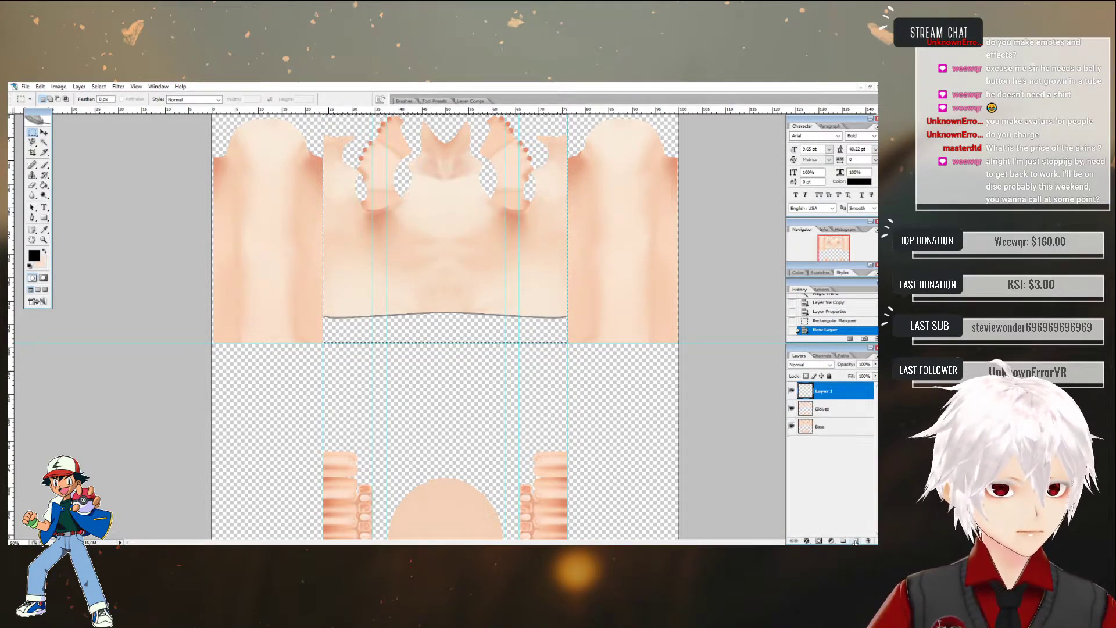
{"action": "left_click", "coordinate": [43, 185]}
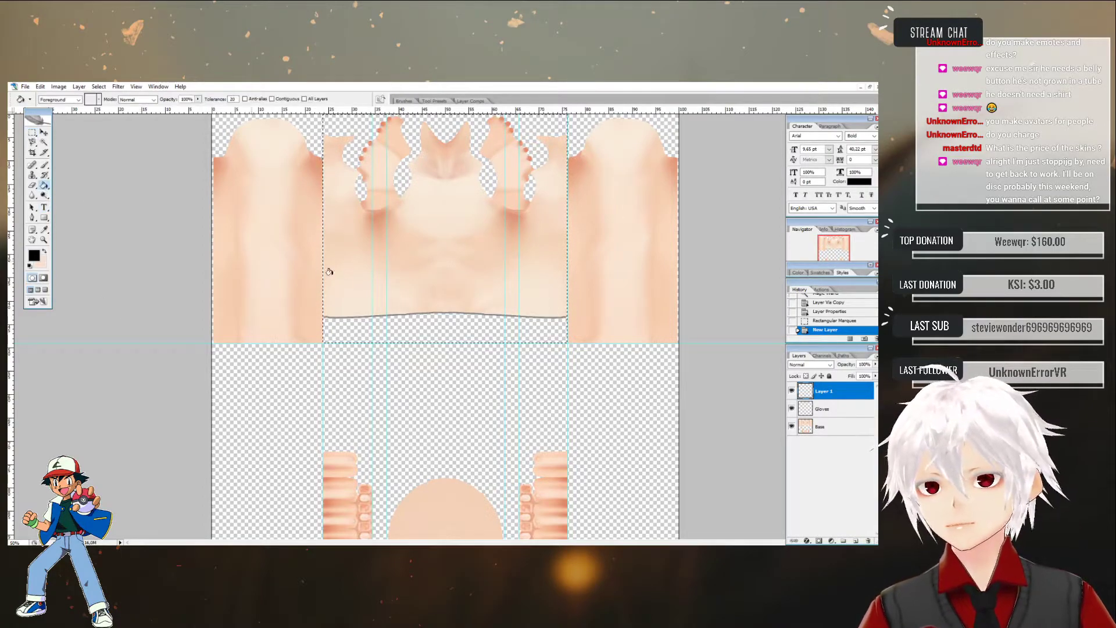
{"action": "left_click", "coordinate": [406, 277]}
- Set the black torso layer's fill opacity to 0% and rename the layer WhiteOut
{"action": "left_click", "coordinate": [875, 377]}
{"action": "left_click", "coordinate": [848, 465]}
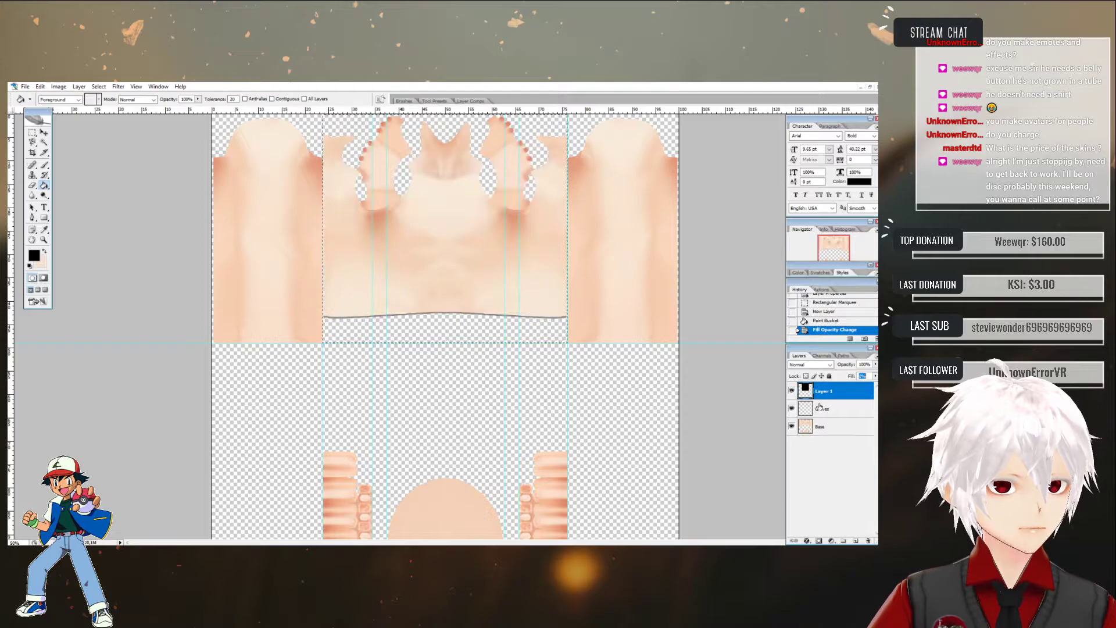
{"action": "double_click", "coordinate": [826, 392]}
{"action": "type", "text": "White"}
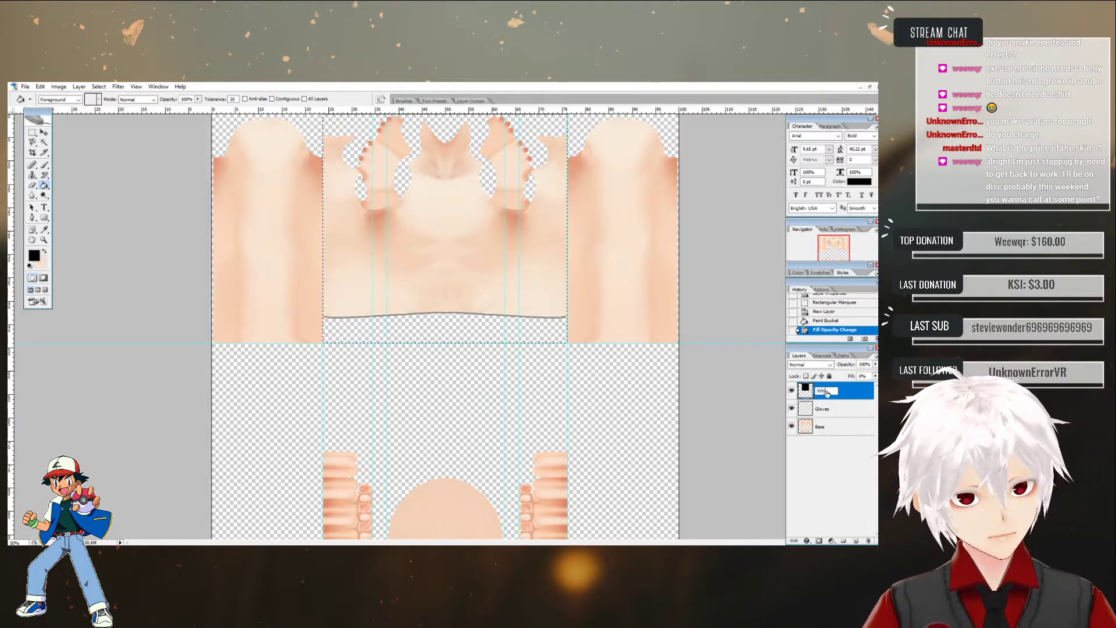
{"action": "type", "text": "Out"}
{"action": "key", "text": "Return"}
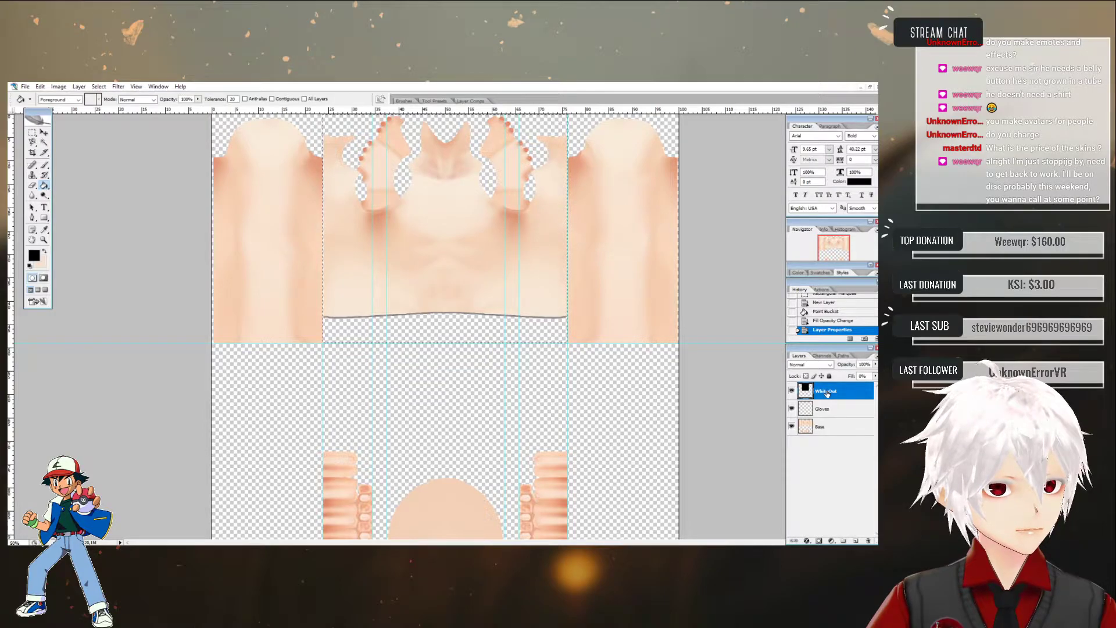
- Apply a black Color Overlay with Hue blend mode to the WhiteOut layer
{"action": "double_click", "coordinate": [868, 394]}
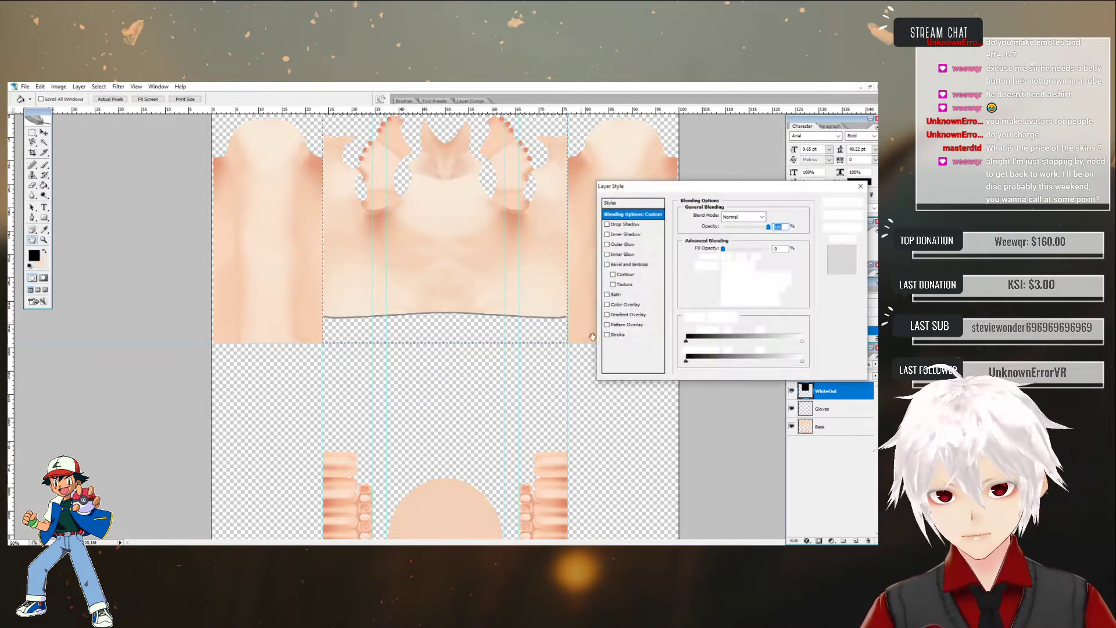
{"action": "left_click", "coordinate": [607, 303]}
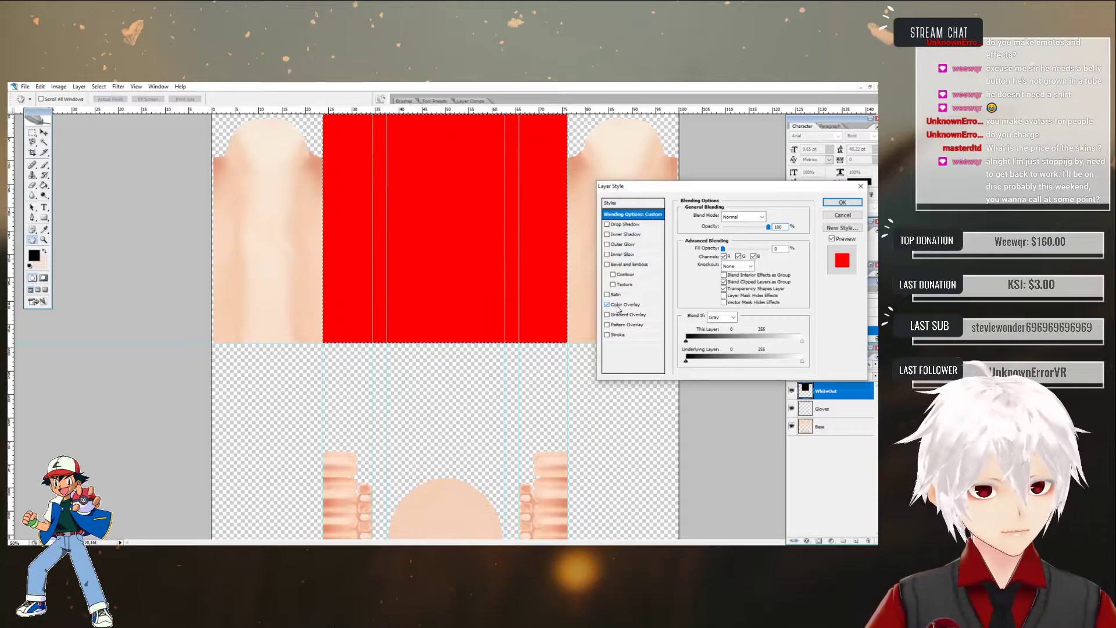
{"action": "left_click", "coordinate": [627, 304]}
{"action": "left_click", "coordinate": [750, 216]}
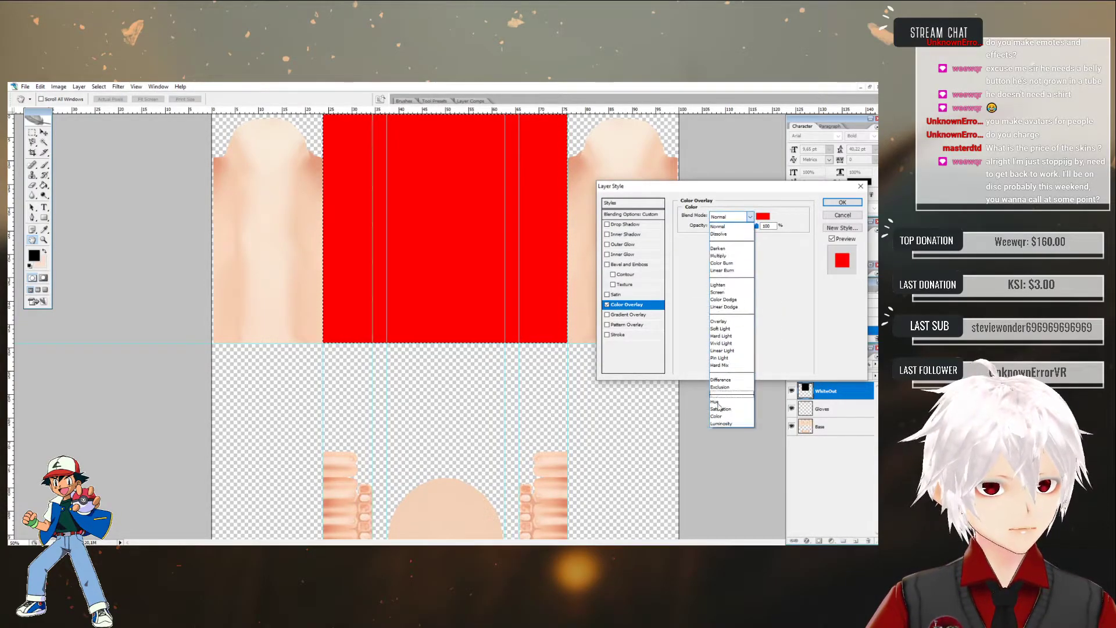
{"action": "left_click", "coordinate": [731, 402]}
{"action": "left_click", "coordinate": [763, 217]}
{"action": "left_click_drag", "start_coordinate": [536, 381], "coordinate": [648, 480]}
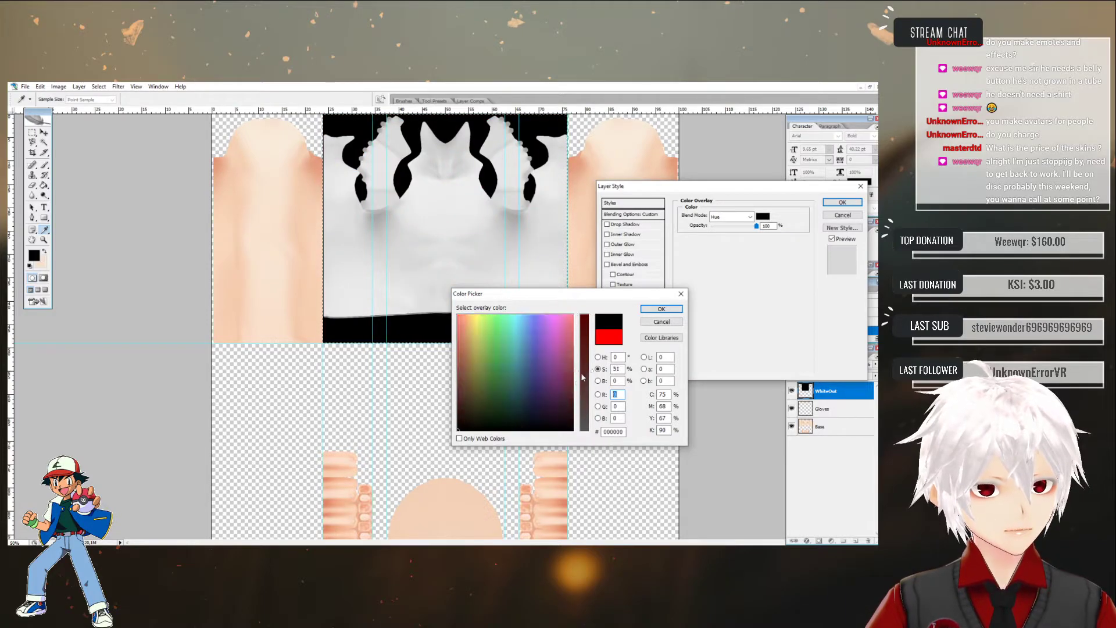
{"action": "left_click", "coordinate": [661, 309]}
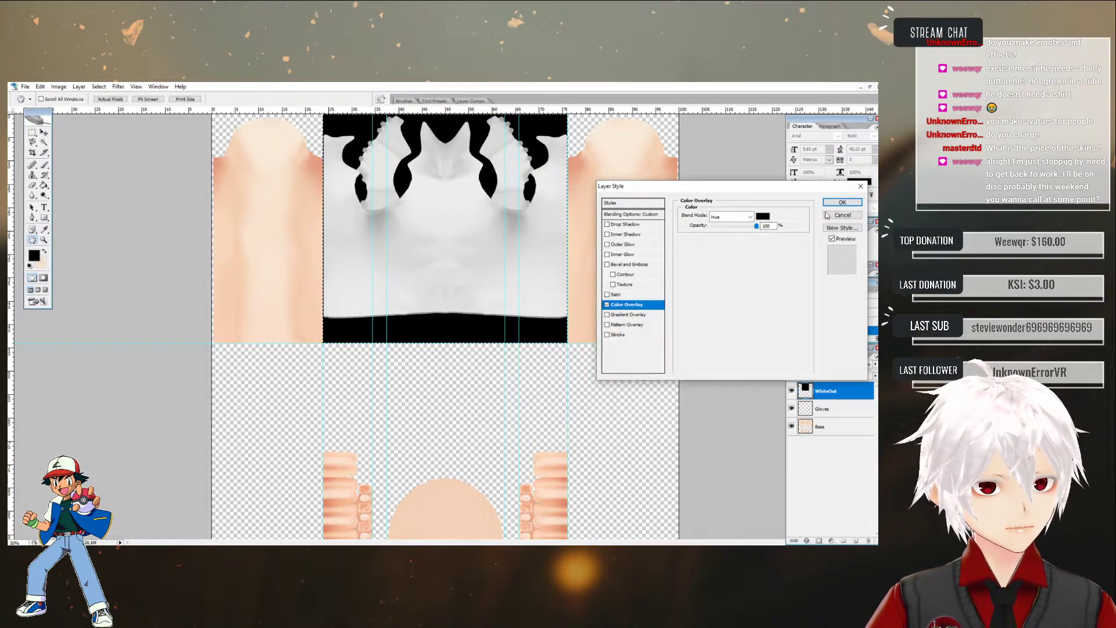
{"action": "left_click", "coordinate": [842, 202]}
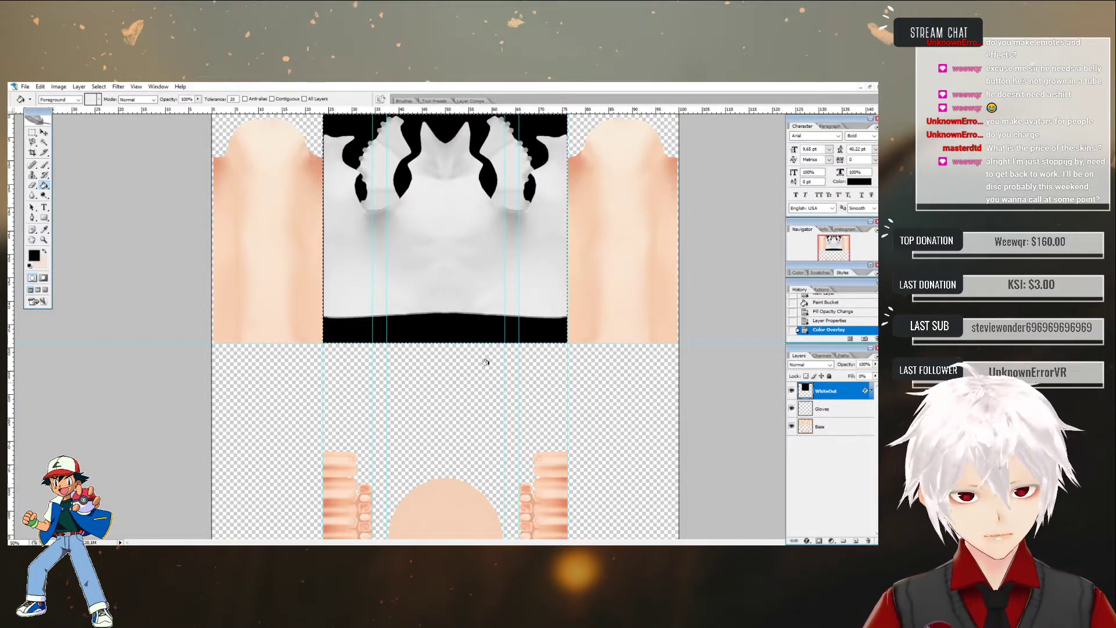
- Select the Base layer's transparent areas with the Magic Wand, delete them from the WhiteOut layer, and clear the selection
{"action": "left_click", "coordinate": [44, 142]}
{"action": "key", "text": "ctrl+d"}
{"action": "left_click", "coordinate": [436, 325]}
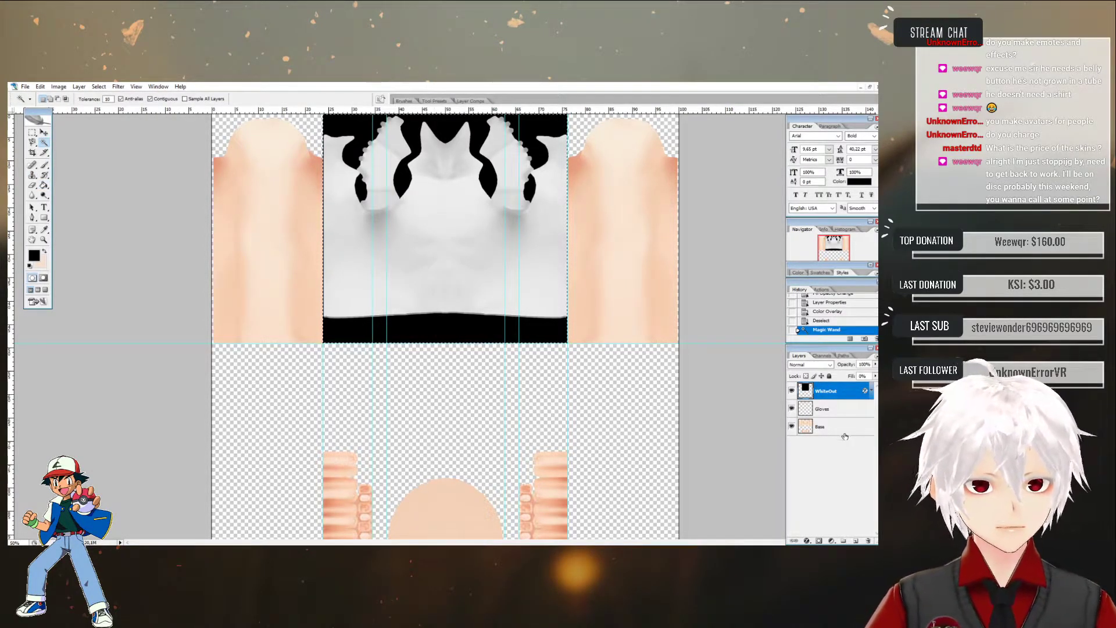
{"action": "left_click", "coordinate": [837, 408]}
{"action": "left_click", "coordinate": [837, 427]}
{"action": "left_click", "coordinate": [470, 387]}
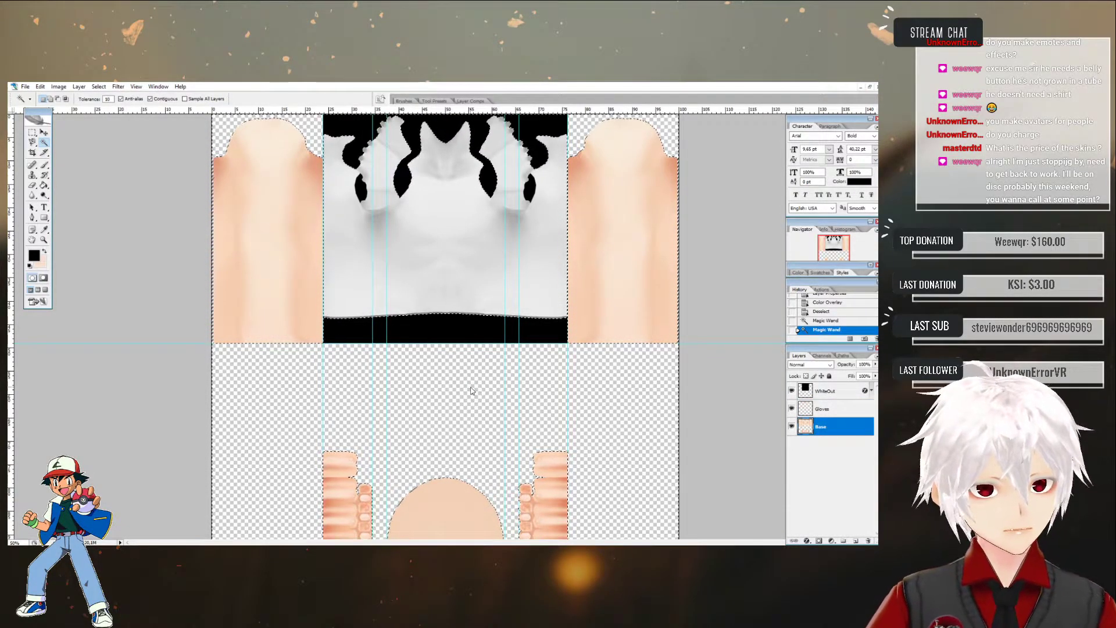
{"action": "left_click", "coordinate": [378, 189], "text": "shift"}
{"action": "left_click", "coordinate": [377, 190], "text": "shift"}
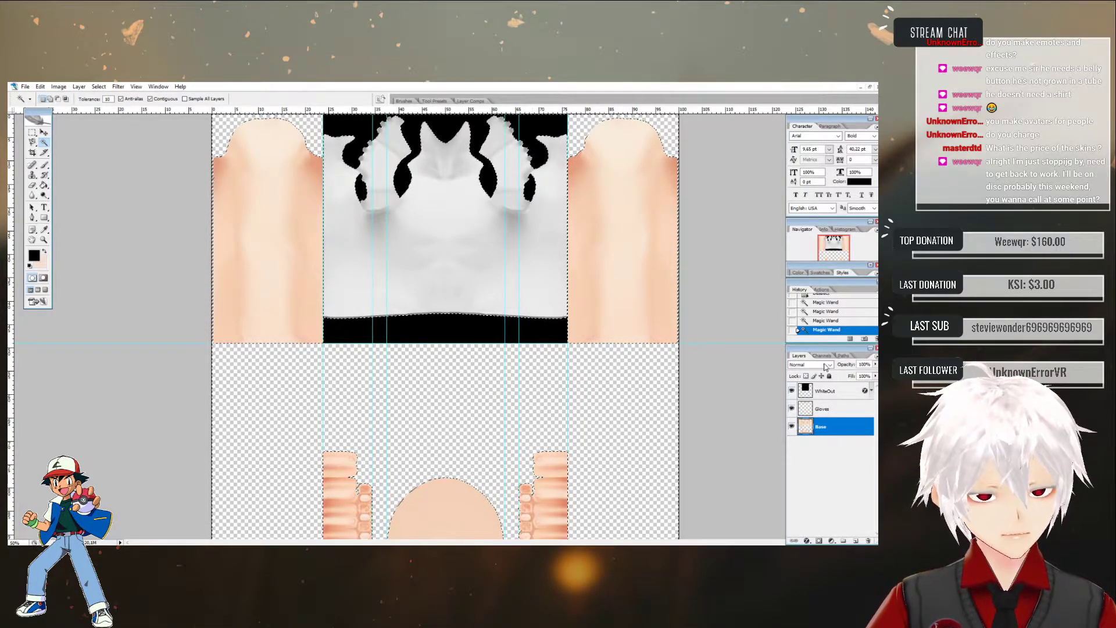
{"action": "left_click", "coordinate": [826, 391]}
{"action": "key", "text": "Delete"}
{"action": "key", "text": "ctrl+d"}
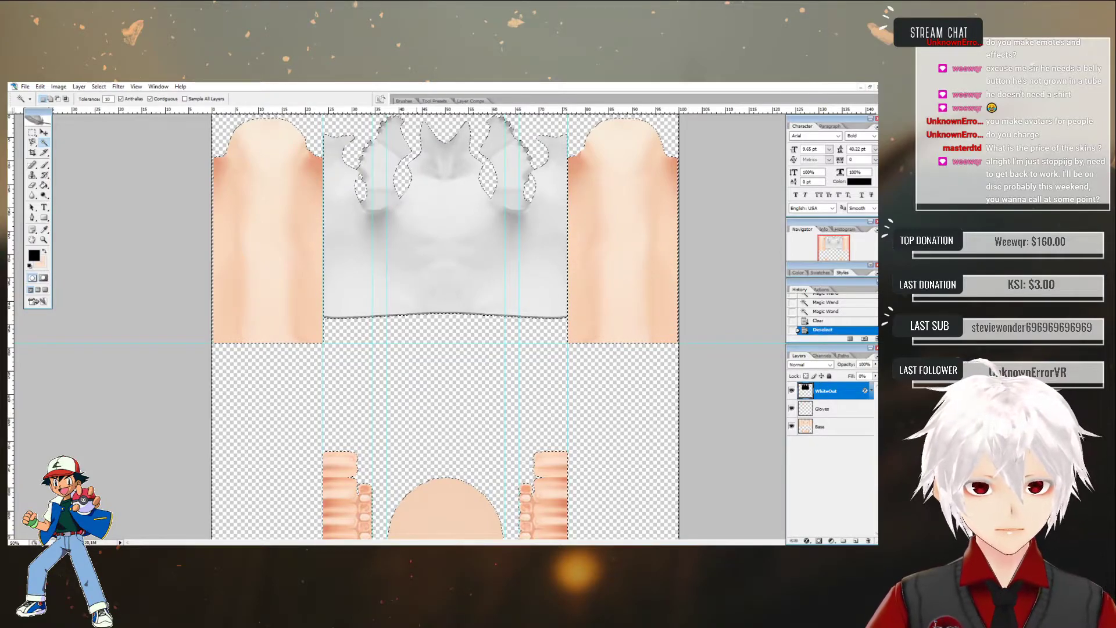
{"action": "left_click", "coordinate": [417, 404]}
{"action": "key", "text": "ctrl+d"}
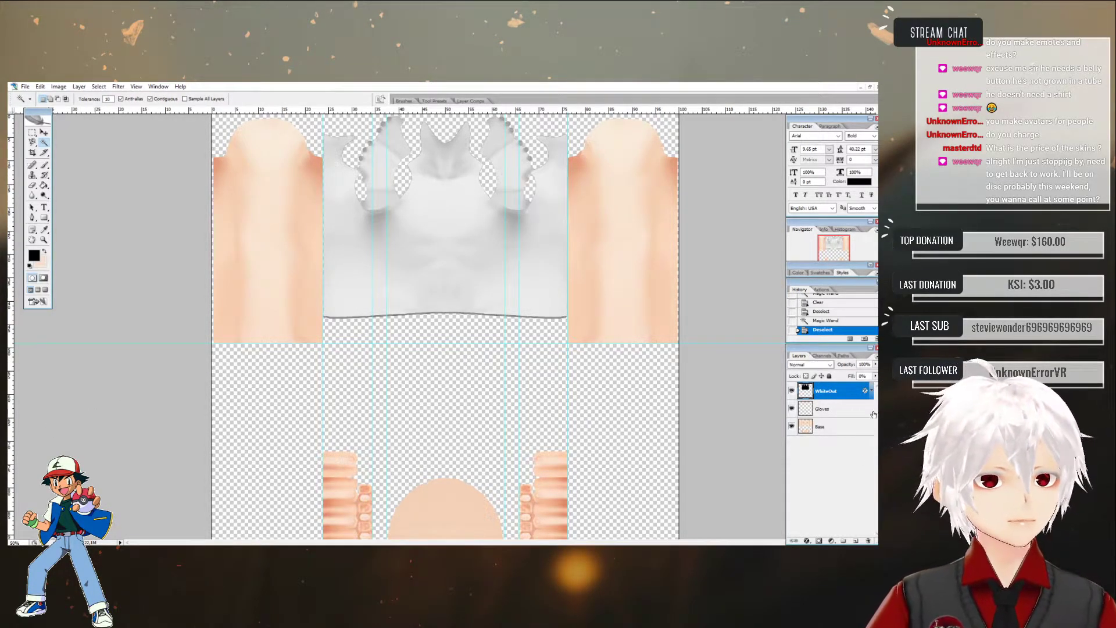
- Select the outline of the glove shapes on the Gloves layer by wand-selecting its empty area and inverting the selection
{"action": "left_click", "coordinate": [832, 411]}
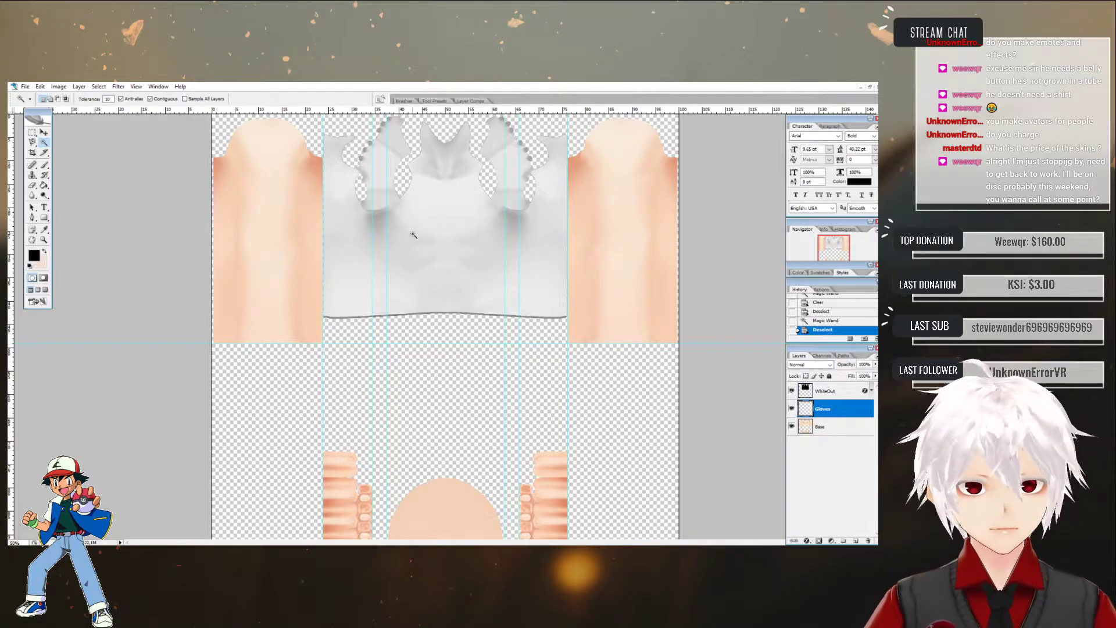
{"action": "left_click", "coordinate": [442, 361]}
{"action": "right_click", "coordinate": [442, 361]}
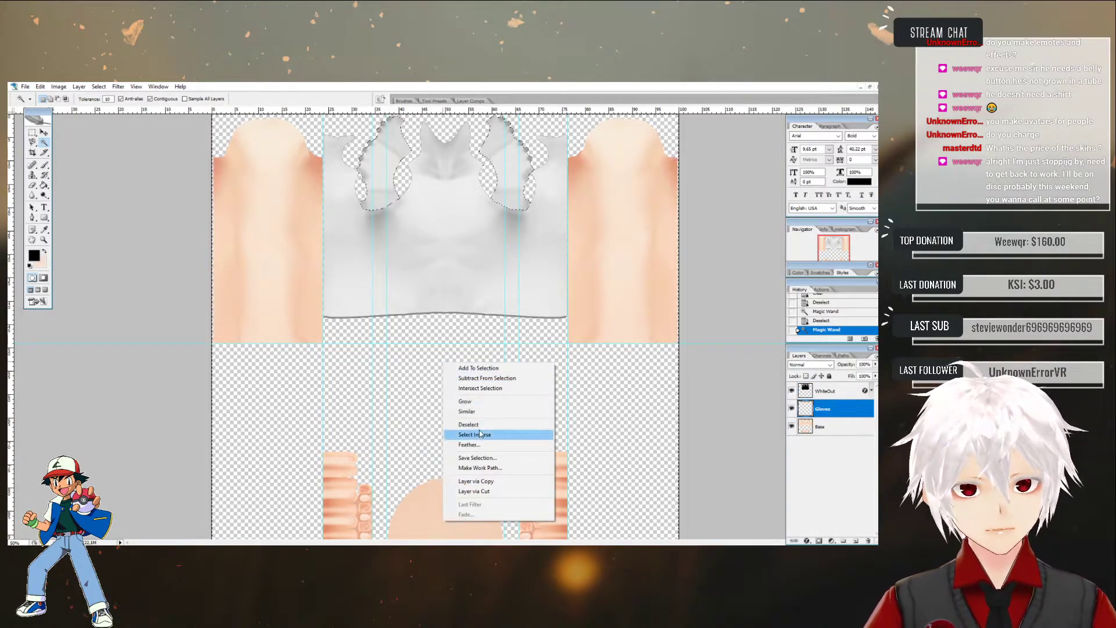
{"action": "left_click", "coordinate": [499, 434]}
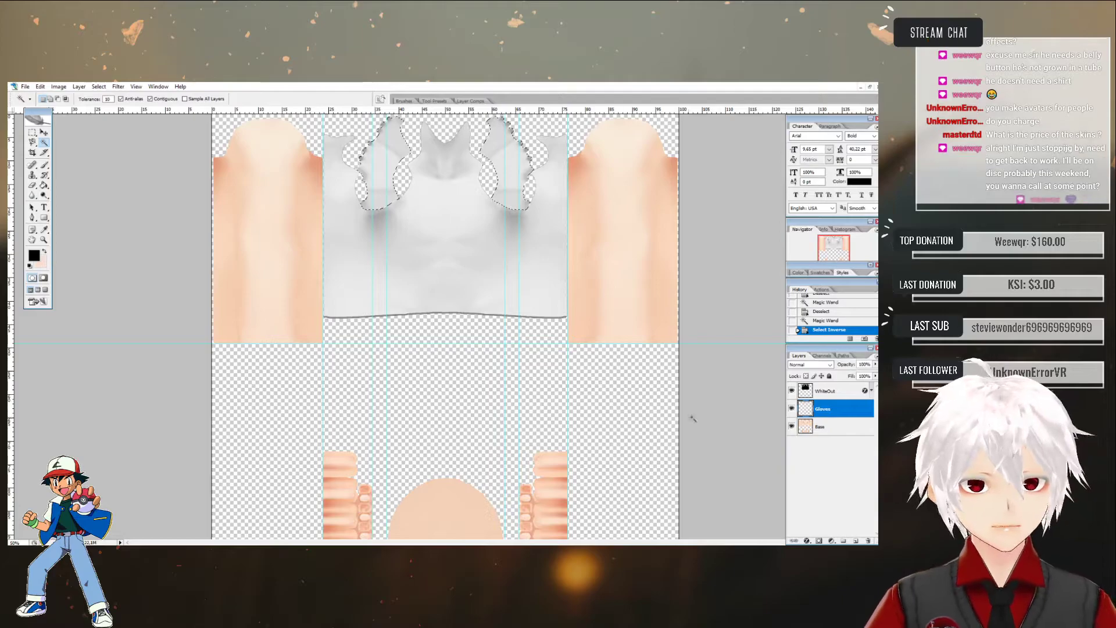
- Add a new layer at the top of the layer stack and fill the glove selection on it with black
{"action": "left_click", "coordinate": [857, 542]}
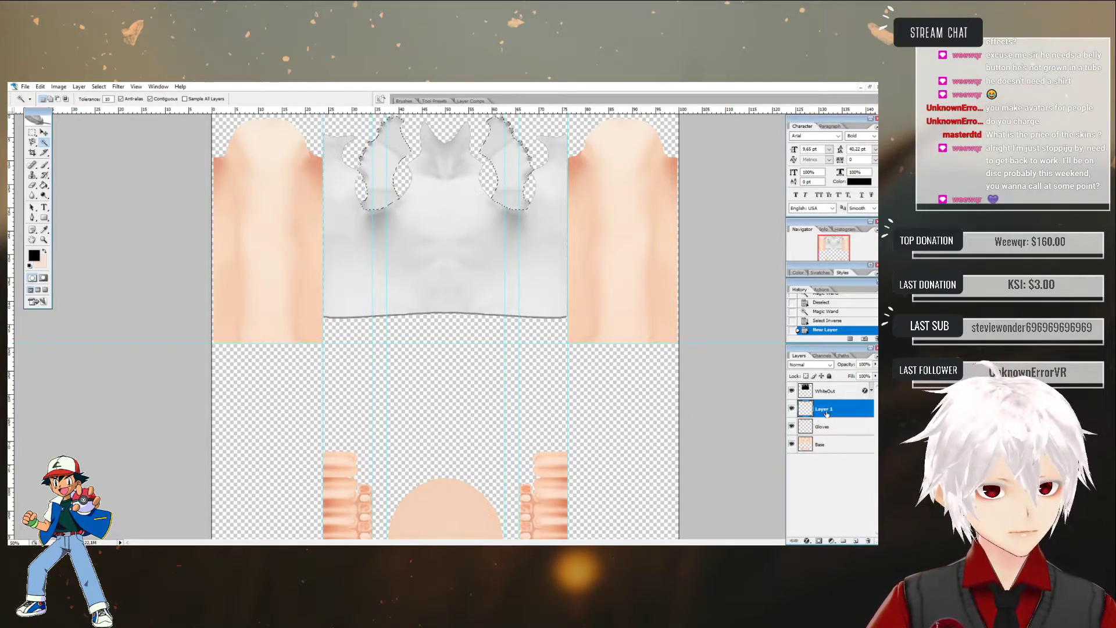
{"action": "left_click_drag", "start_coordinate": [826, 391], "coordinate": [828, 385]}
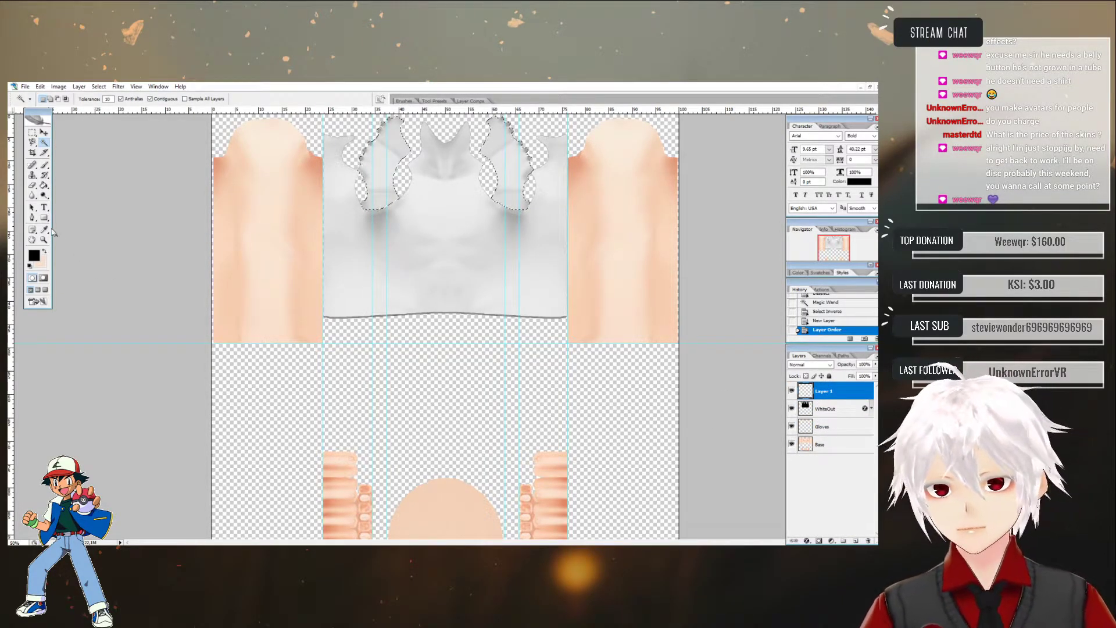
{"action": "left_click", "coordinate": [43, 186]}
{"action": "left_click", "coordinate": [376, 181]}
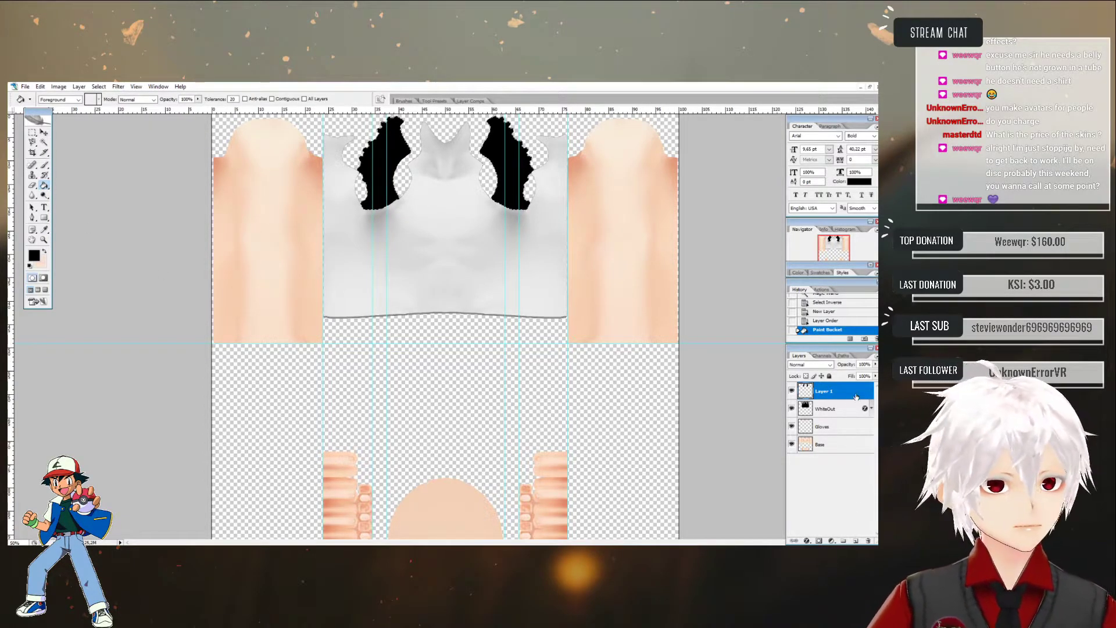
- Rename the new layer Gloves Color and set its fill opacity to 0%
{"action": "left_click", "coordinate": [875, 377]}
{"action": "double_click", "coordinate": [825, 390]}
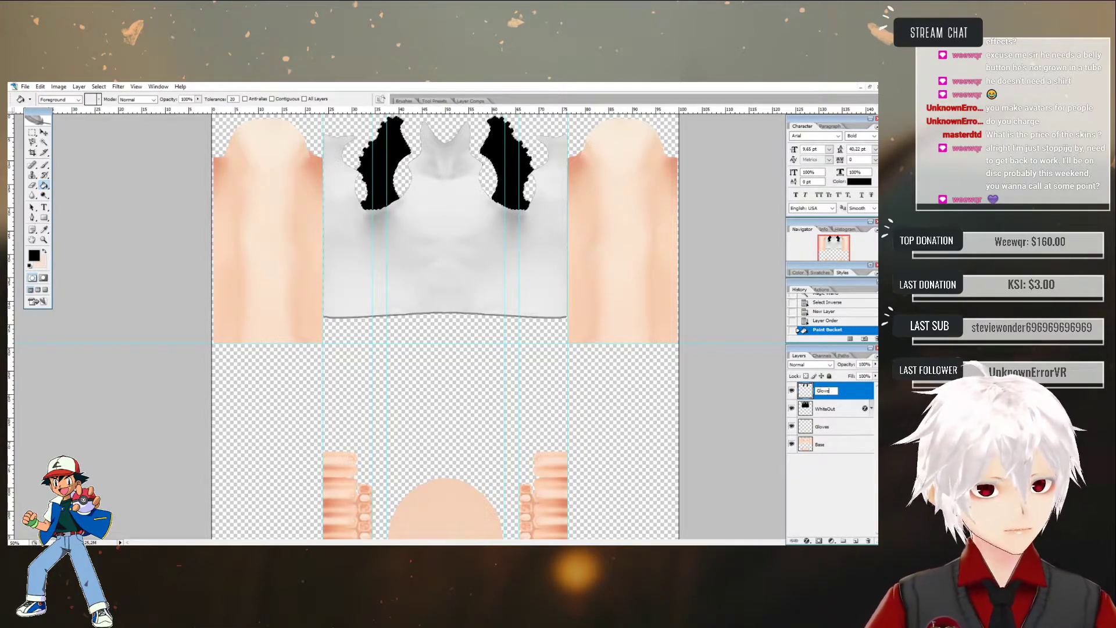
{"action": "type", "text": "Gloves Color"}
{"action": "key", "text": "Return"}
{"action": "left_click_drag", "start_coordinate": [875, 376], "coordinate": [771, 393]}
{"action": "left_click", "coordinate": [850, 497]}
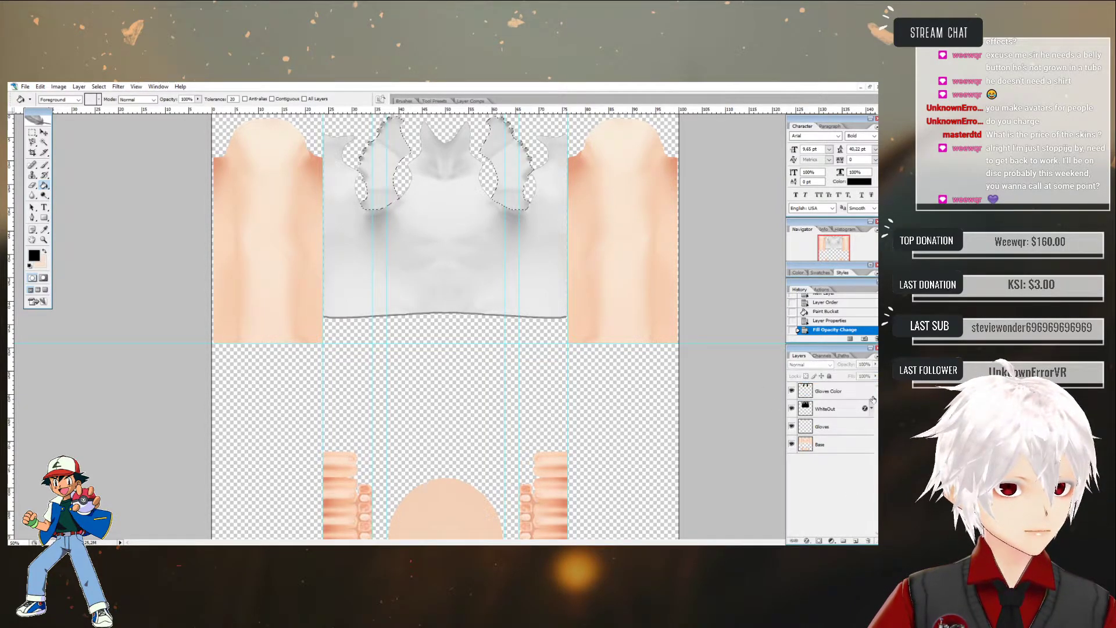
- Add a Color Overlay style to the Gloves Color layer using the green 549e3d
{"action": "double_click", "coordinate": [870, 393]}
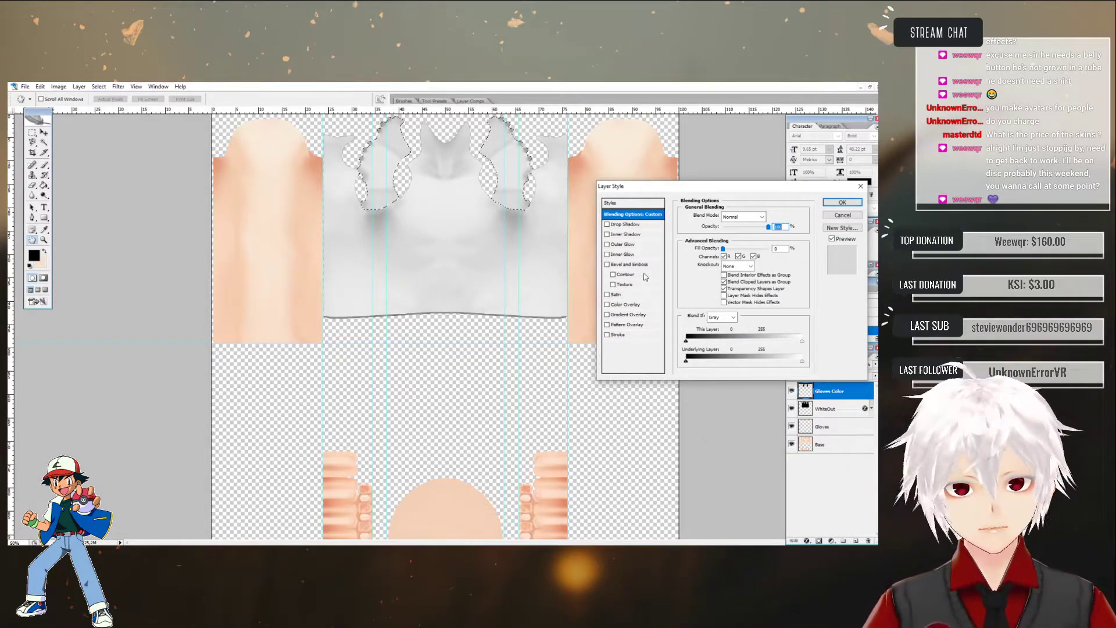
{"action": "left_click", "coordinate": [606, 305]}
{"action": "left_click", "coordinate": [631, 304]}
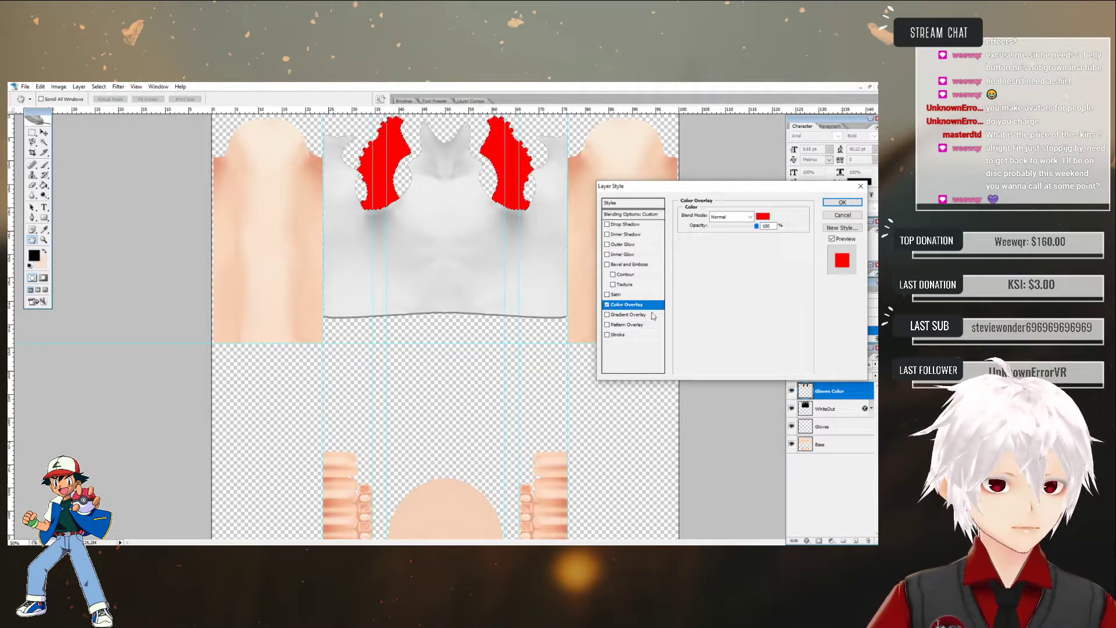
{"action": "left_click", "coordinate": [762, 216]}
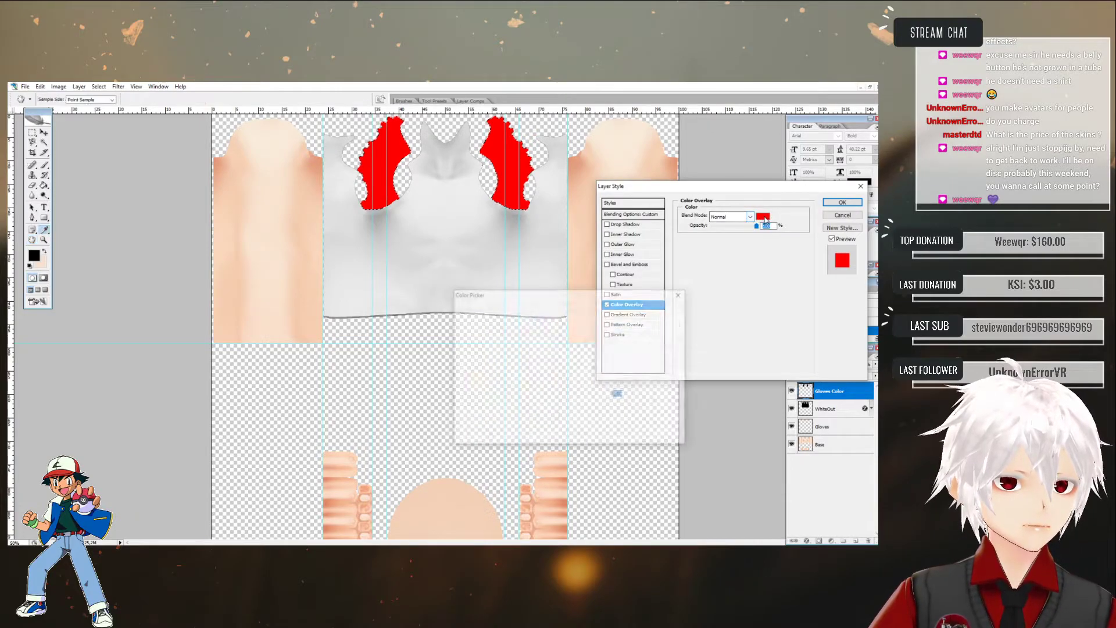
{"action": "mouse_move", "coordinate": [500, 331]}
{"action": "left_mouse_down"}
{"action": "mouse_move", "coordinate": [486, 333]}
{"action": "mouse_move", "coordinate": [494, 353]}
{"action": "left_mouse_up"}
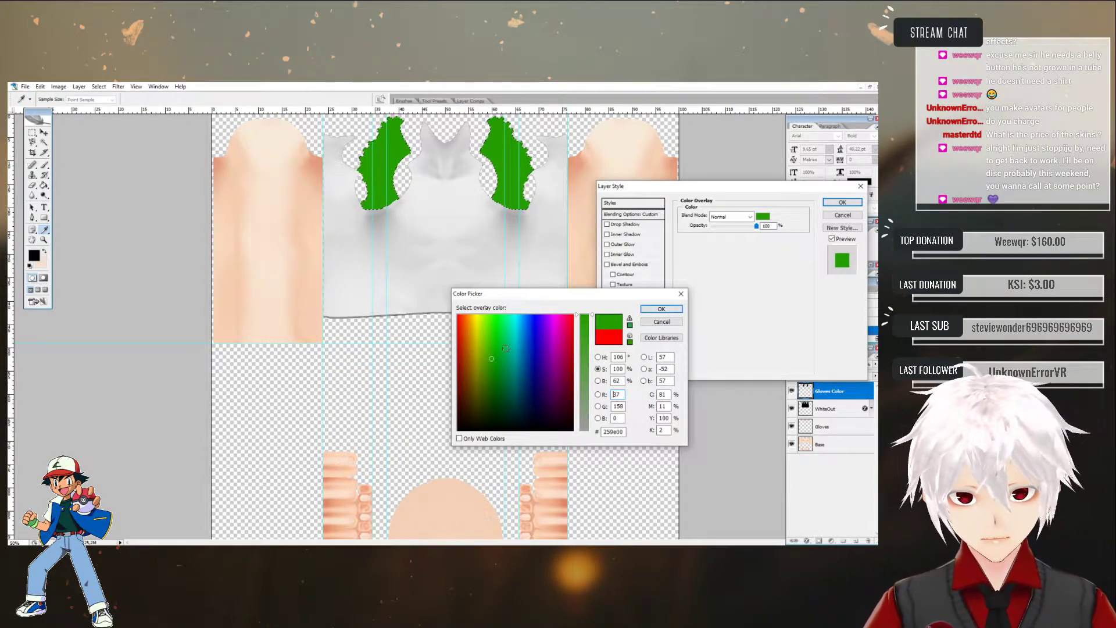
{"action": "left_click_drag", "start_coordinate": [584, 367], "coordinate": [584, 363]}
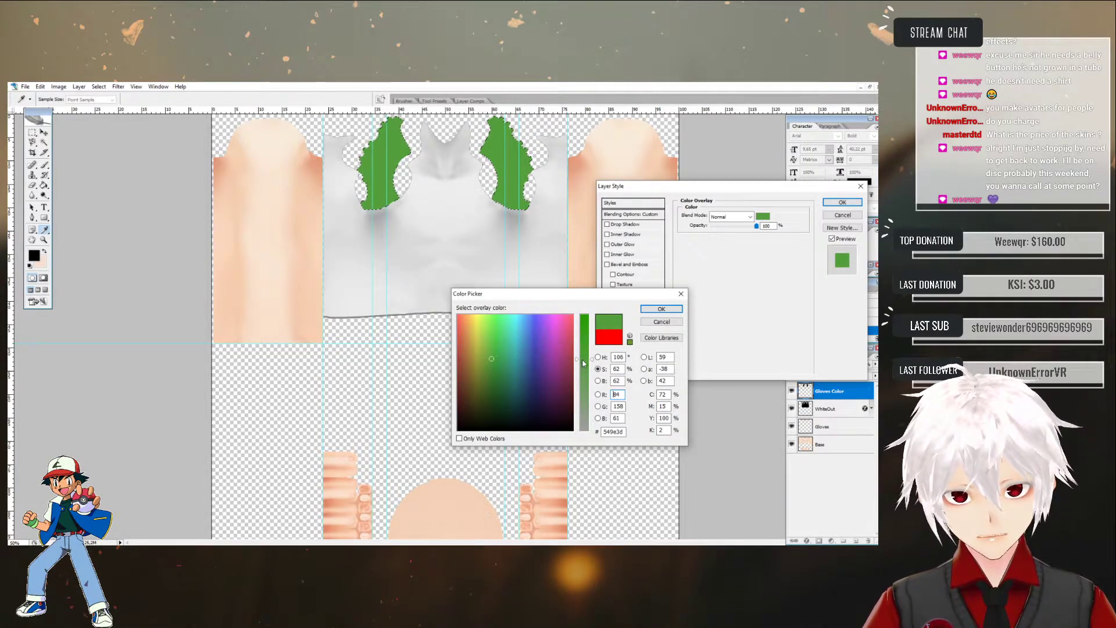
{"action": "left_click", "coordinate": [661, 309]}
- Set the glove colour overlay's blend mode to Linear Burn and apply the layer style
{"action": "left_click", "coordinate": [734, 221]}
{"action": "scroll", "coordinate": [734, 222], "scroll_direction": "down", "scroll_amount": 5}
{"action": "scroll", "coordinate": [734, 221], "scroll_direction": "up", "scroll_amount": 1}
{"action": "scroll", "coordinate": [735, 221], "scroll_direction": "down", "scroll_amount": 1}
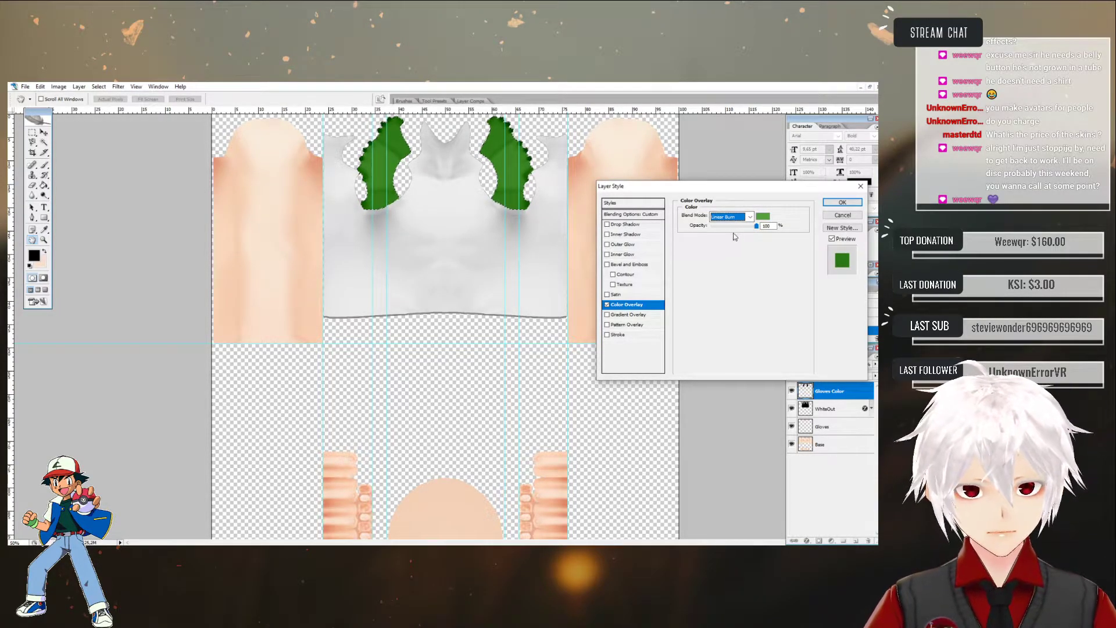
{"action": "left_click", "coordinate": [842, 202]}
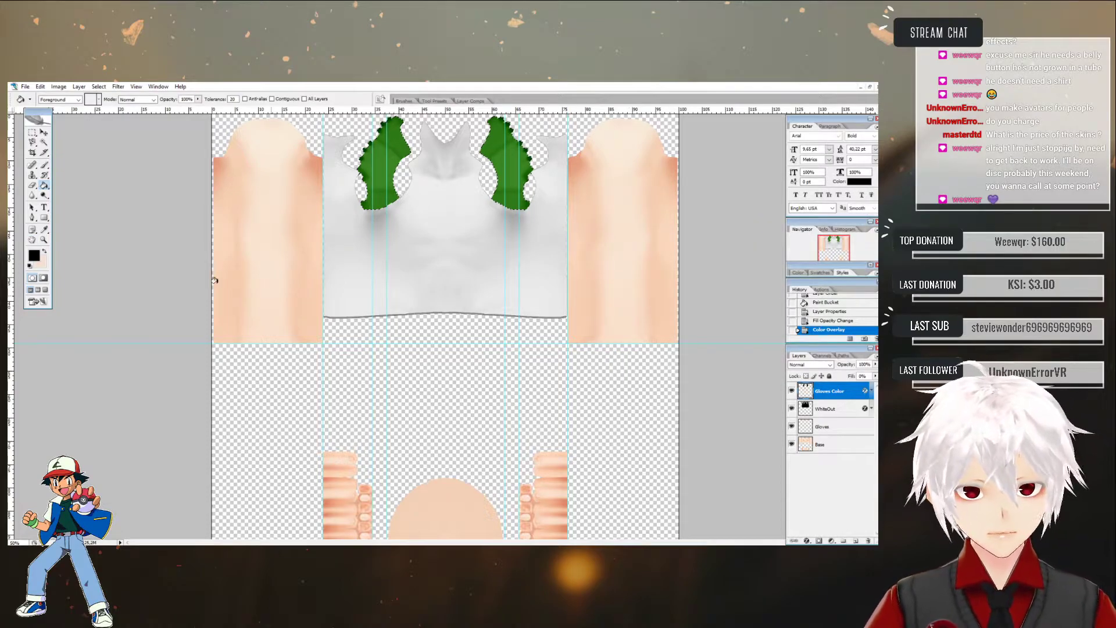
- Clear the glove selection and place a vertical guide down the centre of the shirt
{"action": "left_click", "coordinate": [32, 132]}
{"action": "left_click", "coordinate": [480, 274]}
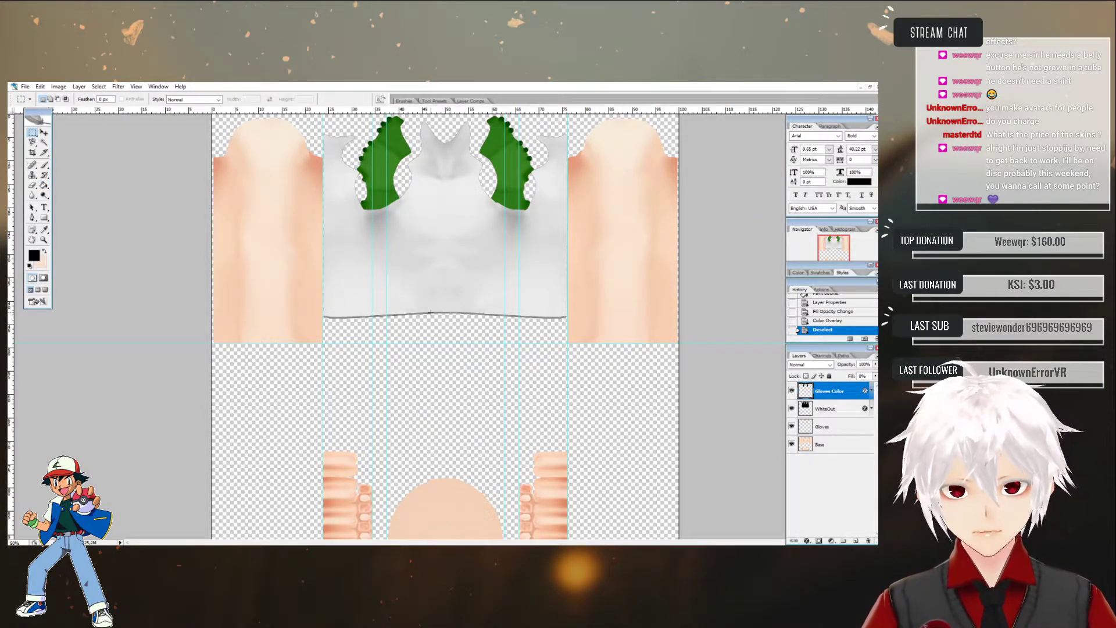
{"action": "left_click_drag", "start_coordinate": [32, 134], "coordinate": [76, 146]}
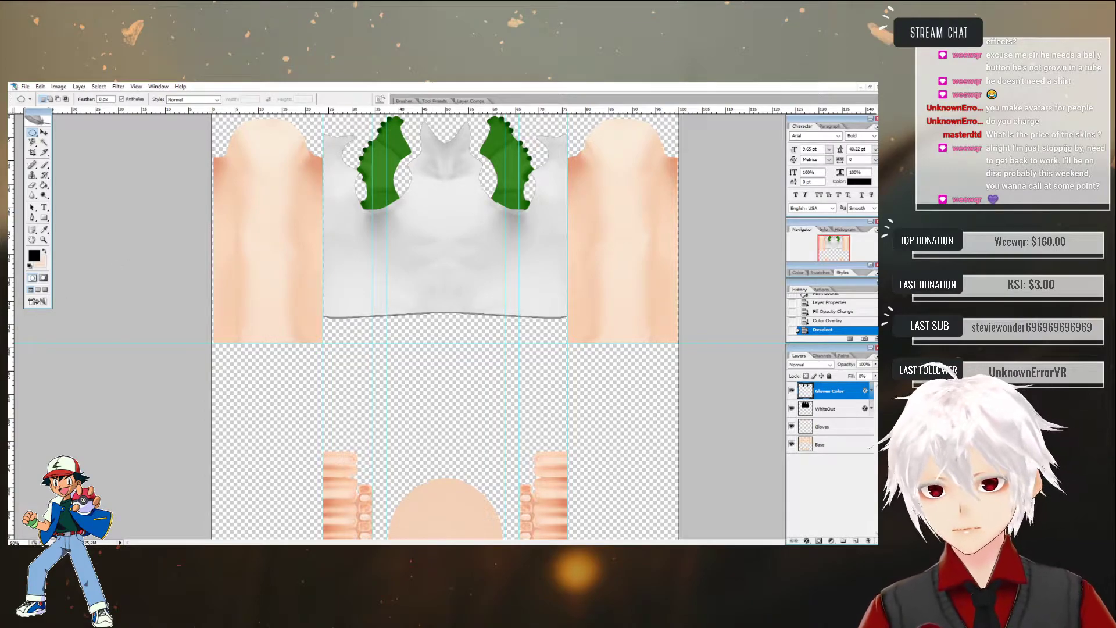
{"action": "left_click_drag", "start_coordinate": [13, 310], "coordinate": [444, 271]}
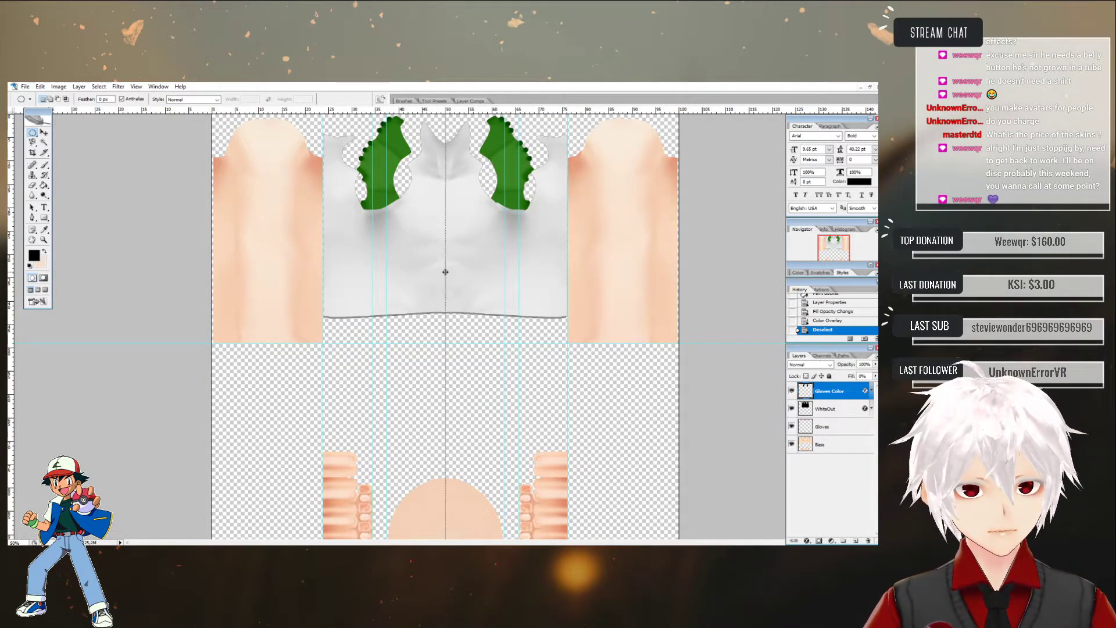
{"action": "left_click_drag", "start_coordinate": [446, 271], "coordinate": [445, 271]}
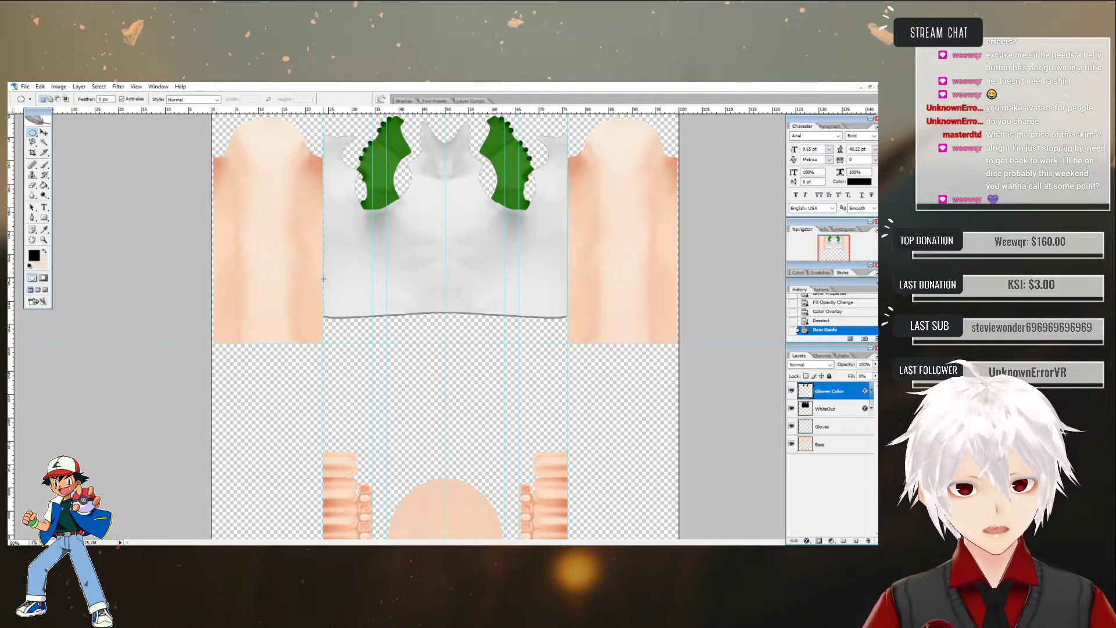
{"action": "mouse_move", "coordinate": [475, 111]}
{"action": "left_mouse_down"}
{"action": "mouse_move", "coordinate": [476, 184]}
{"action": "mouse_move", "coordinate": [473, 88]}
{"action": "left_mouse_up"}
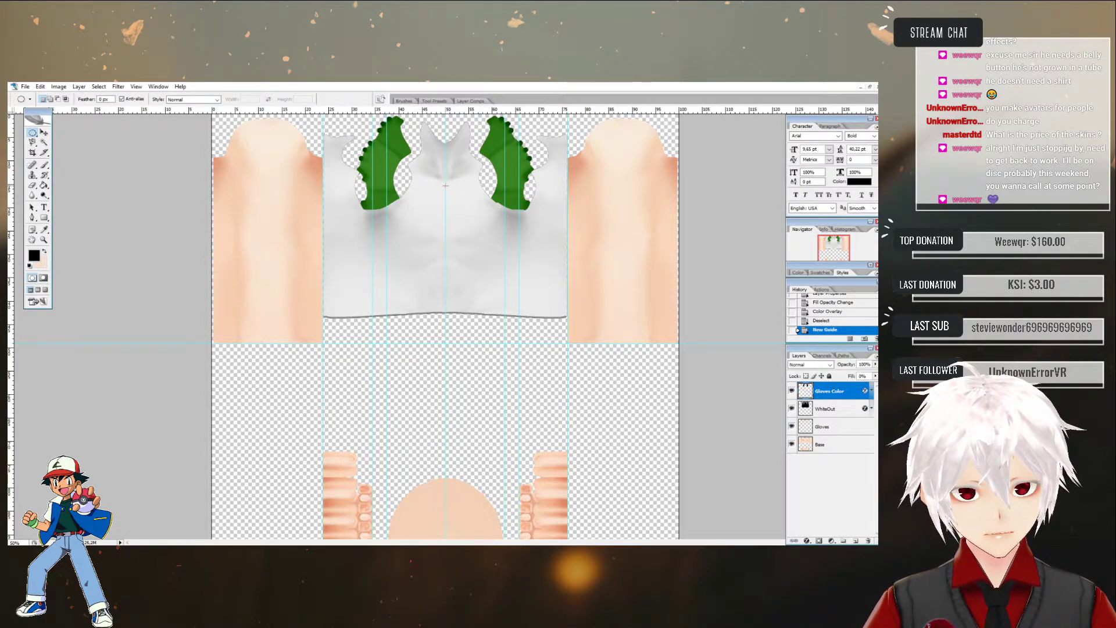
- Draw a circular marquee selection centred on the middle guide, spanning the two inner guides and overlapping both gloves
{"action": "left_click_drag", "start_coordinate": [446, 186], "coordinate": [489, 213]}
{"action": "left_click_drag", "start_coordinate": [401, 147], "coordinate": [391, 145]}
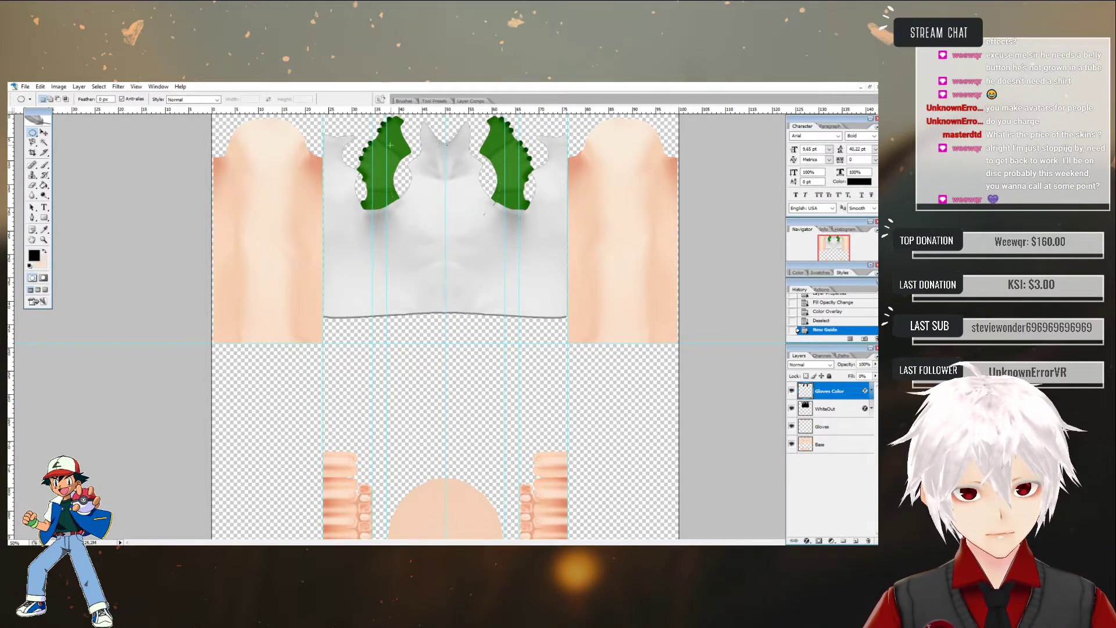
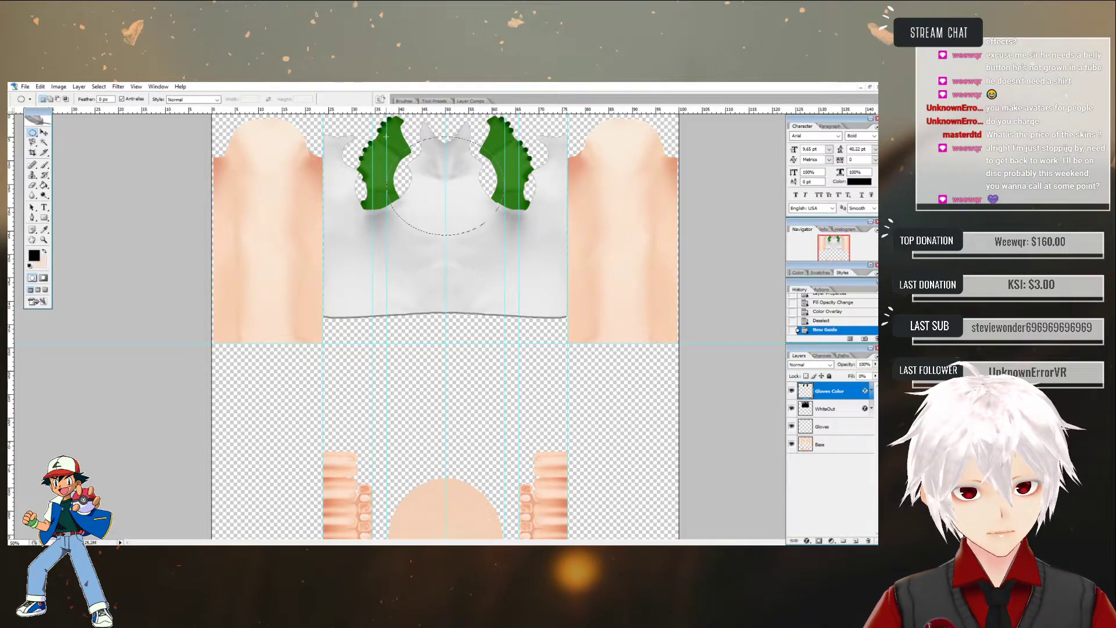
{"action": "left_click_drag", "start_coordinate": [386, 131], "coordinate": [386, 131]}
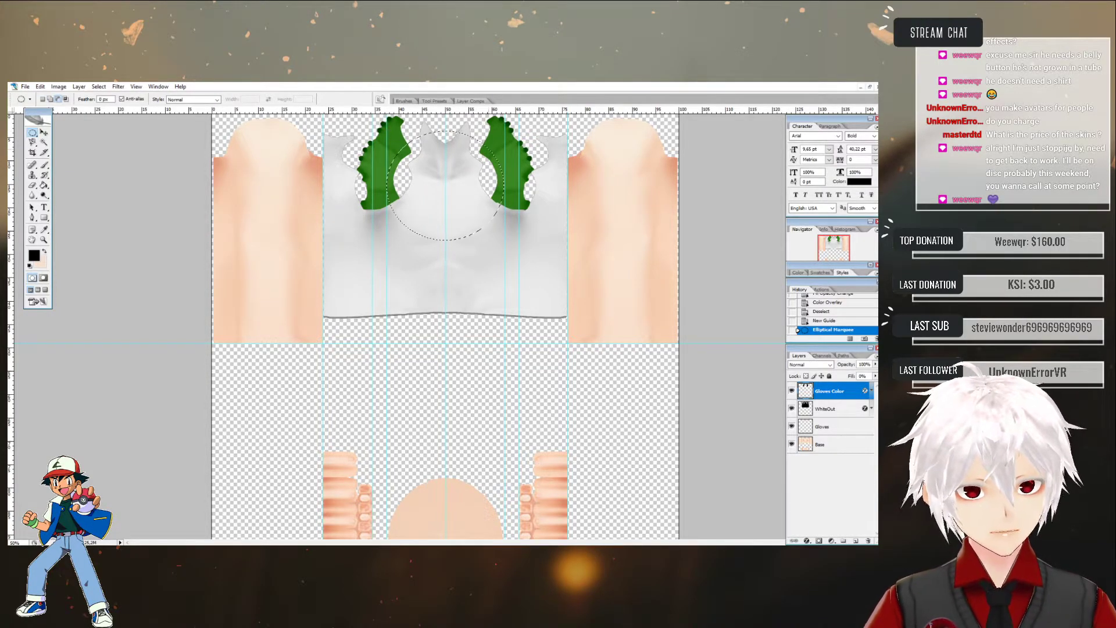
{"action": "left_click", "coordinate": [854, 540]}
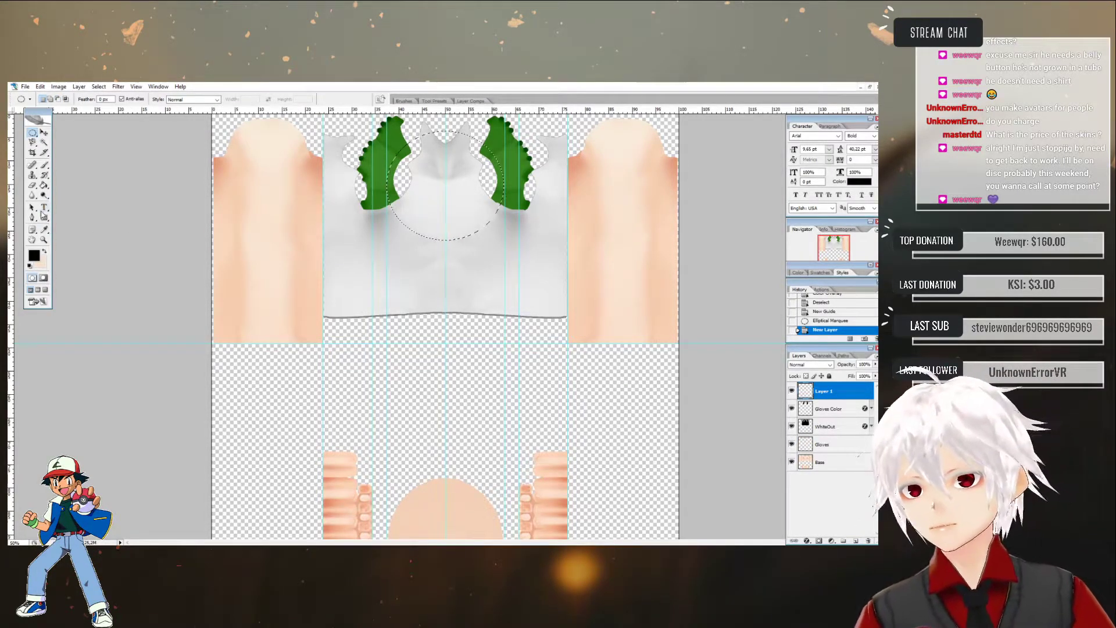
{"action": "left_click", "coordinate": [44, 142]}
{"action": "left_click", "coordinate": [441, 187]}
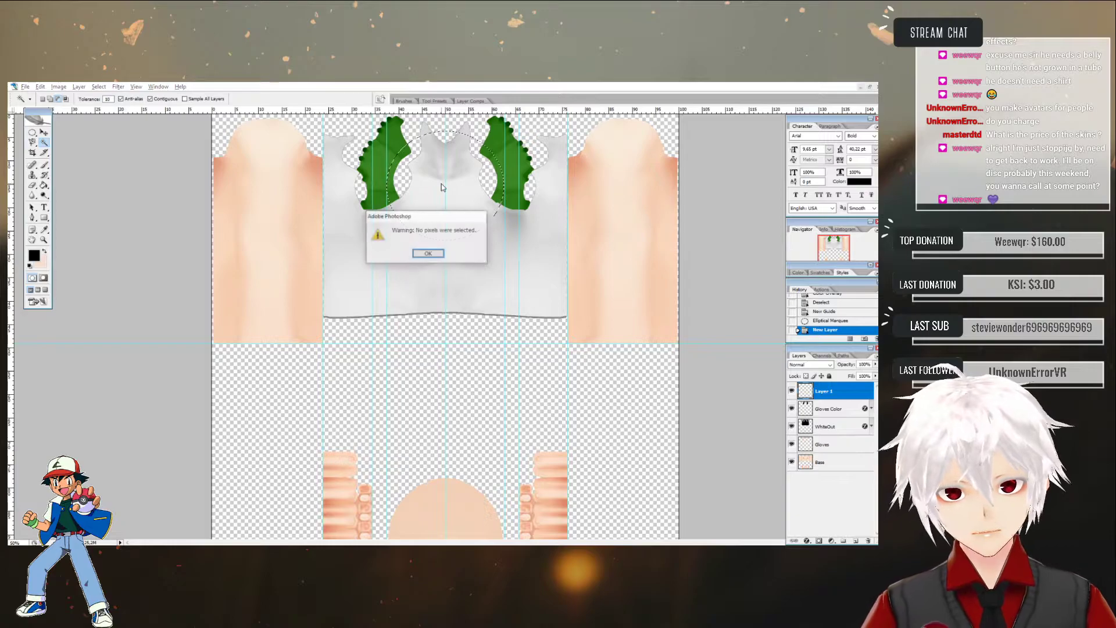
{"action": "left_click", "coordinate": [428, 253]}
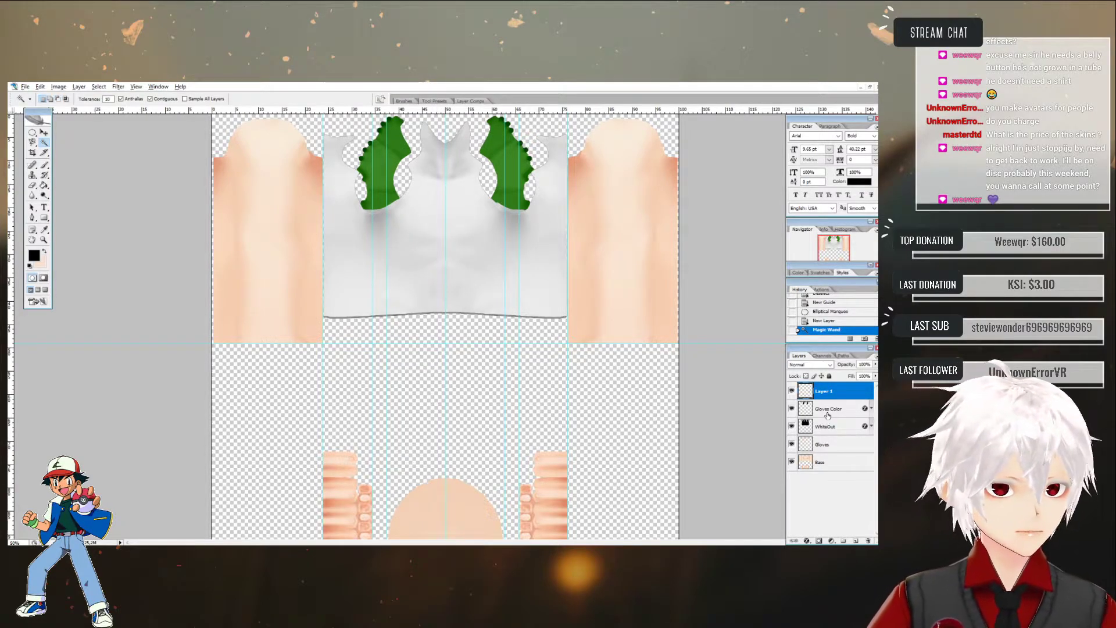
{"action": "left_click", "coordinate": [829, 312]}
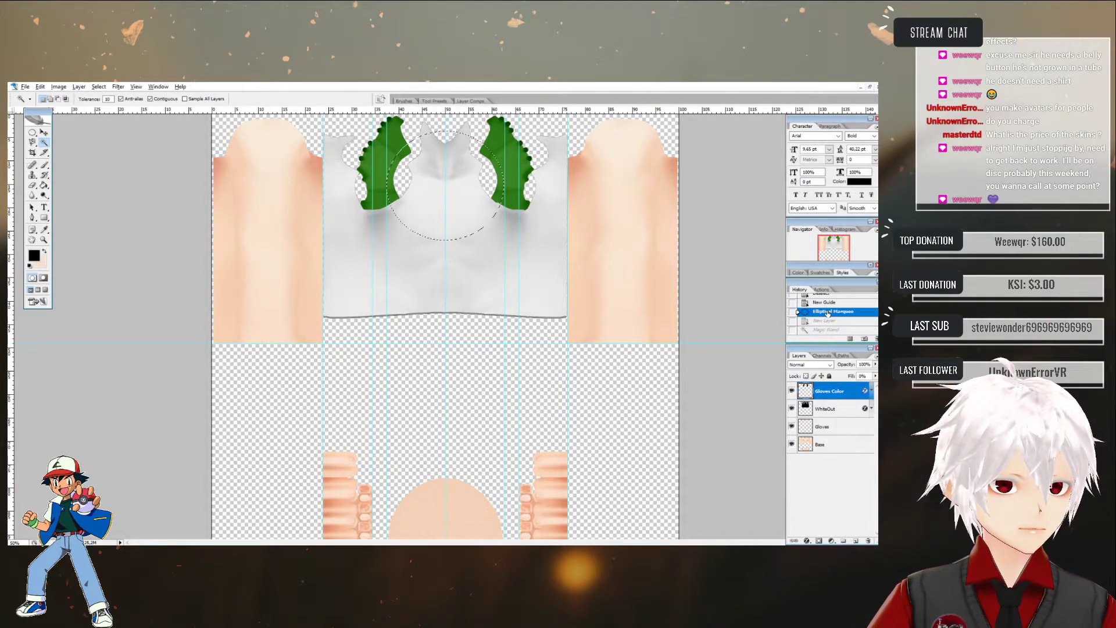
- Subtract the Gloves layer's empty area from the circular selection, leaving only the inner edges of the two gloves
{"action": "left_click", "coordinate": [828, 409]}
{"action": "left_click", "coordinate": [824, 426]}
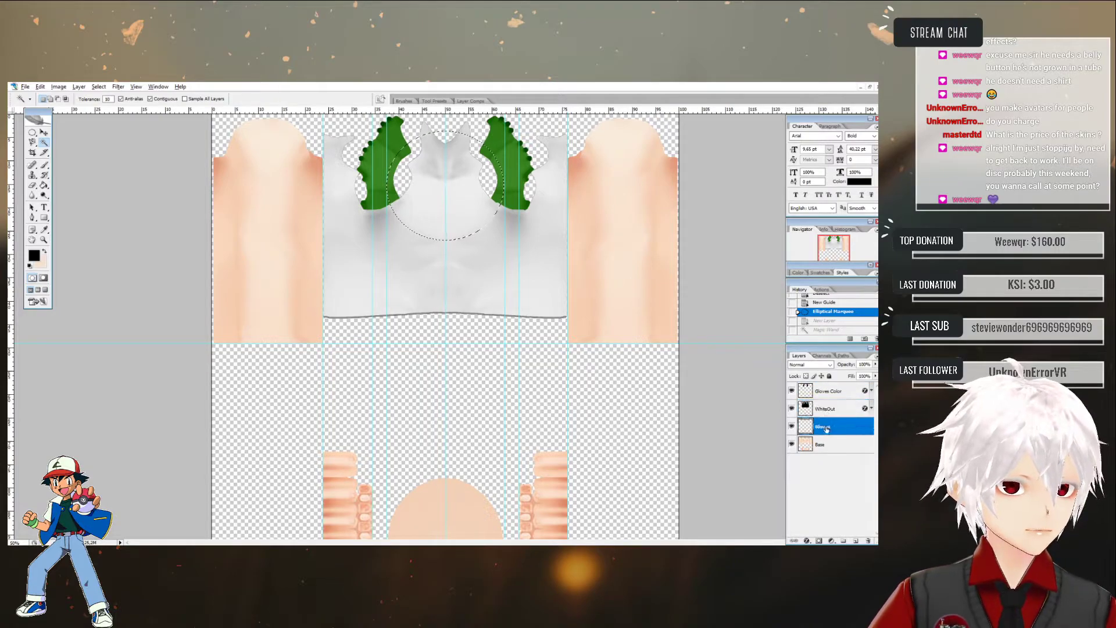
{"action": "left_click", "coordinate": [467, 181], "text": "alt"}
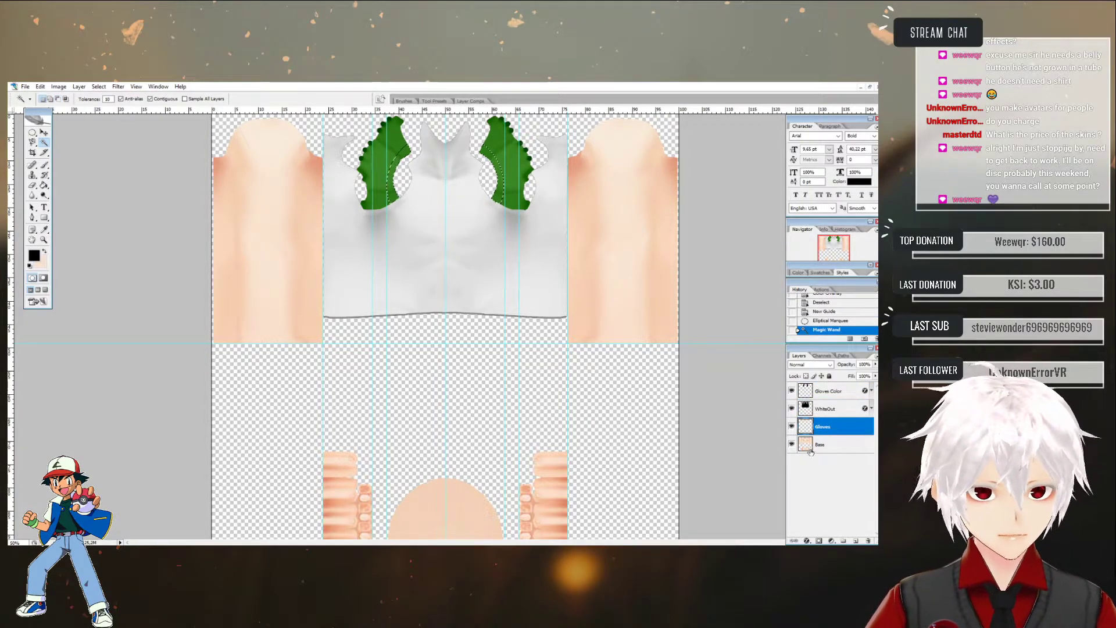
- Add a new layer above Gloves Color and name it Gloves Stitching
{"action": "left_click", "coordinate": [856, 541]}
{"action": "left_click_drag", "start_coordinate": [829, 426], "coordinate": [833, 391]}
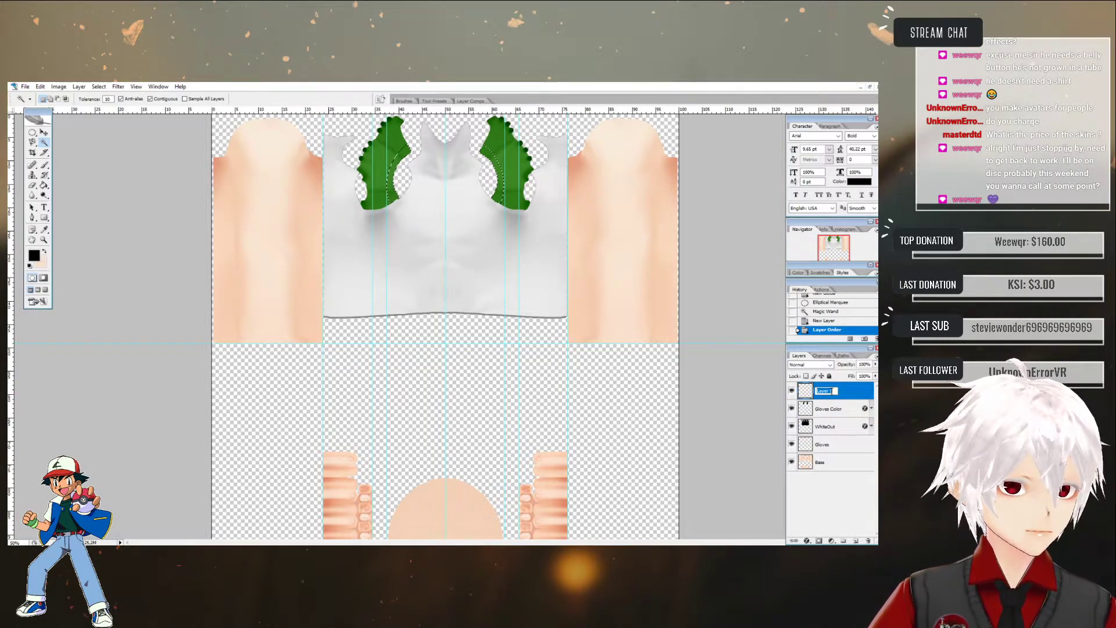
{"action": "type", "text": "Gloves"}
{"action": "type", "text": " Border"}
{"action": "key", "text": "BackSpace"}
{"action": "key", "text": "BackSpace"}
{"action": "key", "text": "BackSpace"}
{"action": "key", "text": "BackSpace"}
{"action": "key", "text": "BackSpace"}
{"action": "type", "text": "Stitching"}
{"action": "key", "text": "Return"}
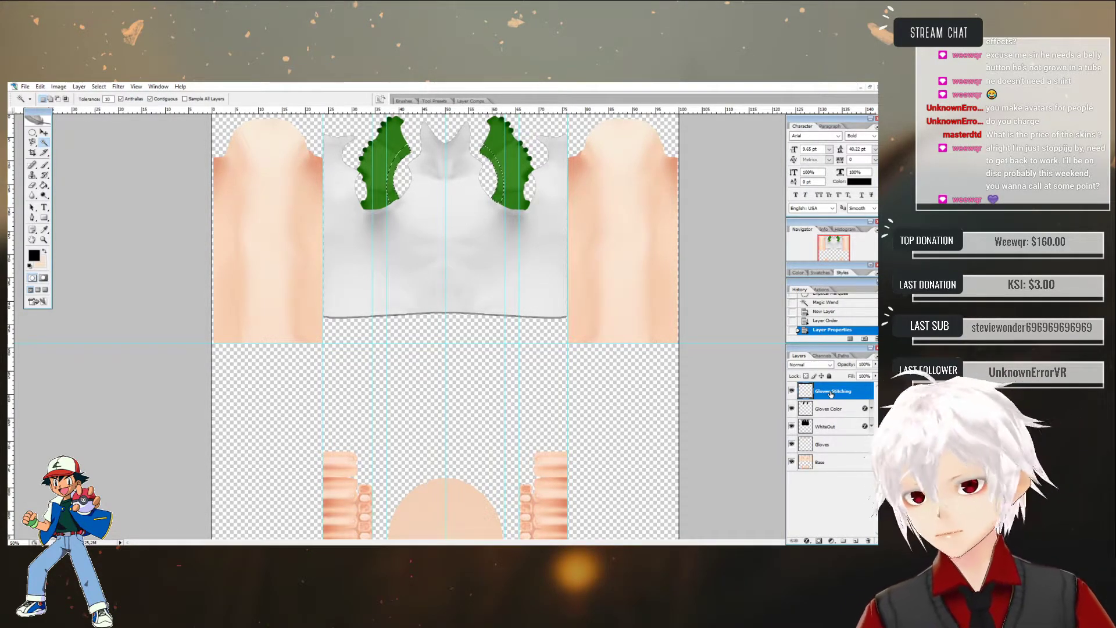
- Fill the selected glove edges with black on the Gloves Stitching layer and make the layer's fill fully transparent
{"action": "left_click", "coordinate": [44, 184]}
{"action": "left_click", "coordinate": [393, 195]}
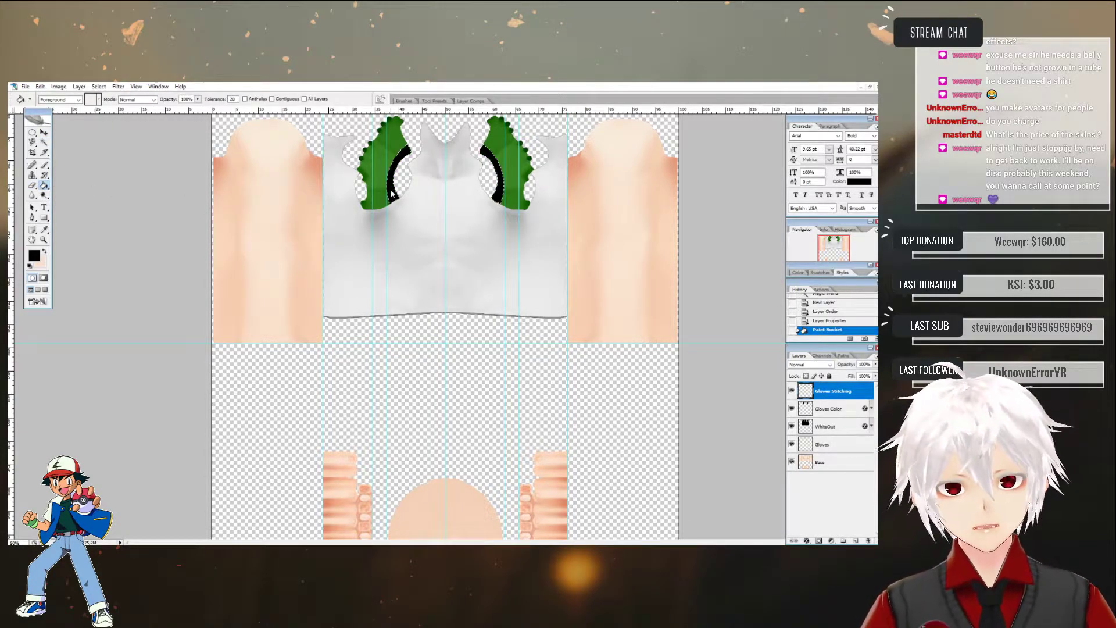
{"action": "left_click", "coordinate": [875, 376]}
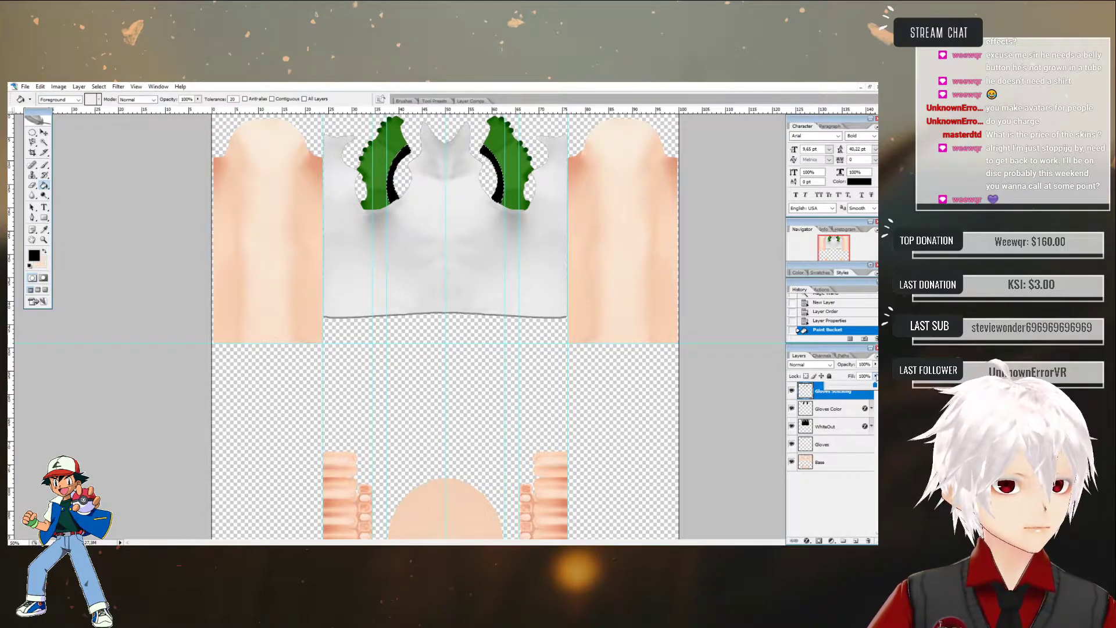
{"action": "left_click_drag", "start_coordinate": [875, 385], "coordinate": [811, 388]}
{"action": "left_click", "coordinate": [857, 485]}
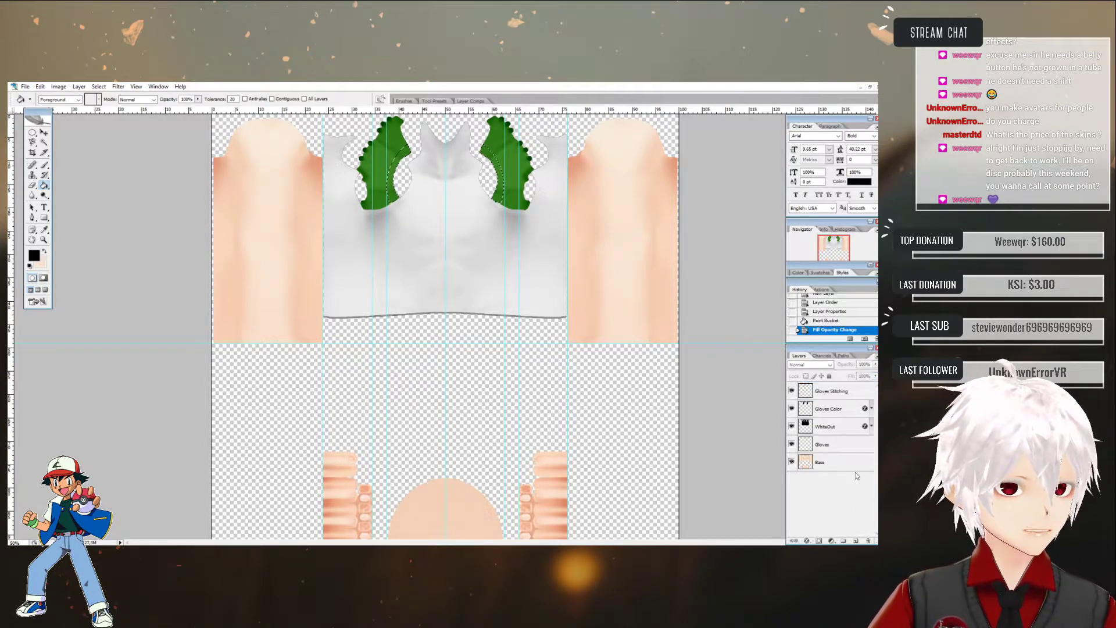
- Duplicate the Gloves Stitching layer and name the copy Gloves Stitching Color
{"action": "right_click", "coordinate": [831, 391]}
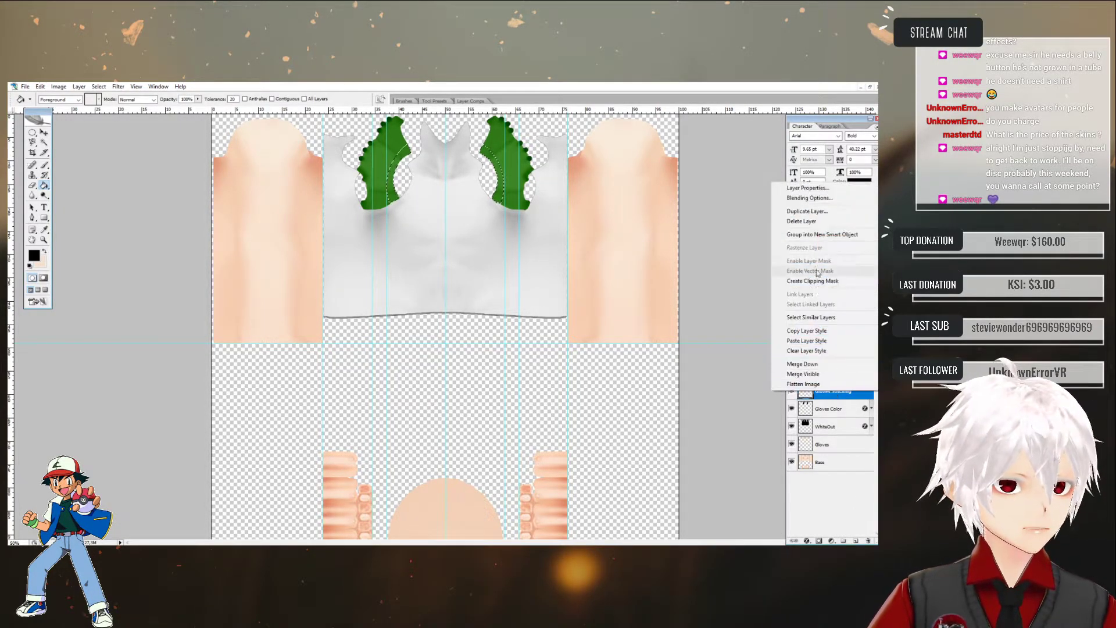
{"action": "left_click", "coordinate": [808, 212]}
{"action": "left_click", "coordinate": [428, 232]}
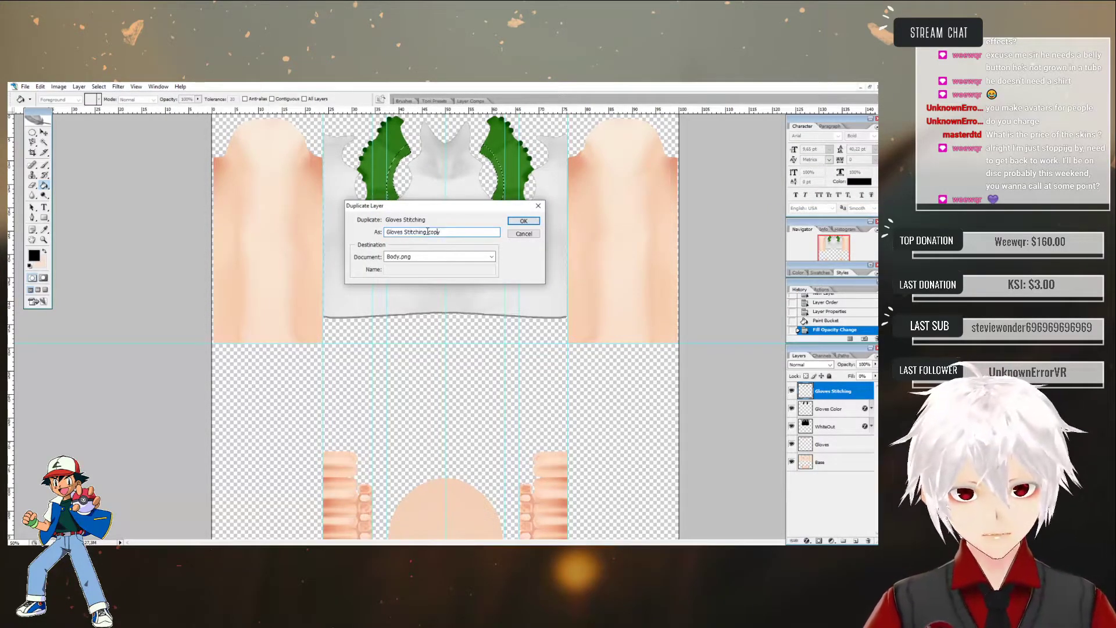
{"action": "double_click", "coordinate": [431, 232]}
{"action": "type", "text": "Color"}
{"action": "key", "text": "Return"}
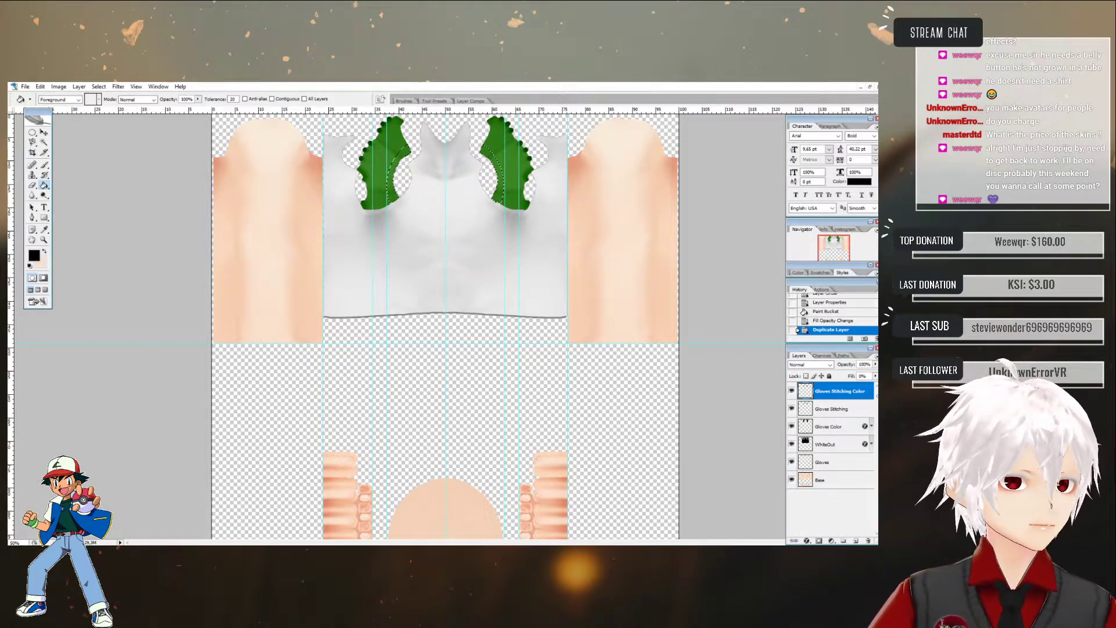
- Add a Color Overlay to the Gloves Stitching Color layer and set its colour to light green 8bcc63
{"action": "double_click", "coordinate": [870, 392]}
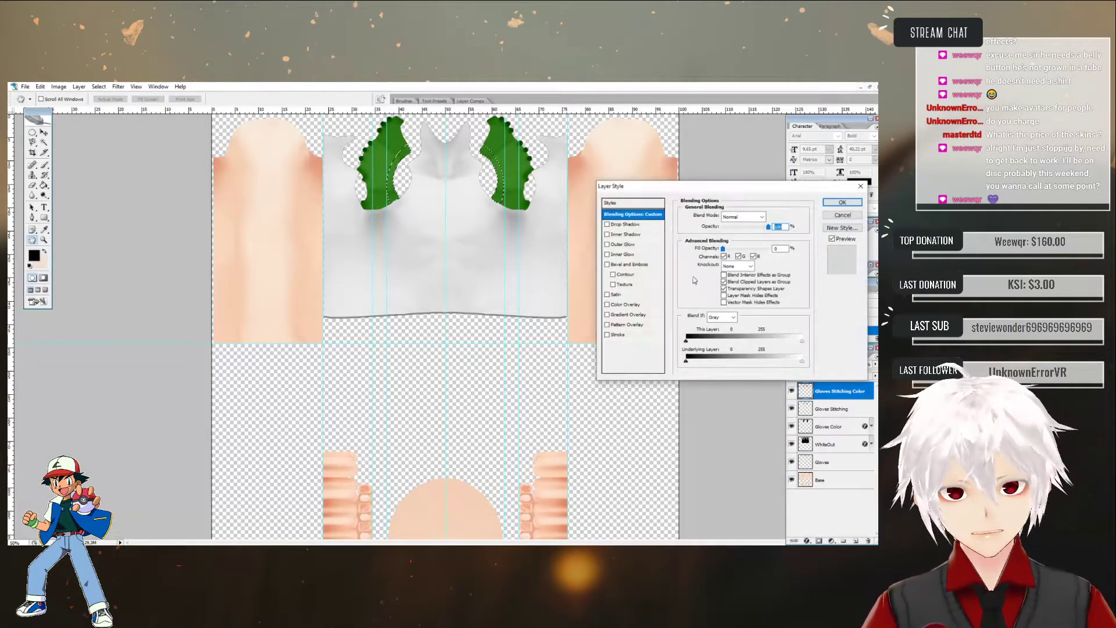
{"action": "left_click", "coordinate": [627, 304]}
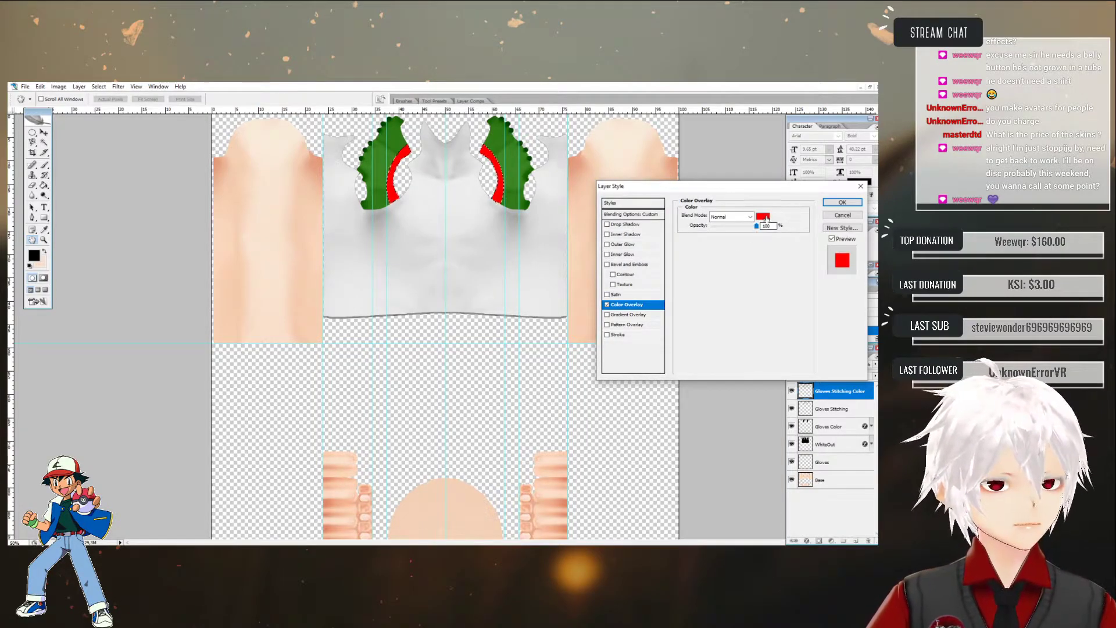
{"action": "left_click", "coordinate": [764, 217]}
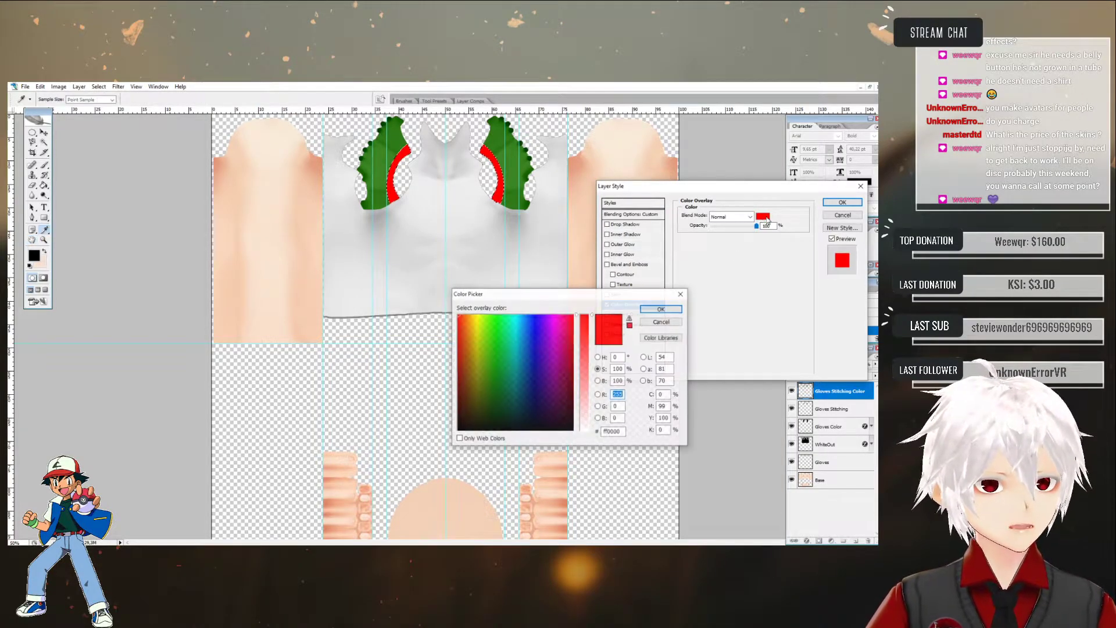
{"action": "left_click", "coordinate": [489, 329]}
{"action": "left_click", "coordinate": [489, 338]}
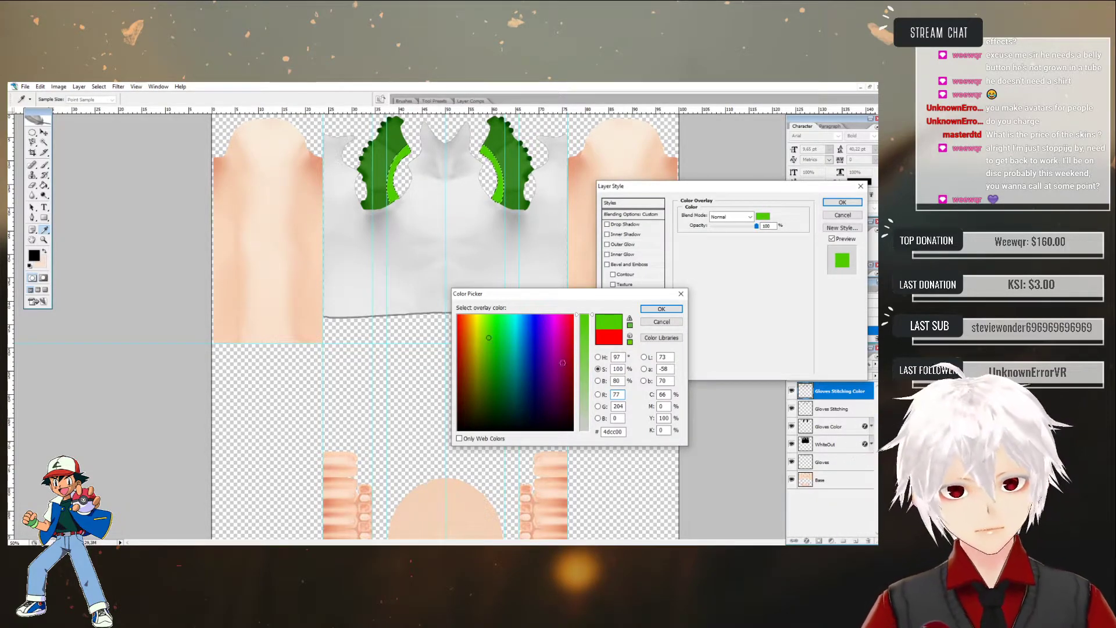
{"action": "left_click", "coordinate": [584, 375]}
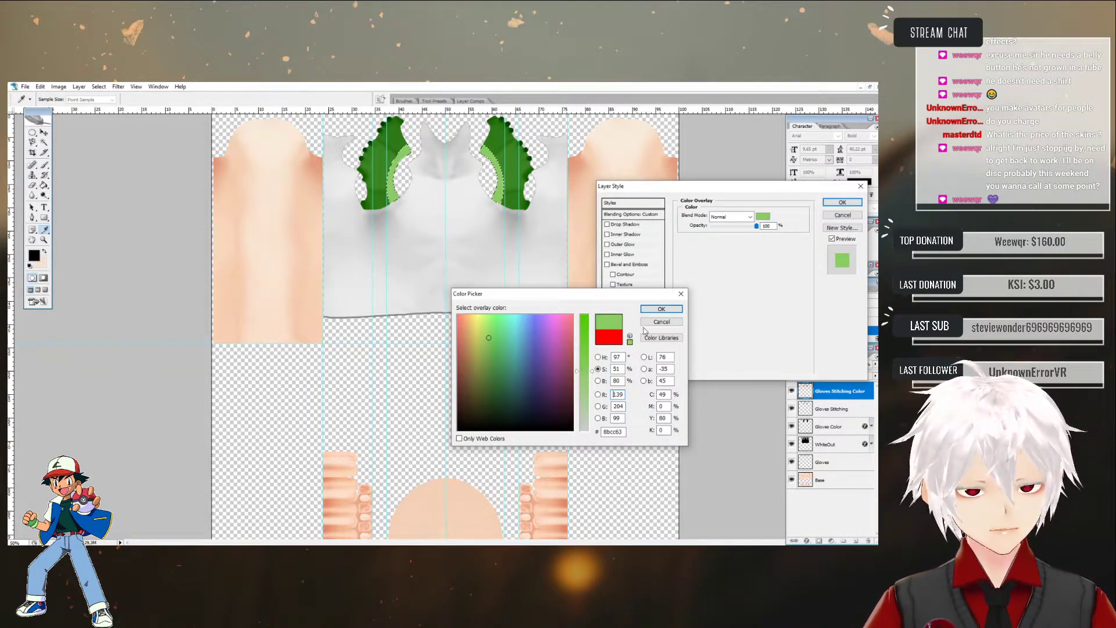
{"action": "left_click", "coordinate": [661, 308]}
- Try different blend modes for the stitching's colour overlay, choose Vivid Light and apply the layer style
{"action": "left_click", "coordinate": [738, 217]}
{"action": "left_click", "coordinate": [738, 218]}
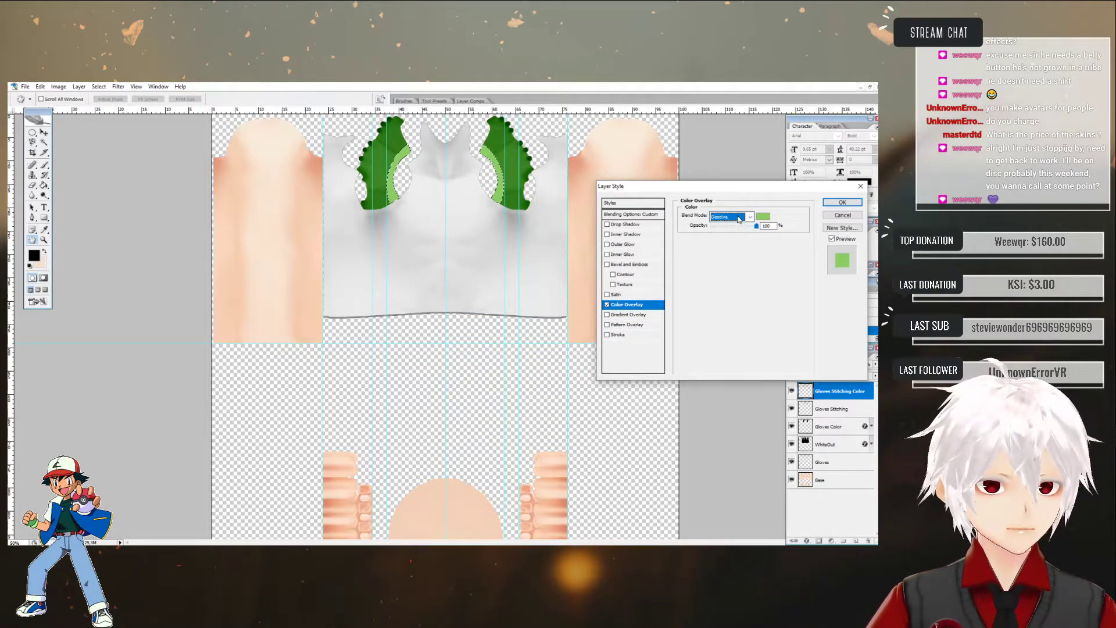
{"action": "scroll", "coordinate": [738, 218], "scroll_direction": "down", "scroll_amount": 5}
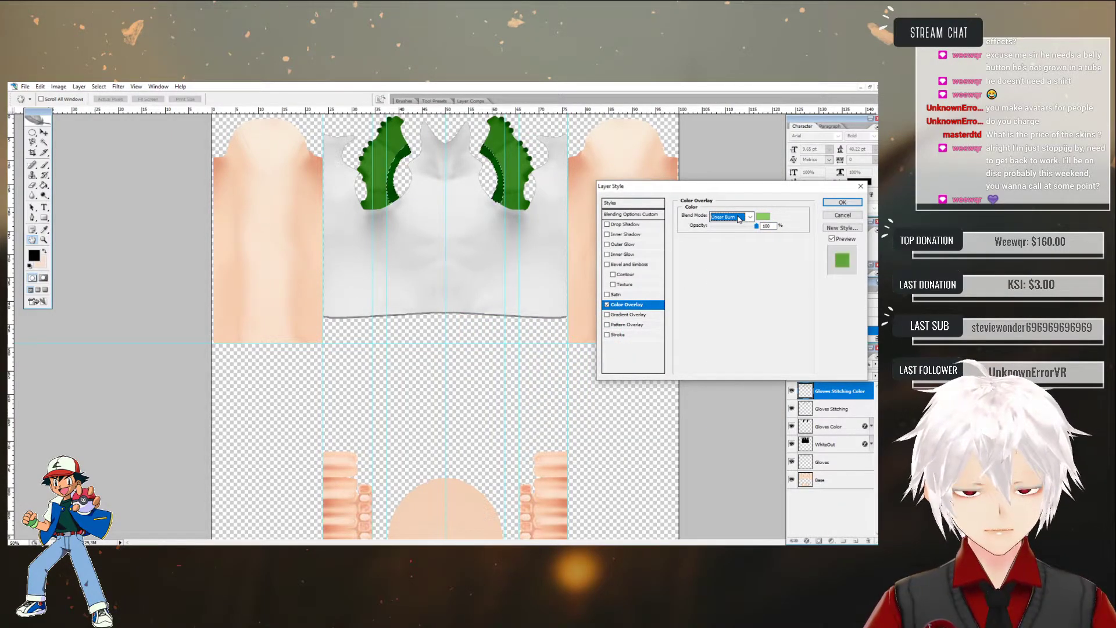
{"action": "scroll", "coordinate": [739, 218], "scroll_direction": "down", "scroll_amount": 5}
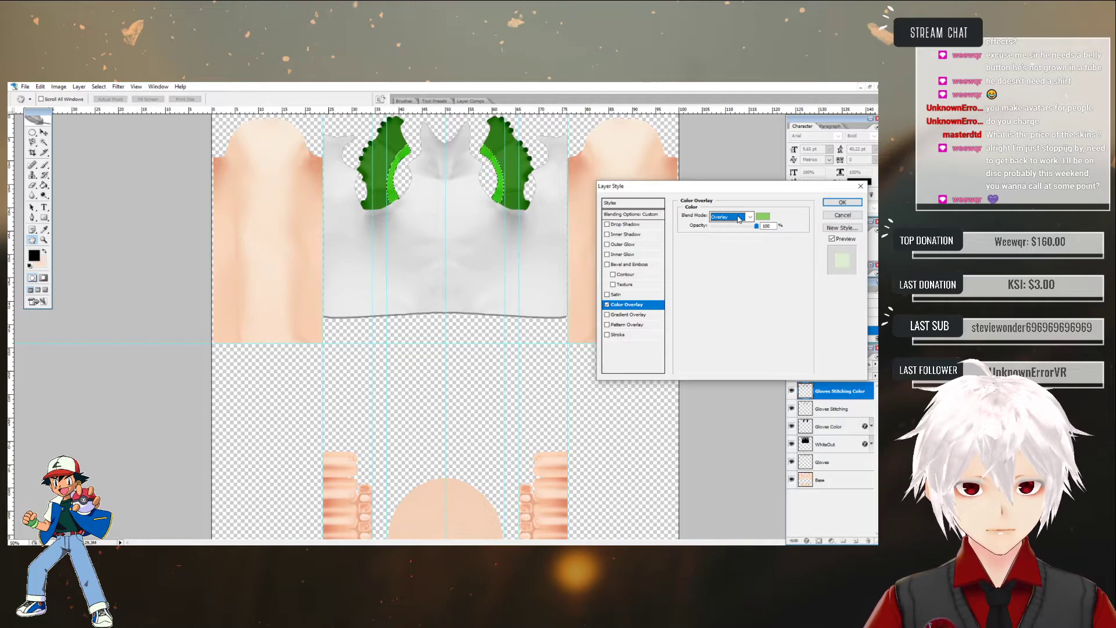
{"action": "scroll", "coordinate": [739, 219], "scroll_direction": "down", "scroll_amount": 1}
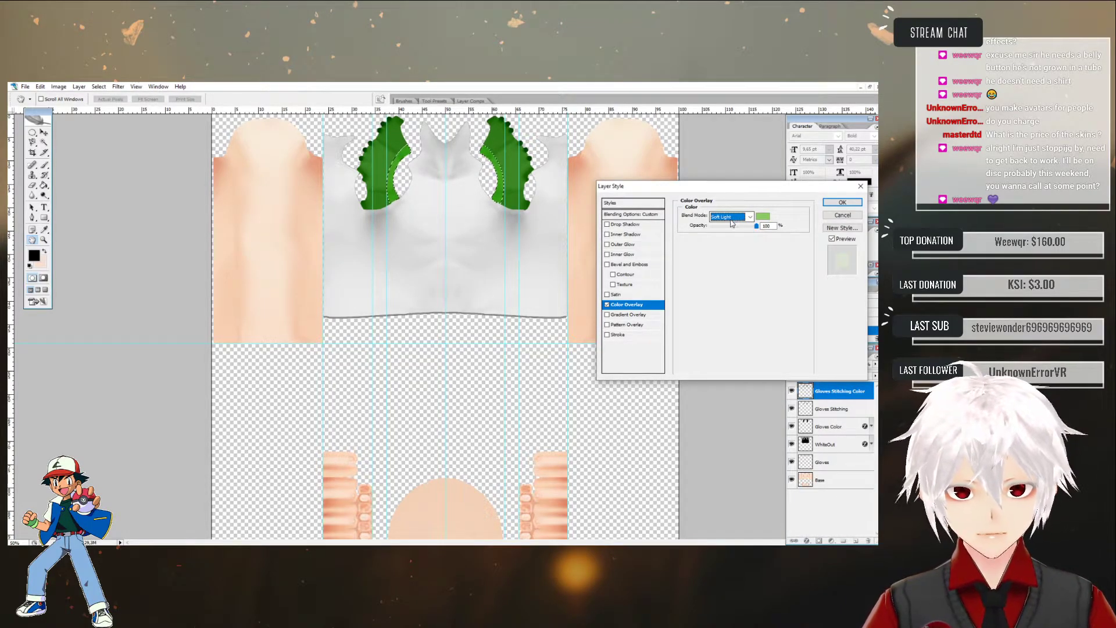
{"action": "scroll", "coordinate": [739, 229], "scroll_direction": "down", "scroll_amount": 5}
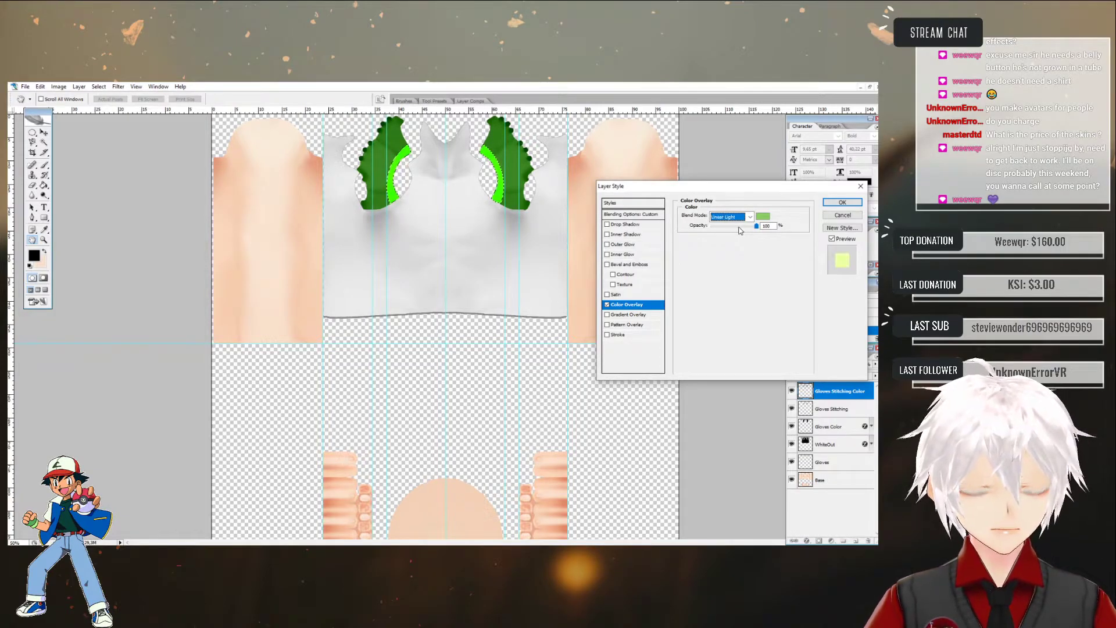
{"action": "scroll", "coordinate": [737, 229], "scroll_direction": "down", "scroll_amount": 3}
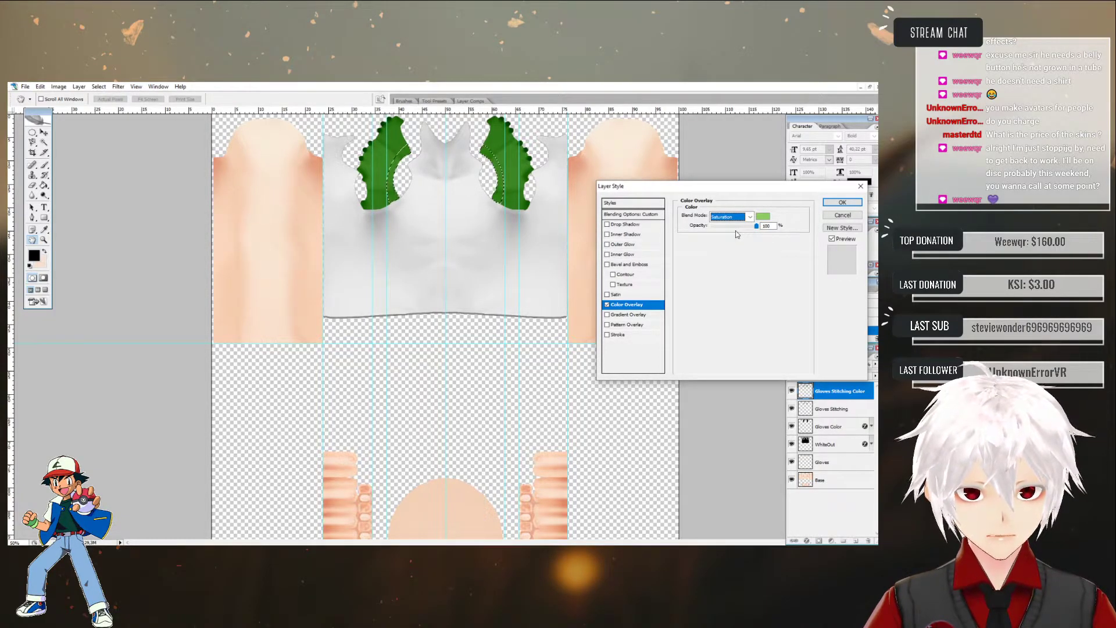
{"action": "scroll", "coordinate": [737, 234], "scroll_direction": "down", "scroll_amount": 2}
{"action": "scroll", "coordinate": [736, 234], "scroll_direction": "up", "scroll_amount": 5}
{"action": "scroll", "coordinate": [735, 234], "scroll_direction": "up", "scroll_amount": 4}
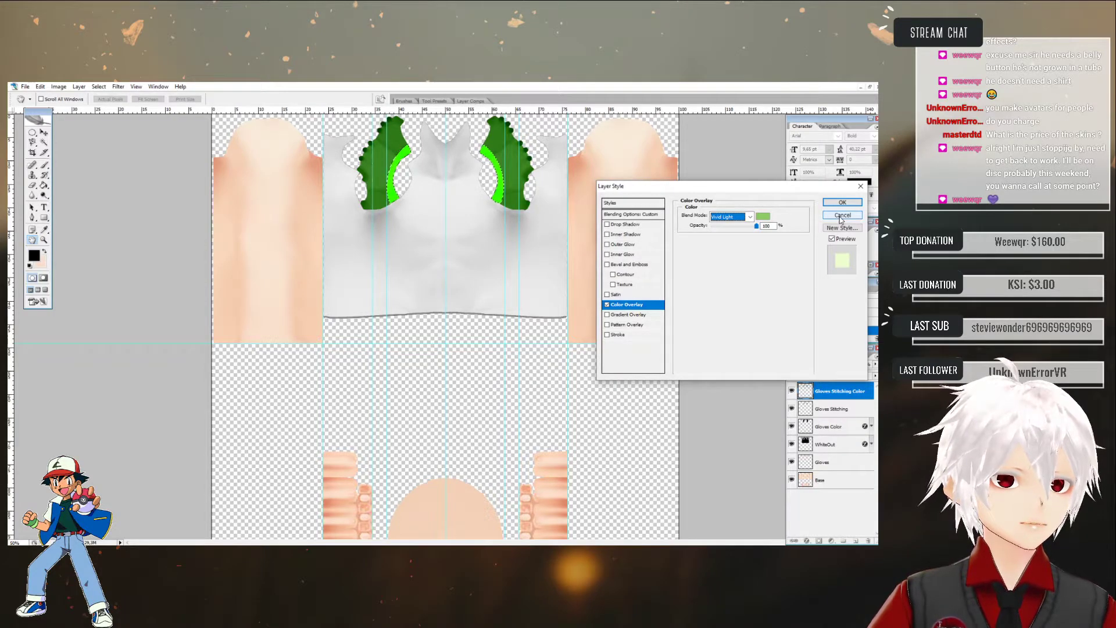
{"action": "left_click", "coordinate": [842, 202]}
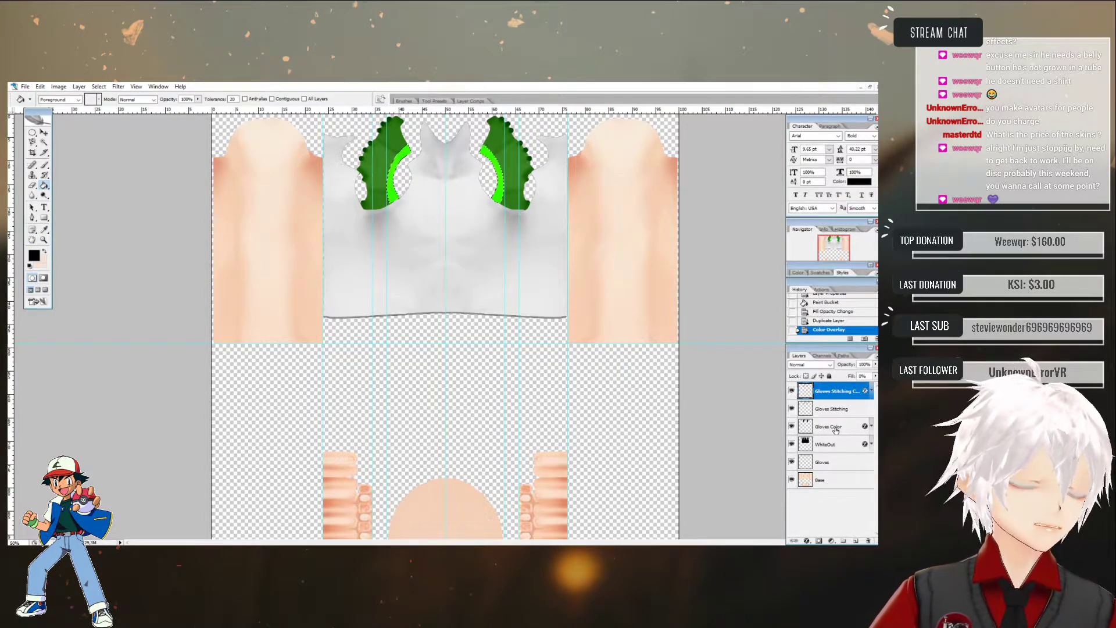
- Select the filled glove edges on the Gloves Stitching layer by inverting a Magic Wand selection of its empty area
{"action": "left_click", "coordinate": [834, 409]}
{"action": "left_click", "coordinate": [44, 142]}
{"action": "left_click", "coordinate": [437, 223]}
{"action": "key", "text": "ctrl+d"}
{"action": "left_click", "coordinate": [438, 223]}
{"action": "right_click", "coordinate": [438, 223]}
{"action": "left_click", "coordinate": [471, 293]}
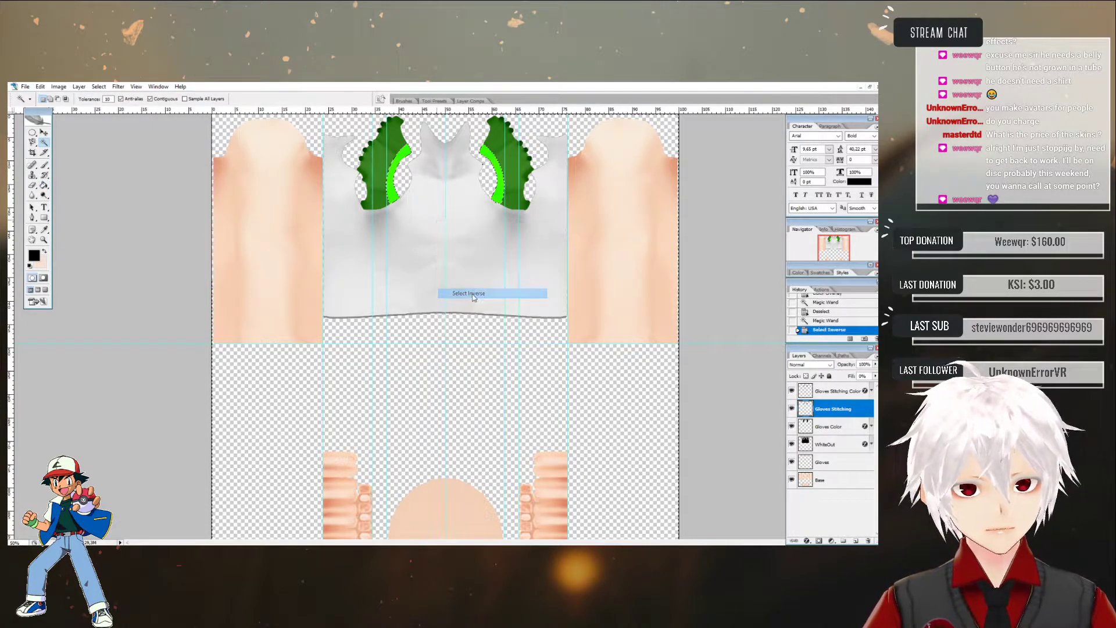
- Delete the selected glove edges from the Gloves Color layer and clear the selection
{"action": "left_click", "coordinate": [830, 428]}
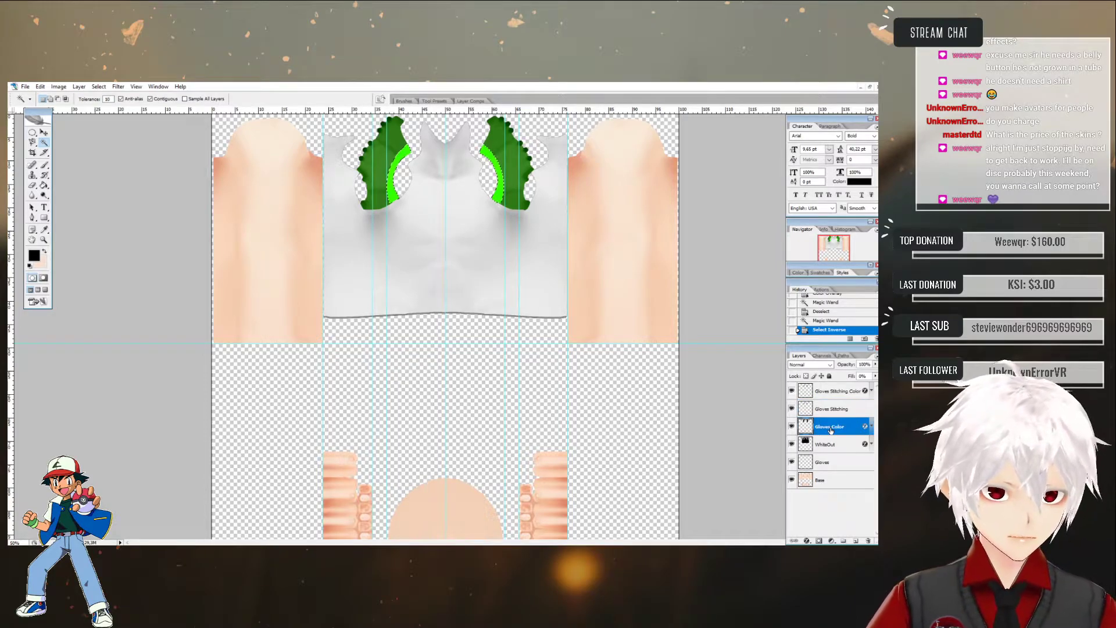
{"action": "key", "text": "Delete"}
{"action": "left_click", "coordinate": [428, 221]}
{"action": "key", "text": "ctrl+d"}
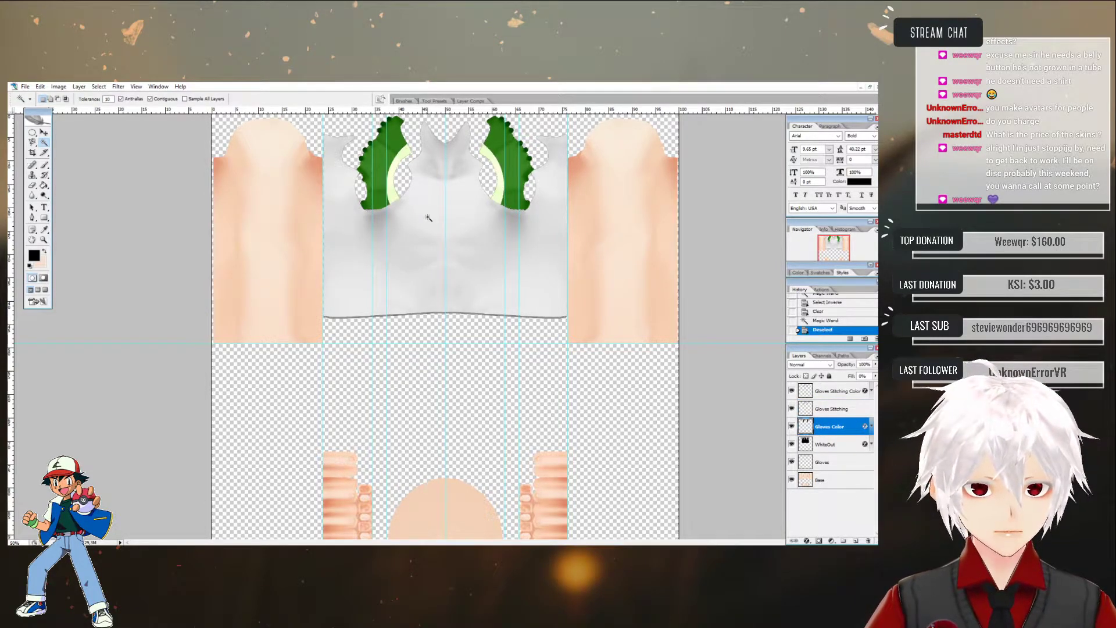
- Compare the Color Overlay settings of the Gloves Stitching Color and Gloves Color layers without changing them
{"action": "double_click", "coordinate": [866, 393]}
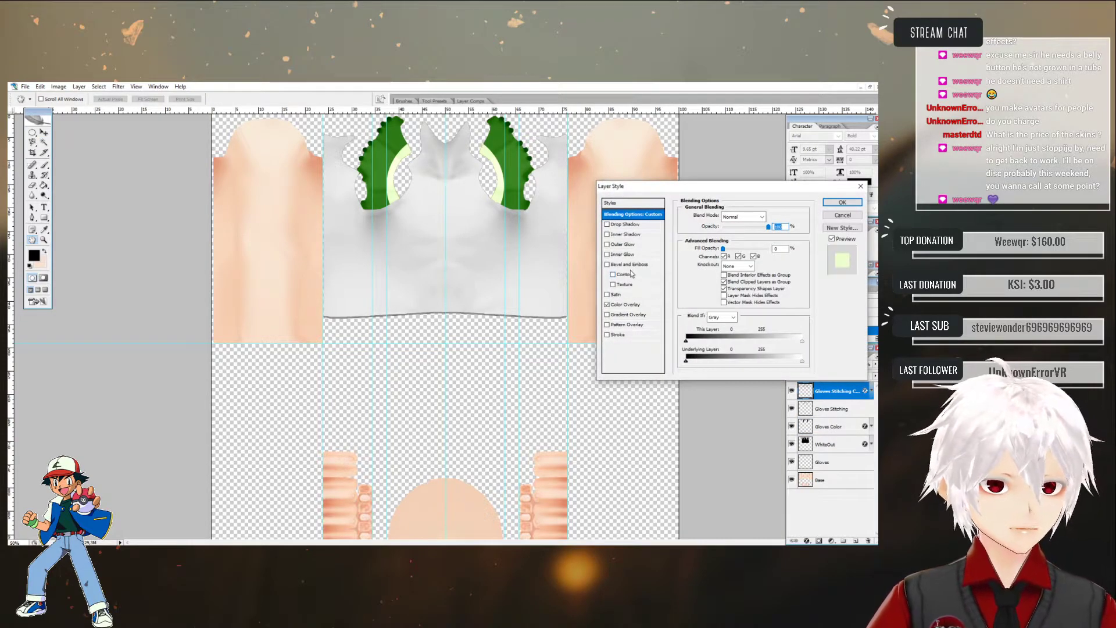
{"action": "left_click", "coordinate": [625, 305]}
{"action": "left_click", "coordinate": [841, 215]}
{"action": "double_click", "coordinate": [846, 428]}
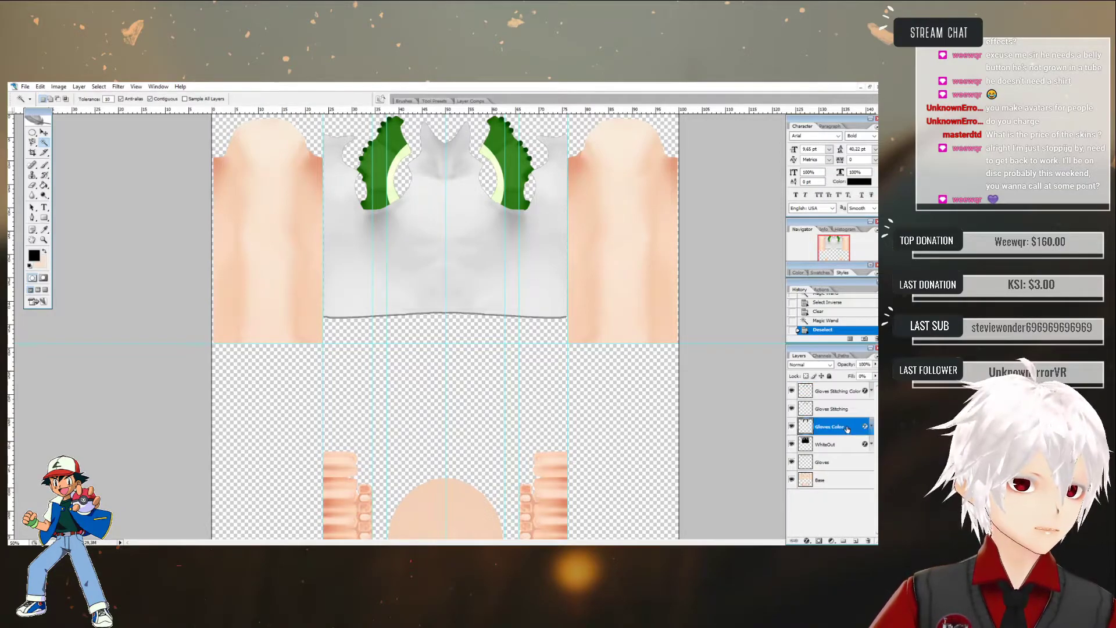
{"action": "left_click", "coordinate": [626, 306]}
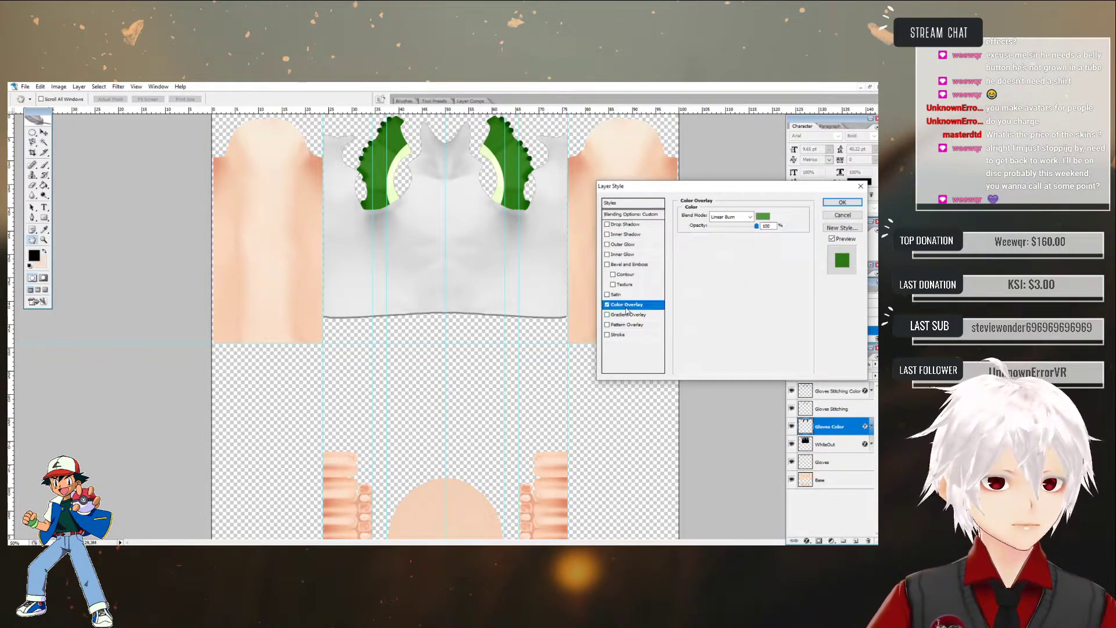
{"action": "left_click", "coordinate": [841, 217]}
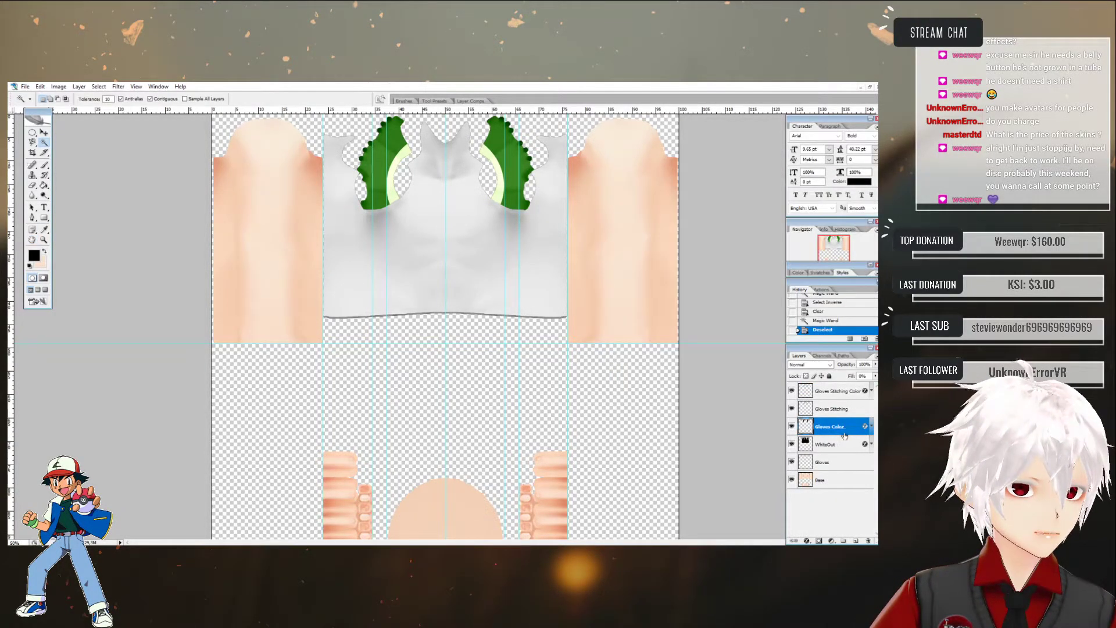
- Set the Gloves Stitching Color layer's colour overlay blend mode to Linear Burn
{"action": "double_click", "coordinate": [863, 392]}
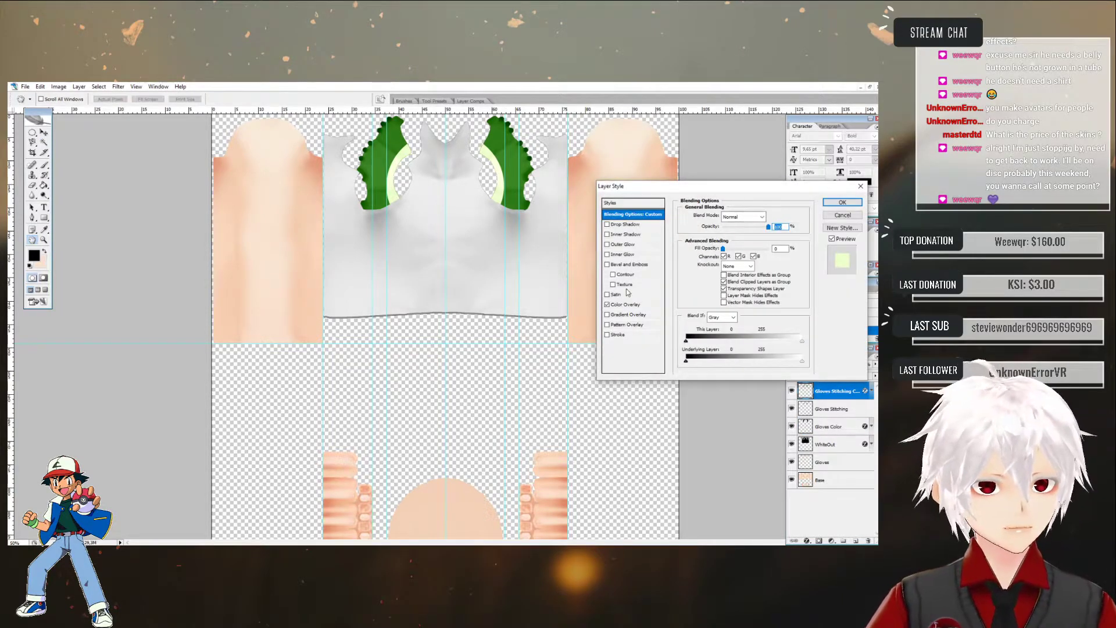
{"action": "left_click", "coordinate": [626, 305]}
{"action": "left_click", "coordinate": [750, 217]}
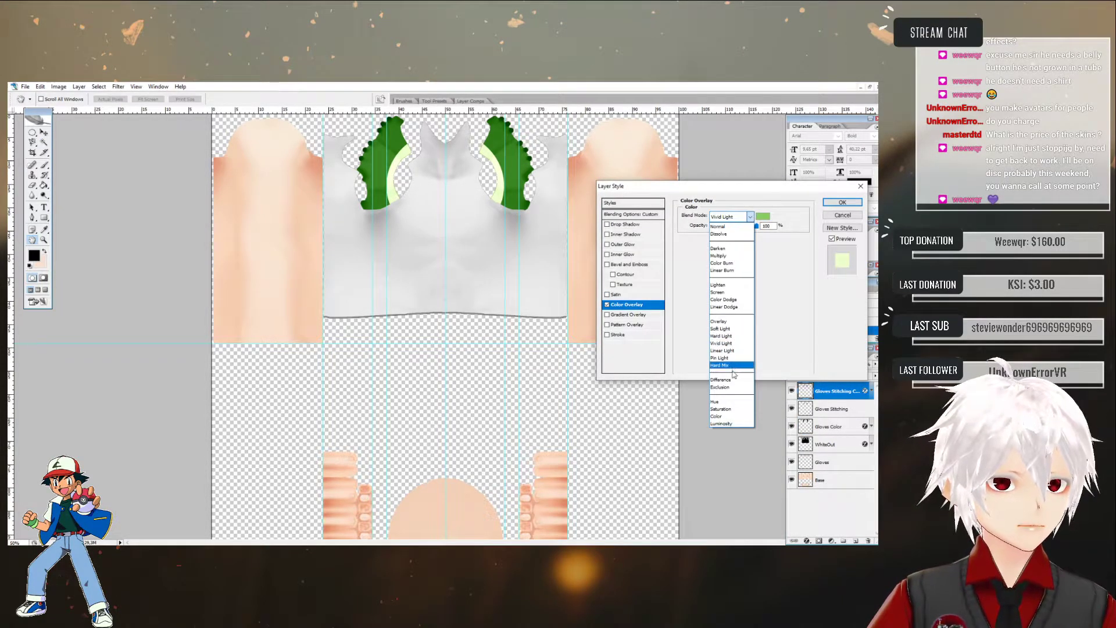
{"action": "left_click", "coordinate": [723, 271]}
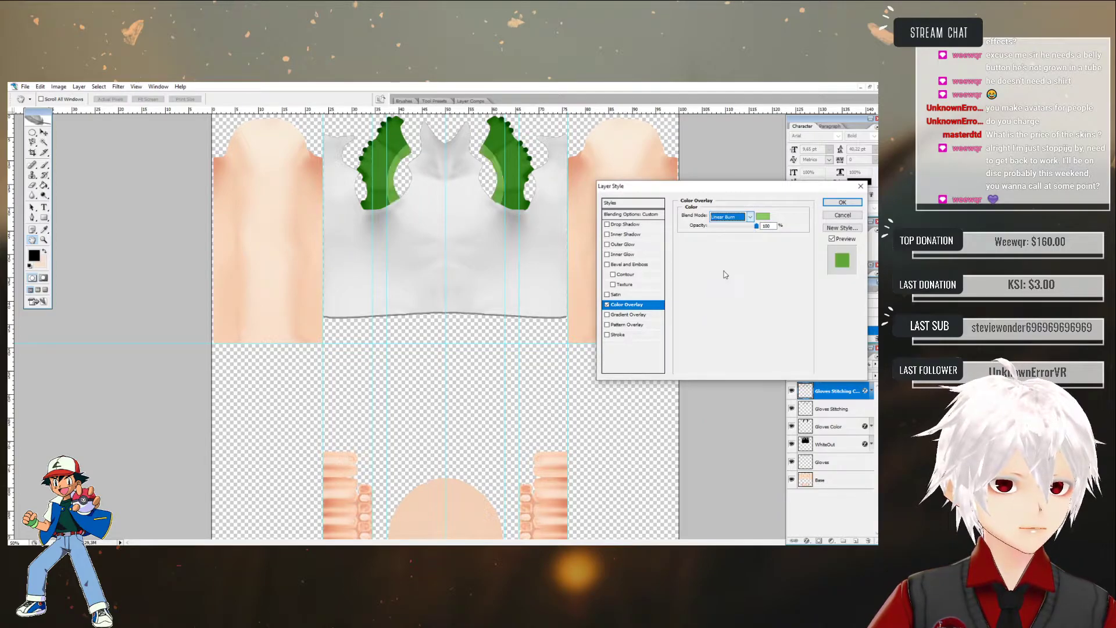
{"action": "left_click", "coordinate": [842, 201]}
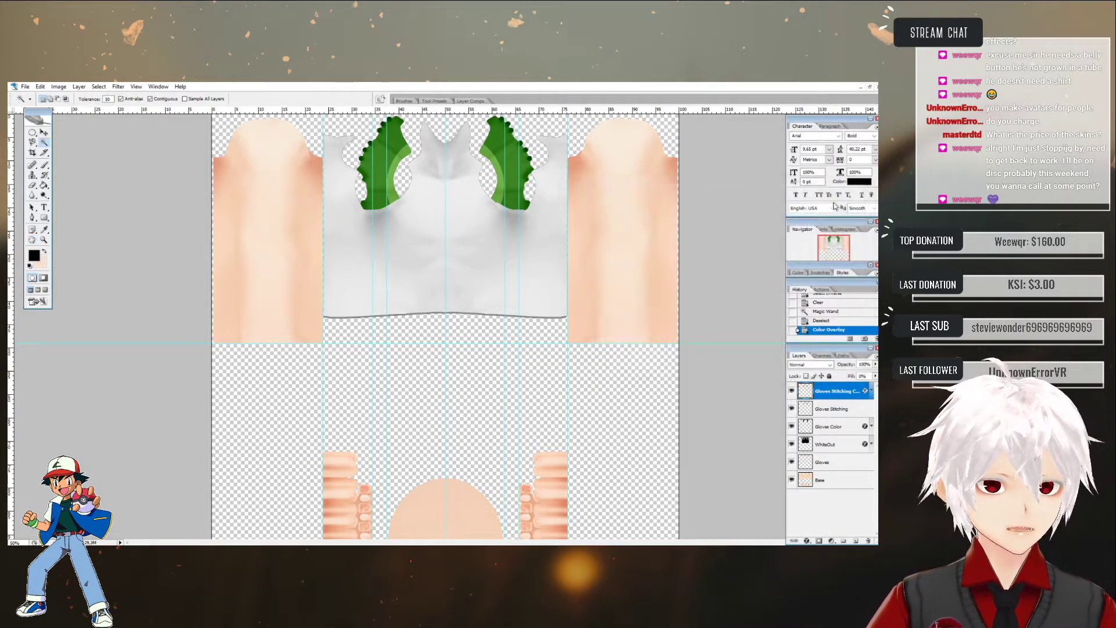
- Select the glove edges on the Gloves Stitching Color layer by inverting a Magic Wand selection of its empty area
{"action": "left_click", "coordinate": [791, 444]}
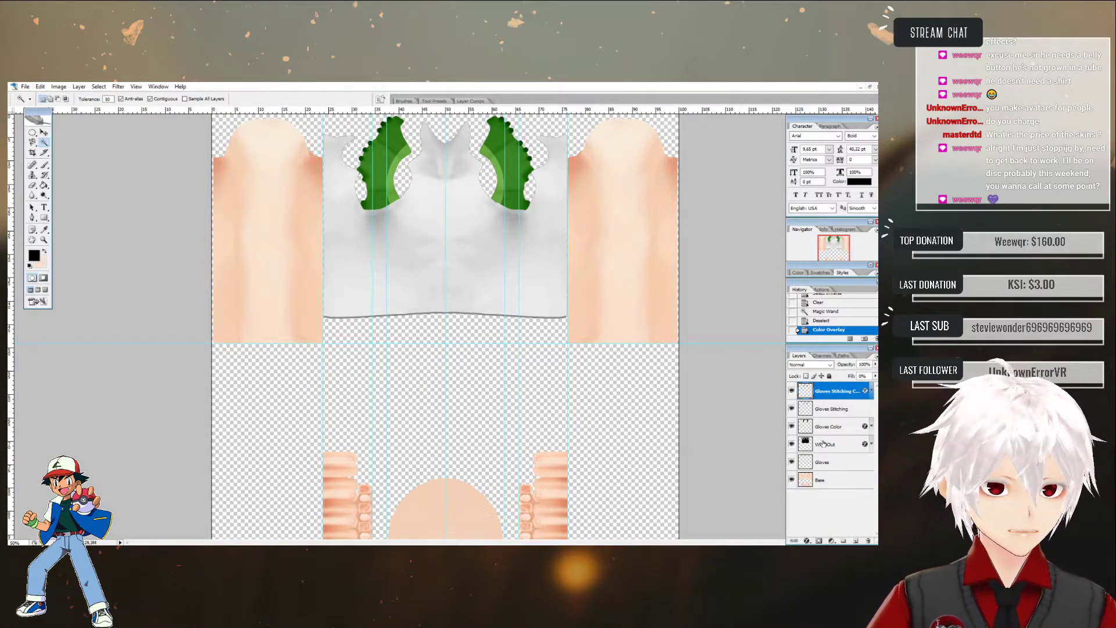
{"action": "left_click", "coordinate": [378, 368]}
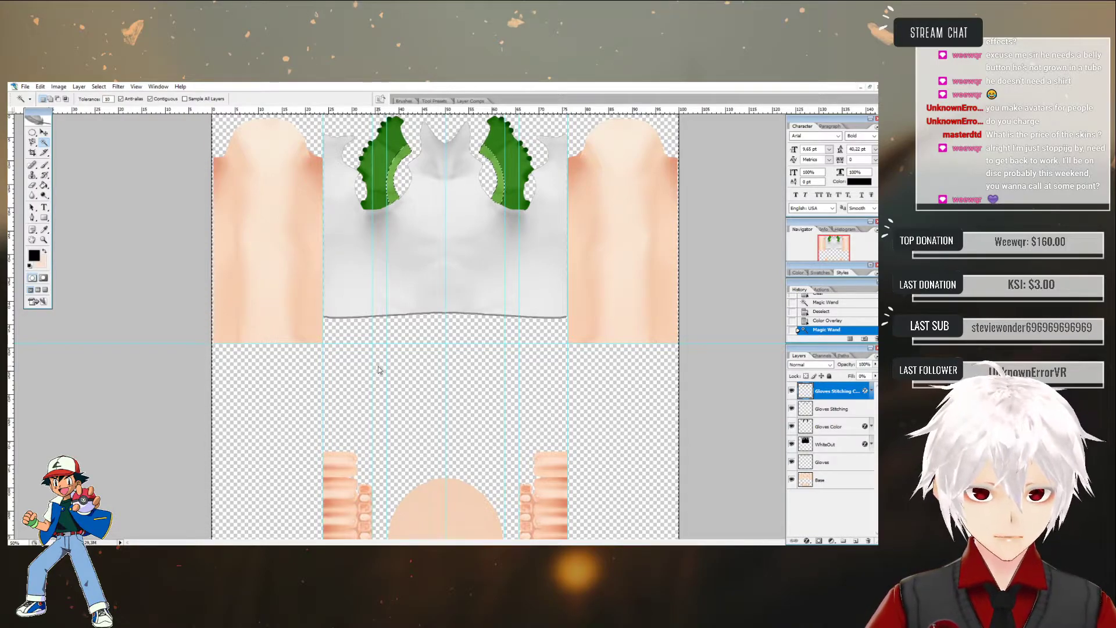
{"action": "right_click", "coordinate": [399, 367]}
{"action": "left_click", "coordinate": [432, 439]}
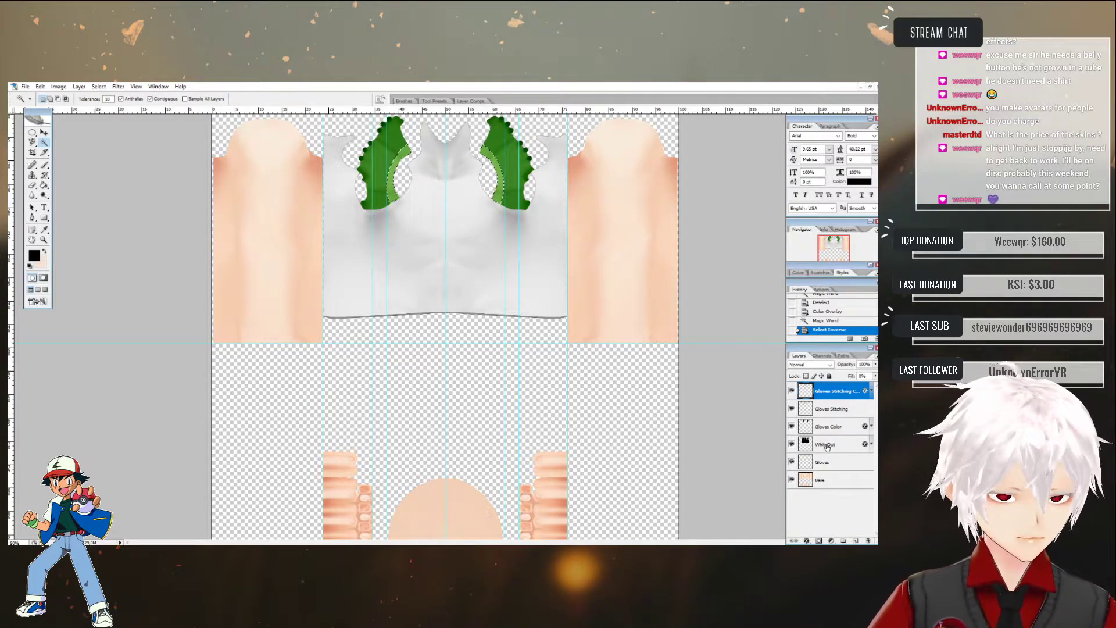
- Select the shirt area on the WhiteOut layer by inverting a Magic Wand selection of its empty area
{"action": "left_click", "coordinate": [826, 445]}
{"action": "left_click", "coordinate": [486, 397]}
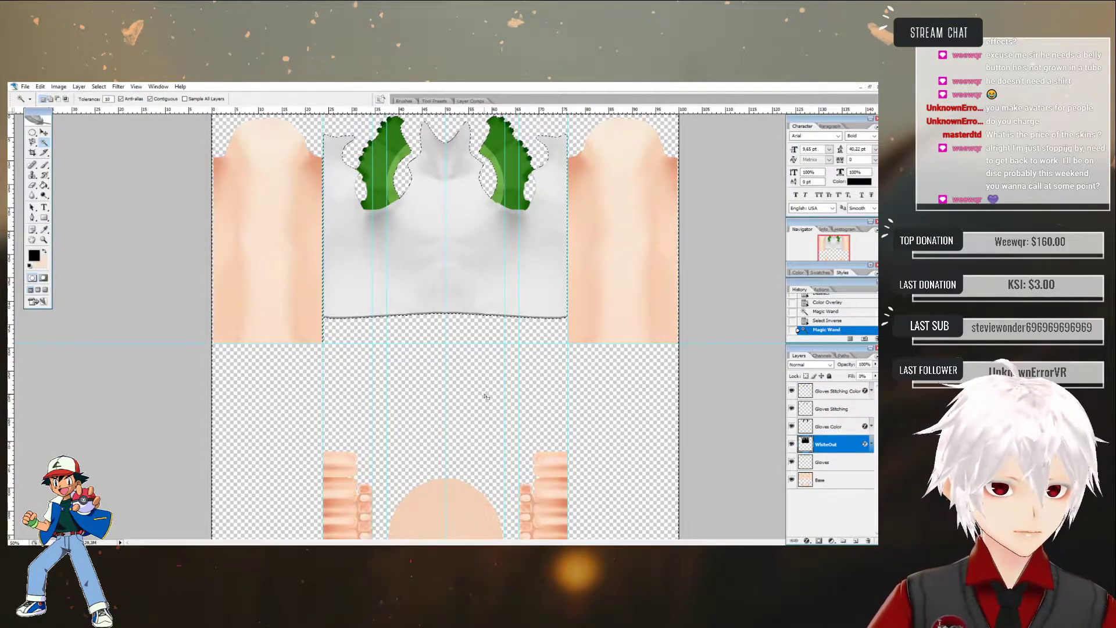
{"action": "right_click", "coordinate": [486, 397]}
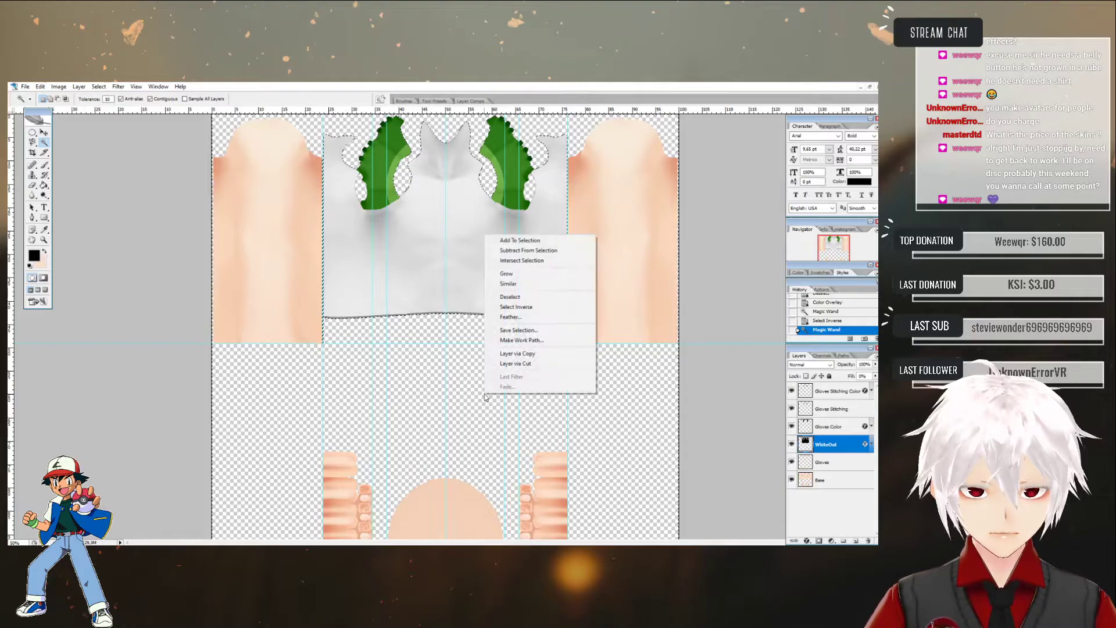
{"action": "left_click", "coordinate": [522, 307]}
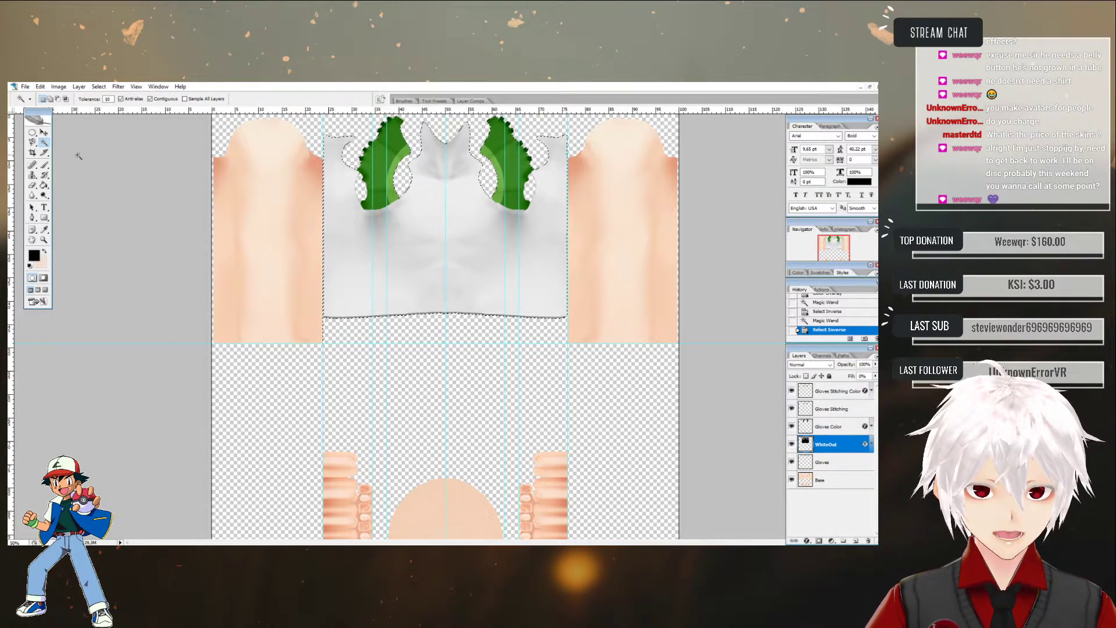
- Subtract the two green glove areas from the shirt selection with the Magic Wand, sampling the Gloves Color layer
{"action": "key", "text": "alt"}
{"action": "left_click", "coordinate": [360, 189], "text": "alt"}
{"action": "left_click", "coordinate": [530, 191], "text": "alt"}
{"action": "left_click", "coordinate": [829, 428]}
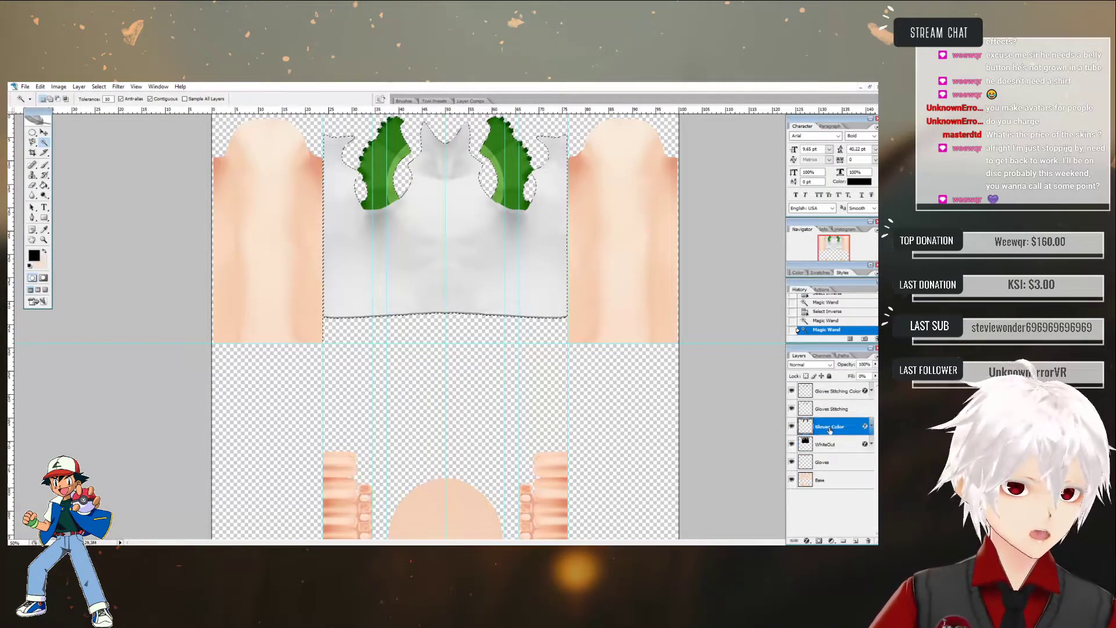
{"action": "left_click", "coordinate": [517, 166], "text": "alt"}
{"action": "left_click", "coordinate": [390, 143], "text": "alt"}
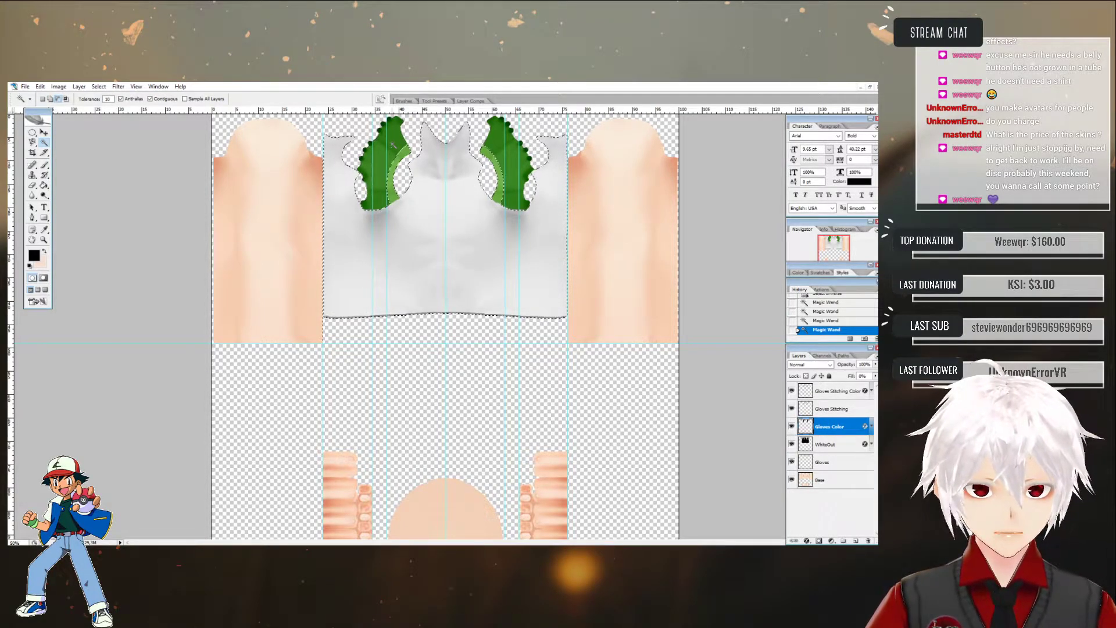
- Subtract the remaining stitching from the shirt selection using the Gloves Stitching layer, fill it black on a new layer, and deselect
{"action": "left_click", "coordinate": [835, 410]}
{"action": "left_click", "coordinate": [493, 169], "text": "alt"}
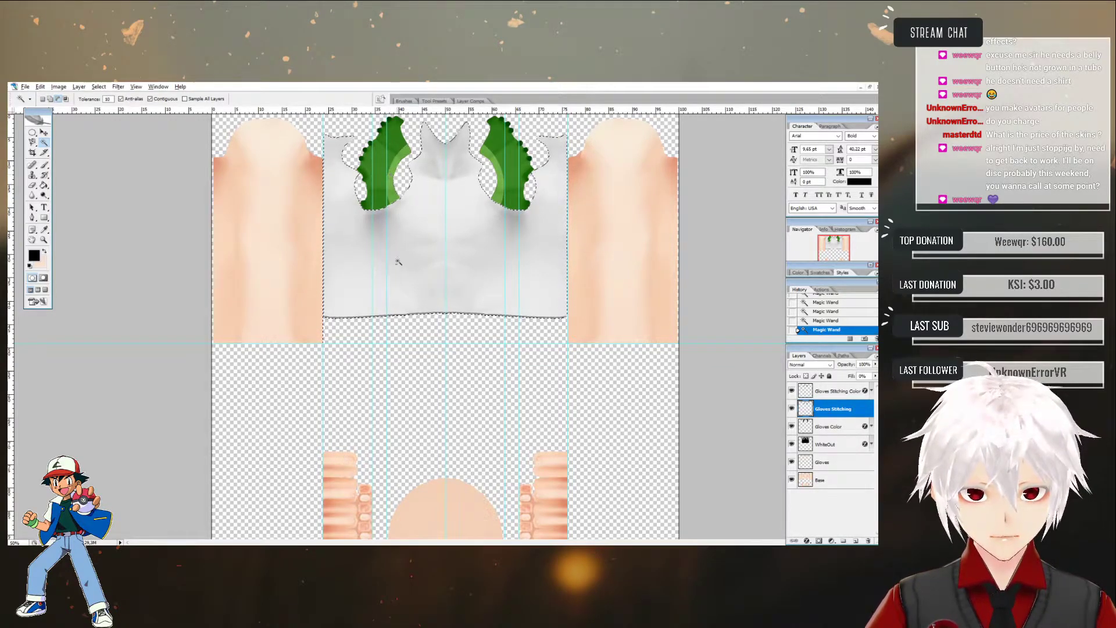
{"action": "left_click", "coordinate": [856, 541]}
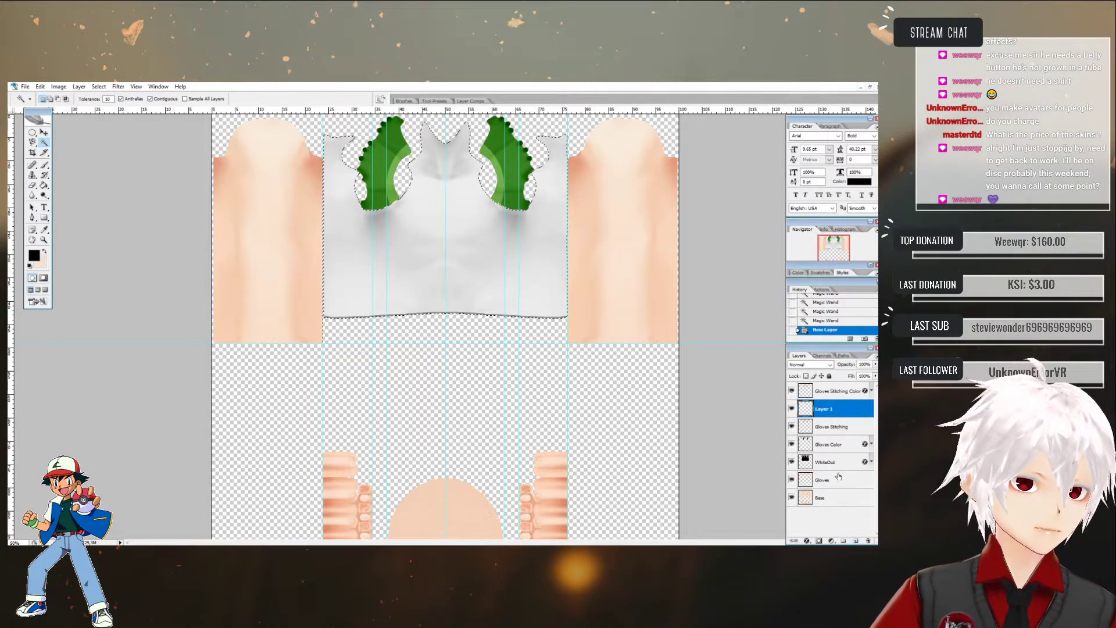
{"action": "left_click", "coordinate": [44, 185]}
{"action": "left_click", "coordinate": [385, 274]}
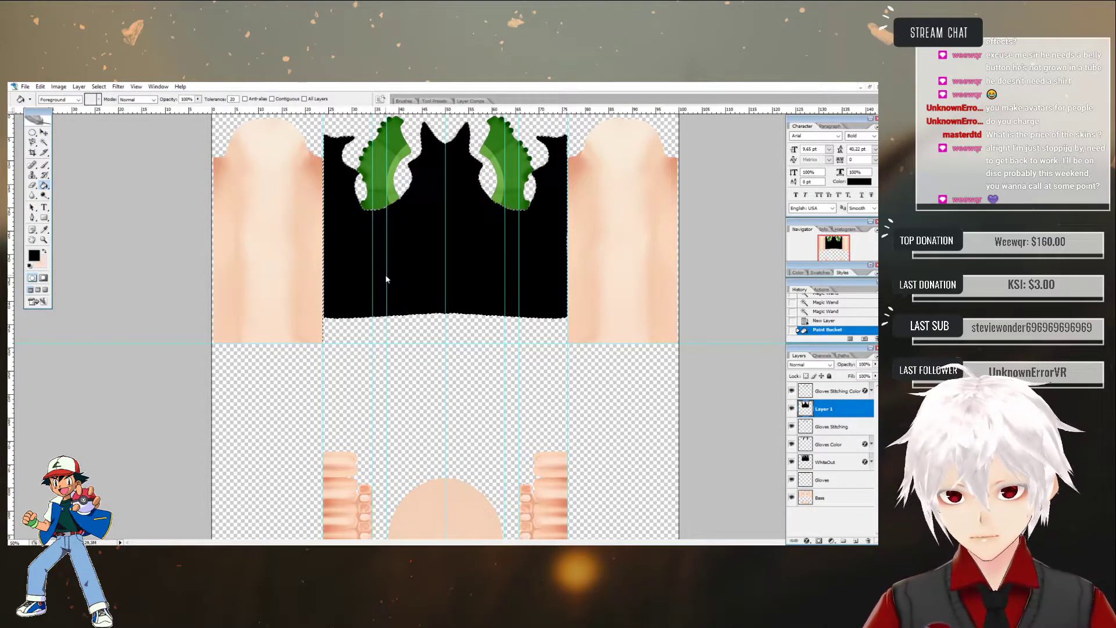
{"action": "left_click", "coordinate": [32, 132]}
{"action": "left_click", "coordinate": [407, 368]}
- Rename the black-filled layer as Shirt and place it between the Gloves Color and WhiteOut layers
{"action": "double_click", "coordinate": [824, 409]}
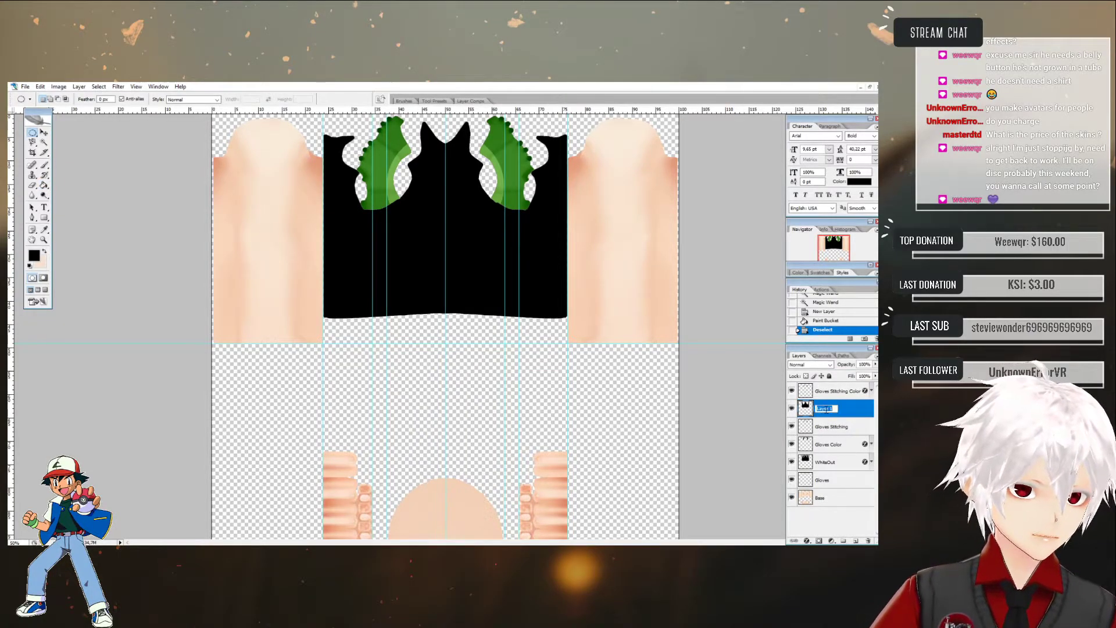
{"action": "type", "text": "Shirt"}
{"action": "key", "text": "Return"}
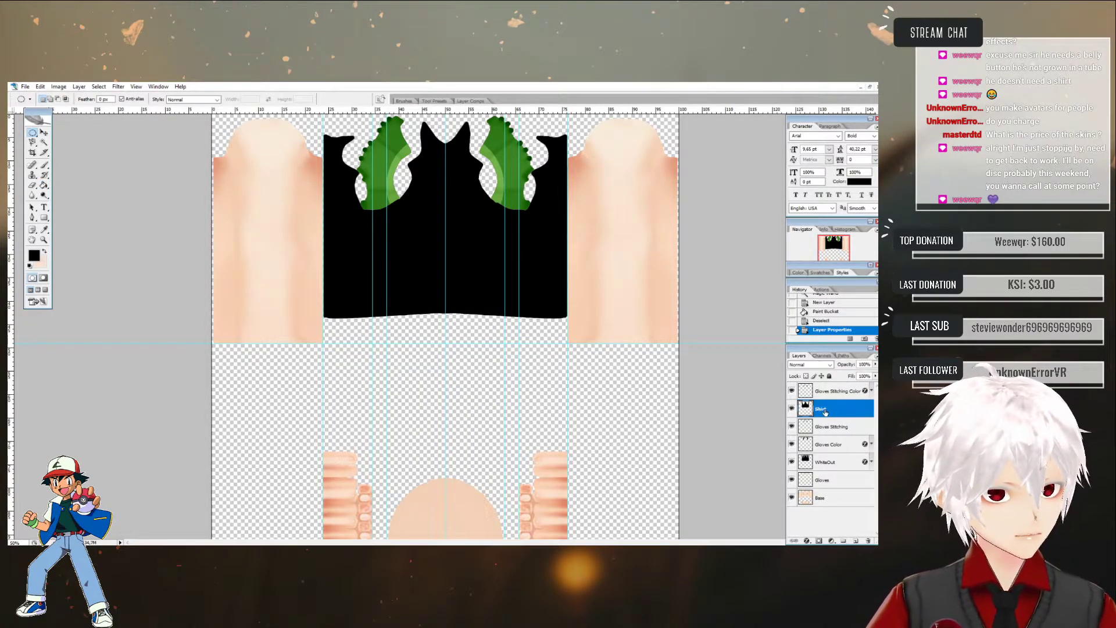
{"action": "left_click_drag", "start_coordinate": [824, 411], "coordinate": [834, 457]}
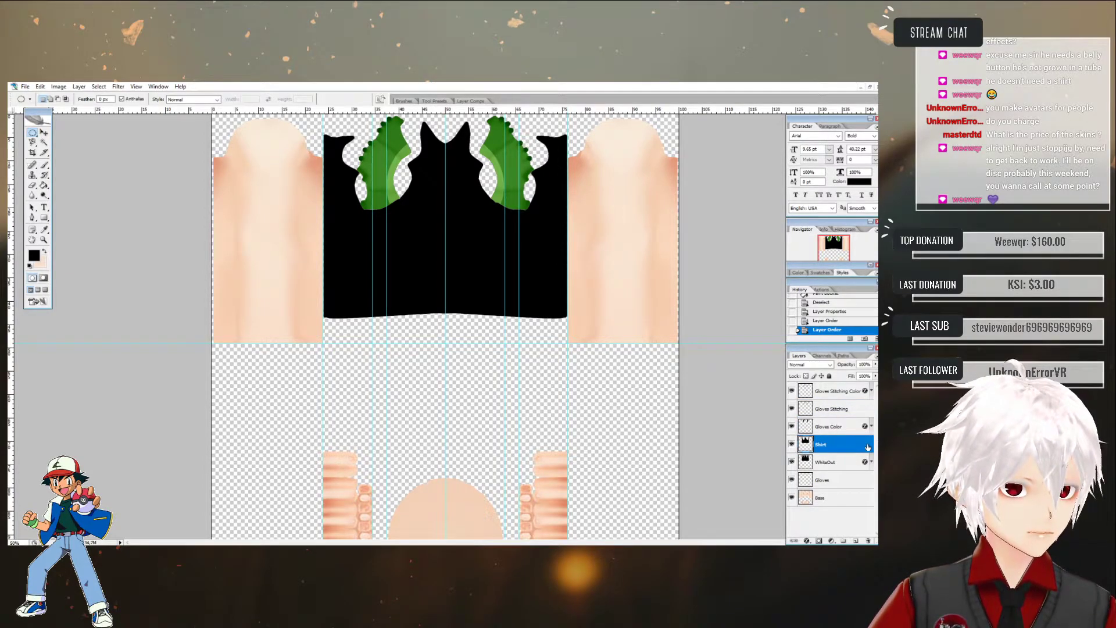
- Set the Shirt layer's fill to 0% and apply a very dark teal Color Overlay to it
{"action": "left_click", "coordinate": [875, 376]}
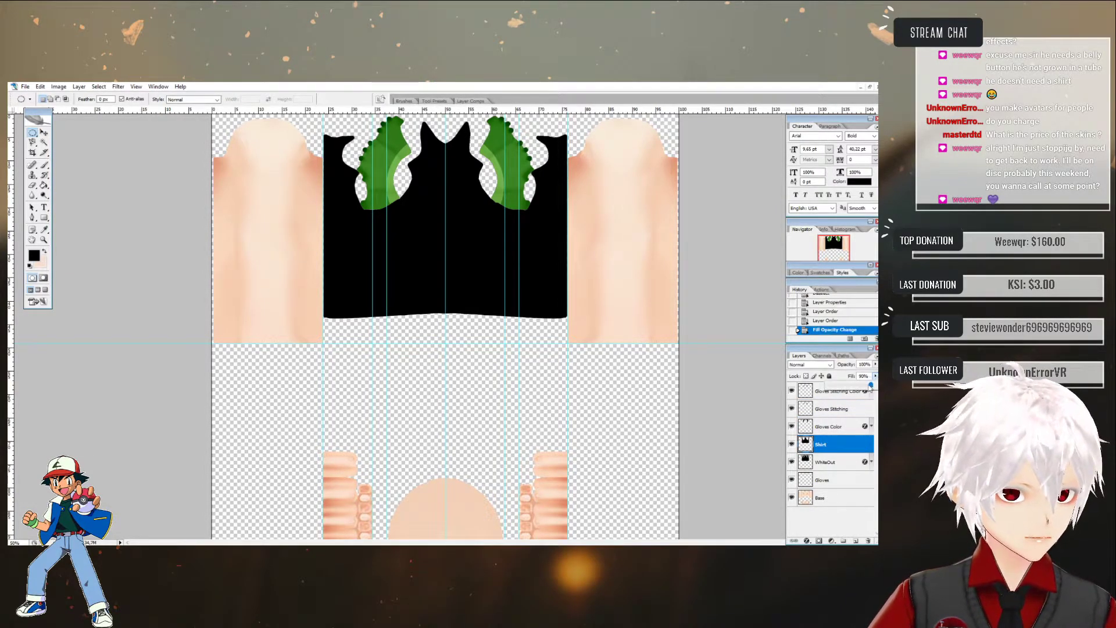
{"action": "left_click_drag", "start_coordinate": [875, 385], "coordinate": [828, 385]}
{"action": "double_click", "coordinate": [867, 442]}
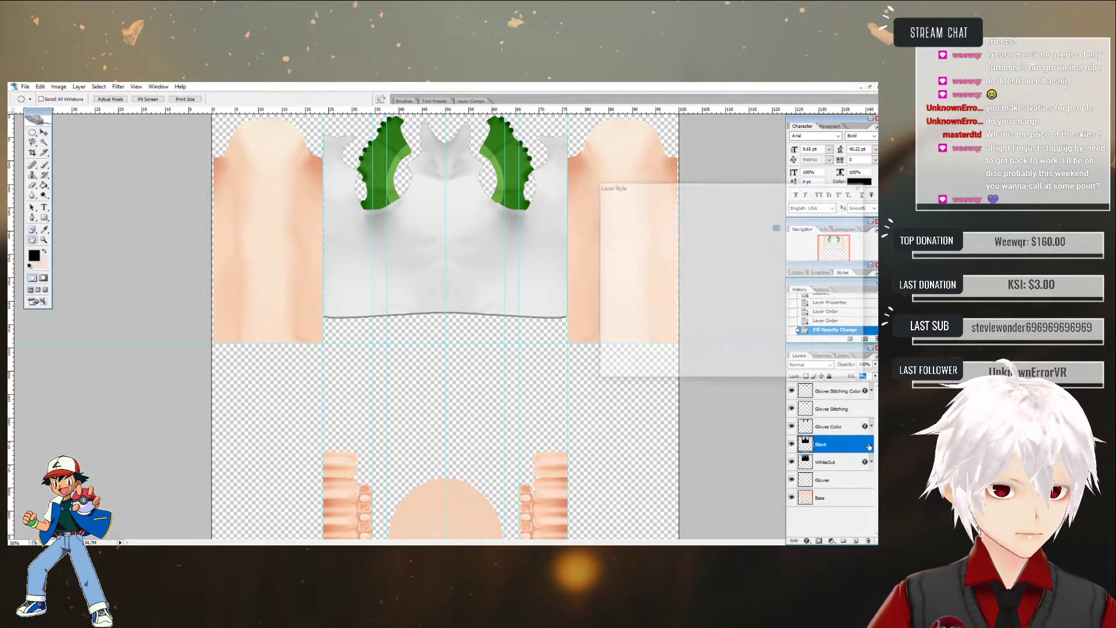
{"action": "left_click", "coordinate": [627, 305]}
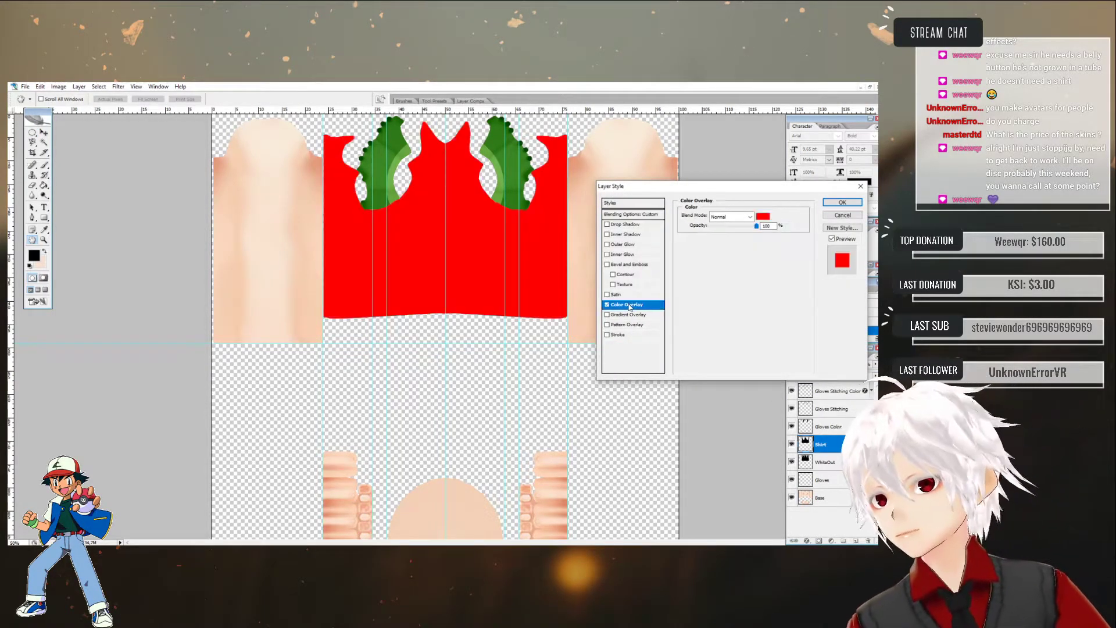
{"action": "left_click", "coordinate": [763, 217]}
{"action": "left_click", "coordinate": [530, 406]}
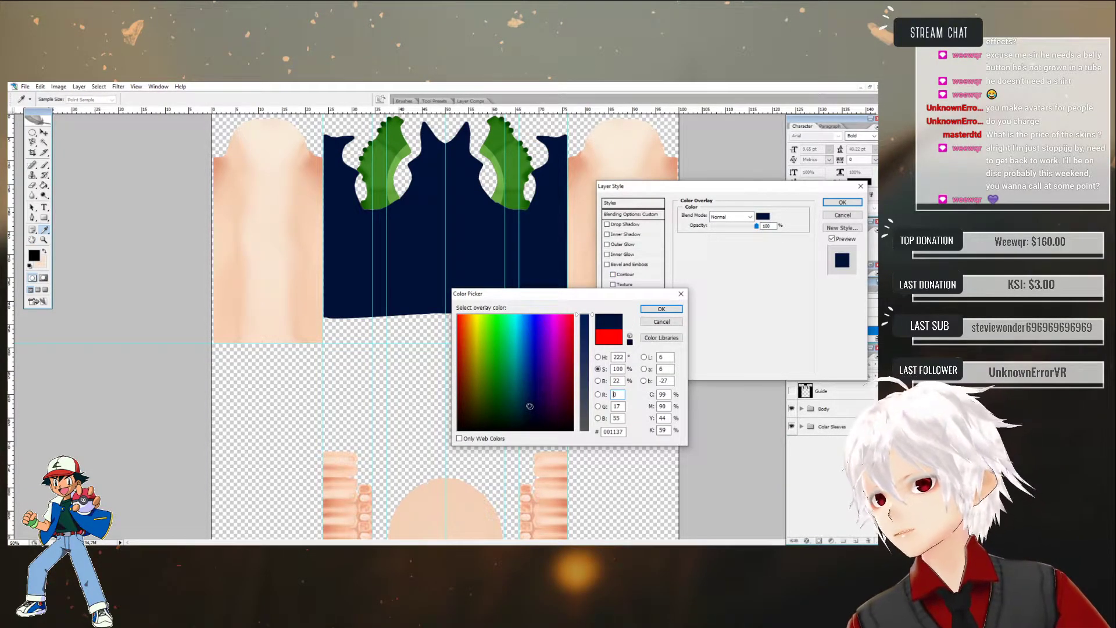
{"action": "left_click", "coordinate": [513, 418]}
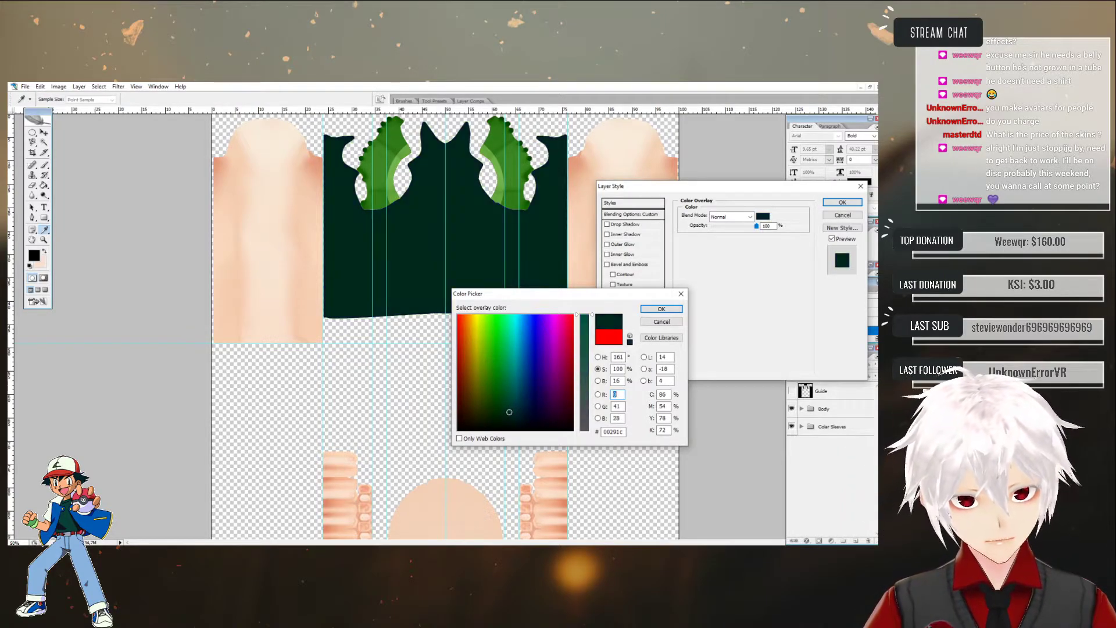
{"action": "left_click_drag", "start_coordinate": [513, 418], "coordinate": [514, 417]}
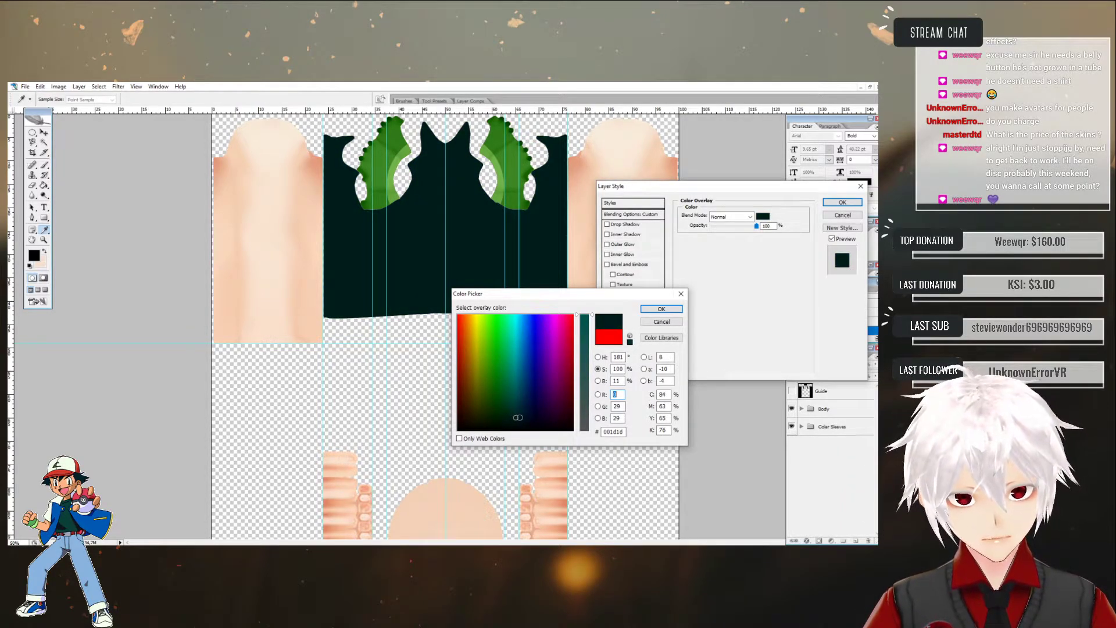
{"action": "left_click", "coordinate": [661, 309]}
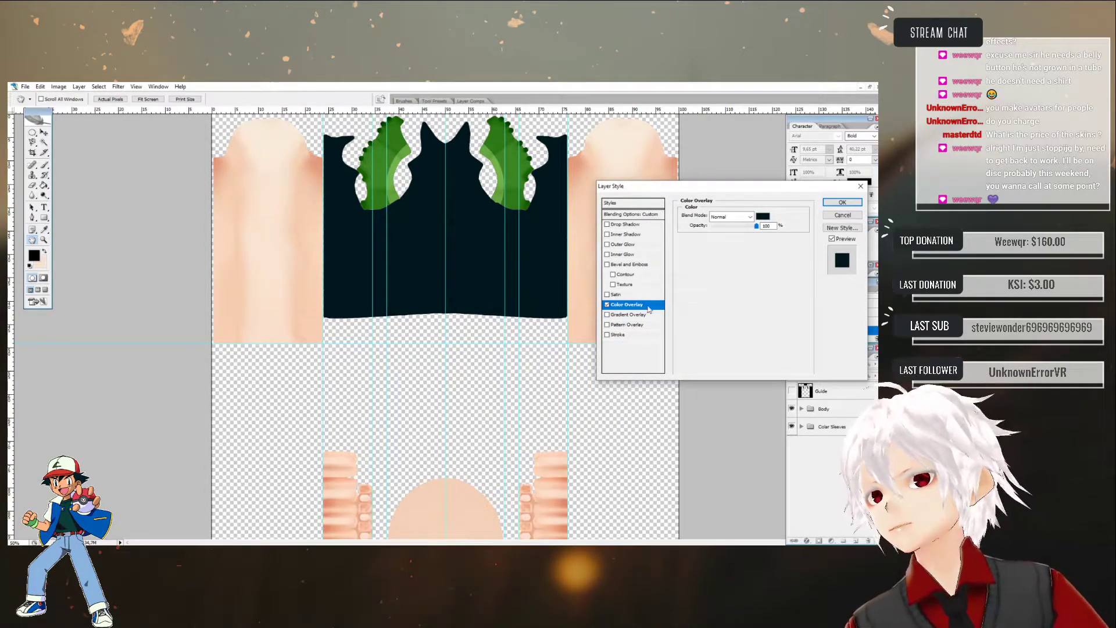
{"action": "left_click", "coordinate": [839, 202]}
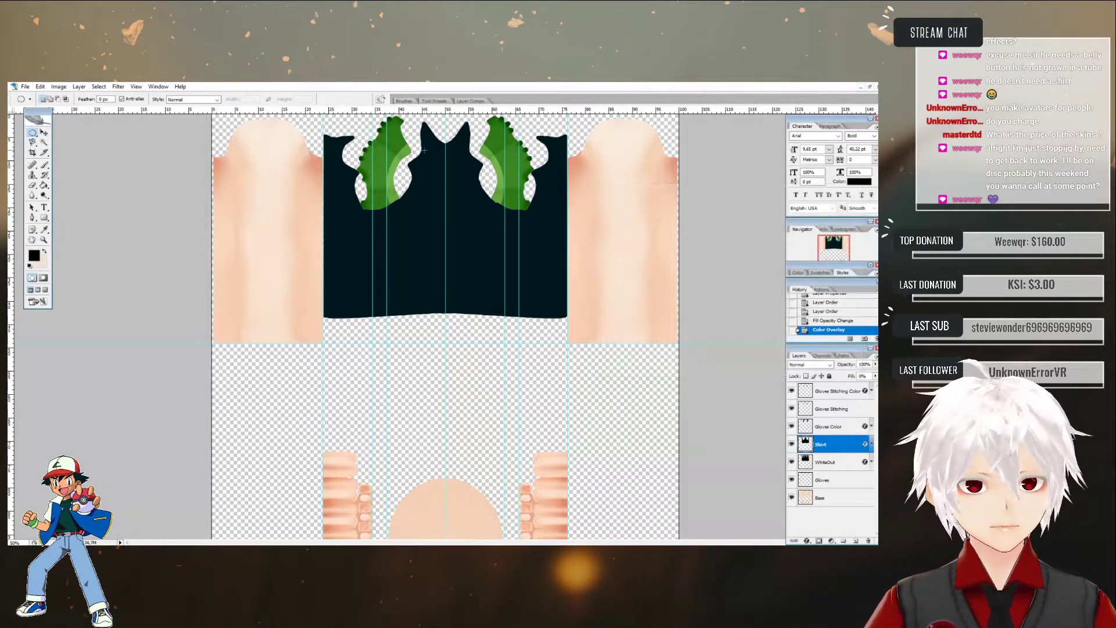
- Set the Shirt layer's colour overlay blend mode to Linear Light
{"action": "key", "text": "z"}
{"action": "left_click", "coordinate": [452, 132]}
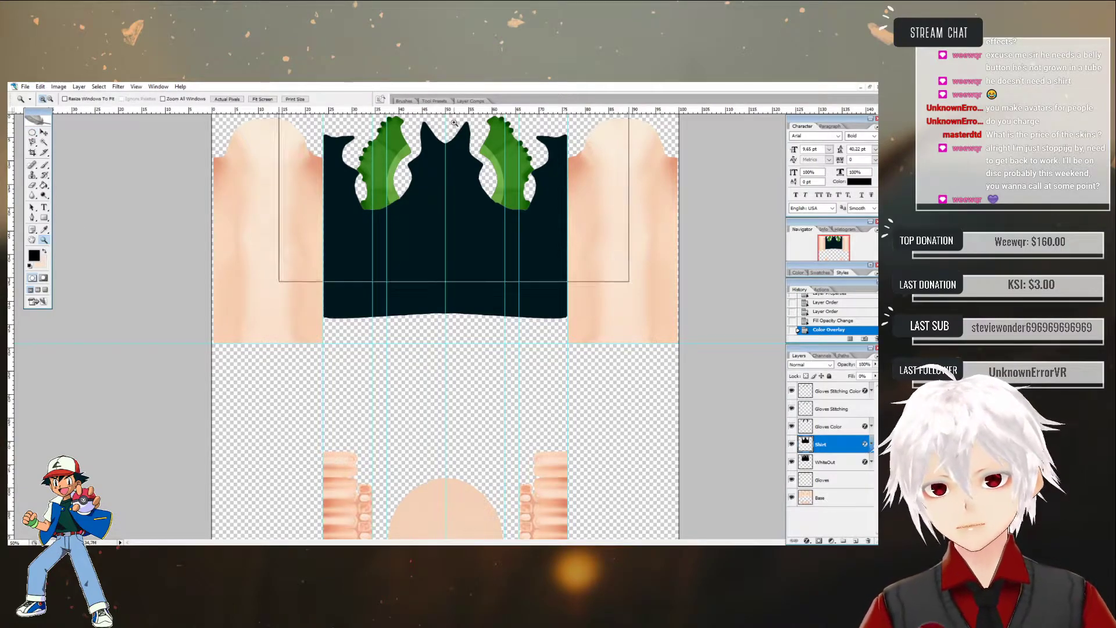
{"action": "left_click", "coordinate": [455, 131]}
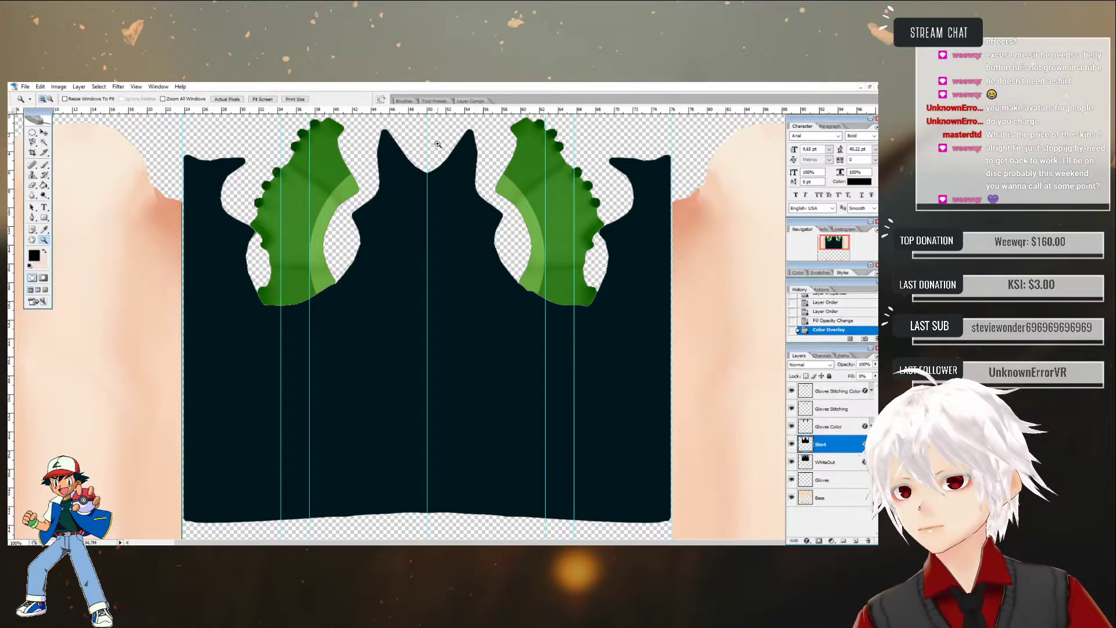
{"action": "scroll", "coordinate": [300, 216], "scroll_direction": "down", "scroll_amount": 2}
{"action": "left_click", "coordinate": [301, 215], "text": "alt"}
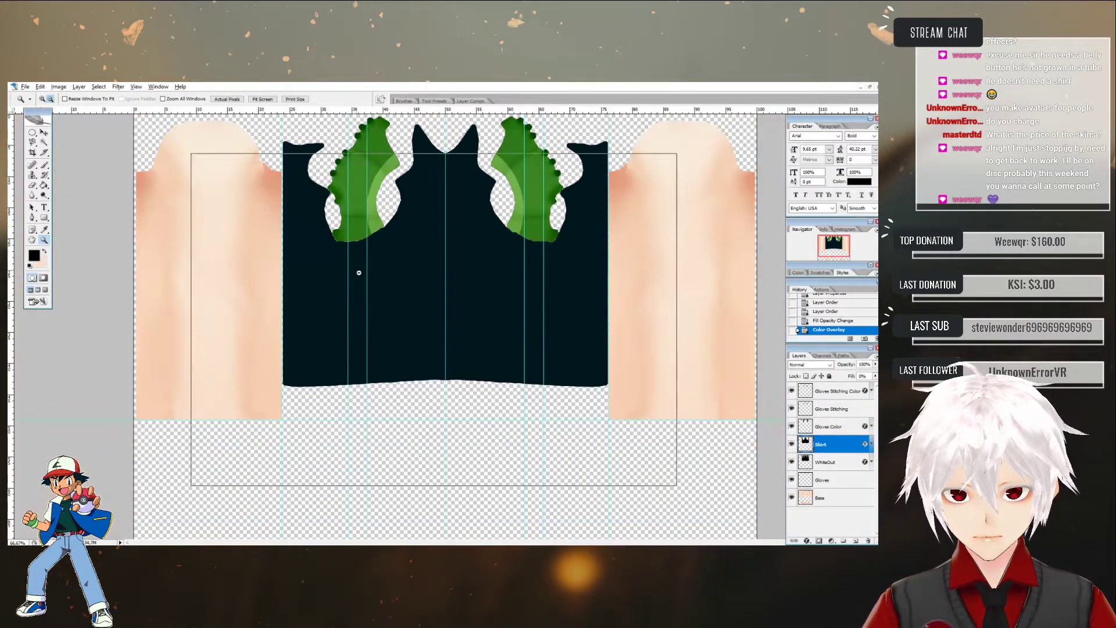
{"action": "left_click", "coordinate": [301, 215], "text": "alt"}
{"action": "double_click", "coordinate": [865, 446]}
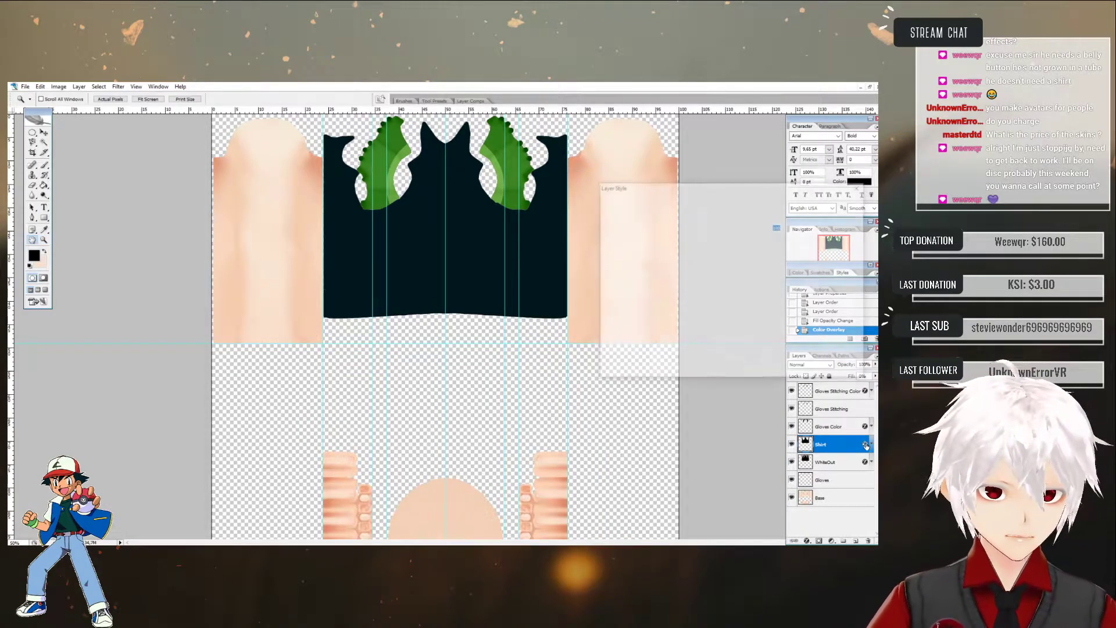
{"action": "left_click", "coordinate": [626, 305]}
{"action": "left_click", "coordinate": [730, 216]}
{"action": "left_click", "coordinate": [727, 224]}
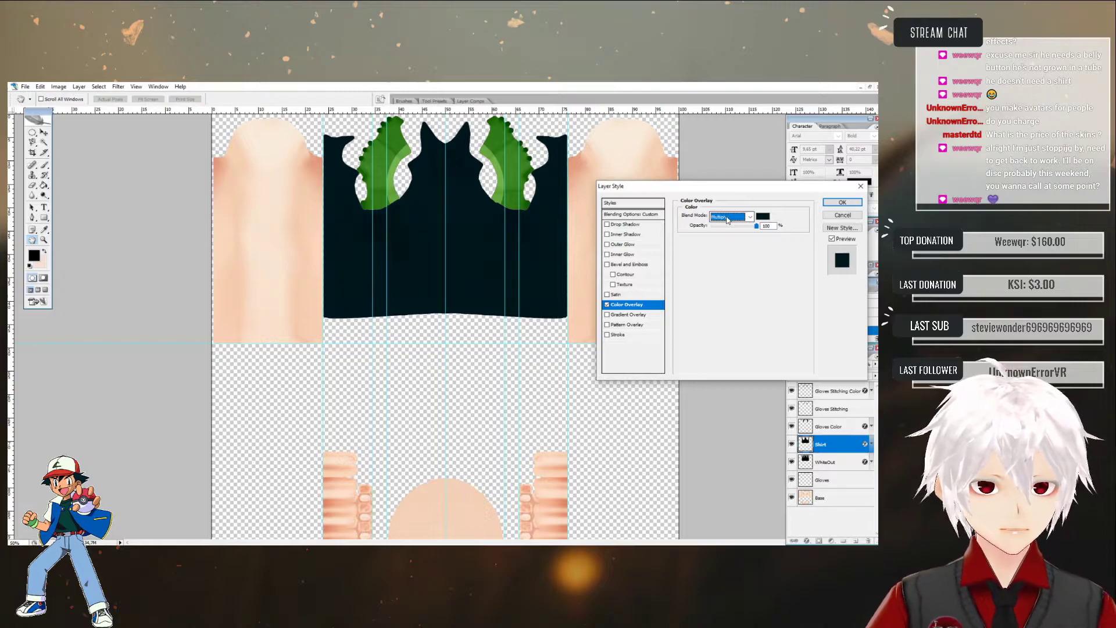
{"action": "scroll", "coordinate": [727, 220], "scroll_direction": "down", "scroll_amount": 3}
{"action": "scroll", "coordinate": [727, 220], "scroll_direction": "down", "scroll_amount": 1}
{"action": "scroll", "coordinate": [727, 220], "scroll_direction": "up", "scroll_amount": 1}
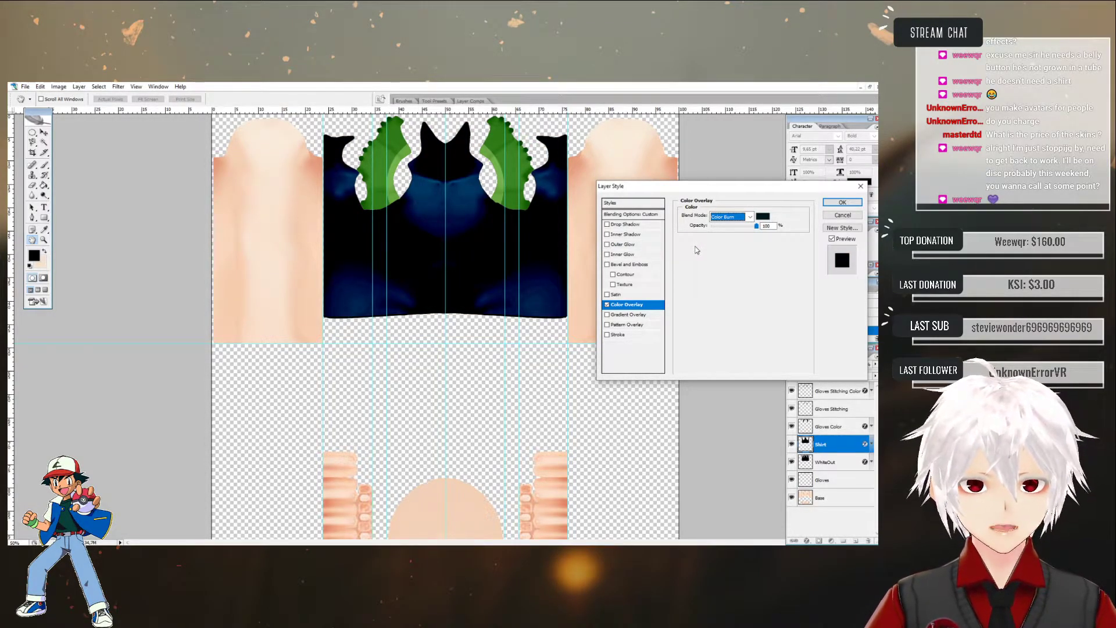
{"action": "key", "text": "Down"}
{"action": "key", "text": "Down"}
{"action": "key", "text": "Down"}
{"action": "key", "text": "Down"}
{"action": "key", "text": "Down"}
{"action": "key", "text": "Down"}
{"action": "key", "text": "Down"}
{"action": "key", "text": "Down"}
{"action": "key", "text": "Down"}
{"action": "key", "text": "Down"}
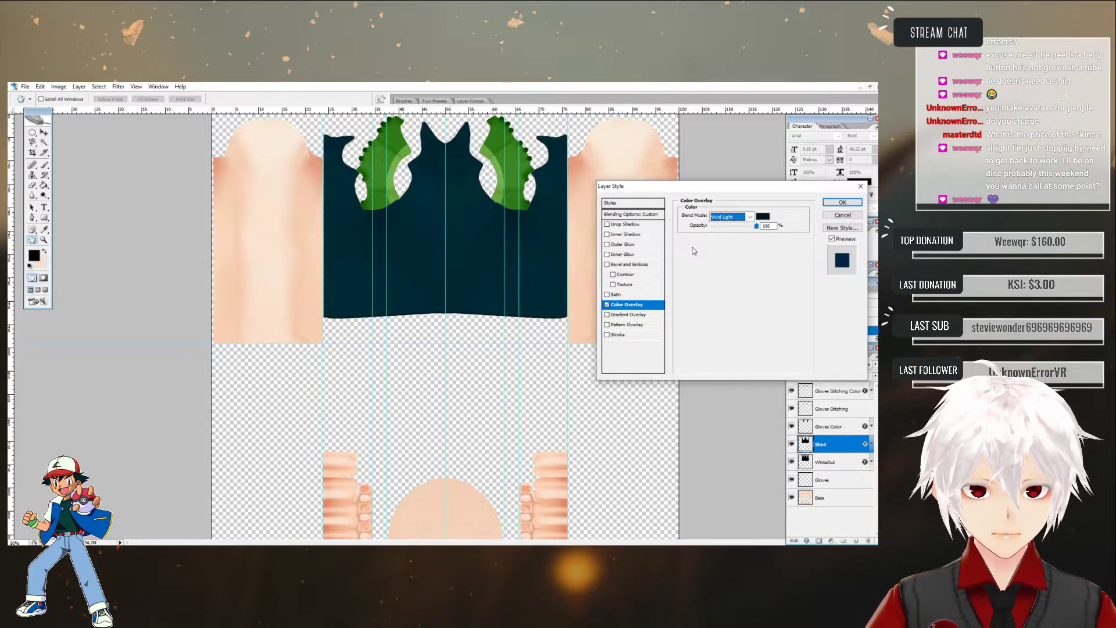
{"action": "key", "text": "Down"}
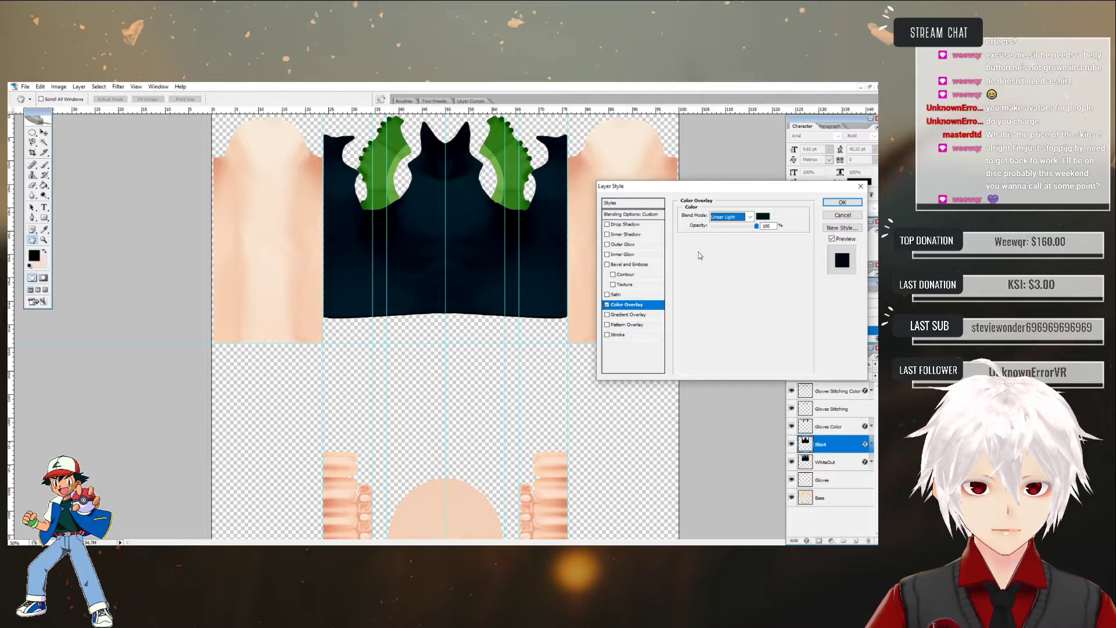
{"action": "left_click", "coordinate": [842, 202]}
{"action": "key", "text": "z"}
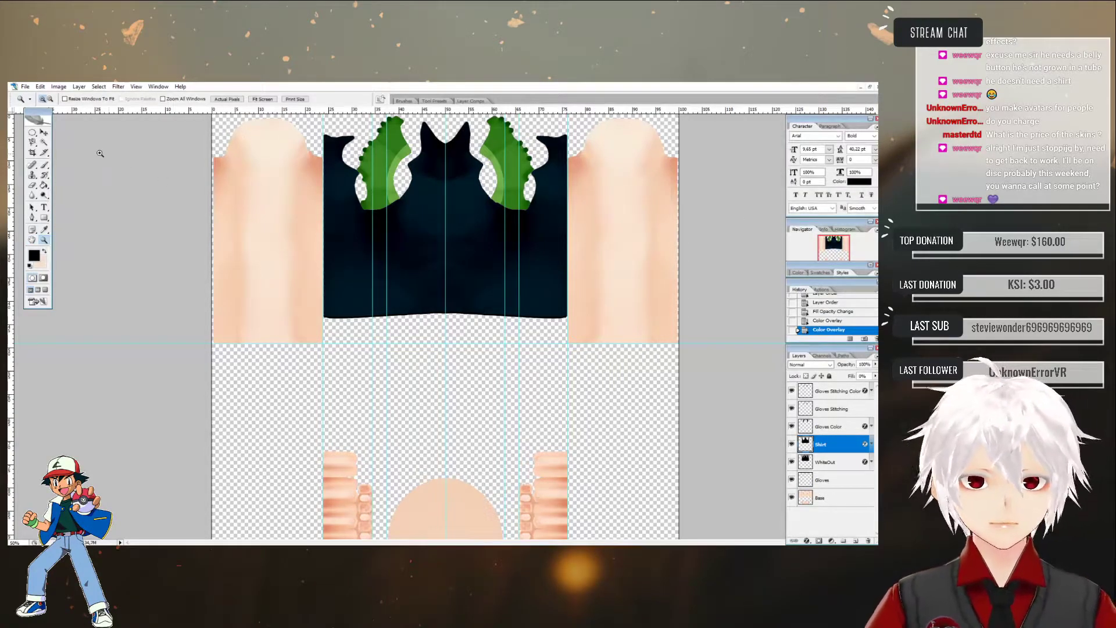
- Save the document as Shirt.psd in the AshKetchum folder
{"action": "left_click", "coordinate": [25, 86]}
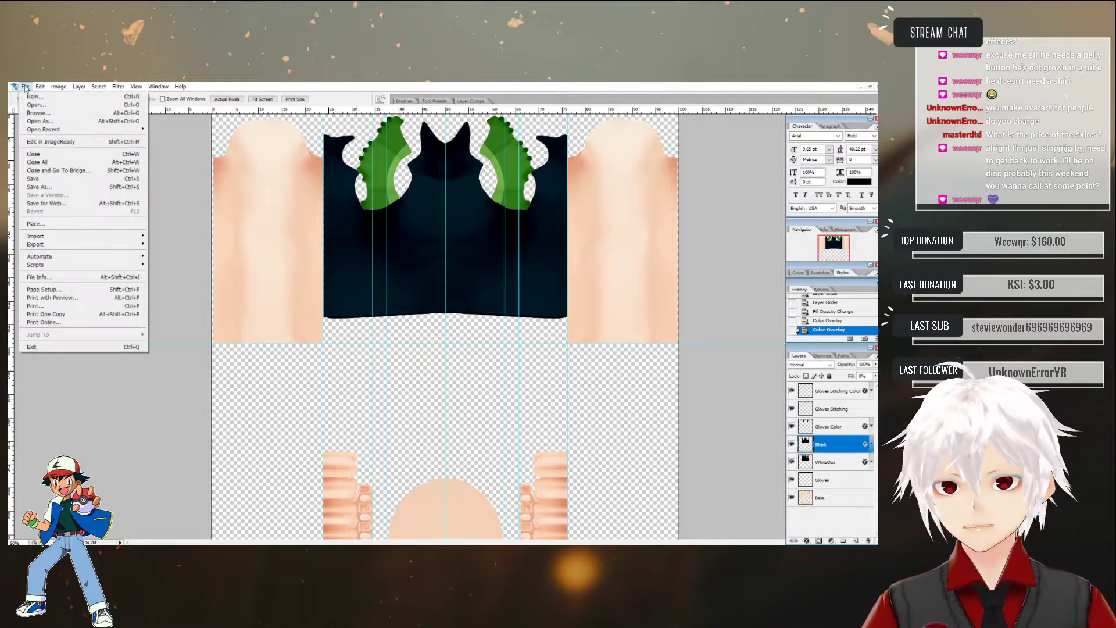
{"action": "left_click", "coordinate": [50, 186]}
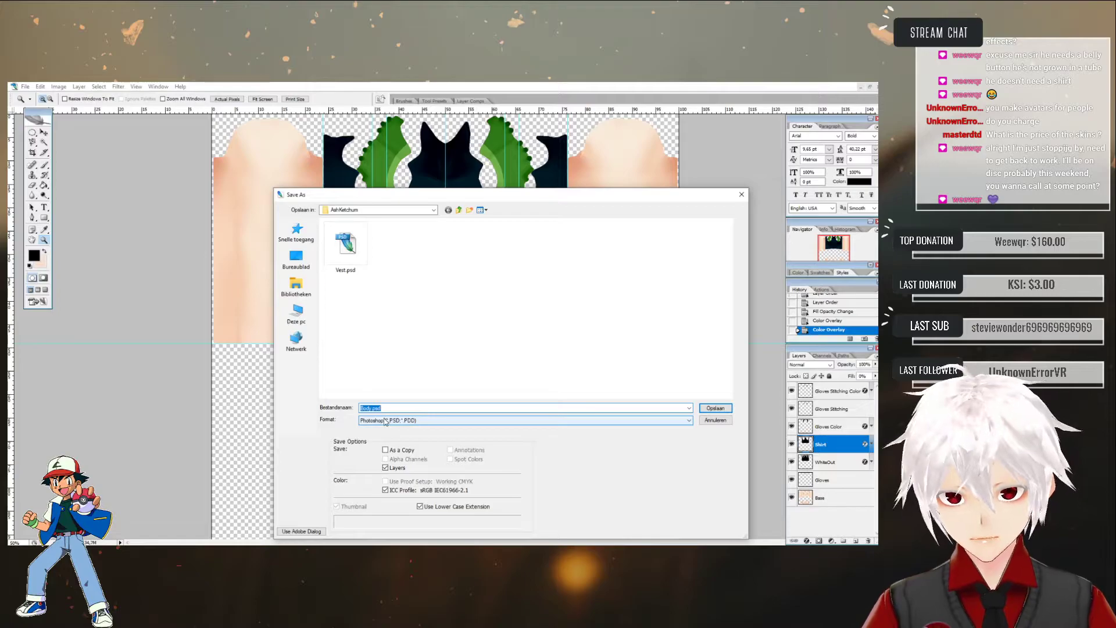
{"action": "type", "text": "Vest"}
{"action": "key", "text": "Return"}
{"action": "key", "text": "Return"}
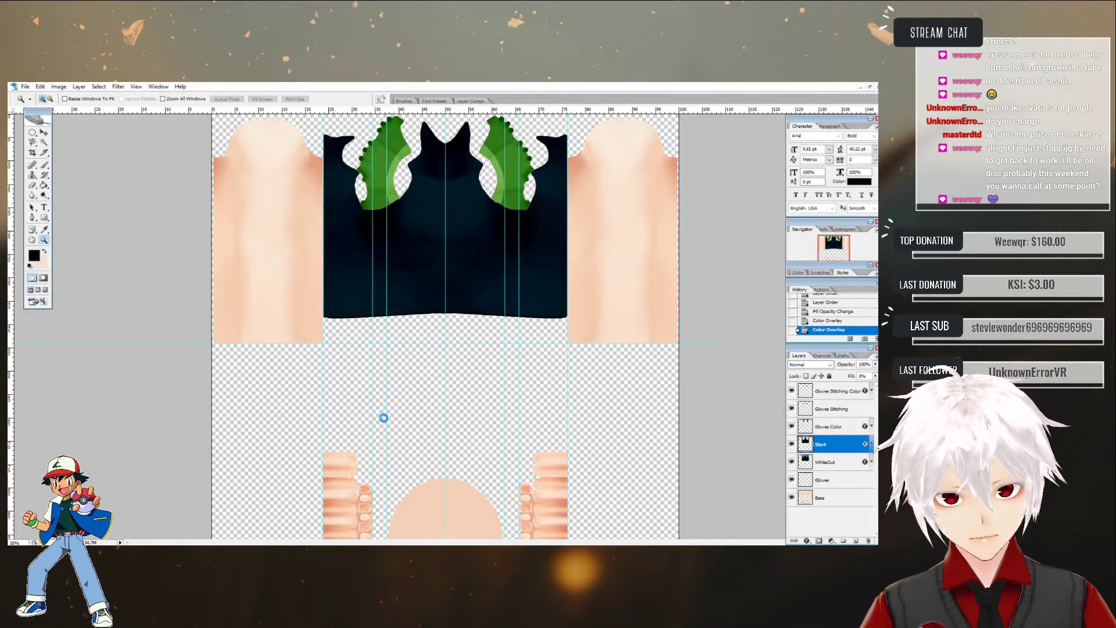
- Save a PNG copy of the texture named Shirt in the AshKetchum folder
{"action": "left_click", "coordinate": [25, 86]}
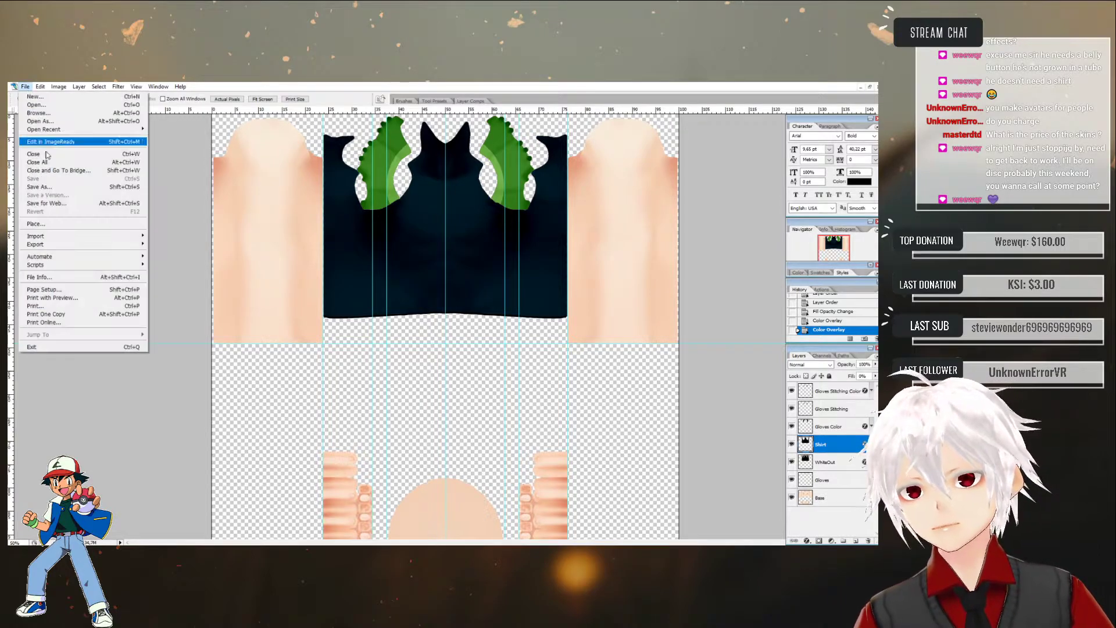
{"action": "left_click", "coordinate": [38, 186]}
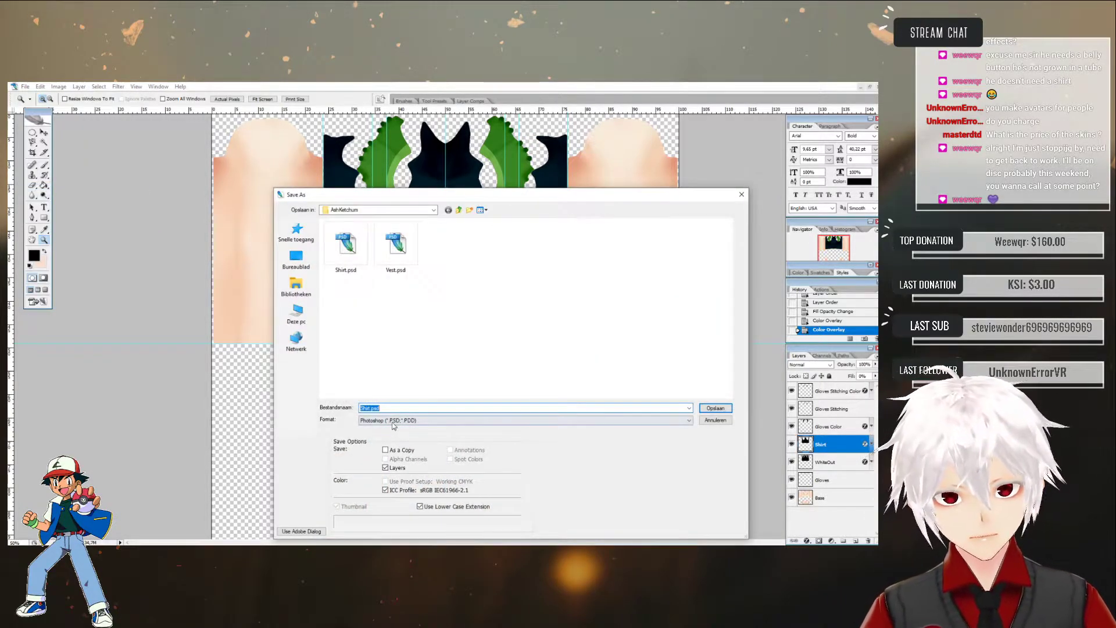
{"action": "left_click", "coordinate": [393, 420]}
{"action": "left_click", "coordinate": [393, 463]}
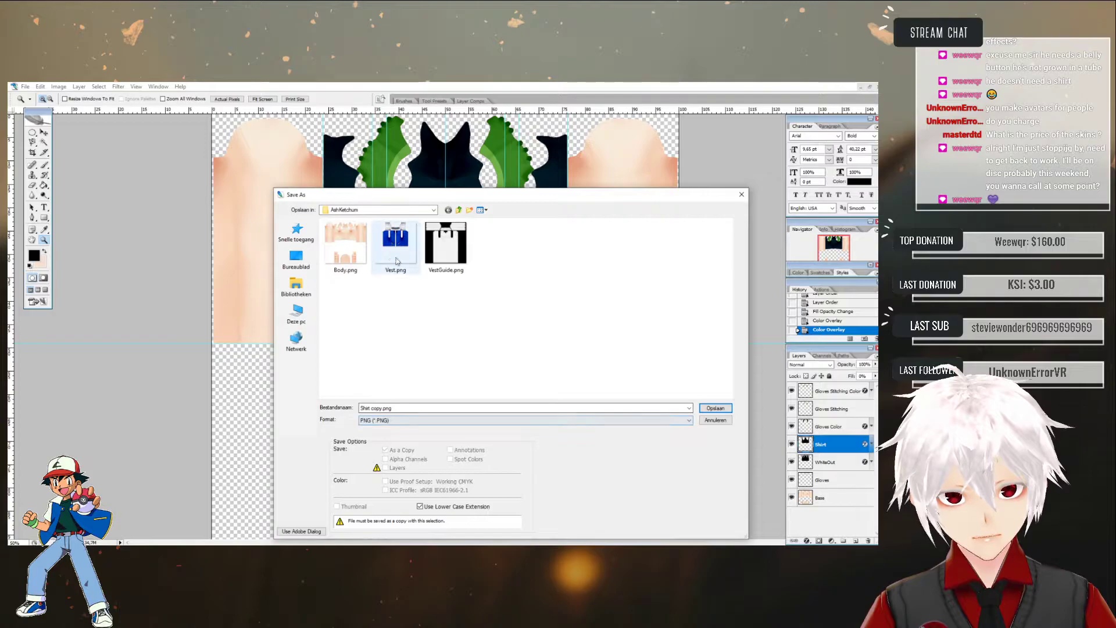
{"action": "left_click", "coordinate": [392, 408]}
{"action": "type", "text": "Shirt"}
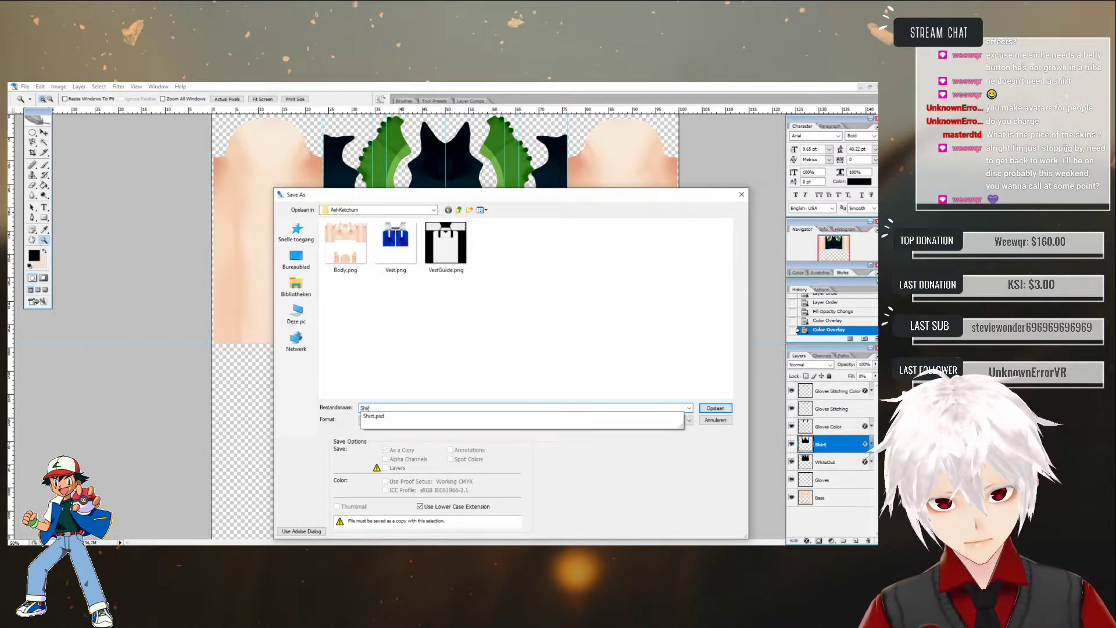
{"action": "key", "text": "Return"}
{"action": "key", "text": "Return"}
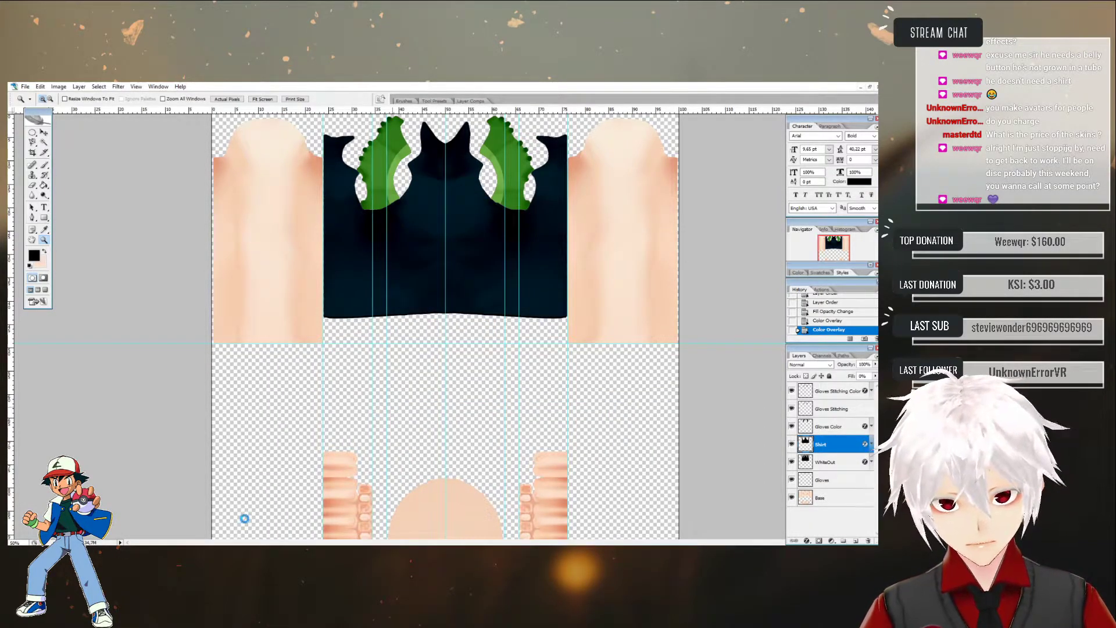
- Switch to VRoid Studio and import the saved shirt PNG into the layer named Layer of the body texture
{"action": "left_click", "coordinate": [175, 552]}
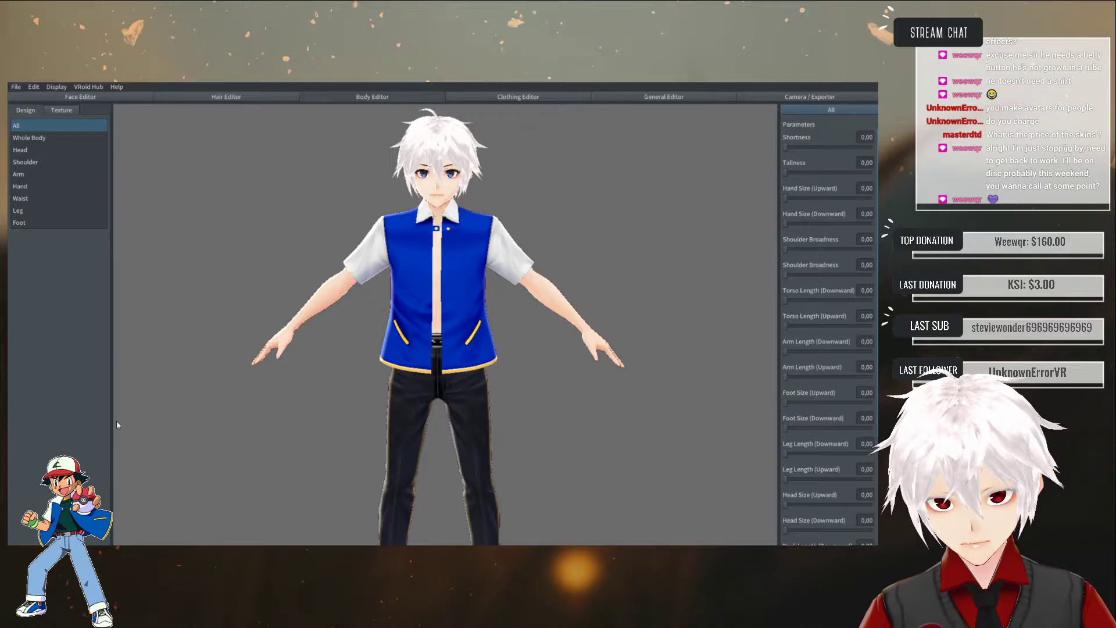
{"action": "left_click", "coordinate": [62, 111]}
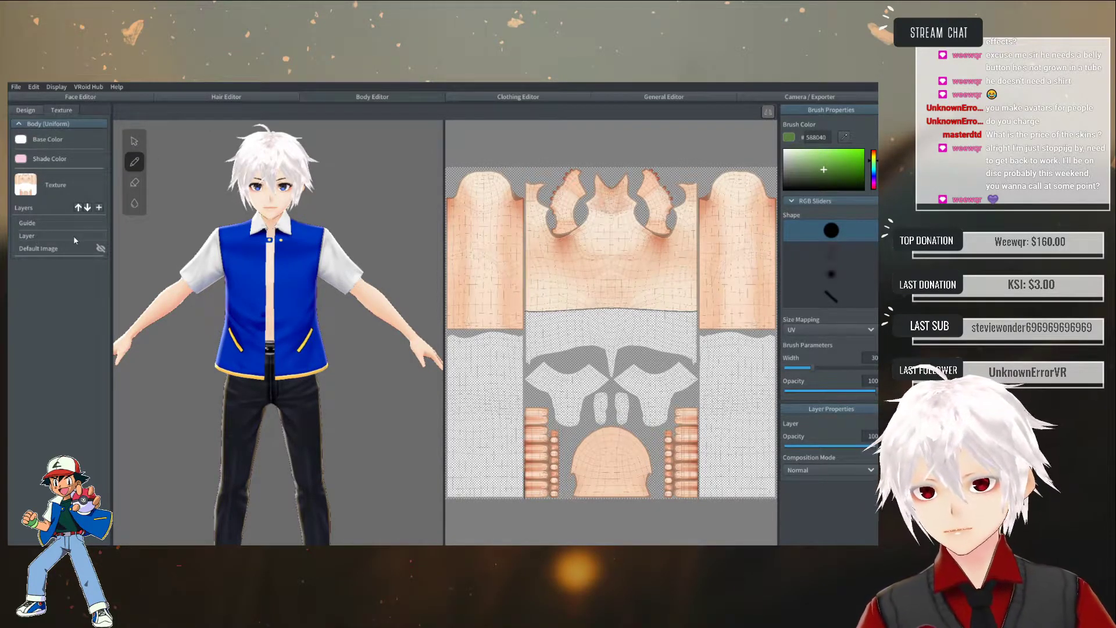
{"action": "right_click", "coordinate": [35, 239]}
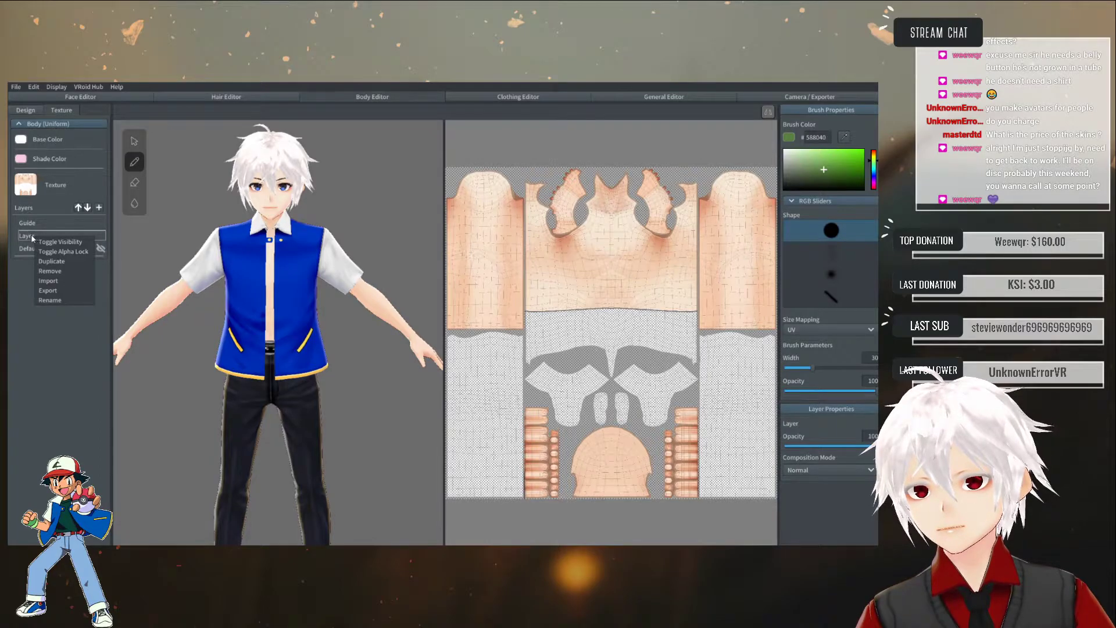
{"action": "left_click", "coordinate": [48, 281]}
{"action": "double_click", "coordinate": [308, 179]}
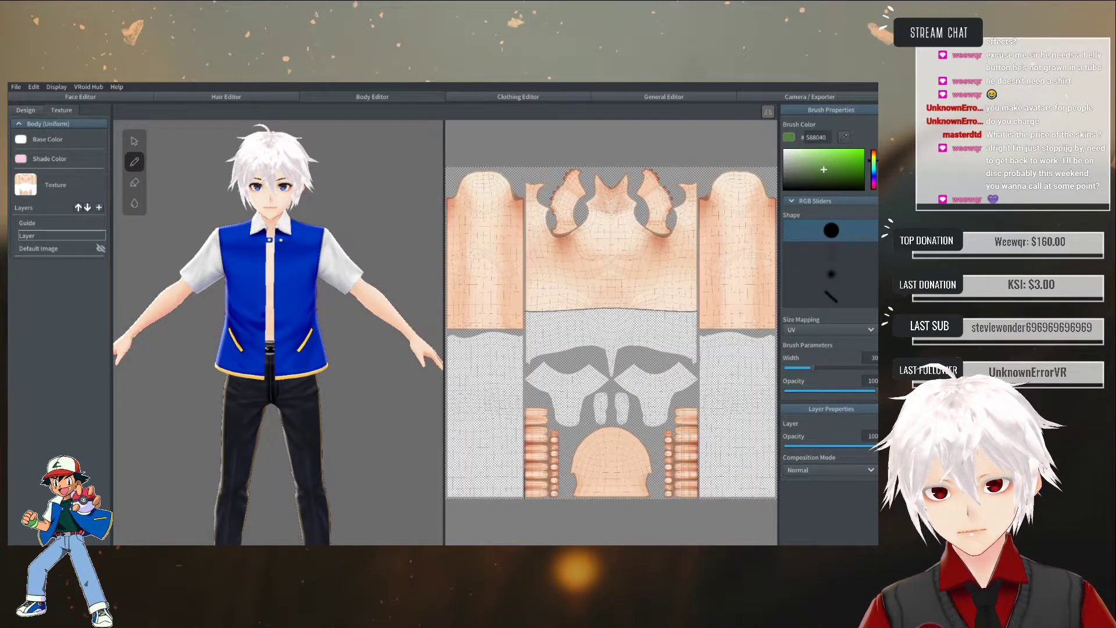
- Examine the imported shirt on the character's neck and chest from the front and at an angle
{"action": "mouse_move", "coordinate": [329, 285]}
{"action": "right_mouse_down"}
{"action": "mouse_move", "coordinate": [270, 298]}
{"action": "mouse_move", "coordinate": [193, 288]}
{"action": "mouse_move", "coordinate": [138, 297]}
{"action": "mouse_move", "coordinate": [335, 289]}
{"action": "mouse_move", "coordinate": [323, 286]}
{"action": "mouse_move", "coordinate": [336, 270]}
{"action": "mouse_move", "coordinate": [330, 288]}
{"action": "right_mouse_up"}
{"action": "scroll", "coordinate": [330, 288], "scroll_direction": "up", "scroll_amount": 5}
{"action": "middle_click_drag", "start_coordinate": [288, 196], "coordinate": [282, 342]}
{"action": "mouse_move", "coordinate": [282, 342]}
{"action": "right_mouse_down"}
{"action": "mouse_move", "coordinate": [309, 336]}
{"action": "mouse_move", "coordinate": [297, 343]}
{"action": "right_mouse_up"}
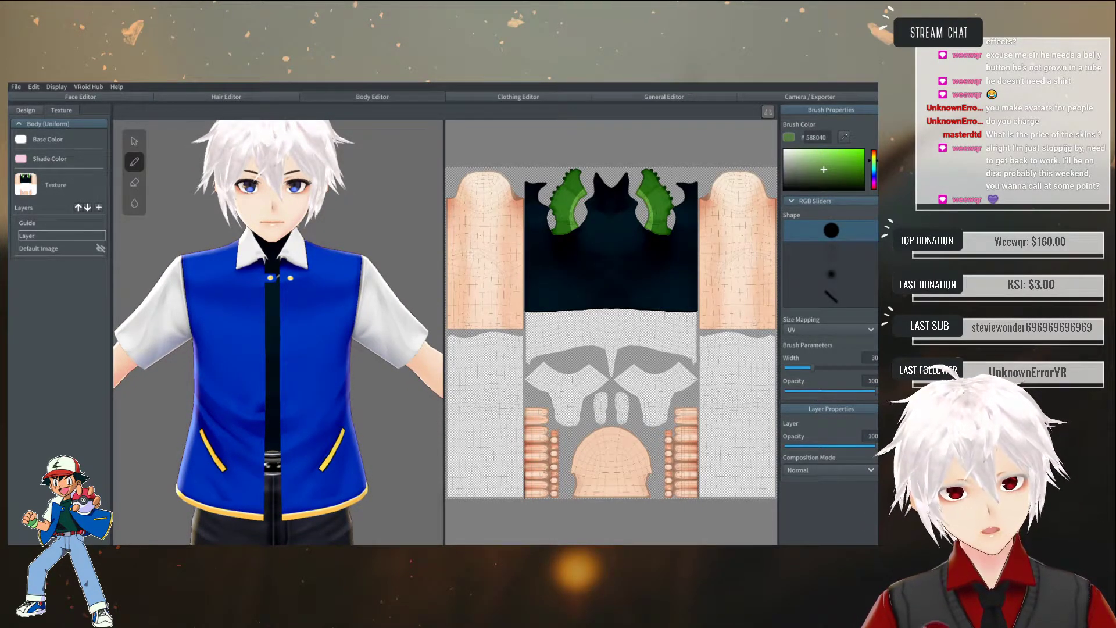
{"action": "right_click_drag", "start_coordinate": [332, 242], "coordinate": [297, 244]}
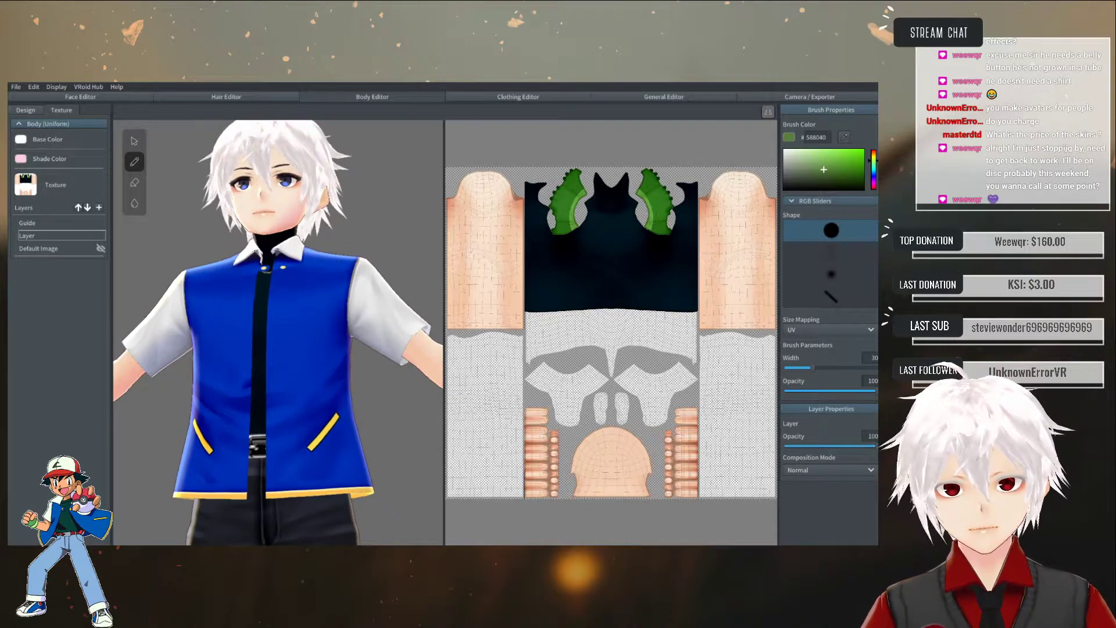
- Switch to Photoshop and clear an elliptical neckline area, centred on the middle guide, from the Shirt layer
{"action": "key", "text": "alt+Tab"}
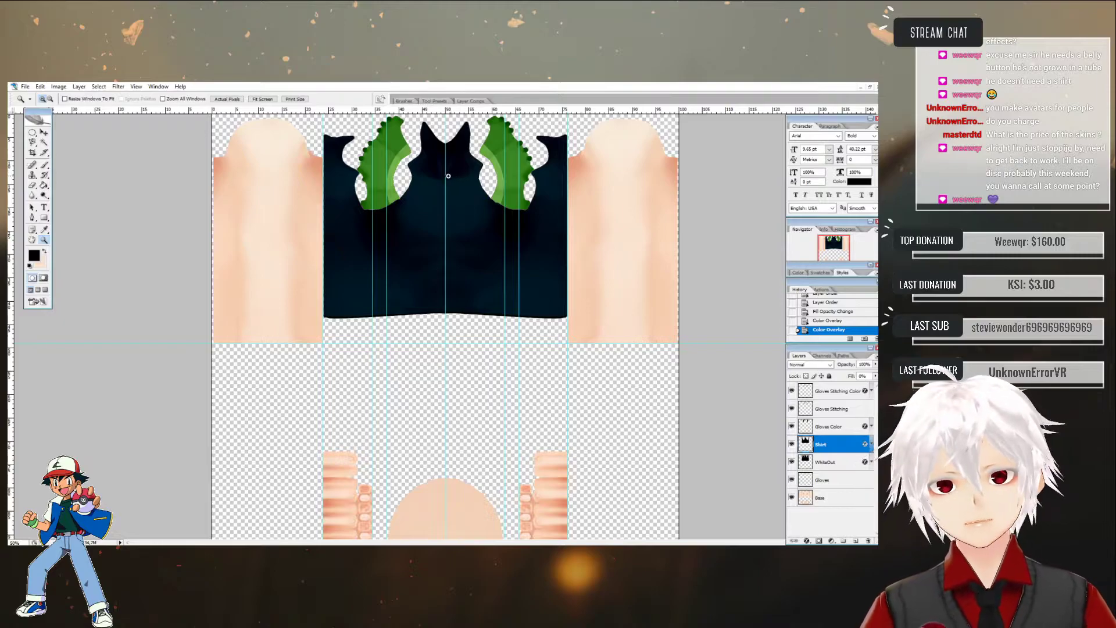
{"action": "left_click", "coordinate": [33, 133]}
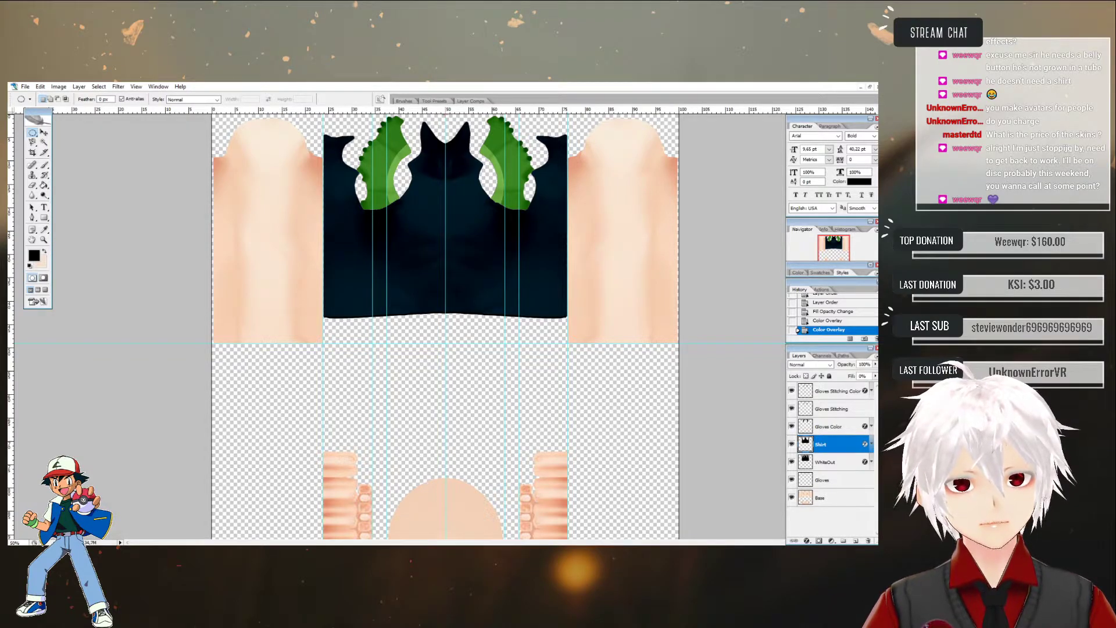
{"action": "key", "text": "z"}
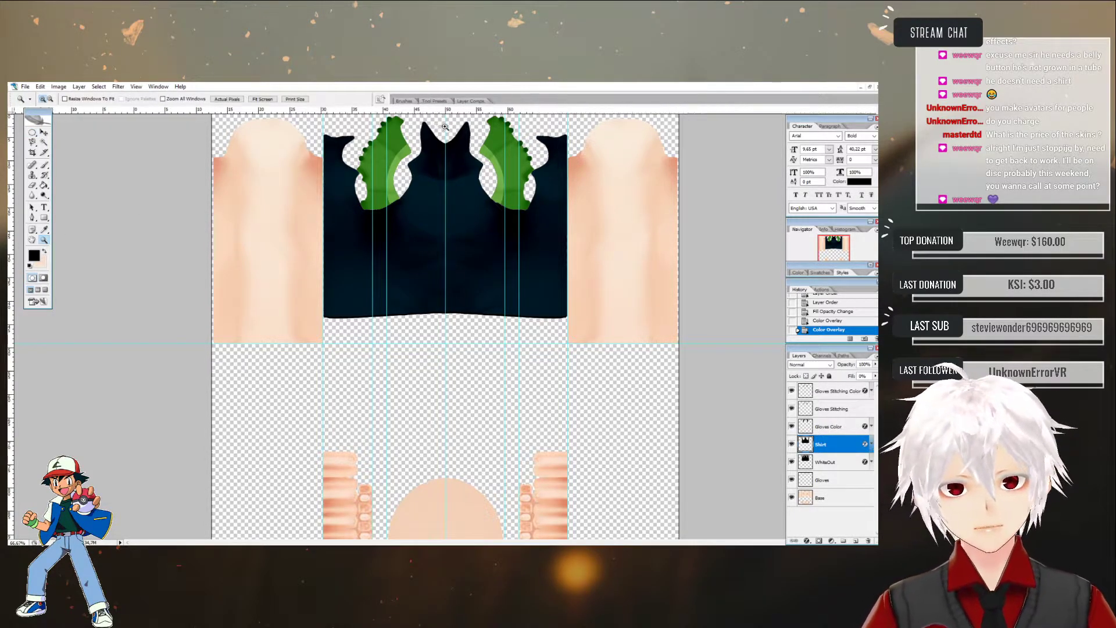
{"action": "left_click", "coordinate": [448, 115]}
{"action": "left_click", "coordinate": [447, 118]}
{"action": "left_click", "coordinate": [443, 140]}
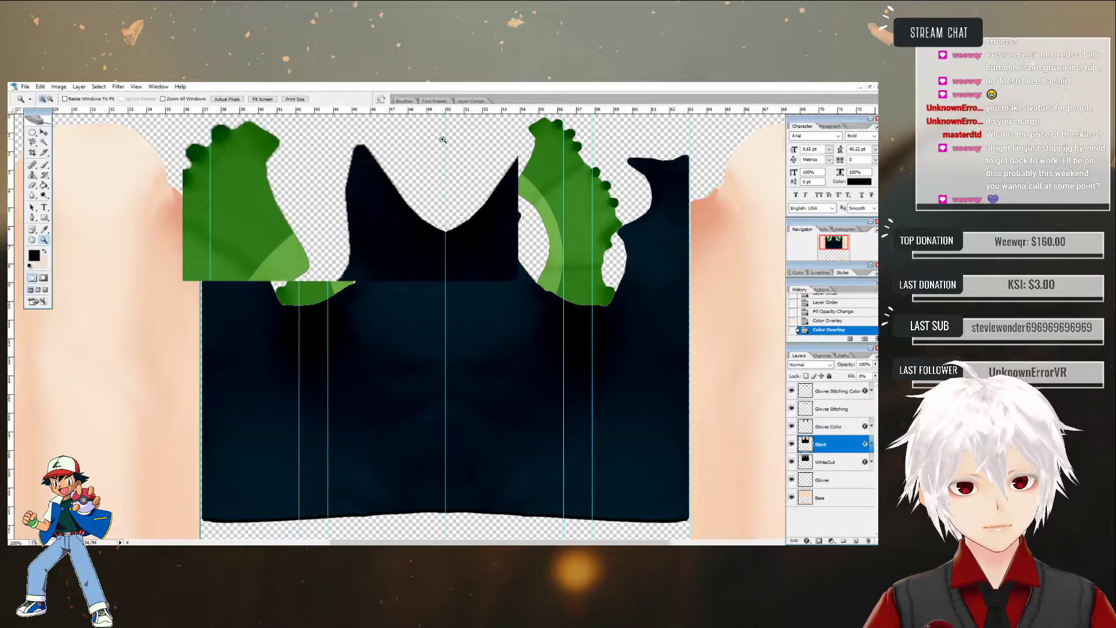
{"action": "left_click", "coordinate": [32, 133]}
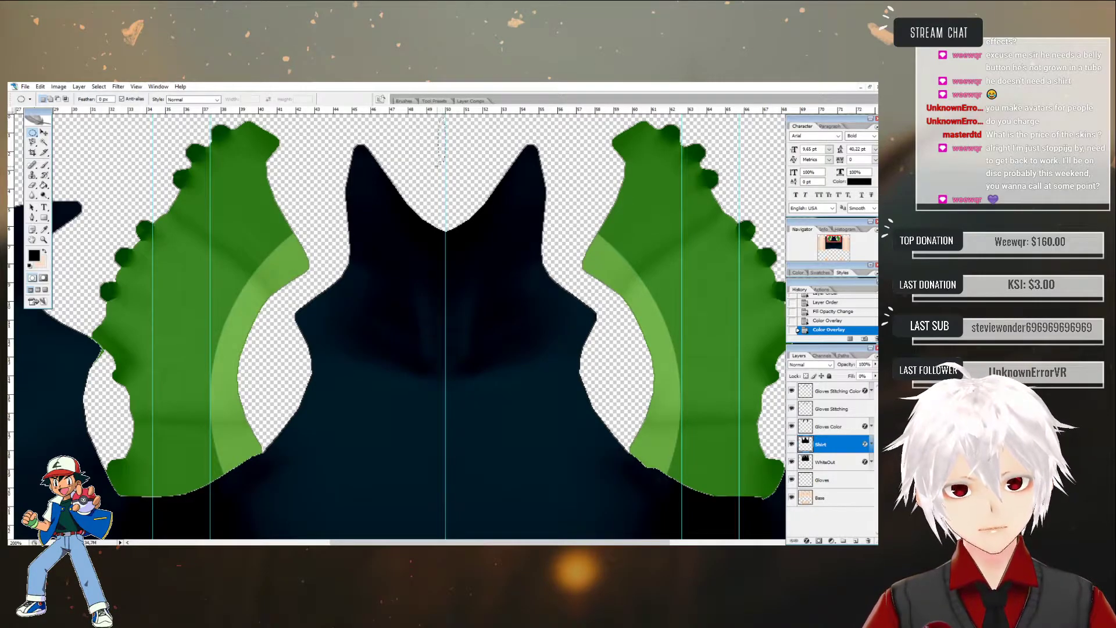
{"action": "left_click_drag", "start_coordinate": [433, 179], "coordinate": [230, 383], "text": "alt"}
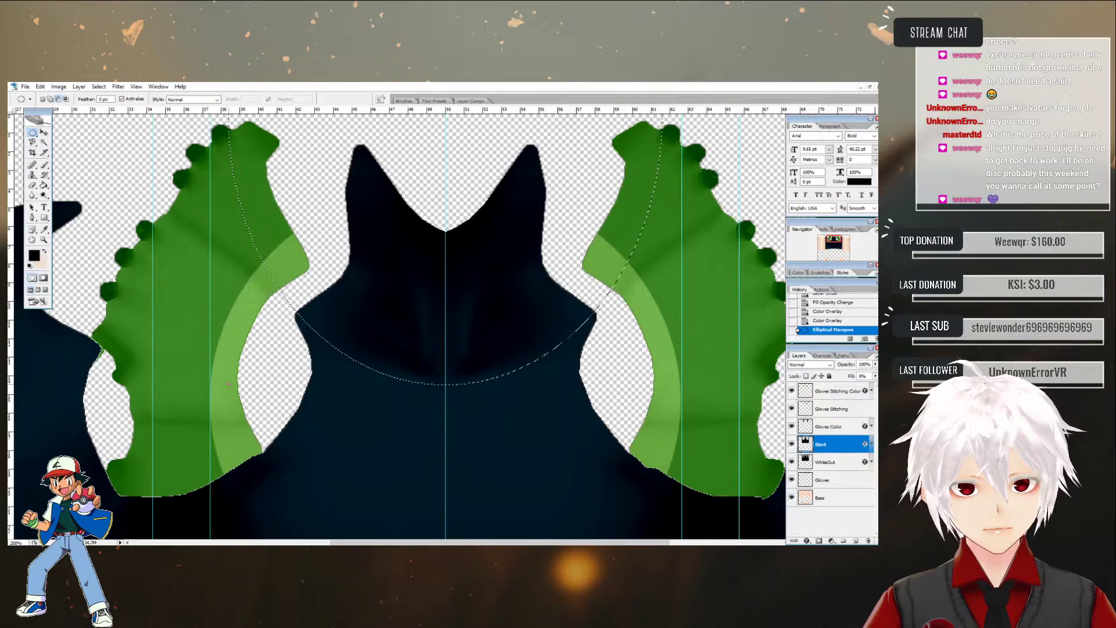
{"action": "key", "text": "Delete"}
- Make WhiteOut the active layer, try clearing the elliptical selection from it, and undo that clearing
{"action": "left_click", "coordinate": [830, 463]}
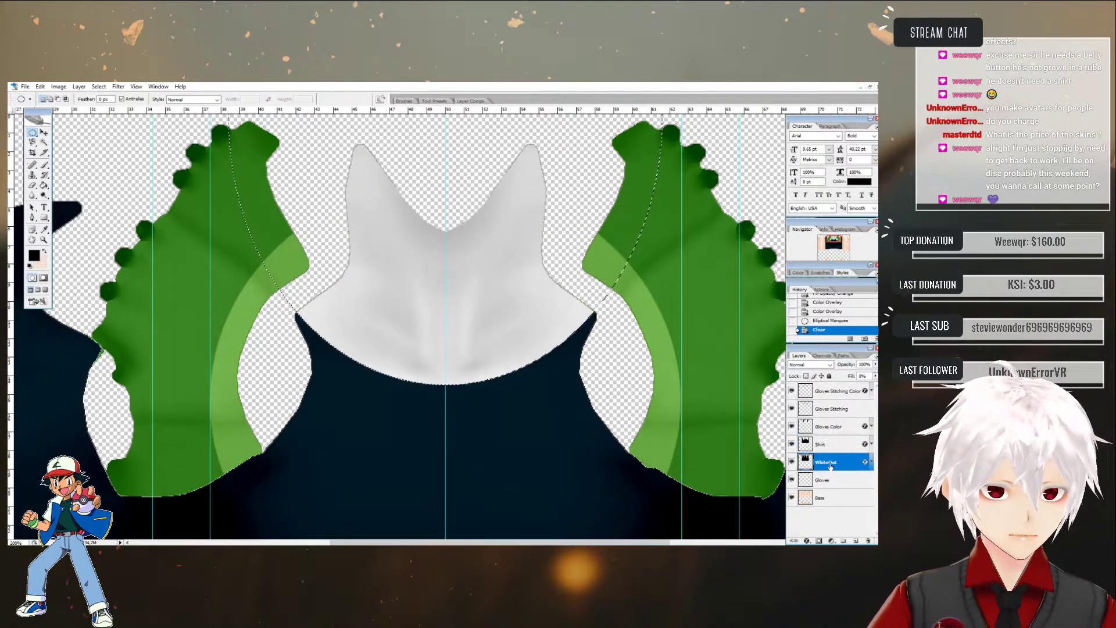
{"action": "key", "text": "Delete"}
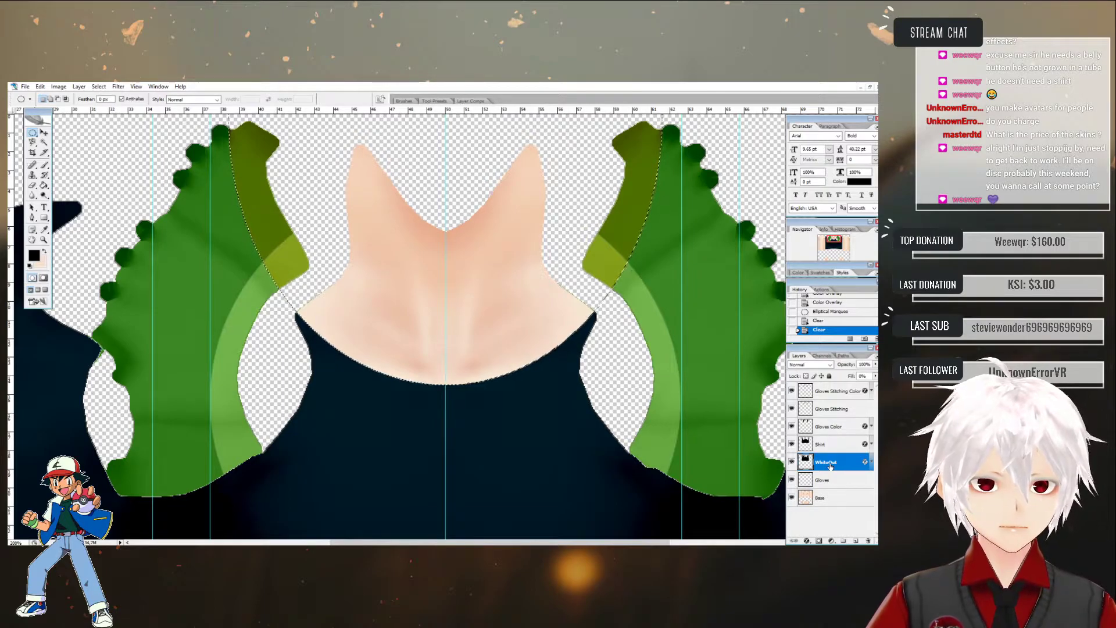
{"action": "key", "text": "ctrl+z"}
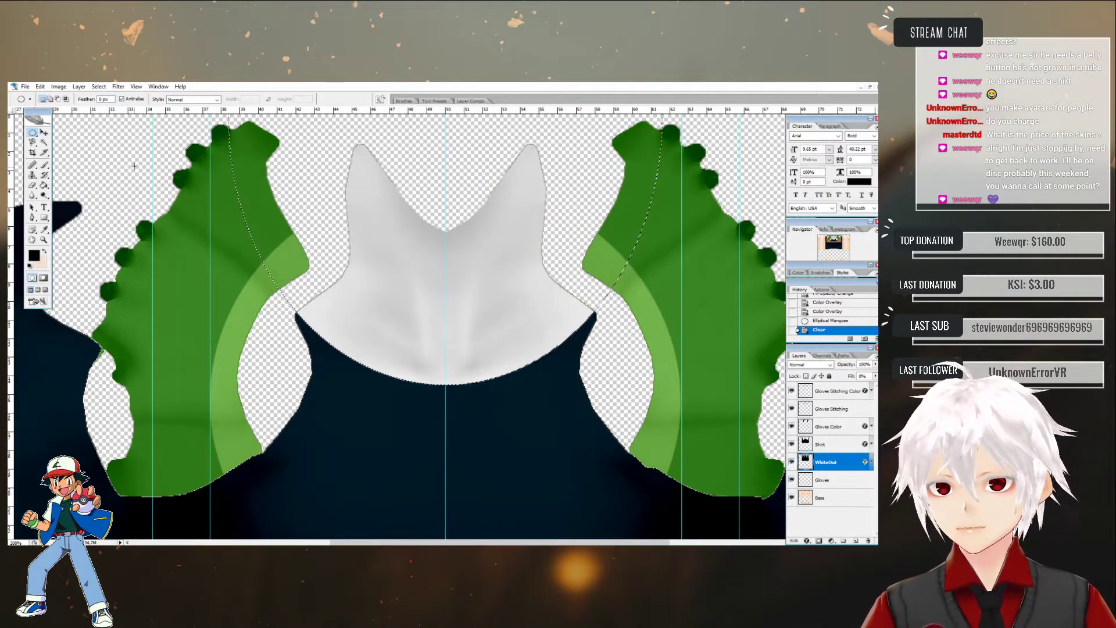
- Subtract both green glove areas from the elliptical selection, clear the remaining neckline from the WhiteOut layer, and deselect
{"action": "key", "text": "shift"}
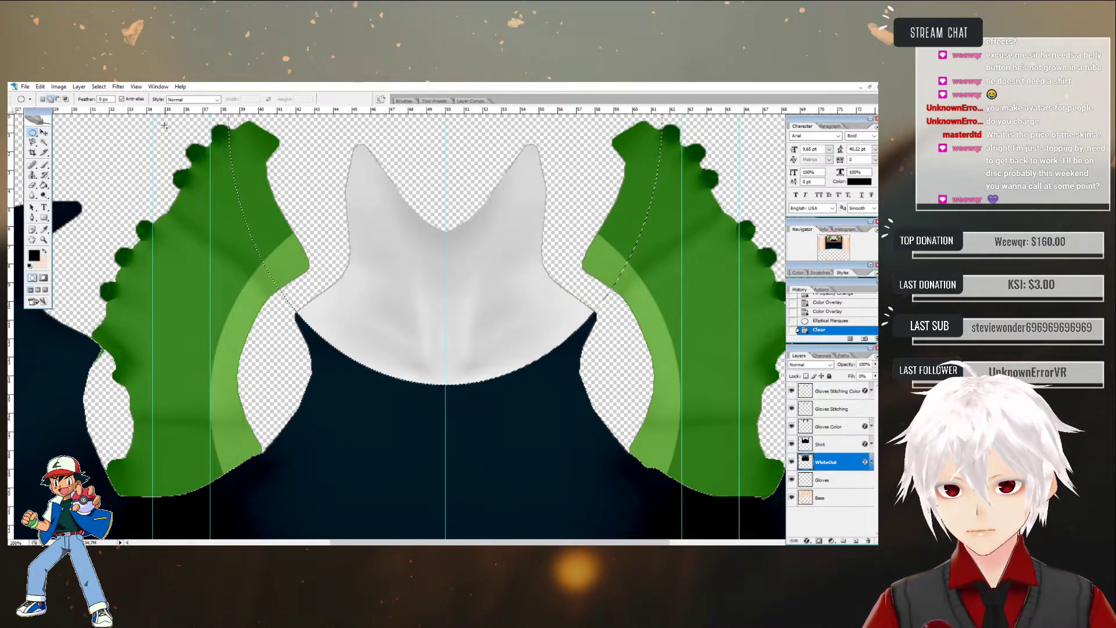
{"action": "key", "text": "alt"}
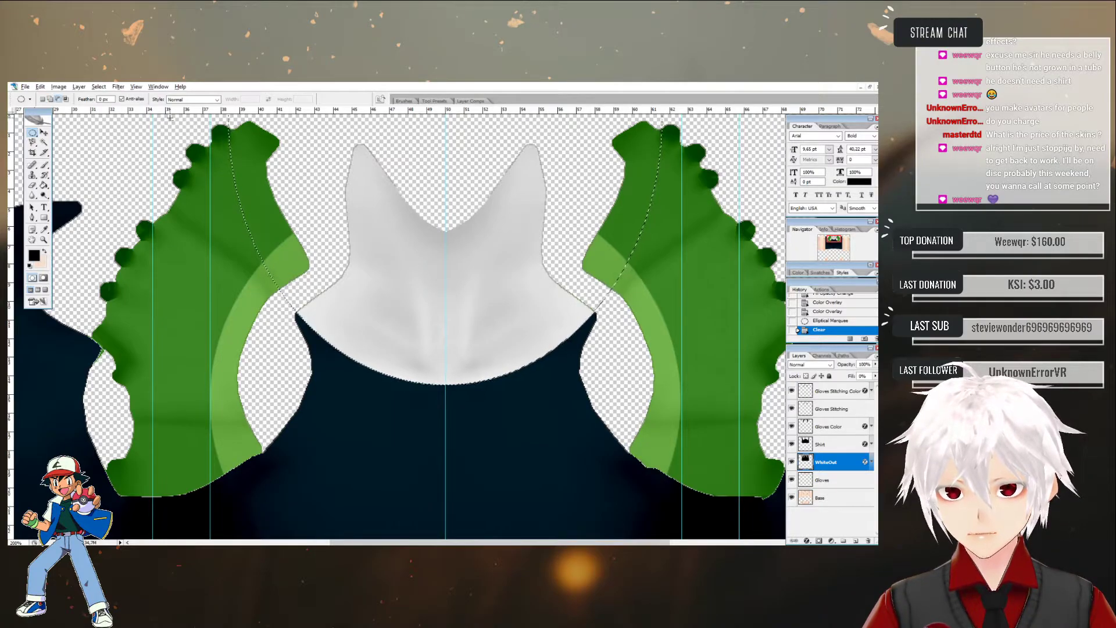
{"action": "left_click_drag", "start_coordinate": [195, 174], "coordinate": [335, 303]}
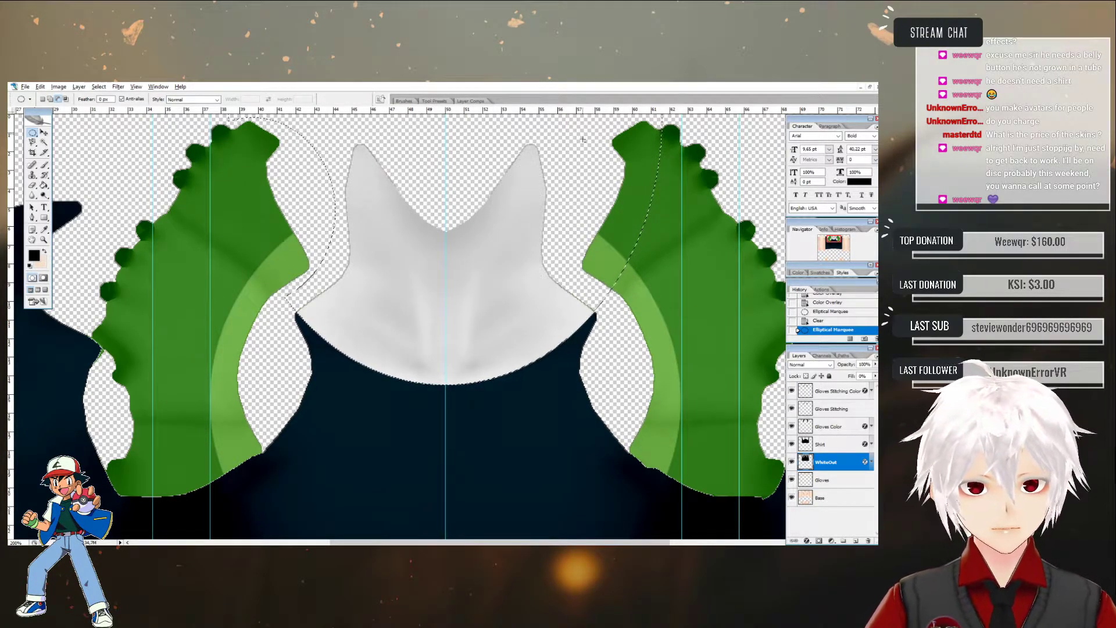
{"action": "left_click_drag", "start_coordinate": [572, 116], "coordinate": [667, 311], "text": "alt"}
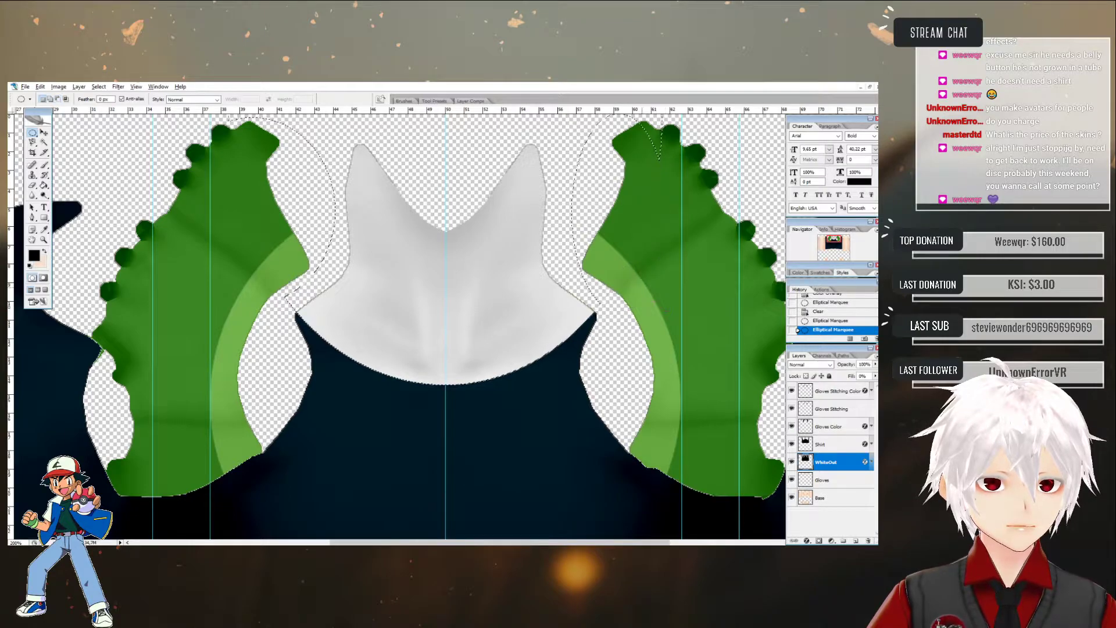
{"action": "left_click_drag", "start_coordinate": [596, 176], "coordinate": [712, 111]}
{"action": "left_click", "coordinate": [832, 321]}
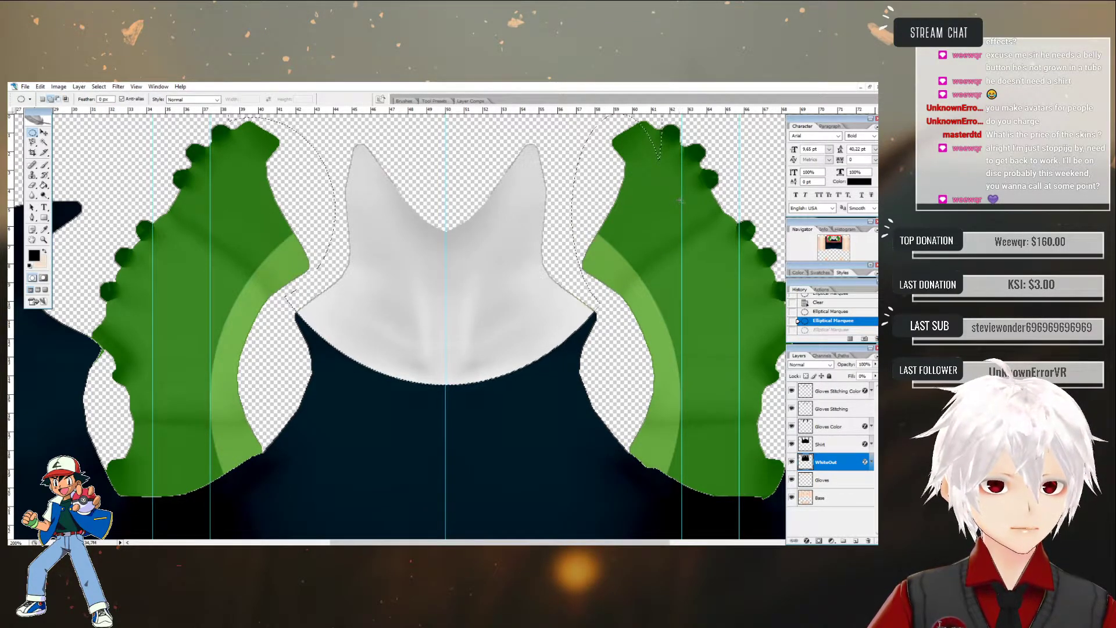
{"action": "left_click_drag", "start_coordinate": [636, 122], "coordinate": [752, 249], "text": "shift"}
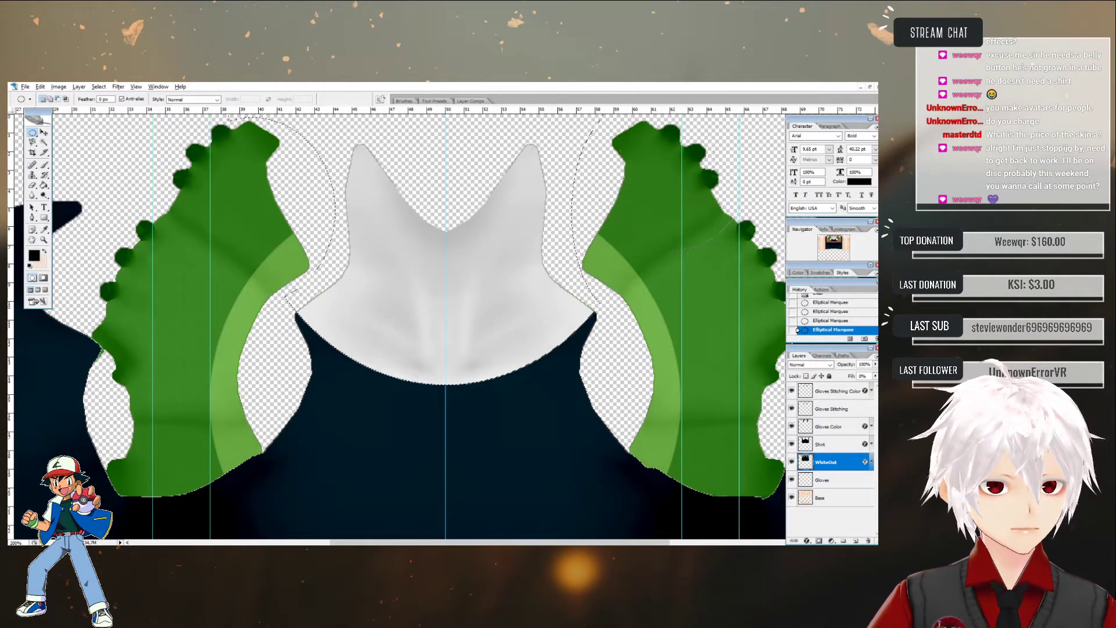
{"action": "key", "text": "Delete"}
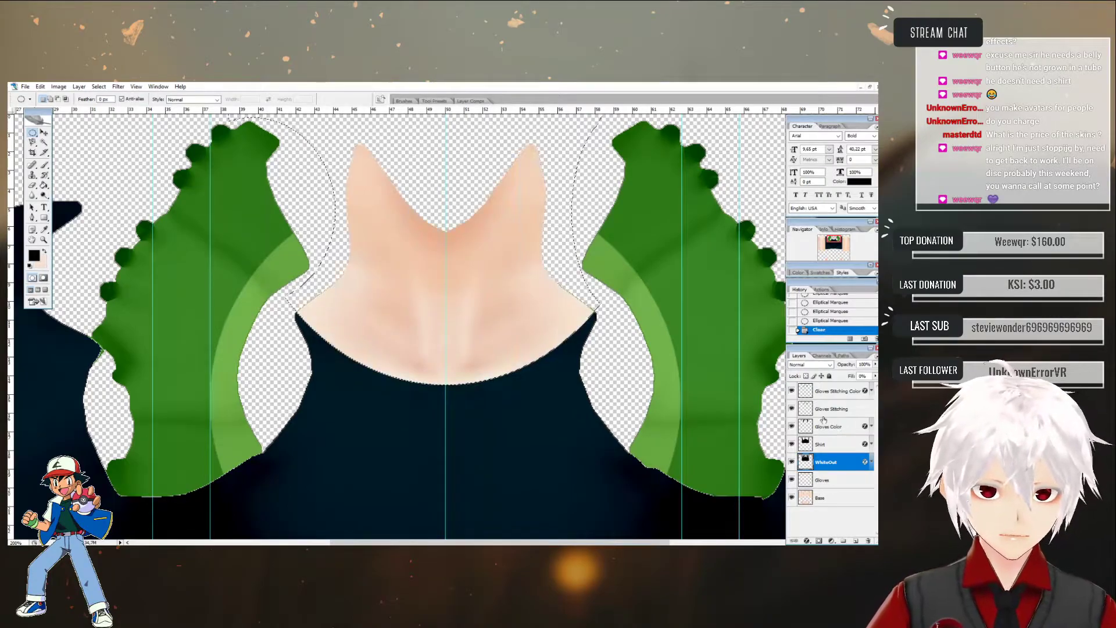
{"action": "key", "text": "ctrl+d"}
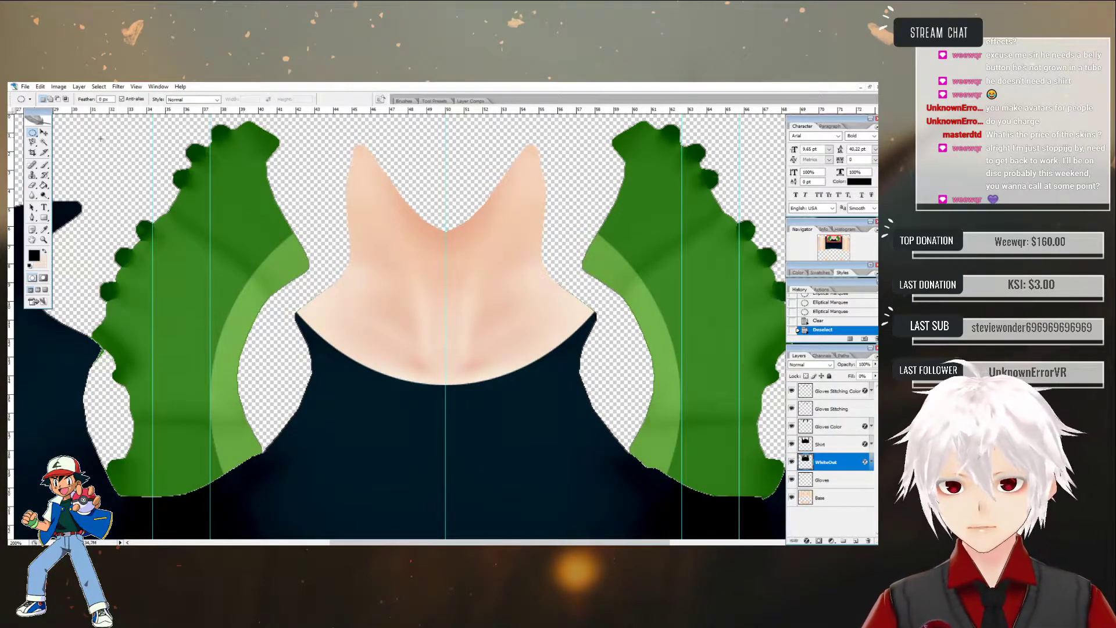
- Delete Body.png from the AshKetchum folder and save a non-interlaced PNG copy of the texture over Shirt.png there
{"action": "left_click", "coordinate": [25, 86]}
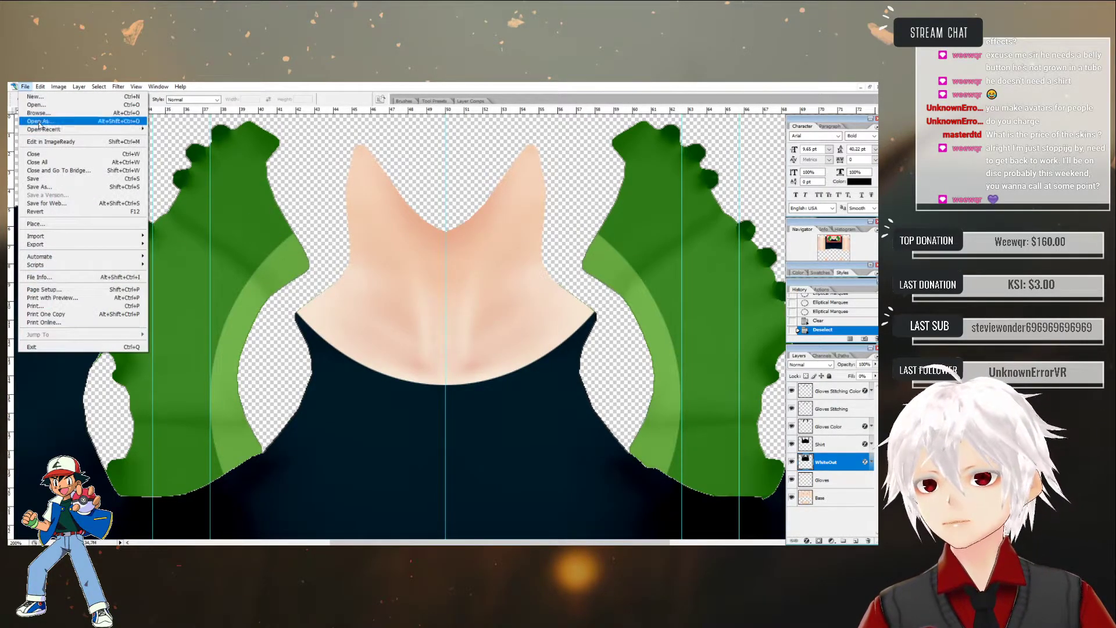
{"action": "left_click", "coordinate": [46, 186]}
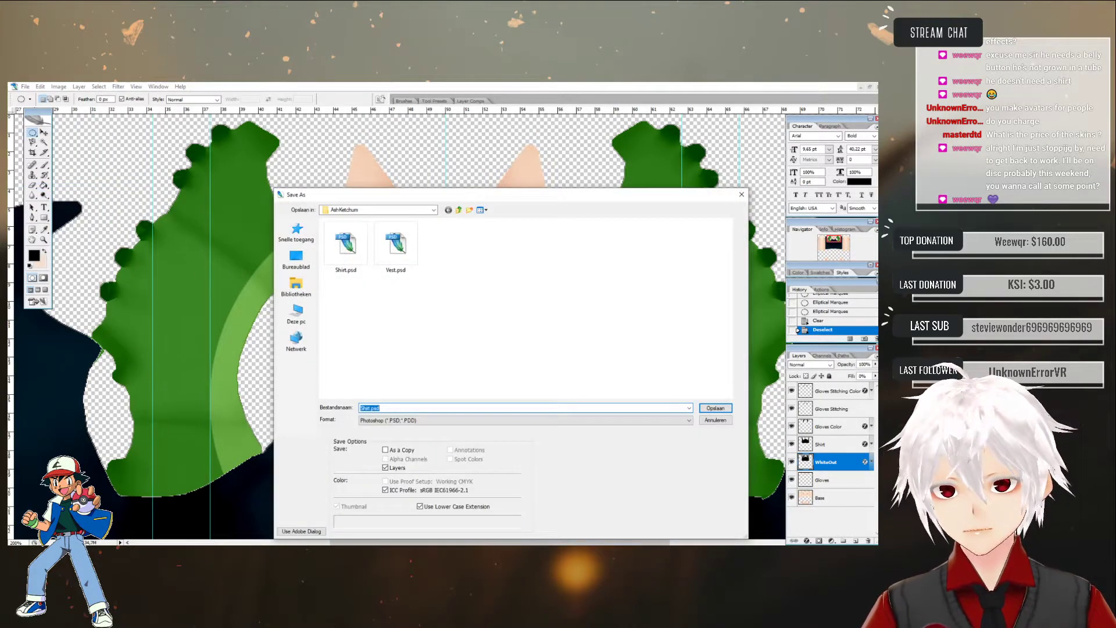
{"action": "left_click", "coordinate": [373, 421]}
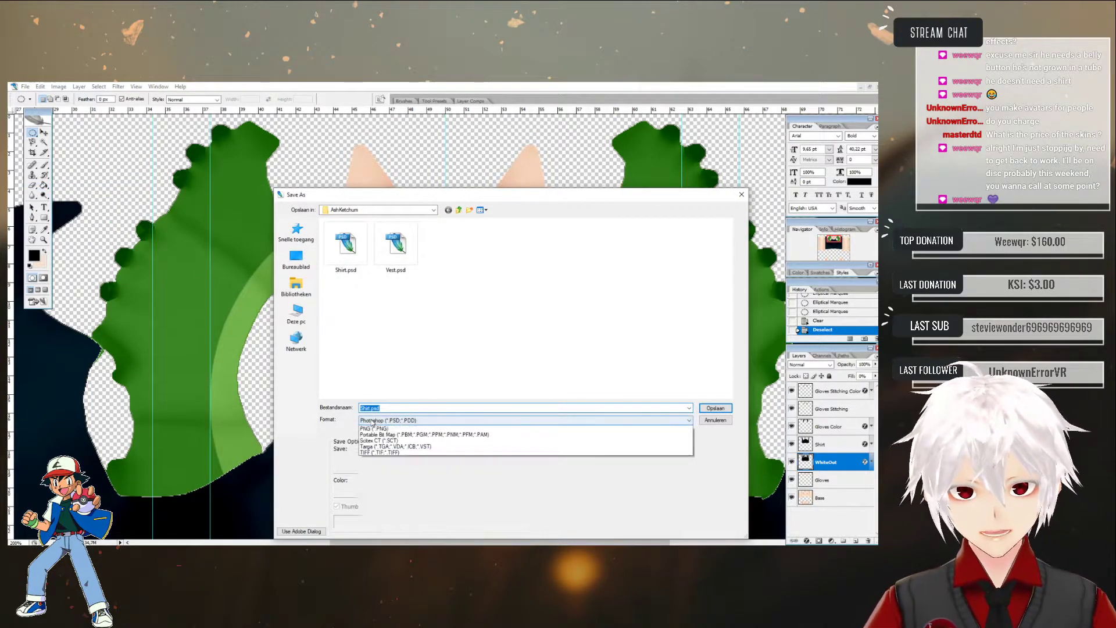
{"action": "left_click", "coordinate": [377, 495]}
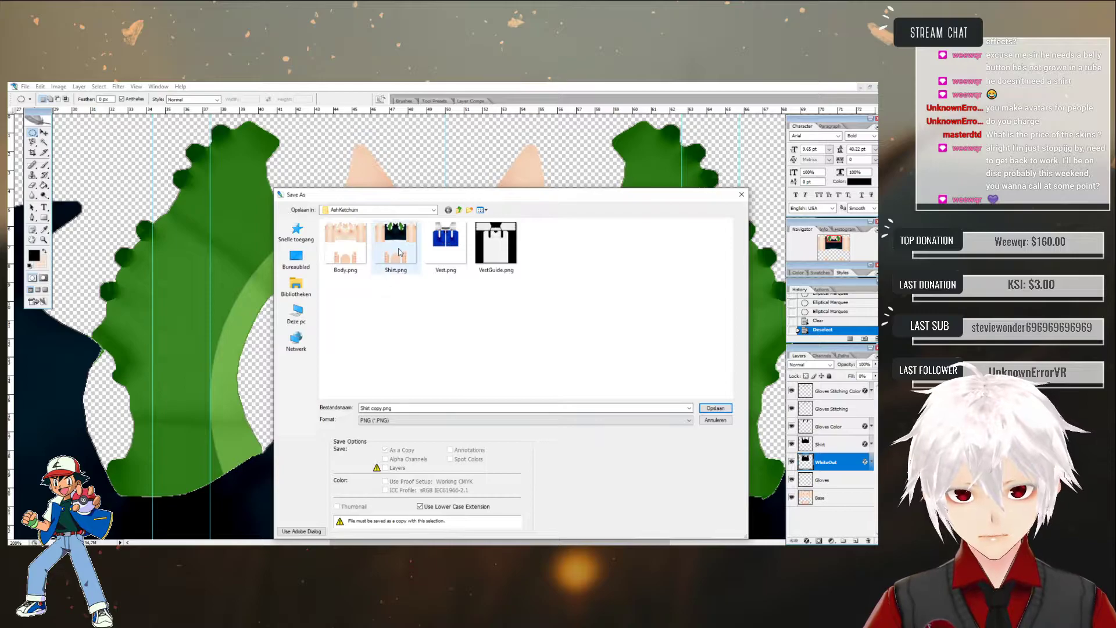
{"action": "double_click", "coordinate": [358, 261]}
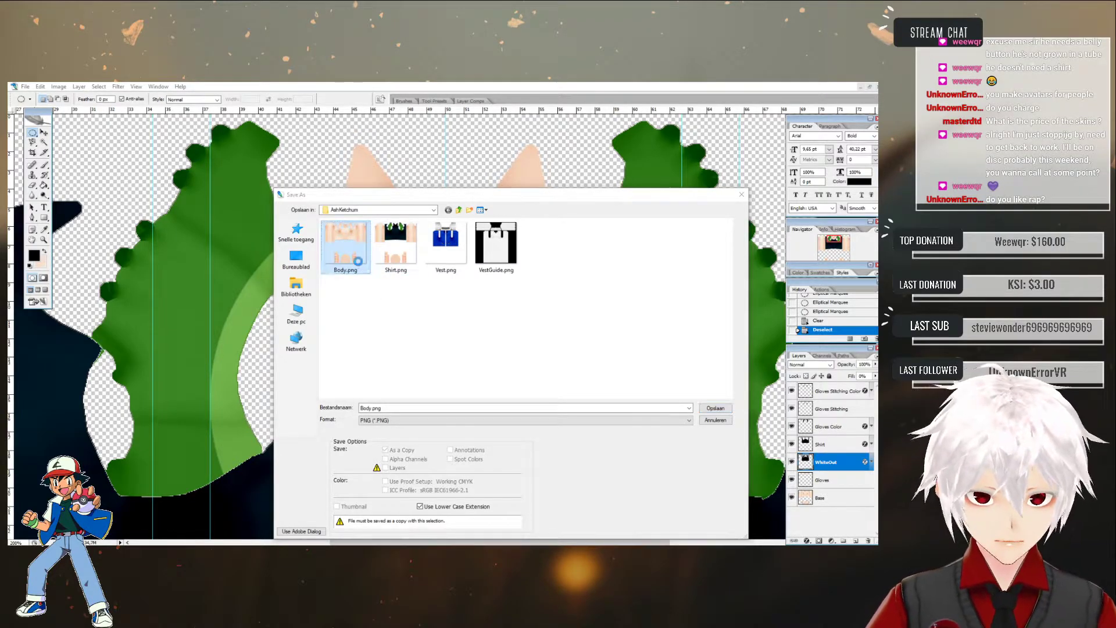
{"action": "key", "text": "Return"}
{"action": "double_click", "coordinate": [350, 249]}
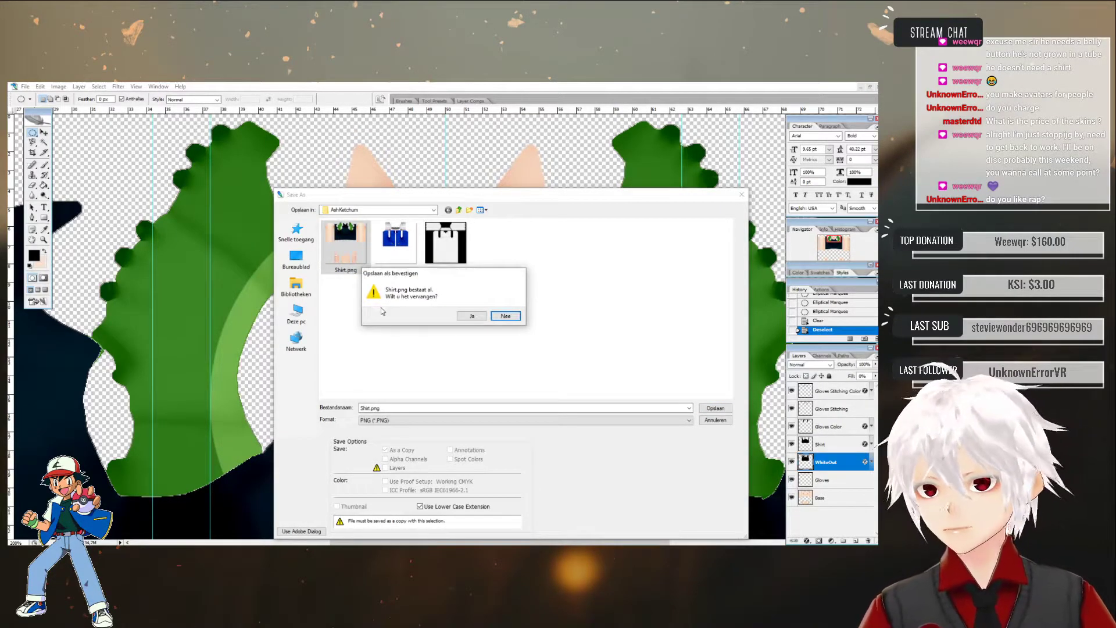
{"action": "left_click", "coordinate": [472, 316]}
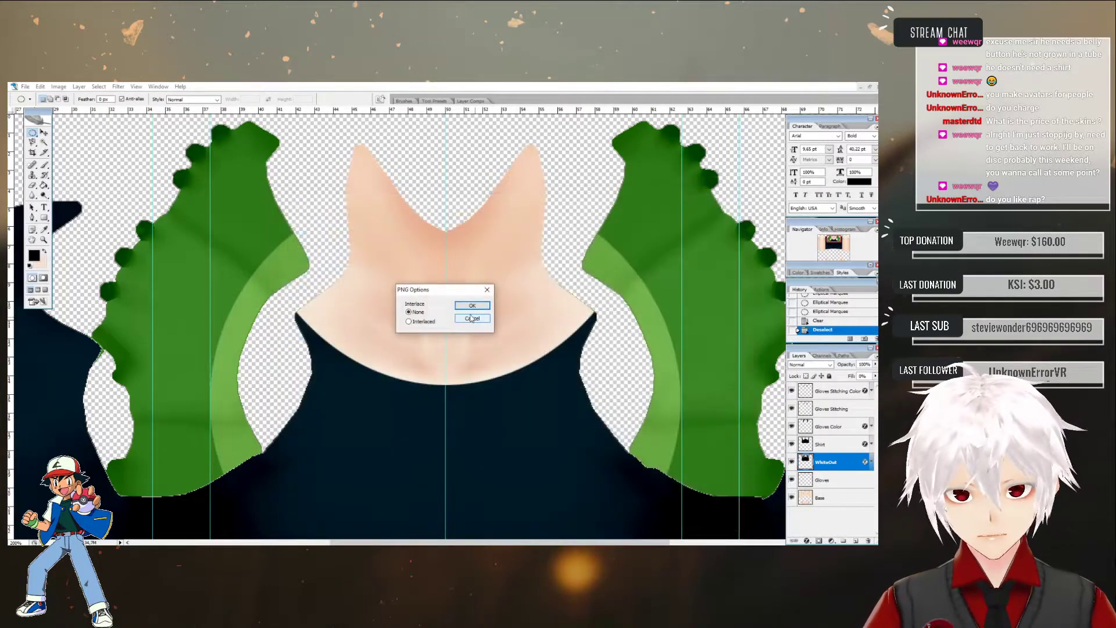
{"action": "left_click", "coordinate": [472, 306]}
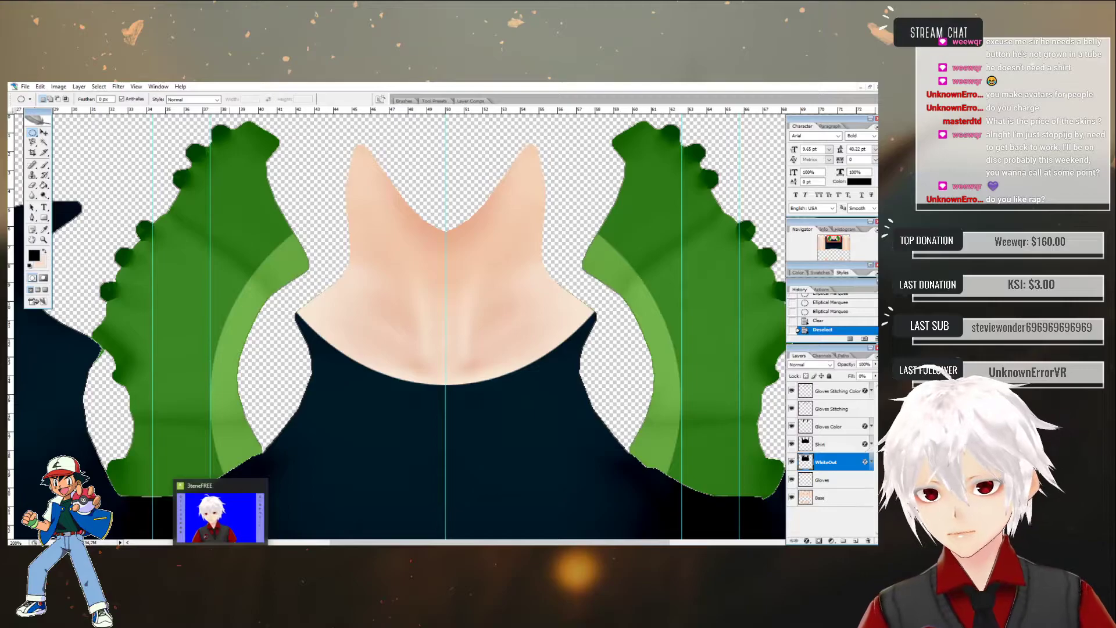
- Switch to VRoid Studio, import the updated Shirt.png into the body texture's layer named Layer, and check the neckline on the model
{"action": "left_click", "coordinate": [179, 511]}
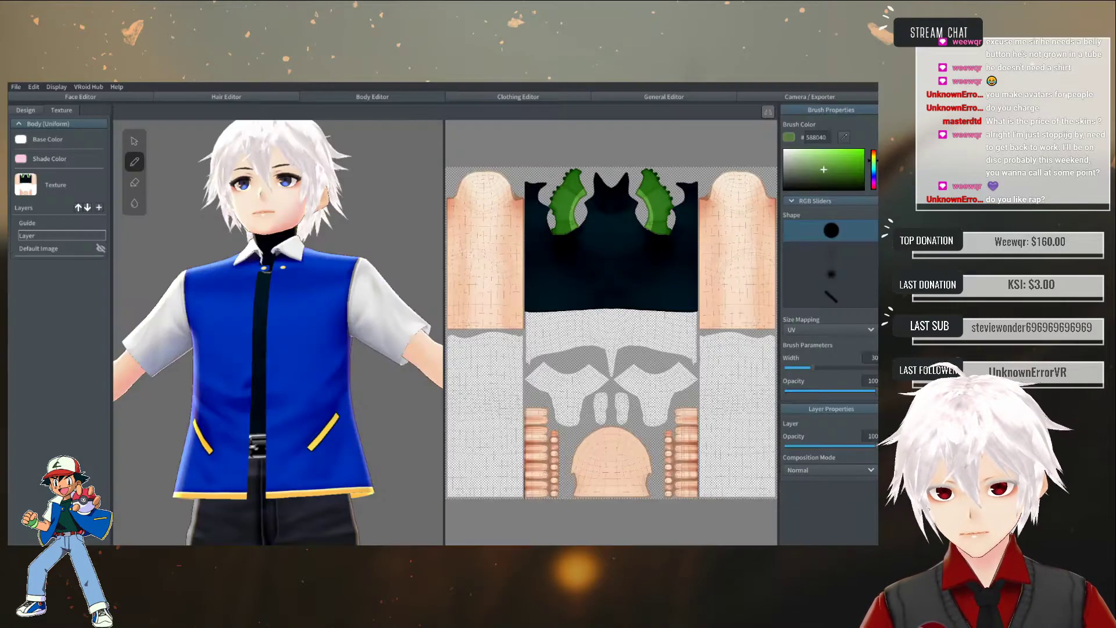
{"action": "right_click", "coordinate": [40, 235]}
{"action": "left_click", "coordinate": [61, 280]}
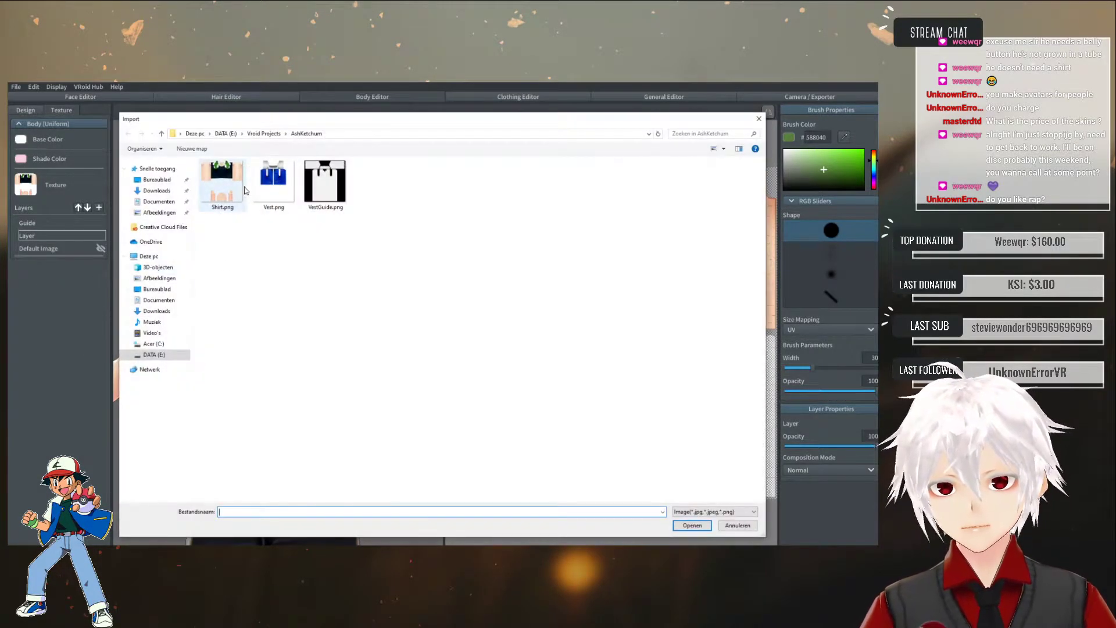
{"action": "double_click", "coordinate": [219, 189]}
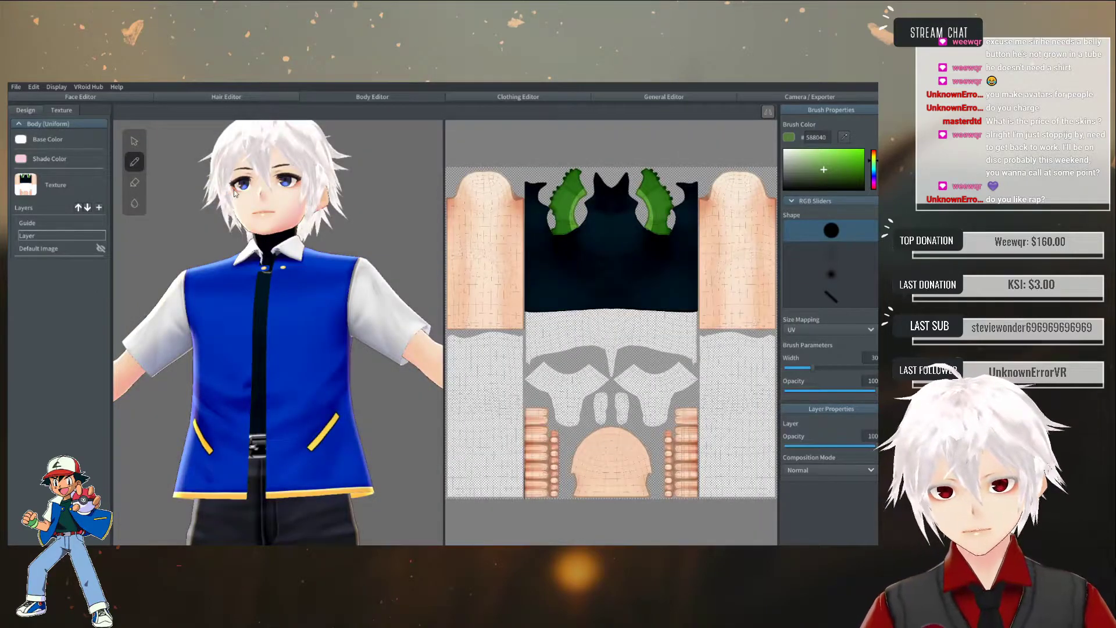
{"action": "right_click_drag", "start_coordinate": [308, 285], "coordinate": [304, 332]}
{"action": "scroll", "coordinate": [304, 326], "scroll_direction": "up", "scroll_amount": 6}
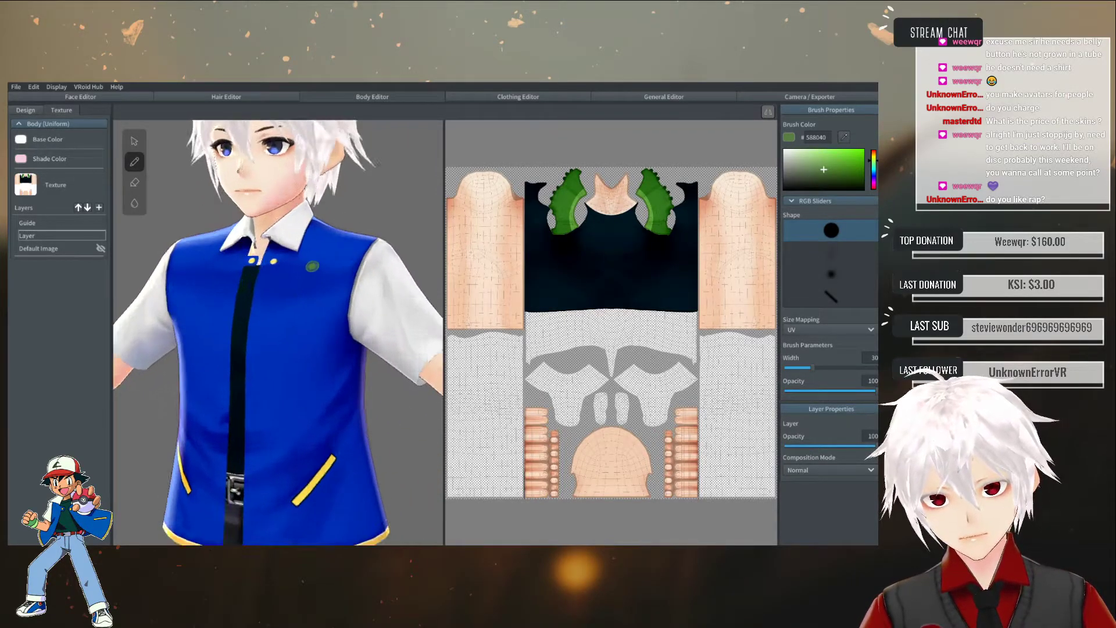
{"action": "right_click_drag", "start_coordinate": [327, 291], "coordinate": [345, 328]}
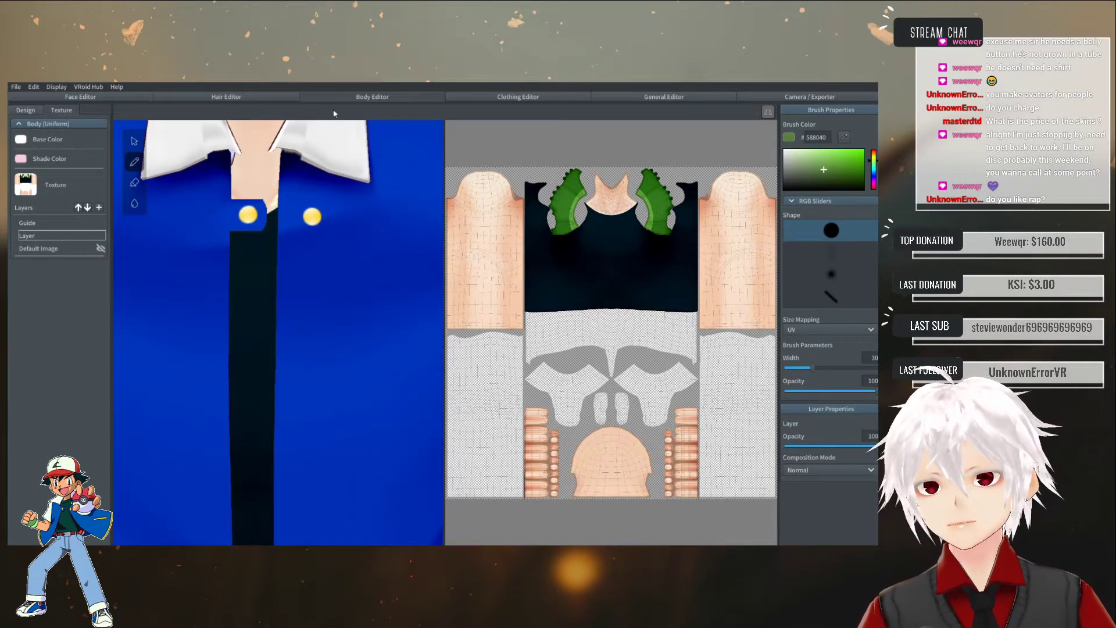
- Hide the Long Coat (Shirt Collar) texture layer named Layer and view the character's bare upper back
{"action": "left_click", "coordinate": [478, 100]}
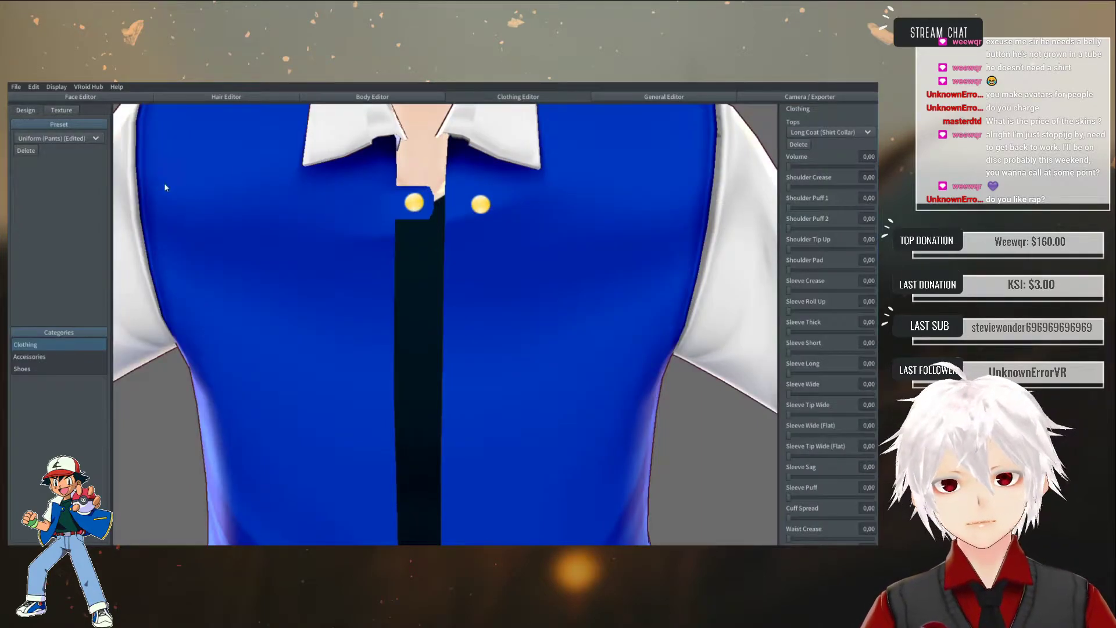
{"action": "left_click", "coordinate": [68, 110]}
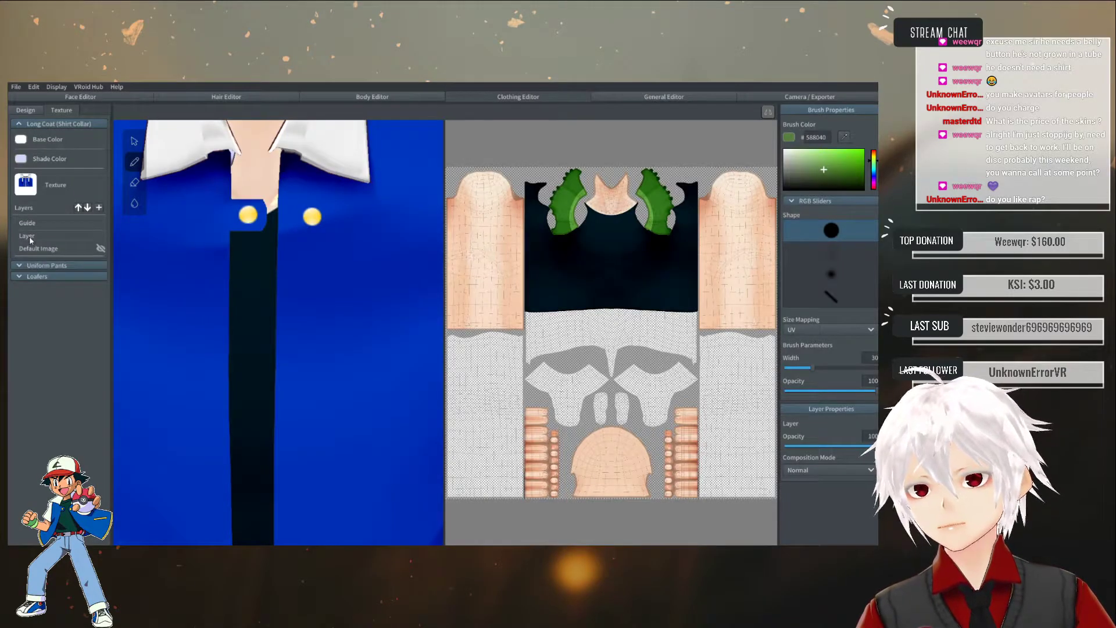
{"action": "right_click", "coordinate": [61, 238]}
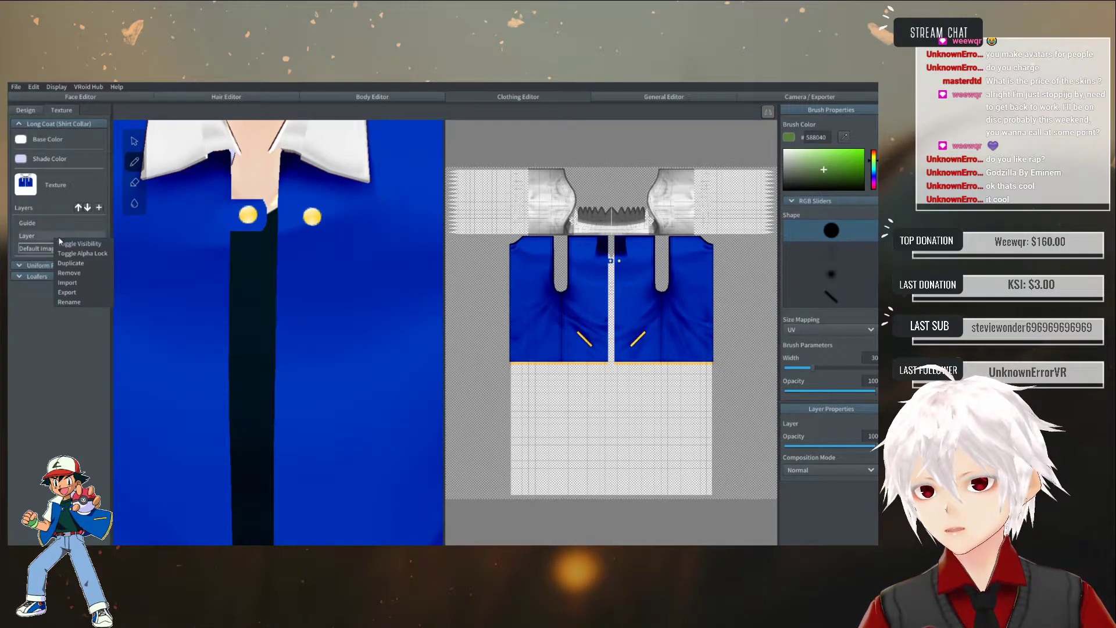
{"action": "left_click", "coordinate": [76, 243]}
{"action": "scroll", "coordinate": [237, 271], "scroll_direction": "down", "scroll_amount": 5}
{"action": "mouse_move", "coordinate": [292, 282]}
{"action": "right_mouse_down"}
{"action": "mouse_move", "coordinate": [267, 300]}
{"action": "mouse_move", "coordinate": [204, 305]}
{"action": "mouse_move", "coordinate": [294, 291]}
{"action": "mouse_move", "coordinate": [218, 298]}
{"action": "mouse_move", "coordinate": [267, 330]}
{"action": "right_mouse_up"}
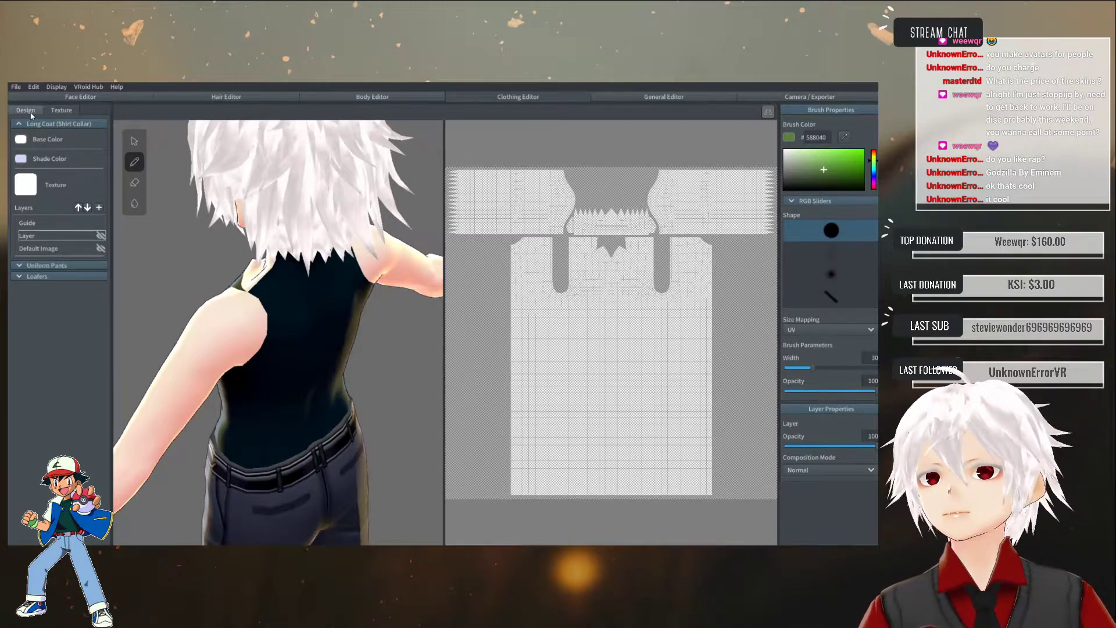
- On the body texture's layer named Layer, paint green marker strokes across both back shoulders of the shirt
{"action": "left_click", "coordinate": [376, 98]}
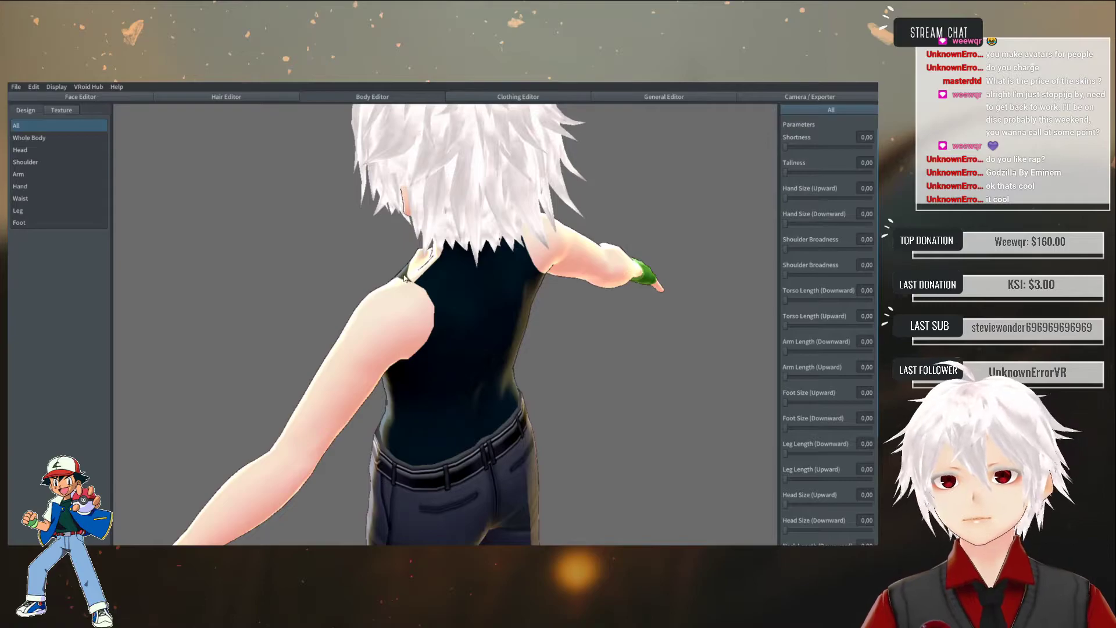
{"action": "right_click_drag", "start_coordinate": [388, 276], "coordinate": [354, 274]}
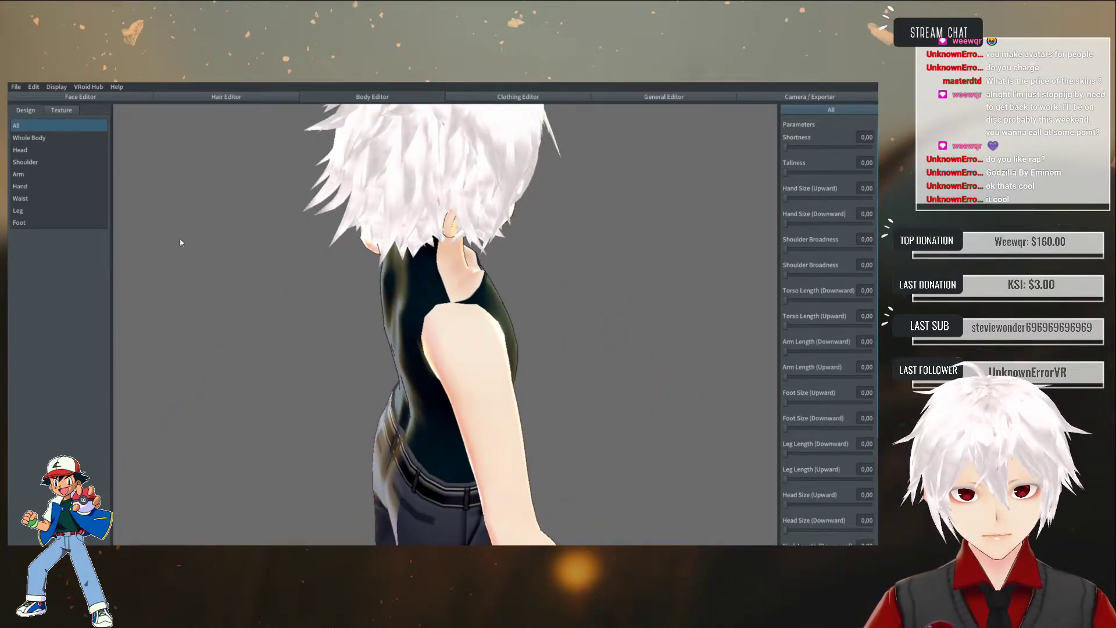
{"action": "left_click", "coordinate": [61, 111]}
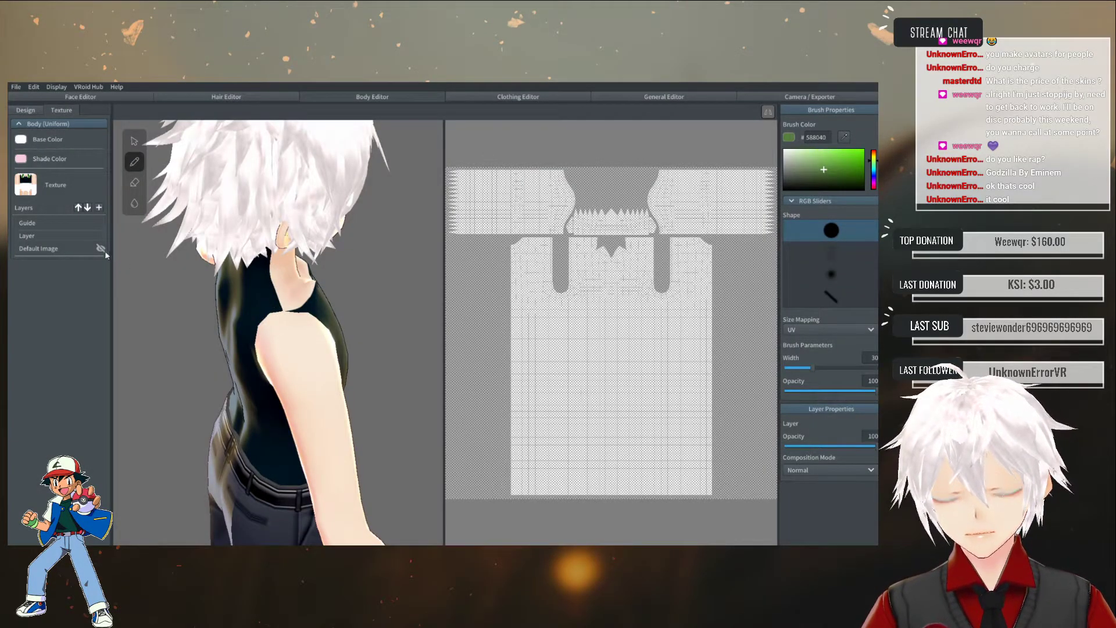
{"action": "double_click", "coordinate": [38, 237]}
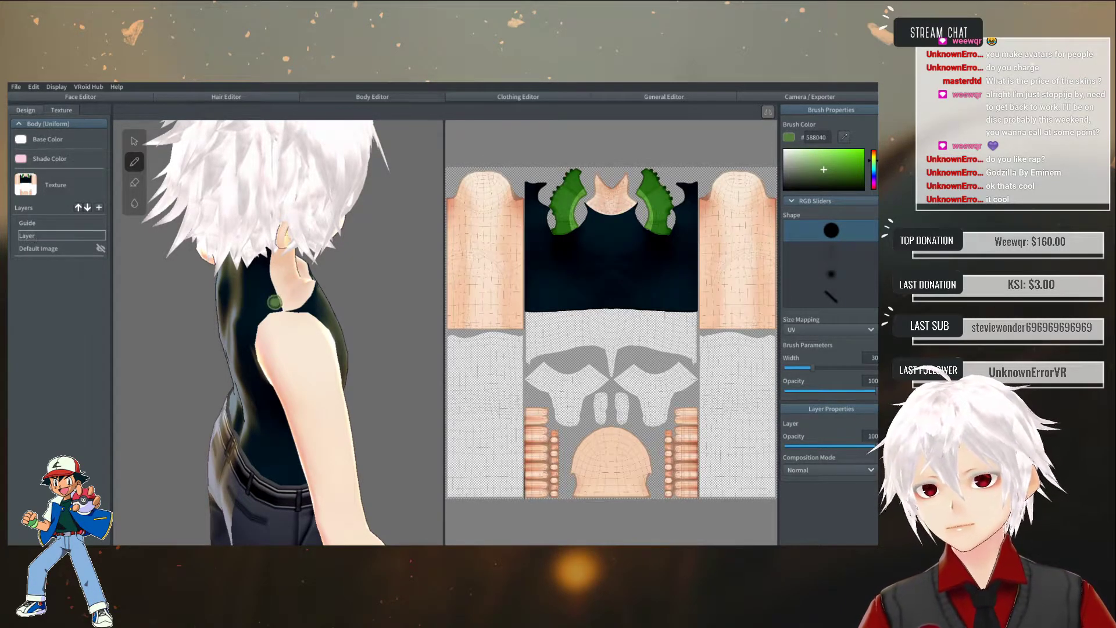
{"action": "left_click_drag", "start_coordinate": [277, 305], "coordinate": [251, 295]}
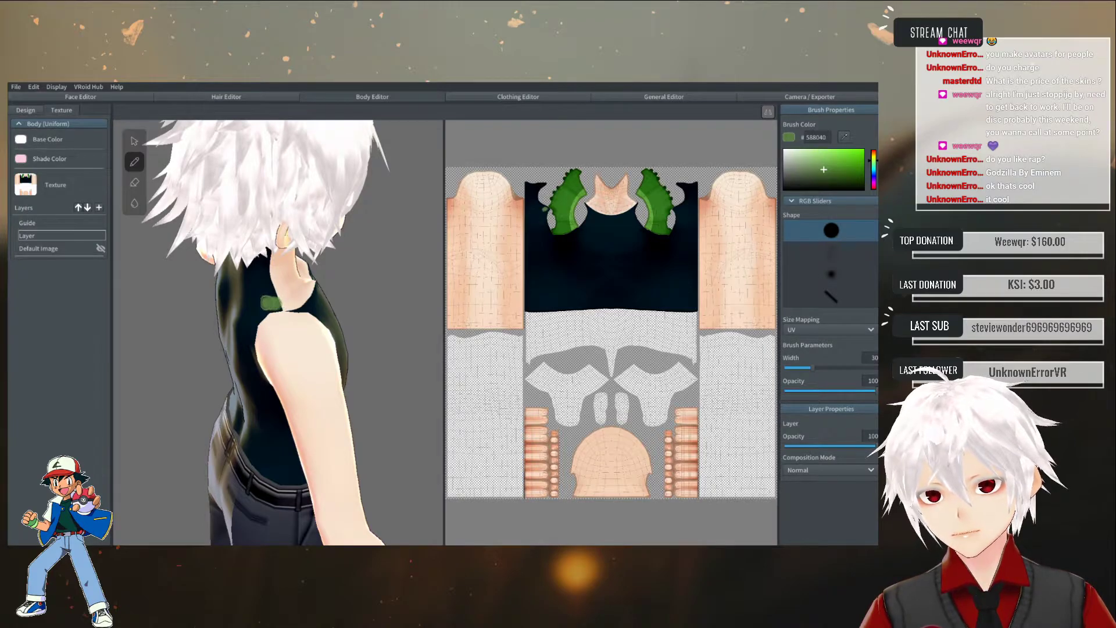
{"action": "right_click_drag", "start_coordinate": [354, 329], "coordinate": [323, 349]}
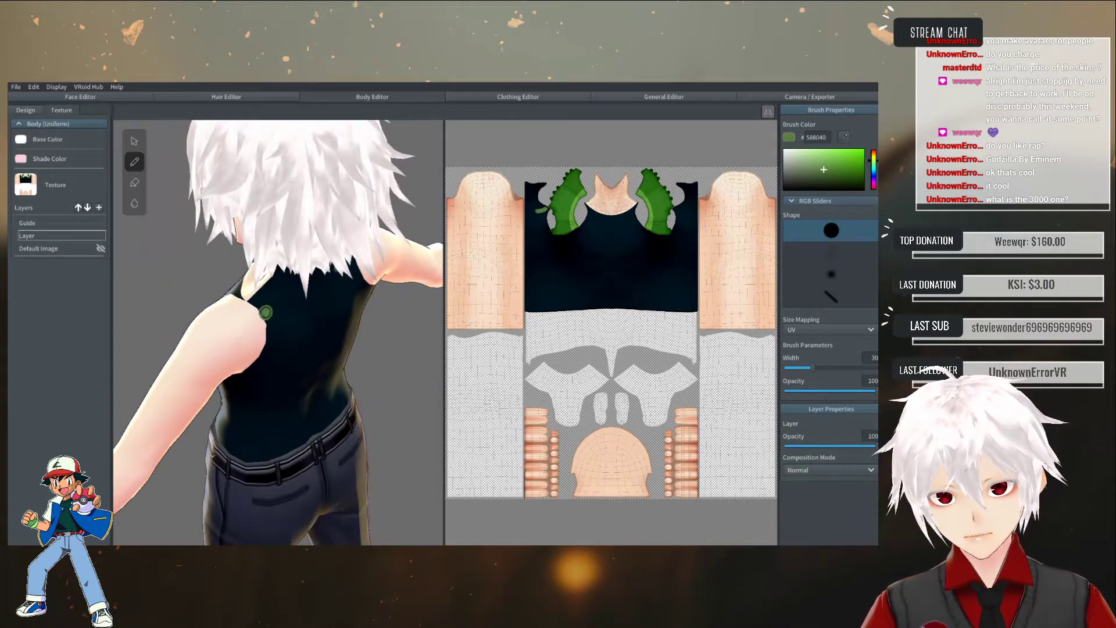
{"action": "left_click_drag", "start_coordinate": [253, 296], "coordinate": [289, 295]}
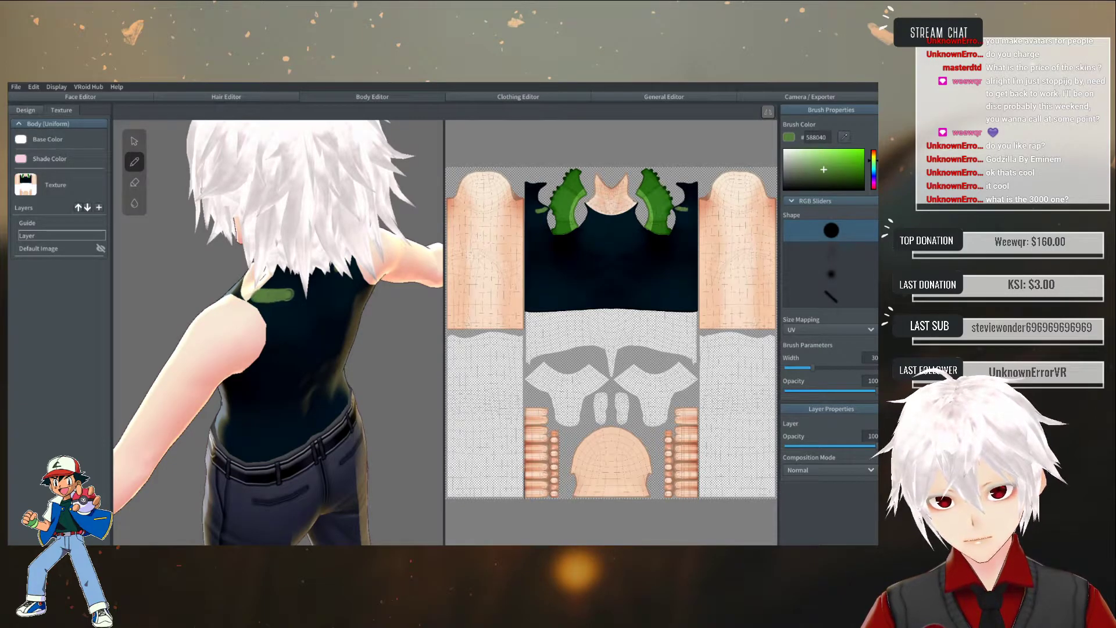
{"action": "right_click_drag", "start_coordinate": [311, 320], "coordinate": [277, 316]}
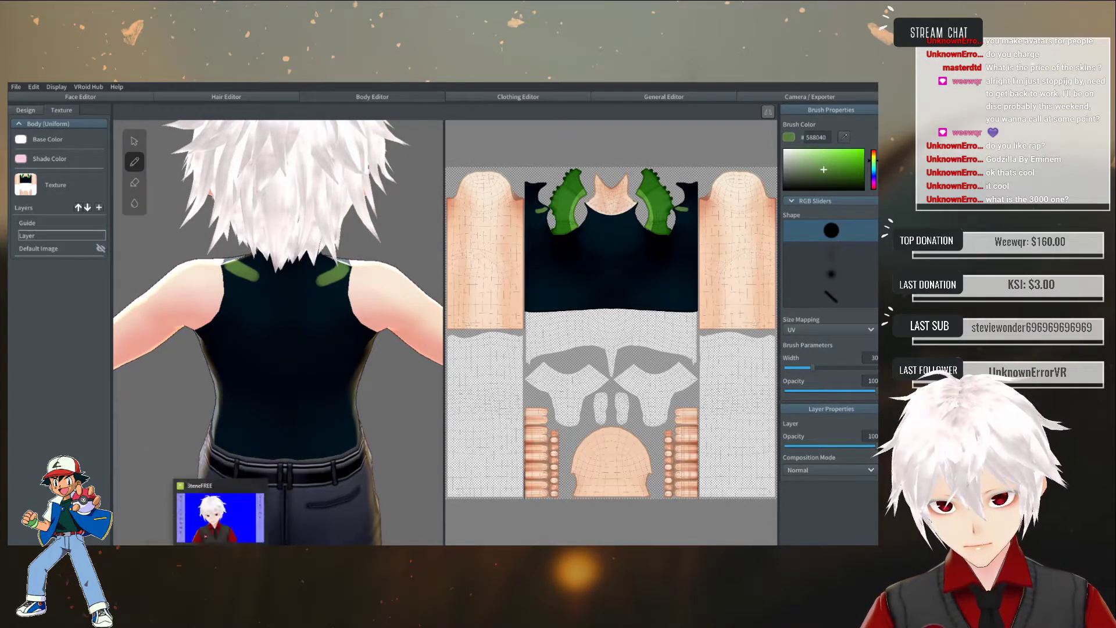
- Switch to Photoshop and add a horizontal guide across the upper shirt, level with the painted shoulder marks
{"action": "left_click", "coordinate": [240, 544]}
{"action": "scroll", "coordinate": [259, 465], "scroll_direction": "down", "scroll_amount": 1}
{"action": "scroll", "coordinate": [263, 393], "scroll_direction": "up", "scroll_amount": 1}
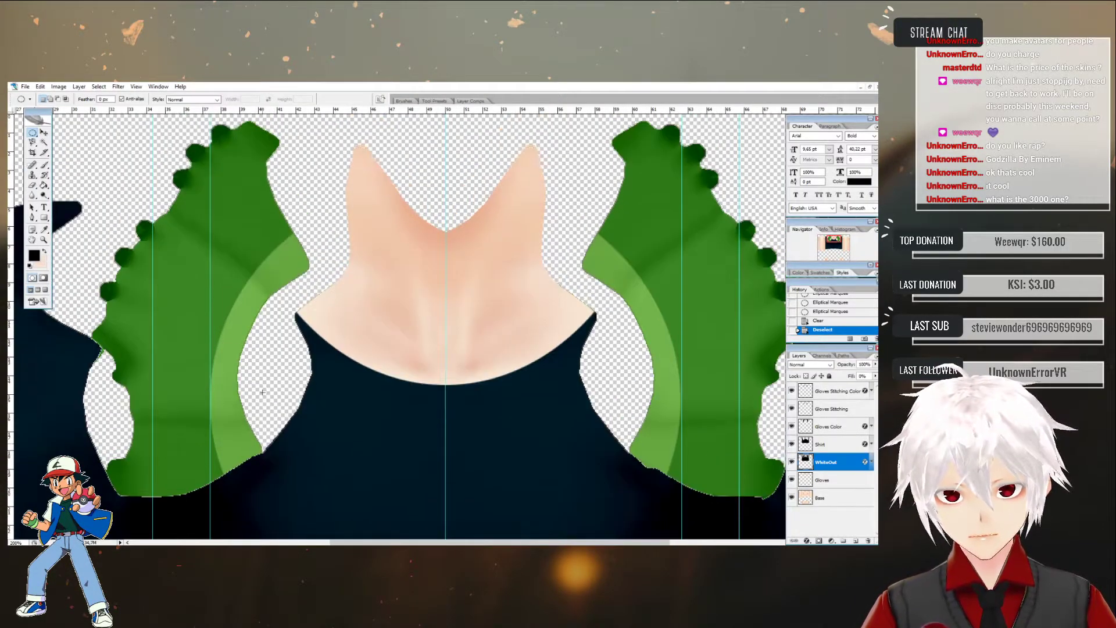
{"action": "left_click", "coordinate": [44, 239]}
{"action": "left_click", "coordinate": [177, 252], "text": "alt"}
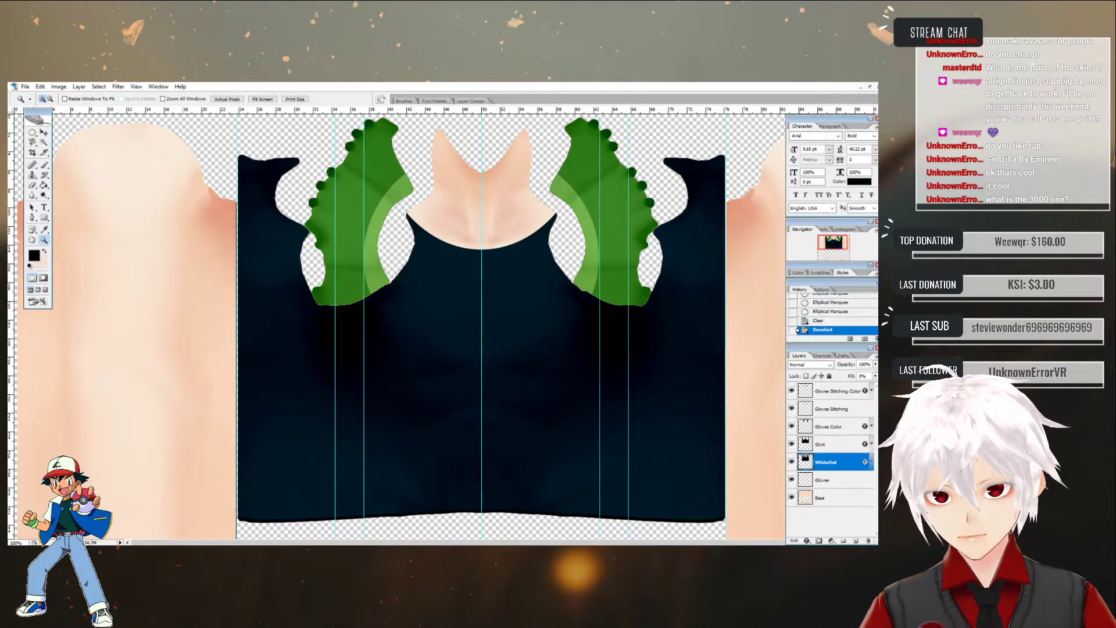
{"action": "left_click", "coordinate": [210, 519]}
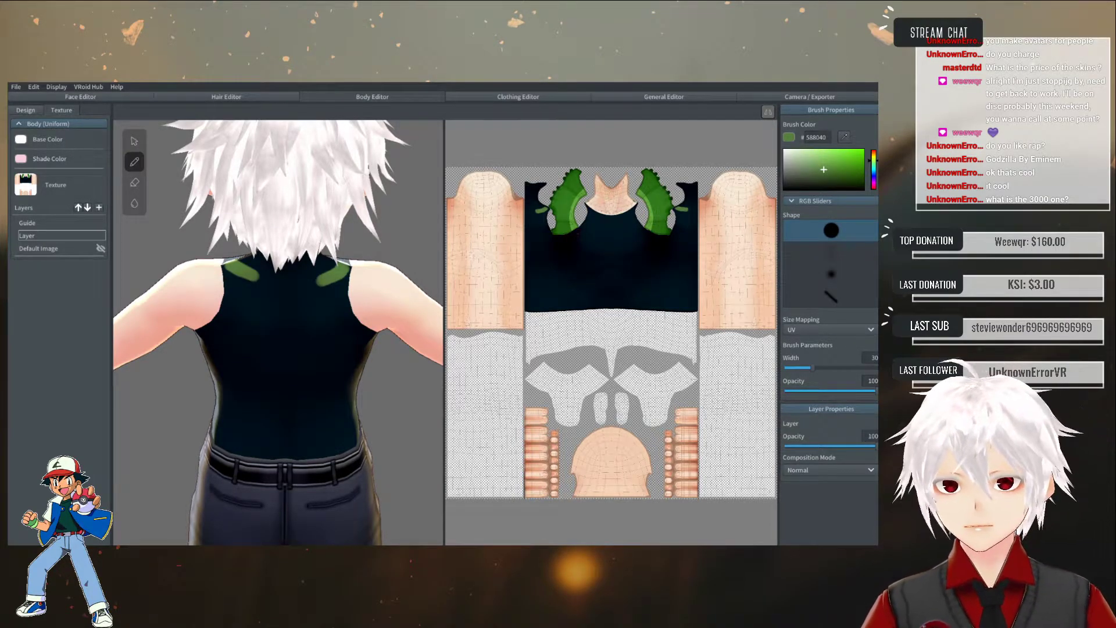
{"action": "key", "text": "alt+Tab"}
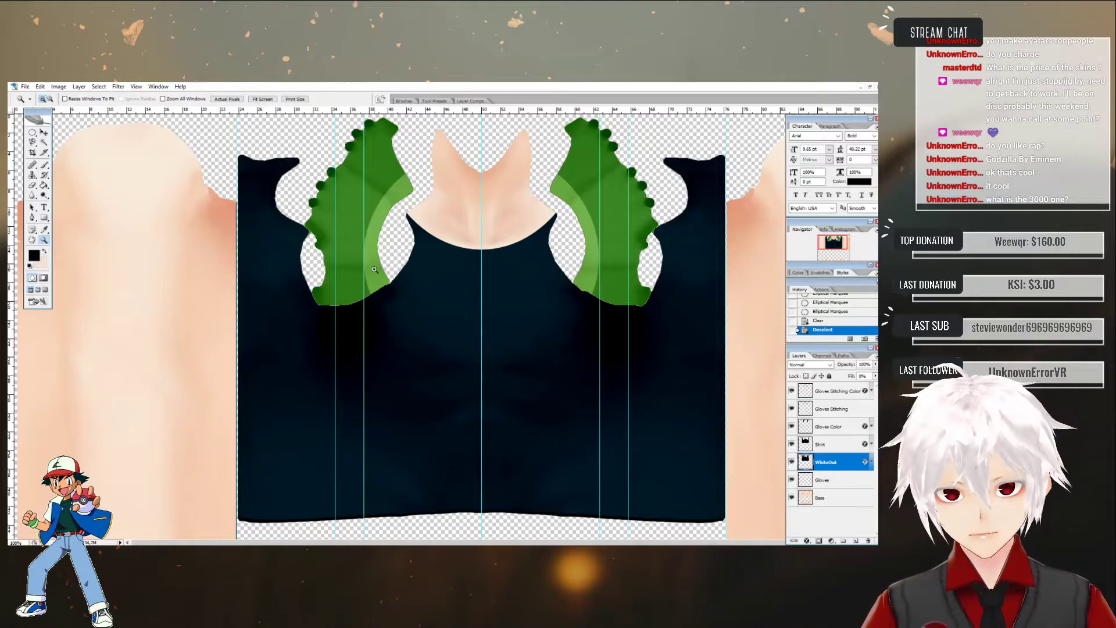
{"action": "left_click_drag", "start_coordinate": [294, 110], "coordinate": [300, 214]}
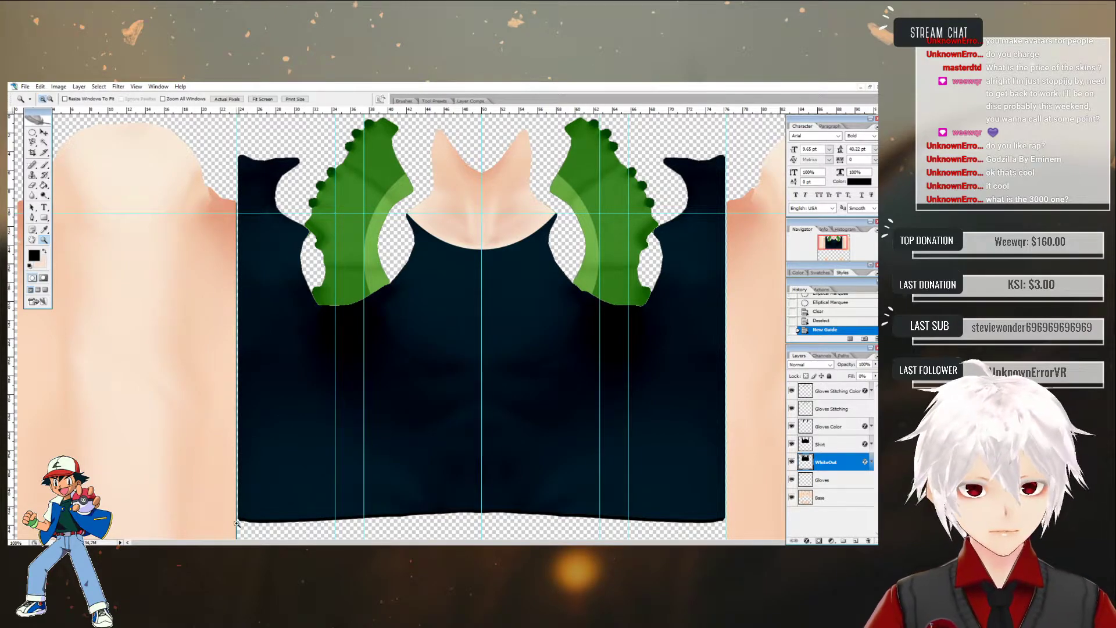
{"action": "key", "text": "alt+Tab"}
{"action": "key", "text": "alt+Tab"}
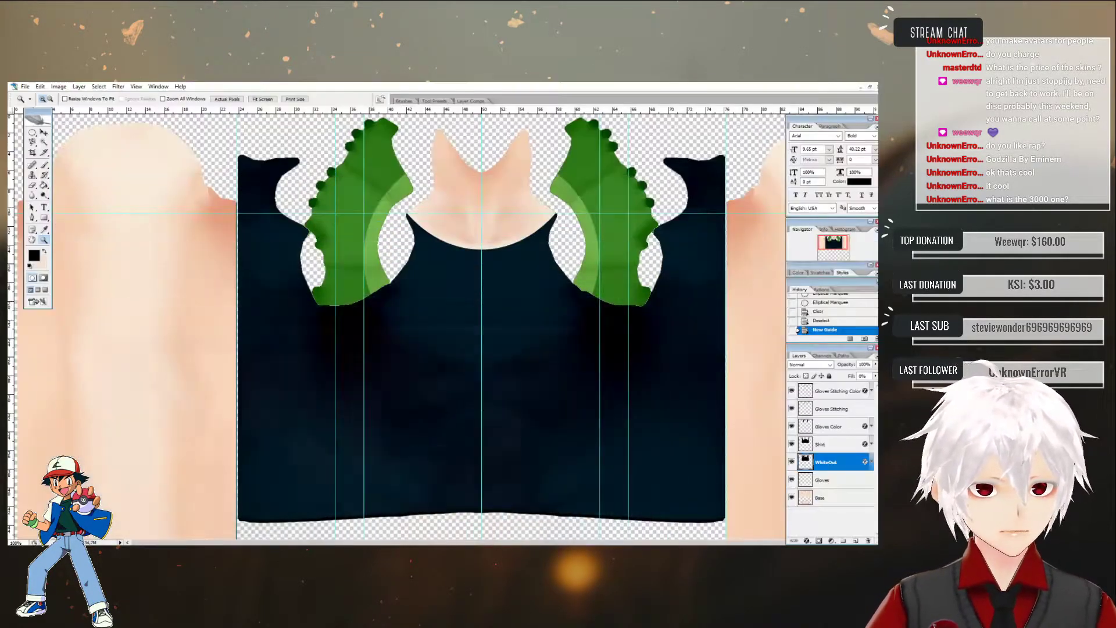
- Switch to VRoid Studio, set the brush color to red #804040, and paint a marker stroke just below the green back-shoulder mark
{"action": "key", "text": "alt+Tab"}
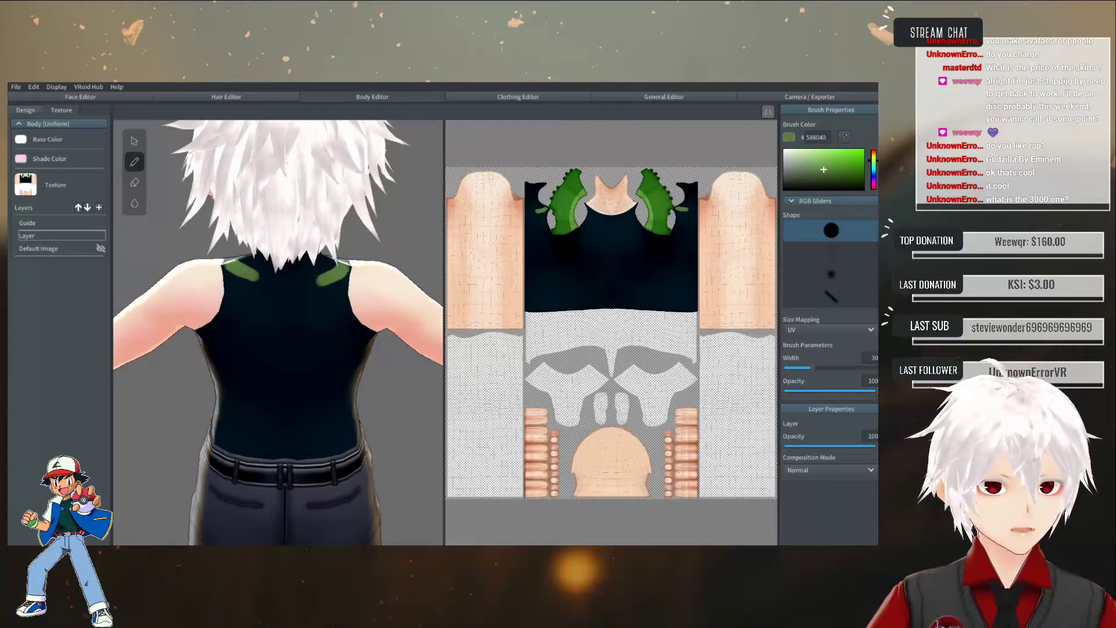
{"action": "right_click_drag", "start_coordinate": [398, 366], "coordinate": [375, 372]}
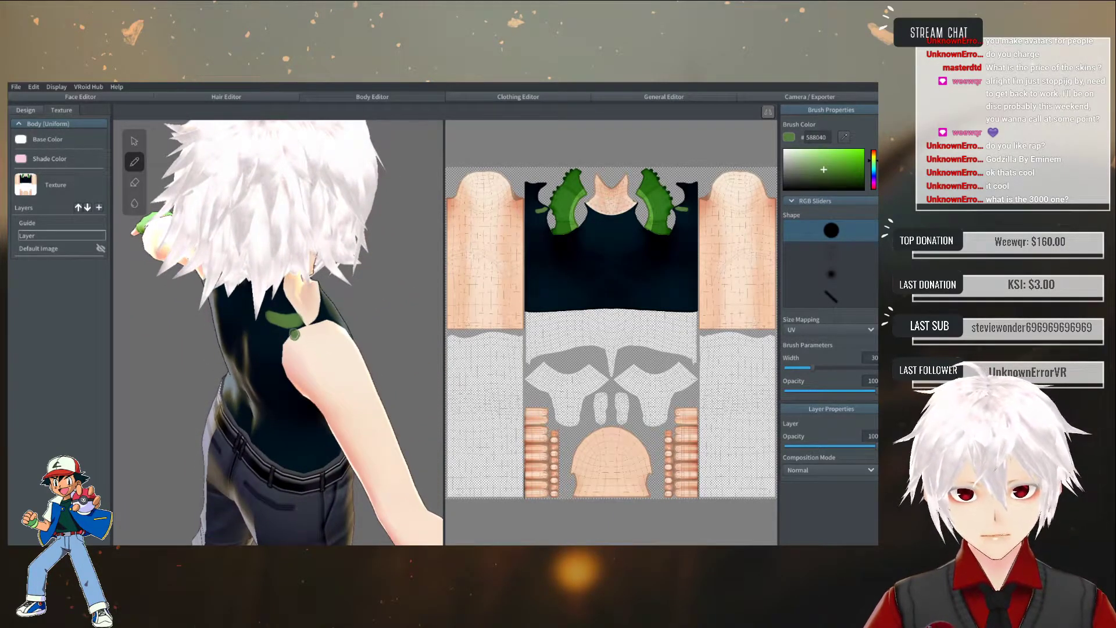
{"action": "left_click_drag", "start_coordinate": [874, 165], "coordinate": [874, 151]}
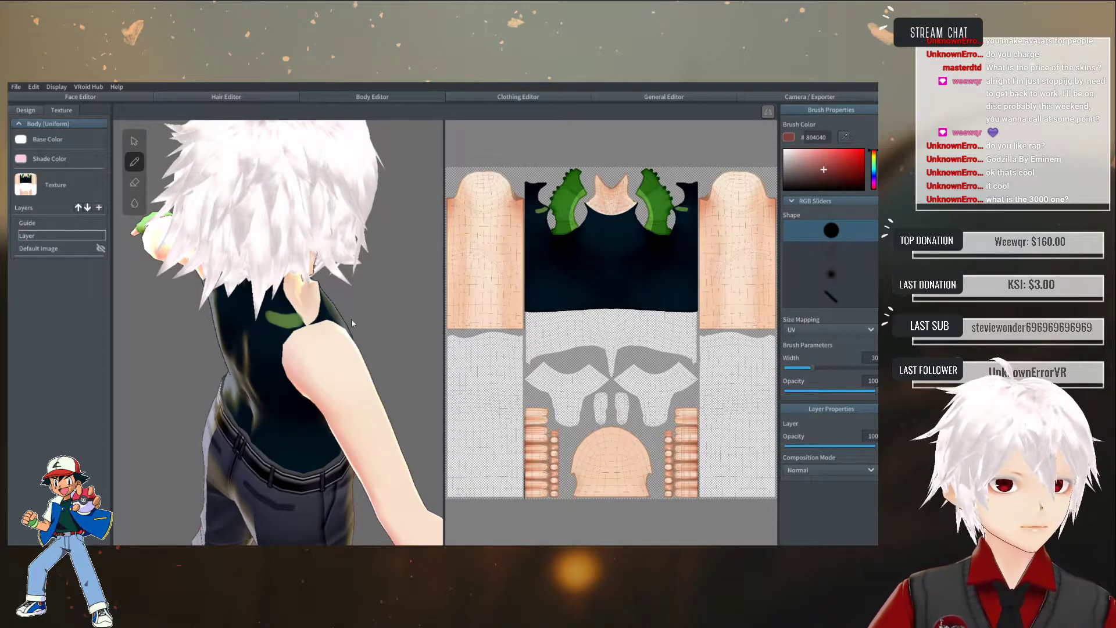
{"action": "left_click_drag", "start_coordinate": [296, 336], "coordinate": [269, 333]}
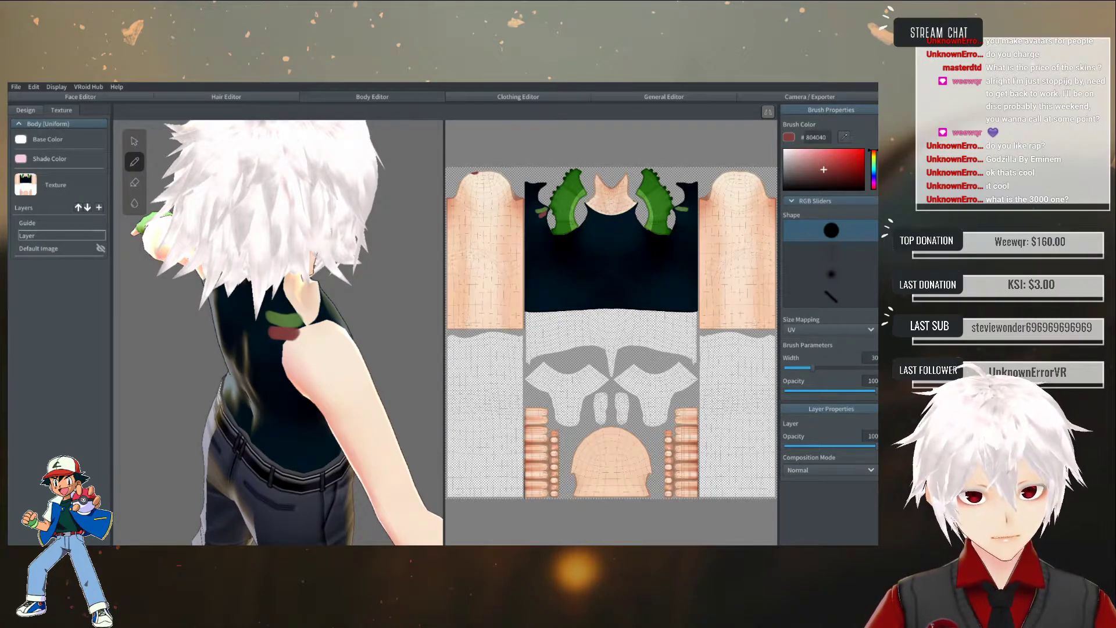
{"action": "scroll", "coordinate": [546, 190], "scroll_direction": "up", "scroll_amount": 2}
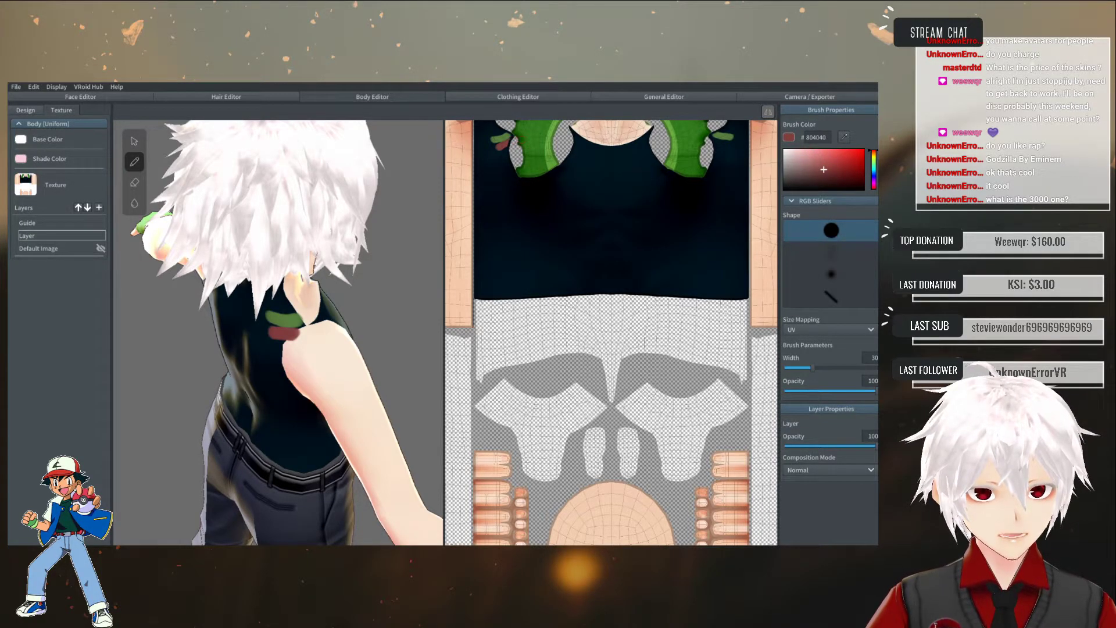
- Switch to Photoshop and lower the horizontal guide to the level of the red shoulder mark
{"action": "key", "text": "alt+Tab"}
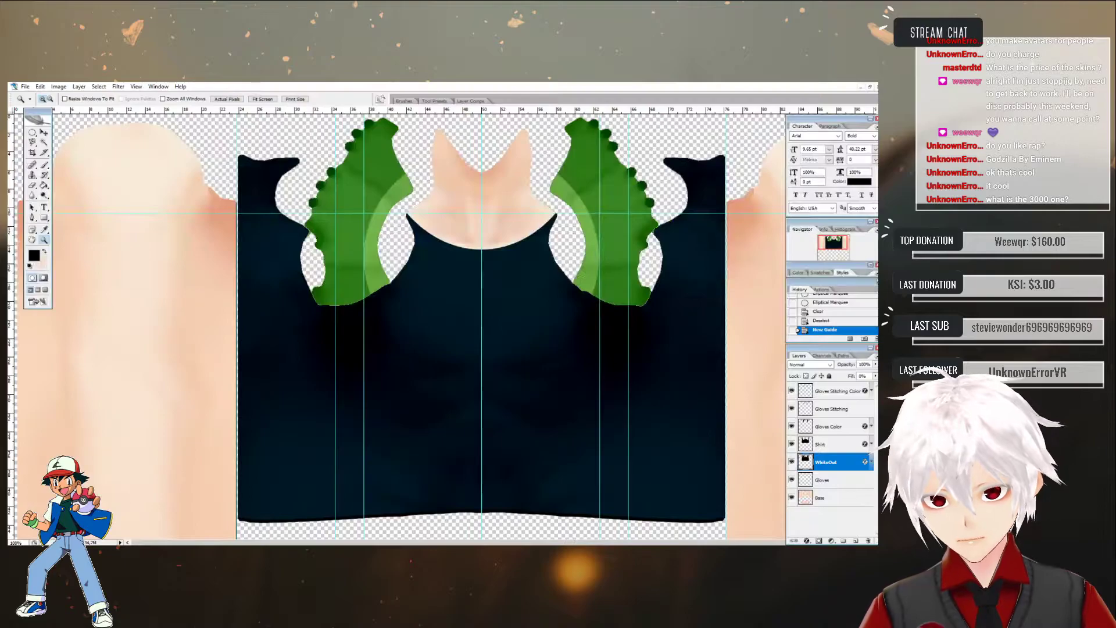
{"action": "left_click", "coordinate": [44, 132]}
{"action": "left_click_drag", "start_coordinate": [219, 215], "coordinate": [216, 231]}
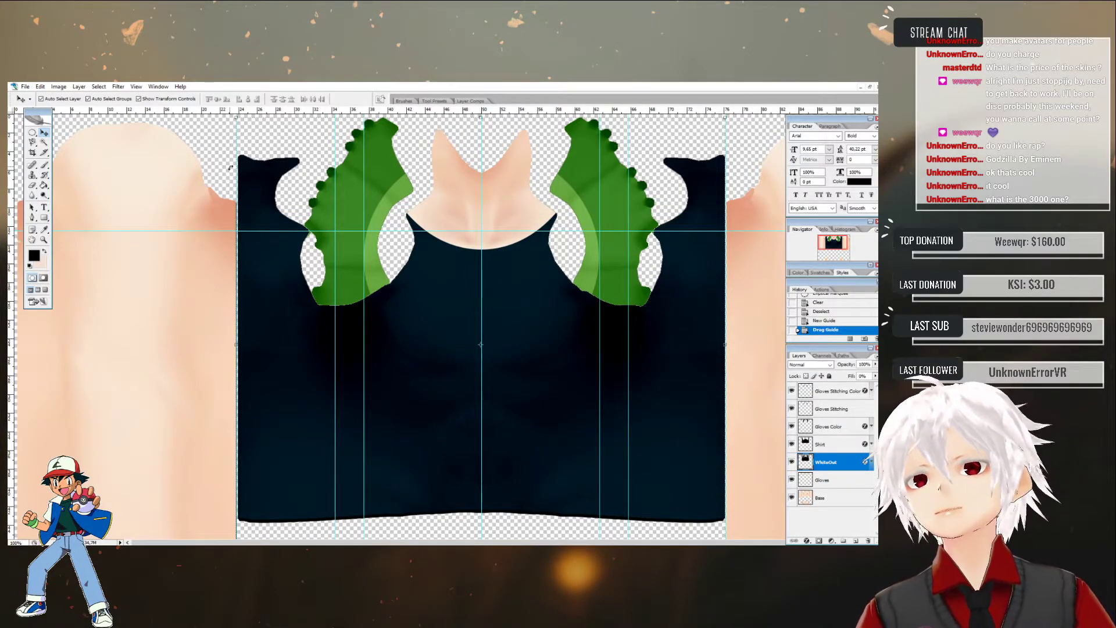
- Align the outer vertical guides with the left and right edges of the shirt
{"action": "left_click", "coordinate": [32, 133]}
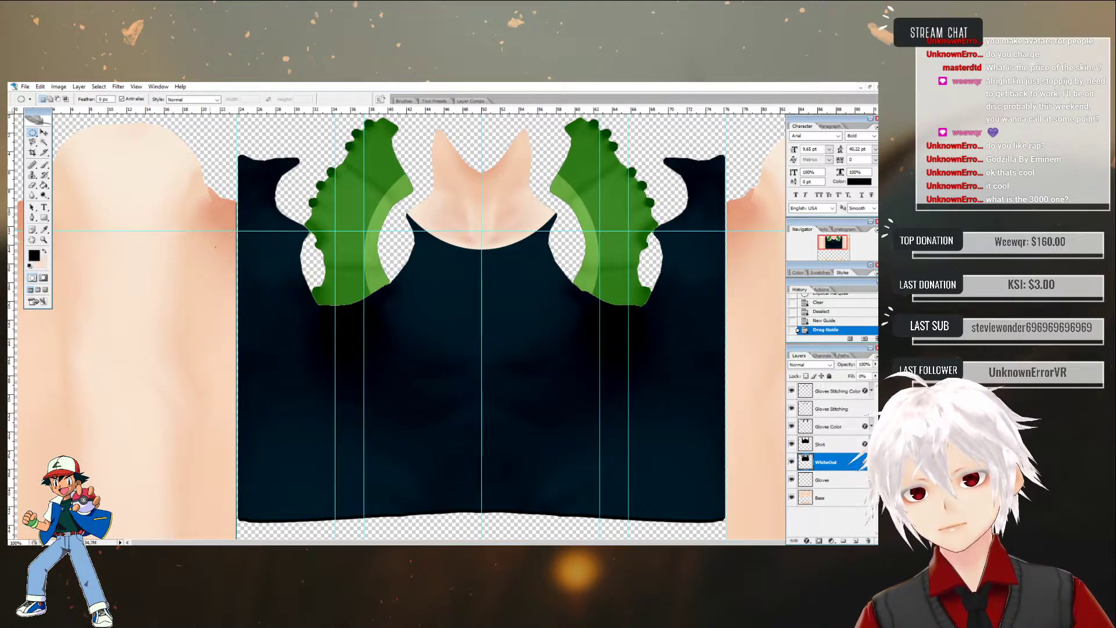
{"action": "left_click", "coordinate": [43, 133]}
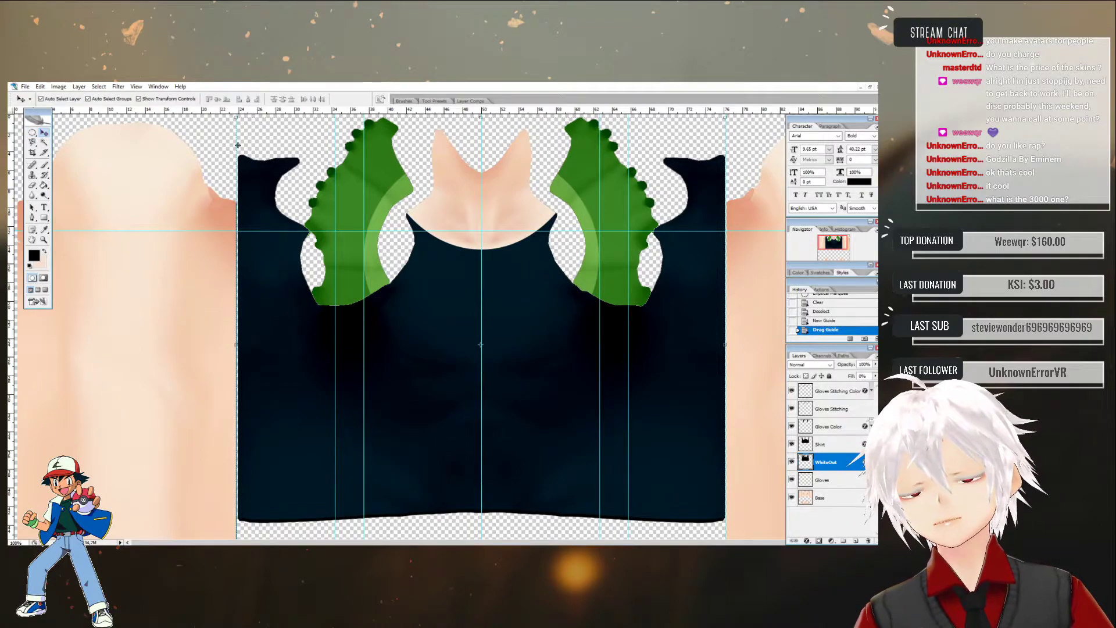
{"action": "left_click", "coordinate": [170, 152]}
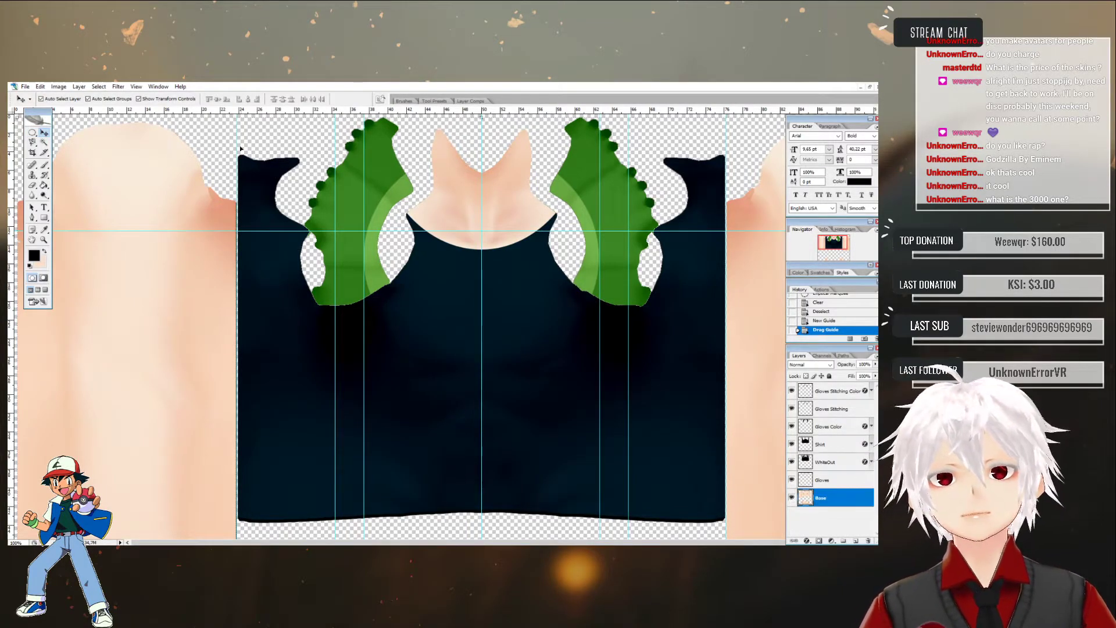
{"action": "left_click_drag", "start_coordinate": [238, 143], "coordinate": [239, 143]}
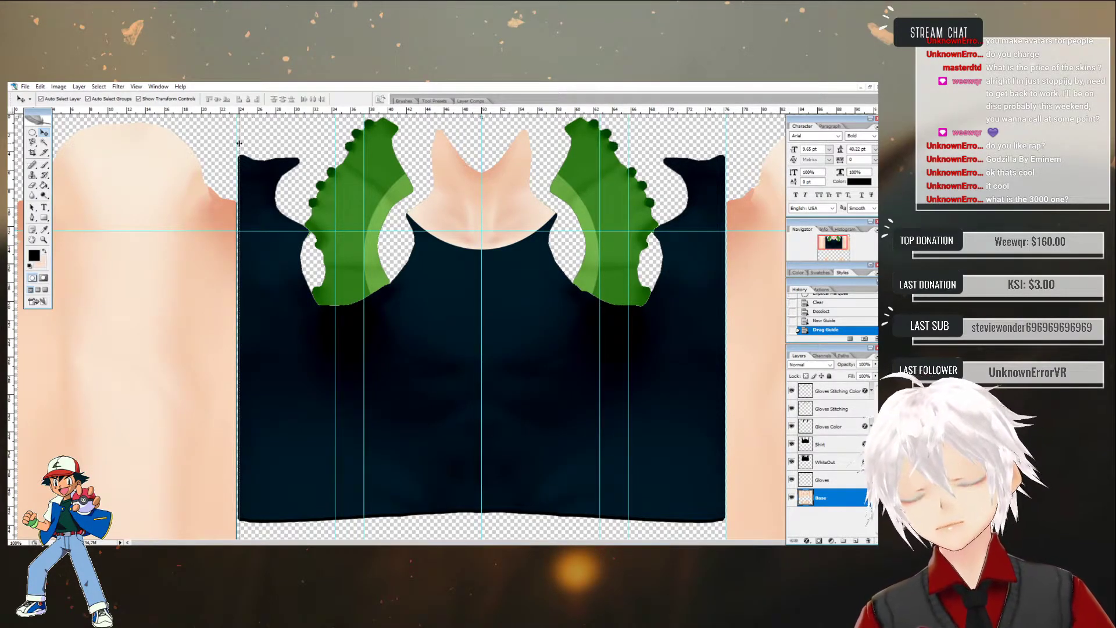
{"action": "left_click_drag", "start_coordinate": [239, 143], "coordinate": [239, 143]}
{"action": "left_click_drag", "start_coordinate": [10, 286], "coordinate": [460, 255]}
{"action": "left_click_drag", "start_coordinate": [569, 246], "coordinate": [726, 239]}
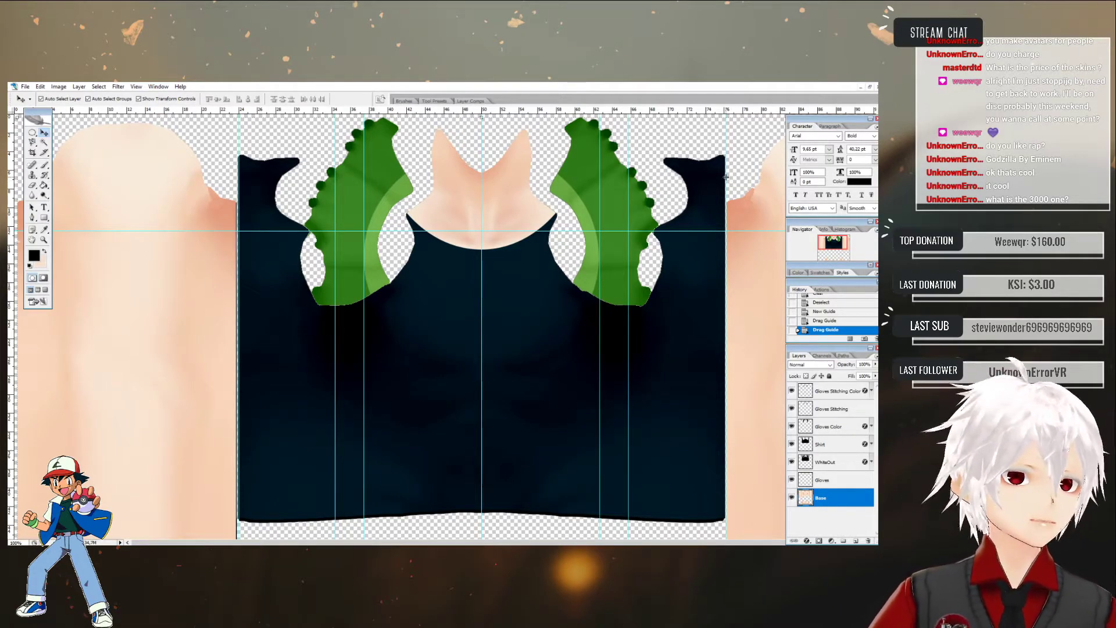
{"action": "left_click_drag", "start_coordinate": [726, 177], "coordinate": [724, 178]}
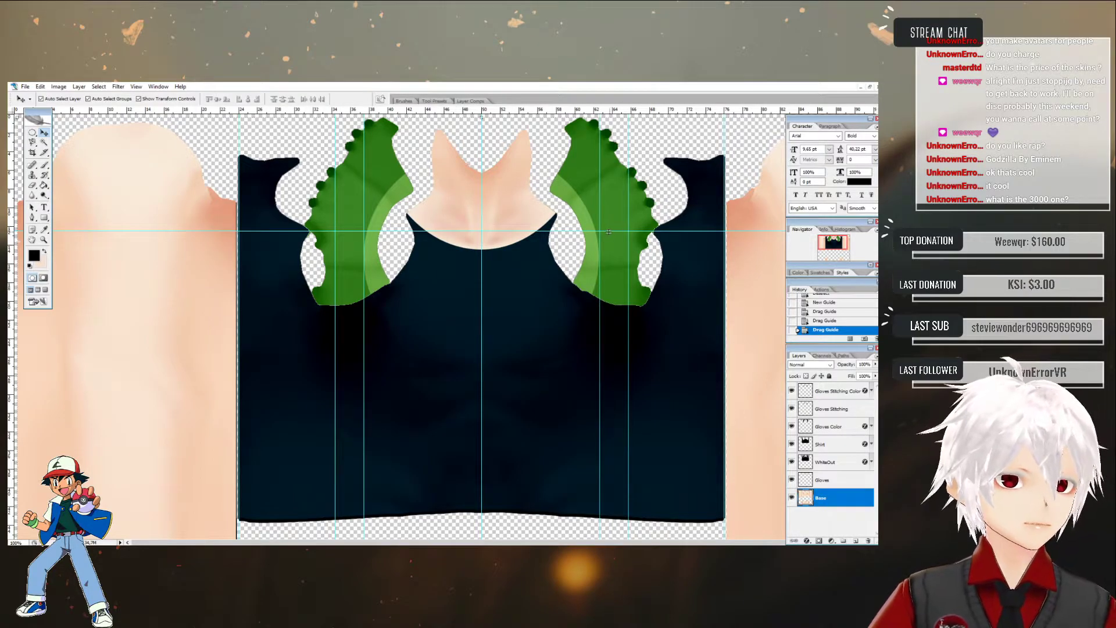
- Select the left back-shoulder area with an ellipse centred on the guide crossing, add a rectangle above it, and subtract the part over the arm
{"action": "left_click", "coordinate": [32, 132]}
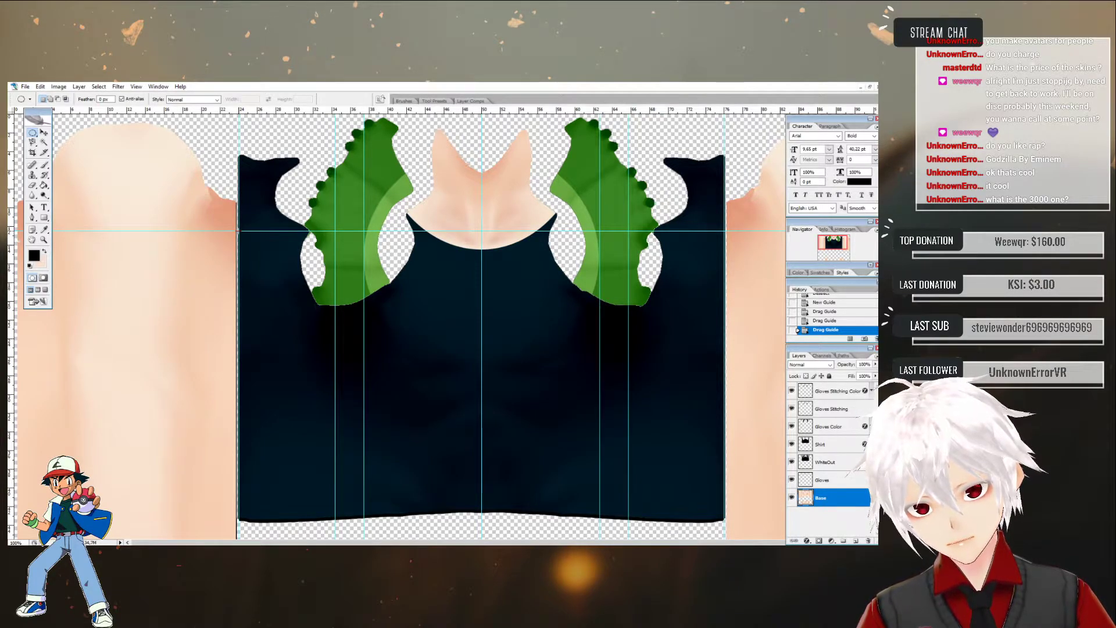
{"action": "left_click_drag", "start_coordinate": [239, 230], "coordinate": [334, 261], "text": "alt"}
{"action": "left_click_drag", "start_coordinate": [32, 133], "coordinate": [76, 133]}
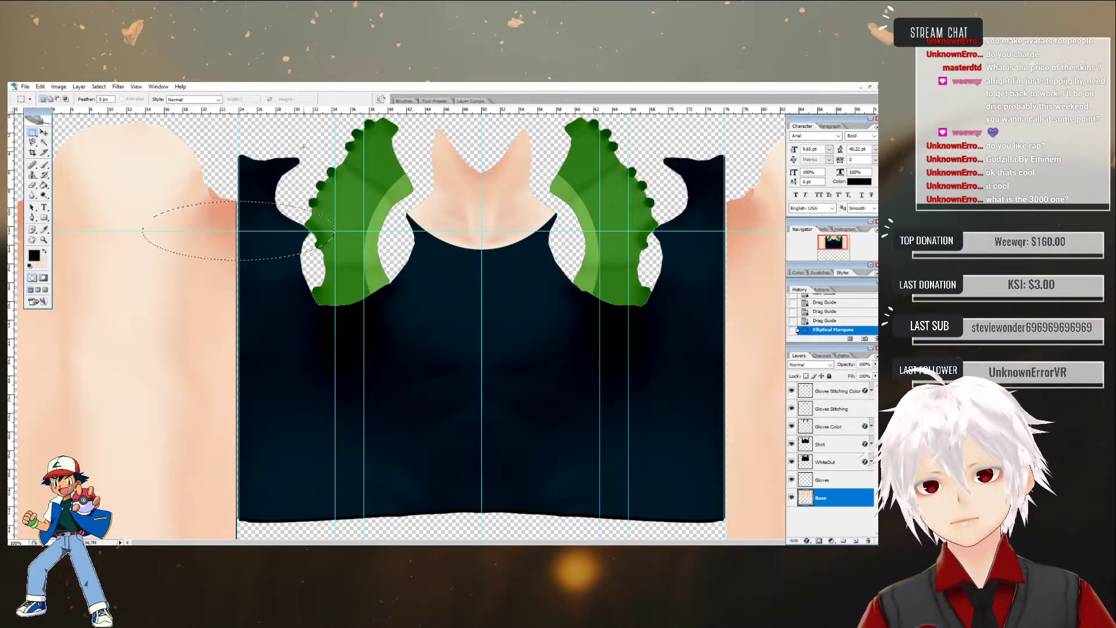
{"action": "left_click_drag", "start_coordinate": [301, 147], "coordinate": [238, 208], "text": "shift"}
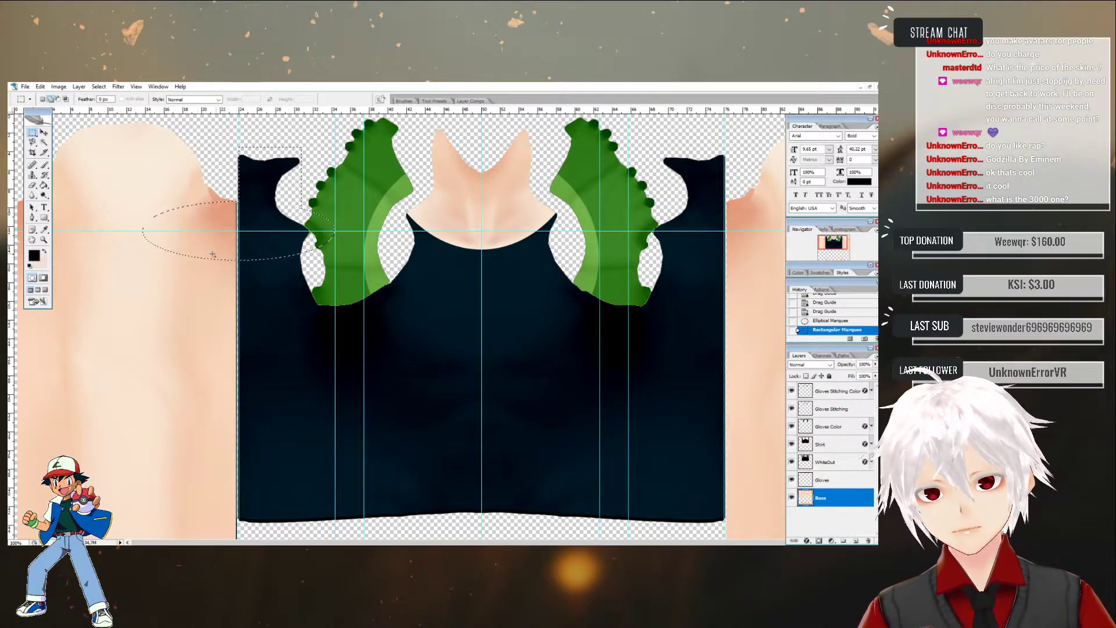
{"action": "left_click_drag", "start_coordinate": [122, 173], "coordinate": [243, 324], "text": "shift"}
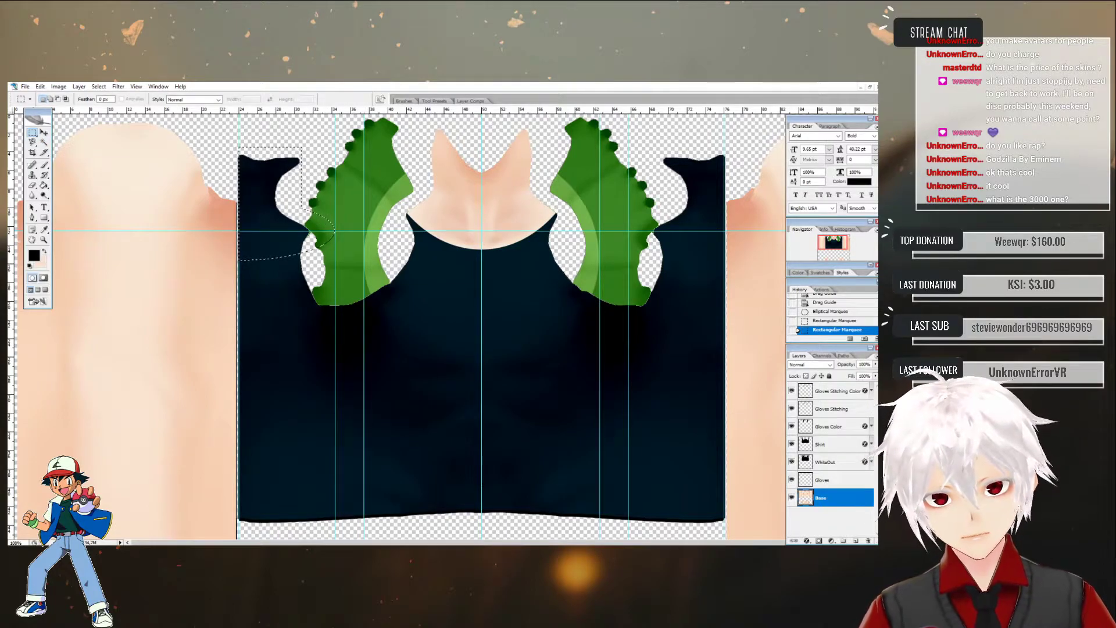
- Trim the left back-shoulder selection to the shirt by subtracting the surrounding transparent area with the Magic Wand on the Shirt layer
{"action": "left_click", "coordinate": [825, 462]}
{"action": "left_click", "coordinate": [43, 142]}
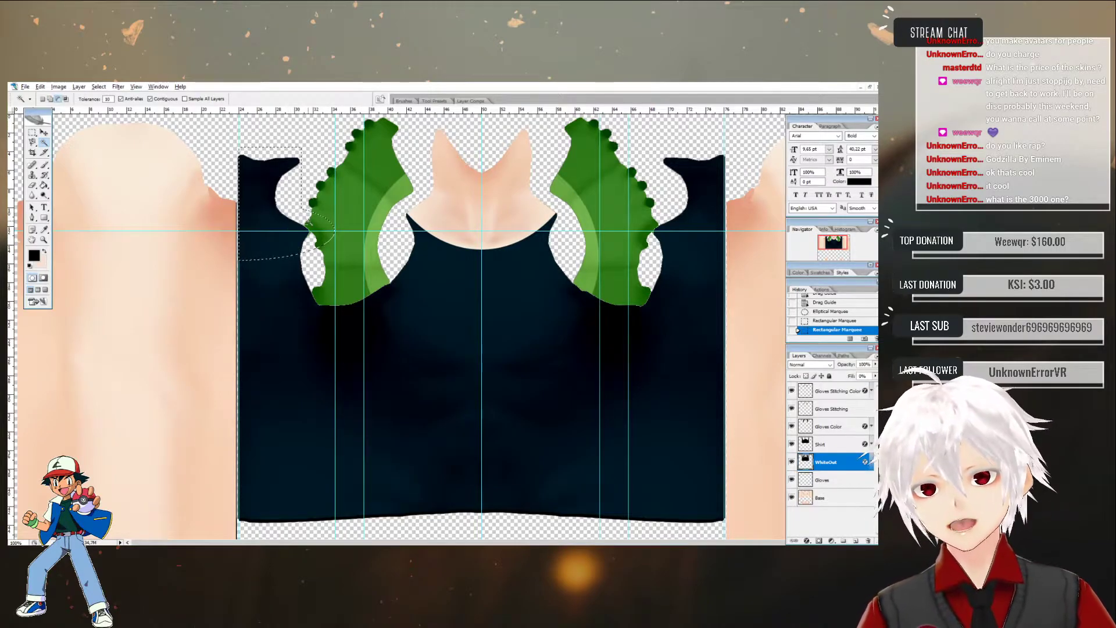
{"action": "left_click", "coordinate": [312, 219]}
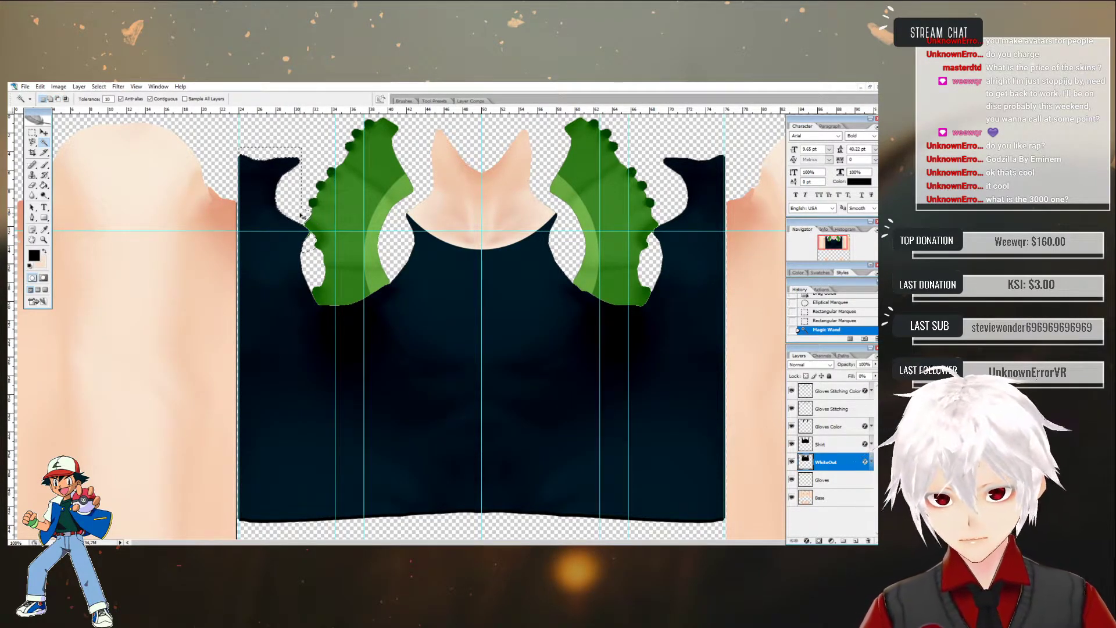
{"action": "key", "text": "ctrl+z"}
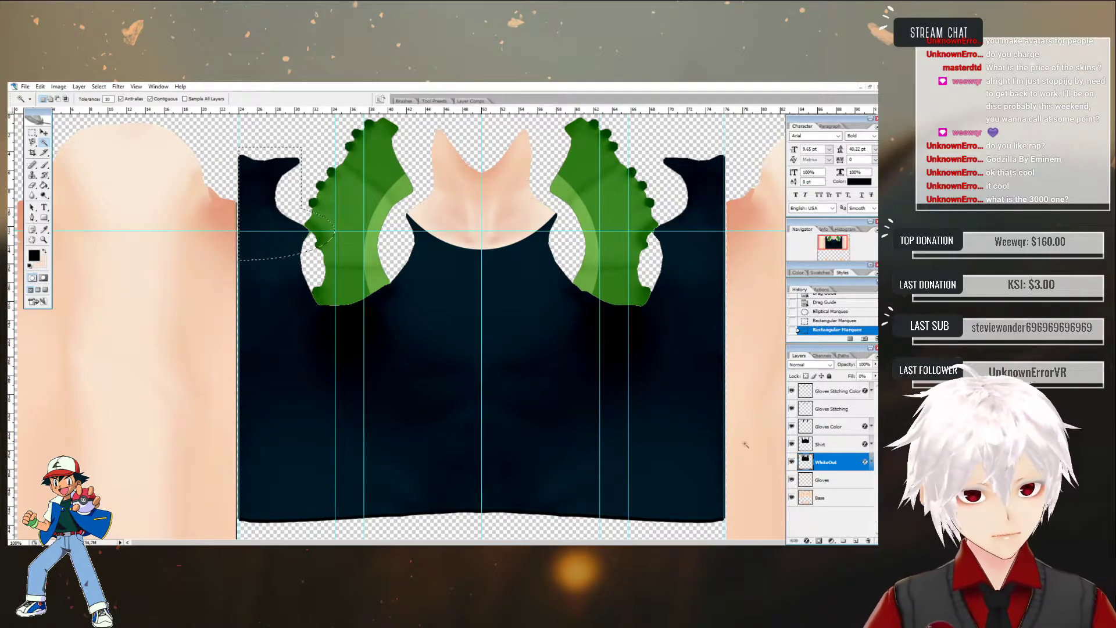
{"action": "left_click", "coordinate": [827, 449]}
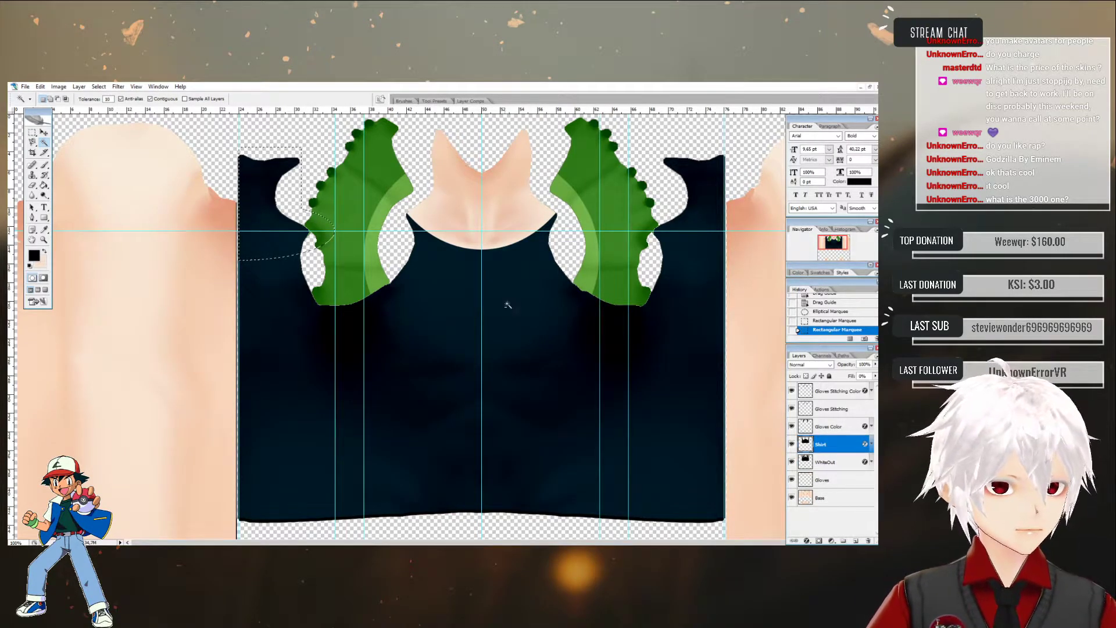
{"action": "left_click", "coordinate": [324, 223]}
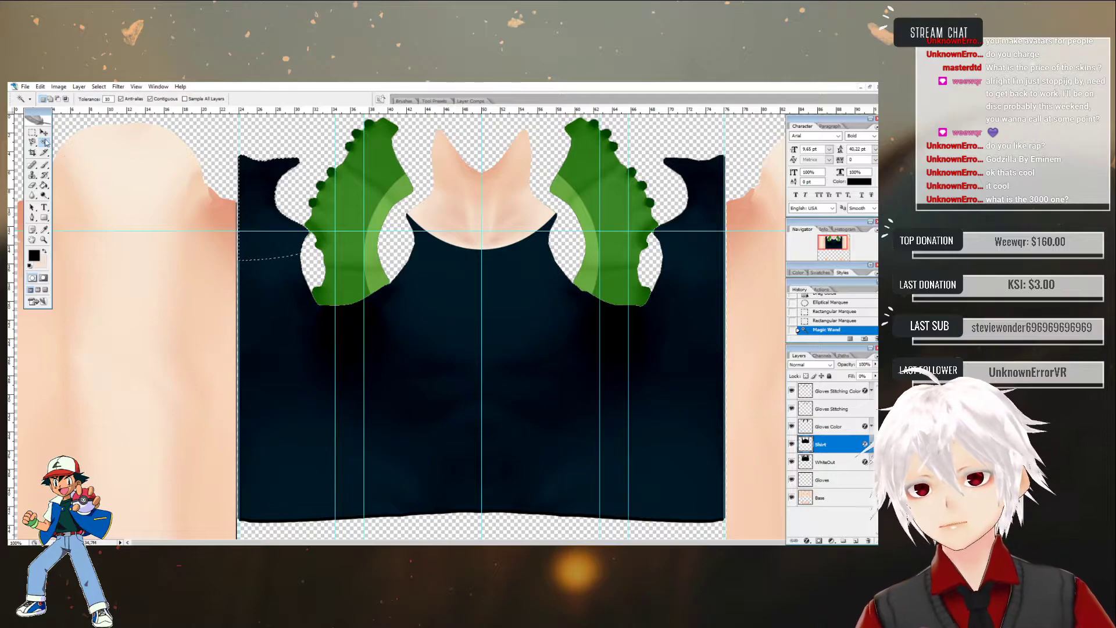
- Fill the selected left back-shoulder area with black on a new layer above Shirt and clear the selection
{"action": "left_click", "coordinate": [44, 185]}
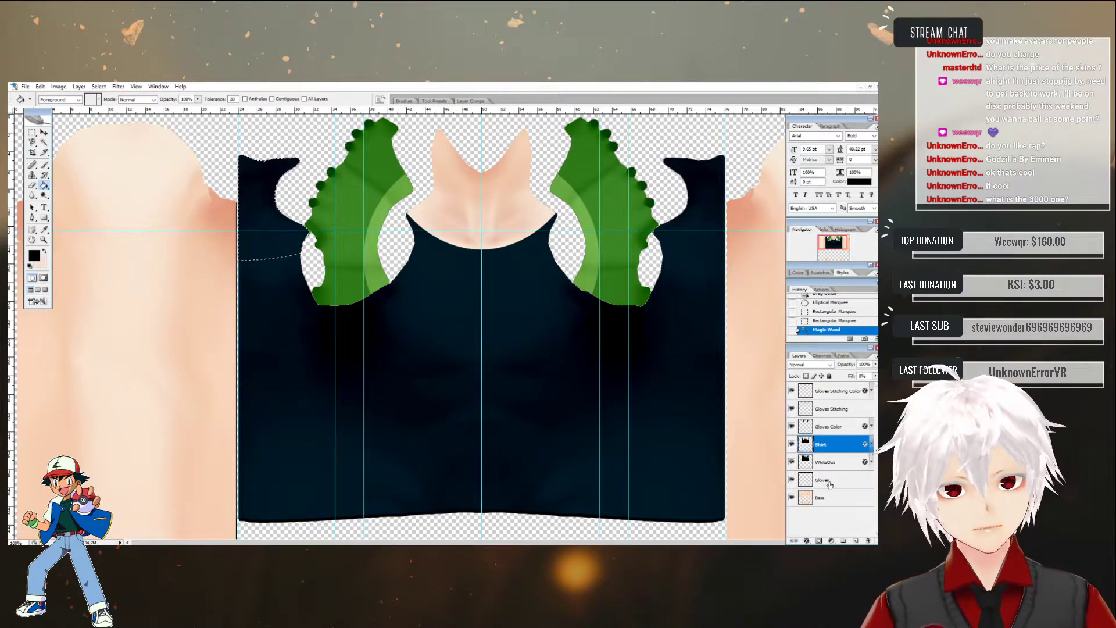
{"action": "left_click", "coordinate": [857, 540]}
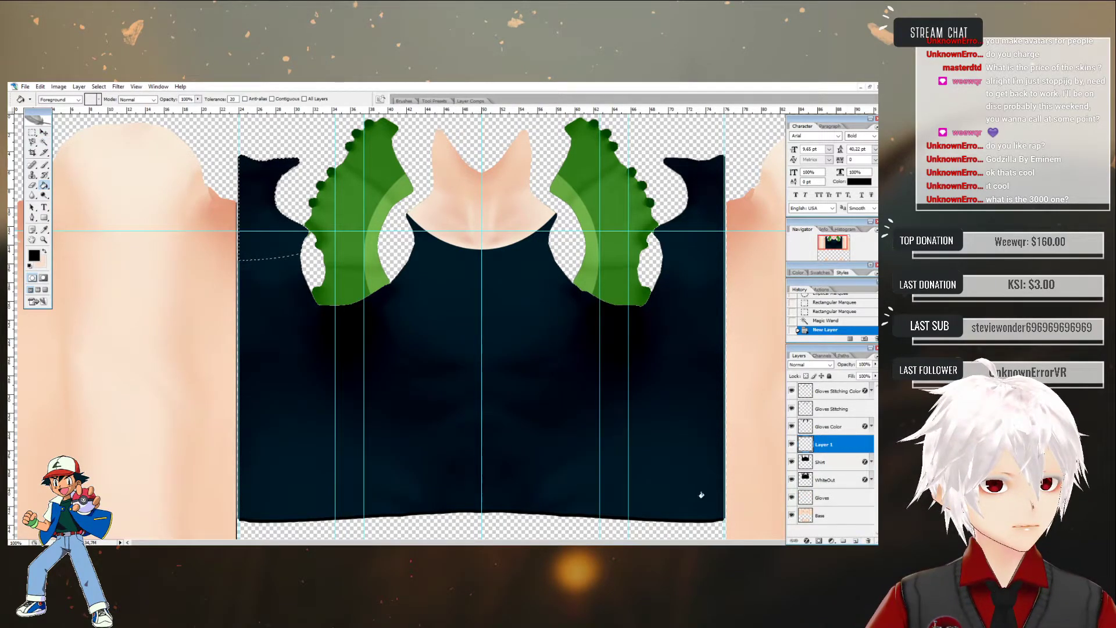
{"action": "left_click", "coordinate": [271, 240]}
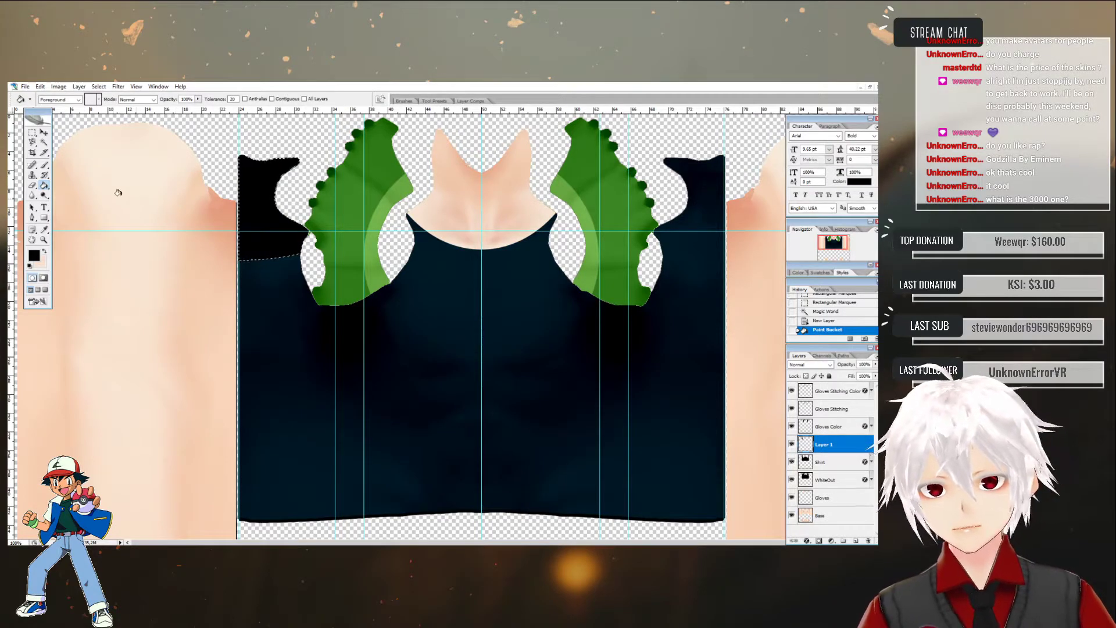
{"action": "left_click", "coordinate": [33, 132]}
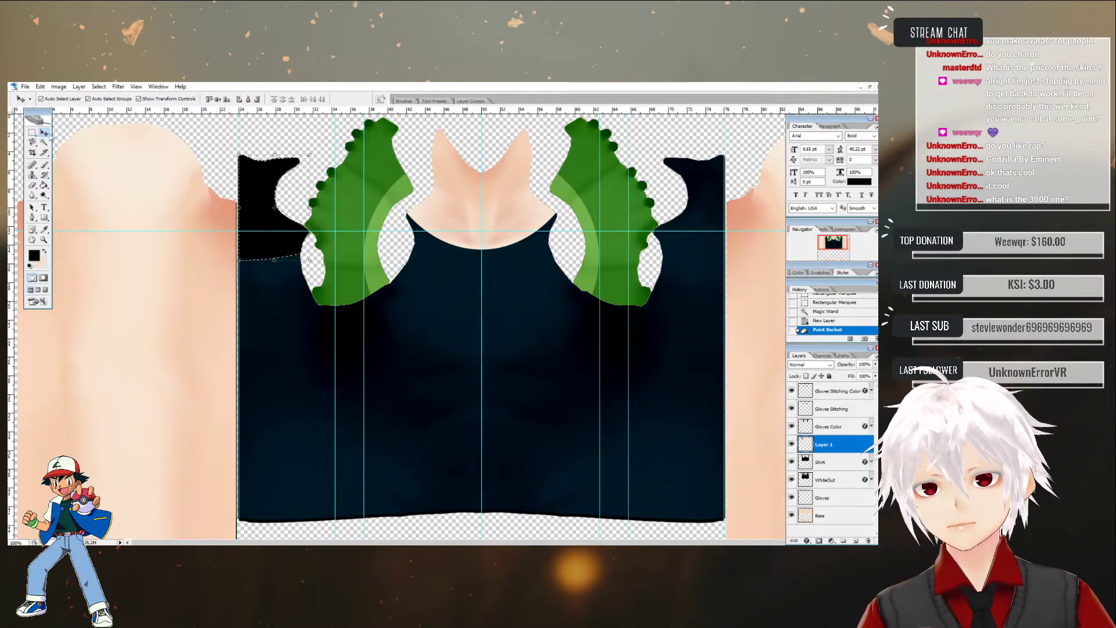
{"action": "key", "text": "ctrl+d"}
- Duplicate the black shoulder layer within Shirt.psd, keeping the name Layer 1 copy
{"action": "right_click", "coordinate": [854, 444]}
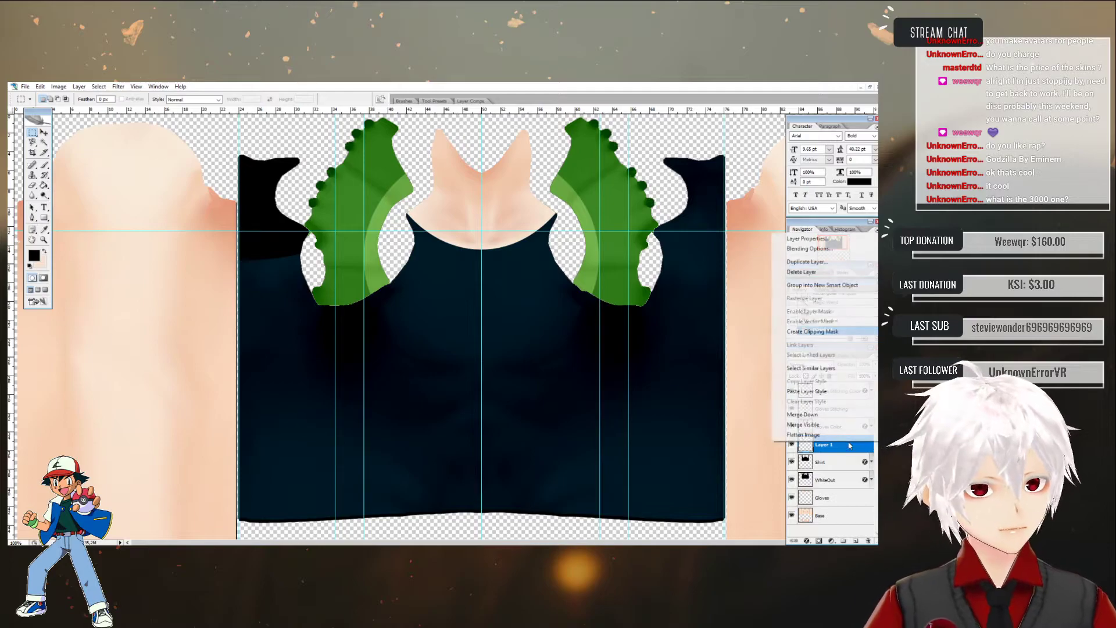
{"action": "left_click", "coordinate": [796, 269]}
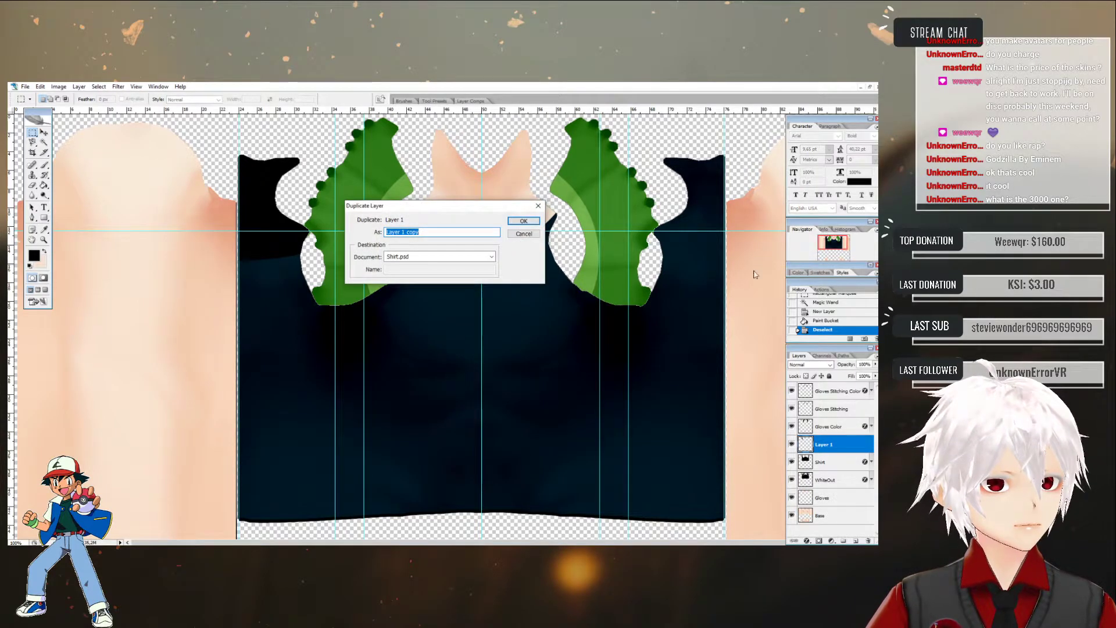
{"action": "left_click", "coordinate": [525, 221]}
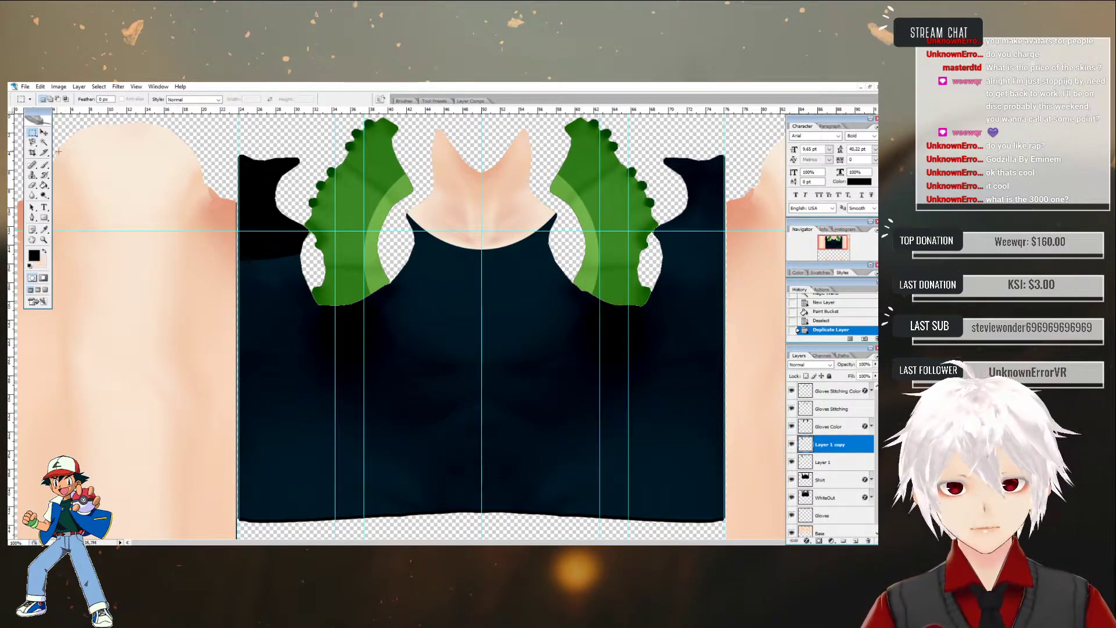
- Flip the black shoulder copy horizontally and move it onto the opposite back shoulder, aligned with the shirt's right edge
{"action": "left_click", "coordinate": [44, 133]}
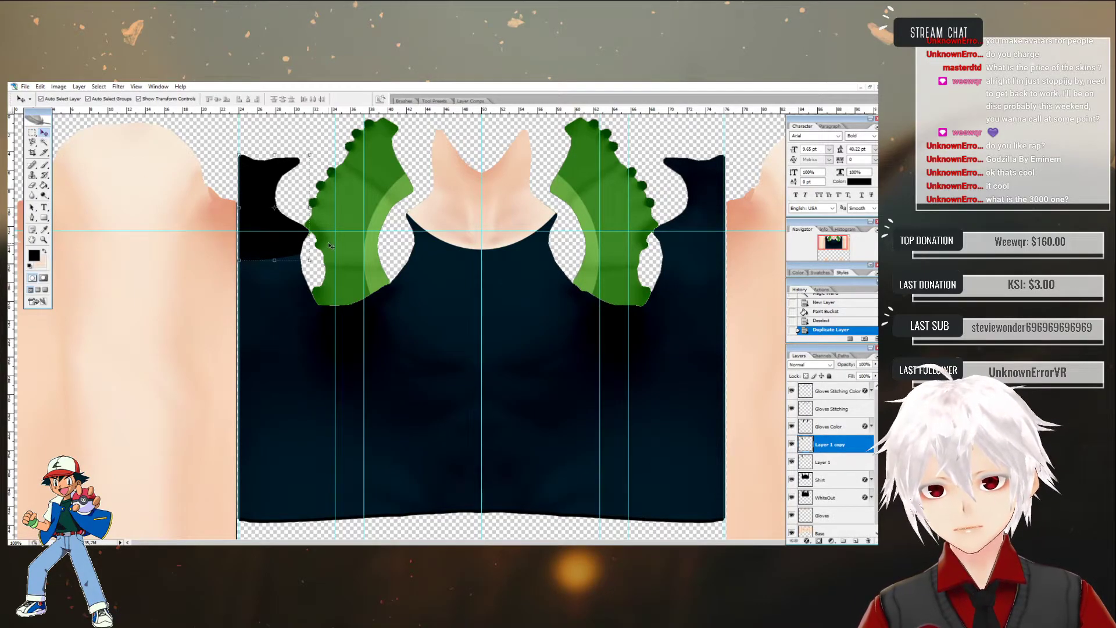
{"action": "left_click_drag", "start_coordinate": [355, 231], "coordinate": [357, 210]}
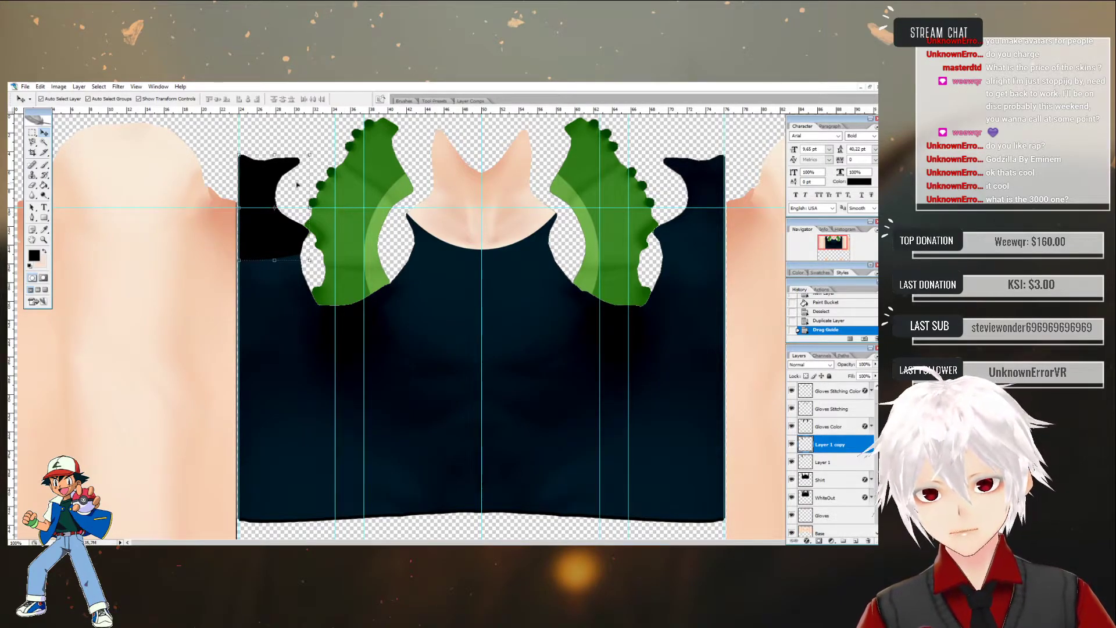
{"action": "left_click", "coordinate": [311, 156]}
{"action": "right_click", "coordinate": [311, 156]}
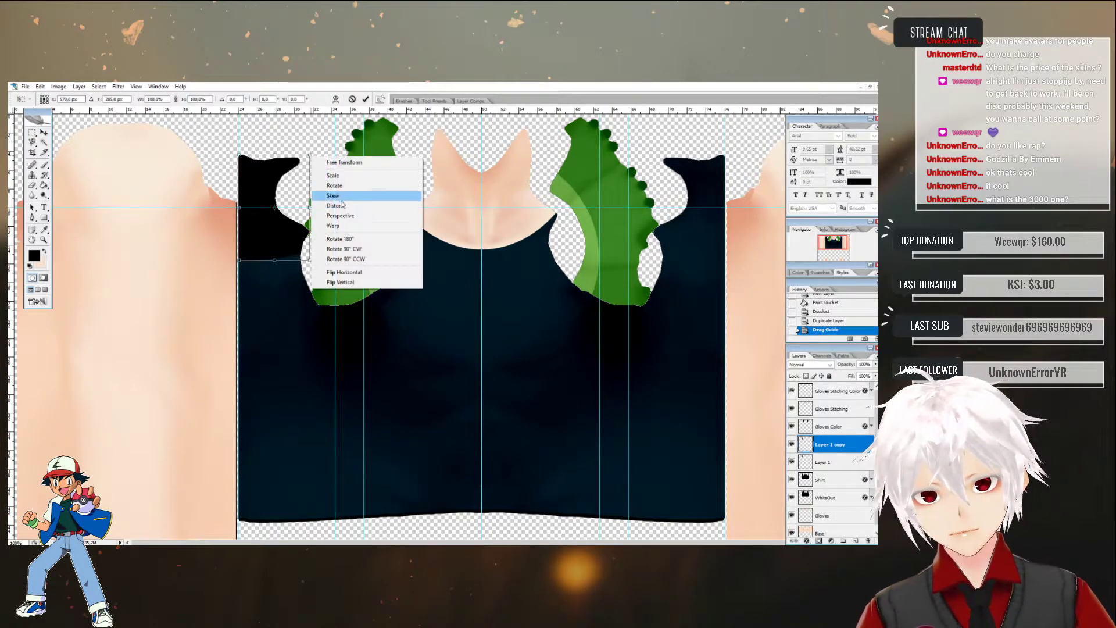
{"action": "left_click", "coordinate": [344, 272]}
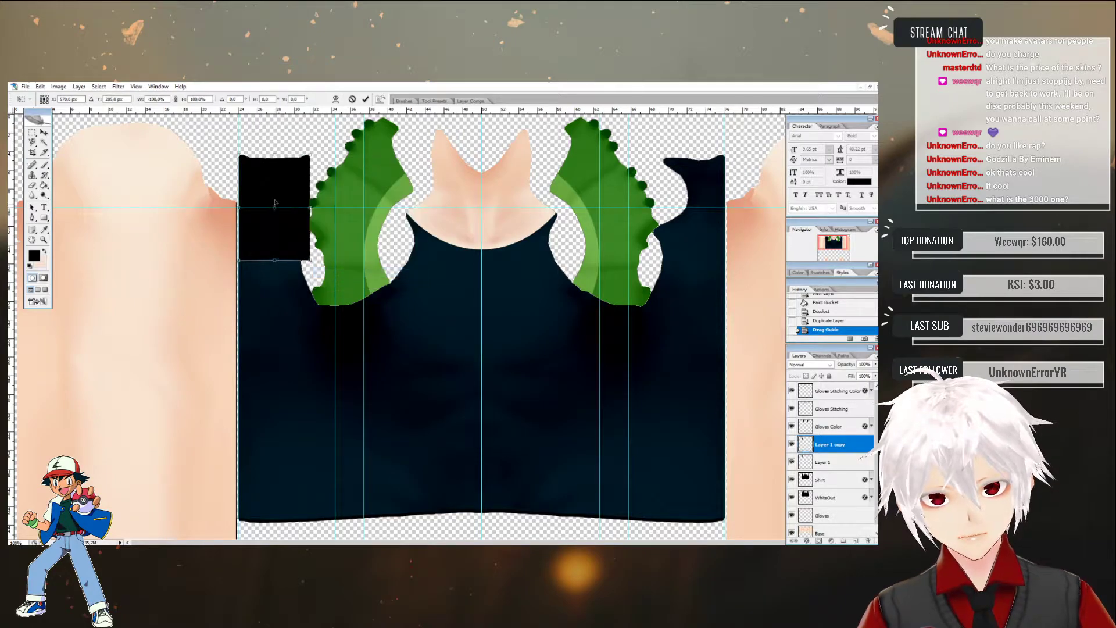
{"action": "left_click_drag", "start_coordinate": [273, 187], "coordinate": [709, 187]}
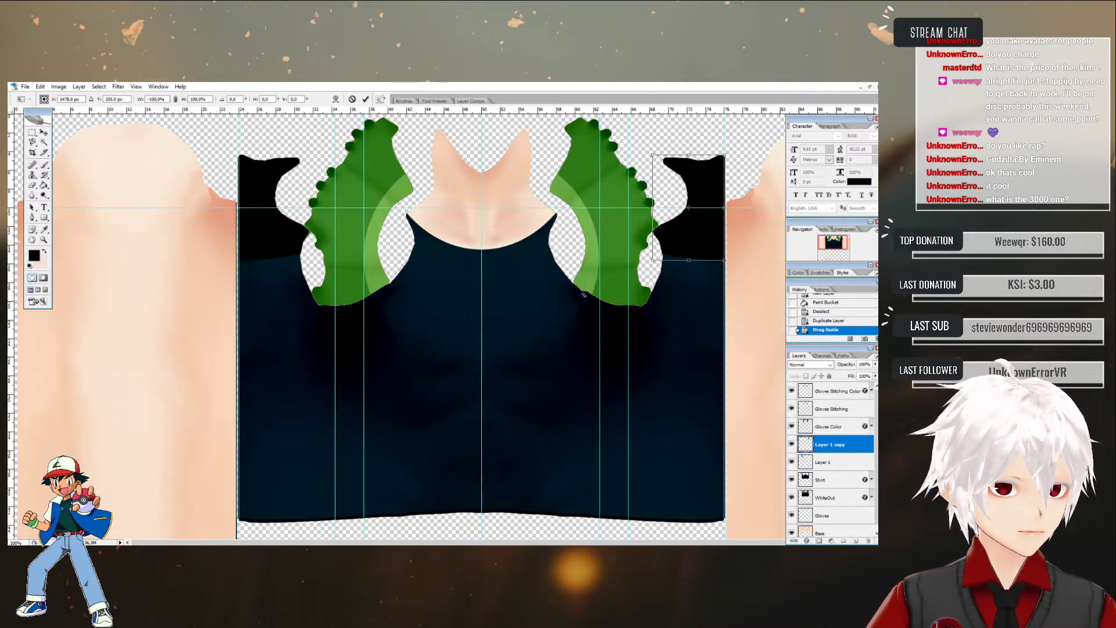
{"action": "left_click", "coordinate": [365, 100]}
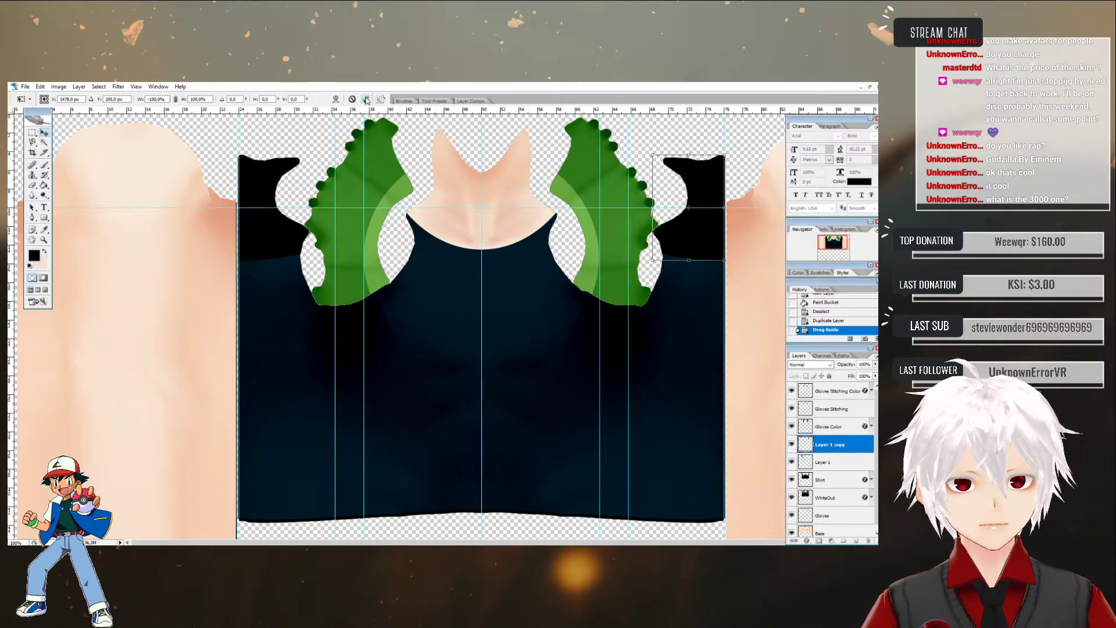
- Merge only the two black shoulder layers into one, undoing the mistaken Merge Visible
{"action": "left_click", "coordinate": [834, 462], "text": "ctrl"}
{"action": "right_click", "coordinate": [834, 462]}
{"action": "left_click", "coordinate": [803, 436]}
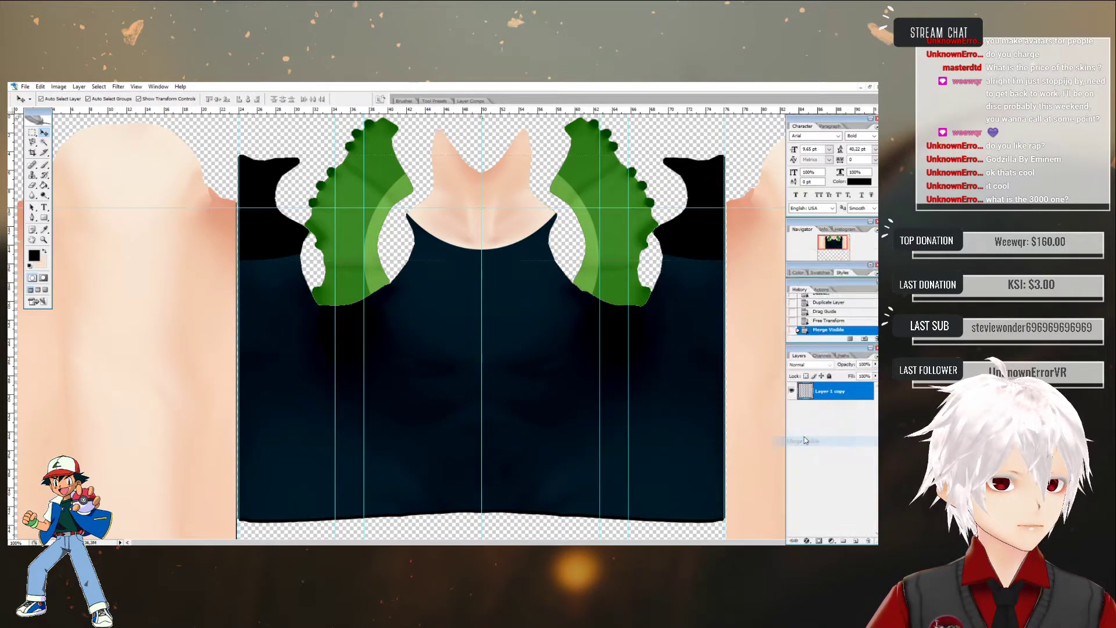
{"action": "key", "text": "ctrl+z"}
{"action": "right_click", "coordinate": [813, 460]}
{"action": "left_click", "coordinate": [807, 421]}
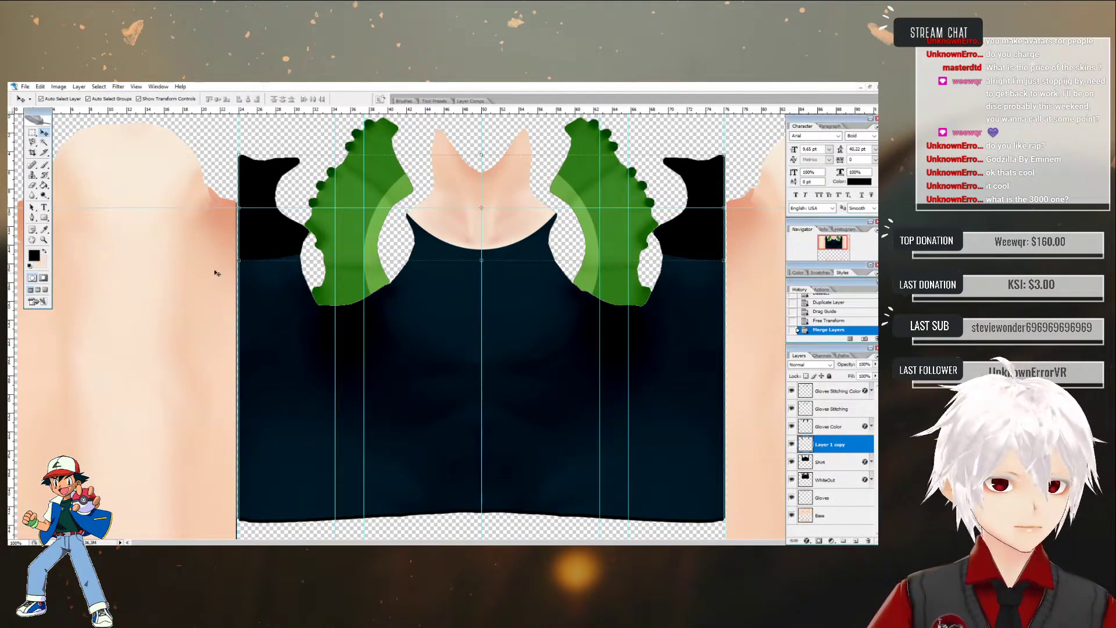
- Use the left black shoulder shape as a selection to erase that area from the Shirt and WhiteOut layers, and check the cutout
{"action": "left_click", "coordinate": [45, 142]}
{"action": "left_click", "coordinate": [268, 190]}
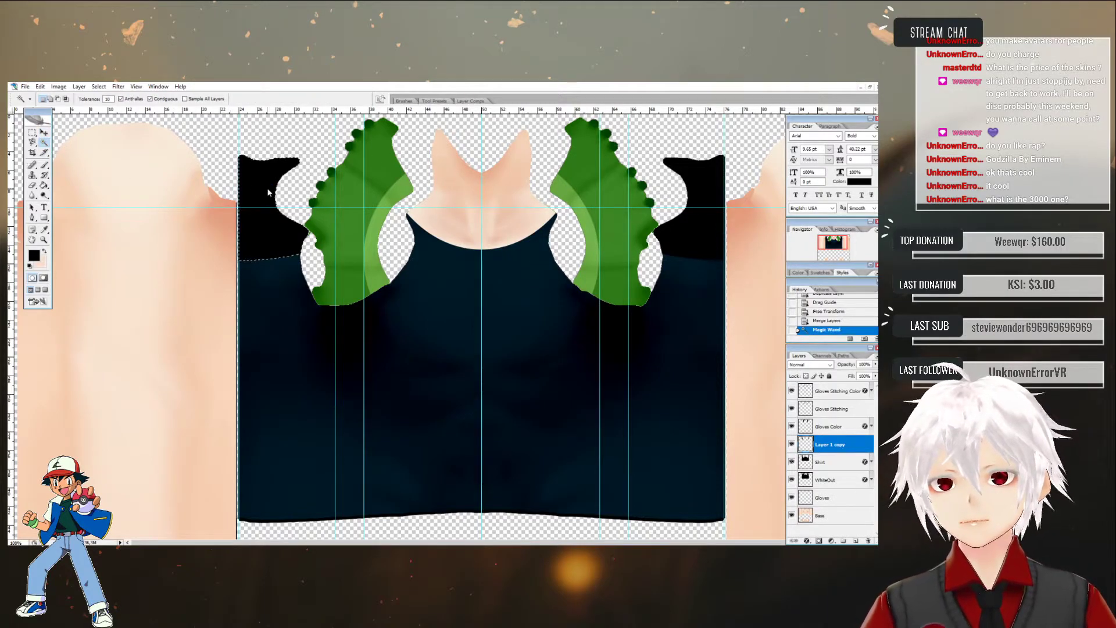
{"action": "left_click", "coordinate": [831, 462]}
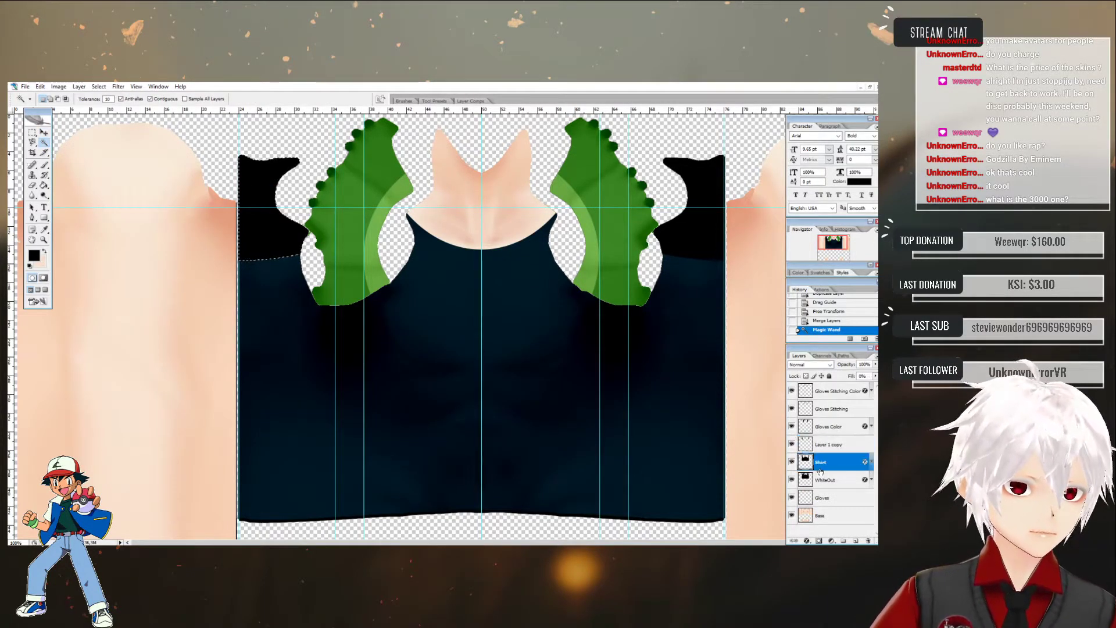
{"action": "key", "text": "Delete"}
{"action": "left_click", "coordinate": [831, 480]}
{"action": "key", "text": "Delete"}
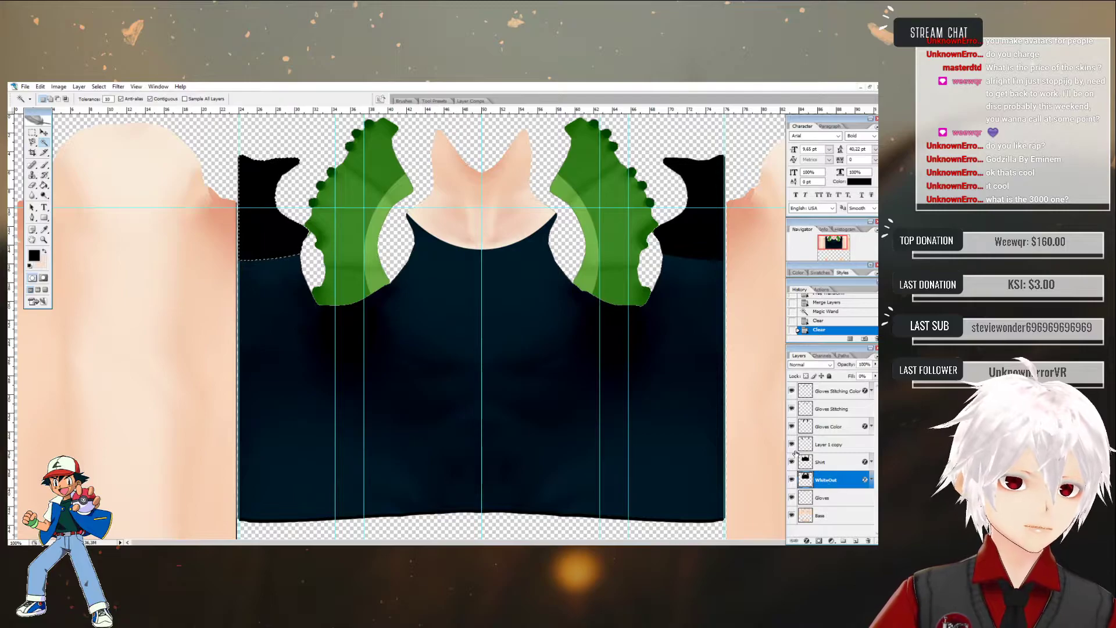
{"action": "left_click", "coordinate": [792, 446]}
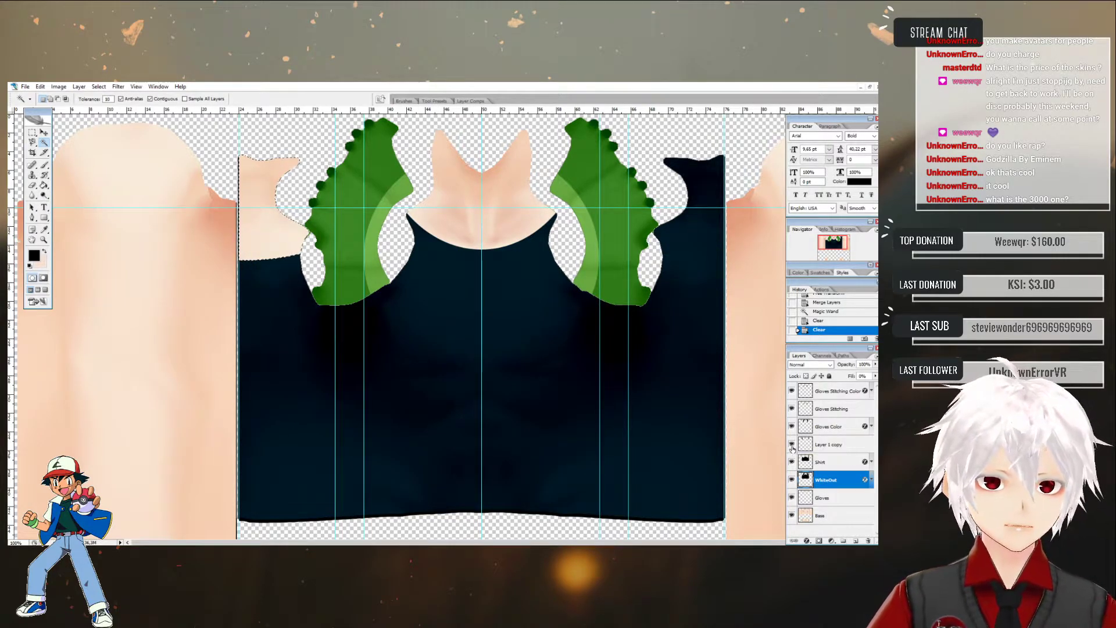
{"action": "left_click", "coordinate": [792, 447]}
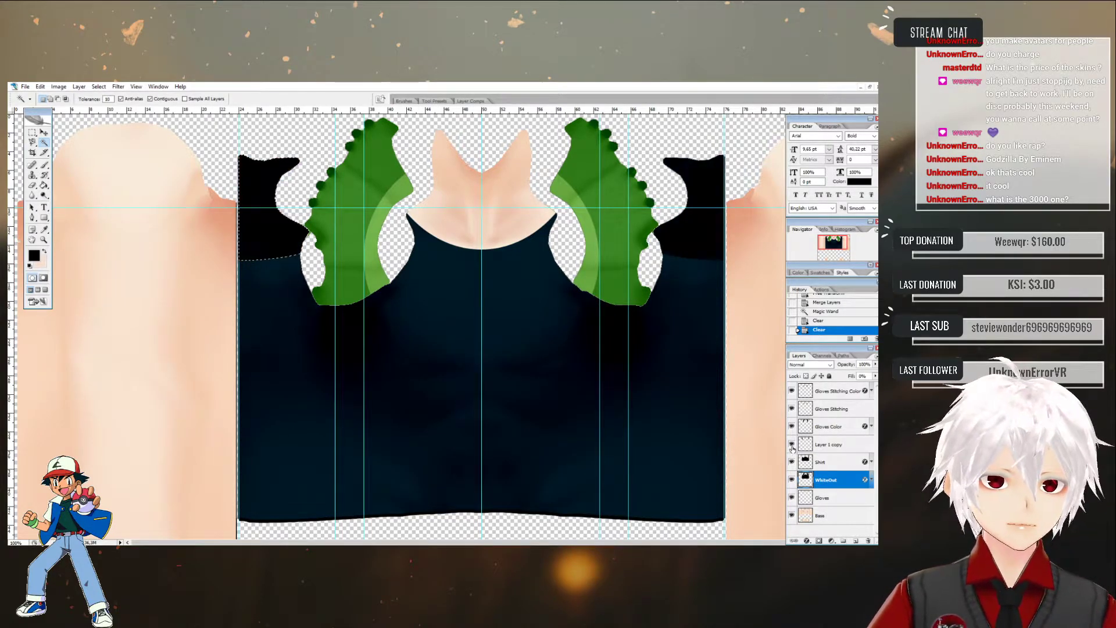
- Select the right black shoulder shape, erase that area from the Shirt and WhiteOut layers, and hide the black shape layer
{"action": "left_click", "coordinate": [695, 226]}
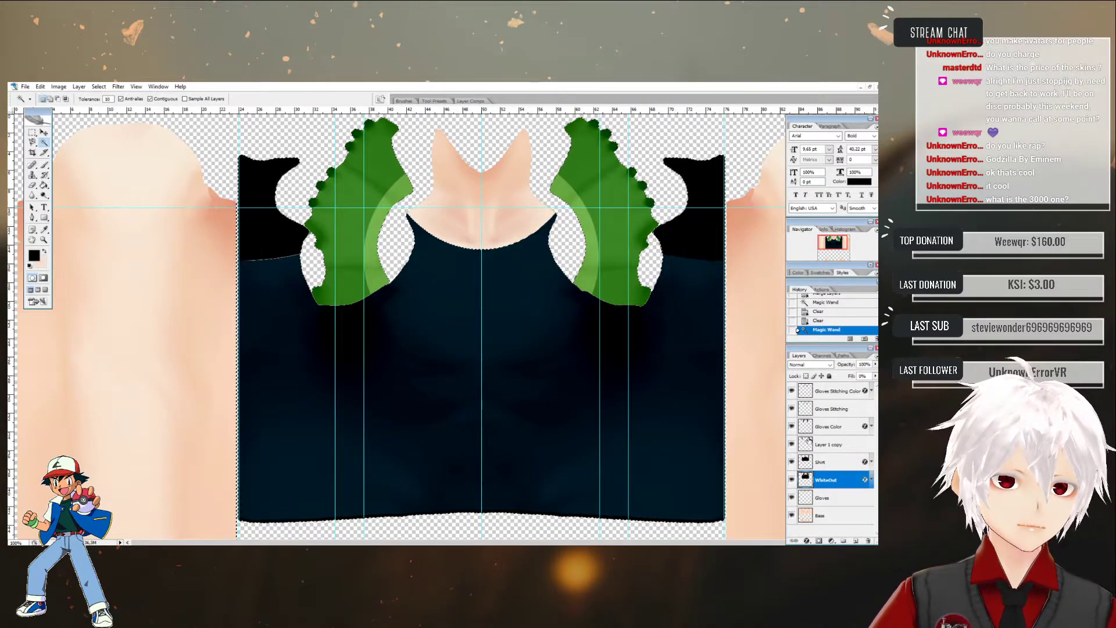
{"action": "left_click", "coordinate": [829, 445]}
{"action": "key", "text": "ctrl+d"}
{"action": "left_click", "coordinate": [710, 243]}
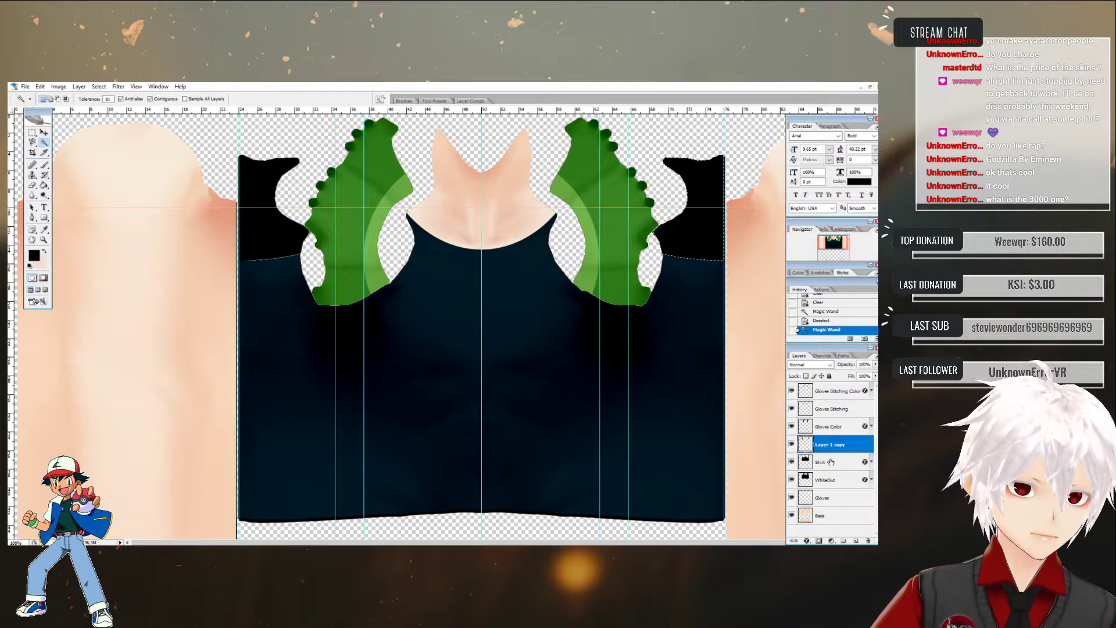
{"action": "left_click", "coordinate": [829, 463]}
{"action": "key", "text": "Delete"}
{"action": "left_click", "coordinate": [829, 481]}
{"action": "key", "text": "Delete"}
{"action": "left_click", "coordinate": [760, 395]}
{"action": "left_click", "coordinate": [690, 321]}
{"action": "key", "text": "ctrl+d"}
{"action": "left_click", "coordinate": [791, 444]}
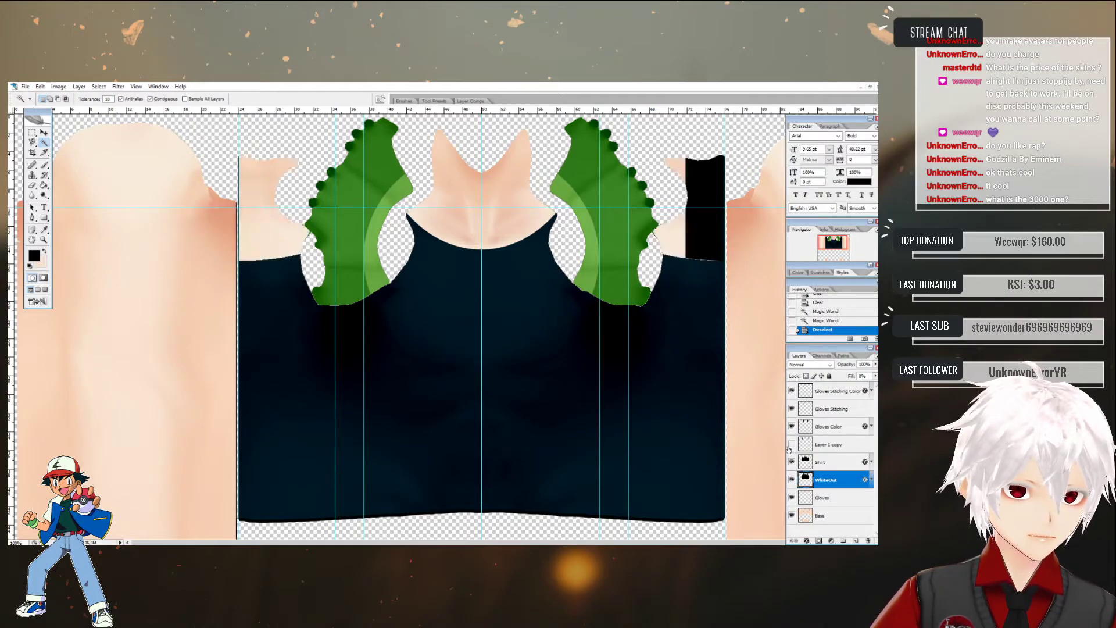
- Save the texture as a non-interlaced PNG, overwriting Shirt.png in the AshKetchum folder
{"action": "left_click", "coordinate": [25, 86]}
{"action": "left_click", "coordinate": [43, 179]}
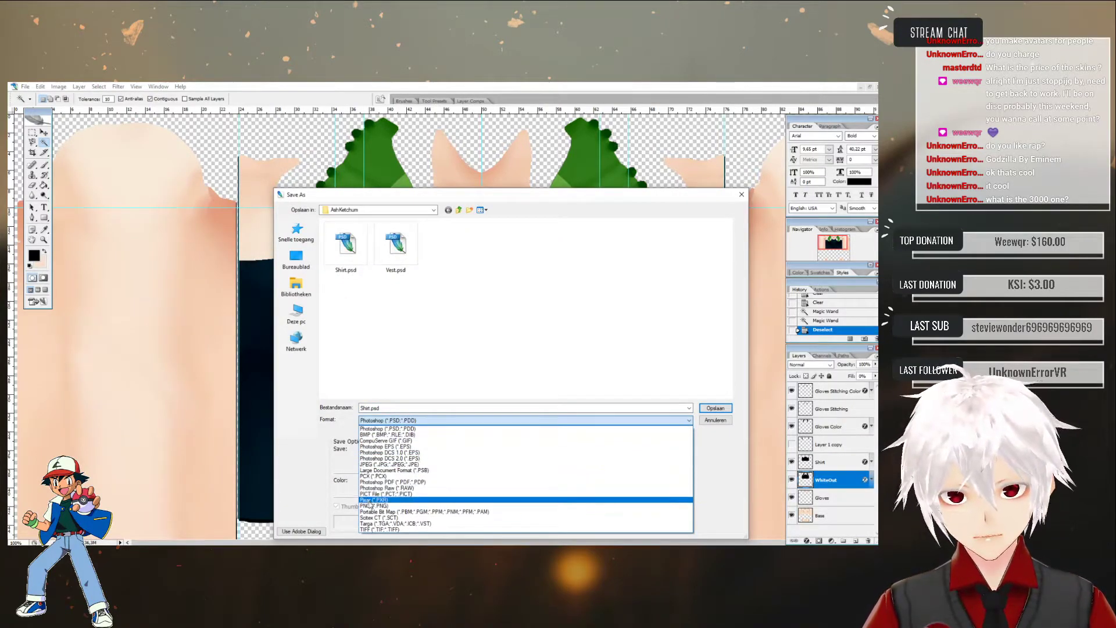
{"action": "left_click", "coordinate": [371, 506]}
{"action": "left_click", "coordinate": [348, 247]}
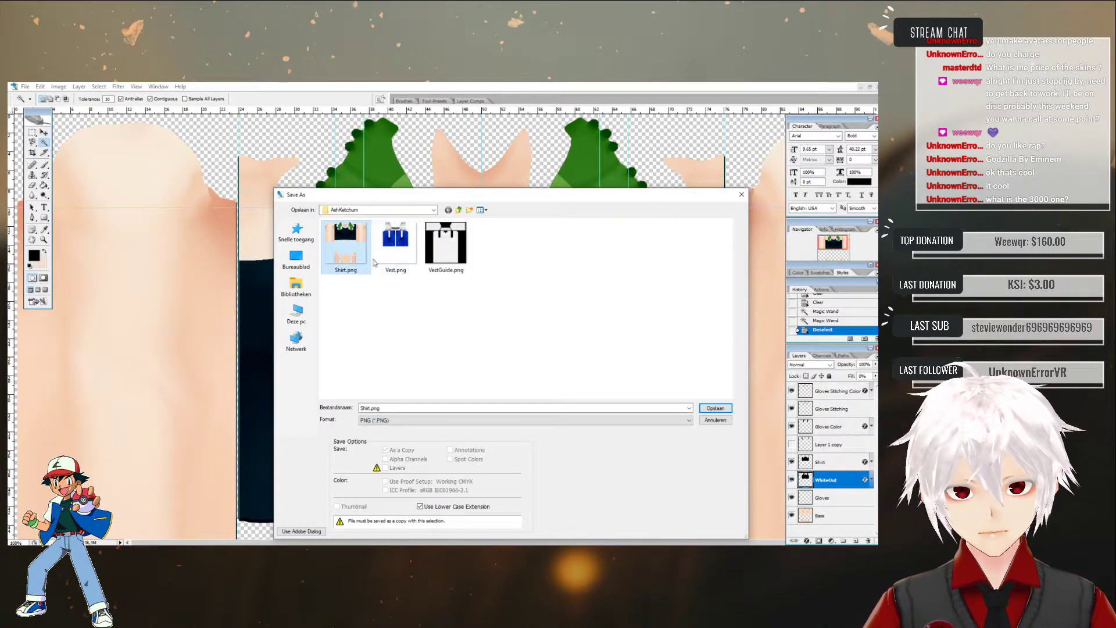
{"action": "left_click", "coordinate": [715, 408]}
{"action": "left_click", "coordinate": [473, 317]}
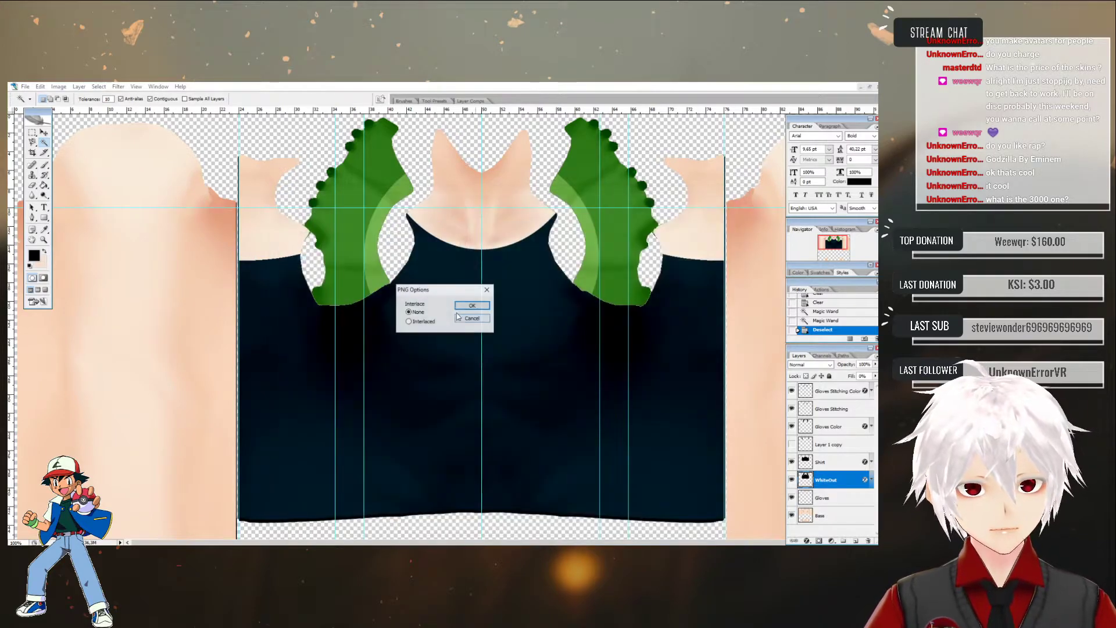
{"action": "left_click", "coordinate": [468, 310]}
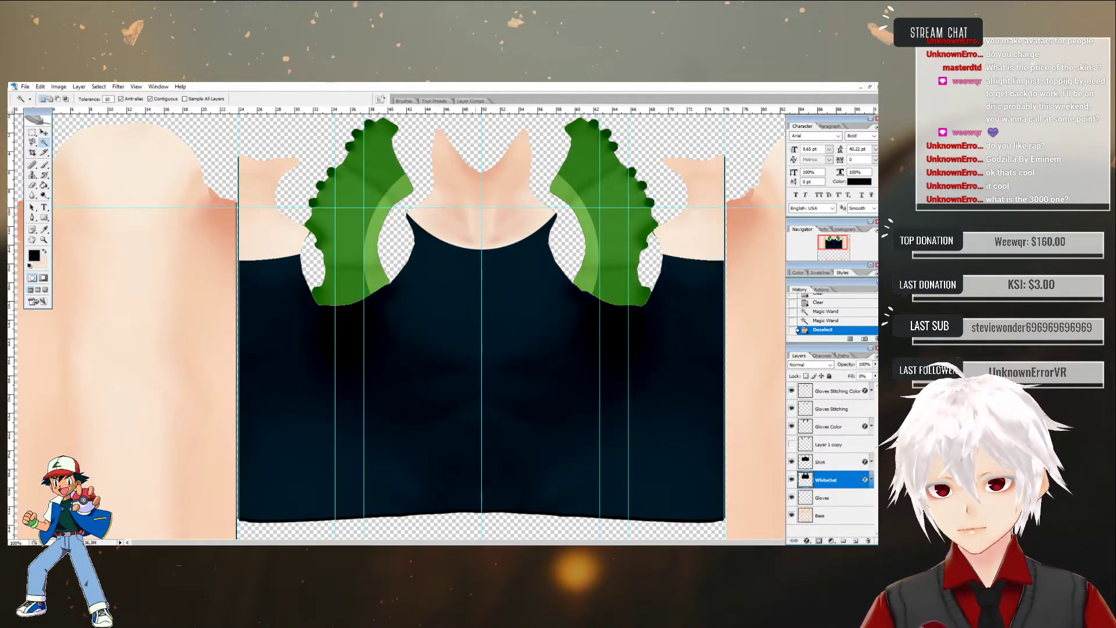
- Switch to VRoid Studio and import Shirt.png into the body texture's layer named Layer
{"action": "key", "text": "alt+Tab"}
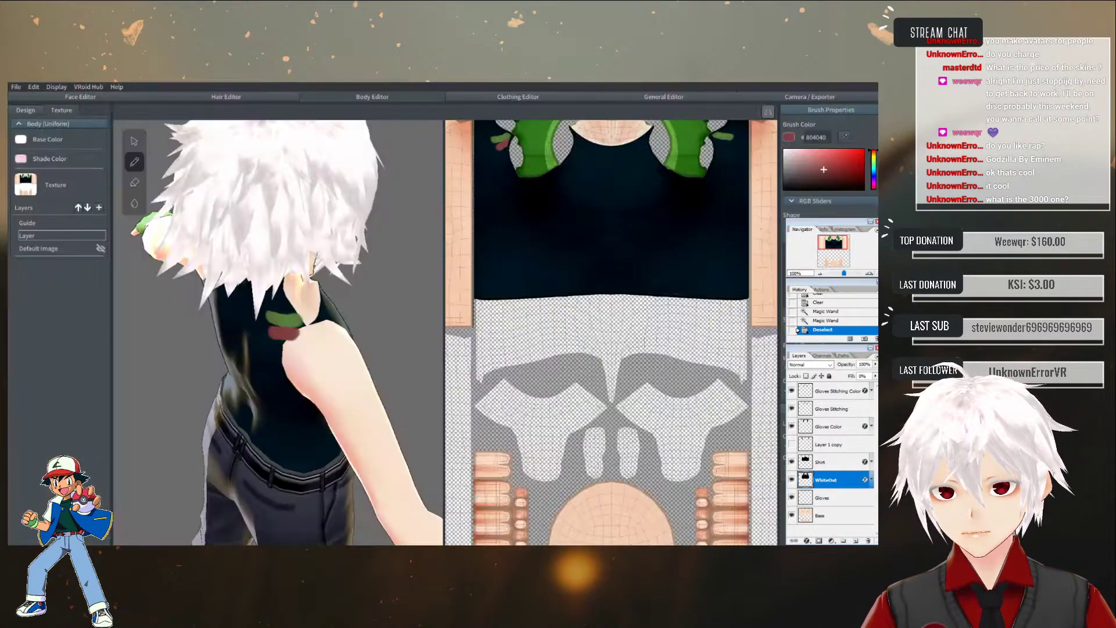
{"action": "right_click", "coordinate": [44, 235]}
{"action": "left_click", "coordinate": [64, 282]}
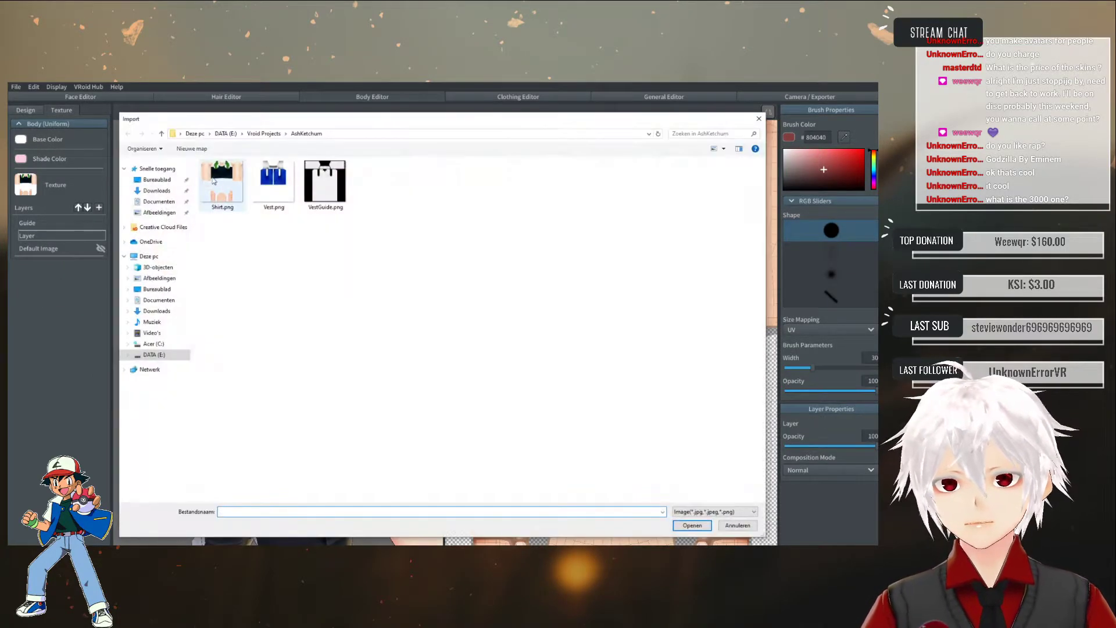
{"action": "double_click", "coordinate": [224, 185]}
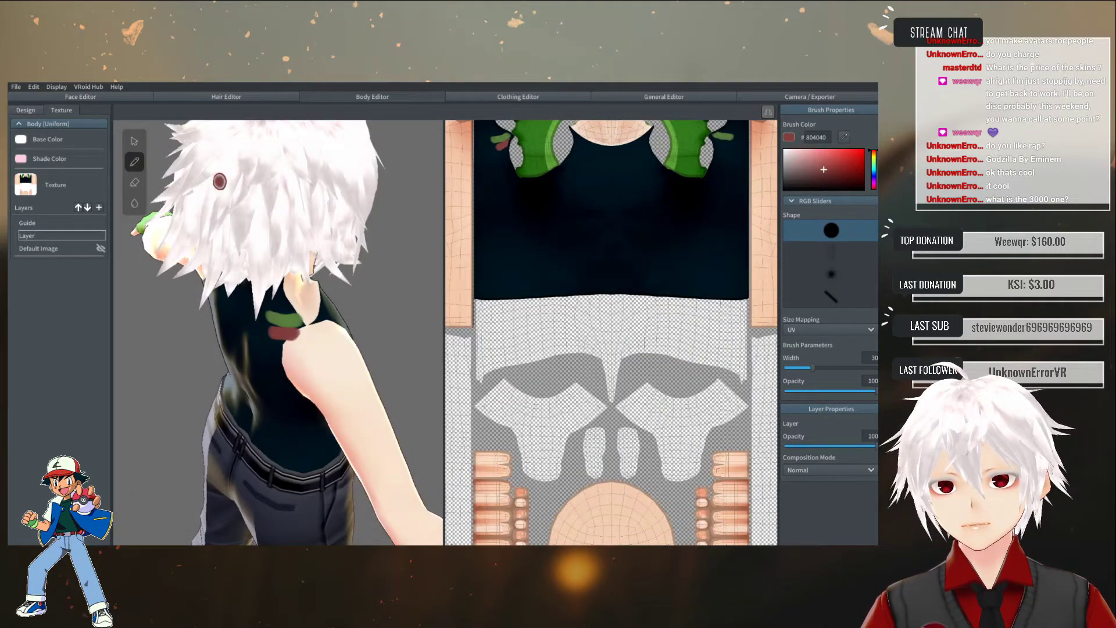
- Brush test strokes across the shoulder seam on the body texture layer, and undo them
{"action": "mouse_move", "coordinate": [359, 327]}
{"action": "right_mouse_down"}
{"action": "mouse_move", "coordinate": [246, 328]}
{"action": "mouse_move", "coordinate": [259, 325]}
{"action": "right_mouse_up"}
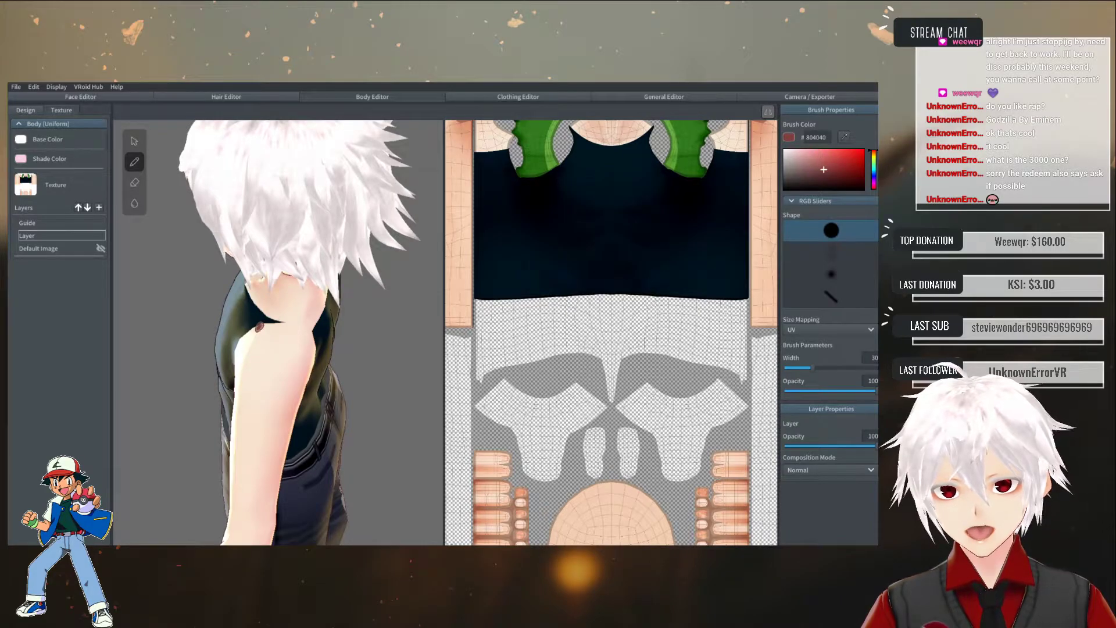
{"action": "left_click_drag", "start_coordinate": [260, 322], "coordinate": [315, 325]}
{"action": "mouse_move", "coordinate": [317, 325]}
{"action": "right_mouse_down"}
{"action": "mouse_move", "coordinate": [350, 314]}
{"action": "mouse_move", "coordinate": [304, 318]}
{"action": "right_mouse_up"}
{"action": "left_click_drag", "start_coordinate": [263, 333], "coordinate": [311, 318]}
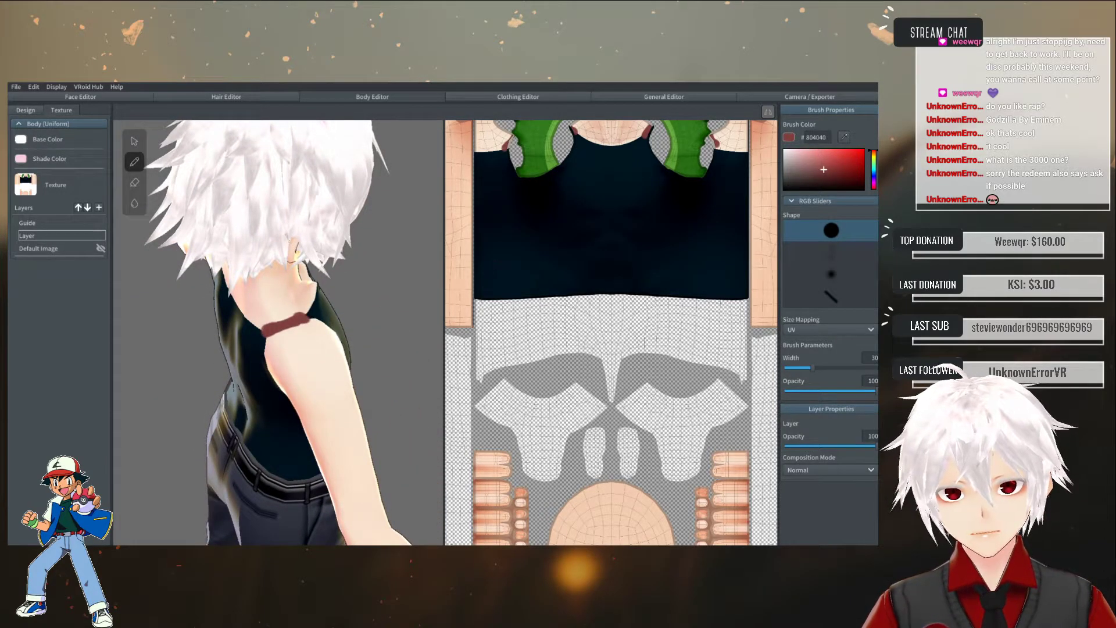
{"action": "scroll", "coordinate": [540, 216], "scroll_direction": "down", "scroll_amount": 2}
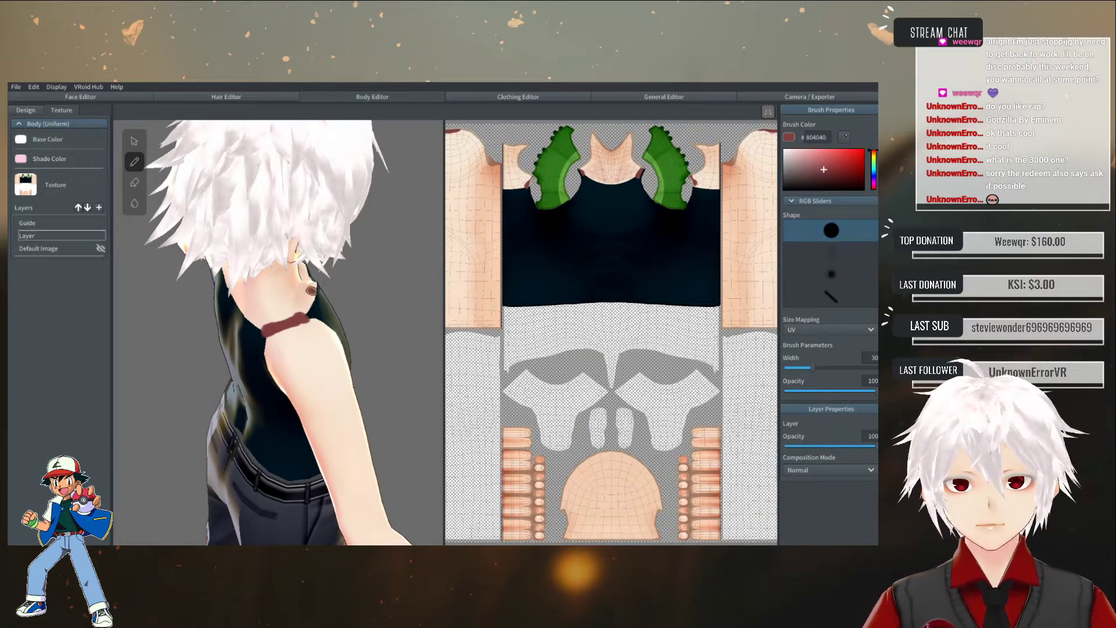
{"action": "key", "text": "ctrl+z"}
{"action": "key", "text": "ctrl+z"}
- Examine the shirt on the character from the front and back in the Clothing Editor
{"action": "mouse_move", "coordinate": [336, 303]}
{"action": "right_mouse_down"}
{"action": "mouse_move", "coordinate": [106, 293]}
{"action": "mouse_move", "coordinate": [356, 292]}
{"action": "mouse_move", "coordinate": [272, 286]}
{"action": "mouse_move", "coordinate": [287, 278]}
{"action": "mouse_move", "coordinate": [281, 286]}
{"action": "right_mouse_up"}
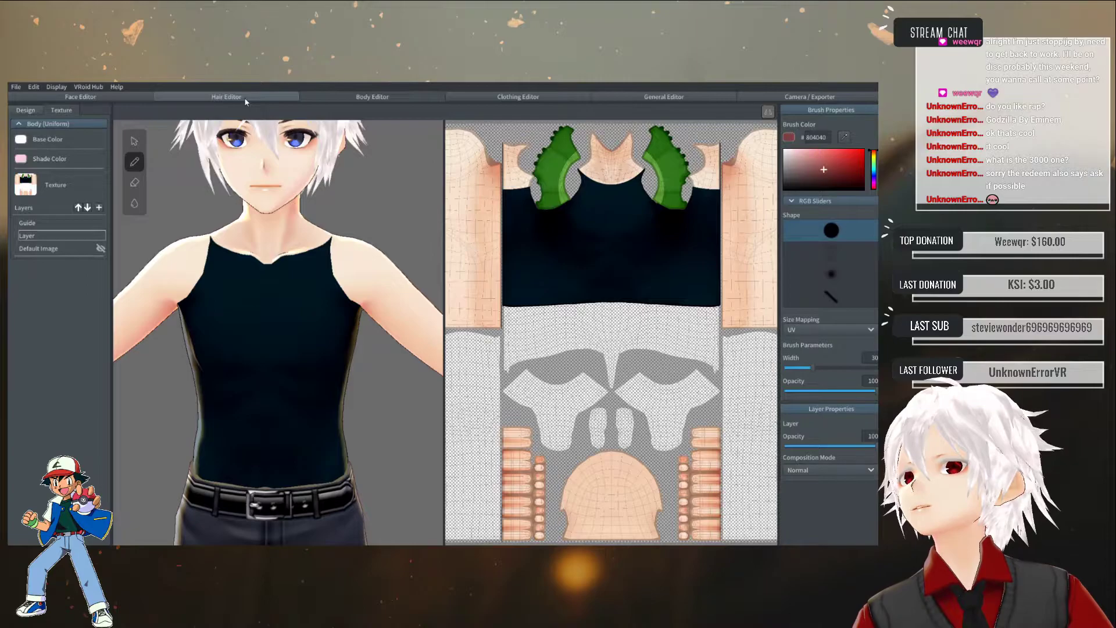
{"action": "left_click", "coordinate": [487, 96]}
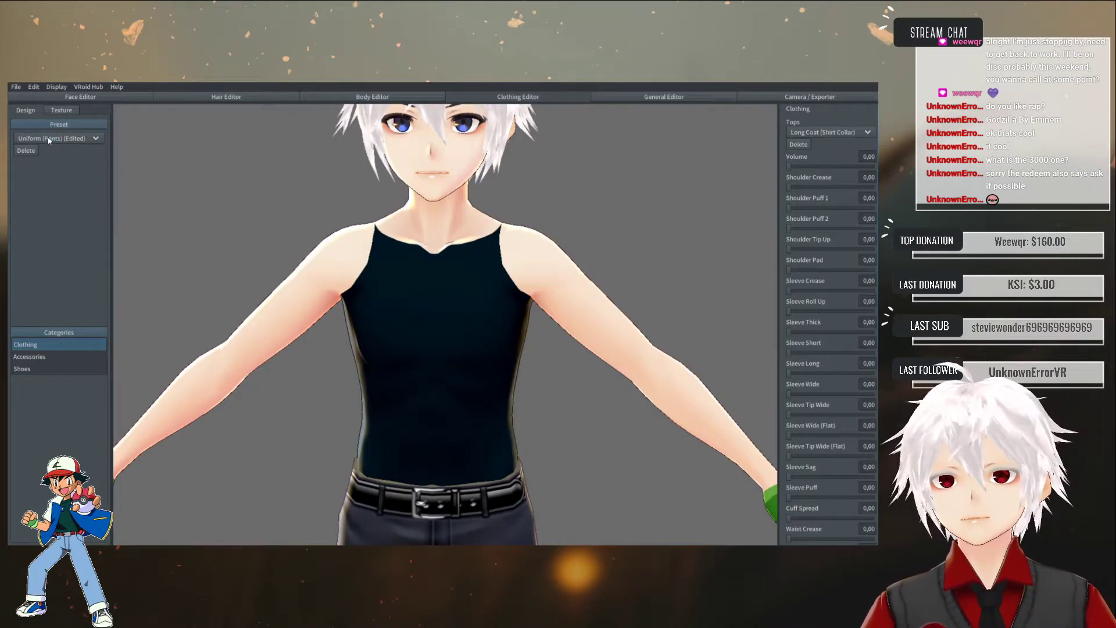
{"action": "right_click_drag", "start_coordinate": [139, 174], "coordinate": [415, 288]}
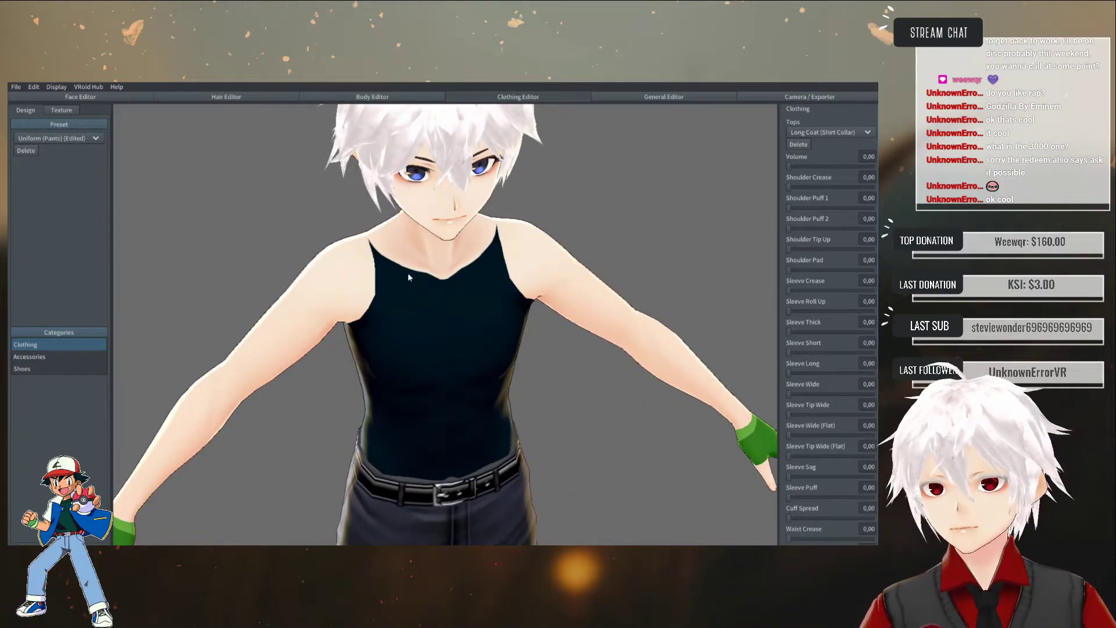
{"action": "right_click_drag", "start_coordinate": [393, 240], "coordinate": [472, 137]}
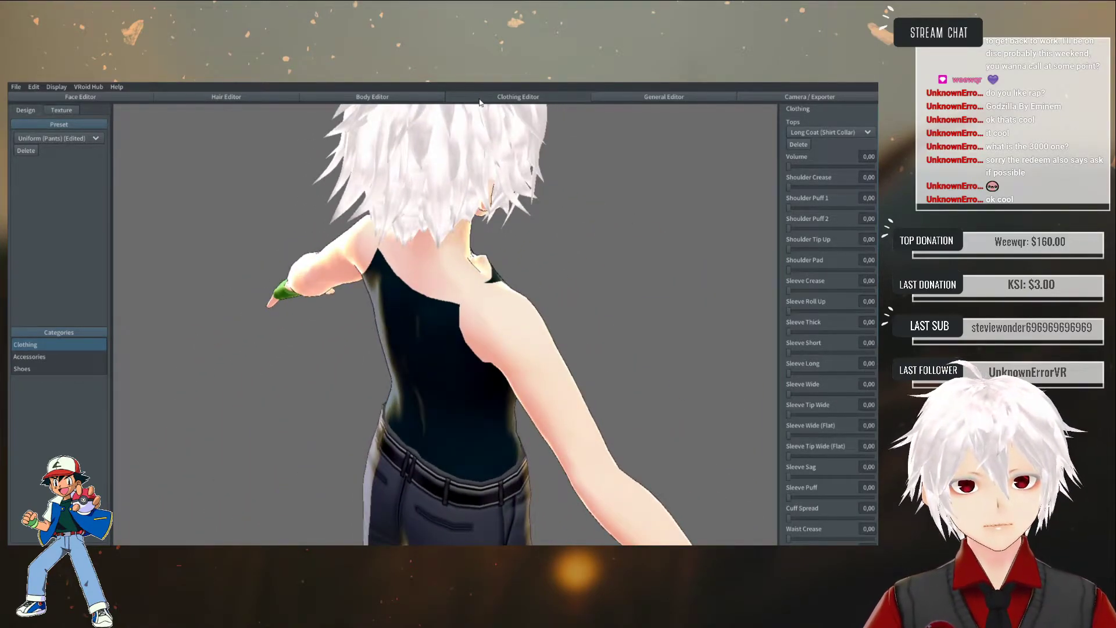
- On the body texture's layer named Layer, sketch arrows across the shirt and arm areas, and brush strokes around the shoulder and down the arm
{"action": "left_click", "coordinate": [376, 97]}
{"action": "mouse_move", "coordinate": [406, 214]}
{"action": "right_mouse_down"}
{"action": "mouse_move", "coordinate": [465, 213]}
{"action": "mouse_move", "coordinate": [420, 214]}
{"action": "right_mouse_up"}
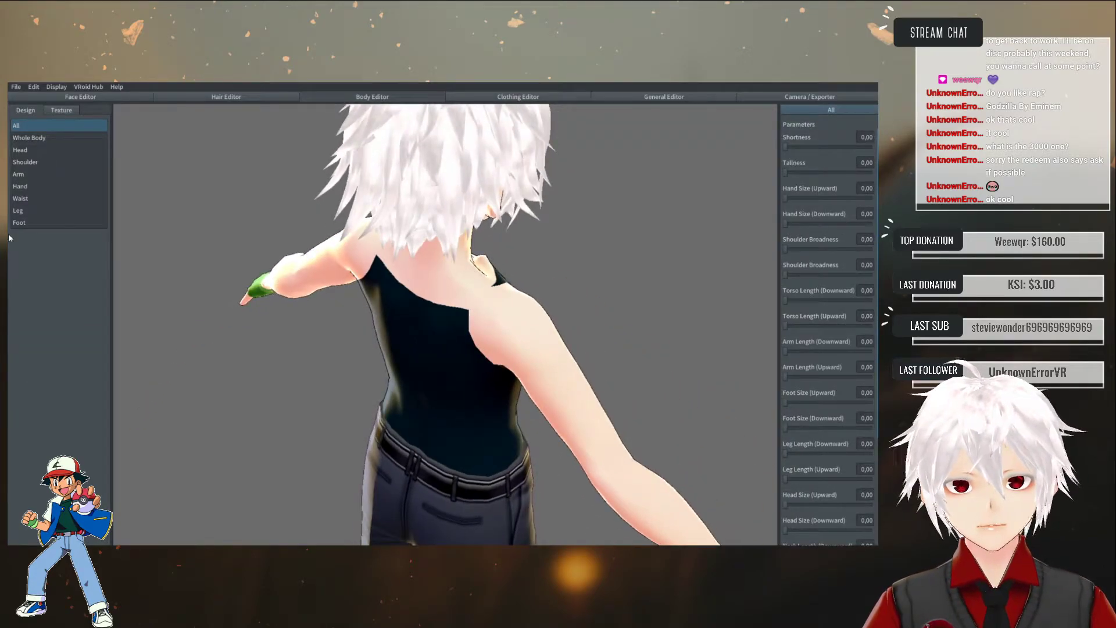
{"action": "left_click", "coordinate": [61, 111]}
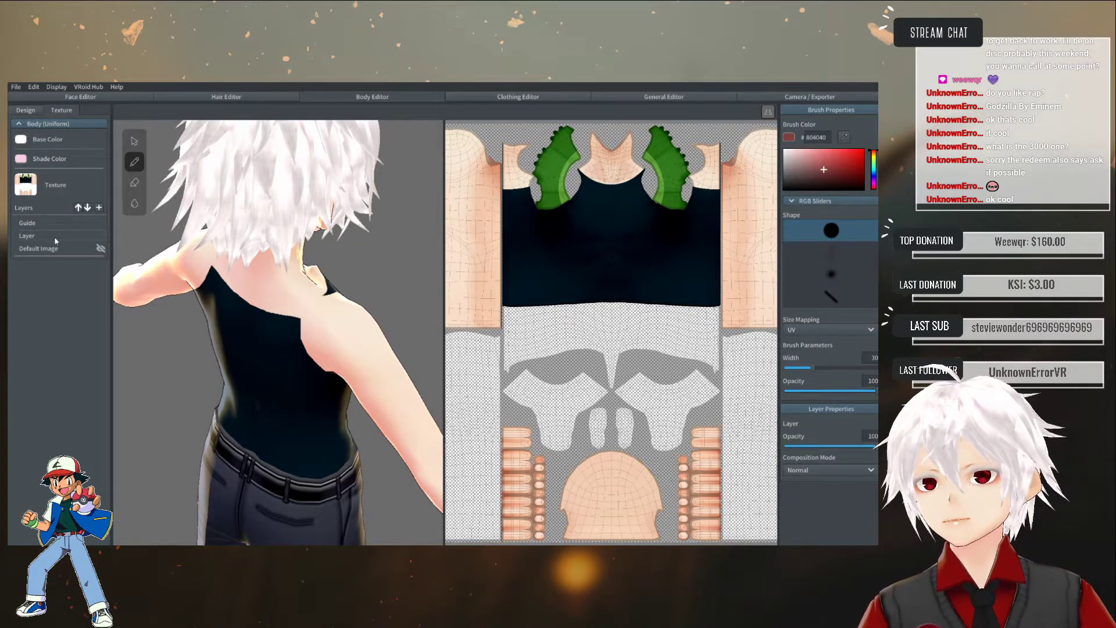
{"action": "scroll", "coordinate": [522, 172], "scroll_direction": "down", "scroll_amount": 2}
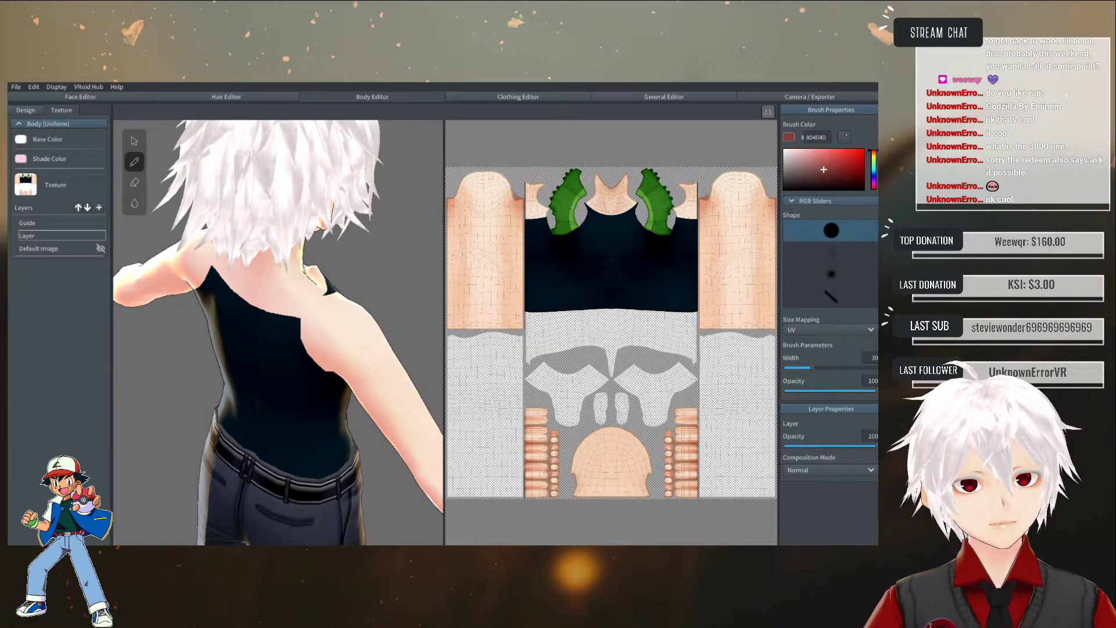
{"action": "mouse_move", "coordinate": [661, 260]}
{"action": "left_mouse_down"}
{"action": "mouse_move", "coordinate": [593, 292]}
{"action": "mouse_move", "coordinate": [538, 278]}
{"action": "left_mouse_up"}
{"action": "left_click_drag", "start_coordinate": [631, 256], "coordinate": [659, 276]}
{"action": "mouse_move", "coordinate": [550, 295]}
{"action": "left_mouse_down"}
{"action": "mouse_move", "coordinate": [532, 277]}
{"action": "mouse_move", "coordinate": [558, 269]}
{"action": "left_mouse_up"}
{"action": "mouse_move", "coordinate": [709, 221]}
{"action": "left_mouse_down"}
{"action": "mouse_move", "coordinate": [724, 300]}
{"action": "mouse_move", "coordinate": [739, 269]}
{"action": "left_mouse_up"}
{"action": "mouse_move", "coordinate": [692, 240]}
{"action": "left_mouse_down"}
{"action": "mouse_move", "coordinate": [711, 211]}
{"action": "mouse_move", "coordinate": [735, 234]}
{"action": "left_mouse_up"}
{"action": "right_click_drag", "start_coordinate": [407, 325], "coordinate": [304, 327]}
{"action": "mouse_move", "coordinate": [235, 304]}
{"action": "left_mouse_down"}
{"action": "mouse_move", "coordinate": [314, 288]}
{"action": "mouse_move", "coordinate": [336, 300]}
{"action": "left_mouse_up"}
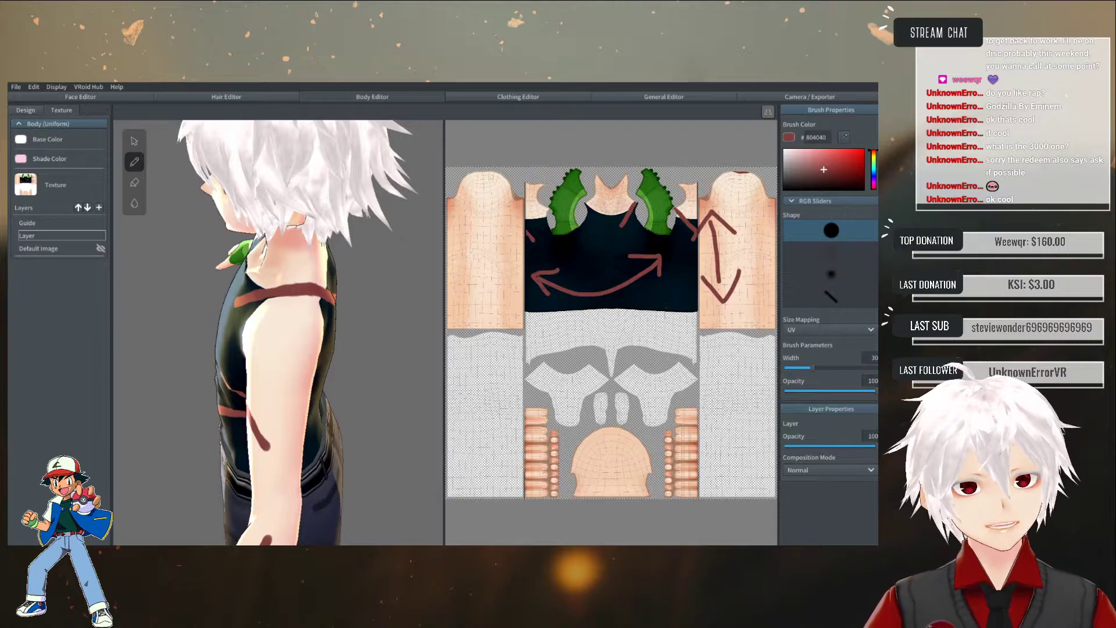
{"action": "left_click_drag", "start_coordinate": [286, 370], "coordinate": [285, 543]}
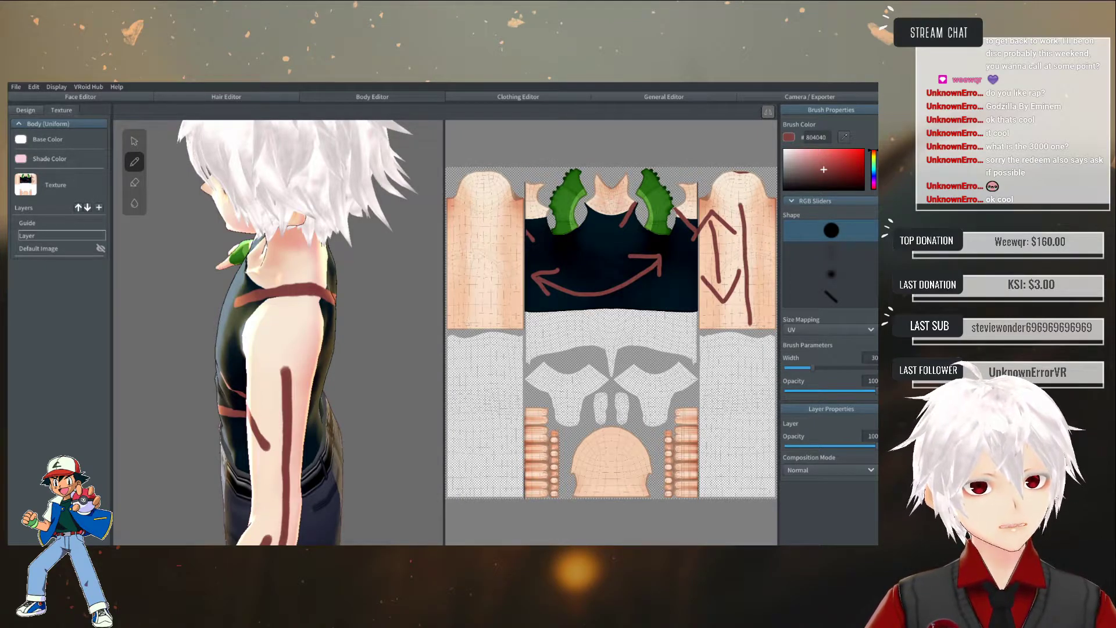
- Undo all the brush marks on the body texture's shirt and arm areas
{"action": "key", "text": "ctrl+z"}
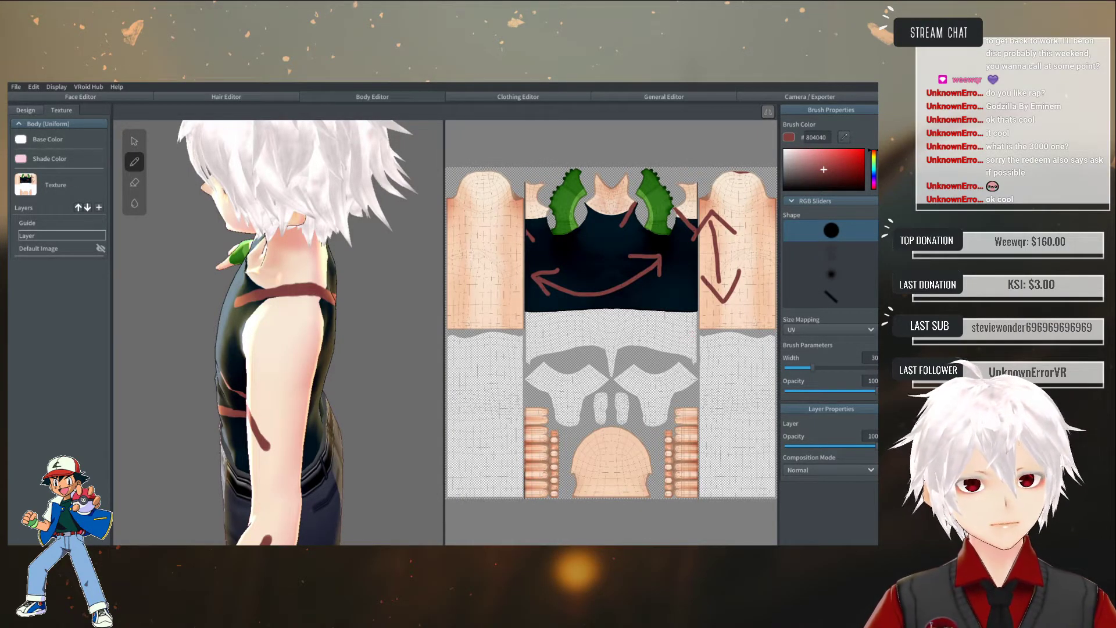
{"action": "key", "text": "ctrl+z"}
{"action": "key", "text": "ctrl+z"}
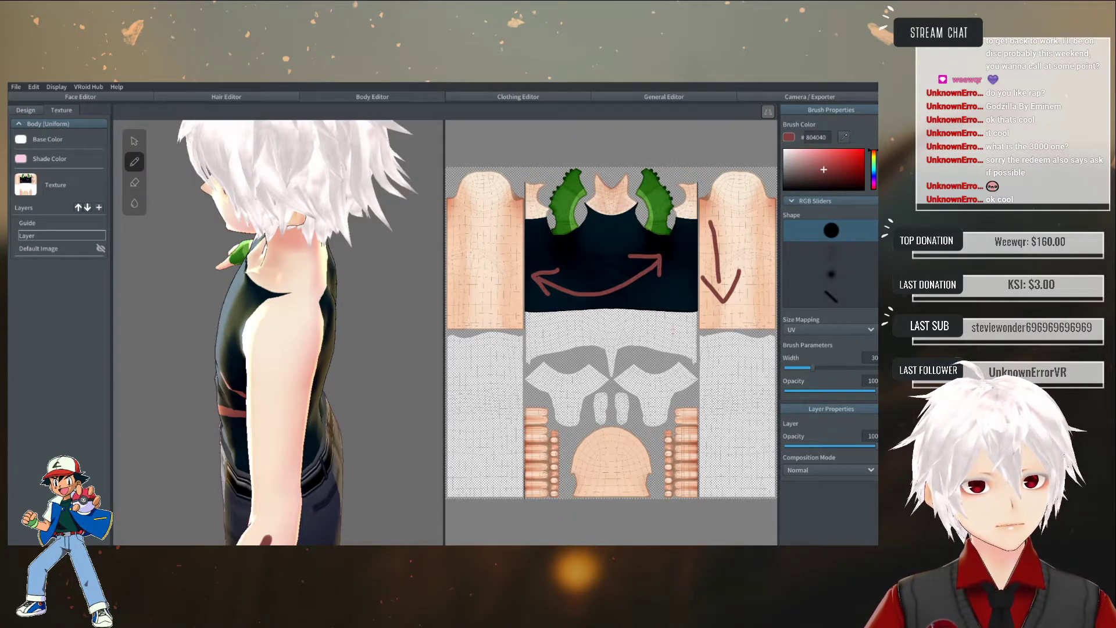
{"action": "key", "text": "ctrl+z"}
{"action": "key", "text": "ctrl+z"}
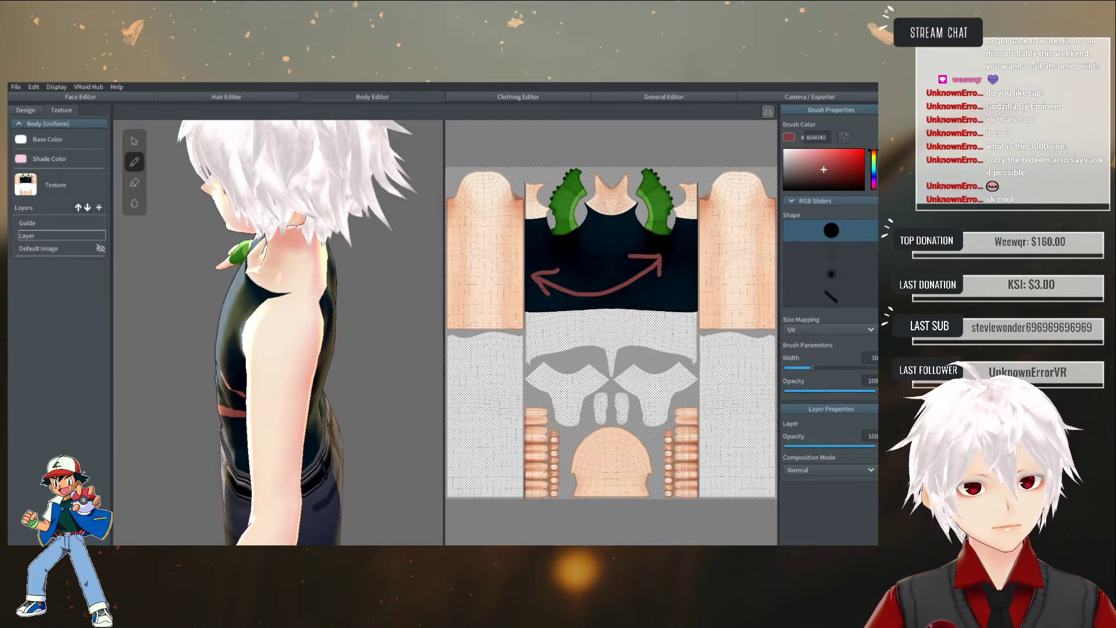
{"action": "key", "text": "ctrl+z"}
{"action": "key", "text": "ctrl+z"}
{"action": "key", "text": "ctrl+z"}
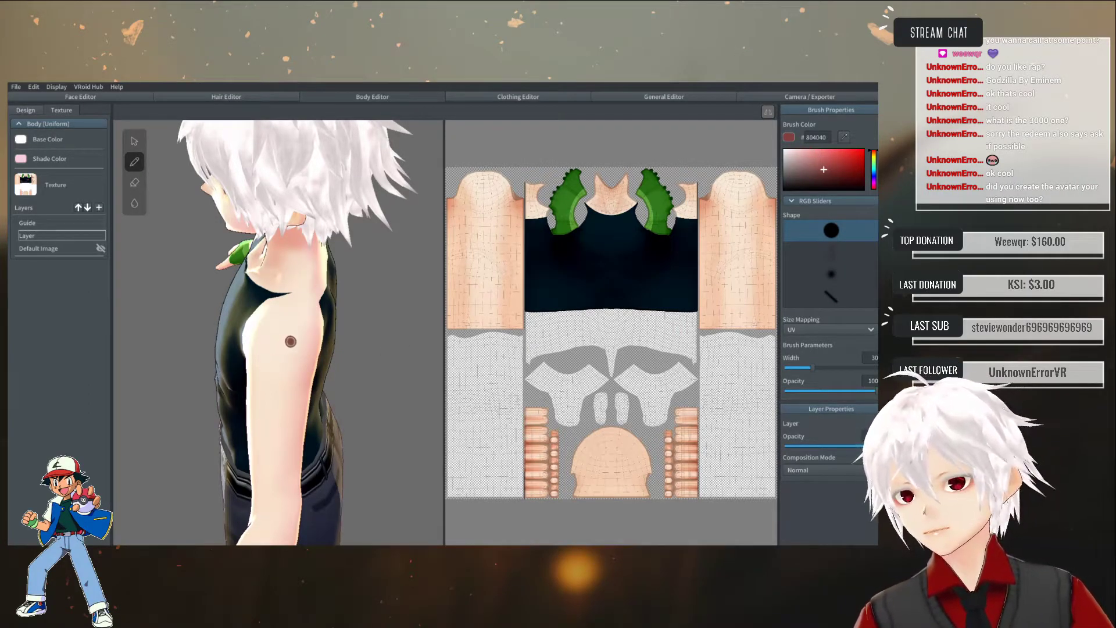
- Examine the fit of the shirt and gloves on the character from the side and front
{"action": "right_click_drag", "start_coordinate": [307, 365], "coordinate": [119, 355]}
{"action": "scroll", "coordinate": [278, 331], "scroll_direction": "down", "scroll_amount": 5}
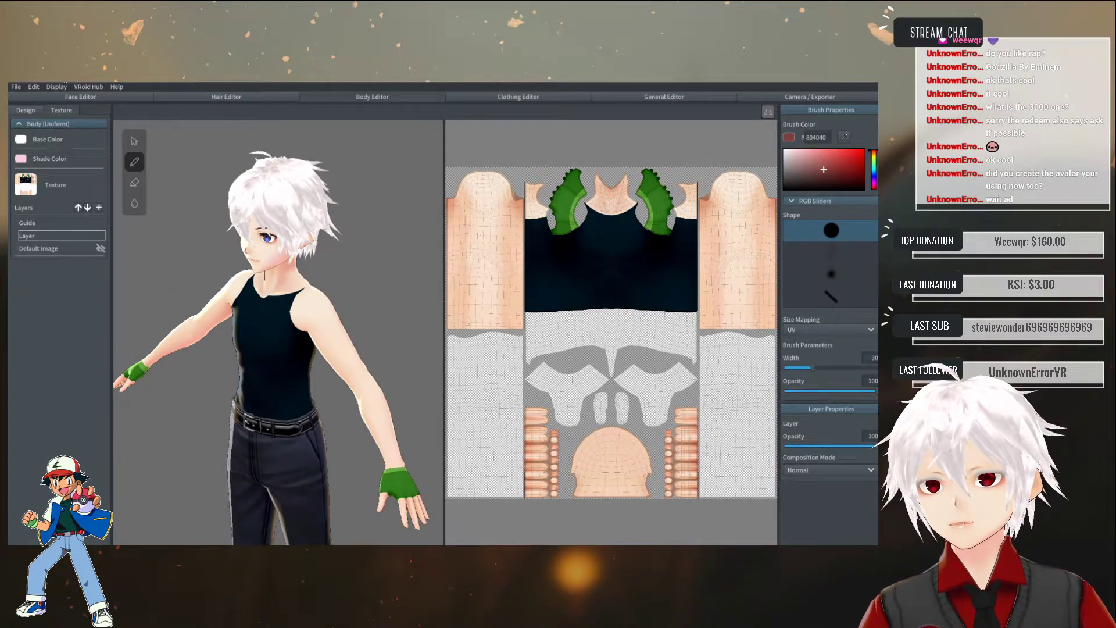
{"action": "right_click_drag", "start_coordinate": [259, 356], "coordinate": [116, 358]}
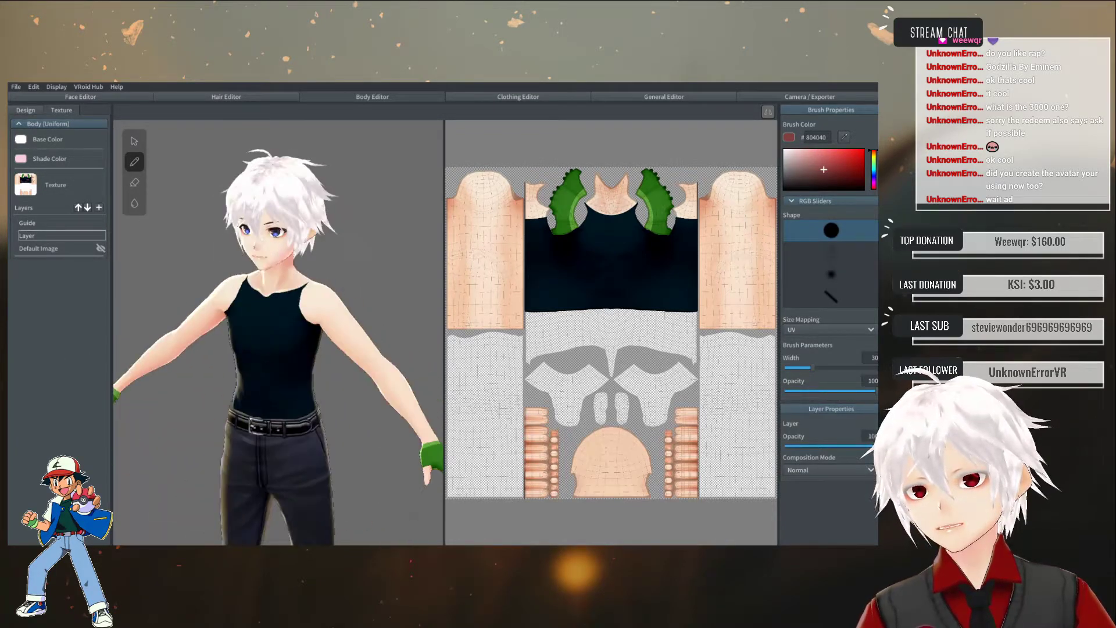
{"action": "right_click_drag", "start_coordinate": [244, 358], "coordinate": [331, 357]}
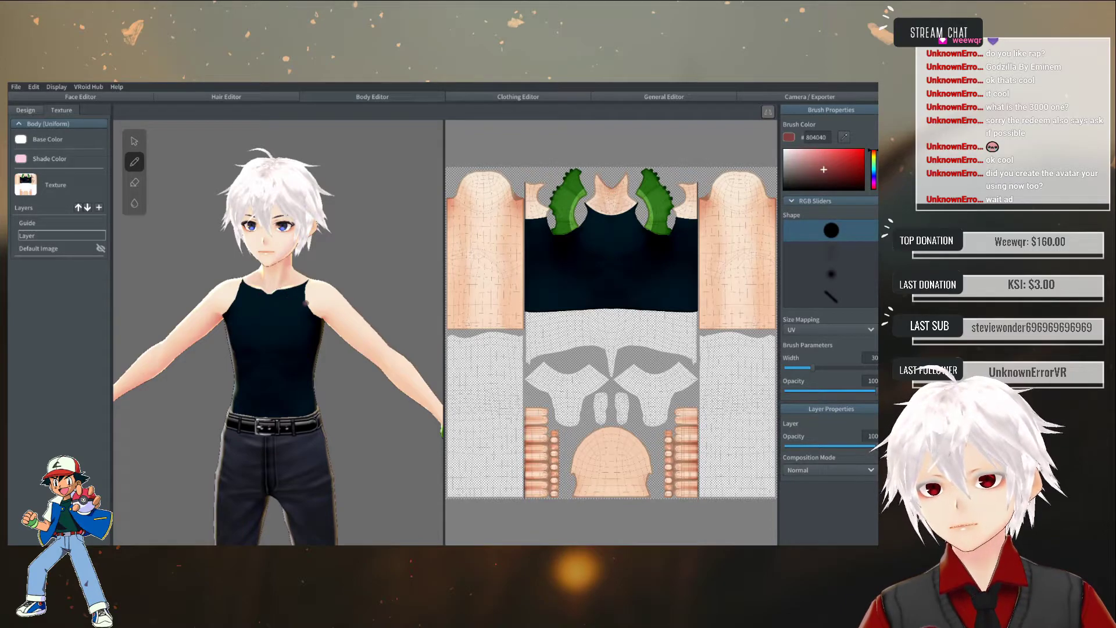
{"action": "right_click_drag", "start_coordinate": [345, 299], "coordinate": [186, 303]}
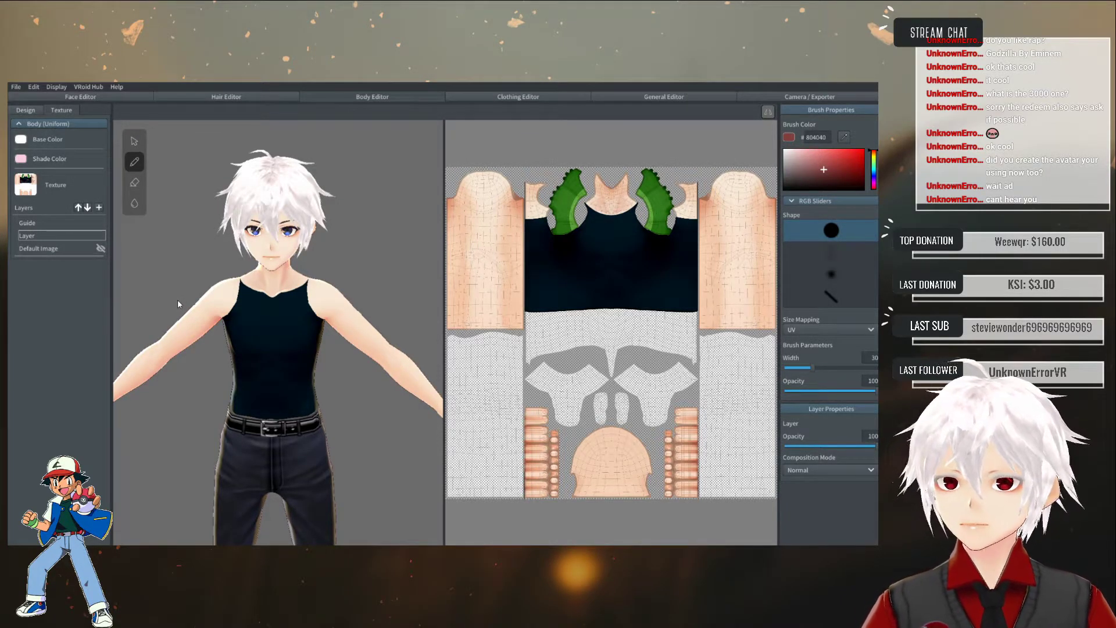
{"action": "right_click_drag", "start_coordinate": [296, 322], "coordinate": [333, 330]}
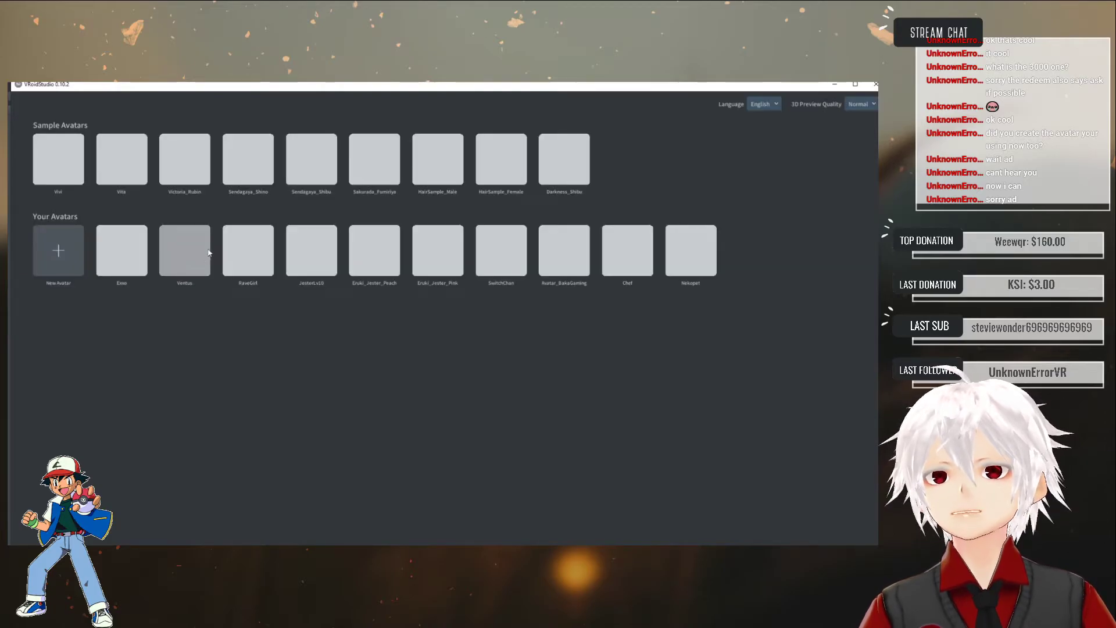
- Create a new male avatar in a separate VRoid Studio window, view its default uniform from several angles, and close that window
{"action": "left_click", "coordinate": [58, 251]}
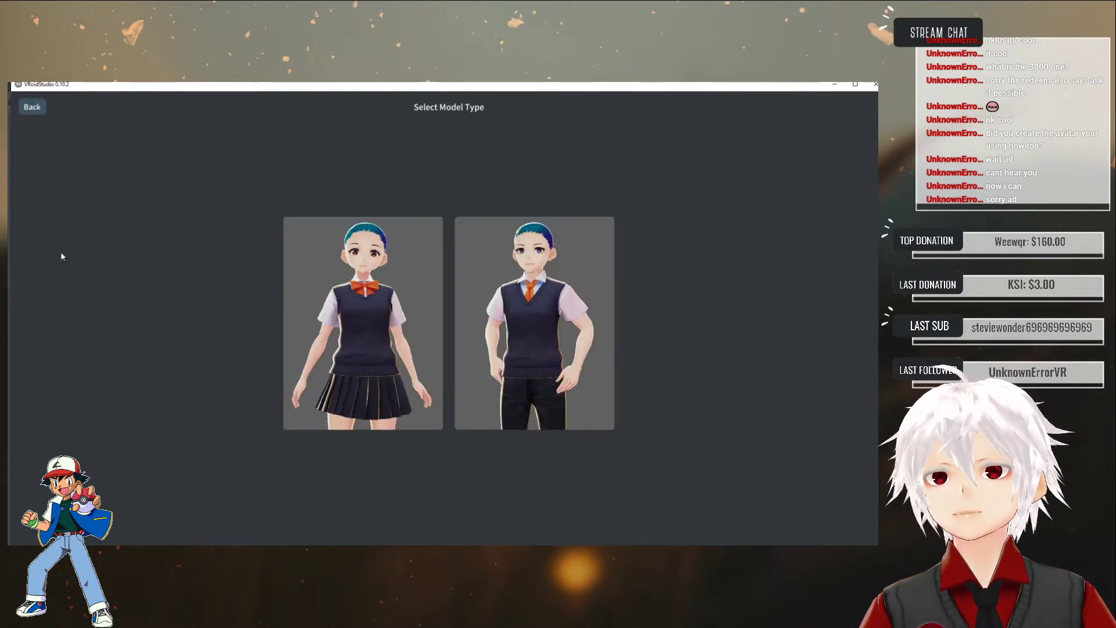
{"action": "left_click", "coordinate": [551, 315]}
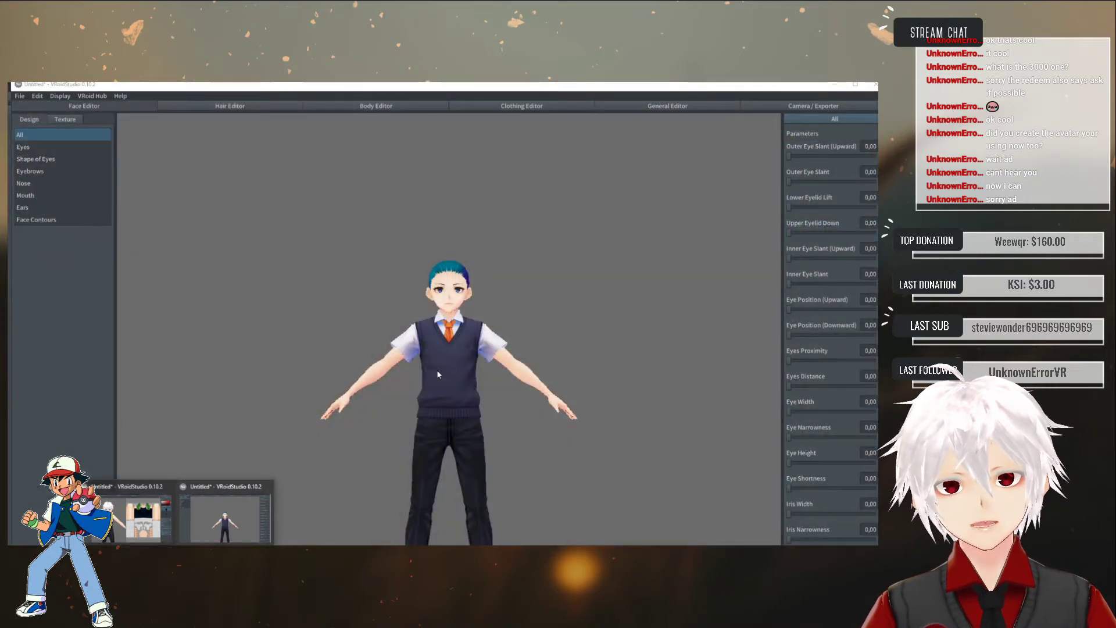
{"action": "middle_click_drag", "start_coordinate": [447, 359], "coordinate": [448, 299]}
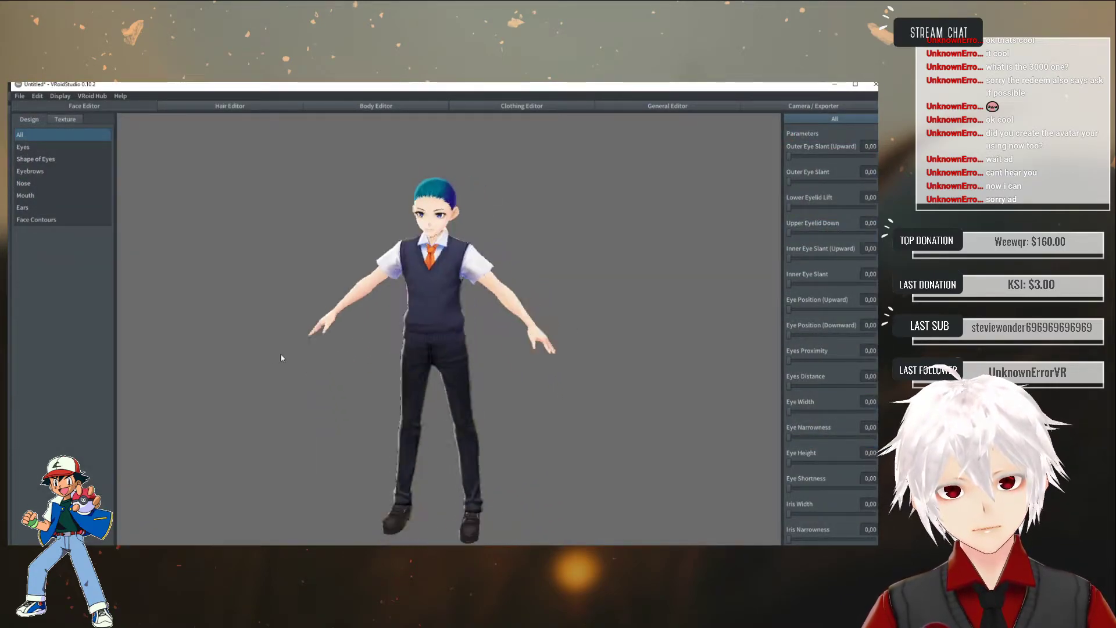
{"action": "right_click_drag", "start_coordinate": [463, 349], "coordinate": [271, 375]}
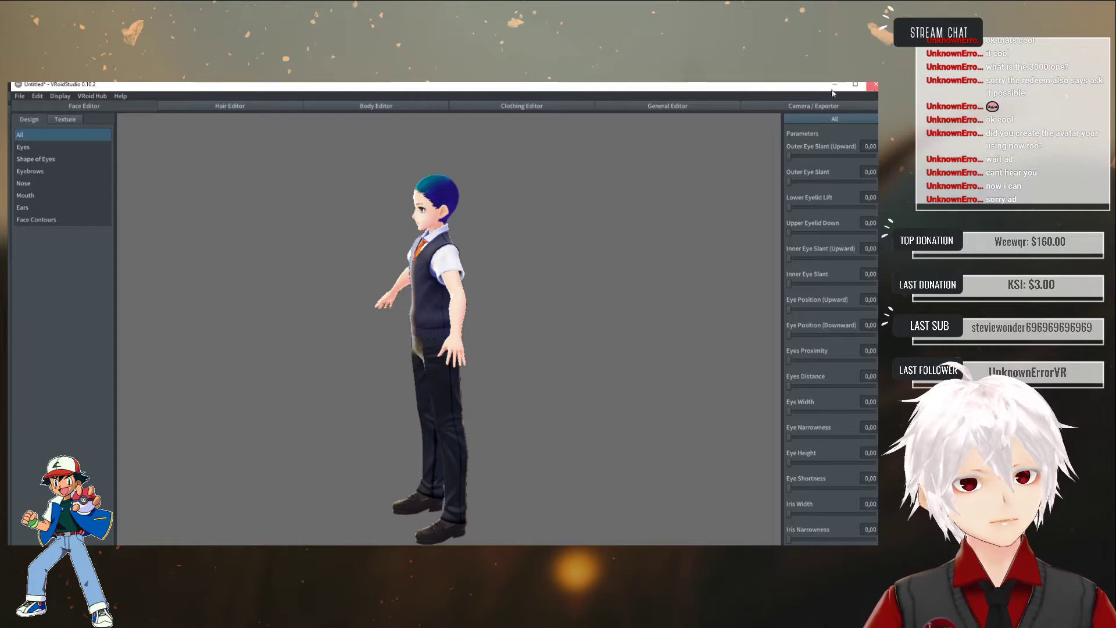
{"action": "left_click", "coordinate": [870, 87]}
- Brush test strokes over the character's shoulder seams and upper back on the body texture layer
{"action": "scroll", "coordinate": [275, 325], "scroll_direction": "down", "scroll_amount": 3}
{"action": "mouse_move", "coordinate": [275, 325]}
{"action": "right_mouse_down"}
{"action": "mouse_move", "coordinate": [372, 323]}
{"action": "mouse_move", "coordinate": [302, 322]}
{"action": "mouse_move", "coordinate": [323, 320]}
{"action": "mouse_move", "coordinate": [274, 335]}
{"action": "right_mouse_up"}
{"action": "mouse_move", "coordinate": [289, 339]}
{"action": "middle_mouse_down"}
{"action": "mouse_move", "coordinate": [302, 256]}
{"action": "mouse_move", "coordinate": [275, 136]}
{"action": "middle_mouse_up"}
{"action": "middle_click_drag", "start_coordinate": [288, 235], "coordinate": [292, 245]}
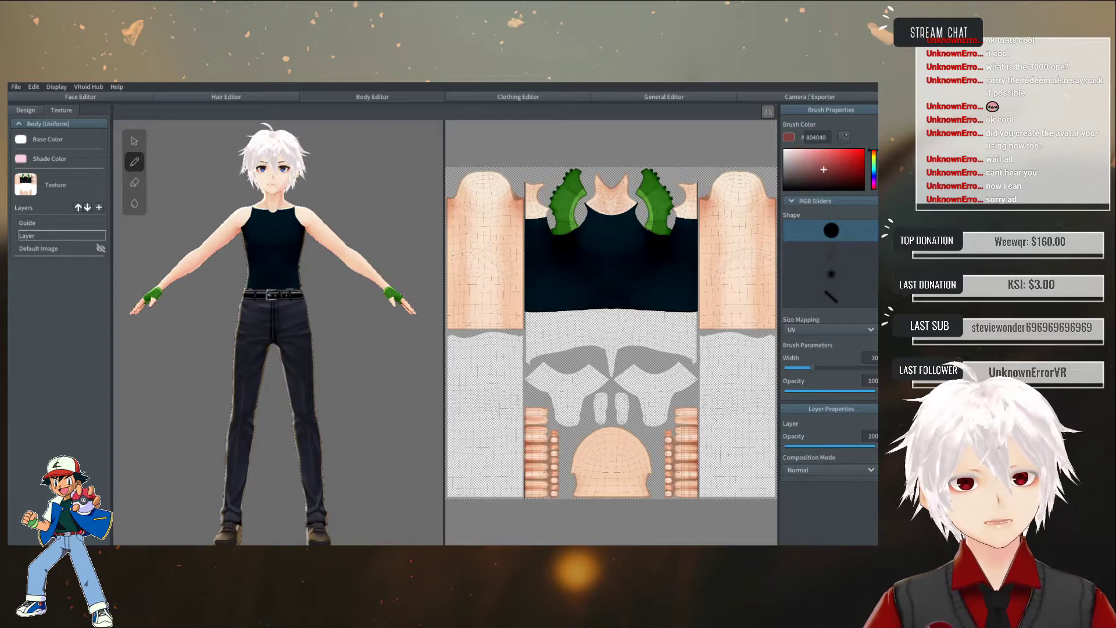
{"action": "scroll", "coordinate": [611, 332], "scroll_direction": "up", "scroll_amount": 2}
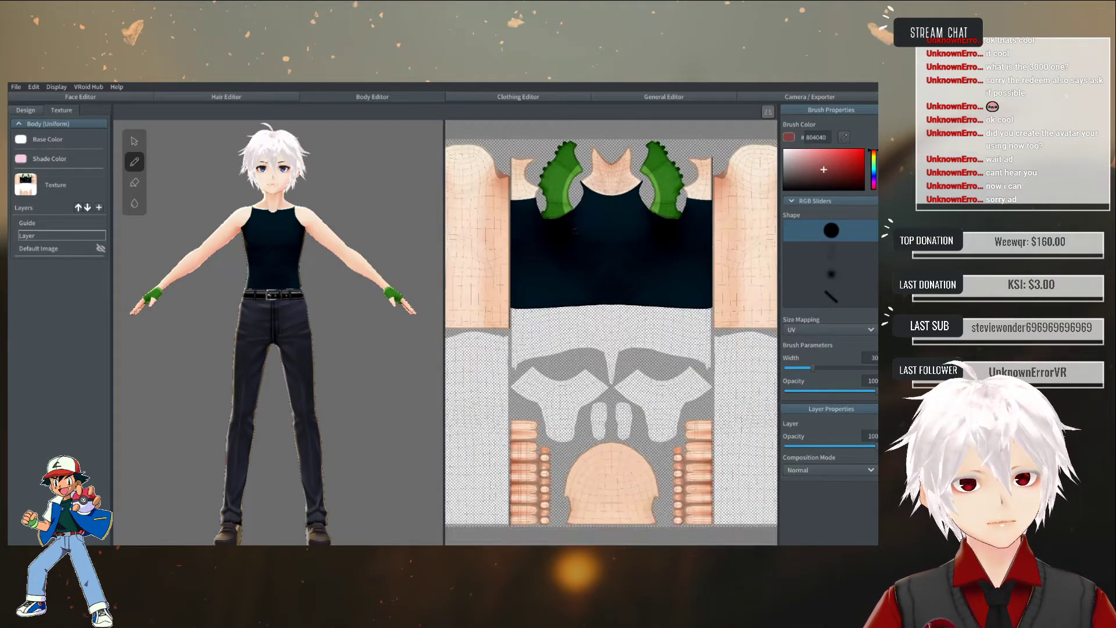
{"action": "mouse_move", "coordinate": [288, 259]}
{"action": "right_mouse_down"}
{"action": "mouse_move", "coordinate": [257, 250]}
{"action": "mouse_move", "coordinate": [239, 220]}
{"action": "mouse_move", "coordinate": [281, 239]}
{"action": "mouse_move", "coordinate": [229, 219]}
{"action": "mouse_move", "coordinate": [222, 205]}
{"action": "mouse_move", "coordinate": [316, 226]}
{"action": "mouse_move", "coordinate": [273, 230]}
{"action": "right_mouse_up"}
{"action": "scroll", "coordinate": [239, 221], "scroll_direction": "up", "scroll_amount": 2}
{"action": "left_click_drag", "start_coordinate": [275, 197], "coordinate": [297, 198]}
{"action": "right_click_drag", "start_coordinate": [315, 203], "coordinate": [261, 210]}
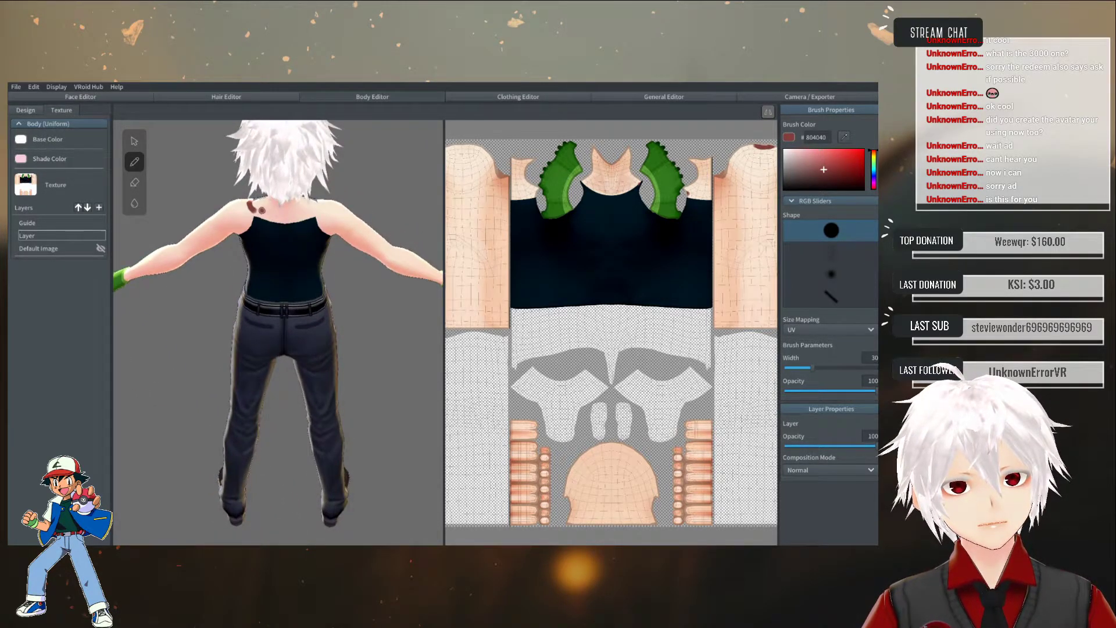
{"action": "right_click_drag", "start_coordinate": [256, 220], "coordinate": [296, 228]}
{"action": "left_click_drag", "start_coordinate": [296, 229], "coordinate": [274, 235]}
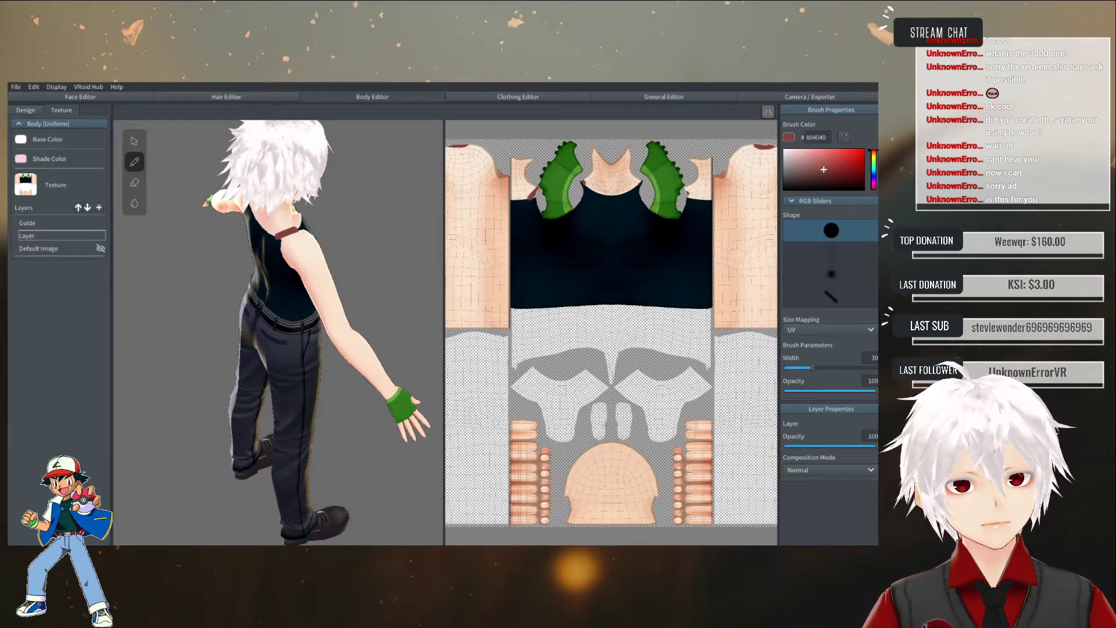
{"action": "mouse_move", "coordinate": [278, 231]}
{"action": "left_mouse_down"}
{"action": "mouse_move", "coordinate": [289, 227]}
{"action": "mouse_move", "coordinate": [276, 233]}
{"action": "mouse_move", "coordinate": [281, 211]}
{"action": "left_mouse_up"}
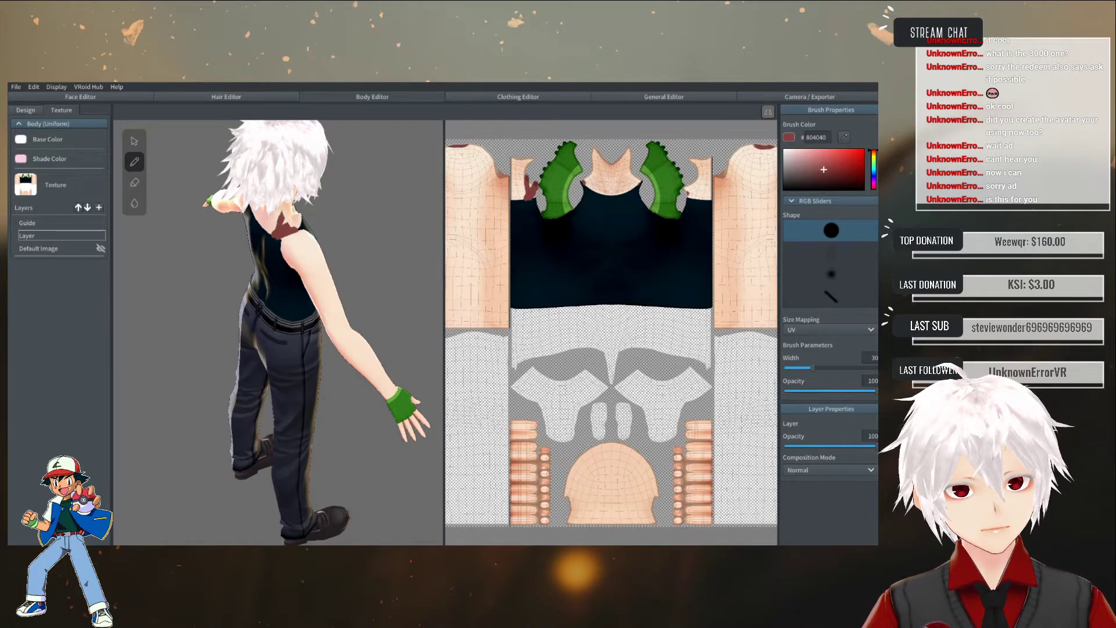
- Undo the test strokes on the shoulders and upper back
{"action": "right_click_drag", "start_coordinate": [372, 218], "coordinate": [330, 213]}
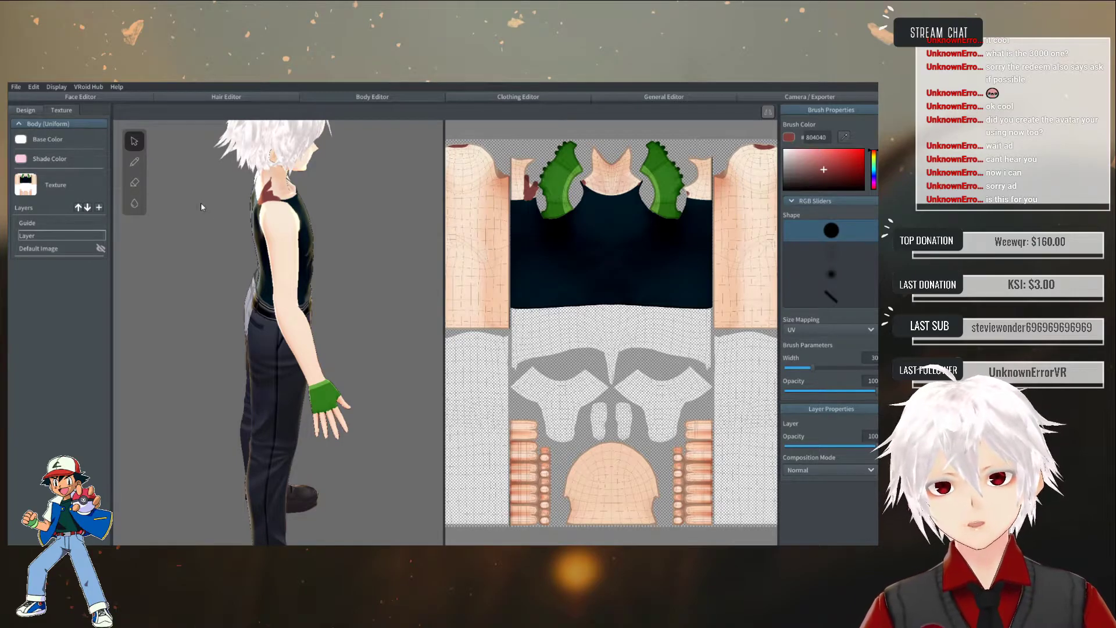
{"action": "key", "text": "ctrl+z"}
{"action": "key", "text": "ctrl+z"}
{"action": "key", "text": "ctrl+z"}
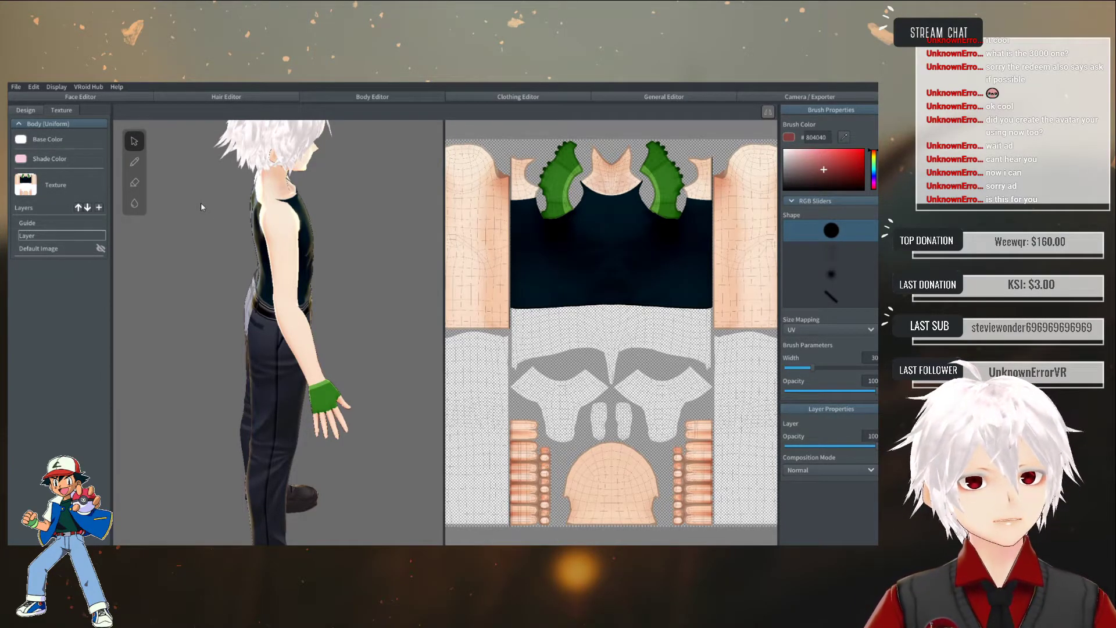
- Open the Long Coat texture in the Clothing Editor and make its painted vest layer visible
{"action": "right_click_drag", "start_coordinate": [201, 207], "coordinate": [310, 232]}
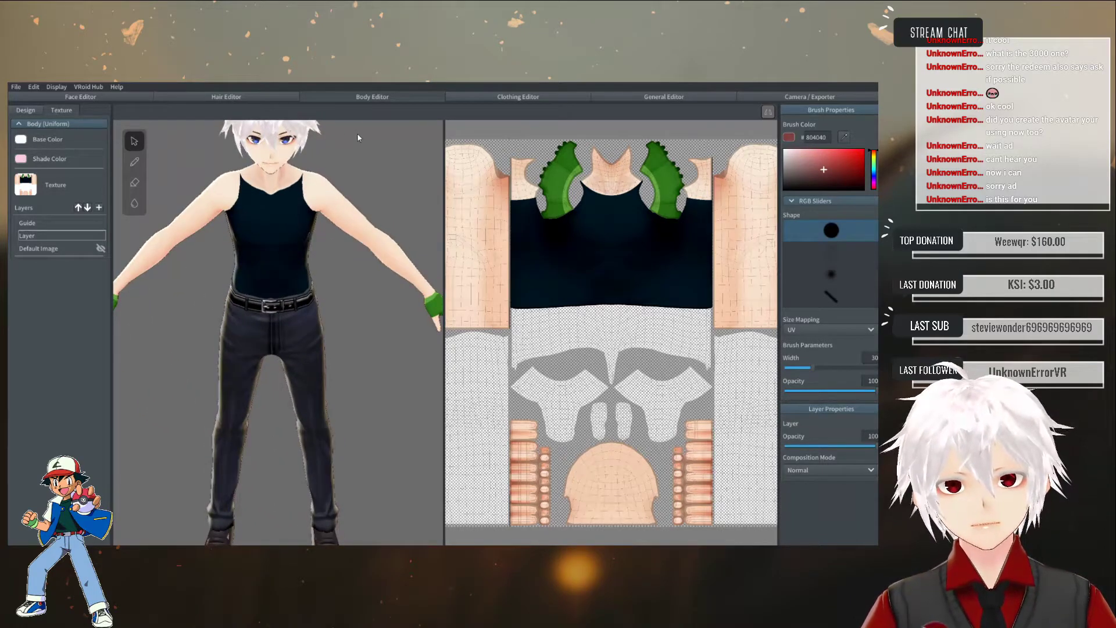
{"action": "left_click", "coordinate": [489, 95]}
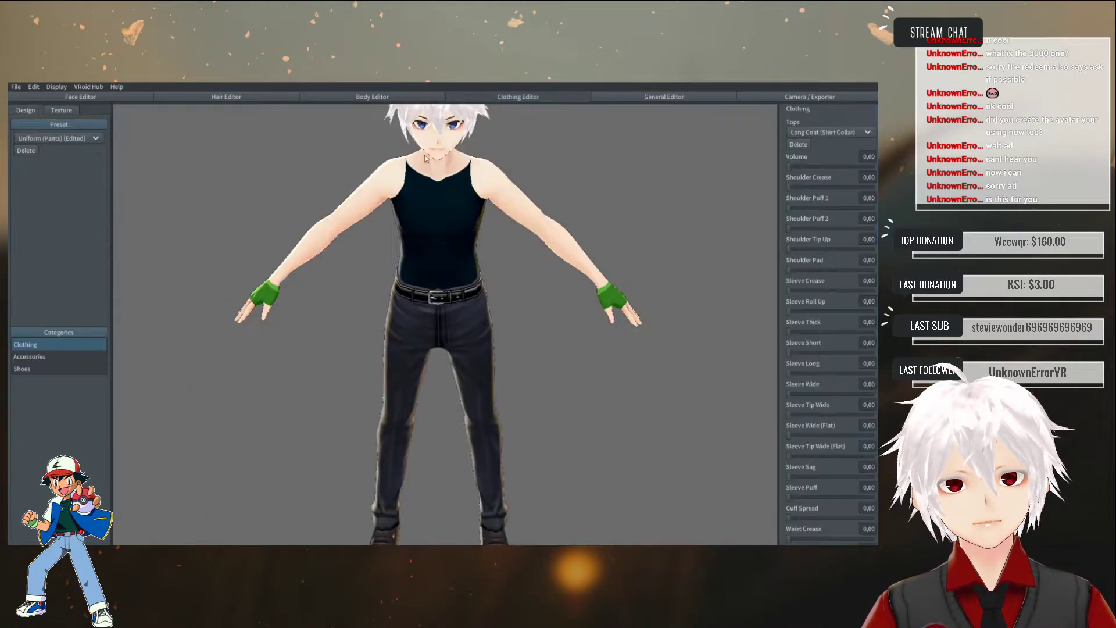
{"action": "left_click", "coordinate": [62, 111]}
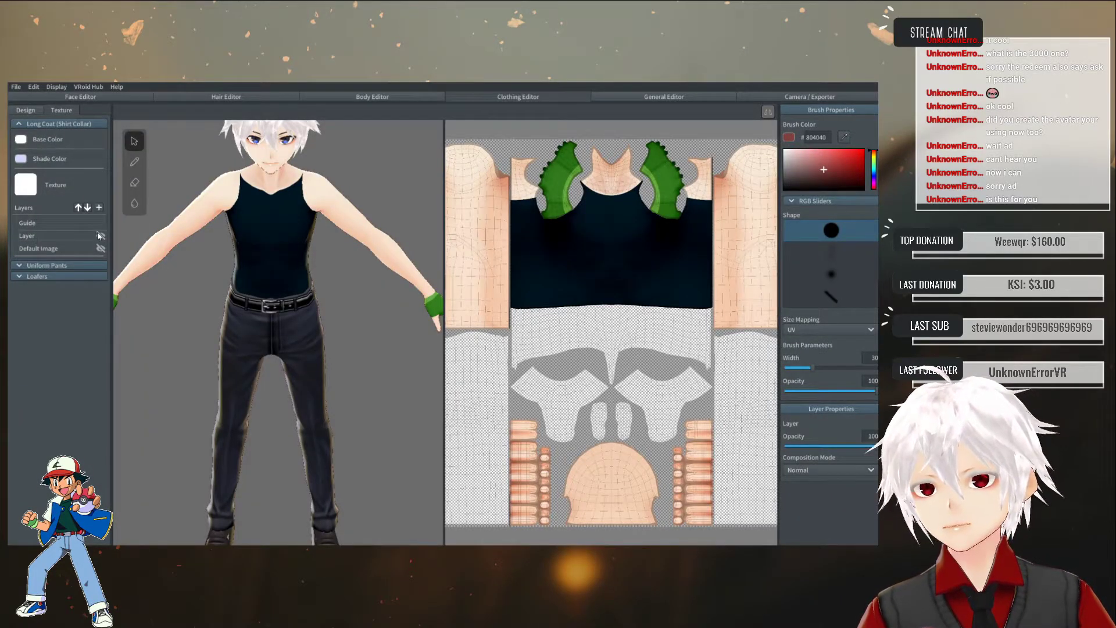
{"action": "right_click", "coordinate": [62, 236]}
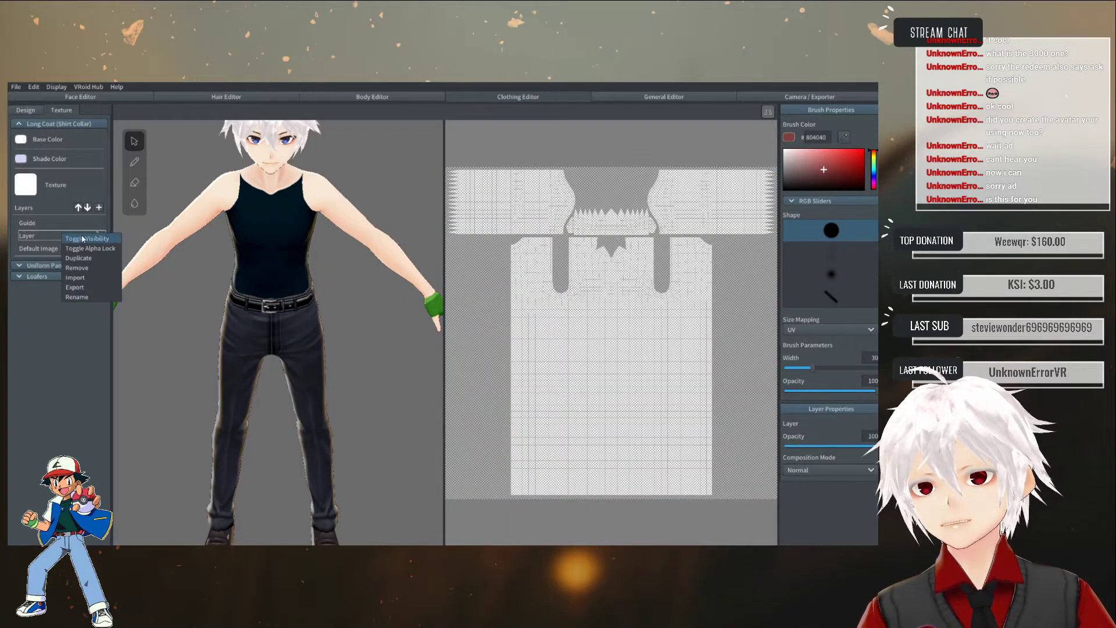
{"action": "left_click", "coordinate": [82, 238]}
- Examine the blue vest over the dark shirt on the character from the front, sides and back, up close and at full height
{"action": "right_click_drag", "start_coordinate": [286, 247], "coordinate": [127, 242]}
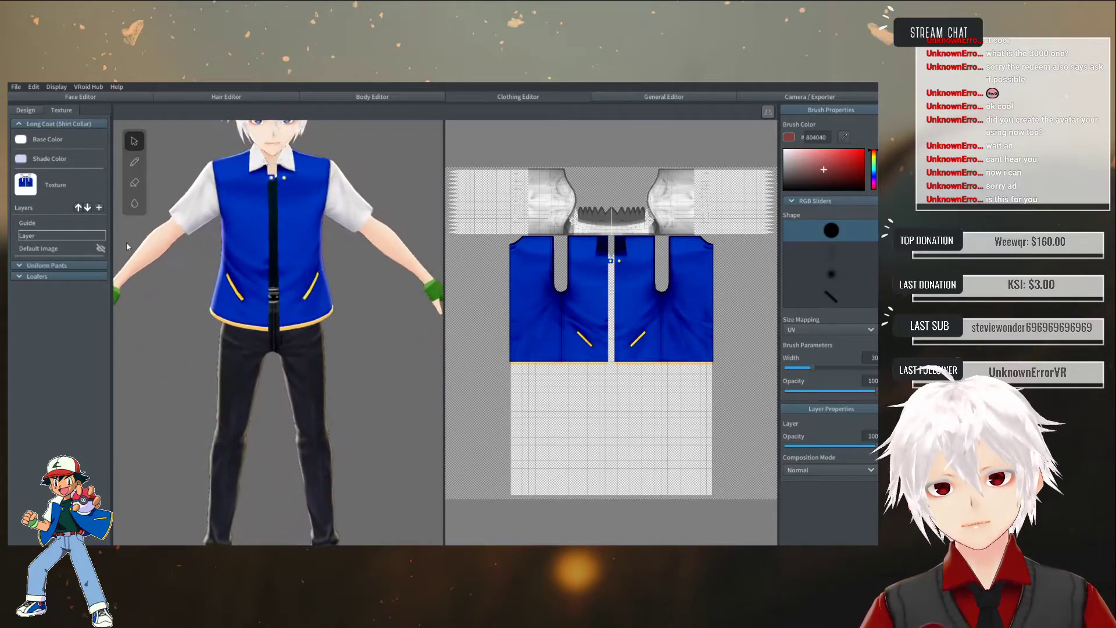
{"action": "scroll", "coordinate": [126, 242], "scroll_direction": "up", "scroll_amount": 3}
{"action": "scroll", "coordinate": [208, 190], "scroll_direction": "up", "scroll_amount": 1}
{"action": "mouse_move", "coordinate": [227, 225]}
{"action": "right_mouse_down"}
{"action": "mouse_move", "coordinate": [341, 202]}
{"action": "mouse_move", "coordinate": [201, 212]}
{"action": "mouse_move", "coordinate": [222, 217]}
{"action": "right_mouse_up"}
{"action": "scroll", "coordinate": [222, 216], "scroll_direction": "down", "scroll_amount": 4}
{"action": "right_click_drag", "start_coordinate": [393, 222], "coordinate": [224, 225]}
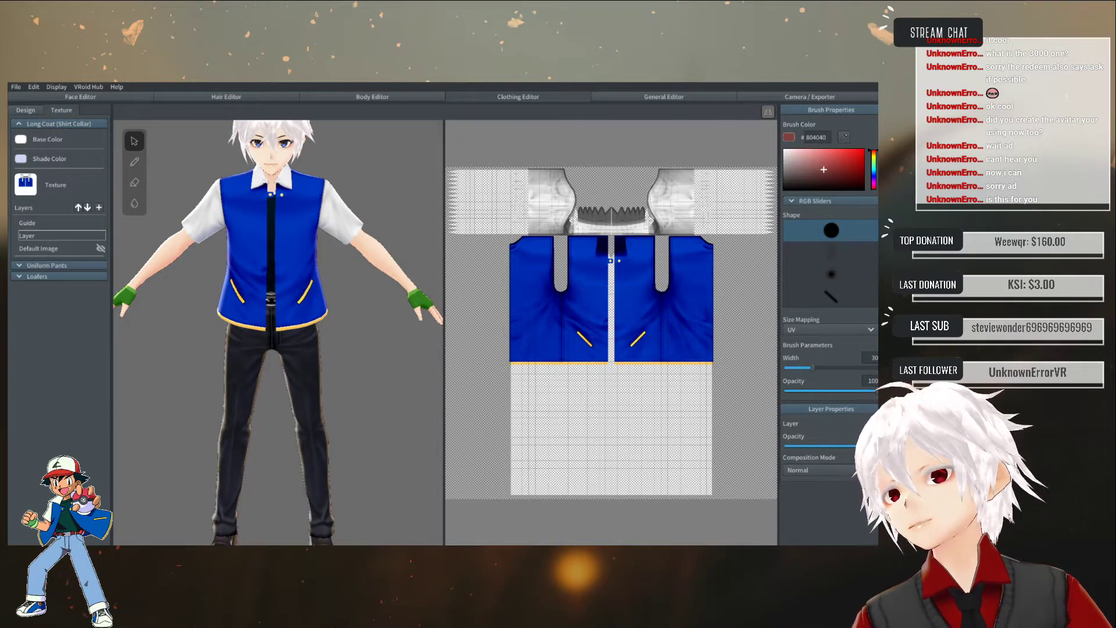
{"action": "mouse_move", "coordinate": [287, 332]}
{"action": "right_mouse_down"}
{"action": "mouse_move", "coordinate": [238, 328]}
{"action": "mouse_move", "coordinate": [284, 322]}
{"action": "right_mouse_up"}
{"action": "scroll", "coordinate": [274, 205], "scroll_direction": "up", "scroll_amount": 3}
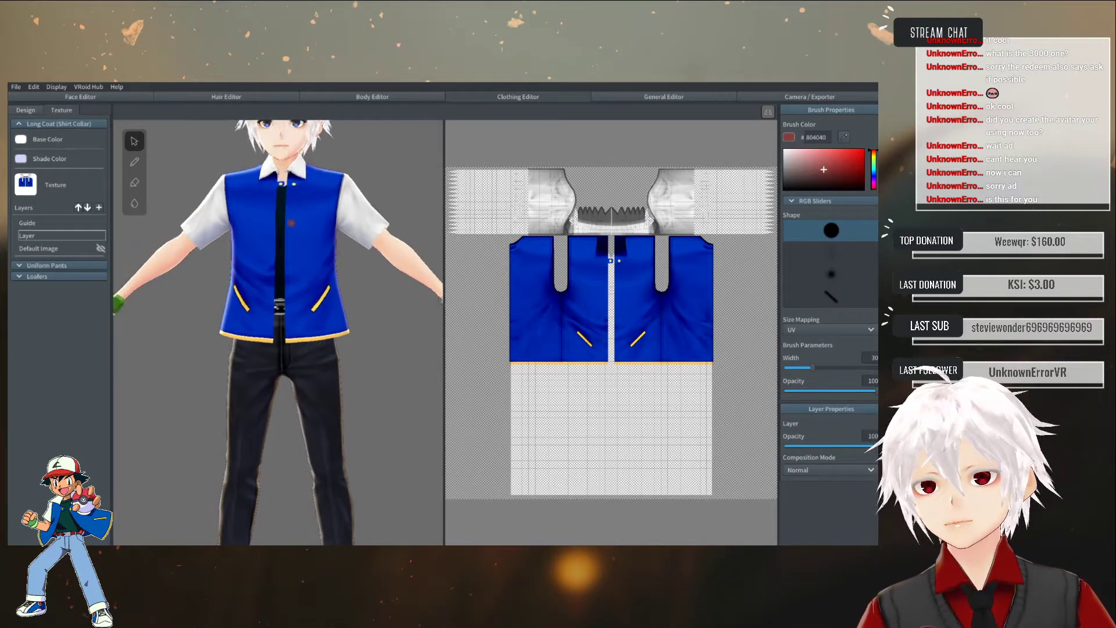
{"action": "scroll", "coordinate": [289, 219], "scroll_direction": "up", "scroll_amount": 4}
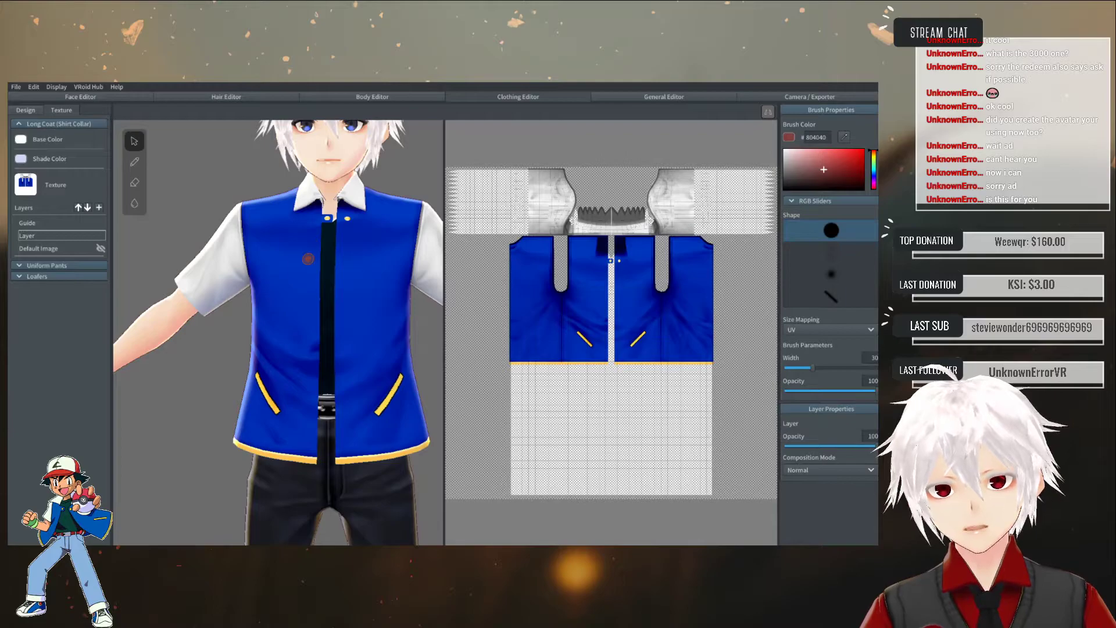
{"action": "scroll", "coordinate": [303, 267], "scroll_direction": "down", "scroll_amount": 3}
{"action": "mouse_move", "coordinate": [285, 286]}
{"action": "right_mouse_down"}
{"action": "mouse_move", "coordinate": [215, 286]}
{"action": "mouse_move", "coordinate": [286, 290]}
{"action": "right_mouse_up"}
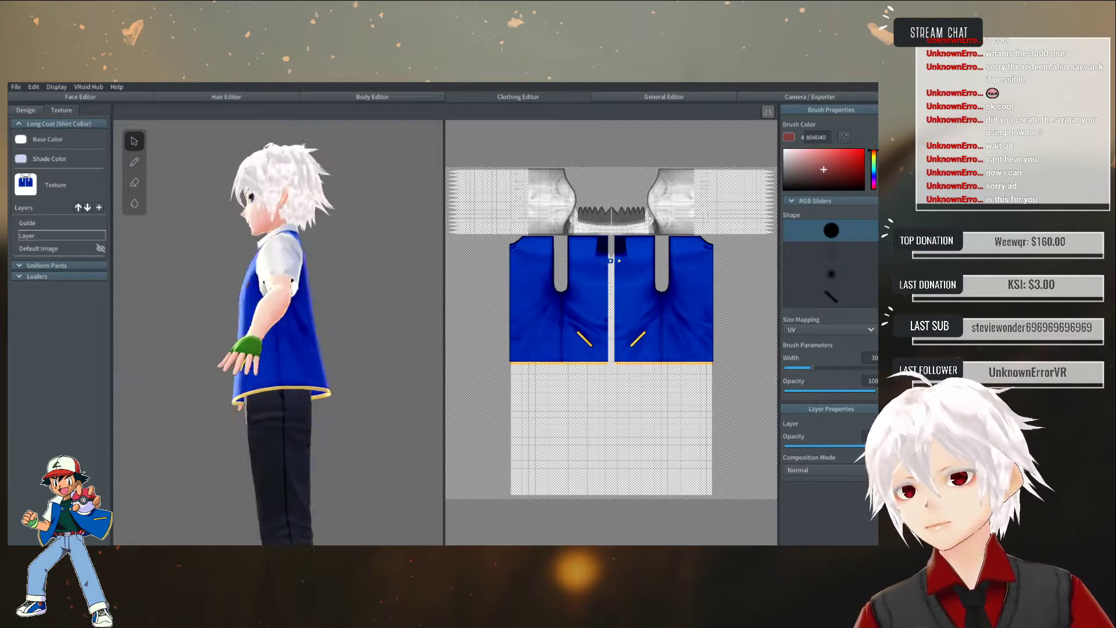
{"action": "scroll", "coordinate": [286, 289], "scroll_direction": "down", "scroll_amount": 2}
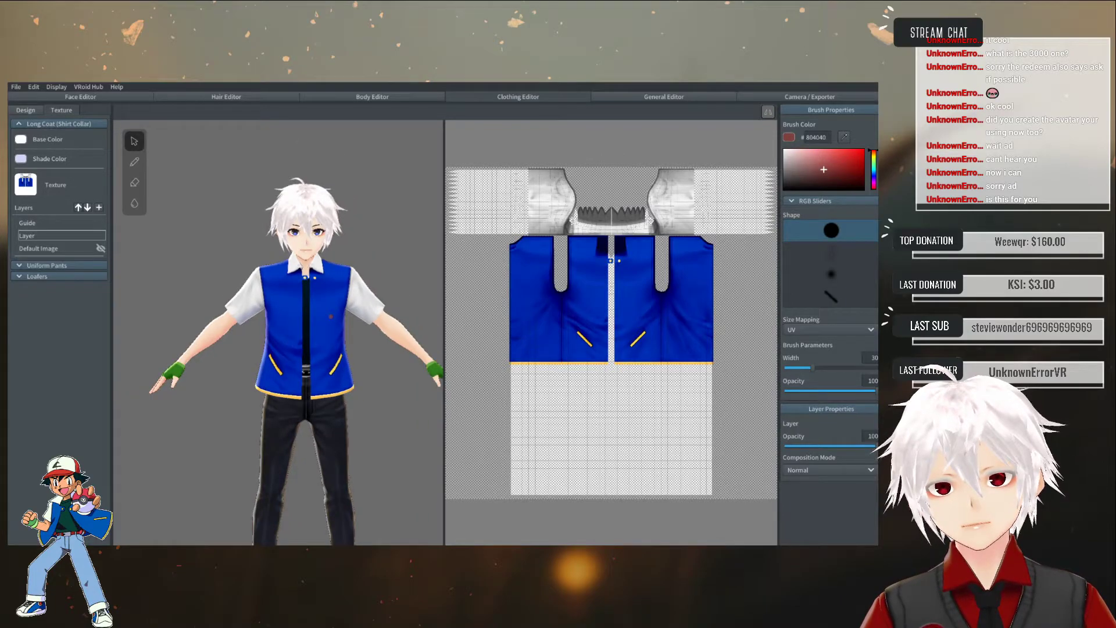
{"action": "middle_click_drag", "start_coordinate": [331, 317], "coordinate": [296, 281]}
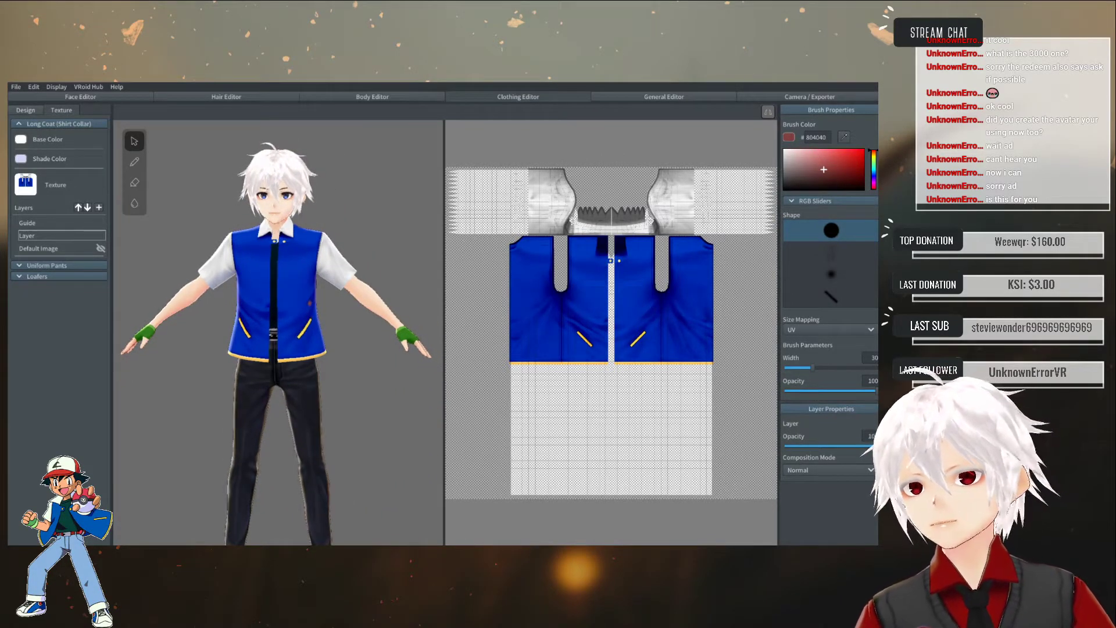
{"action": "mouse_move", "coordinate": [326, 305]}
{"action": "right_mouse_down"}
{"action": "mouse_move", "coordinate": [206, 302]}
{"action": "mouse_move", "coordinate": [325, 304]}
{"action": "right_mouse_up"}
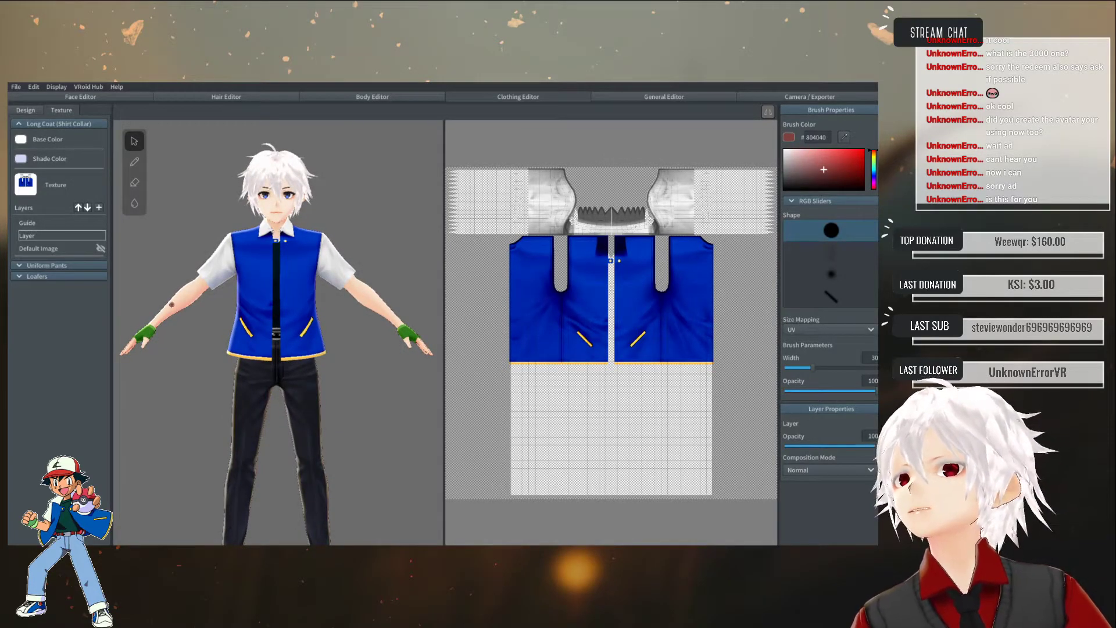
{"action": "right_click_drag", "start_coordinate": [172, 305], "coordinate": [407, 334]}
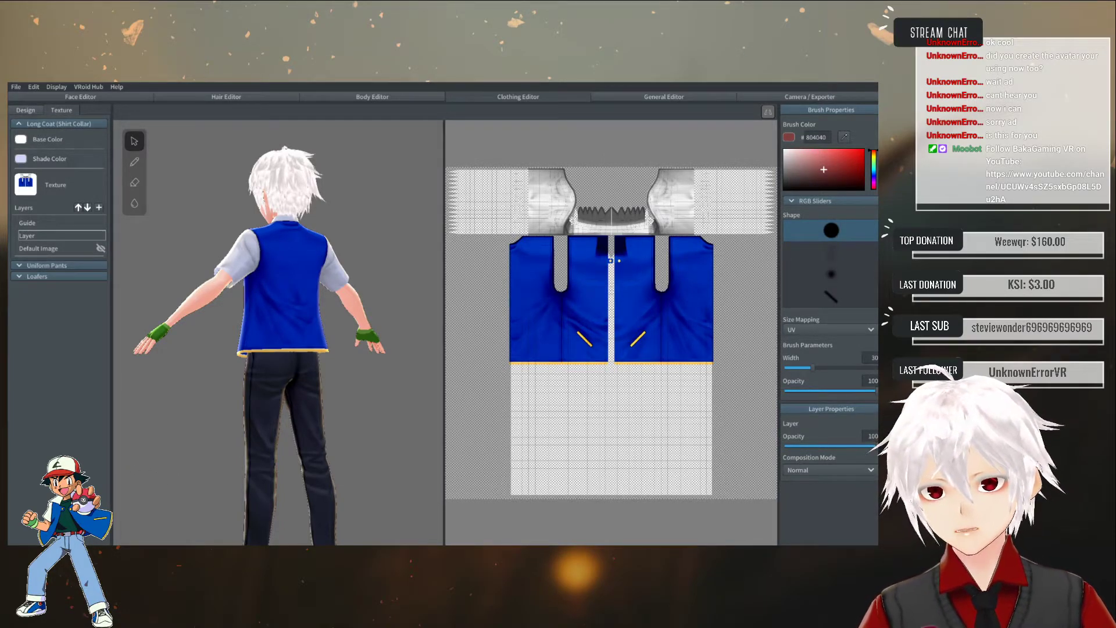
- Switch to Shirt.psd in Photoshop and look over the shirt, arm and hand areas of the body texture
{"action": "mouse_move", "coordinate": [243, 537]}
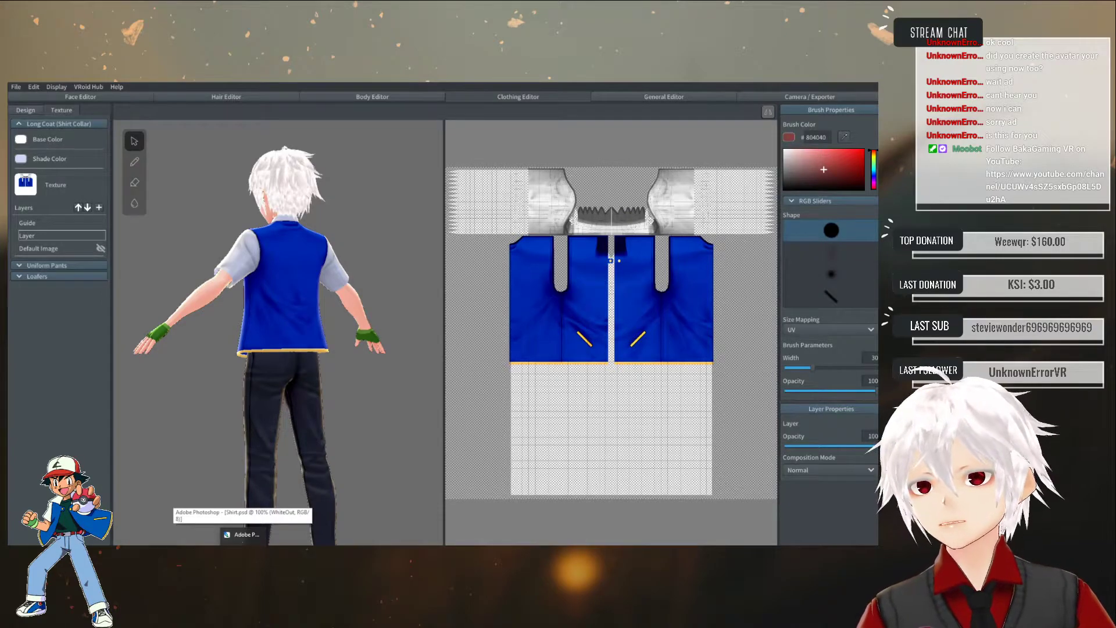
{"action": "left_click", "coordinate": [243, 534]}
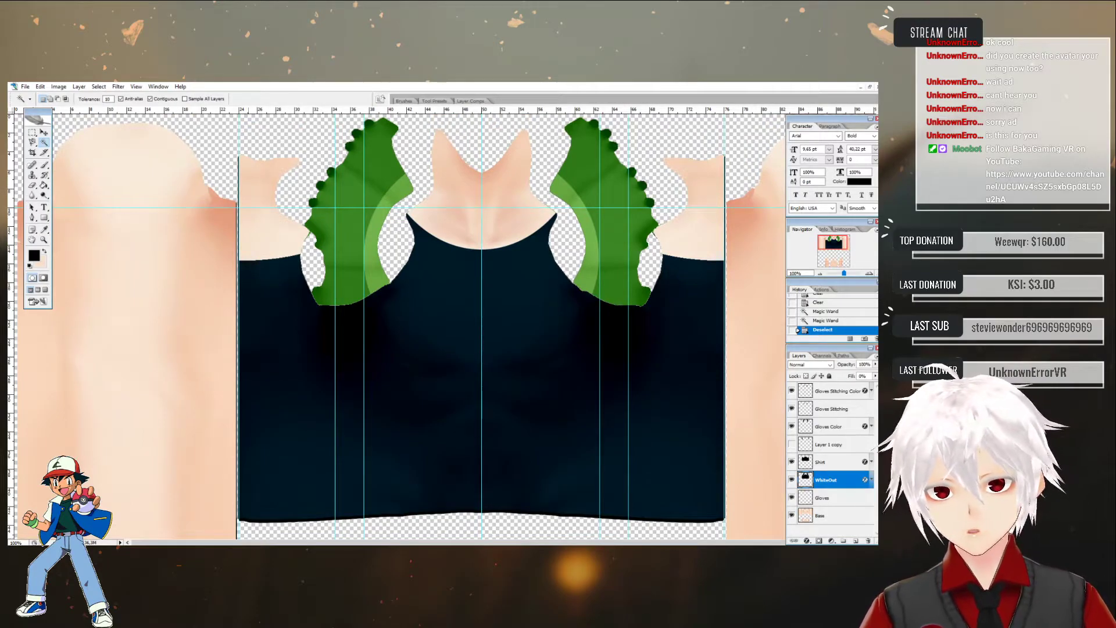
{"action": "scroll", "coordinate": [312, 478], "scroll_direction": "down", "scroll_amount": 5}
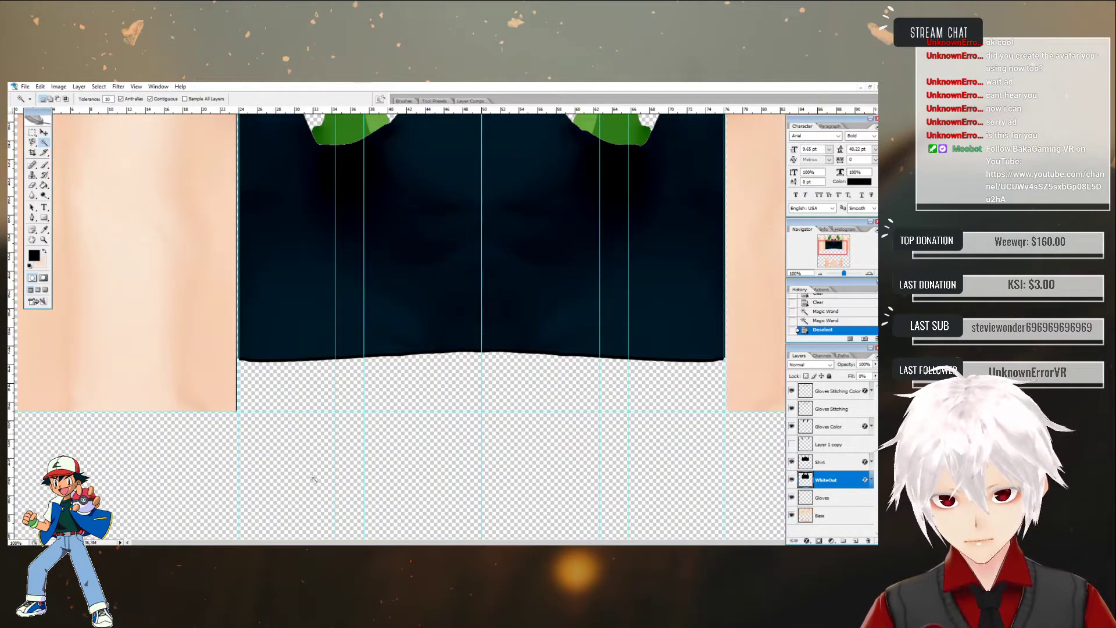
{"action": "scroll", "coordinate": [313, 478], "scroll_direction": "down", "scroll_amount": 3}
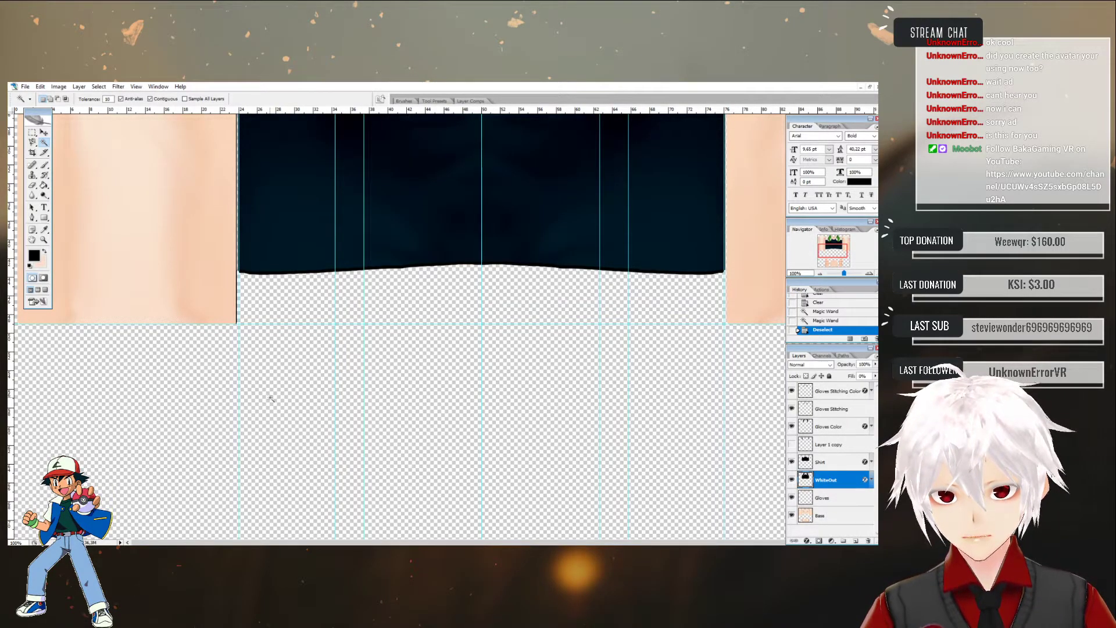
{"action": "scroll", "coordinate": [270, 399], "scroll_direction": "up", "scroll_amount": 8}
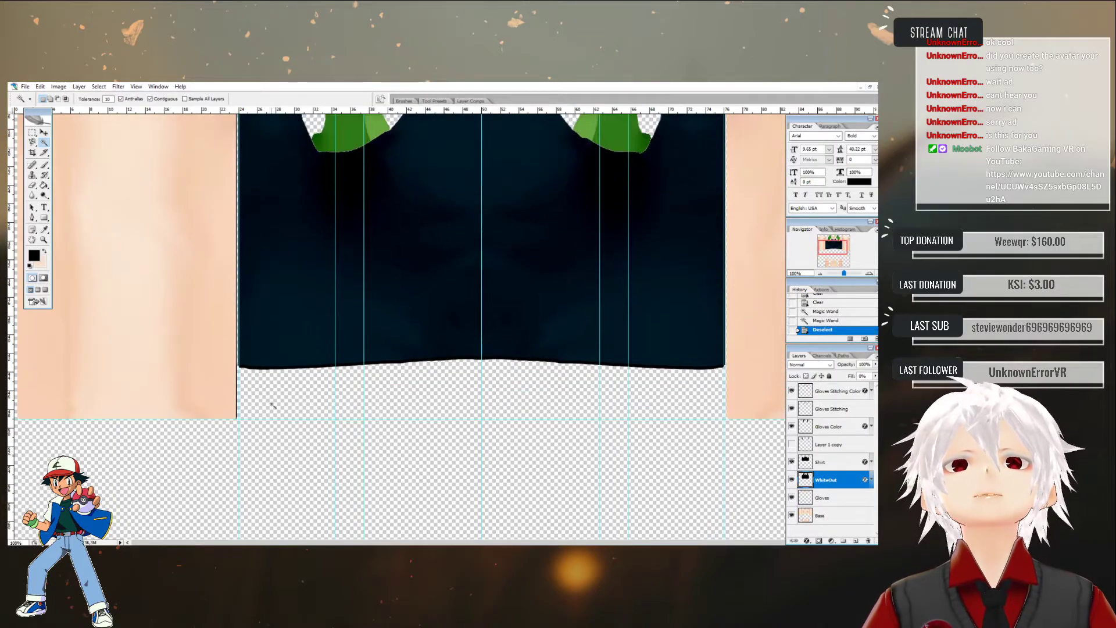
{"action": "scroll", "coordinate": [271, 403], "scroll_direction": "down", "scroll_amount": 8}
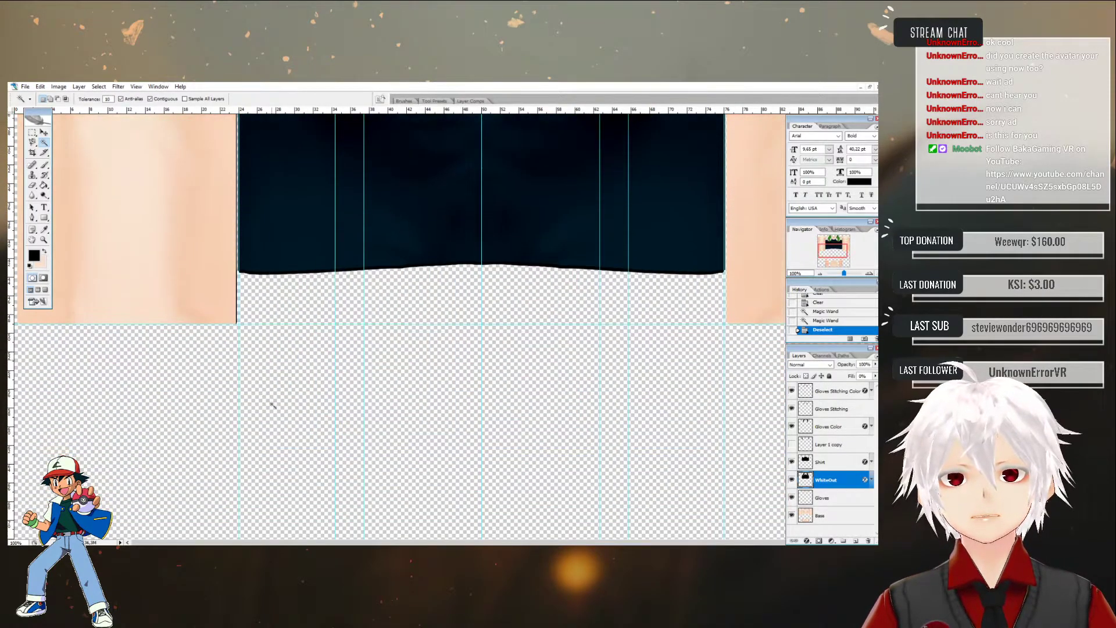
{"action": "scroll", "coordinate": [271, 405], "scroll_direction": "down", "scroll_amount": 10}
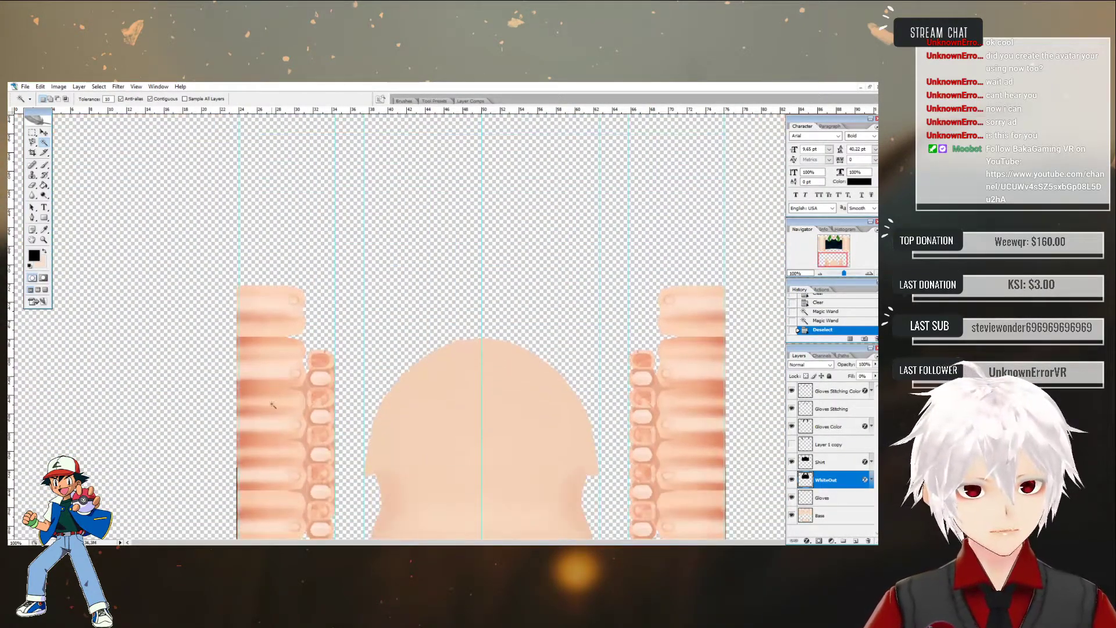
- Return to VRoid Studio and compare the vest, gloves and trousers from the front and both sides
{"action": "key", "text": "alt+Tab"}
{"action": "left_click_drag", "start_coordinate": [357, 430], "coordinate": [107, 431]}
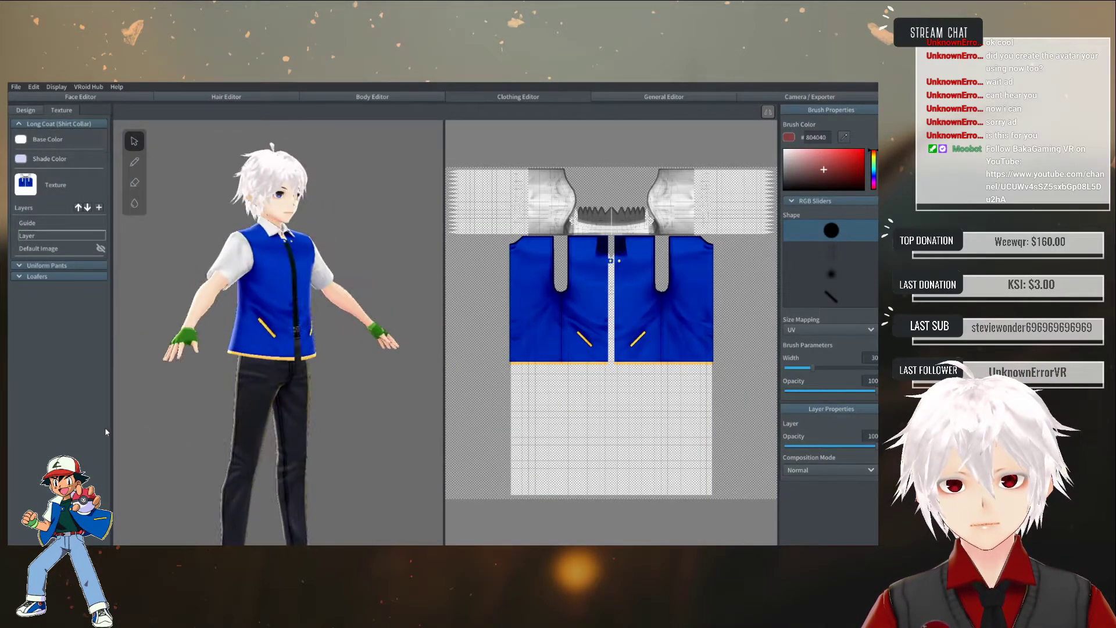
{"action": "right_click_drag", "start_coordinate": [194, 424], "coordinate": [339, 428]}
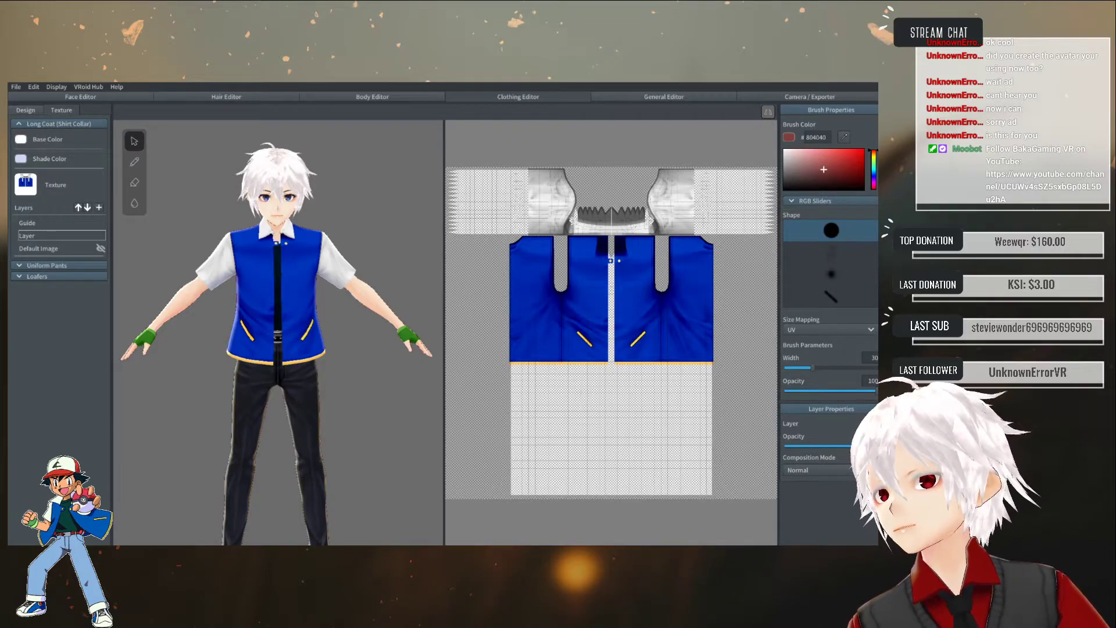
{"action": "right_click_drag", "start_coordinate": [293, 270], "coordinate": [131, 276]}
{"action": "left_click_drag", "start_coordinate": [132, 275], "coordinate": [137, 275]}
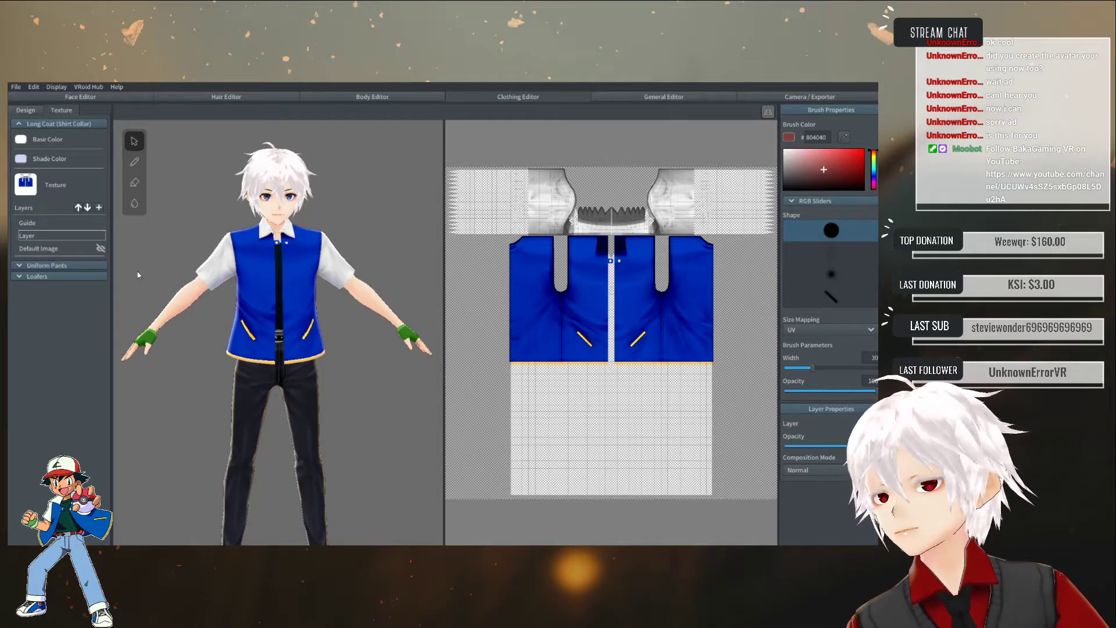
{"action": "right_click_drag", "start_coordinate": [137, 275], "coordinate": [162, 272]}
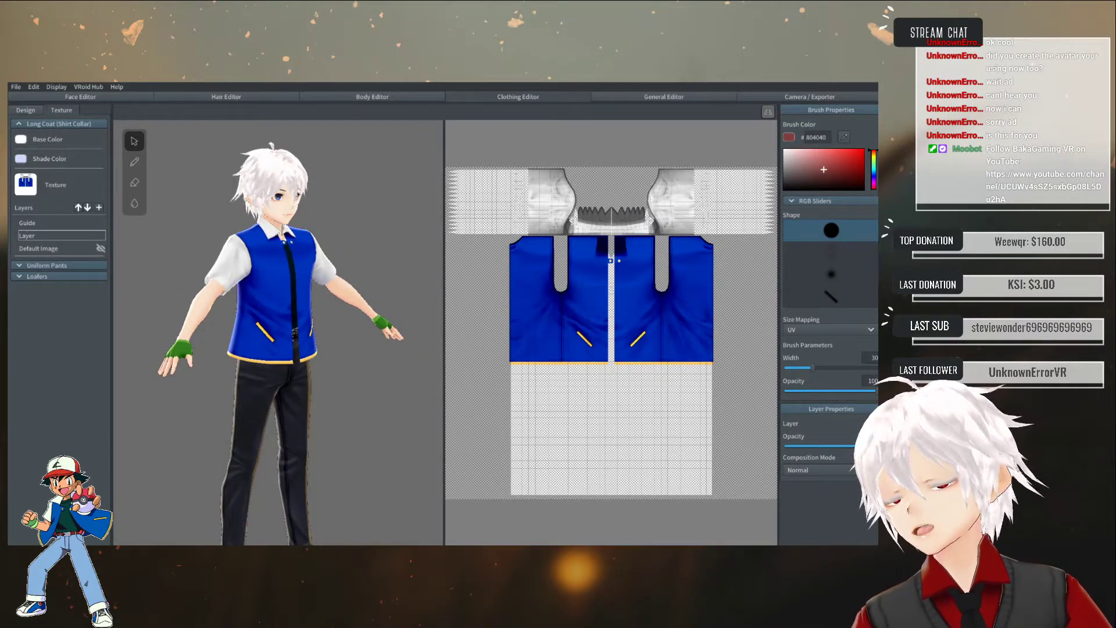
{"action": "right_click_drag", "start_coordinate": [272, 307], "coordinate": [186, 306]}
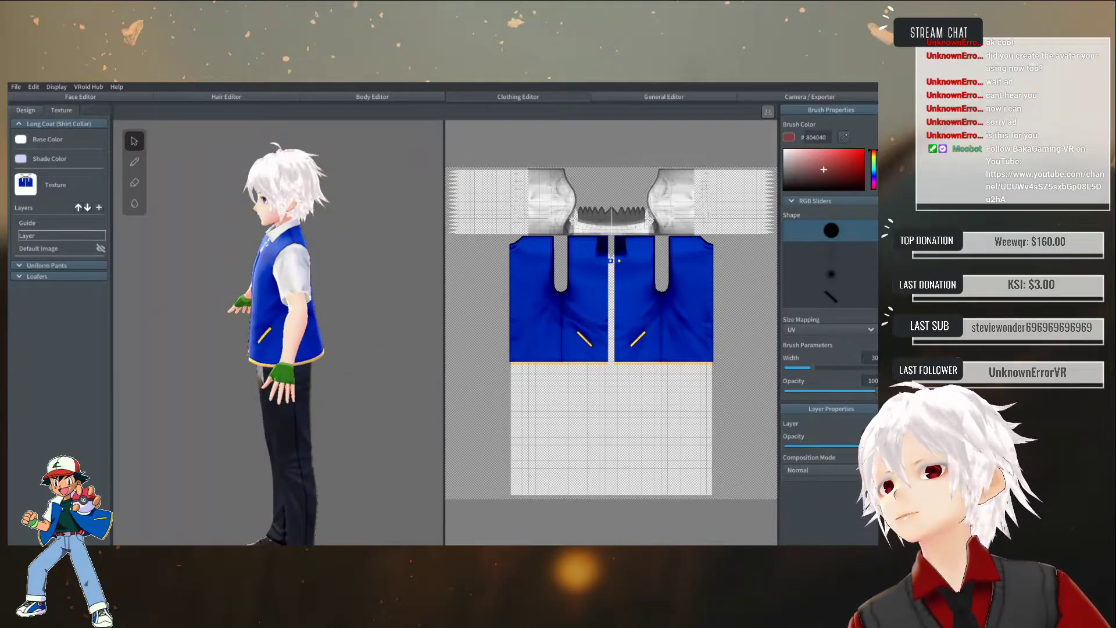
{"action": "right_click_drag", "start_coordinate": [266, 364], "coordinate": [324, 364]}
{"action": "left_click_drag", "start_coordinate": [231, 303], "coordinate": [167, 300]}
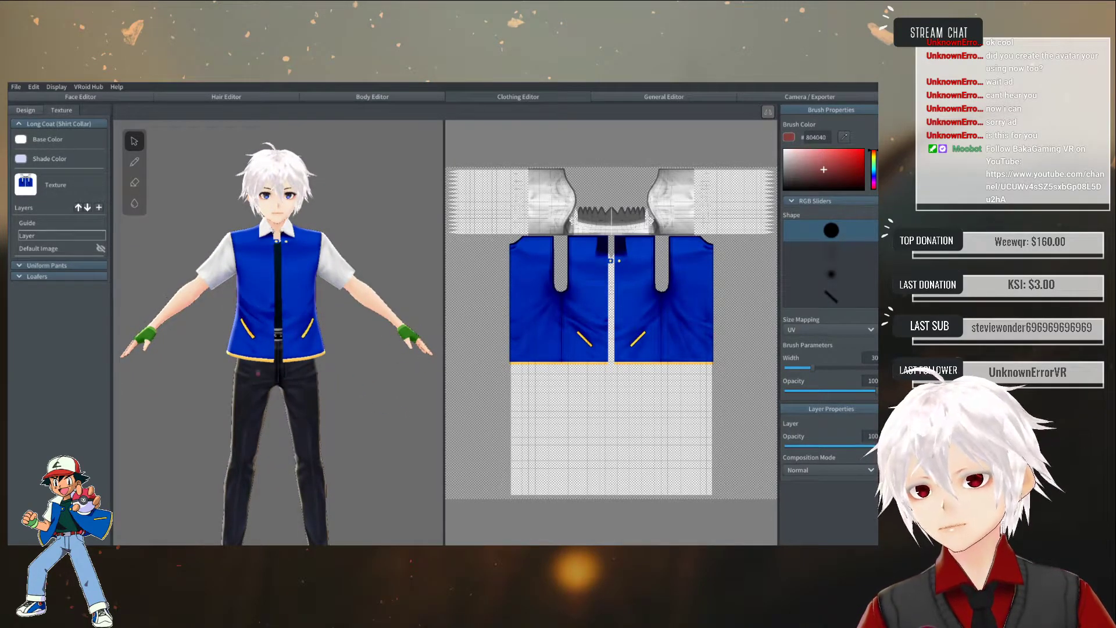
- Expand the Uniform Pants texture settings and select the Default Image layer of the pants
{"action": "middle_click_drag", "start_coordinate": [223, 401], "coordinate": [229, 297]}
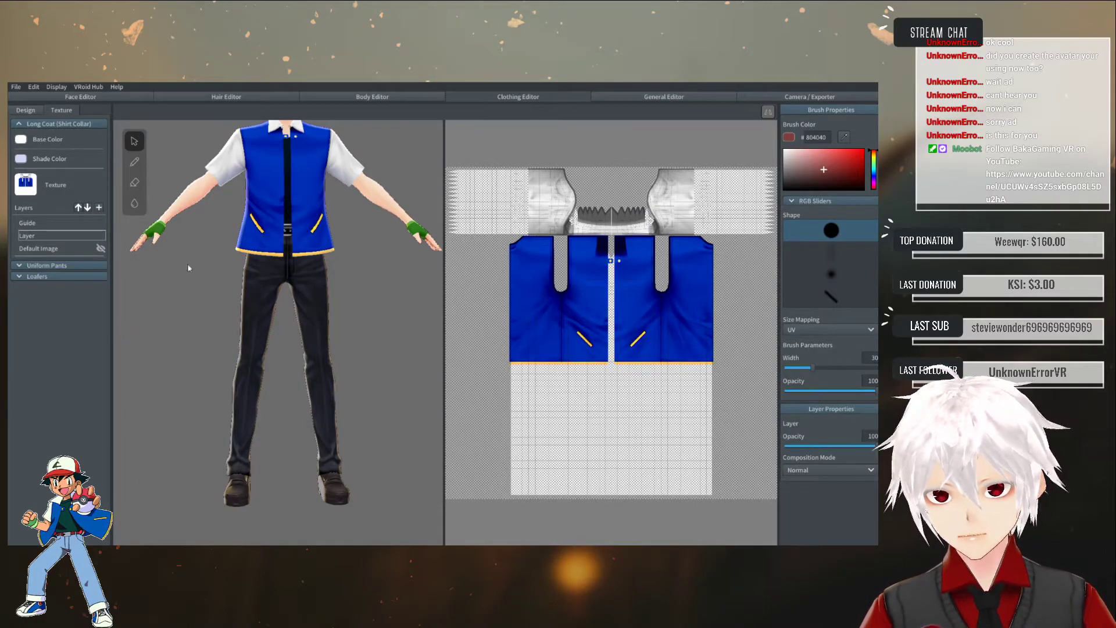
{"action": "left_click", "coordinate": [20, 265]}
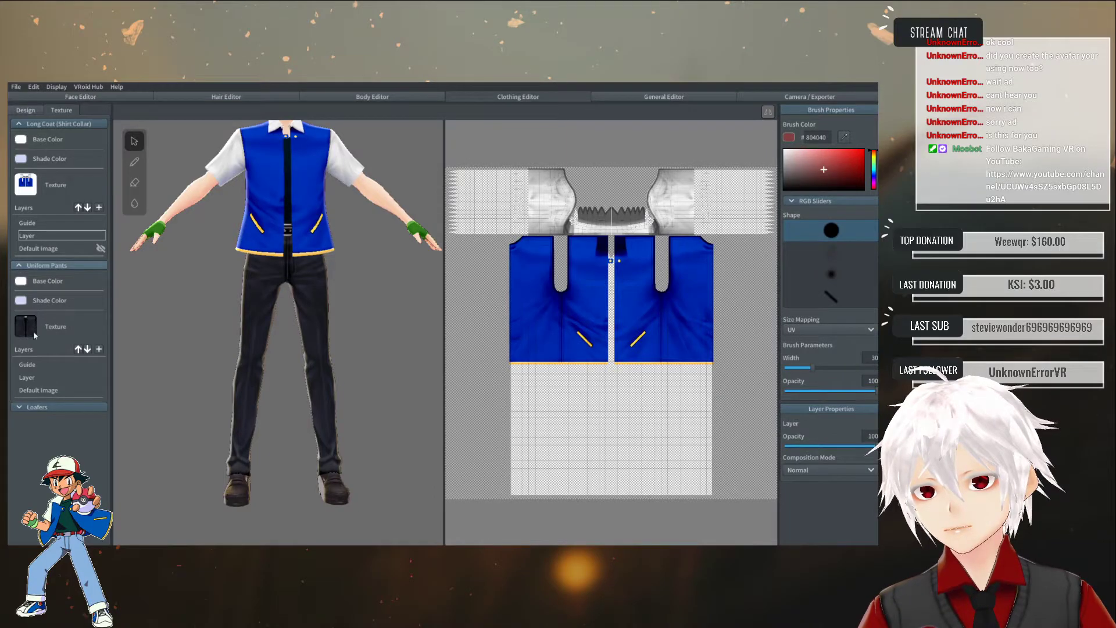
{"action": "left_click", "coordinate": [33, 390]}
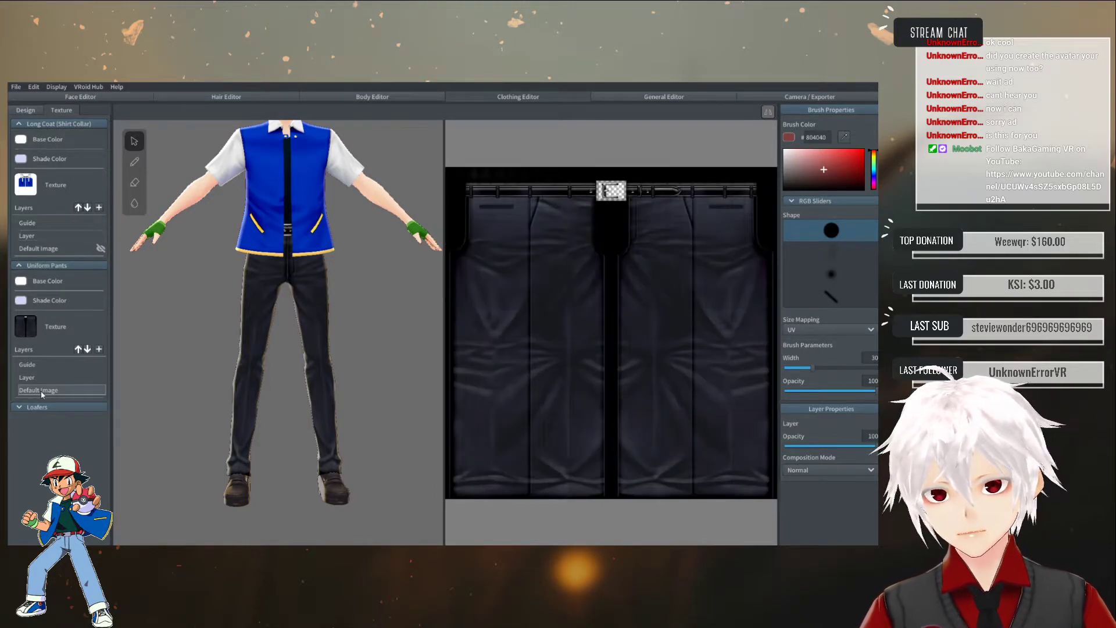
{"action": "right_click", "coordinate": [42, 394]}
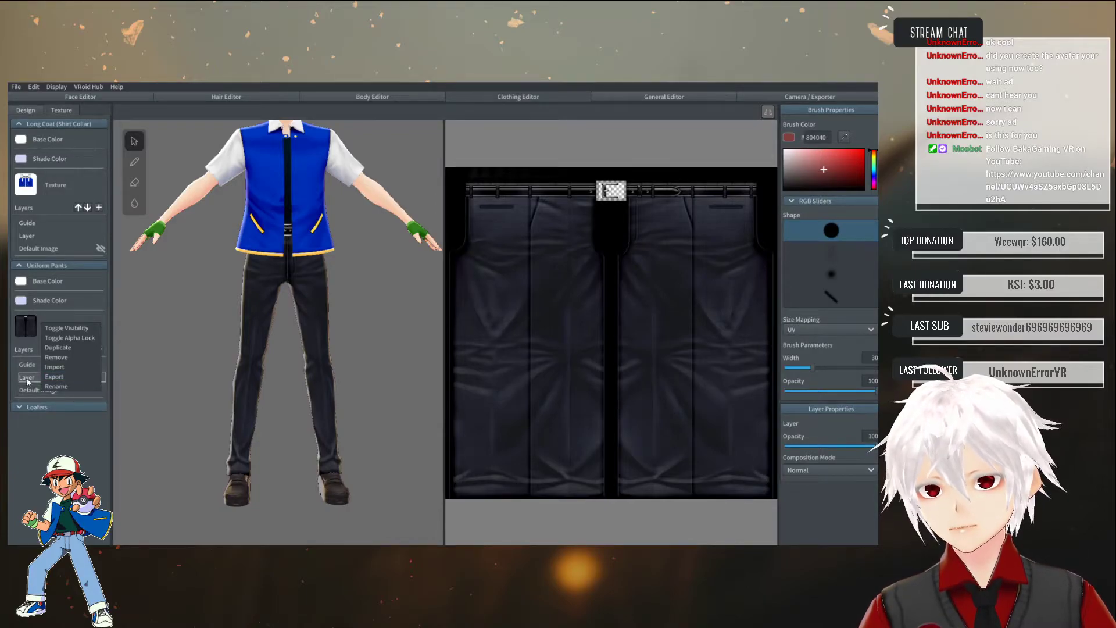
{"action": "right_click", "coordinate": [27, 392]}
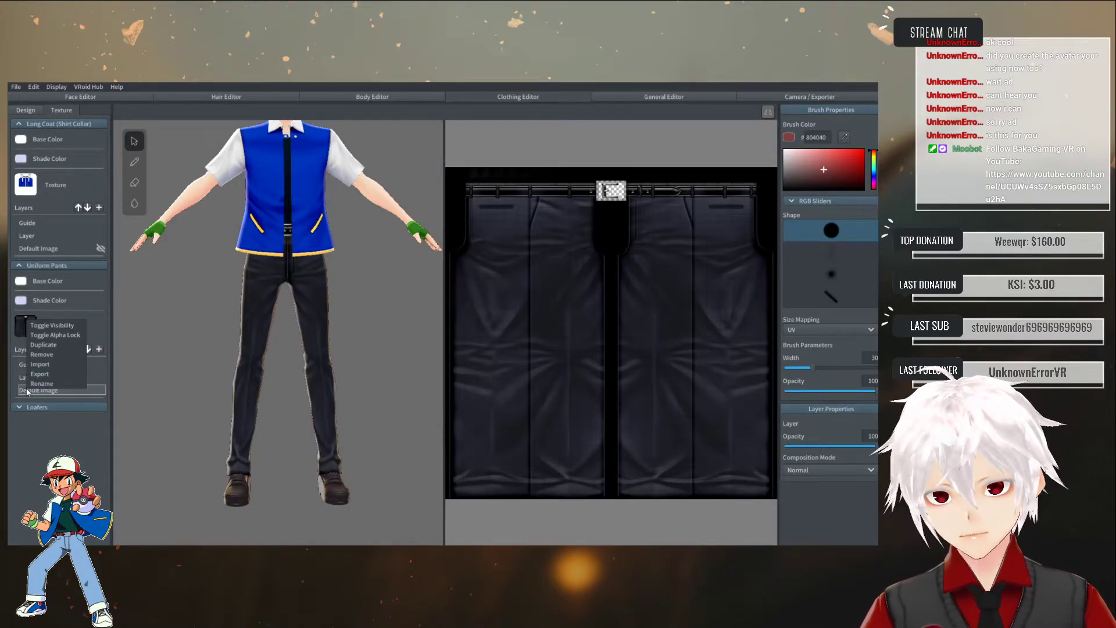
{"action": "left_click", "coordinate": [267, 230]}
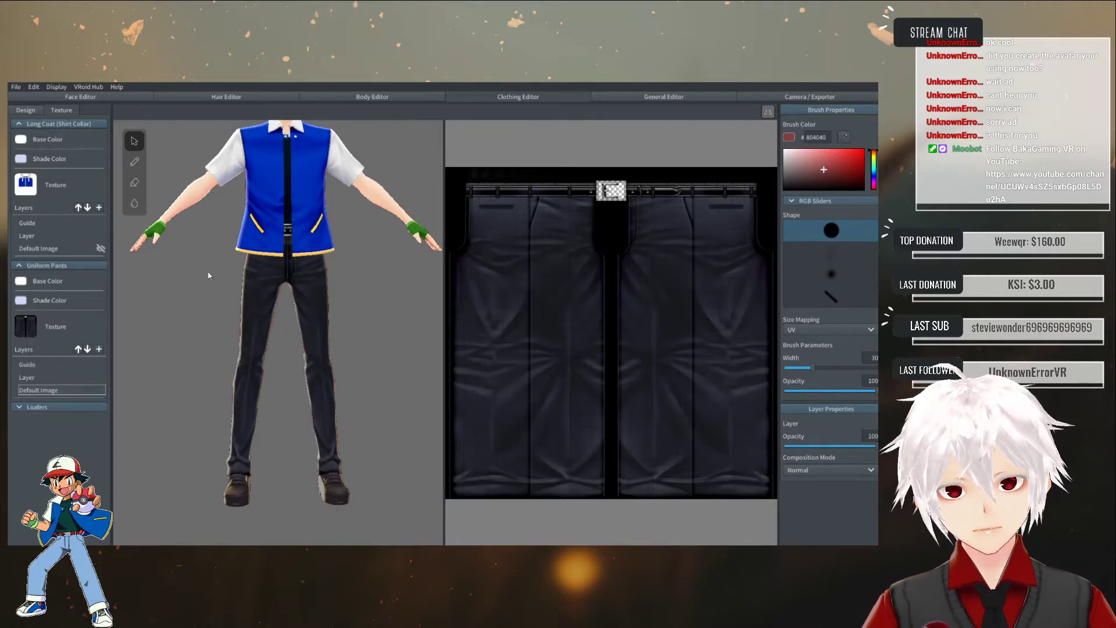
- Export the Default Image layer of the Uniform Pants texture as Pants into the AshKetchum folder
{"action": "scroll", "coordinate": [294, 219], "scroll_direction": "up", "scroll_amount": 3}
{"action": "mouse_move", "coordinate": [295, 214]}
{"action": "right_mouse_down"}
{"action": "mouse_move", "coordinate": [274, 210]}
{"action": "mouse_move", "coordinate": [291, 209]}
{"action": "right_mouse_up"}
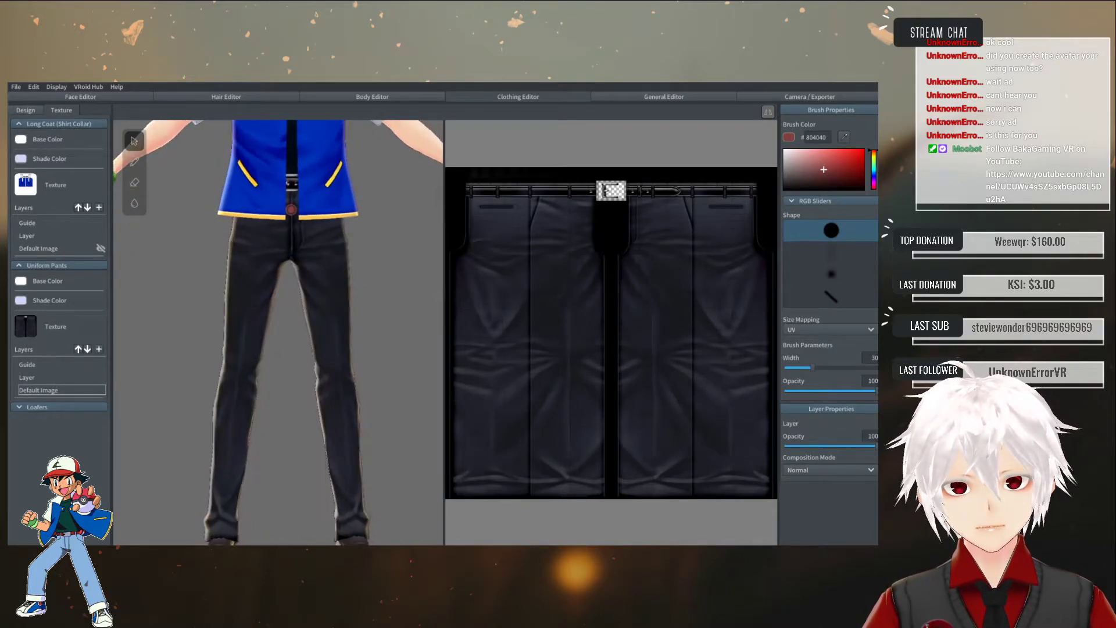
{"action": "right_click", "coordinate": [35, 390]}
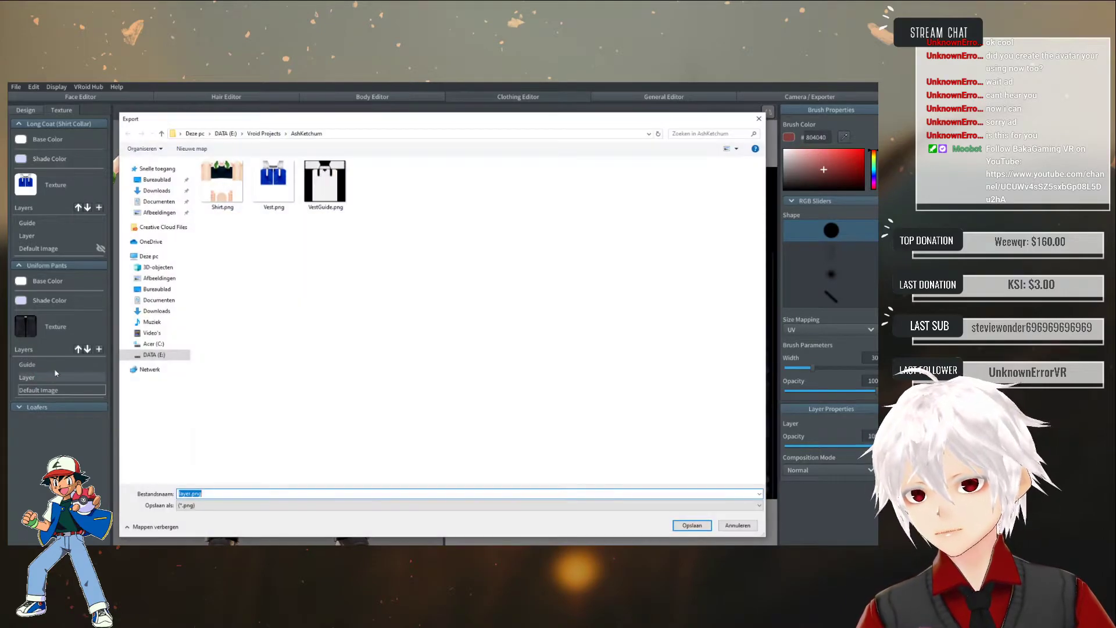
{"action": "type", "text": "Pants"}
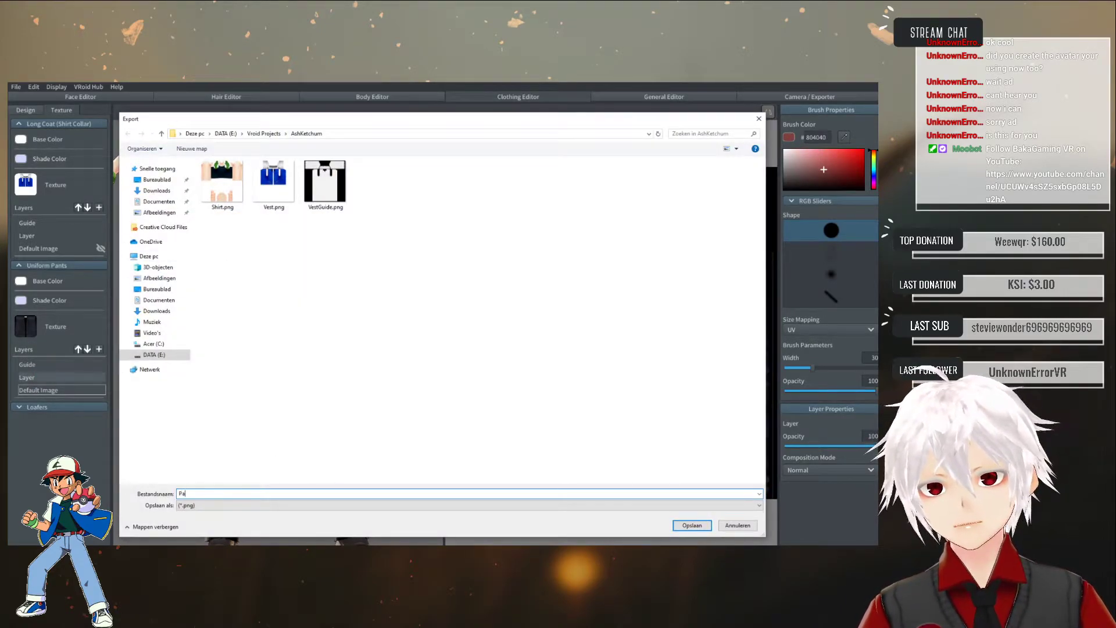
{"action": "key", "text": "Return"}
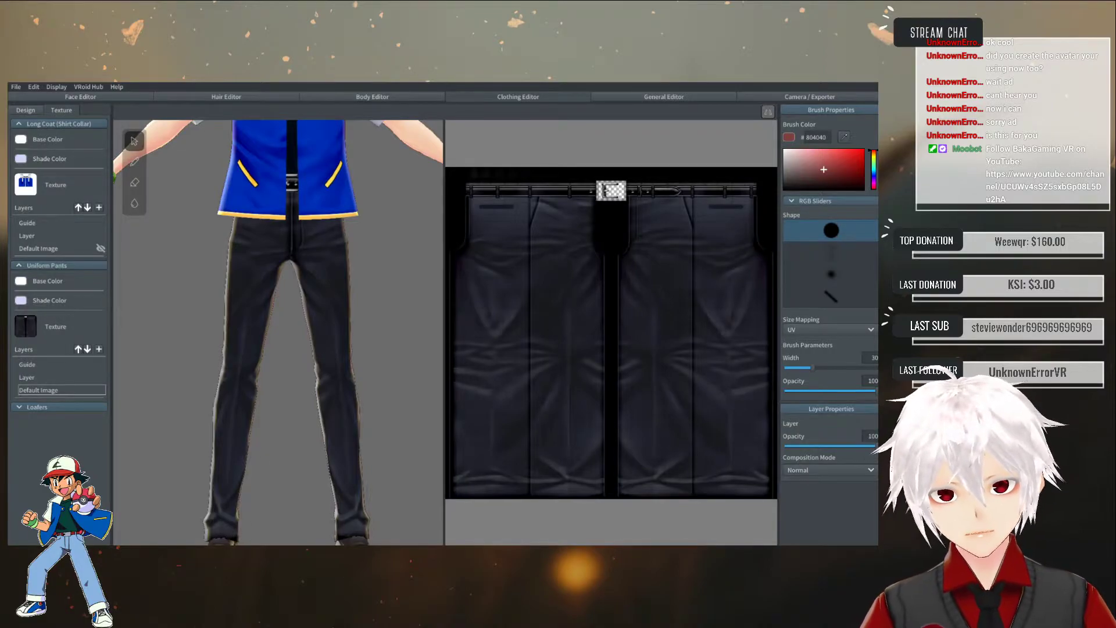
- Switch to Photoshop and close the open shirt texture document, leaving the workspace empty
{"action": "key", "text": "alt+Tab"}
{"action": "left_click", "coordinate": [25, 86]}
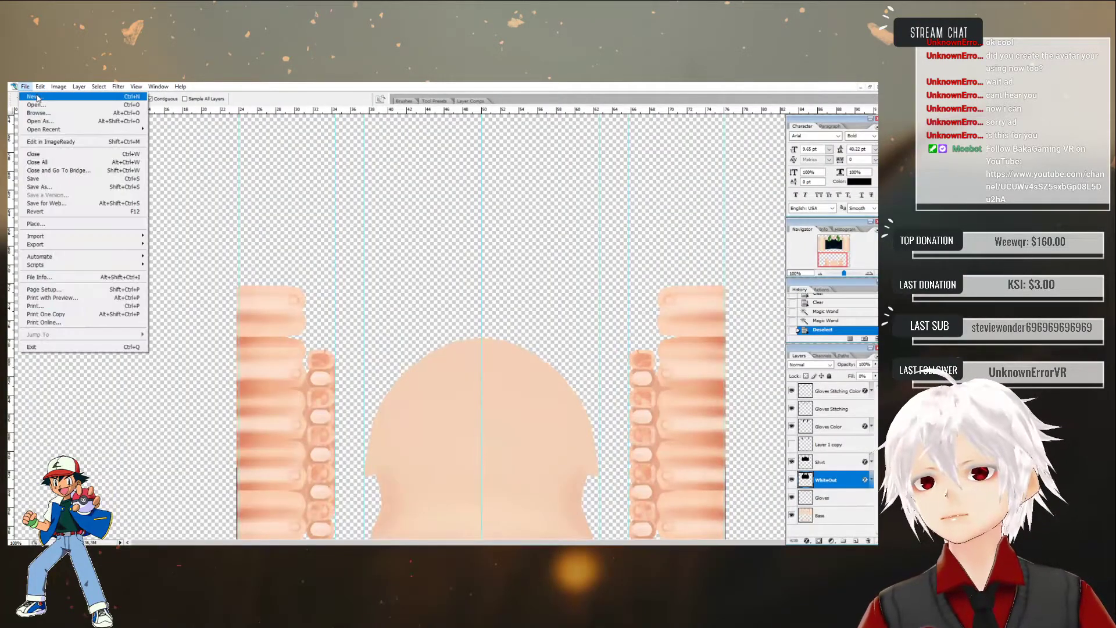
{"action": "left_click", "coordinate": [646, 154]}
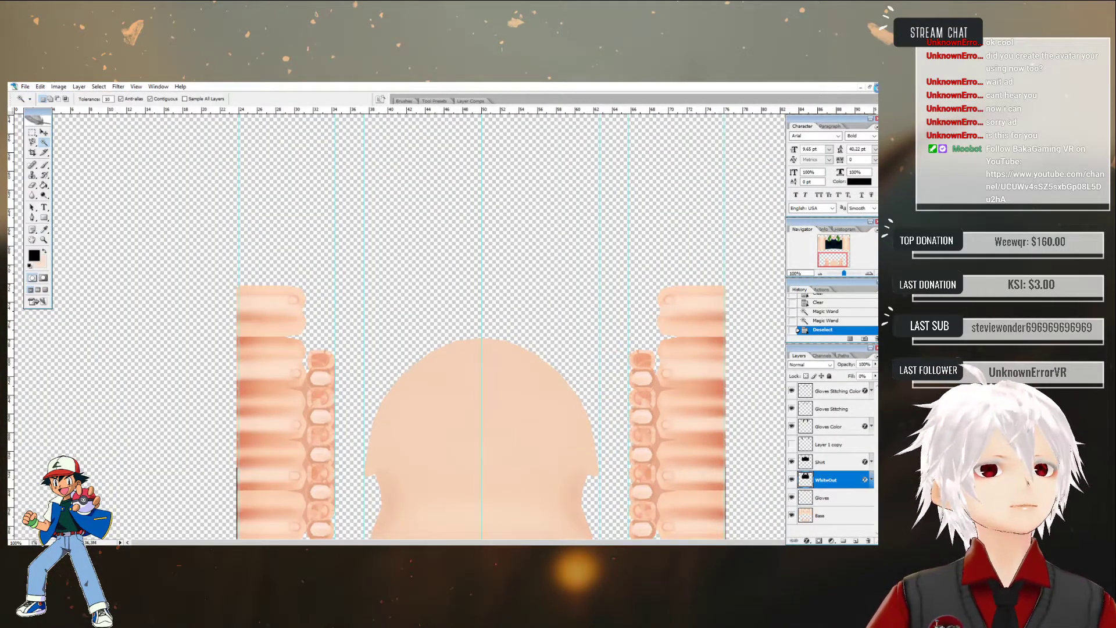
{"action": "key", "text": "ctrl+w"}
{"action": "left_click", "coordinate": [410, 258]}
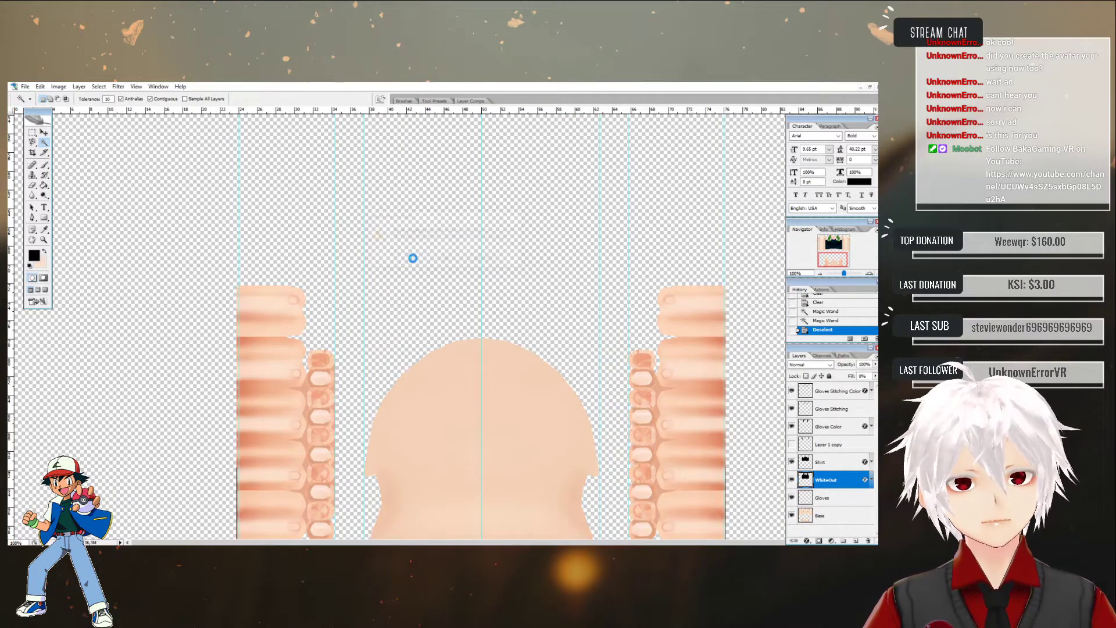
{"action": "left_click", "coordinate": [876, 87]}
{"action": "left_click", "coordinate": [410, 256]}
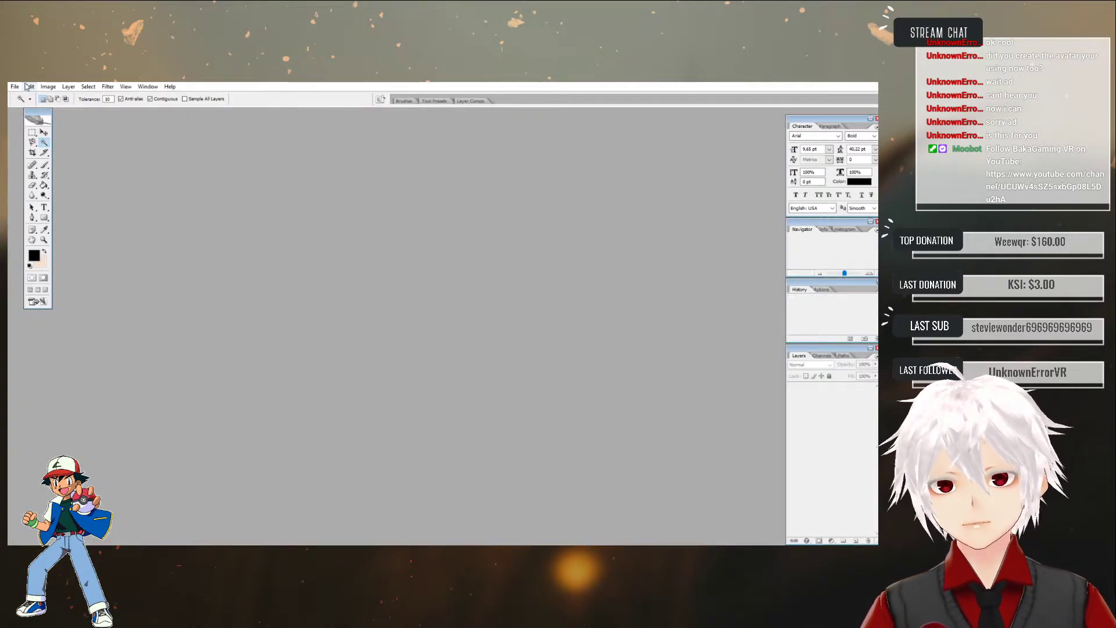
- Open Pants.png from the AshKetchum folder
{"action": "left_click", "coordinate": [14, 87]}
{"action": "left_click", "coordinate": [27, 105]}
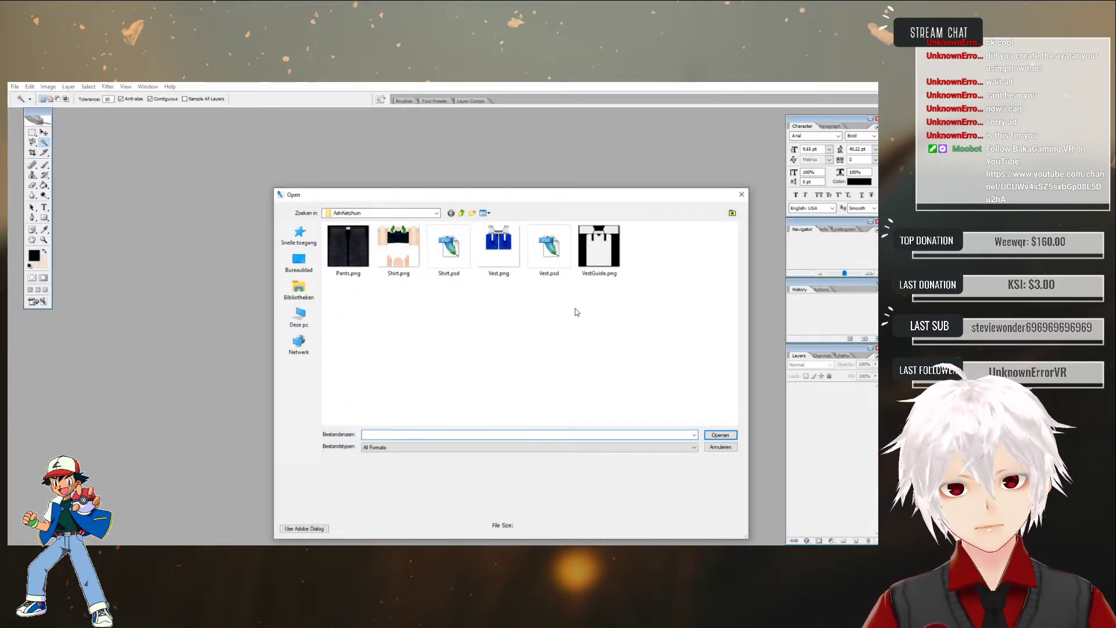
{"action": "double_click", "coordinate": [353, 255]}
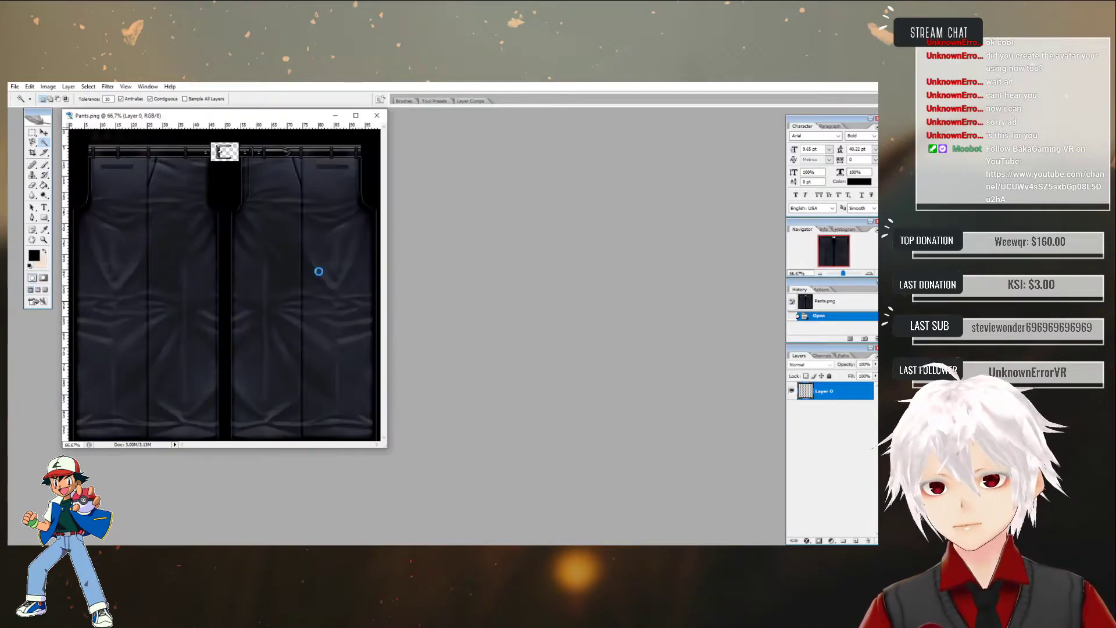
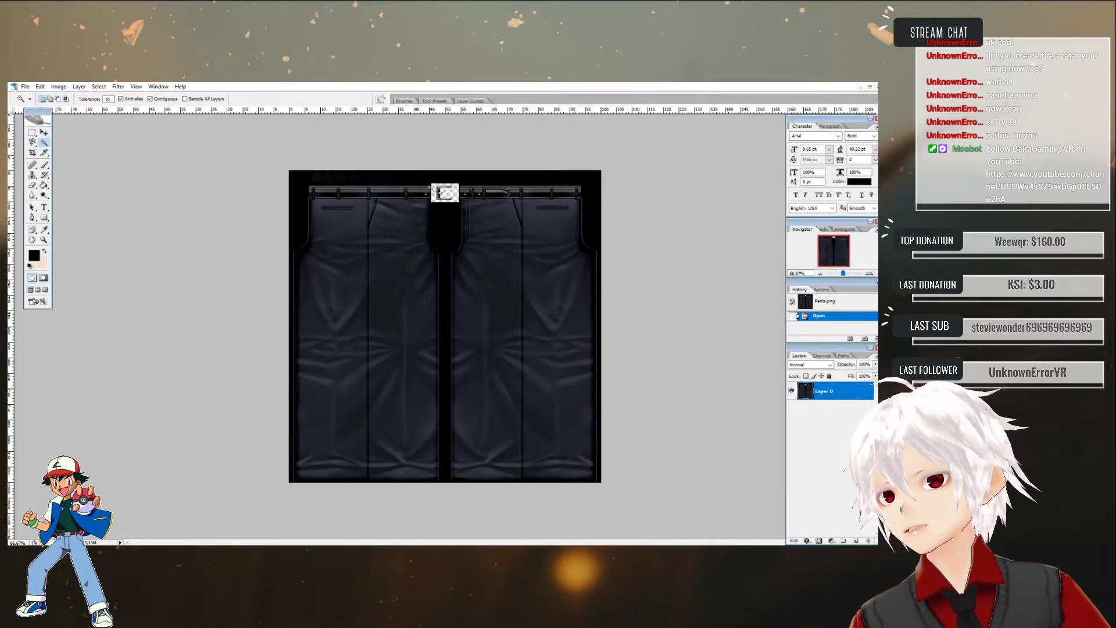
- Rename the pants texture's layer to Base
{"action": "left_click", "coordinate": [43, 239]}
{"action": "left_click", "coordinate": [422, 197]}
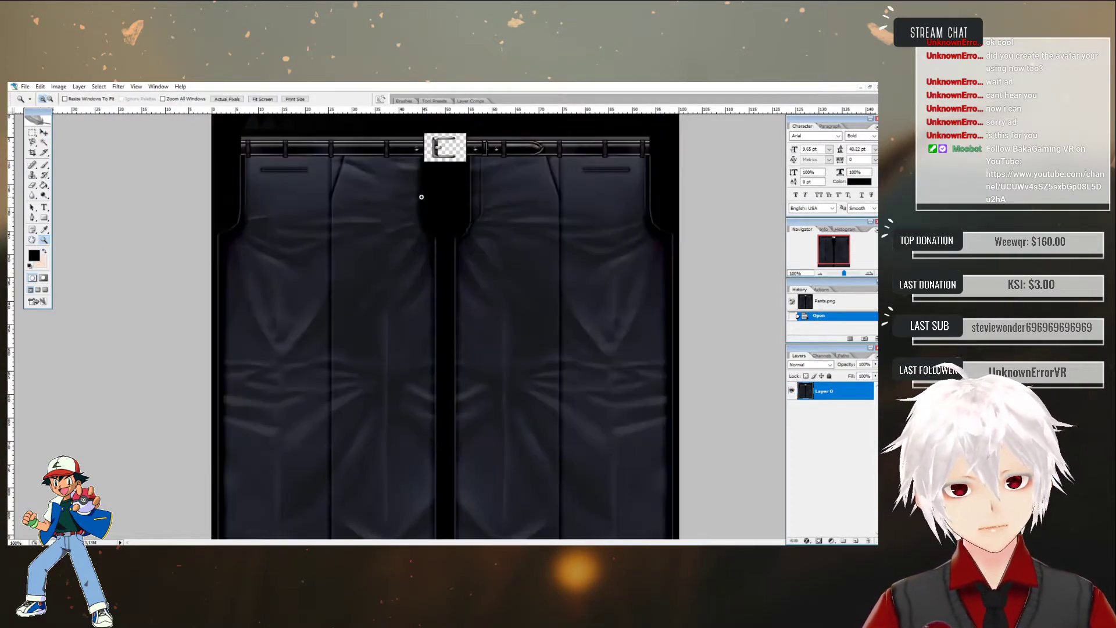
{"action": "left_click", "coordinate": [399, 139]}
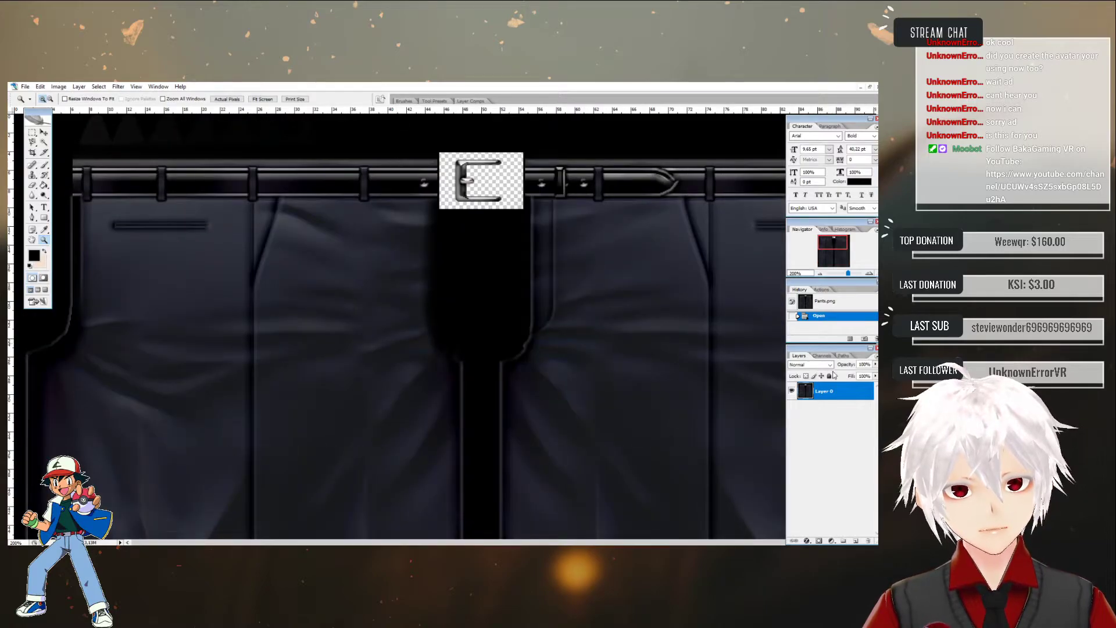
{"action": "double_click", "coordinate": [827, 392]}
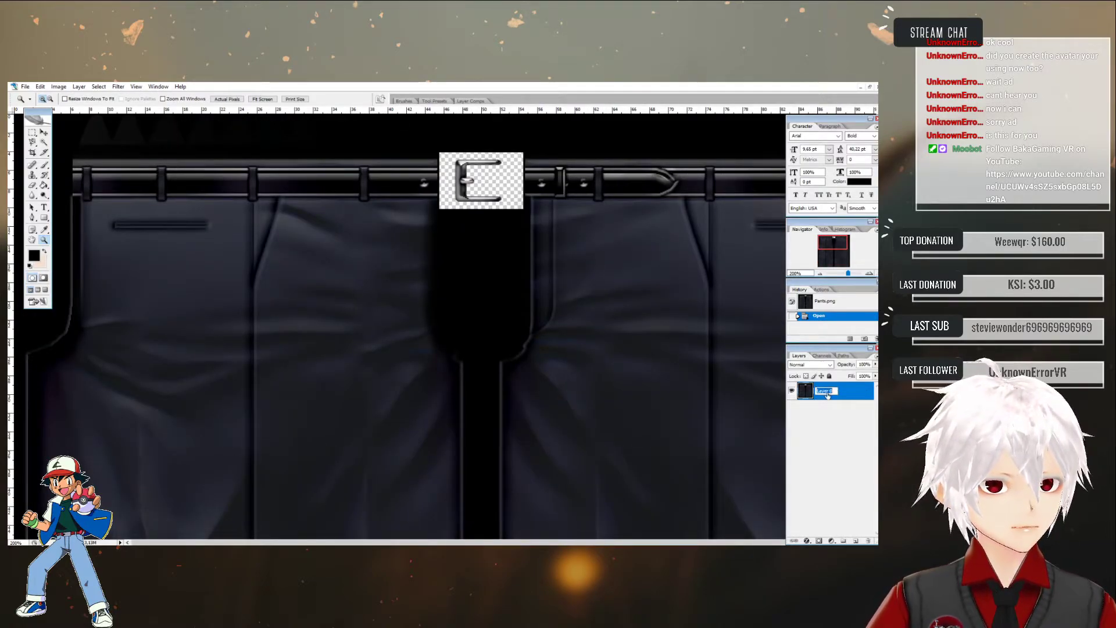
{"action": "type", "text": "Base"}
{"action": "key", "text": "Return"}
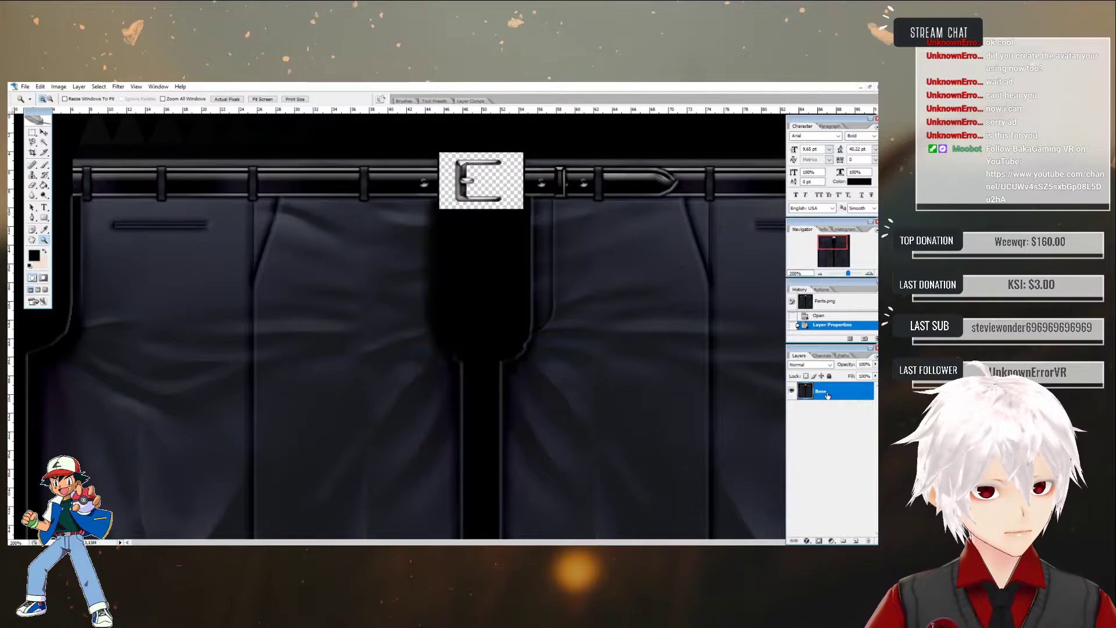
- Add a Color Overlay to the Base layer with the Hue blend mode and white (ffffff) as its colour
{"action": "double_click", "coordinate": [871, 394]}
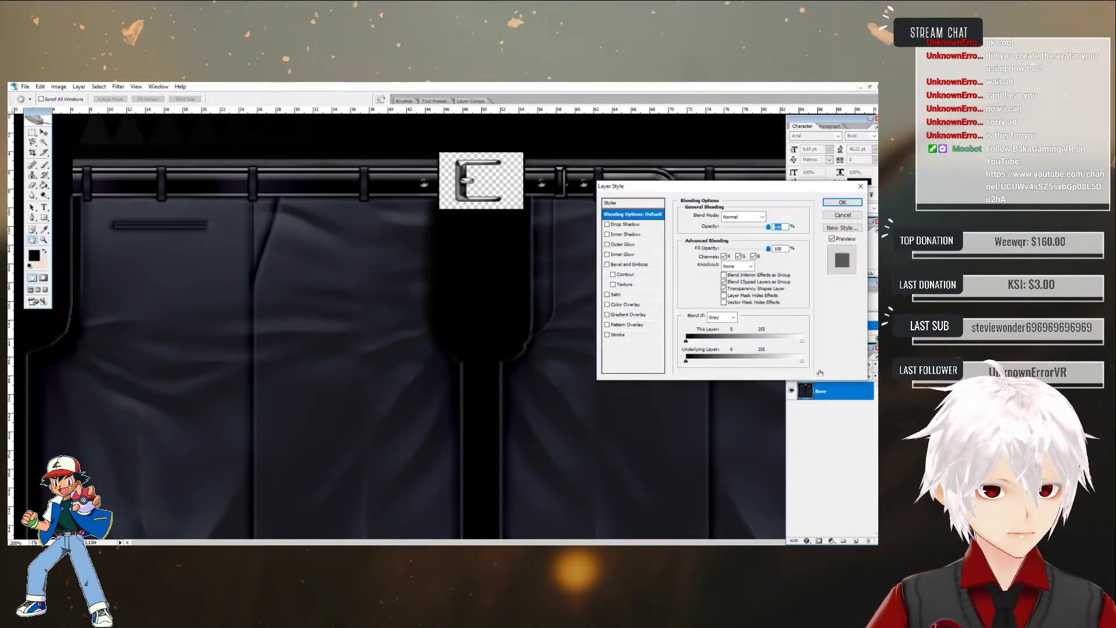
{"action": "left_click", "coordinate": [623, 305]}
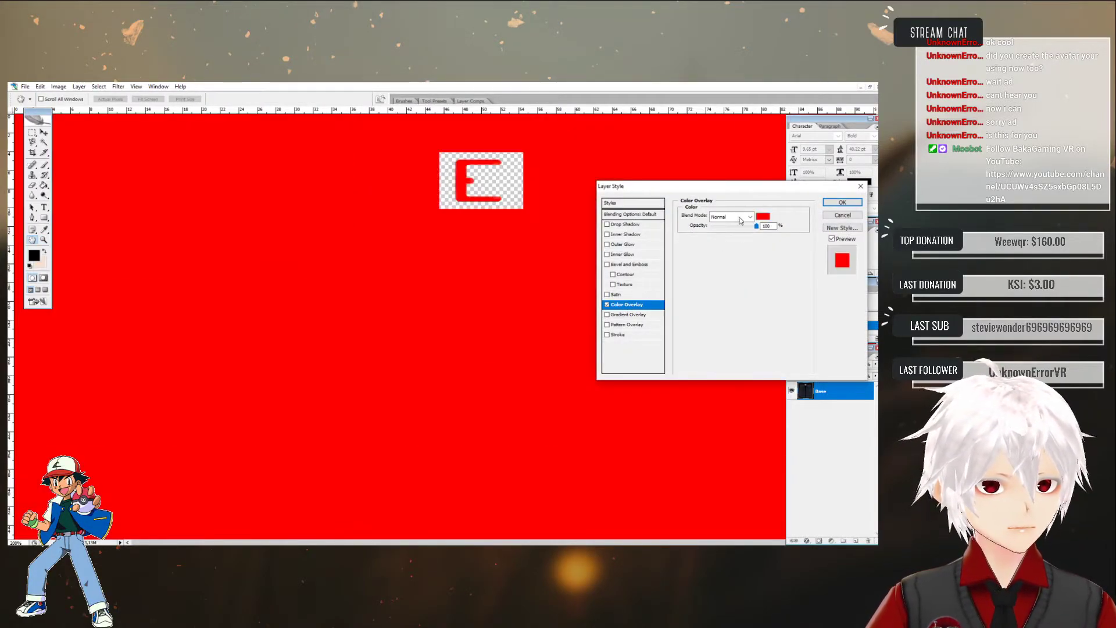
{"action": "left_click", "coordinate": [734, 216]}
{"action": "left_click", "coordinate": [716, 401]}
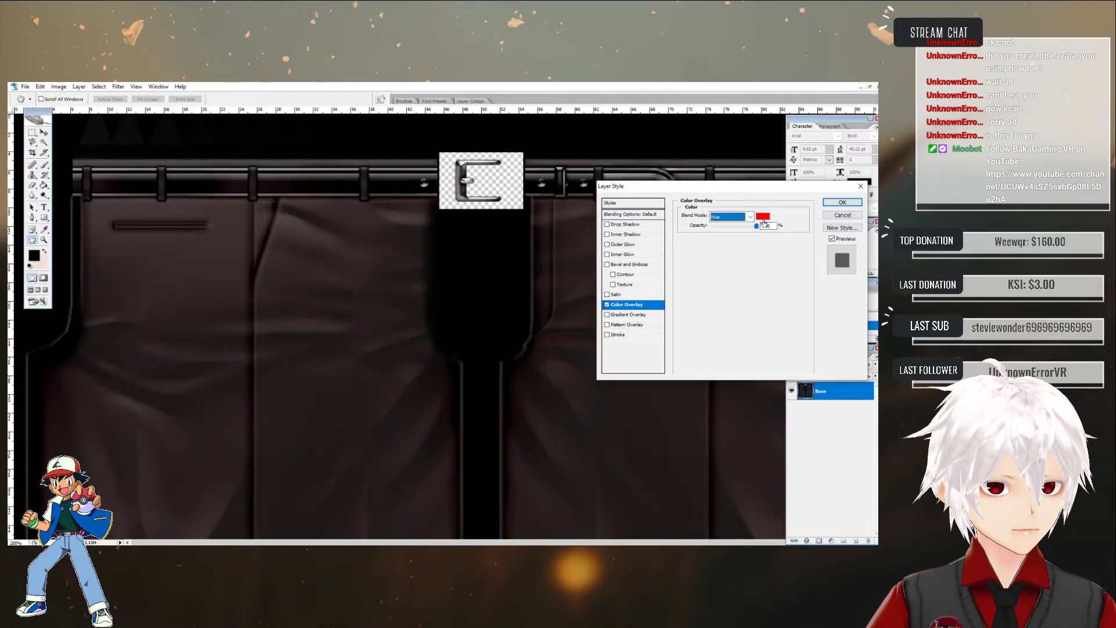
{"action": "left_click", "coordinate": [762, 216]}
{"action": "left_click_drag", "start_coordinate": [540, 367], "coordinate": [354, 498]}
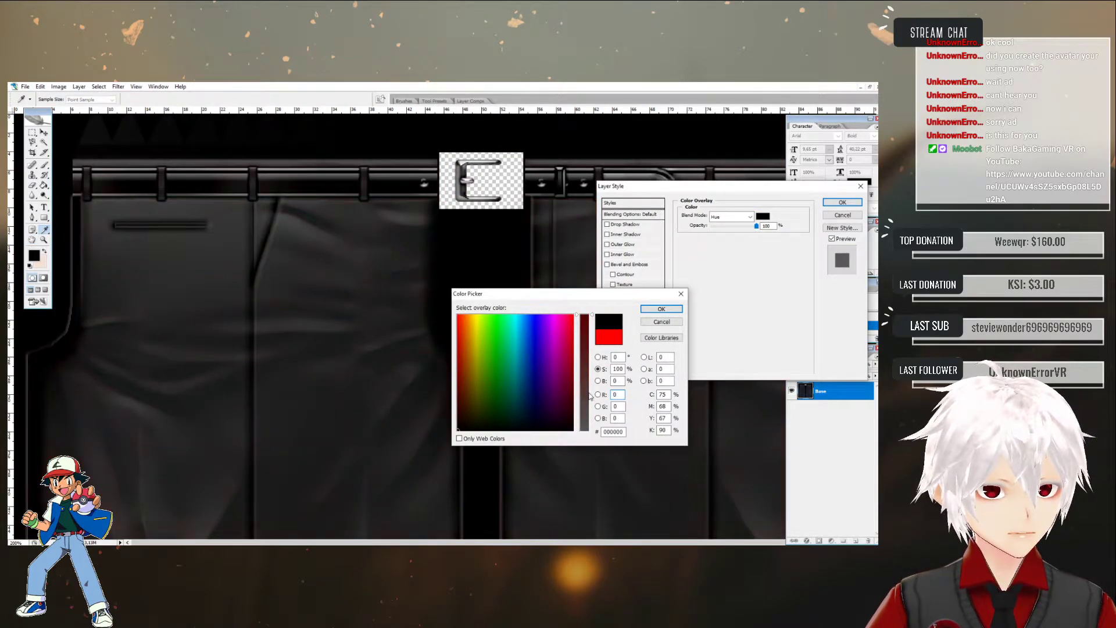
{"action": "left_click_drag", "start_coordinate": [587, 405], "coordinate": [553, 445]}
{"action": "left_click_drag", "start_coordinate": [523, 409], "coordinate": [379, 281]}
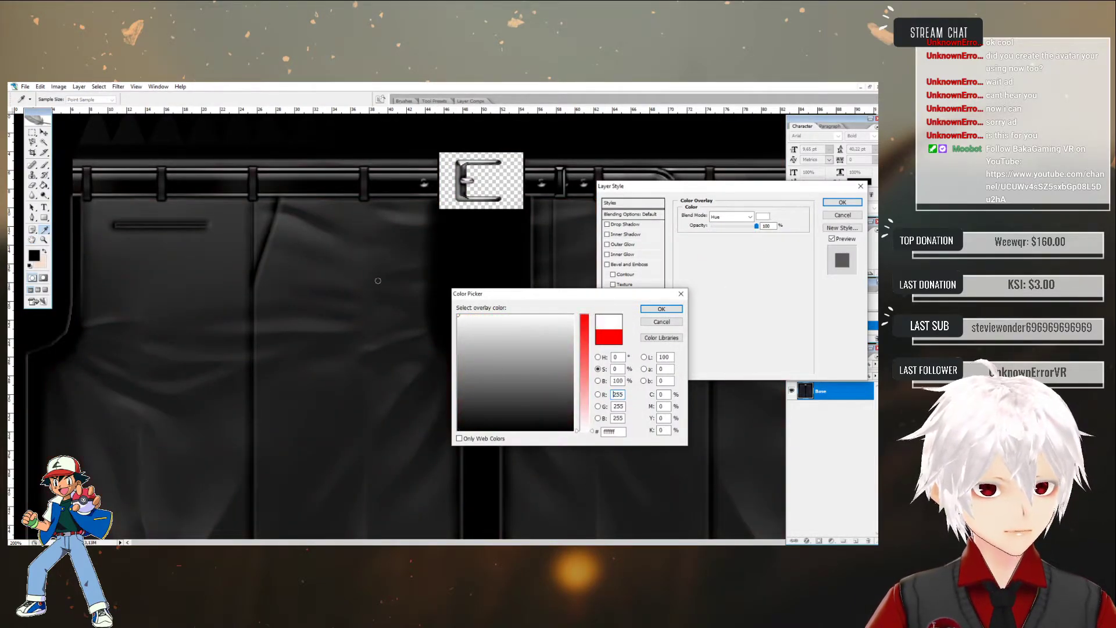
{"action": "left_click", "coordinate": [660, 308]}
- Try other blend modes for the white overlay, including Difference, Soft Light, Linear Dodge, Color Burn and Normal
{"action": "left_click", "coordinate": [724, 218]}
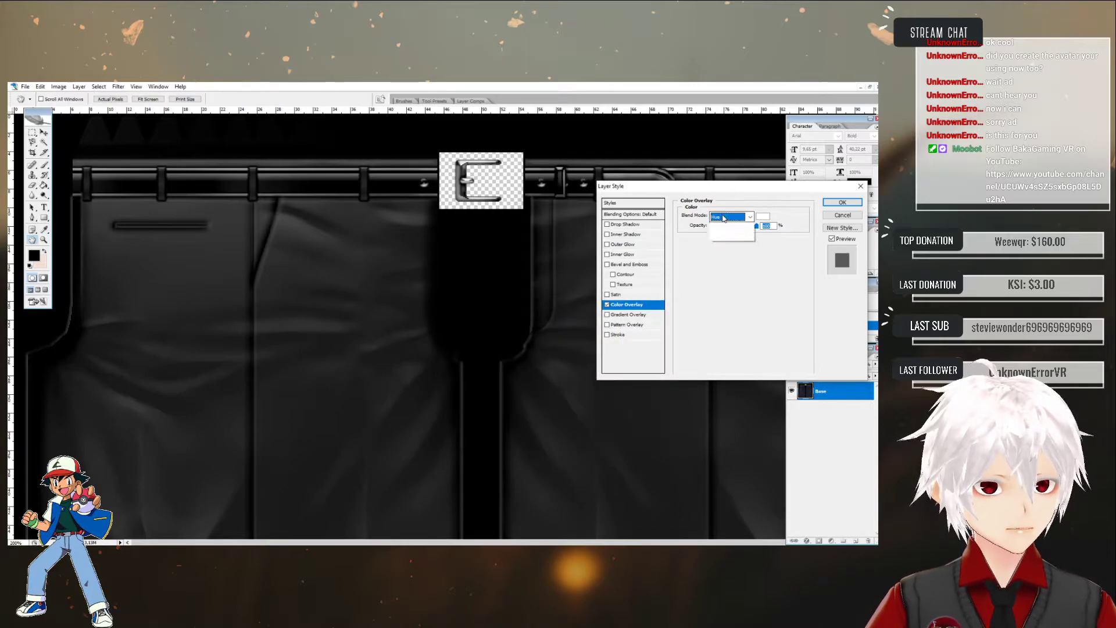
{"action": "scroll", "coordinate": [723, 217], "scroll_direction": "up", "scroll_amount": 1}
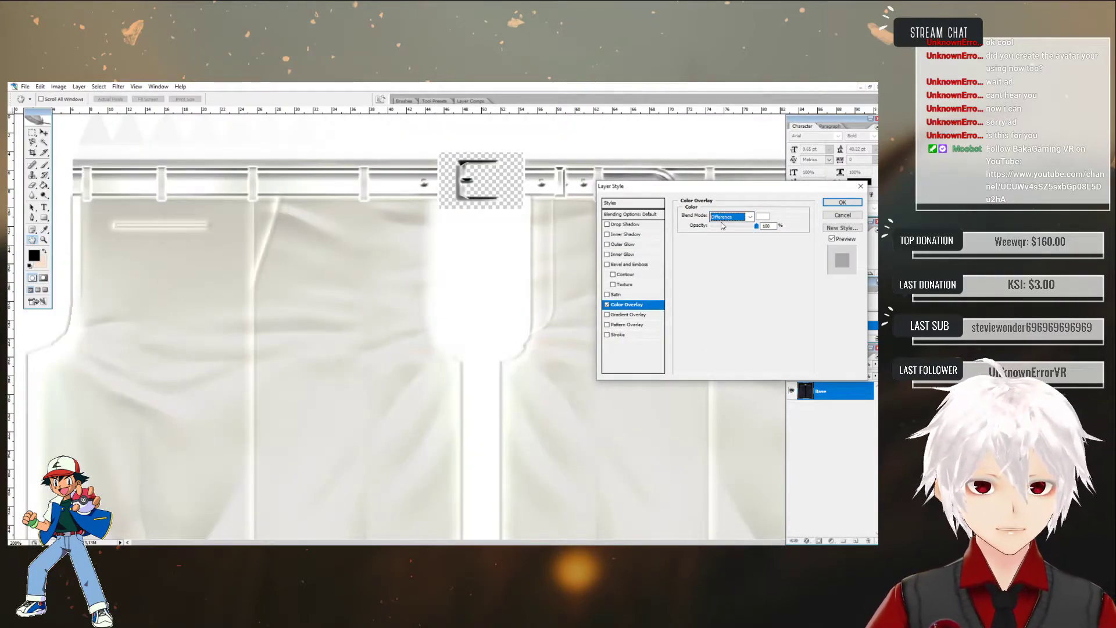
{"action": "scroll", "coordinate": [723, 225], "scroll_direction": "up", "scroll_amount": 3}
{"action": "key", "text": "Tab"}
{"action": "left_click", "coordinate": [732, 218]}
{"action": "left_click", "coordinate": [732, 218]}
{"action": "scroll", "coordinate": [732, 218], "scroll_direction": "up", "scroll_amount": 3}
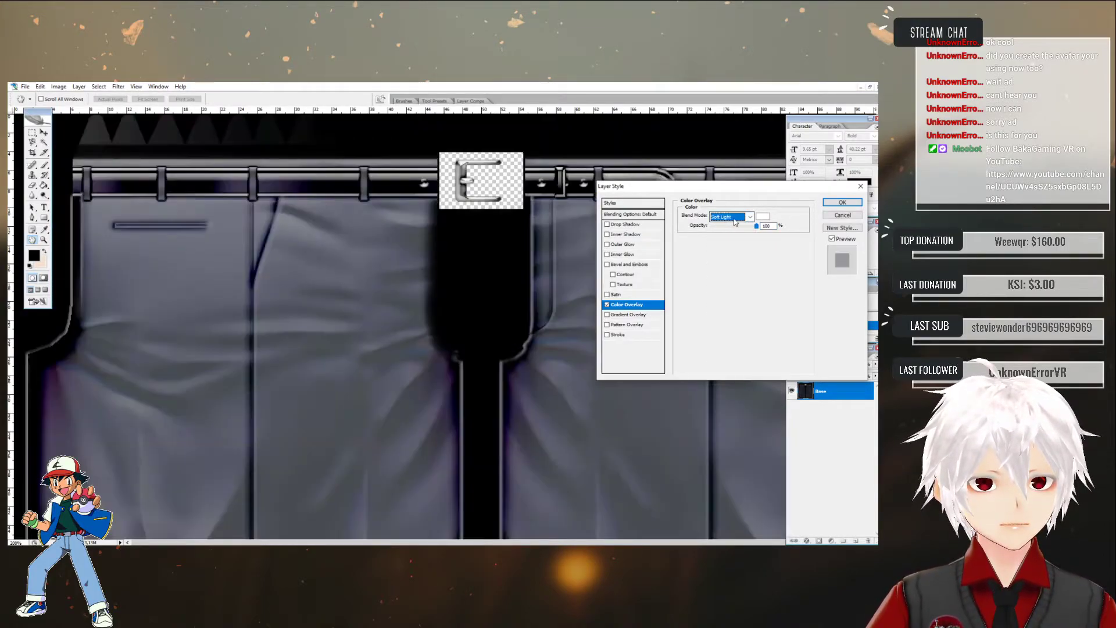
{"action": "key", "text": "Up"}
{"action": "key", "text": "Up"}
{"action": "key", "text": "Up"}
{"action": "key", "text": "Up"}
{"action": "key", "text": "Up"}
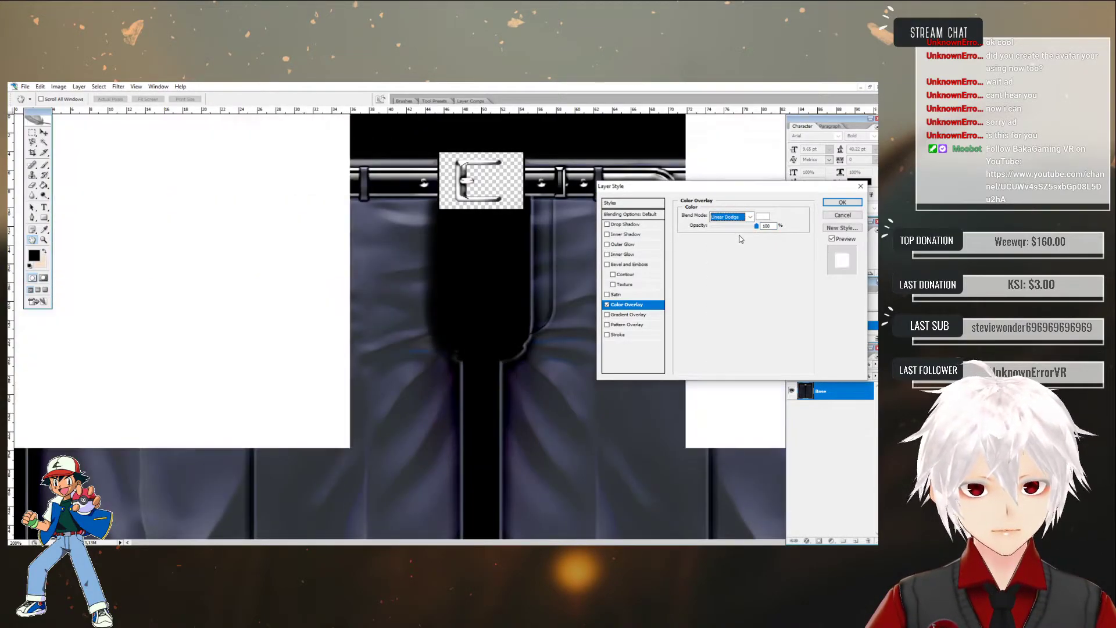
{"action": "key", "text": "Up"}
{"action": "key", "text": "Up"}
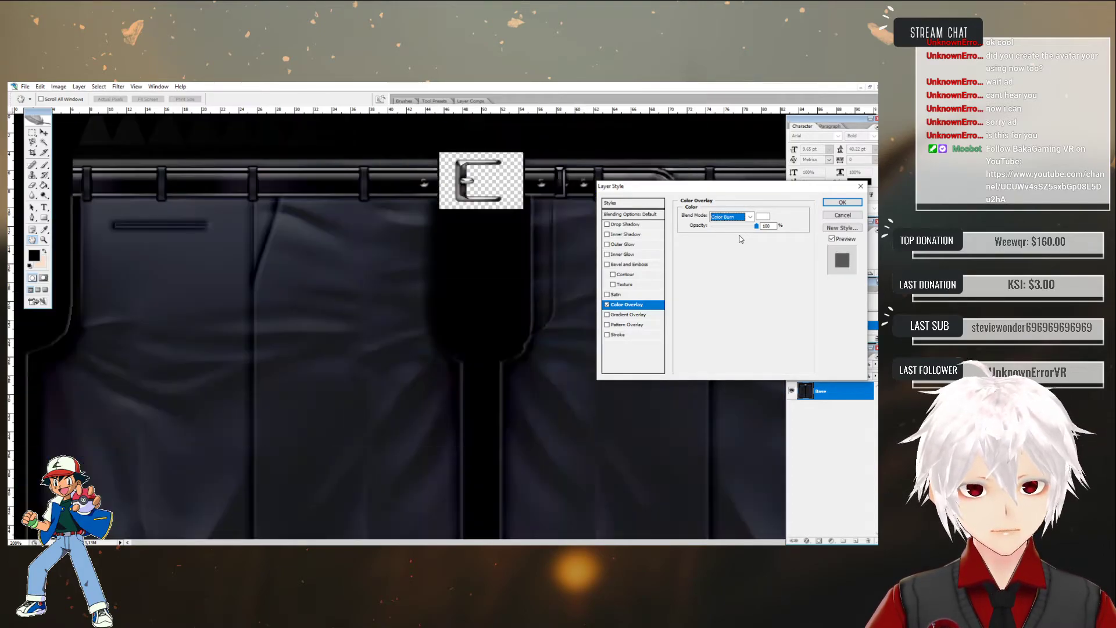
{"action": "key", "text": "Up"}
{"action": "key", "text": "Up"}
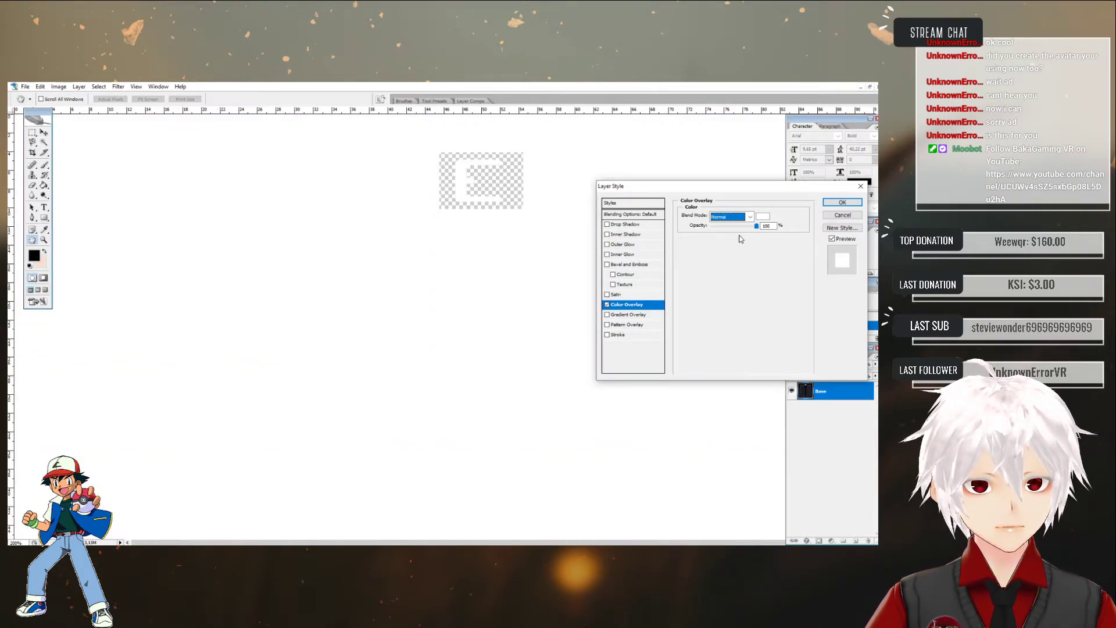
- Set the overlay's blend mode to Hue, compare the pants with the overlay off and on, and apply the layer style
{"action": "left_click", "coordinate": [730, 216]}
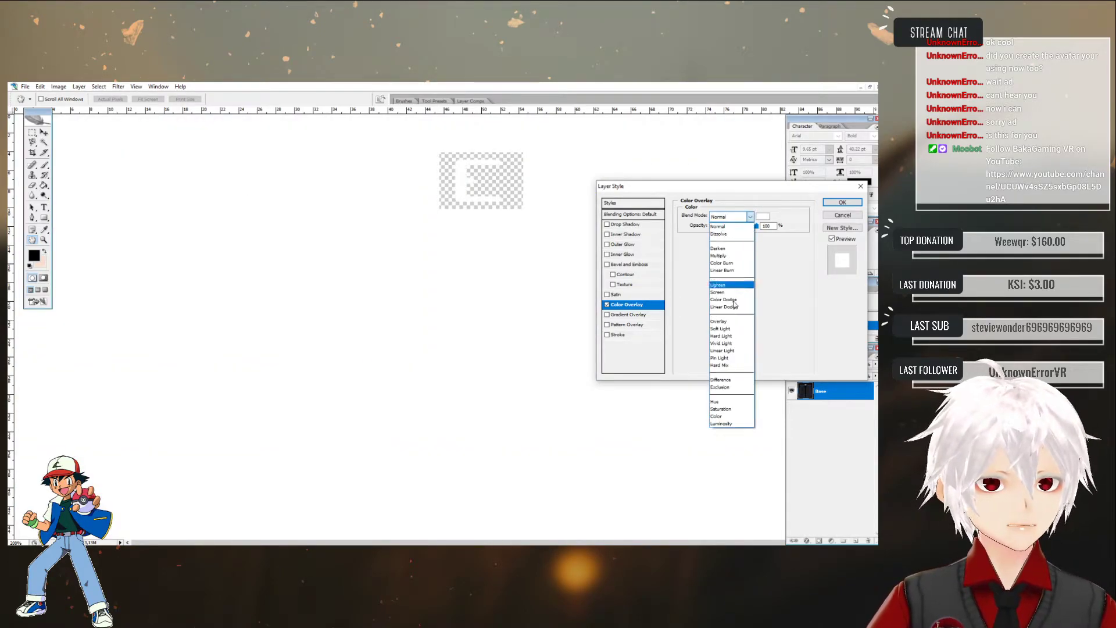
{"action": "left_click", "coordinate": [717, 401]}
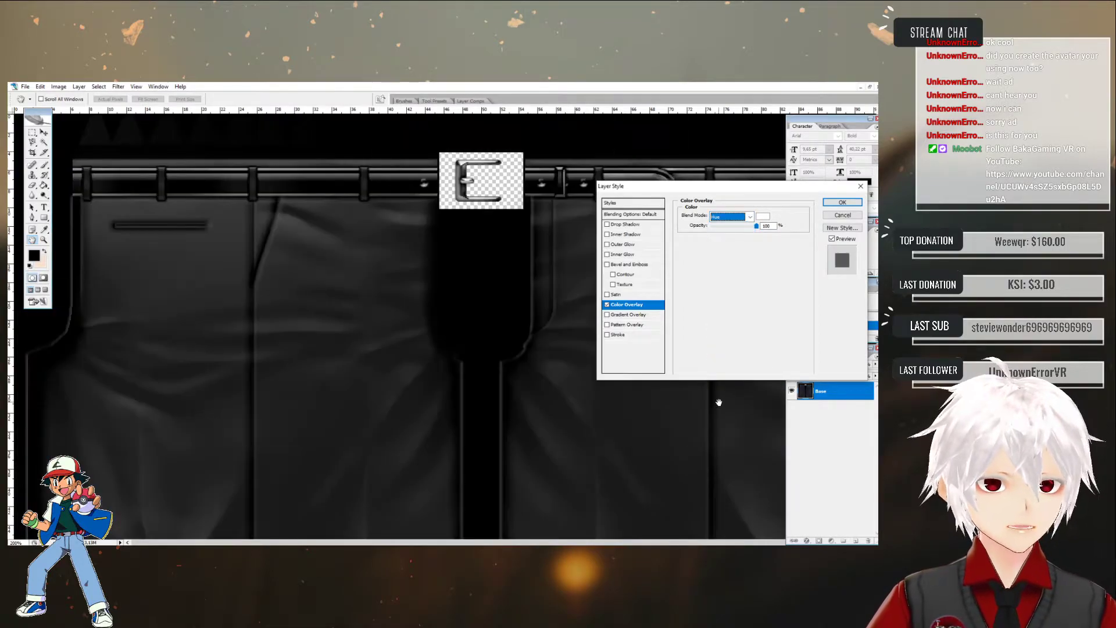
{"action": "left_click", "coordinate": [607, 305]}
{"action": "left_click", "coordinate": [607, 305]}
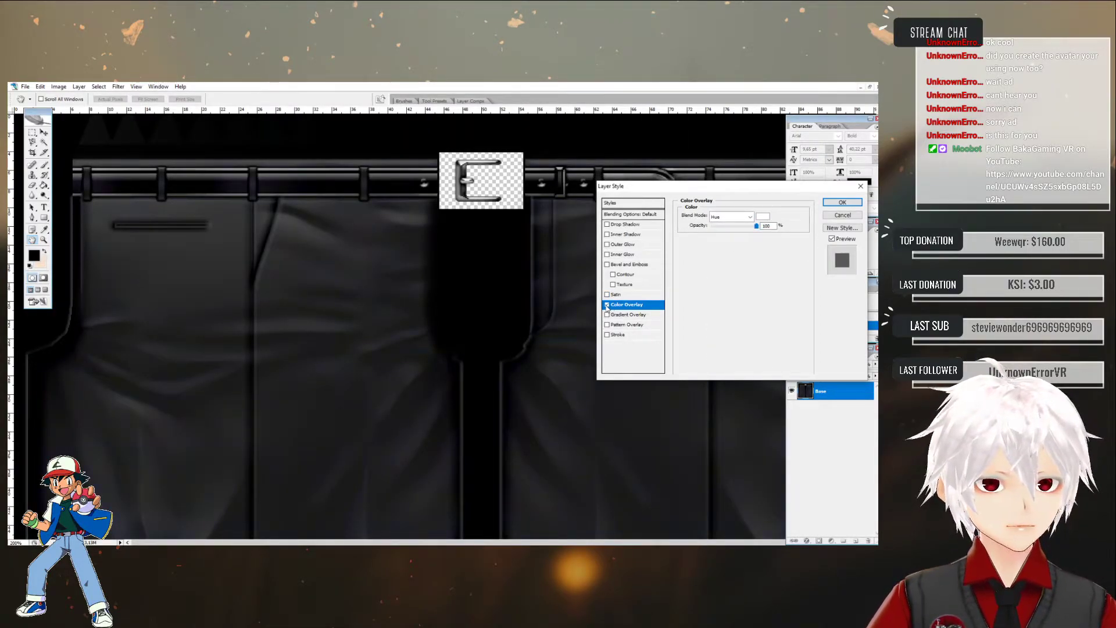
{"action": "left_click", "coordinate": [840, 203]}
- Duplicate the Base layer with its layer style
{"action": "right_click", "coordinate": [844, 396]}
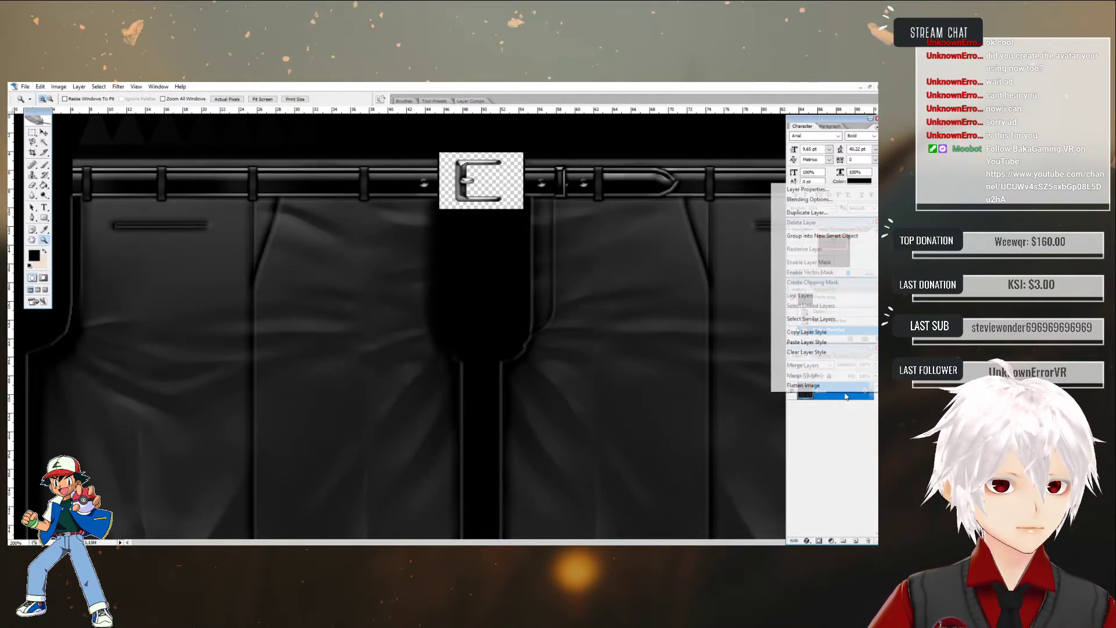
{"action": "left_click", "coordinate": [807, 213]}
{"action": "key", "text": "Return"}
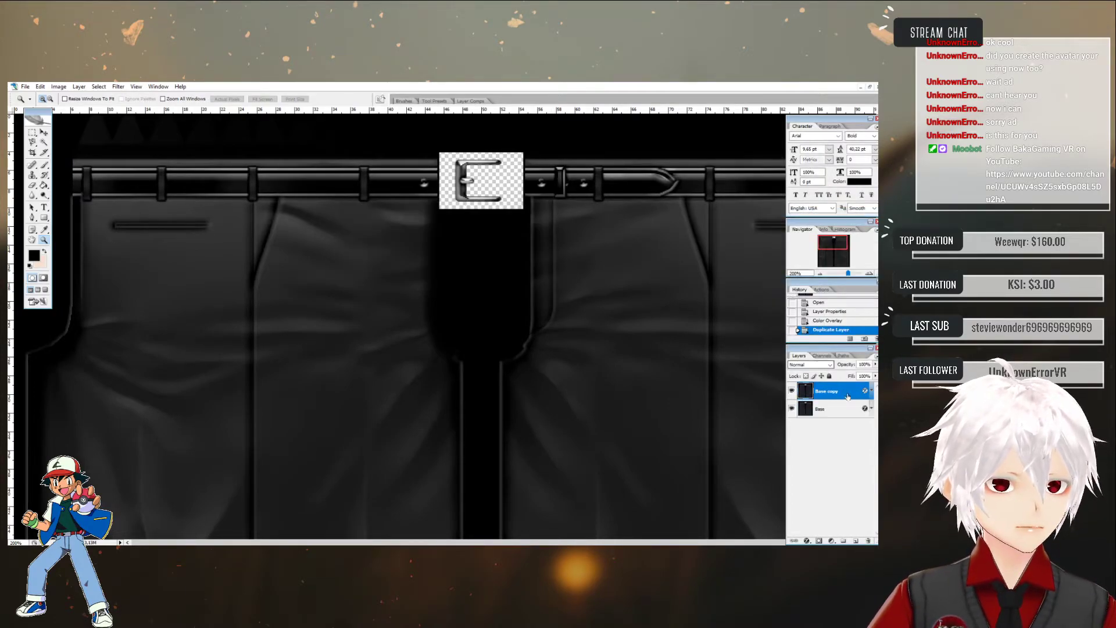
- Try light grey (e8e8e8) as the Color Overlay colour on the Base copy layer
{"action": "double_click", "coordinate": [864, 391]}
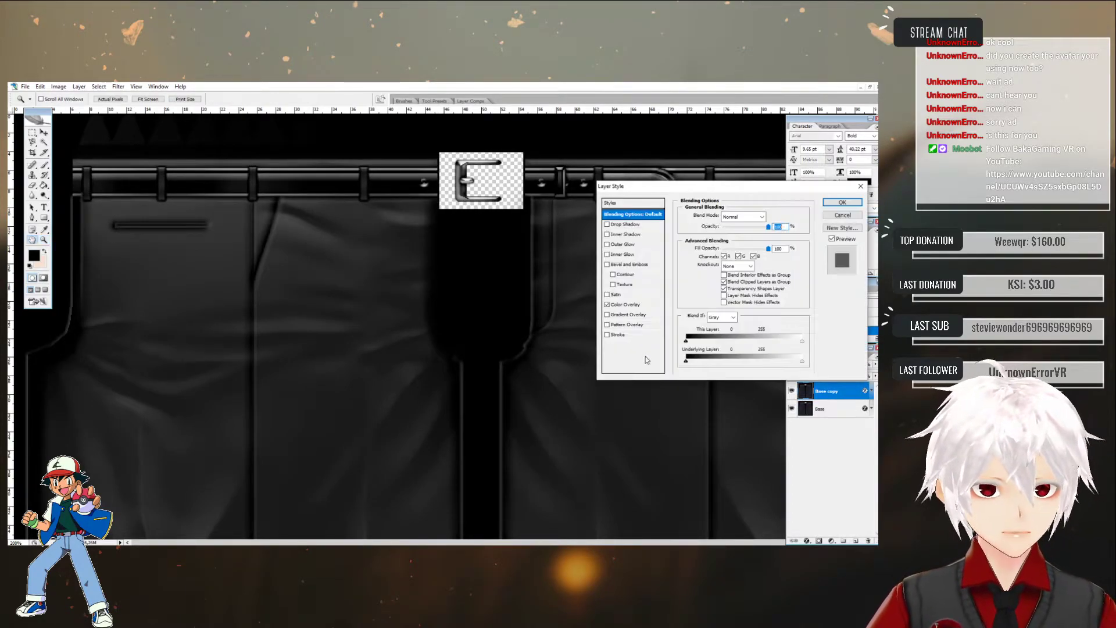
{"action": "left_click", "coordinate": [637, 305]}
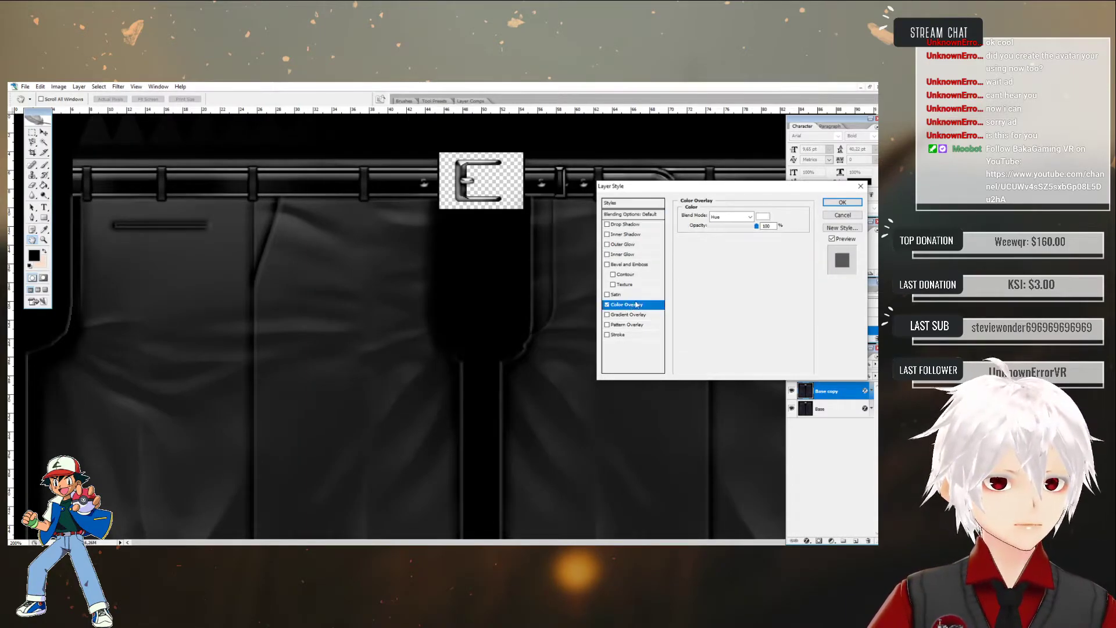
{"action": "left_click", "coordinate": [763, 216]}
{"action": "left_click_drag", "start_coordinate": [493, 316], "coordinate": [454, 325]}
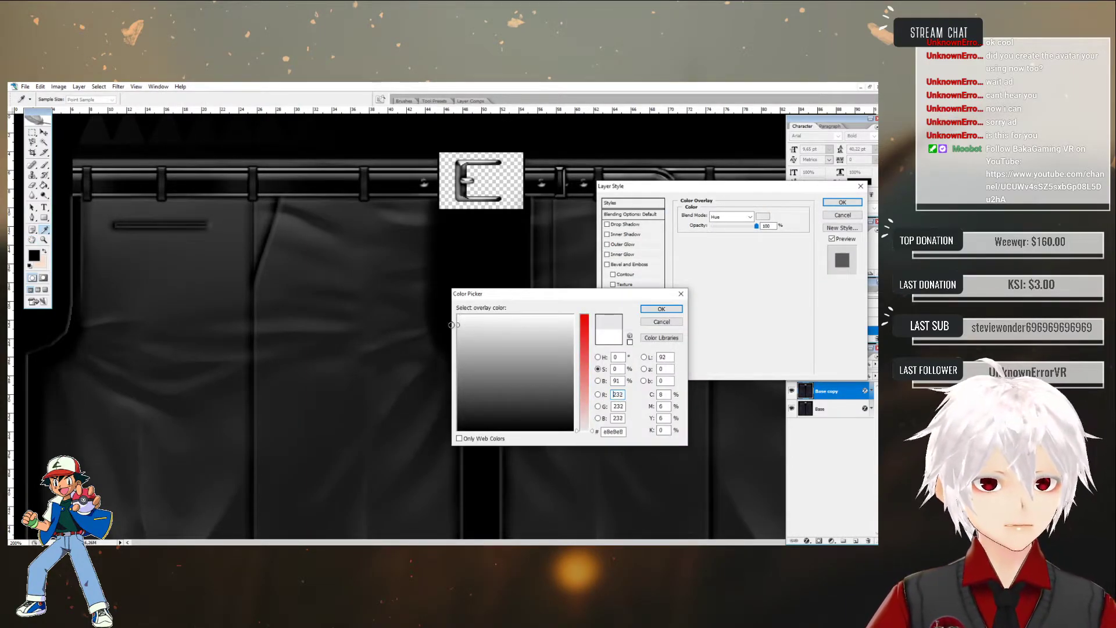
{"action": "left_click", "coordinate": [646, 310]}
- Try other blend modes for the grey overlay, including Exclusion, Linear Light, Vivid Light, Soft Light and Linear Dodge
{"action": "left_click", "coordinate": [718, 219]}
{"action": "left_click", "coordinate": [719, 219]}
{"action": "scroll", "coordinate": [720, 222], "scroll_direction": "up", "scroll_amount": 1}
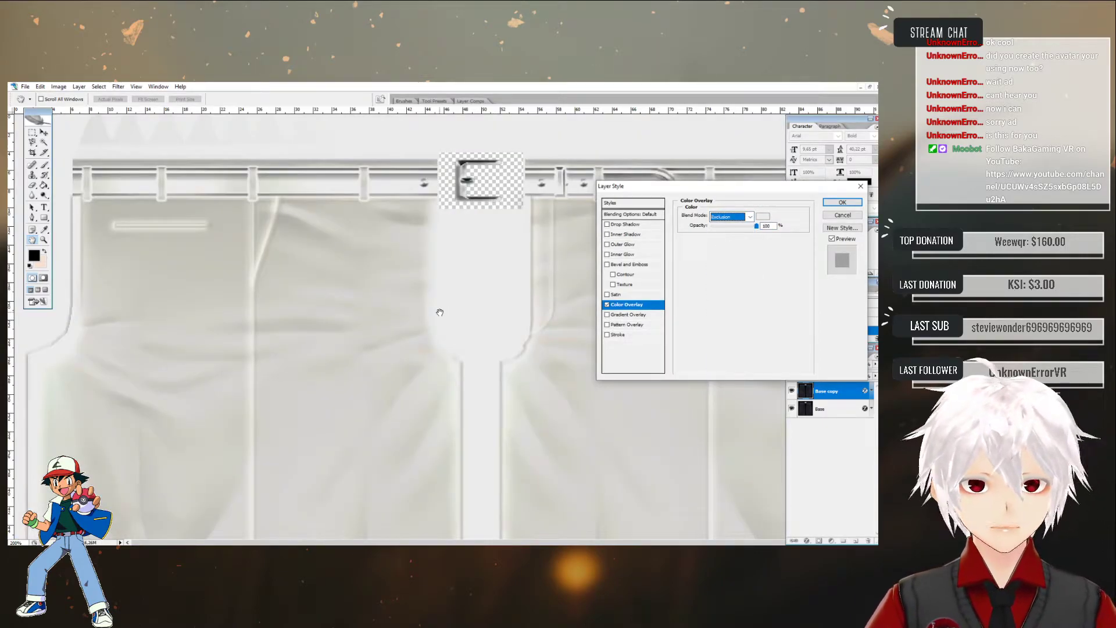
{"action": "key", "text": "Up"}
{"action": "key", "text": "Up"}
{"action": "key", "text": "Up"}
{"action": "key", "text": "Up"}
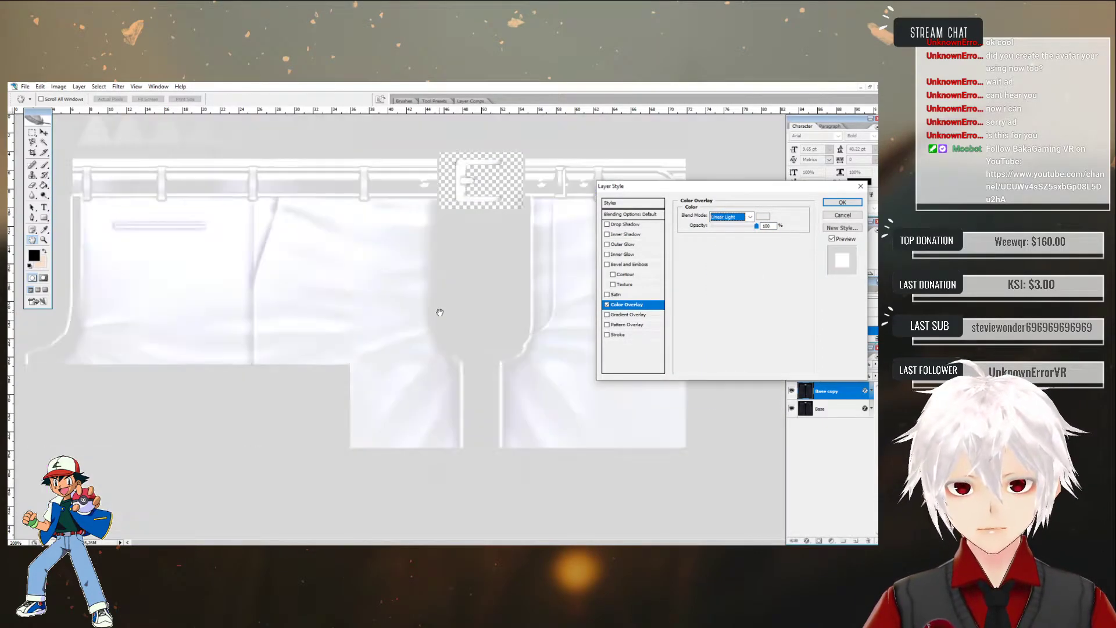
{"action": "scroll", "coordinate": [440, 312], "scroll_direction": "up", "scroll_amount": 1}
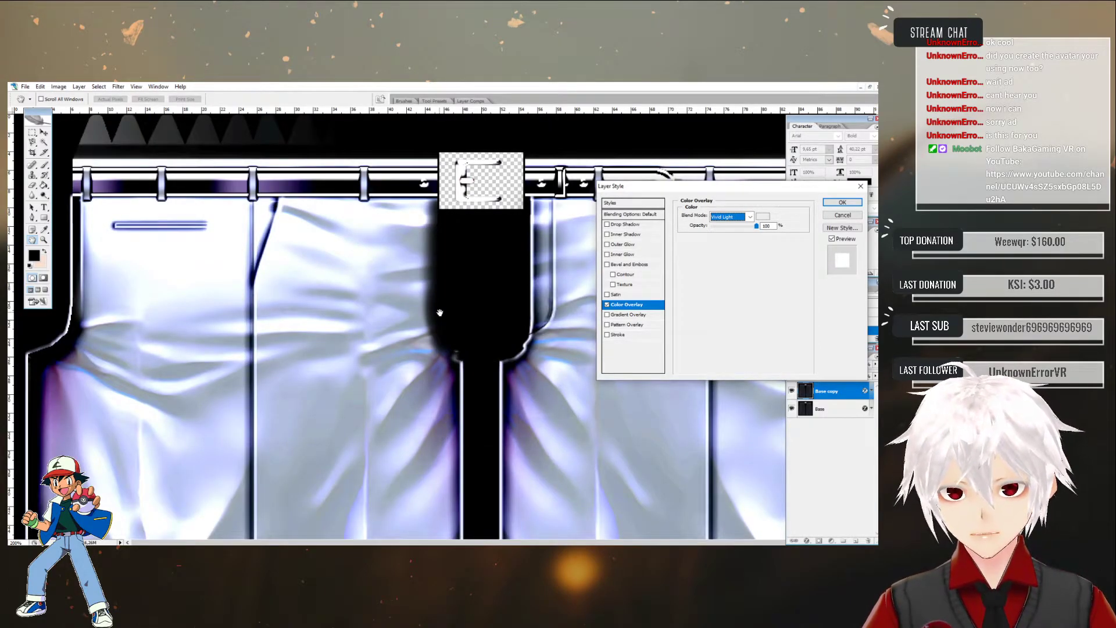
{"action": "scroll", "coordinate": [440, 312], "scroll_direction": "up", "scroll_amount": 2}
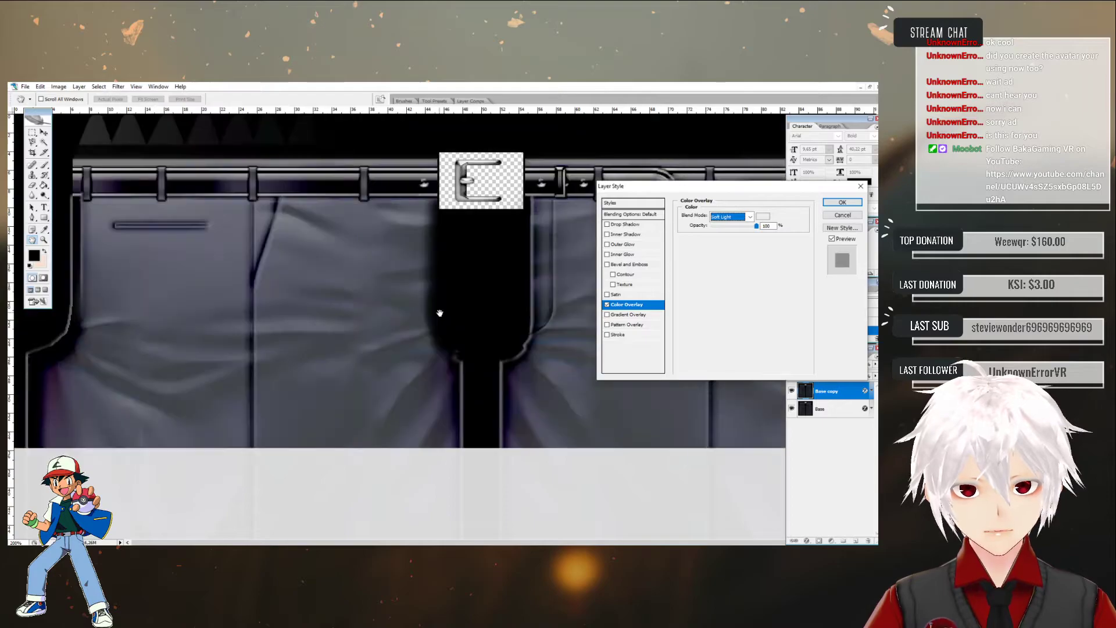
{"action": "scroll", "coordinate": [440, 312], "scroll_direction": "up", "scroll_amount": 2}
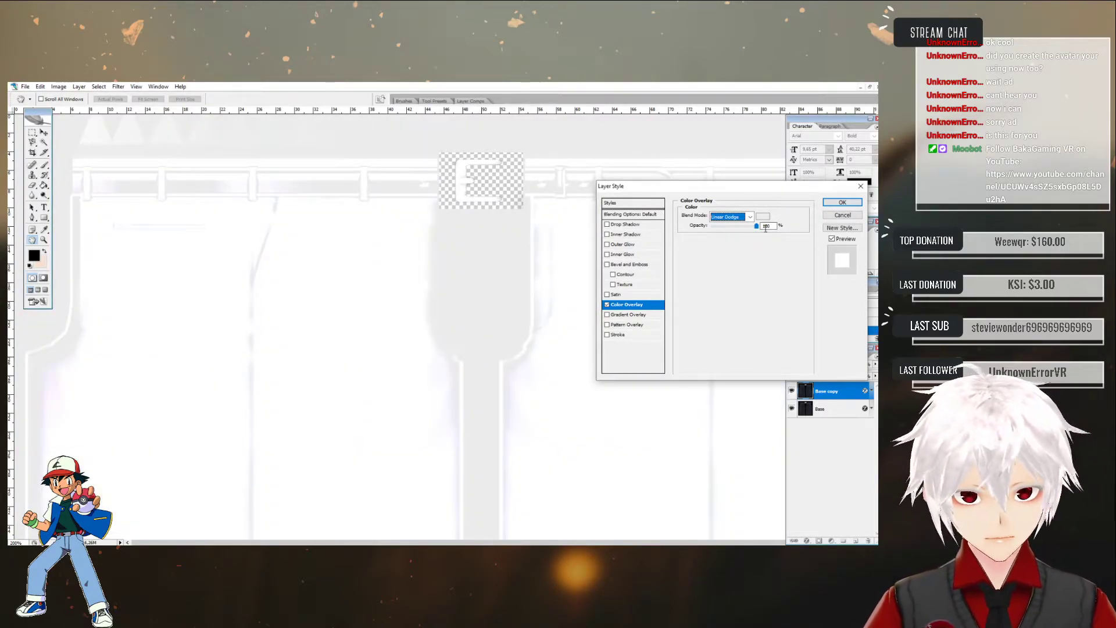
- Try Color Dodge, Linear Burn, Darken, Multiply and Lighten with reduced opacity for the overlay, and cancel the layer style changes
{"action": "mouse_move", "coordinate": [756, 226]}
{"action": "left_mouse_down"}
{"action": "mouse_move", "coordinate": [741, 235]}
{"action": "mouse_move", "coordinate": [794, 237]}
{"action": "left_mouse_up"}
{"action": "left_click", "coordinate": [731, 217]}
{"action": "left_click", "coordinate": [731, 217]}
{"action": "scroll", "coordinate": [732, 217], "scroll_direction": "up", "scroll_amount": 1}
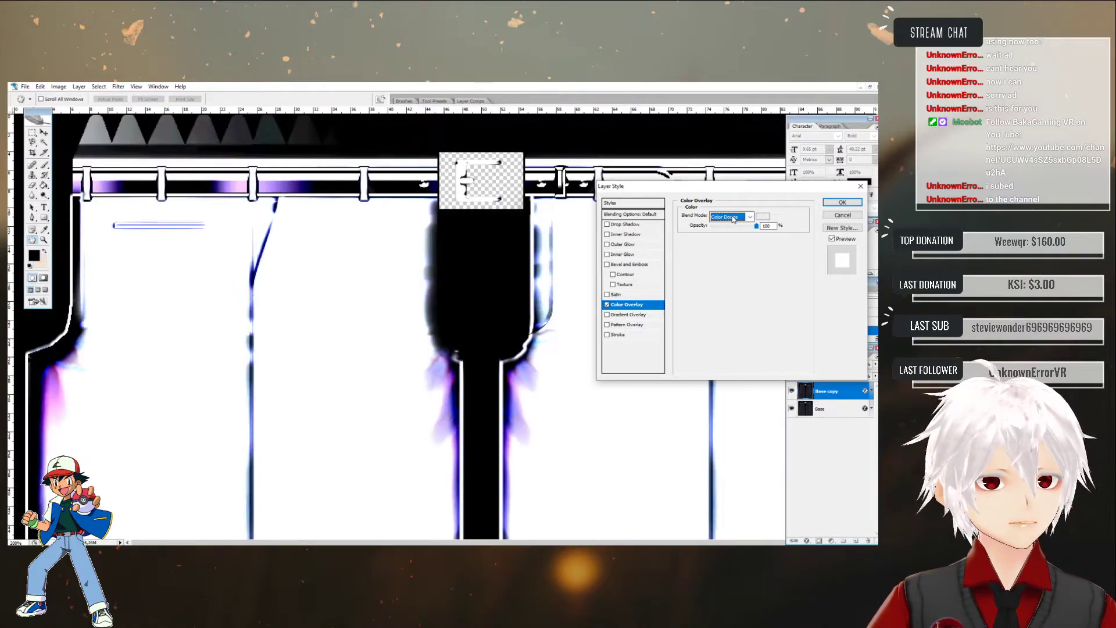
{"action": "scroll", "coordinate": [731, 217], "scroll_direction": "up", "scroll_amount": 4}
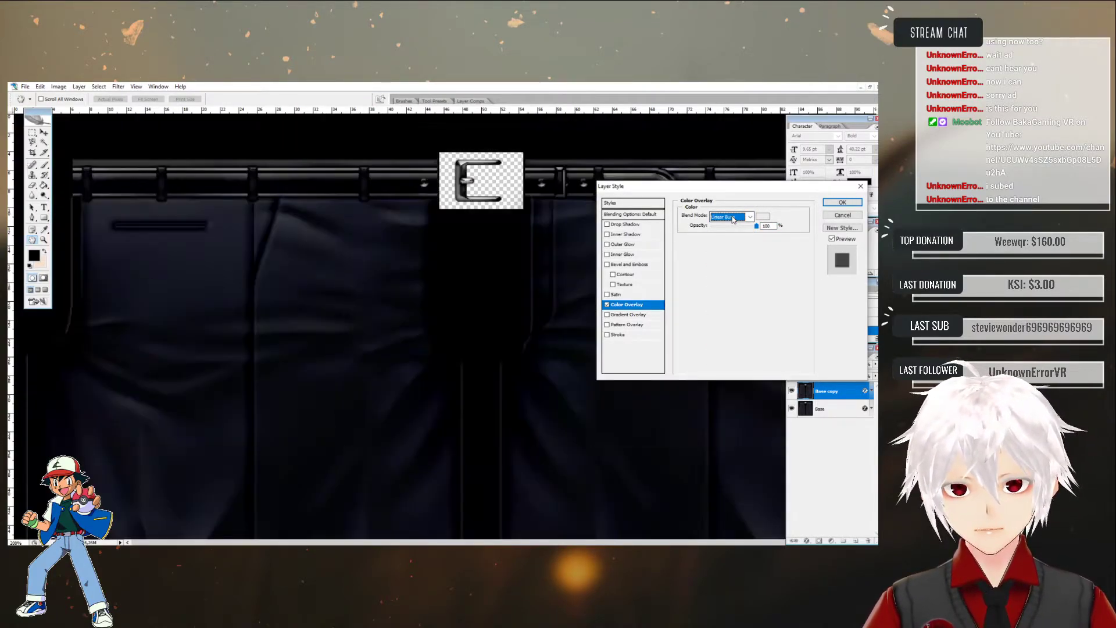
{"action": "scroll", "coordinate": [733, 218], "scroll_direction": "up", "scroll_amount": 4}
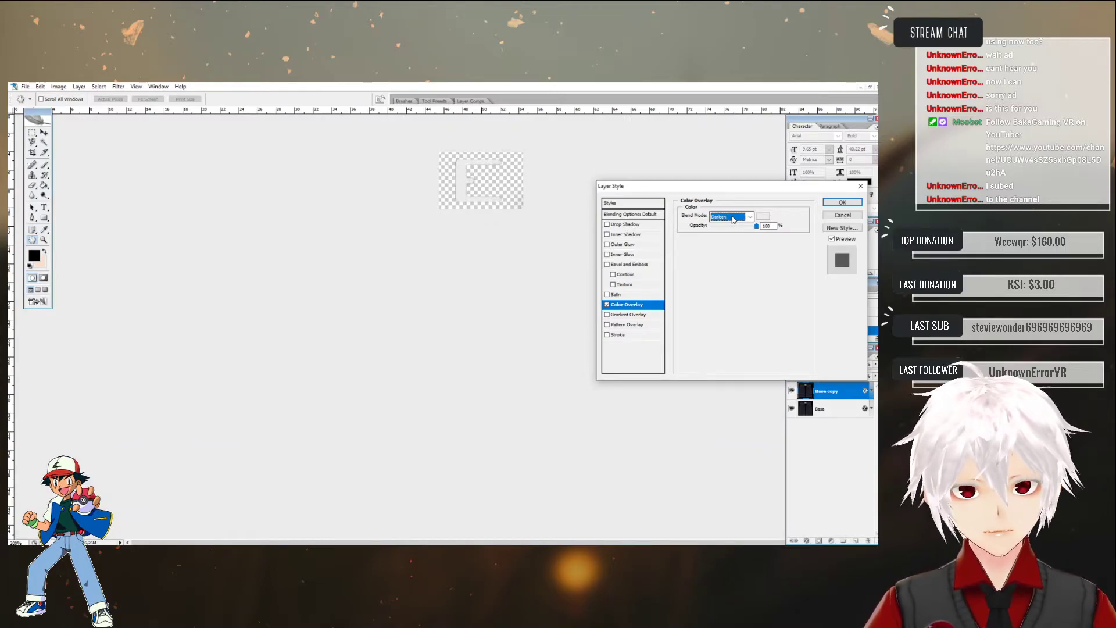
{"action": "scroll", "coordinate": [733, 219], "scroll_direction": "down", "scroll_amount": 2}
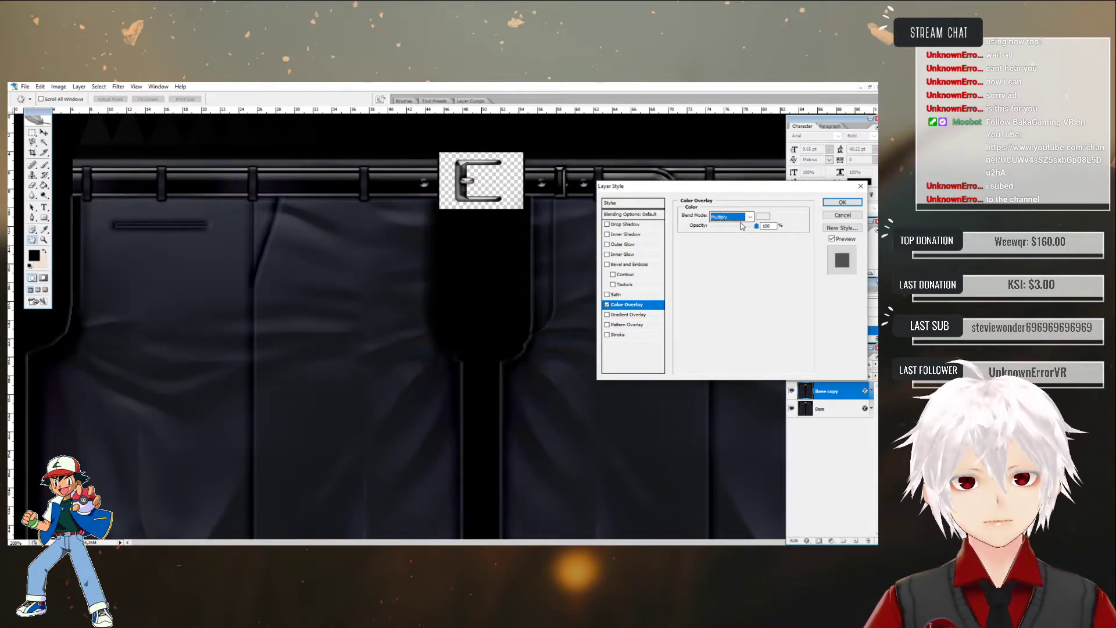
{"action": "scroll", "coordinate": [742, 226], "scroll_direction": "down", "scroll_amount": 3}
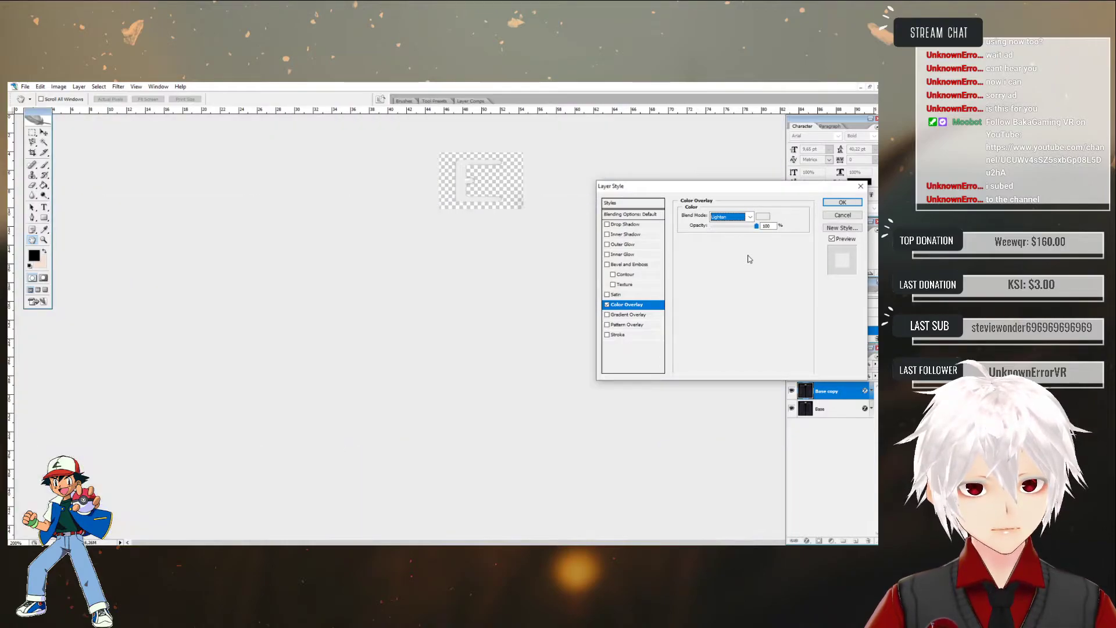
{"action": "left_click_drag", "start_coordinate": [756, 228], "coordinate": [727, 235]}
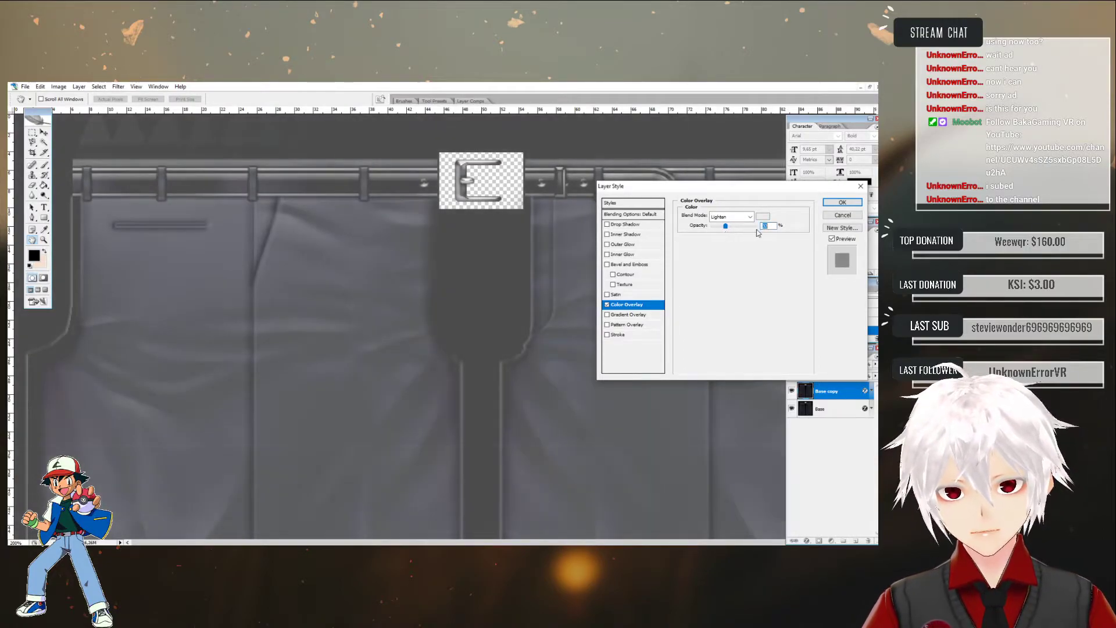
{"action": "left_click", "coordinate": [837, 215]}
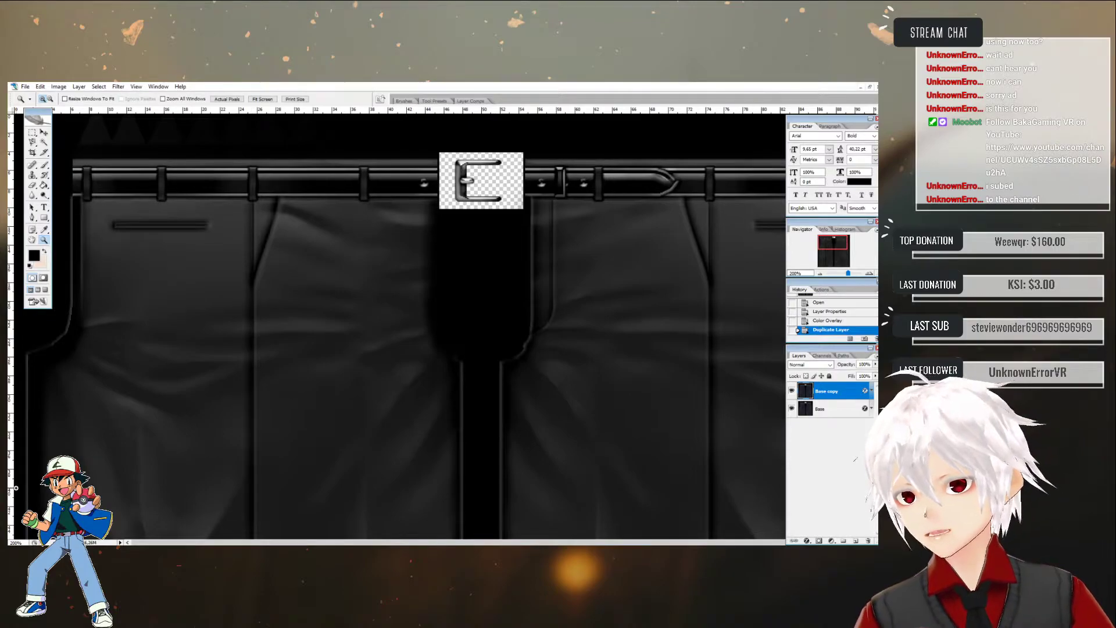
- Switch to VRoid Studio and open the clothing design settings
{"action": "key", "text": "alt+Tab"}
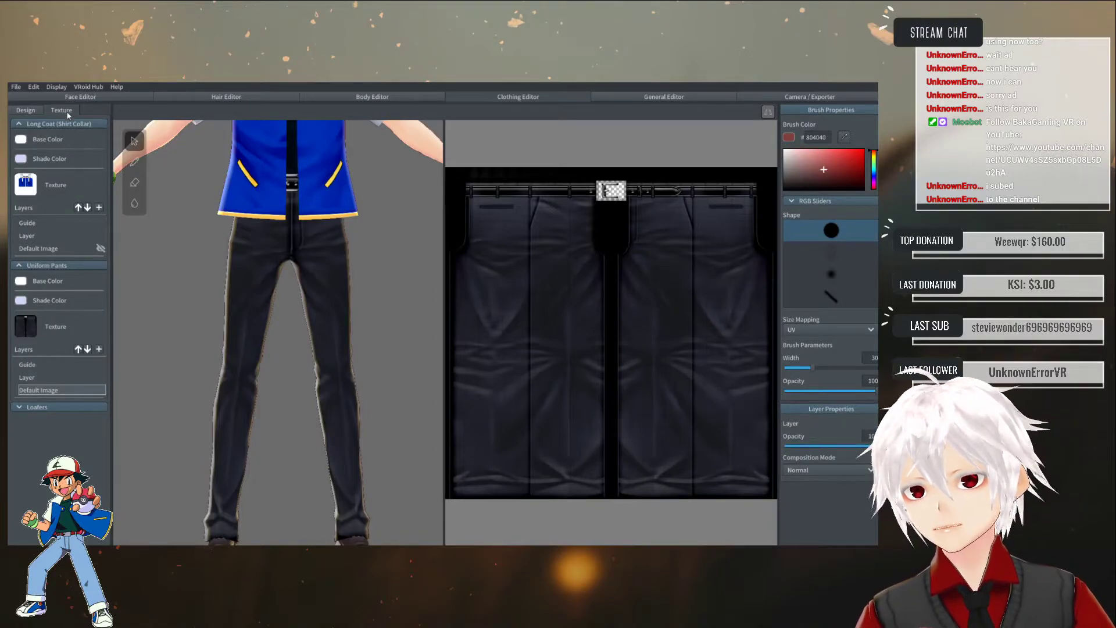
{"action": "left_click", "coordinate": [34, 110]}
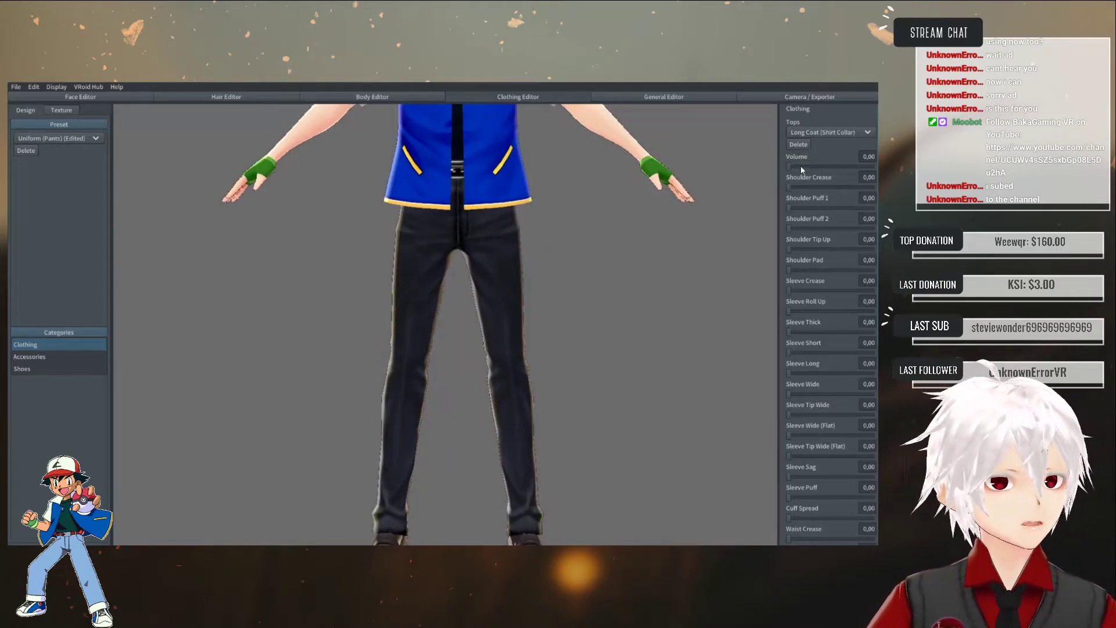
{"action": "scroll", "coordinate": [701, 317], "scroll_direction": "down", "scroll_amount": 2}
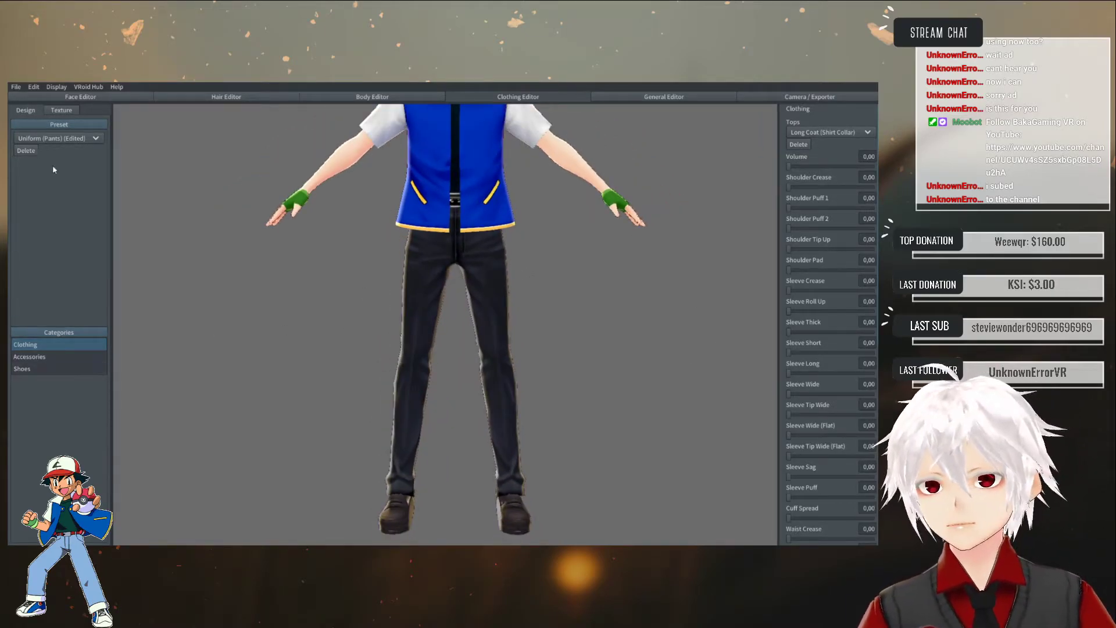
- Preview the Uniform (Pants) preset on the character and return to the Uniform (Pants) (Edited) preset
{"action": "left_click", "coordinate": [79, 137]}
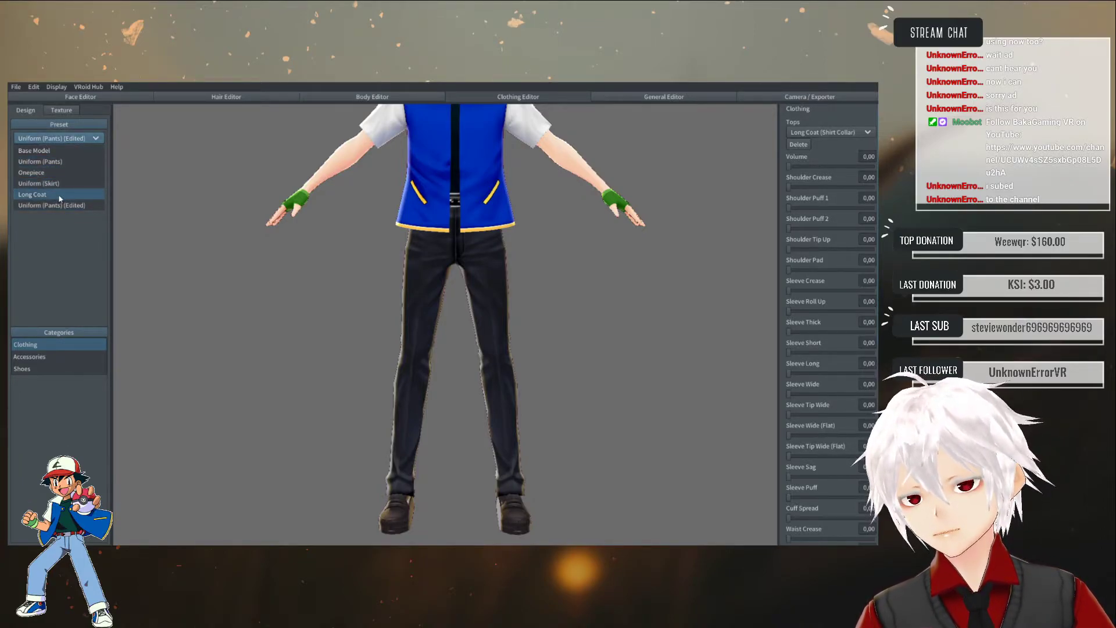
{"action": "left_click", "coordinate": [51, 162]}
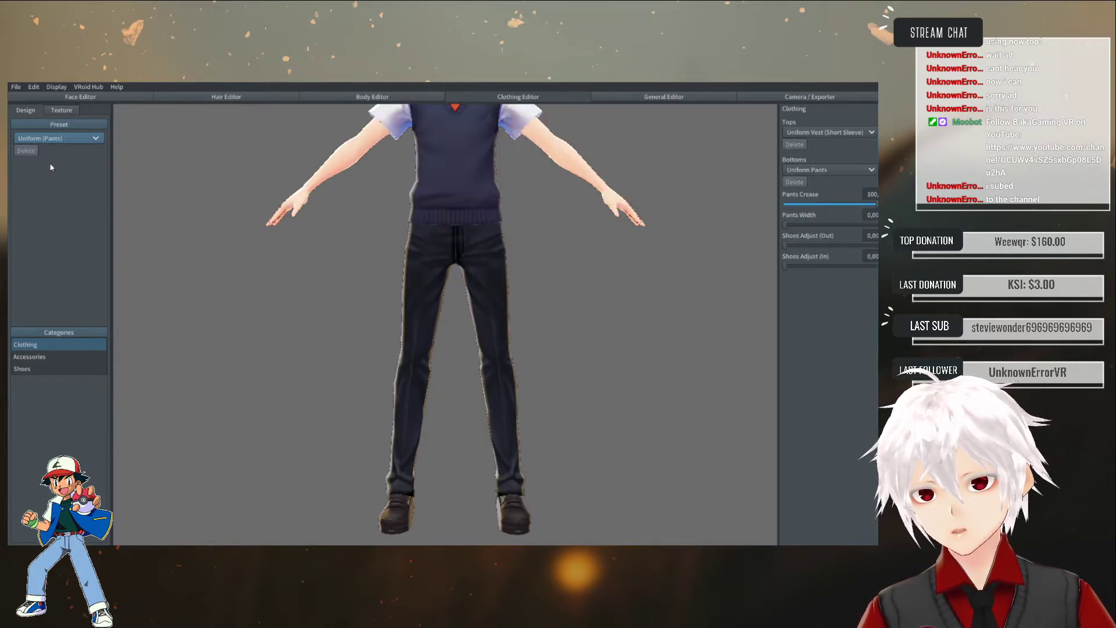
{"action": "left_click", "coordinate": [54, 139]}
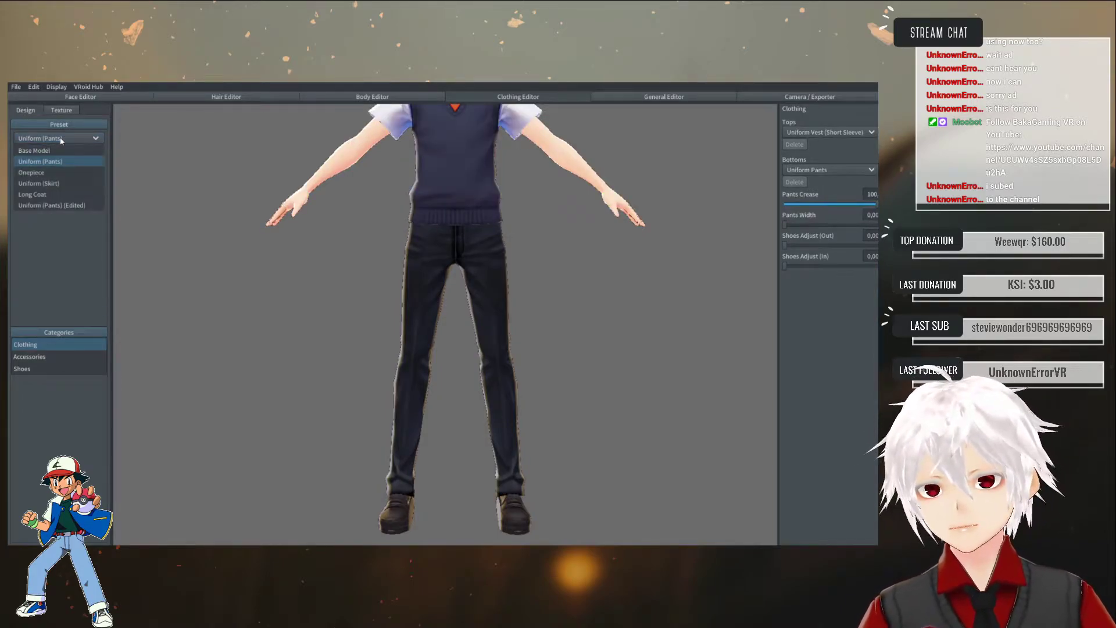
{"action": "left_click", "coordinate": [70, 205]}
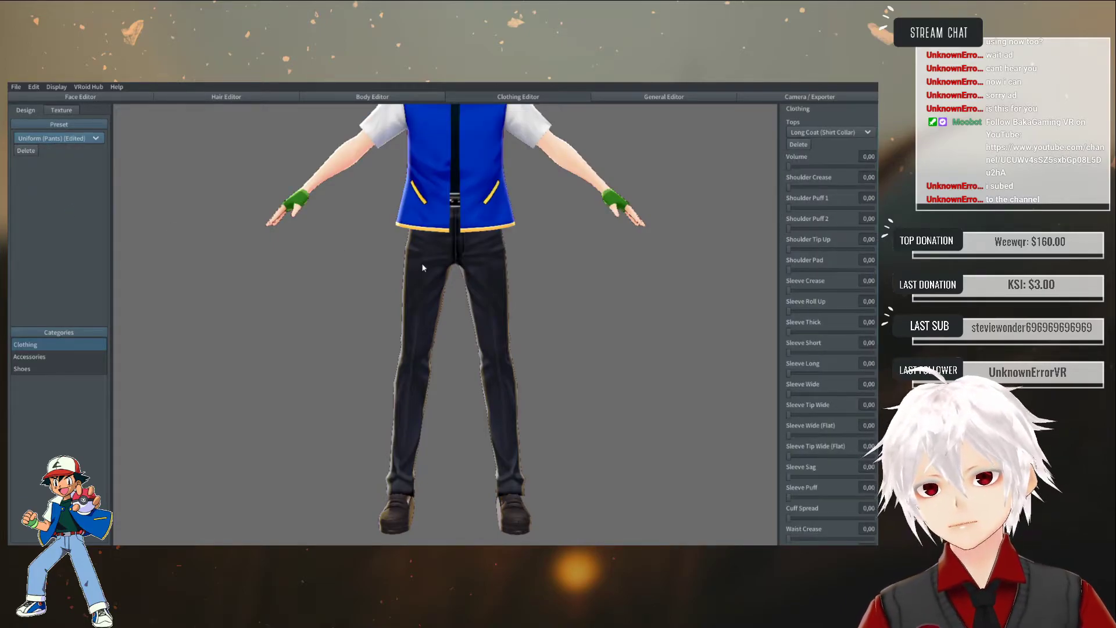
- Change the outfit's bottoms to Pants (Long Coat) and inspect them on the character
{"action": "scroll", "coordinate": [420, 263], "scroll_direction": "down", "scroll_amount": 3}
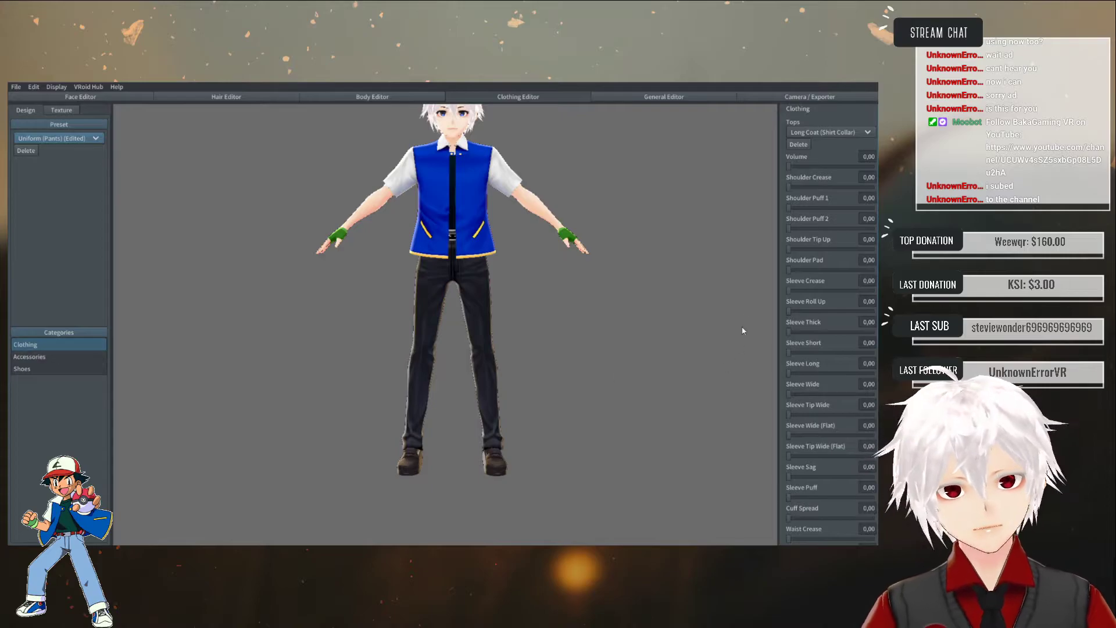
{"action": "scroll", "coordinate": [823, 261], "scroll_direction": "down", "scroll_amount": 10}
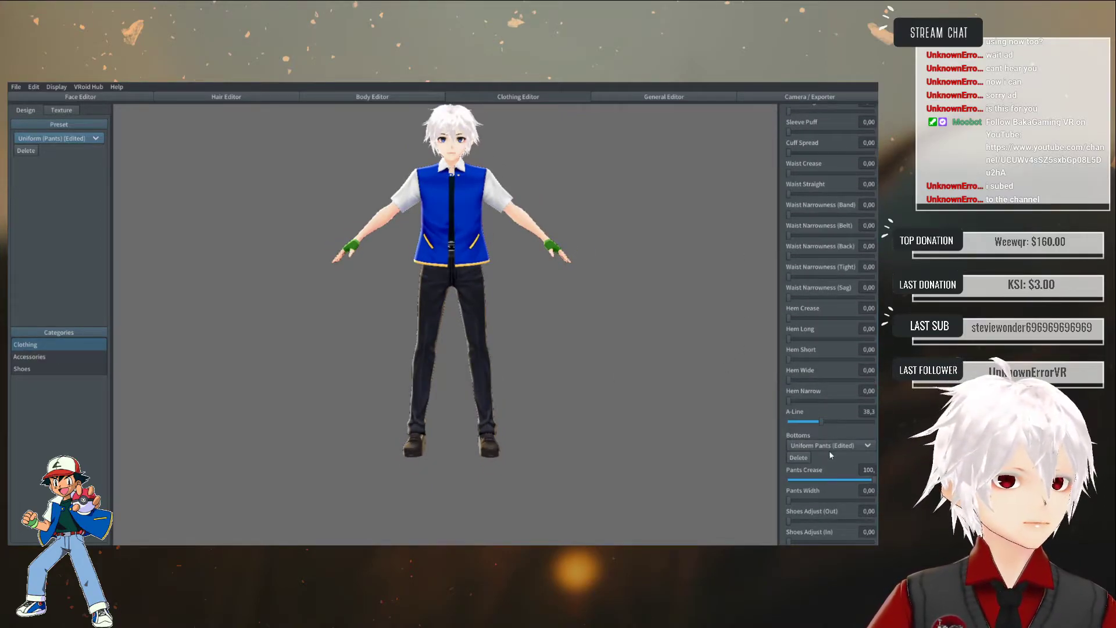
{"action": "left_click", "coordinate": [830, 446]}
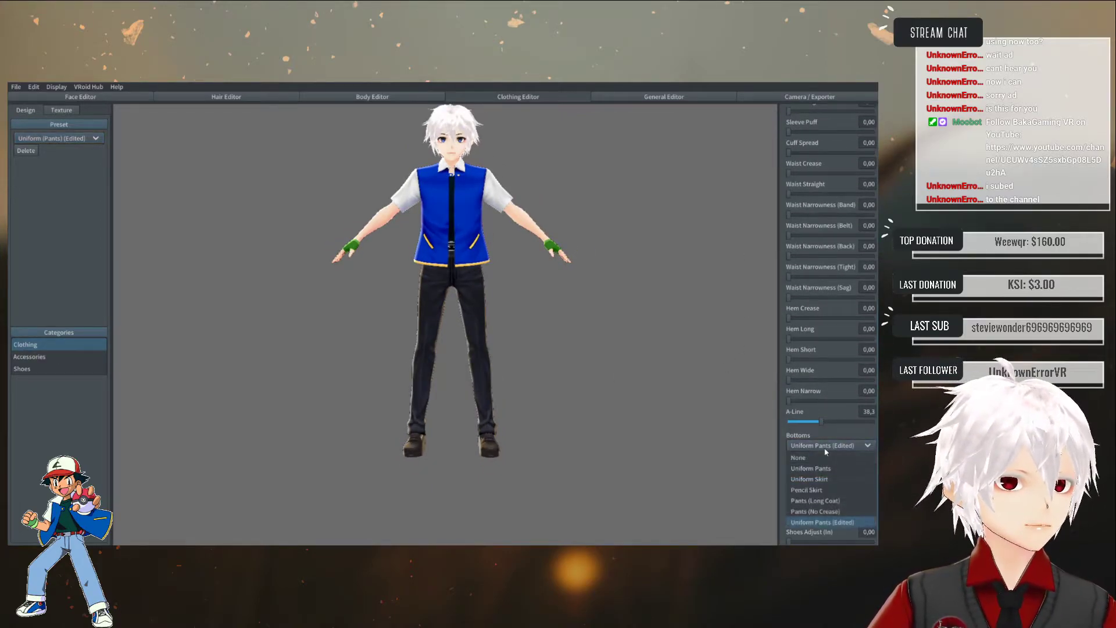
{"action": "left_click", "coordinate": [819, 502]}
{"action": "right_click_drag", "start_coordinate": [610, 446], "coordinate": [393, 361]}
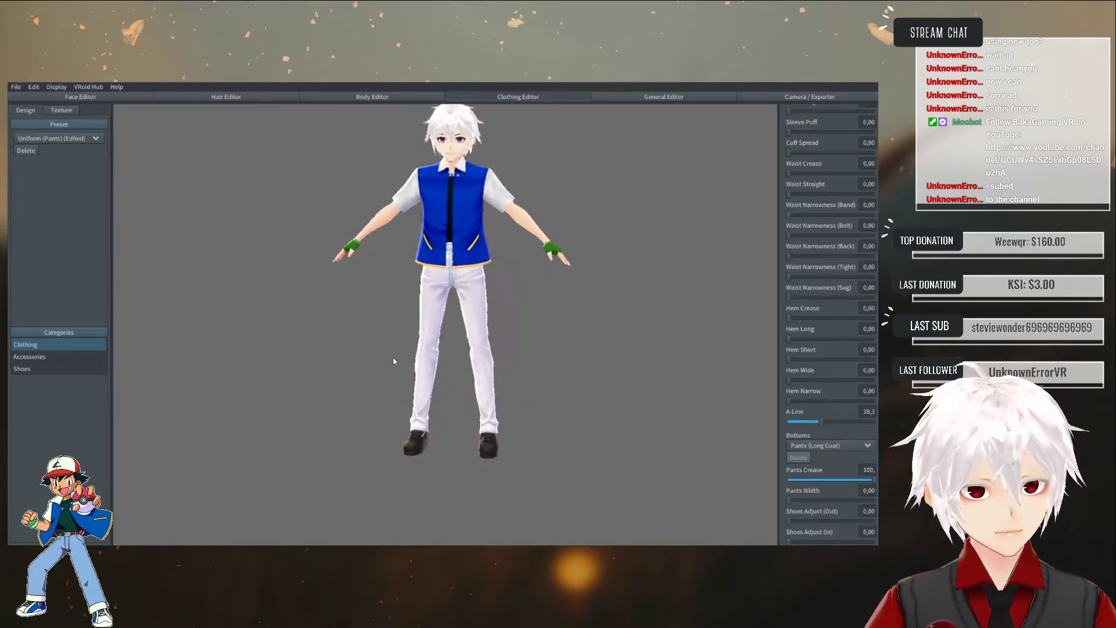
{"action": "scroll", "coordinate": [393, 361], "scroll_direction": "up", "scroll_amount": 5}
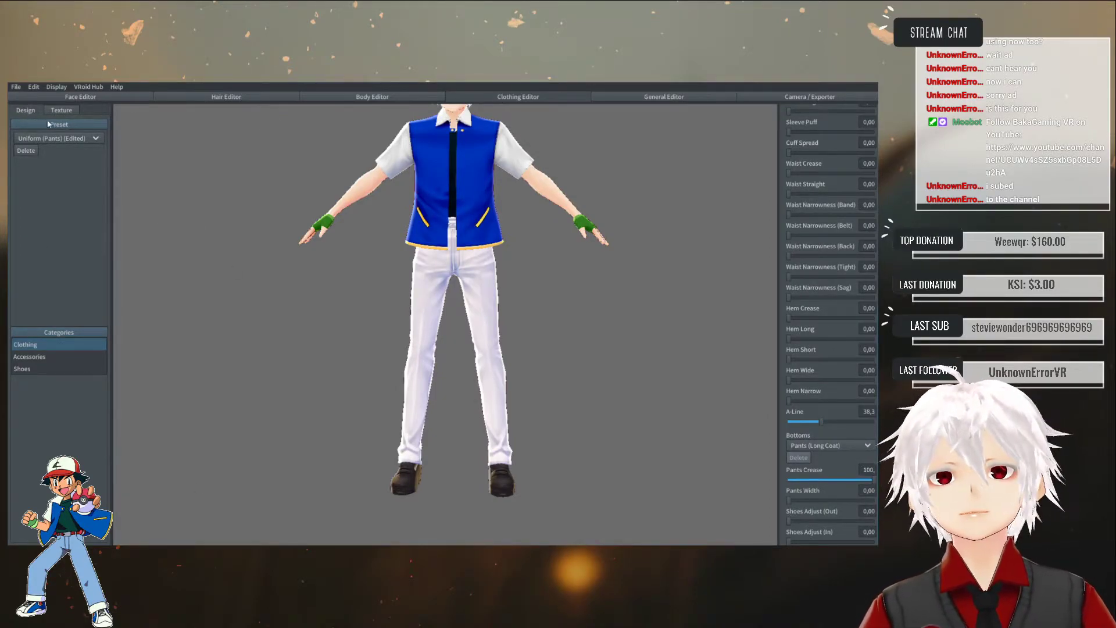
- Switch to Photoshop and close Pants.png without saving the changes
{"action": "key", "text": "alt+Tab"}
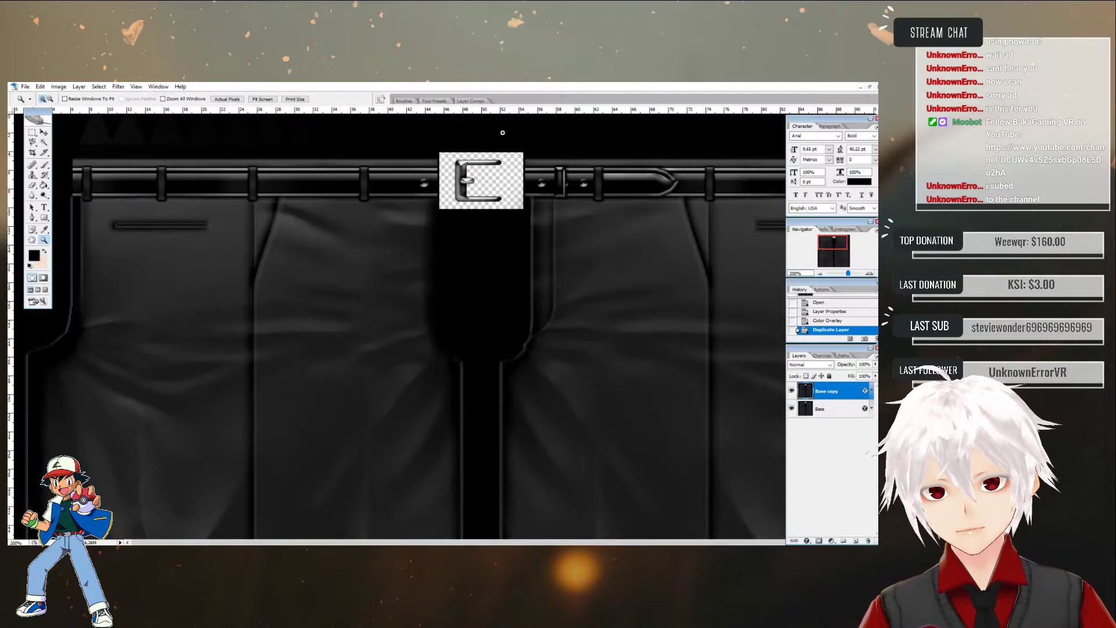
{"action": "key", "text": "ctrl+w"}
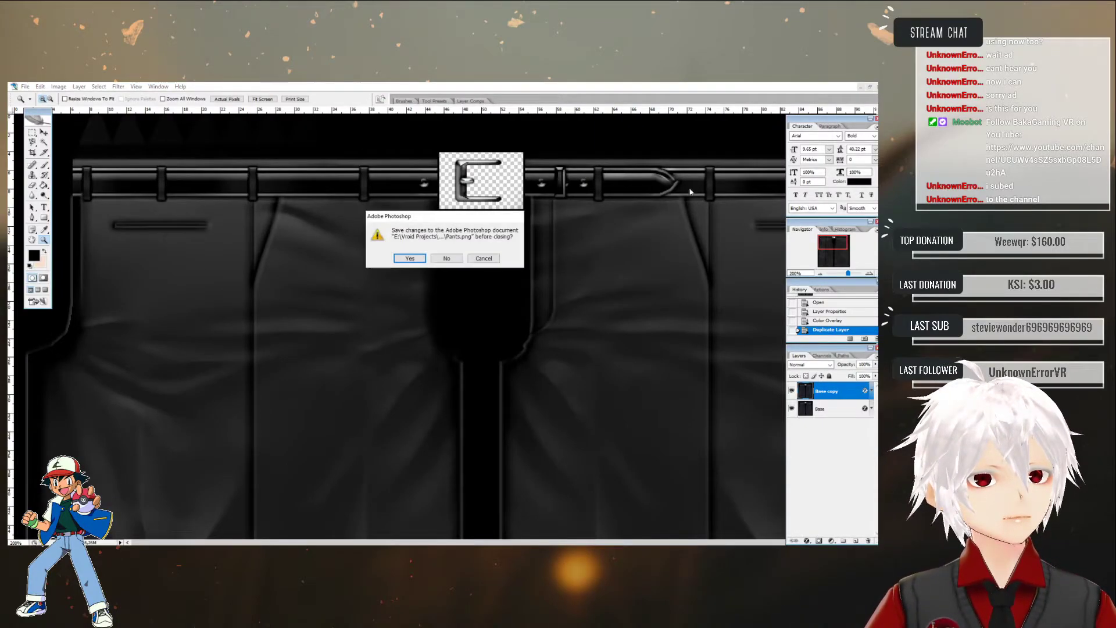
{"action": "left_click", "coordinate": [446, 258]}
- Return to VRoid Studio and select the Default Image layer of the Pants (Long Coat) texture
{"action": "key", "text": "alt+Tab"}
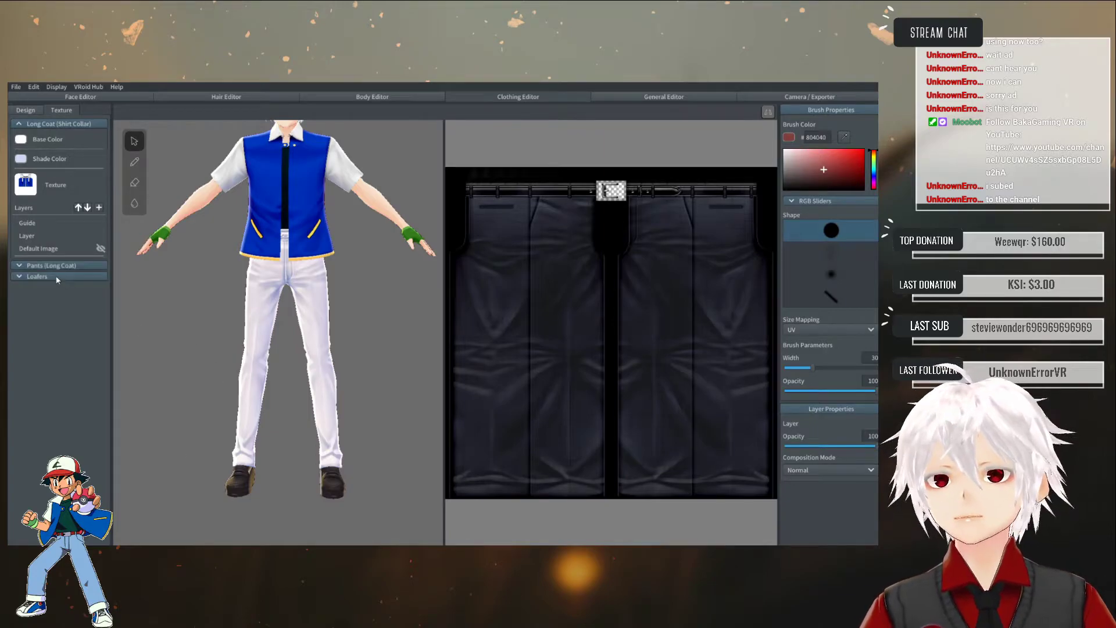
{"action": "left_click", "coordinate": [19, 265]}
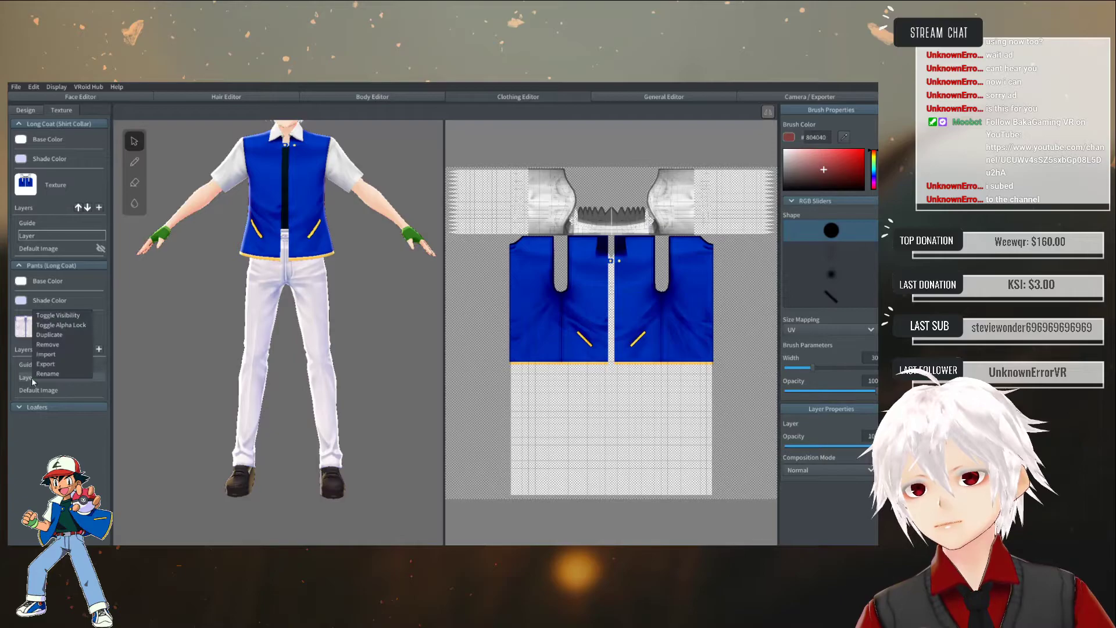
{"action": "left_click", "coordinate": [32, 388]}
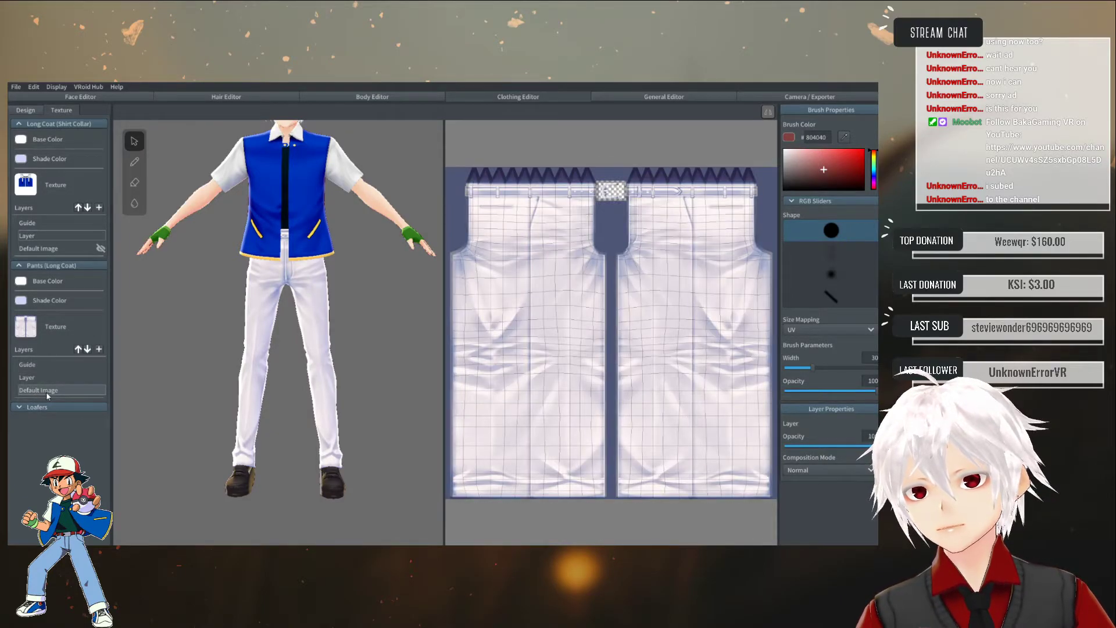
- Export the Default Image layer of the Pants (Long Coat) texture as Pants.png, replacing the existing file
{"action": "right_click", "coordinate": [60, 394]}
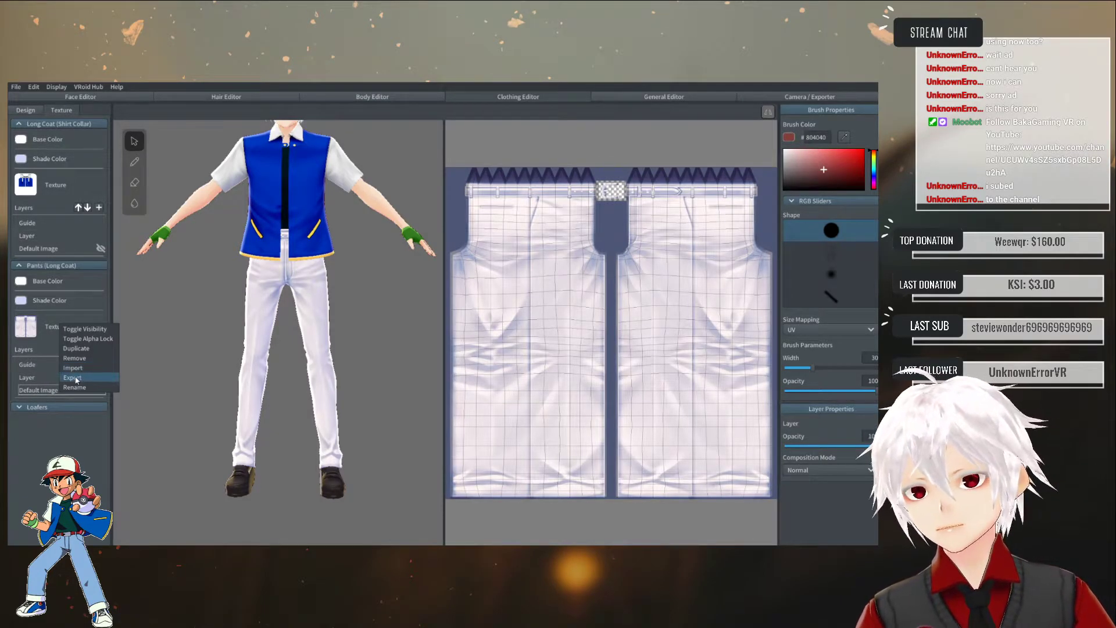
{"action": "left_click", "coordinate": [72, 377]}
{"action": "double_click", "coordinate": [240, 200]}
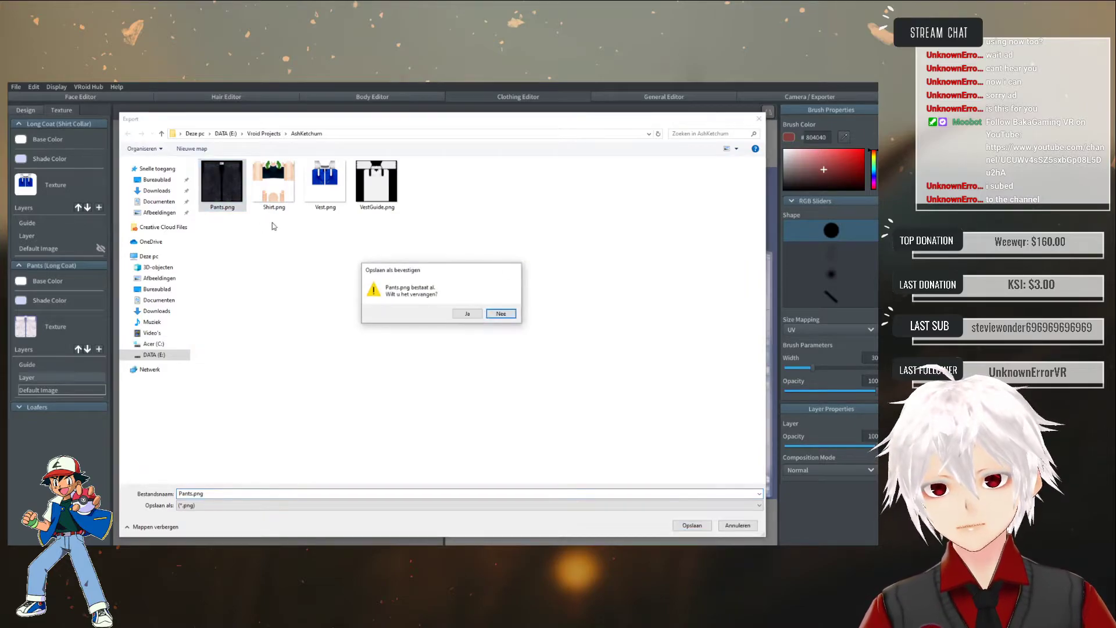
{"action": "left_click", "coordinate": [467, 313]}
- Switch to Photoshop, open Pants.png from the AshKetchum folder and maximize its document window
{"action": "key", "text": "alt+Tab"}
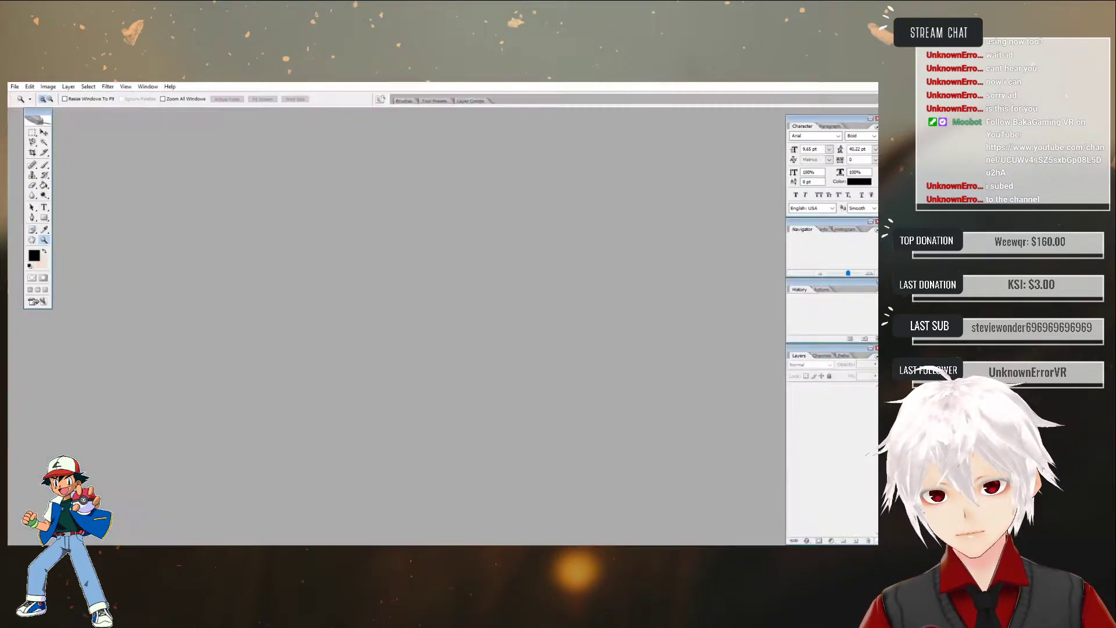
{"action": "left_click", "coordinate": [15, 86]}
{"action": "left_click", "coordinate": [26, 103]}
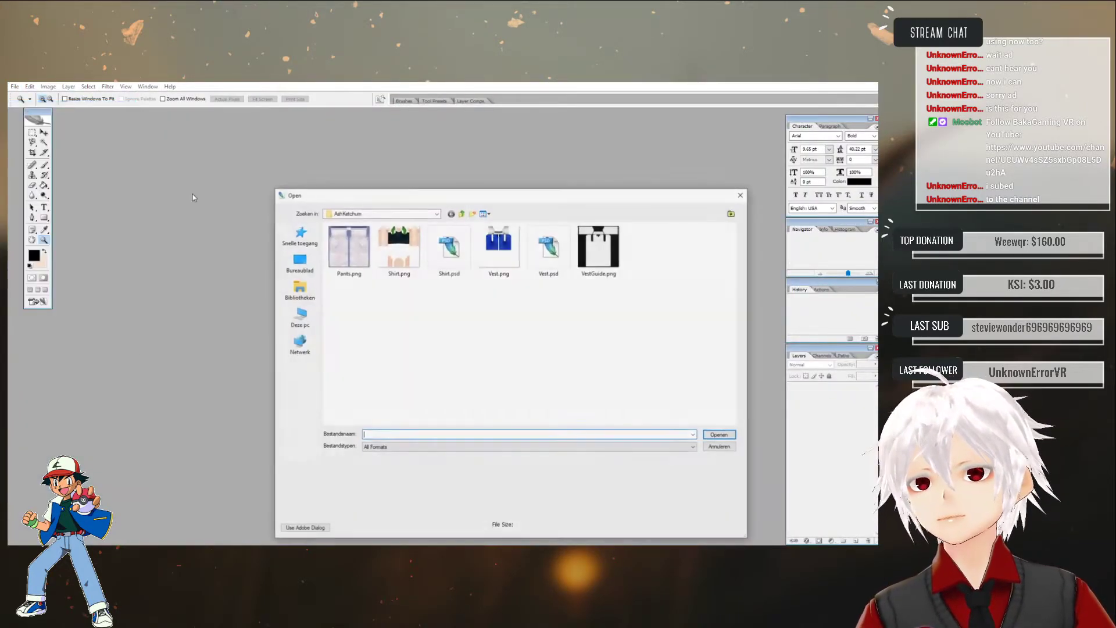
{"action": "double_click", "coordinate": [347, 247]}
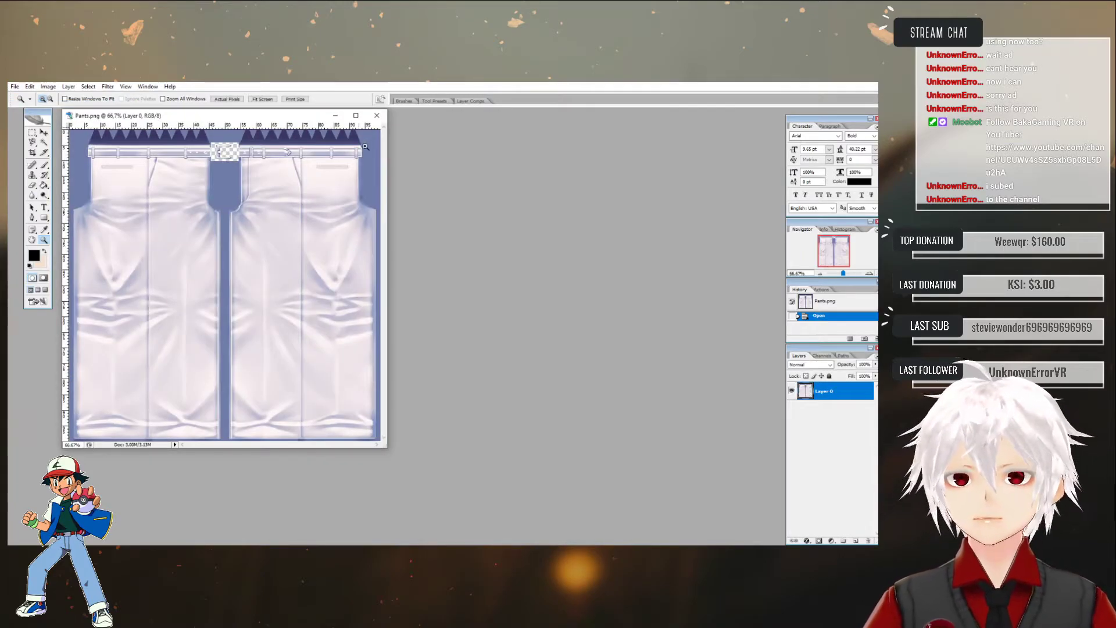
{"action": "left_click", "coordinate": [355, 116]}
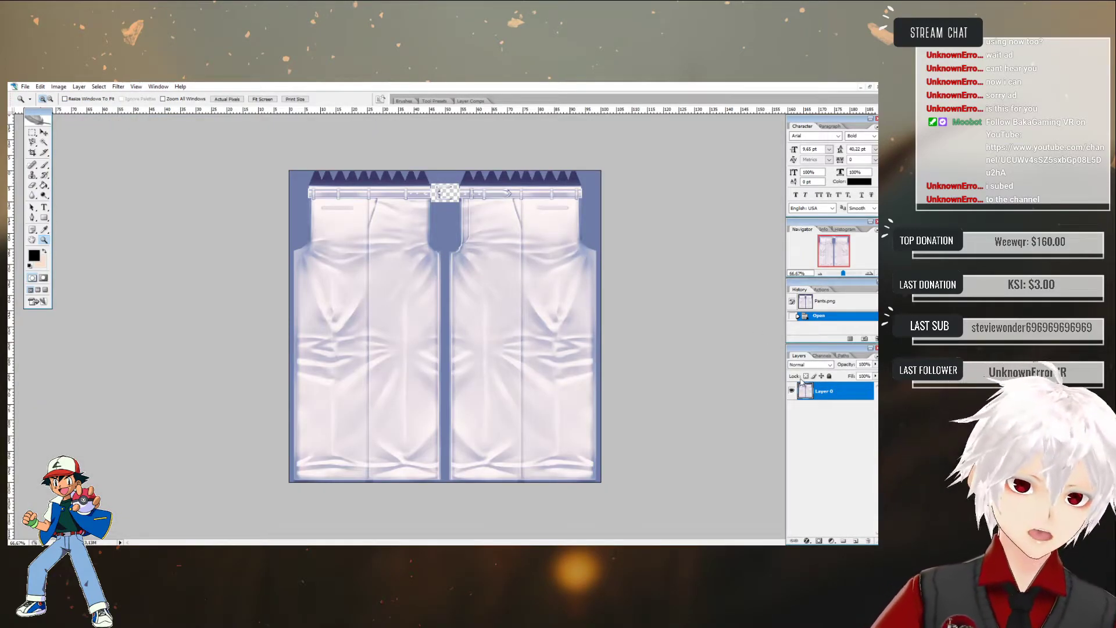
- Rename the pants layer Base and give it a black Color Overlay with the Hue blend mode
{"action": "double_click", "coordinate": [831, 393]}
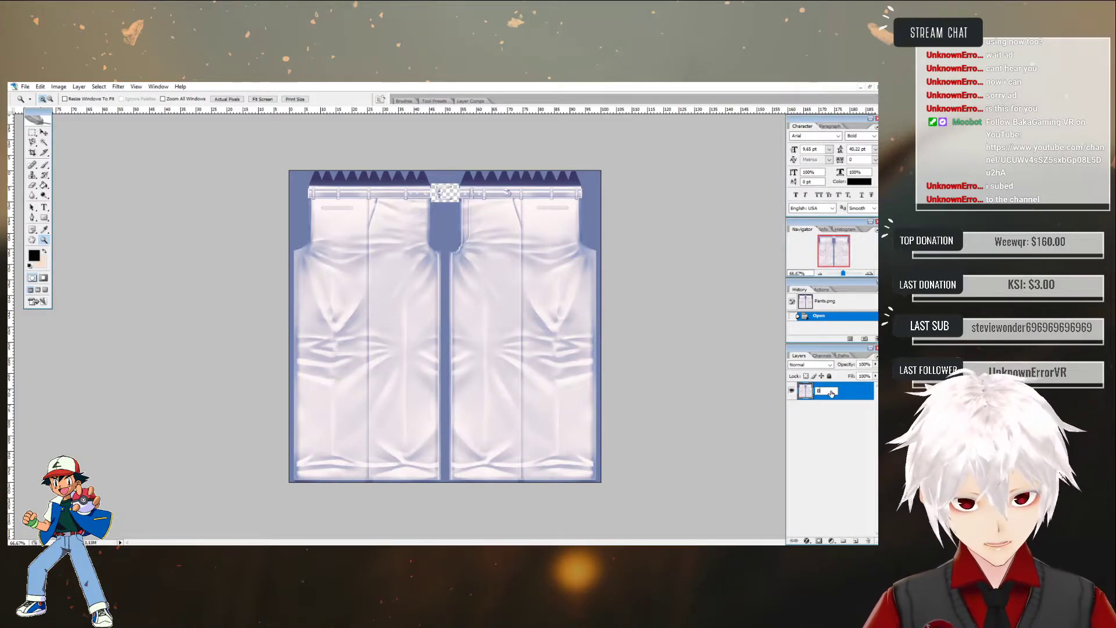
{"action": "key", "text": "Return"}
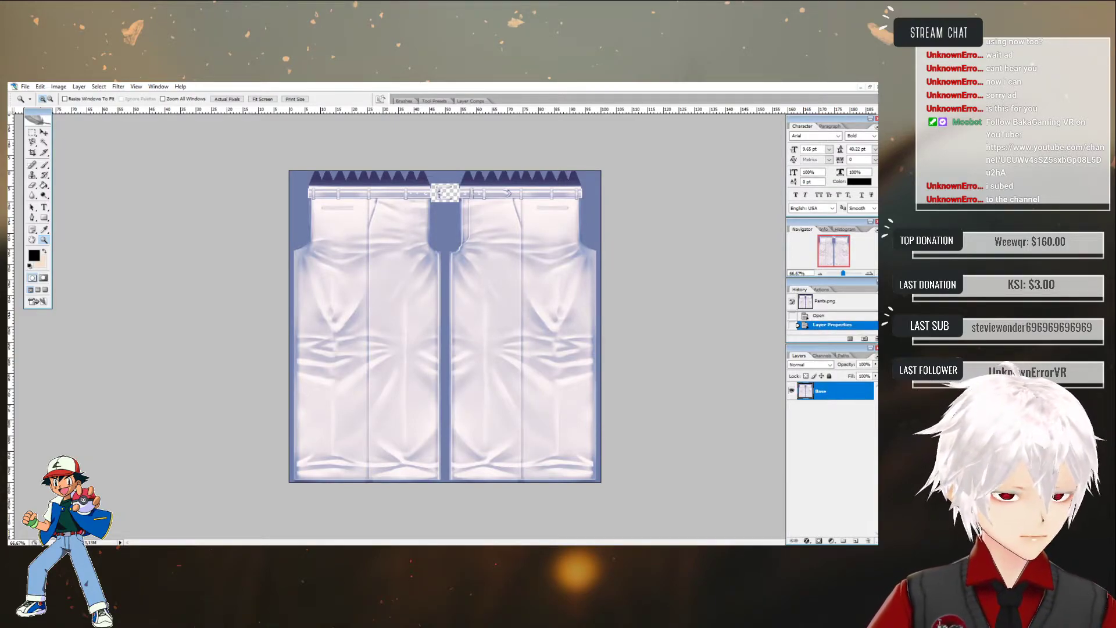
{"action": "double_click", "coordinate": [870, 395]}
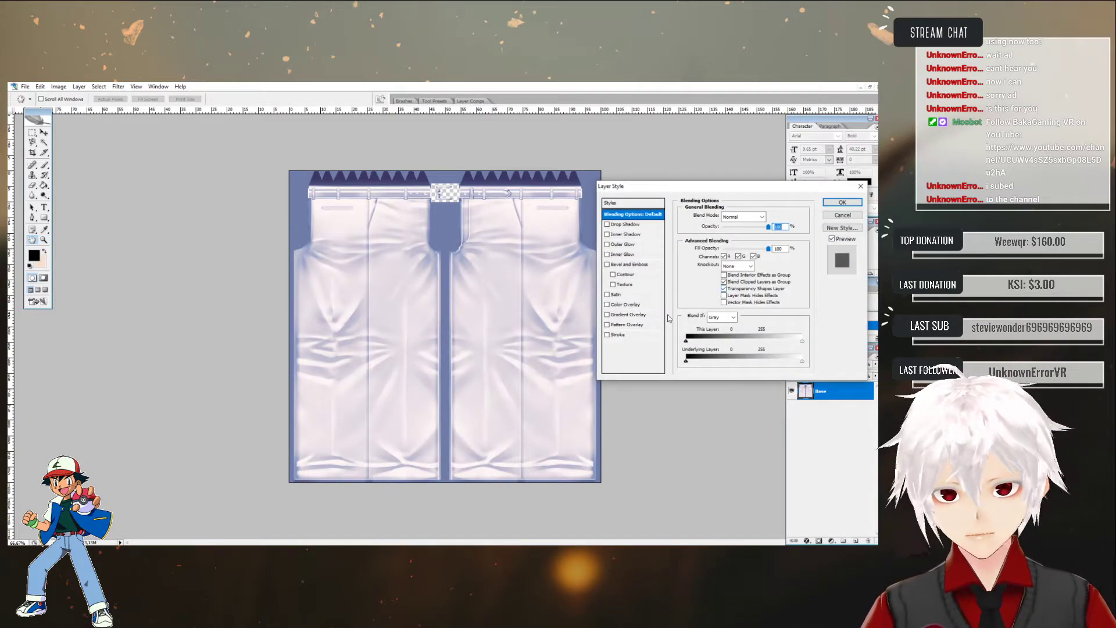
{"action": "left_click", "coordinate": [627, 304]}
{"action": "left_click", "coordinate": [731, 216]}
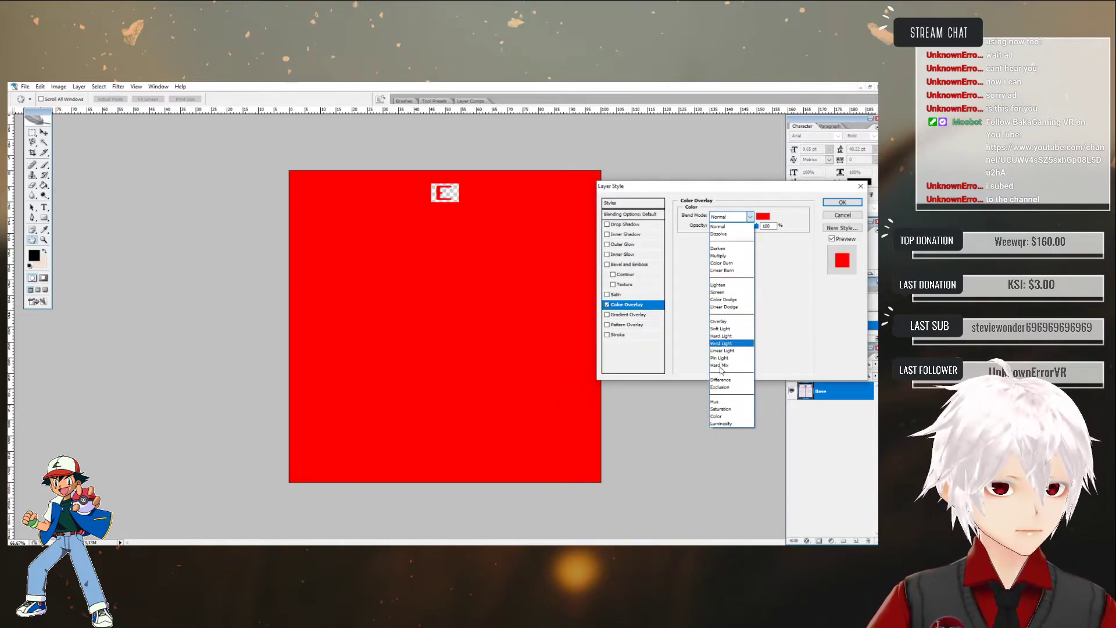
{"action": "left_click", "coordinate": [730, 393]}
{"action": "left_click", "coordinate": [763, 216]}
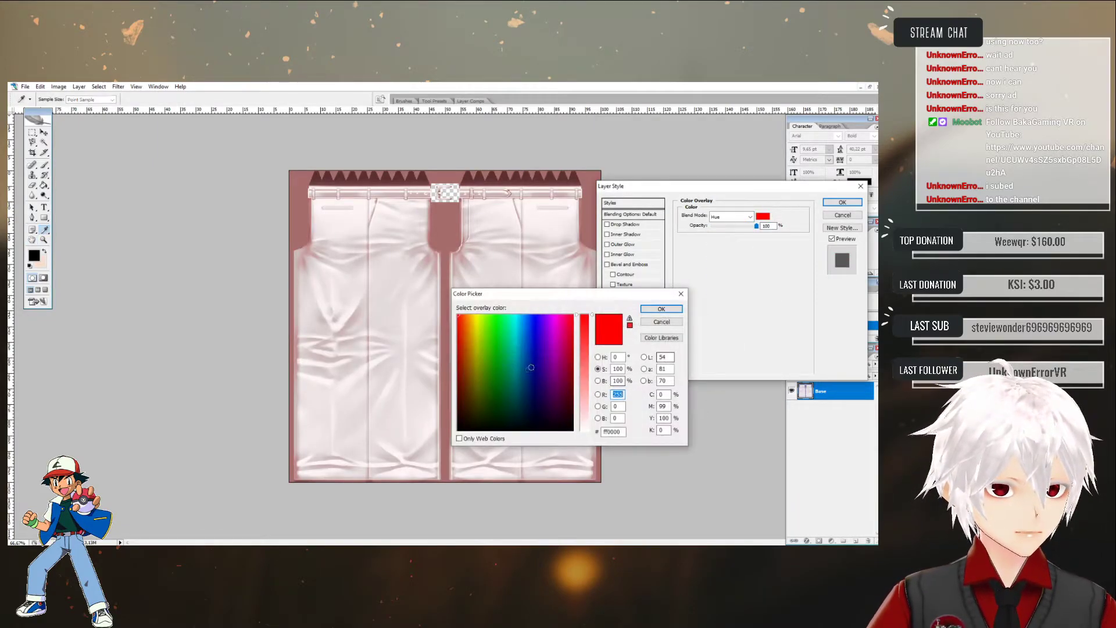
{"action": "left_click", "coordinate": [459, 430]}
{"action": "left_click", "coordinate": [662, 309]}
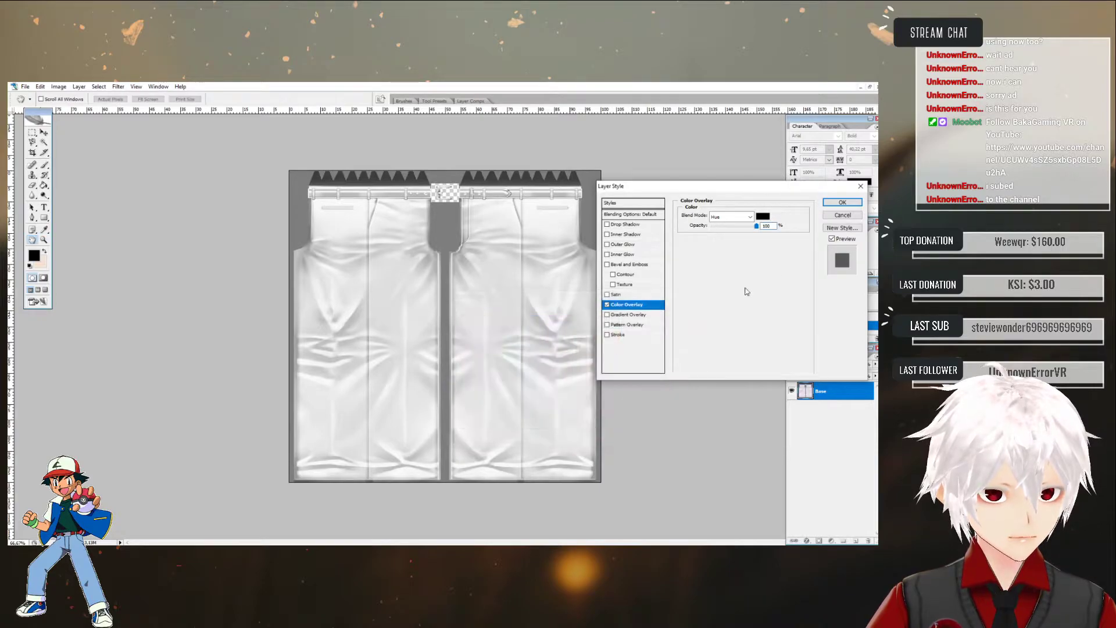
{"action": "left_click", "coordinate": [842, 202]}
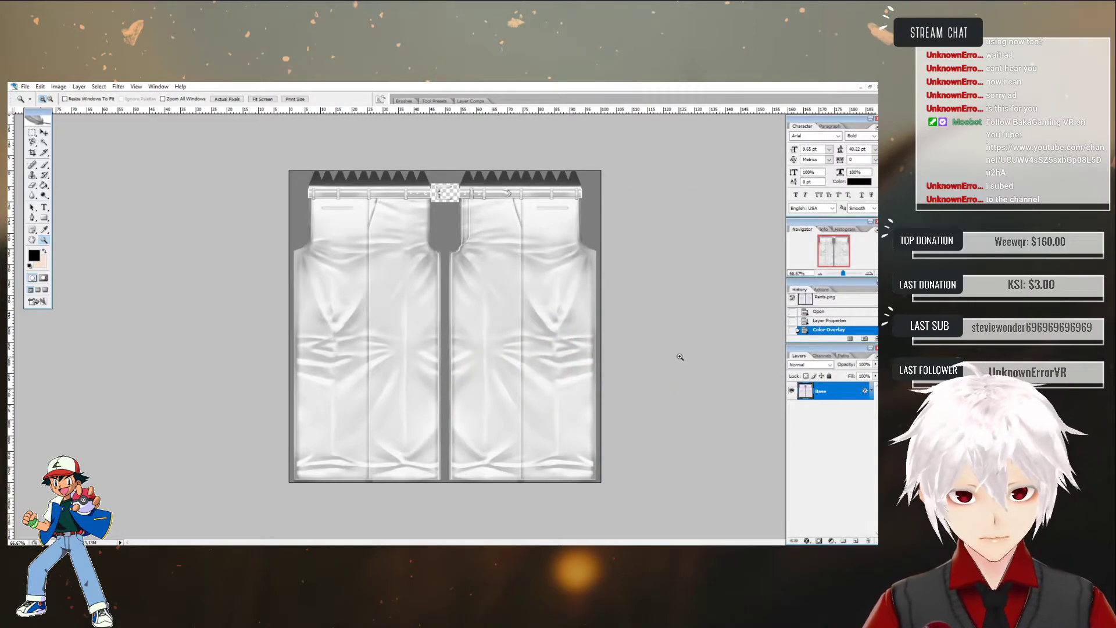
- Change the Base layer's Color Overlay colour to white (ffffff)
{"action": "double_click", "coordinate": [866, 391]}
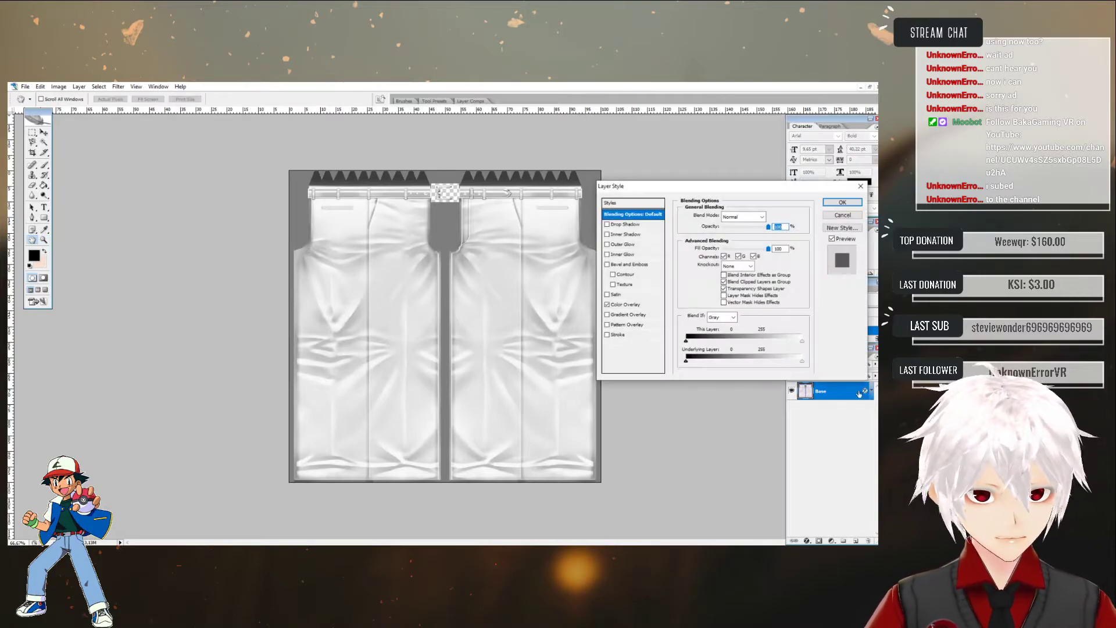
{"action": "left_click", "coordinate": [622, 305]}
{"action": "left_click", "coordinate": [763, 217]}
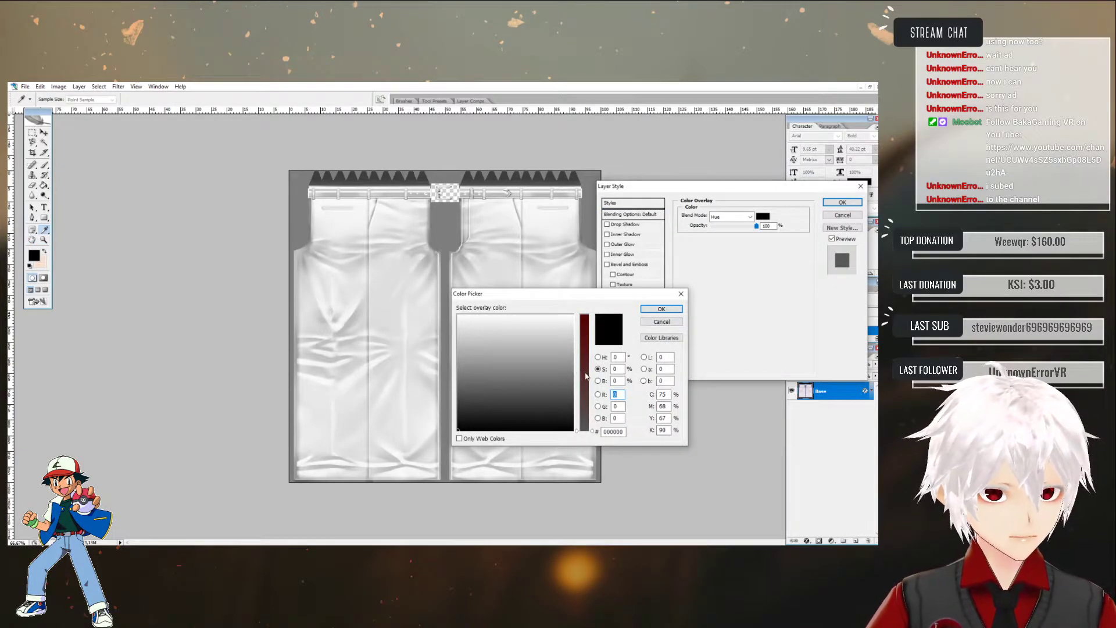
{"action": "left_click_drag", "start_coordinate": [512, 419], "coordinate": [365, 297]}
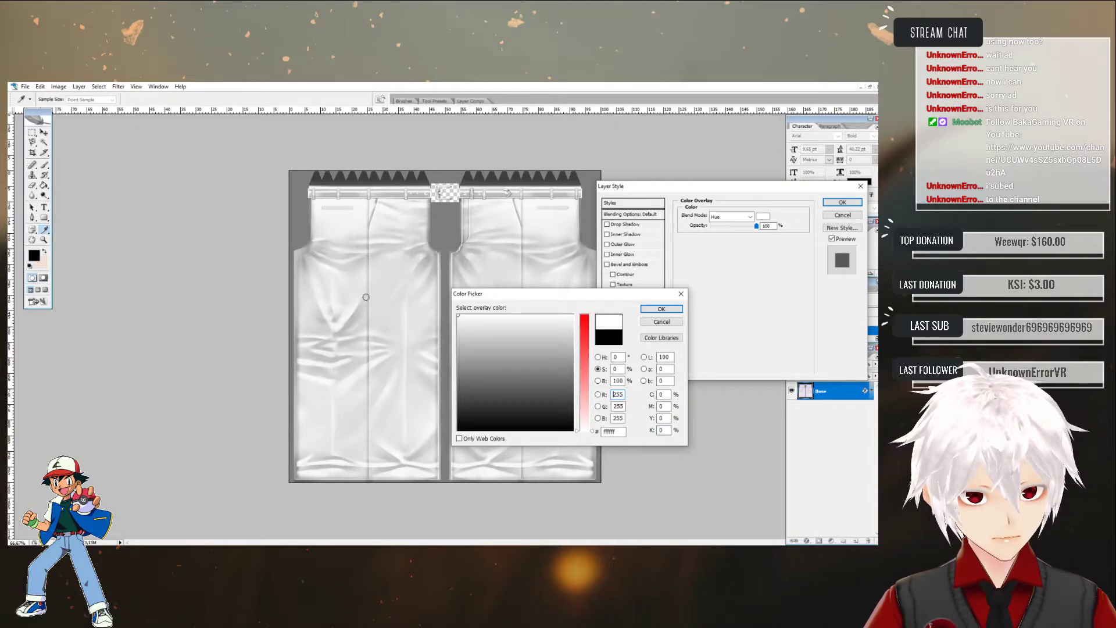
{"action": "left_click", "coordinate": [654, 309]}
{"action": "left_click", "coordinate": [842, 202]}
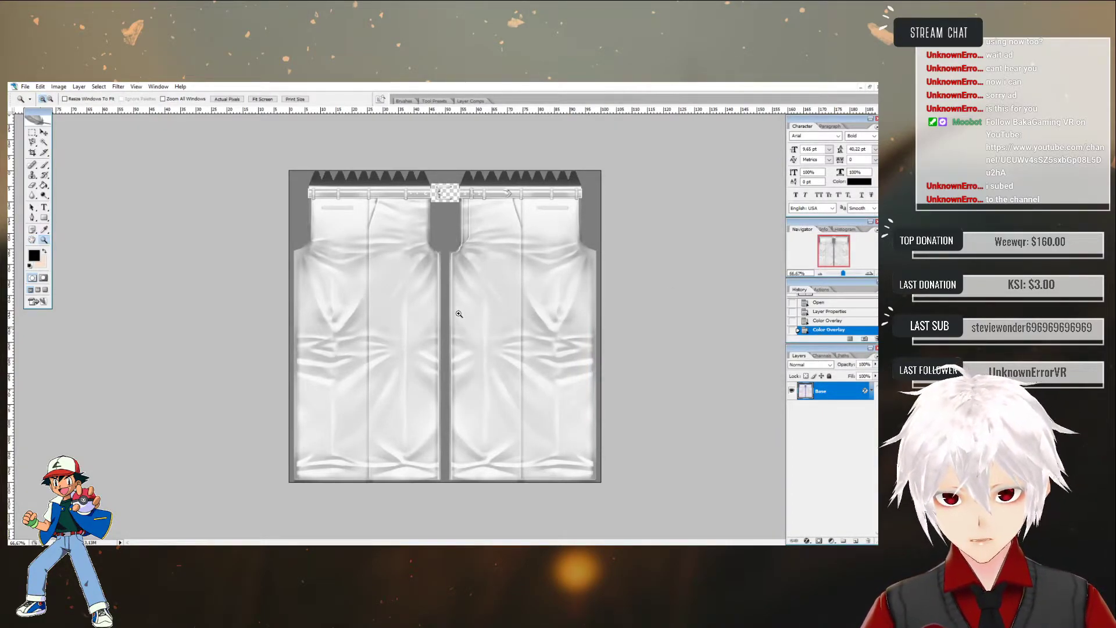
- Place two horizontal guides along the upper and lower edges of the pants' belt
{"action": "left_click", "coordinate": [441, 205]}
{"action": "left_click", "coordinate": [448, 137]}
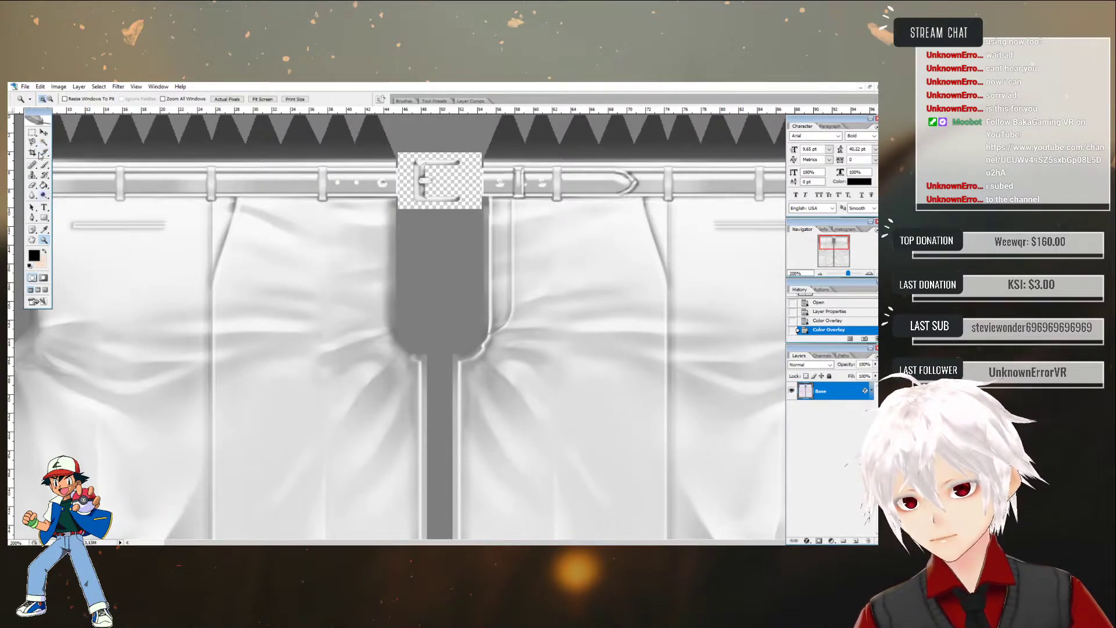
{"action": "left_click_drag", "start_coordinate": [25, 121], "coordinate": [9, 123]}
{"action": "left_click", "coordinate": [18, 140]}
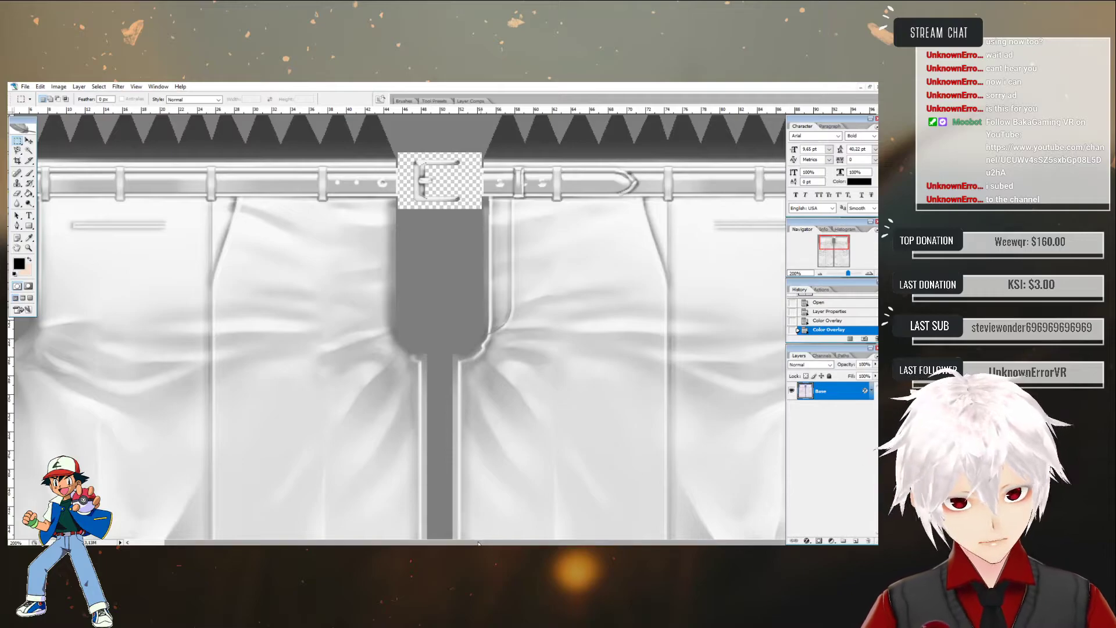
{"action": "left_click_drag", "start_coordinate": [479, 542], "coordinate": [445, 542]}
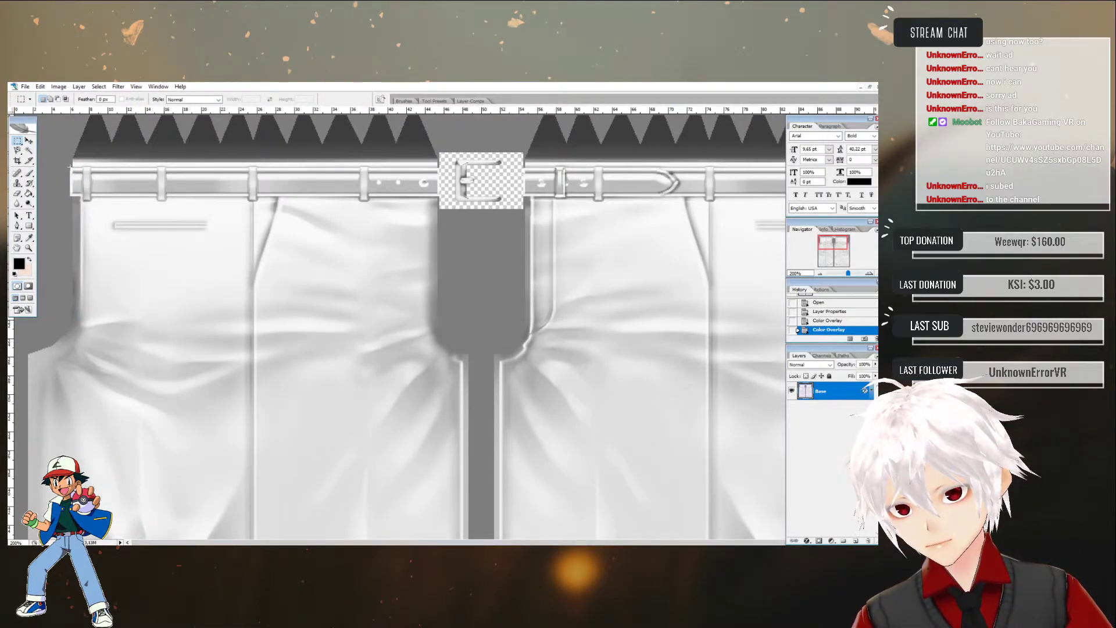
{"action": "left_click_drag", "start_coordinate": [177, 113], "coordinate": [182, 167]}
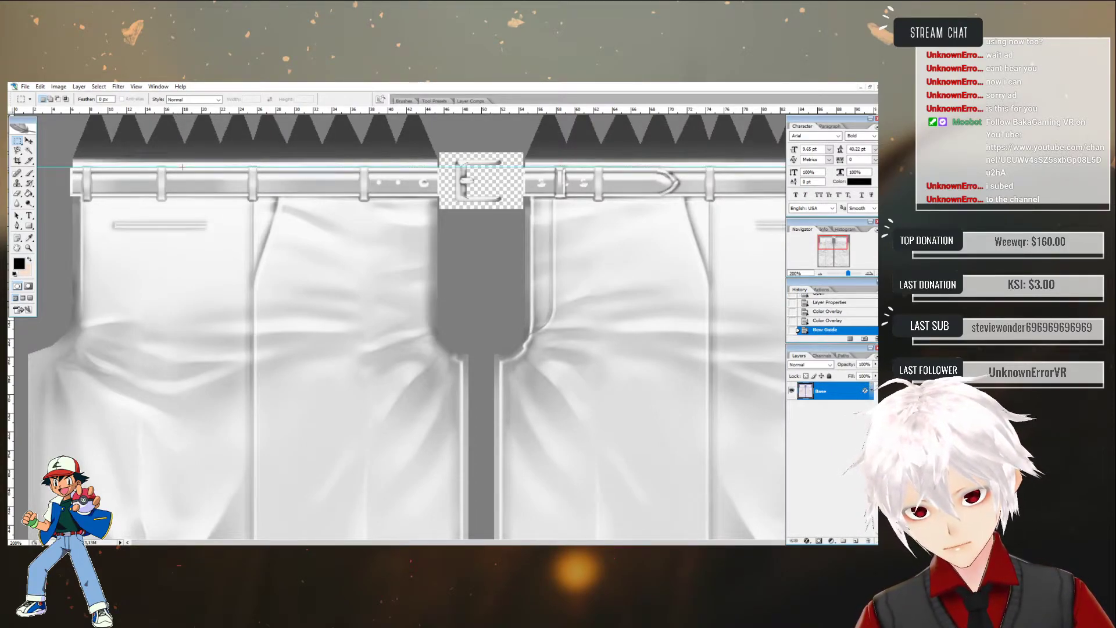
{"action": "left_click_drag", "start_coordinate": [290, 183], "coordinate": [293, 197]}
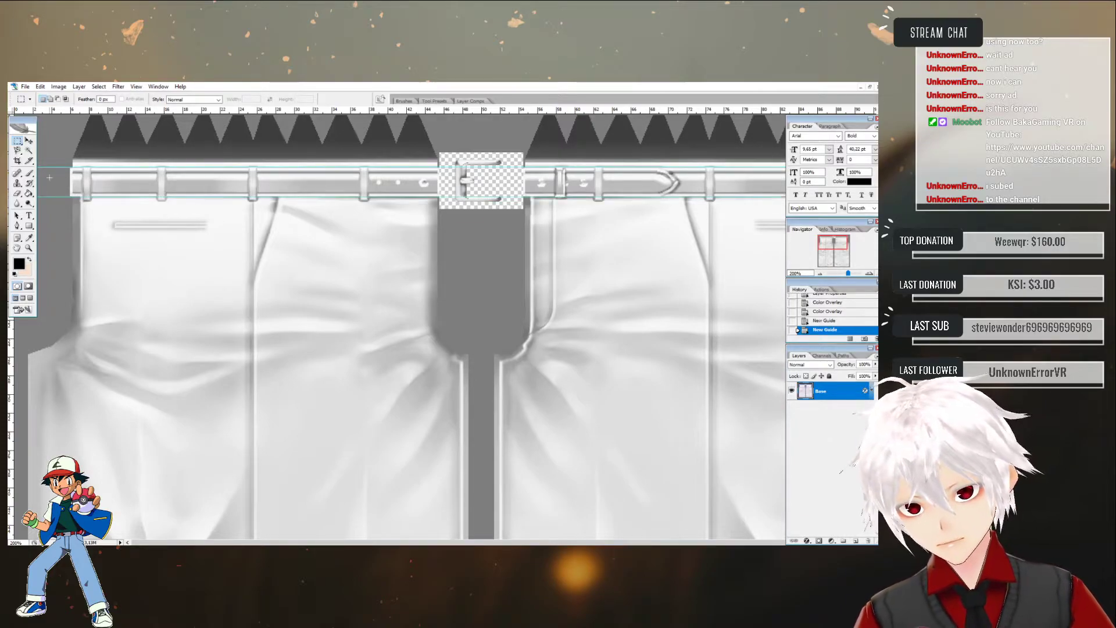
- Select the full belt strip between the guides with the Rectangular Marquee and subtract the belt loops from the selection
{"action": "left_click_drag", "start_coordinate": [170, 193], "coordinate": [875, 197]}
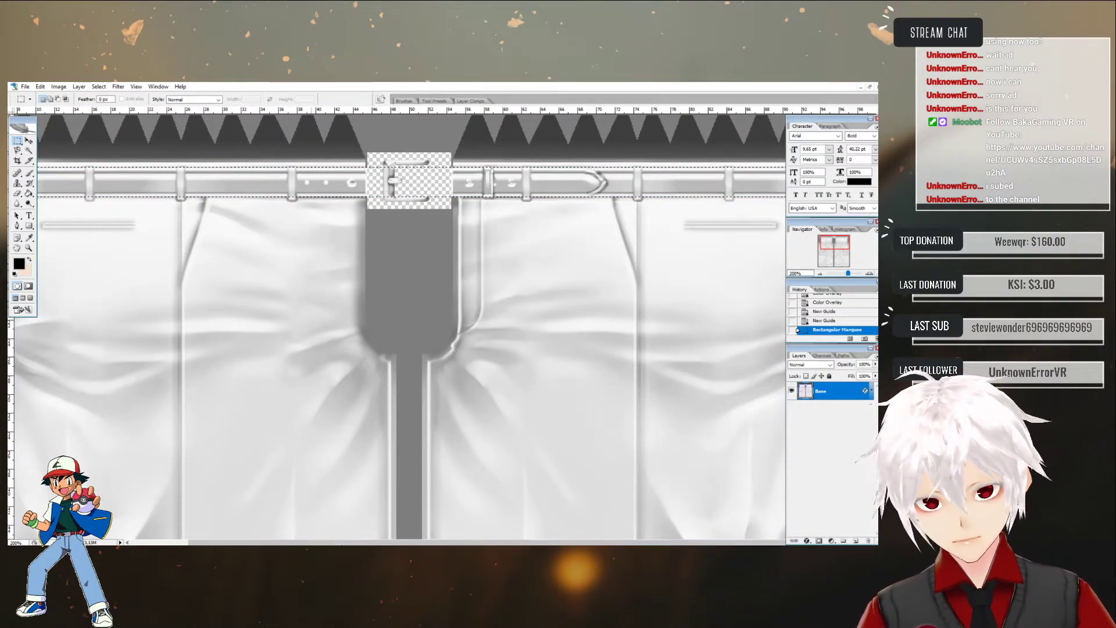
{"action": "scroll", "coordinate": [218, 526], "scroll_direction": "left", "scroll_amount": 3}
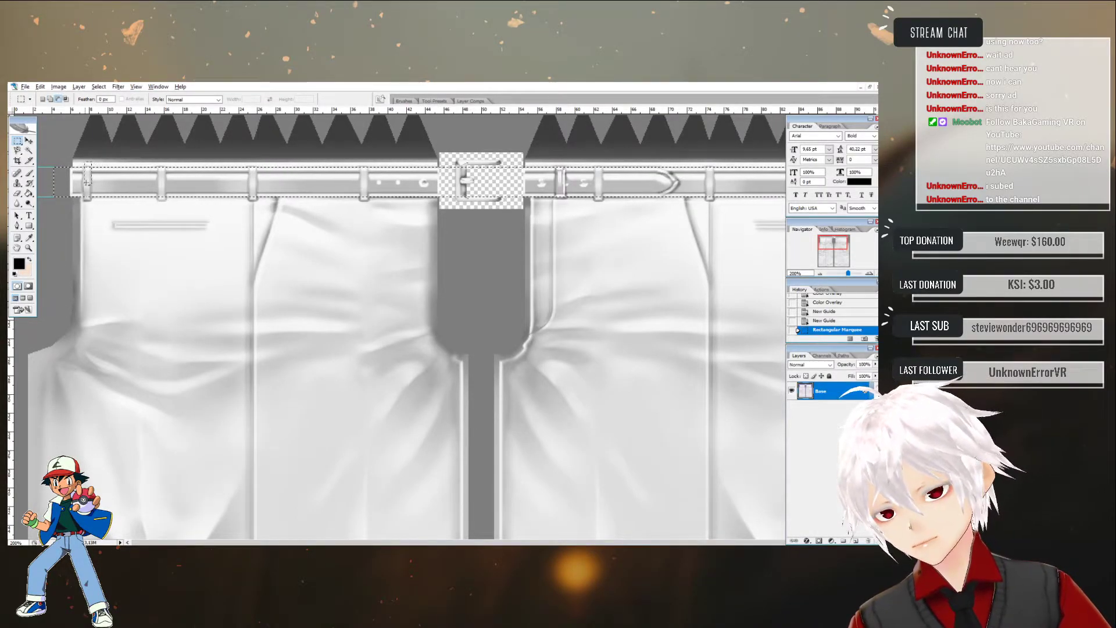
{"action": "left_click_drag", "start_coordinate": [85, 204], "coordinate": [83, 206], "text": "alt"}
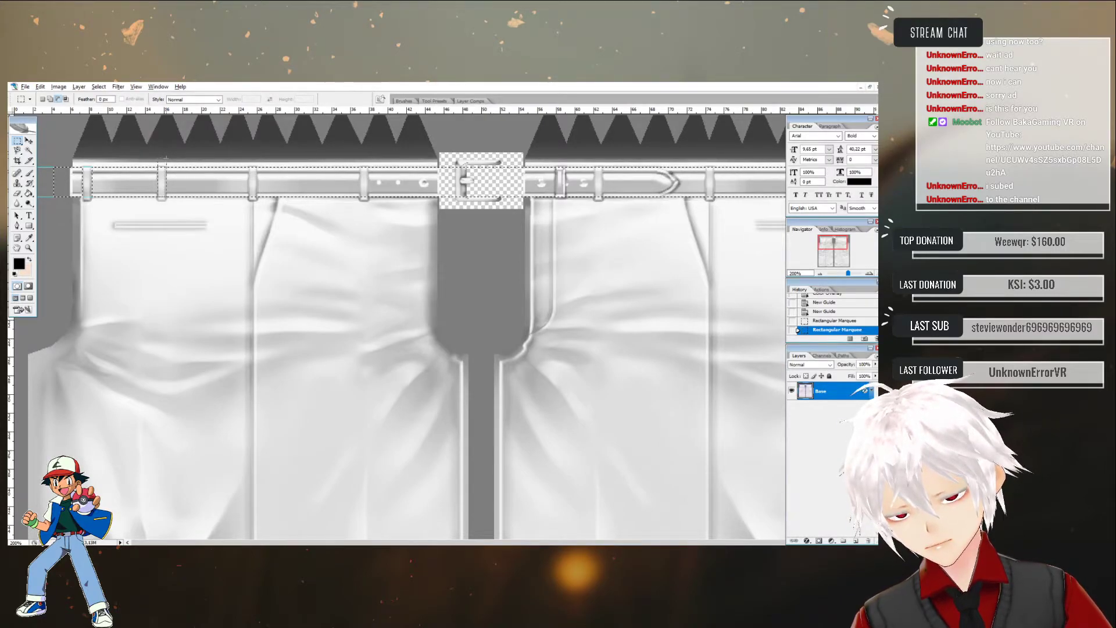
{"action": "left_click_drag", "start_coordinate": [165, 157], "coordinate": [165, 157], "text": "alt"}
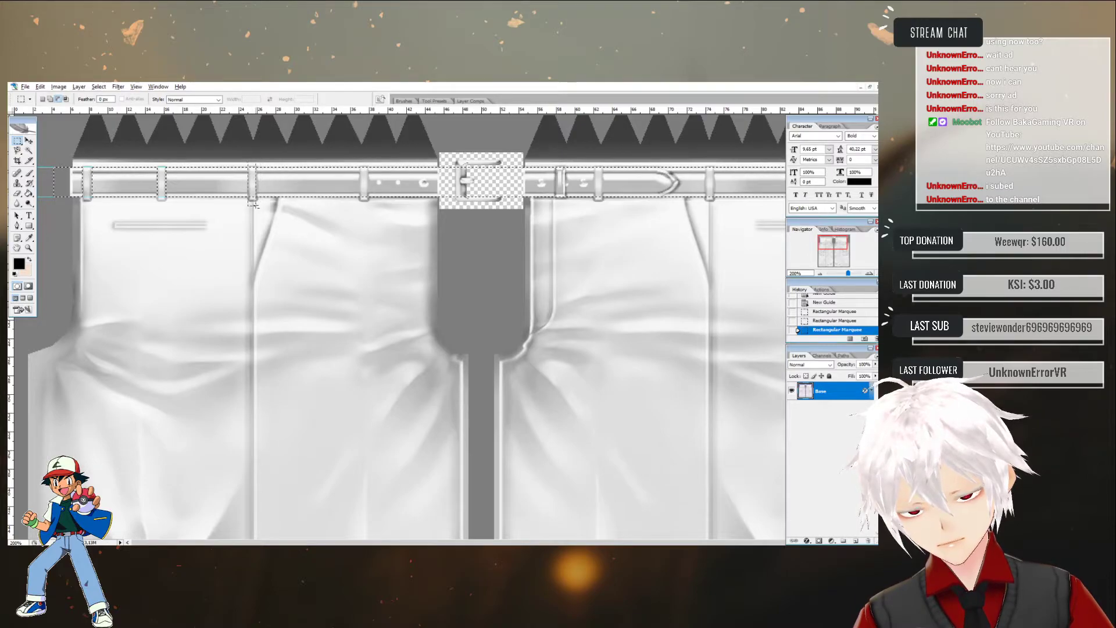
{"action": "left_click_drag", "start_coordinate": [256, 206], "coordinate": [257, 206], "text": "shift"}
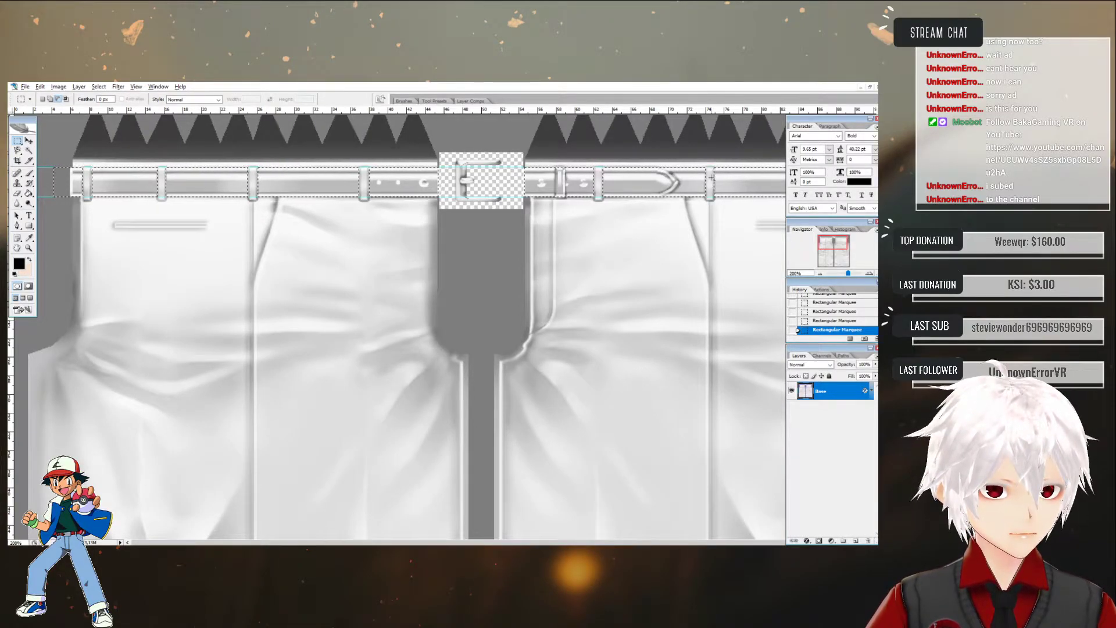
{"action": "left_click_drag", "start_coordinate": [643, 541], "coordinate": [700, 525]}
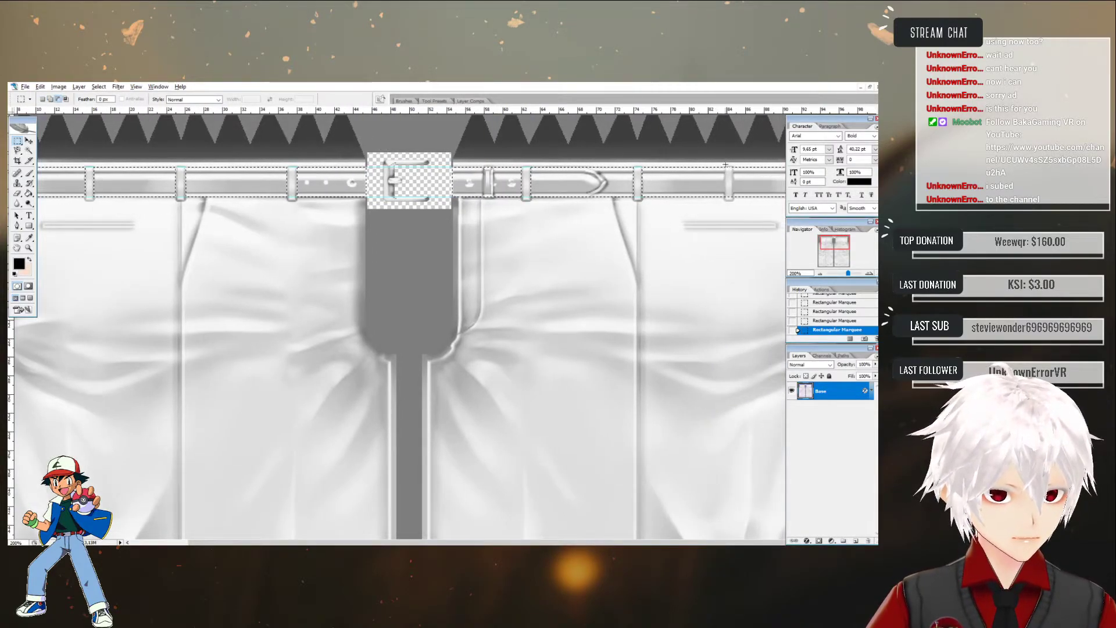
{"action": "left_click_drag", "start_coordinate": [725, 165], "coordinate": [735, 205]}
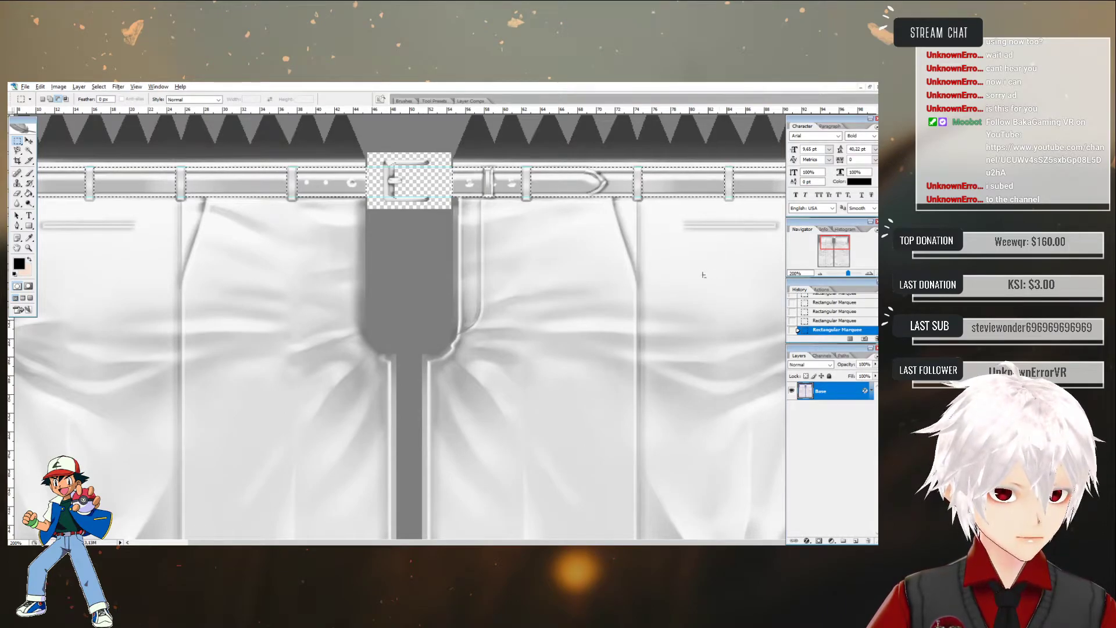
- Subtract the outermost belt loop at the belt's right end from the selection and add a new layer above Base
{"action": "key", "text": "z"}
{"action": "left_click", "coordinate": [556, 218], "text": "alt"}
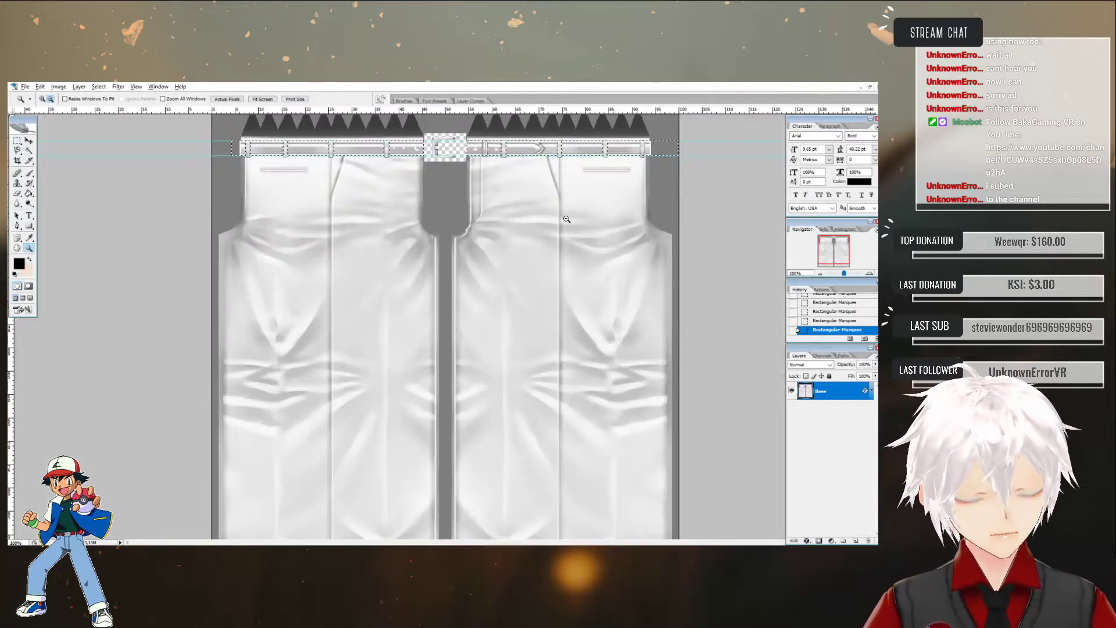
{"action": "left_click", "coordinate": [655, 157]}
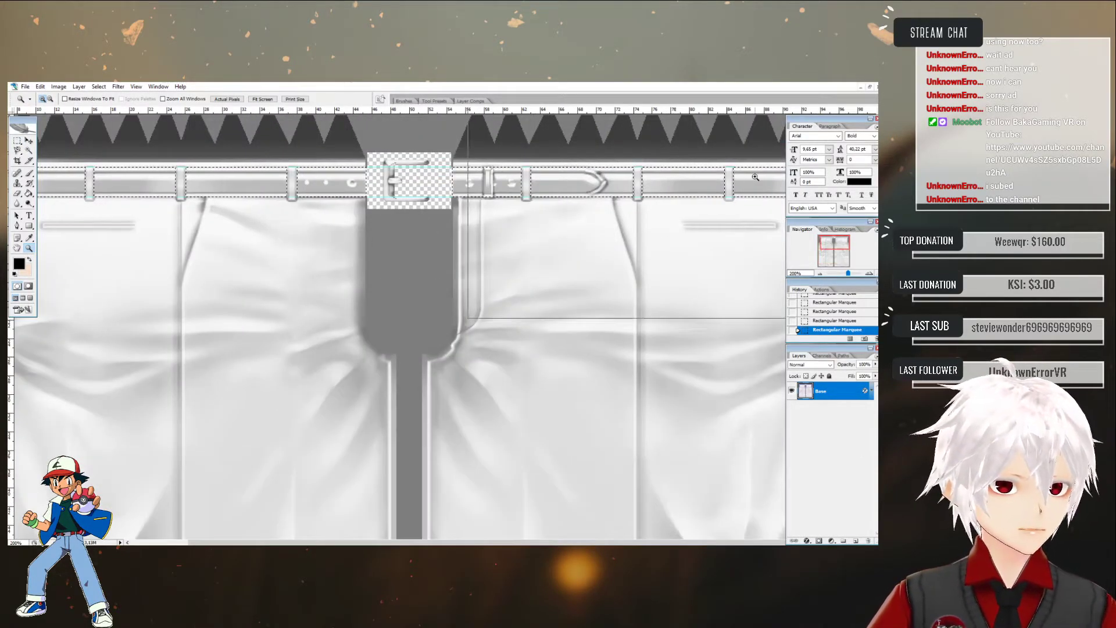
{"action": "left_click", "coordinate": [759, 227]}
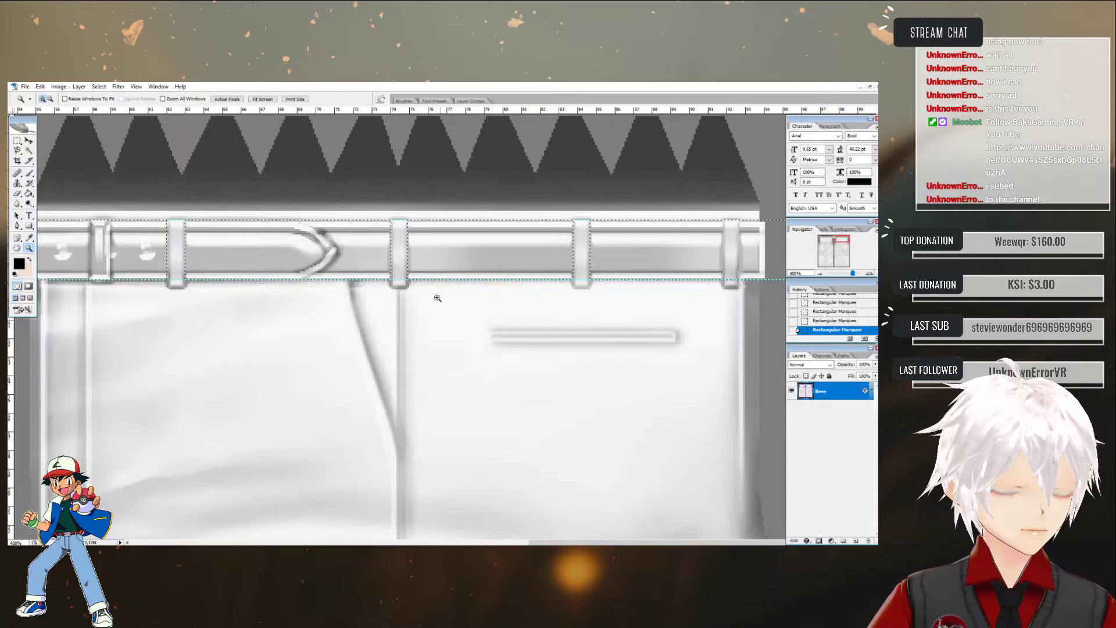
{"action": "left_click", "coordinate": [18, 141]}
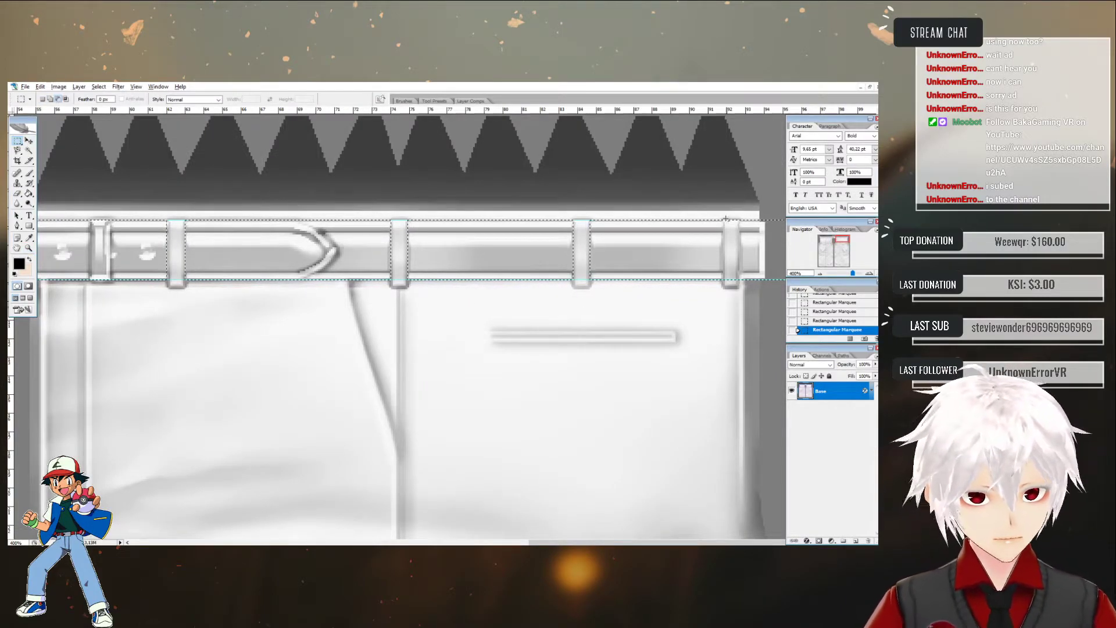
{"action": "left_click_drag", "start_coordinate": [724, 220], "coordinate": [740, 299], "text": "alt"}
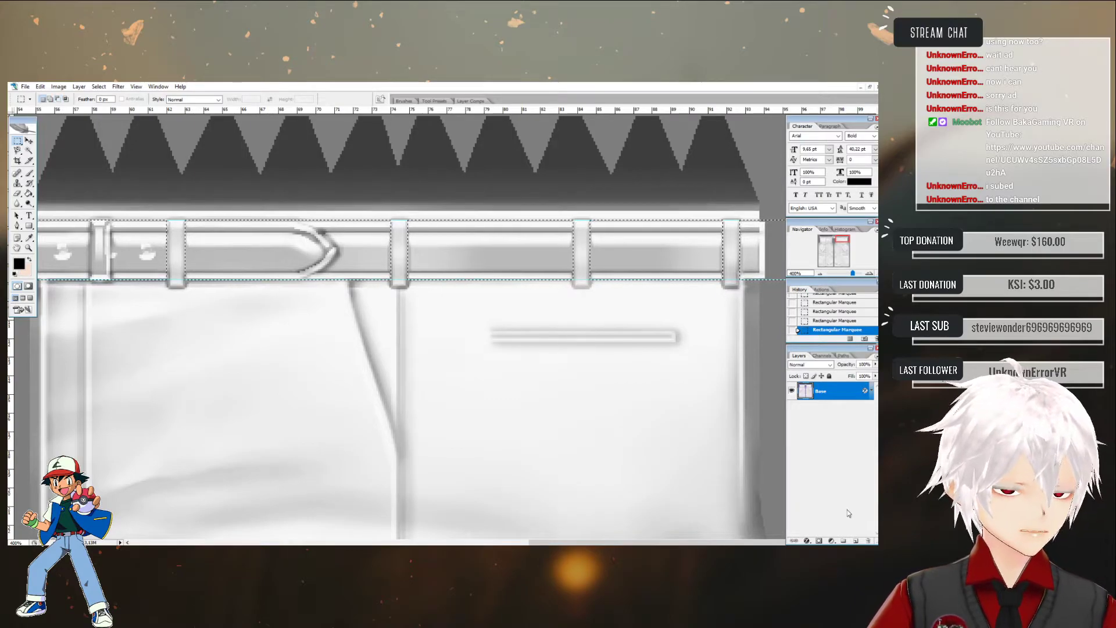
{"action": "left_click", "coordinate": [856, 540]}
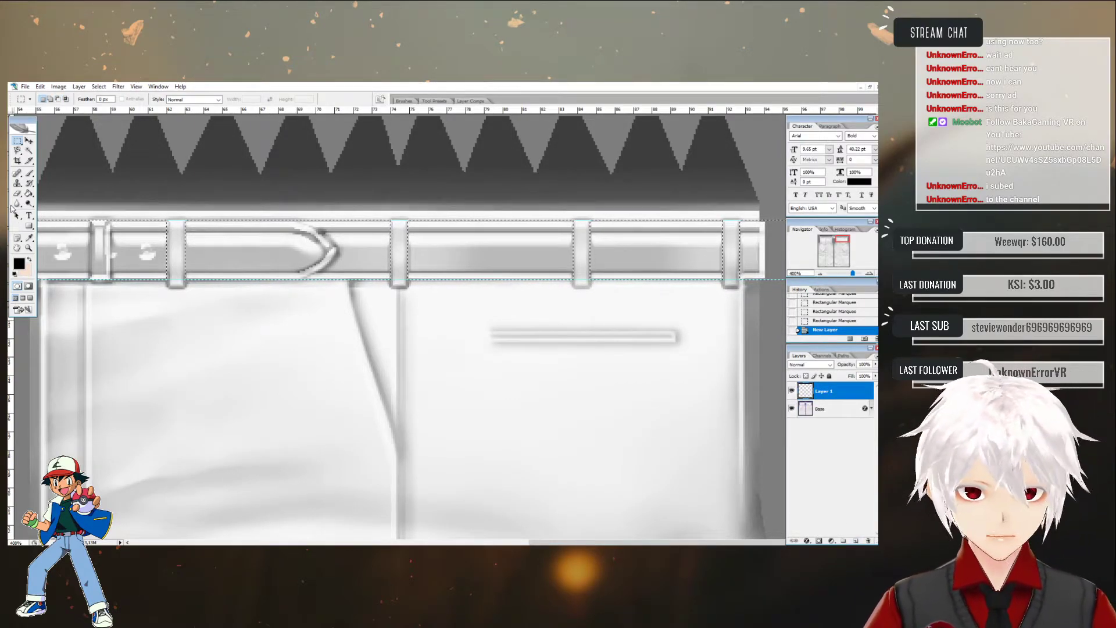
- Fill the selected belt strip with black on the new layer and rename the layer Belt
{"action": "left_click", "coordinate": [28, 194]}
{"action": "left_click", "coordinate": [291, 246]}
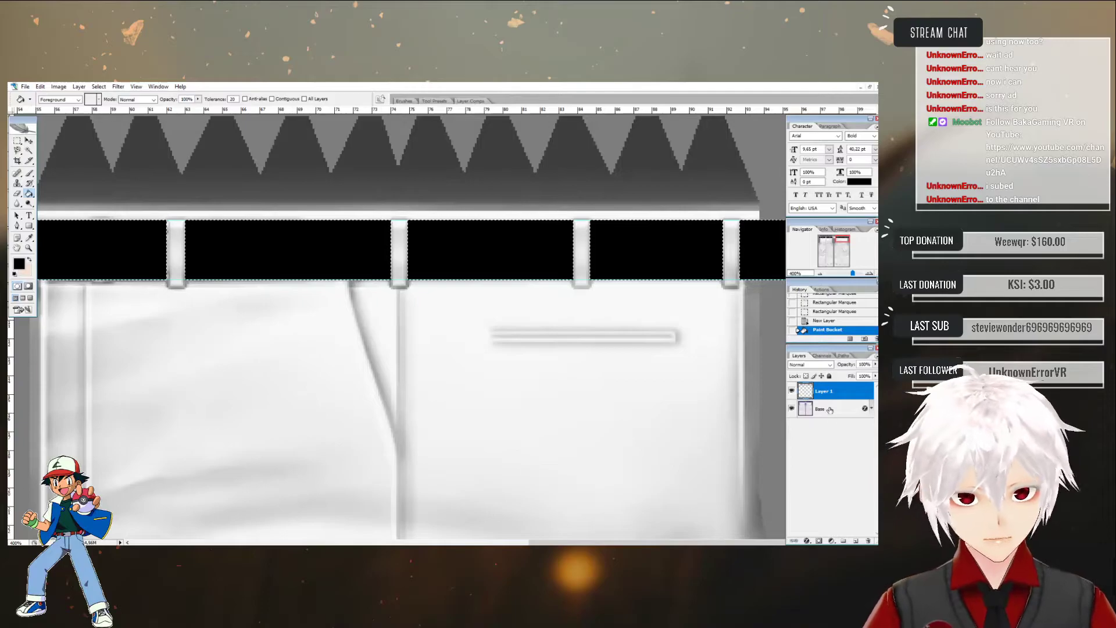
{"action": "double_click", "coordinate": [824, 391]}
{"action": "type", "text": "Belt"}
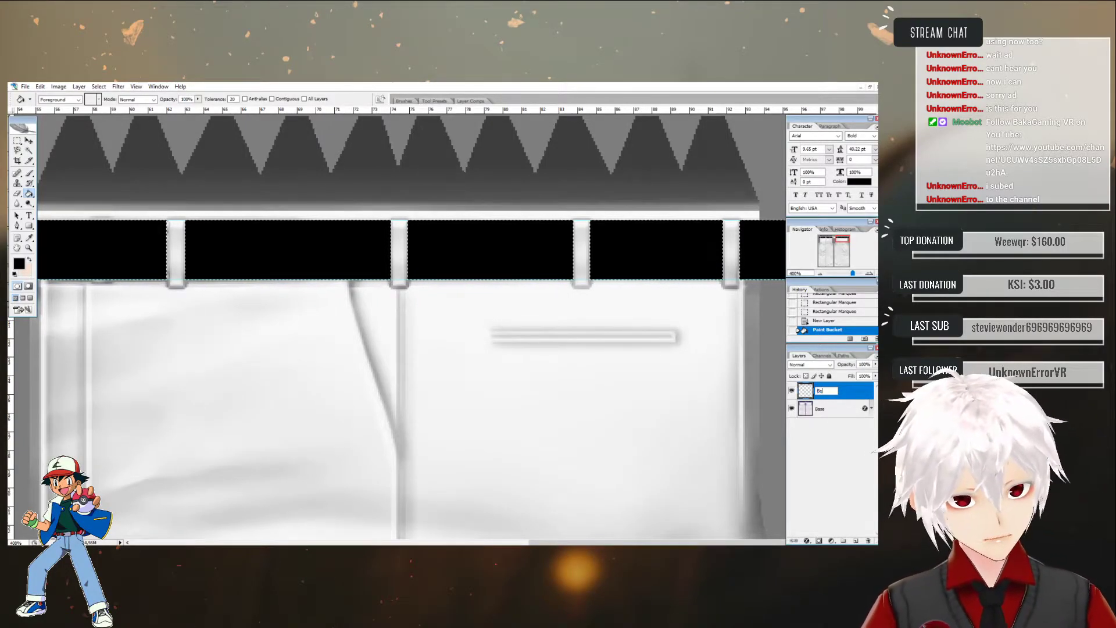
{"action": "key", "text": "Return"}
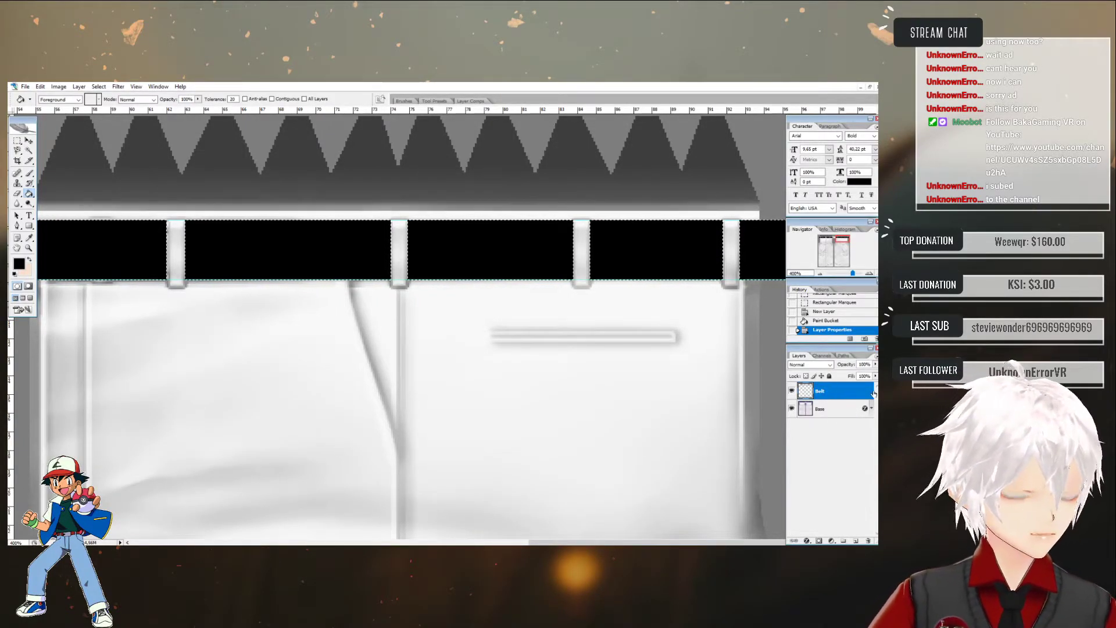
- Replace the current selection with a Magic Wand selection of everything outside the black belt segments on the Belt layer
{"action": "left_click", "coordinate": [28, 151]}
{"action": "left_click", "coordinate": [159, 339]}
{"action": "left_click", "coordinate": [245, 356]}
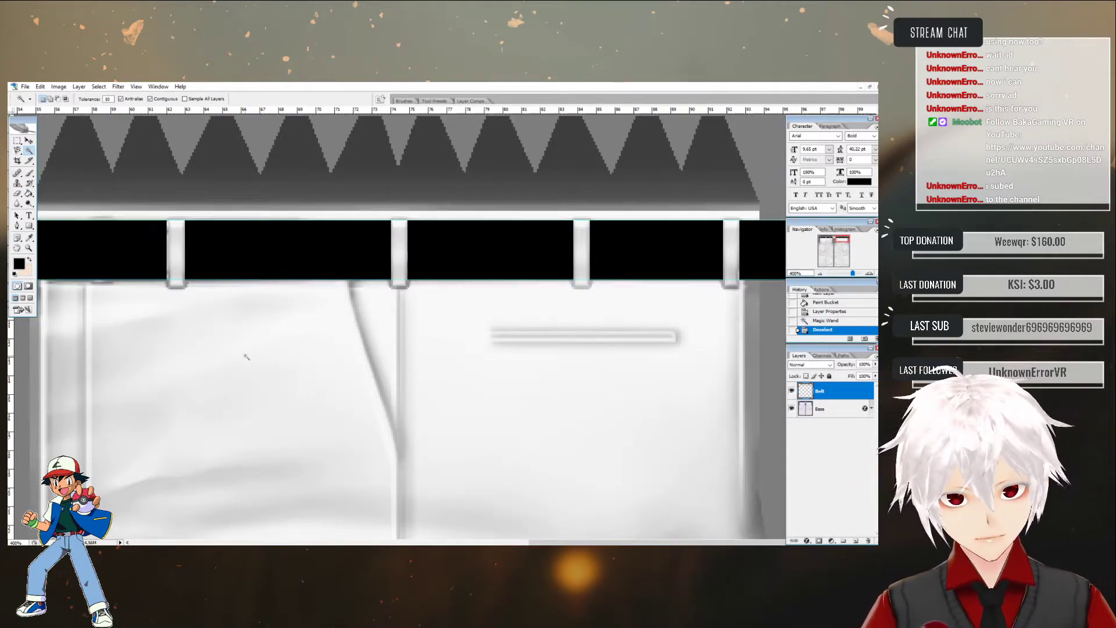
{"action": "left_click", "coordinate": [828, 412]}
{"action": "left_click", "coordinate": [828, 393]}
{"action": "left_click", "coordinate": [651, 191]}
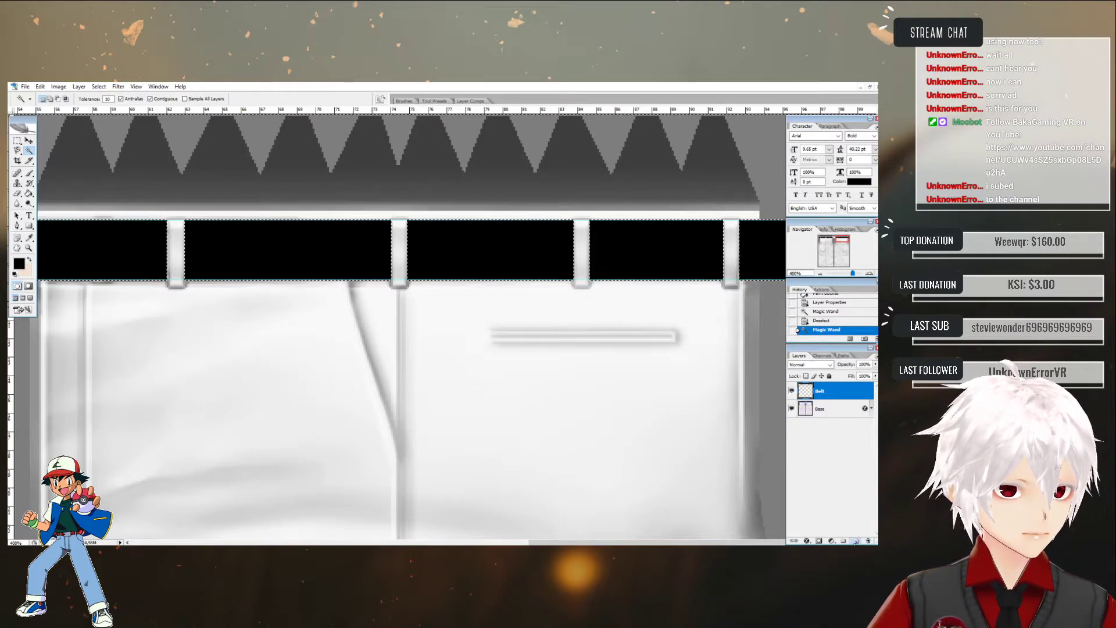
- Add a new layer between Belt and Base and rename it Pants
{"action": "left_click", "coordinate": [855, 541]}
{"action": "left_click_drag", "start_coordinate": [825, 391], "coordinate": [827, 417]}
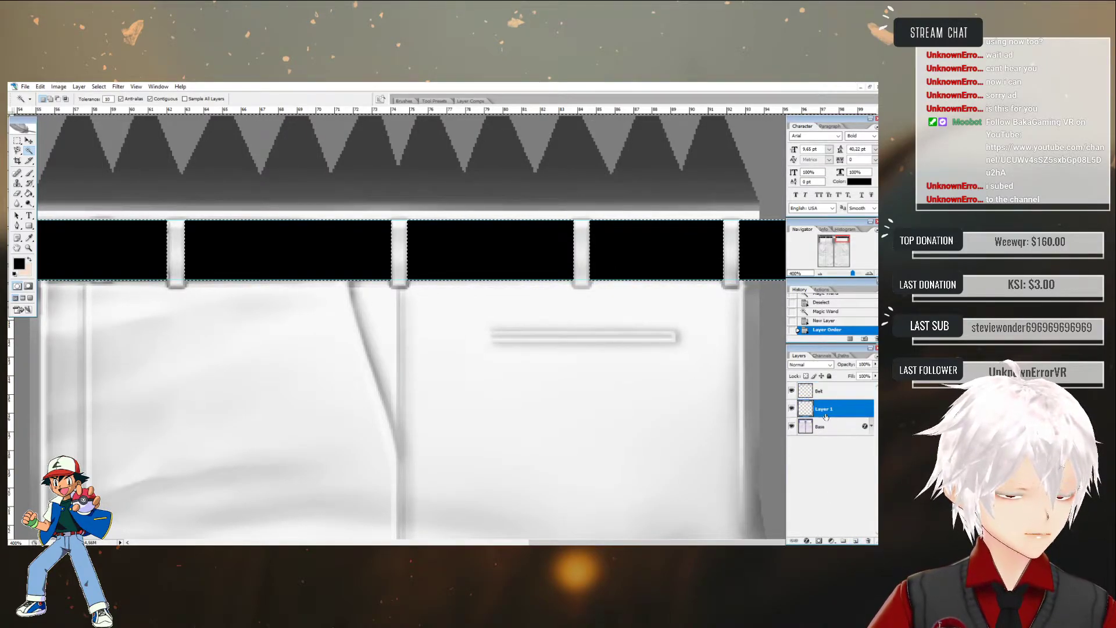
{"action": "double_click", "coordinate": [827, 413]}
{"action": "type", "text": "Pa"}
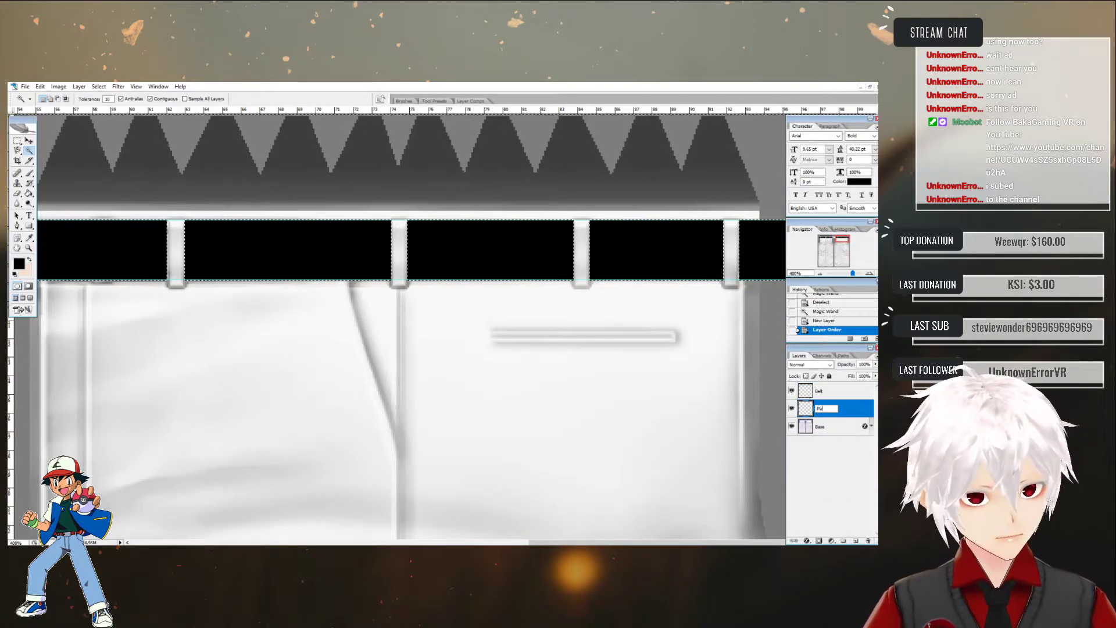
{"action": "type", "text": "nts"}
{"action": "key", "text": "Return"}
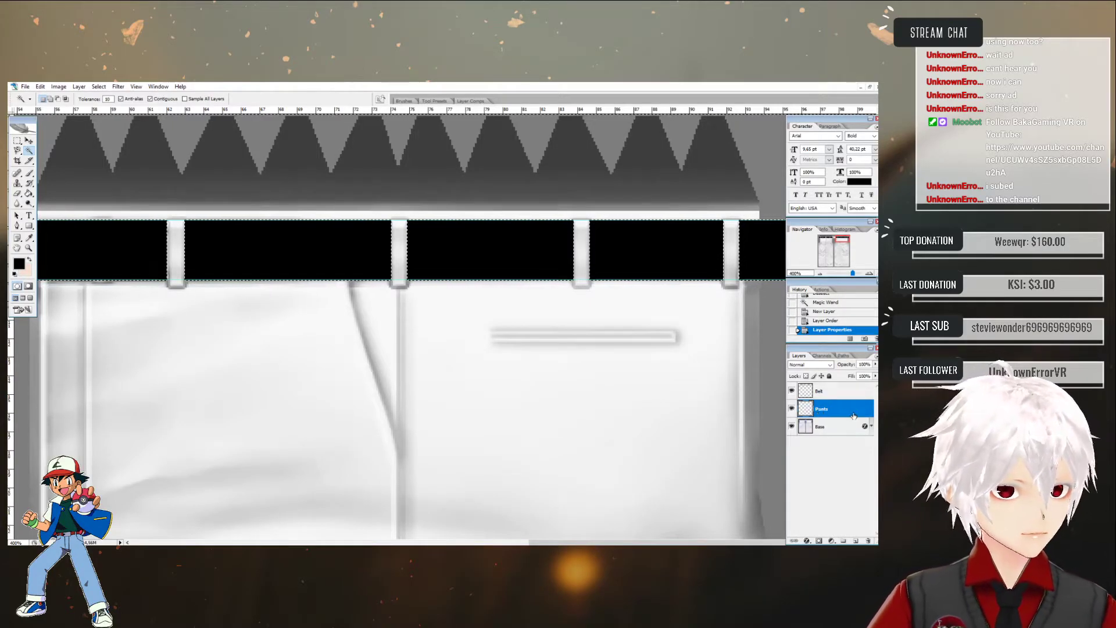
- Fill the selected area around the belt with black on the Pants layer and deselect
{"action": "left_click", "coordinate": [29, 194]}
{"action": "left_click", "coordinate": [287, 408]}
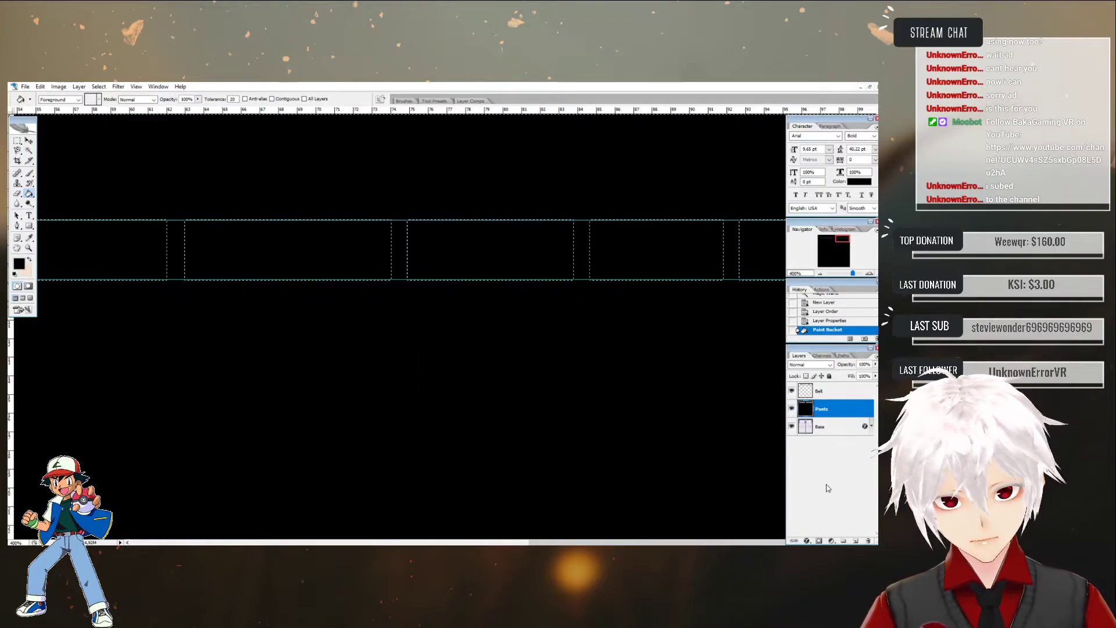
{"action": "key", "text": "m"}
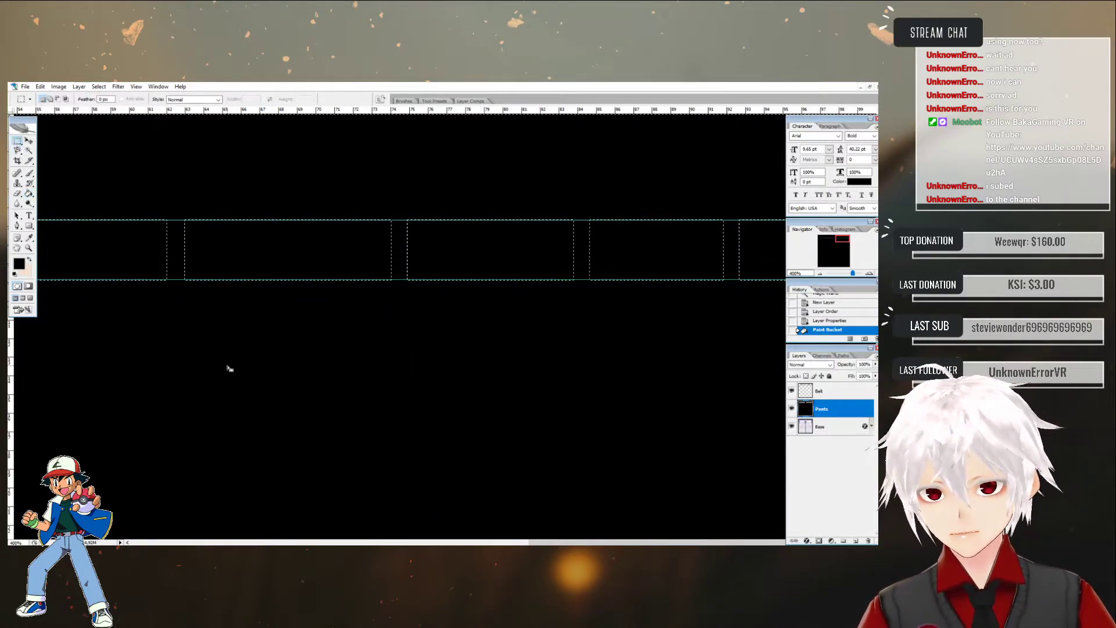
{"action": "key", "text": "ctrl+d"}
- Set the fill opacity of both the Pants and Belt layers to 0%
{"action": "left_click", "coordinate": [875, 376]}
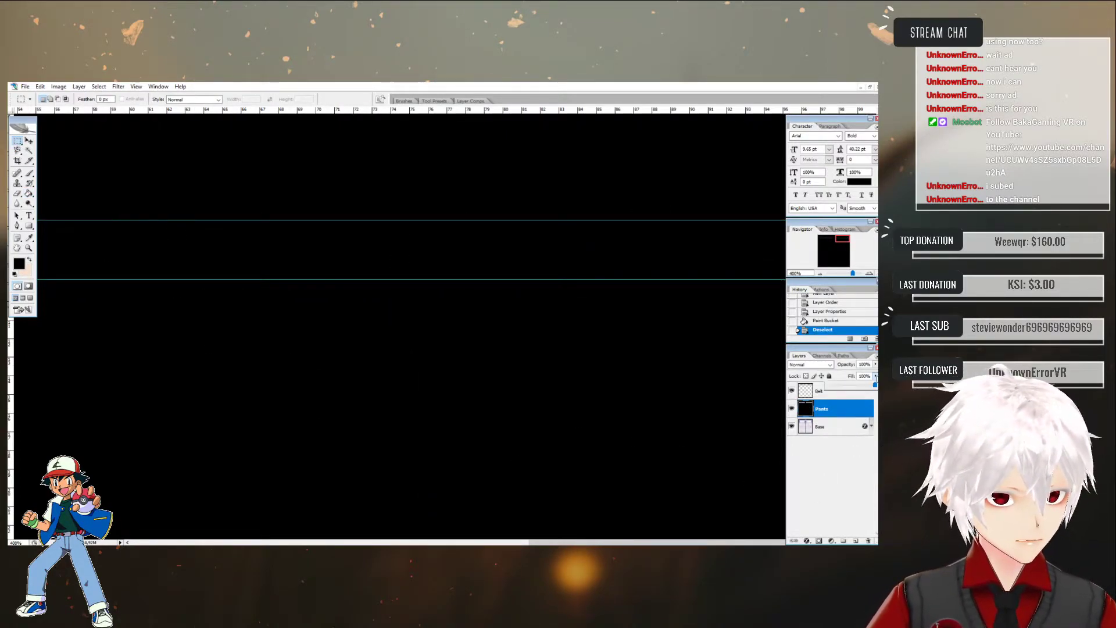
{"action": "left_click_drag", "start_coordinate": [875, 385], "coordinate": [822, 386]}
{"action": "left_click", "coordinate": [872, 394]}
{"action": "left_click", "coordinate": [875, 376]}
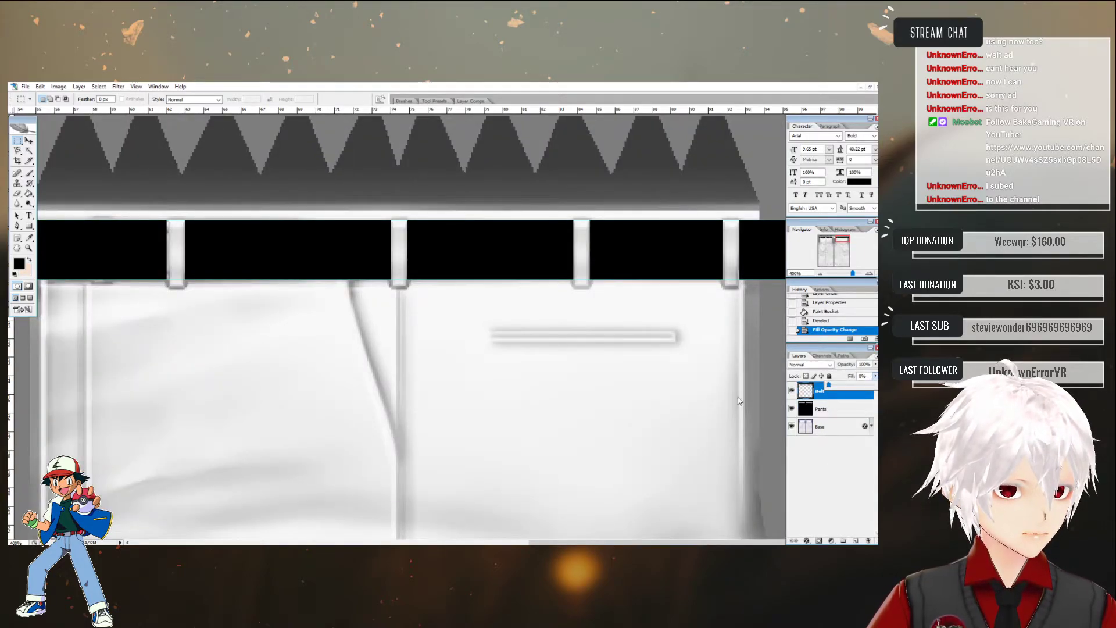
{"action": "left_click_drag", "start_coordinate": [737, 400], "coordinate": [739, 401]}
{"action": "left_click", "coordinate": [846, 473]}
- Add a Color Overlay to the Belt layer and set its colour to reddish brown (862300)
{"action": "double_click", "coordinate": [871, 395]}
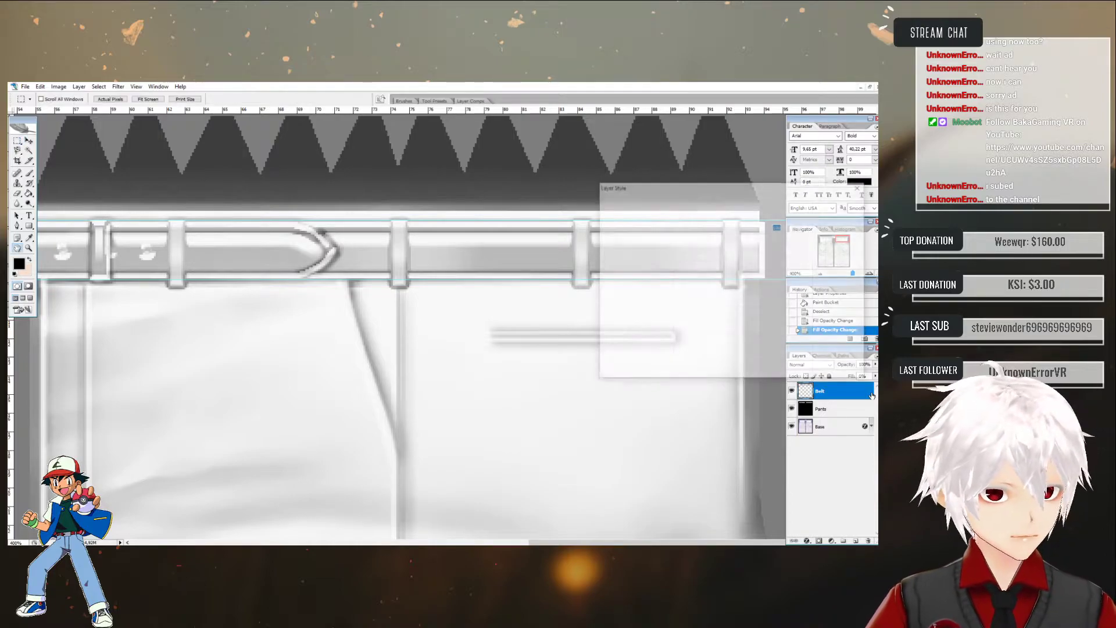
{"action": "left_click", "coordinate": [627, 304]}
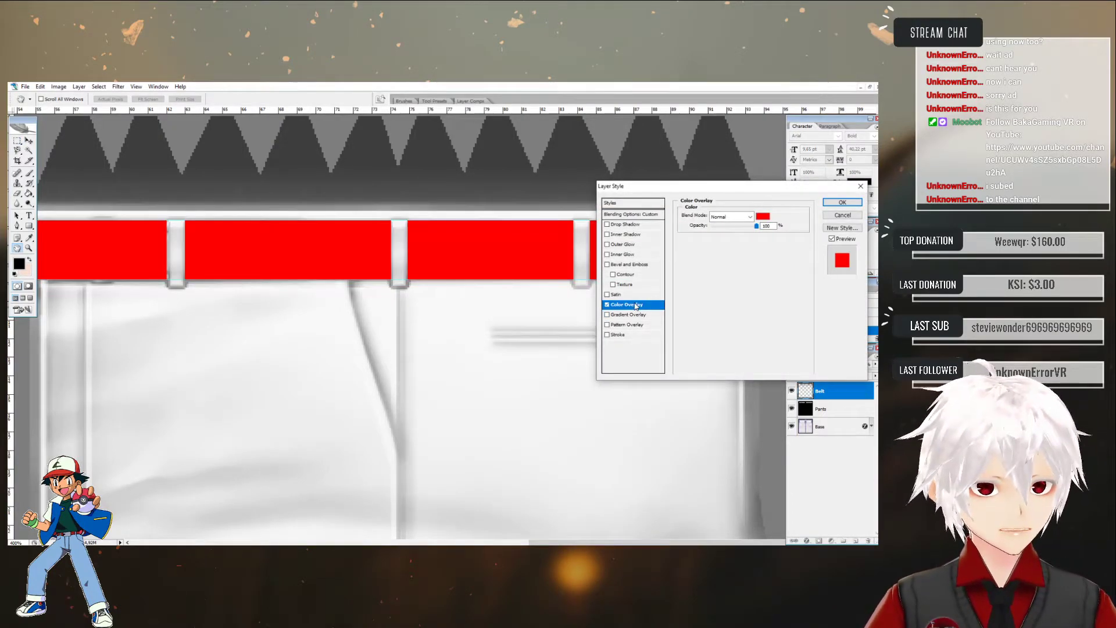
{"action": "left_click", "coordinate": [762, 219]}
{"action": "left_click_drag", "start_coordinate": [472, 320], "coordinate": [461, 370]}
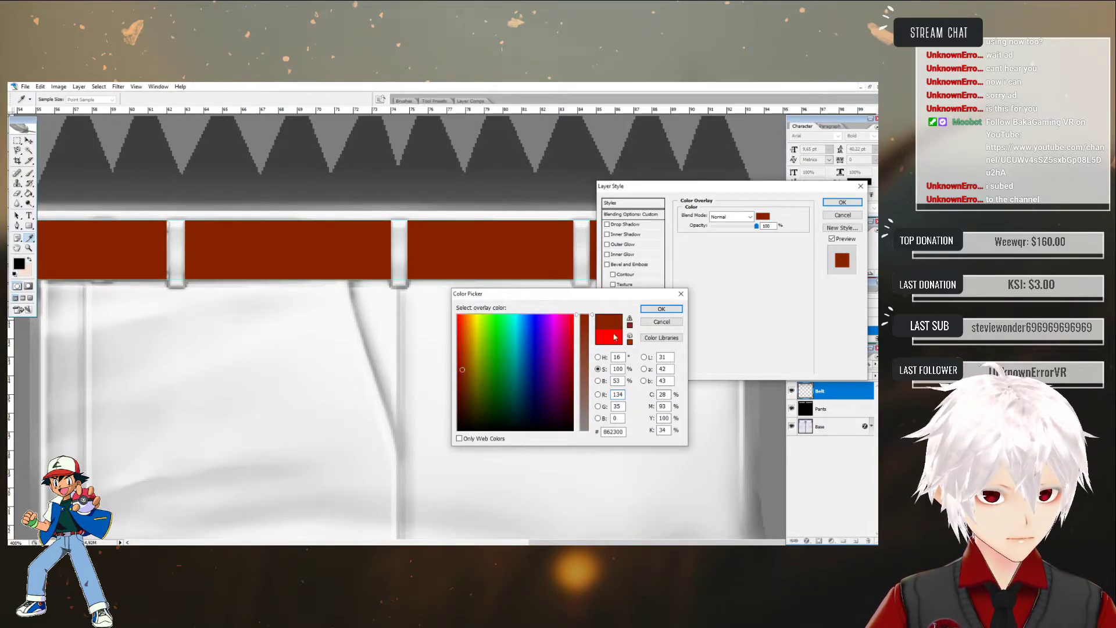
{"action": "left_click", "coordinate": [659, 309]}
- Set the Belt overlay's blend mode to Linear Burn and apply the layer style
{"action": "left_click", "coordinate": [732, 216]}
{"action": "left_click", "coordinate": [736, 224]}
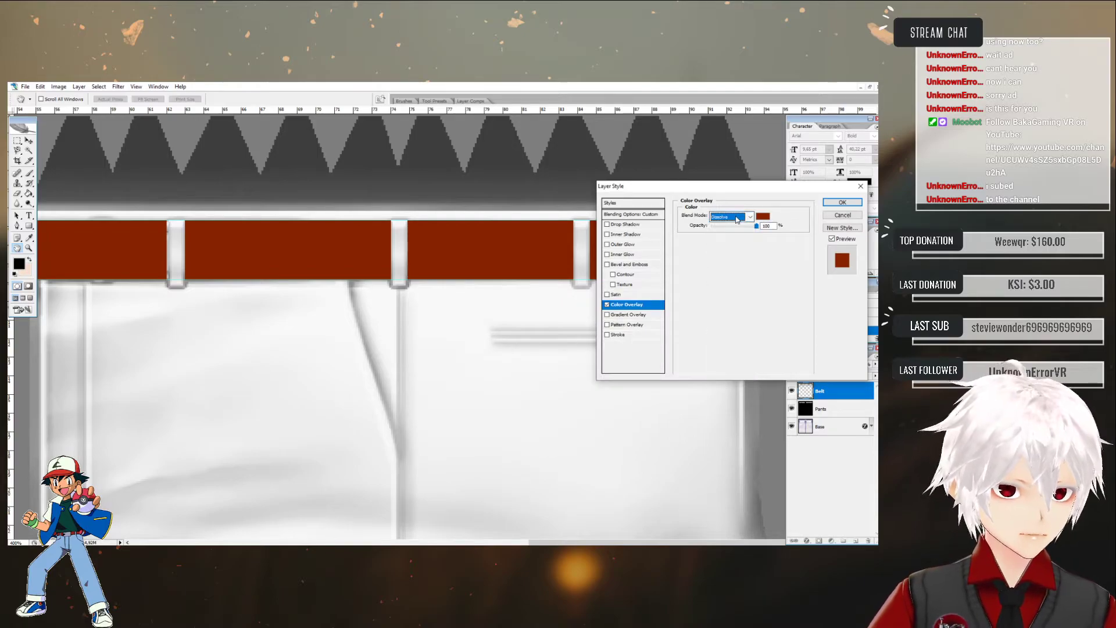
{"action": "scroll", "coordinate": [736, 219], "scroll_direction": "down", "scroll_amount": 2}
{"action": "scroll", "coordinate": [736, 219], "scroll_direction": "down", "scroll_amount": 2}
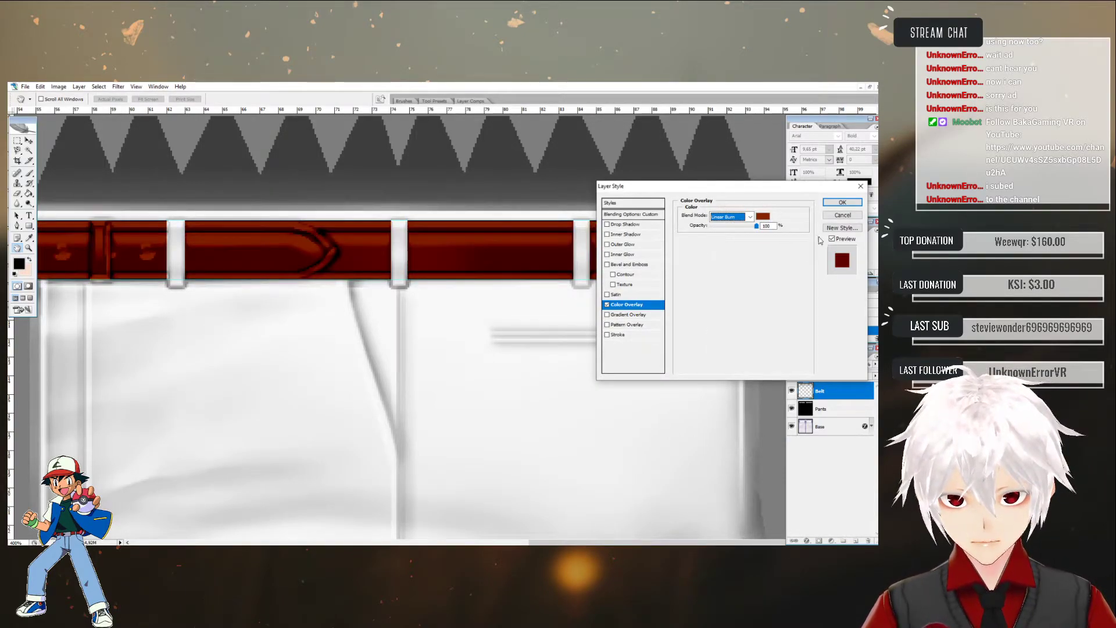
{"action": "left_click", "coordinate": [840, 203]}
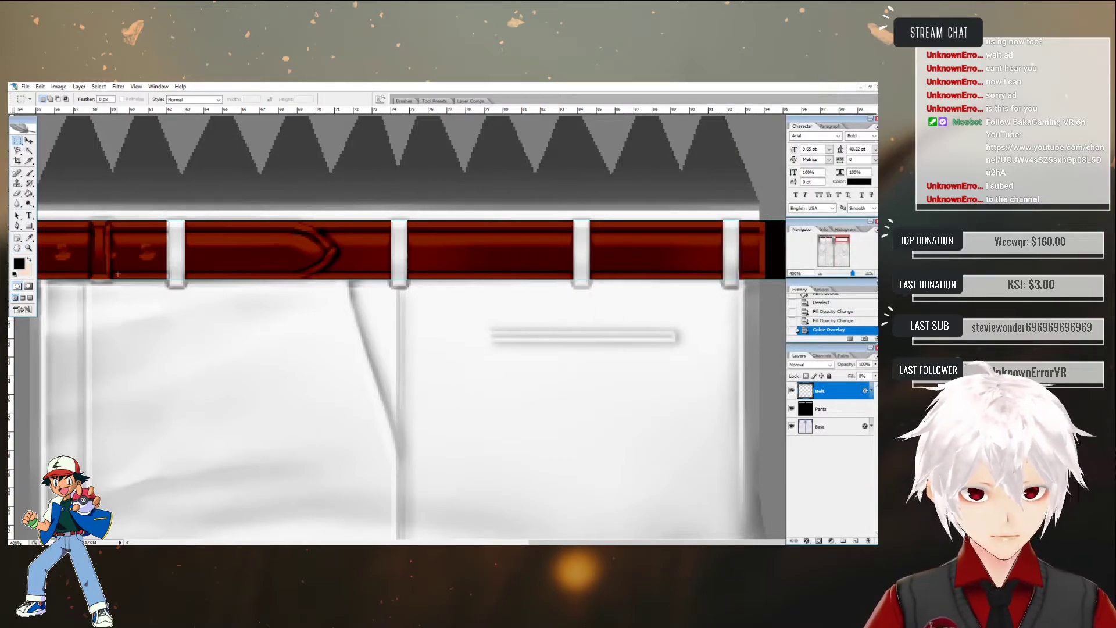
- Compare the belt with and without its colour by hiding and showing the Belt layer
{"action": "left_click", "coordinate": [29, 248]}
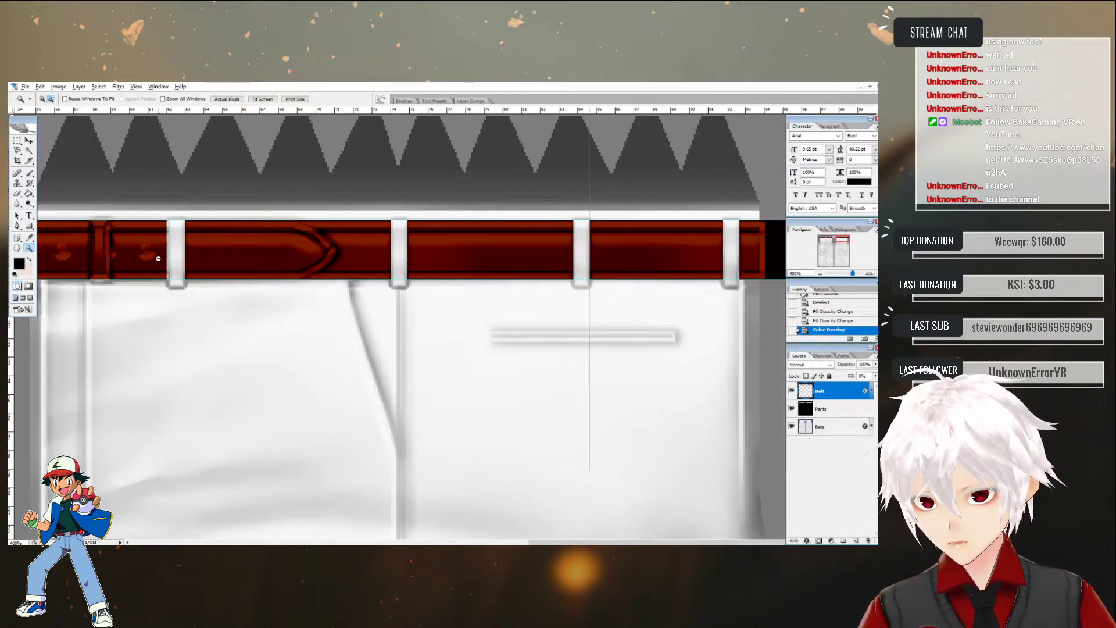
{"action": "left_click", "coordinate": [158, 268], "text": "alt"}
{"action": "left_click", "coordinate": [157, 268], "text": "alt"}
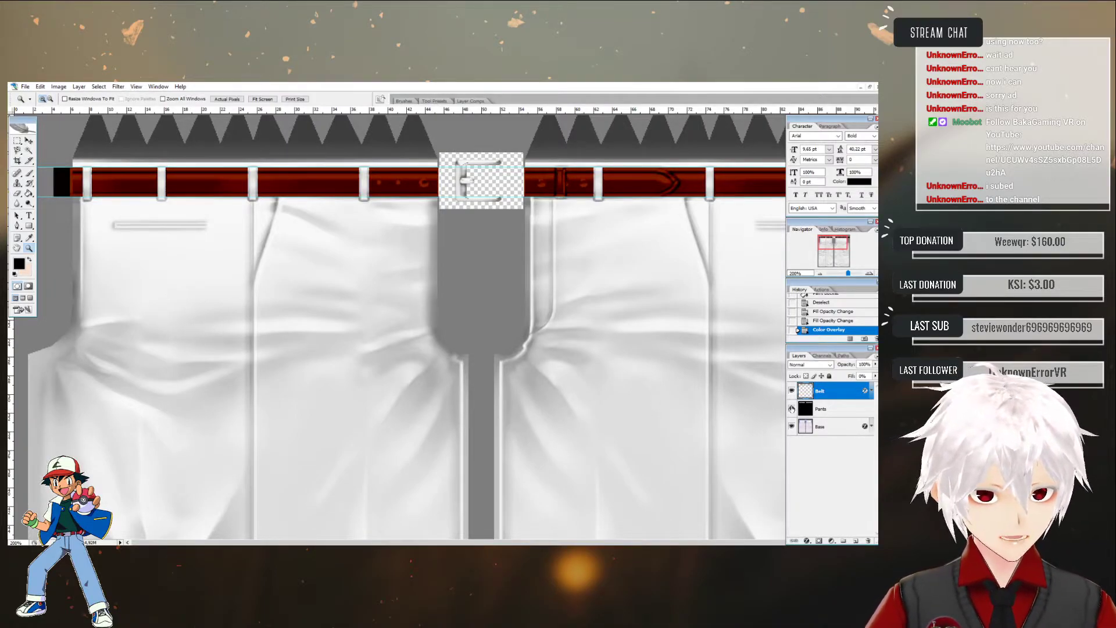
{"action": "left_click", "coordinate": [791, 391]}
{"action": "left_click", "coordinate": [792, 392]}
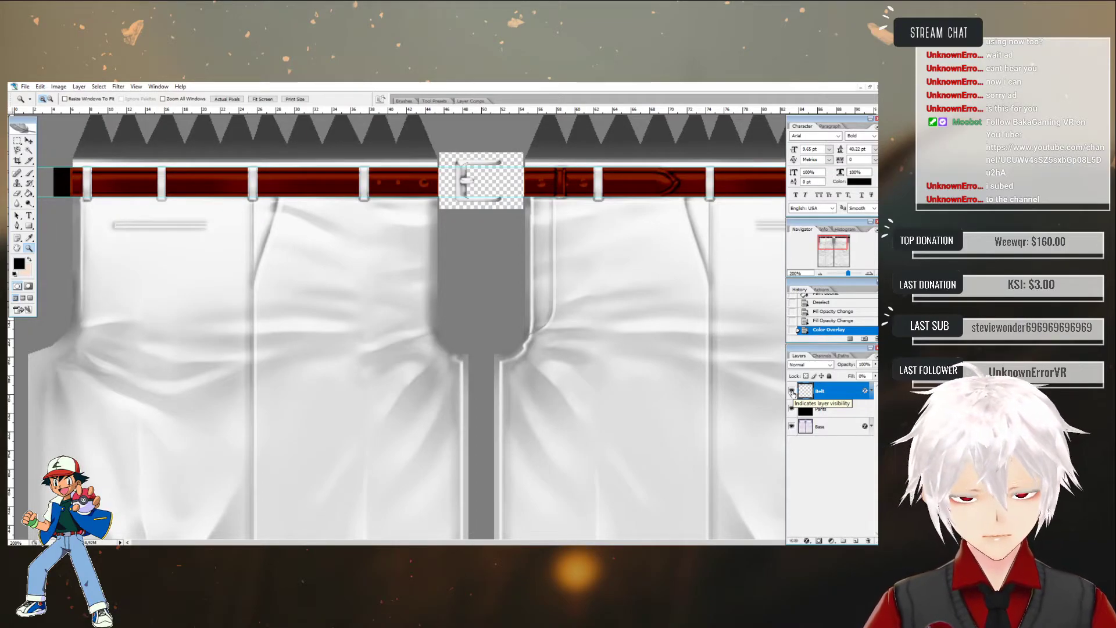
{"action": "left_click", "coordinate": [791, 391]}
{"action": "left_click", "coordinate": [791, 391]}
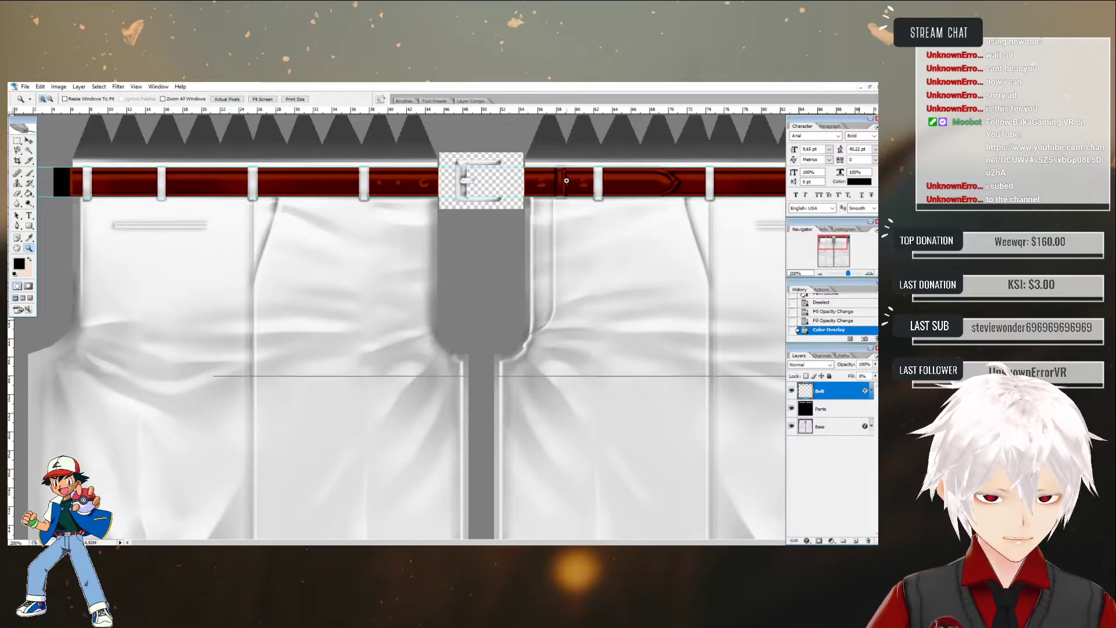
- Select the narrow belt clip between the buckle and the first belt loop with the Rectangular Marquee
{"action": "left_click", "coordinate": [581, 197]}
{"action": "left_click", "coordinate": [459, 223]}
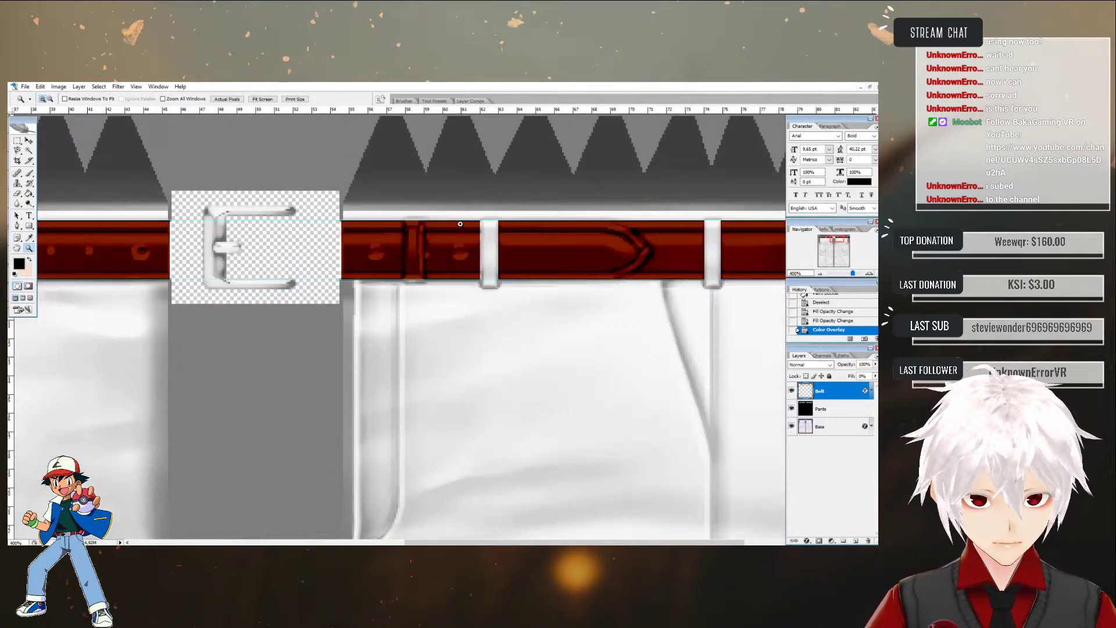
{"action": "left_click", "coordinate": [422, 265]}
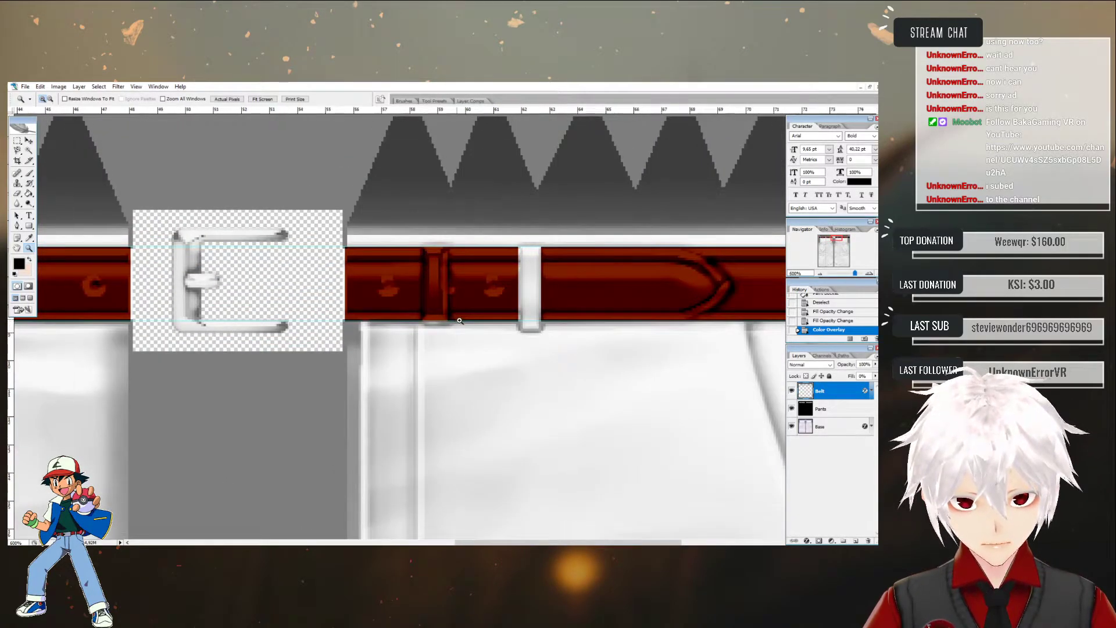
{"action": "left_click", "coordinate": [456, 320]}
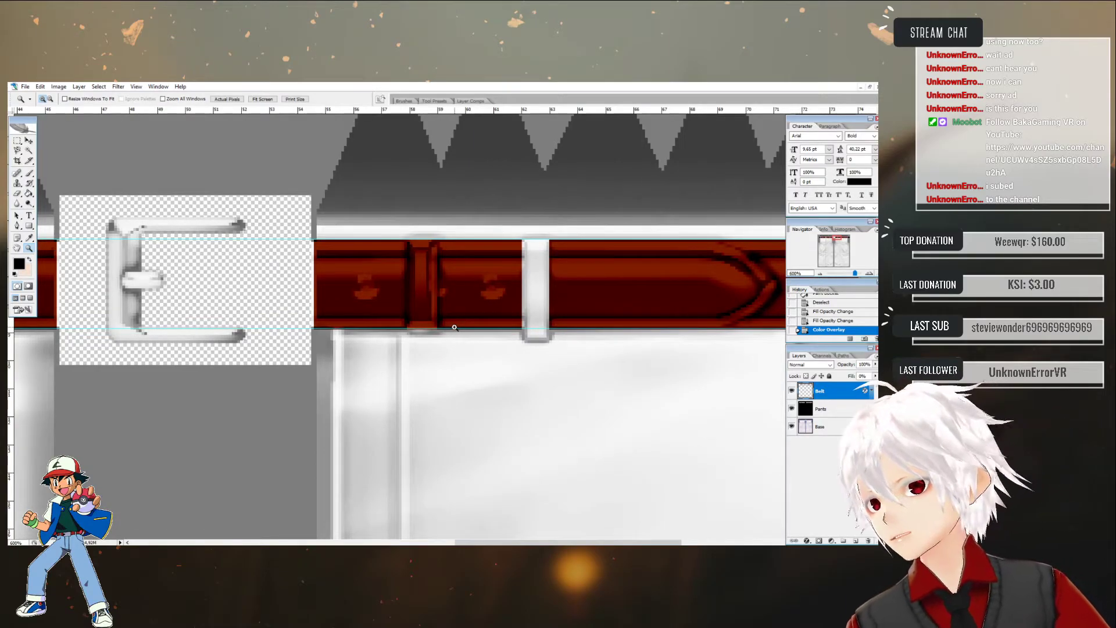
{"action": "left_click", "coordinate": [18, 140]}
{"action": "left_click_drag", "start_coordinate": [408, 239], "coordinate": [435, 333]}
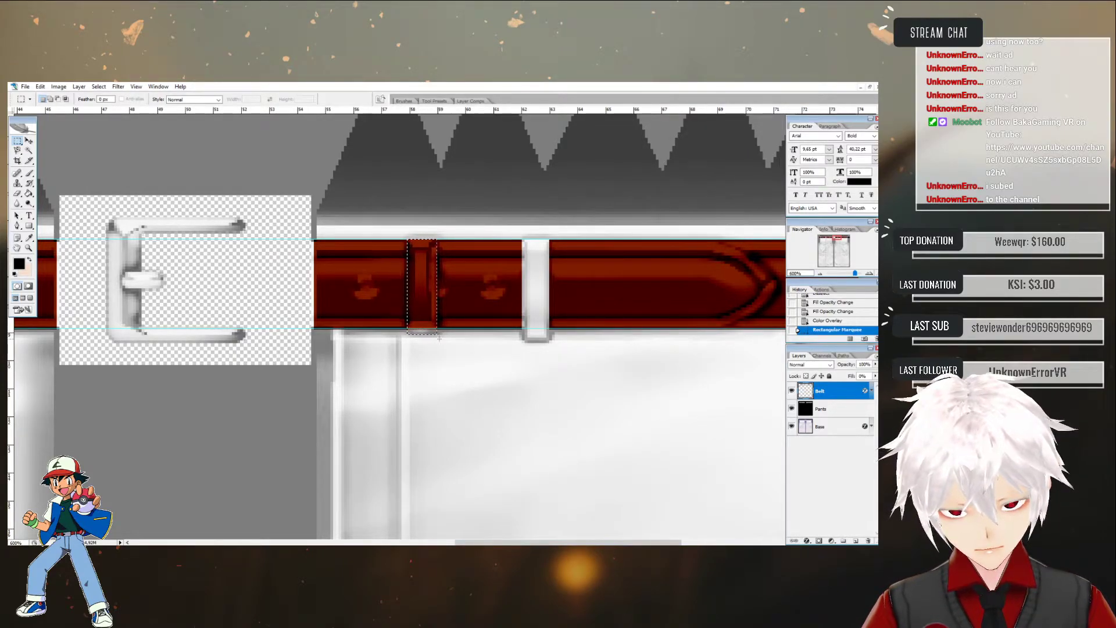
- Add a new layer above Belt and fill the belt clip selection with black
{"action": "left_click", "coordinate": [855, 540]}
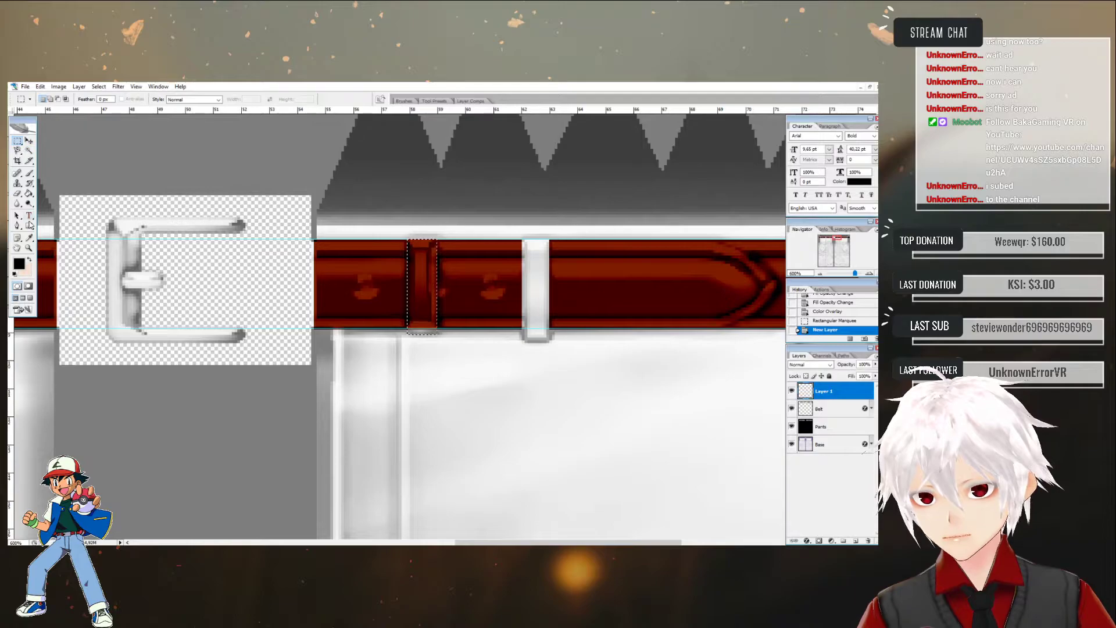
{"action": "left_click", "coordinate": [28, 193]}
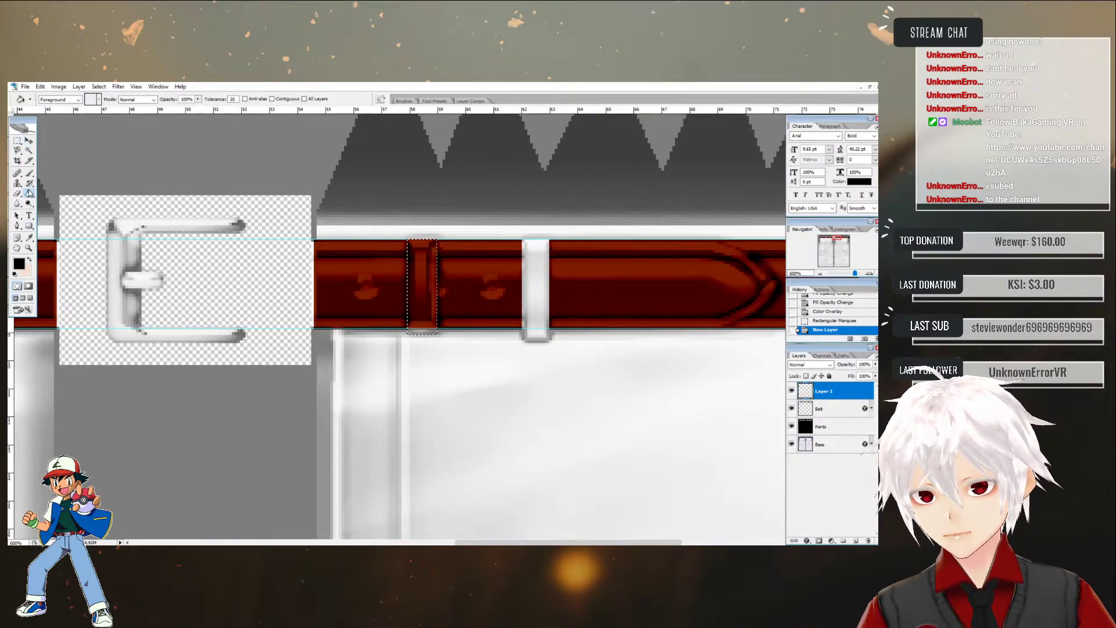
{"action": "left_click", "coordinate": [419, 269]}
{"action": "left_click", "coordinate": [18, 140]}
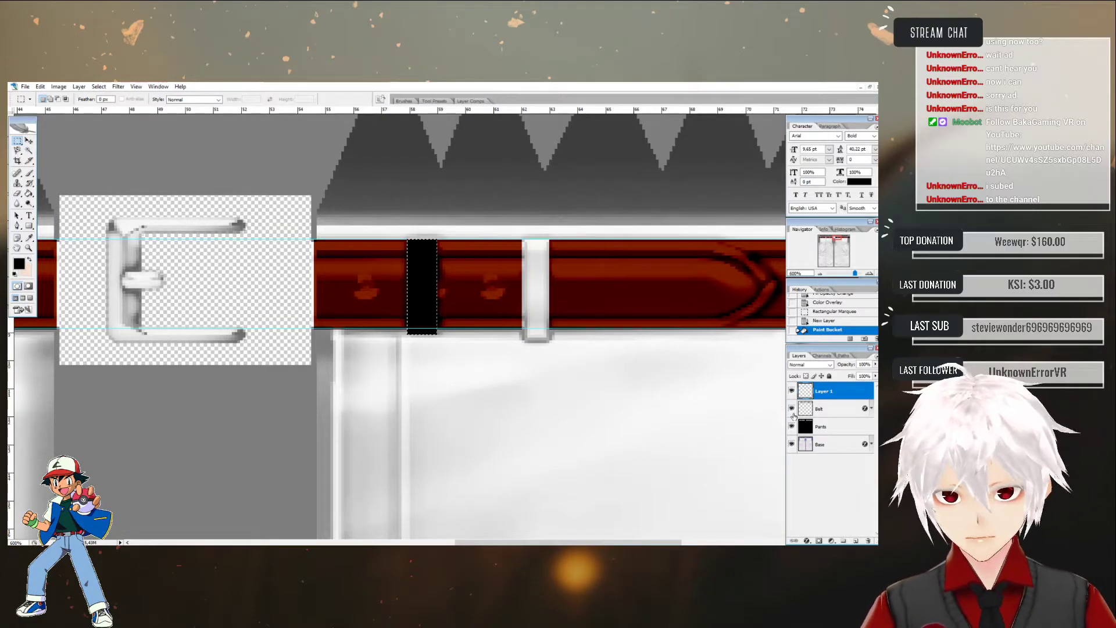
- Clear the belt clip area from the Belt and Pants layers
{"action": "left_click", "coordinate": [829, 411]}
{"action": "key", "text": "Delete"}
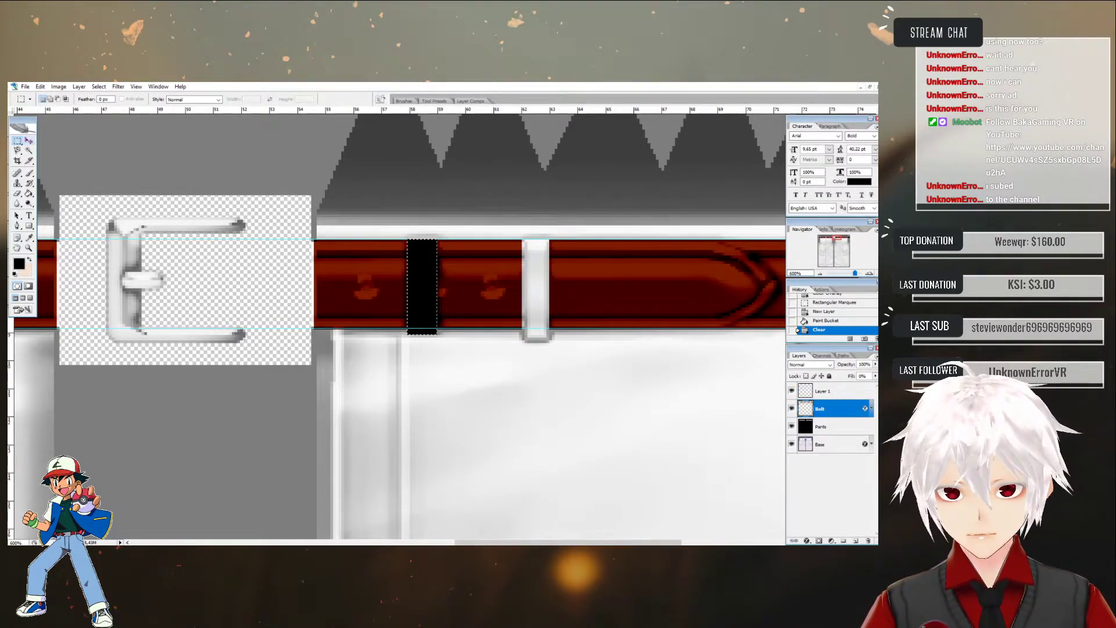
{"action": "left_click", "coordinate": [828, 427]}
{"action": "key", "text": "Delete"}
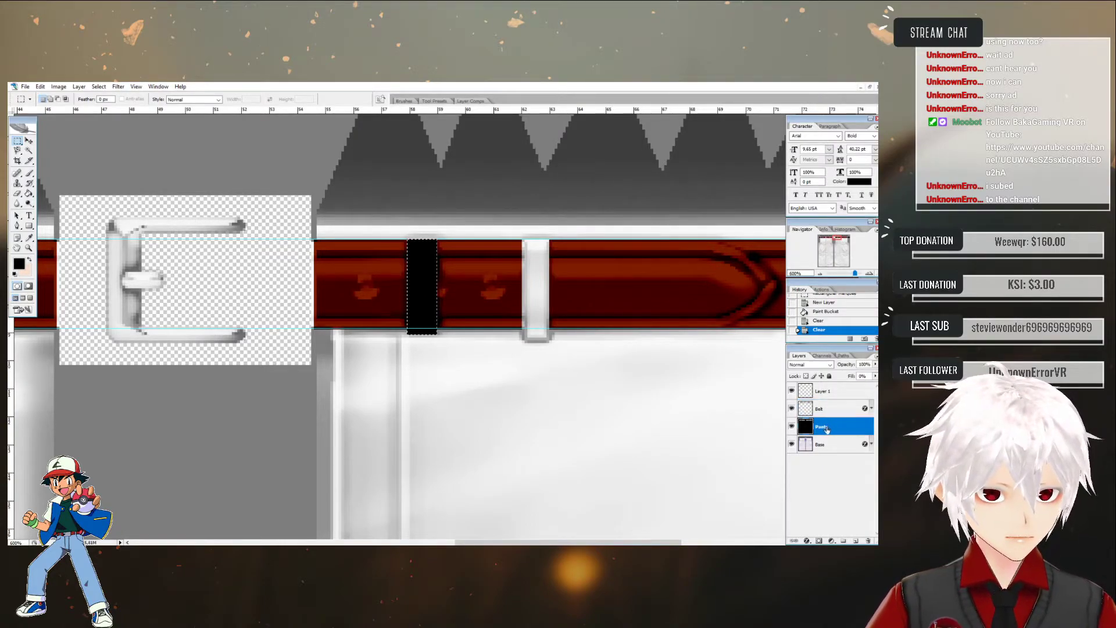
- Fill the belt clip selection with black again on the top layer and deselect
{"action": "left_click", "coordinate": [806, 394]}
{"action": "left_click", "coordinate": [30, 196]}
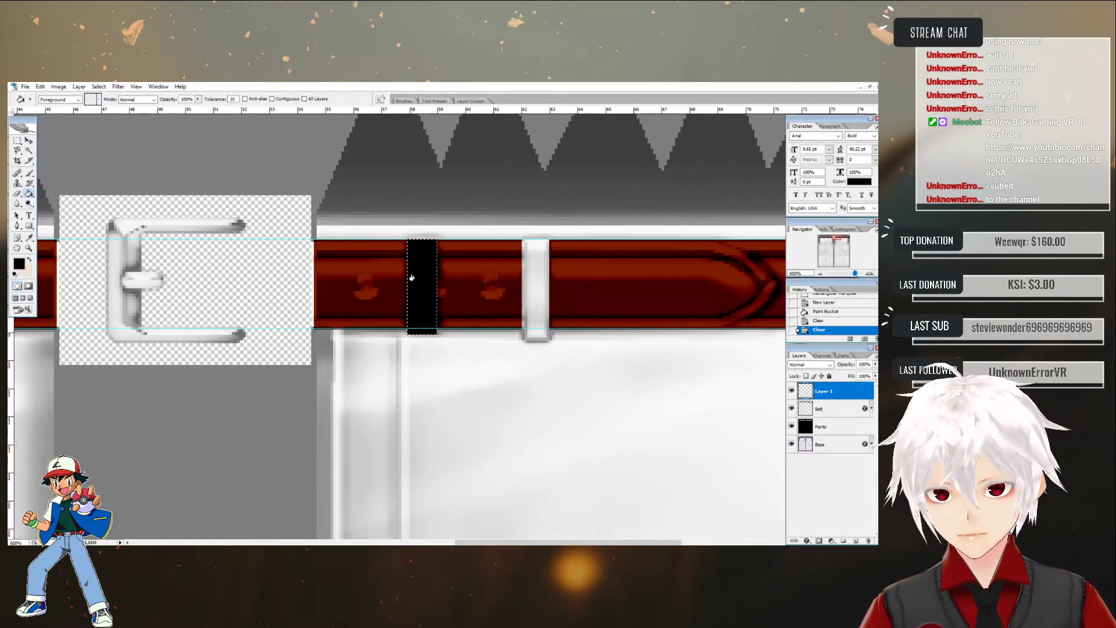
{"action": "left_click", "coordinate": [418, 277]}
{"action": "key", "text": "m"}
{"action": "key", "text": "ctrl+d"}
- Rename the belt clip's layer BeltClip and set its fill opacity to 0%
{"action": "double_click", "coordinate": [825, 392]}
{"action": "type", "text": "Belt Clip"}
{"action": "key", "text": "Return"}
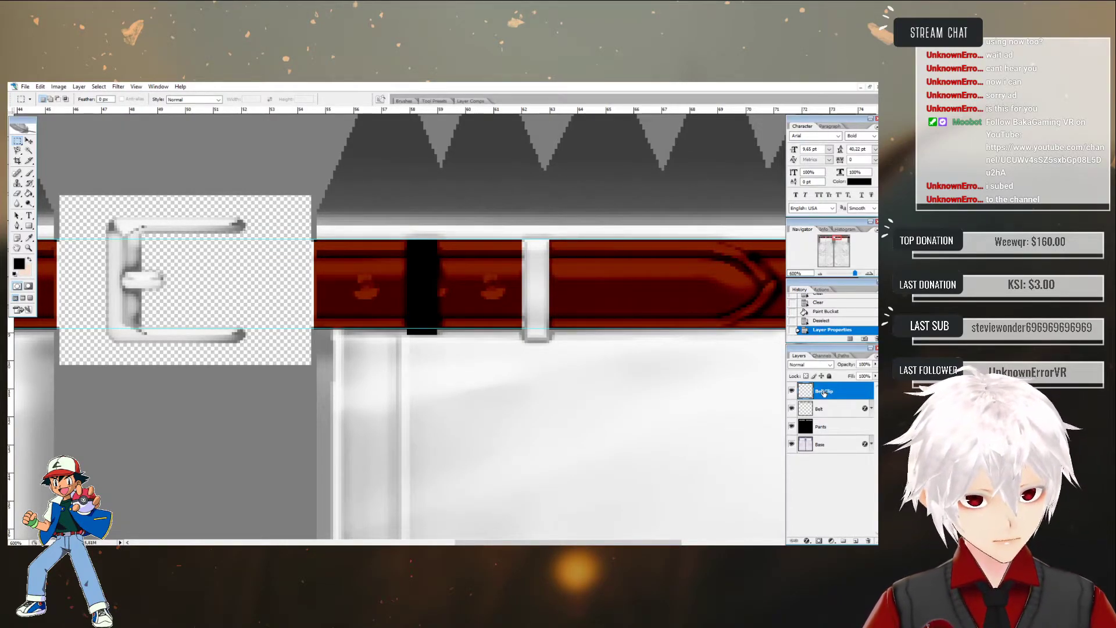
{"action": "left_click", "coordinate": [875, 375]}
{"action": "left_click_drag", "start_coordinate": [873, 385], "coordinate": [828, 385]}
{"action": "left_click", "coordinate": [834, 507]}
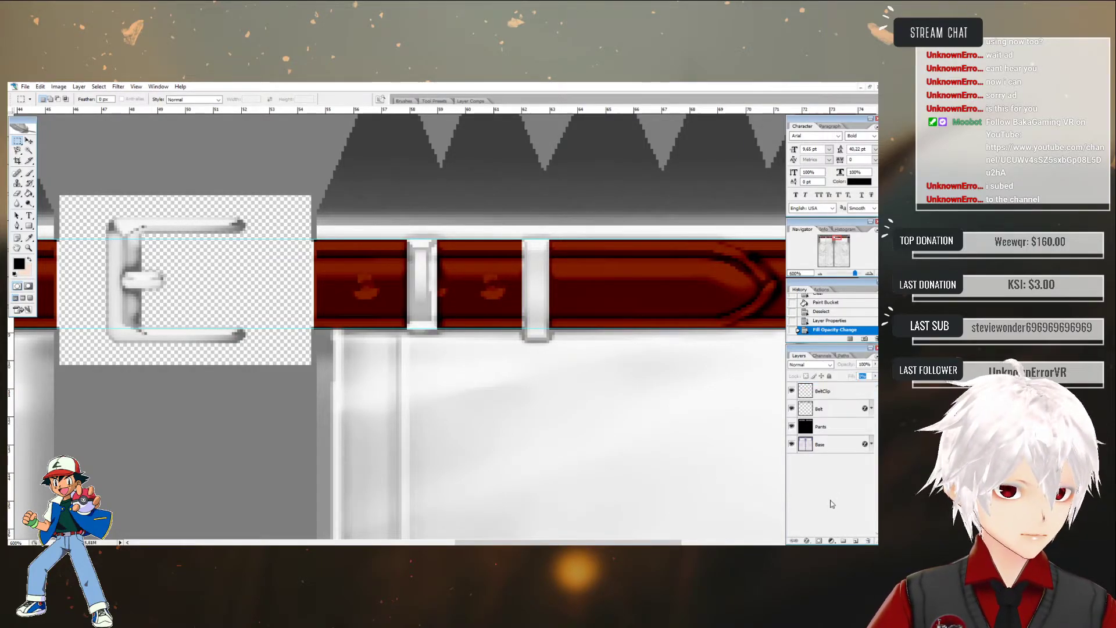
- Add a Gradient Overlay to the BeltClip layer using the silver grey preset with Reflected style
{"action": "double_click", "coordinate": [867, 391]}
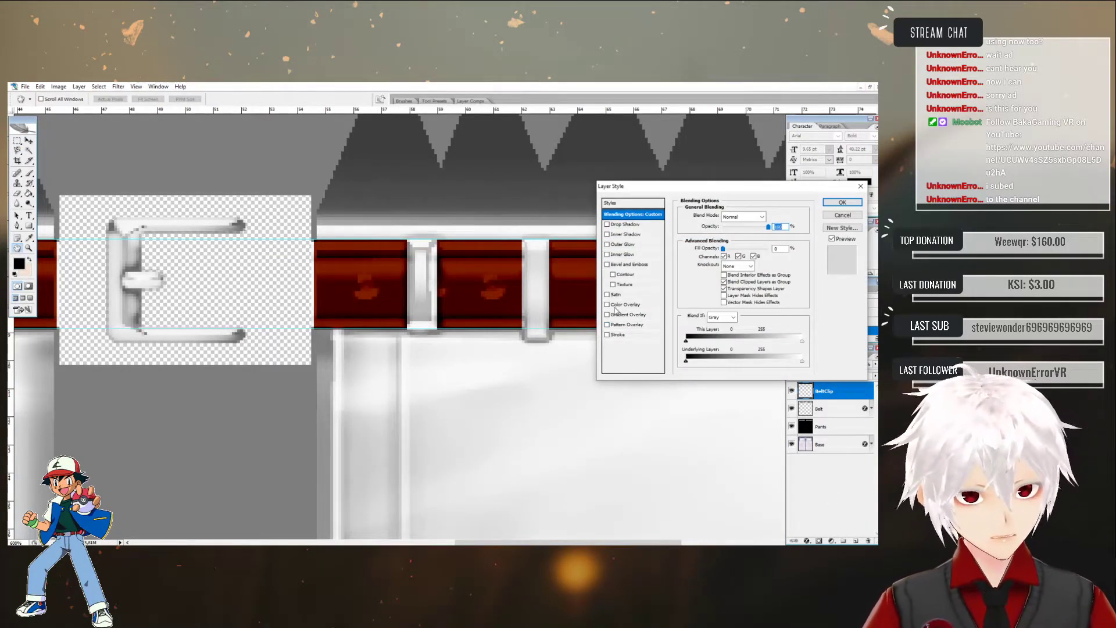
{"action": "left_click", "coordinate": [610, 314]}
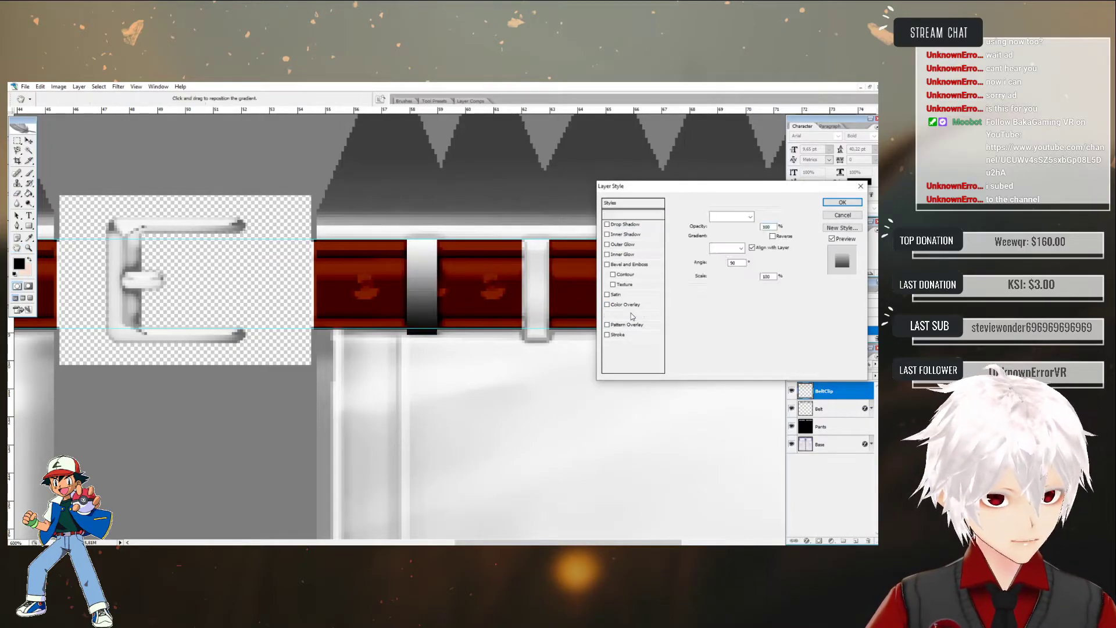
{"action": "left_click", "coordinate": [762, 236]}
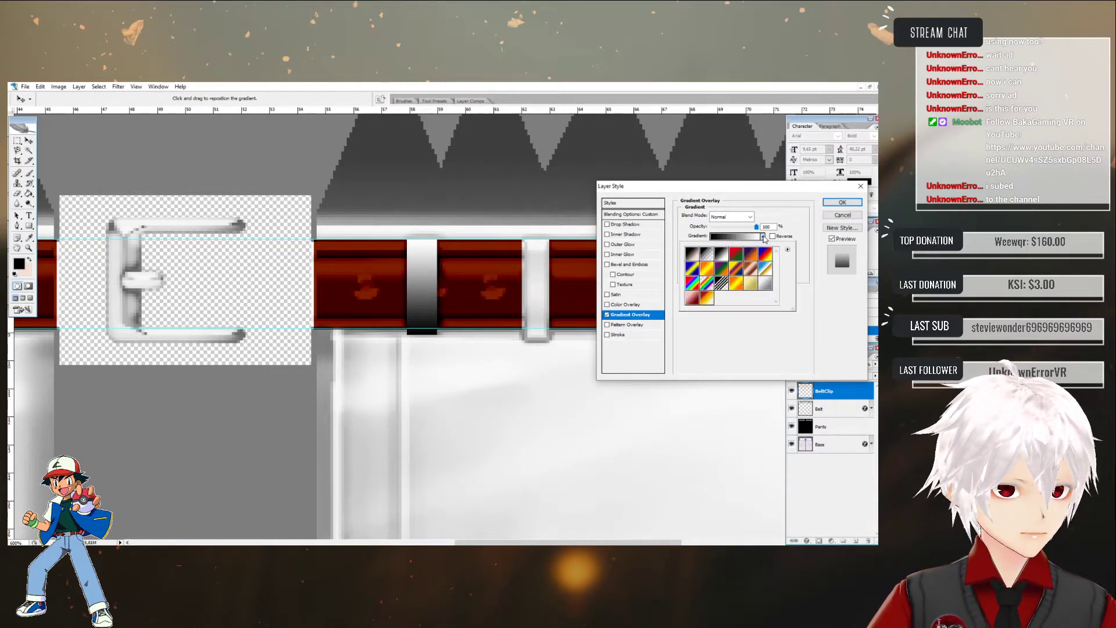
{"action": "left_click", "coordinate": [766, 284]}
{"action": "left_click", "coordinate": [748, 342]}
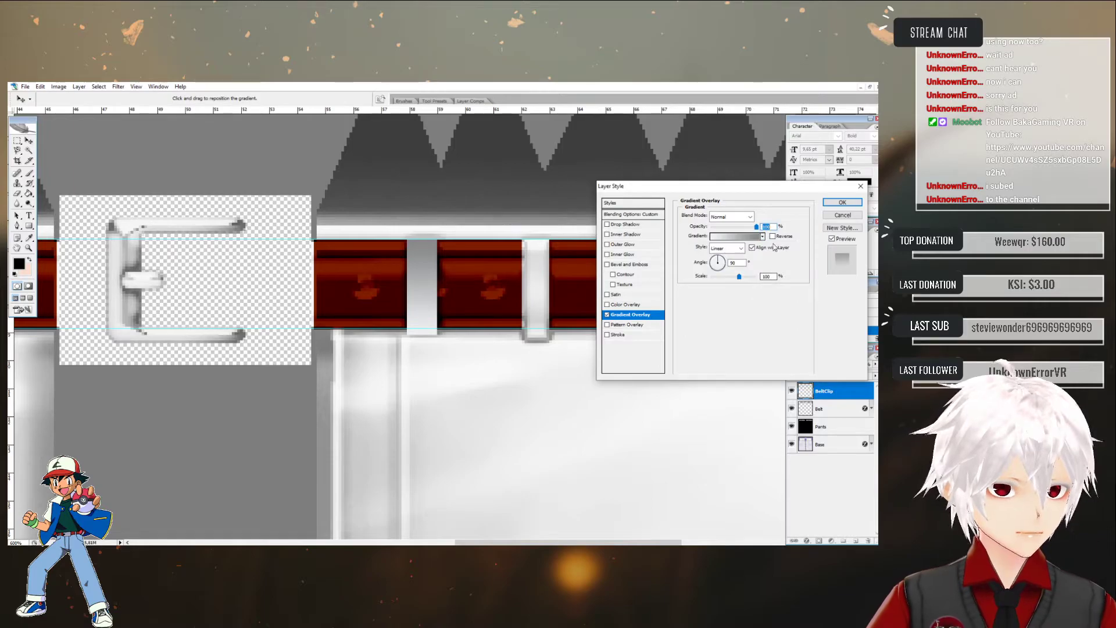
{"action": "left_click", "coordinate": [740, 248]}
{"action": "left_click", "coordinate": [724, 281]}
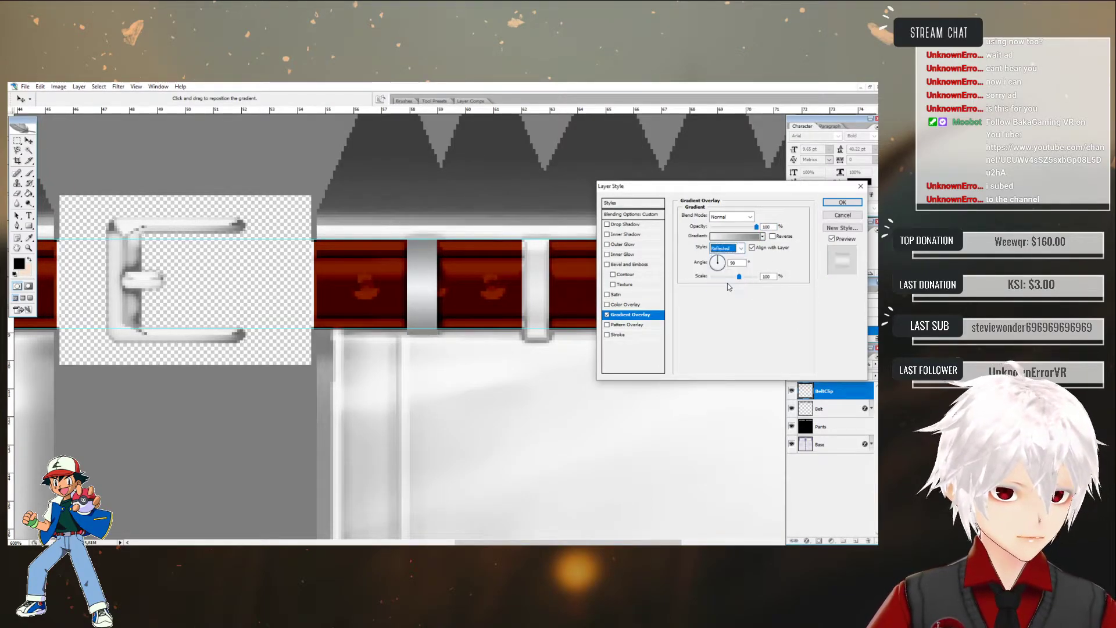
{"action": "left_click", "coordinate": [772, 237]}
{"action": "left_click", "coordinate": [772, 237]}
- Give BeltClip an Inner Bevel with the Chisel Soft technique, 250 px size and increased depth, and apply the layer style
{"action": "left_click", "coordinate": [635, 267]}
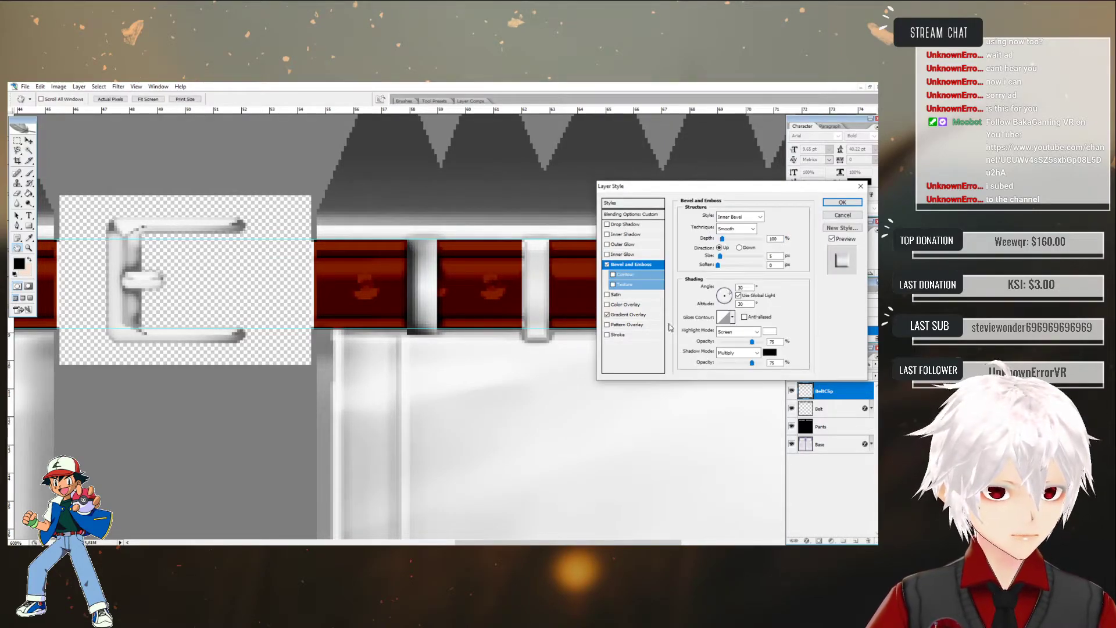
{"action": "left_click", "coordinate": [760, 218]}
{"action": "left_click", "coordinate": [762, 218]}
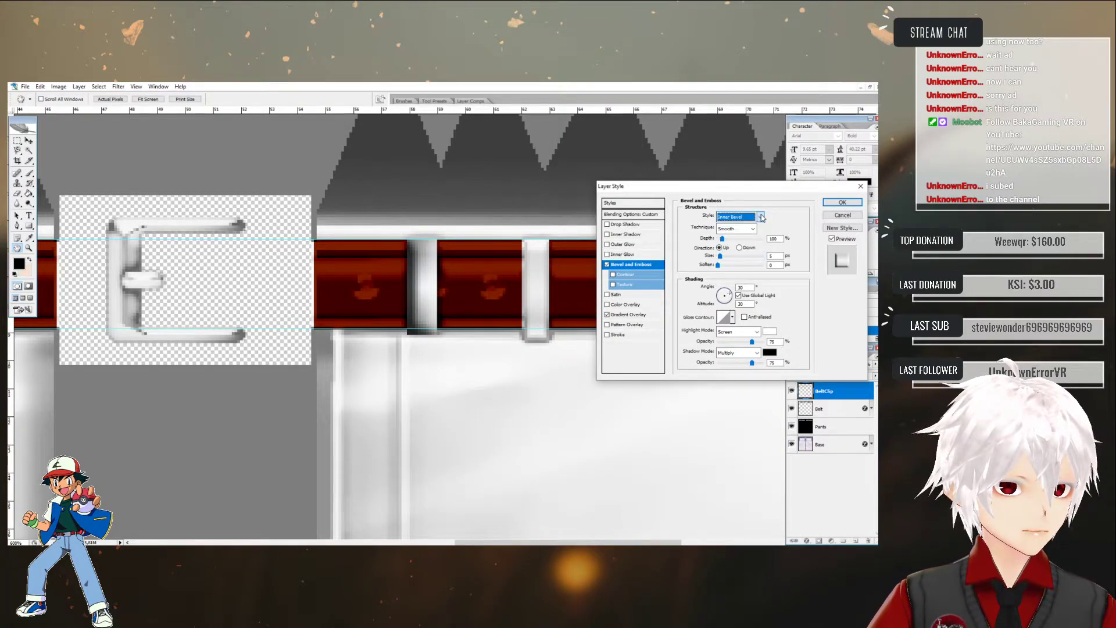
{"action": "left_click", "coordinate": [752, 228]}
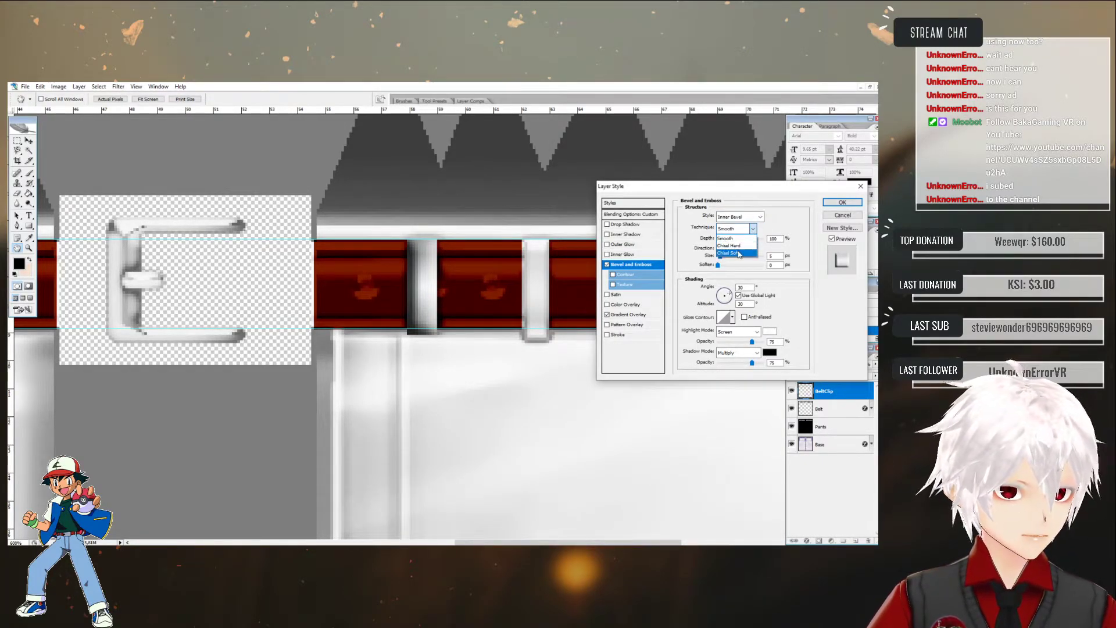
{"action": "left_click", "coordinate": [737, 252]}
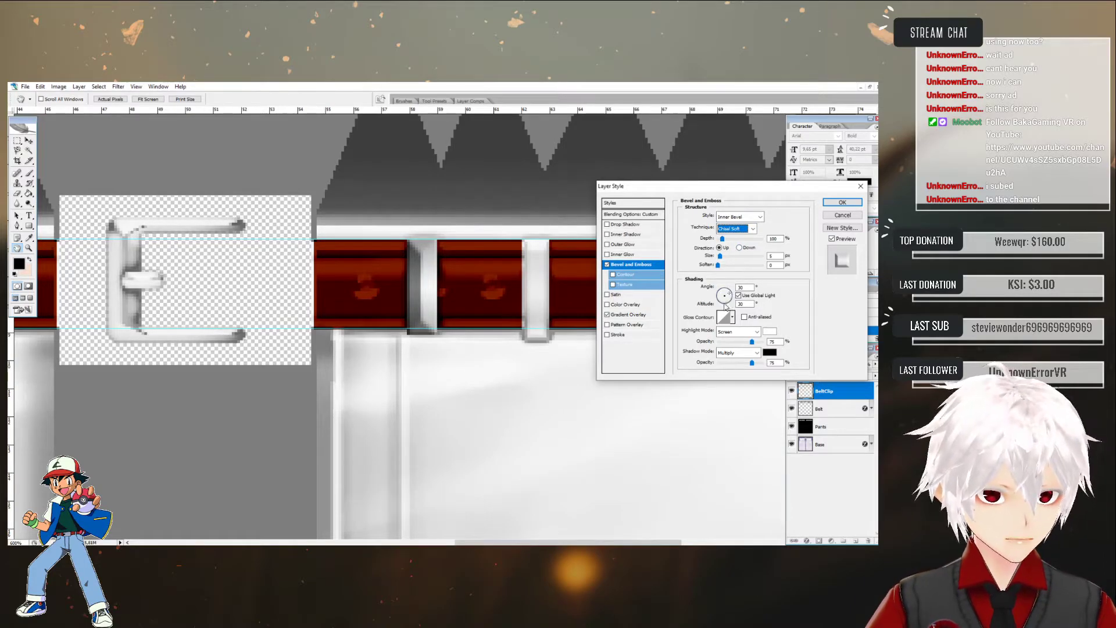
{"action": "left_click_drag", "start_coordinate": [719, 257], "coordinate": [781, 256]}
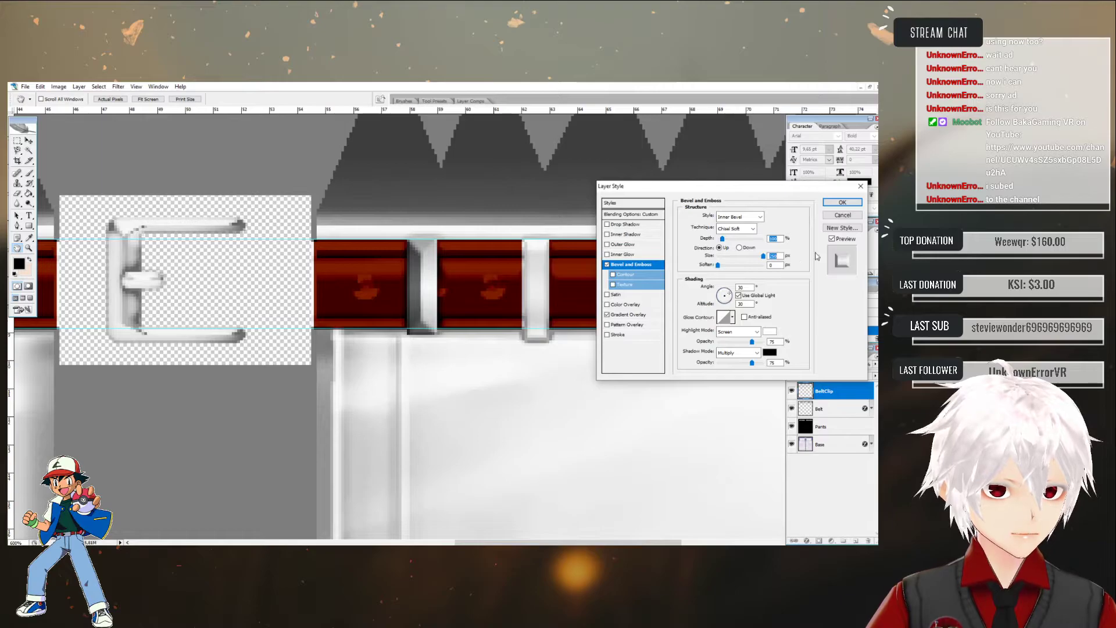
{"action": "left_click", "coordinate": [718, 265]}
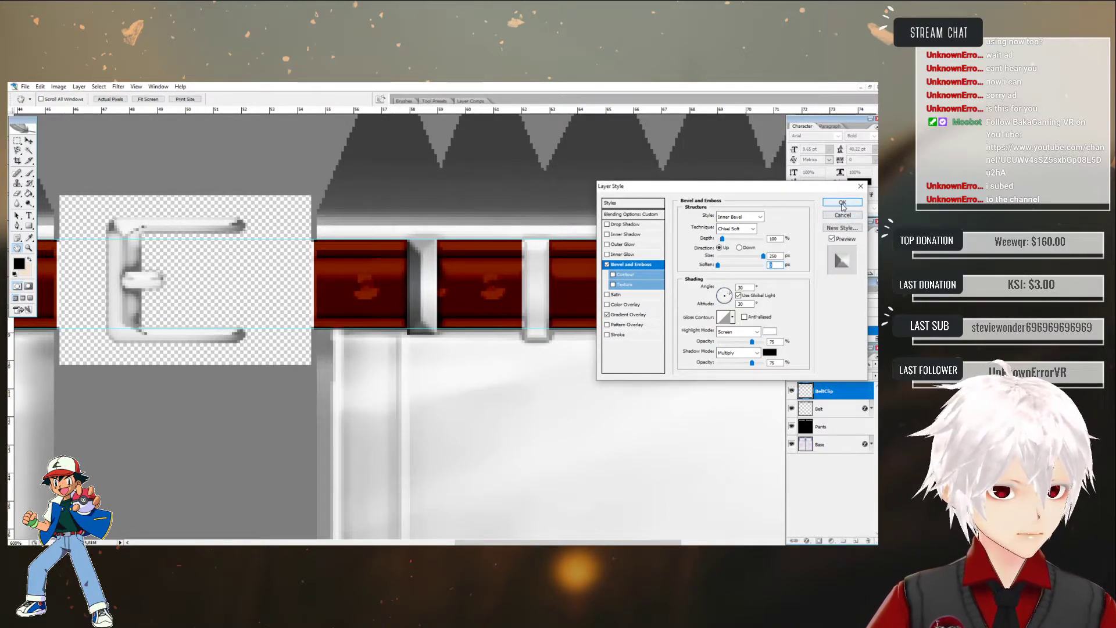
{"action": "left_click_drag", "start_coordinate": [723, 238], "coordinate": [744, 249]}
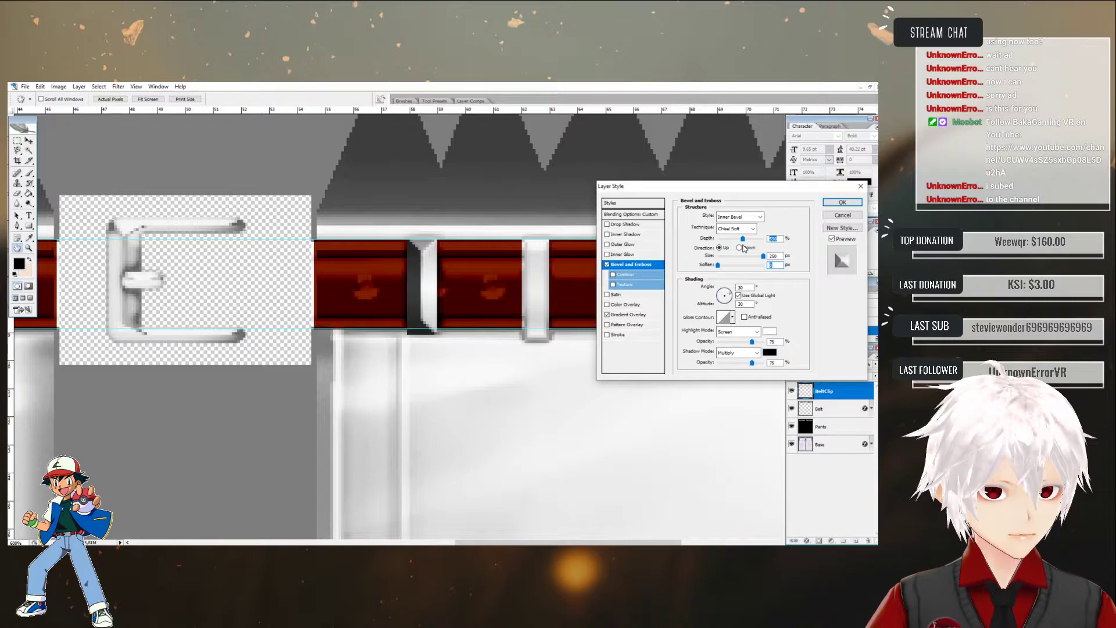
{"action": "left_click", "coordinate": [842, 202]}
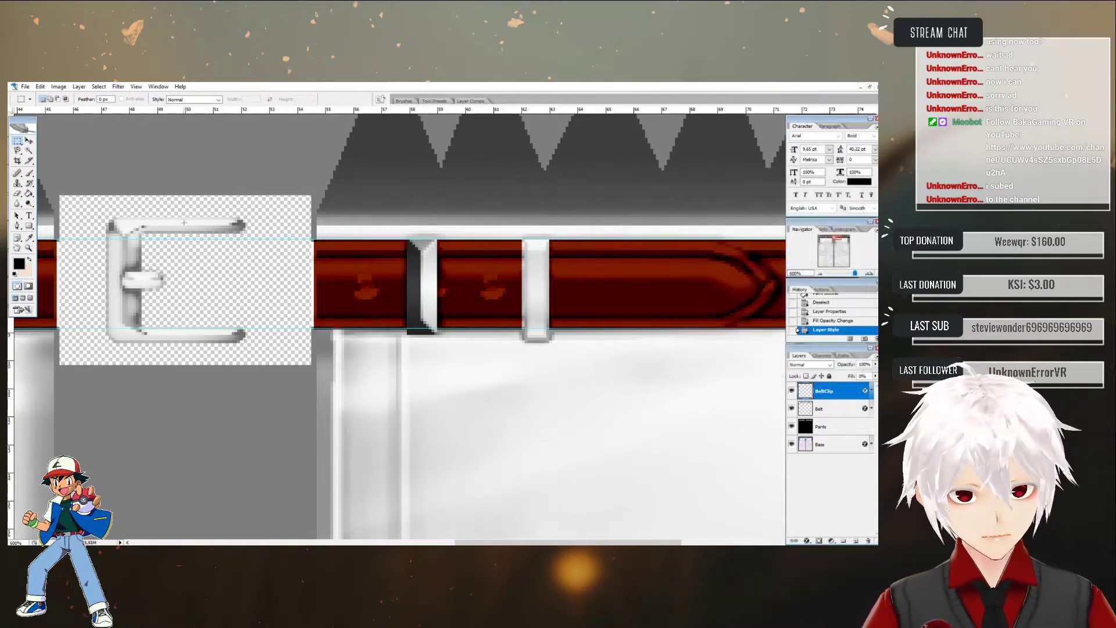
- Add a Color Overlay to the Pants layer in light blue 47baf5
{"action": "left_click", "coordinate": [826, 425]}
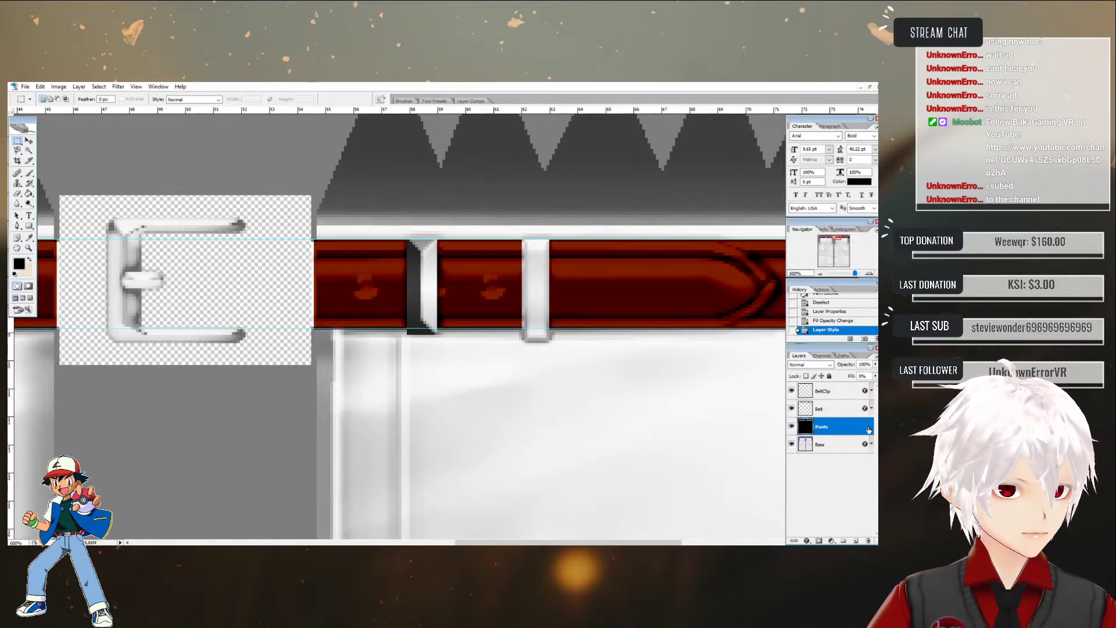
{"action": "double_click", "coordinate": [869, 429]}
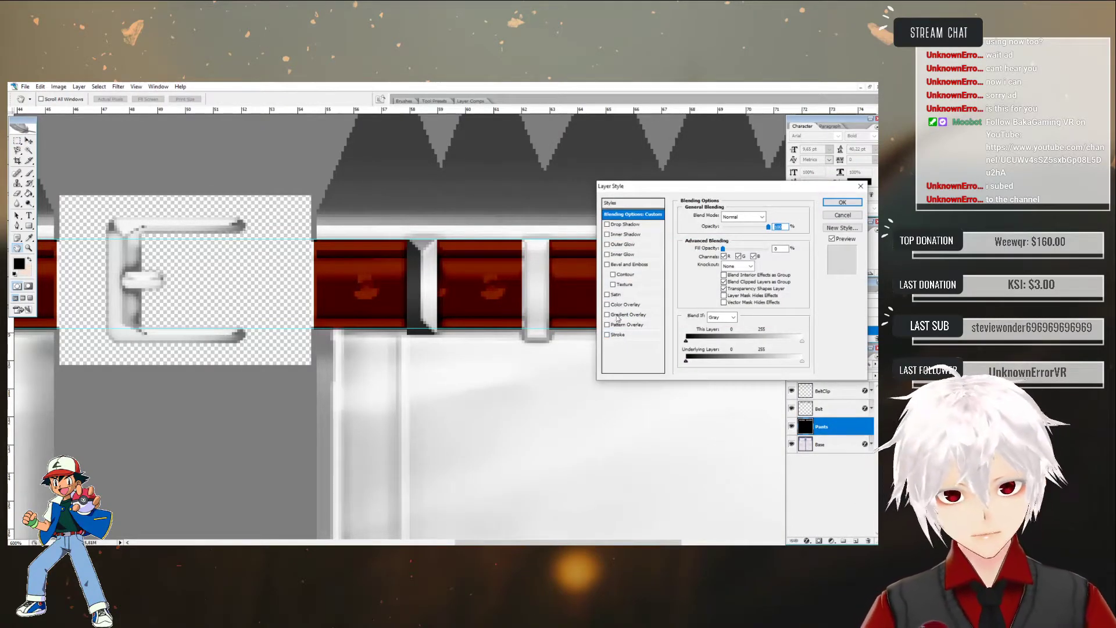
{"action": "left_click", "coordinate": [607, 304]}
{"action": "left_click", "coordinate": [658, 305]}
{"action": "left_click", "coordinate": [763, 216]}
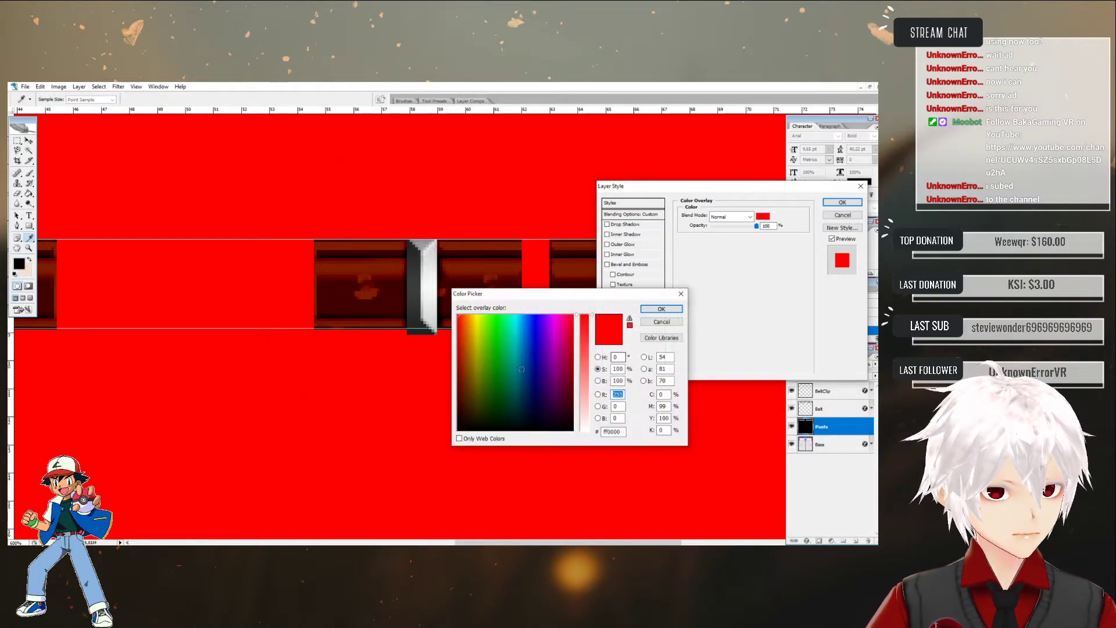
{"action": "left_click", "coordinate": [524, 328]}
{"action": "left_click_drag", "start_coordinate": [524, 328], "coordinate": [523, 324]}
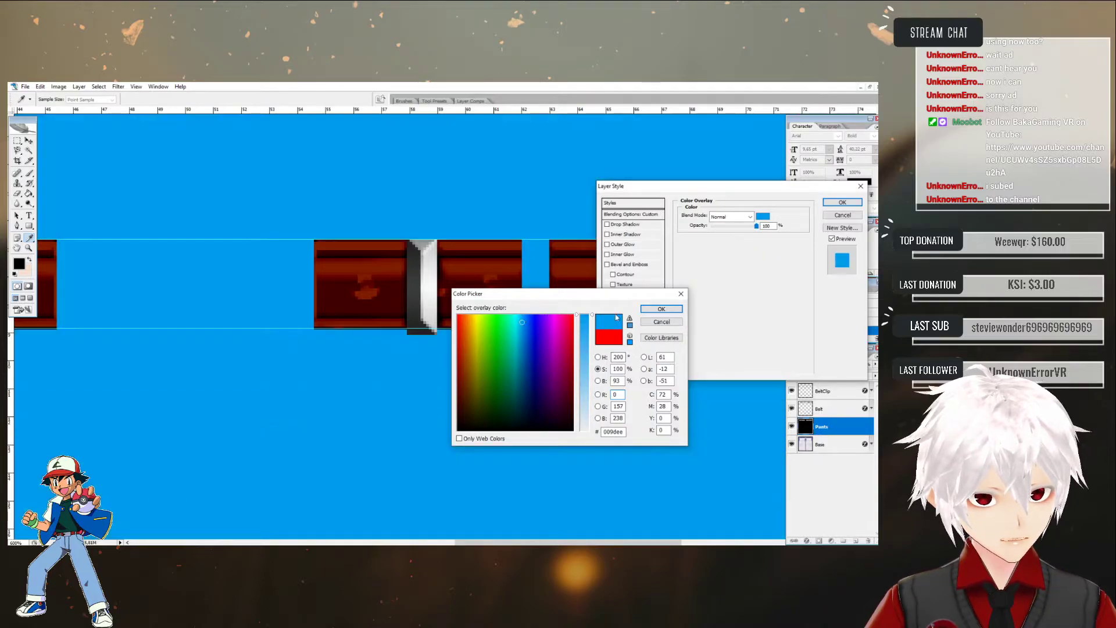
{"action": "left_click_drag", "start_coordinate": [522, 322], "coordinate": [522, 319]}
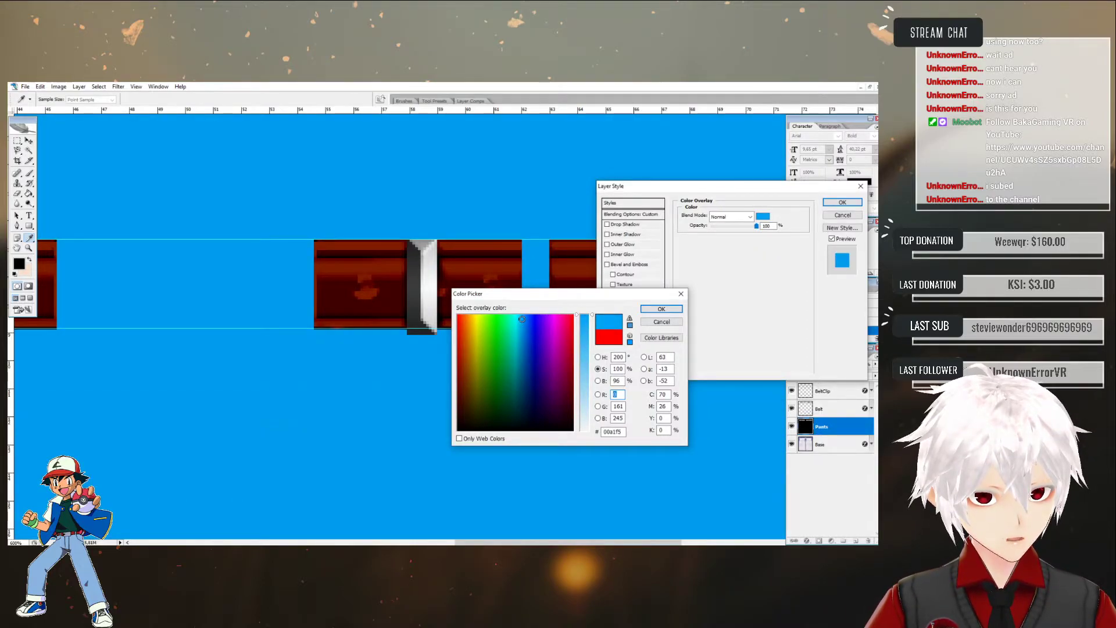
{"action": "left_click", "coordinate": [581, 362]}
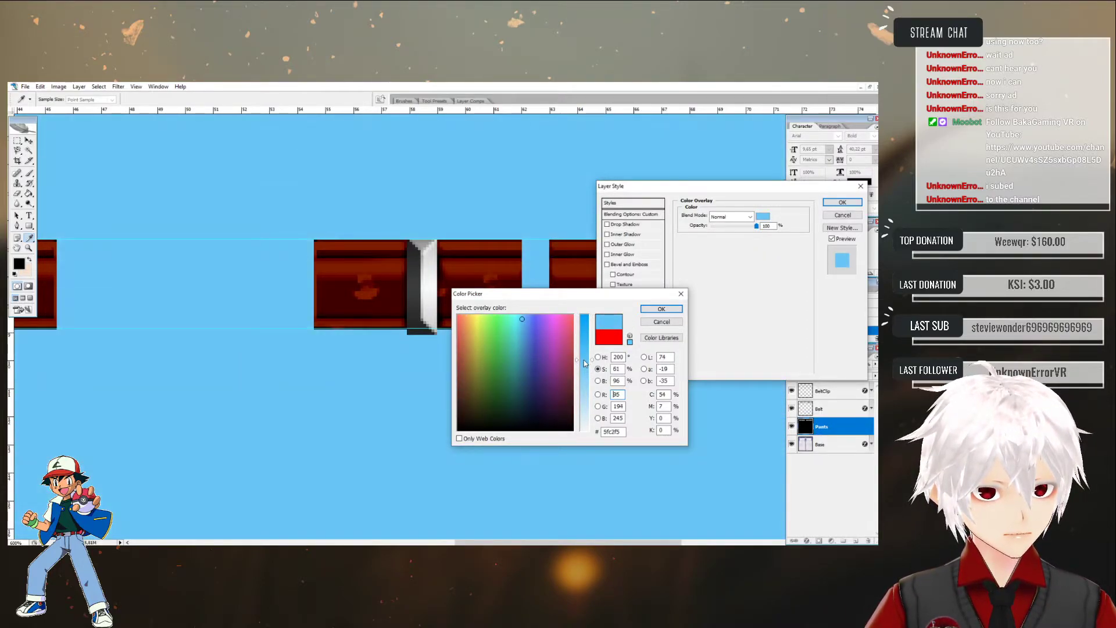
{"action": "left_click_drag", "start_coordinate": [584, 363], "coordinate": [583, 348]}
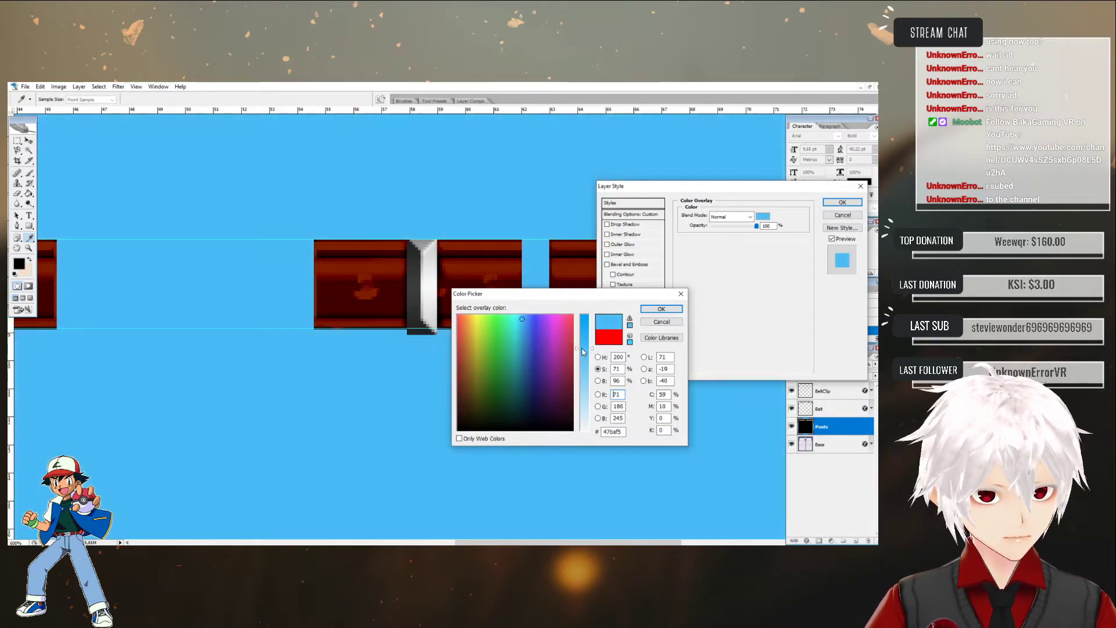
{"action": "left_click", "coordinate": [660, 309]}
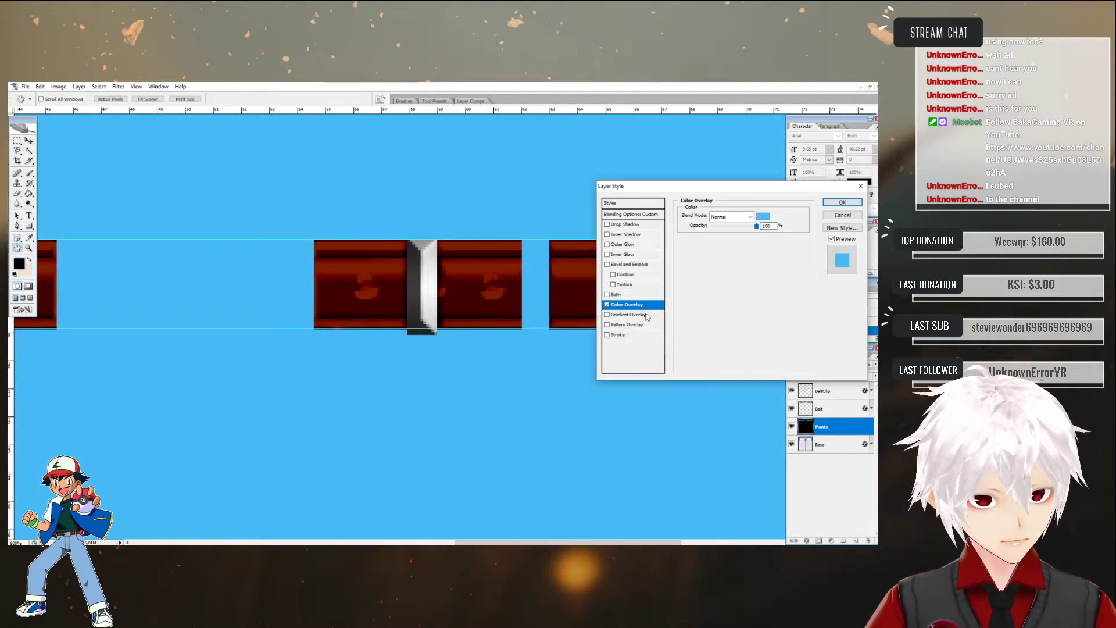
- Set the Pants colour overlay's blend mode to Multiply and apply the layer style
{"action": "left_click", "coordinate": [749, 216]}
{"action": "left_click", "coordinate": [729, 251]}
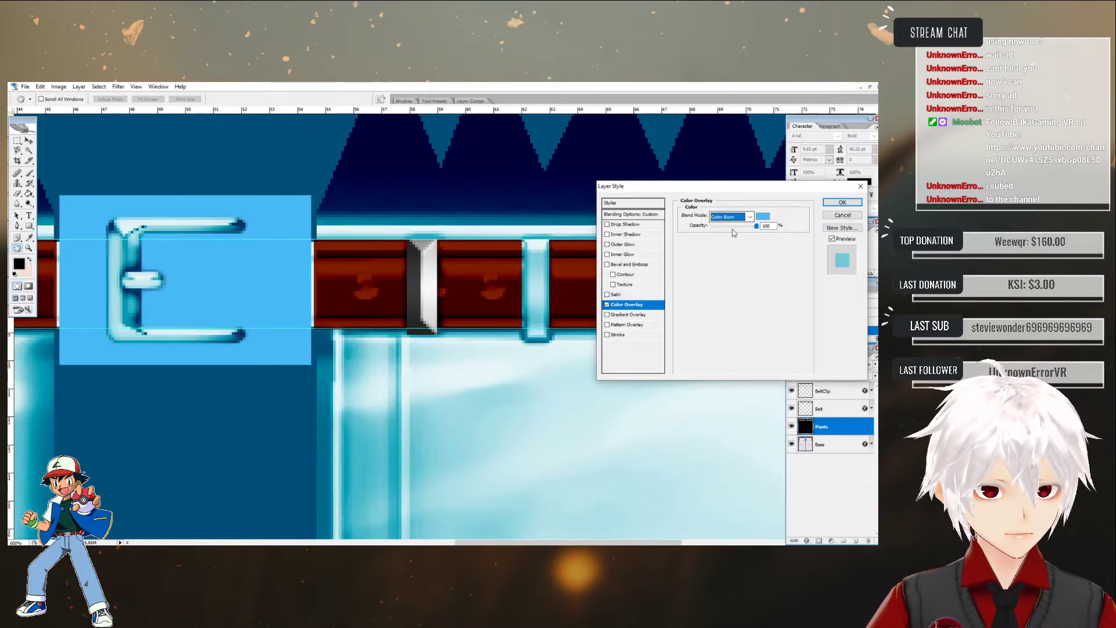
{"action": "key", "text": "Up"}
{"action": "left_click", "coordinate": [841, 203]}
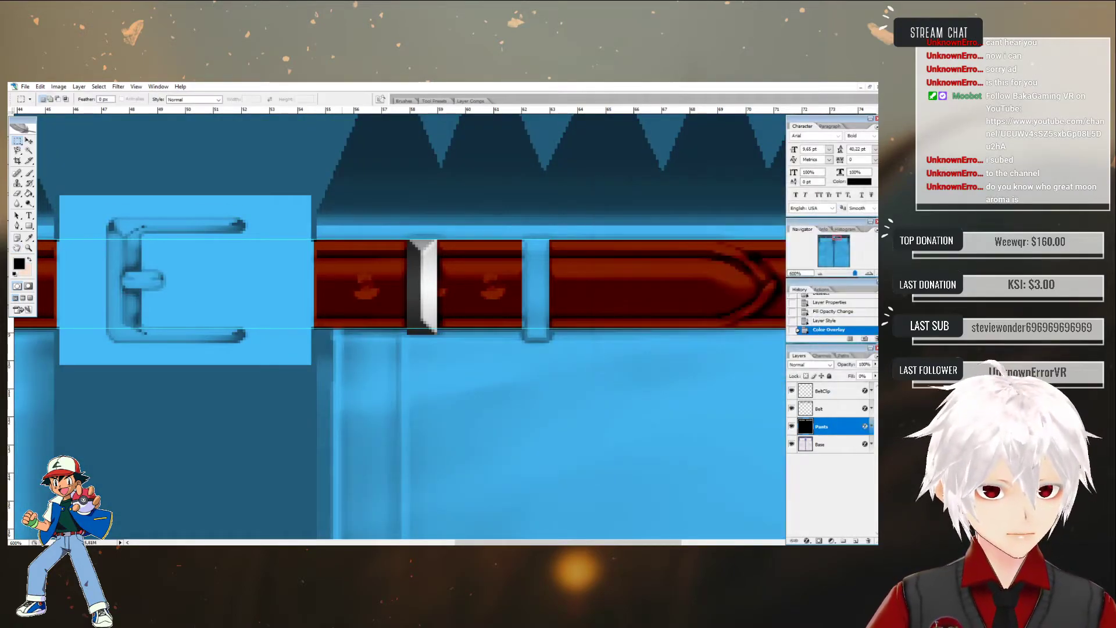
- Paste the copied denim texture as a new layer directly above Pants
{"action": "left_click", "coordinate": [29, 248]}
{"action": "left_click", "coordinate": [257, 316]}
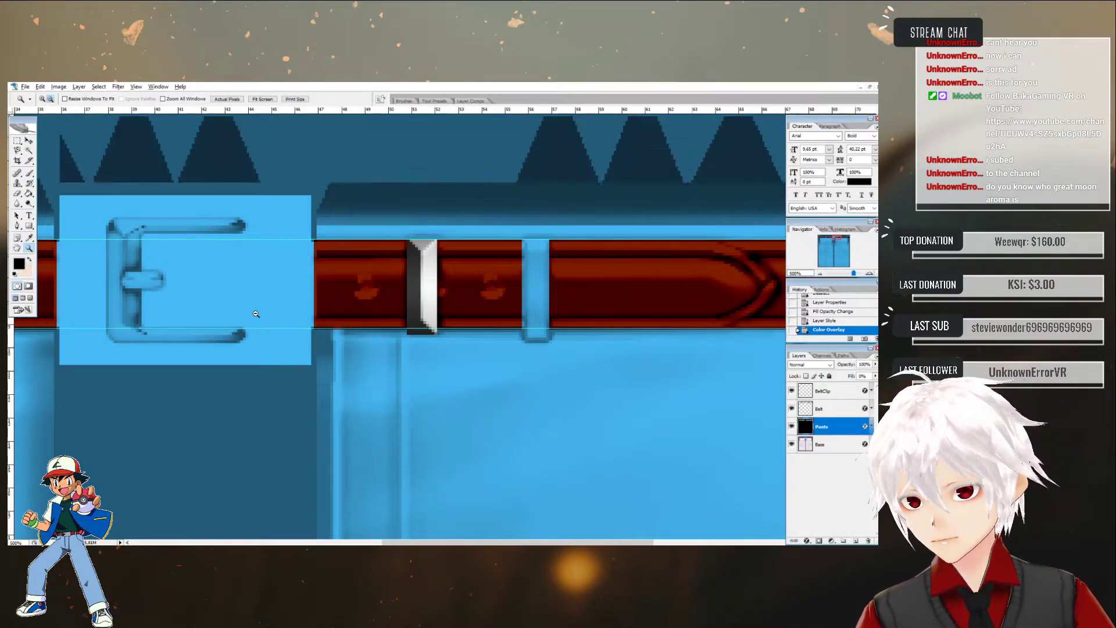
{"action": "left_click", "coordinate": [288, 392], "text": "alt"}
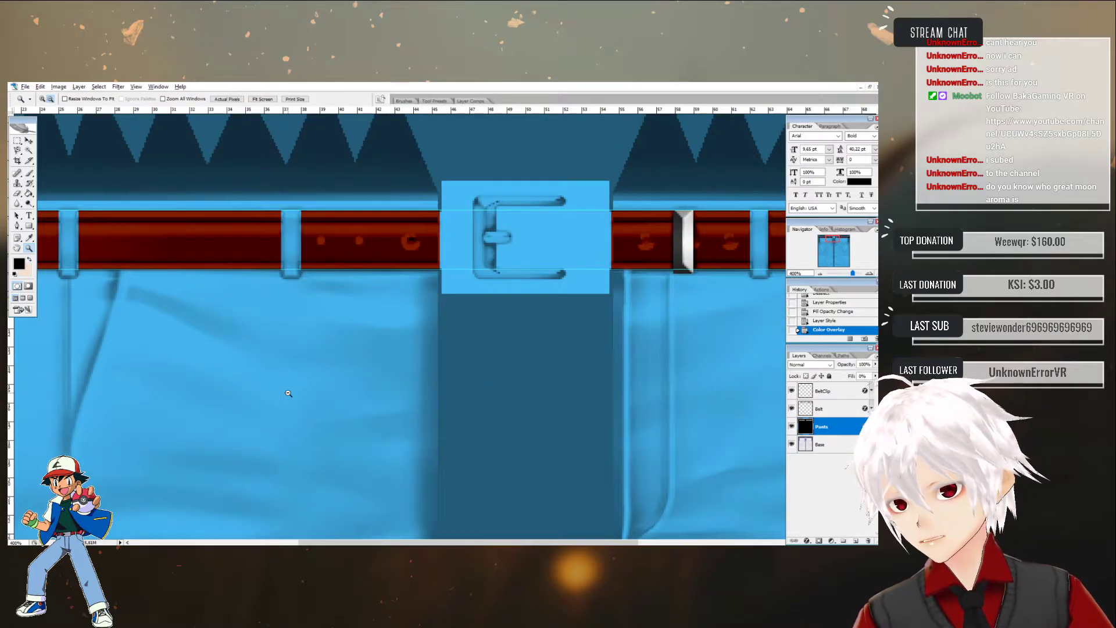
{"action": "left_click", "coordinate": [288, 393], "text": "alt"}
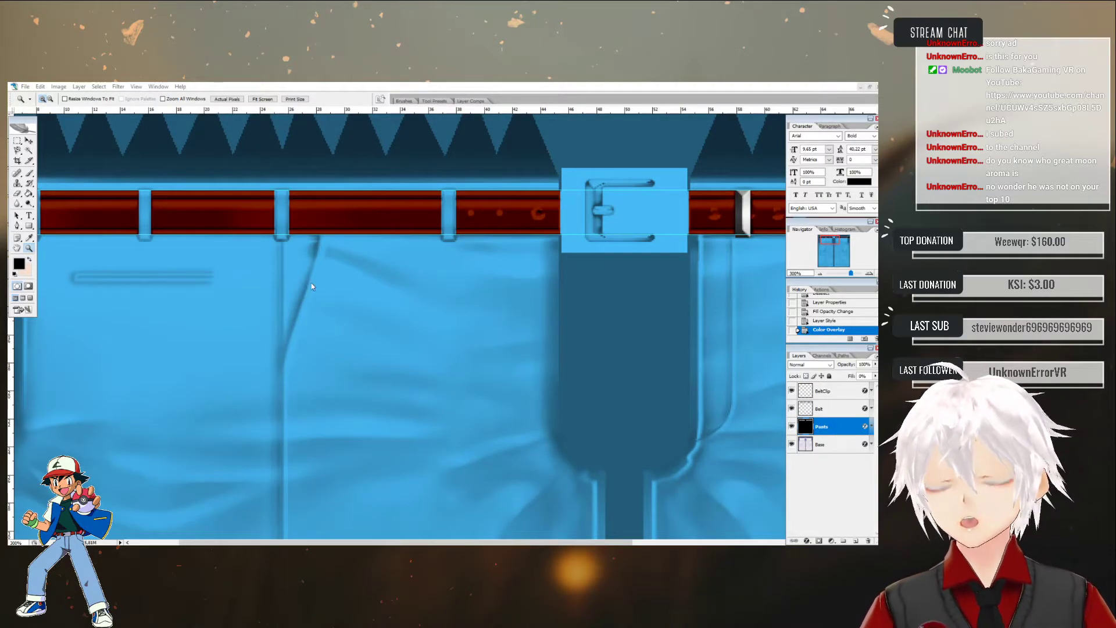
{"action": "left_click", "coordinate": [333, 285], "text": "alt"}
{"action": "left_click", "coordinate": [506, 386], "text": "alt"}
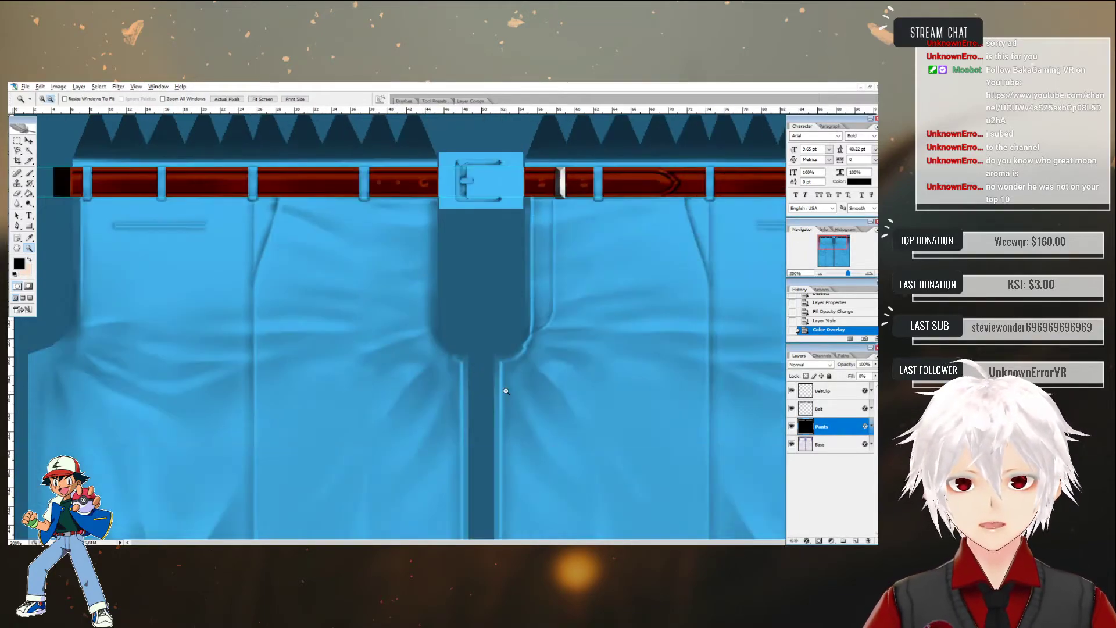
{"action": "left_click", "coordinate": [511, 395], "text": "alt"}
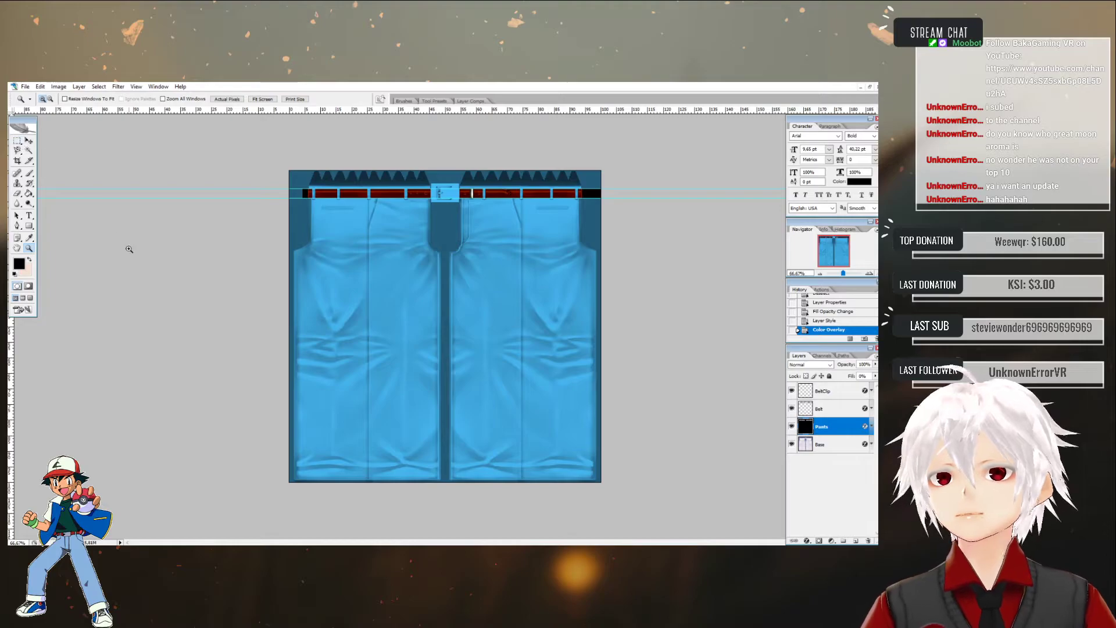
{"action": "key", "text": "ctrl+plus"}
{"action": "key", "text": "ctrl+v"}
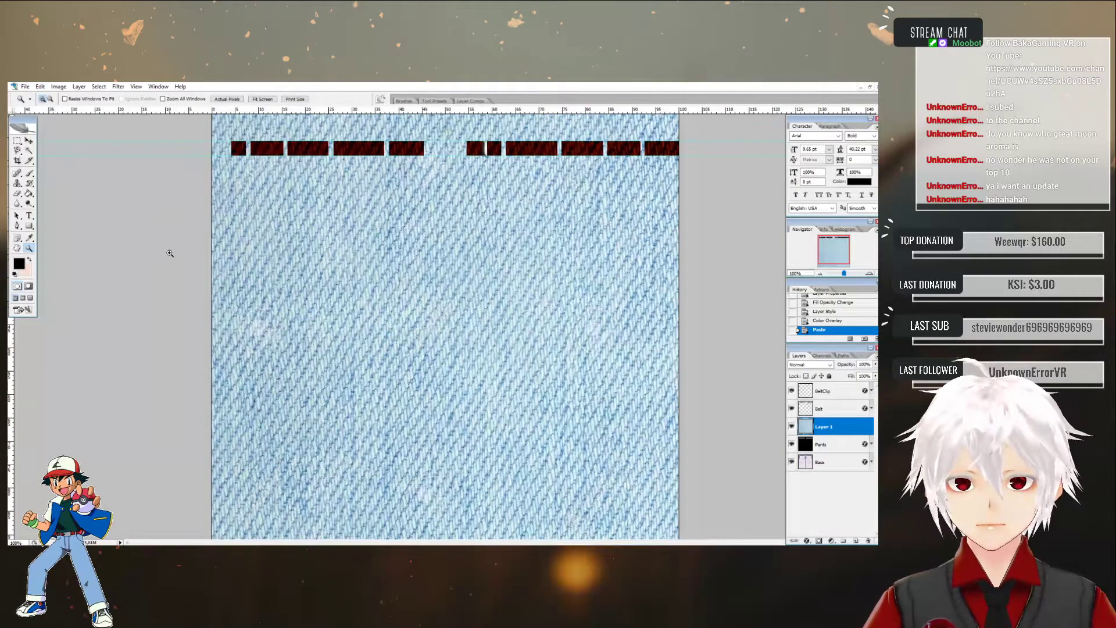
- Place a vertical guide at the horizontal centre of the texture canvas
{"action": "left_click", "coordinate": [29, 140]}
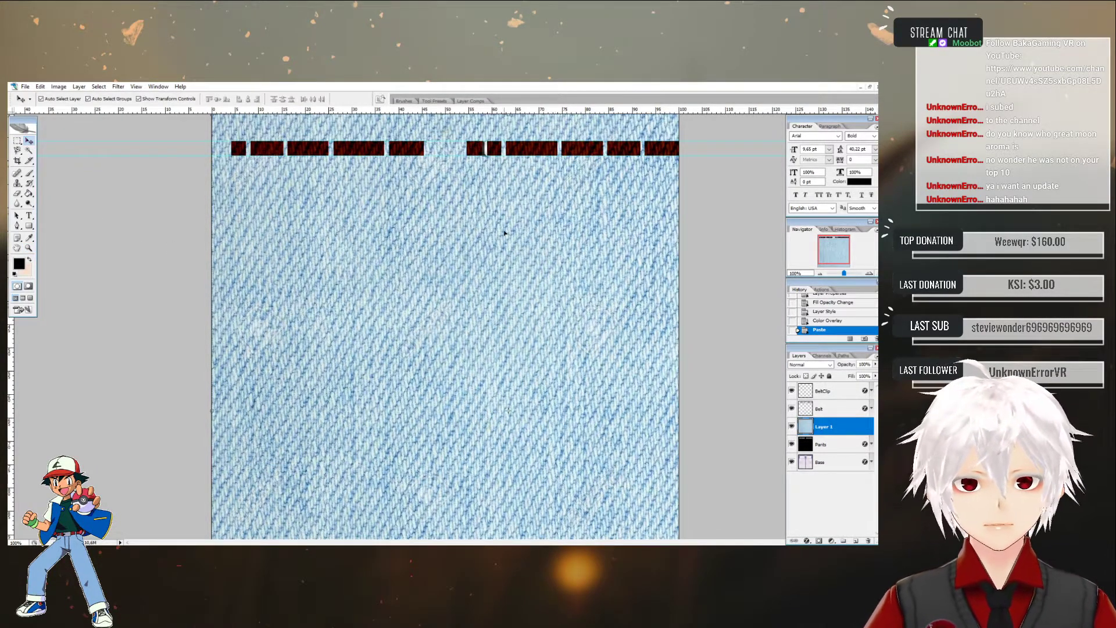
{"action": "left_click", "coordinate": [29, 248]}
{"action": "left_click", "coordinate": [366, 281], "text": "alt"}
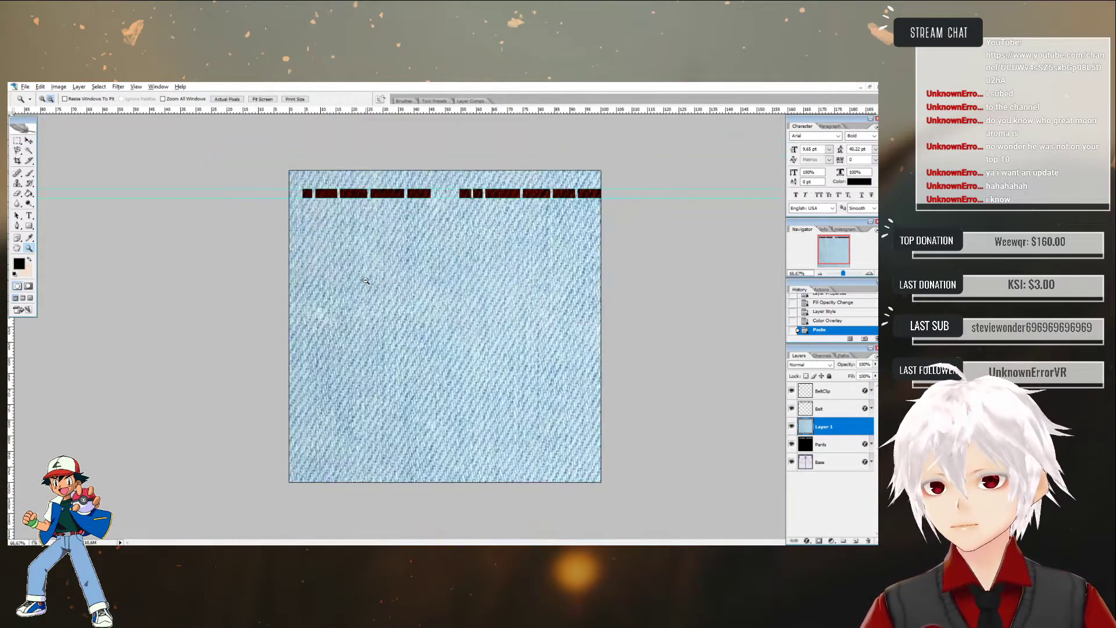
{"action": "left_click_drag", "start_coordinate": [63, 334], "coordinate": [445, 296]}
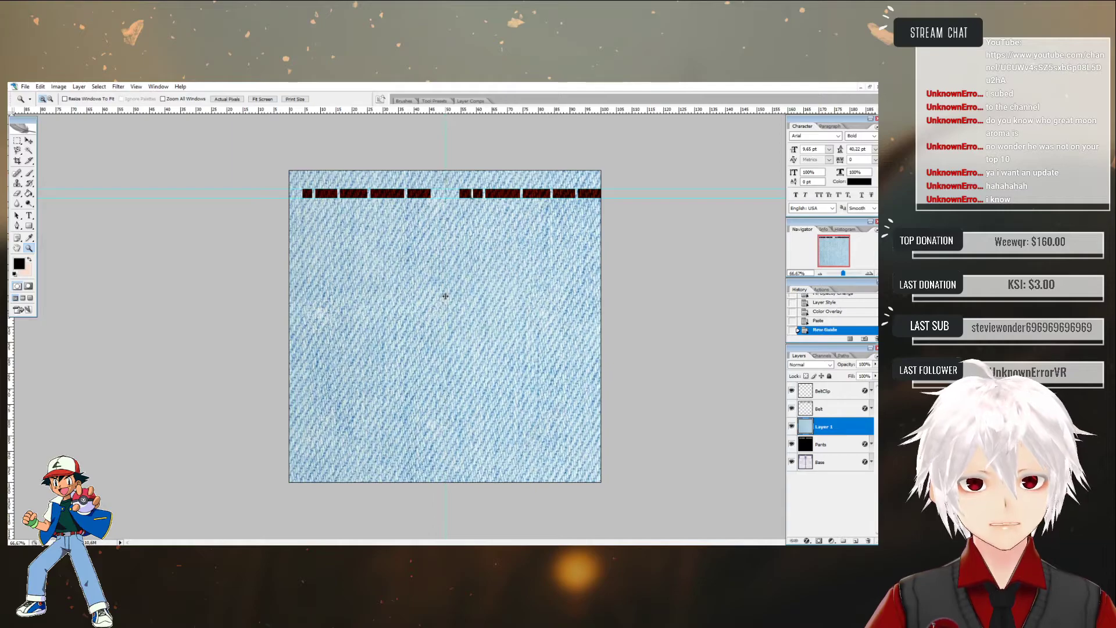
- Scale the denim layer to fill the left half of the canvas, up to the vertical centre guide
{"action": "left_click", "coordinate": [28, 140]}
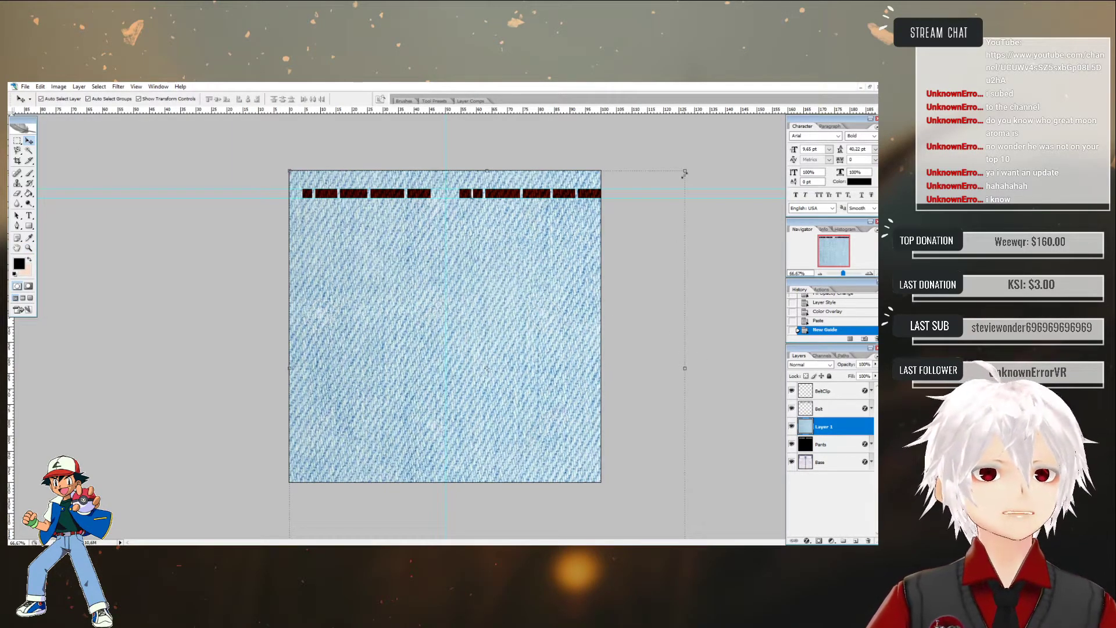
{"action": "left_click_drag", "start_coordinate": [685, 169], "coordinate": [507, 359], "text": "shift"}
{"action": "left_click_drag", "start_coordinate": [465, 411], "coordinate": [466, 229]}
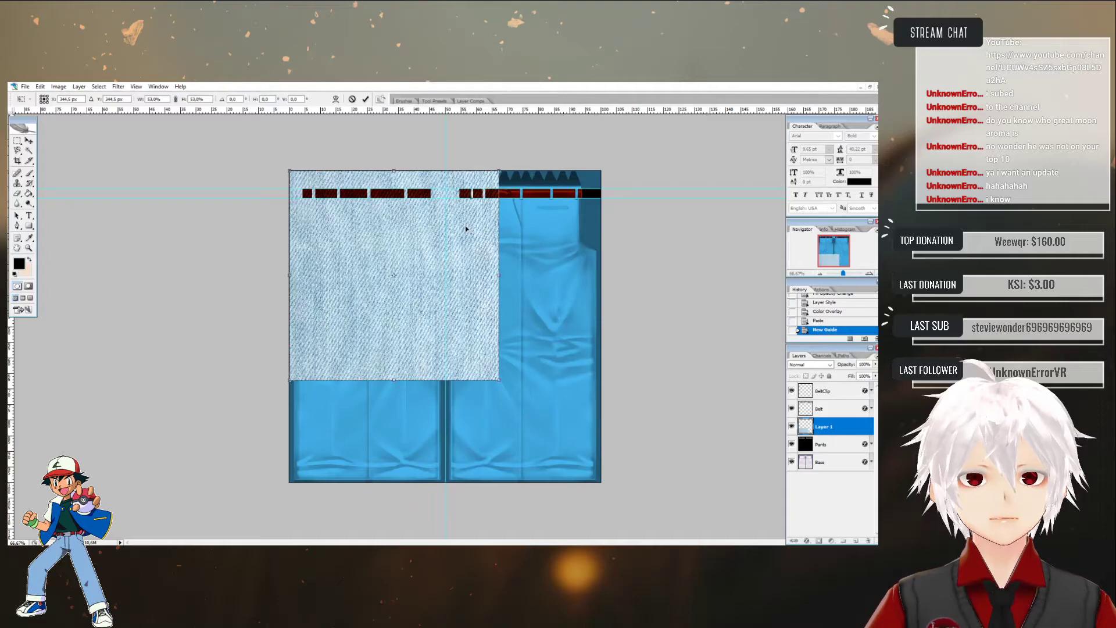
{"action": "left_click_drag", "start_coordinate": [499, 381], "coordinate": [445, 482]}
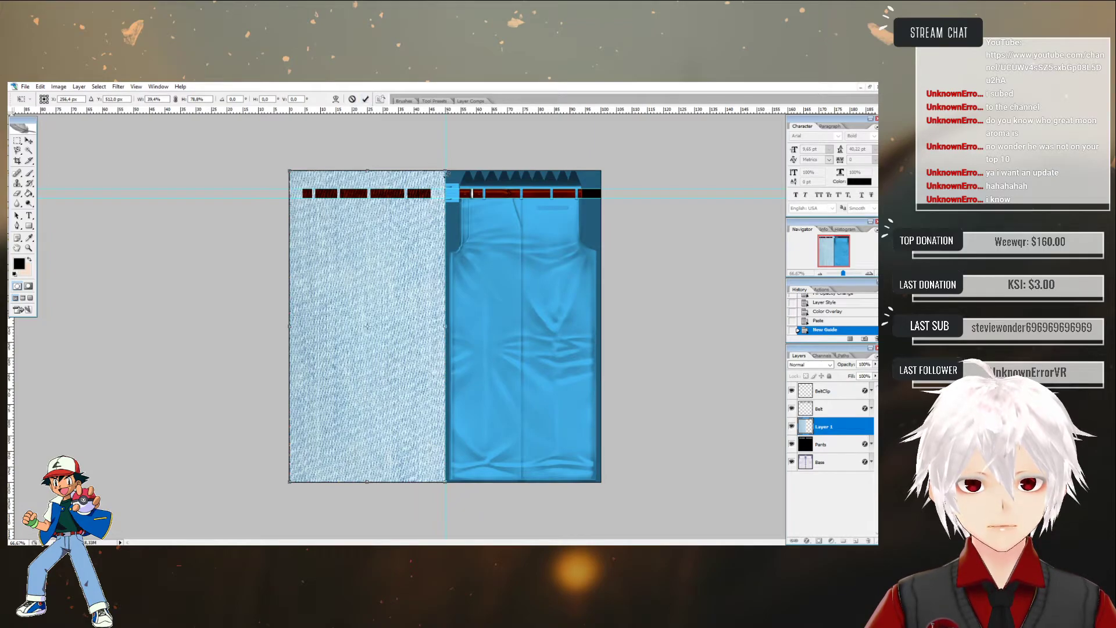
- Flip the denim layer horizontally and vertically, and apply the transformation
{"action": "right_click", "coordinate": [447, 169]}
{"action": "left_click", "coordinate": [486, 293]}
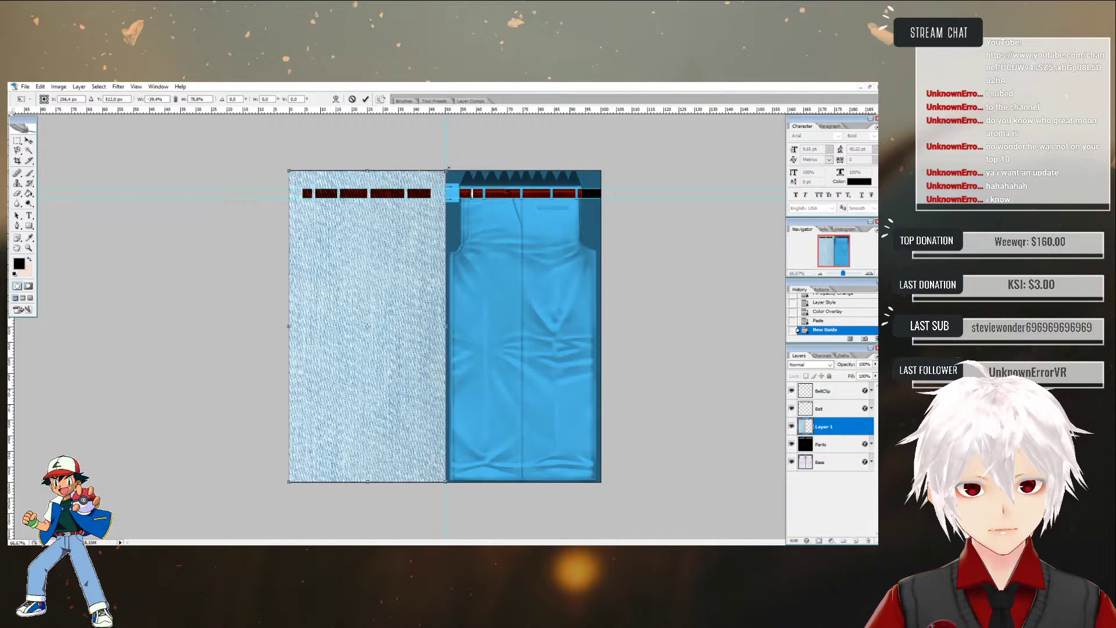
{"action": "right_click", "coordinate": [402, 242]}
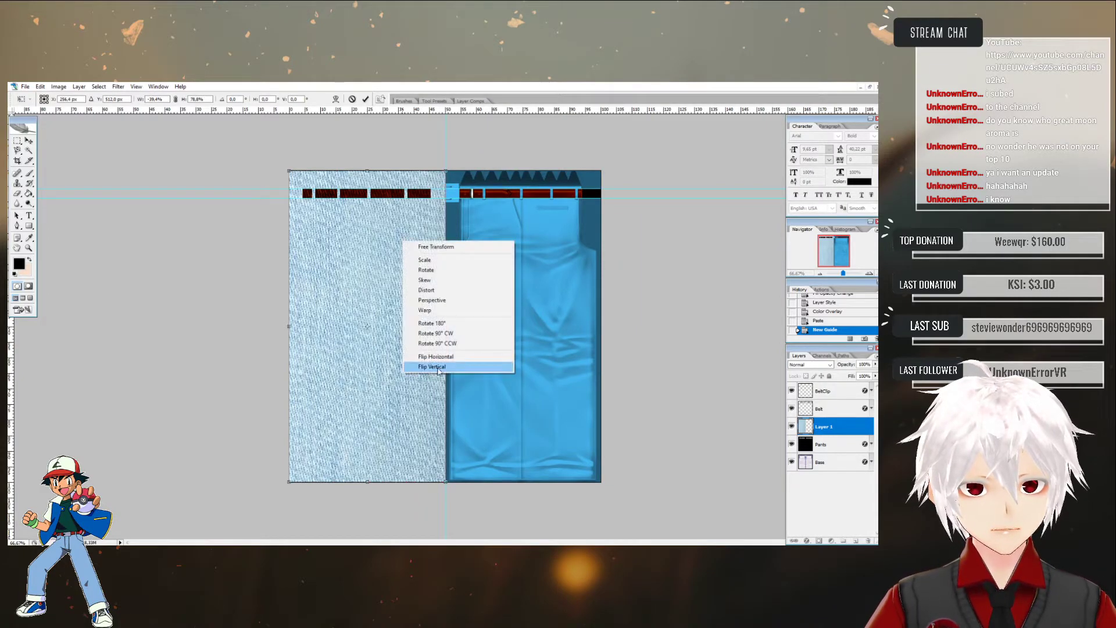
{"action": "left_click", "coordinate": [433, 367]}
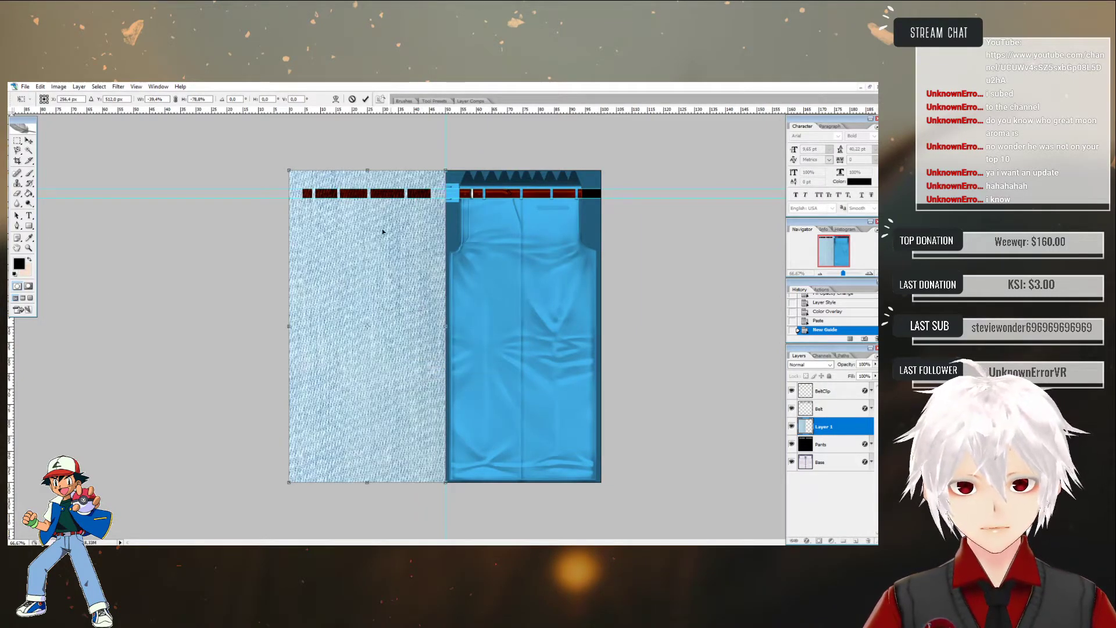
{"action": "left_click", "coordinate": [365, 98]}
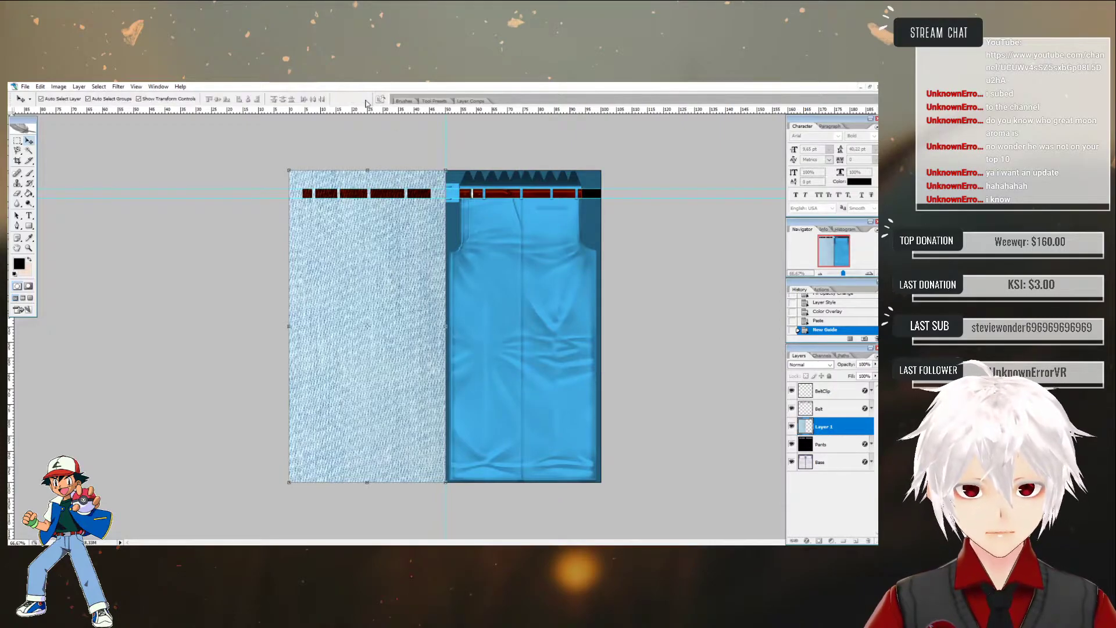
- Duplicate the denim layer, flip the copy horizontally and place it over the right half of the canvas
{"action": "right_click", "coordinate": [841, 428]}
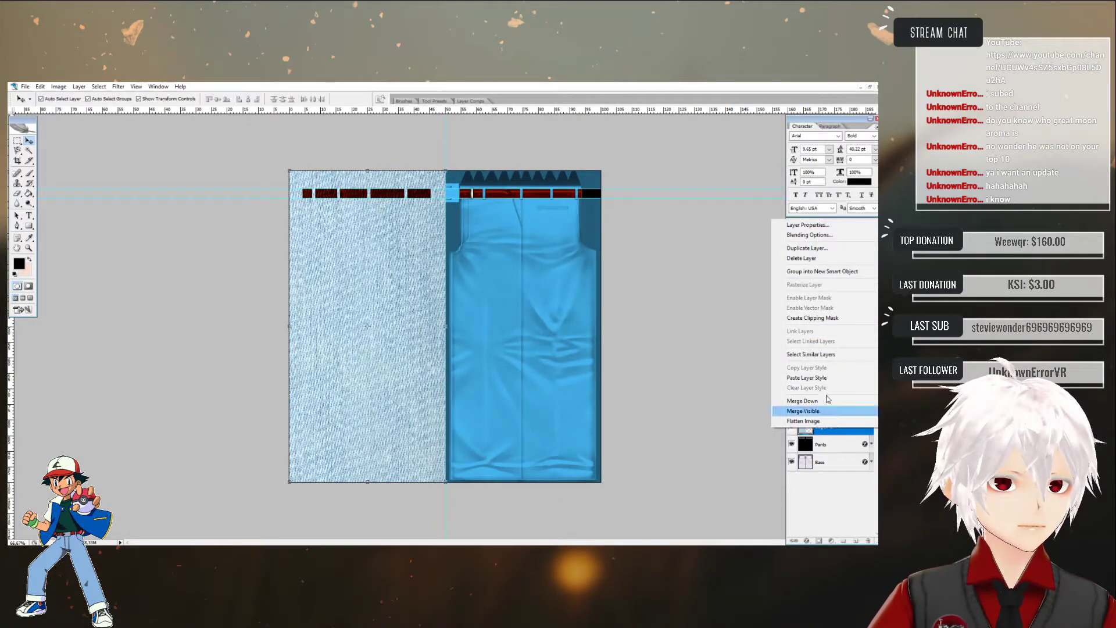
{"action": "left_click", "coordinate": [807, 248]}
{"action": "left_click", "coordinate": [519, 223]}
{"action": "key", "text": "ctrl+t"}
{"action": "right_click", "coordinate": [447, 170]}
{"action": "left_click", "coordinate": [486, 287]}
{"action": "left_click_drag", "start_coordinate": [382, 259], "coordinate": [535, 263]}
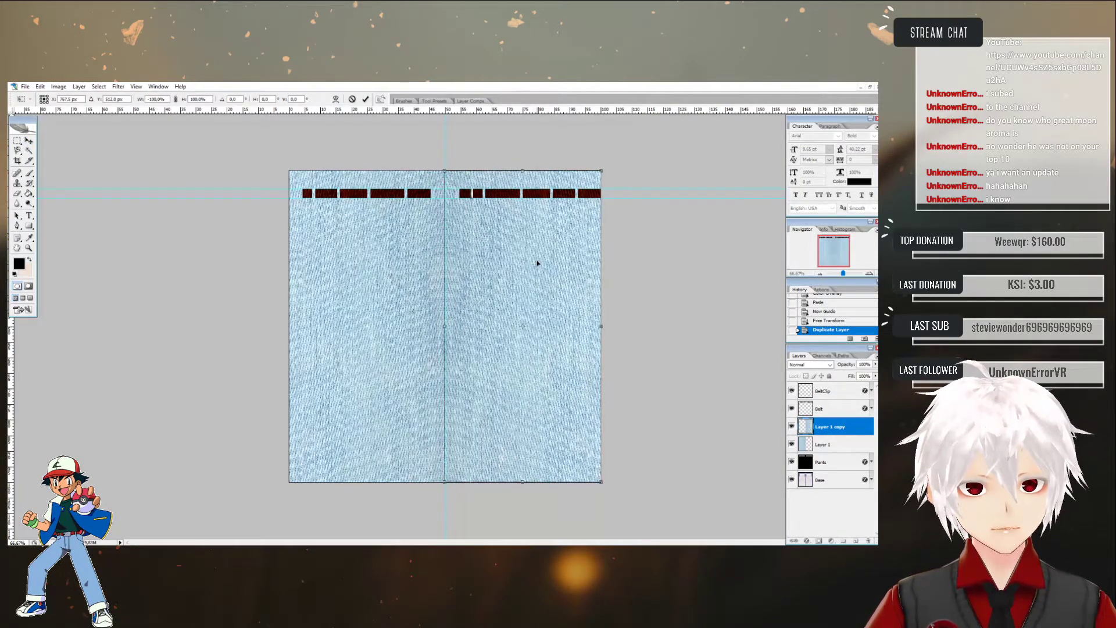
{"action": "left_click", "coordinate": [365, 99]}
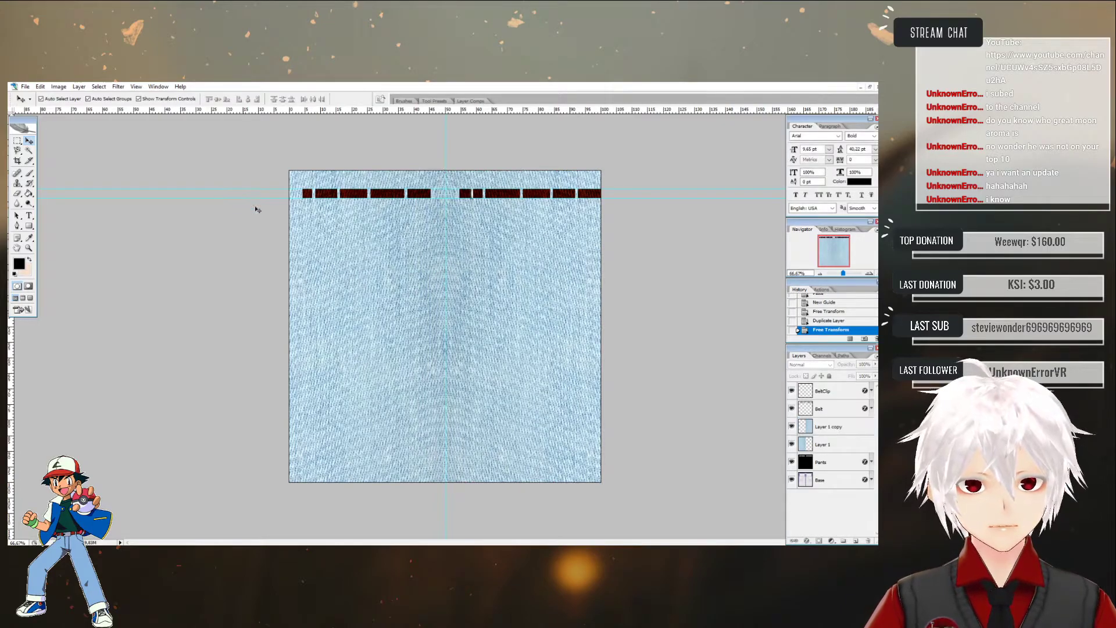
- Merge the two denim layers into one and move the merged layer directly below Pants
{"action": "mouse_move", "coordinate": [832, 427]}
{"action": "left_mouse_down"}
{"action": "mouse_move", "coordinate": [832, 445]}
{"action": "mouse_move", "coordinate": [830, 425]}
{"action": "left_mouse_up"}
{"action": "left_click", "coordinate": [828, 444], "text": "shift"}
{"action": "right_click", "coordinate": [825, 442]}
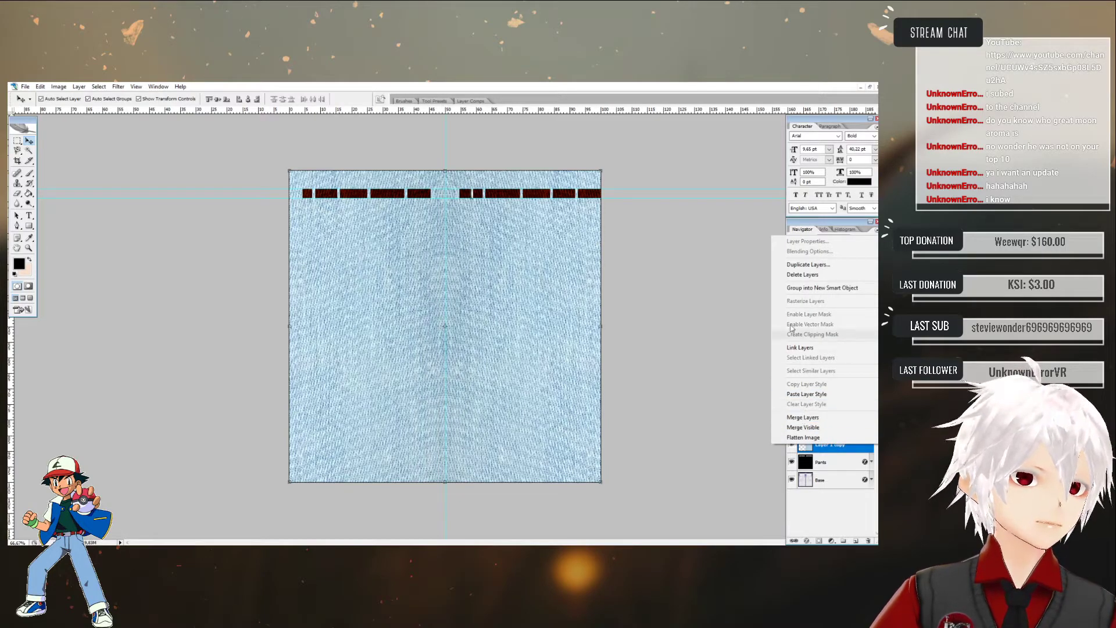
{"action": "left_click", "coordinate": [811, 417]}
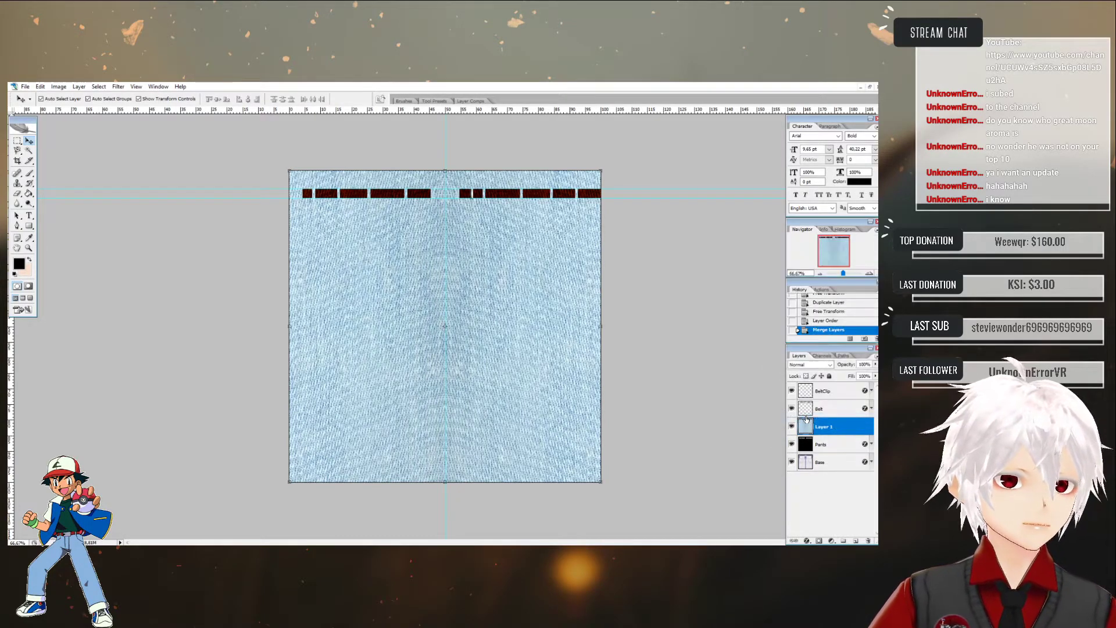
{"action": "left_click_drag", "start_coordinate": [823, 428], "coordinate": [826, 455]}
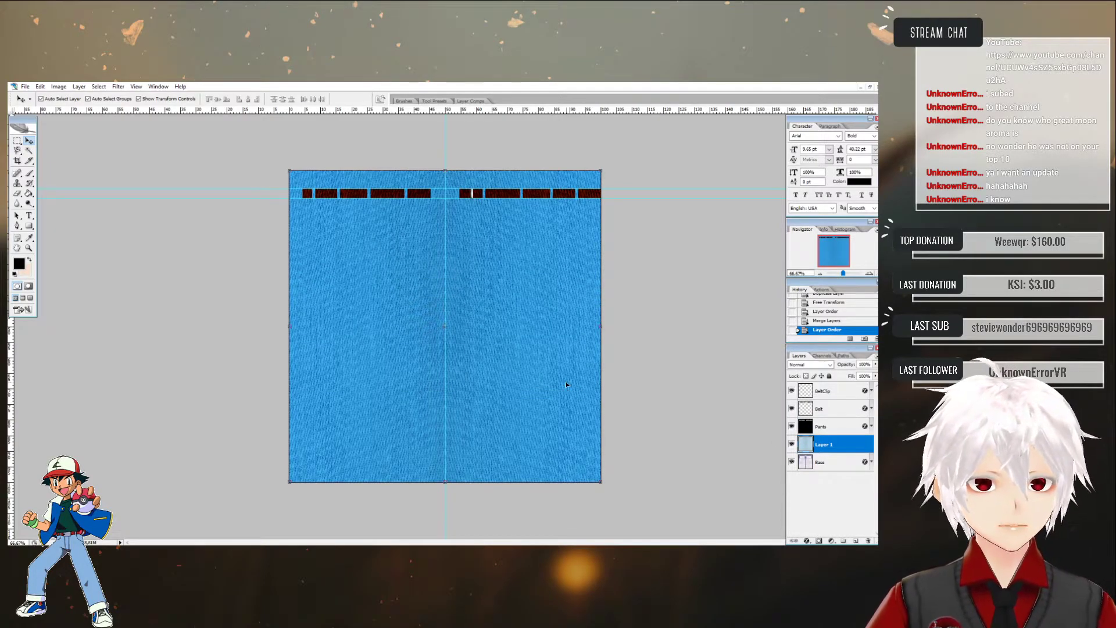
- Hide the denim layer, delete the rectangular area around the belt buckle from the Pants layer, and deselect
{"action": "left_click", "coordinate": [459, 345]}
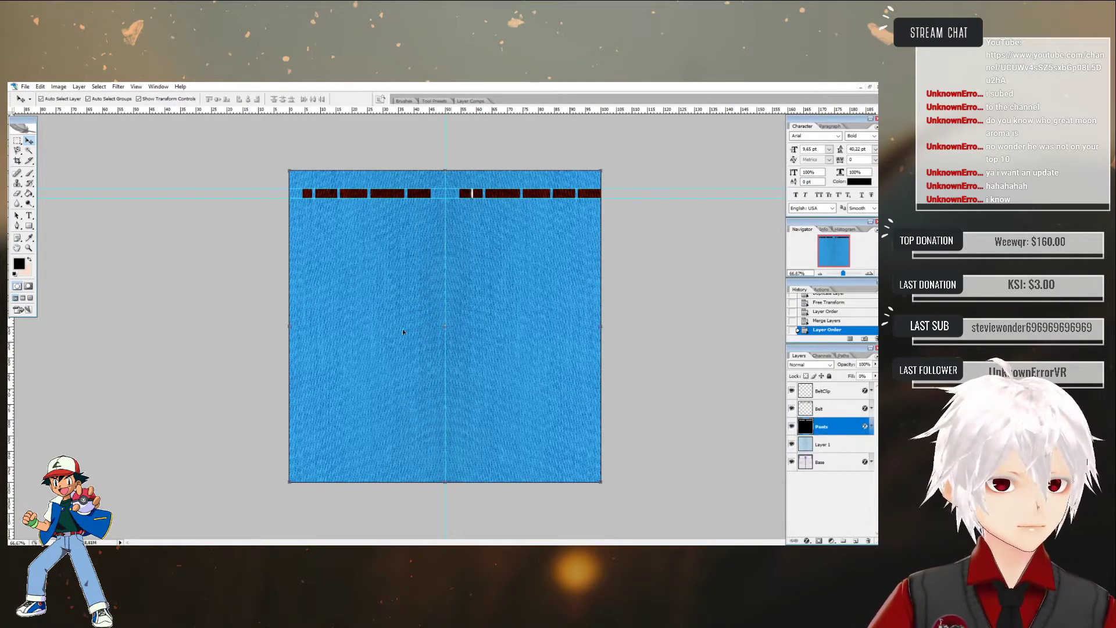
{"action": "left_click", "coordinate": [791, 445]}
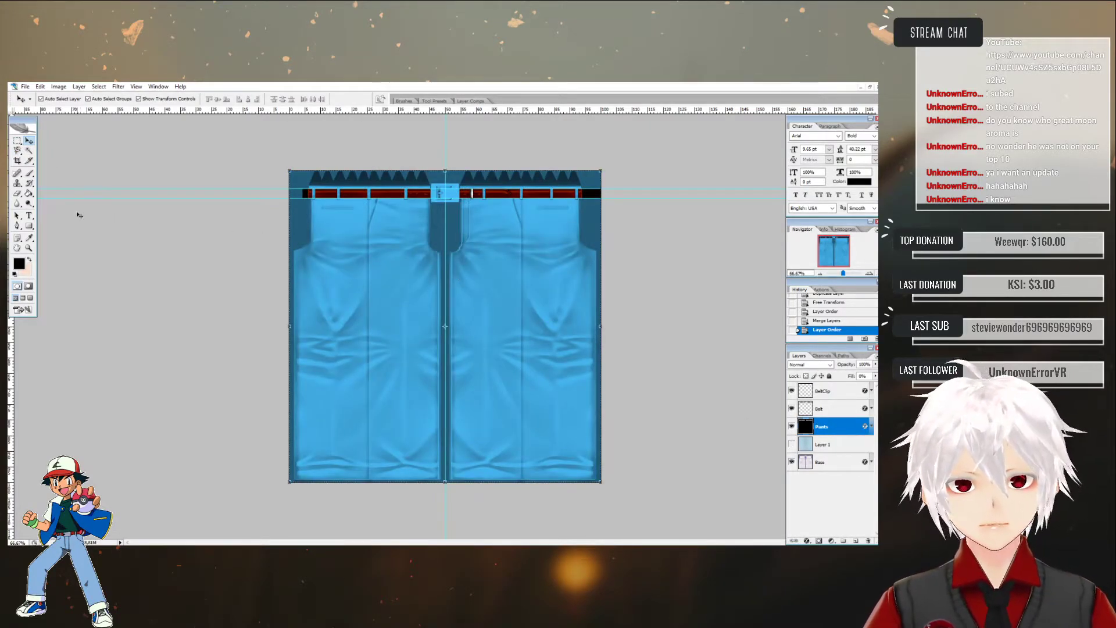
{"action": "left_click", "coordinate": [28, 249]}
{"action": "left_click", "coordinate": [453, 184]}
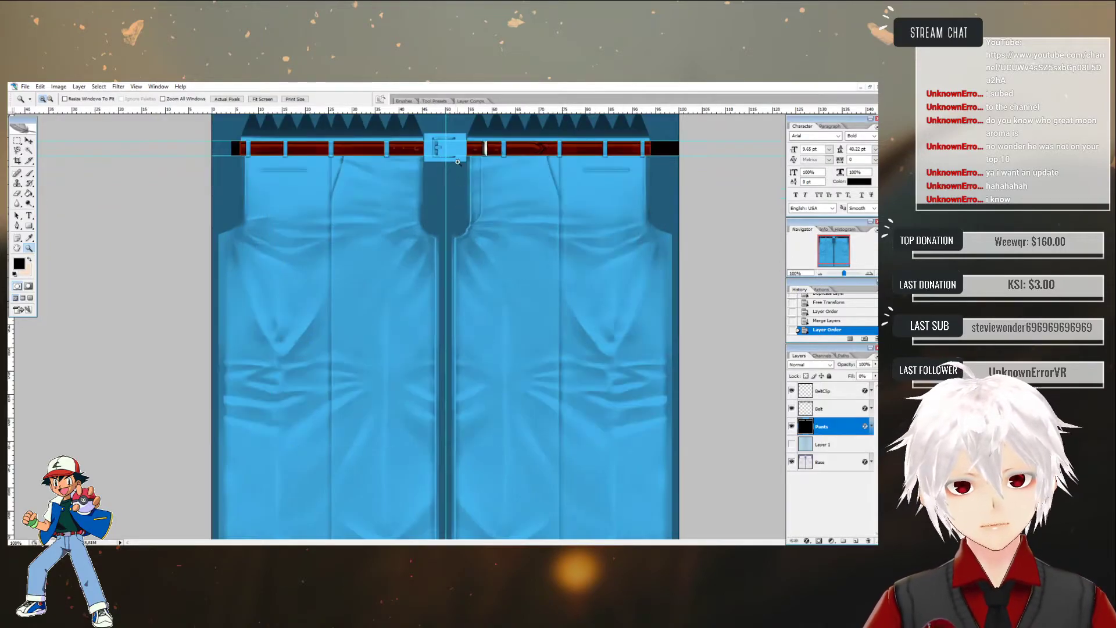
{"action": "left_click", "coordinate": [458, 135]}
{"action": "left_click", "coordinate": [447, 146]}
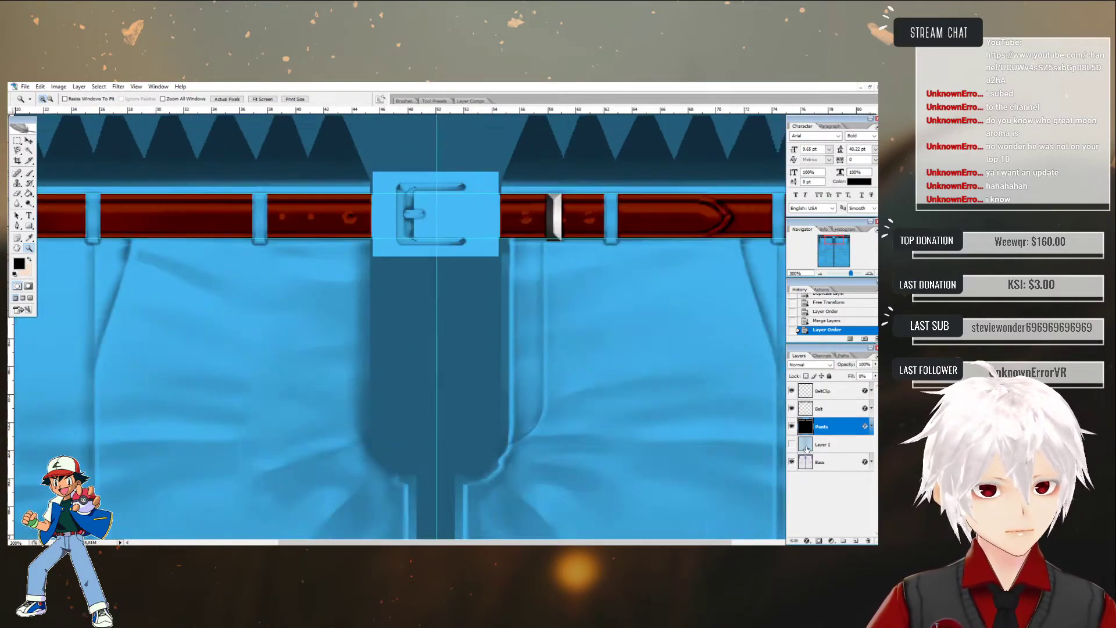
{"action": "left_click", "coordinate": [18, 141]}
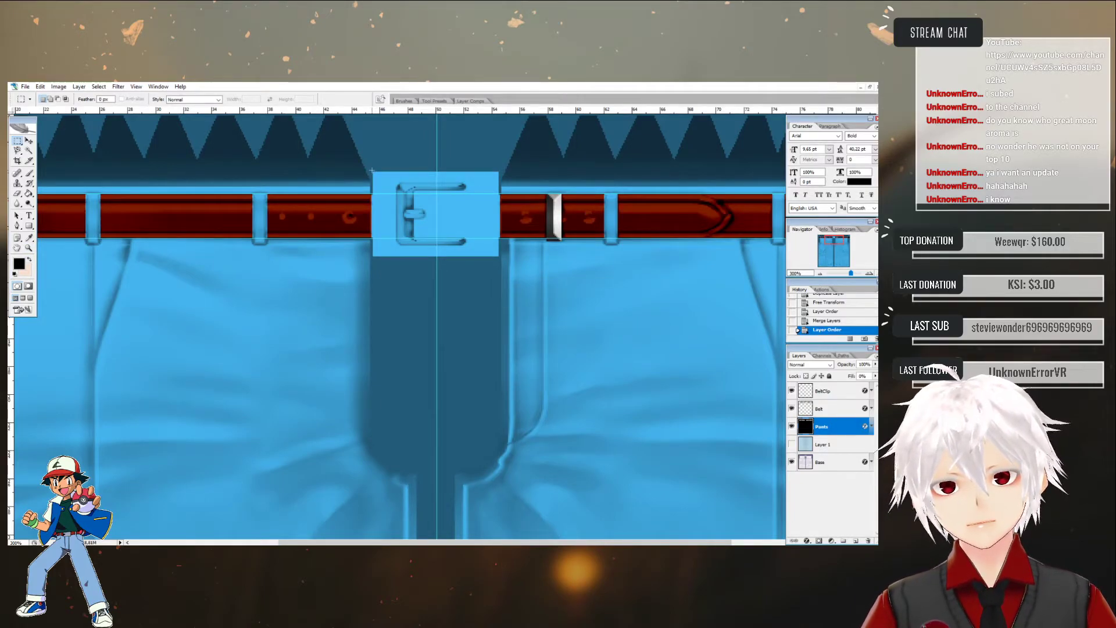
{"action": "left_click_drag", "start_coordinate": [402, 229], "coordinate": [499, 256]}
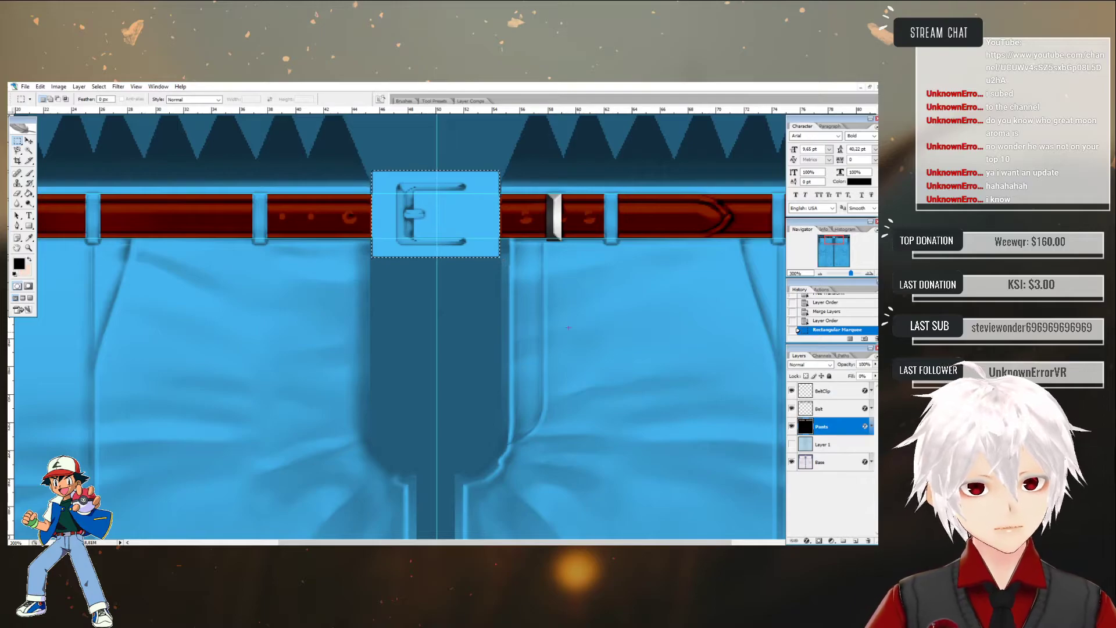
{"action": "key", "text": "Delete"}
{"action": "left_click", "coordinate": [447, 329]}
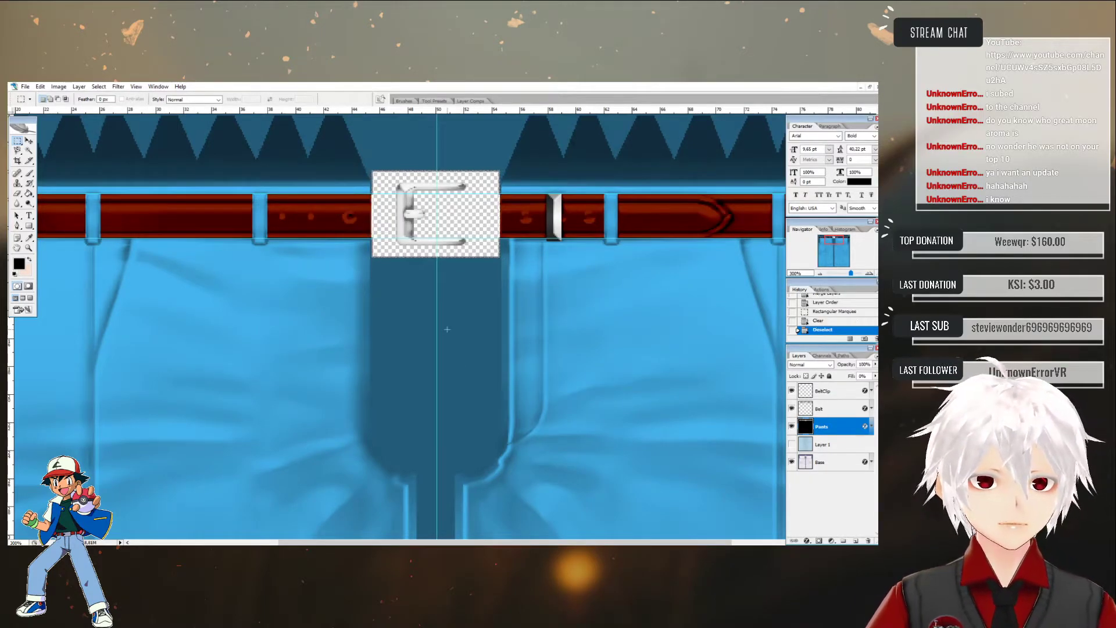
- Make the denim layer visible again beneath Pants
{"action": "left_click", "coordinate": [28, 247]}
{"action": "left_click", "coordinate": [441, 305], "text": "alt"}
{"action": "left_click", "coordinate": [441, 304], "text": "alt"}
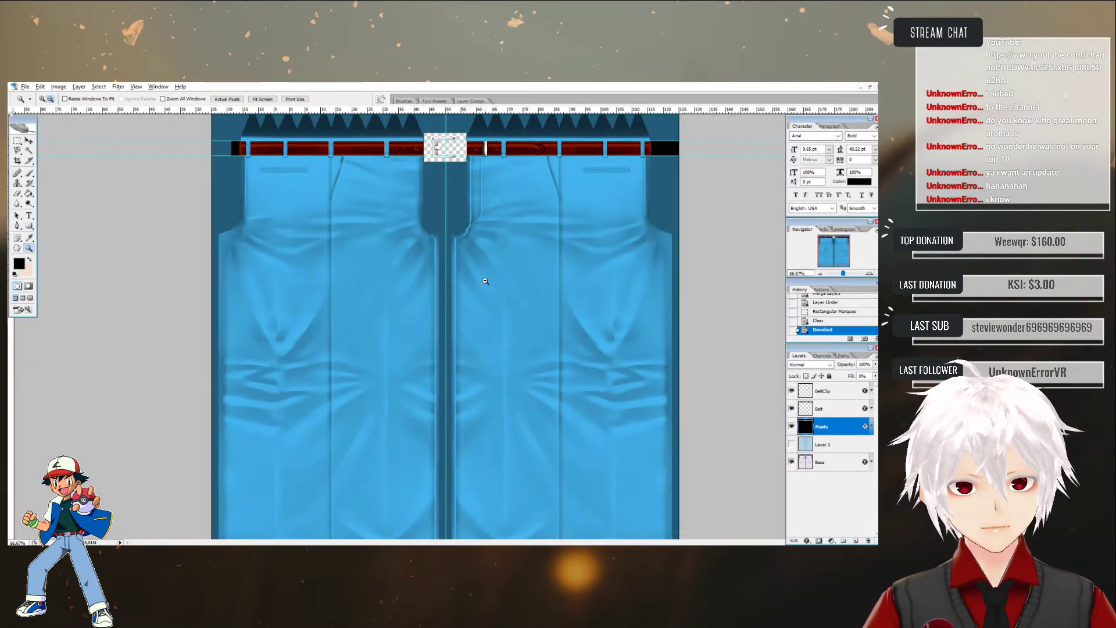
{"action": "left_click", "coordinate": [485, 281], "text": "alt"}
{"action": "left_click", "coordinate": [791, 444]}
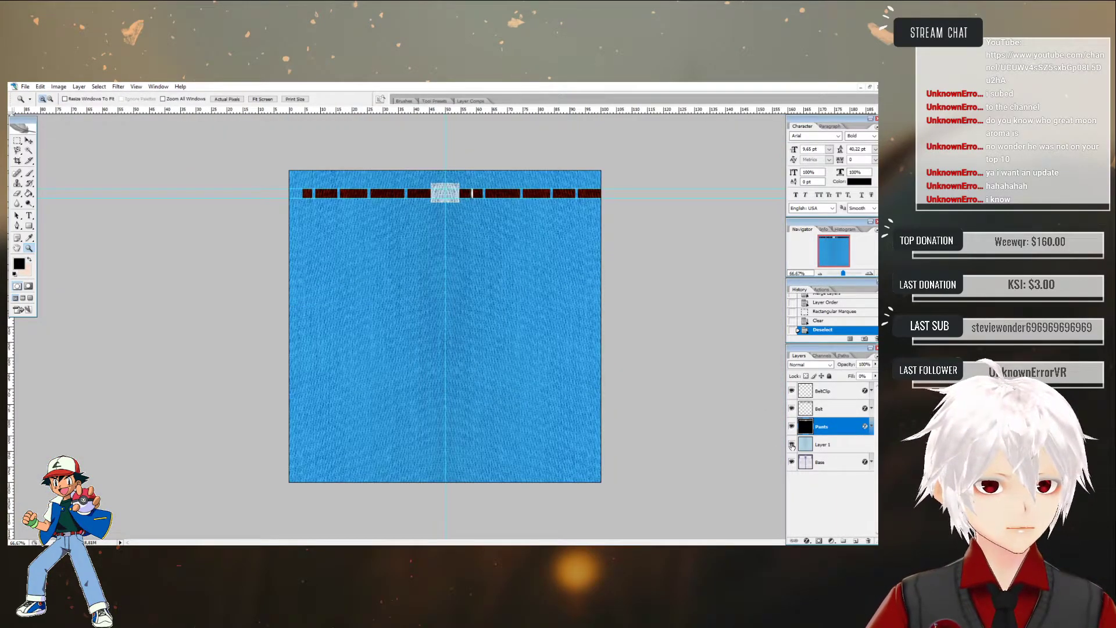
- Select the empty belt and buckle areas of Pants with the Magic Wand, delete them from the denim layer, and deselect
{"action": "left_click", "coordinate": [828, 447]}
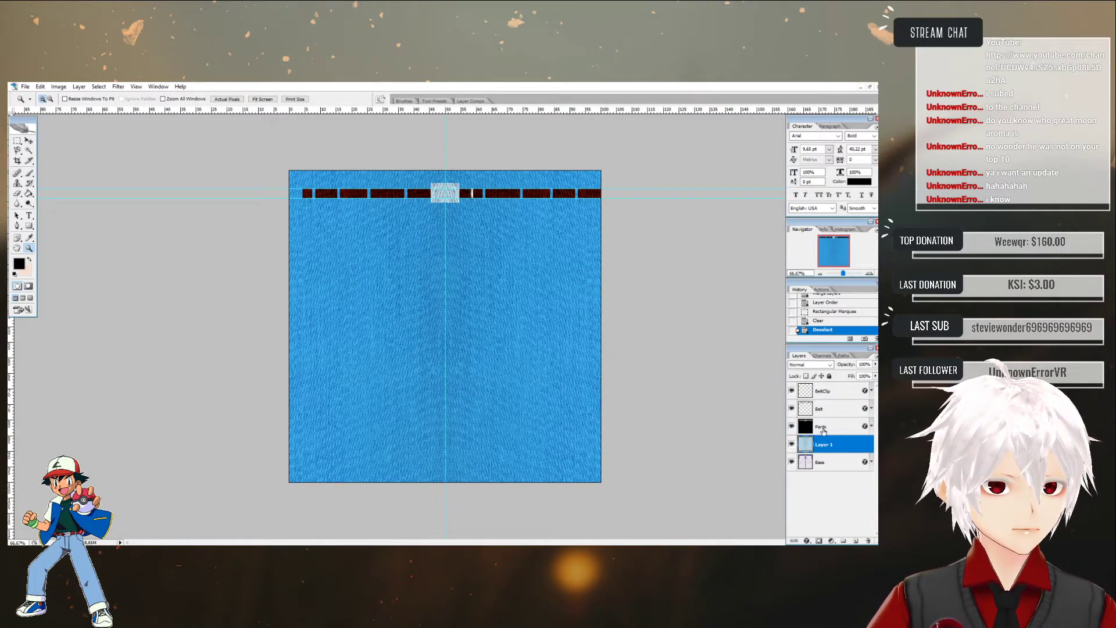
{"action": "left_click", "coordinate": [823, 431]}
{"action": "left_click", "coordinate": [28, 151]}
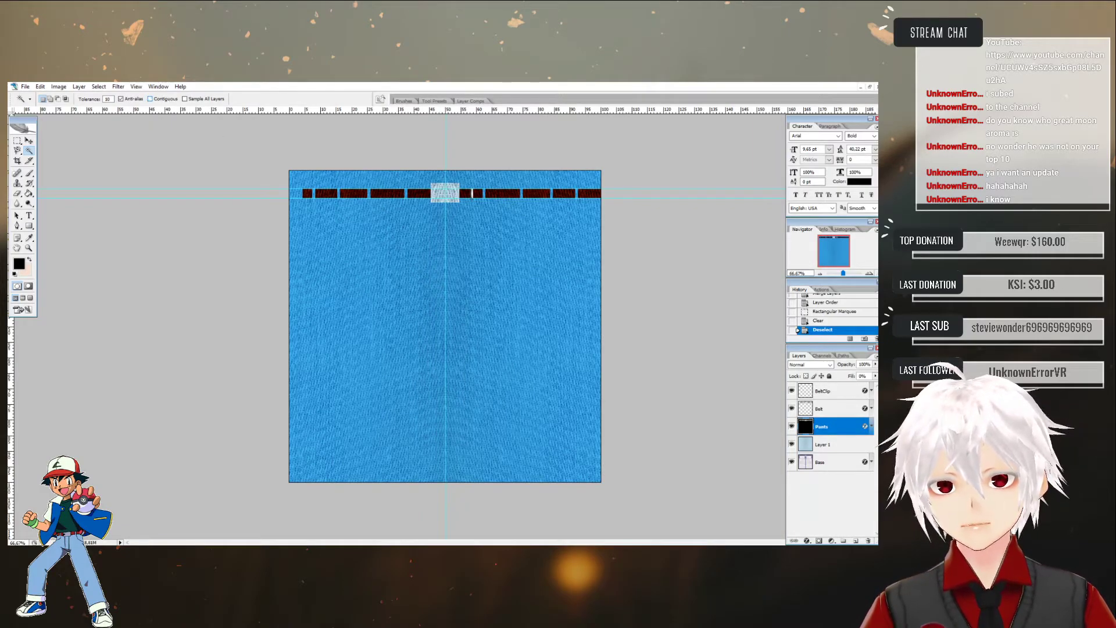
{"action": "left_click", "coordinate": [422, 192]}
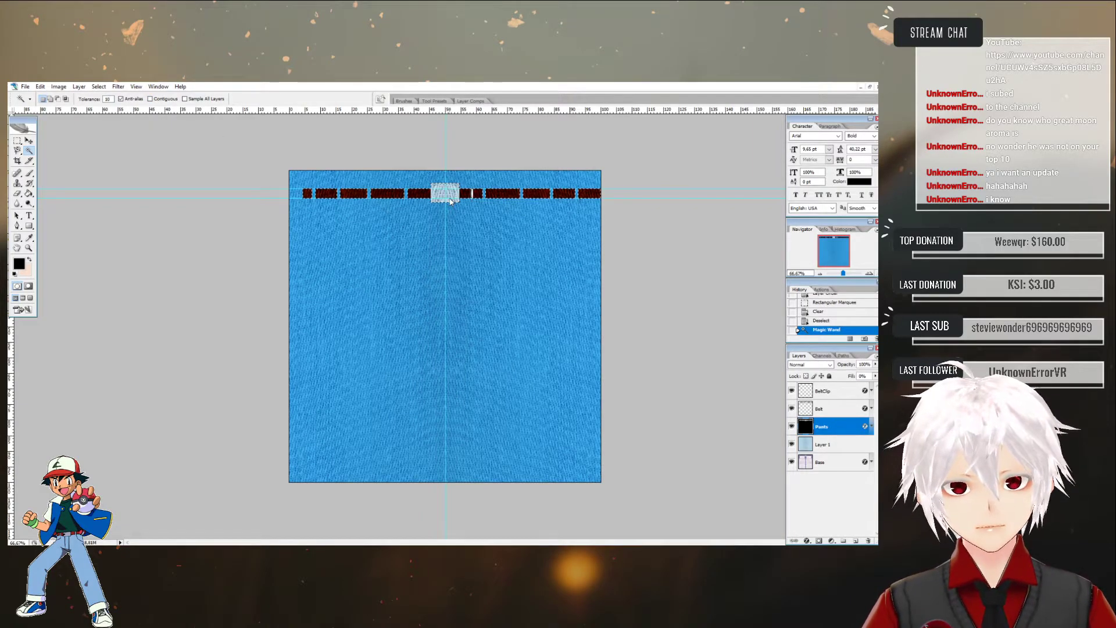
{"action": "left_click", "coordinate": [831, 443]}
{"action": "key", "text": "Delete"}
{"action": "left_click", "coordinate": [549, 301]}
{"action": "key", "text": "ctrl+d"}
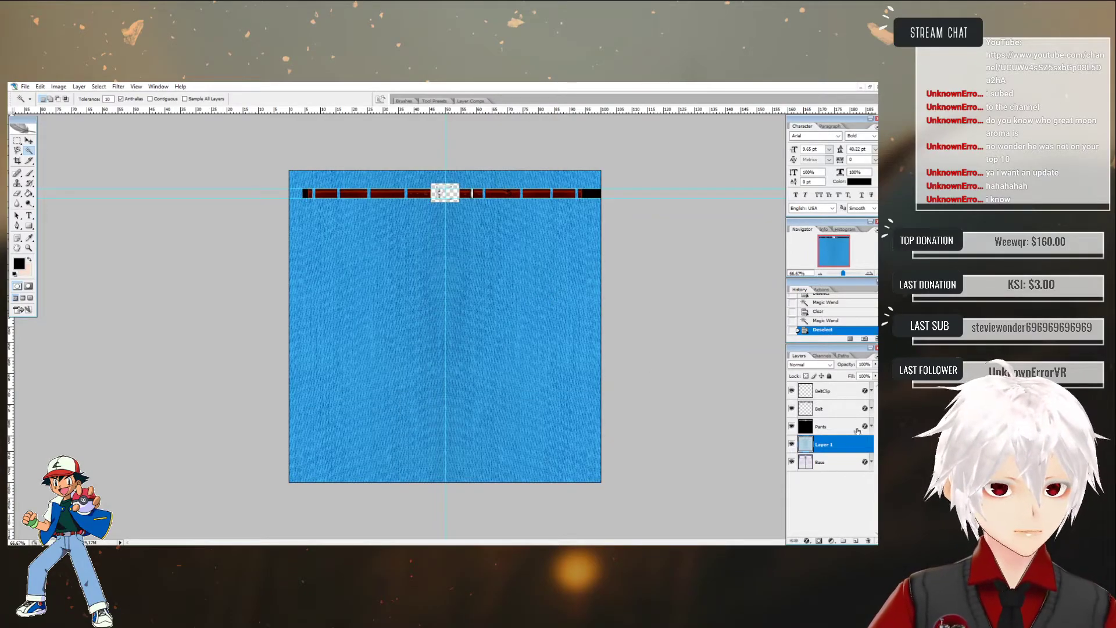
- Lower the denim layer's fill to 10%
{"action": "left_click", "coordinate": [875, 377]}
{"action": "left_click_drag", "start_coordinate": [874, 385], "coordinate": [836, 391]}
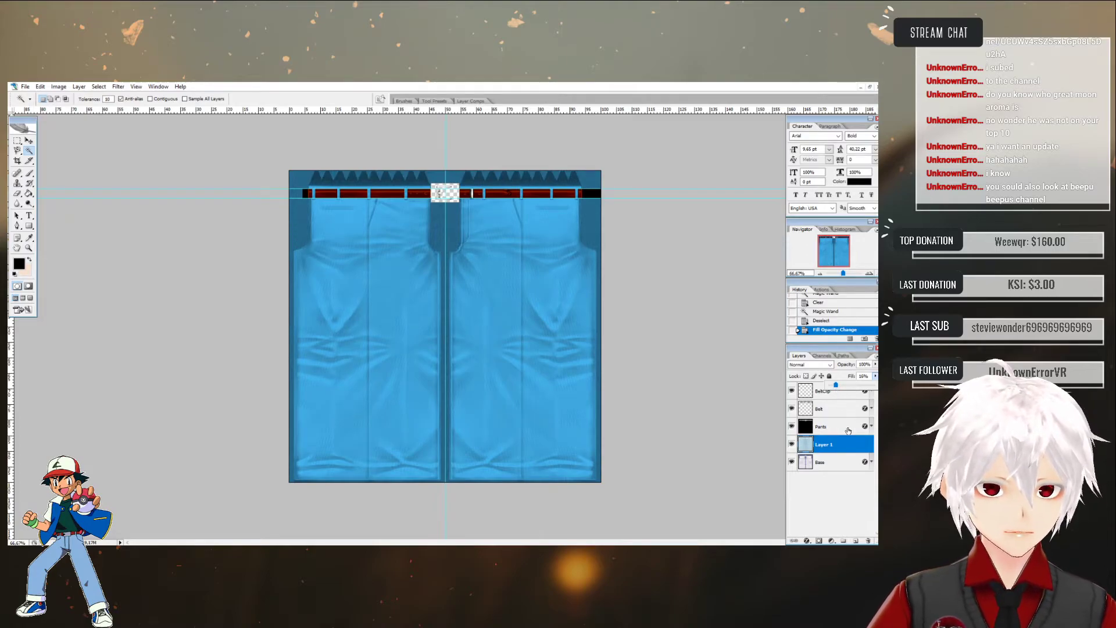
{"action": "left_click", "coordinate": [847, 430]}
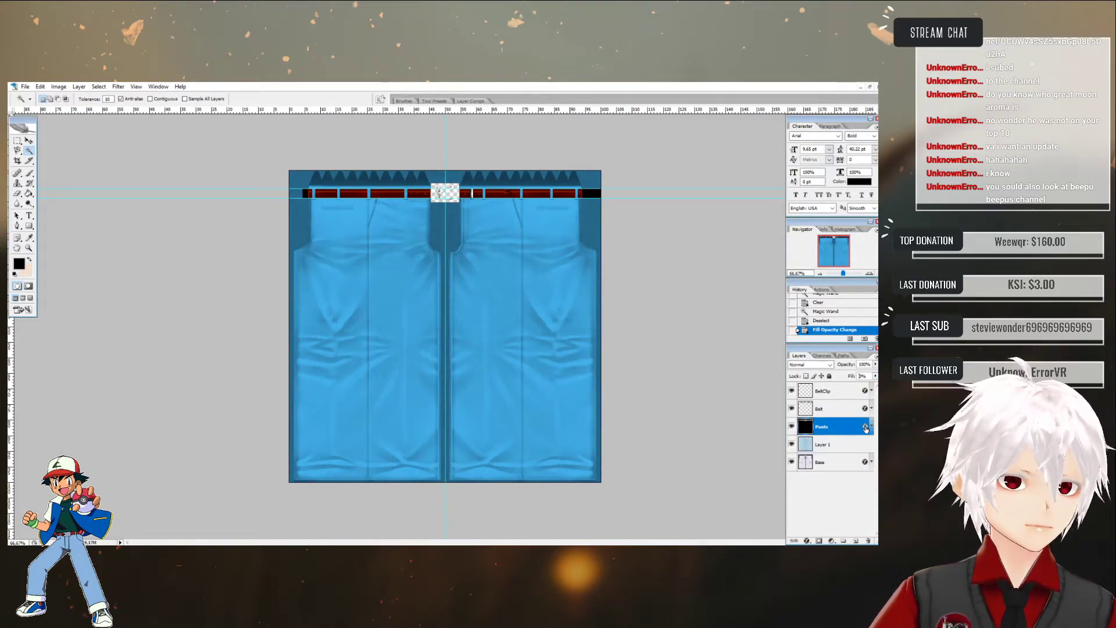
- Change the Pants layer's Color Overlay to the lighter blue 52bef5 and apply the layer style
{"action": "double_click", "coordinate": [866, 429]}
{"action": "left_click", "coordinate": [633, 305]}
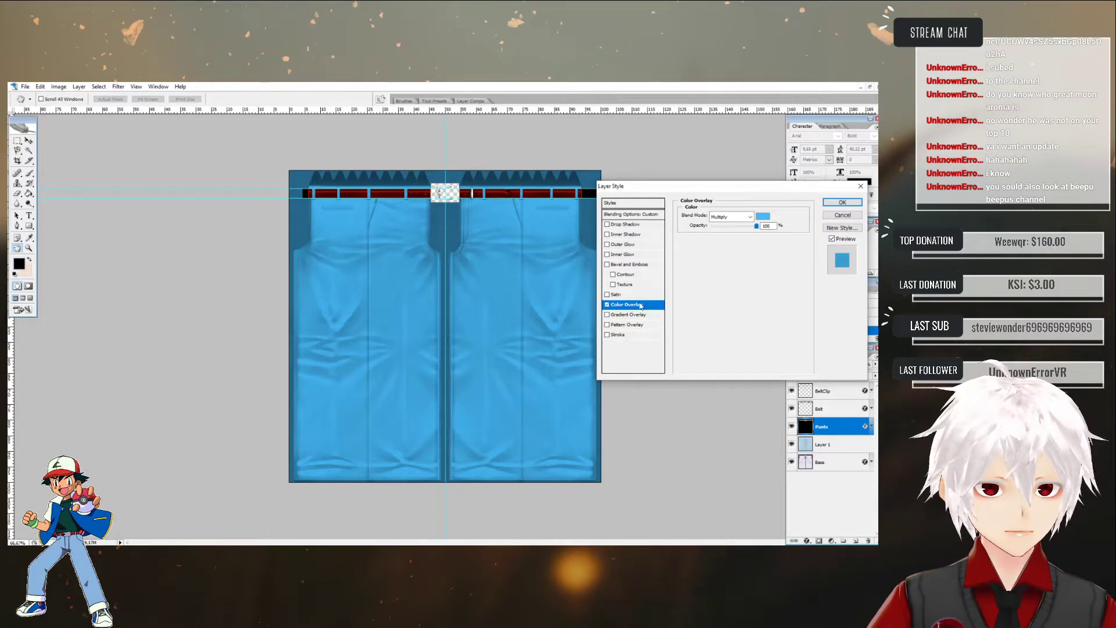
{"action": "left_click", "coordinate": [762, 216]}
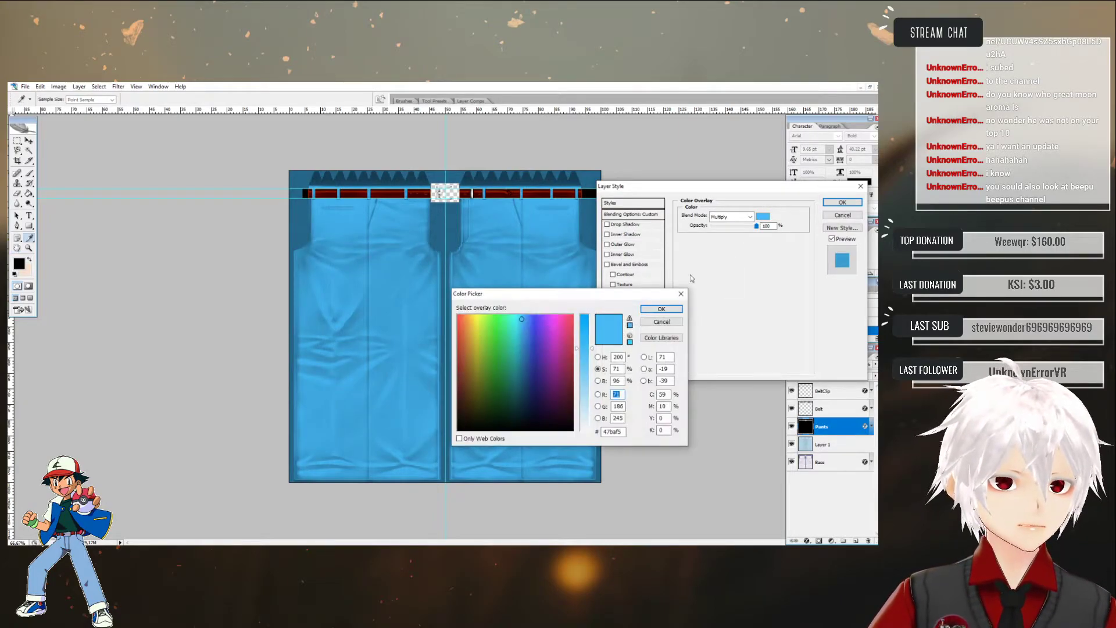
{"action": "left_click", "coordinate": [584, 361]}
{"action": "left_click", "coordinate": [584, 353]}
{"action": "left_click", "coordinate": [585, 361]}
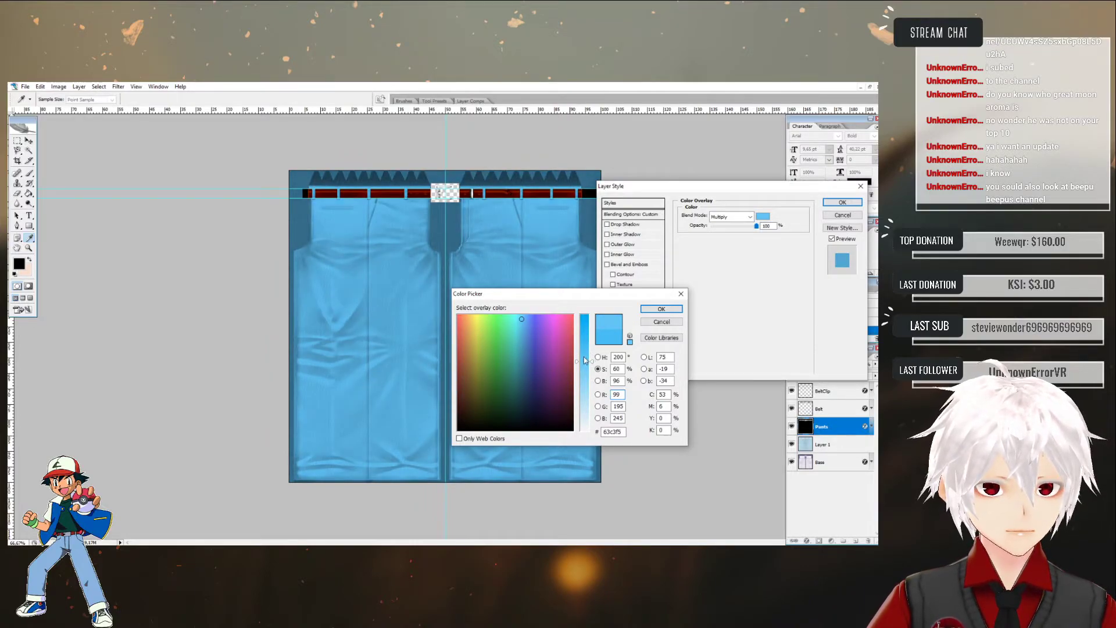
{"action": "left_click_drag", "start_coordinate": [584, 356], "coordinate": [587, 353]}
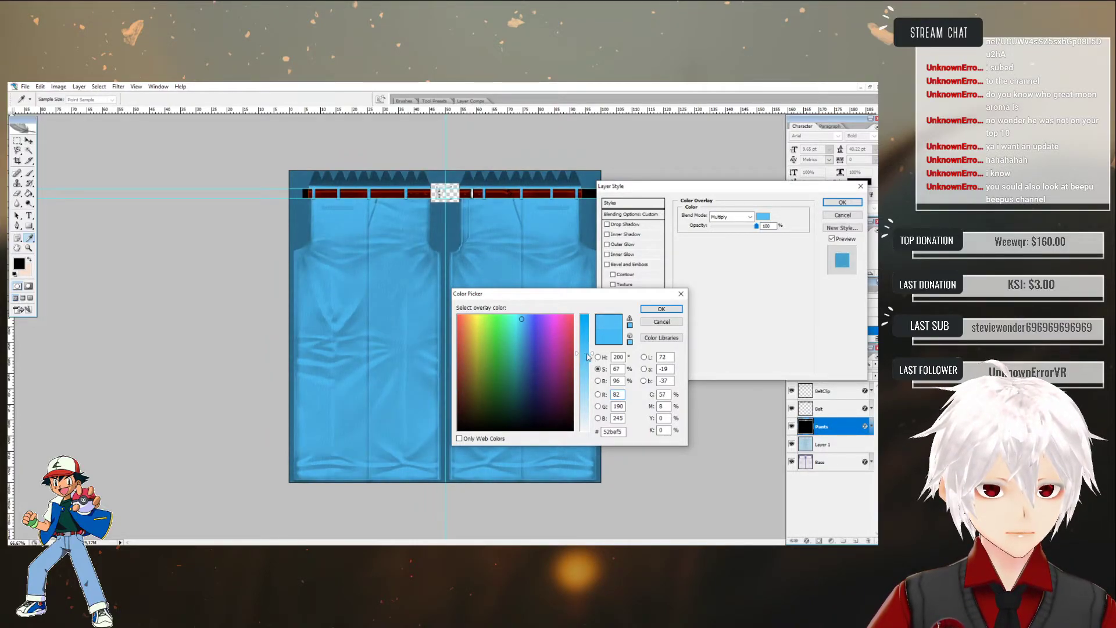
{"action": "left_click", "coordinate": [661, 309]}
{"action": "left_click", "coordinate": [841, 203]}
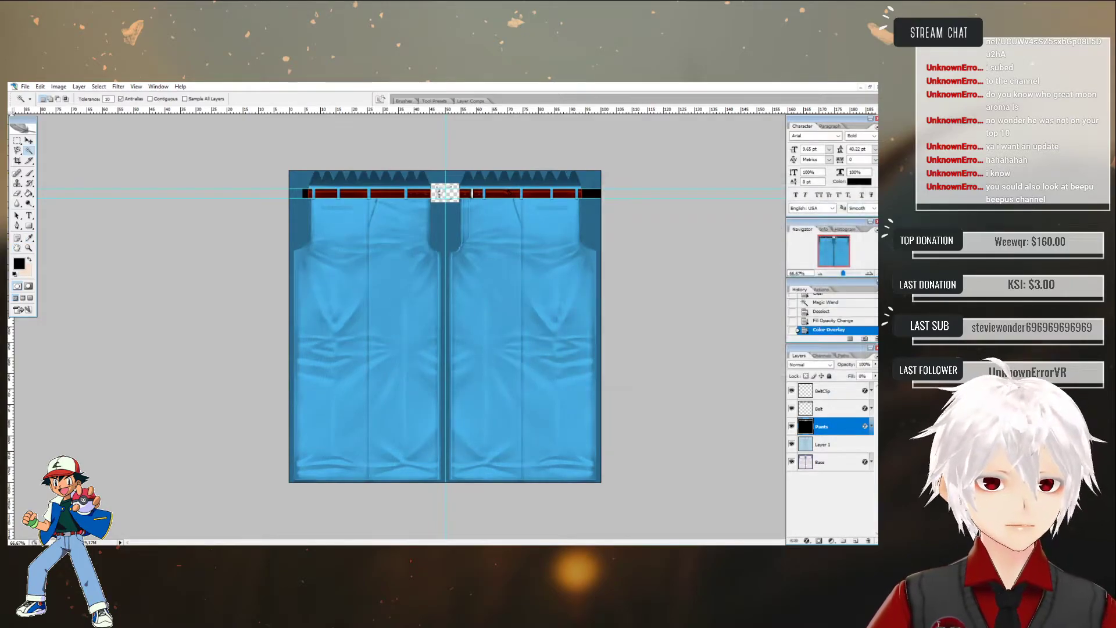
- Save the pants texture as a PNG over the existing Pants.png in the AshKetchum folder, with interlacing set to None
{"action": "left_click", "coordinate": [25, 86]}
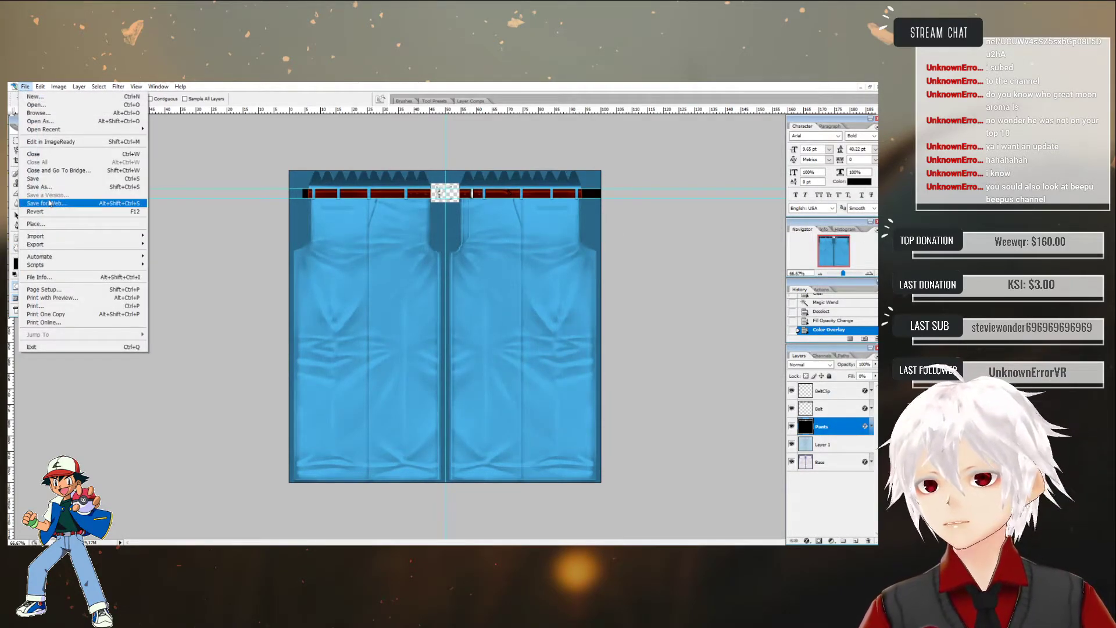
{"action": "left_click", "coordinate": [47, 186]}
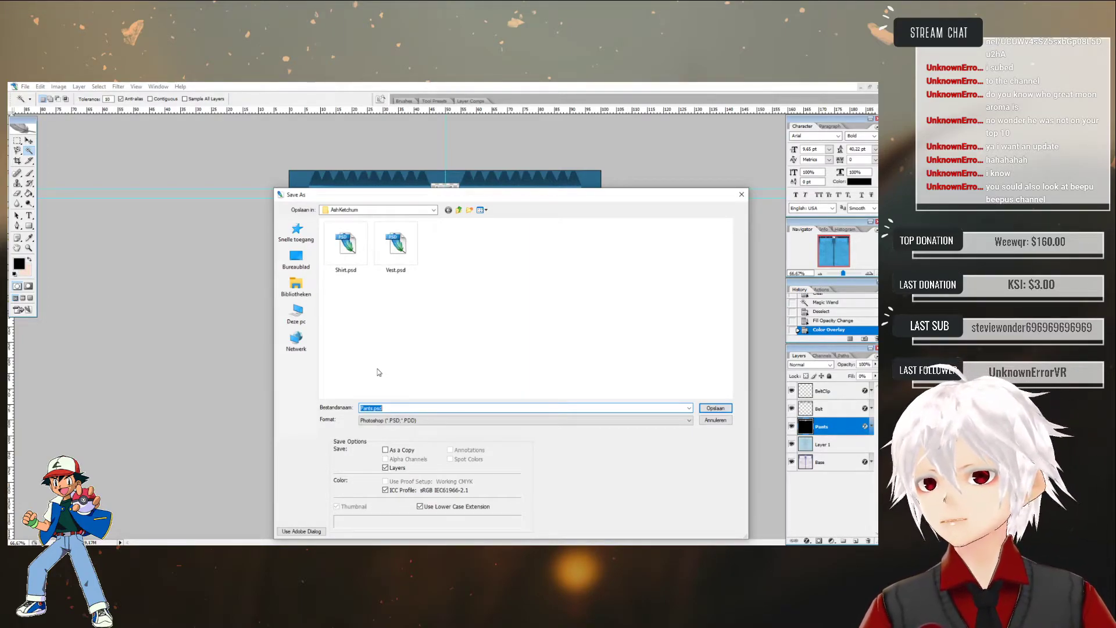
{"action": "left_click", "coordinate": [388, 419]}
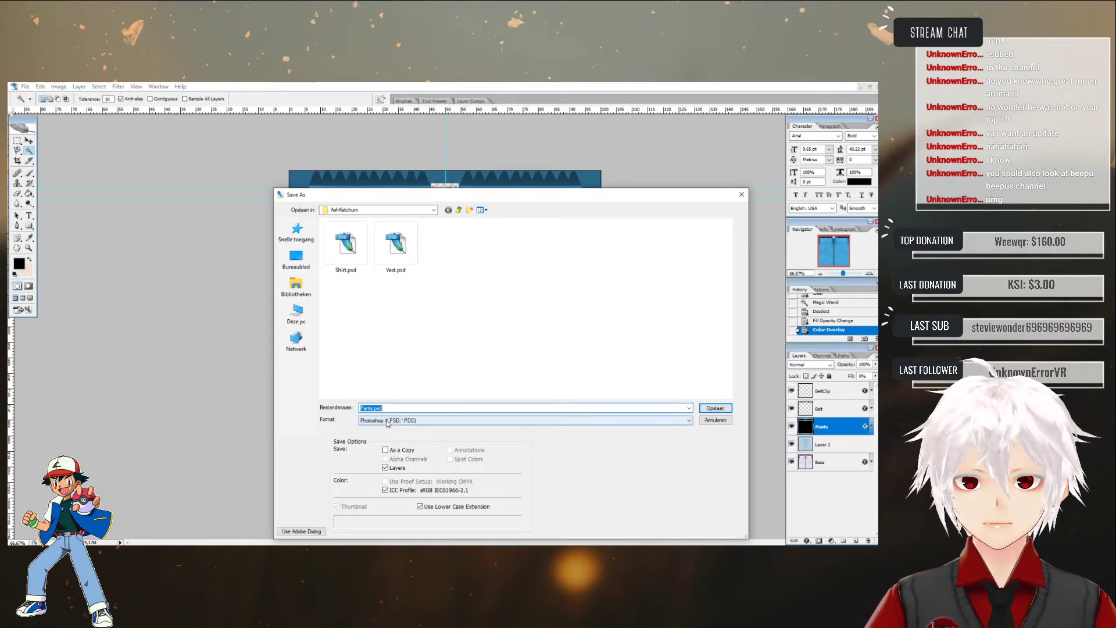
{"action": "left_click", "coordinate": [378, 506]}
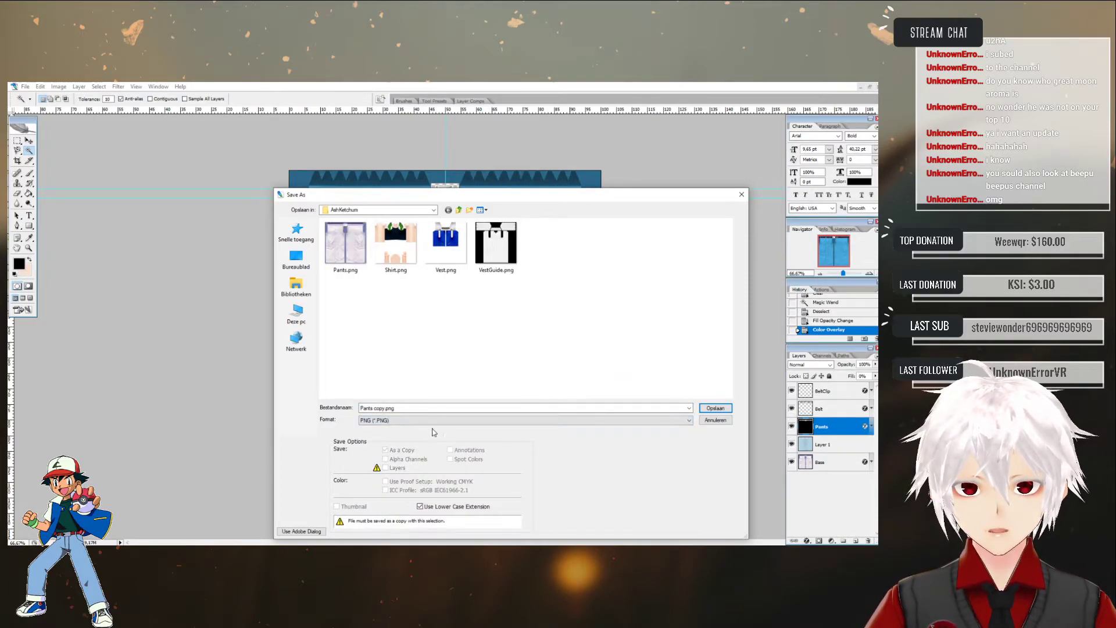
{"action": "left_click", "coordinate": [350, 247]}
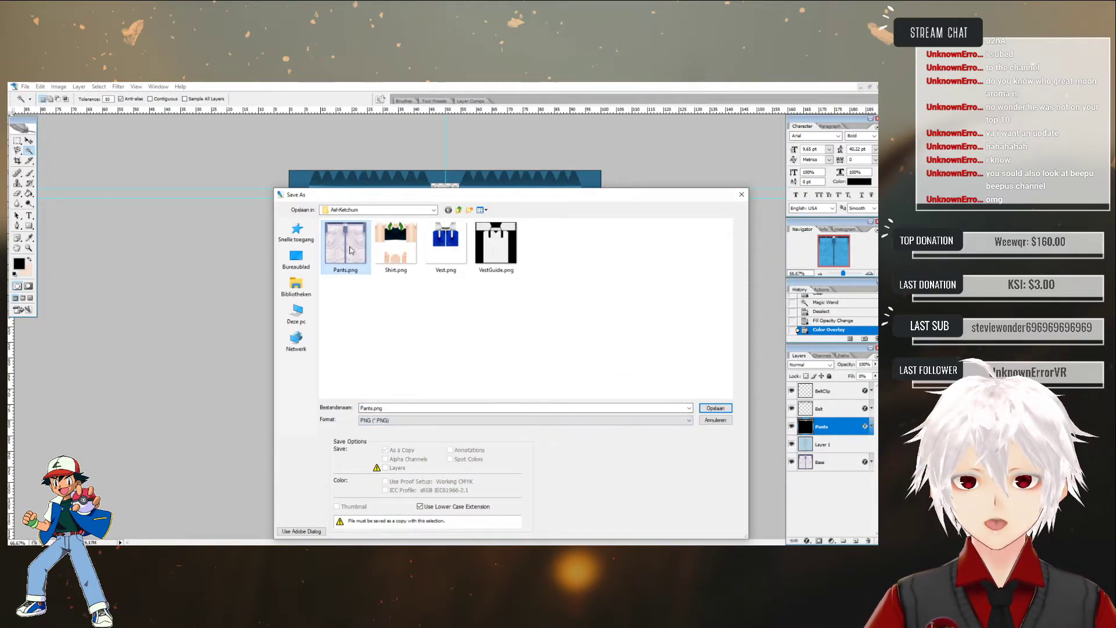
{"action": "left_click", "coordinate": [707, 407]}
{"action": "left_click", "coordinate": [464, 316]}
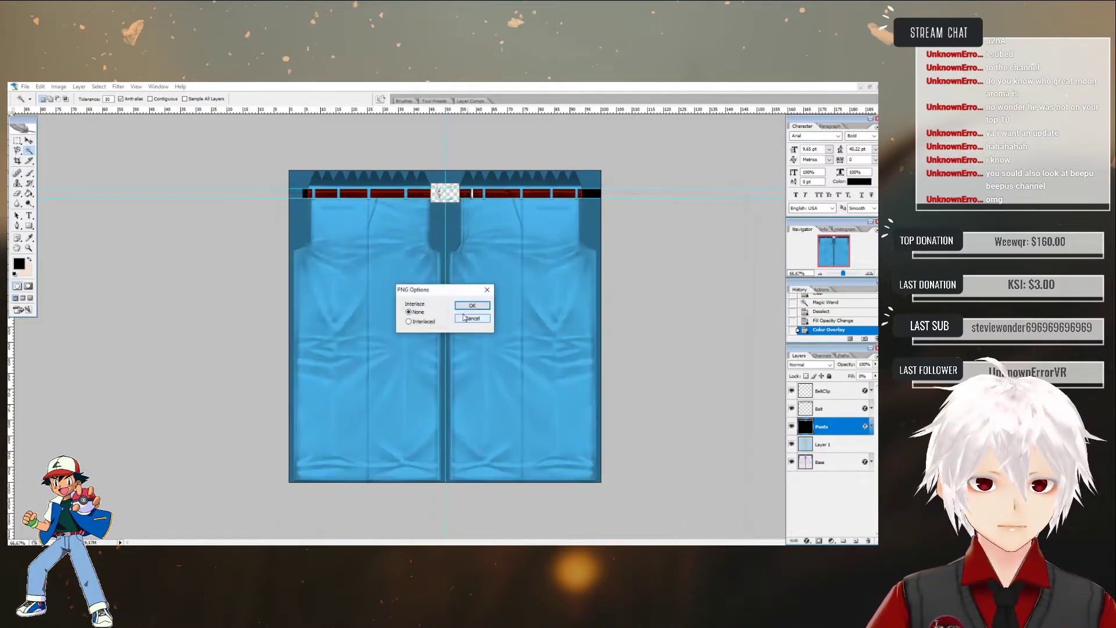
{"action": "left_click", "coordinate": [462, 305]}
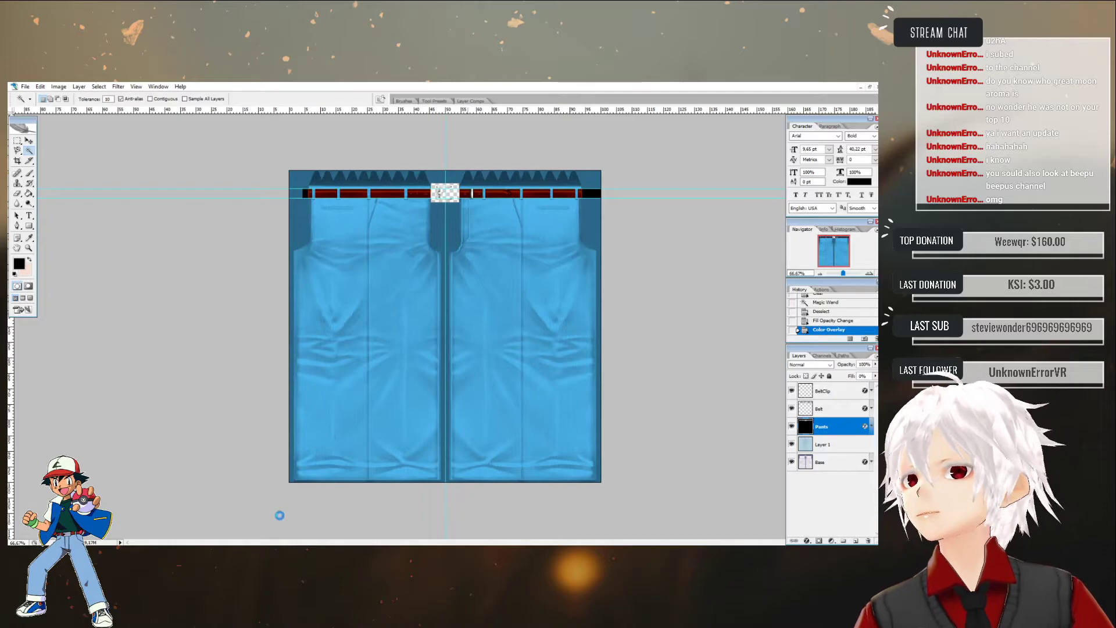
- Switch to VRoid Studio and import Pants.png into the paint layer of Pants (Long Coat)
{"action": "key", "text": "alt+Tab"}
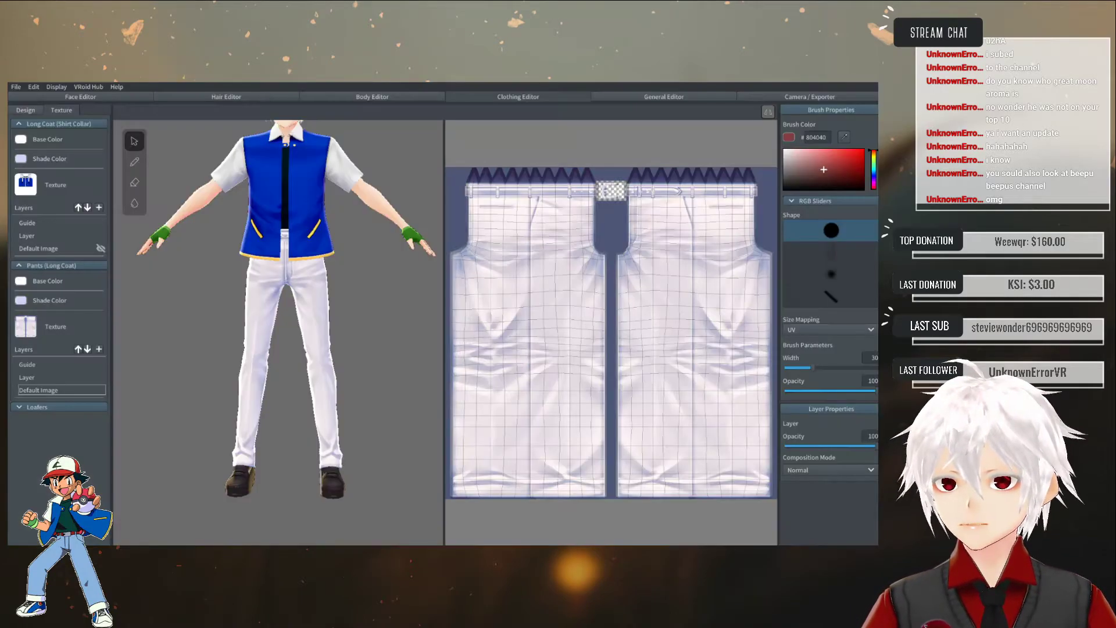
{"action": "left_click", "coordinate": [36, 378]}
{"action": "right_click", "coordinate": [37, 378]}
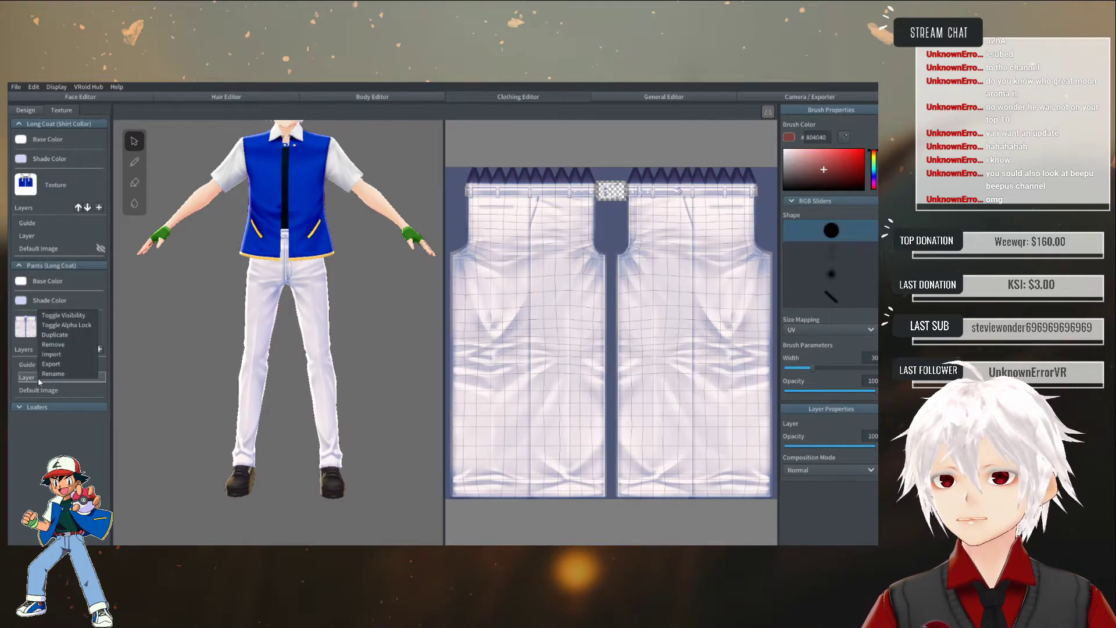
{"action": "left_click", "coordinate": [61, 356]}
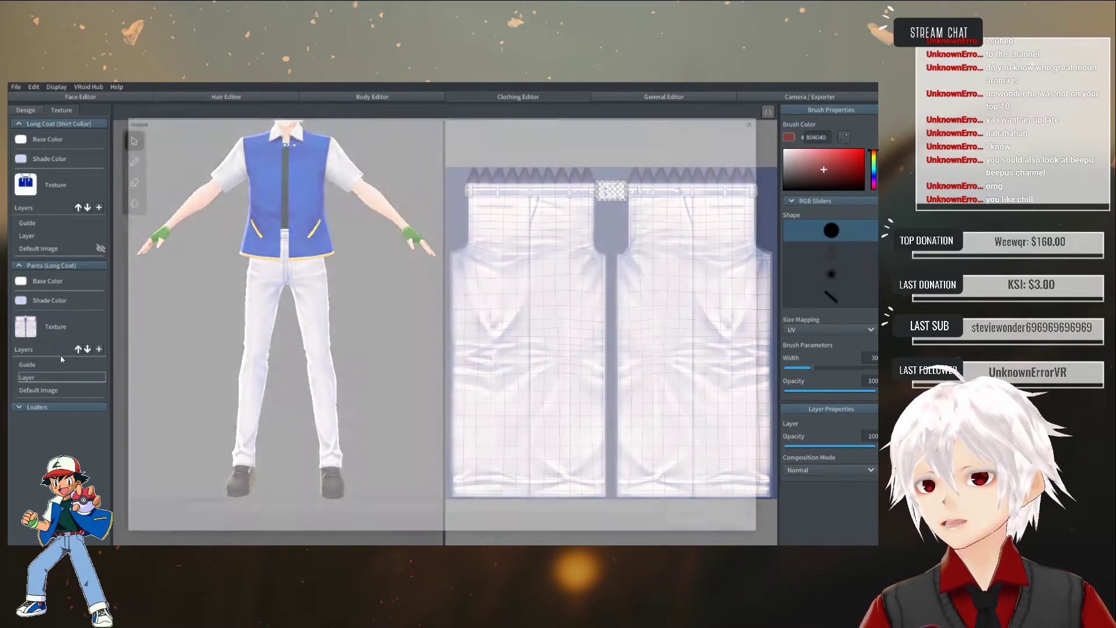
{"action": "double_click", "coordinate": [227, 192]}
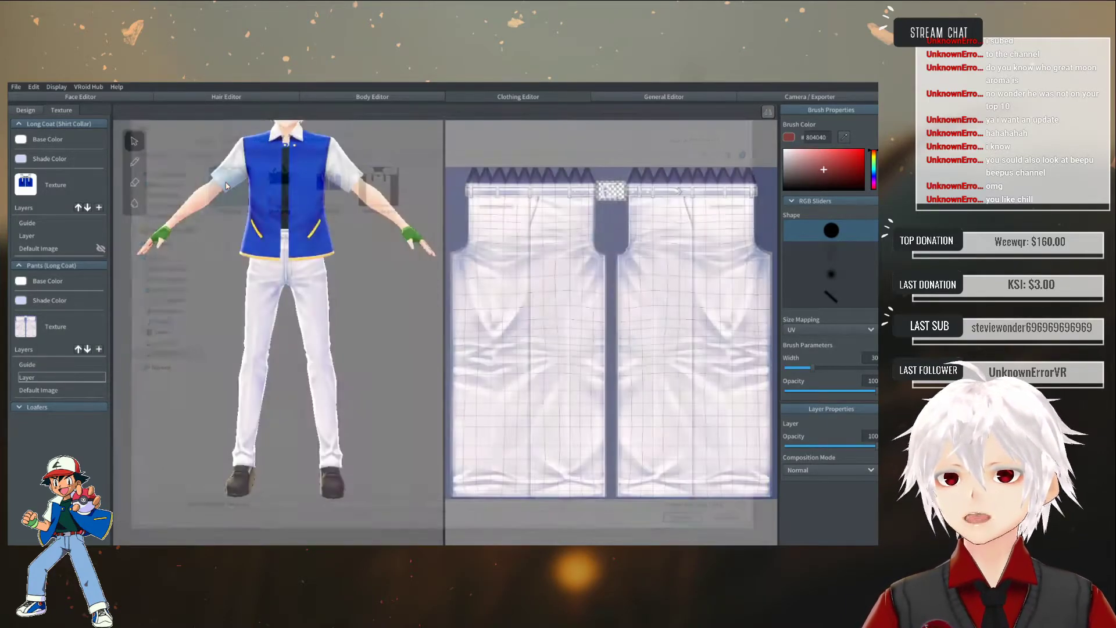
- Examine the blue pants and belt on the model from several angles and distances, together with the vest and gloves
{"action": "right_click_drag", "start_coordinate": [352, 276], "coordinate": [197, 278]}
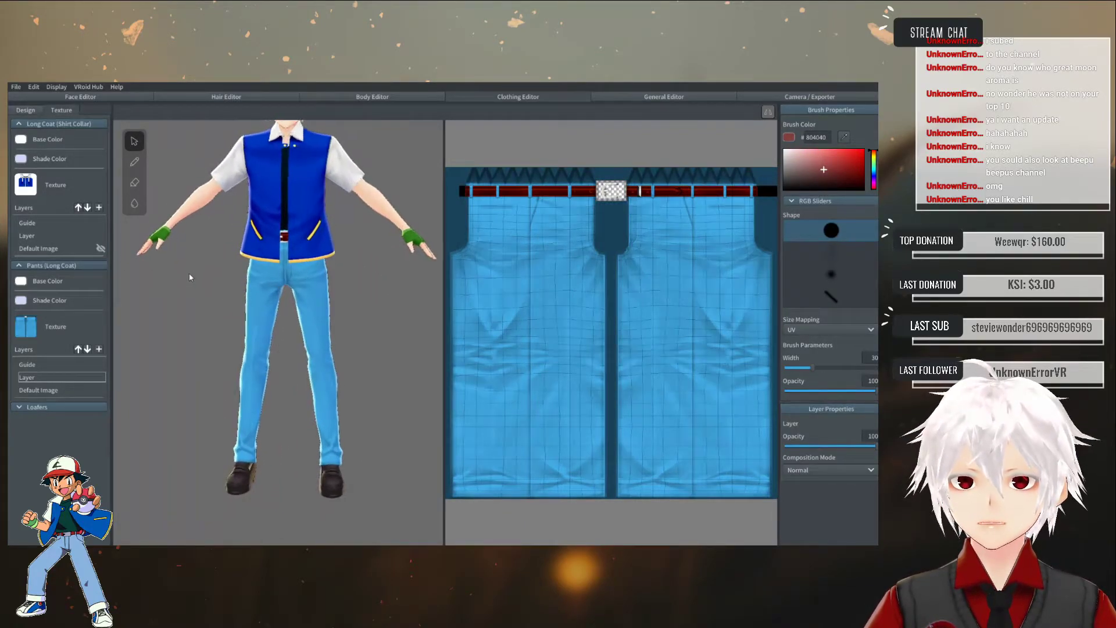
{"action": "scroll", "coordinate": [297, 315], "scroll_direction": "up", "scroll_amount": 6}
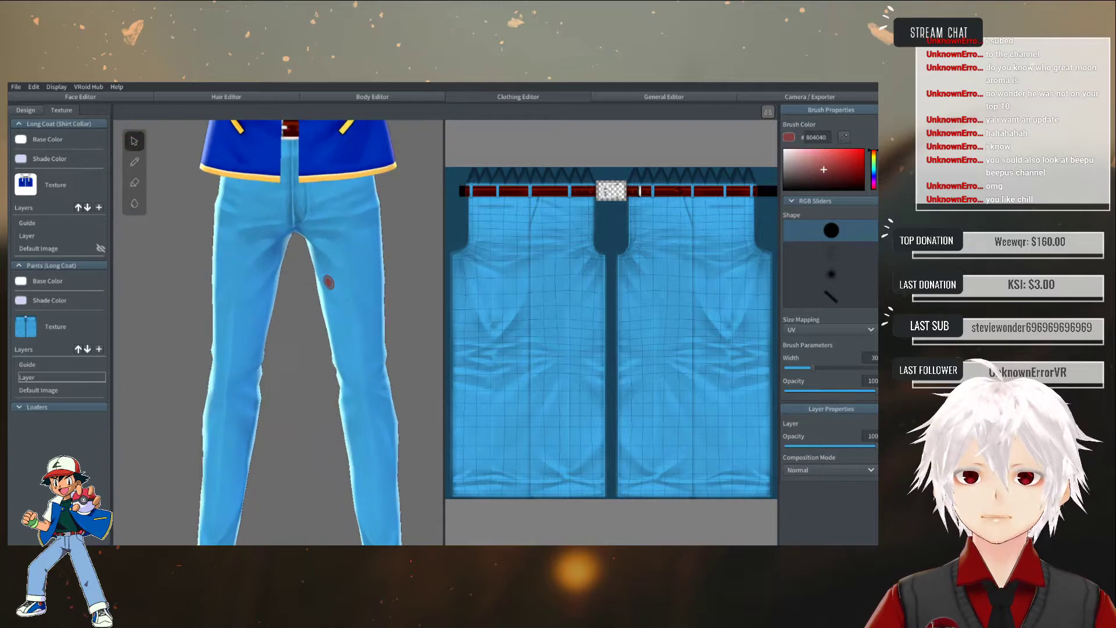
{"action": "right_click_drag", "start_coordinate": [291, 298], "coordinate": [154, 291]}
{"action": "middle_click_drag", "start_coordinate": [249, 198], "coordinate": [236, 372]}
{"action": "scroll", "coordinate": [235, 372], "scroll_direction": "down", "scroll_amount": 10}
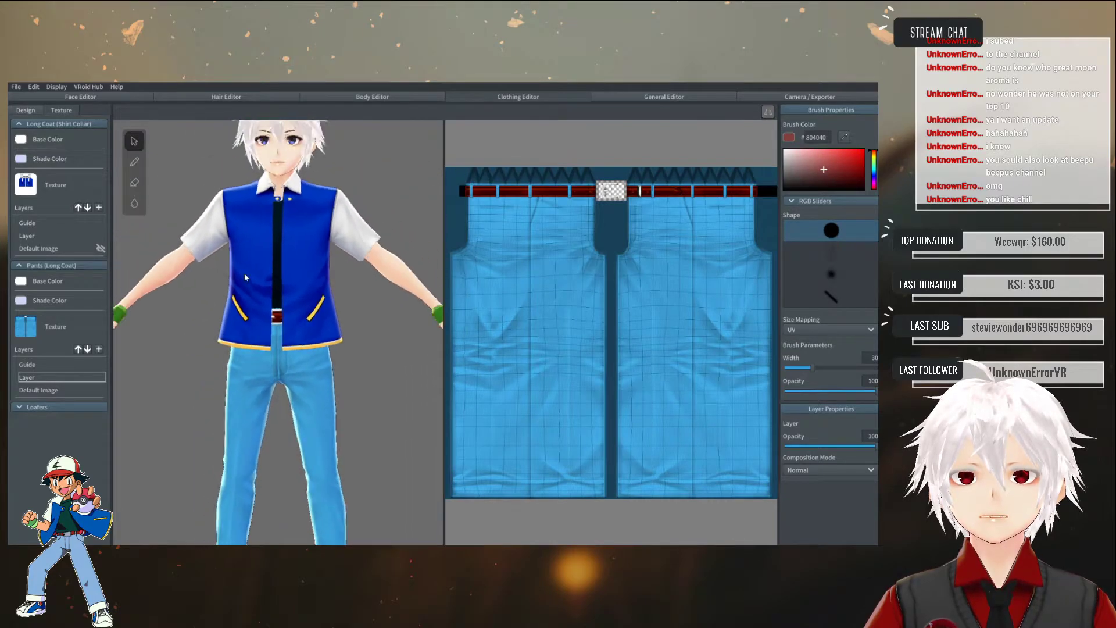
{"action": "right_click_drag", "start_coordinate": [271, 273], "coordinate": [110, 271]}
{"action": "mouse_move", "coordinate": [254, 294]}
{"action": "right_mouse_down"}
{"action": "mouse_move", "coordinate": [230, 299]}
{"action": "mouse_move", "coordinate": [238, 307]}
{"action": "right_mouse_up"}
{"action": "middle_click_drag", "start_coordinate": [258, 318], "coordinate": [269, 280]}
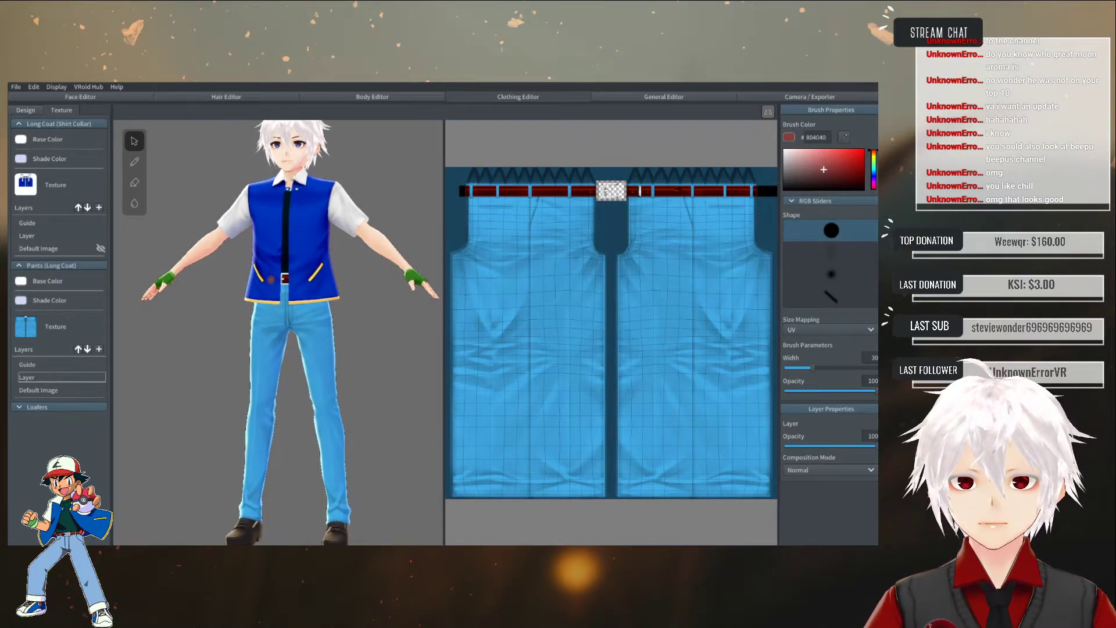
{"action": "scroll", "coordinate": [267, 285], "scroll_direction": "down", "scroll_amount": 1}
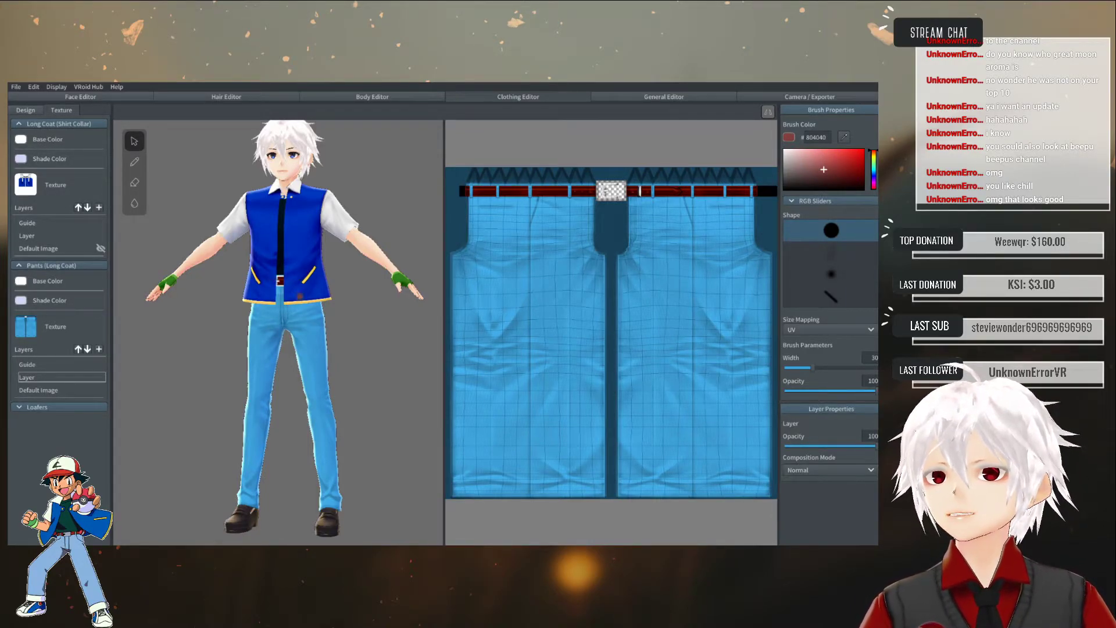
{"action": "scroll", "coordinate": [290, 254], "scroll_direction": "up", "scroll_amount": 4}
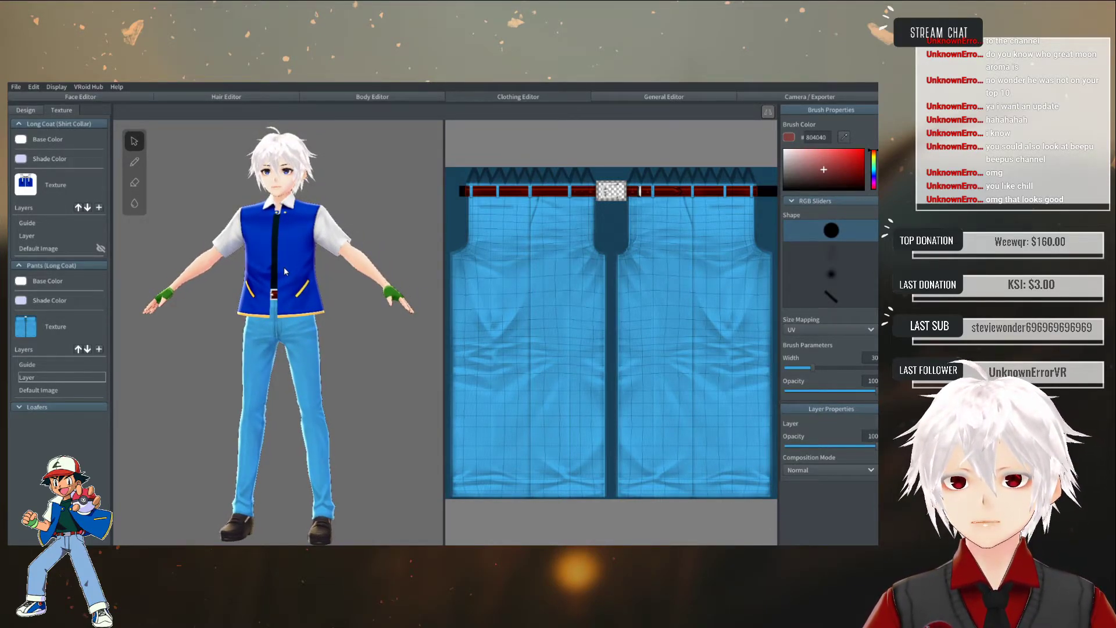
{"action": "left_click_drag", "start_coordinate": [283, 269], "coordinate": [298, 273]}
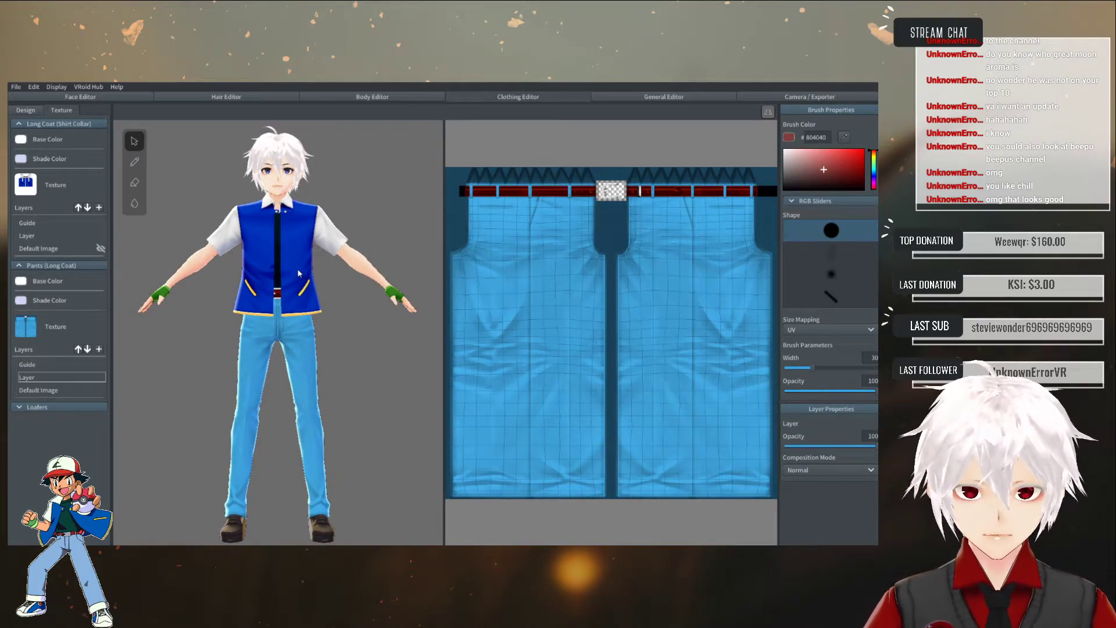
{"action": "left_click_drag", "start_coordinate": [298, 273], "coordinate": [141, 292]}
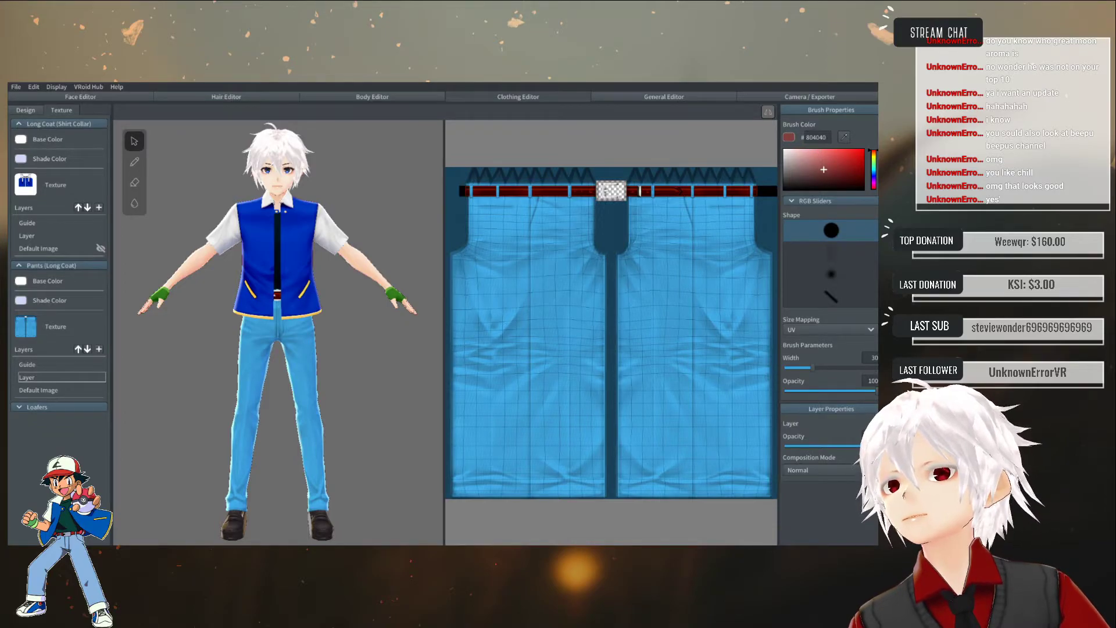
{"action": "left_click_drag", "start_coordinate": [287, 335], "coordinate": [211, 309]}
{"action": "right_click_drag", "start_coordinate": [211, 308], "coordinate": [221, 309]}
{"action": "scroll", "coordinate": [284, 308], "scroll_direction": "up", "scroll_amount": 3}
{"action": "scroll", "coordinate": [279, 308], "scroll_direction": "up", "scroll_amount": 3}
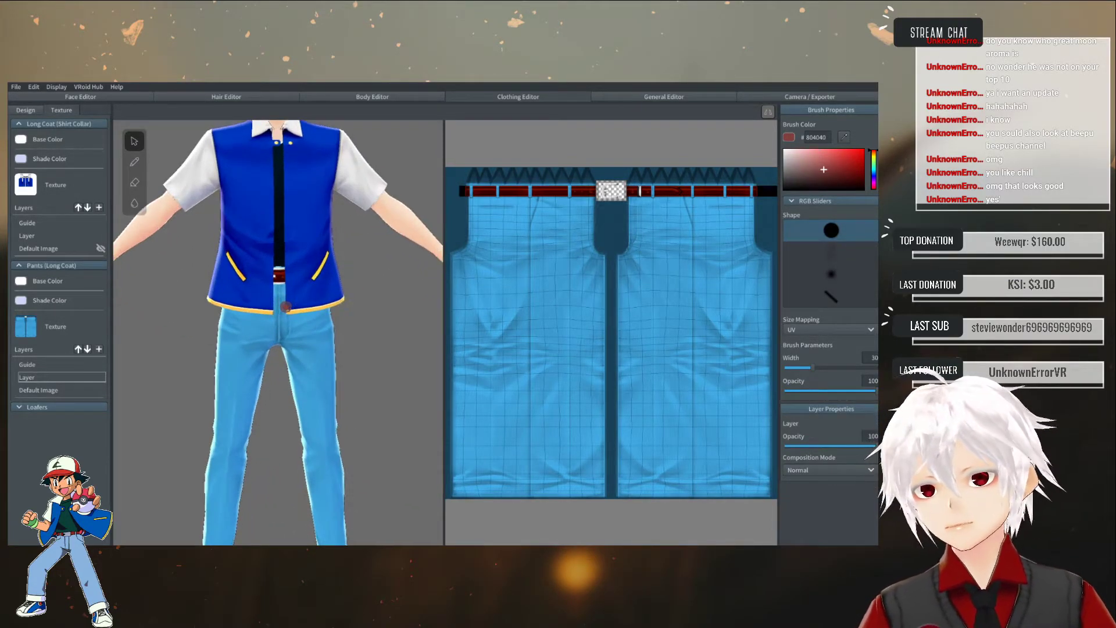
{"action": "mouse_move", "coordinate": [279, 282]}
{"action": "right_mouse_down"}
{"action": "mouse_move", "coordinate": [443, 299]}
{"action": "mouse_move", "coordinate": [282, 298]}
{"action": "right_mouse_up"}
{"action": "scroll", "coordinate": [281, 299], "scroll_direction": "down", "scroll_amount": 1}
{"action": "scroll", "coordinate": [282, 299], "scroll_direction": "down", "scroll_amount": 4}
{"action": "right_click_drag", "start_coordinate": [372, 348], "coordinate": [281, 351]}
{"action": "left_click_drag", "start_coordinate": [282, 352], "coordinate": [215, 347]}
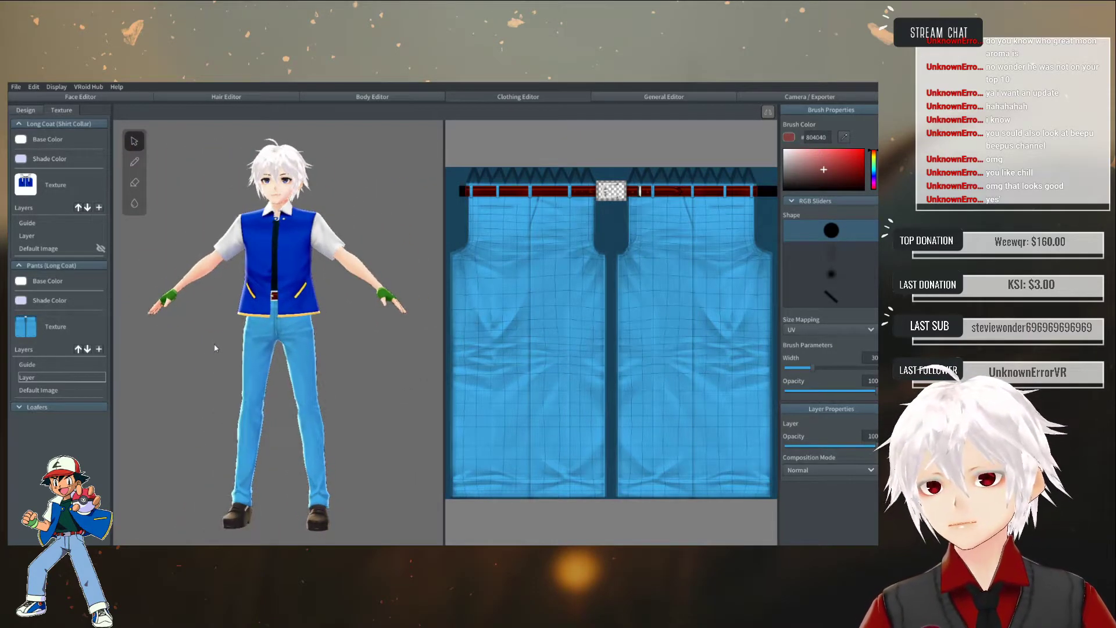
- Switch to Photoshop, change the Pants layer's Color Overlay to the deeper blue 4a91da, and apply the layer style
{"action": "key", "text": "alt+Tab"}
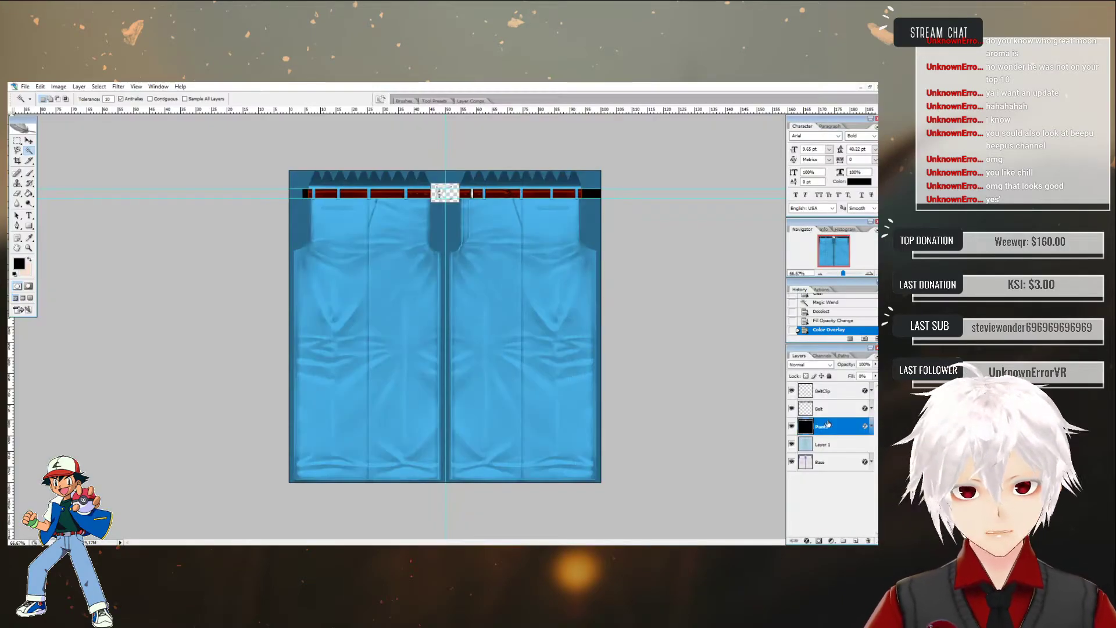
{"action": "double_click", "coordinate": [865, 427]}
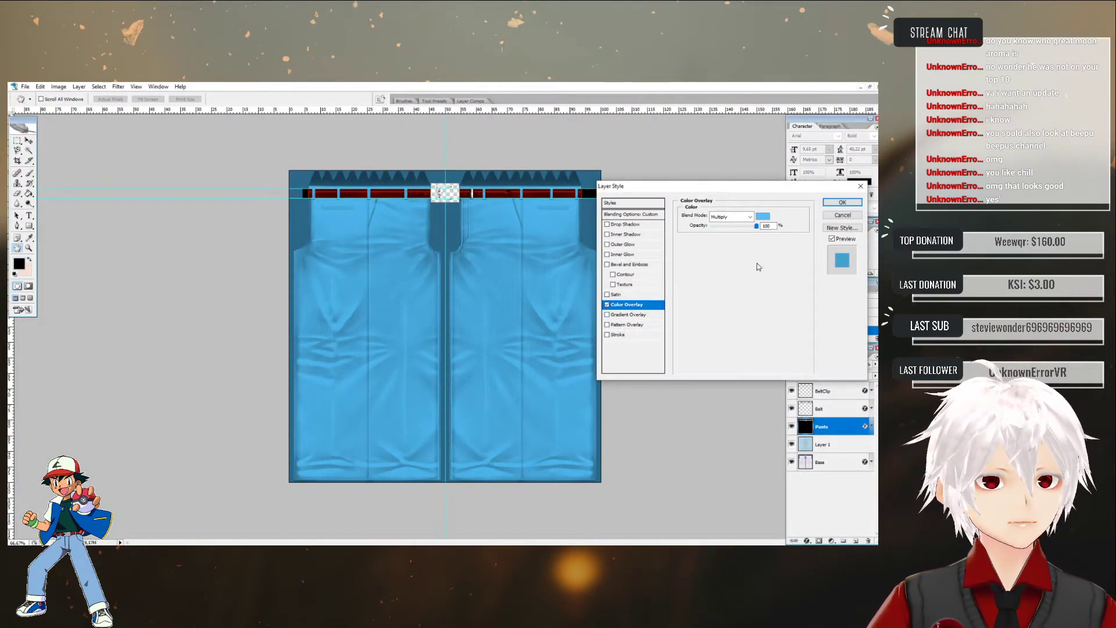
{"action": "left_click", "coordinate": [763, 217]}
{"action": "left_click_drag", "start_coordinate": [580, 350], "coordinate": [585, 347]}
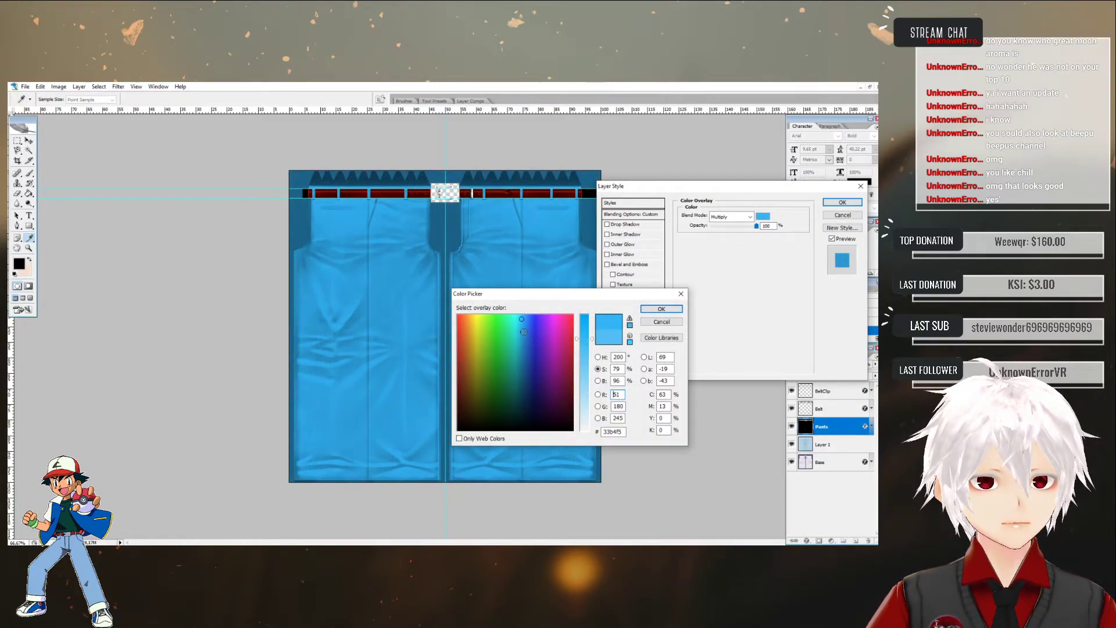
{"action": "left_click", "coordinate": [524, 331]}
{"action": "left_click", "coordinate": [526, 331]}
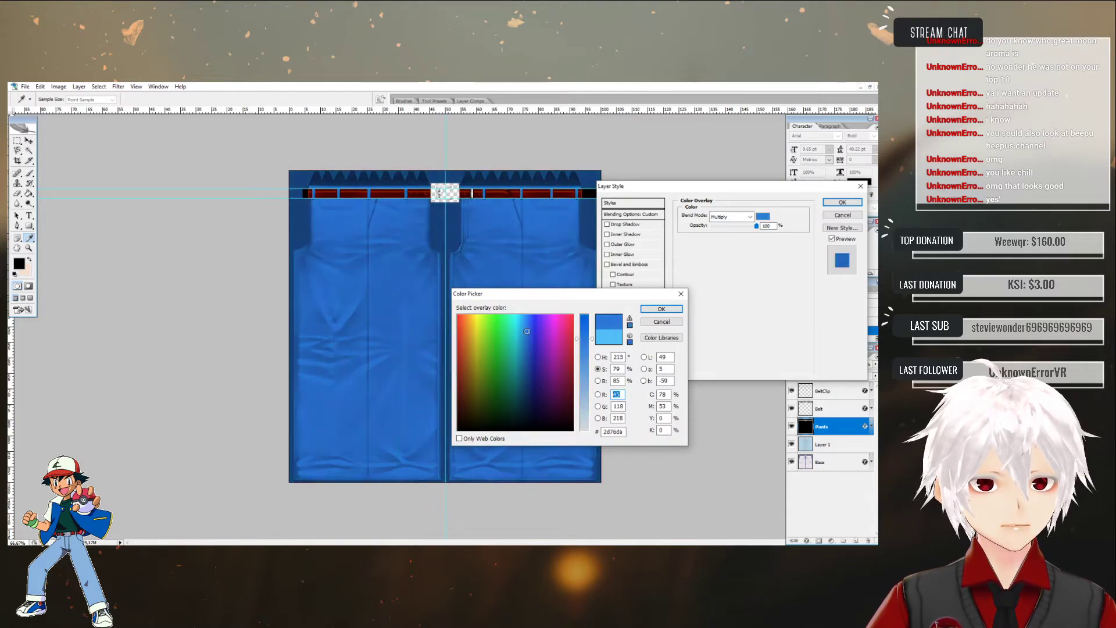
{"action": "left_click", "coordinate": [585, 355]}
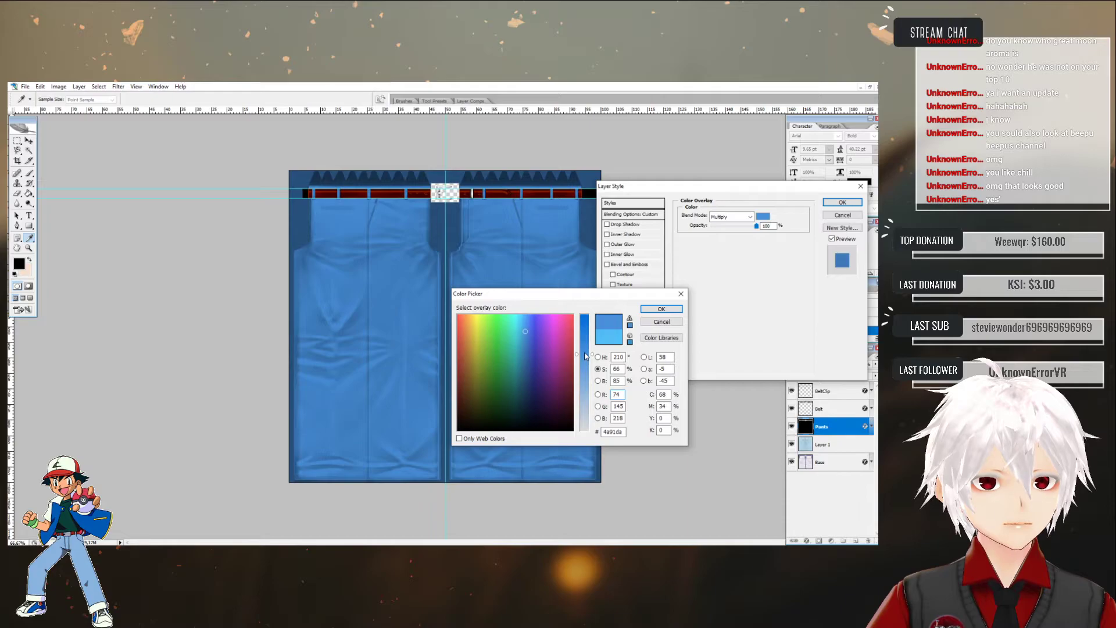
{"action": "left_click", "coordinate": [661, 309]}
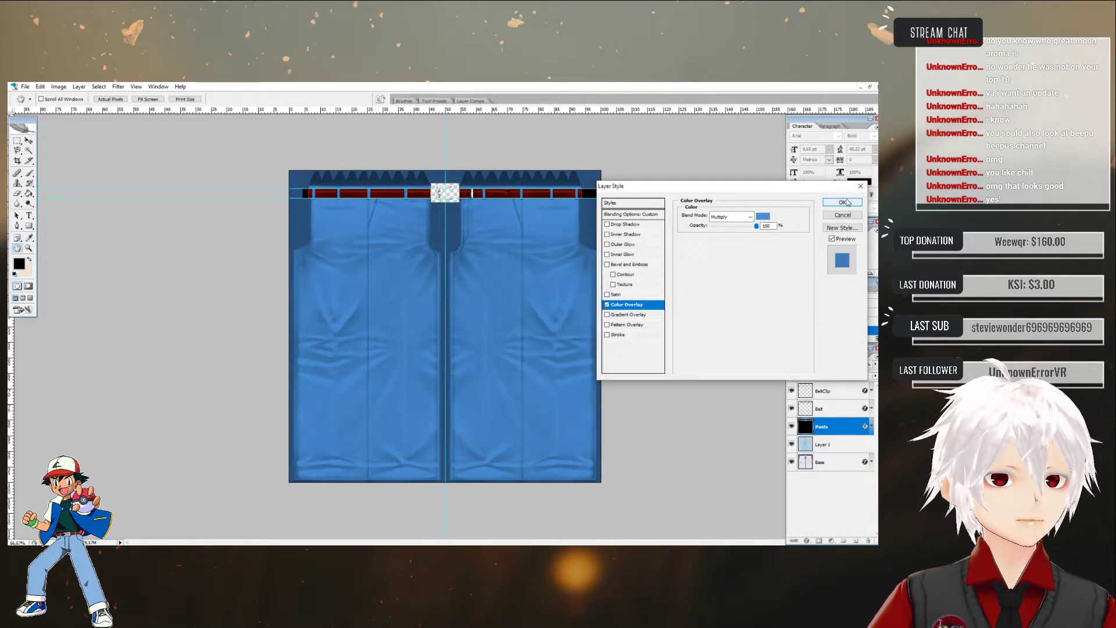
{"action": "left_click", "coordinate": [842, 202]}
- Export the recoloured pants texture as a PNG, replacing Pants.png and accepting the PNG options
{"action": "left_click", "coordinate": [25, 86]}
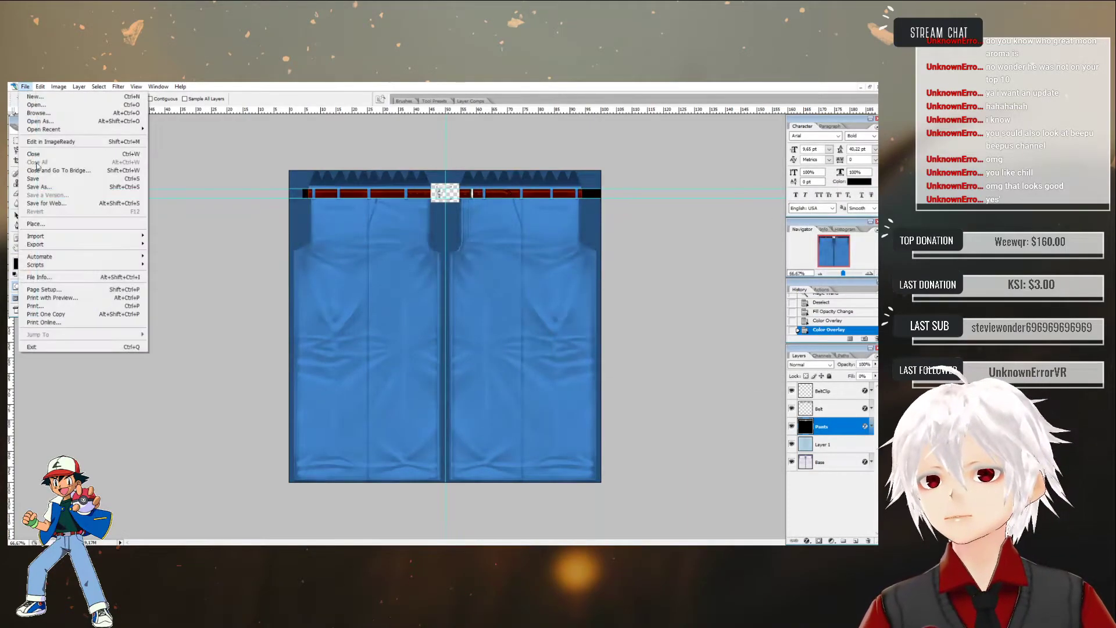
{"action": "left_click", "coordinate": [38, 187]}
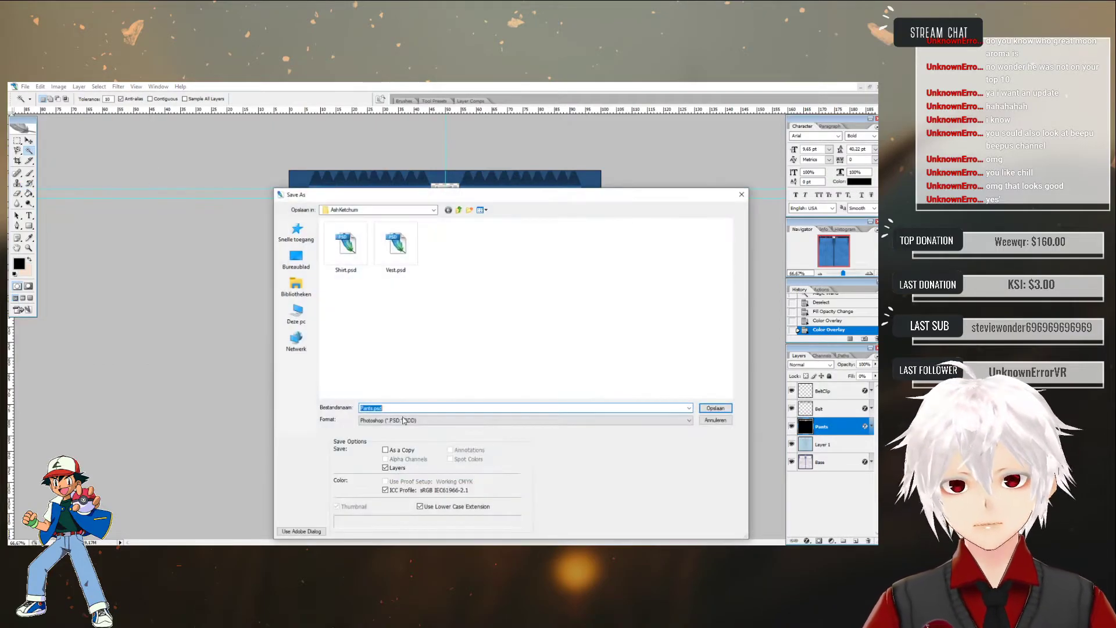
{"action": "left_click", "coordinate": [405, 420]}
{"action": "left_click", "coordinate": [375, 511]}
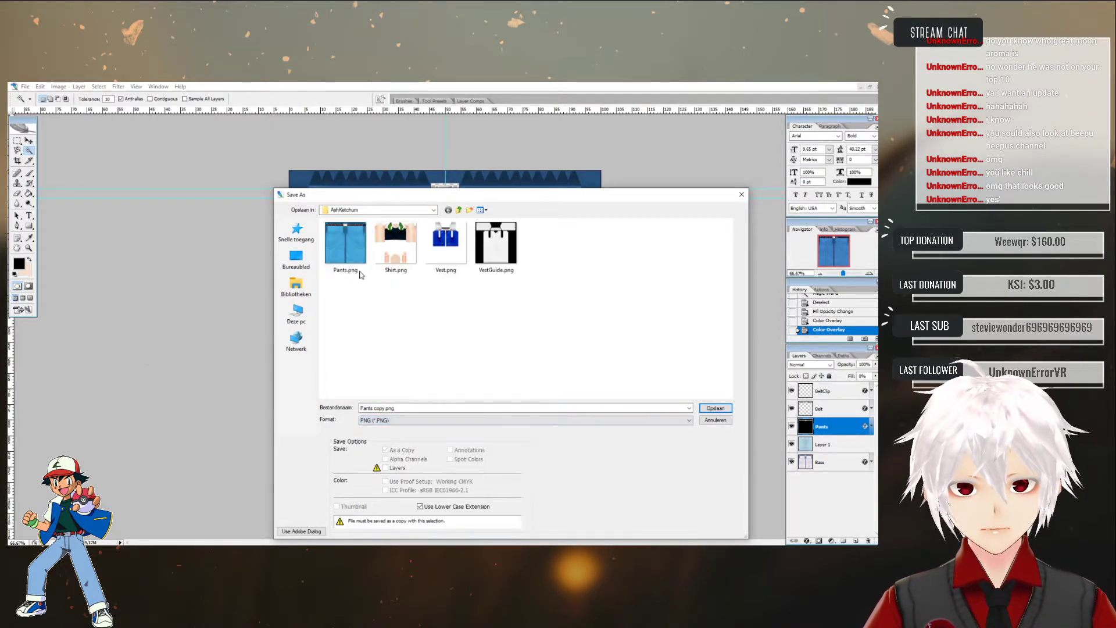
{"action": "left_click", "coordinate": [715, 407]}
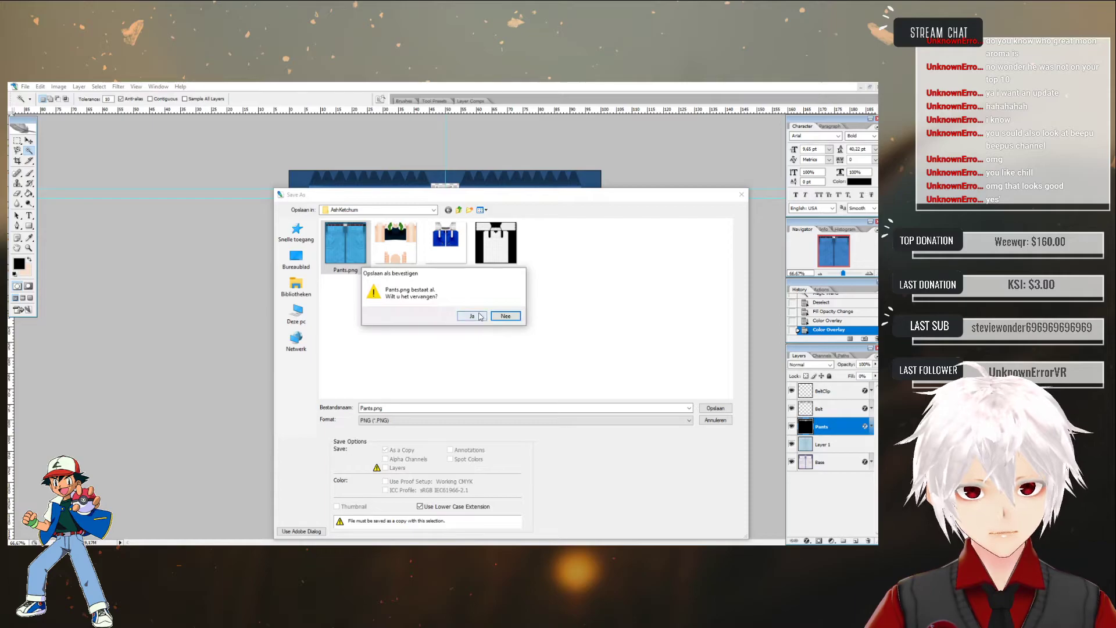
{"action": "left_click", "coordinate": [460, 316]}
{"action": "left_click", "coordinate": [471, 305]}
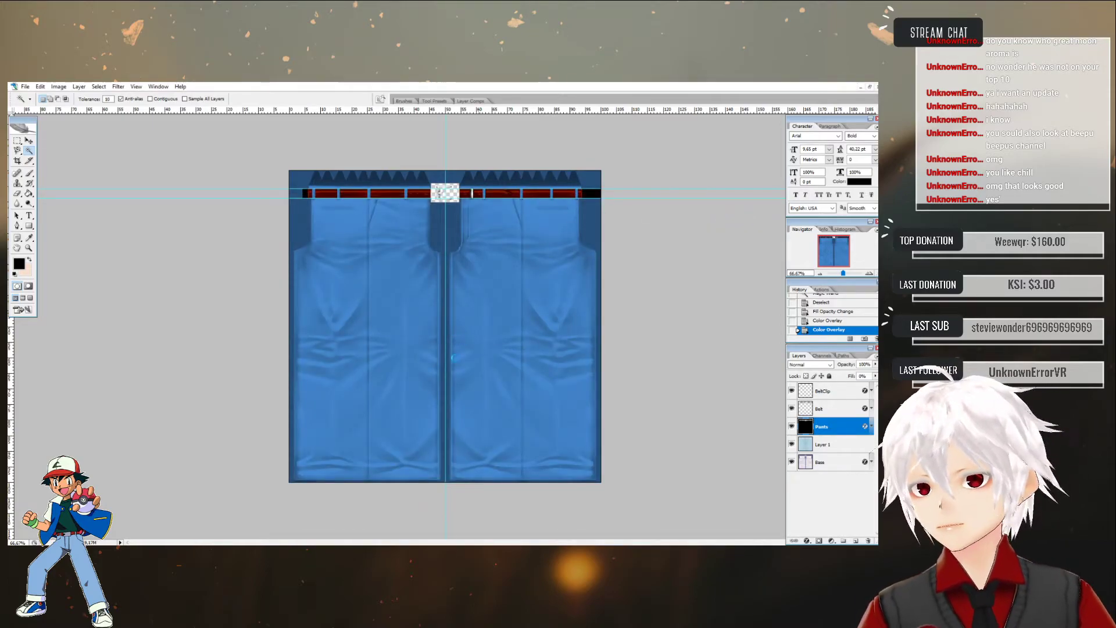
- Switch back to VRoid Studio and reimport the updated Pants.png into the pants' paint layer
{"action": "key", "text": "alt+Tab"}
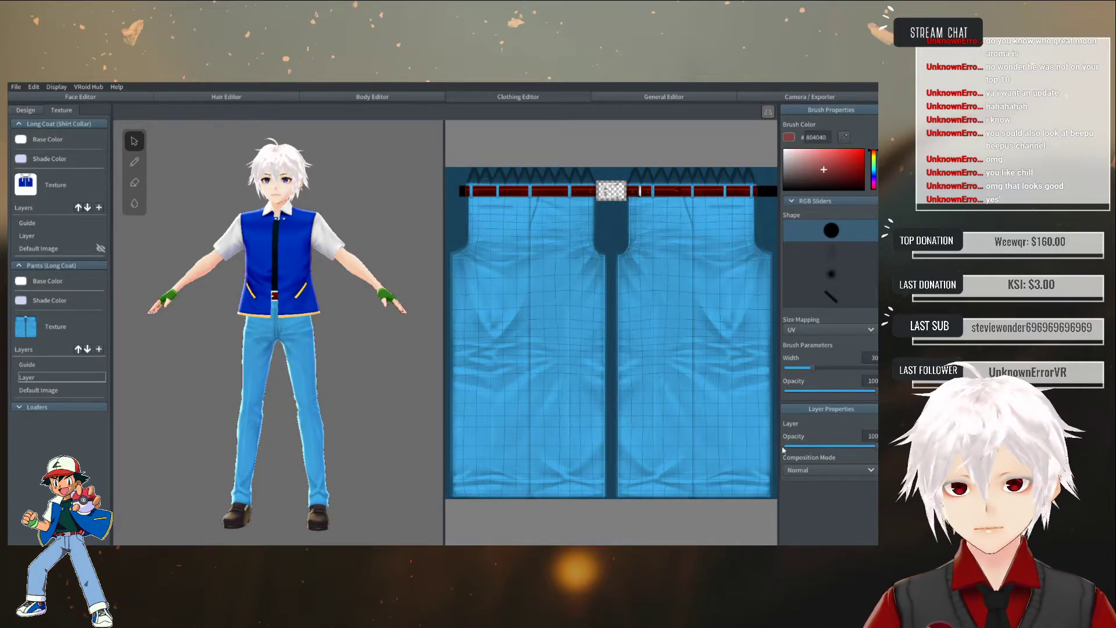
{"action": "right_click", "coordinate": [47, 378]}
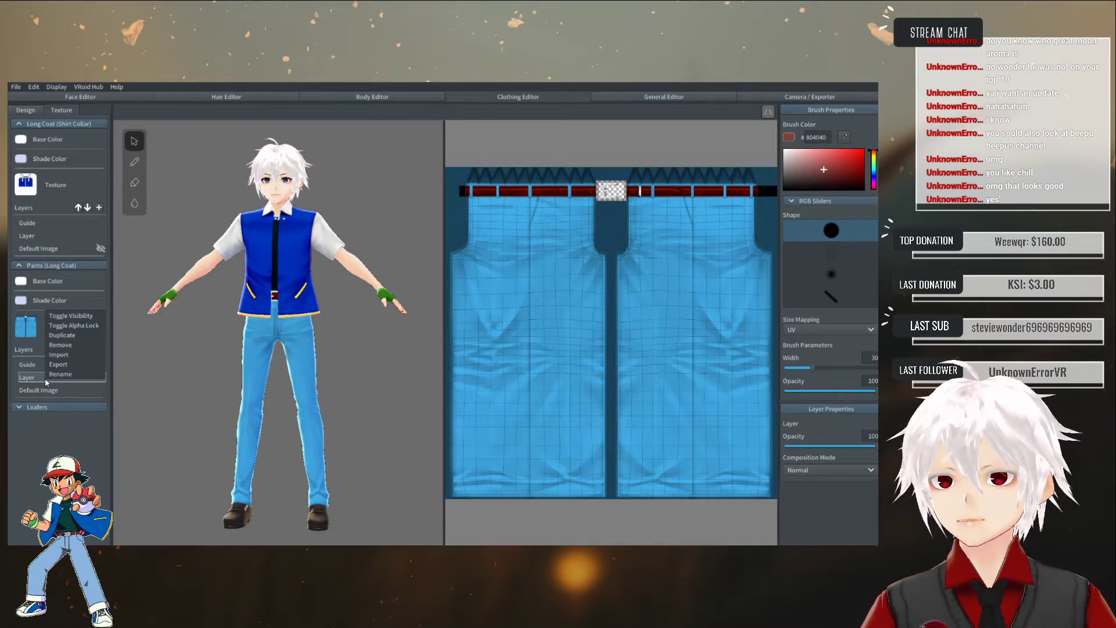
{"action": "left_click", "coordinate": [64, 354]}
{"action": "double_click", "coordinate": [214, 178]}
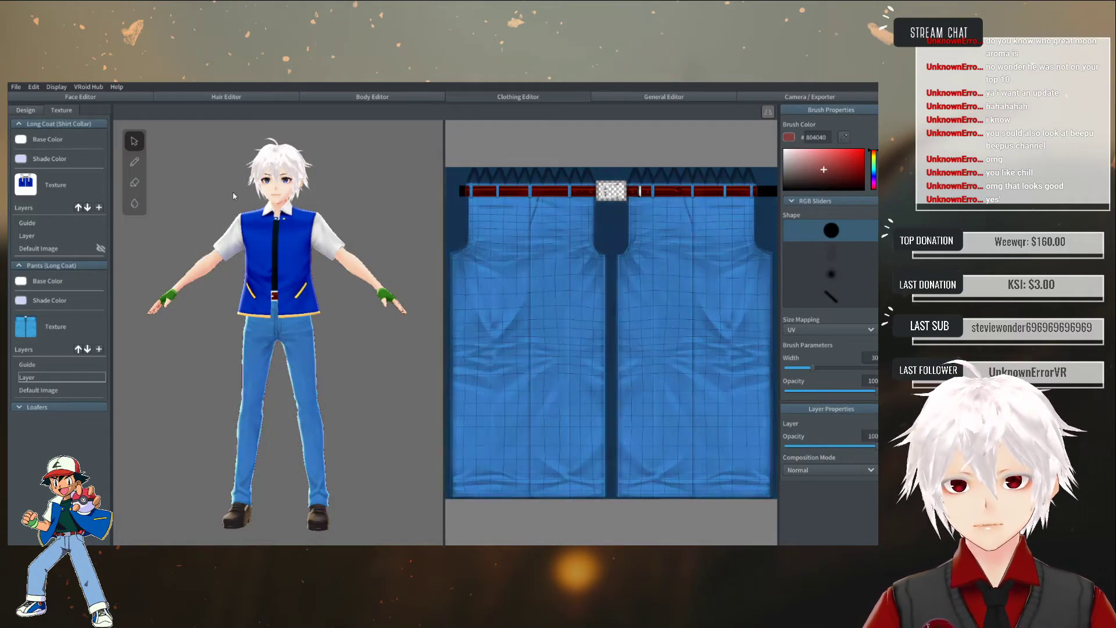
- Check the recoloured pants on the model and collapse the Shirt Collar and Pants texture sections
{"action": "left_click_drag", "start_coordinate": [359, 276], "coordinate": [194, 278]}
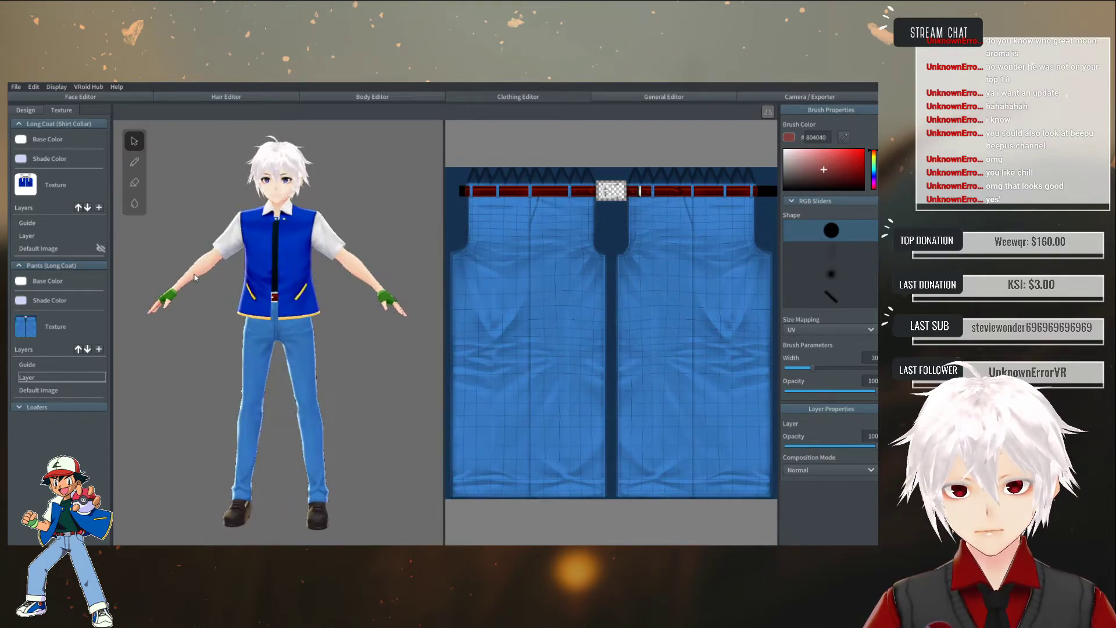
{"action": "right_click_drag", "start_coordinate": [194, 278], "coordinate": [197, 279]}
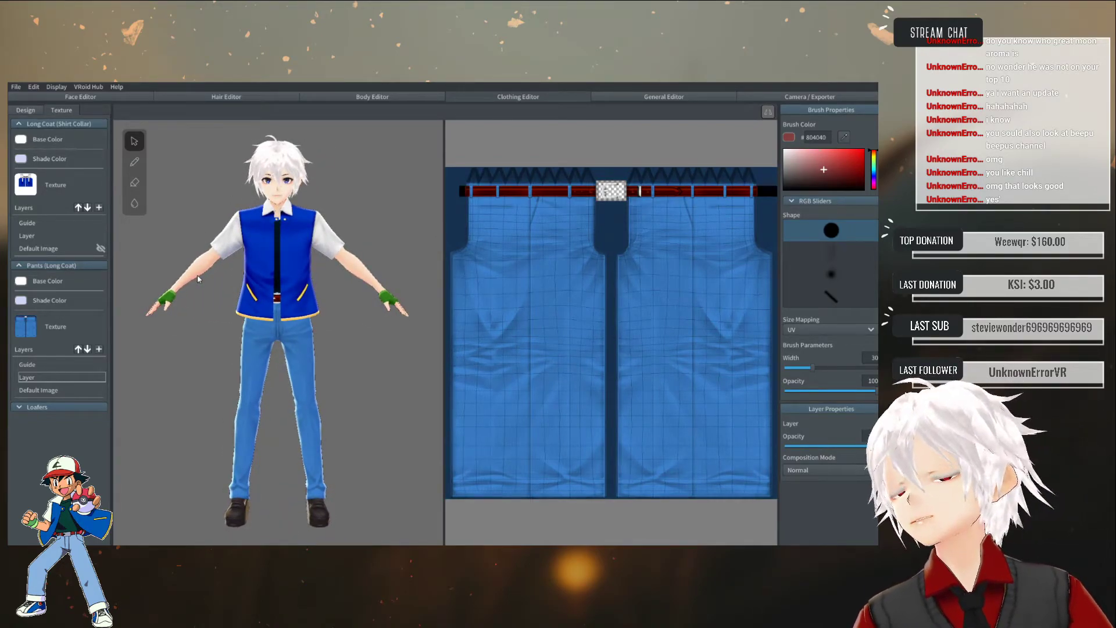
{"action": "right_click_drag", "start_coordinate": [198, 278], "coordinate": [219, 276]}
{"action": "left_click_drag", "start_coordinate": [220, 277], "coordinate": [360, 276]}
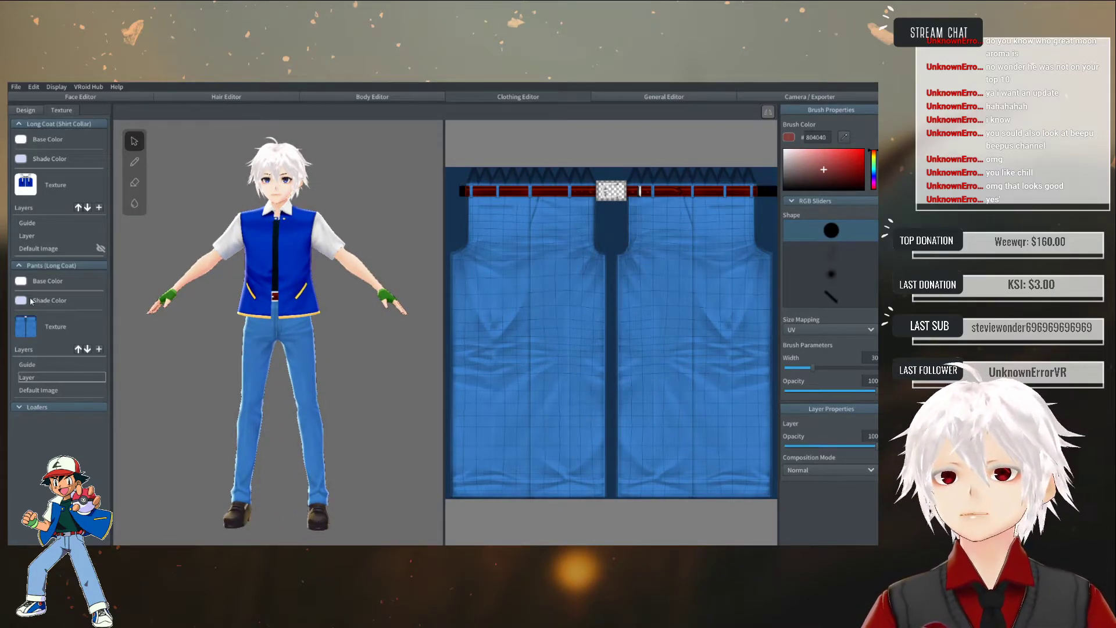
{"action": "left_click", "coordinate": [22, 267]}
{"action": "left_click", "coordinate": [22, 124]}
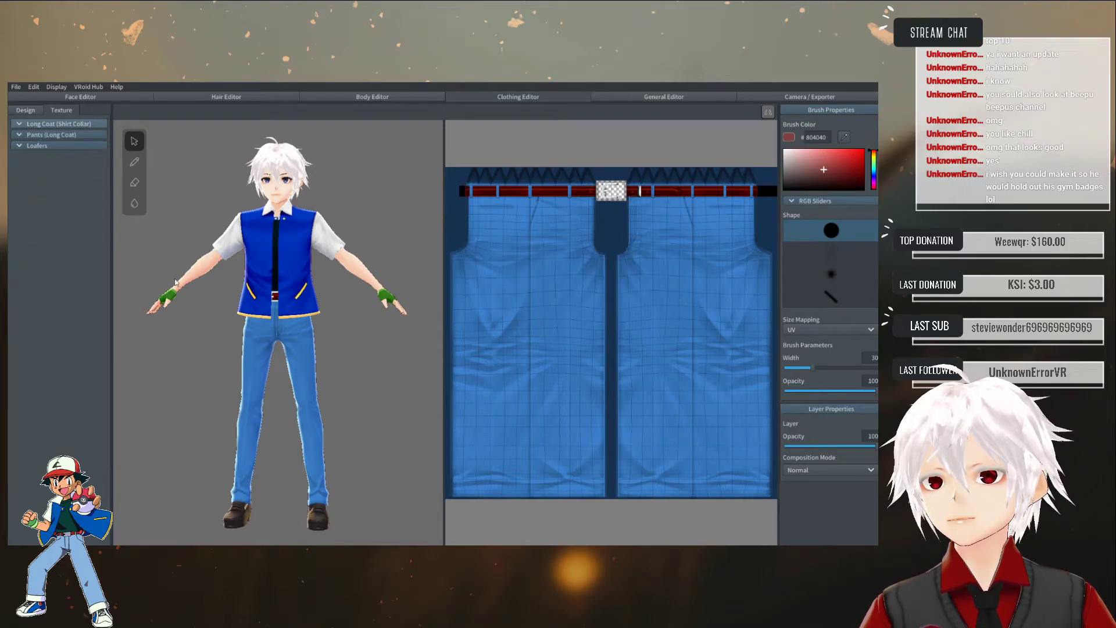
- Switch to Photoshop and paste the copied Poké Ball image as a new layer above the Pants layer
{"action": "key", "text": "alt+Tab"}
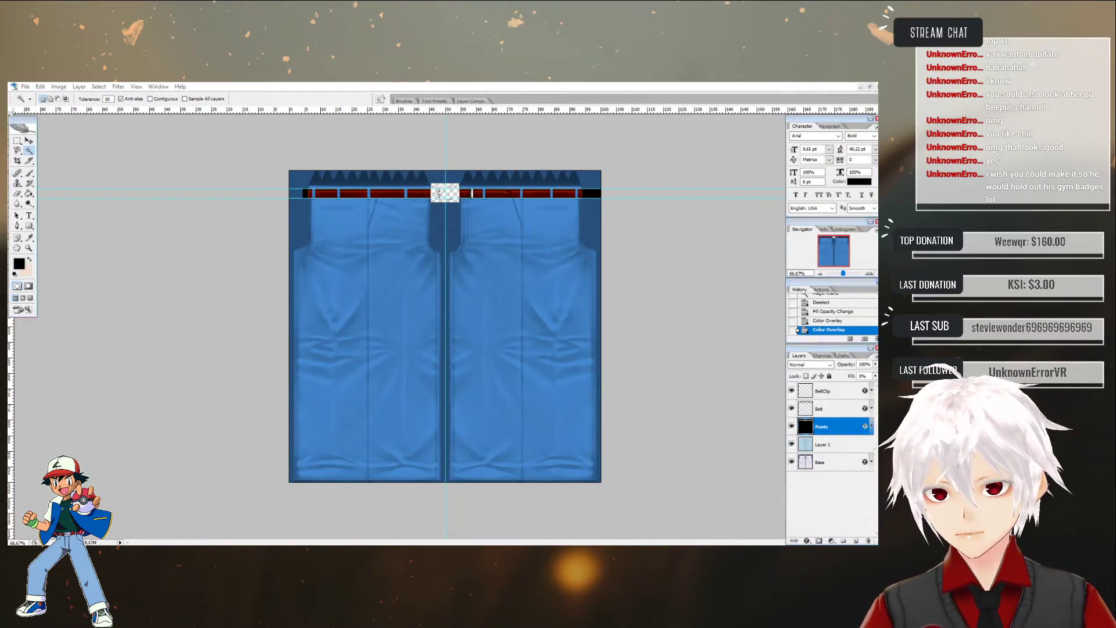
{"action": "key", "text": "alt+Tab"}
{"action": "key", "text": "alt+Tab"}
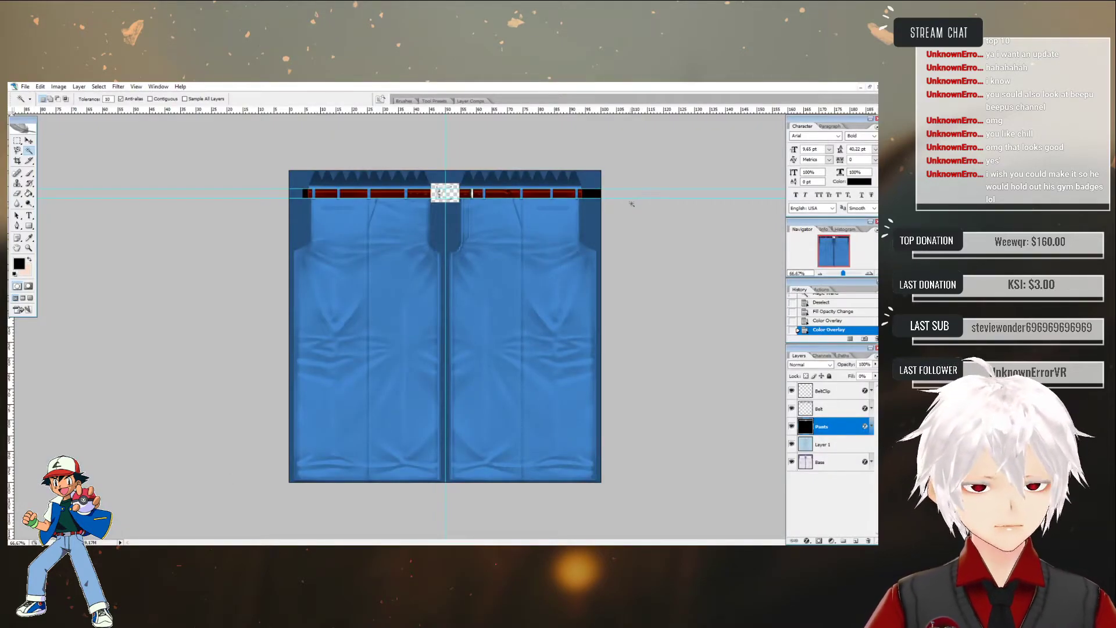
{"action": "left_click", "coordinate": [17, 141]}
{"action": "key", "text": "ctrl+v"}
- Try to clear the white corners around the Poké Ball with the Magic Wand, changing its Contiguous option
{"action": "left_click", "coordinate": [28, 150]}
{"action": "left_click", "coordinate": [399, 271]}
{"action": "key", "text": "Delete"}
{"action": "left_click", "coordinate": [487, 272]}
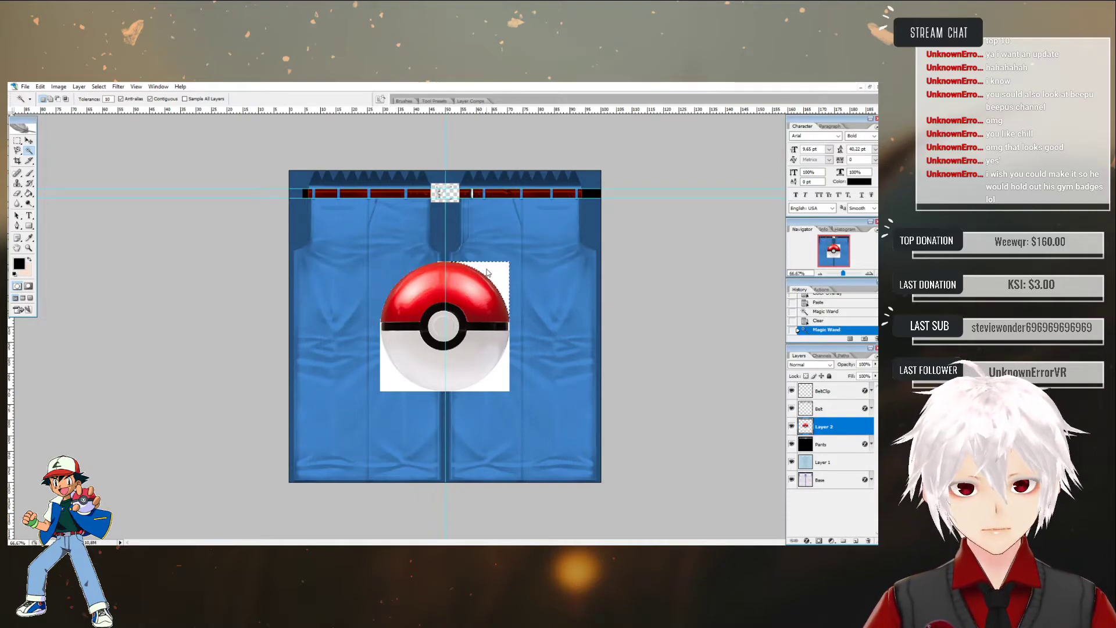
{"action": "key", "text": "Delete"}
{"action": "left_click", "coordinate": [501, 383]}
{"action": "key", "text": "Delete"}
{"action": "left_click", "coordinate": [401, 384]}
{"action": "left_click", "coordinate": [151, 99]}
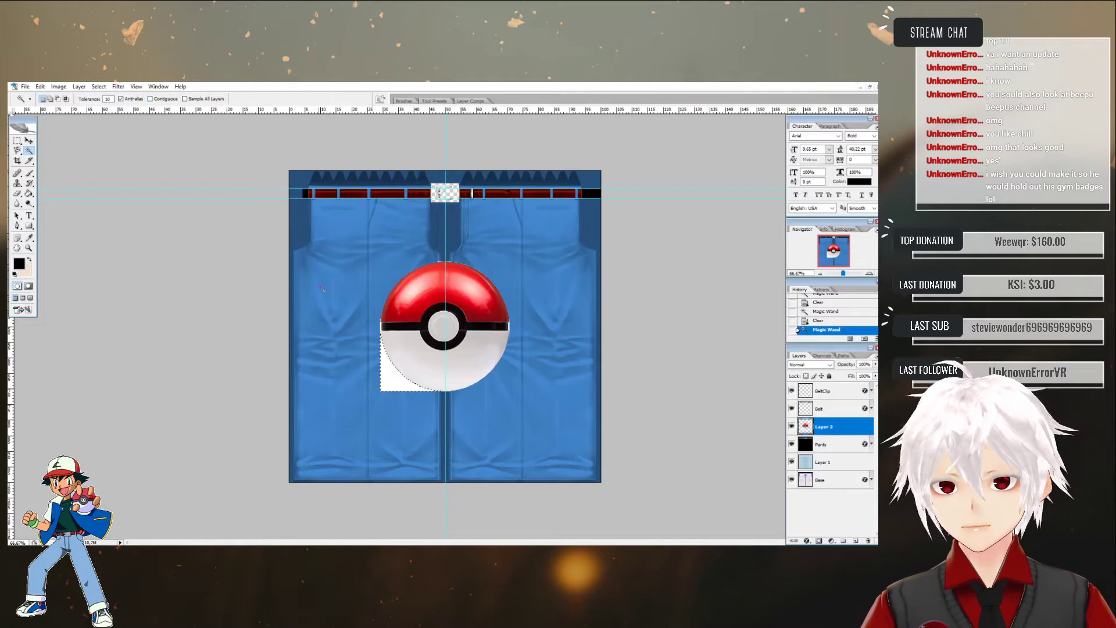
{"action": "key", "text": "ctrl+d"}
{"action": "left_click", "coordinate": [394, 384]}
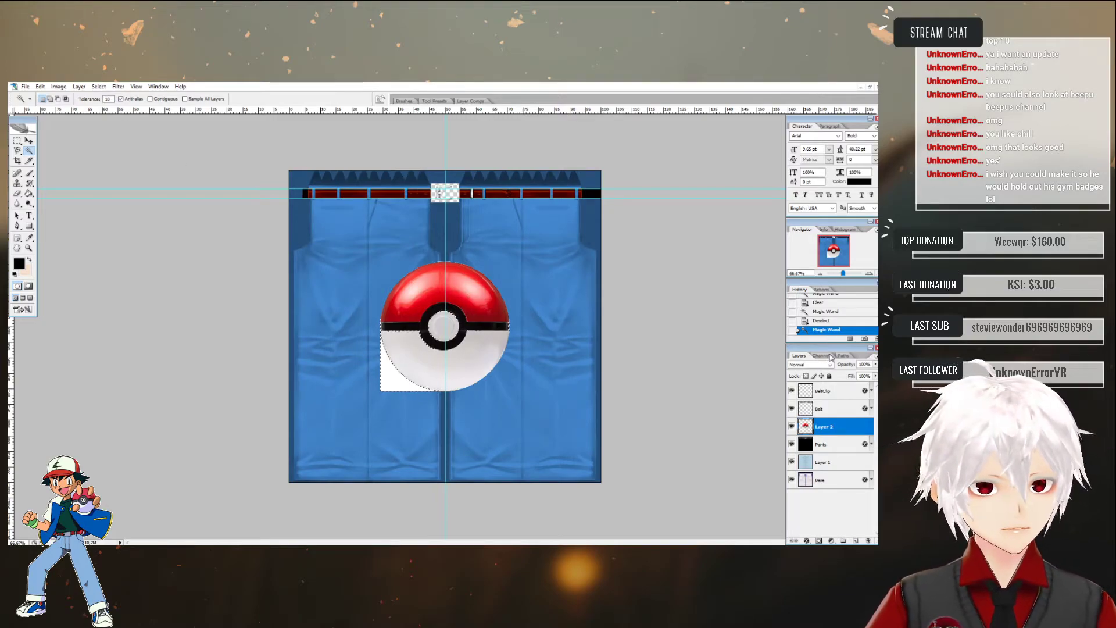
- Revert the history to the Paste state, restoring the Poké Ball's white background
{"action": "left_click", "coordinate": [826, 312]}
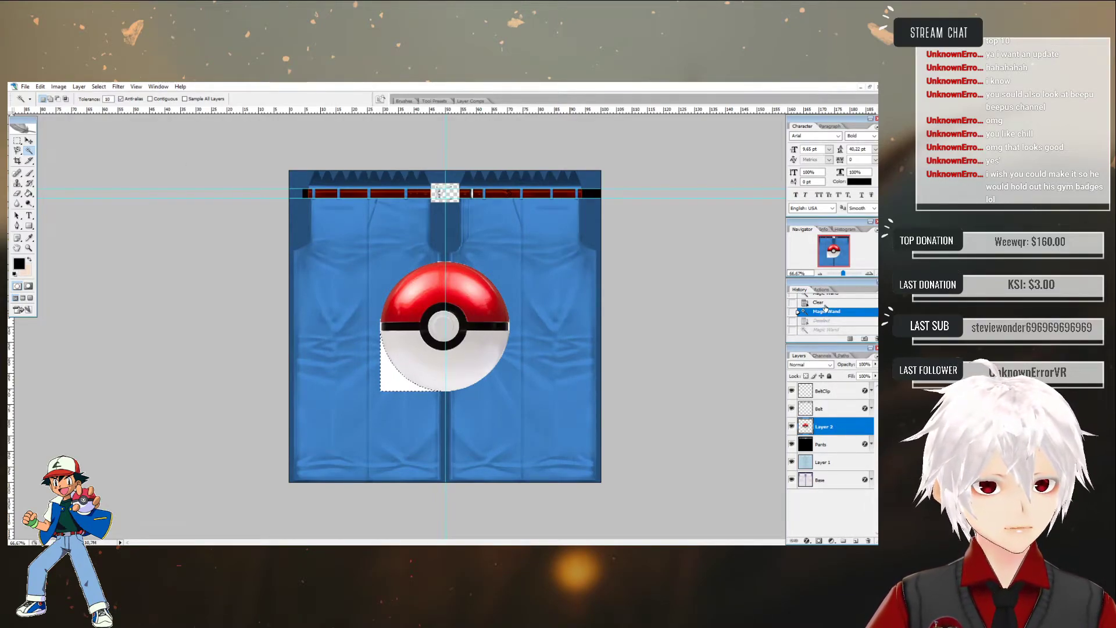
{"action": "left_click", "coordinate": [825, 303]}
{"action": "scroll", "coordinate": [827, 306], "scroll_direction": "up", "scroll_amount": 2}
{"action": "scroll", "coordinate": [828, 308], "scroll_direction": "up", "scroll_amount": 1}
{"action": "left_click", "coordinate": [823, 299]}
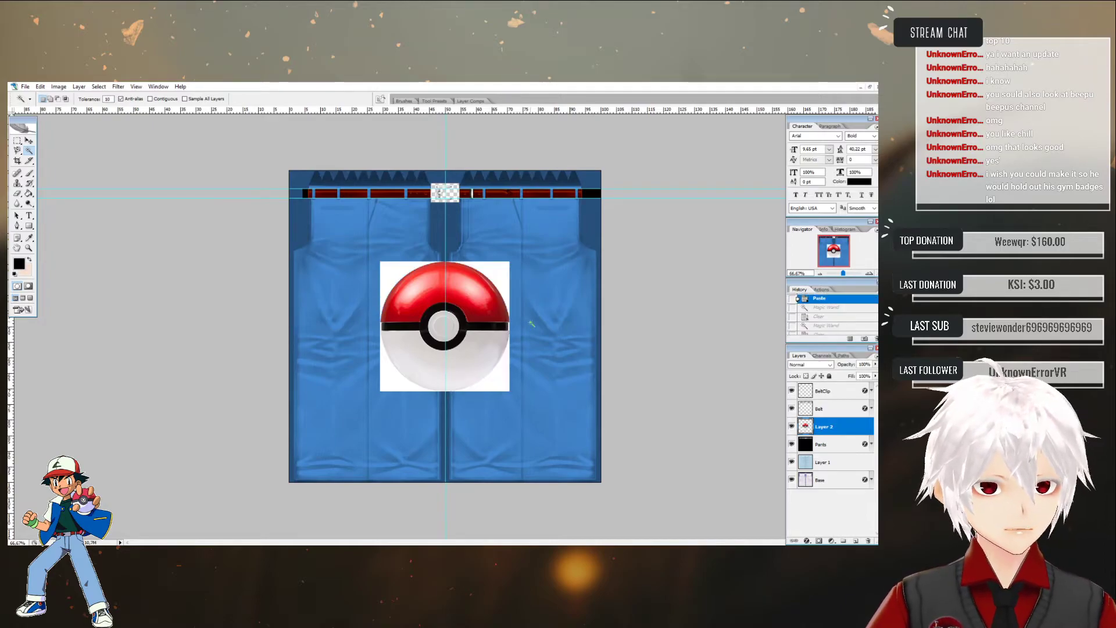
- Set the Magic Wand tolerance to 20 and enable Contiguous, leaving nothing selected
{"action": "left_click", "coordinate": [497, 273]}
{"action": "key", "text": "ctrl+d"}
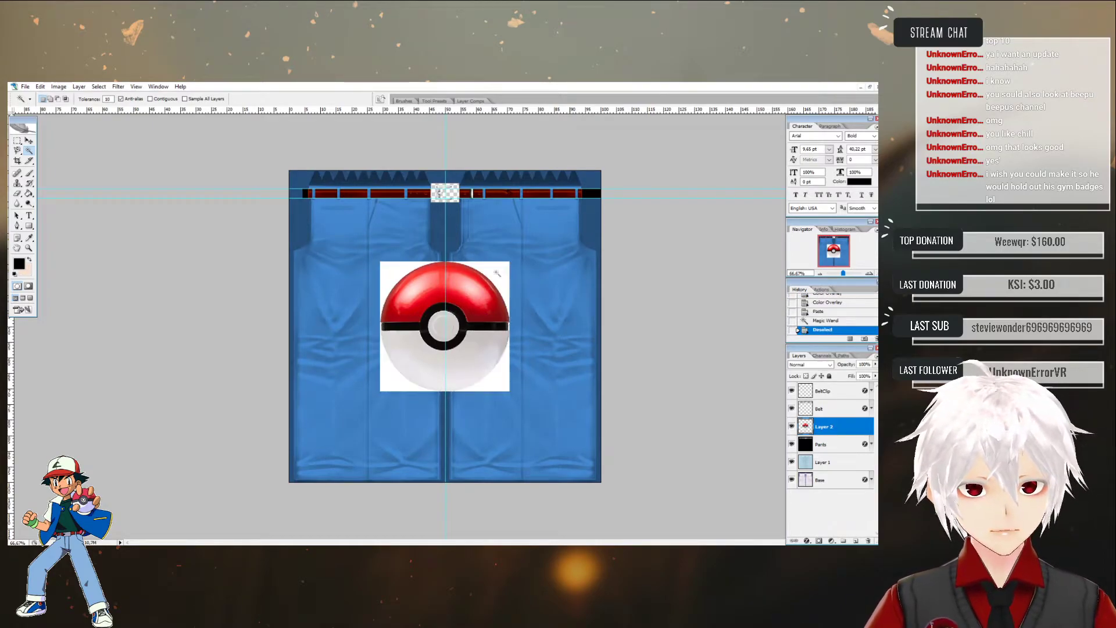
{"action": "double_click", "coordinate": [107, 98]}
{"action": "type", "text": "2"}
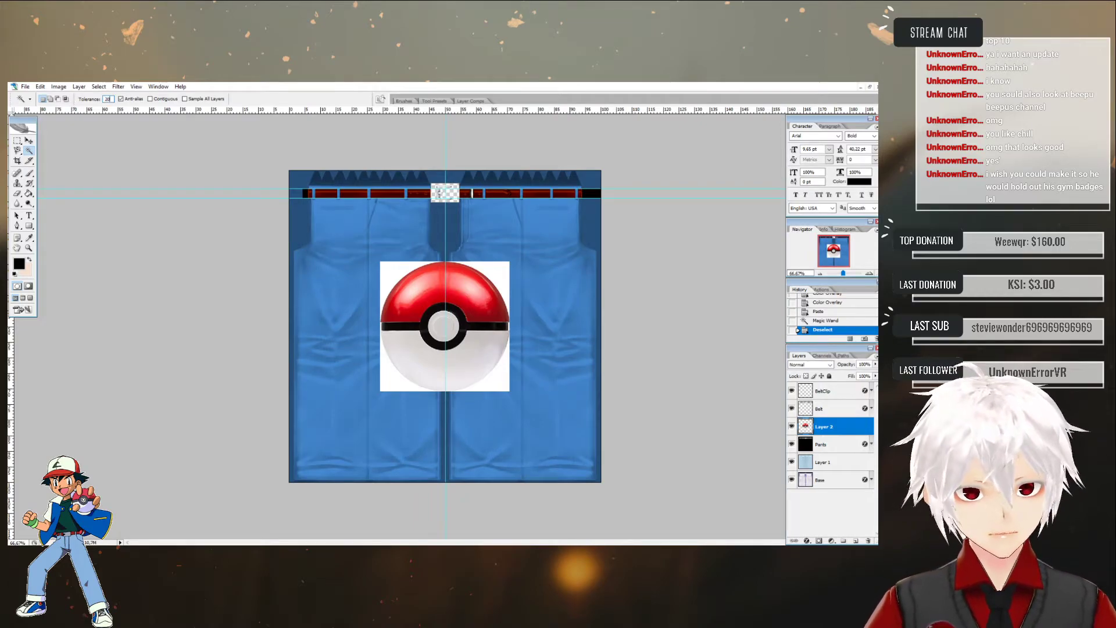
{"action": "left_click", "coordinate": [494, 274]}
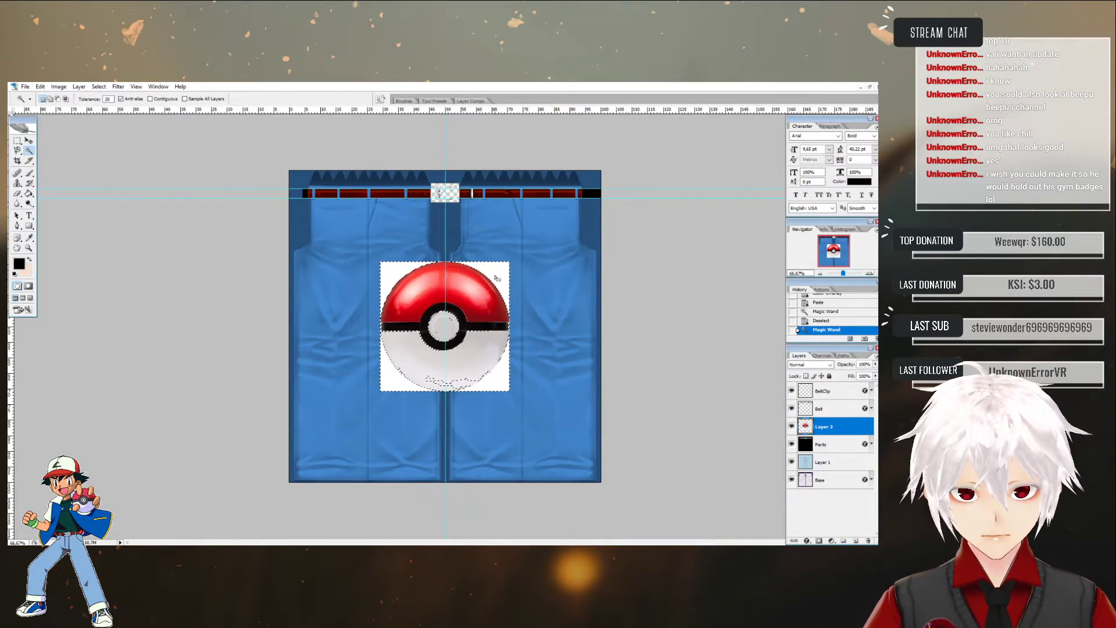
{"action": "key", "text": "ctrl+d"}
{"action": "left_click", "coordinate": [150, 99]}
- Clear the four white corners around the Poké Ball with the Magic Wand and deselect
{"action": "left_click", "coordinate": [503, 281]}
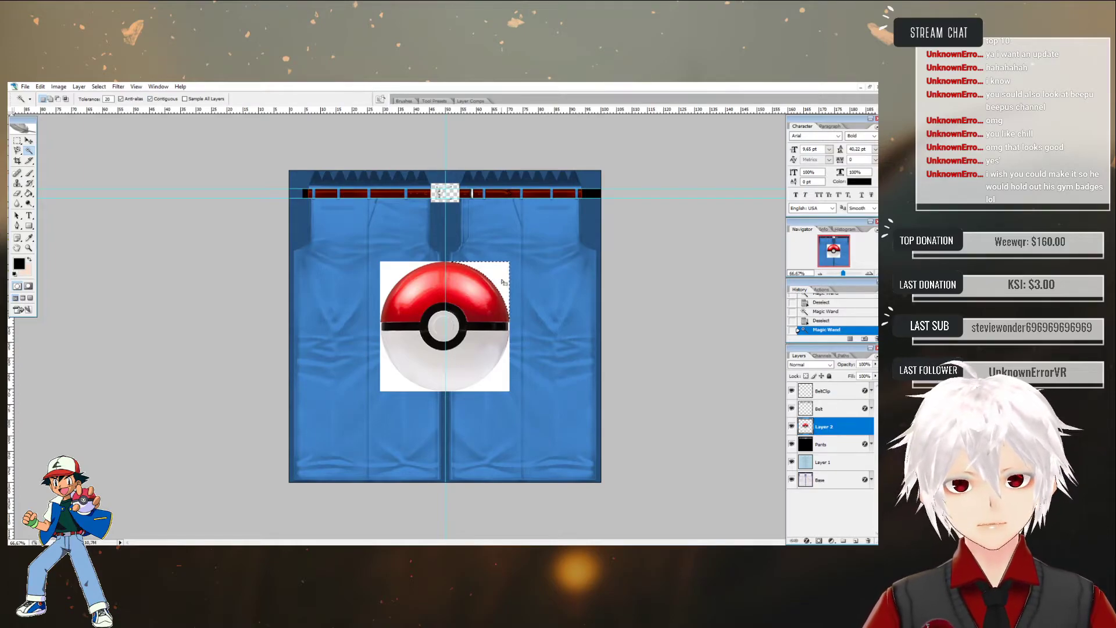
{"action": "key", "text": "Delete"}
{"action": "left_click", "coordinate": [504, 380]}
{"action": "key", "text": "Delete"}
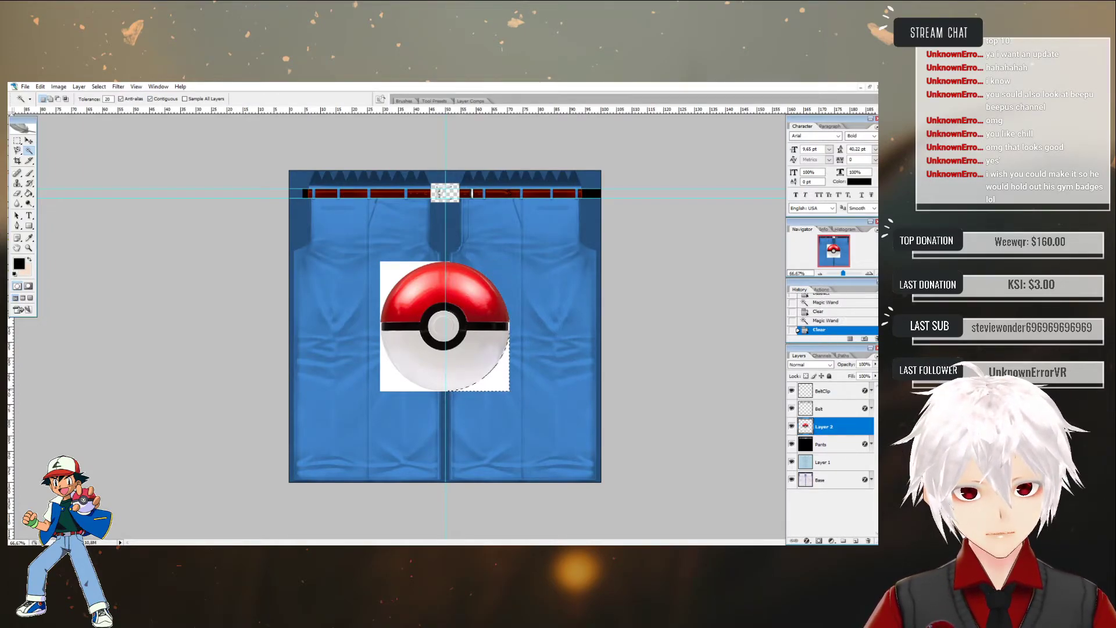
{"action": "left_click", "coordinate": [385, 384]}
{"action": "key", "text": "Delete"}
{"action": "left_click", "coordinate": [384, 279]}
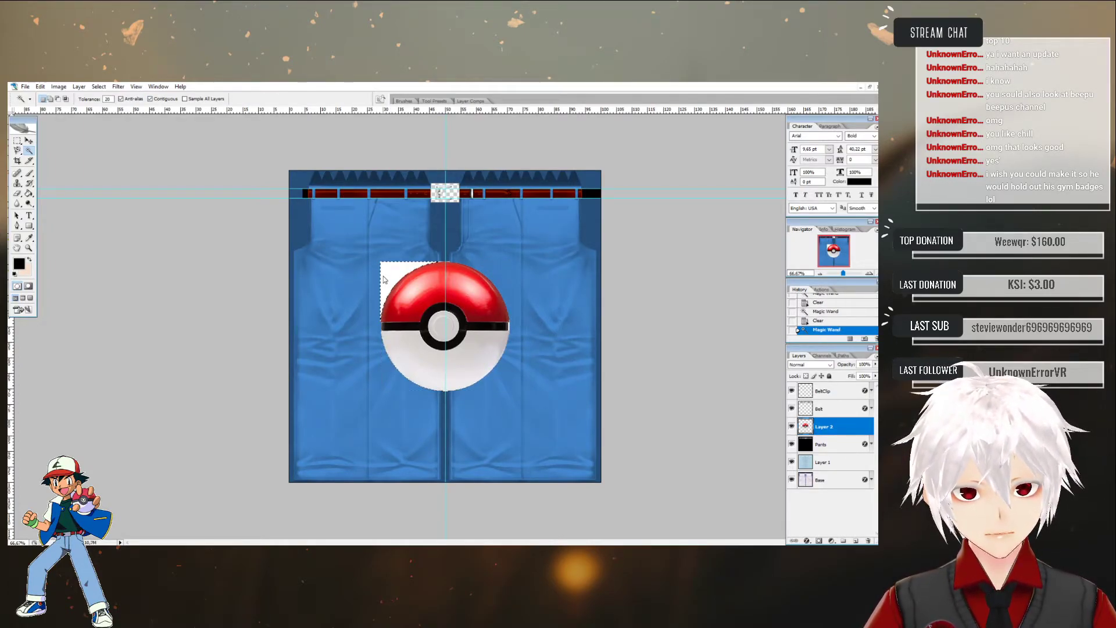
{"action": "key", "text": "Delete"}
{"action": "key", "text": "ctrl+d"}
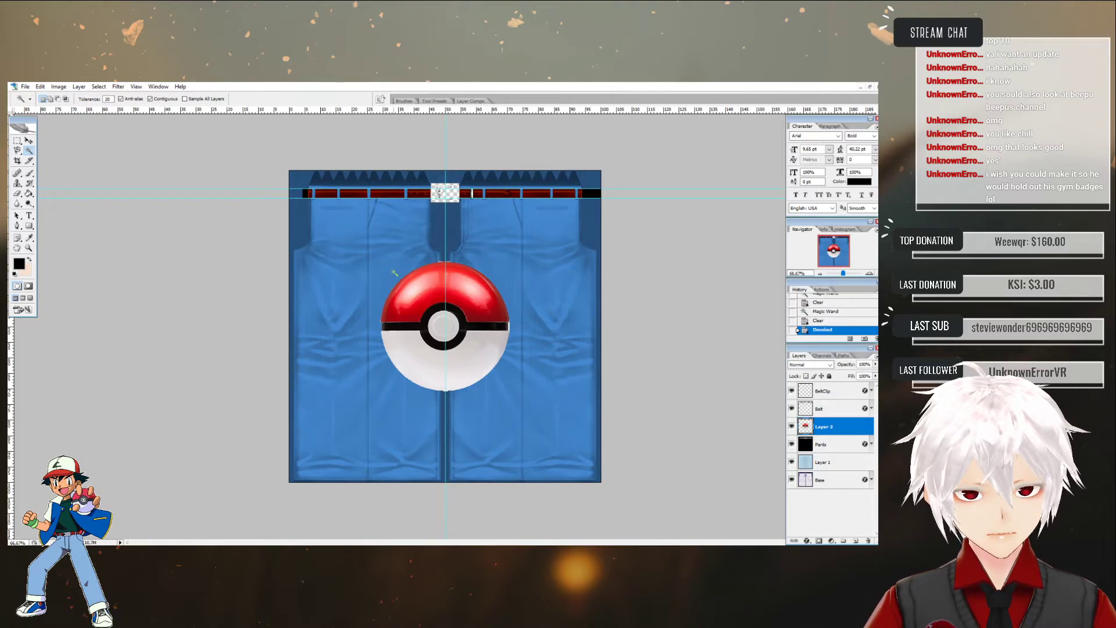
- Remove the leftover white strip along the Poké Ball's top edge and deselect
{"action": "left_click", "coordinate": [28, 248]}
{"action": "left_click", "coordinate": [478, 272]}
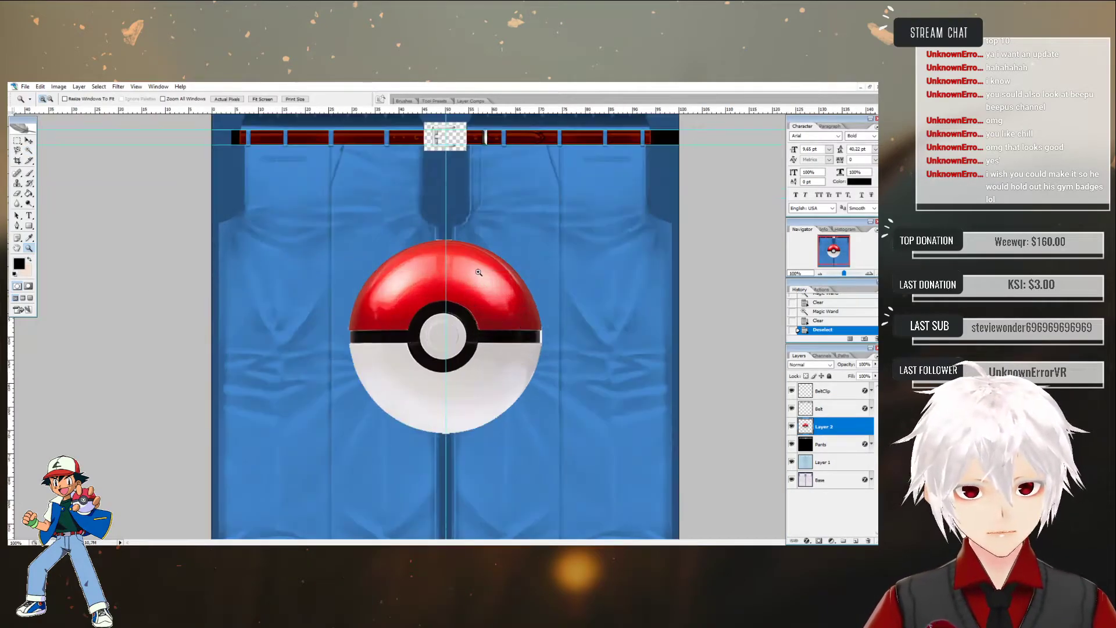
{"action": "left_click", "coordinate": [445, 272]}
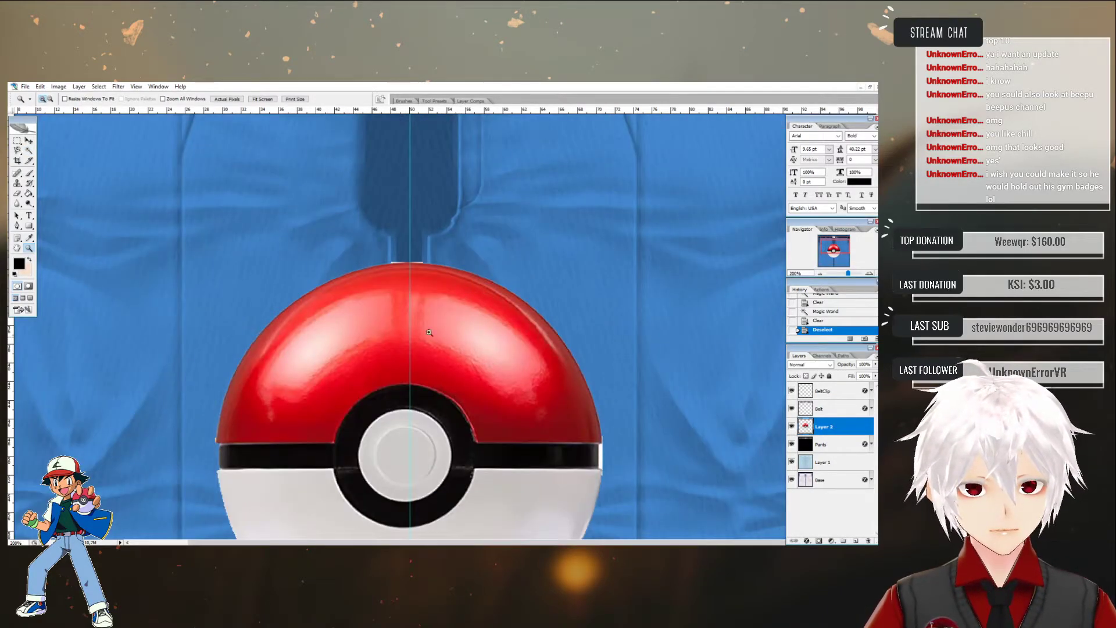
{"action": "left_click", "coordinate": [29, 149]}
{"action": "left_click", "coordinate": [393, 263]}
{"action": "key", "text": "Delete"}
{"action": "left_click", "coordinate": [420, 261]}
{"action": "key", "text": "Delete"}
{"action": "key", "text": "m"}
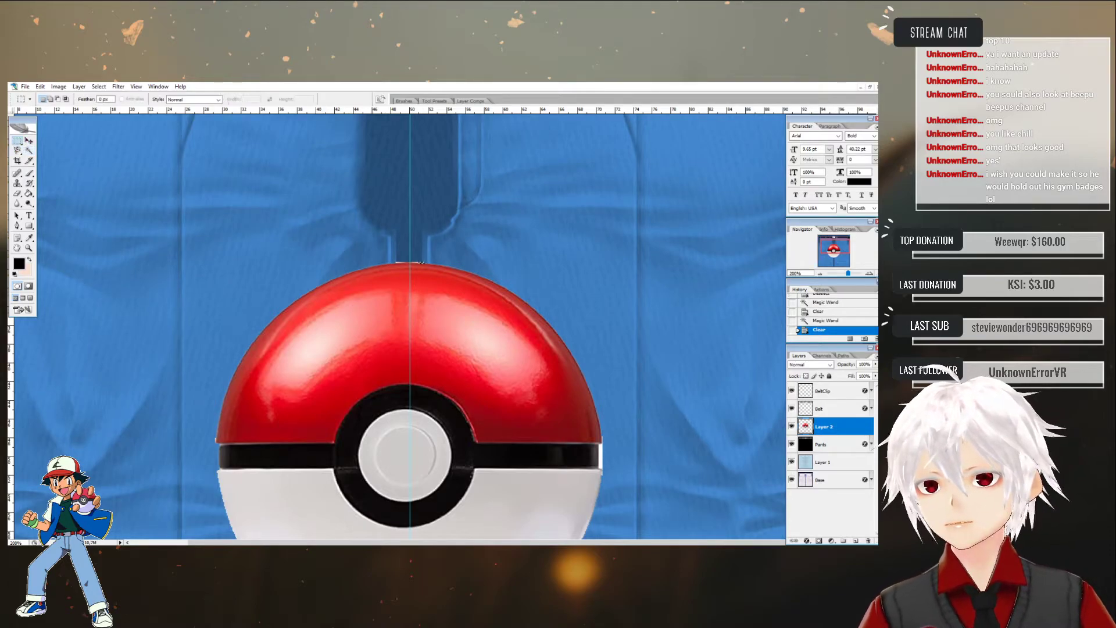
{"action": "key", "text": "Delete"}
{"action": "key", "text": "ctrl+d"}
- Clear the leftover strip along the Poké Ball's bottom edge with a rectangular selection and deselect
{"action": "scroll", "coordinate": [642, 299], "scroll_direction": "down", "scroll_amount": 3}
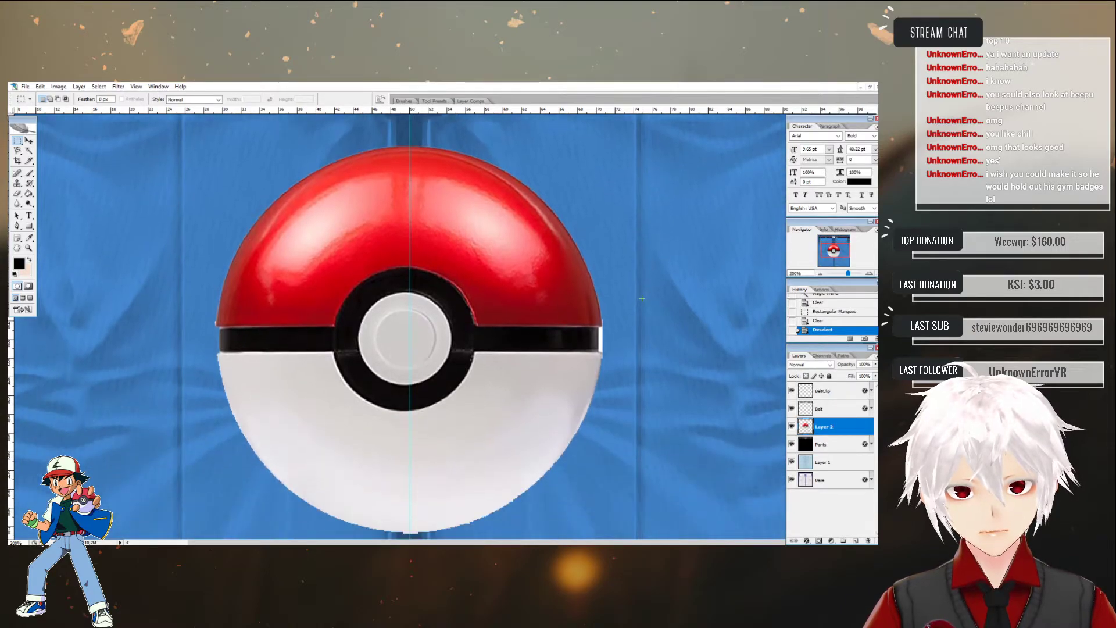
{"action": "scroll", "coordinate": [642, 298], "scroll_direction": "down", "scroll_amount": 3}
{"action": "left_click_drag", "start_coordinate": [454, 410], "coordinate": [455, 406]}
{"action": "key", "text": "Delete"}
{"action": "key", "text": "ctrl+d"}
{"action": "scroll", "coordinate": [270, 328], "scroll_direction": "up", "scroll_amount": 1}
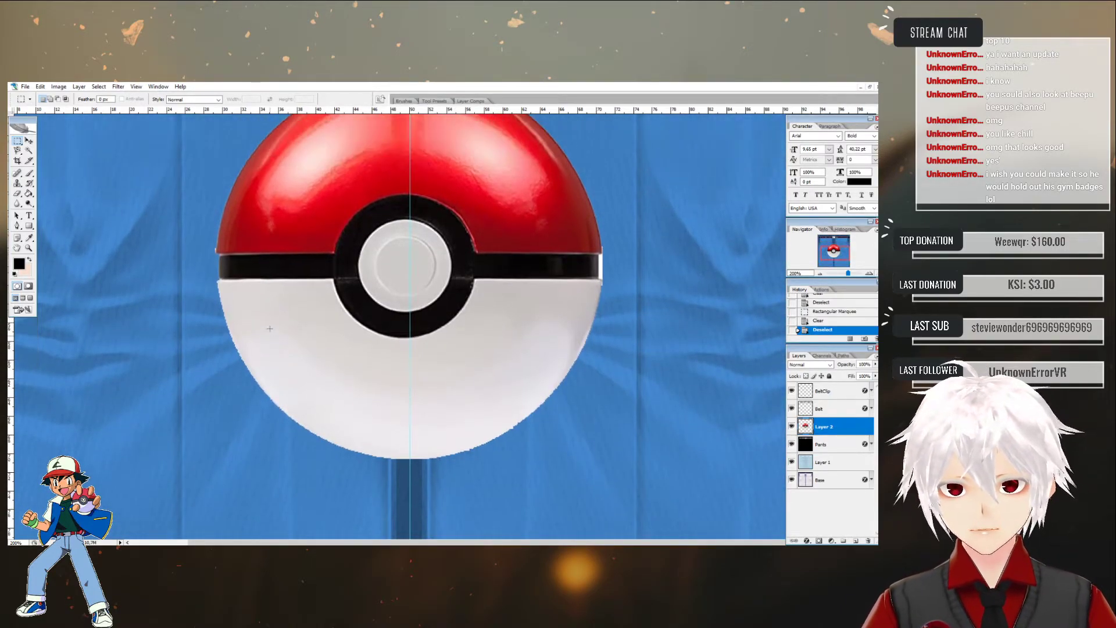
- Trim the leftover white fringe at both sides of the Poké Ball with rectangular selections and deselect
{"action": "left_click_drag", "start_coordinate": [210, 313], "coordinate": [219, 315]}
{"action": "key", "text": "Delete"}
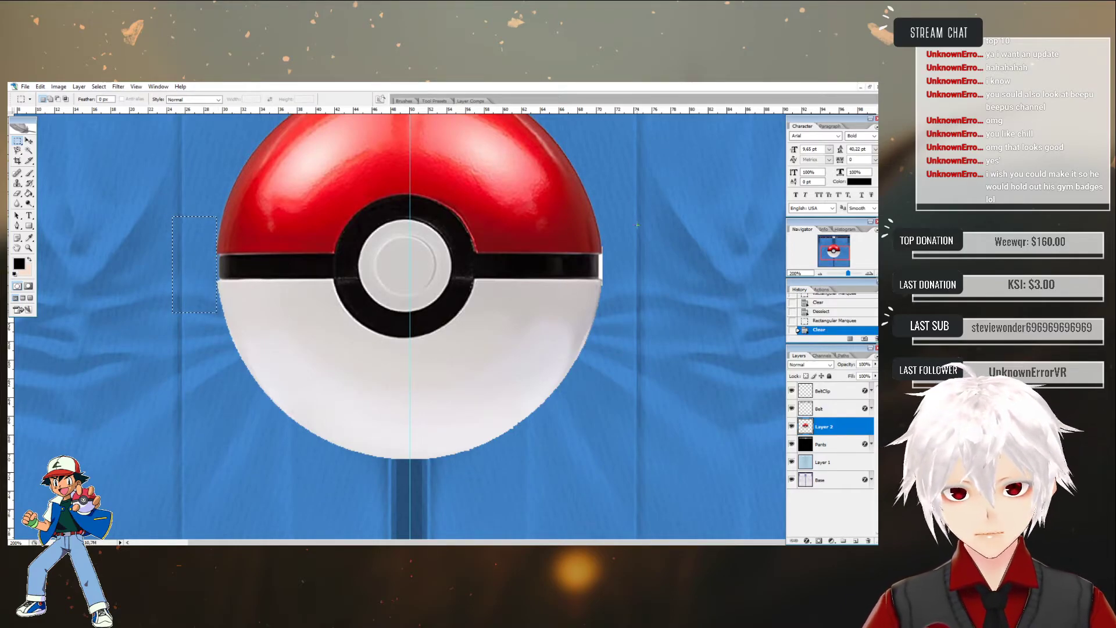
{"action": "left_click_drag", "start_coordinate": [604, 320], "coordinate": [601, 322]}
{"action": "key", "text": "Delete"}
{"action": "key", "text": "ctrl+d"}
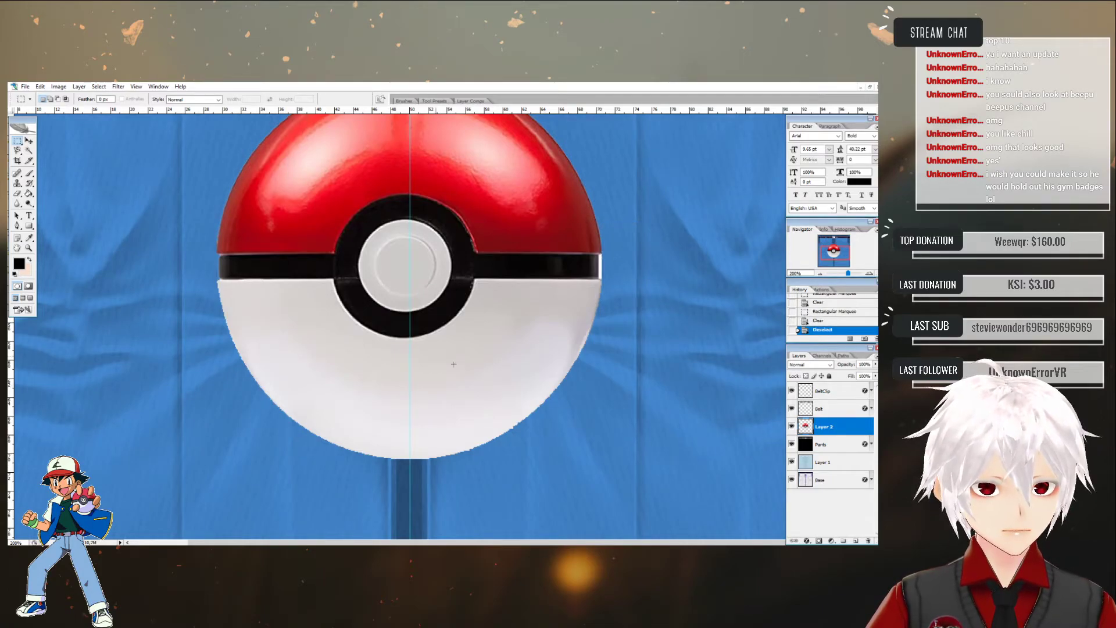
- Clear the remaining white sliver at the right end of the Poké Ball's black band with the Magic Wand
{"action": "left_click", "coordinate": [29, 150]}
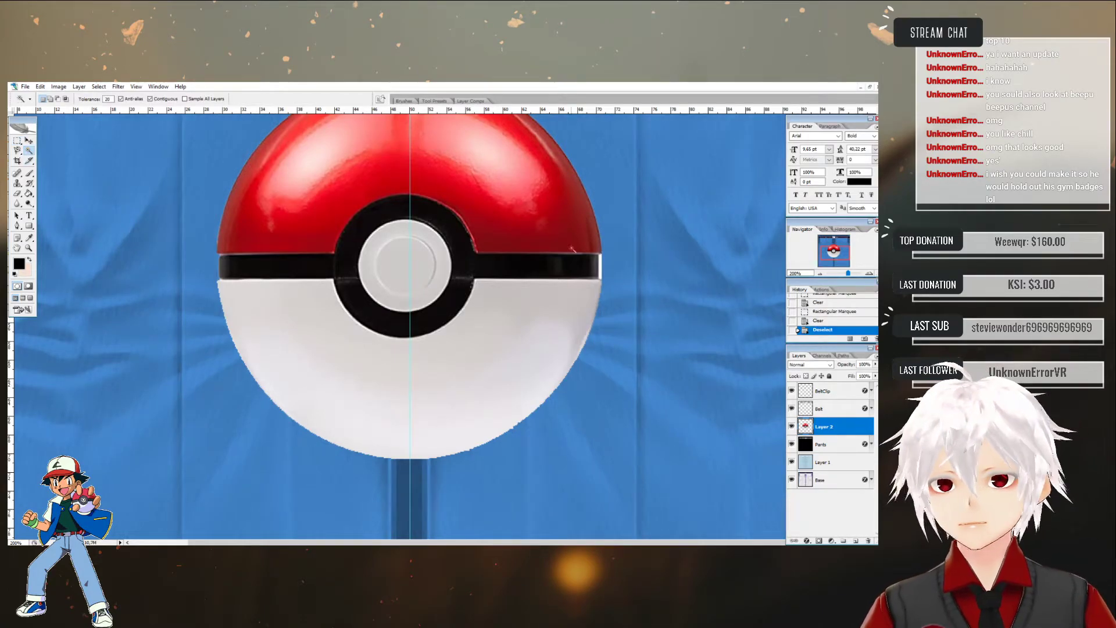
{"action": "left_click", "coordinate": [602, 271]}
{"action": "key", "text": "Delete"}
{"action": "left_click", "coordinate": [644, 265]}
{"action": "key", "text": "ctrl+d"}
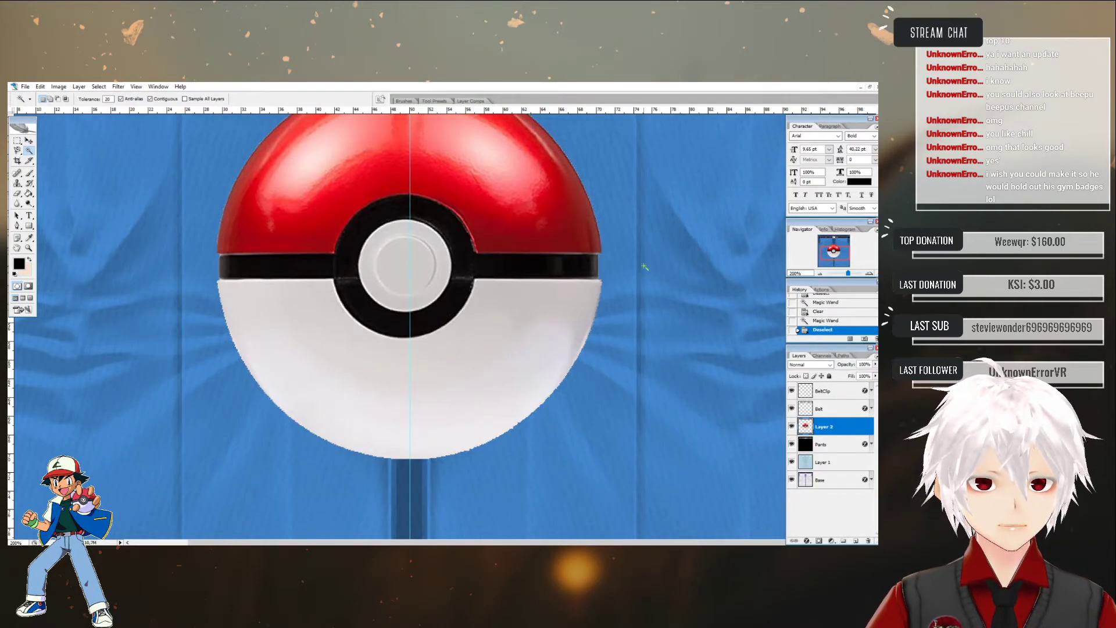
- Free-transform the Poké Ball layer to 10% width with the aspect ratio linked
{"action": "left_click", "coordinate": [28, 248]}
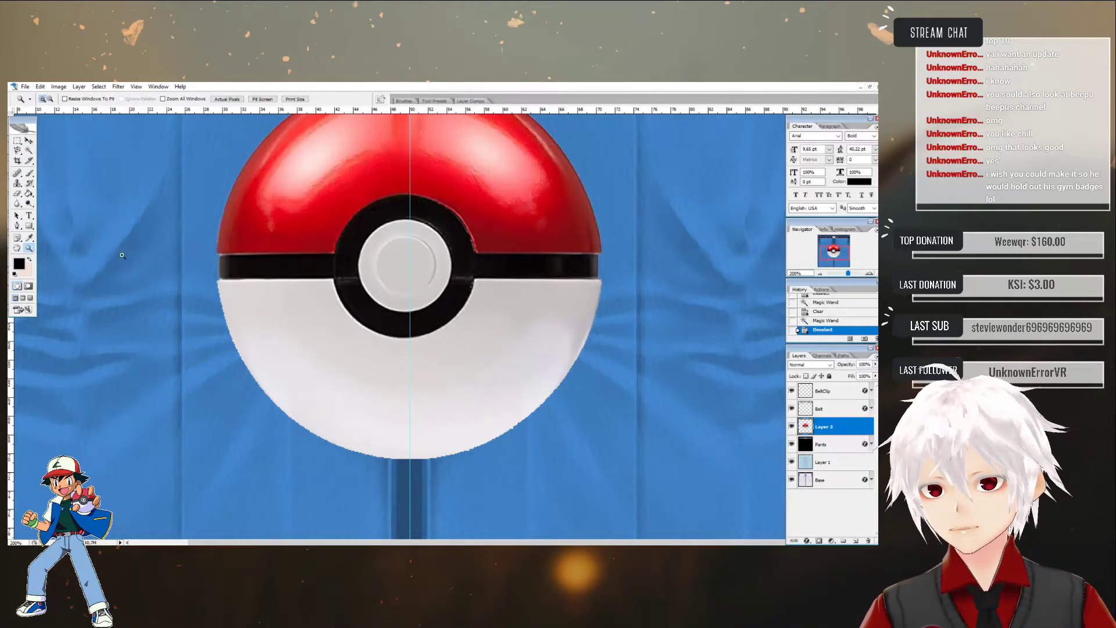
{"action": "left_click", "coordinate": [456, 235], "text": "alt"}
{"action": "left_click", "coordinate": [28, 141]}
{"action": "key", "text": "ctrl+t"}
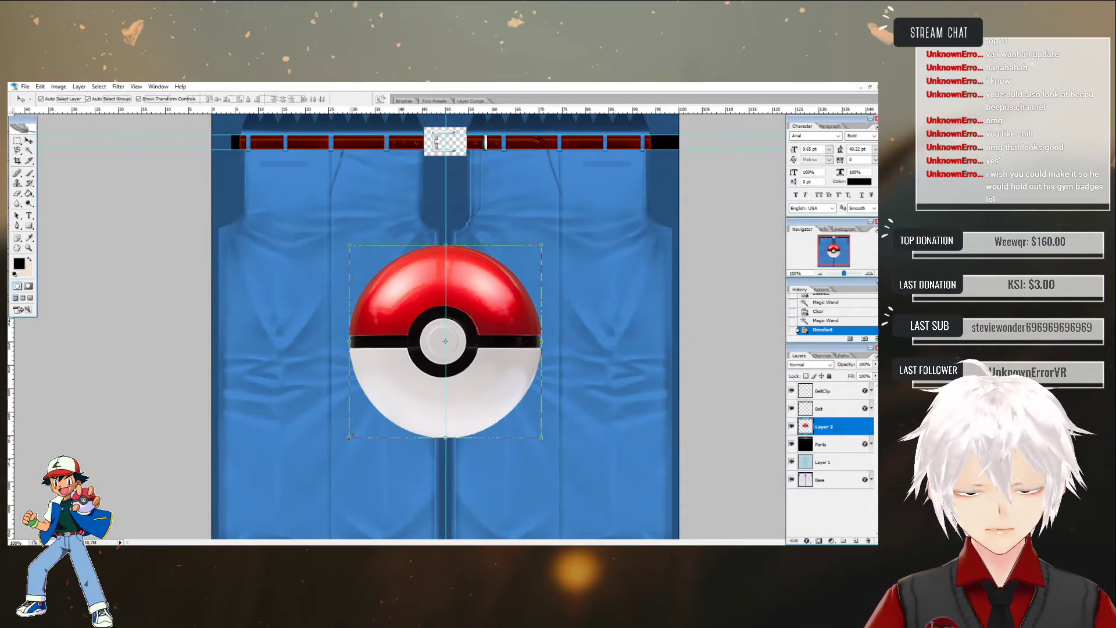
{"action": "left_click_drag", "start_coordinate": [164, 99], "coordinate": [92, 102]}
{"action": "type", "text": "10"}
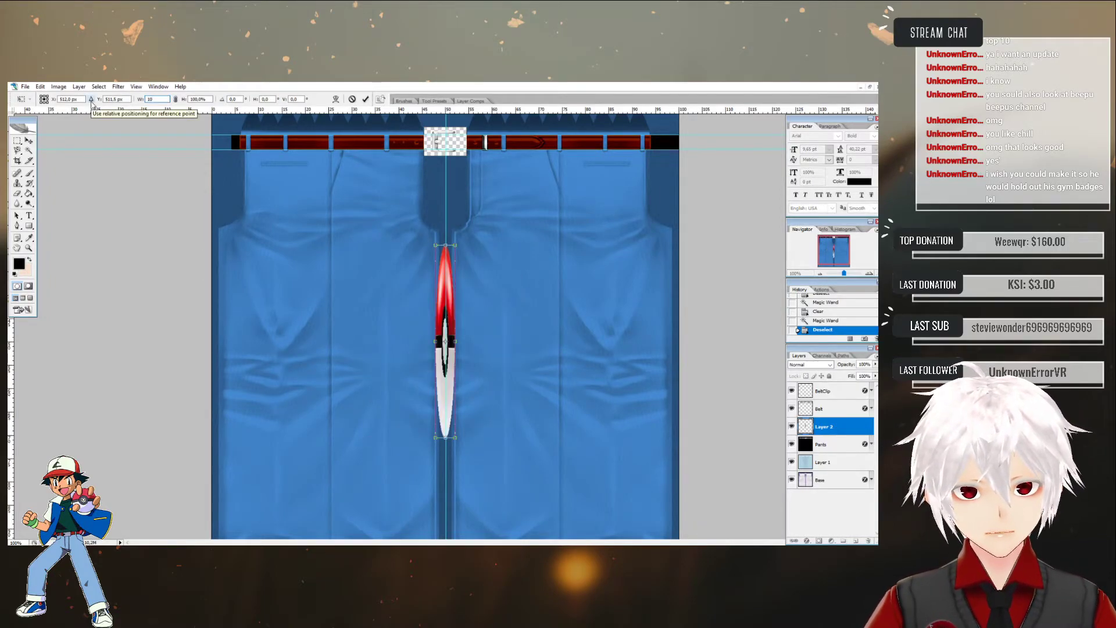
{"action": "left_click", "coordinate": [176, 99]}
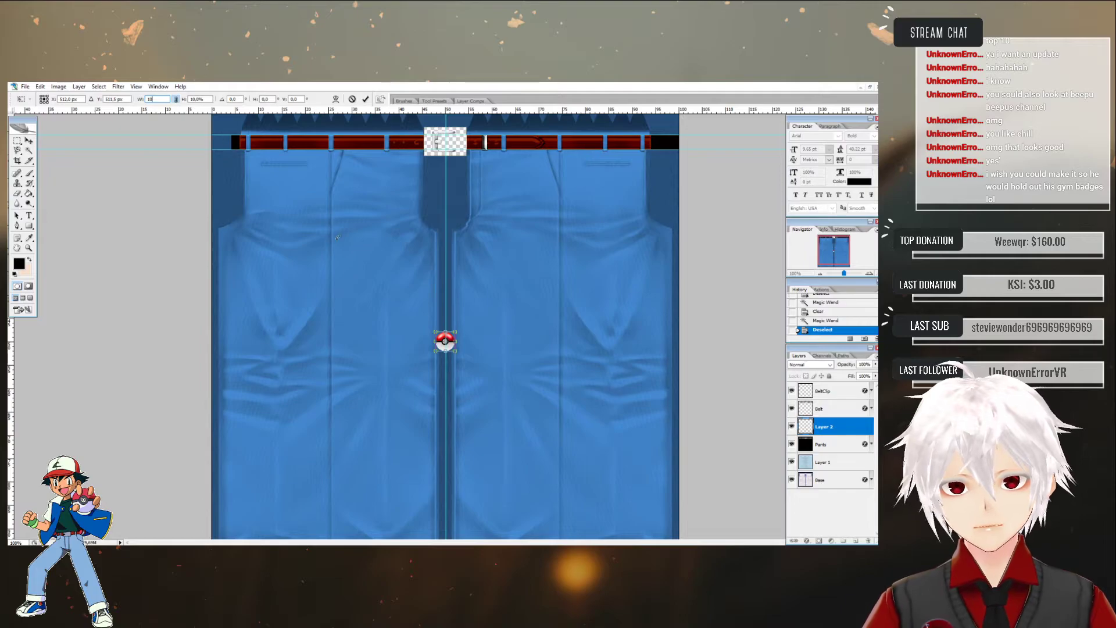
- Place the small Poké Ball on the belt to the right of the buckle and apply the transform
{"action": "left_click_drag", "start_coordinate": [446, 342], "coordinate": [487, 276]}
{"action": "left_click_drag", "start_coordinate": [512, 223], "coordinate": [518, 152]}
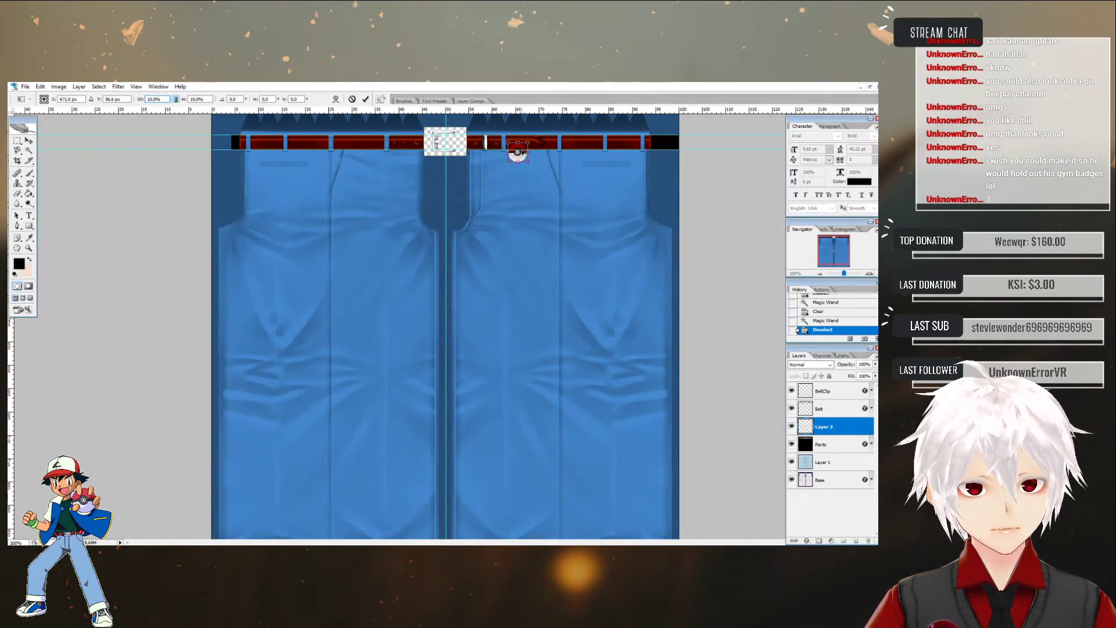
{"action": "left_click", "coordinate": [364, 100]}
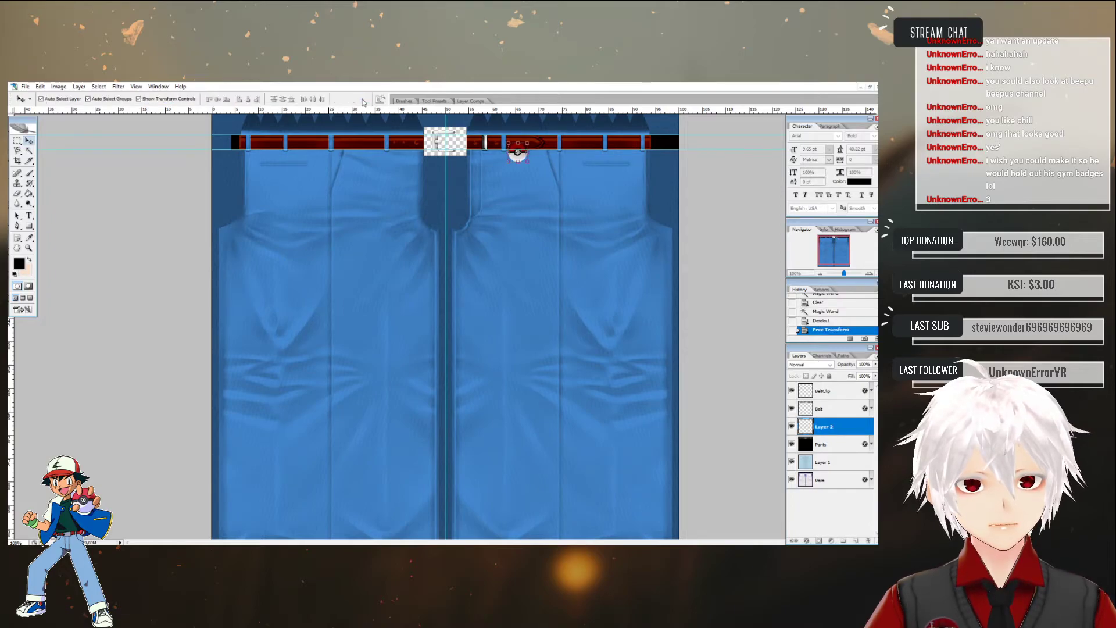
- Create a layer group at the head of the layer stack and name it "Ash's Balls"
{"action": "left_click", "coordinate": [17, 141]}
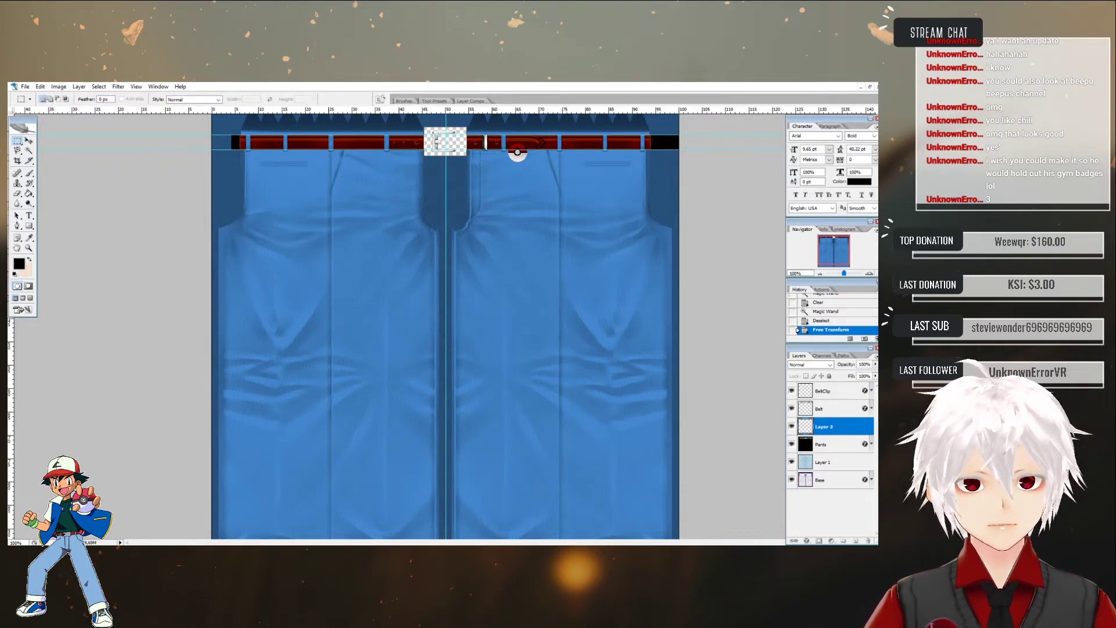
{"action": "left_click", "coordinate": [28, 247]}
{"action": "left_click", "coordinate": [527, 149]}
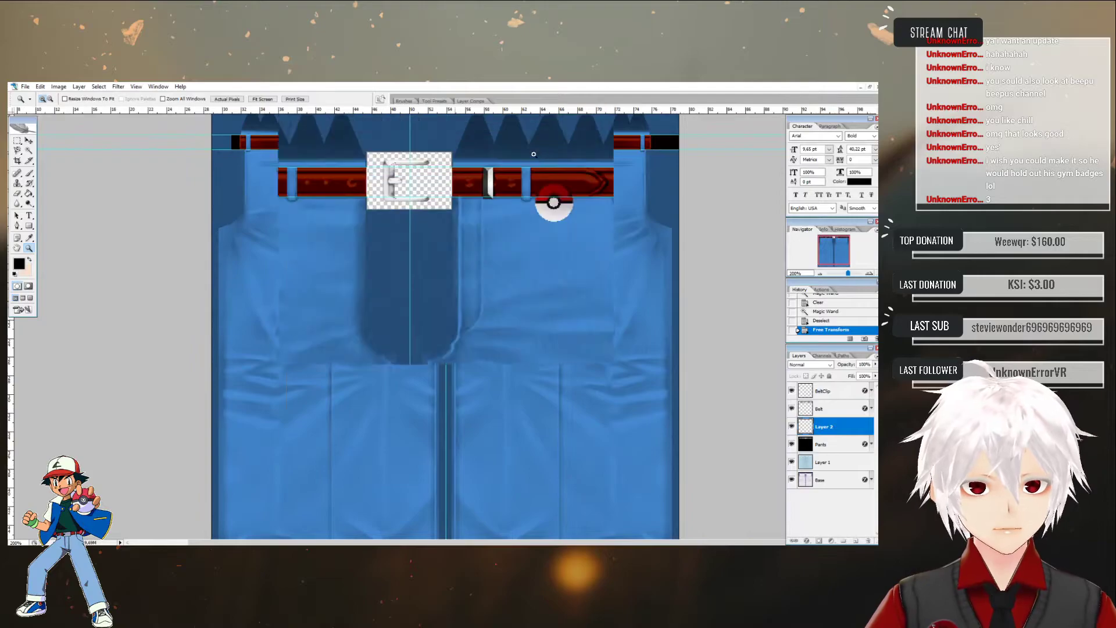
{"action": "left_click", "coordinate": [607, 235]}
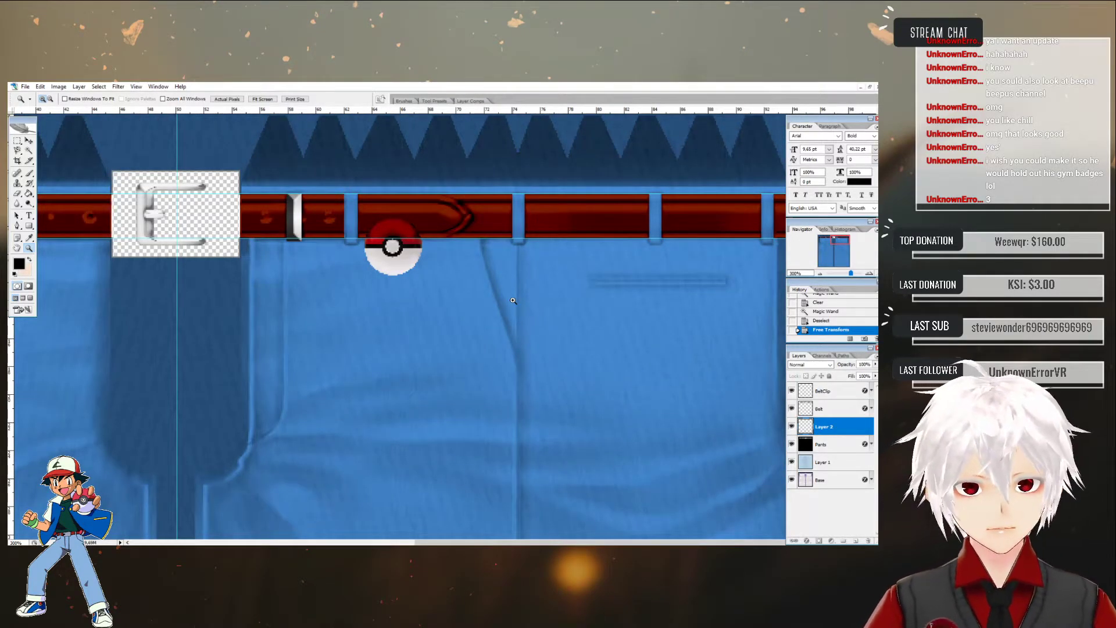
{"action": "key", "text": "v"}
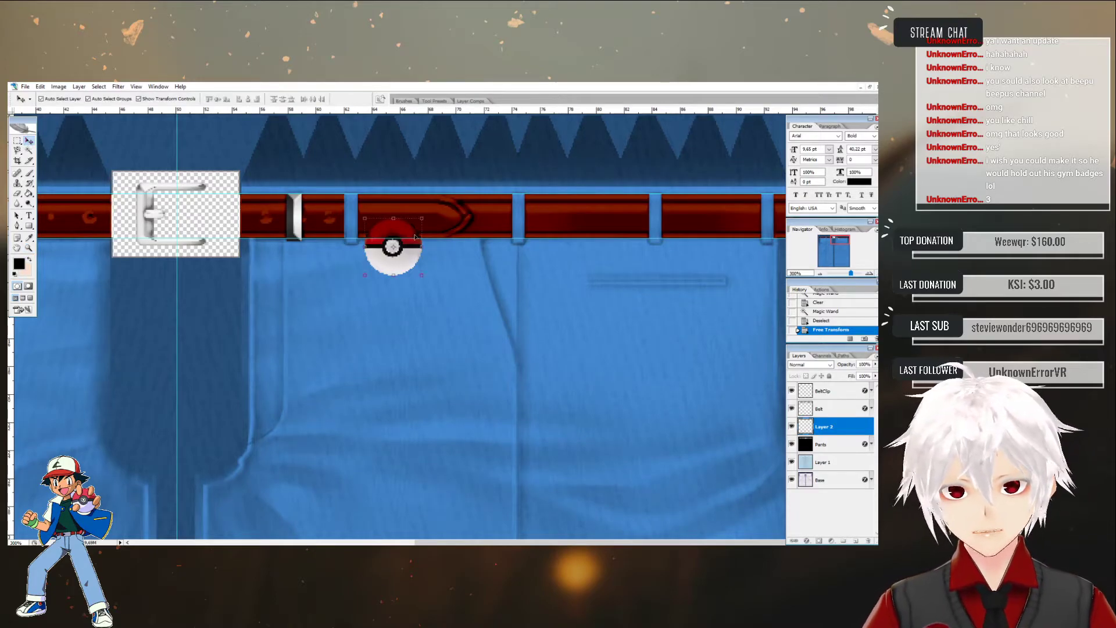
{"action": "left_click", "coordinate": [469, 243]}
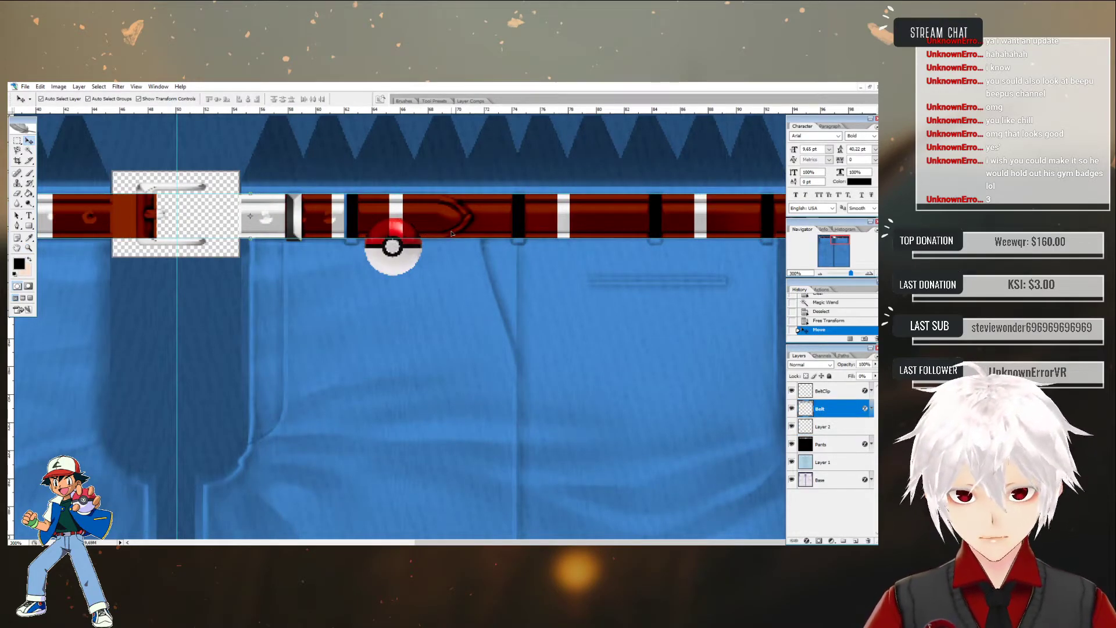
{"action": "left_click", "coordinate": [844, 540]}
{"action": "left_click_drag", "start_coordinate": [825, 414], "coordinate": [824, 394]}
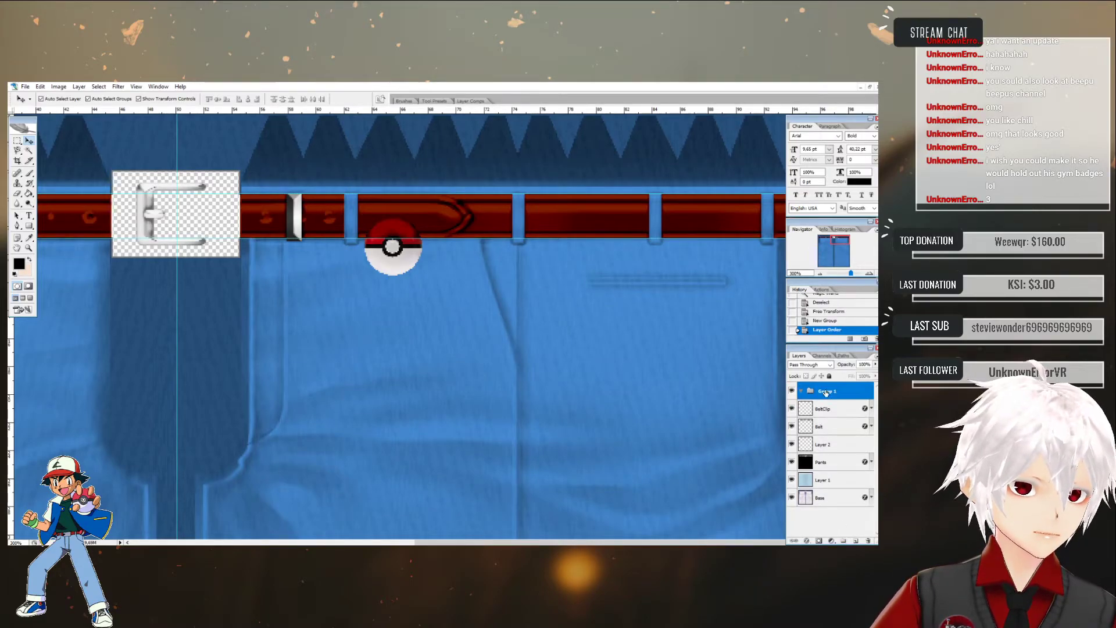
{"action": "double_click", "coordinate": [824, 391]}
{"action": "type", "text": "Ash"}
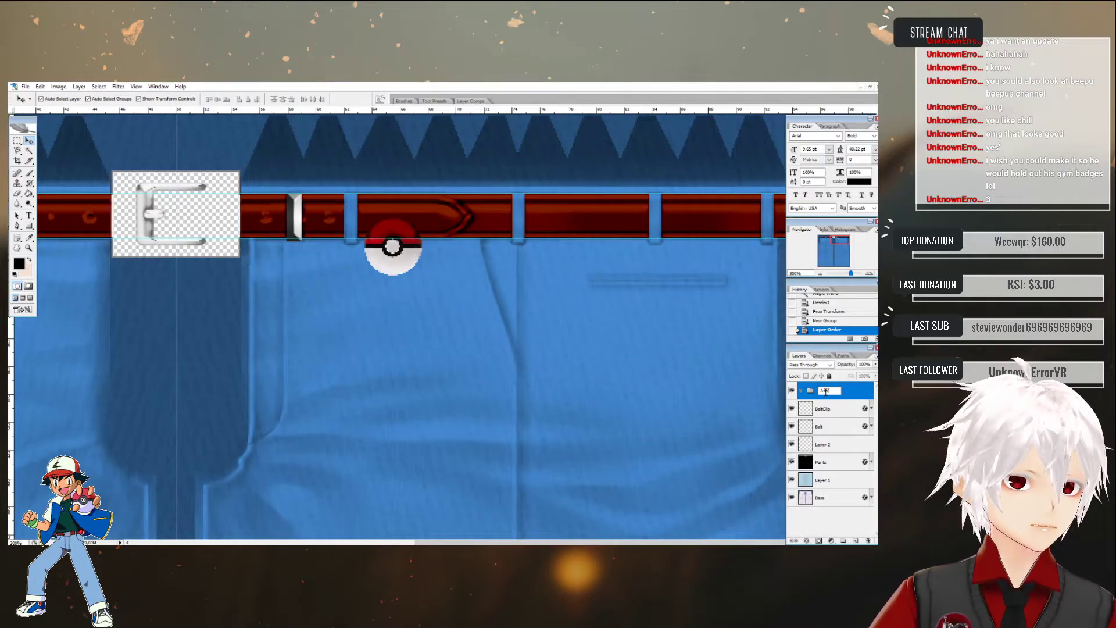
{"action": "type", "text": "'s Balls"}
{"action": "key", "text": "Return"}
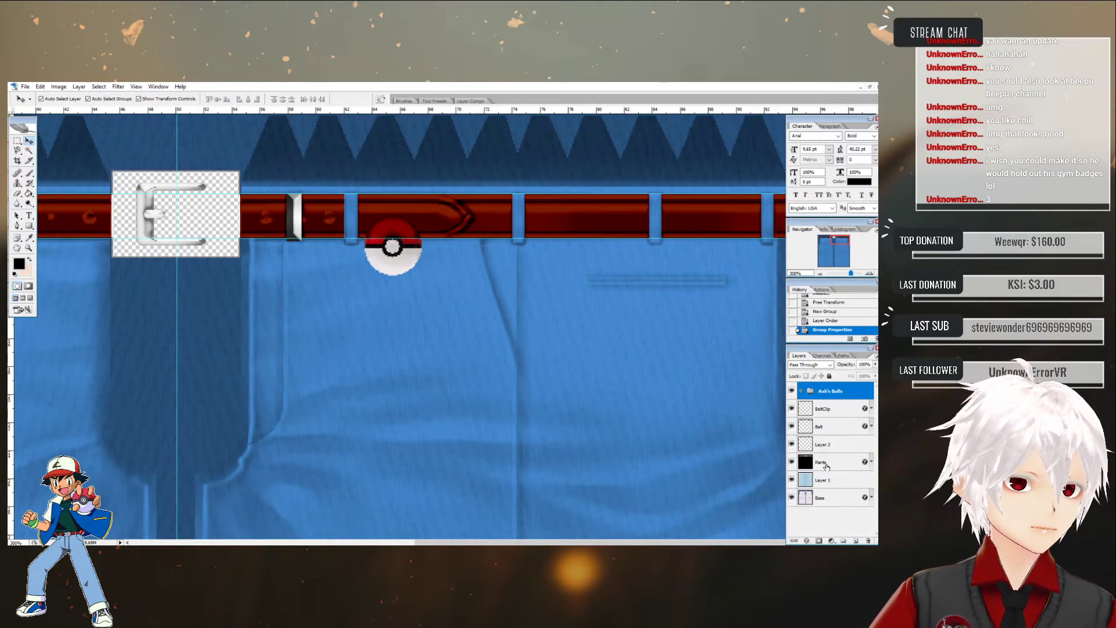
- Rename the Poké Ball's layer "Pokeball" and move it into the Ash's Balls group
{"action": "left_click", "coordinate": [822, 445]}
{"action": "double_click", "coordinate": [823, 444]}
{"action": "type", "text": "Pokeball"}
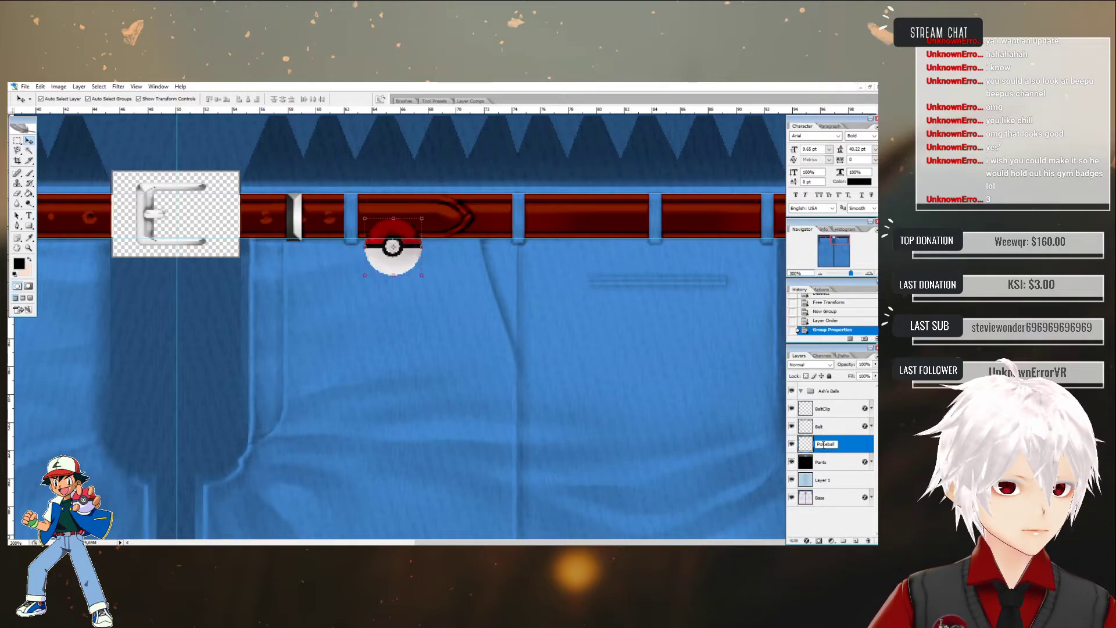
{"action": "key", "text": "Return"}
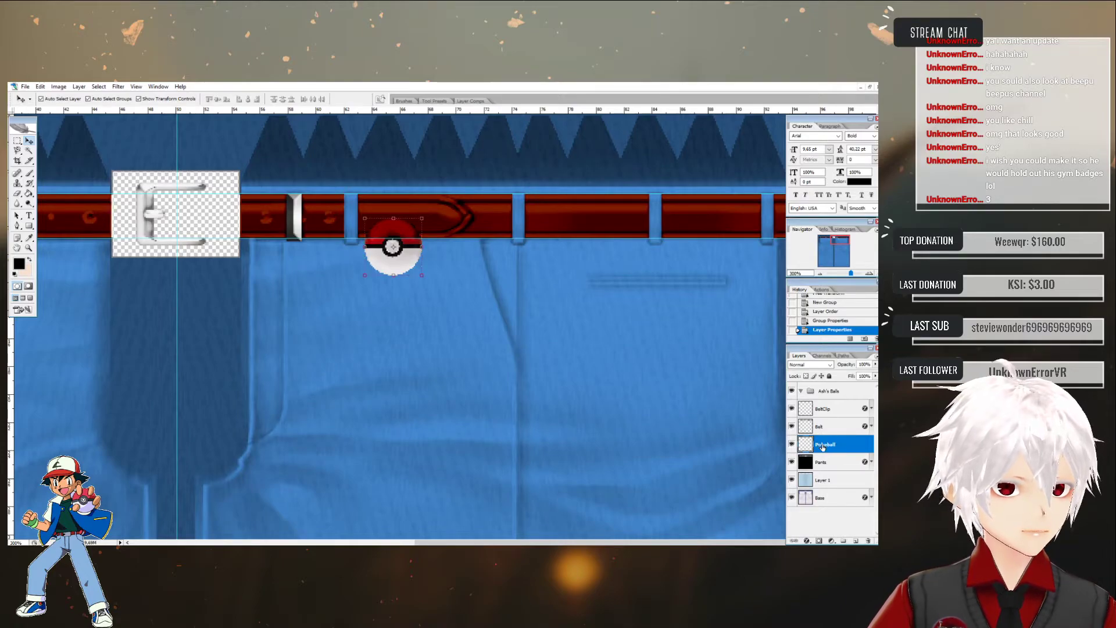
{"action": "left_click_drag", "start_coordinate": [822, 446], "coordinate": [820, 401]}
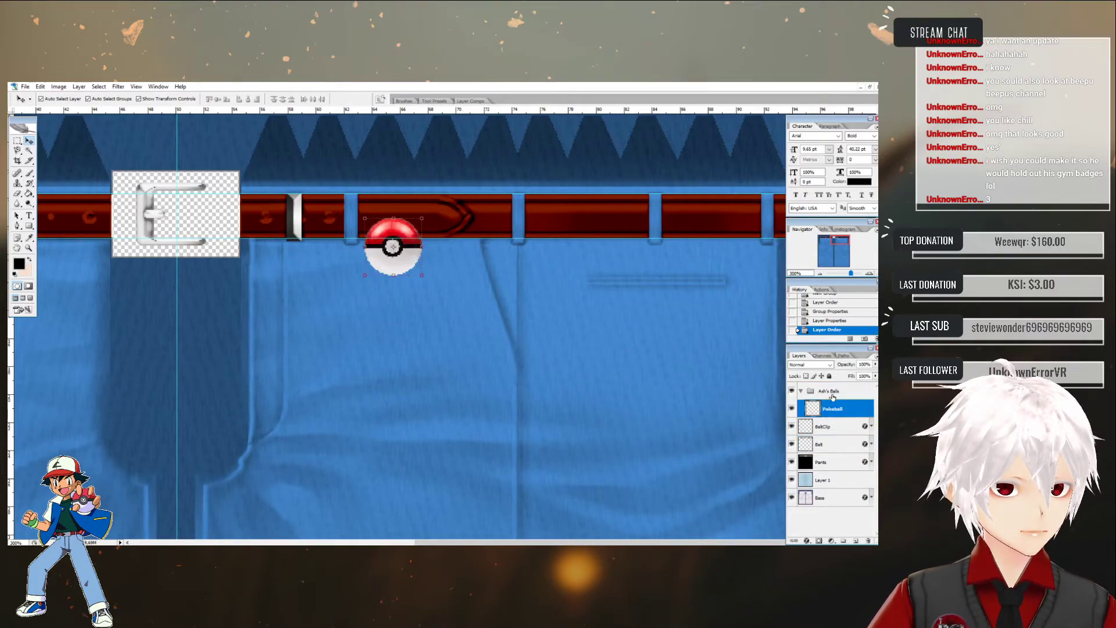
{"action": "key", "text": "ctrl+t"}
{"action": "left_click_drag", "start_coordinate": [414, 232], "coordinate": [604, 230]}
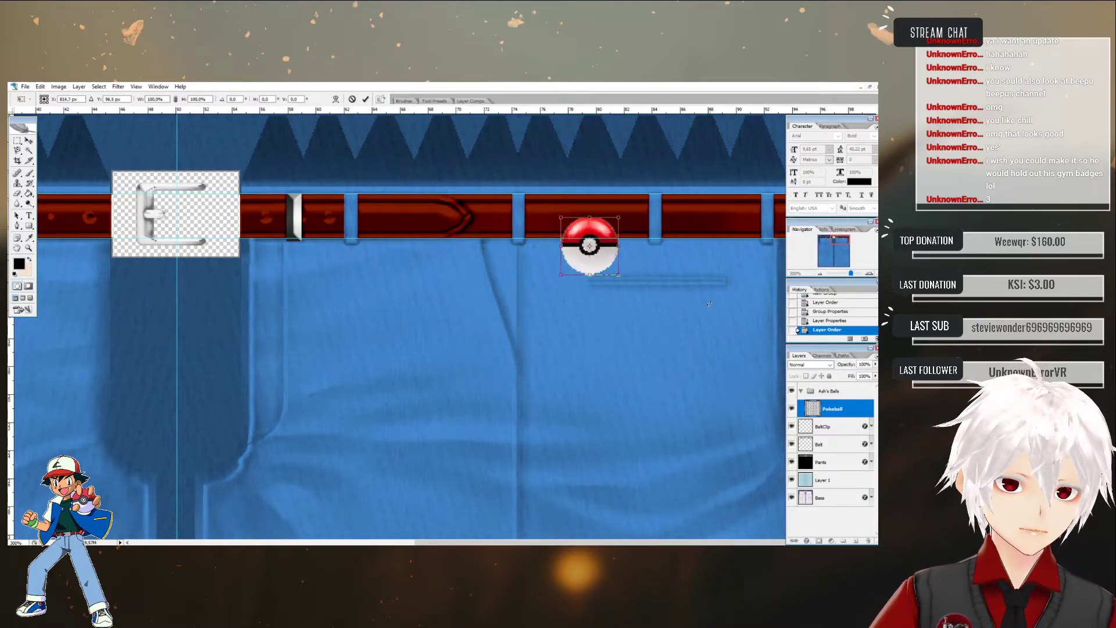
{"action": "key", "text": "Left"}
{"action": "key", "text": "Right"}
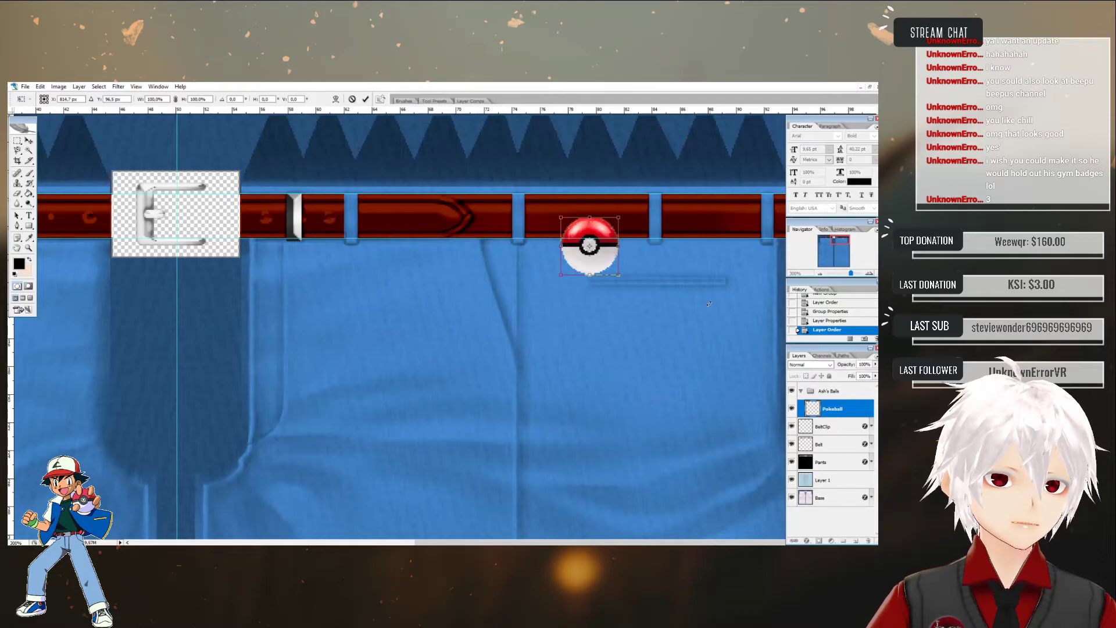
{"action": "key", "text": "Right"}
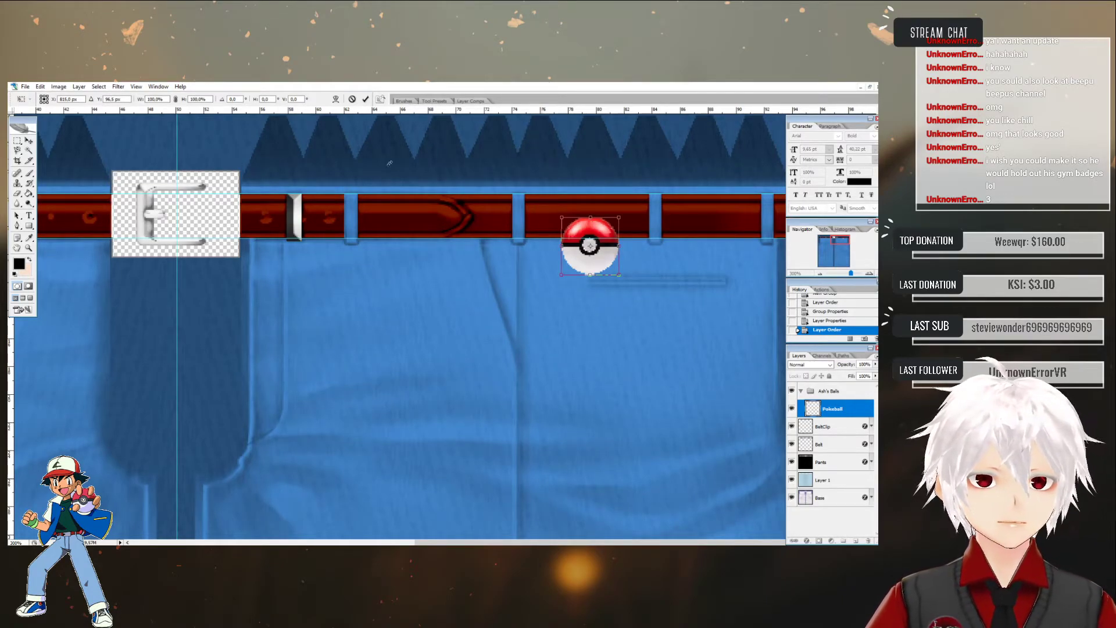
{"action": "left_click", "coordinate": [366, 100]}
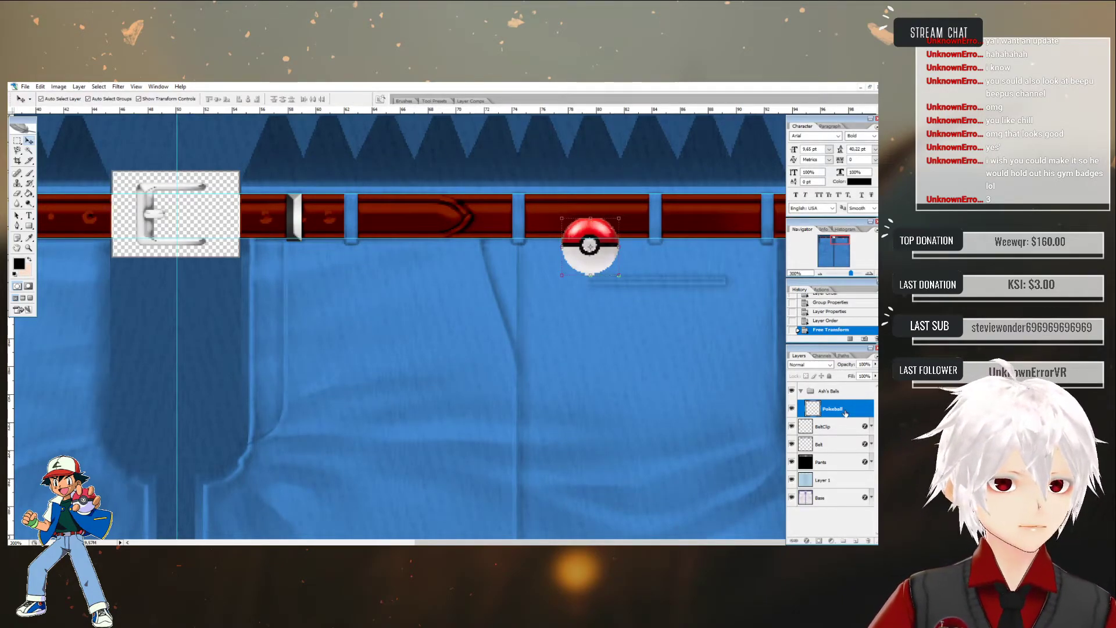
{"action": "left_click", "coordinate": [828, 320]}
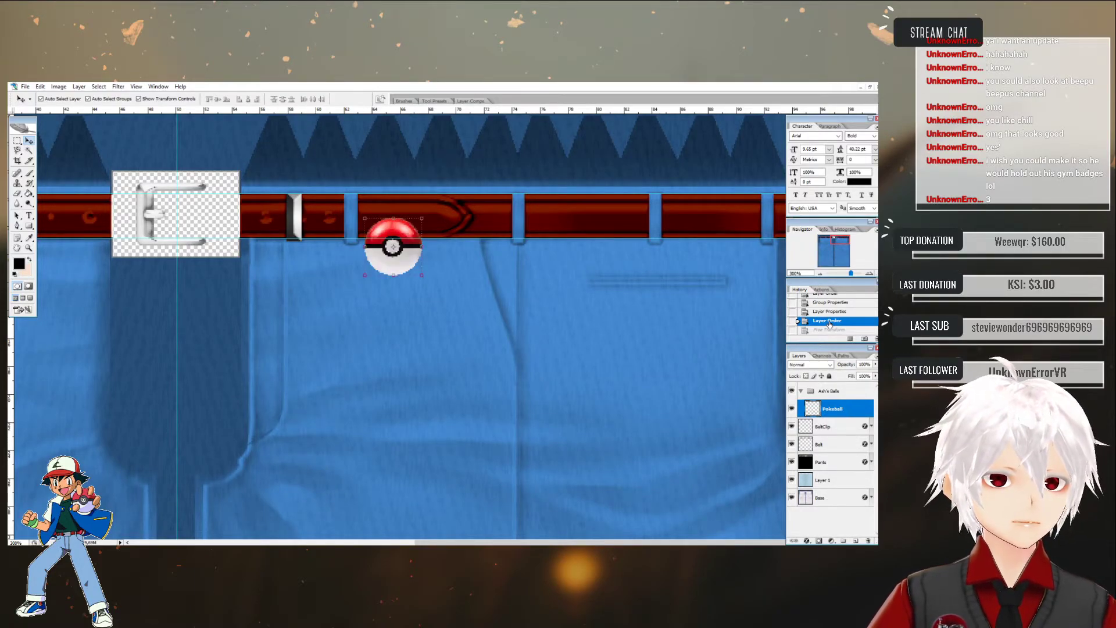
- Move the Poké Ball onto the belt section beyond the pointed strap end and nudge it vertically over the belt's lower edge
{"action": "left_click_drag", "start_coordinate": [393, 247], "coordinate": [593, 243]}
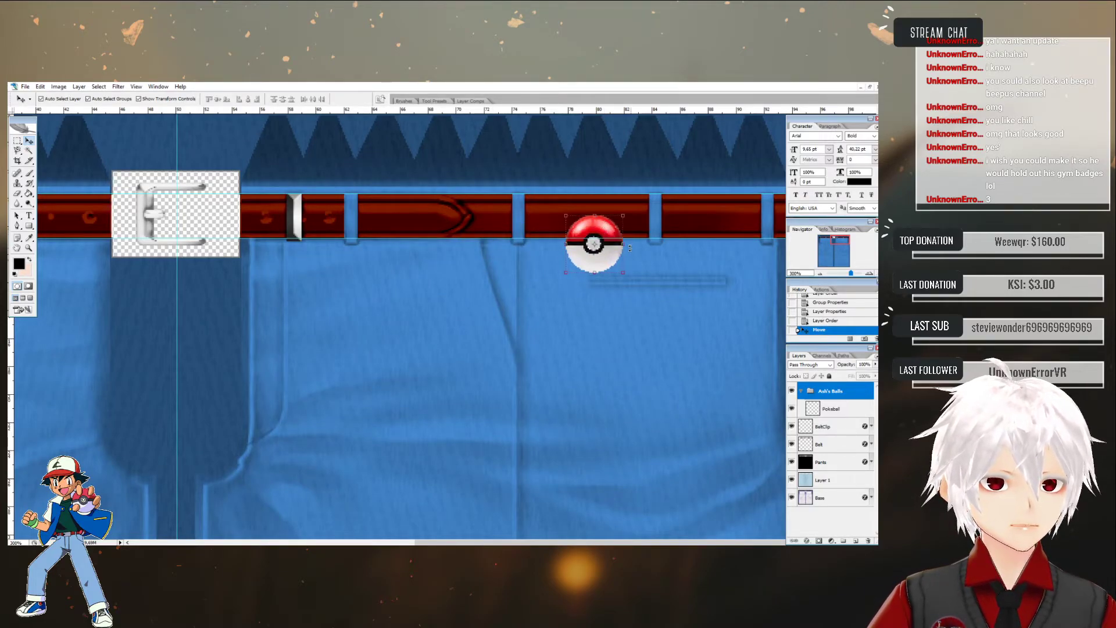
{"action": "key", "text": "Up"}
{"action": "key", "text": "Down"}
{"action": "key", "text": "Up"}
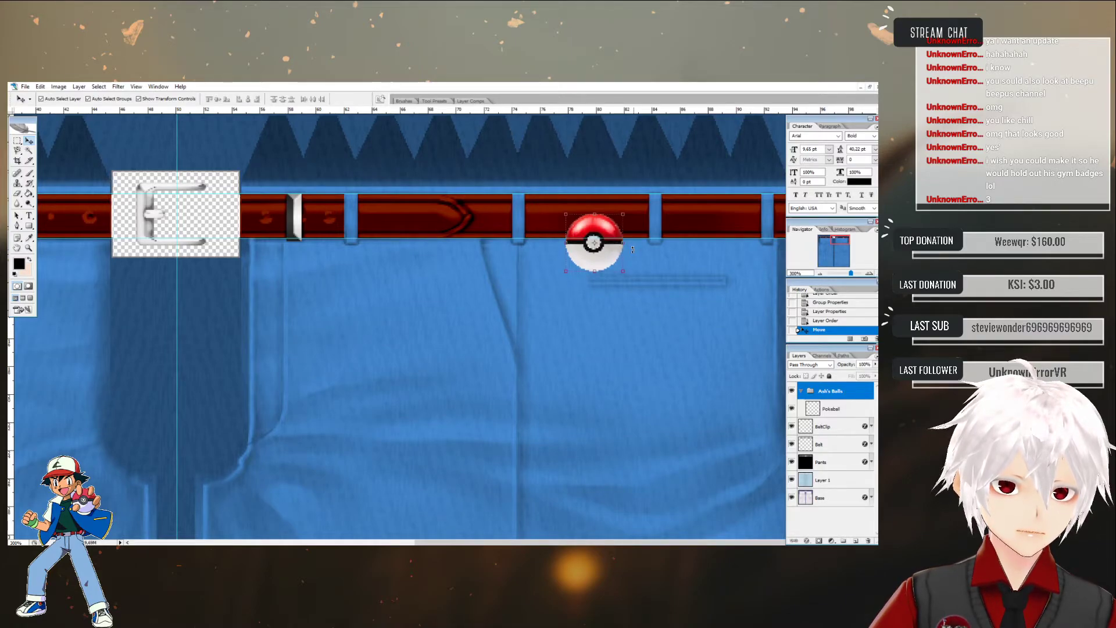
- Place a new horizontal guide along the belt's lower edge, level with the Poké Ball's centre
{"action": "left_click", "coordinate": [640, 239]}
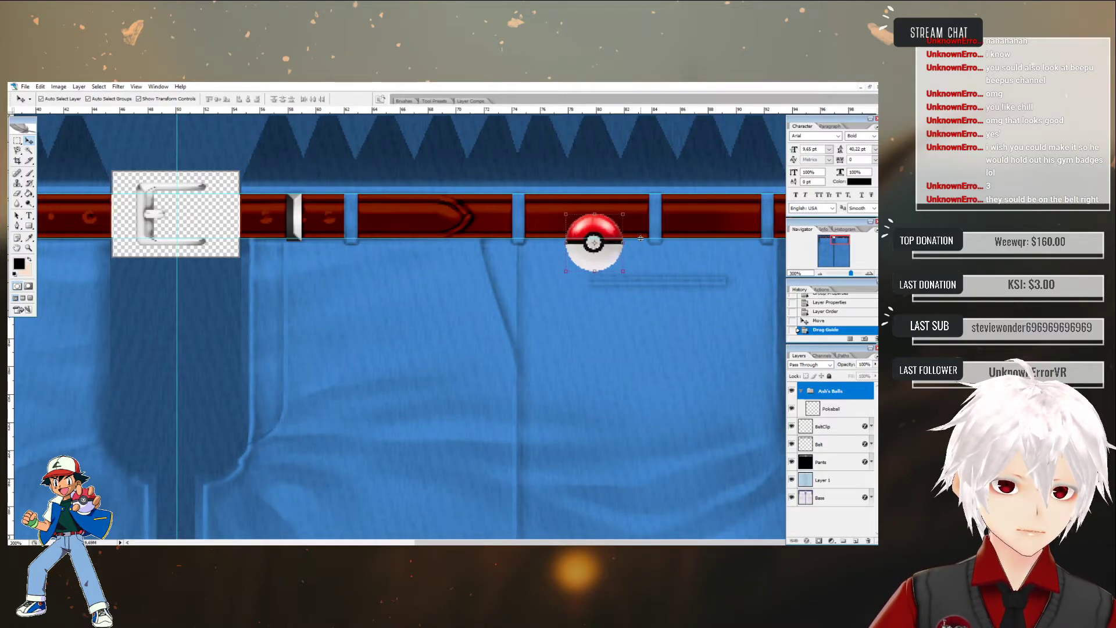
{"action": "left_click_drag", "start_coordinate": [613, 112], "coordinate": [616, 141]}
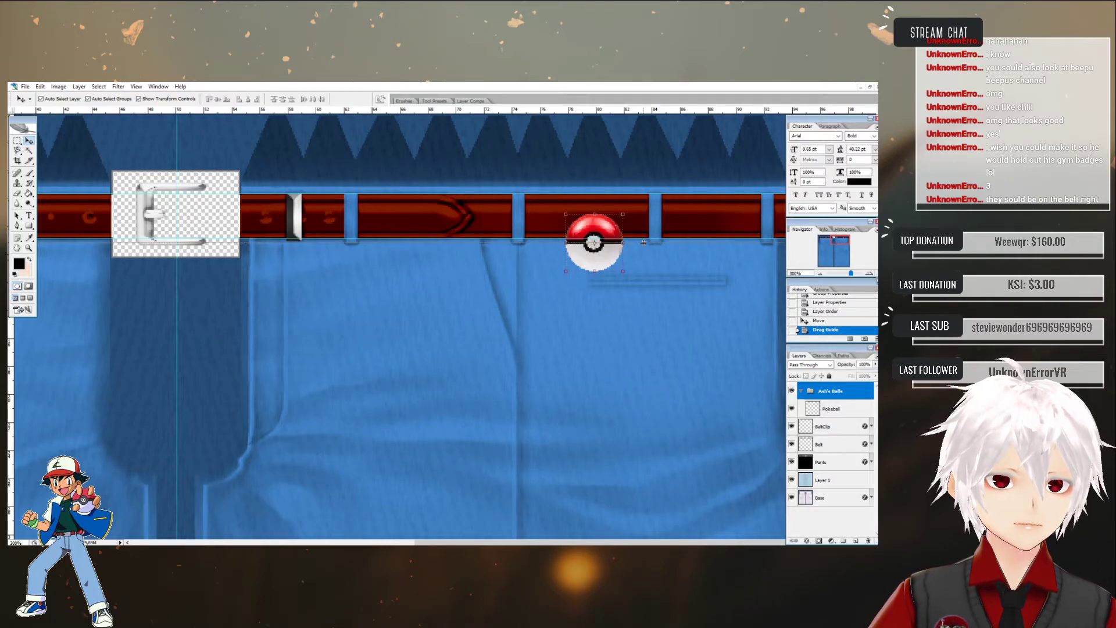
{"action": "left_click_drag", "start_coordinate": [643, 242], "coordinate": [643, 243]}
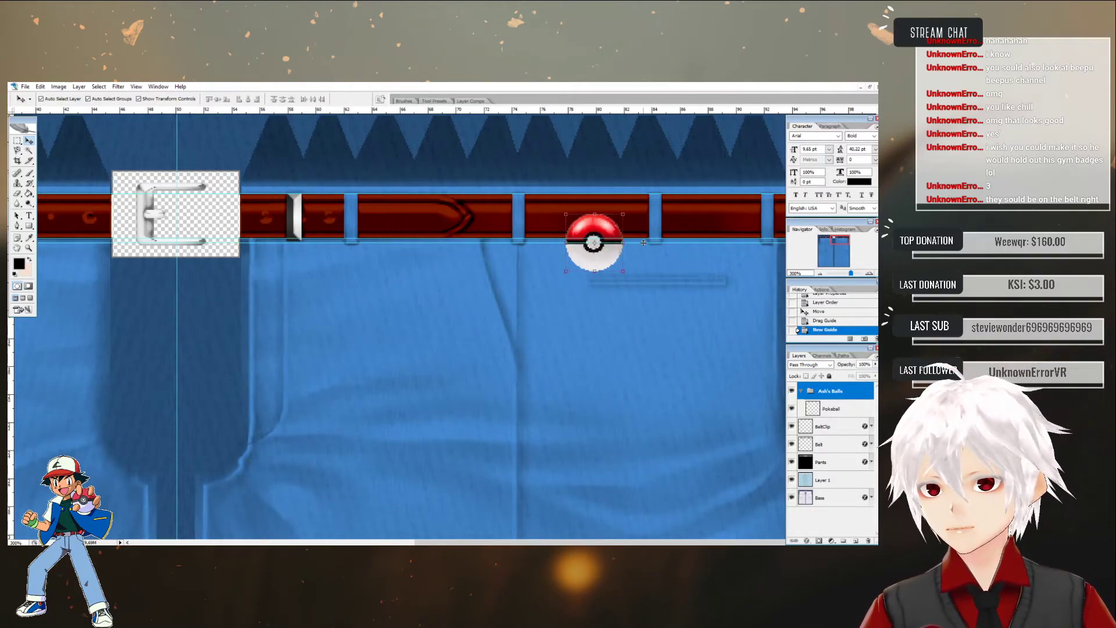
- Switch to VRoid Studio and paint red test strokes below the belt on both leg panels to locate these areas on the model
{"action": "key", "text": "alt+Tab"}
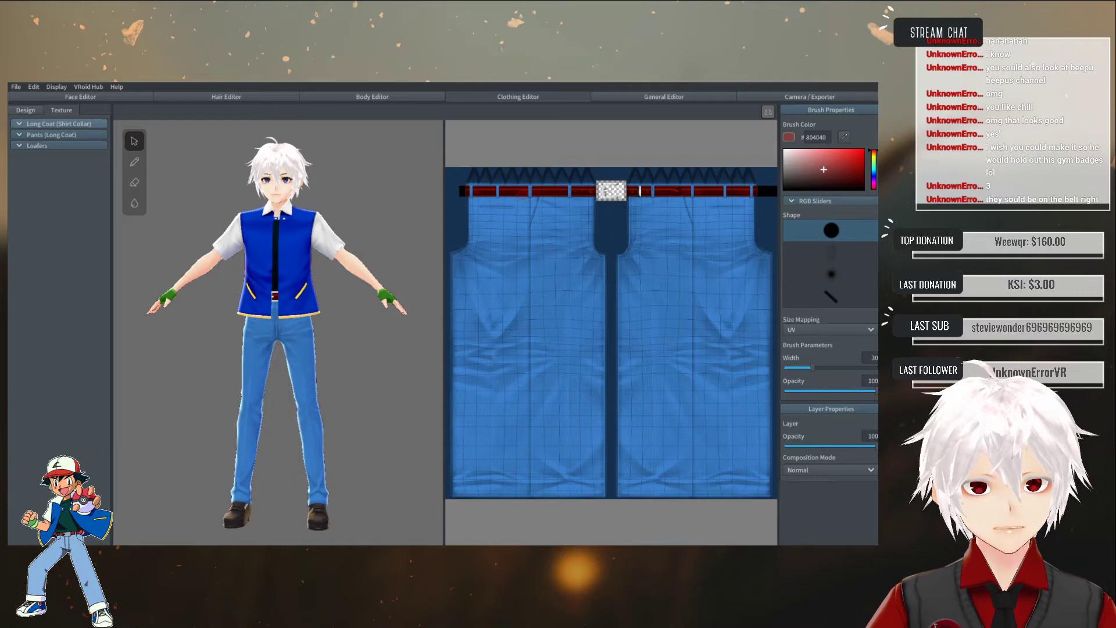
{"action": "left_click_drag", "start_coordinate": [527, 195], "coordinate": [514, 379]}
{"action": "right_click_drag", "start_coordinate": [352, 383], "coordinate": [194, 386]}
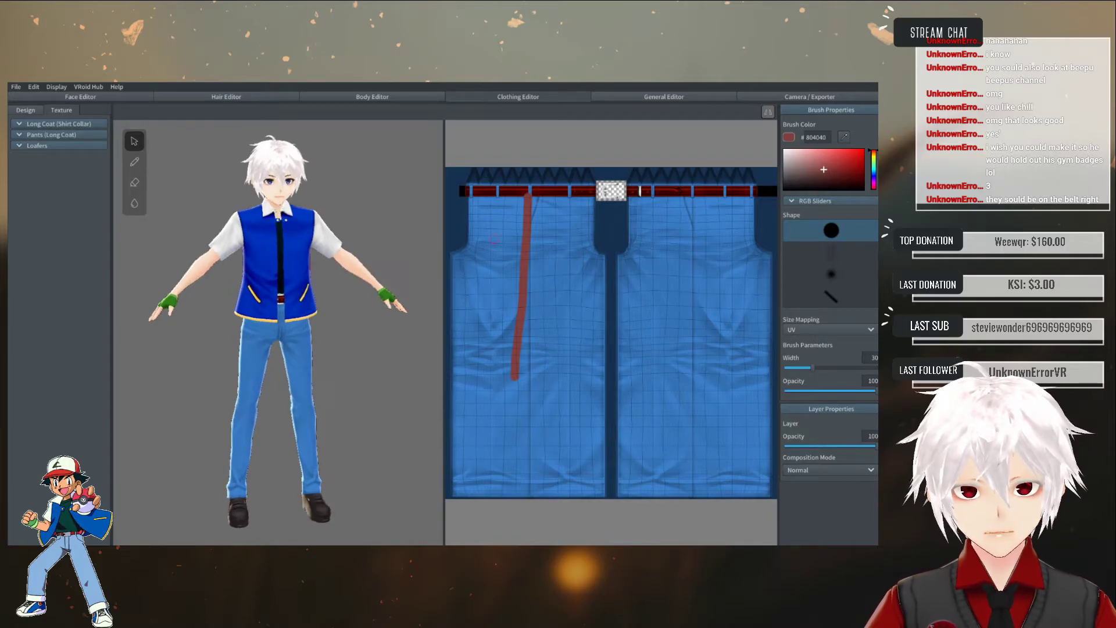
{"action": "left_click_drag", "start_coordinate": [560, 197], "coordinate": [552, 336]}
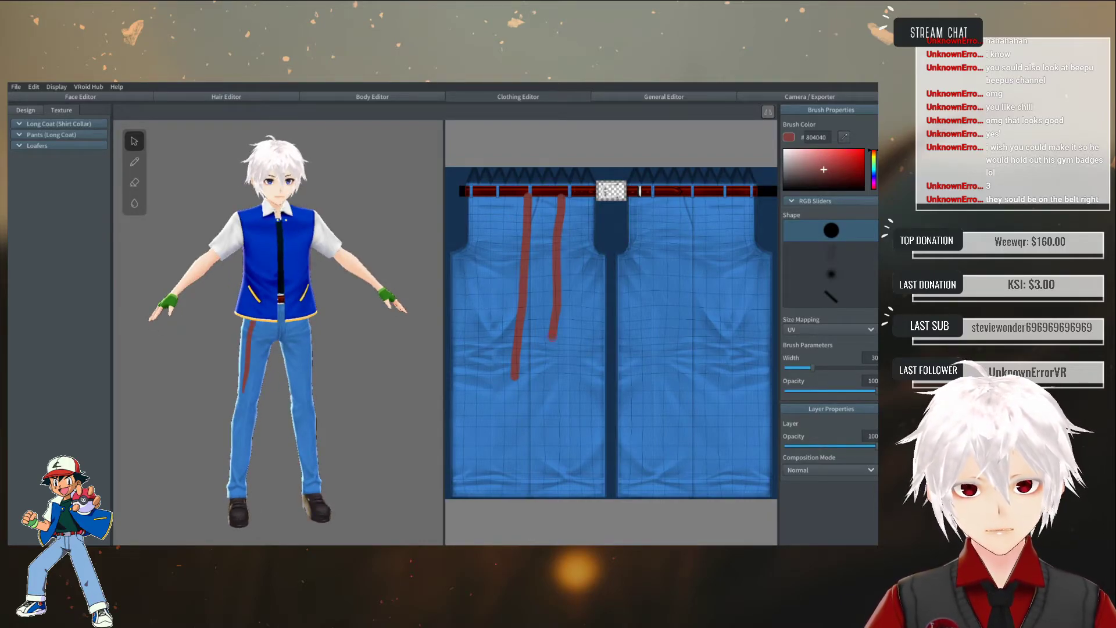
{"action": "mouse_move", "coordinate": [414, 329]}
{"action": "right_mouse_down"}
{"action": "mouse_move", "coordinate": [383, 335]}
{"action": "mouse_move", "coordinate": [401, 328]}
{"action": "right_mouse_up"}
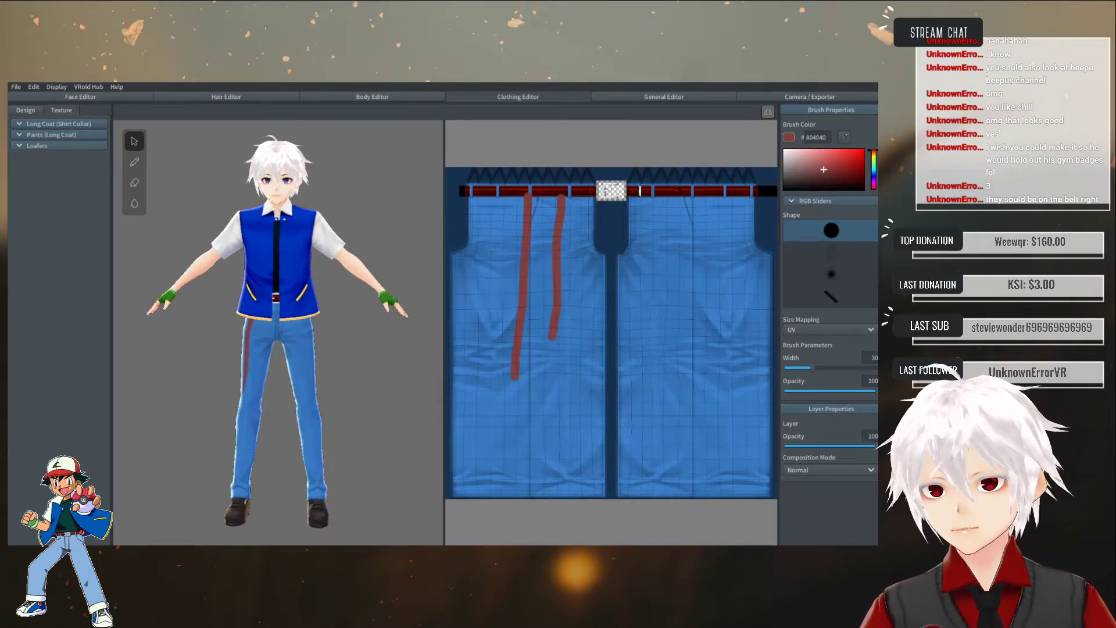
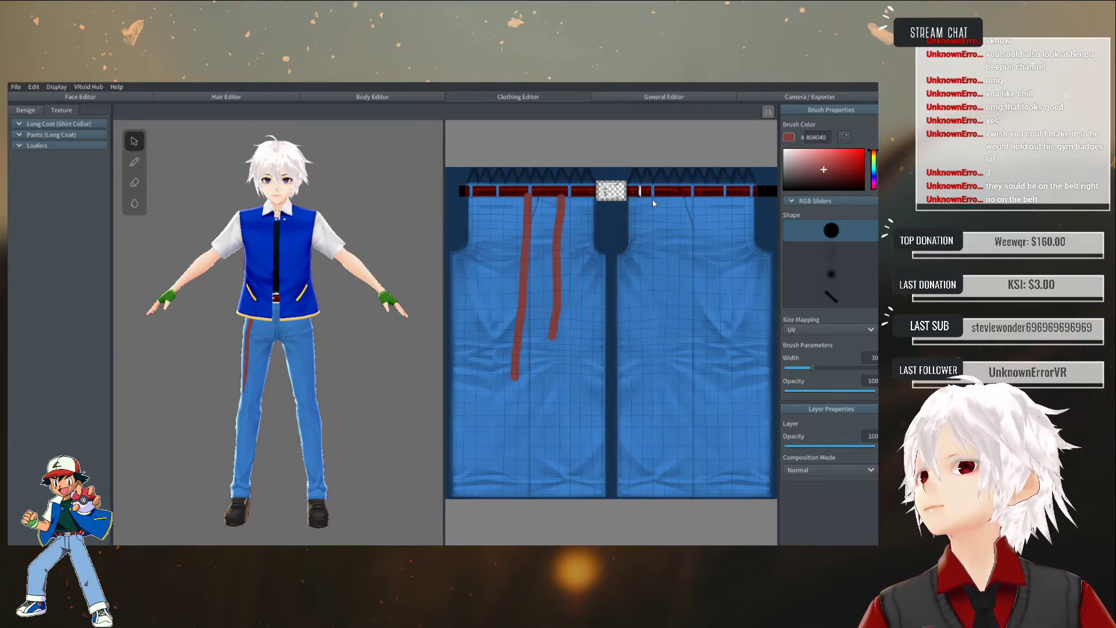
{"action": "mouse_move", "coordinate": [656, 201]}
{"action": "left_mouse_down"}
{"action": "mouse_move", "coordinate": [687, 202]}
{"action": "mouse_move", "coordinate": [676, 319]}
{"action": "left_mouse_up"}
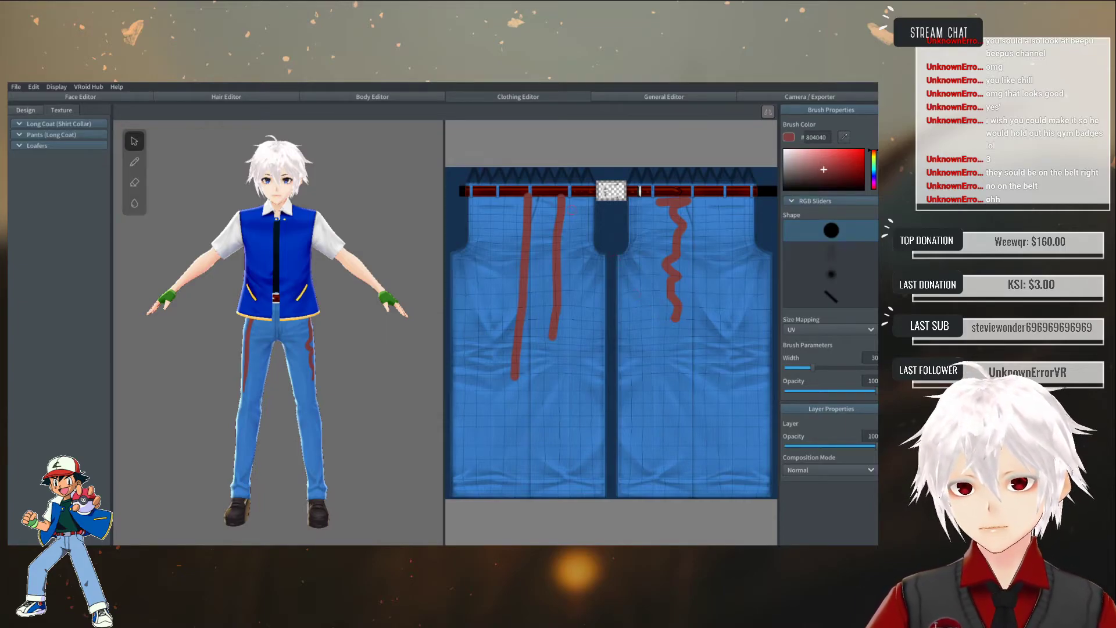
{"action": "mouse_move", "coordinate": [543, 200]}
{"action": "left_mouse_down"}
{"action": "mouse_move", "coordinate": [590, 203]}
{"action": "mouse_move", "coordinate": [578, 239]}
{"action": "left_mouse_up"}
{"action": "mouse_move", "coordinate": [547, 204]}
{"action": "left_mouse_down"}
{"action": "mouse_move", "coordinate": [548, 220]}
{"action": "mouse_move", "coordinate": [566, 214]}
{"action": "left_mouse_up"}
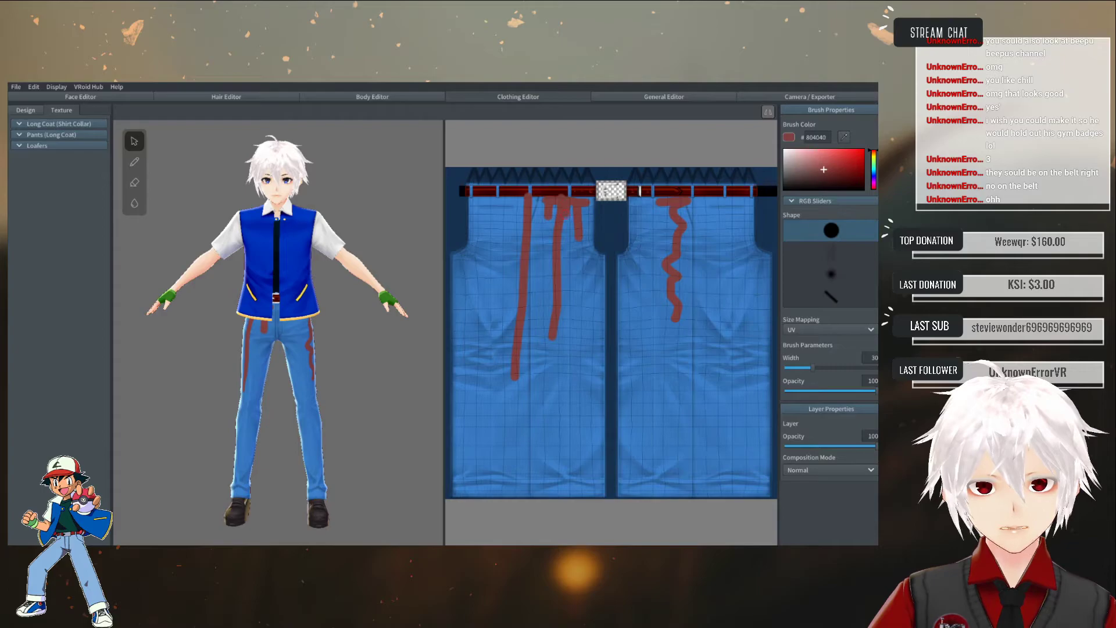
{"action": "left_click", "coordinate": [538, 199]}
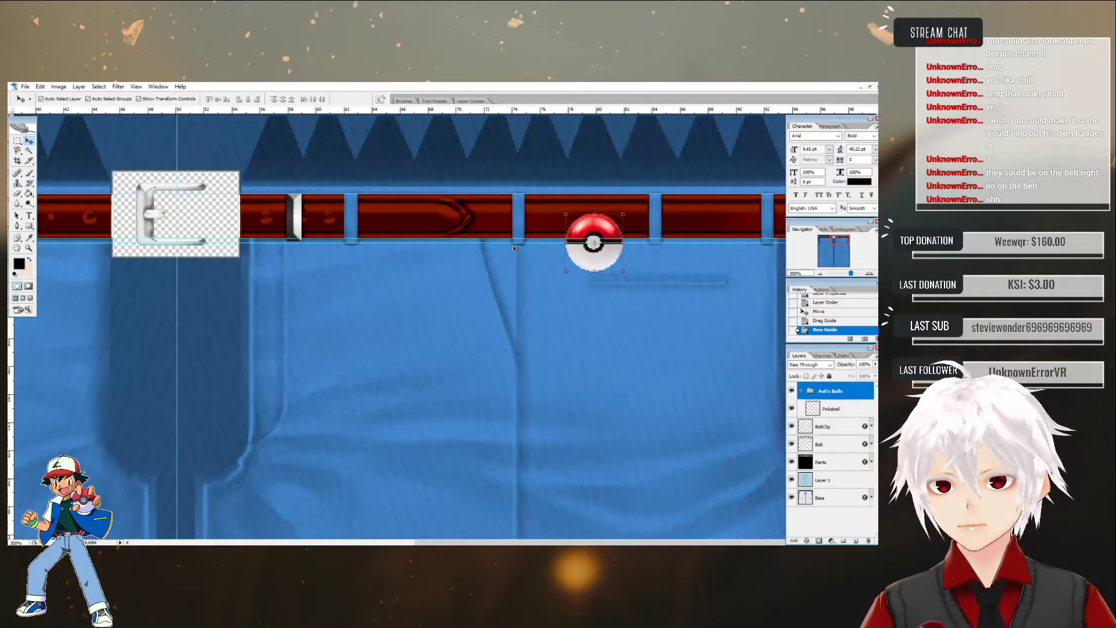
- Return to Photoshop and move the Poké Ball across the buckle to just beyond the nearest left-hand belt loop, nudging it into line with the guide
{"action": "left_click_drag", "start_coordinate": [599, 231], "coordinate": [80, 230]}
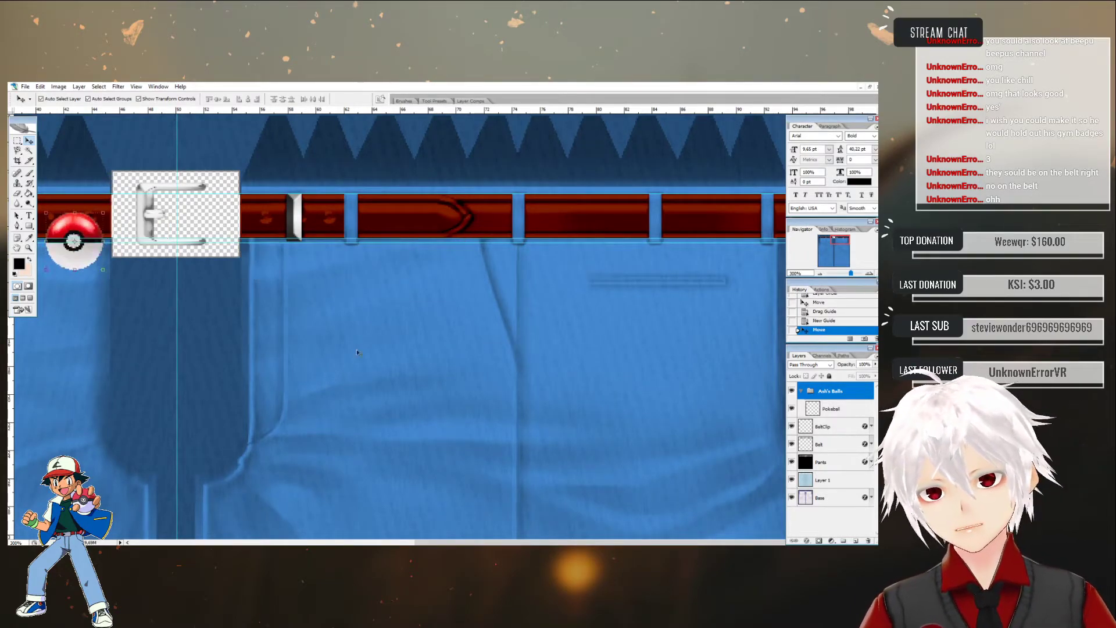
{"action": "left_click_drag", "start_coordinate": [468, 543], "coordinate": [249, 513]}
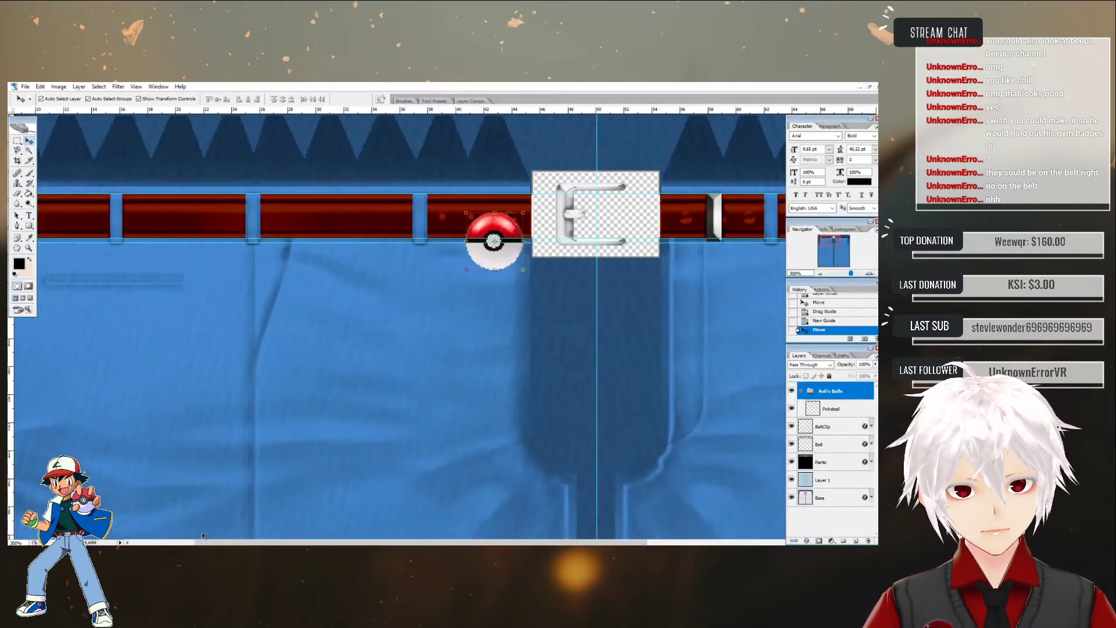
{"action": "left_click_drag", "start_coordinate": [504, 229], "coordinate": [397, 231]}
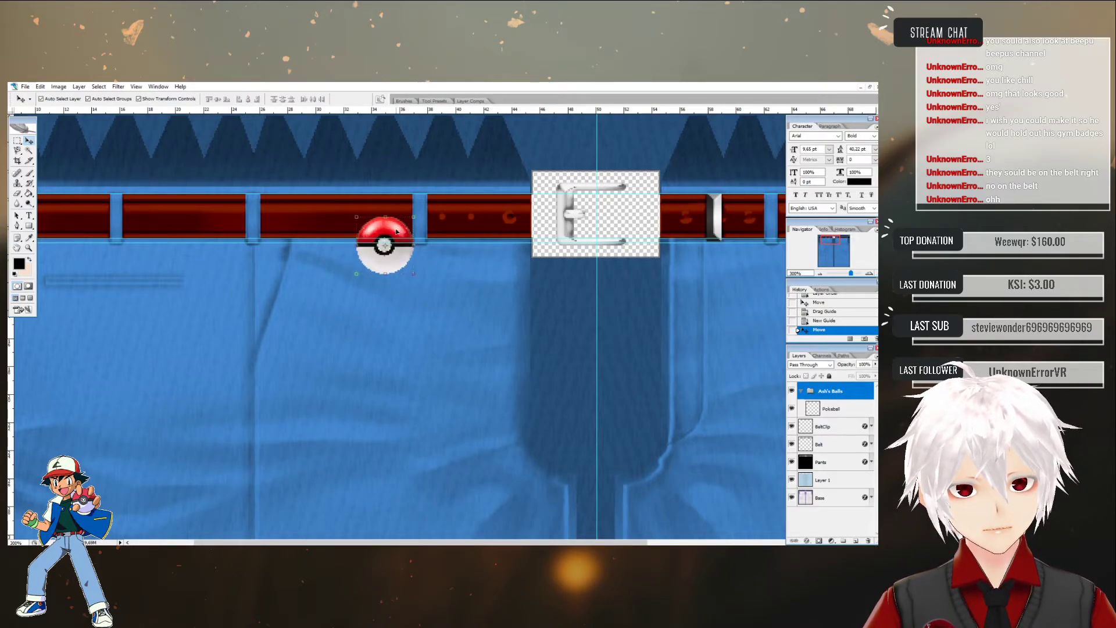
{"action": "key", "text": "Up"}
{"action": "key", "text": "Up"}
{"action": "key", "text": "Up"}
{"action": "key", "text": "Down"}
{"action": "key", "text": "Left"}
{"action": "key", "text": "Left"}
{"action": "key", "text": "Left"}
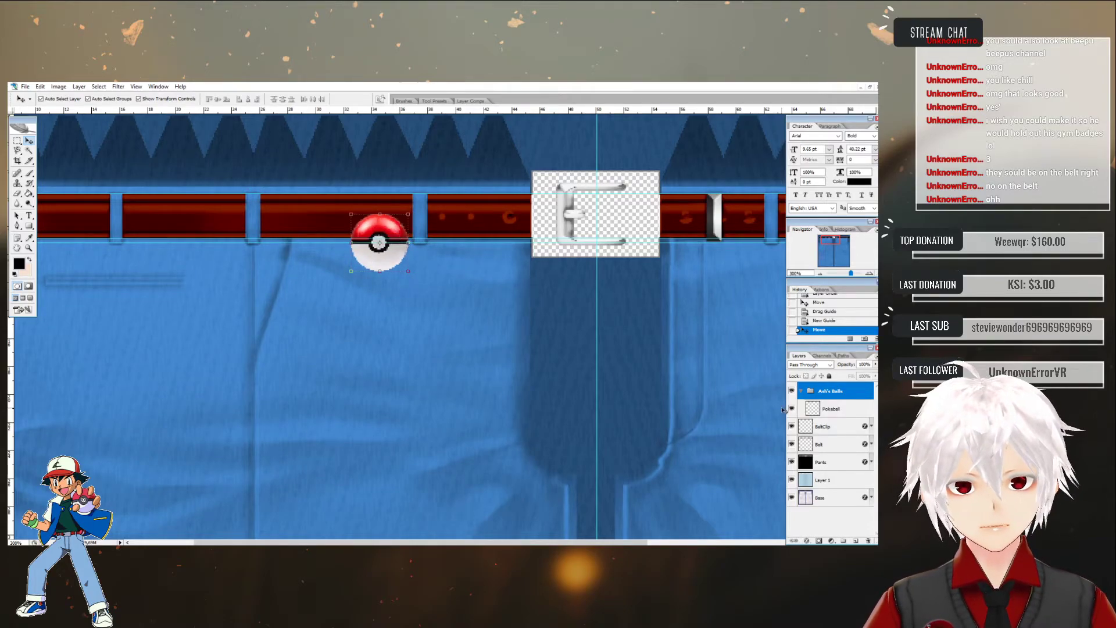
- Duplicate the Pokeball layer within the Ash's Balls group
{"action": "left_click", "coordinate": [836, 409]}
{"action": "right_click", "coordinate": [836, 410]}
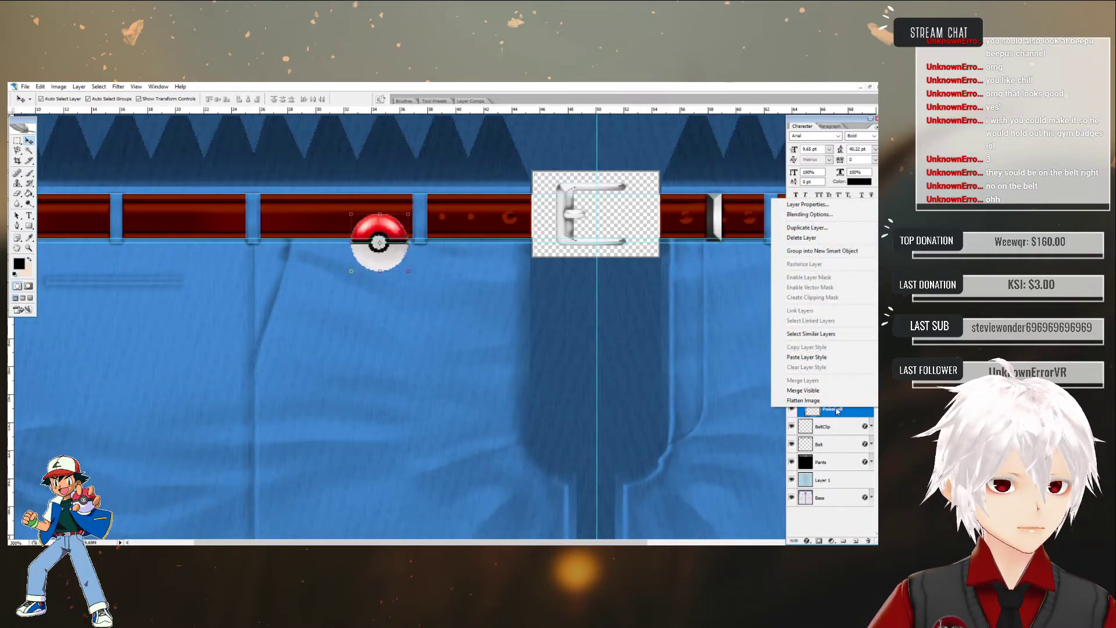
{"action": "left_click", "coordinate": [804, 229]}
{"action": "left_click", "coordinate": [524, 221]}
- Nudge the duplicated Poké Ball left along the belt until it sits beside the original with a small gap
{"action": "key", "text": "Left"}
{"action": "key", "text": "Left"}
{"action": "key", "text": "Left"}
{"action": "key", "text": "Left"}
{"action": "key", "text": "Left"}
{"action": "key", "text": "Left"}
{"action": "key", "text": "Left"}
{"action": "key", "text": "Left"}
{"action": "key", "text": "Left"}
{"action": "key", "text": "Left"}
{"action": "key", "text": "Left"}
{"action": "key", "text": "Left"}
{"action": "key", "text": "Left"}
{"action": "key", "text": "Left"}
{"action": "key", "text": "Left"}
{"action": "key", "text": "Left"}
{"action": "key", "text": "Left"}
{"action": "key", "text": "Left"}
{"action": "key", "text": "Left"}
{"action": "key", "text": "Left"}
{"action": "key", "text": "Left"}
{"action": "key", "text": "Left"}
{"action": "key", "text": "Left"}
{"action": "key", "text": "Left"}
{"action": "key", "text": "Left"}
{"action": "key", "text": "Left"}
{"action": "key", "text": "Left"}
{"action": "key", "text": "Left"}
{"action": "key", "text": "Left"}
{"action": "key", "text": "Left"}
{"action": "key", "text": "Left"}
{"action": "key", "text": "Left"}
{"action": "key", "text": "Left"}
{"action": "key", "text": "Left"}
{"action": "key", "text": "Left"}
{"action": "key", "text": "Left"}
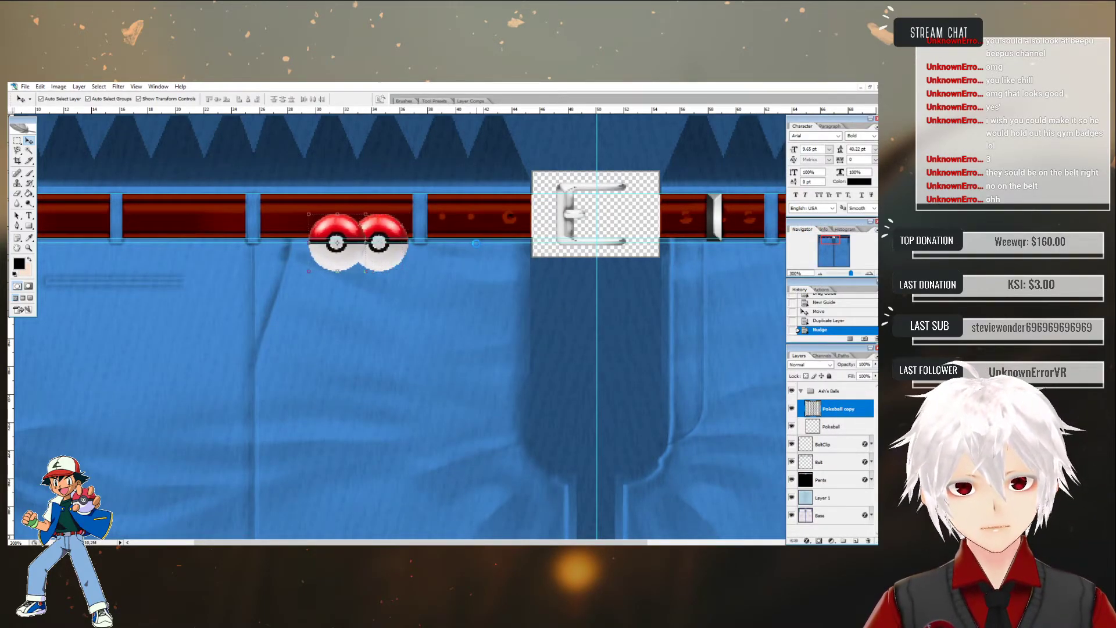
{"action": "key", "text": "Left"}
{"action": "key", "text": "Left"}
{"action": "key", "text": "Left"}
{"action": "key", "text": "Left"}
{"action": "key", "text": "Left"}
{"action": "key", "text": "Left"}
{"action": "key", "text": "Left"}
{"action": "key", "text": "Left"}
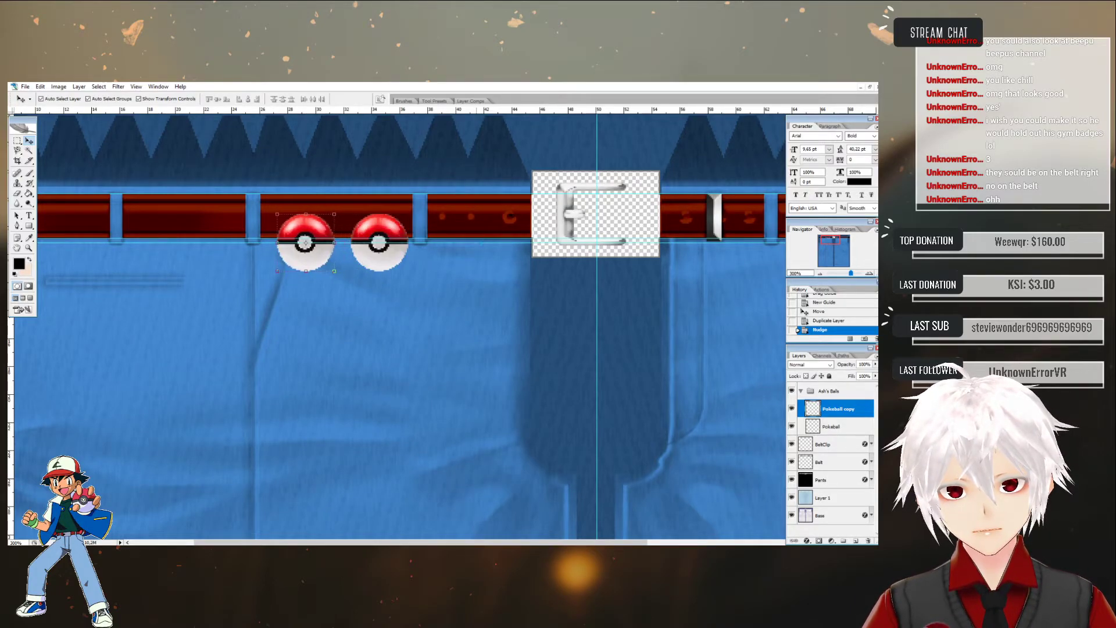
{"action": "key", "text": "Right"}
{"action": "key", "text": "Right"}
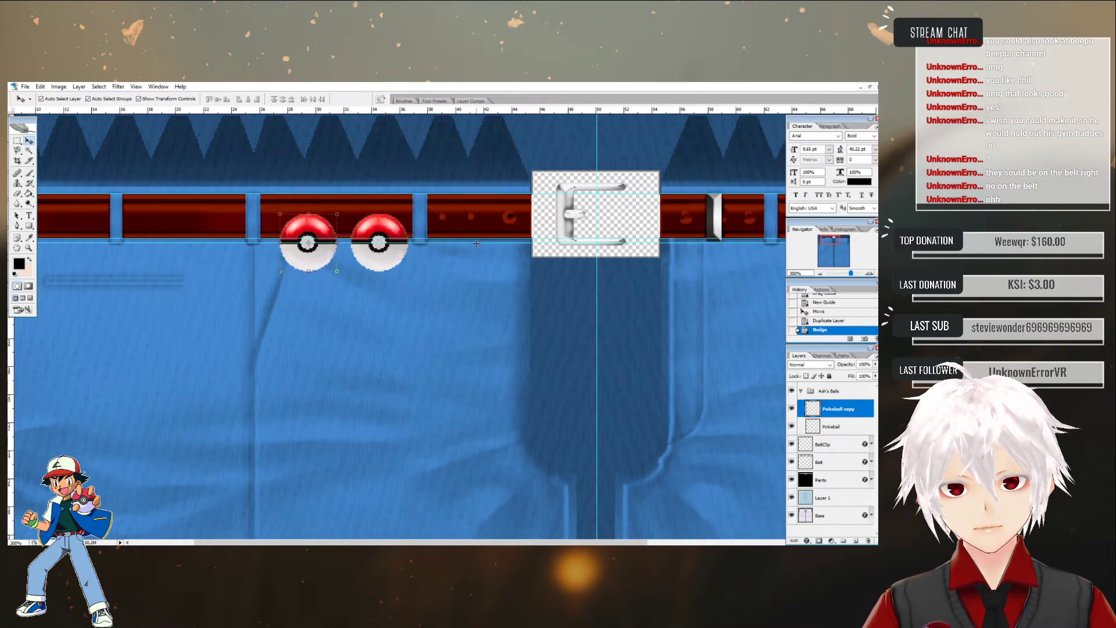
{"action": "key", "text": "Left"}
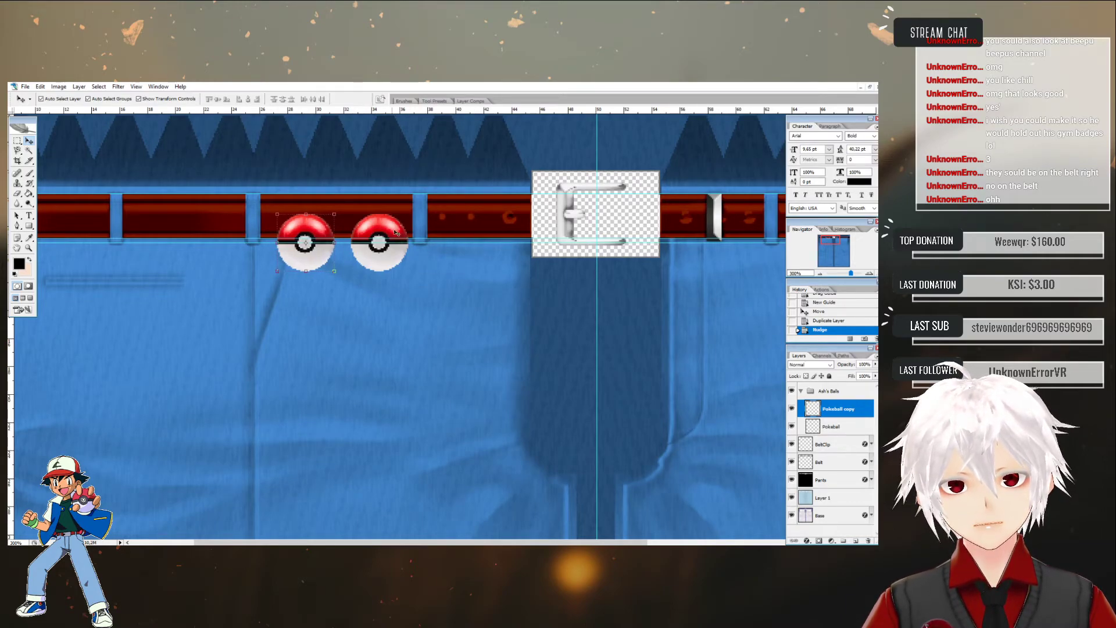
- Select the original Pokeball layer and nudge it left, narrowing the gap to its copy
{"action": "left_click", "coordinate": [837, 429]}
{"action": "key", "text": "Left"}
{"action": "key", "text": "Left"}
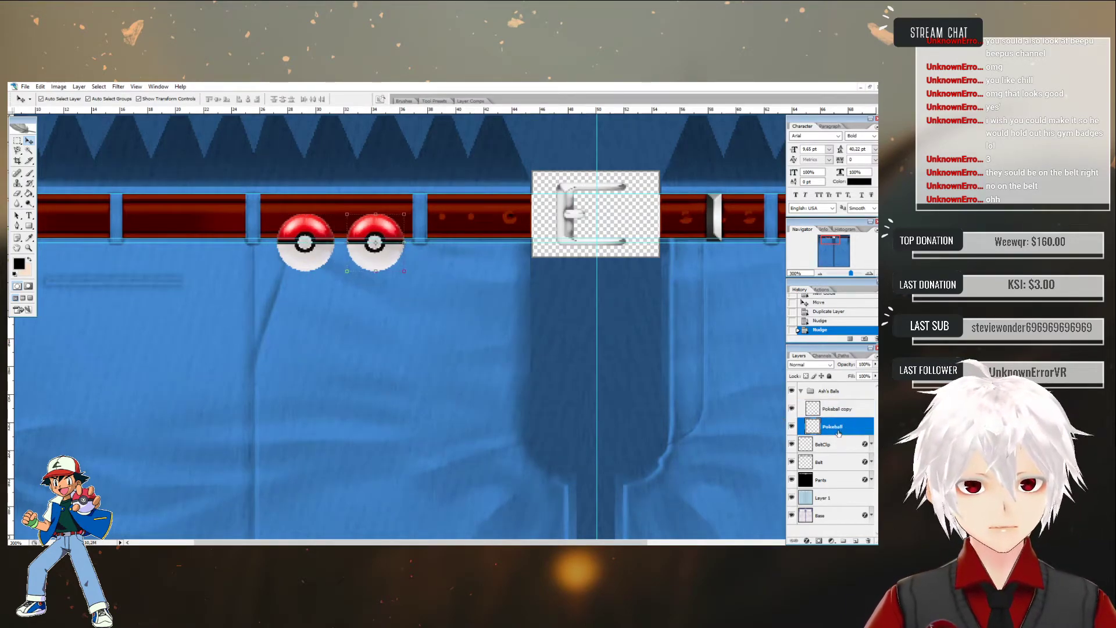
{"action": "key", "text": "Left"}
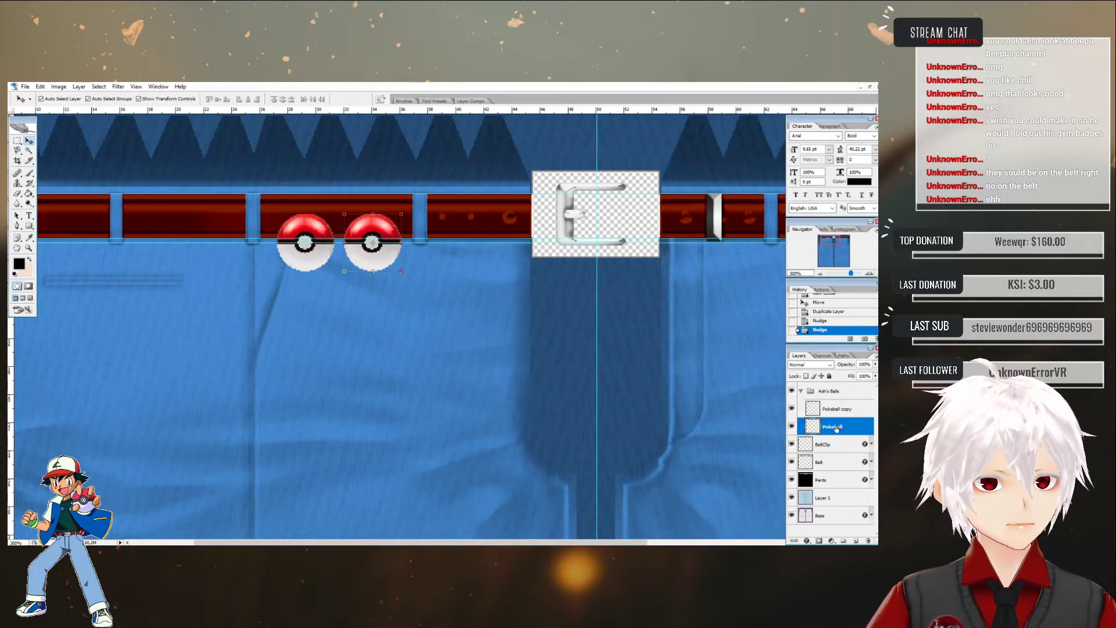
- Duplicate the Pokeball copy layer and nudge the new ball right, between the two existing balls
{"action": "right_click", "coordinate": [836, 426]}
{"action": "left_click", "coordinate": [832, 432]}
{"action": "right_click", "coordinate": [837, 409]}
{"action": "left_click", "coordinate": [817, 244]}
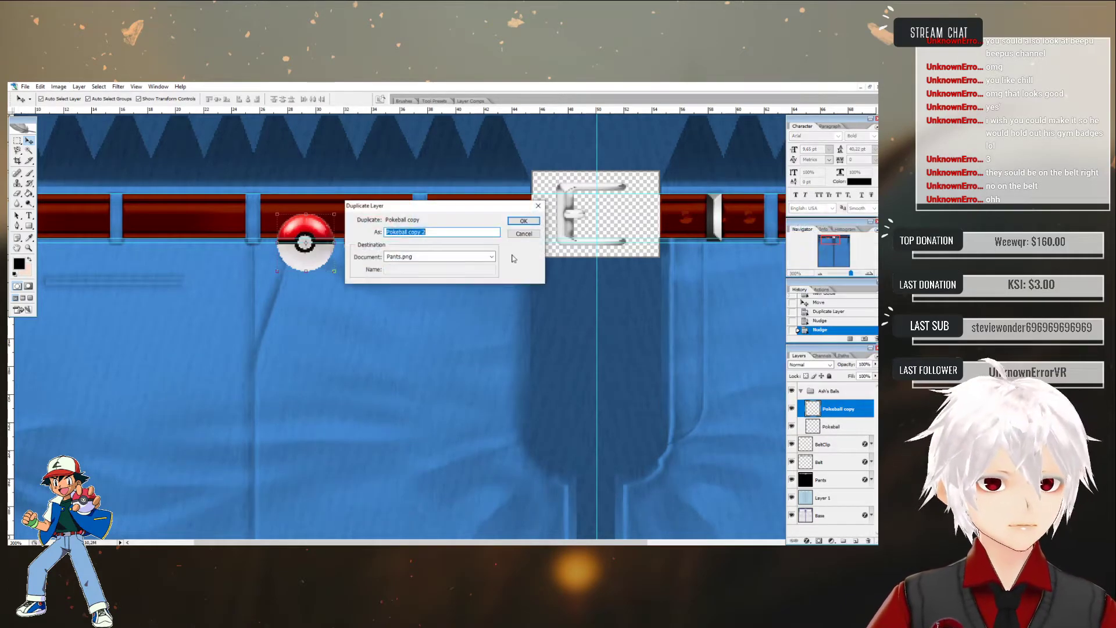
{"action": "left_click", "coordinate": [523, 221]}
{"action": "key", "text": "shift+Right"}
{"action": "key", "text": "Right"}
{"action": "key", "text": "Right"}
{"action": "key", "text": "Right"}
{"action": "key", "text": "Right"}
{"action": "key", "text": "Right"}
{"action": "key", "text": "Right"}
{"action": "key", "text": "Right"}
{"action": "key", "text": "Right"}
{"action": "key", "text": "Right"}
{"action": "key", "text": "Right"}
{"action": "left_click_drag", "start_coordinate": [232, 541], "coordinate": [340, 541]}
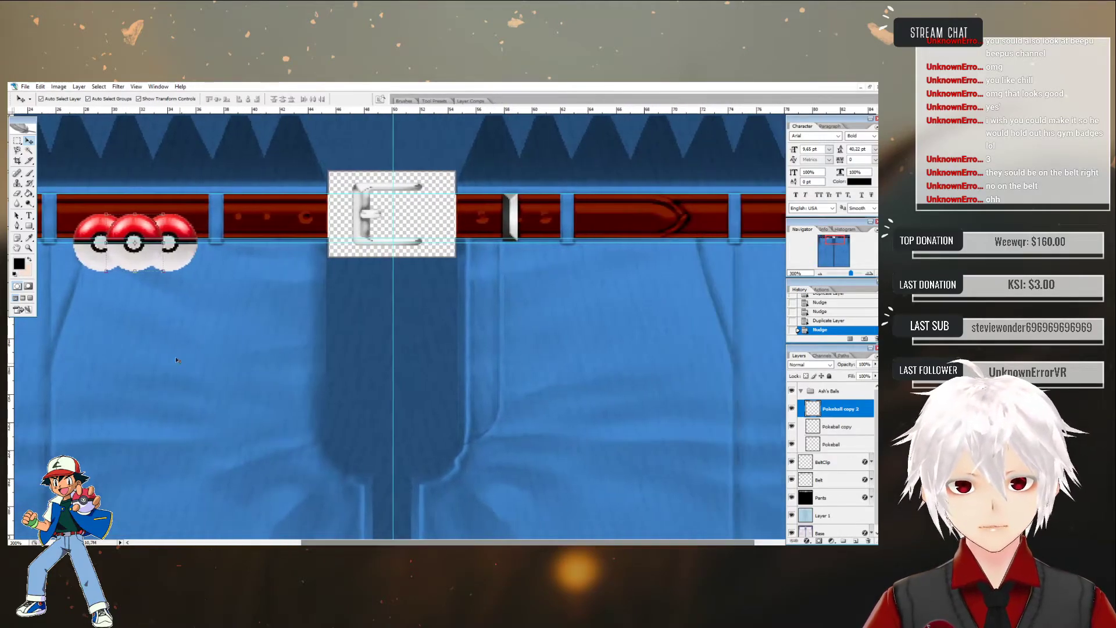
- Move only the newest Poké Ball across the buckle with Free Transform, placing it just past the first belt loop on the right side
{"action": "left_click_drag", "start_coordinate": [148, 231], "coordinate": [452, 231]}
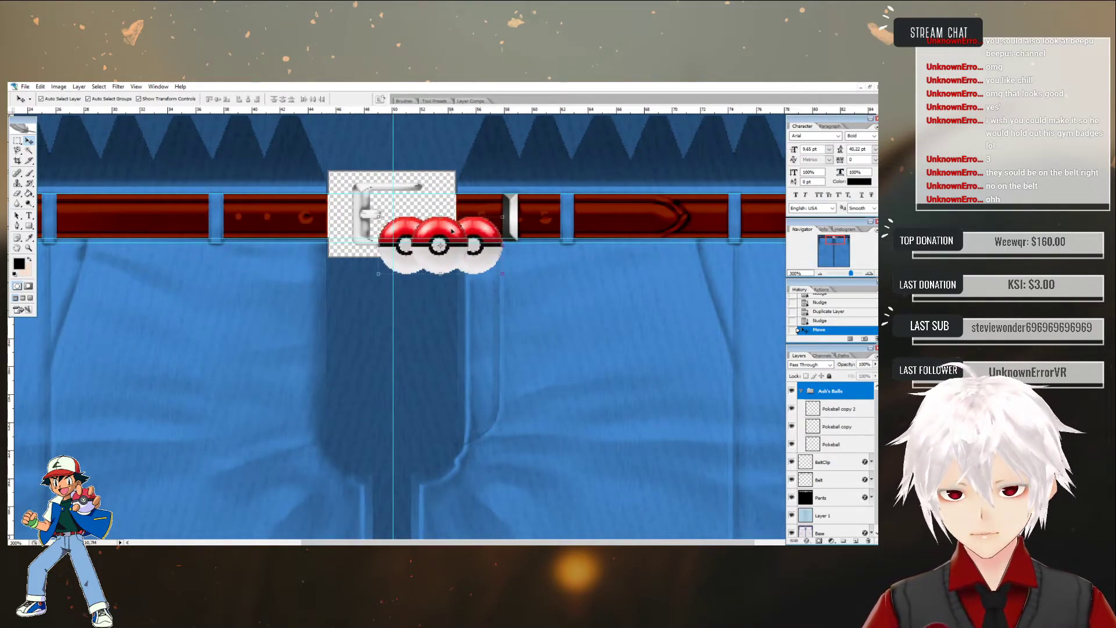
{"action": "key", "text": "ctrl+z"}
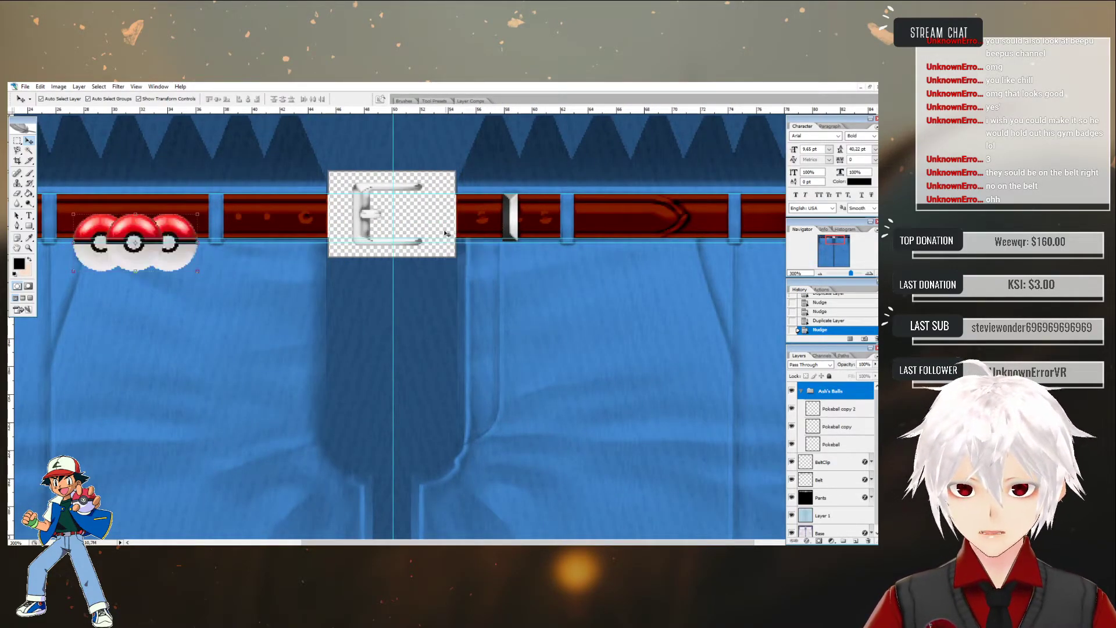
{"action": "left_click", "coordinate": [837, 409]}
{"action": "key", "text": "ctrl+t"}
{"action": "left_click_drag", "start_coordinate": [149, 228], "coordinate": [620, 228]}
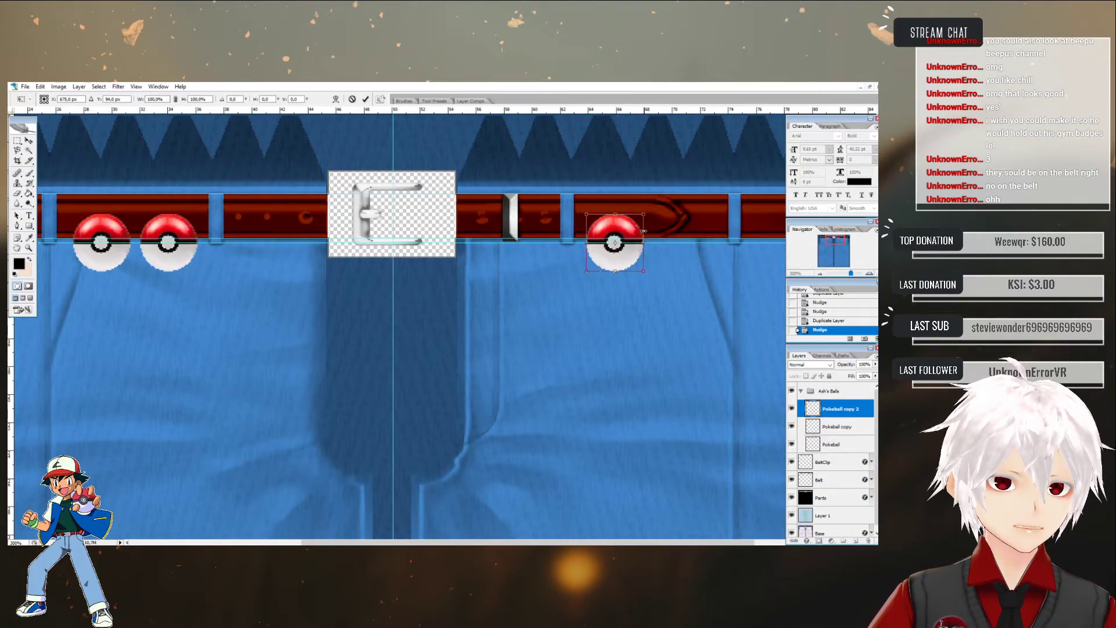
{"action": "left_click", "coordinate": [366, 100]}
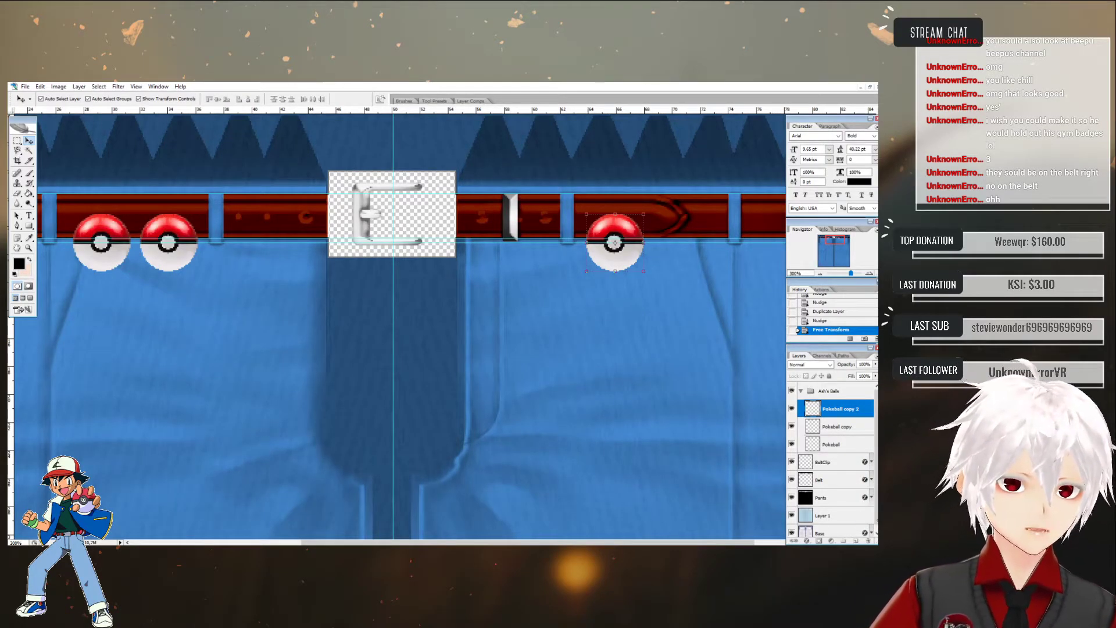
- Duplicate the Pokeball copy 2 layer and nudge the duplicate right to form a matching pair beyond the buckle
{"action": "right_click", "coordinate": [846, 412]}
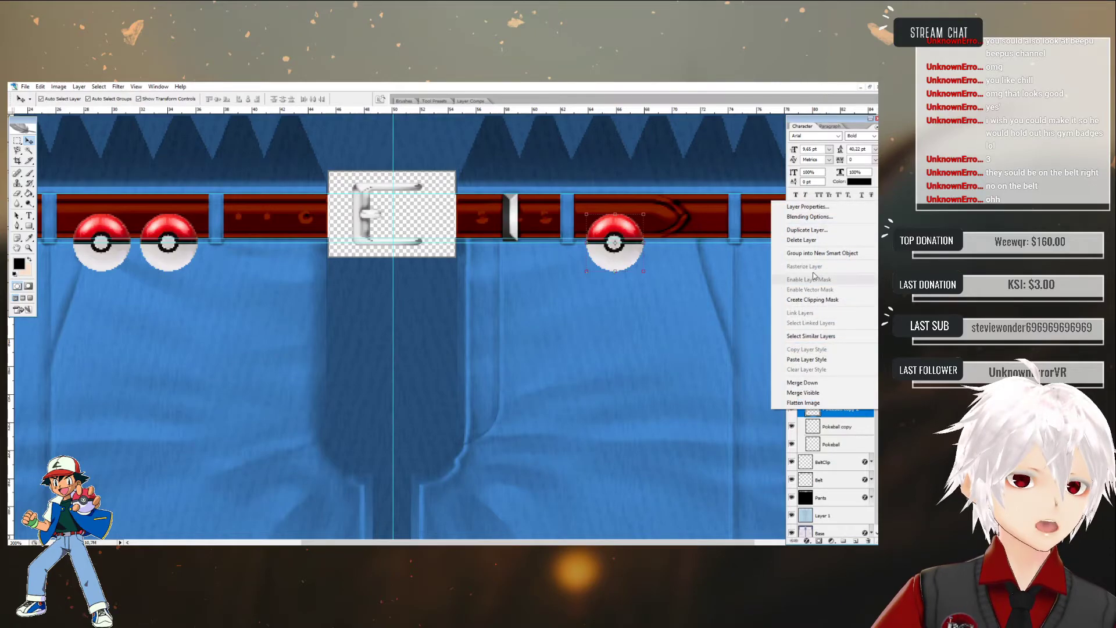
{"action": "left_click", "coordinate": [799, 230]}
{"action": "left_click", "coordinate": [523, 221]}
{"action": "key", "text": "Right"}
{"action": "key", "text": "Right"}
{"action": "key", "text": "Right"}
{"action": "key", "text": "Right"}
{"action": "key", "text": "Right"}
{"action": "key", "text": "Right"}
{"action": "key", "text": "Right"}
{"action": "key", "text": "Right"}
{"action": "key", "text": "Right"}
{"action": "key", "text": "Right"}
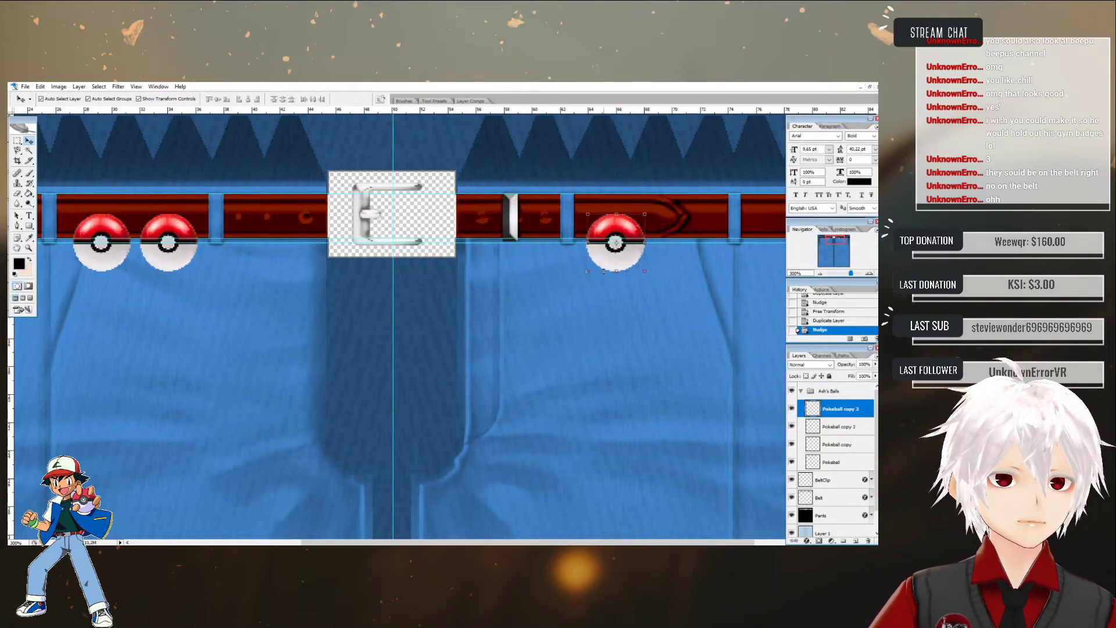
{"action": "key", "text": "Right"}
{"action": "key", "text": "Right"}
{"action": "key", "text": "Right"}
{"action": "key", "text": "Right"}
{"action": "key", "text": "Right"}
{"action": "key", "text": "Right"}
{"action": "key", "text": "Right"}
{"action": "key", "text": "Right"}
{"action": "key", "text": "Right"}
{"action": "key", "text": "Right"}
{"action": "key", "text": "Right"}
{"action": "key", "text": "Right"}
{"action": "key", "text": "Right"}
{"action": "key", "text": "Right"}
{"action": "key", "text": "Right"}
{"action": "key", "text": "Right"}
{"action": "key", "text": "Right"}
{"action": "key", "text": "Right"}
{"action": "key", "text": "Right"}
{"action": "key", "text": "Right"}
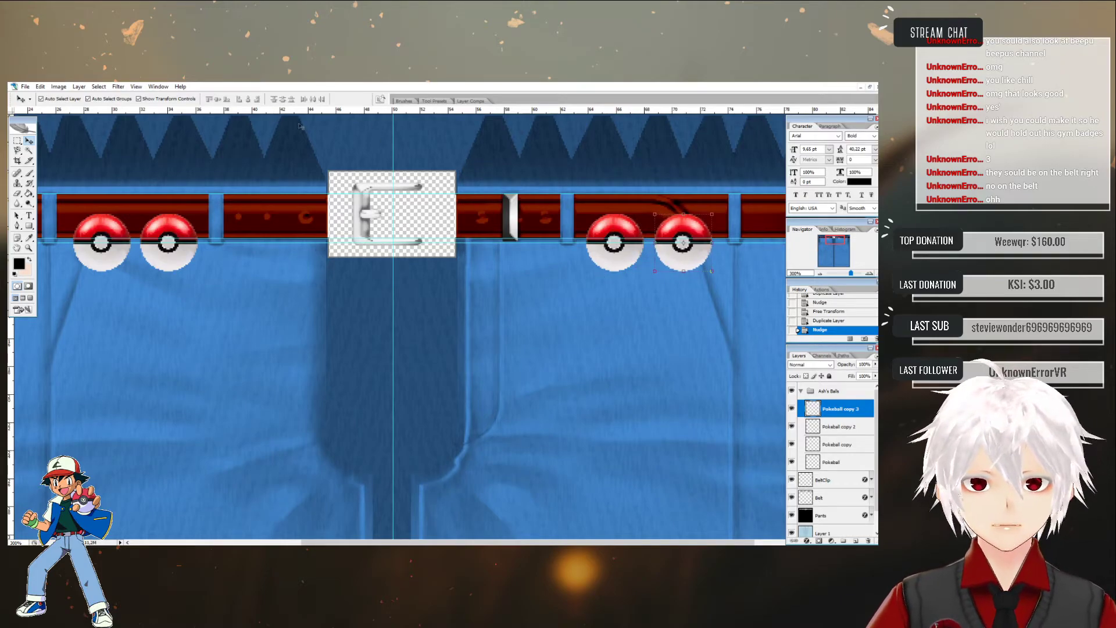
- Save a PNG copy of the texture in the AshKetchum folder, overwriting Pants.png with the default PNG options
{"action": "left_click", "coordinate": [17, 141]}
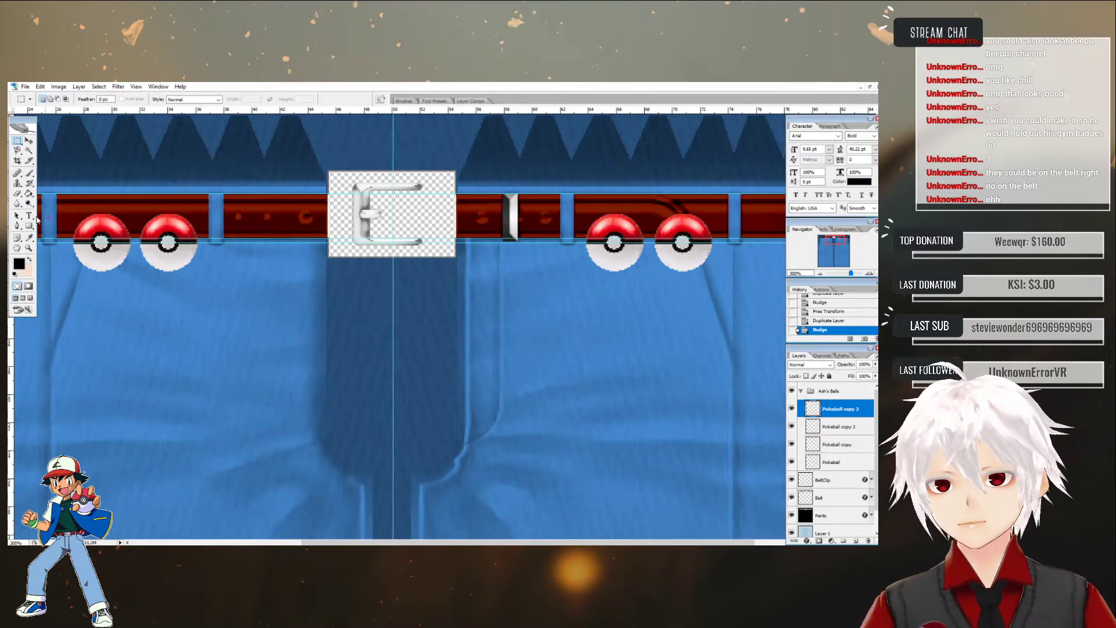
{"action": "left_click", "coordinate": [28, 90]}
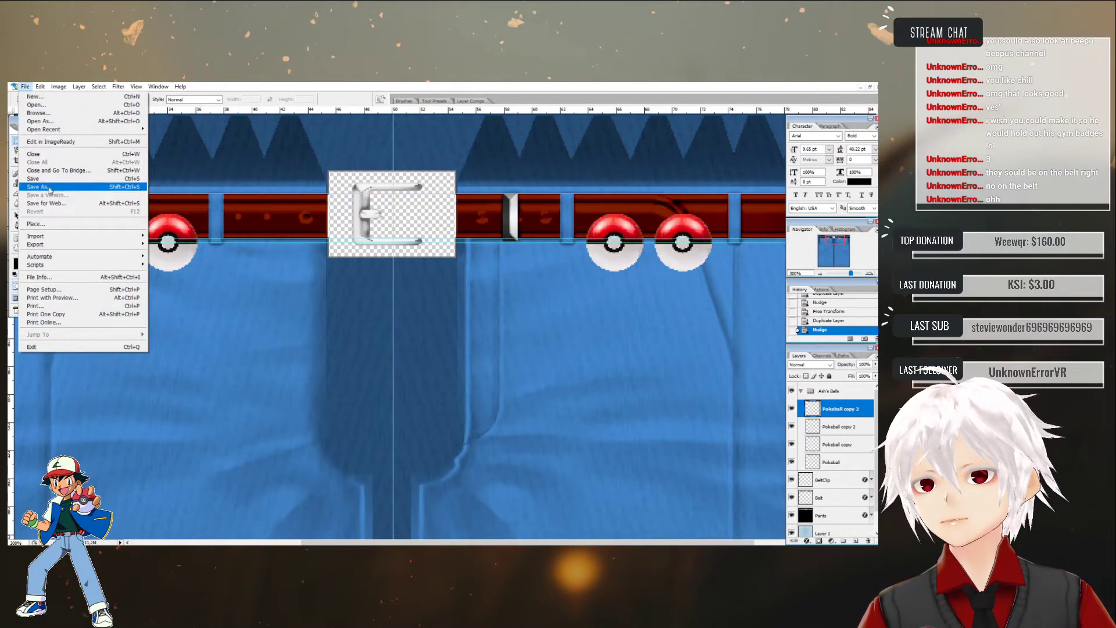
{"action": "left_click", "coordinate": [50, 189]}
{"action": "left_click", "coordinate": [399, 424]}
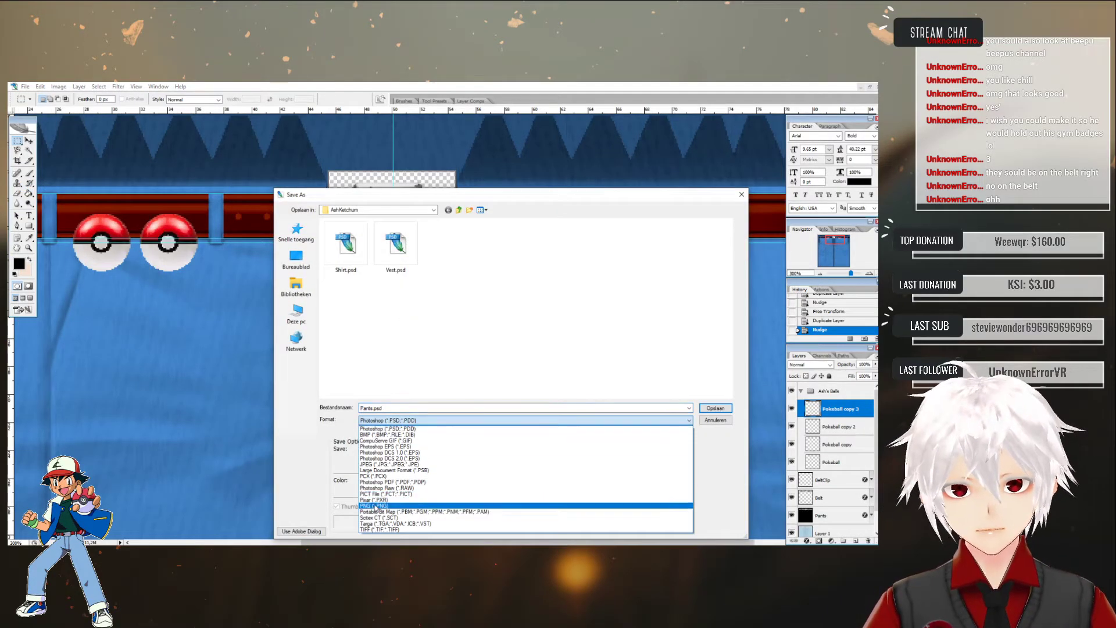
{"action": "left_click", "coordinate": [401, 503]}
{"action": "left_click", "coordinate": [347, 247]}
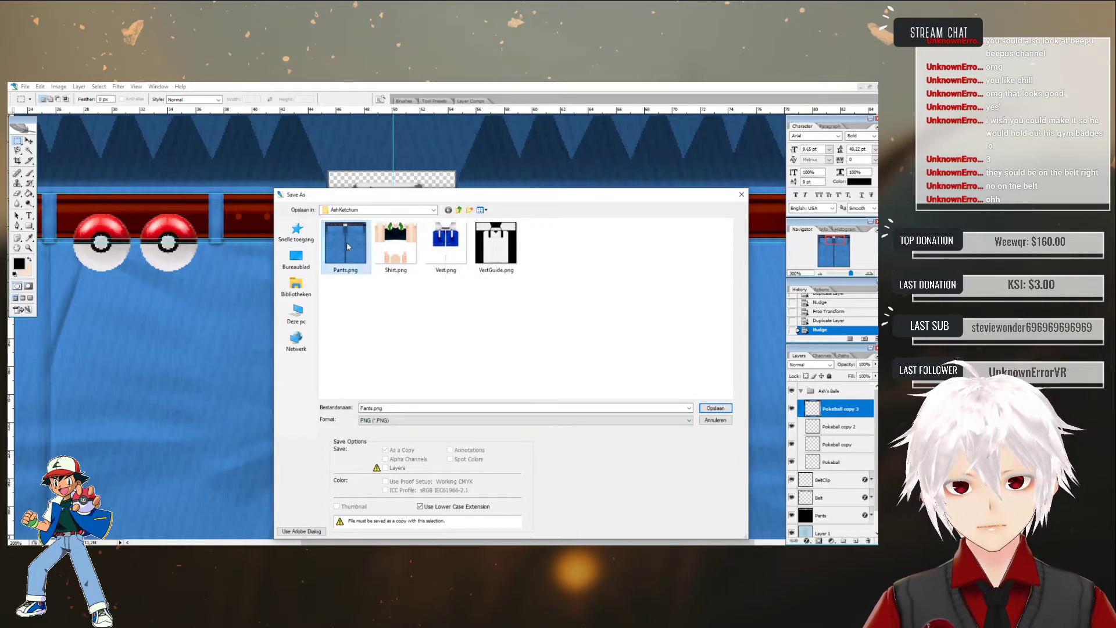
{"action": "left_click", "coordinate": [715, 407]}
{"action": "left_click", "coordinate": [472, 317]}
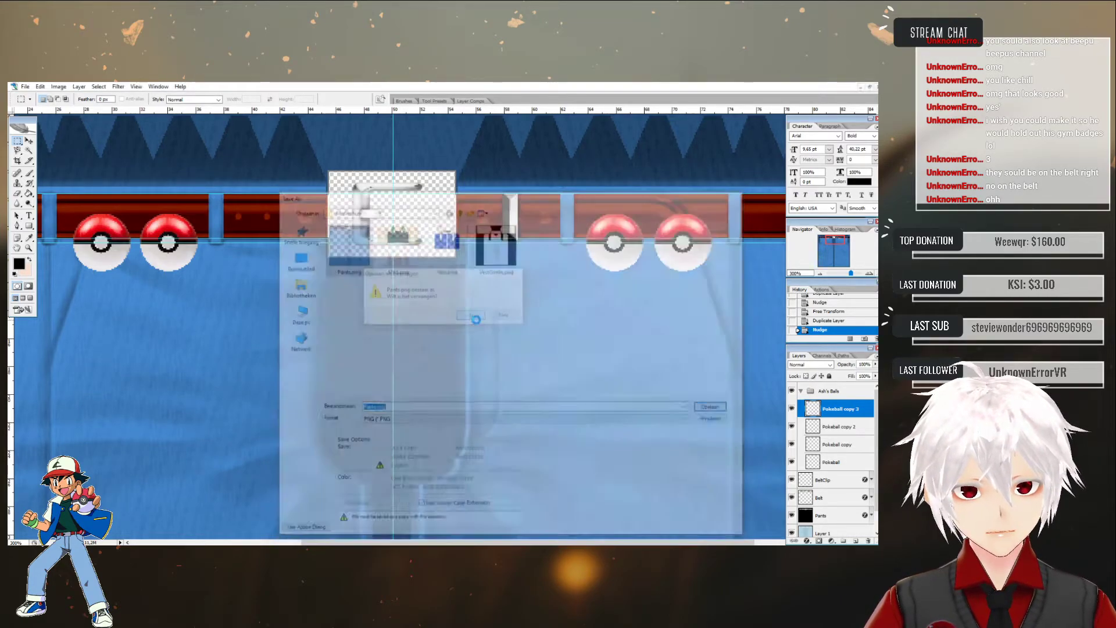
{"action": "left_click", "coordinate": [473, 305]}
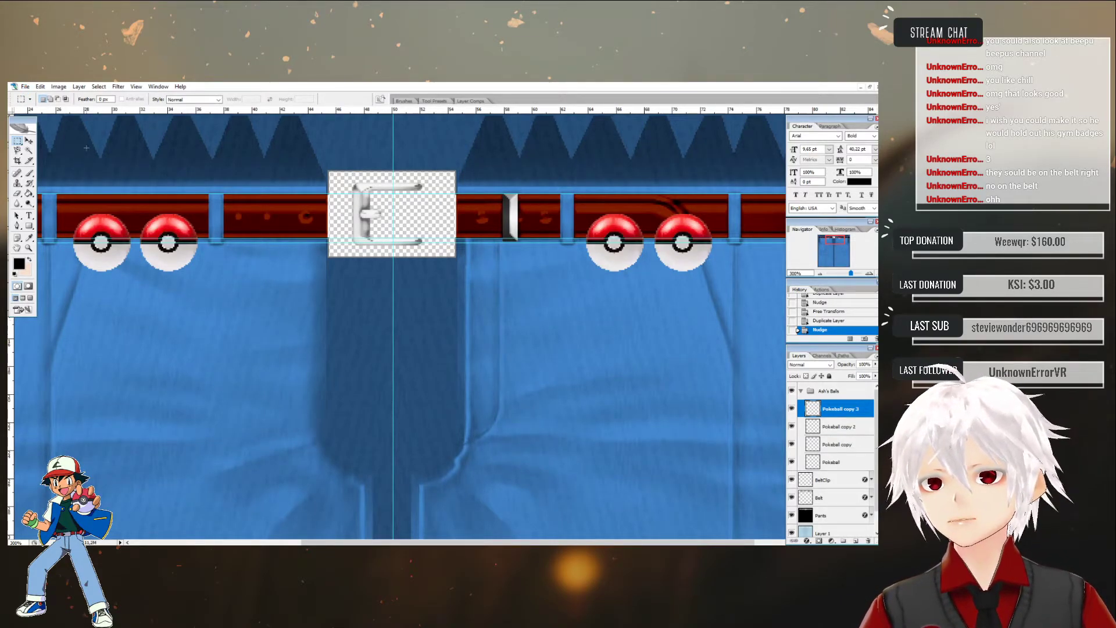
- Save the layered document as Pants.psd in the AshKetchum folder with Maximize compatibility on
{"action": "left_click", "coordinate": [26, 87]}
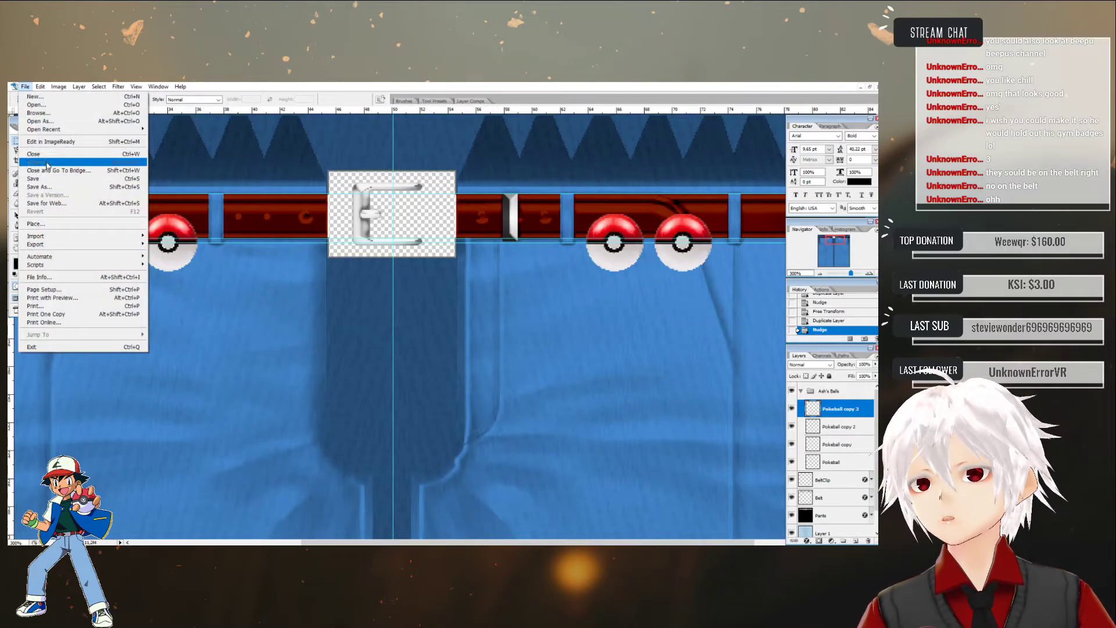
{"action": "left_click", "coordinate": [45, 182]}
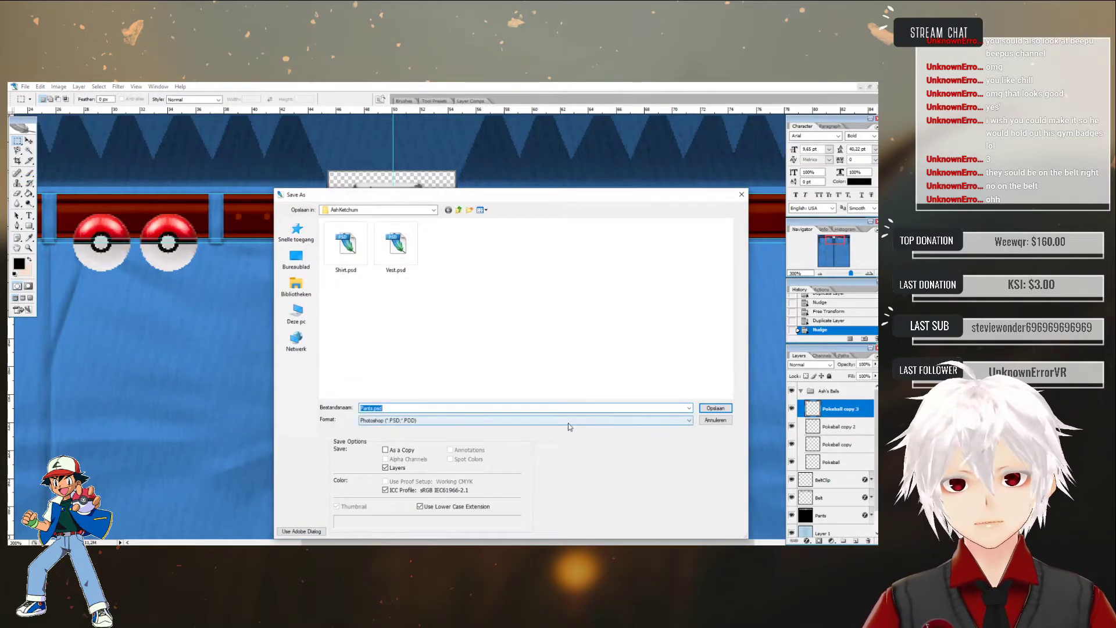
{"action": "left_click", "coordinate": [721, 411]}
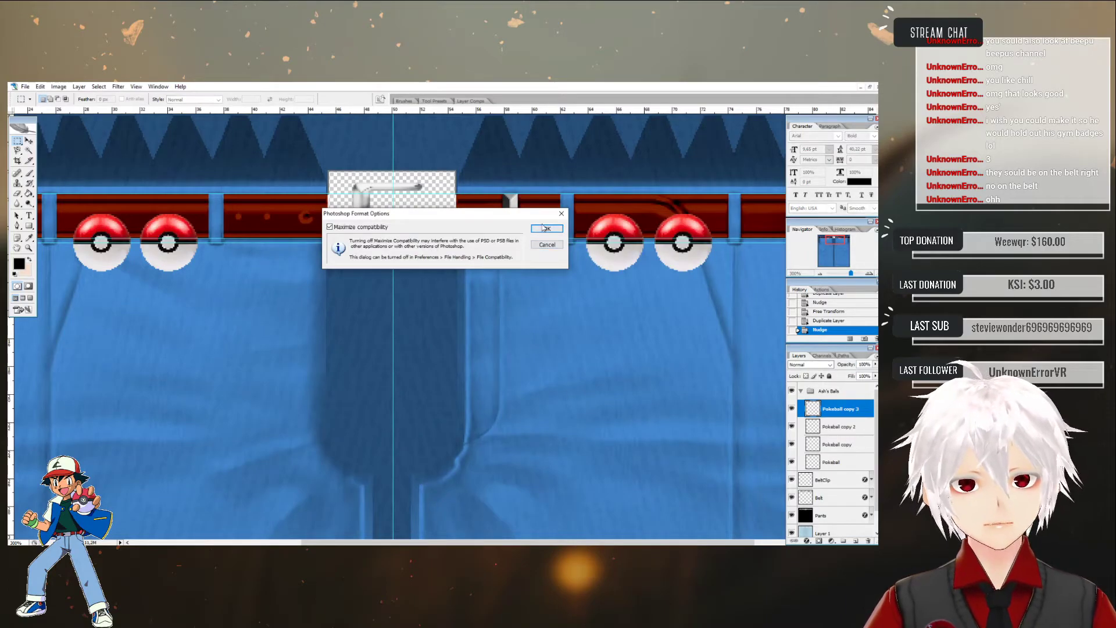
{"action": "left_click", "coordinate": [543, 233]}
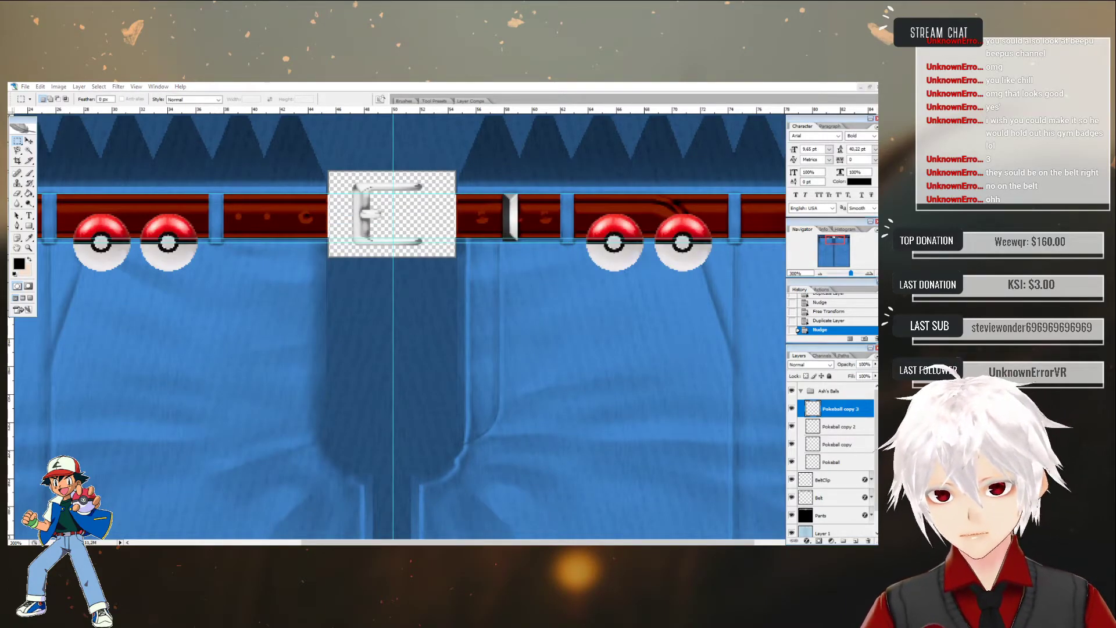
- Switch to VRoid Studio and import Pants.png into the pants' Layer, replacing the red test strokes
{"action": "key", "text": "alt+Tab"}
{"action": "left_click", "coordinate": [35, 134]}
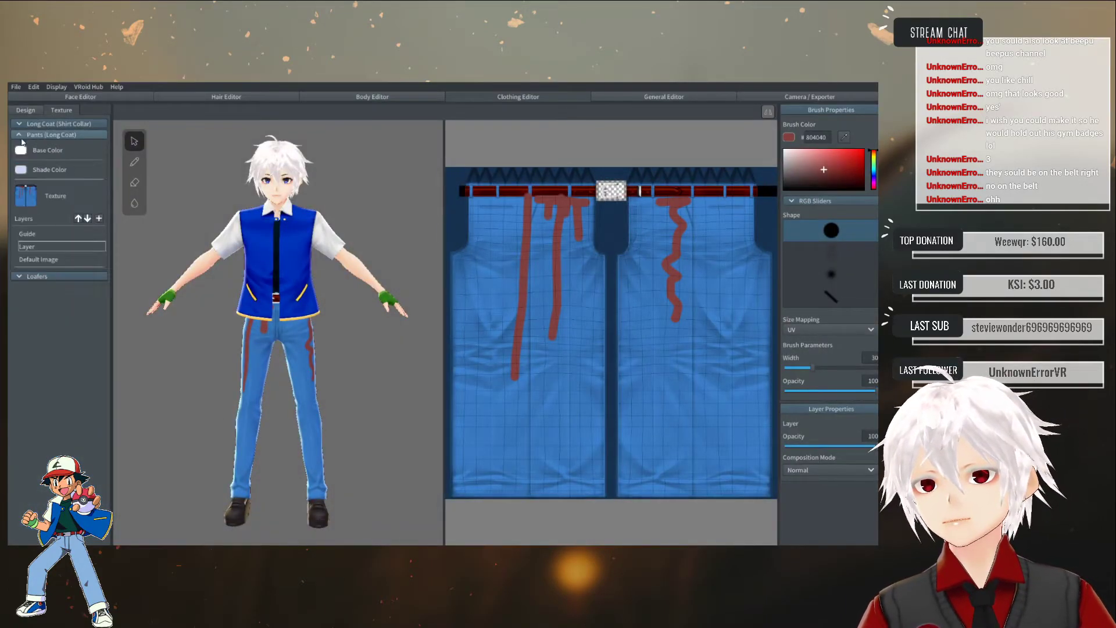
{"action": "right_click", "coordinate": [42, 246]}
{"action": "left_click", "coordinate": [55, 290]}
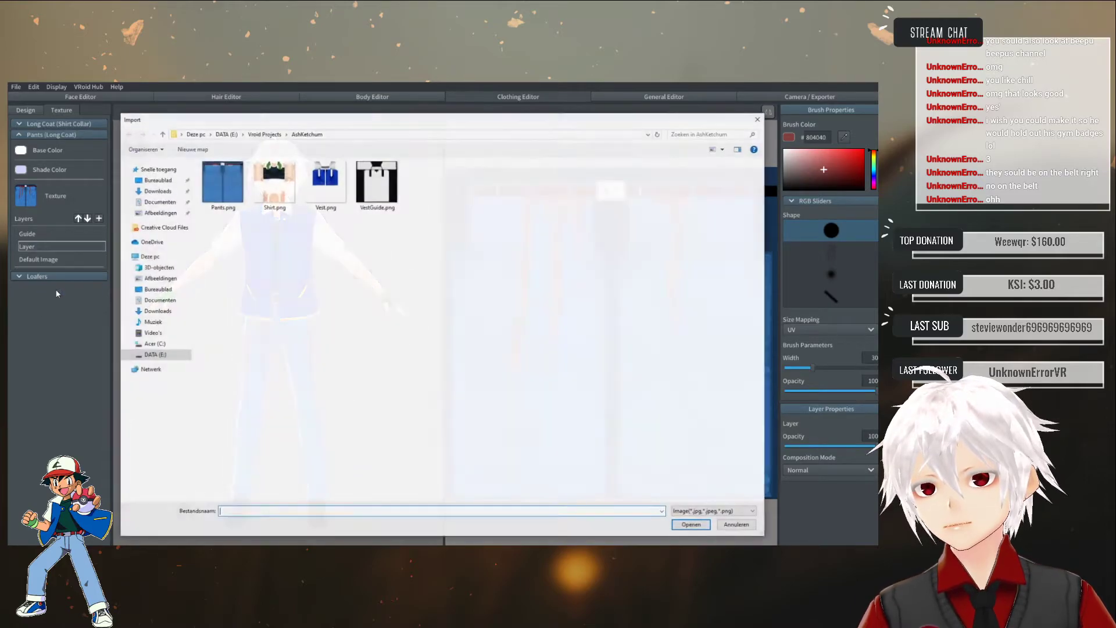
{"action": "double_click", "coordinate": [220, 185]}
- Examine the belt, vest hem and pants on the model up close and at full length
{"action": "right_click_drag", "start_coordinate": [272, 265], "coordinate": [248, 273]}
{"action": "scroll", "coordinate": [247, 273], "scroll_direction": "up", "scroll_amount": 2}
{"action": "scroll", "coordinate": [256, 357], "scroll_direction": "up", "scroll_amount": 5}
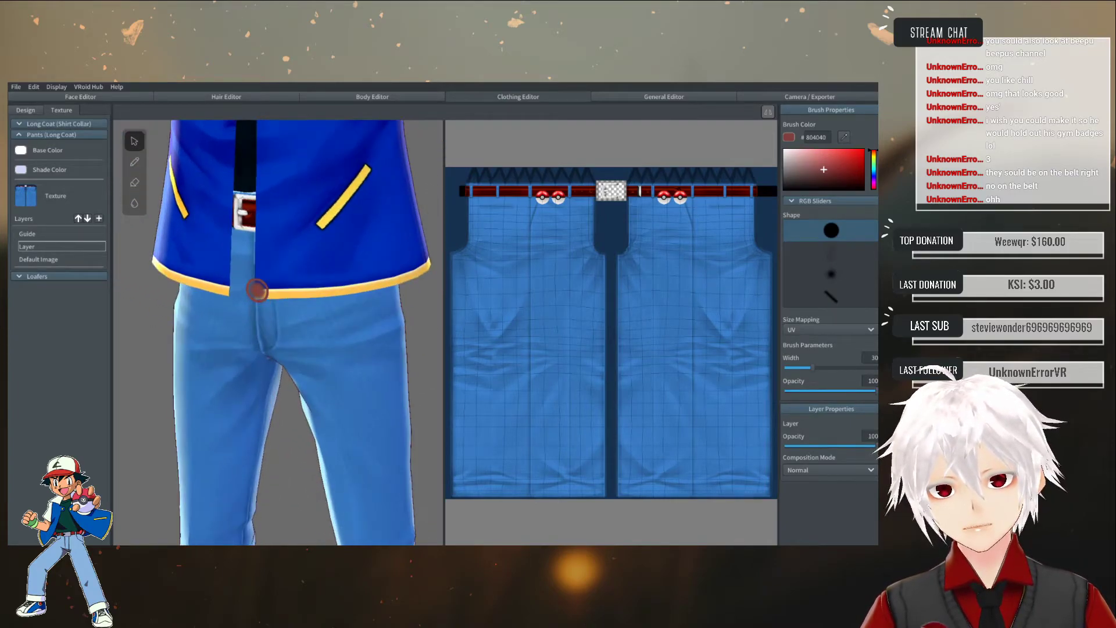
{"action": "right_click_drag", "start_coordinate": [260, 290], "coordinate": [244, 267]}
{"action": "right_click_drag", "start_coordinate": [299, 314], "coordinate": [348, 238]}
{"action": "right_click_drag", "start_coordinate": [292, 264], "coordinate": [172, 248]}
{"action": "scroll", "coordinate": [314, 235], "scroll_direction": "down", "scroll_amount": 3}
{"action": "scroll", "coordinate": [307, 246], "scroll_direction": "down", "scroll_amount": 3}
{"action": "scroll", "coordinate": [307, 247], "scroll_direction": "down", "scroll_amount": 3}
{"action": "scroll", "coordinate": [172, 249], "scroll_direction": "up", "scroll_amount": 2}
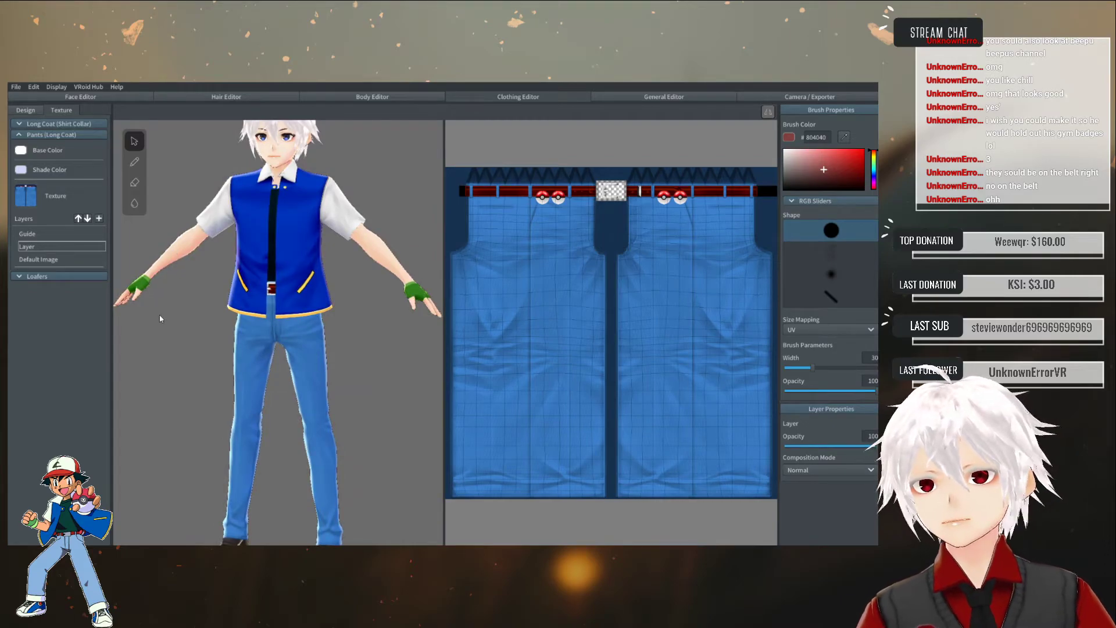
{"action": "right_click_drag", "start_coordinate": [296, 380], "coordinate": [303, 371]}
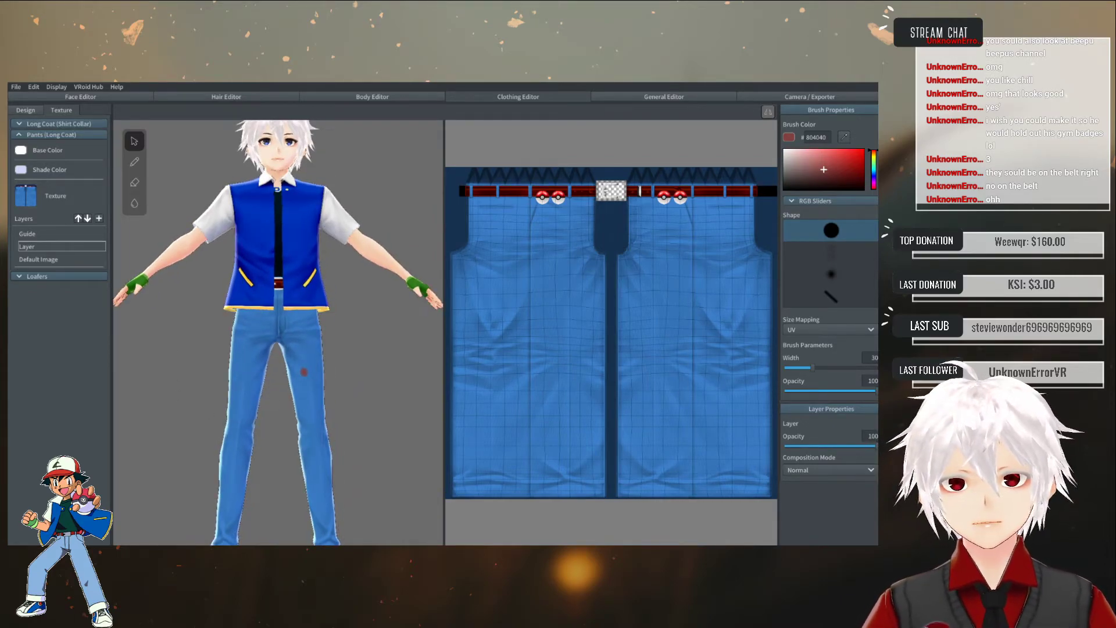
- Collapse the Pants (Long Coat) texture settings, and return to Photoshop to close the pants document
{"action": "left_click", "coordinate": [19, 135]}
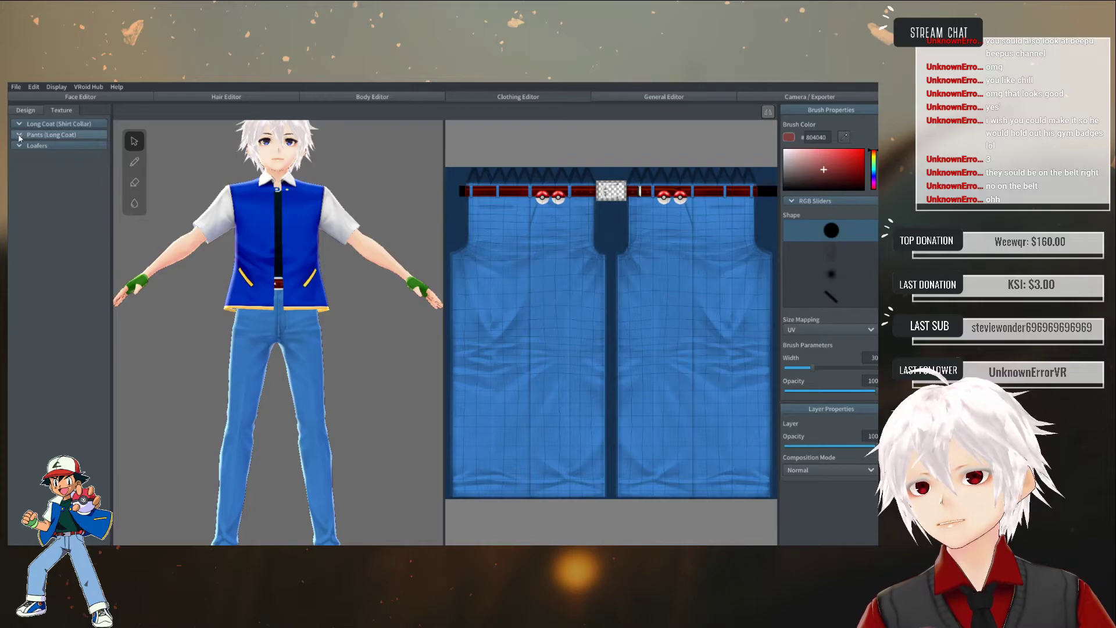
{"action": "key", "text": "alt+Tab"}
{"action": "scroll", "coordinate": [164, 259], "scroll_direction": "down", "scroll_amount": 2}
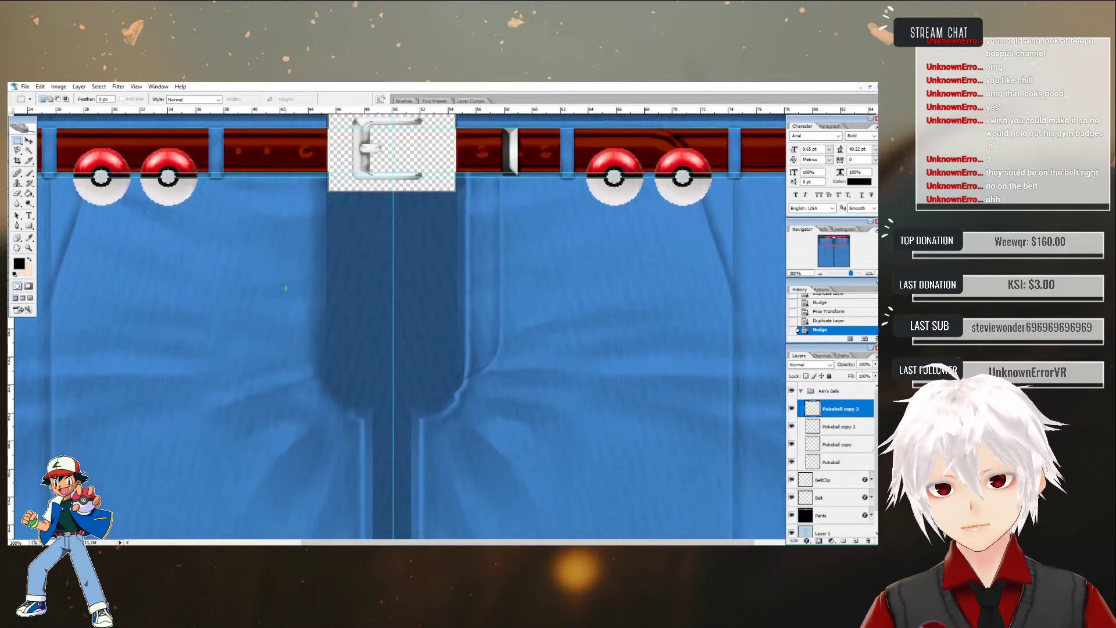
{"action": "left_click", "coordinate": [25, 86]}
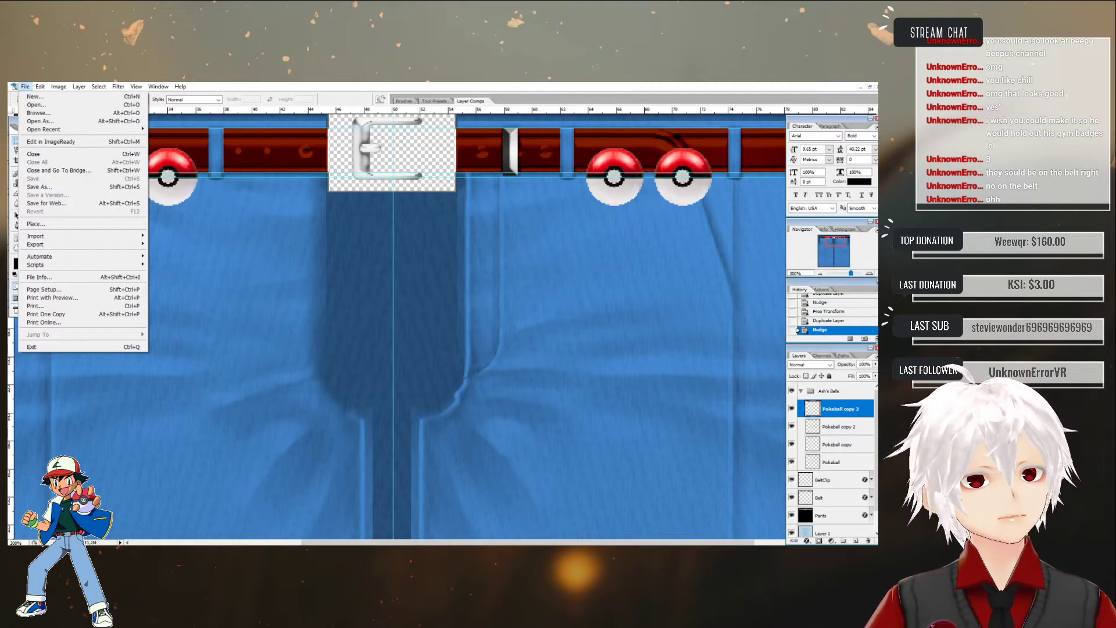
{"action": "left_click", "coordinate": [33, 153]}
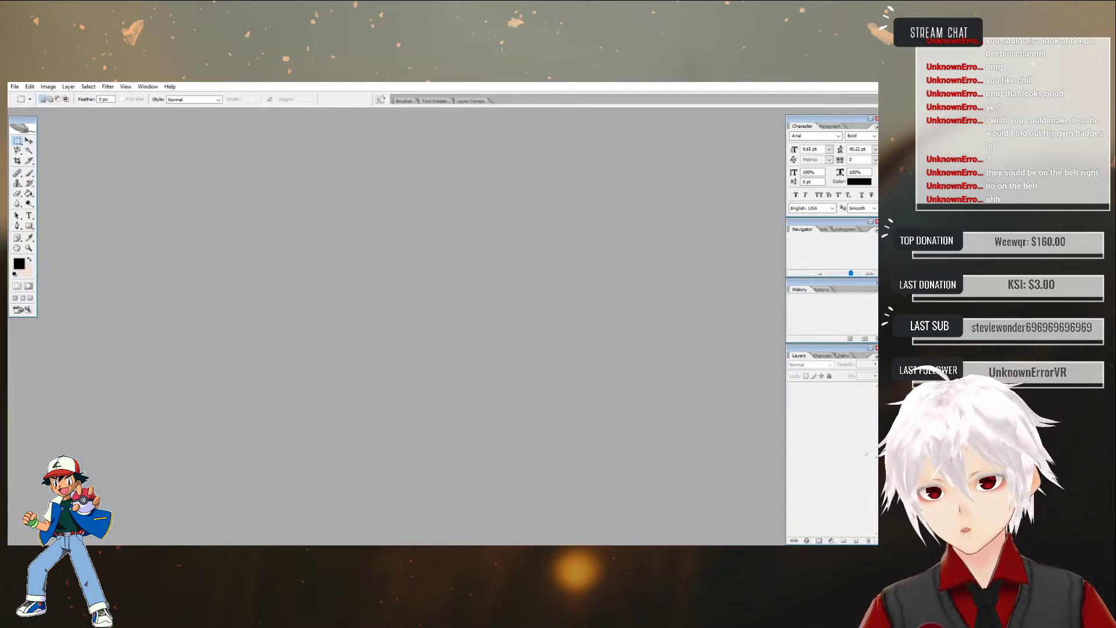
{"action": "mouse_move", "coordinate": [176, 549]}
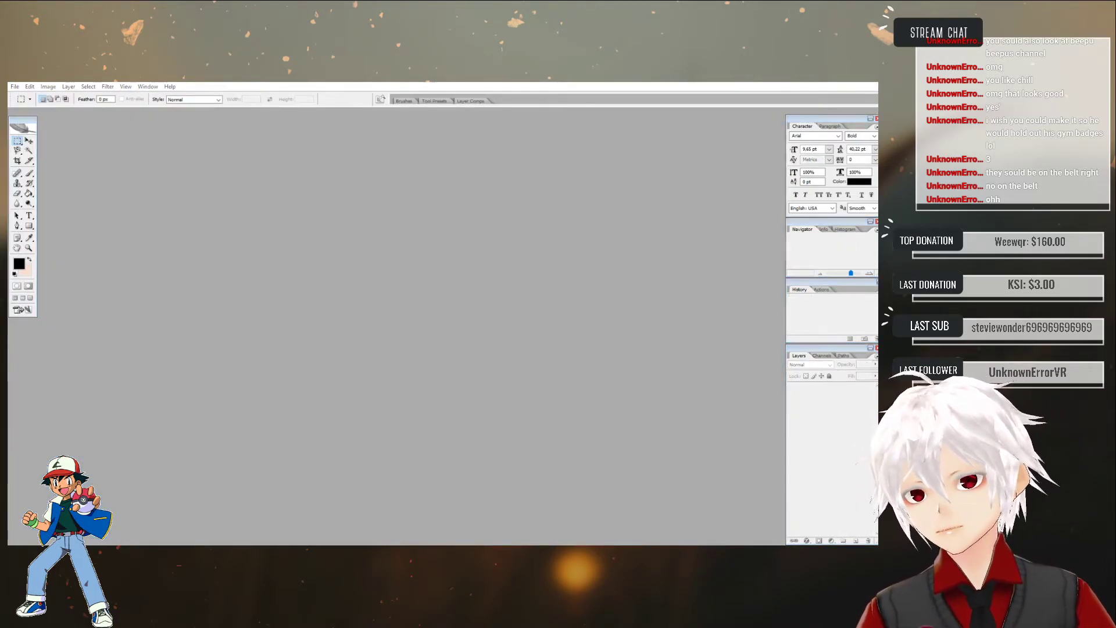
- Switch to VRoid Studio and change the model's shoes to Sneaker in the clothing design settings
{"action": "left_click", "coordinate": [175, 549]}
{"action": "scroll", "coordinate": [421, 449], "scroll_direction": "down", "scroll_amount": 1}
{"action": "middle_click_drag", "start_coordinate": [273, 435], "coordinate": [303, 260]}
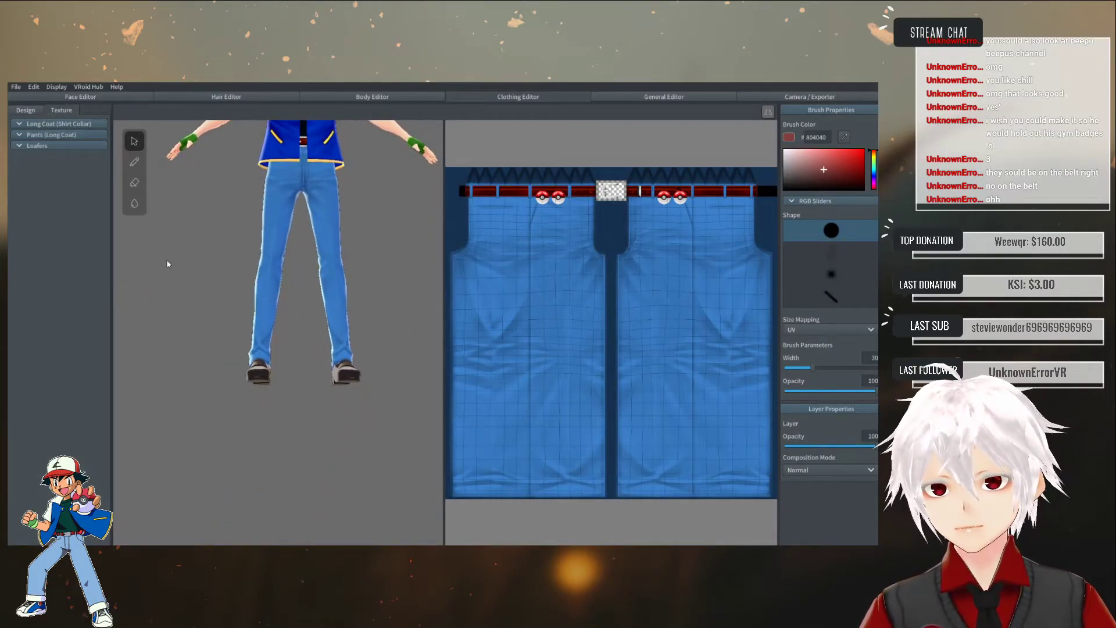
{"action": "left_click", "coordinate": [30, 111]}
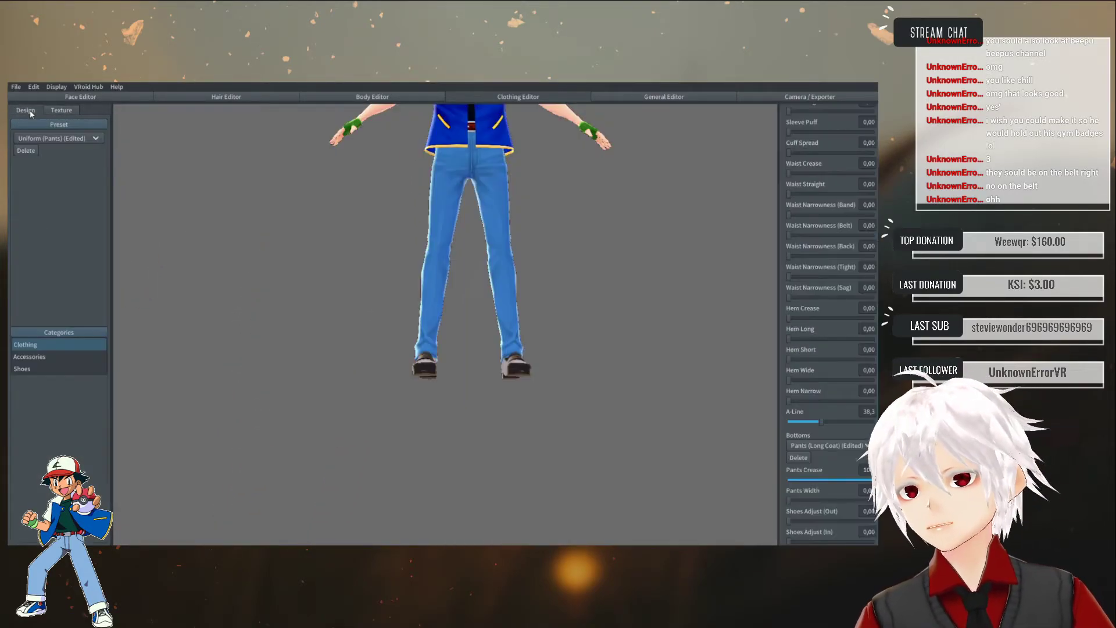
{"action": "left_click", "coordinate": [26, 369]}
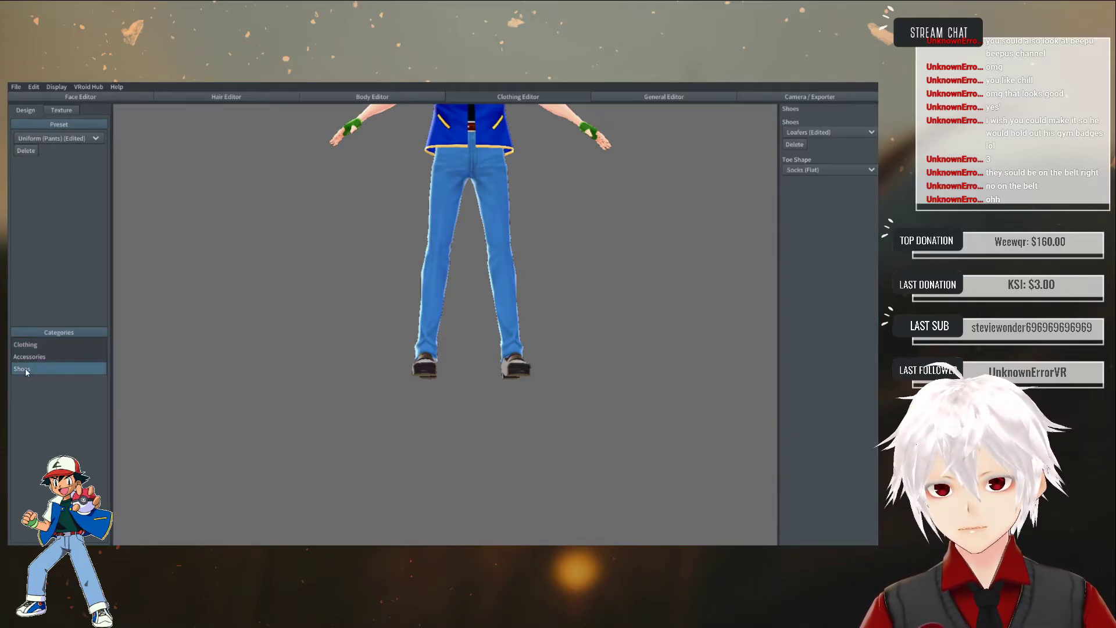
{"action": "left_click", "coordinate": [828, 131]}
{"action": "left_click", "coordinate": [813, 185]}
{"action": "right_click_drag", "start_coordinate": [774, 202], "coordinate": [597, 265]}
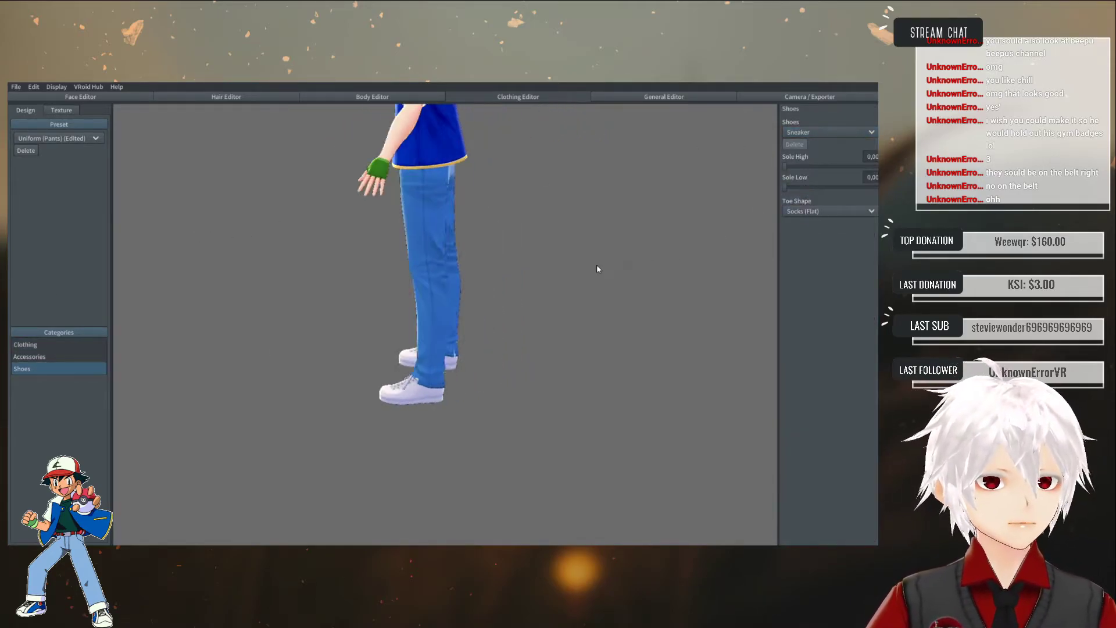
{"action": "scroll", "coordinate": [490, 337], "scroll_direction": "up", "scroll_amount": 2}
{"action": "scroll", "coordinate": [451, 358], "scroll_direction": "up", "scroll_amount": 2}
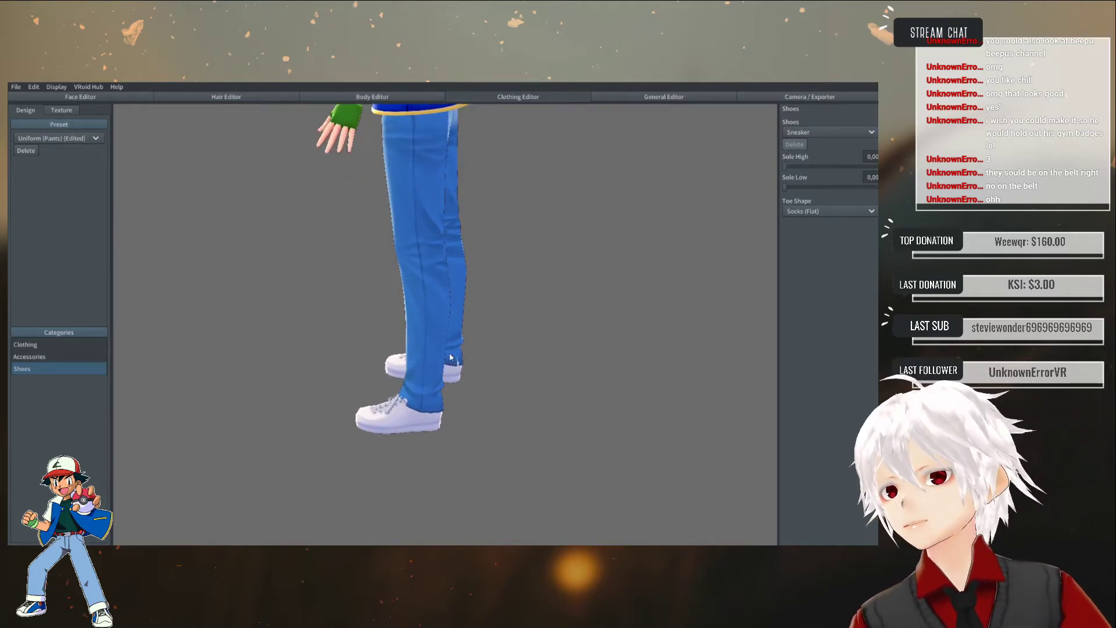
- Try the Pumps on the model and switch back to Sneaker
{"action": "left_click", "coordinate": [829, 133]}
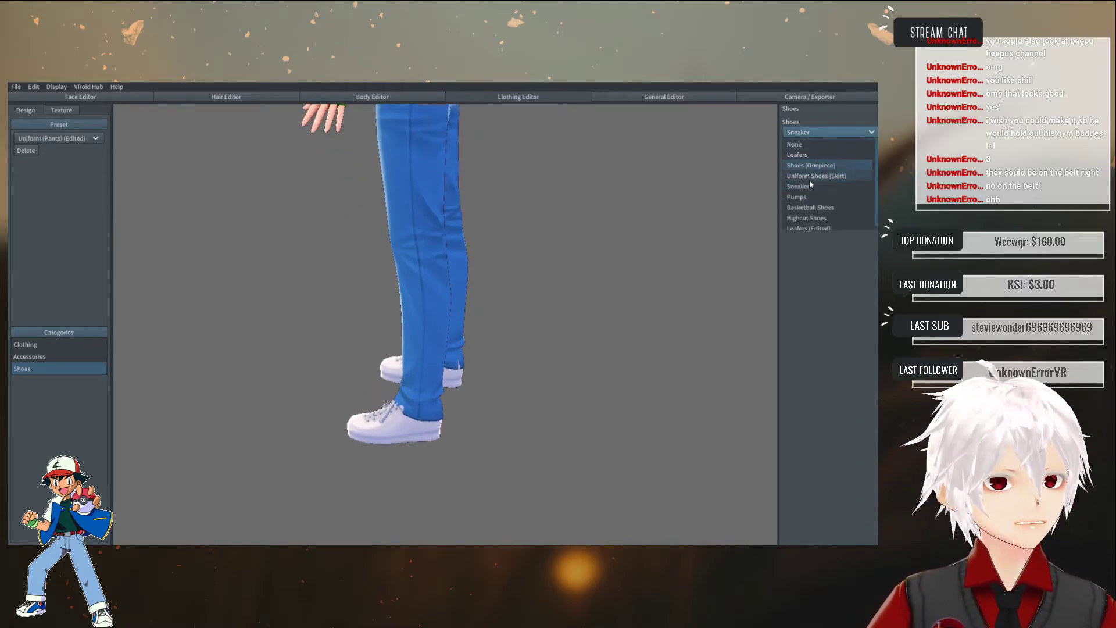
{"action": "left_click", "coordinate": [807, 195]}
{"action": "right_click_drag", "start_coordinate": [717, 245], "coordinate": [538, 313]}
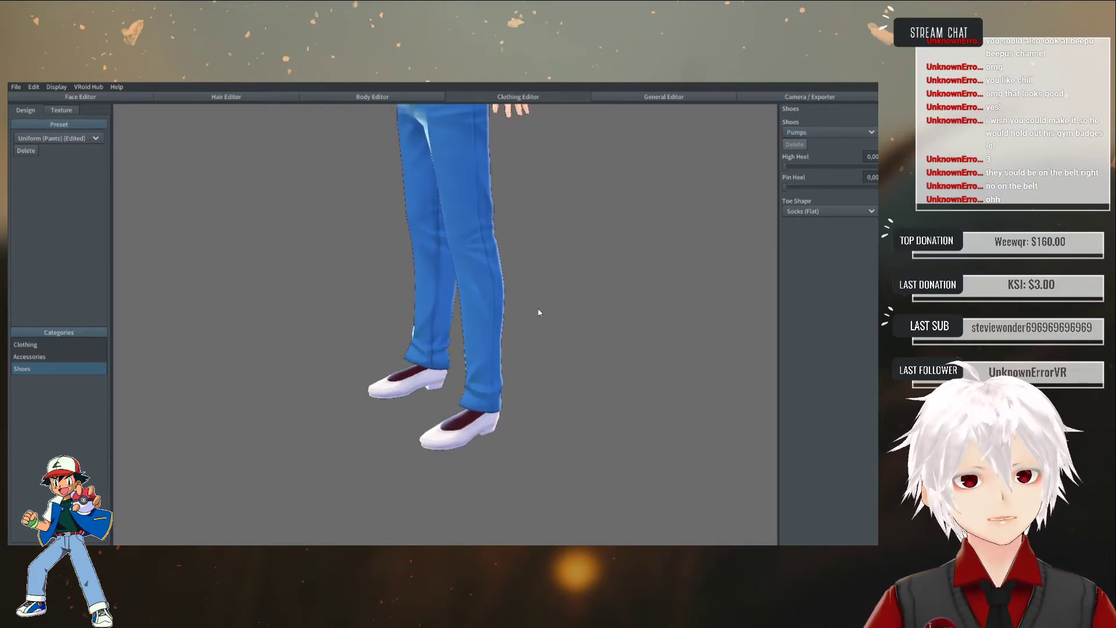
{"action": "left_click", "coordinate": [828, 133]}
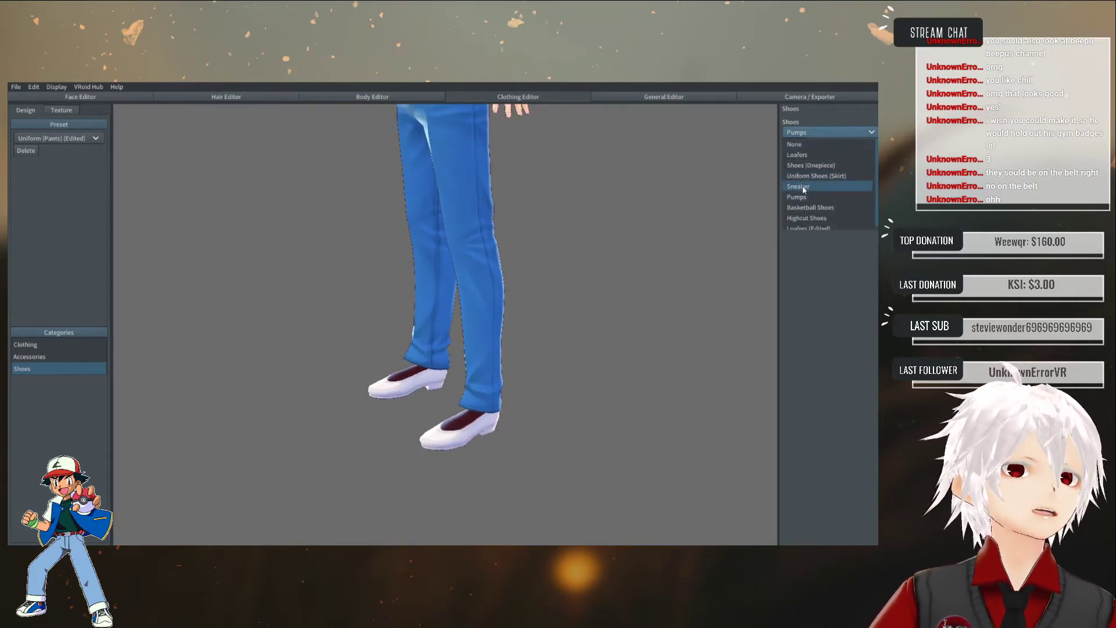
{"action": "left_click", "coordinate": [802, 186]}
{"action": "right_click_drag", "start_coordinate": [581, 267], "coordinate": [438, 255]}
- Compare the Basketball Shoes on the model and return the shoe type to Sneaker
{"action": "left_click", "coordinate": [818, 134]}
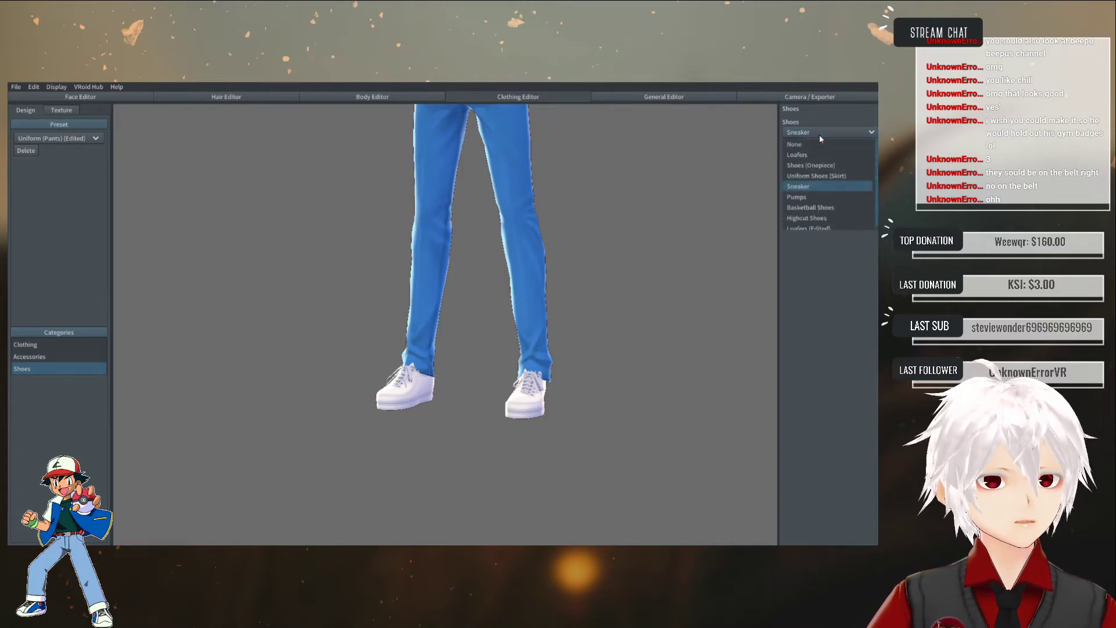
{"action": "left_click", "coordinate": [818, 134]}
{"action": "left_click", "coordinate": [820, 138]}
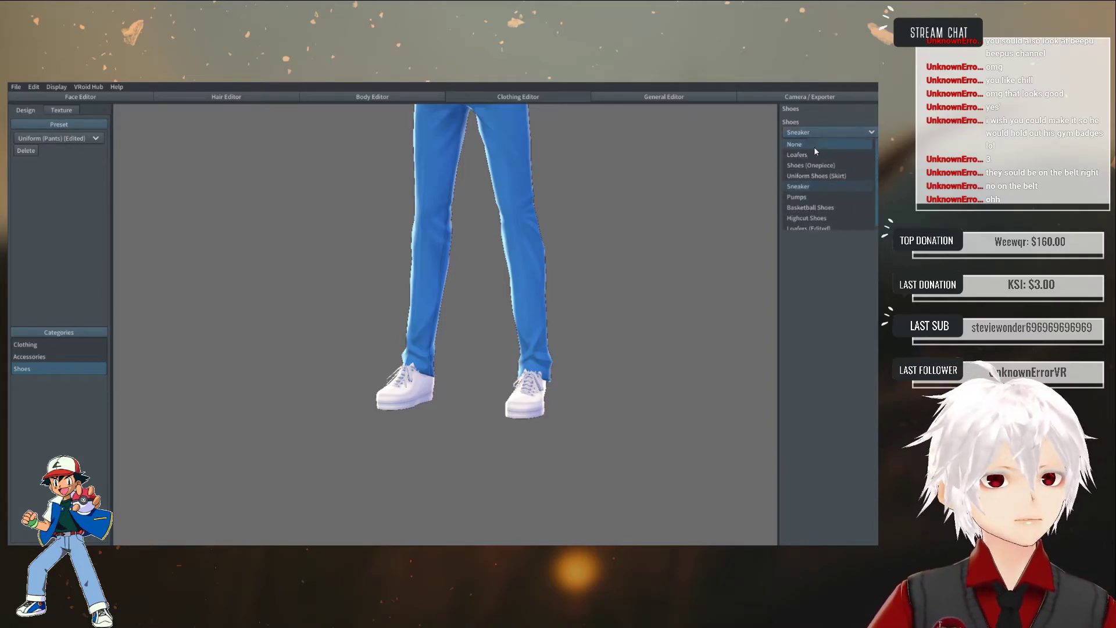
{"action": "left_click", "coordinate": [810, 207]}
{"action": "right_click_drag", "start_coordinate": [643, 249], "coordinate": [606, 261]}
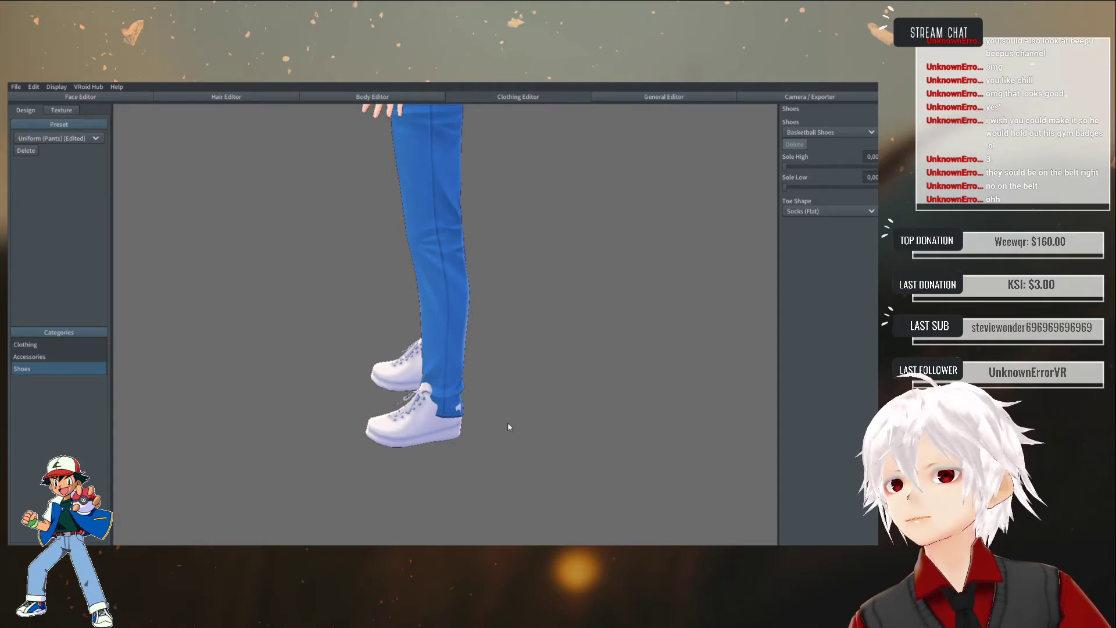
{"action": "left_click", "coordinate": [831, 132]}
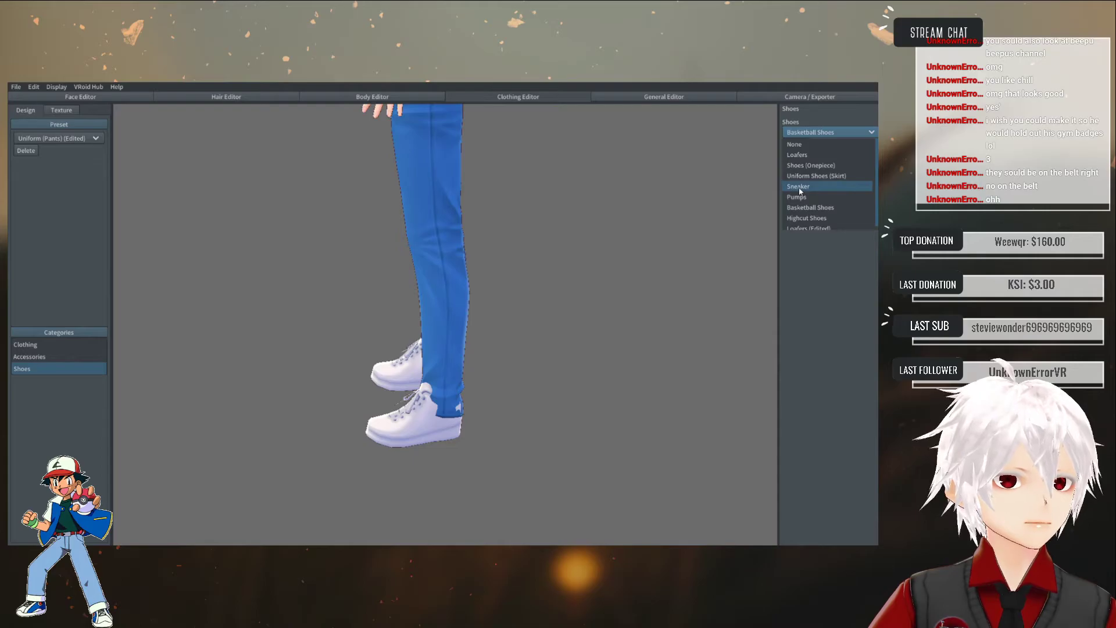
{"action": "left_click", "coordinate": [798, 186]}
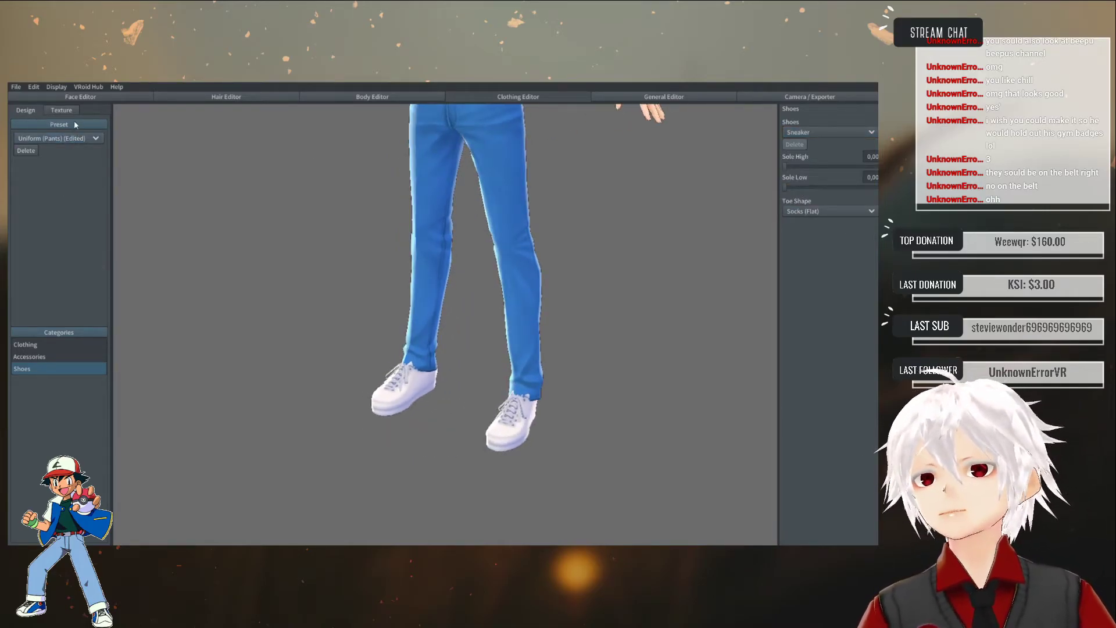
- Export the Sneaker texture's Default Image as Sneakers.png into the AshKetchum folder
{"action": "left_click", "coordinate": [60, 111]}
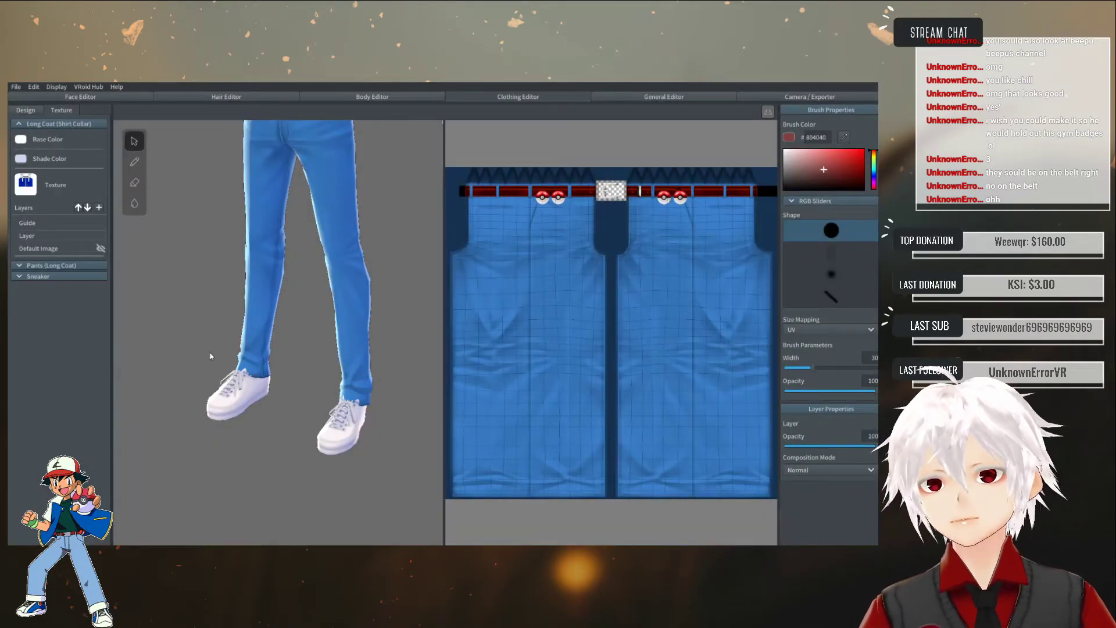
{"action": "left_click", "coordinate": [30, 277]}
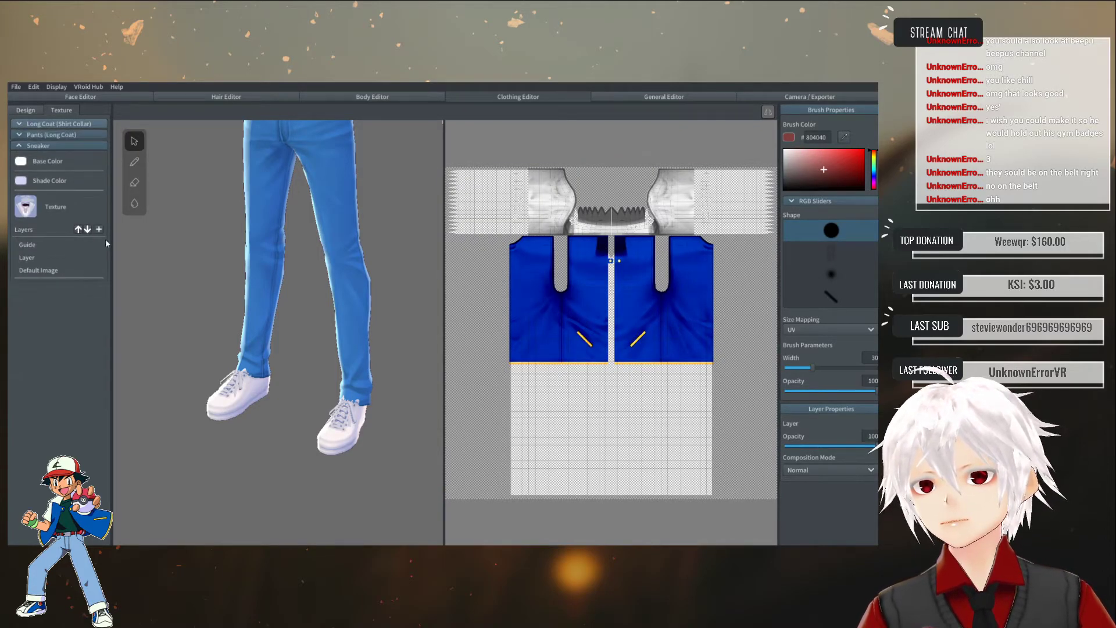
{"action": "mouse_move", "coordinate": [243, 552]}
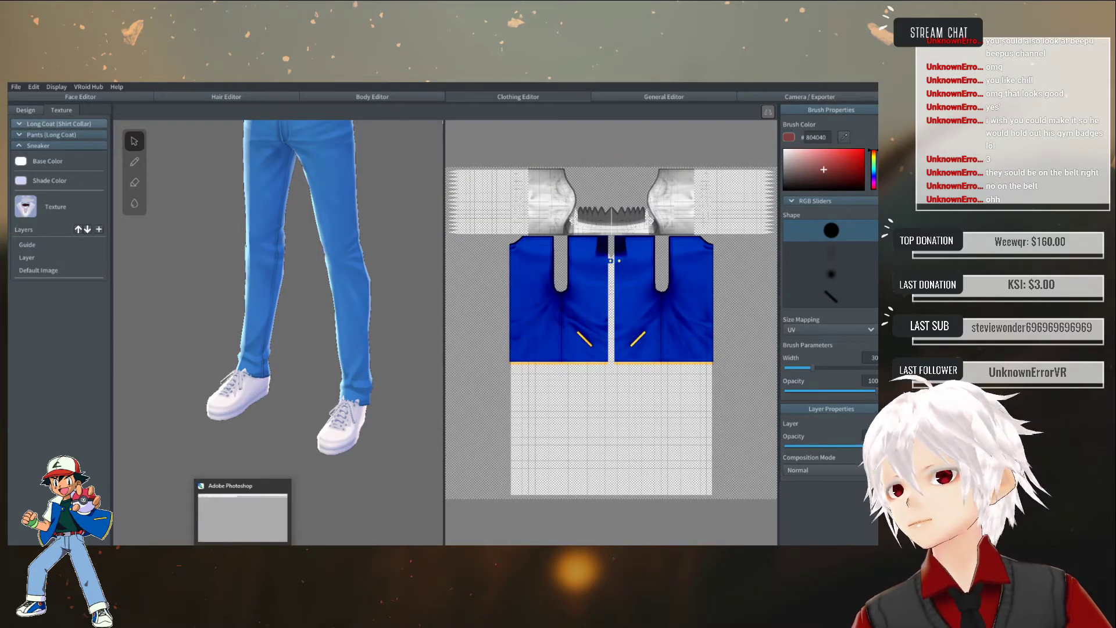
{"action": "left_click", "coordinate": [38, 270]}
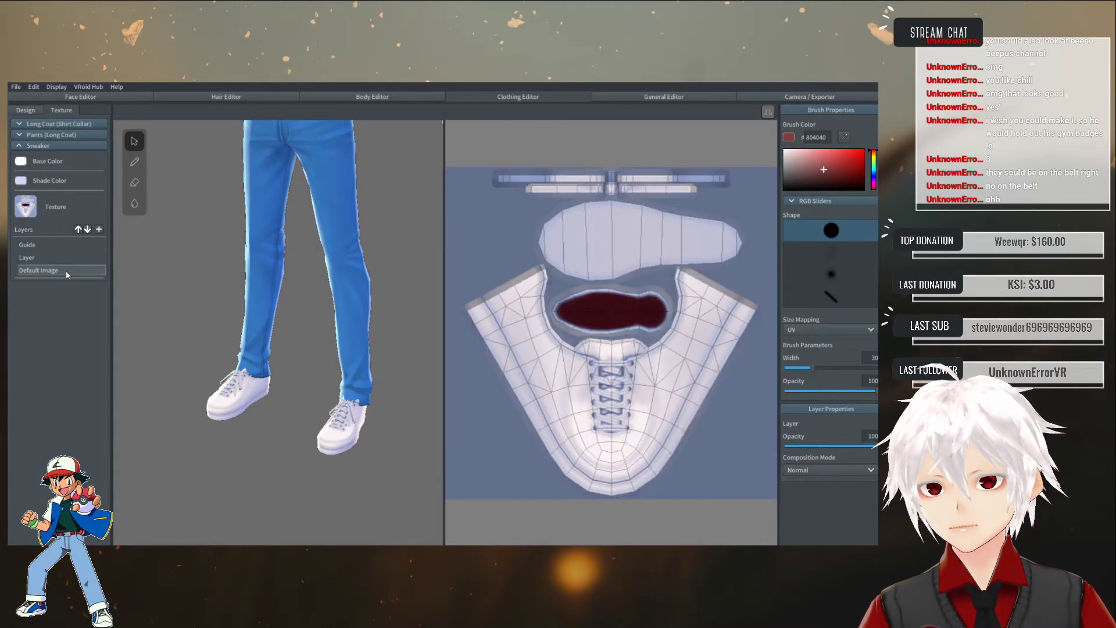
{"action": "right_click", "coordinate": [65, 270]}
{"action": "left_click", "coordinate": [85, 326]}
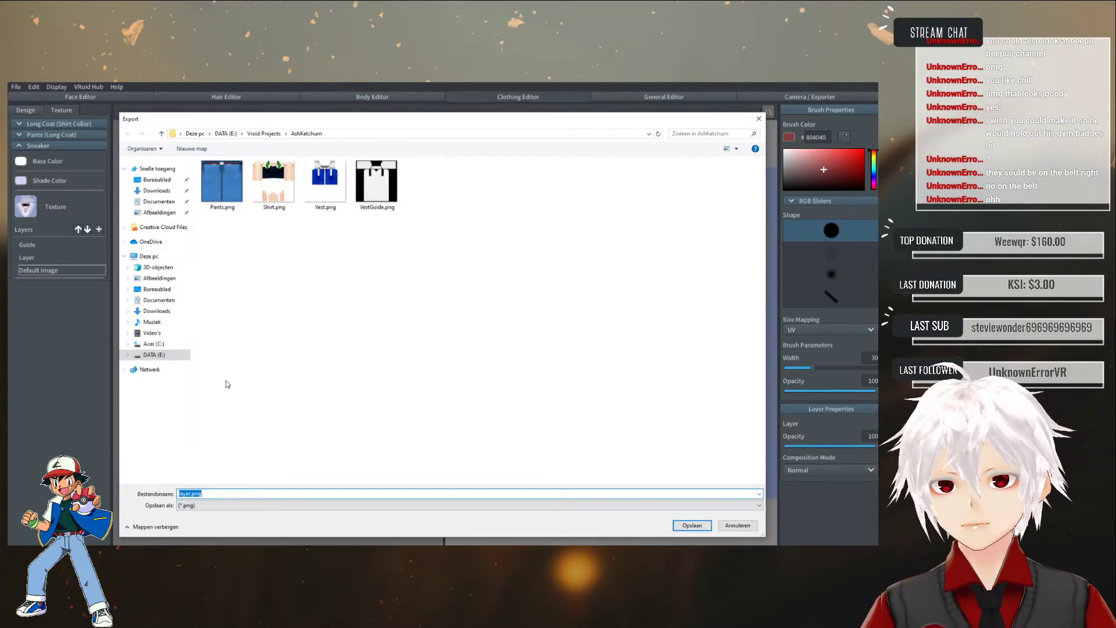
{"action": "type", "text": "Sneaker"}
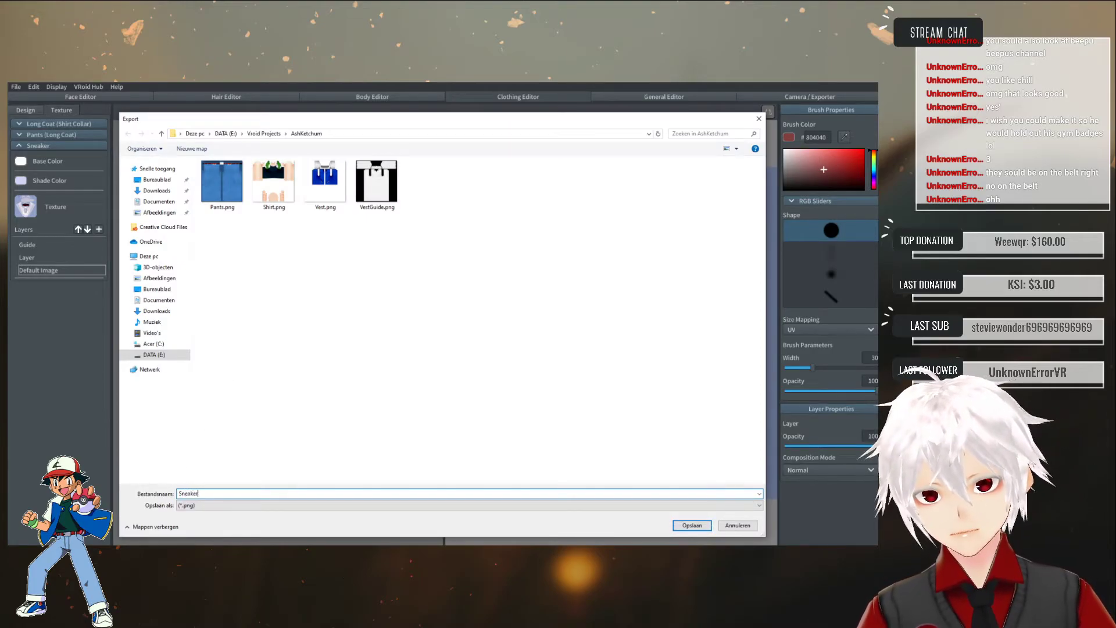
{"action": "key", "text": "Return"}
- Switch to Photoshop, open Sneakers.png from the AshKetchum folder and maximize its document window
{"action": "key", "text": "alt+Tab"}
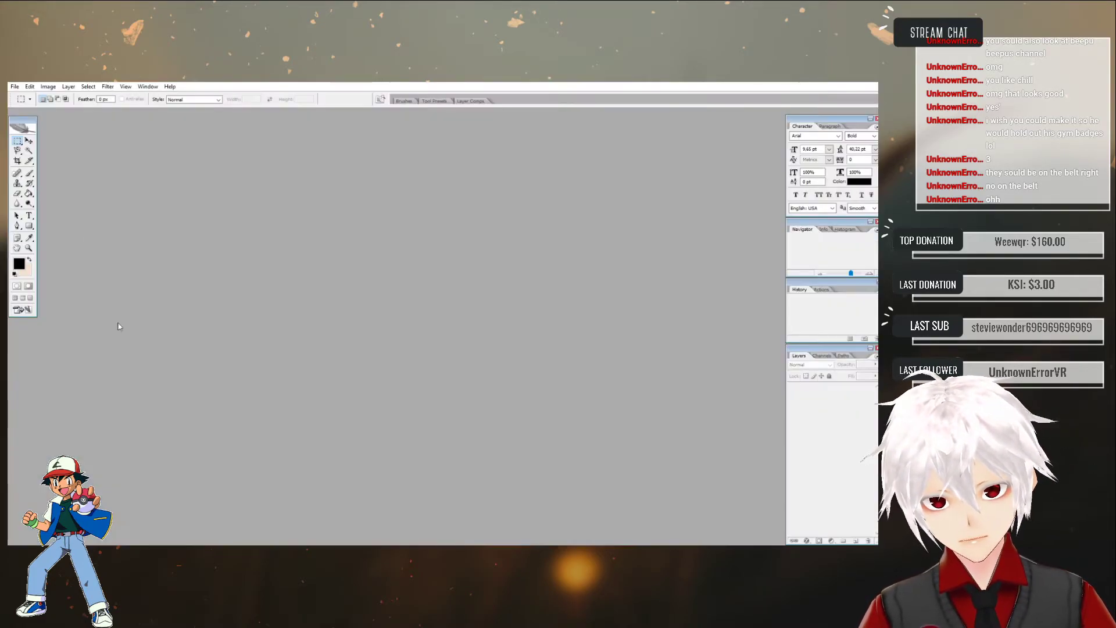
{"action": "left_click", "coordinate": [14, 86]}
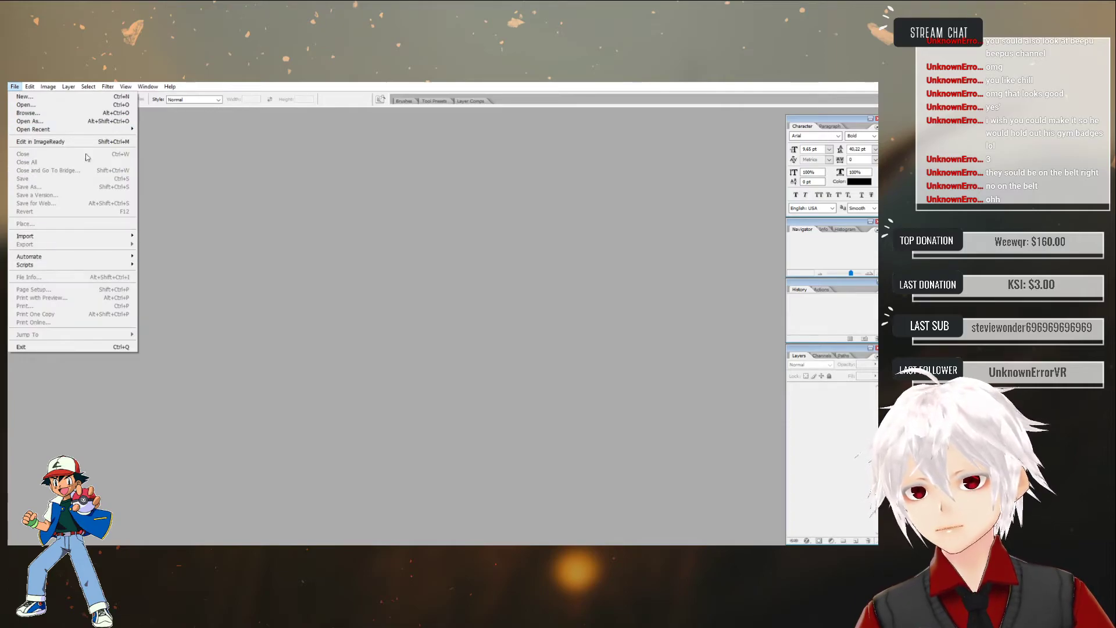
{"action": "left_click", "coordinate": [26, 104]}
{"action": "left_click", "coordinate": [541, 252]}
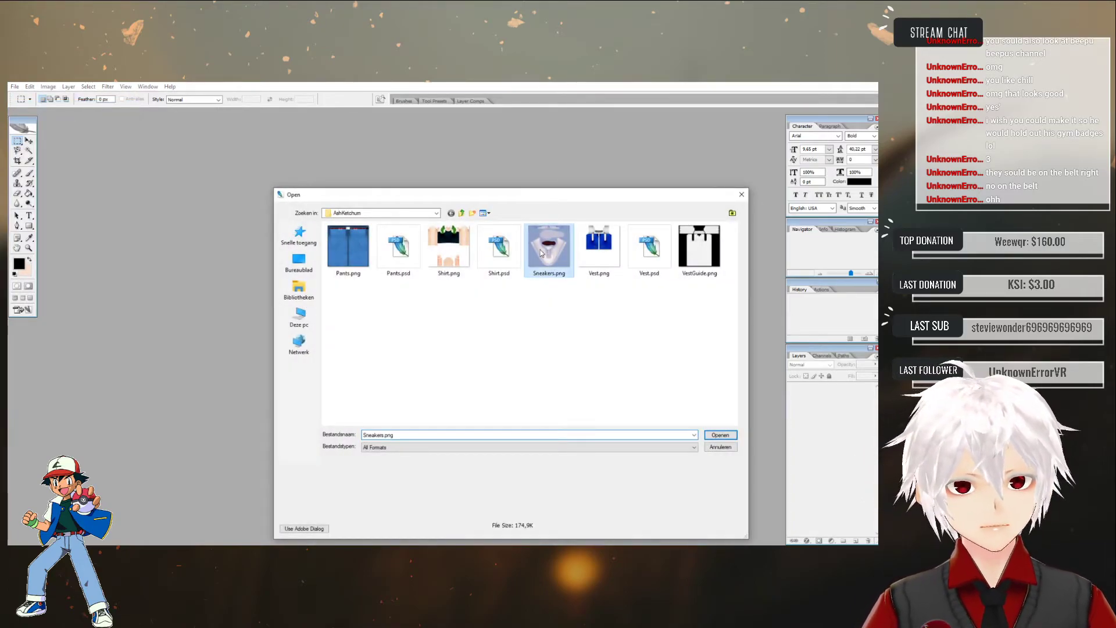
{"action": "double_click", "coordinate": [540, 253]}
{"action": "double_click", "coordinate": [259, 116]}
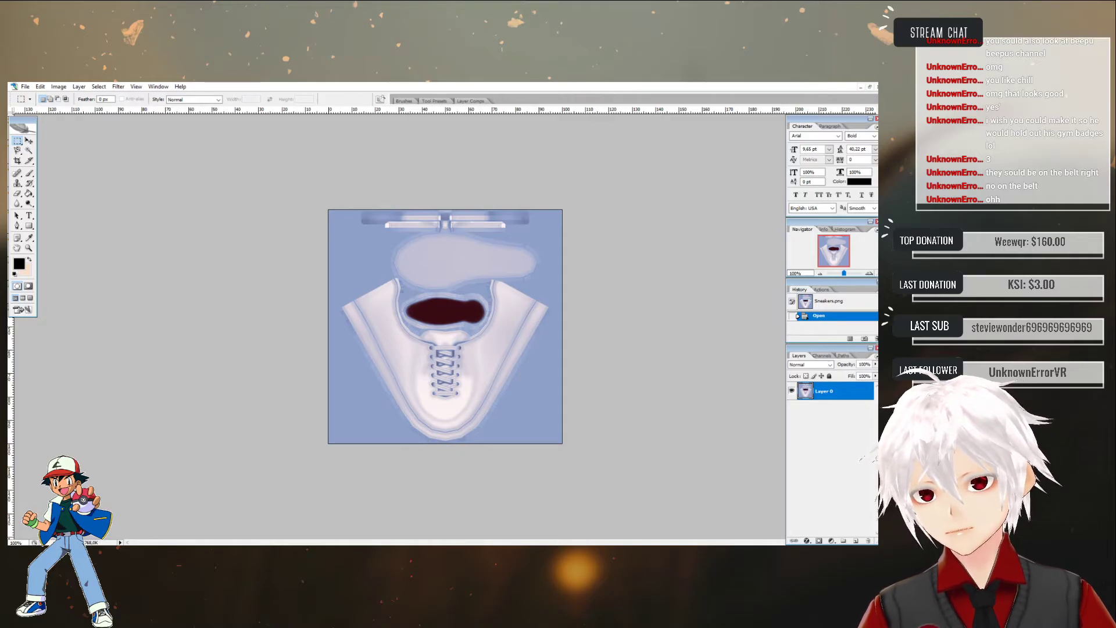
- Return to VRoid Studio and paint a green #428040 guide patch over the toe tip on the Sneaker's Layer
{"action": "key", "text": "alt+Tab"}
{"action": "left_click", "coordinate": [31, 258]}
{"action": "mouse_move", "coordinate": [406, 410]}
{"action": "right_mouse_down"}
{"action": "mouse_move", "coordinate": [340, 409]}
{"action": "mouse_move", "coordinate": [389, 414]}
{"action": "right_mouse_up"}
{"action": "scroll", "coordinate": [299, 411], "scroll_direction": "up", "scroll_amount": 3}
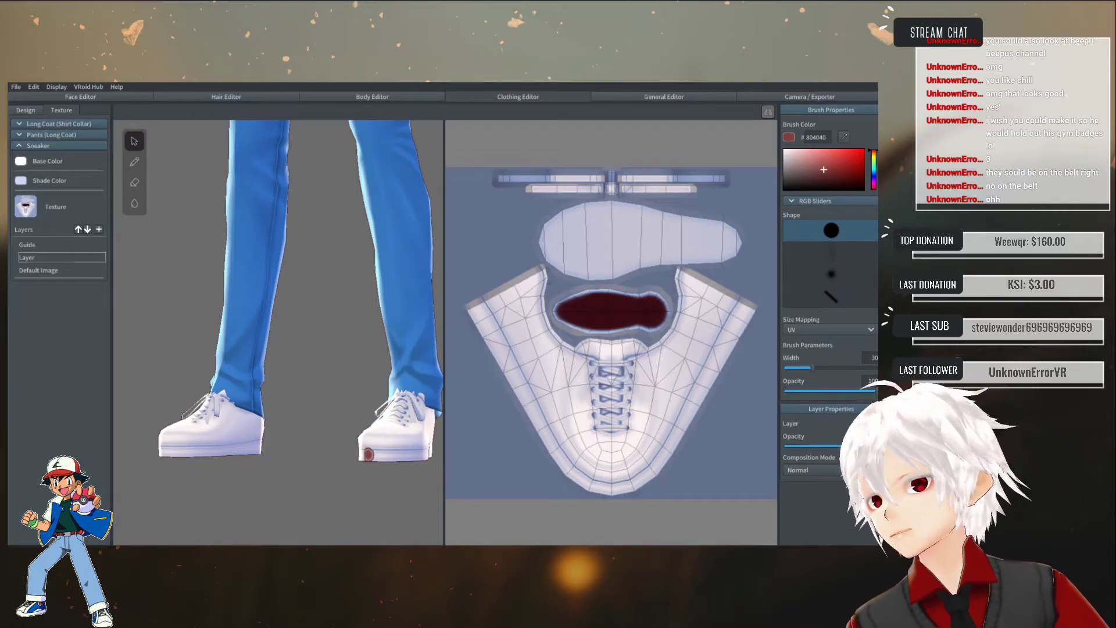
{"action": "right_click_drag", "start_coordinate": [369, 454], "coordinate": [373, 454]}
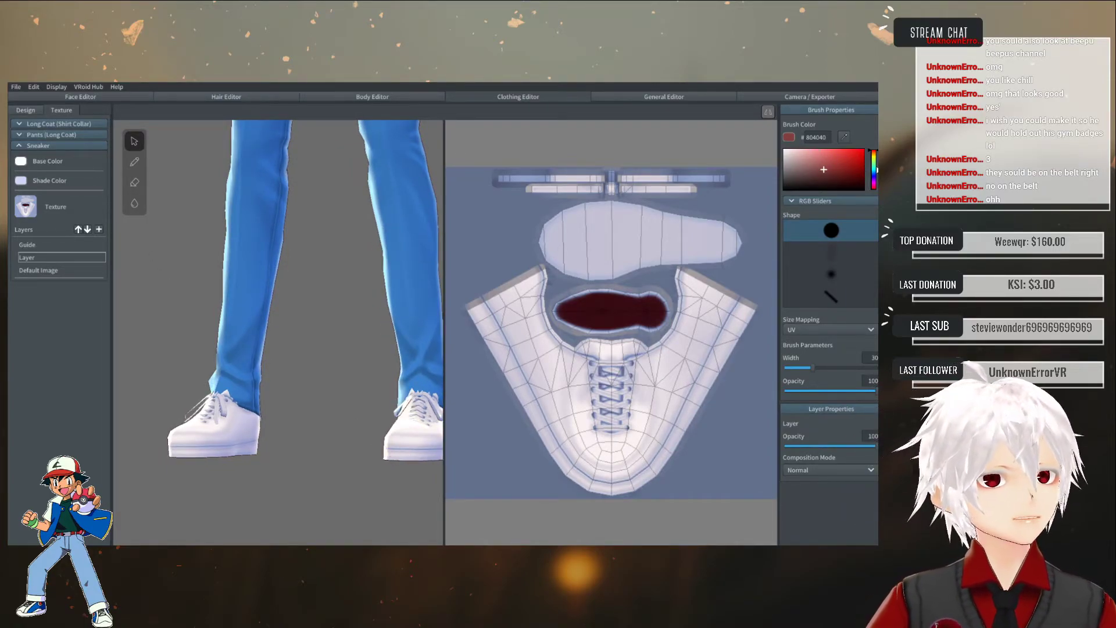
{"action": "left_click", "coordinate": [873, 166]}
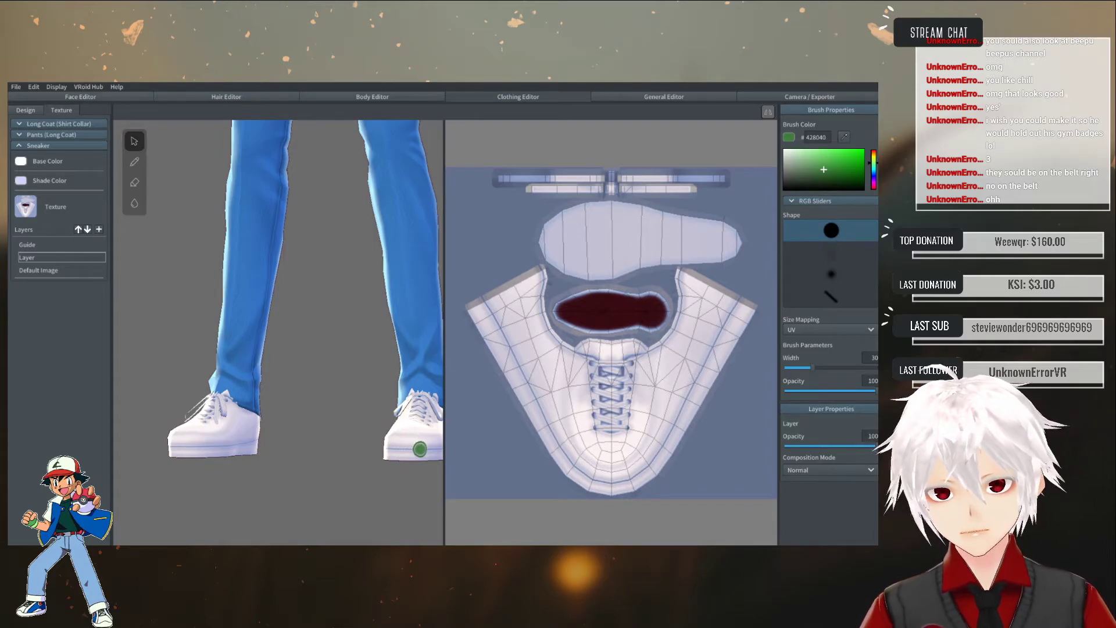
{"action": "mouse_move", "coordinate": [419, 449]}
{"action": "right_mouse_down"}
{"action": "mouse_move", "coordinate": [368, 369]}
{"action": "mouse_move", "coordinate": [321, 330]}
{"action": "right_mouse_up"}
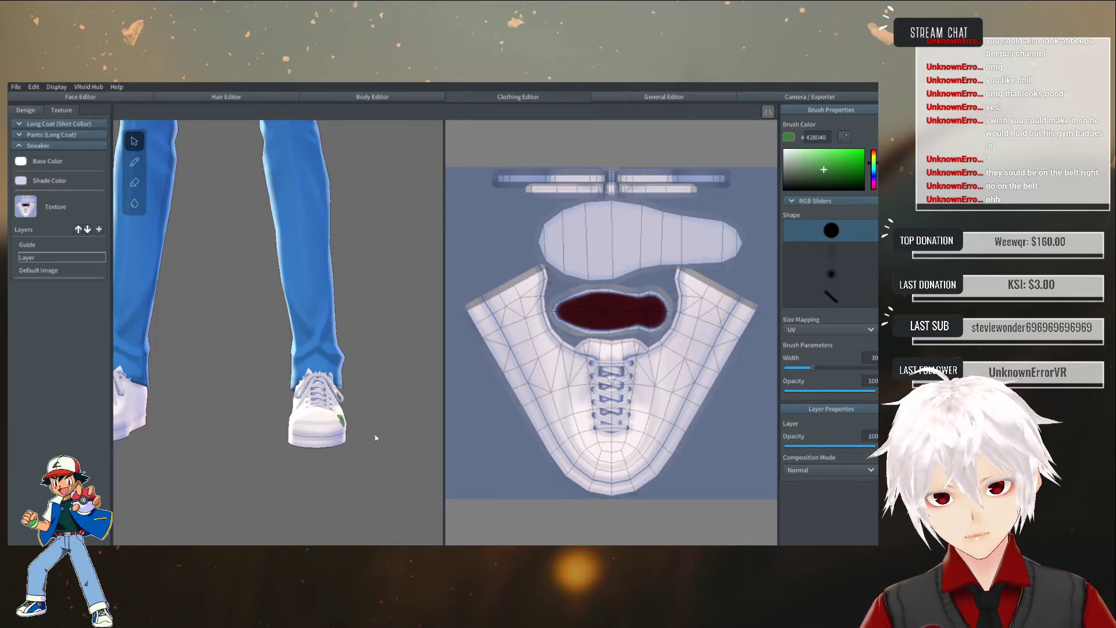
{"action": "mouse_move", "coordinate": [595, 481]}
{"action": "left_mouse_down"}
{"action": "mouse_move", "coordinate": [617, 474]}
{"action": "mouse_move", "coordinate": [610, 484]}
{"action": "mouse_move", "coordinate": [622, 486]}
{"action": "mouse_move", "coordinate": [596, 489]}
{"action": "left_mouse_up"}
{"action": "key", "text": "ctrl+z"}
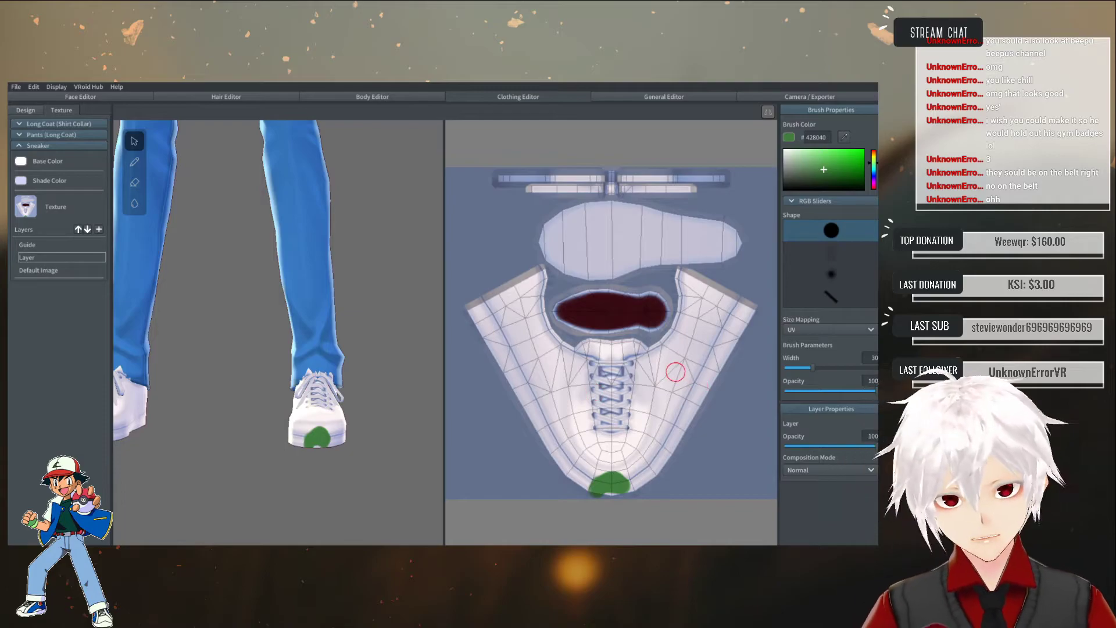
- Try a single green guide stripe along one side of the laces, first at brush width 30 and again at 14
{"action": "left_click_drag", "start_coordinate": [652, 360], "coordinate": [636, 454]}
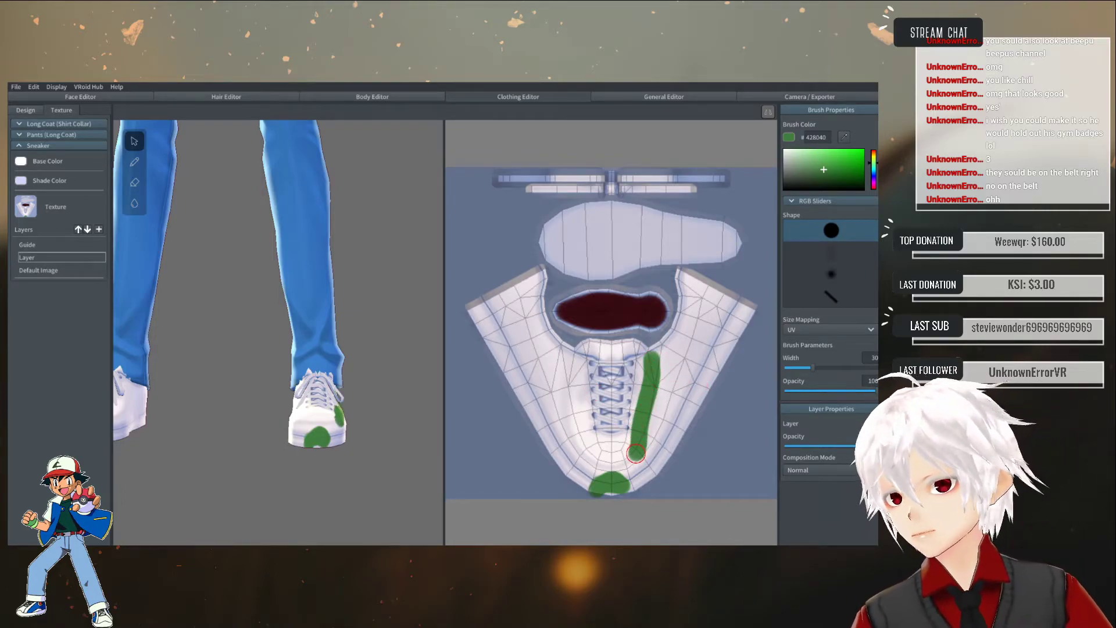
{"action": "key", "text": "ctrl+z"}
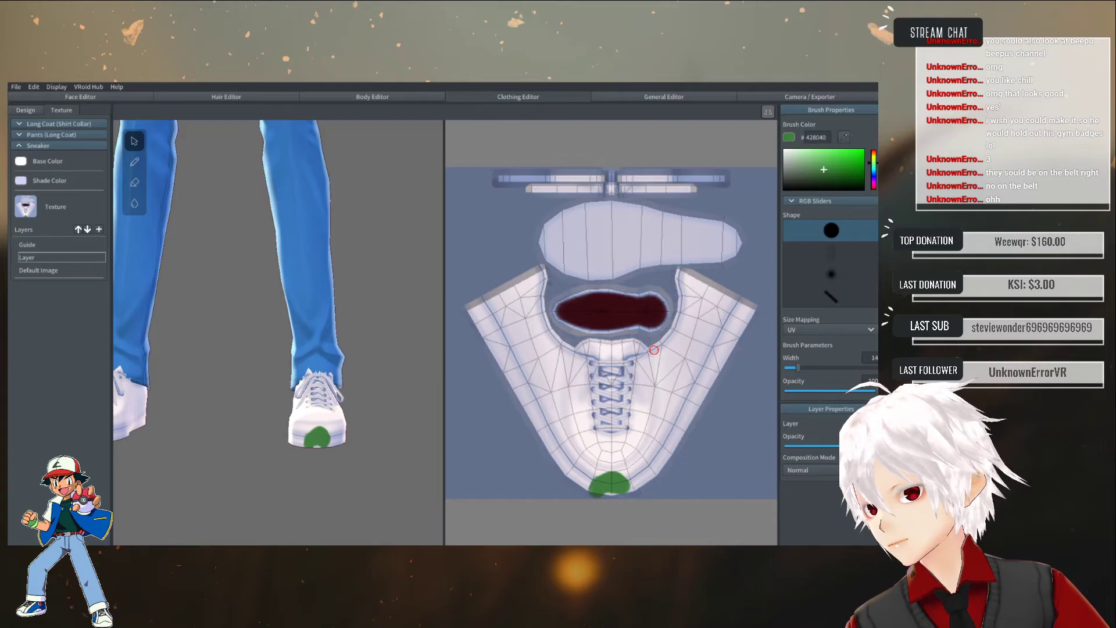
{"action": "left_click", "coordinate": [654, 350]}
{"action": "left_click_drag", "start_coordinate": [654, 350], "coordinate": [639, 466]}
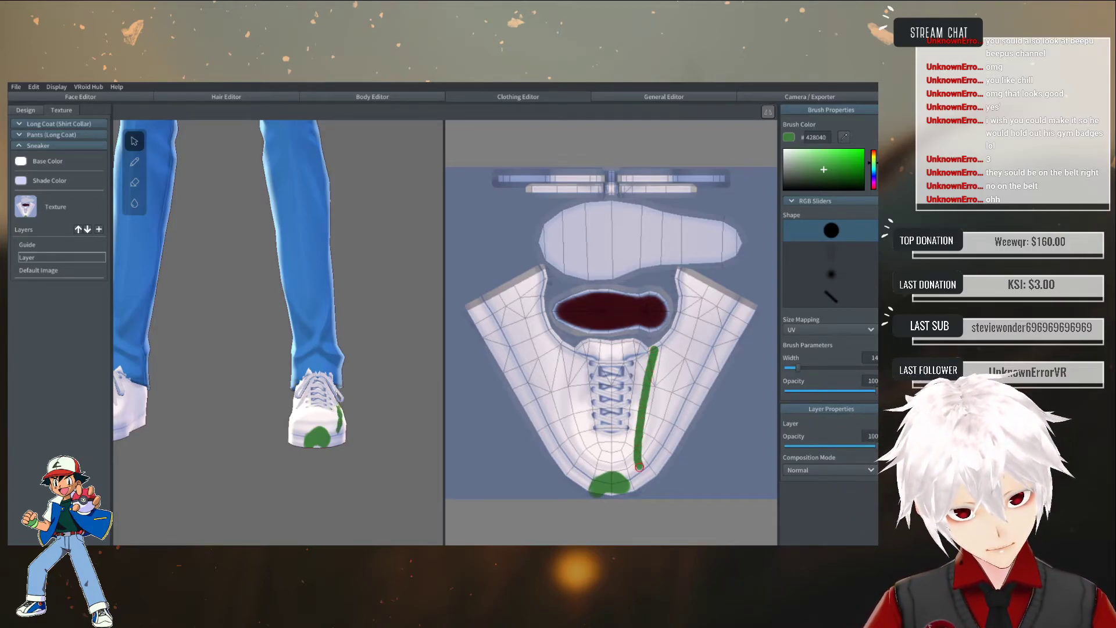
{"action": "right_click_drag", "start_coordinate": [409, 420], "coordinate": [387, 424]}
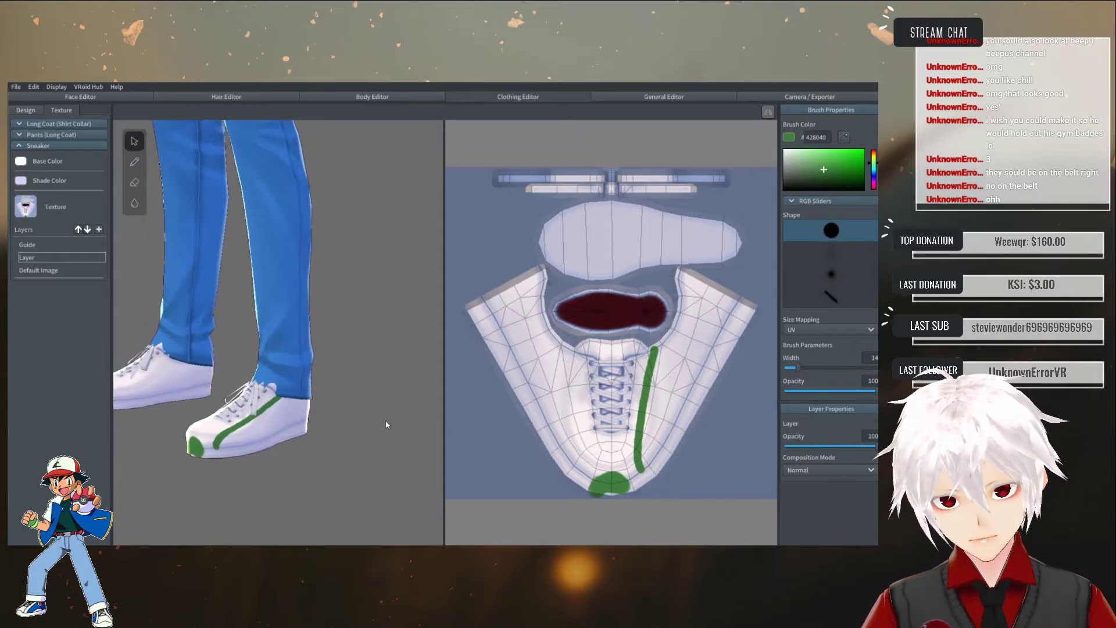
{"action": "key", "text": "ctrl+z"}
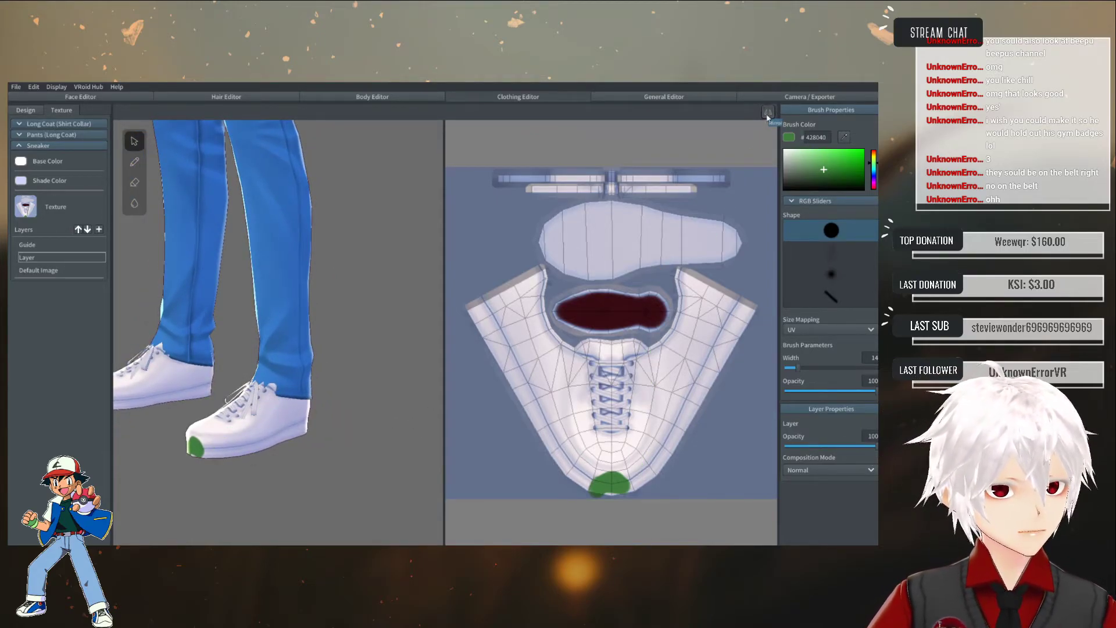
- With mirrored painting on, draw green guide stripes along both sides of the laces and curved arcs on both heel sides
{"action": "left_click_drag", "start_coordinate": [657, 346], "coordinate": [641, 468]}
{"action": "mouse_move", "coordinate": [247, 384]}
{"action": "right_mouse_down"}
{"action": "mouse_move", "coordinate": [258, 383]}
{"action": "mouse_move", "coordinate": [206, 379]}
{"action": "right_mouse_up"}
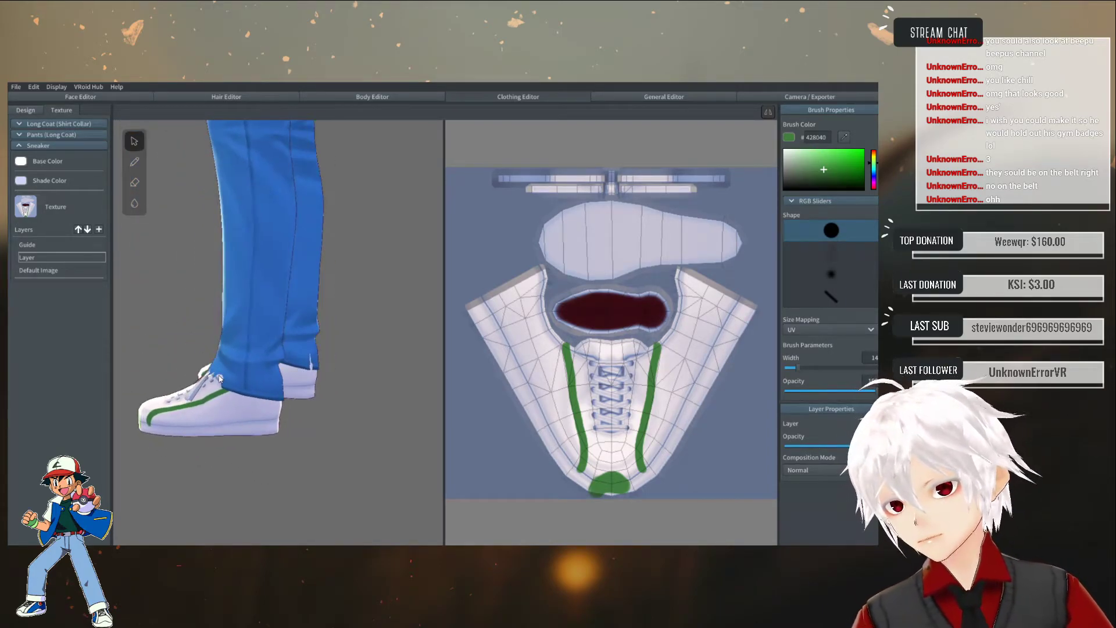
{"action": "mouse_move", "coordinate": [698, 367]}
{"action": "left_mouse_down"}
{"action": "mouse_move", "coordinate": [698, 335]}
{"action": "mouse_move", "coordinate": [720, 324]}
{"action": "left_mouse_up"}
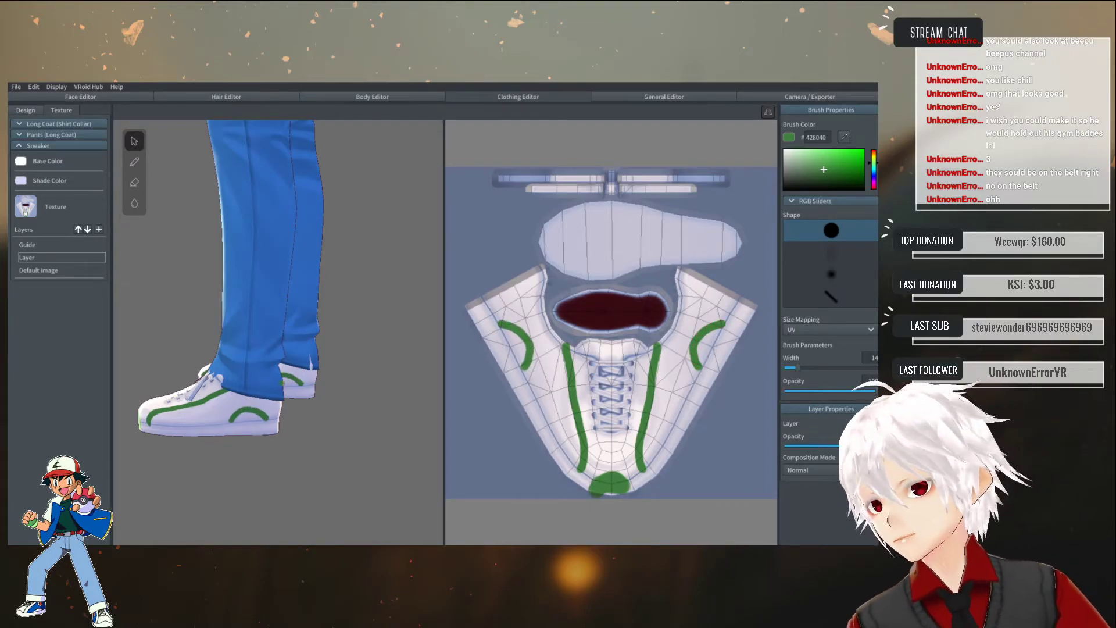
- Try small mirrored green circles above the heel arcs at several positions, undoing each attempt
{"action": "mouse_move", "coordinate": [699, 296]}
{"action": "left_mouse_down"}
{"action": "mouse_move", "coordinate": [690, 303]}
{"action": "mouse_move", "coordinate": [704, 311]}
{"action": "mouse_move", "coordinate": [711, 296]}
{"action": "mouse_move", "coordinate": [697, 297]}
{"action": "left_mouse_up"}
{"action": "mouse_move", "coordinate": [407, 350]}
{"action": "right_mouse_down"}
{"action": "mouse_move", "coordinate": [387, 350]}
{"action": "mouse_move", "coordinate": [407, 343]}
{"action": "right_mouse_up"}
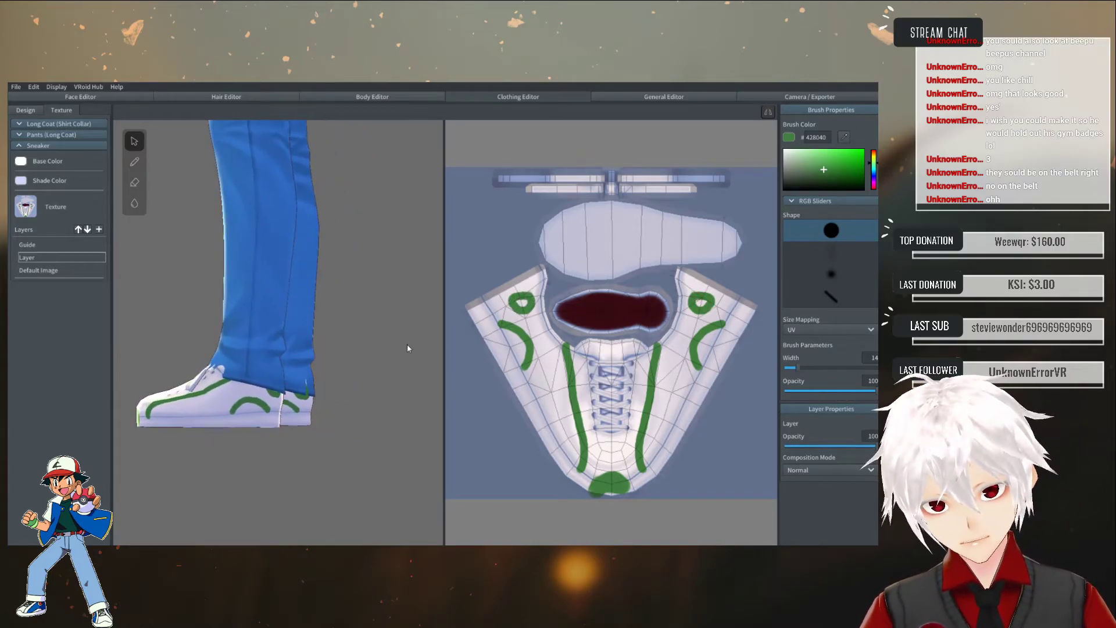
{"action": "key", "text": "ctrl+z"}
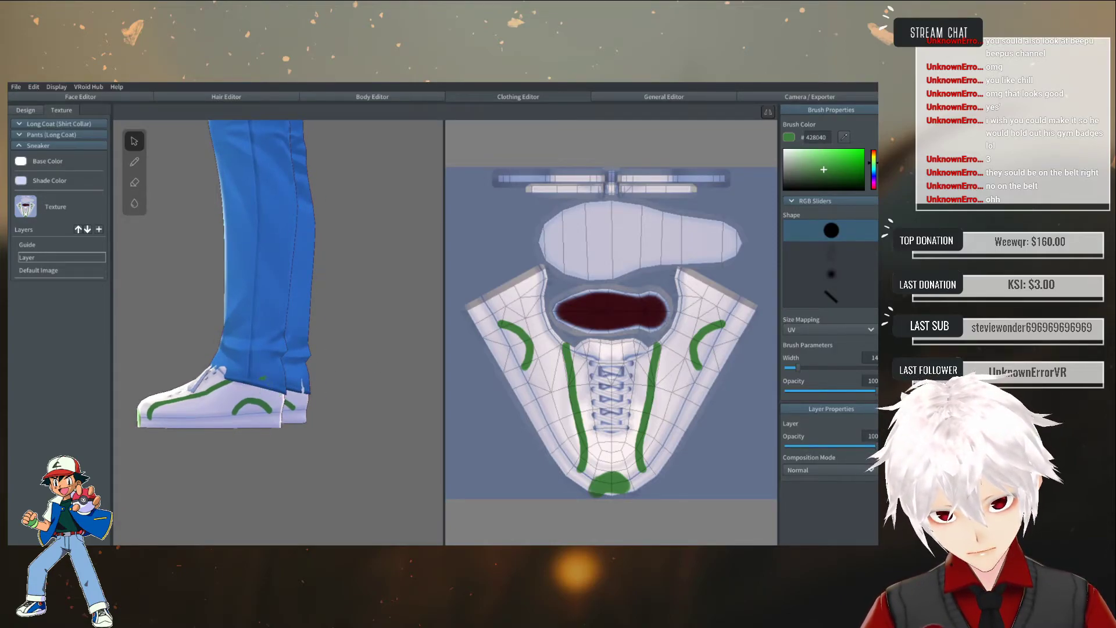
{"action": "mouse_move", "coordinate": [696, 308]}
{"action": "left_mouse_down"}
{"action": "mouse_move", "coordinate": [691, 322]}
{"action": "mouse_move", "coordinate": [711, 318]}
{"action": "mouse_move", "coordinate": [703, 307]}
{"action": "left_mouse_up"}
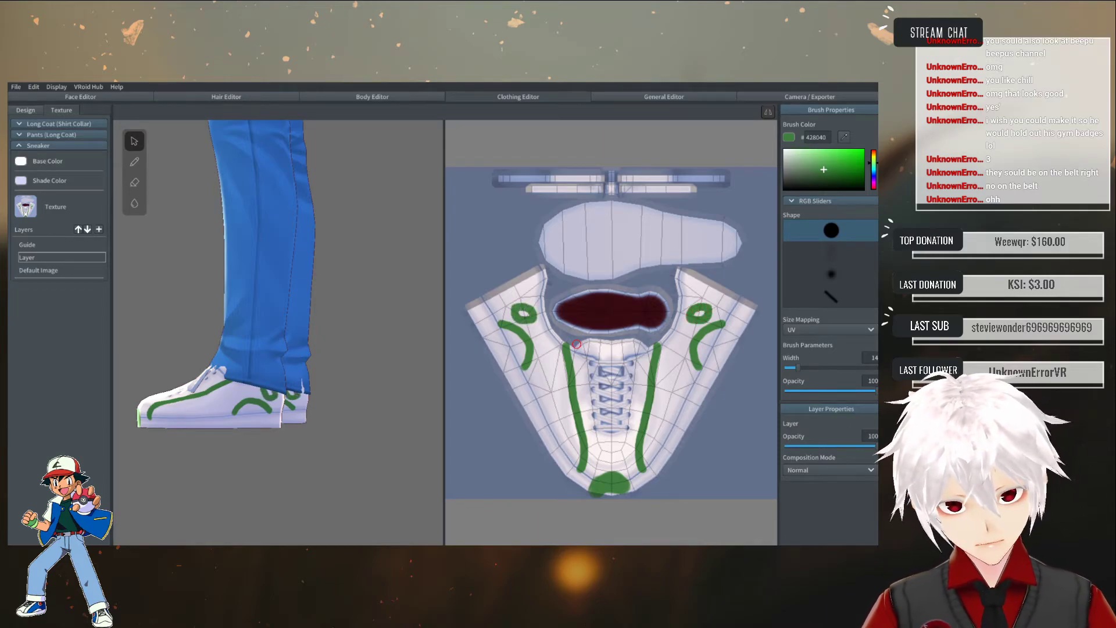
{"action": "key", "text": "ctrl+z"}
{"action": "mouse_move", "coordinate": [683, 317]}
{"action": "left_mouse_down"}
{"action": "mouse_move", "coordinate": [683, 328]}
{"action": "mouse_move", "coordinate": [701, 319]}
{"action": "mouse_move", "coordinate": [690, 315]}
{"action": "left_mouse_up"}
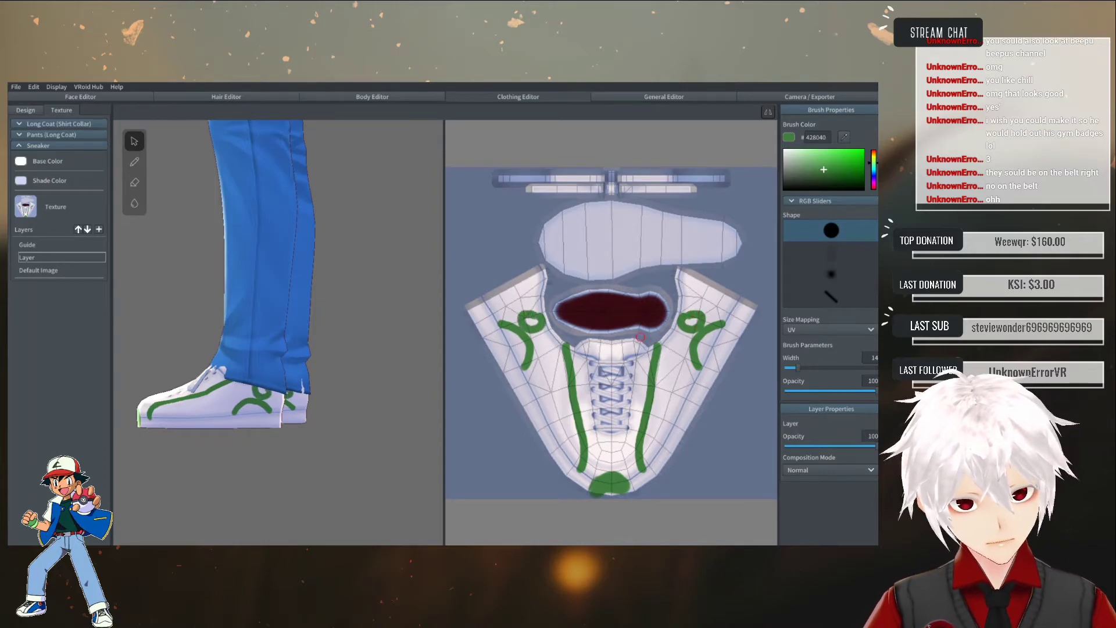
{"action": "key", "text": "ctrl+z"}
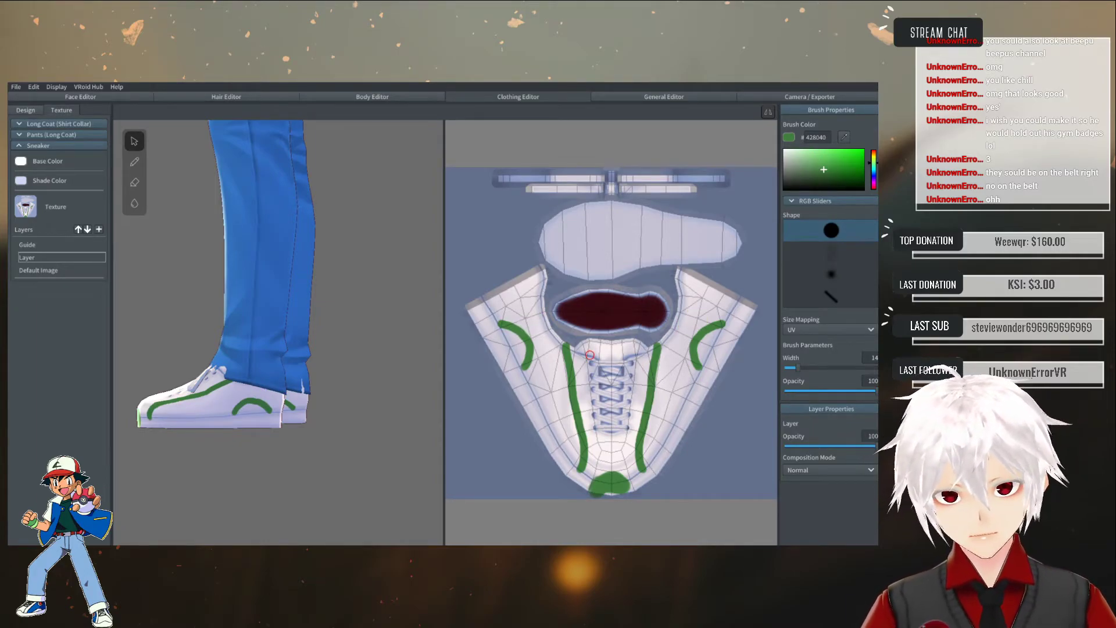
- Undo the heel arcs and paint longer mirrored green curves along the shoe sides, with a ring above each
{"action": "key", "text": "ctrl+z"}
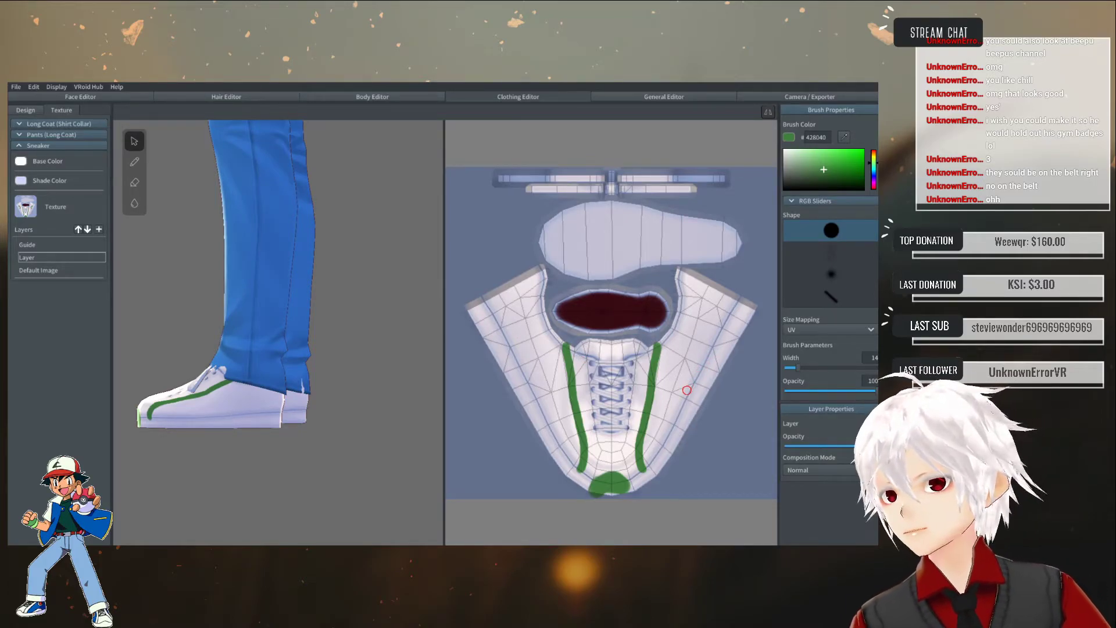
{"action": "mouse_move", "coordinate": [676, 411]}
{"action": "left_mouse_down"}
{"action": "mouse_move", "coordinate": [683, 367]}
{"action": "mouse_move", "coordinate": [719, 334]}
{"action": "mouse_move", "coordinate": [680, 326]}
{"action": "mouse_move", "coordinate": [689, 342]}
{"action": "mouse_move", "coordinate": [706, 320]}
{"action": "mouse_move", "coordinate": [690, 316]}
{"action": "left_mouse_up"}
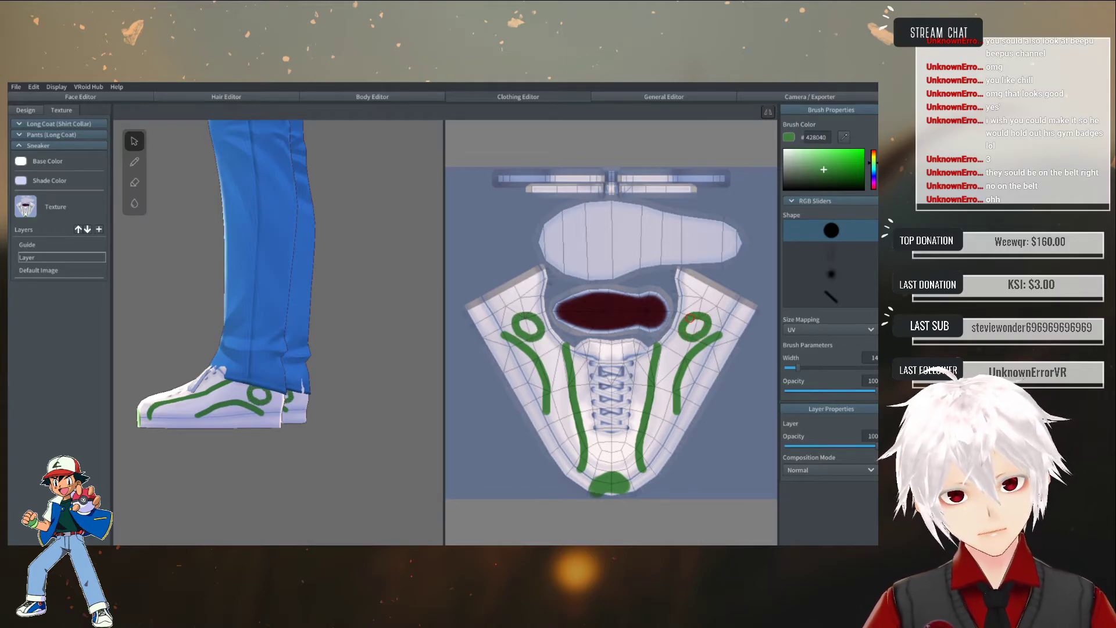
{"action": "right_click_drag", "start_coordinate": [399, 375], "coordinate": [24, 301]}
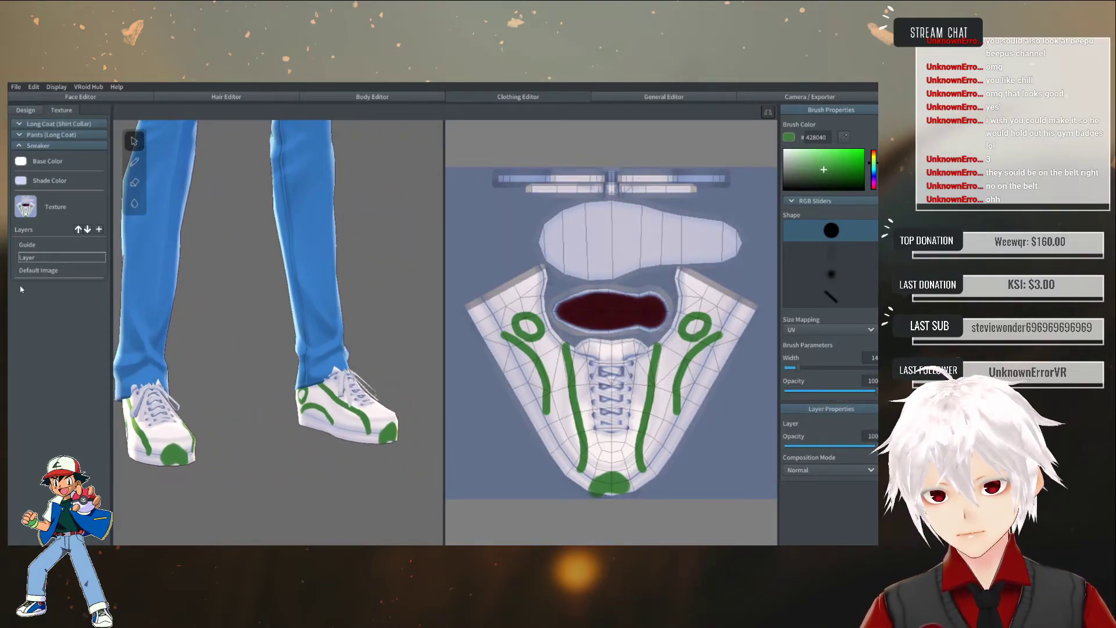
- Export the sneaker's painted Layer as ShoeGuide.png into the AshKetchum folder
{"action": "right_click", "coordinate": [29, 256]}
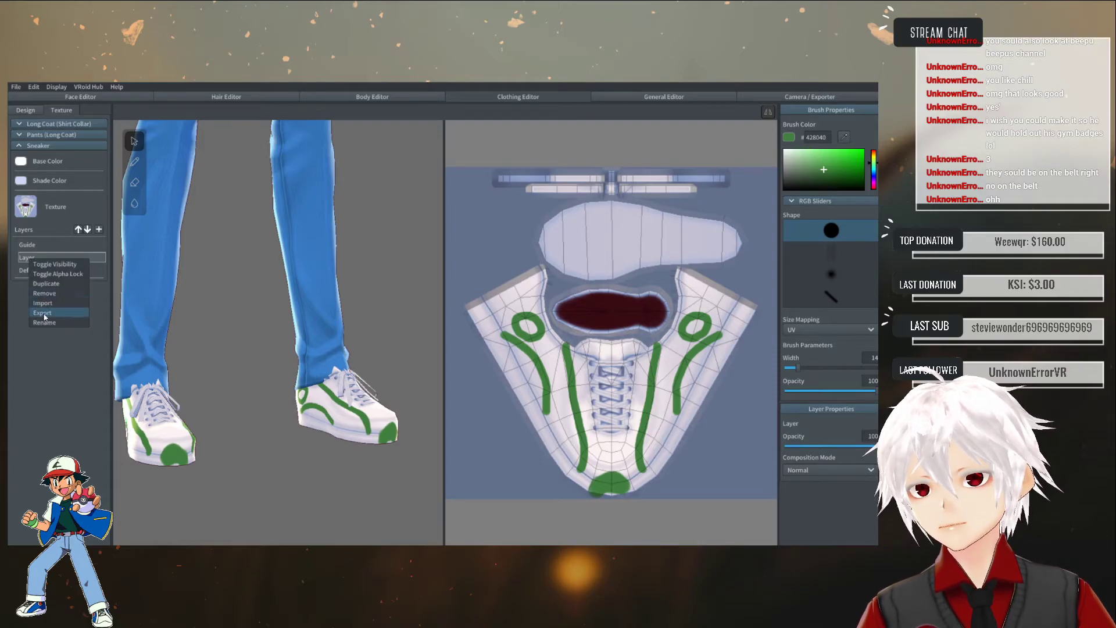
{"action": "left_click", "coordinate": [43, 312]}
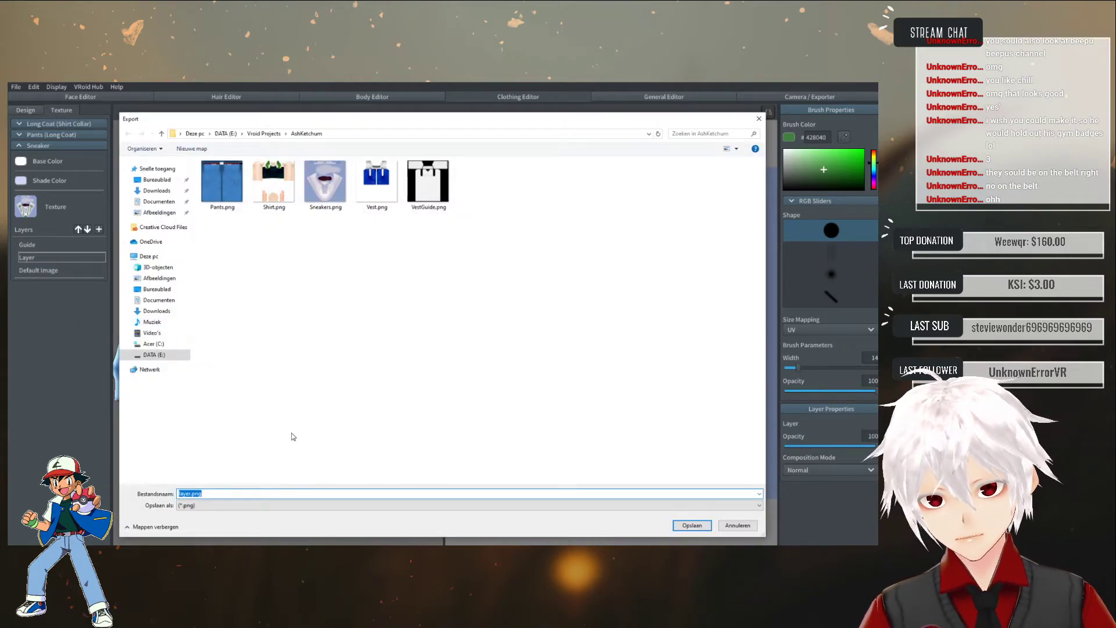
{"action": "type", "text": "ShoeGui"}
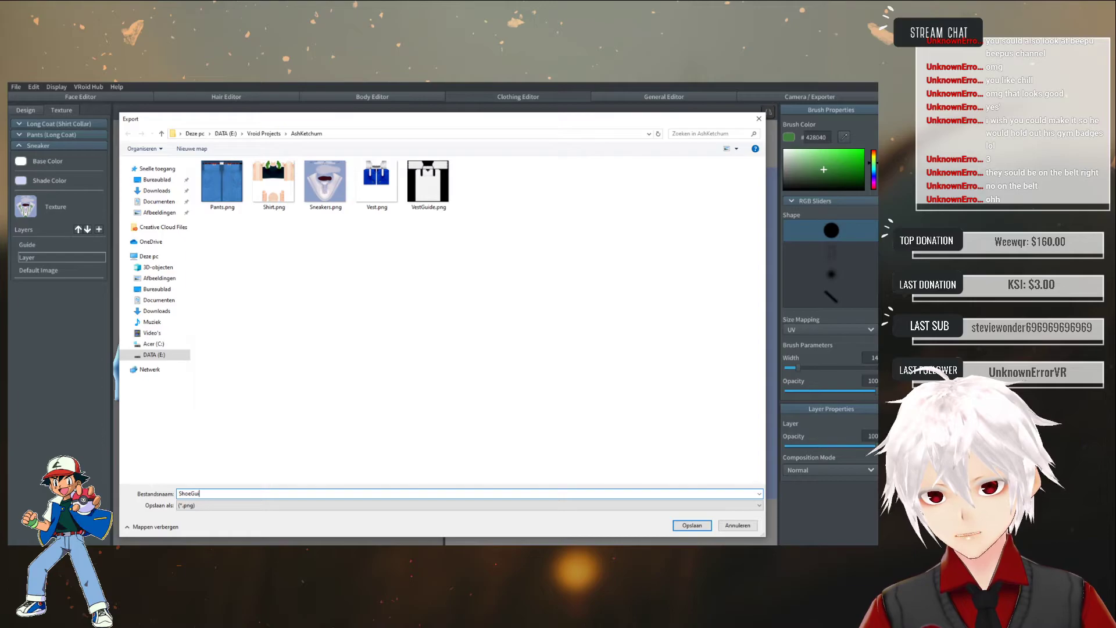
{"action": "type", "text": "de"}
{"action": "key", "text": "Return"}
- Switch to Photoshop and open ShoeGuide.png from the AshKetchum folder
{"action": "key", "text": "alt+Tab"}
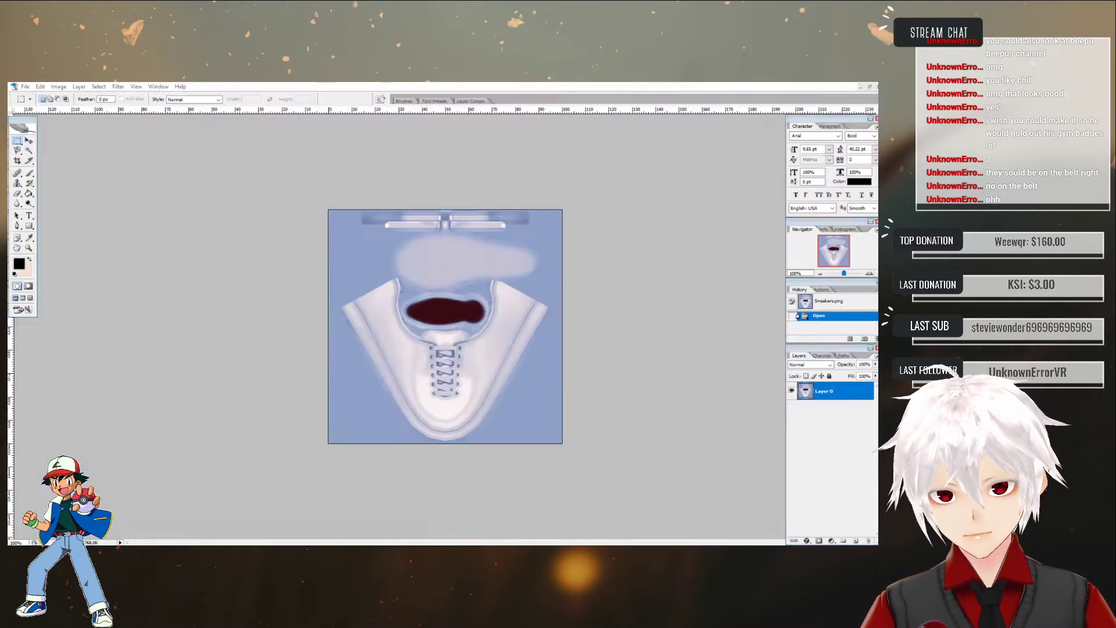
{"action": "left_click", "coordinate": [25, 86]}
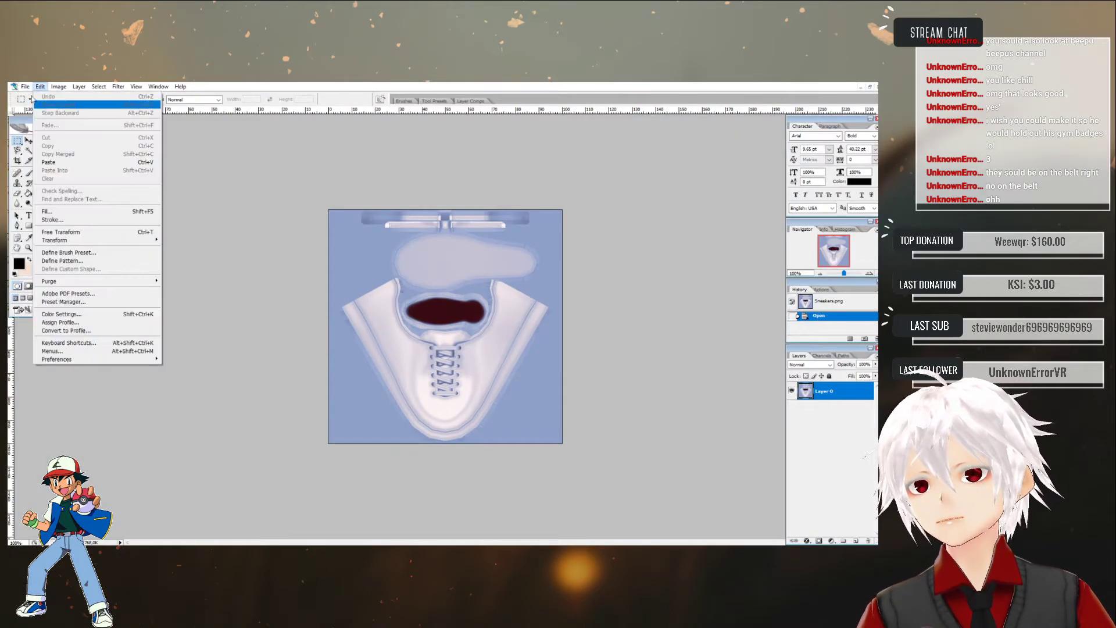
{"action": "left_click", "coordinate": [35, 104]}
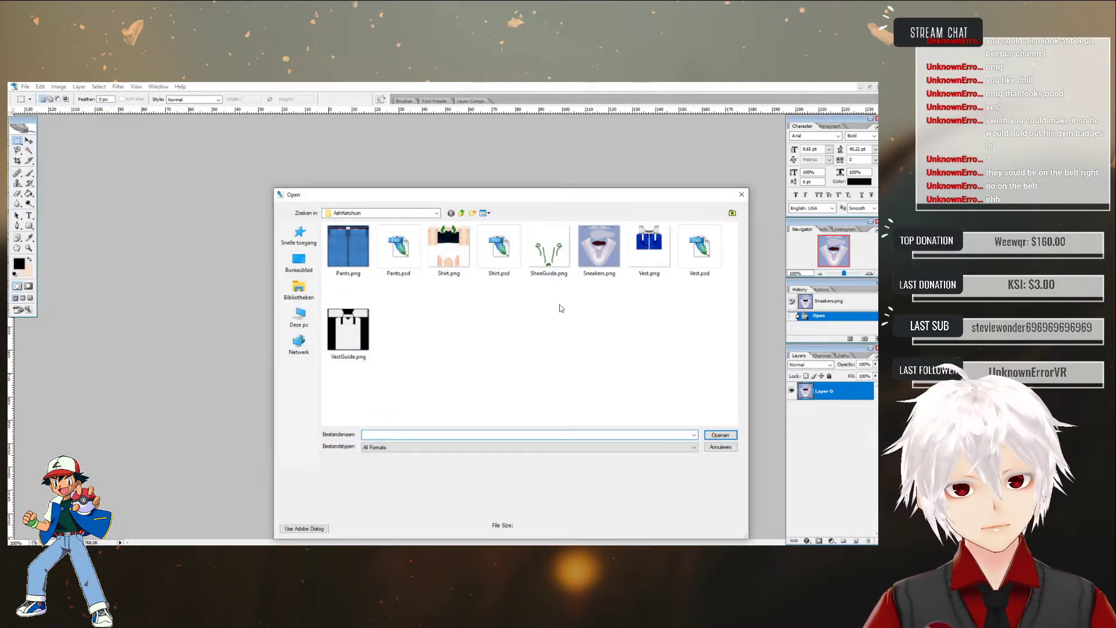
{"action": "double_click", "coordinate": [548, 247]}
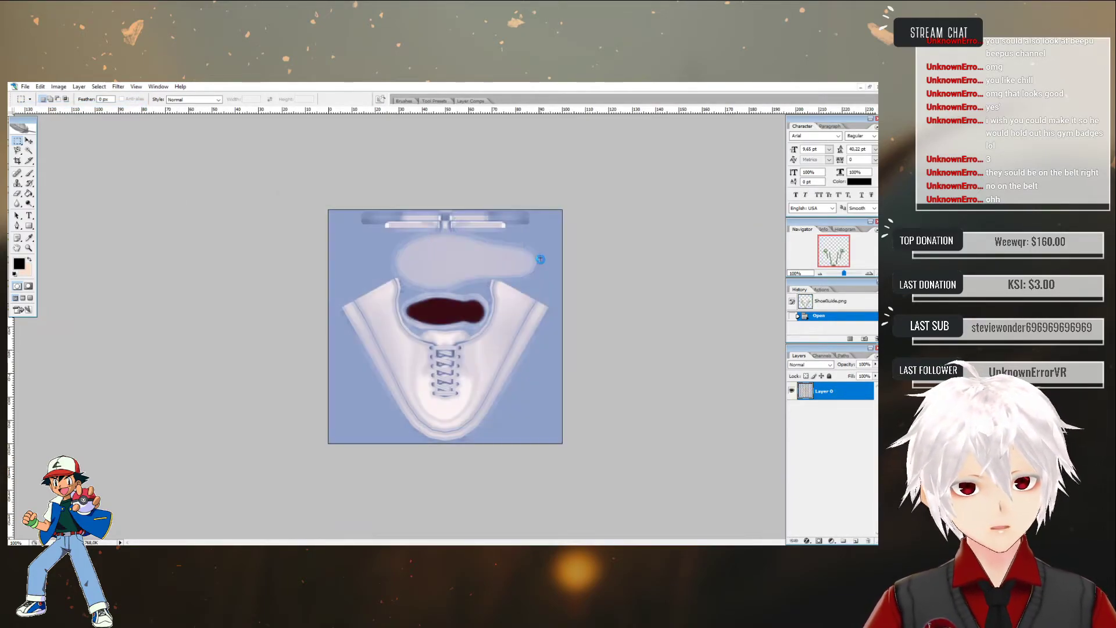
- Cut the whole guide drawing, close ShoeGuide.png without saving, and paste the drawing into the Sneakers.png document
{"action": "key", "text": "ctrl+a"}
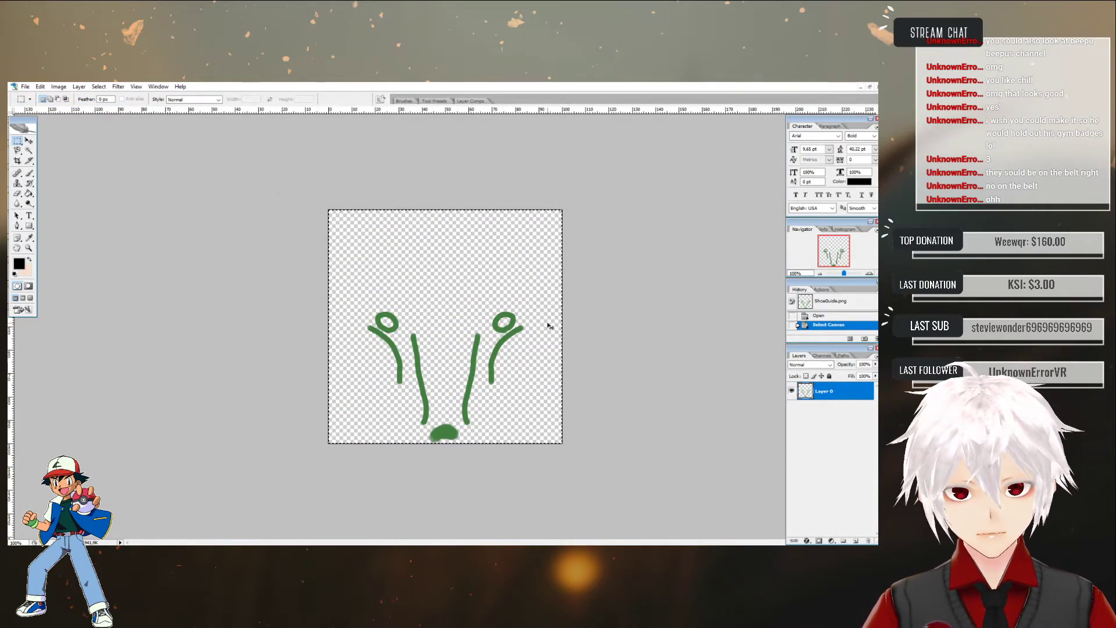
{"action": "key", "text": "ctrl+x"}
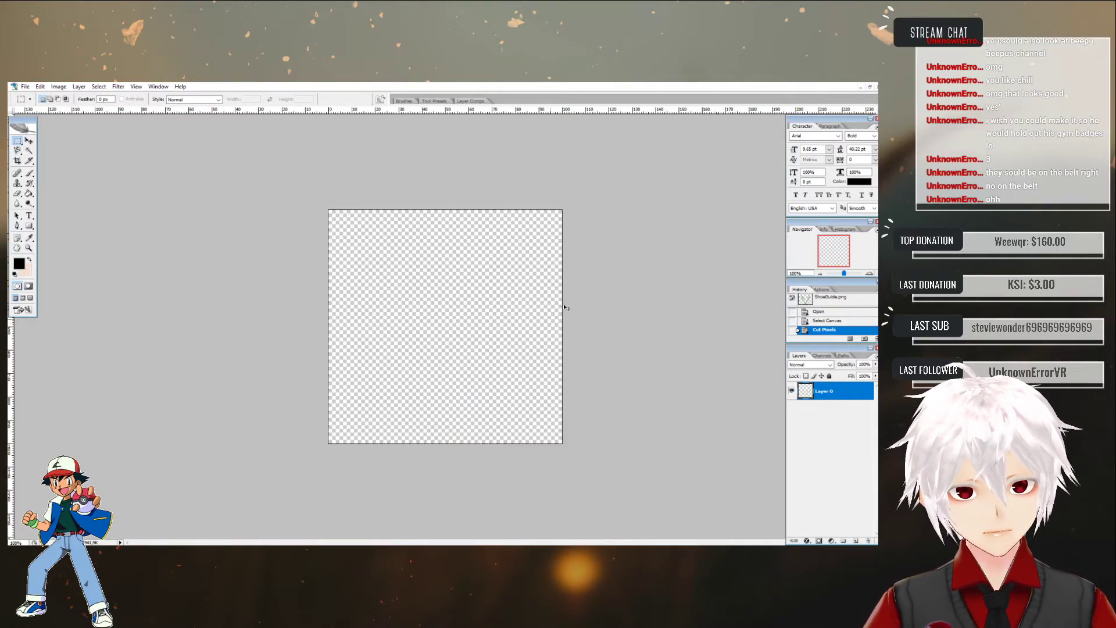
{"action": "key", "text": "ctrl+w"}
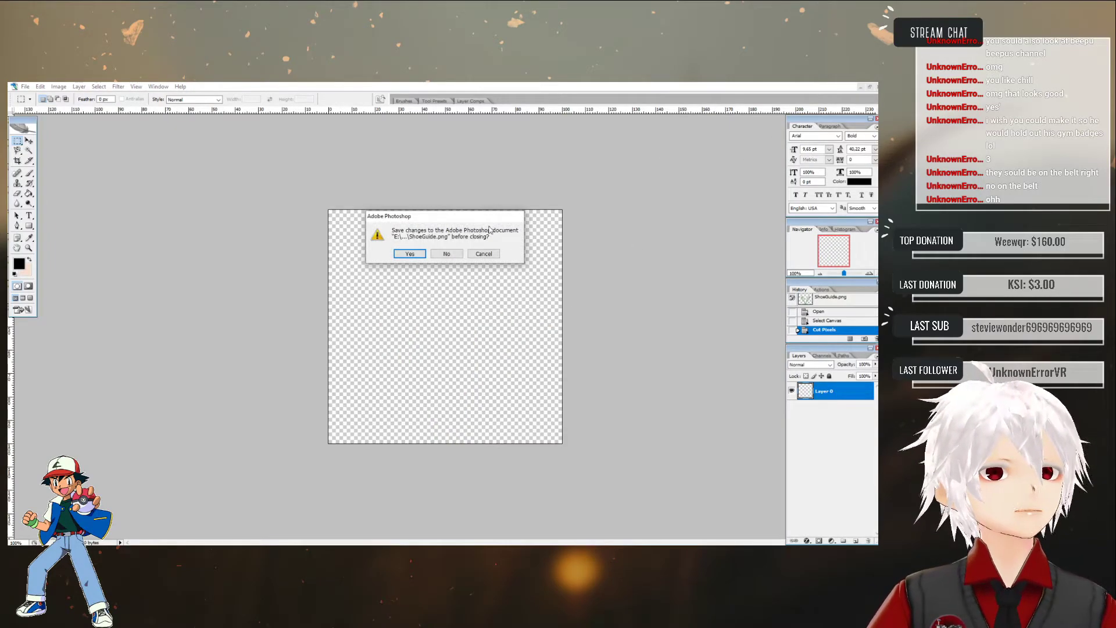
{"action": "left_click", "coordinate": [447, 253]}
{"action": "key", "text": "ctrl+v"}
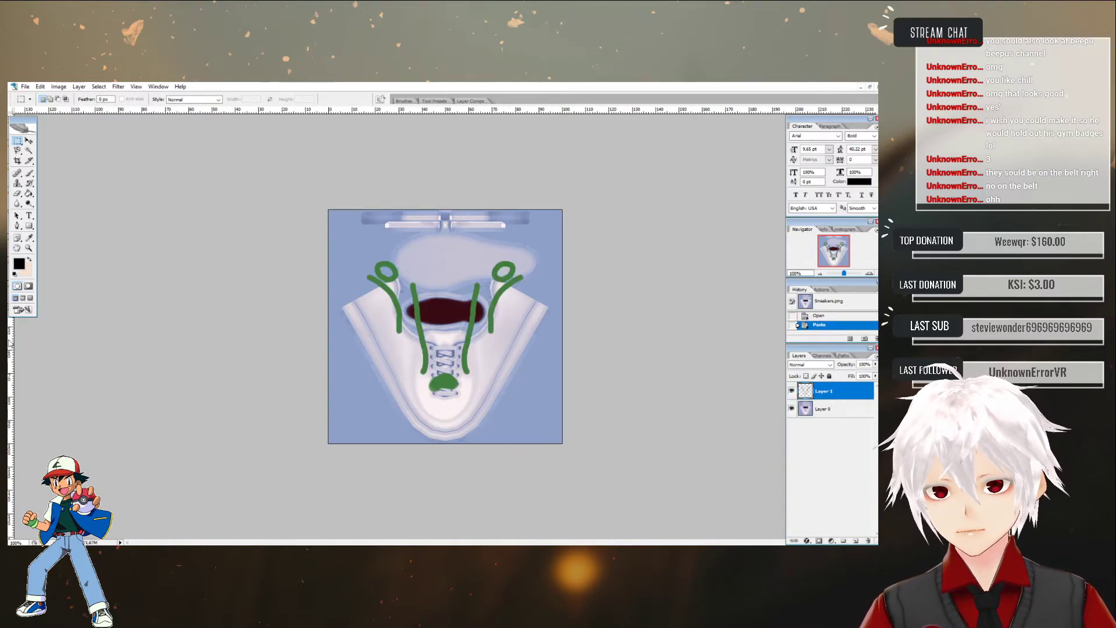
- Add a vertical guide at the canvas centre and move the pasted green lines down until they align with the shoe
{"action": "left_click_drag", "start_coordinate": [10, 343], "coordinate": [446, 317]}
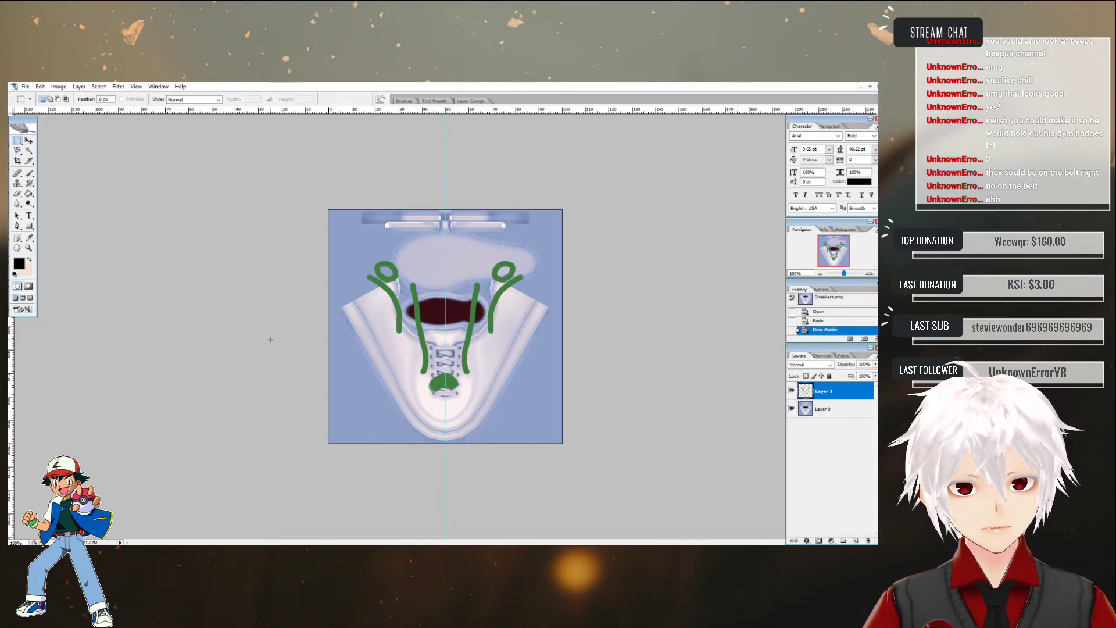
{"action": "left_click", "coordinate": [29, 141]}
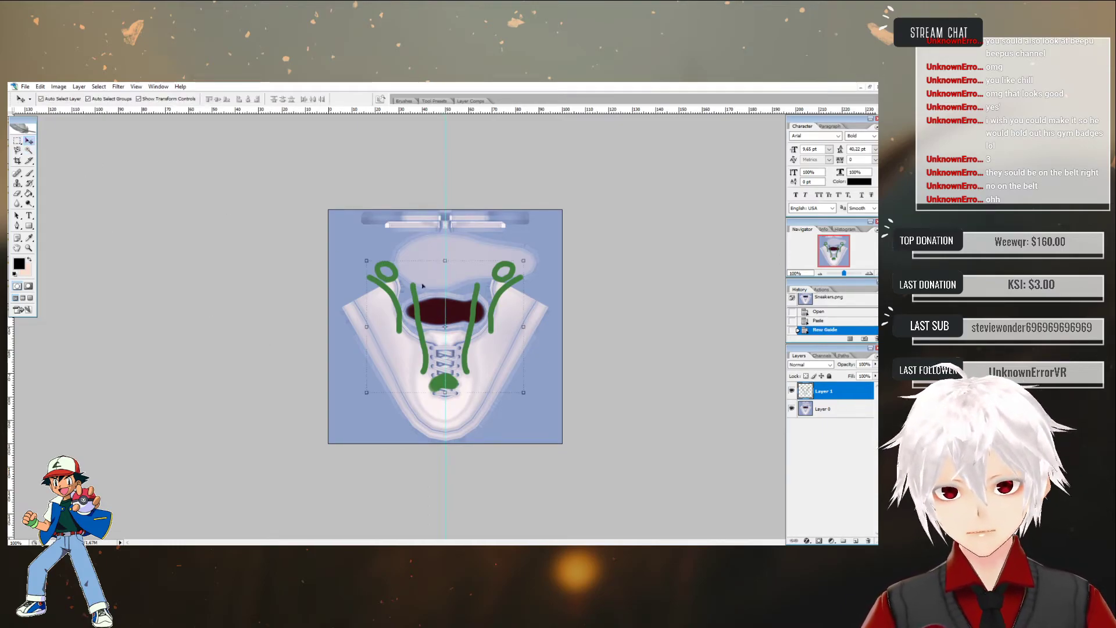
{"action": "left_click_drag", "start_coordinate": [463, 308], "coordinate": [463, 340]}
{"action": "key", "text": "ctrl+z"}
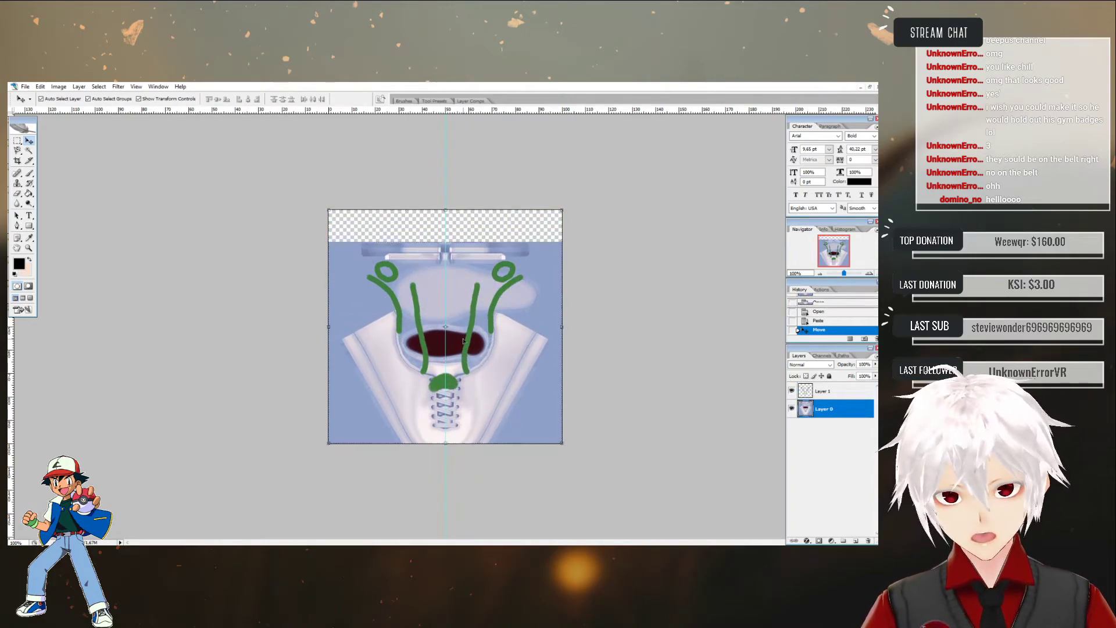
{"action": "left_click", "coordinate": [824, 391]}
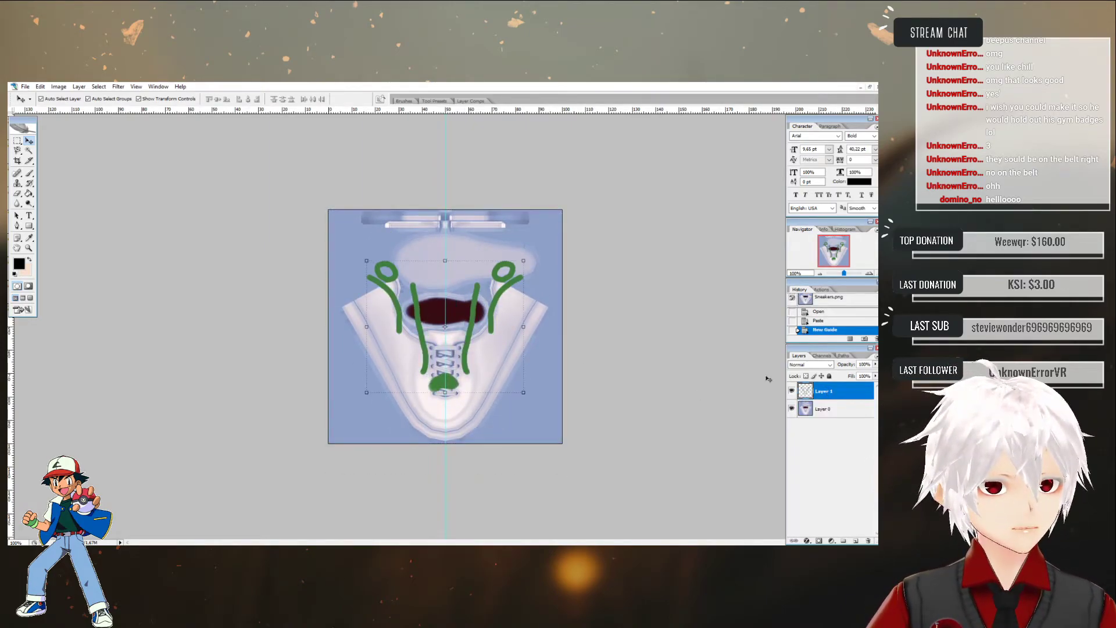
{"action": "left_click", "coordinate": [523, 260]}
{"action": "left_click_drag", "start_coordinate": [496, 304], "coordinate": [497, 352]}
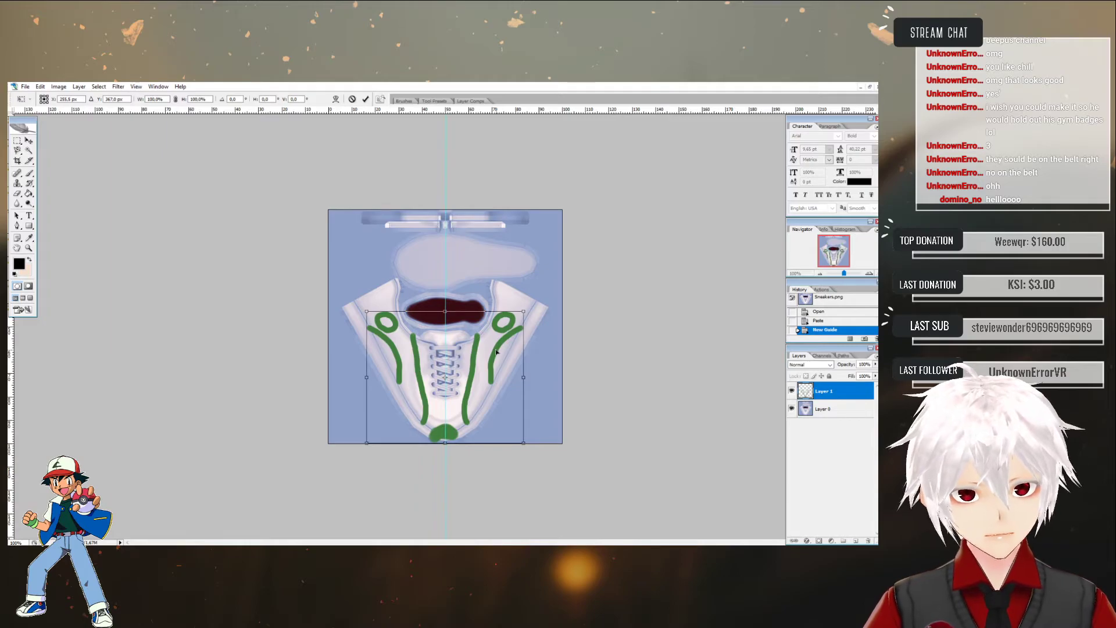
{"action": "key", "text": "z"}
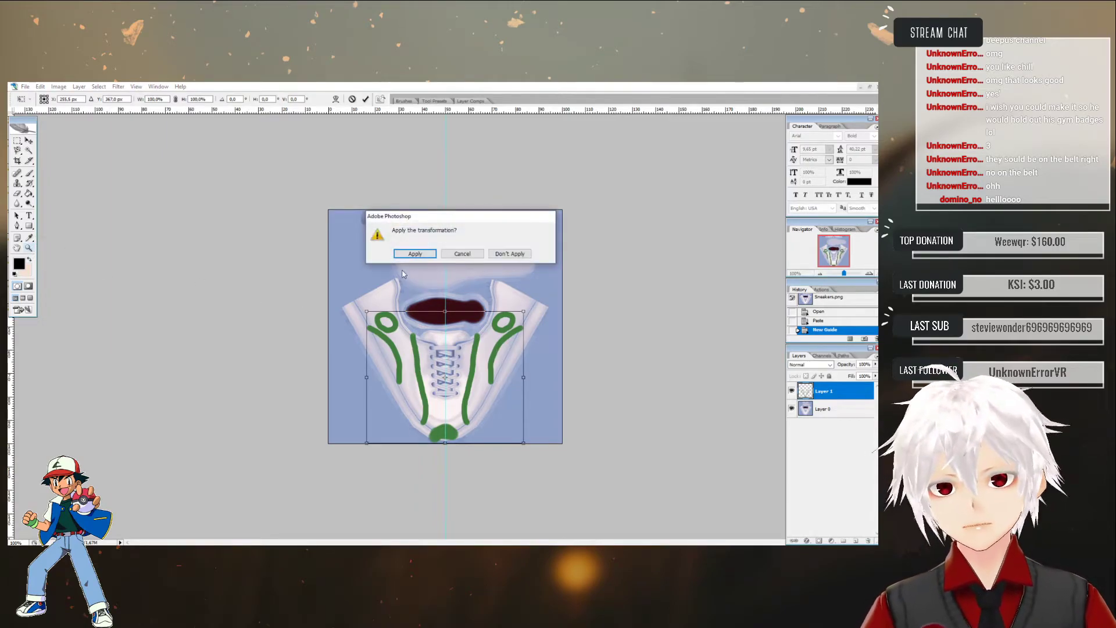
{"action": "left_click", "coordinate": [416, 253]}
- Add a vertical guide and a horizontal guide crossing at the centre of the green ring on the shoe's right side
{"action": "left_click", "coordinate": [276, 362]}
{"action": "left_click_drag", "start_coordinate": [281, 331], "coordinate": [562, 322]}
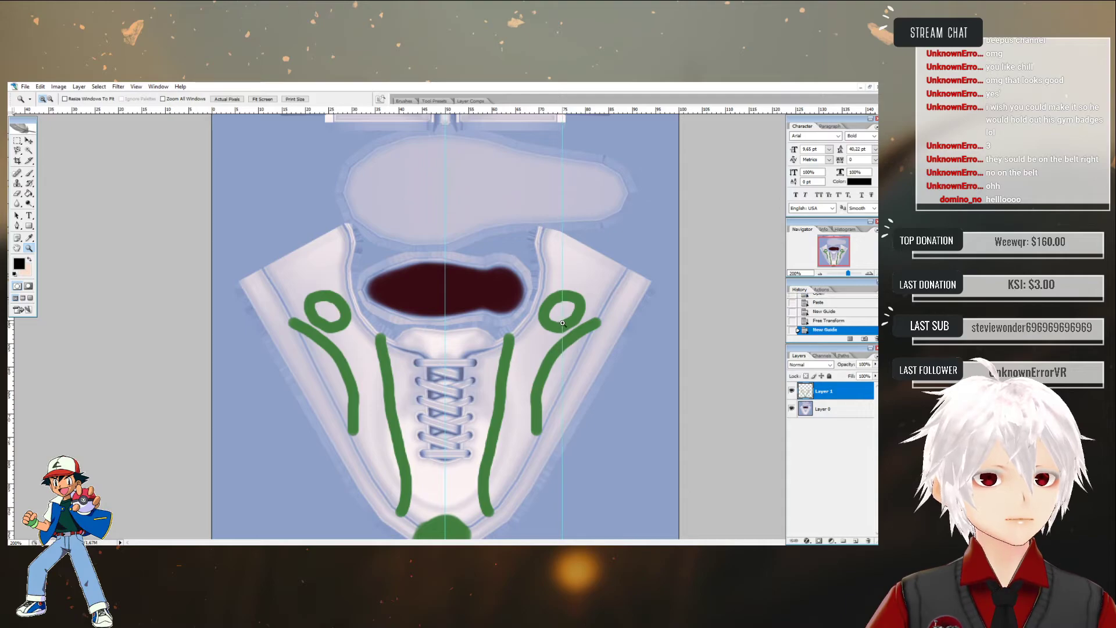
{"action": "left_click_drag", "start_coordinate": [611, 279], "coordinate": [611, 311]}
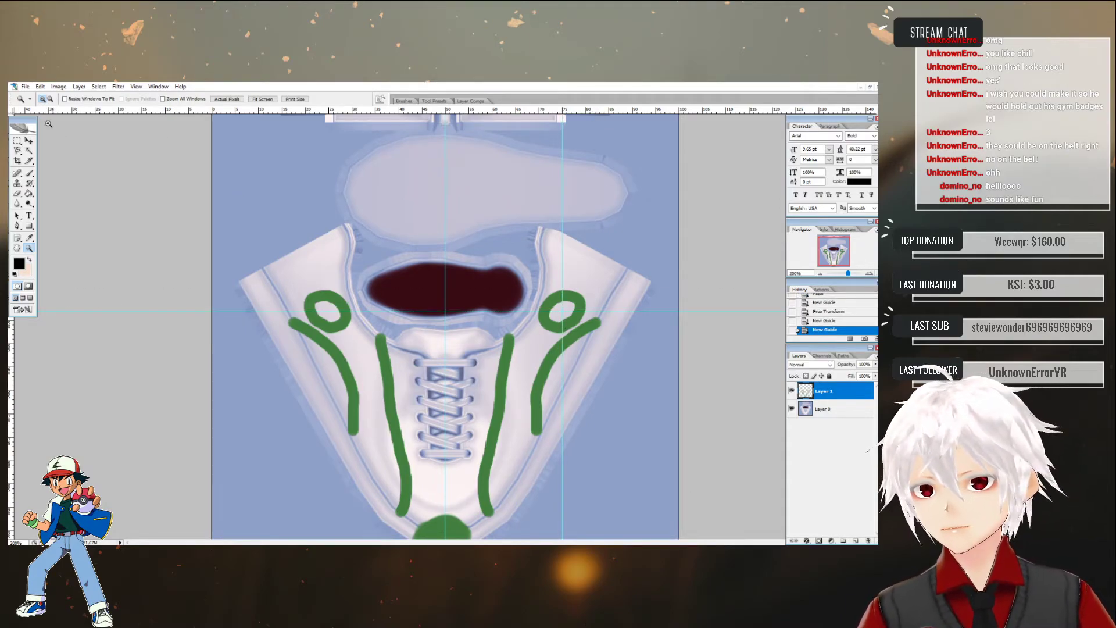
{"action": "left_click_drag", "start_coordinate": [19, 124], "coordinate": [31, 124]}
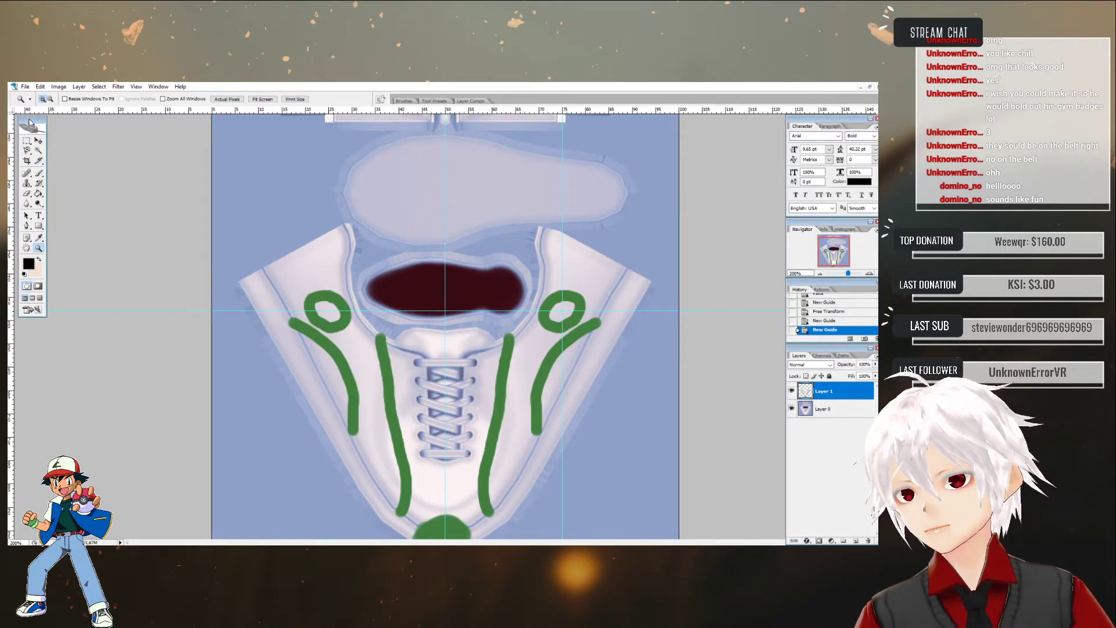